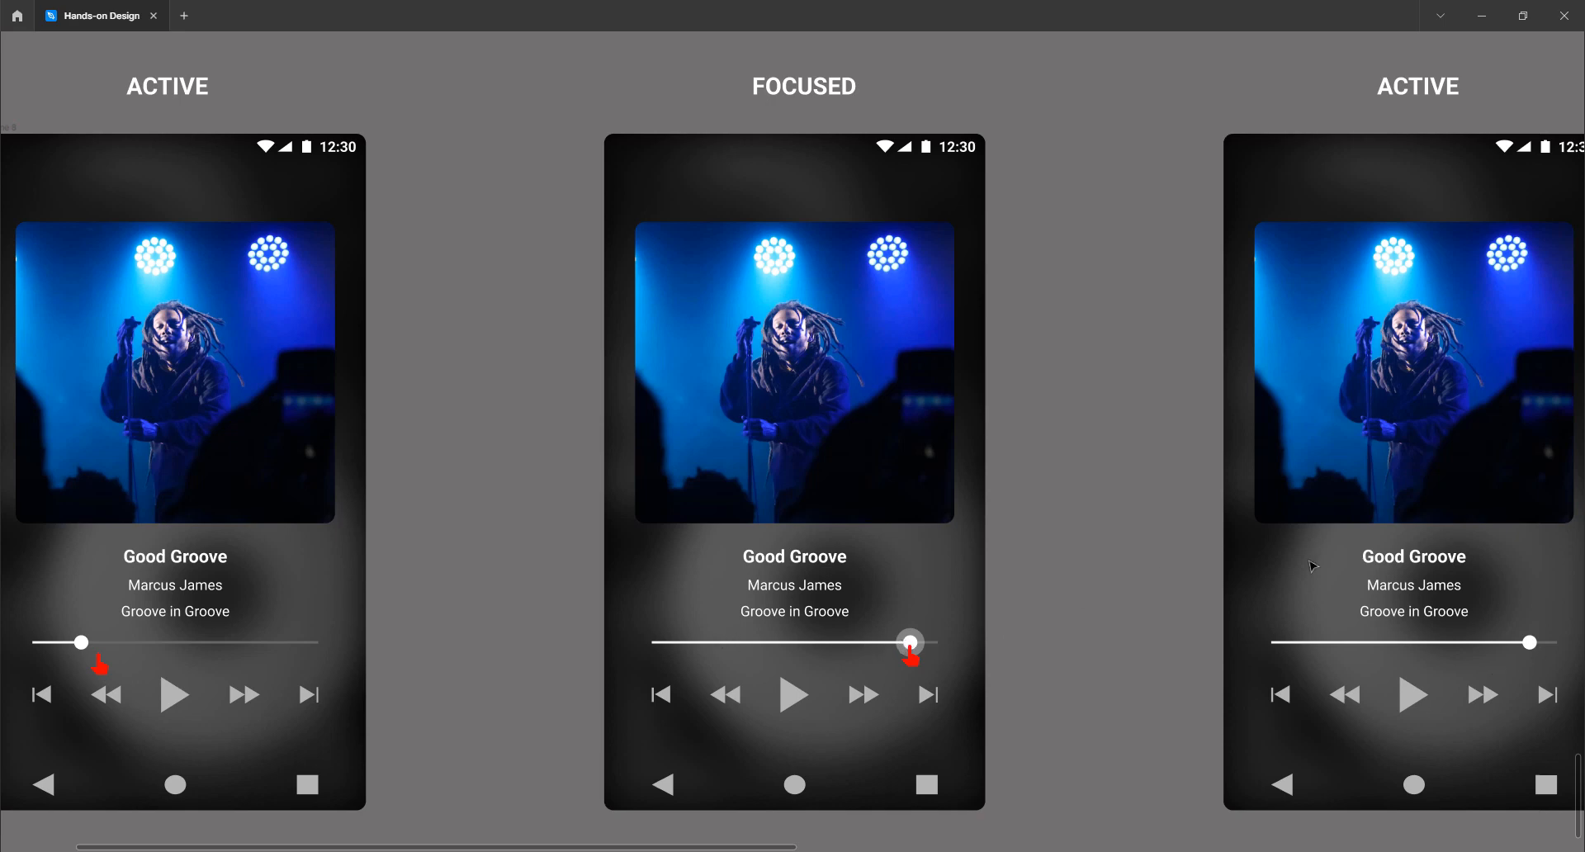
Zoom and pan to the slider states frame, select it, then clear the selection
{"action": "scroll", "coordinate": [846, 499], "scroll_direction": "down", "scroll_amount": 3}
{"action": "scroll", "coordinate": [843, 497], "scroll_direction": "right", "scroll_amount": 10}
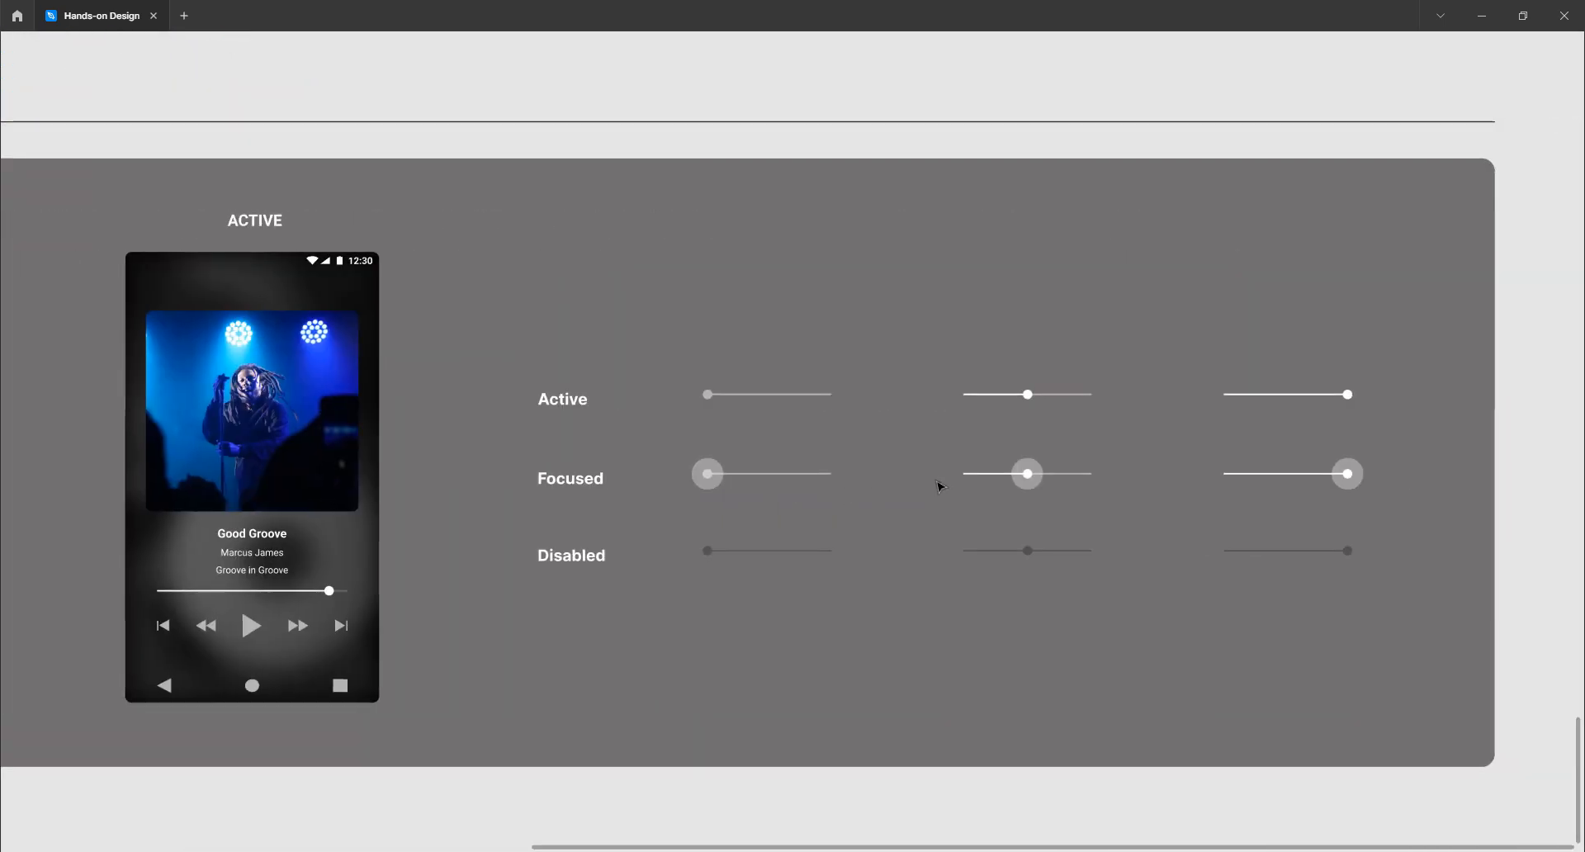
{"action": "scroll", "coordinate": [938, 488], "scroll_direction": "up", "scroll_amount": 2}
{"action": "scroll", "coordinate": [924, 487], "scroll_direction": "up", "scroll_amount": 2}
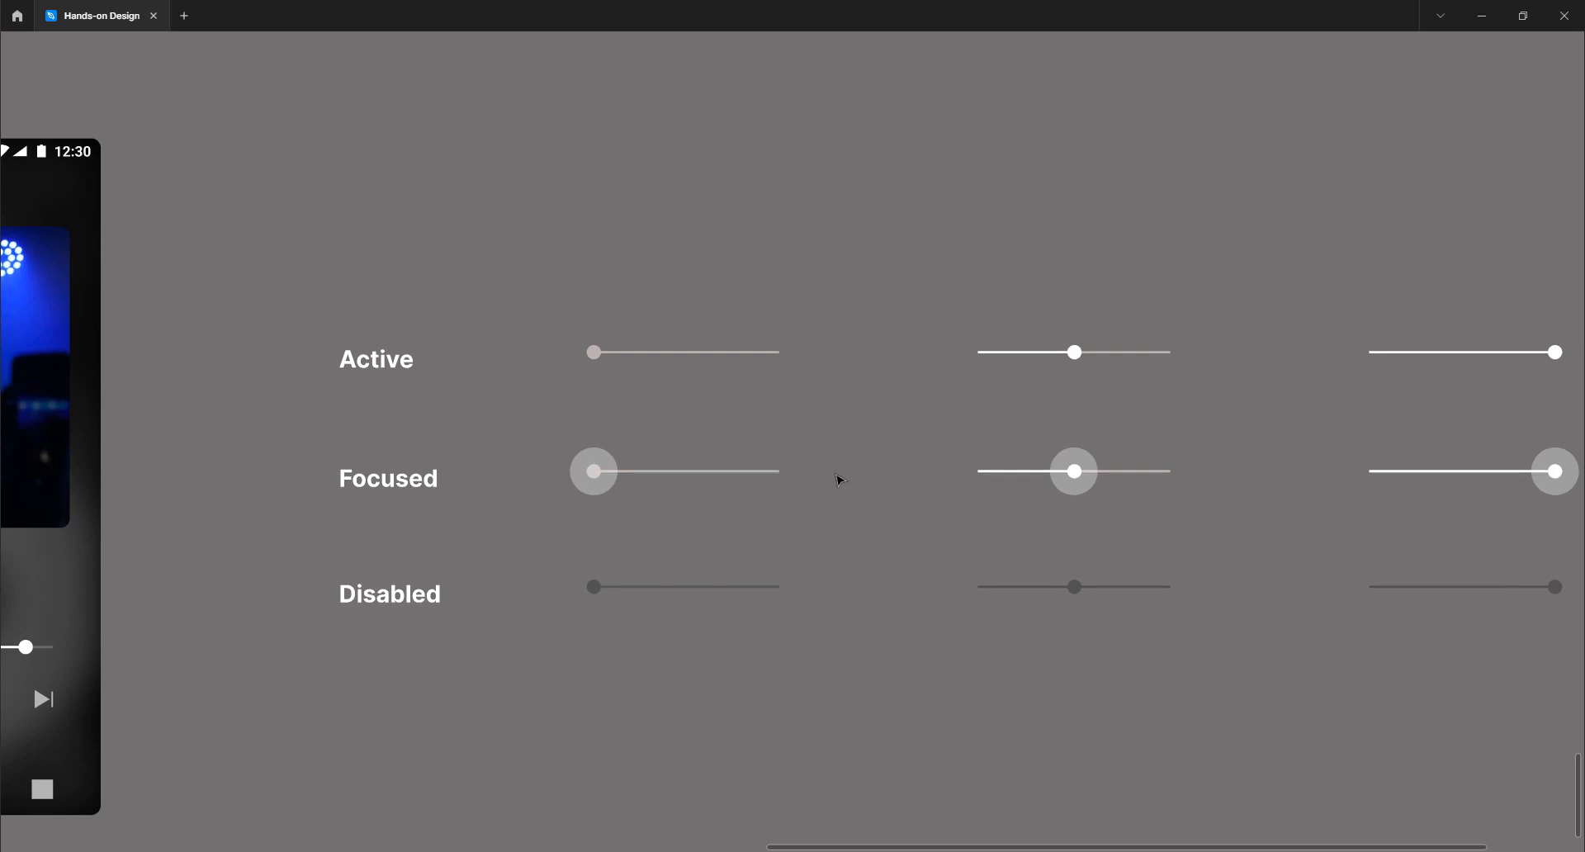
{"action": "scroll", "coordinate": [839, 478], "scroll_direction": "right", "scroll_amount": 4}
{"action": "left_click", "coordinate": [171, 355]}
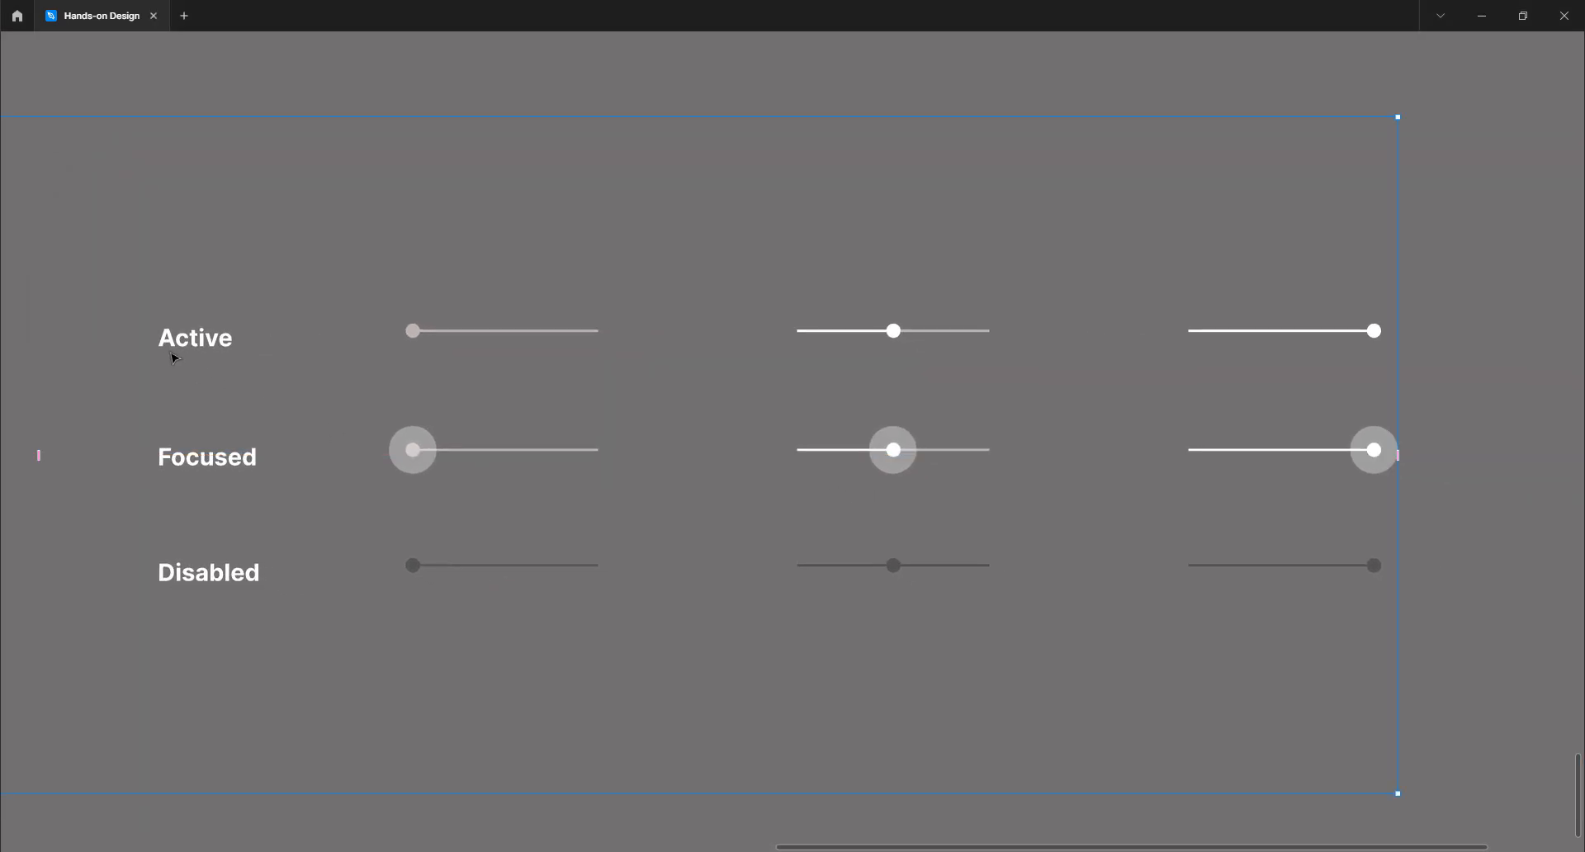
{"action": "left_click", "coordinate": [240, 92]}
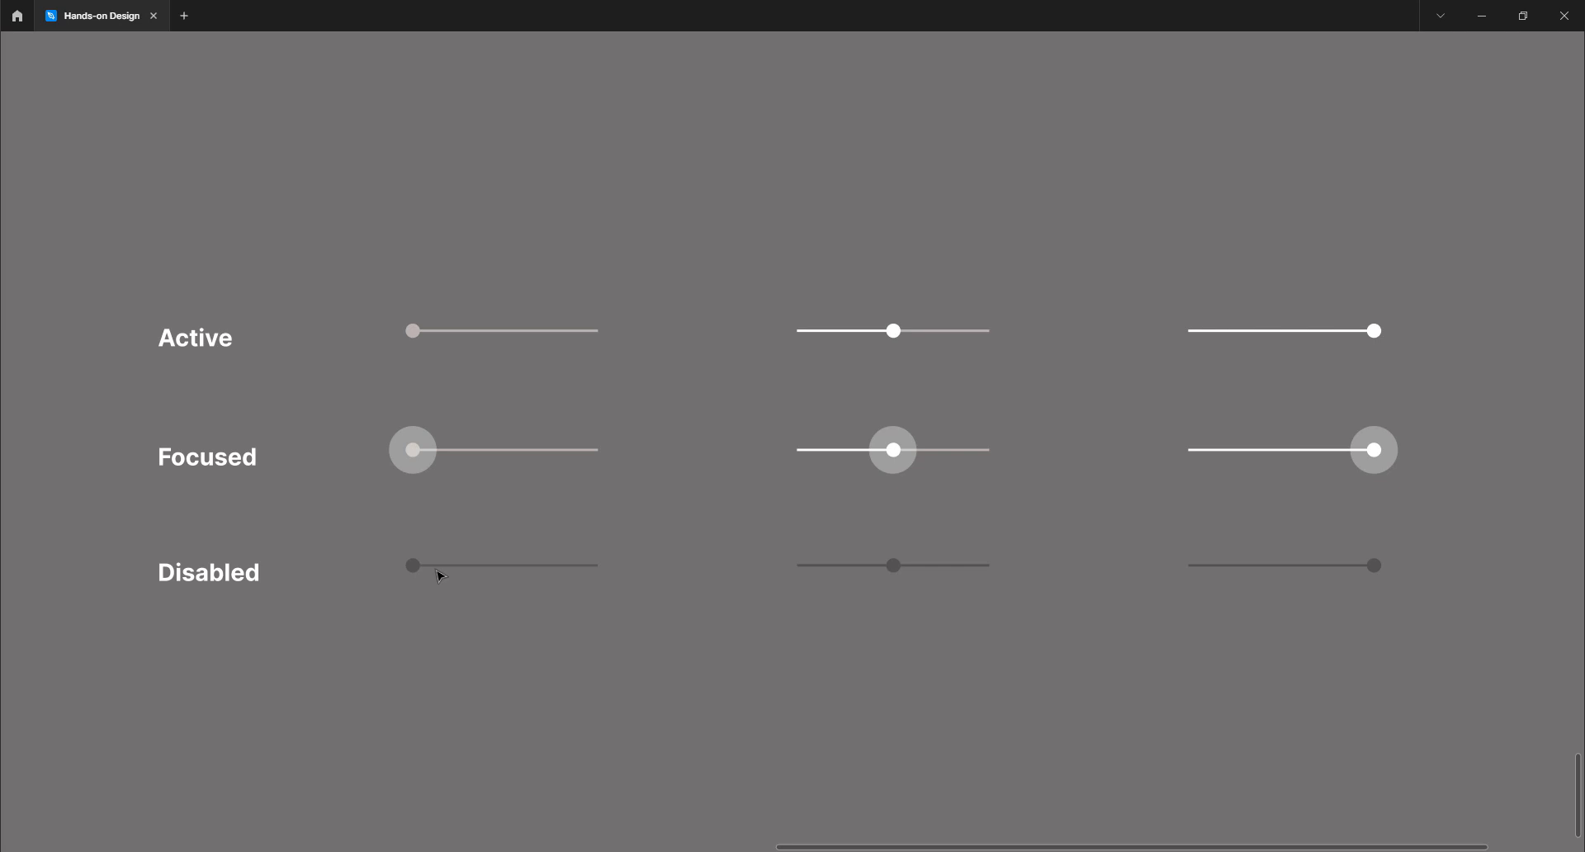
Zoom out, scroll up to ATOMS and centre the ATOMS frame on the canvas
{"action": "scroll", "coordinate": [694, 460], "scroll_direction": "down", "scroll_amount": 10}
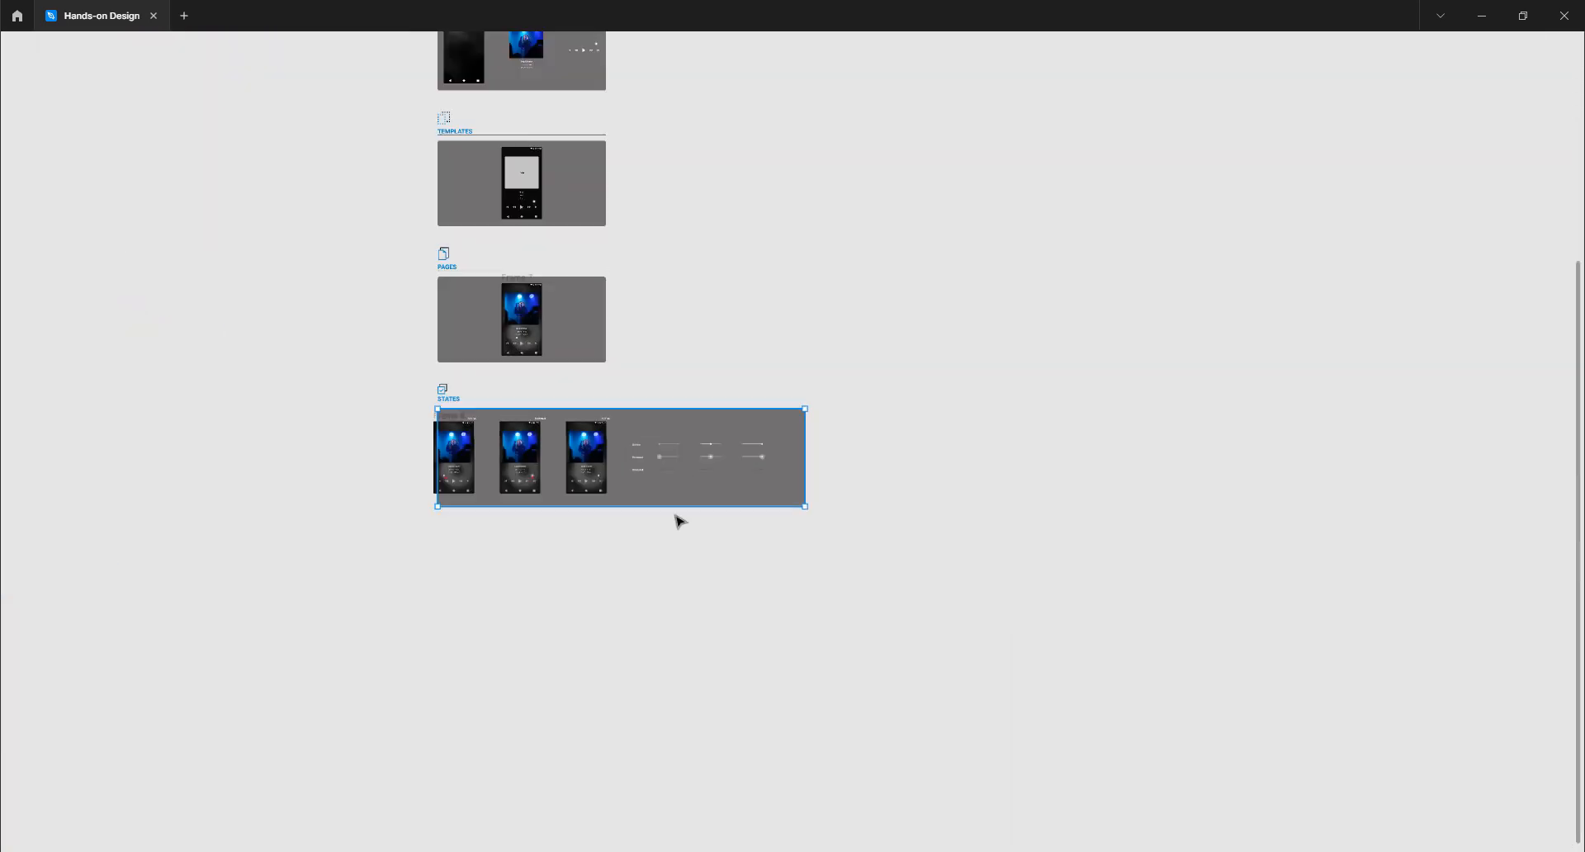
{"action": "scroll", "coordinate": [622, 542], "scroll_direction": "up", "scroll_amount": 10}
{"action": "scroll", "coordinate": [623, 542], "scroll_direction": "left", "scroll_amount": 3}
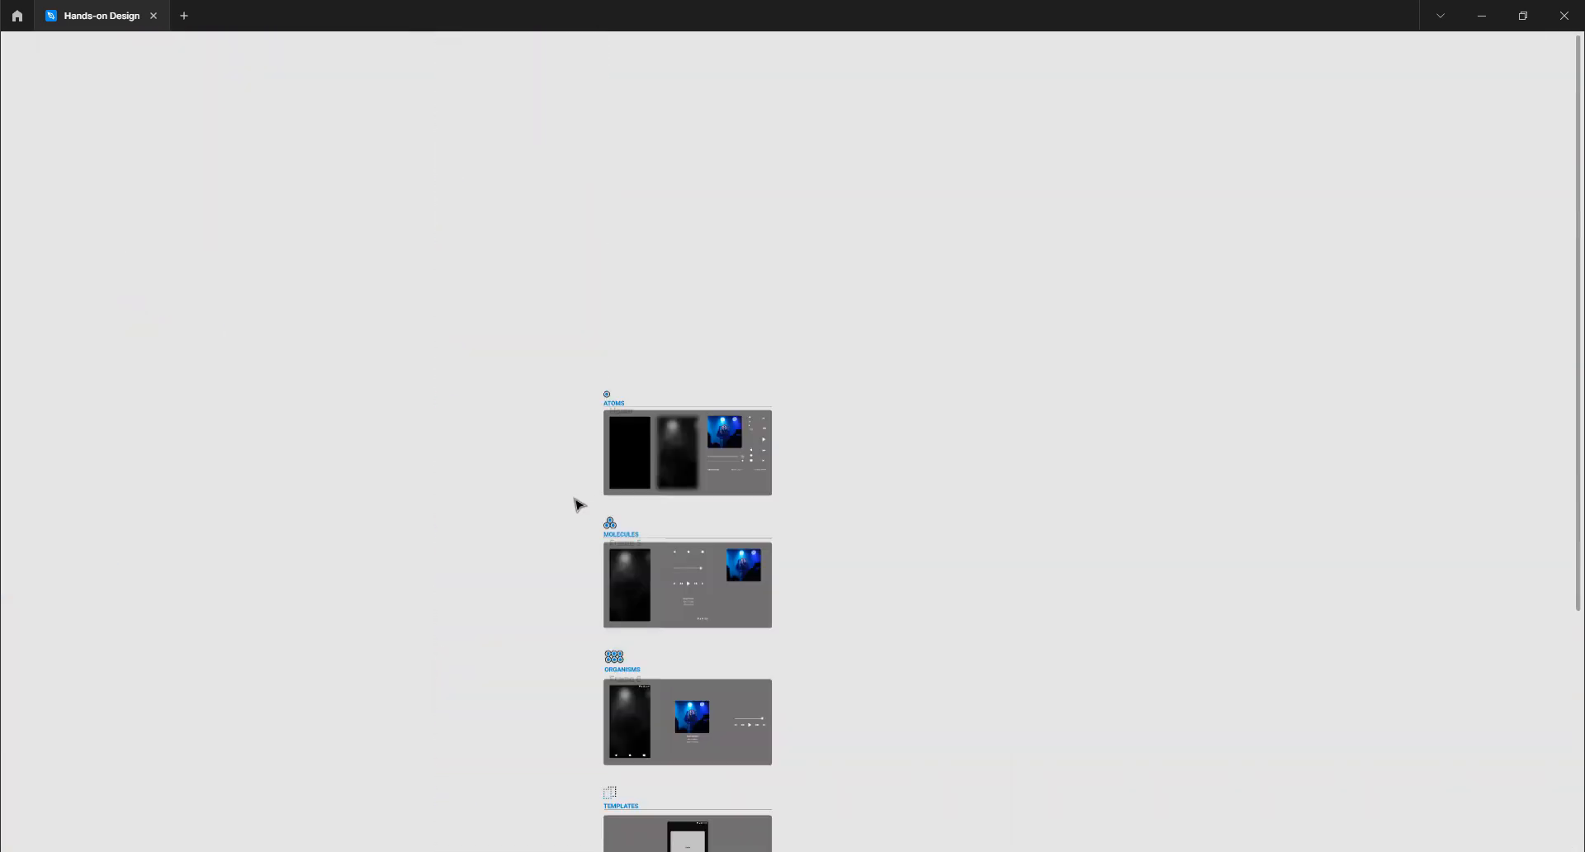
{"action": "scroll", "coordinate": [655, 451], "scroll_direction": "up", "scroll_amount": 10}
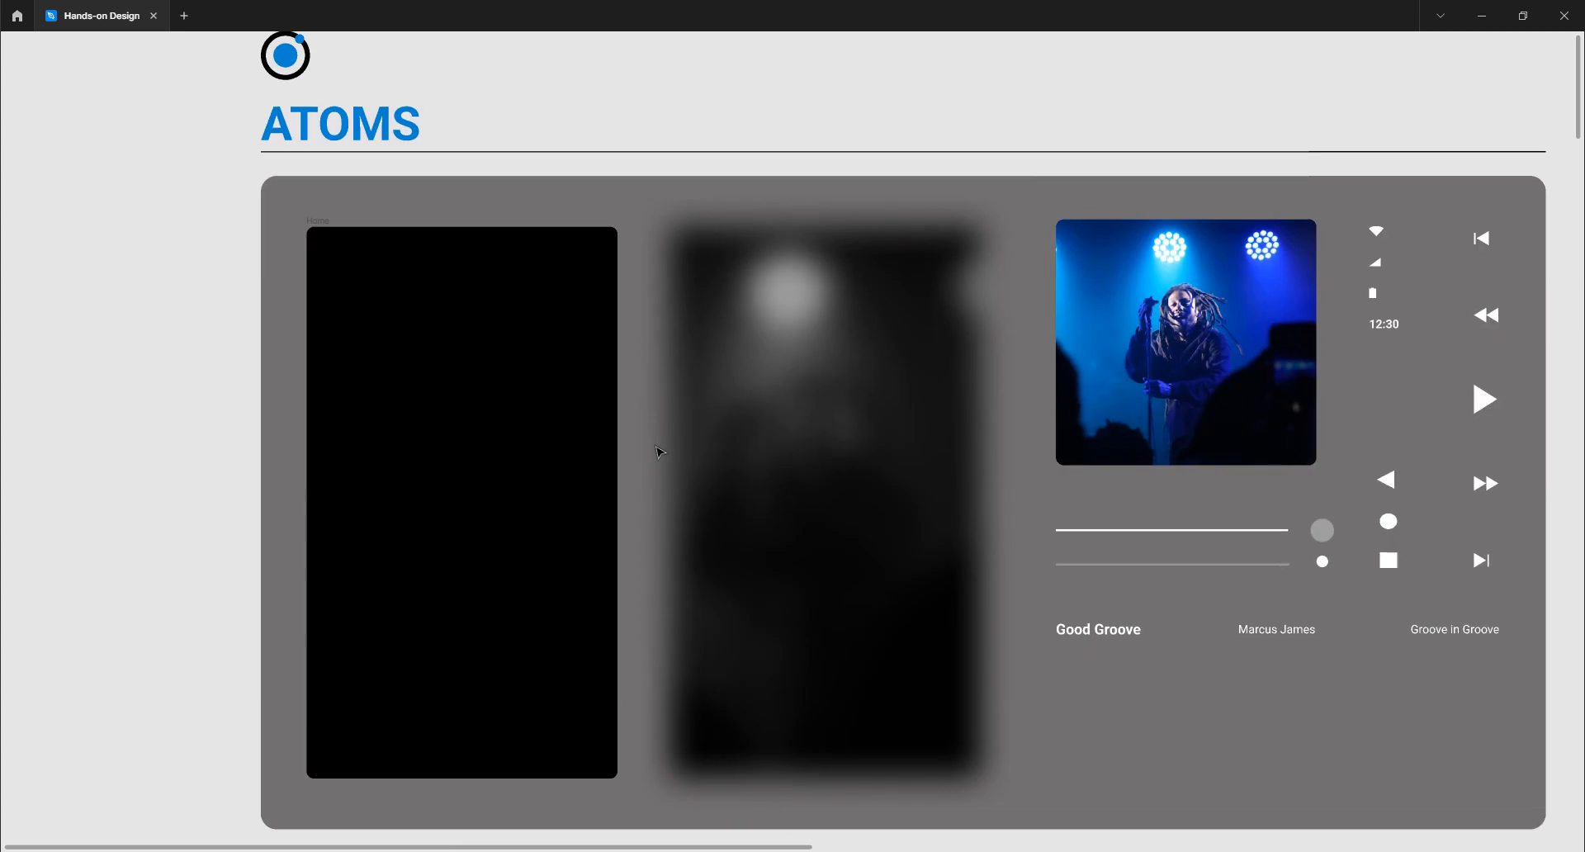
{"action": "left_click_drag", "start_coordinate": [187, 358], "coordinate": [122, 376]}
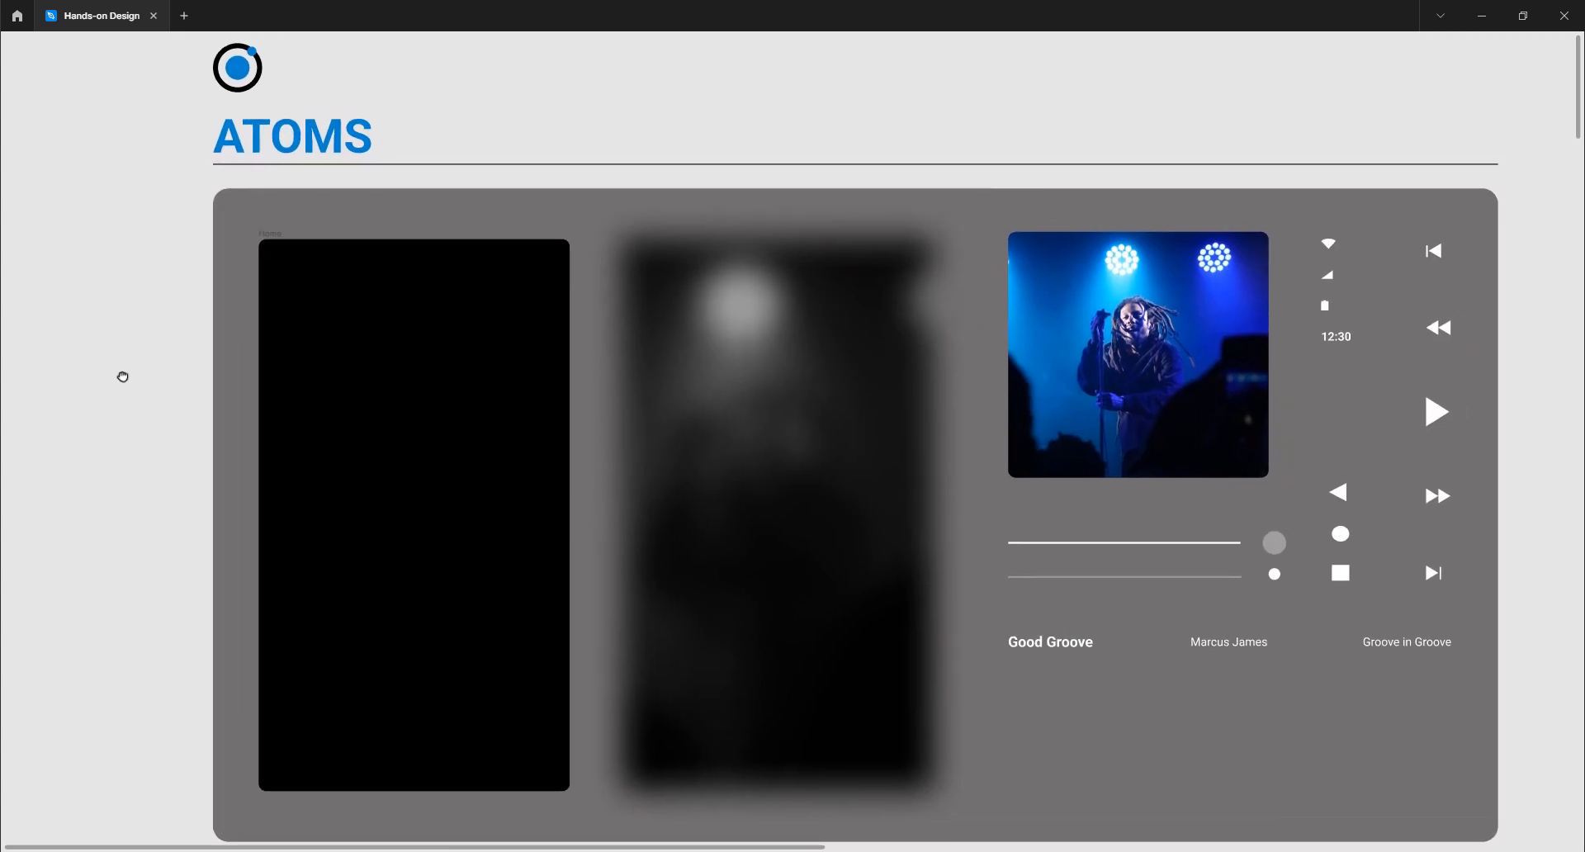
{"action": "scroll", "coordinate": [183, 384], "scroll_direction": "down", "scroll_amount": 2}
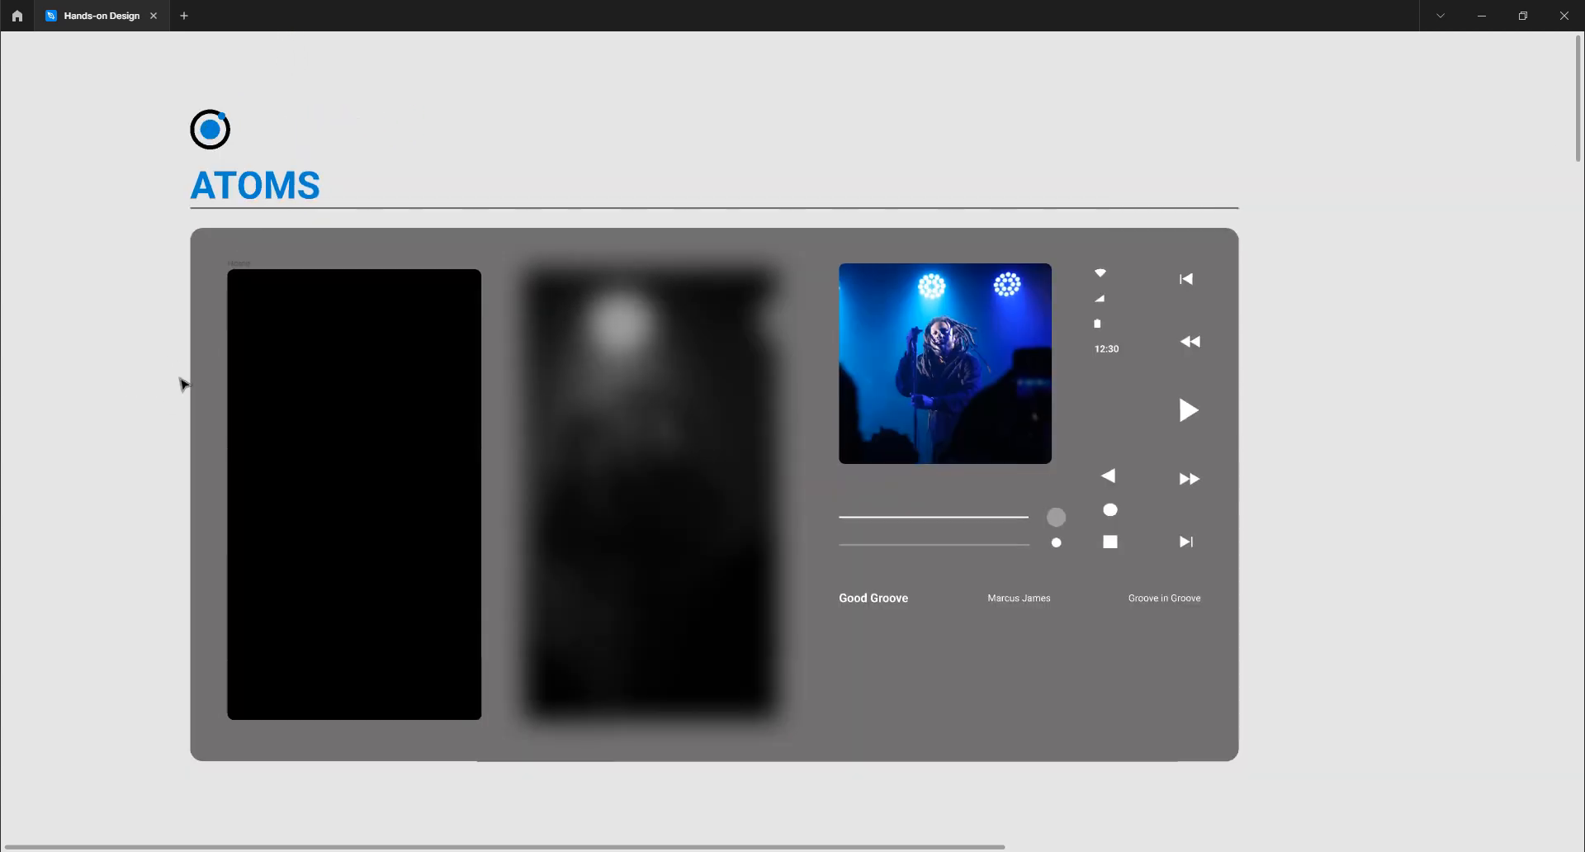
{"action": "left_click_drag", "start_coordinate": [132, 393], "coordinate": [182, 358]}
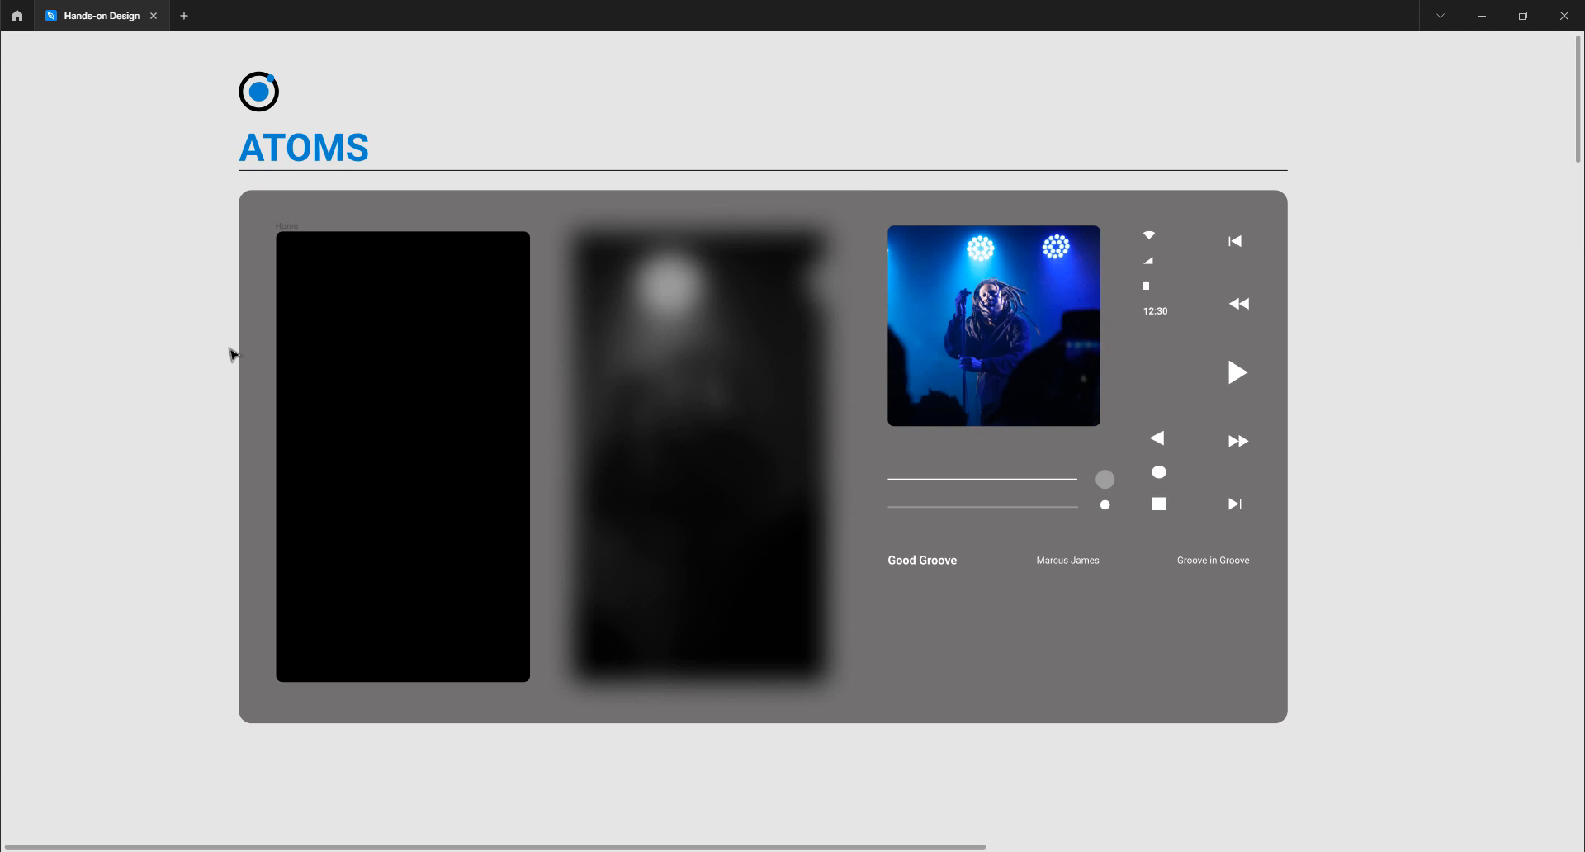
{"action": "left_click_drag", "start_coordinate": [188, 322], "coordinate": [213, 340]}
Select the black Home frame, blurred singer background and square concert photo in turn
{"action": "left_click", "coordinate": [367, 295]}
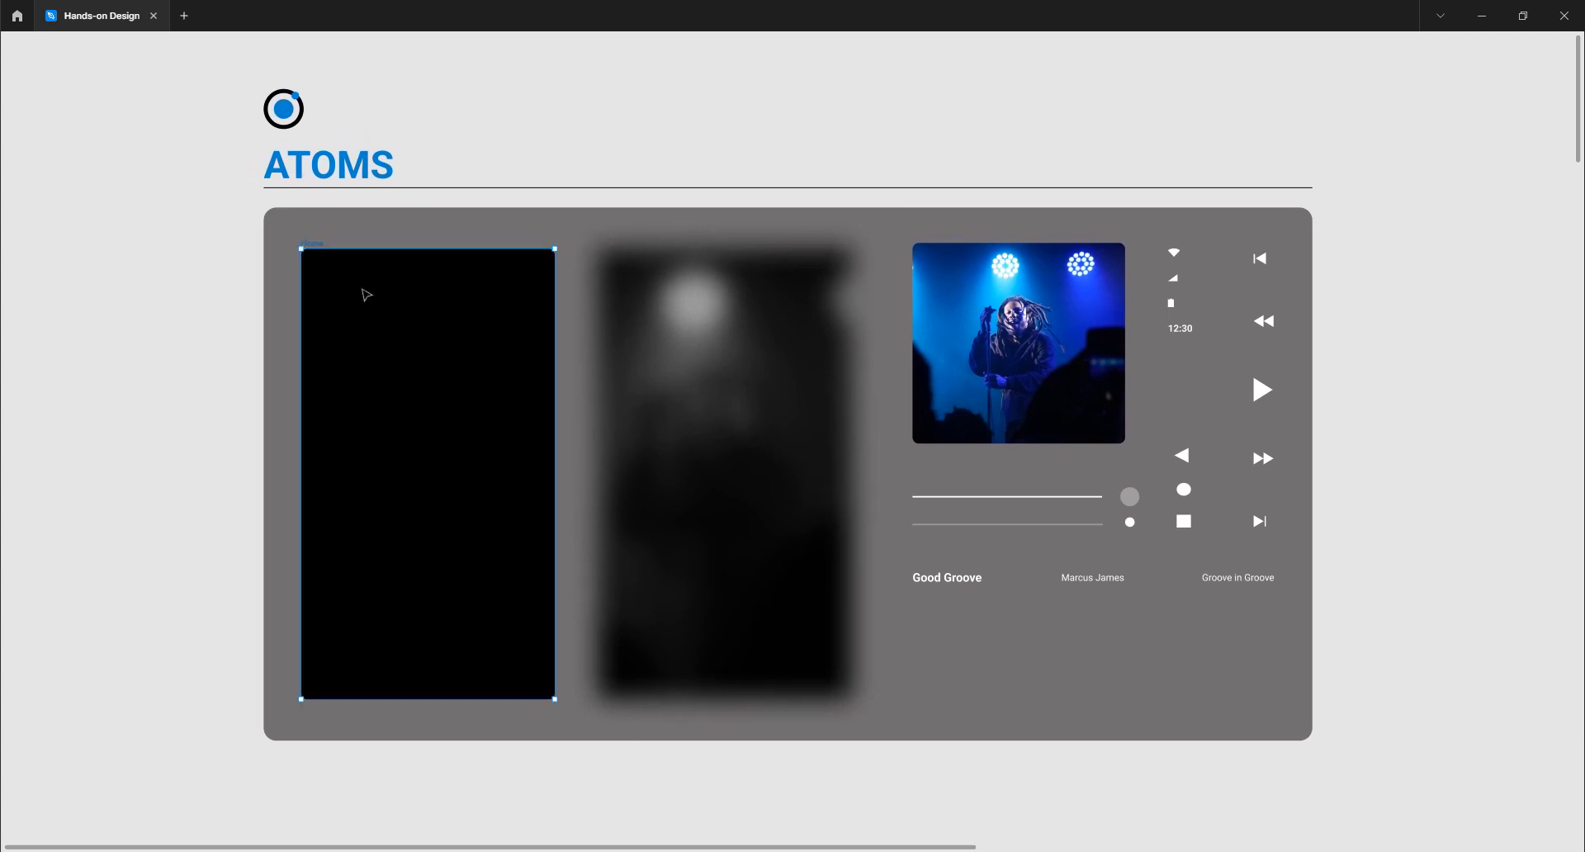
{"action": "left_click", "coordinate": [697, 346]}
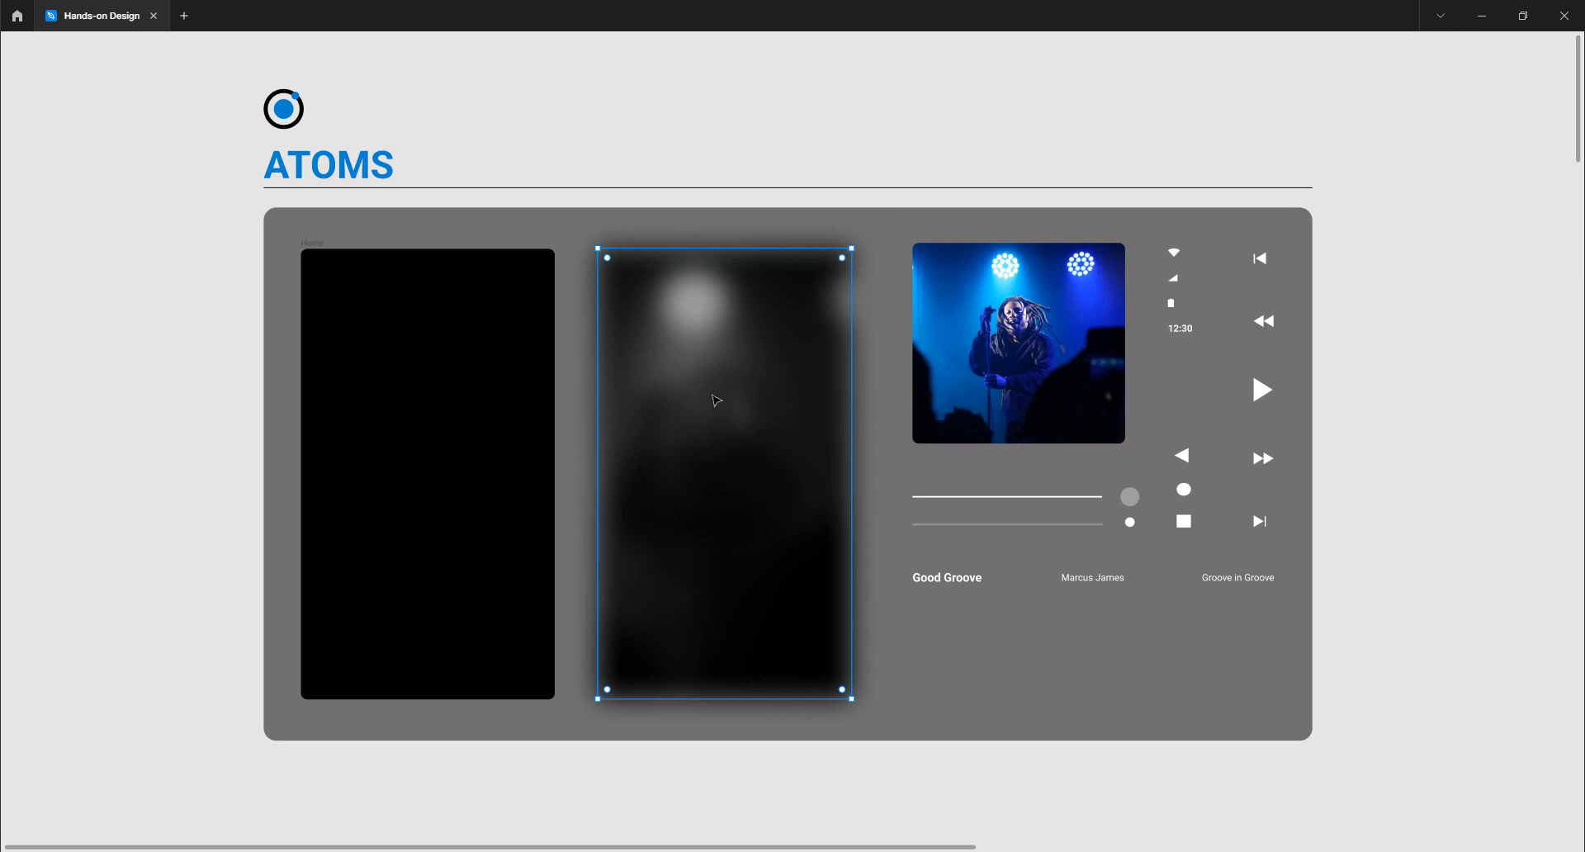
{"action": "left_click", "coordinate": [724, 136]}
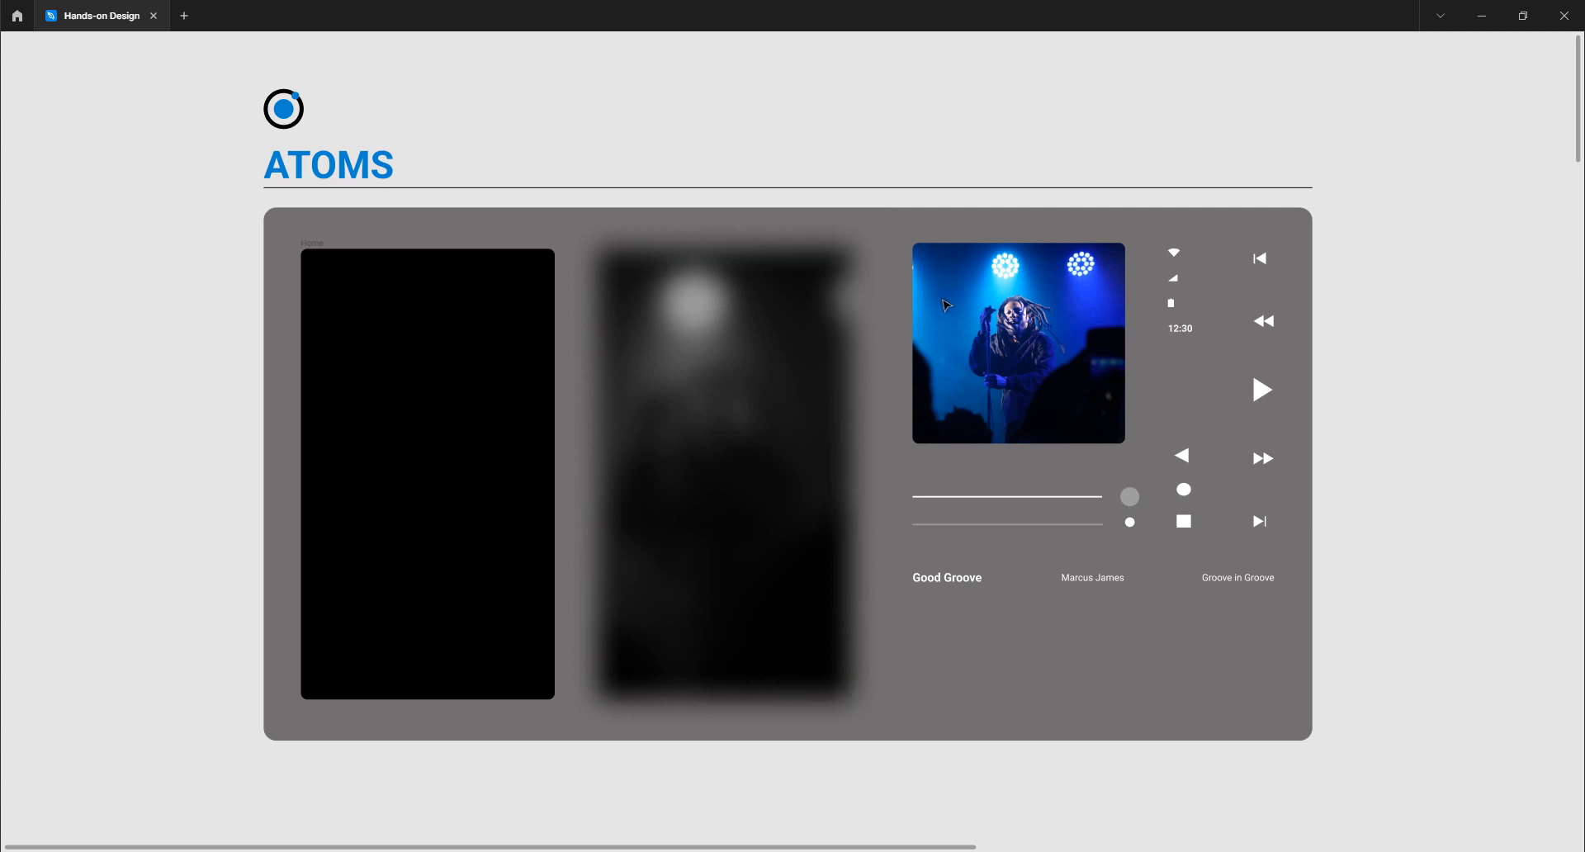
{"action": "left_click", "coordinate": [949, 305]}
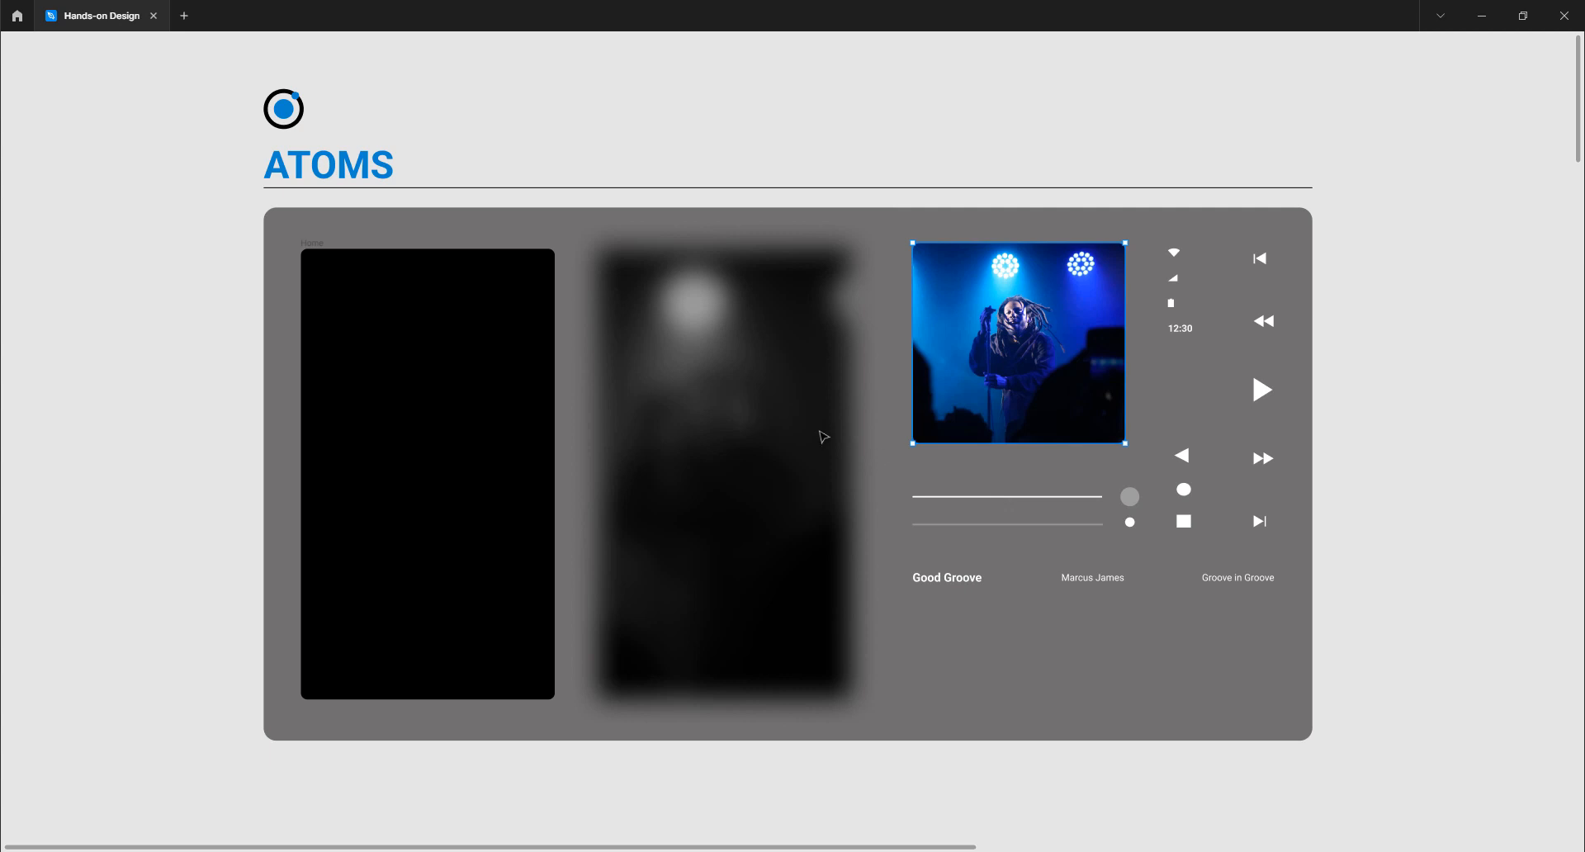
Scroll the canvas down past ATOMS through the MOLECULES board toward ORGANISMS
{"action": "scroll", "coordinate": [825, 429], "scroll_direction": "down", "scroll_amount": 5}
{"action": "scroll", "coordinate": [825, 429], "scroll_direction": "down", "scroll_amount": 3}
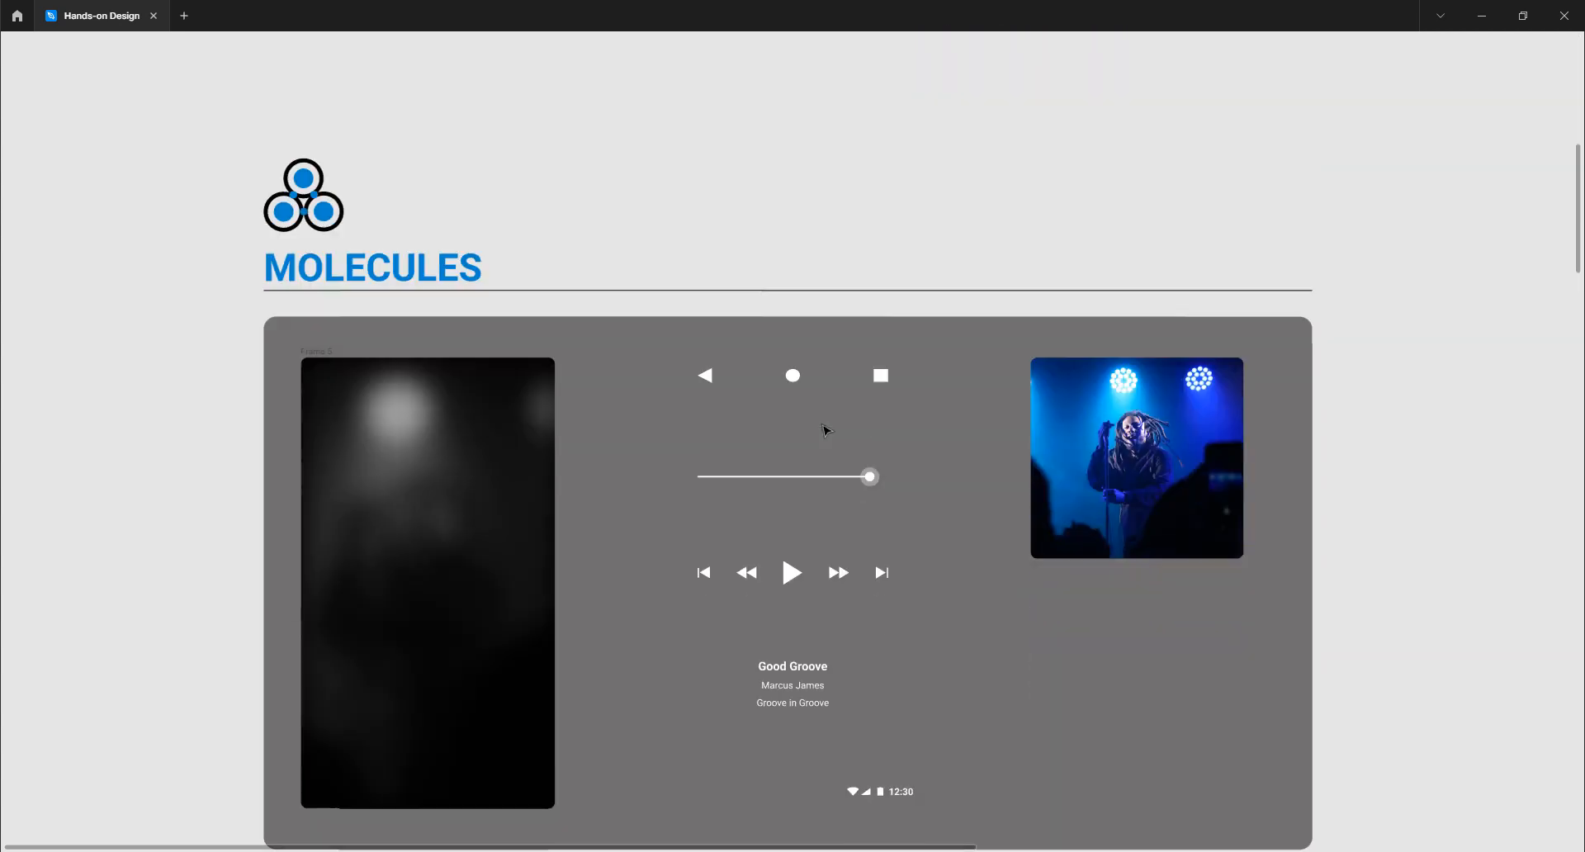
{"action": "scroll", "coordinate": [825, 429], "scroll_direction": "up", "scroll_amount": 8}
{"action": "scroll", "coordinate": [826, 429], "scroll_direction": "up", "scroll_amount": 1}
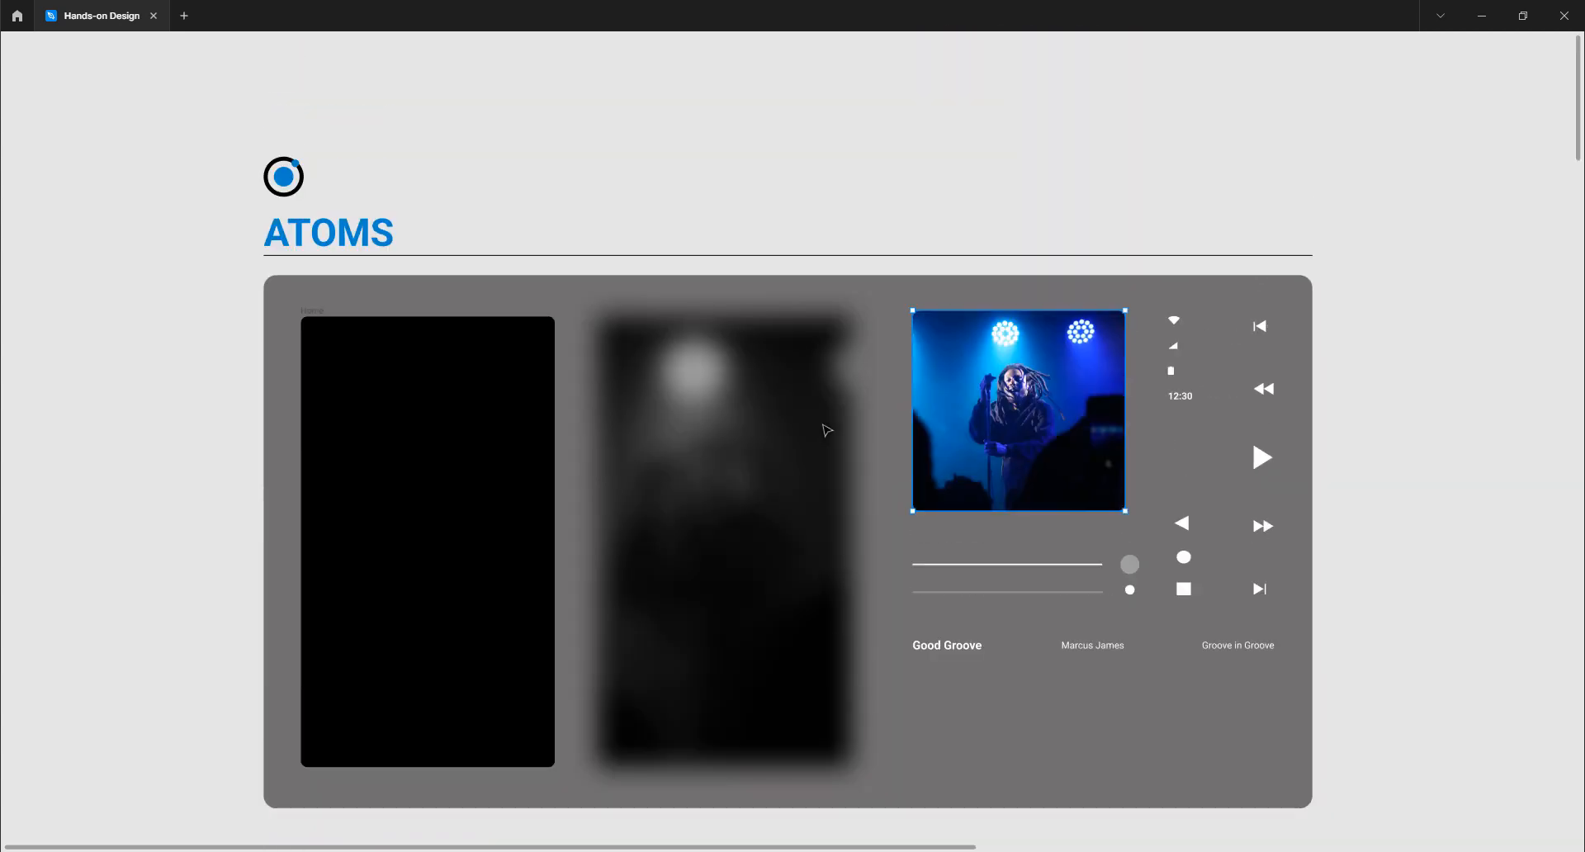
{"action": "scroll", "coordinate": [826, 429], "scroll_direction": "down", "scroll_amount": 1}
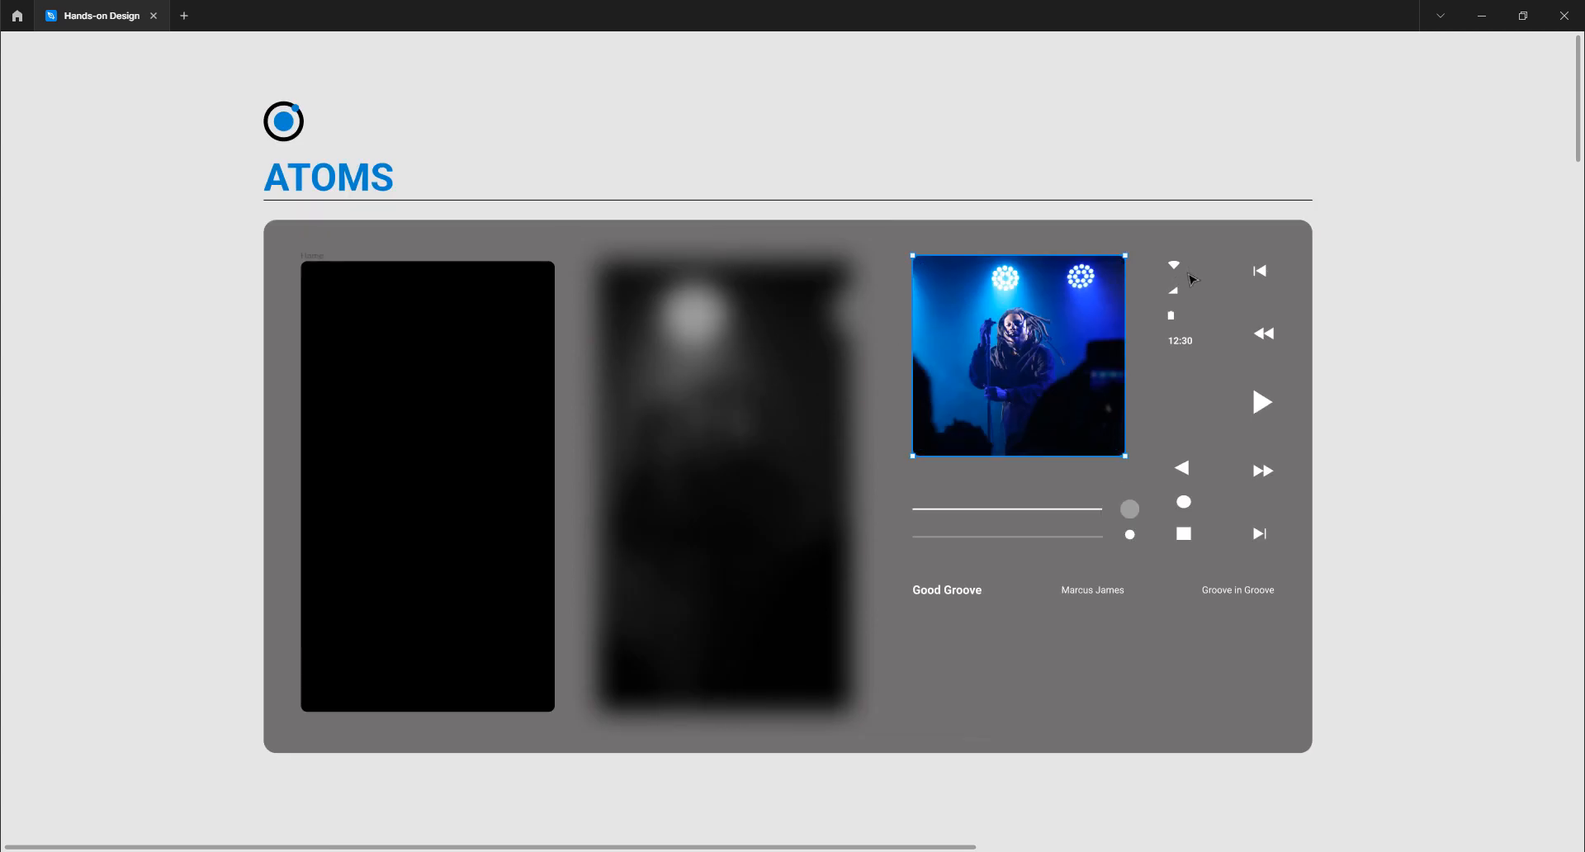
{"action": "scroll", "coordinate": [1007, 413], "scroll_direction": "down", "scroll_amount": 7}
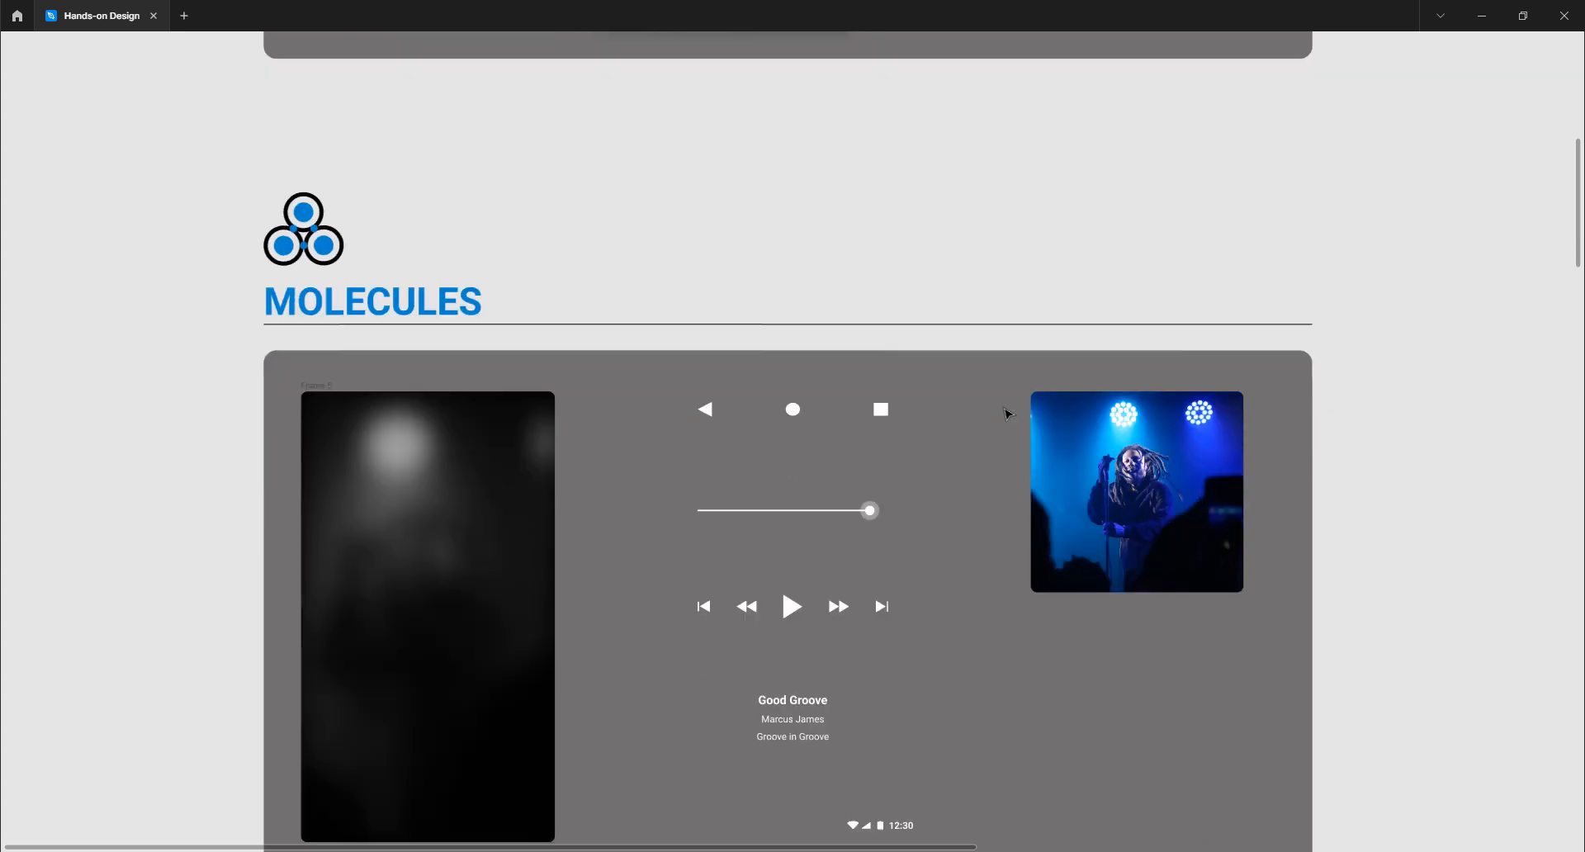
{"action": "scroll", "coordinate": [1006, 413], "scroll_direction": "down", "scroll_amount": 1}
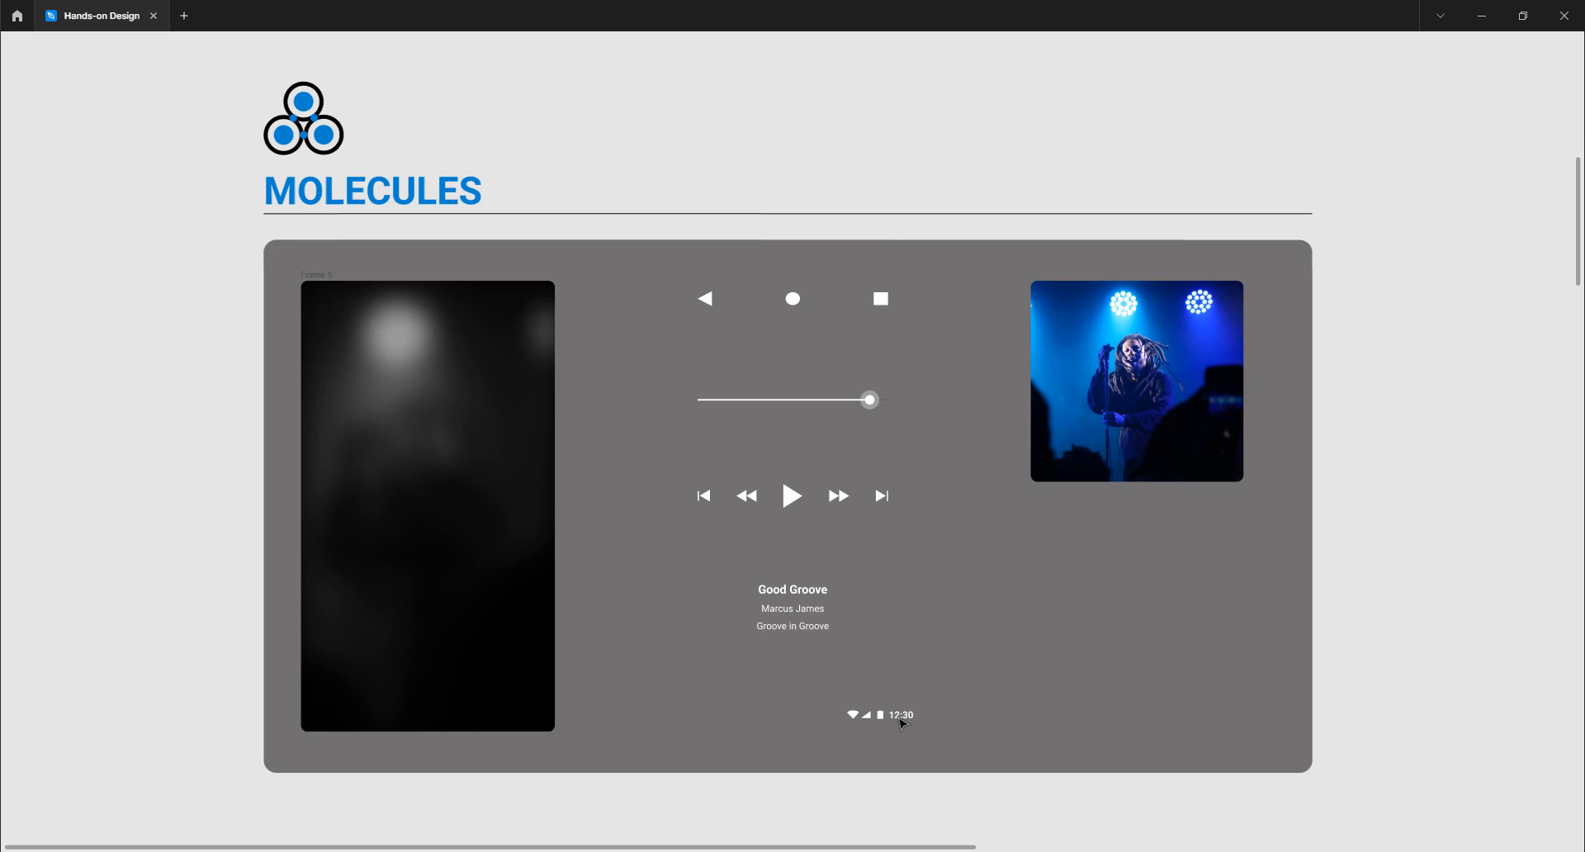
{"action": "scroll", "coordinate": [790, 541], "scroll_direction": "up", "scroll_amount": 3}
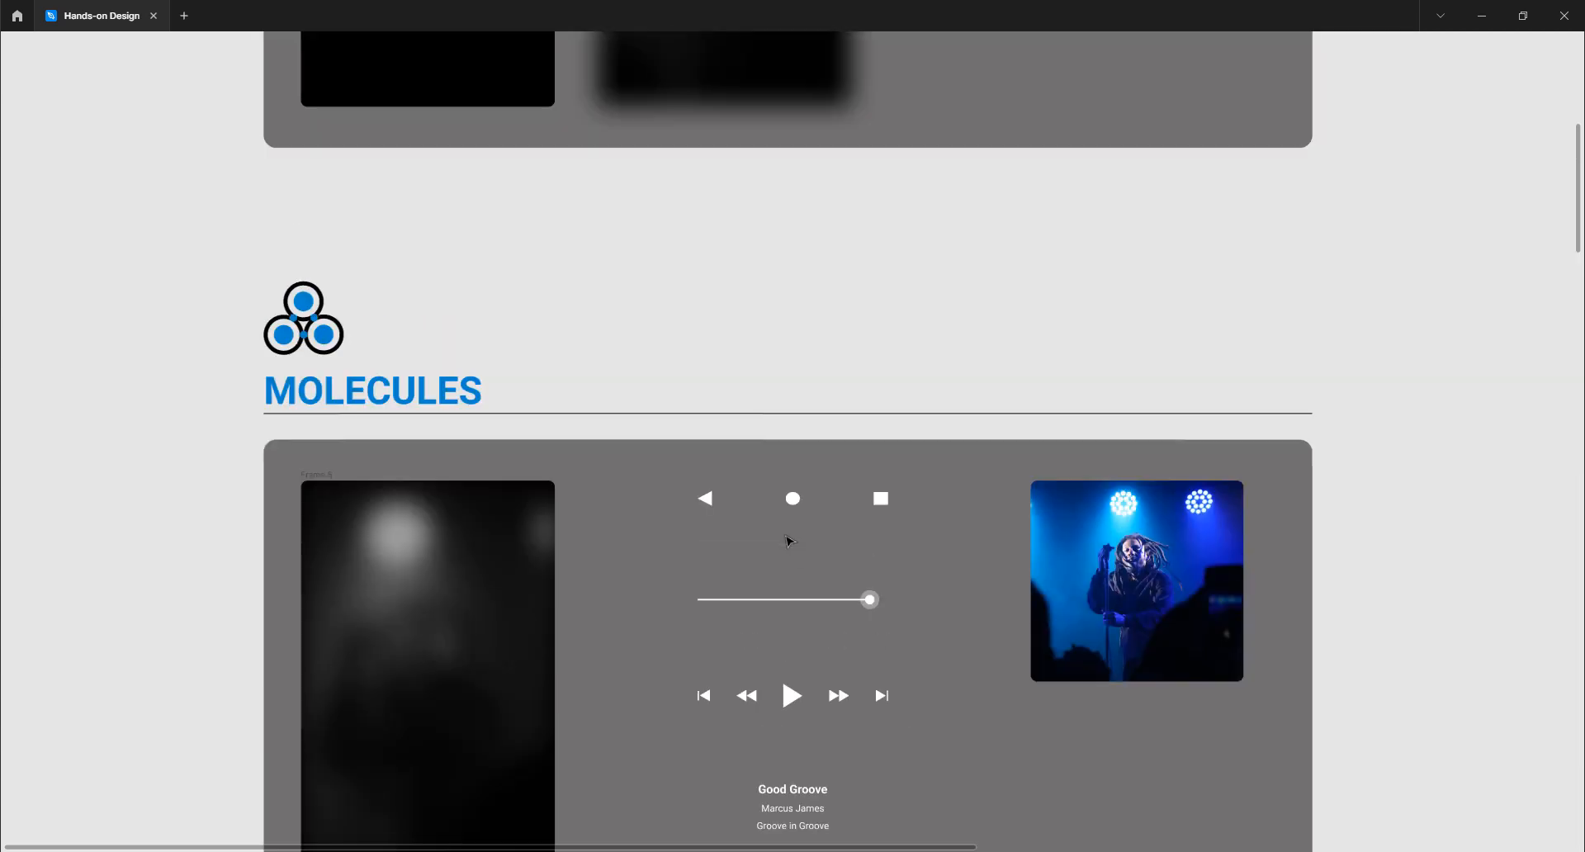
{"action": "scroll", "coordinate": [790, 540], "scroll_direction": "down", "scroll_amount": 5}
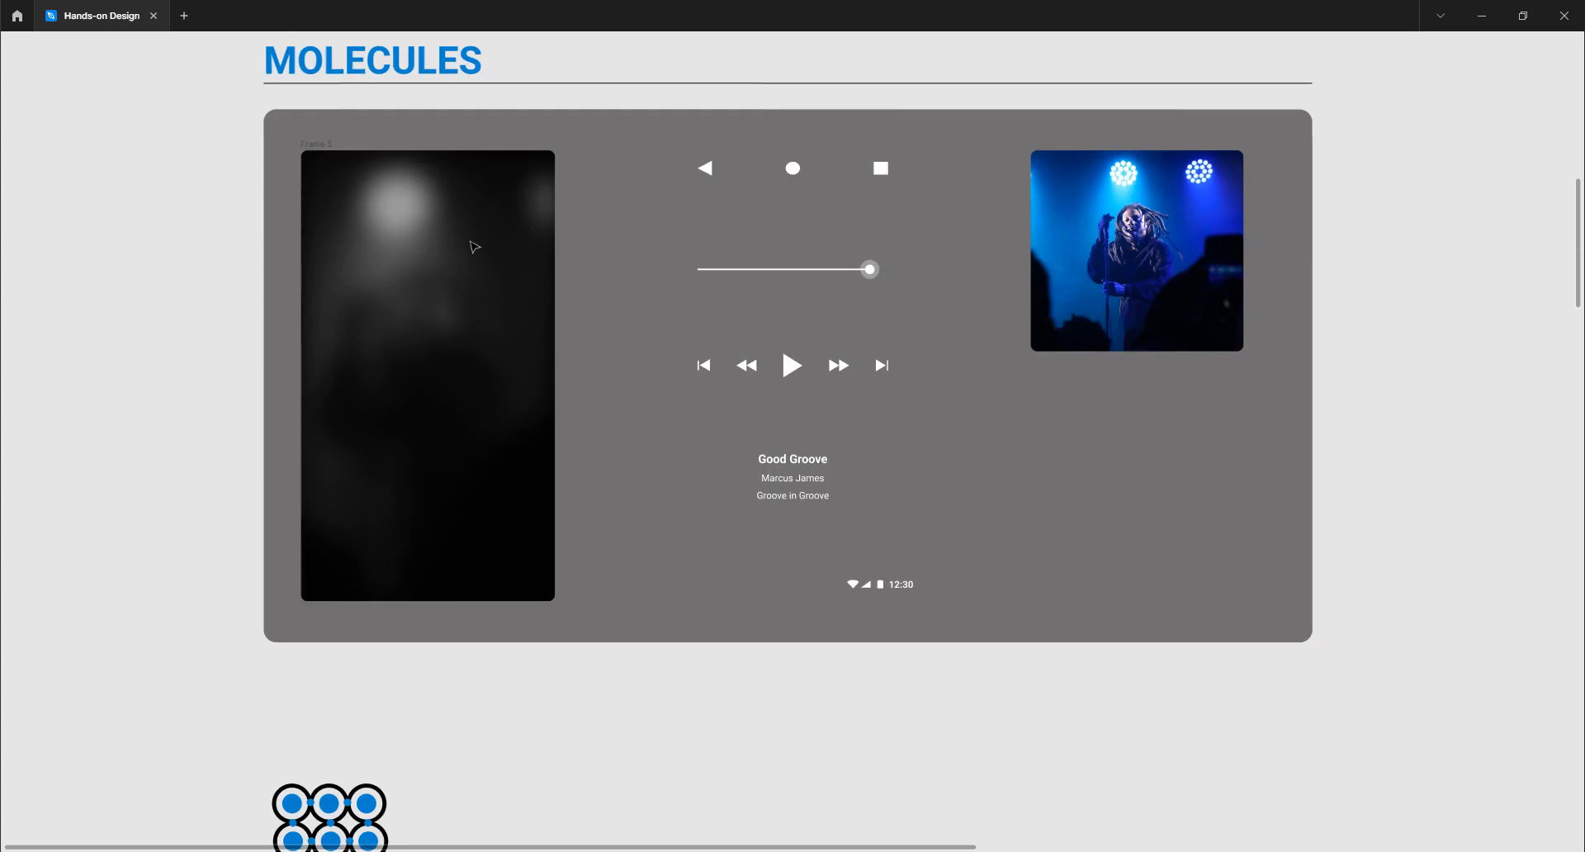
{"action": "scroll", "coordinate": [460, 318], "scroll_direction": "up", "scroll_amount": 7}
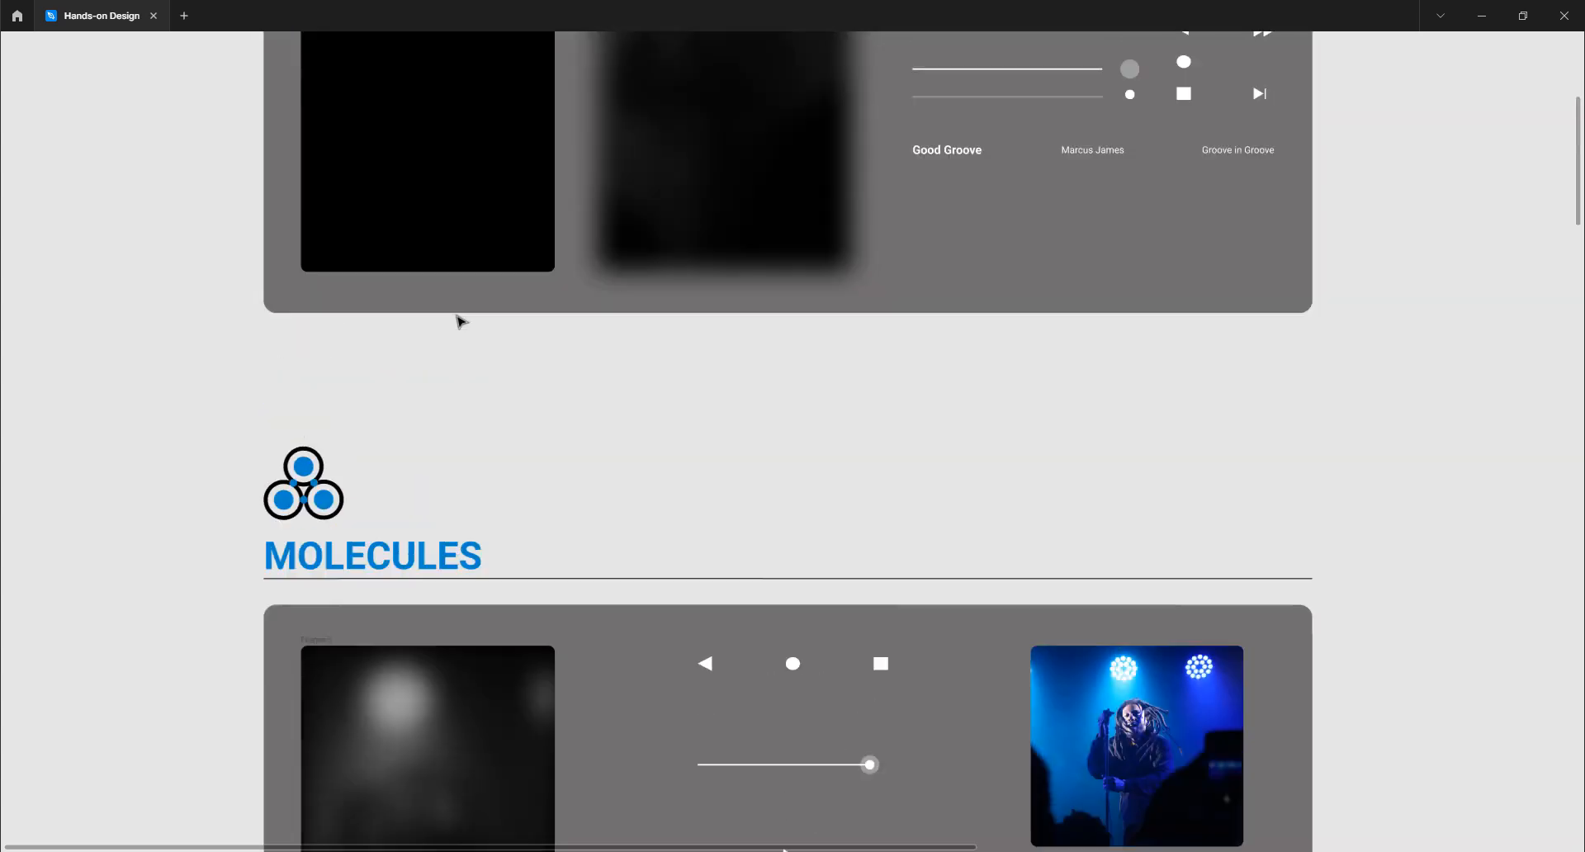
{"action": "scroll", "coordinate": [754, 131], "scroll_direction": "up", "scroll_amount": 3}
{"action": "scroll", "coordinate": [710, 360], "scroll_direction": "down", "scroll_amount": 10}
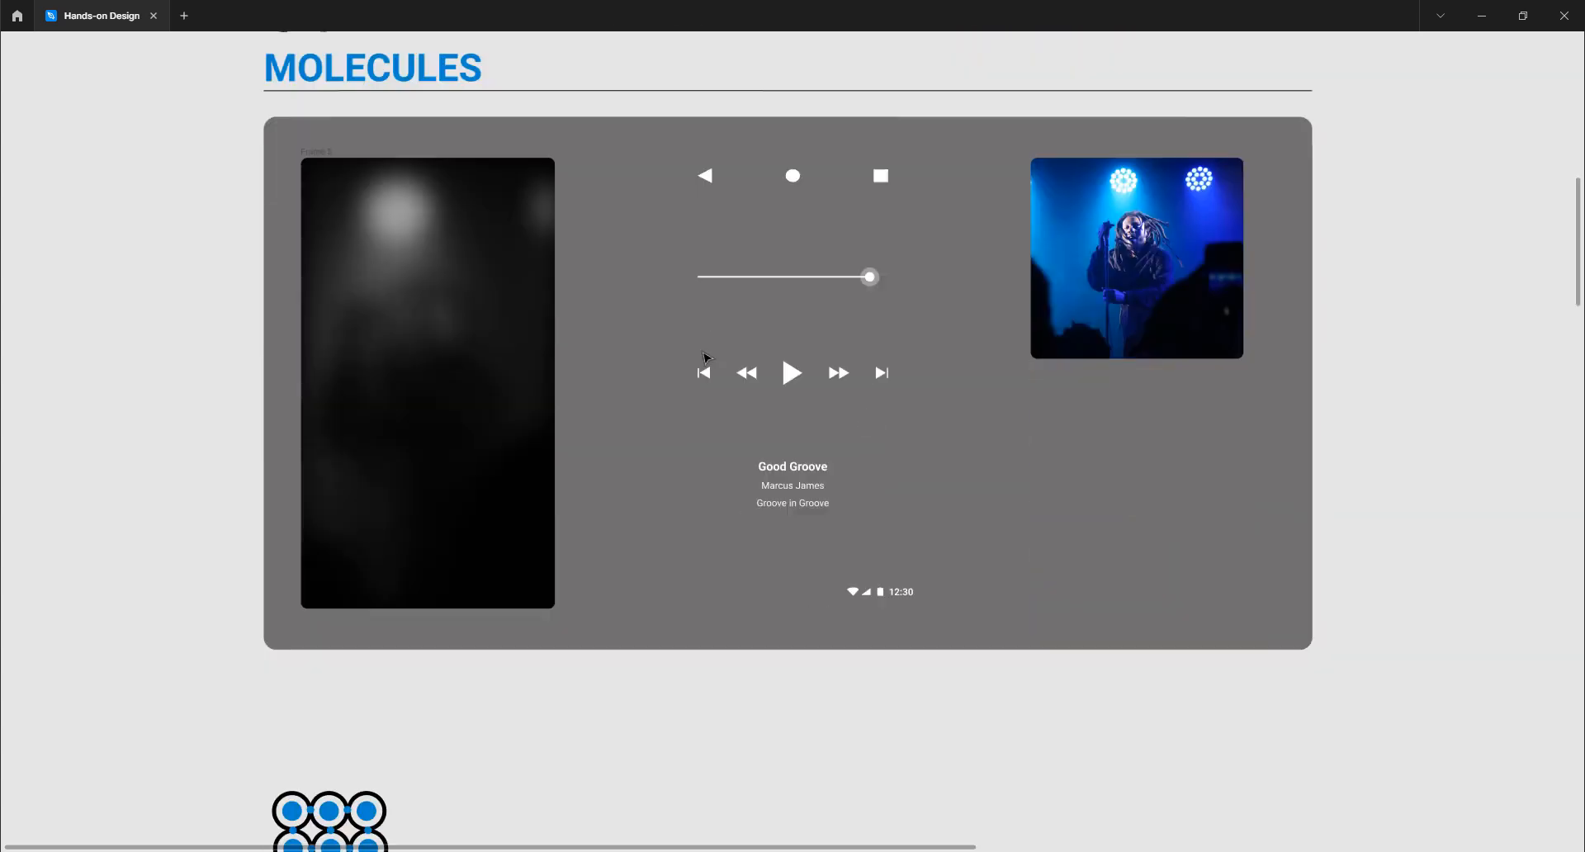
{"action": "scroll", "coordinate": [706, 355], "scroll_direction": "down", "scroll_amount": 10}
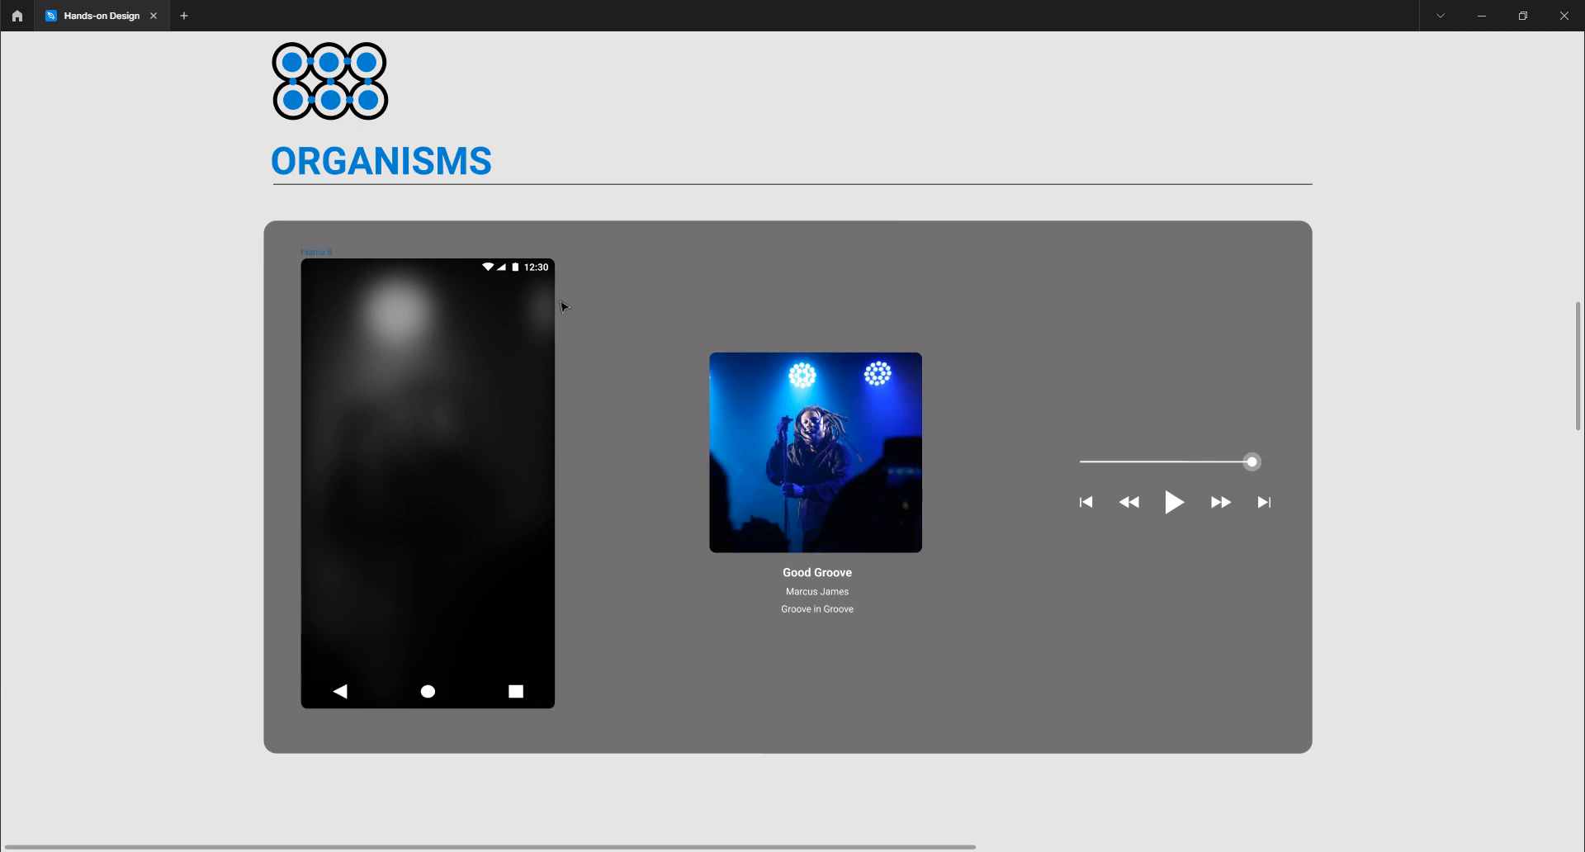
{"action": "key", "text": "ctrl+backslash"}
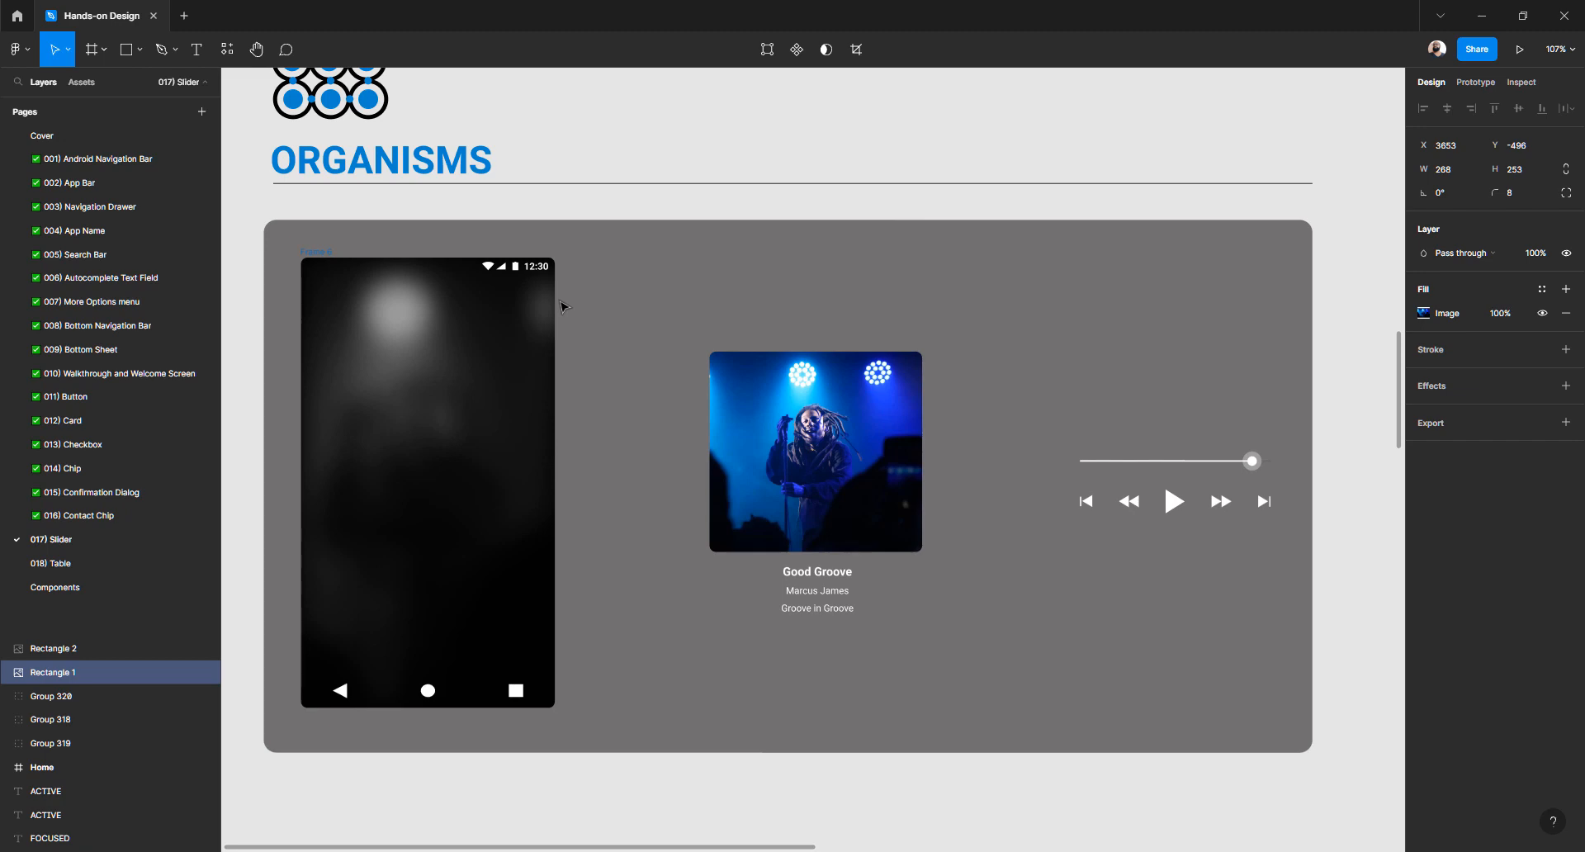
{"action": "left_click", "coordinate": [91, 515]}
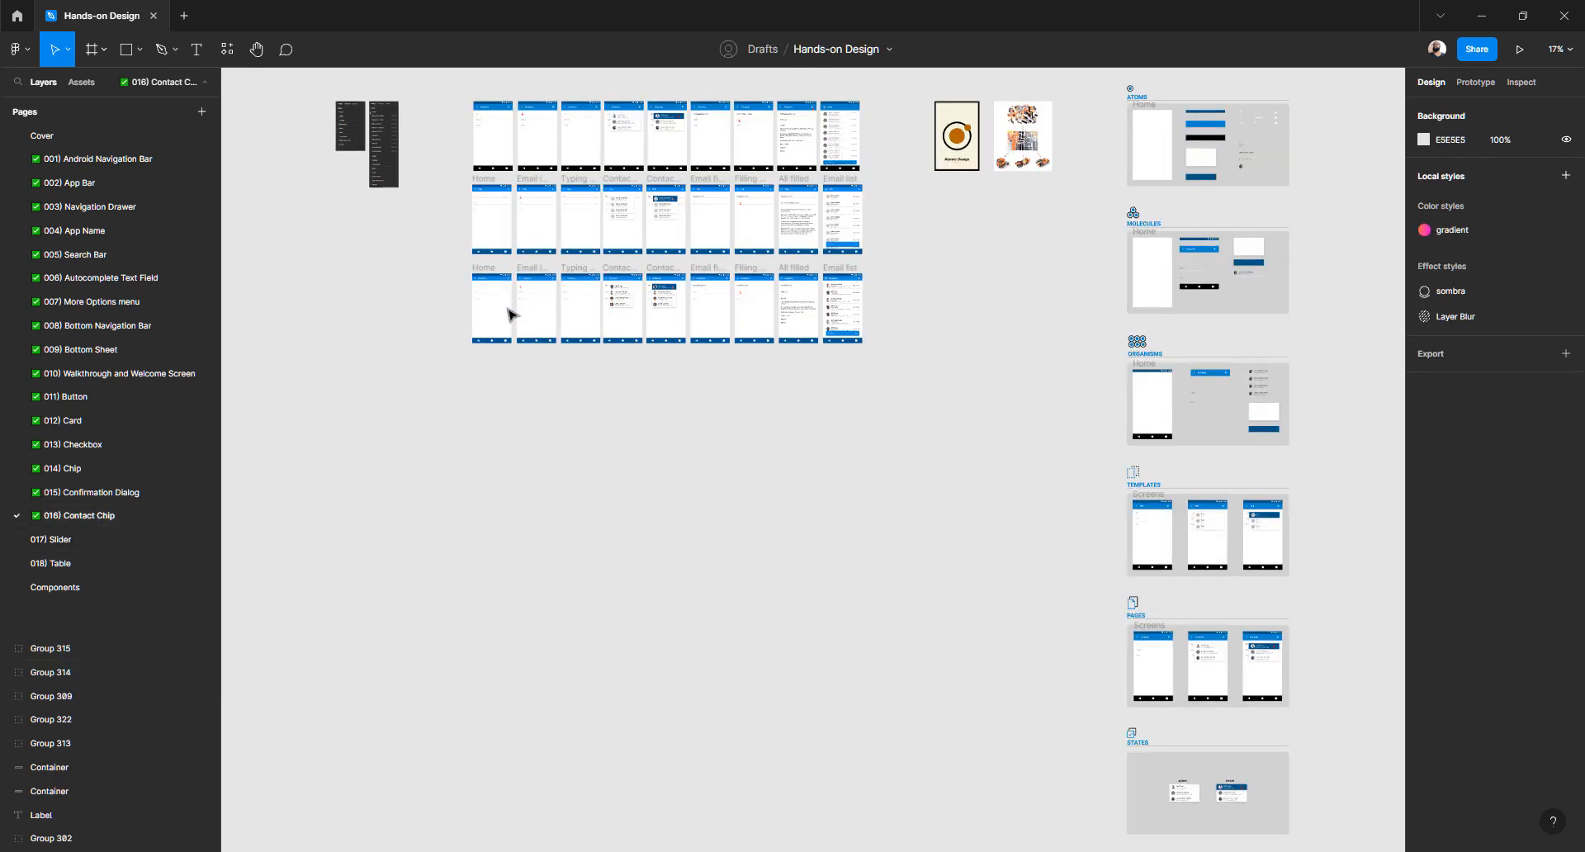
{"action": "scroll", "coordinate": [528, 347], "scroll_direction": "up", "scroll_amount": 1}
{"action": "scroll", "coordinate": [535, 355], "scroll_direction": "up", "scroll_amount": 10}
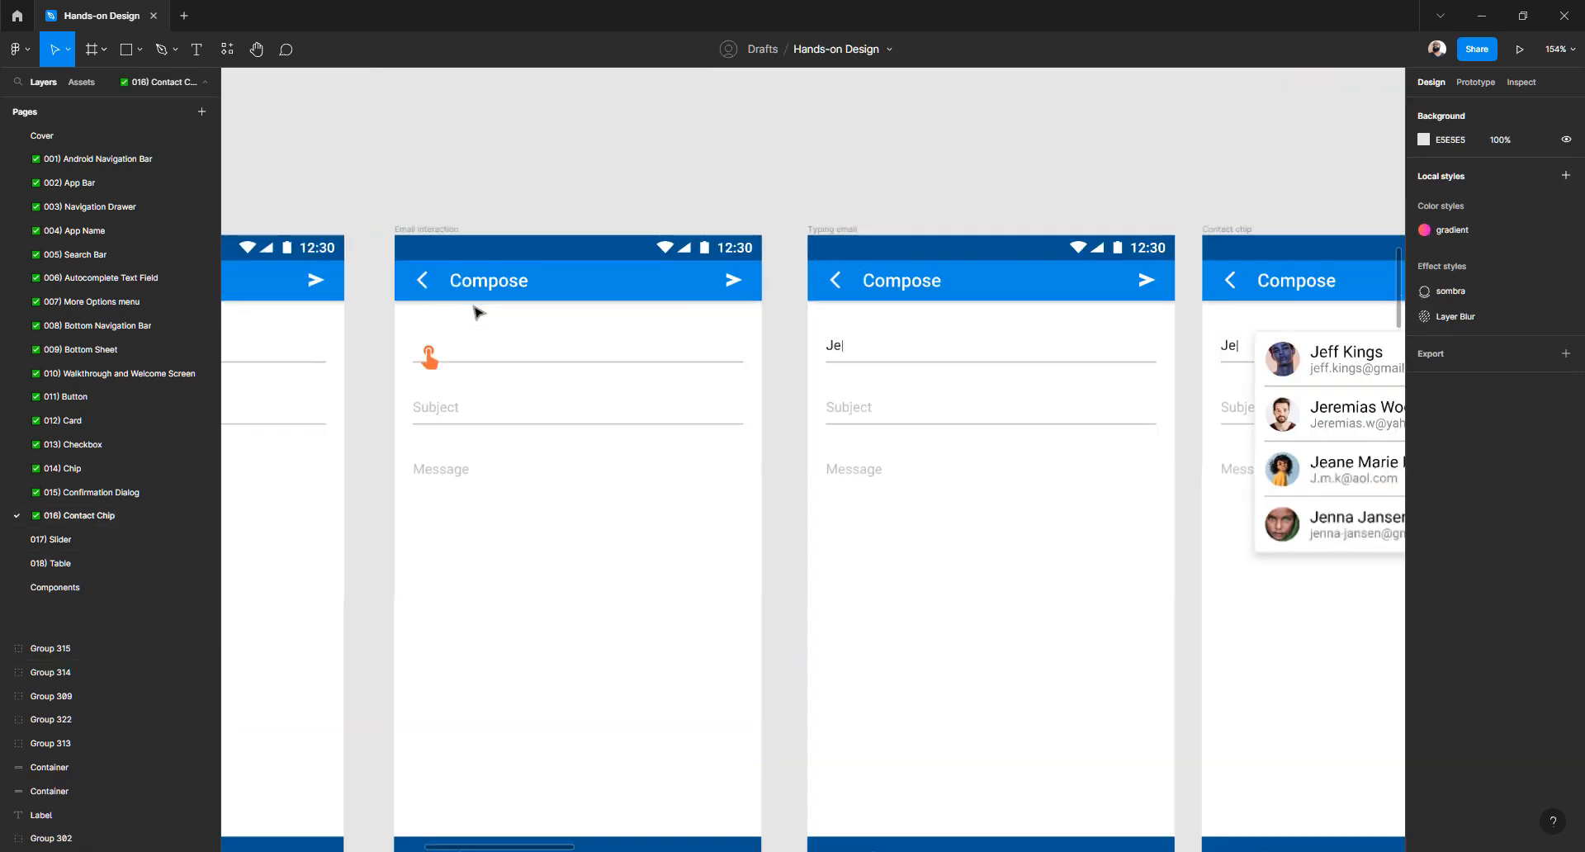
{"action": "left_click", "coordinate": [484, 260]}
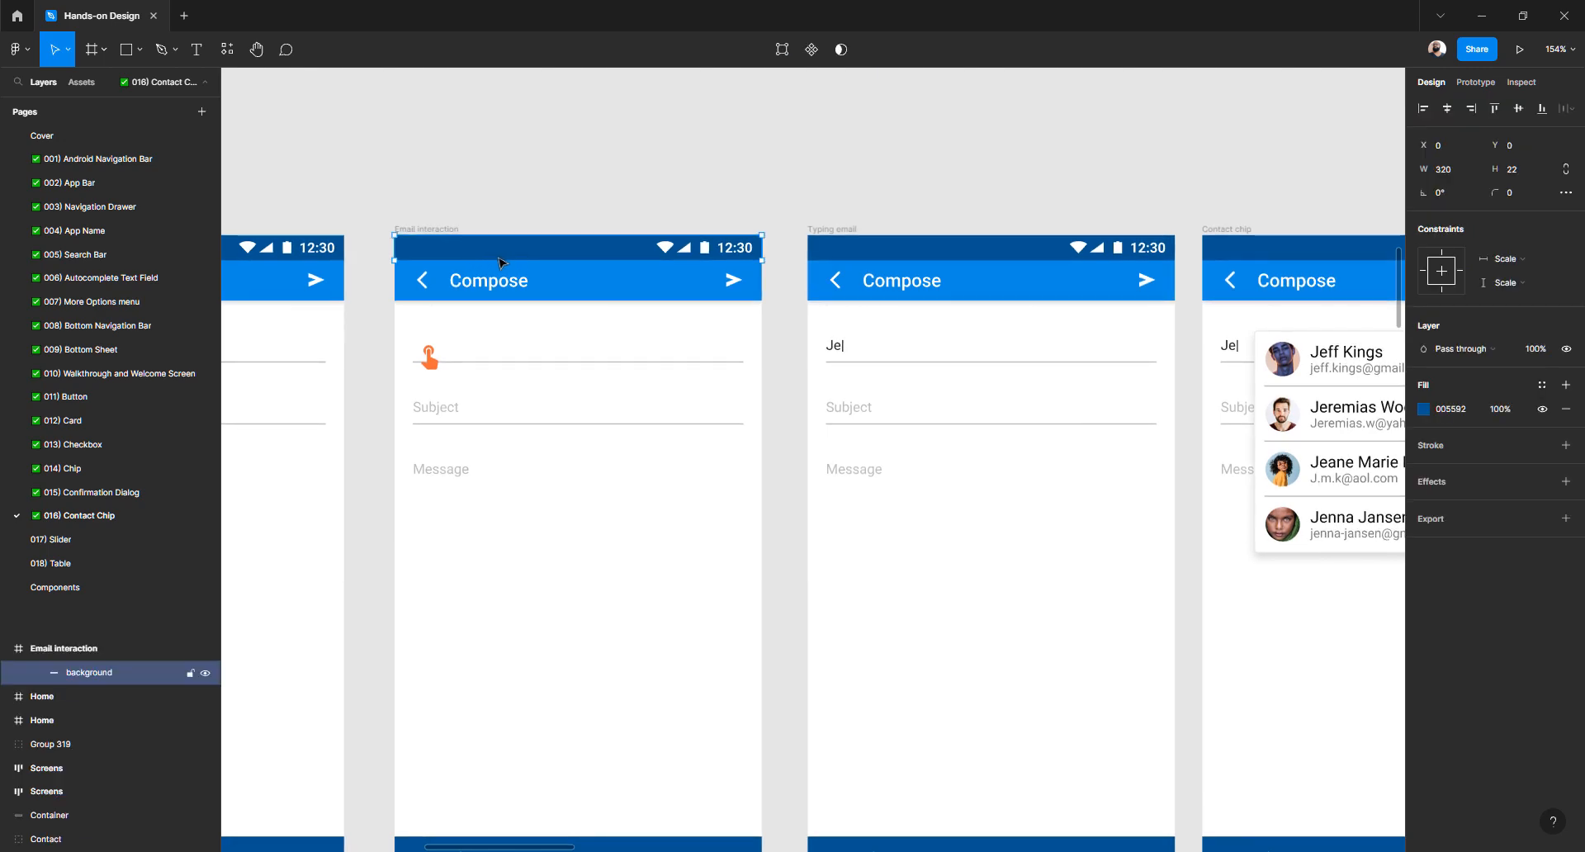
{"action": "scroll", "coordinate": [545, 255], "scroll_direction": "down", "scroll_amount": 4}
{"action": "left_click", "coordinate": [522, 590]}
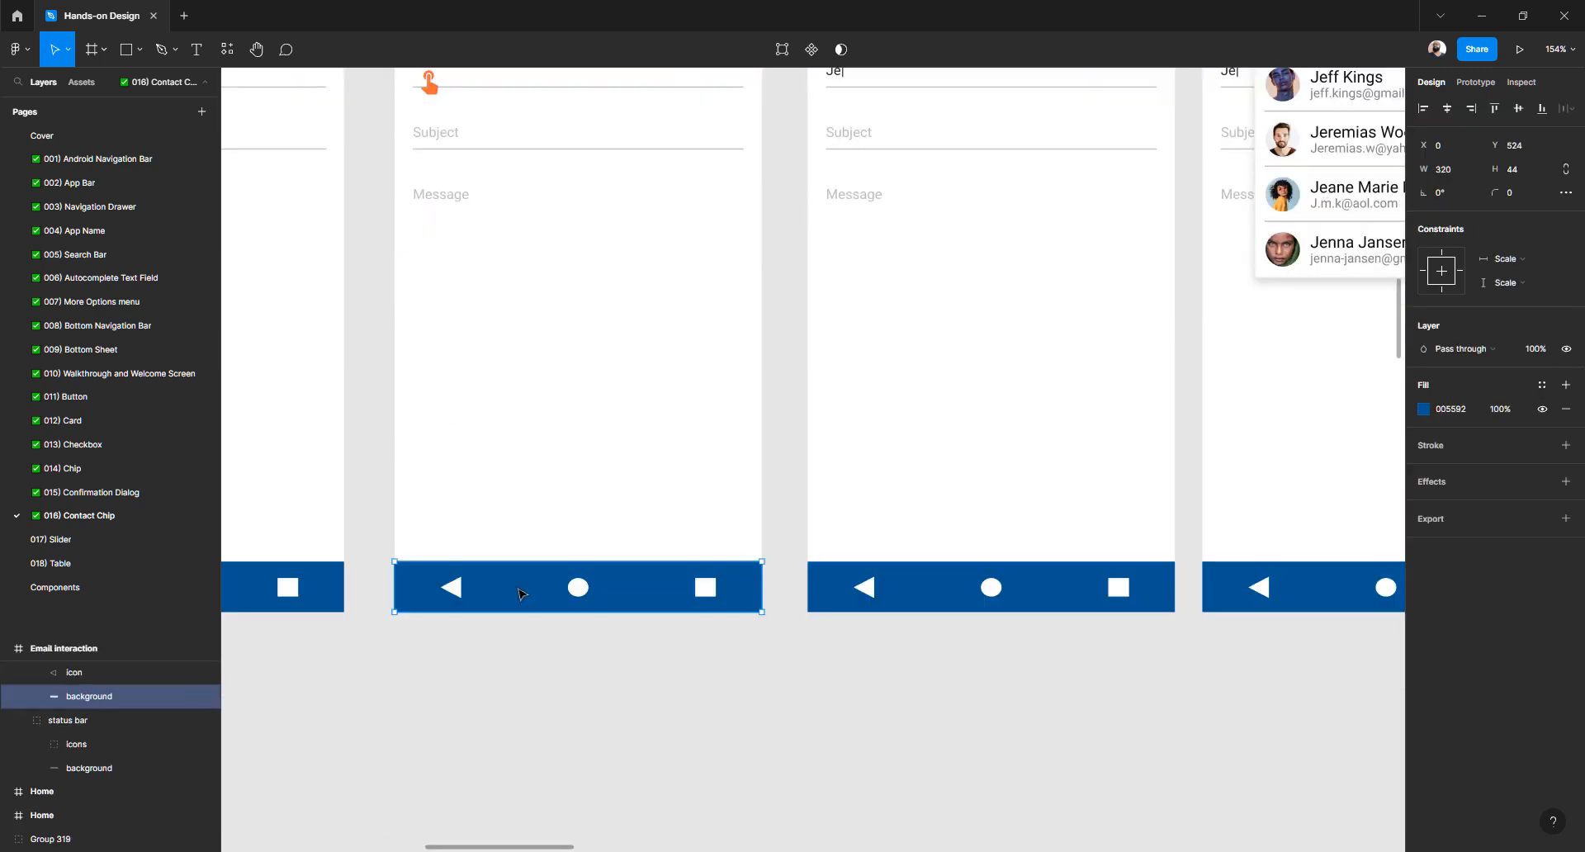
{"action": "left_click", "coordinate": [65, 538]}
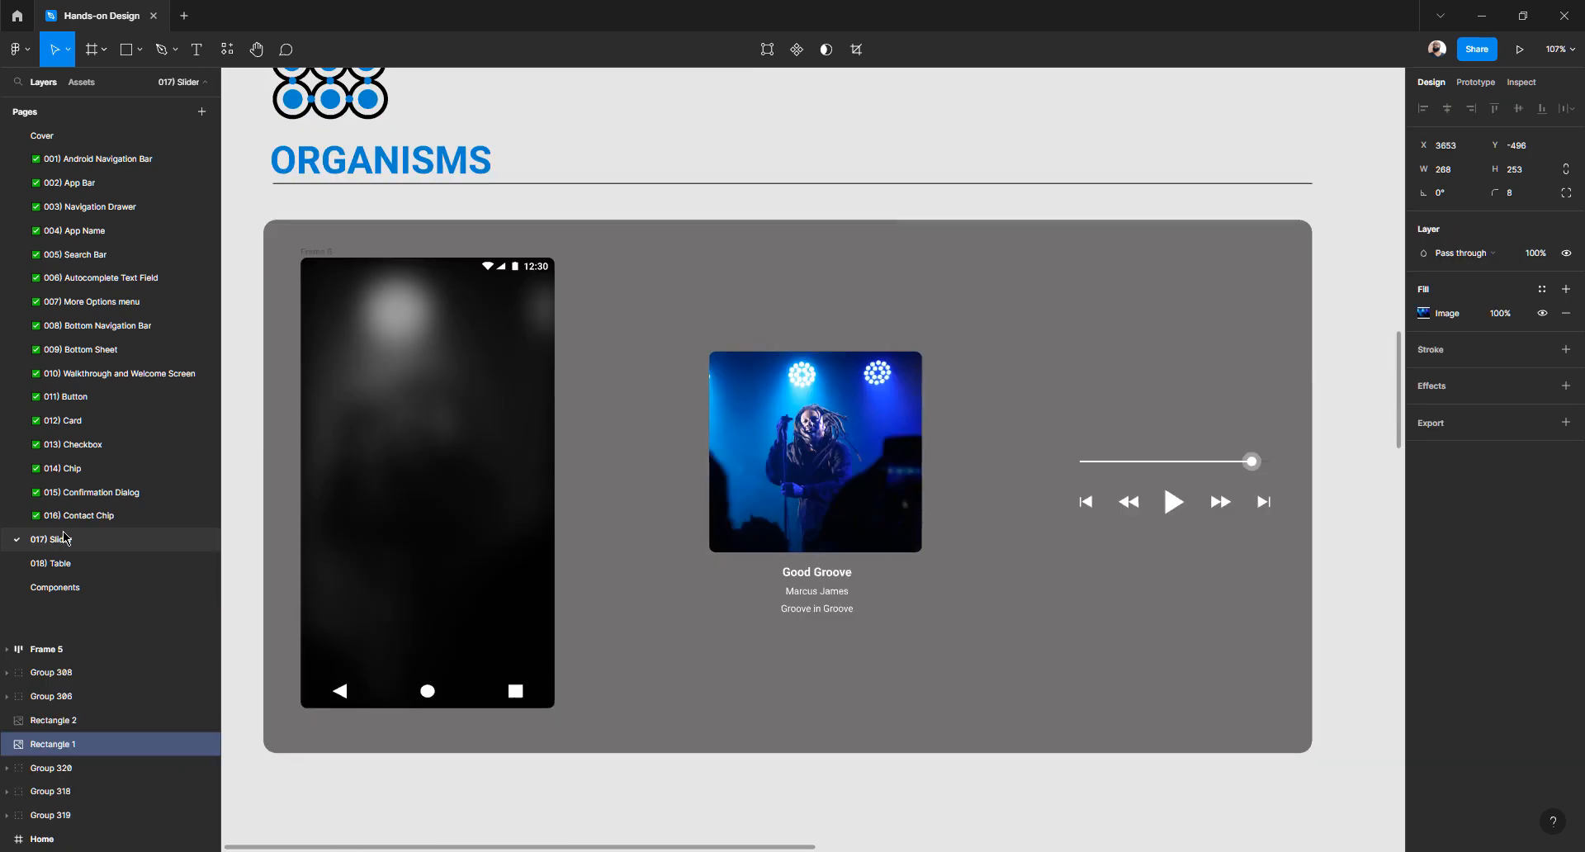
{"action": "key", "text": "ctrl+backslash"}
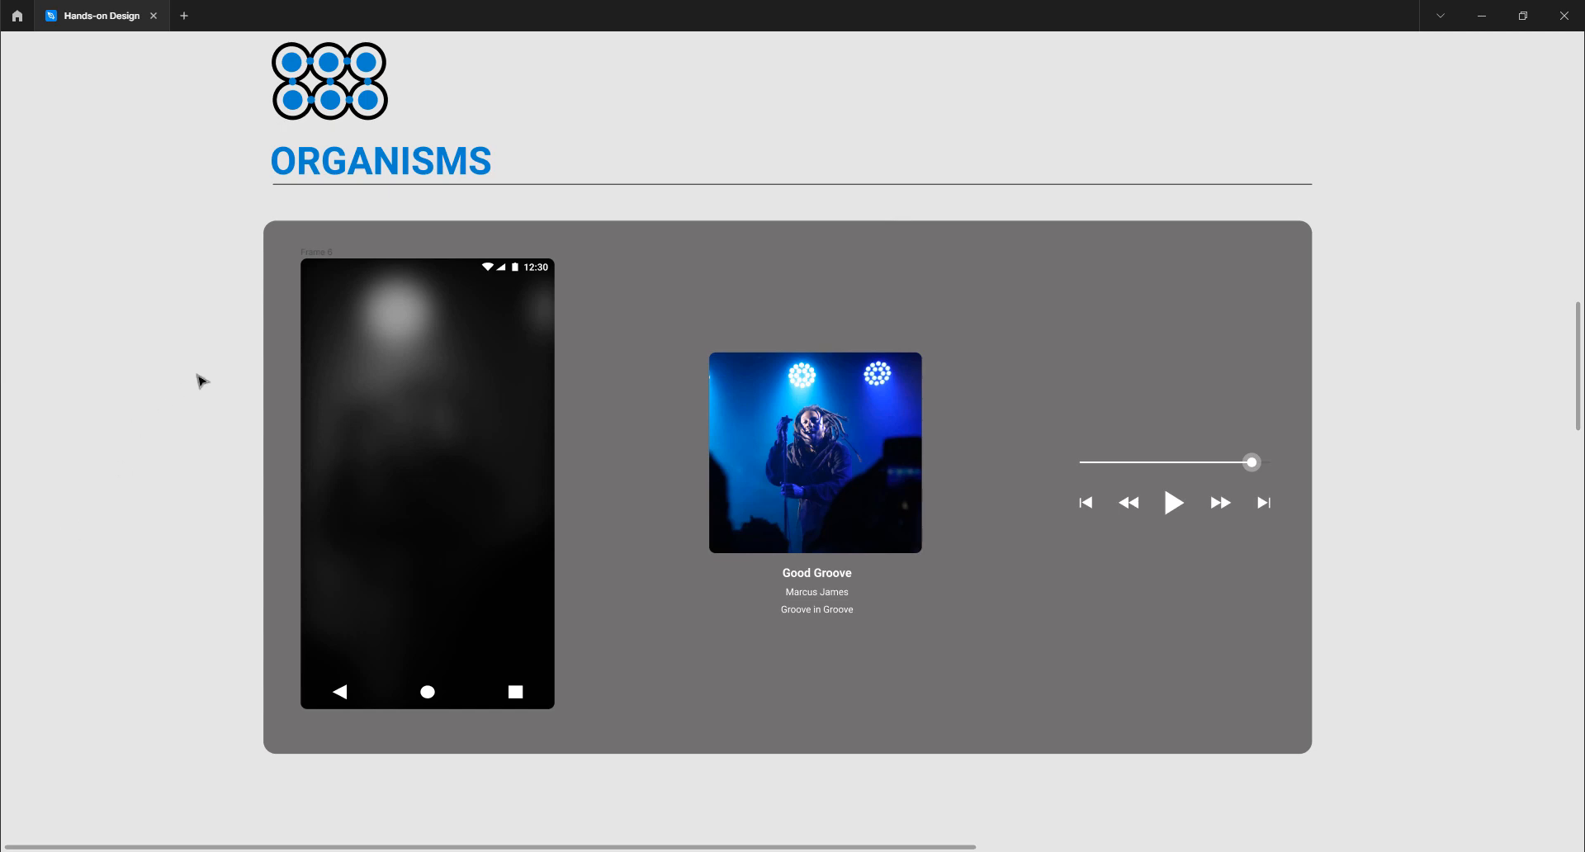
{"action": "left_click_drag", "start_coordinate": [180, 365], "coordinate": [198, 388]}
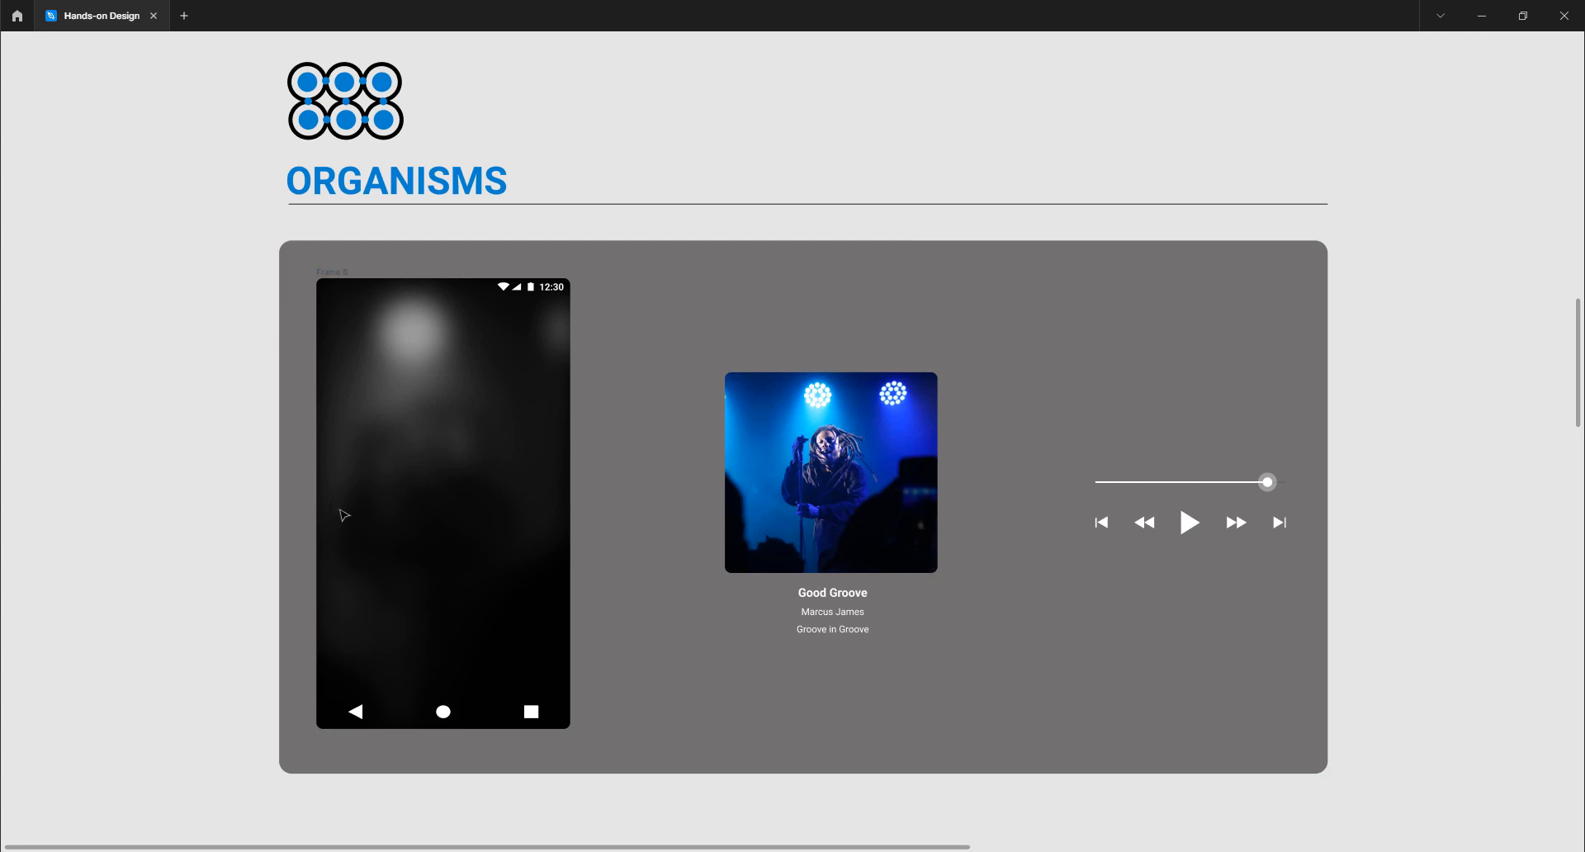
{"action": "scroll", "coordinate": [488, 353], "scroll_direction": "up", "scroll_amount": 10}
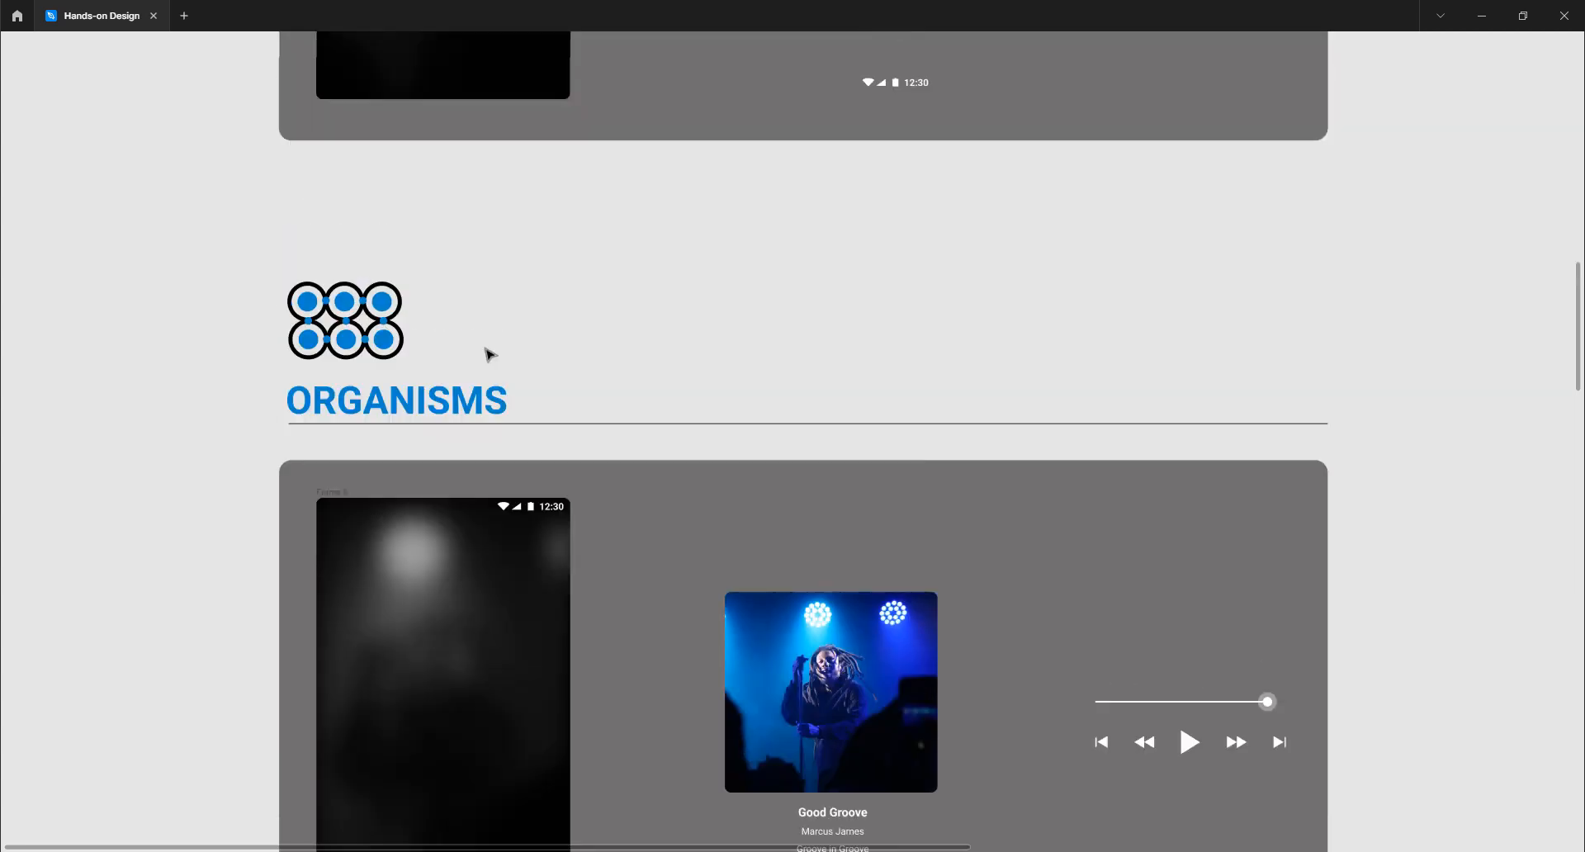
{"action": "scroll", "coordinate": [492, 355], "scroll_direction": "down", "scroll_amount": 10}
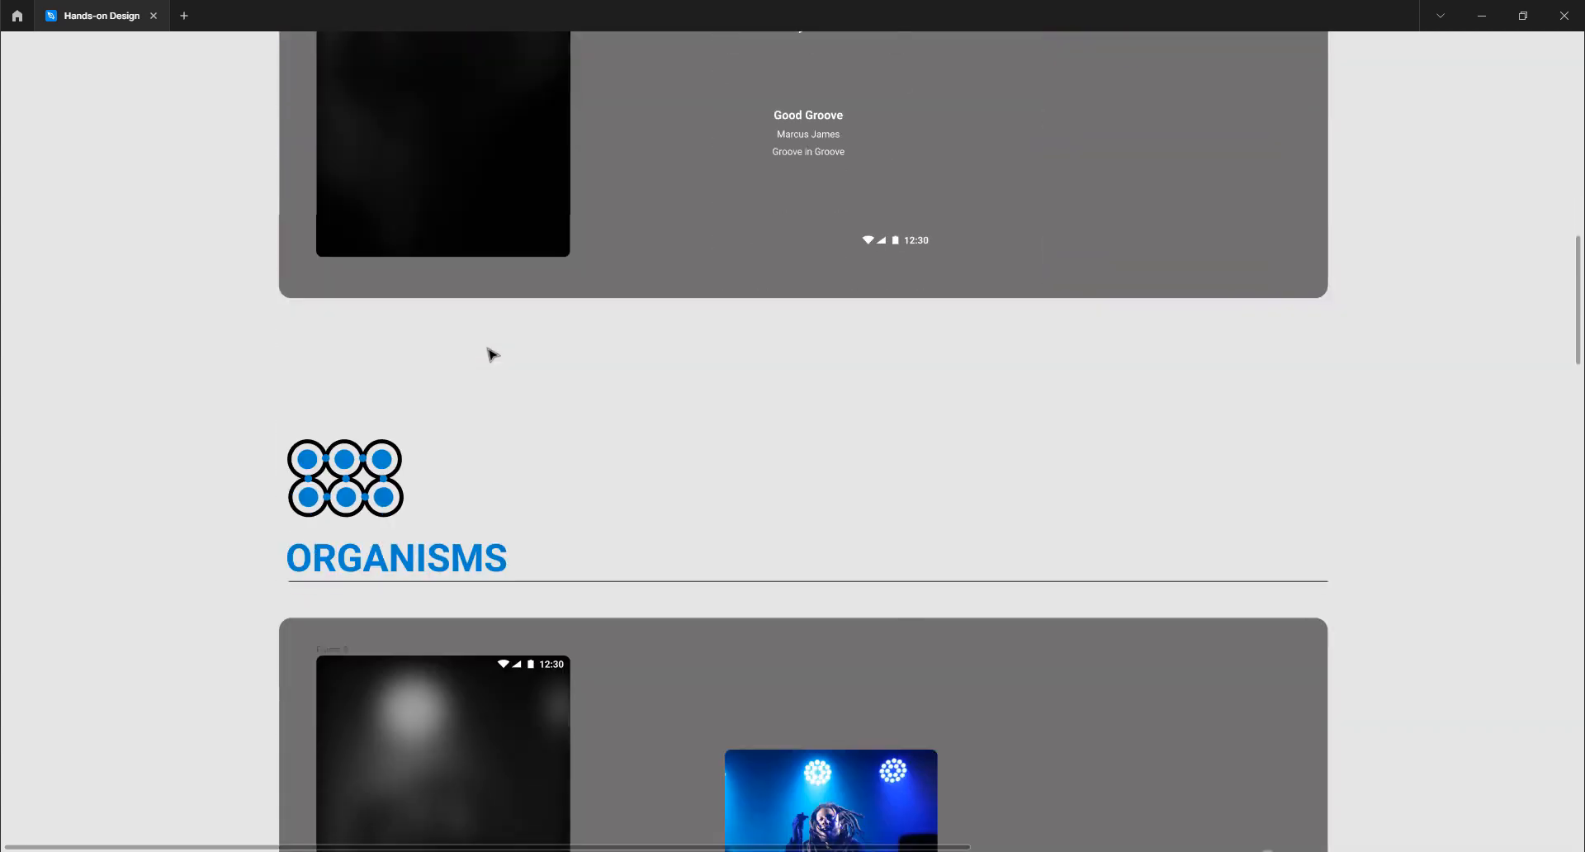
{"action": "left_click", "coordinate": [453, 325]}
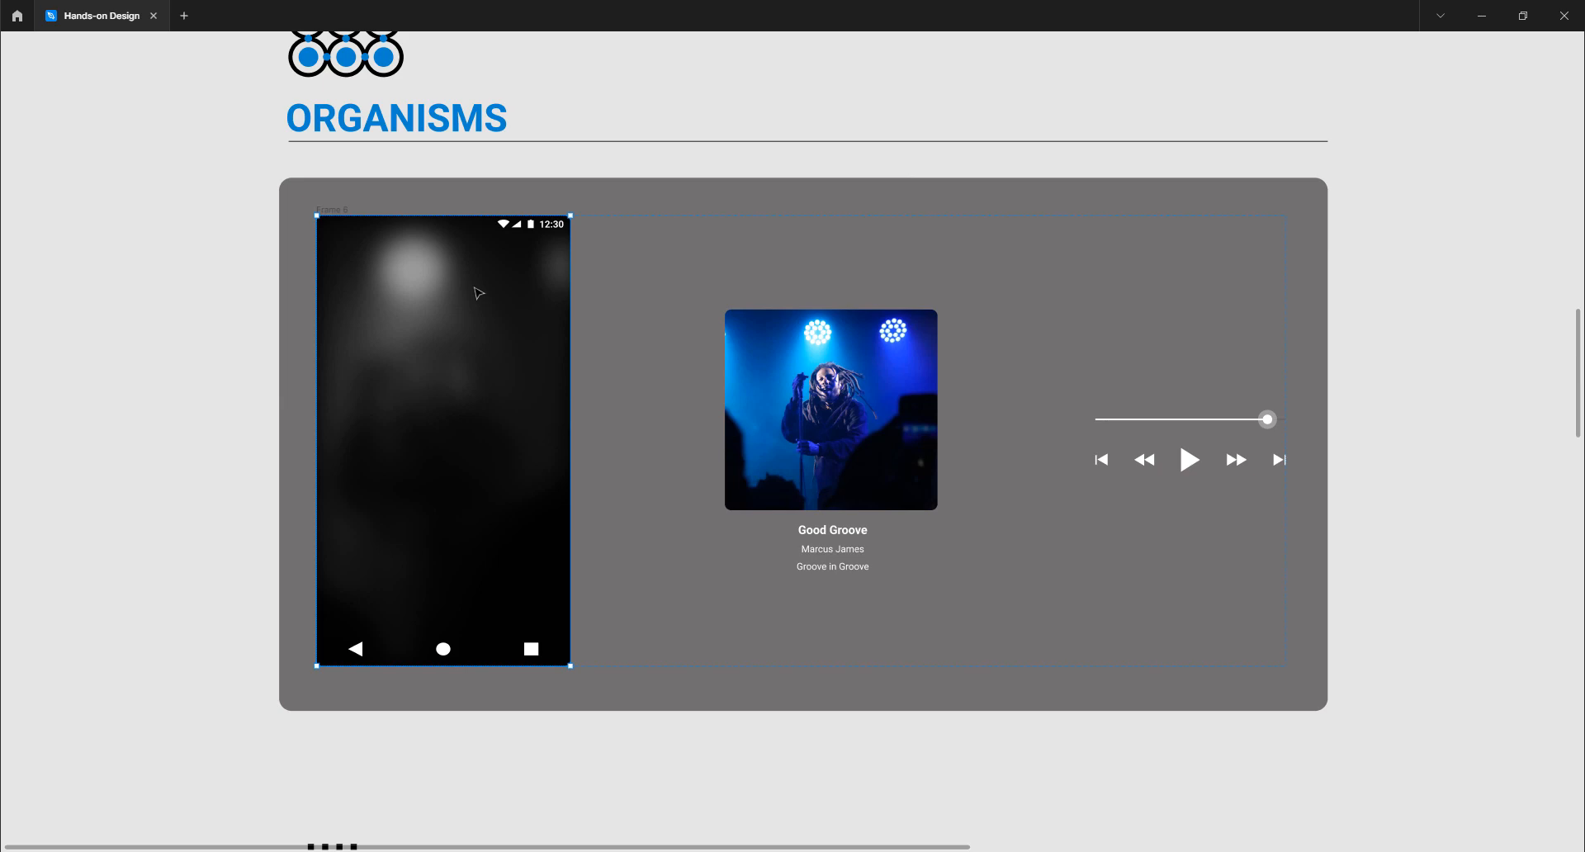
{"action": "scroll", "coordinate": [478, 292], "scroll_direction": "up", "scroll_amount": 1}
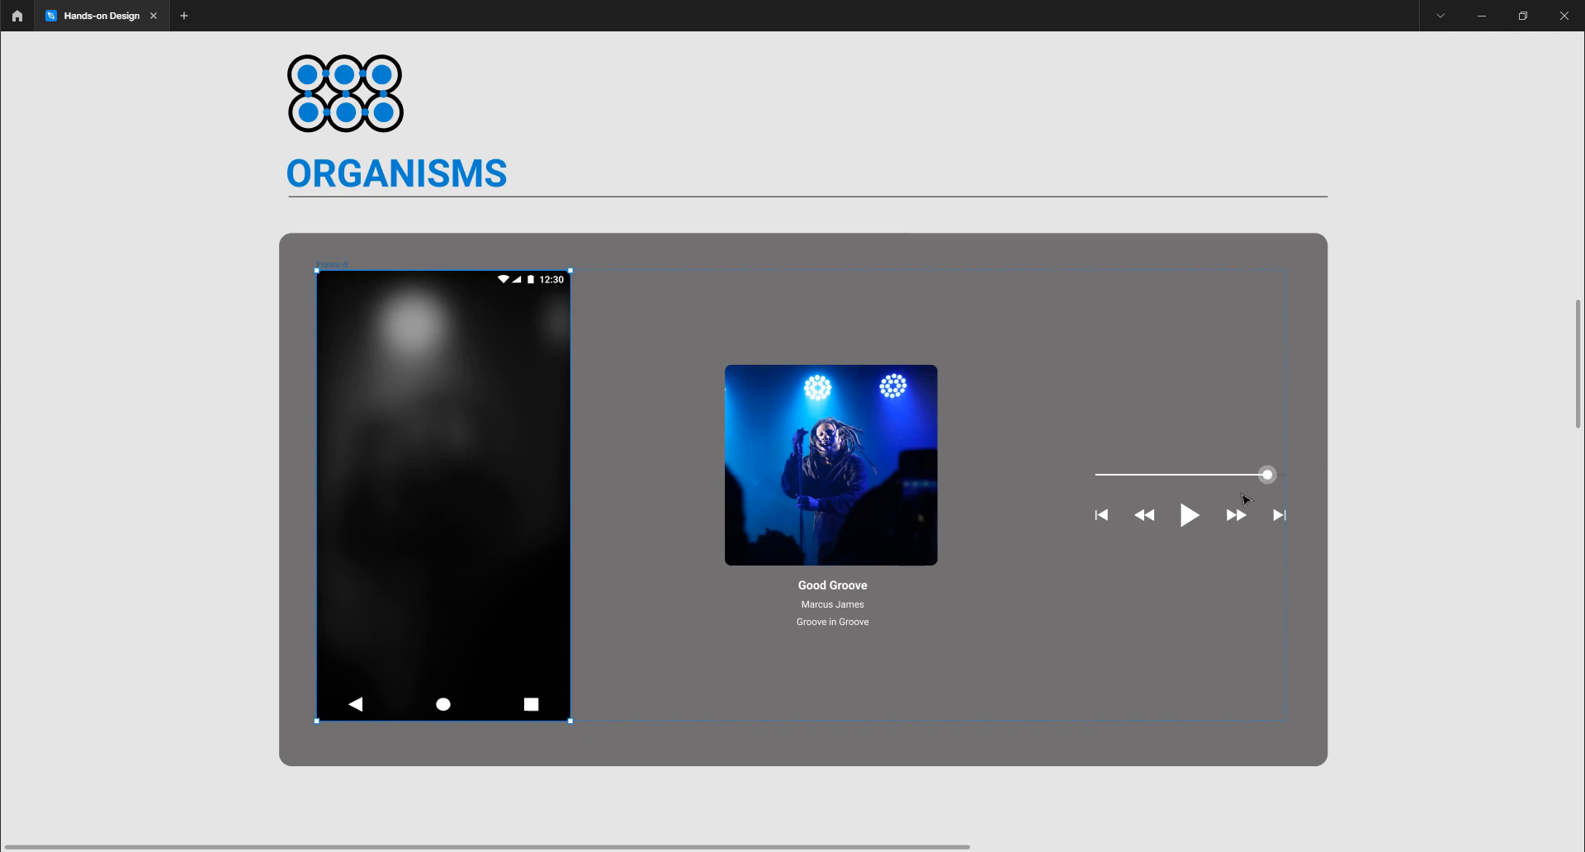
{"action": "left_click", "coordinate": [1363, 475]}
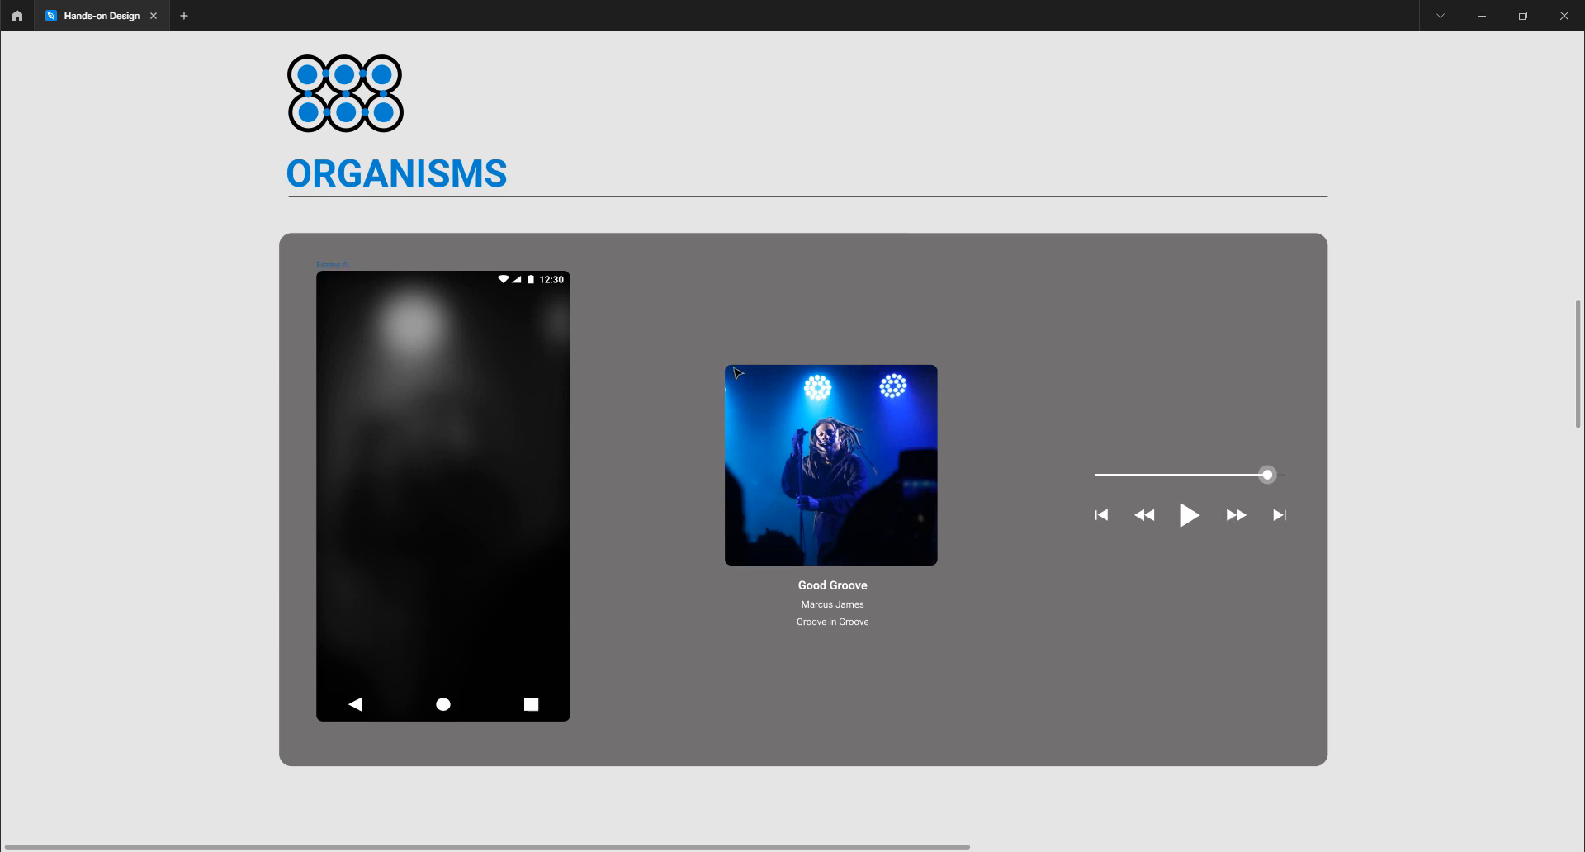
Scroll through the TEMPLATES wireframe and PAGES Good Groove screen, comparing them, toward STATES
{"action": "scroll", "coordinate": [708, 371], "scroll_direction": "down", "scroll_amount": 2}
{"action": "scroll", "coordinate": [708, 372], "scroll_direction": "down", "scroll_amount": 9}
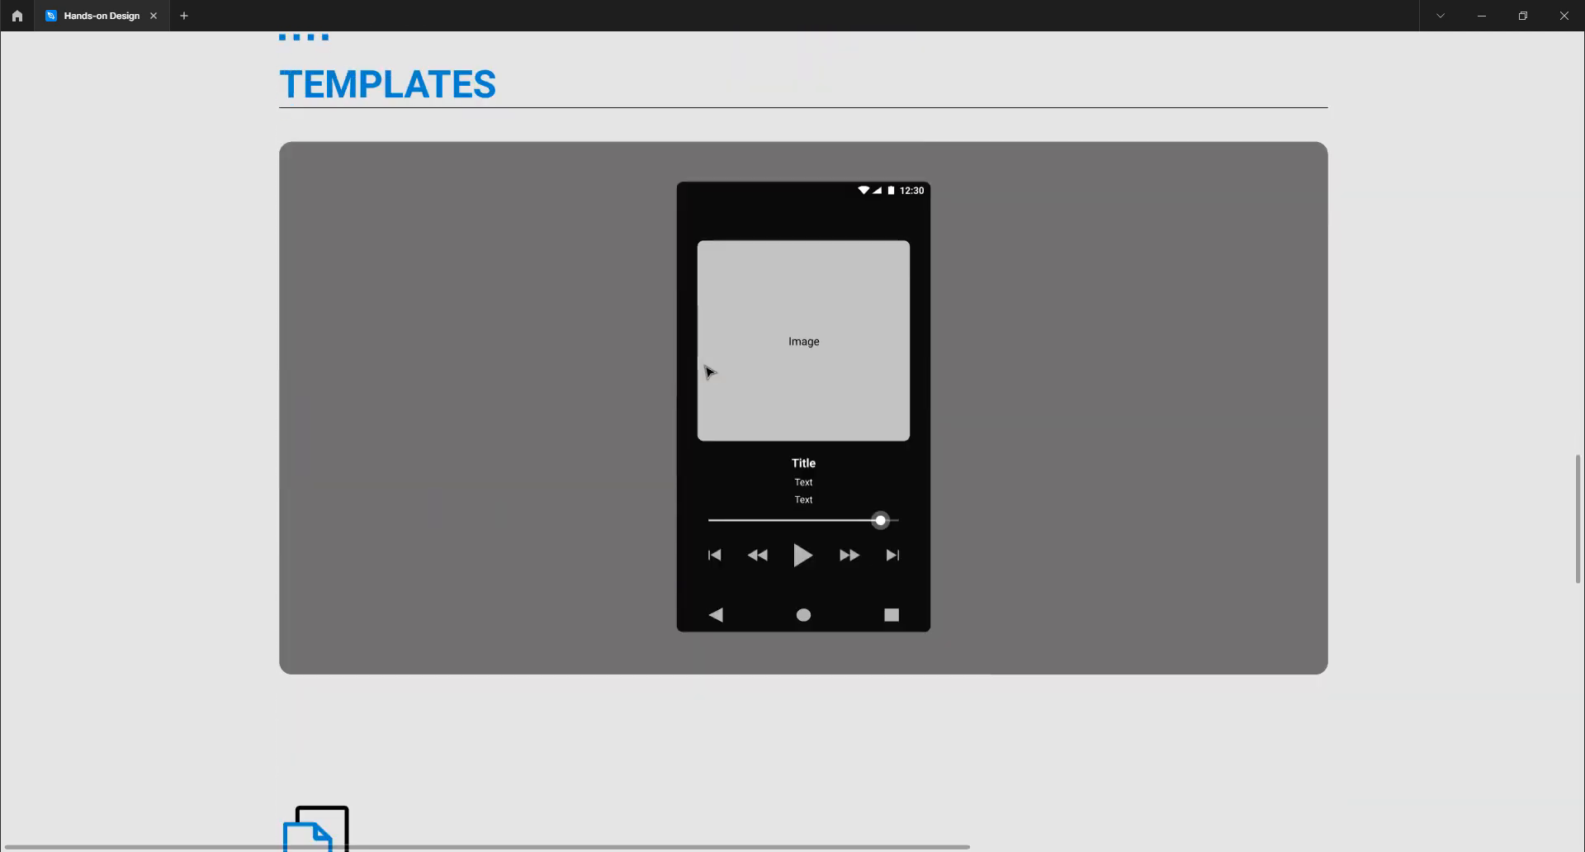
{"action": "scroll", "coordinate": [708, 372], "scroll_direction": "up", "scroll_amount": 1}
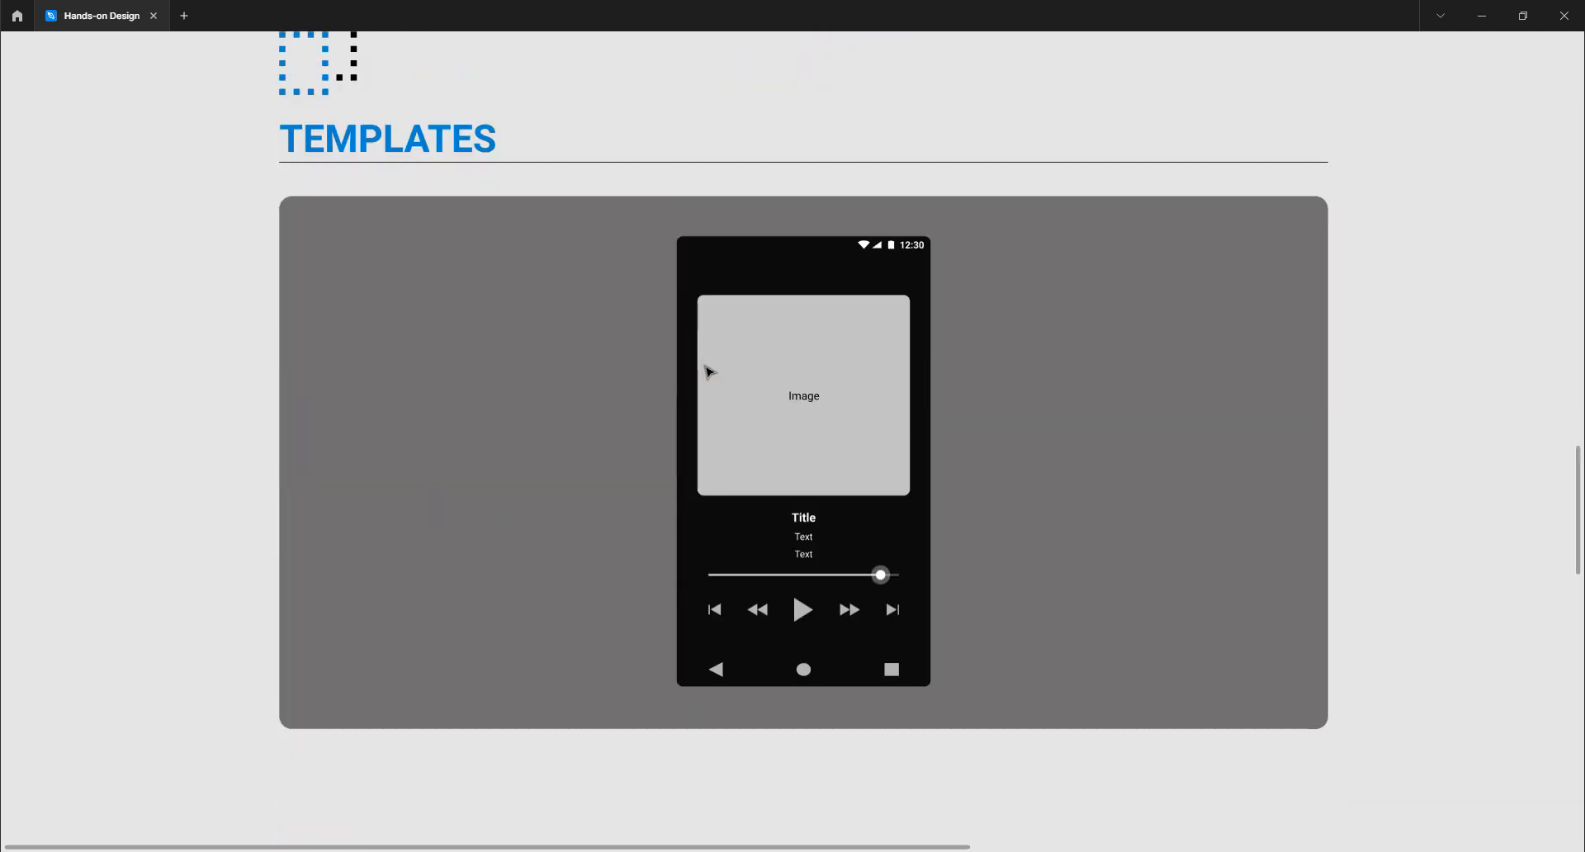
{"action": "scroll", "coordinate": [708, 372], "scroll_direction": "up", "scroll_amount": 9}
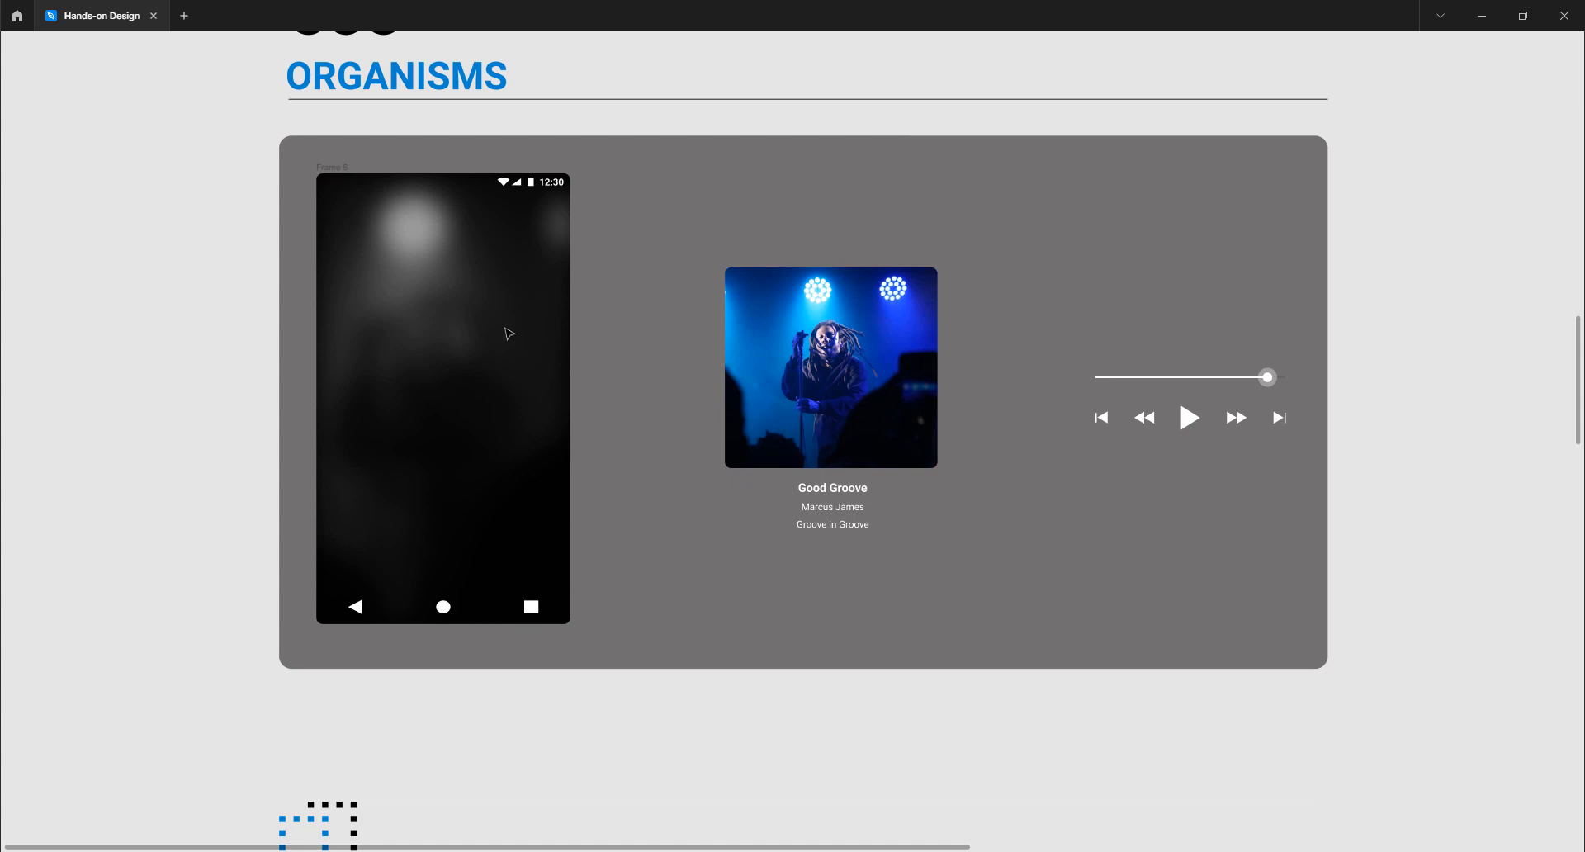
{"action": "scroll", "coordinate": [508, 333], "scroll_direction": "down", "scroll_amount": 8}
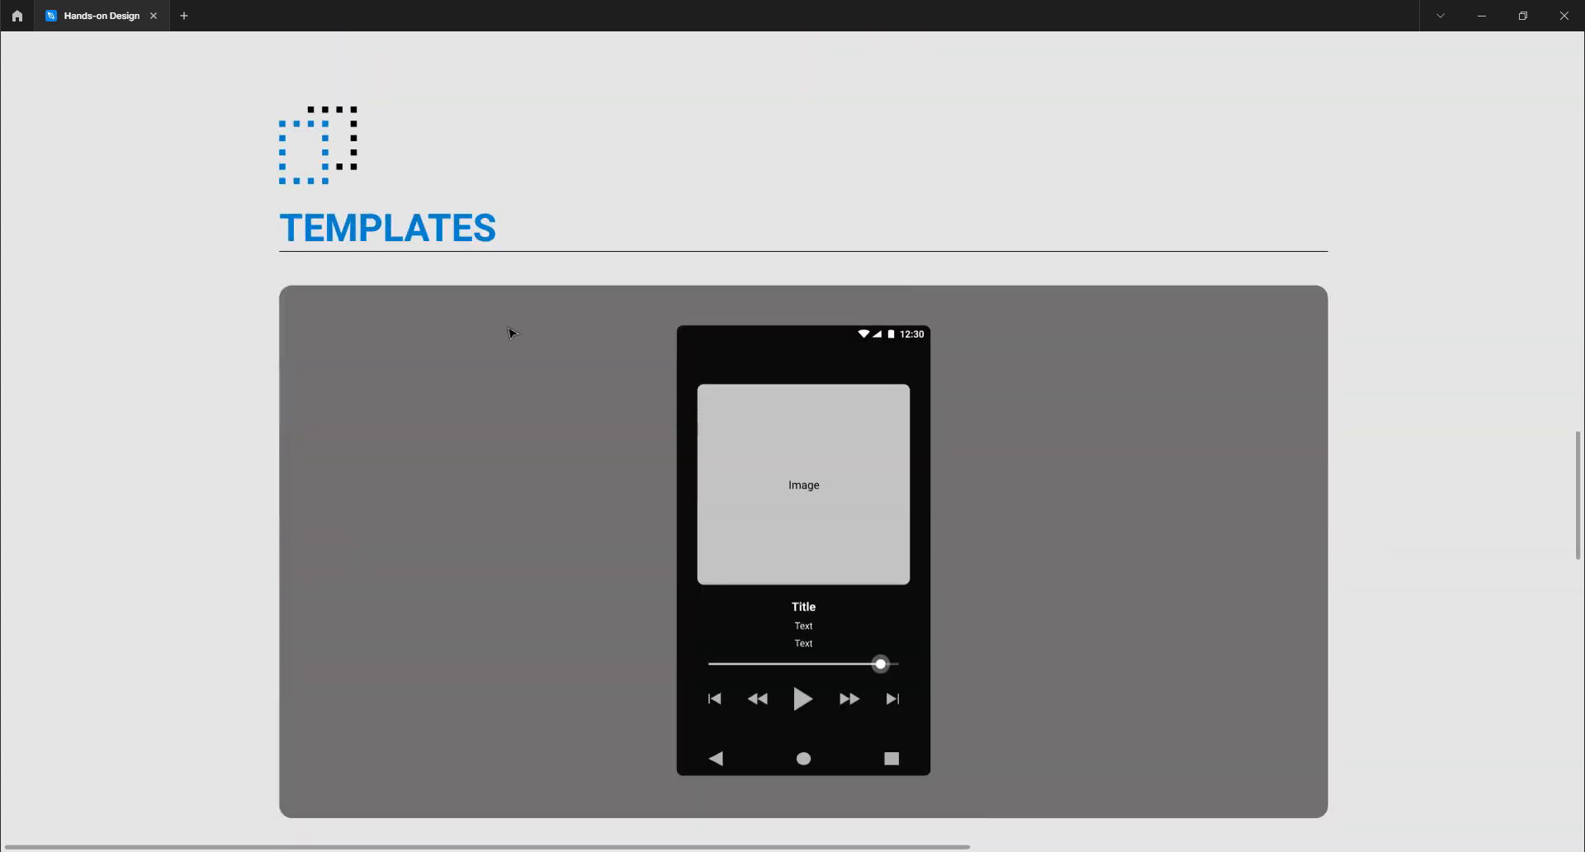
{"action": "scroll", "coordinate": [512, 337], "scroll_direction": "down", "scroll_amount": 1}
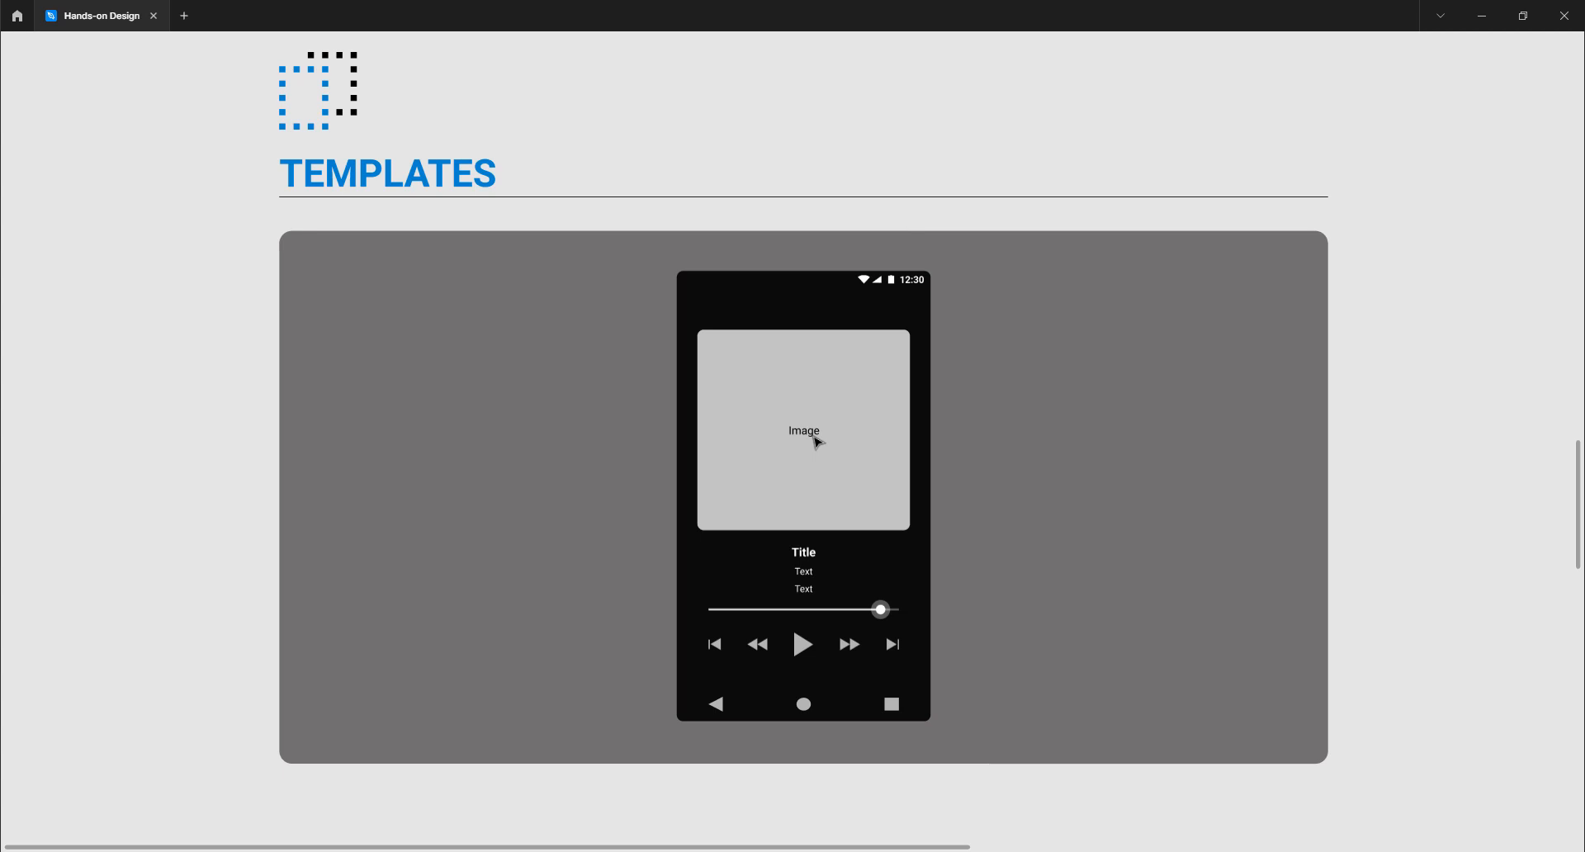
{"action": "scroll", "coordinate": [816, 442], "scroll_direction": "up", "scroll_amount": 8}
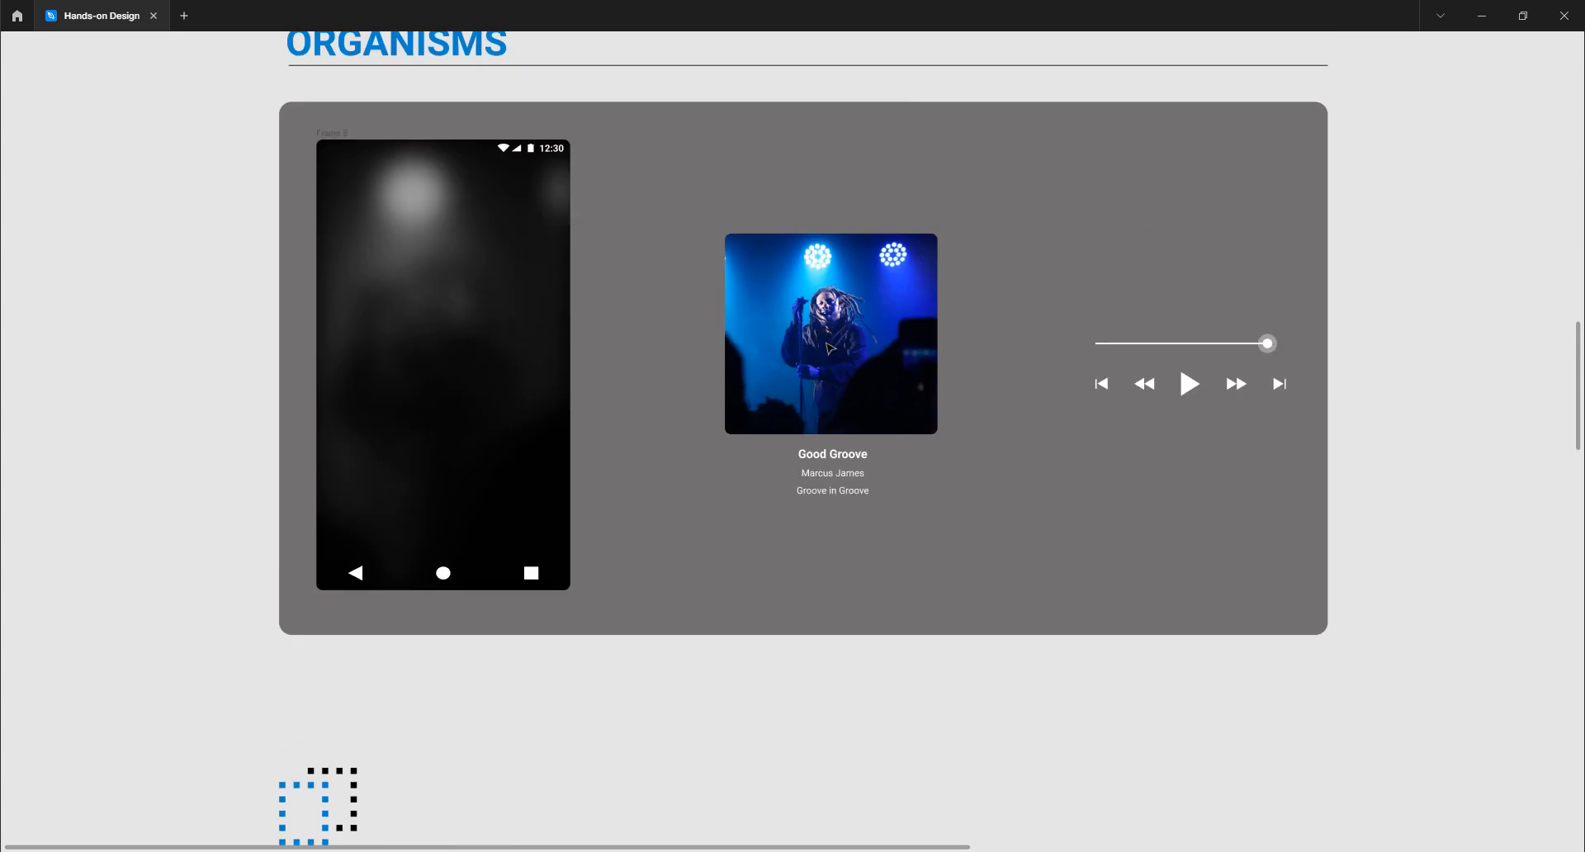
{"action": "scroll", "coordinate": [829, 348], "scroll_direction": "up", "scroll_amount": 2}
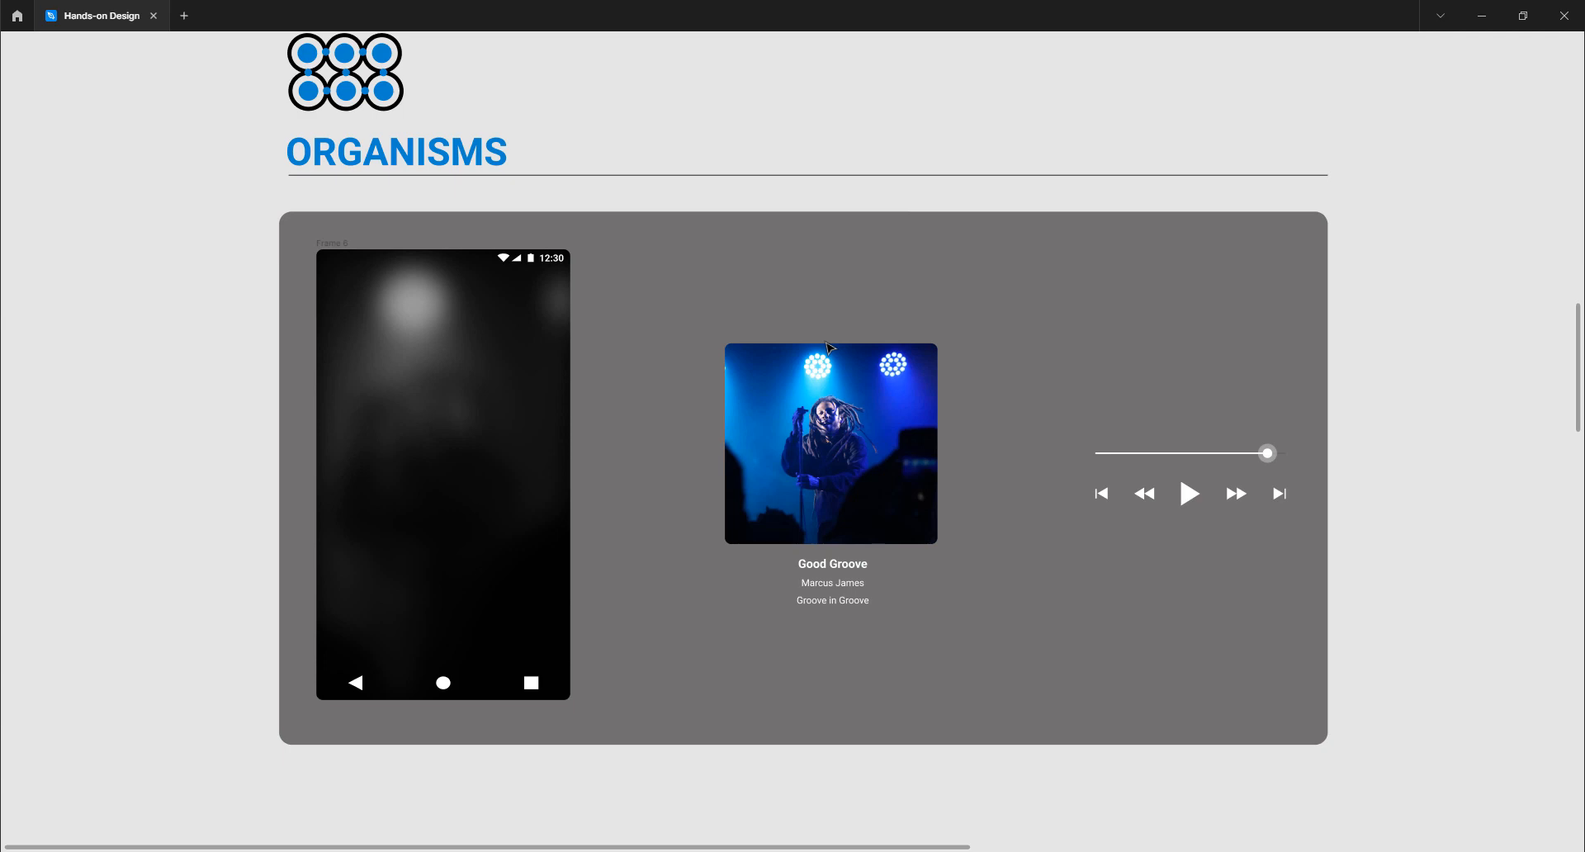
{"action": "scroll", "coordinate": [938, 463], "scroll_direction": "down", "scroll_amount": 8}
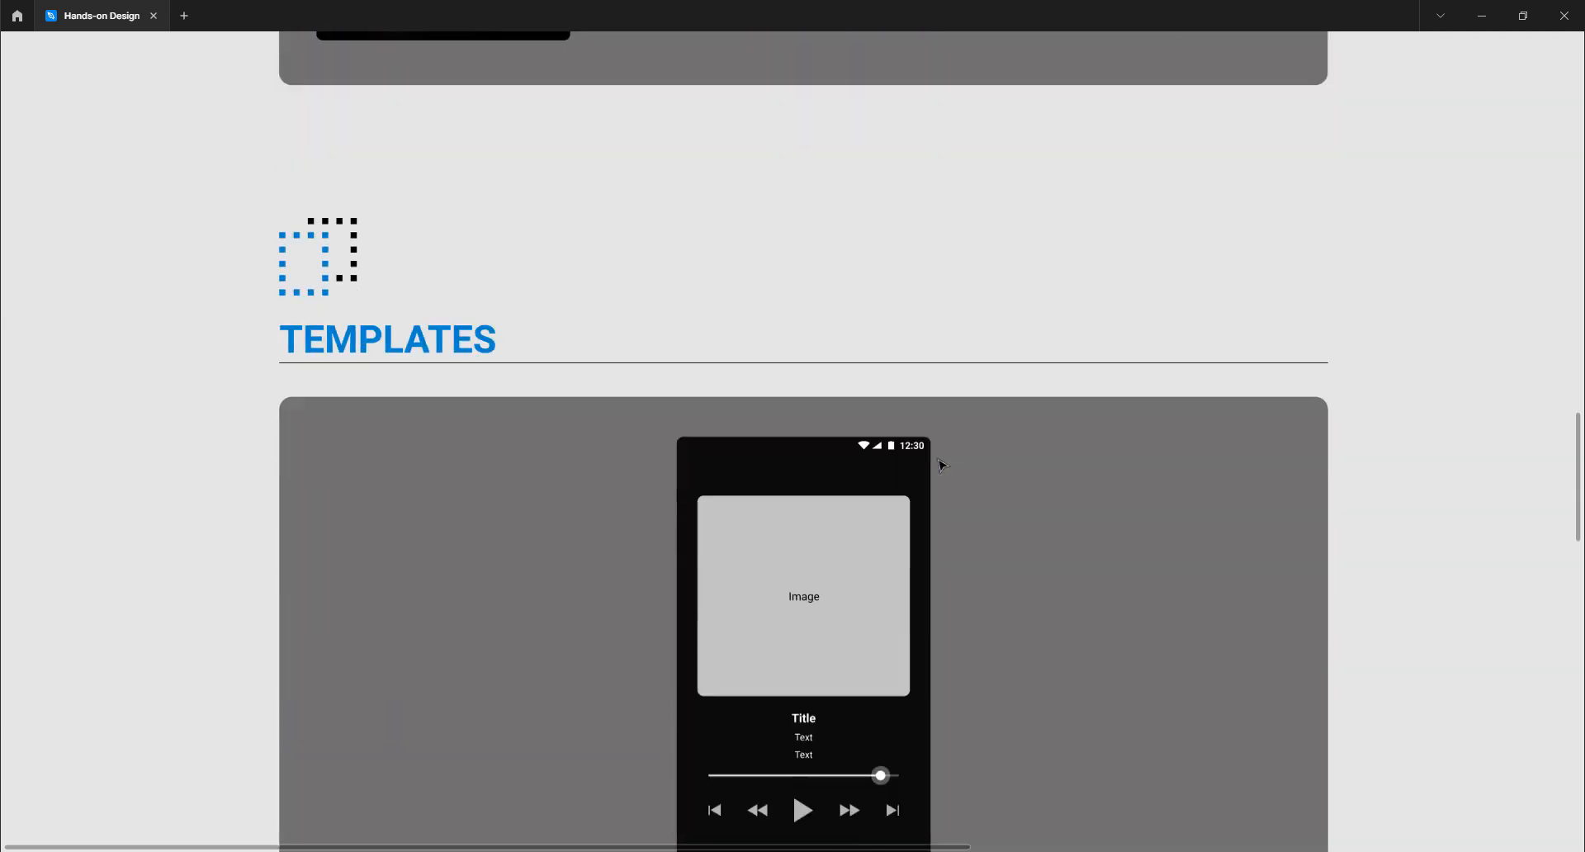
{"action": "scroll", "coordinate": [942, 465], "scroll_direction": "down", "scroll_amount": 2}
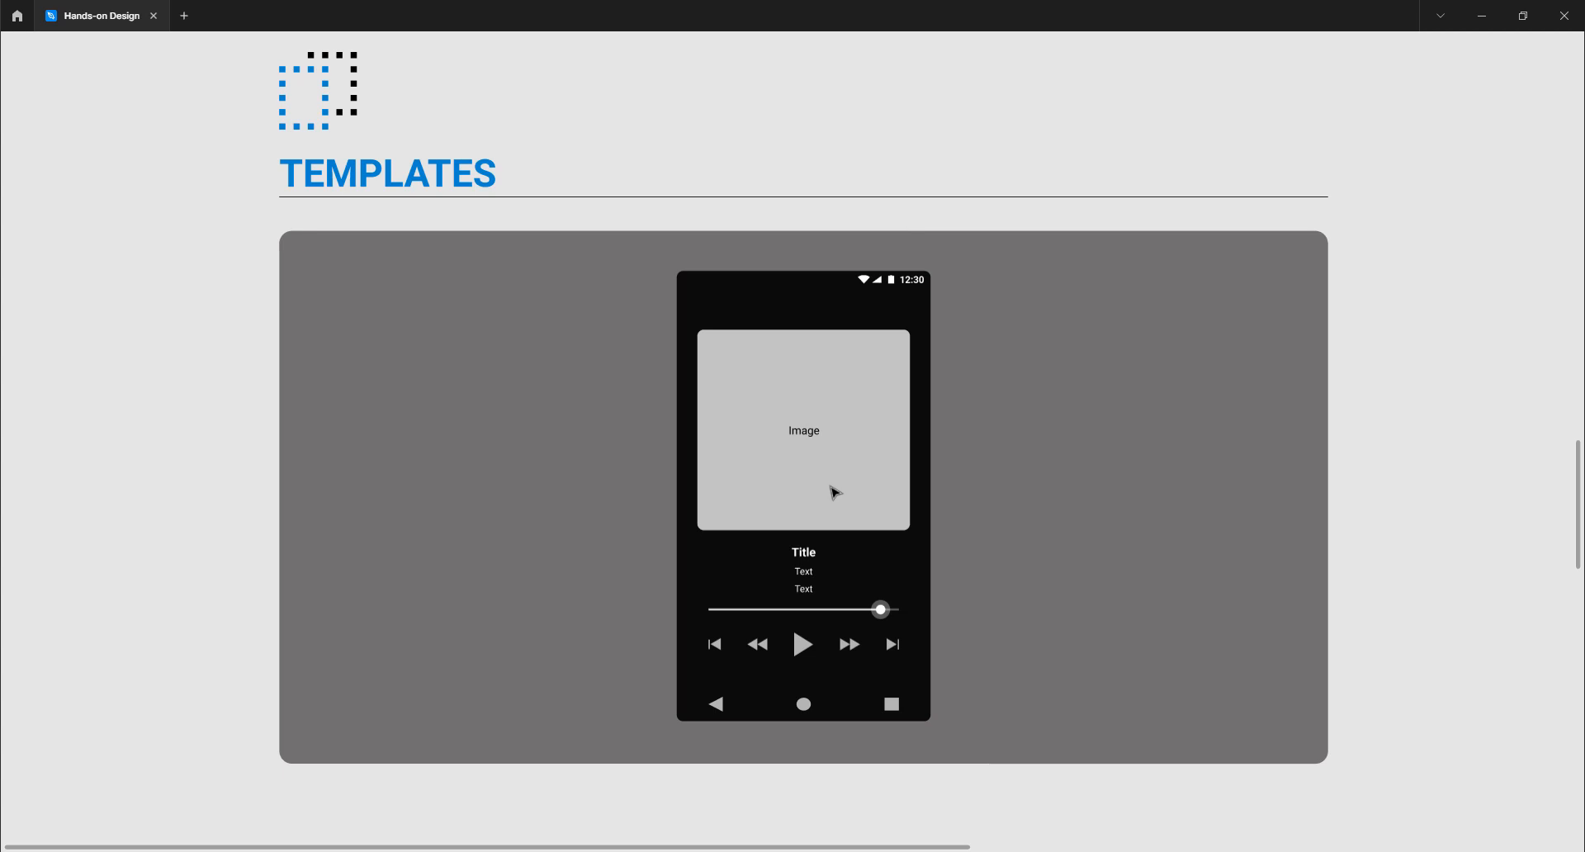
{"action": "scroll", "coordinate": [741, 493], "scroll_direction": "down", "scroll_amount": 10}
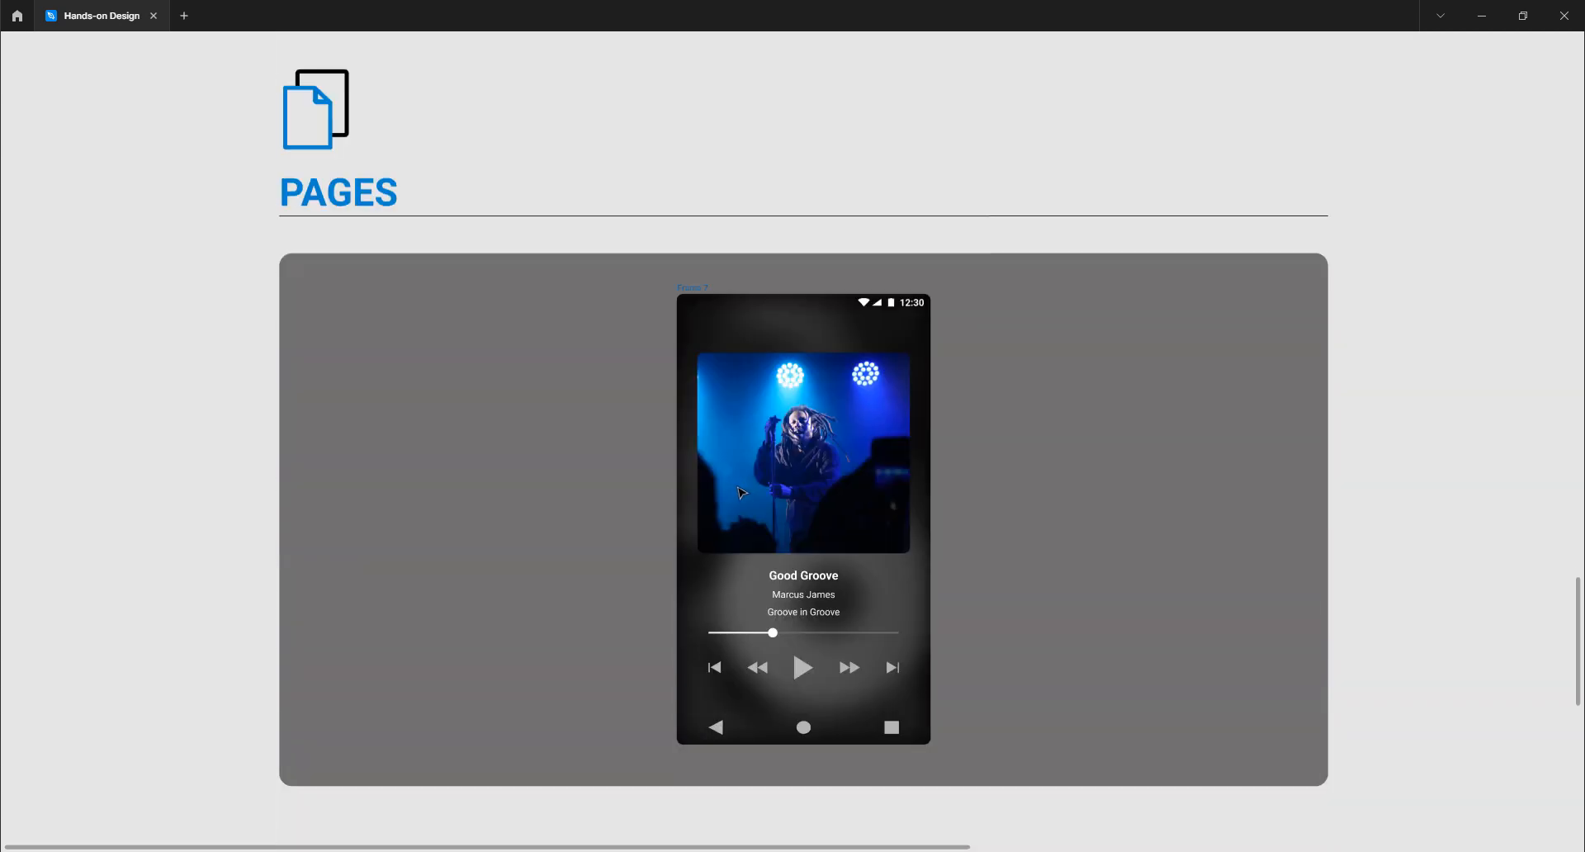
{"action": "scroll", "coordinate": [740, 493], "scroll_direction": "up", "scroll_amount": 10}
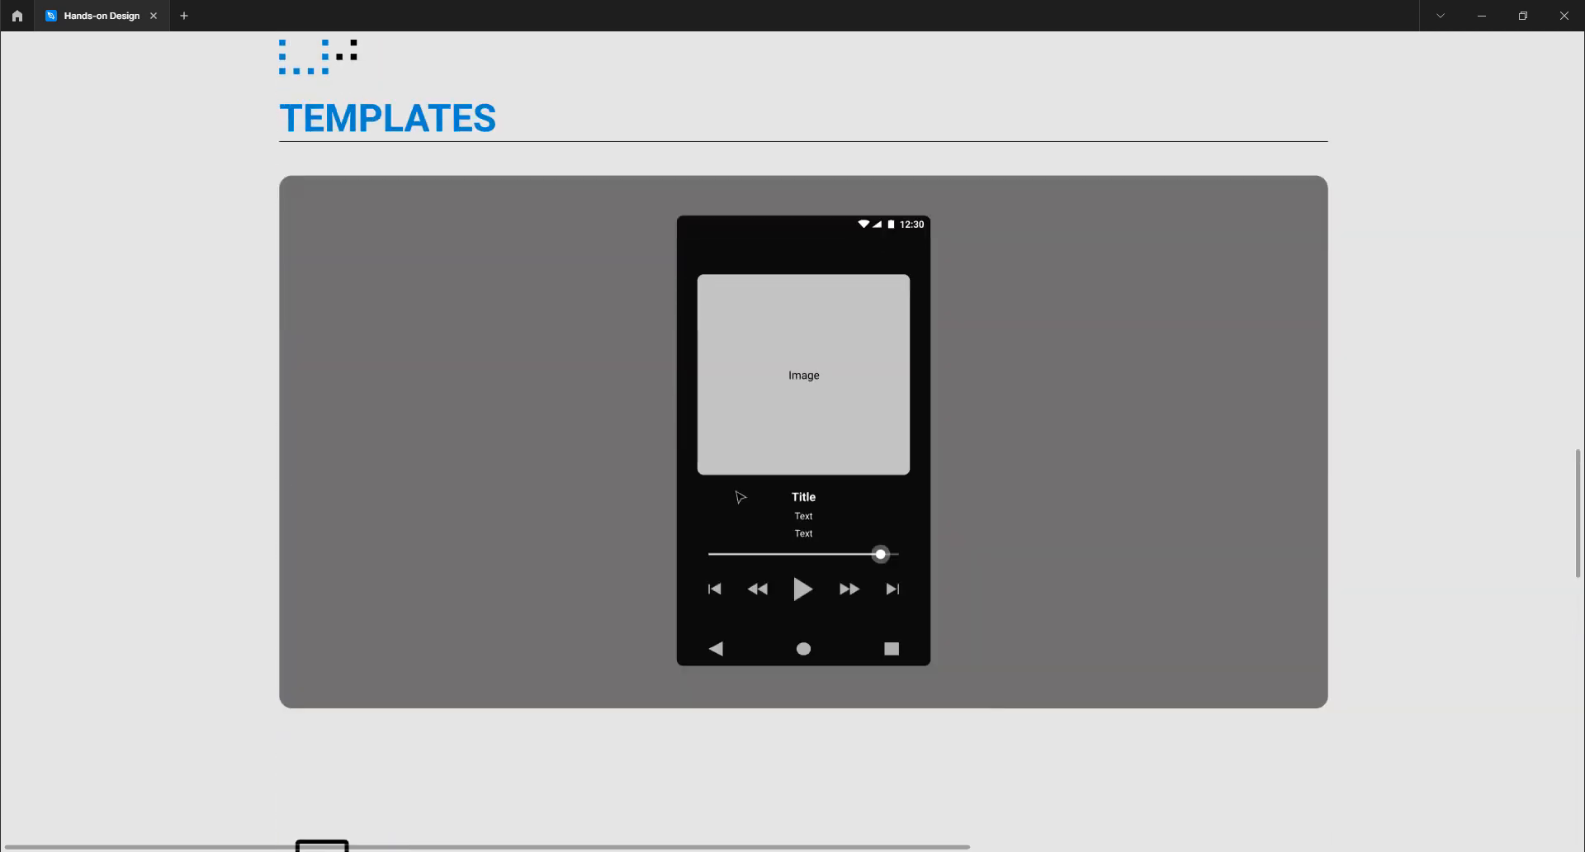
{"action": "scroll", "coordinate": [737, 466], "scroll_direction": "down", "scroll_amount": 10}
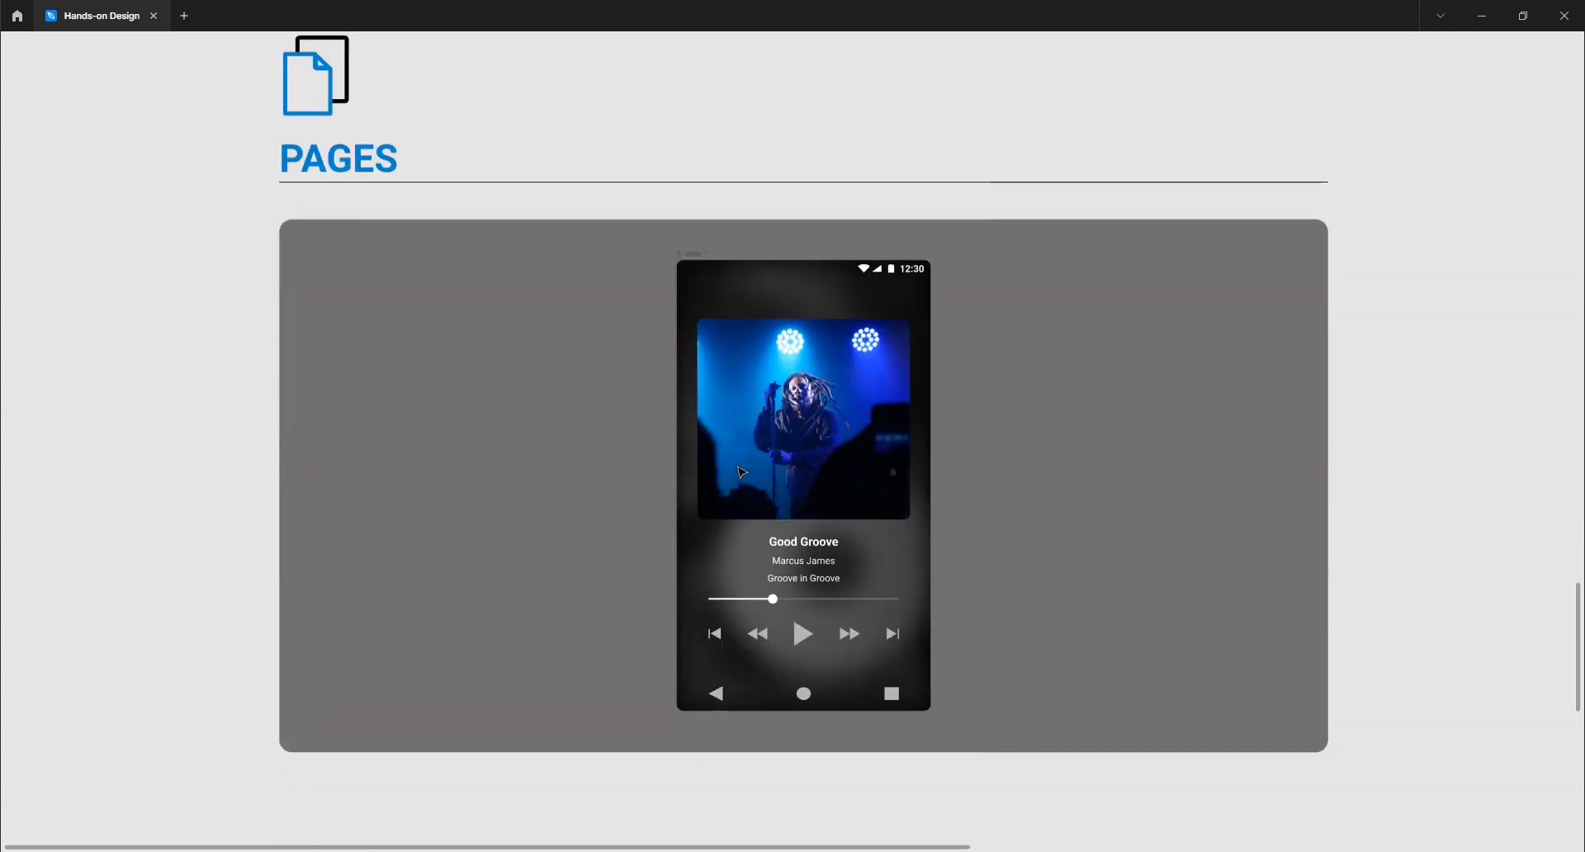
{"action": "scroll", "coordinate": [740, 472], "scroll_direction": "up", "scroll_amount": 9}
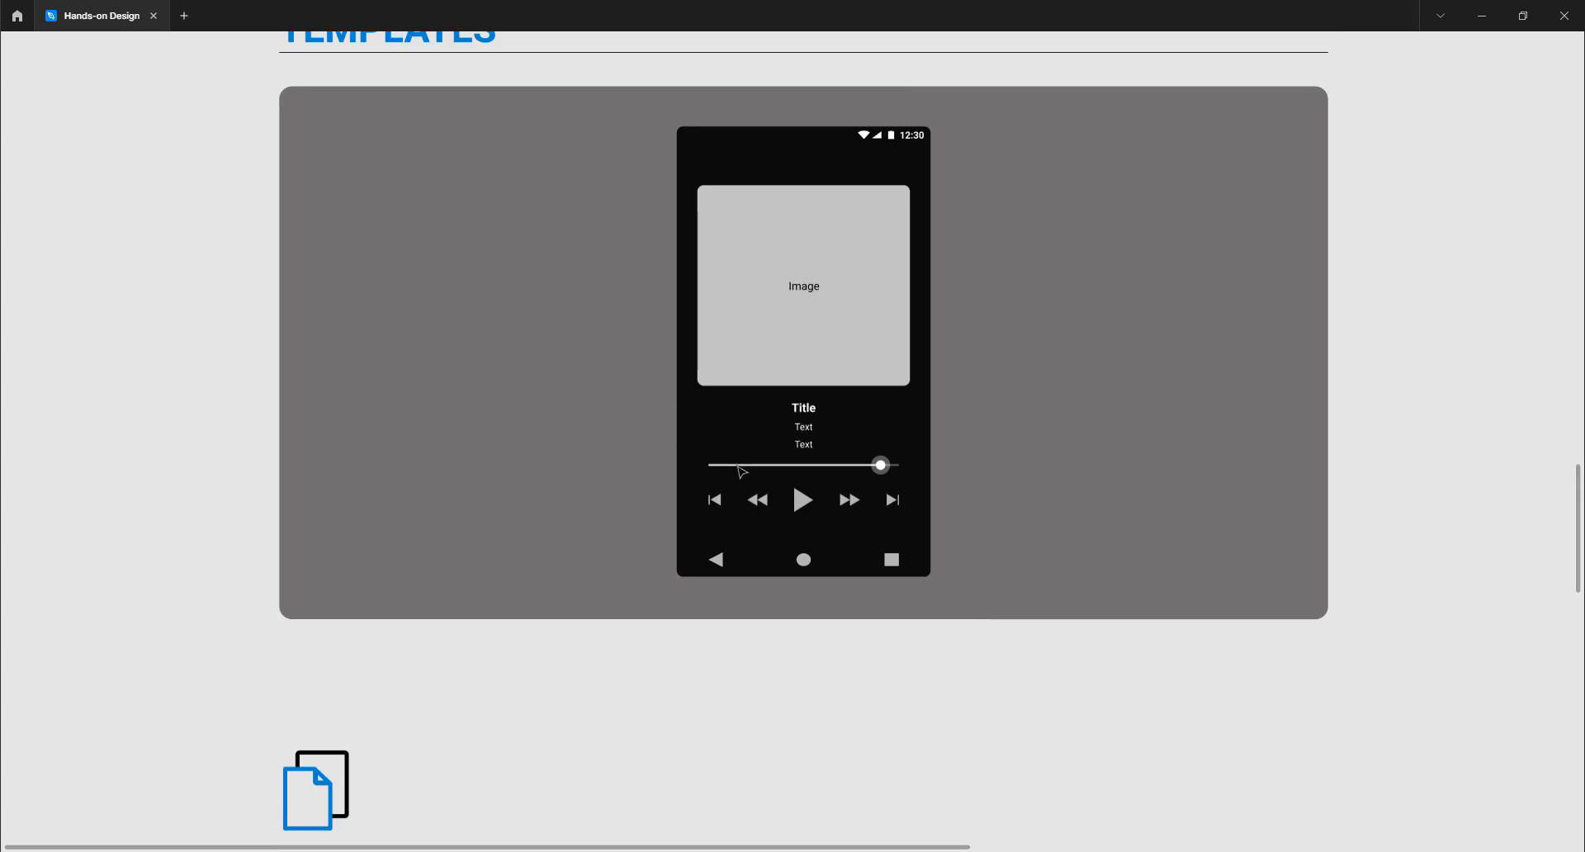
{"action": "scroll", "coordinate": [742, 473], "scroll_direction": "down", "scroll_amount": 3}
{"action": "scroll", "coordinate": [742, 472], "scroll_direction": "down", "scroll_amount": 5}
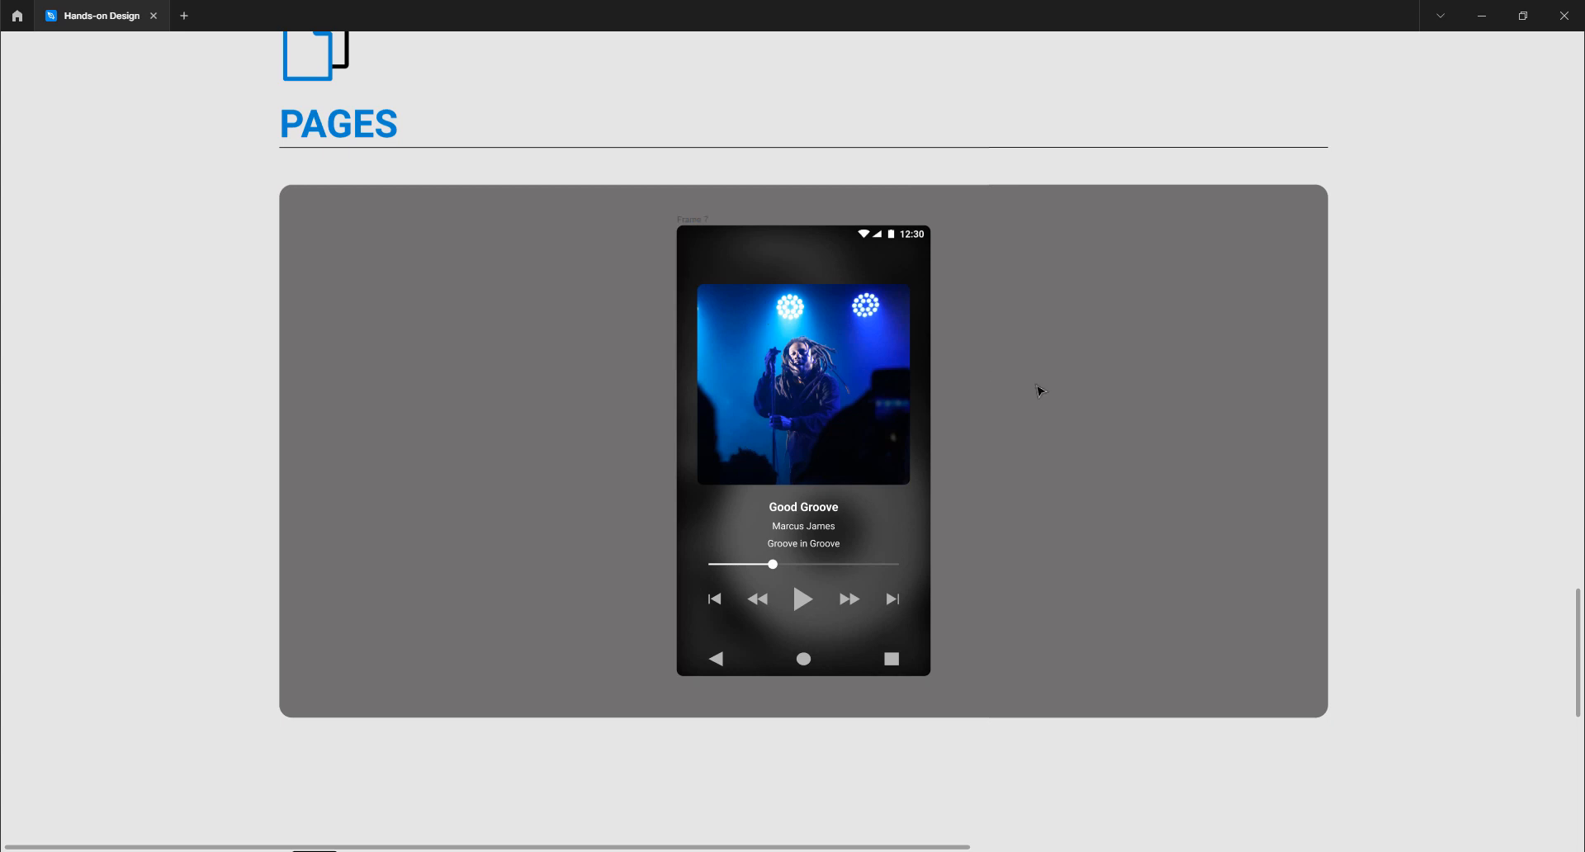
{"action": "scroll", "coordinate": [1039, 391], "scroll_direction": "down", "scroll_amount": 8}
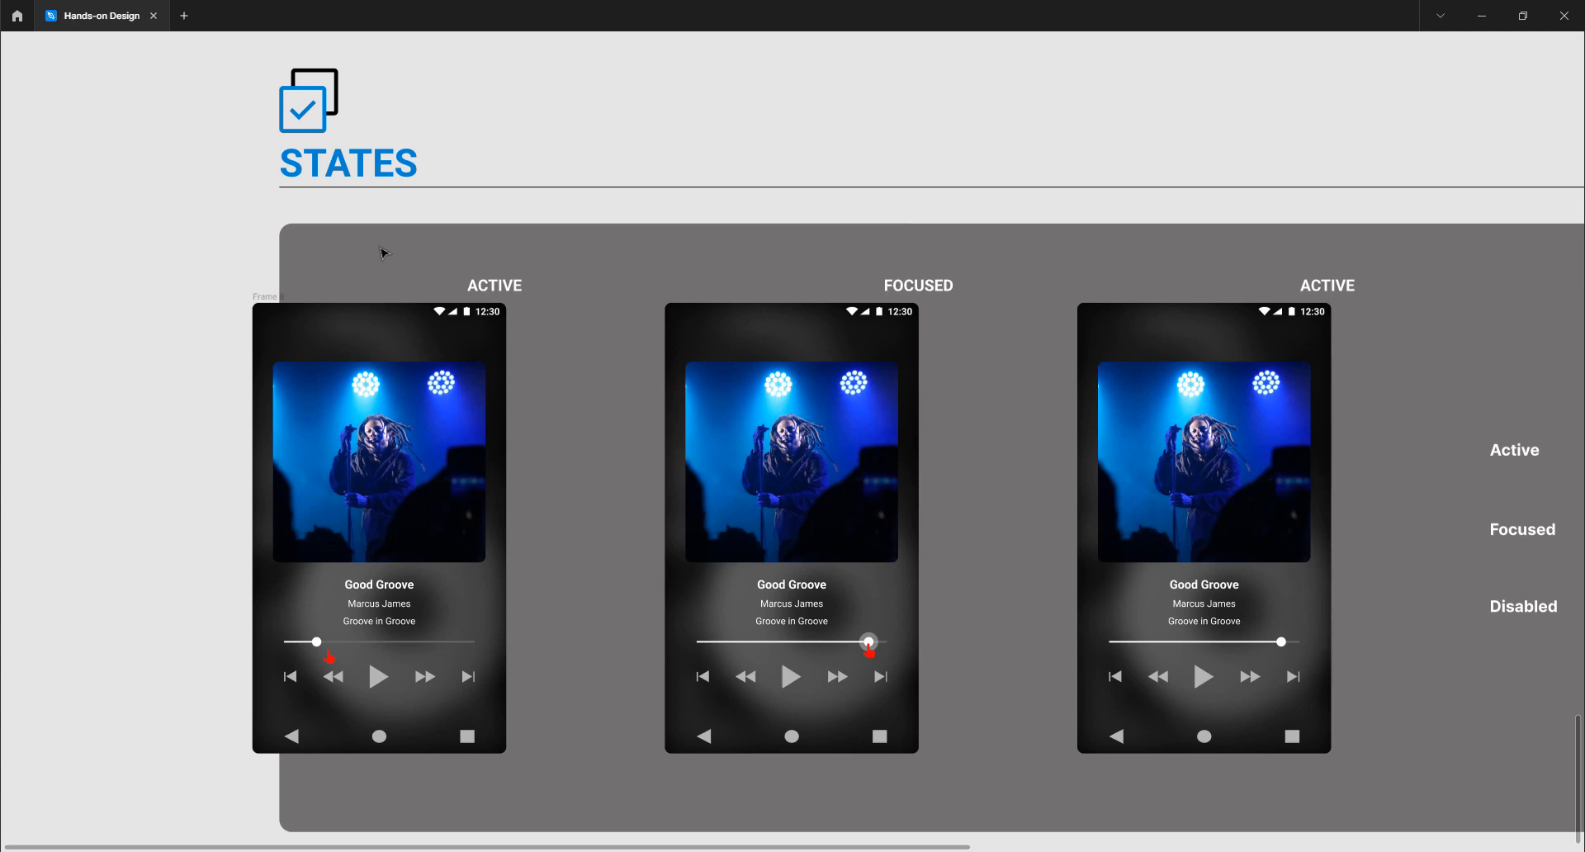
Drag the three-player-states frame right until it aligns with the STATES heading
{"action": "scroll", "coordinate": [383, 251], "scroll_direction": "down", "scroll_amount": 3}
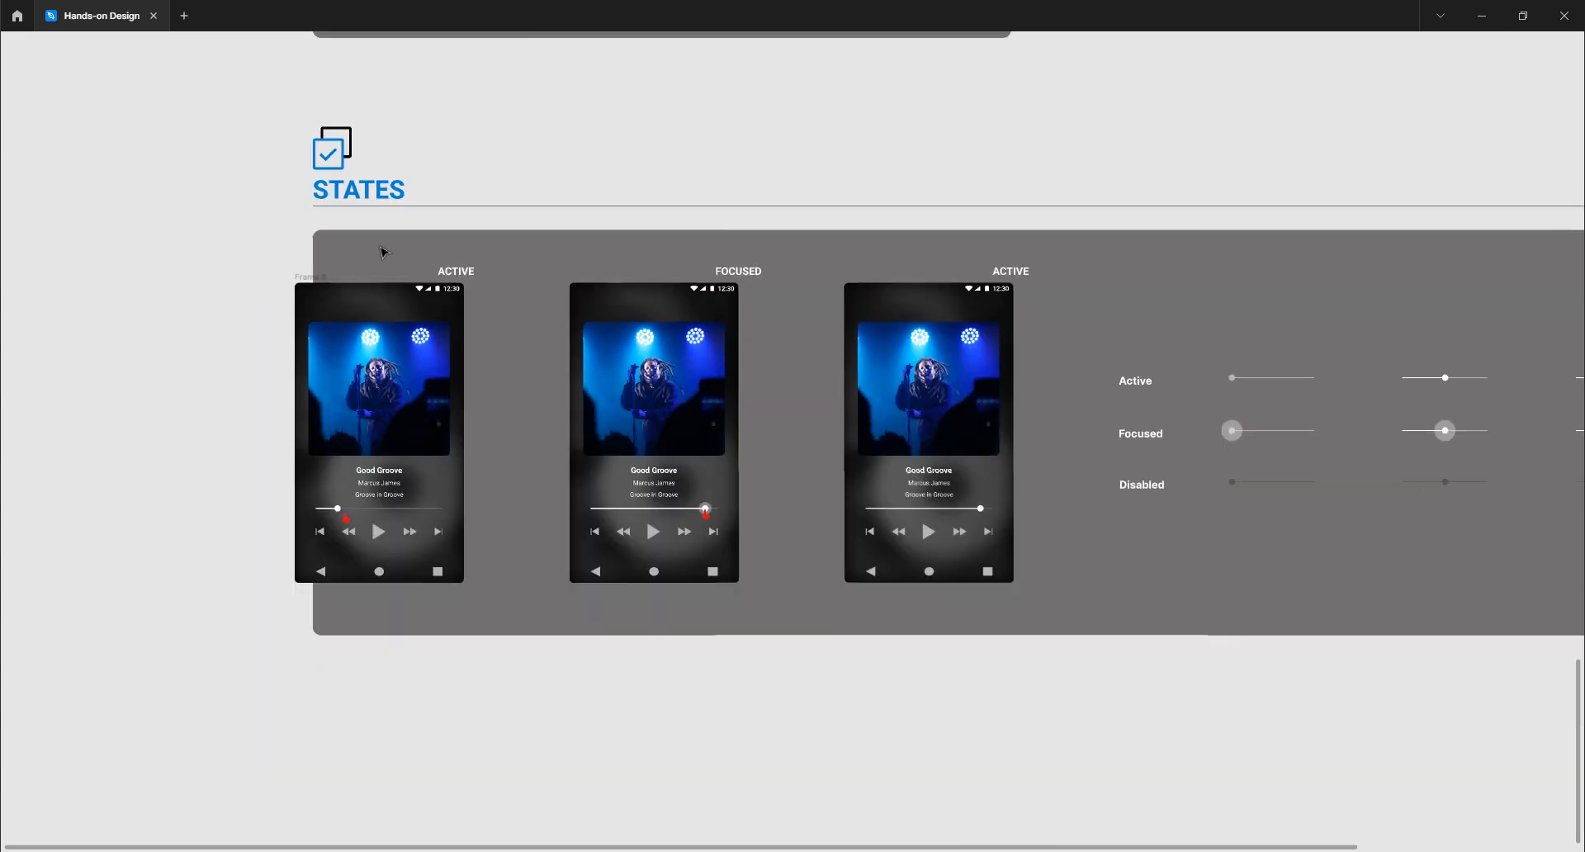
{"action": "left_click", "coordinate": [314, 279]}
{"action": "scroll", "coordinate": [314, 279], "scroll_direction": "right", "scroll_amount": 5}
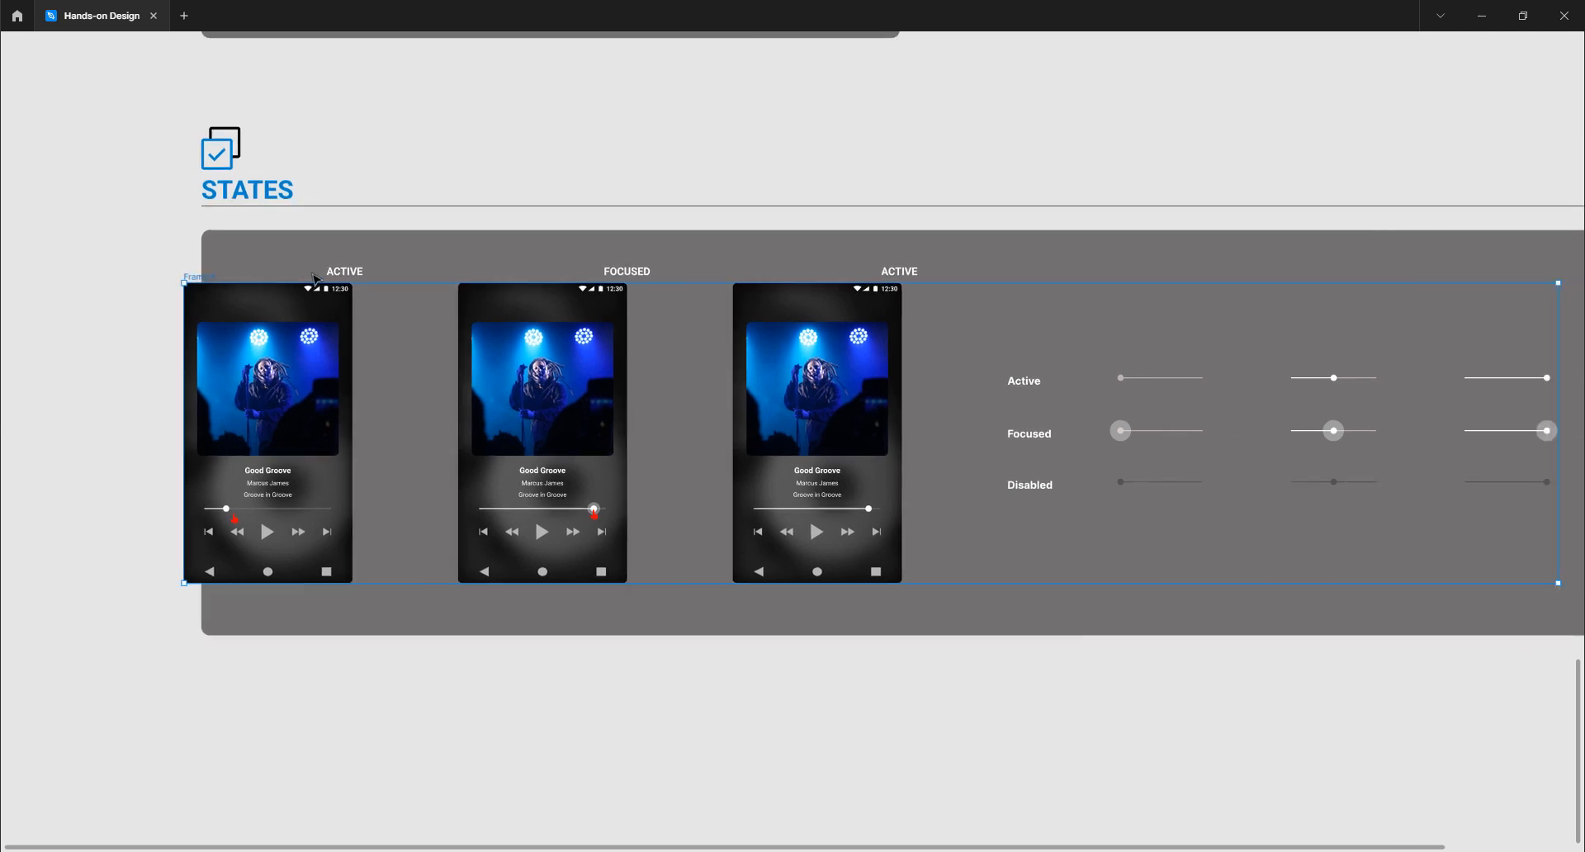
{"action": "scroll", "coordinate": [522, 354], "scroll_direction": "down", "scroll_amount": 2}
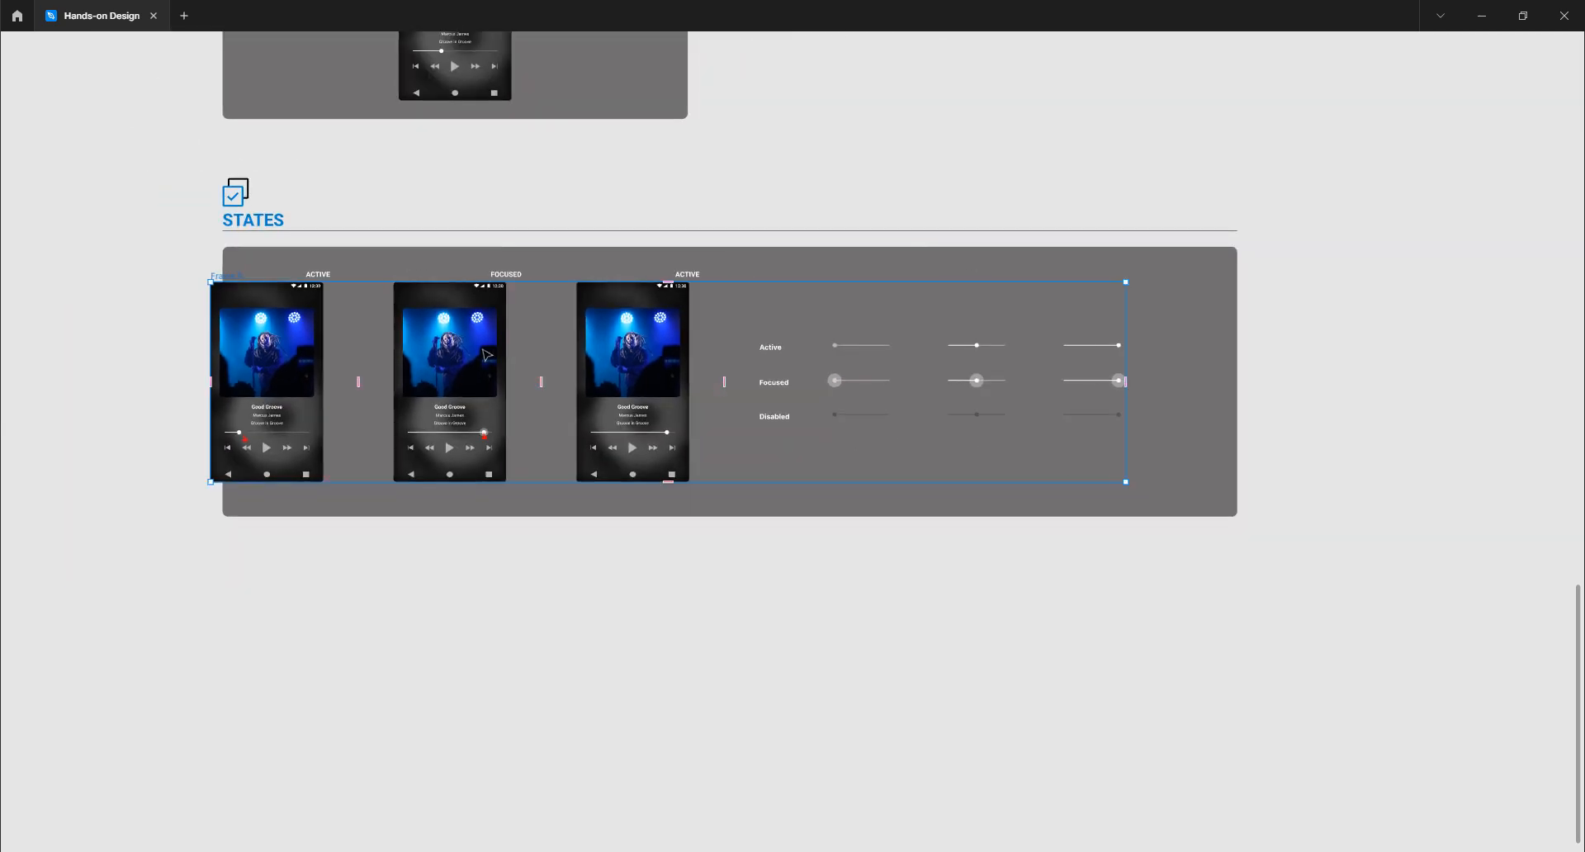
{"action": "left_click_drag", "start_coordinate": [483, 353], "coordinate": [543, 350]}
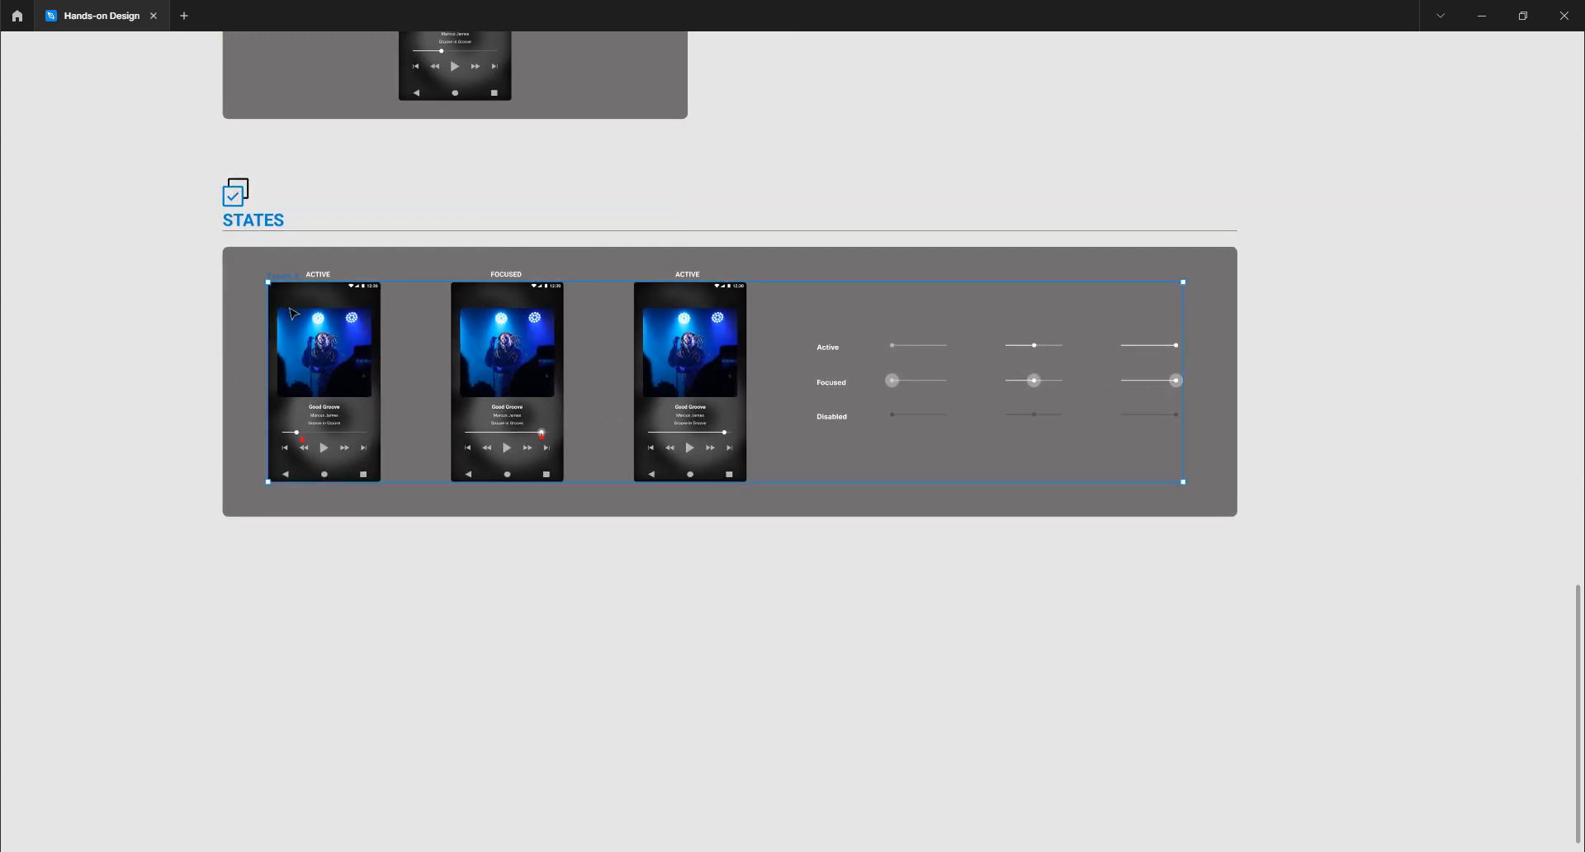
Zoom in and pan across the three Good Groove player screens to check alignment
{"action": "scroll", "coordinate": [281, 368], "scroll_direction": "up", "scroll_amount": 6}
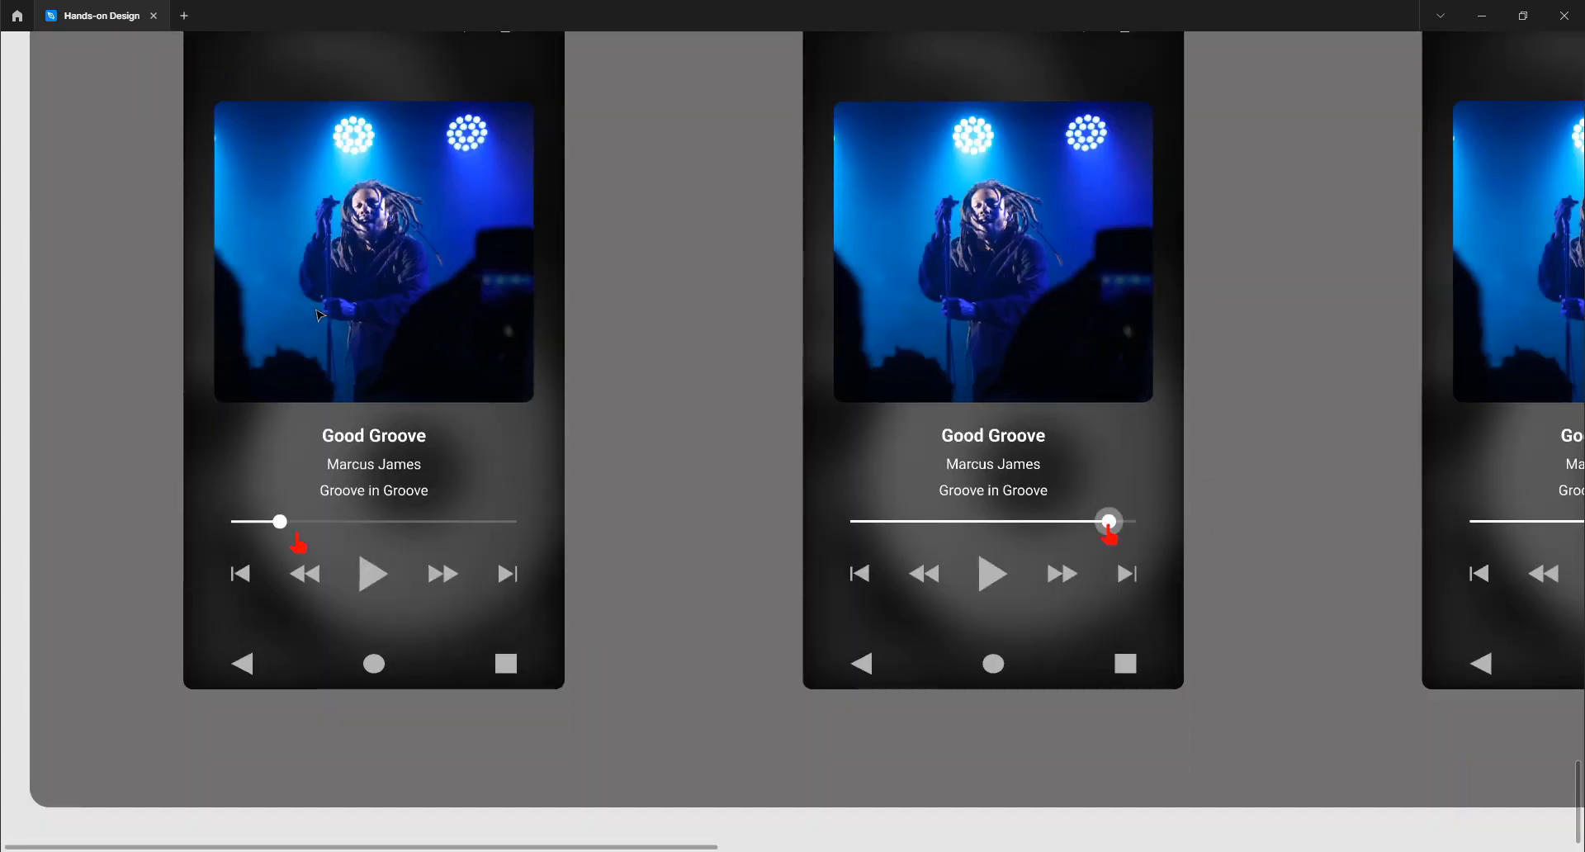
{"action": "scroll", "coordinate": [318, 313], "scroll_direction": "up", "scroll_amount": 2}
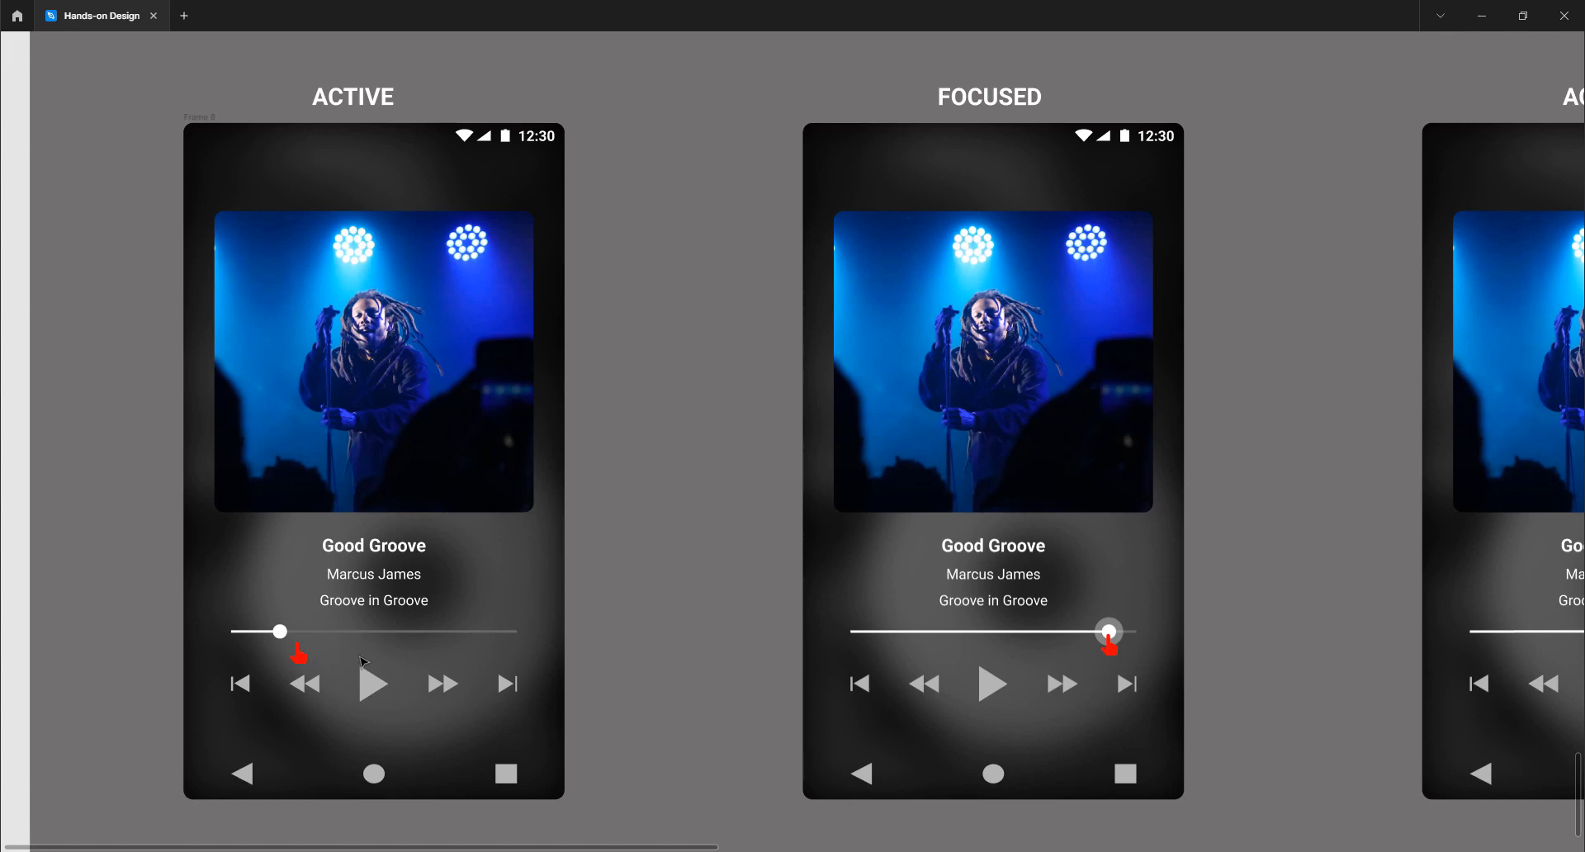
{"action": "scroll", "coordinate": [675, 664], "scroll_direction": "right", "scroll_amount": 5}
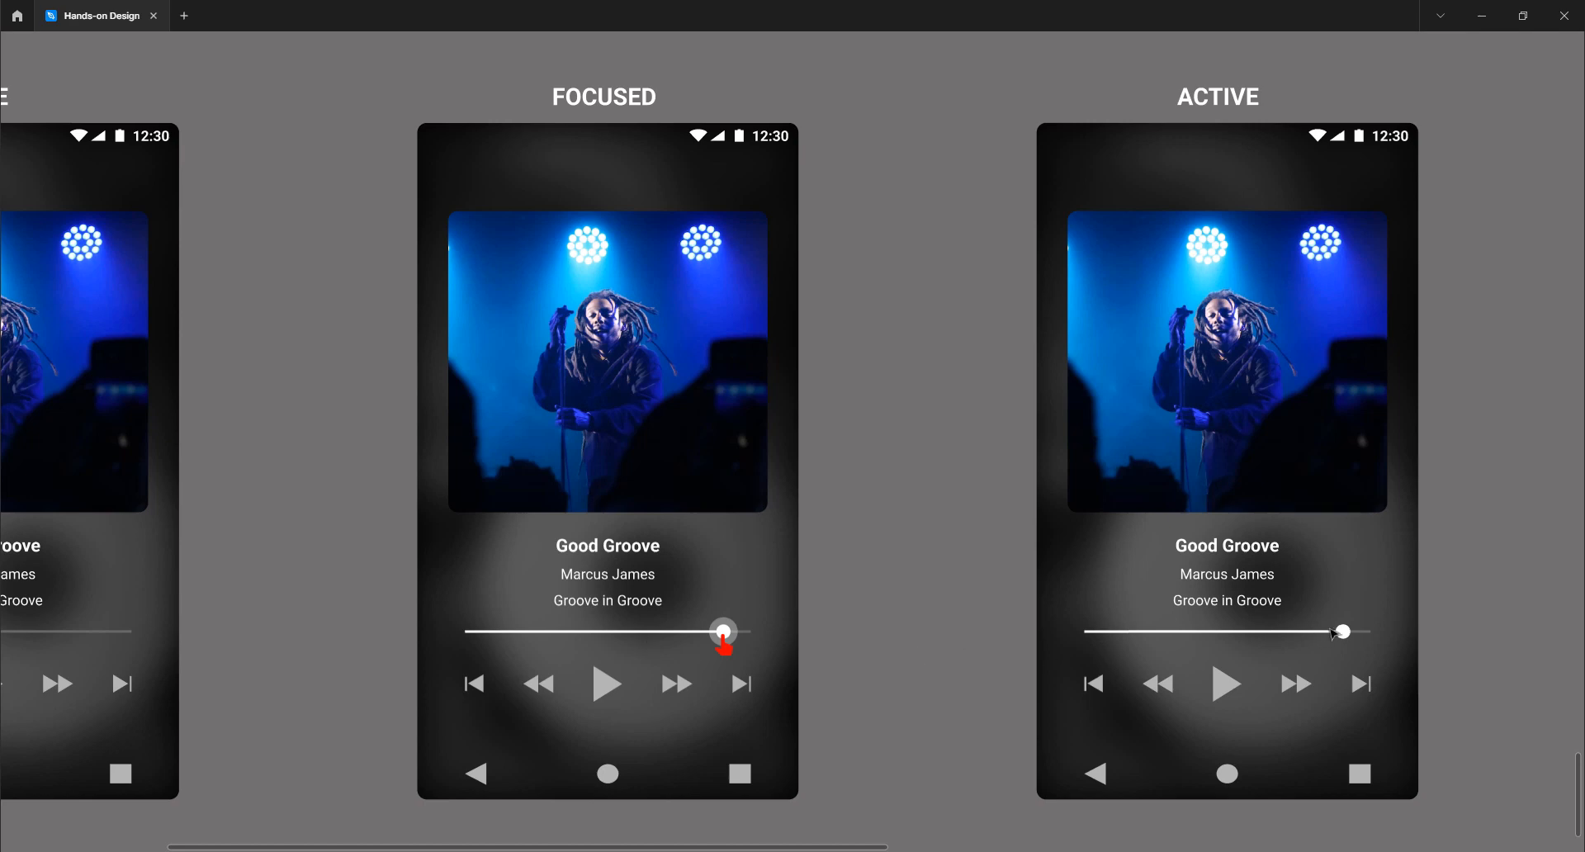
{"action": "scroll", "coordinate": [1360, 647], "scroll_direction": "right", "scroll_amount": 3}
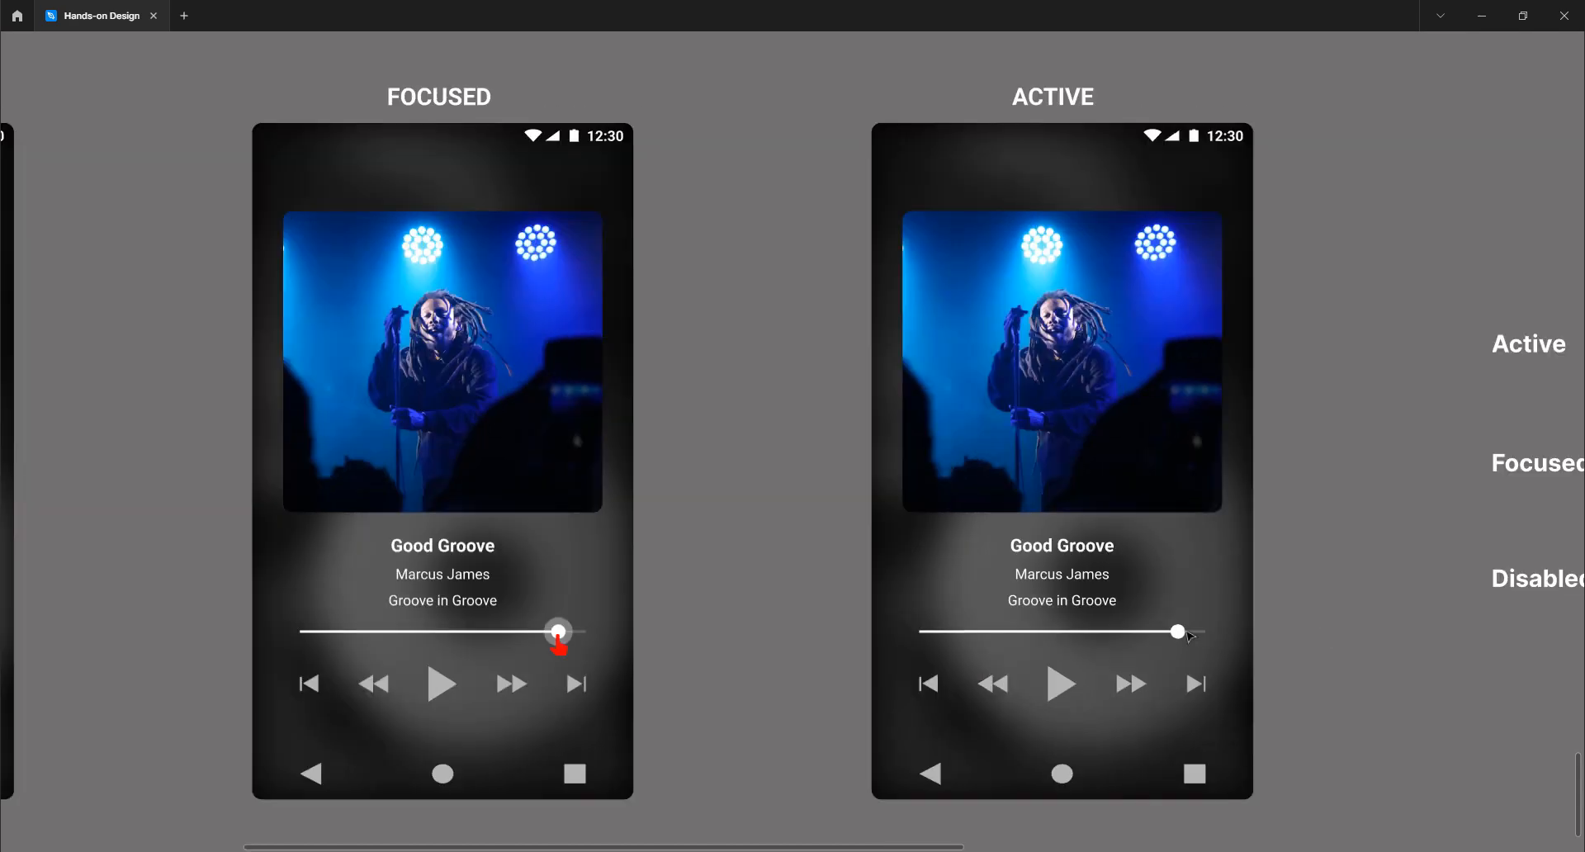
{"action": "scroll", "coordinate": [664, 367], "scroll_direction": "left", "scroll_amount": 5}
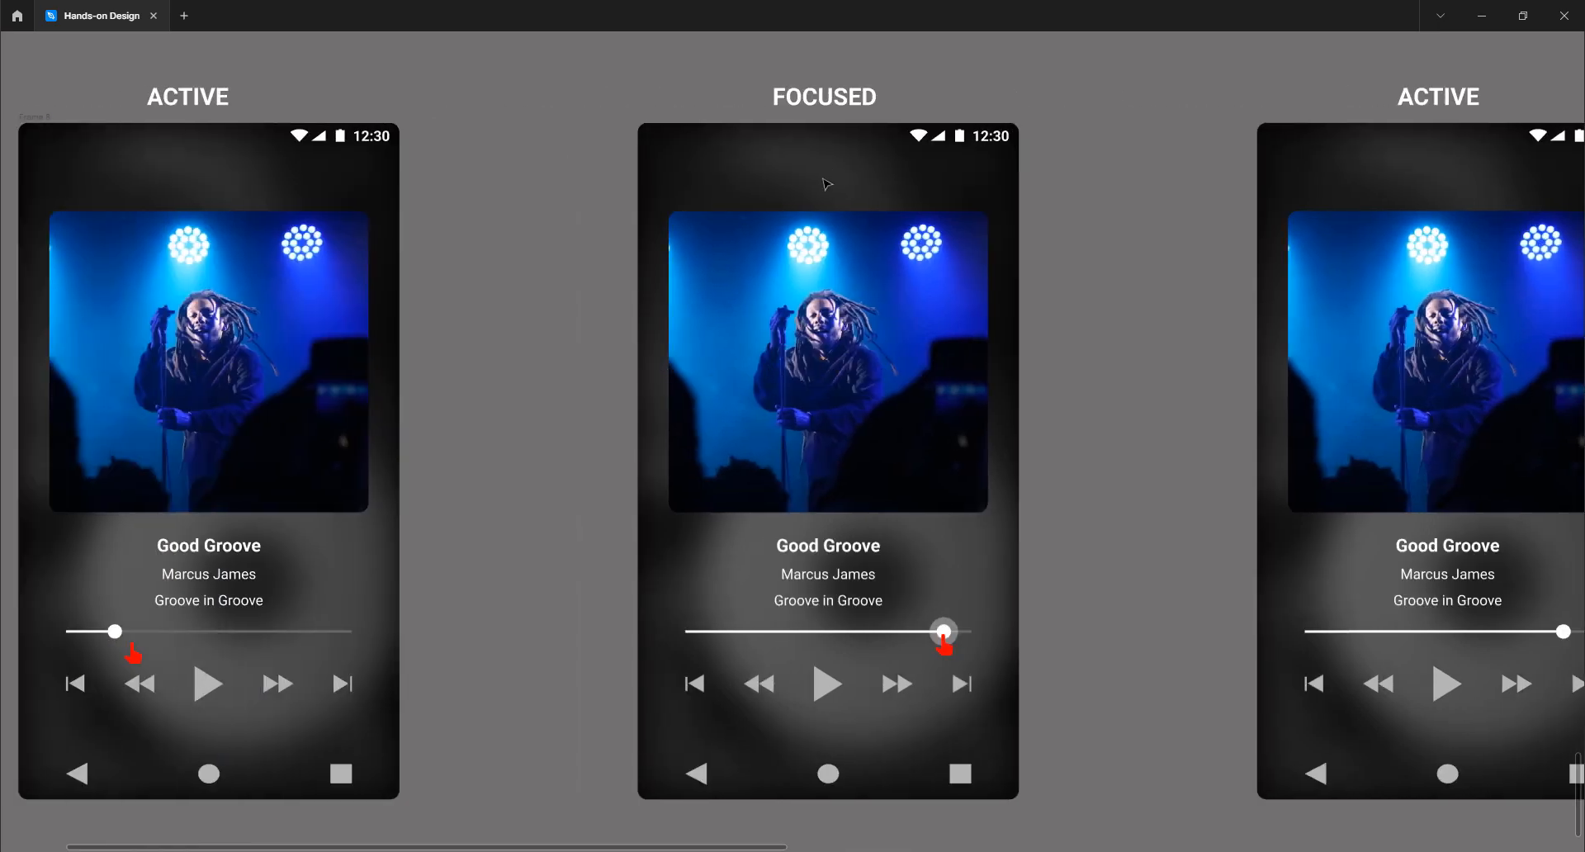
{"action": "scroll", "coordinate": [817, 248], "scroll_direction": "right", "scroll_amount": 3}
{"action": "scroll", "coordinate": [817, 250], "scroll_direction": "right", "scroll_amount": 2}
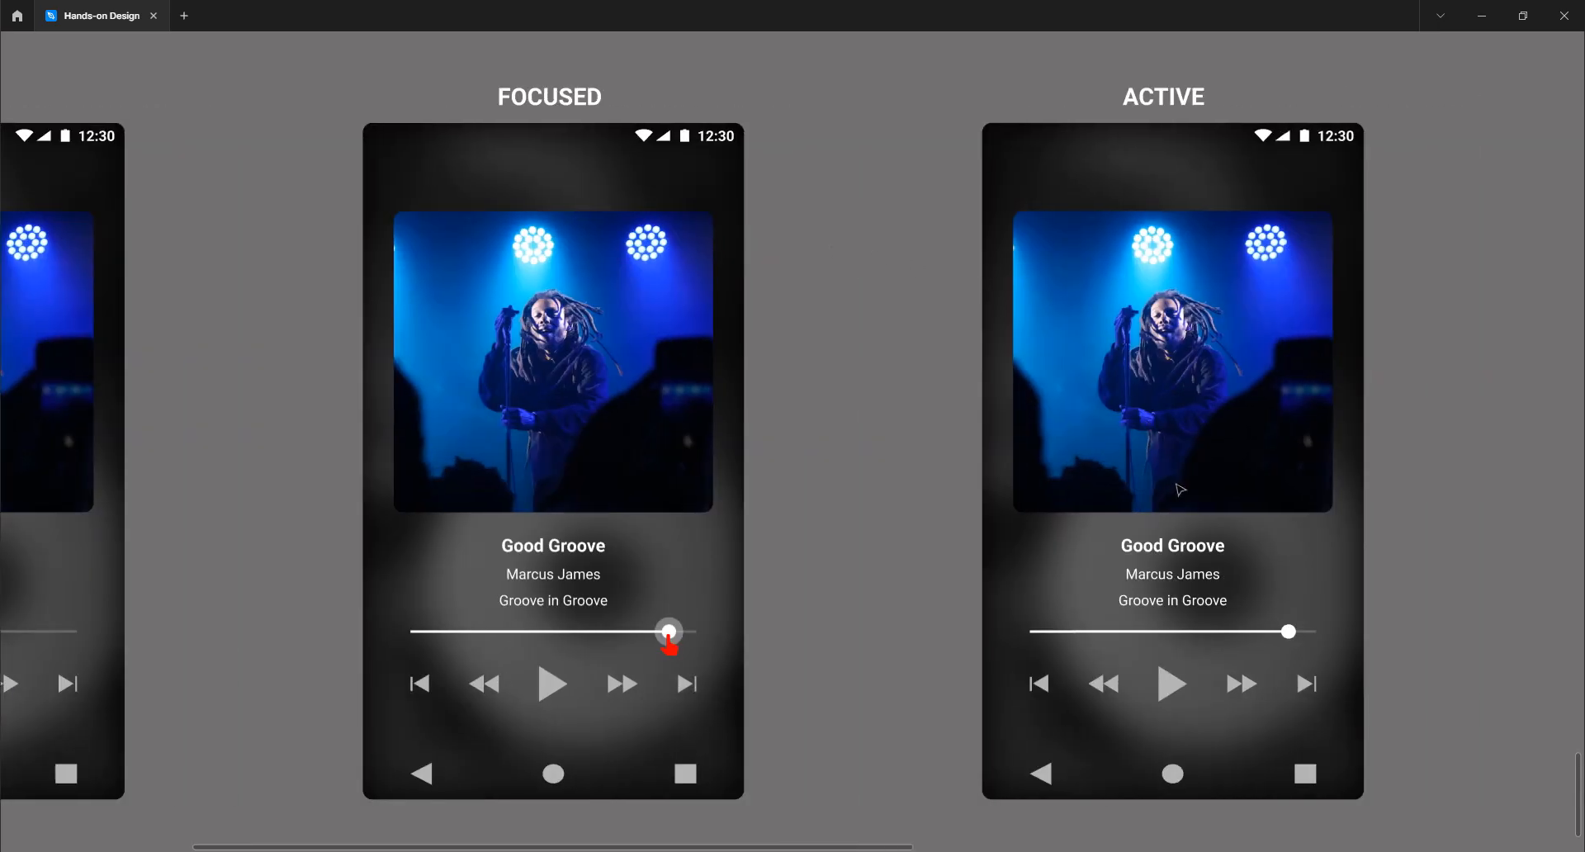
{"action": "scroll", "coordinate": [1179, 487], "scroll_direction": "down", "scroll_amount": 10}
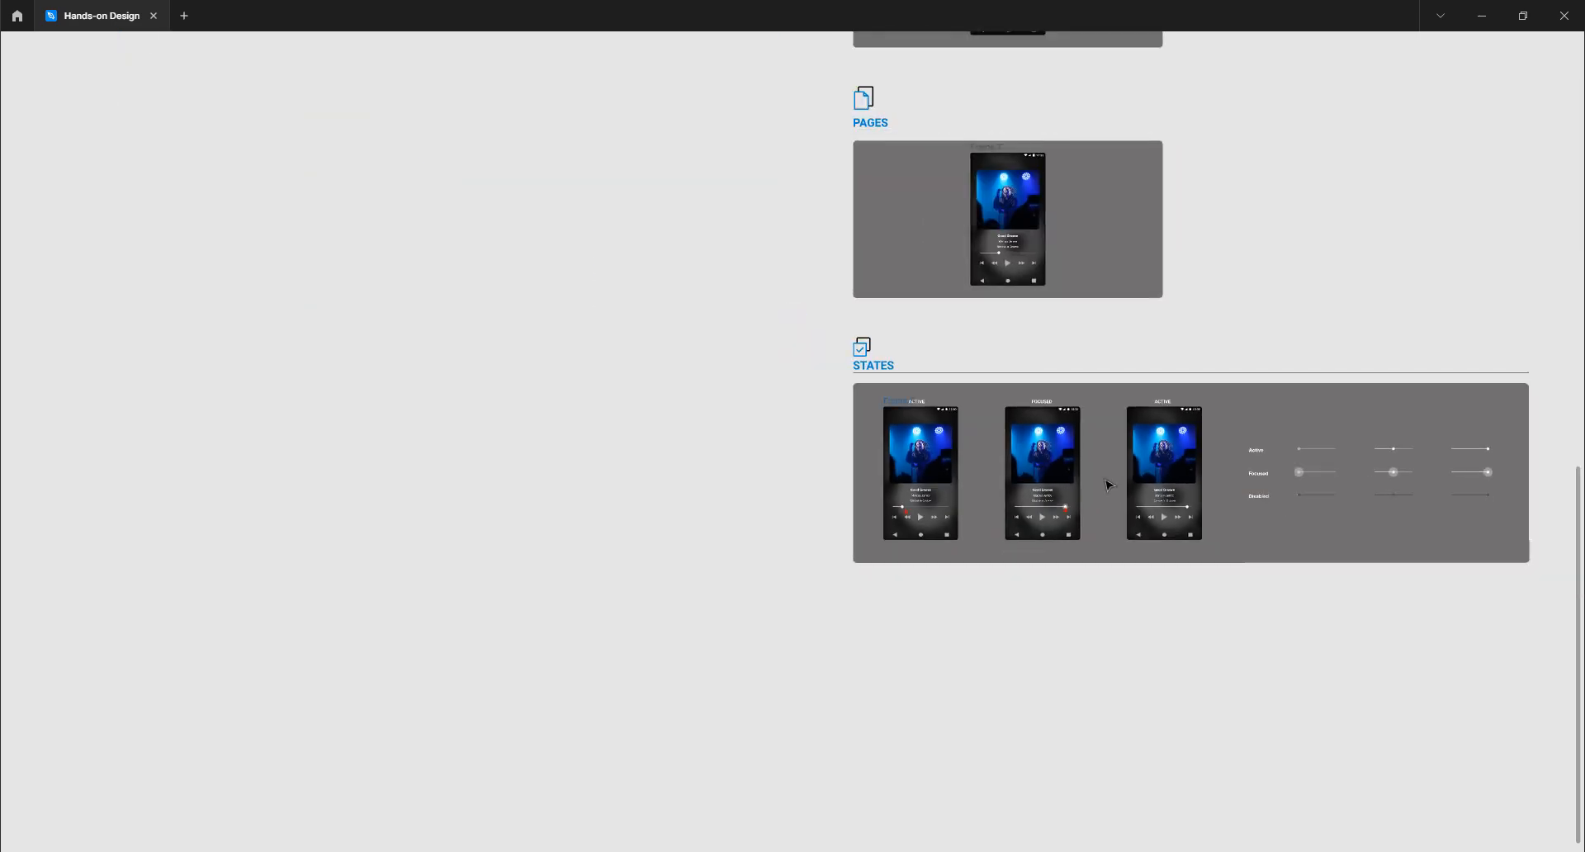
Navigate toward the ATOMS section and restore the hidden toolbars and panels with Ctrl+\
{"action": "scroll", "coordinate": [1109, 485], "scroll_direction": "up", "scroll_amount": 12}
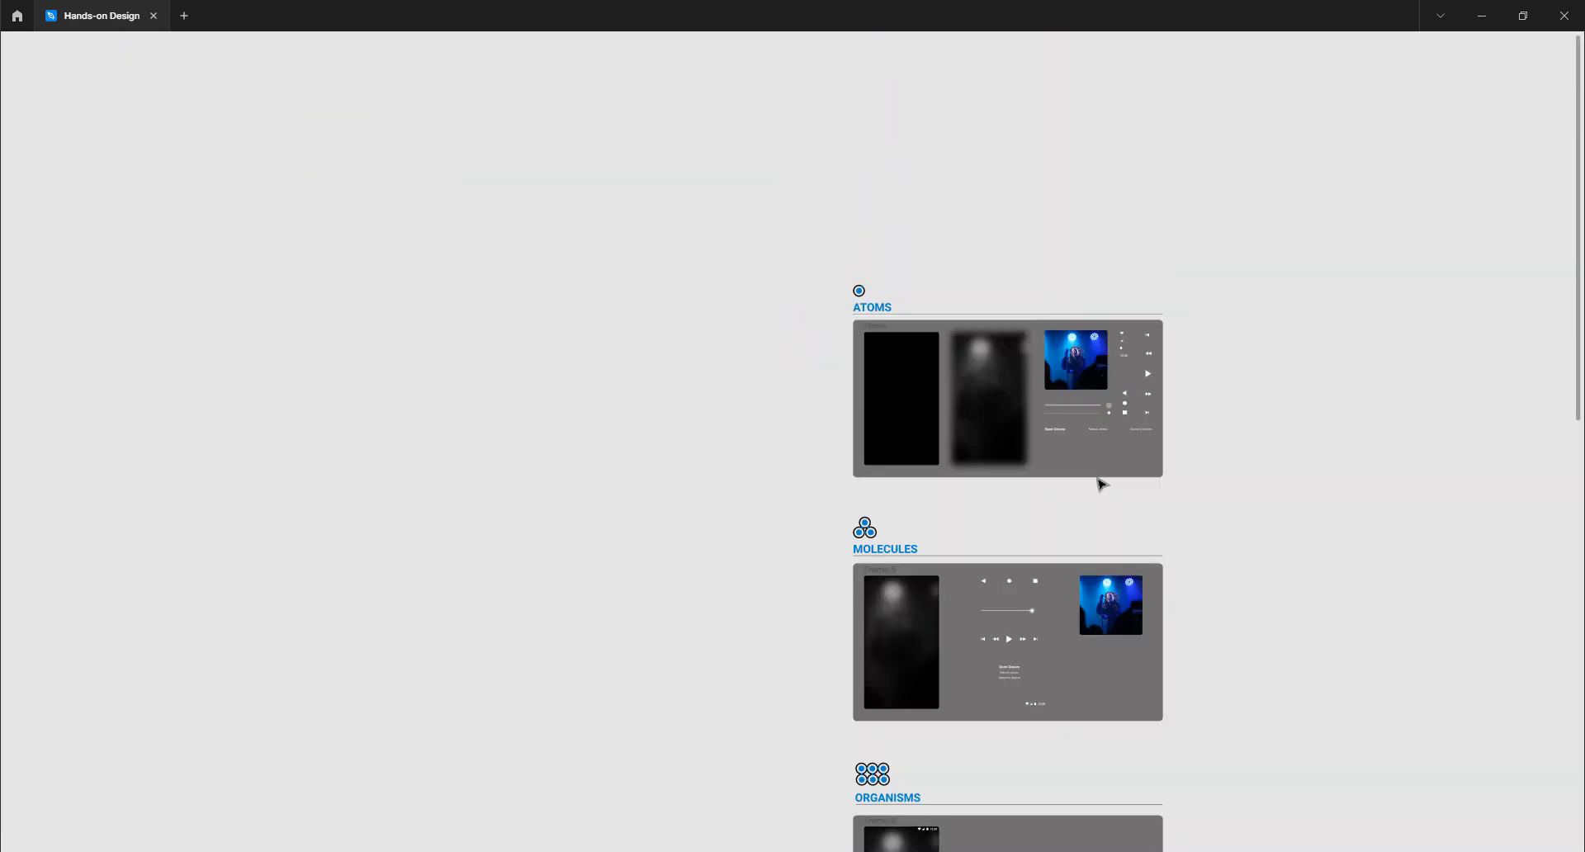
{"action": "scroll", "coordinate": [724, 389], "scroll_direction": "right", "scroll_amount": 3}
{"action": "scroll", "coordinate": [698, 384], "scroll_direction": "up", "scroll_amount": 5}
{"action": "scroll", "coordinate": [698, 385], "scroll_direction": "right", "scroll_amount": 4}
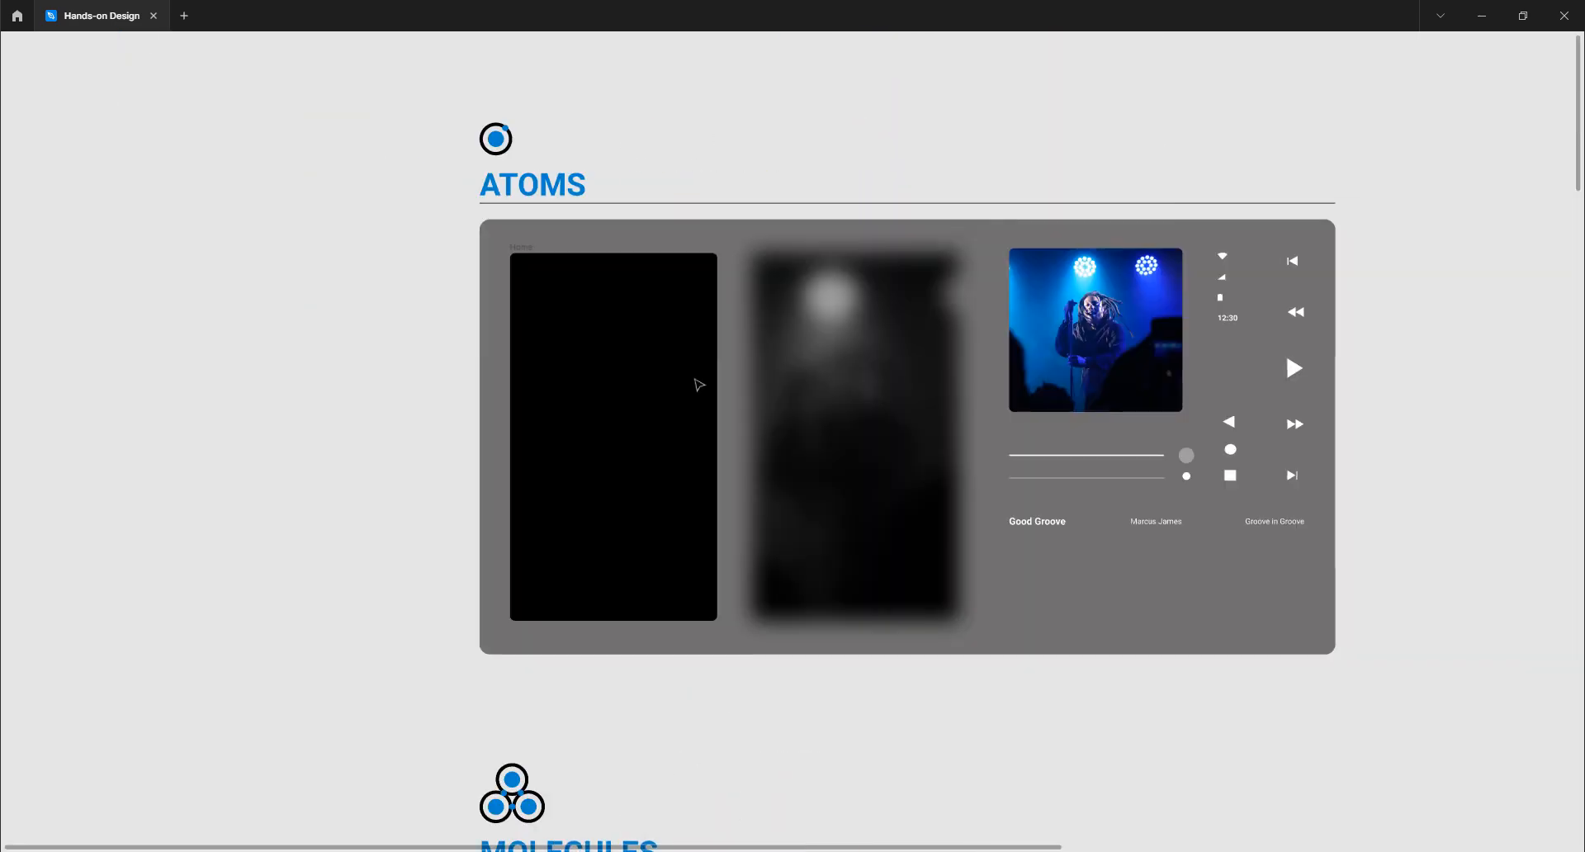
{"action": "scroll", "coordinate": [699, 385], "scroll_direction": "right", "scroll_amount": 5}
{"action": "left_click_drag", "start_coordinate": [332, 312], "coordinate": [308, 302]}
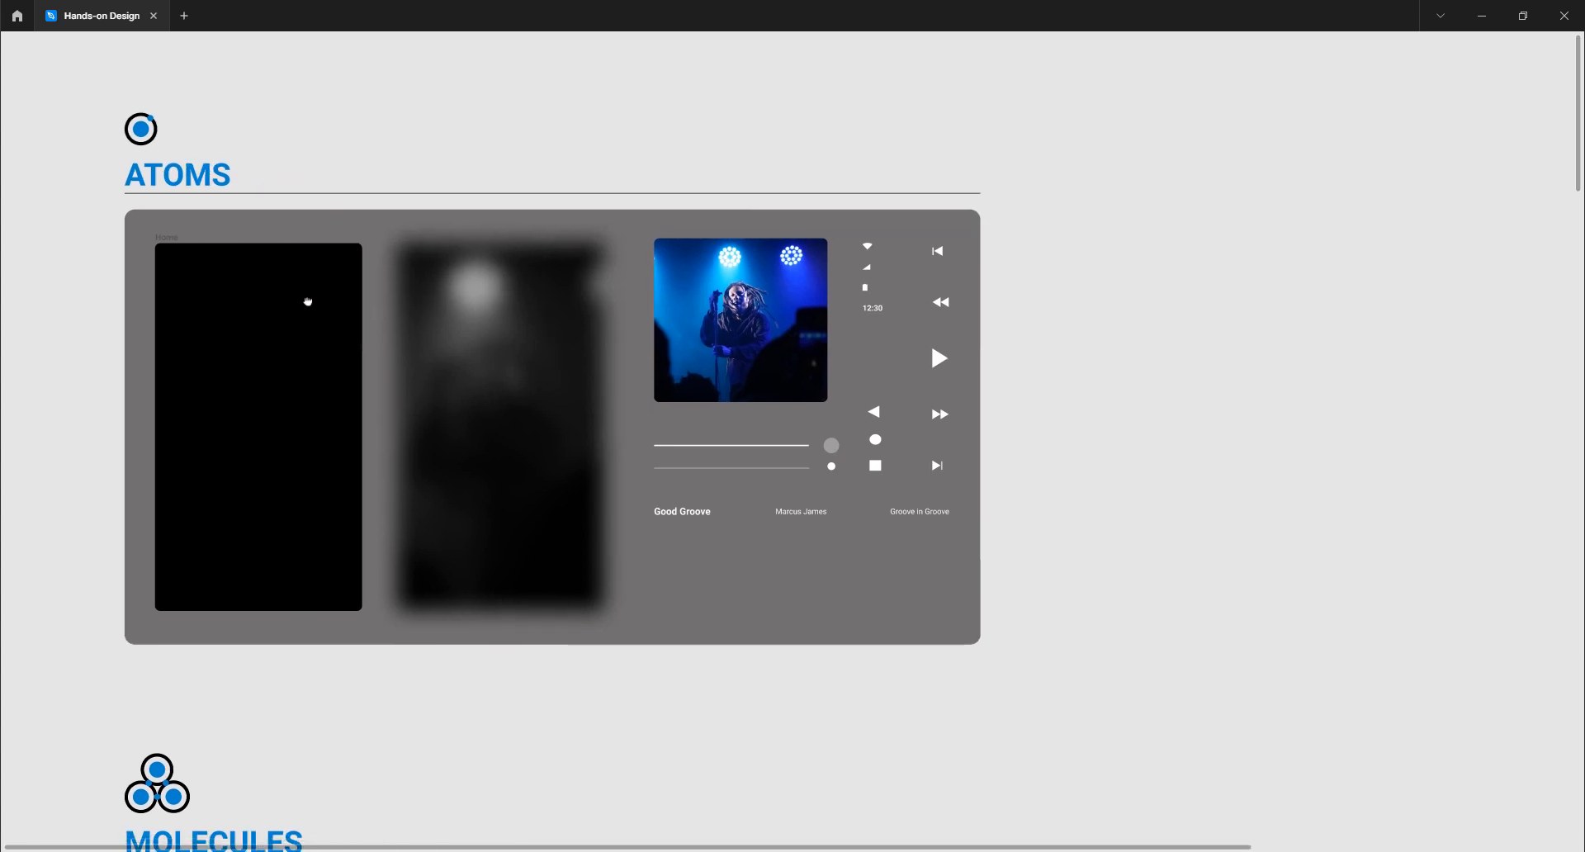
{"action": "scroll", "coordinate": [308, 302], "scroll_direction": "down", "scroll_amount": 1}
{"action": "scroll", "coordinate": [308, 302], "scroll_direction": "right", "scroll_amount": 1}
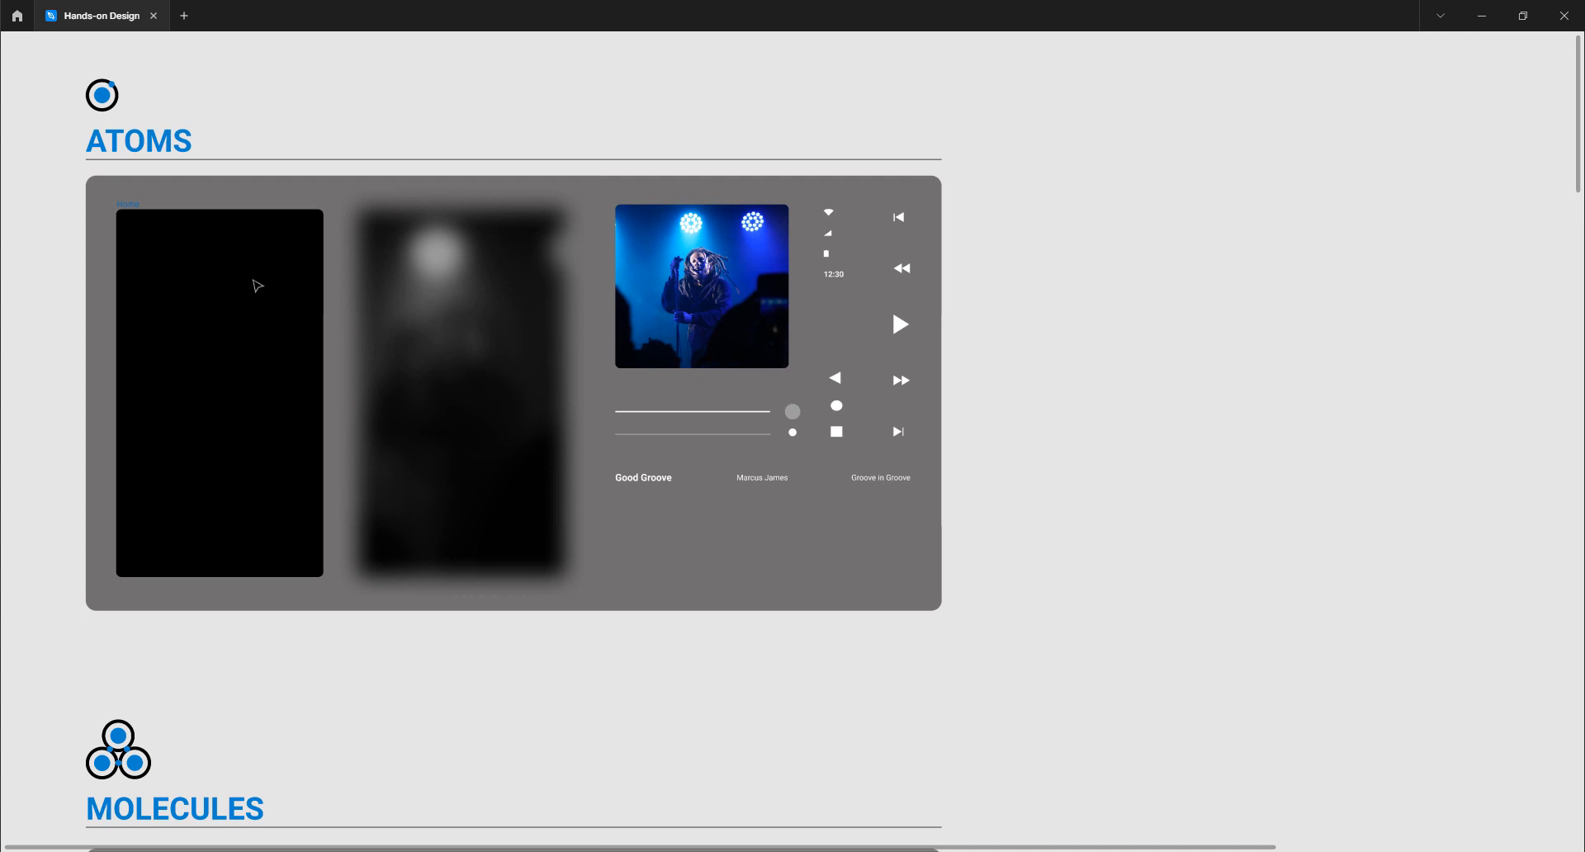
{"action": "key", "text": "ctrl+backslash"}
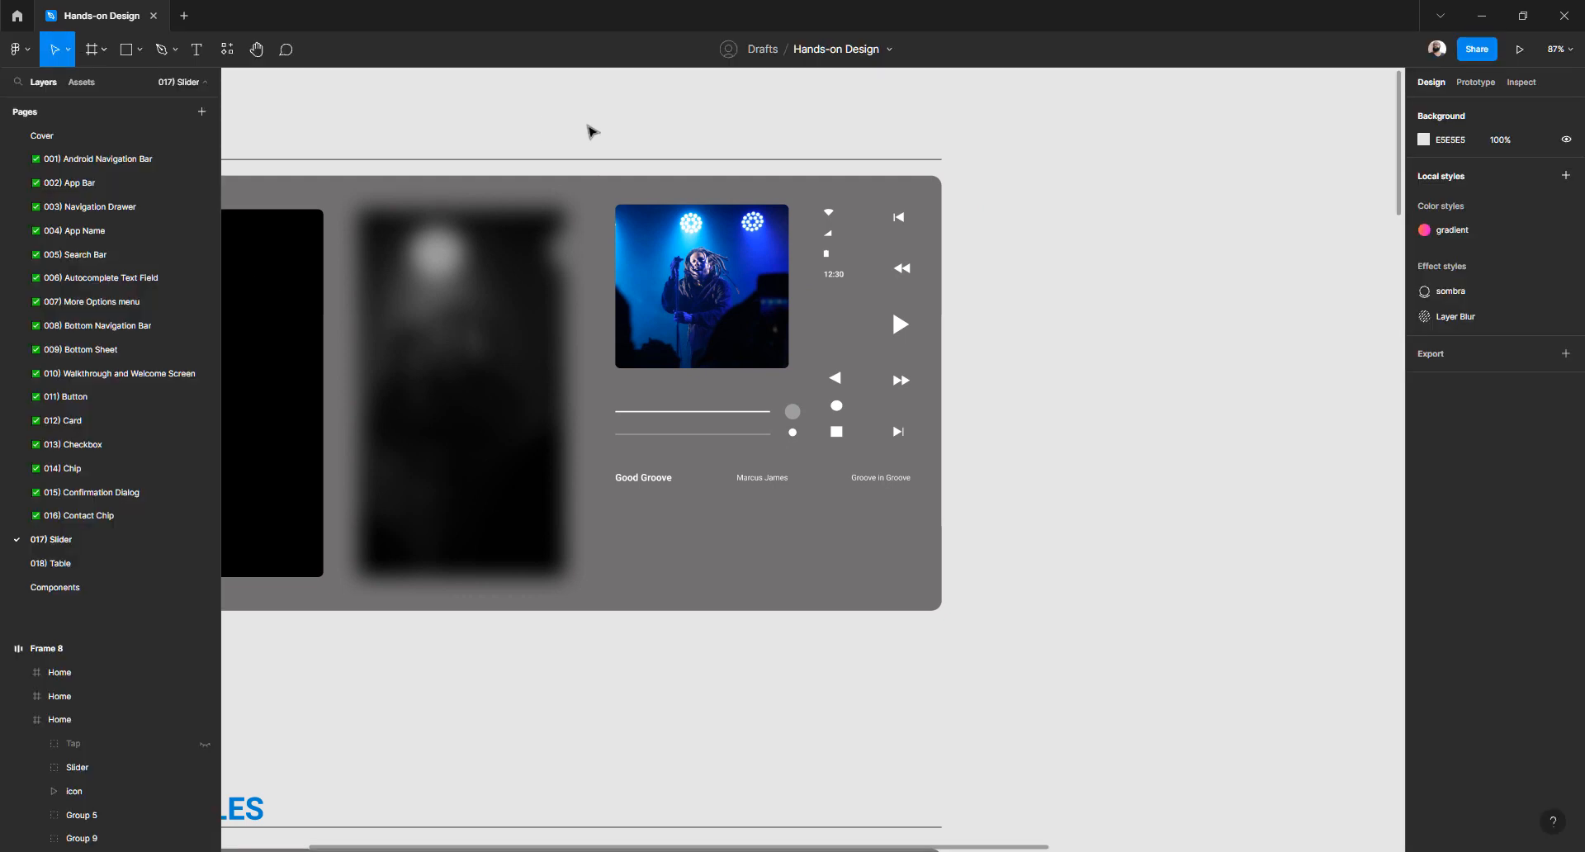
Frame the ATOMS section with its black Home frame and open empty space to its left
{"action": "left_click_drag", "start_coordinate": [485, 149], "coordinate": [711, 157]}
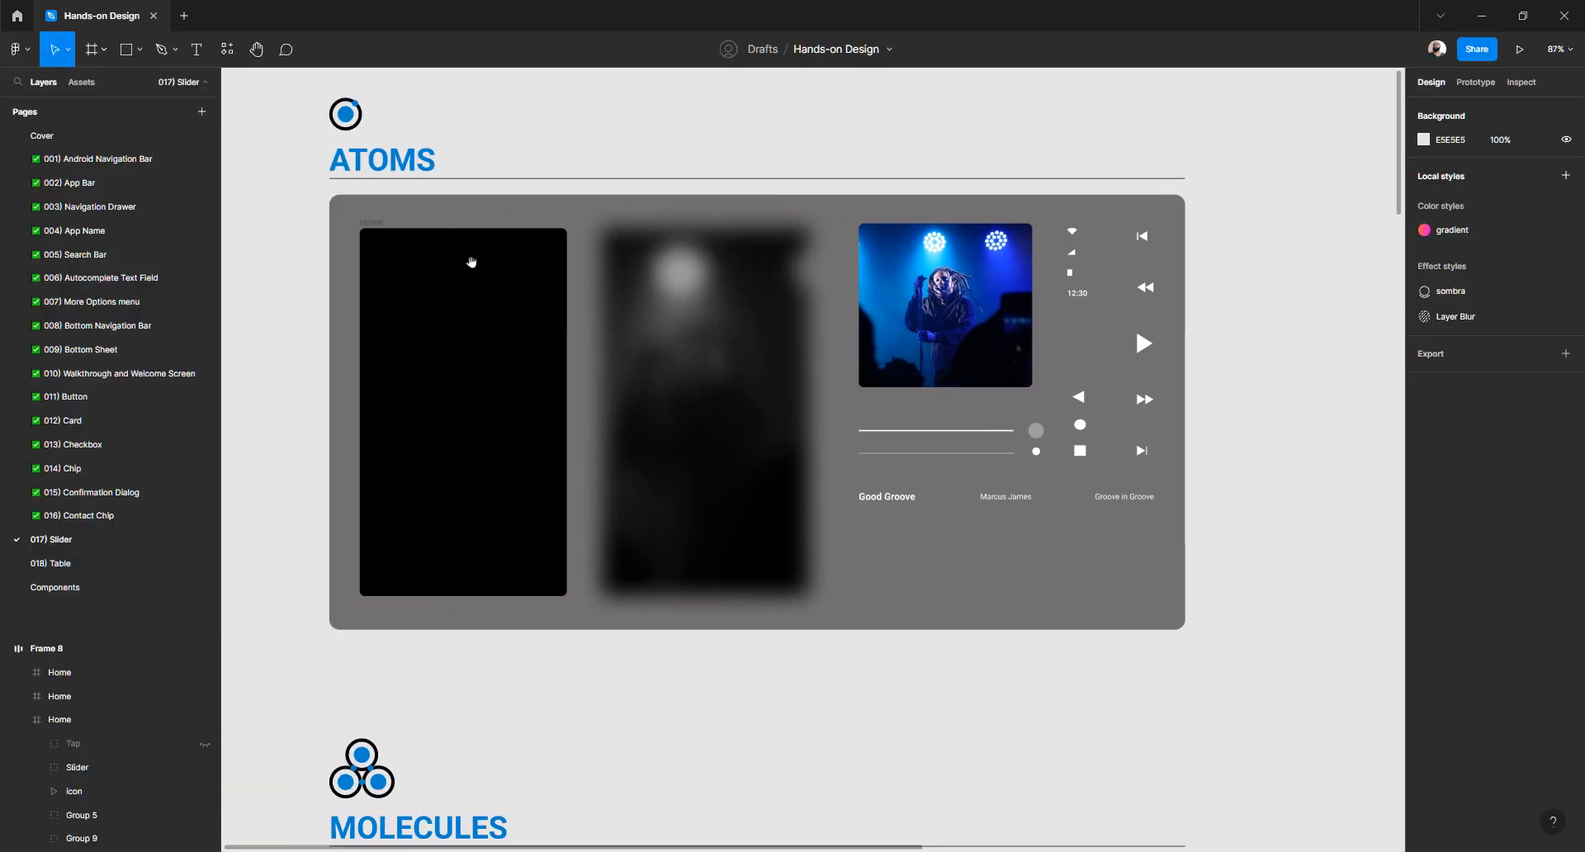
{"action": "left_click_drag", "start_coordinate": [470, 258], "coordinate": [587, 255]}
{"action": "left_click", "coordinate": [563, 262]}
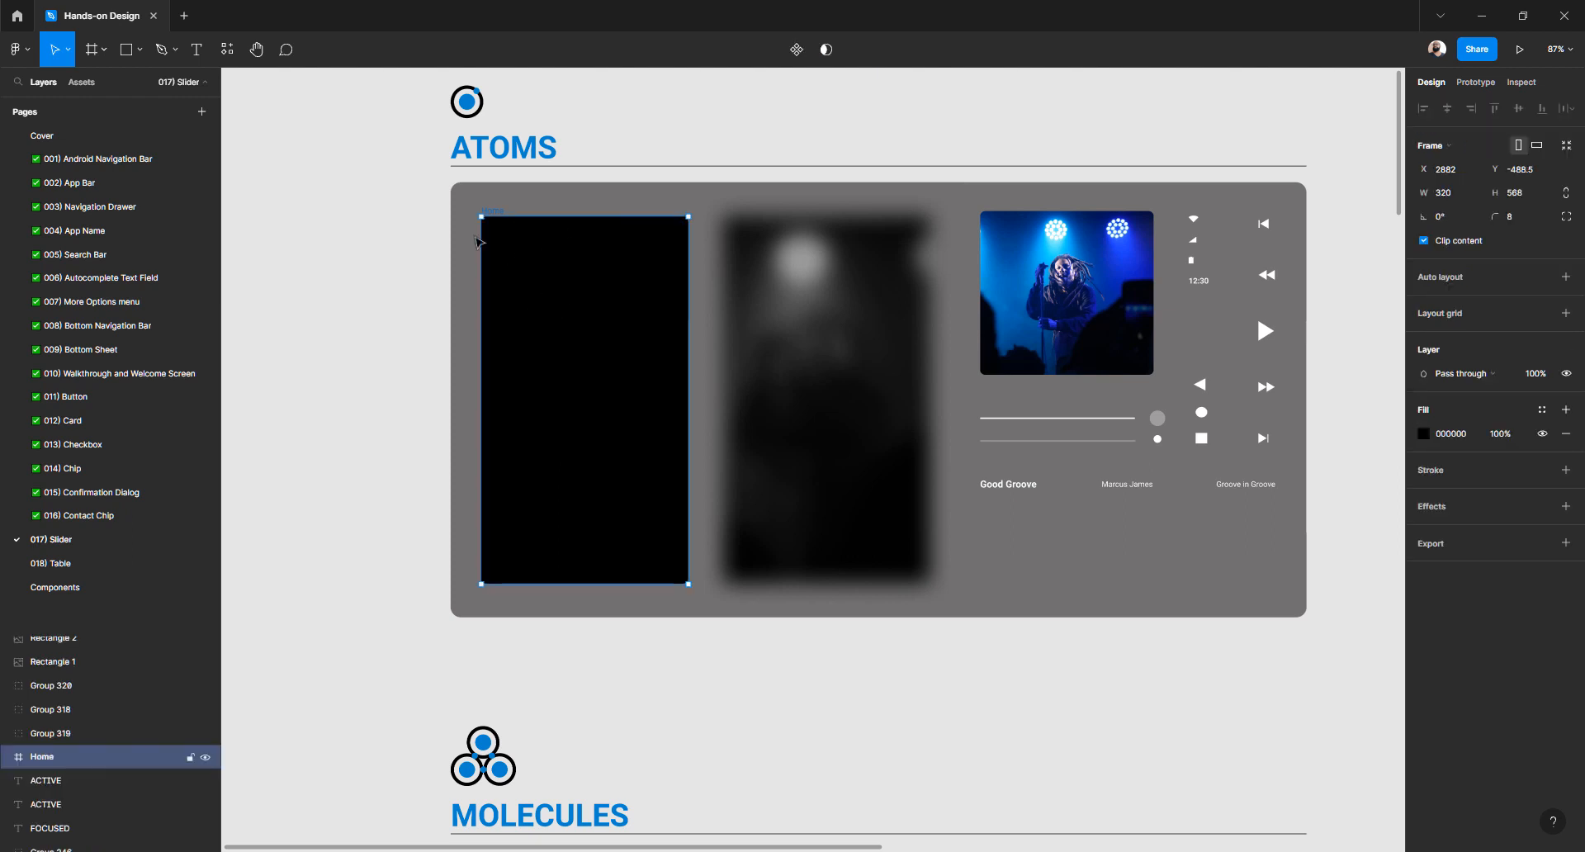
{"action": "left_click", "coordinate": [361, 285]}
{"action": "left_click_drag", "start_coordinate": [683, 274], "coordinate": [580, 271]}
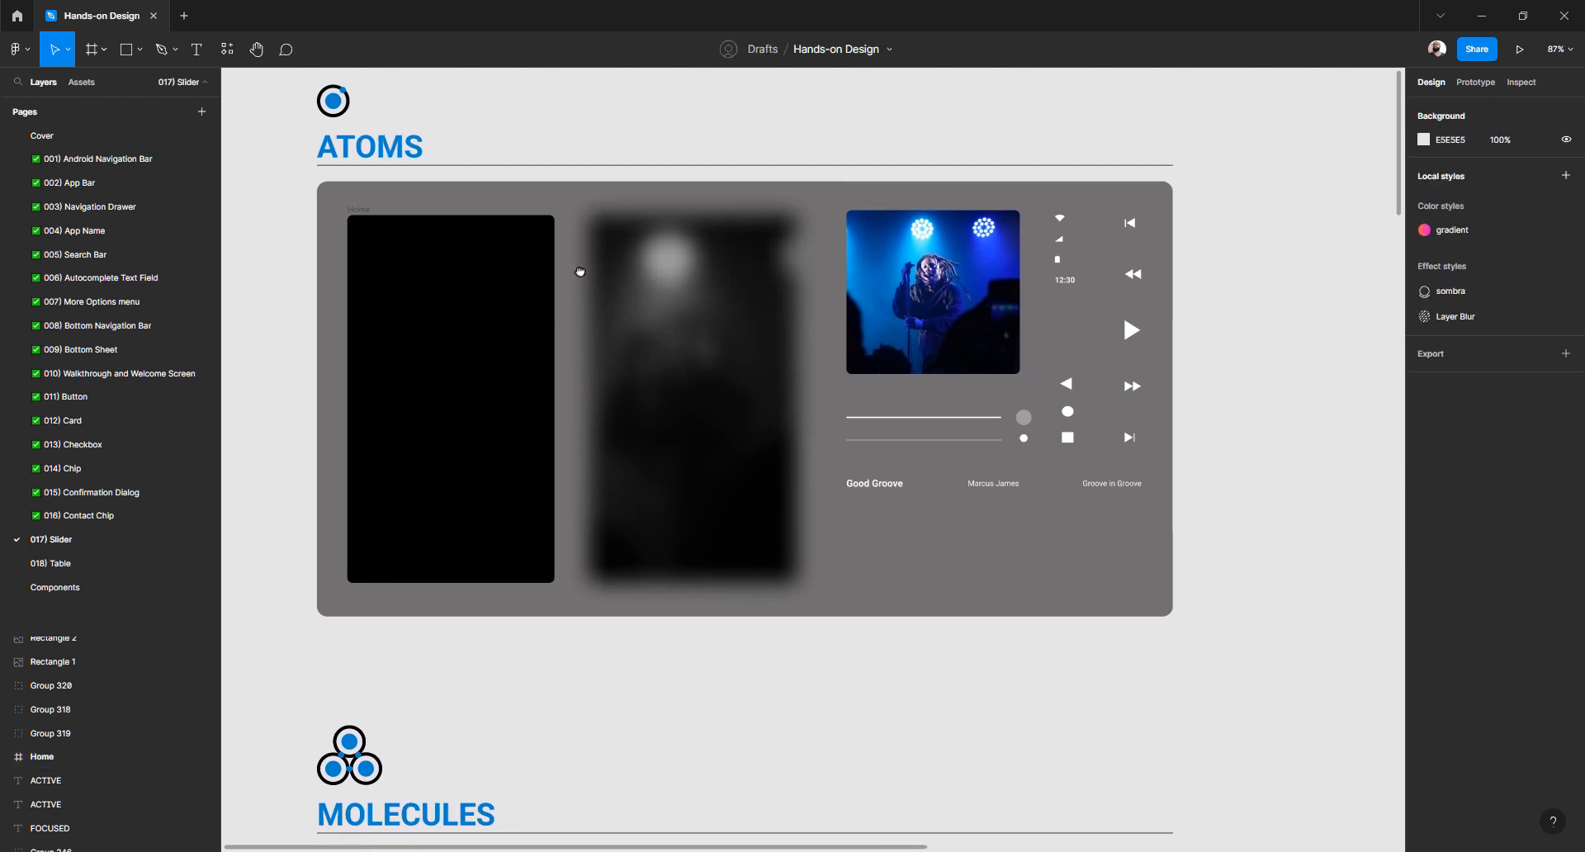
{"action": "left_click_drag", "start_coordinate": [463, 289], "coordinate": [1048, 326]}
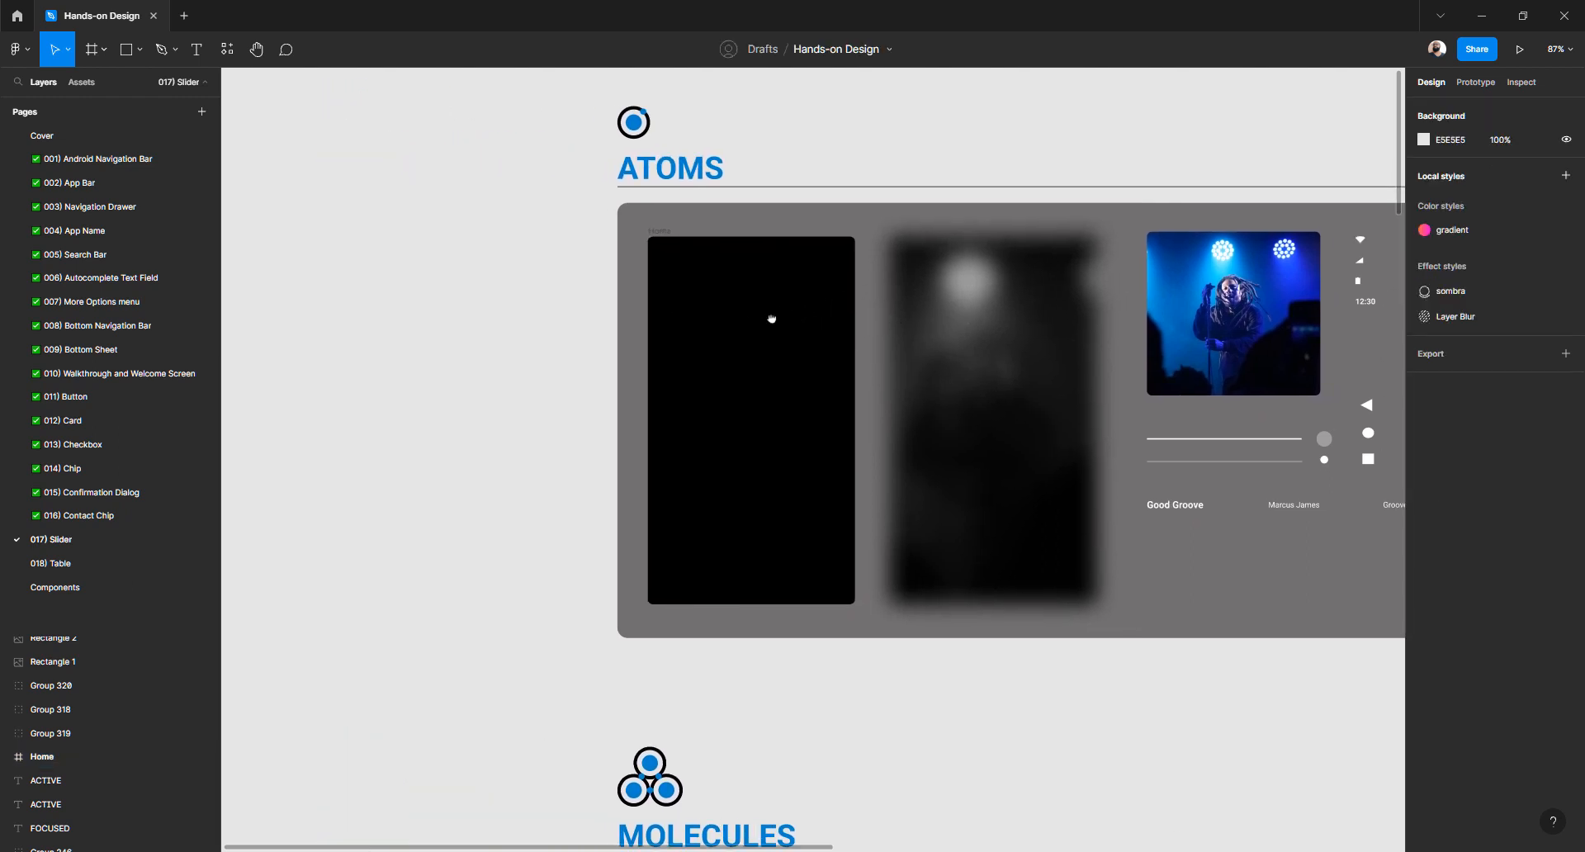
{"action": "left_click_drag", "start_coordinate": [771, 319], "coordinate": [892, 328]}
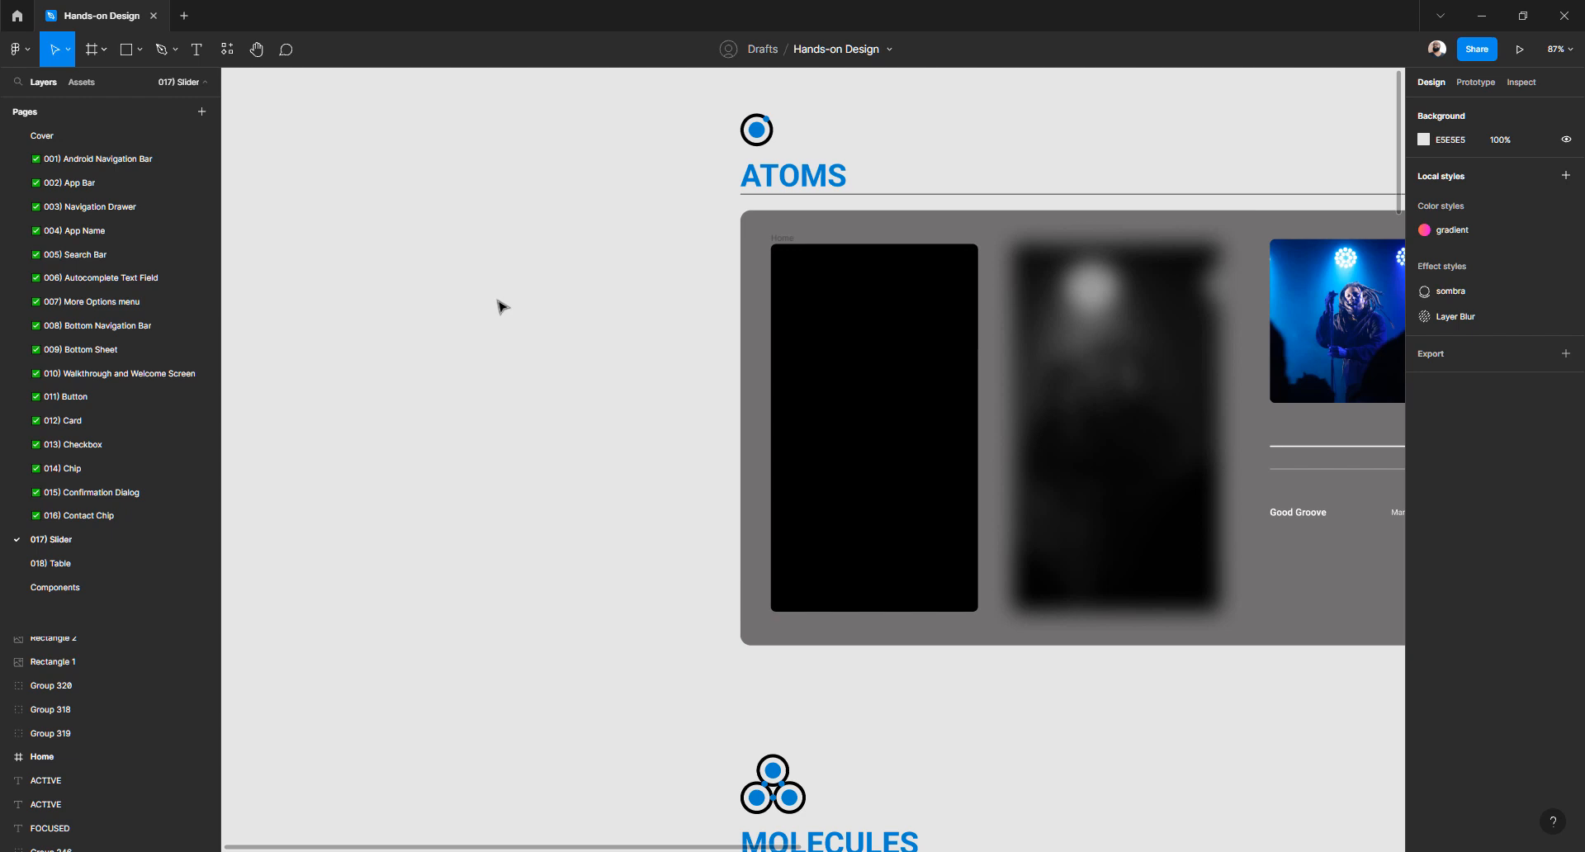
Create a 320×568 iPhone SE frame and place it left of the ATOMS section
{"action": "key", "text": "f"}
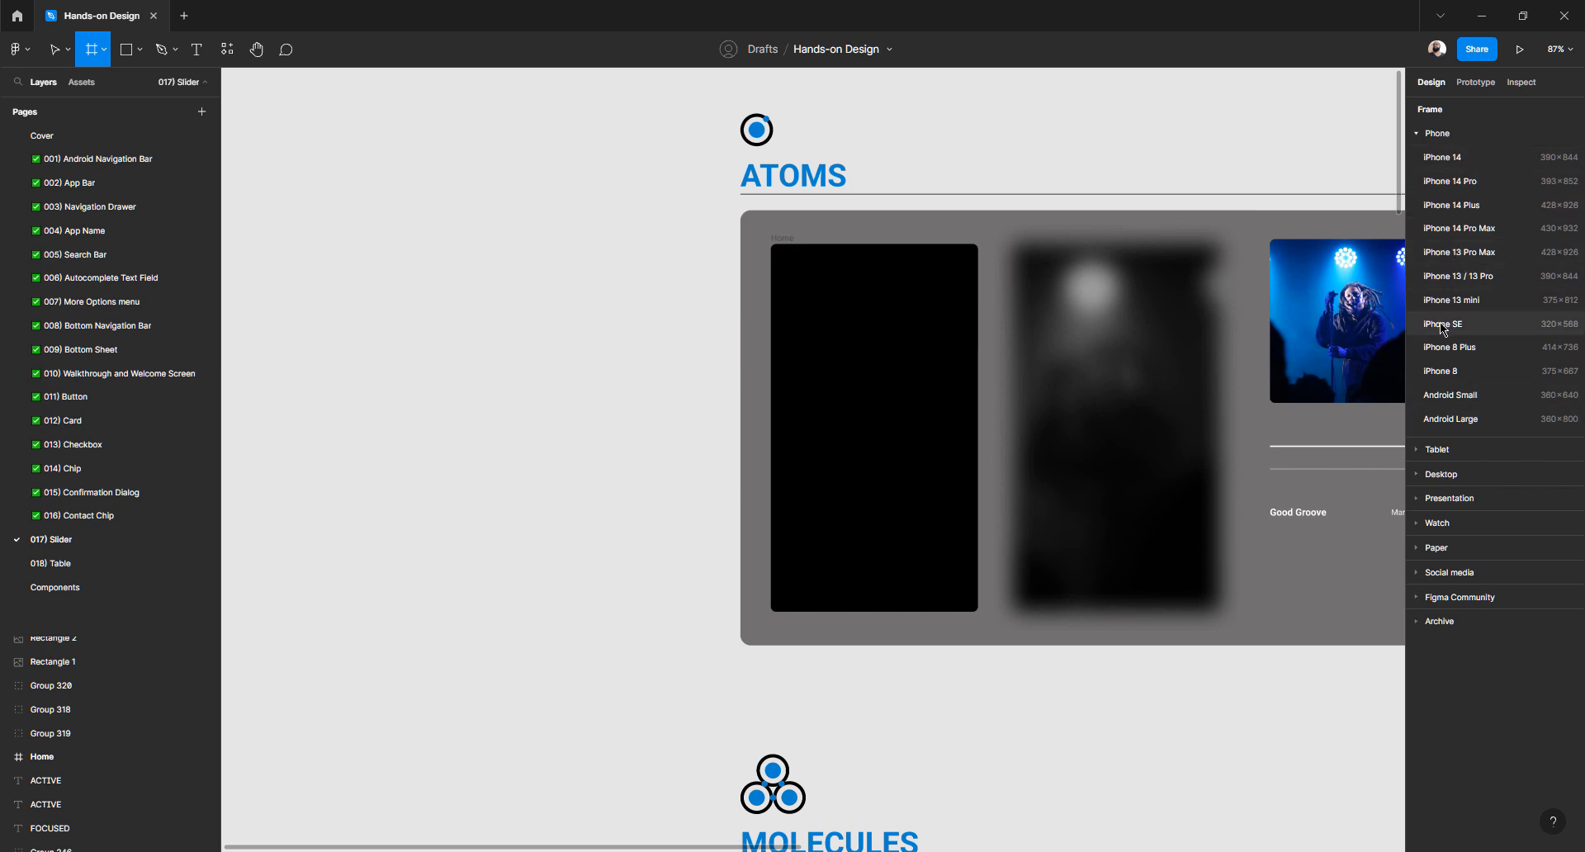
{"action": "left_click", "coordinate": [1489, 327]}
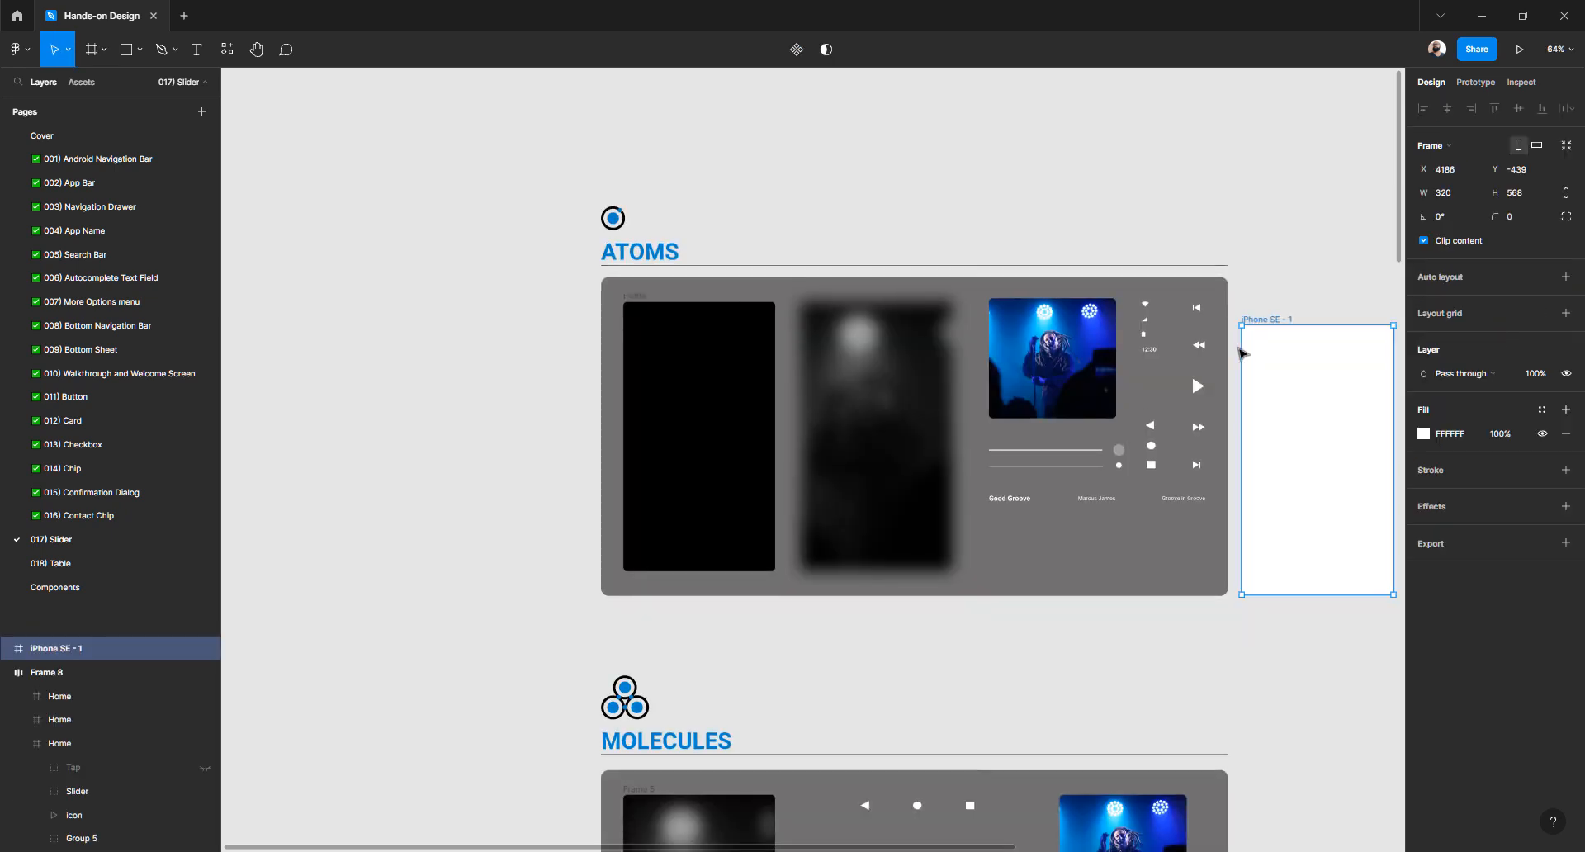
{"action": "left_click_drag", "start_coordinate": [1264, 319], "coordinate": [437, 304]}
{"action": "left_click_drag", "start_coordinate": [540, 299], "coordinate": [785, 304]}
{"action": "scroll", "coordinate": [807, 318], "scroll_direction": "up", "scroll_amount": 5}
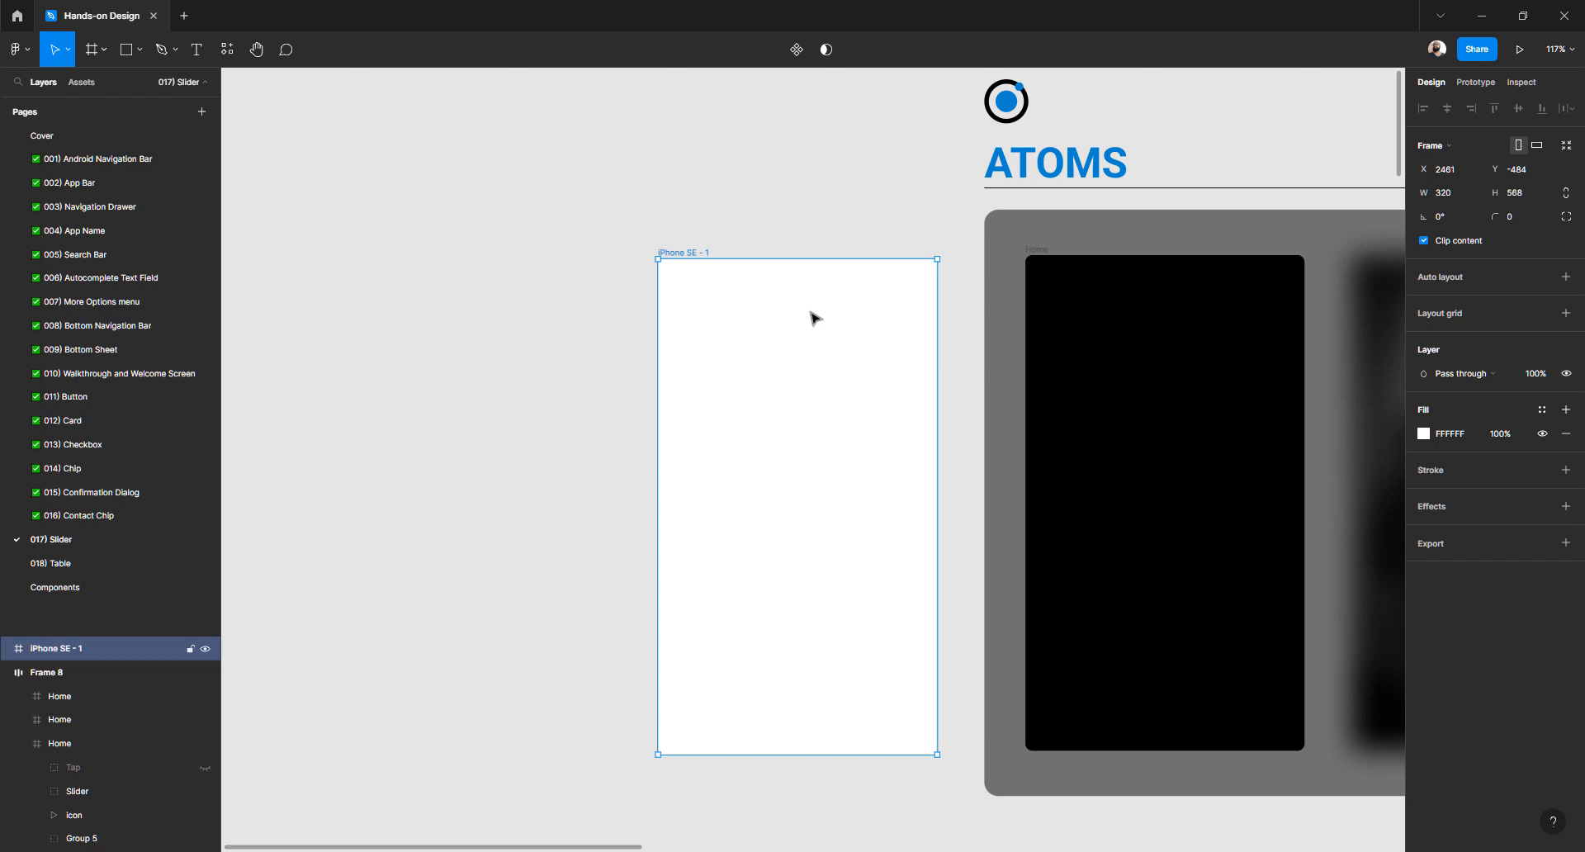
Give the new frame corner radius 8 and rename it Home
{"action": "left_click", "coordinate": [1516, 217]}
{"action": "left_click", "coordinate": [506, 330]}
{"action": "left_click", "coordinate": [695, 255]}
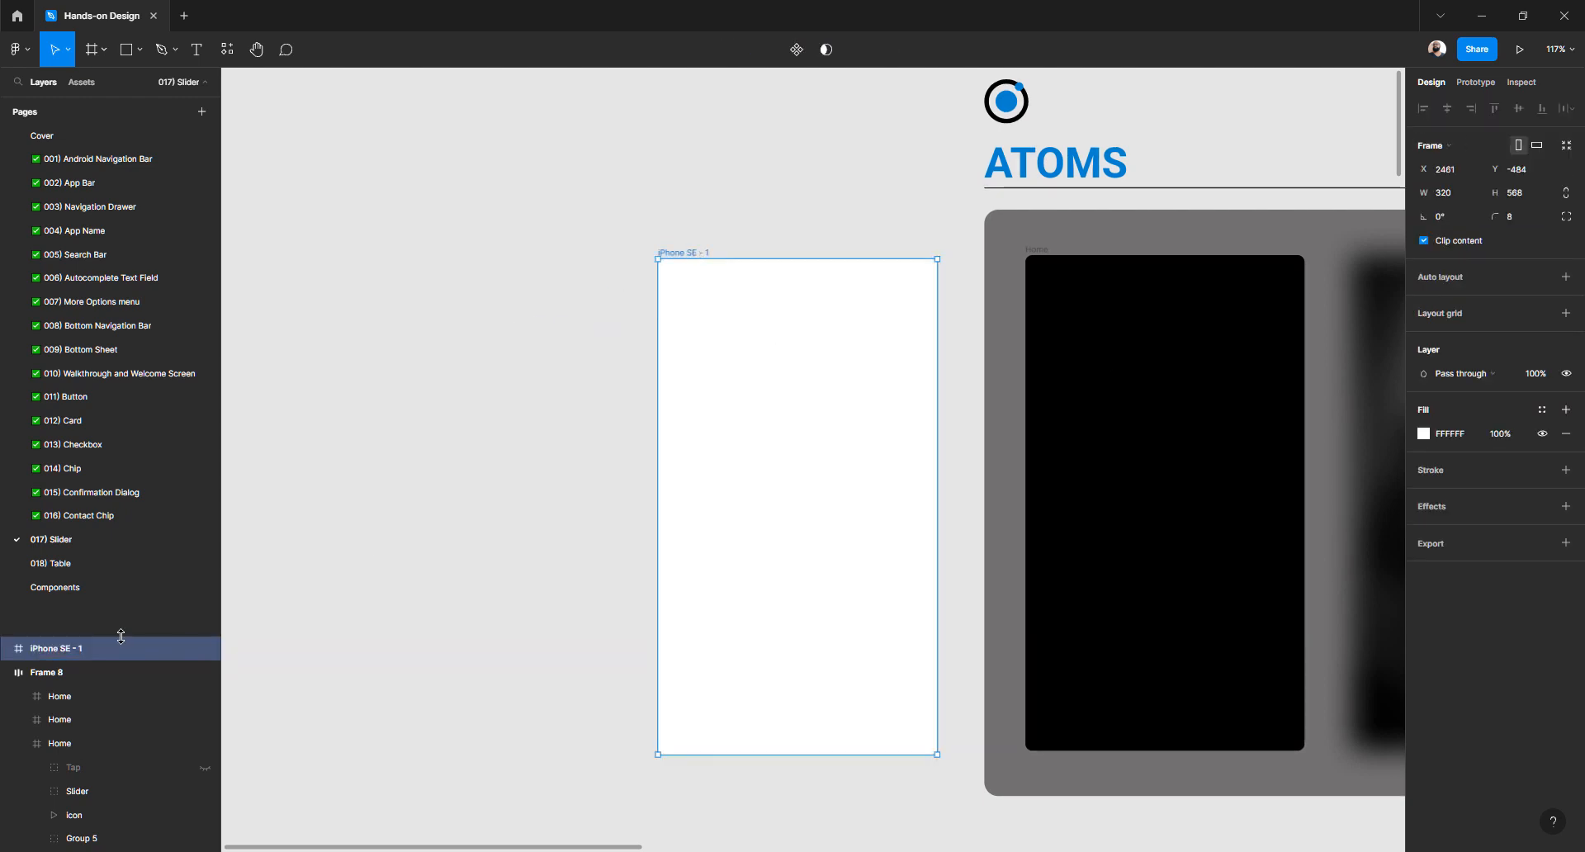
{"action": "double_click", "coordinate": [82, 648]}
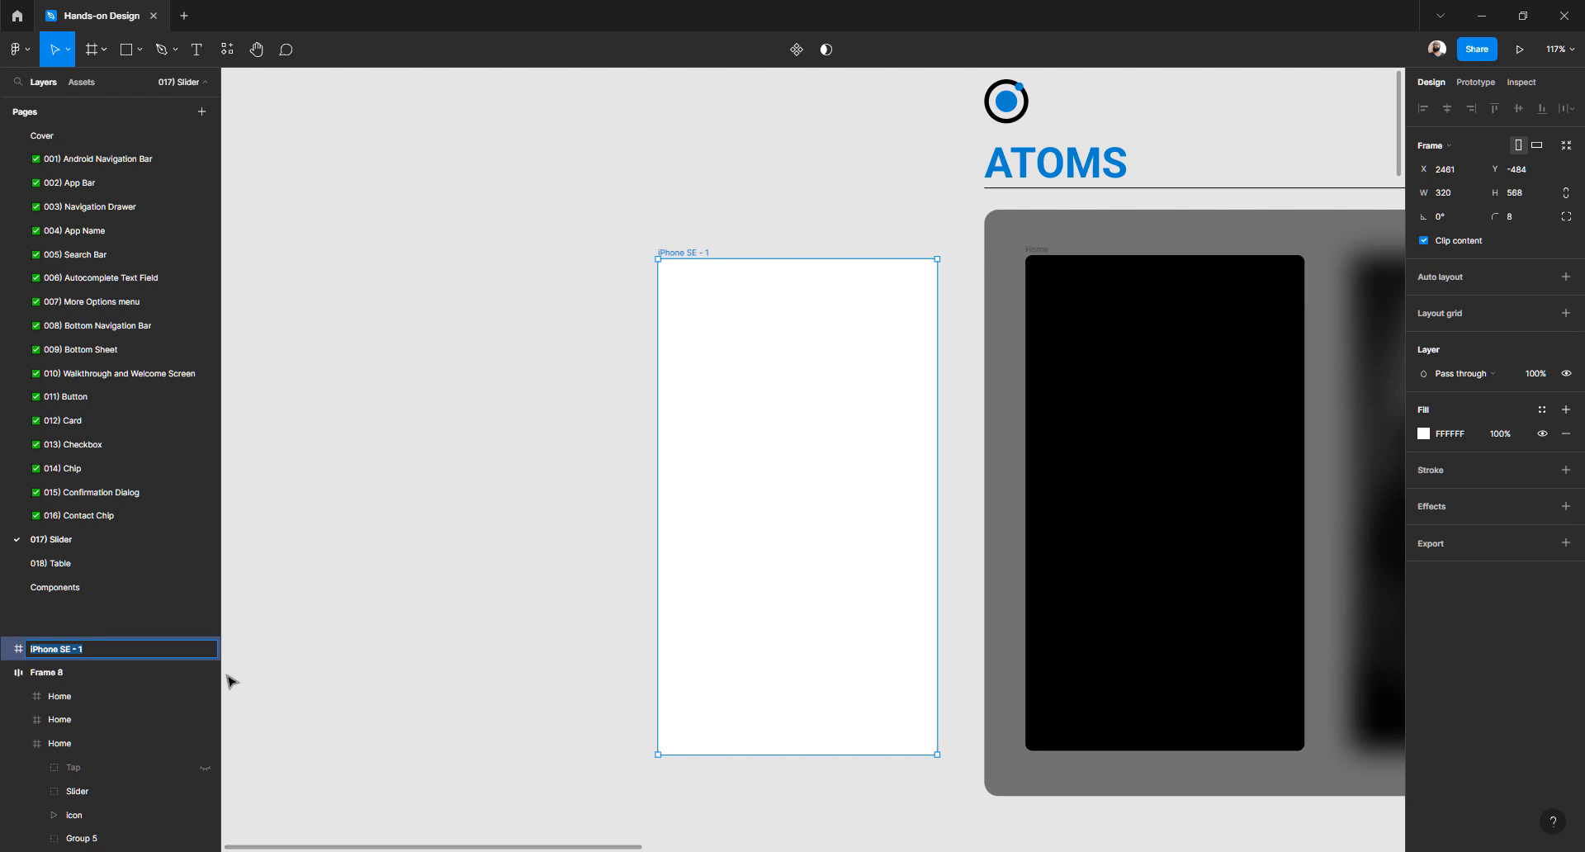
{"action": "type", "text": "Home"}
{"action": "key", "text": "BackSpace"}
{"action": "key", "text": "BackSpace"}
{"action": "type", "text": "me"}
{"action": "key", "text": "Return"}
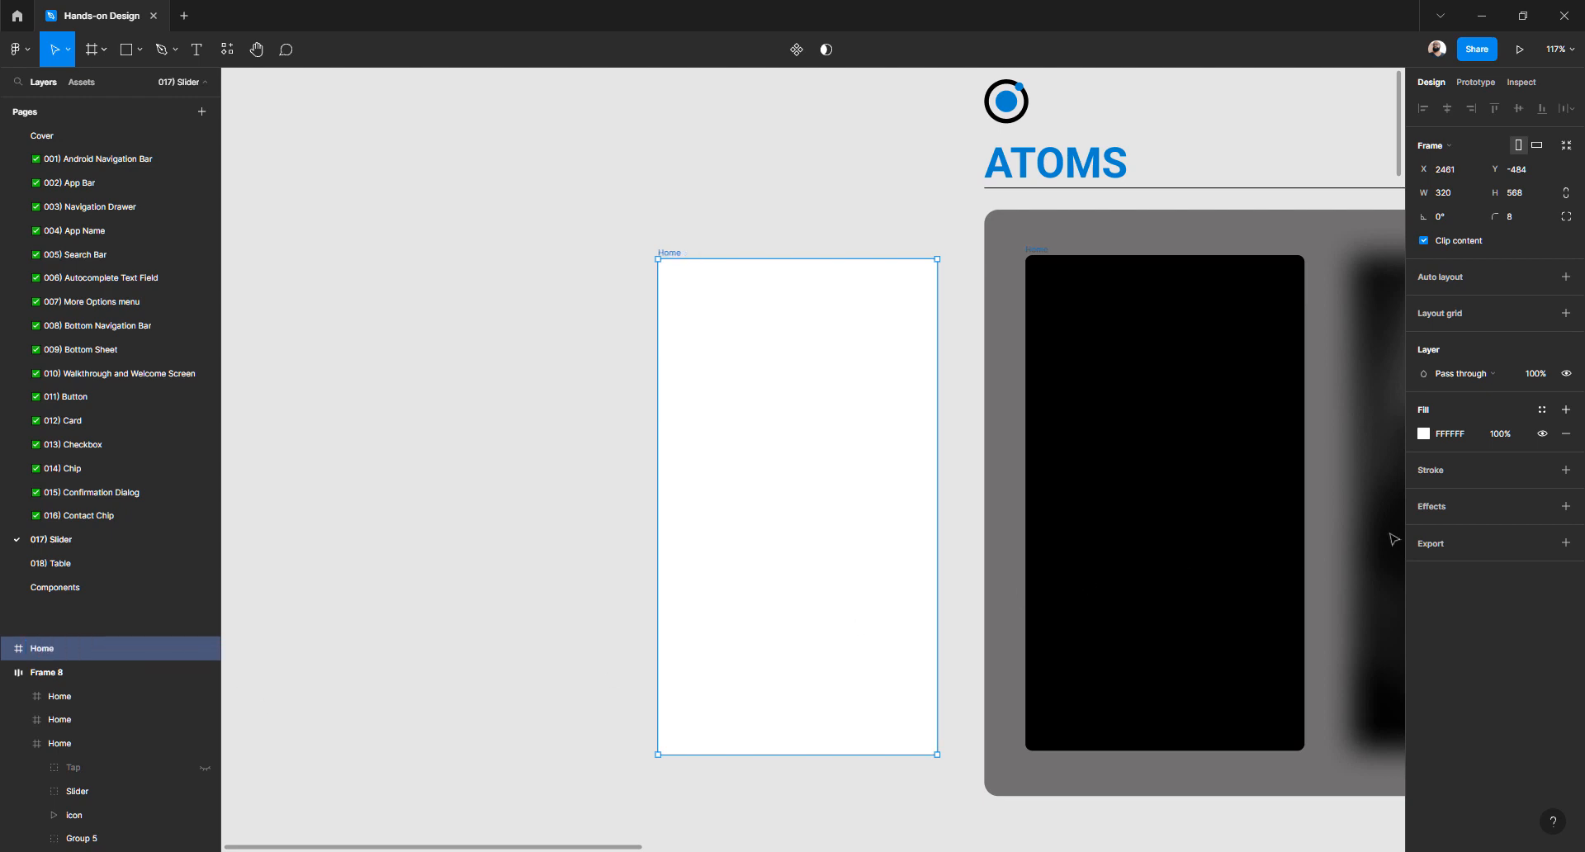
Set the Home frame's fill hex value to 000000
{"action": "left_click", "coordinate": [1424, 436]}
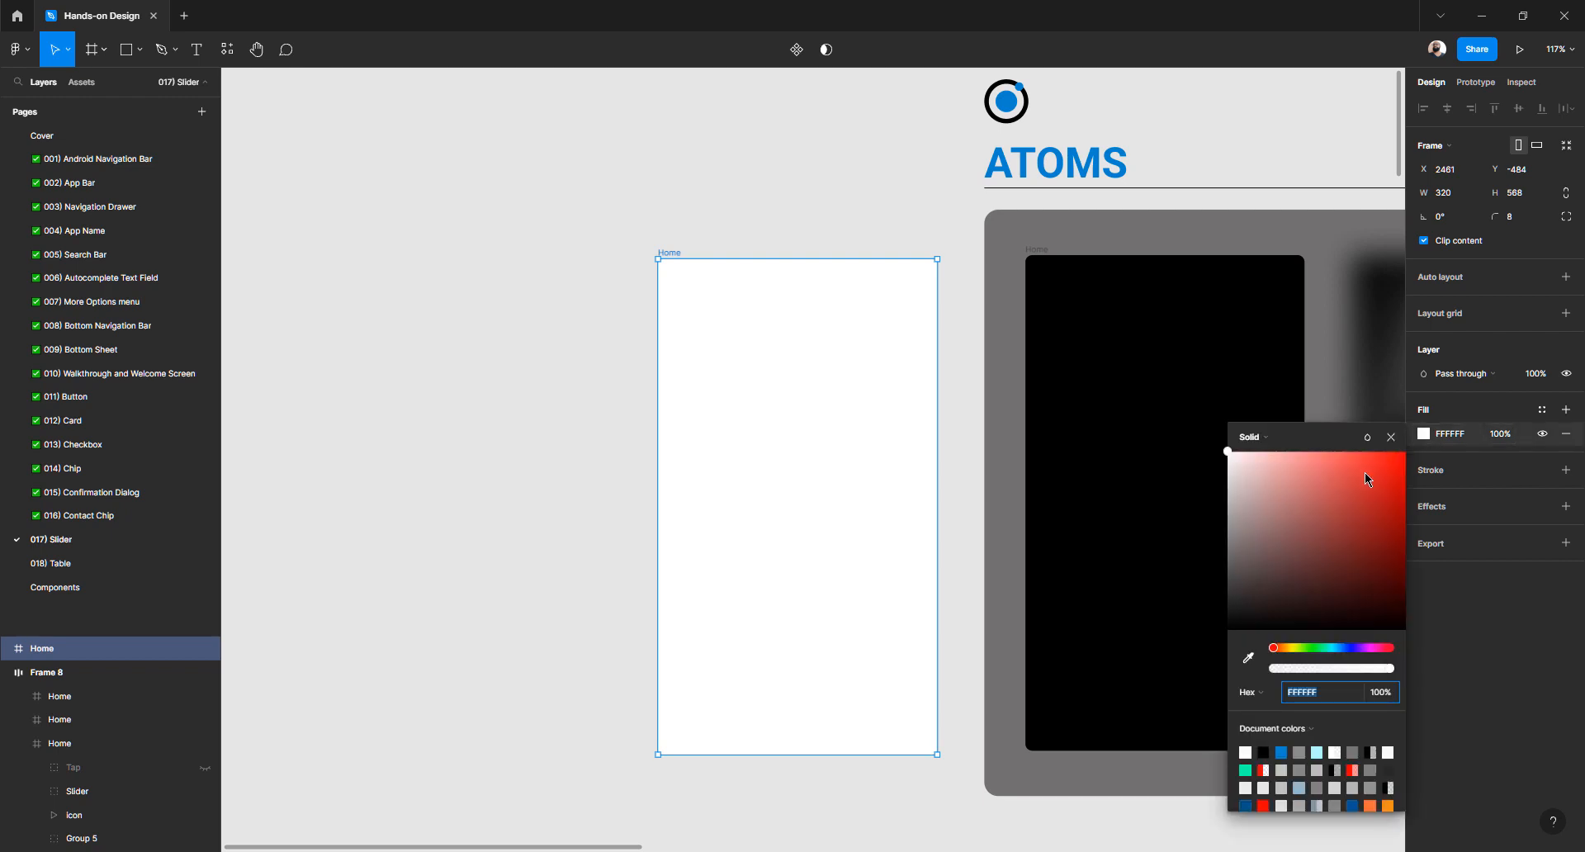
{"action": "left_click", "coordinate": [1479, 677]}
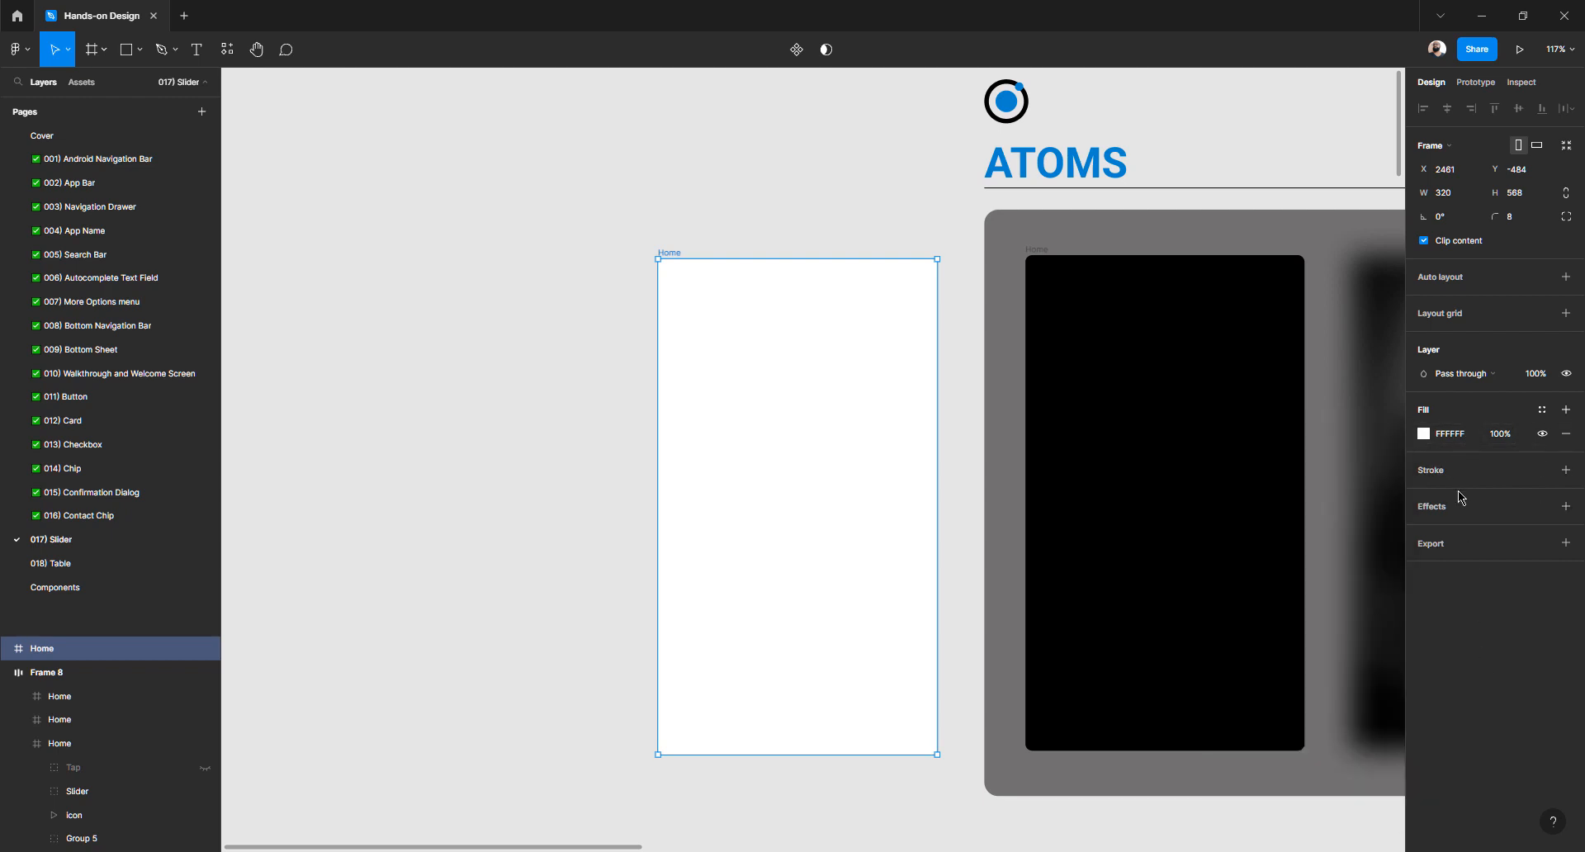
{"action": "left_click", "coordinate": [1429, 435]}
{"action": "left_click", "coordinate": [1526, 719]}
{"action": "left_click", "coordinate": [1453, 435]}
{"action": "type", "text": "000000"}
{"action": "key", "text": "Return"}
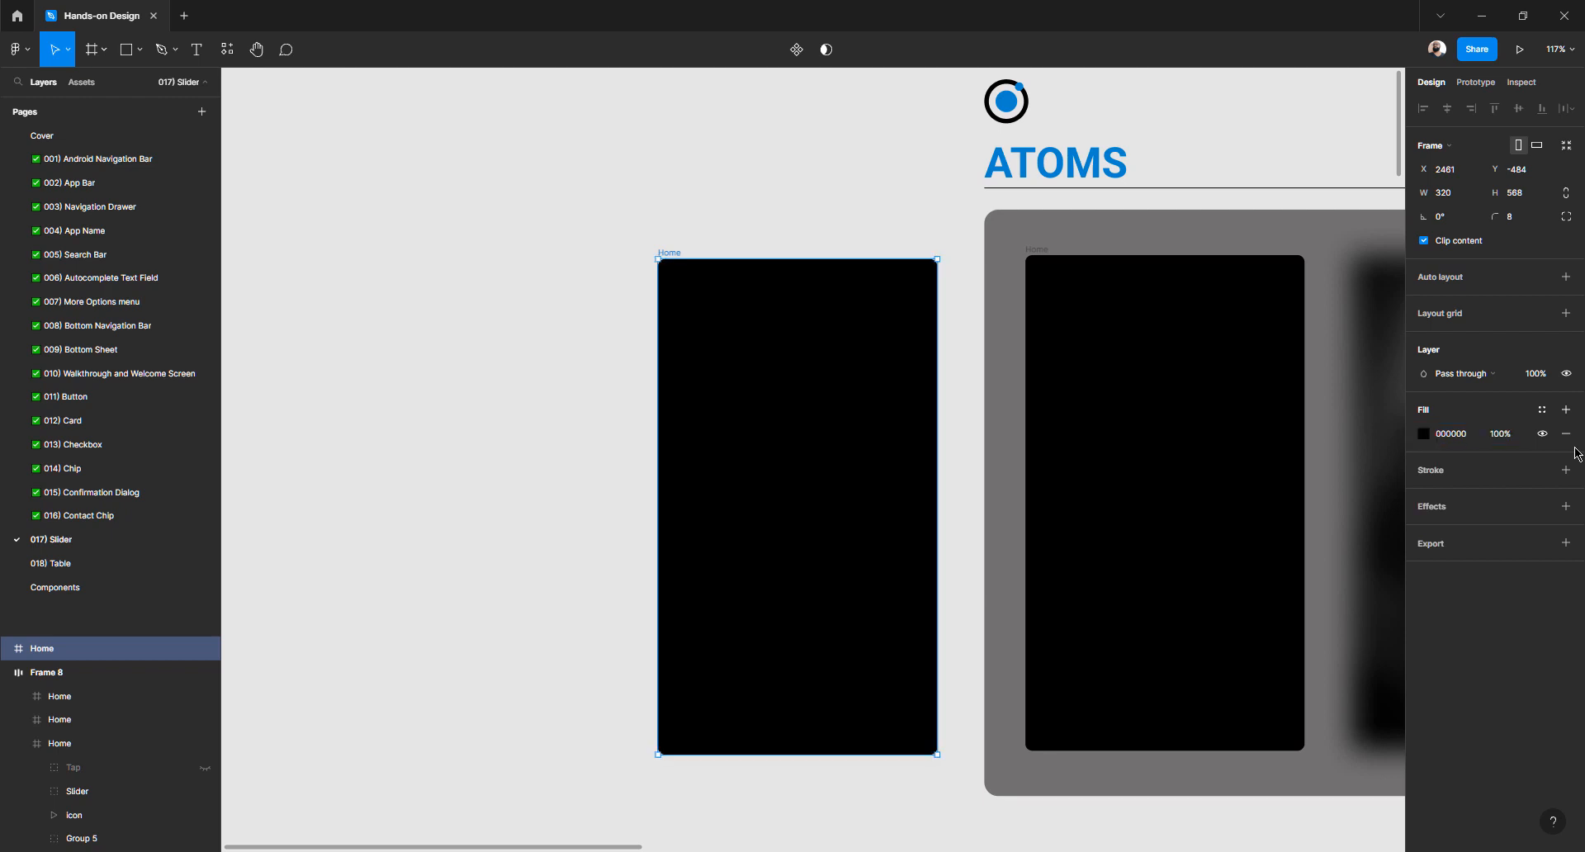
Try 0000FF and FF0000 fills, then restore the black 000000 fill
{"action": "left_click", "coordinate": [1462, 437]}
{"action": "type", "text": "0"}
{"action": "key", "text": "Return"}
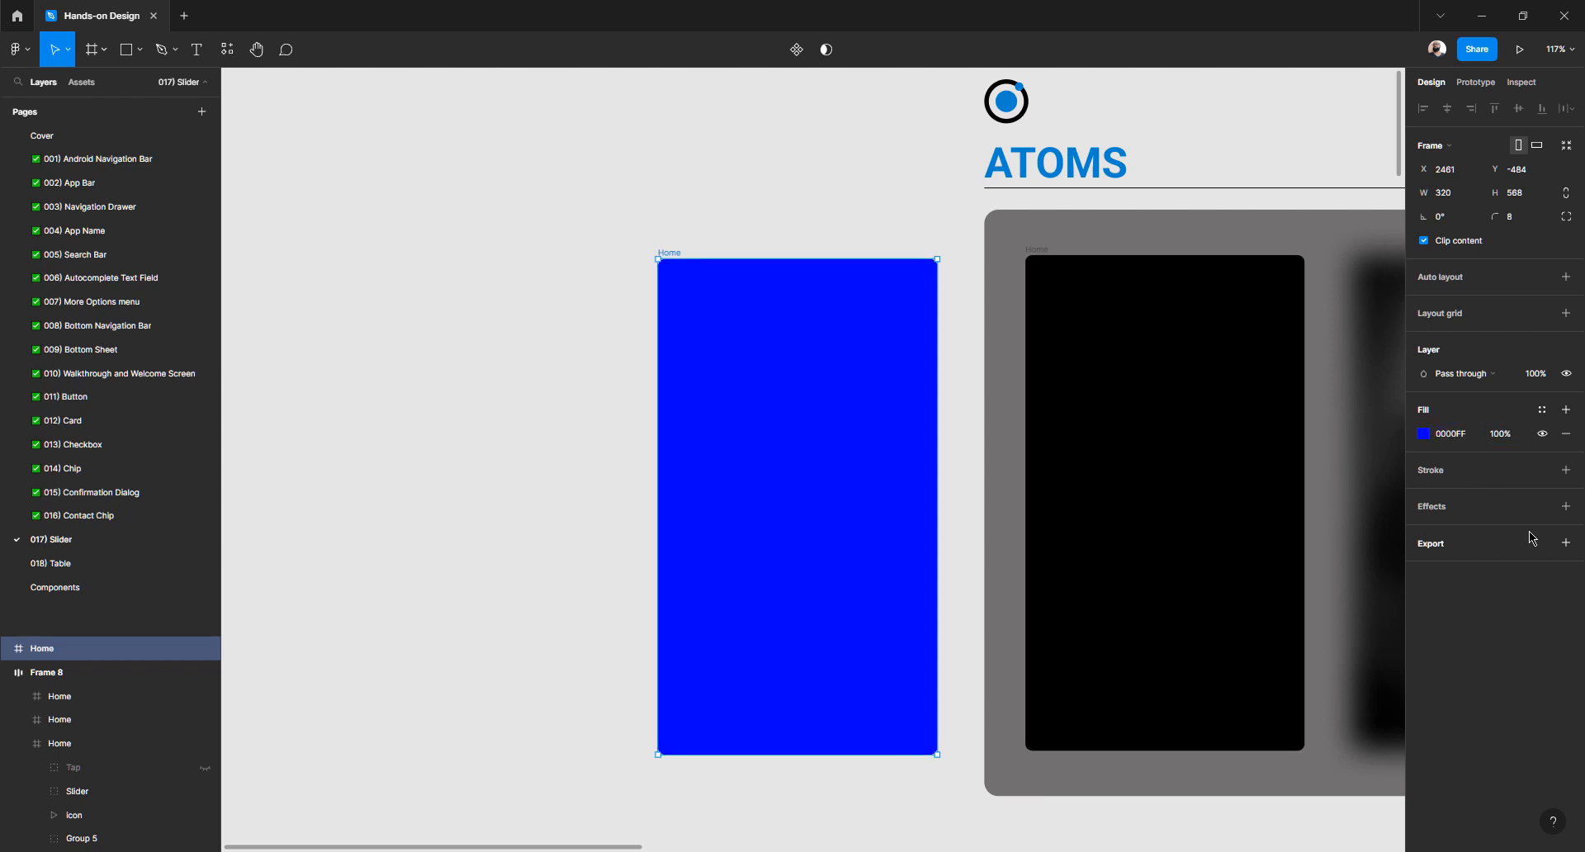
{"action": "left_click", "coordinate": [1461, 438]}
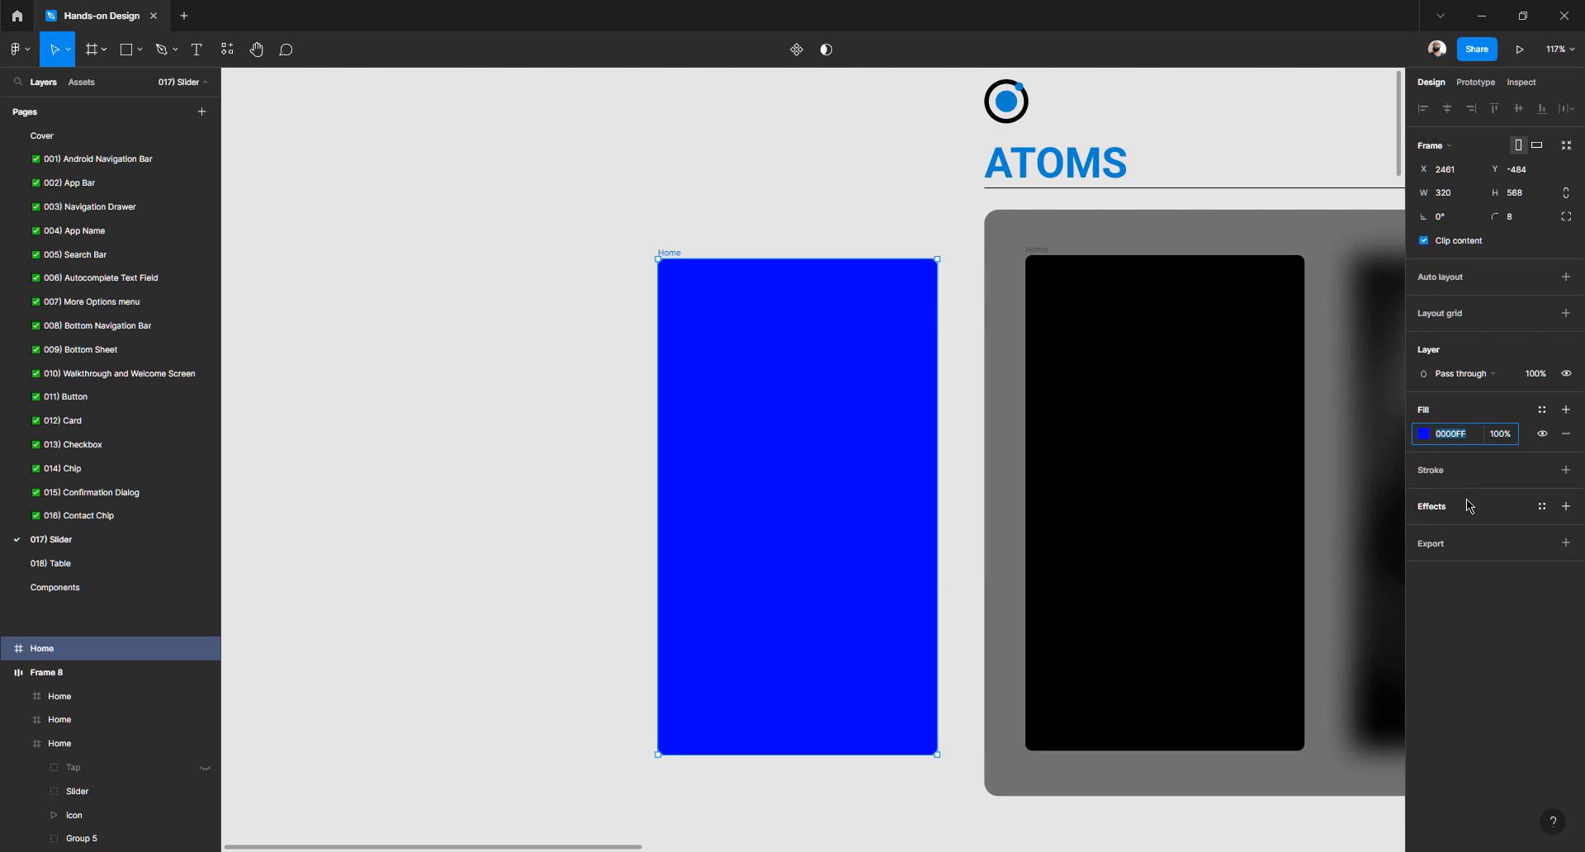
{"action": "type", "text": "ff000"}
{"action": "key", "text": "Return"}
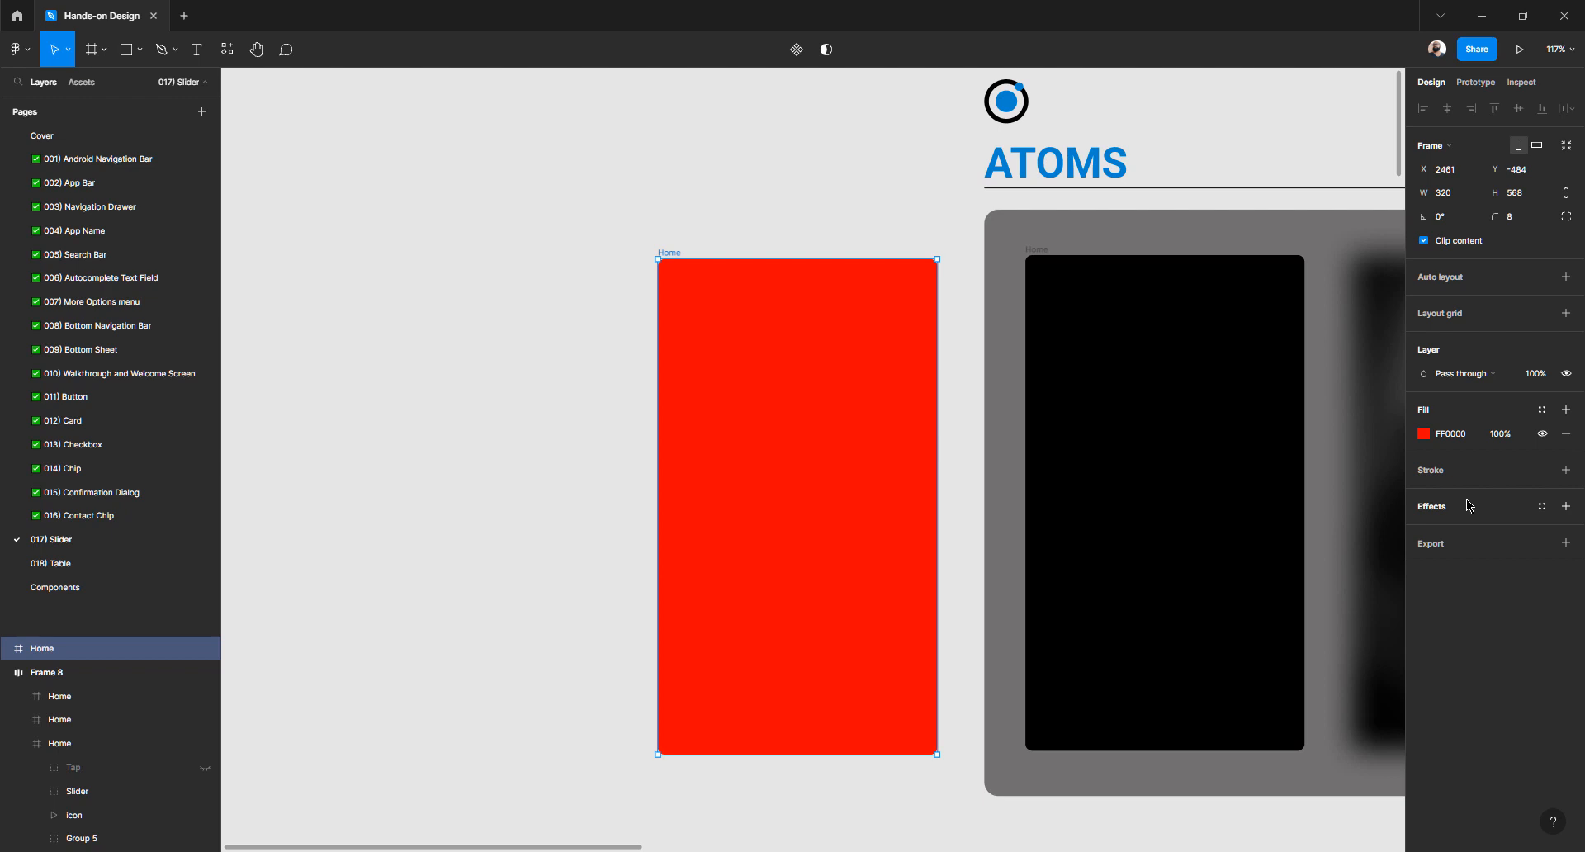
{"action": "left_click", "coordinate": [1457, 439]}
{"action": "type", "text": "000000"}
{"action": "key", "text": "Return"}
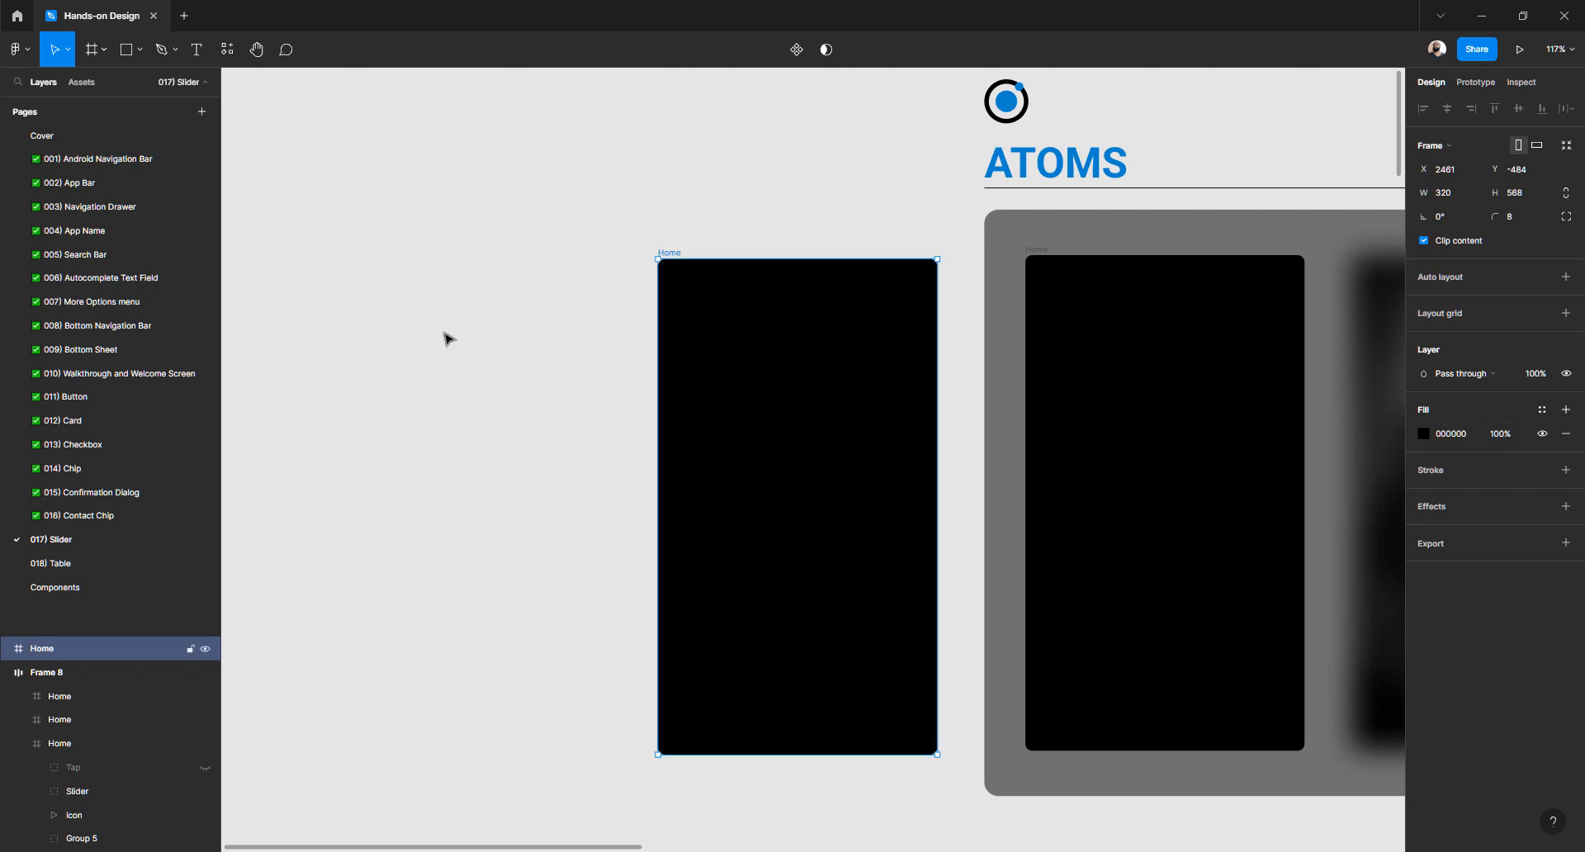
{"action": "left_click", "coordinate": [577, 329]}
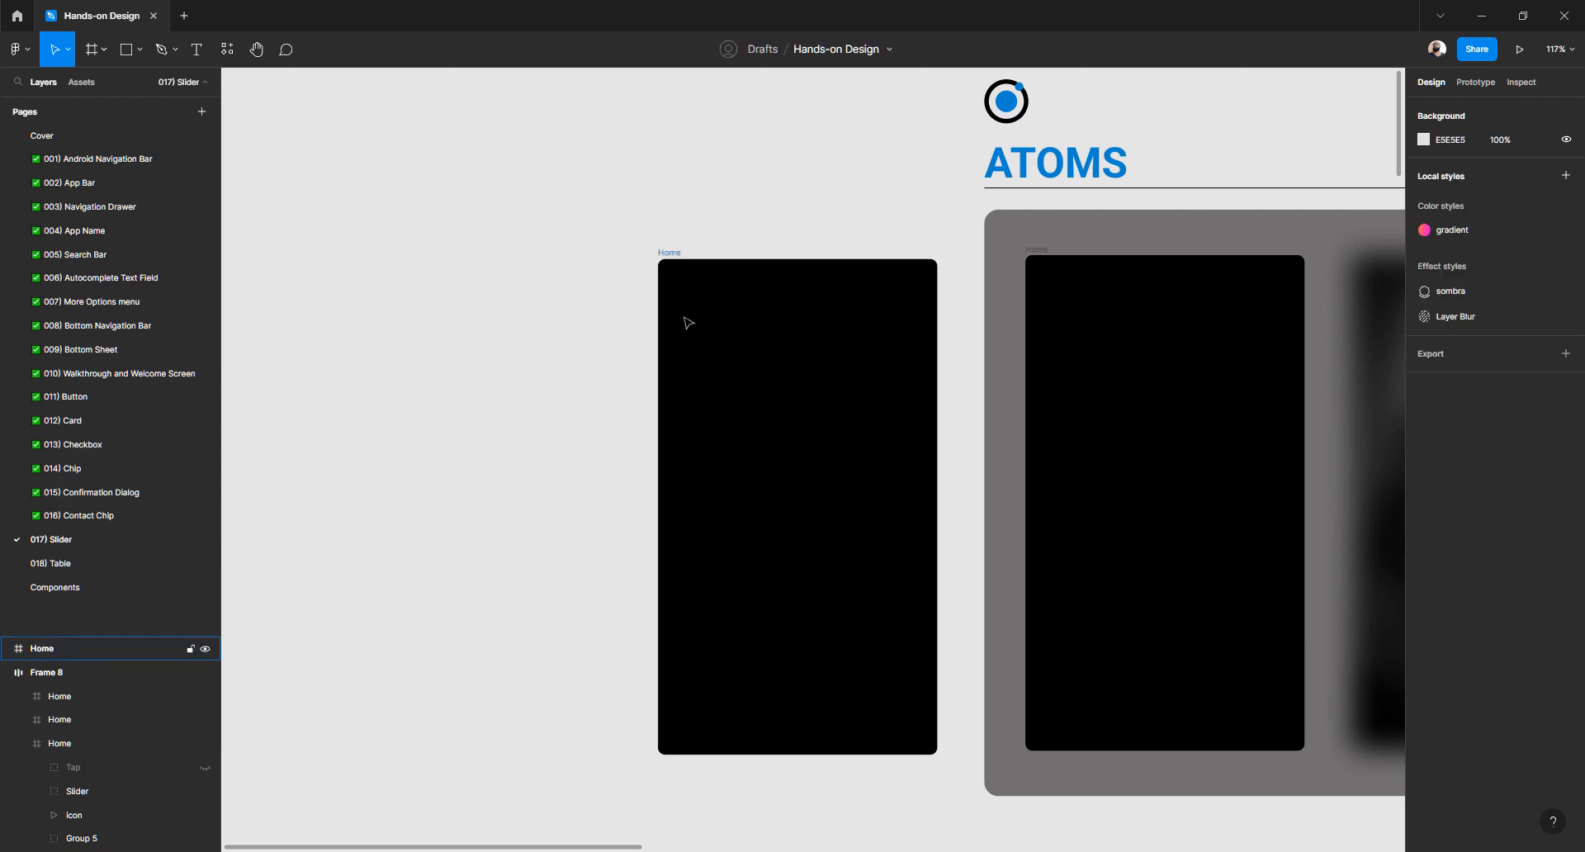
Zoom out to 78% and drag the black Home frame about 350 px left
{"action": "scroll", "coordinate": [689, 322], "scroll_direction": "right", "scroll_amount": 5}
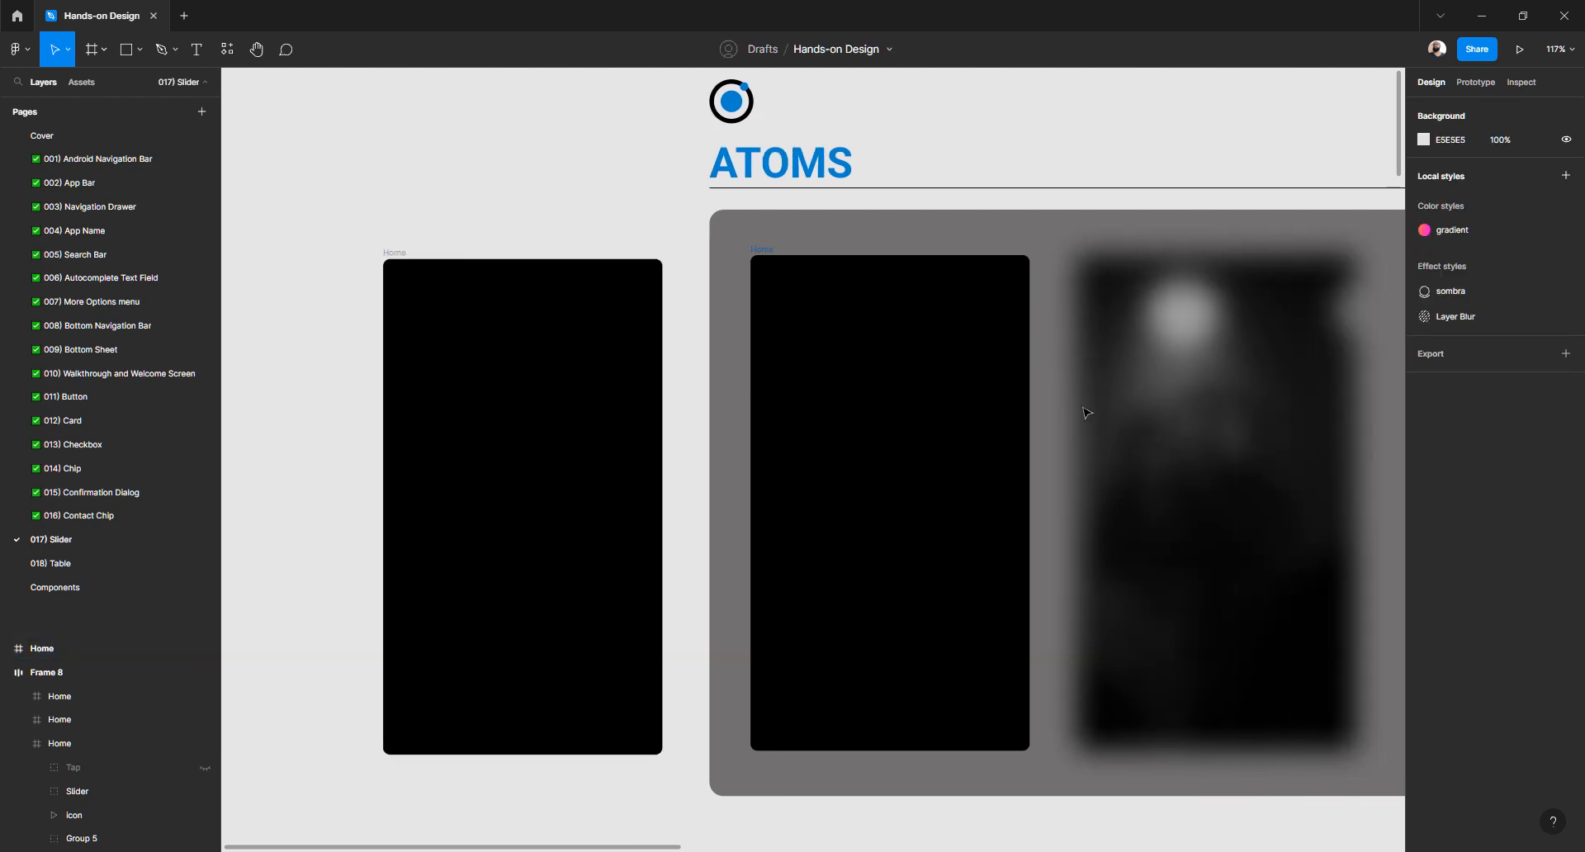
{"action": "scroll", "coordinate": [1170, 422], "scroll_direction": "down", "scroll_amount": 3}
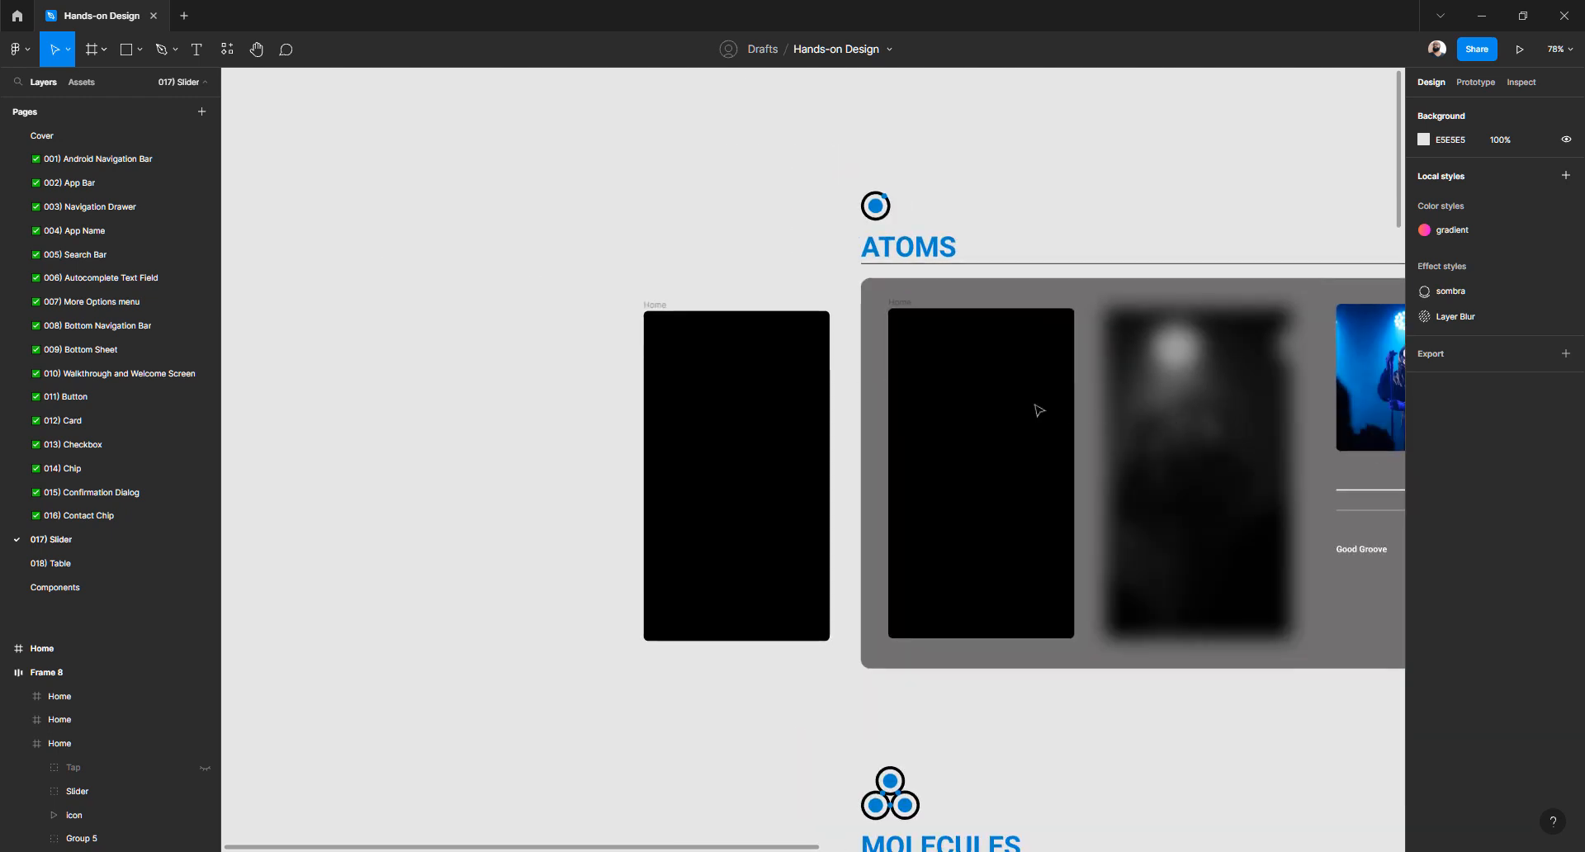
{"action": "left_click_drag", "start_coordinate": [998, 406], "coordinate": [1241, 393]}
{"action": "left_click_drag", "start_coordinate": [989, 382], "coordinate": [672, 365]}
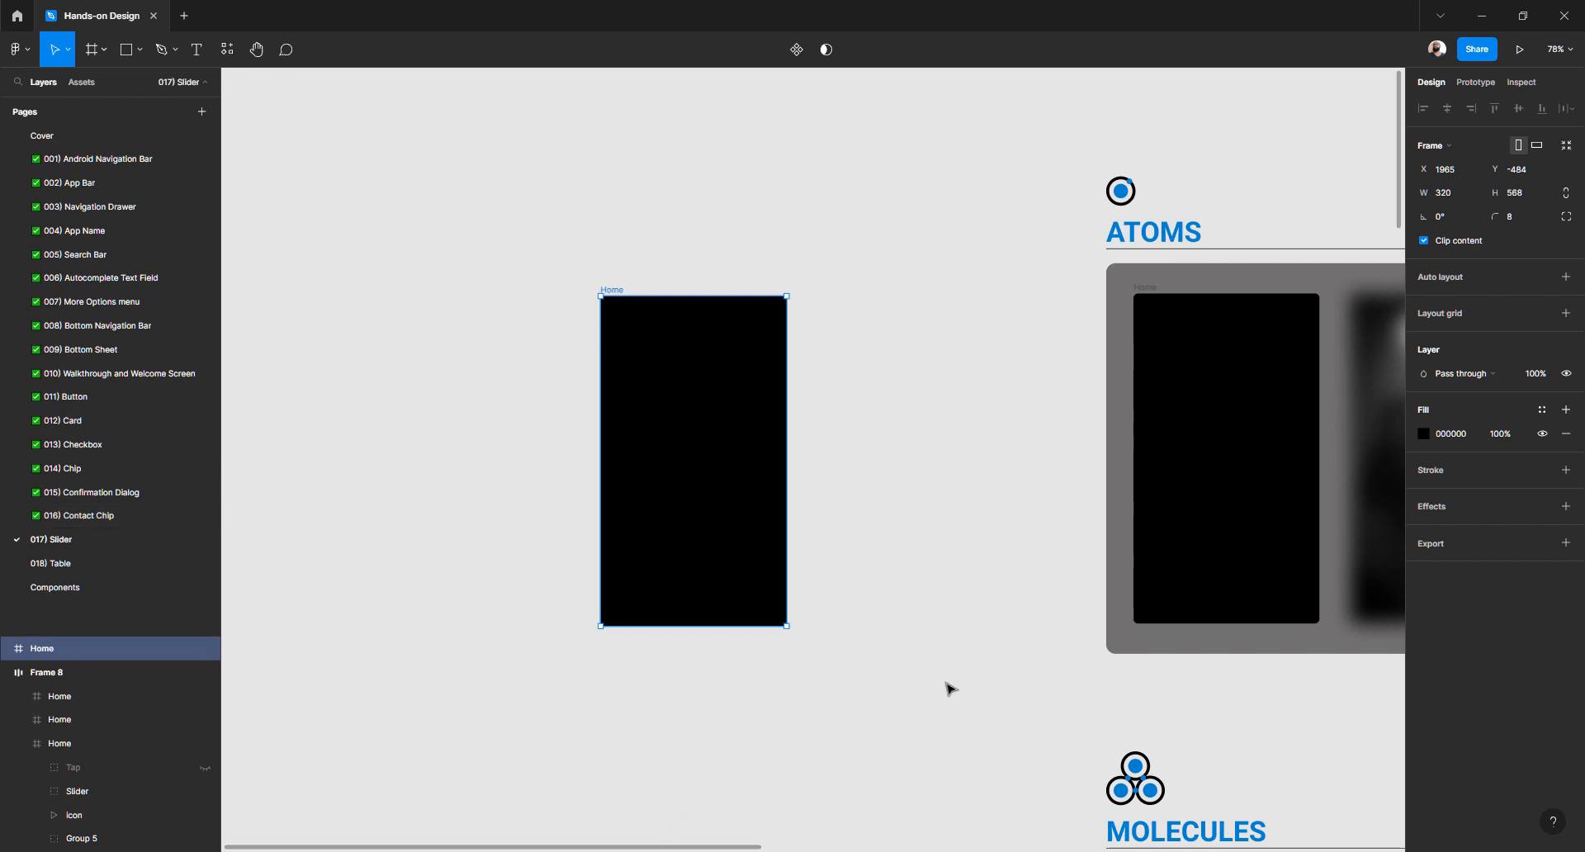
In Chrome, open the 'Unsplash: Beautiful Free Images & Pictures' Google search result
{"action": "key", "text": "alt+Tab"}
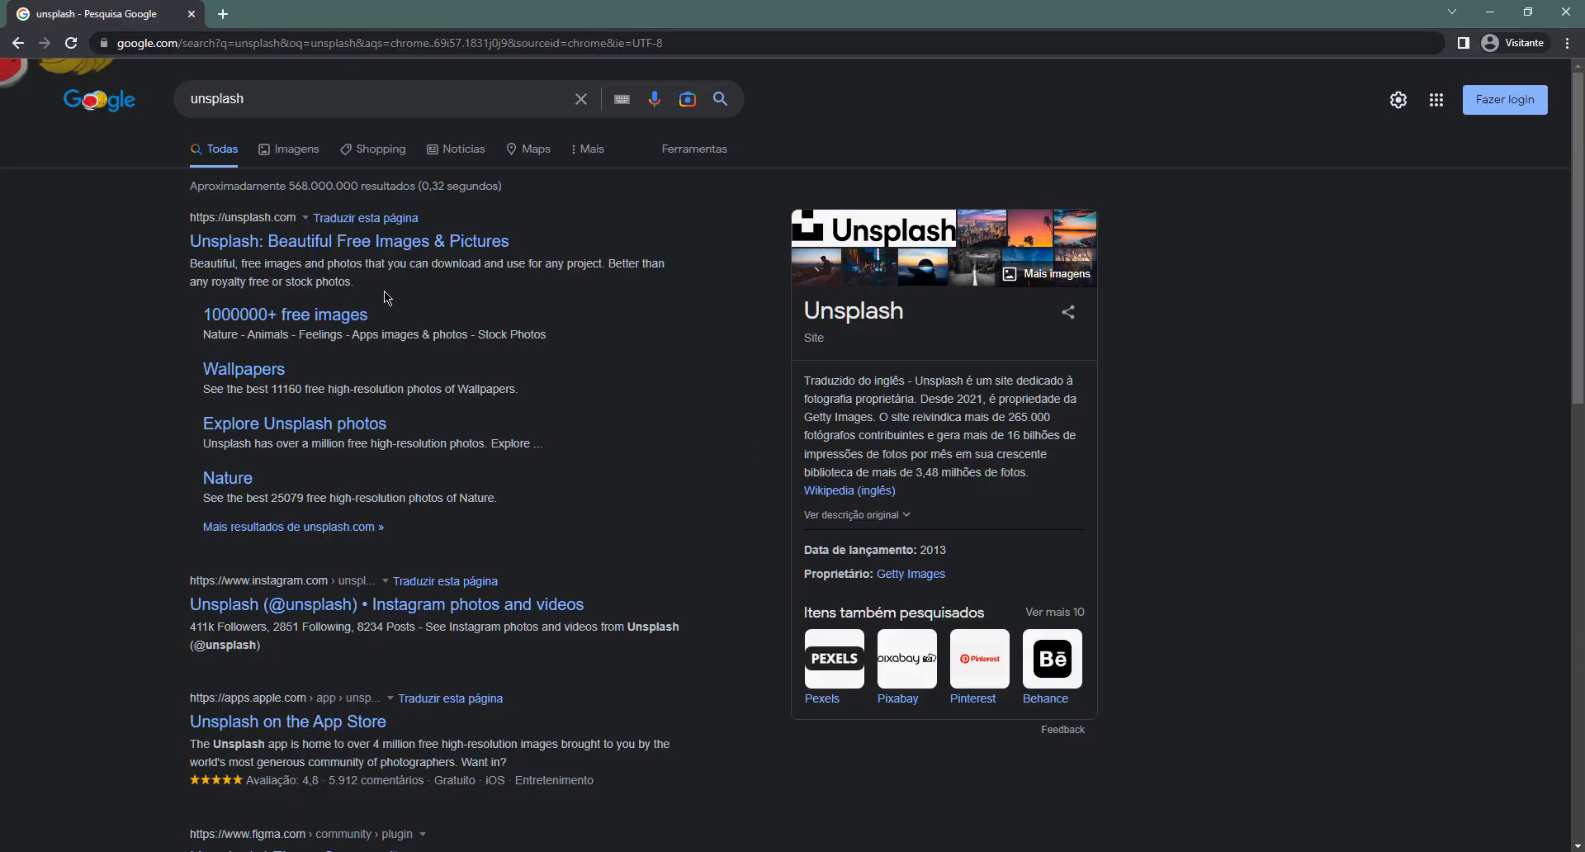
{"action": "left_click", "coordinate": [232, 99]}
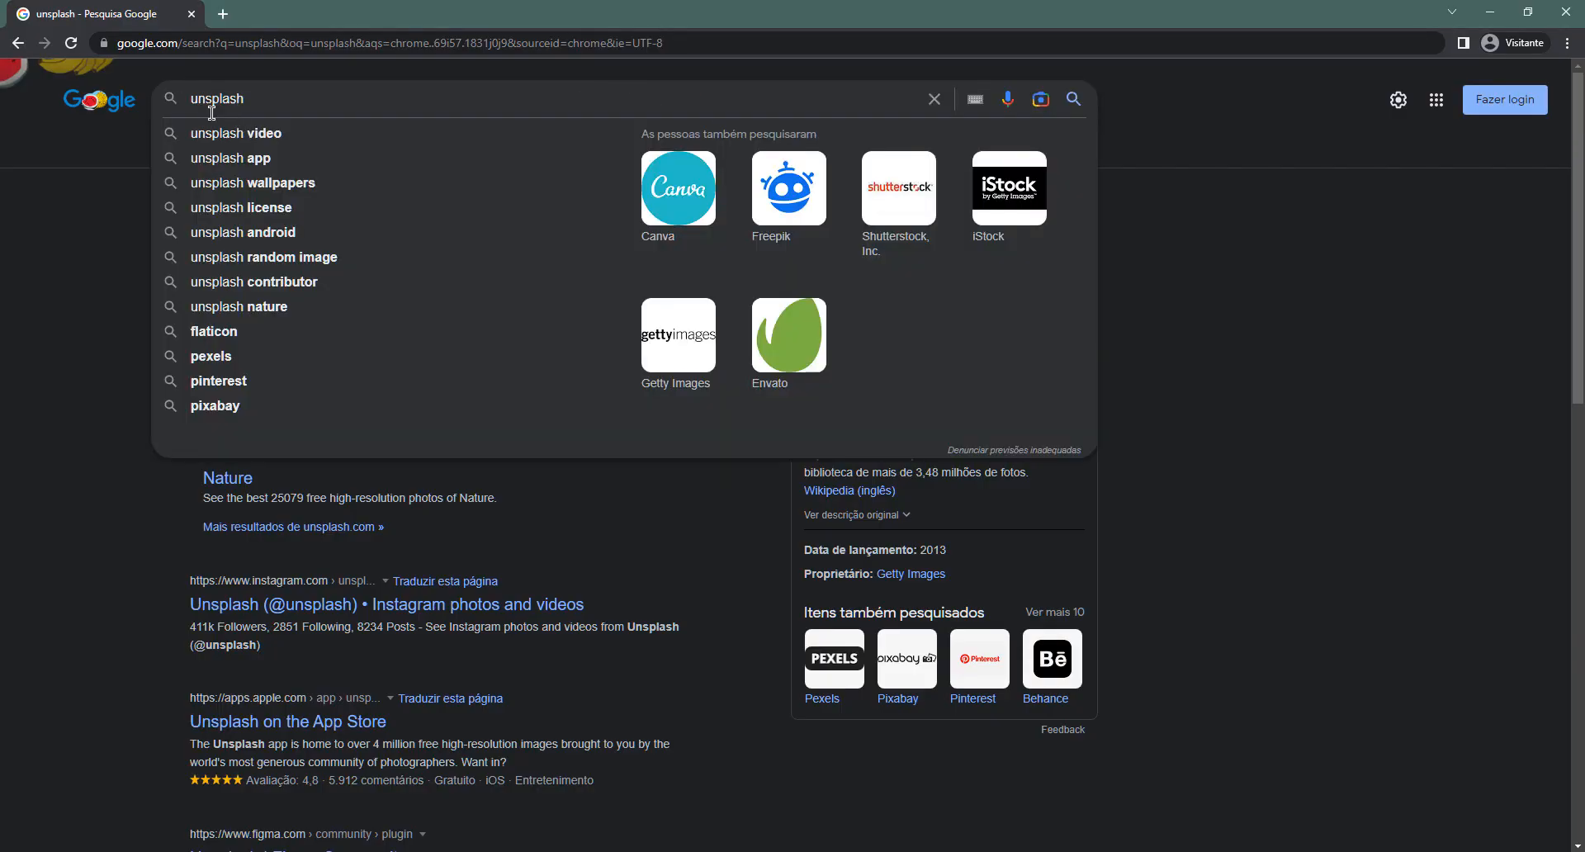
{"action": "left_click", "coordinate": [76, 215]}
{"action": "scroll", "coordinate": [256, 137], "scroll_direction": "up", "scroll_amount": 8}
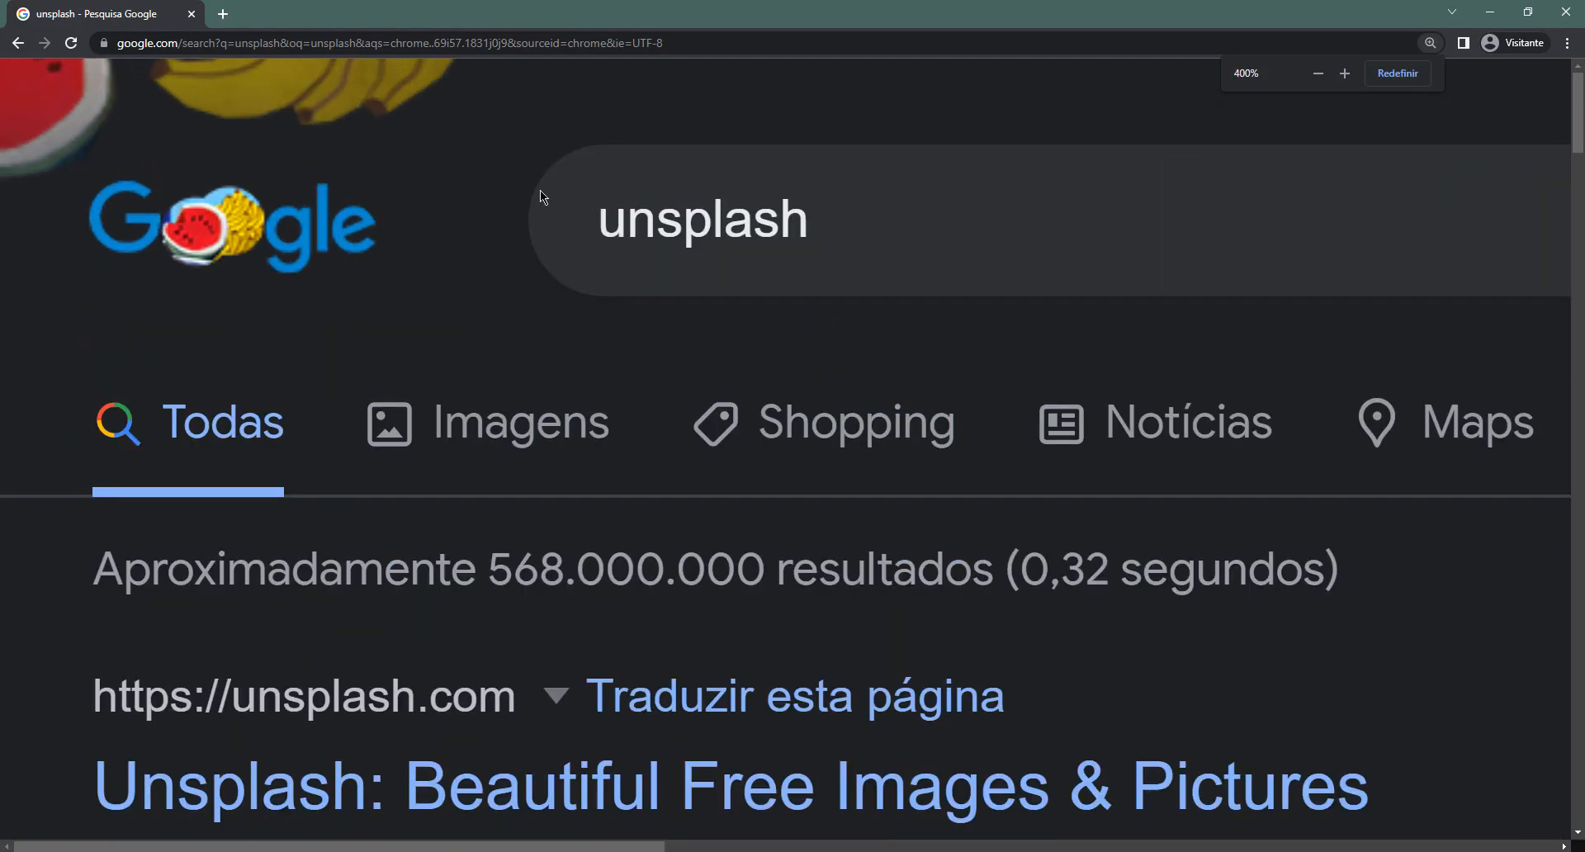
{"action": "scroll", "coordinate": [644, 227], "scroll_direction": "down", "scroll_amount": 5}
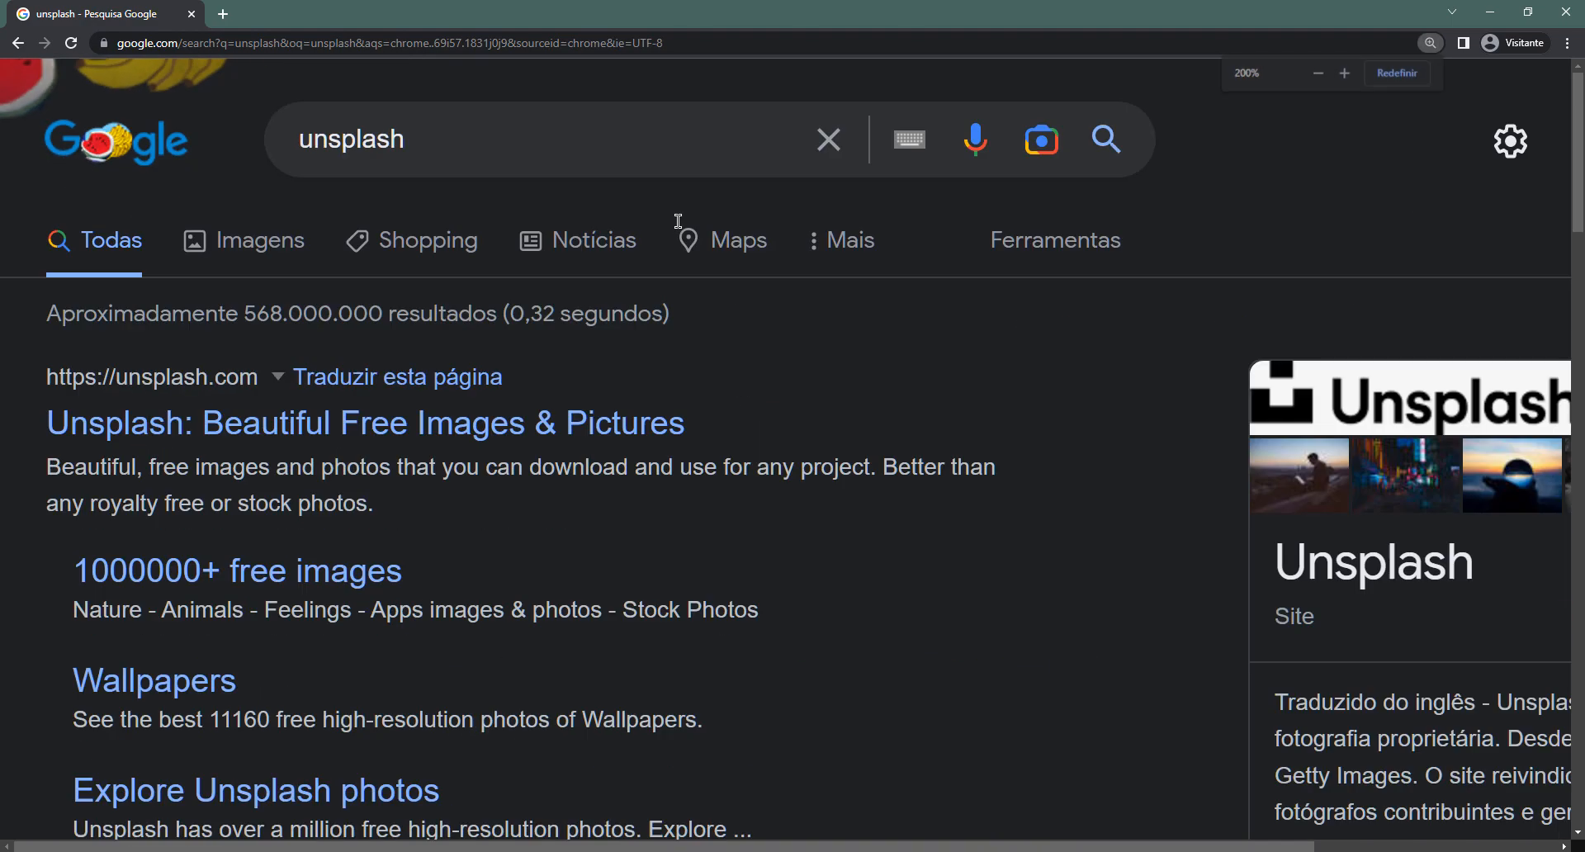
{"action": "scroll", "coordinate": [681, 228], "scroll_direction": "down", "scroll_amount": 3}
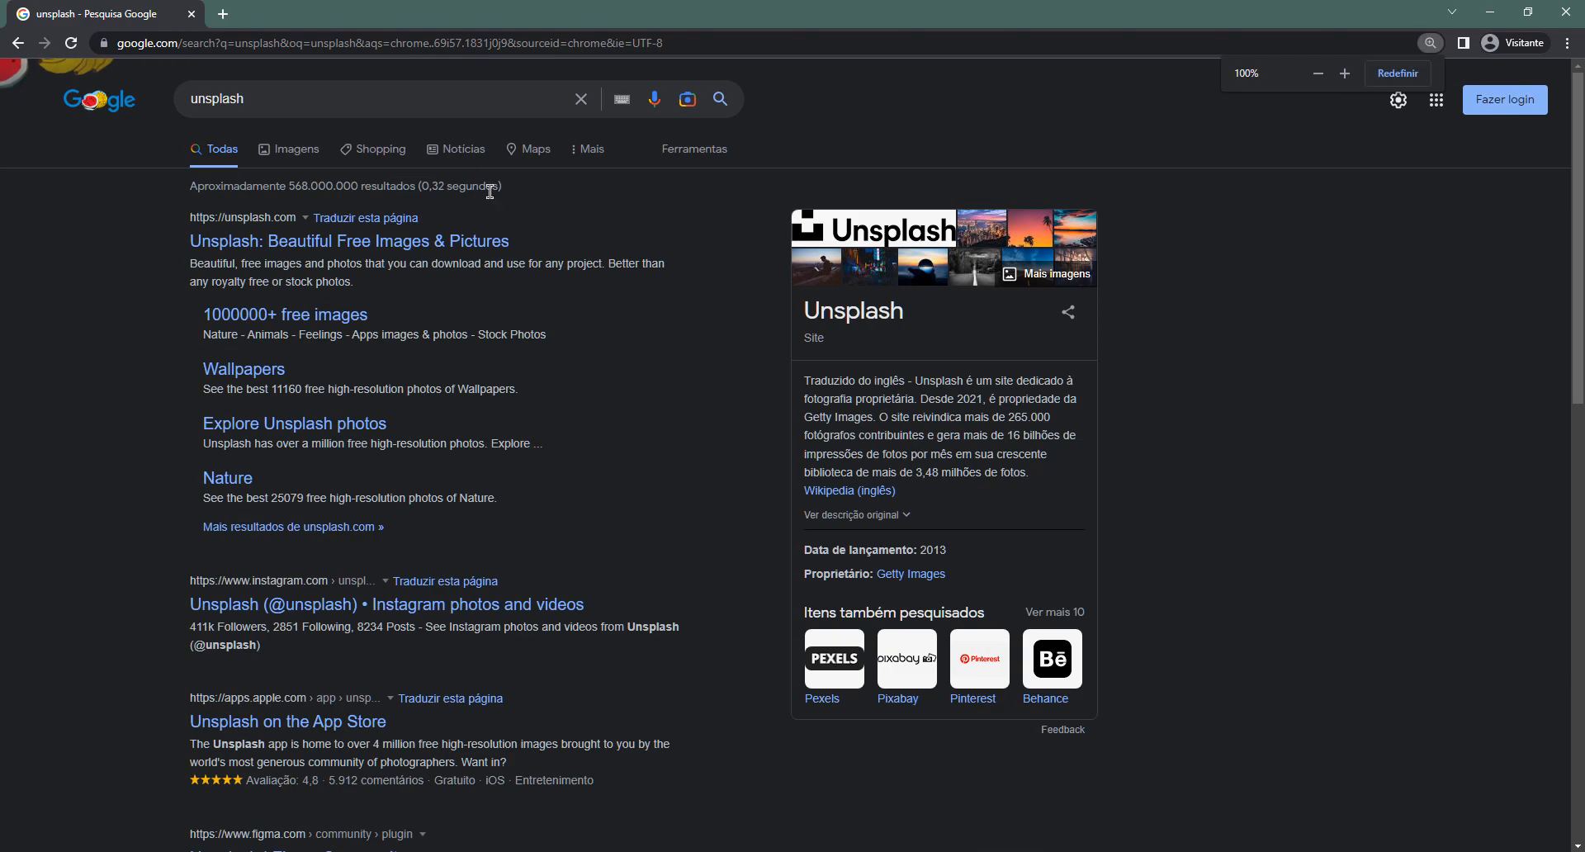
{"action": "left_click", "coordinate": [409, 241]}
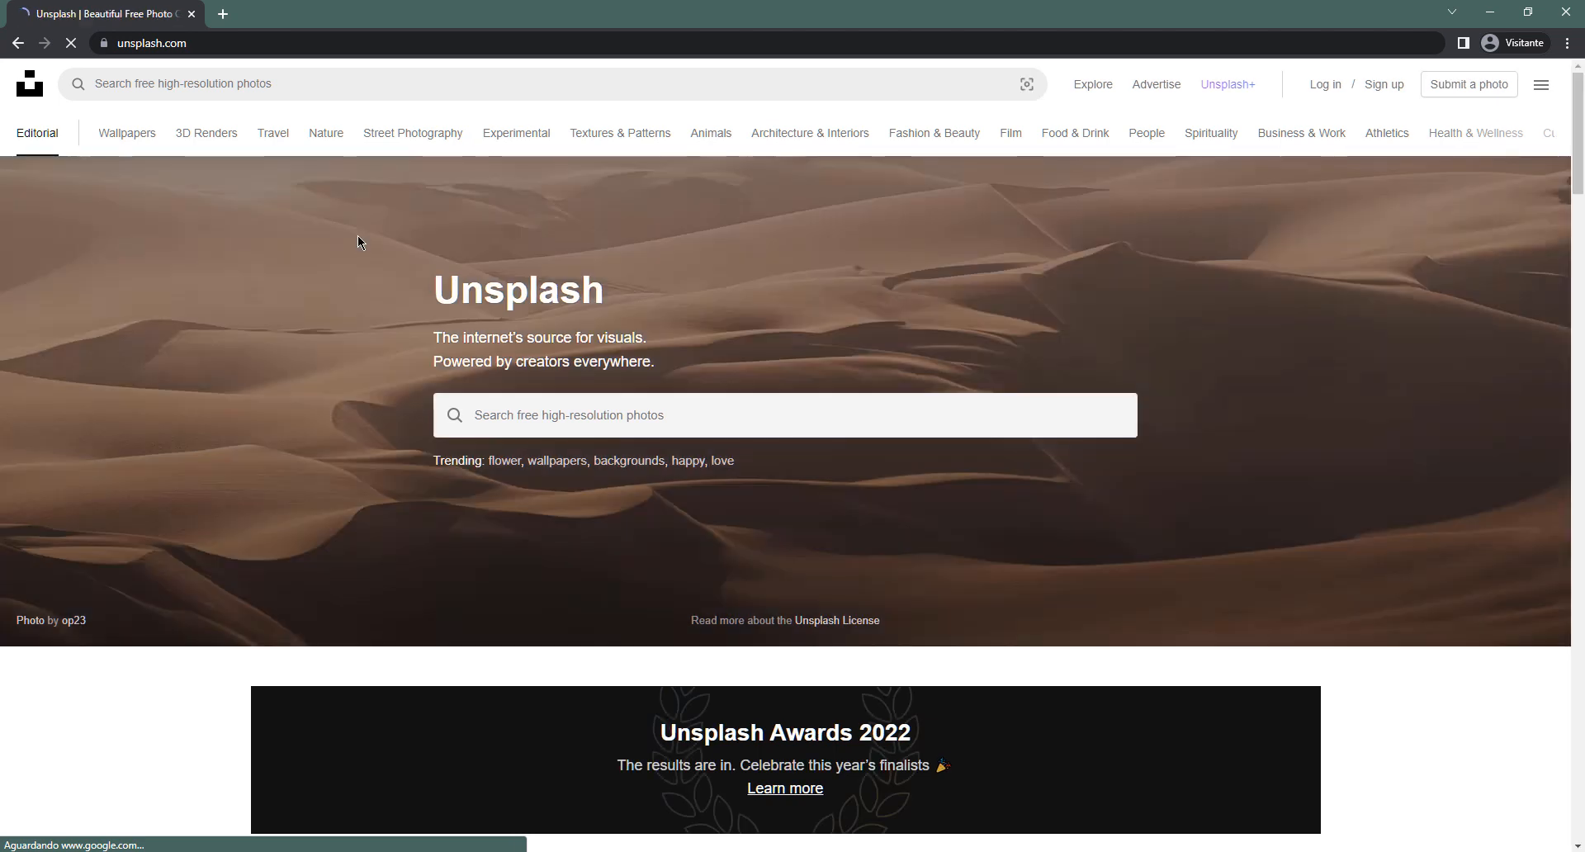
Search Unsplash for 'singer' and scroll through the first page of photo results
{"action": "left_click", "coordinate": [767, 408]}
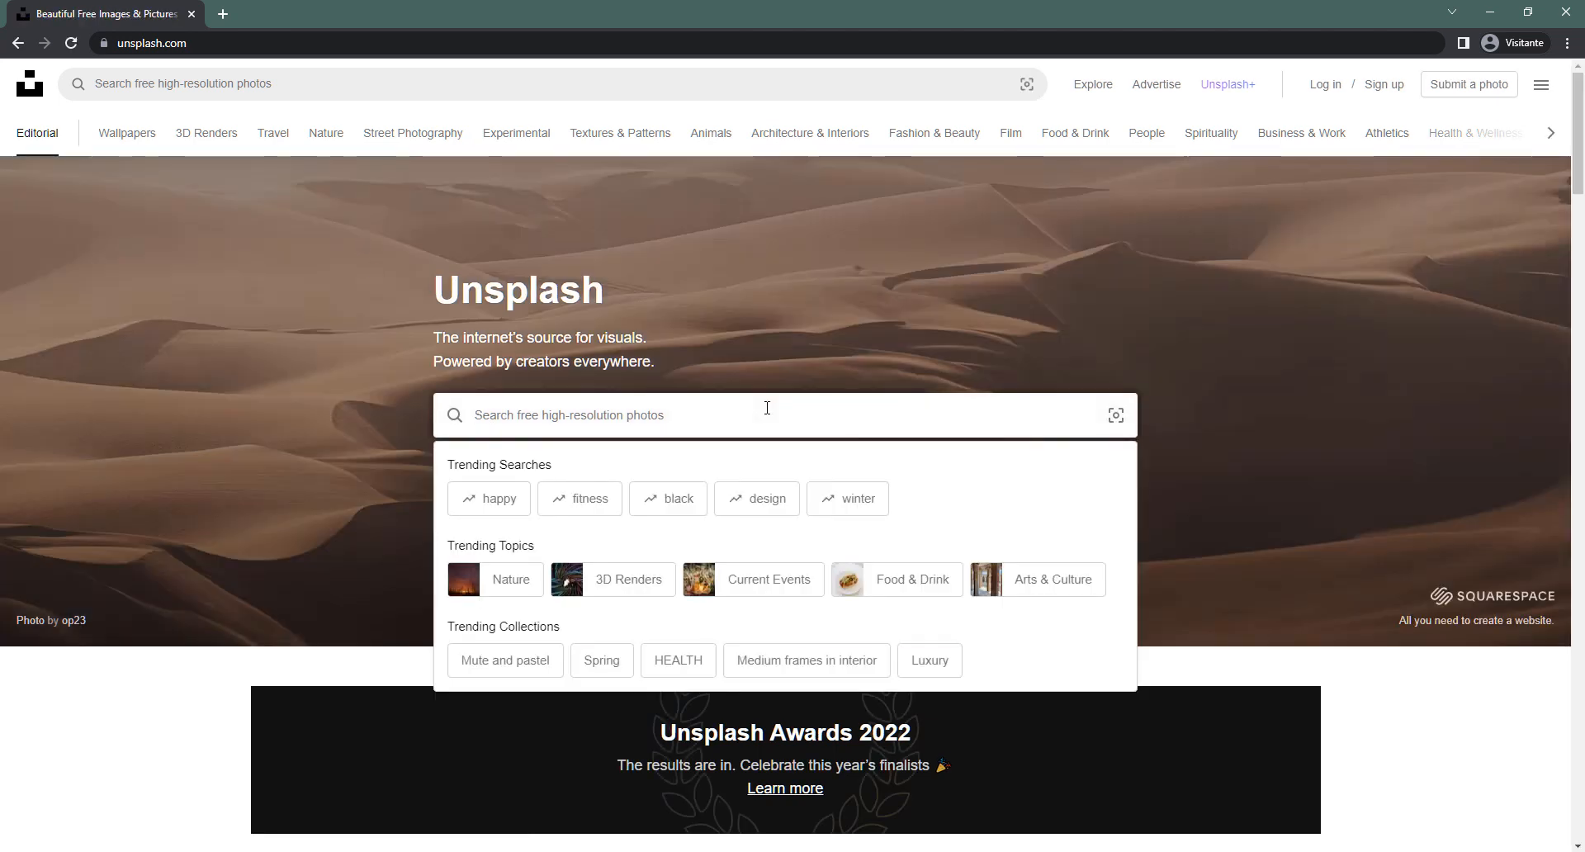
{"action": "type", "text": "singer"}
{"action": "key", "text": "Return"}
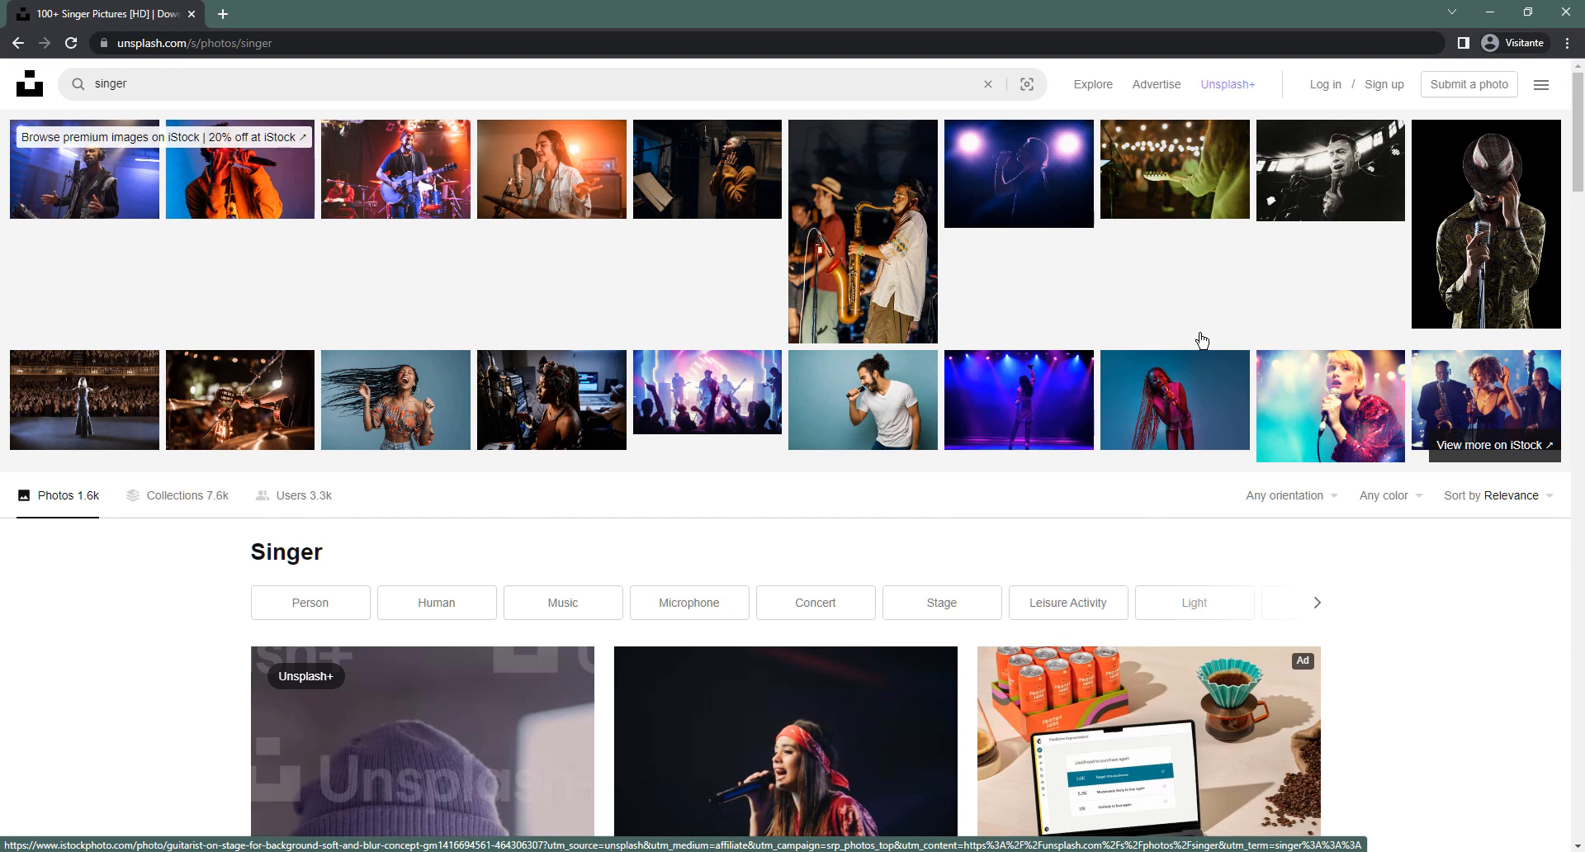
{"action": "scroll", "coordinate": [1201, 340], "scroll_direction": "down", "scroll_amount": 5}
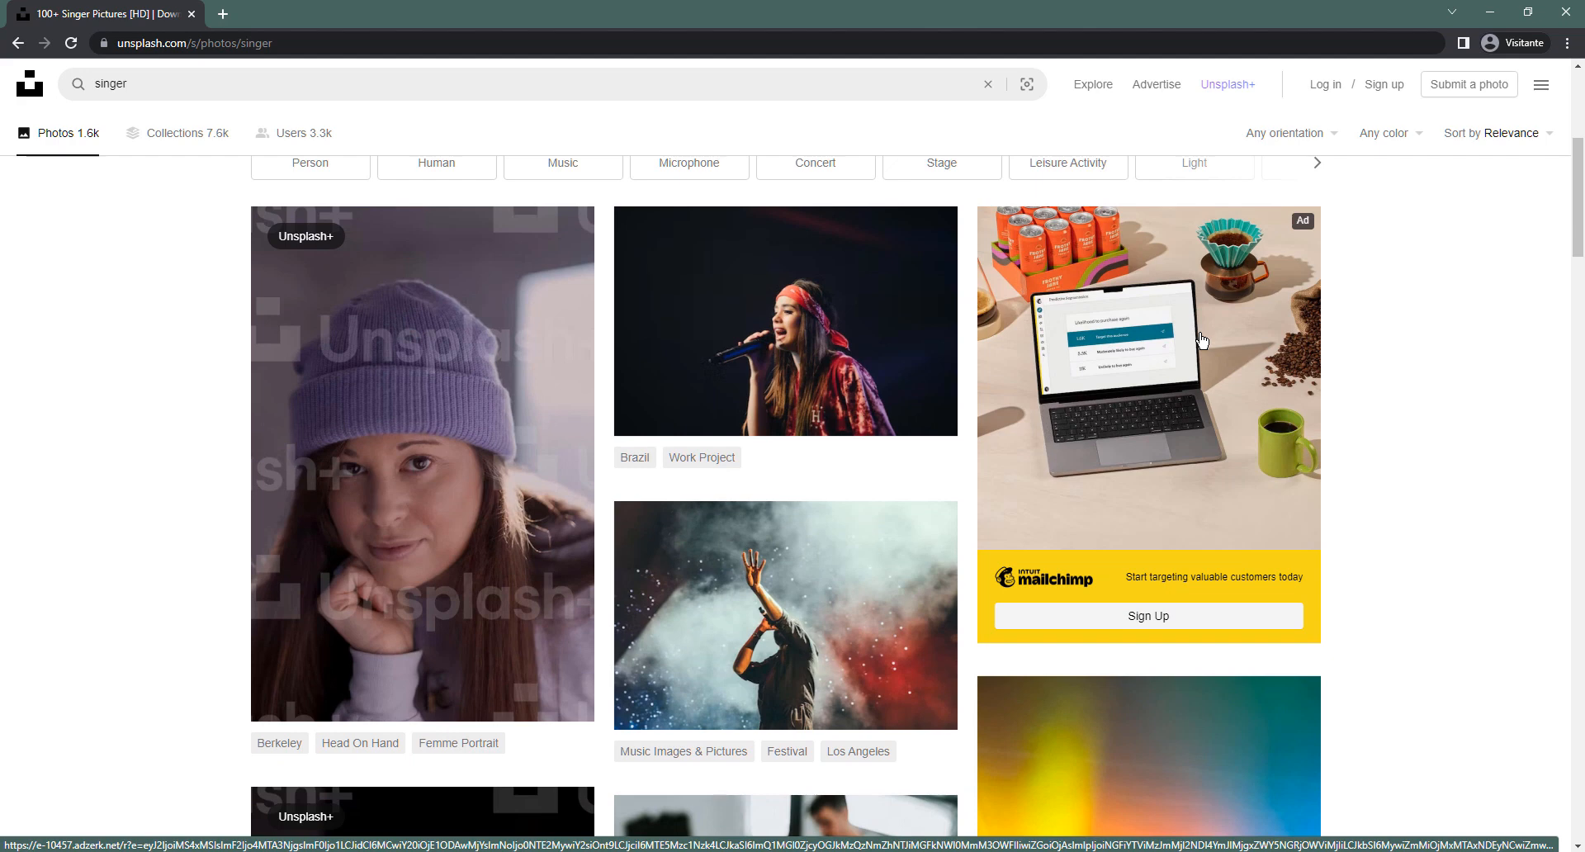
{"action": "scroll", "coordinate": [989, 464], "scroll_direction": "down", "scroll_amount": 4}
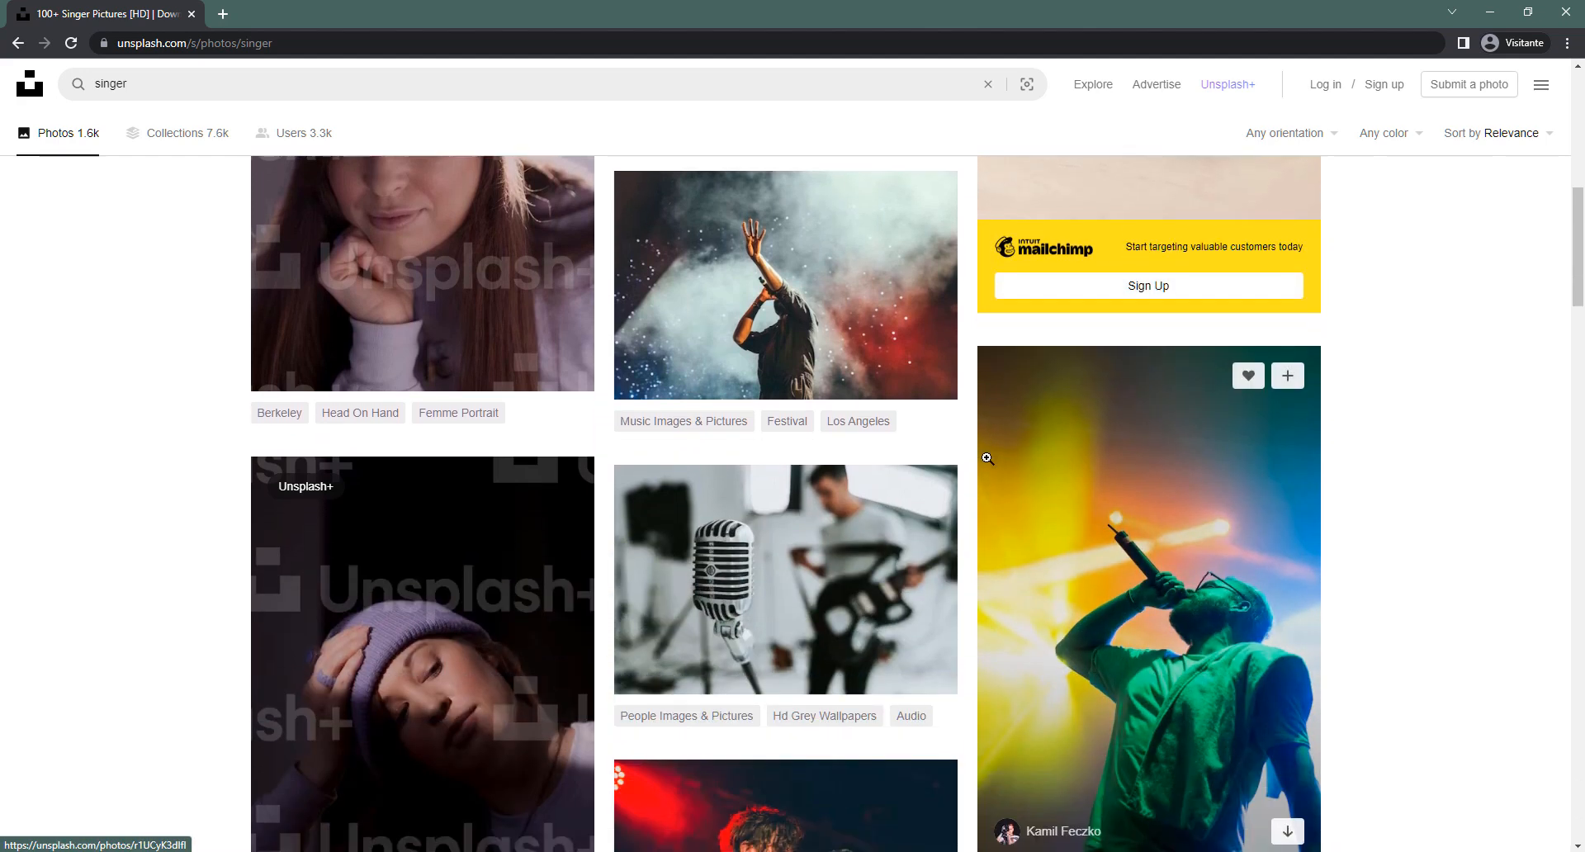
{"action": "scroll", "coordinate": [987, 458], "scroll_direction": "down", "scroll_amount": 4}
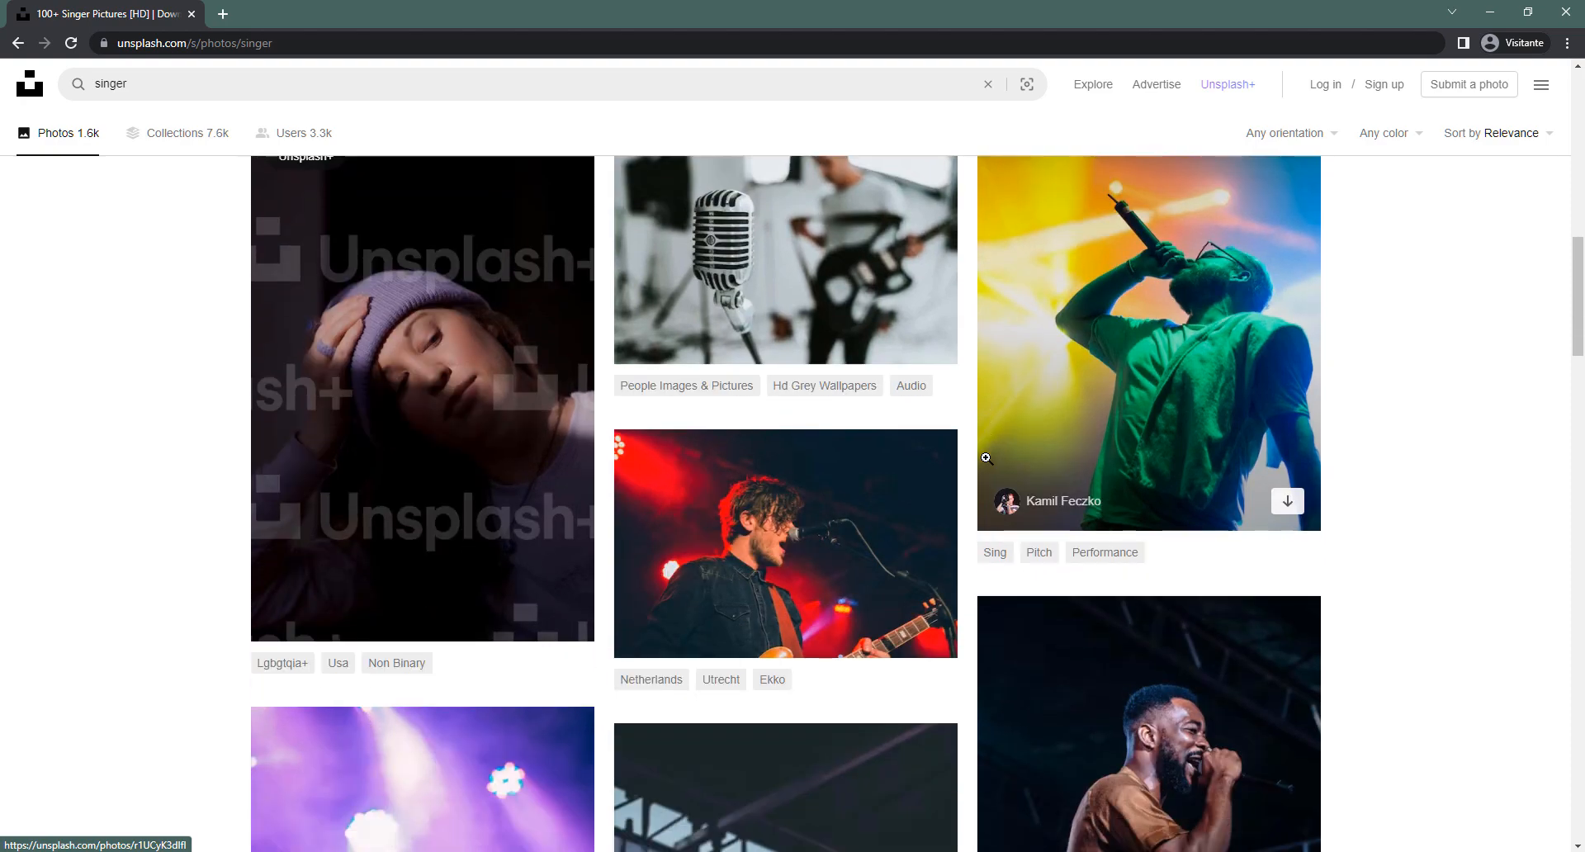
{"action": "scroll", "coordinate": [1401, 403], "scroll_direction": "down", "scroll_amount": 3}
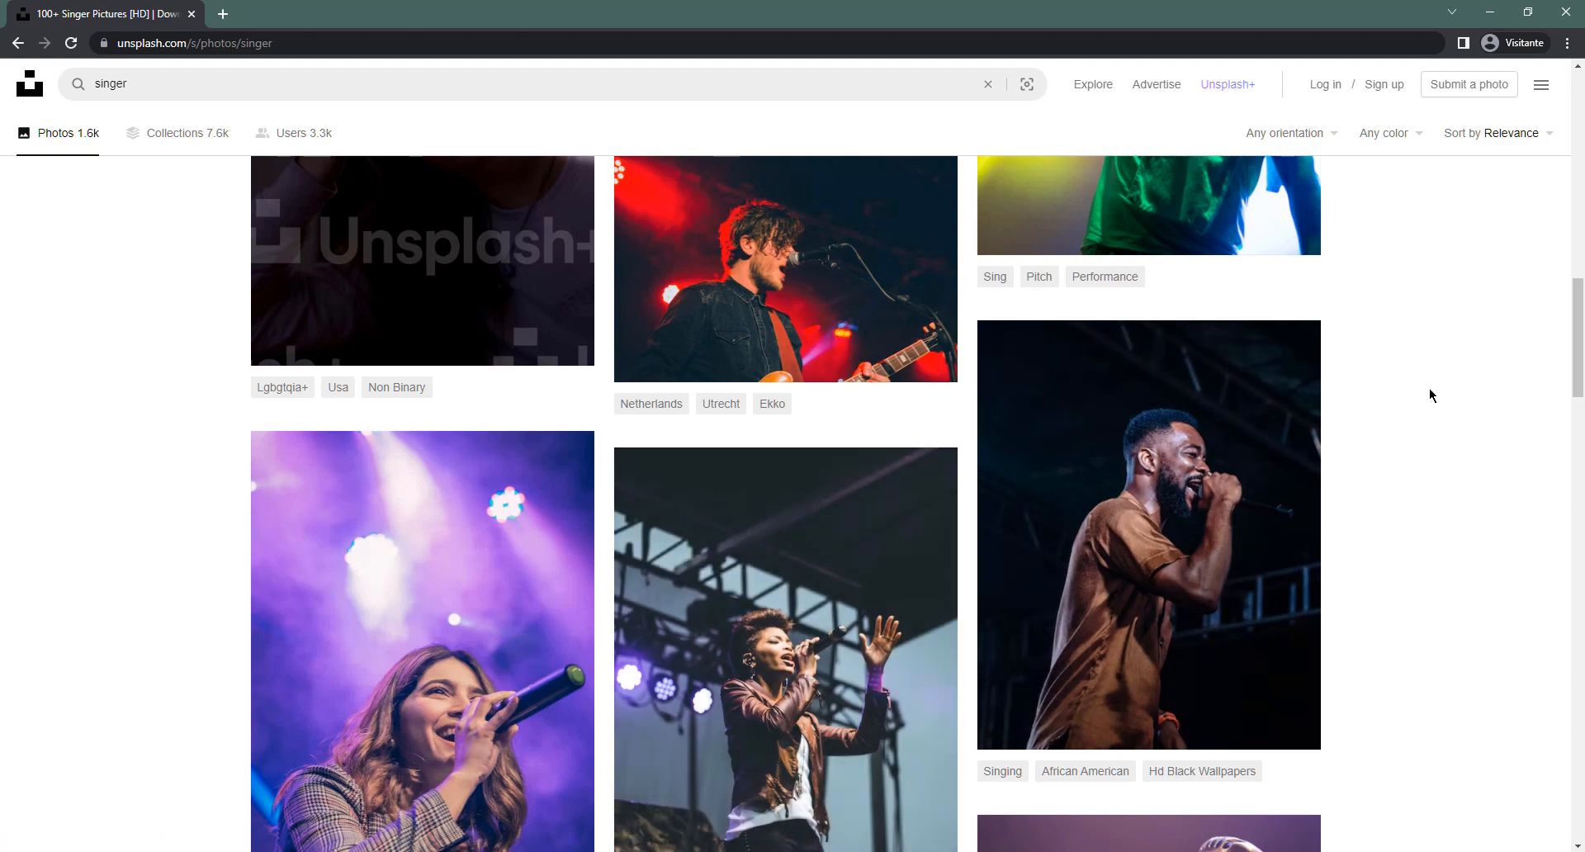
{"action": "scroll", "coordinate": [1288, 347], "scroll_direction": "down", "scroll_amount": 9}
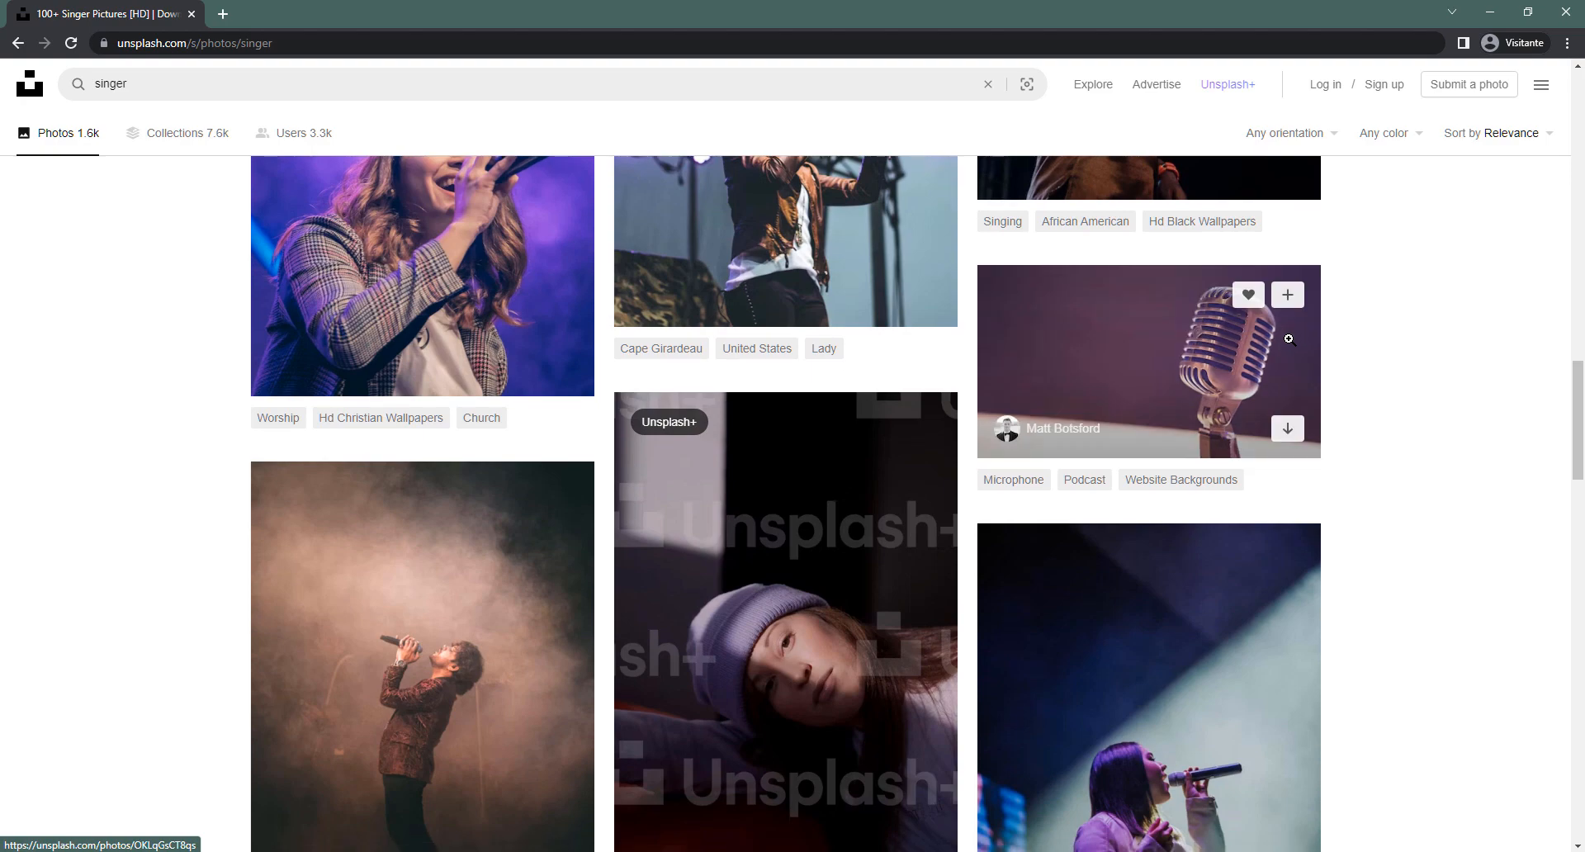
{"action": "scroll", "coordinate": [1287, 340], "scroll_direction": "down", "scroll_amount": 5}
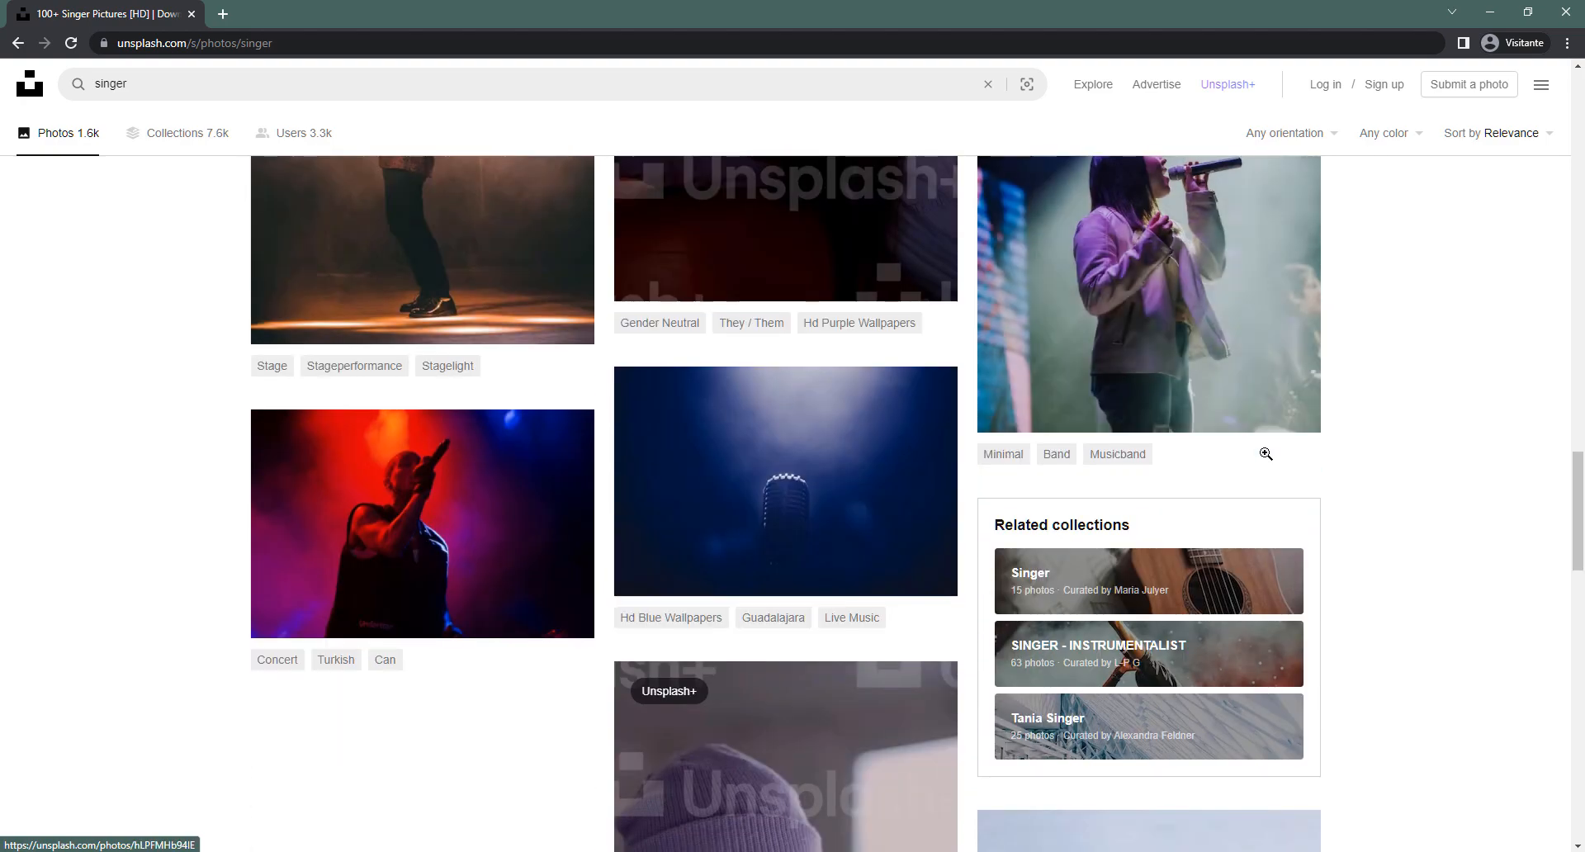
{"action": "scroll", "coordinate": [1265, 454], "scroll_direction": "down", "scroll_amount": 9}
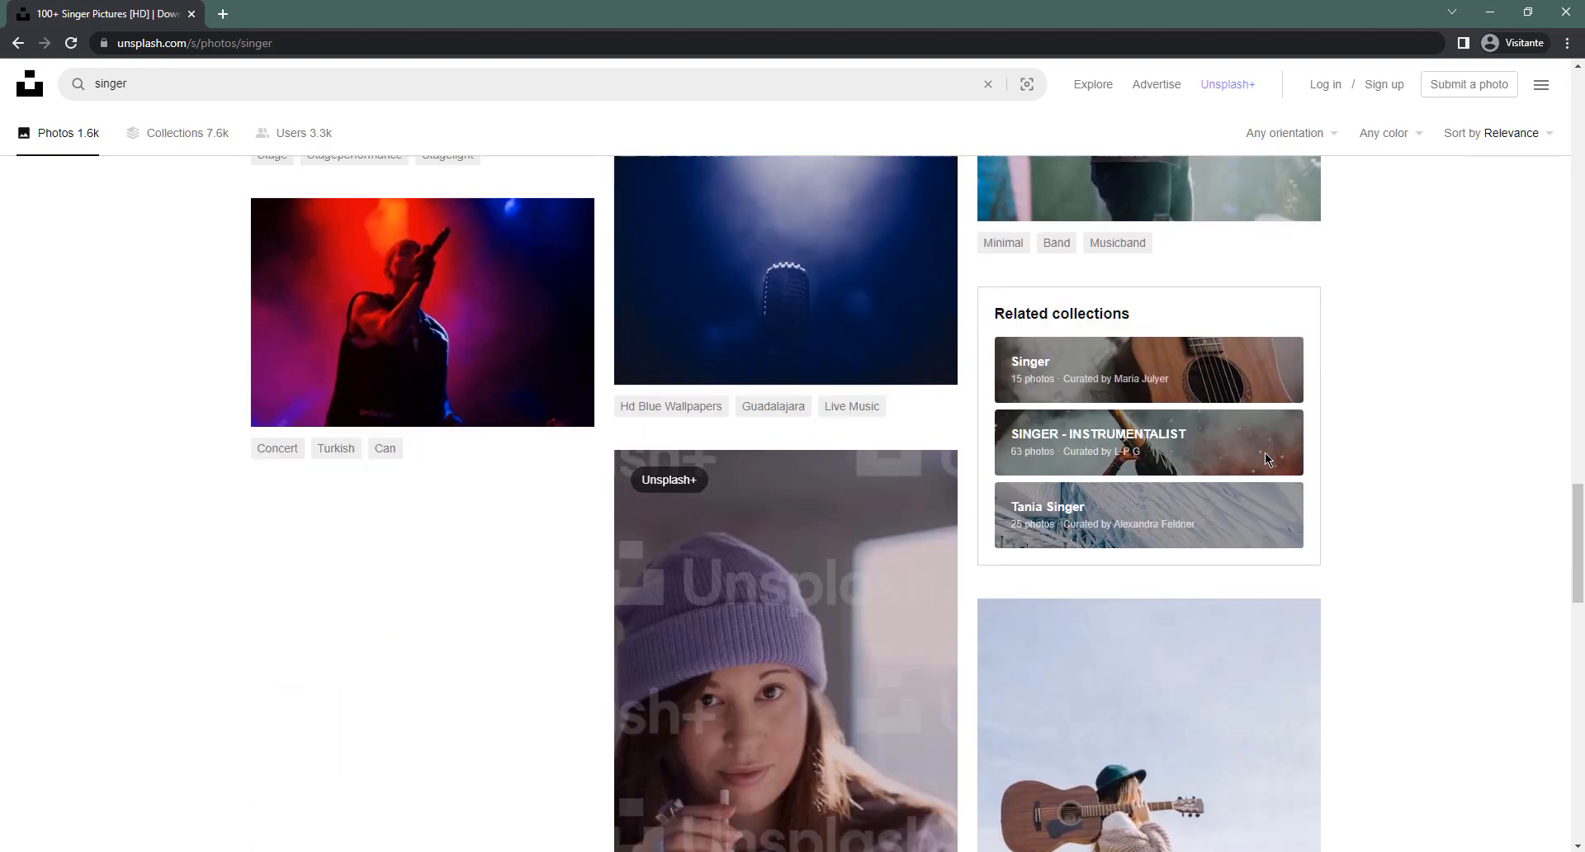
{"action": "scroll", "coordinate": [1265, 460], "scroll_direction": "down", "scroll_amount": 2}
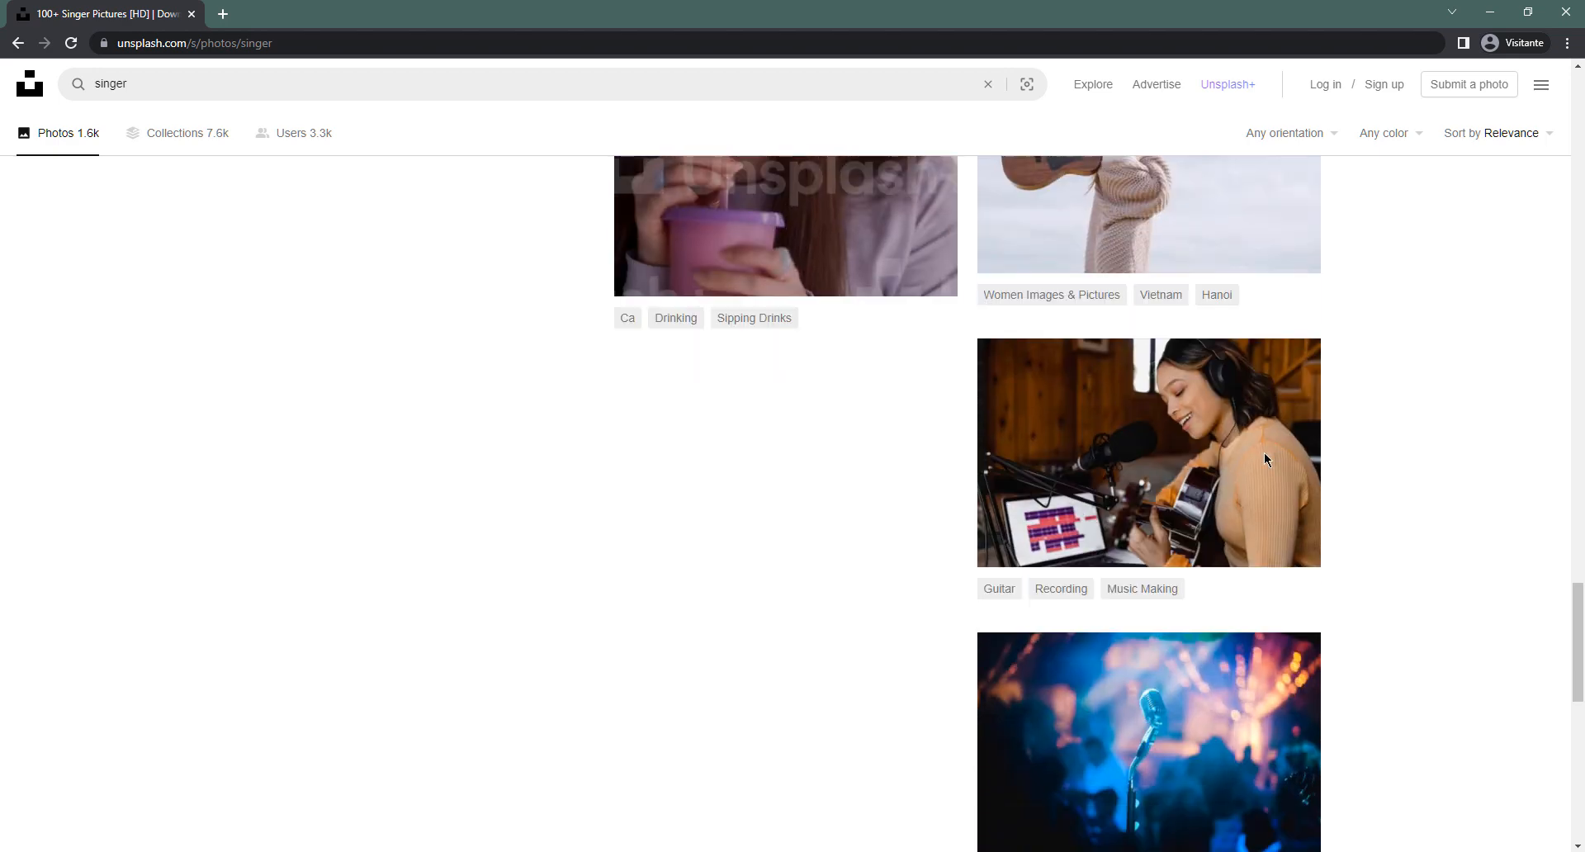
{"action": "scroll", "coordinate": [1401, 464], "scroll_direction": "down", "scroll_amount": 6}
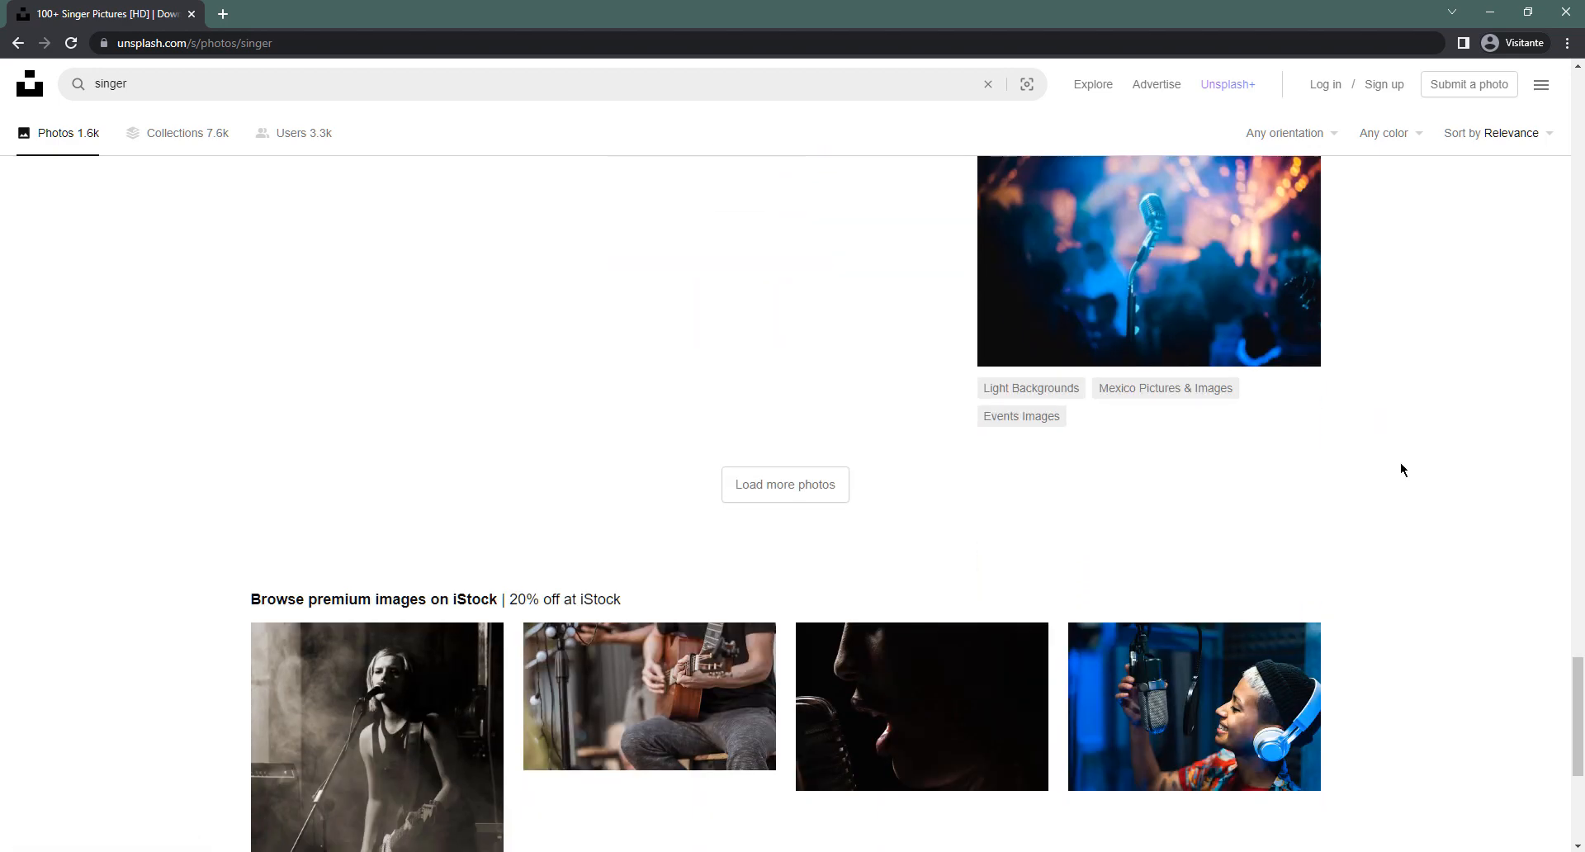
{"action": "scroll", "coordinate": [1400, 463], "scroll_direction": "up", "scroll_amount": 12}
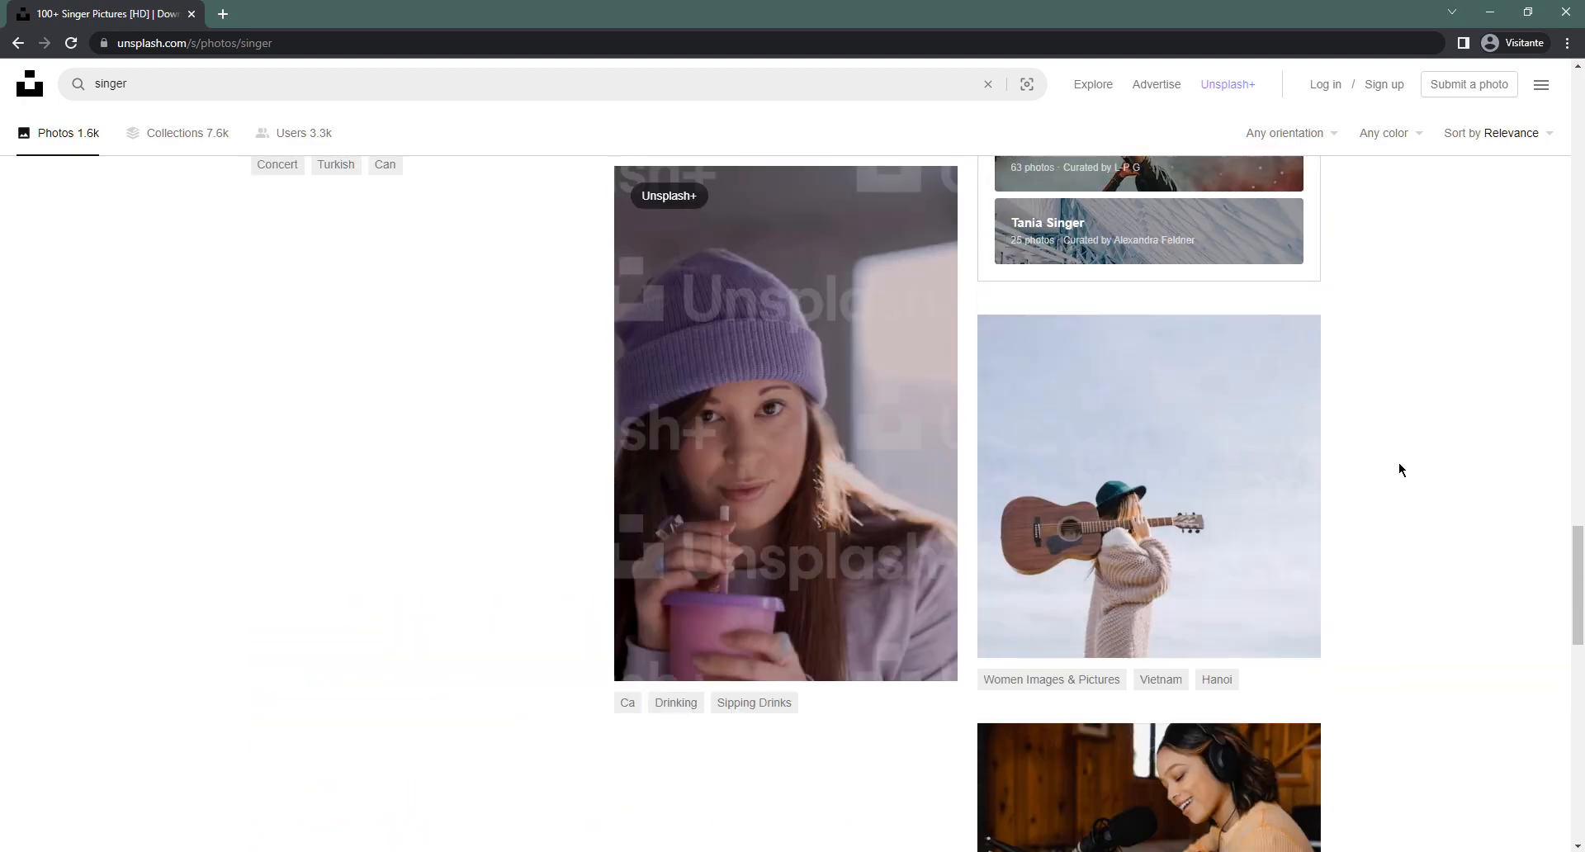
{"action": "scroll", "coordinate": [1398, 463], "scroll_direction": "down", "scroll_amount": 12}
Load more singer photos and keep browsing them for a background image
{"action": "left_click", "coordinate": [808, 429]}
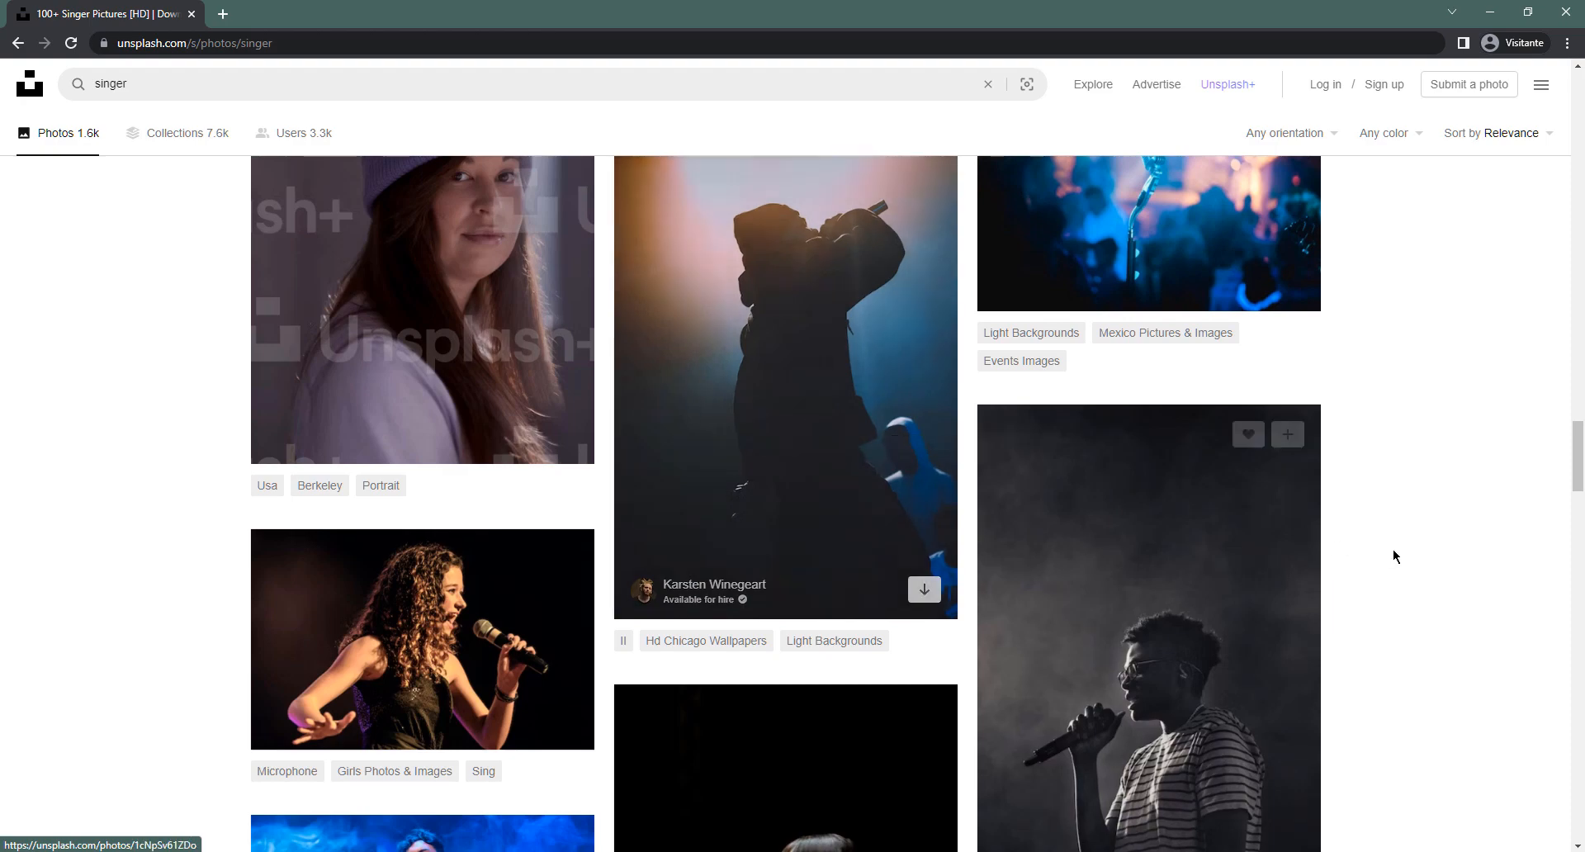
{"action": "scroll", "coordinate": [1393, 555], "scroll_direction": "down", "scroll_amount": 7}
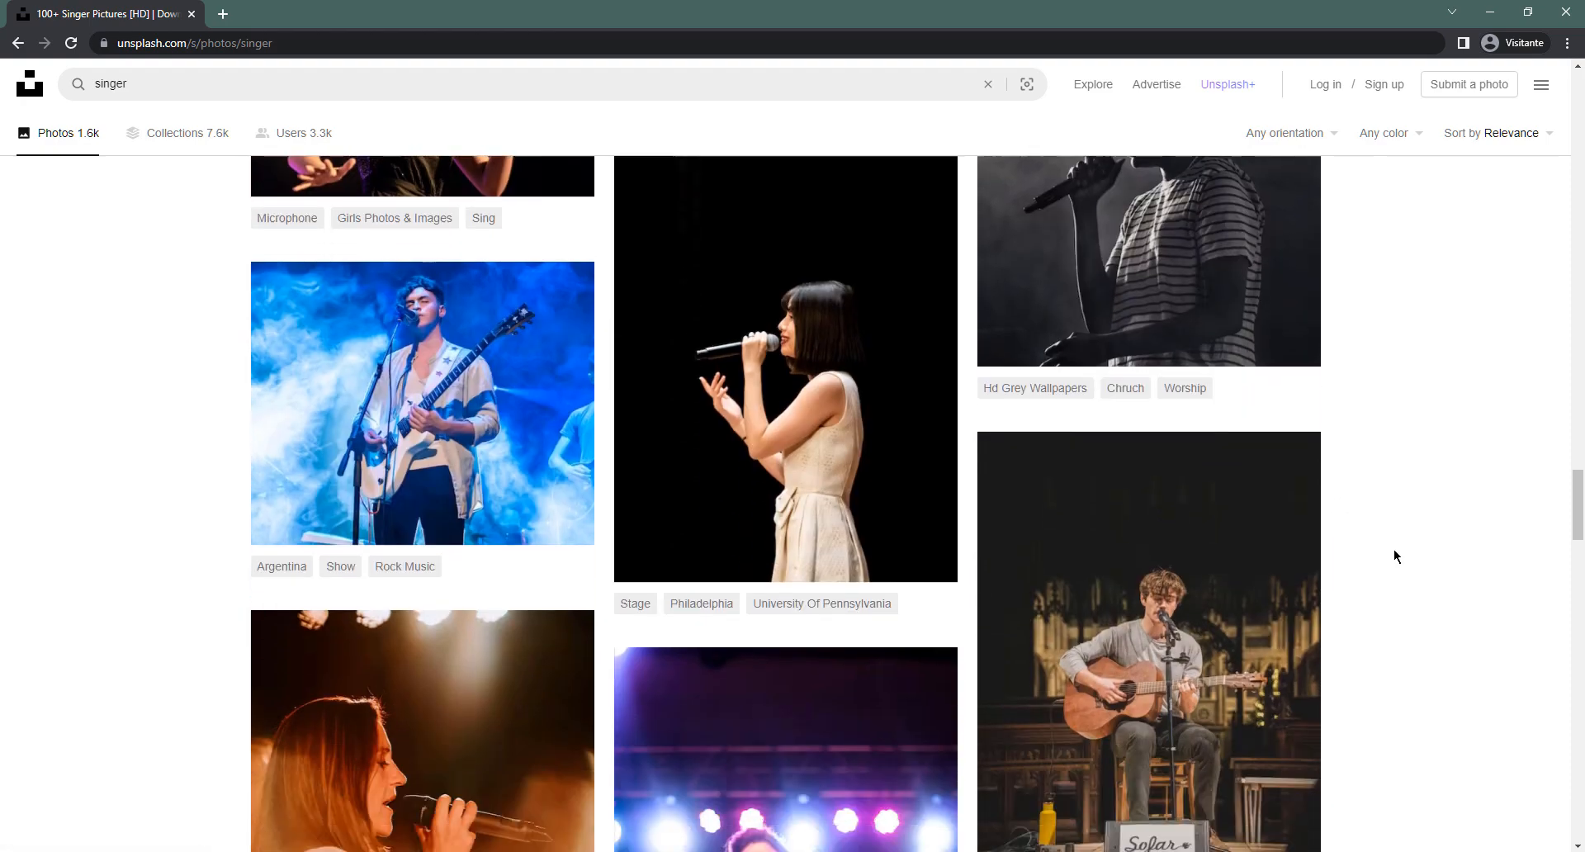
{"action": "scroll", "coordinate": [1394, 549], "scroll_direction": "down", "scroll_amount": 11}
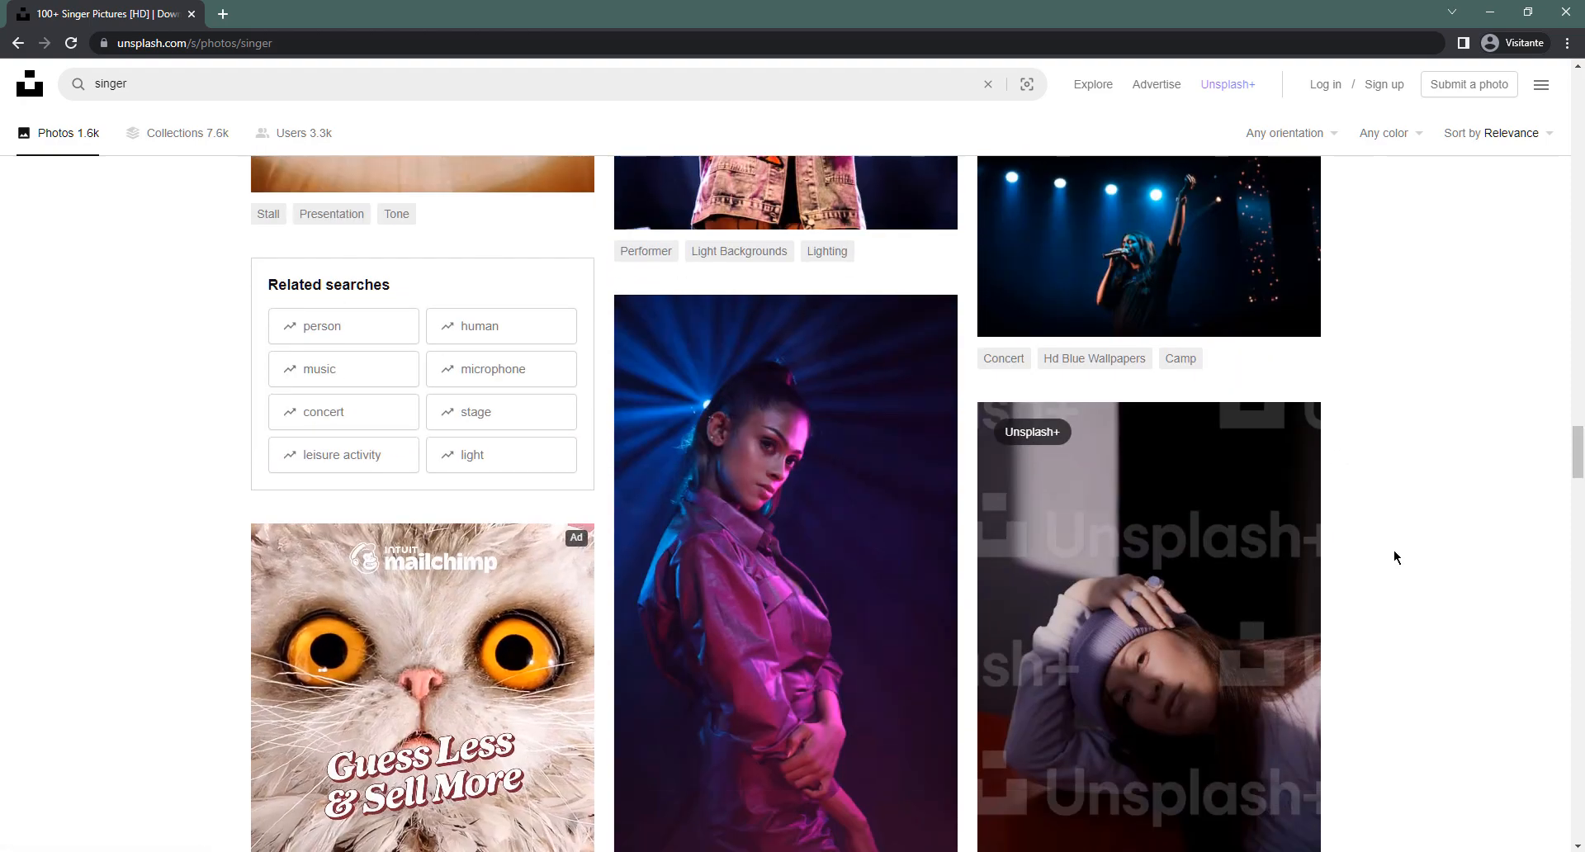
{"action": "scroll", "coordinate": [1393, 550], "scroll_direction": "down", "scroll_amount": 9}
{"action": "scroll", "coordinate": [1394, 552], "scroll_direction": "down", "scroll_amount": 1}
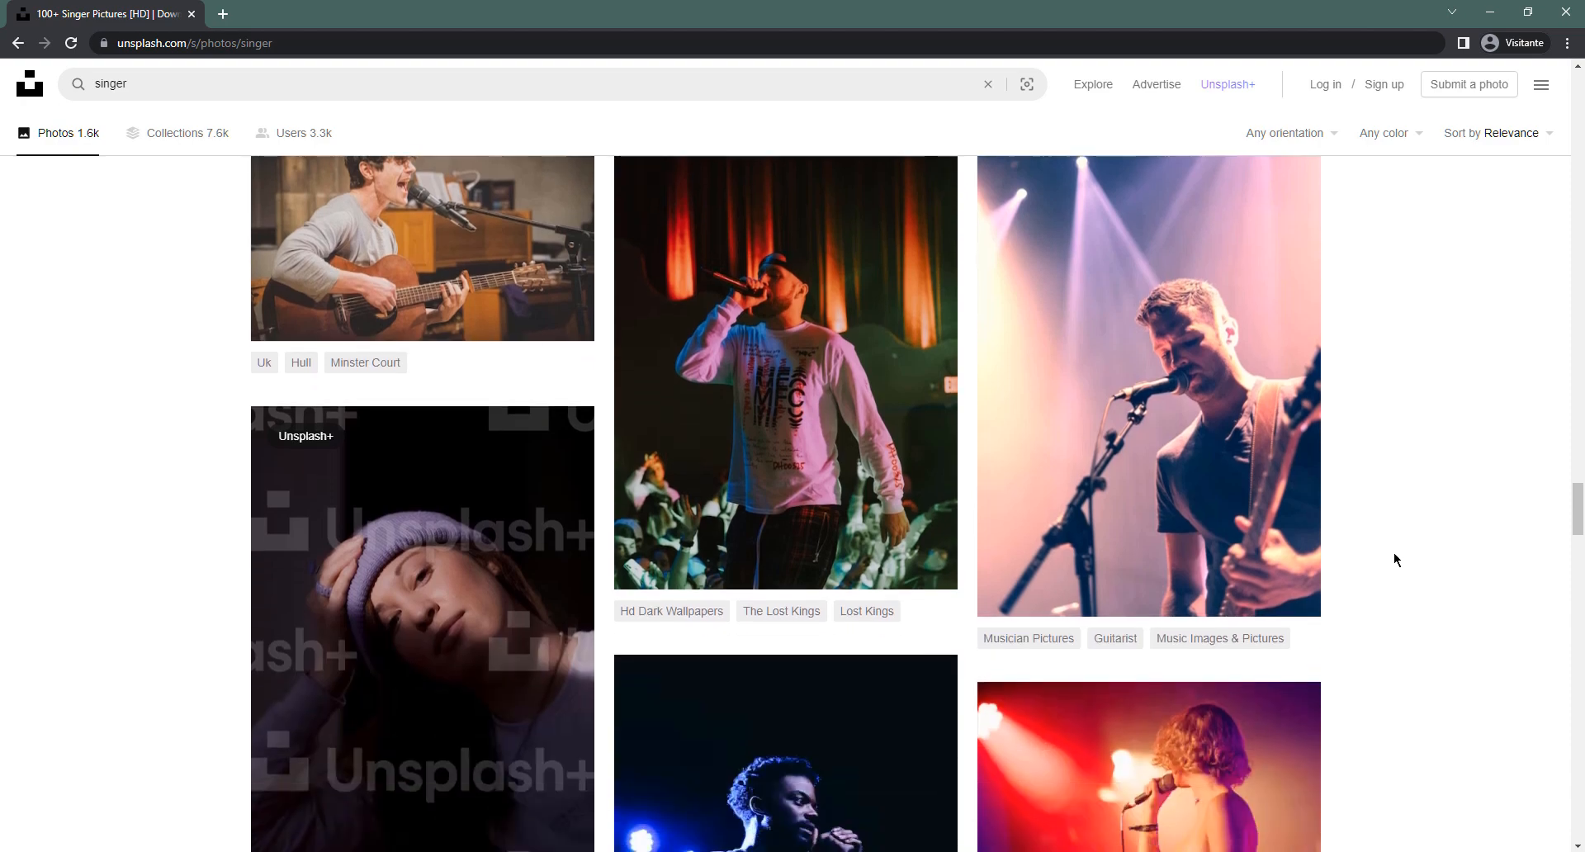
{"action": "scroll", "coordinate": [1393, 552], "scroll_direction": "down", "scroll_amount": 3}
{"action": "scroll", "coordinate": [1393, 553], "scroll_direction": "down", "scroll_amount": 11}
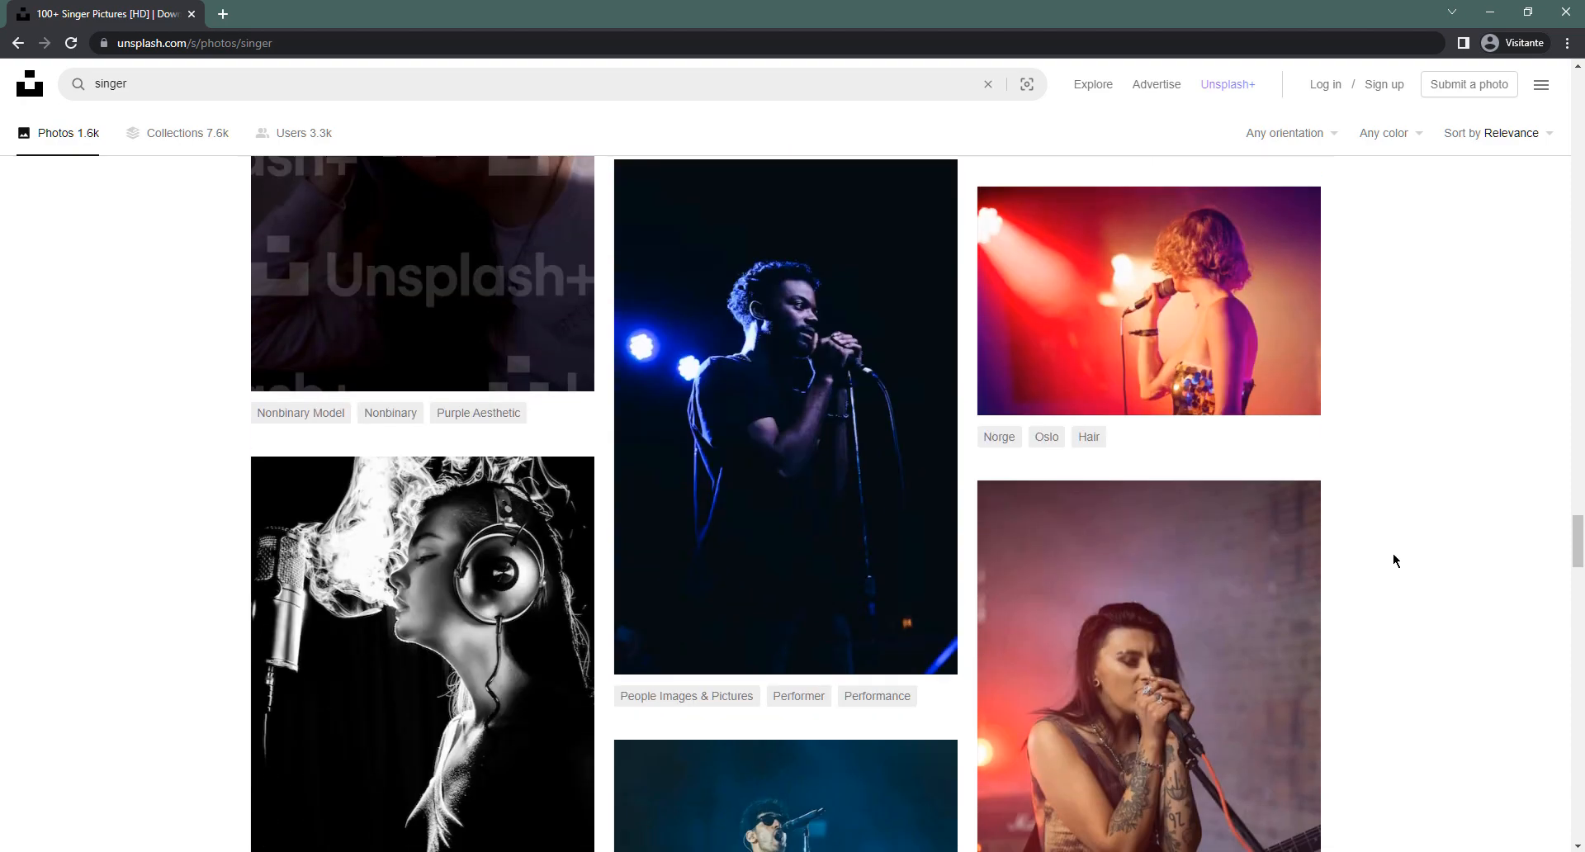
{"action": "scroll", "coordinate": [1393, 560], "scroll_direction": "down", "scroll_amount": 3}
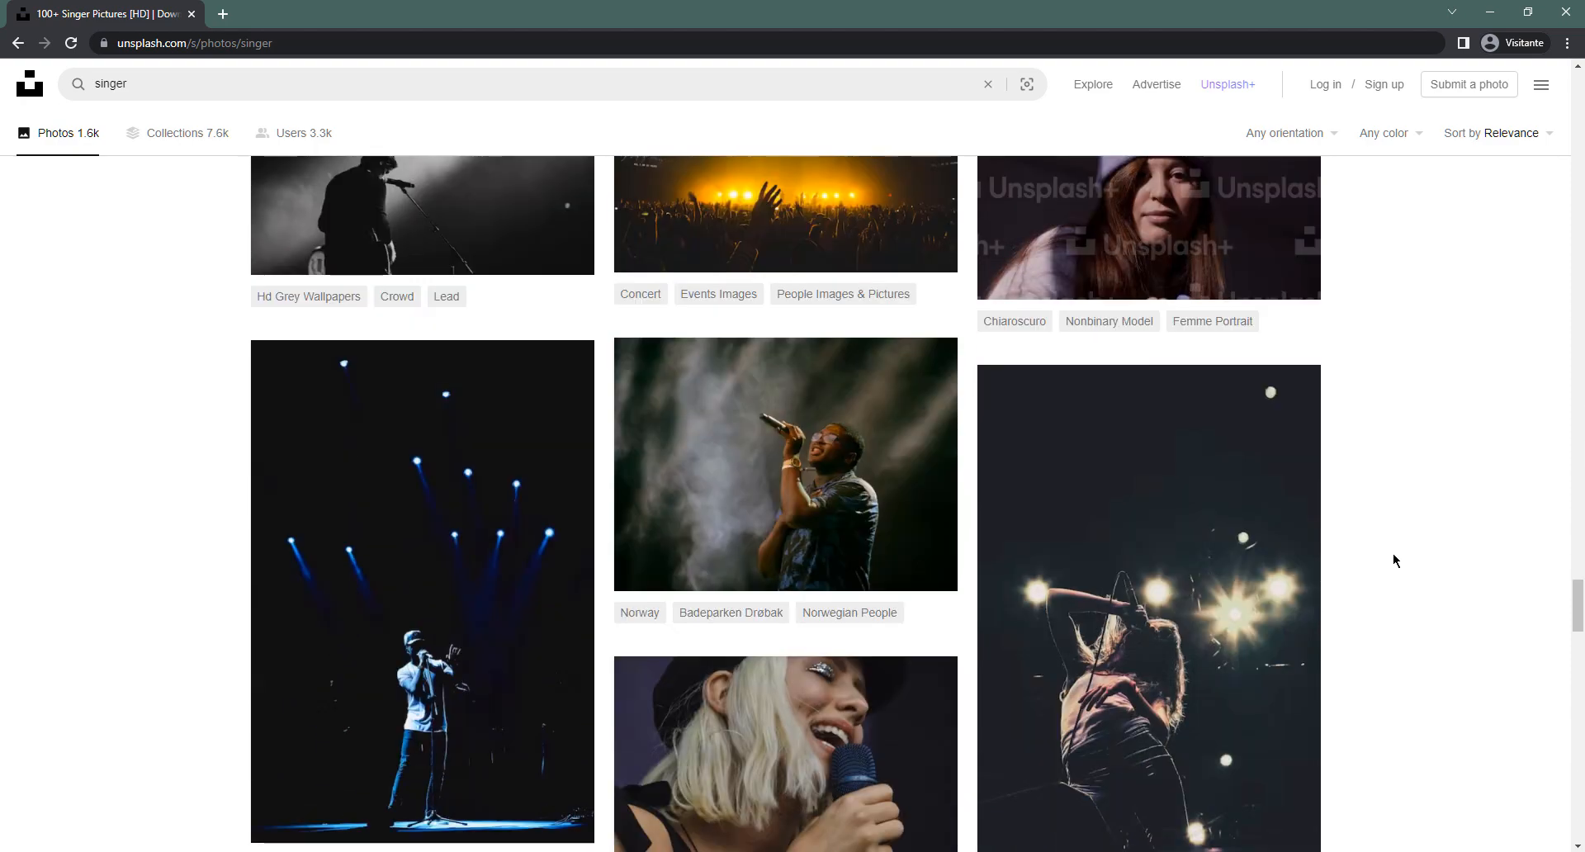
{"action": "scroll", "coordinate": [1394, 560], "scroll_direction": "down", "scroll_amount": 5}
{"action": "scroll", "coordinate": [1393, 559], "scroll_direction": "down", "scroll_amount": 1}
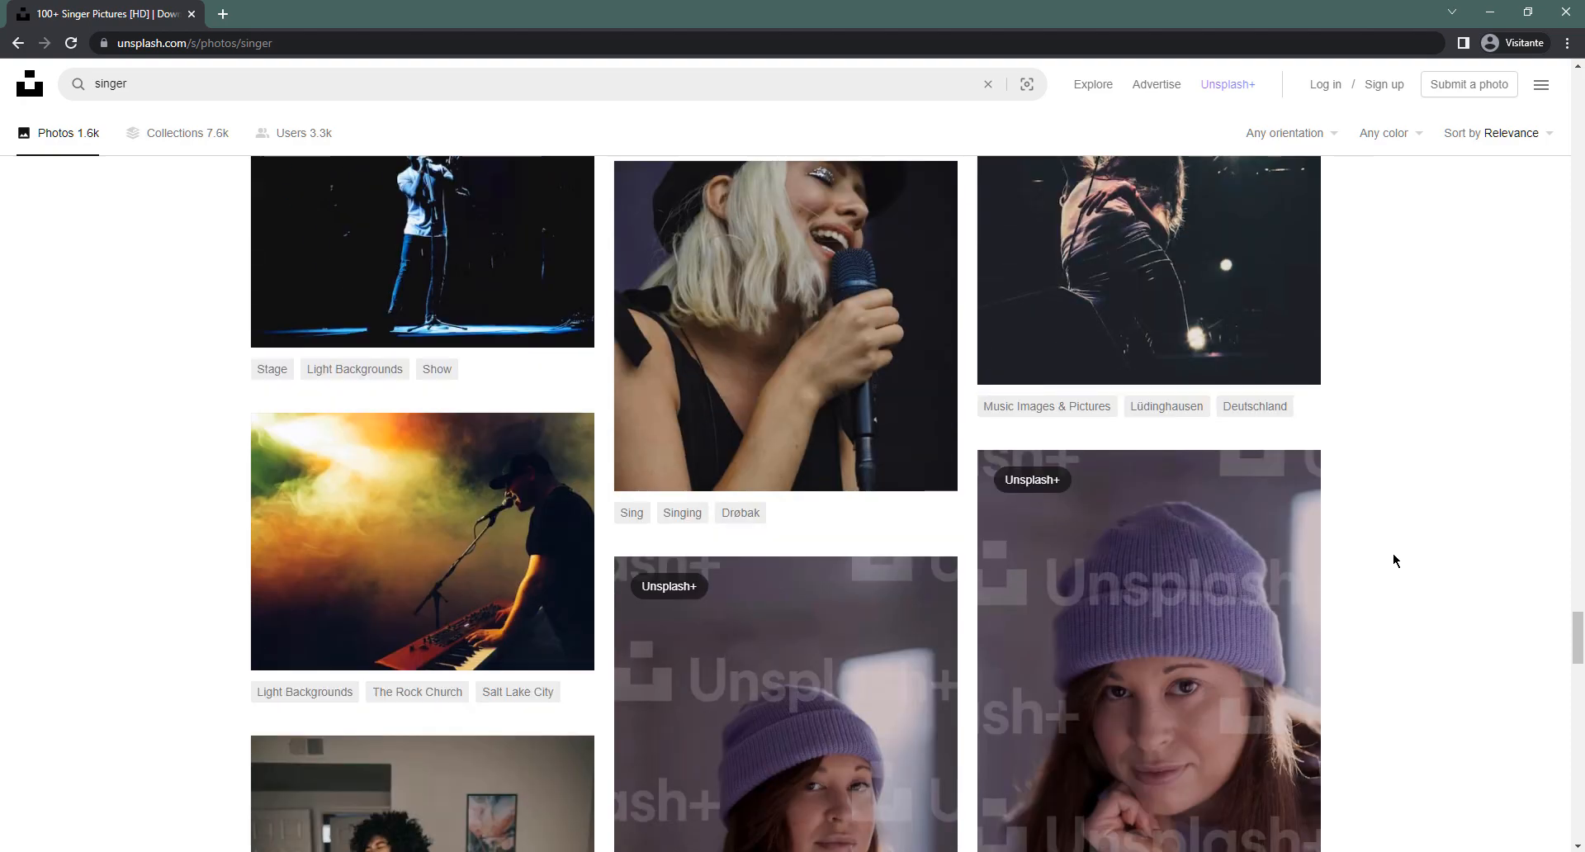
{"action": "scroll", "coordinate": [1394, 560], "scroll_direction": "down", "scroll_amount": 3}
{"action": "scroll", "coordinate": [1394, 560], "scroll_direction": "down", "scroll_amount": 6}
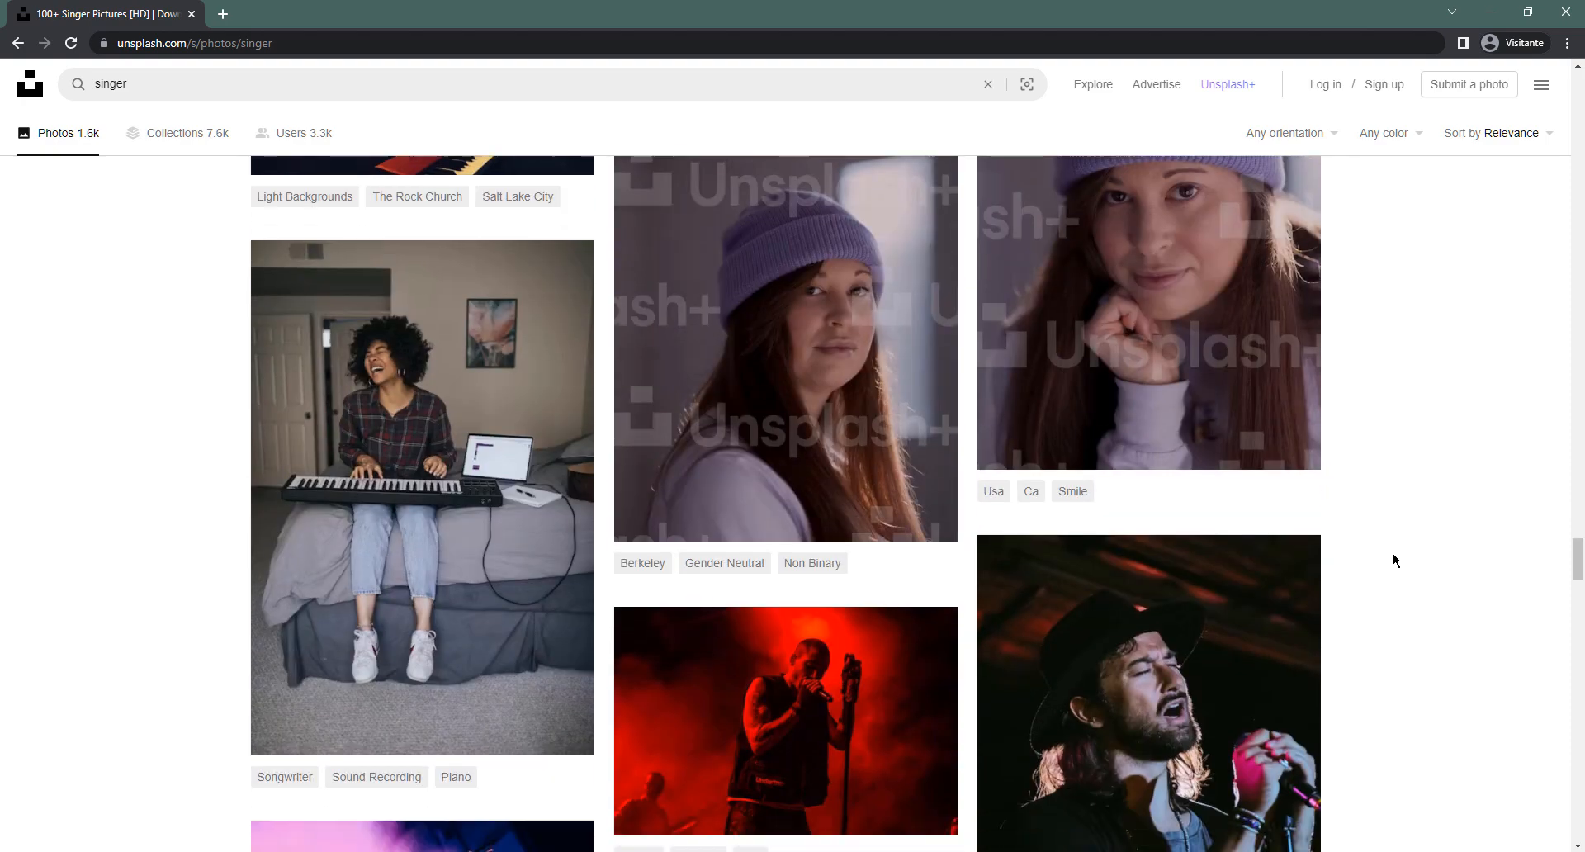
{"action": "scroll", "coordinate": [1394, 560], "scroll_direction": "up", "scroll_amount": 3}
{"action": "scroll", "coordinate": [1394, 561], "scroll_direction": "down", "scroll_amount": 9}
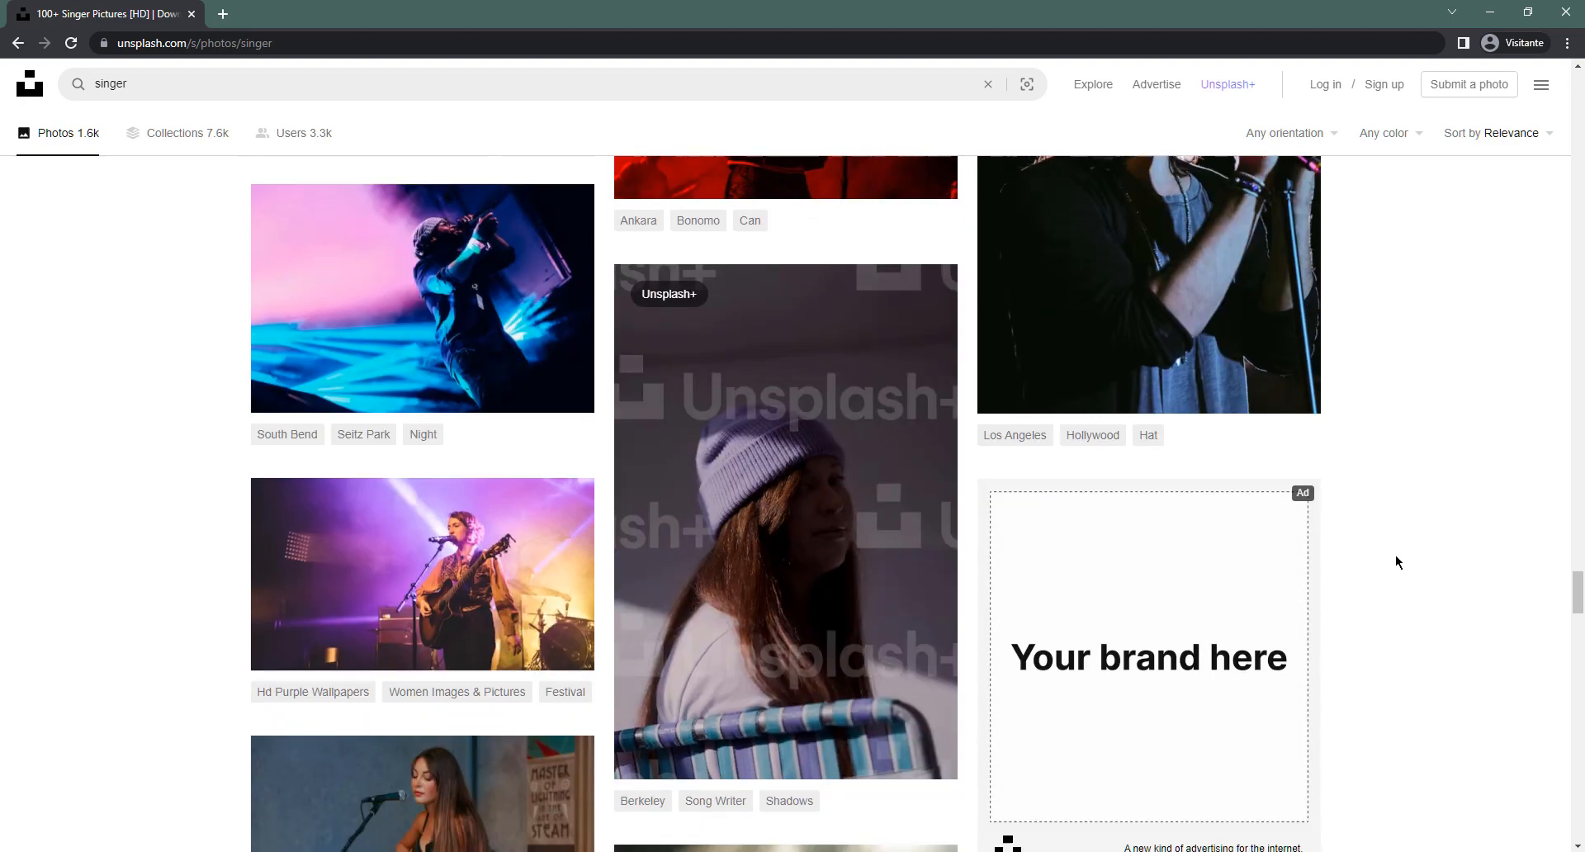
{"action": "scroll", "coordinate": [1395, 562], "scroll_direction": "down", "scroll_amount": 7}
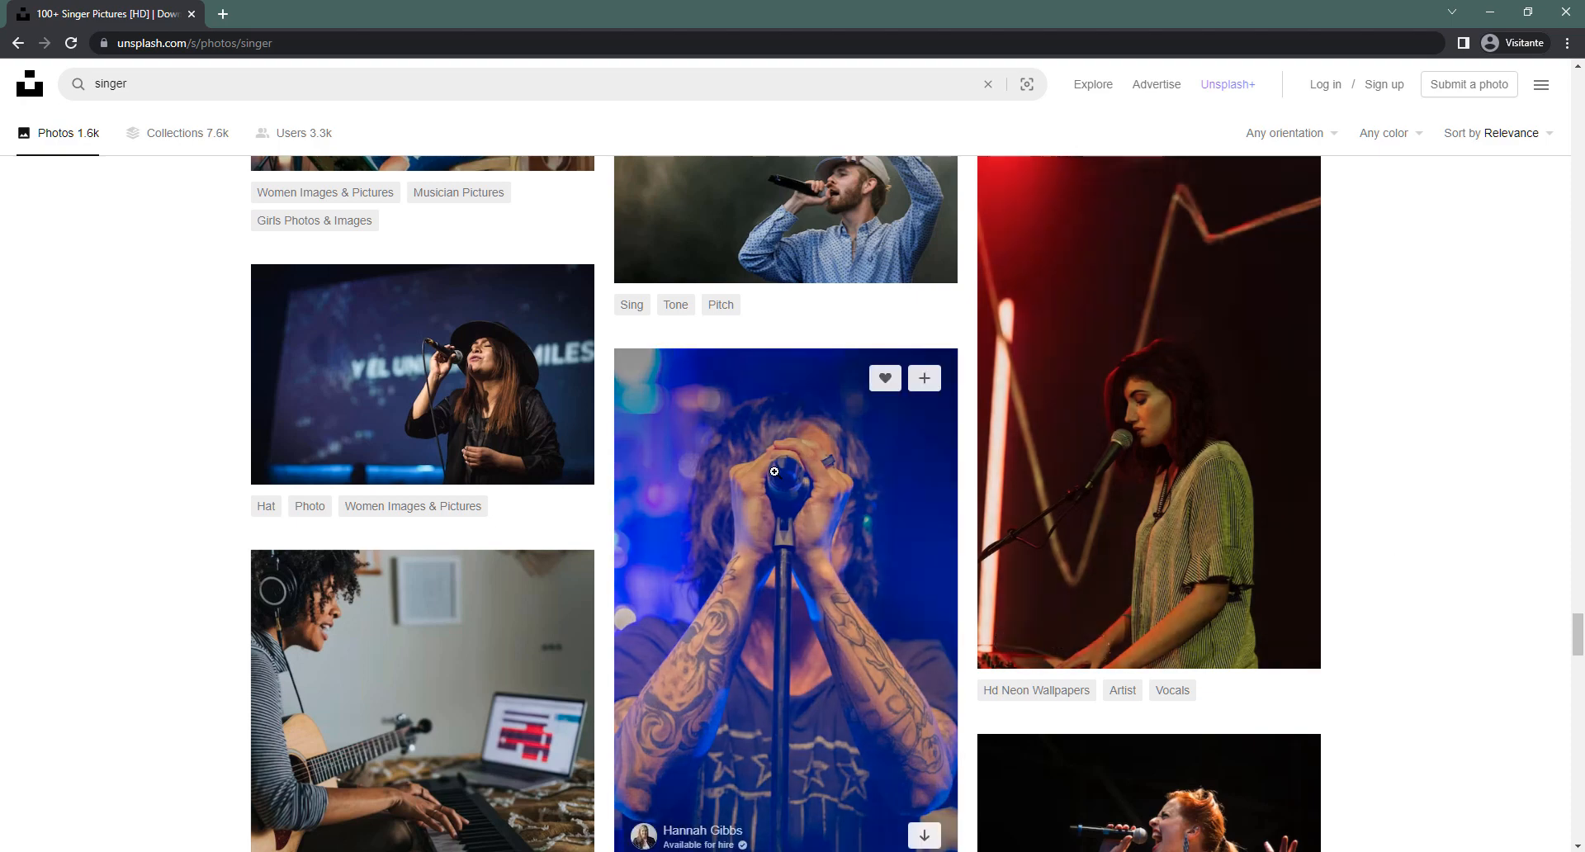
{"action": "scroll", "coordinate": [776, 470], "scroll_direction": "down", "scroll_amount": 3}
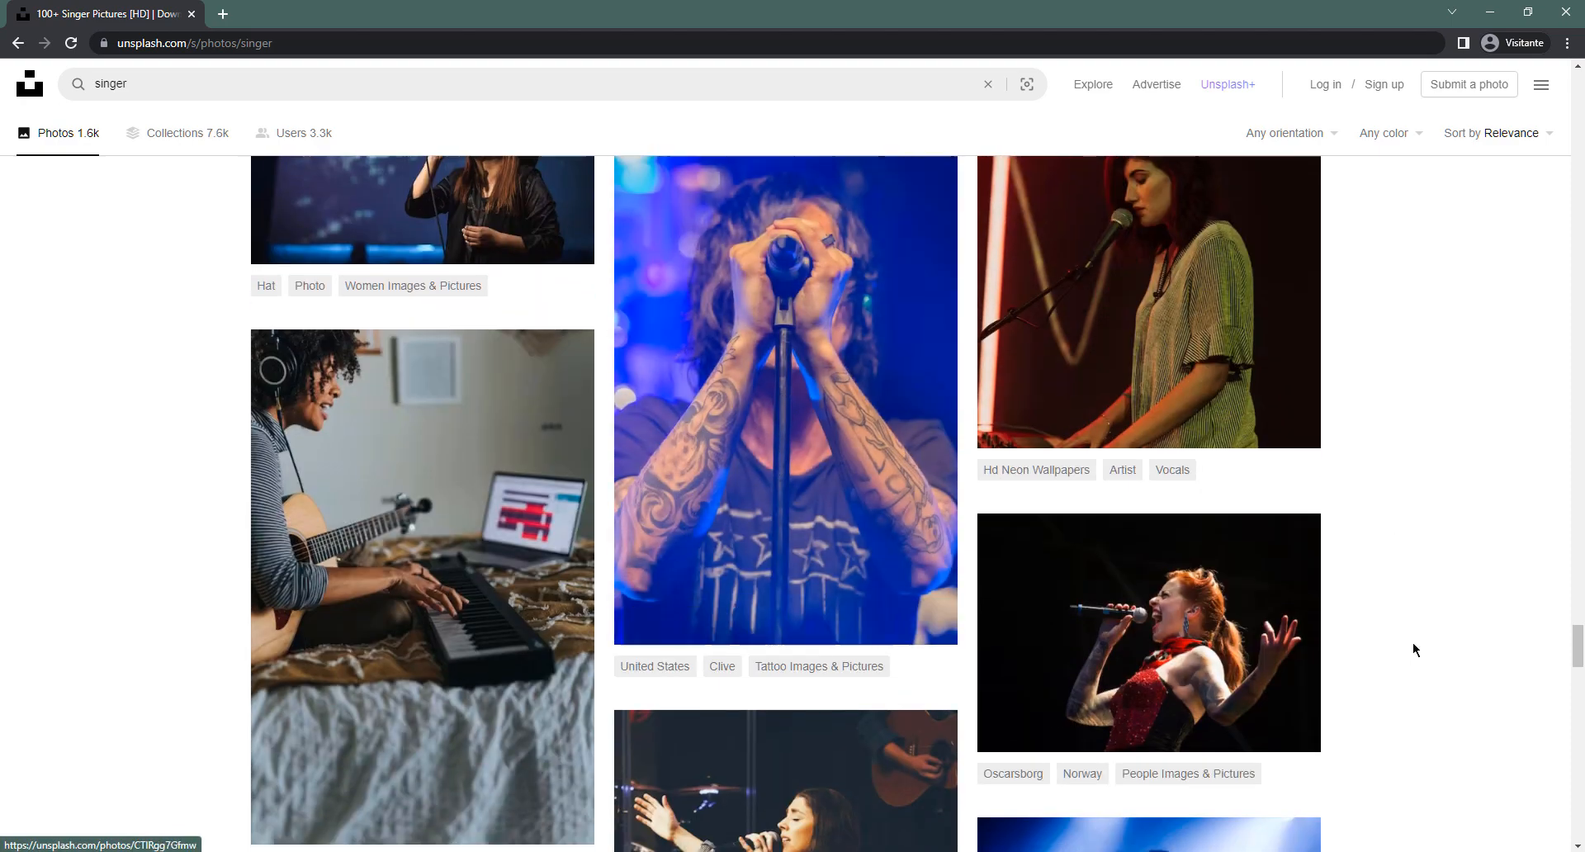
Open the tattooed singer photo, check its download sizes, and copy the image to the clipboard
{"action": "left_click", "coordinate": [789, 394]}
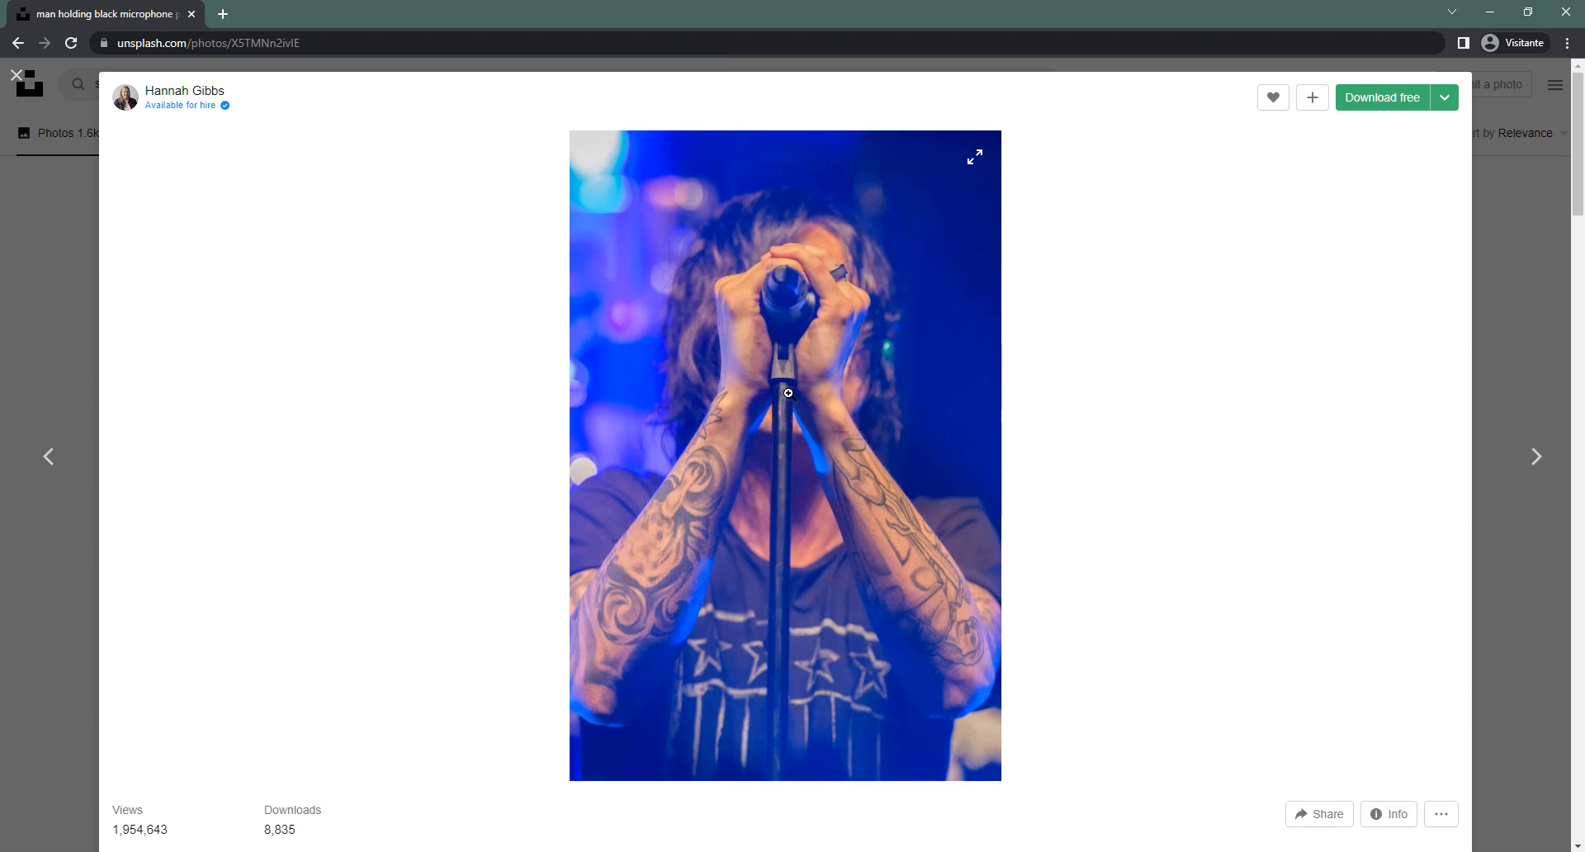
{"action": "left_click", "coordinate": [1444, 101]}
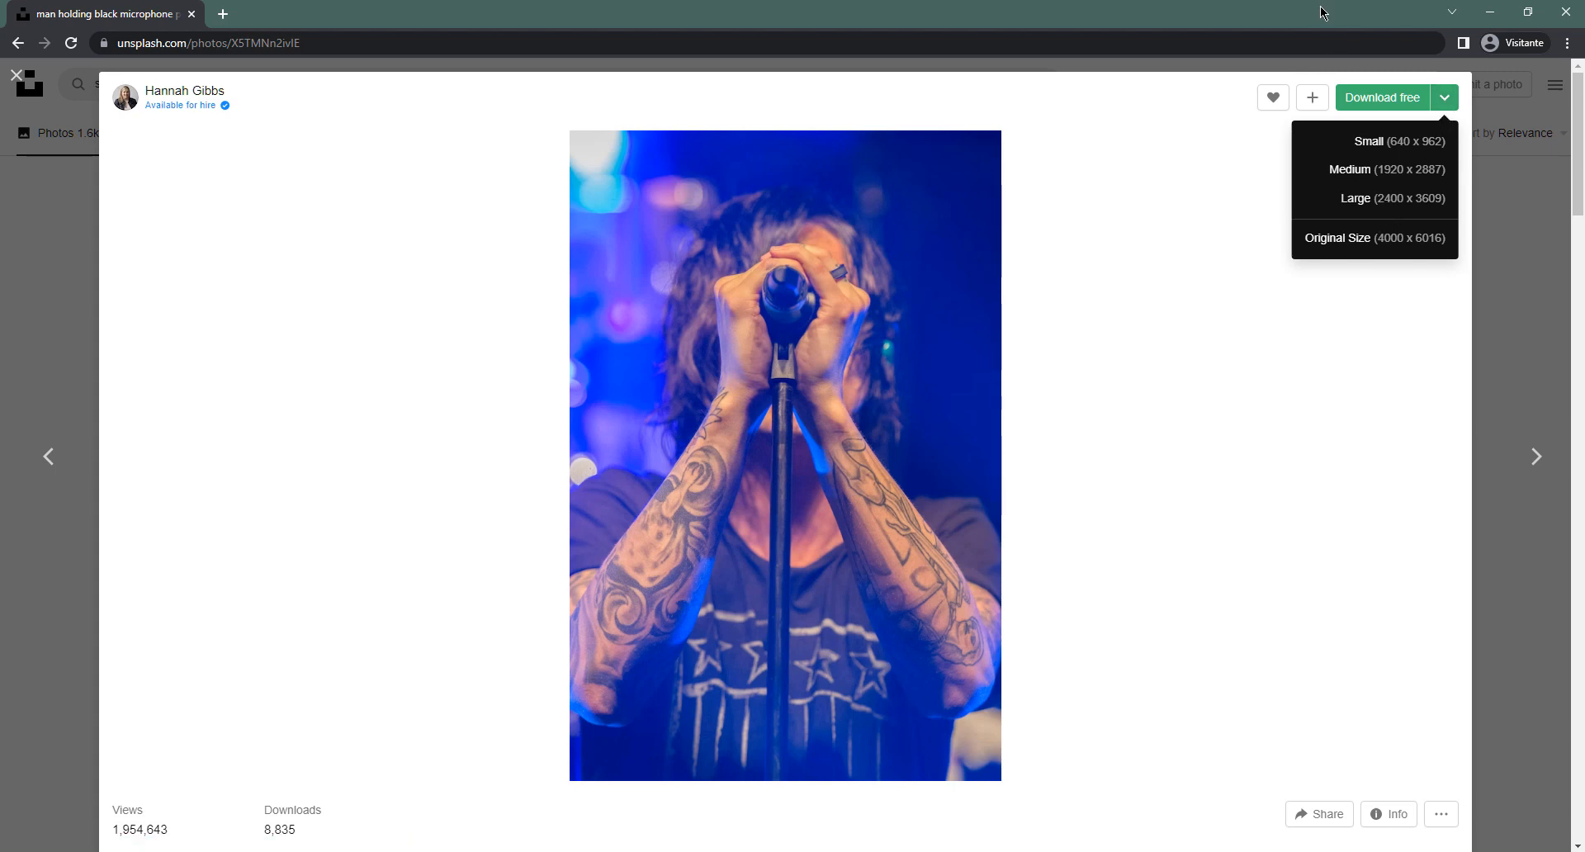
{"action": "left_click", "coordinate": [1444, 101]}
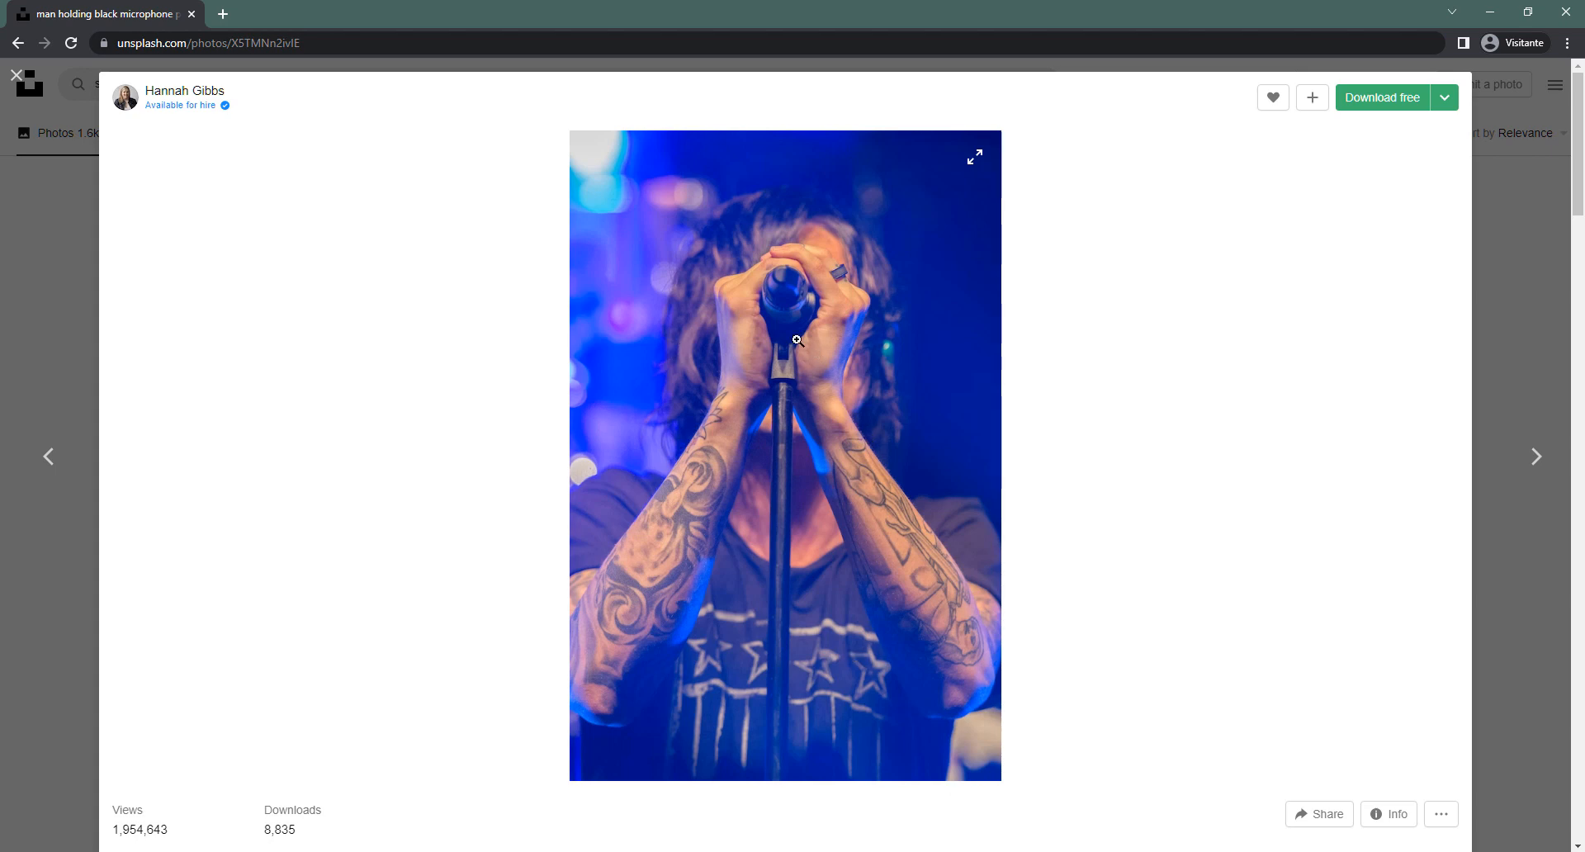
{"action": "right_click", "coordinate": [796, 340]}
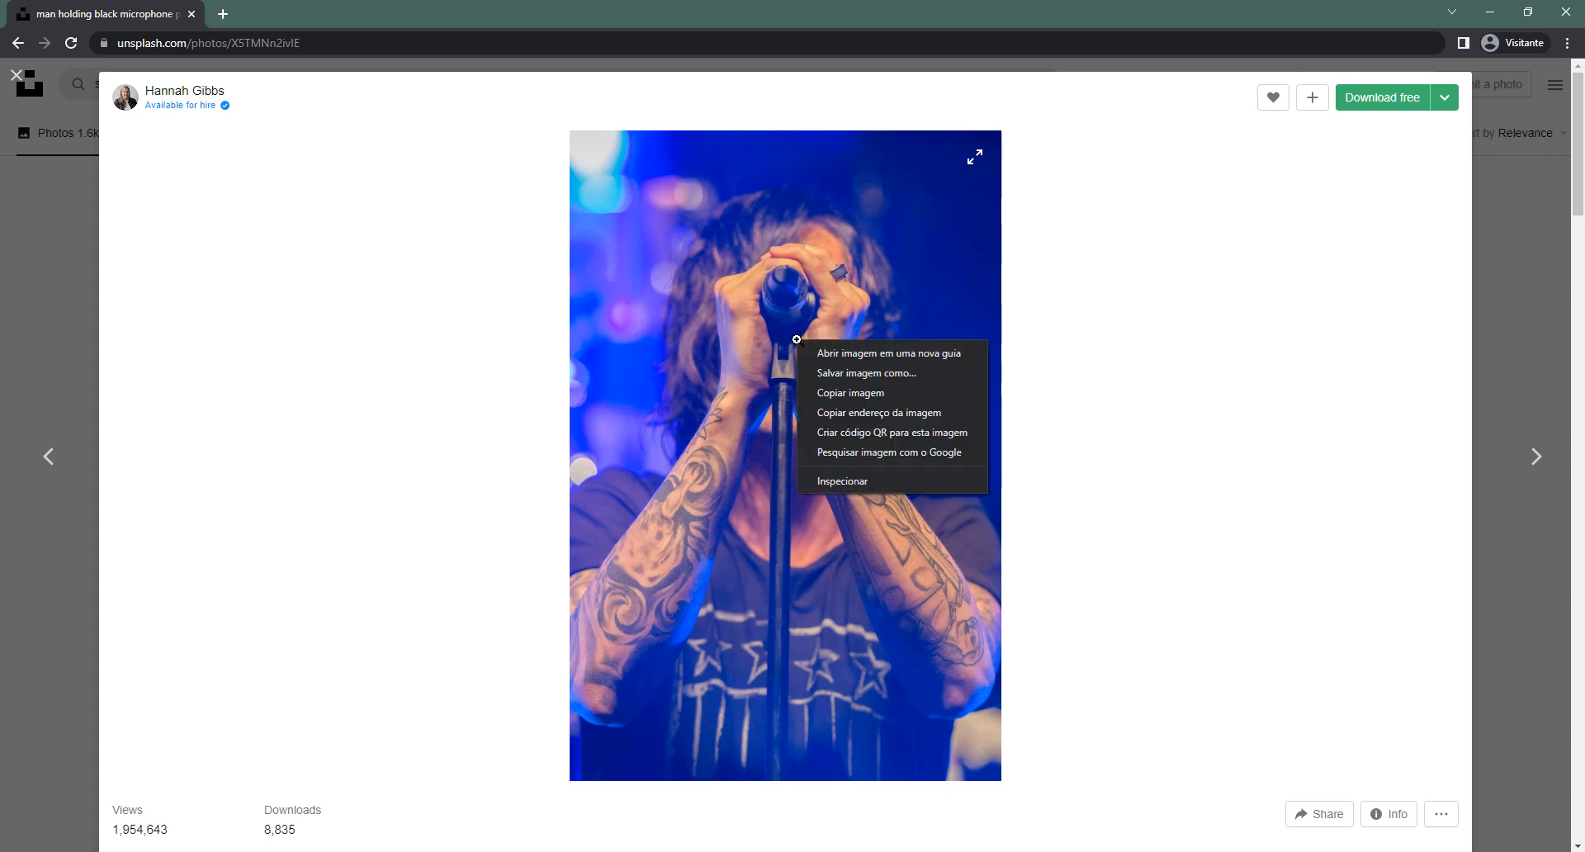
{"action": "left_click", "coordinate": [855, 393]}
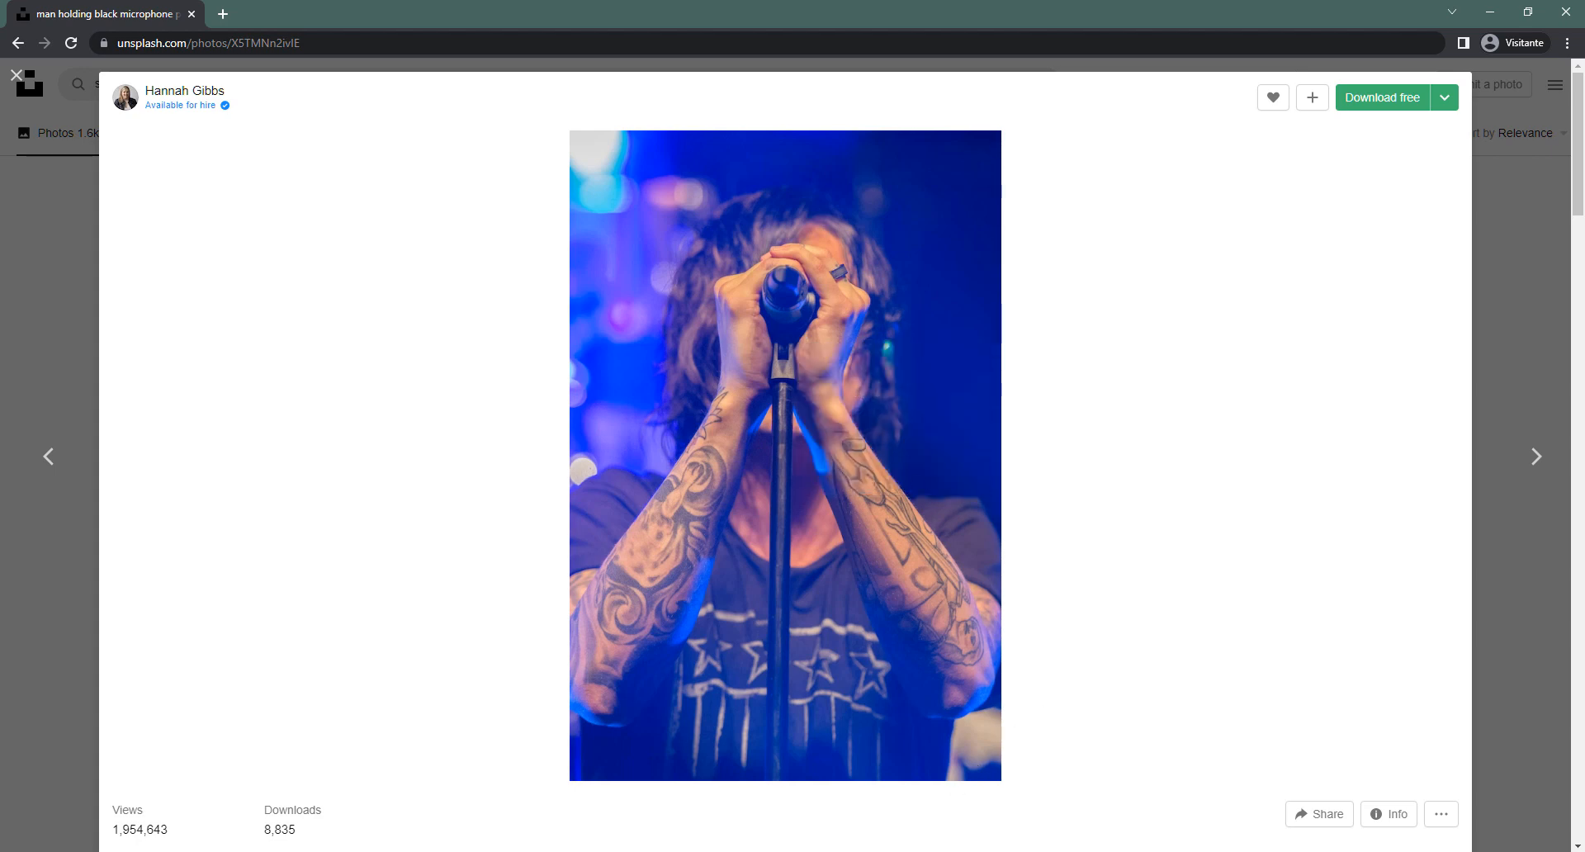
{"action": "key", "text": "alt+Tab"}
Return to Figma and select the black Home frame to confirm its 320×568 size
{"action": "left_click", "coordinate": [859, 407]}
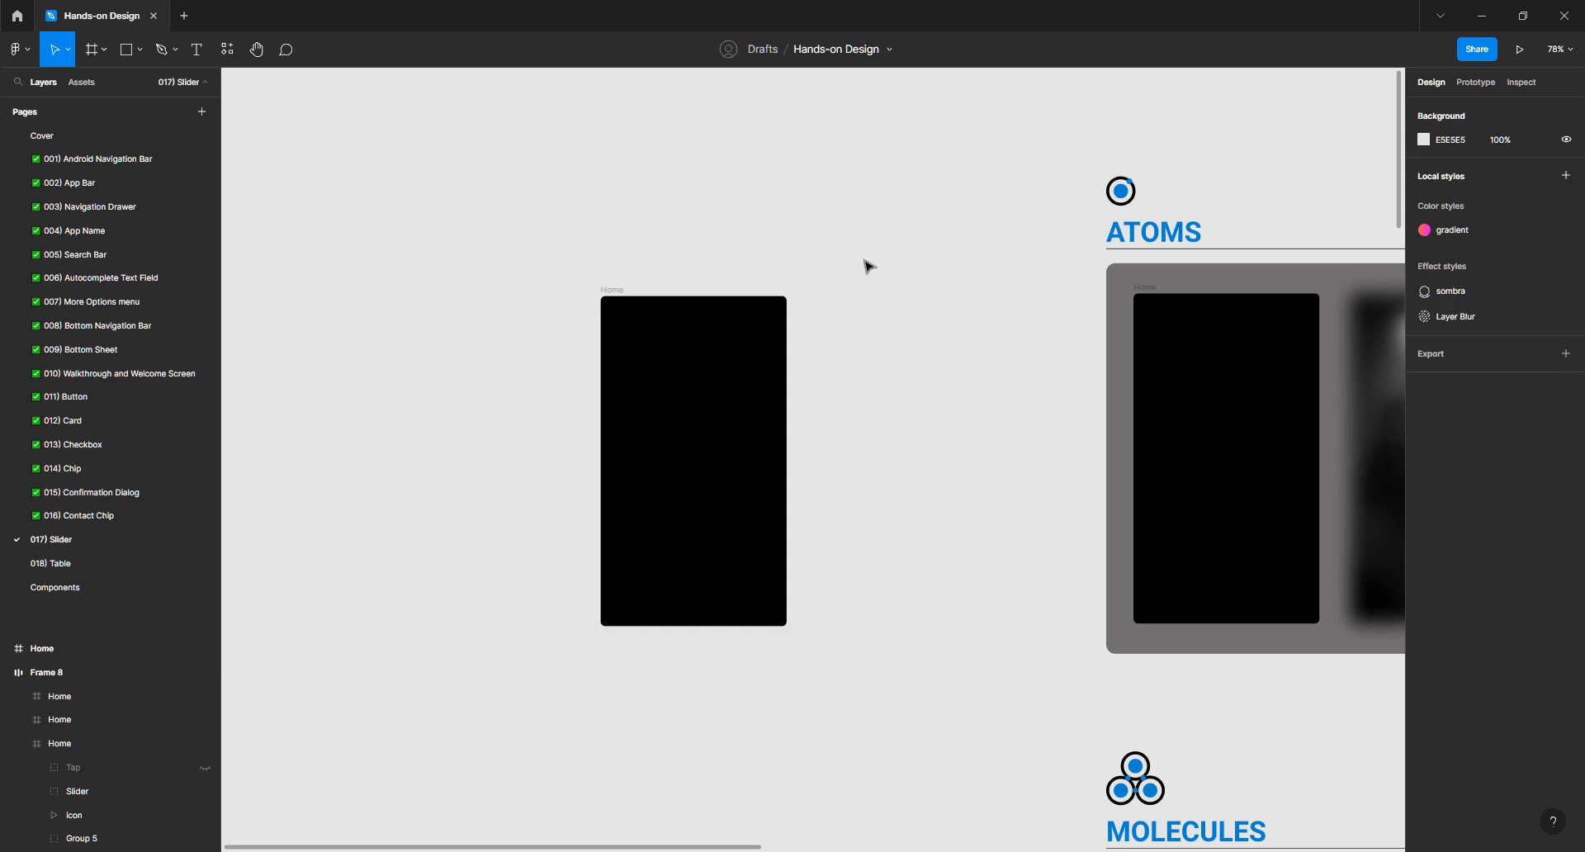
{"action": "scroll", "coordinate": [815, 259], "scroll_direction": "right", "scroll_amount": 3}
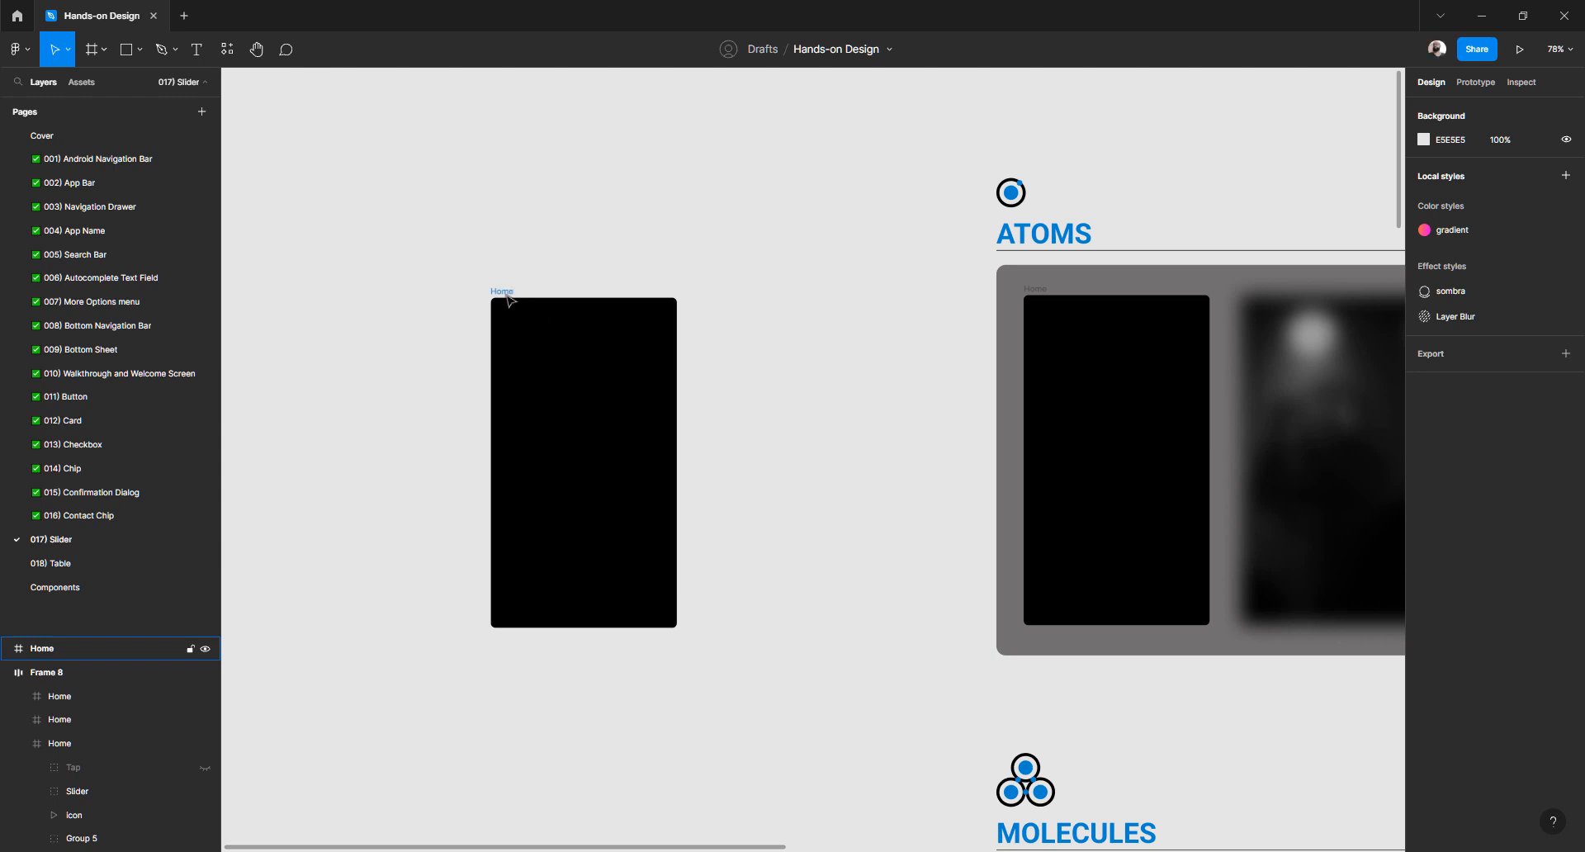
{"action": "left_click", "coordinate": [507, 294]}
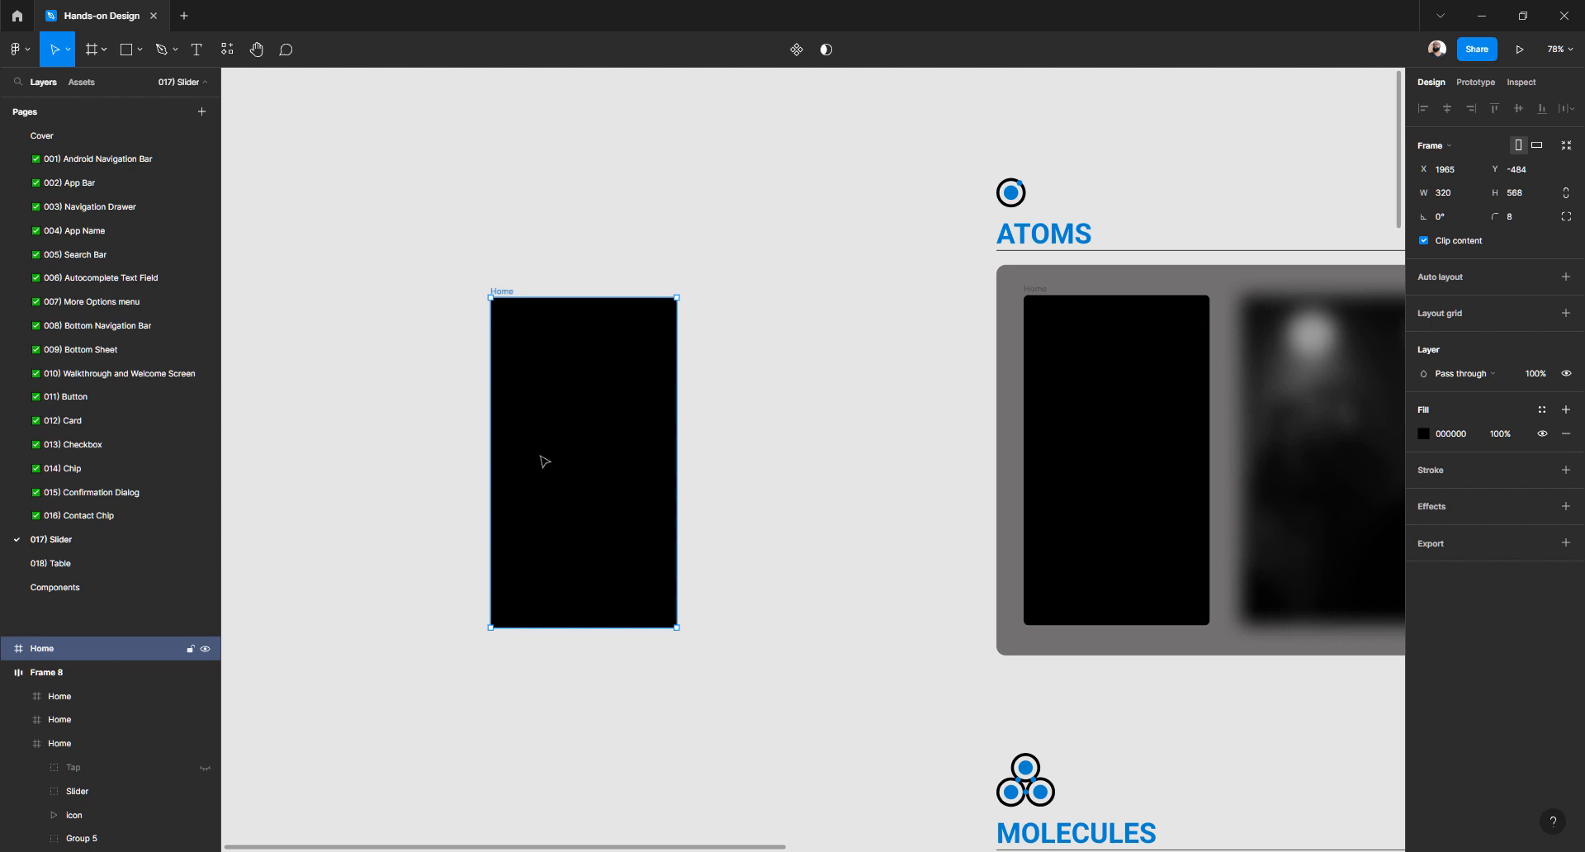
Draw a rectangle right of Home, size it 320×568, and fill it solid 000000
{"action": "key", "text": "r"}
{"action": "left_click_drag", "start_coordinate": [748, 297], "coordinate": [820, 454]}
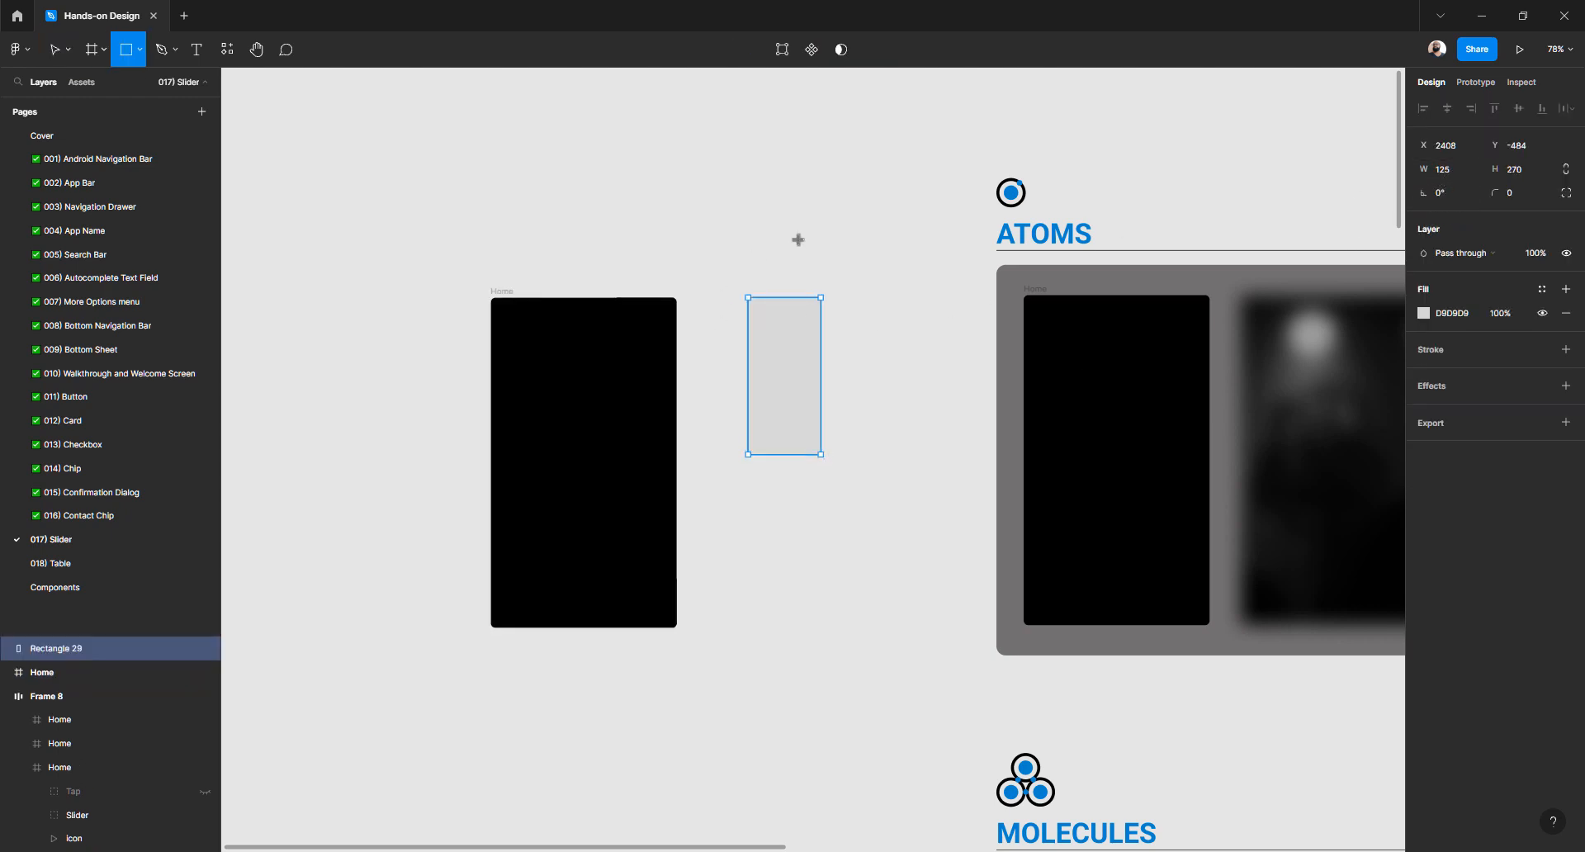
{"action": "left_click", "coordinate": [1454, 172]}
{"action": "key", "text": "Tab"}
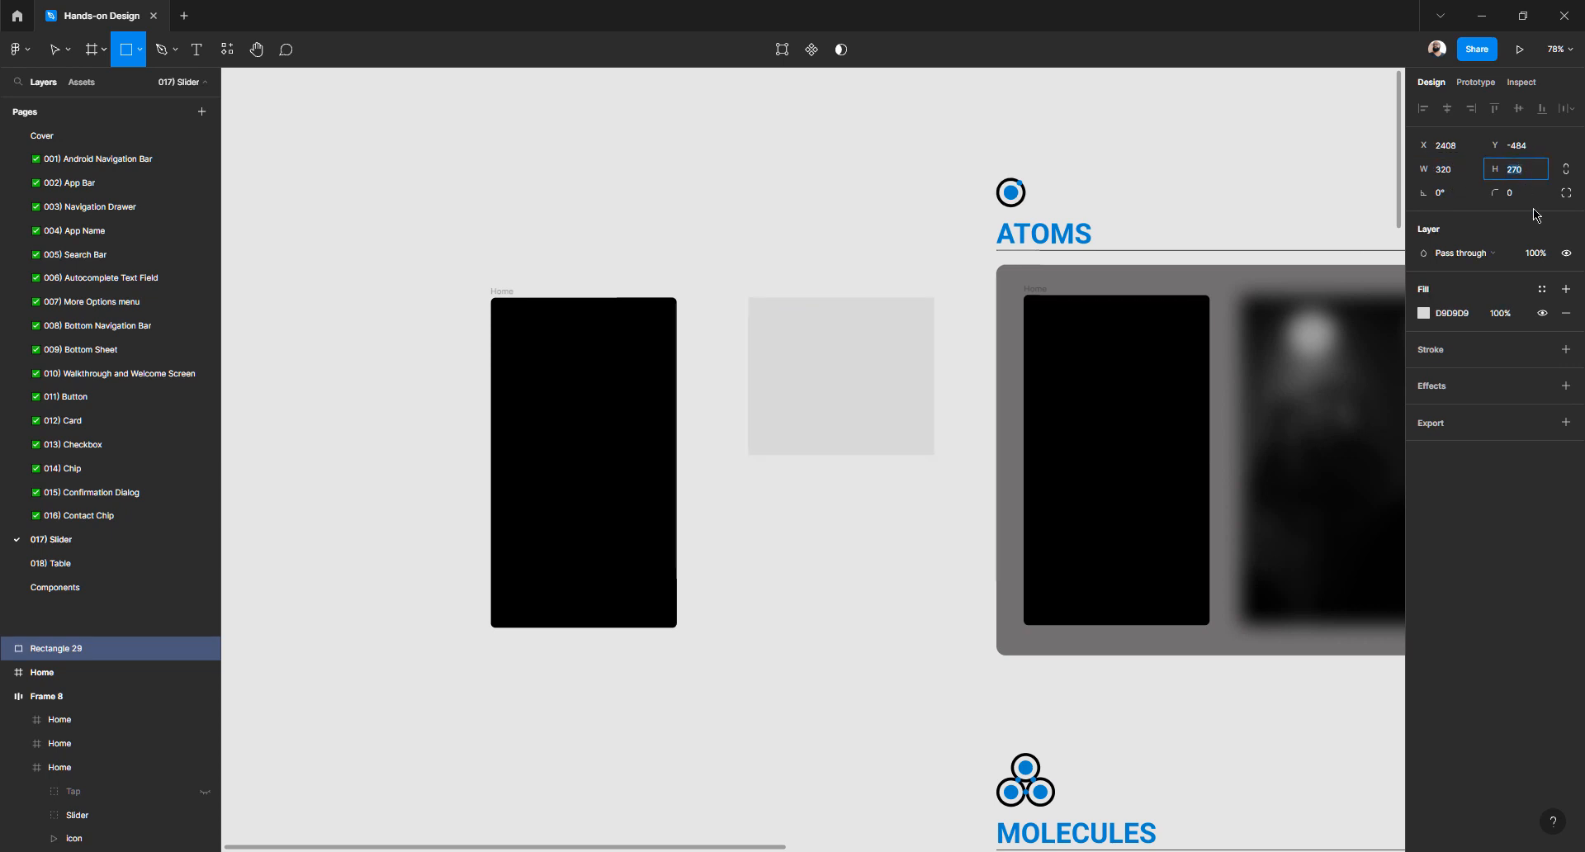
{"action": "type", "text": "568"}
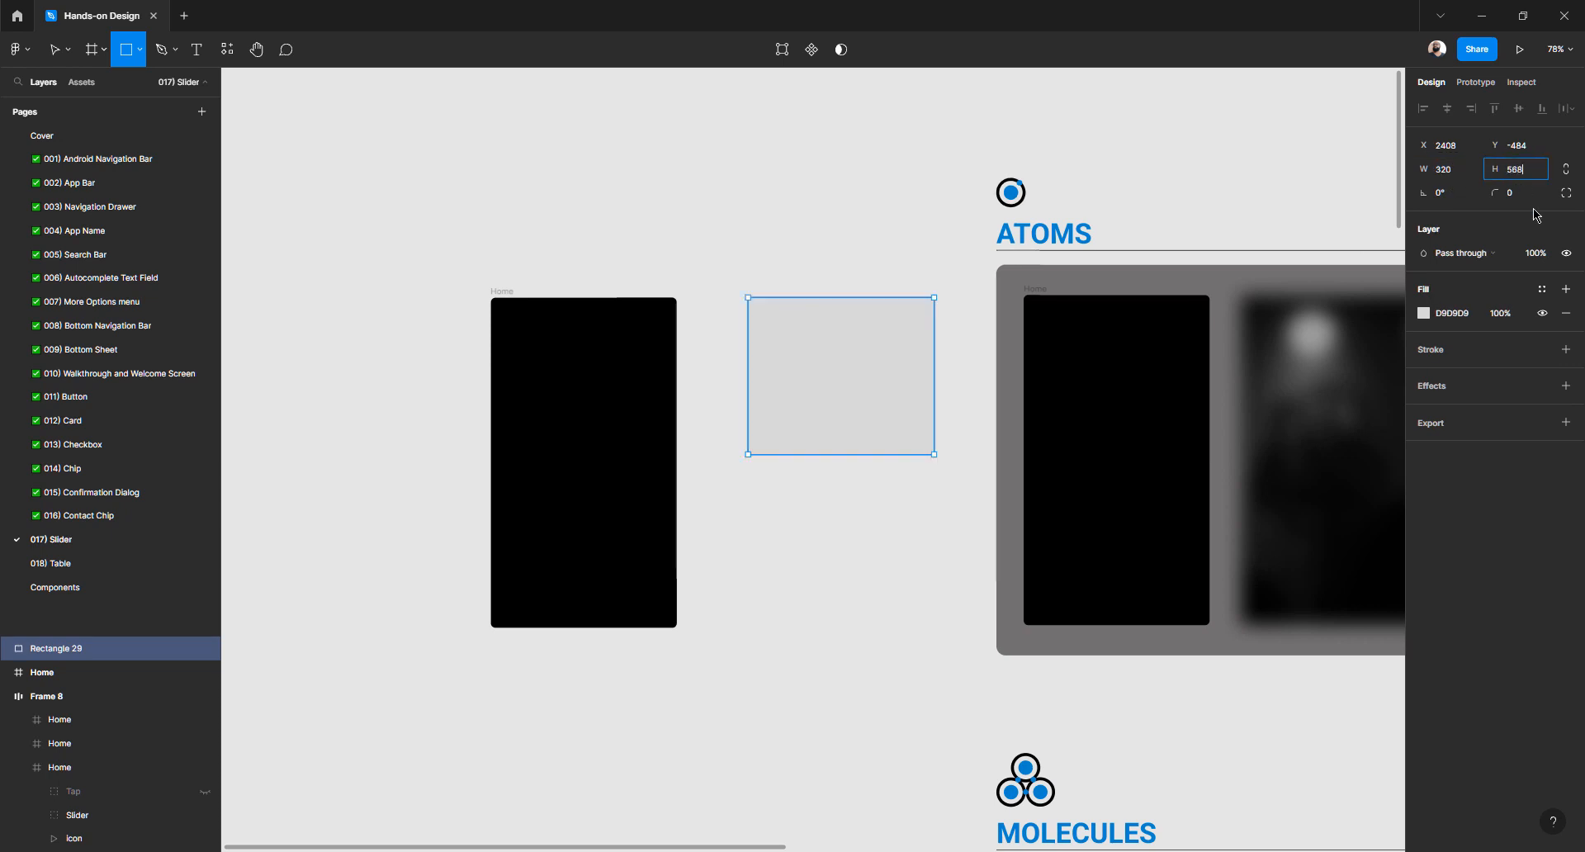
{"action": "key", "text": "Return"}
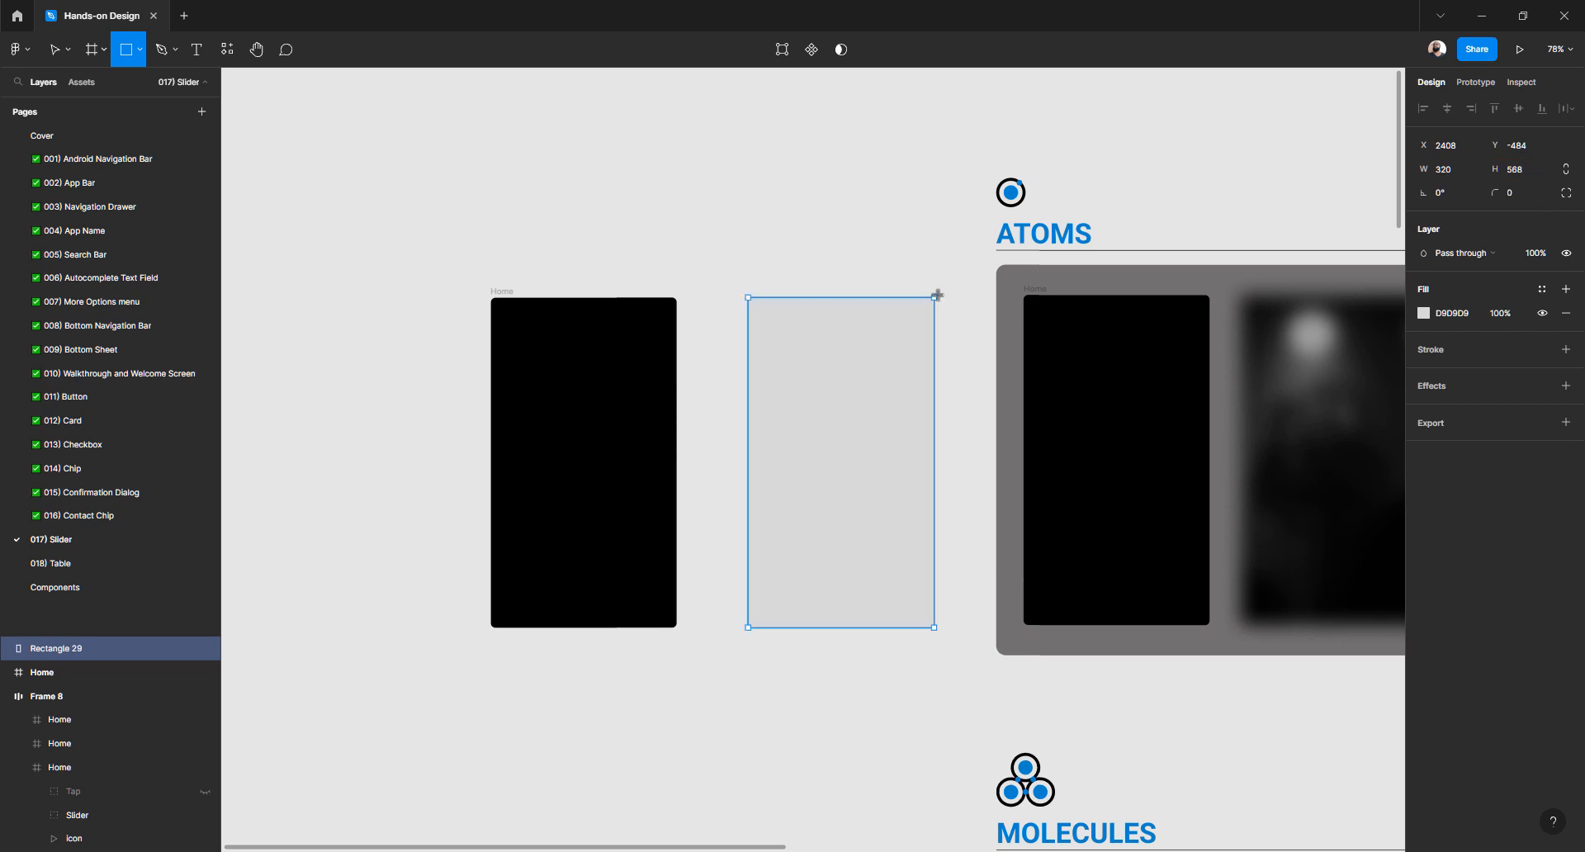
{"action": "left_click", "coordinate": [1424, 314]}
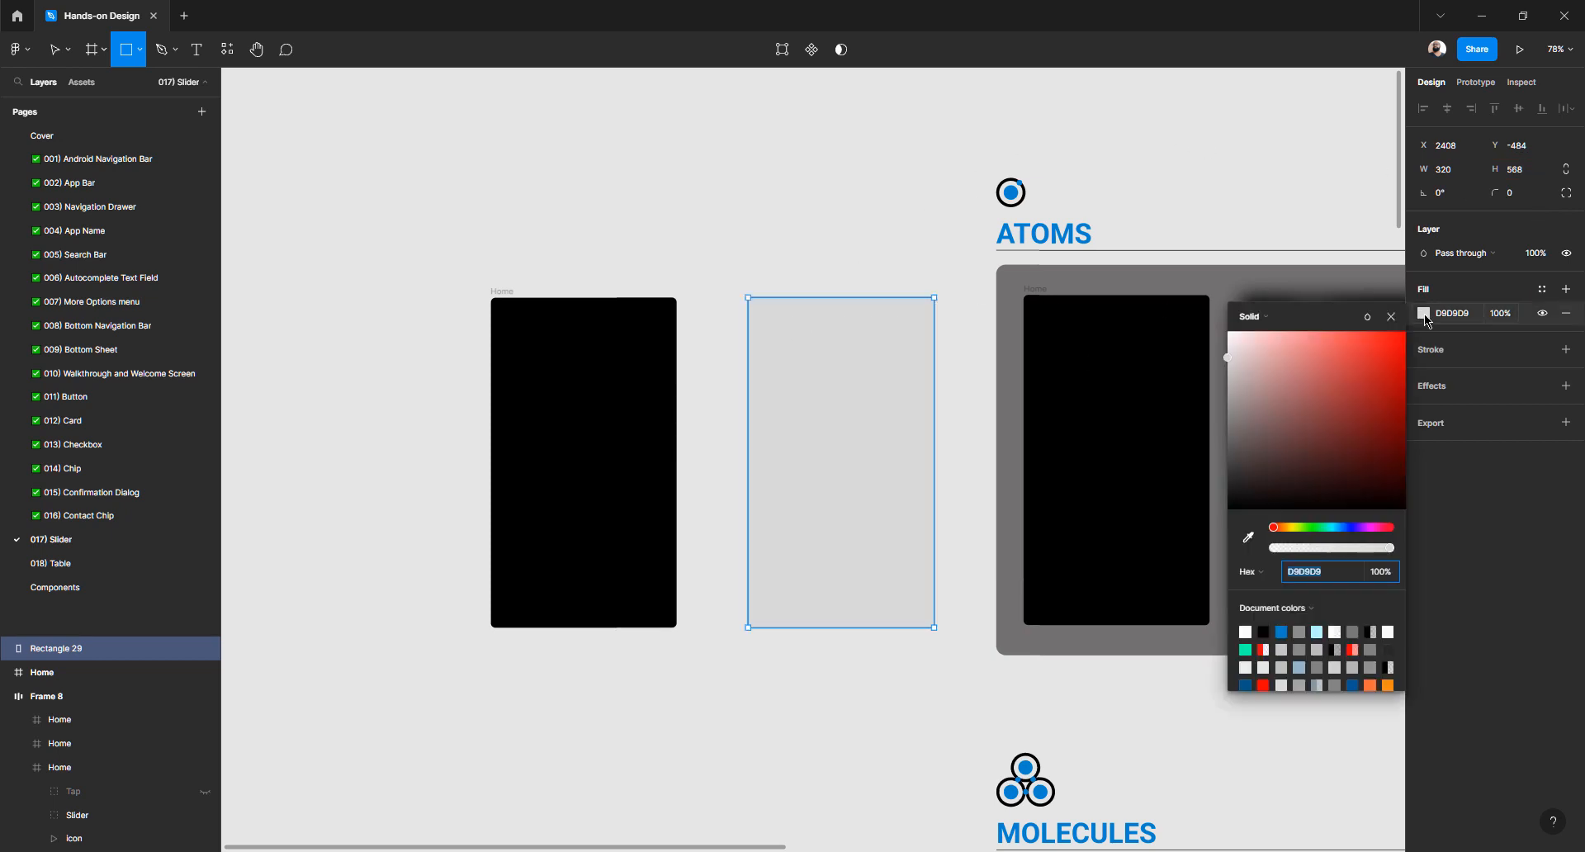
{"action": "type", "text": "000000"}
{"action": "key", "text": "Return"}
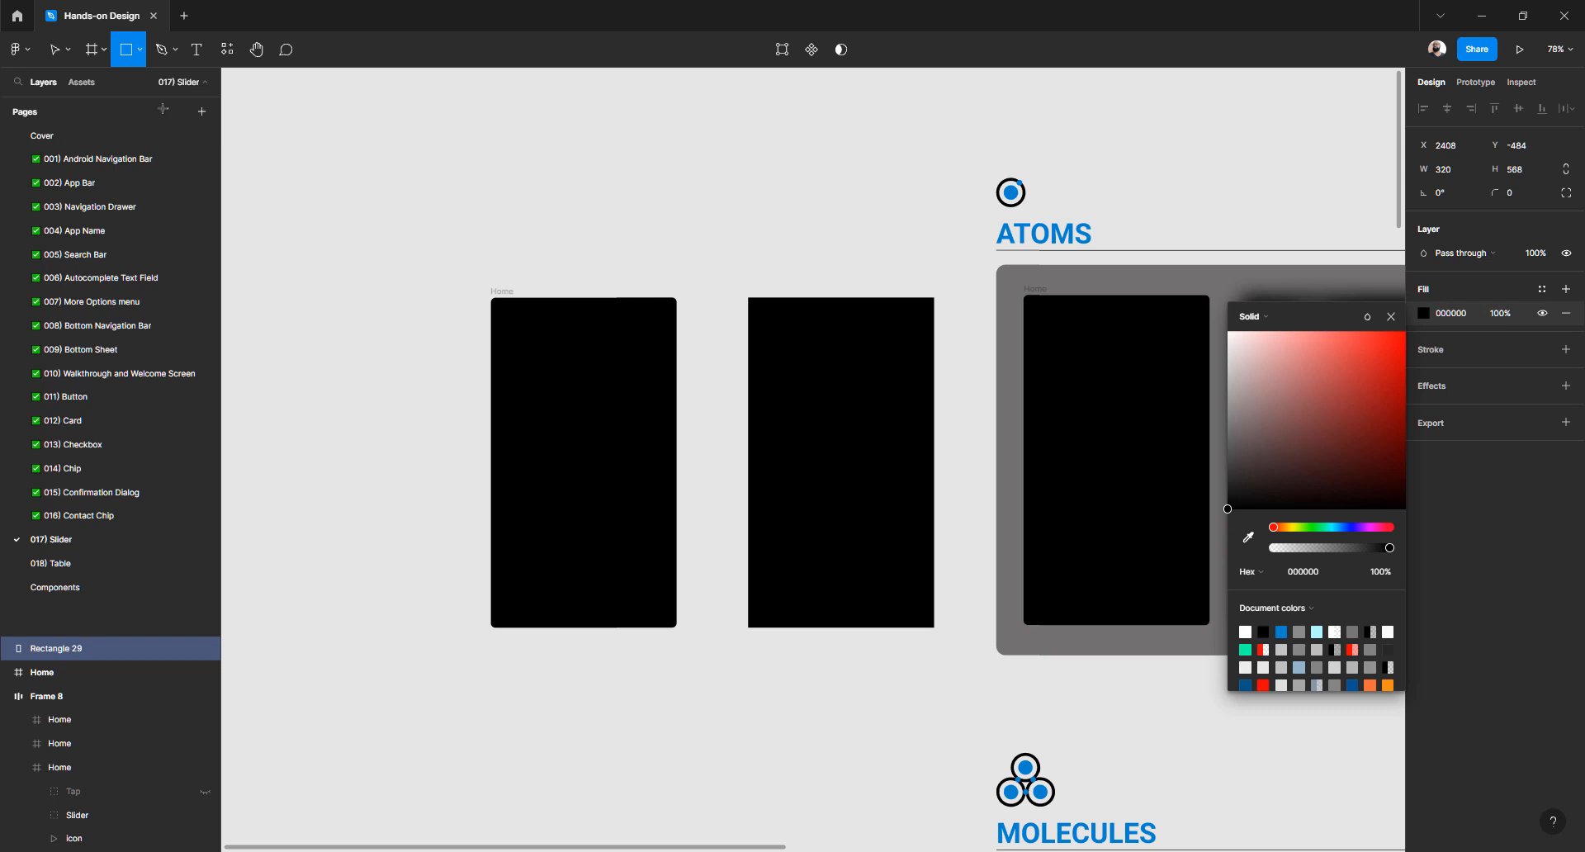
{"action": "key", "text": "Escape"}
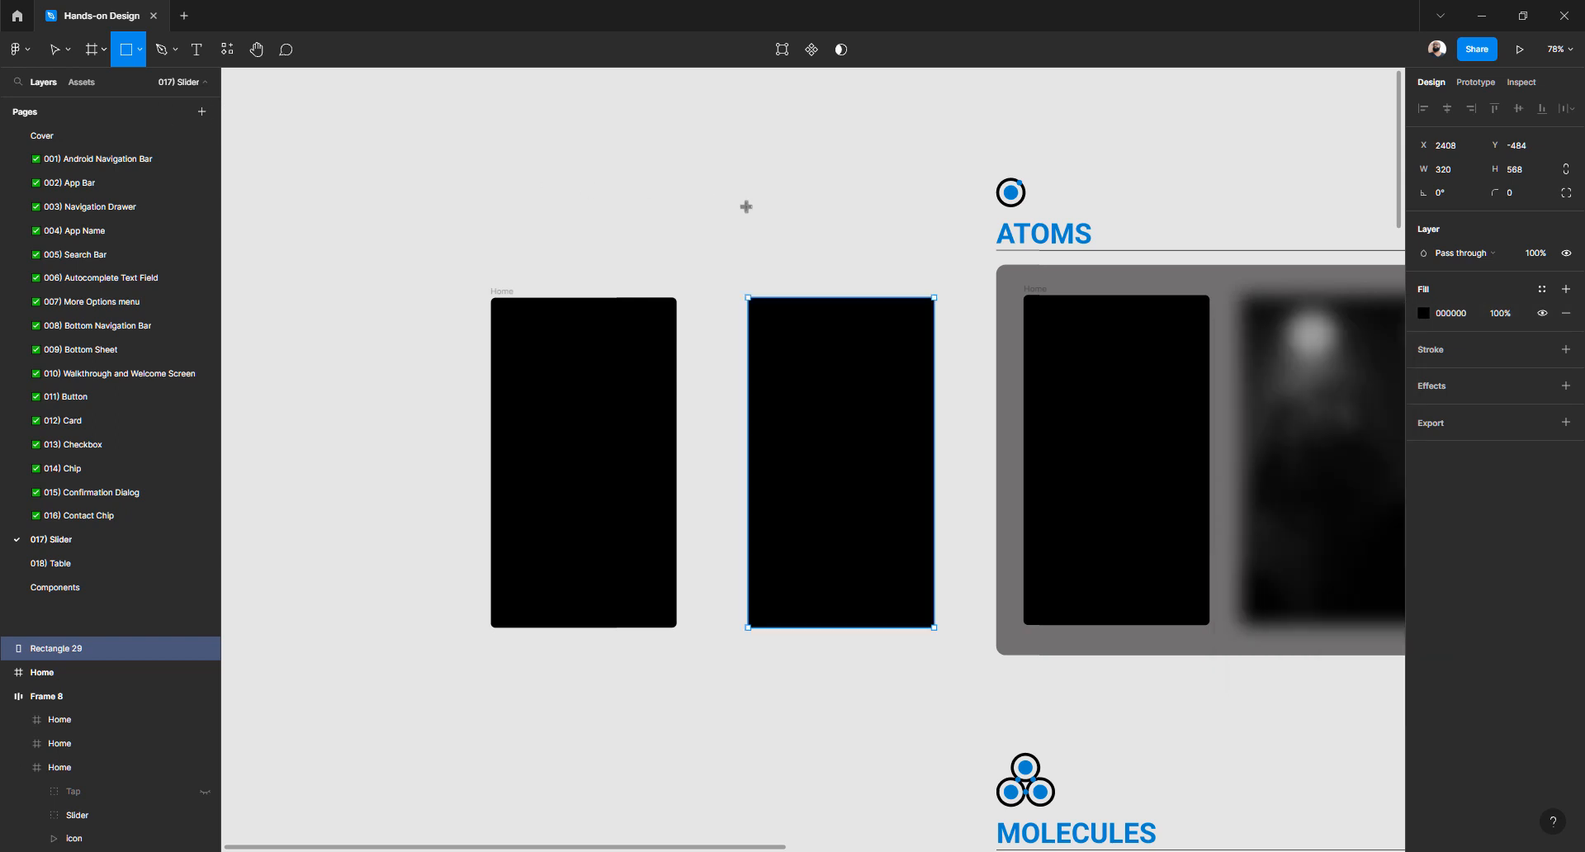
{"action": "key", "text": "Escape"}
{"action": "key", "text": "Escape"}
Rename the Rectangle 29 layer to 'Background'
{"action": "left_click", "coordinate": [789, 334]}
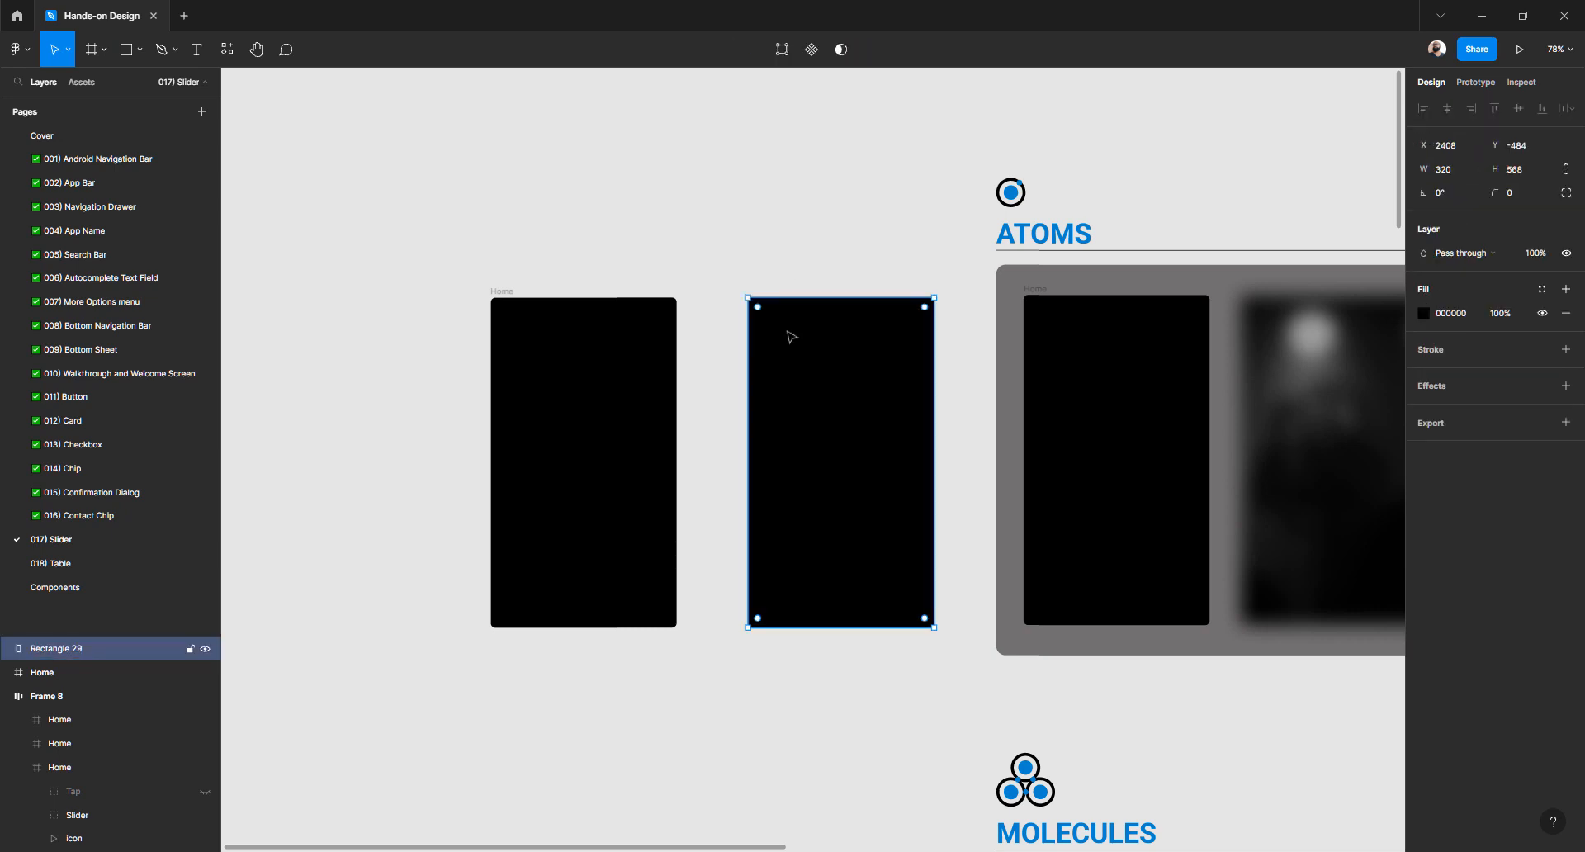
{"action": "double_click", "coordinate": [87, 650]}
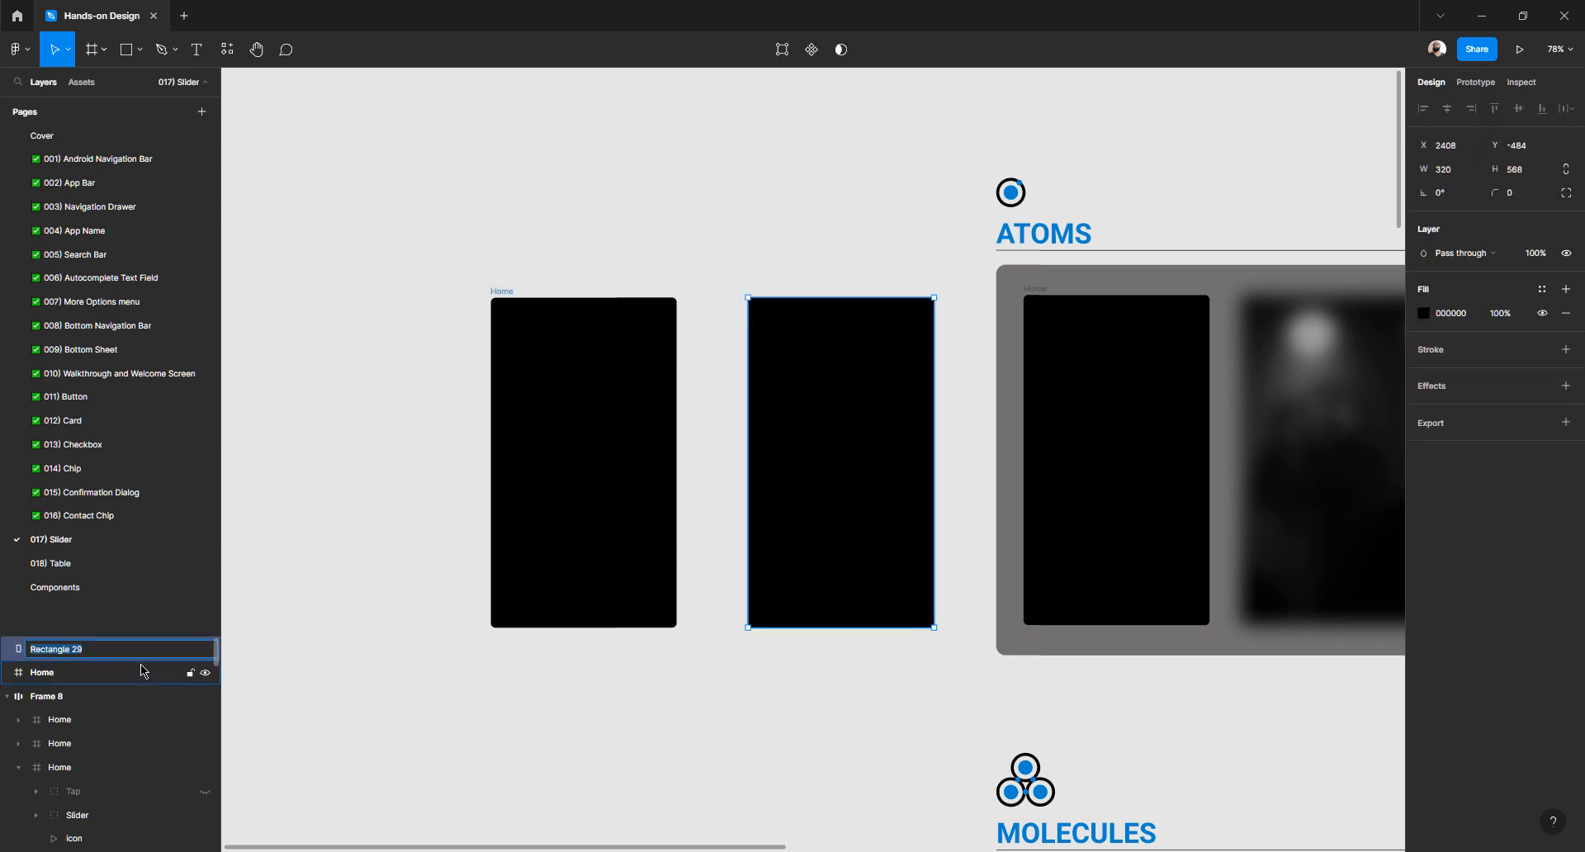
{"action": "type", "text": "Background"}
{"action": "key", "text": "Return"}
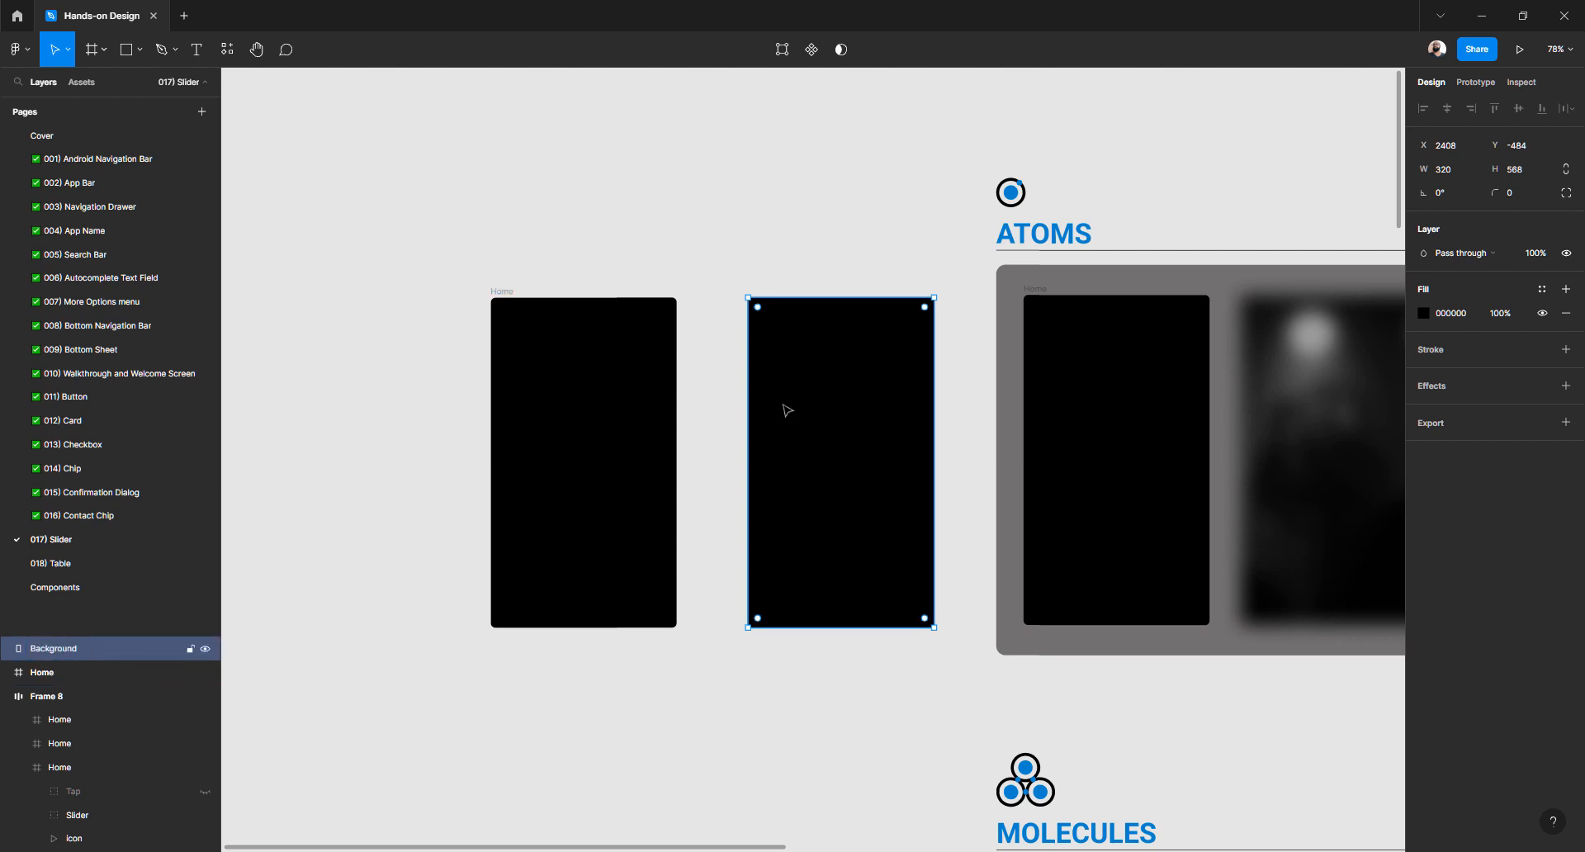
Paste the copied singer photo as the Background rectangle's image fill
{"action": "key", "text": "ctrl+v"}
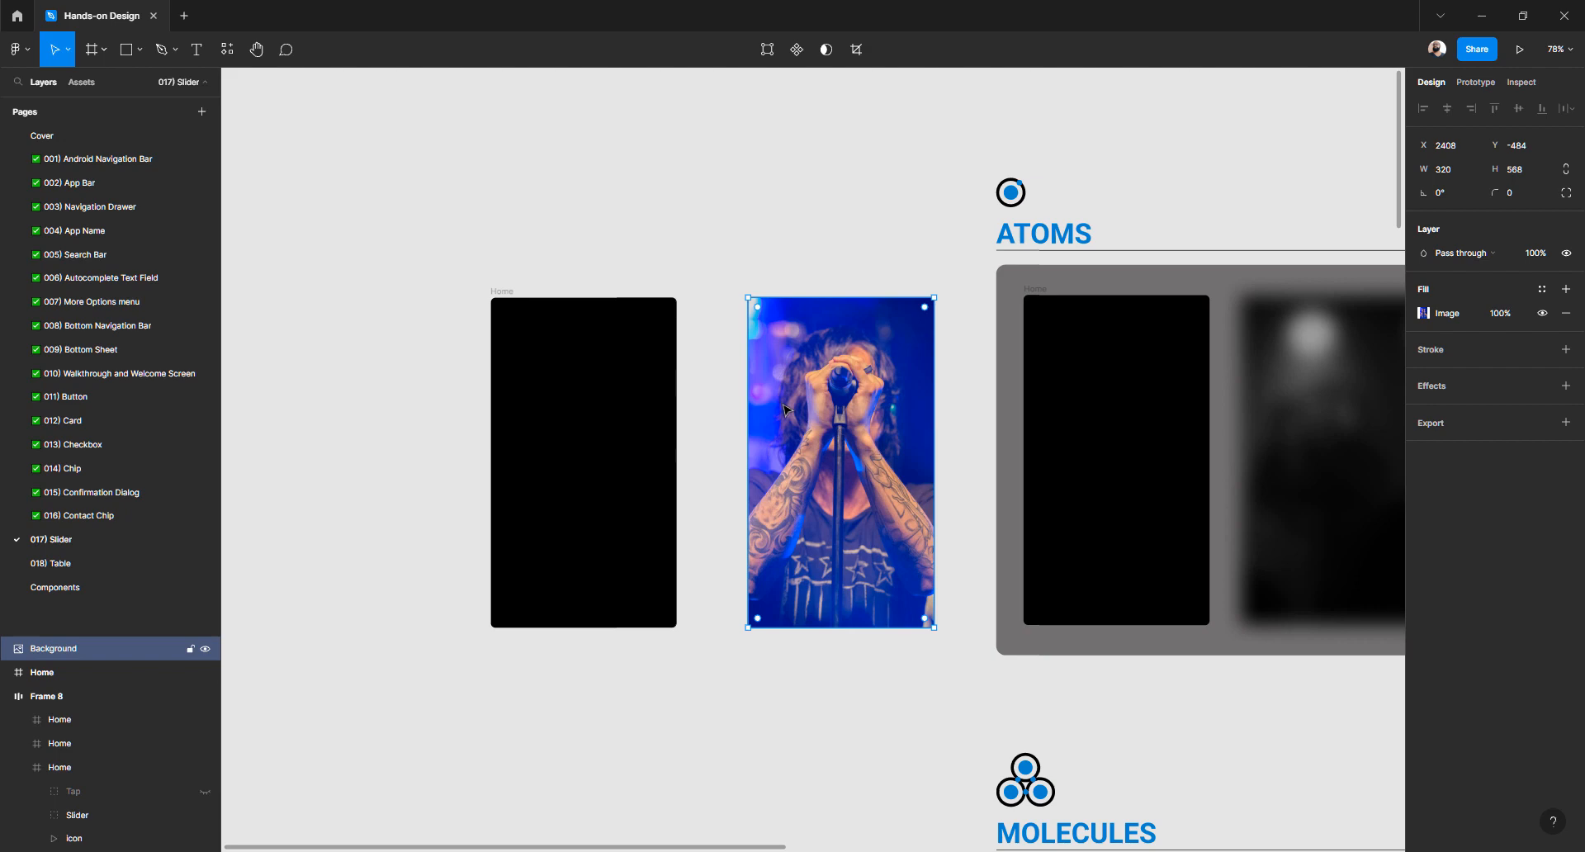
{"action": "scroll", "coordinate": [781, 421], "scroll_direction": "down", "scroll_amount": 2}
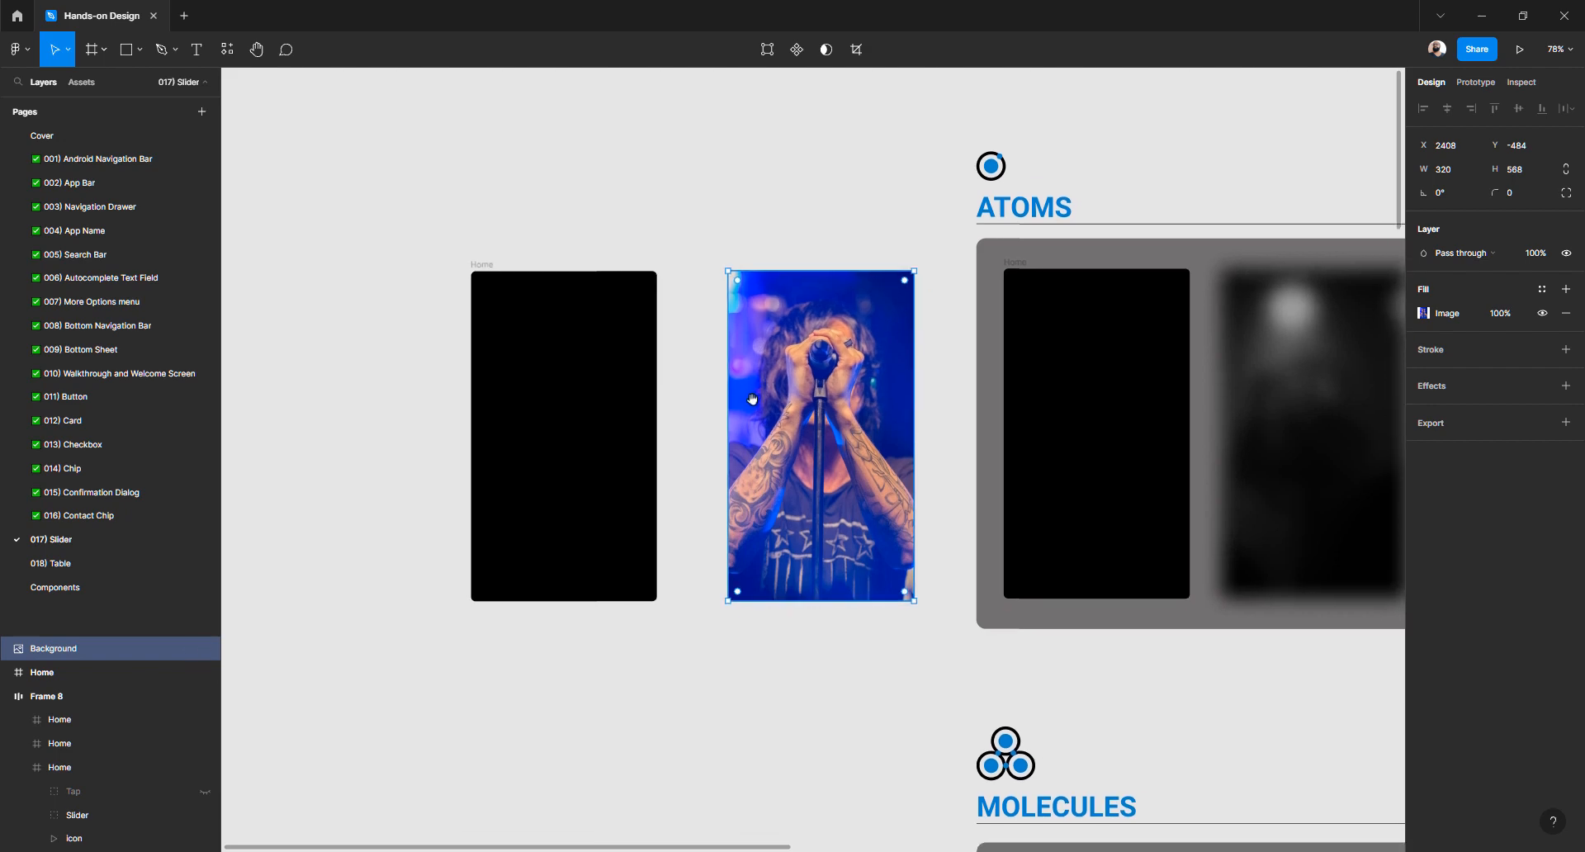
{"action": "scroll", "coordinate": [781, 396], "scroll_direction": "up", "scroll_amount": 3}
{"action": "scroll", "coordinate": [798, 390], "scroll_direction": "down", "scroll_amount": 2}
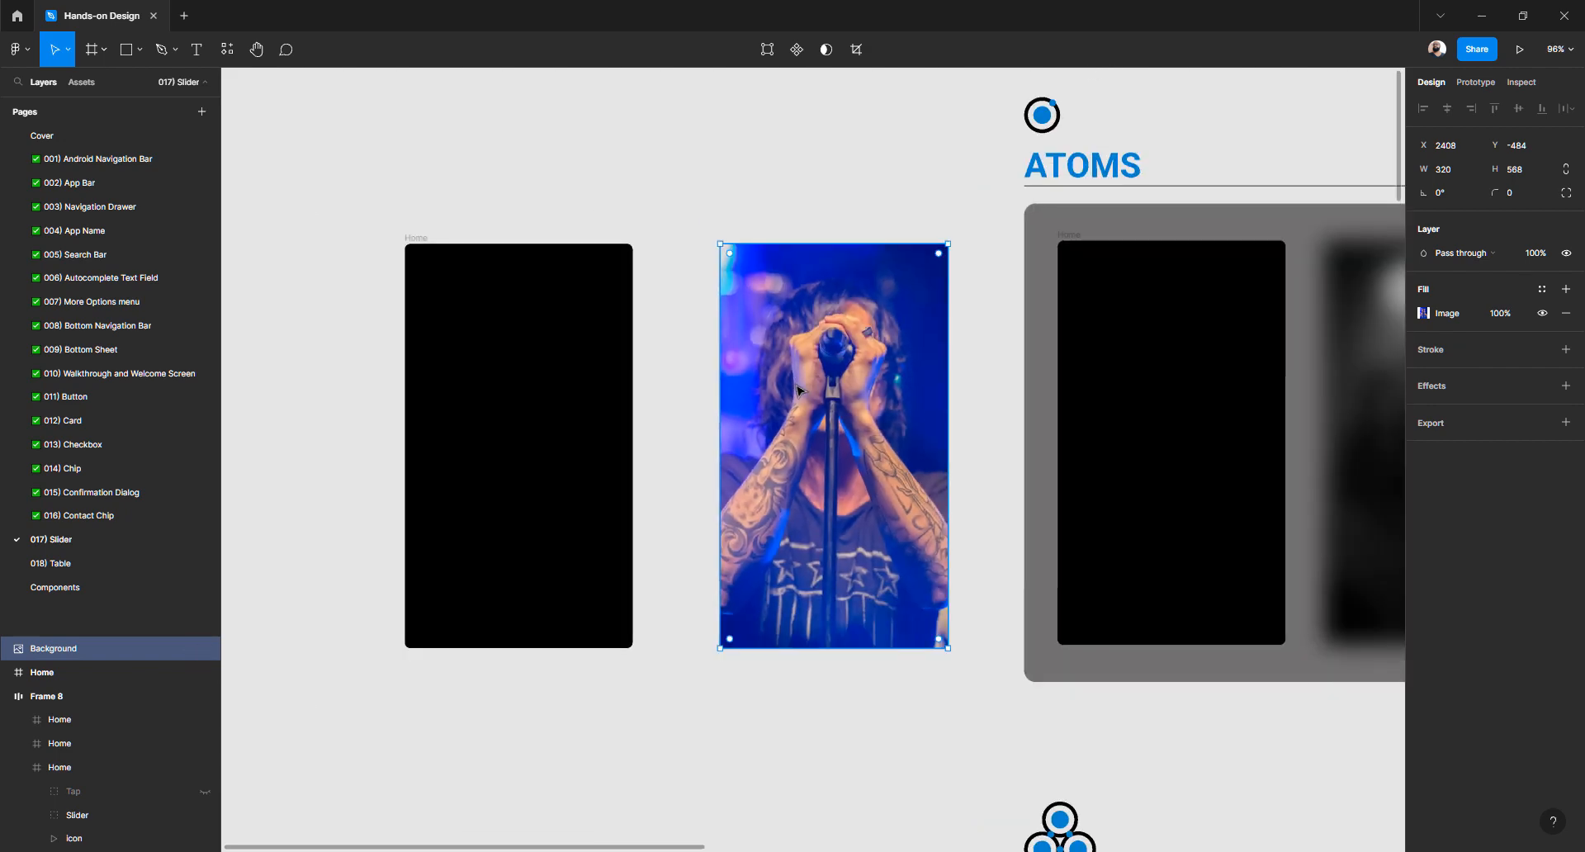
{"action": "scroll", "coordinate": [825, 413], "scroll_direction": "right", "scroll_amount": 3}
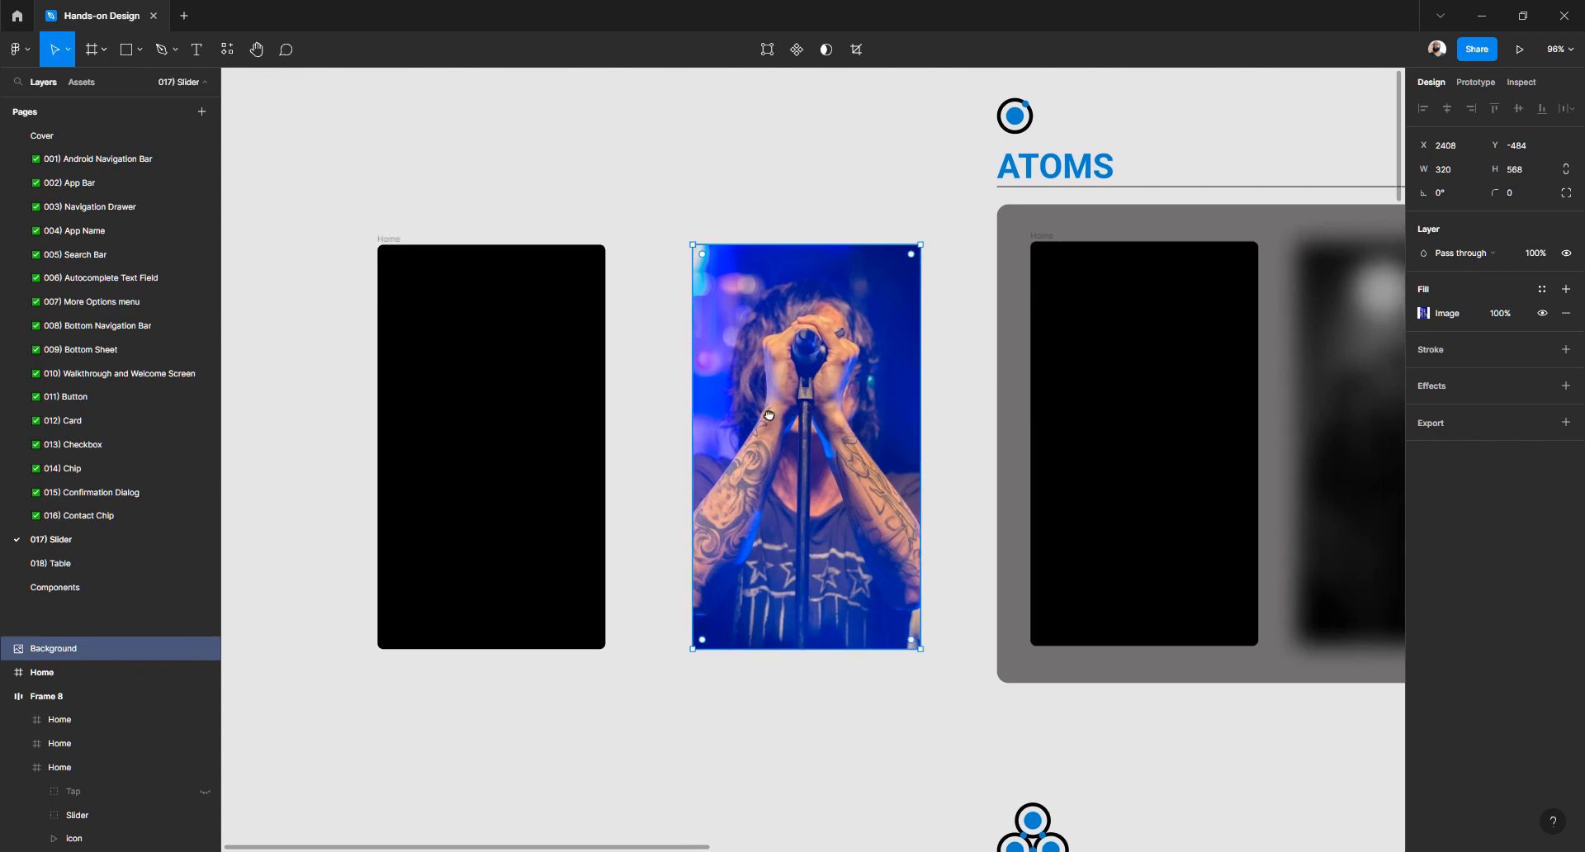
{"action": "left_click_drag", "start_coordinate": [757, 414], "coordinate": [732, 411]}
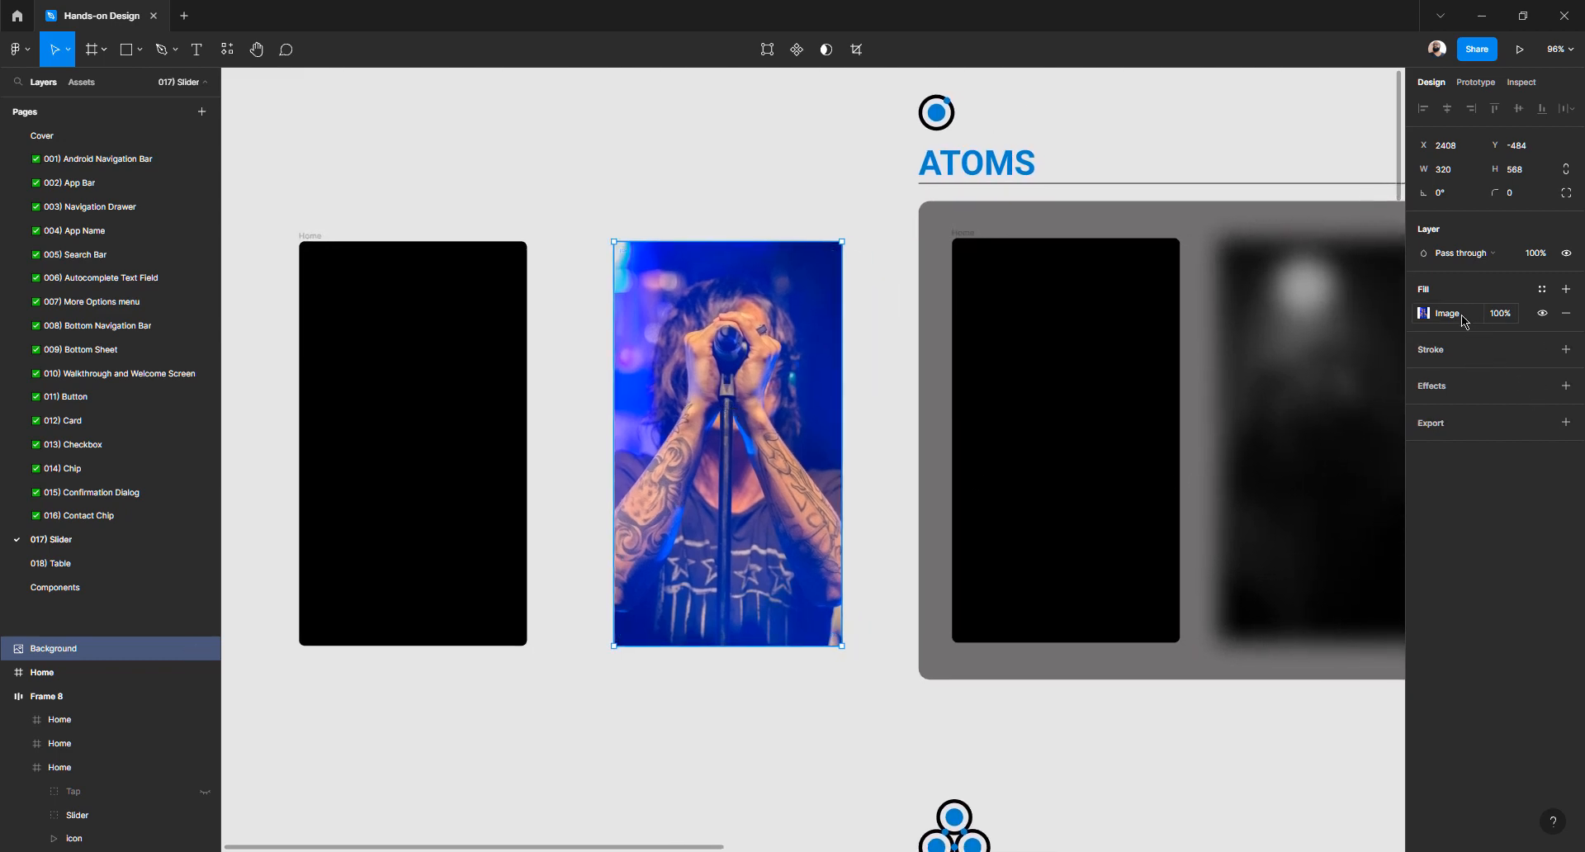
Try the exposure, contrast, temperature, tint, highlights and shadows sliders, then return them to neutral
{"action": "left_click", "coordinate": [1425, 314]}
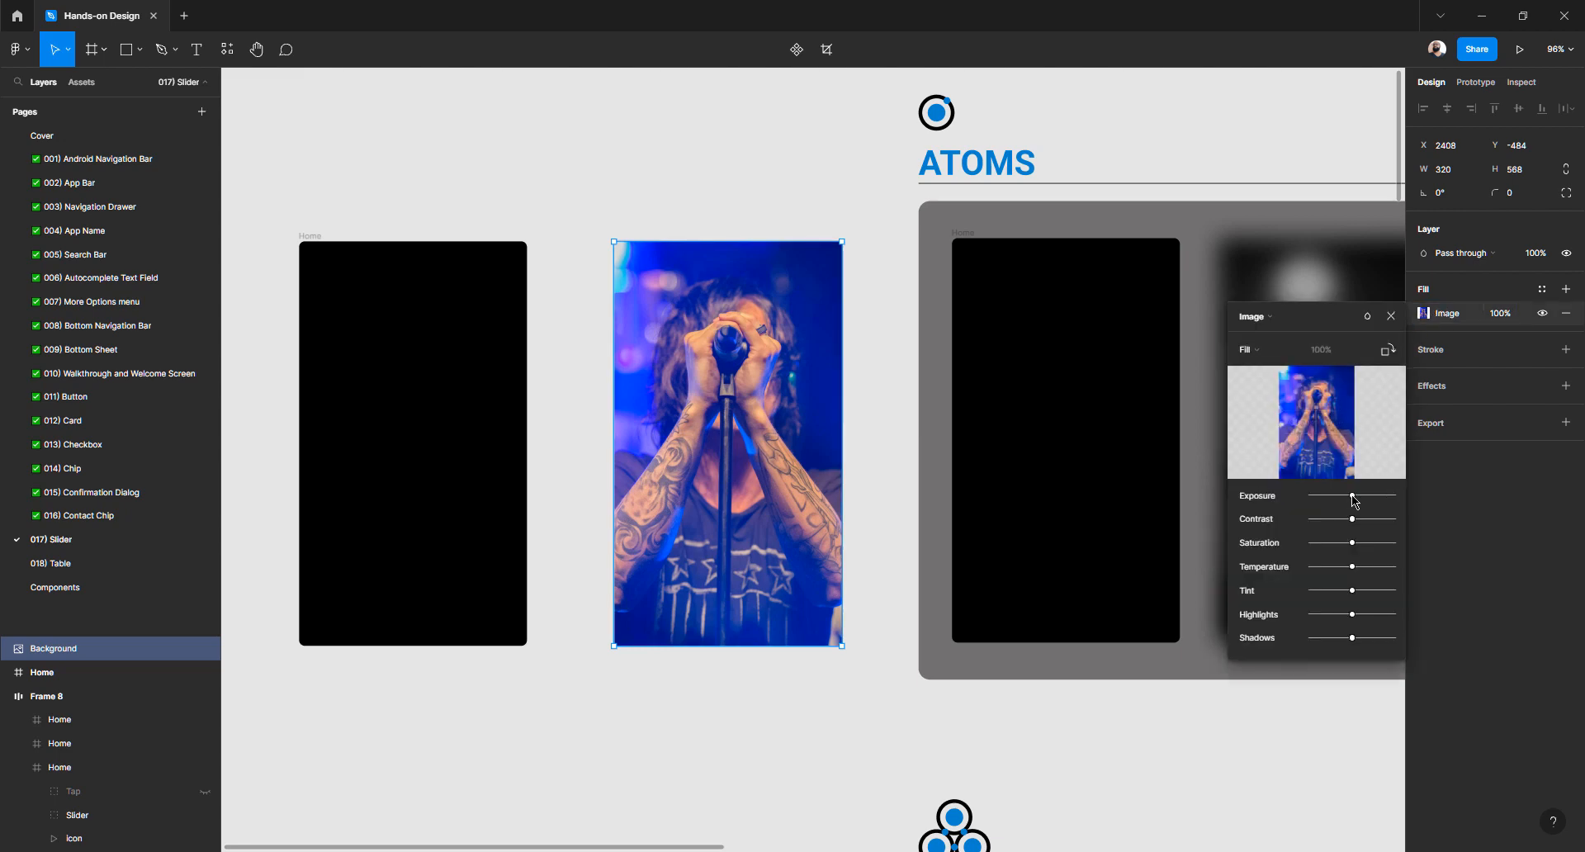
{"action": "mouse_move", "coordinate": [1353, 495]}
{"action": "left_mouse_down"}
{"action": "mouse_move", "coordinate": [1308, 495]}
{"action": "mouse_move", "coordinate": [1394, 495]}
{"action": "mouse_move", "coordinate": [1281, 520]}
{"action": "mouse_move", "coordinate": [1407, 520]}
{"action": "mouse_move", "coordinate": [1401, 502]}
{"action": "mouse_move", "coordinate": [1355, 496]}
{"action": "left_mouse_up"}
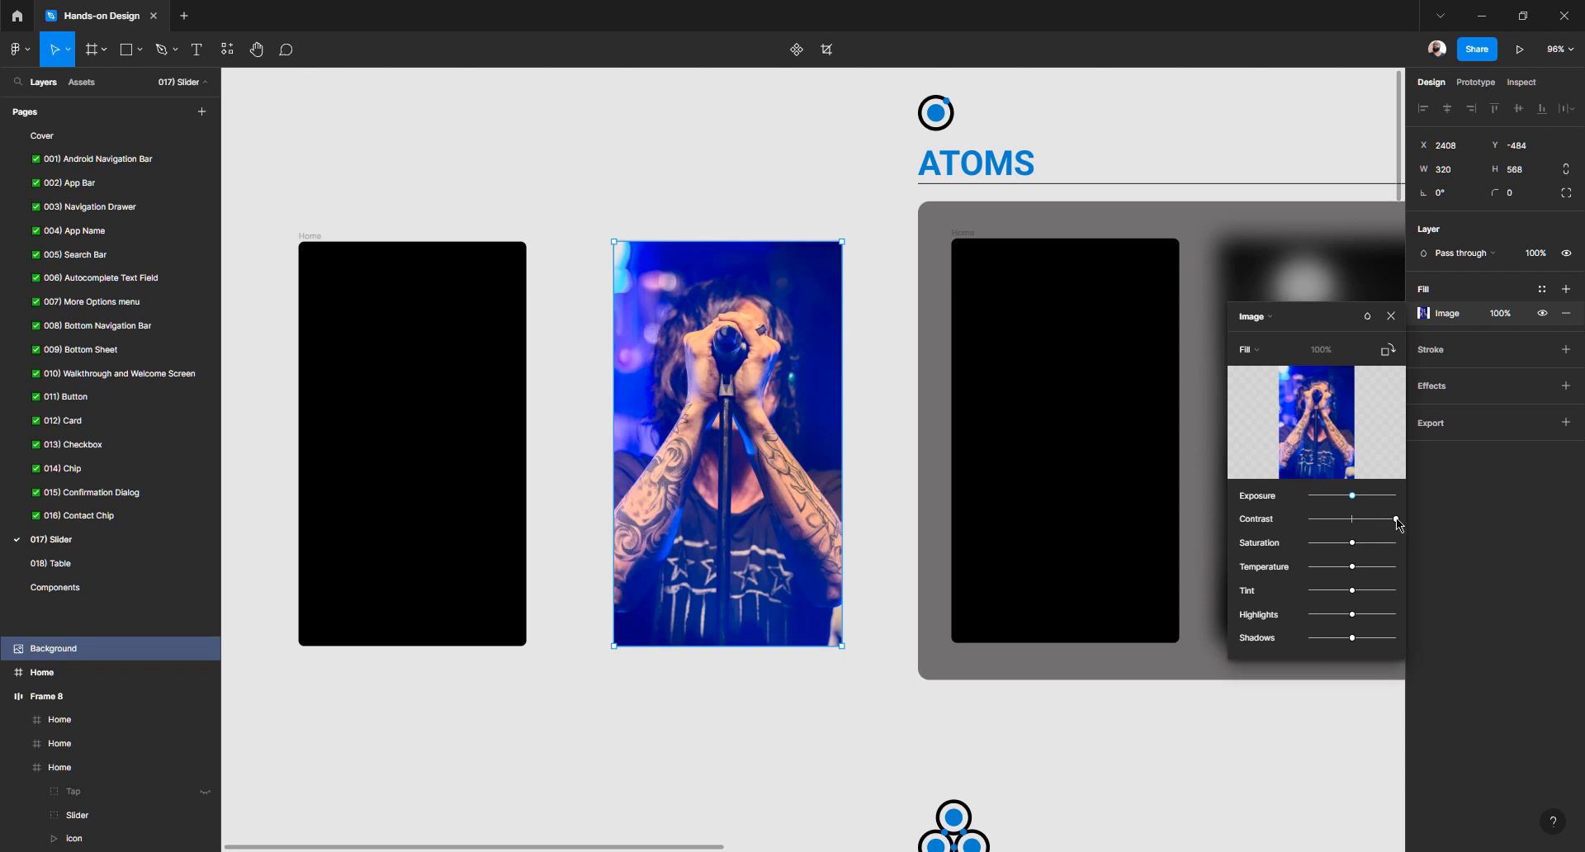
{"action": "left_click_drag", "start_coordinate": [1396, 518], "coordinate": [1307, 521]}
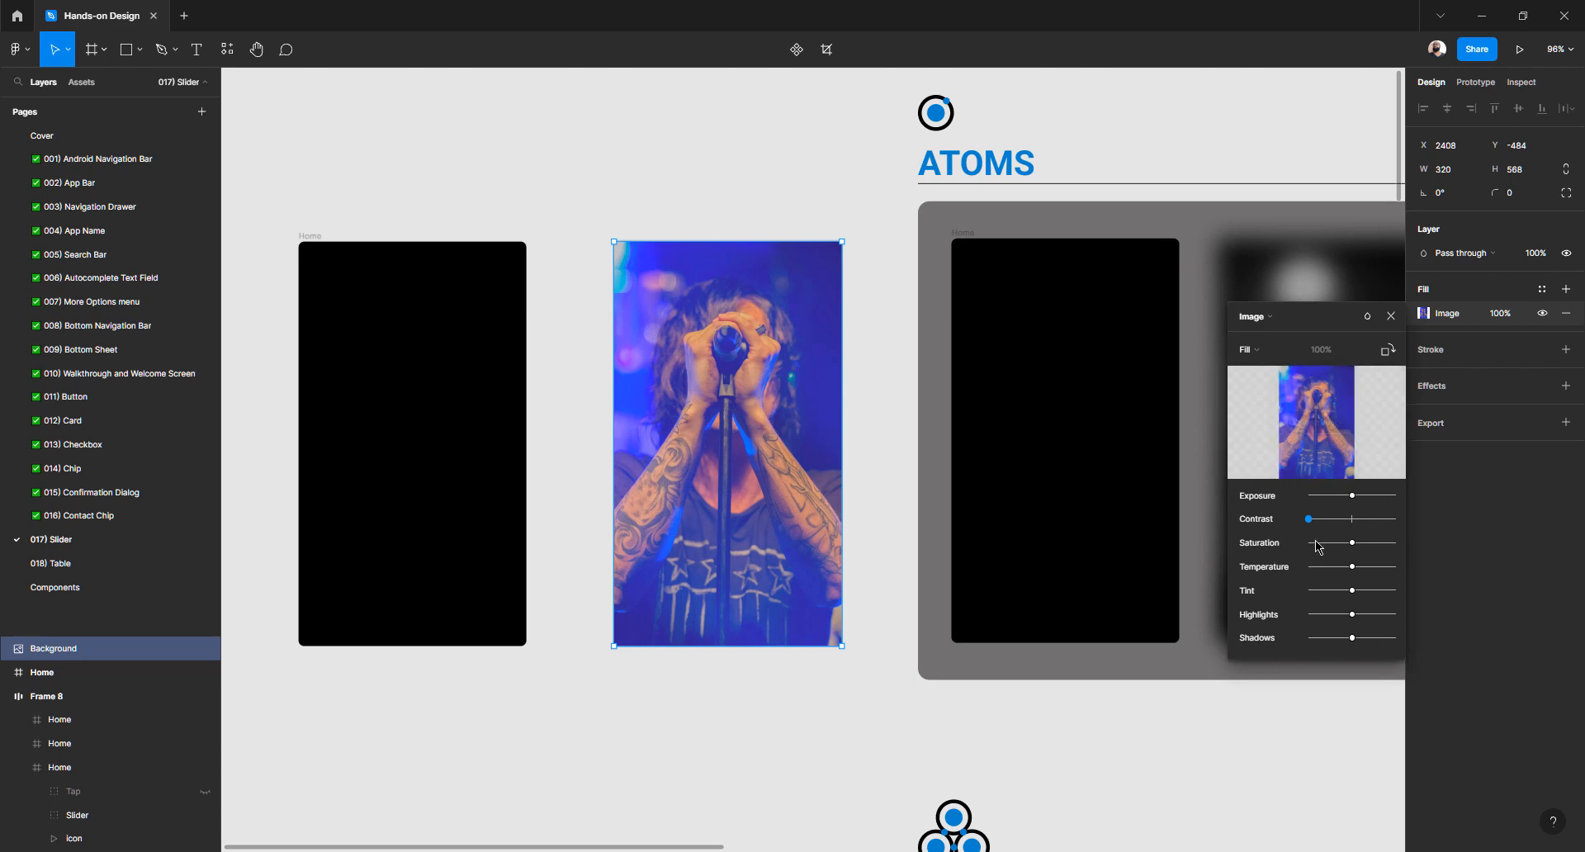
{"action": "left_click_drag", "start_coordinate": [1312, 520], "coordinate": [1352, 523]}
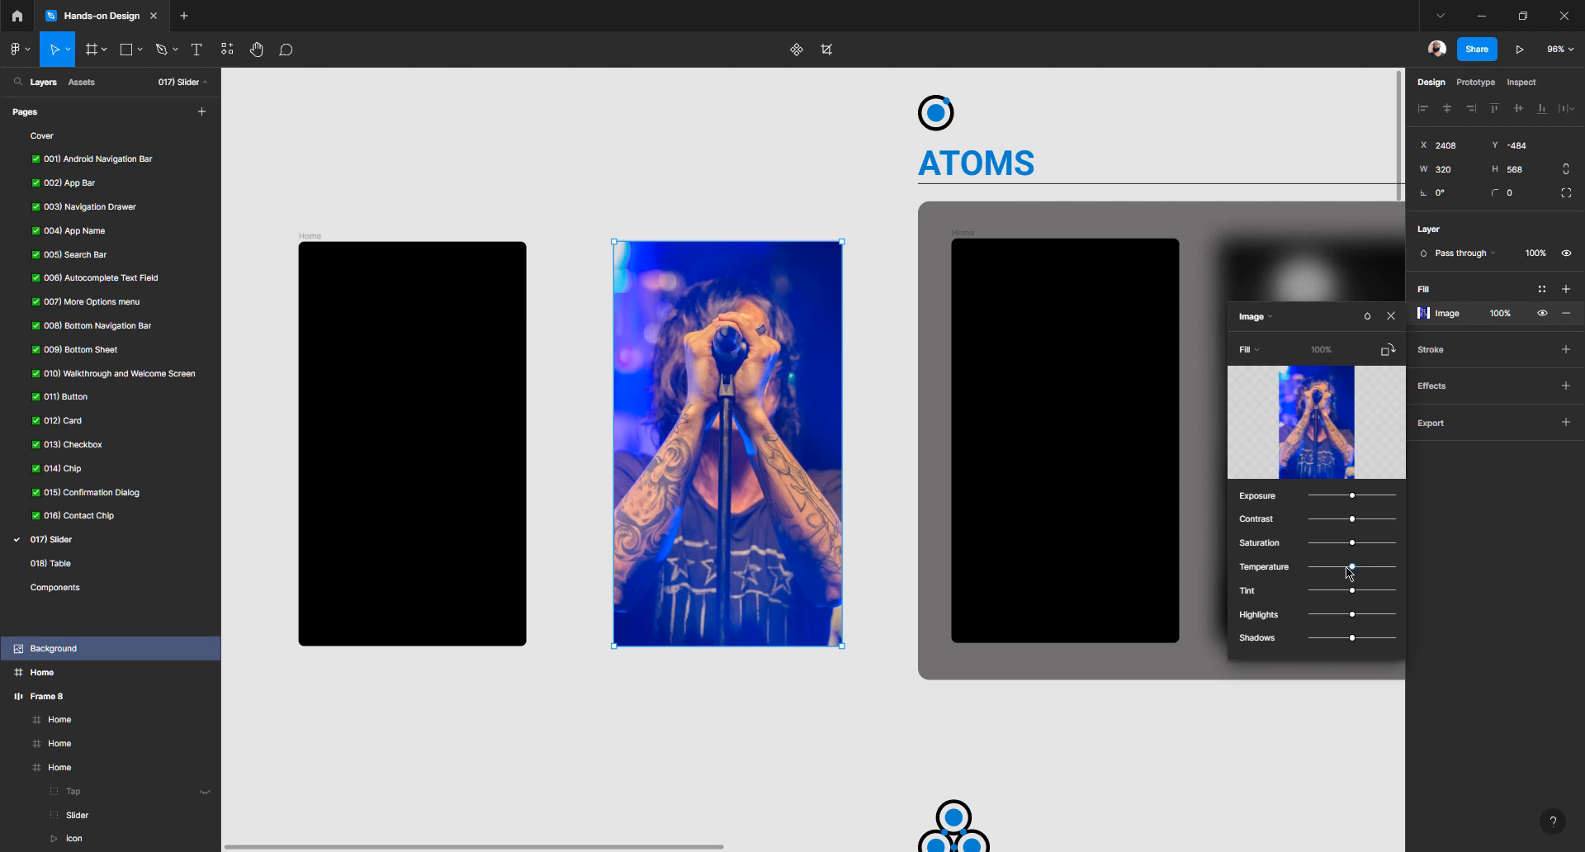
{"action": "left_click_drag", "start_coordinate": [1350, 570], "coordinate": [1275, 594]}
{"action": "left_click_drag", "start_coordinate": [1318, 600], "coordinate": [1286, 652]}
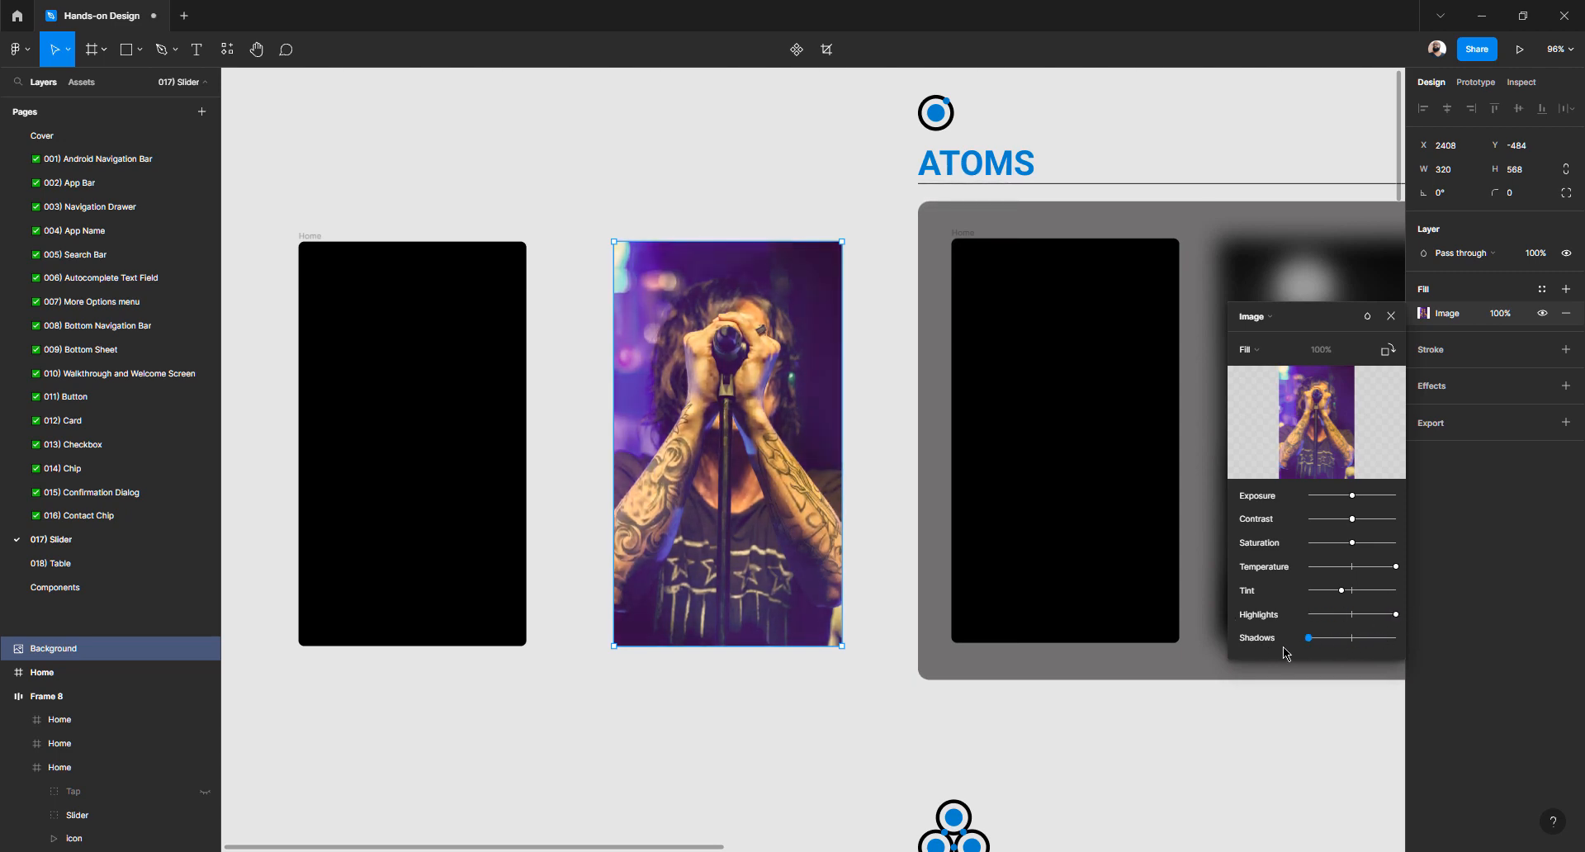
{"action": "left_click_drag", "start_coordinate": [1396, 566], "coordinate": [1354, 640]}
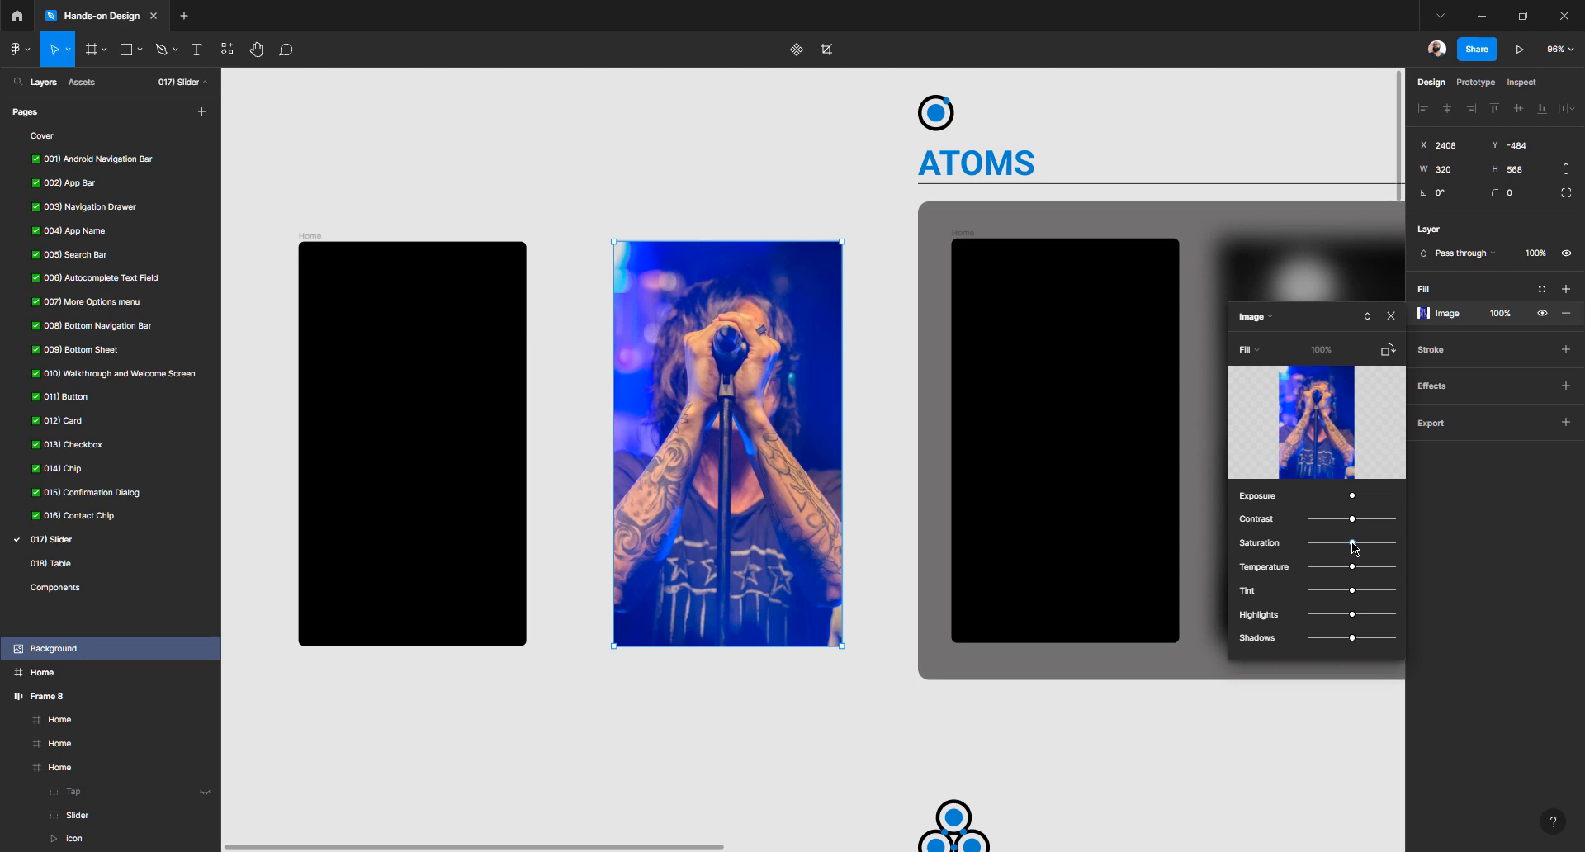
Set the photo fill's saturation to minimum and contrast to maximum, then close the image settings
{"action": "left_click_drag", "start_coordinate": [1352, 542], "coordinate": [1236, 548]}
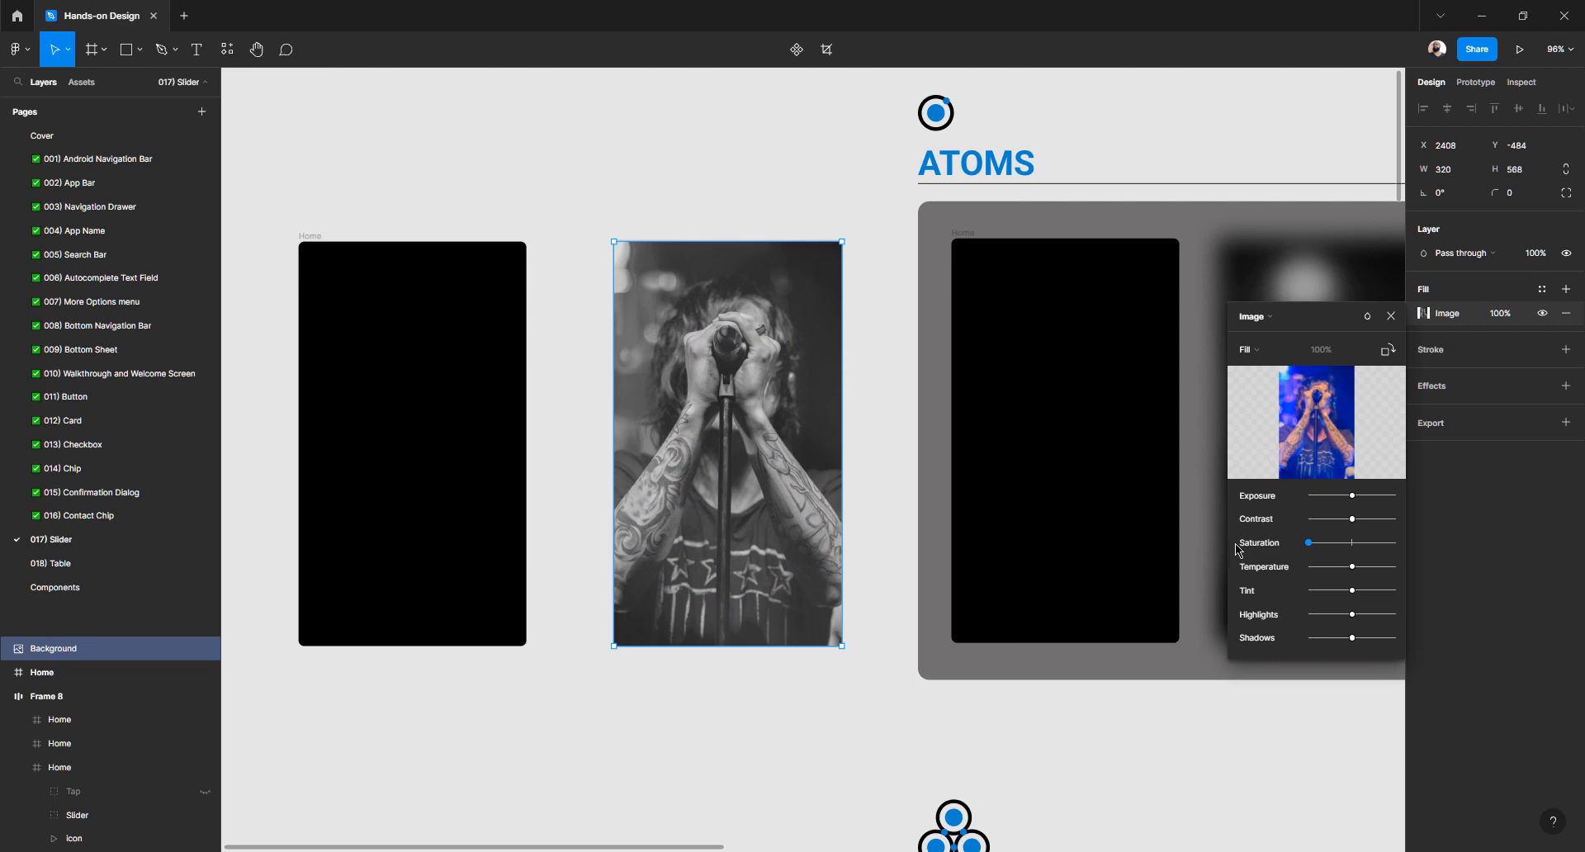
{"action": "left_click_drag", "start_coordinate": [1356, 520], "coordinate": [1418, 525]}
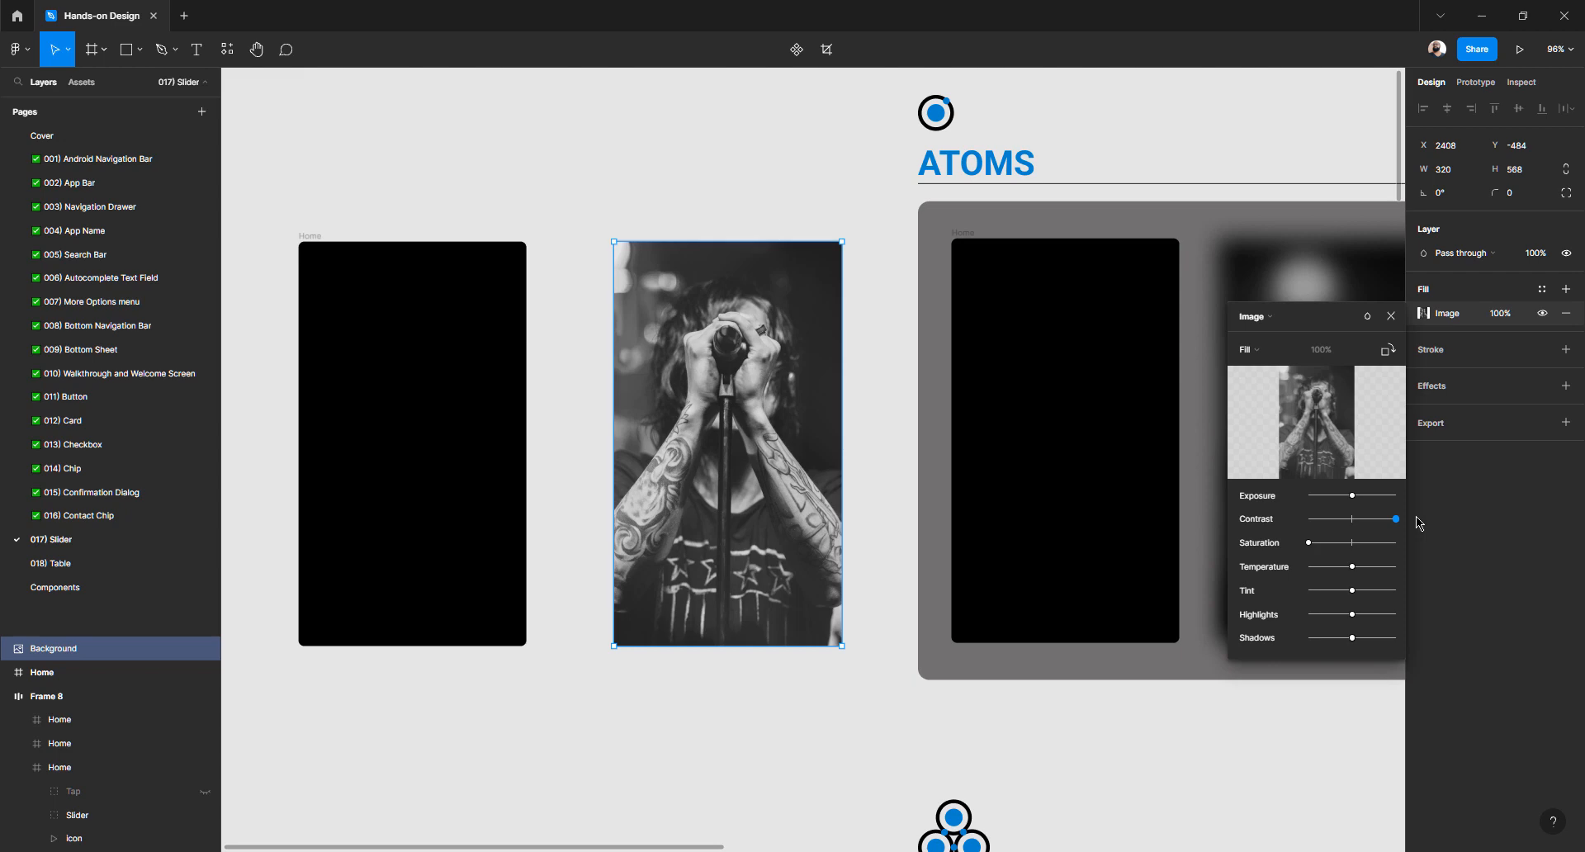
{"action": "left_click", "coordinate": [1418, 521]}
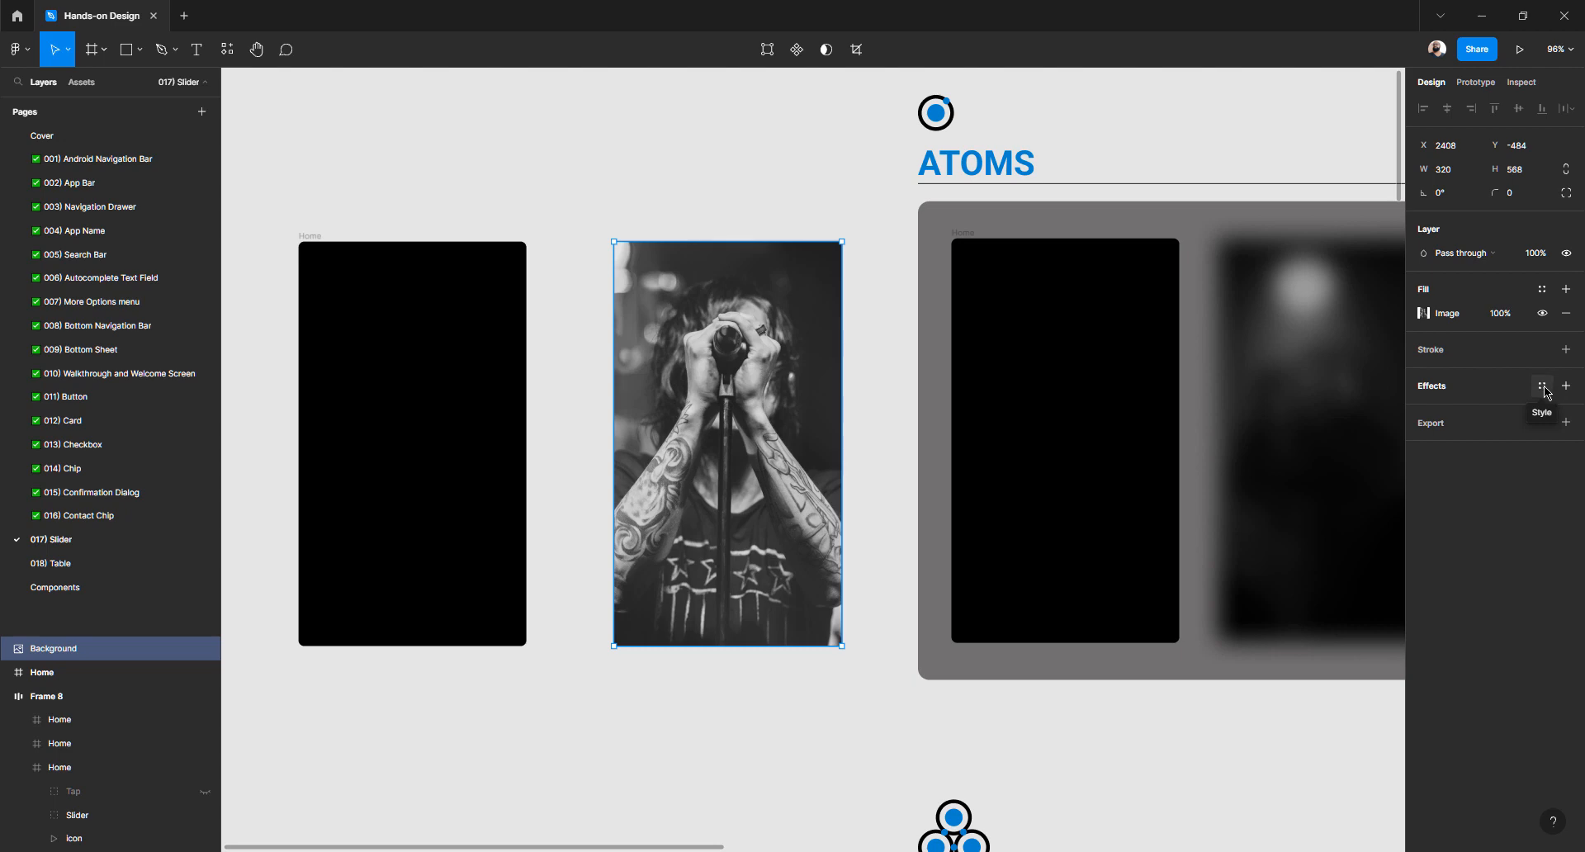
Add a Layer blur effect to the Background photo
{"action": "left_click", "coordinate": [1542, 387]}
{"action": "left_click", "coordinate": [1514, 639]}
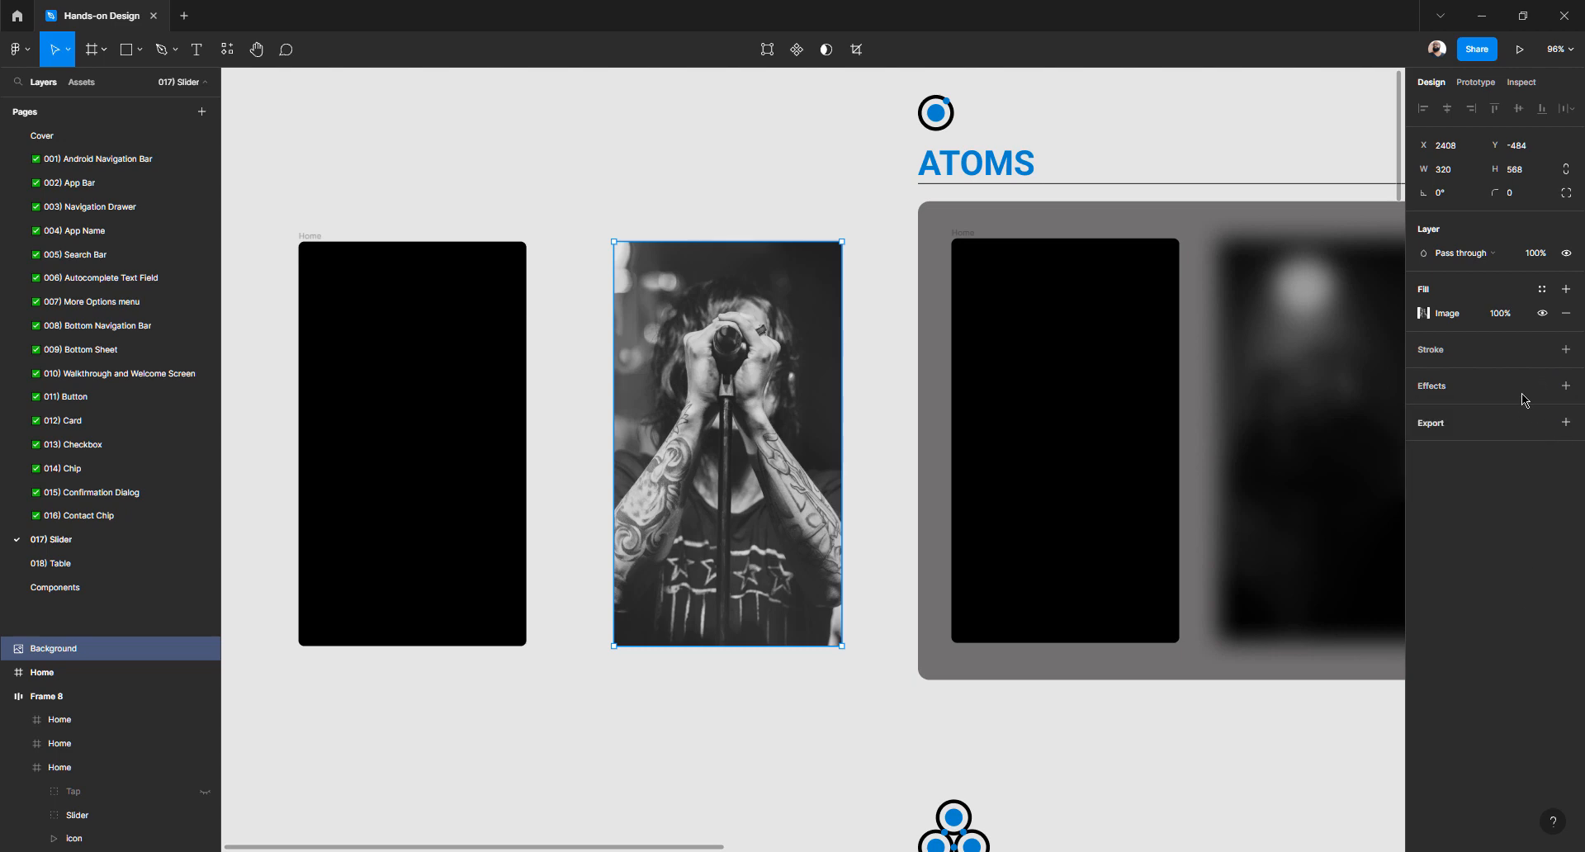
{"action": "left_click", "coordinate": [1568, 388]}
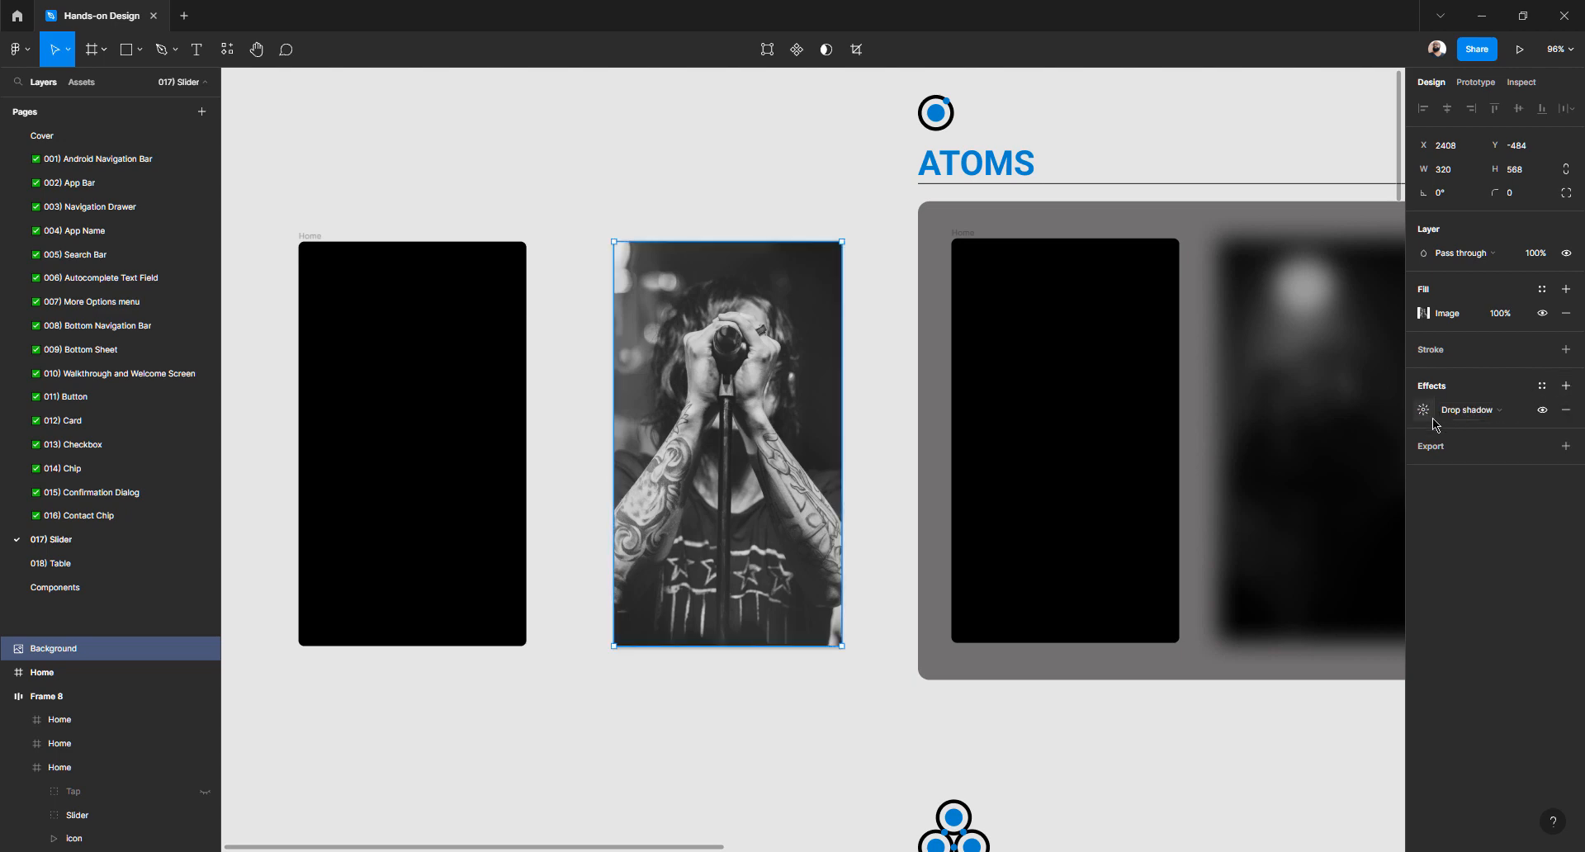
{"action": "left_click", "coordinate": [1521, 411]}
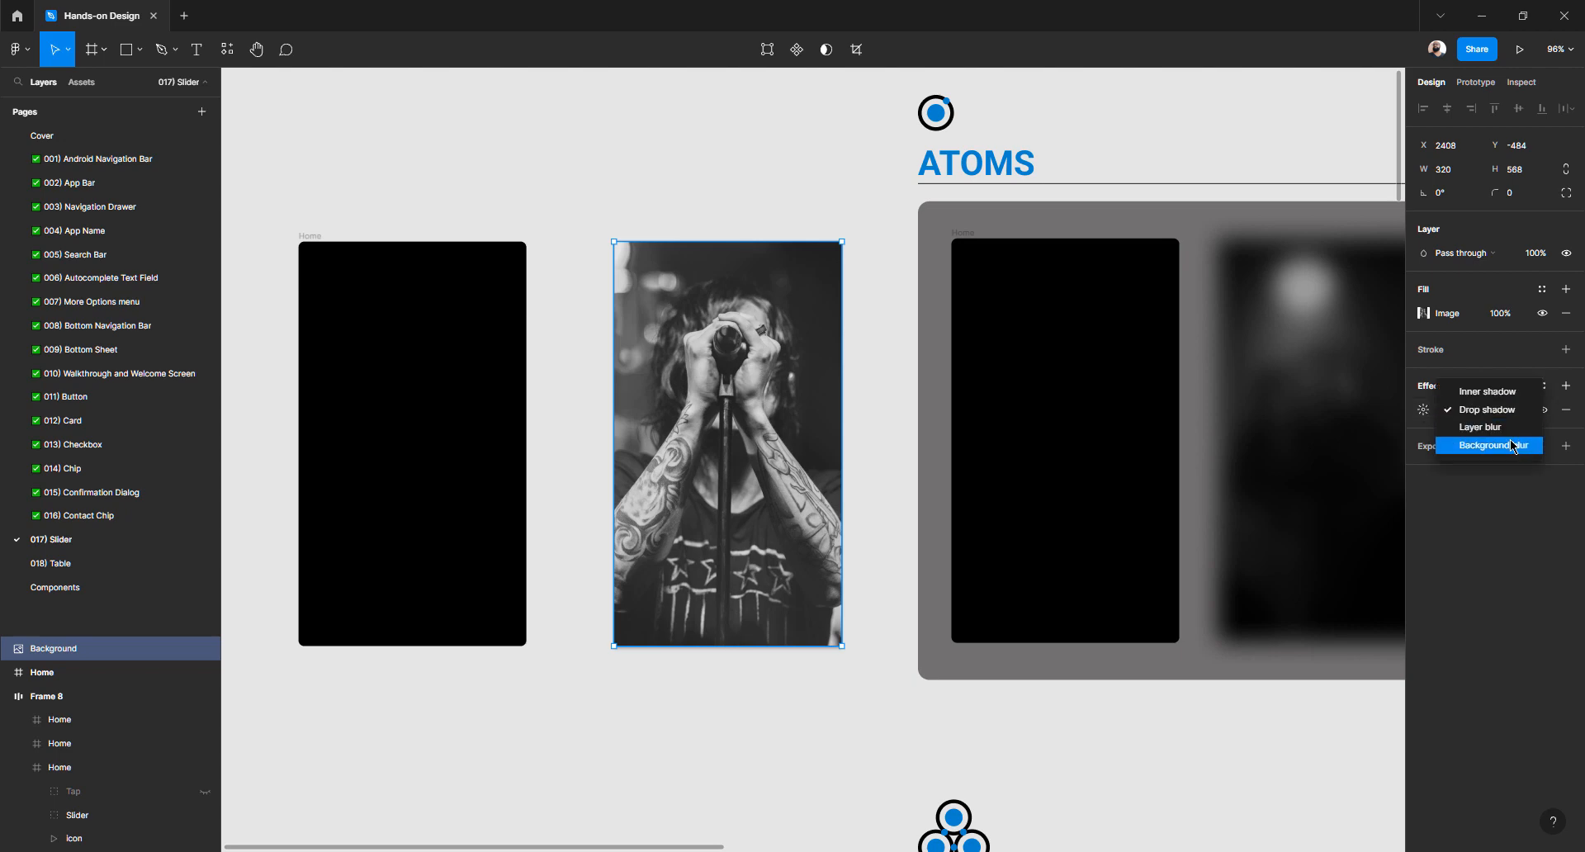
{"action": "left_click", "coordinate": [1486, 428]}
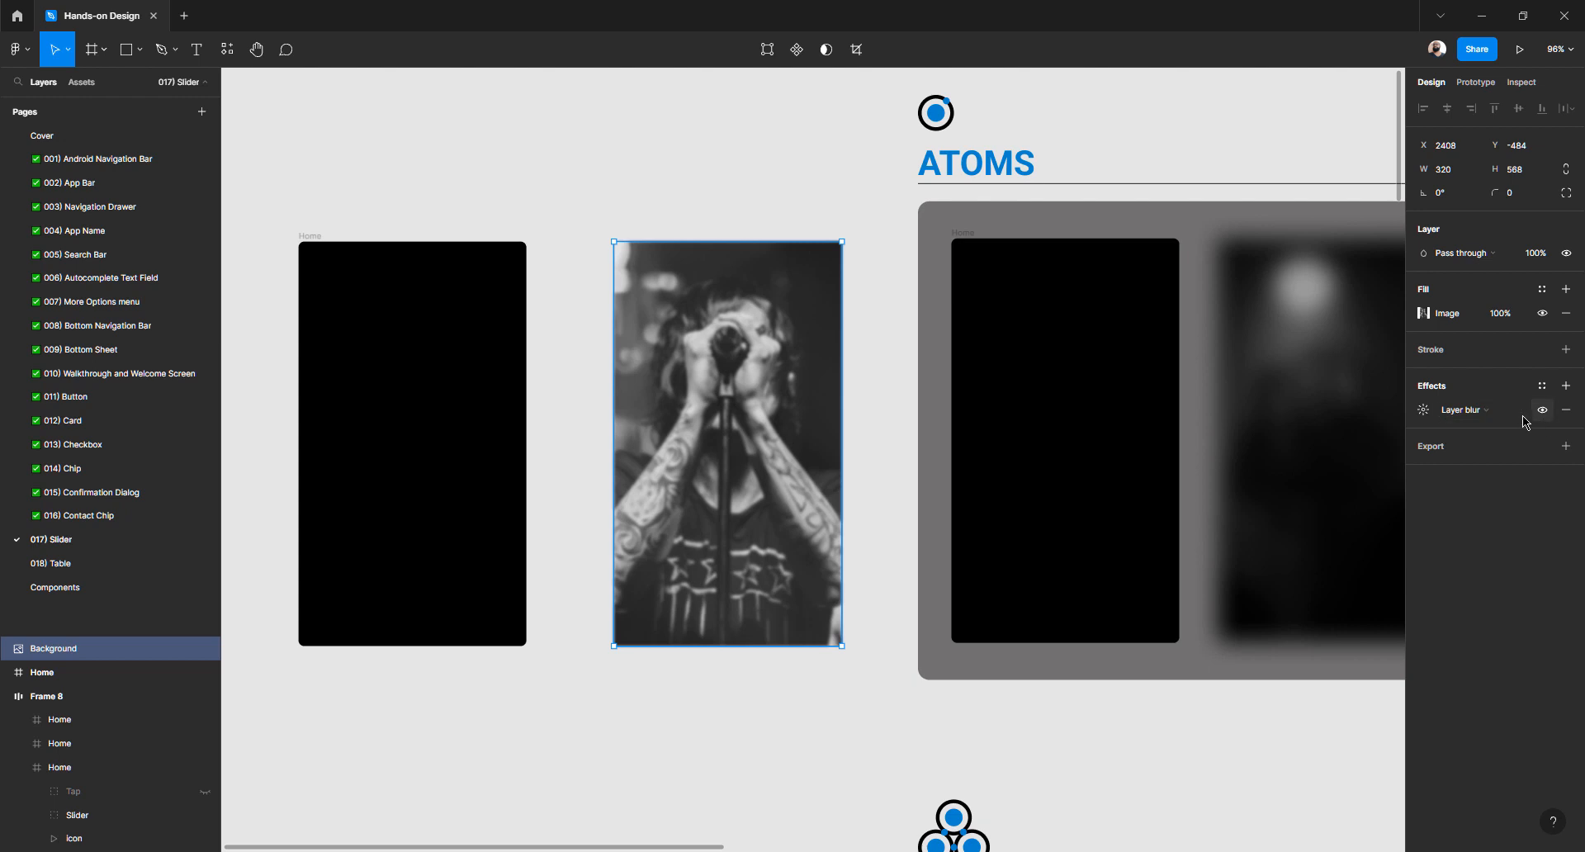
Set the layer blur strength to 48 and deselect the blurred photo
{"action": "left_click", "coordinate": [1426, 413]}
{"action": "left_click", "coordinate": [1278, 454]}
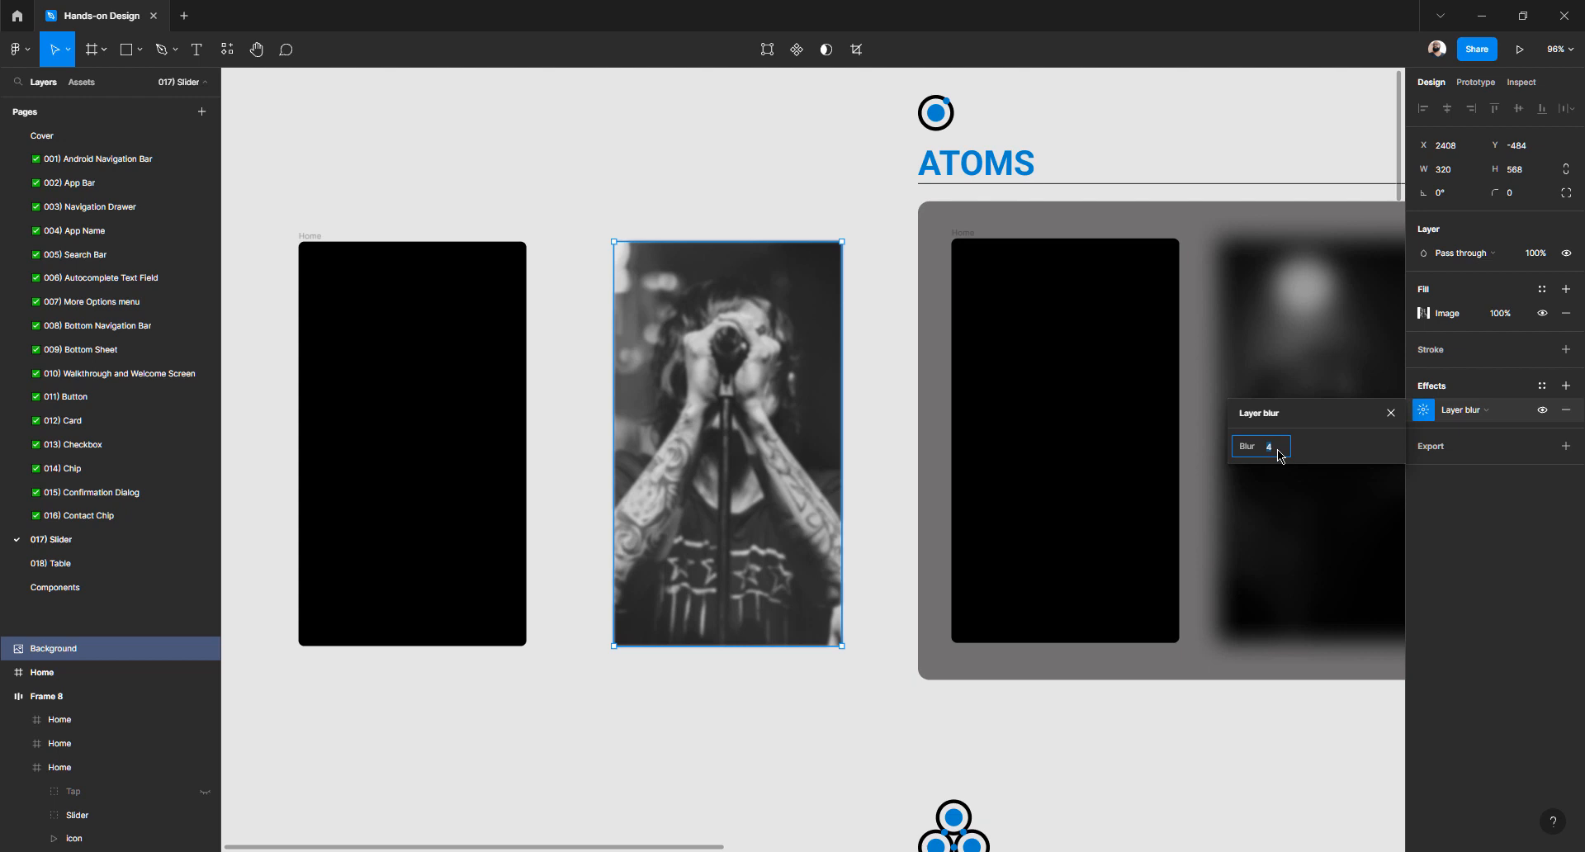
{"action": "type", "text": "14"}
{"action": "key", "text": "Return"}
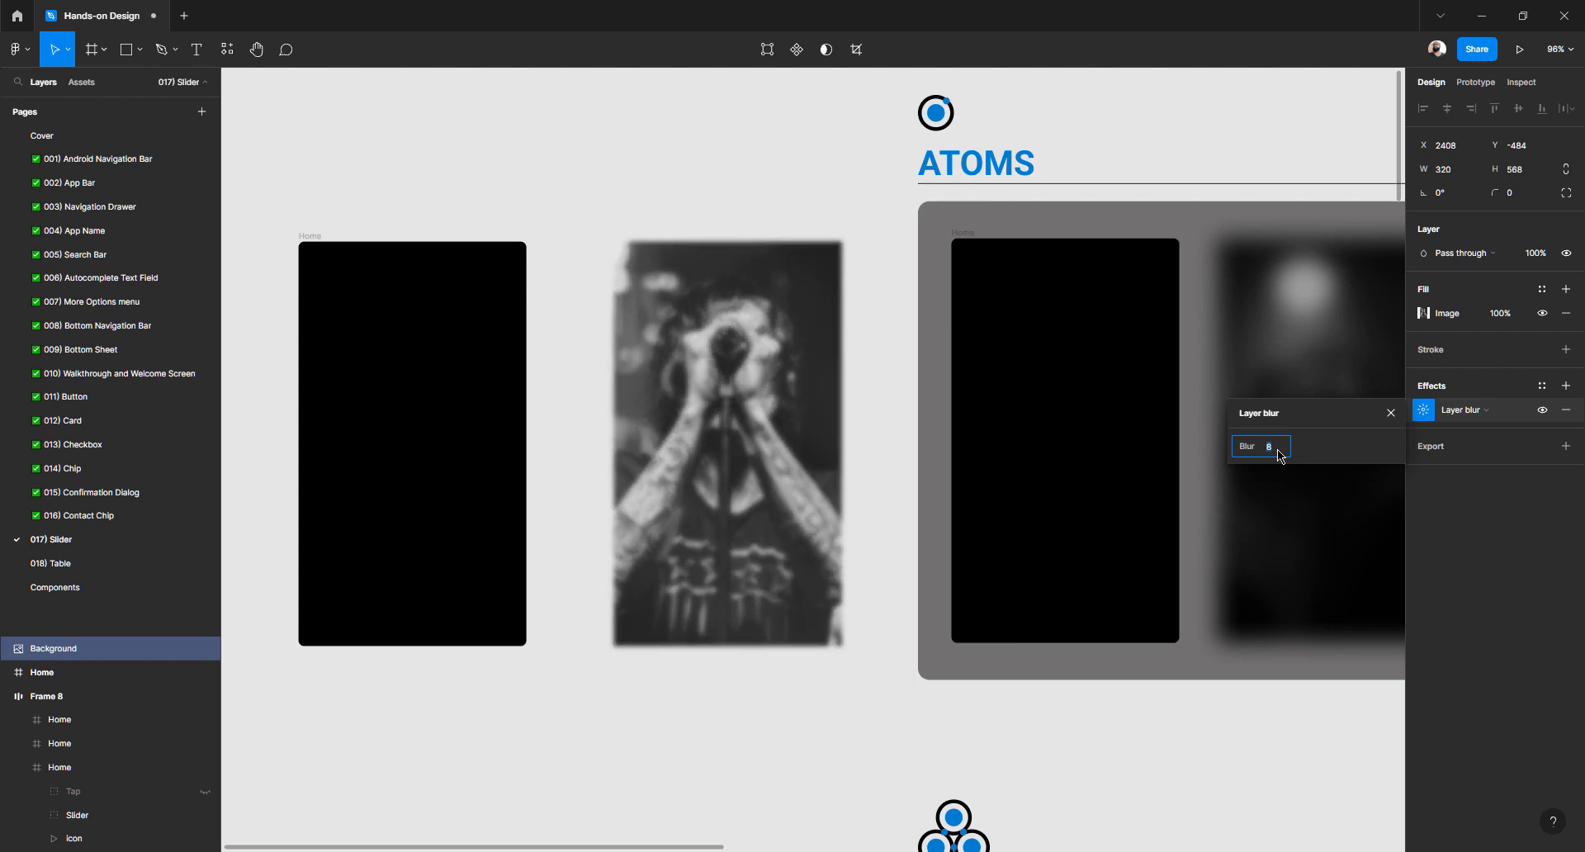
{"action": "key", "text": "Up"}
{"action": "key", "text": "Up"}
{"action": "key", "text": "Up"}
{"action": "key", "text": "Up"}
{"action": "key", "text": "Up"}
{"action": "key", "text": "Up"}
{"action": "key", "text": "Up"}
{"action": "key", "text": "Up"}
{"action": "key", "text": "Up"}
{"action": "key", "text": "Up"}
{"action": "key", "text": "Up"}
{"action": "key", "text": "Up"}
{"action": "key", "text": "Up"}
{"action": "key", "text": "Up"}
{"action": "key", "text": "Up"}
{"action": "key", "text": "Up"}
{"action": "key", "text": "Up"}
{"action": "key", "text": "Up"}
{"action": "key", "text": "Up"}
{"action": "key", "text": "Up"}
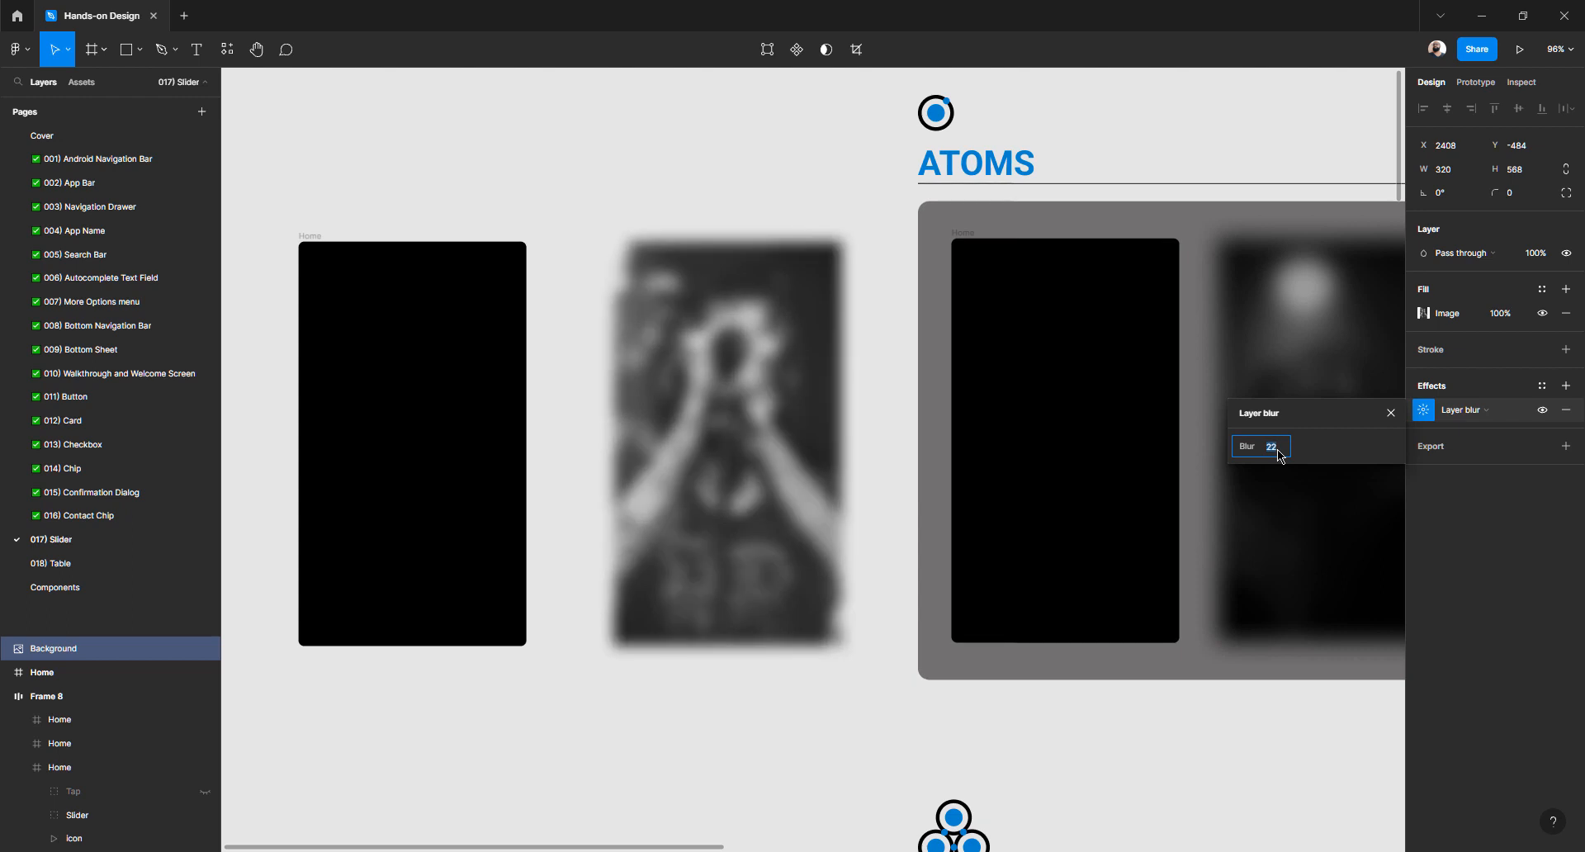
{"action": "key", "text": "Up"}
{"action": "key", "text": "Up"}
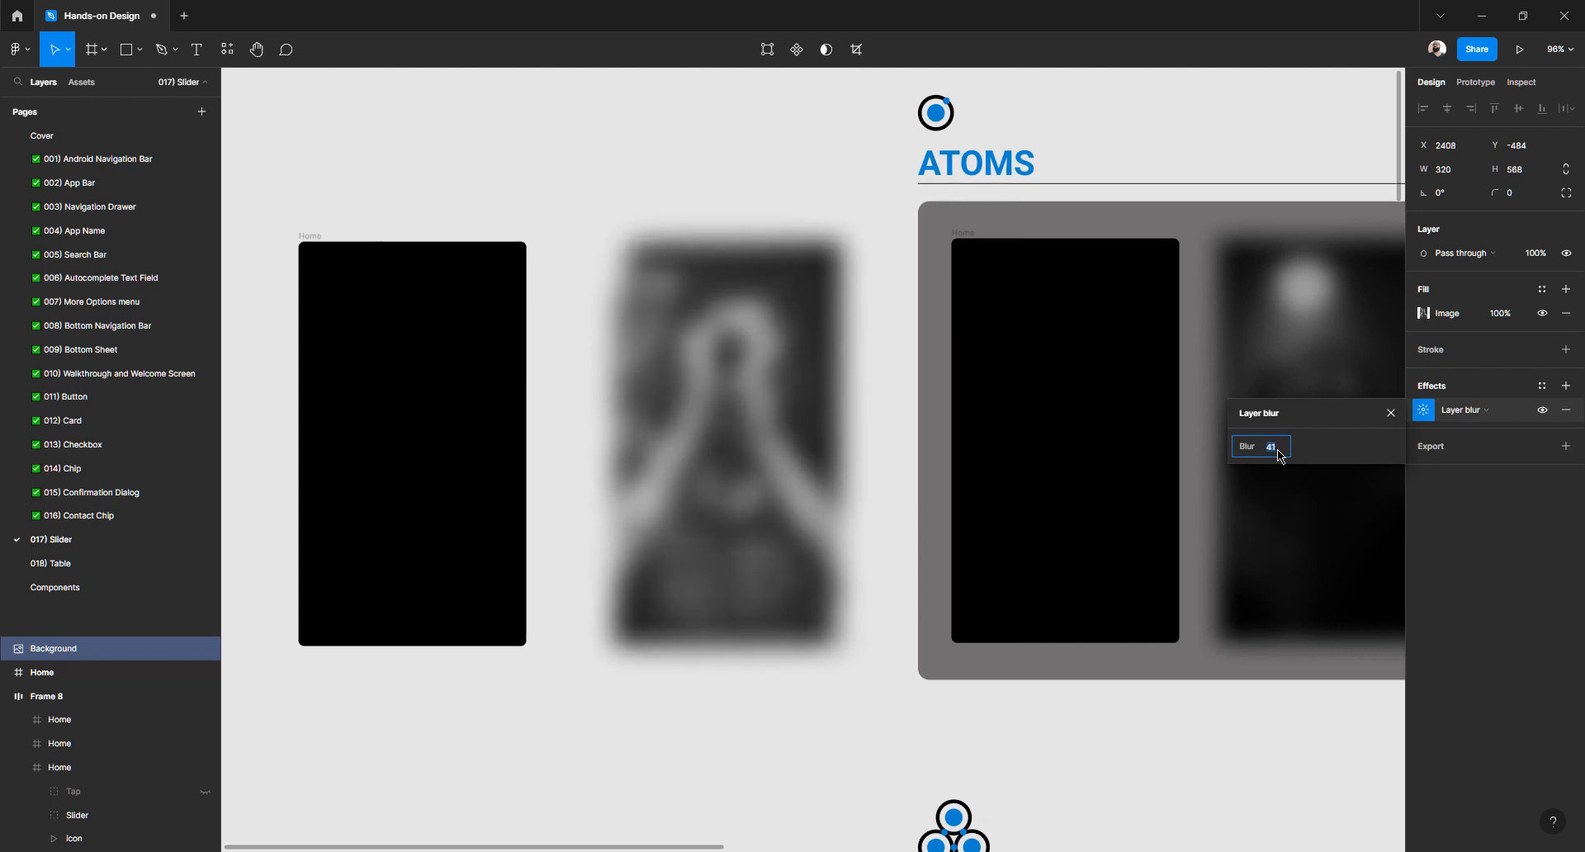
{"action": "key", "text": "Up"}
{"action": "key", "text": "Up"}
{"action": "key", "text": "Up"}
{"action": "key", "text": "Up"}
{"action": "key", "text": "Up"}
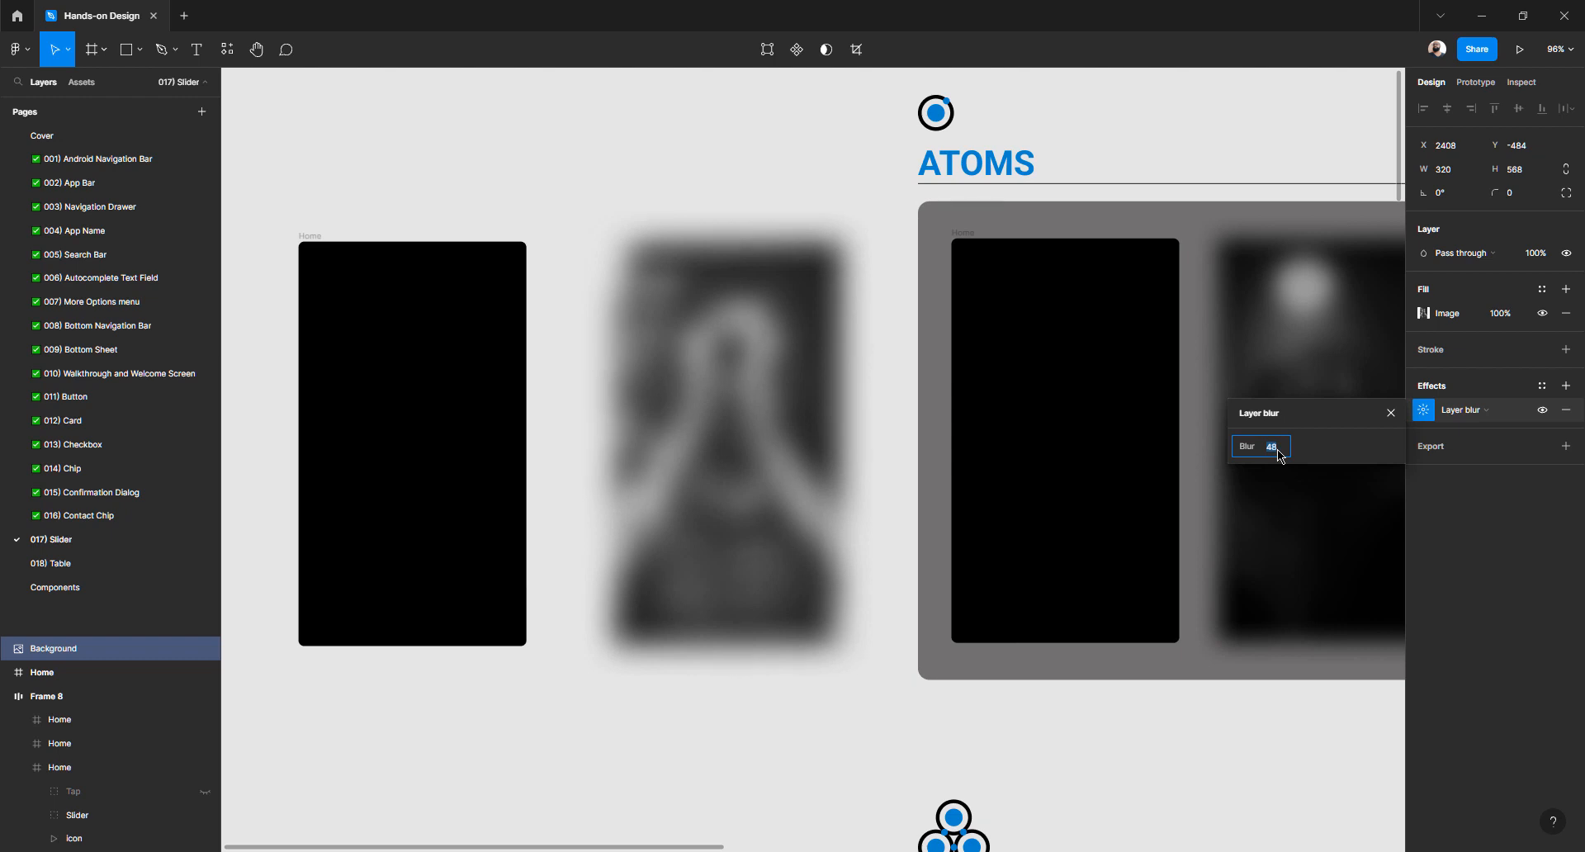
{"action": "key", "text": "Return"}
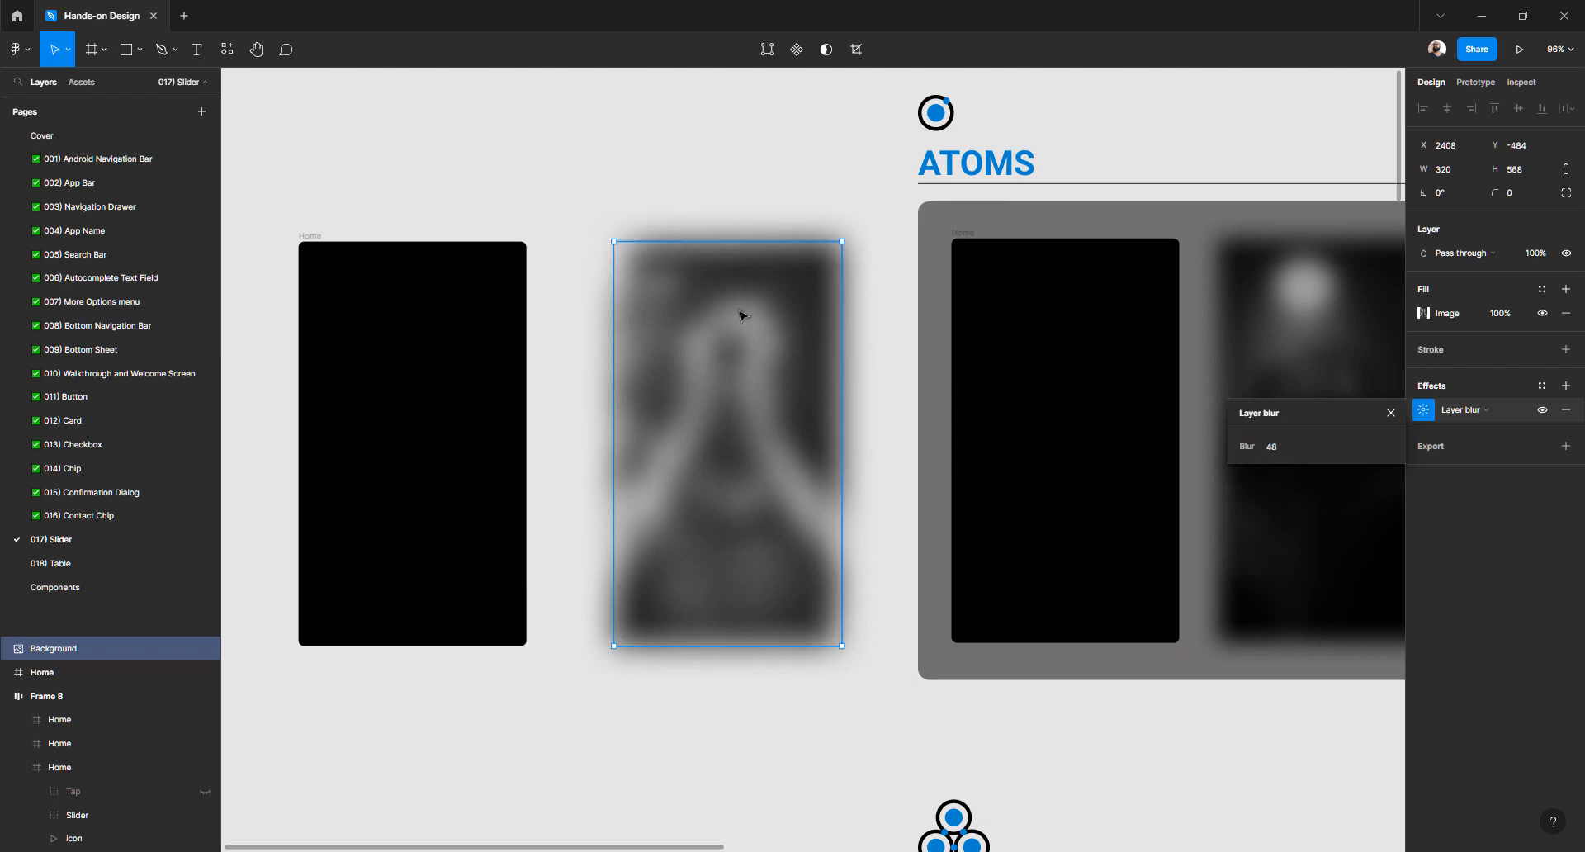
{"action": "left_click", "coordinate": [1391, 413]}
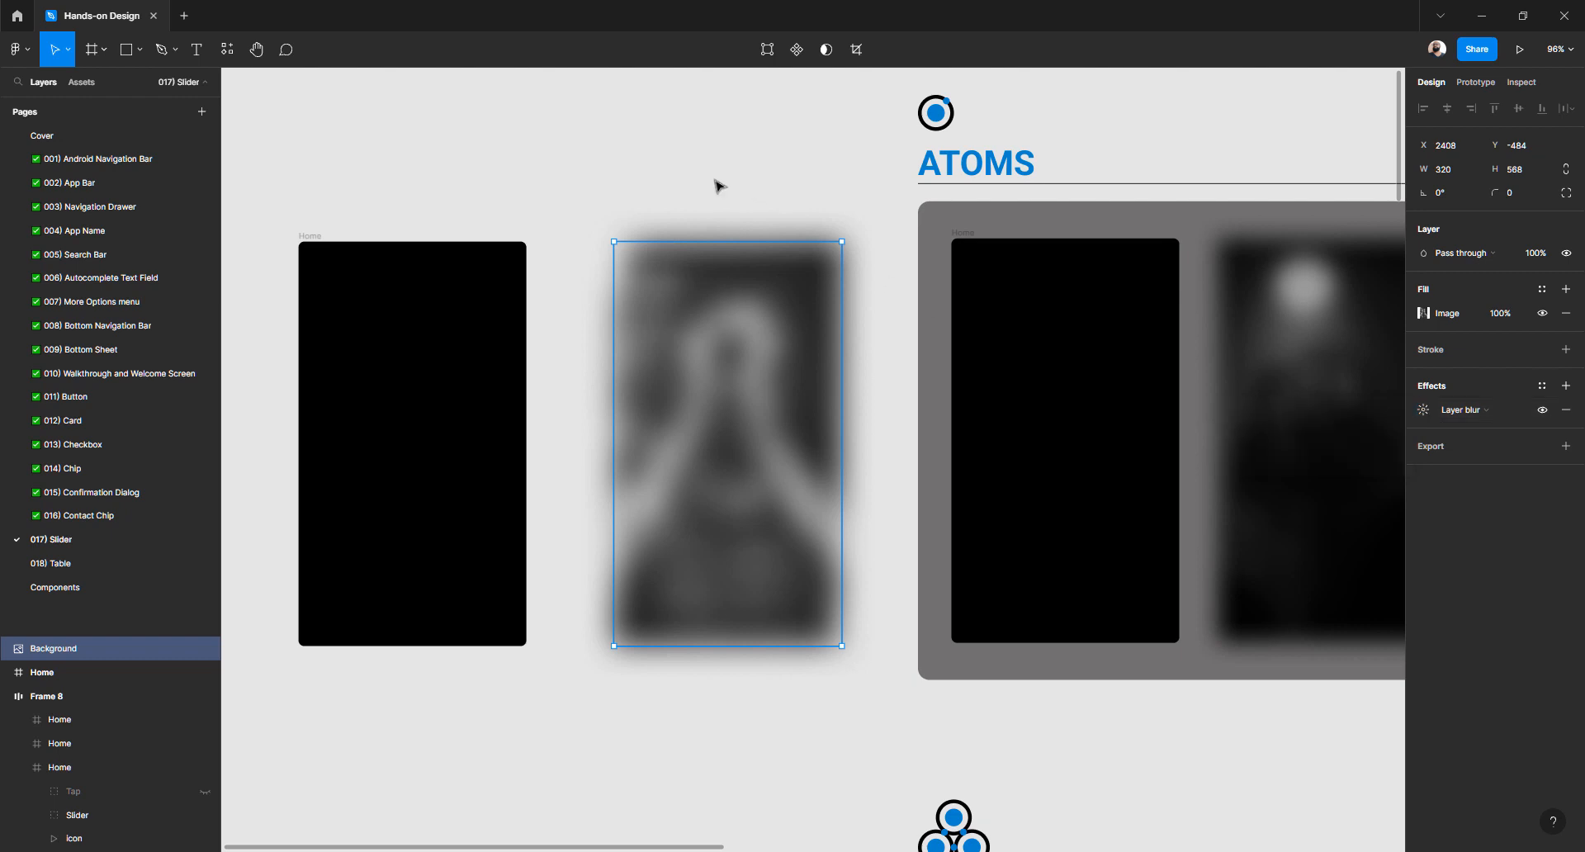
{"action": "left_click", "coordinate": [665, 177]}
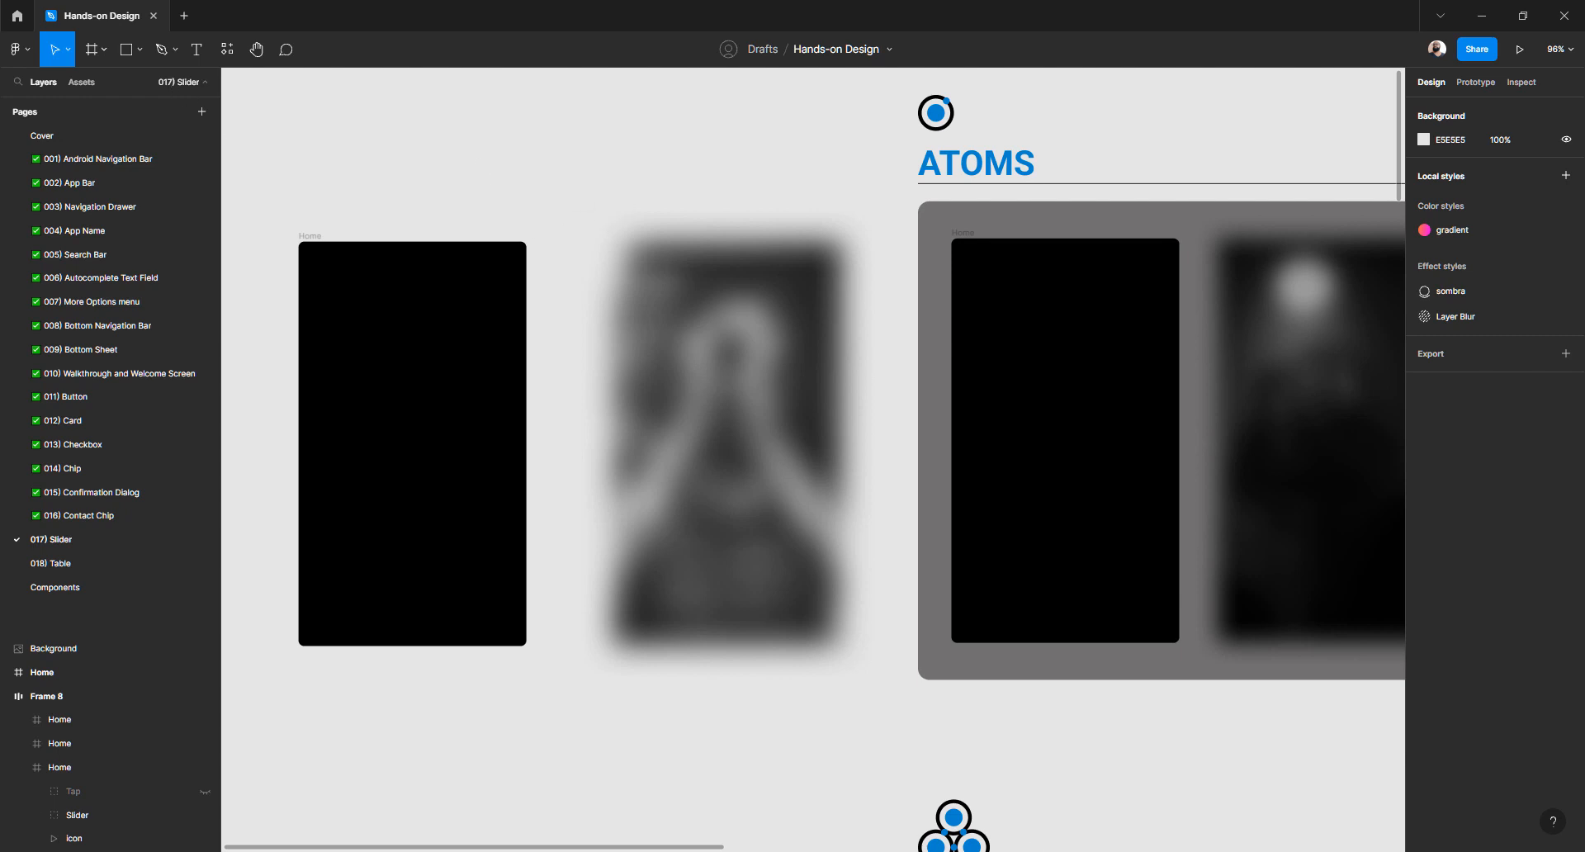
{"action": "key", "text": "alt+Tab"}
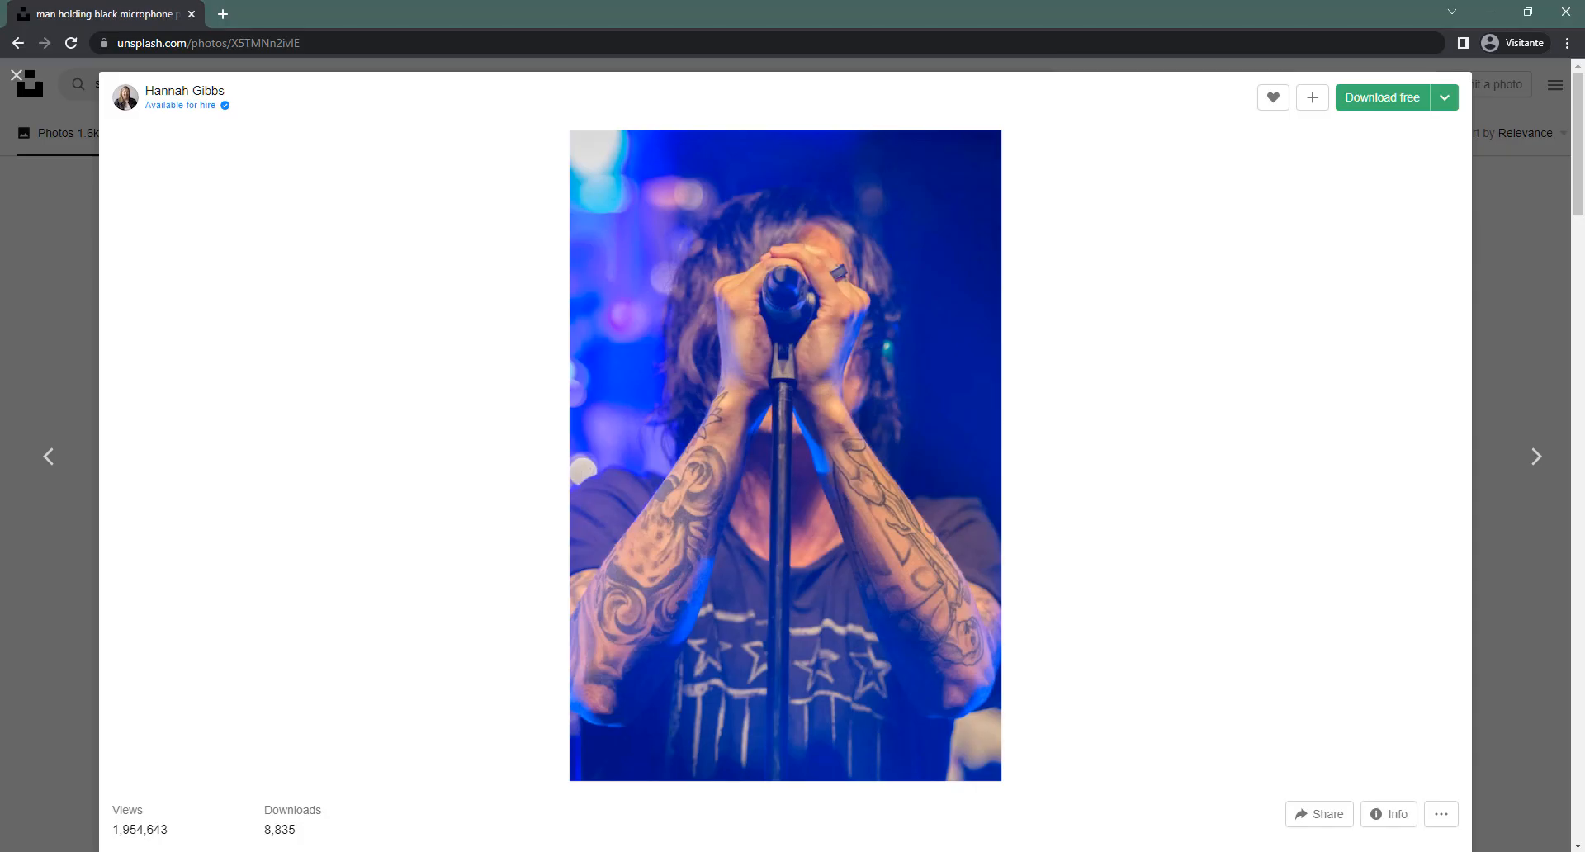
{"action": "key", "text": "alt+Tab"}
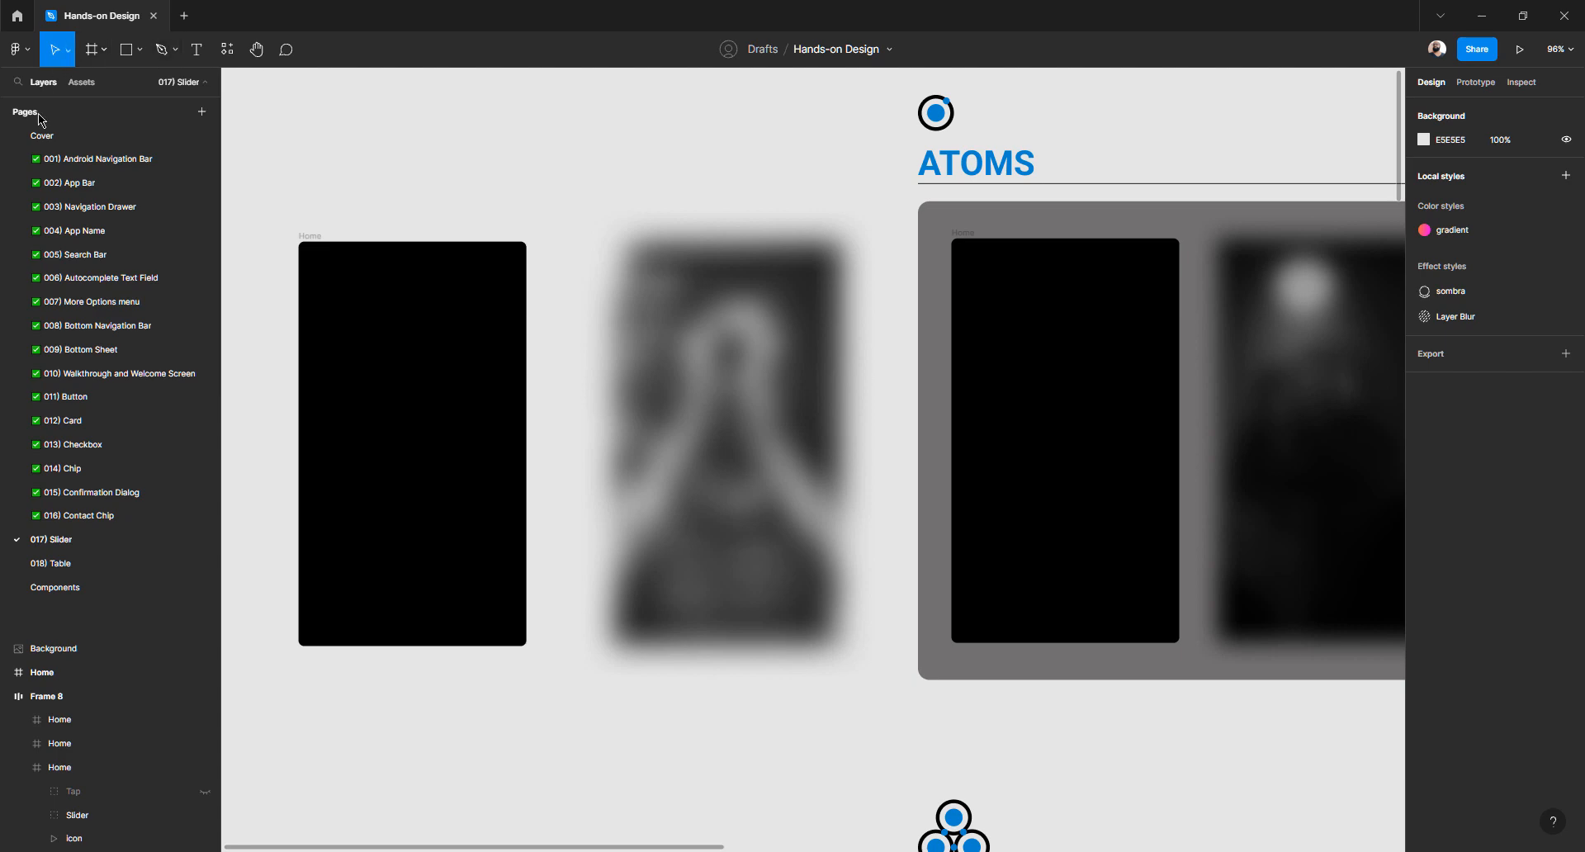
{"action": "left_click", "coordinate": [72, 160]}
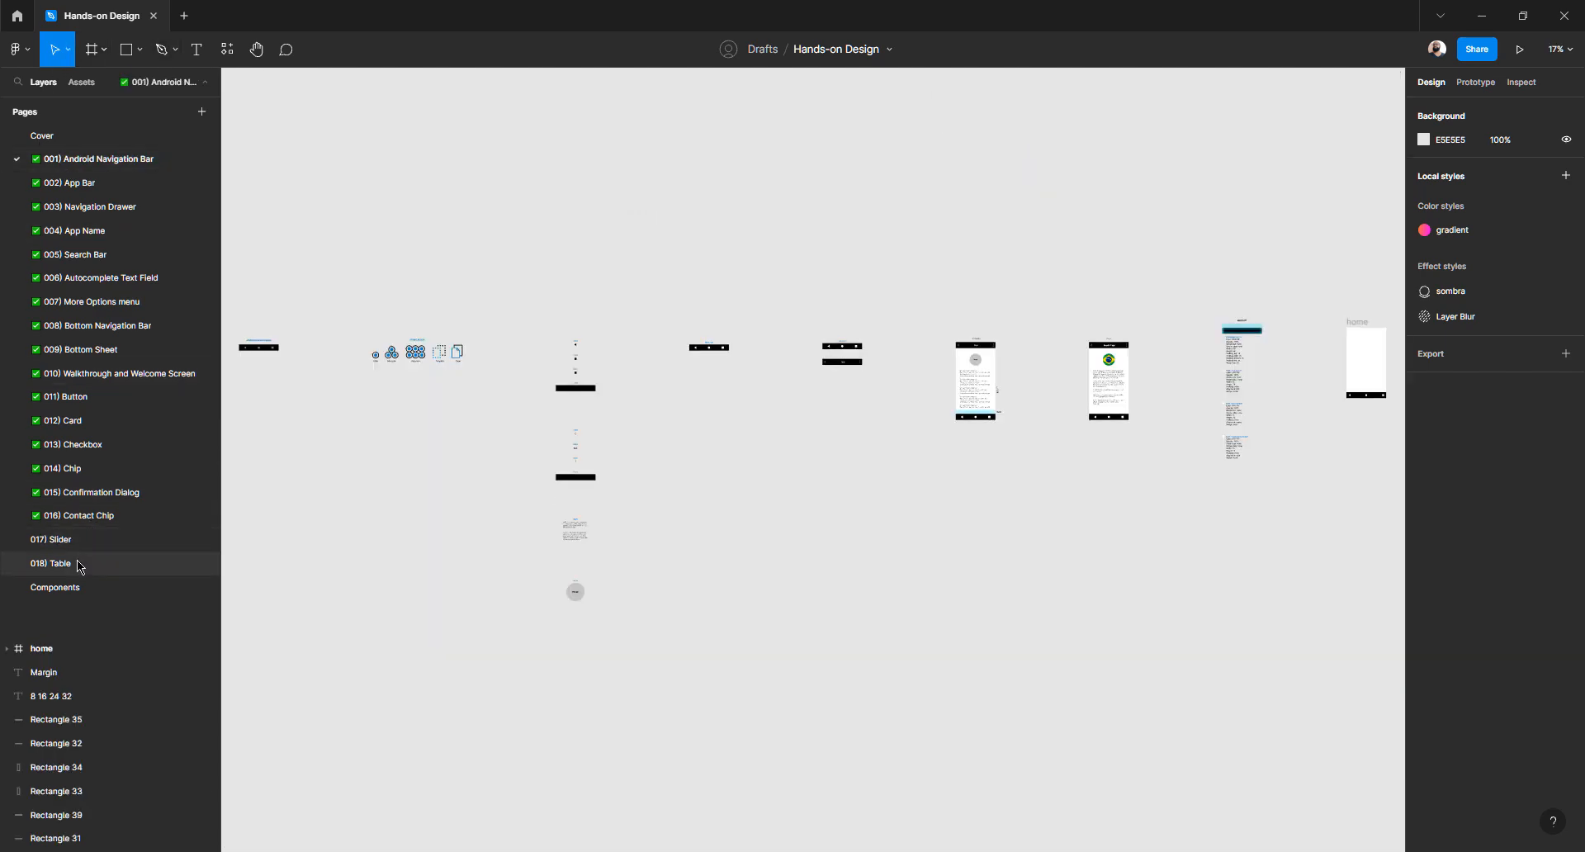
{"action": "left_click", "coordinate": [77, 540]}
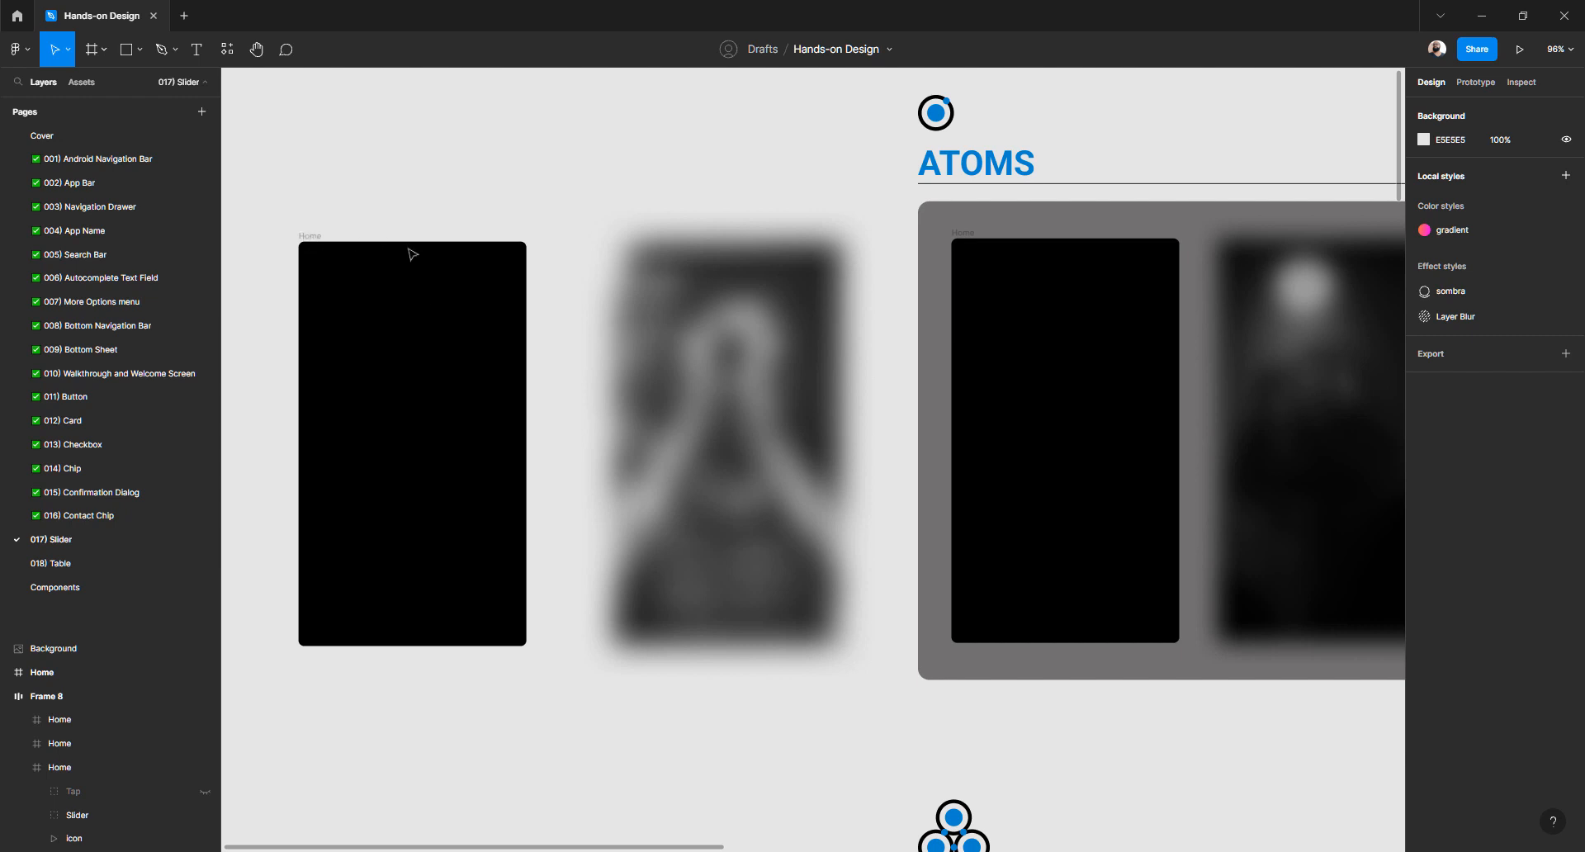
{"action": "key", "text": "ctrl+minus"}
{"action": "key", "text": "ctrl+minus"}
{"action": "key", "text": "ctrl+plus"}
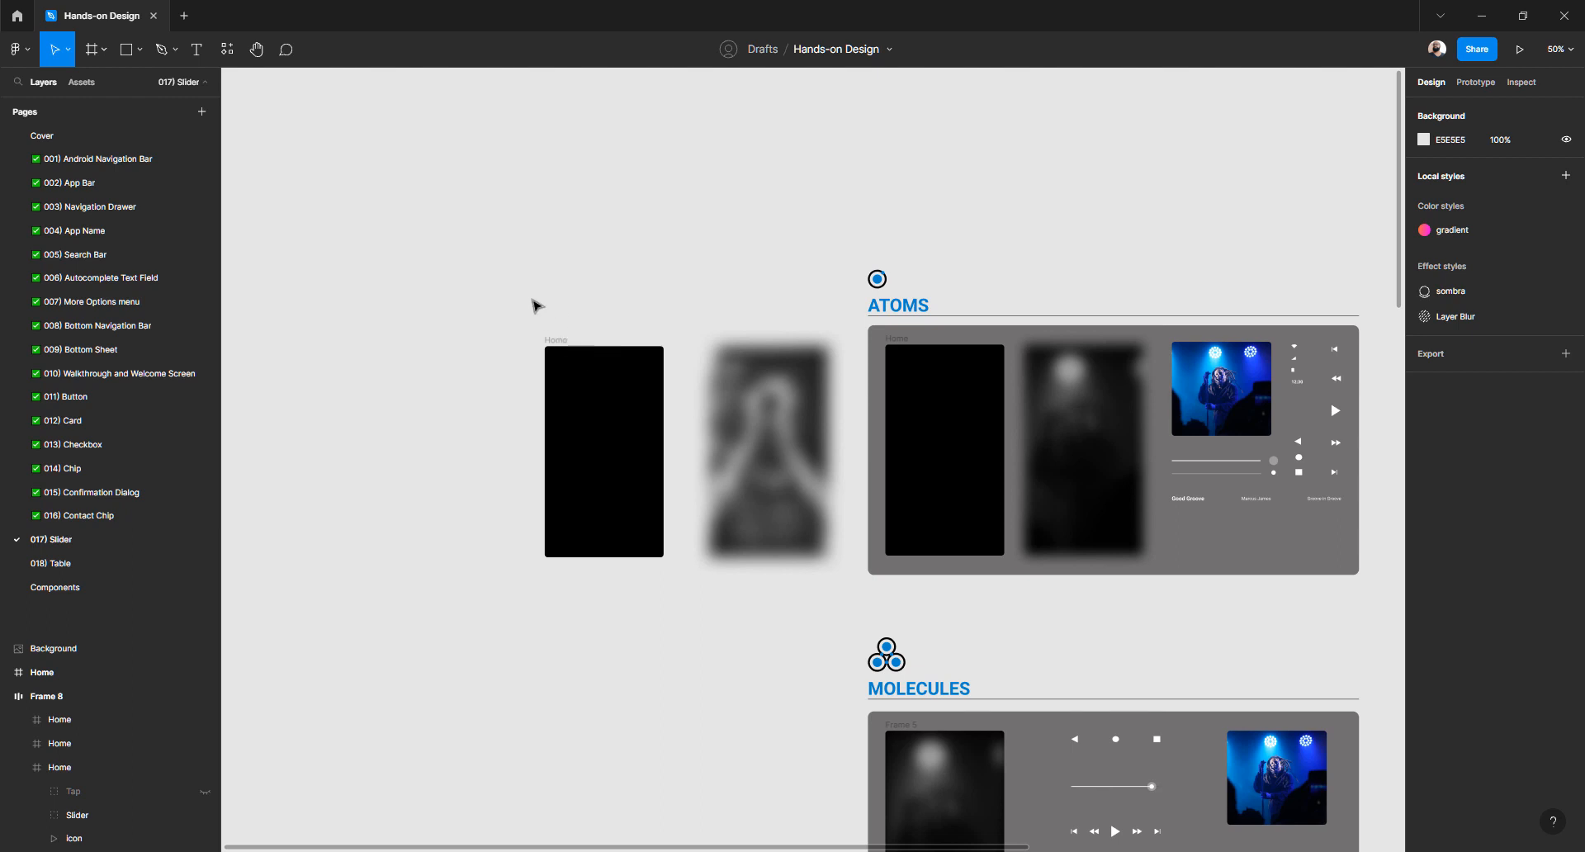
{"action": "key", "text": "ctrl+a"}
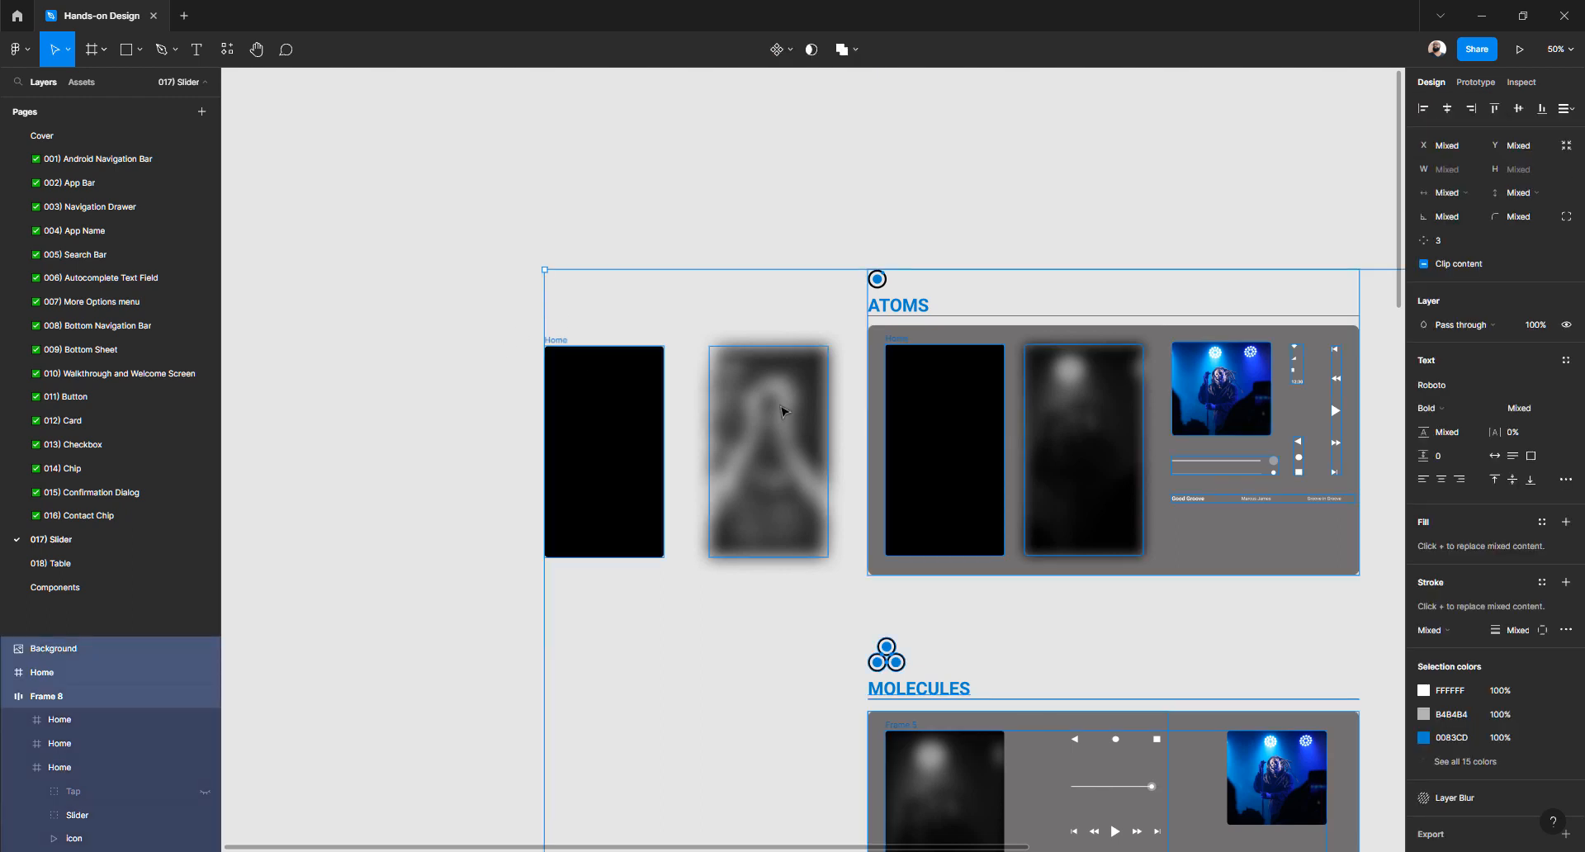
{"action": "key", "text": "Escape"}
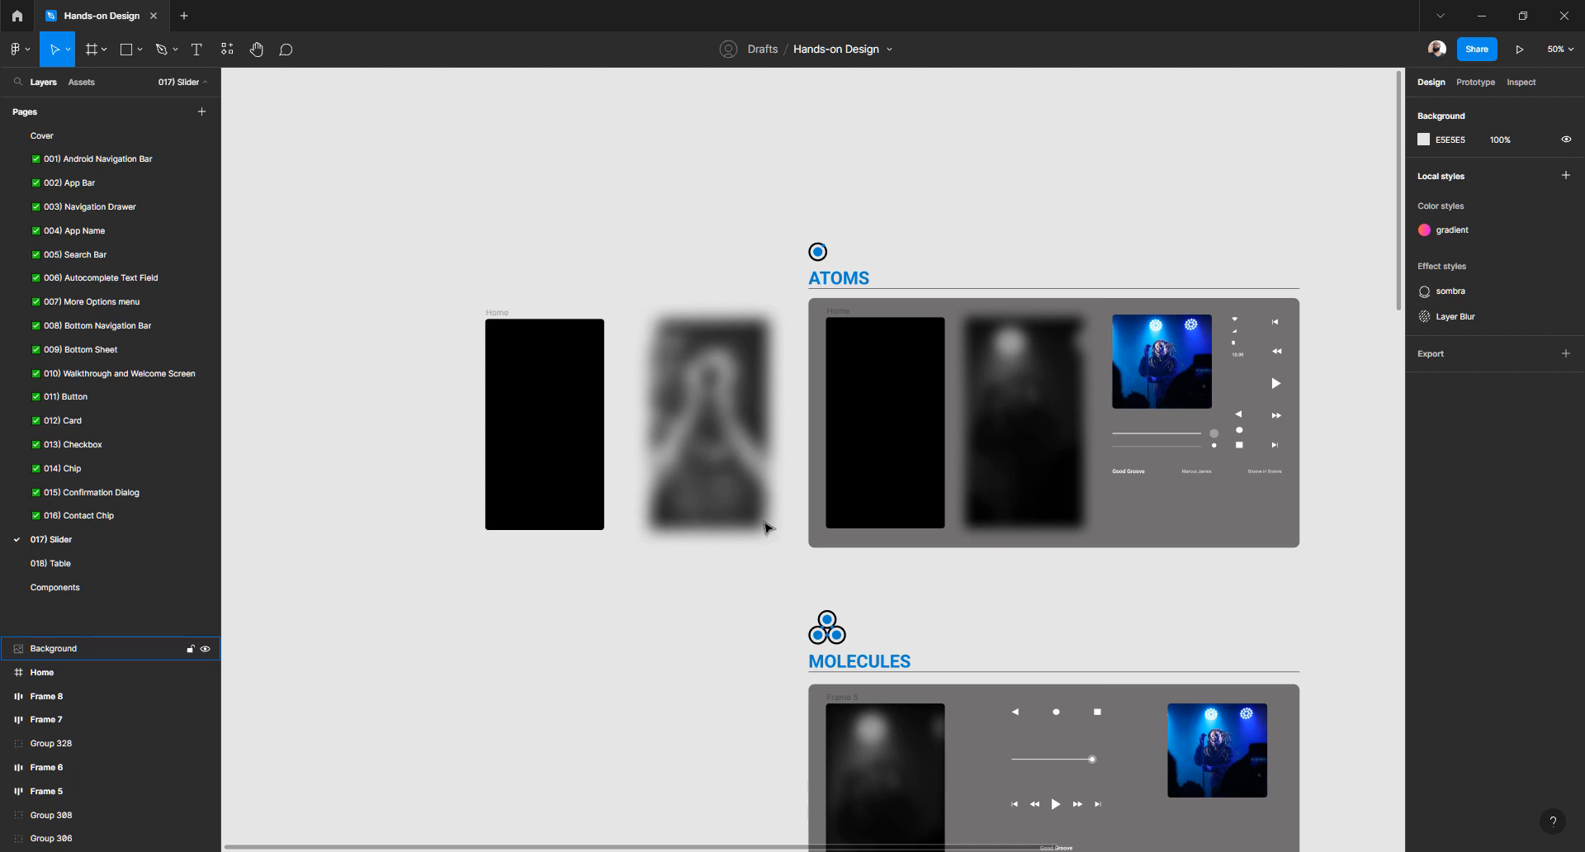
{"action": "scroll", "coordinate": [634, 564], "scroll_direction": "up", "scroll_amount": 2}
{"action": "scroll", "coordinate": [634, 564], "scroll_direction": "up", "scroll_amount": 3}
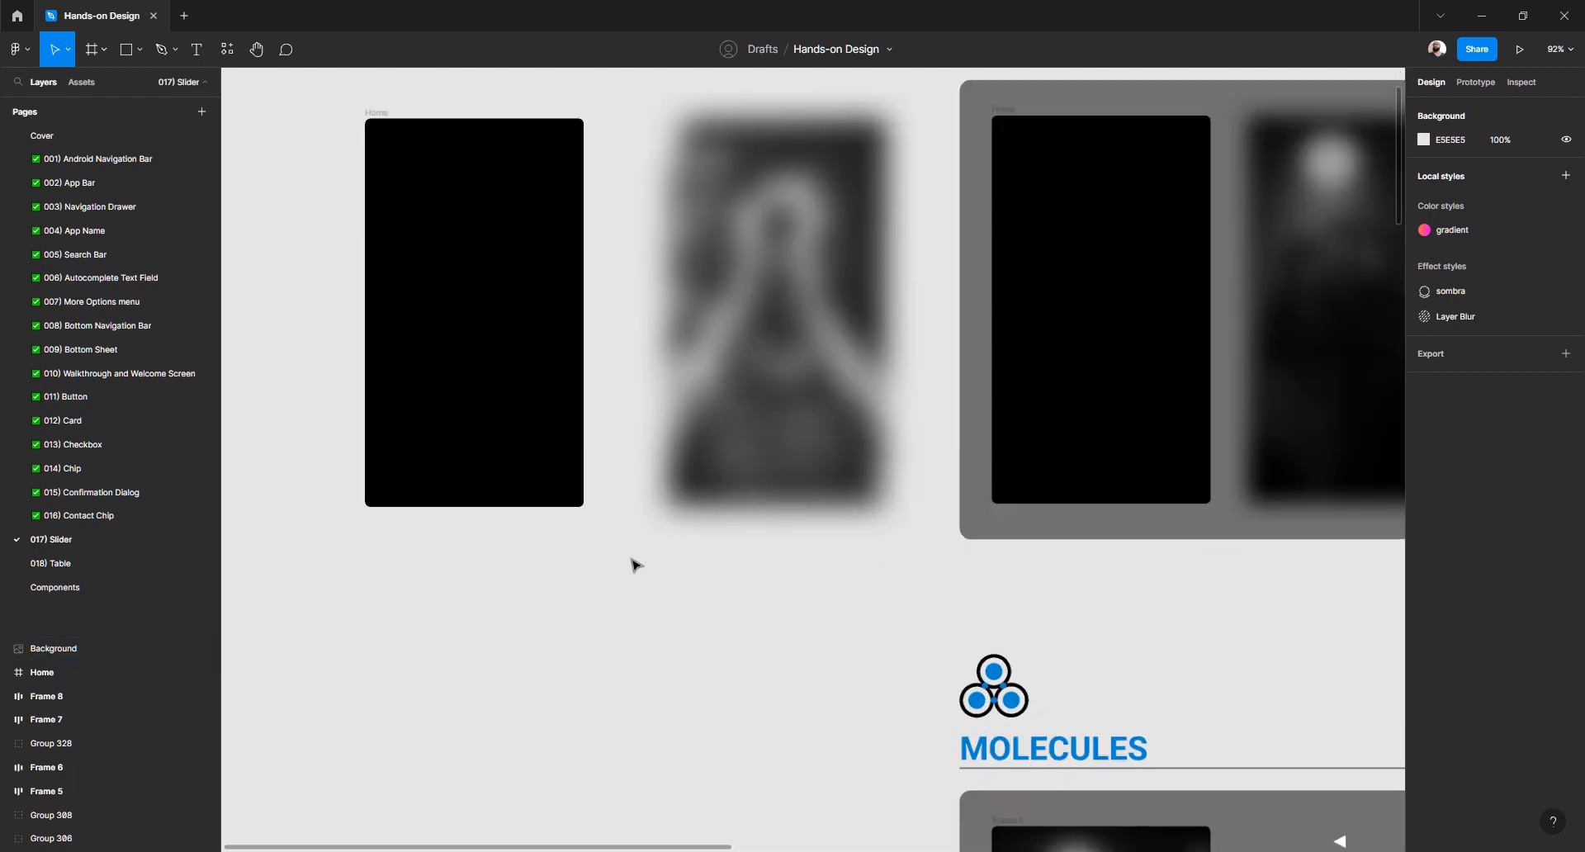
{"action": "left_click_drag", "start_coordinate": [661, 558], "coordinate": [881, 675]}
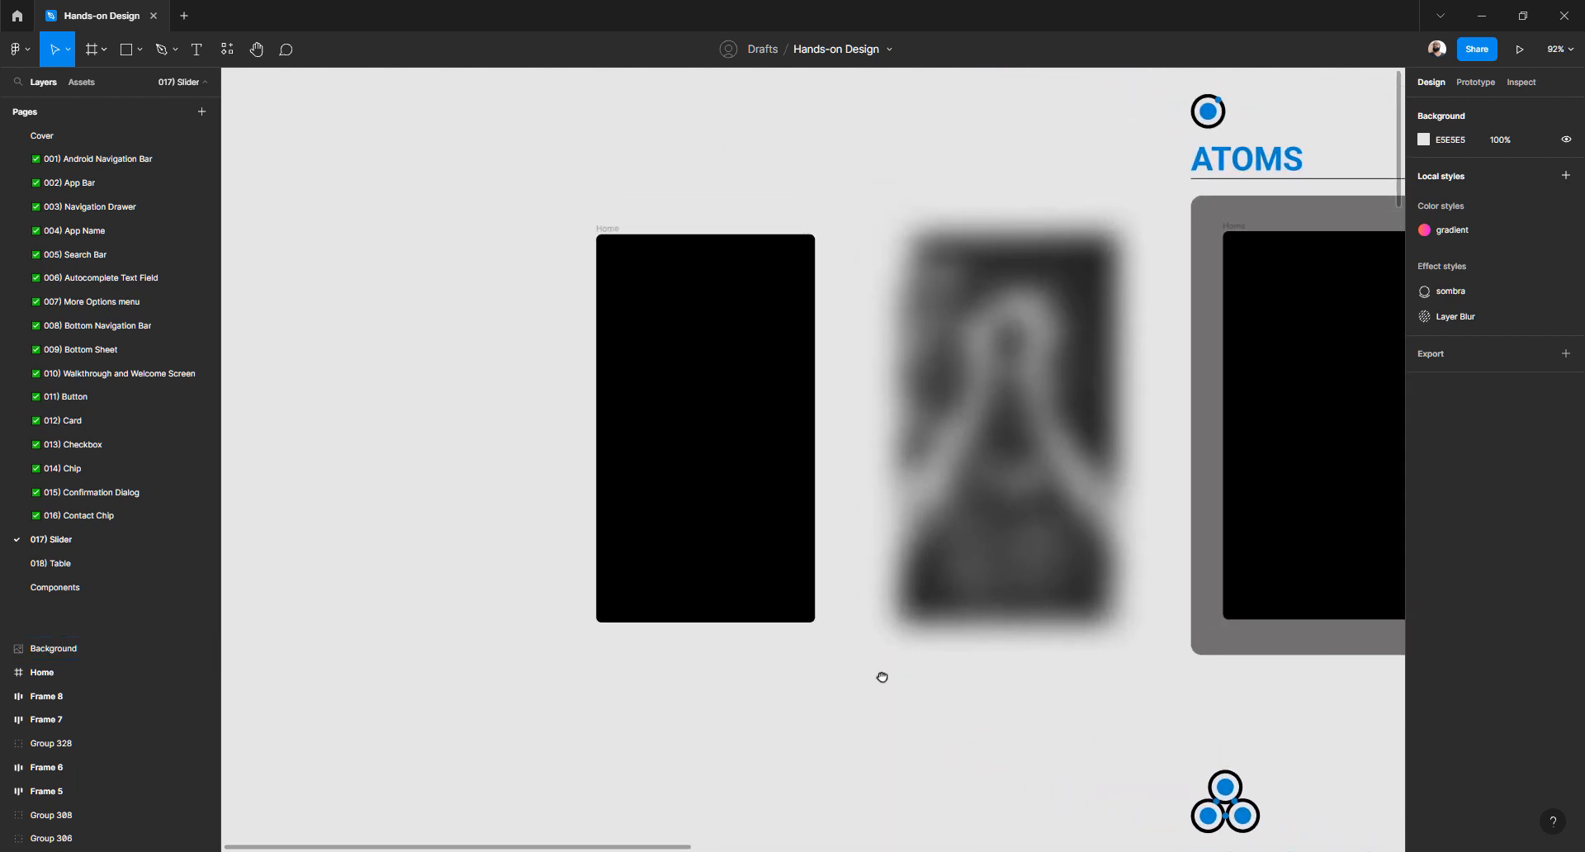
{"action": "left_click", "coordinate": [1001, 399]}
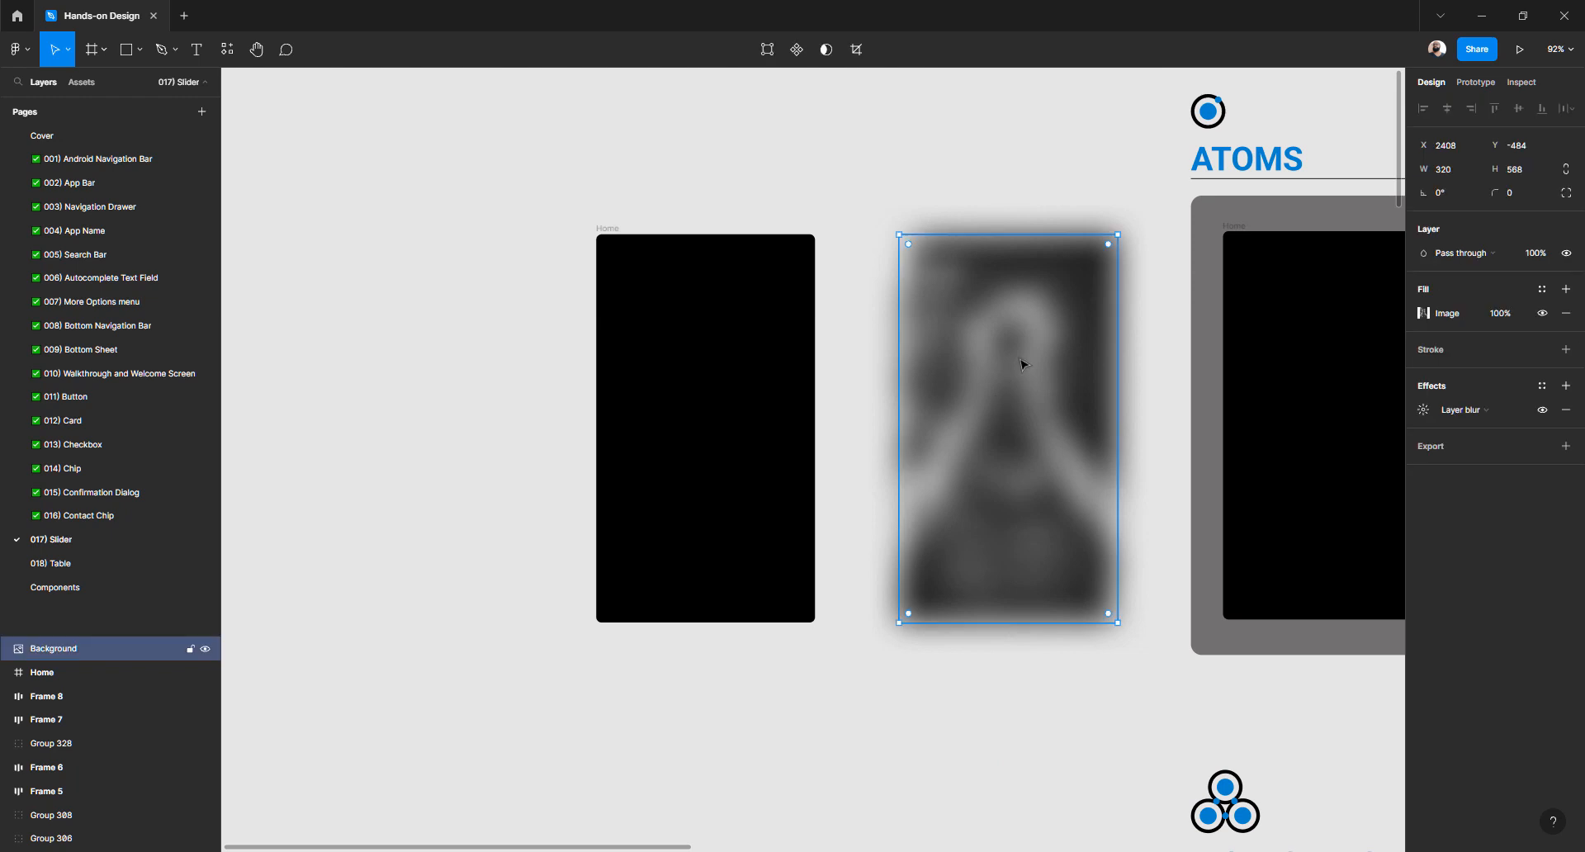
Move the blurred Background photo into the black Home frame
{"action": "left_click", "coordinate": [971, 170]}
{"action": "left_click", "coordinate": [1033, 469]}
{"action": "left_click_drag", "start_coordinate": [1037, 339], "coordinate": [760, 367]}
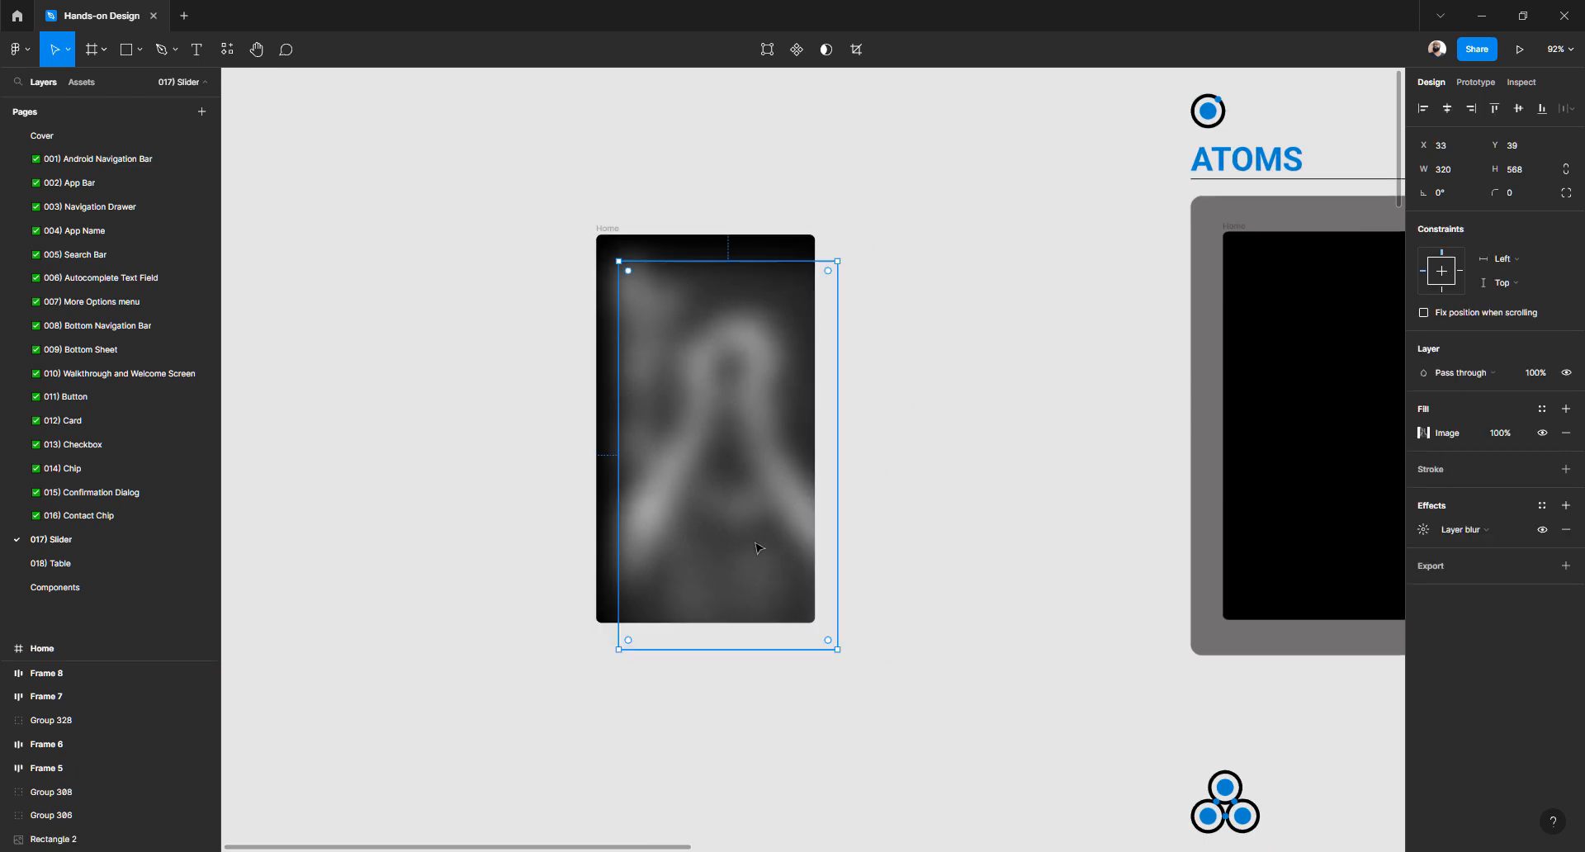
{"action": "left_click", "coordinate": [640, 165]}
{"action": "left_click", "coordinate": [607, 228]}
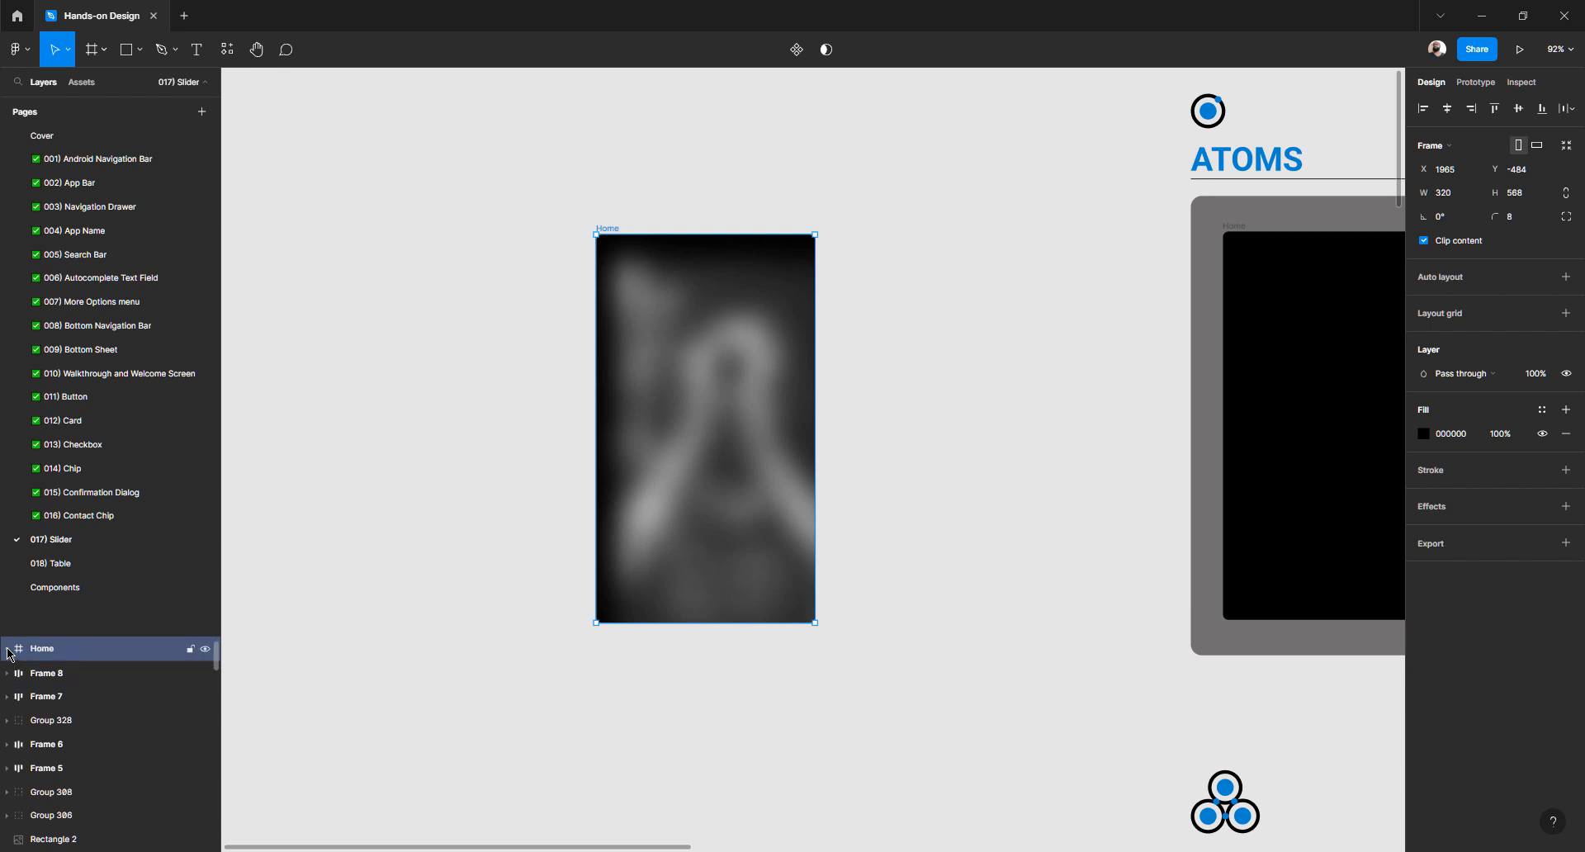
Snap the photo to the Home frame's left edge, placing it at X 0, Y -57
{"action": "left_click", "coordinate": [460, 602]}
{"action": "left_click", "coordinate": [691, 433]}
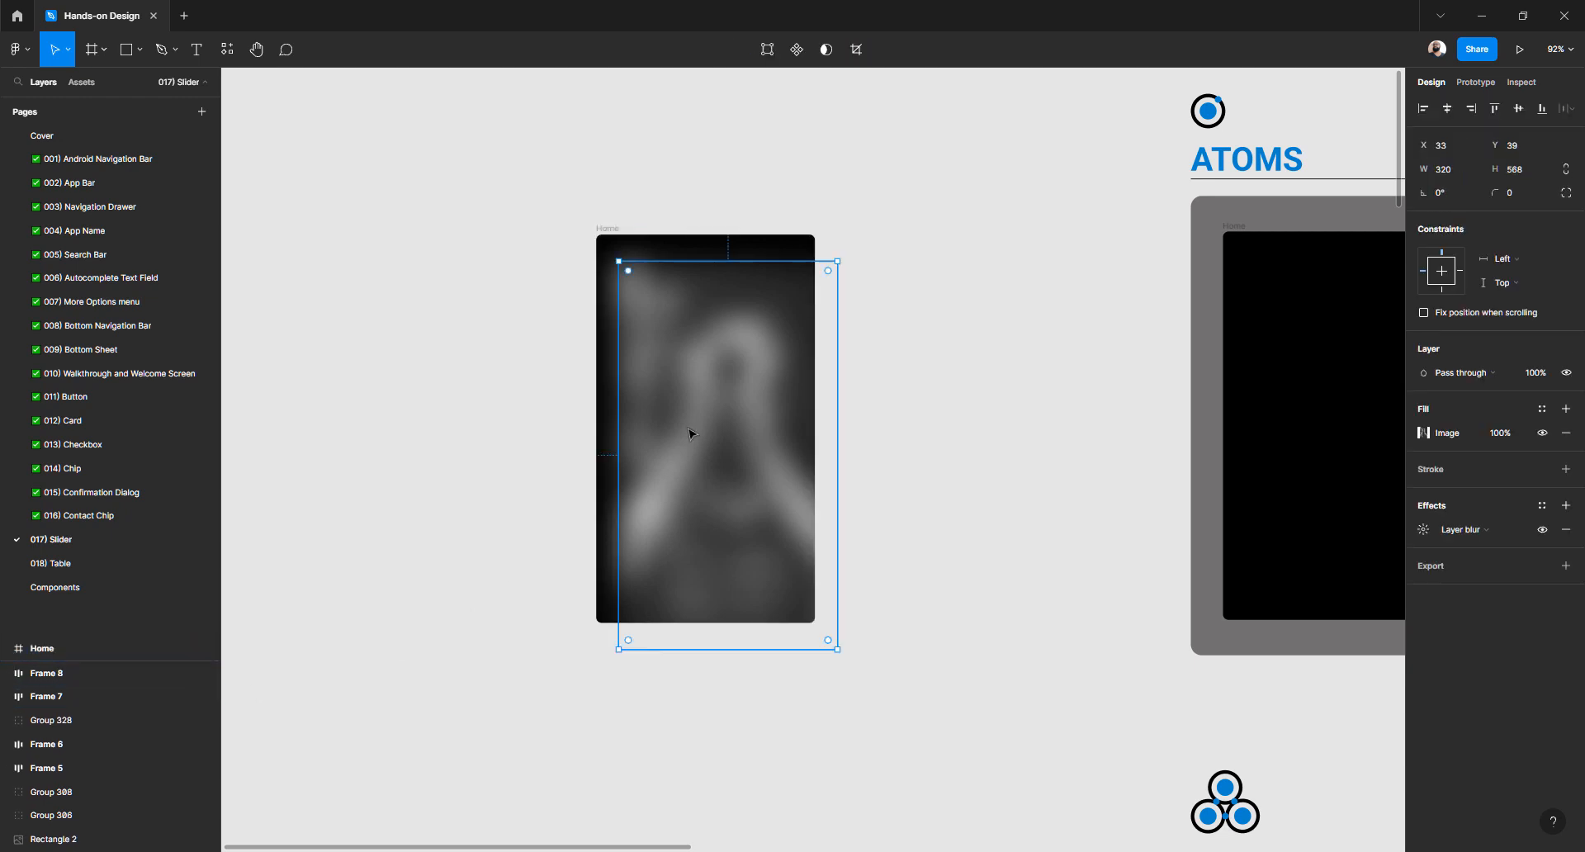
{"action": "left_click_drag", "start_coordinate": [692, 433], "coordinate": [665, 368]}
{"action": "left_click", "coordinate": [494, 481]}
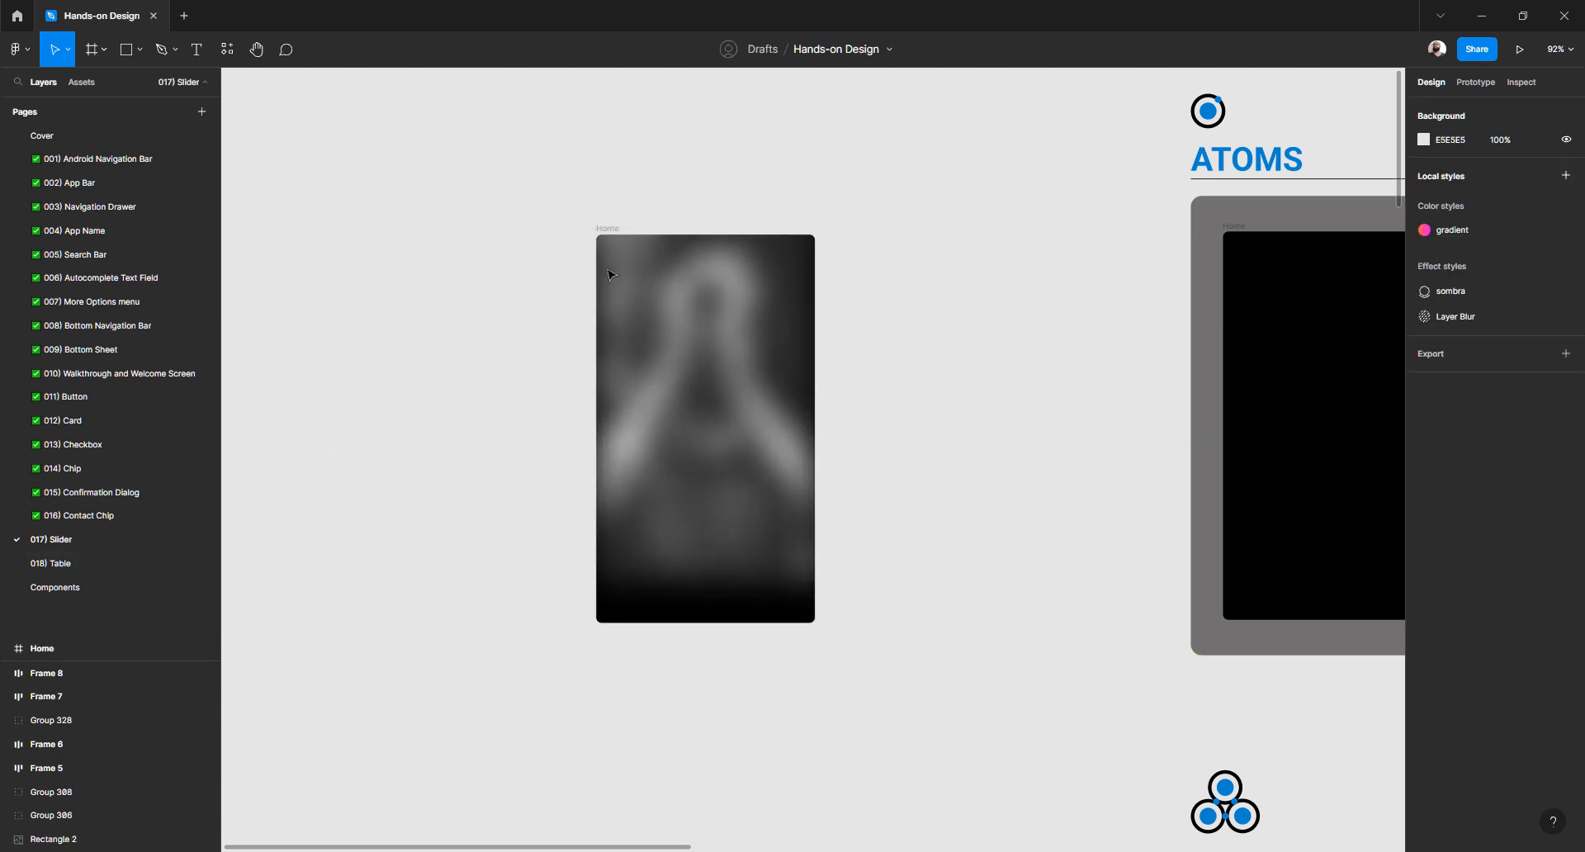
{"action": "left_click", "coordinate": [608, 230]}
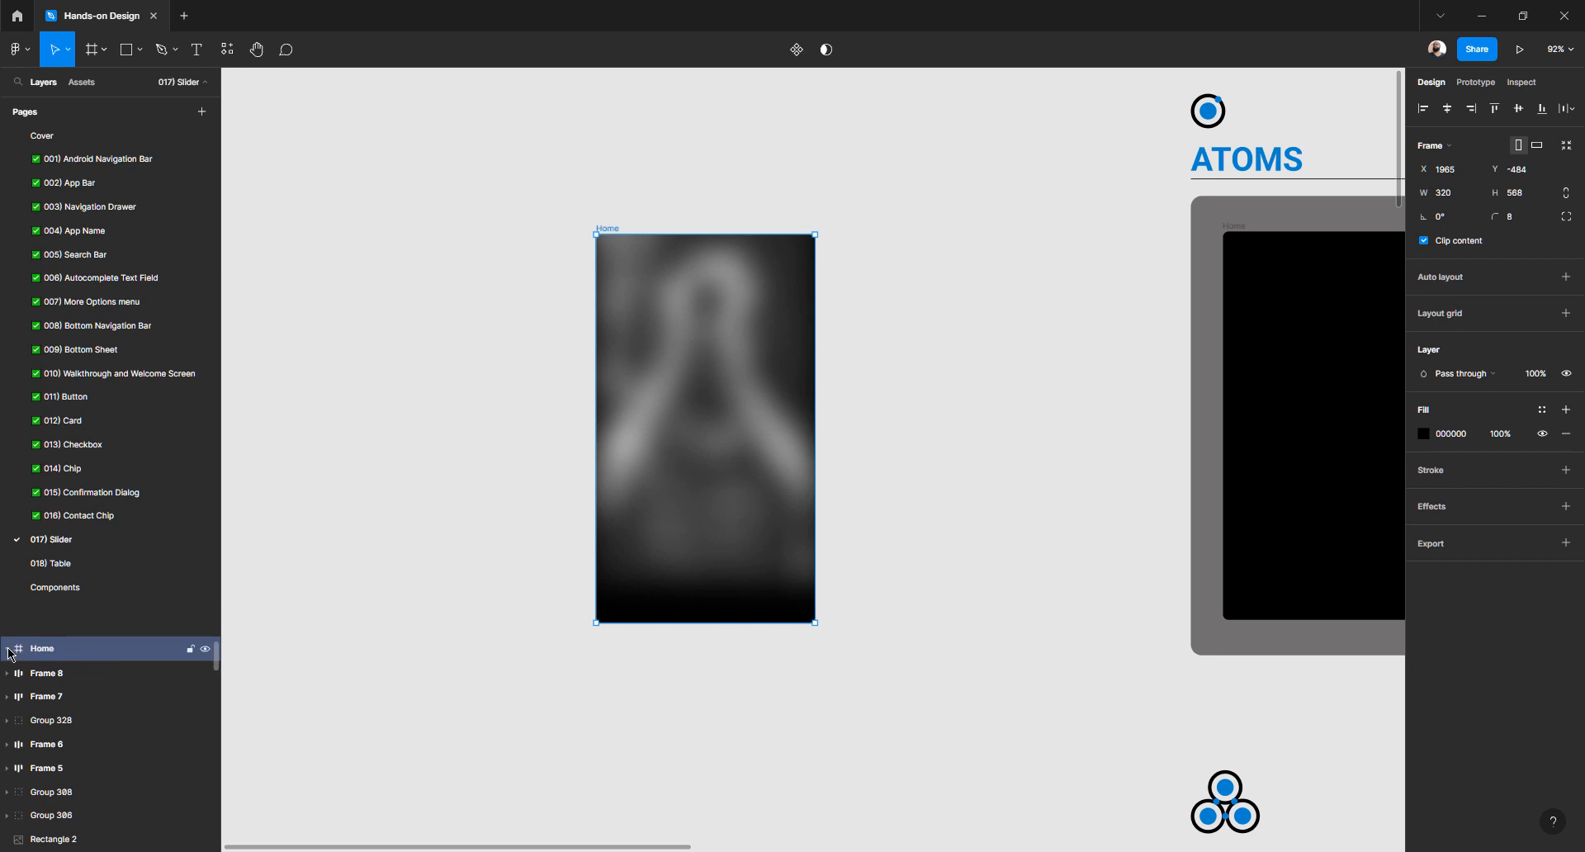
{"action": "scroll", "coordinate": [113, 666], "scroll_direction": "down", "scroll_amount": 1}
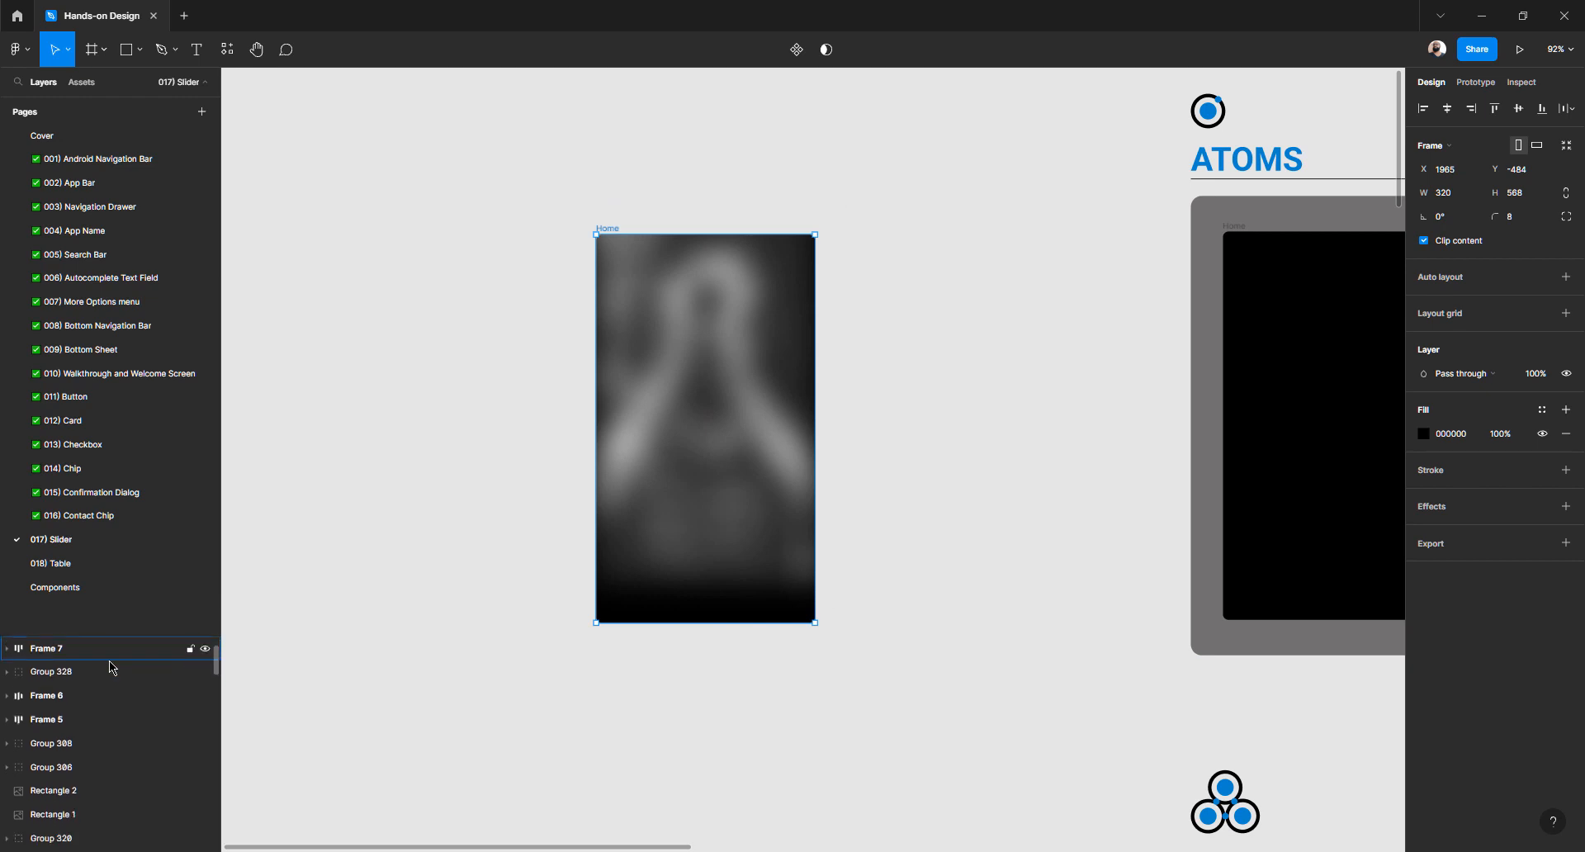
{"action": "scroll", "coordinate": [109, 661], "scroll_direction": "down", "scroll_amount": 2}
{"action": "scroll", "coordinate": [112, 661], "scroll_direction": "up", "scroll_amount": 3}
{"action": "left_click", "coordinate": [547, 468]}
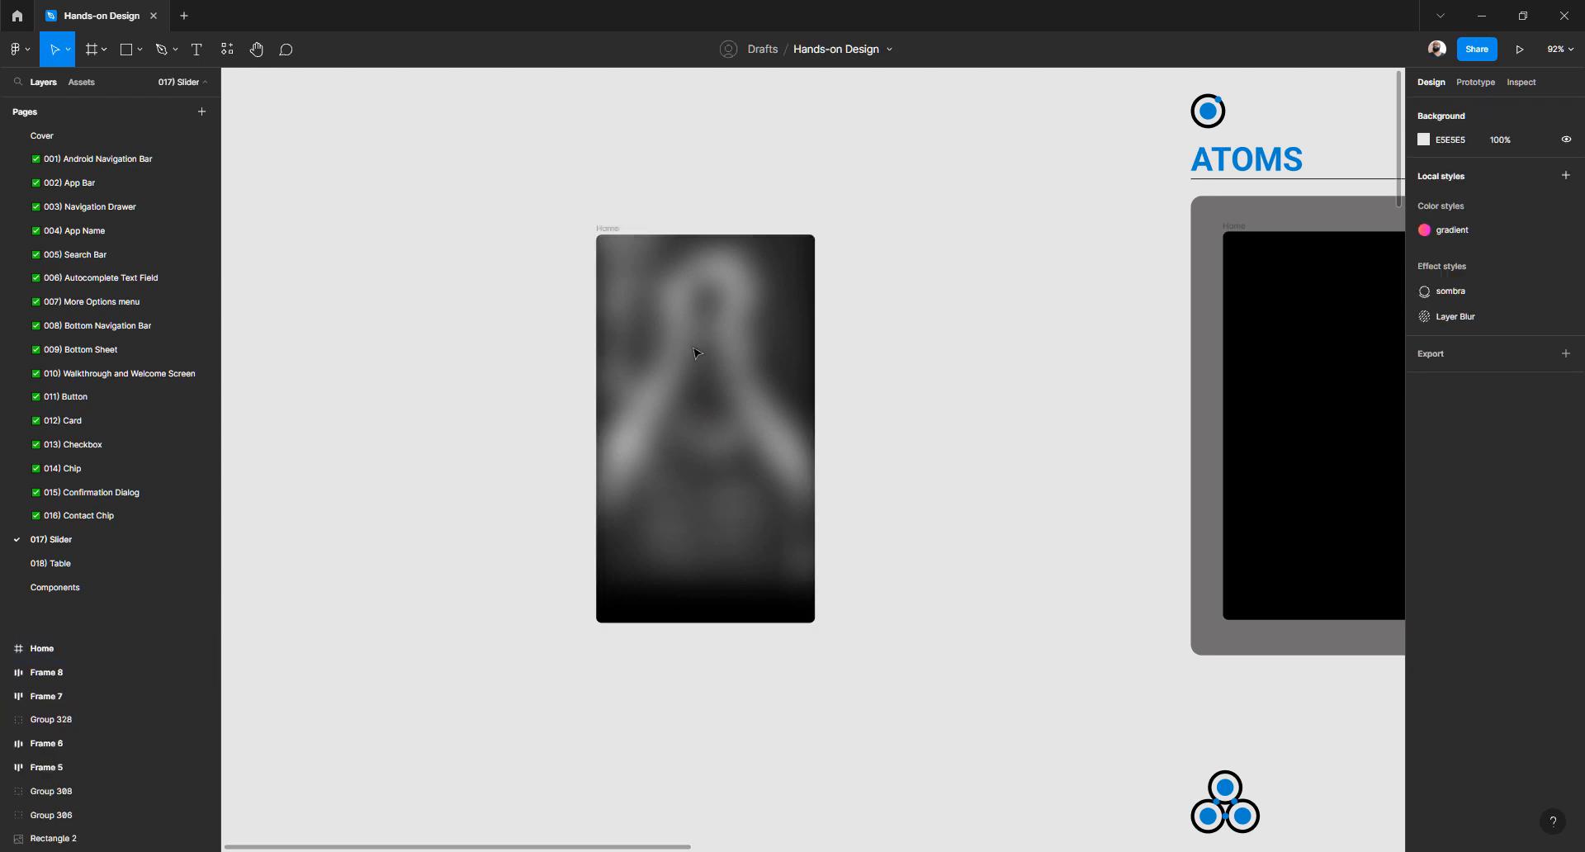
{"action": "left_click", "coordinate": [696, 353]}
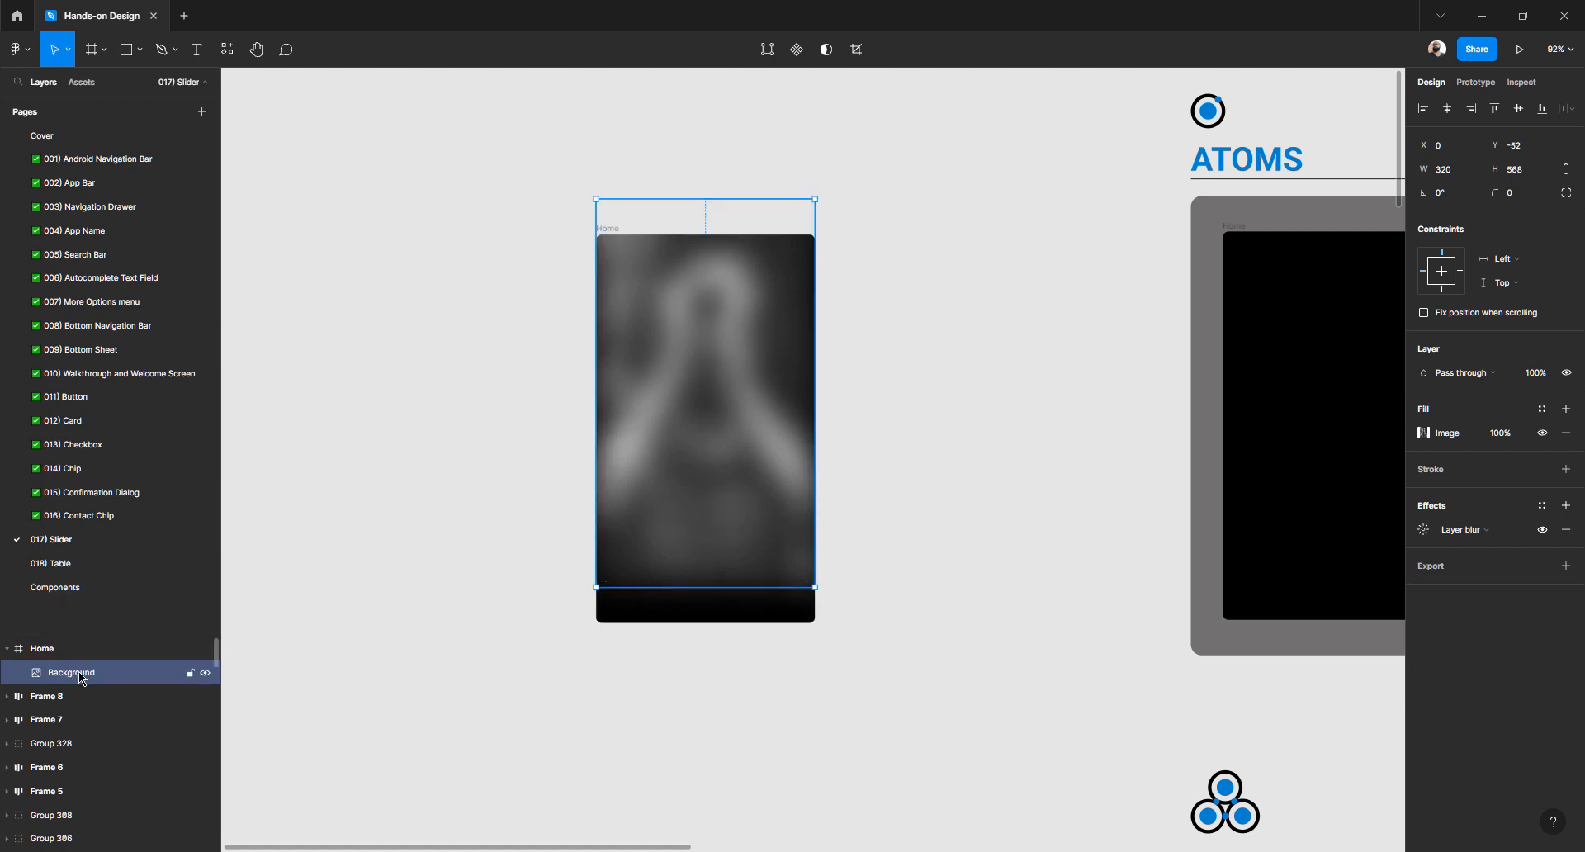
Select the Background photo and align it to X 0, Y 0 so it fully covers Home
{"action": "left_click", "coordinate": [6, 649]}
{"action": "left_click", "coordinate": [8, 649]}
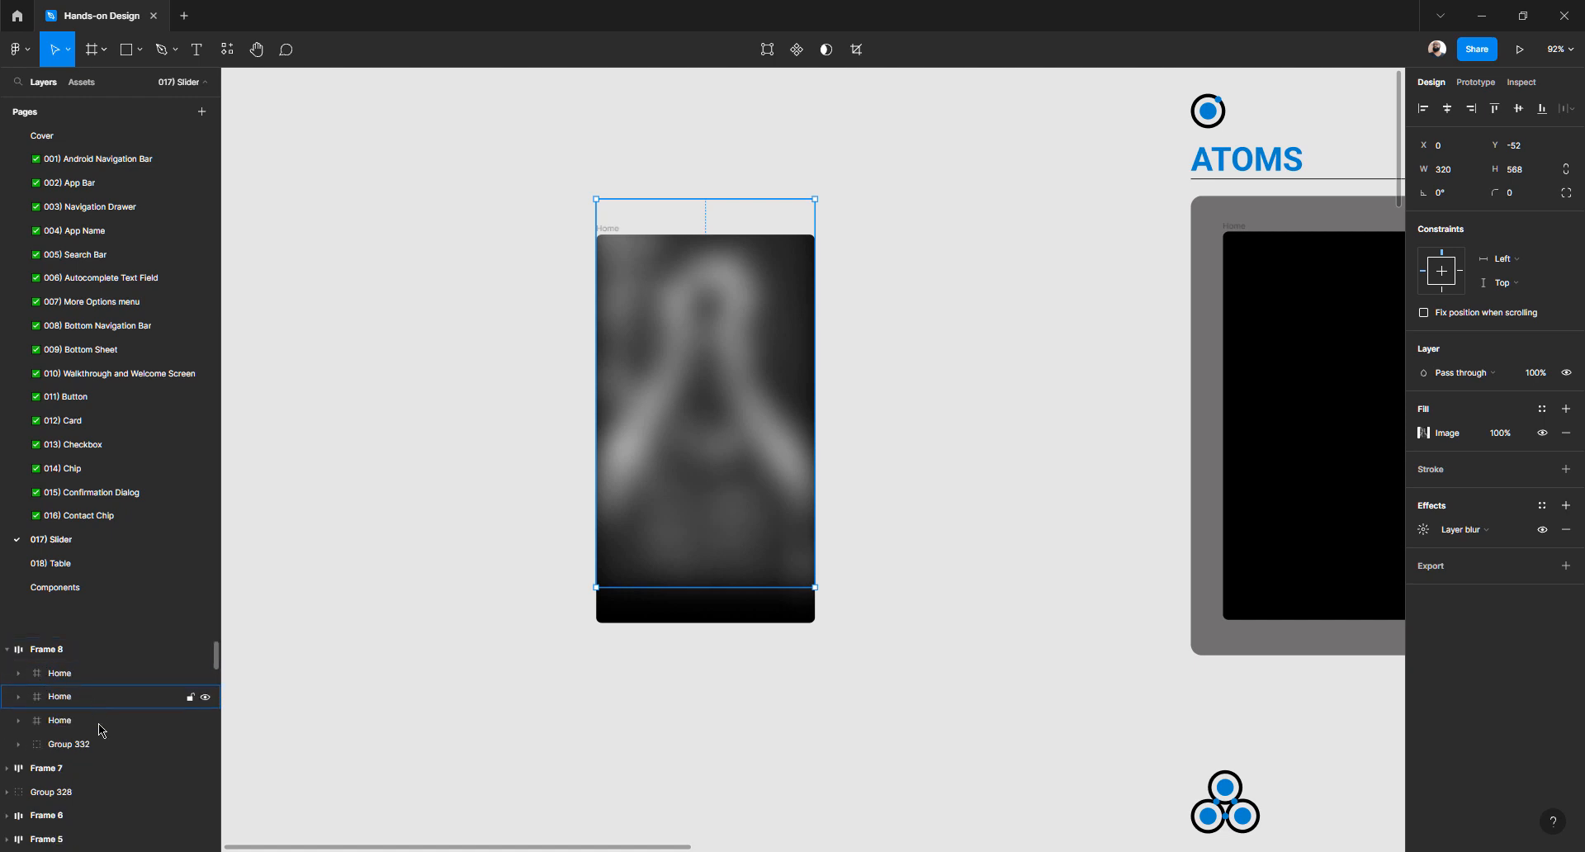
{"action": "left_click", "coordinate": [697, 311]}
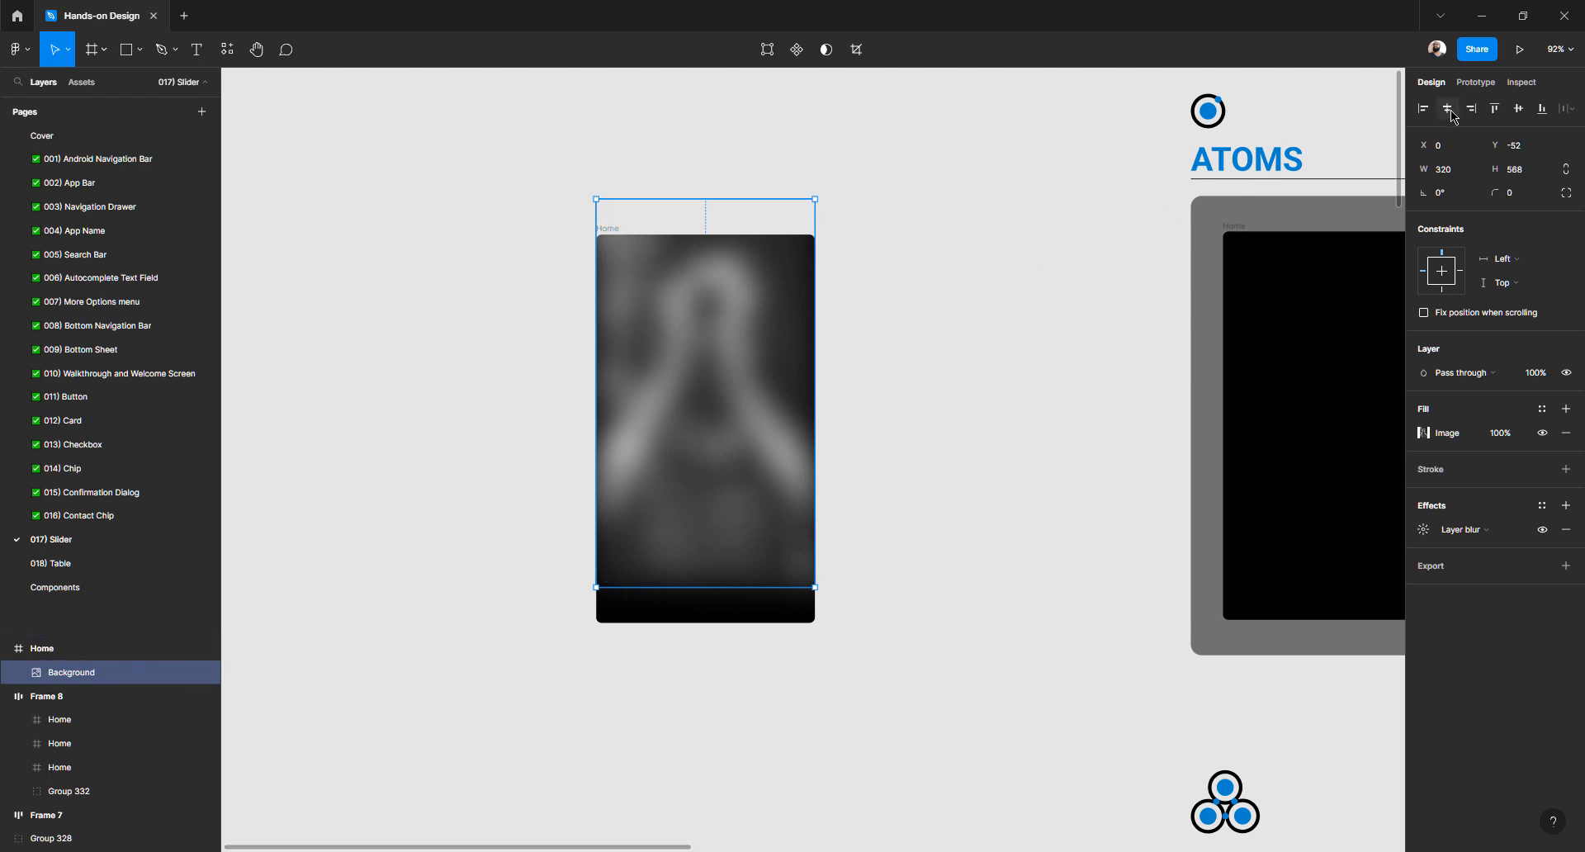
{"action": "left_click", "coordinate": [1517, 109]}
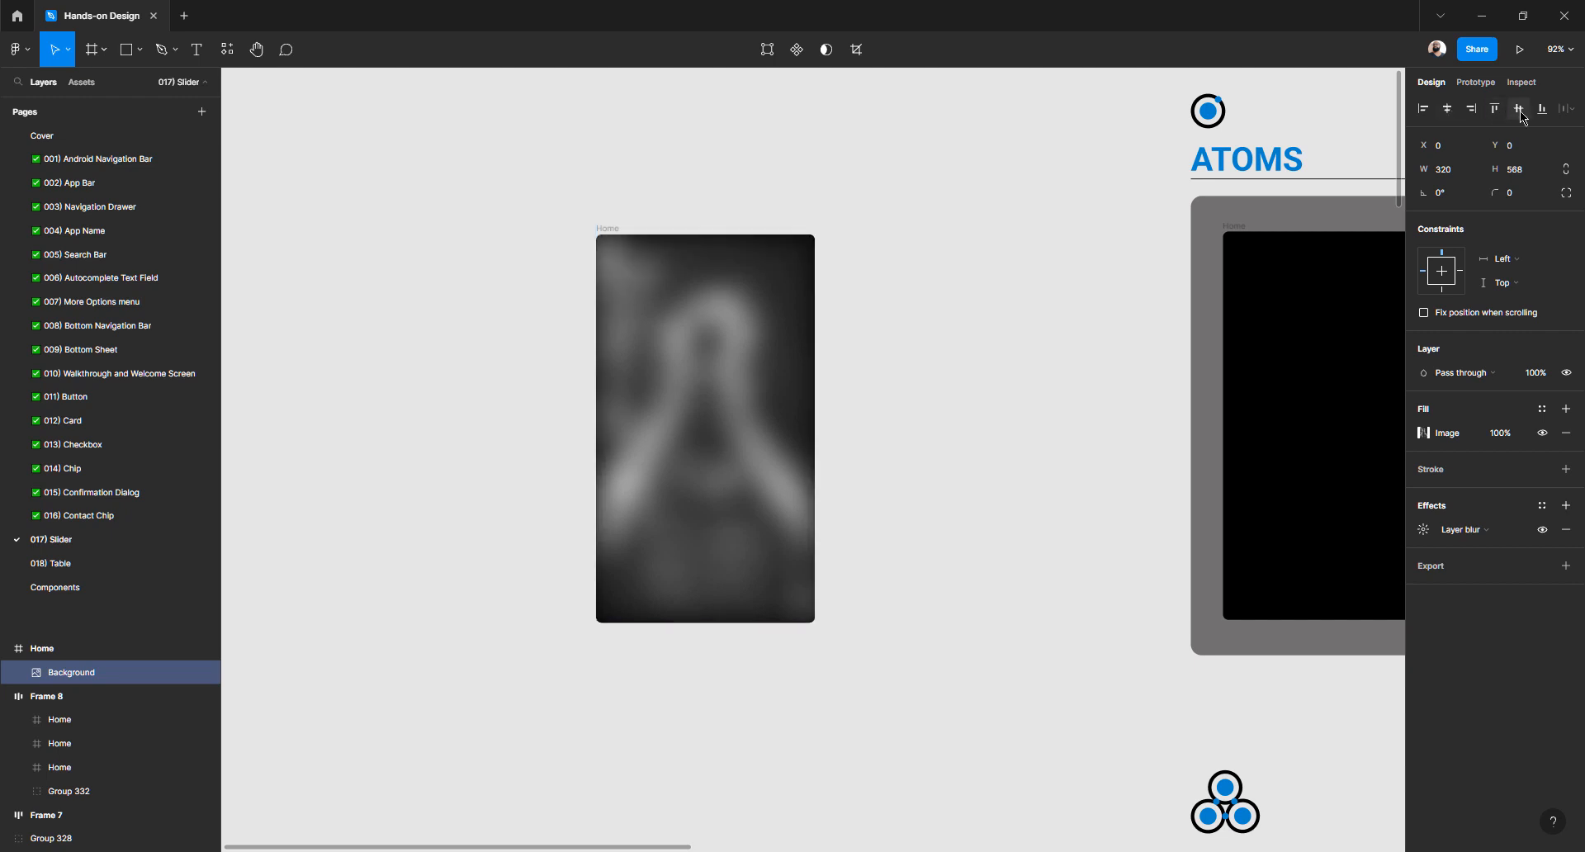
{"action": "left_click", "coordinate": [1040, 308]}
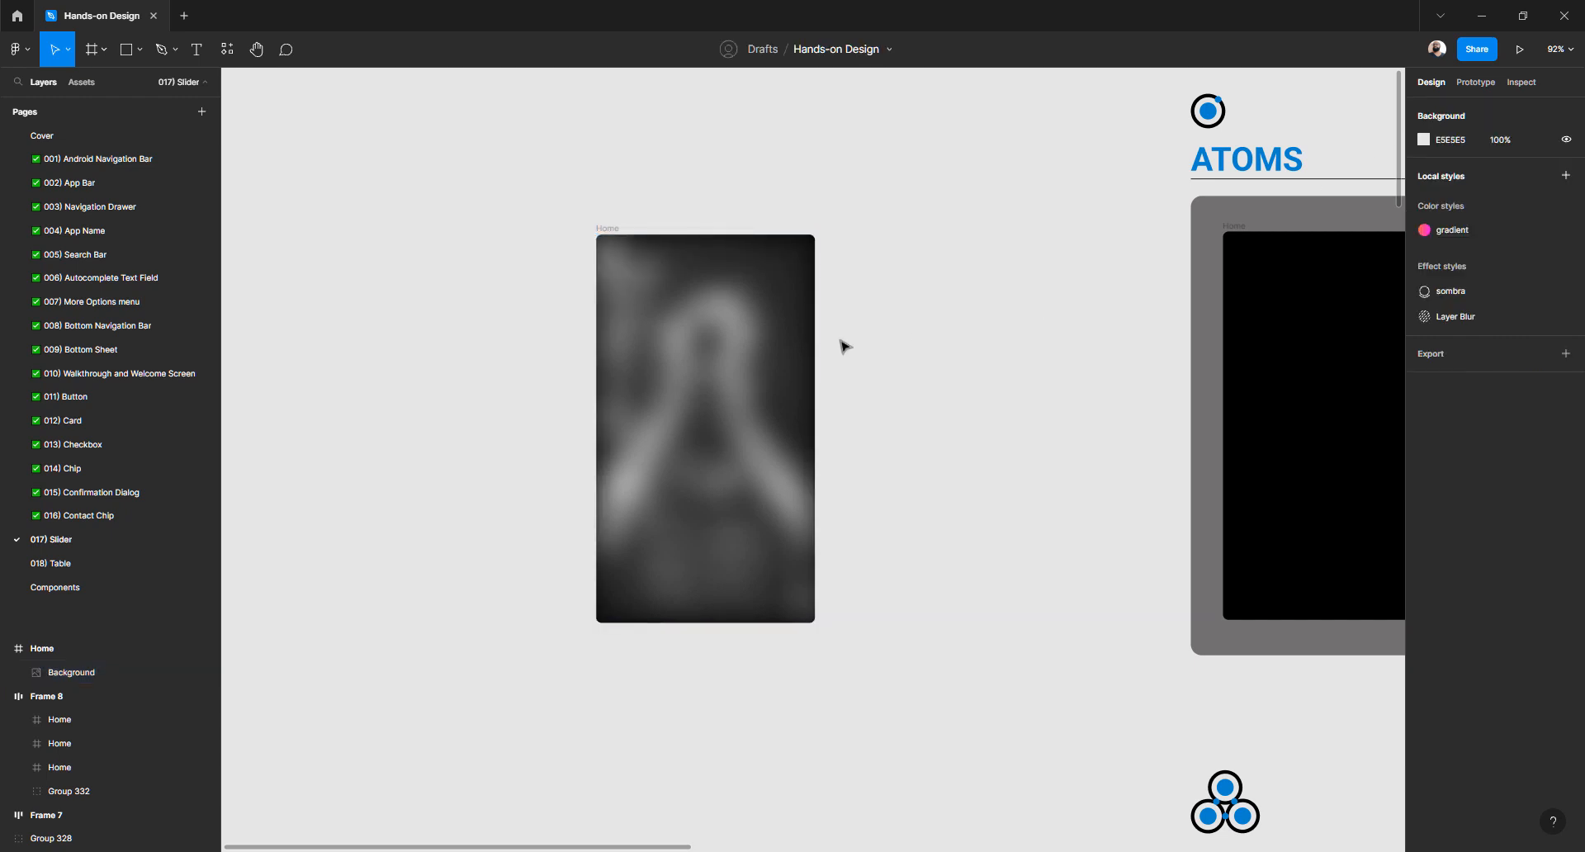
{"action": "scroll", "coordinate": [844, 345], "scroll_direction": "right", "scroll_amount": 3}
{"action": "left_click", "coordinate": [540, 359]}
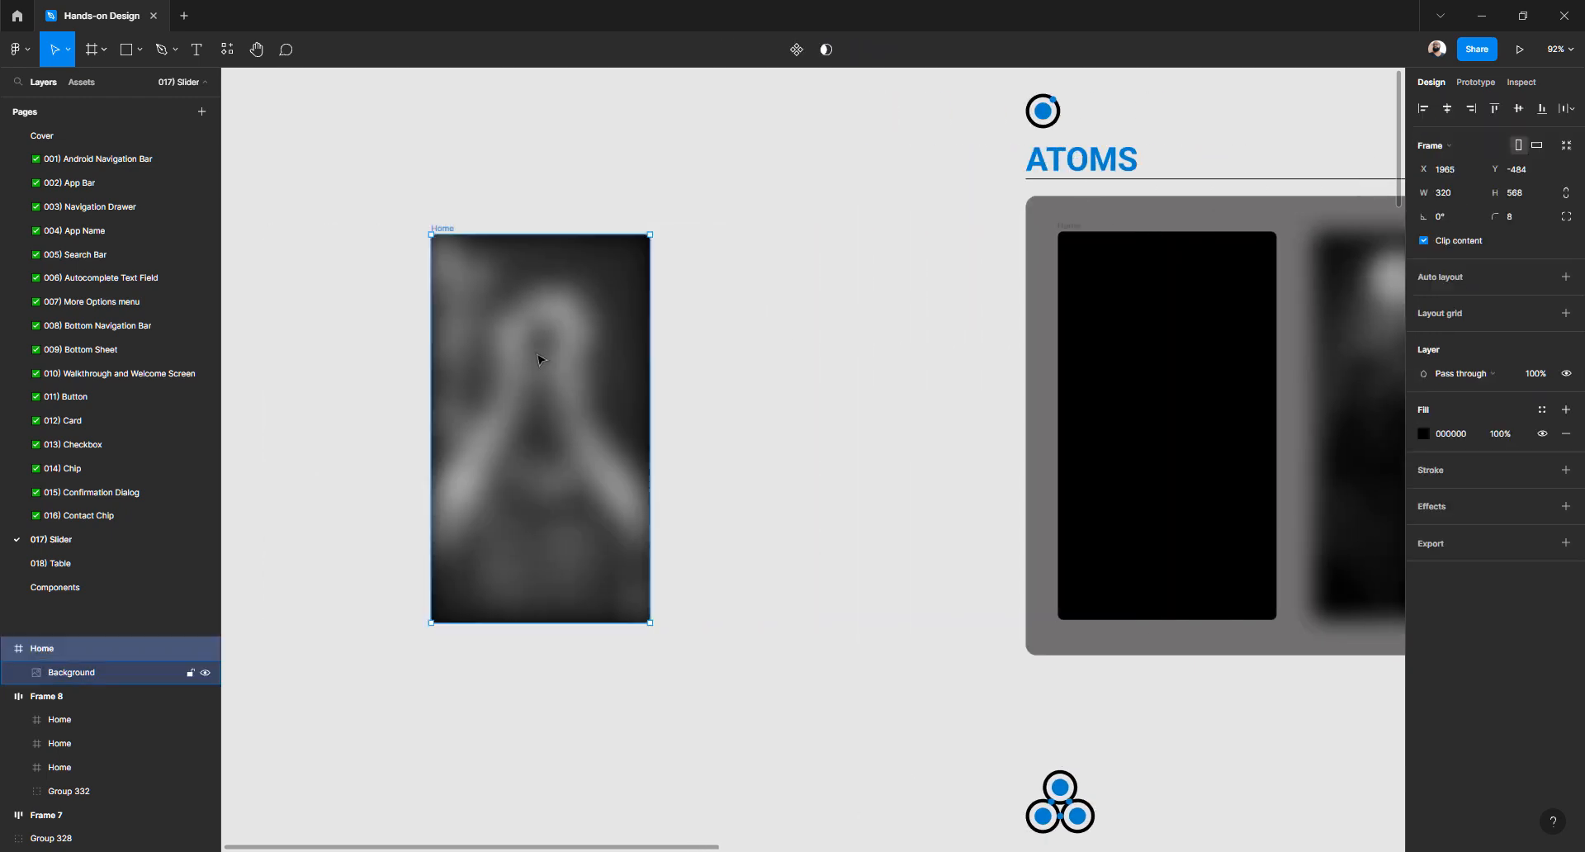
{"action": "left_click", "coordinate": [541, 359]}
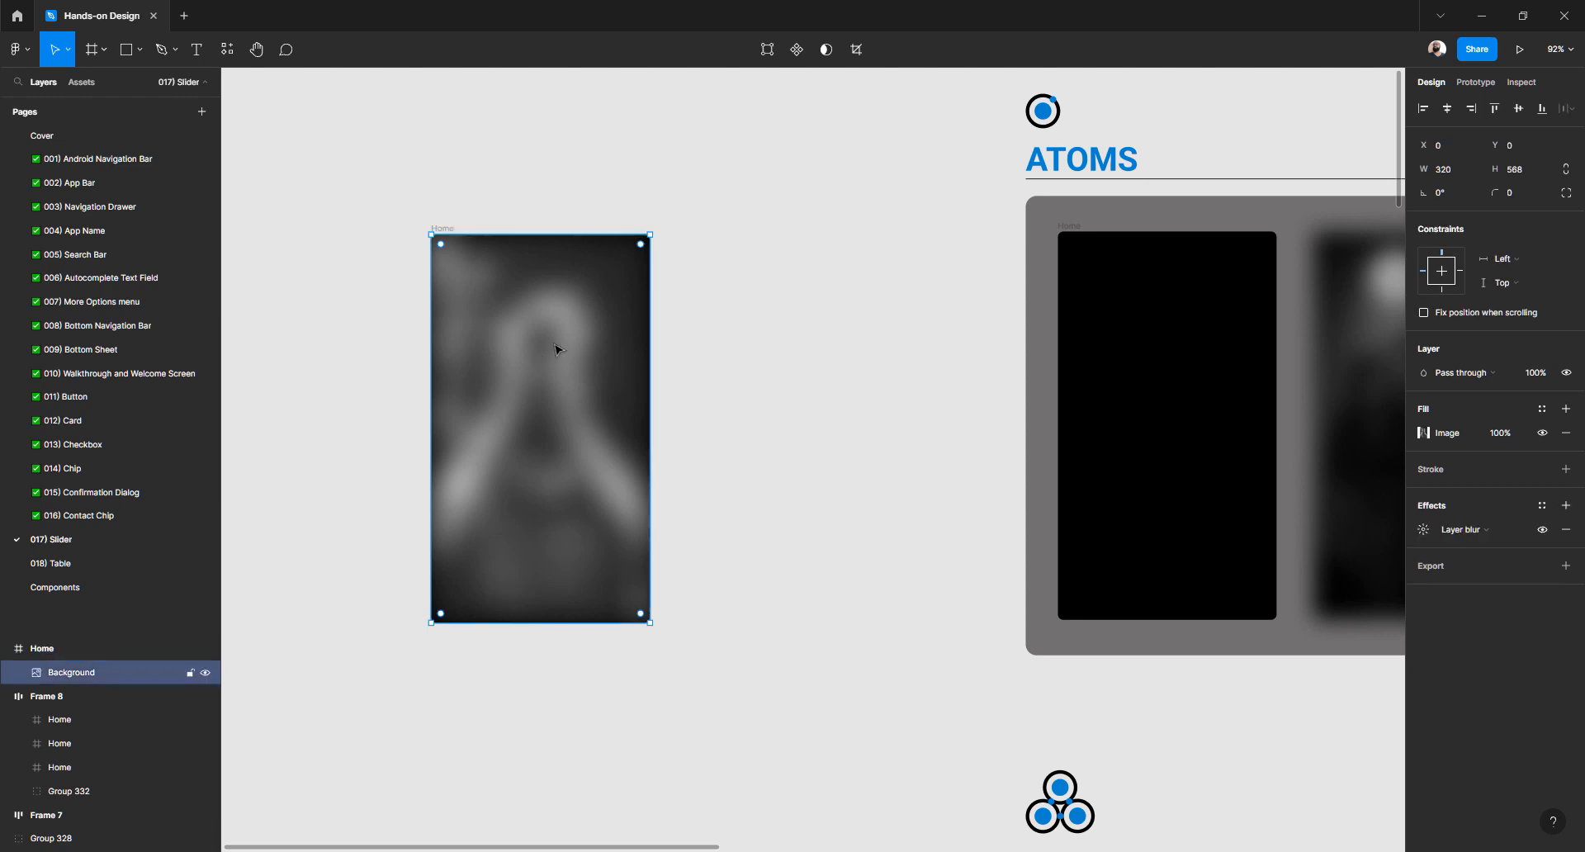
Max out the Background photo's contrast and lower its exposure to darken it
{"action": "left_click", "coordinate": [1425, 434]}
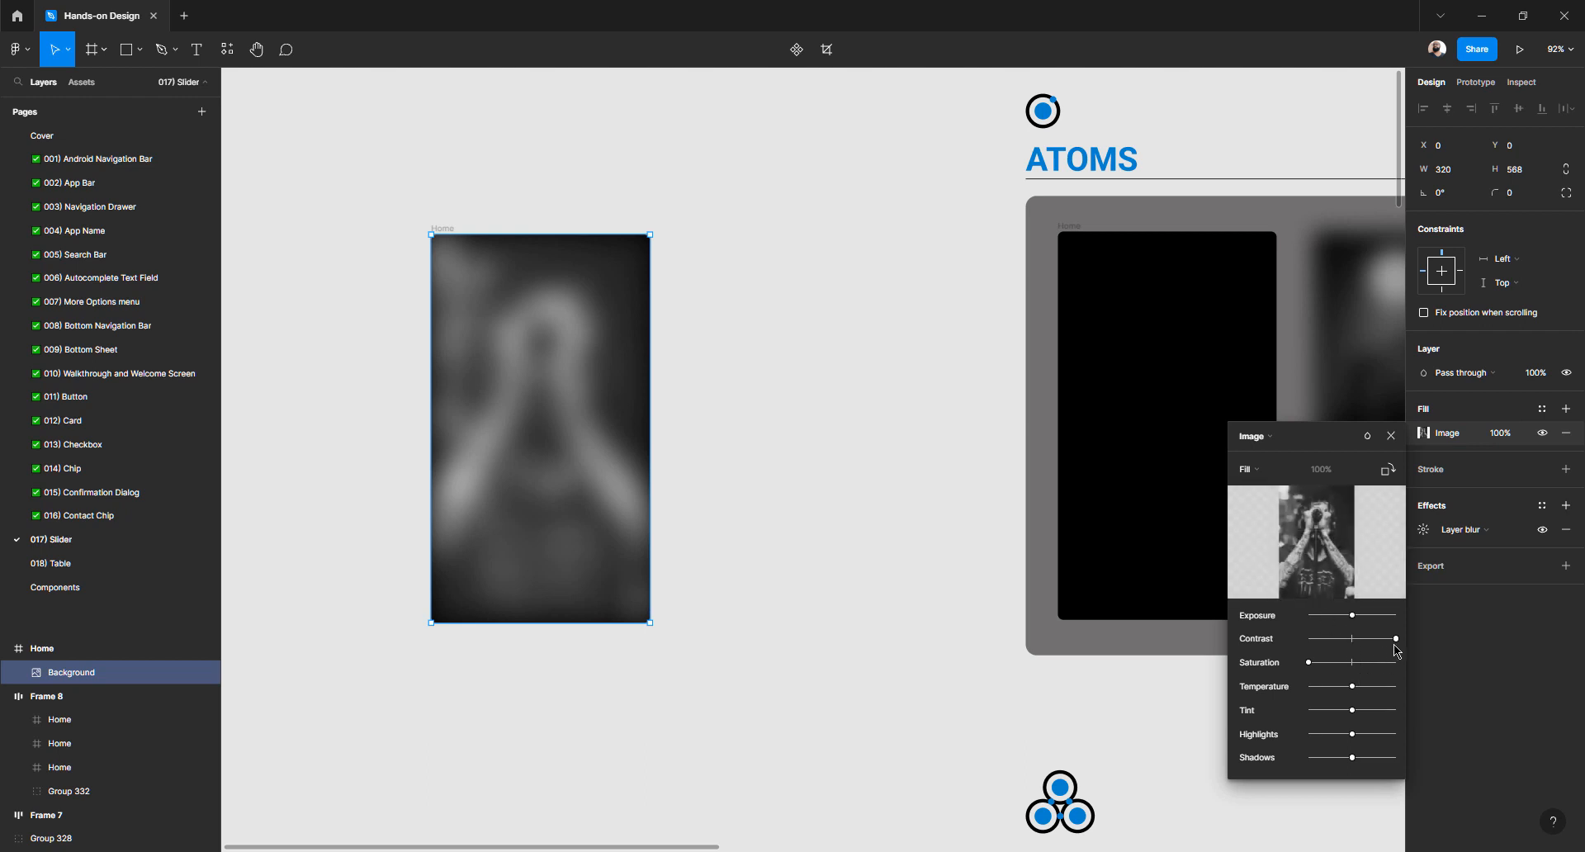
{"action": "left_click_drag", "start_coordinate": [1397, 642], "coordinate": [1332, 615]}
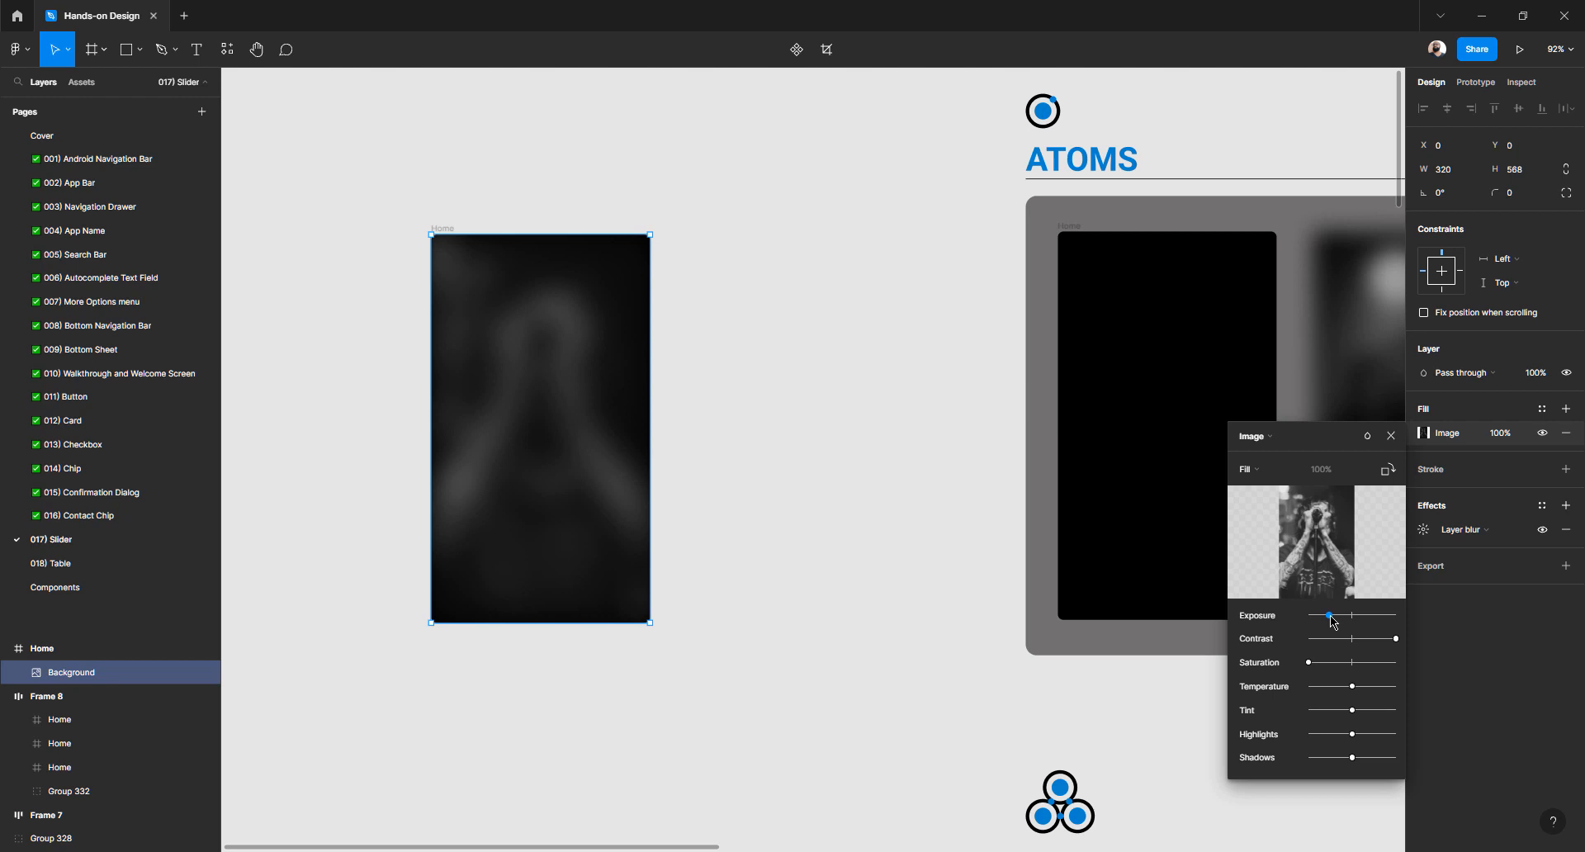
{"action": "left_click", "coordinate": [793, 506]}
{"action": "left_click", "coordinate": [793, 506]}
{"action": "left_click_drag", "start_coordinate": [750, 478], "coordinate": [648, 445]}
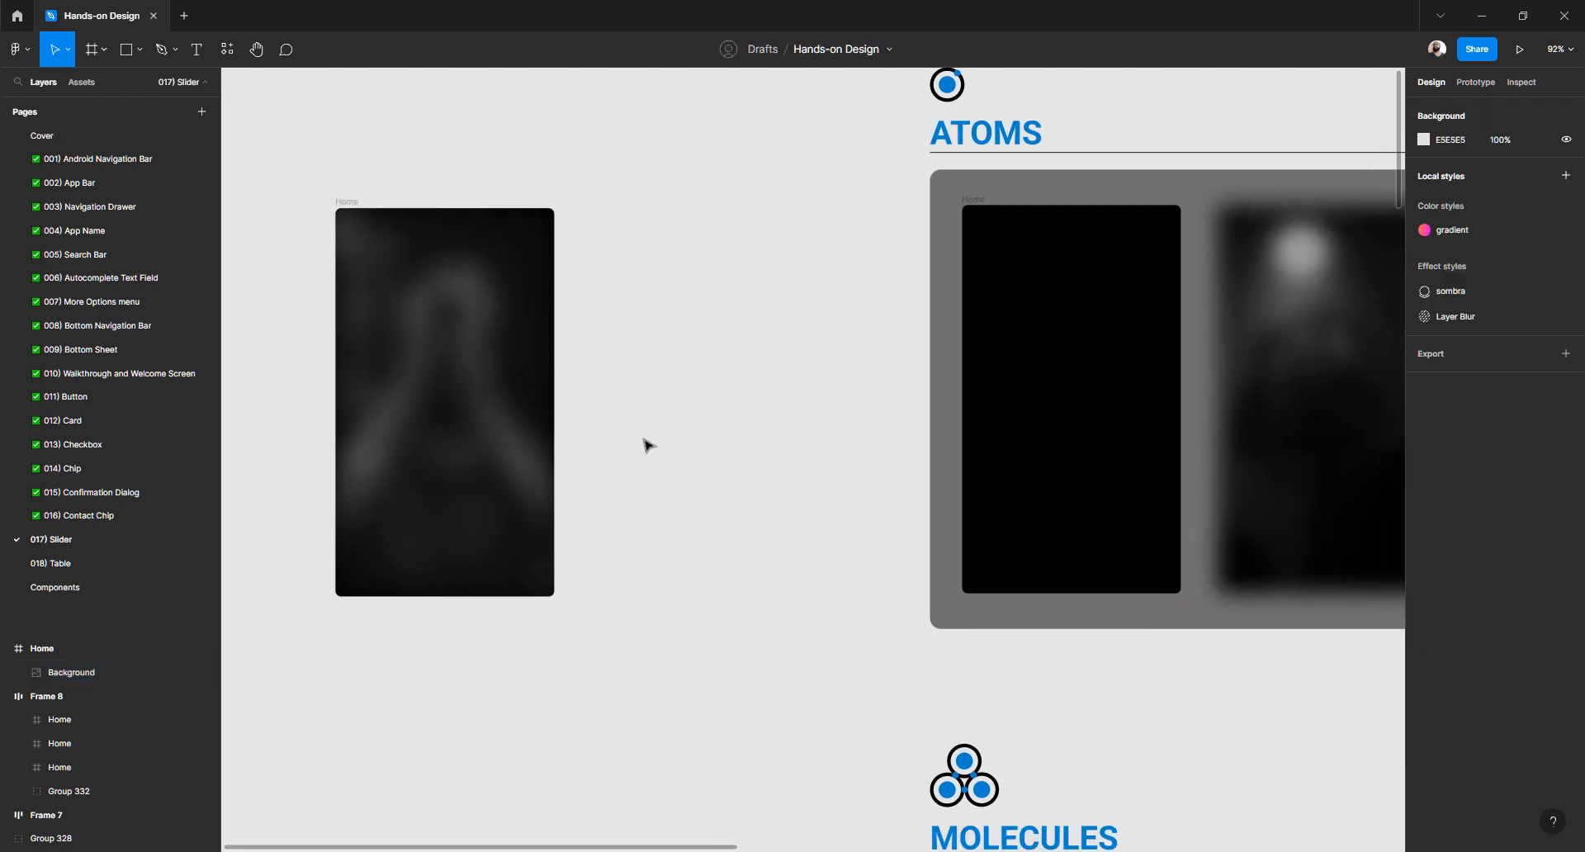
Move the Home frame from the far left to the right of the ATOMS panel
{"action": "scroll", "coordinate": [648, 446], "scroll_direction": "down", "scroll_amount": 5}
{"action": "left_click", "coordinate": [516, 329]}
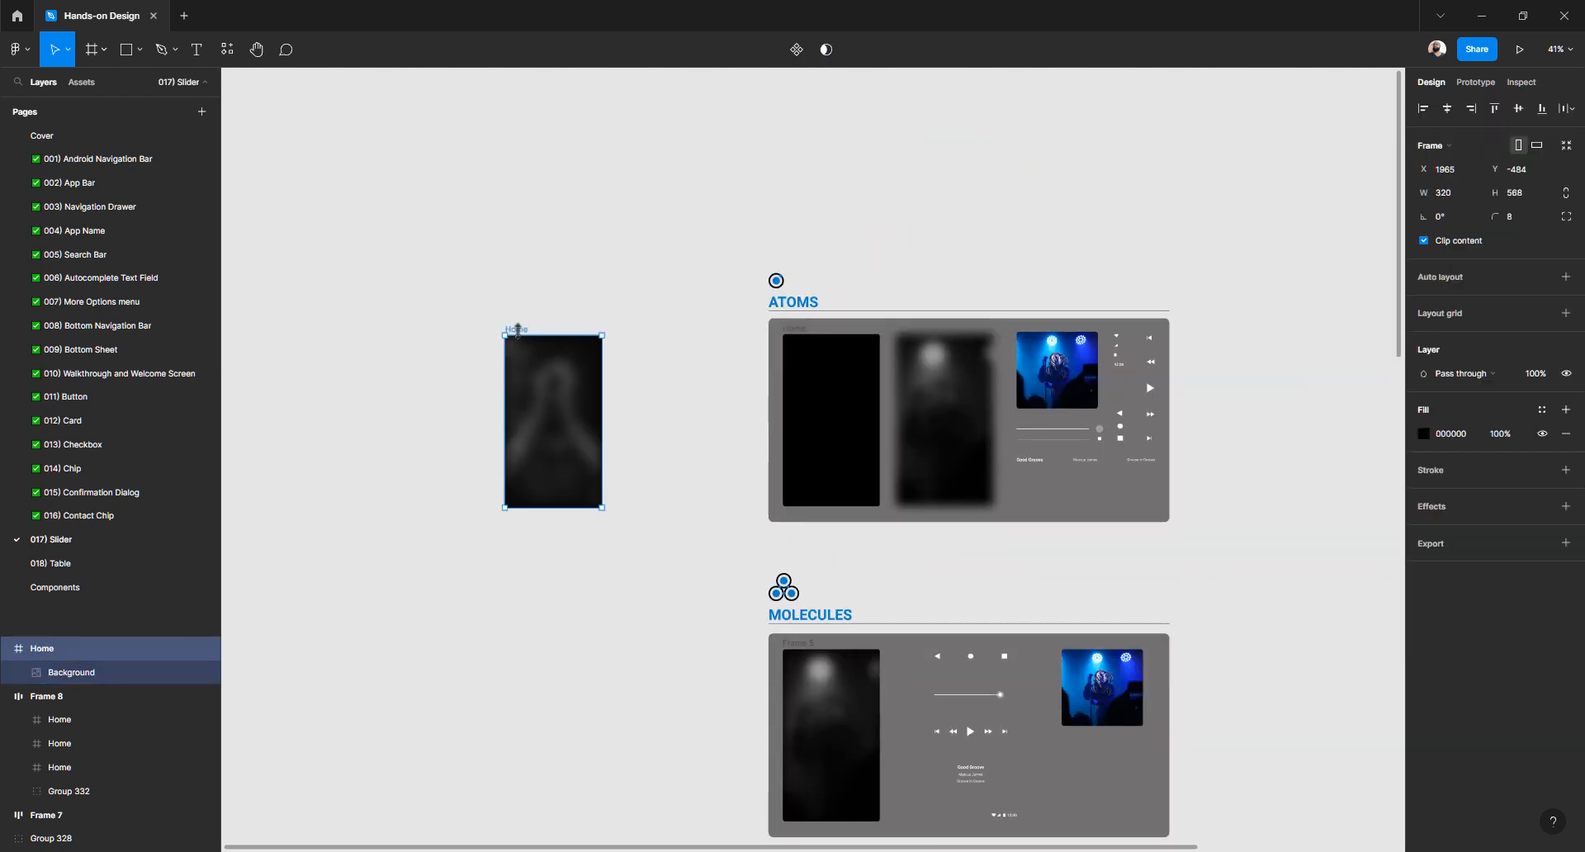
{"action": "left_click_drag", "start_coordinate": [517, 329], "coordinate": [888, 272]}
{"action": "left_click", "coordinate": [1196, 286]}
Zoom back in and check the album art's size
{"action": "scroll", "coordinate": [769, 357], "scroll_direction": "up", "scroll_amount": 2}
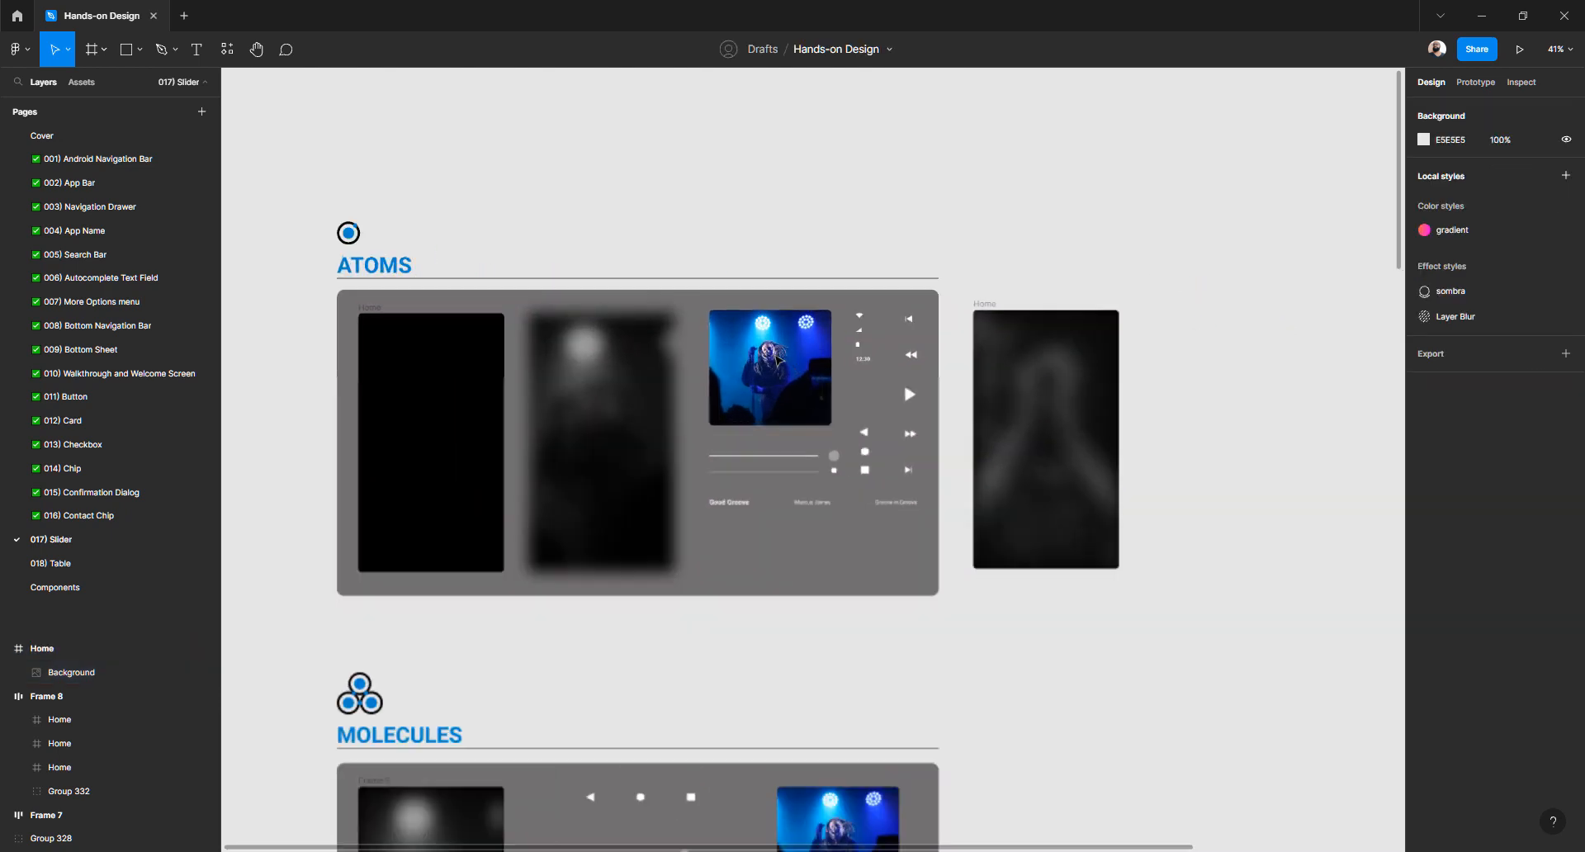
{"action": "scroll", "coordinate": [776, 359], "scroll_direction": "up", "scroll_amount": 3}
{"action": "left_click", "coordinate": [761, 361]}
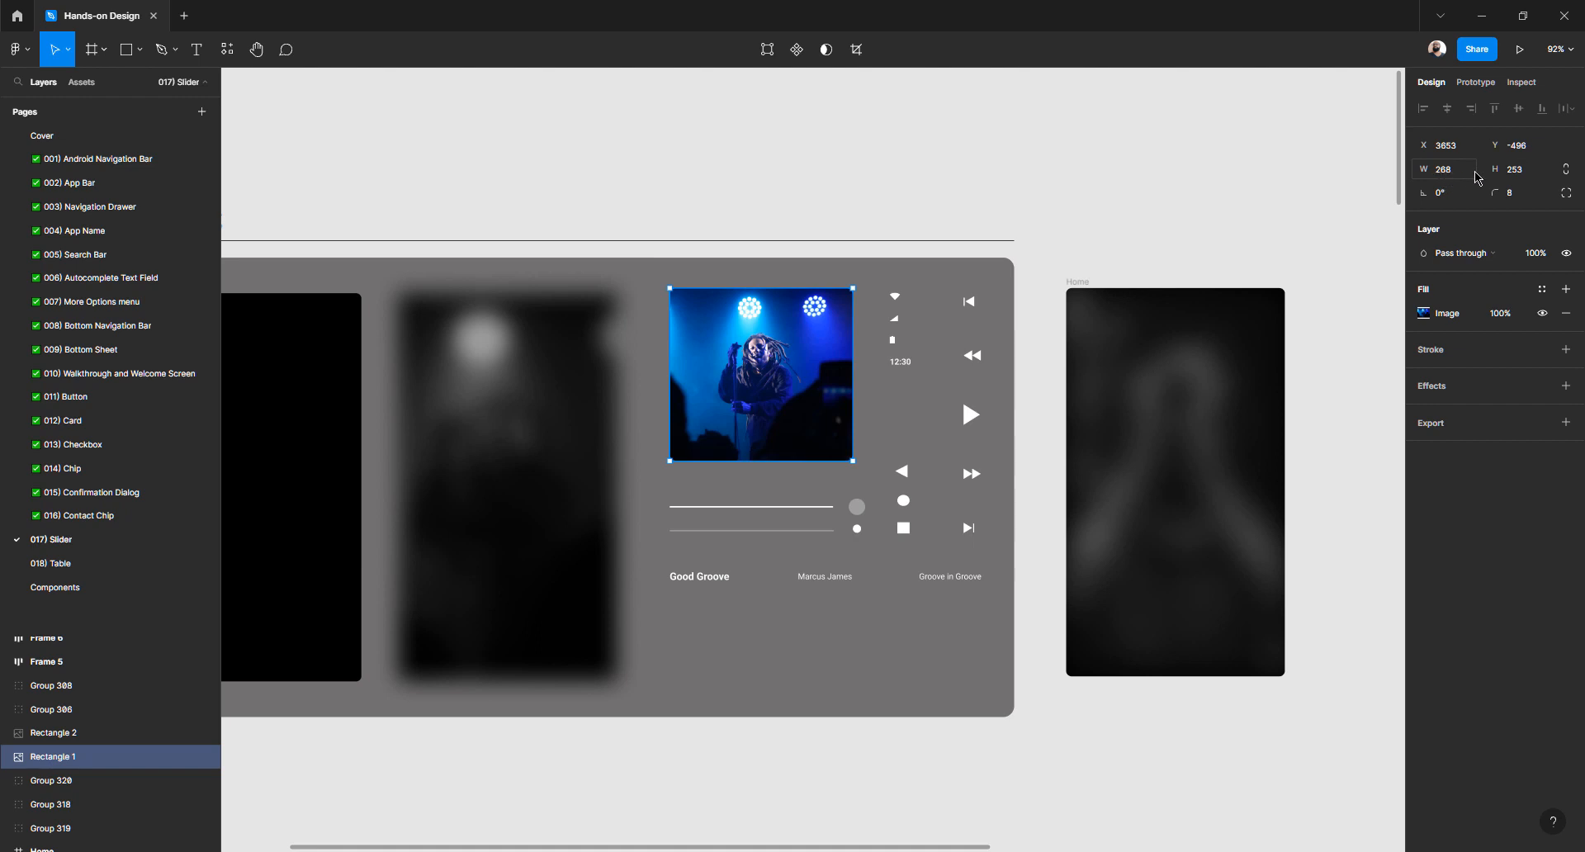
{"action": "left_click", "coordinate": [1199, 165]}
{"action": "key", "text": "t"}
{"action": "left_click", "coordinate": [1191, 166]}
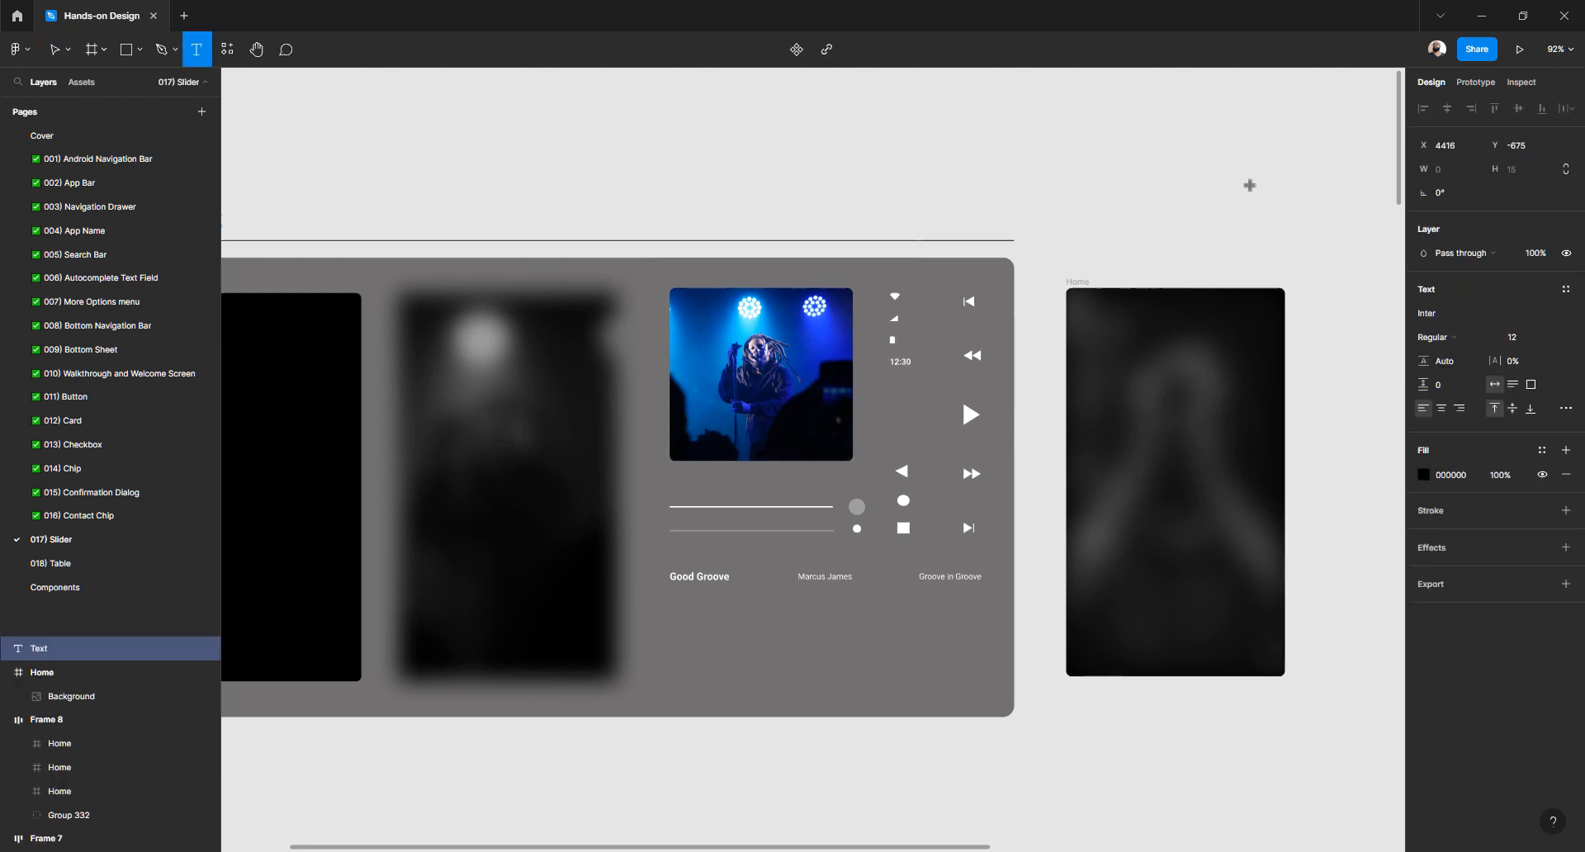
{"action": "key", "text": "Escape"}
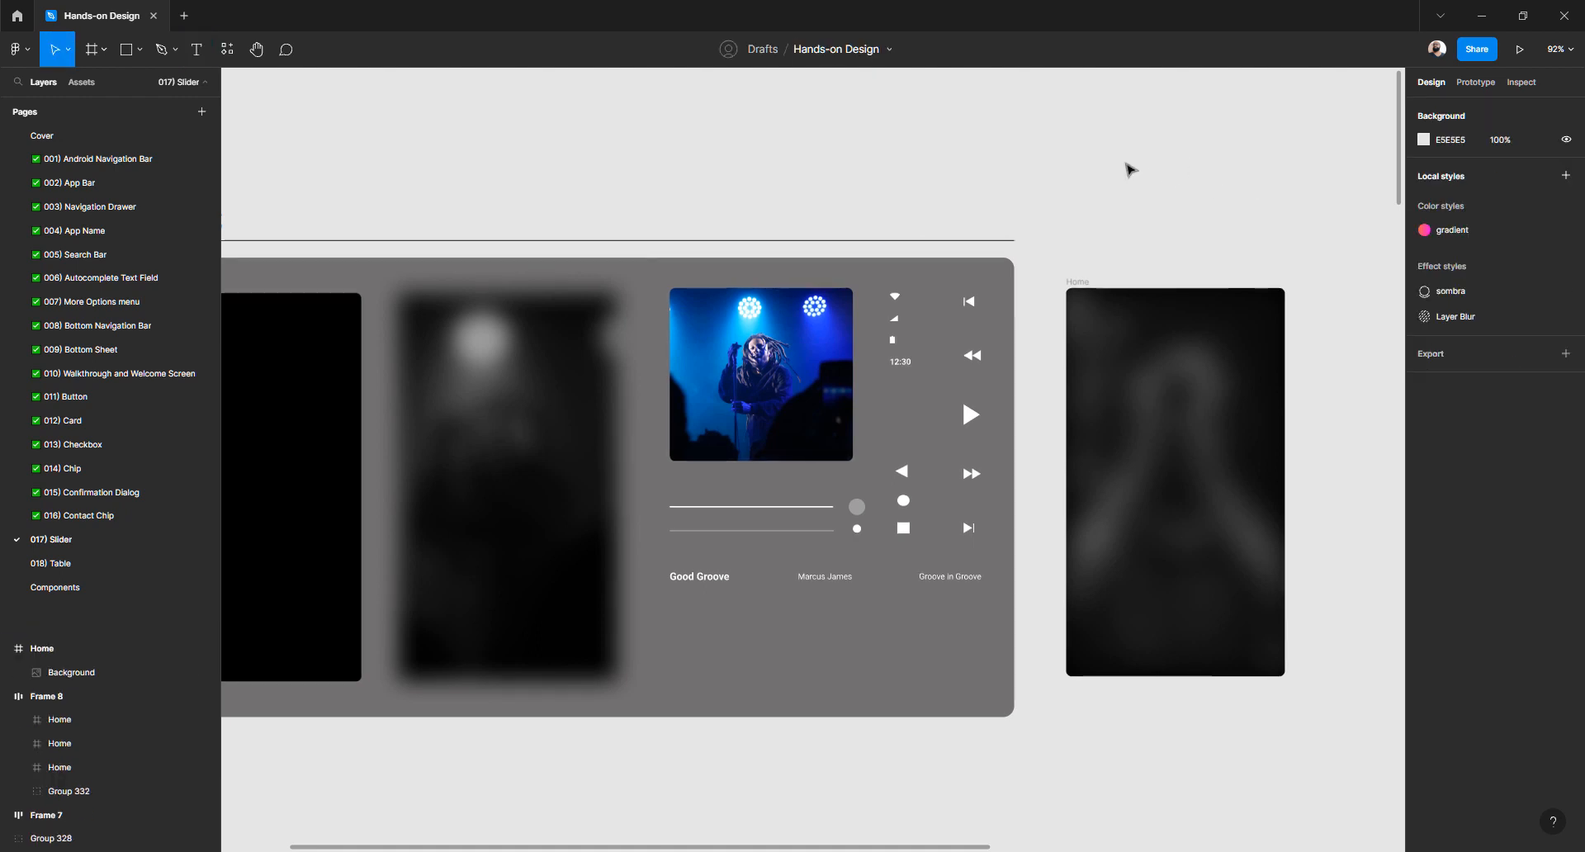
Draw a rectangle above the Home frame sized 268 × 283
{"action": "key", "text": "r"}
{"action": "left_click_drag", "start_coordinate": [1099, 155], "coordinate": [1176, 210]}
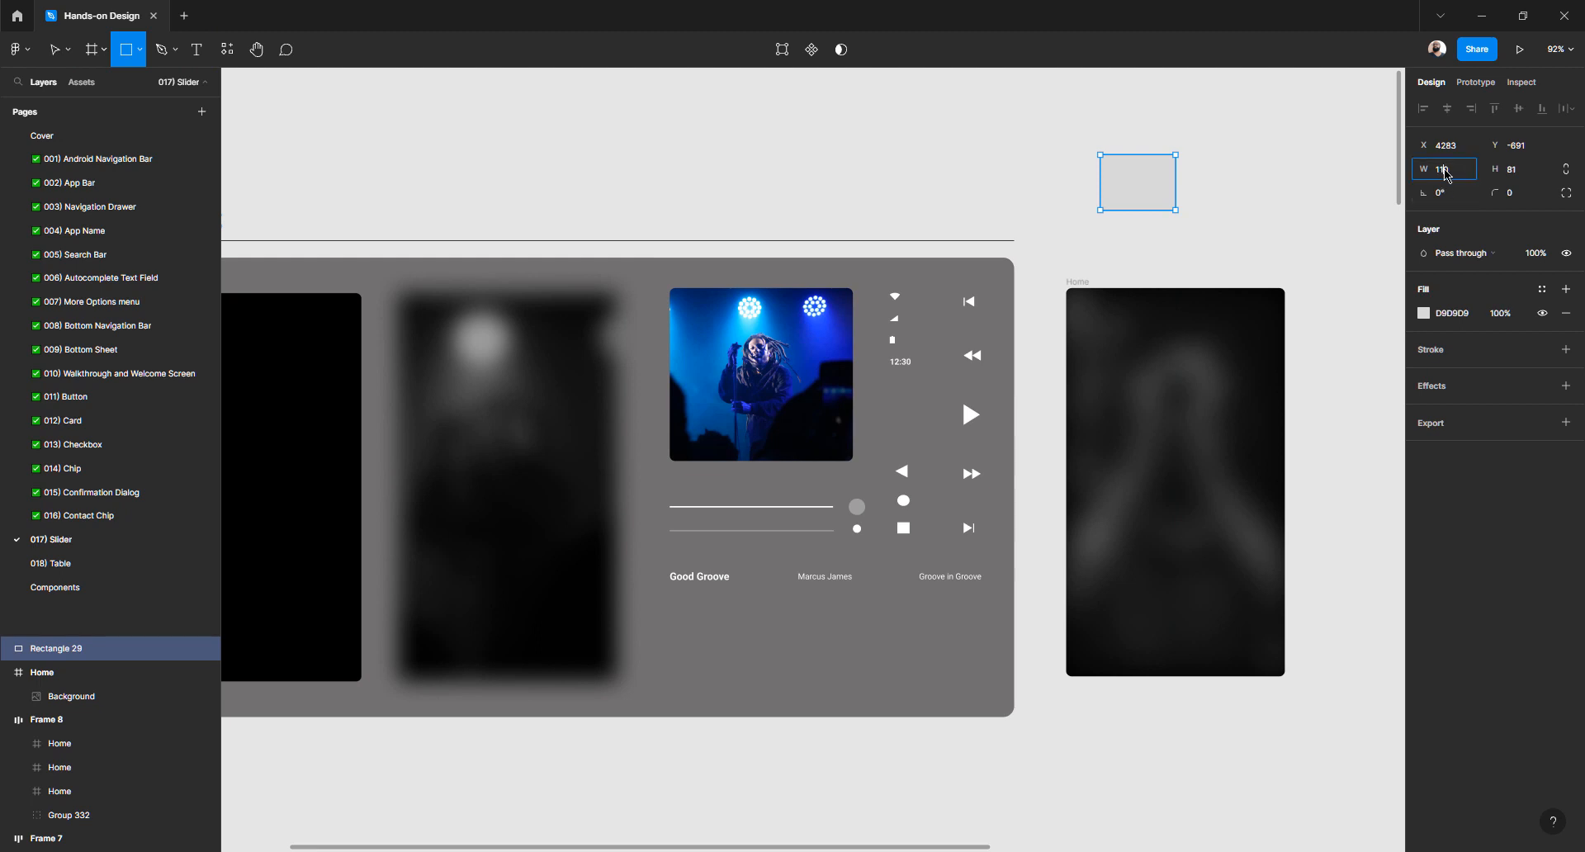
{"action": "left_click", "coordinate": [1446, 175]}
{"action": "type", "text": "268"}
{"action": "key", "text": "Tab"}
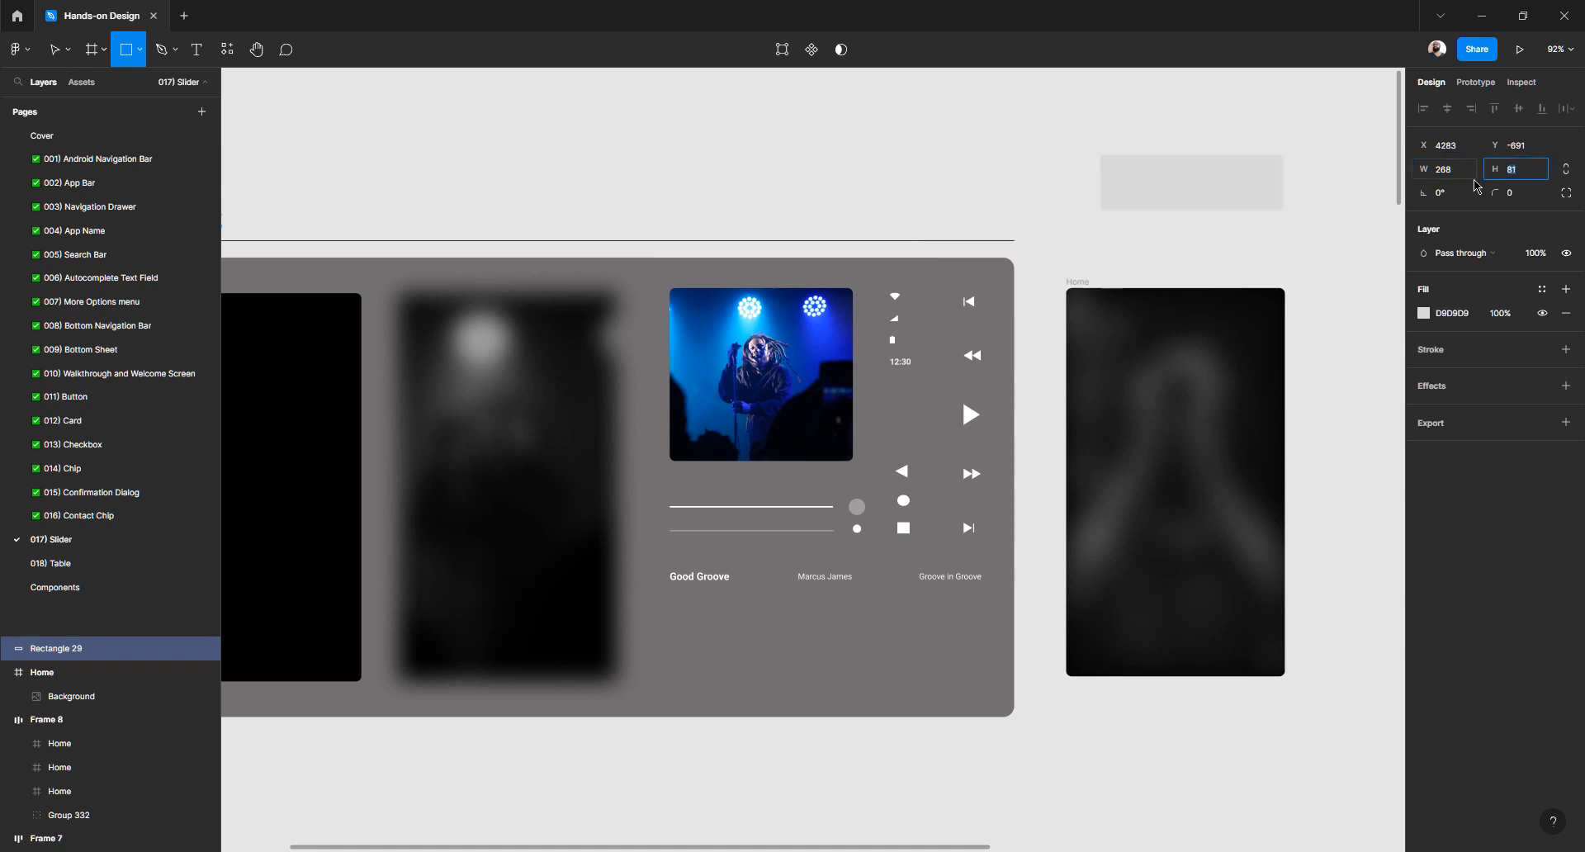
{"action": "type", "text": "2"}
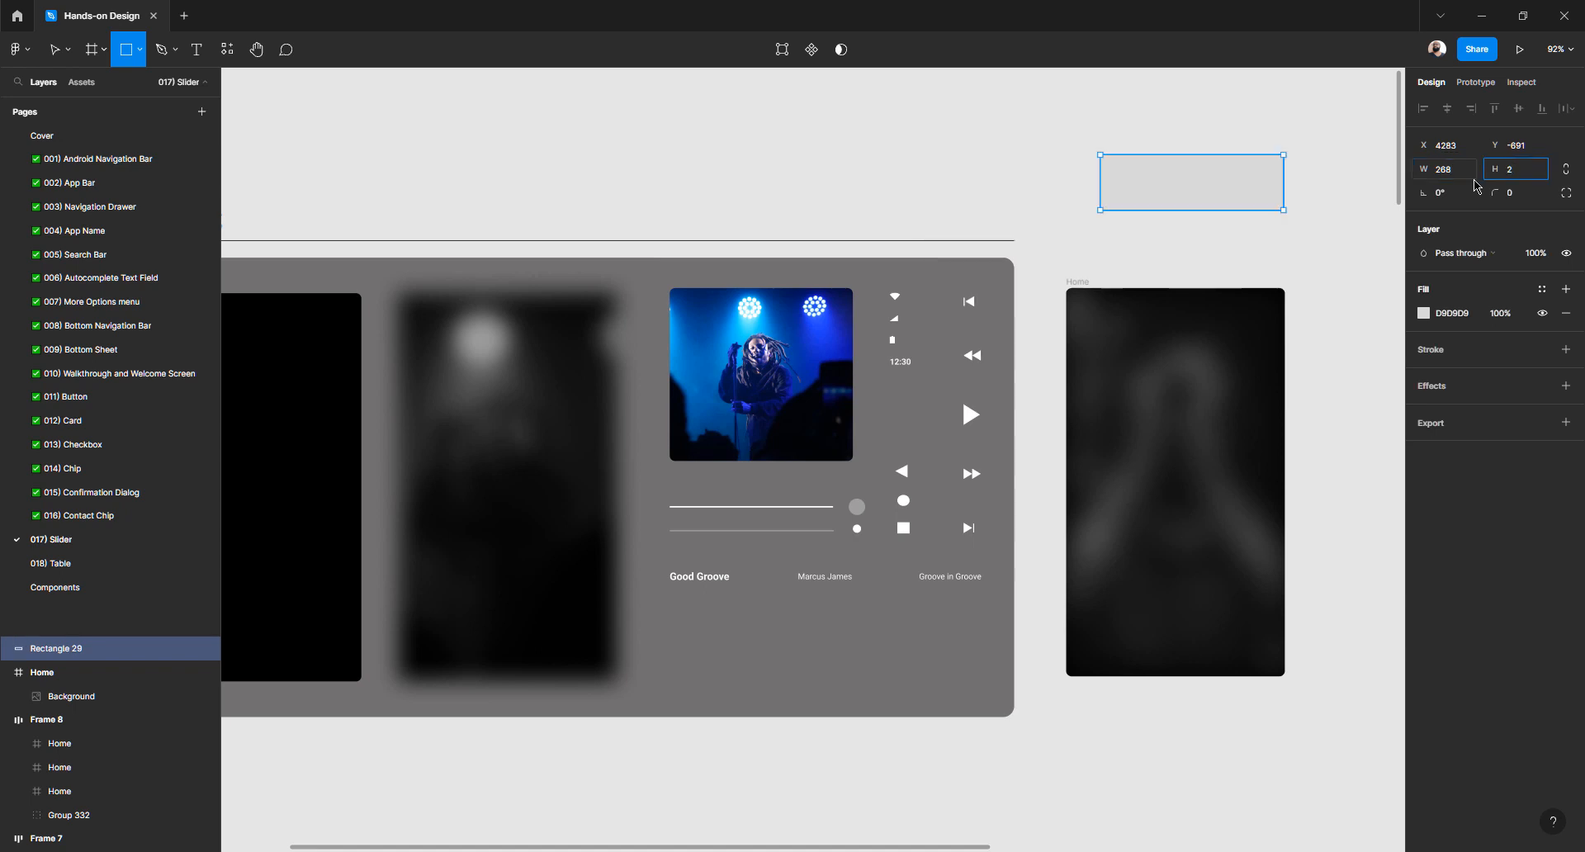
{"action": "type", "text": "83"}
{"action": "key", "text": "Return"}
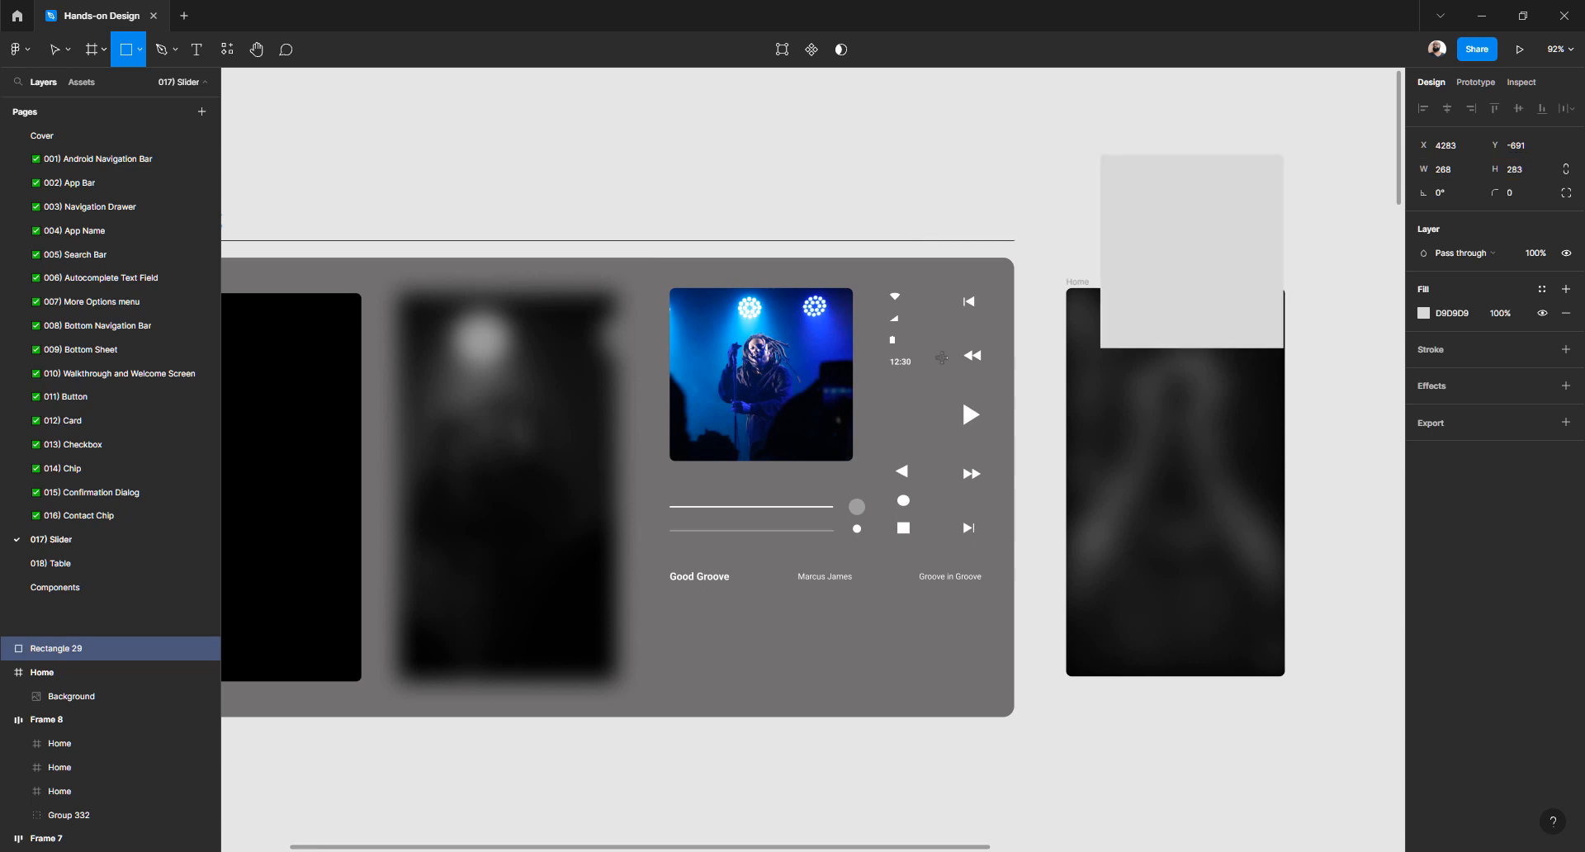
Compare with the album art and correct the rectangle's height to 253
{"action": "key", "text": "v"}
{"action": "left_click", "coordinate": [798, 357]}
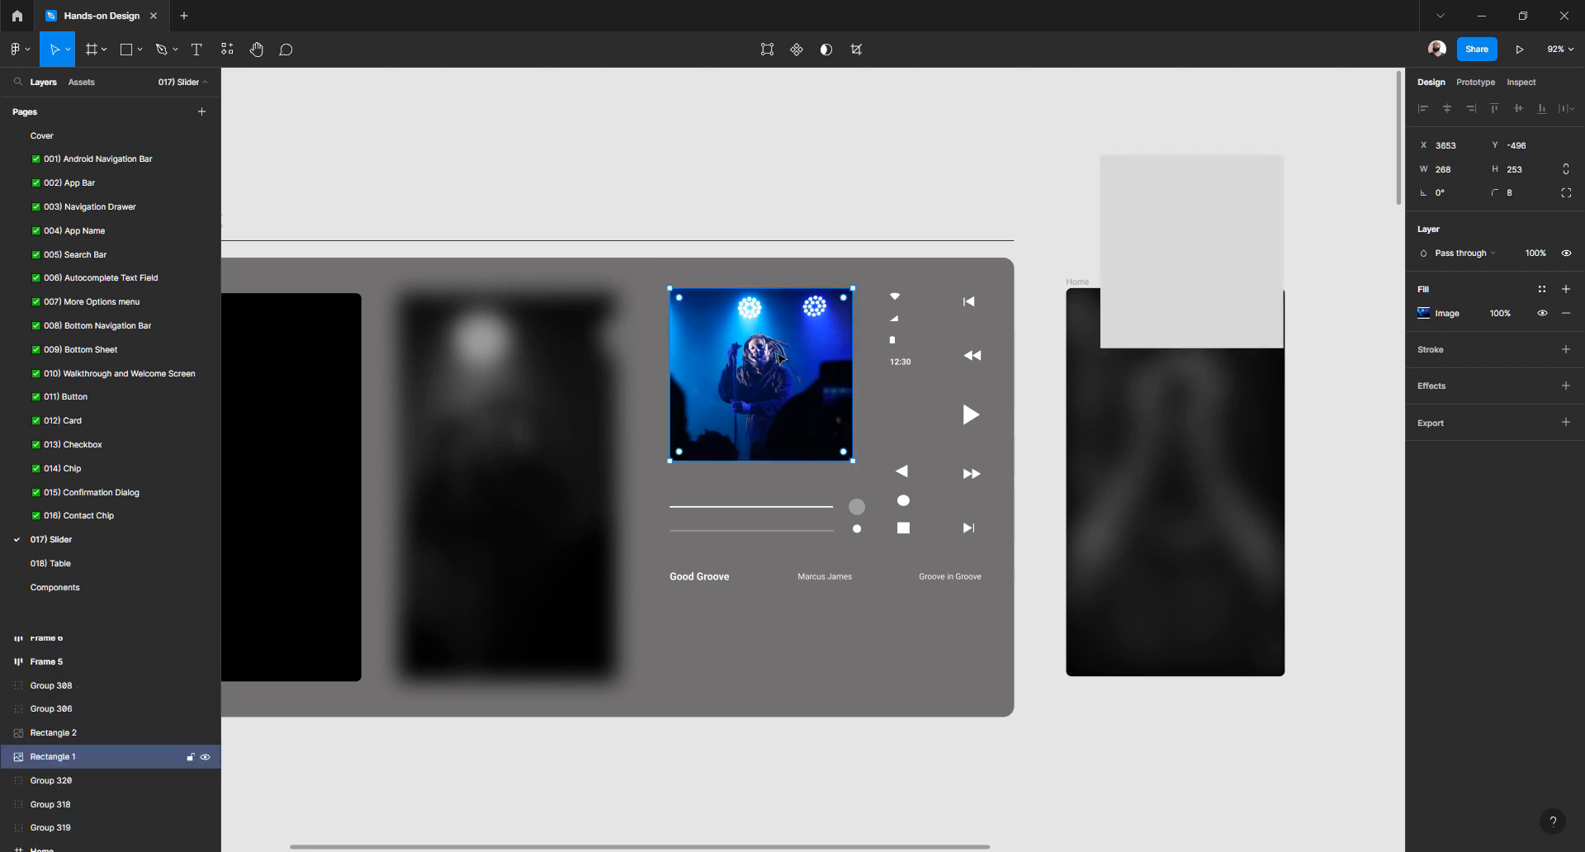
{"action": "left_click", "coordinate": [1191, 278]}
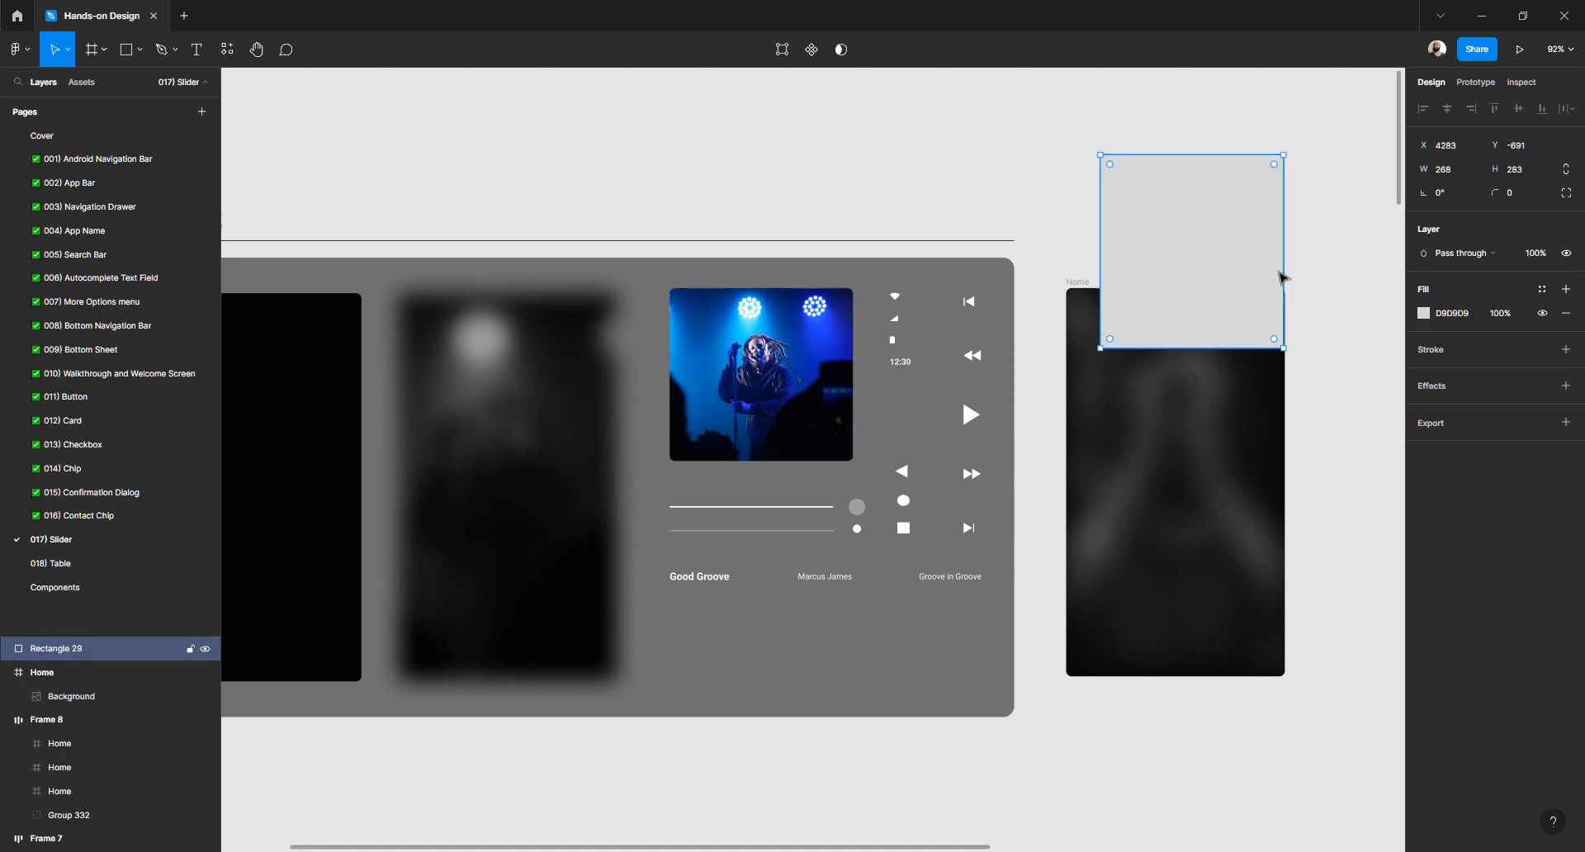
{"action": "left_click", "coordinate": [1515, 174]}
{"action": "left_click", "coordinate": [1521, 176]}
{"action": "key", "text": "Return"}
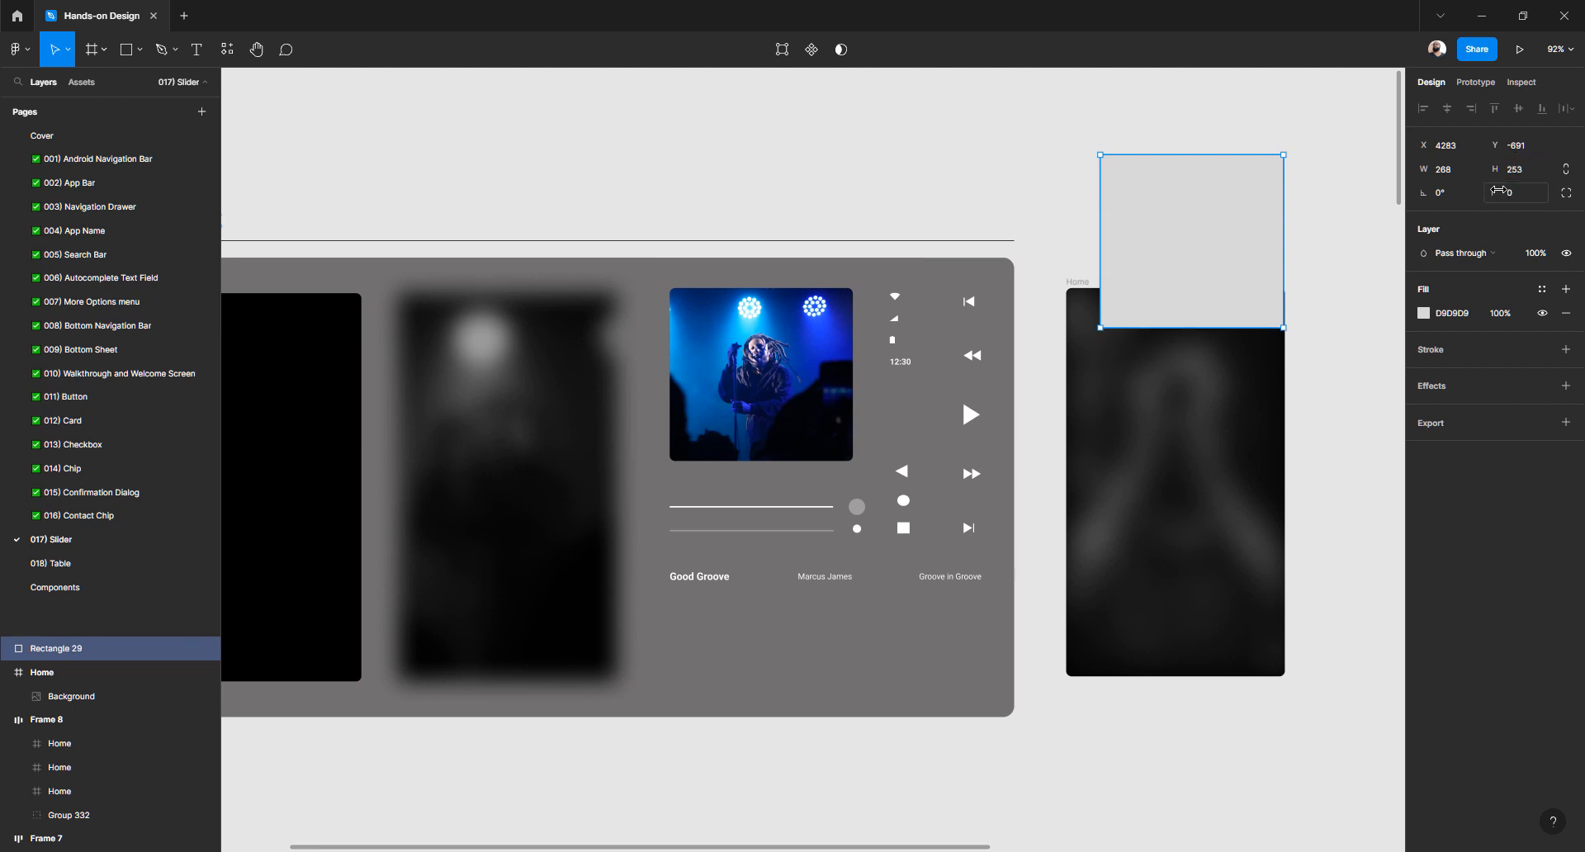
Fill the rectangle red and line it up just above the Home frame
{"action": "left_click_drag", "start_coordinate": [1192, 230], "coordinate": [1130, 174]}
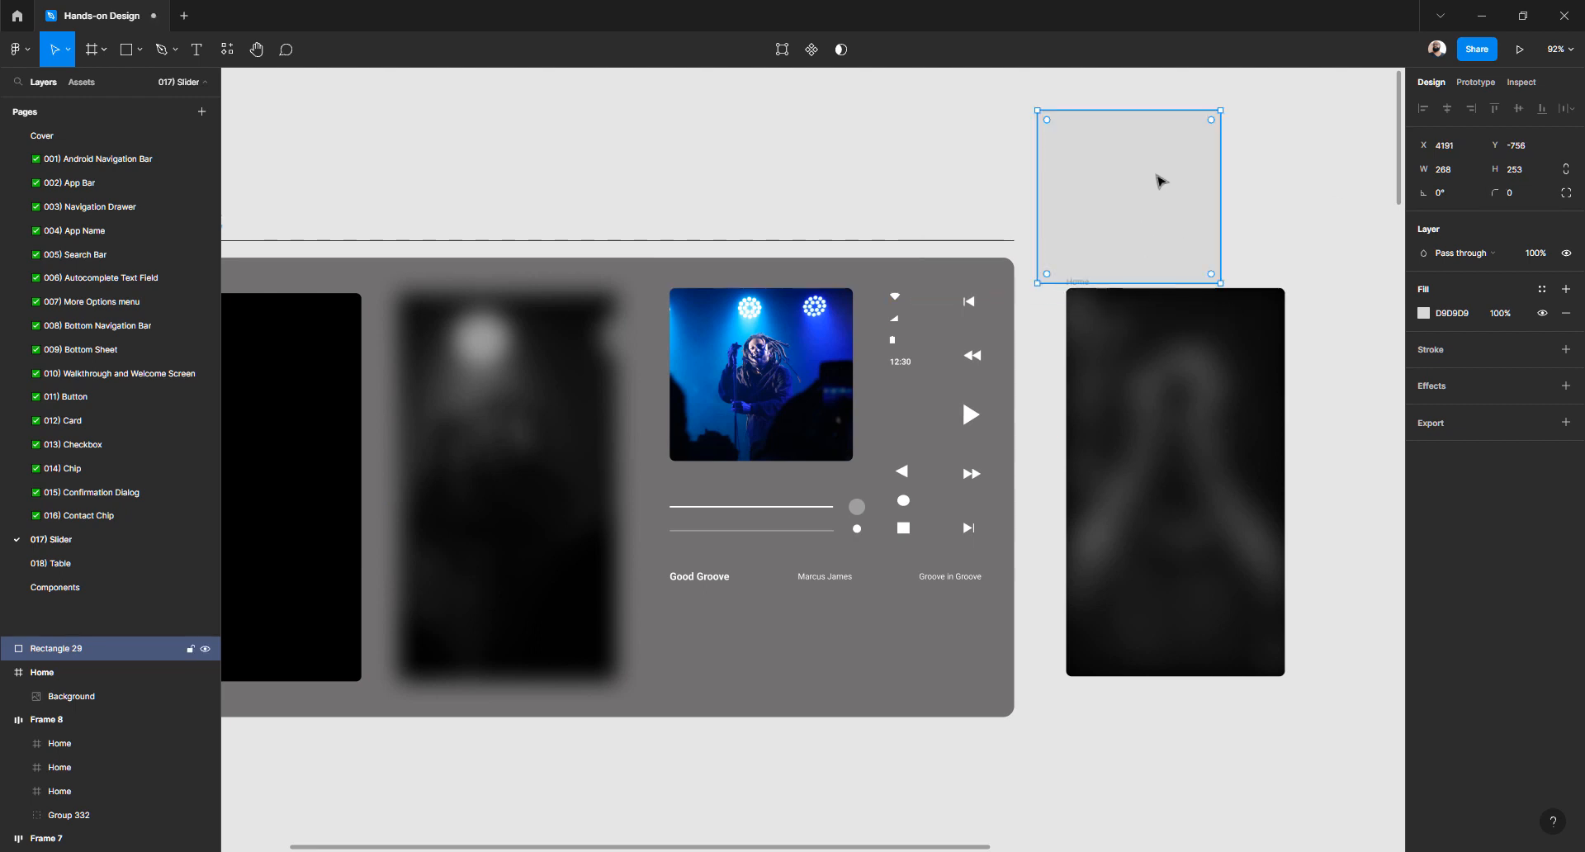
{"action": "left_click", "coordinate": [1423, 313]}
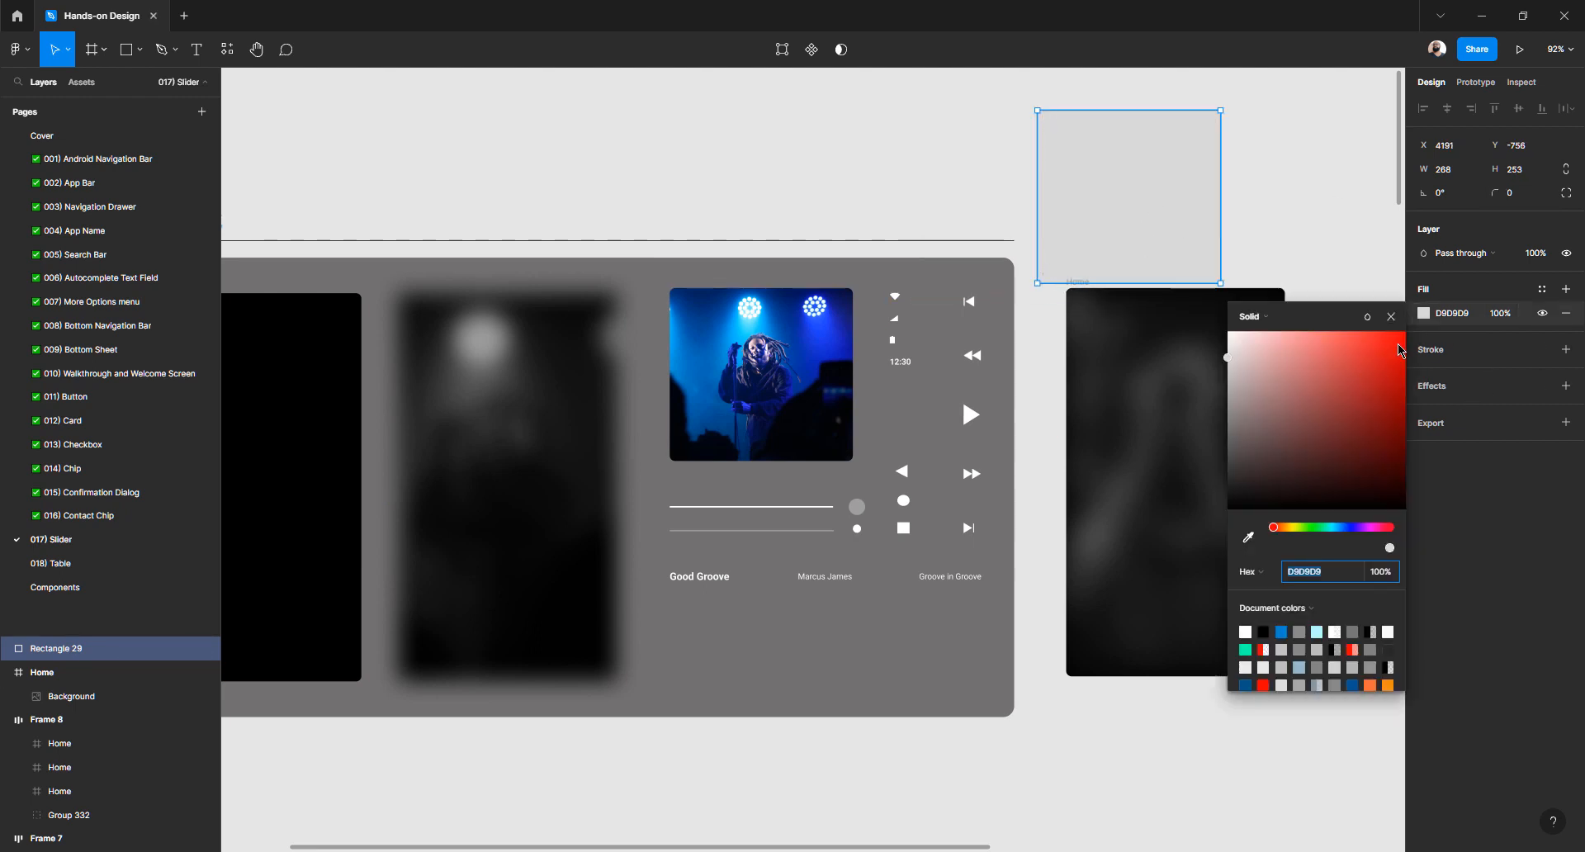
{"action": "left_click", "coordinate": [1401, 337]}
{"action": "left_click", "coordinate": [1330, 220]}
{"action": "left_click_drag", "start_coordinate": [1207, 234], "coordinate": [1119, 250]}
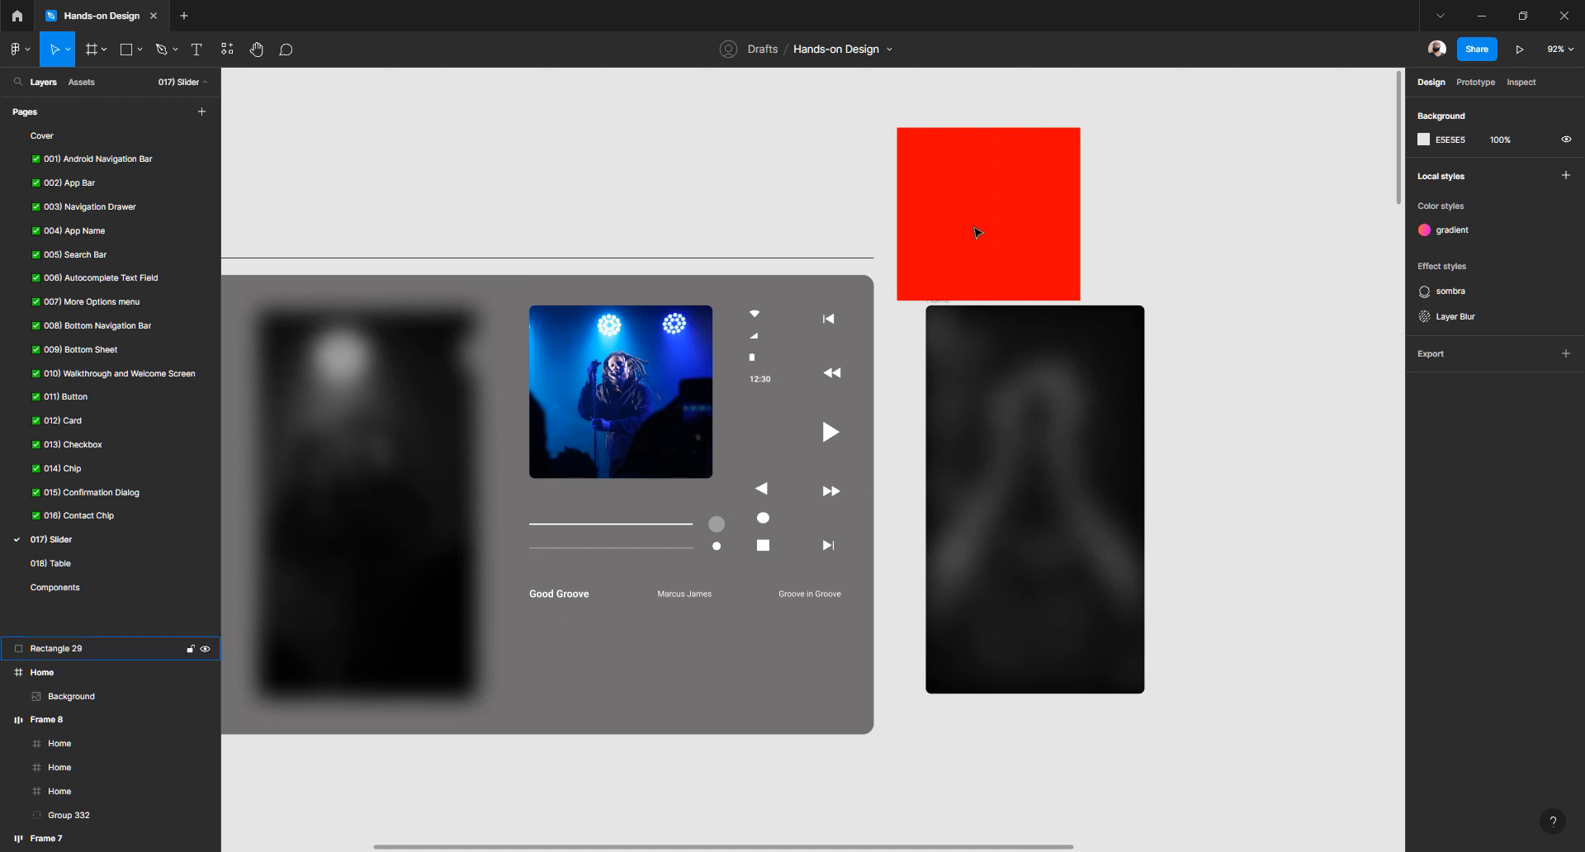
{"action": "left_click_drag", "start_coordinate": [977, 237], "coordinate": [1021, 213]}
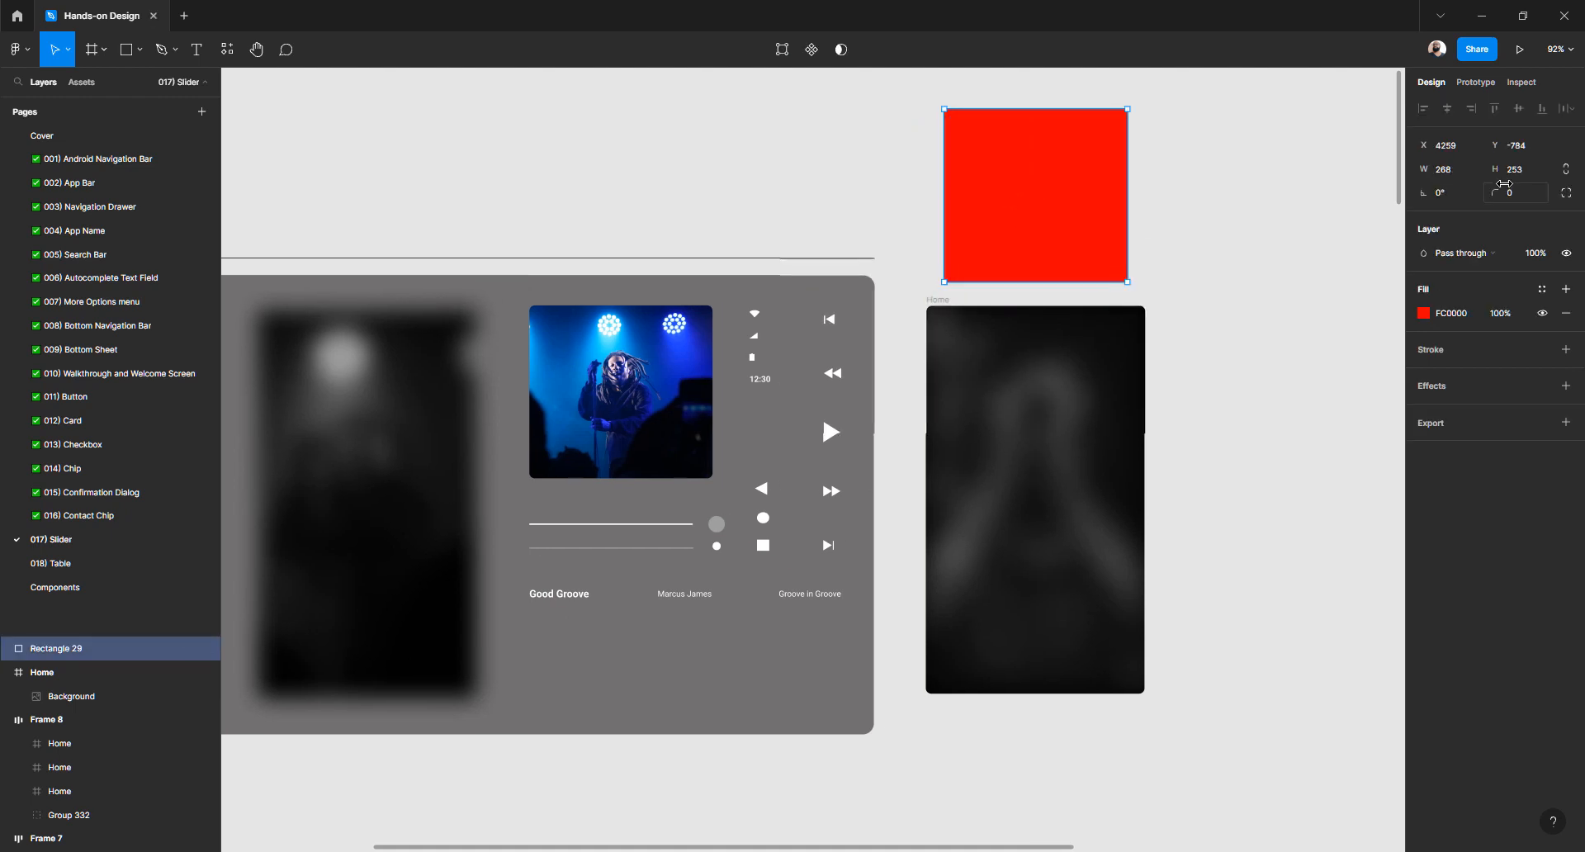
Round the red rectangle's corners with an 8 px radius
{"action": "left_click", "coordinate": [1517, 198]}
{"action": "type", "text": "8"}
{"action": "key", "text": "Return"}
{"action": "left_click", "coordinate": [1256, 249]}
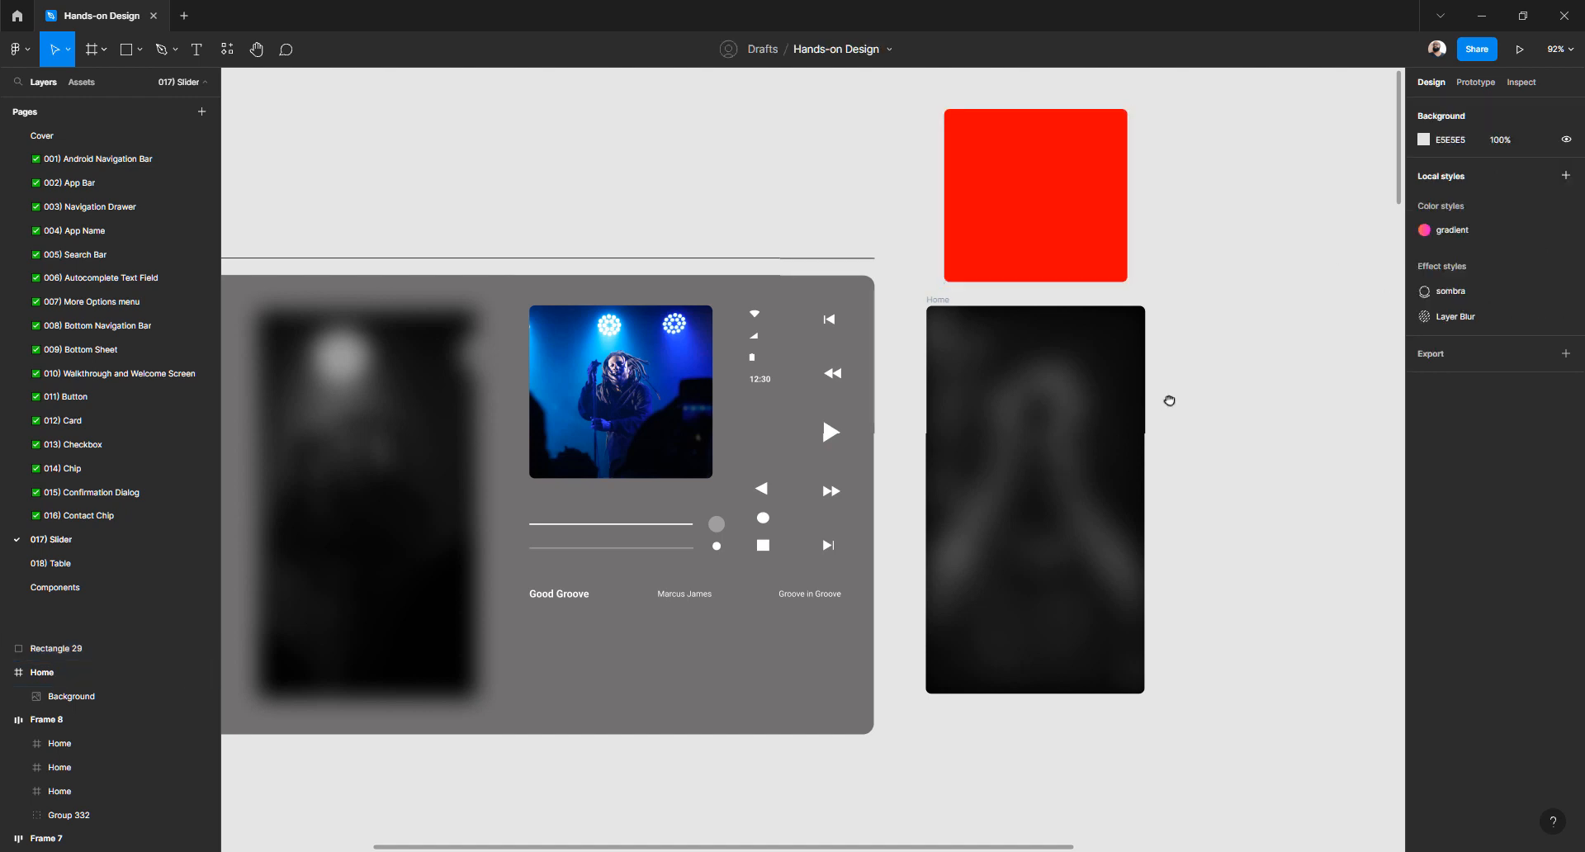
{"action": "scroll", "coordinate": [1055, 423], "scroll_direction": "right", "scroll_amount": 1}
Copy the properties of the Home frame's Background image
{"action": "left_click", "coordinate": [1040, 419]}
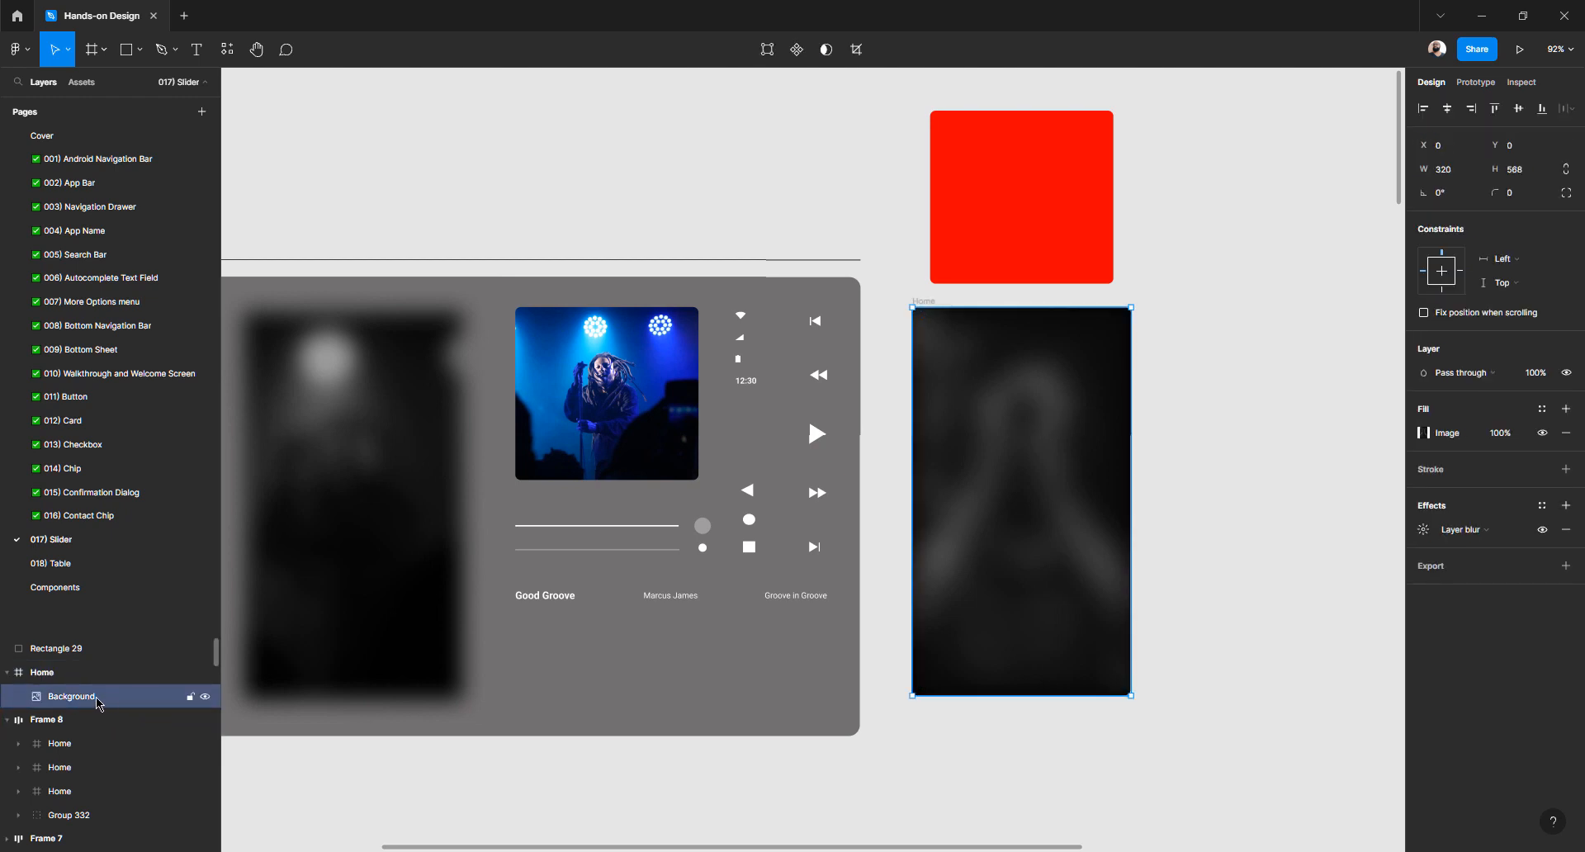
{"action": "right_click", "coordinate": [1027, 467]}
{"action": "mouse_move", "coordinate": [1025, 467]}
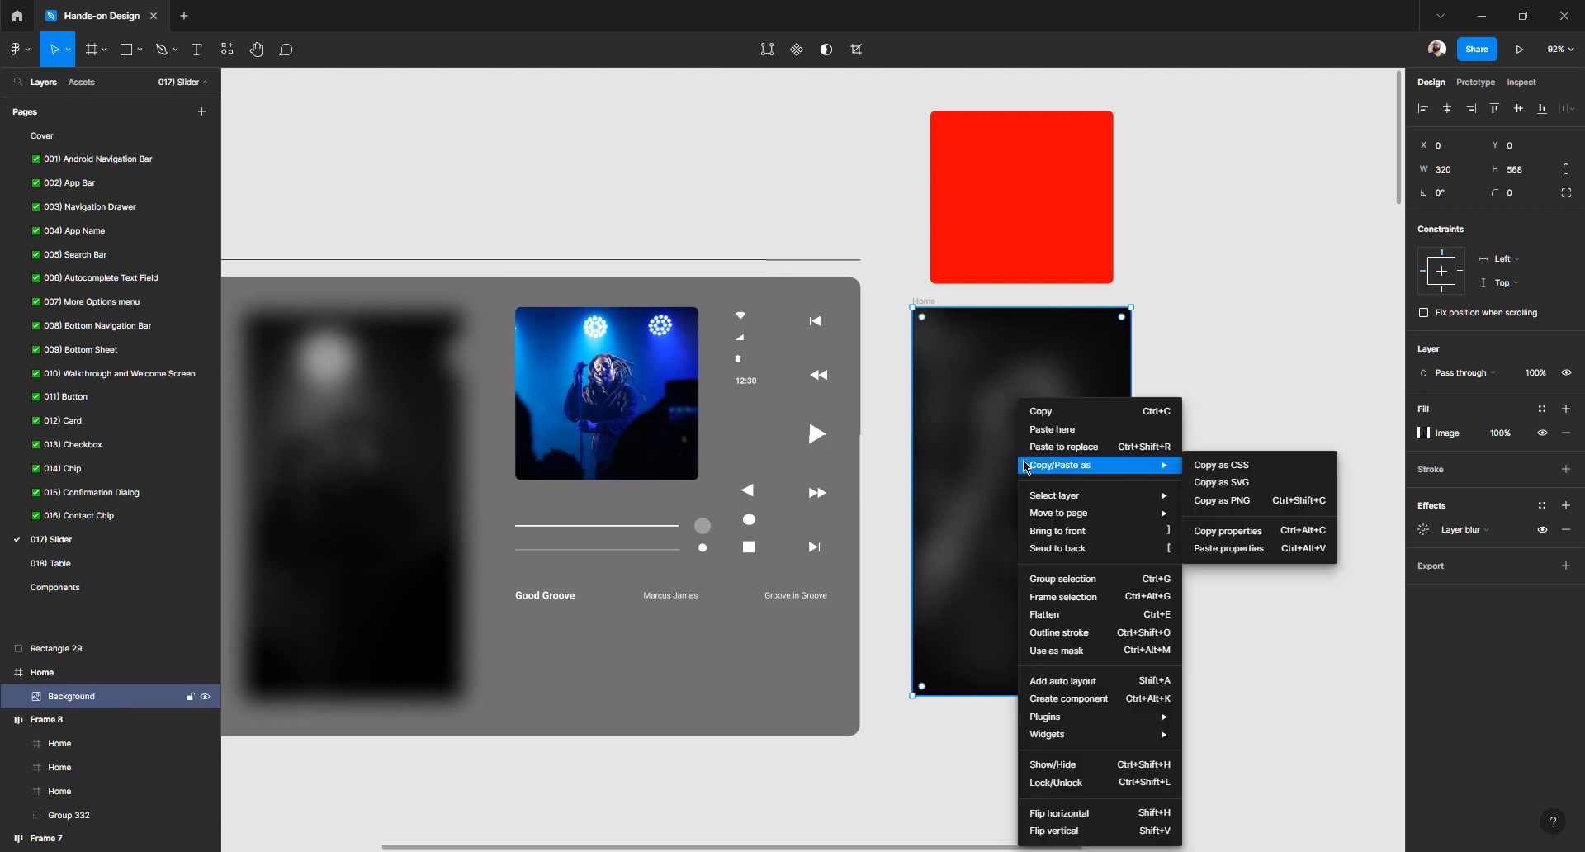
{"action": "mouse_move", "coordinate": [1071, 503]}
{"action": "left_click", "coordinate": [1242, 541]}
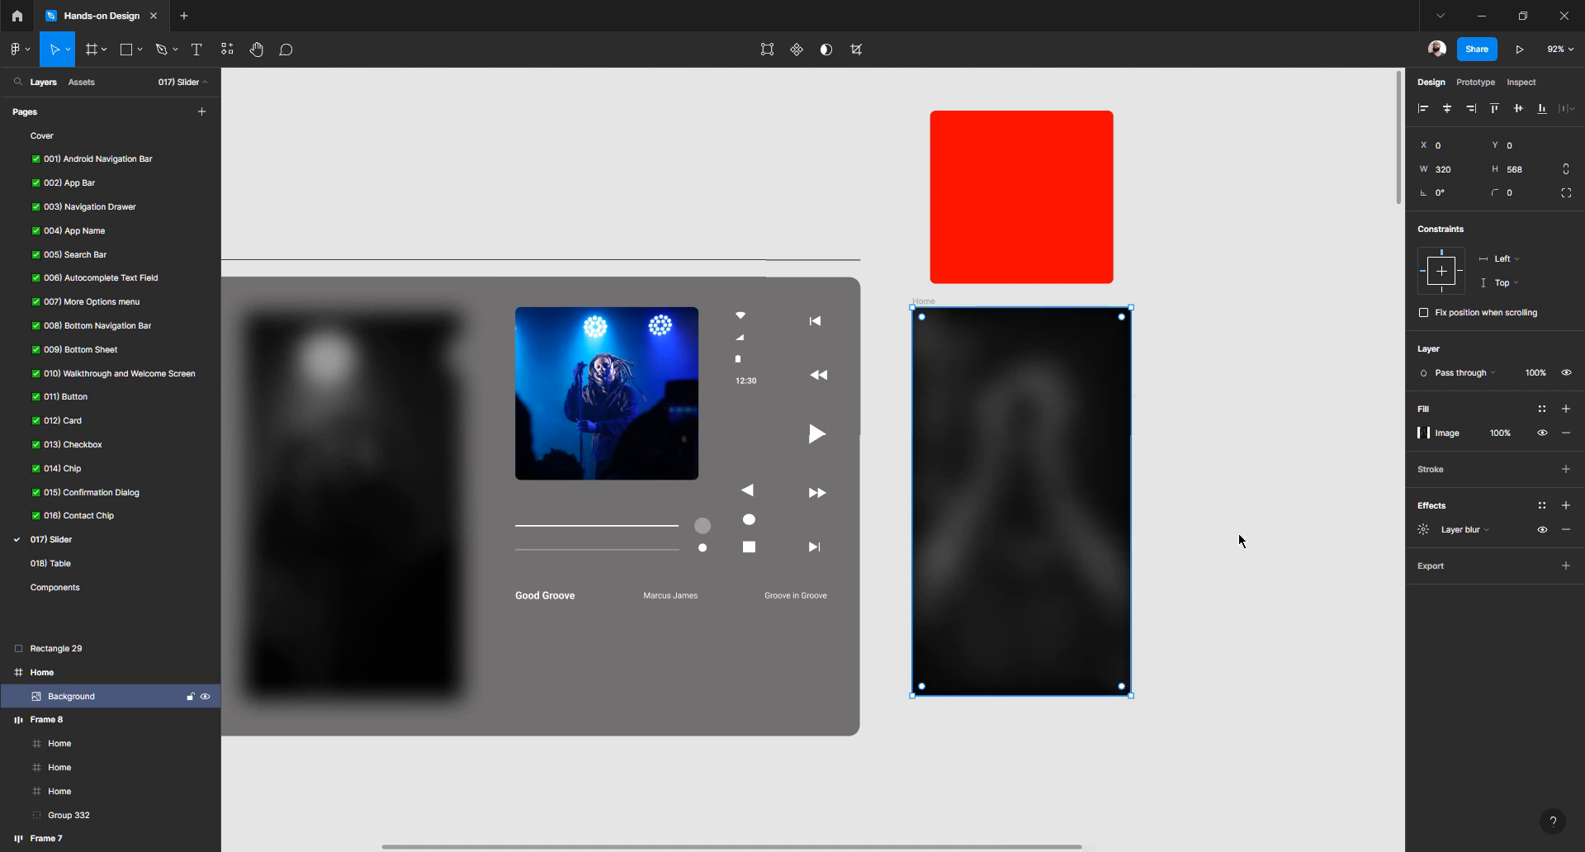
Paste those properties onto the red rectangle for a blurred singer-photo fill
{"action": "left_click", "coordinate": [1051, 201]}
{"action": "right_click", "coordinate": [1050, 201]}
{"action": "mouse_move", "coordinate": [1108, 264]}
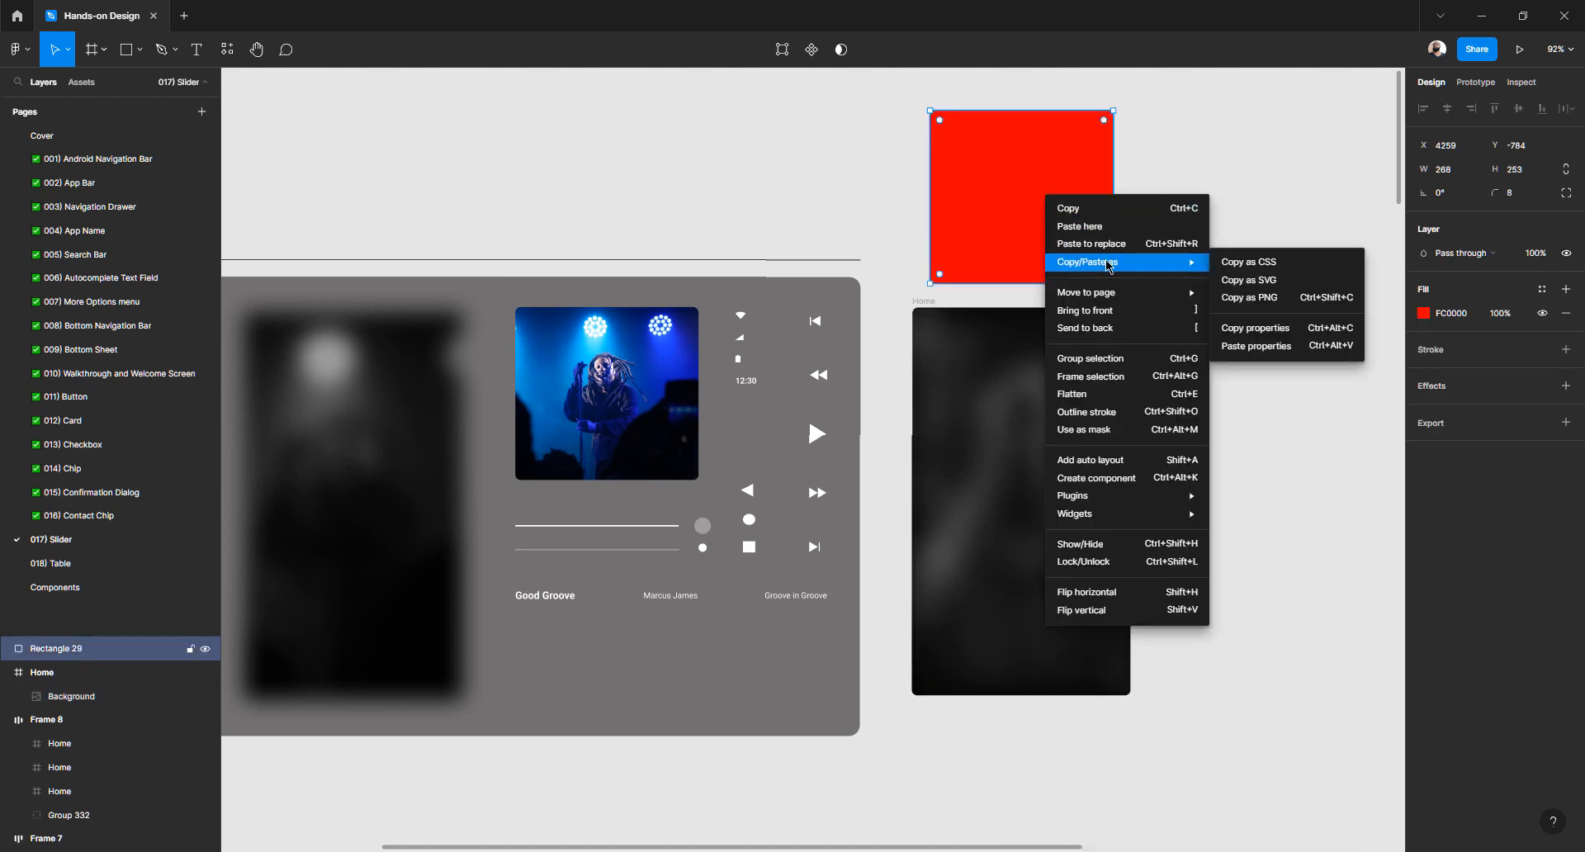
{"action": "left_click", "coordinate": [1246, 346]}
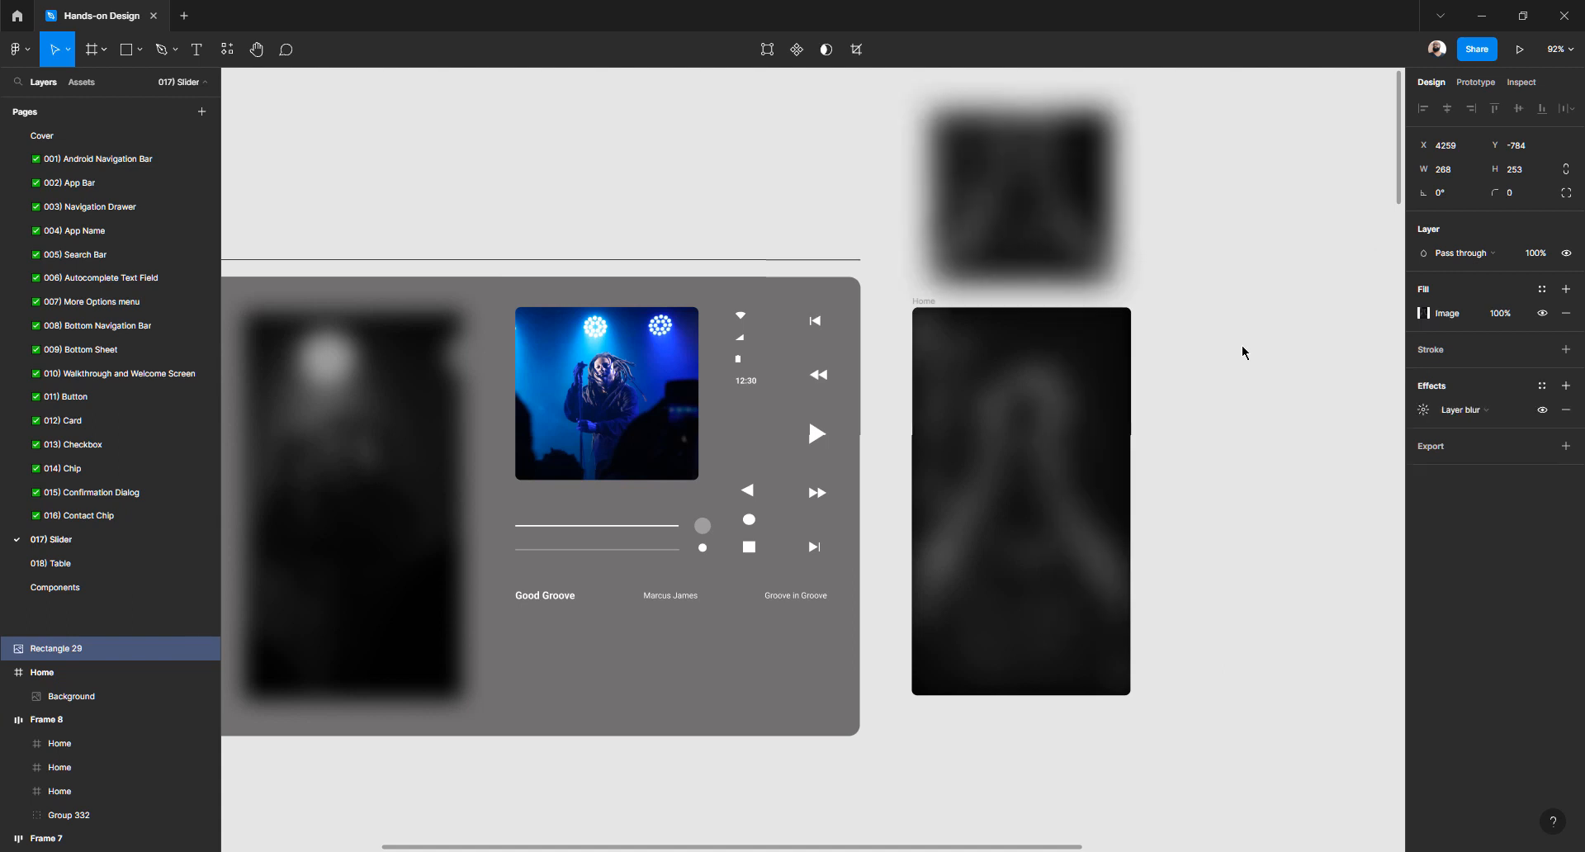
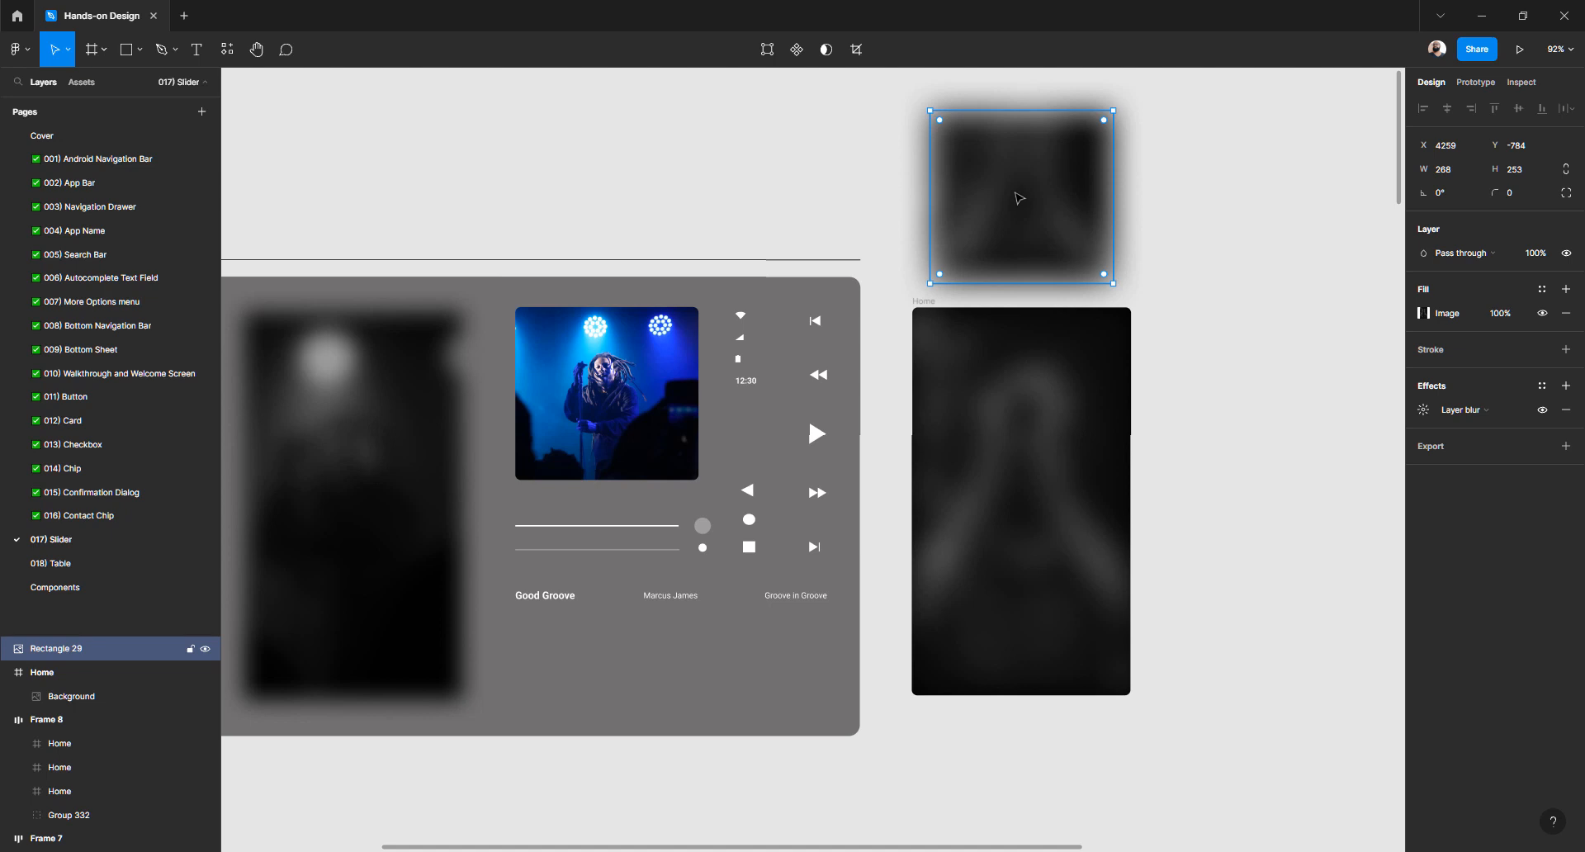
Remove the tattooed-hands image's layer blur and round its corners to 8
{"action": "left_click", "coordinate": [1566, 410]}
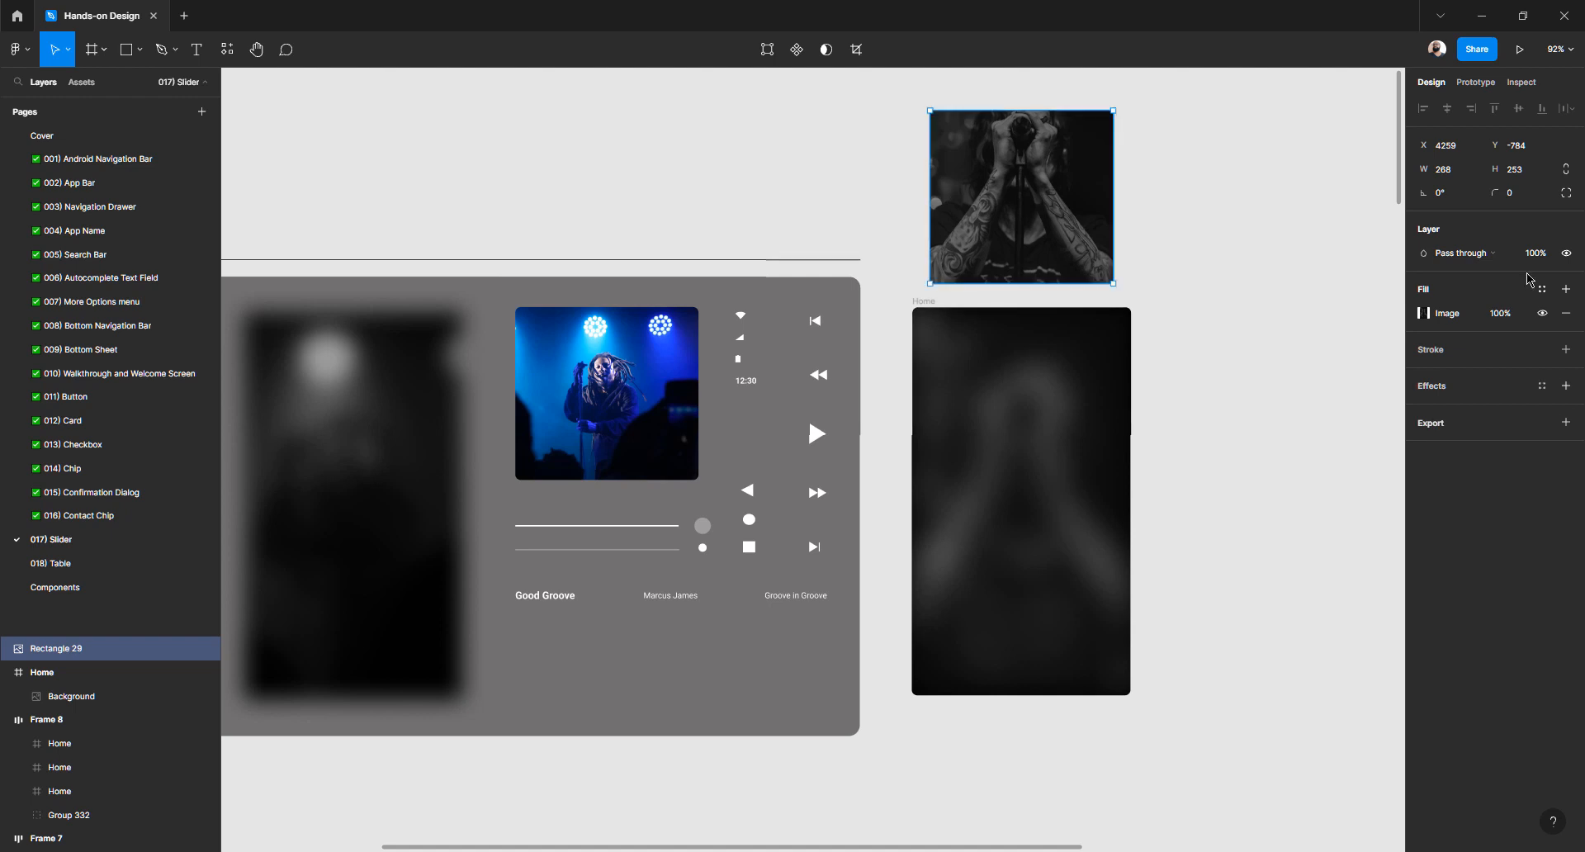
{"action": "left_click", "coordinate": [1517, 201]}
{"action": "left_click", "coordinate": [1156, 117]}
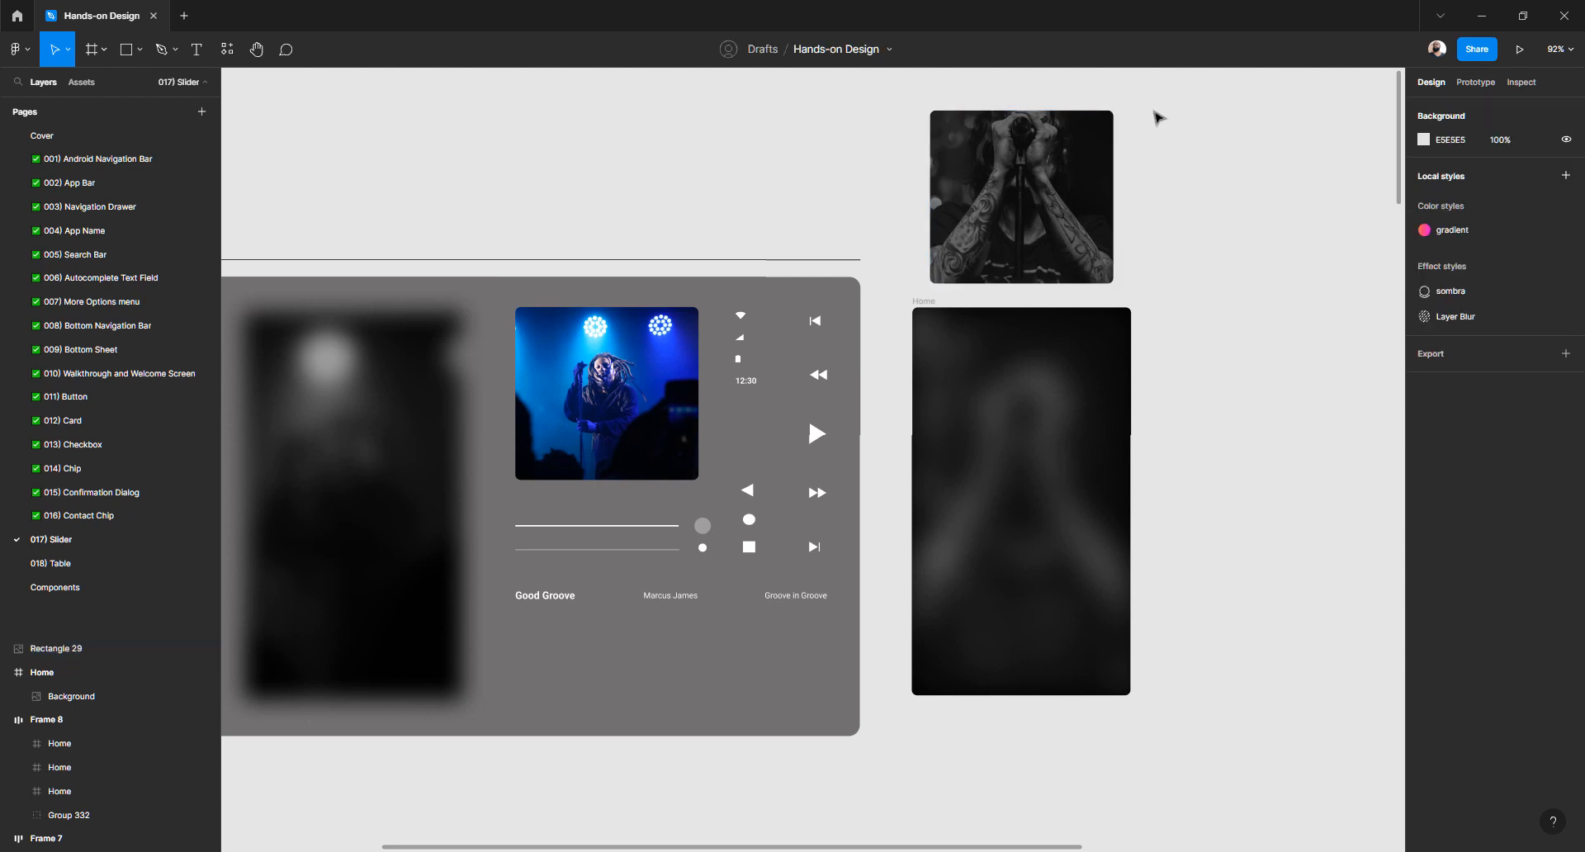
Raise the image fill's exposure, contrast and saturation for a more vivid photo
{"action": "left_click", "coordinate": [1112, 280]}
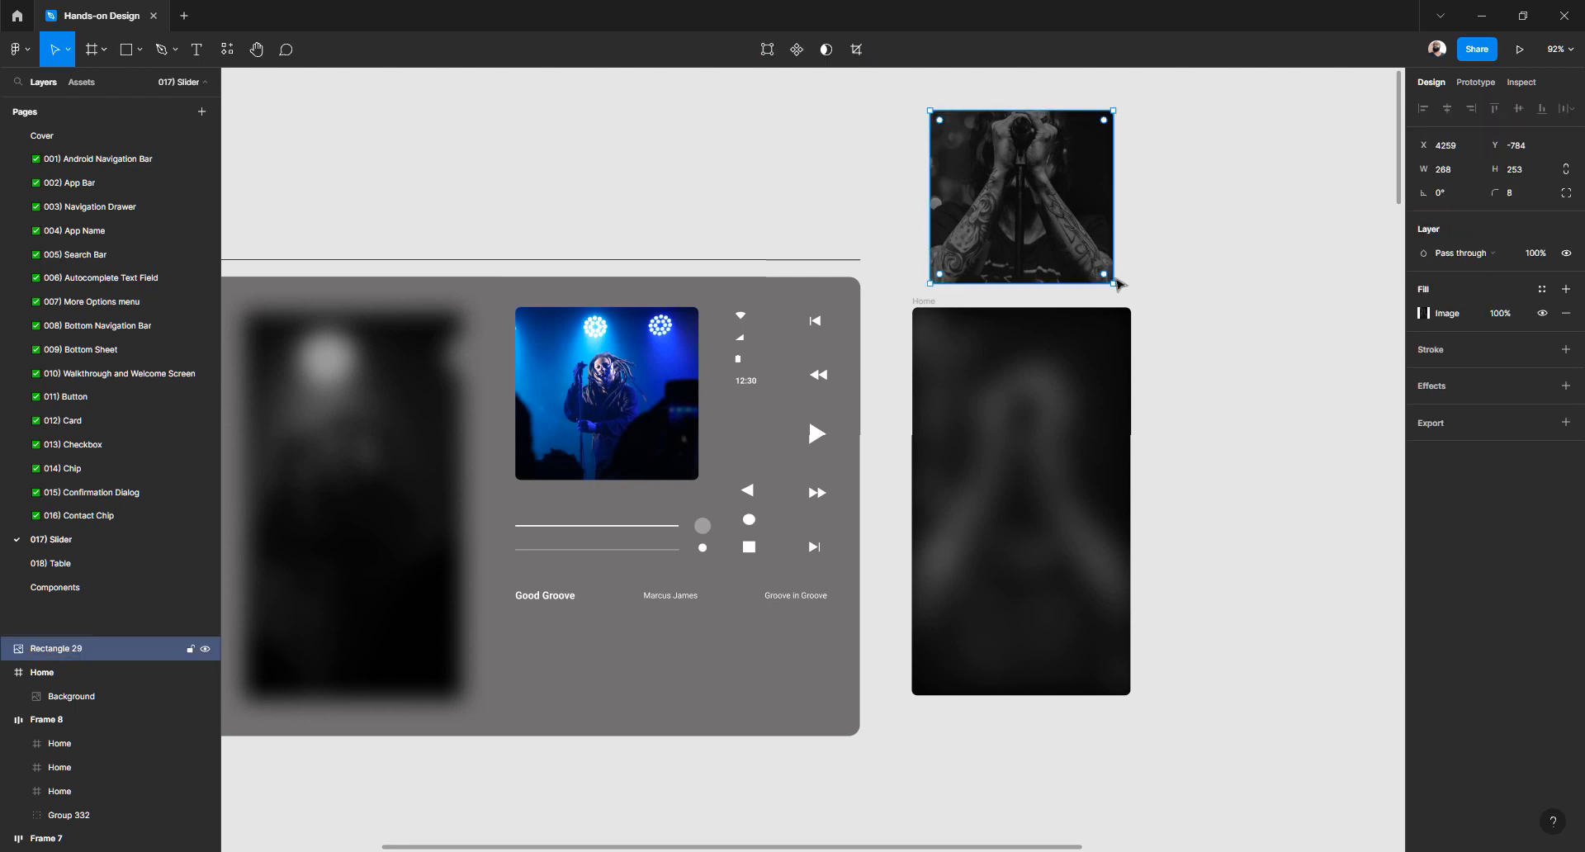
{"action": "left_click", "coordinate": [1424, 314]}
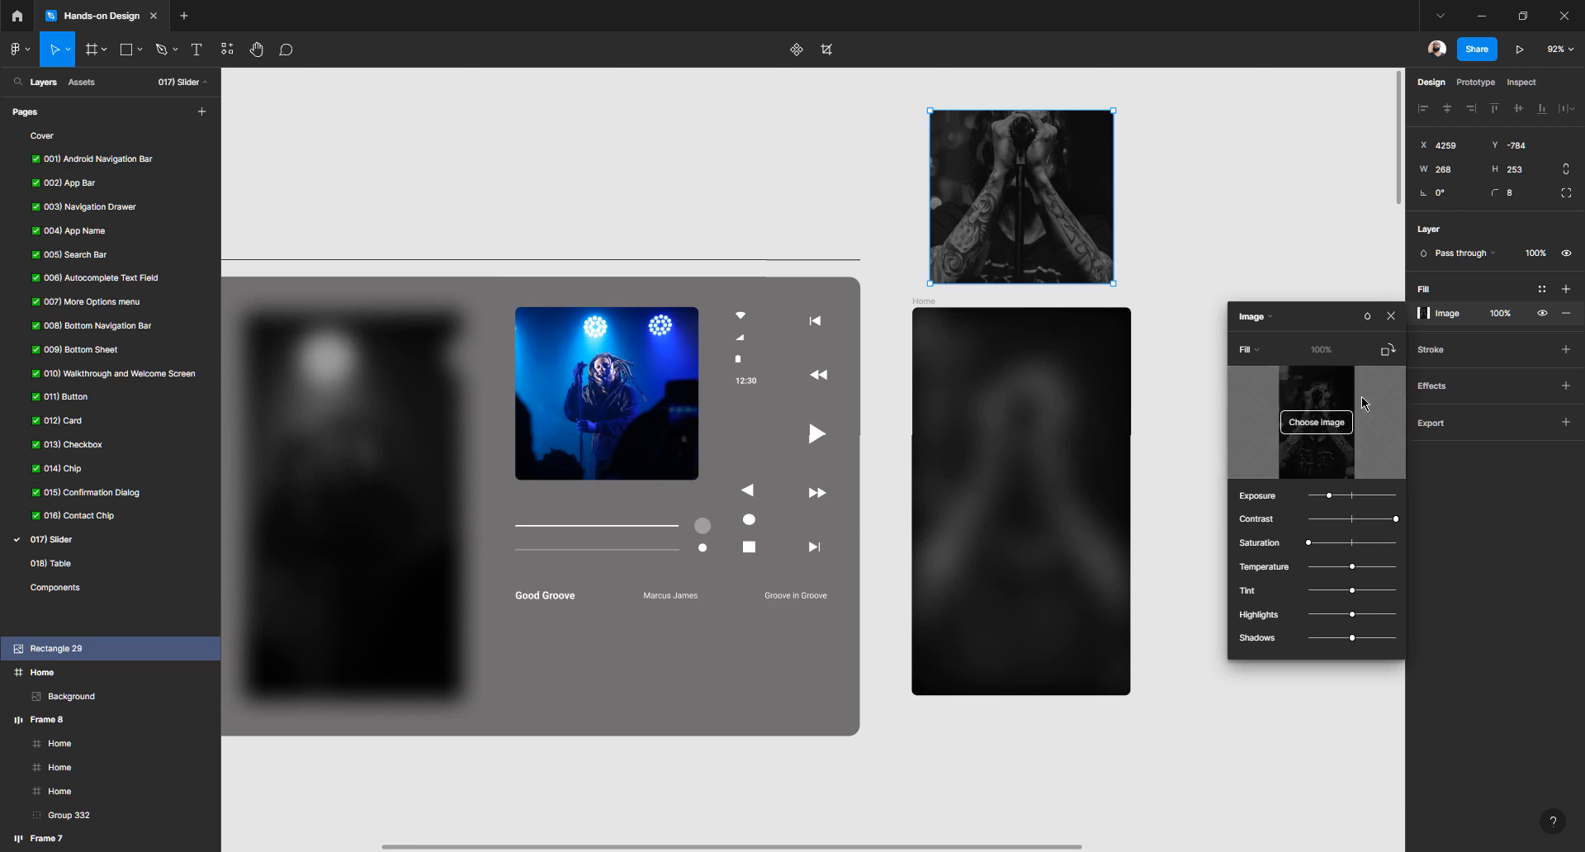
{"action": "left_click_drag", "start_coordinate": [1332, 497], "coordinate": [1356, 547]}
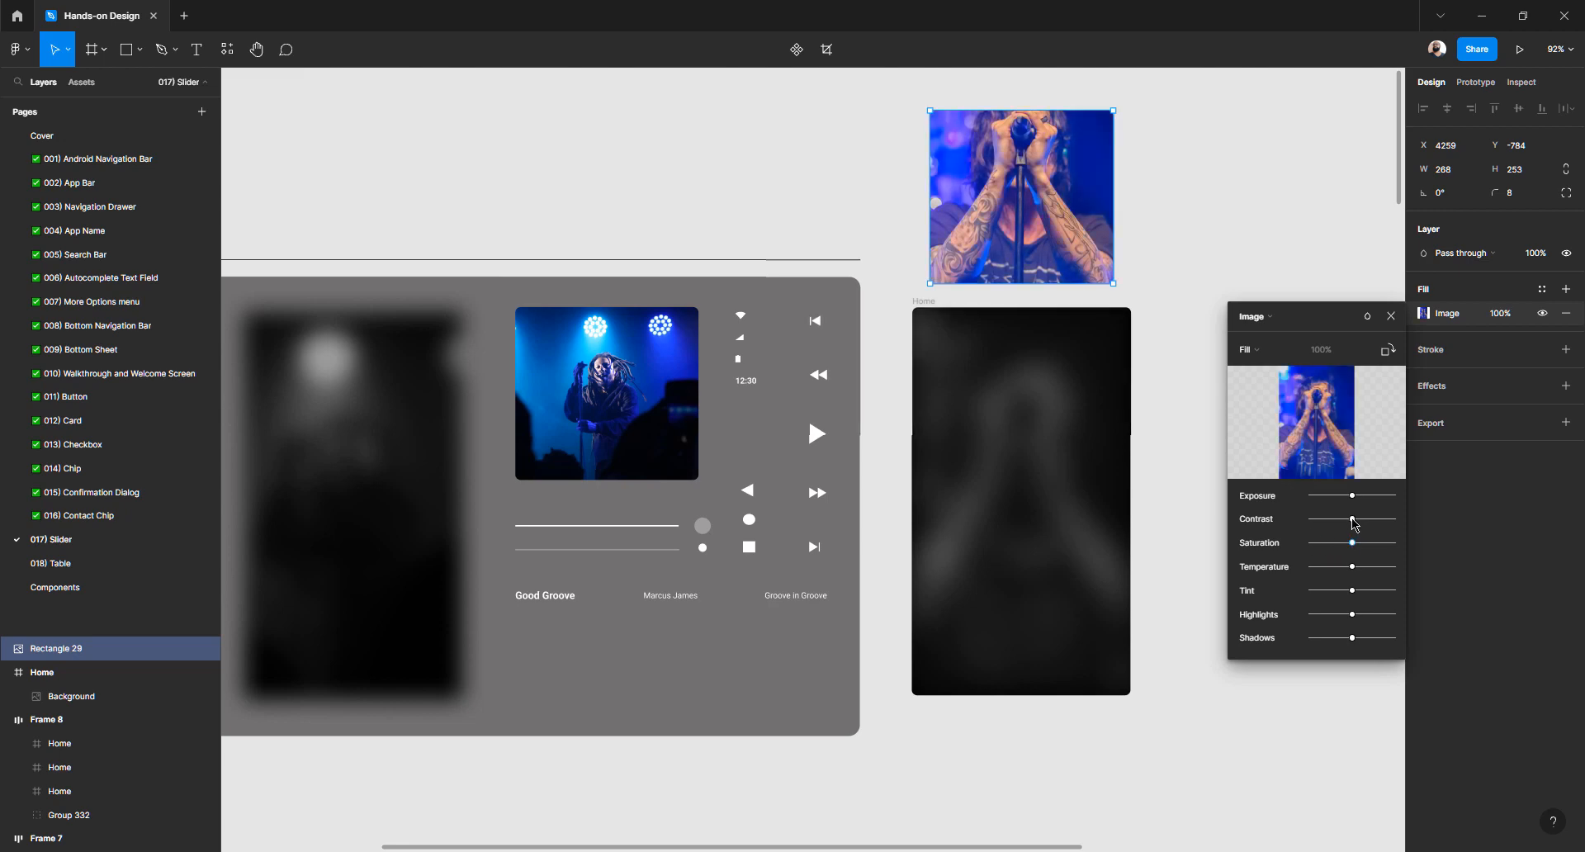
{"action": "mouse_move", "coordinate": [1354, 520]}
{"action": "left_mouse_down"}
{"action": "mouse_move", "coordinate": [1392, 520]}
{"action": "mouse_move", "coordinate": [1342, 496]}
{"action": "mouse_move", "coordinate": [1369, 545]}
{"action": "left_mouse_up"}
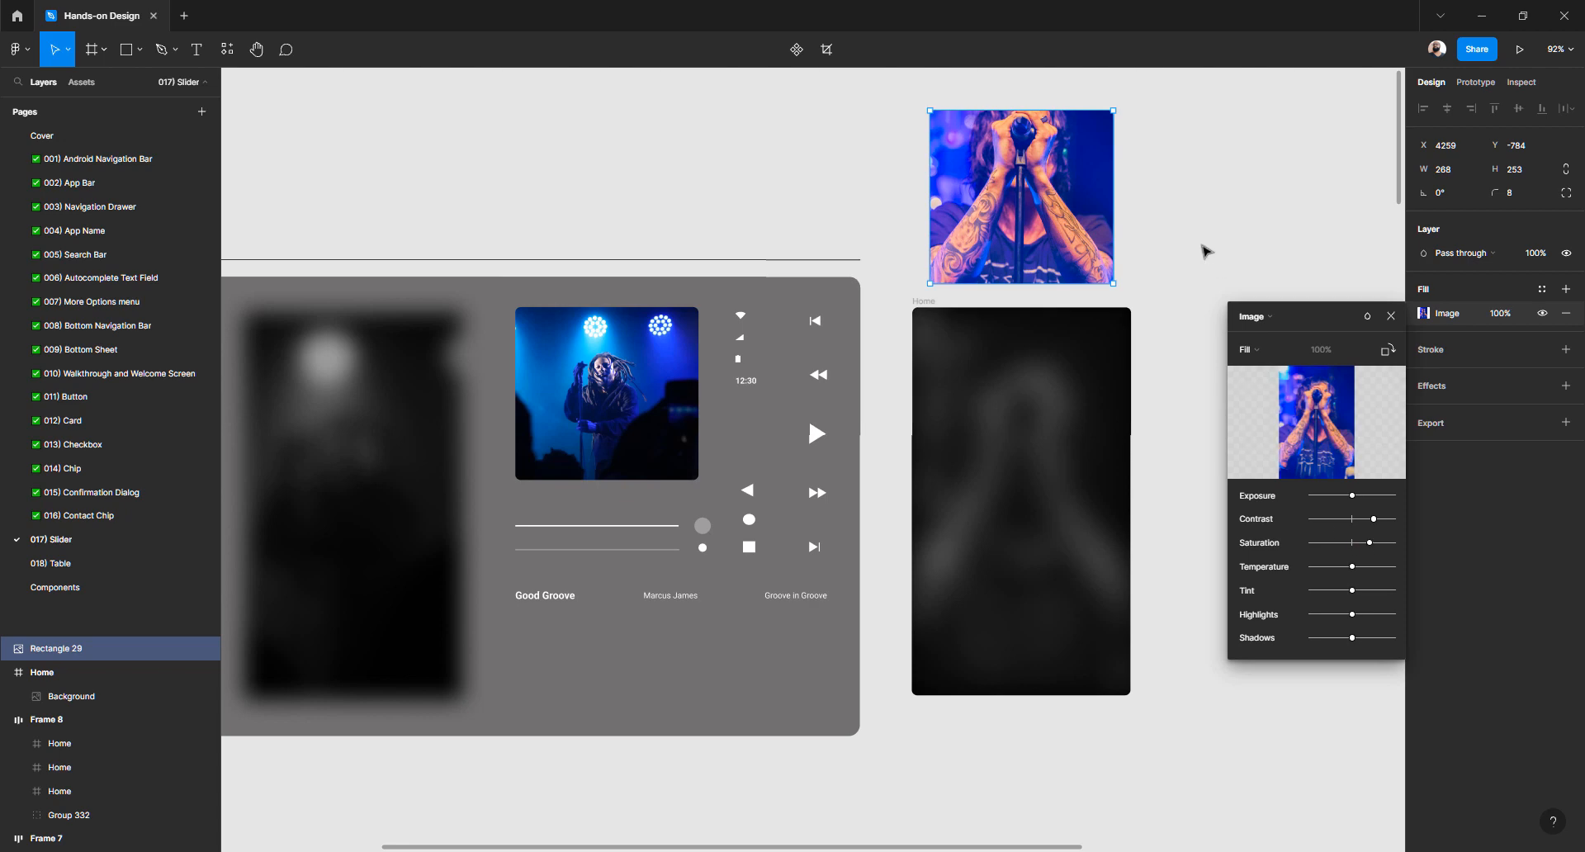
{"action": "left_click", "coordinate": [1343, 293]}
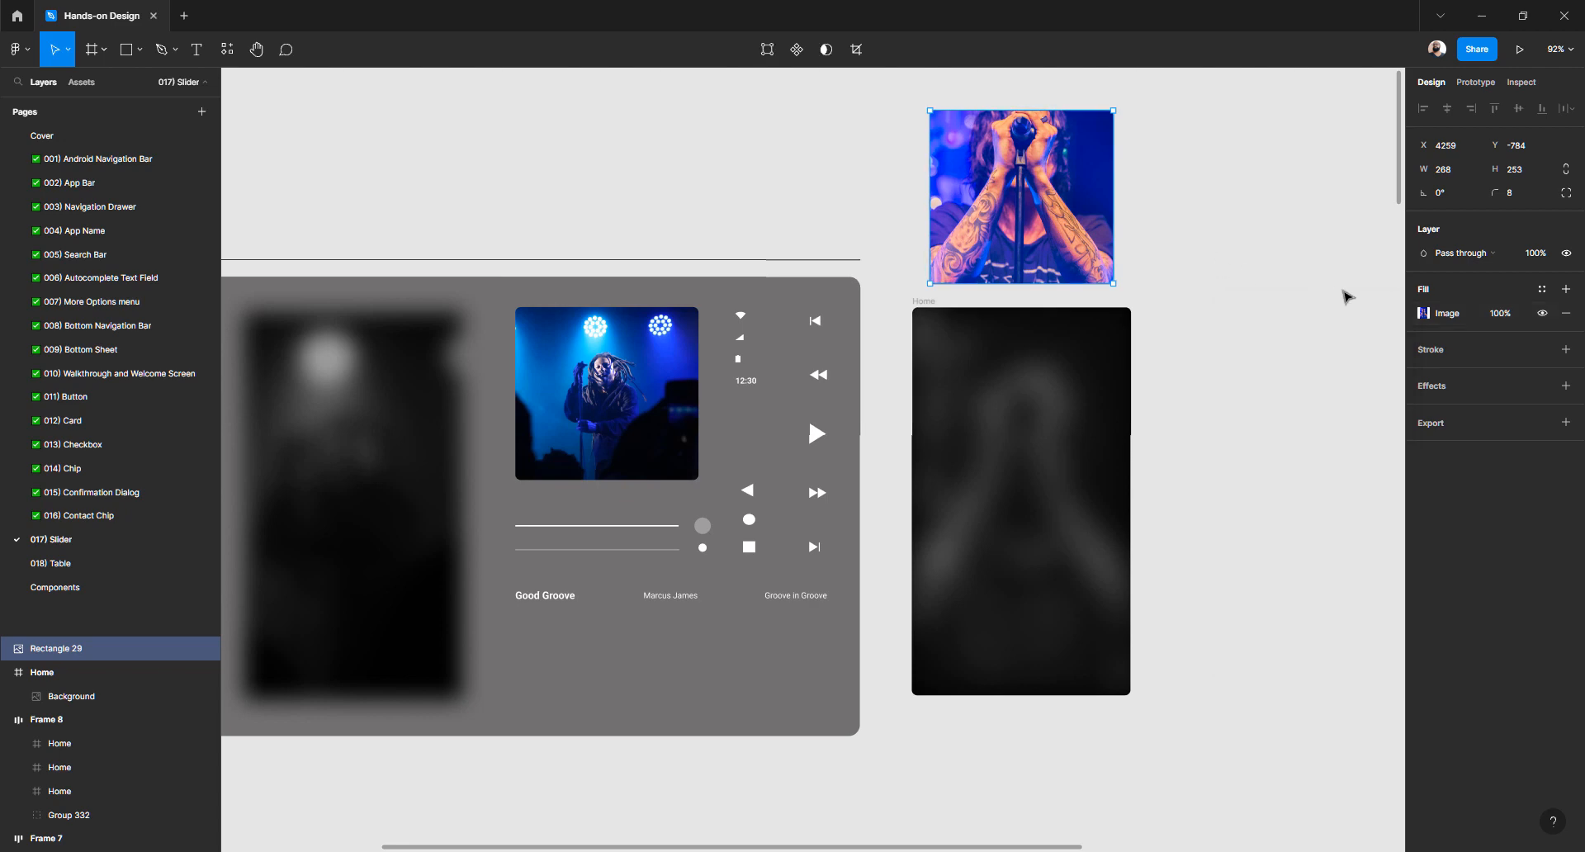
{"action": "left_click", "coordinate": [1236, 264]}
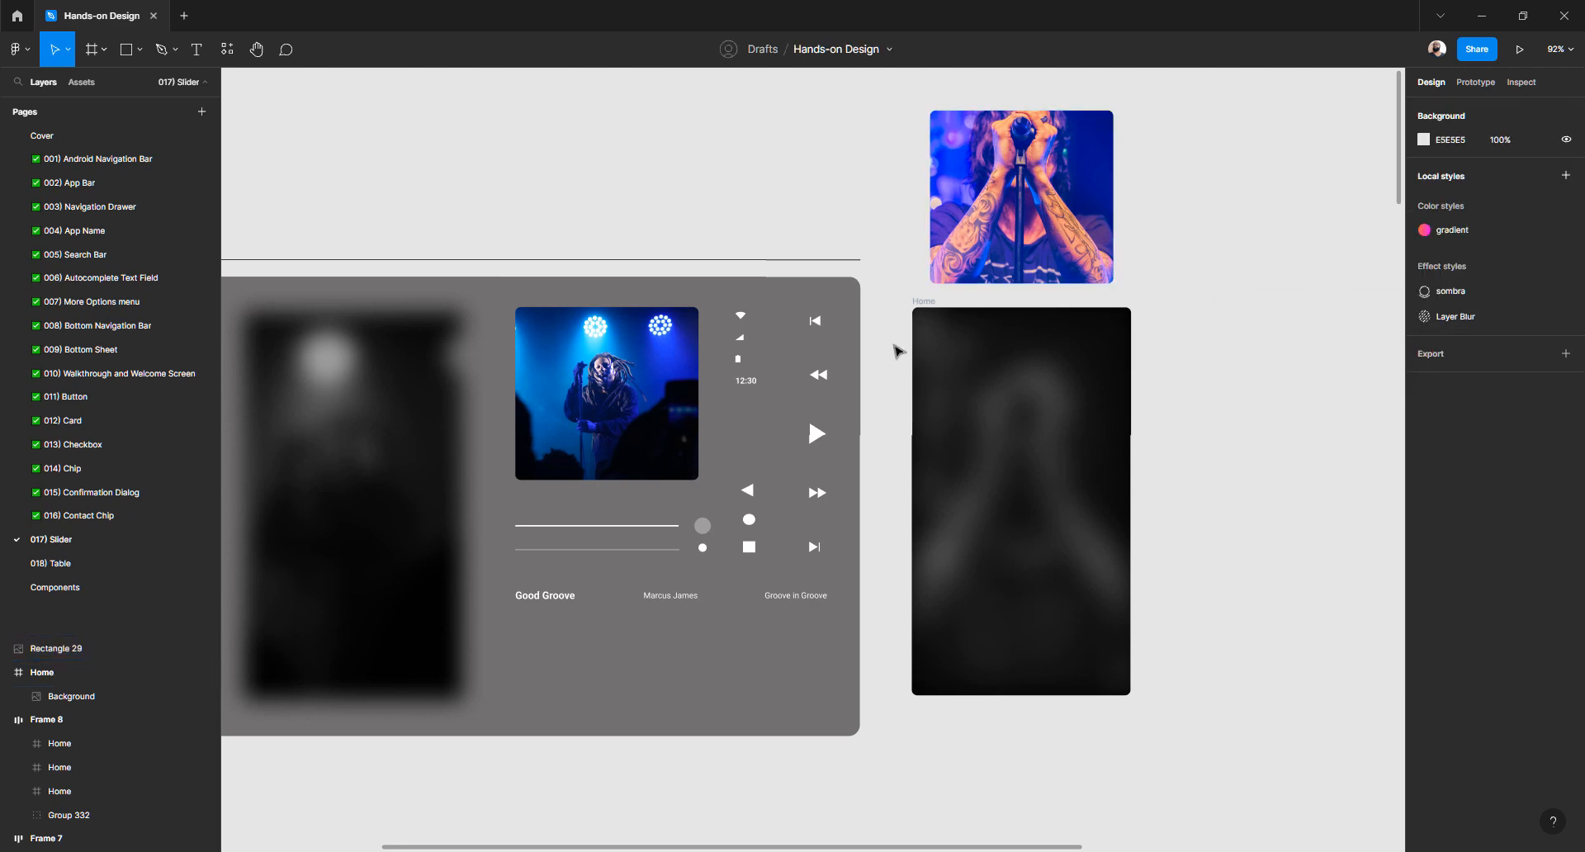
Drag the blurred Background image layer out to the right of Home, leaving Home plain black
{"action": "scroll", "coordinate": [866, 350], "scroll_direction": "right", "scroll_amount": 2}
{"action": "left_click", "coordinate": [910, 394]}
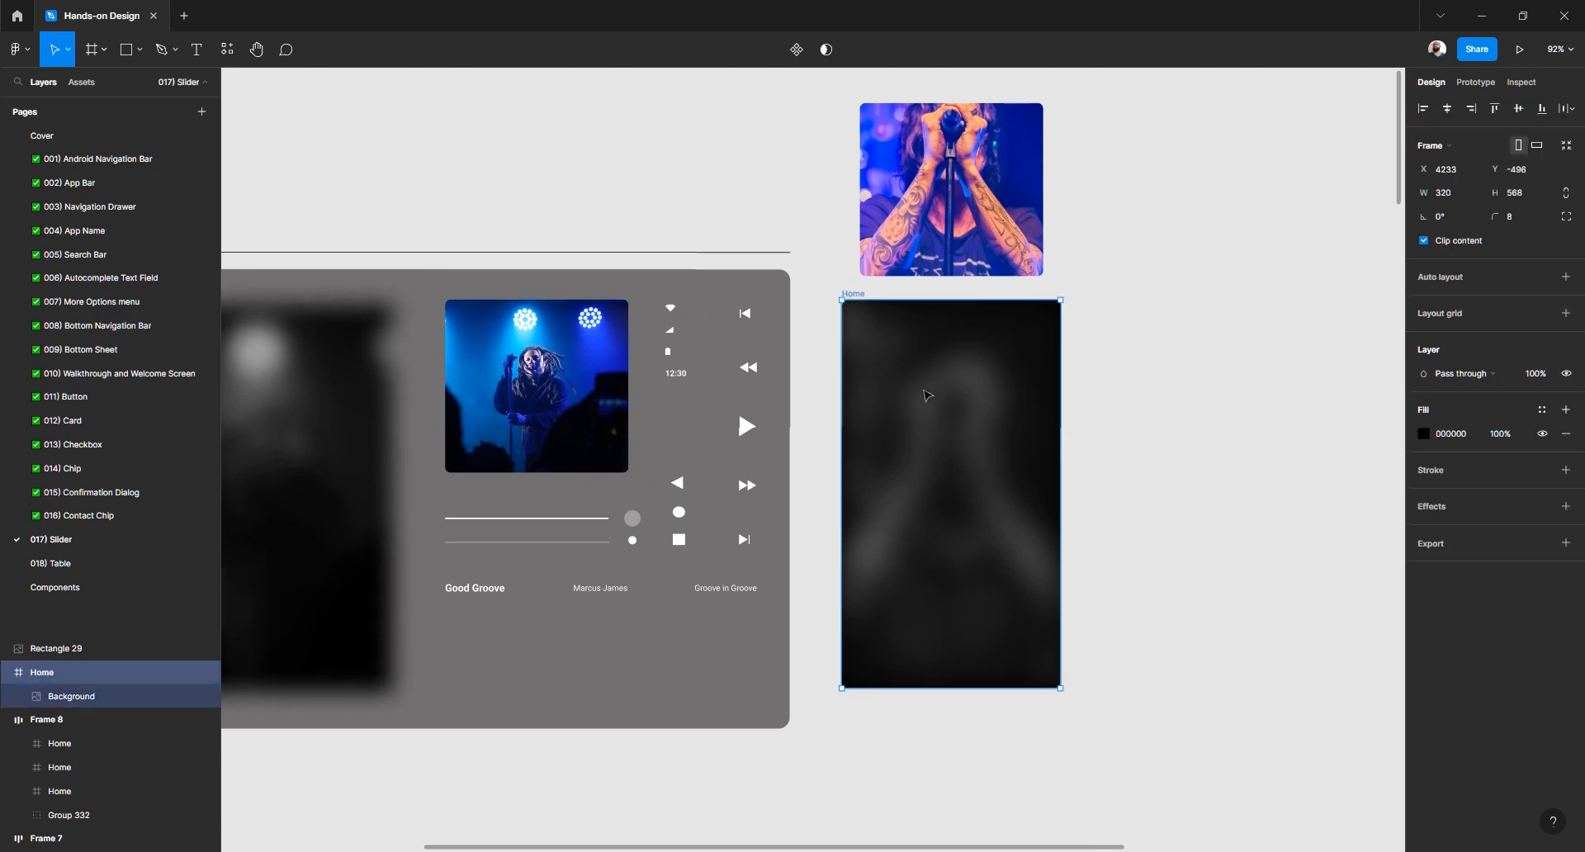
{"action": "left_click_drag", "start_coordinate": [907, 388], "coordinate": [844, 411]}
{"action": "key", "text": "ctrl+z"}
{"action": "double_click", "coordinate": [921, 393]}
{"action": "double_click", "coordinate": [918, 395]}
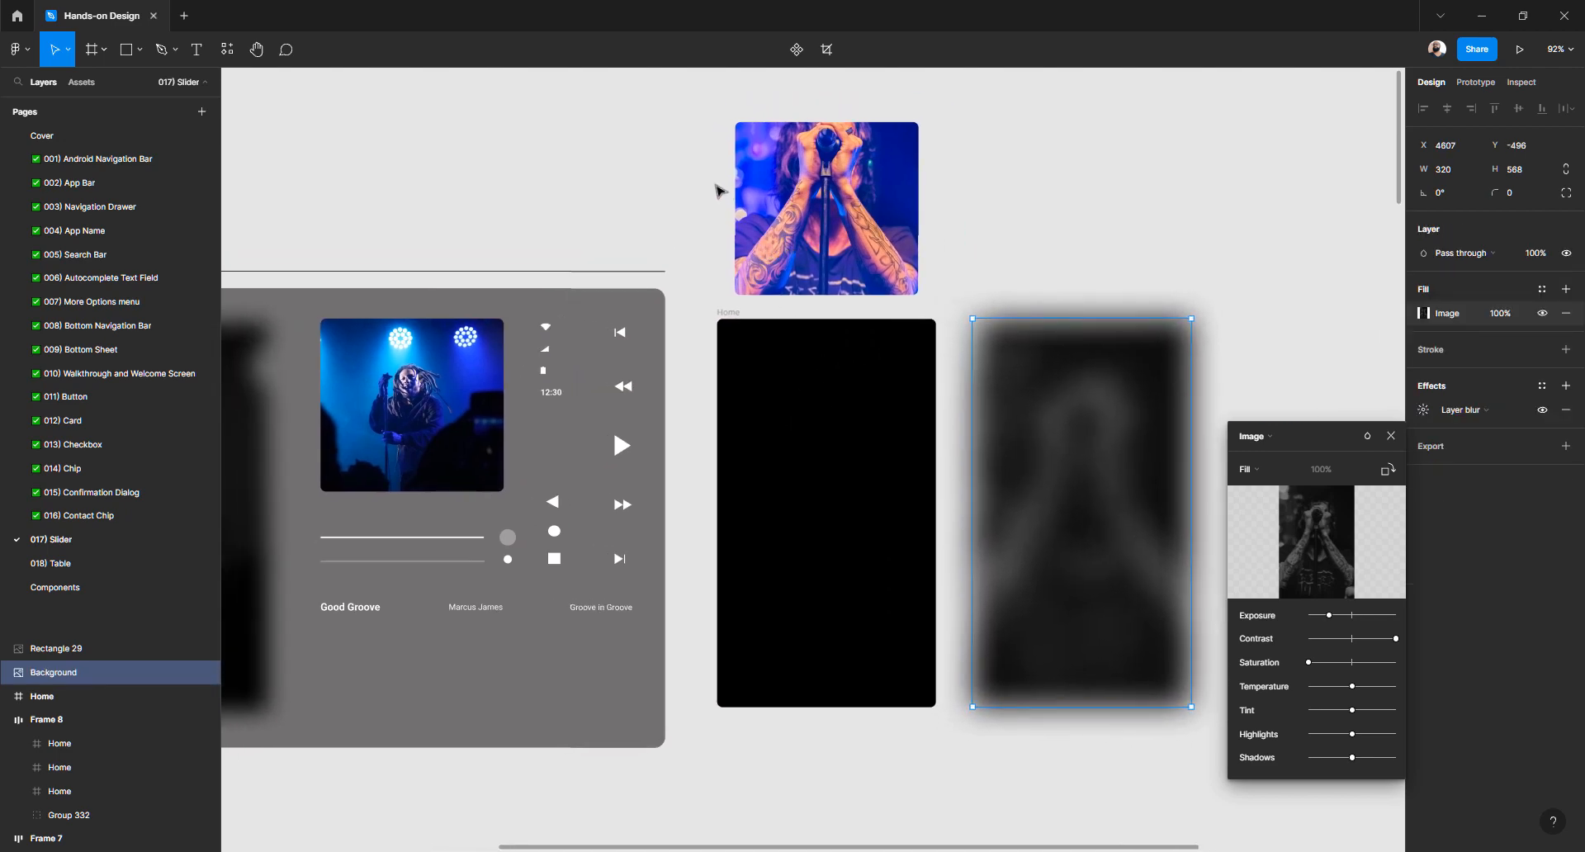
{"action": "key", "text": "Escape"}
{"action": "left_click", "coordinate": [1024, 260]}
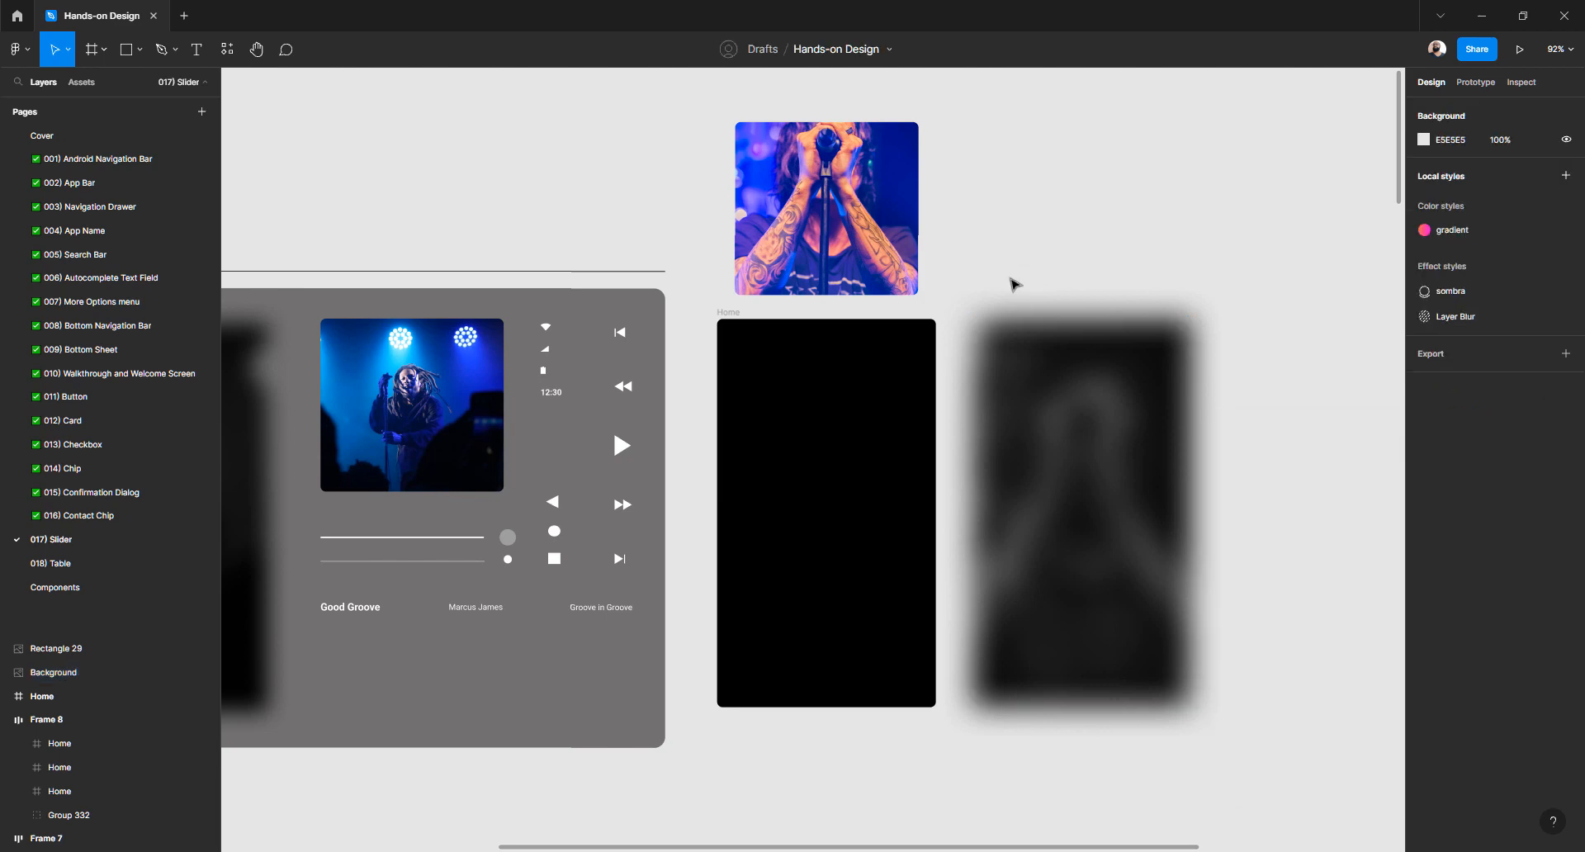
{"action": "scroll", "coordinate": [874, 354], "scroll_direction": "left", "scroll_amount": 5}
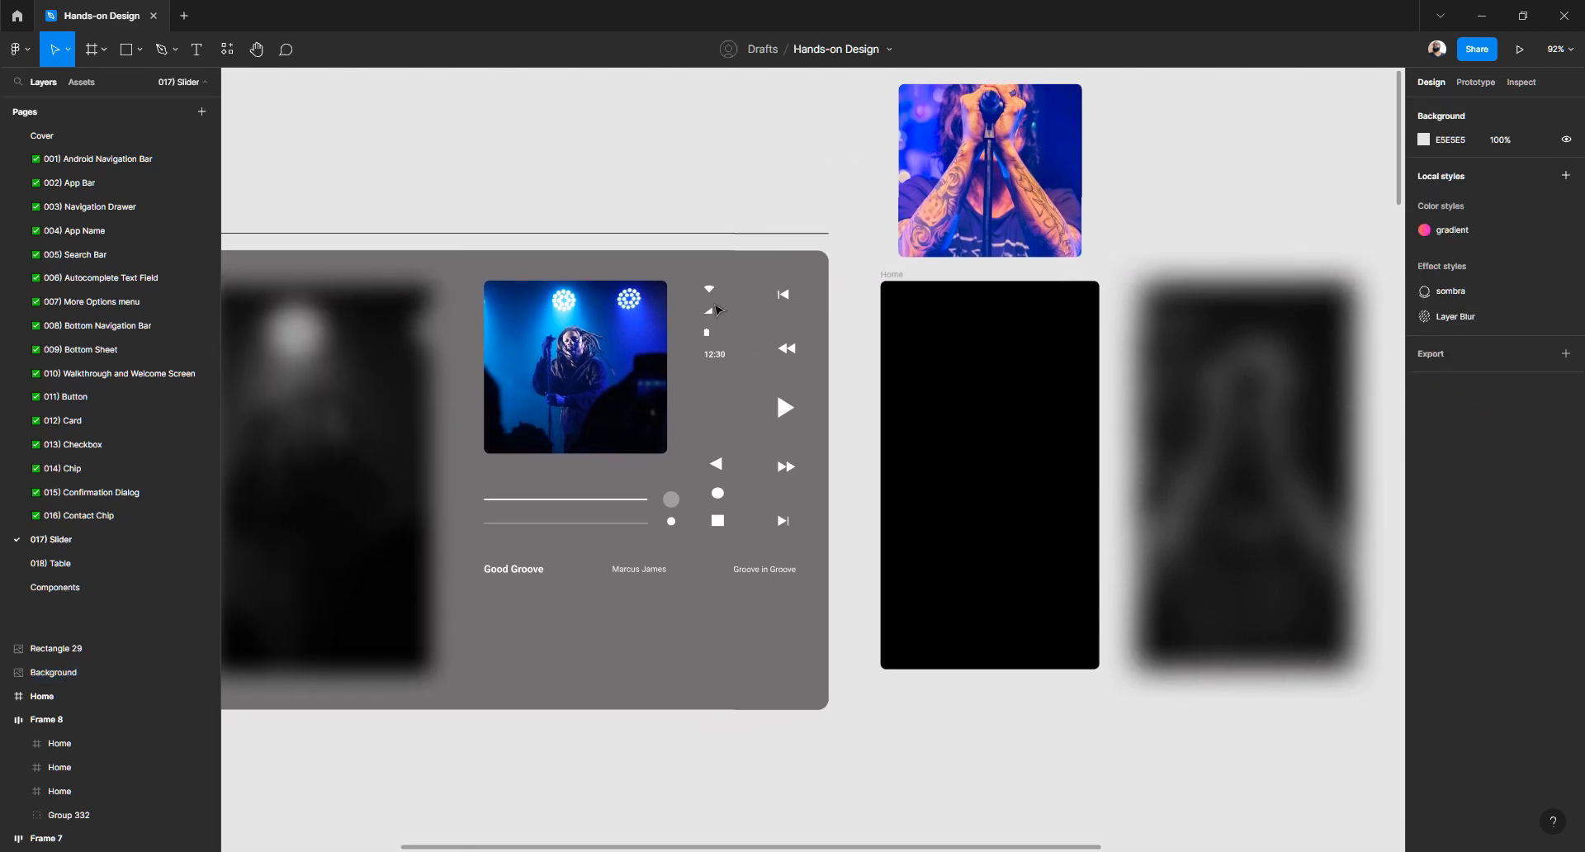
{"action": "scroll", "coordinate": [709, 323], "scroll_direction": "up", "scroll_amount": 5, "text": "ctrl"}
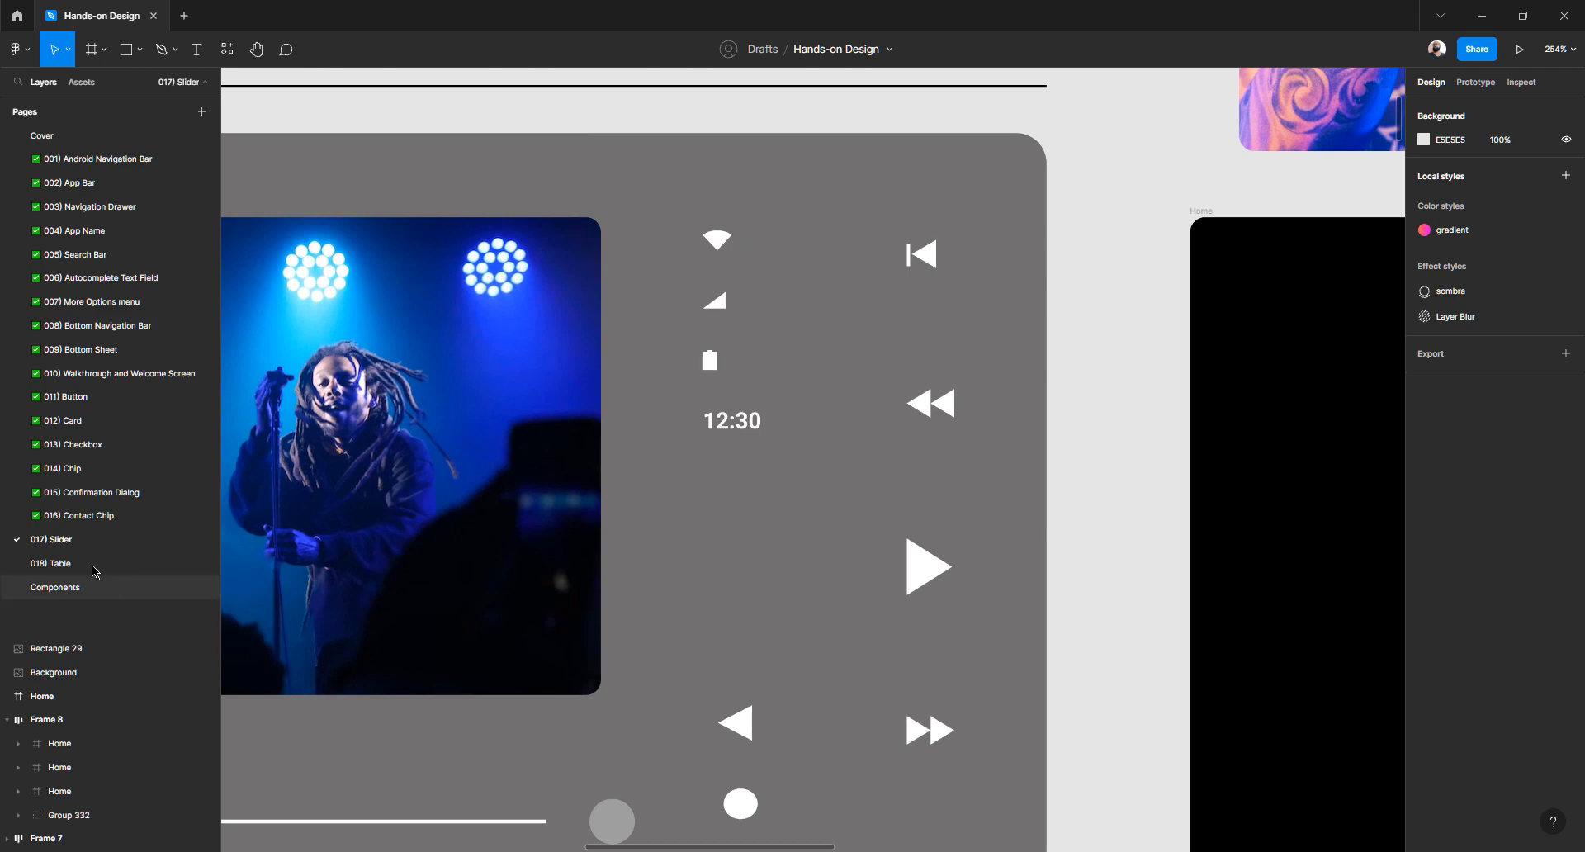
On the 016) Contact Chip page, drill into the Compose screen's status bar
{"action": "left_click", "coordinate": [88, 516]}
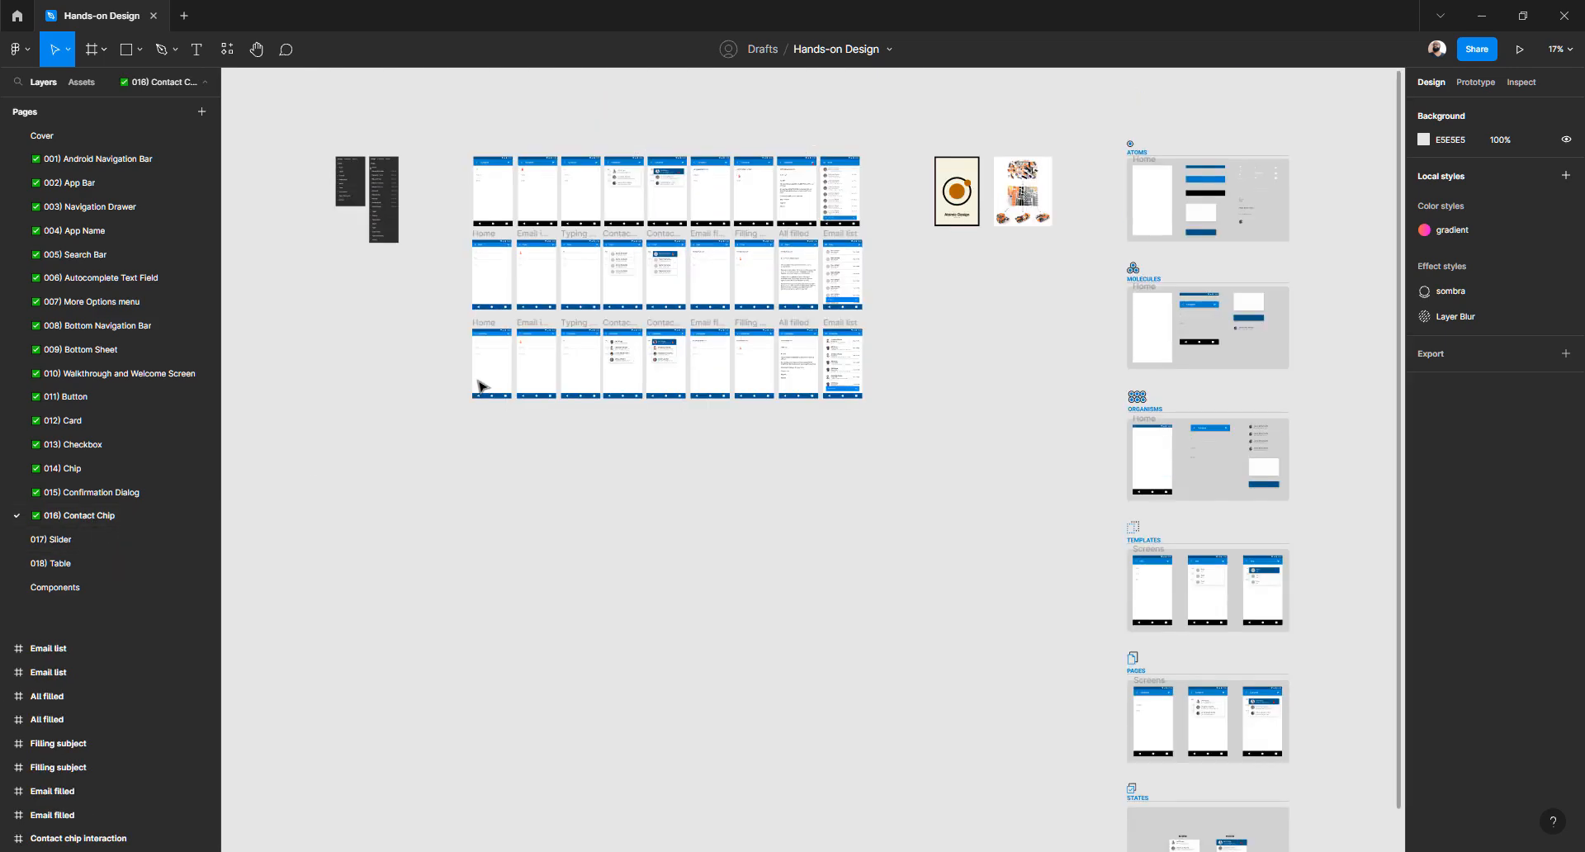
{"action": "scroll", "coordinate": [481, 277], "scroll_direction": "up", "scroll_amount": 8, "text": "ctrl"}
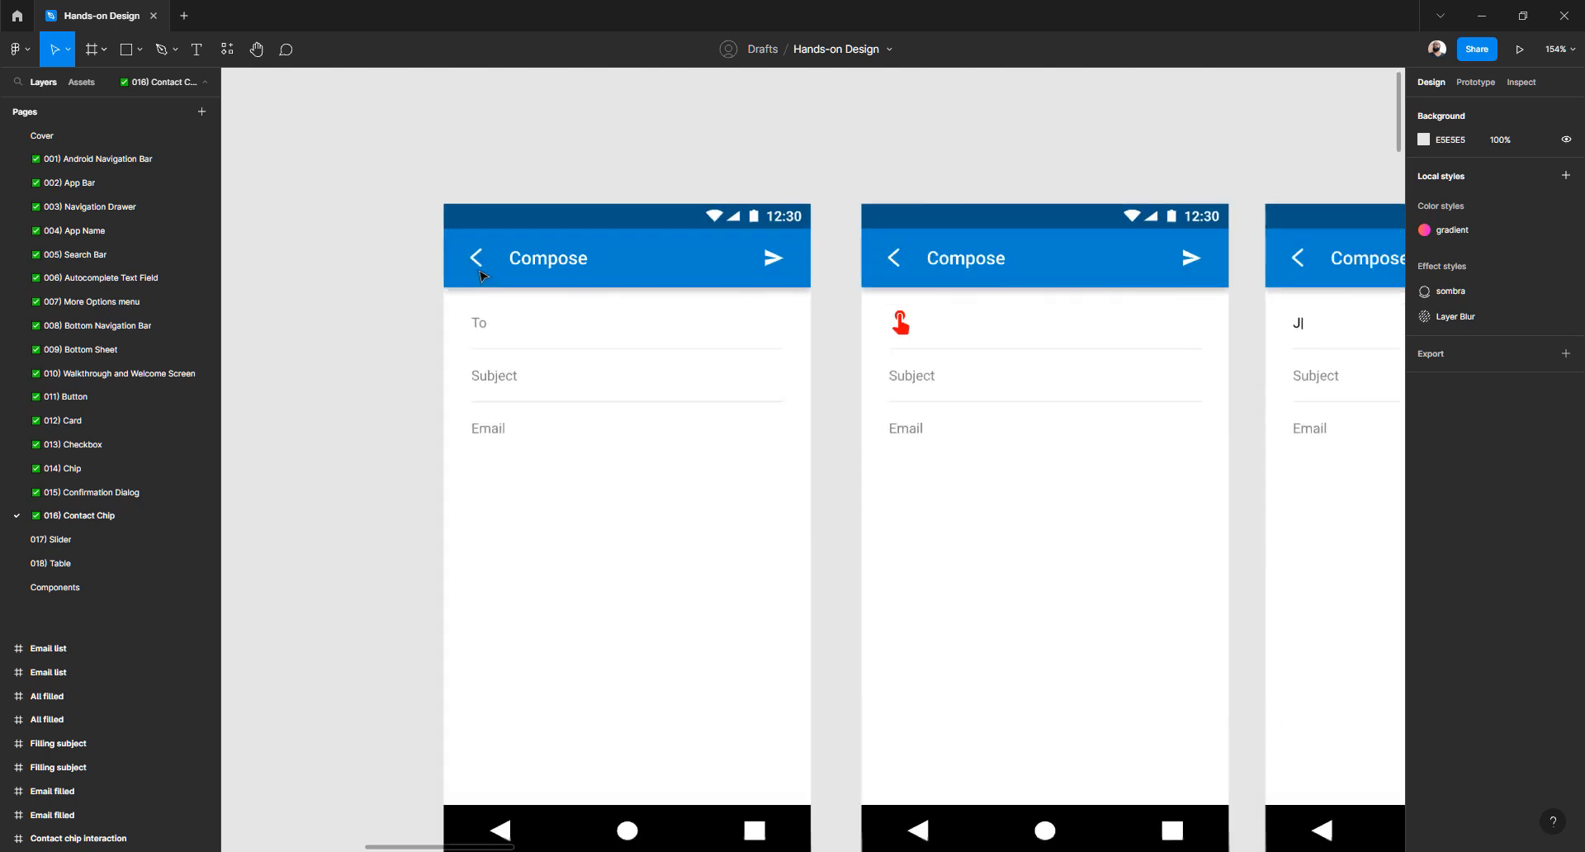
{"action": "scroll", "coordinate": [483, 270], "scroll_direction": "down", "scroll_amount": 3, "text": "ctrl"}
{"action": "scroll", "coordinate": [537, 256], "scroll_direction": "up", "scroll_amount": 3, "text": "ctrl"}
{"action": "left_click", "coordinate": [700, 230]}
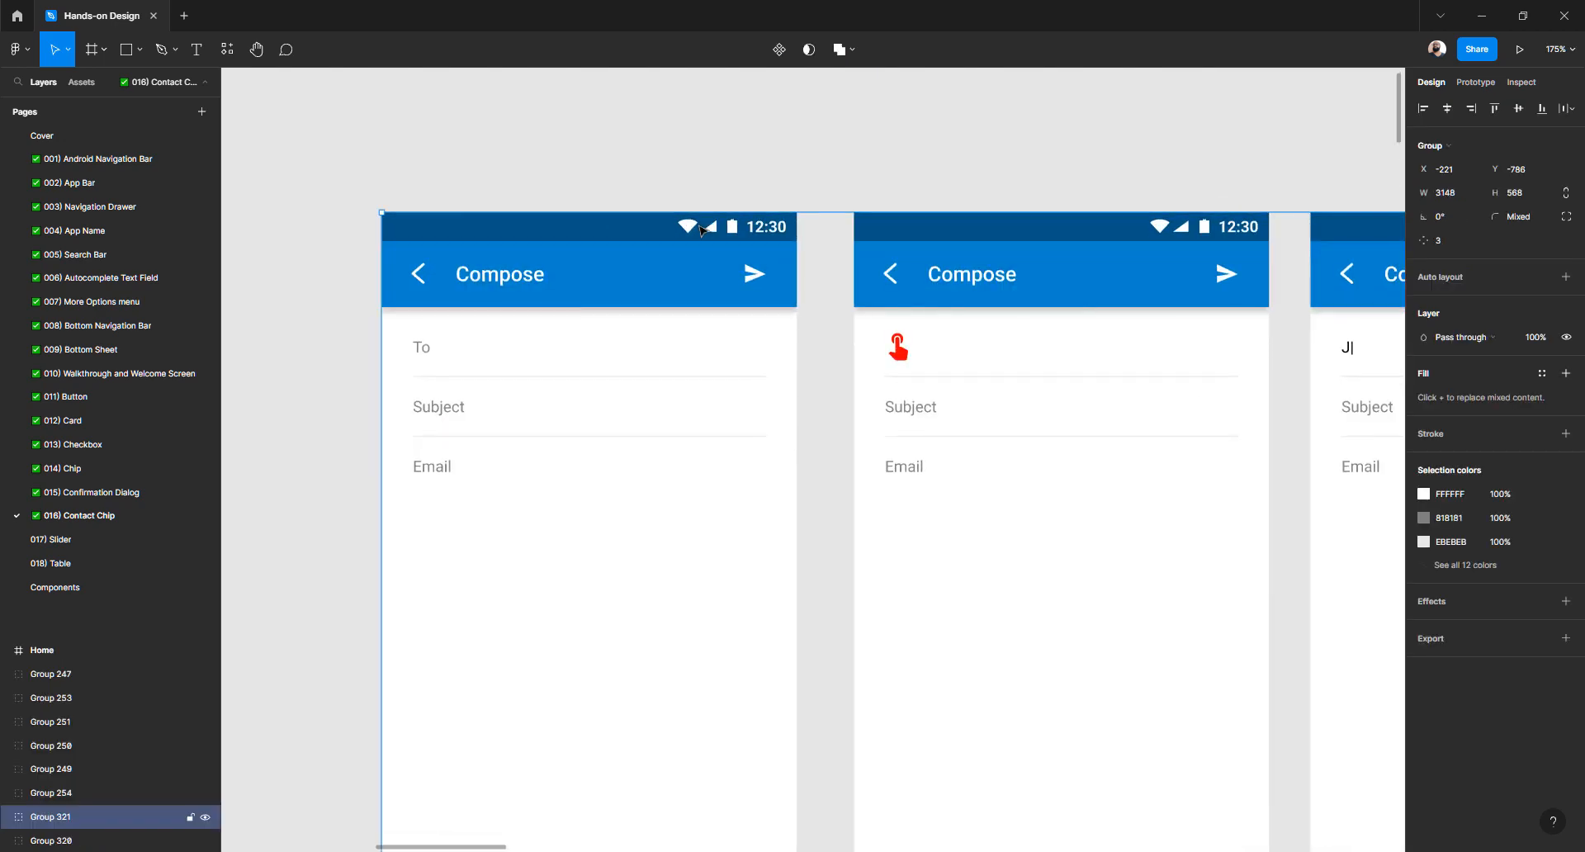
{"action": "double_click", "coordinate": [700, 230]}
{"action": "double_click", "coordinate": [700, 230]}
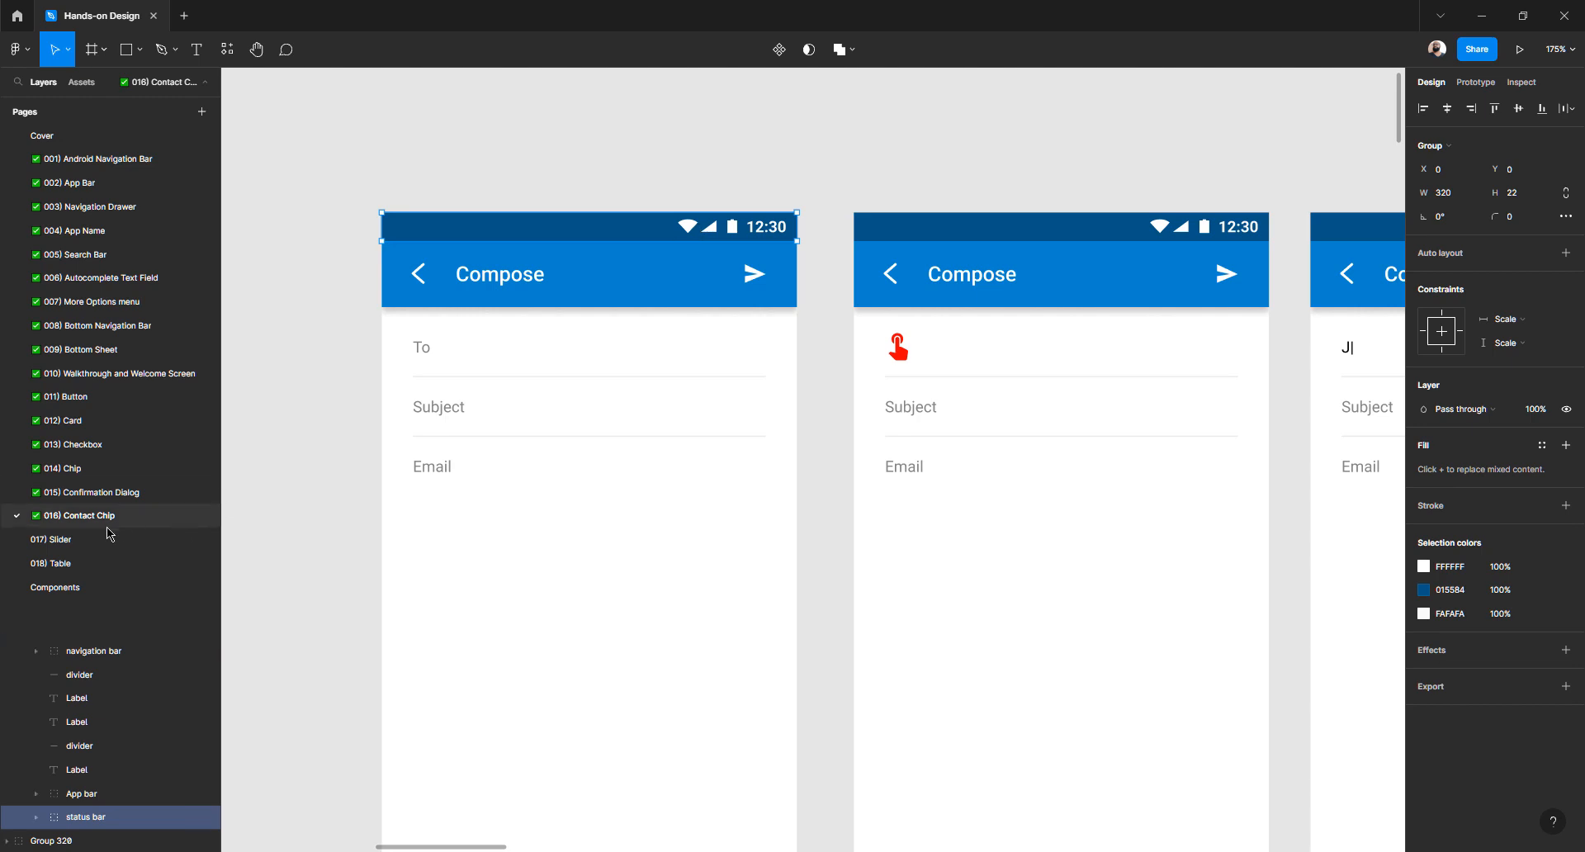
{"action": "left_click", "coordinate": [451, 229], "text": "ctrl"}
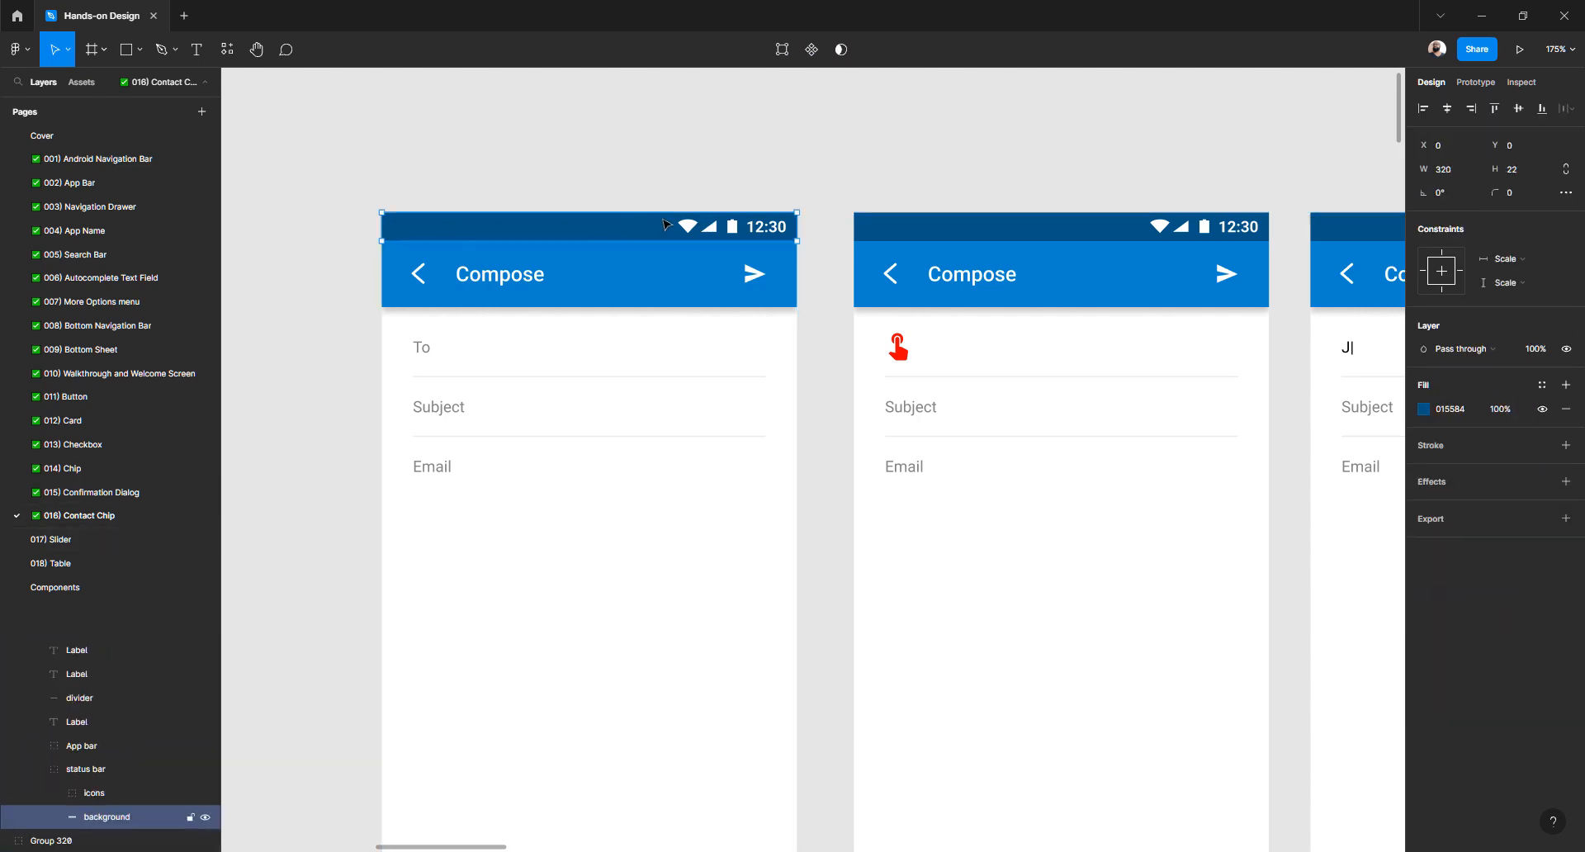
Select the wifi, 3G, battery and 12:30 items, copy them, and return to 017) Slider
{"action": "left_click", "coordinate": [686, 228], "text": "ctrl"}
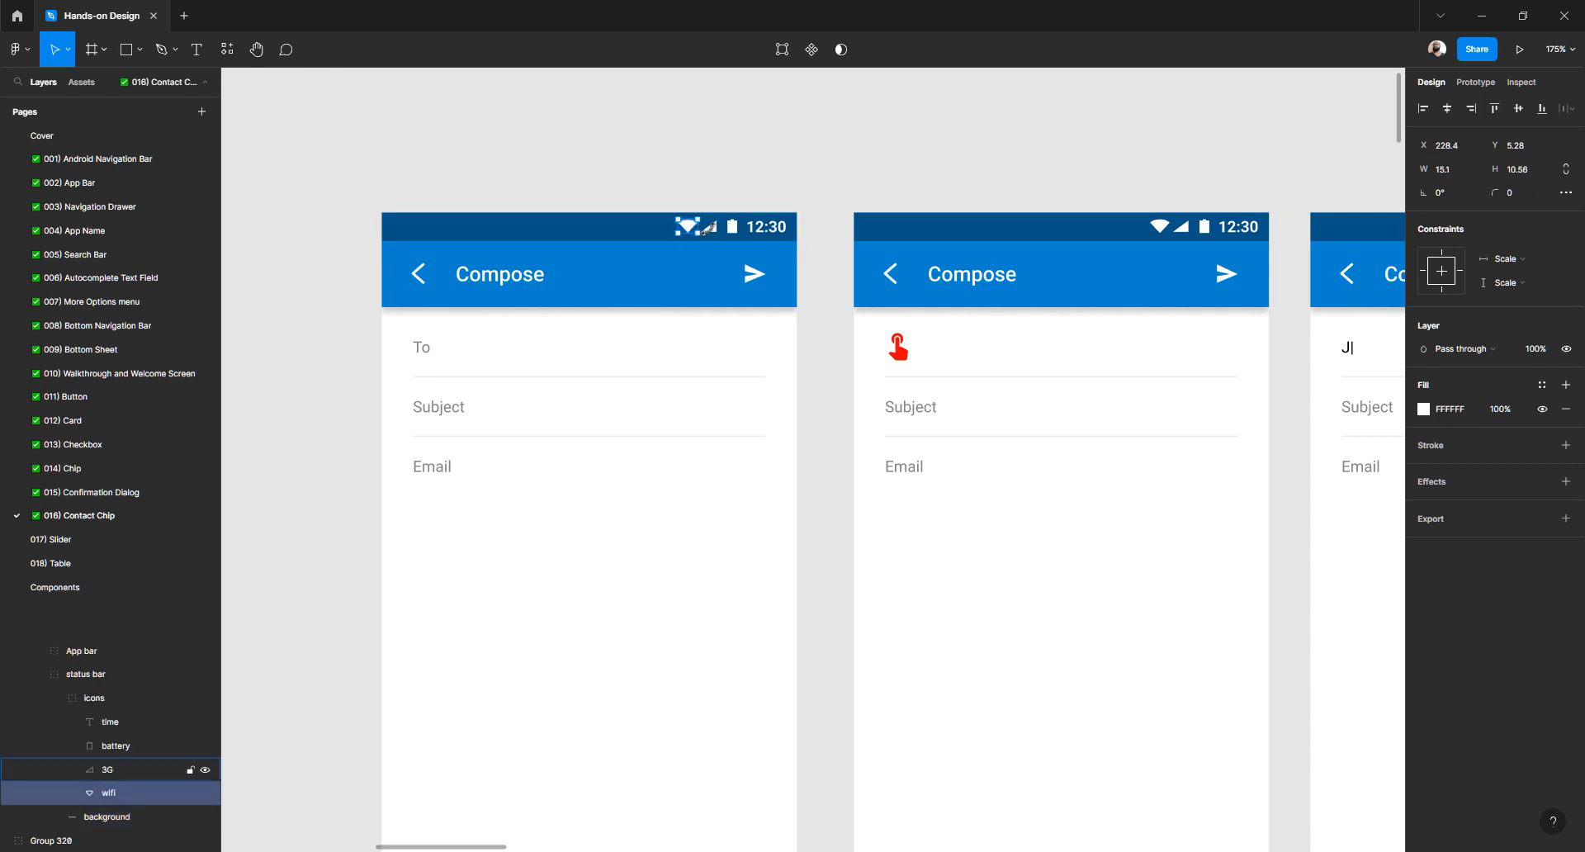
{"action": "scroll", "coordinate": [704, 231], "scroll_direction": "up", "scroll_amount": 3}
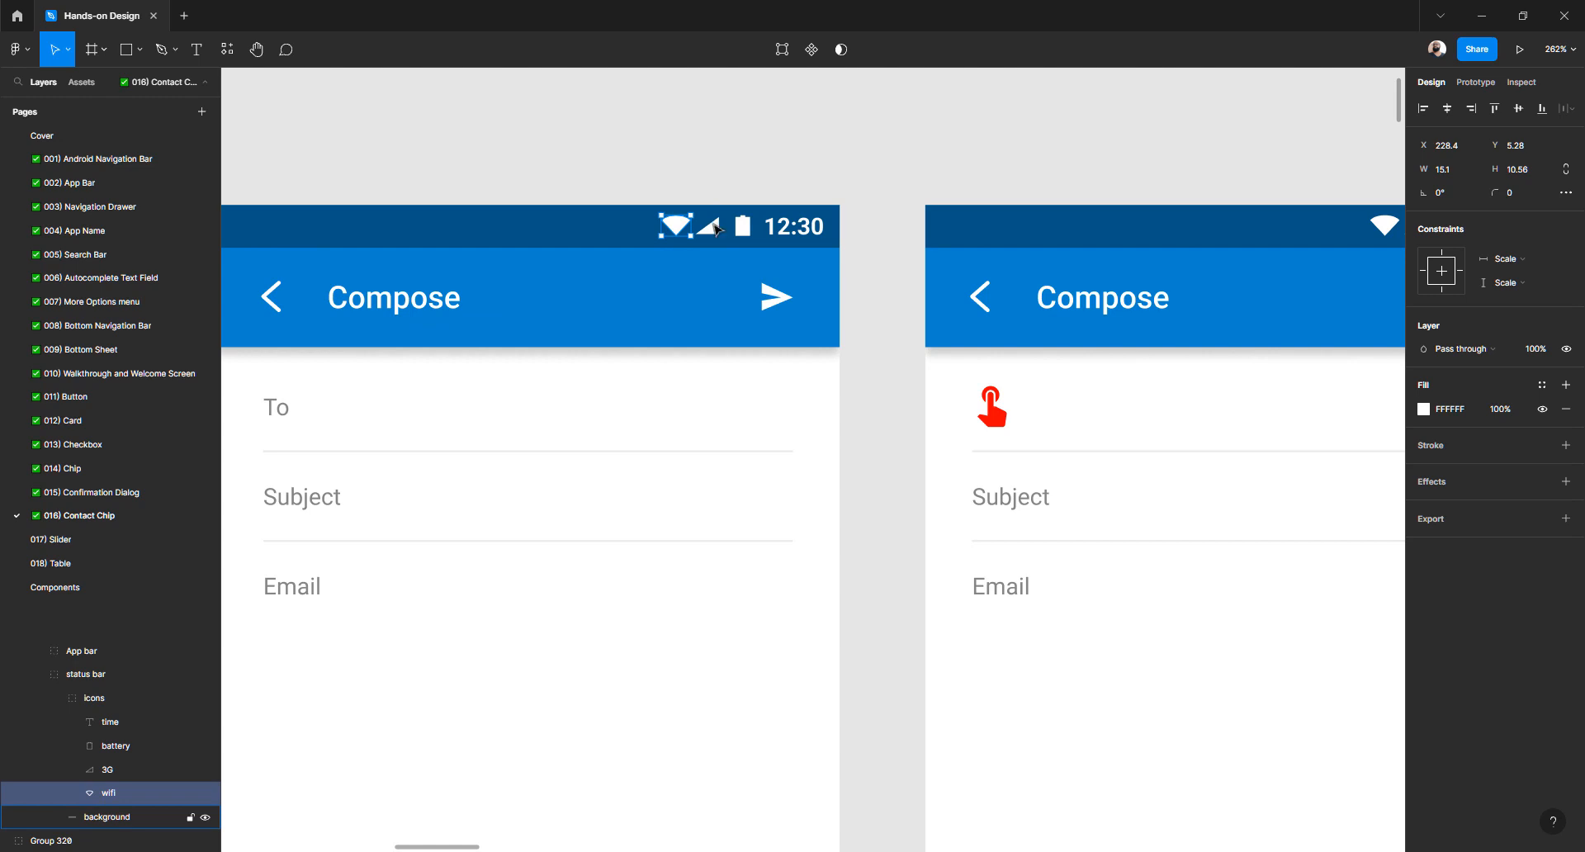
{"action": "left_click", "coordinate": [715, 229], "text": "shift"}
{"action": "left_click", "coordinate": [745, 229], "text": "shift"}
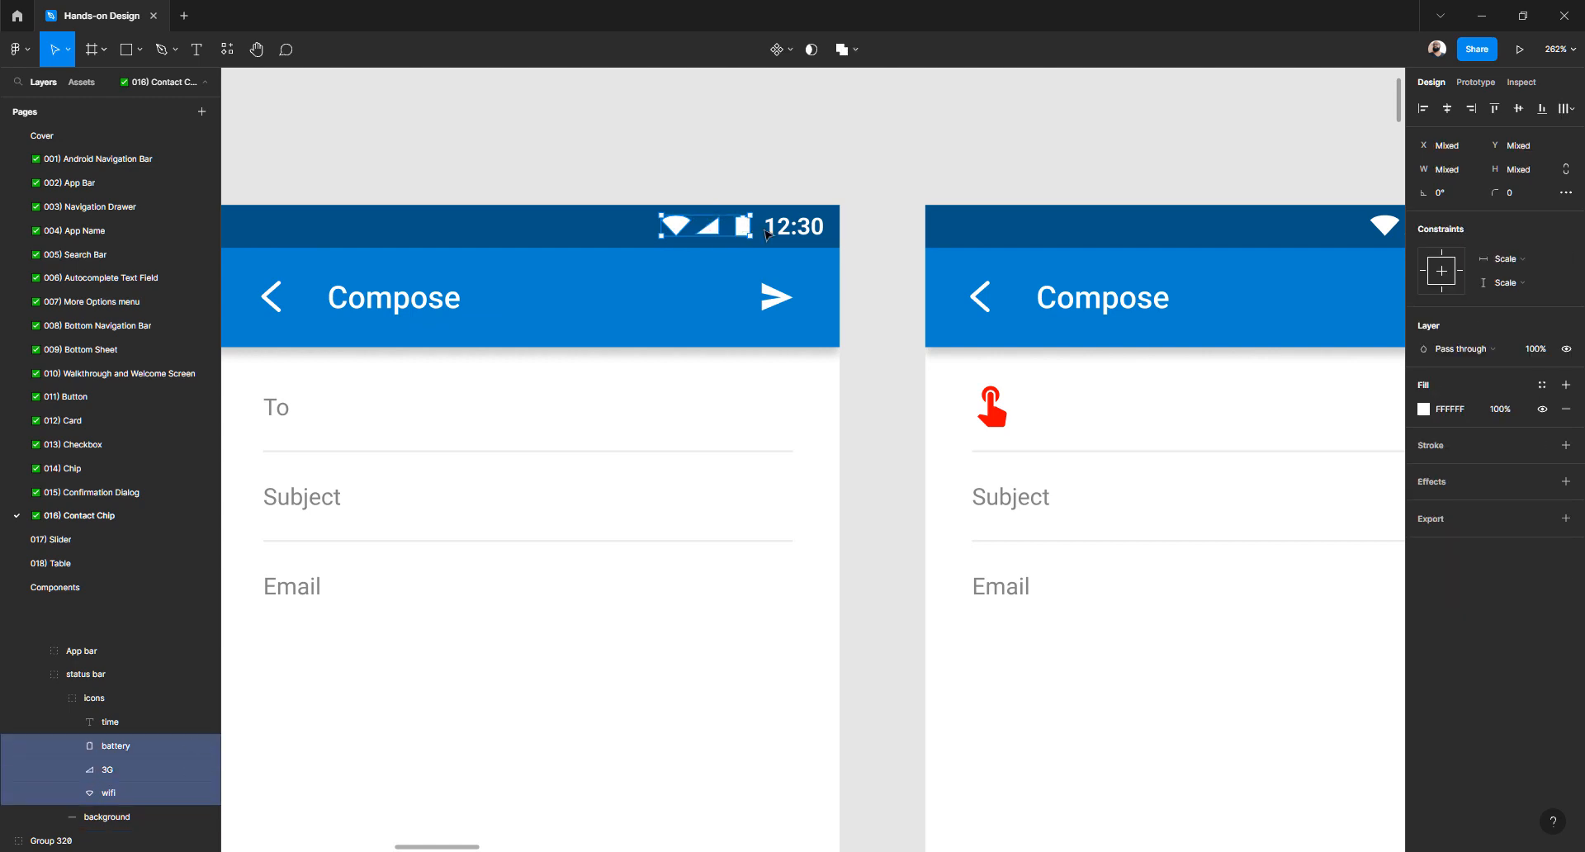
{"action": "left_click", "coordinate": [776, 235], "text": "shift"}
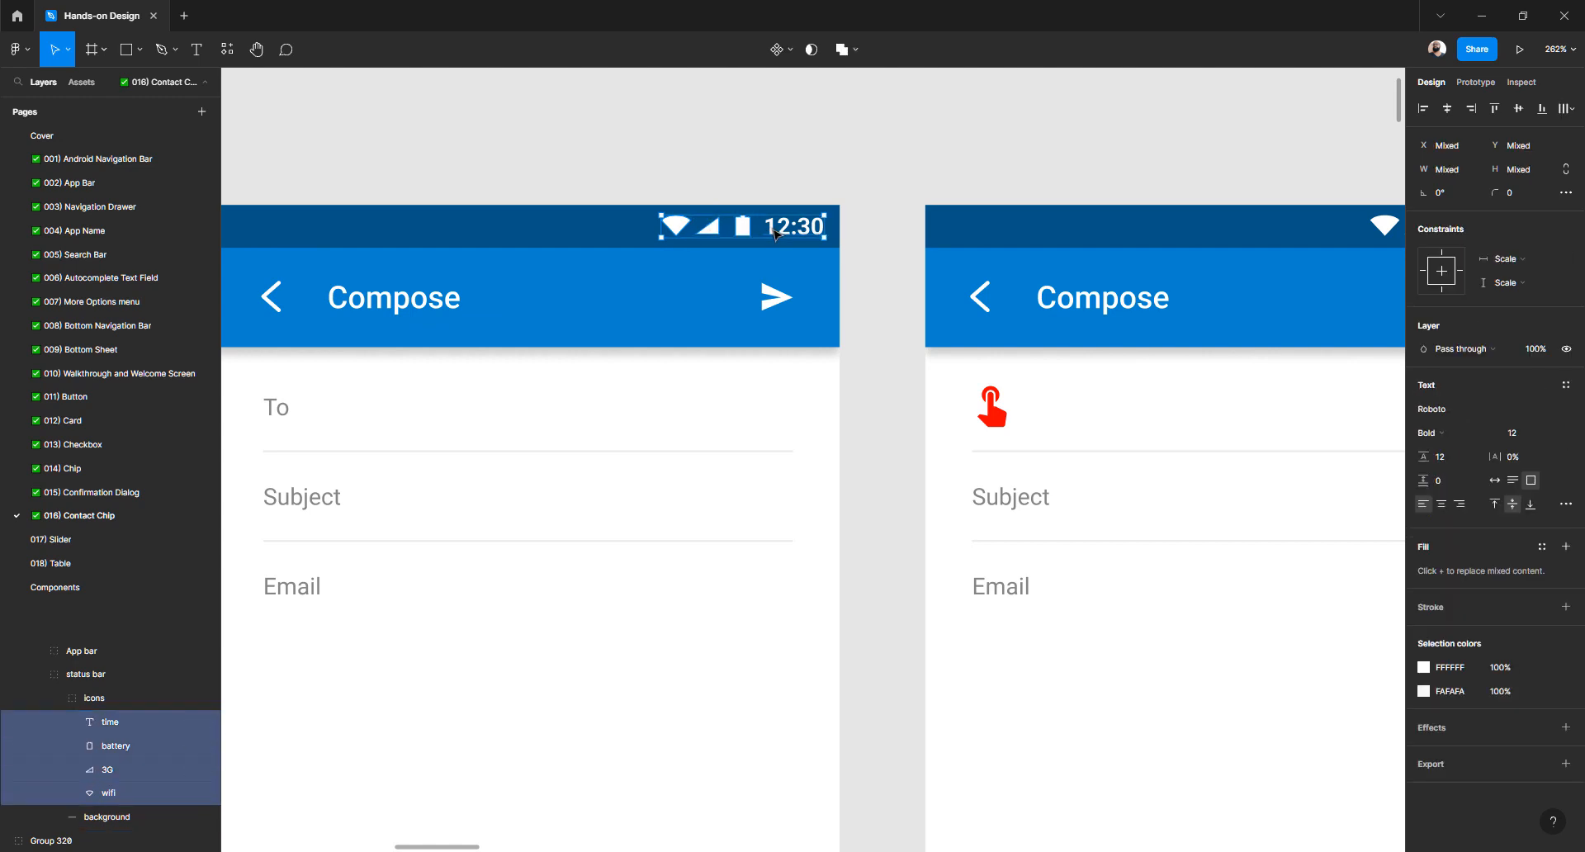
{"action": "left_click", "coordinate": [79, 539]}
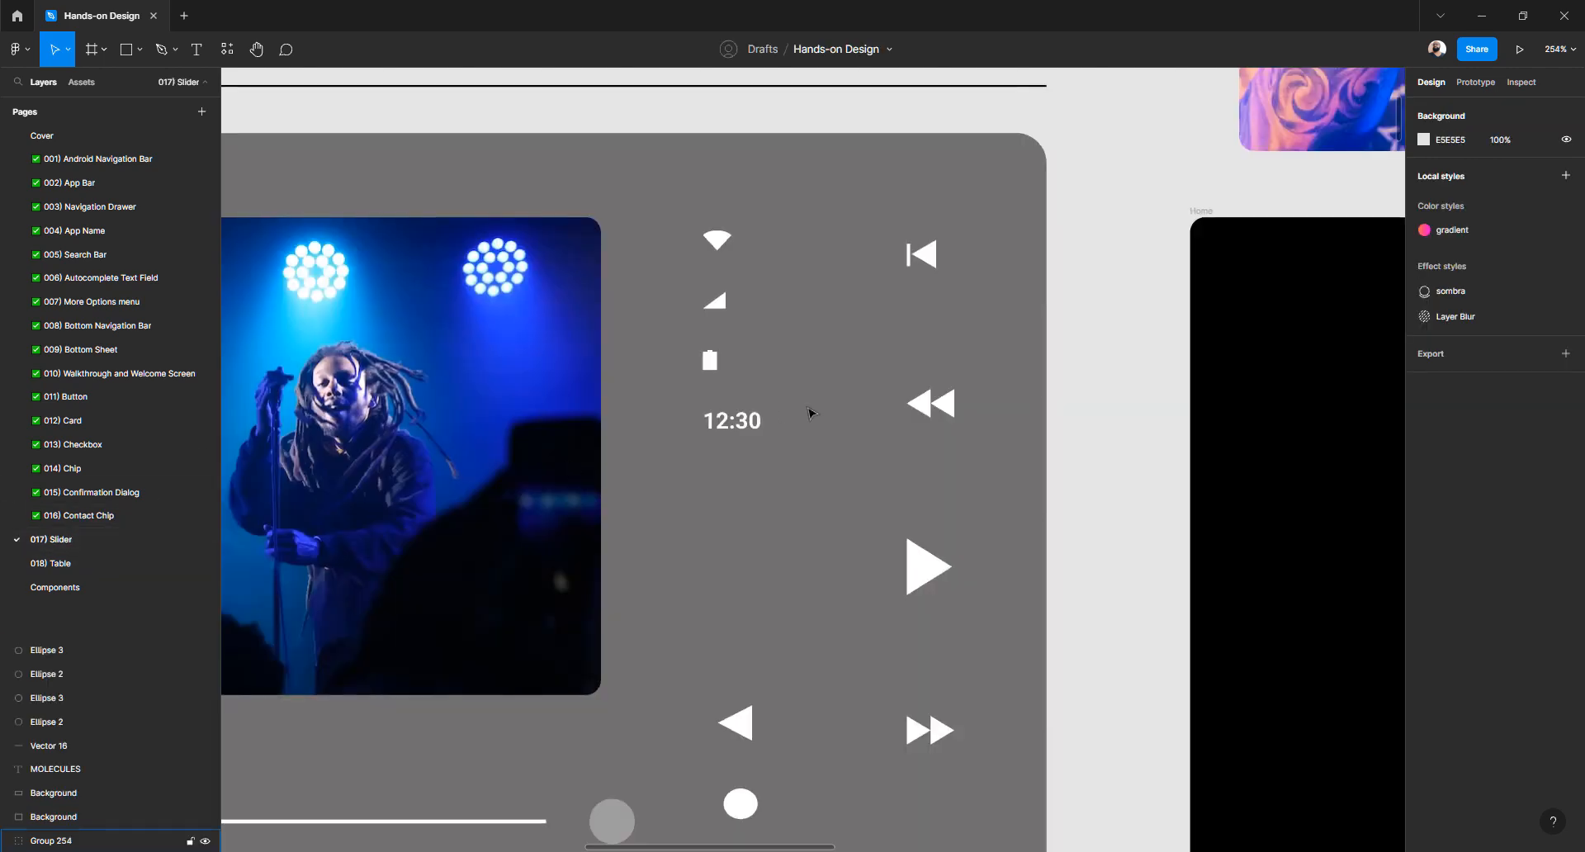
Paste the wifi, 3G, battery and 12:30 items onto the Slider page
{"action": "scroll", "coordinate": [696, 436], "scroll_direction": "down", "scroll_amount": 5}
{"action": "scroll", "coordinate": [696, 438], "scroll_direction": "right", "scroll_amount": 5}
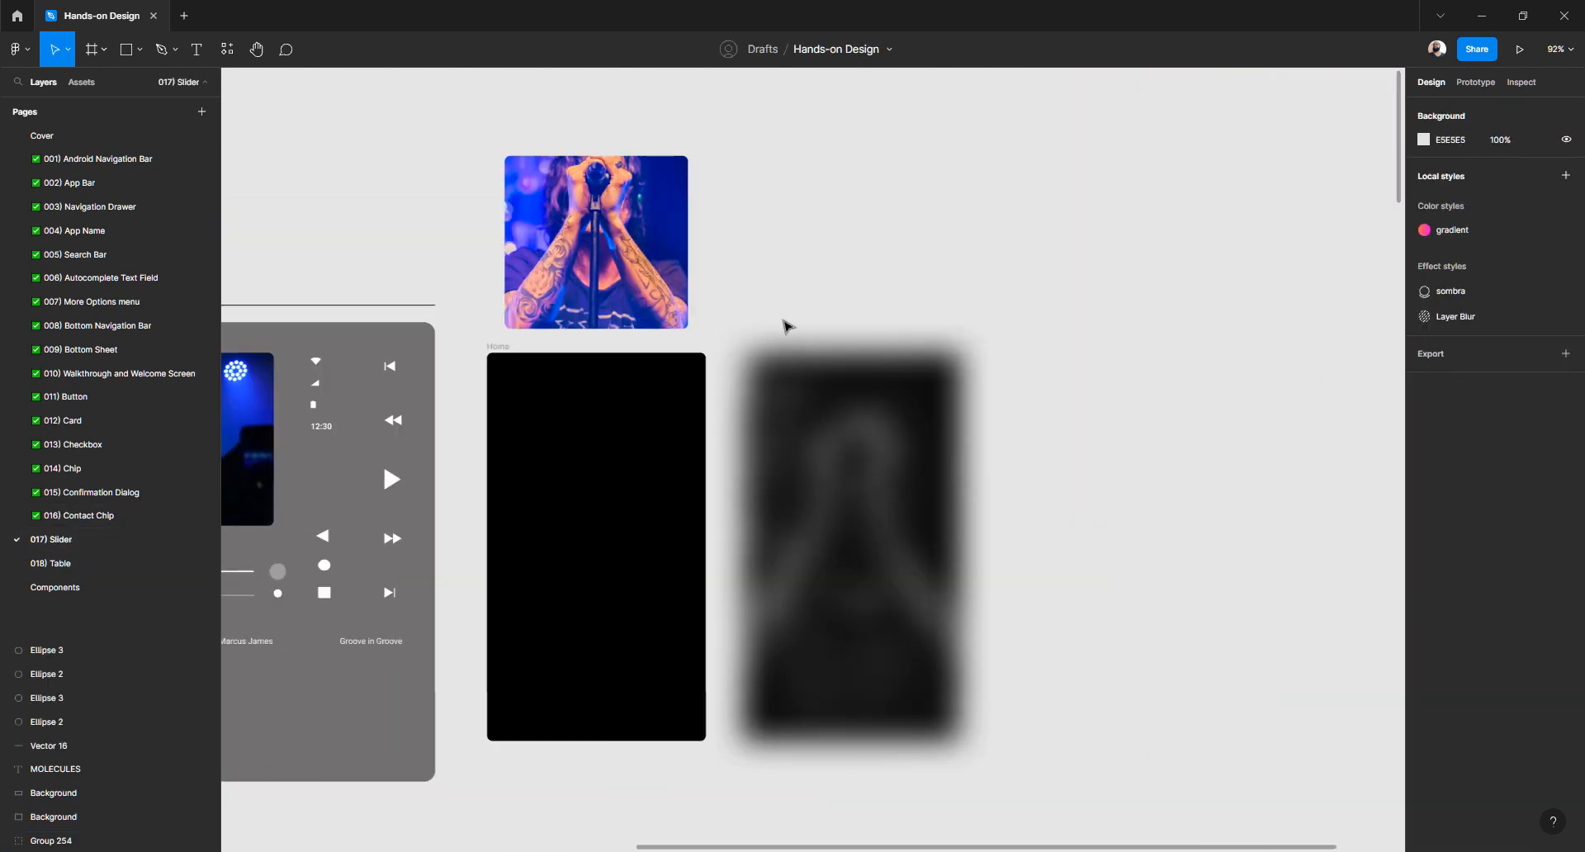
{"action": "key", "text": "ctrl+v"}
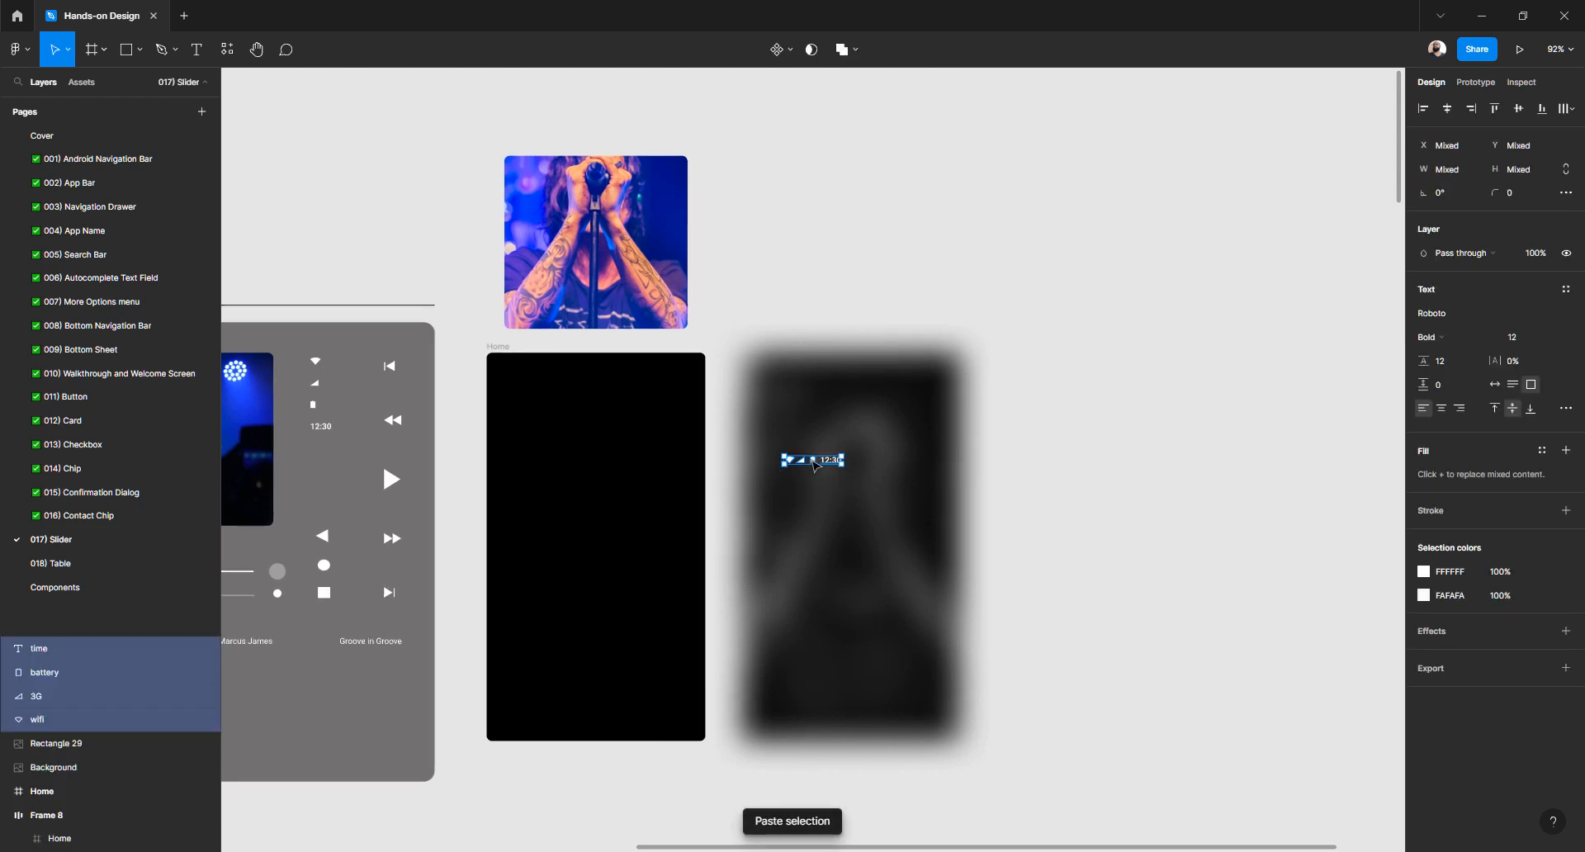
{"action": "key", "text": "ctrl+g"}
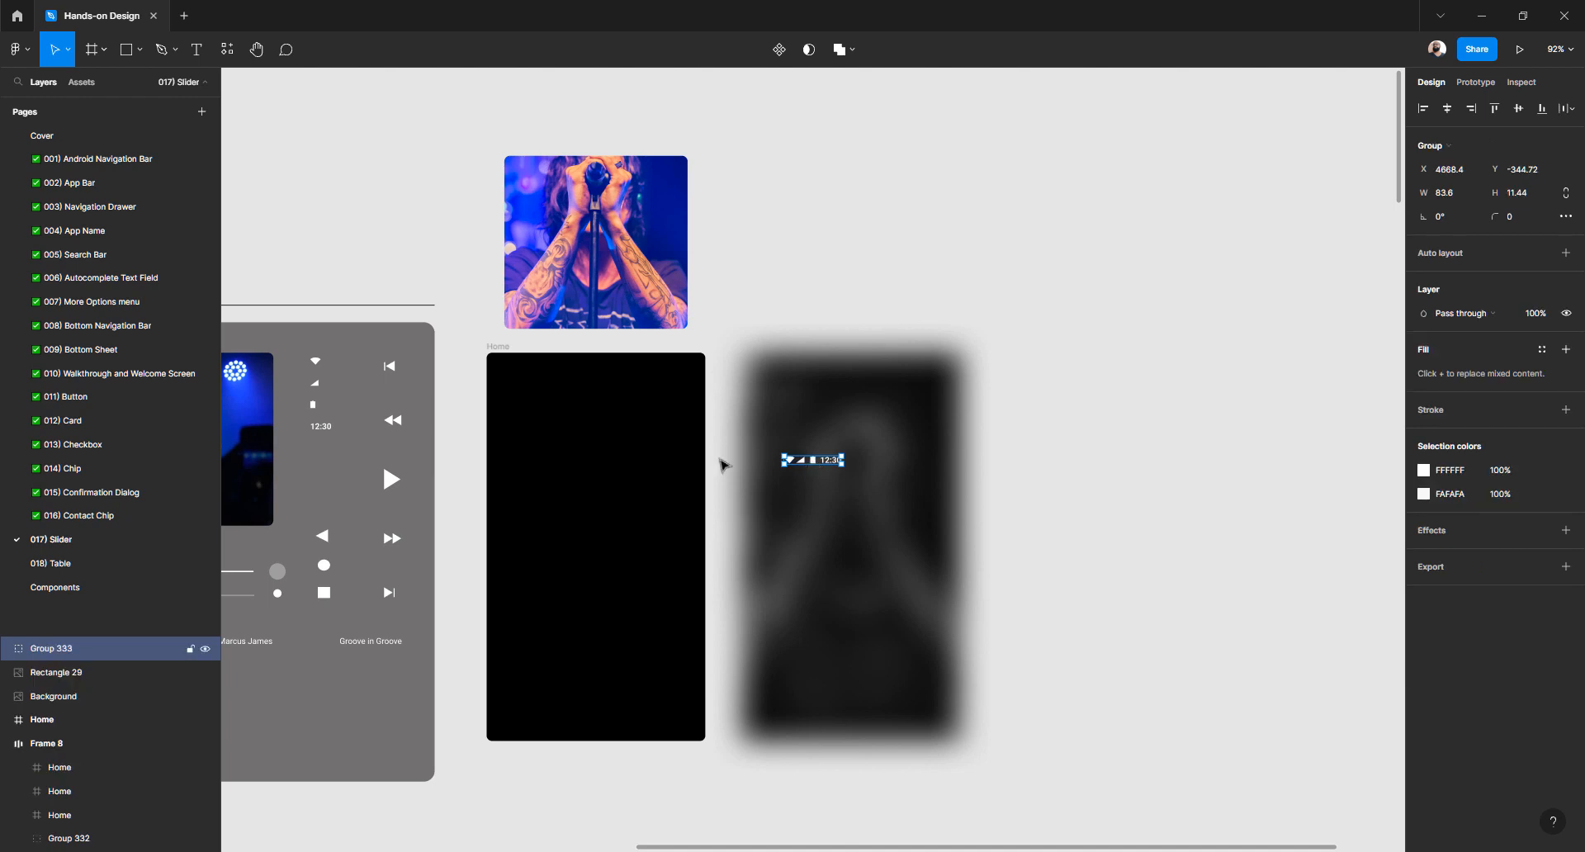
{"action": "double_click", "coordinate": [62, 648]}
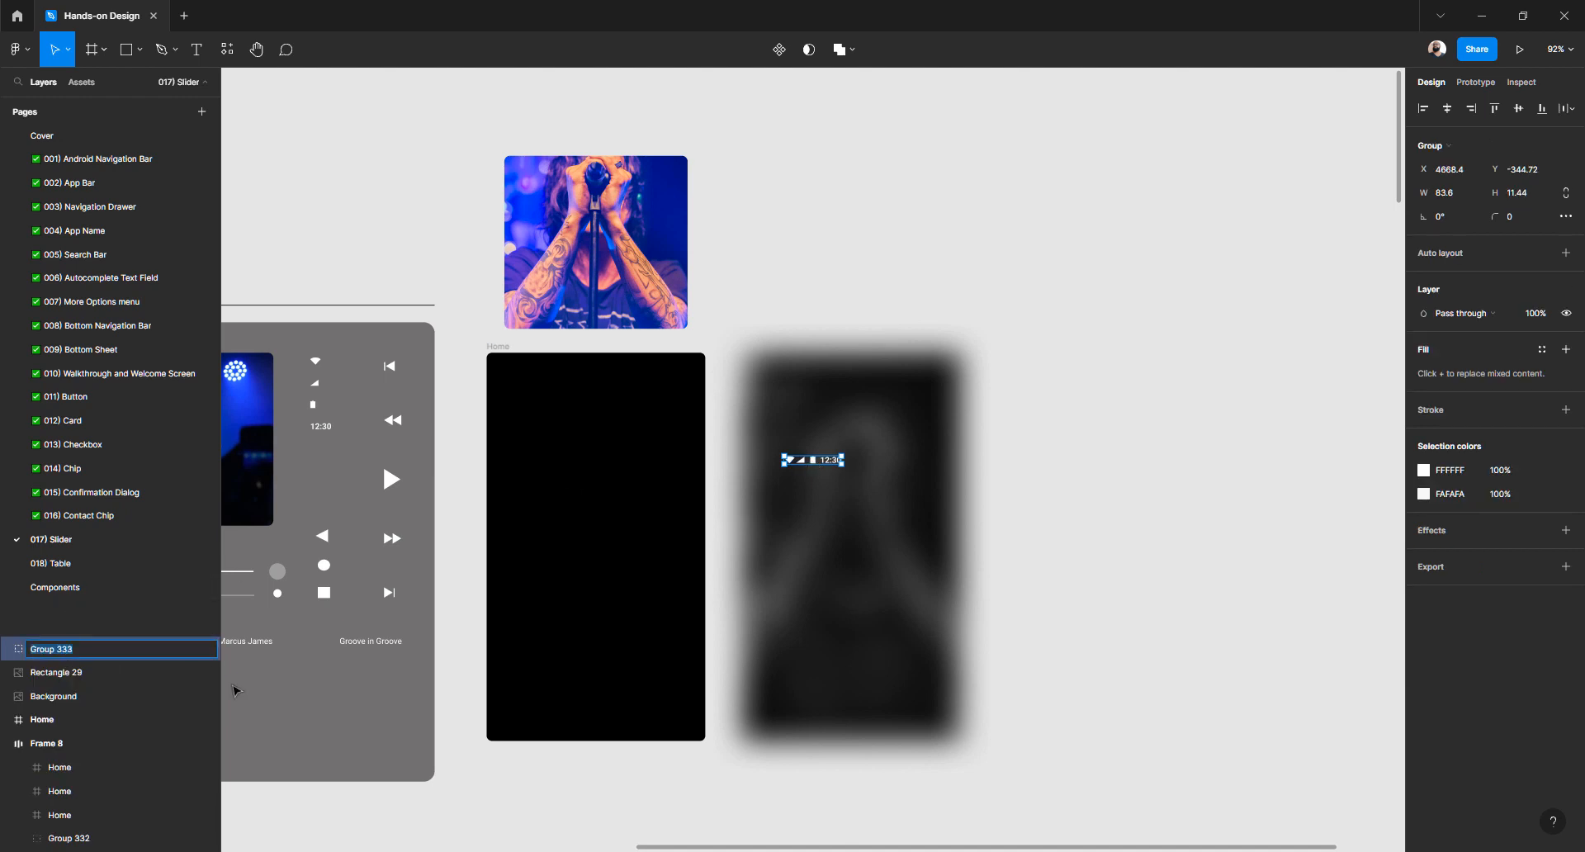
{"action": "type", "text": "Icons"}
{"action": "key", "text": "Return"}
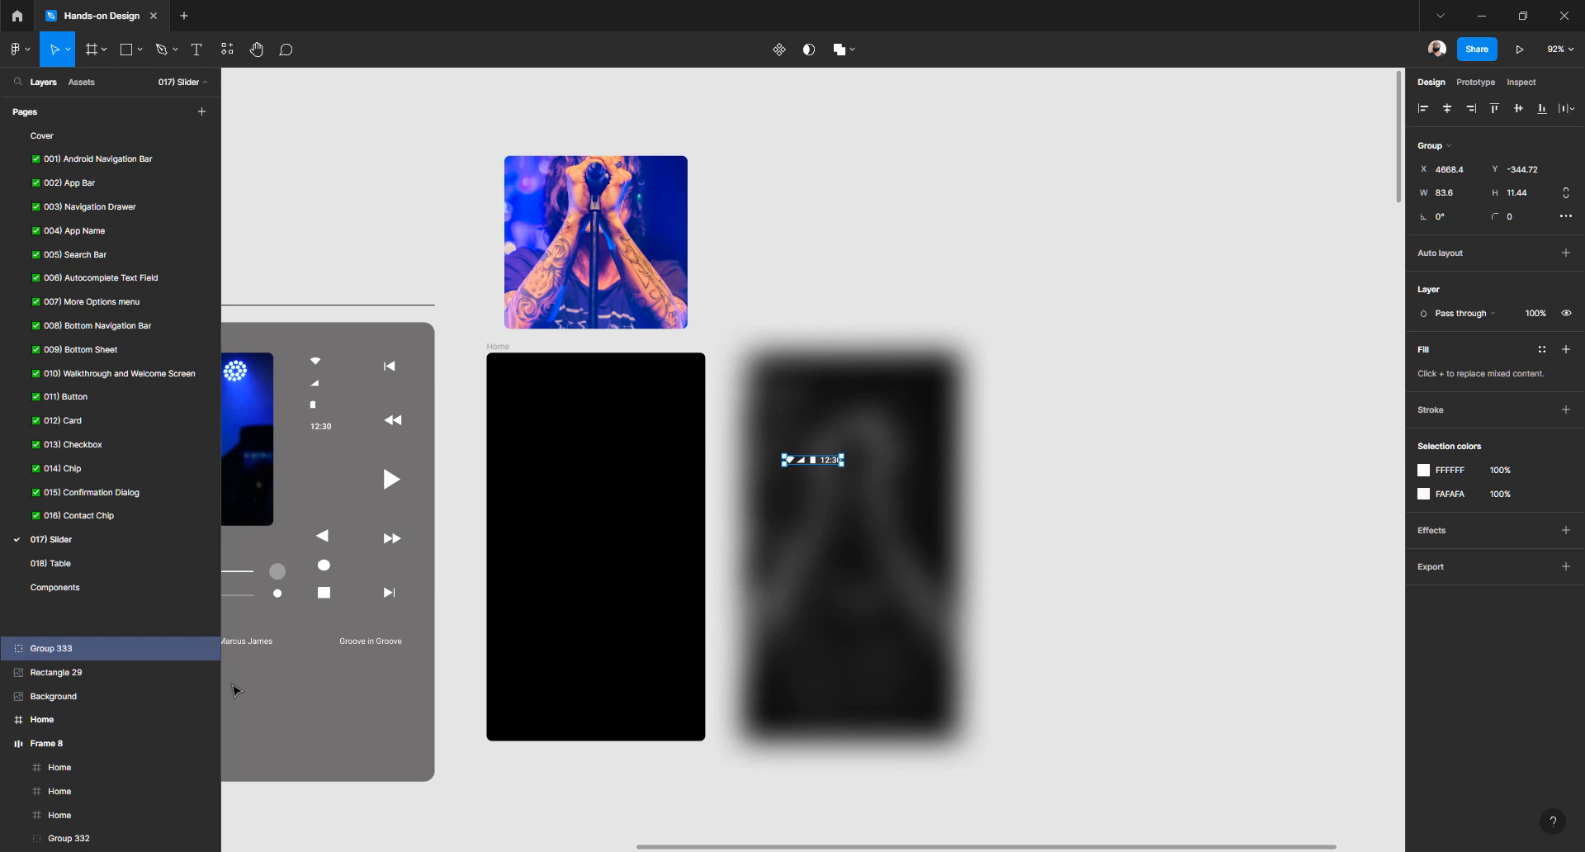
{"action": "key", "text": "ctrl+shift+g"}
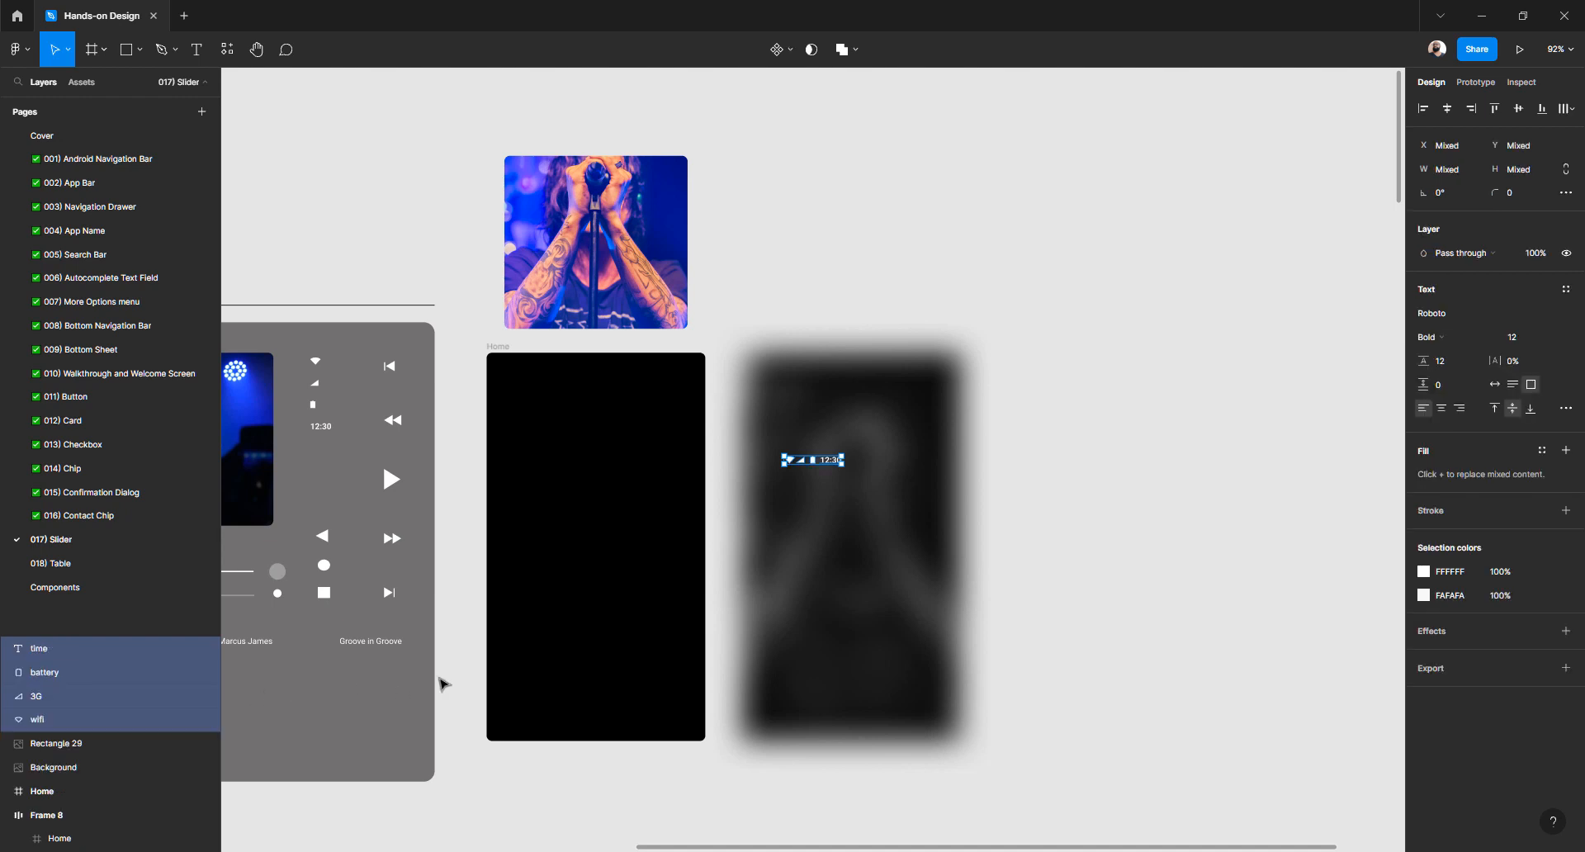
Wrap the four status items in an auto-layout frame with an 8 px gap
{"action": "scroll", "coordinate": [796, 467], "scroll_direction": "up", "scroll_amount": 5}
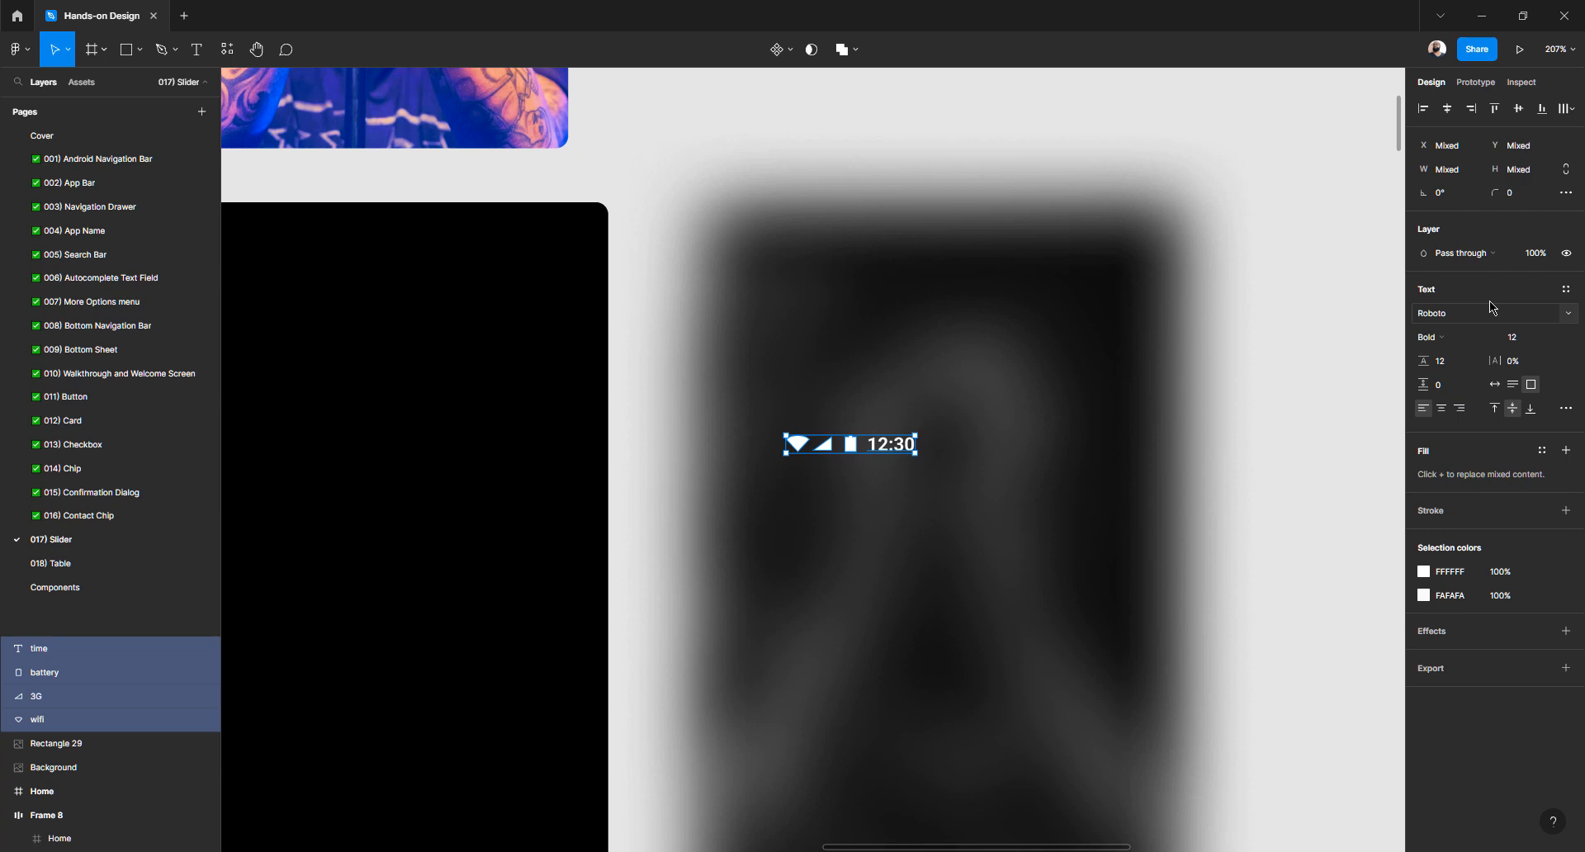
{"action": "key", "text": "shift+a"}
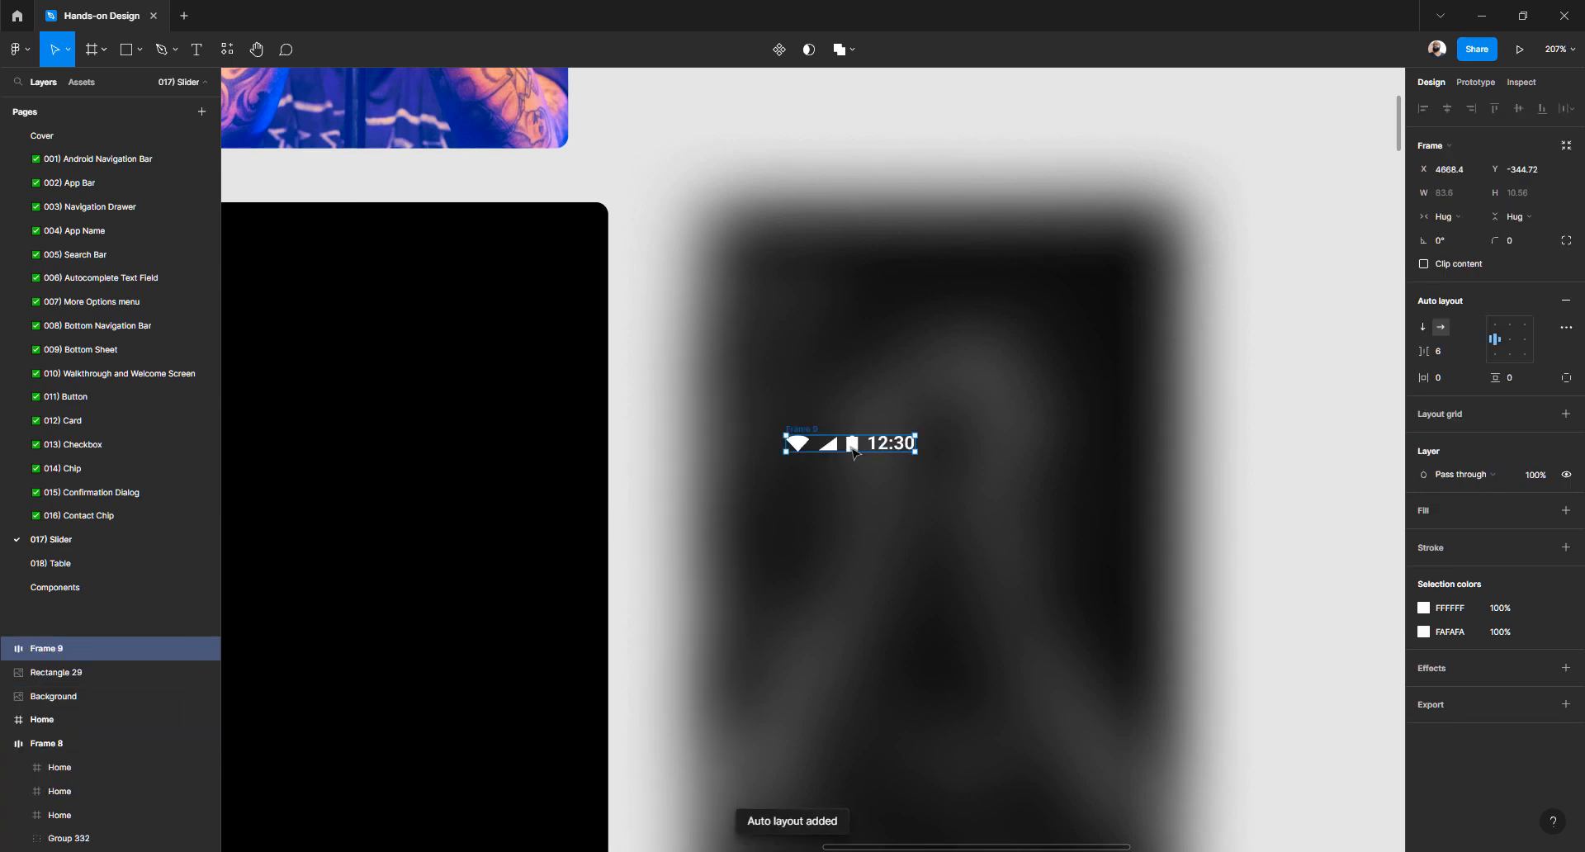
{"action": "scroll", "coordinate": [838, 449], "scroll_direction": "up", "scroll_amount": 5}
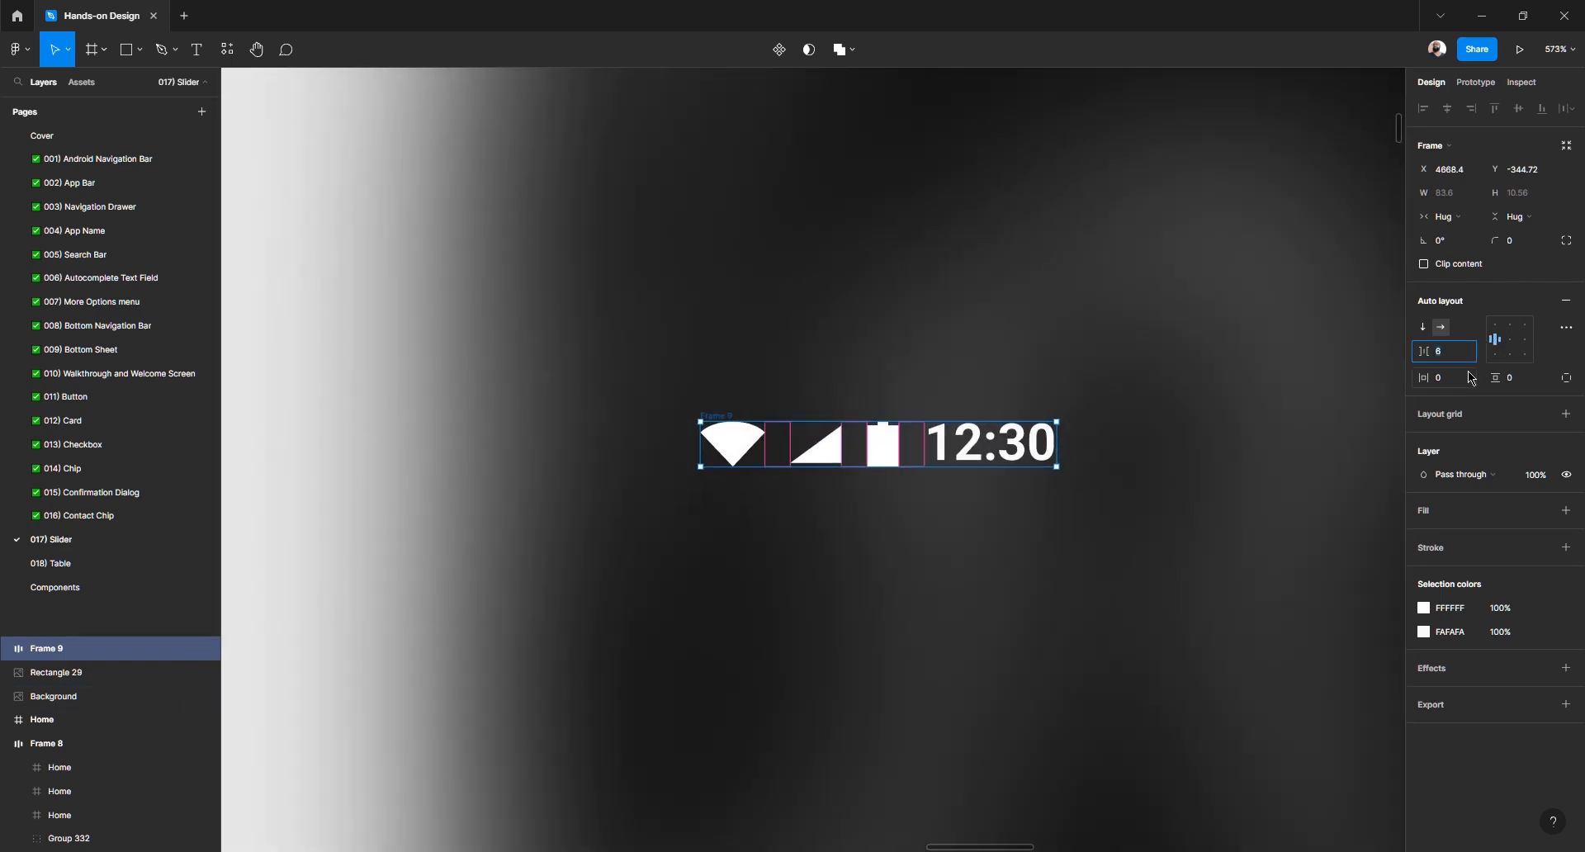
{"action": "key", "text": "Up"}
{"action": "key", "text": "Up"}
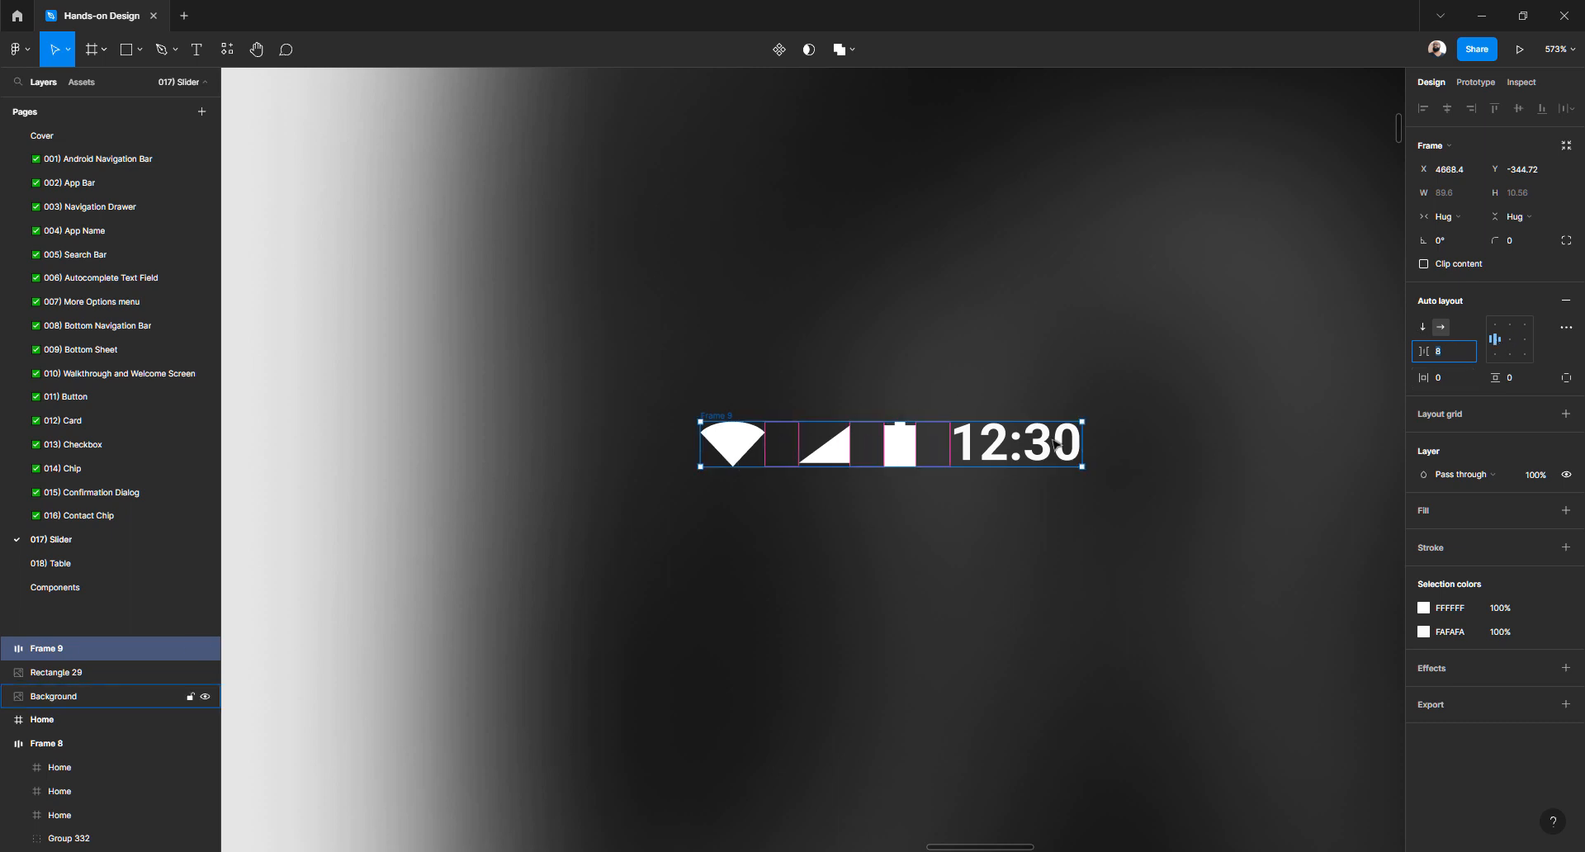
{"action": "scroll", "coordinate": [810, 443], "scroll_direction": "down", "scroll_amount": 10}
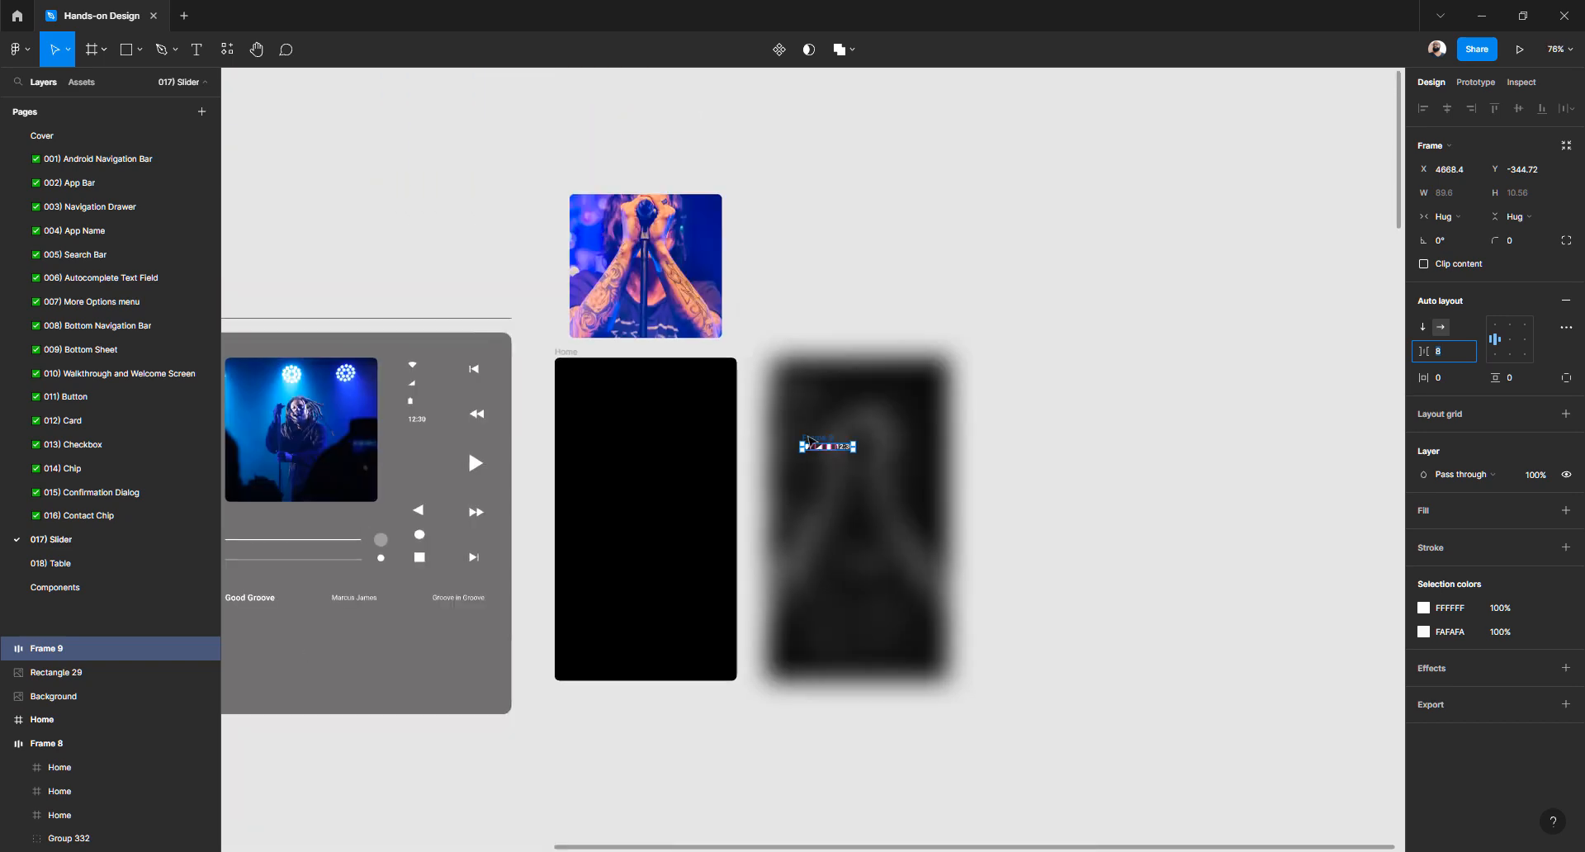
{"action": "left_click", "coordinate": [877, 278]}
Rename the auto-layout frame Frame 9 to 'Icons'
{"action": "scroll", "coordinate": [840, 443], "scroll_direction": "up", "scroll_amount": 5}
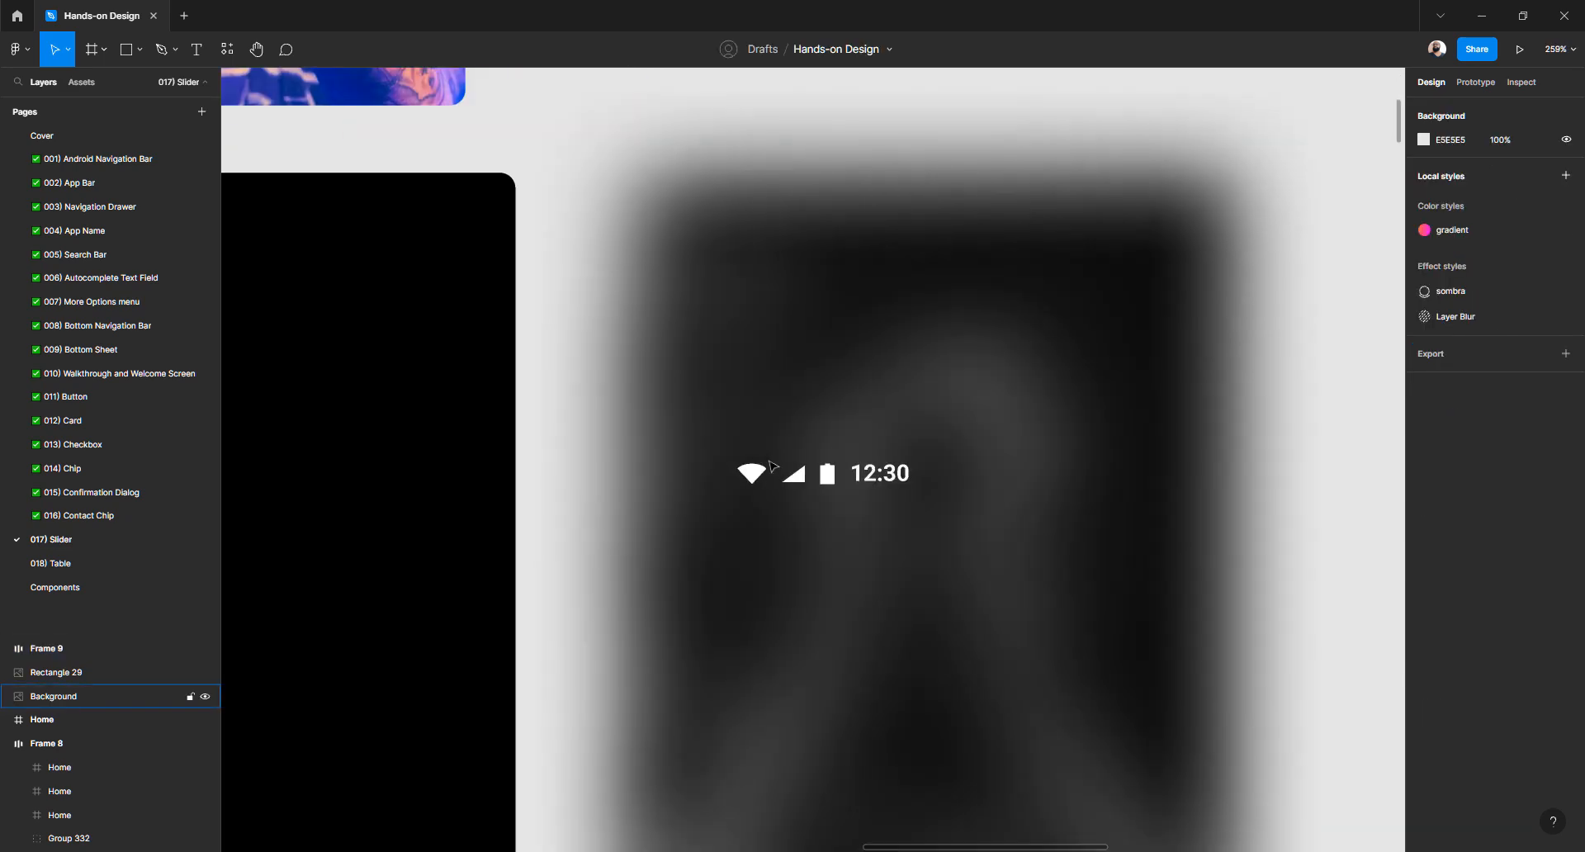
{"action": "left_click", "coordinate": [758, 469]}
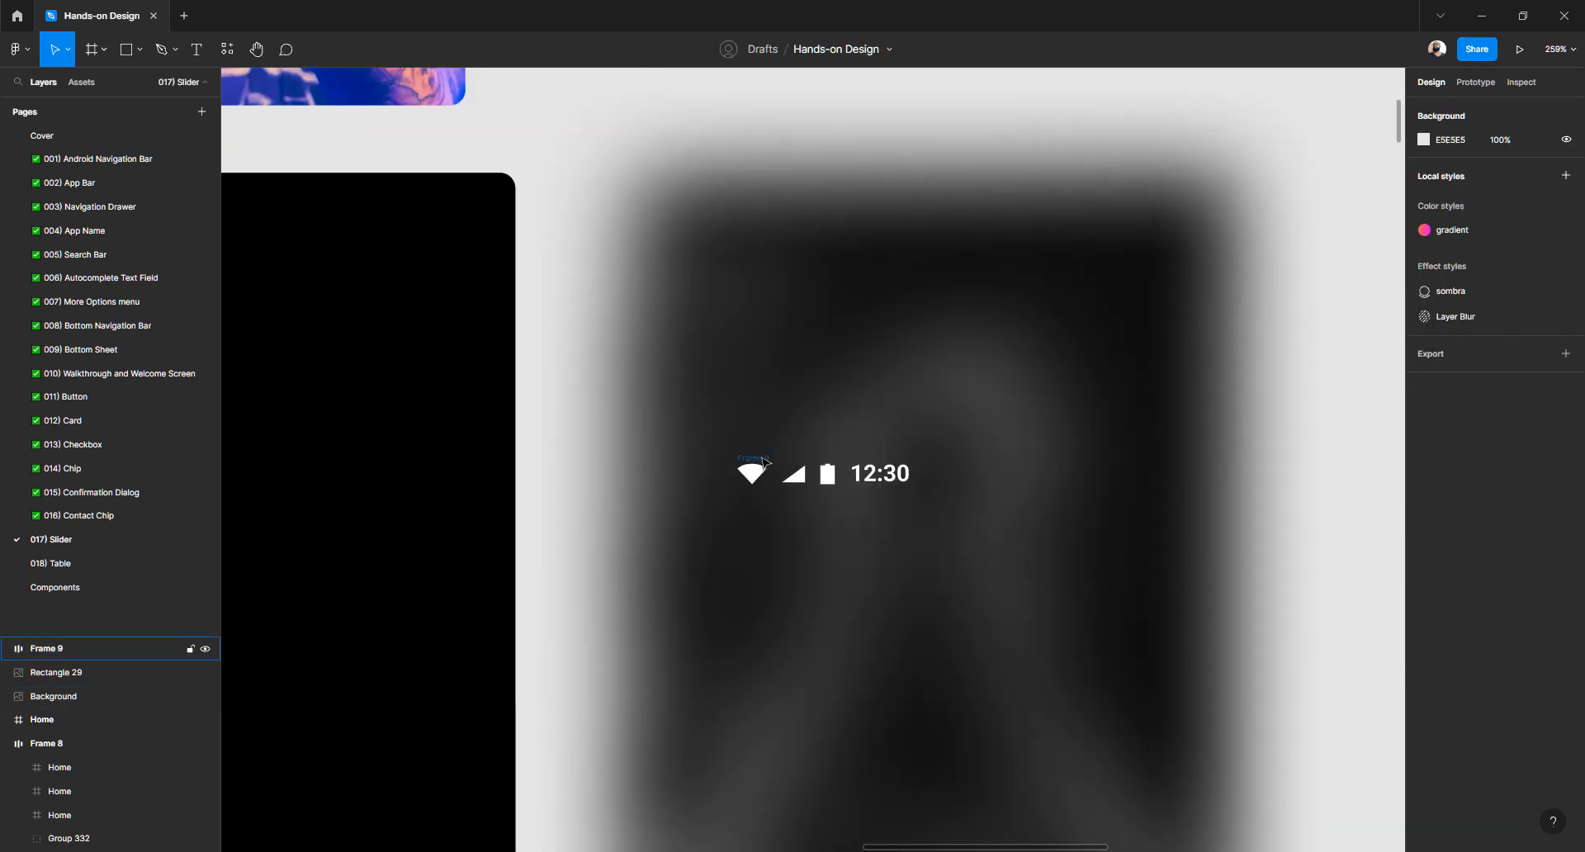
{"action": "double_click", "coordinate": [63, 649]}
{"action": "type", "text": "Icons"}
{"action": "key", "text": "Return"}
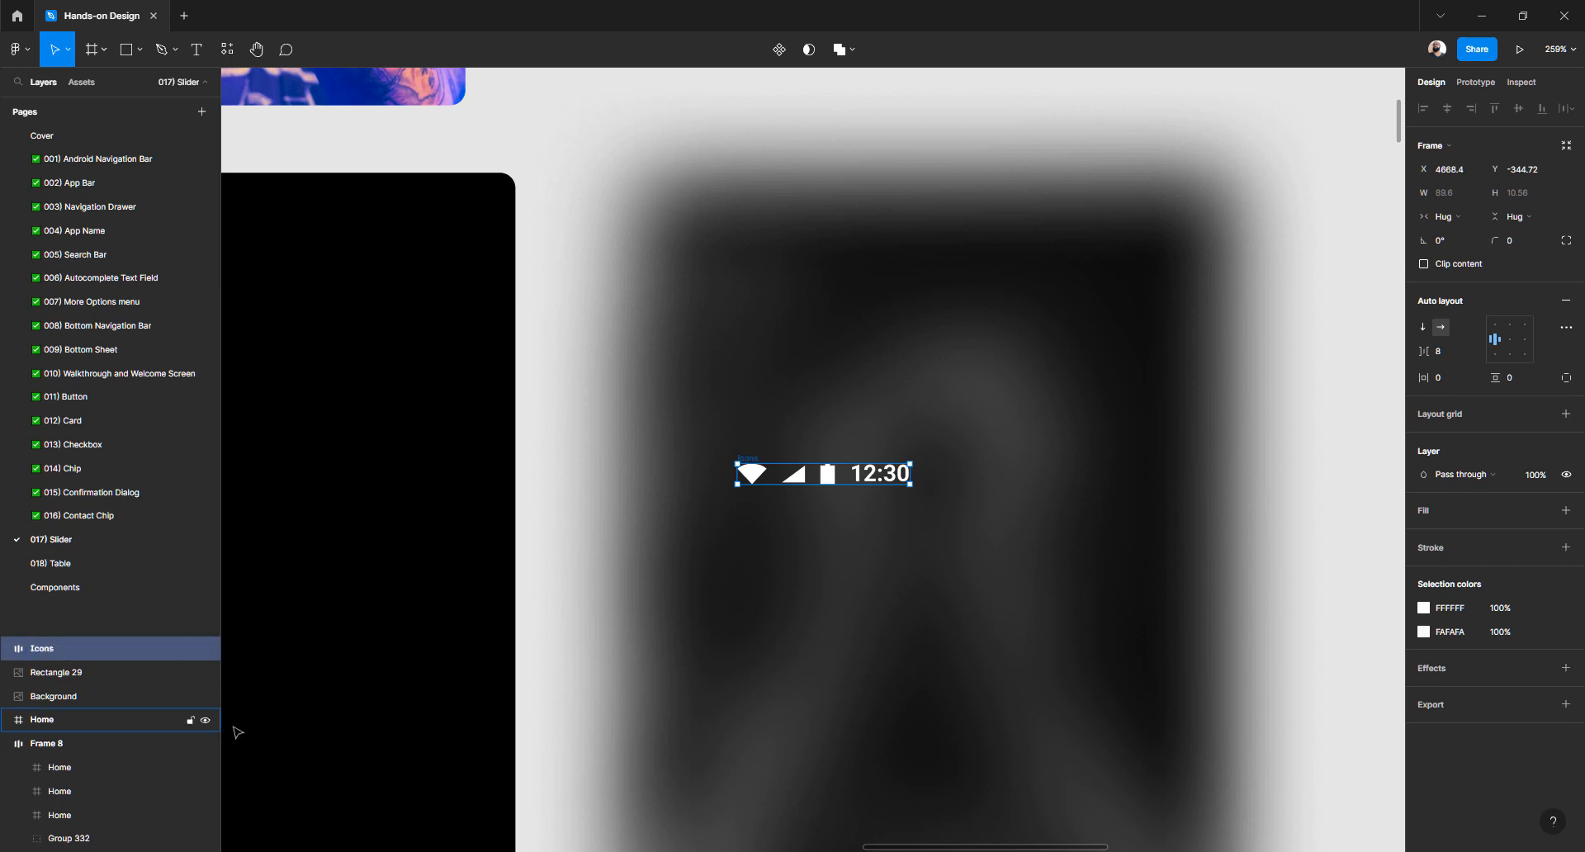
Move the Icons frame up beside the concert photo above Home
{"action": "key", "text": "minus"}
{"action": "left_click_drag", "start_coordinate": [775, 474], "coordinate": [861, 280]}
{"action": "scroll", "coordinate": [781, 247], "scroll_direction": "down", "scroll_amount": 3}
{"action": "left_click", "coordinate": [771, 223]}
{"action": "left_click_drag", "start_coordinate": [605, 525], "coordinate": [770, 525]}
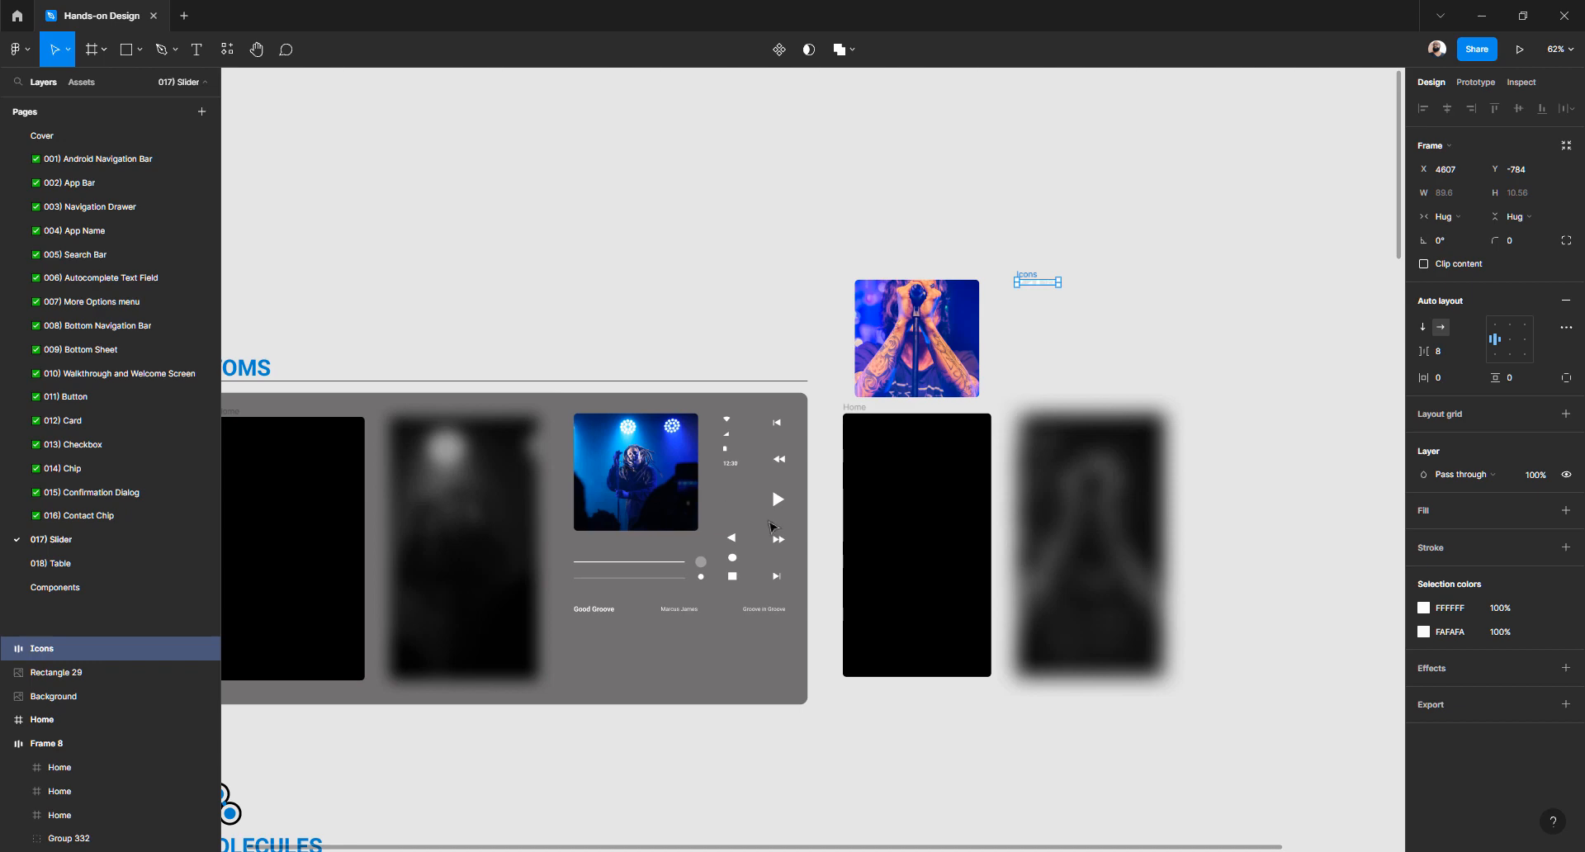
On 016) Contact Chip, select and copy the square, circle and triangle navigation icons
{"action": "left_click", "coordinate": [107, 519]}
{"action": "scroll", "coordinate": [834, 481], "scroll_direction": "down", "scroll_amount": 10}
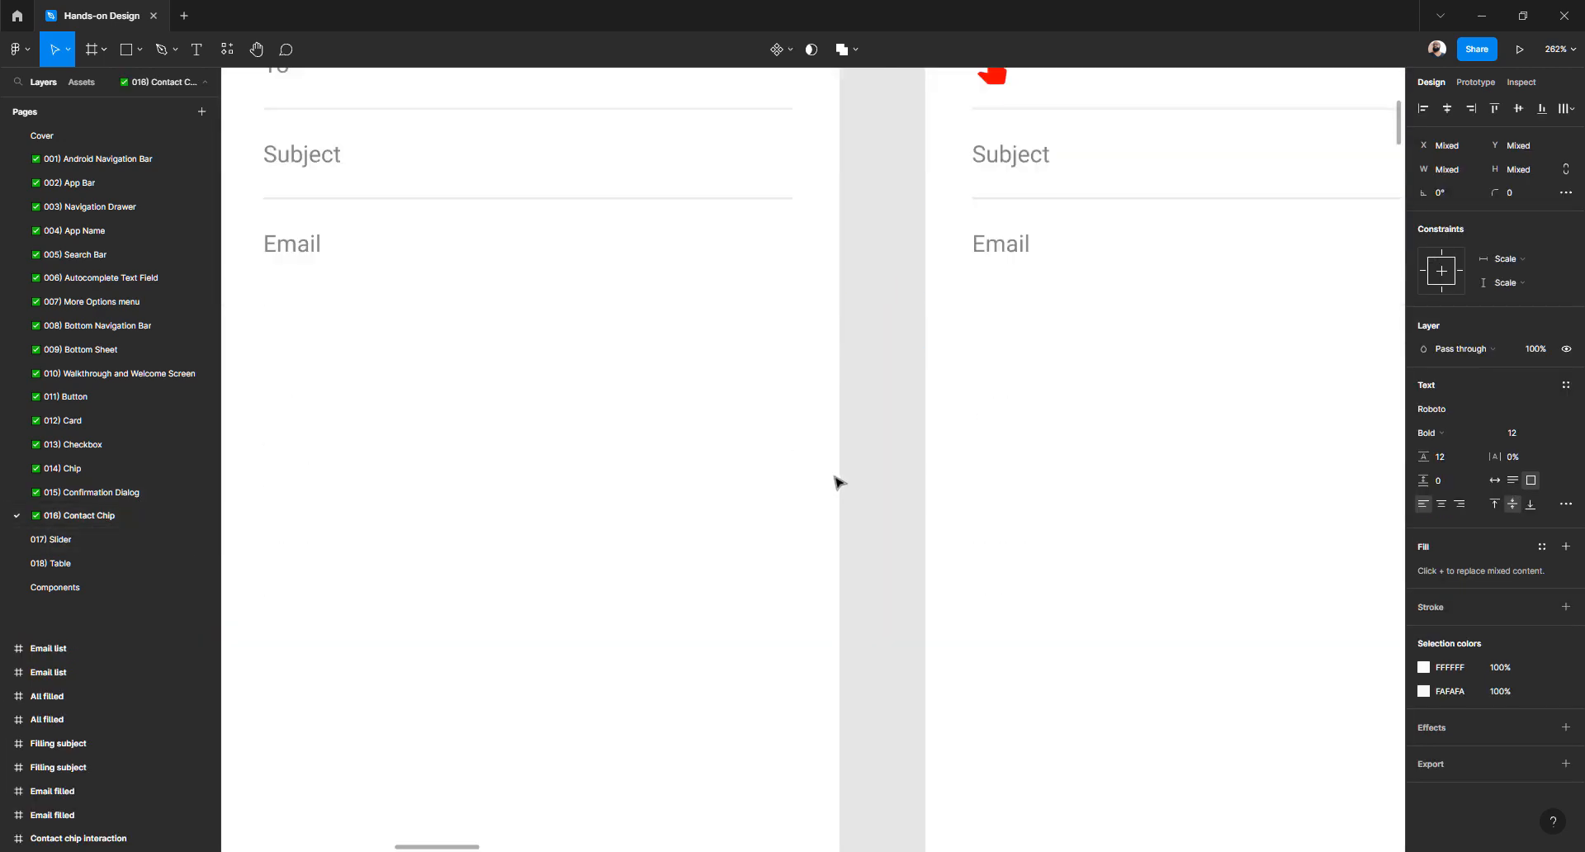
{"action": "left_click", "coordinate": [753, 449]}
{"action": "left_click", "coordinate": [747, 452]}
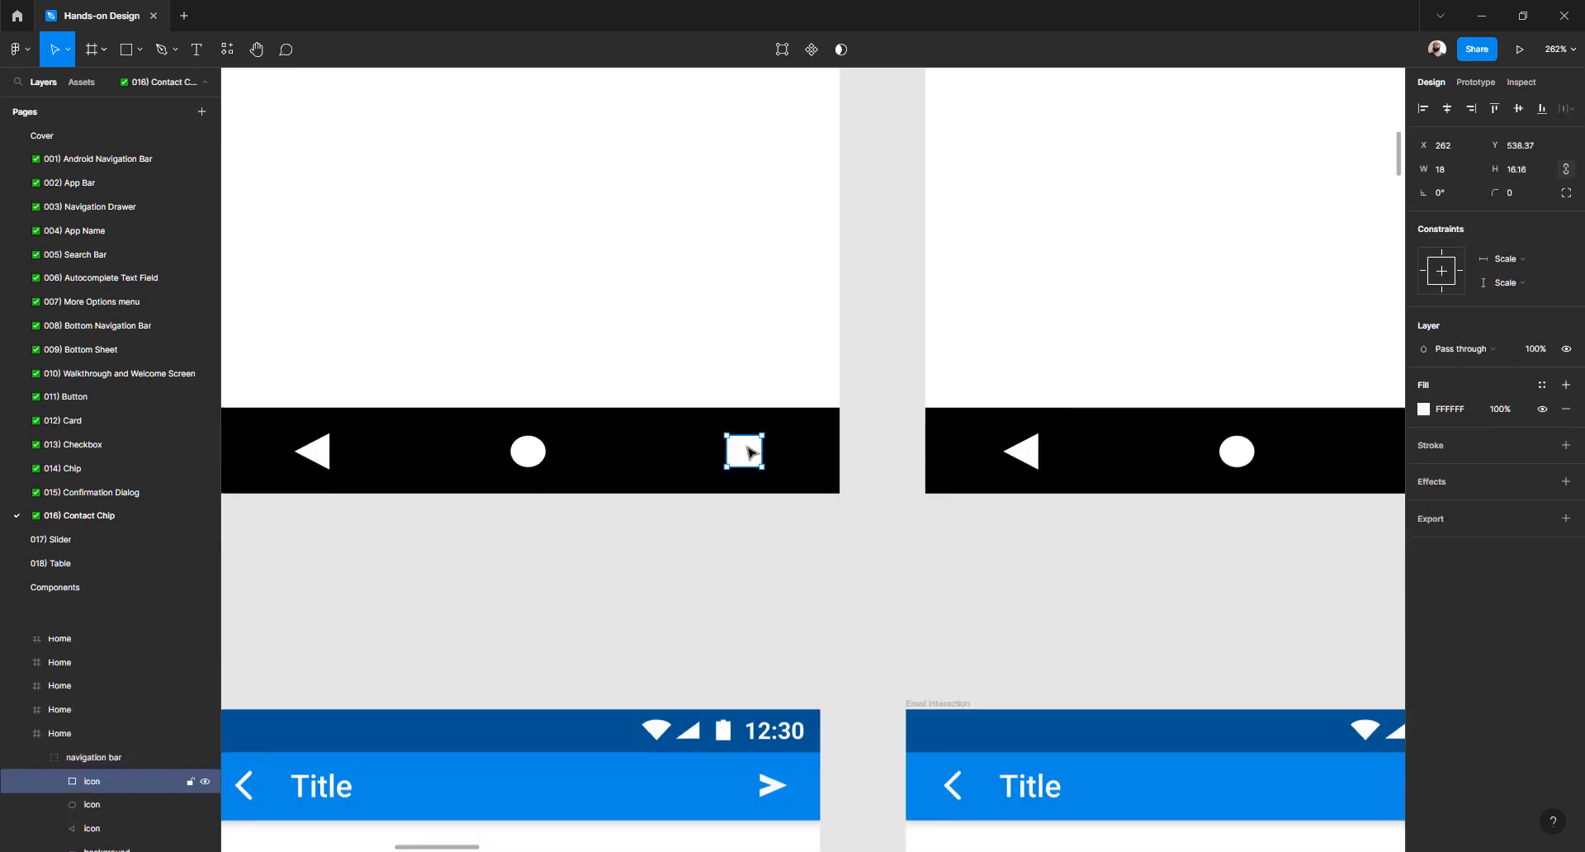
{"action": "scroll", "coordinate": [715, 454], "scroll_direction": "left", "scroll_amount": 3}
{"action": "left_click", "coordinate": [705, 454], "text": "shift"}
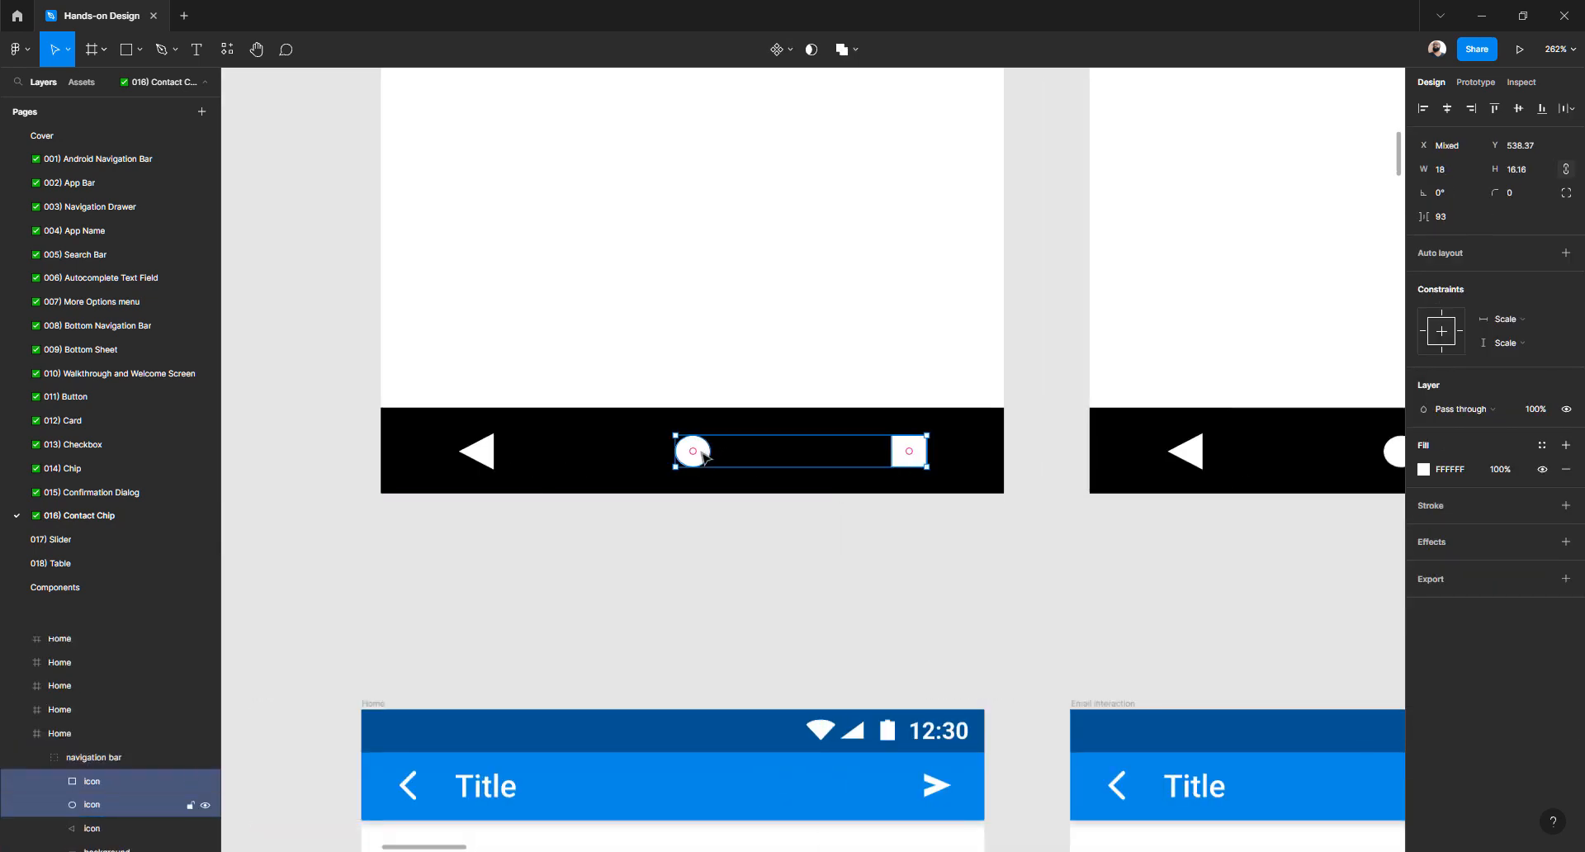
{"action": "left_click", "coordinate": [484, 455], "text": "shift"}
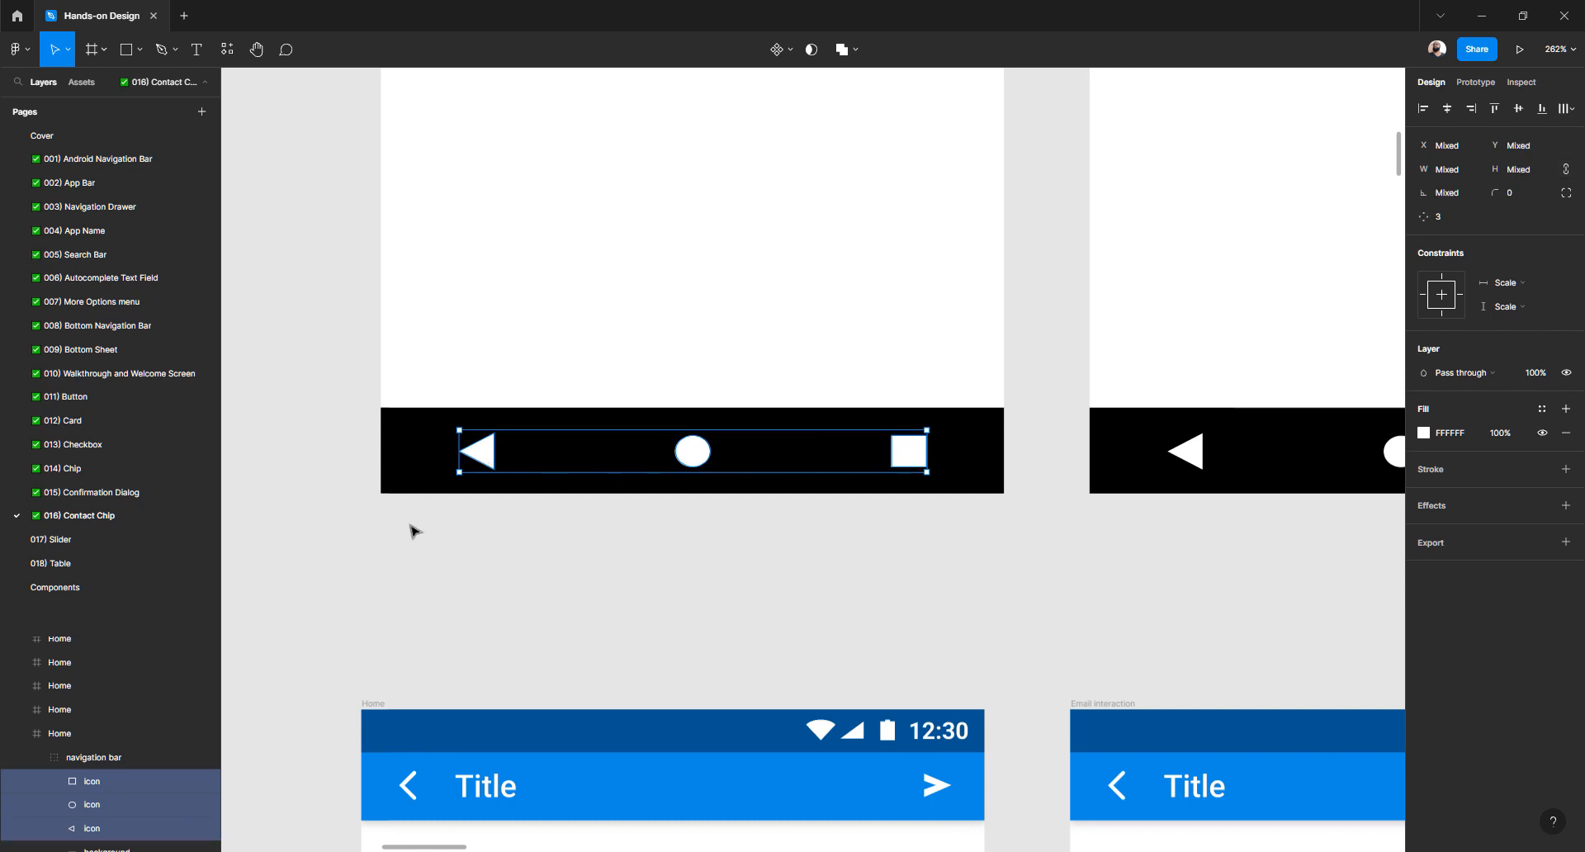
Paste the three navigation icons onto 017) Slider as loose shapes below the Icons frame
{"action": "left_click", "coordinate": [85, 548]}
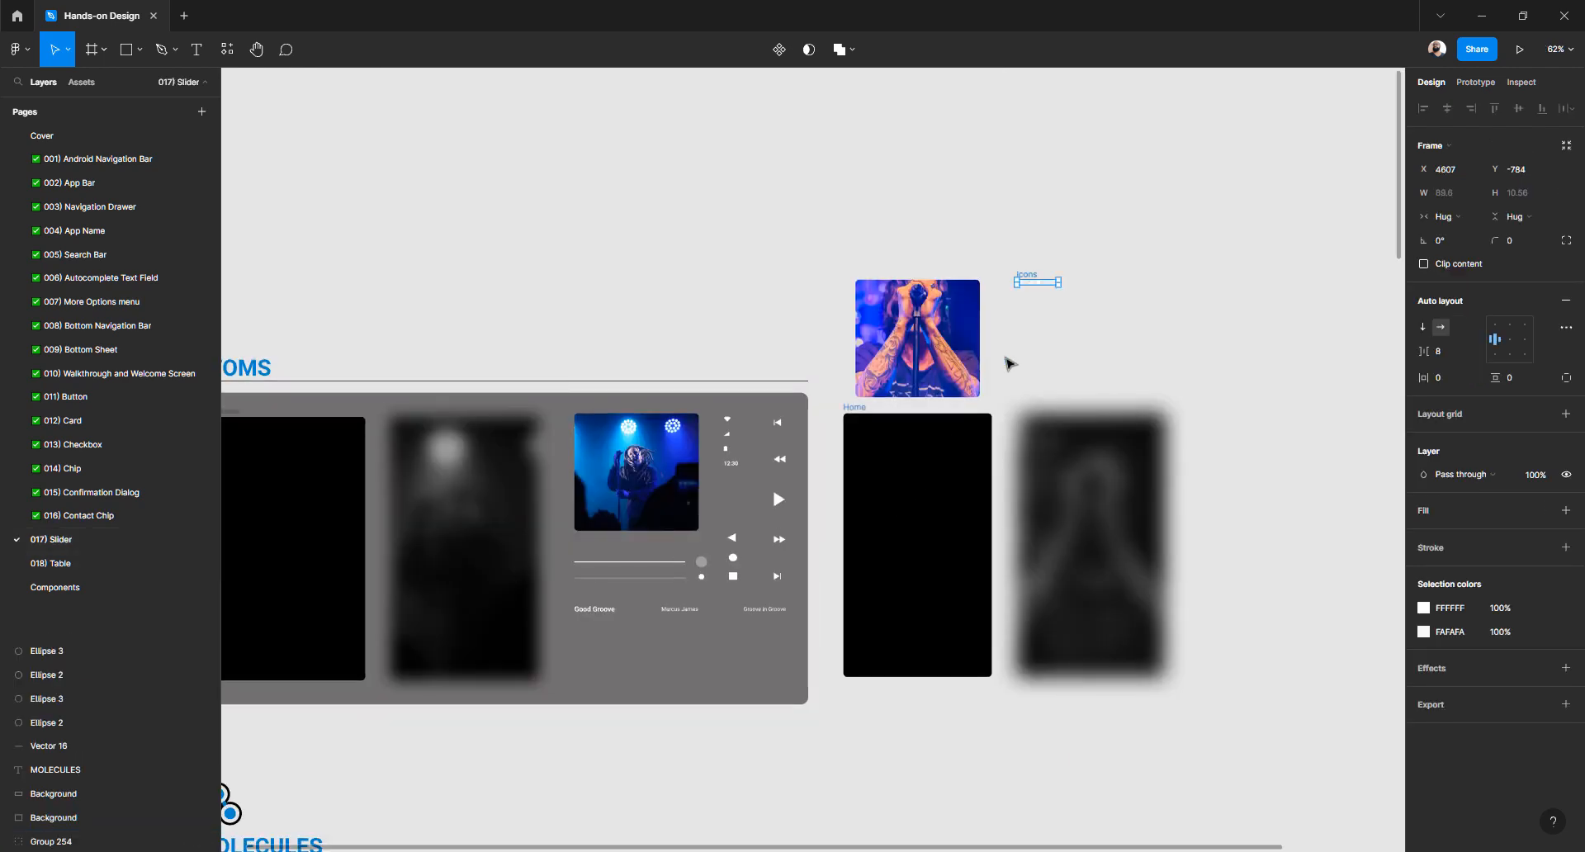
{"action": "key", "text": "ctrl+v"}
{"action": "scroll", "coordinate": [1117, 248], "scroll_direction": "up", "scroll_amount": 5}
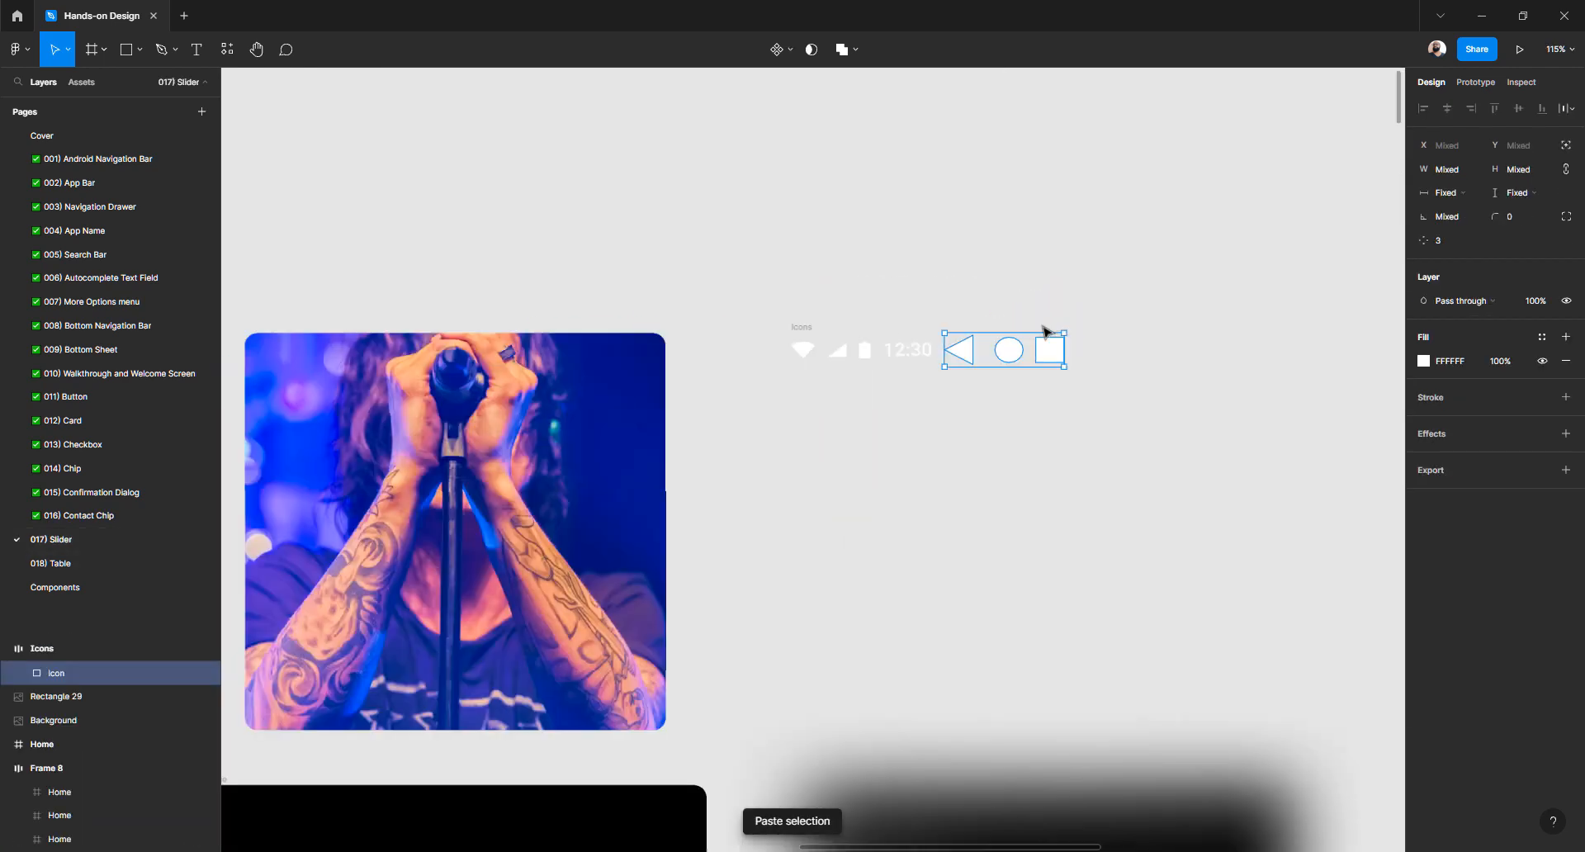
{"action": "left_click_drag", "start_coordinate": [1053, 367], "coordinate": [970, 503]}
{"action": "key", "text": "ctrl+z"}
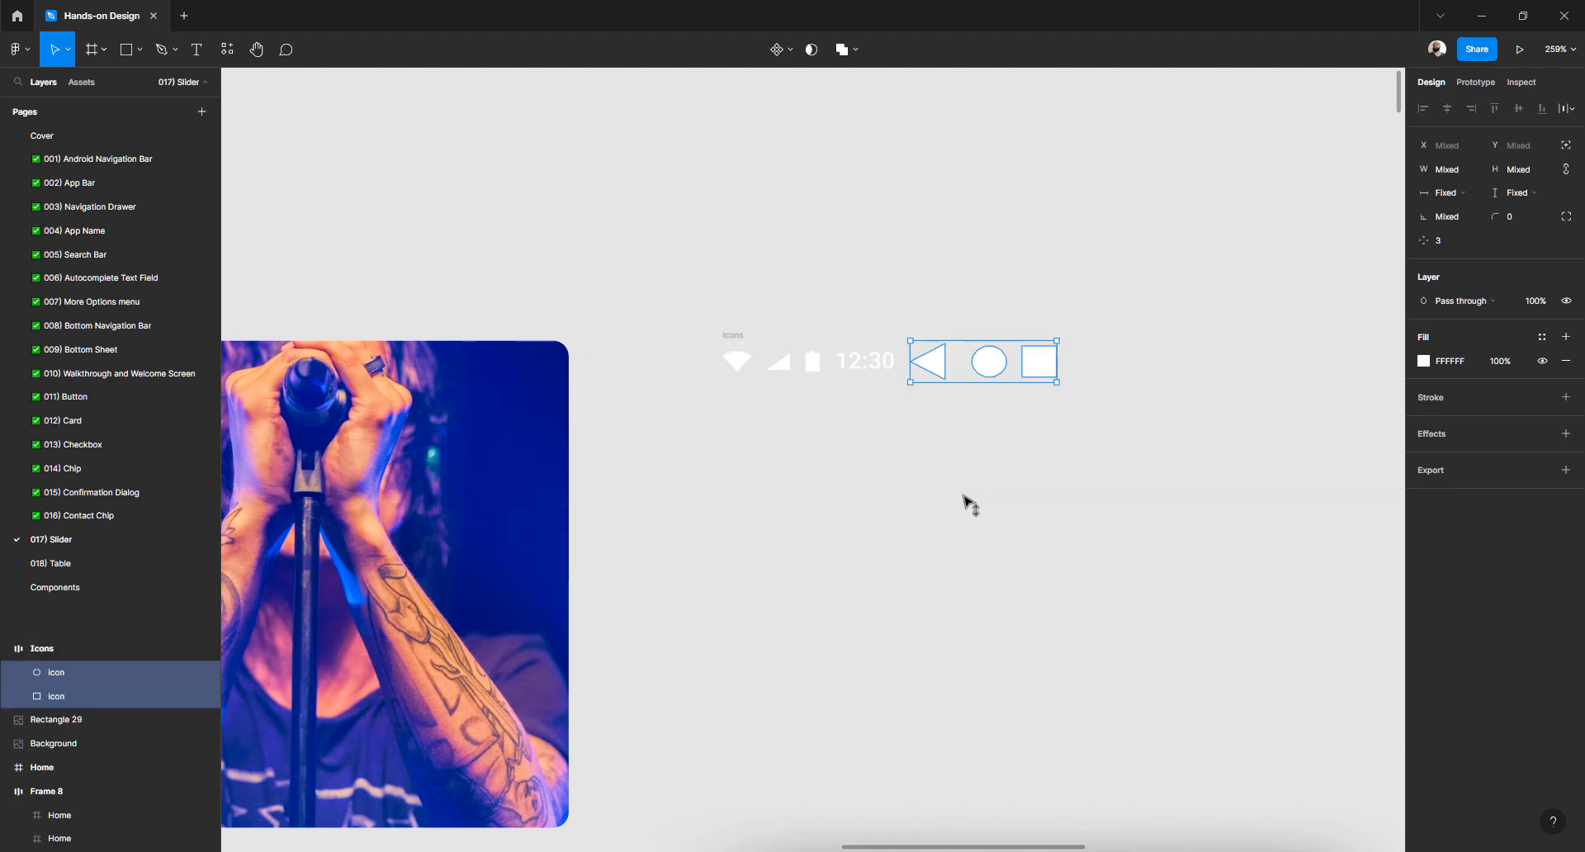
{"action": "key", "text": "Delete"}
{"action": "key", "text": "Escape"}
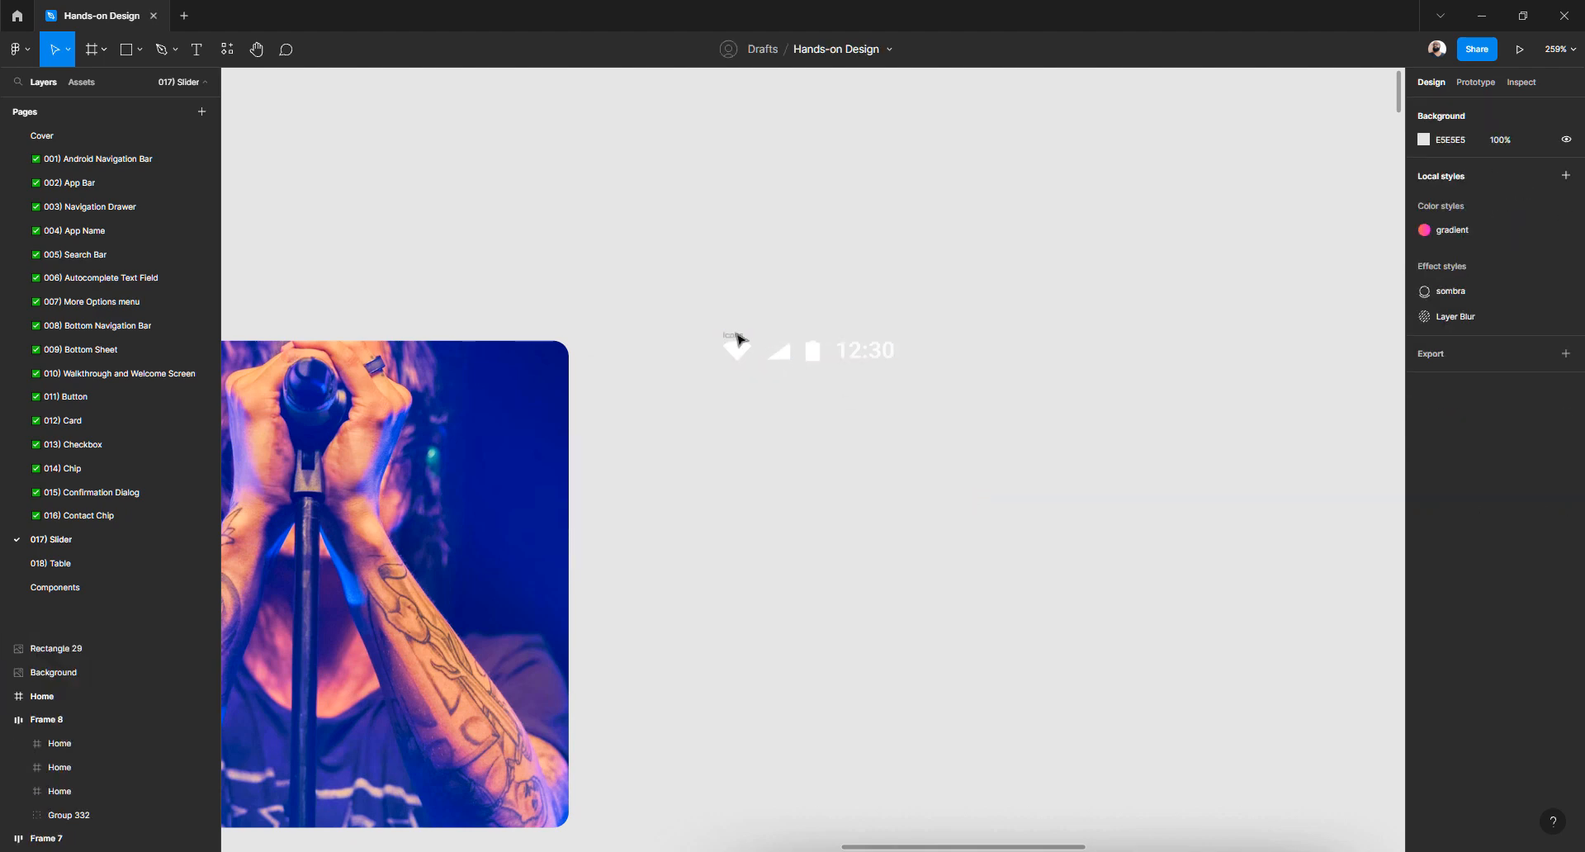
{"action": "left_click", "coordinate": [736, 335]}
{"action": "left_click", "coordinate": [737, 512]}
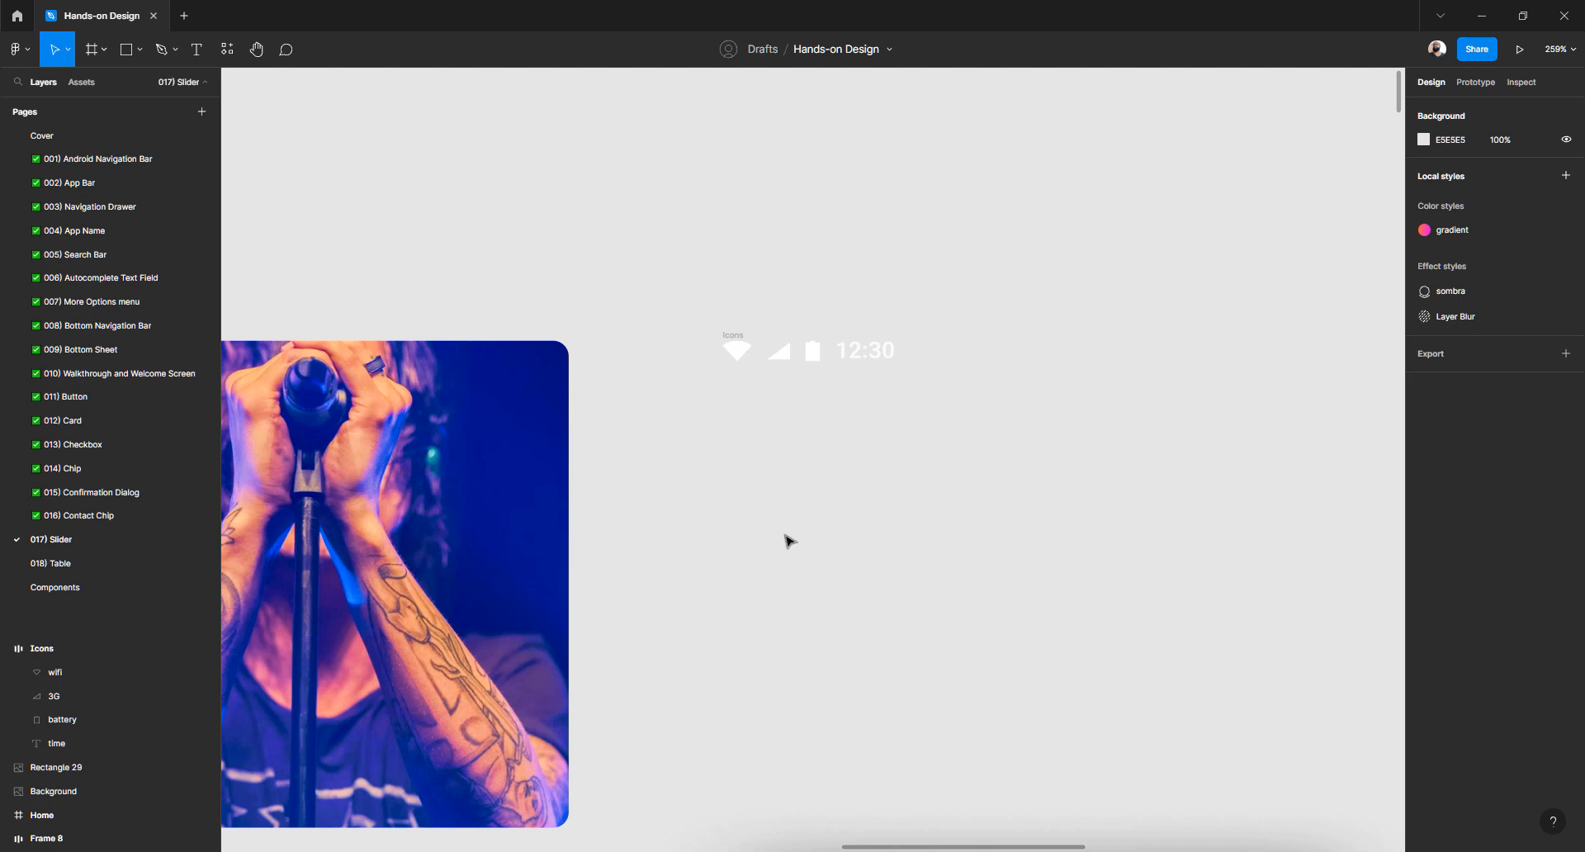
{"action": "key", "text": "ctrl+v"}
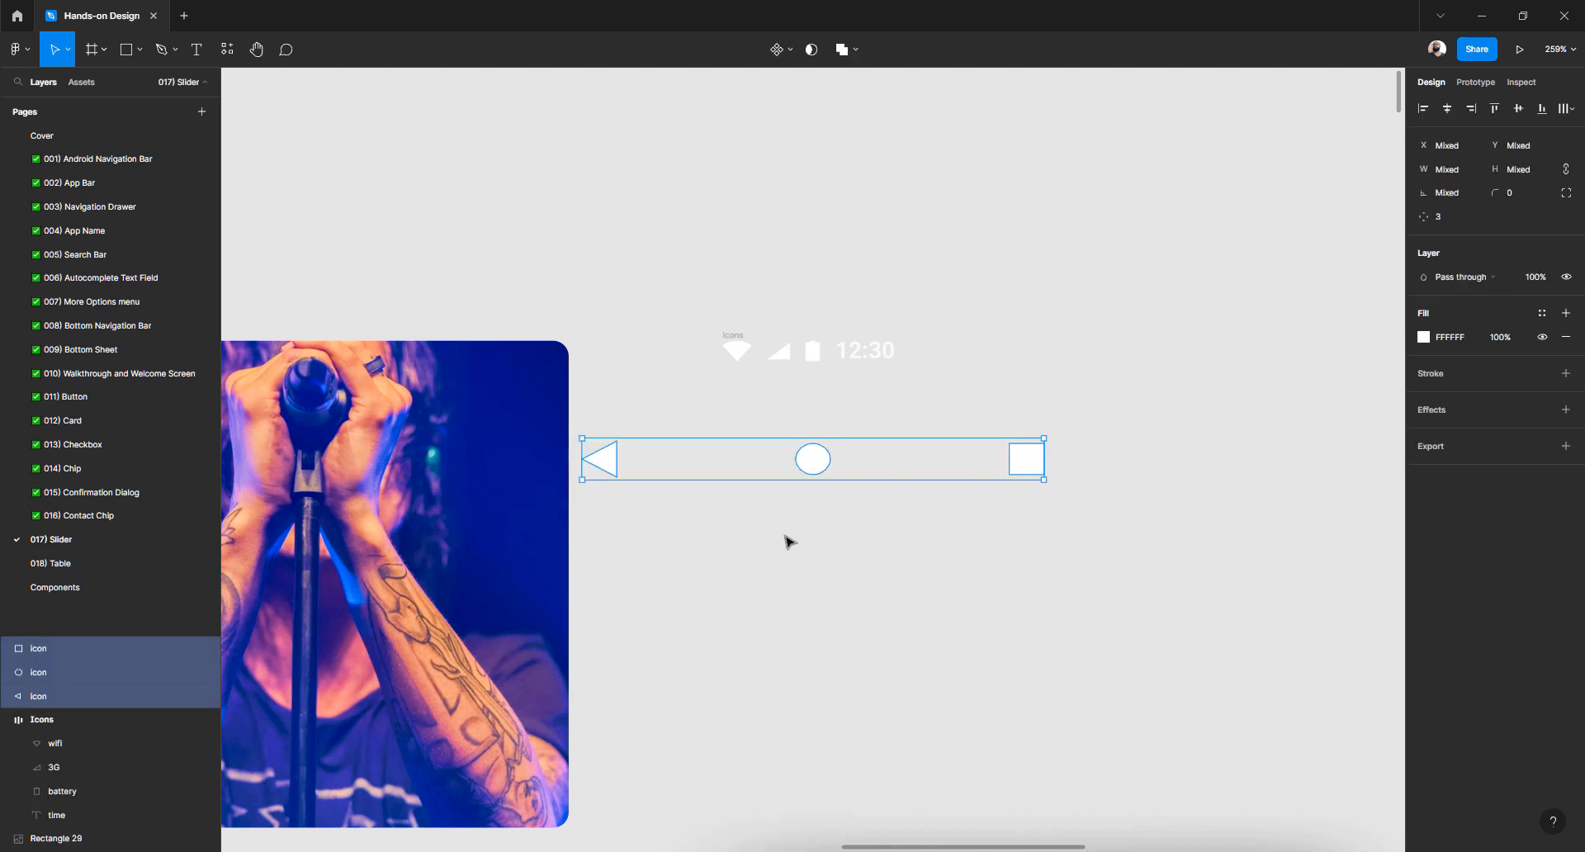
Wrap the three navigation icons in an auto-layout frame named 'Navigation bar'
{"action": "key", "text": "shift+a"}
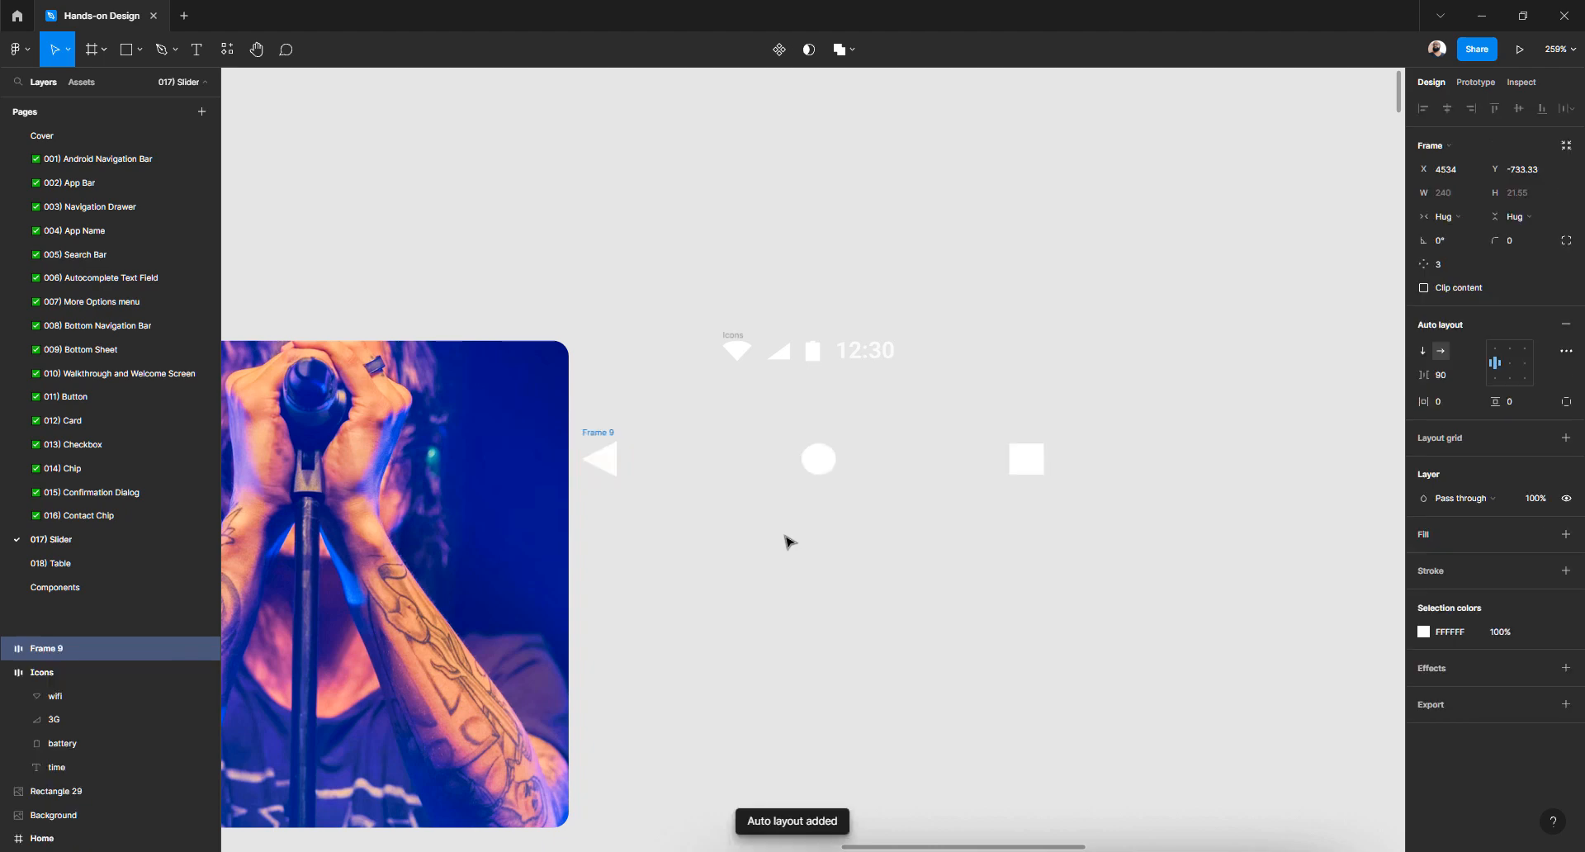
{"action": "double_click", "coordinate": [59, 649]}
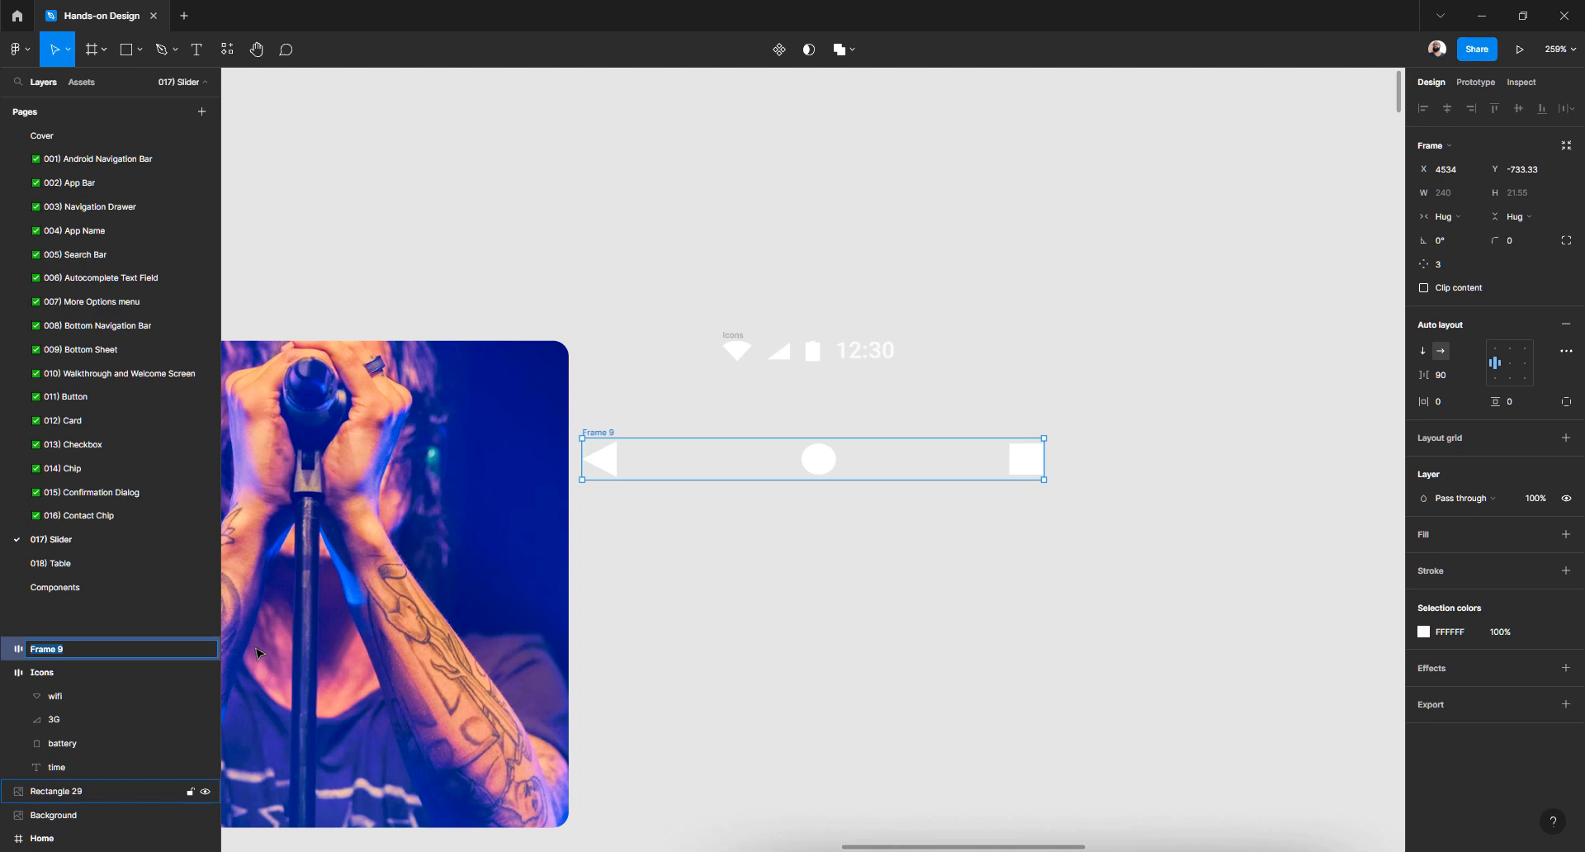
{"action": "type", "text": "Navigation bar"}
{"action": "key", "text": "Return"}
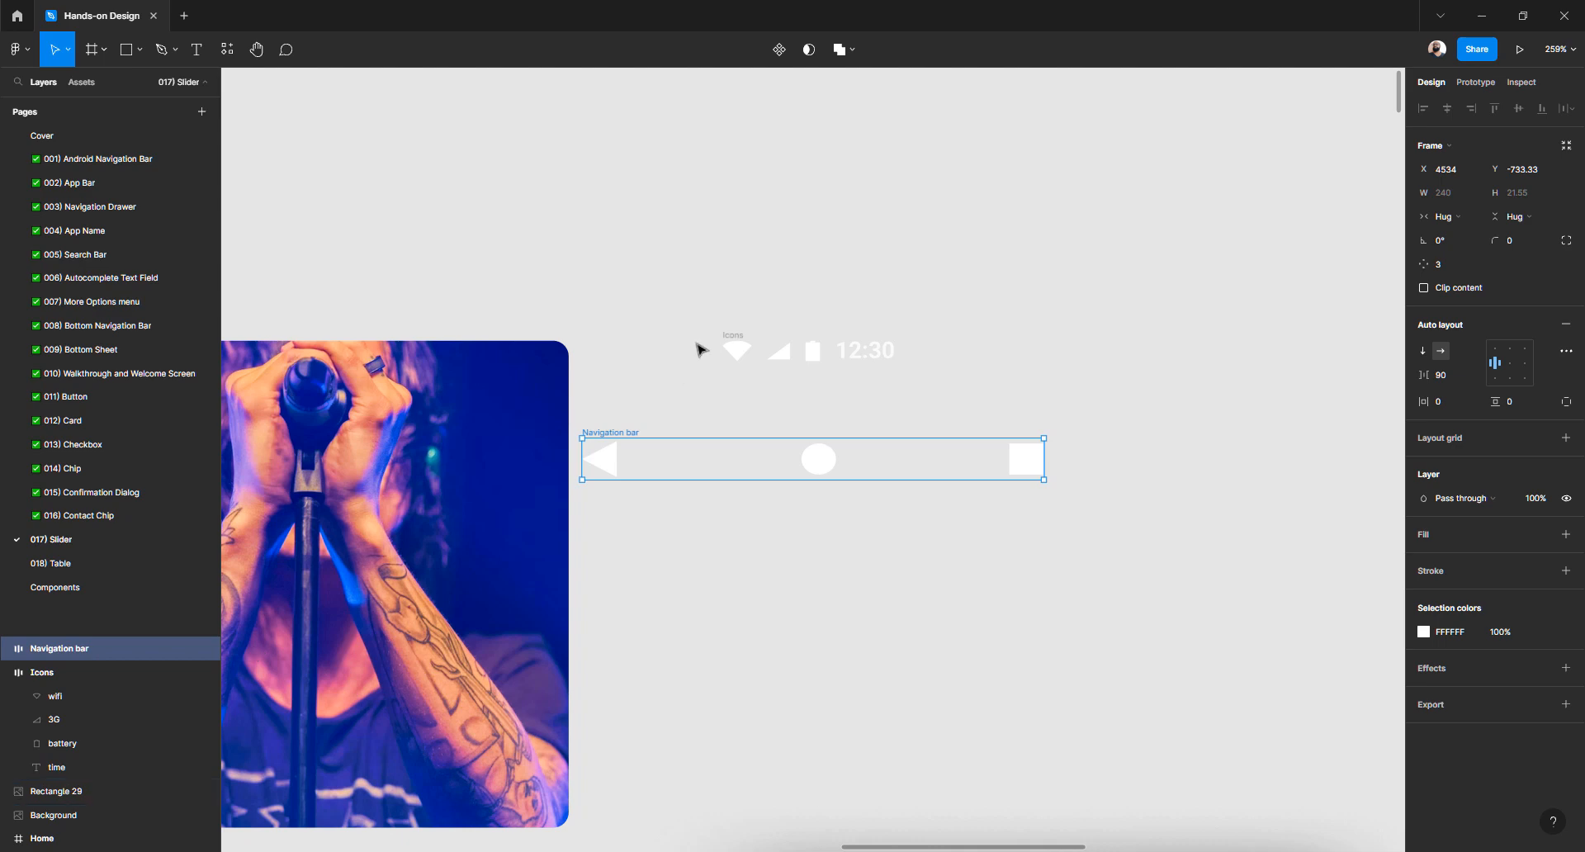
Rename the Icons frame to 'Status bar'
{"action": "left_click", "coordinate": [132, 672]}
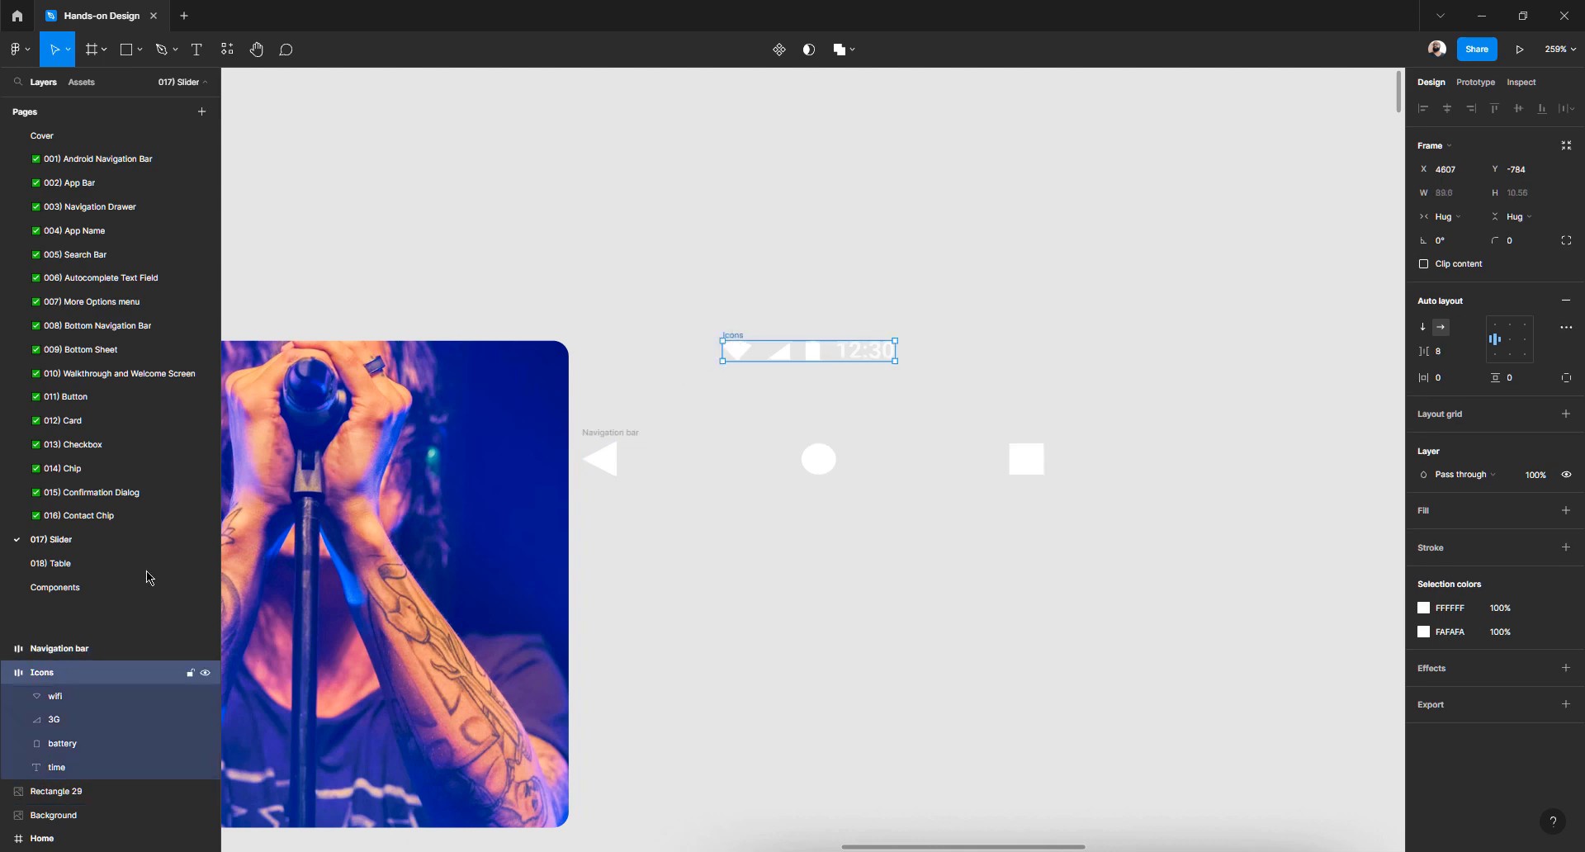
{"action": "double_click", "coordinate": [50, 673]}
{"action": "type", "text": "Status bar"}
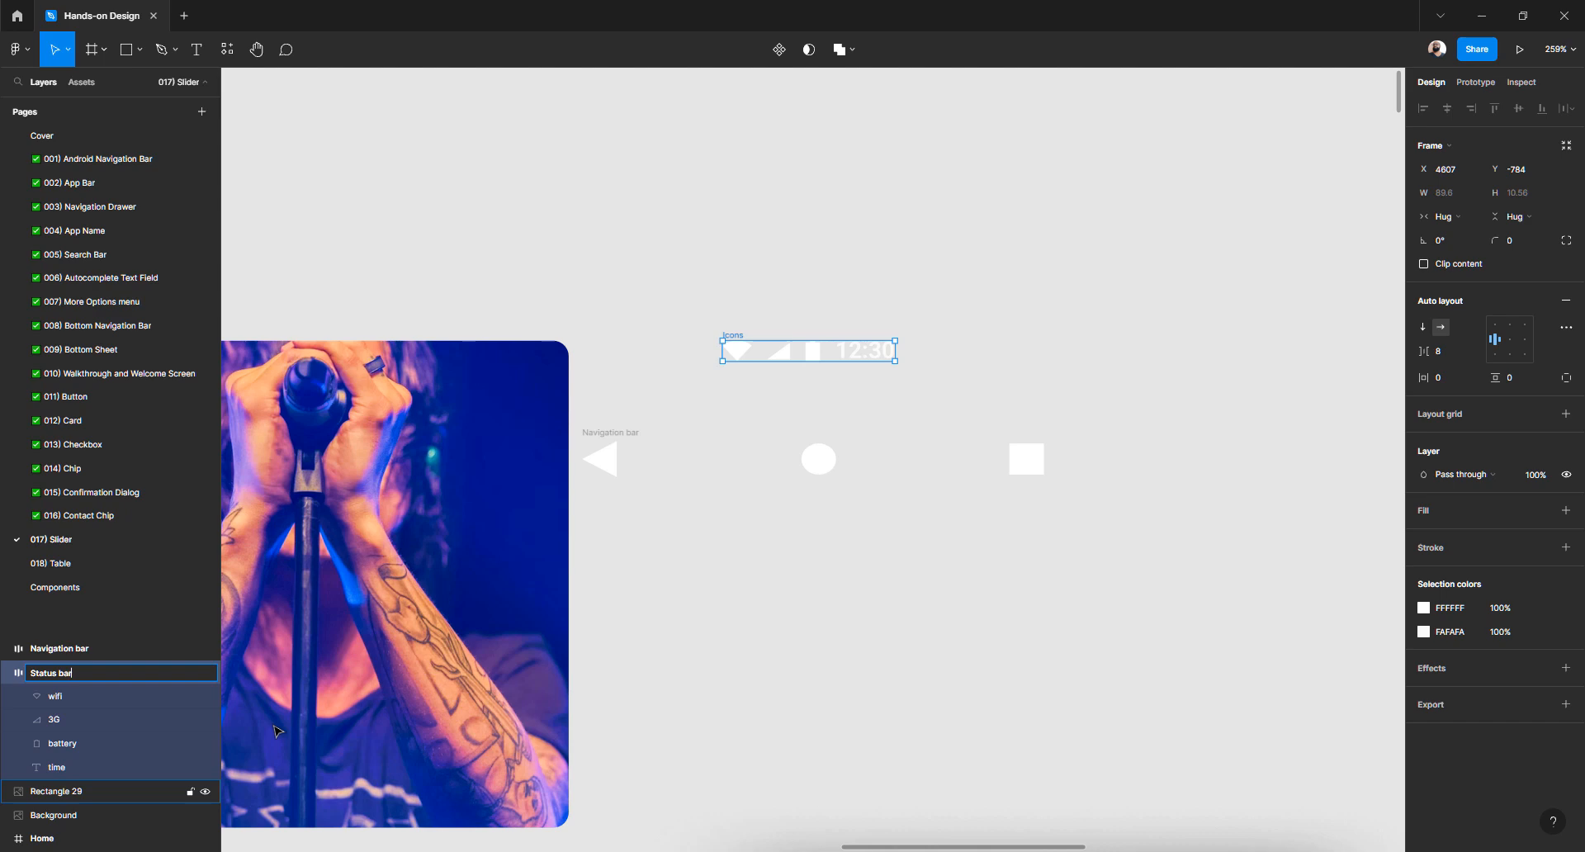
{"action": "key", "text": "Return"}
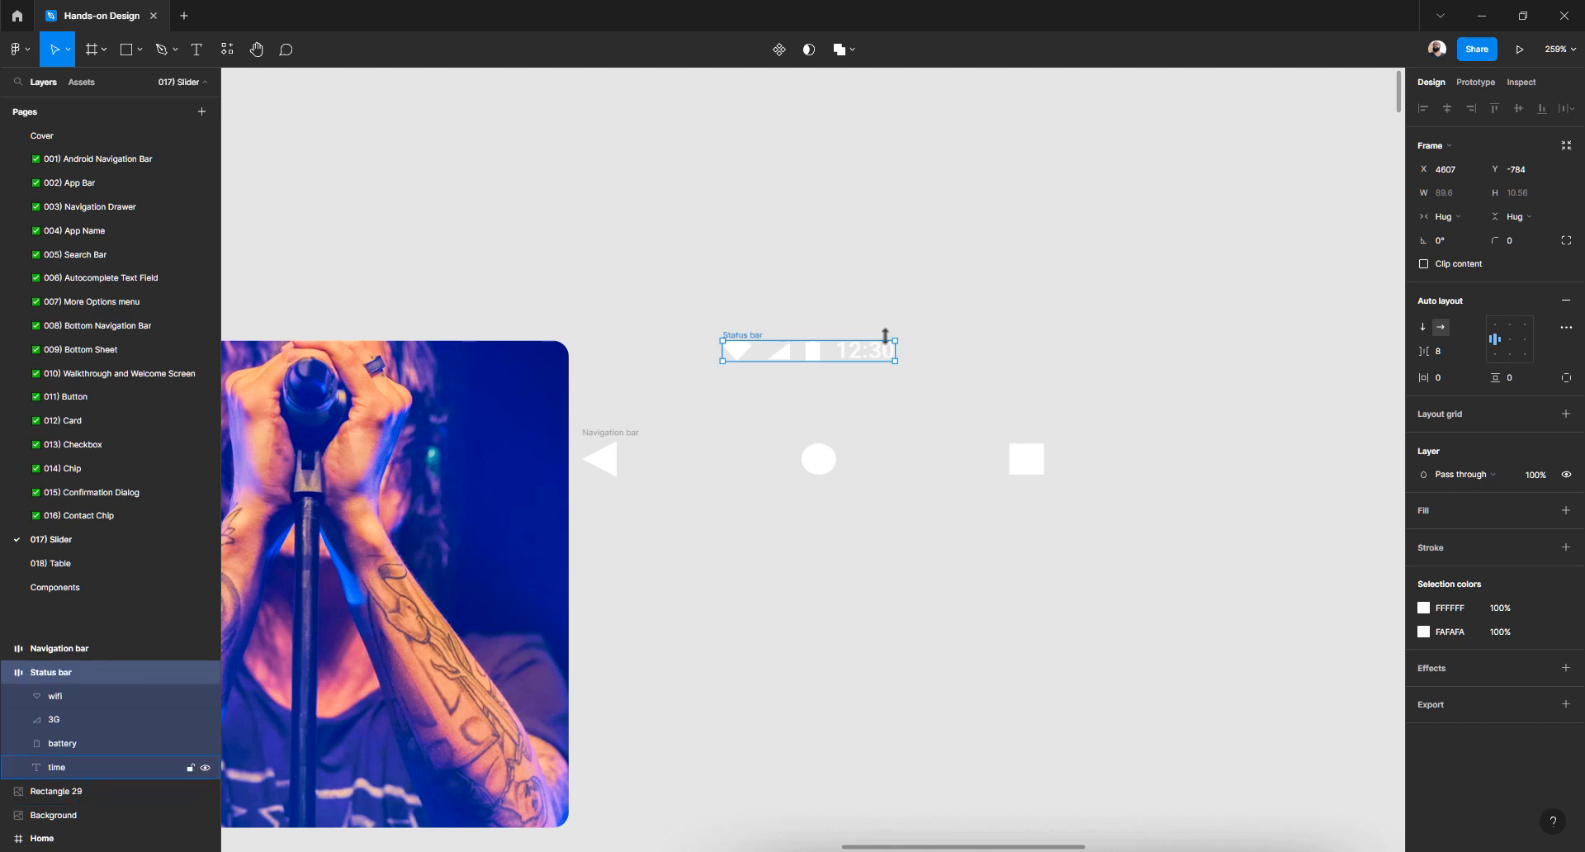
Place the Status bar above the Navigation bar and left-align both frames
{"action": "left_click", "coordinate": [817, 318]}
{"action": "left_click_drag", "start_coordinate": [743, 338], "coordinate": [820, 275]}
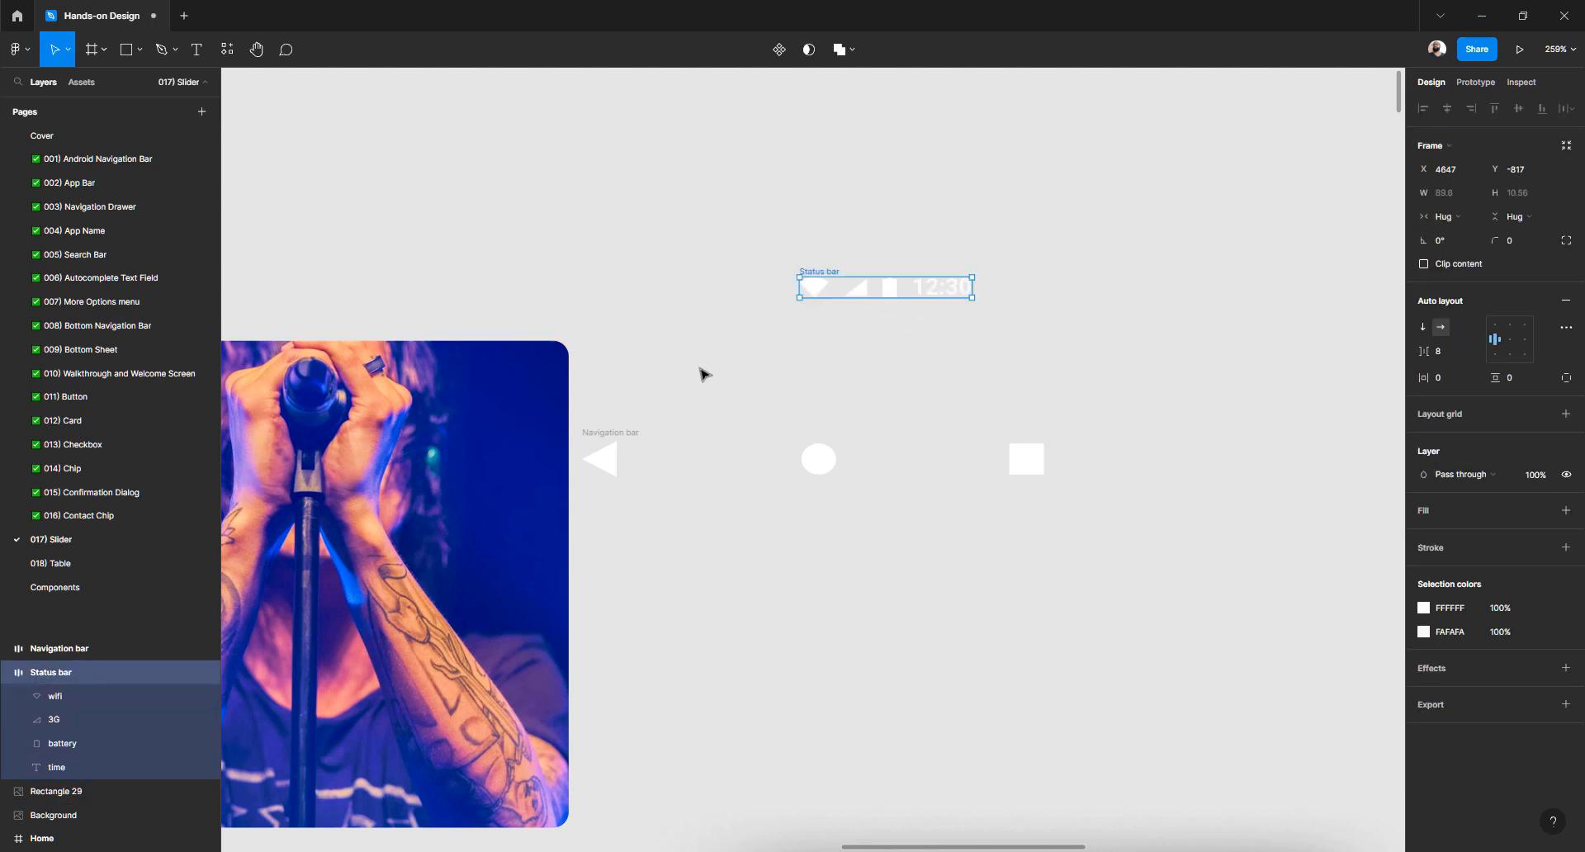
{"action": "left_click", "coordinate": [701, 372]}
{"action": "left_click", "coordinate": [594, 432]}
{"action": "left_click_drag", "start_coordinate": [613, 439], "coordinate": [790, 376]}
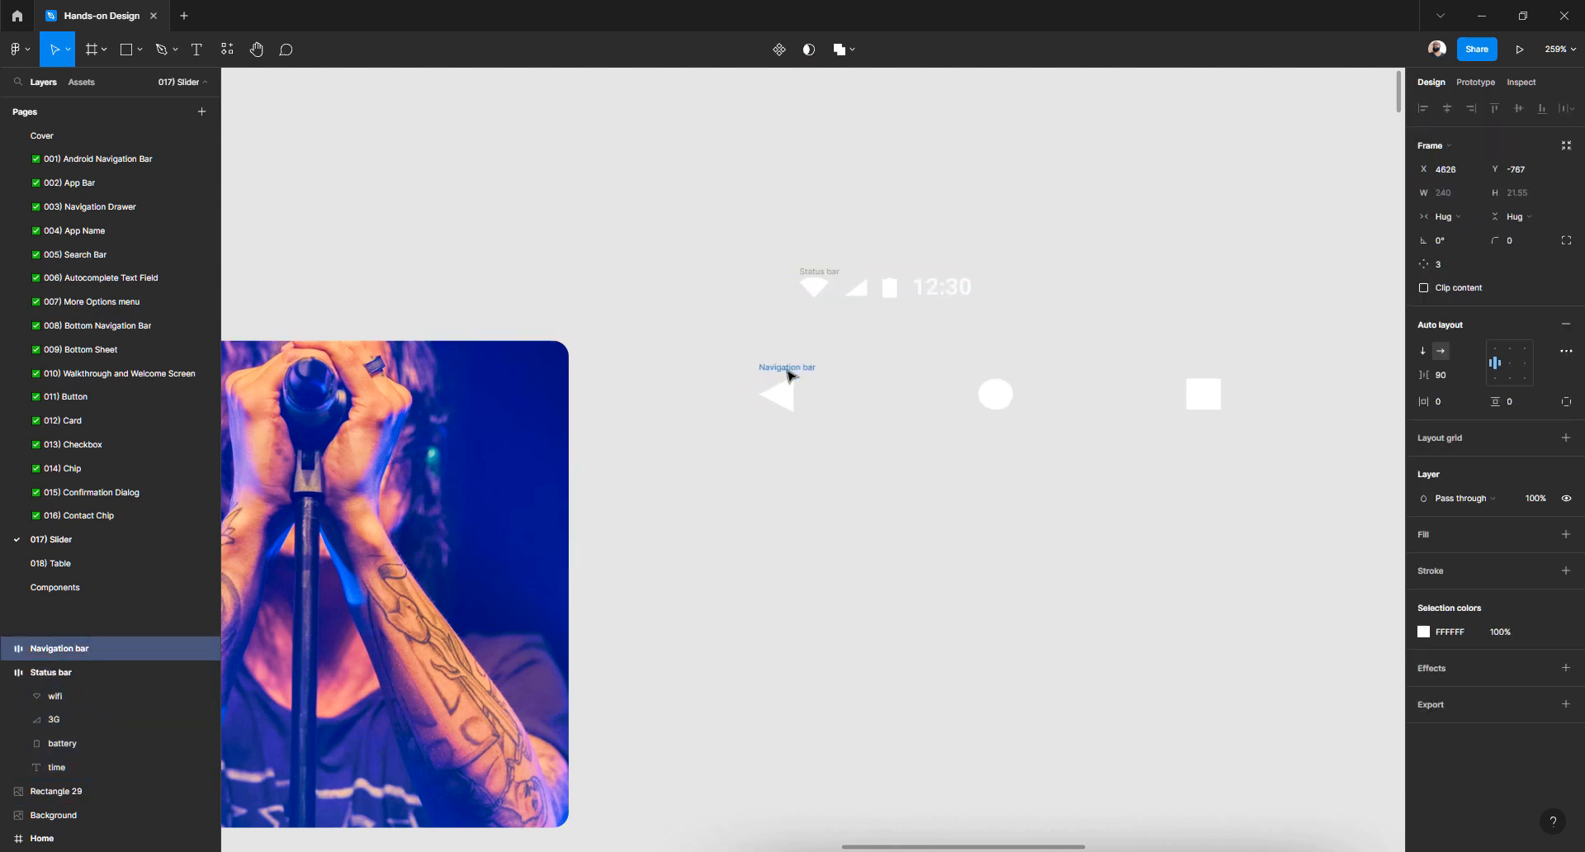
{"action": "scroll", "coordinate": [782, 372], "scroll_direction": "down", "scroll_amount": 2}
{"action": "scroll", "coordinate": [782, 371], "scroll_direction": "up", "scroll_amount": 5}
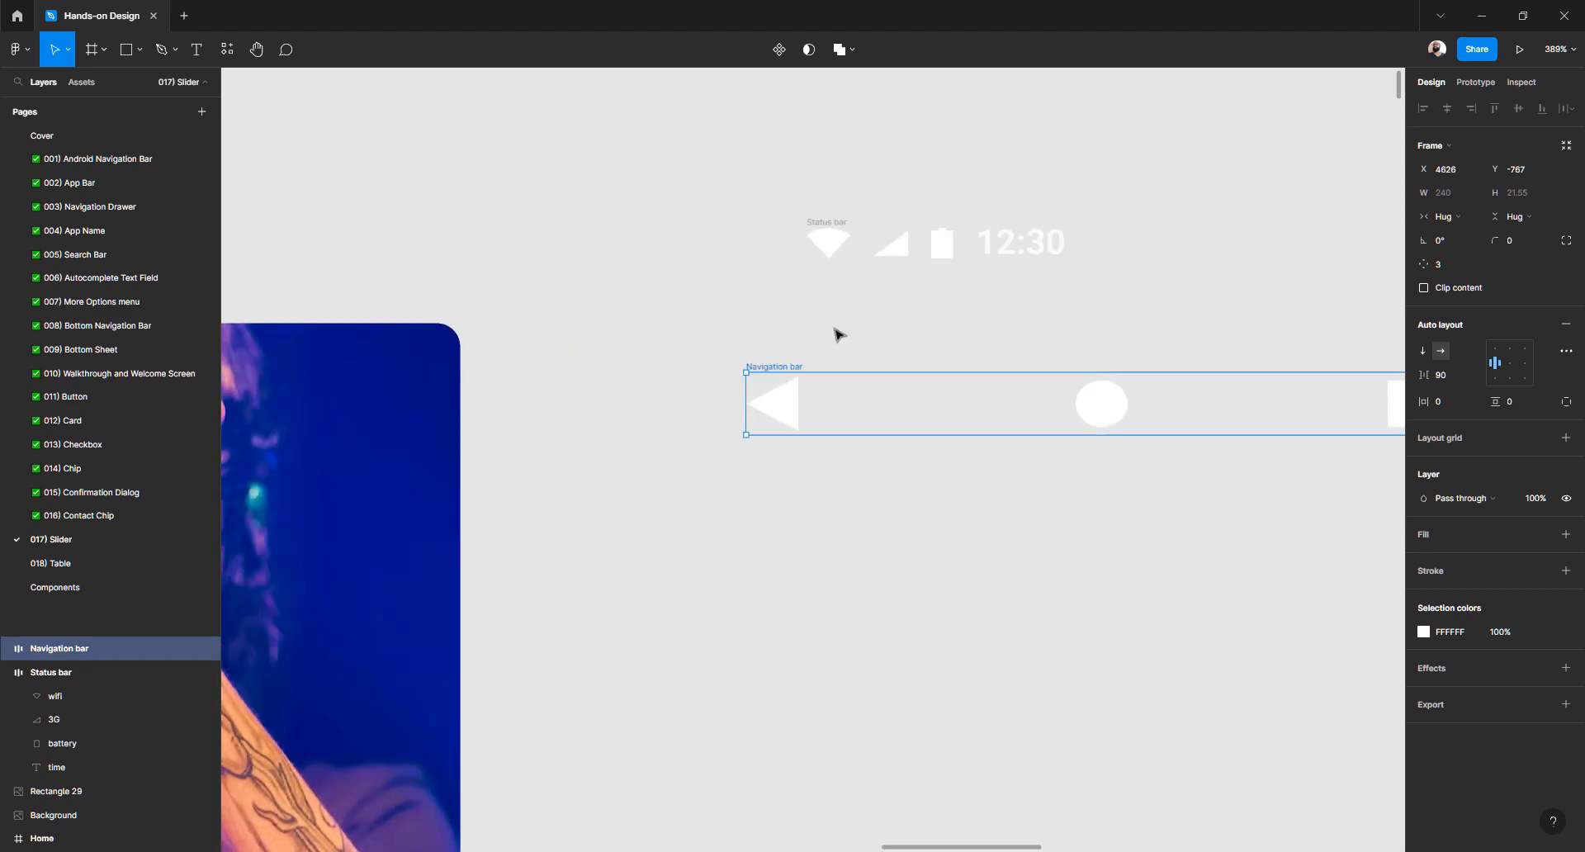
{"action": "left_click_drag", "start_coordinate": [715, 203], "coordinate": [1110, 515]}
{"action": "left_click", "coordinate": [1423, 108]}
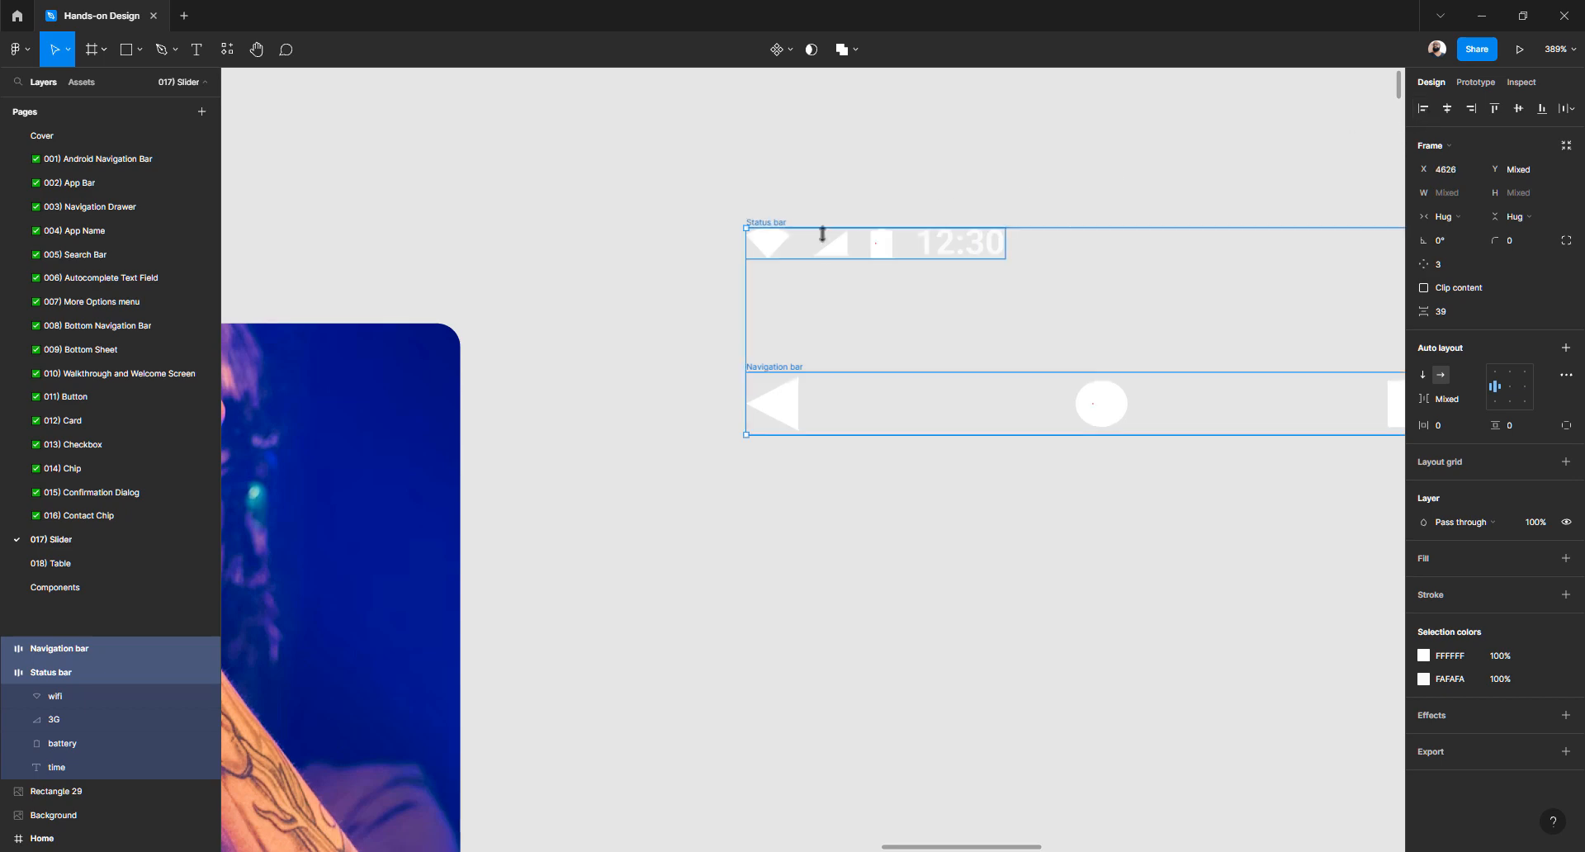
Alt-drag a duplicate of the right player-icon column (Group 319) out beside the frame
{"action": "scroll", "coordinate": [920, 276], "scroll_direction": "down", "scroll_amount": 10}
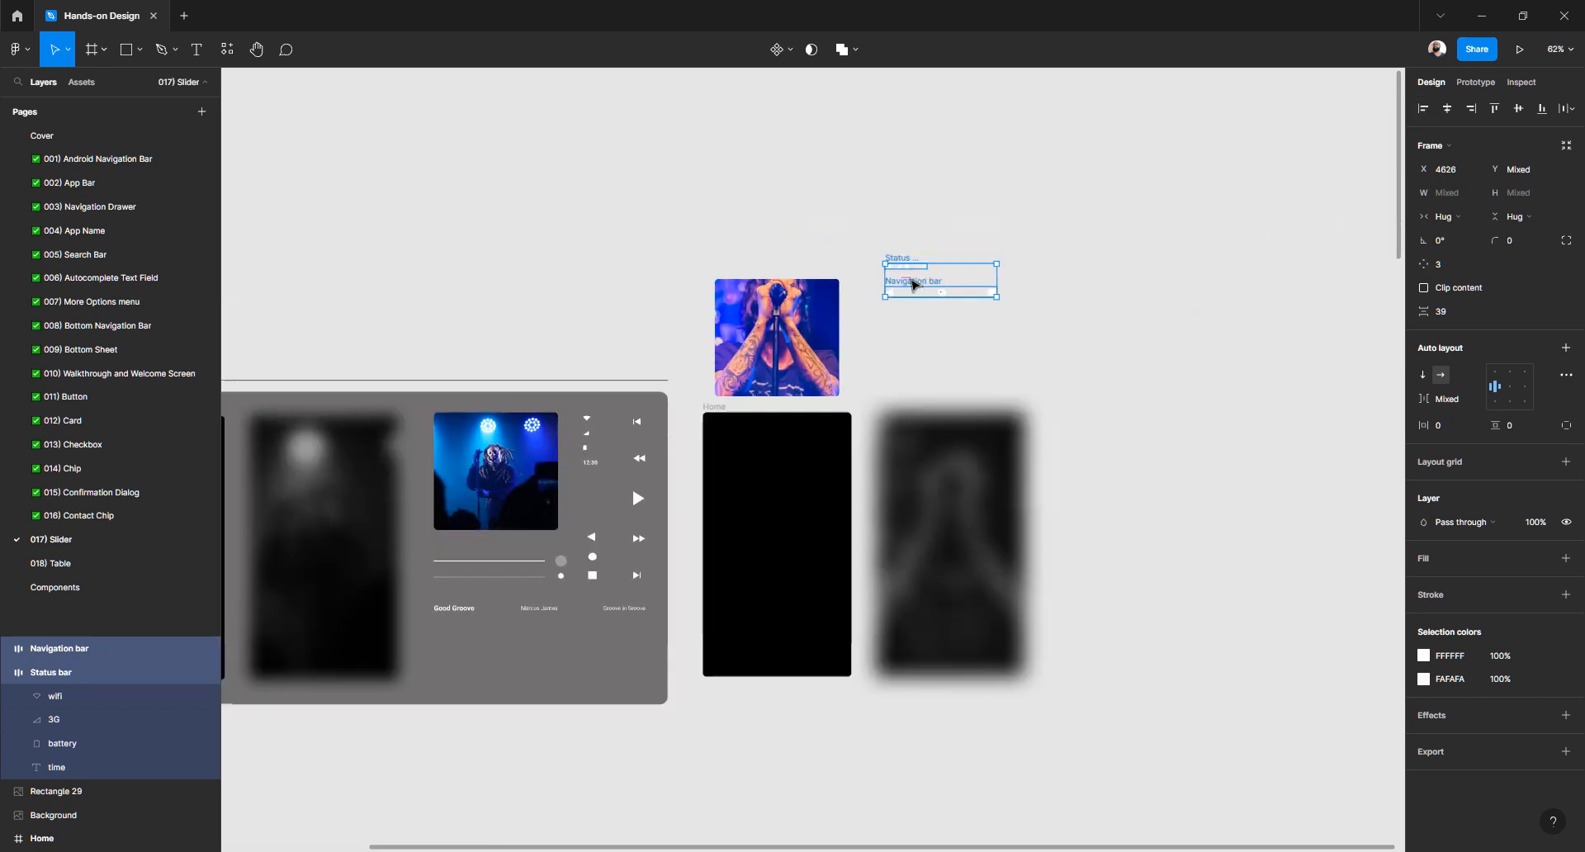
{"action": "scroll", "coordinate": [811, 414], "scroll_direction": "left", "scroll_amount": 2}
{"action": "scroll", "coordinate": [807, 418], "scroll_direction": "down", "scroll_amount": 5}
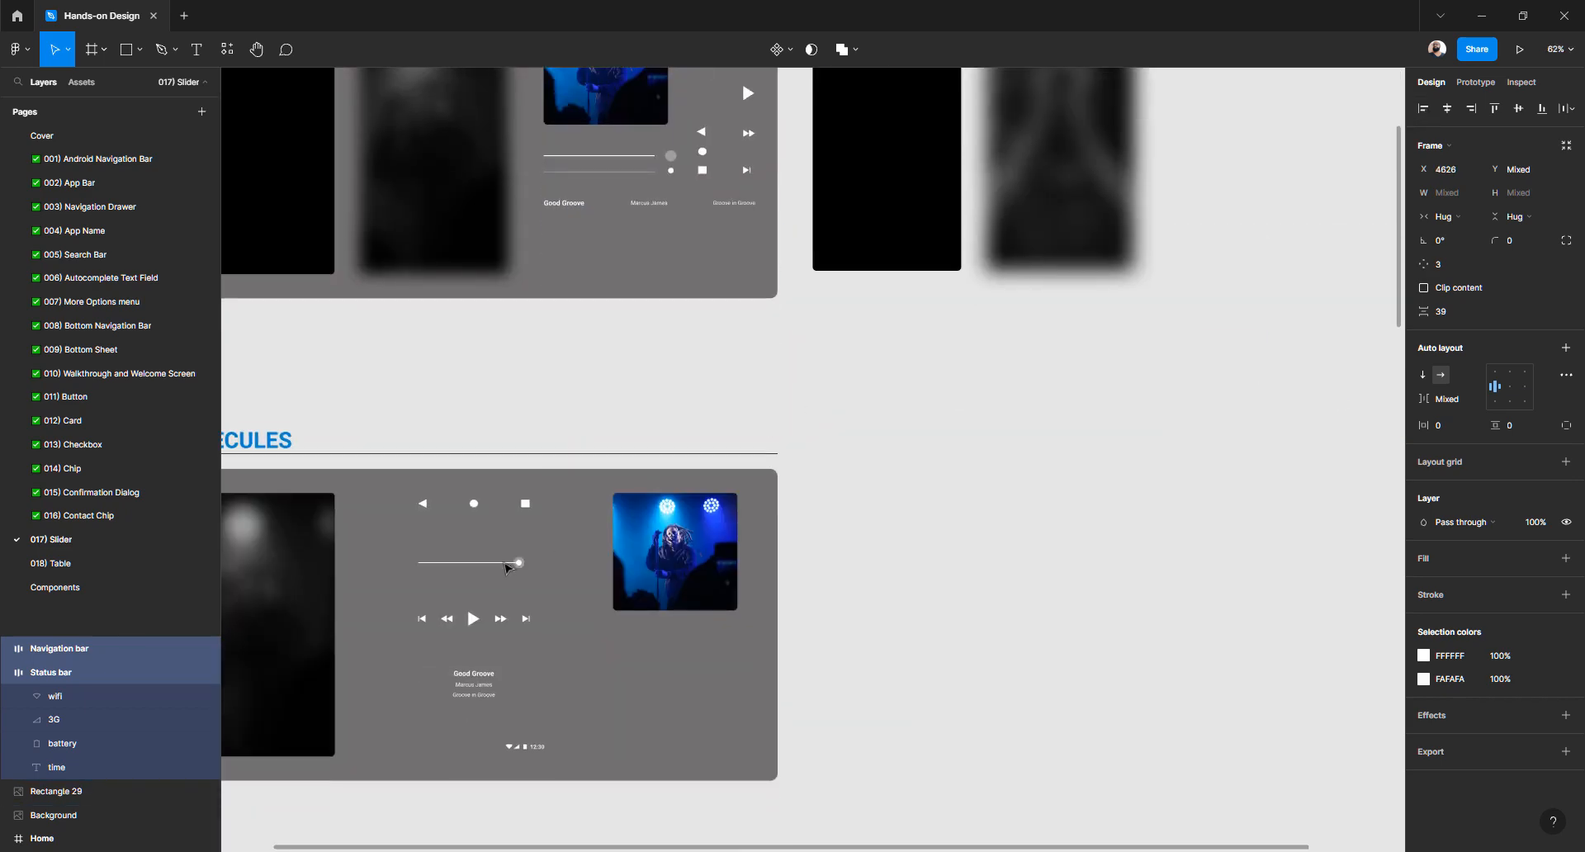
{"action": "scroll", "coordinate": [711, 460], "scroll_direction": "left", "scroll_amount": 3}
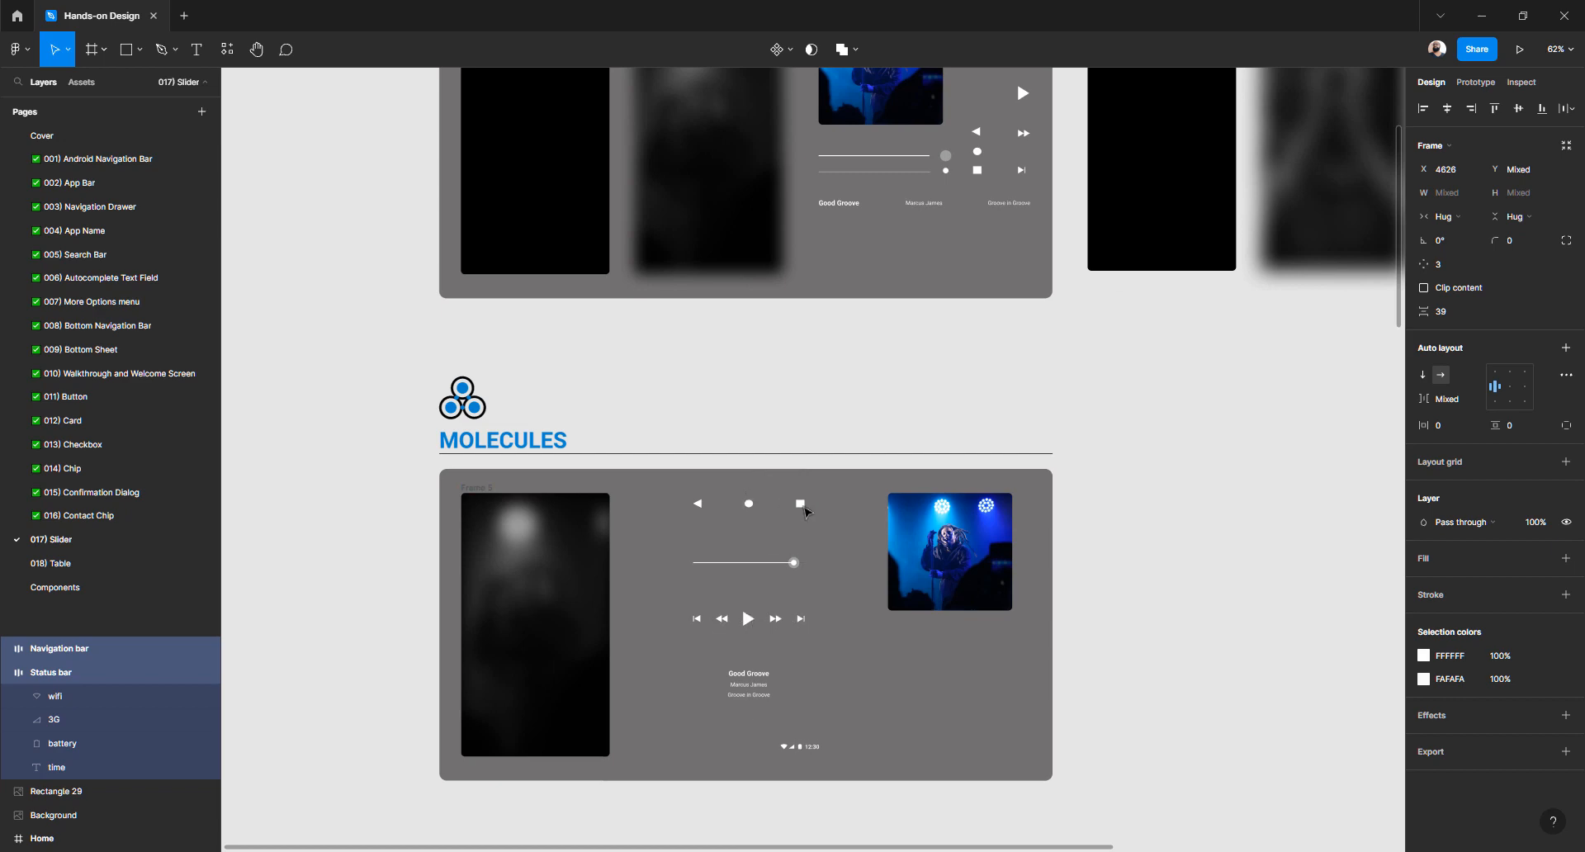
{"action": "scroll", "coordinate": [805, 512], "scroll_direction": "up", "scroll_amount": 5}
{"action": "scroll", "coordinate": [806, 509], "scroll_direction": "down", "scroll_amount": 3}
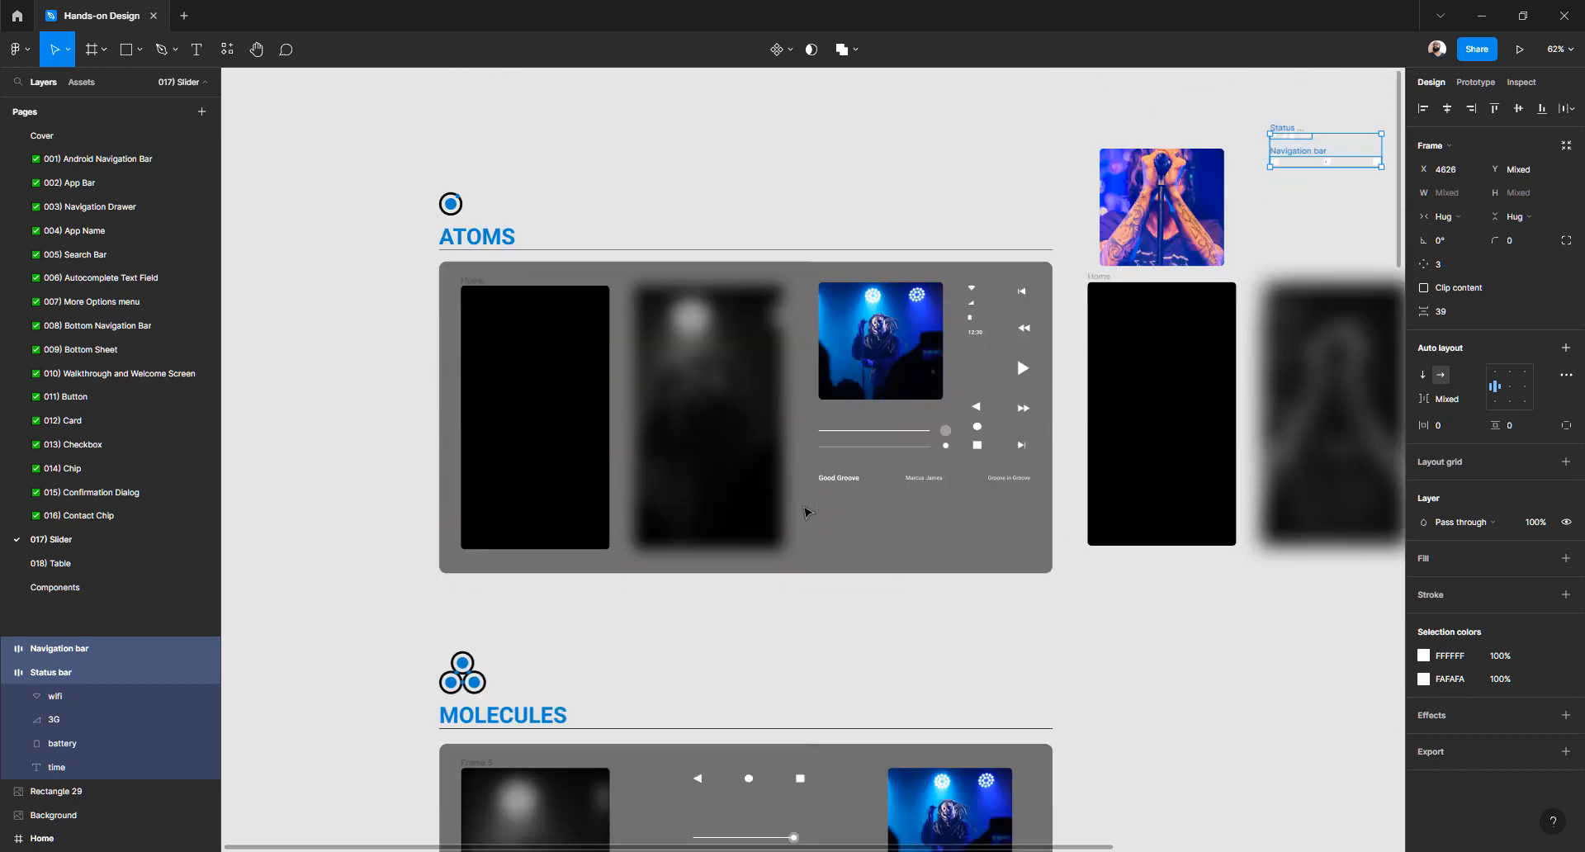
{"action": "scroll", "coordinate": [741, 354], "scroll_direction": "right", "scroll_amount": 3}
{"action": "scroll", "coordinate": [741, 354], "scroll_direction": "up", "scroll_amount": 5}
{"action": "scroll", "coordinate": [725, 386], "scroll_direction": "up", "scroll_amount": 5}
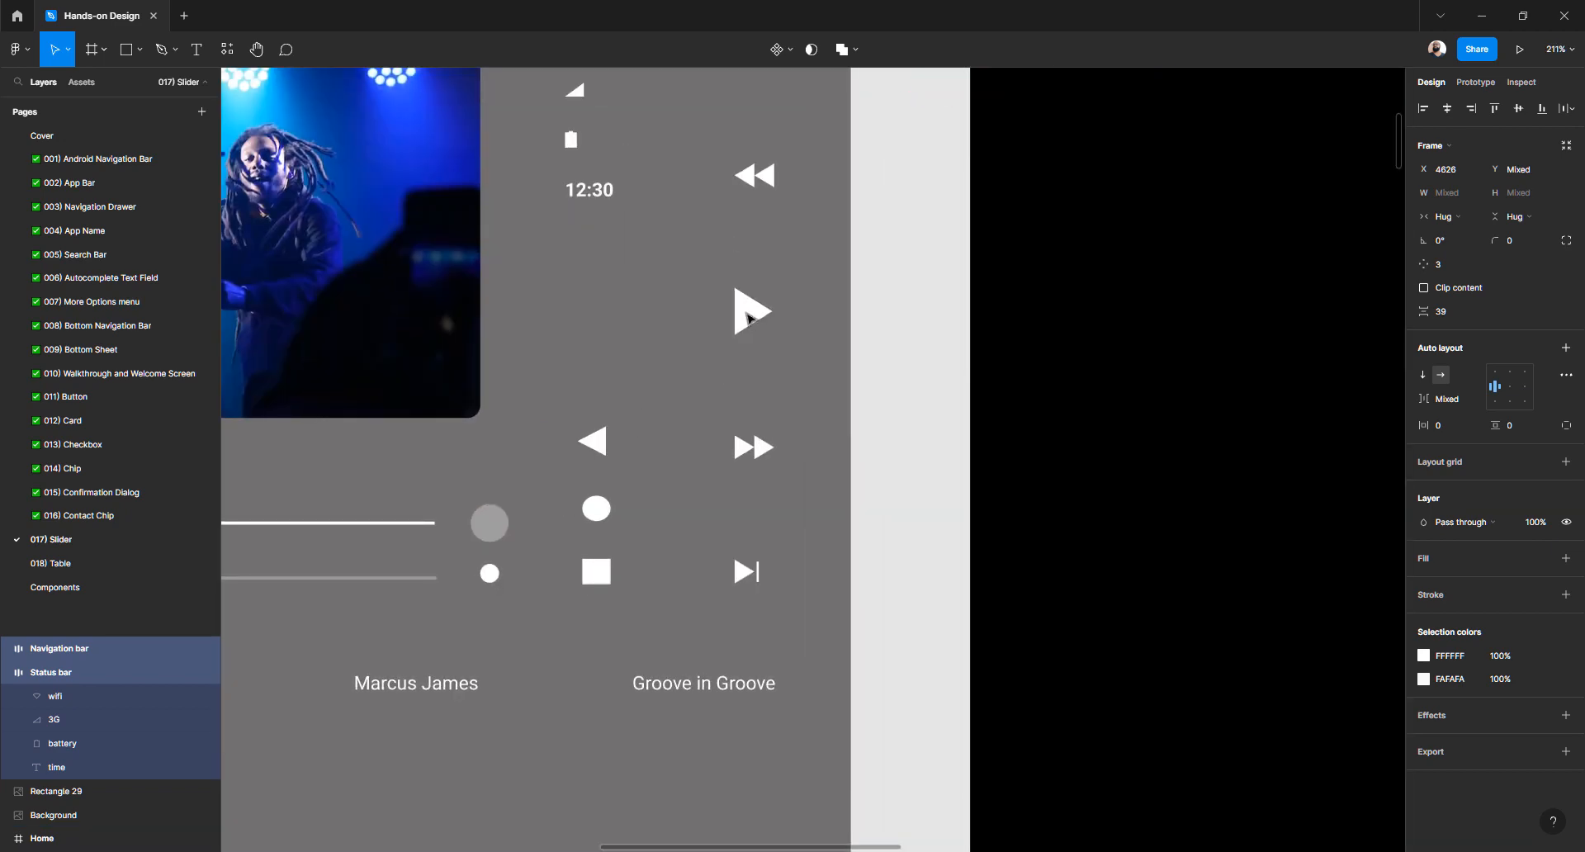
{"action": "left_click", "coordinate": [749, 318]}
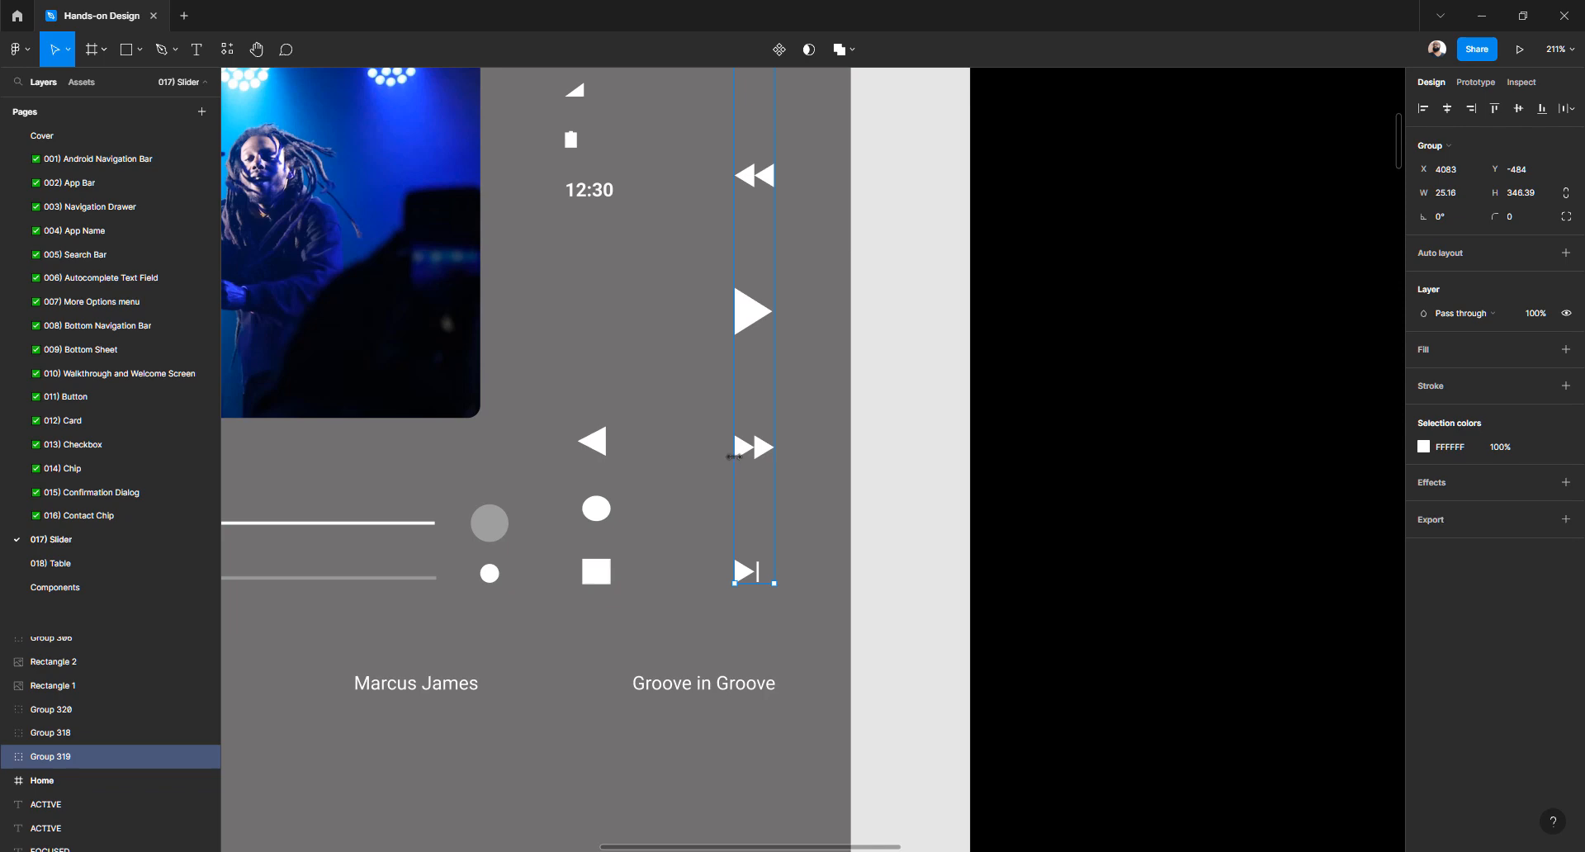
{"action": "scroll", "coordinate": [733, 456], "scroll_direction": "down", "scroll_amount": 5}
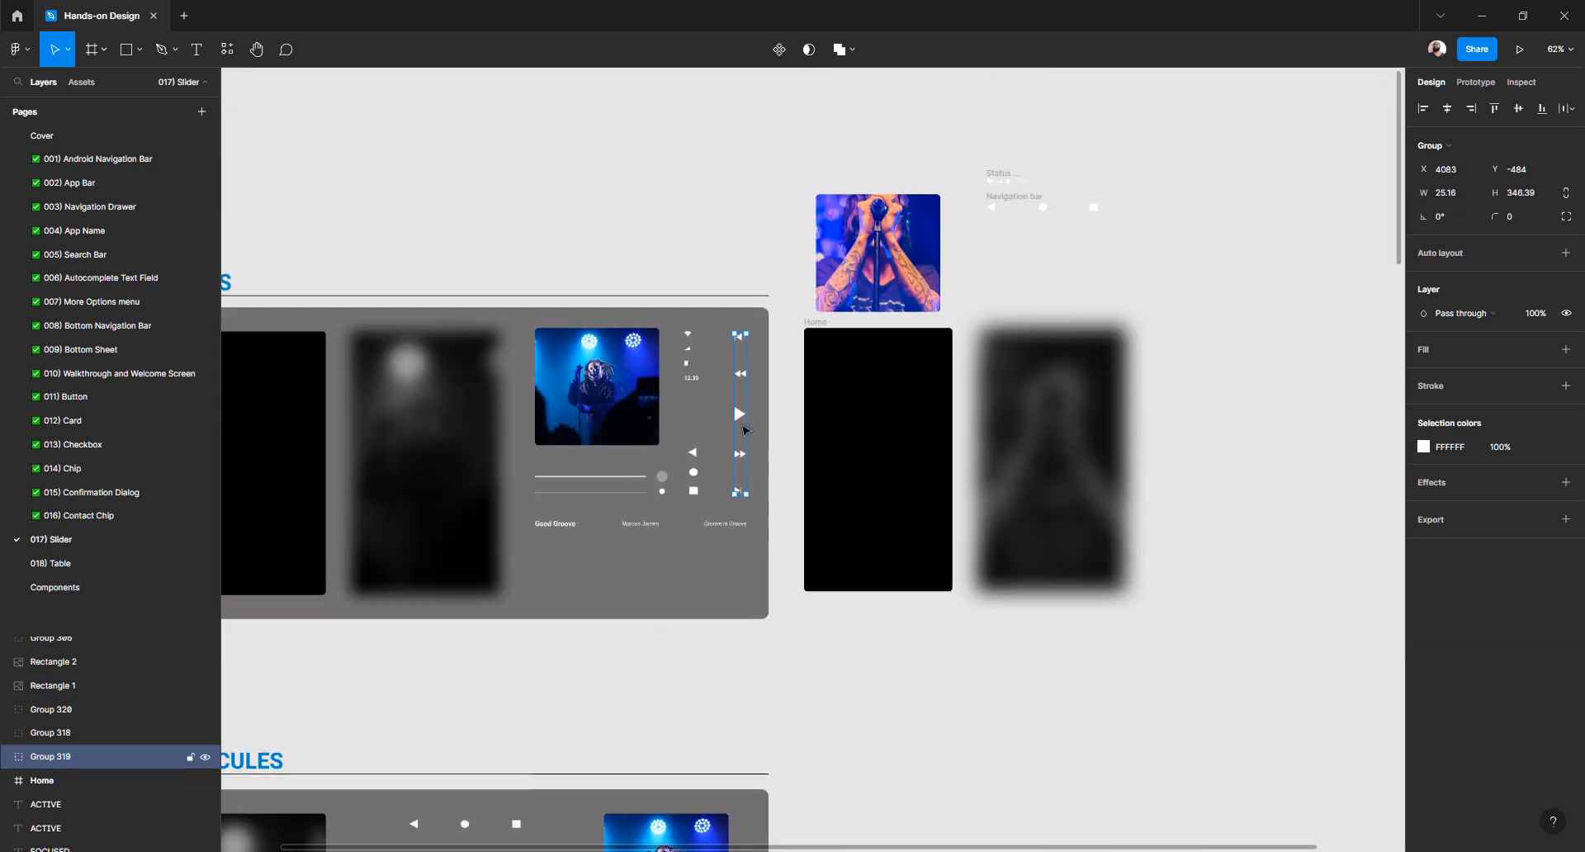
{"action": "left_click_drag", "start_coordinate": [740, 421], "coordinate": [1313, 258]}
Change the copied icons' selection colour from FFFFFF to 000000
{"action": "key", "text": "shift+2"}
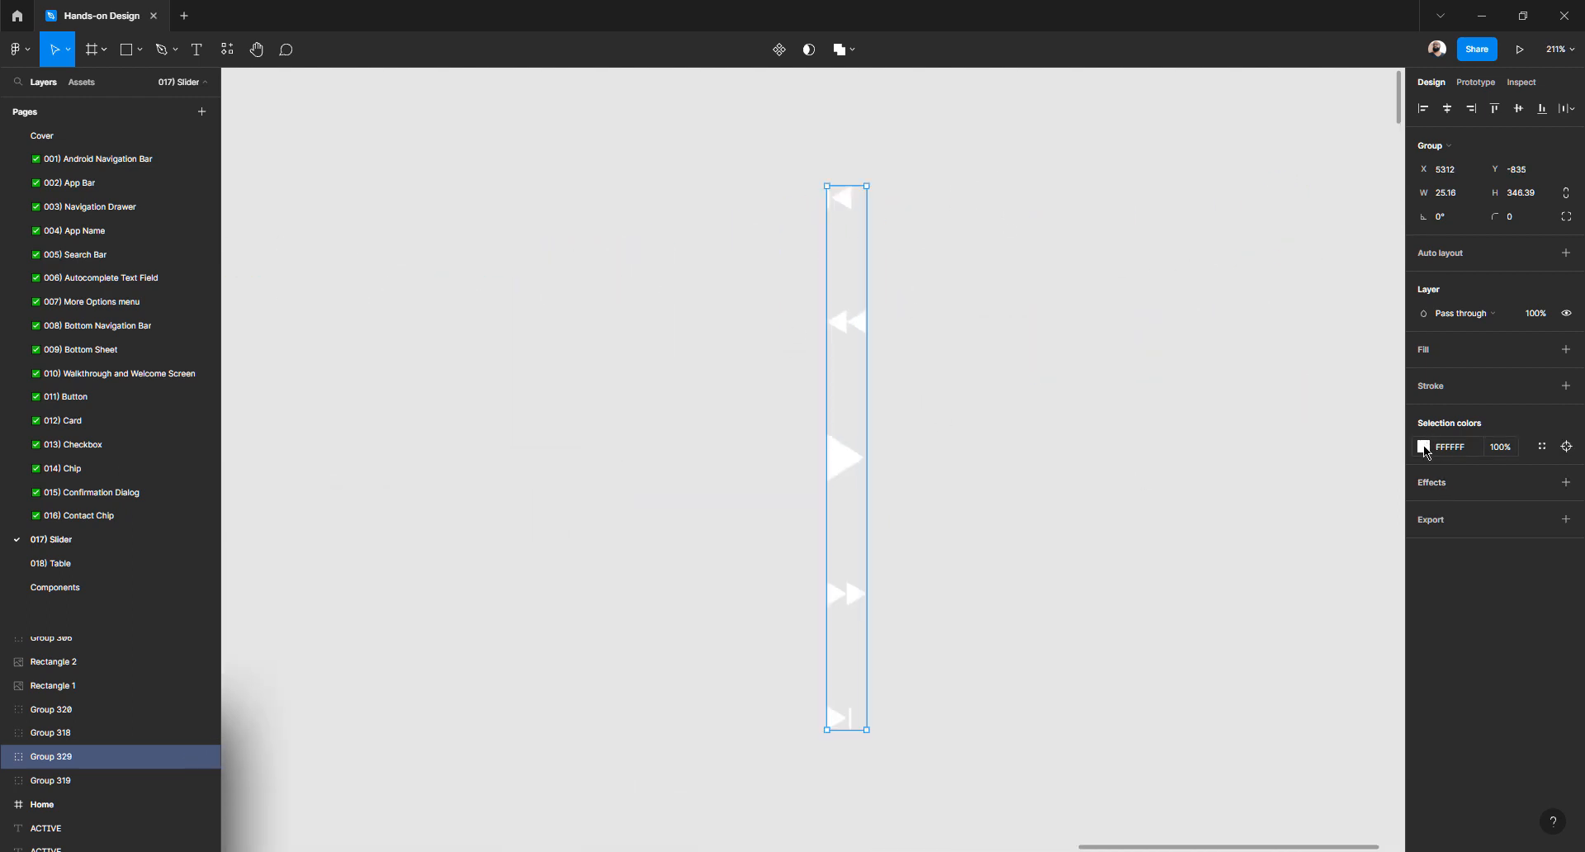
{"action": "left_click", "coordinate": [1423, 446]}
{"action": "left_click_drag", "start_coordinate": [1309, 563], "coordinate": [1112, 762]}
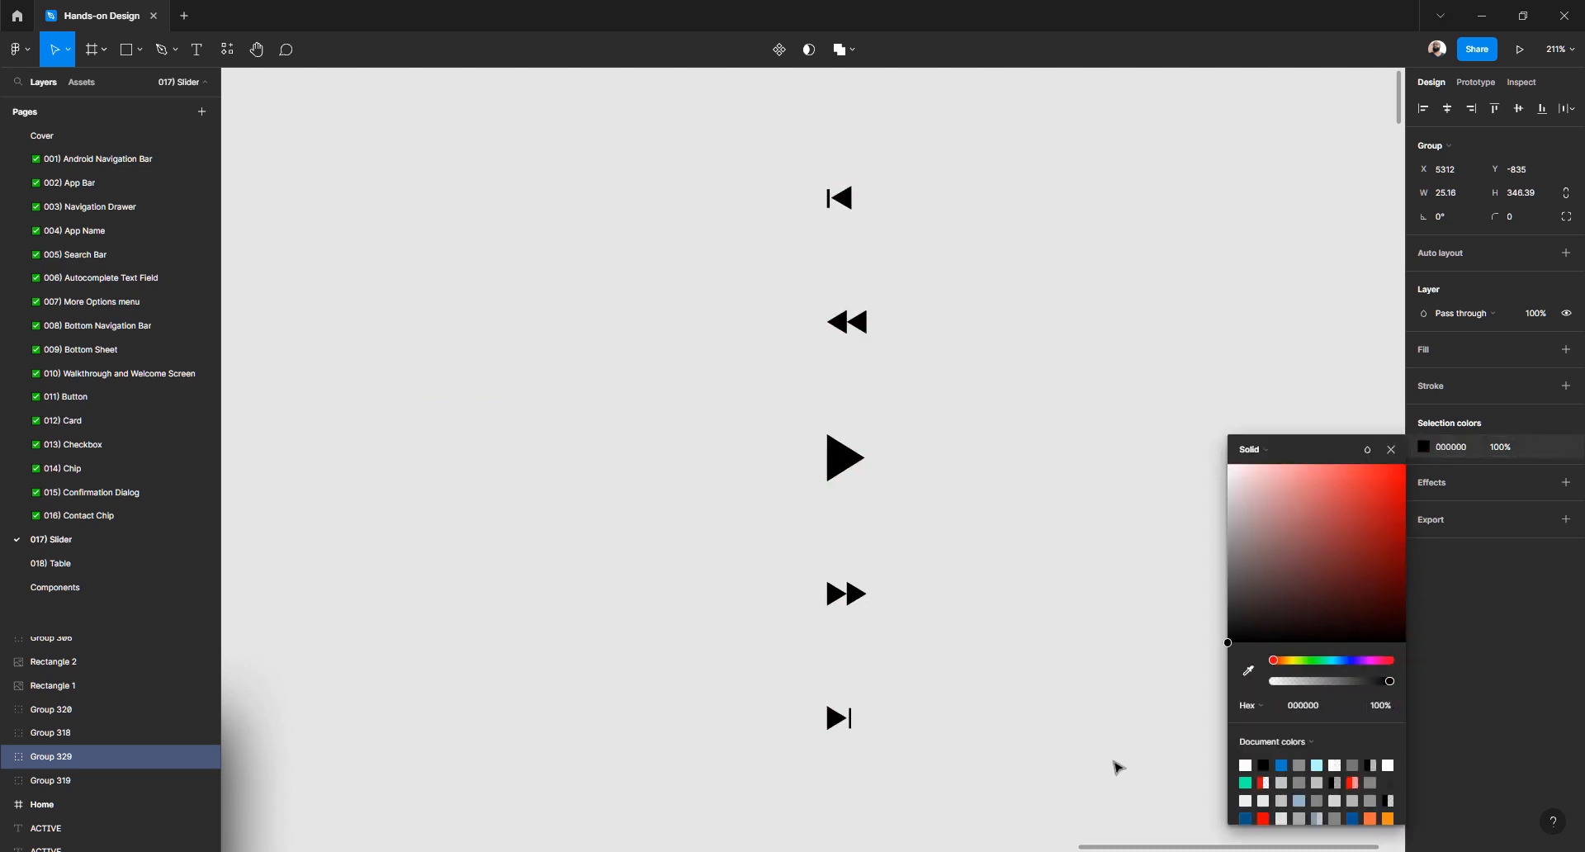
{"action": "left_click", "coordinate": [980, 320]}
{"action": "scroll", "coordinate": [881, 212], "scroll_direction": "up", "scroll_amount": 2}
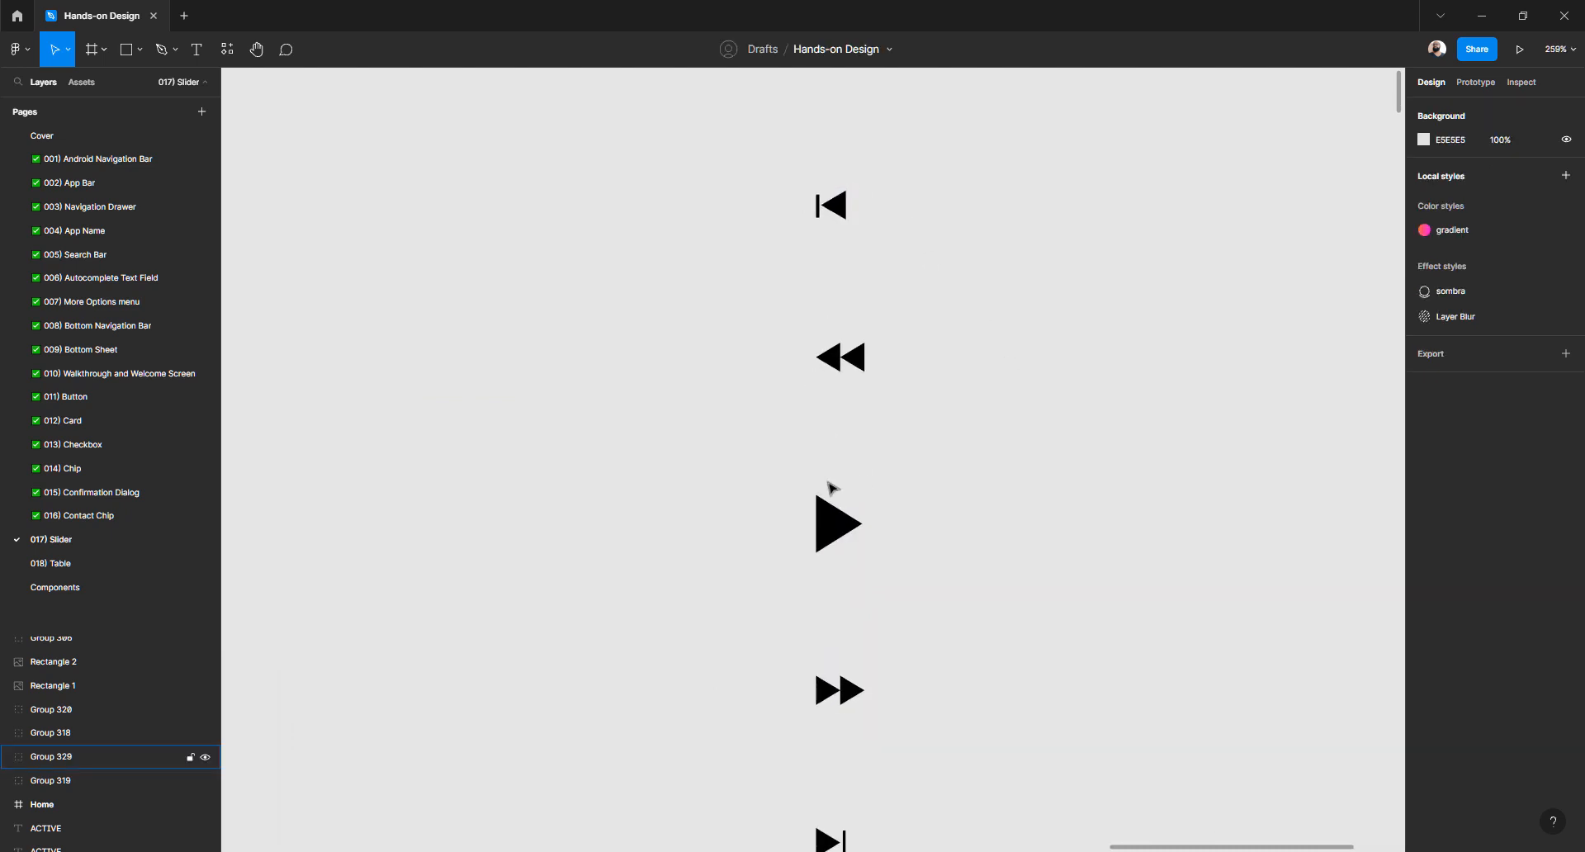
{"action": "scroll", "coordinate": [831, 492], "scroll_direction": "down", "scroll_amount": 2}
{"action": "scroll", "coordinate": [836, 406], "scroll_direction": "up", "scroll_amount": 5}
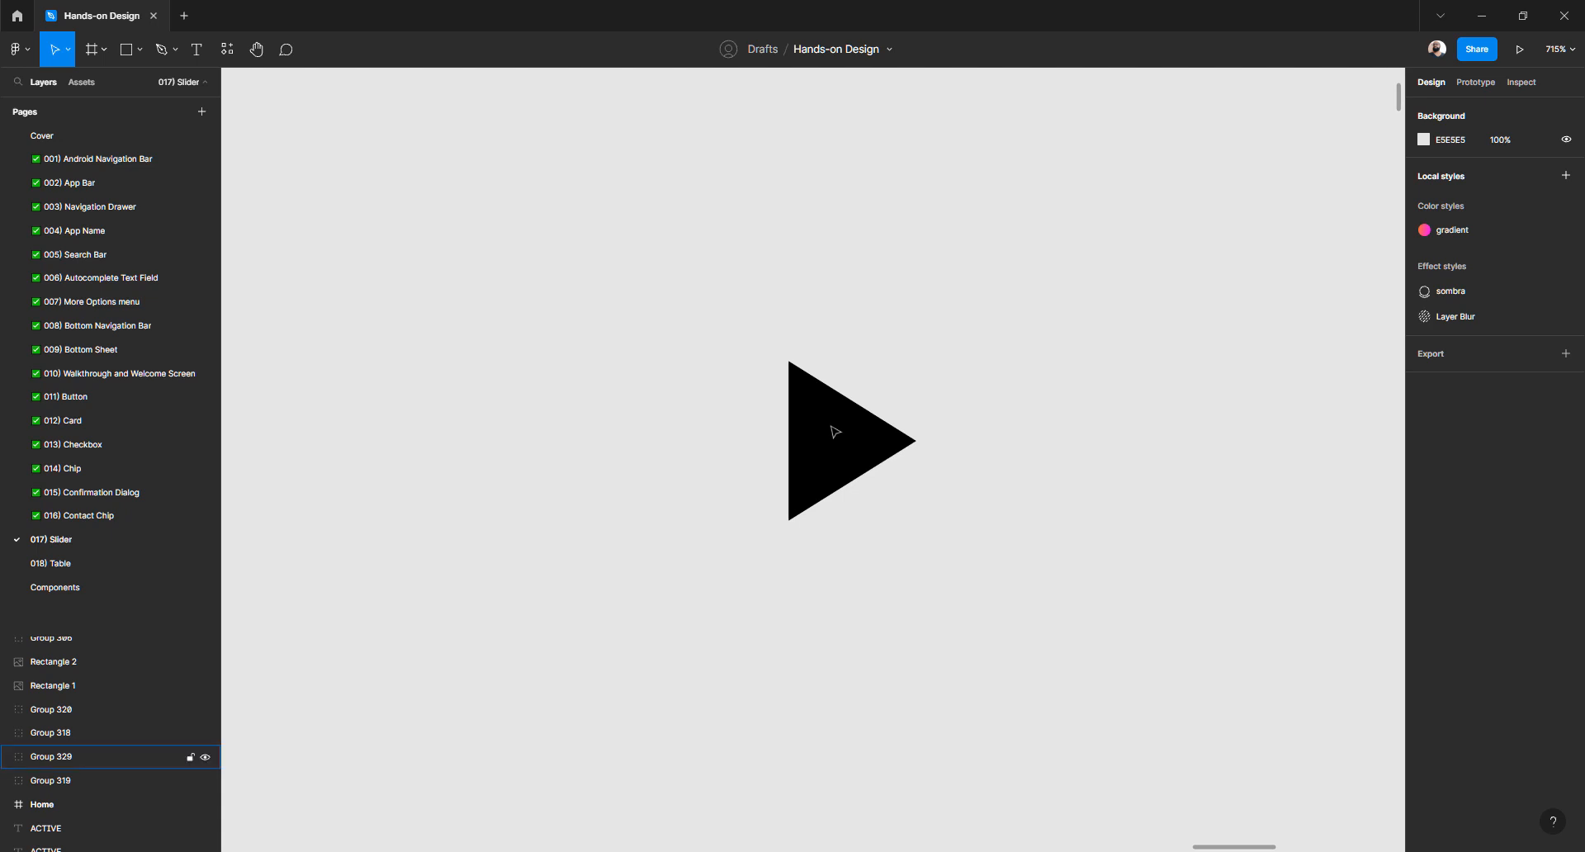
{"action": "scroll", "coordinate": [944, 419], "scroll_direction": "down", "scroll_amount": 3}
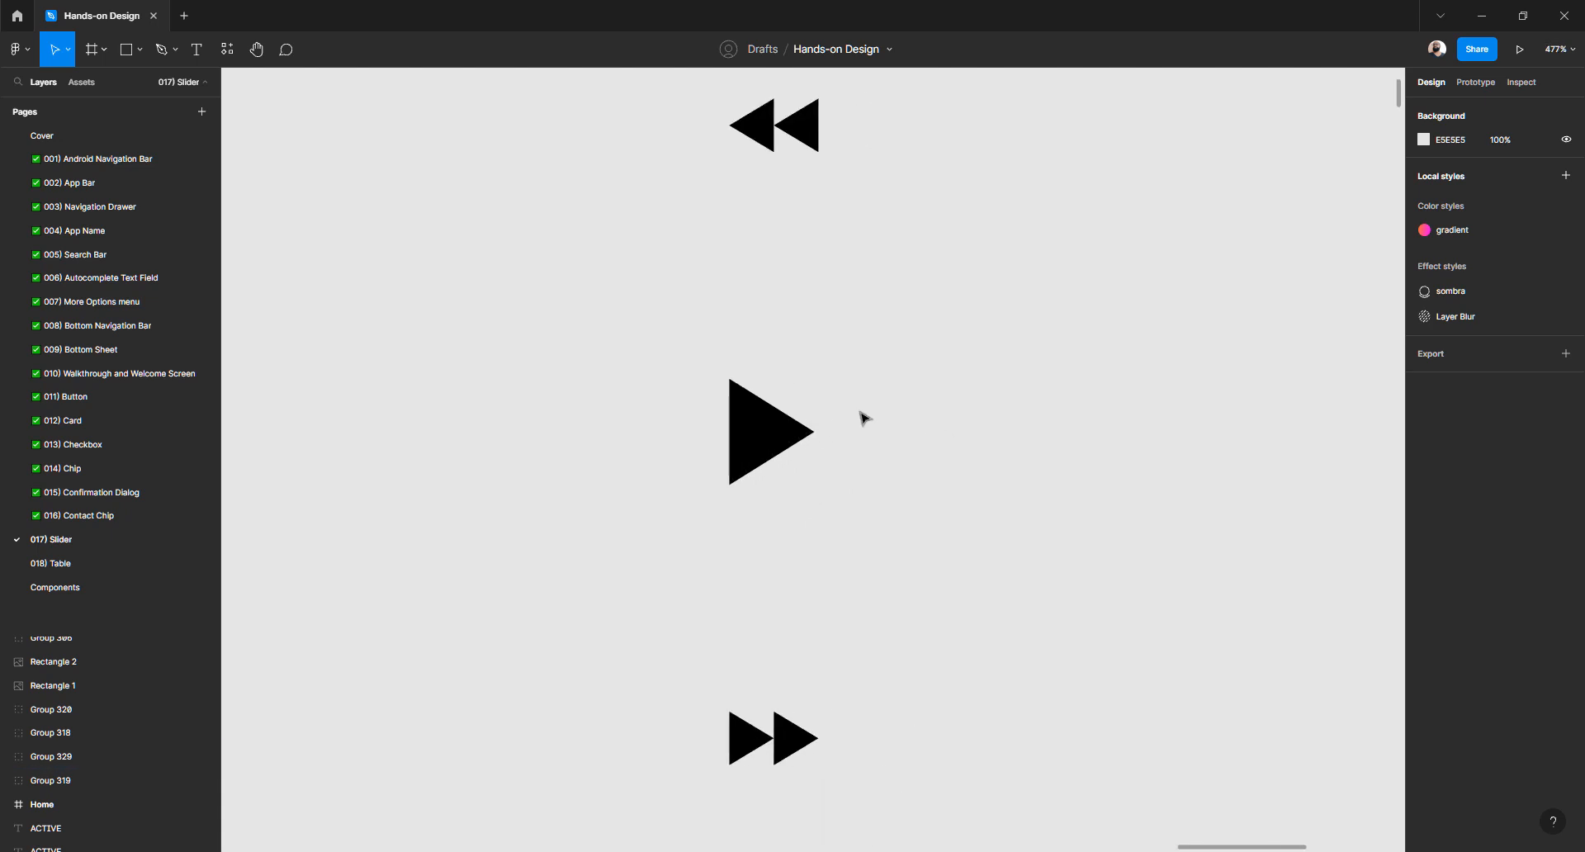
Draw a closed right-pointing triangle path with the Pen tool
{"action": "key", "text": "p"}
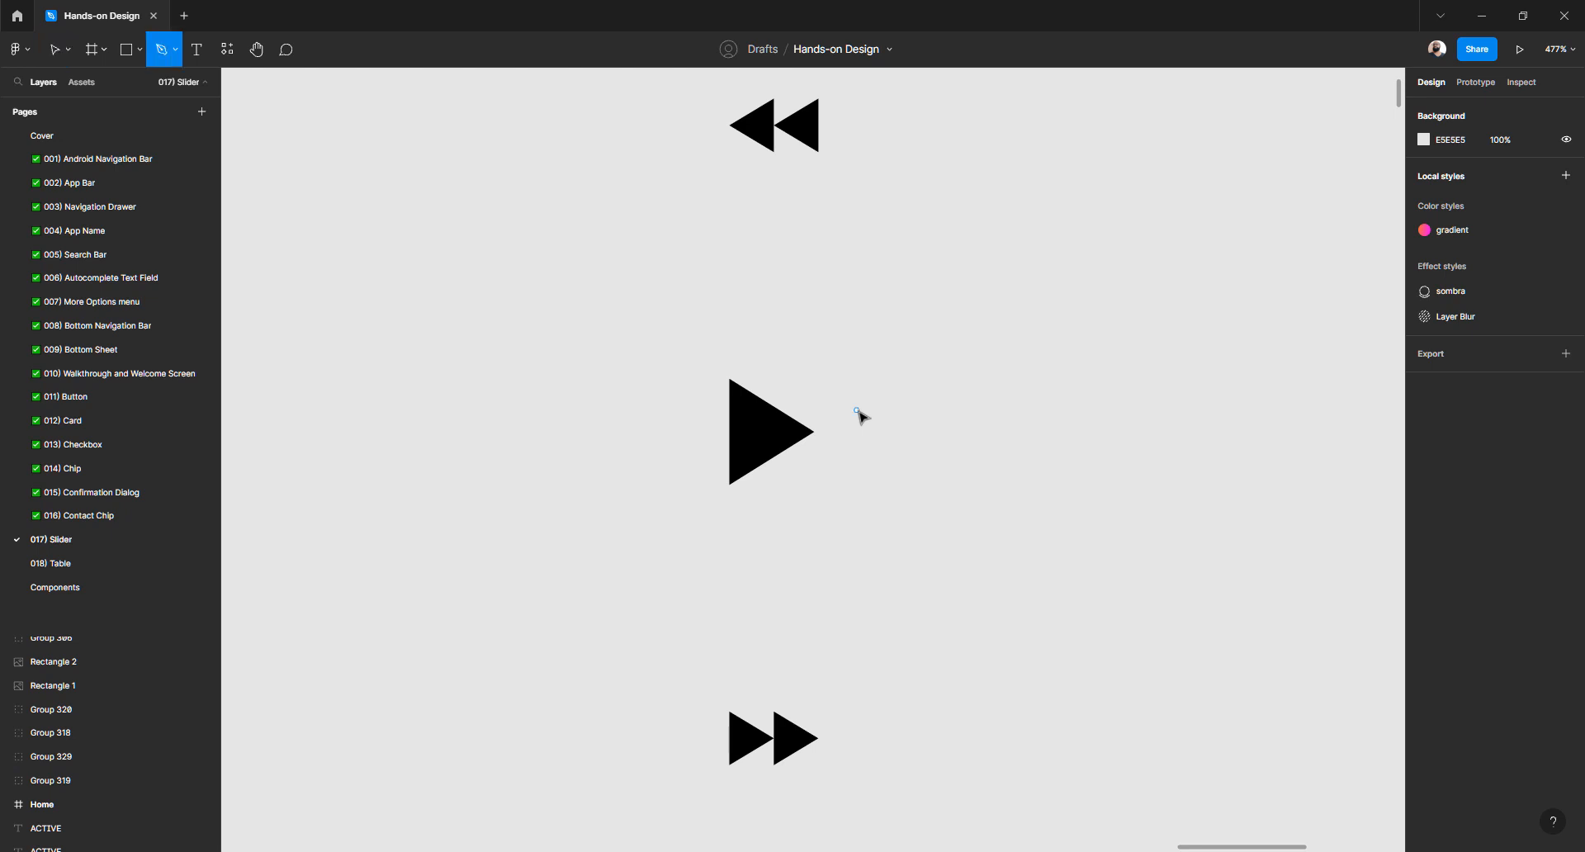
{"action": "left_click", "coordinate": [954, 348]}
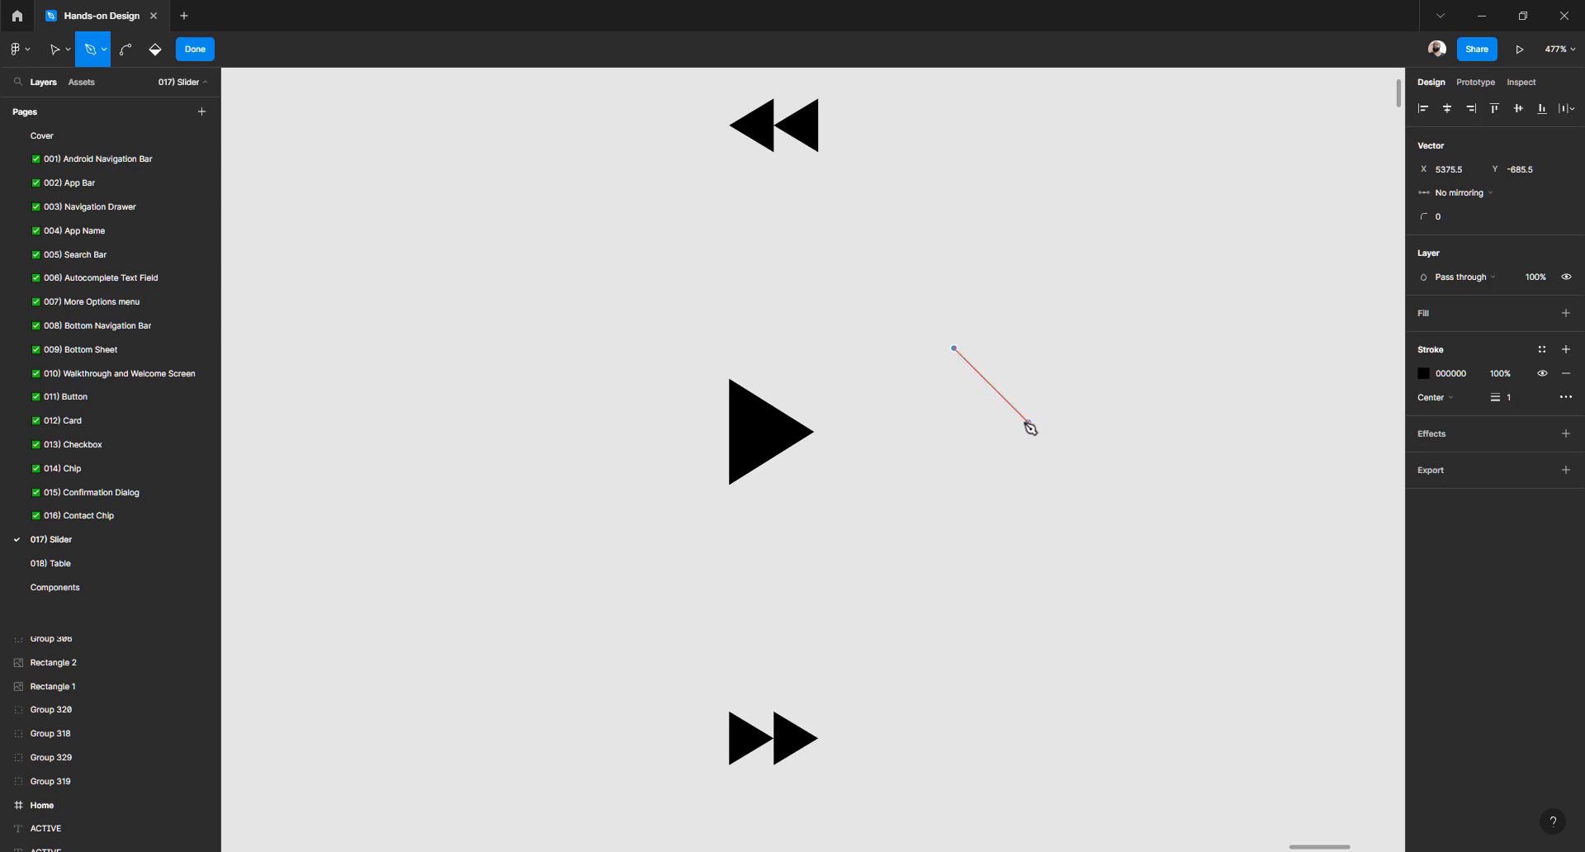
{"action": "left_click", "coordinate": [1031, 425]}
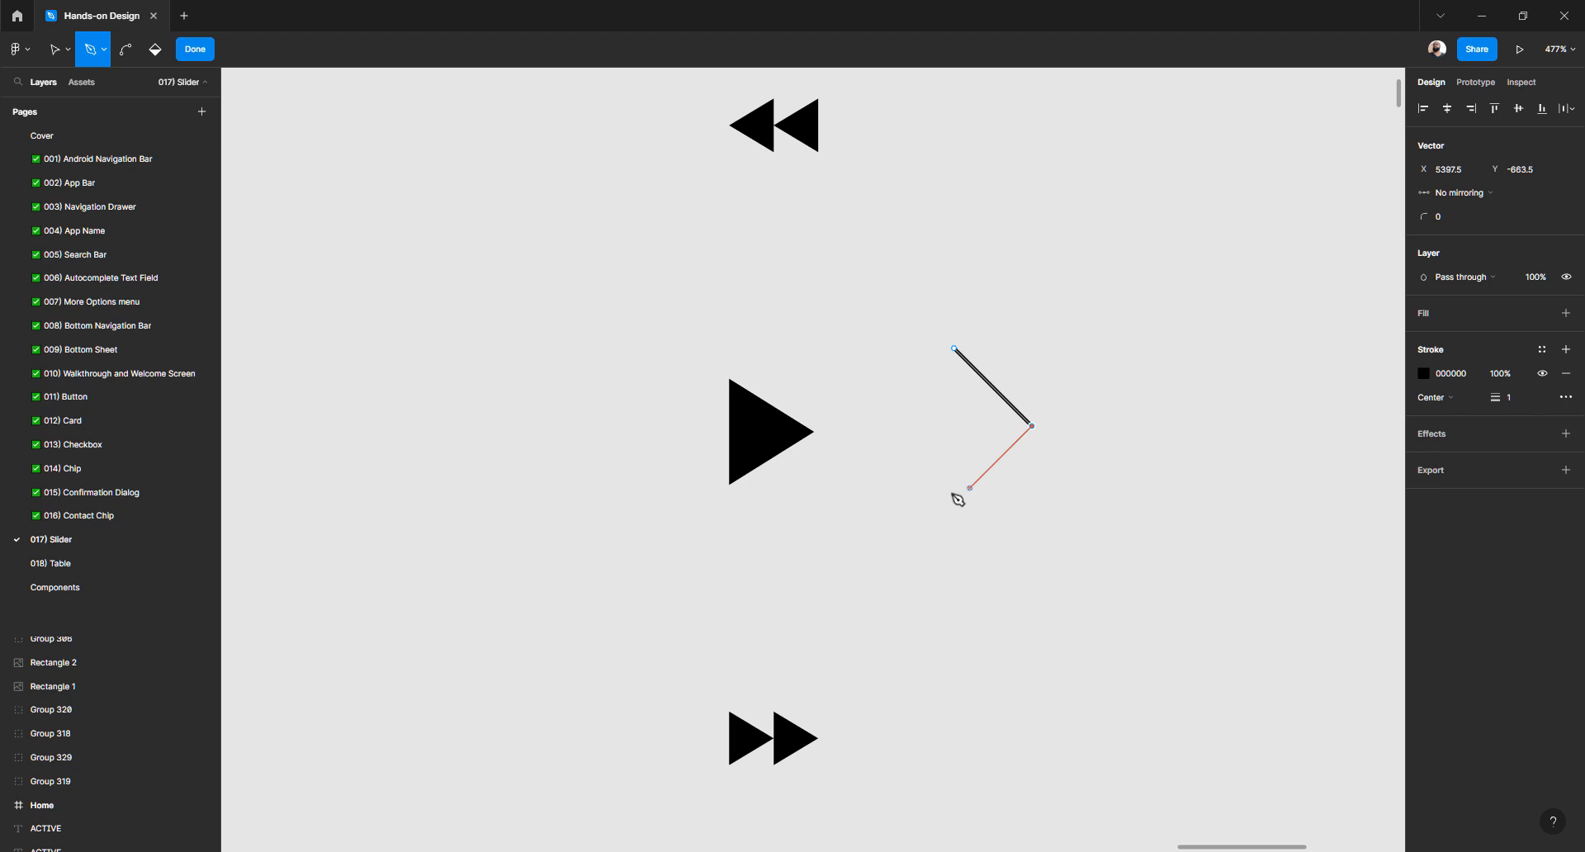
{"action": "left_click", "coordinate": [954, 503]}
{"action": "left_click", "coordinate": [955, 349]}
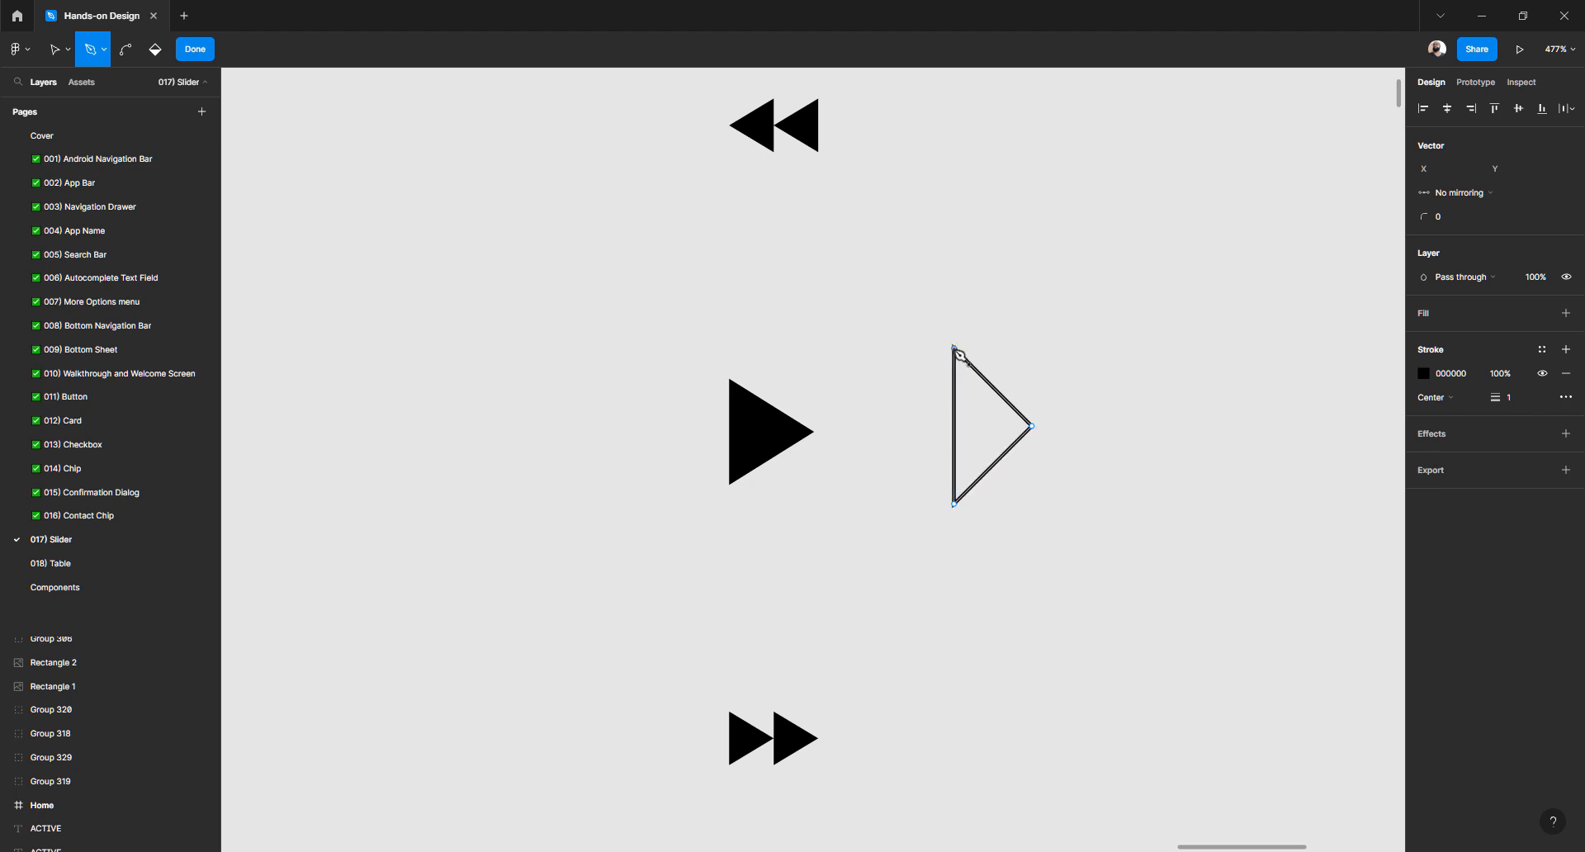
{"action": "key", "text": "Escape"}
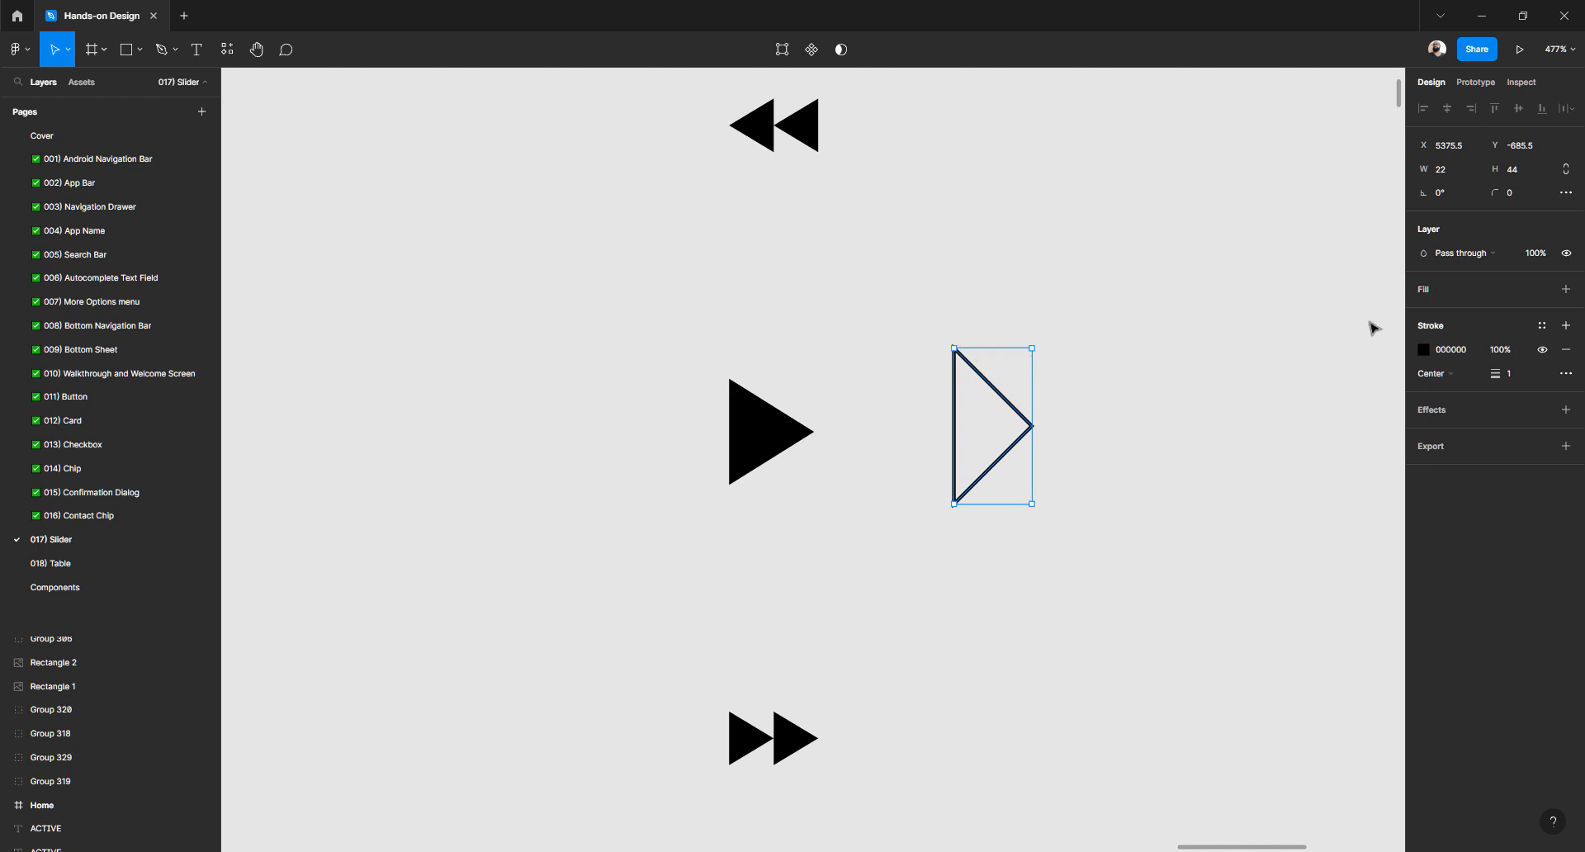
Give the triangle a 000000 black fill and remove its stroke
{"action": "left_click", "coordinate": [1430, 296]}
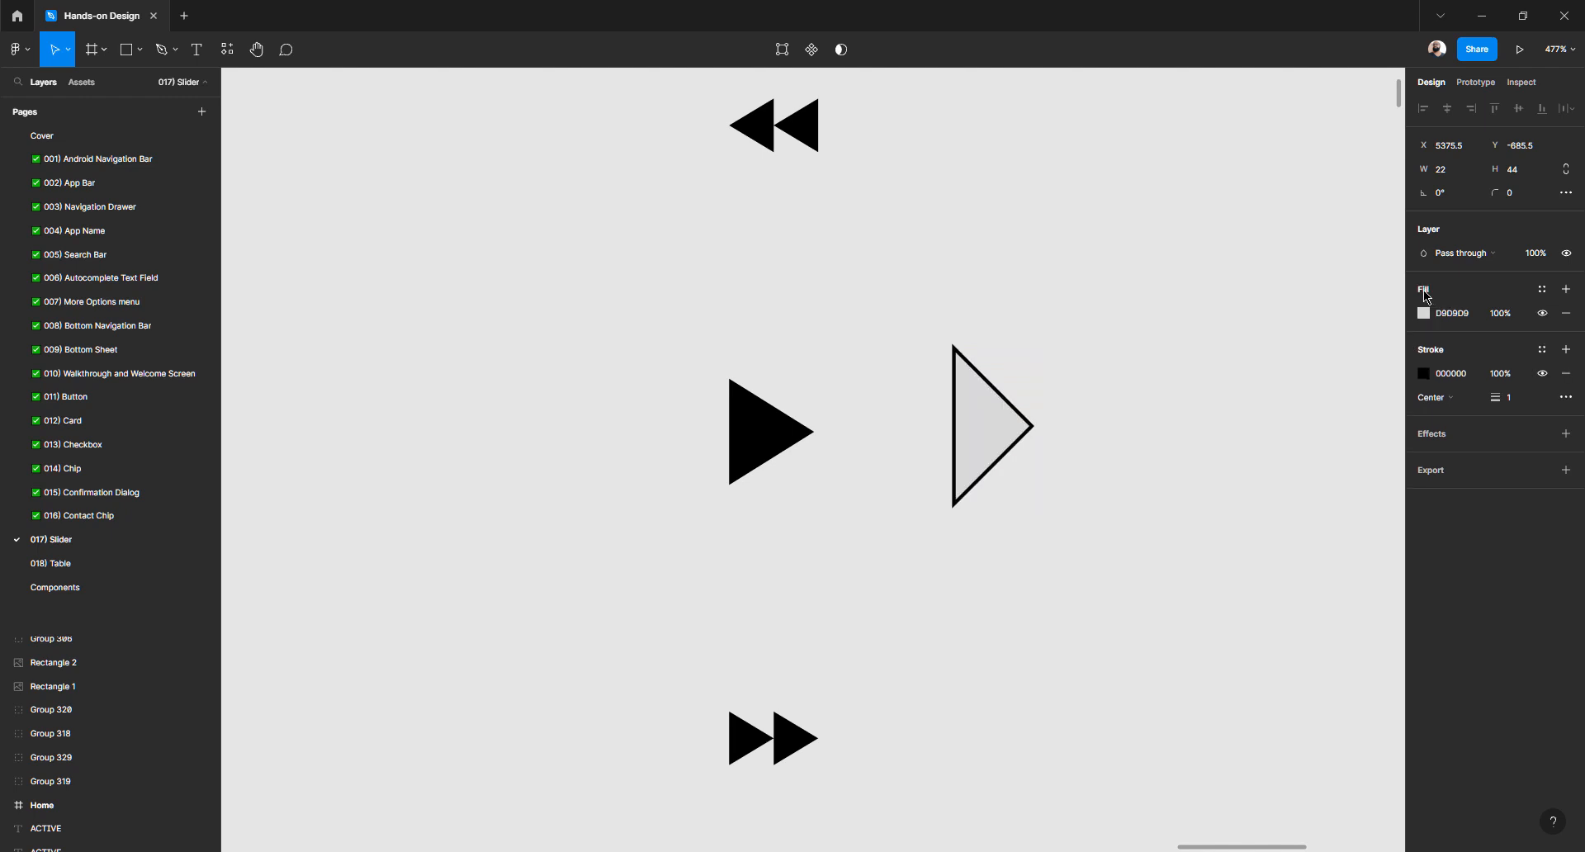
{"action": "left_click", "coordinate": [1423, 313]}
{"action": "left_click_drag", "start_coordinate": [1315, 394], "coordinate": [1155, 652]}
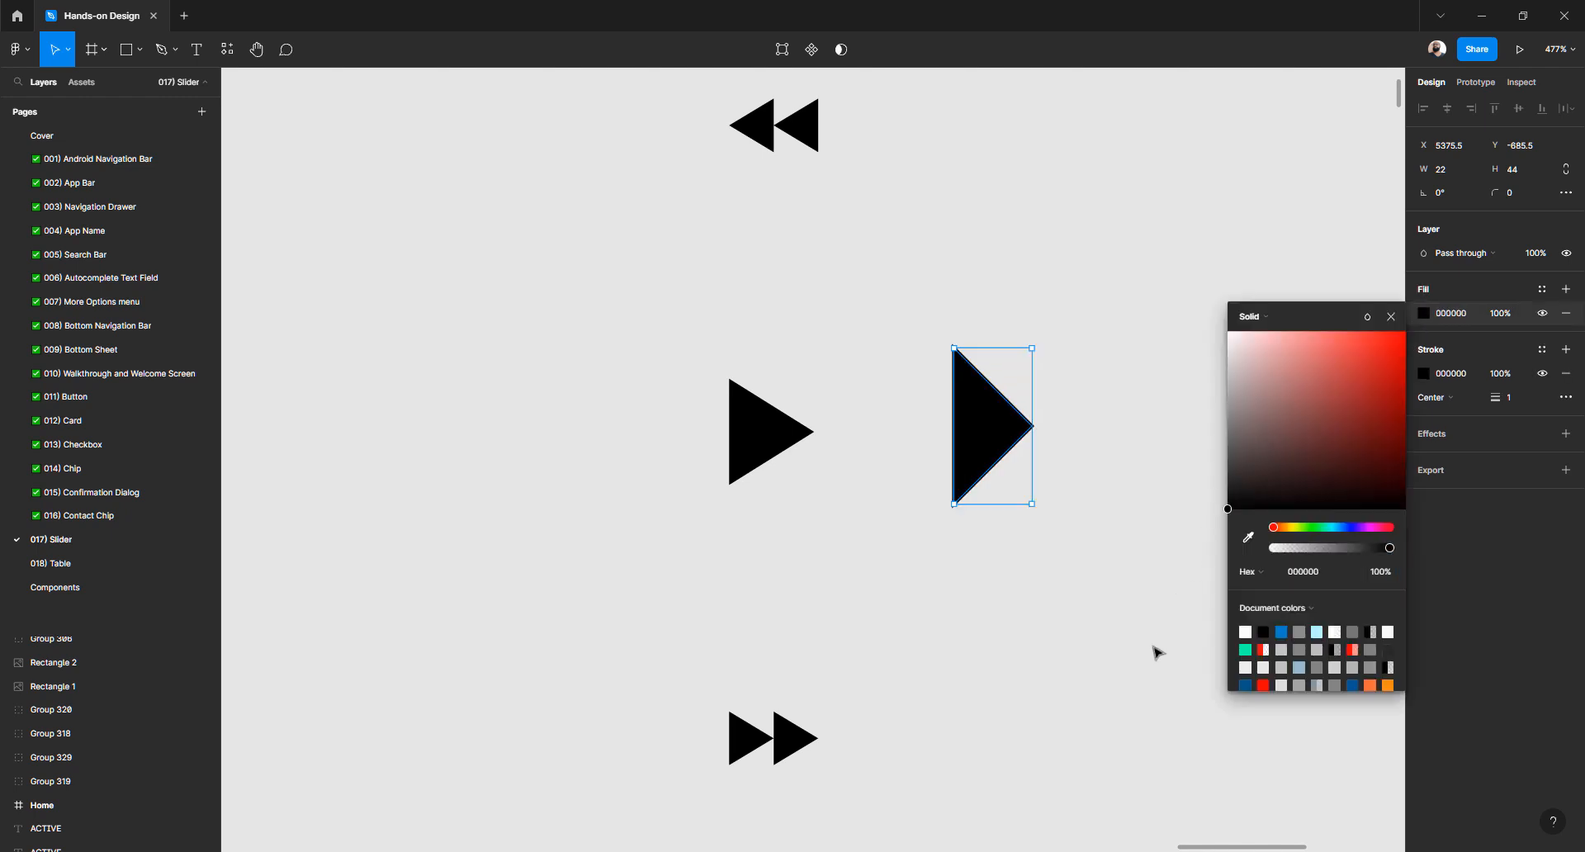
{"action": "left_click", "coordinate": [1565, 374]}
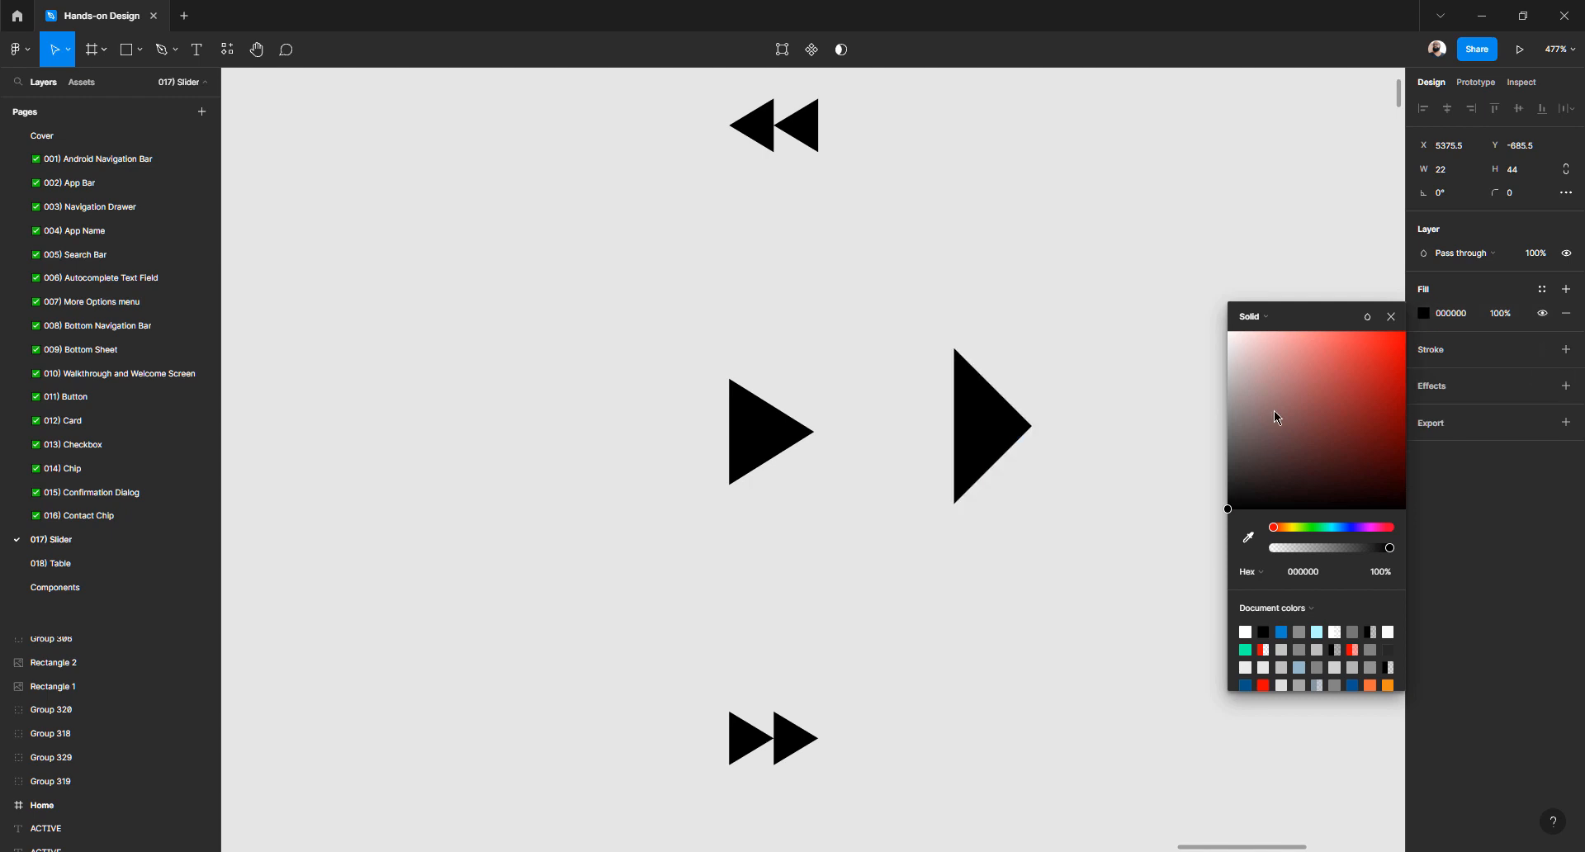
{"action": "left_click", "coordinate": [1067, 355]}
Shorten the triangle to about 22 × 28, keeping it beside the play icon
{"action": "left_click", "coordinate": [974, 412]}
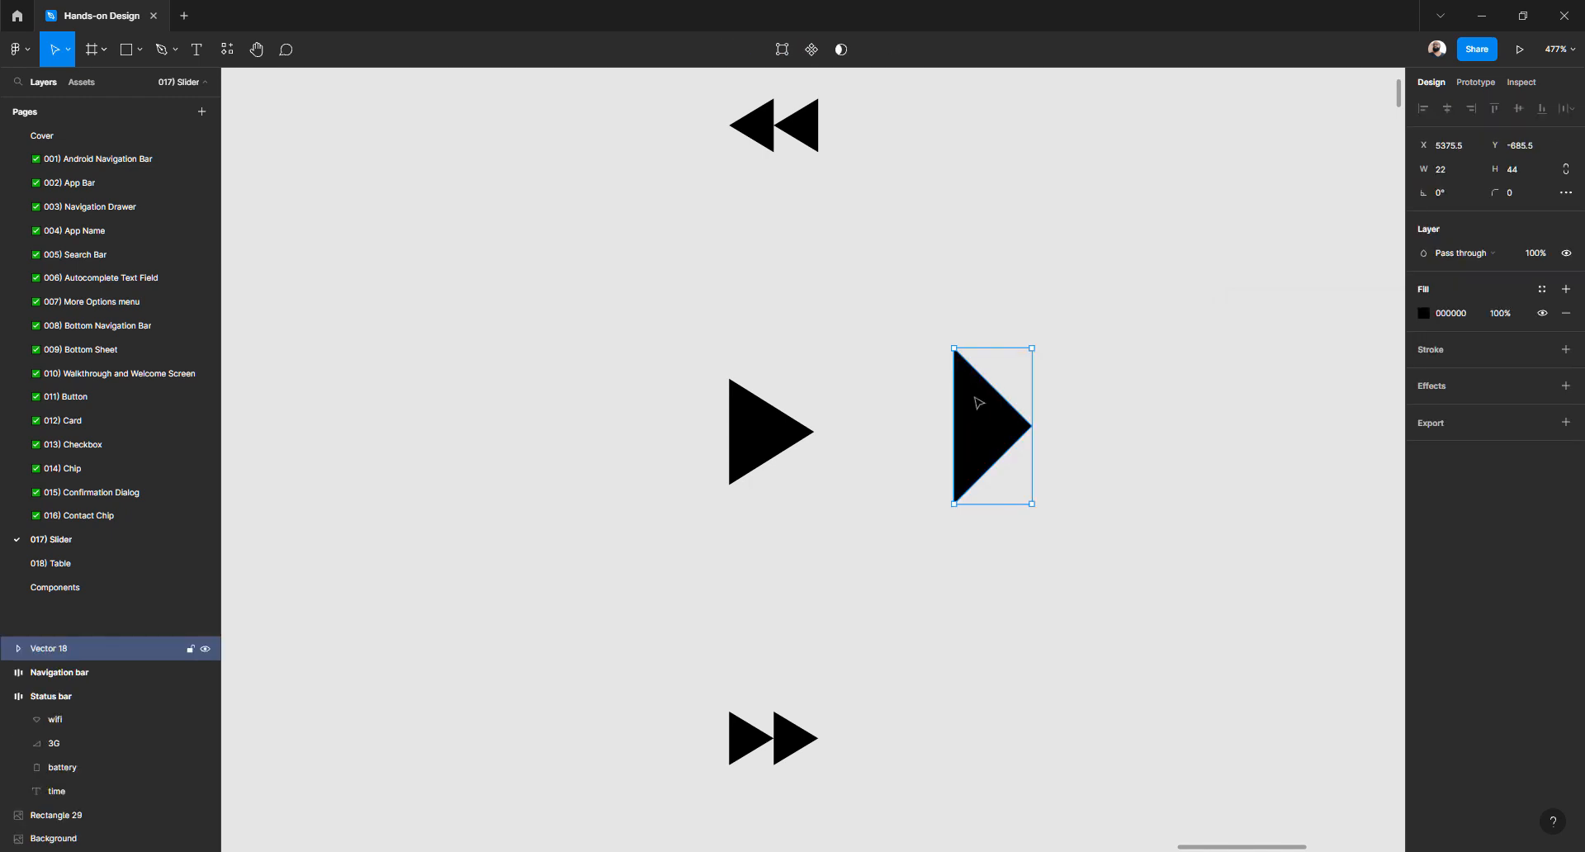
{"action": "left_click_drag", "start_coordinate": [986, 354], "coordinate": [997, 406]}
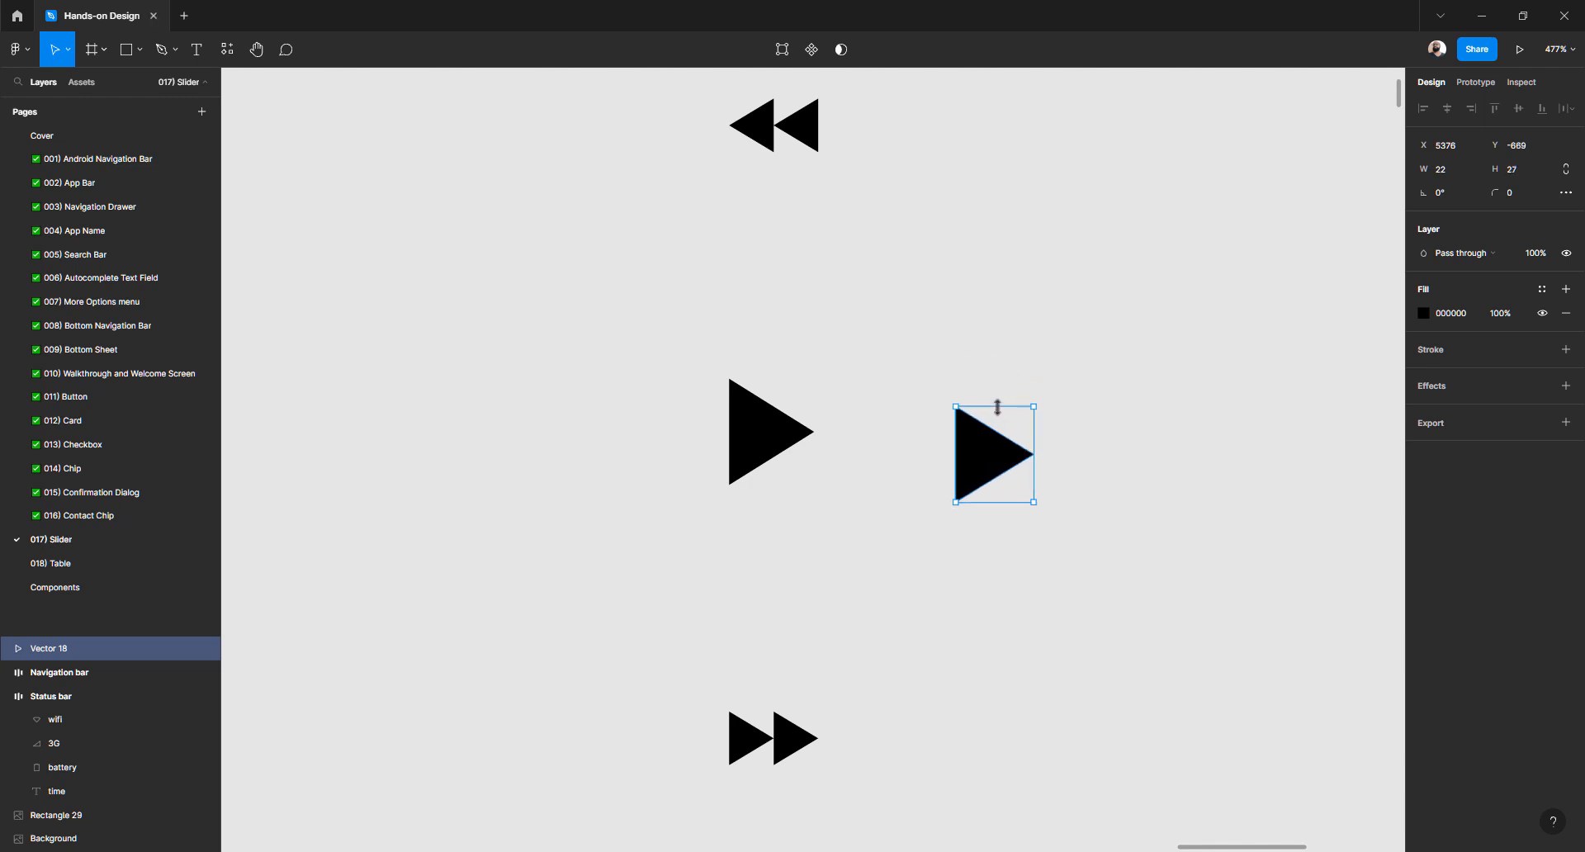
{"action": "left_click", "coordinate": [895, 400]}
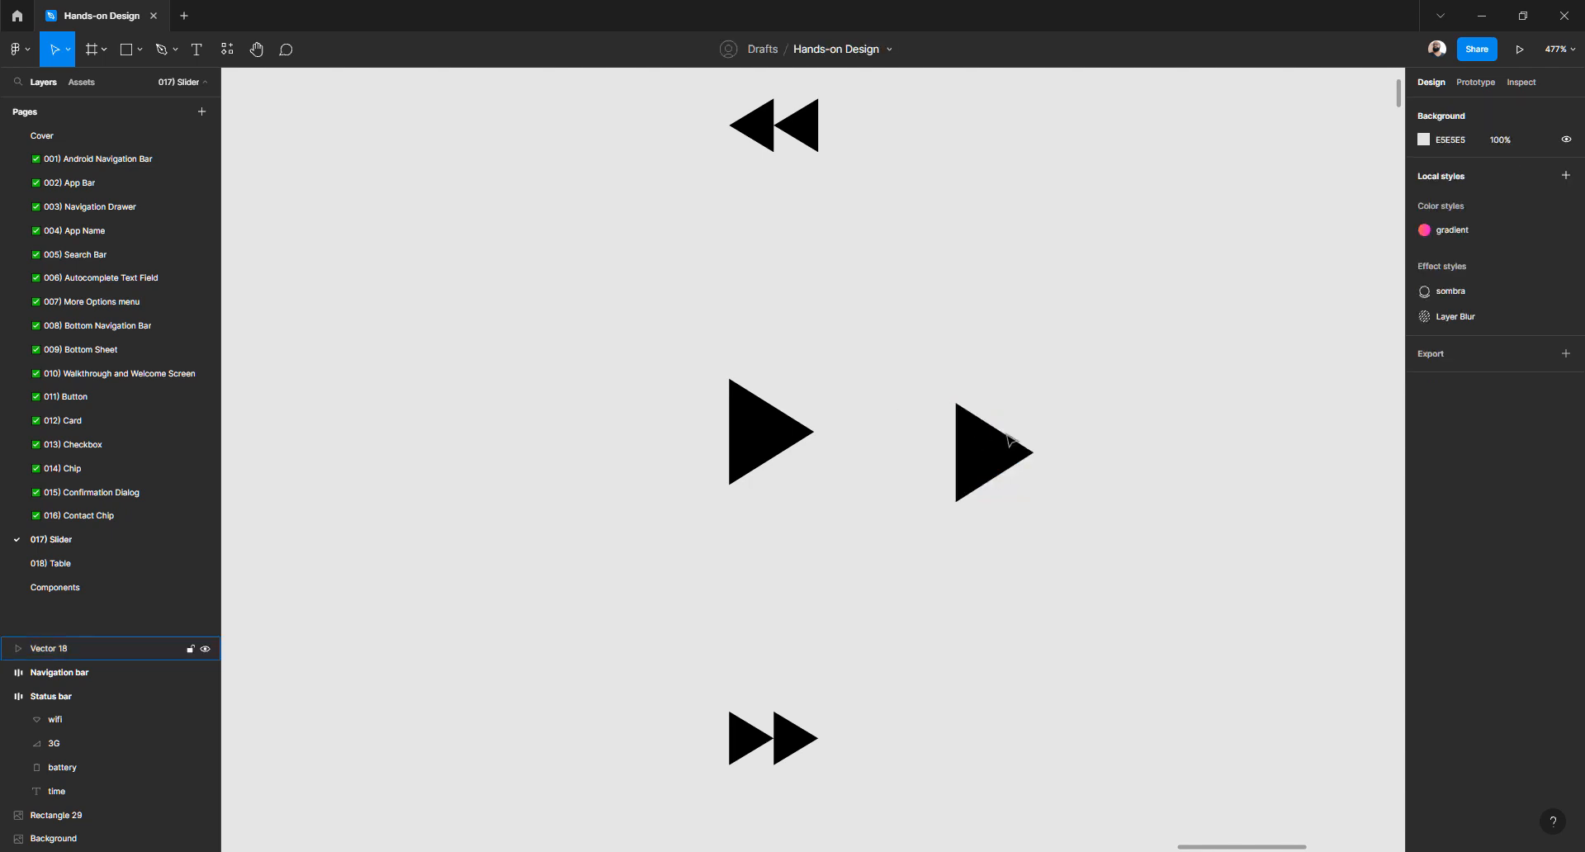
{"action": "left_click_drag", "start_coordinate": [1011, 437], "coordinate": [646, 418]}
{"action": "key", "text": "ctrl+z"}
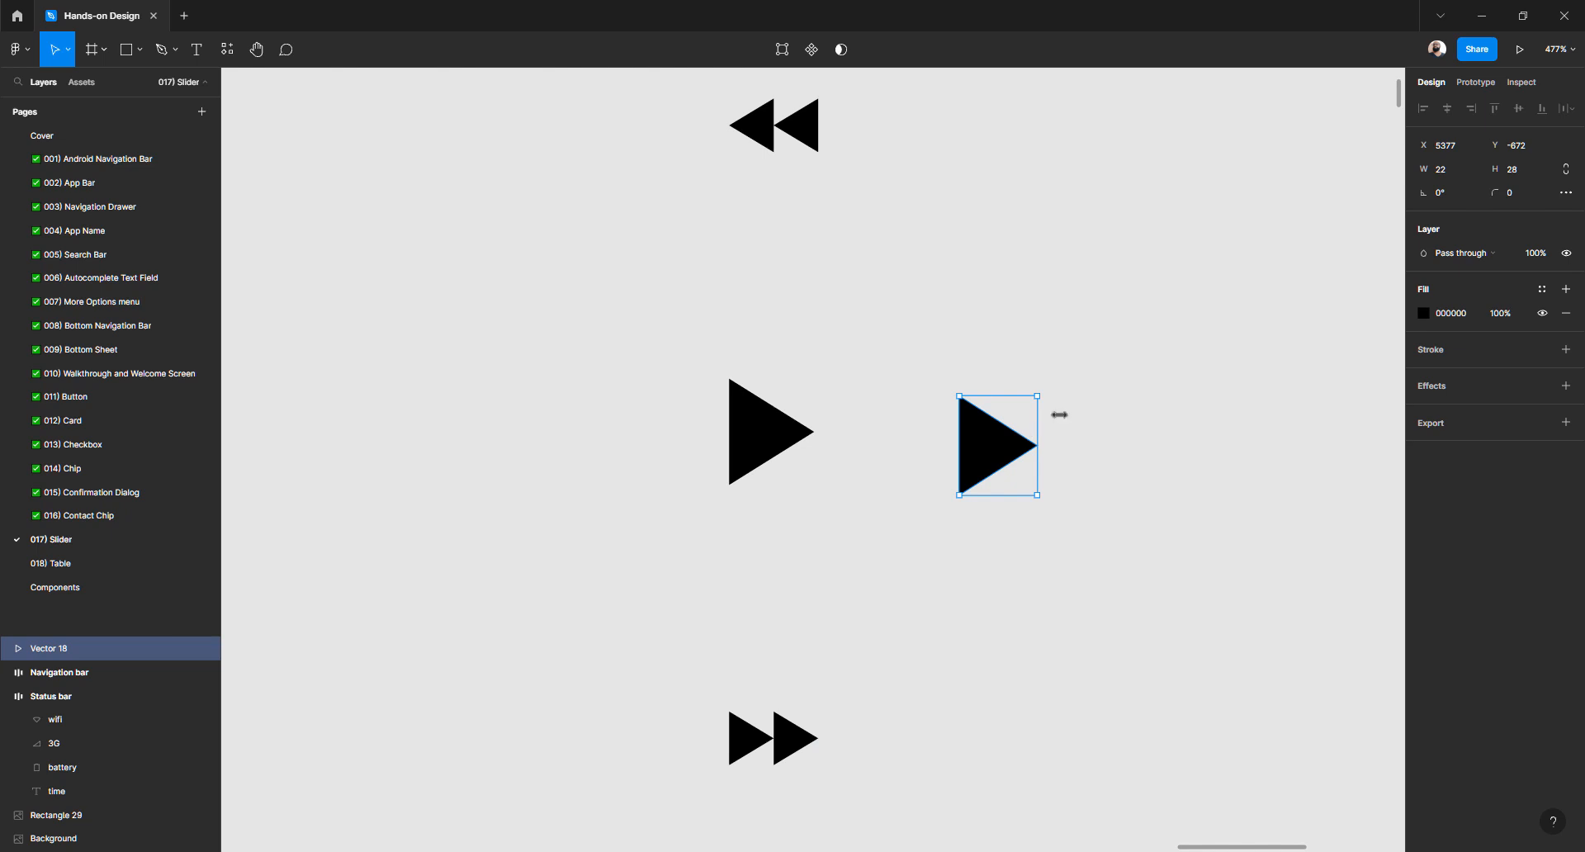
{"action": "left_click_drag", "start_coordinate": [1109, 411], "coordinate": [967, 411]}
Draw a 48×48 square right of the play triangle and fill it bright red (FF0000)
{"action": "left_click", "coordinate": [965, 410]}
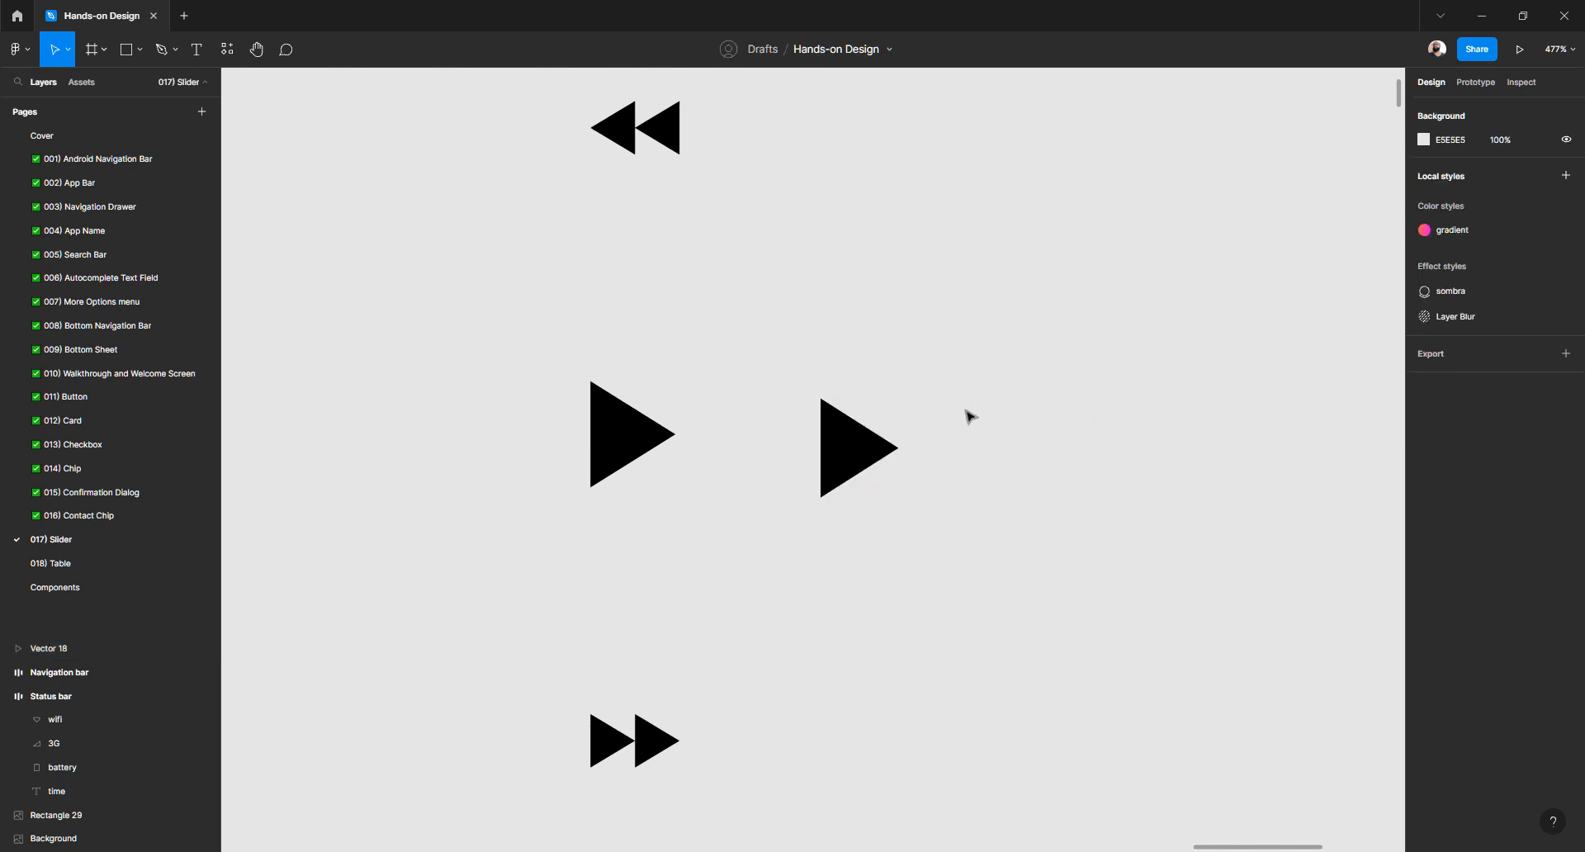
{"action": "key", "text": "r"}
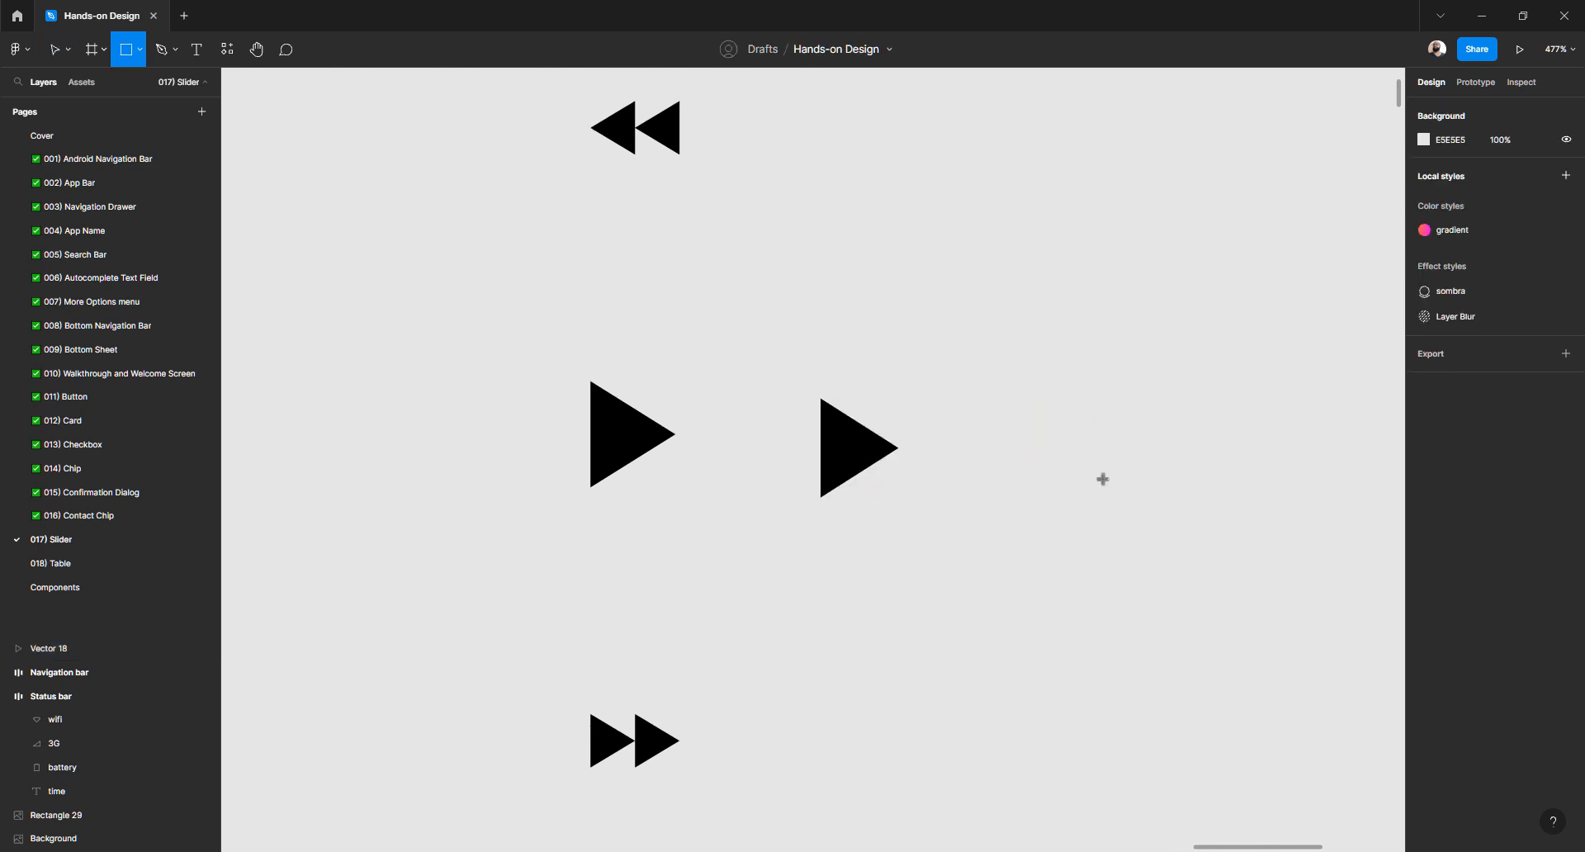
{"action": "mouse_move", "coordinate": [980, 363]}
{"action": "left_mouse_down"}
{"action": "mouse_move", "coordinate": [1170, 554]}
{"action": "mouse_move", "coordinate": [1154, 537]}
{"action": "left_mouse_up"}
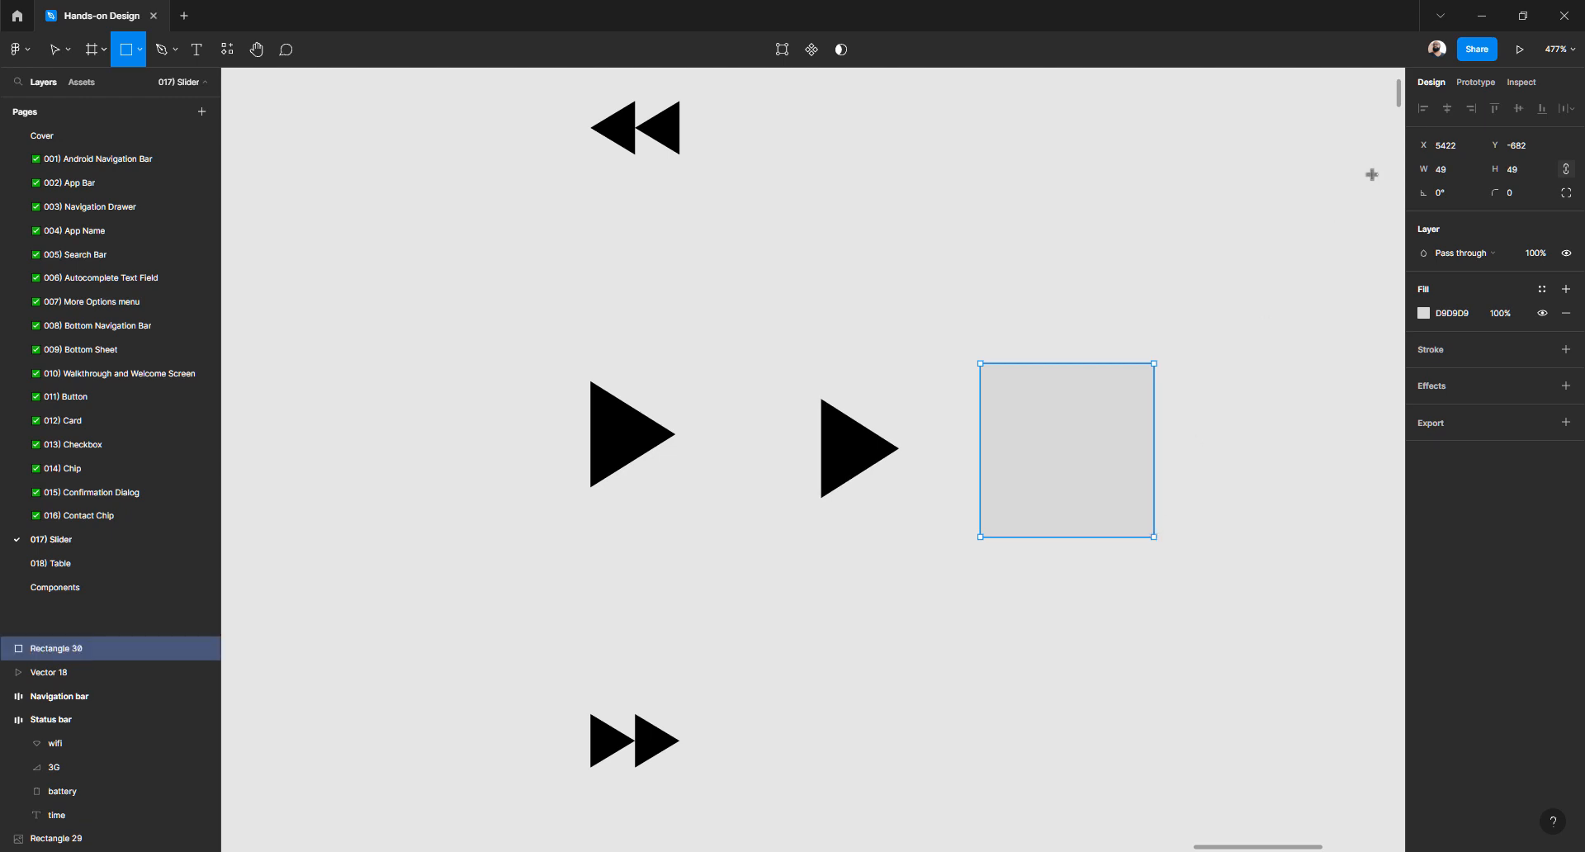
{"action": "left_click", "coordinate": [1443, 170]}
{"action": "key", "text": "Tab"}
{"action": "type", "text": "48"}
{"action": "key", "text": "Tab"}
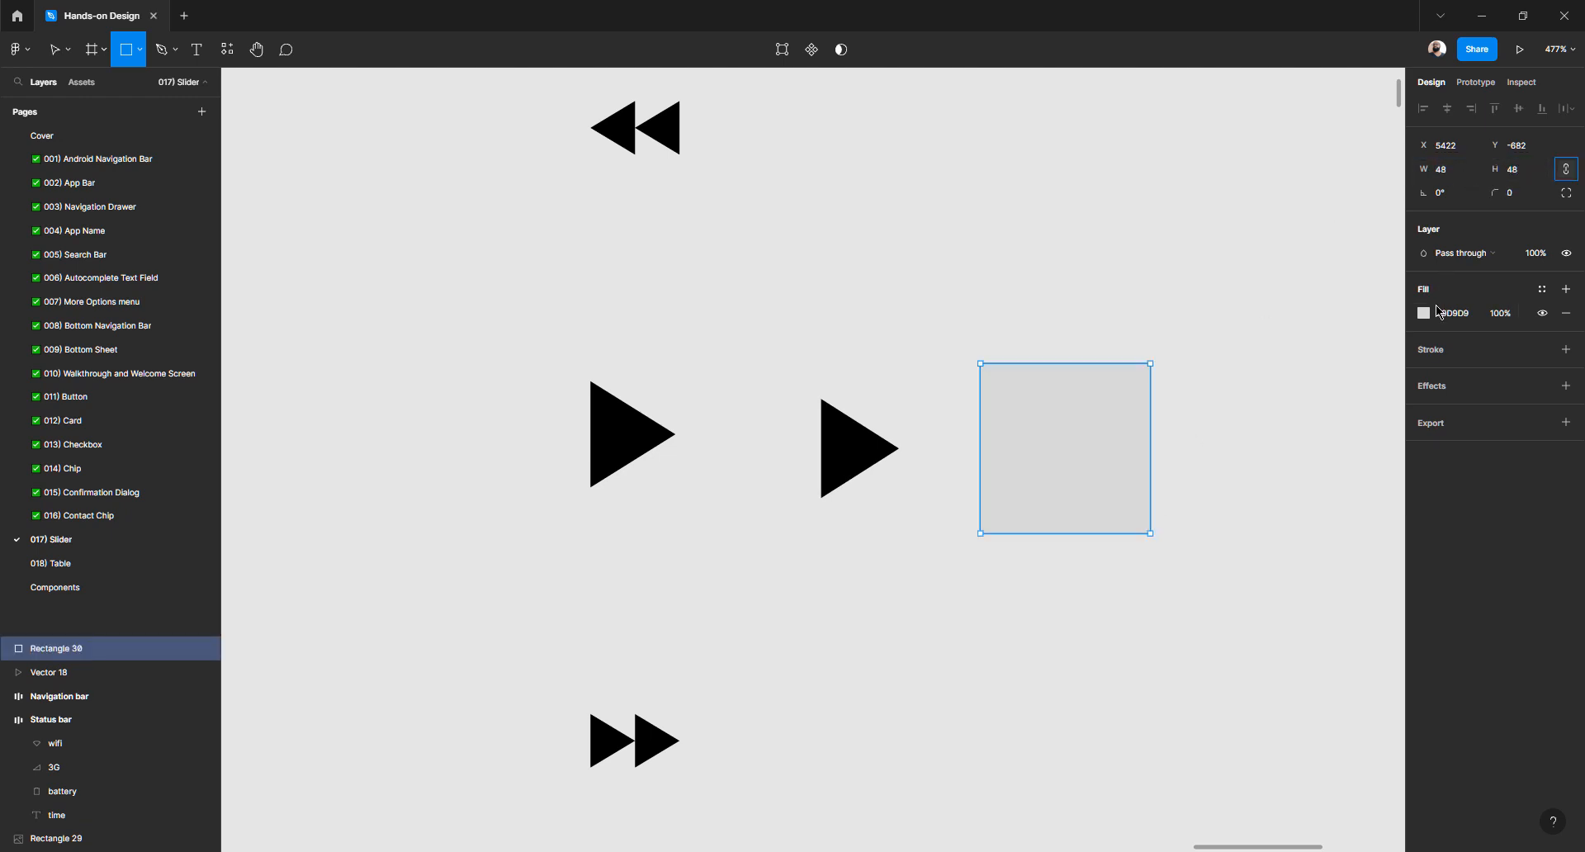
{"action": "left_click", "coordinate": [1423, 314]}
{"action": "left_click_drag", "start_coordinate": [1345, 381], "coordinate": [1406, 331]}
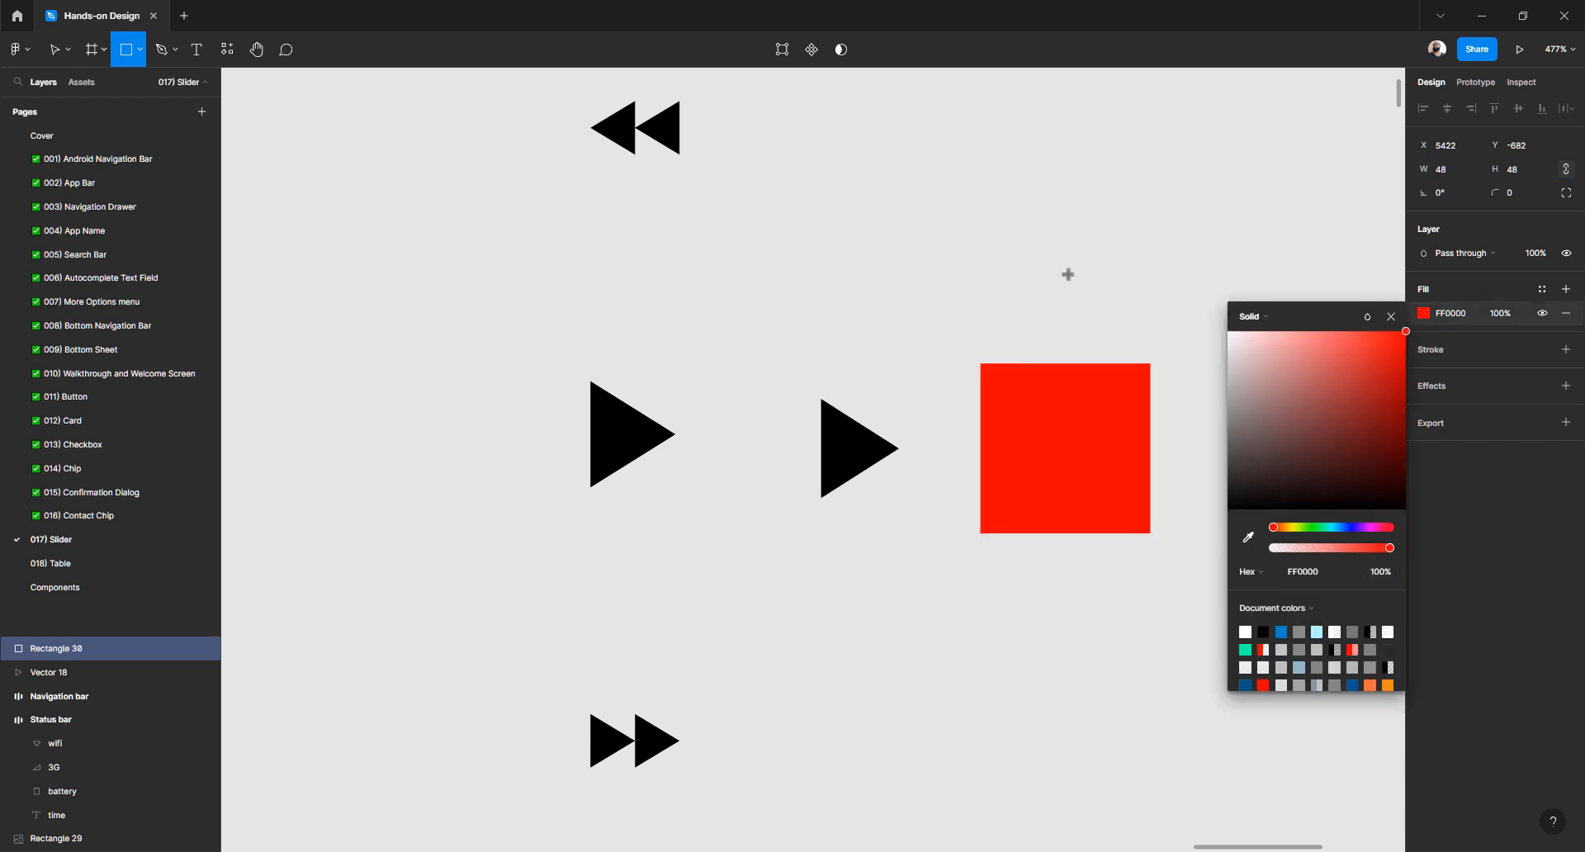
{"action": "key", "text": "Escape"}
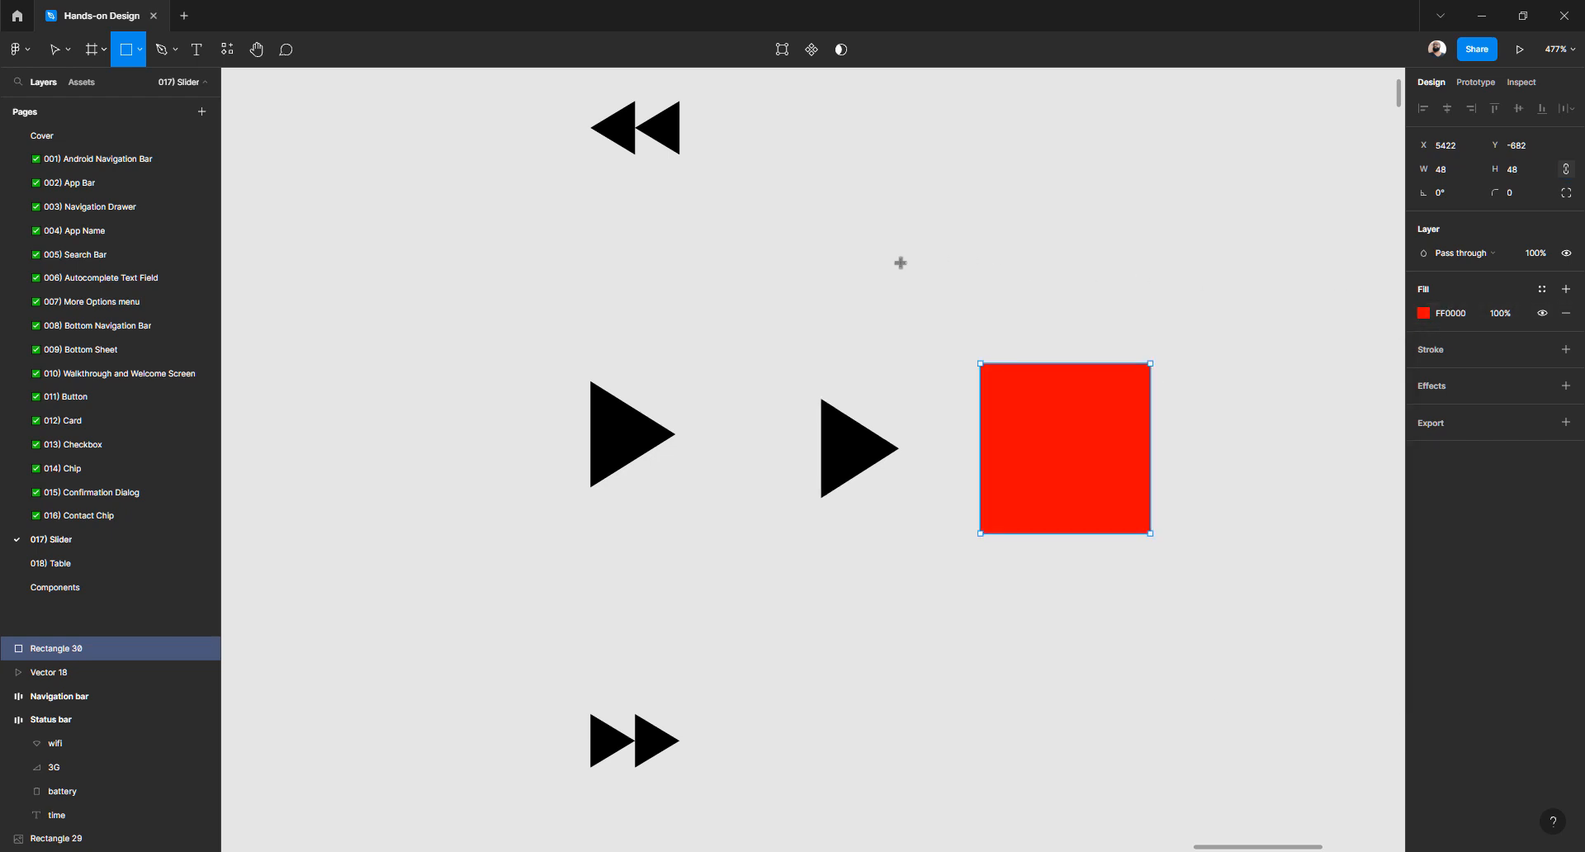
Rename the red square's layer to Background
{"action": "key", "text": "v"}
{"action": "left_click", "coordinate": [864, 289]}
{"action": "left_click", "coordinate": [1068, 428]}
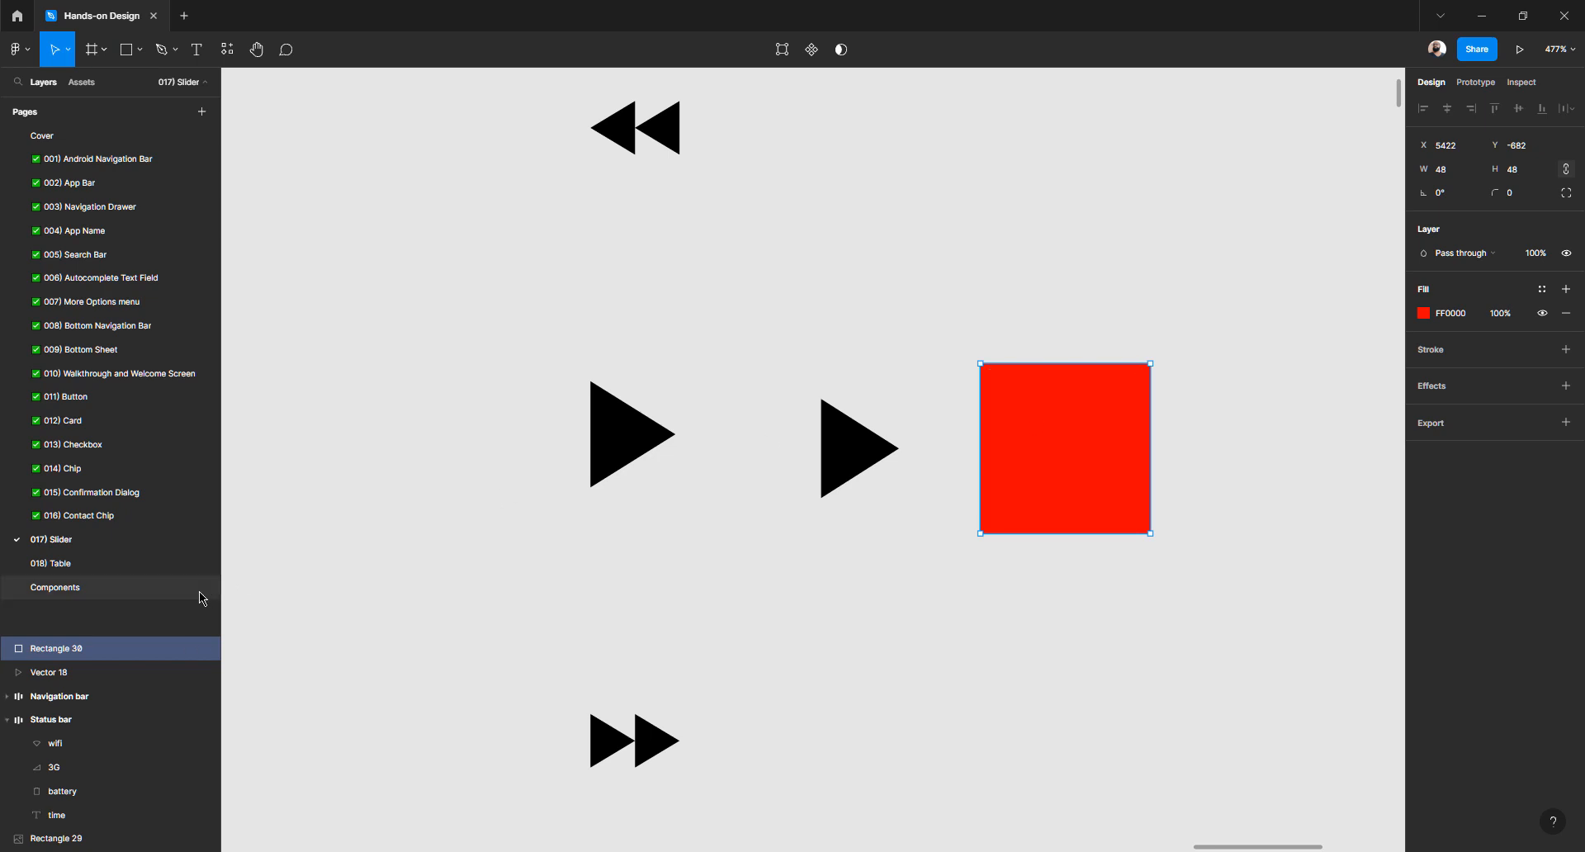
{"action": "double_click", "coordinate": [94, 649]}
{"action": "type", "text": "Ba"}
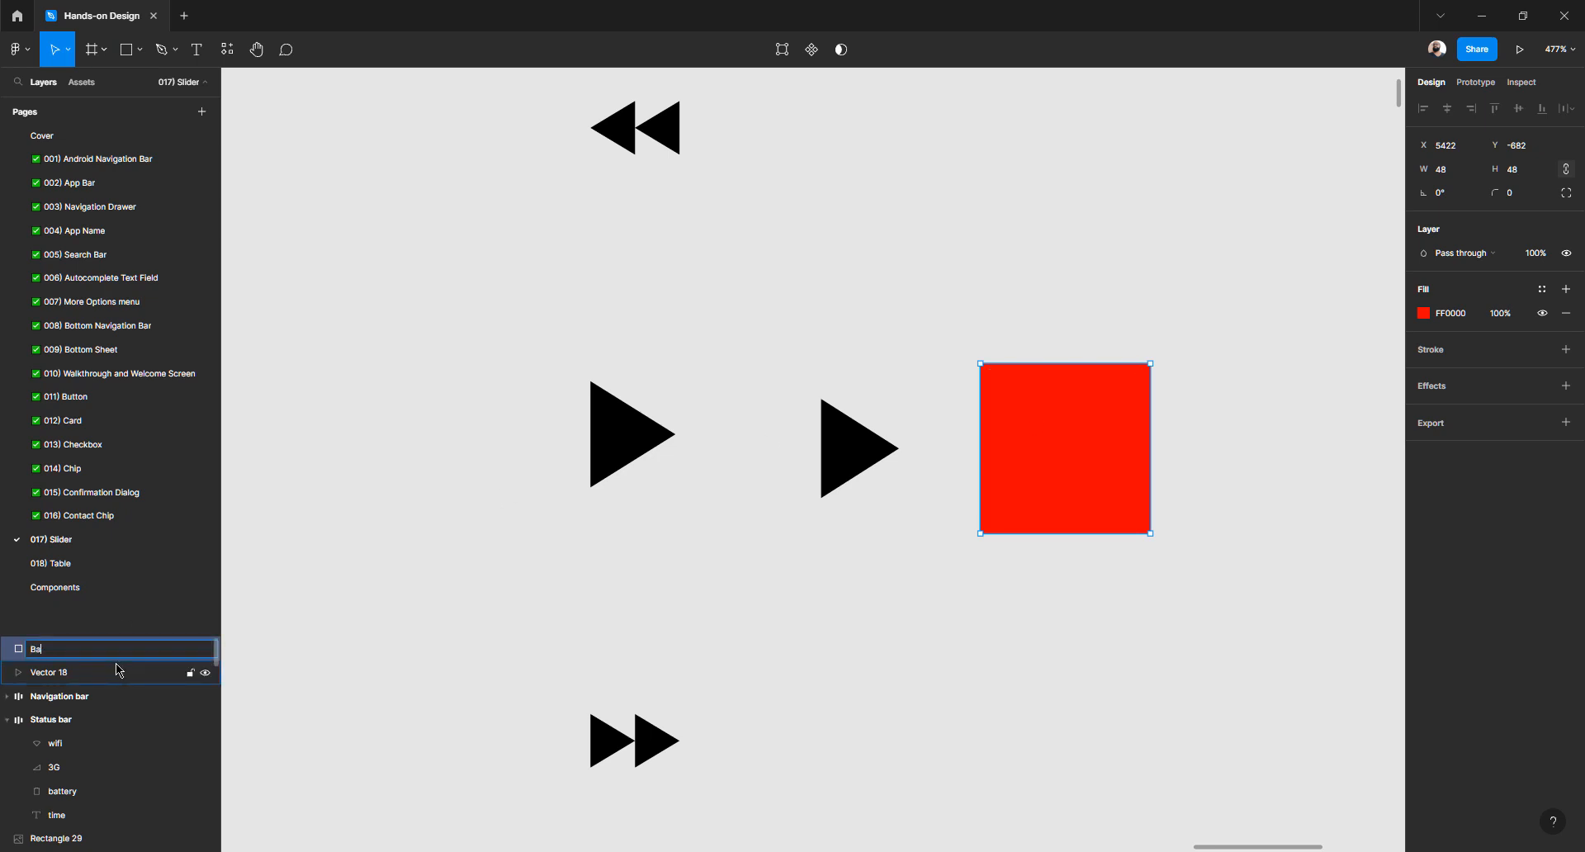
{"action": "type", "text": "ckground"}
{"action": "key", "text": "Return"}
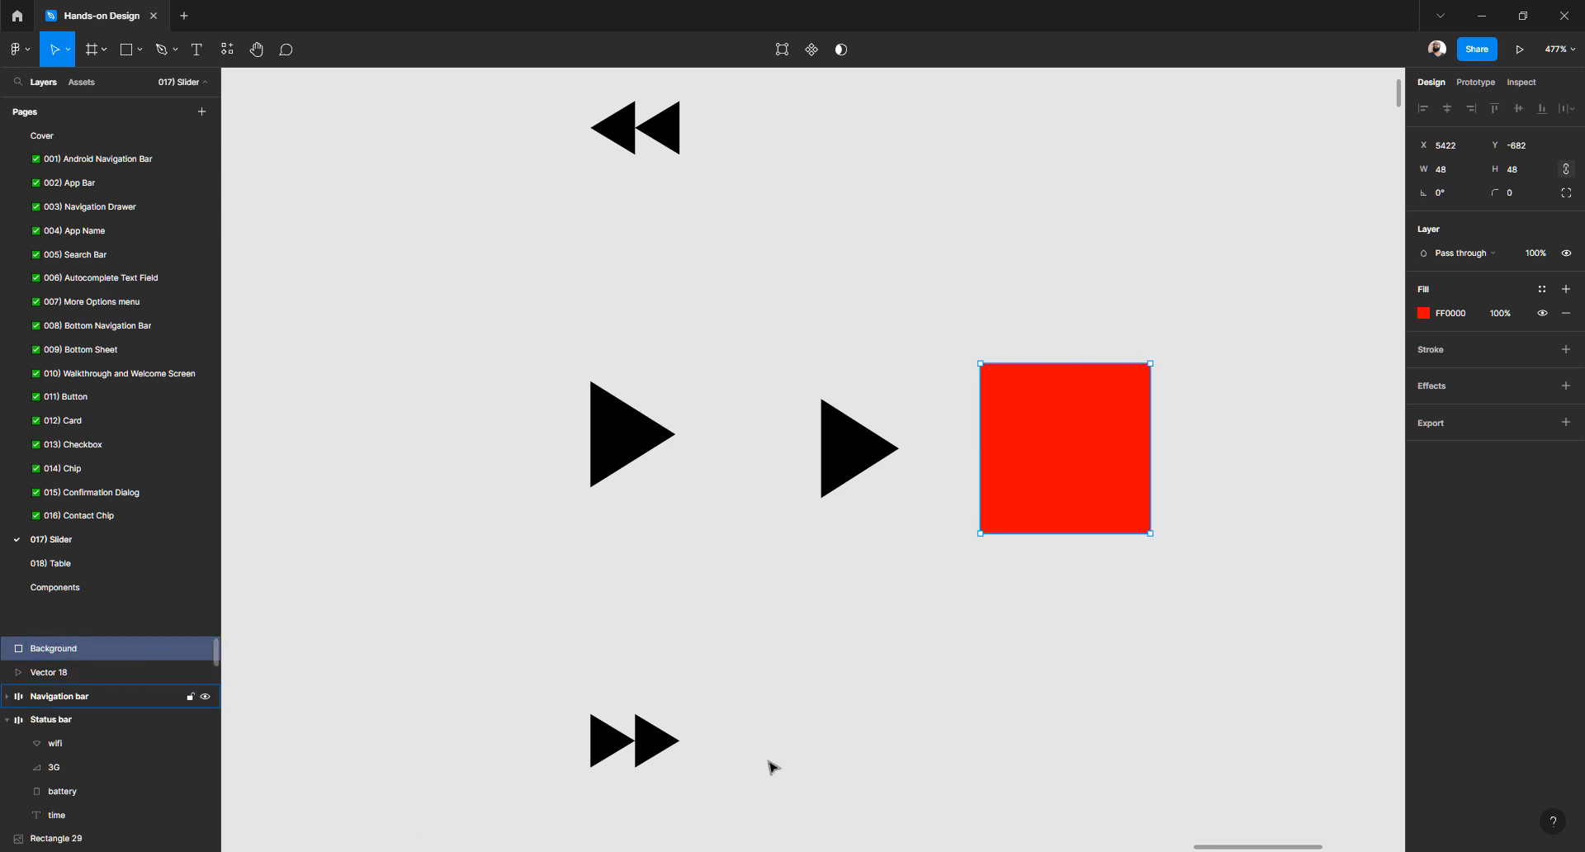
{"action": "left_click", "coordinate": [884, 427]}
Cut the play triangle and paste it back so it sits above the red Background square
{"action": "left_click_drag", "start_coordinate": [842, 448], "coordinate": [1073, 447]}
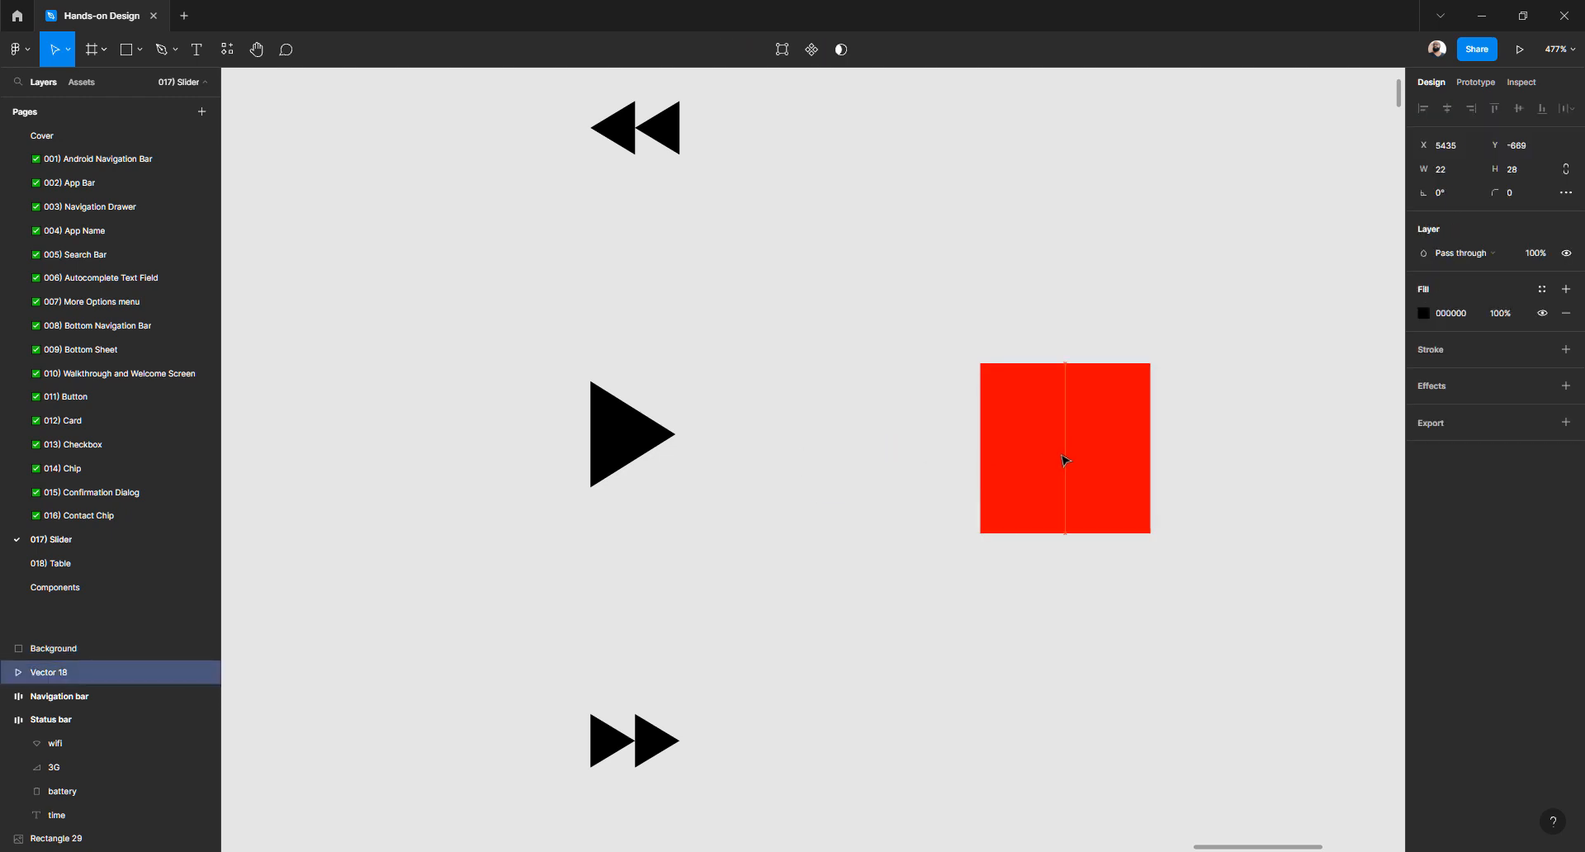
{"action": "left_click", "coordinate": [1077, 570]}
{"action": "scroll", "coordinate": [839, 562], "scroll_direction": "right", "scroll_amount": 4}
{"action": "left_click", "coordinate": [828, 477]}
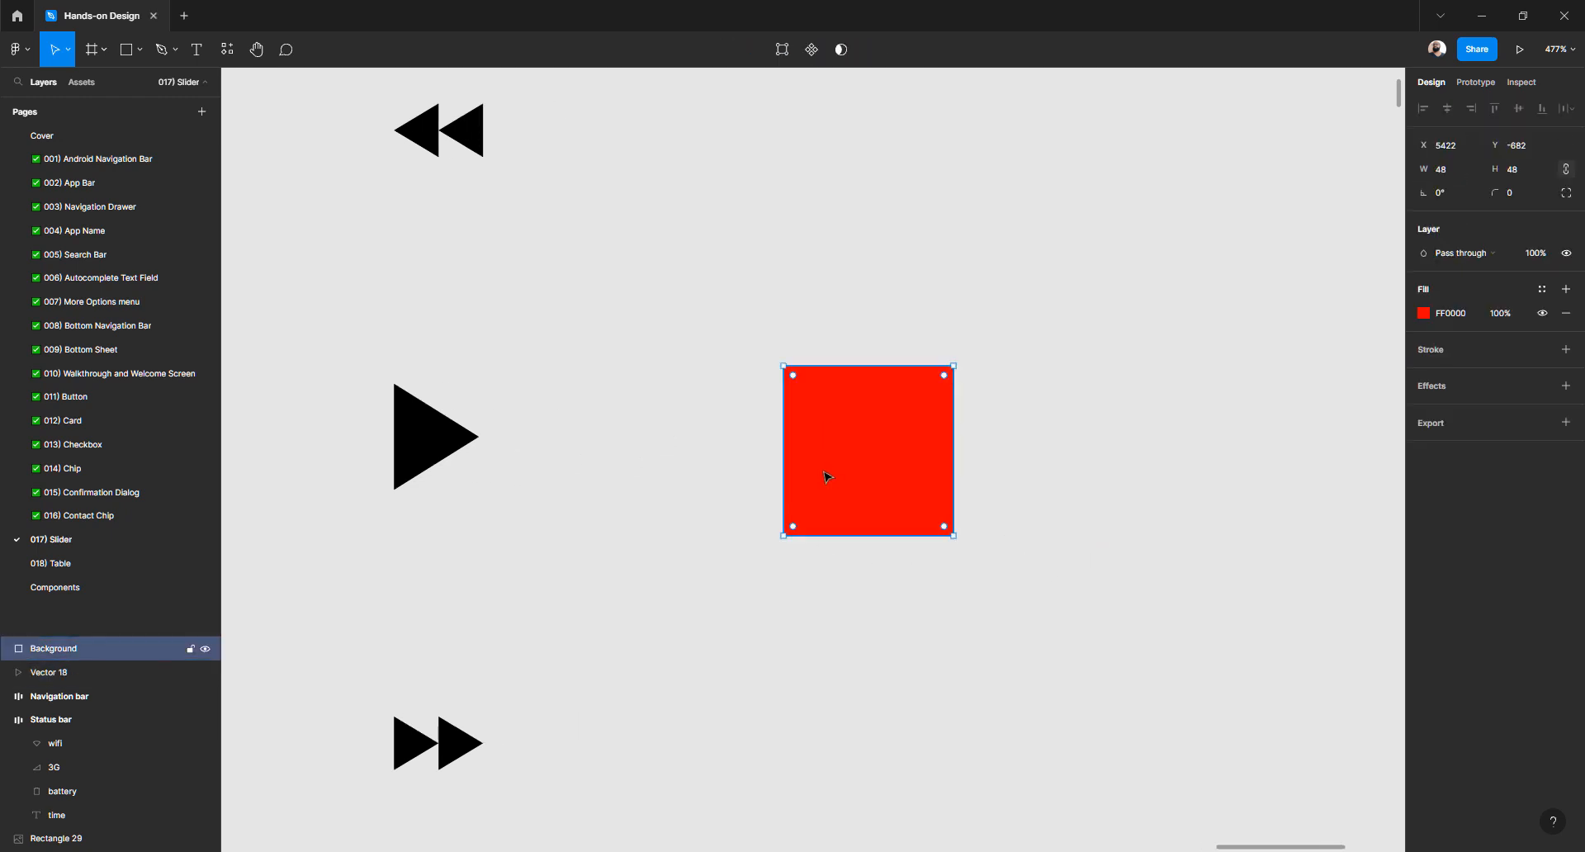
{"action": "left_click_drag", "start_coordinate": [827, 477], "coordinate": [1040, 477]}
{"action": "left_click", "coordinate": [902, 453]}
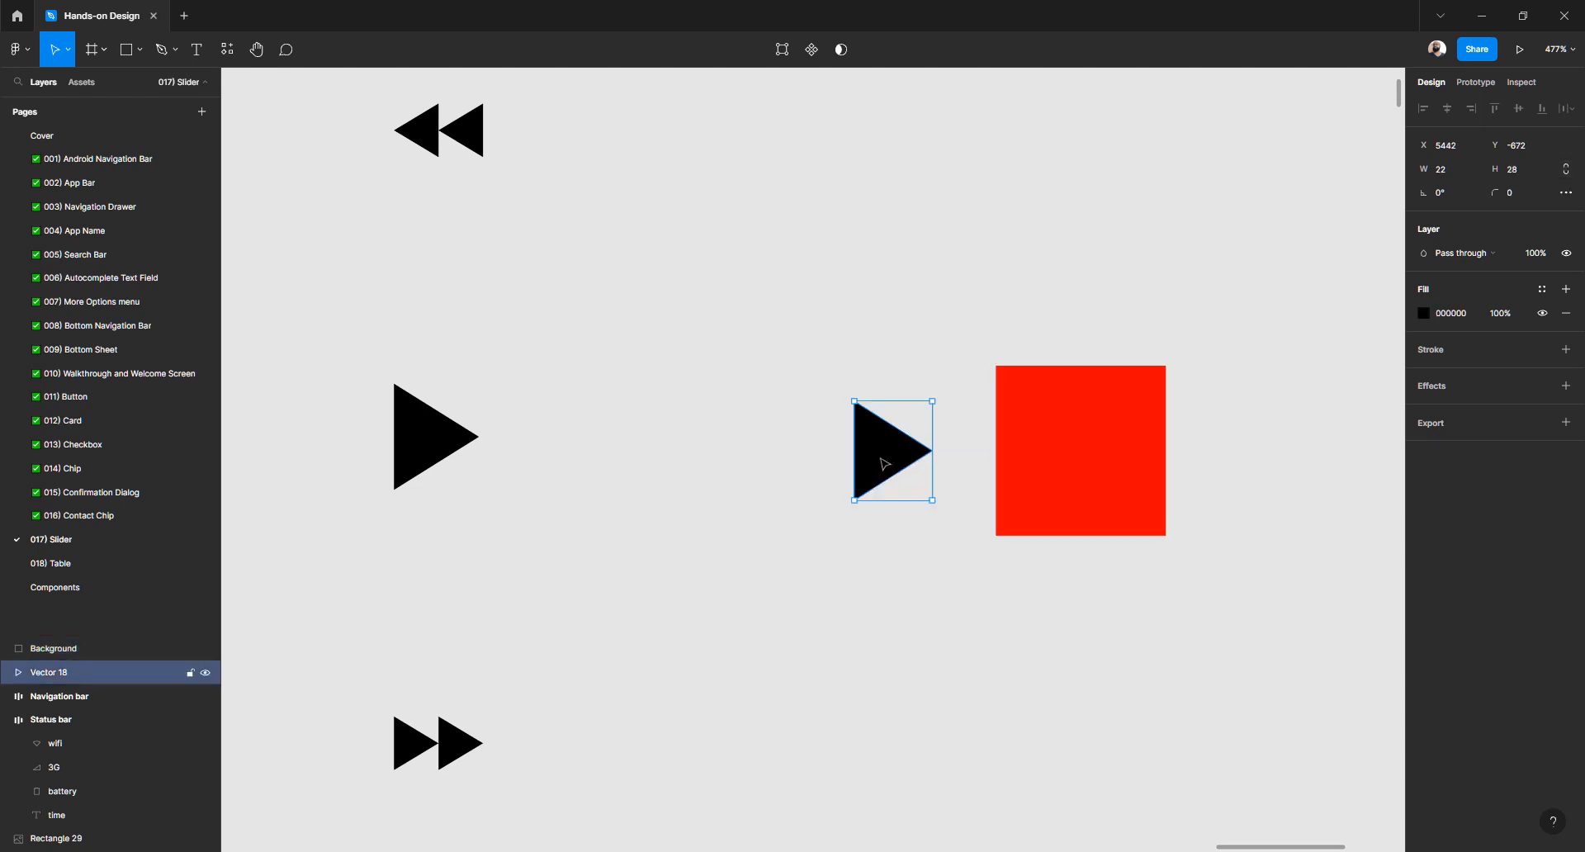
{"action": "key", "text": "Delete"}
{"action": "left_click", "coordinate": [1081, 438]}
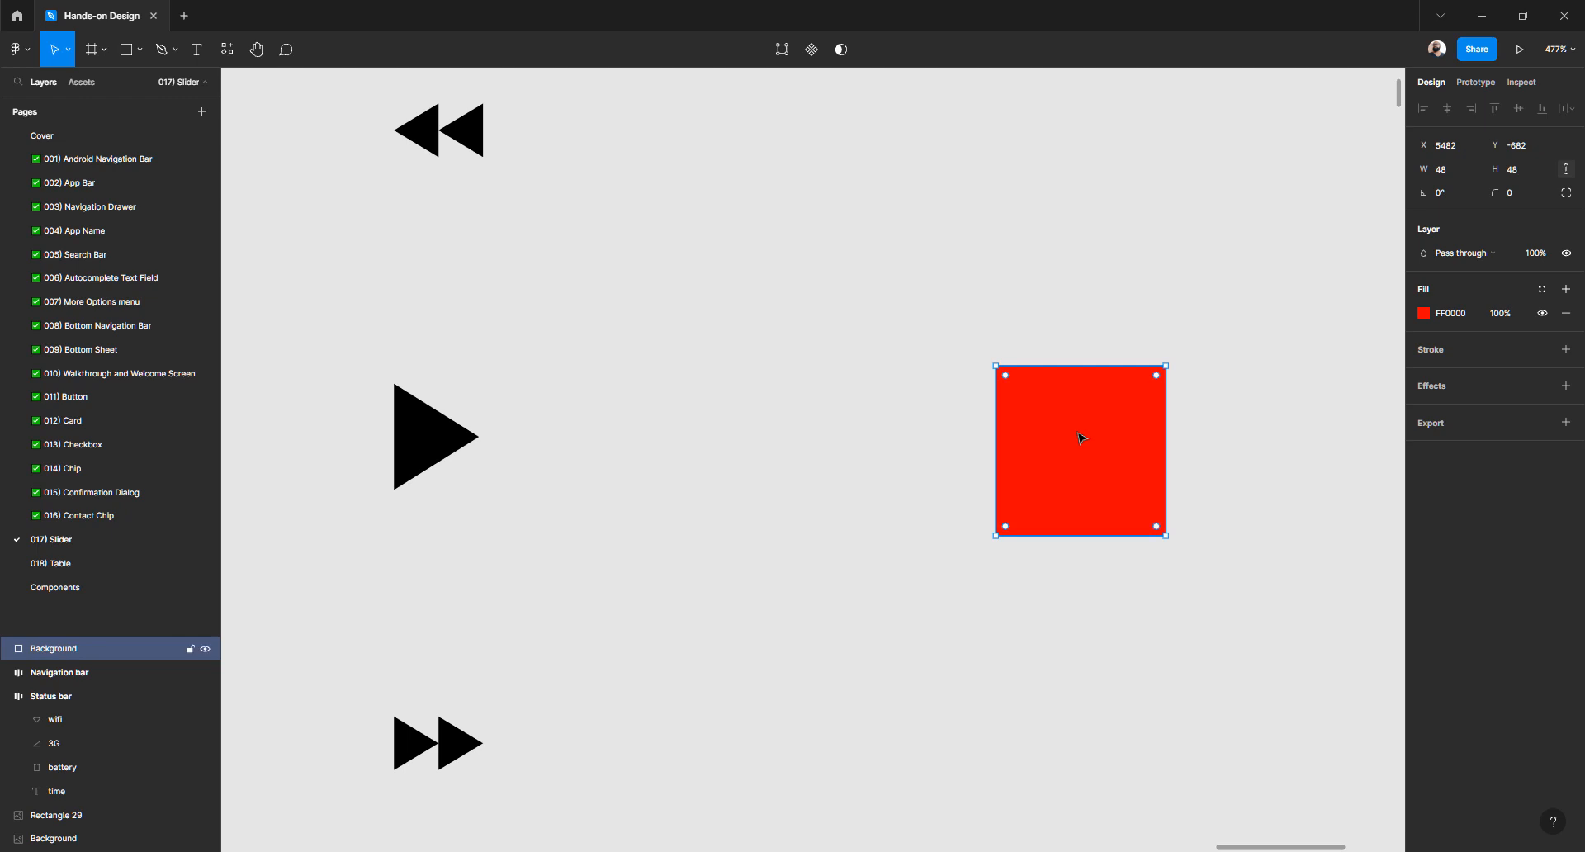
{"action": "key", "text": "ctrl+v"}
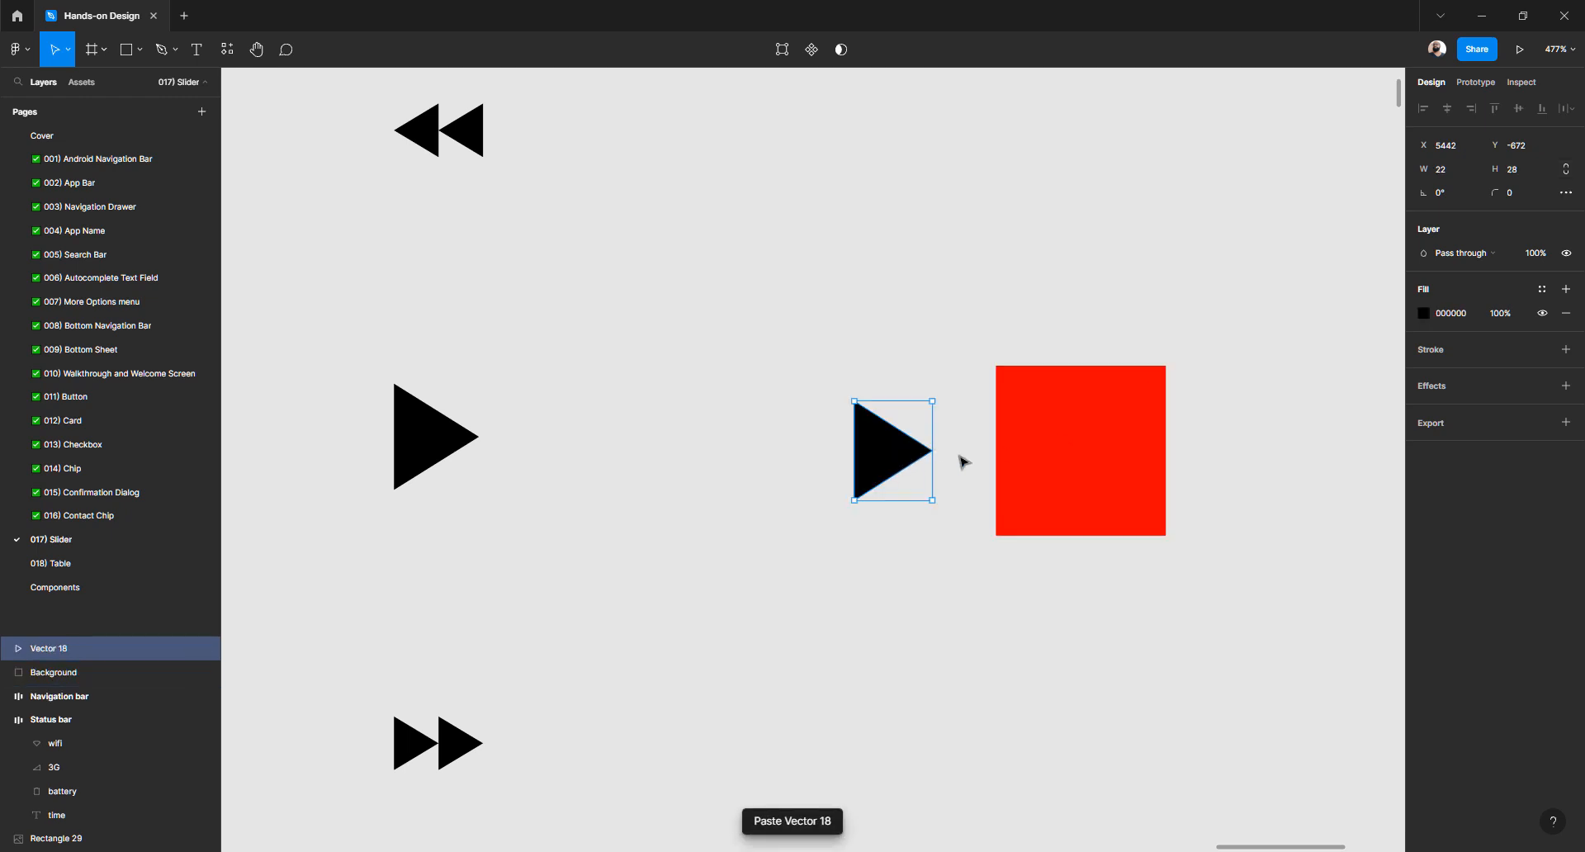
Move the triangle onto the square and align both on their horizontal centres
{"action": "left_click_drag", "start_coordinate": [904, 454], "coordinate": [1092, 464]}
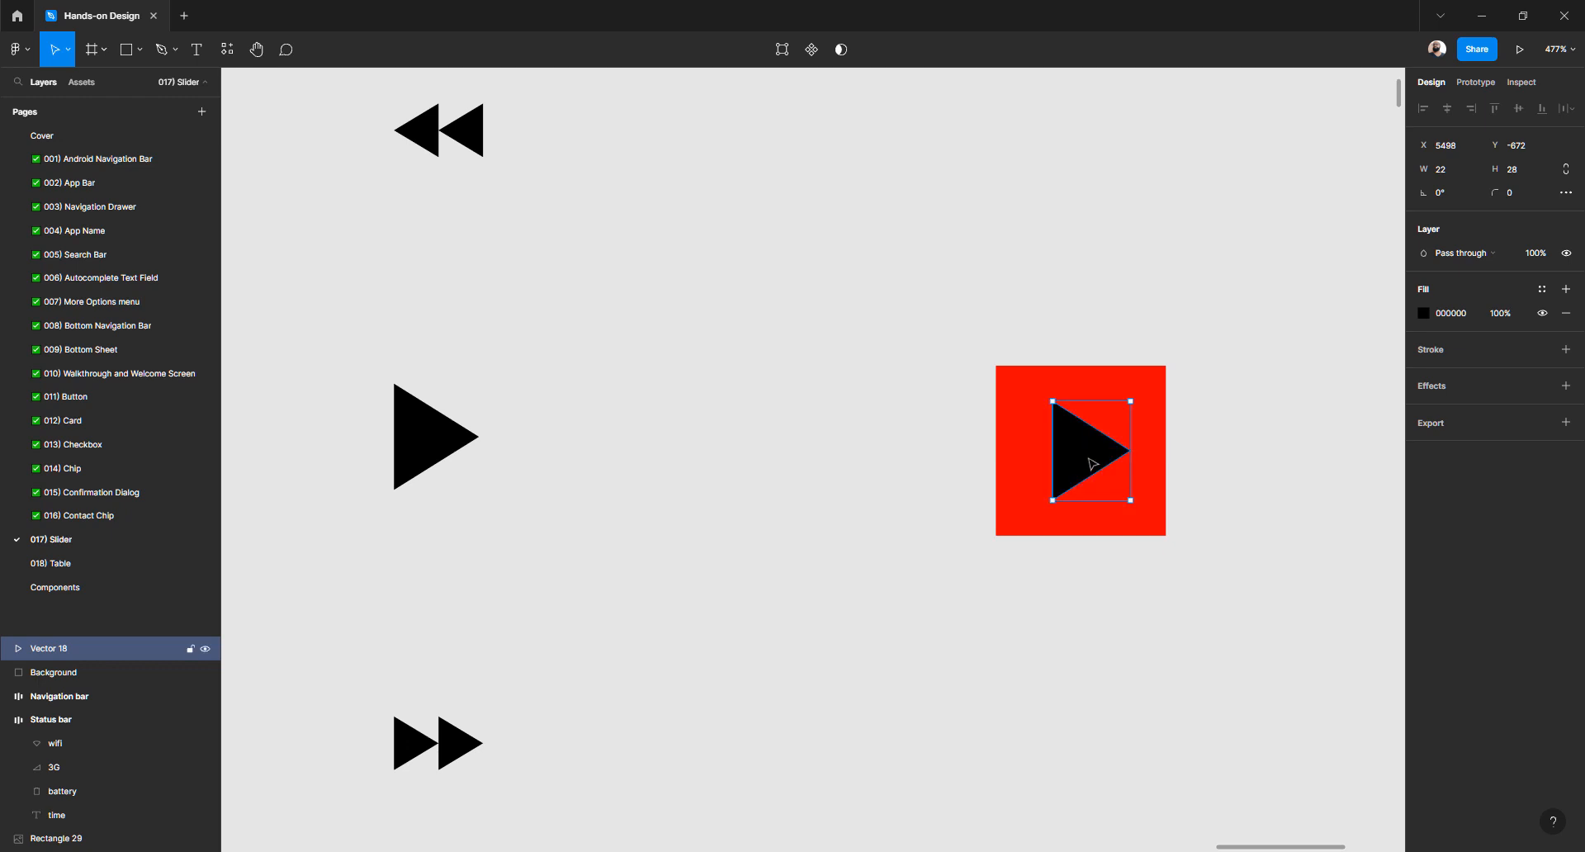
{"action": "left_click", "coordinate": [1001, 334]}
{"action": "left_click_drag", "start_coordinate": [983, 336], "coordinate": [881, 344]}
{"action": "left_click_drag", "start_coordinate": [820, 327], "coordinate": [1185, 647]}
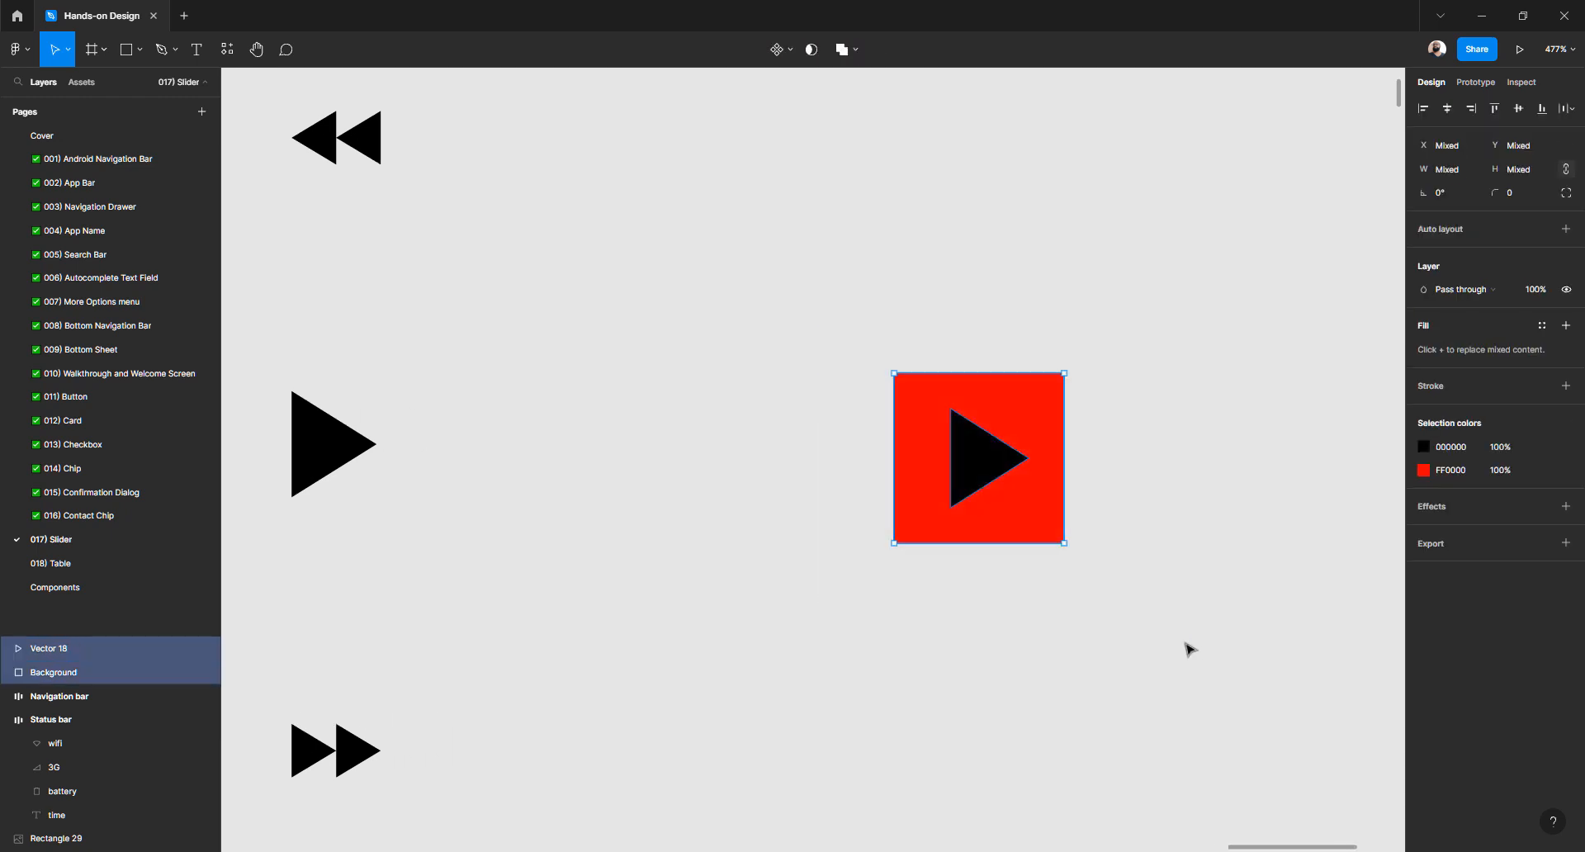
{"action": "left_click", "coordinate": [1447, 109]}
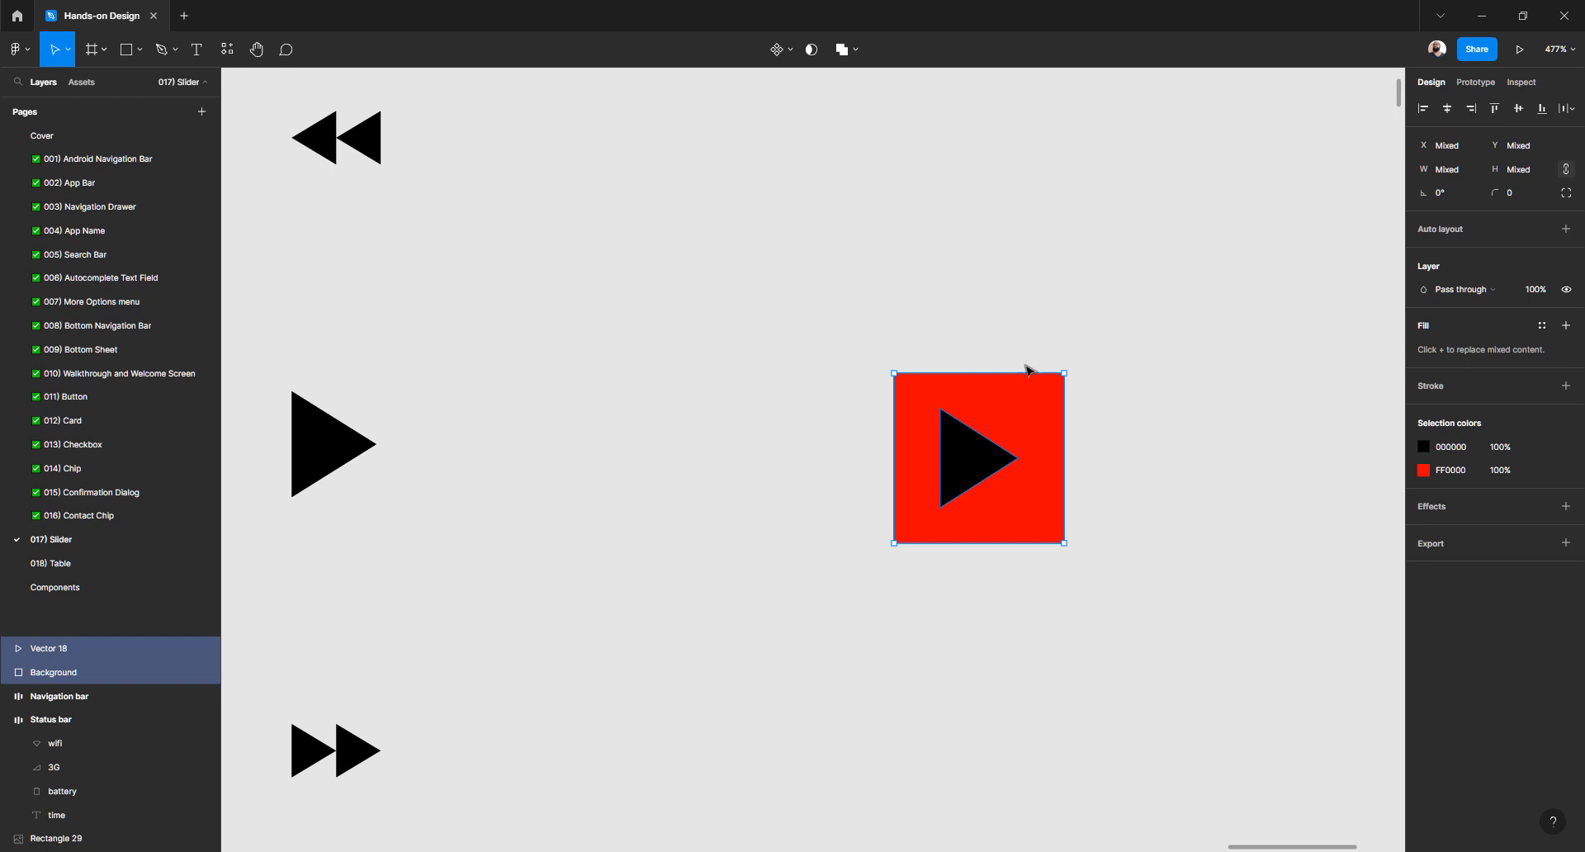
{"action": "scroll", "coordinate": [983, 322], "scroll_direction": "up", "scroll_amount": 4}
{"action": "scroll", "coordinate": [982, 322], "scroll_direction": "down", "scroll_amount": 2}
{"action": "left_click", "coordinate": [760, 275]}
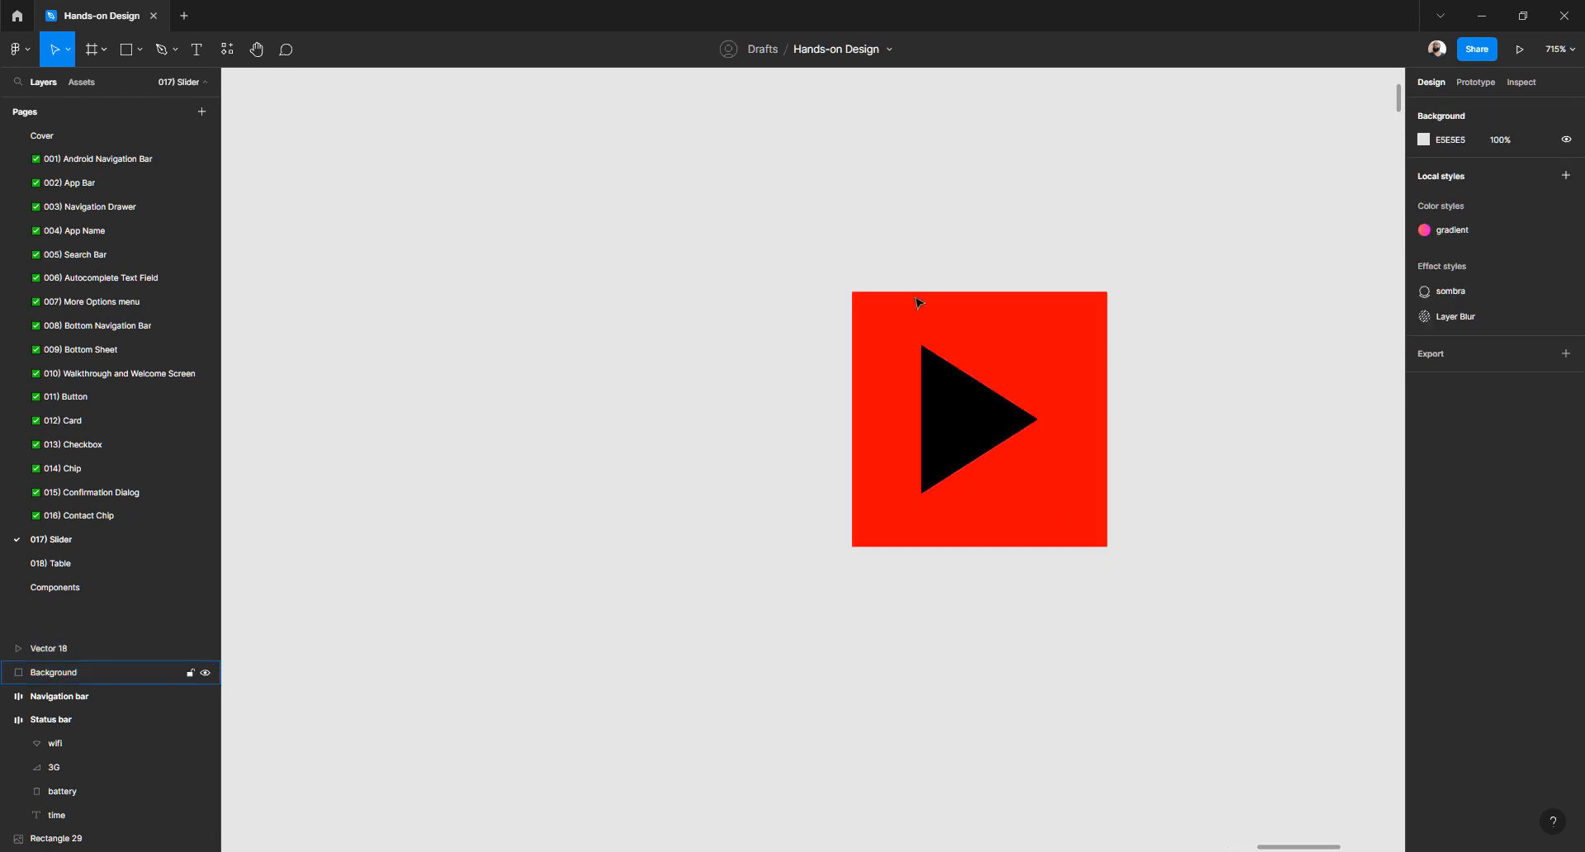
Resize the Background square to 32×32 and centre the triangle on it horizontally and vertically
{"action": "left_click", "coordinate": [914, 293]}
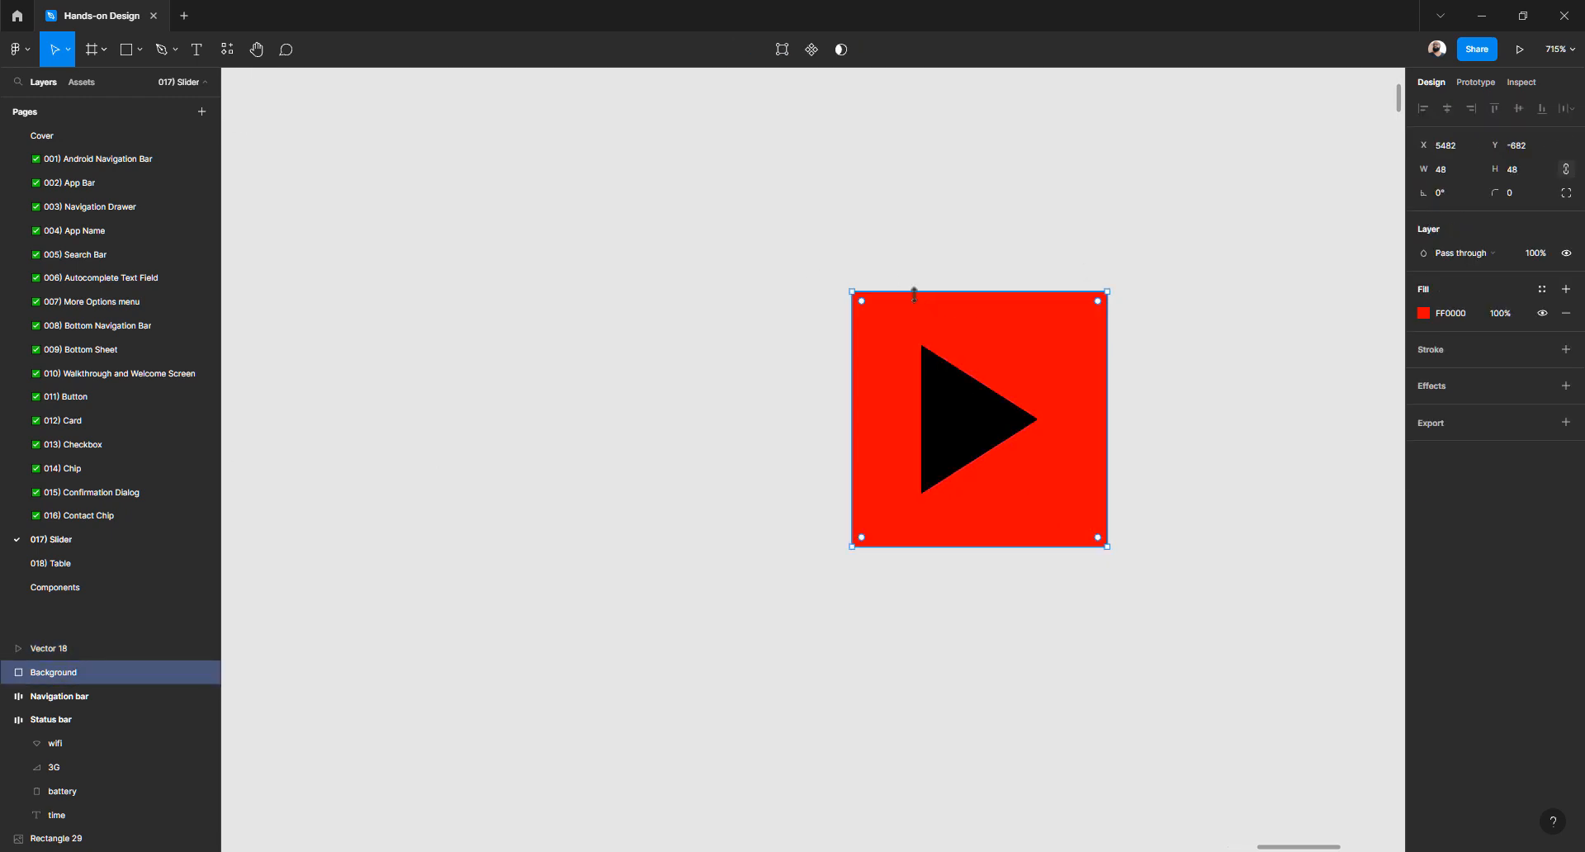
{"action": "left_click", "coordinate": [1454, 172]}
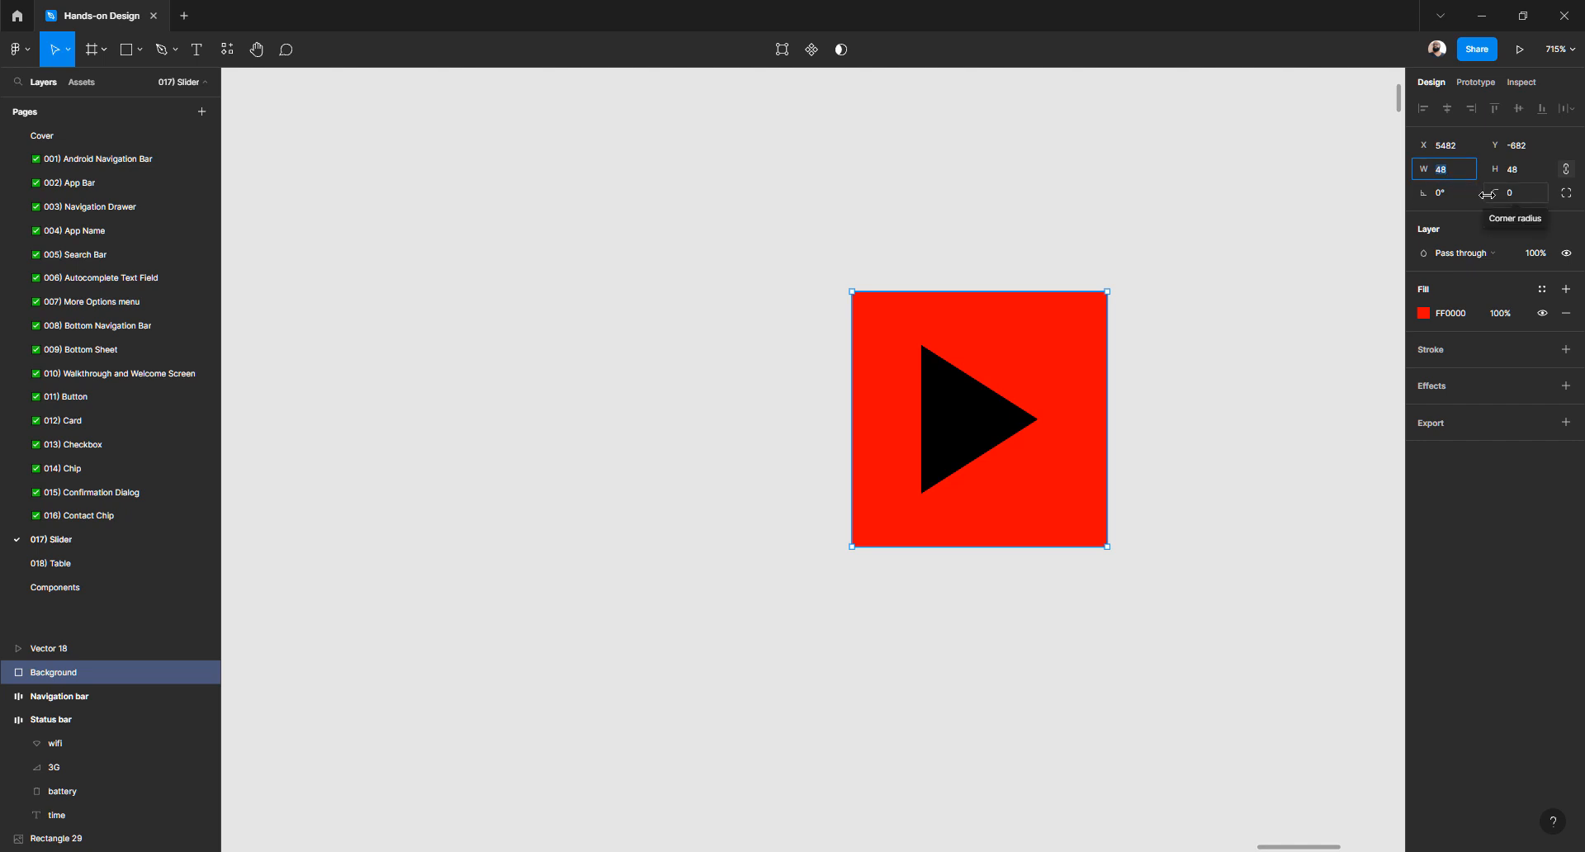
{"action": "key", "text": "shift+Up"}
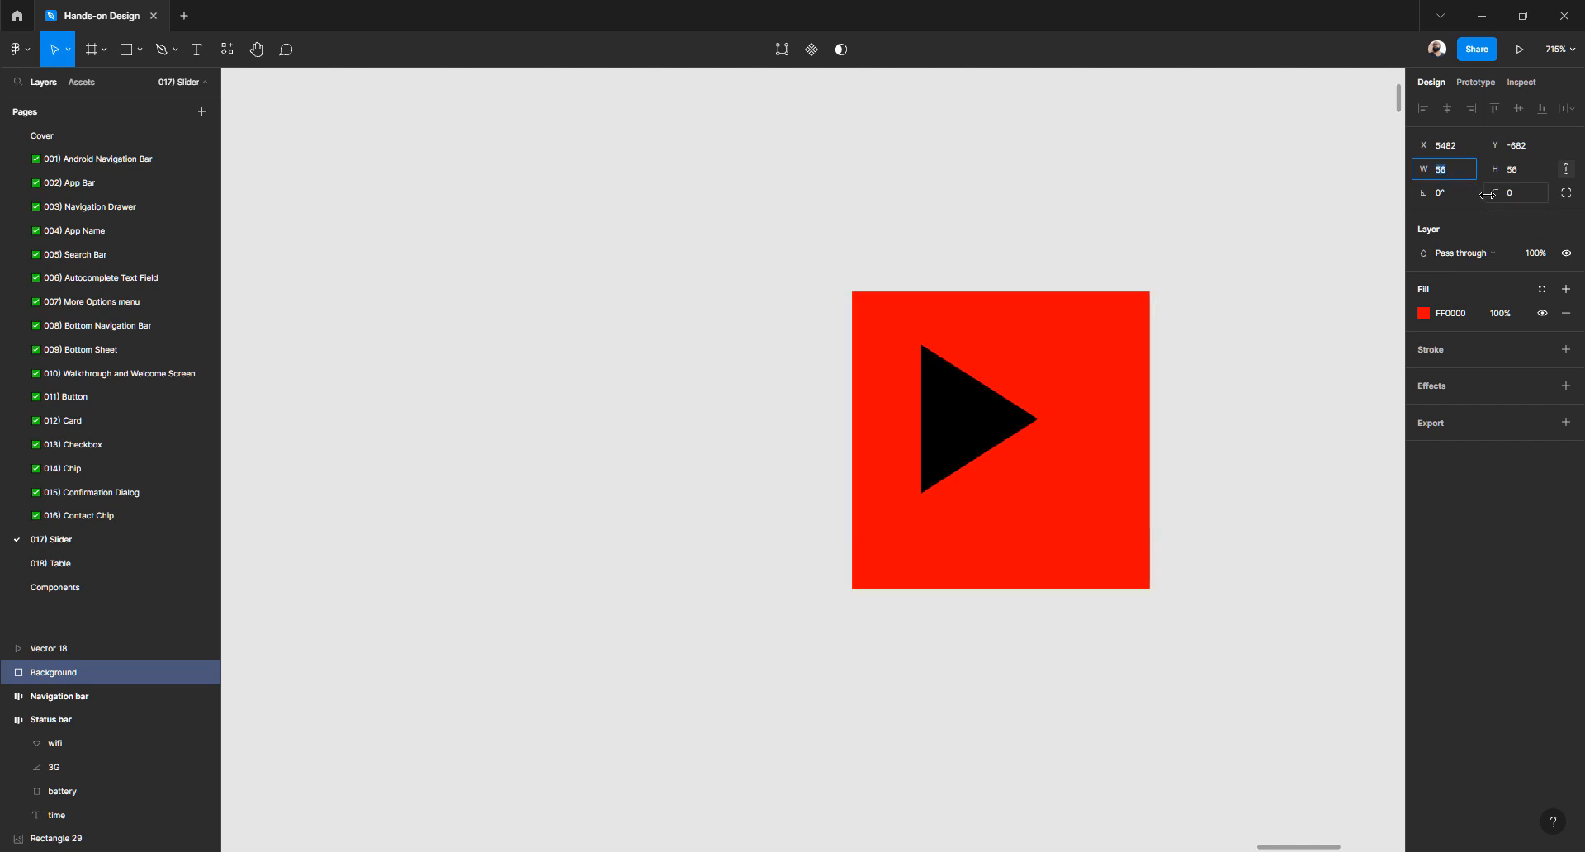
{"action": "key", "text": "shift+Down"}
{"action": "key", "text": "shift+Down"}
{"action": "key", "text": "shift+Down"}
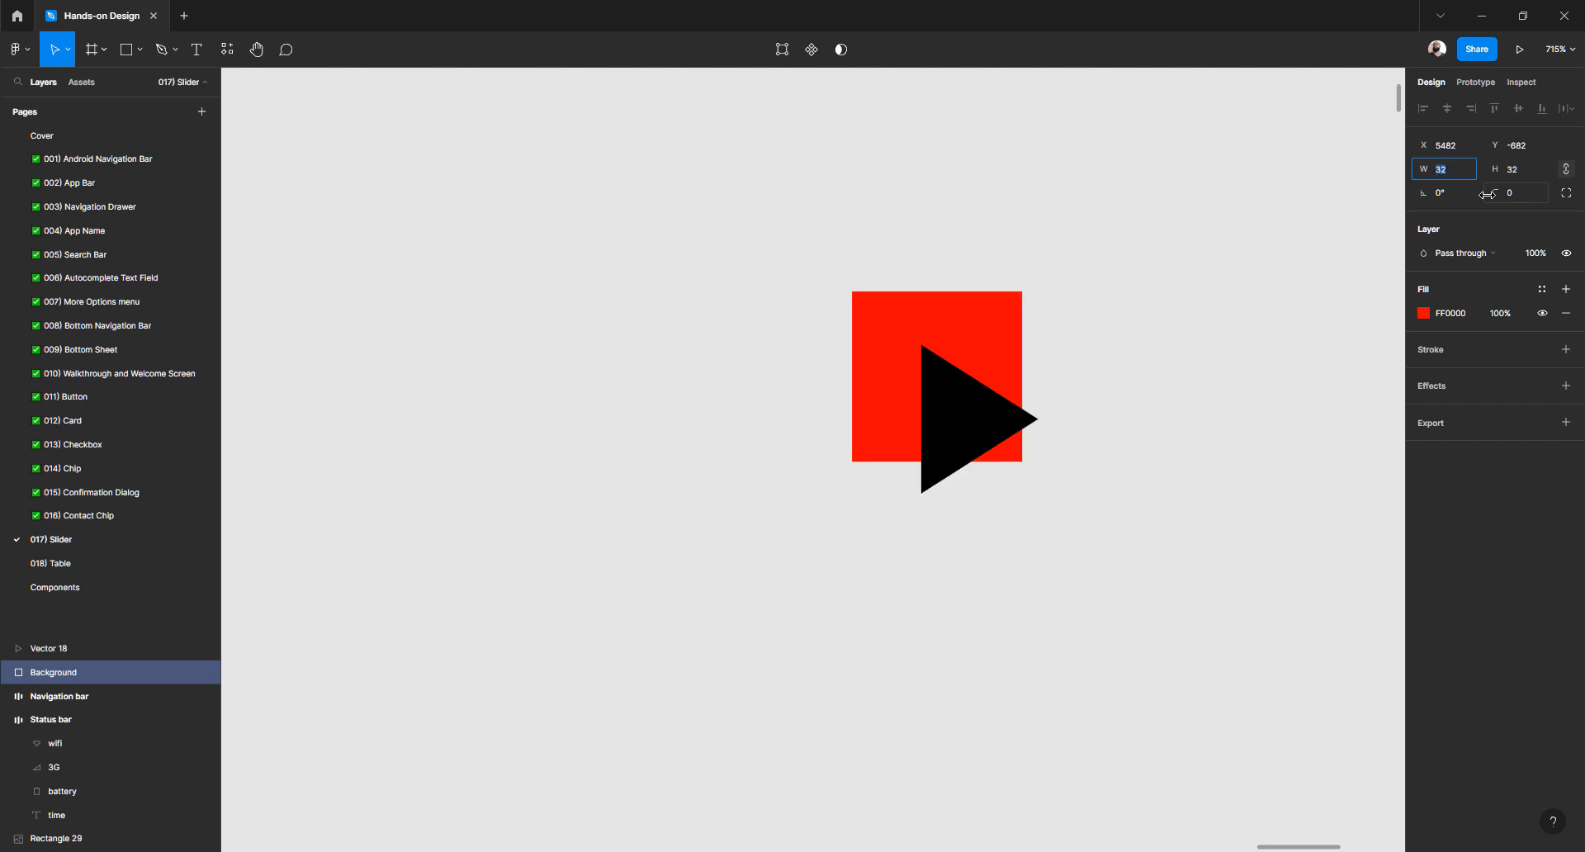
{"action": "left_click_drag", "start_coordinate": [828, 220], "coordinate": [1088, 538]}
{"action": "left_click", "coordinate": [1447, 108]}
{"action": "left_click", "coordinate": [1518, 108]}
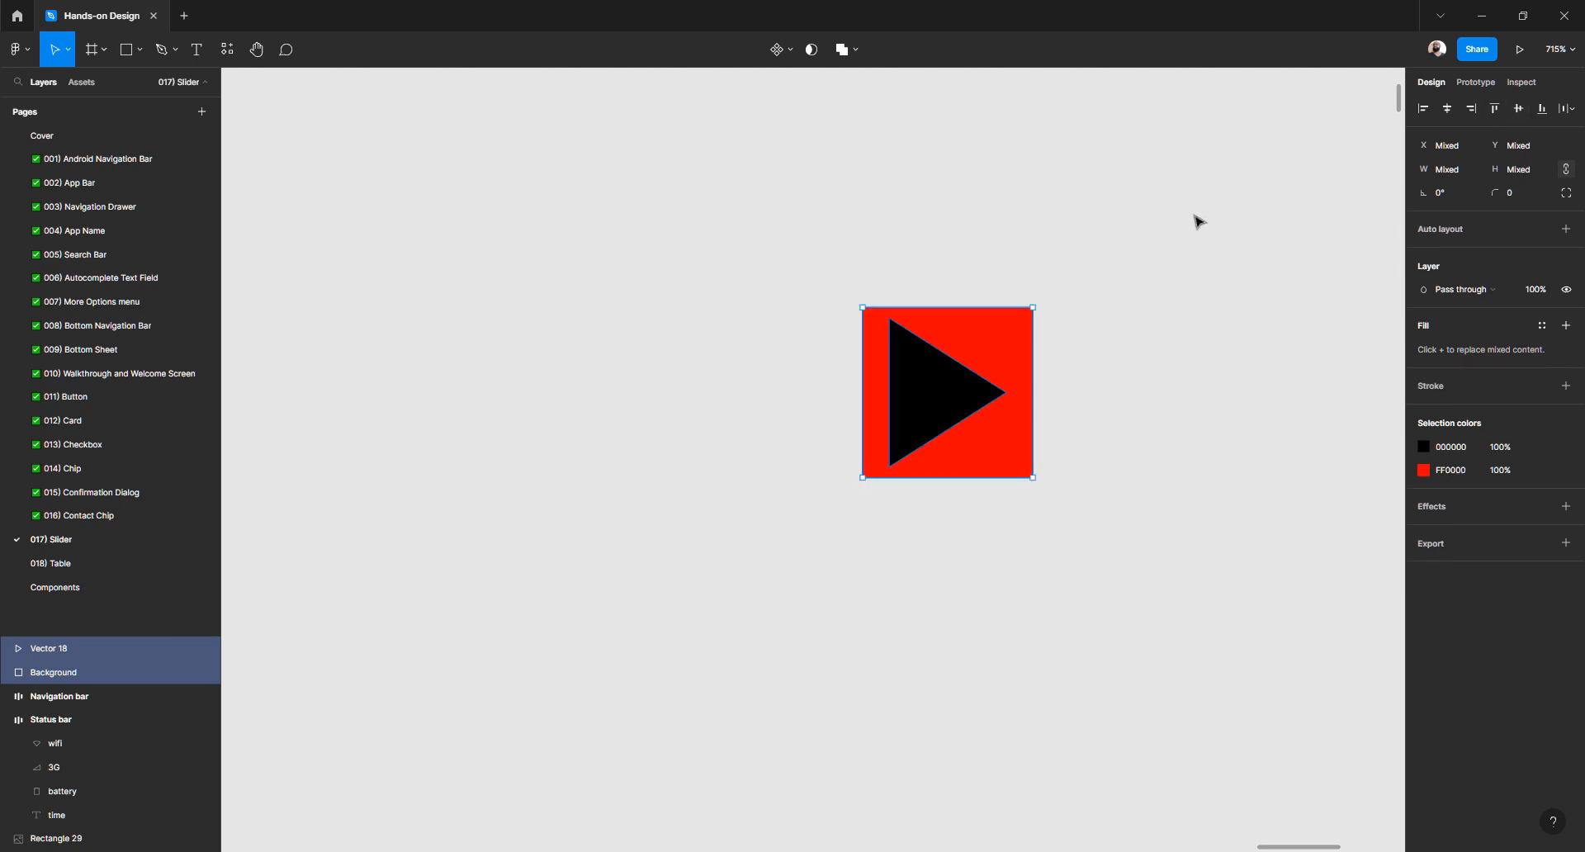
Check the triangle's spacing inside the square
{"action": "left_click", "coordinate": [1156, 249]}
{"action": "left_click", "coordinate": [983, 385]}
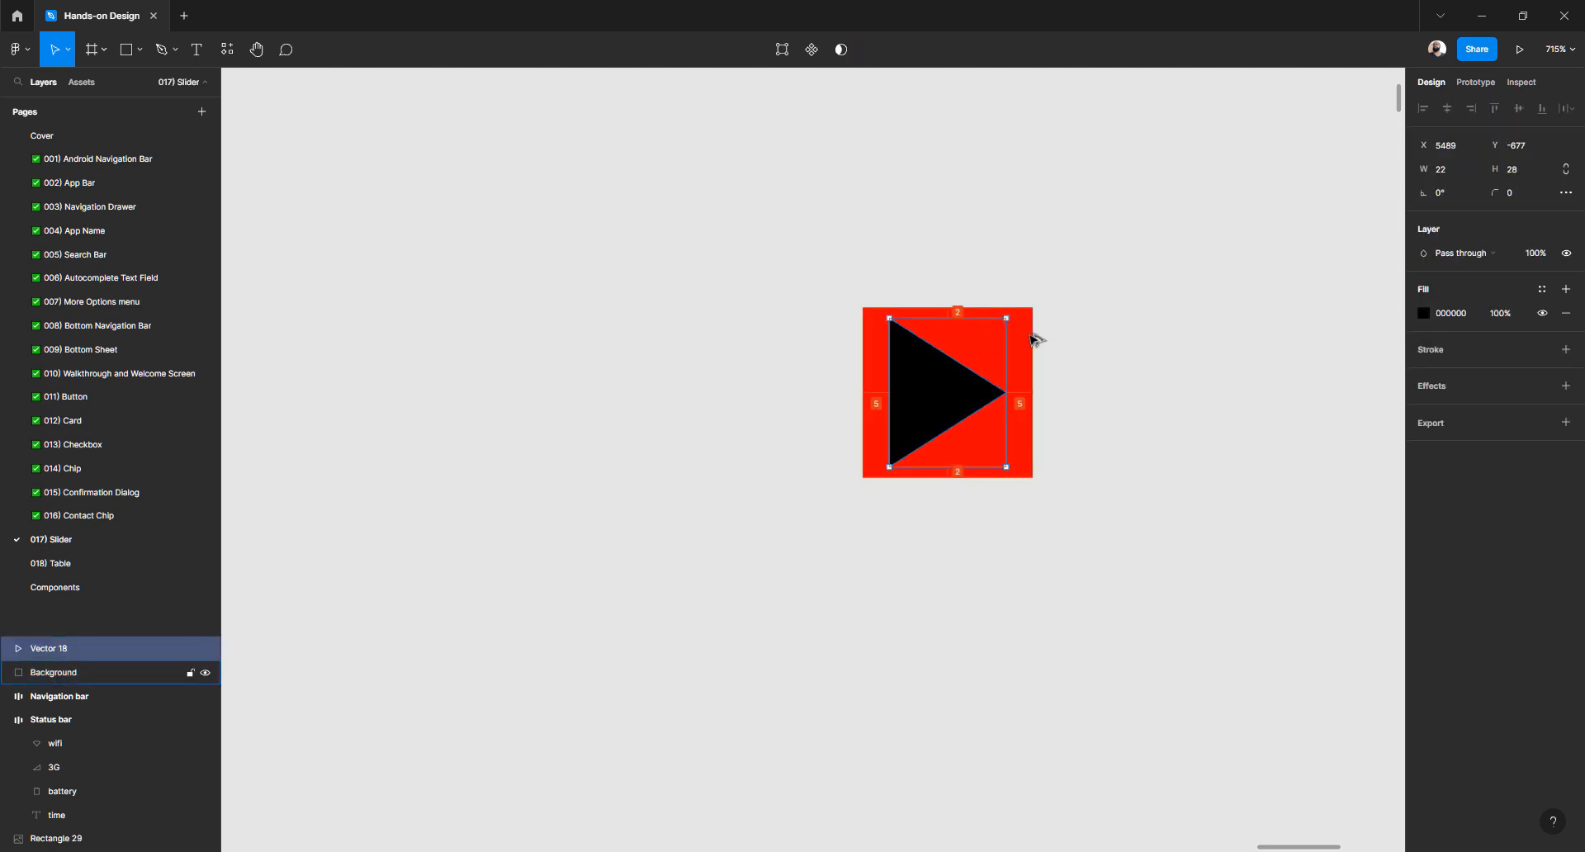
{"action": "left_click", "coordinate": [1075, 284]}
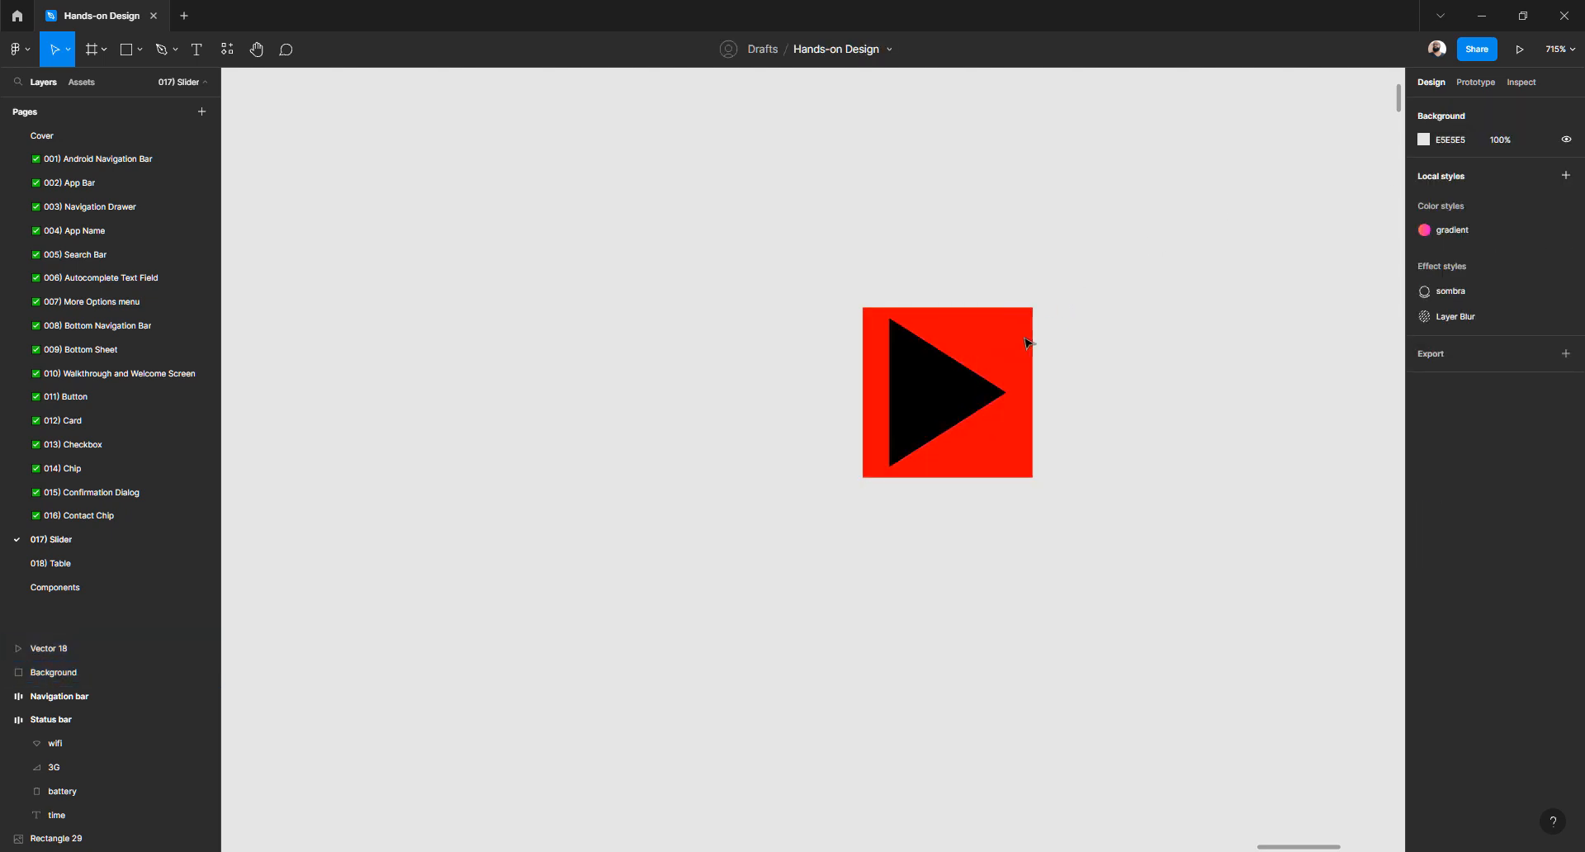
{"action": "left_click", "coordinate": [942, 382]}
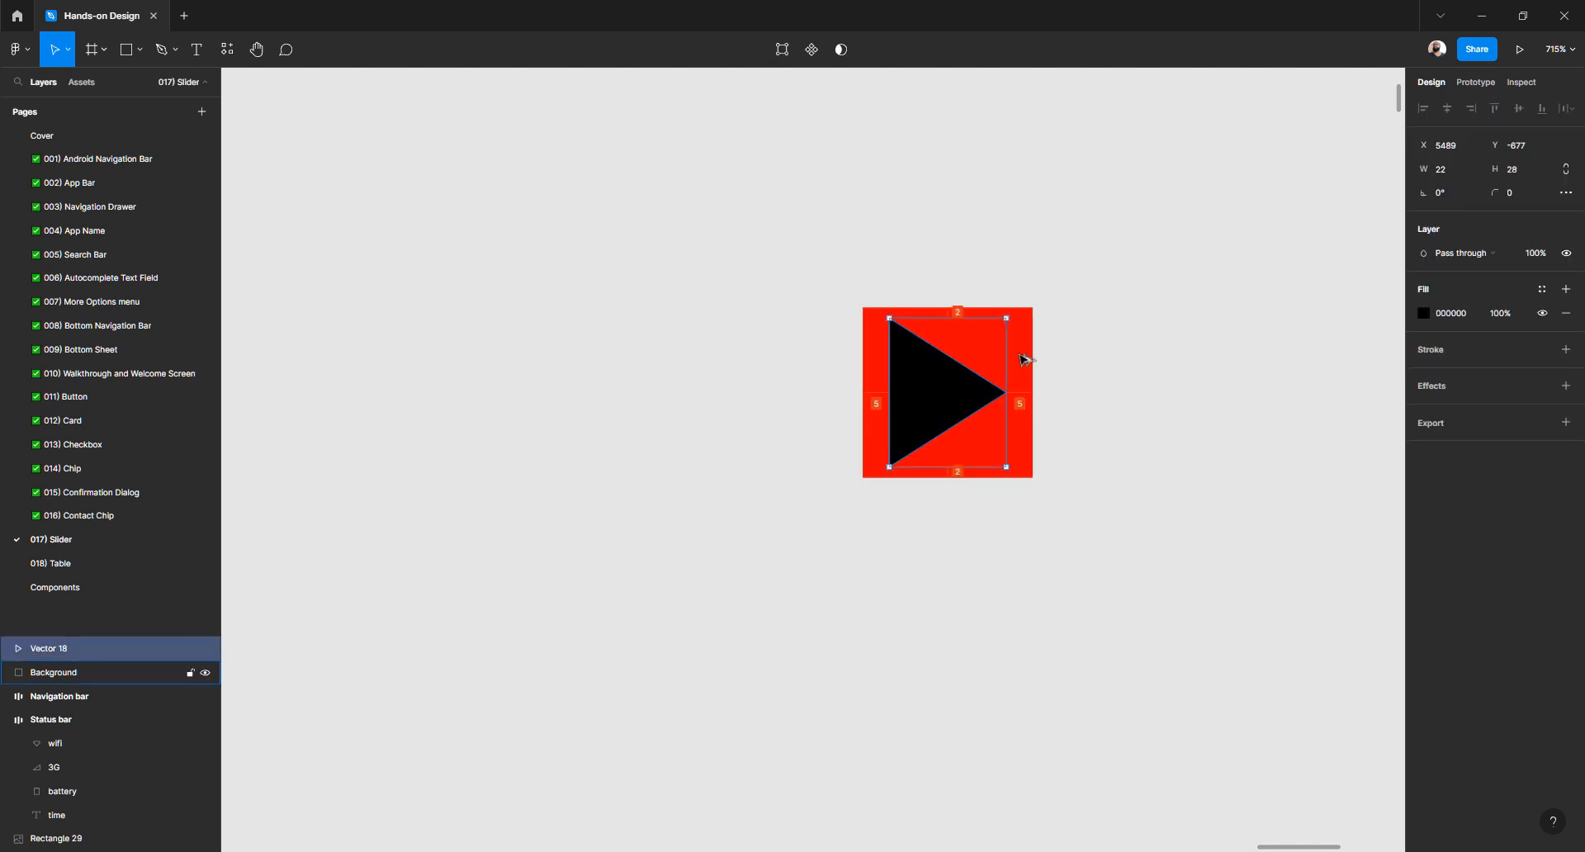
{"action": "left_click", "coordinate": [1046, 307]}
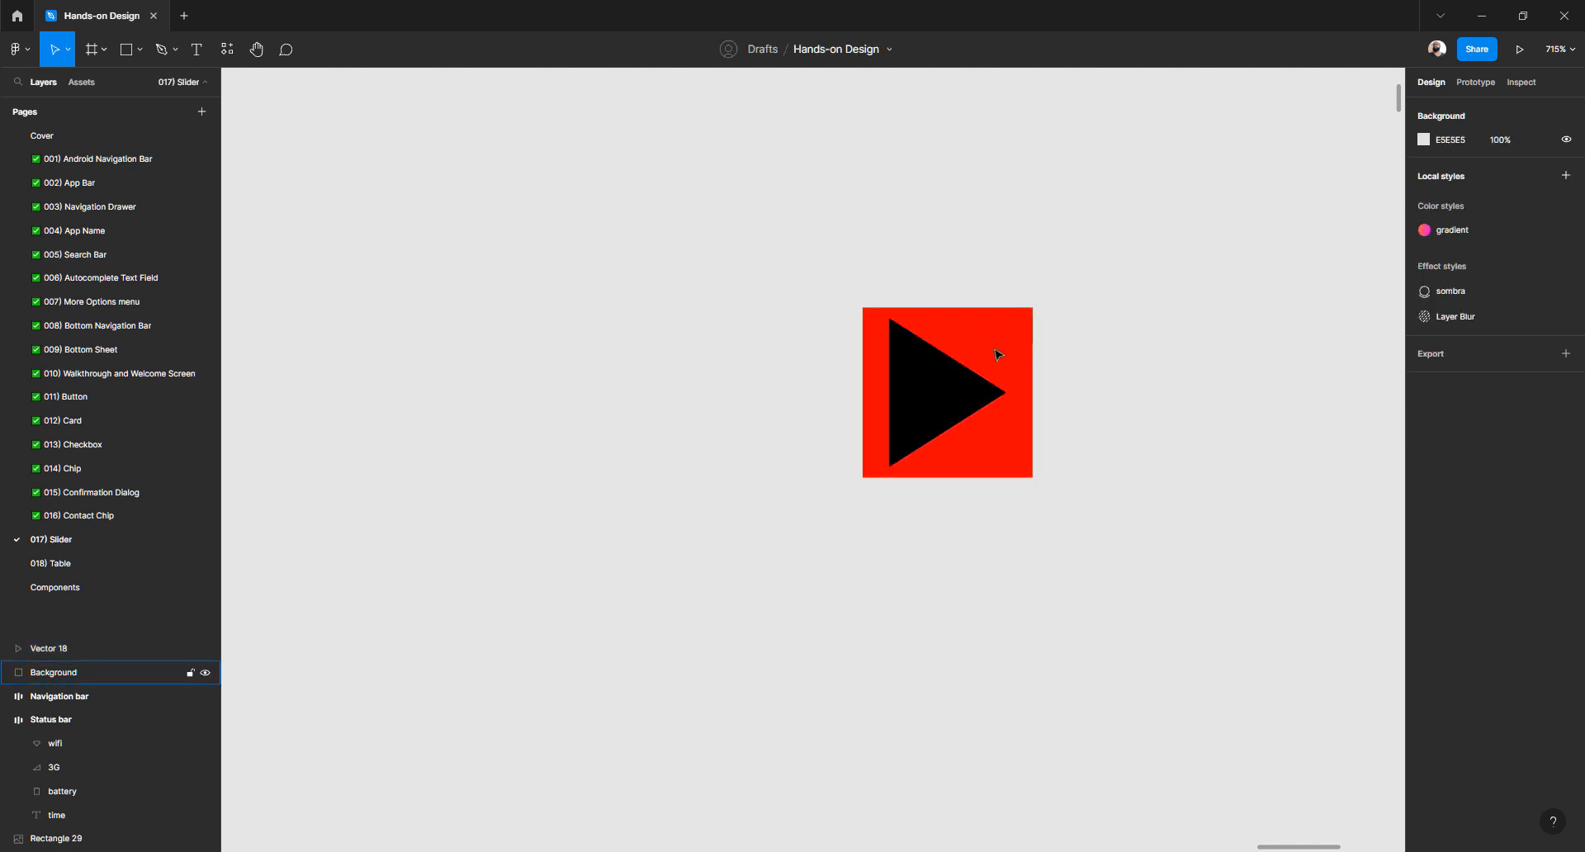
Set the Background square's layer opacity to 0% so it is hidden
{"action": "left_click", "coordinate": [994, 353]}
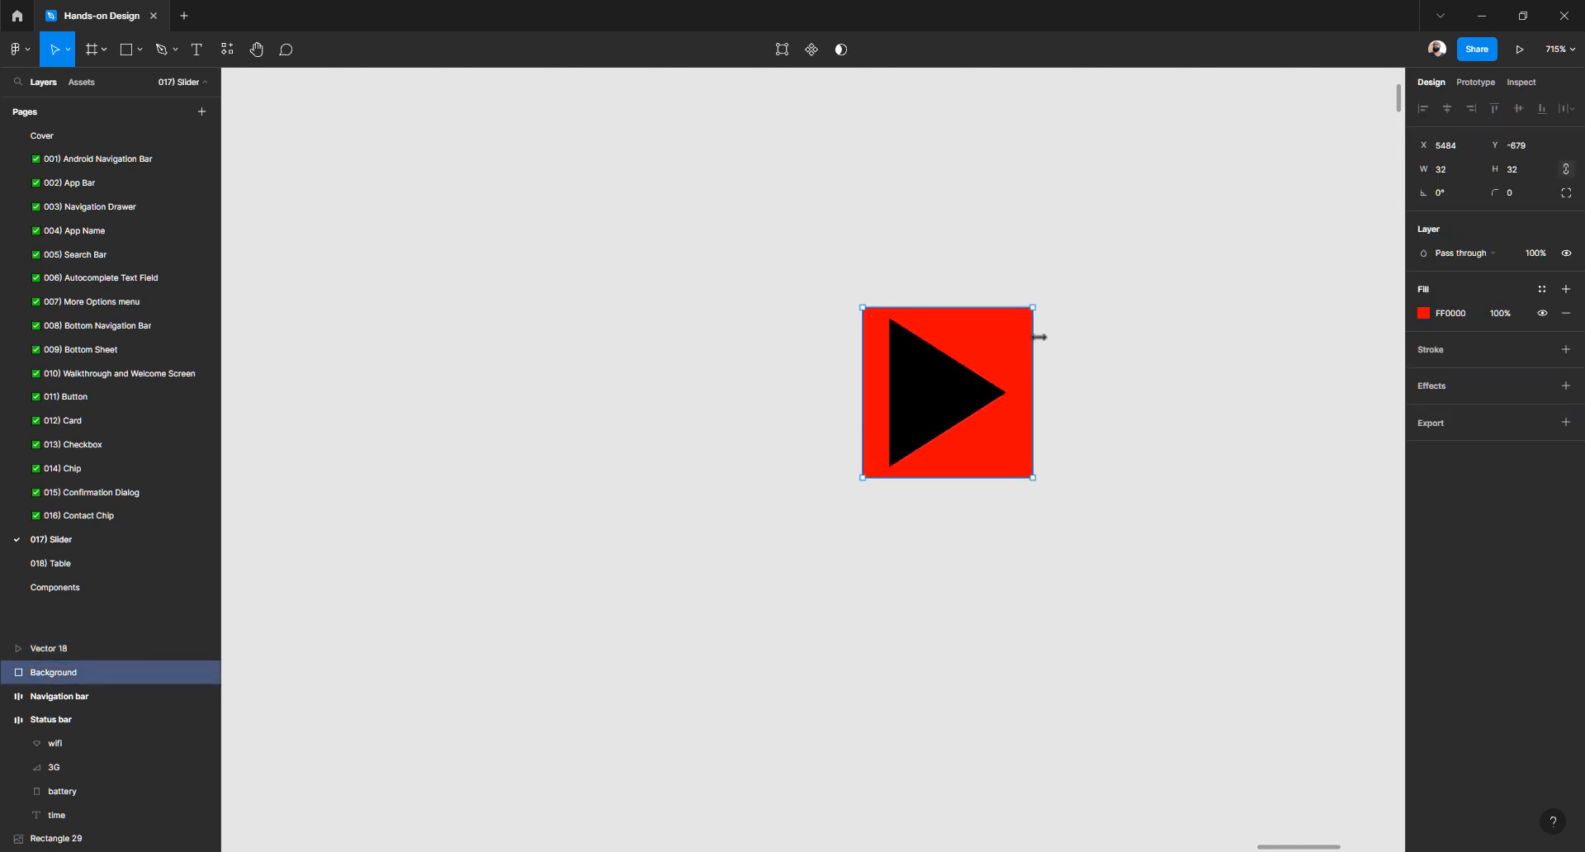
{"action": "left_click", "coordinate": [1111, 330]}
{"action": "left_click", "coordinate": [1026, 343]}
{"action": "left_click", "coordinate": [1500, 317]}
{"action": "type", "text": "0"}
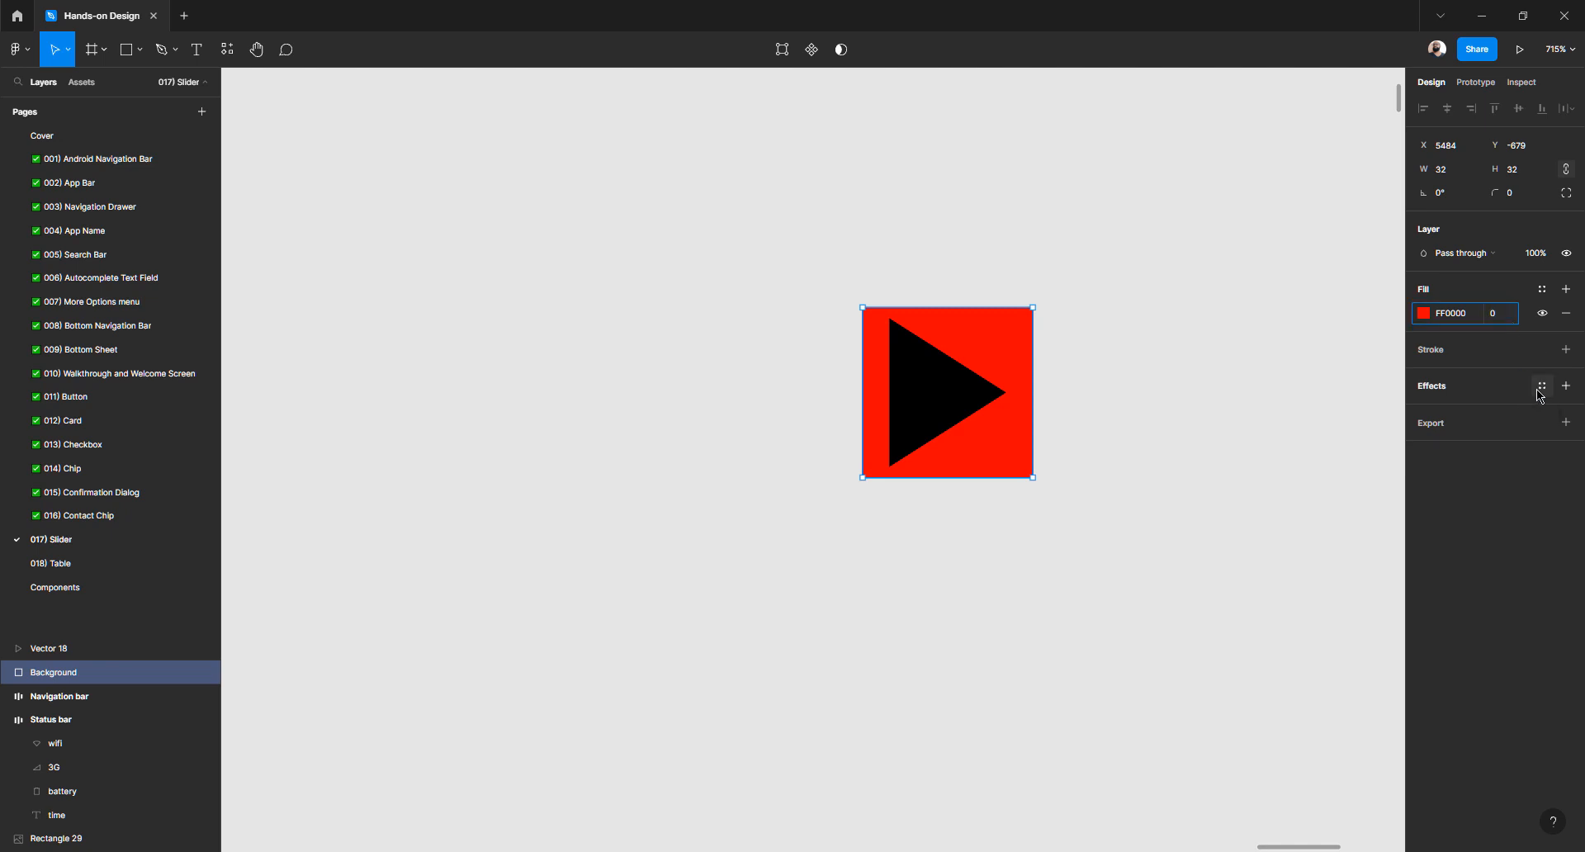
{"action": "left_click", "coordinate": [1536, 256]}
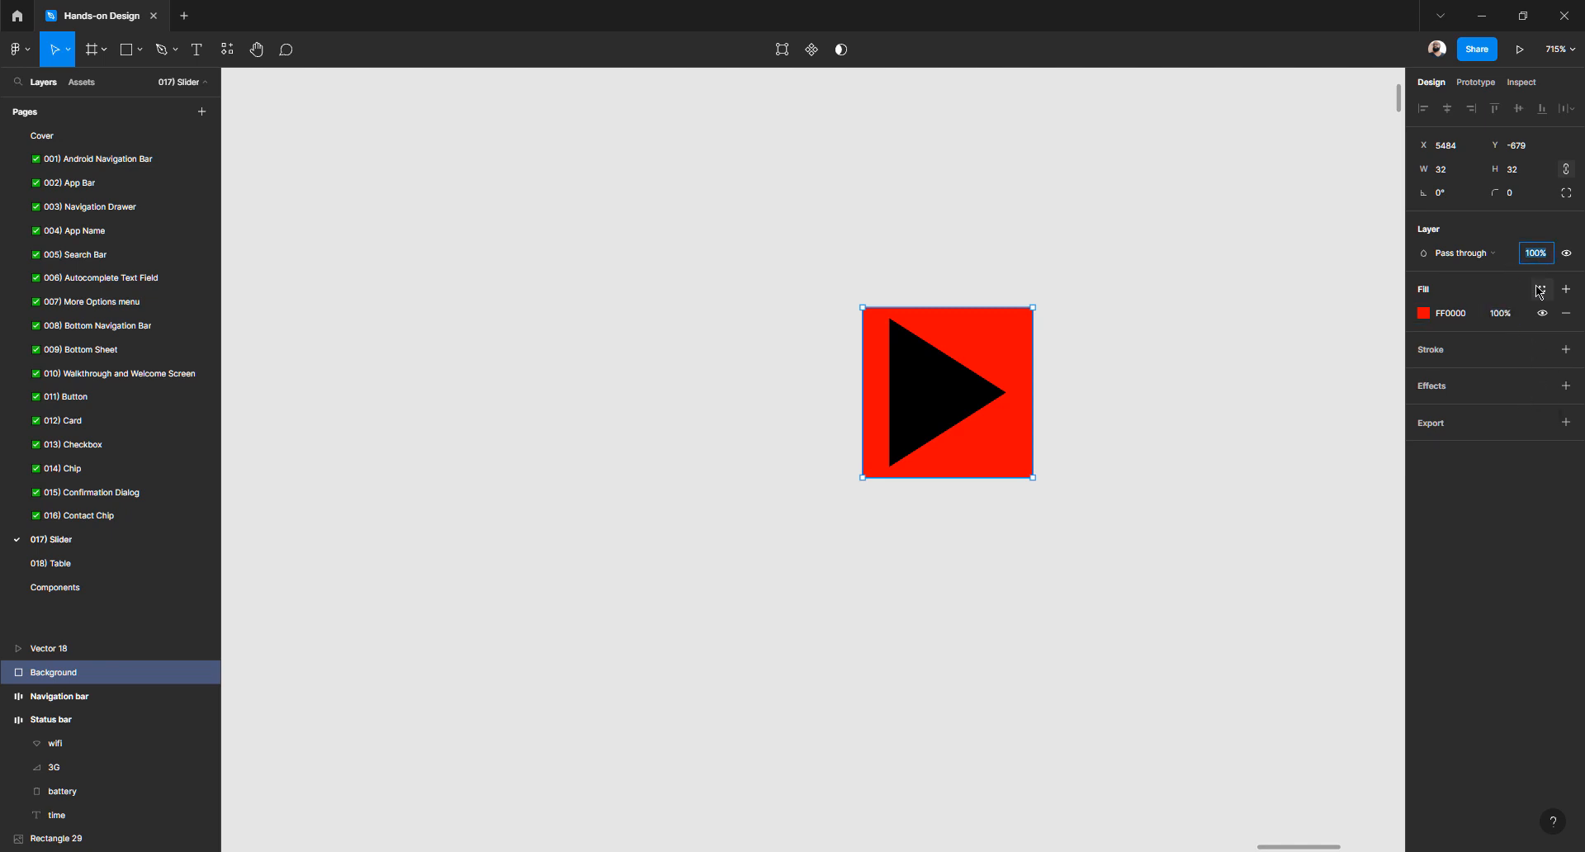
{"action": "type", "text": "0"}
{"action": "key", "text": "Return"}
{"action": "left_click", "coordinate": [1136, 301]}
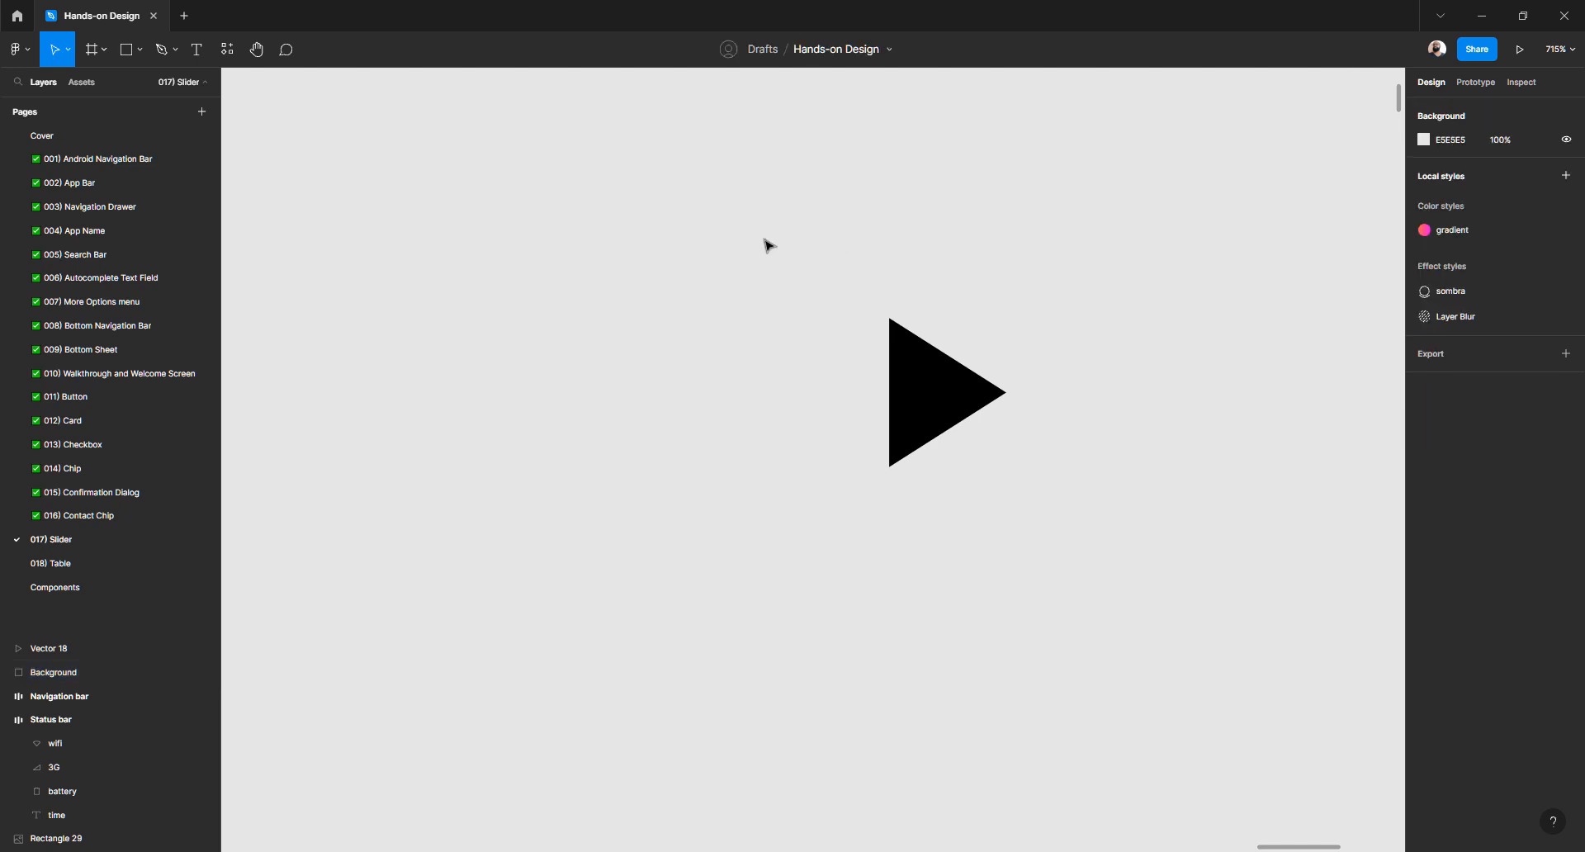
Group the triangle and the hidden Background square with Ctrl+G
{"action": "left_click_drag", "start_coordinate": [758, 229], "coordinate": [1329, 597]}
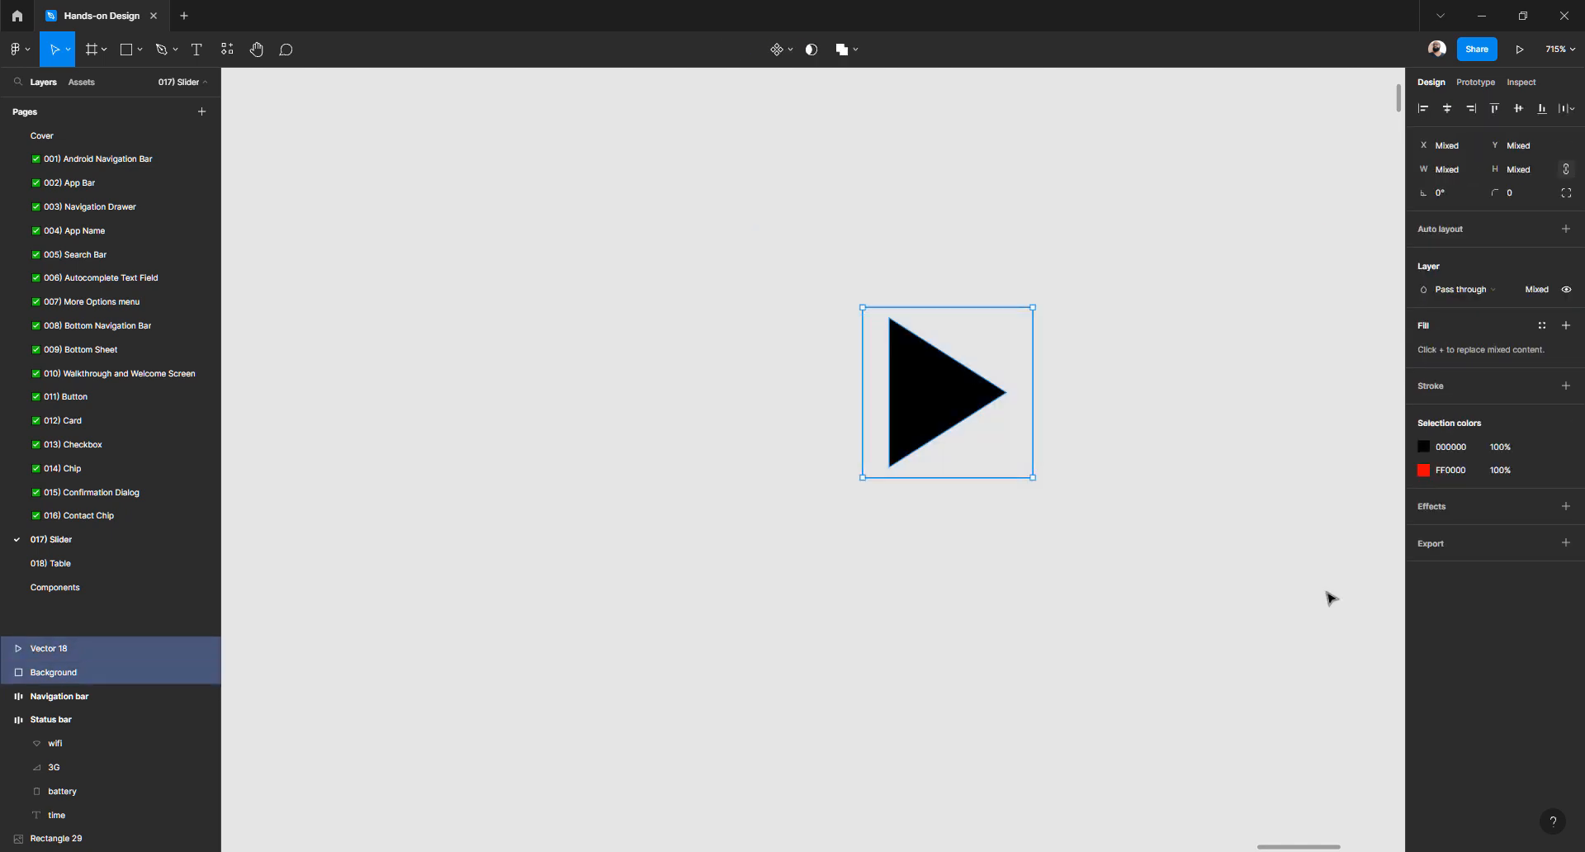
{"action": "key", "text": "ctrl+g"}
{"action": "double_click", "coordinate": [66, 649]}
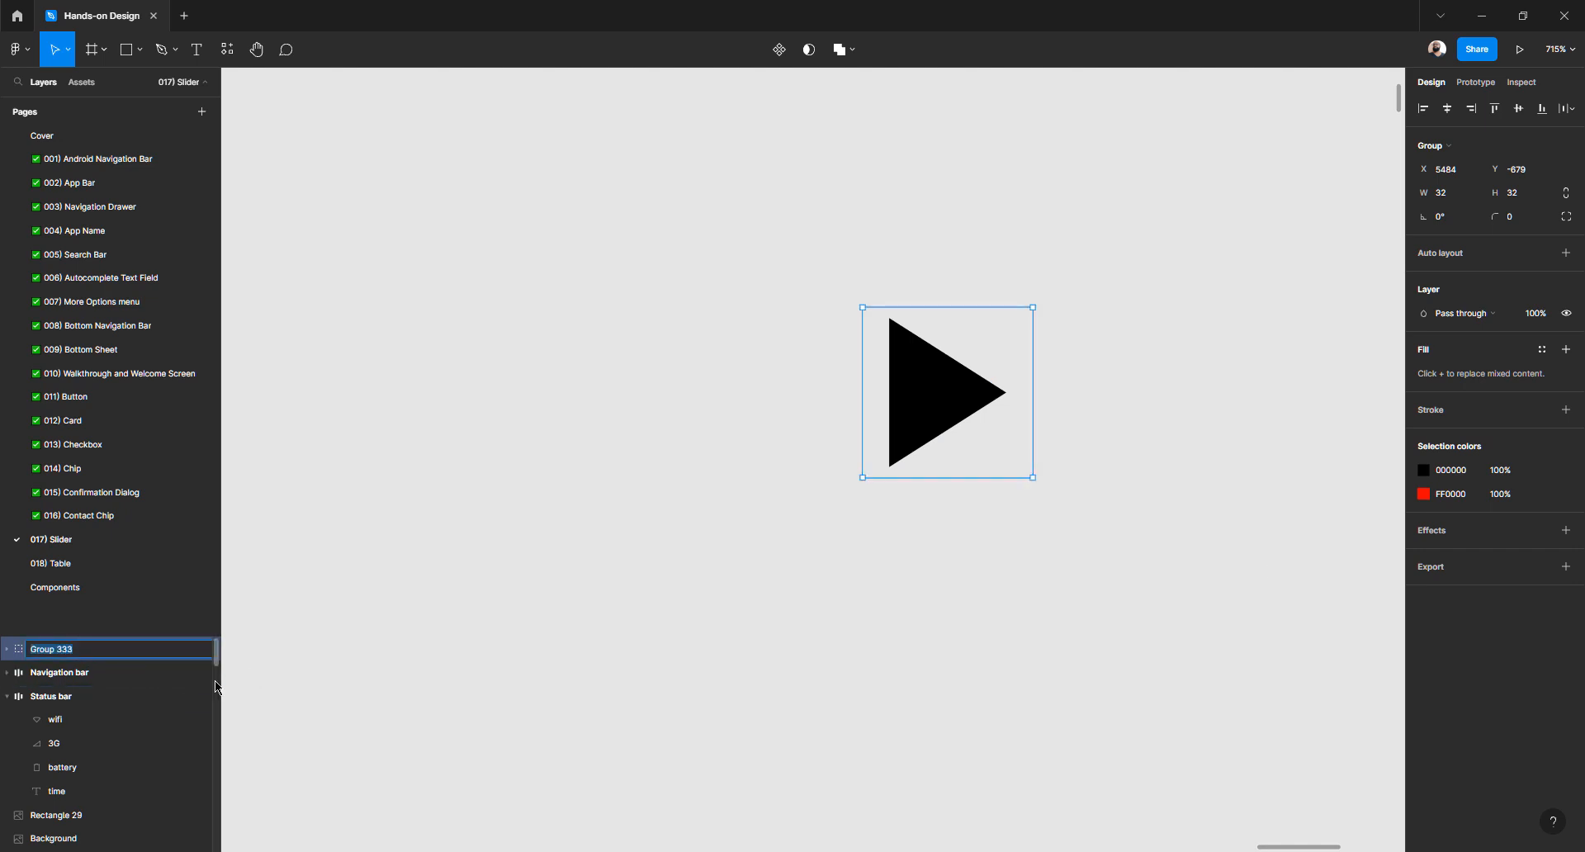
{"action": "type", "text": "Icon"}
{"action": "key", "text": "Return"}
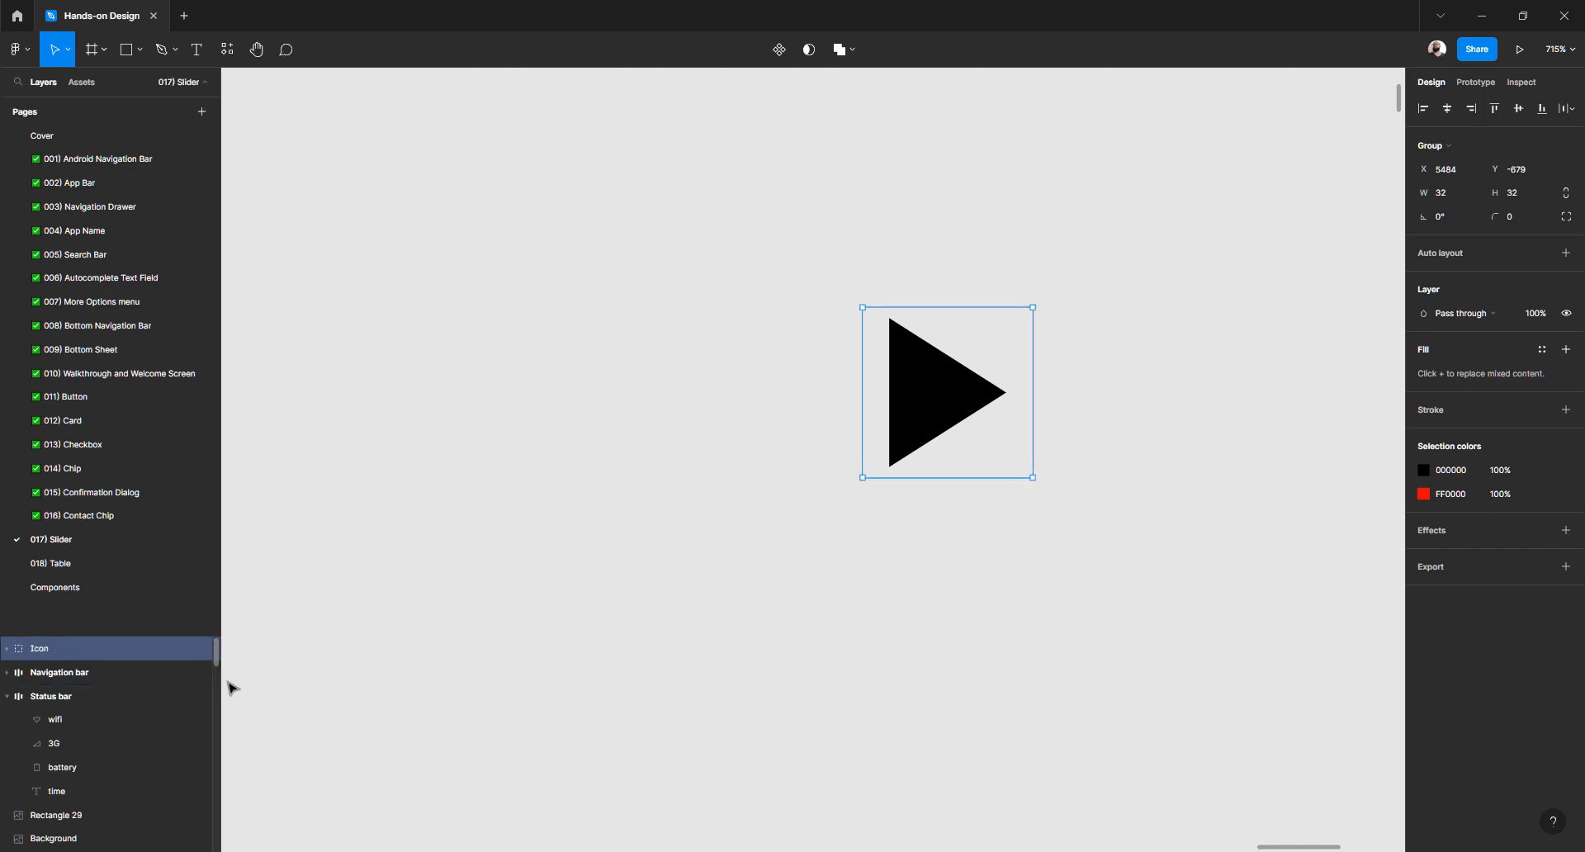
Name the group Play and rename the triangle layer Icon
{"action": "left_click", "coordinate": [8, 650]}
{"action": "key", "text": "ctrl+r"}
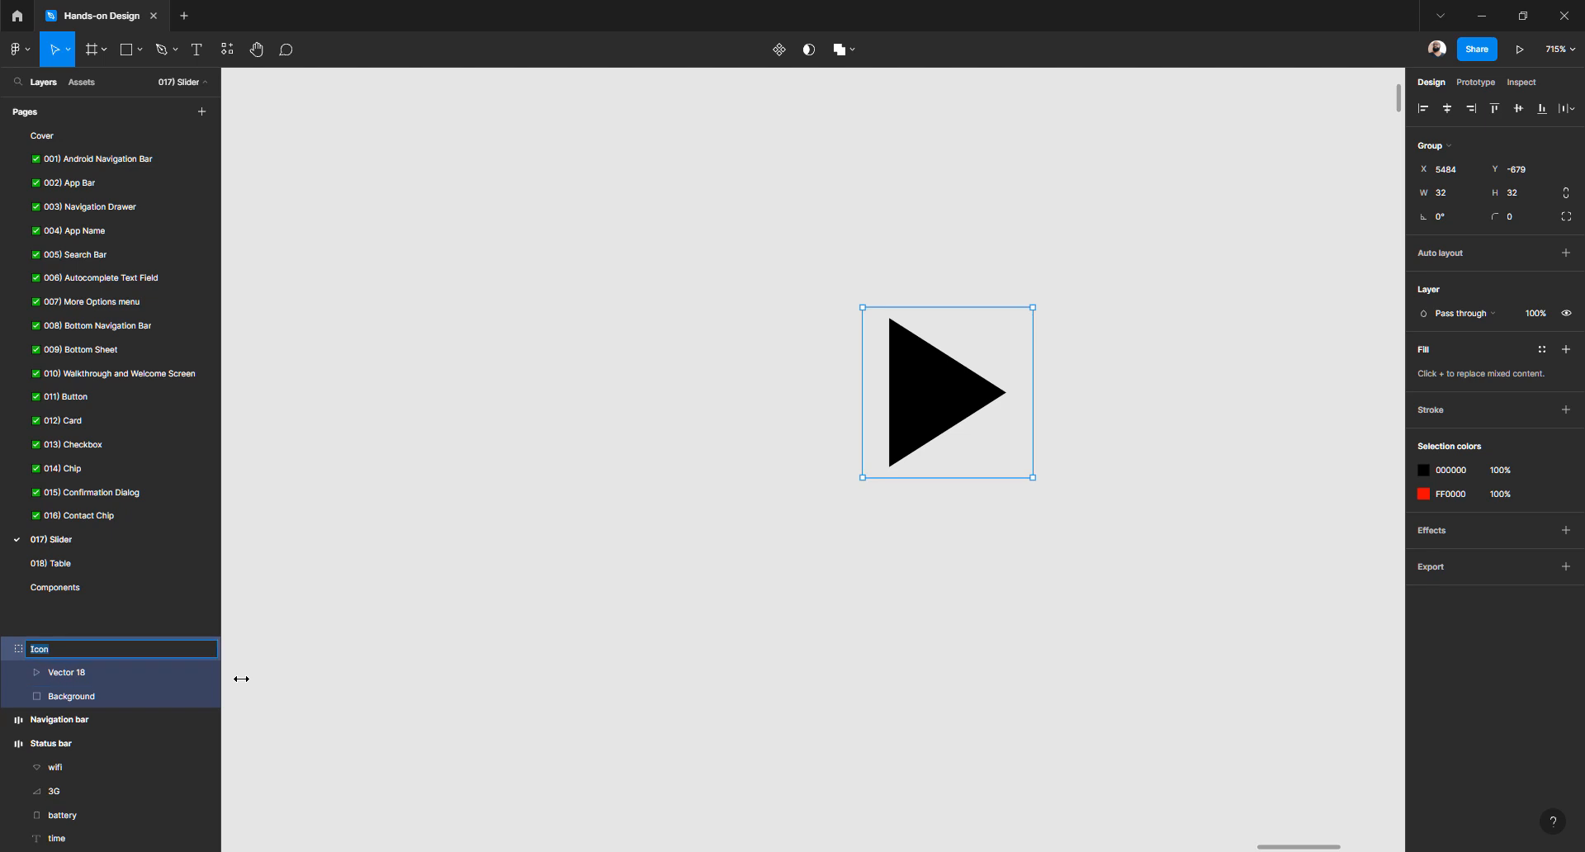
{"action": "type", "text": "Play"}
{"action": "key", "text": "Tab"}
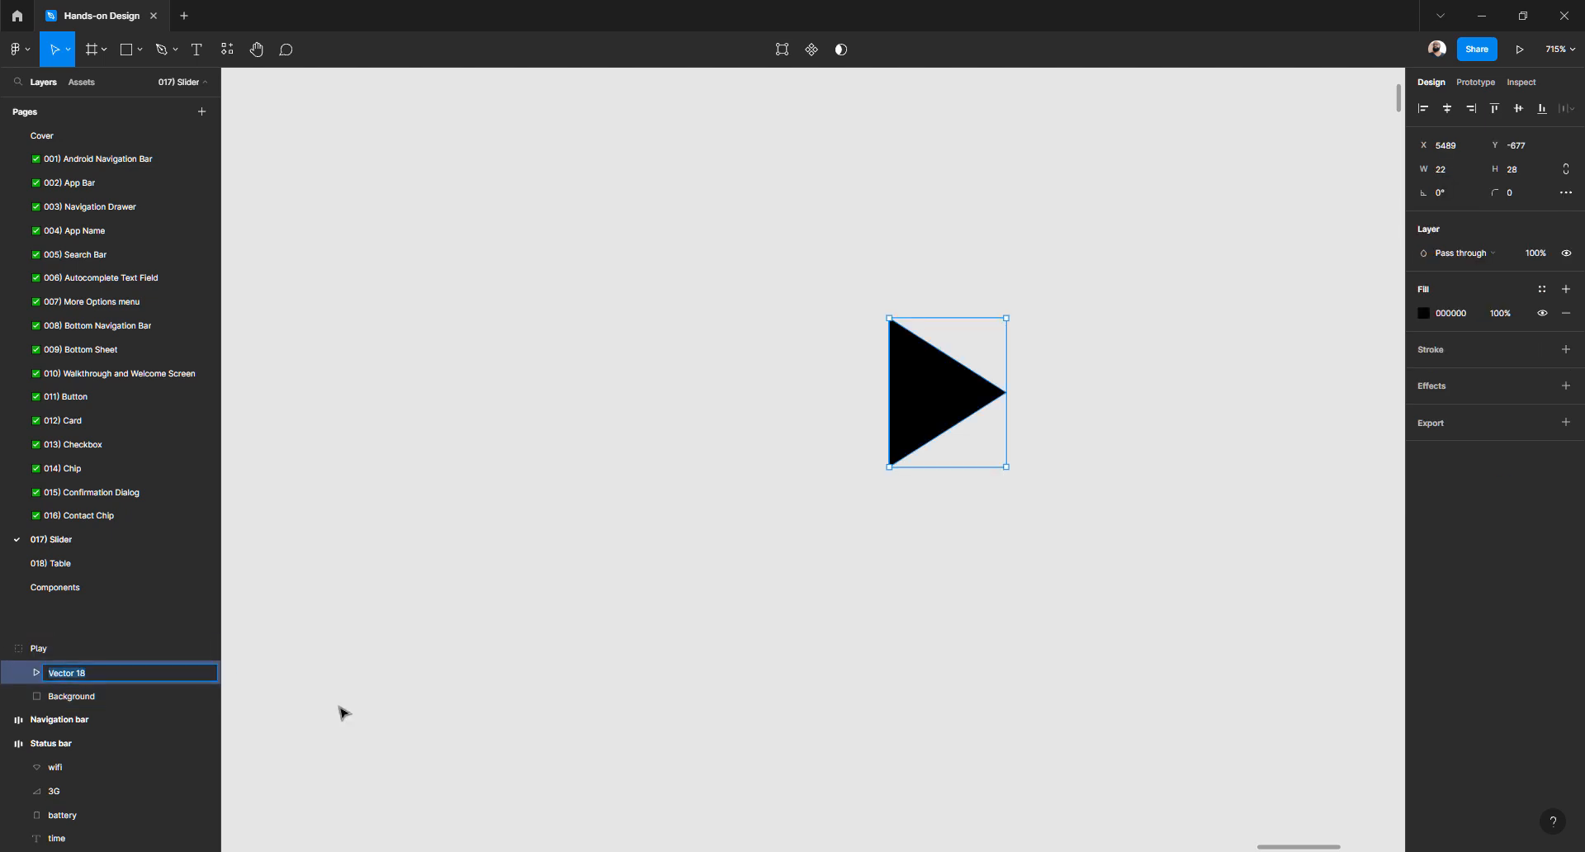
{"action": "type", "text": "Icon"}
{"action": "key", "text": "Return"}
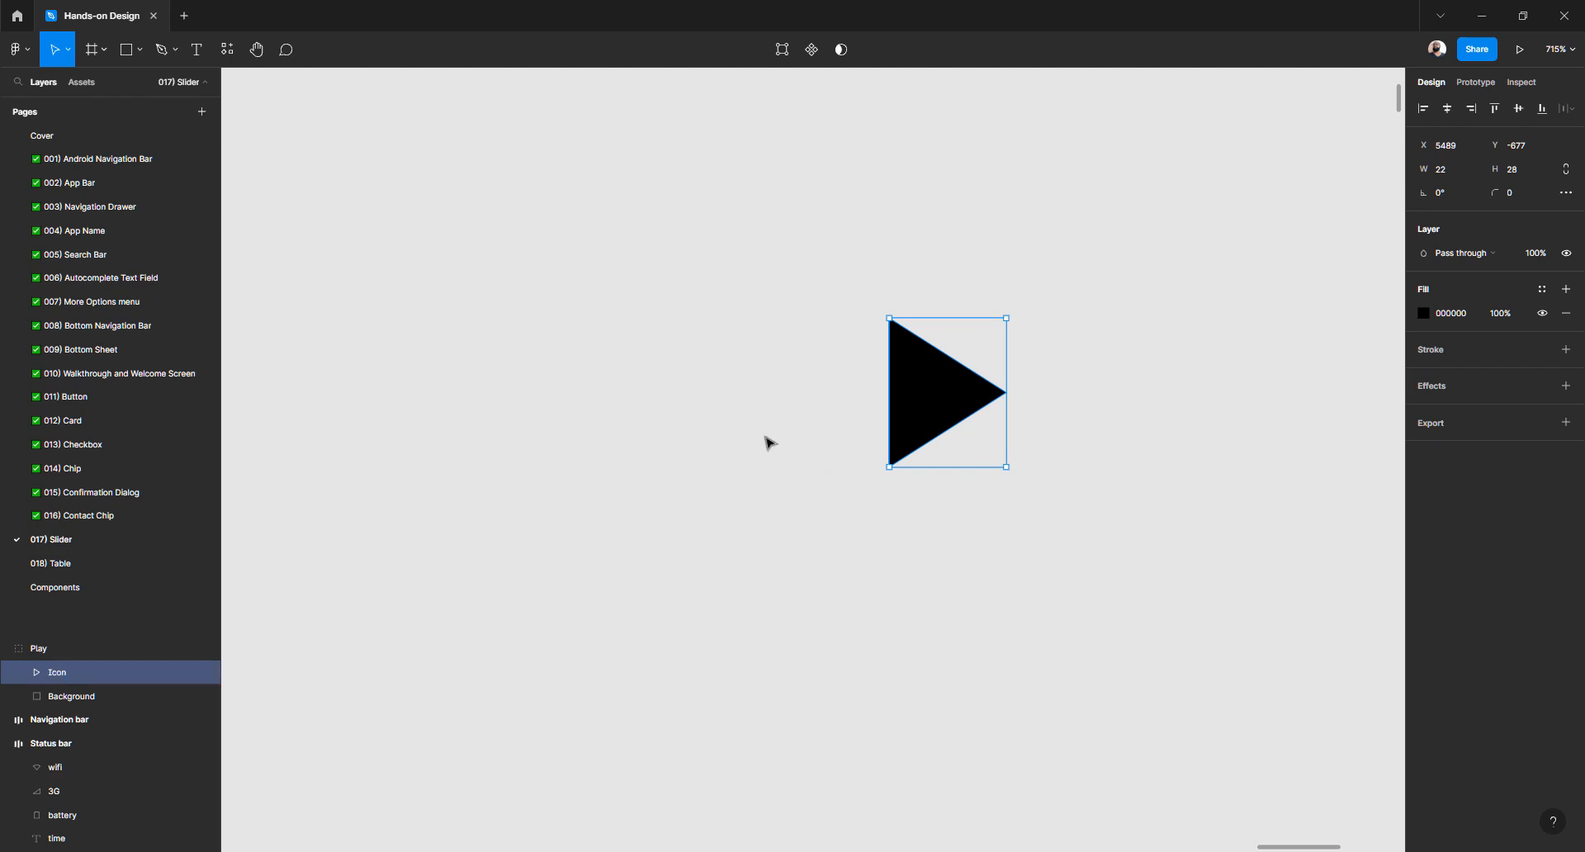
Select the Background square inside Play and edit its layer opacity
{"action": "left_click", "coordinate": [706, 394]}
{"action": "left_click", "coordinate": [975, 373]}
{"action": "scroll", "coordinate": [913, 384], "scroll_direction": "down", "scroll_amount": 5}
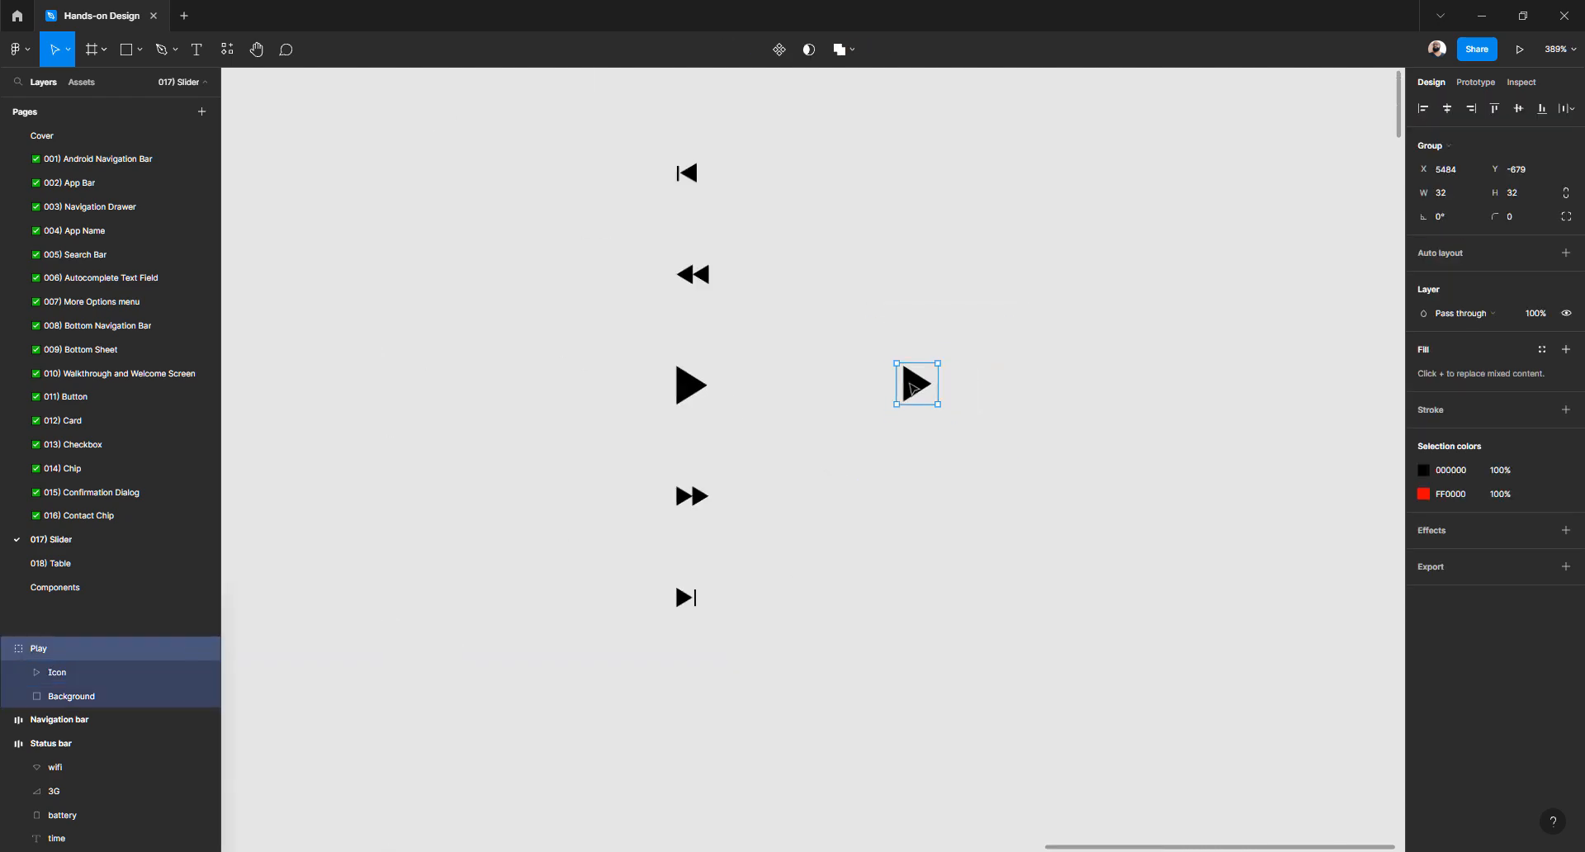
{"action": "scroll", "coordinate": [973, 417], "scroll_direction": "up", "scroll_amount": 8}
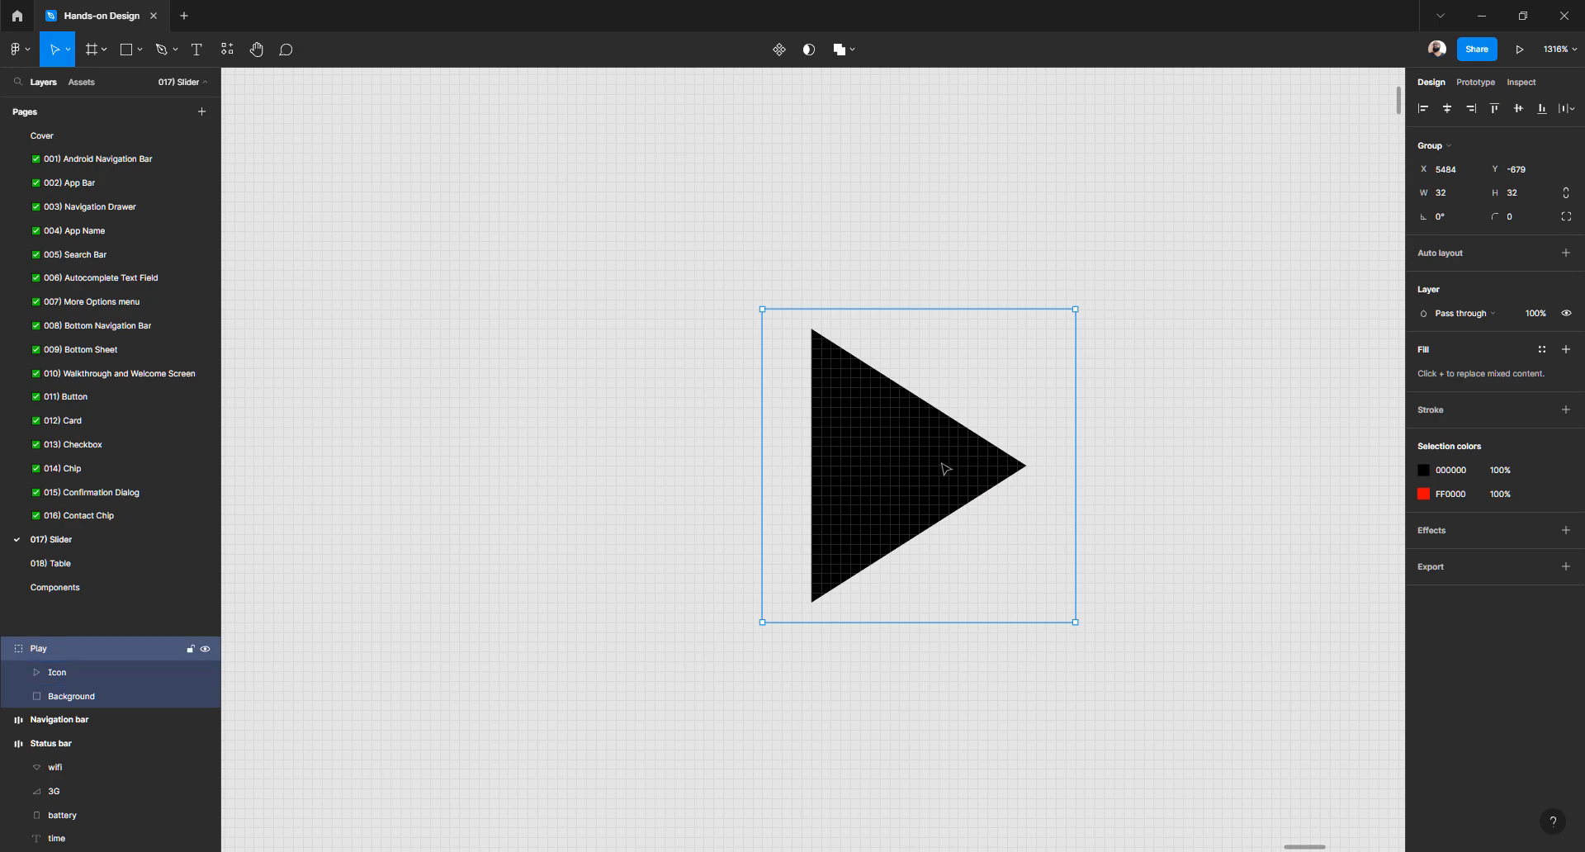
{"action": "left_click", "coordinate": [1145, 298]}
{"action": "double_click", "coordinate": [961, 437]}
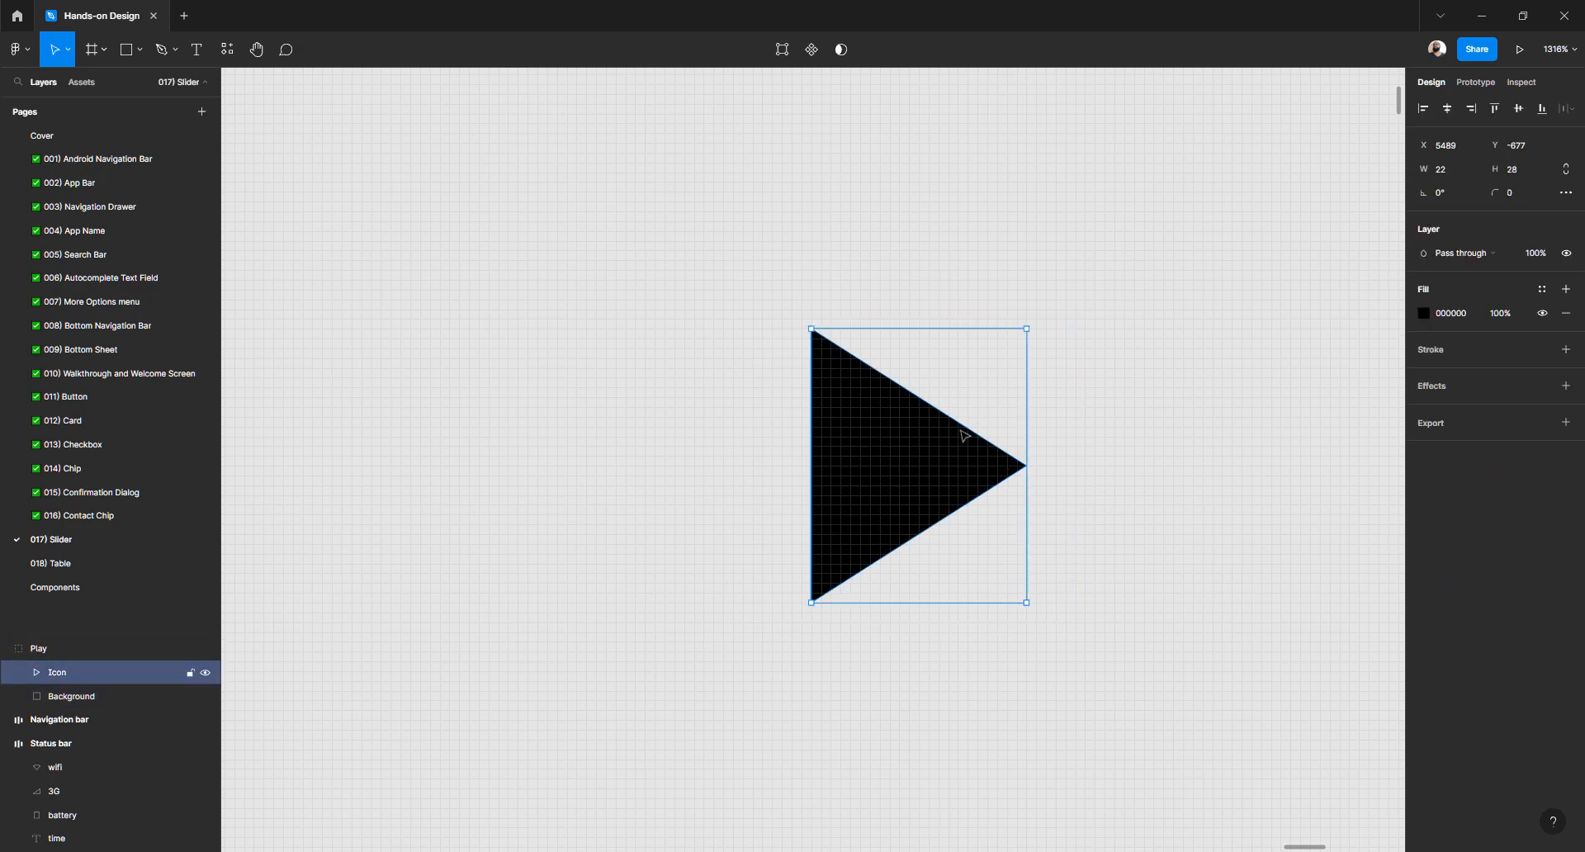
{"action": "left_click", "coordinate": [1053, 369]}
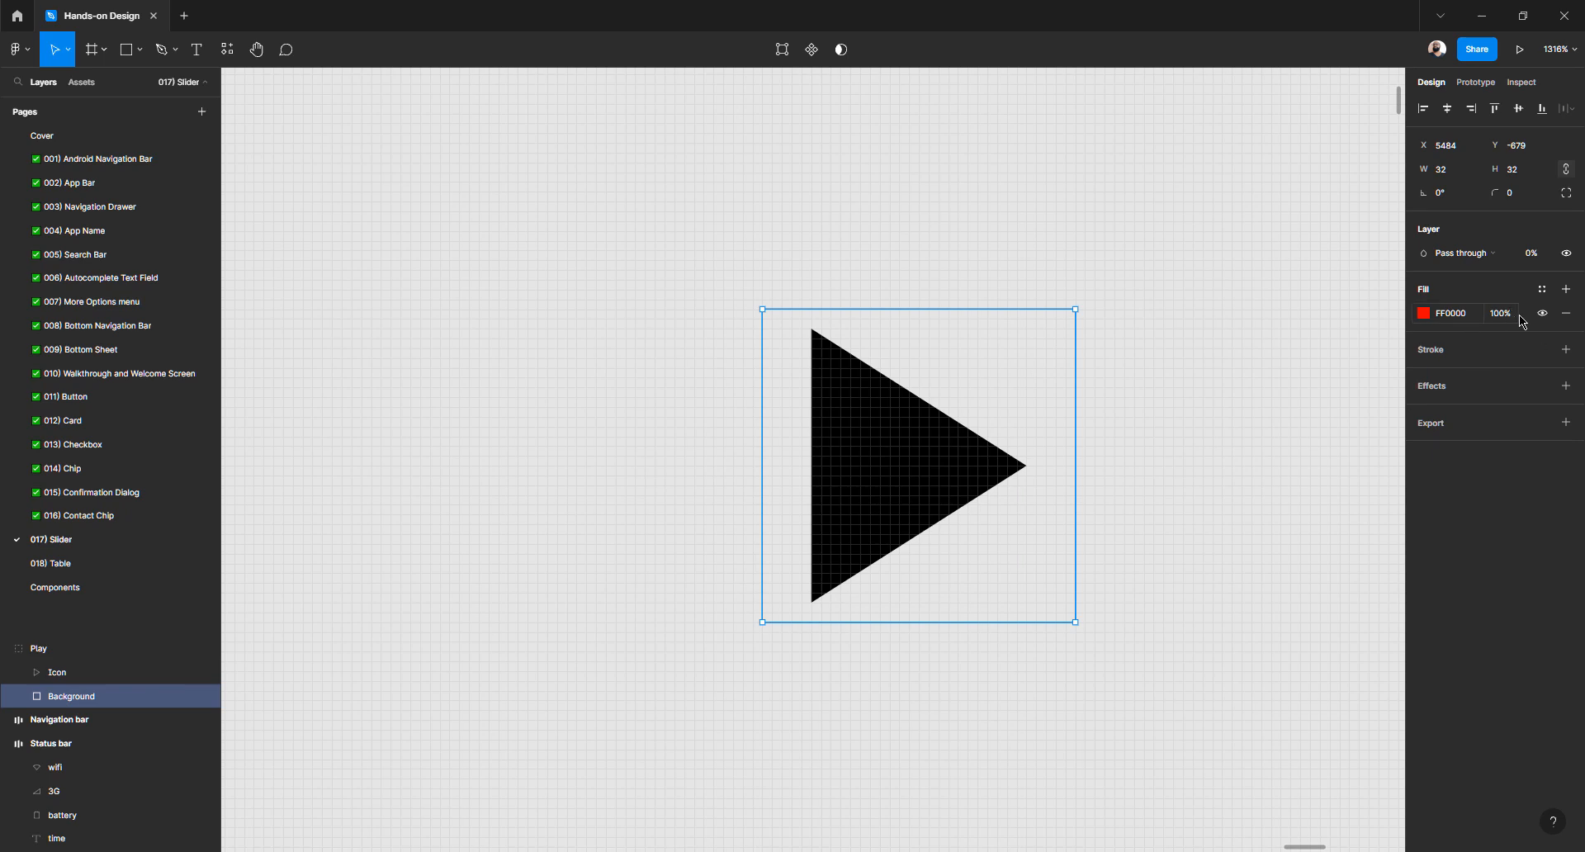
{"action": "left_click", "coordinate": [1538, 257]}
Make the Background visible again and widen the triangle evenly to 26px, then 28px
{"action": "key", "text": "Return"}
{"action": "left_click", "coordinate": [1249, 442]}
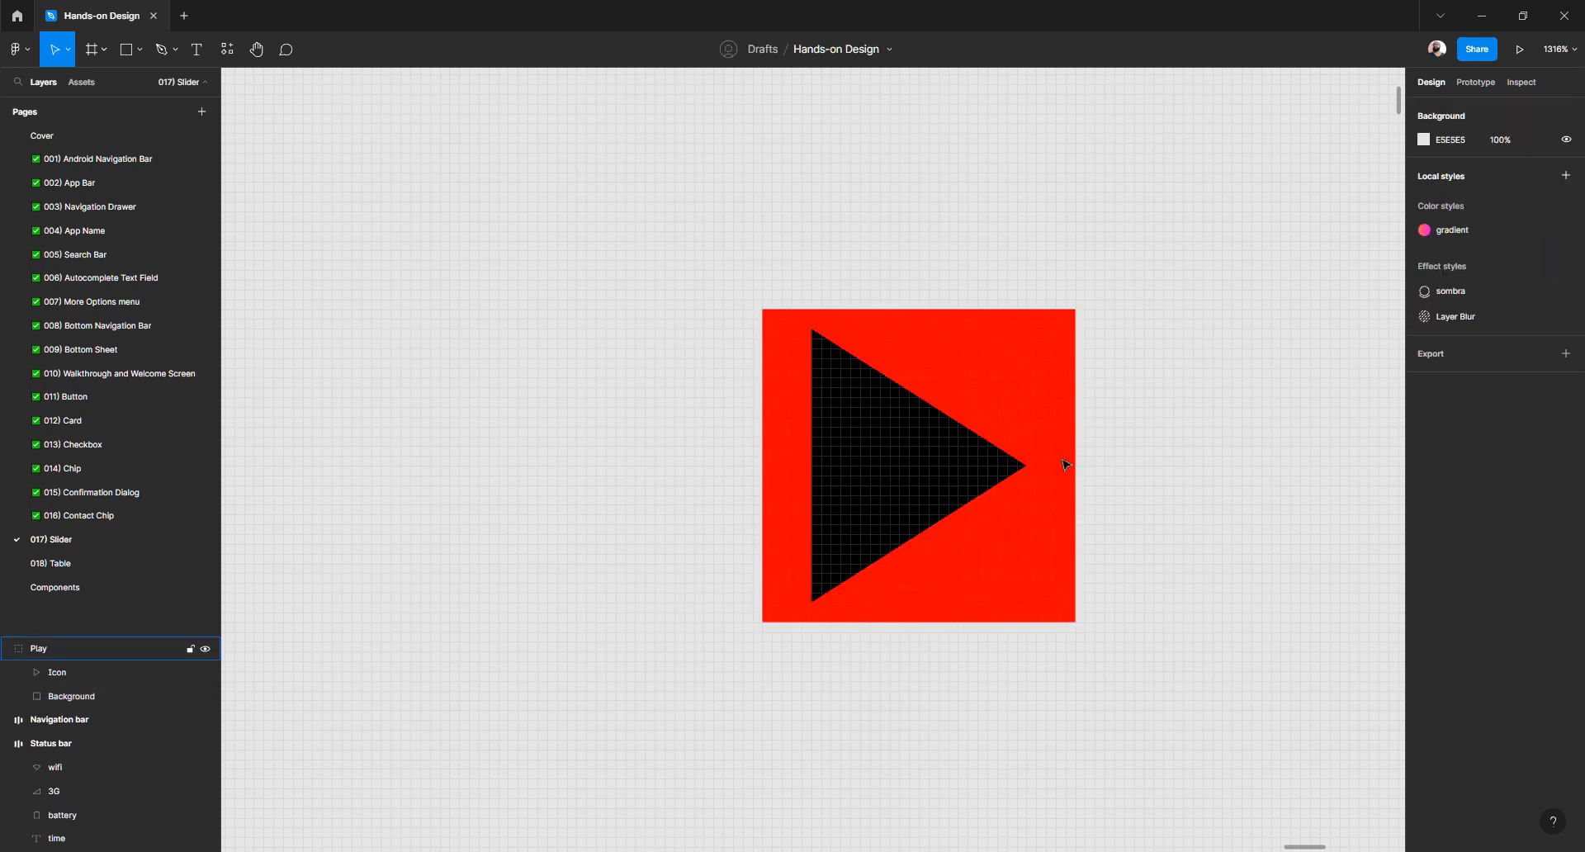
{"action": "left_click", "coordinate": [1064, 464]}
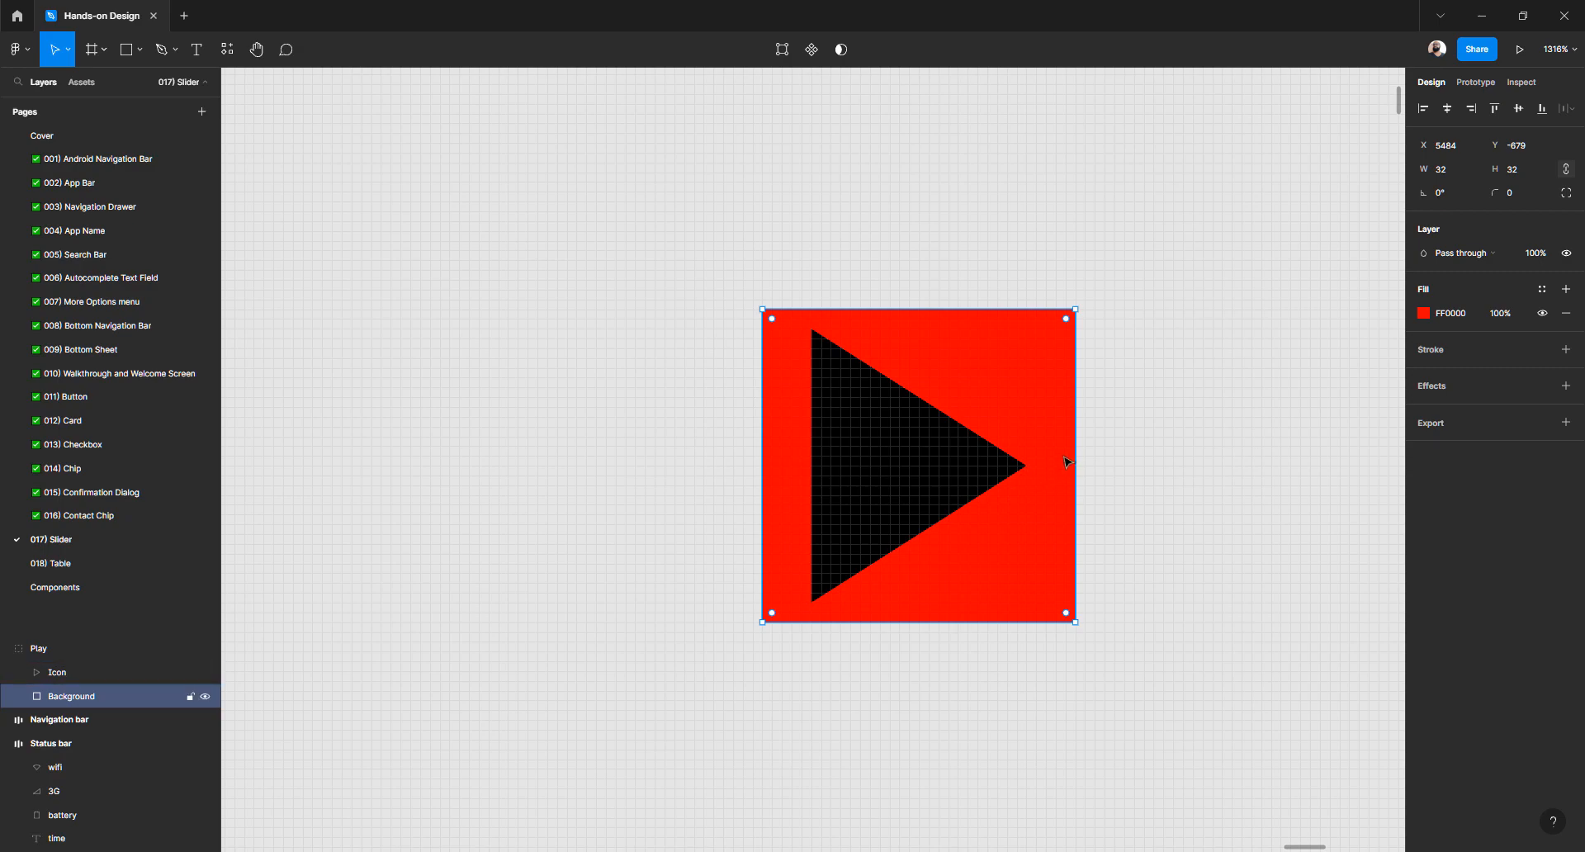
{"action": "left_click", "coordinate": [908, 467]}
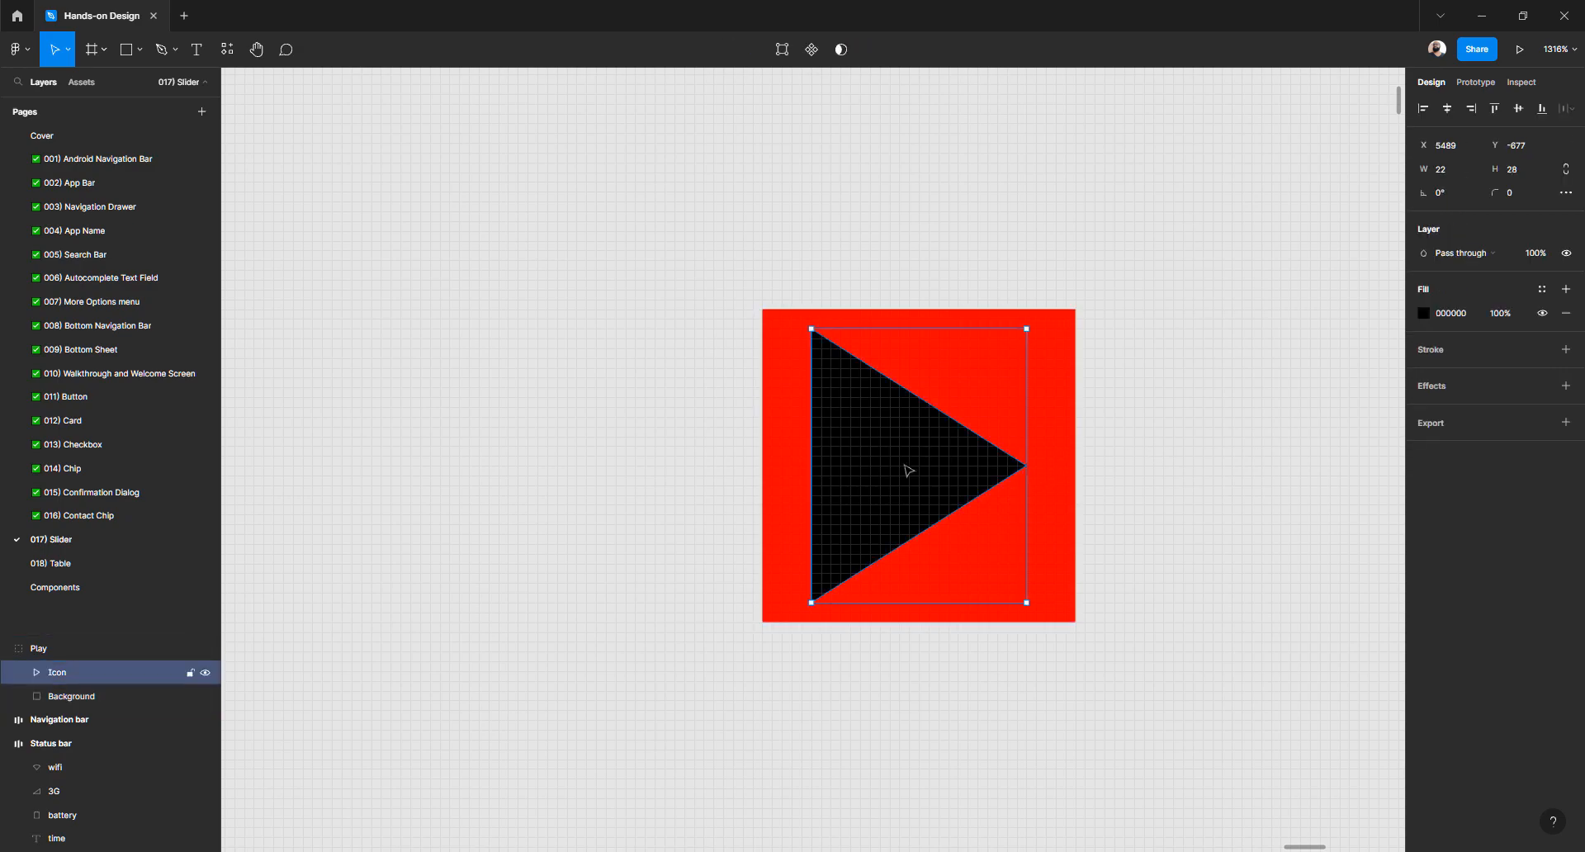
{"action": "key", "text": "alt"}
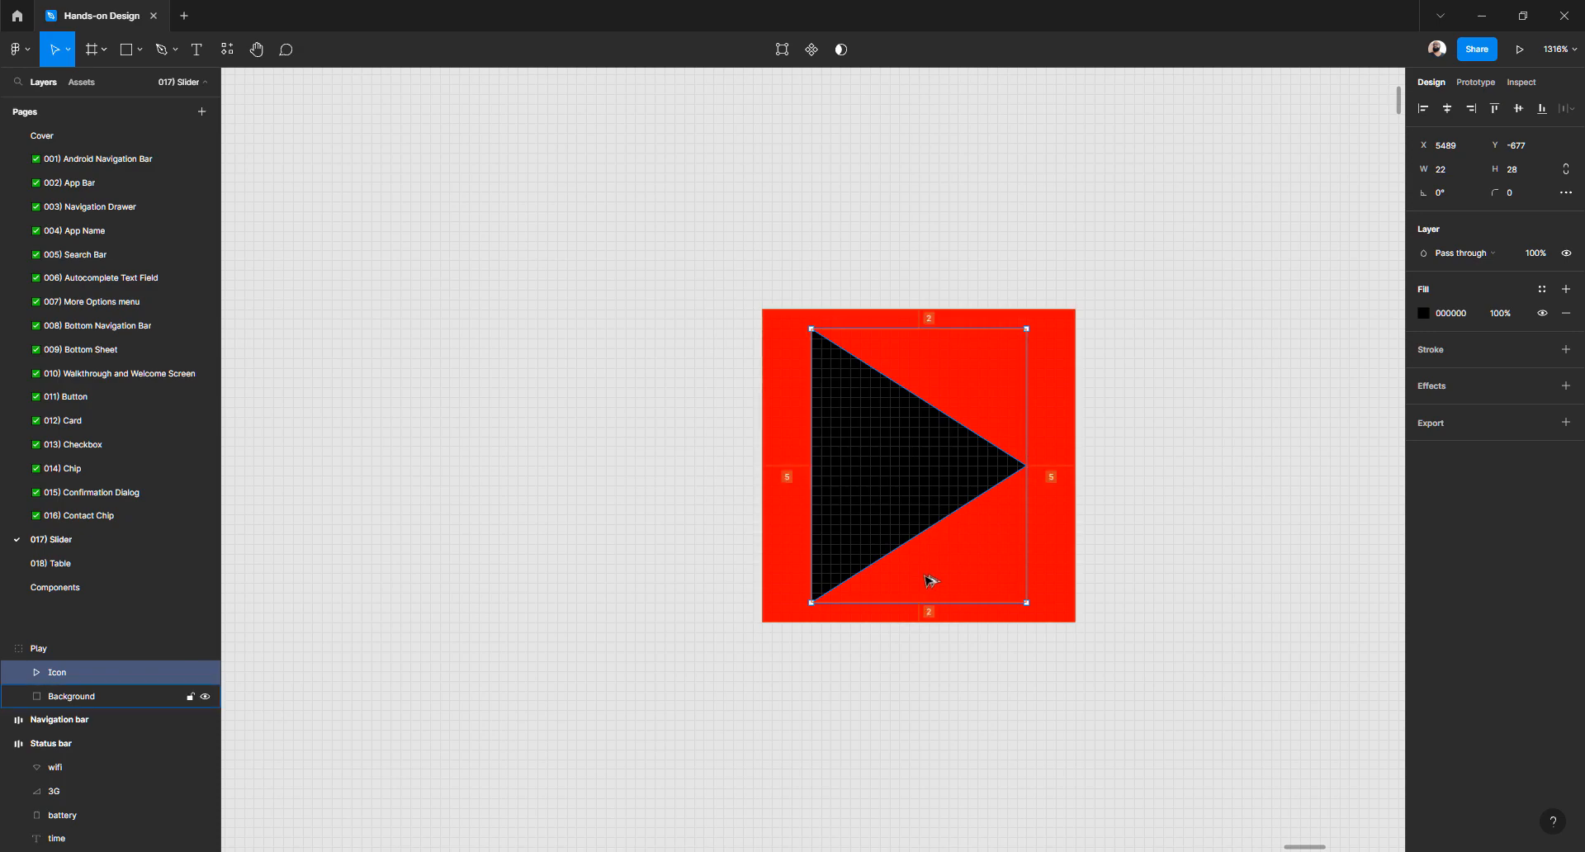
{"action": "left_click_drag", "start_coordinate": [812, 475], "coordinate": [791, 470]}
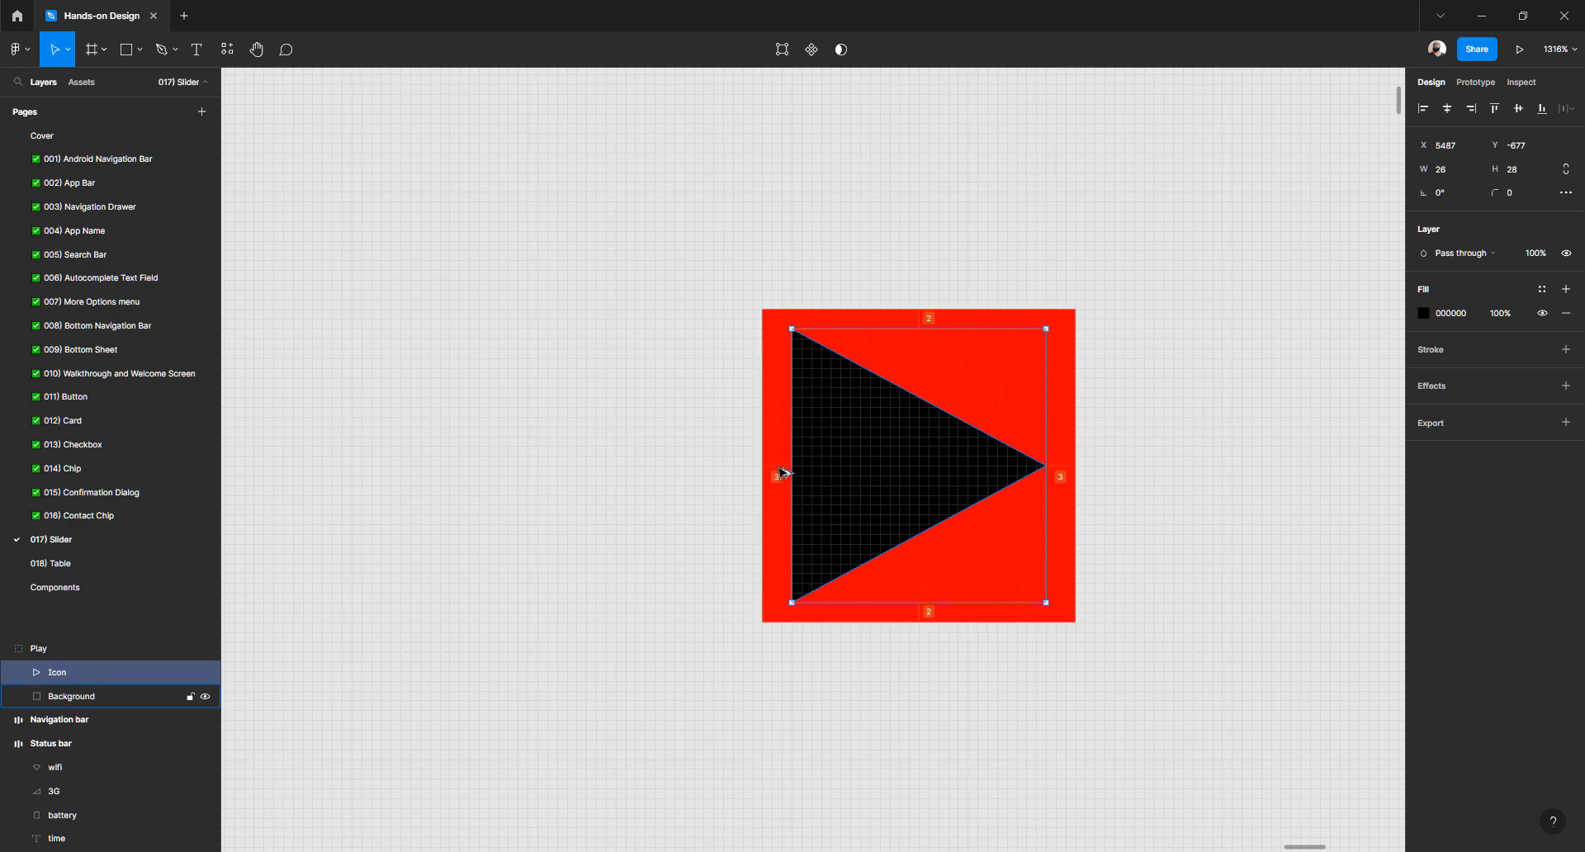
{"action": "left_click_drag", "start_coordinate": [789, 454], "coordinate": [782, 454]}
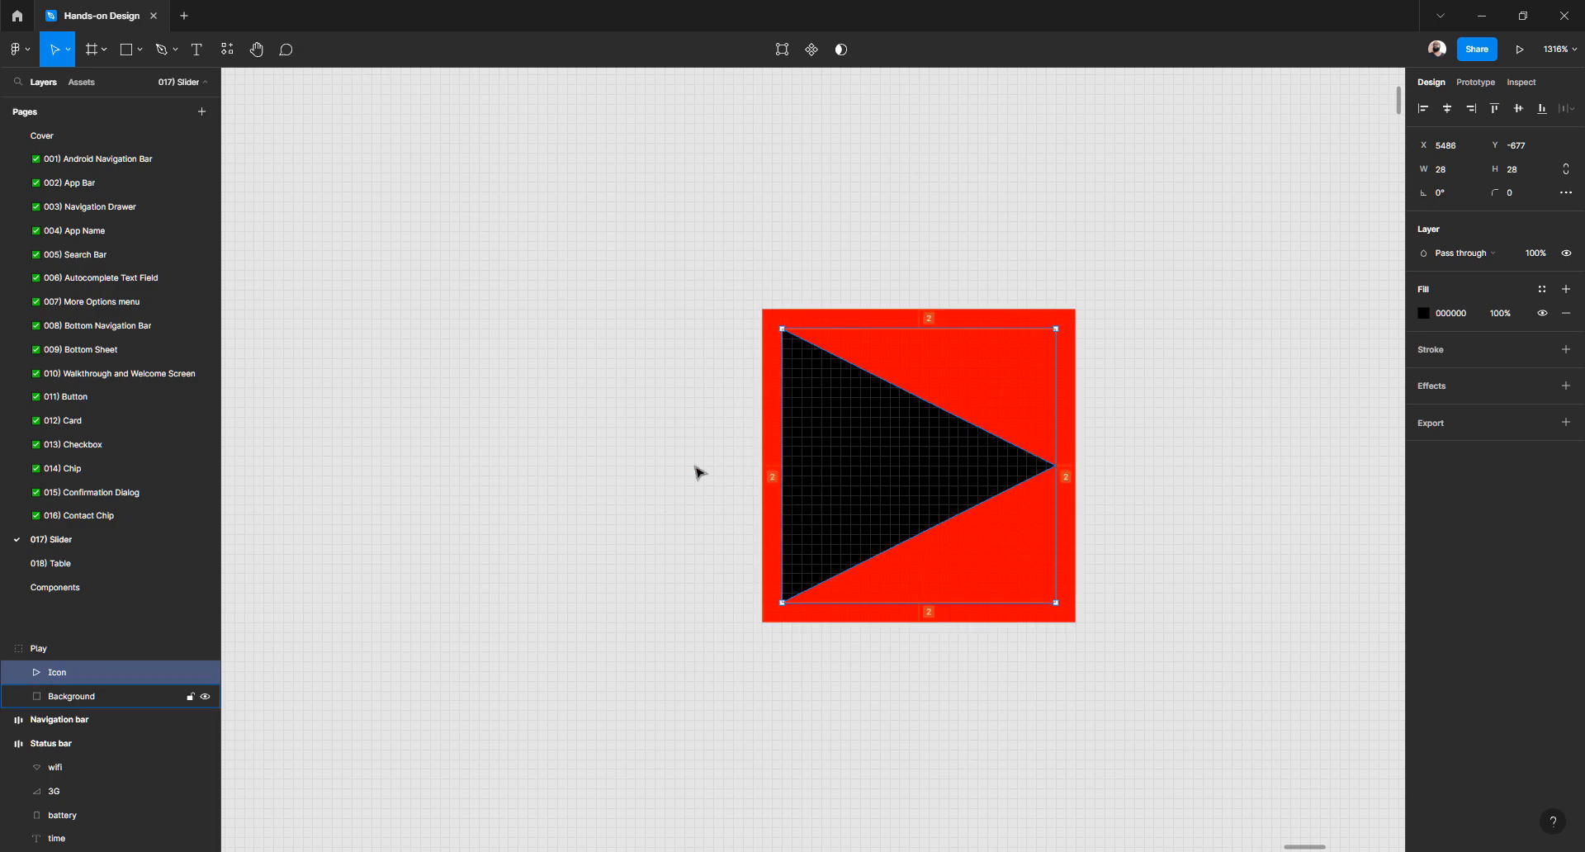
Undo the extra widening so the triangle is 26px wide
{"action": "left_click", "coordinate": [664, 472]}
{"action": "scroll", "coordinate": [757, 451], "scroll_direction": "down", "scroll_amount": 6}
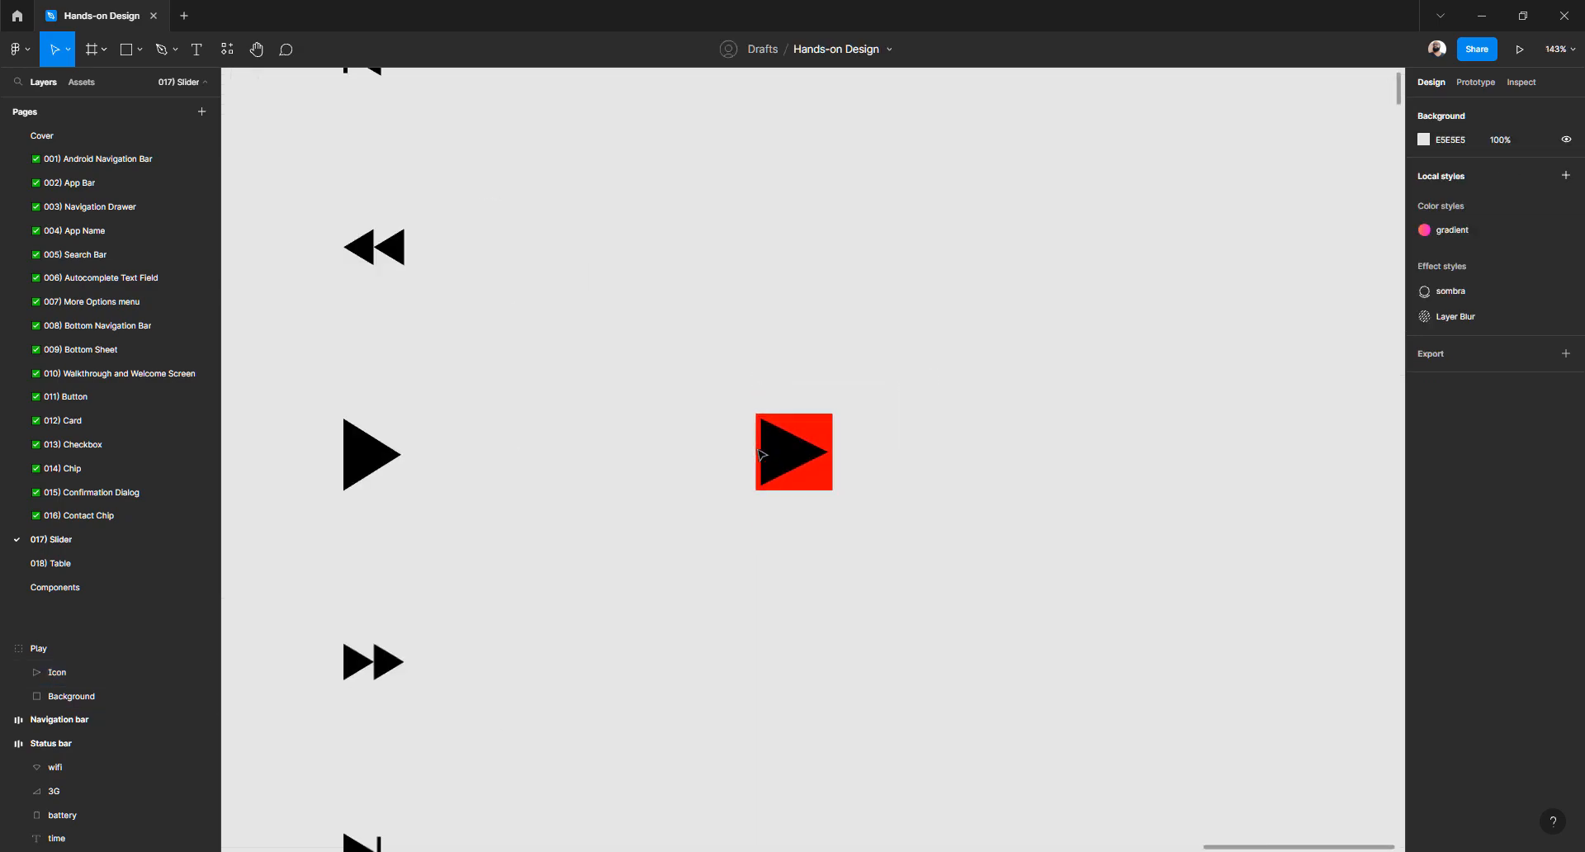
{"action": "scroll", "coordinate": [759, 453], "scroll_direction": "up", "scroll_amount": 8}
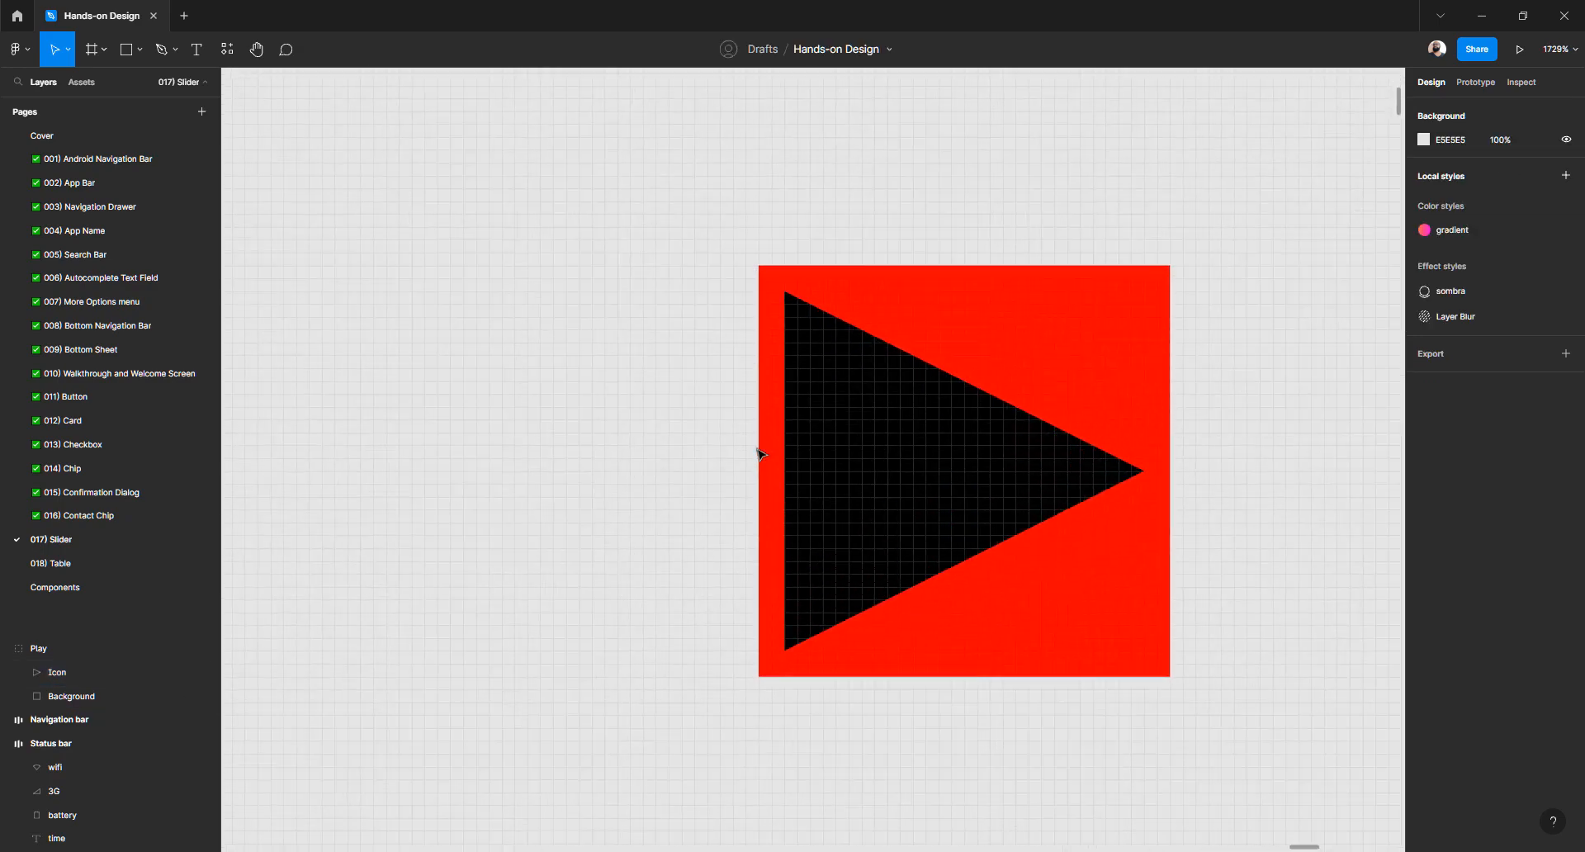
{"action": "left_click", "coordinate": [845, 460]}
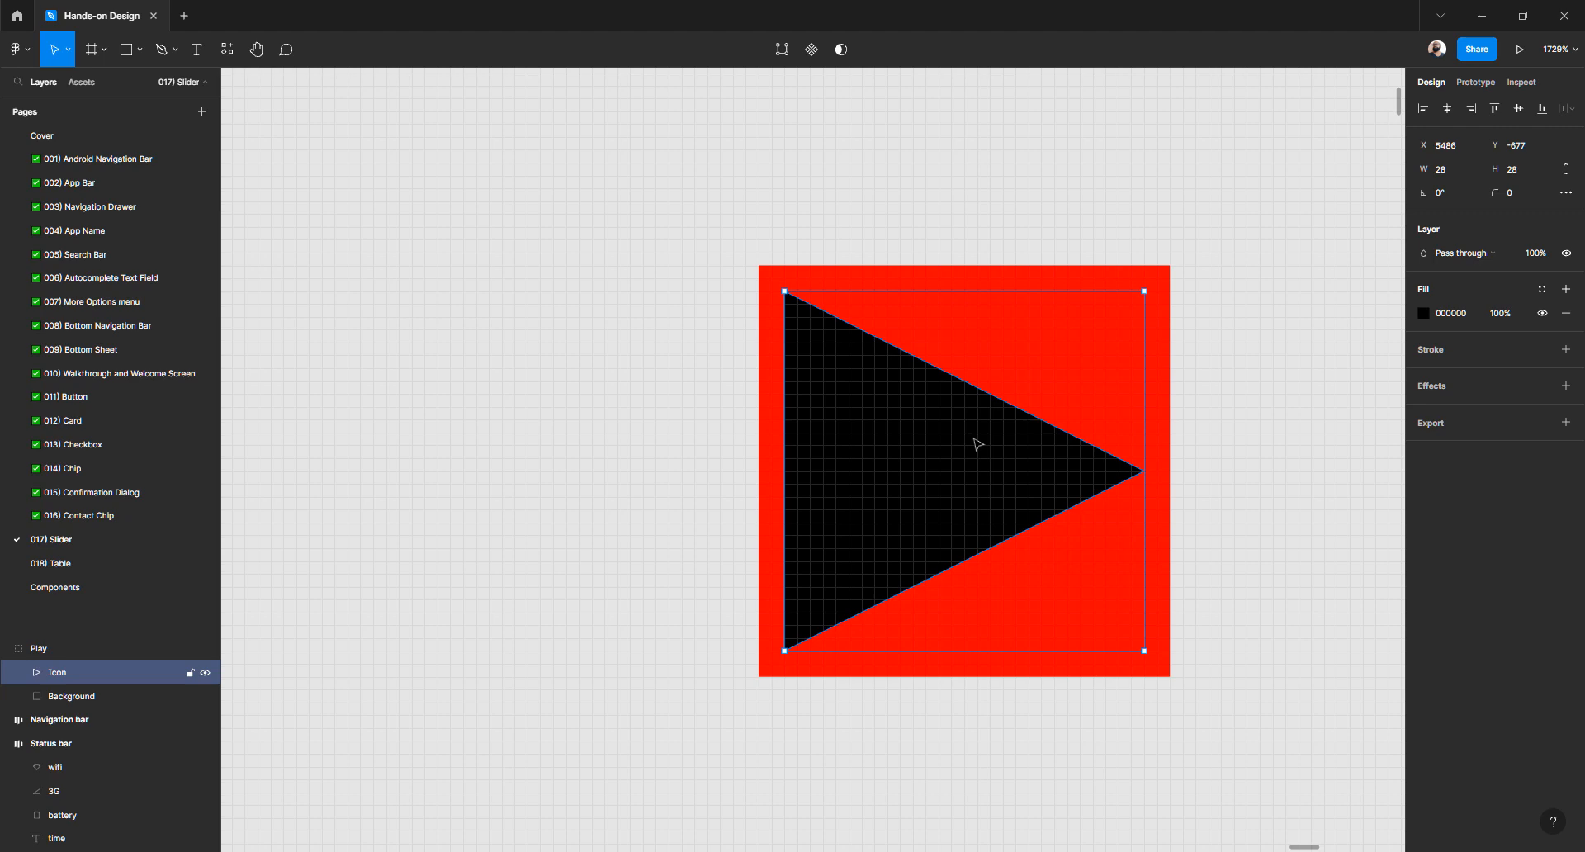
{"action": "scroll", "coordinate": [908, 426], "scroll_direction": "down", "scroll_amount": 10}
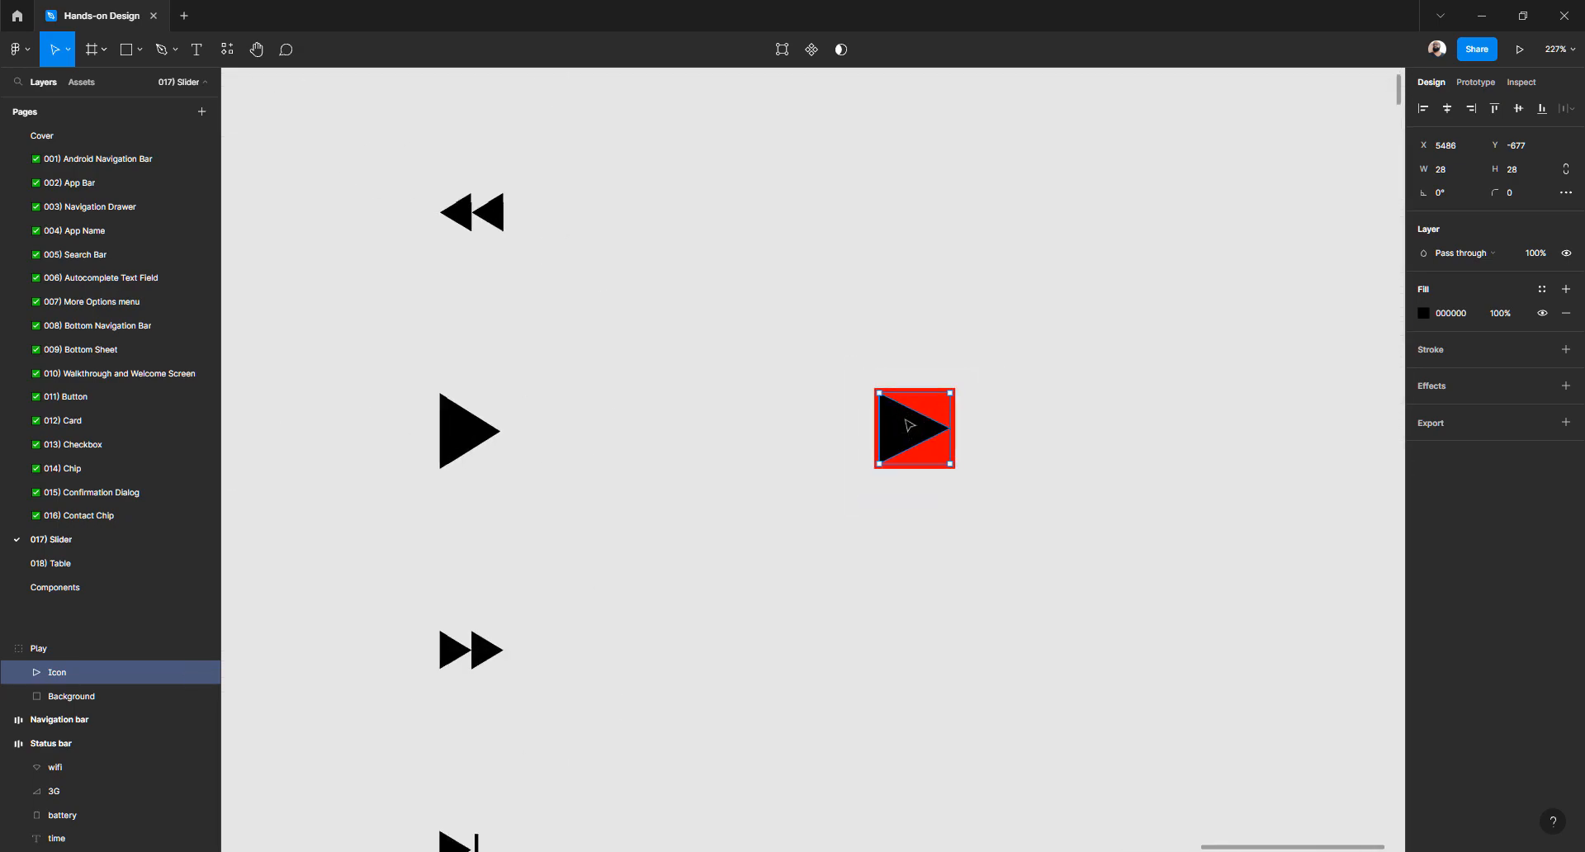
{"action": "scroll", "coordinate": [905, 419], "scroll_direction": "up", "scroll_amount": 5}
{"action": "key", "text": "ctrl+z"}
{"action": "key", "text": "ctrl+z"}
{"action": "key", "text": "ctrl+z"}
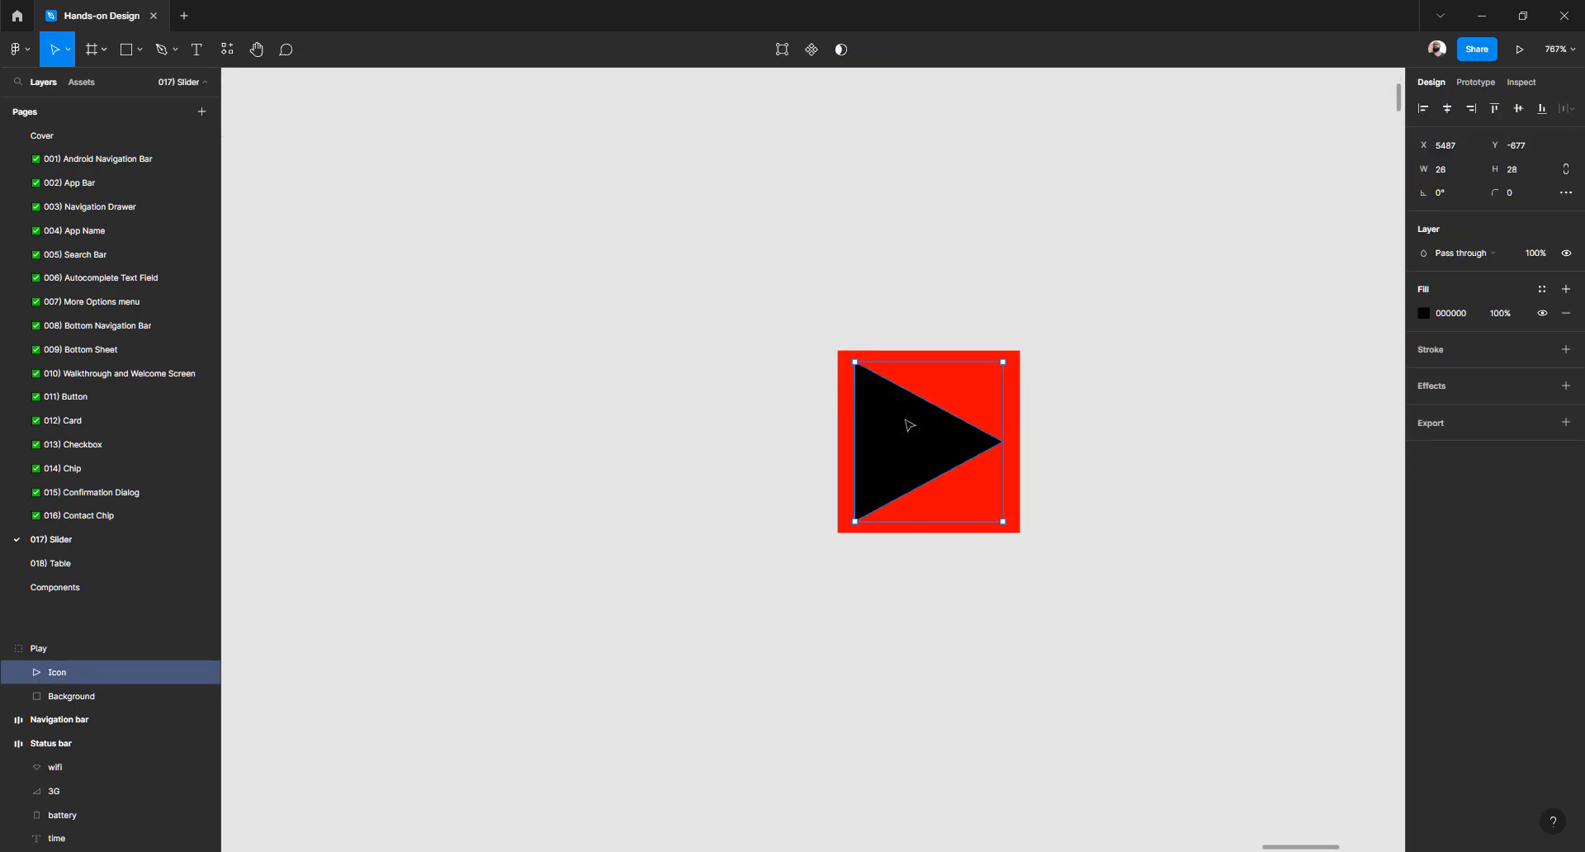
{"action": "key", "text": "ctrl+z"}
{"action": "key", "text": "ctrl+z"}
{"action": "key", "text": "ctrl+z"}
{"action": "key", "text": "ctrl+z"}
{"action": "key", "text": "ctrl+z"}
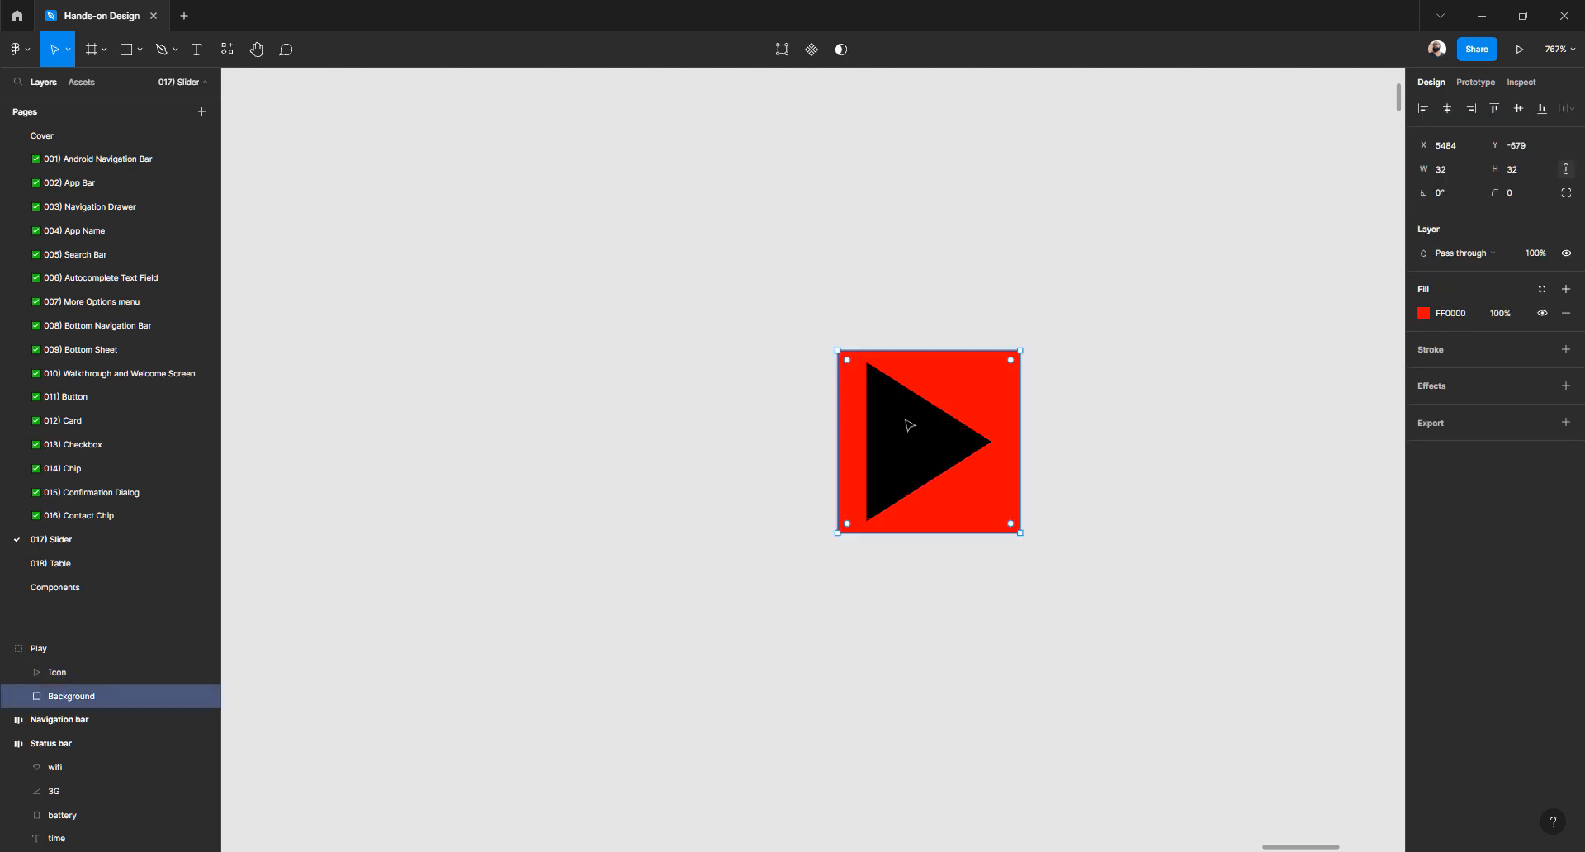
Select the whole Play group
{"action": "left_click", "coordinate": [726, 470]}
{"action": "left_click", "coordinate": [948, 425]}
{"action": "scroll", "coordinate": [945, 432], "scroll_direction": "down", "scroll_amount": 5}
{"action": "scroll", "coordinate": [945, 432], "scroll_direction": "down", "scroll_amount": 5}
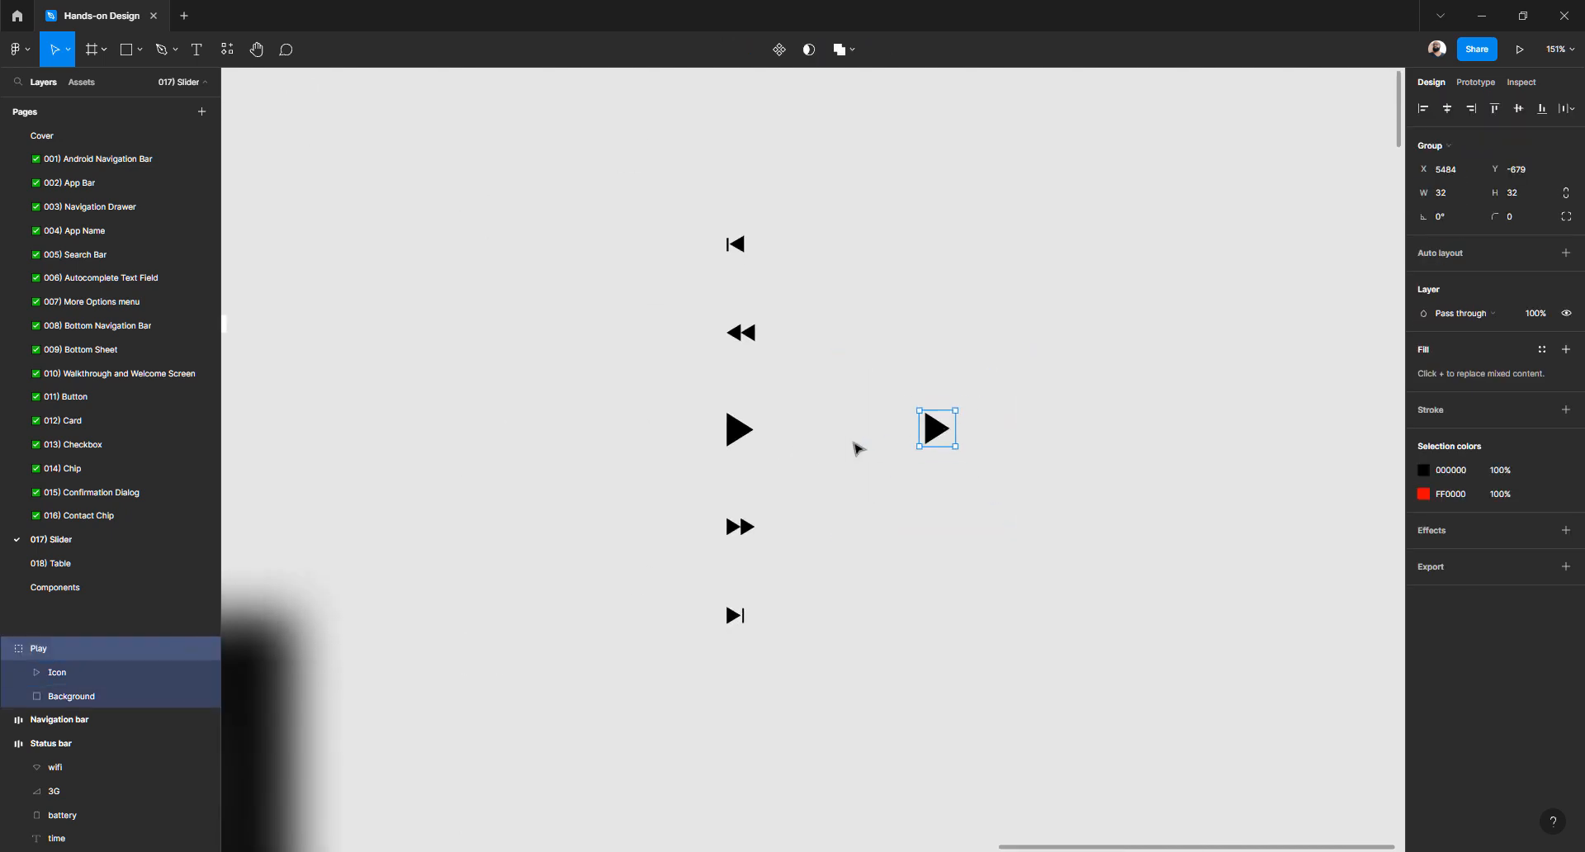
Move the Play group beside the original play icon and Alt-drag a copy beside the rewind icon
{"action": "left_click", "coordinate": [846, 447]}
{"action": "scroll", "coordinate": [842, 449], "scroll_direction": "up", "scroll_amount": 4}
{"action": "left_click", "coordinate": [1015, 414]}
{"action": "left_click_drag", "start_coordinate": [1016, 415], "coordinate": [744, 418]}
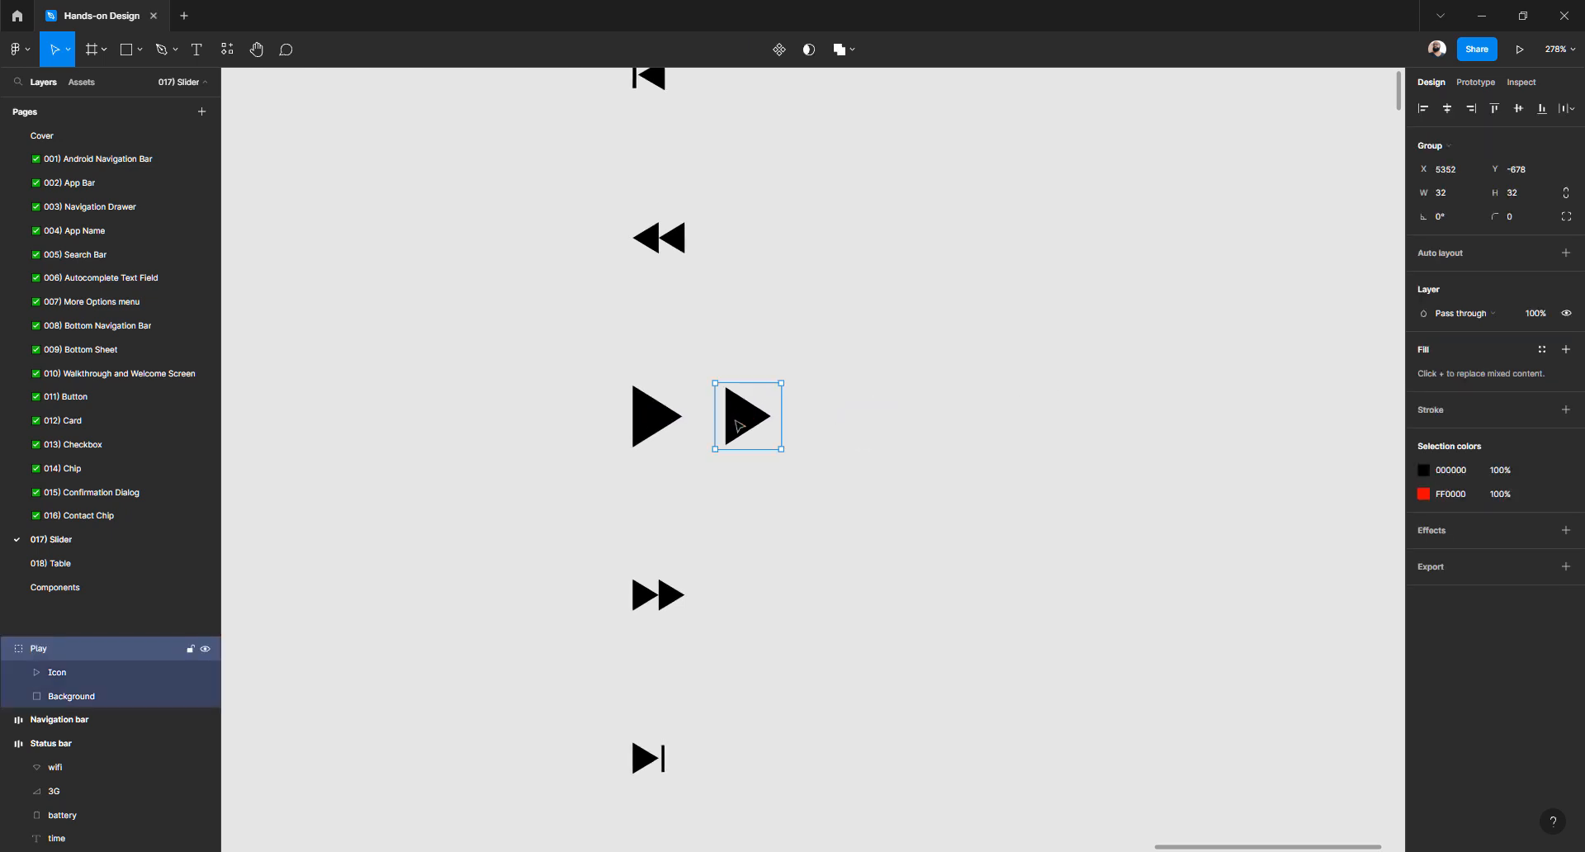
{"action": "scroll", "coordinate": [710, 565], "scroll_direction": "up", "scroll_amount": 3}
{"action": "left_click", "coordinate": [730, 572]}
{"action": "left_click_drag", "start_coordinate": [769, 528], "coordinate": [786, 345], "text": "alt"}
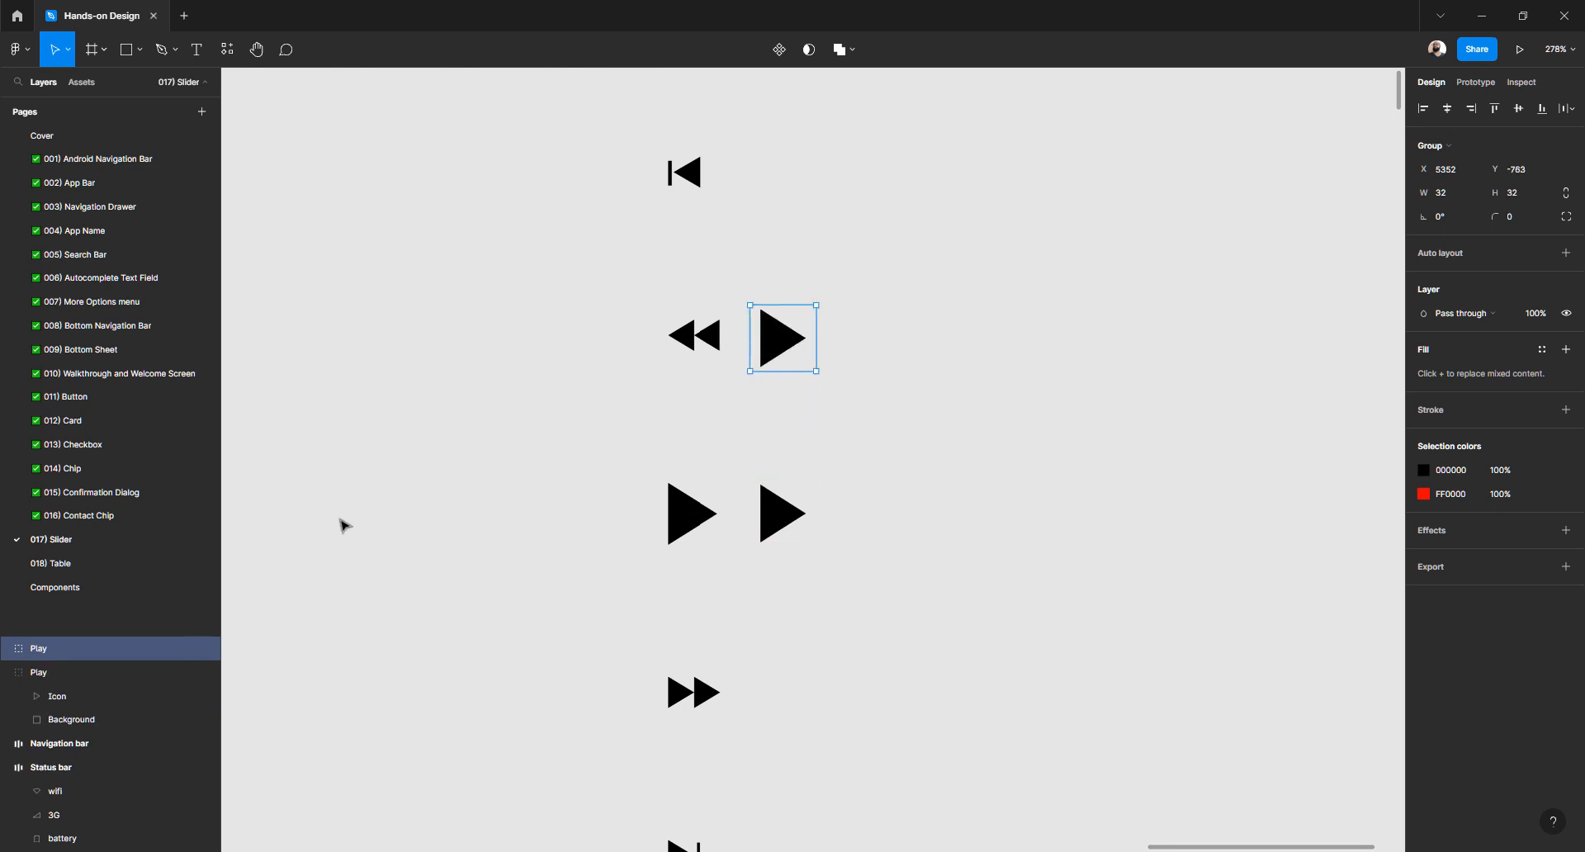
Rename the copied group to Backward
{"action": "double_click", "coordinate": [39, 650]}
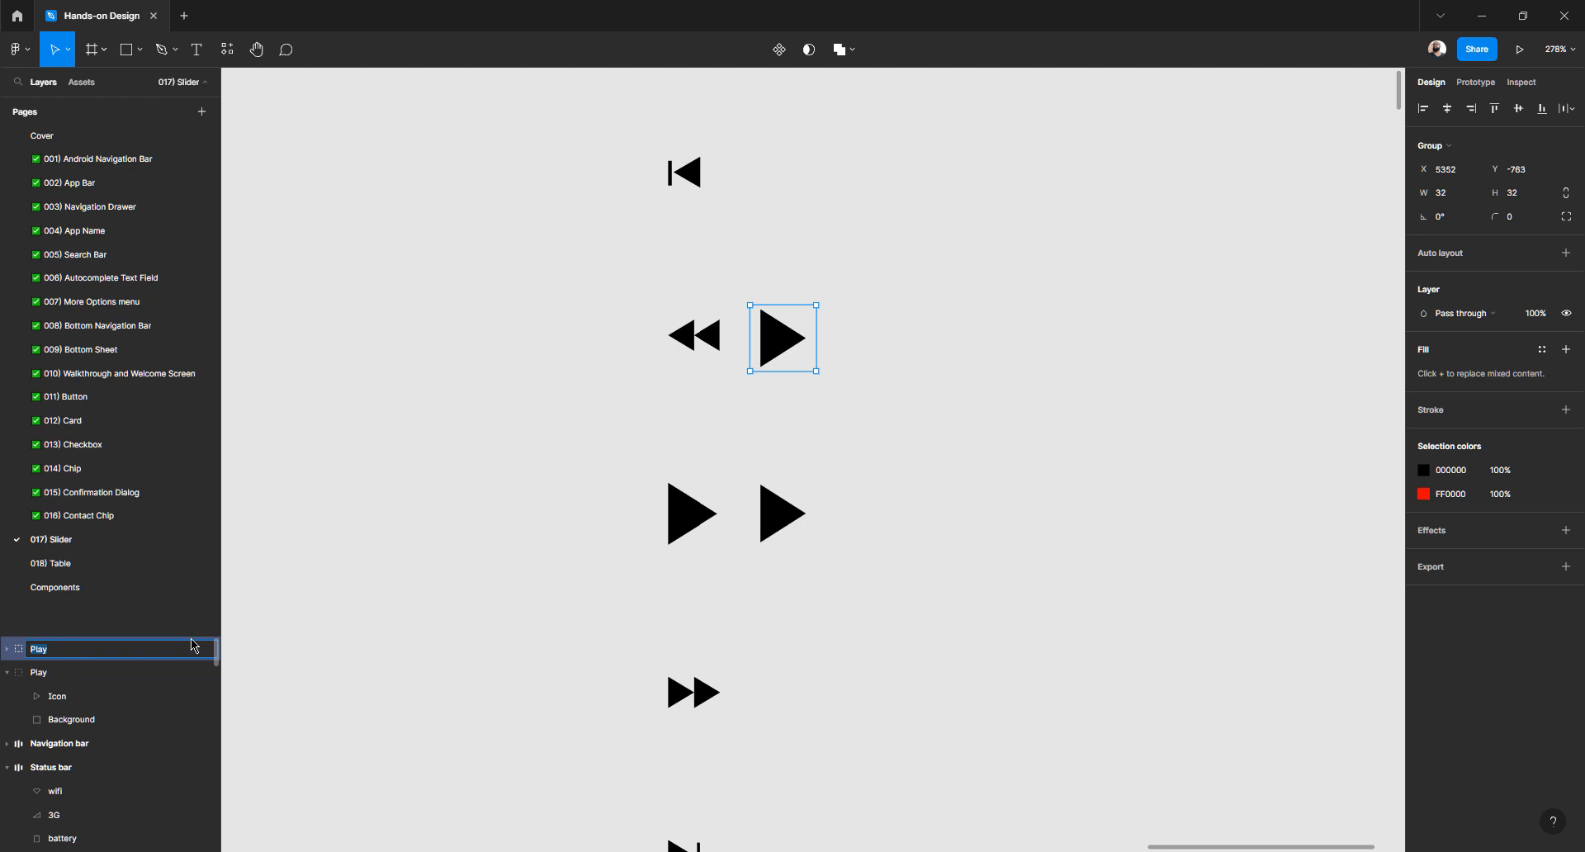
{"action": "type", "text": "ack"}
{"action": "key", "text": "BackSpace"}
{"action": "key", "text": "BackSpace"}
{"action": "key", "text": "BackSpace"}
{"action": "type", "text": "ackwa"}
{"action": "double_click", "coordinate": [79, 648]}
{"action": "left_click", "coordinate": [60, 648]}
{"action": "double_click", "coordinate": [62, 650]}
{"action": "key", "text": "ctrl+c"}
{"action": "left_click", "coordinate": [277, 642]}
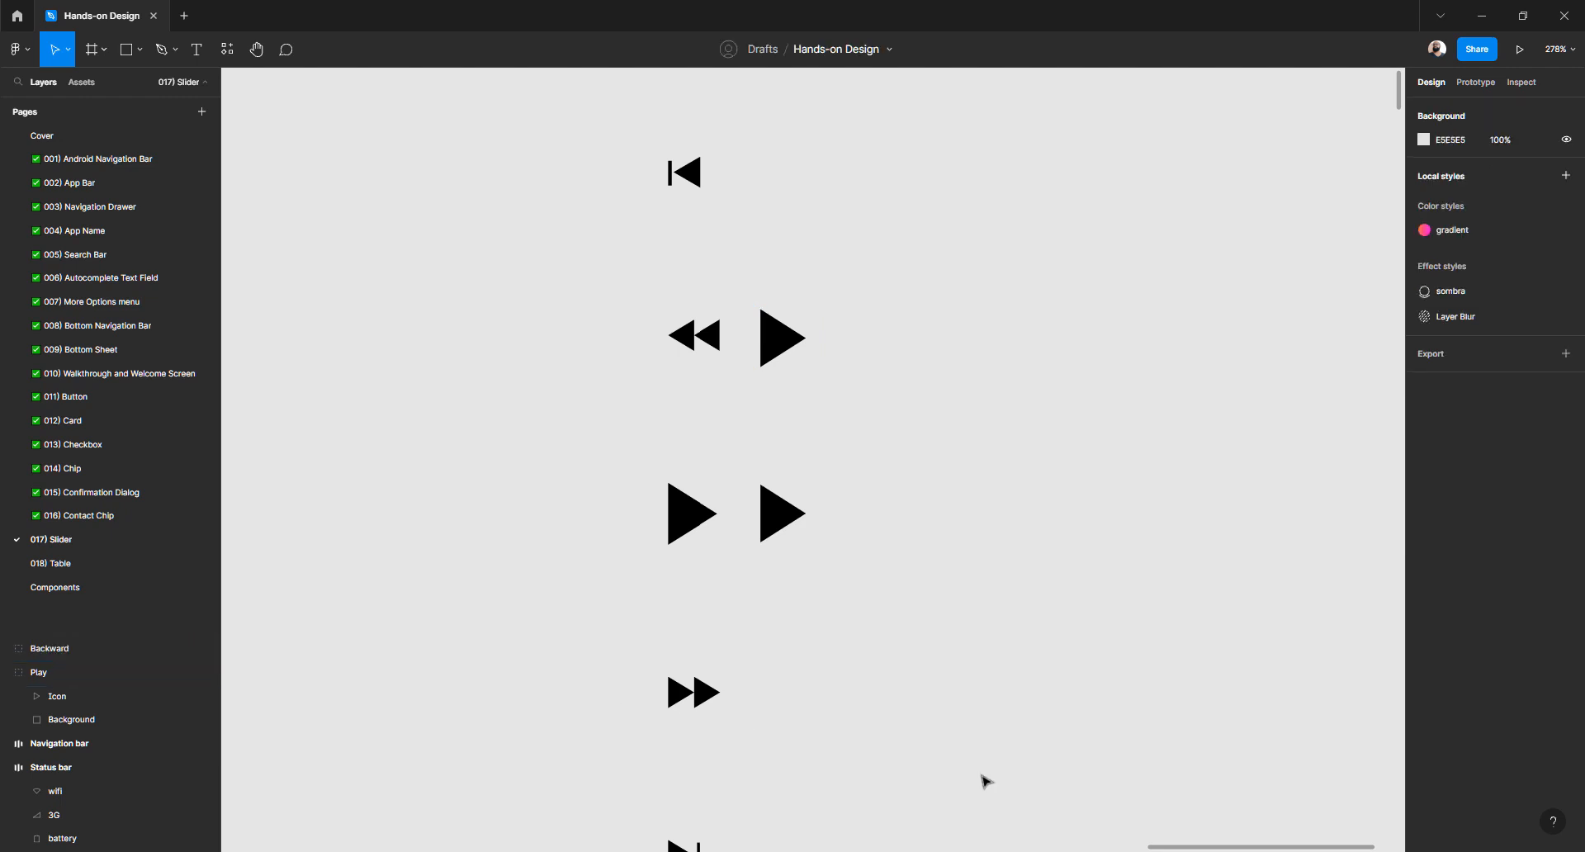
{"action": "key", "text": "alt+Tab"}
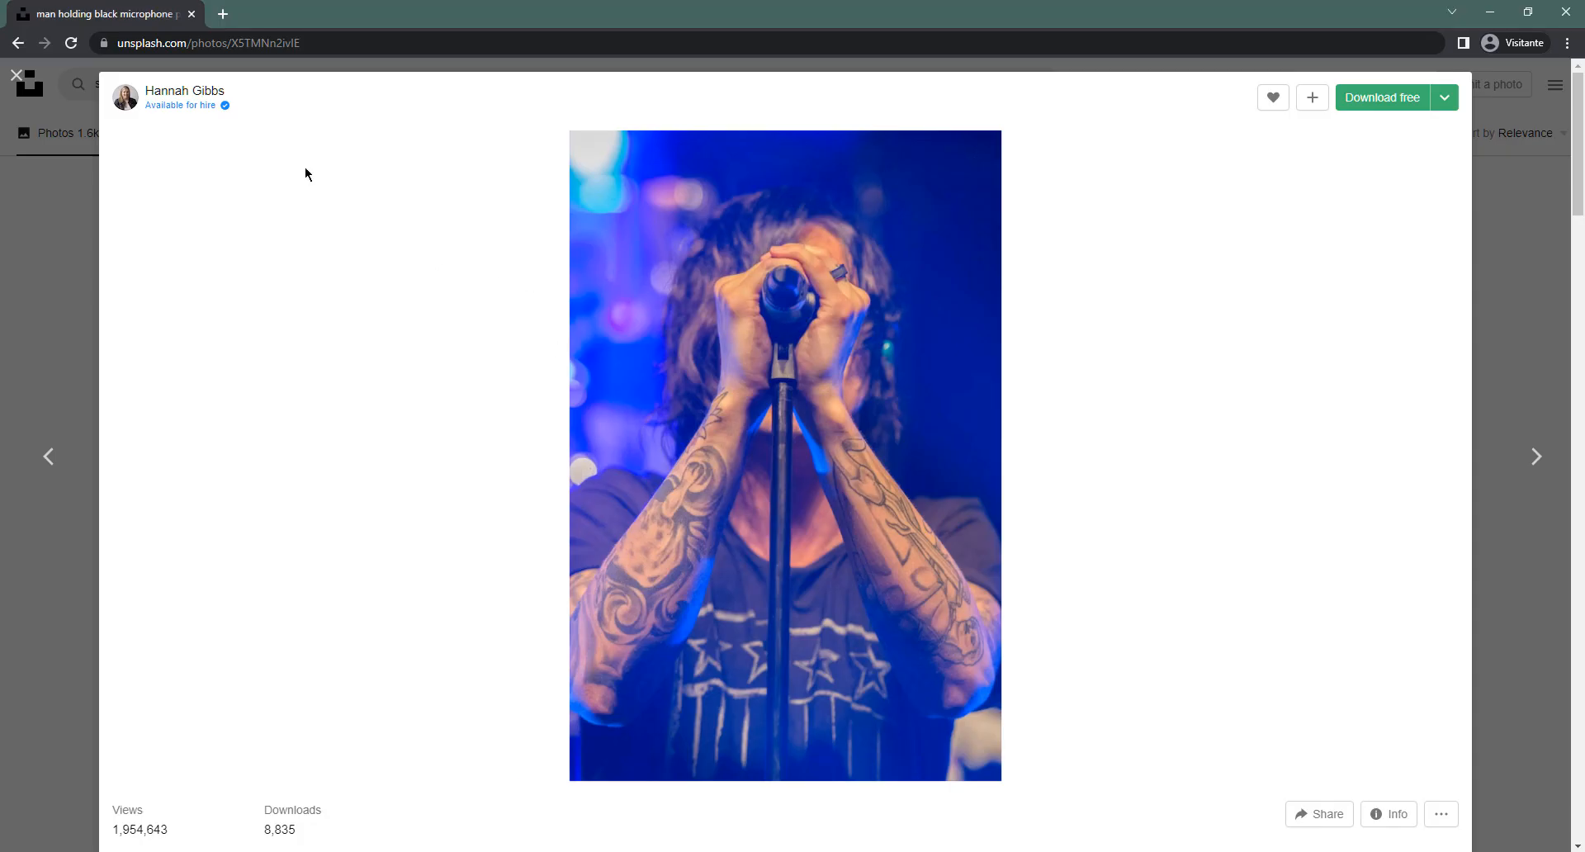
{"action": "left_click", "coordinate": [225, 43]}
{"action": "key", "text": "ctrl+v"}
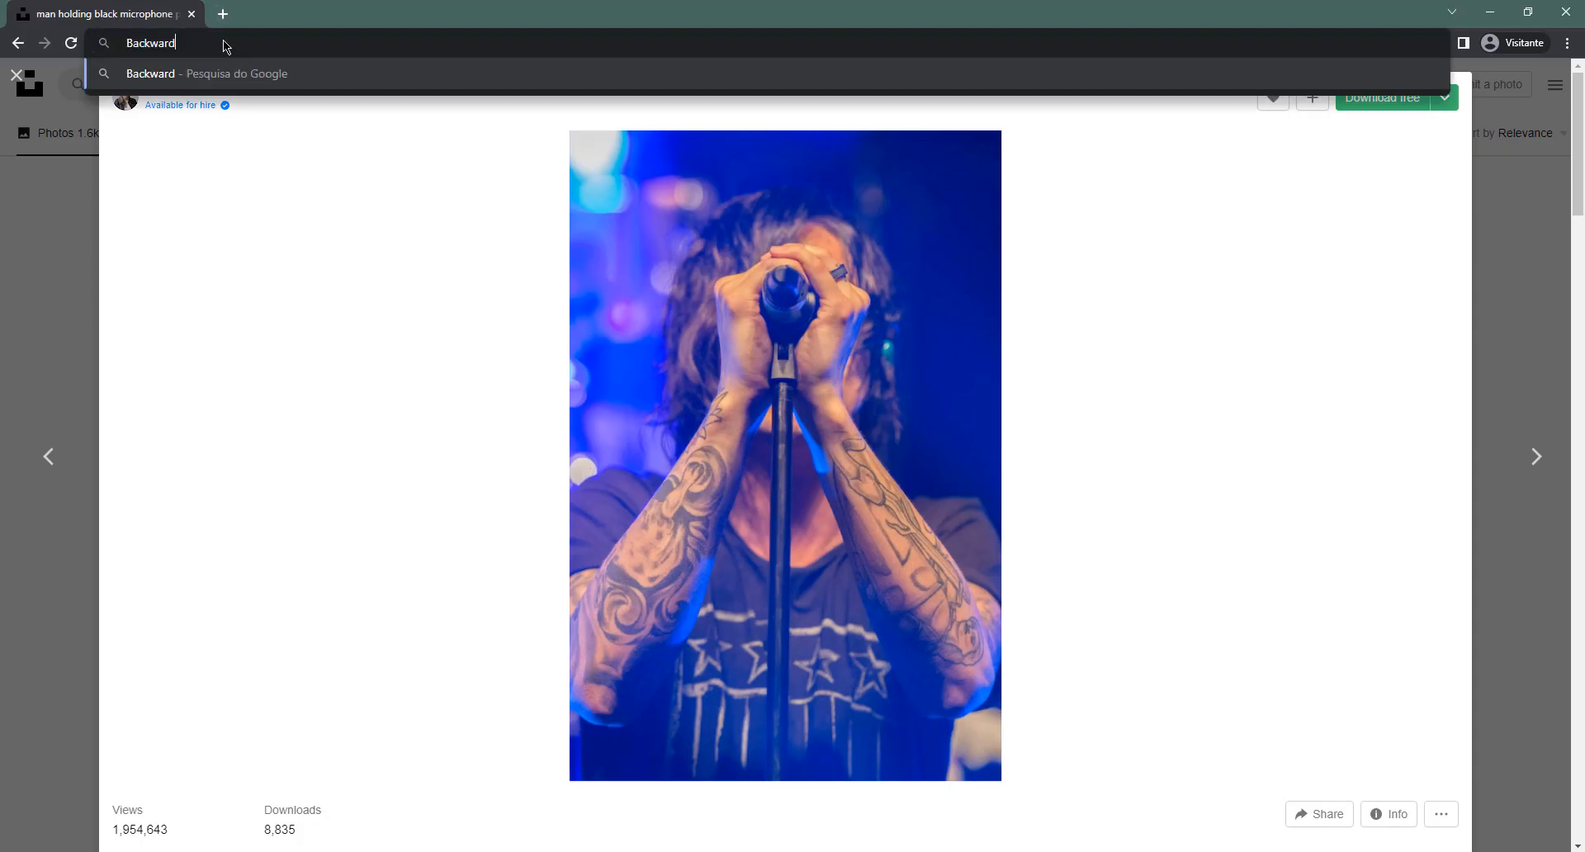
{"action": "key", "text": "Return"}
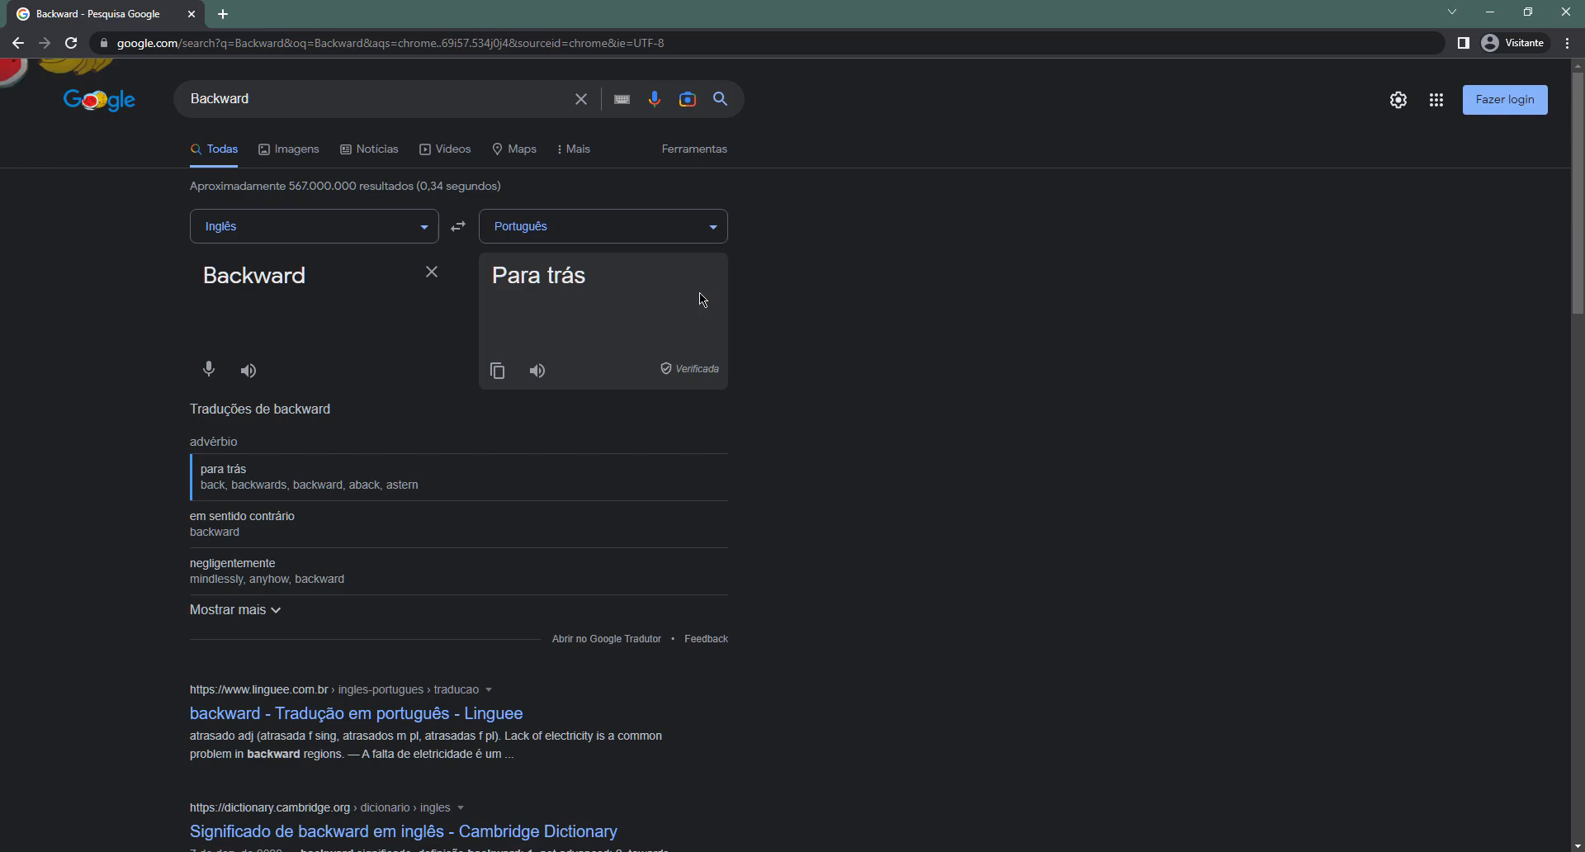
{"action": "key", "text": "alt+Tab"}
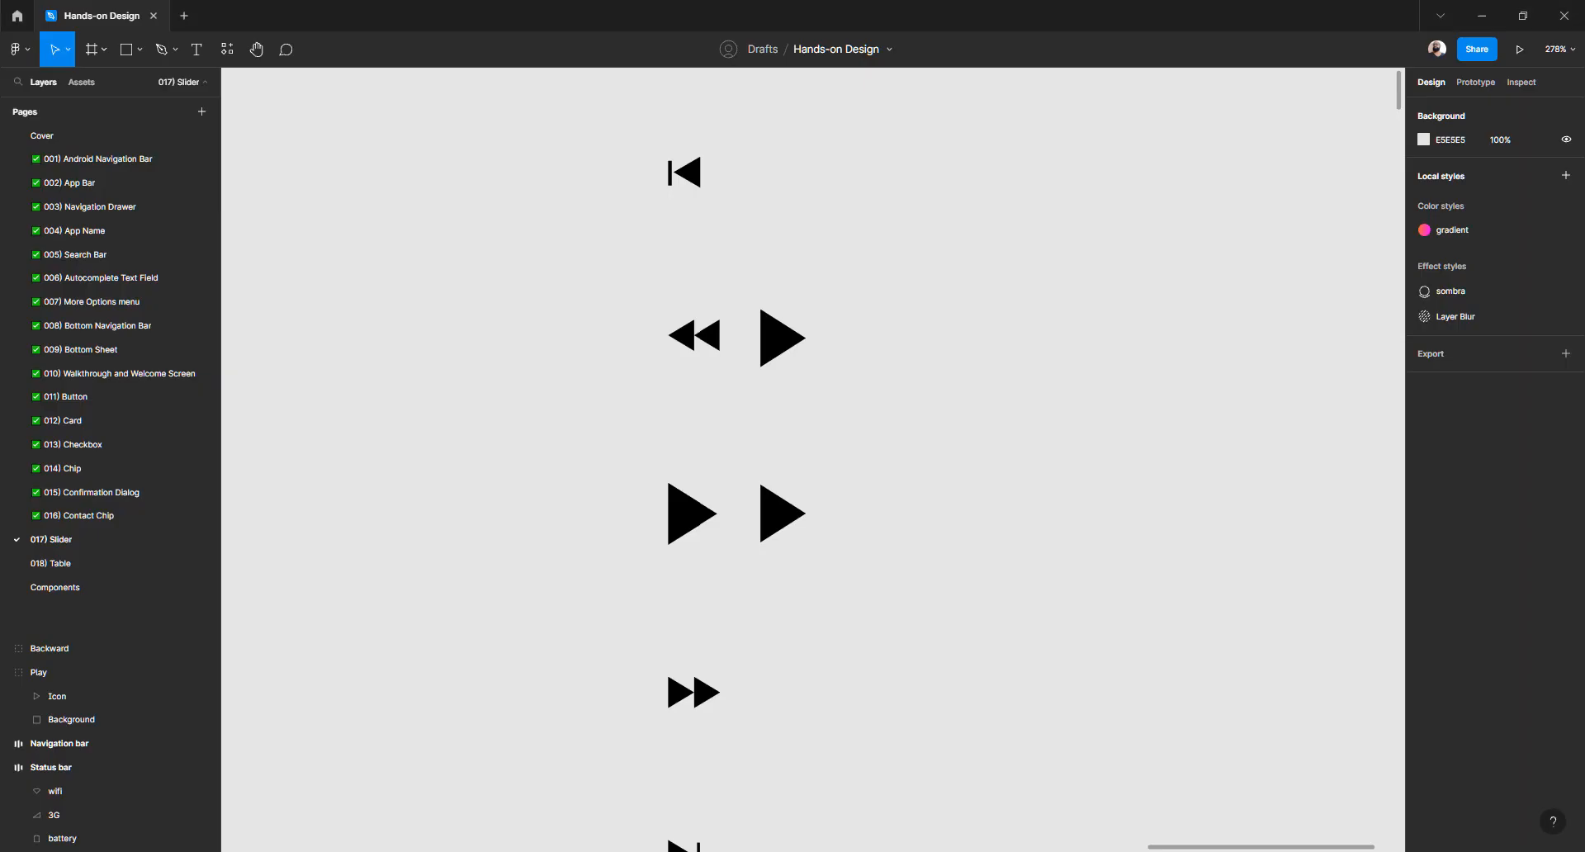
Set the Backward group's background square back to full opacity
{"action": "left_click", "coordinate": [794, 350]}
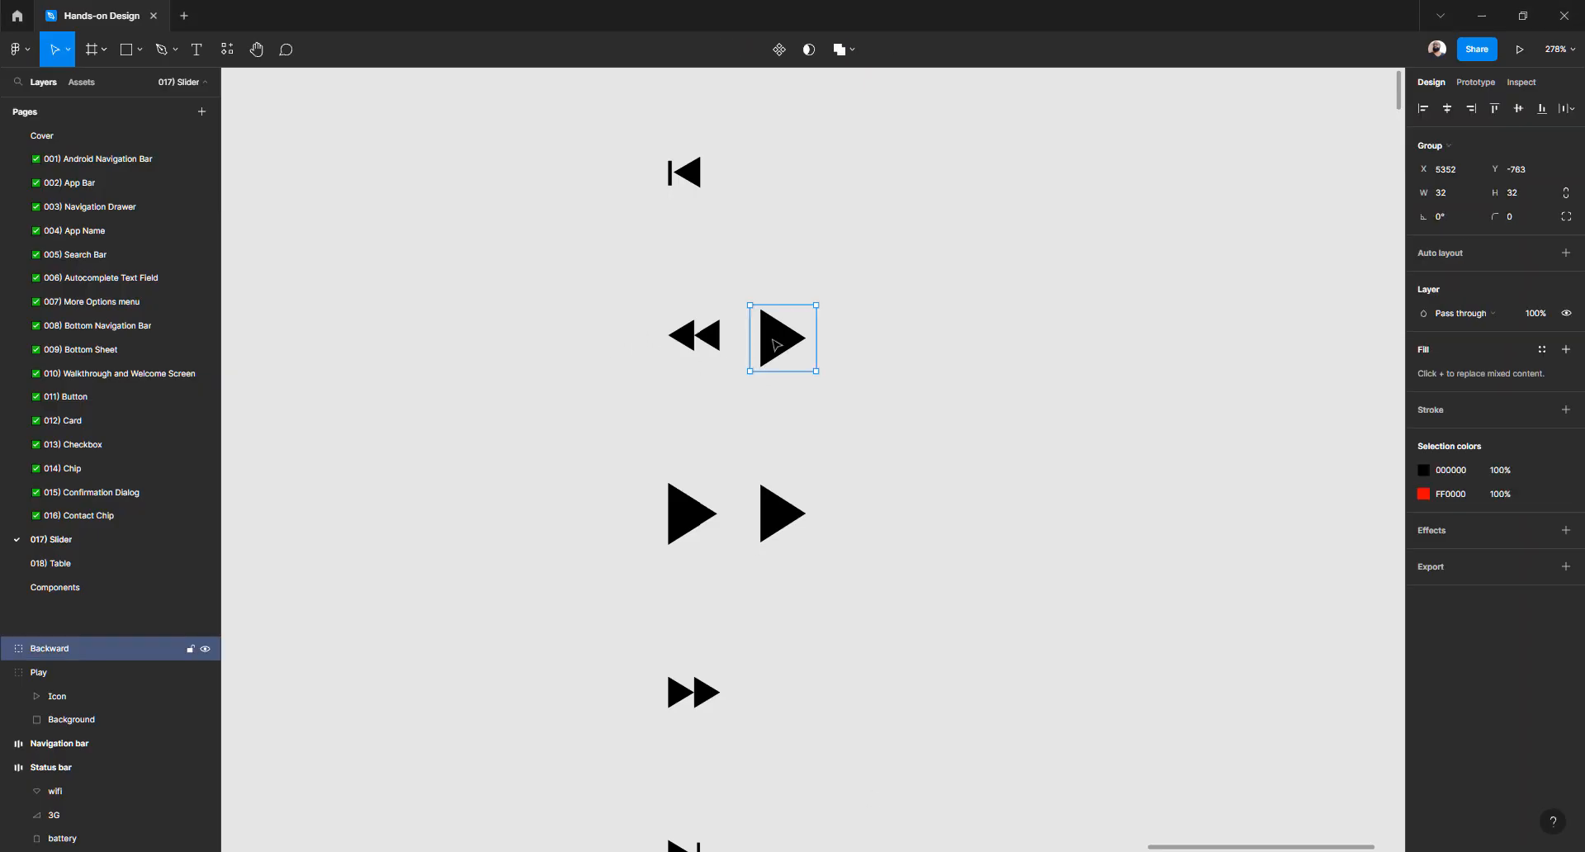
{"action": "scroll", "coordinate": [825, 346], "scroll_direction": "up", "scroll_amount": 5}
{"action": "left_click", "coordinate": [973, 309]}
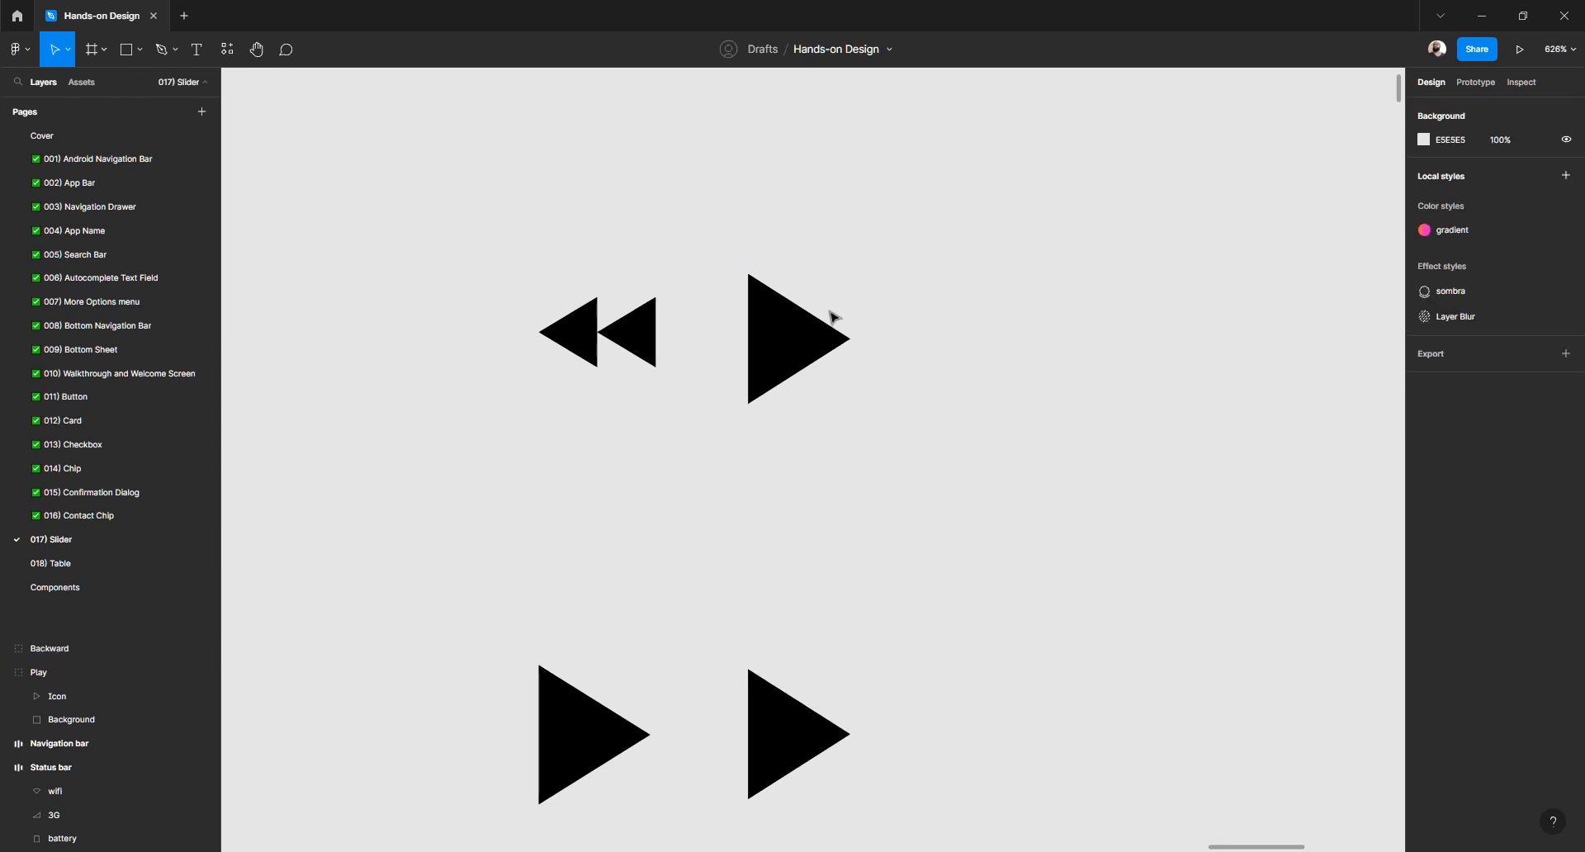
{"action": "double_click", "coordinate": [830, 304]}
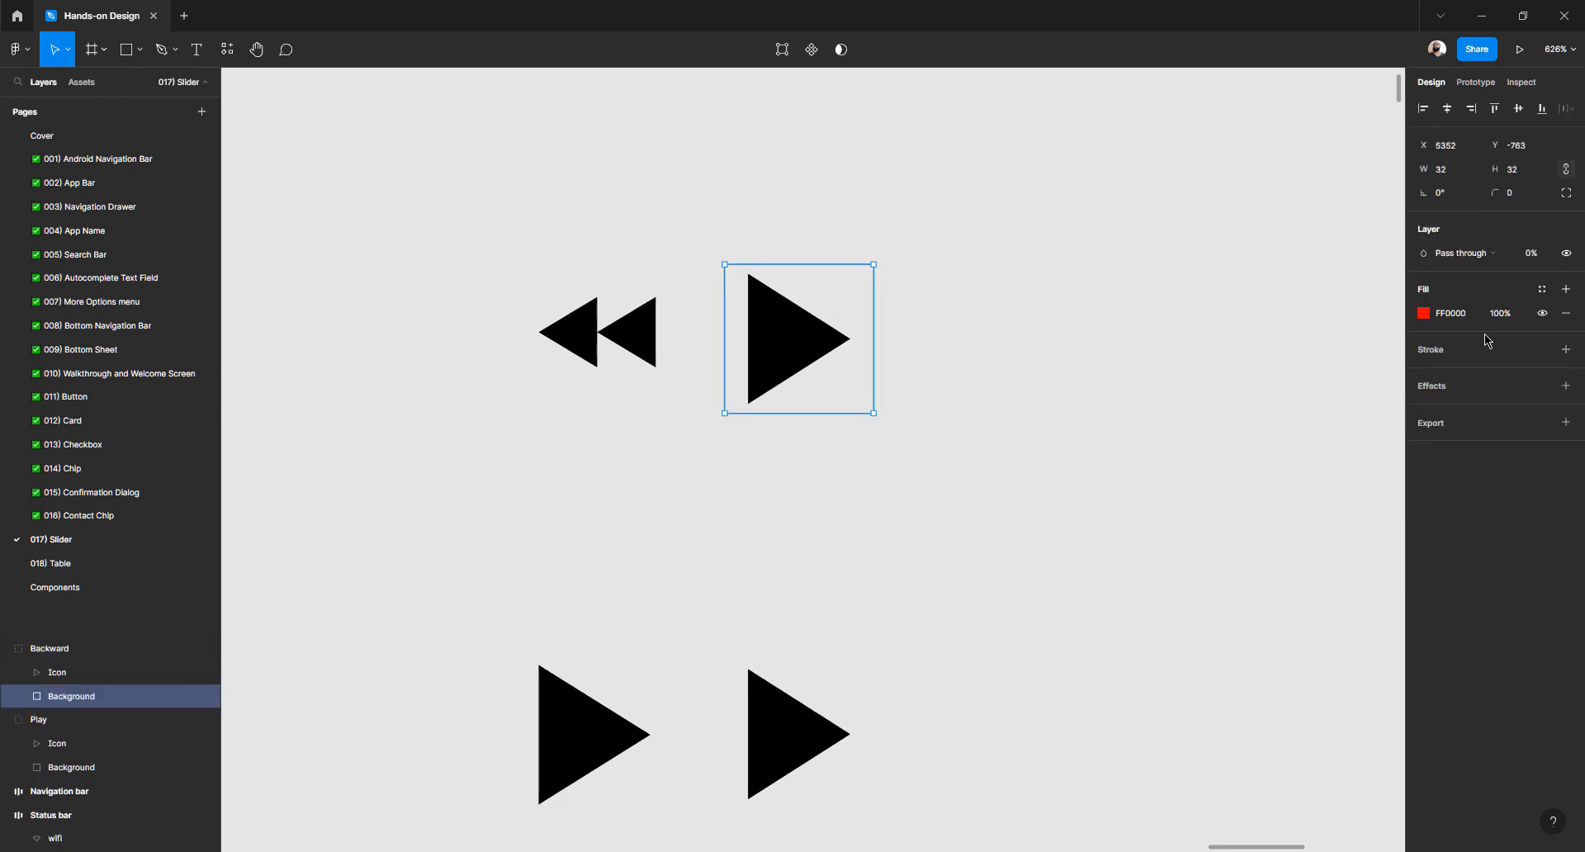
{"action": "left_click", "coordinate": [1532, 253]}
{"action": "key", "text": "Return"}
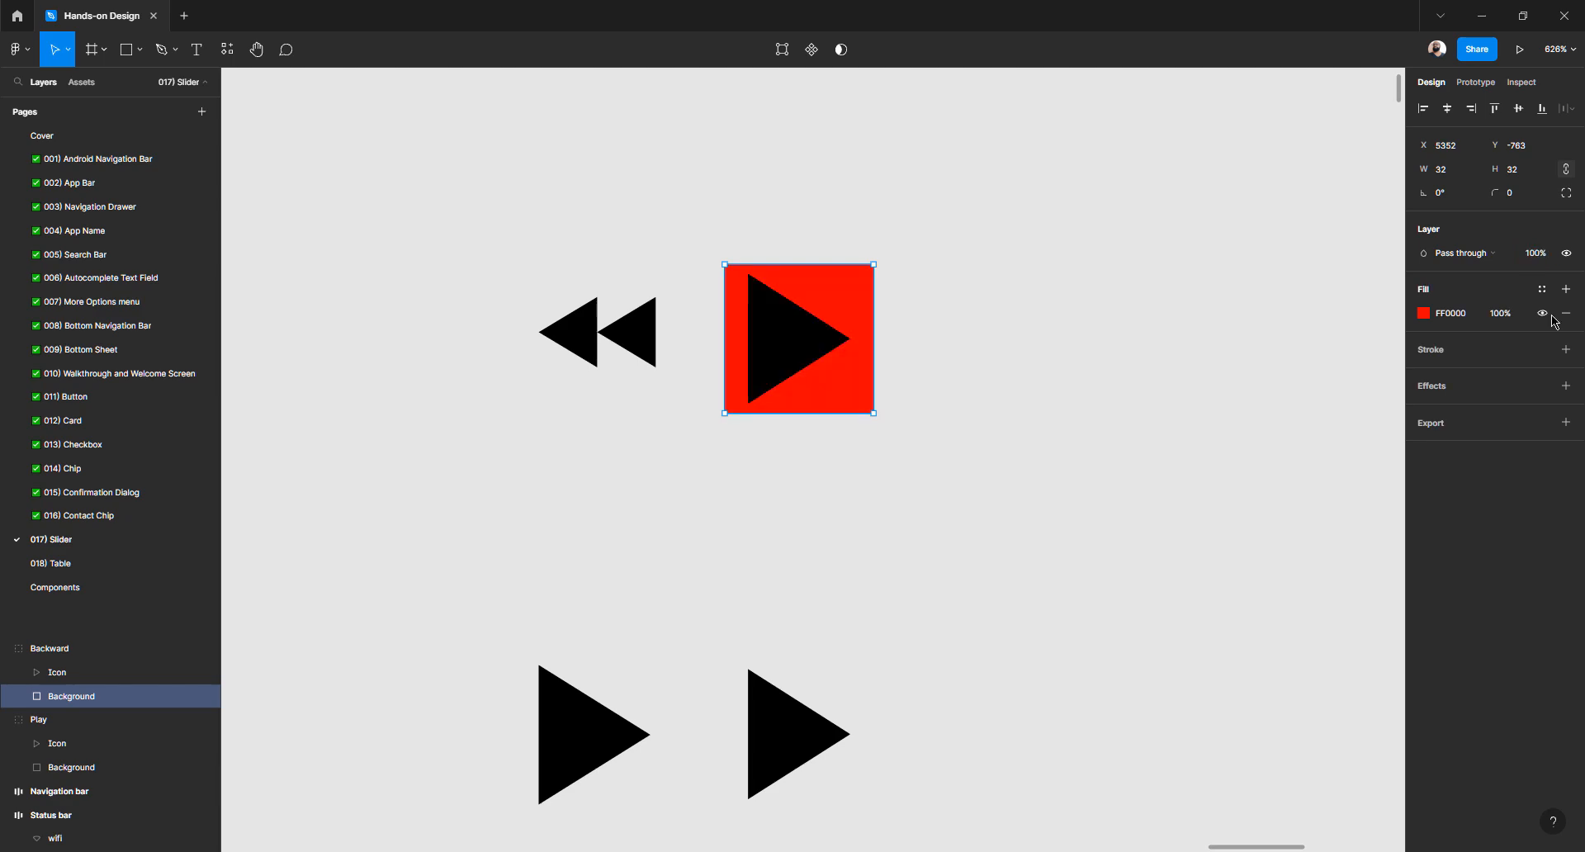
{"action": "left_click", "coordinate": [1063, 308]}
Duplicate the triangle inside Backward and place the copy to its right
{"action": "scroll", "coordinate": [716, 321], "scroll_direction": "up", "scroll_amount": 3}
{"action": "left_click", "coordinate": [830, 338]}
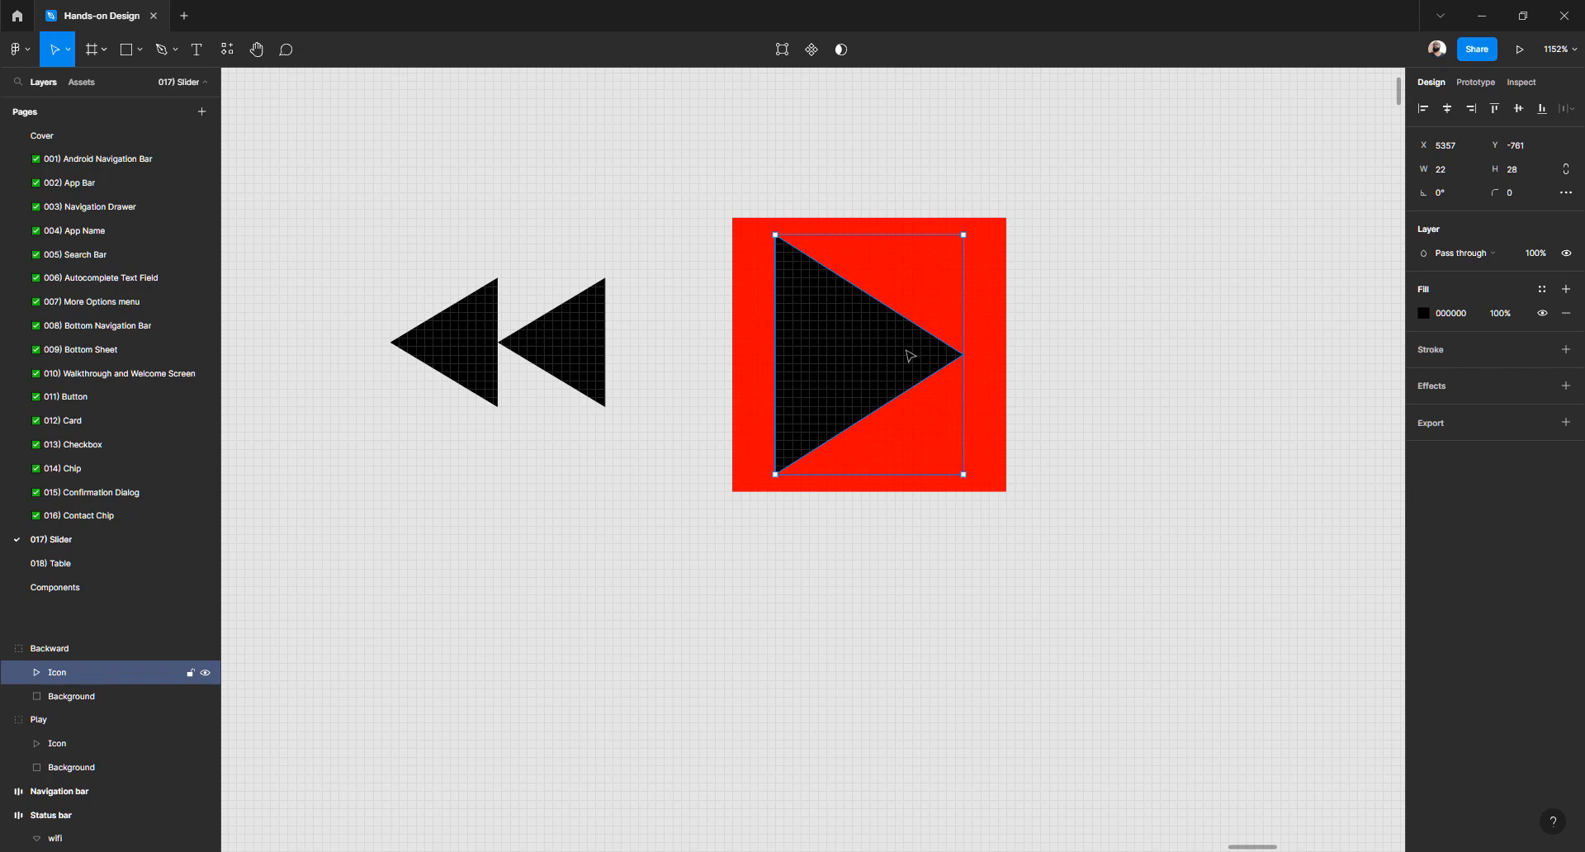
{"action": "key", "text": "ctrl+d"}
{"action": "left_click_drag", "start_coordinate": [906, 356], "coordinate": [1080, 358]}
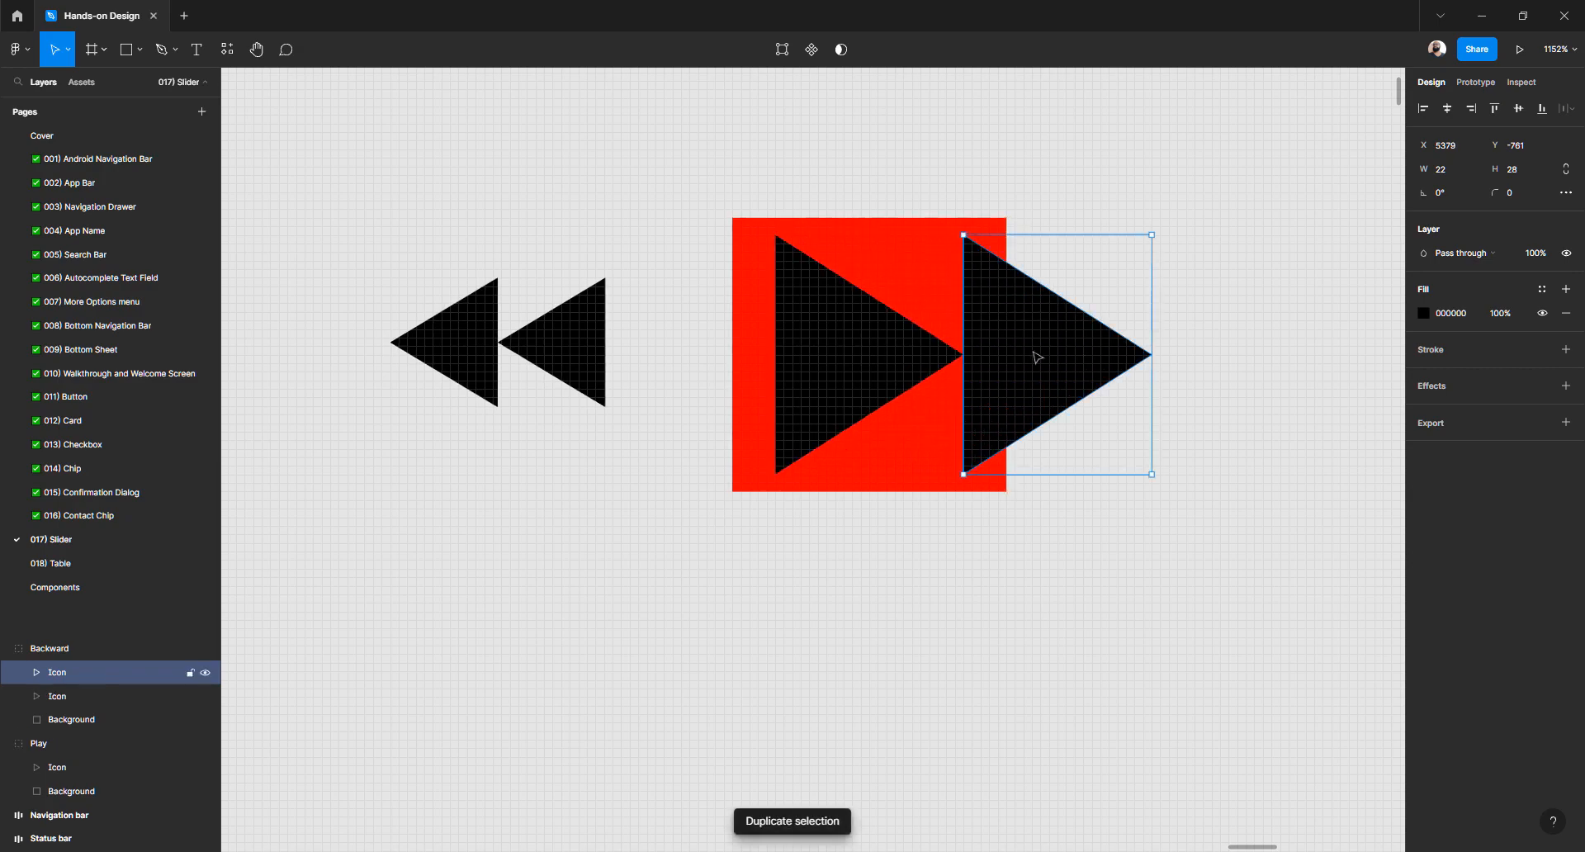
{"action": "left_click", "coordinate": [901, 361], "text": "shift"}
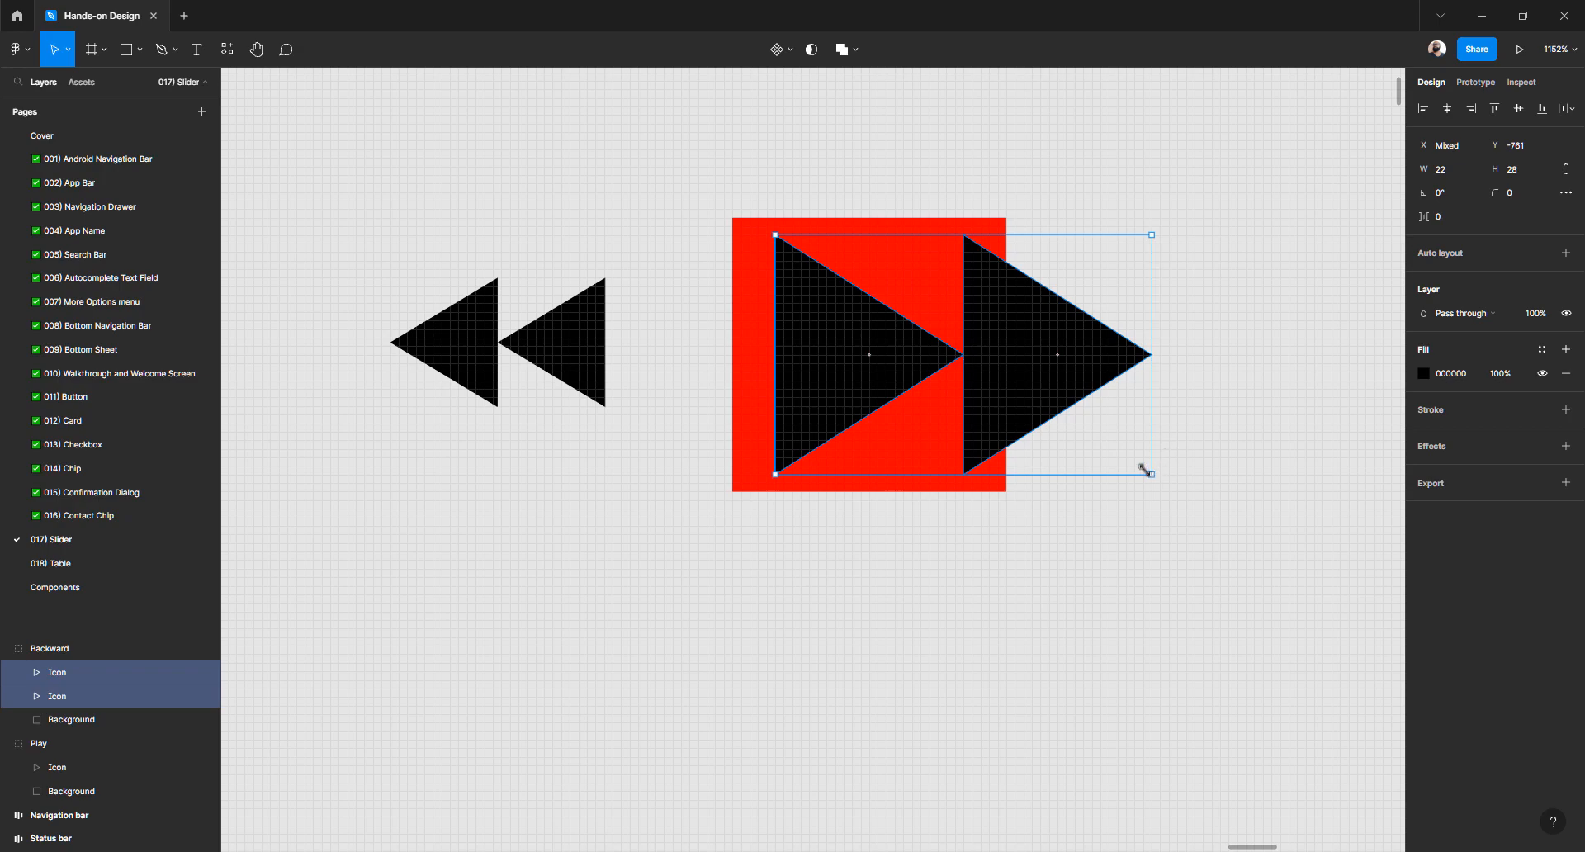
{"action": "left_click_drag", "start_coordinate": [1145, 470], "coordinate": [1037, 417]}
{"action": "key", "text": "ctrl+z"}
Scale both triangles down to 11 by 14 and centre them in the red square
{"action": "left_click_drag", "start_coordinate": [1153, 471], "coordinate": [978, 309]}
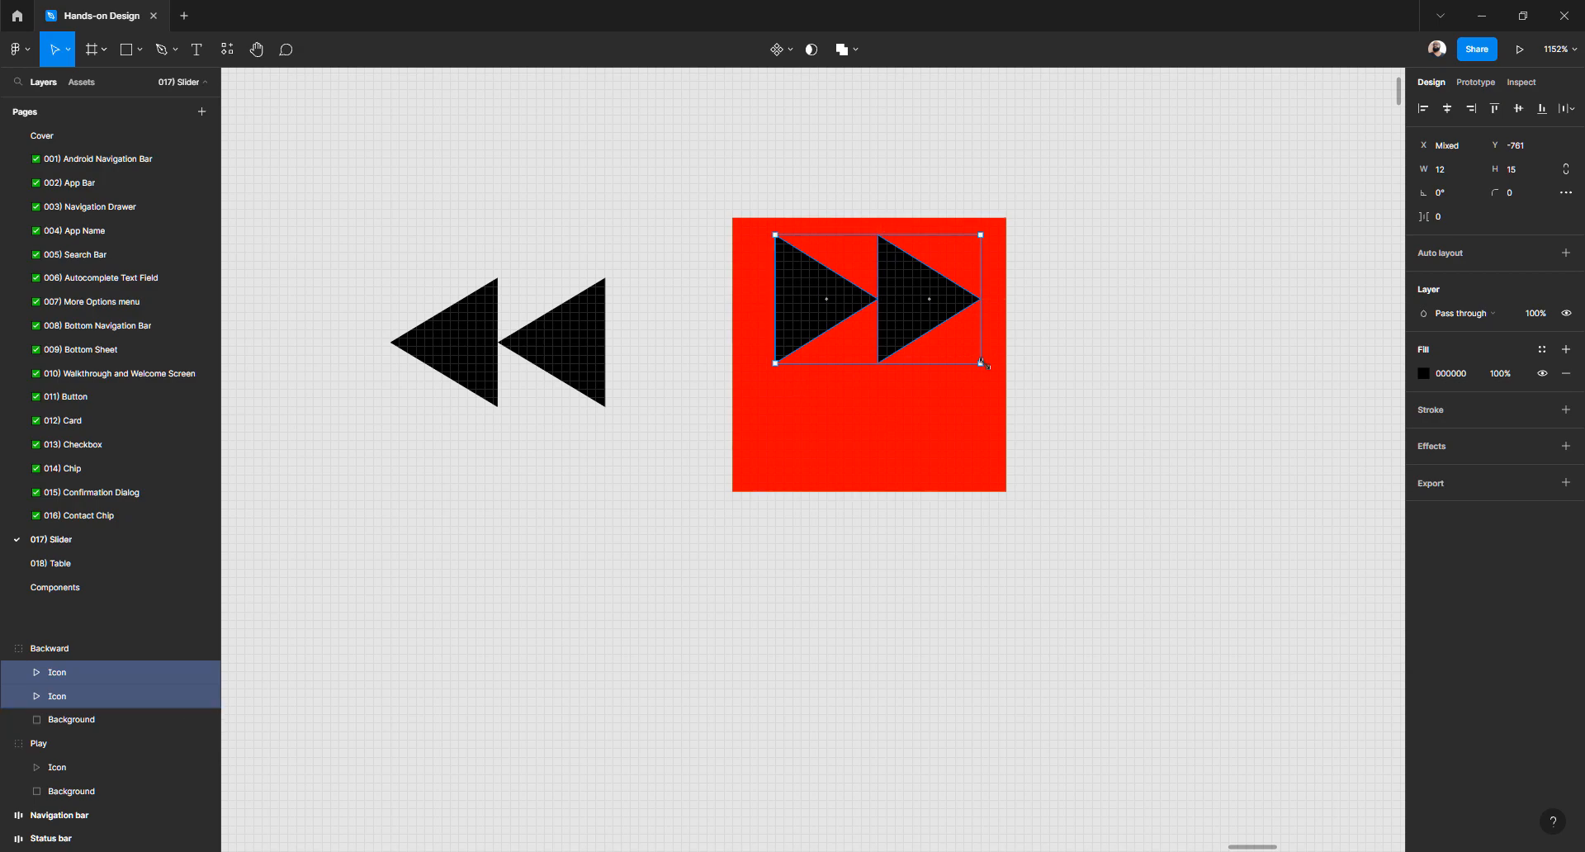
{"action": "left_click_drag", "start_coordinate": [979, 362], "coordinate": [972, 363]}
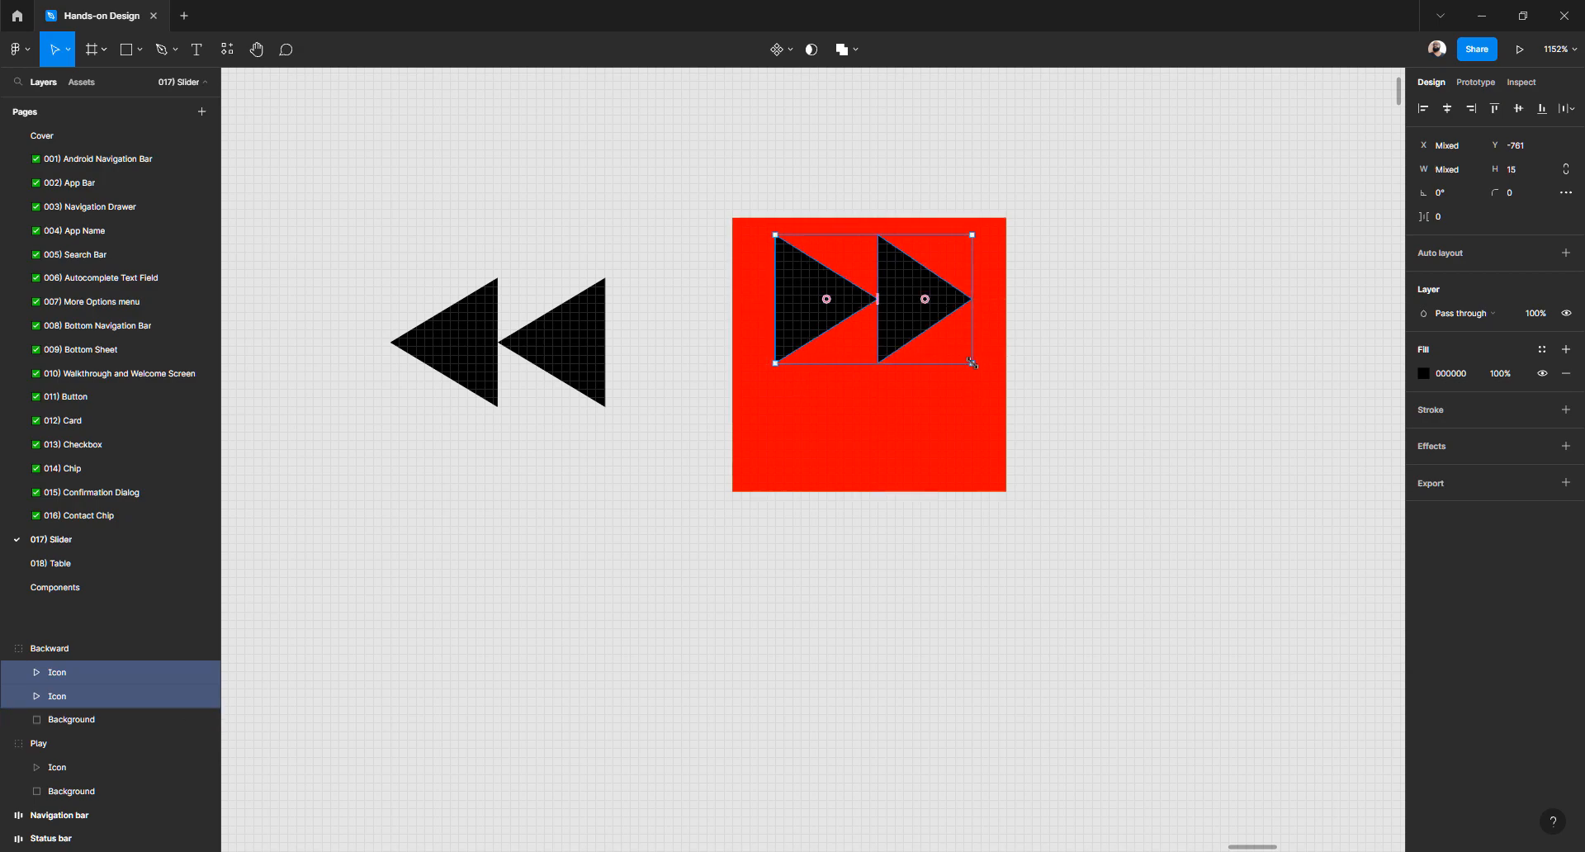
{"action": "left_click_drag", "start_coordinate": [966, 355], "coordinate": [958, 347]}
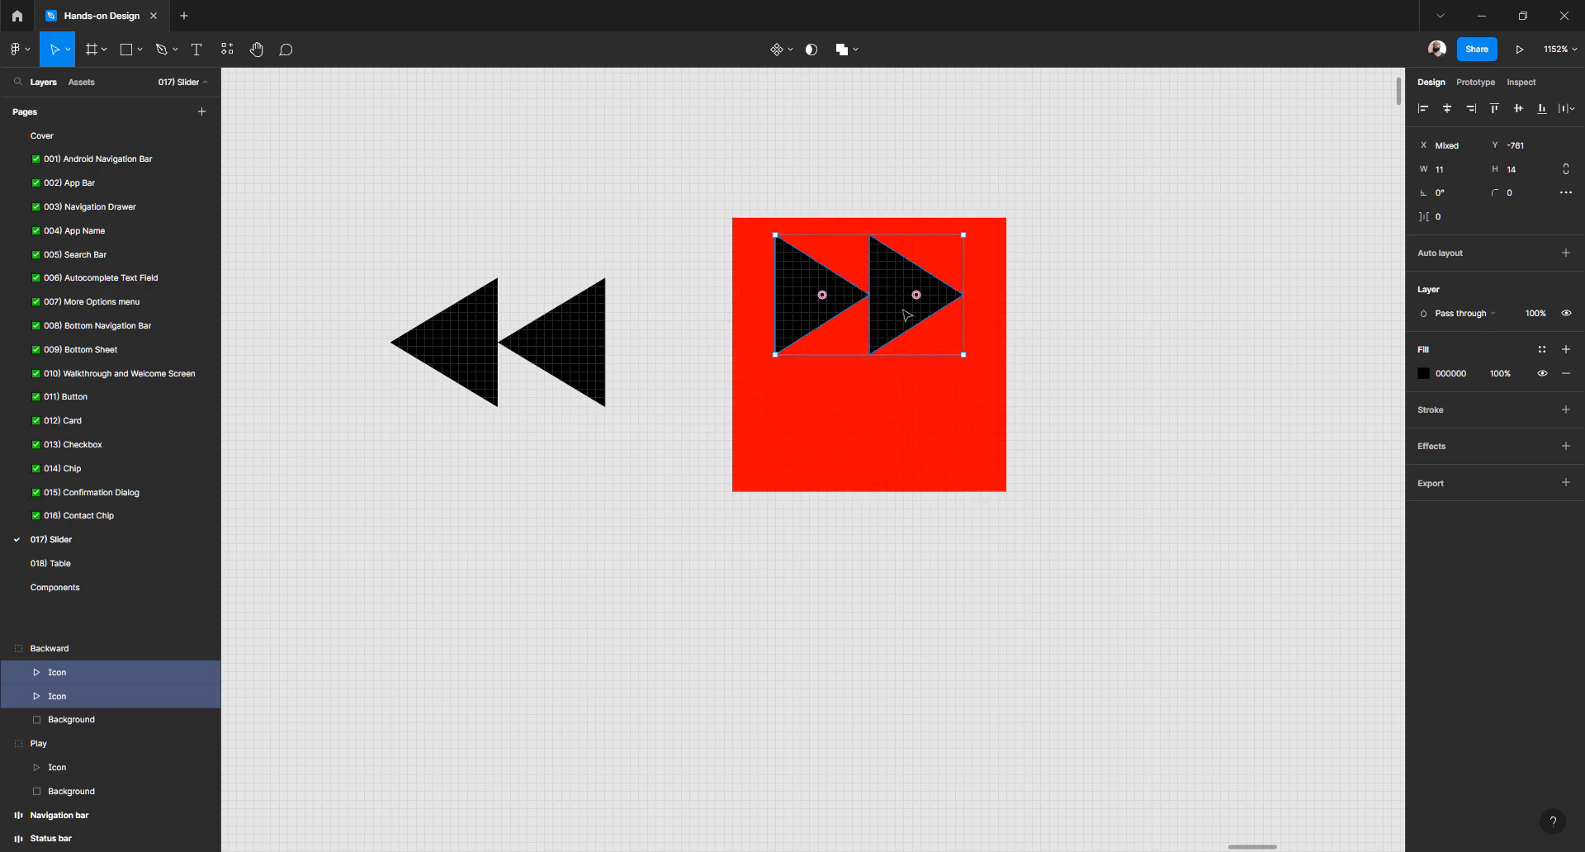
{"action": "left_click_drag", "start_coordinate": [907, 315], "coordinate": [923, 369]}
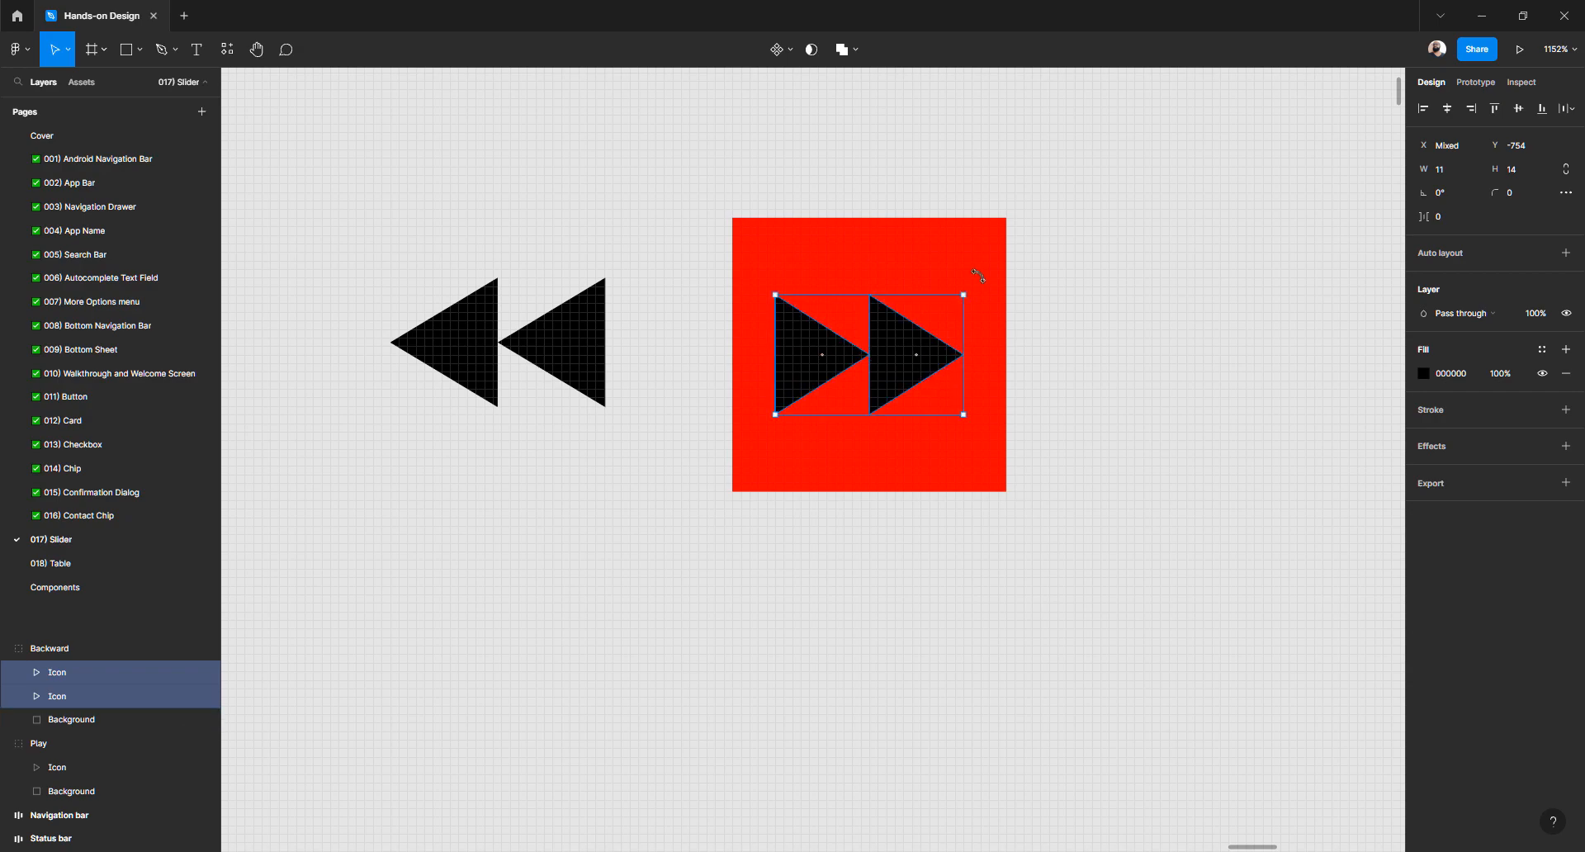
{"action": "key", "text": "alt"}
{"action": "key", "text": "alt"}
Set the red Background square's layer opacity to 0%
{"action": "left_click", "coordinate": [994, 262]}
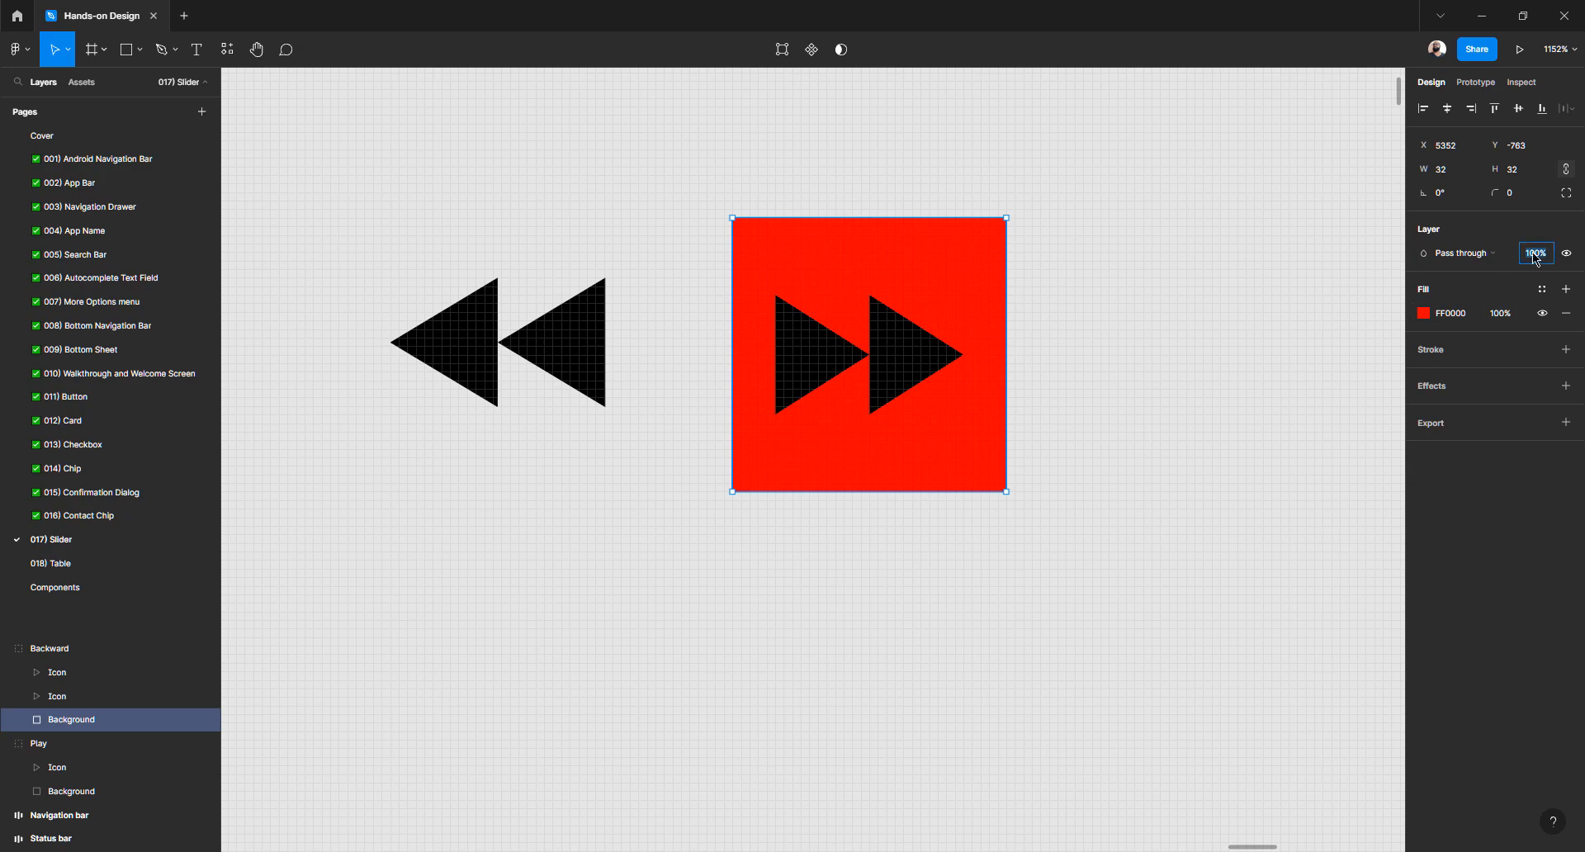
{"action": "type", "text": "0"}
{"action": "key", "text": "Return"}
{"action": "left_click", "coordinate": [945, 437]}
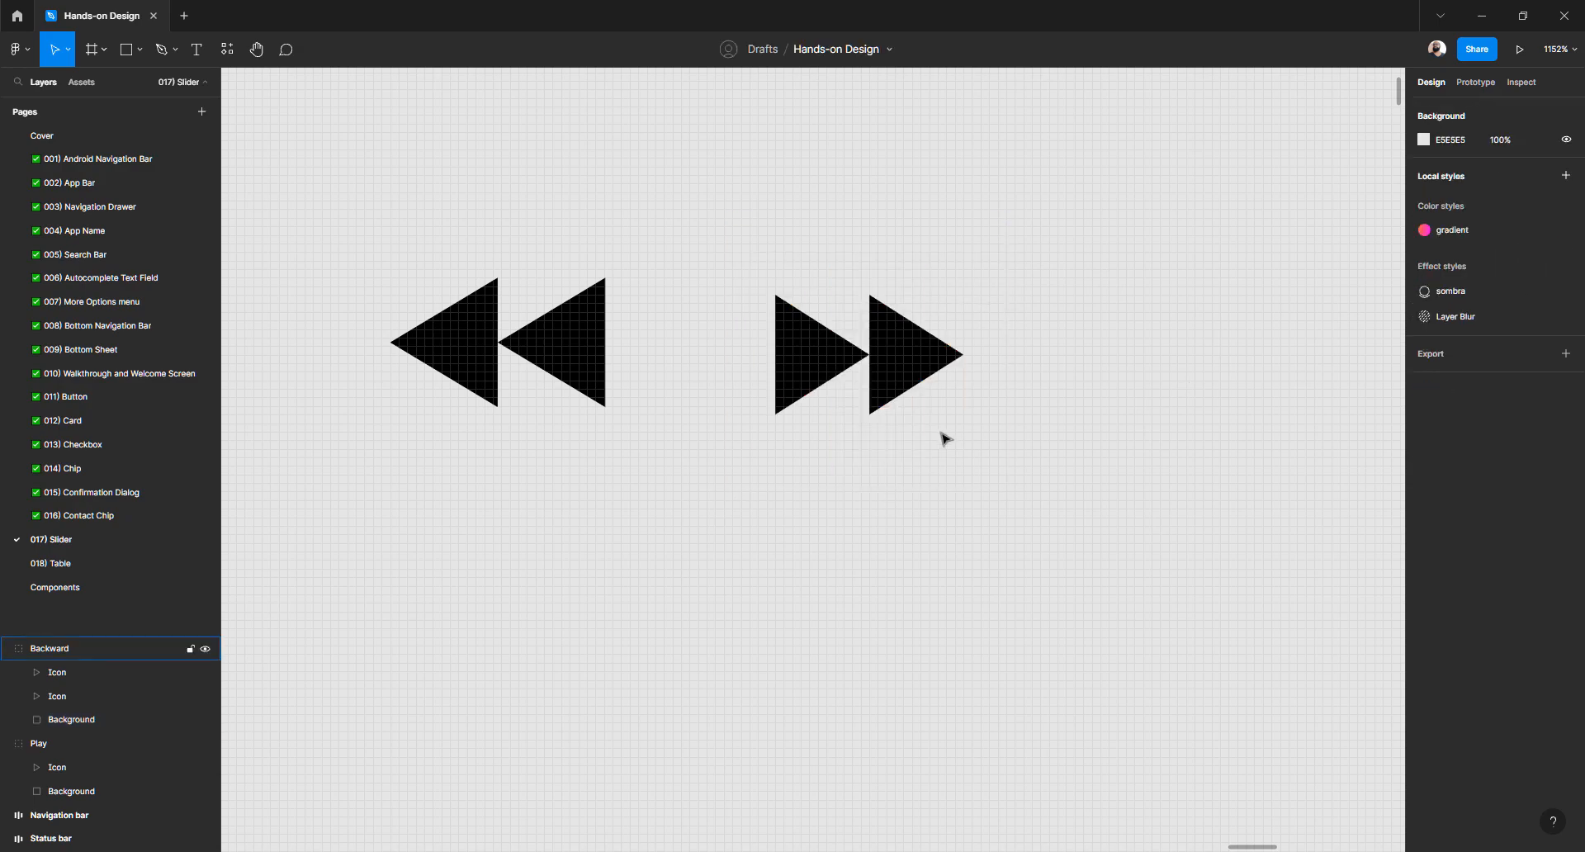
Enter the Backward group and select its right triangle
{"action": "scroll", "coordinate": [945, 437], "scroll_direction": "down", "scroll_amount": 5}
{"action": "left_click", "coordinate": [929, 419]}
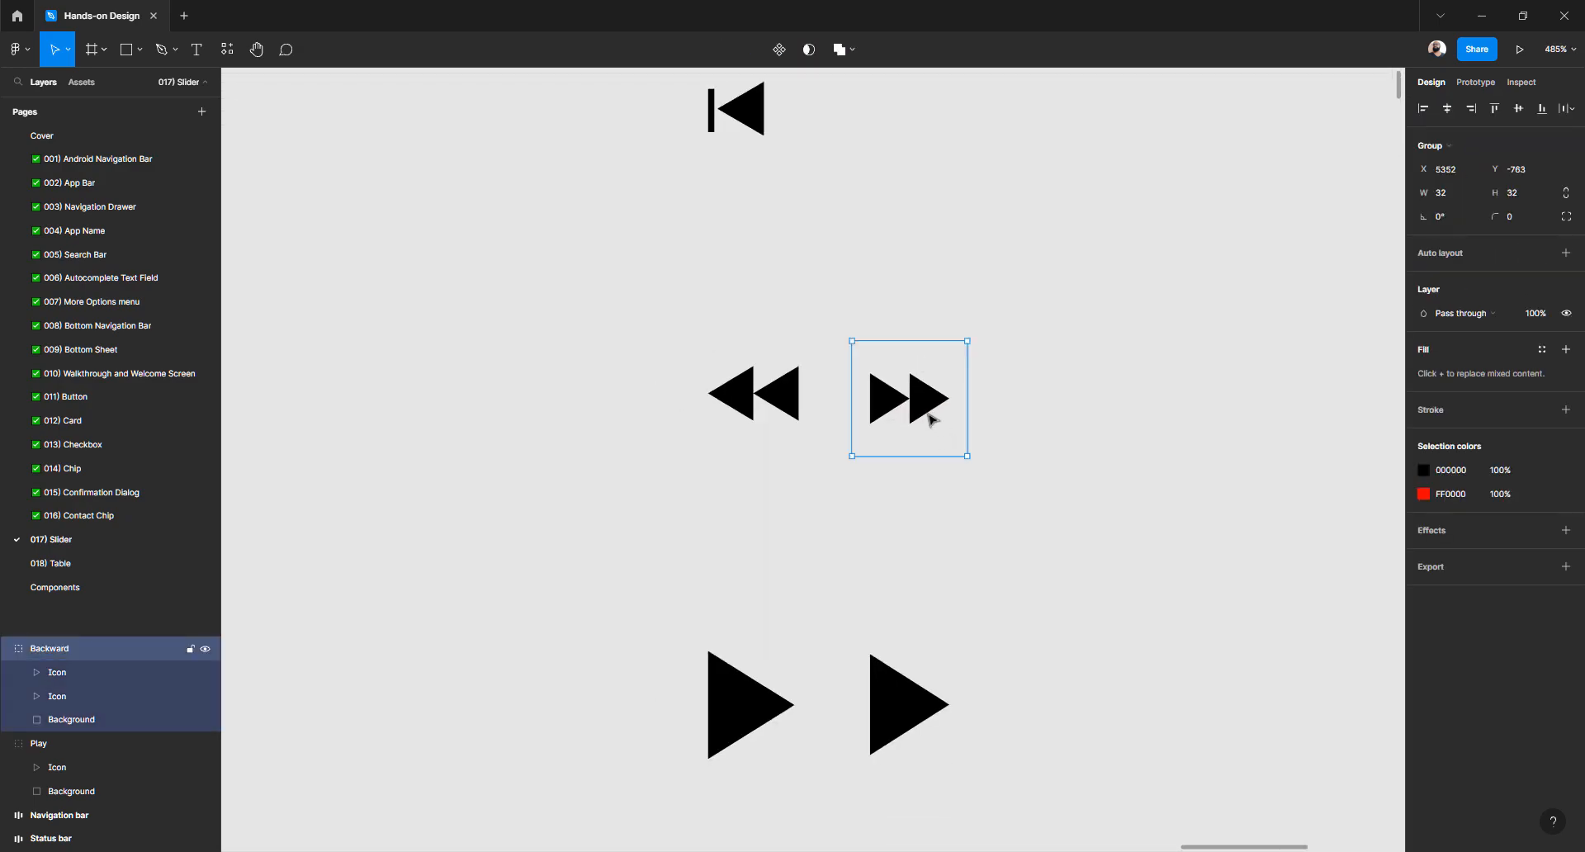
{"action": "scroll", "coordinate": [929, 420], "scroll_direction": "up", "scroll_amount": 3}
{"action": "scroll", "coordinate": [927, 418], "scroll_direction": "down", "scroll_amount": 6}
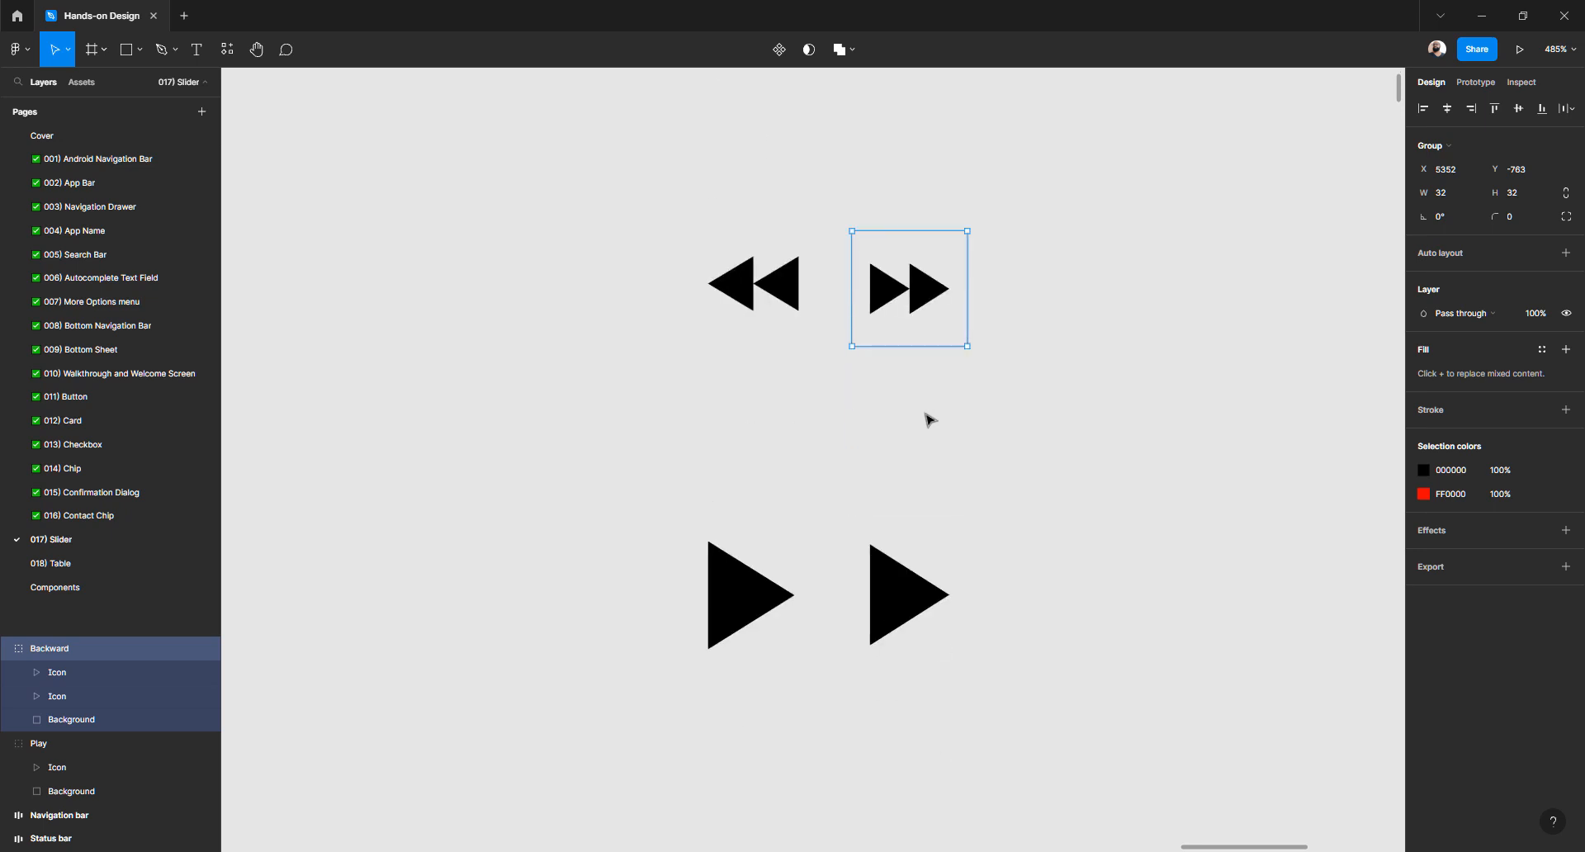
{"action": "scroll", "coordinate": [927, 417], "scroll_direction": "down", "scroll_amount": 2}
{"action": "scroll", "coordinate": [925, 340], "scroll_direction": "up", "scroll_amount": 3}
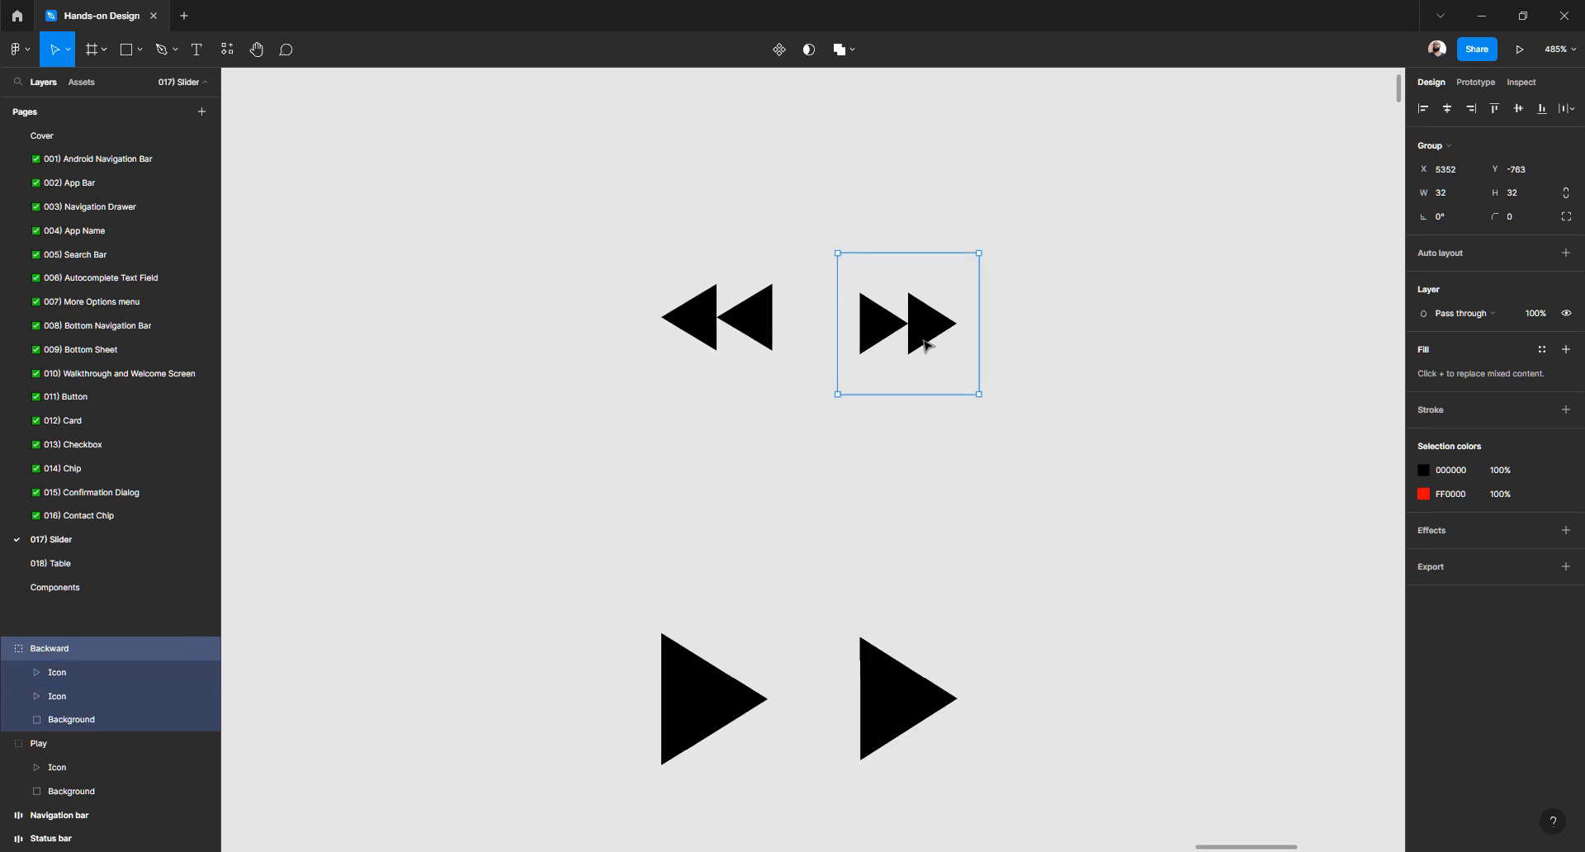
{"action": "double_click", "coordinate": [926, 337]}
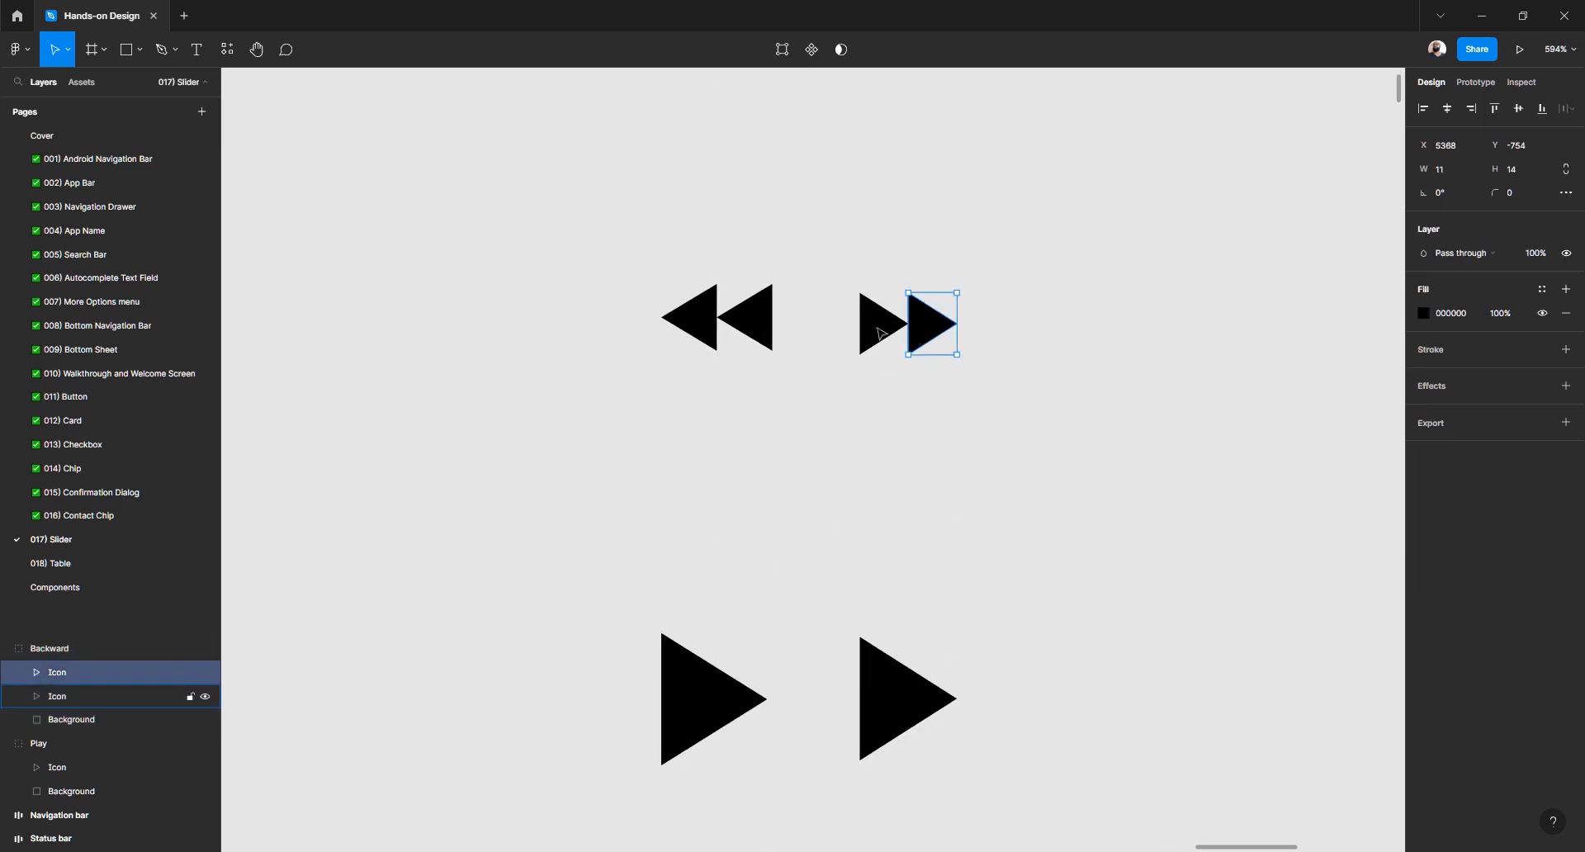
{"action": "left_click", "coordinate": [878, 329]}
{"action": "left_click", "coordinate": [877, 390]}
{"action": "double_click", "coordinate": [919, 337]}
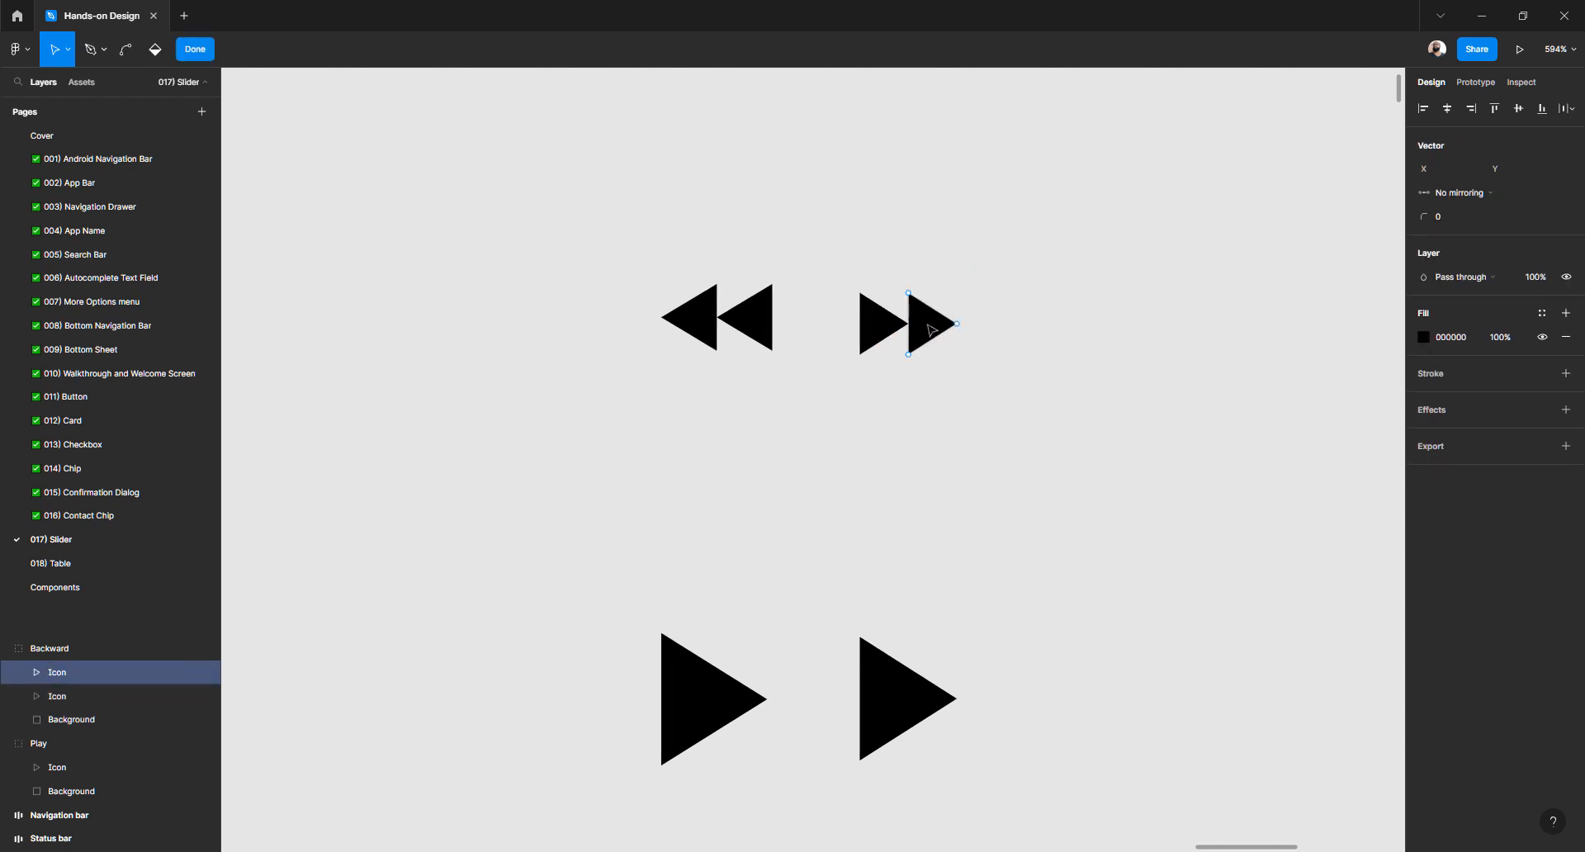
{"action": "key", "text": "Escape"}
{"action": "key", "text": "Escape"}
{"action": "left_click", "coordinate": [931, 331]}
{"action": "left_click", "coordinate": [932, 332]}
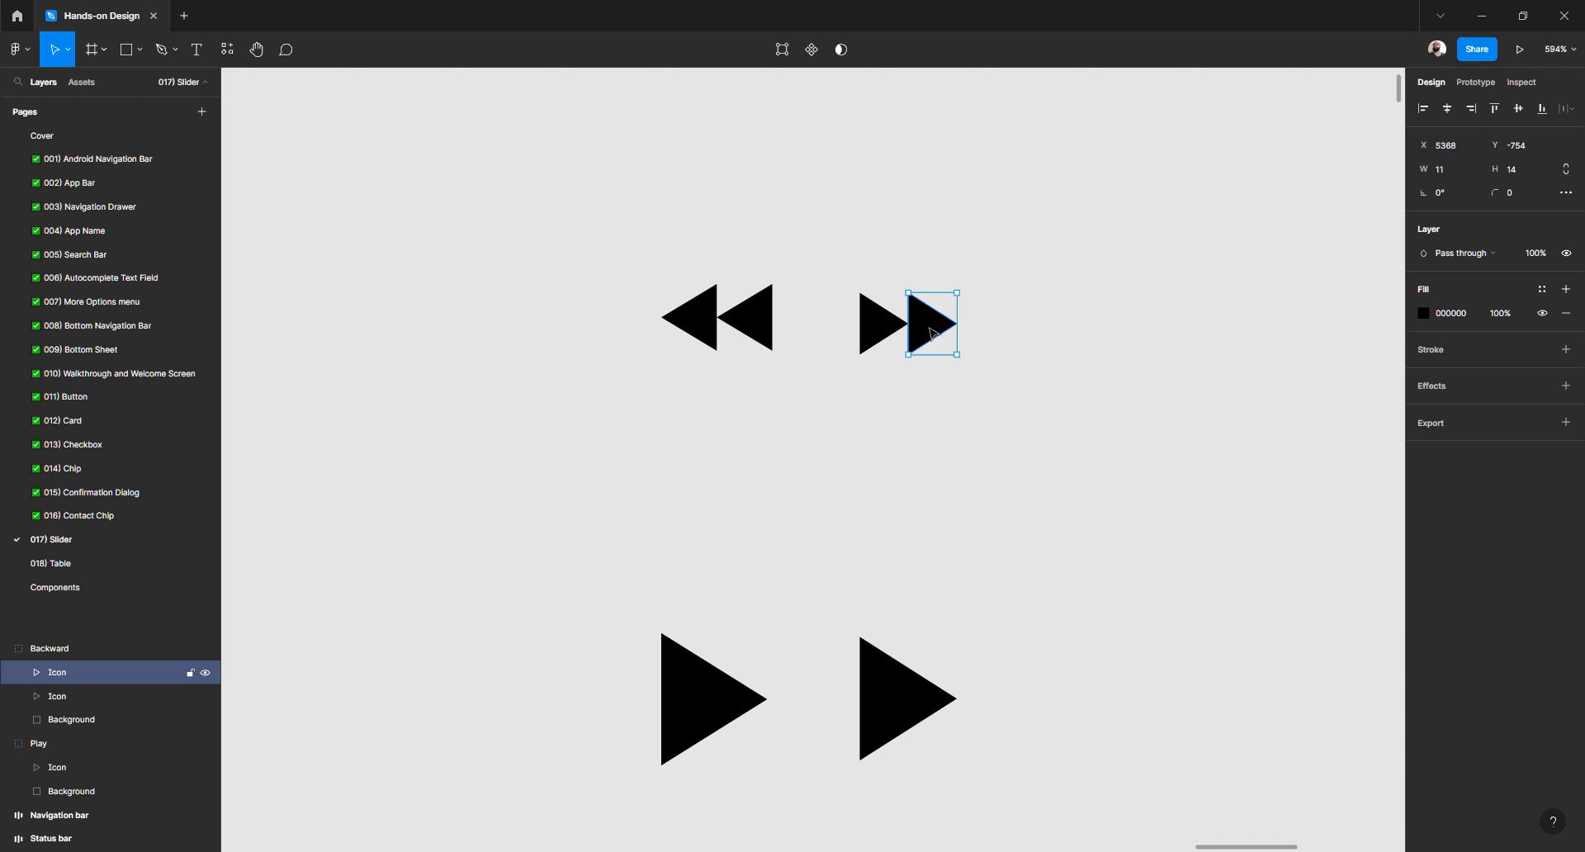
Flip the right and left triangles horizontally with Shift+H so both point left
{"action": "key", "text": "shift+l"}
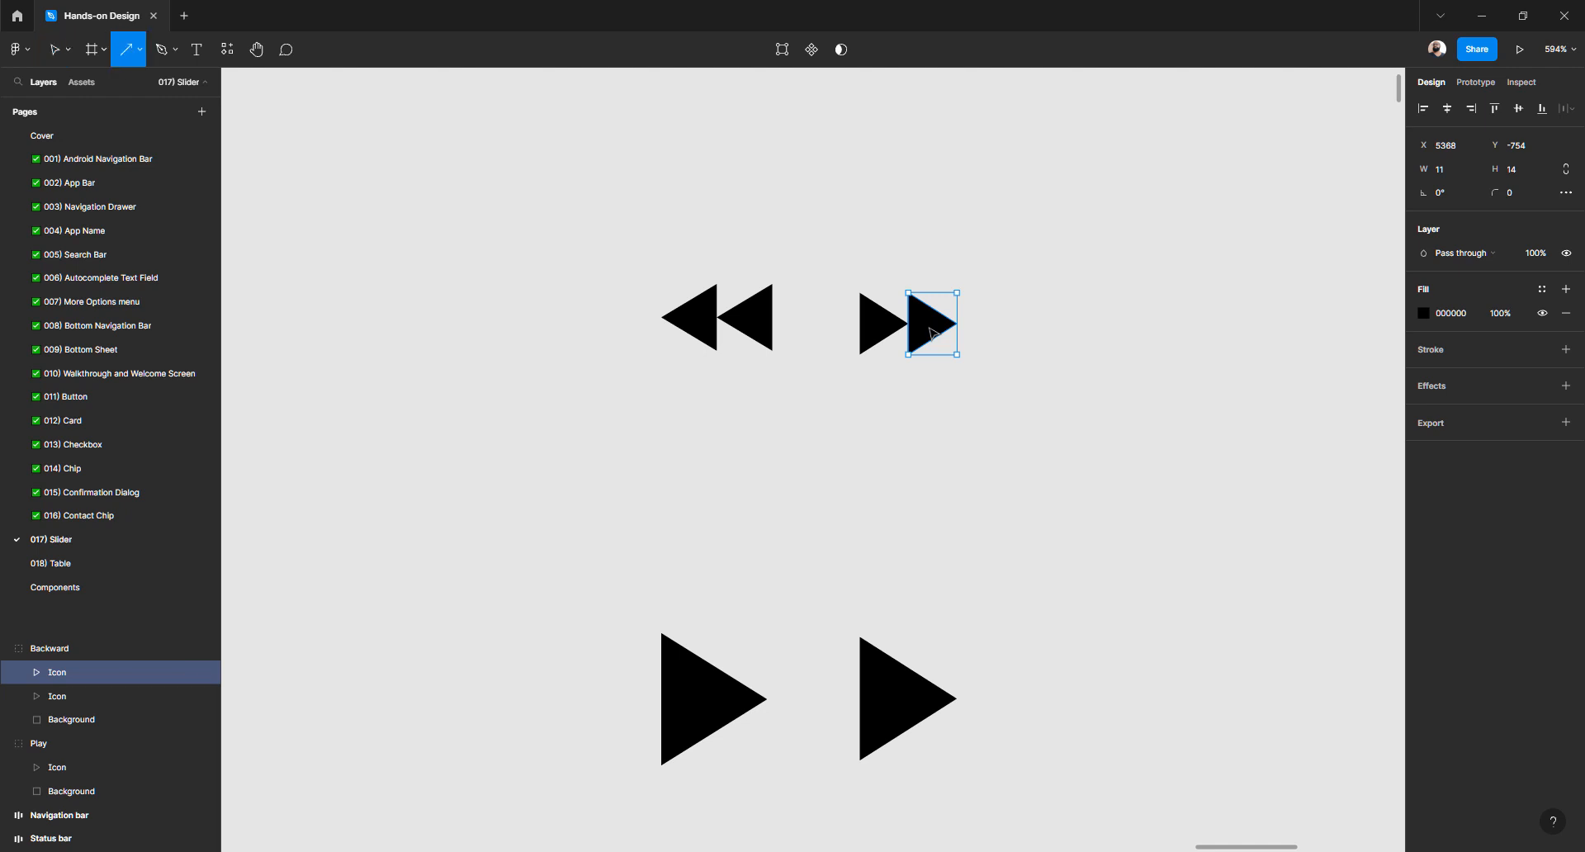
{"action": "key", "text": "v"}
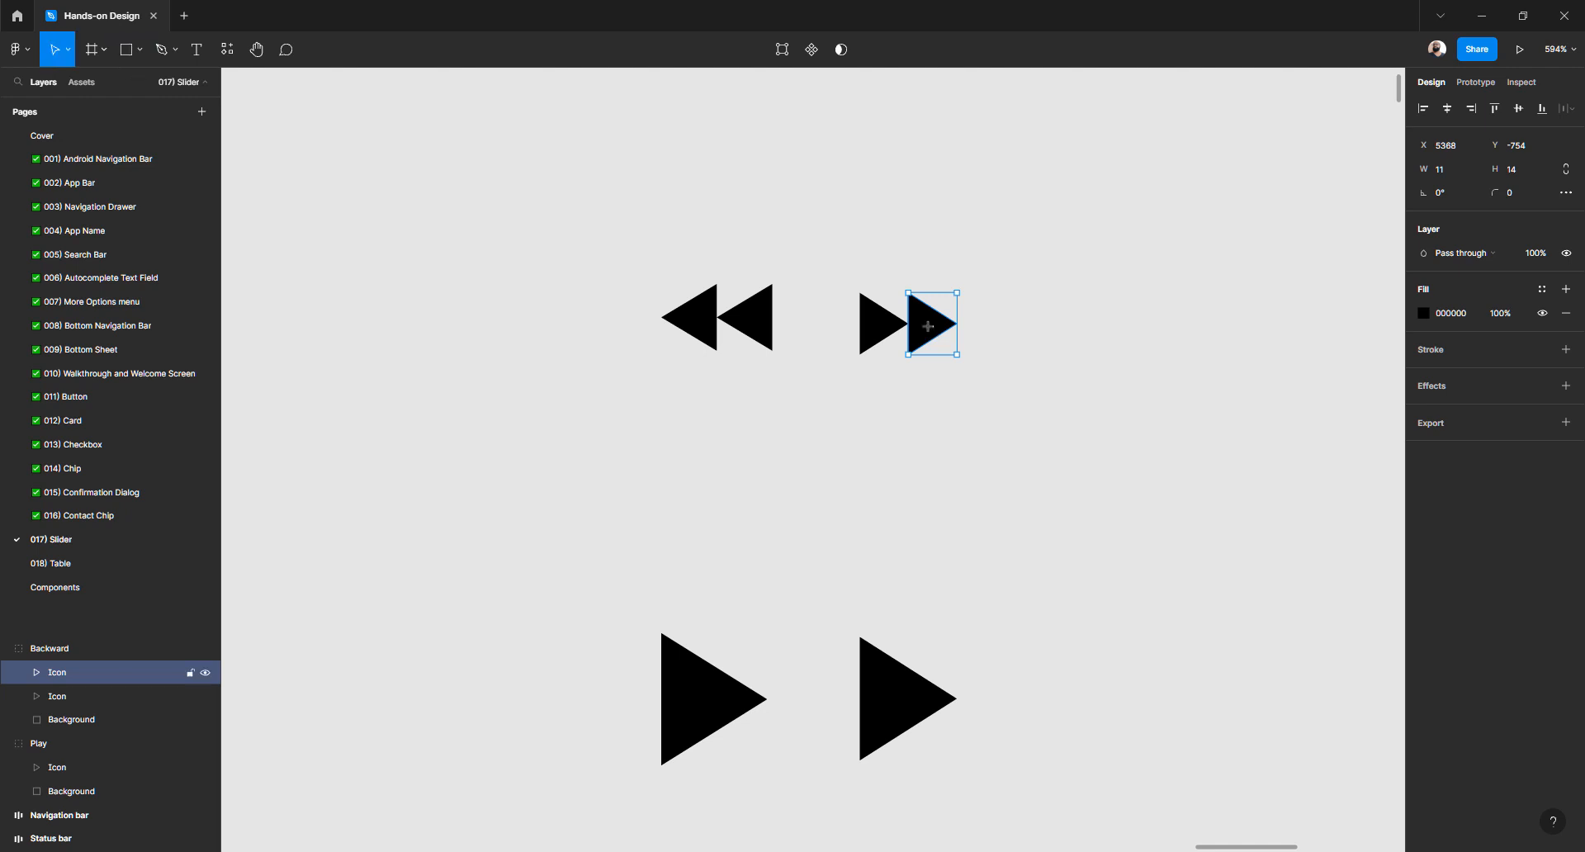
{"action": "key", "text": "shift+v"}
{"action": "key", "text": "shift+h"}
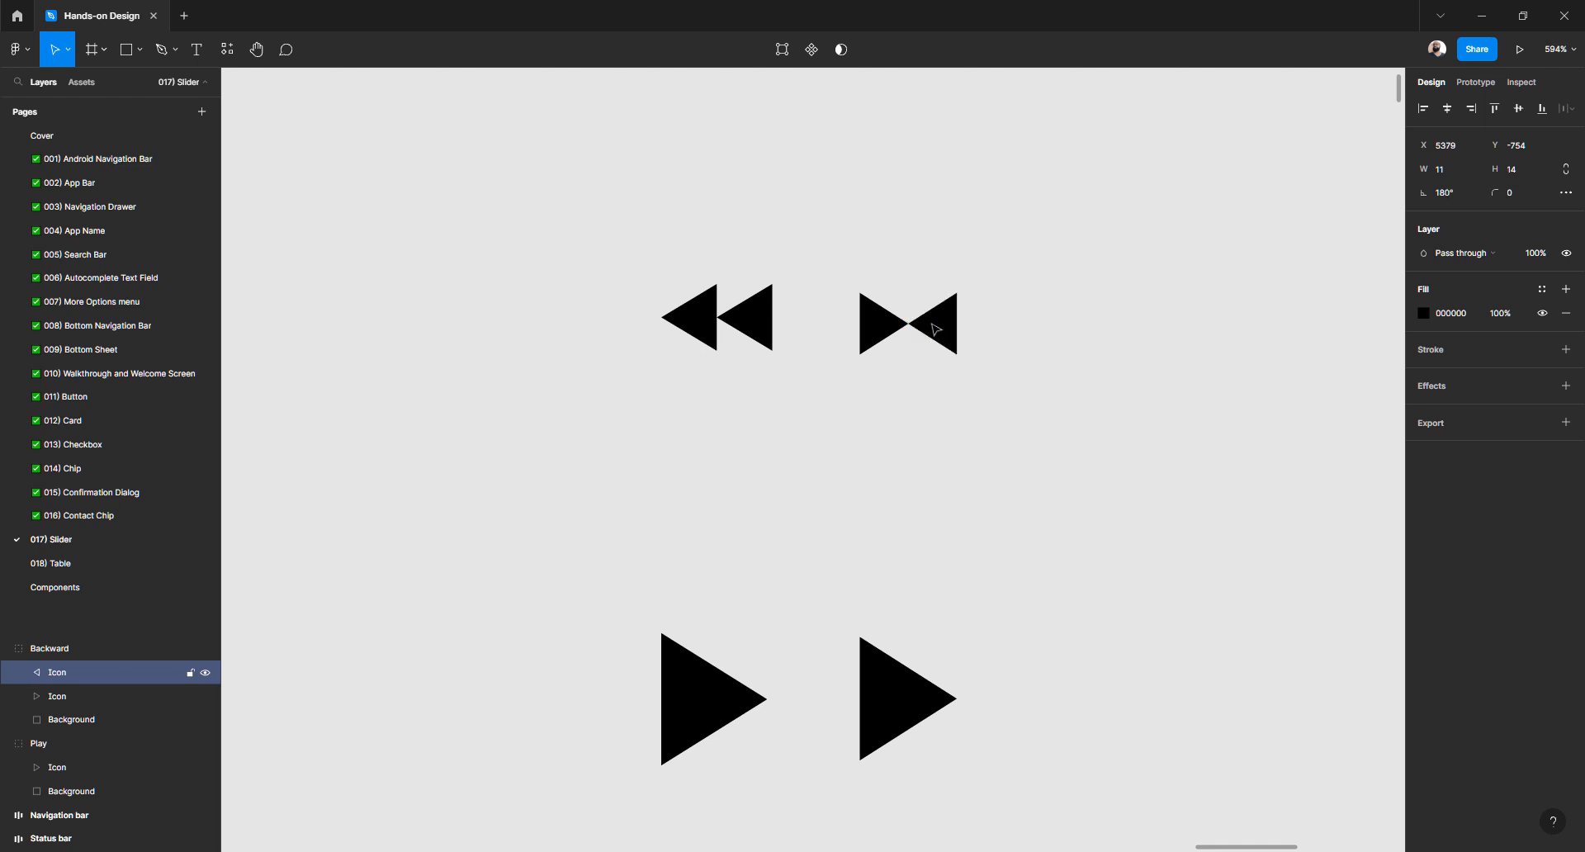
{"action": "left_click", "coordinate": [889, 330]}
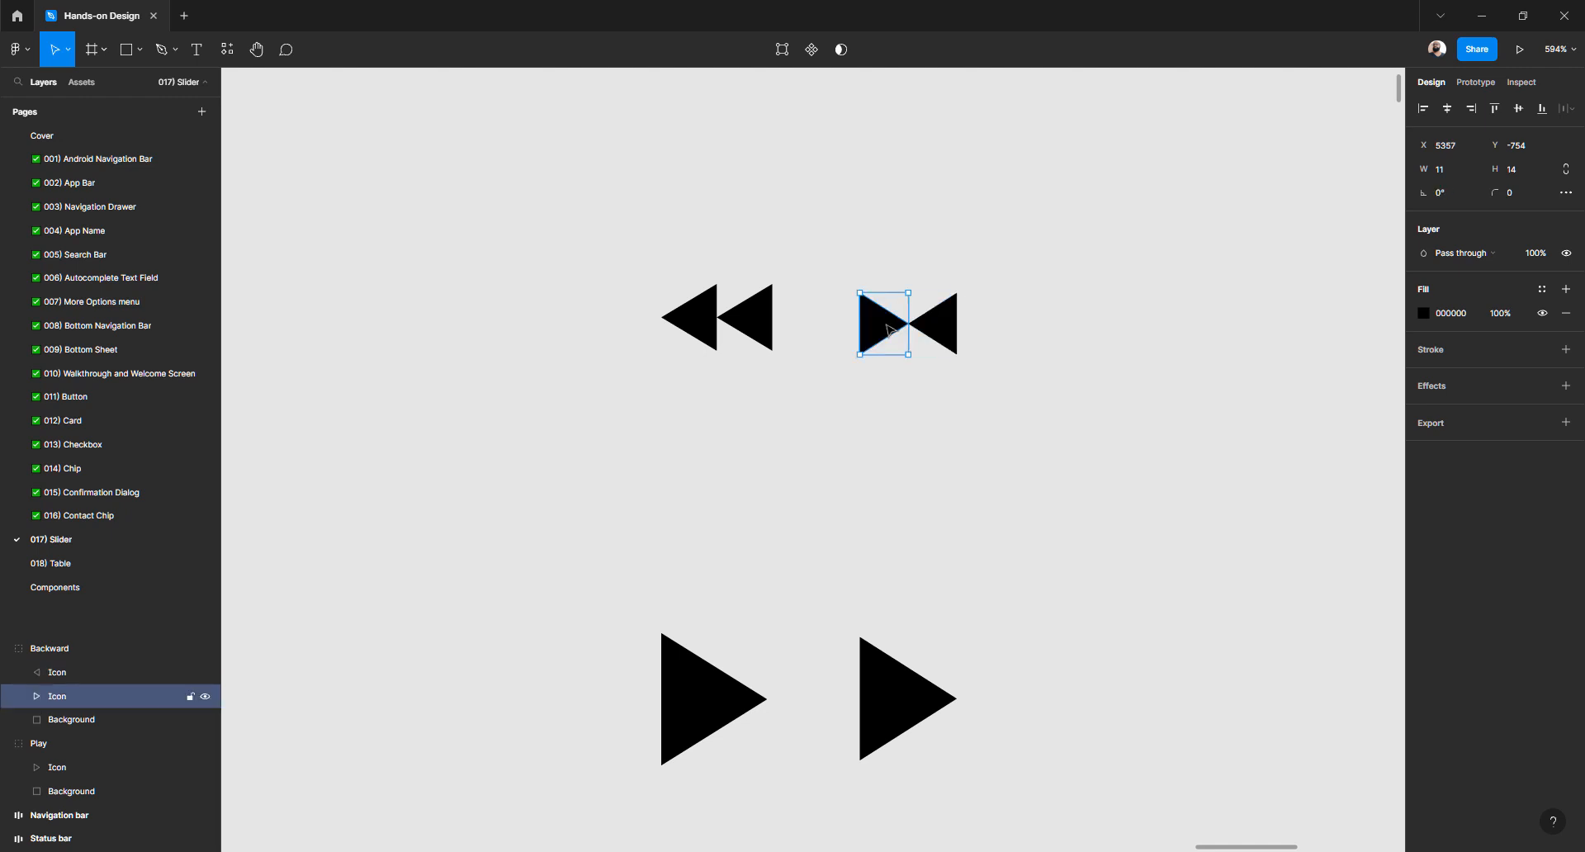
{"action": "key", "text": "shift+h"}
{"action": "left_click", "coordinate": [874, 454]}
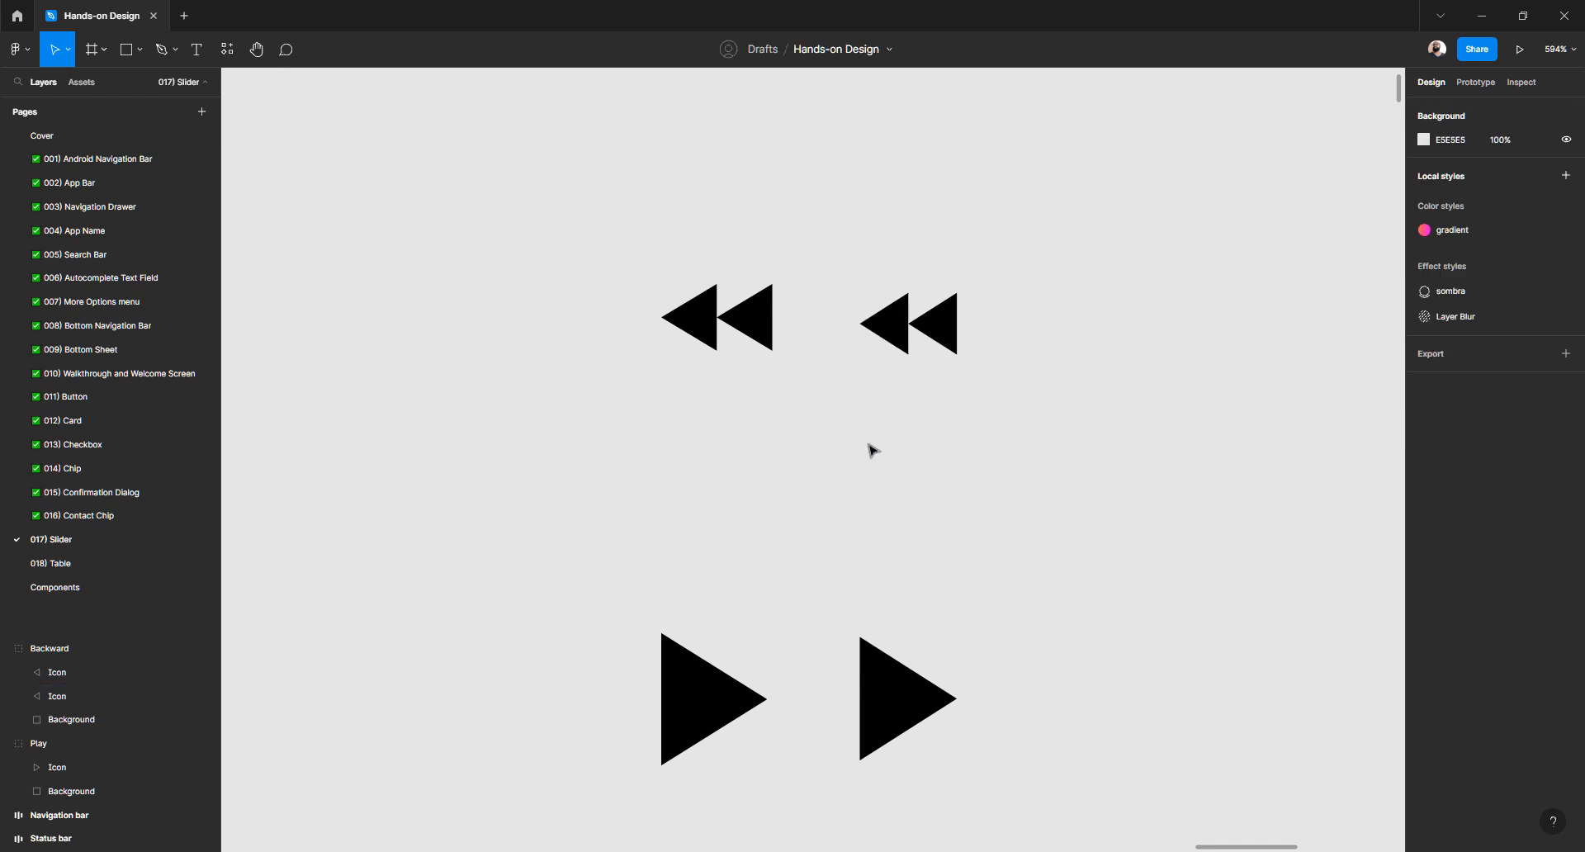
{"action": "scroll", "coordinate": [842, 378], "scroll_direction": "down", "scroll_amount": 5}
Duplicate the rewind icon one row down and flip both its triangles to point right
{"action": "left_click", "coordinate": [873, 360]}
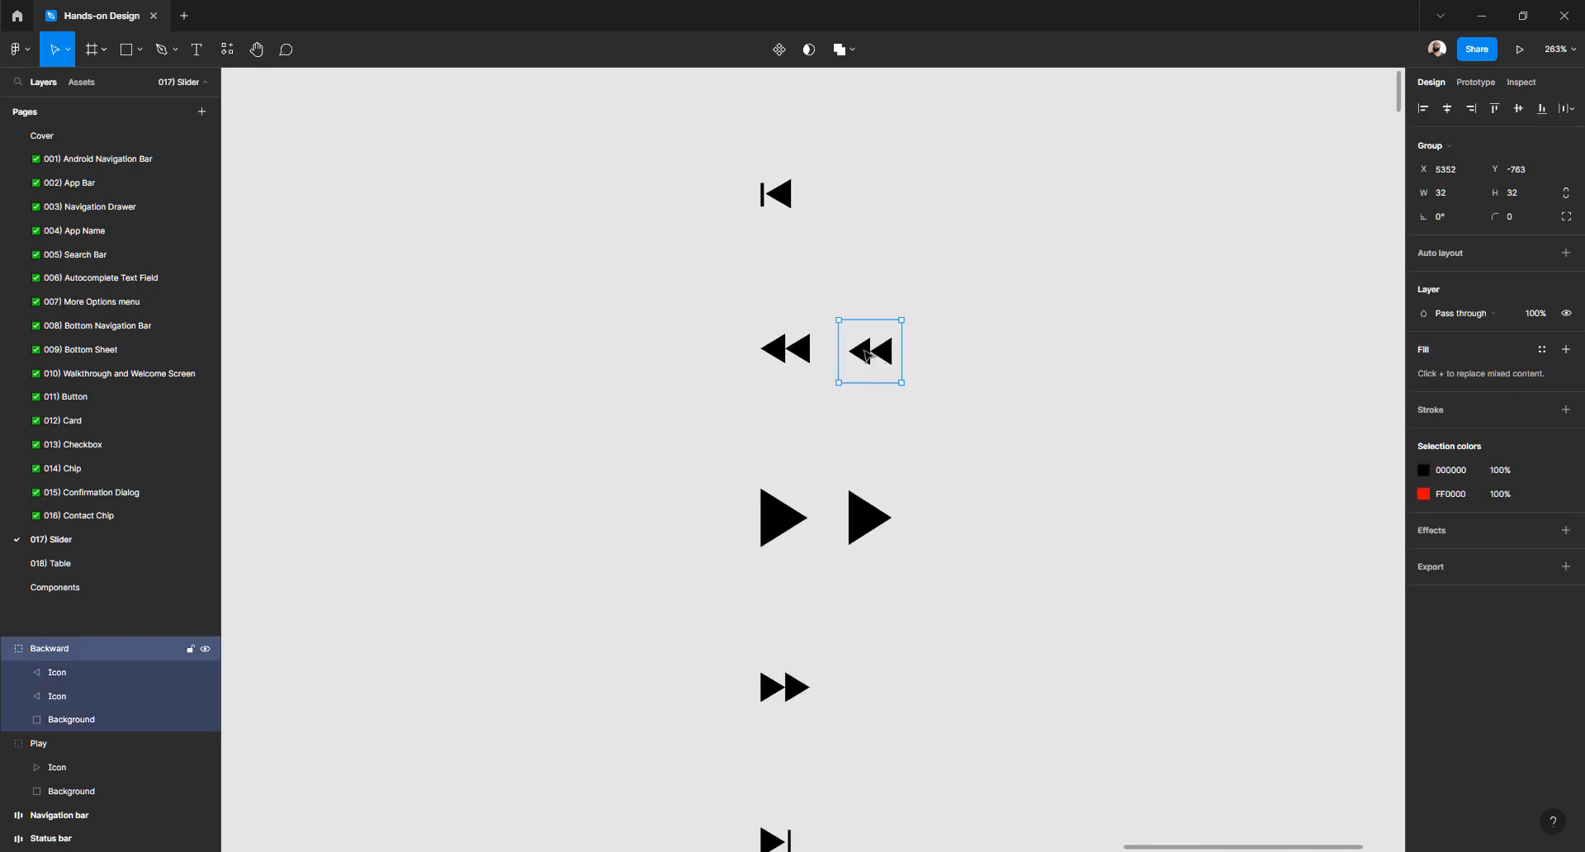
{"action": "left_click_drag", "start_coordinate": [873, 356], "coordinate": [861, 690]}
{"action": "scroll", "coordinate": [859, 690], "scroll_direction": "up", "scroll_amount": 3}
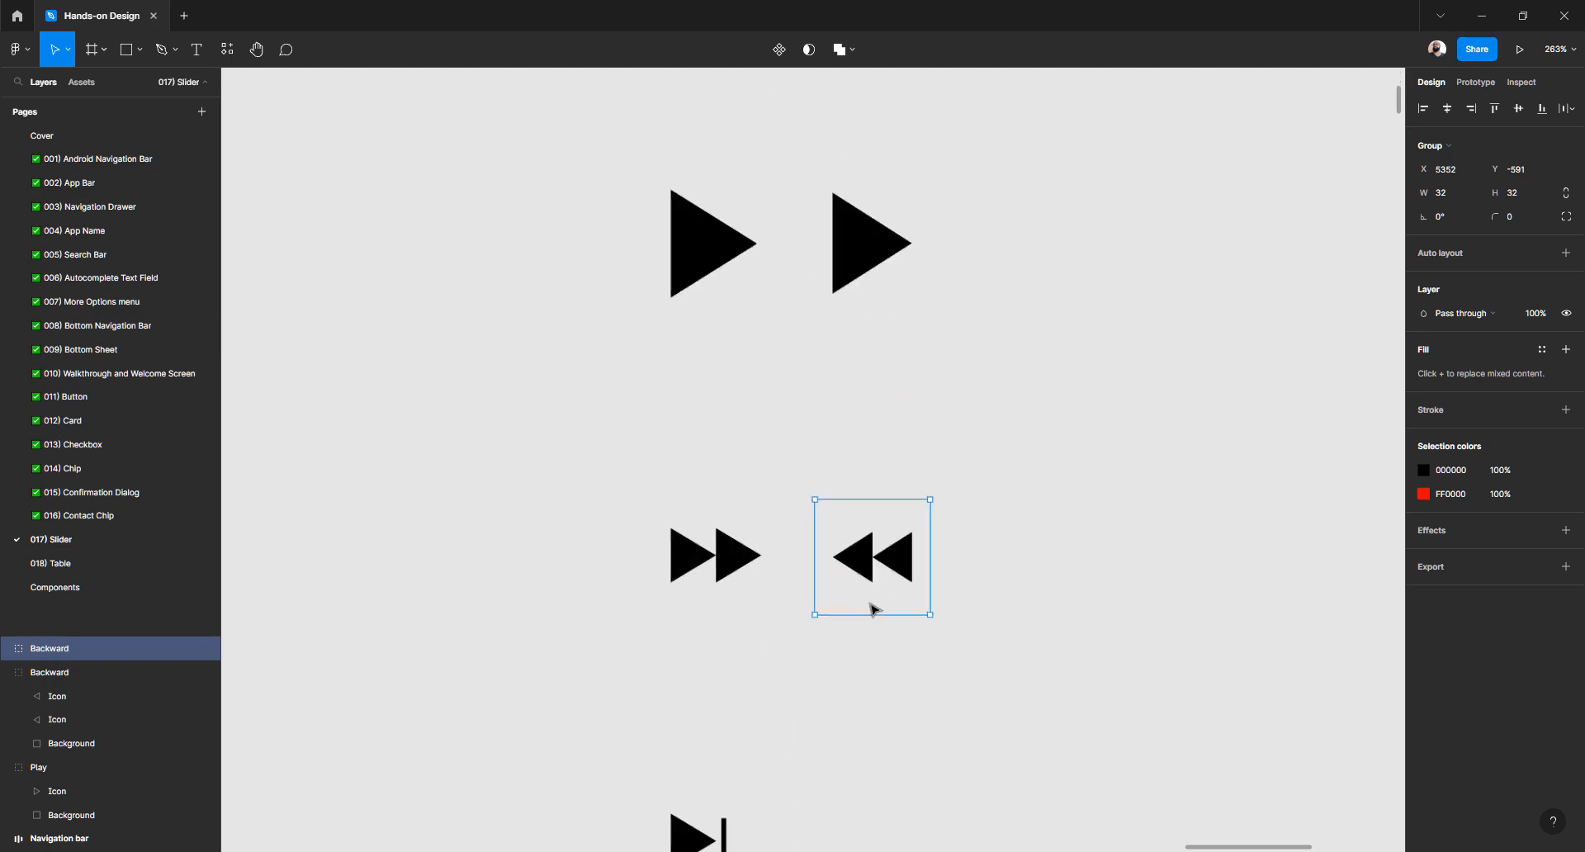
{"action": "scroll", "coordinate": [873, 610], "scroll_direction": "up", "scroll_amount": 4}
{"action": "double_click", "coordinate": [866, 558]}
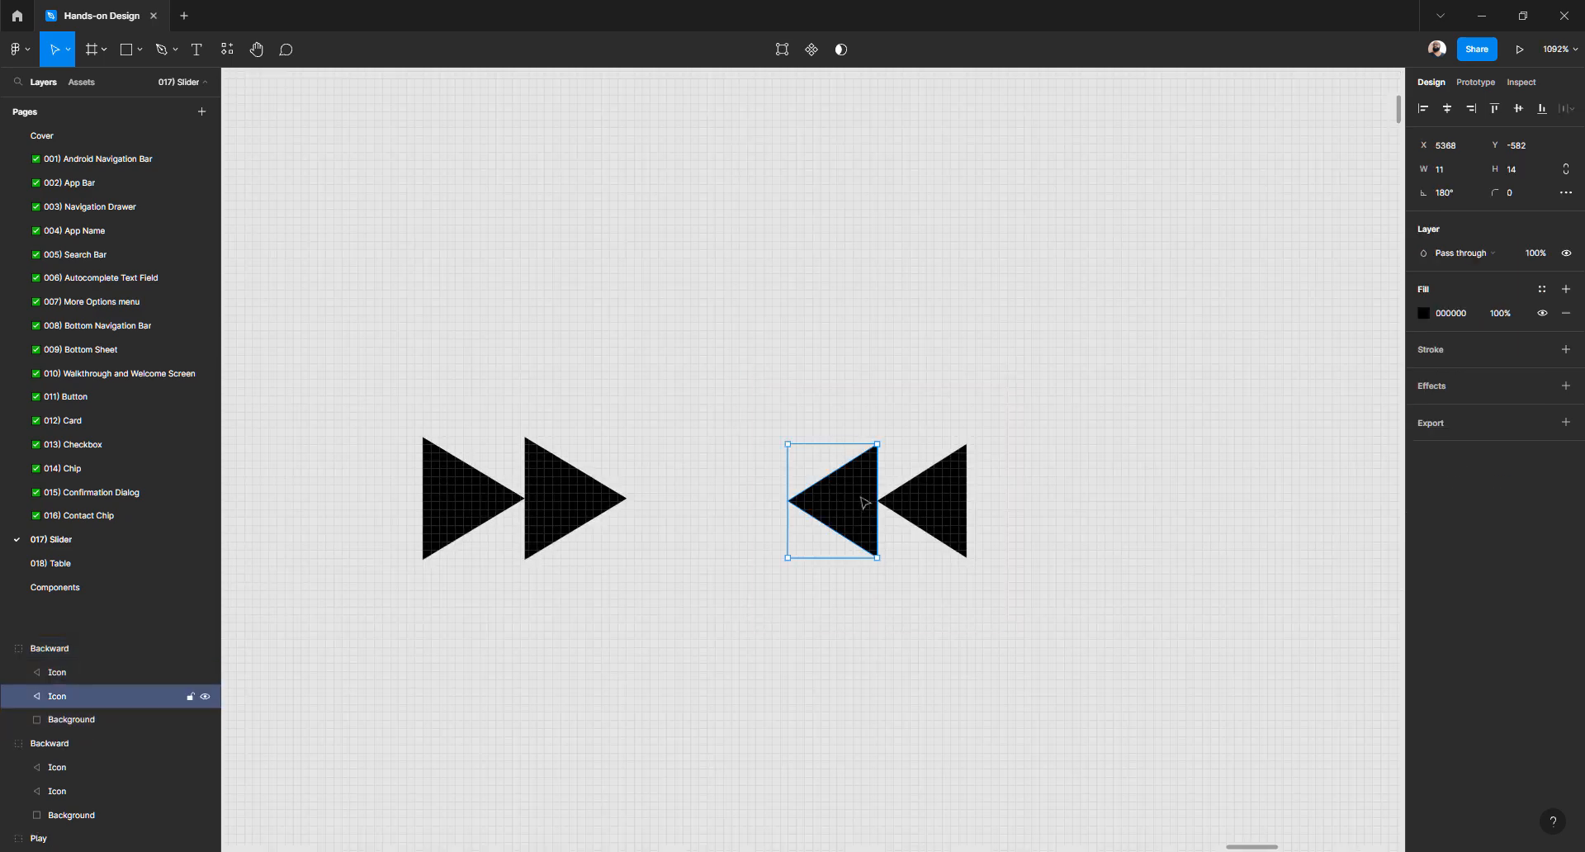
{"action": "key", "text": "shift+h"}
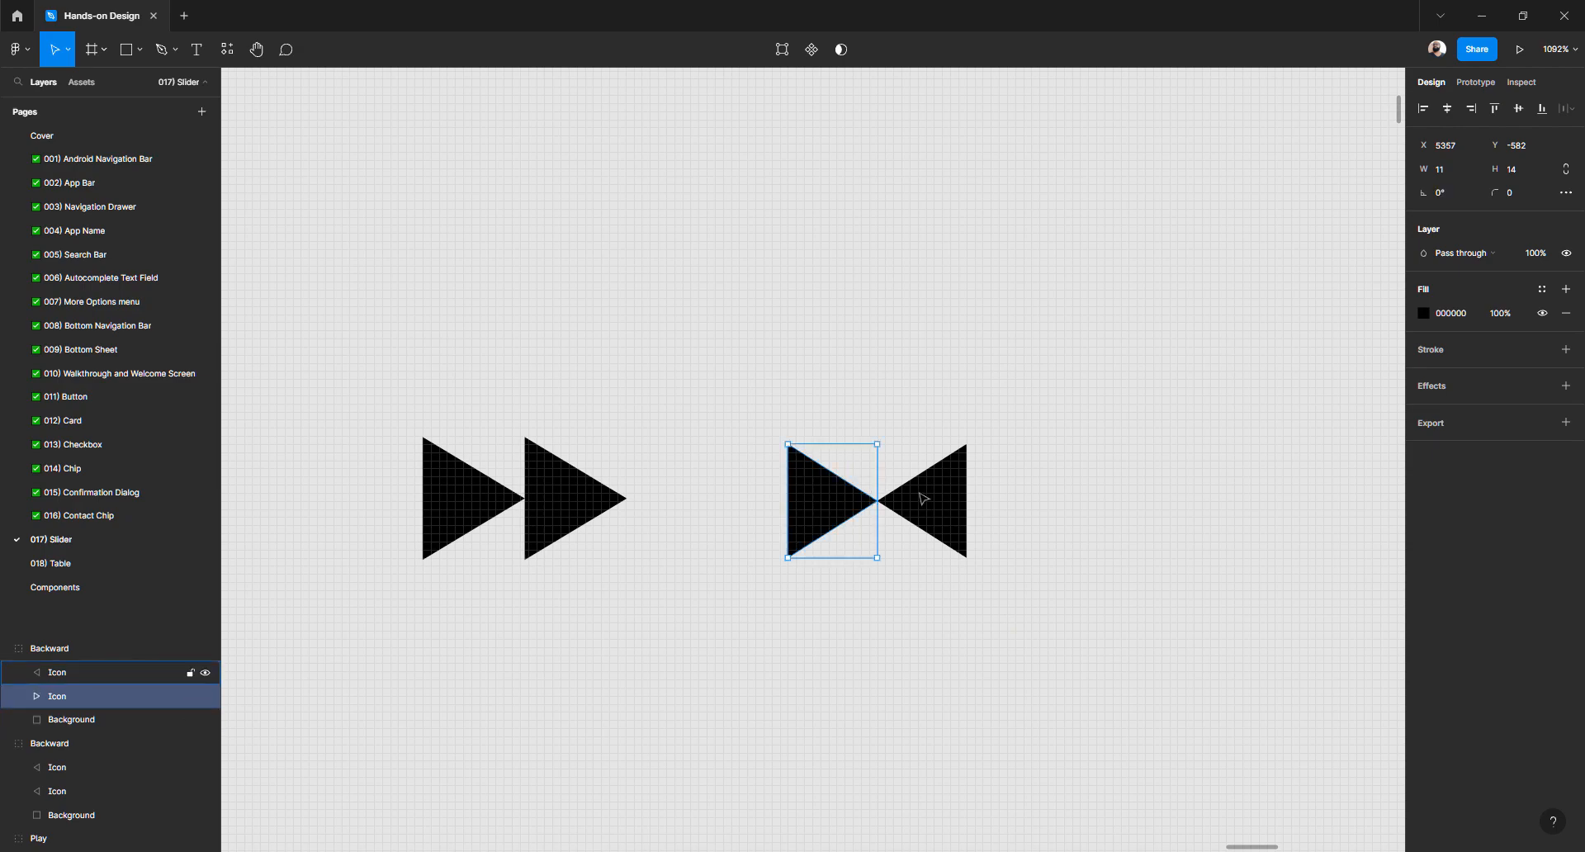
{"action": "left_click", "coordinate": [923, 498]}
{"action": "key", "text": "shift+h"}
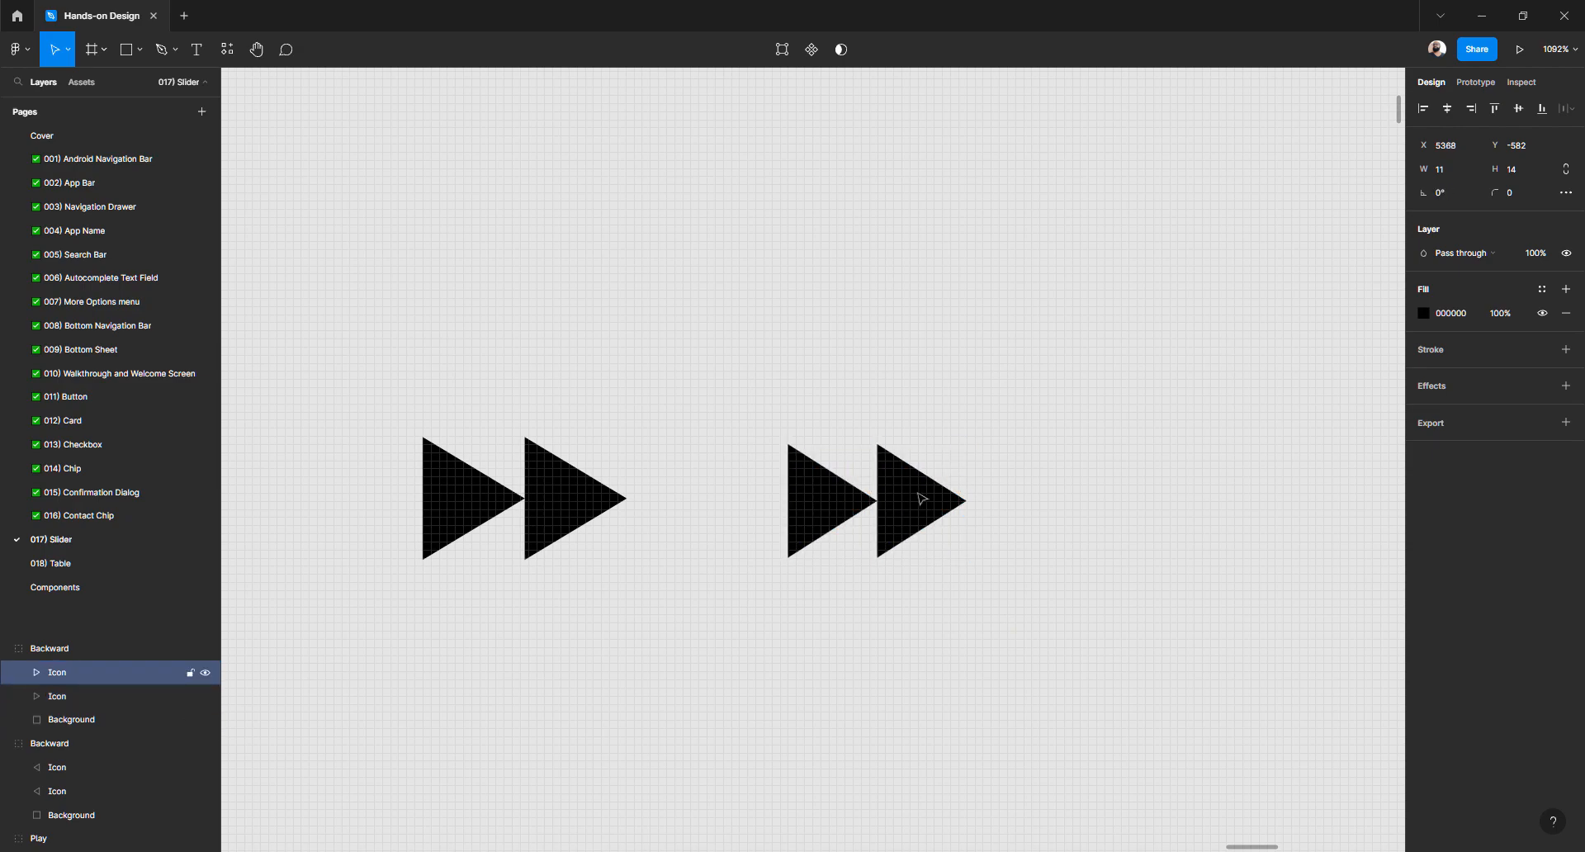
{"action": "scroll", "coordinate": [923, 499], "scroll_direction": "down", "scroll_amount": 3}
{"action": "key", "text": "Escape"}
Rename the copied group's layer to Forward, checking the word in a browser translator
{"action": "left_click", "coordinate": [915, 494]}
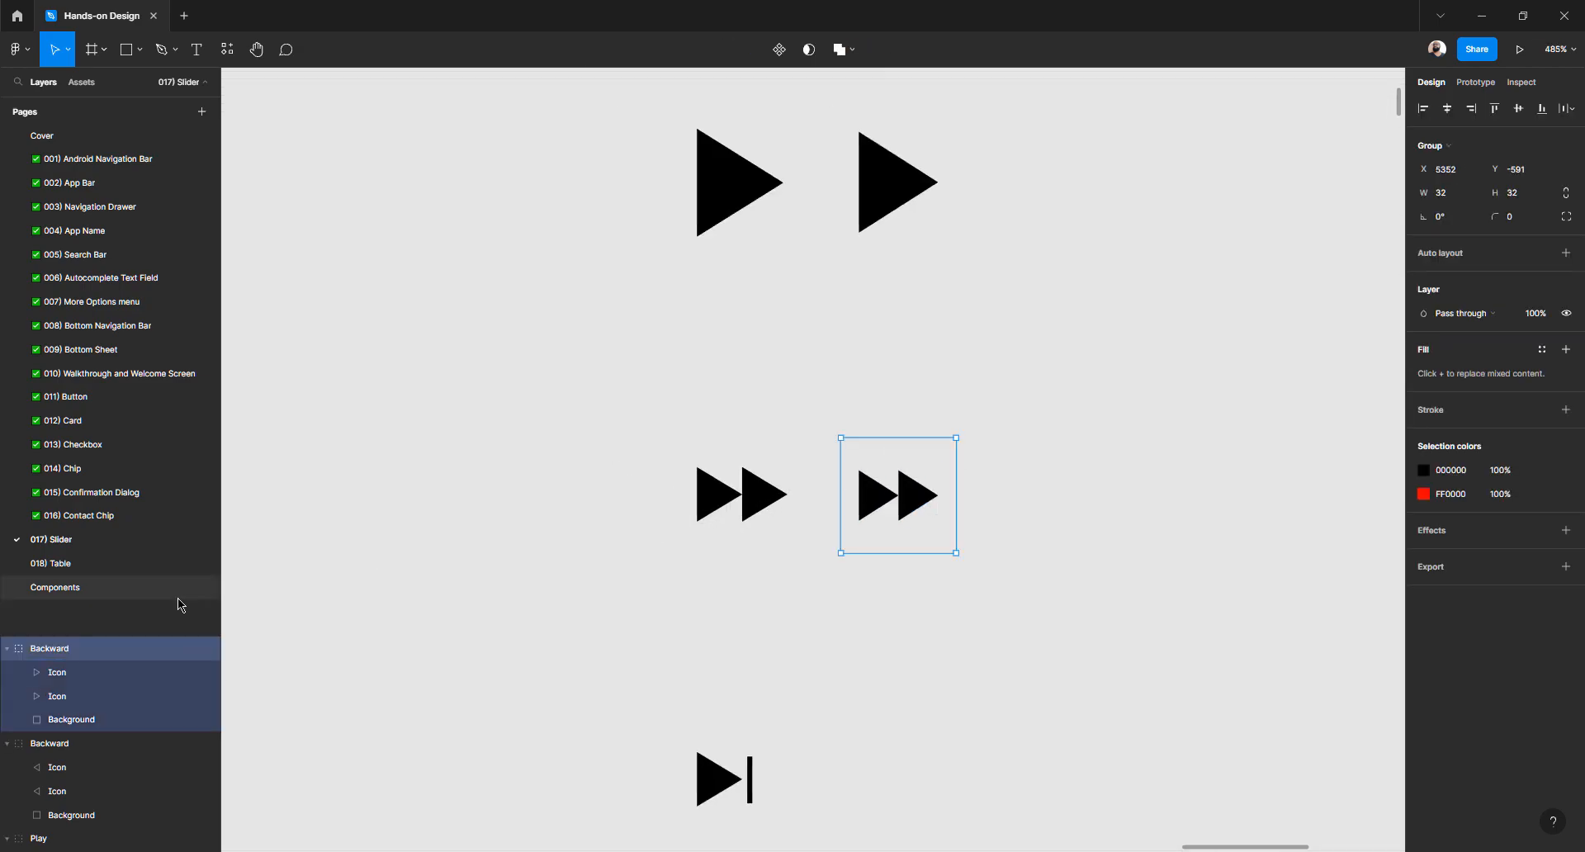
{"action": "double_click", "coordinate": [51, 651]}
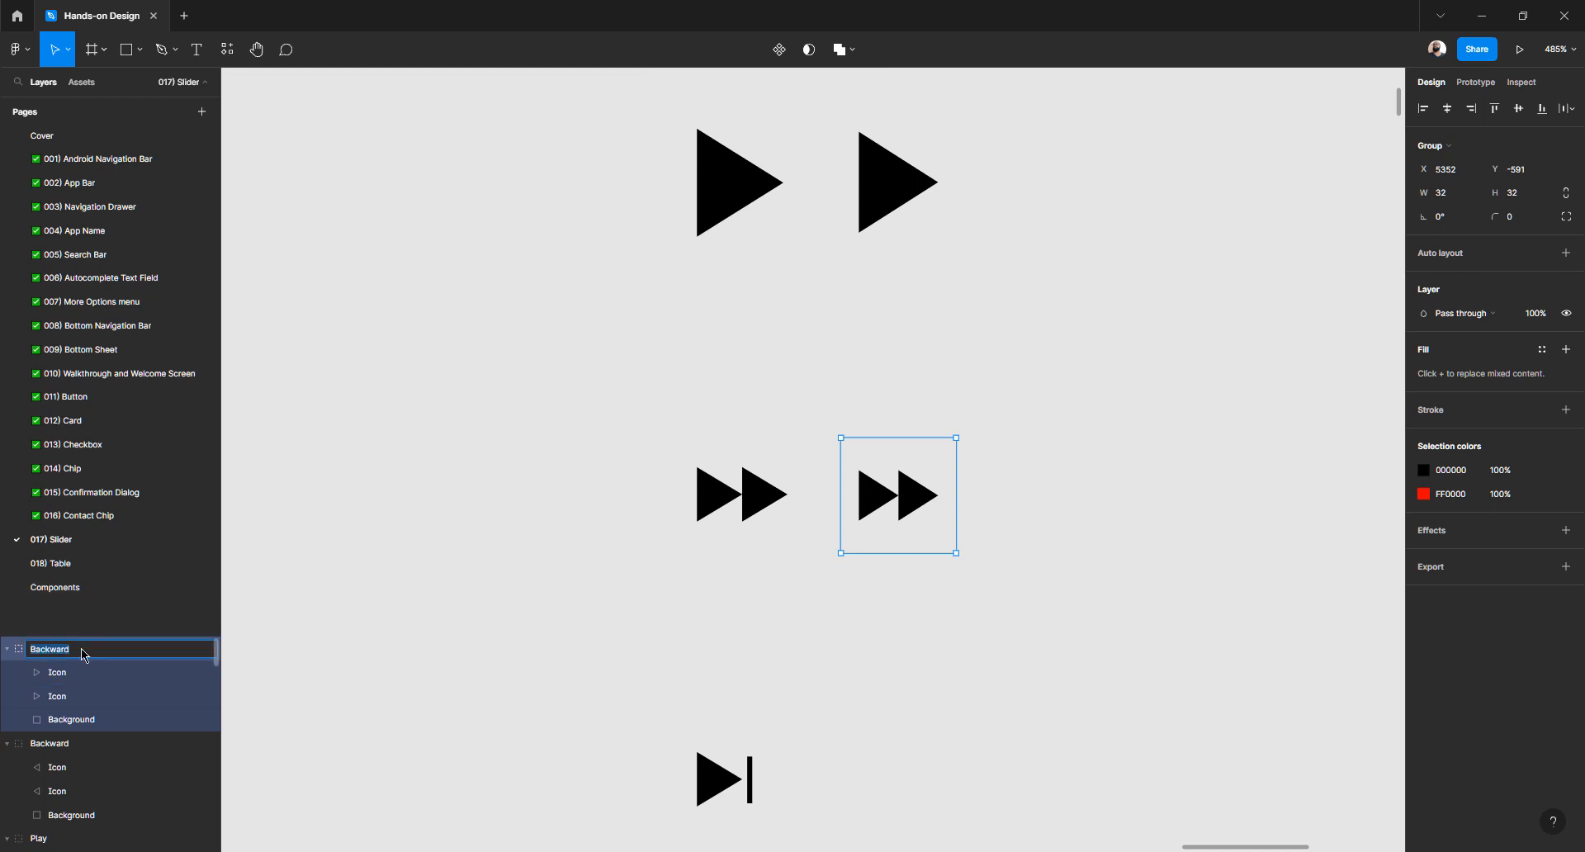
{"action": "left_click", "coordinate": [80, 649]}
{"action": "left_click_drag", "start_coordinate": [49, 649], "coordinate": [0, 650]}
{"action": "type", "text": "For"}
{"action": "key", "text": "ctrl+a"}
{"action": "key", "text": "ctrl+c"}
{"action": "key", "text": "alt+Tab"}
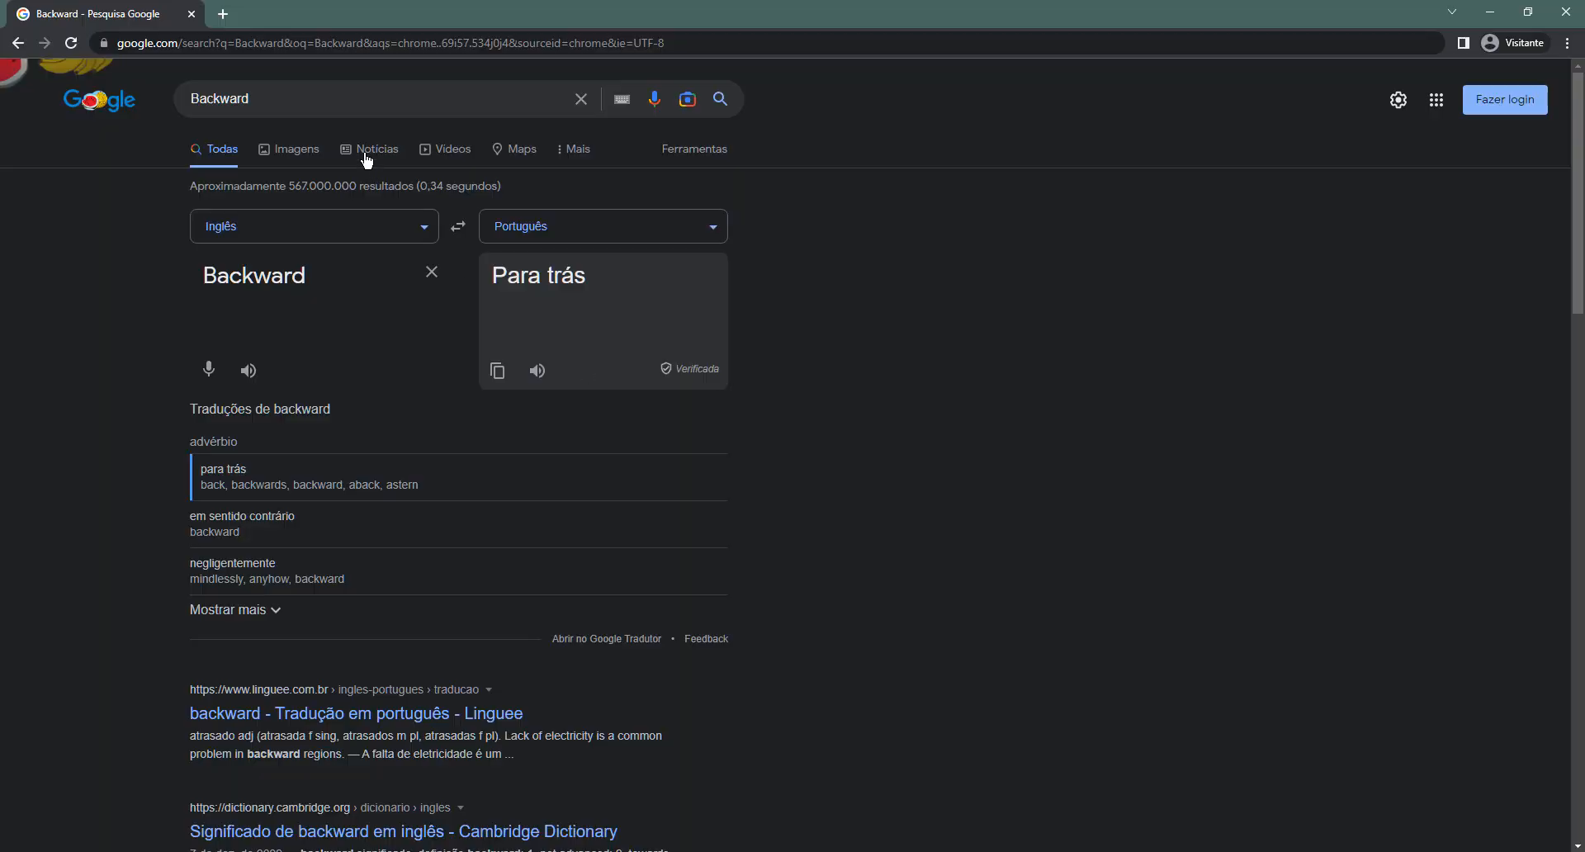
{"action": "left_click", "coordinate": [299, 99]}
{"action": "key", "text": "ctrl+a"}
{"action": "key", "text": "ctrl+v"}
{"action": "key", "text": "Return"}
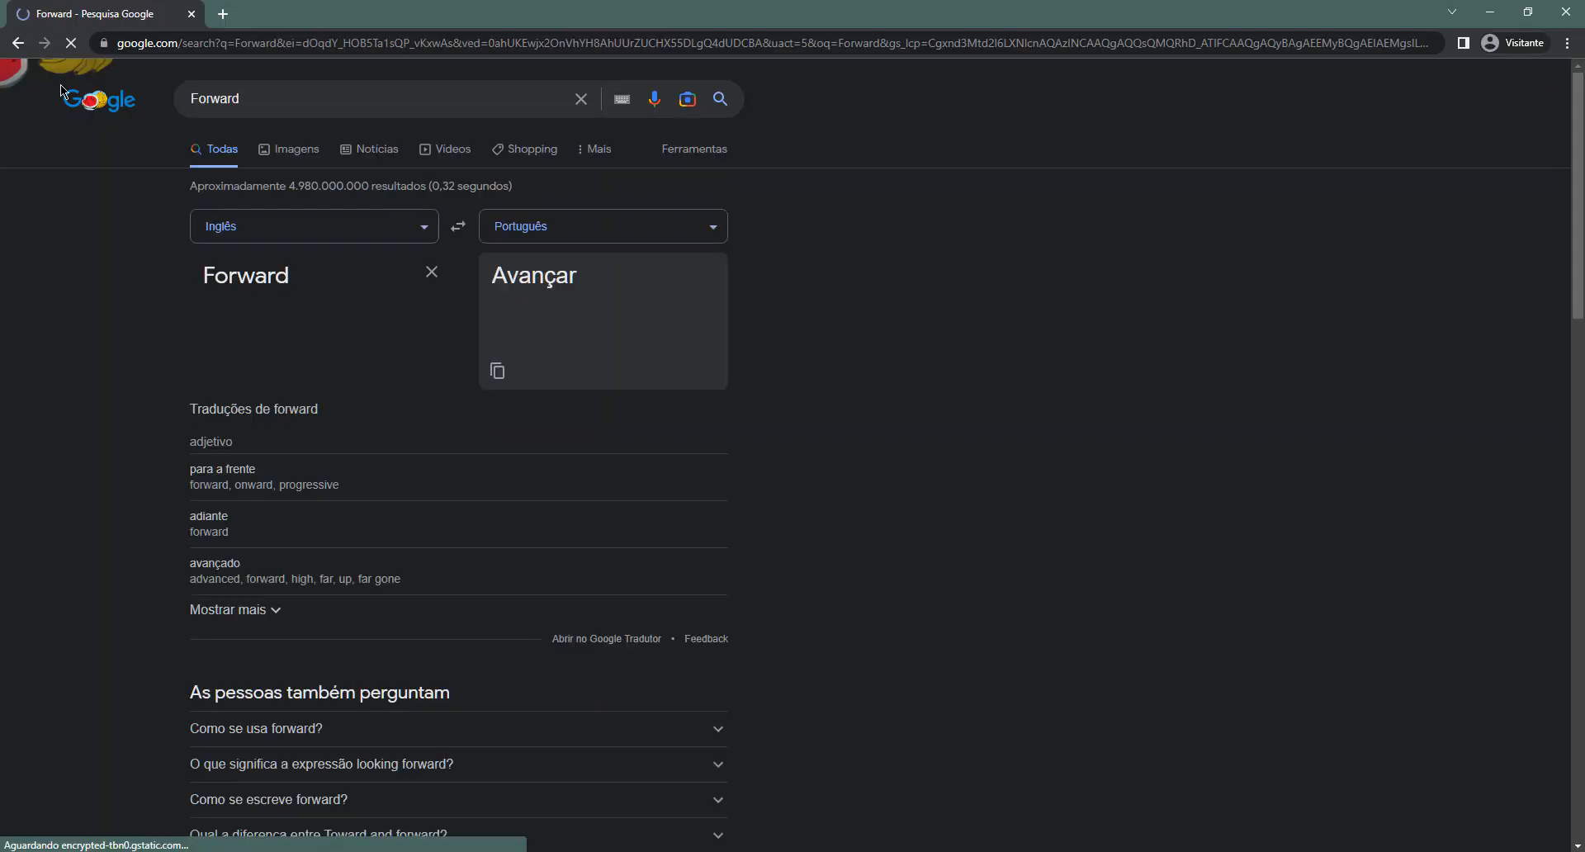
{"action": "key", "text": "alt+Tab"}
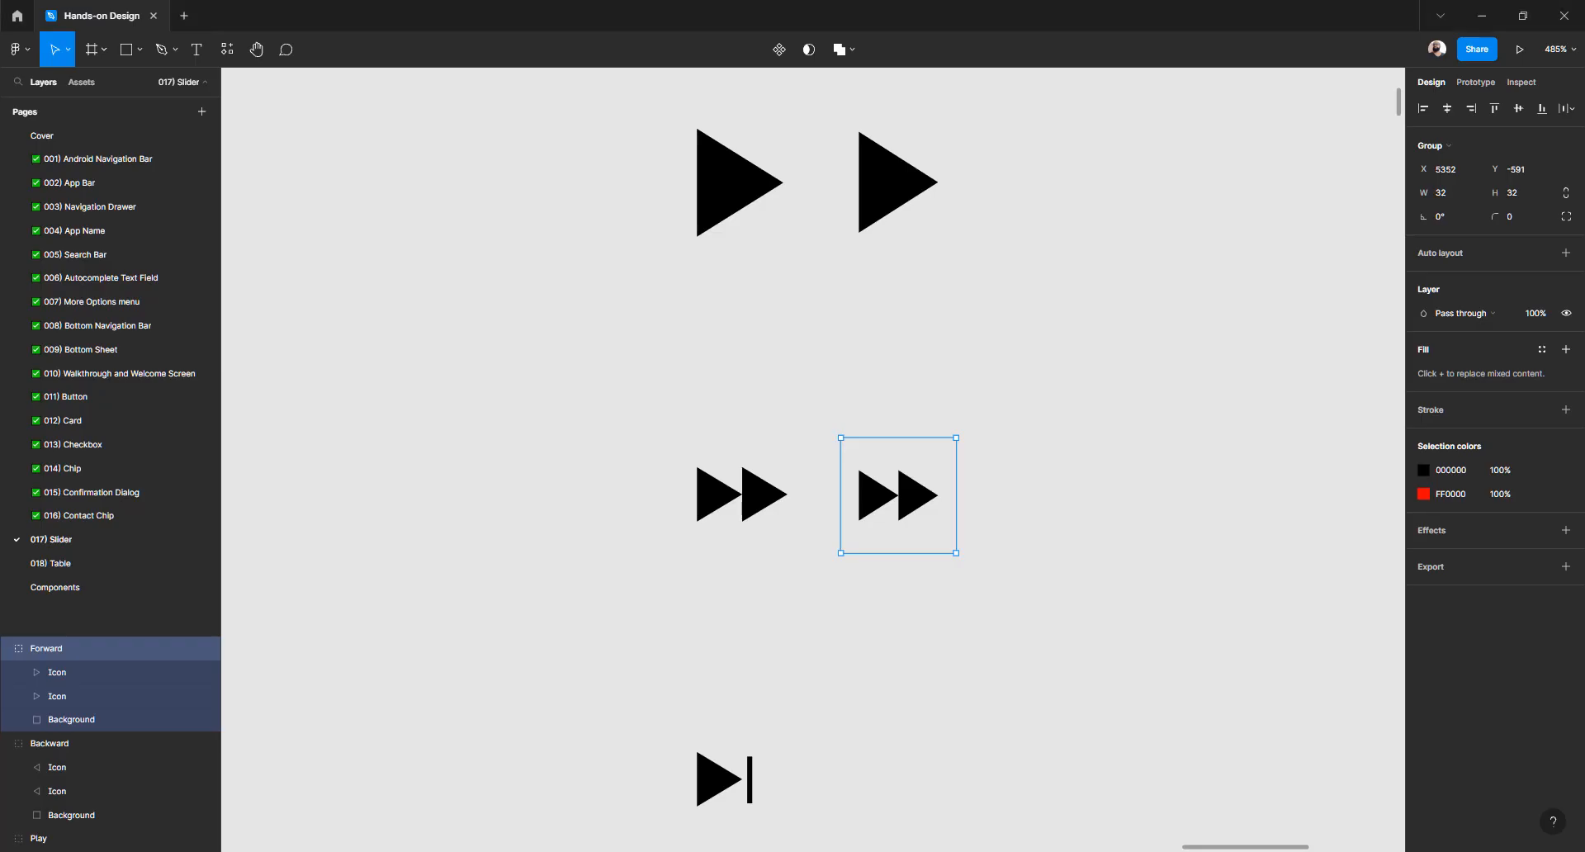
{"action": "left_click", "coordinate": [589, 596]}
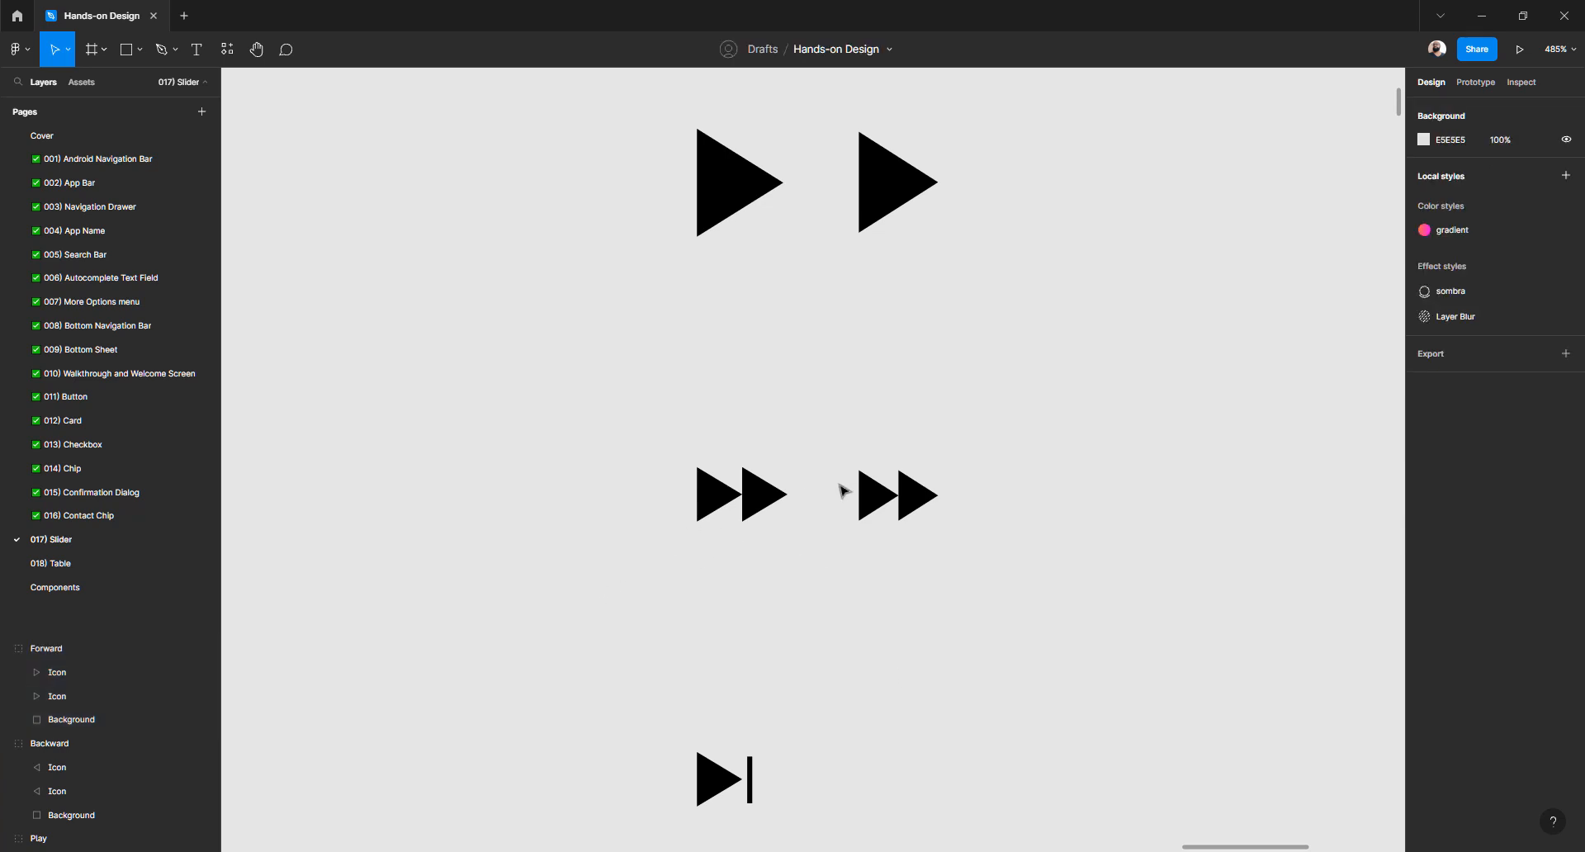
{"action": "scroll", "coordinate": [842, 491], "scroll_direction": "down", "scroll_amount": 5}
{"action": "left_click", "coordinate": [869, 352]}
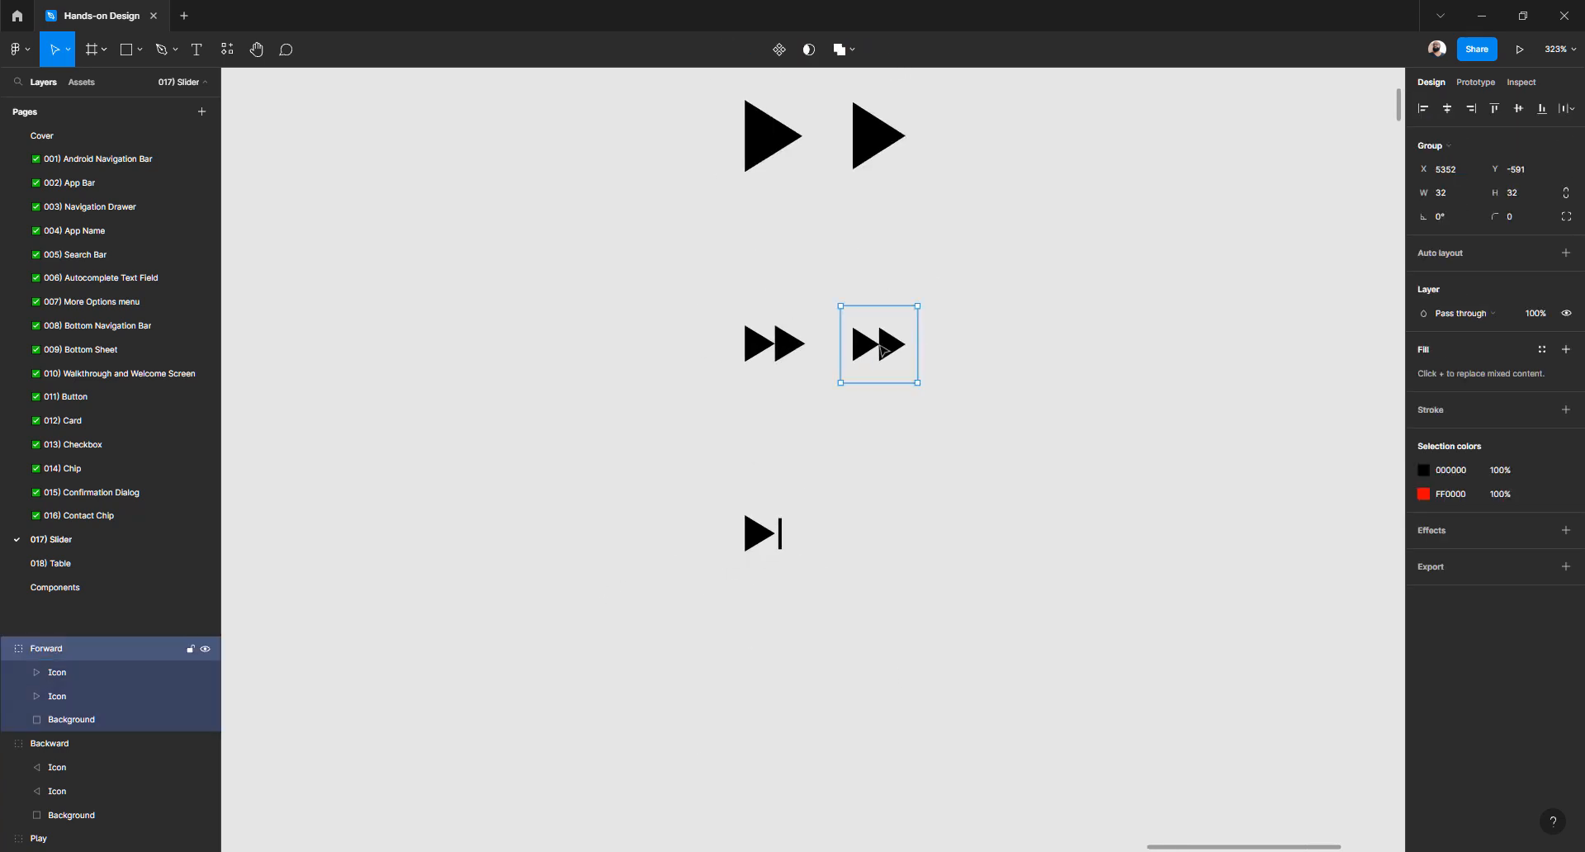
{"action": "left_click_drag", "start_coordinate": [868, 352], "coordinate": [869, 538]}
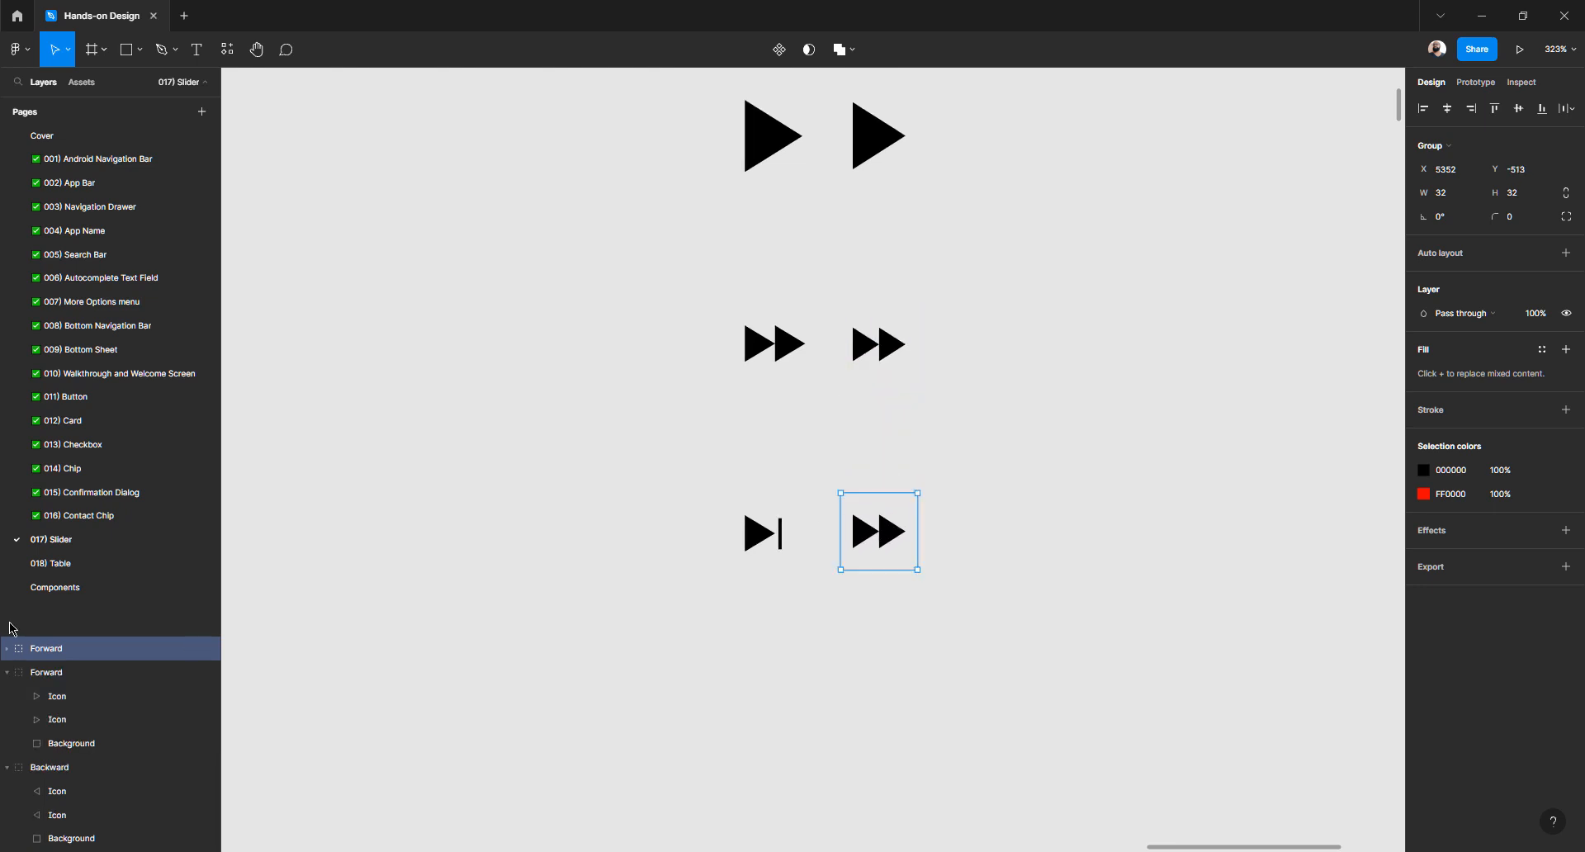
{"action": "double_click", "coordinate": [51, 649]}
{"action": "type", "text": "Nex"}
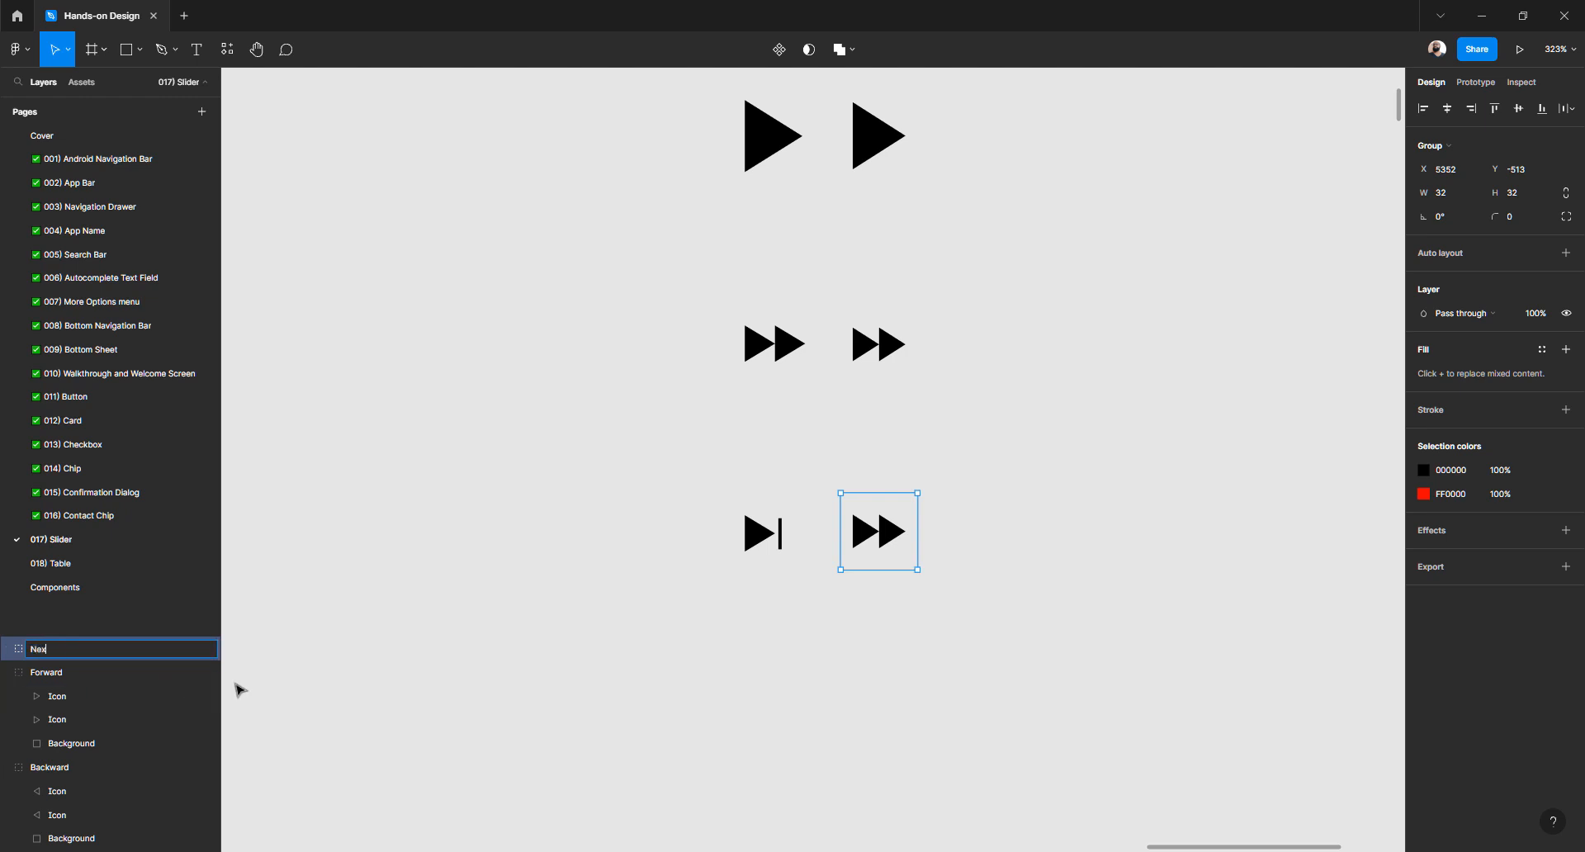
{"action": "type", "text": "t"}
{"action": "key", "text": "Return"}
{"action": "scroll", "coordinate": [931, 512], "scroll_direction": "up", "scroll_amount": 5}
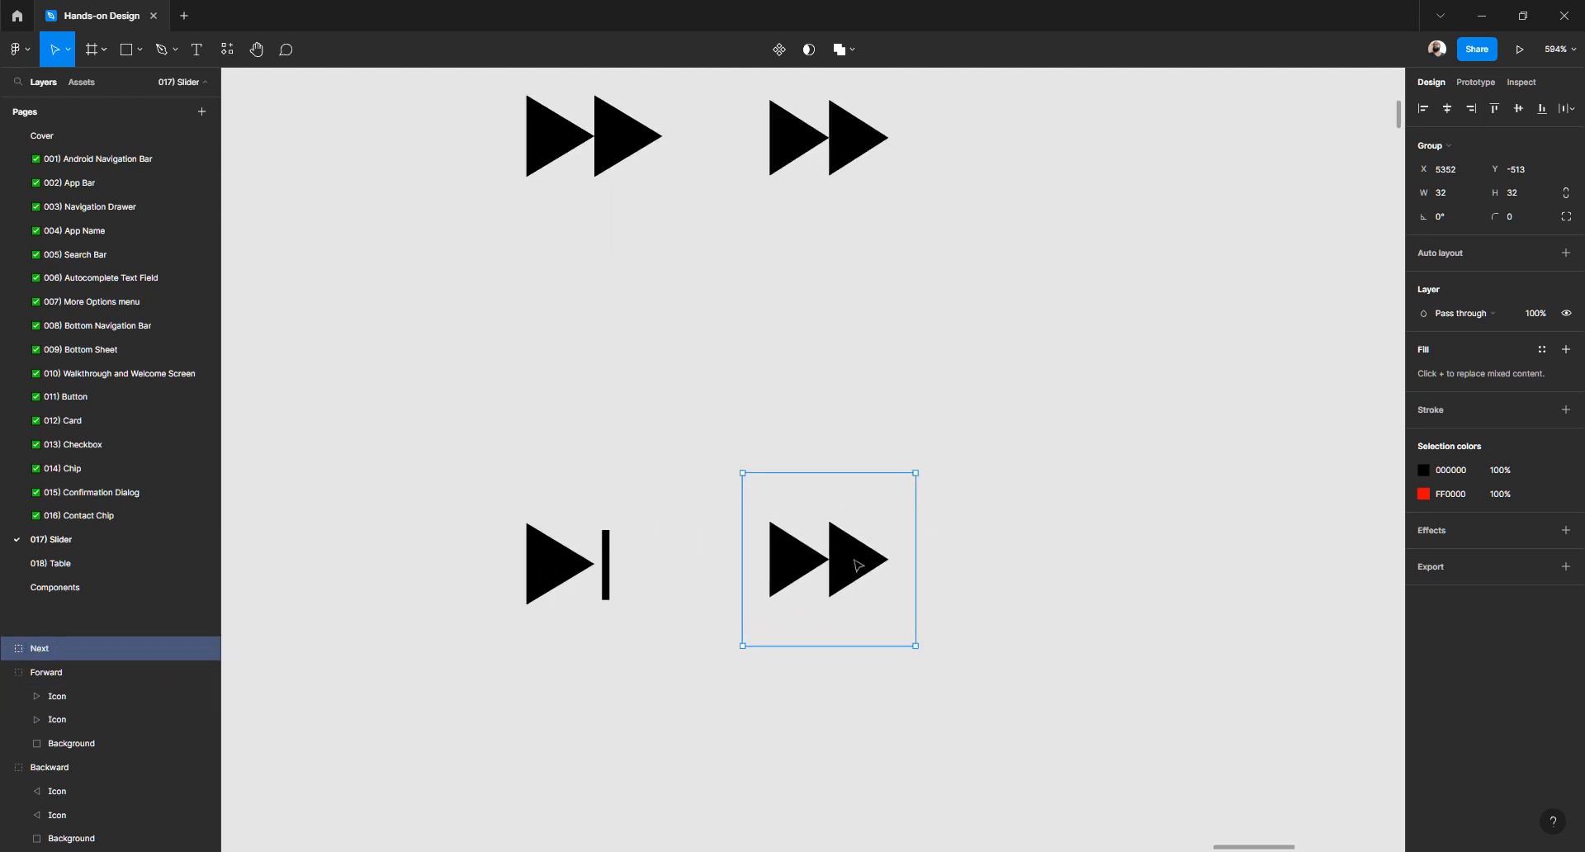
{"action": "double_click", "coordinate": [858, 566]}
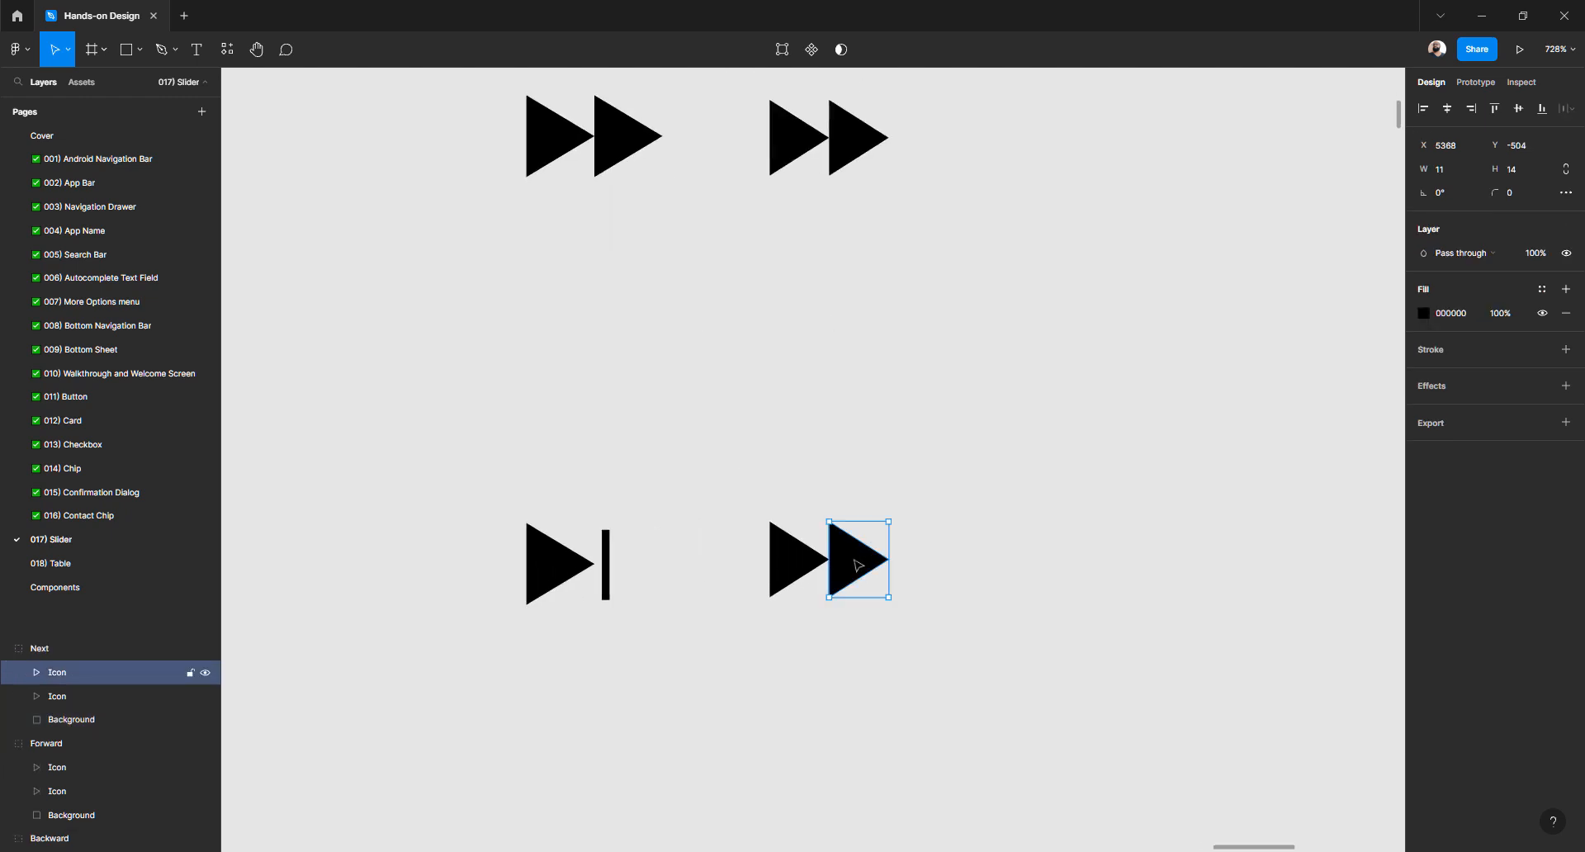
{"action": "key", "text": "Delete"}
{"action": "scroll", "coordinate": [755, 569], "scroll_direction": "up", "scroll_amount": 5}
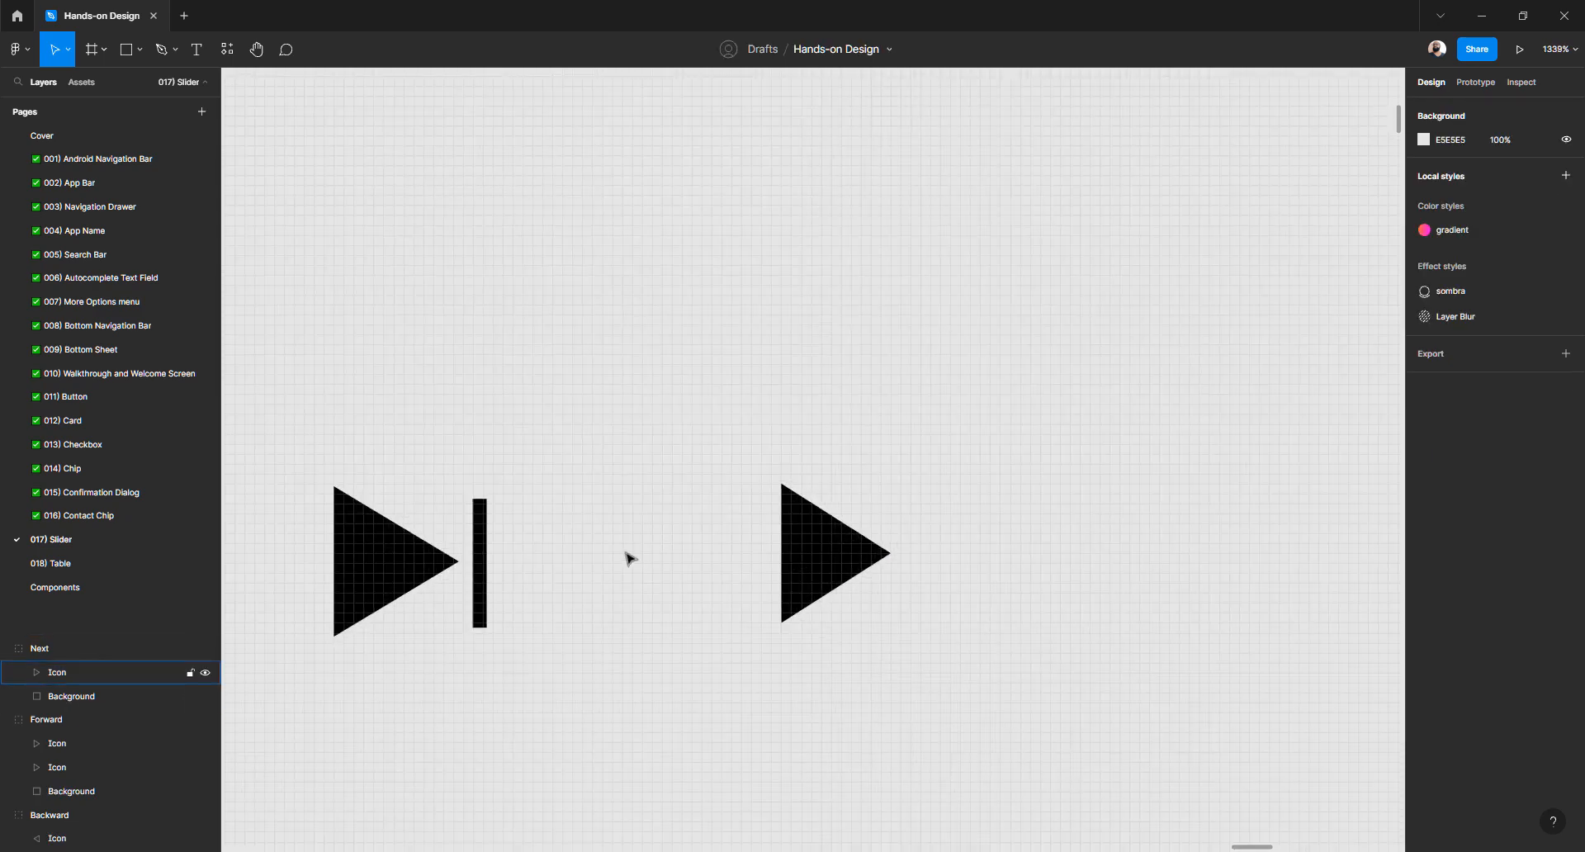
{"action": "double_click", "coordinate": [483, 551]}
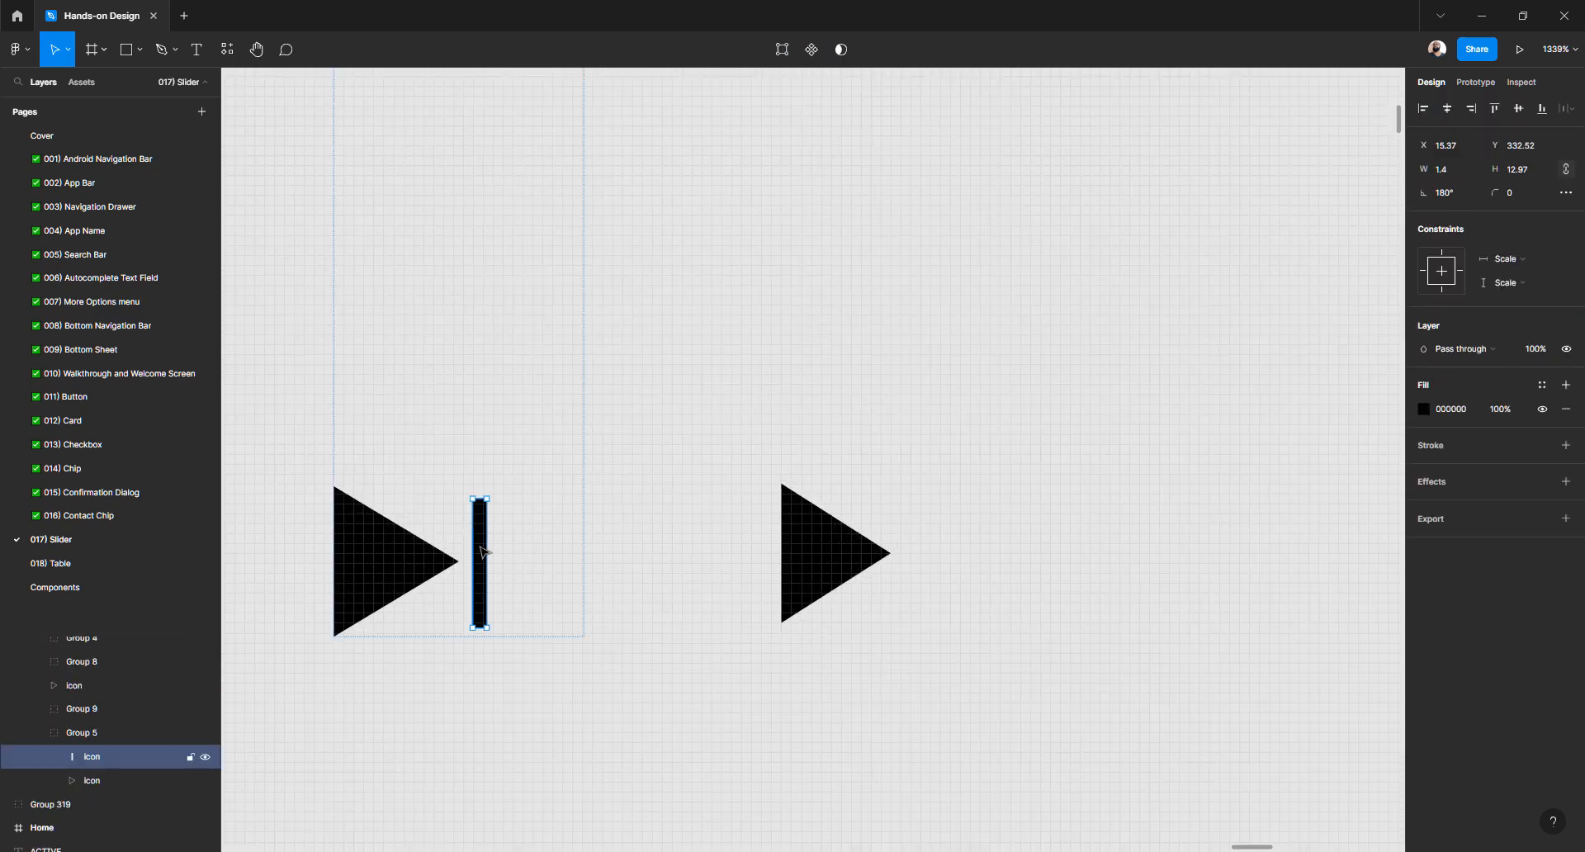
{"action": "scroll", "coordinate": [859, 533], "scroll_direction": "up", "scroll_amount": 2}
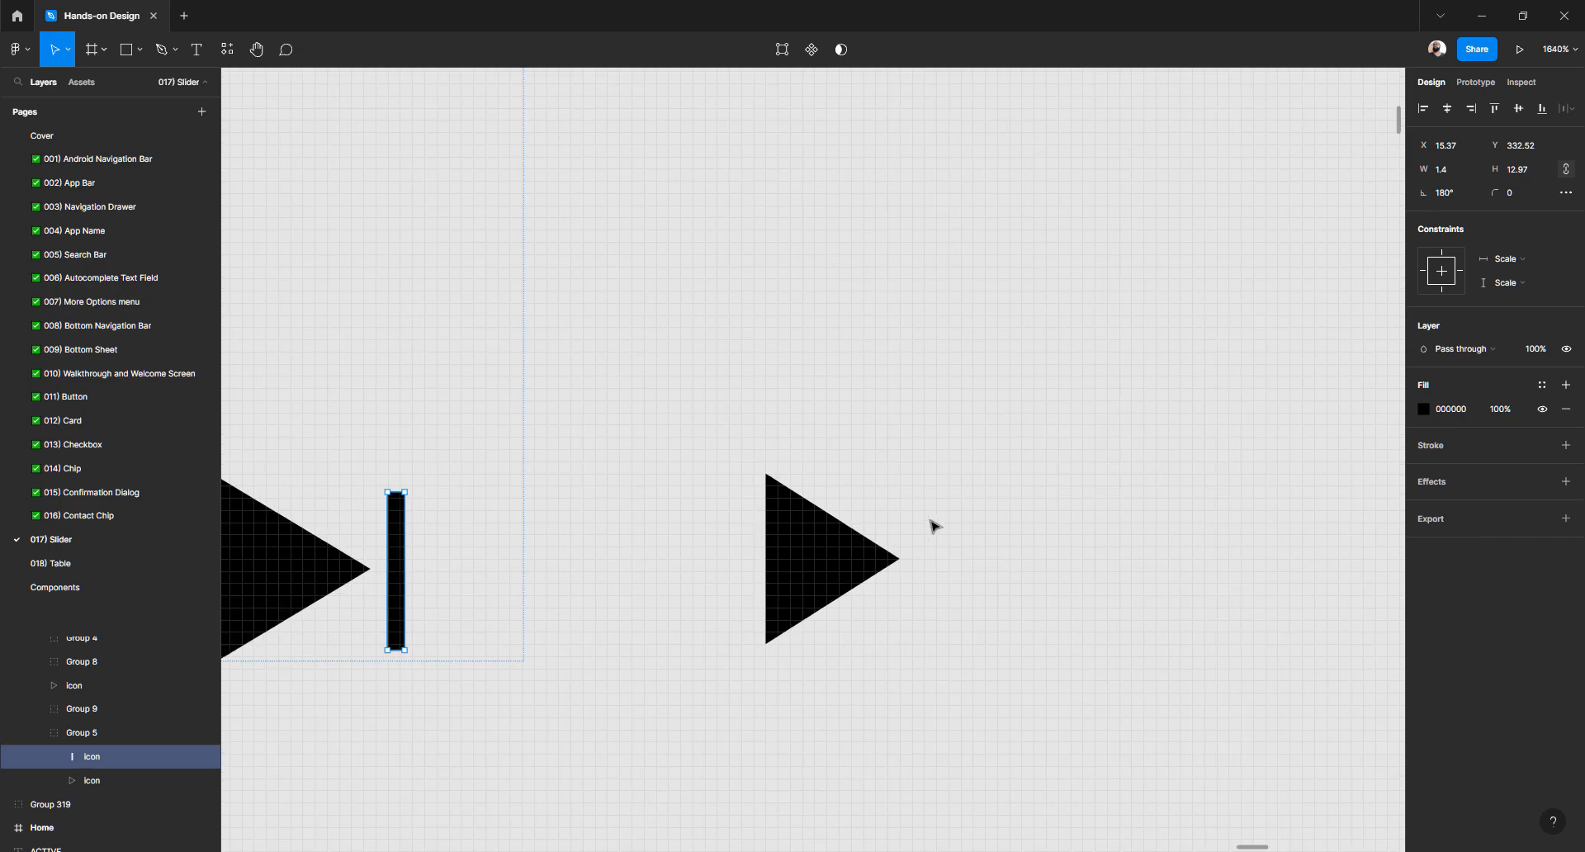
{"action": "left_click", "coordinate": [837, 575]}
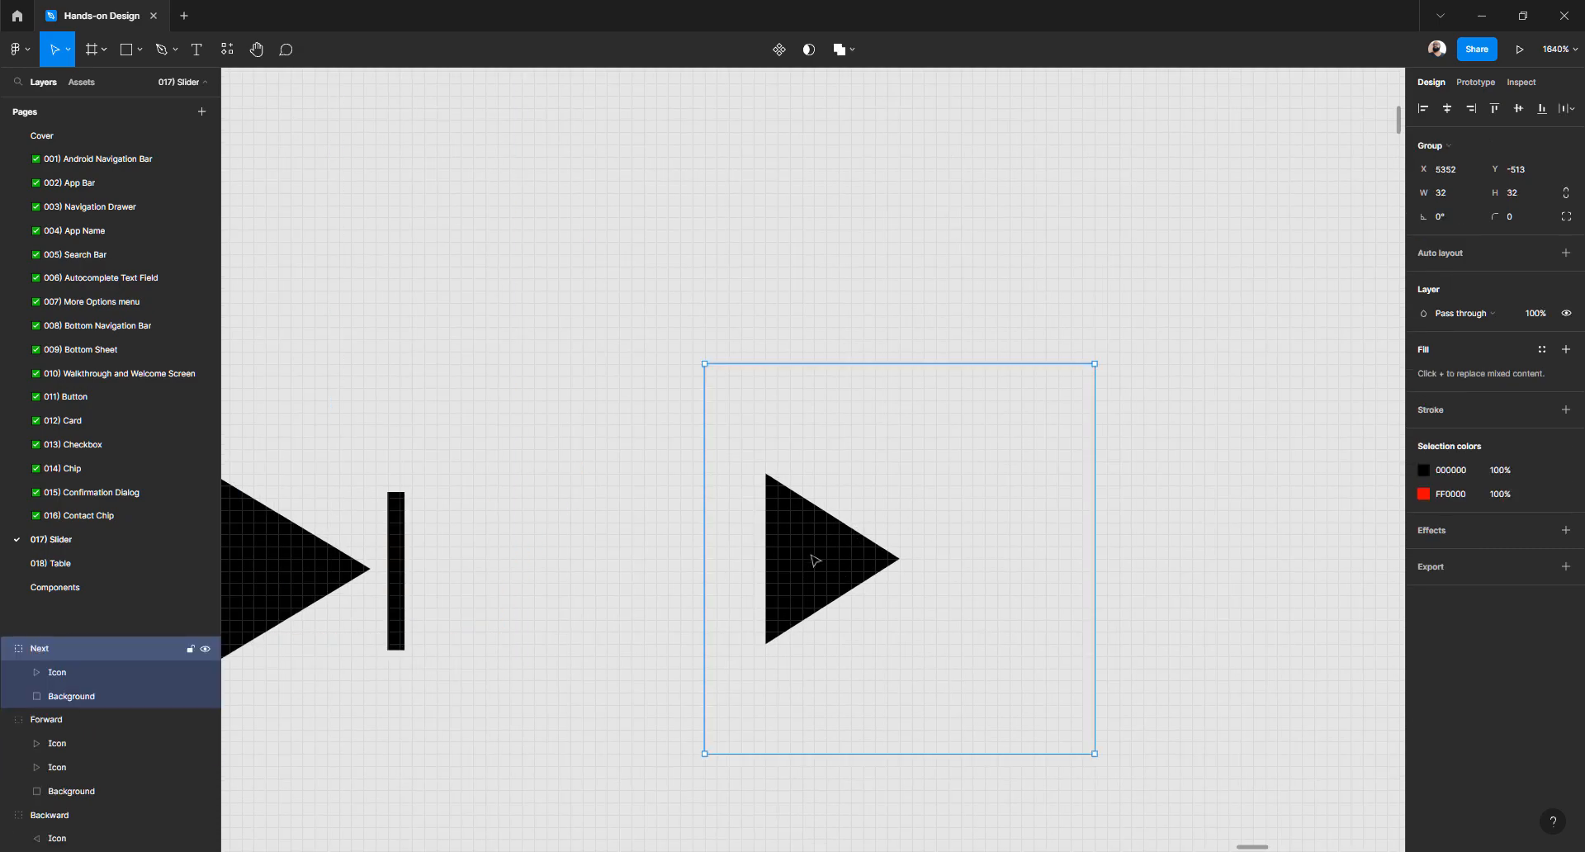
Draw a 1×14 bar at the Next triangle's right tip and fill it black
{"action": "double_click", "coordinate": [815, 561]}
{"action": "key", "text": "r"}
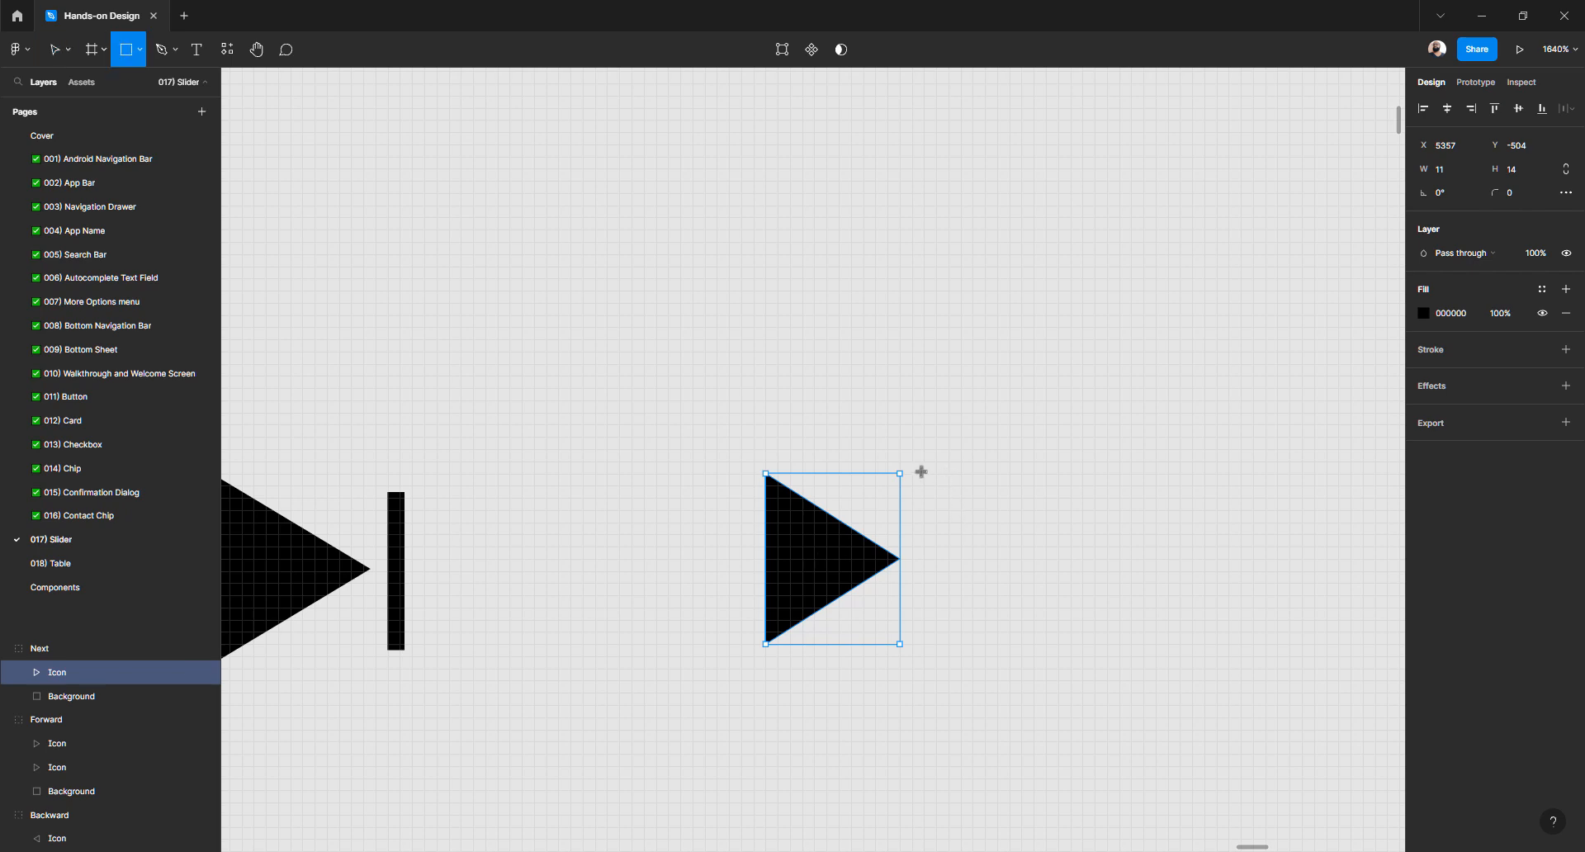
{"action": "left_click_drag", "start_coordinate": [901, 474], "coordinate": [918, 644]}
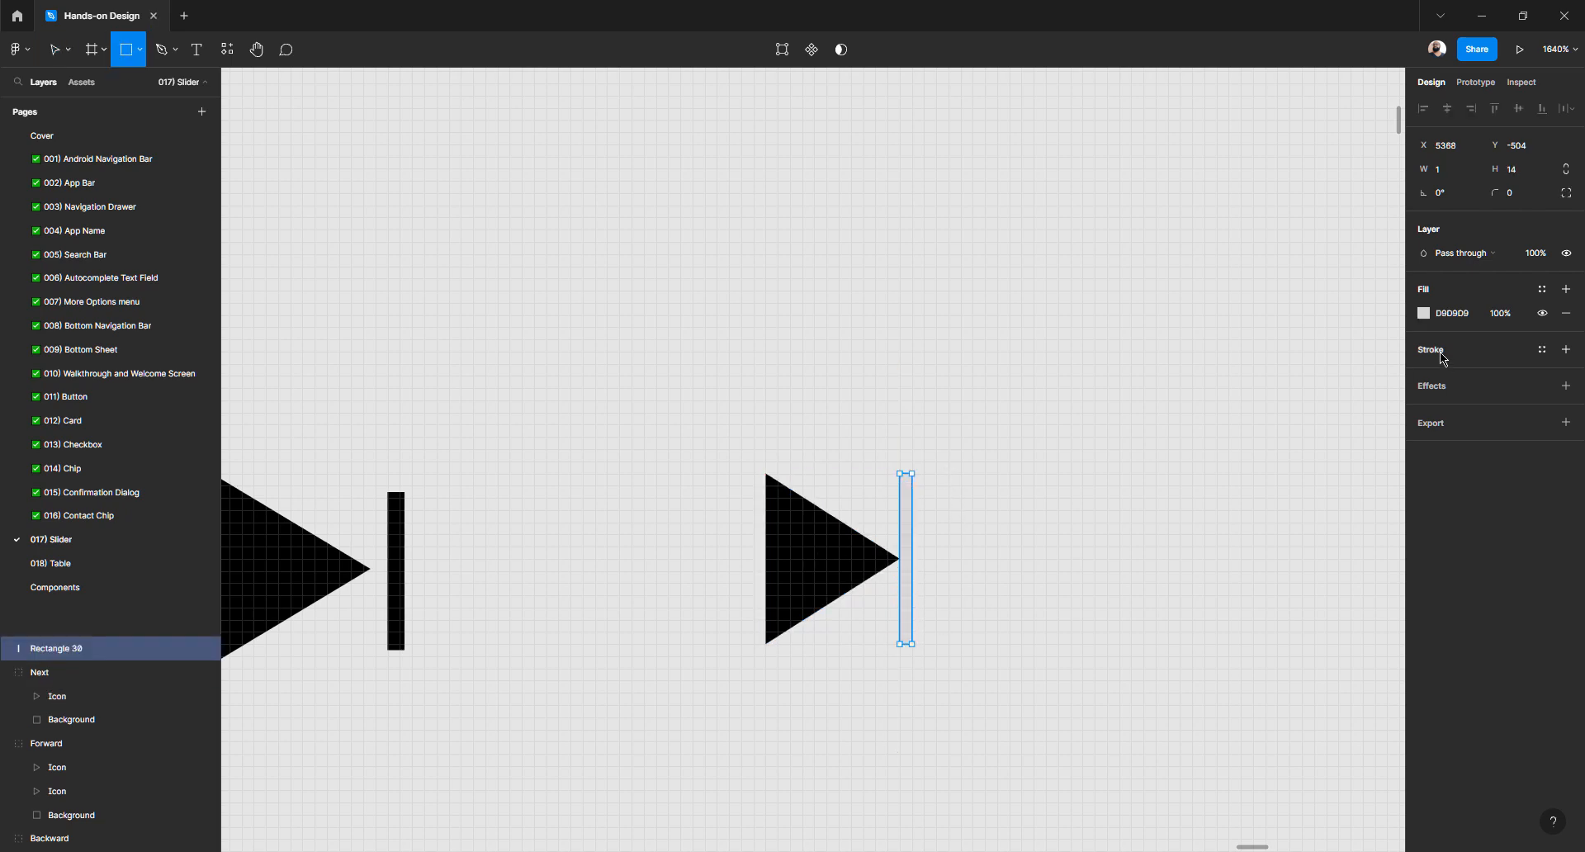
{"action": "left_click", "coordinate": [1423, 313]}
{"action": "left_click_drag", "start_coordinate": [1278, 420], "coordinate": [1074, 709]}
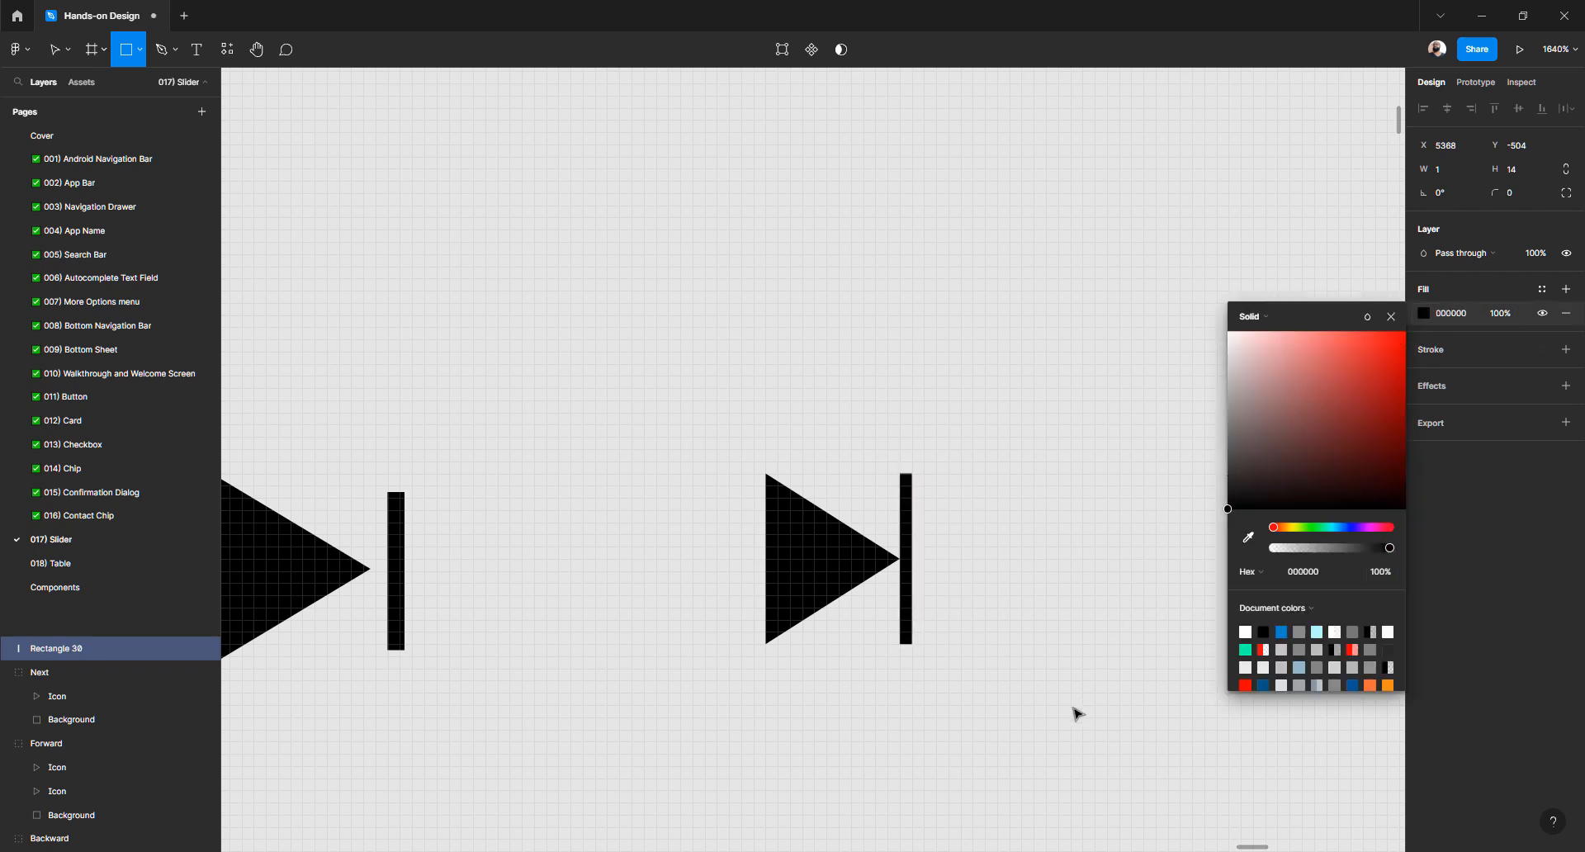
{"action": "key", "text": "Escape"}
{"action": "key", "text": "Escape"}
Make the Next group's red background visible at 100% opacity
{"action": "left_click", "coordinate": [949, 498]}
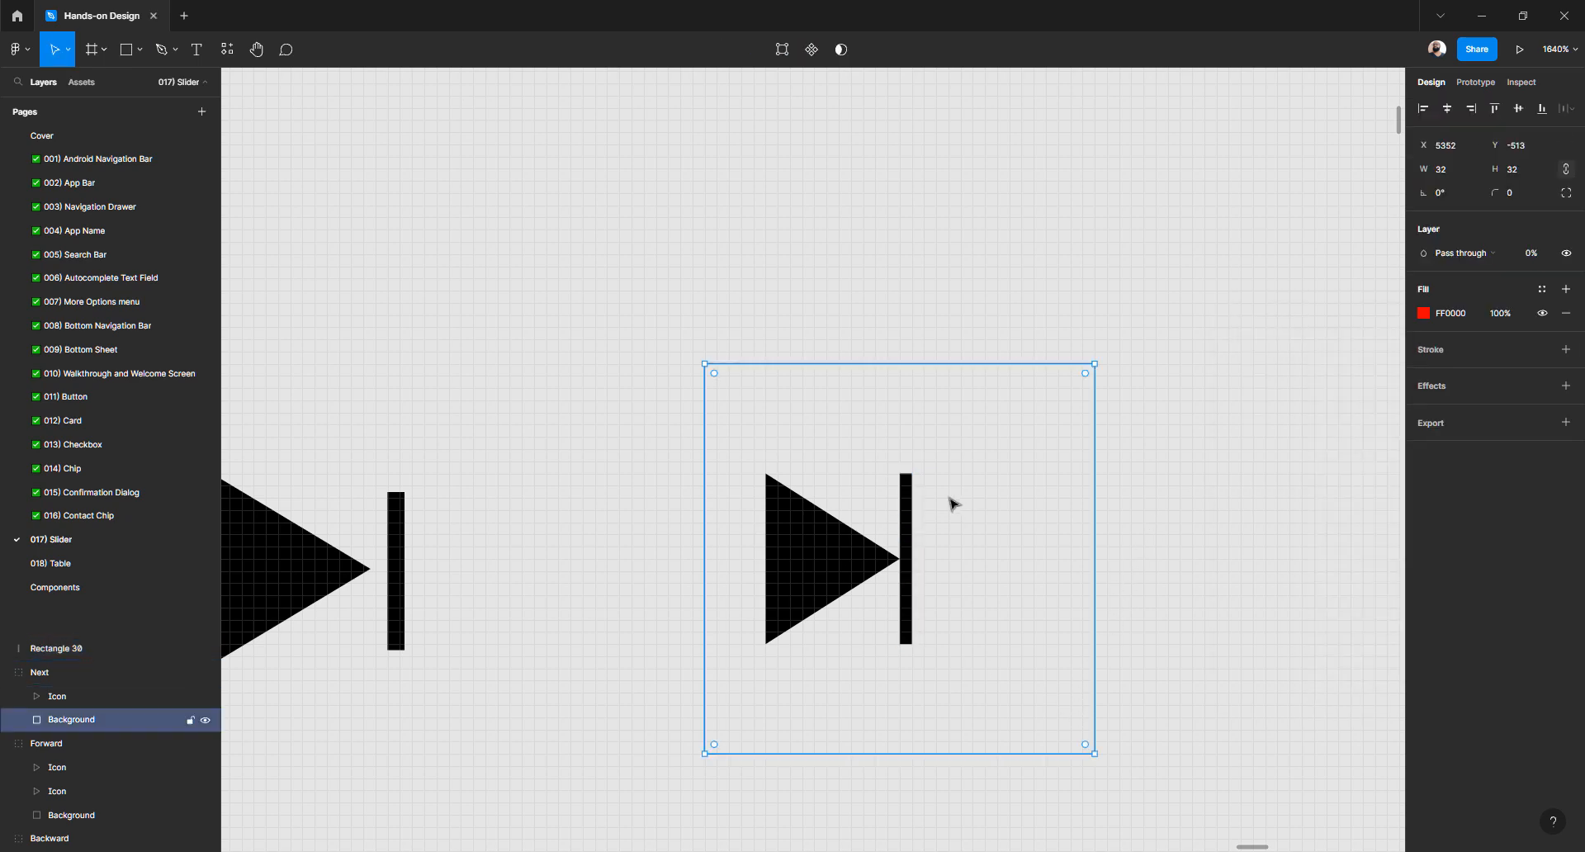
{"action": "left_click", "coordinate": [1539, 257]}
{"action": "type", "text": "100"}
{"action": "key", "text": "Return"}
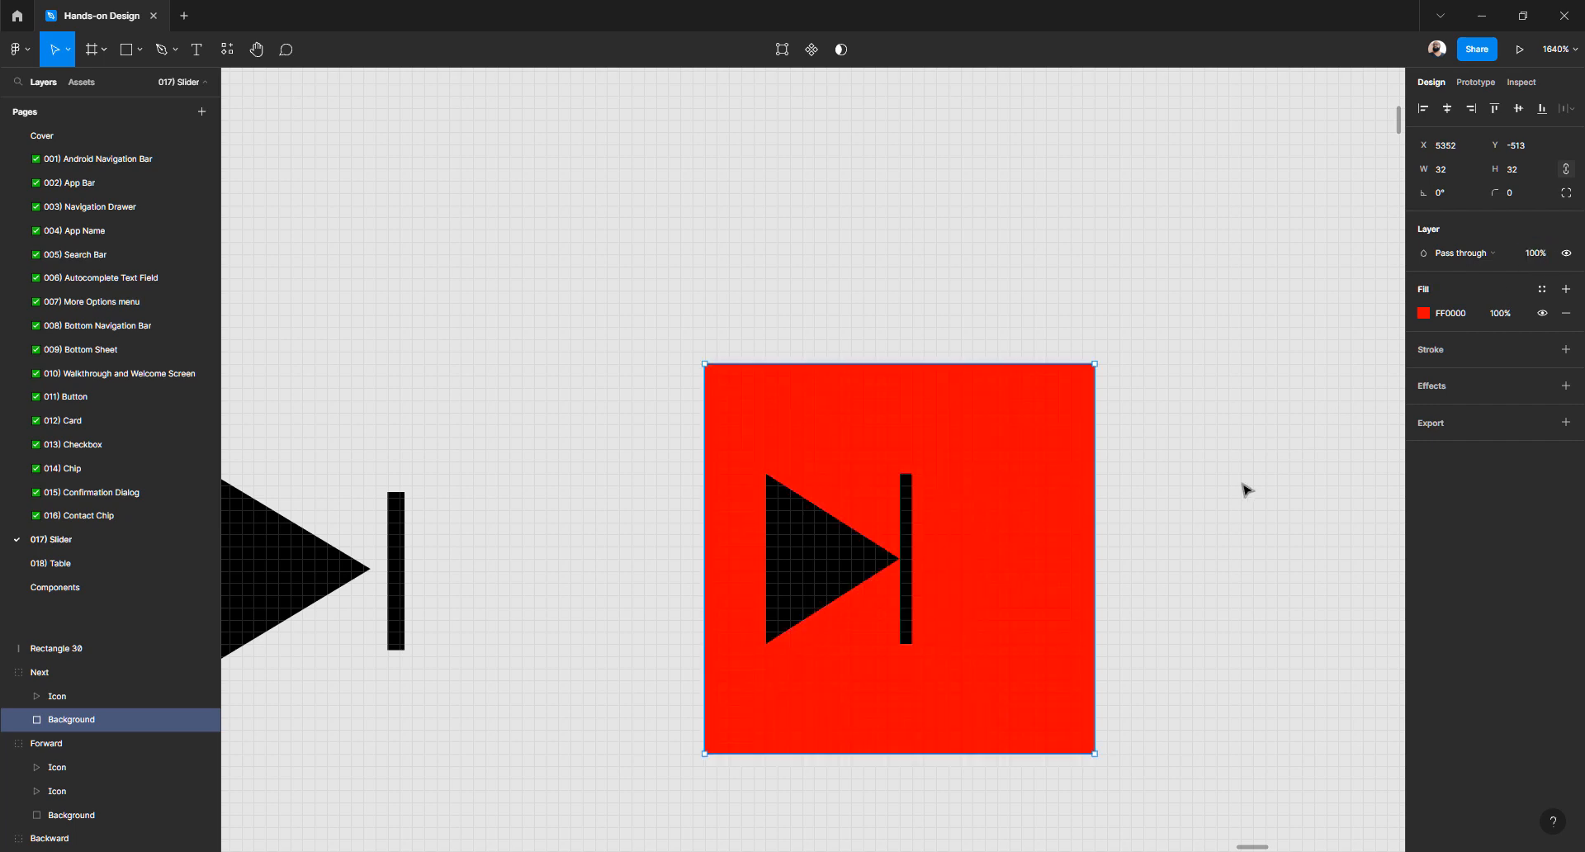
Centre the triangle and bar together on the red 32px square
{"action": "left_click", "coordinate": [848, 548]}
{"action": "double_click", "coordinate": [833, 556]}
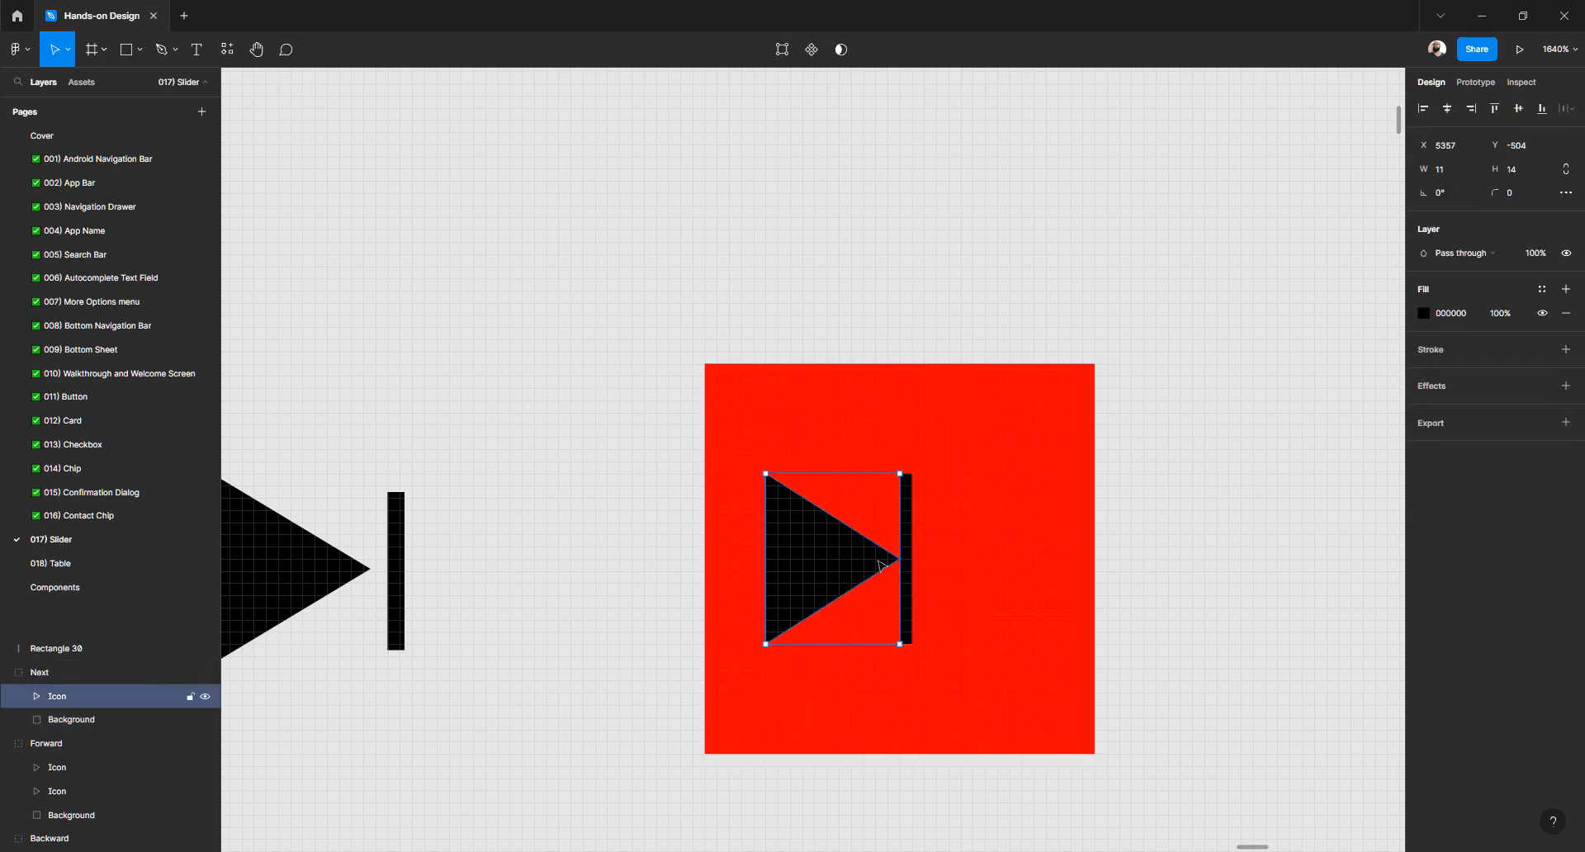
{"action": "left_click", "coordinate": [905, 553], "text": "shift"}
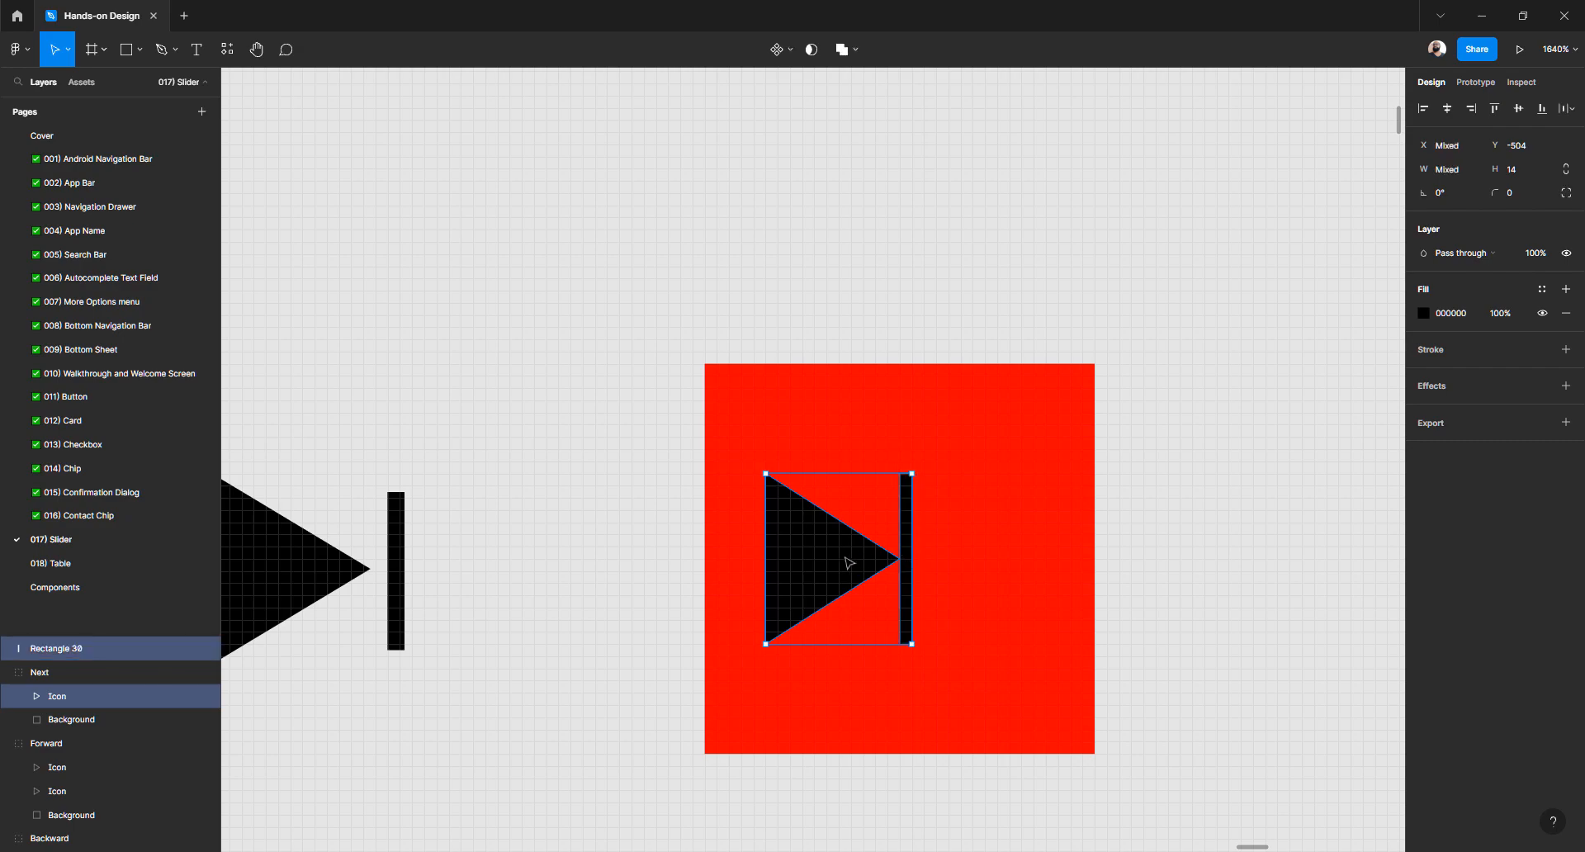
{"action": "left_click_drag", "start_coordinate": [835, 566], "coordinate": [896, 568]}
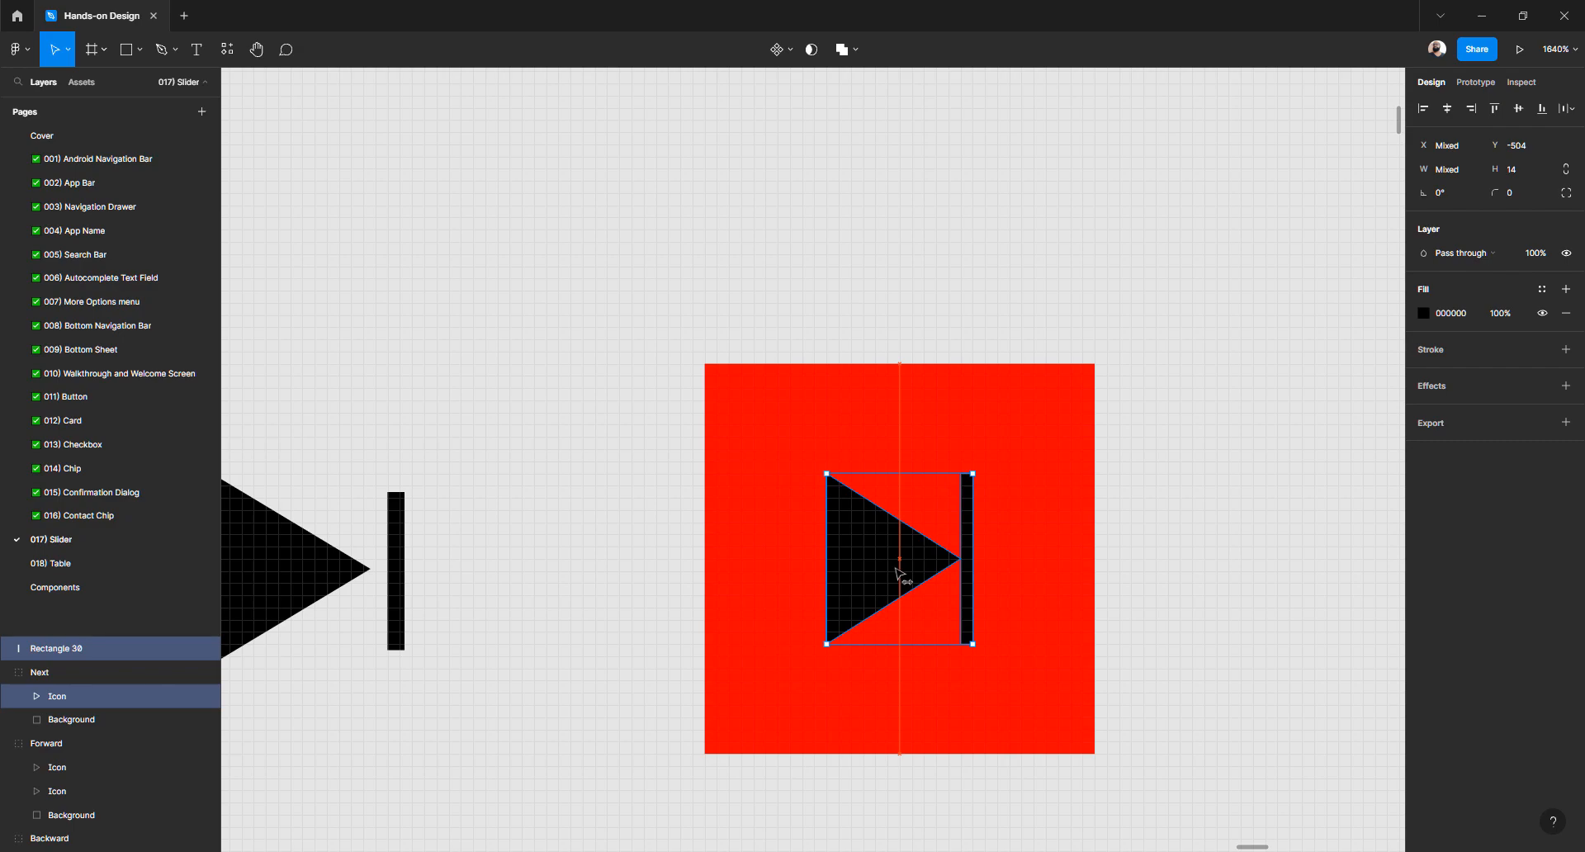
{"action": "left_click", "coordinate": [755, 483]}
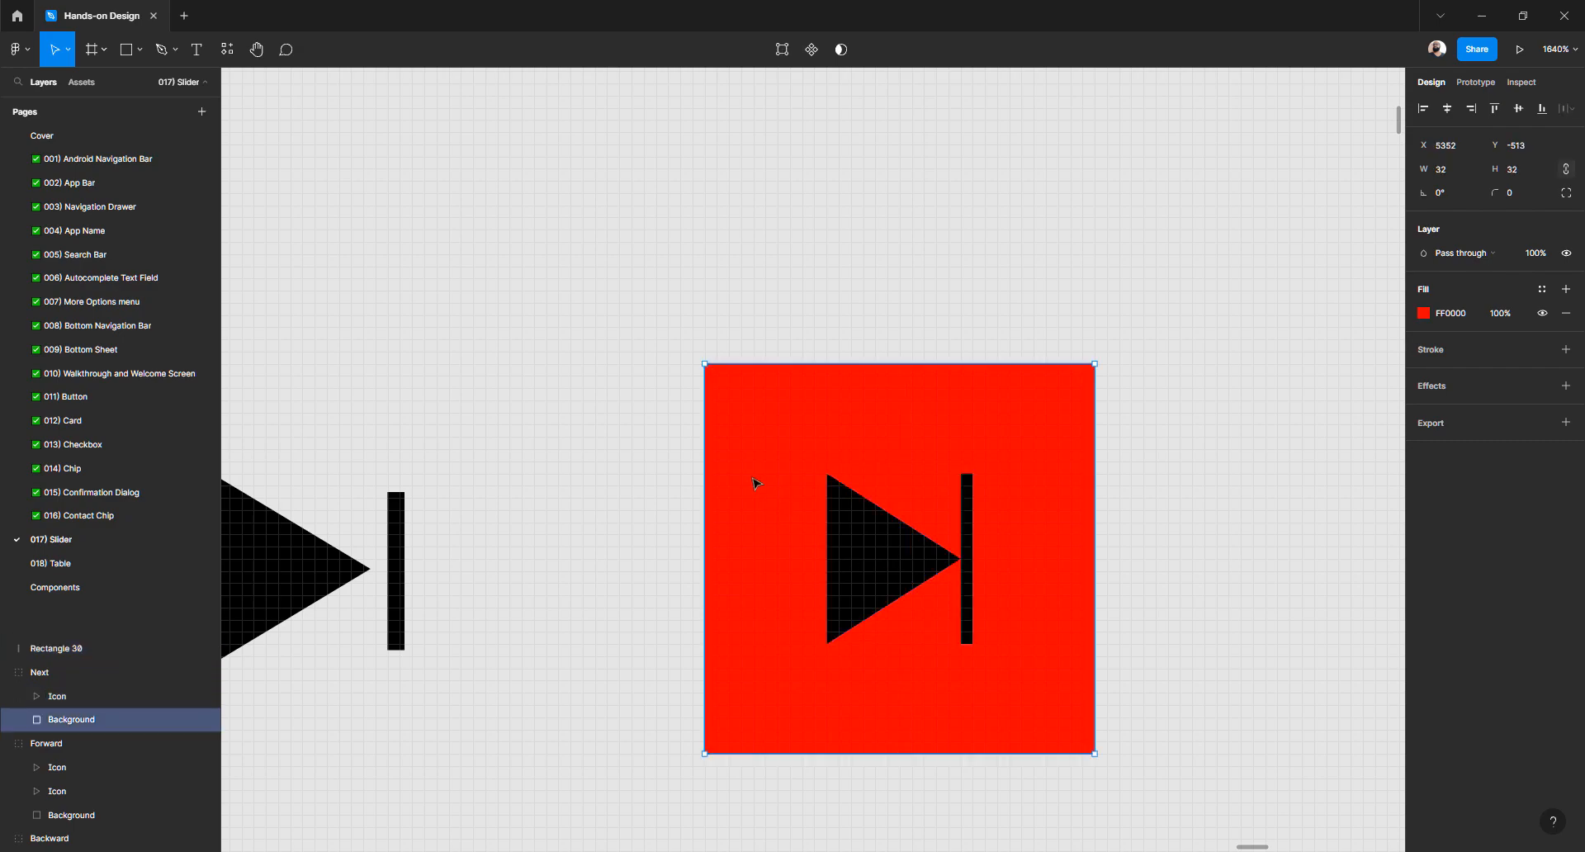
Turn the background green and measure the icon's spacing to its edges with Alt
{"action": "left_click", "coordinate": [1423, 312]}
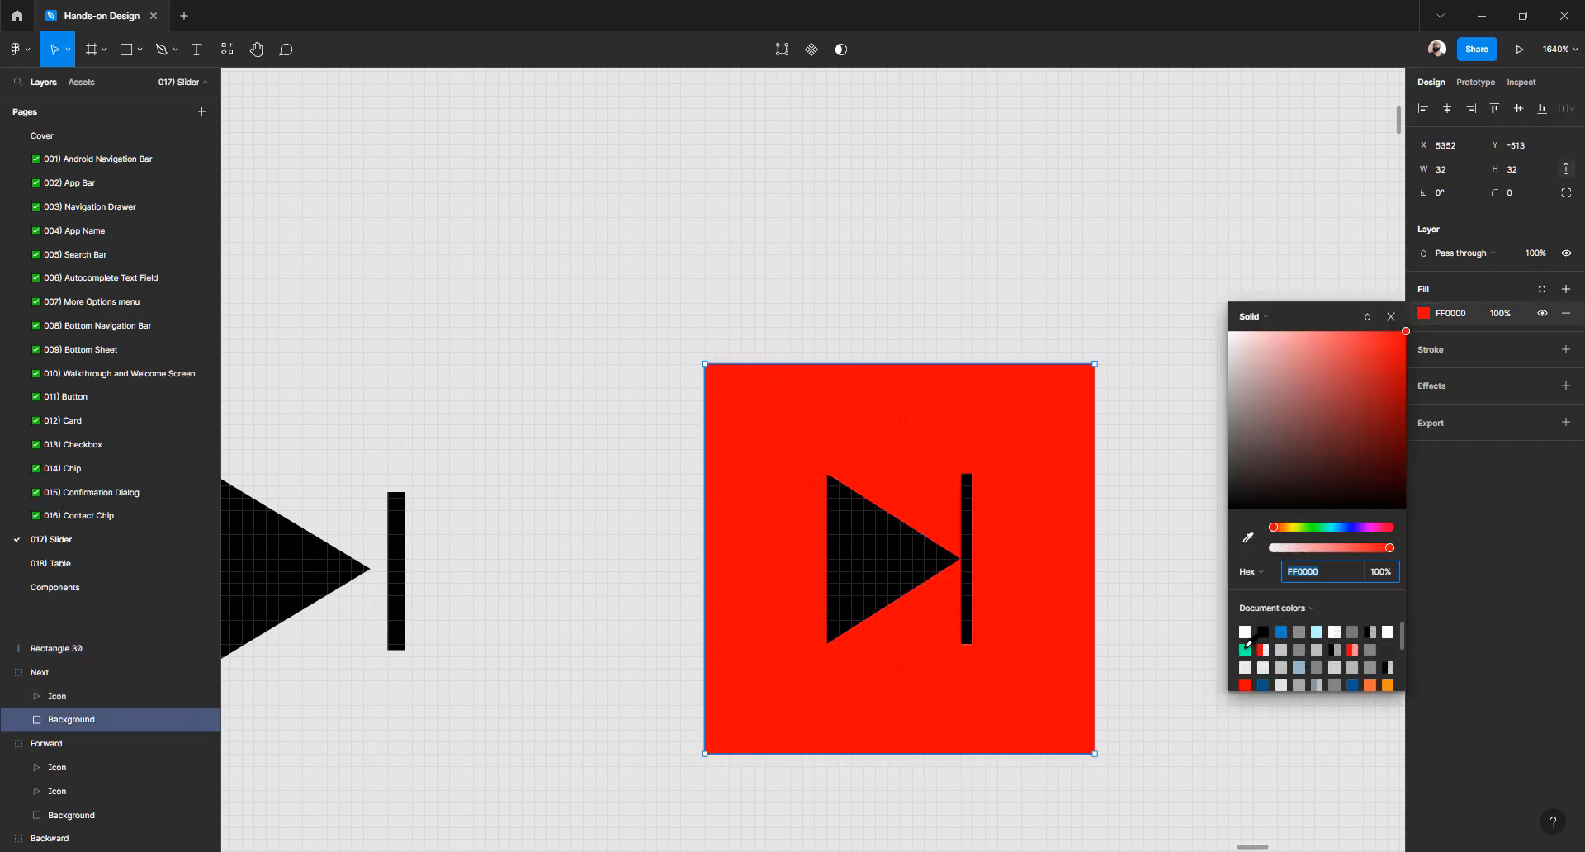
{"action": "left_click", "coordinate": [1245, 650]}
{"action": "left_click", "coordinate": [891, 581]}
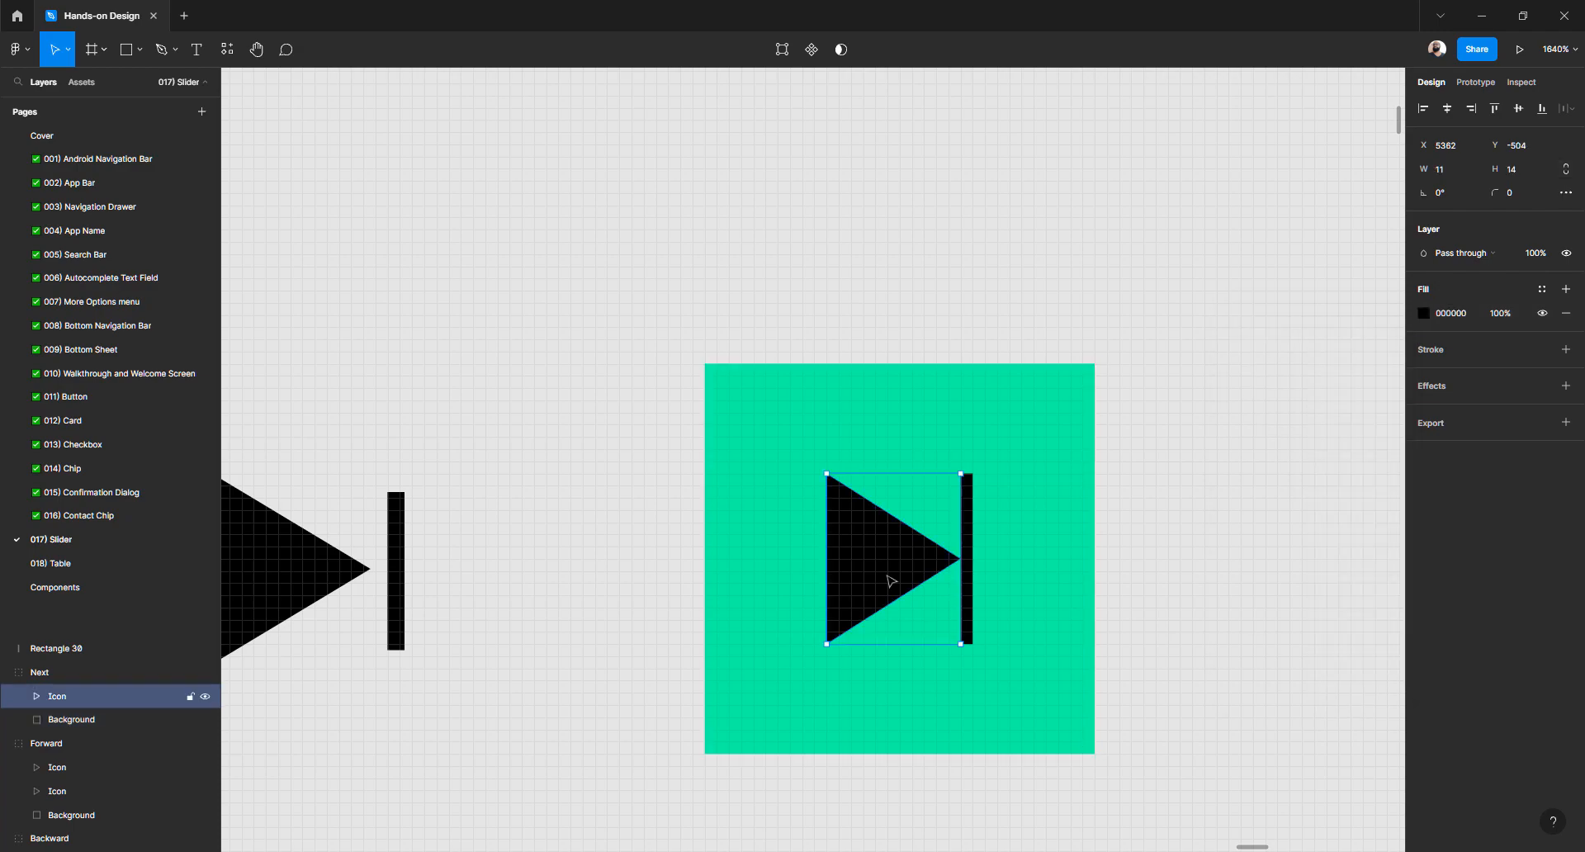
{"action": "key", "text": "alt"}
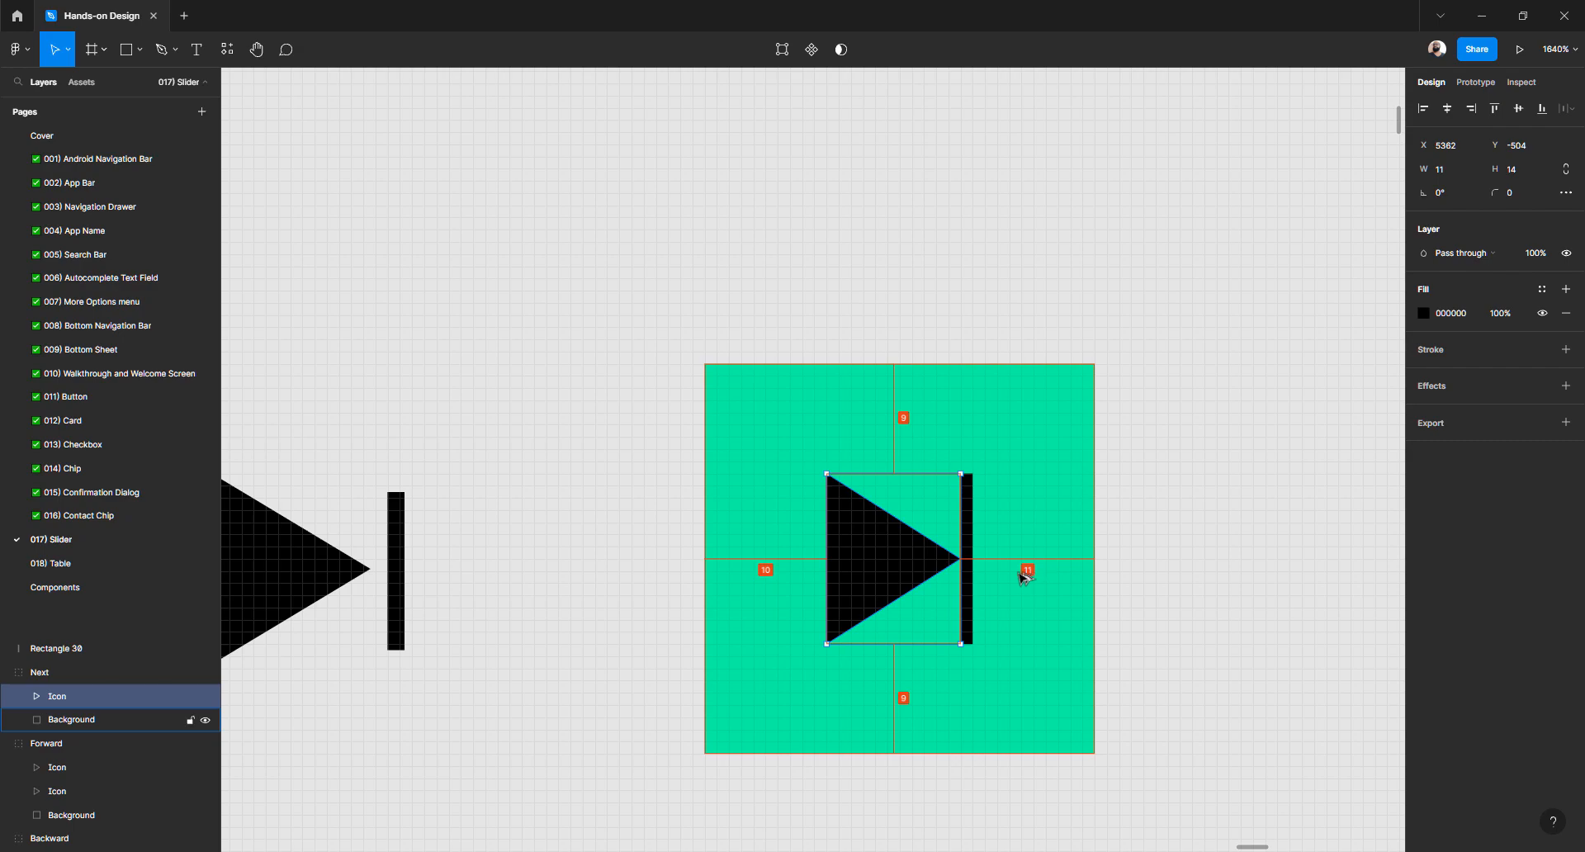
{"action": "left_click", "coordinate": [1181, 405]}
Restore the background fill to red FF0000 and set its layer opacity to 0%
{"action": "left_click_drag", "start_coordinate": [1023, 410], "coordinate": [1443, 338]}
{"action": "key", "text": "ctrl+z"}
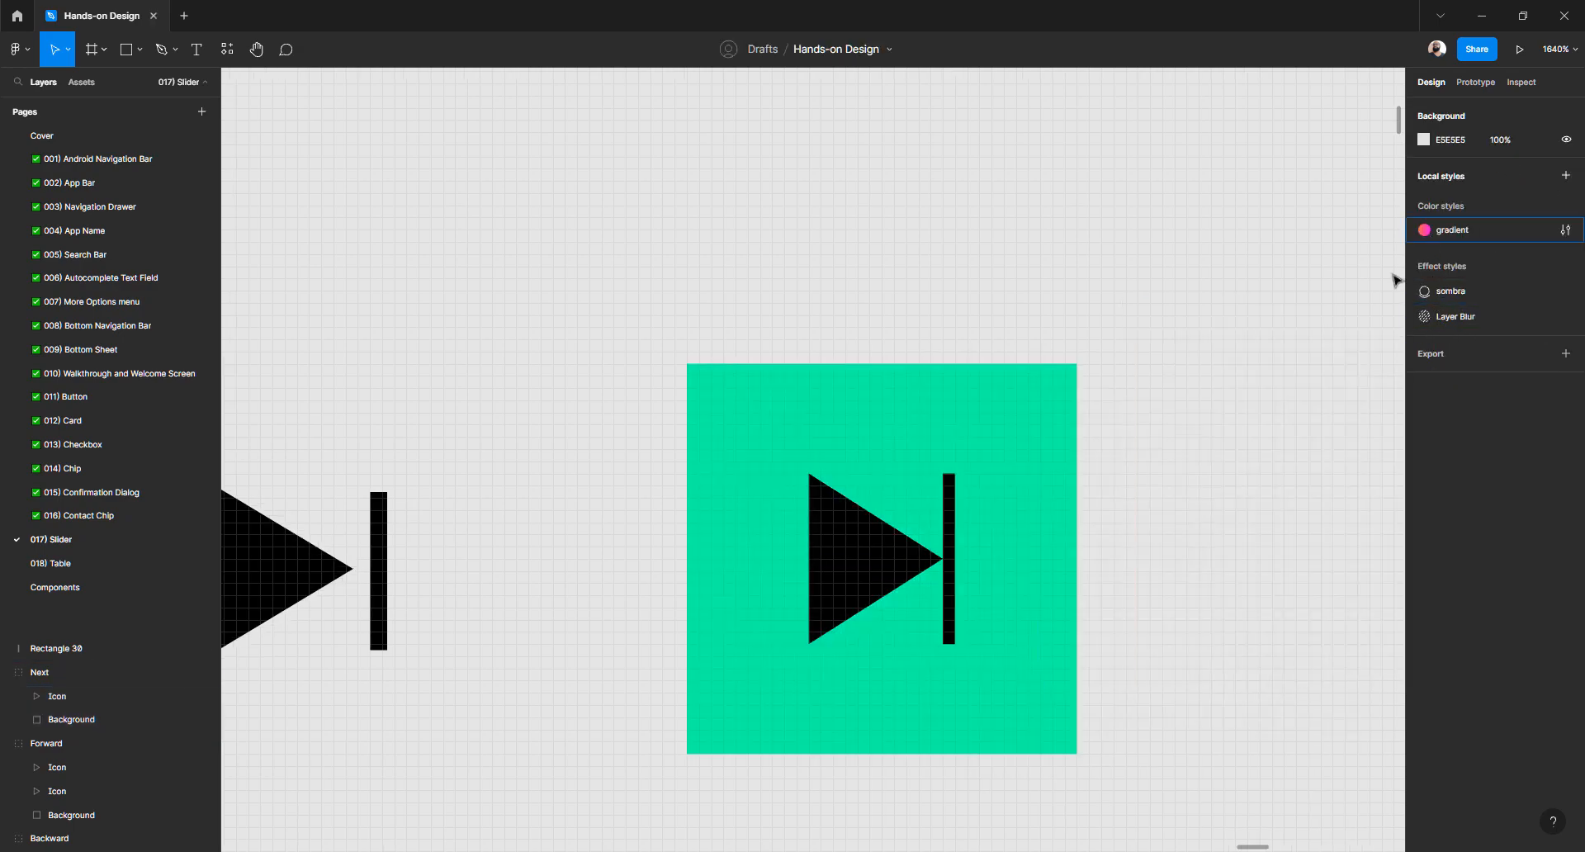
{"action": "left_click", "coordinate": [1070, 429]}
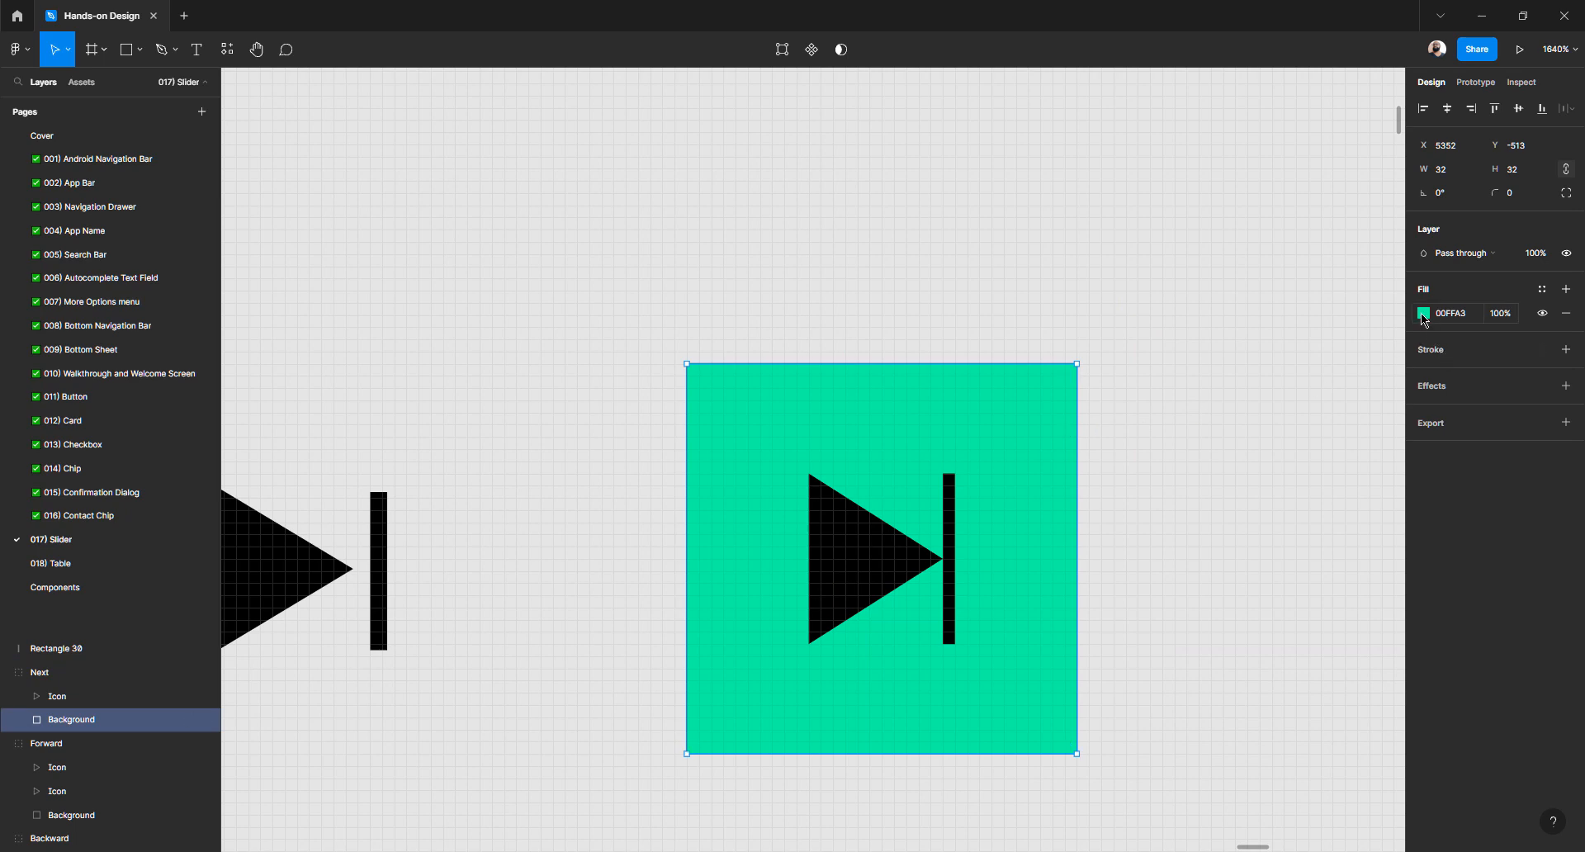
{"action": "left_click", "coordinate": [1421, 314]}
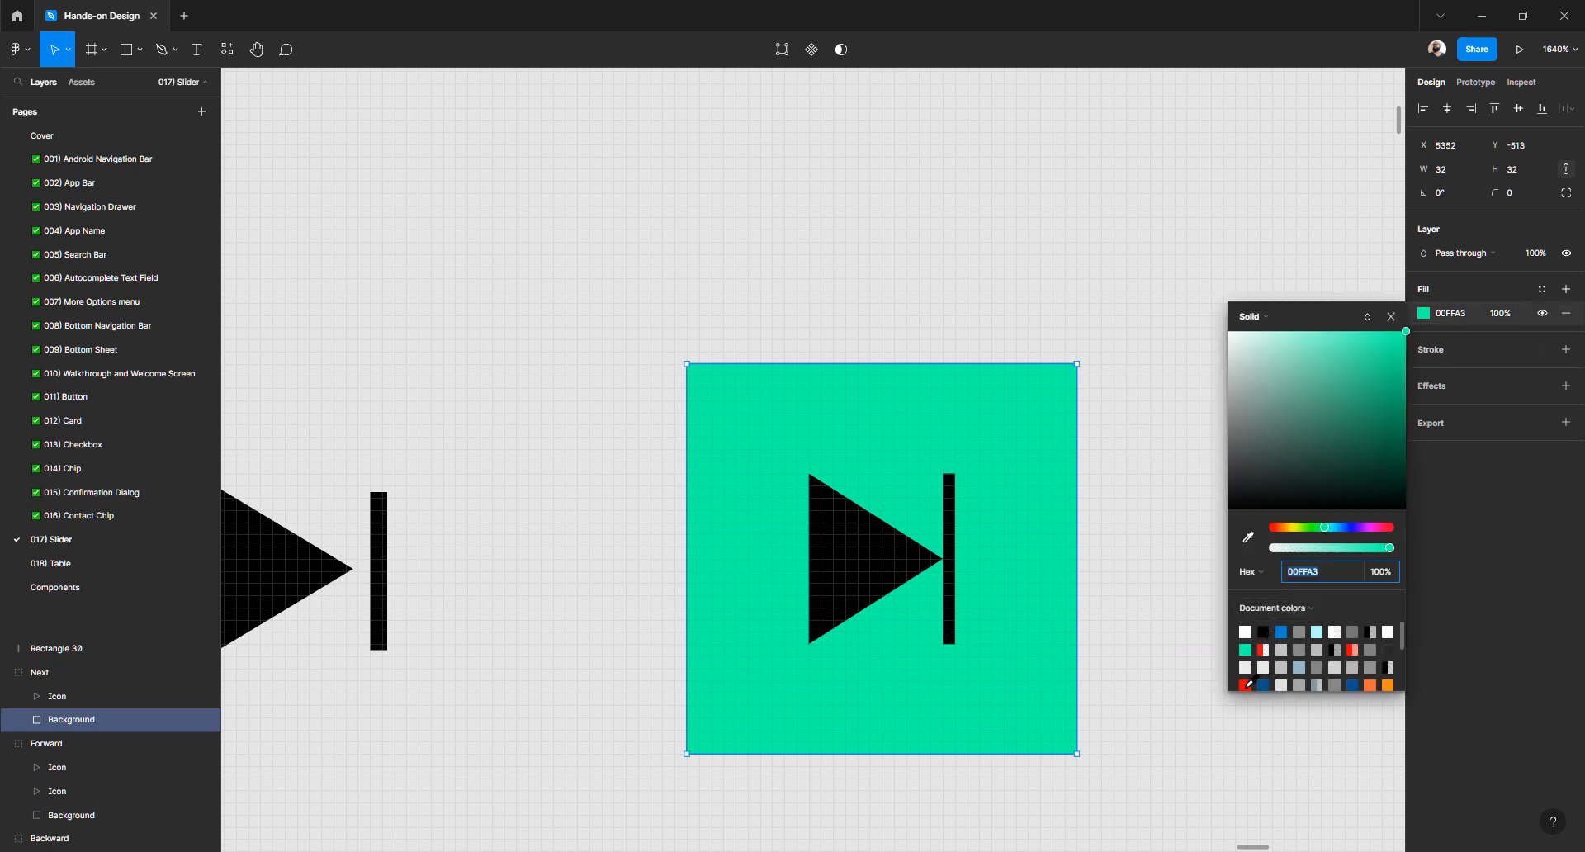
{"action": "left_click", "coordinate": [1244, 686]}
{"action": "left_click", "coordinate": [1535, 262]}
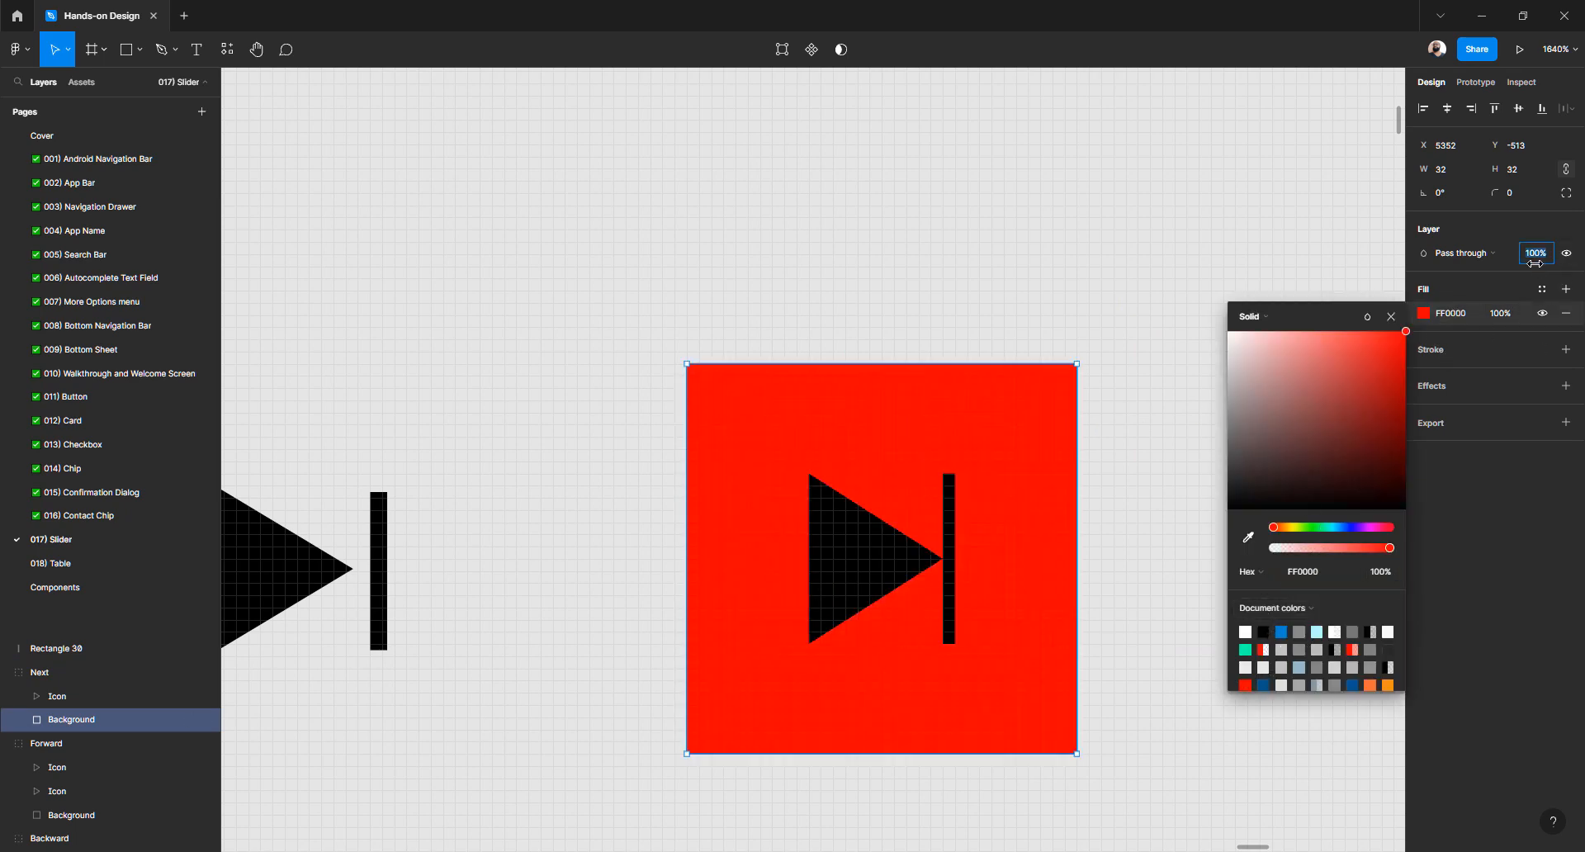
{"action": "type", "text": "0"}
{"action": "key", "text": "Return"}
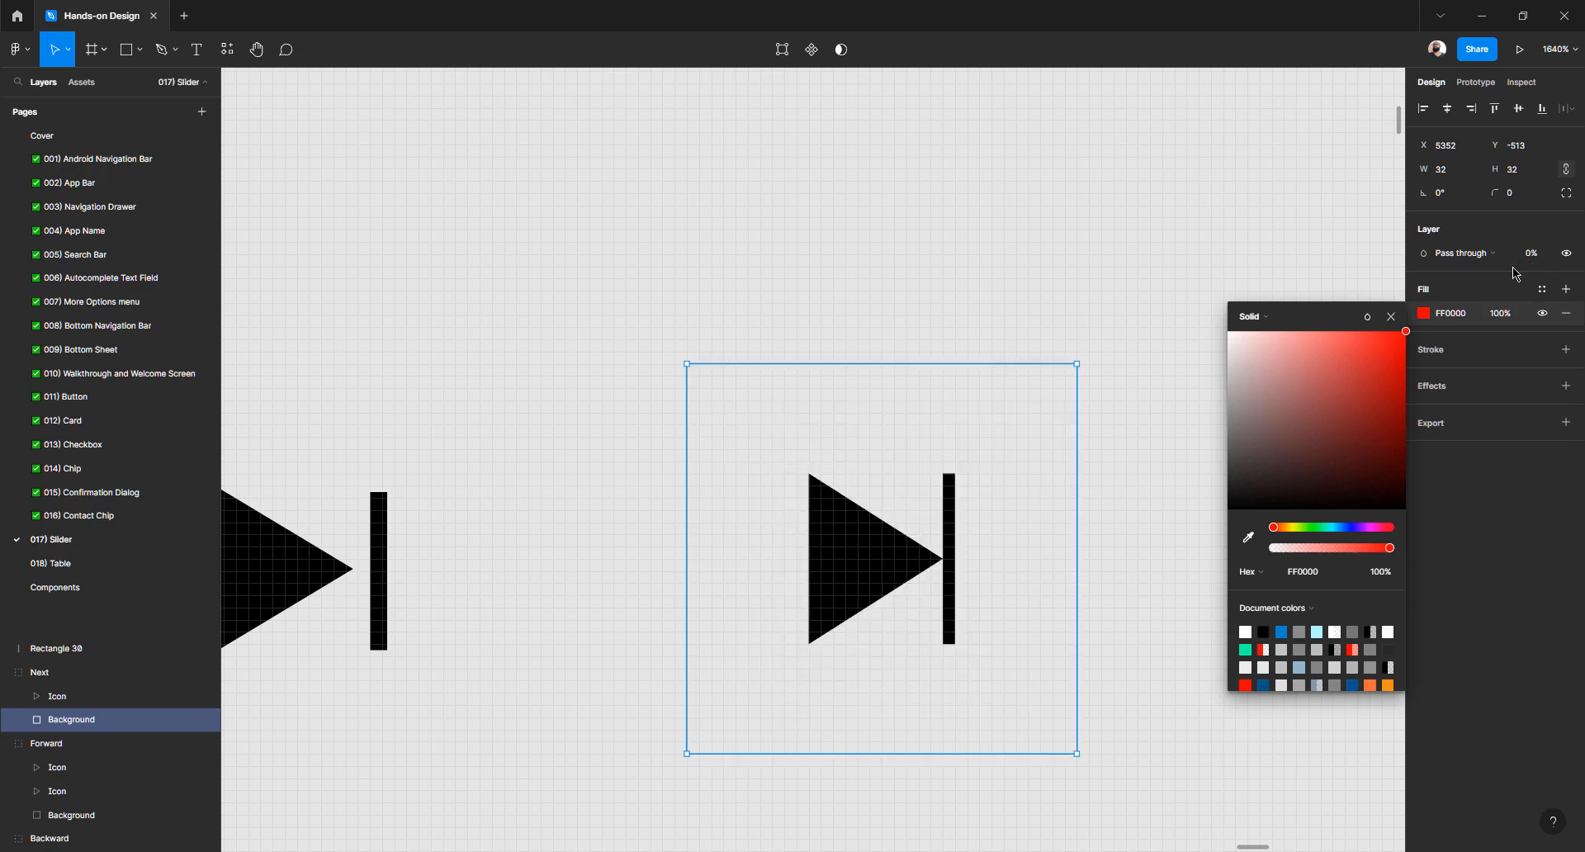
{"action": "left_click", "coordinate": [1161, 274]}
{"action": "scroll", "coordinate": [949, 264], "scroll_direction": "down", "scroll_amount": 1}
{"action": "scroll", "coordinate": [949, 264], "scroll_direction": "down", "scroll_amount": 5}
Try duplicating and moving parts of the Next group, undoing each change
{"action": "scroll", "coordinate": [944, 334], "scroll_direction": "up", "scroll_amount": 3}
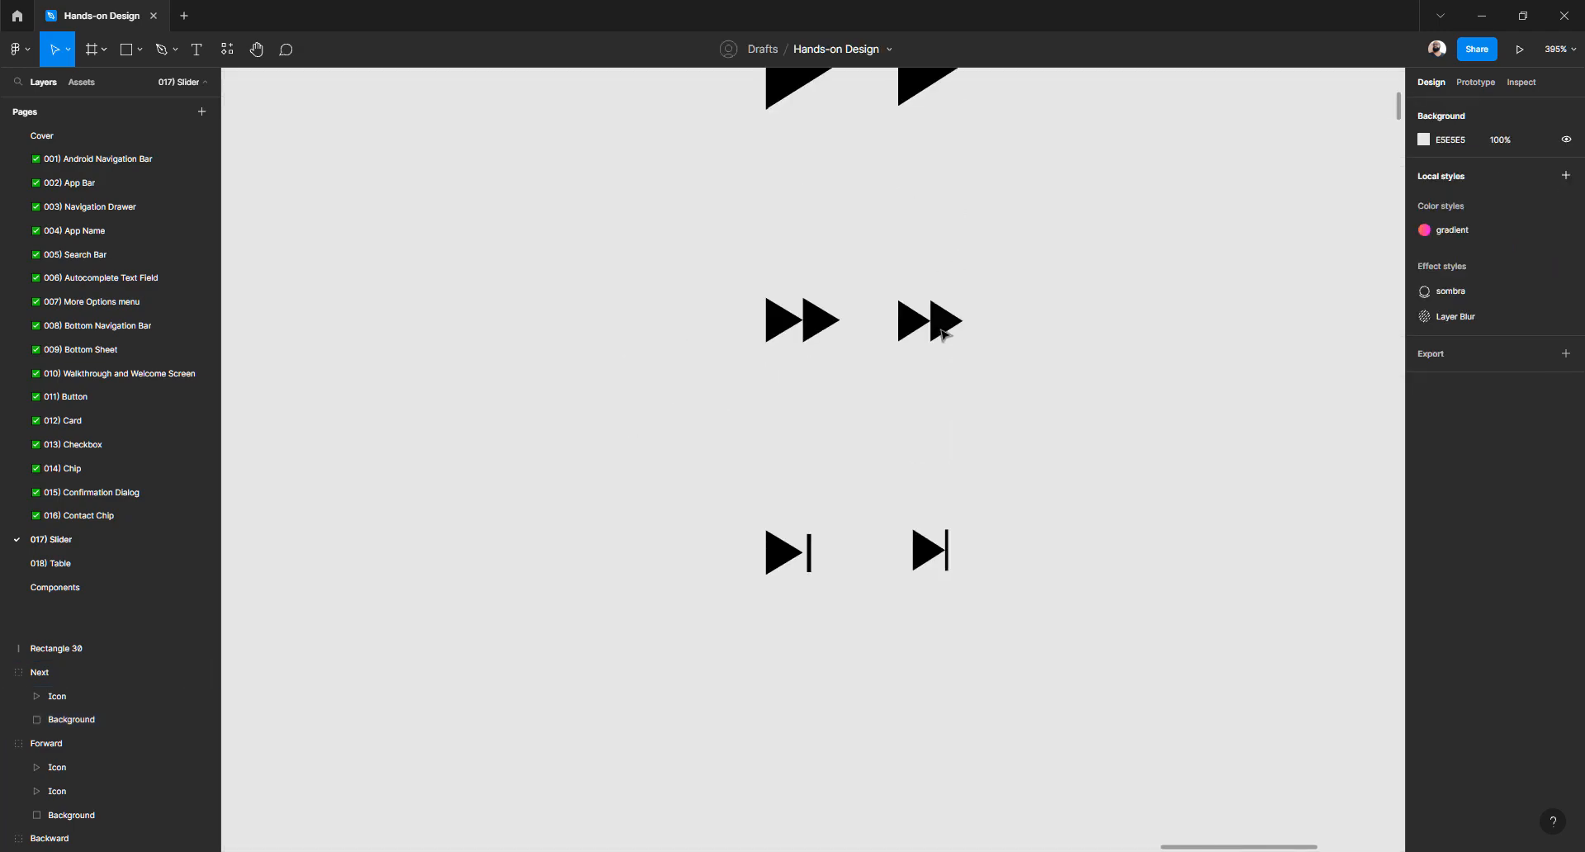
{"action": "scroll", "coordinate": [945, 333], "scroll_direction": "up", "scroll_amount": 6}
{"action": "scroll", "coordinate": [945, 335], "scroll_direction": "down", "scroll_amount": 2}
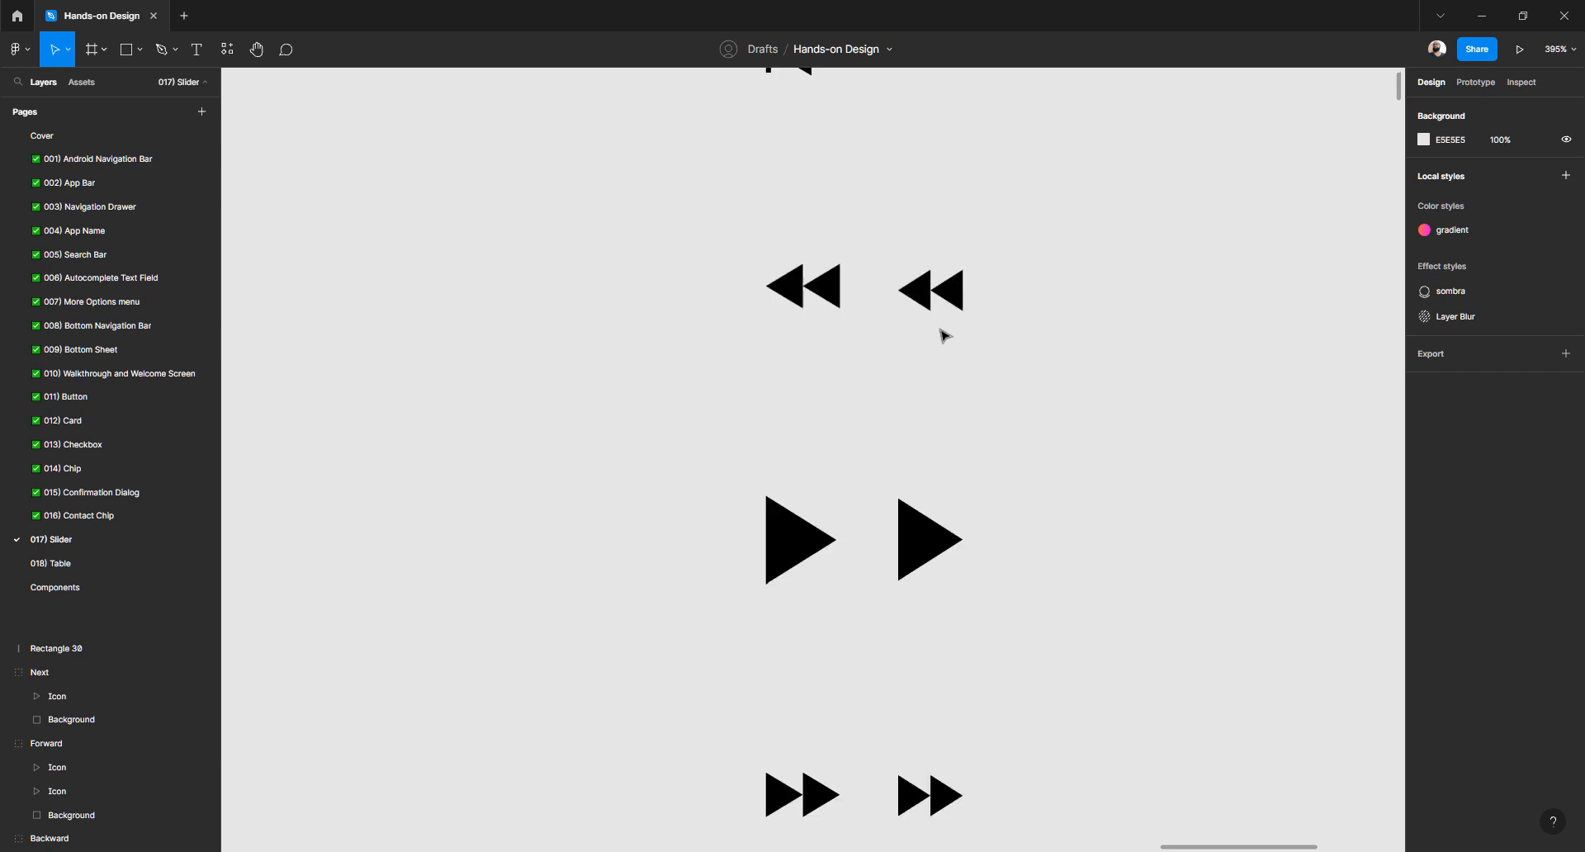
{"action": "scroll", "coordinate": [945, 334], "scroll_direction": "down", "scroll_amount": 6}
{"action": "left_click", "coordinate": [930, 702]}
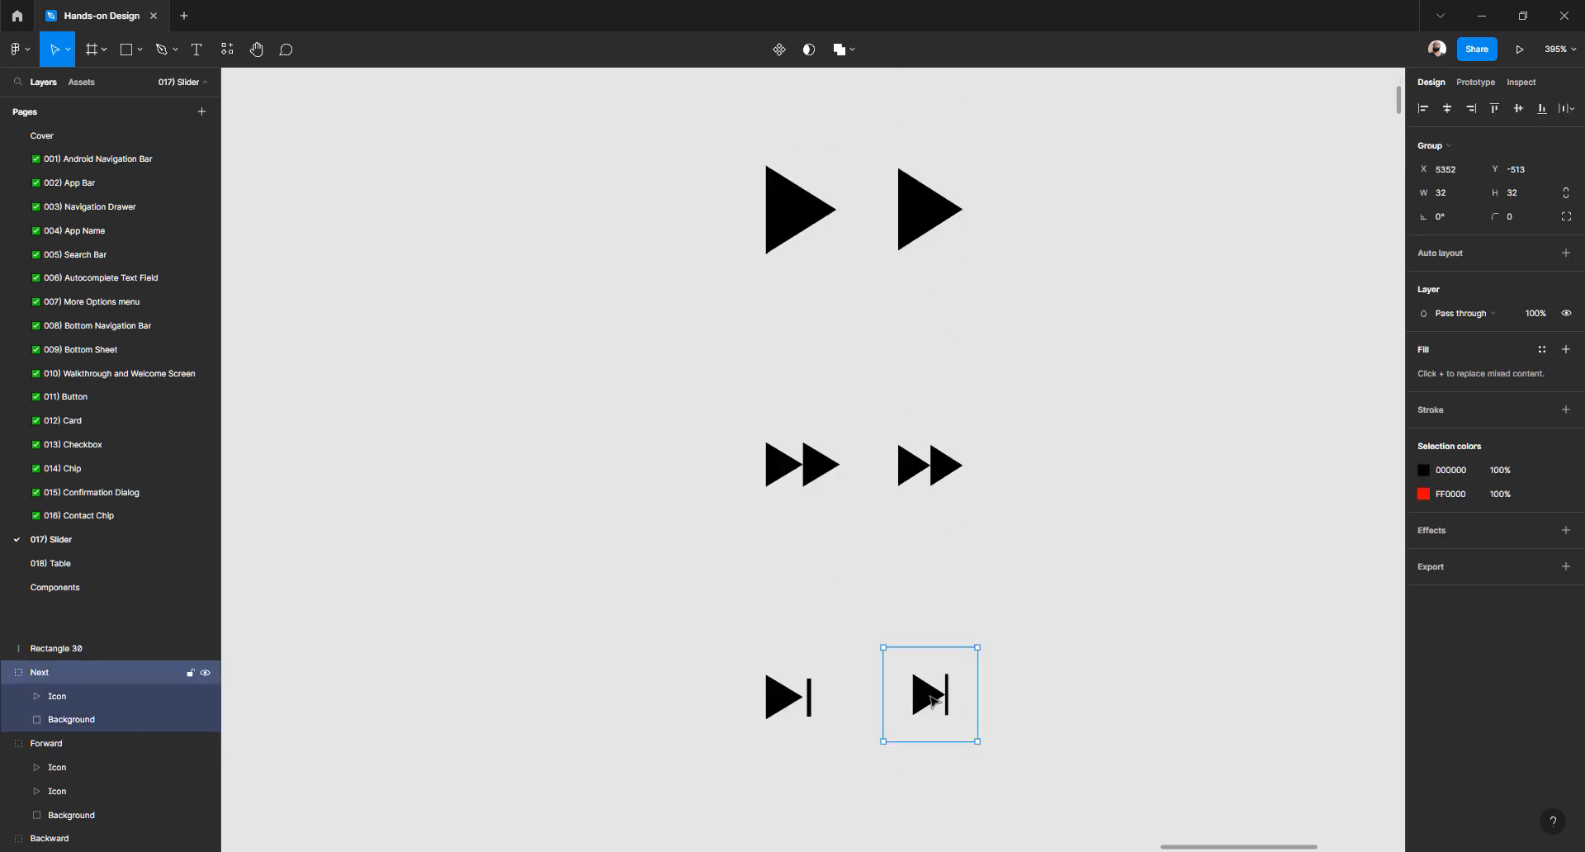
{"action": "left_click_drag", "start_coordinate": [930, 702], "coordinate": [1042, 214]}
{"action": "key", "text": "ctrl+z"}
{"action": "key", "text": "ctrl+z"}
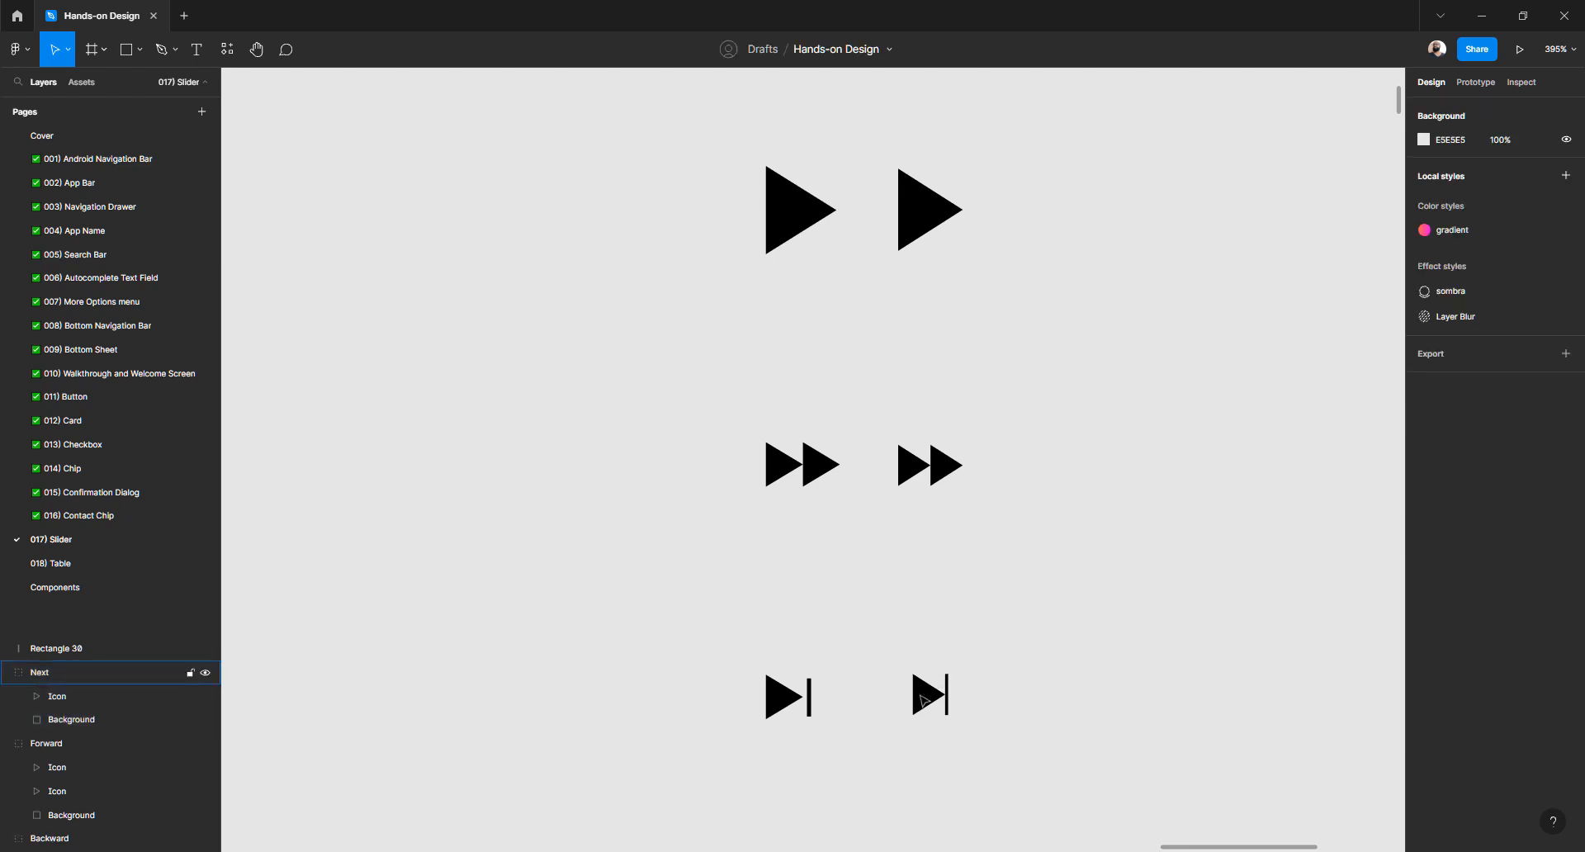
{"action": "left_click_drag", "start_coordinate": [921, 695], "coordinate": [973, 598]}
{"action": "key", "text": "ctrl+z"}
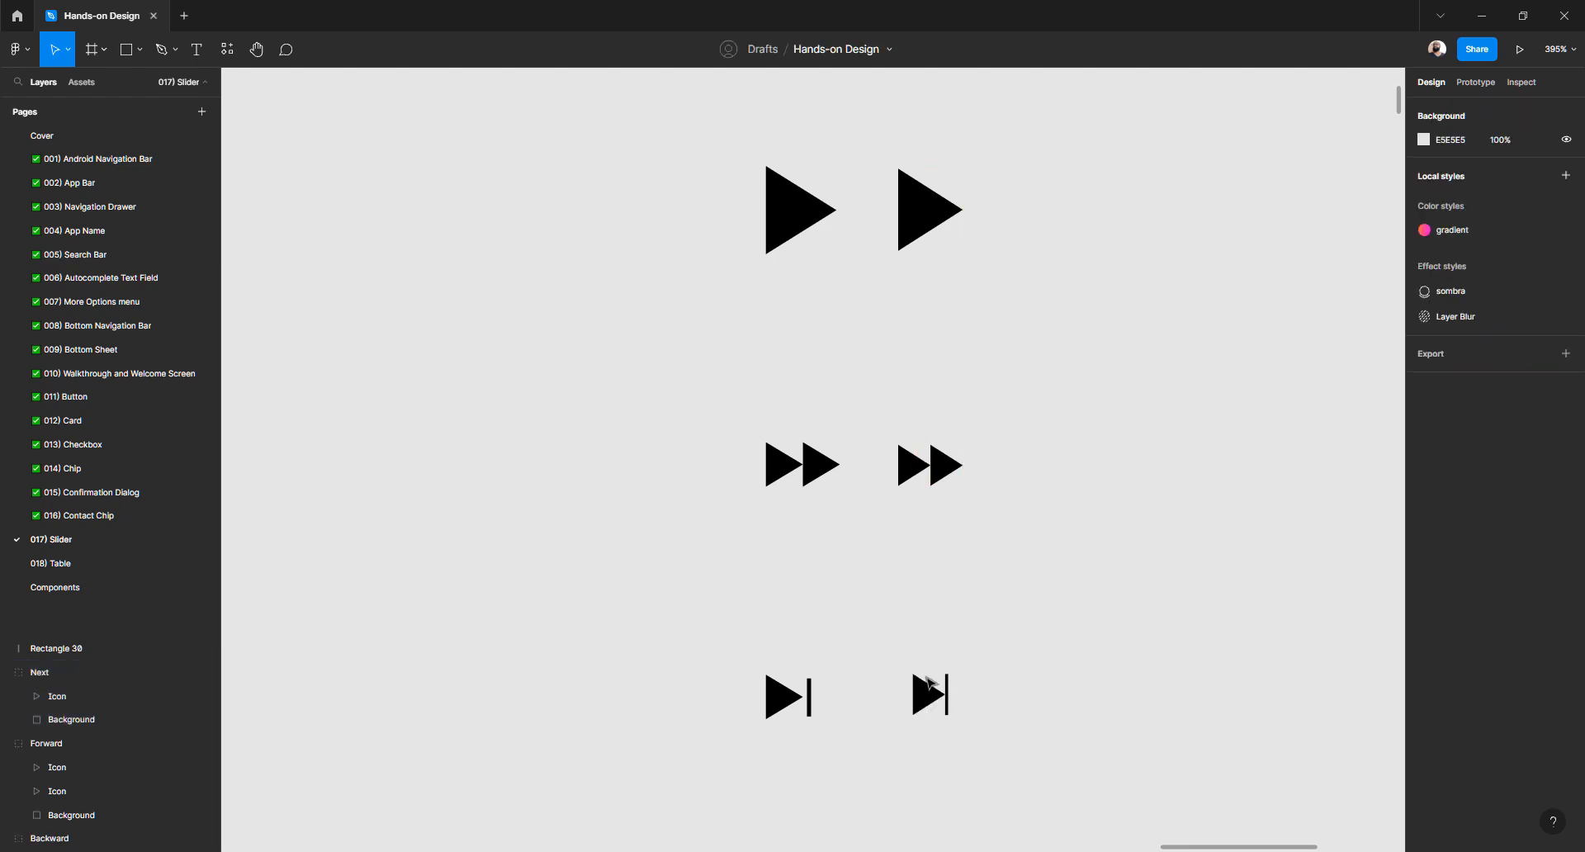
{"action": "left_click", "coordinate": [919, 702]}
{"action": "left_click_drag", "start_coordinate": [921, 705], "coordinate": [1031, 626]}
{"action": "key", "text": "ctrl+z"}
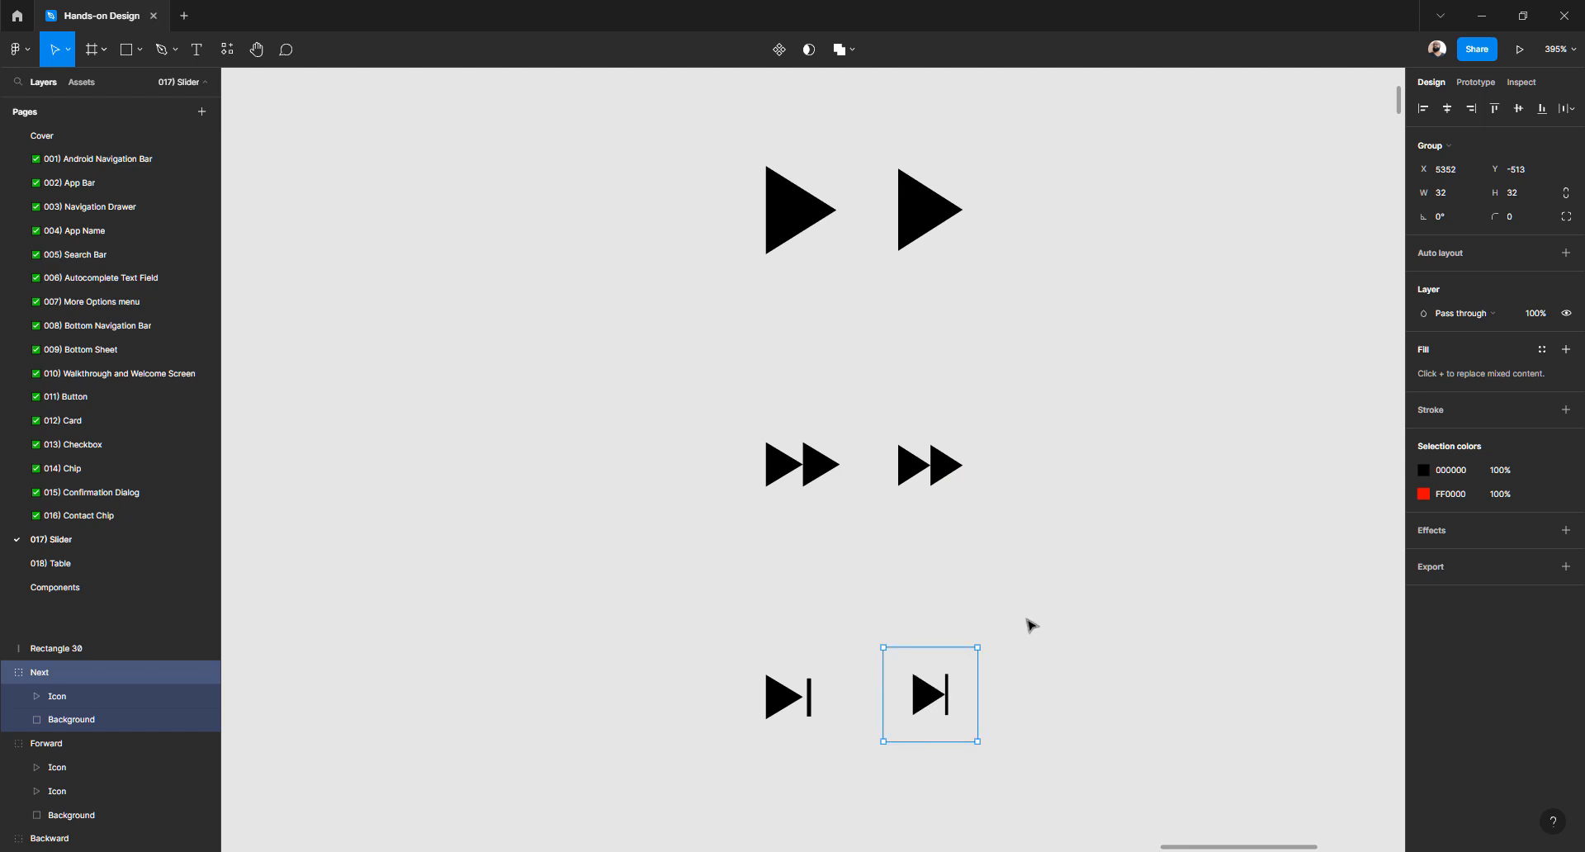
Rename Rectangle 30 to Shape, move it into the Next group above Background, and select it with Icon
{"action": "left_click", "coordinate": [72, 650]}
{"action": "double_click", "coordinate": [71, 650]}
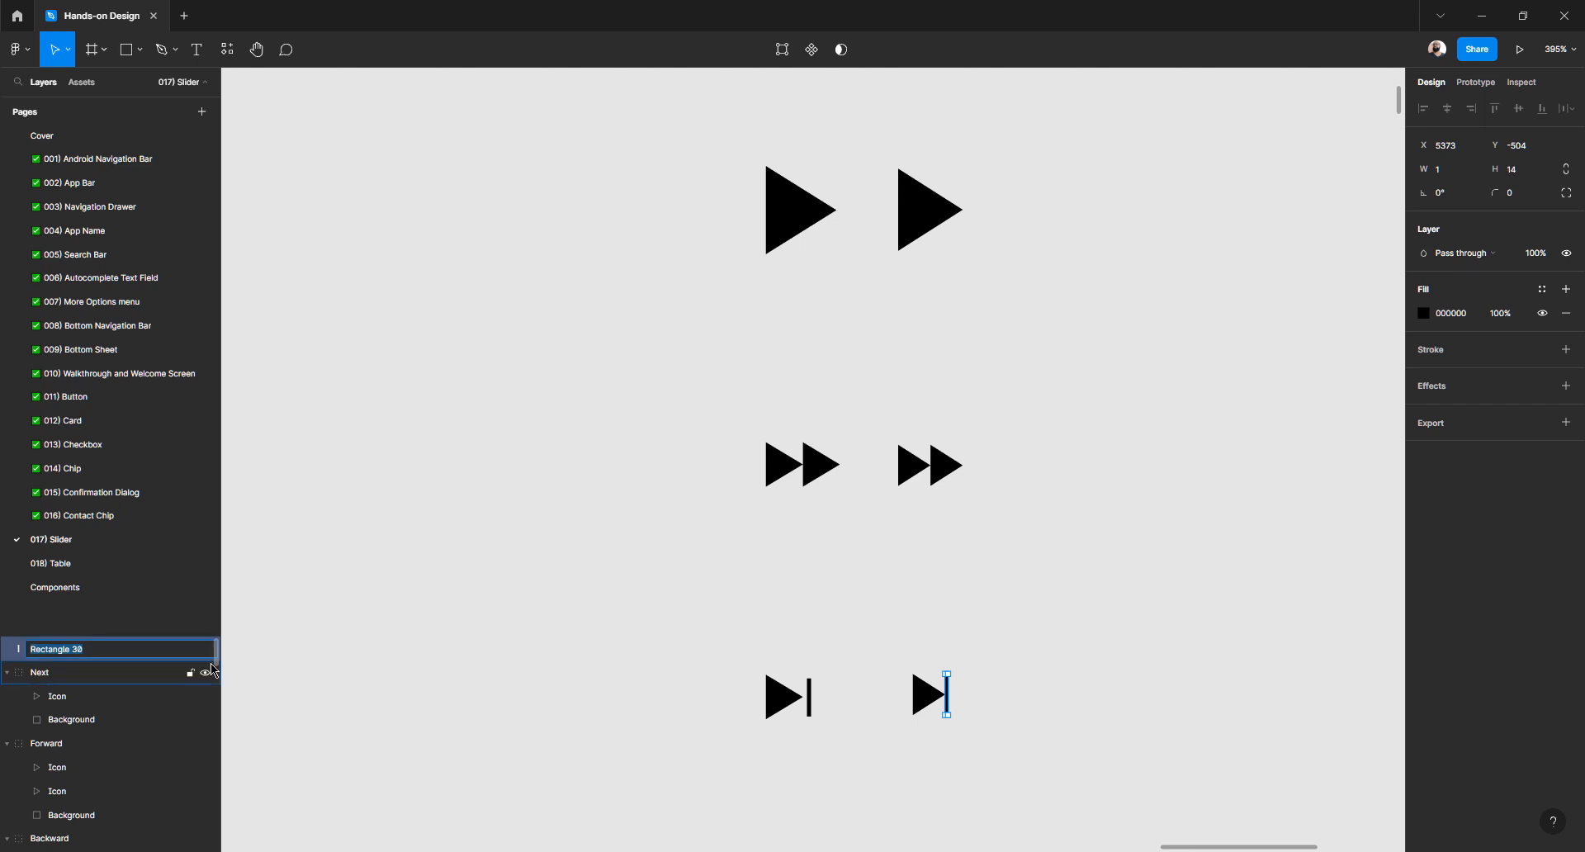
{"action": "type", "text": "Shape"}
{"action": "key", "text": "Return"}
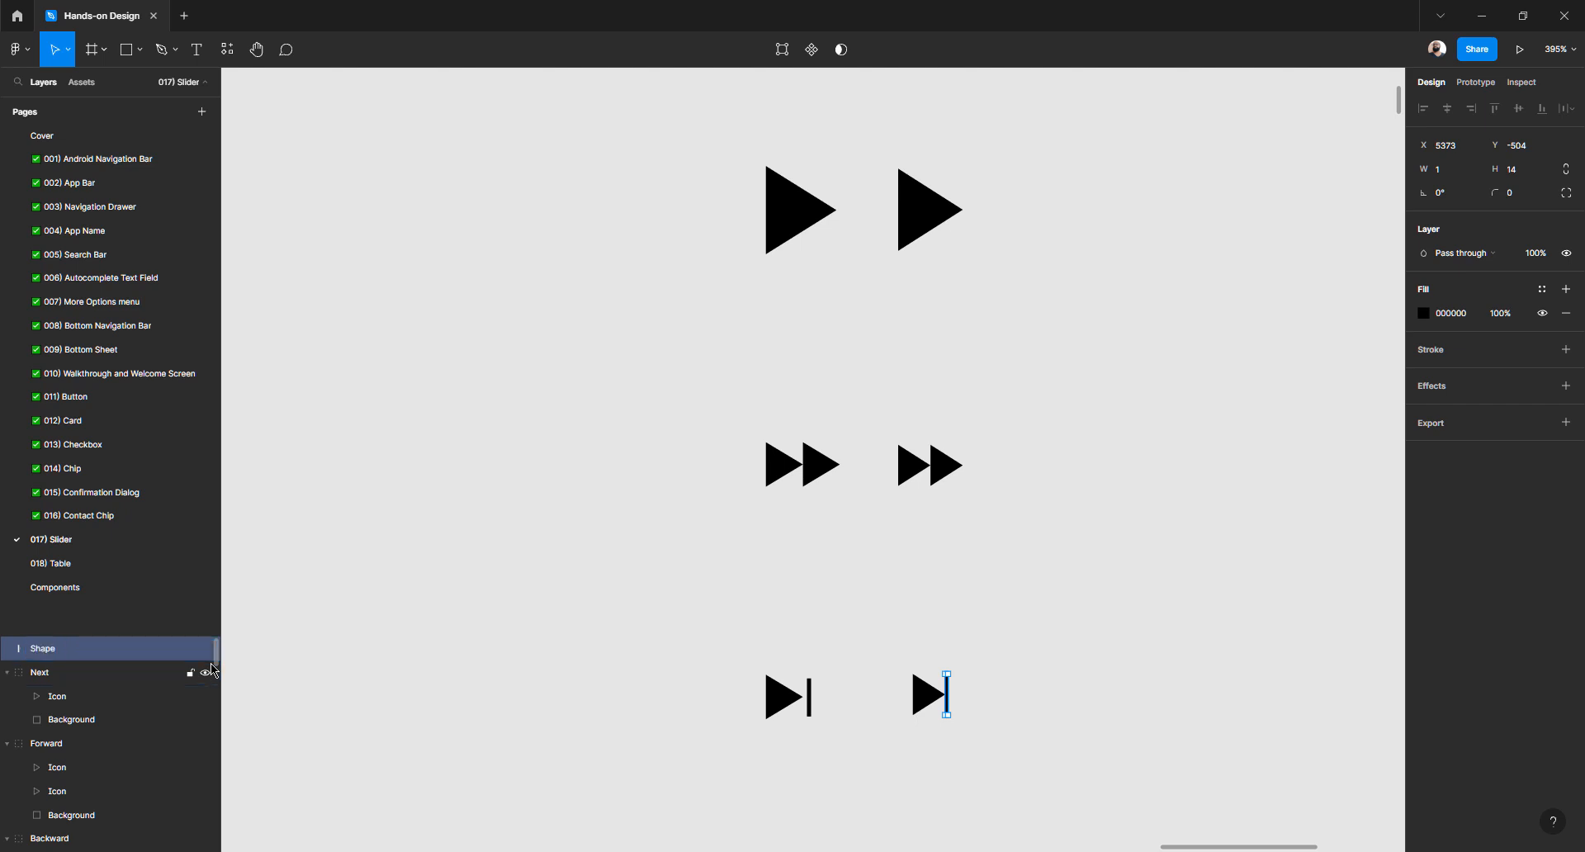
{"action": "left_click_drag", "start_coordinate": [71, 680], "coordinate": [73, 707]}
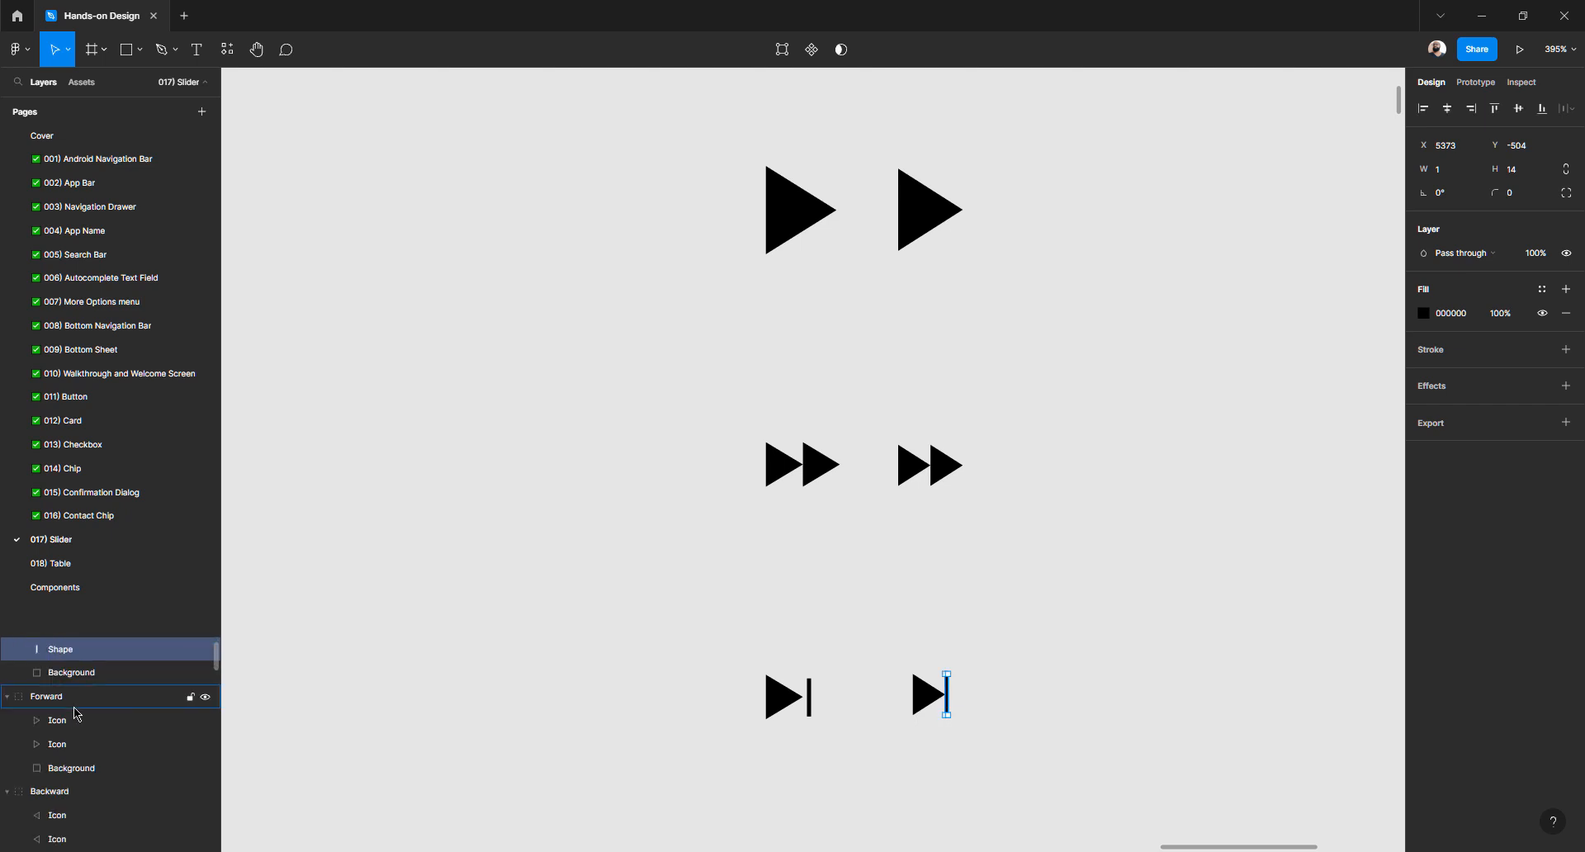
{"action": "scroll", "coordinate": [75, 715], "scroll_direction": "up", "scroll_amount": 1}
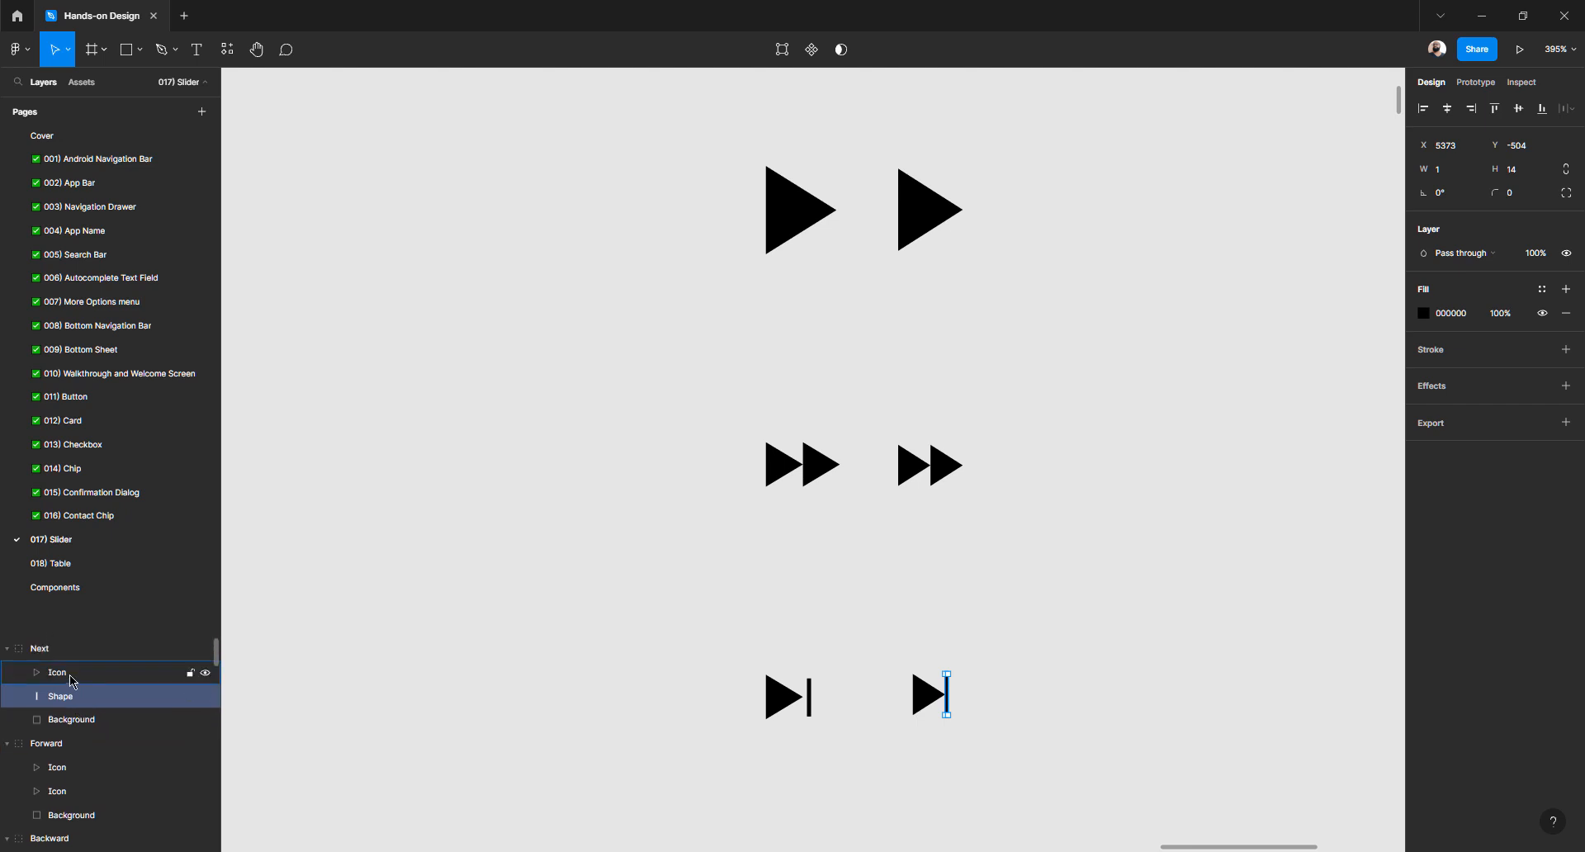
{"action": "left_click", "coordinate": [66, 675]}
{"action": "left_click", "coordinate": [66, 704], "text": "shift"}
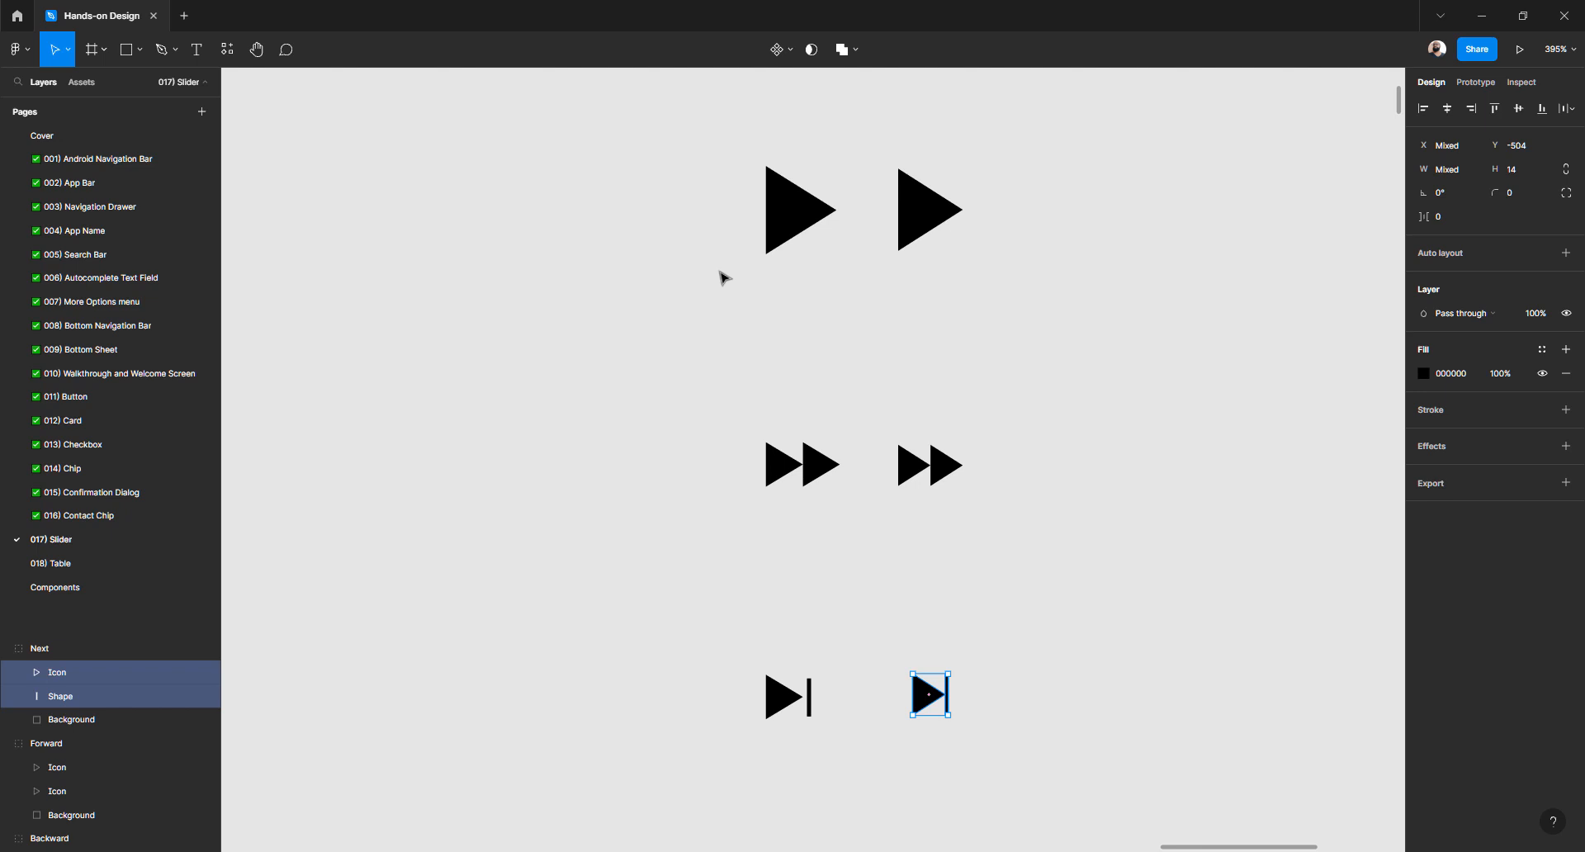
Union the Icon triangle and Shape bar into one combined shape
{"action": "left_click", "coordinate": [858, 51]}
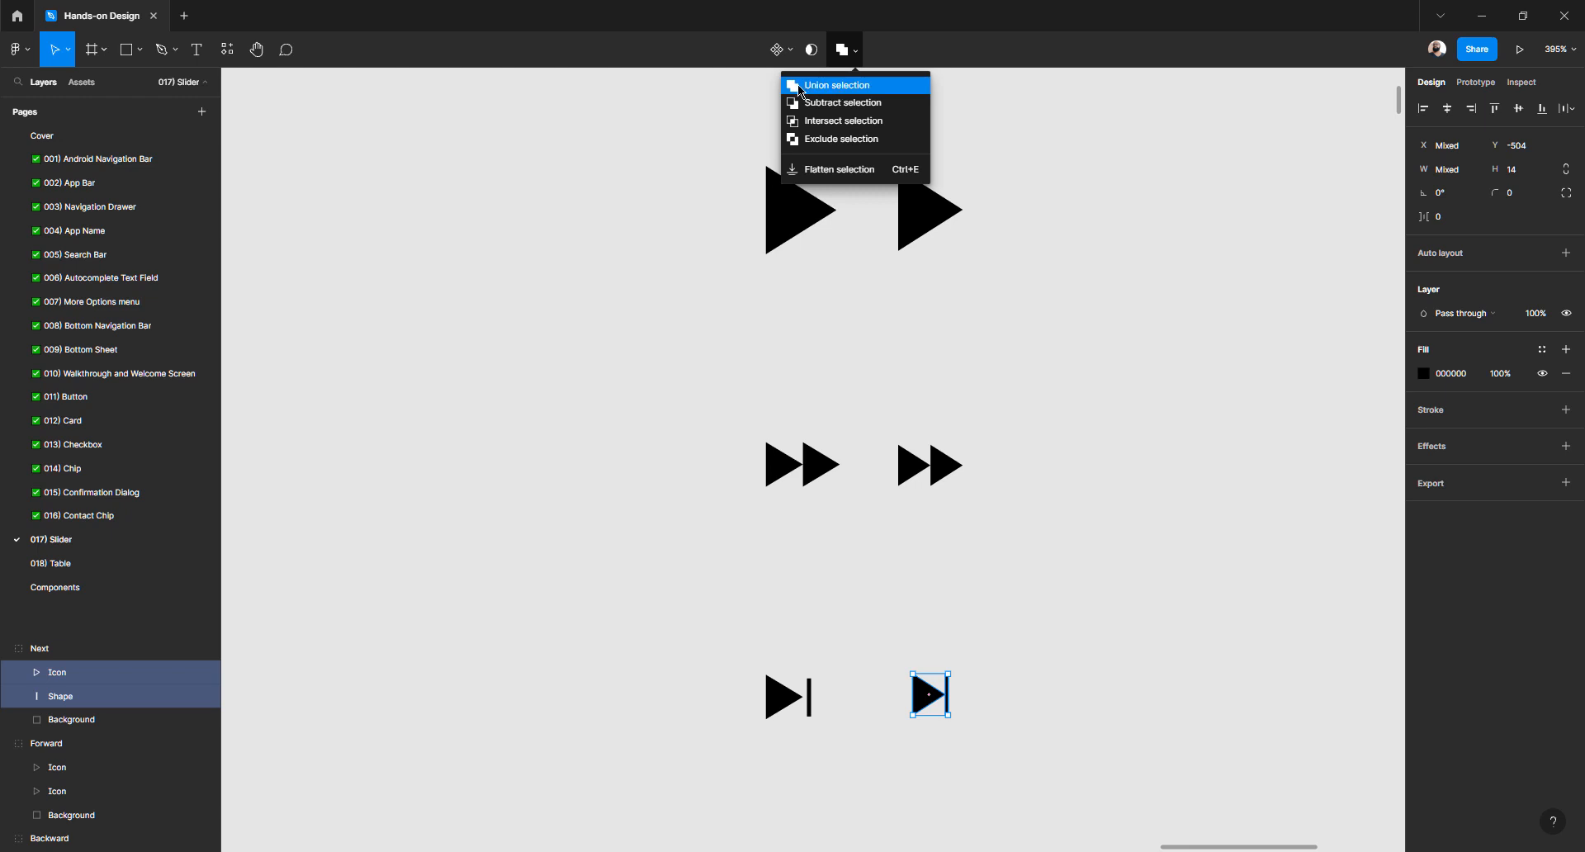
{"action": "left_click", "coordinate": [860, 93]}
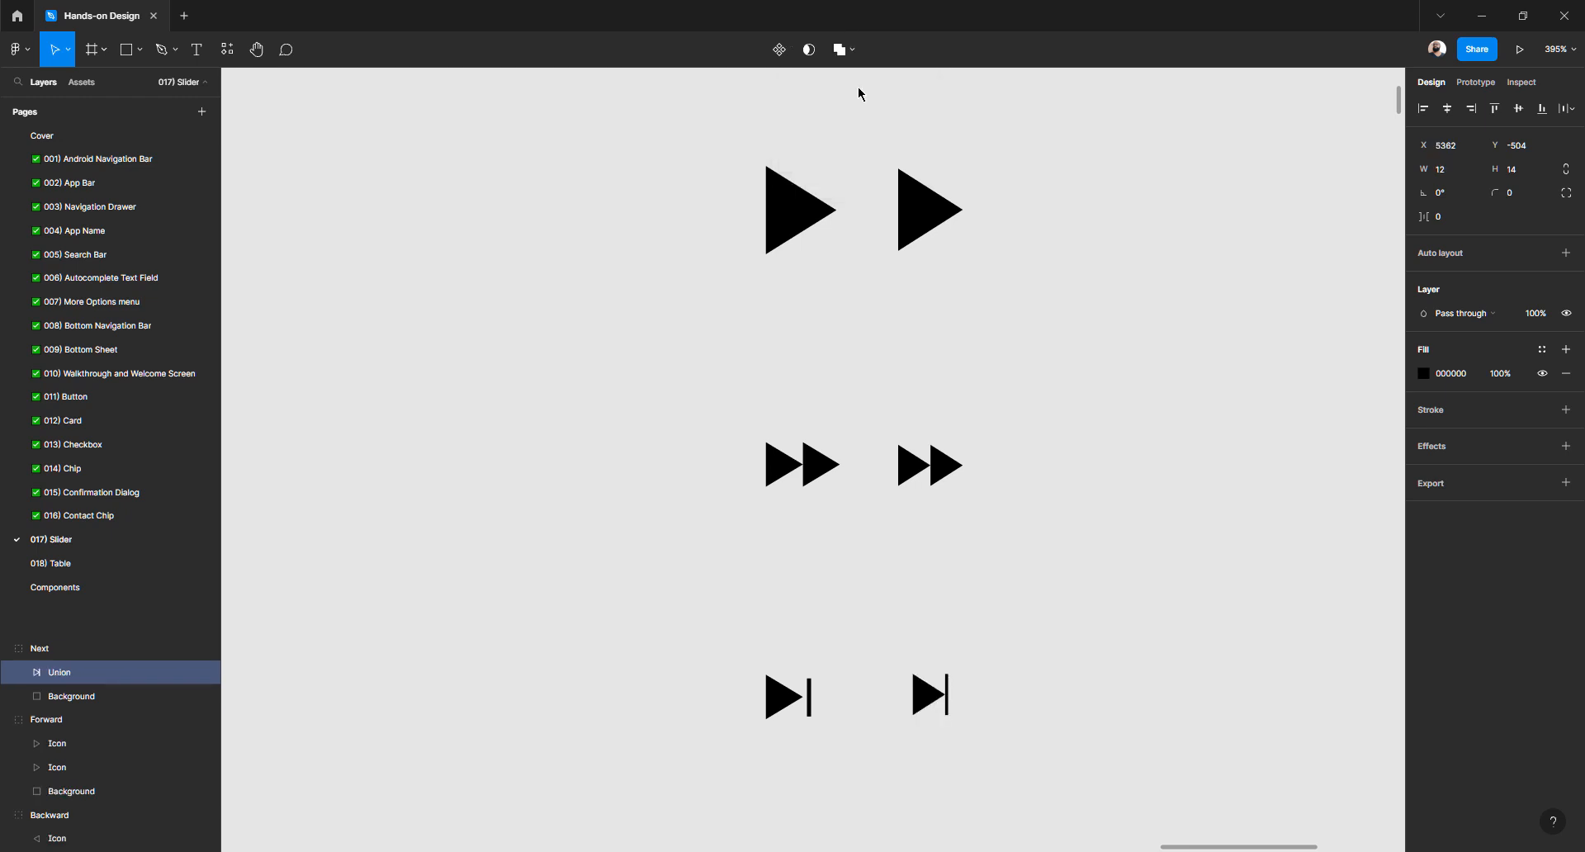
{"action": "left_click", "coordinate": [935, 698]}
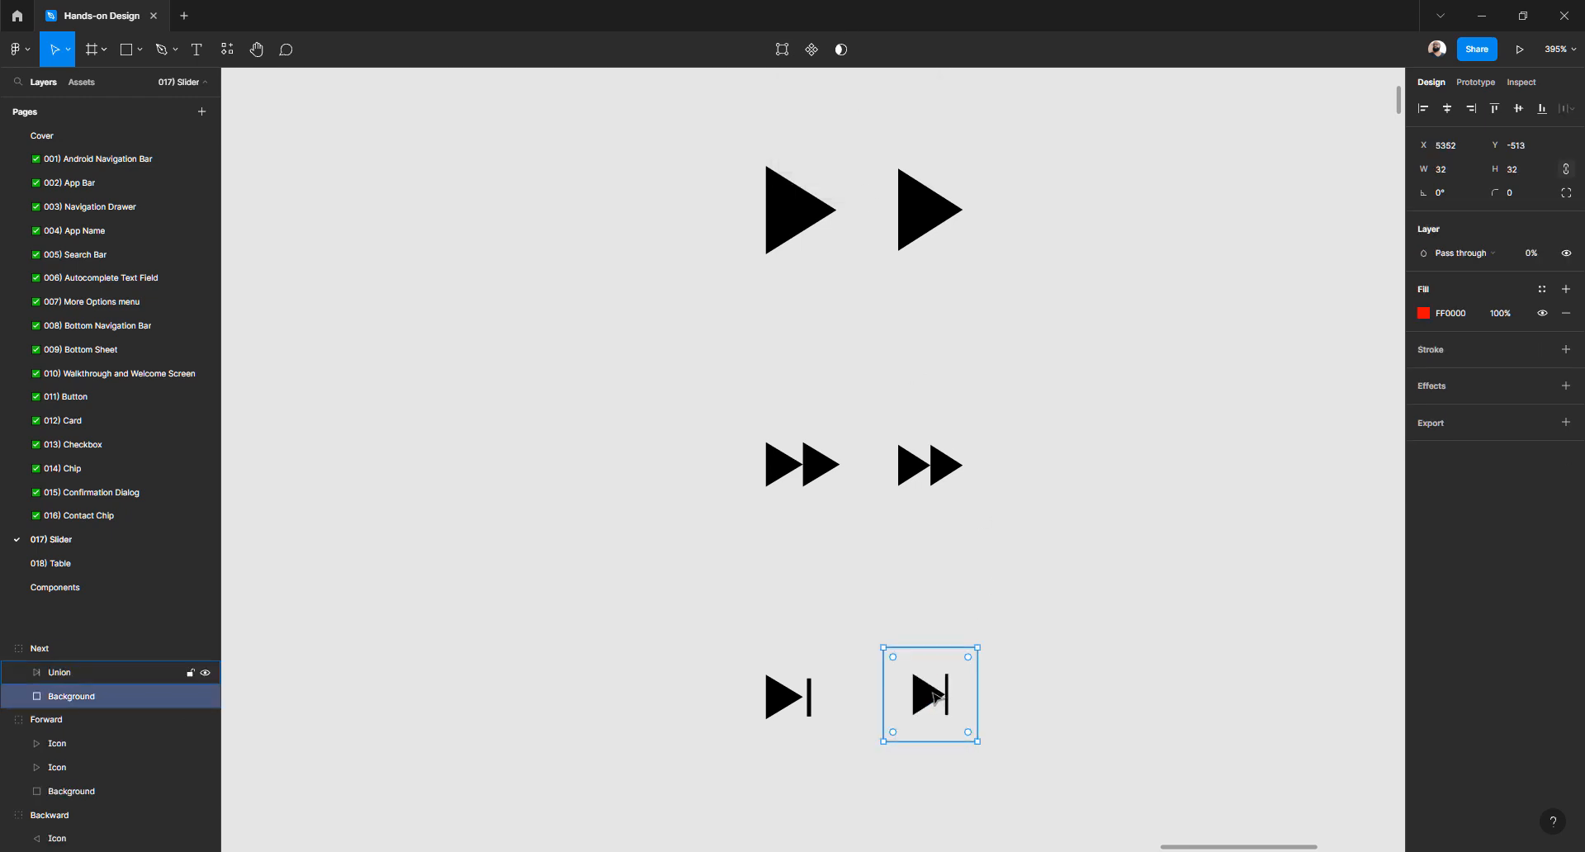
{"action": "left_click", "coordinate": [933, 692]}
{"action": "left_click_drag", "start_coordinate": [933, 692], "coordinate": [963, 670]}
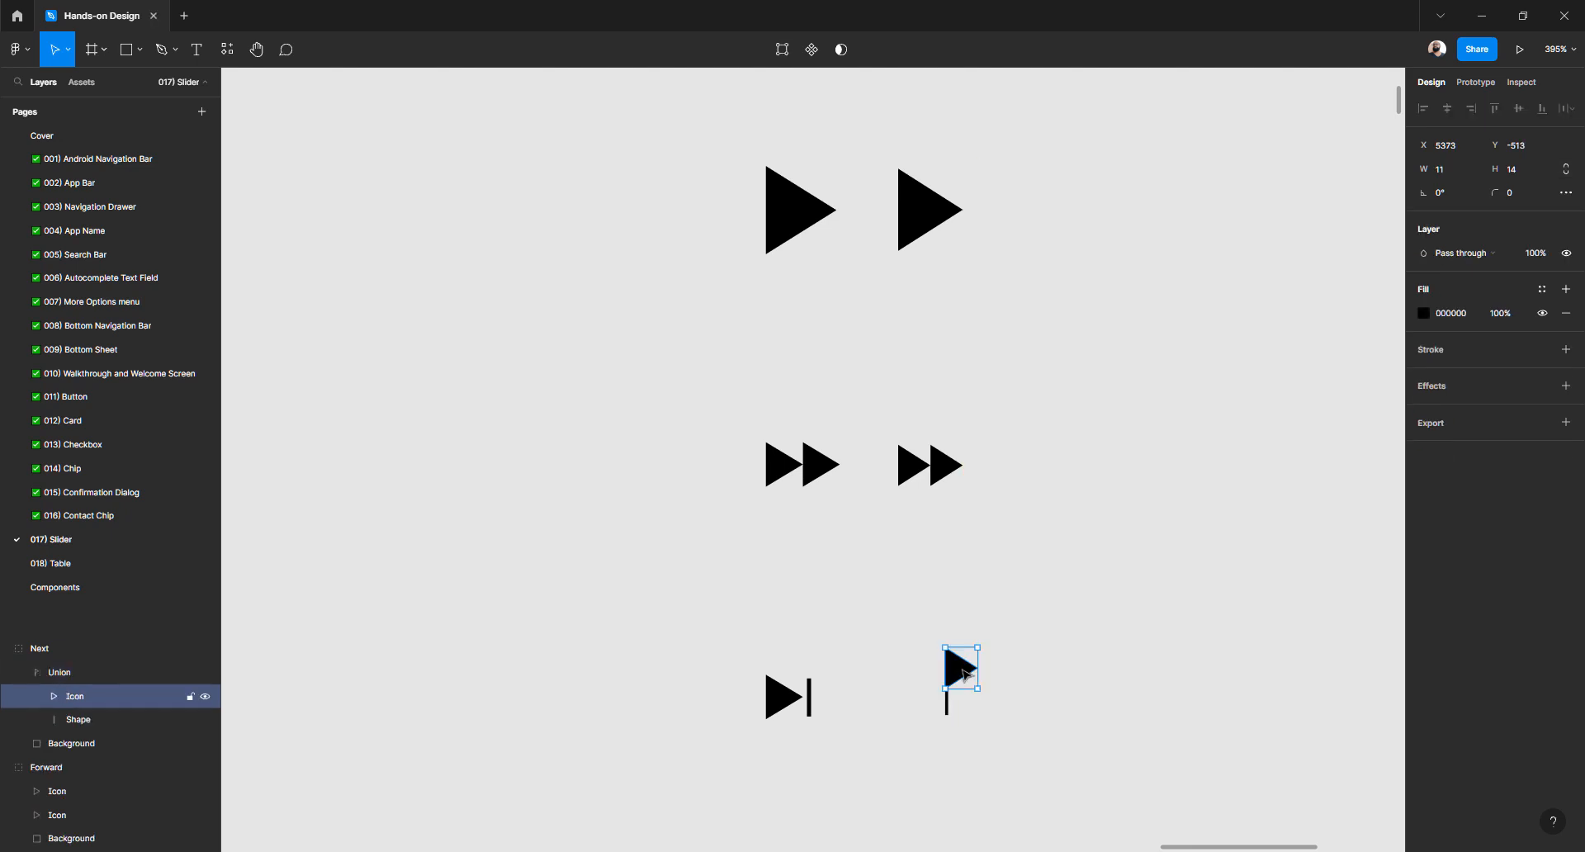
{"action": "key", "text": "ctrl+z"}
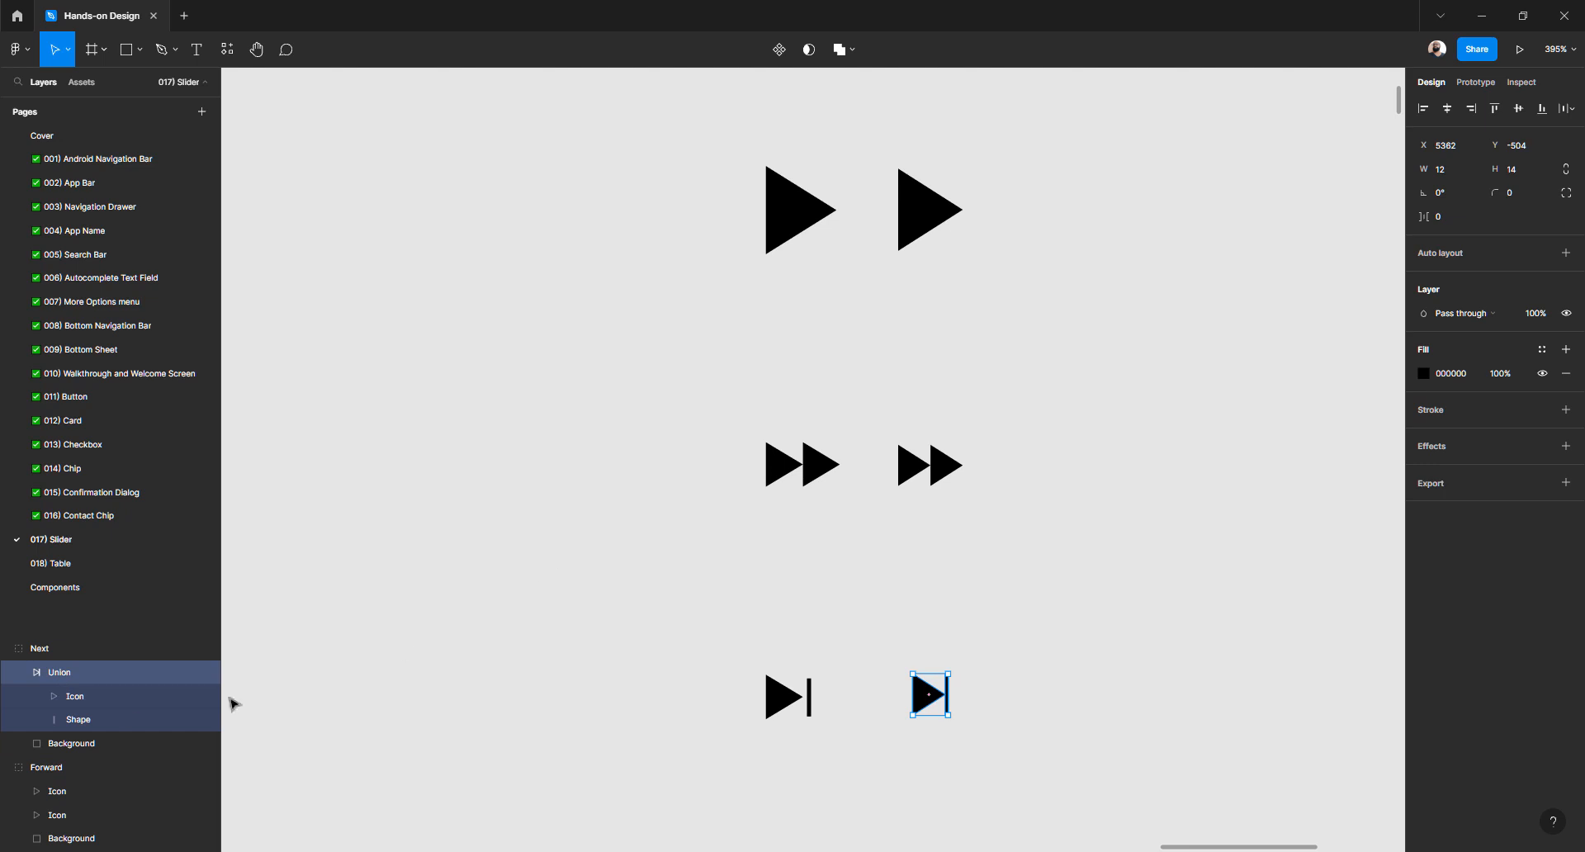
Collapse the merged layer and test moving its parts, undoing each move
{"action": "left_click", "coordinate": [18, 671]}
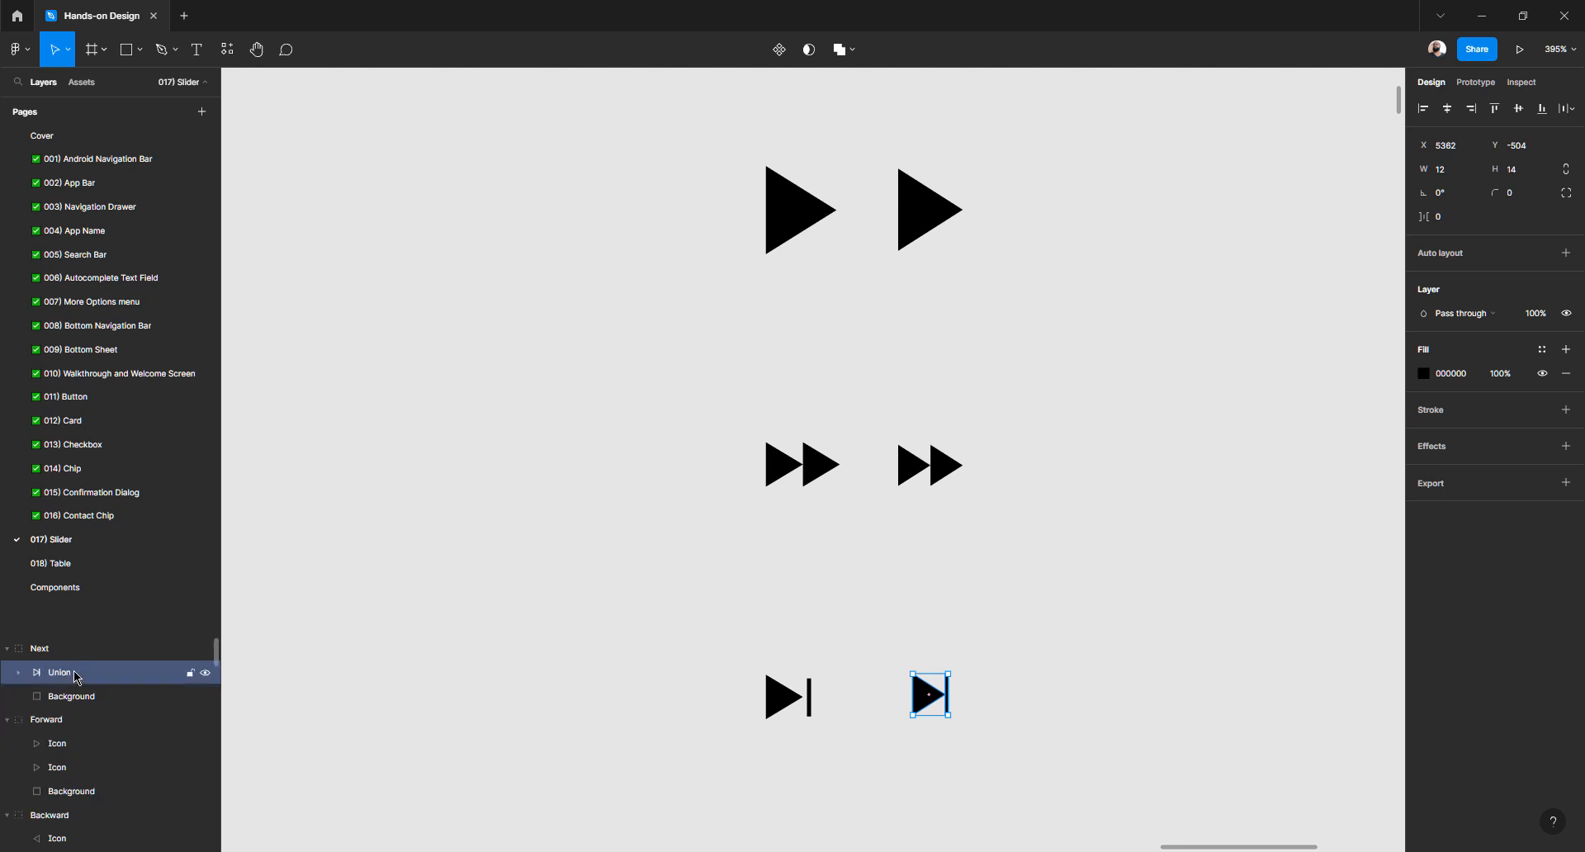
{"action": "left_click_drag", "start_coordinate": [925, 690], "coordinate": [854, 656]}
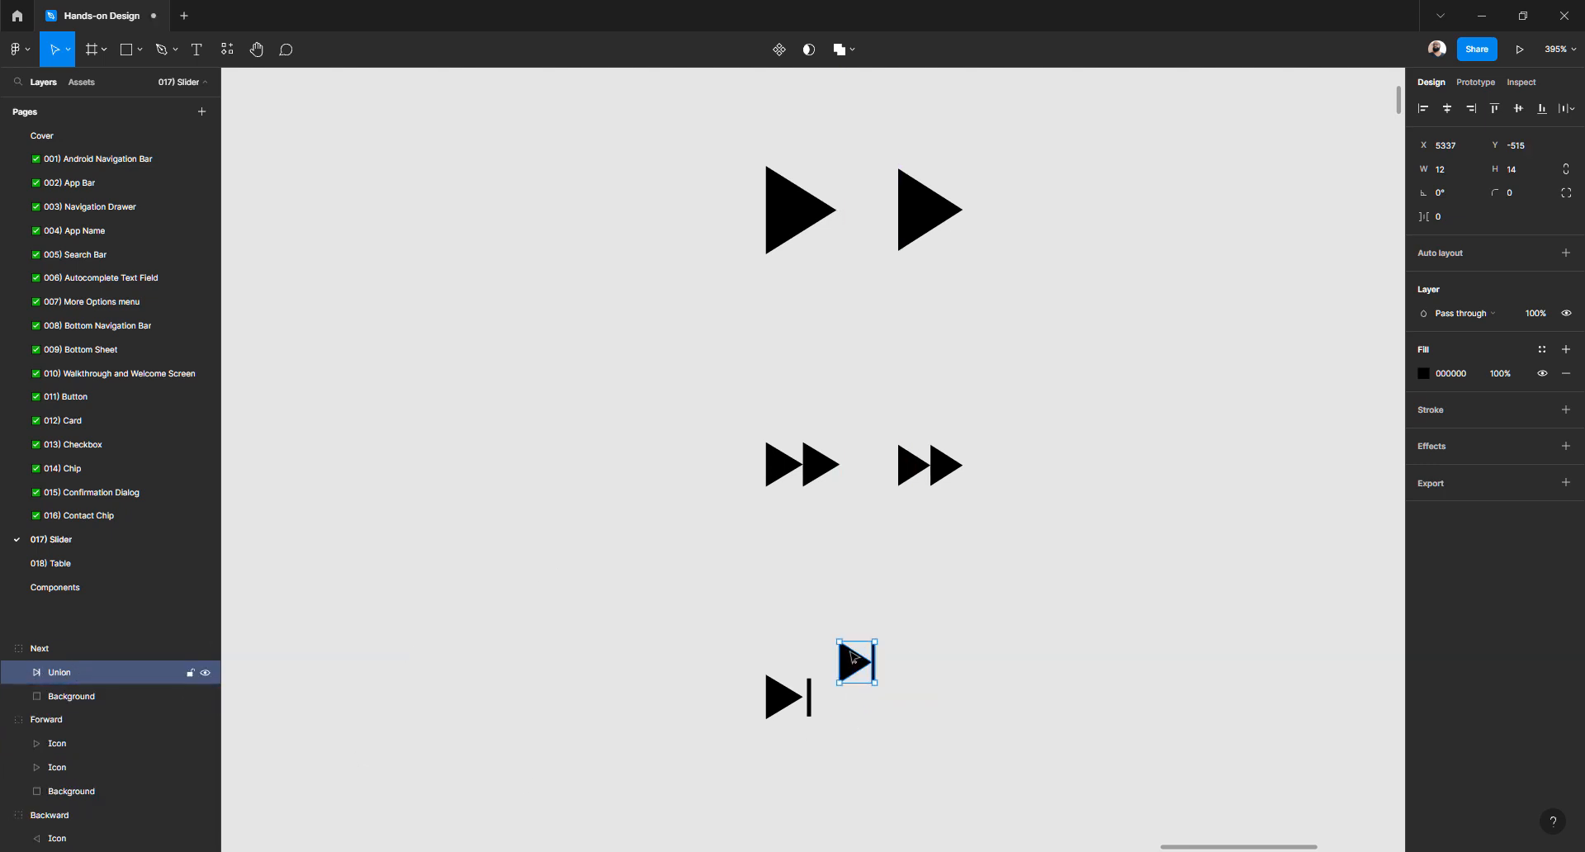
{"action": "key", "text": "ctrl+z"}
{"action": "scroll", "coordinate": [931, 690], "scroll_direction": "up", "scroll_amount": 5}
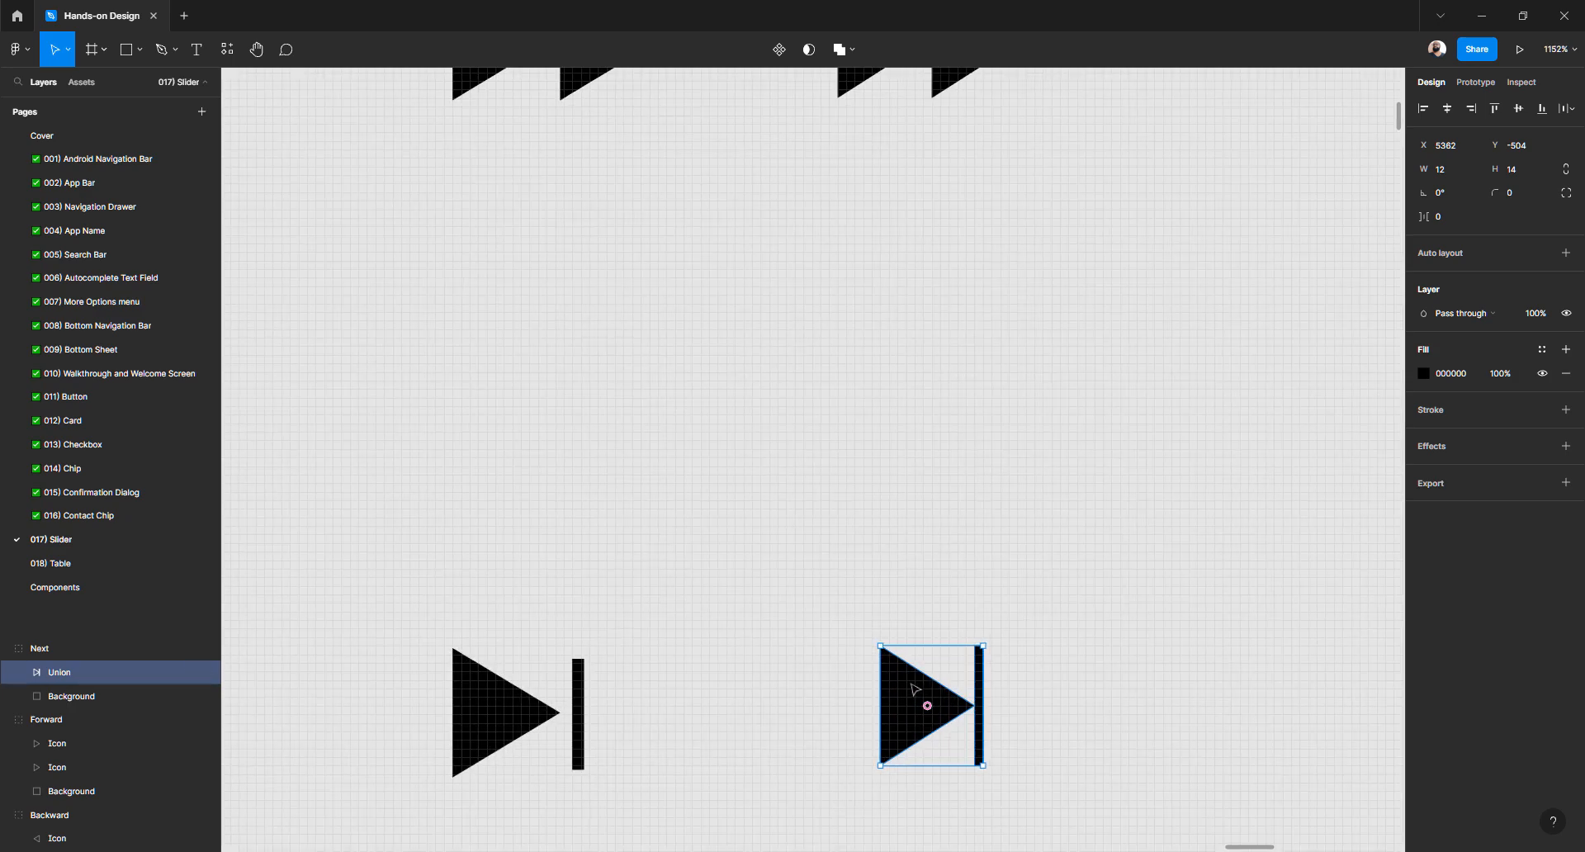
{"action": "double_click", "coordinate": [915, 689]}
{"action": "left_click_drag", "start_coordinate": [912, 689], "coordinate": [1007, 690]}
{"action": "key", "text": "ctrl+z"}
{"action": "scroll", "coordinate": [918, 657], "scroll_direction": "down", "scroll_amount": 2}
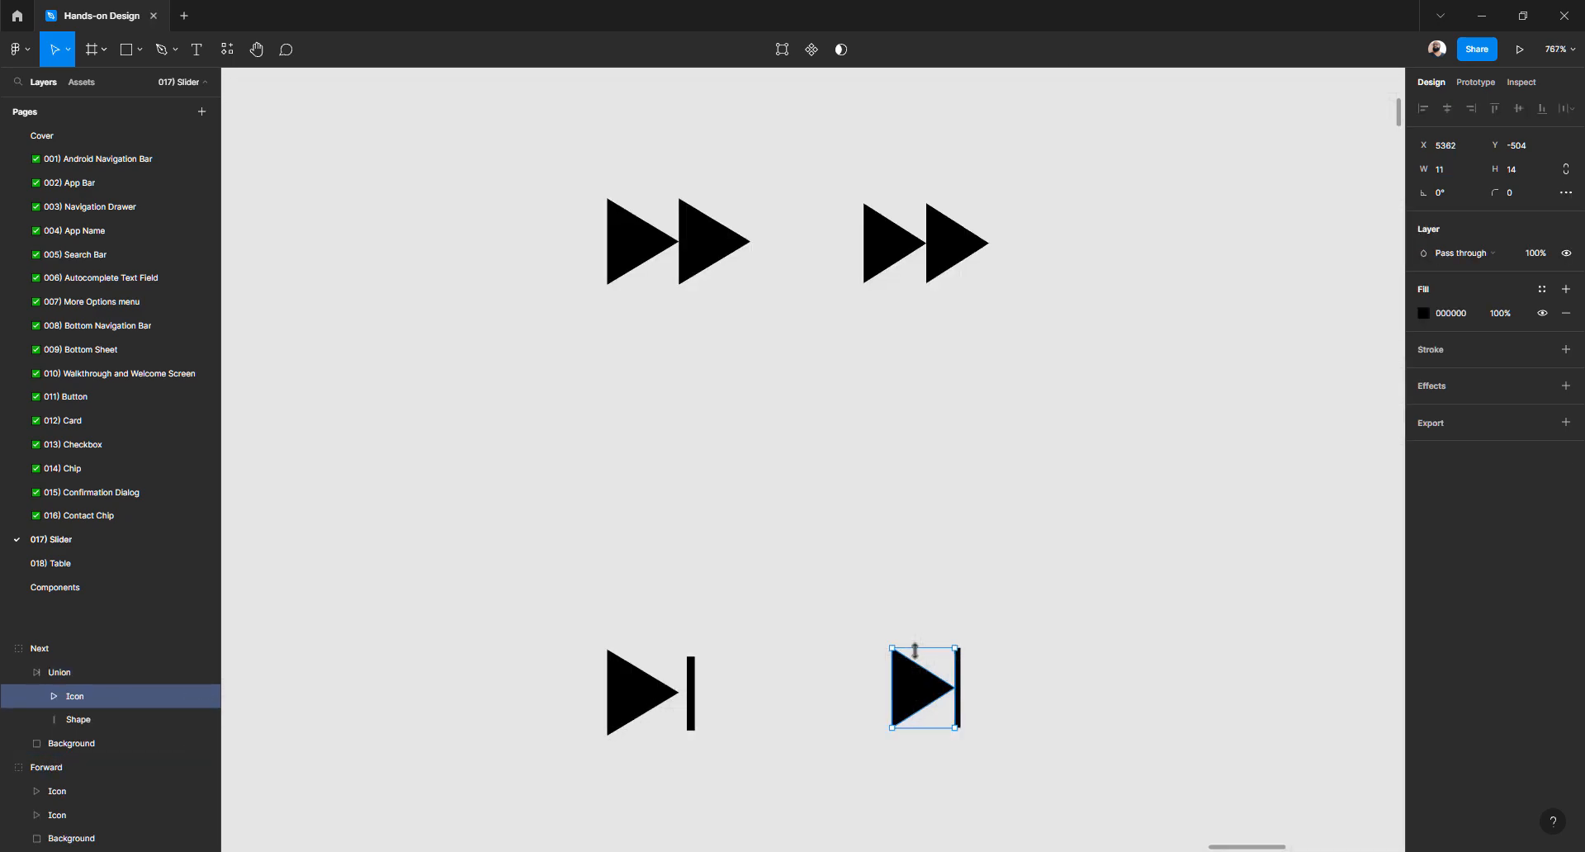
{"action": "left_click", "coordinate": [1037, 647]}
{"action": "left_click", "coordinate": [919, 687]}
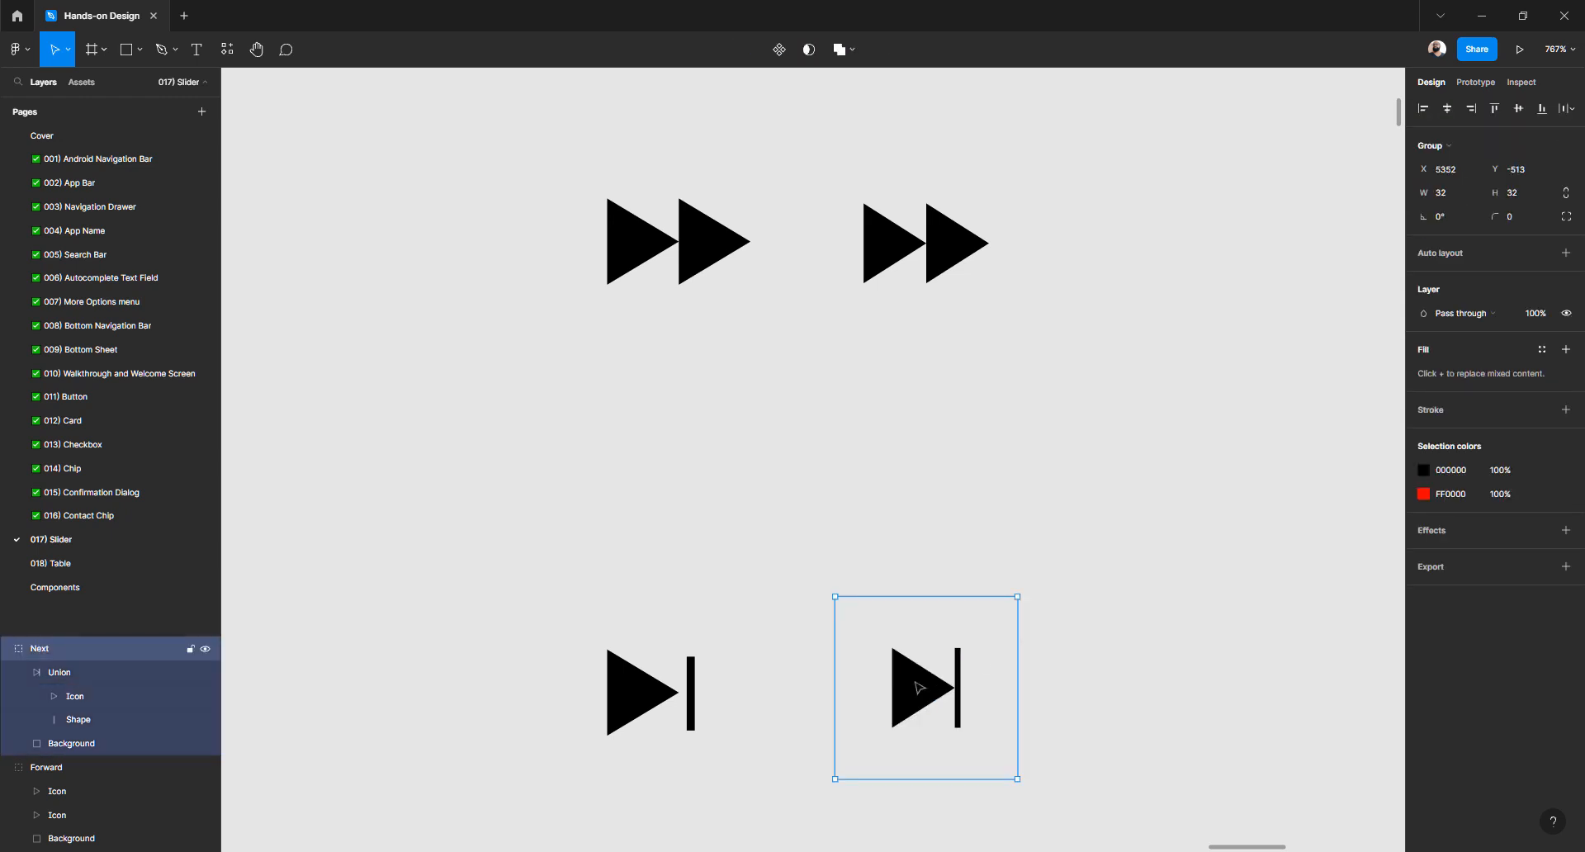
{"action": "double_click", "coordinate": [919, 687]}
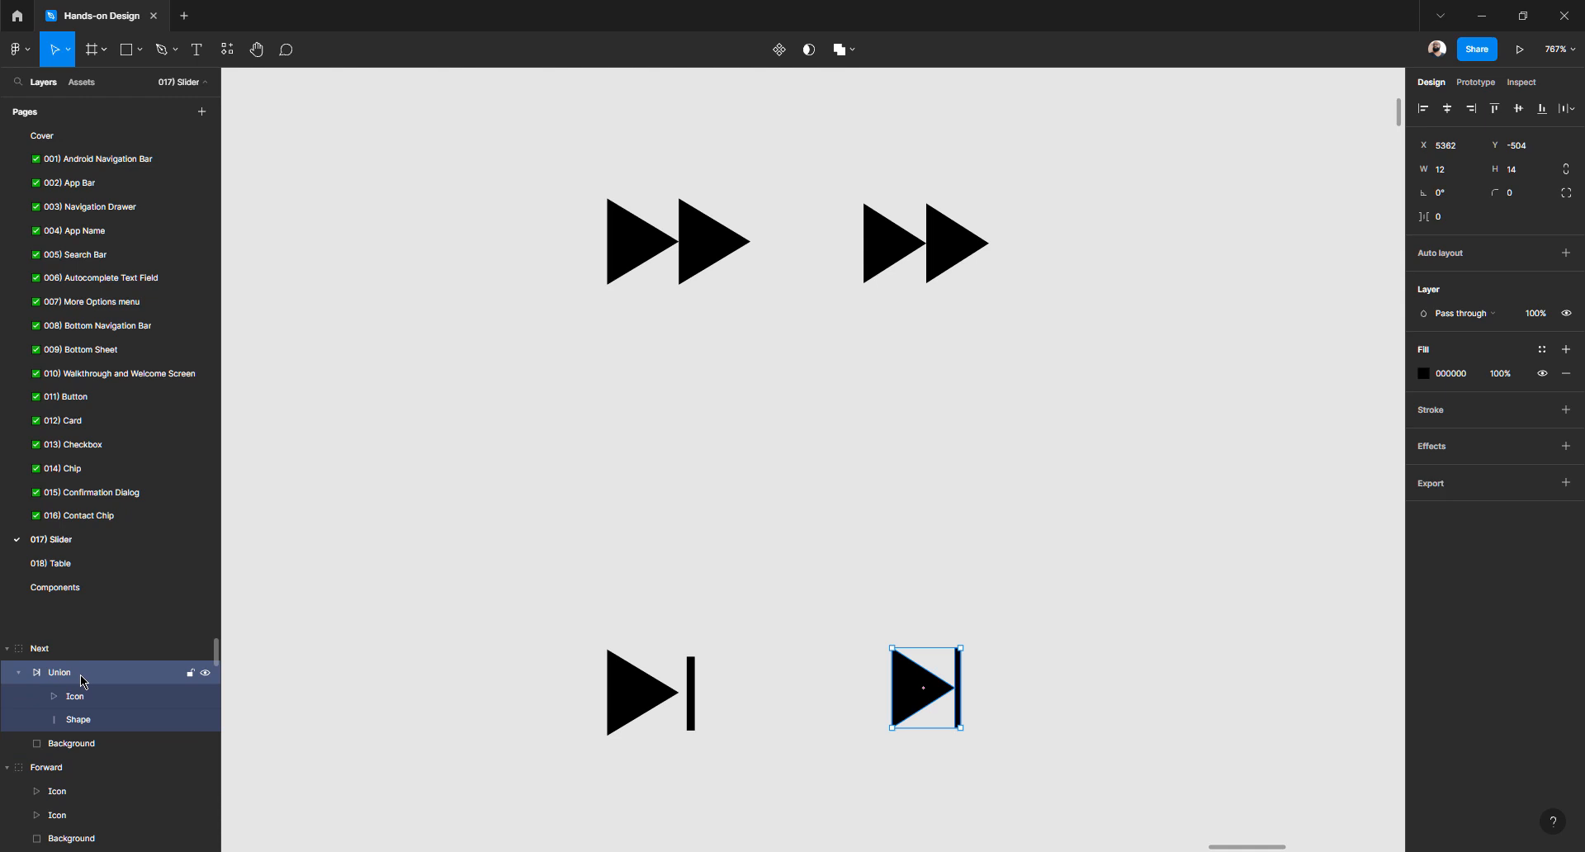
Flatten the merged shape into a single path and rename the layer Icon
{"action": "left_click", "coordinate": [842, 50]}
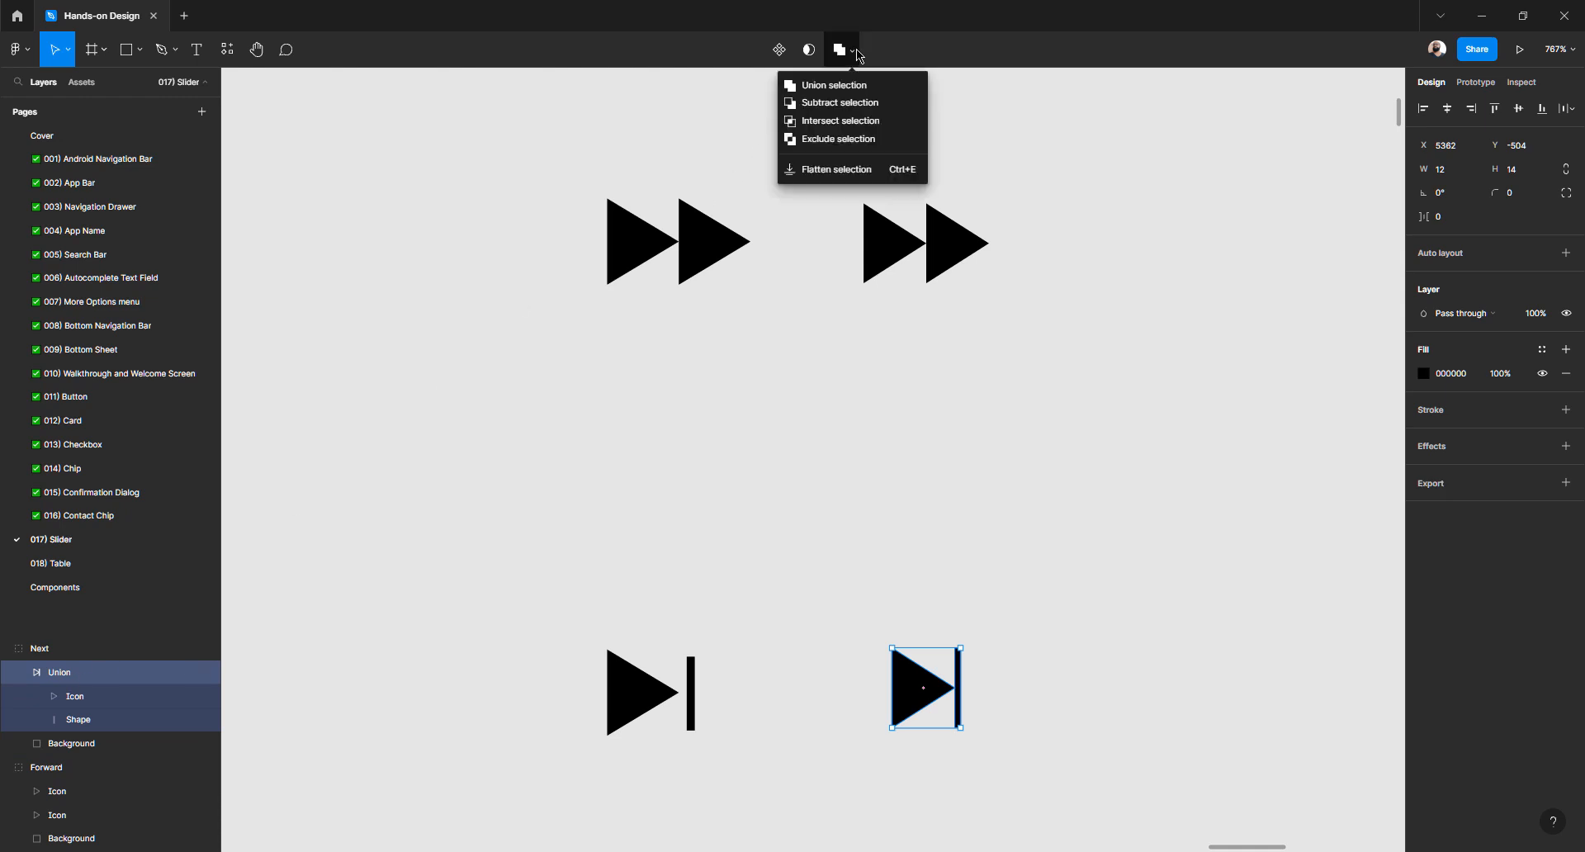
{"action": "left_click", "coordinate": [830, 172]}
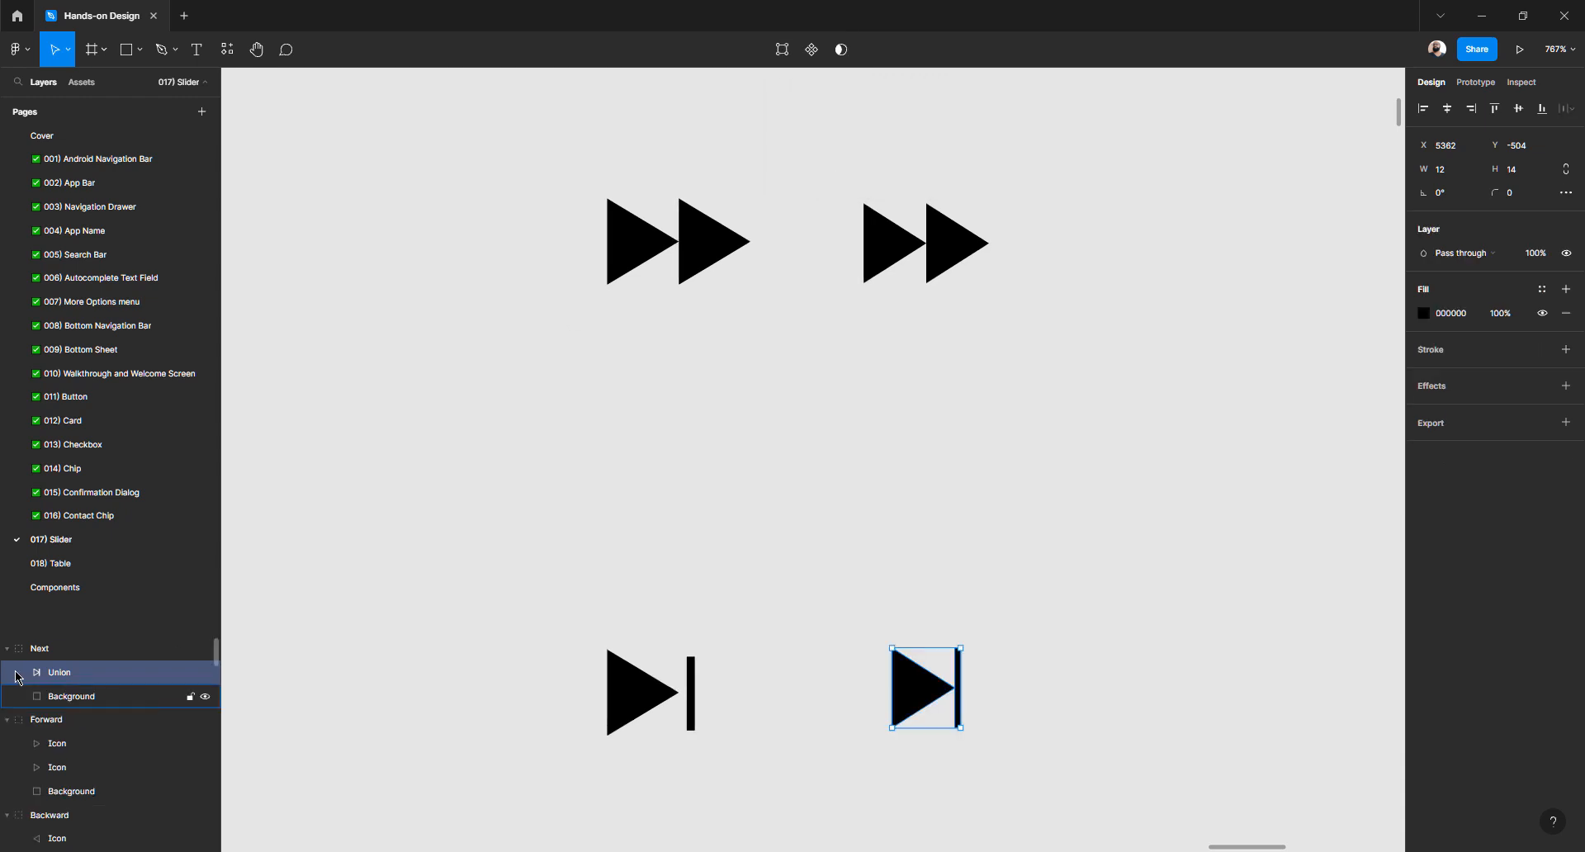
{"action": "double_click", "coordinate": [60, 672]}
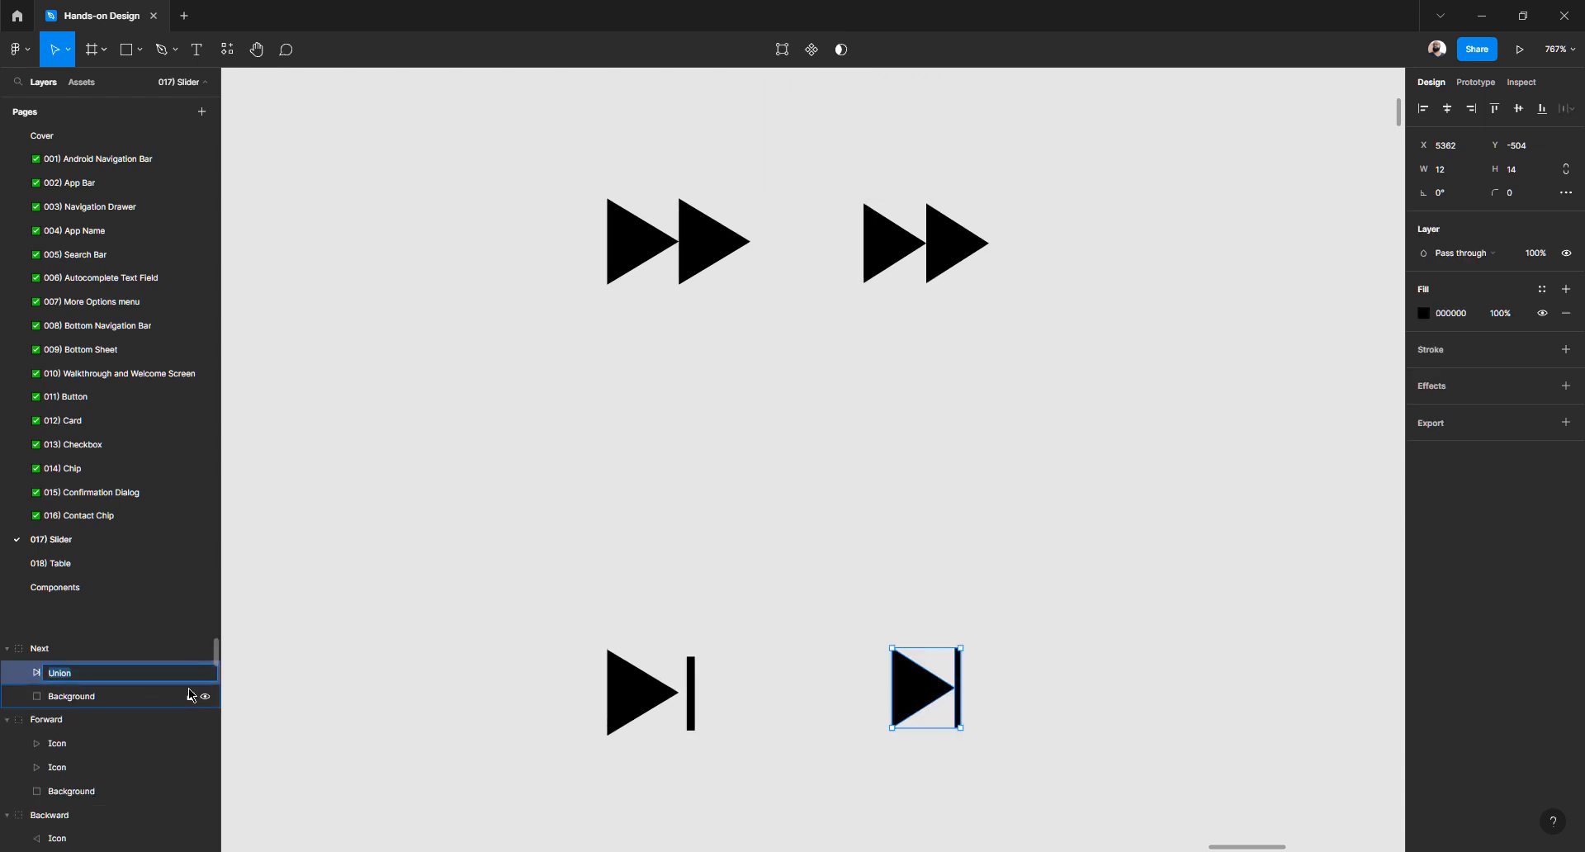
{"action": "type", "text": "Icon"}
{"action": "key", "text": "Return"}
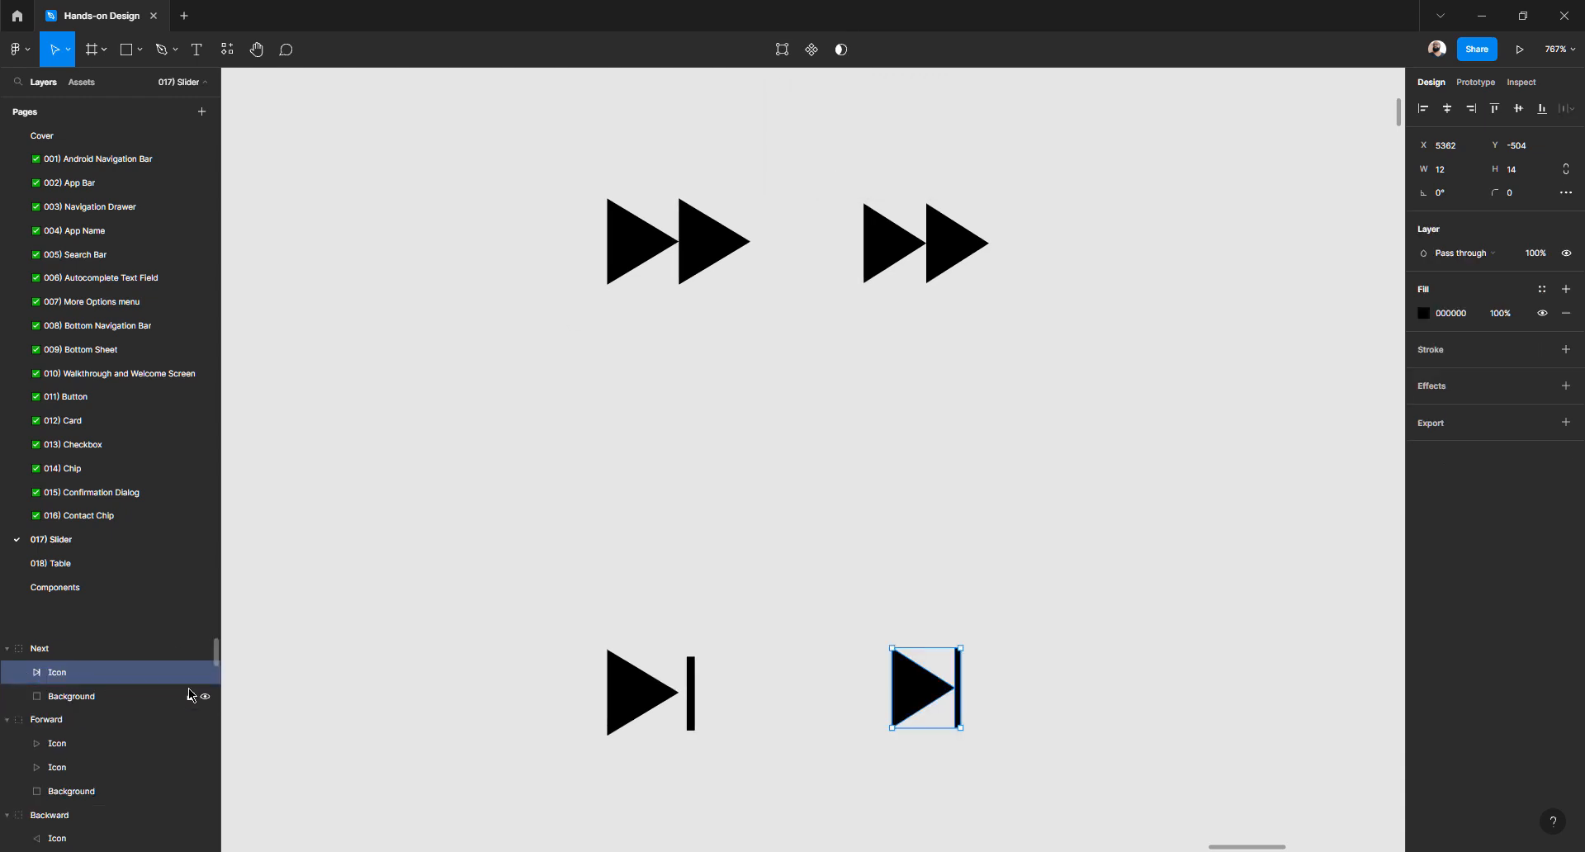
Reselect the Next group to check the flattened Icon inside it
{"action": "left_click", "coordinate": [1059, 711]}
{"action": "left_click", "coordinate": [931, 691]}
{"action": "double_click", "coordinate": [931, 692]}
{"action": "left_click", "coordinate": [1182, 618]}
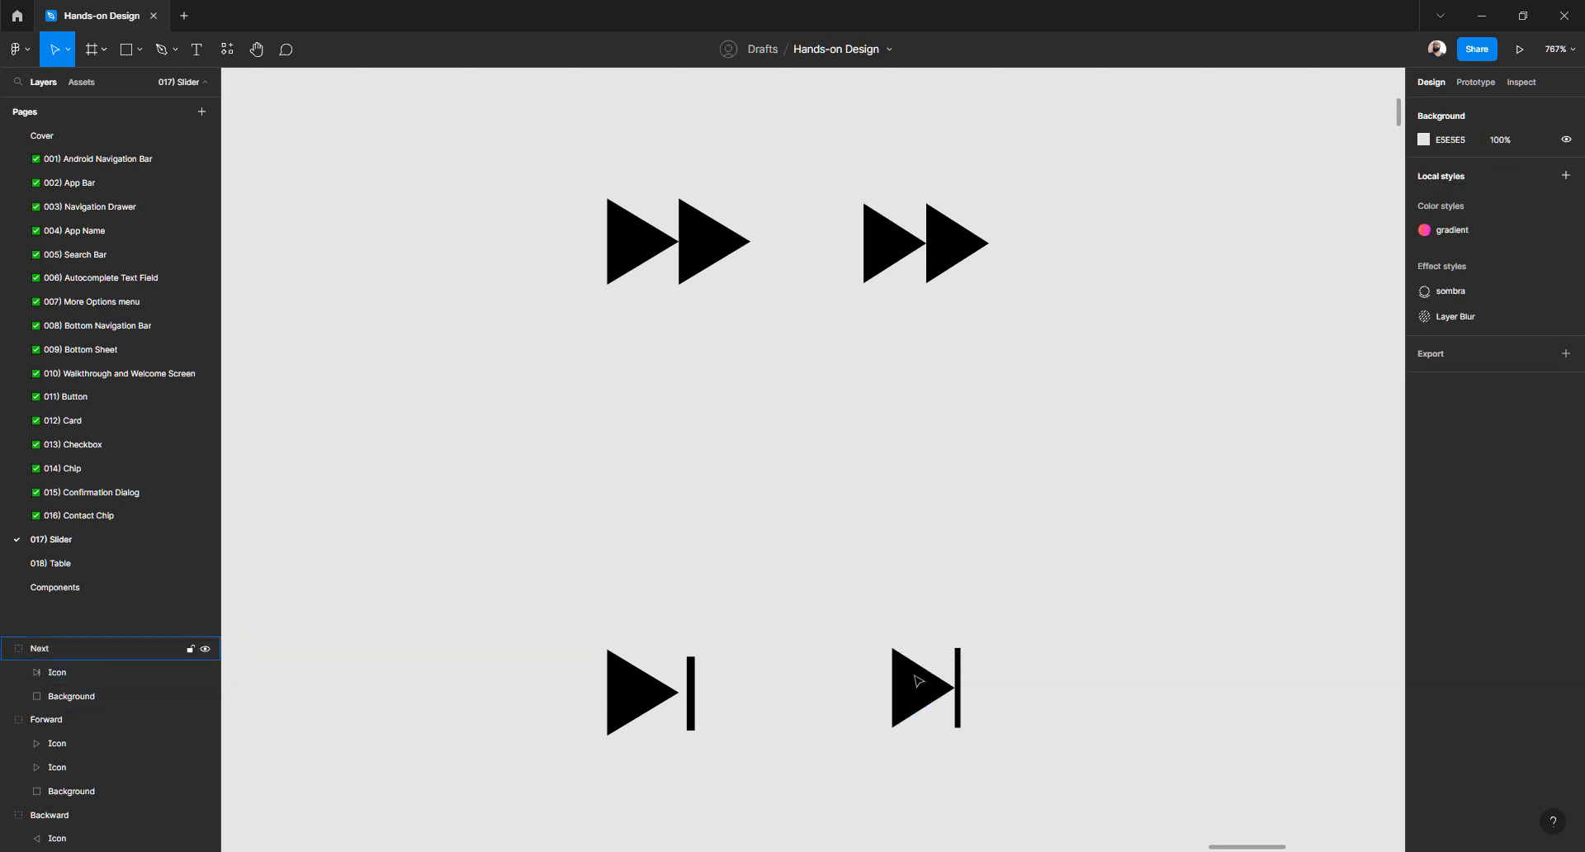
Drag out a copy of the Next group toward the top row, then delete that stray duplicate
{"action": "left_click", "coordinate": [911, 672]}
{"action": "scroll", "coordinate": [911, 672], "scroll_direction": "down", "scroll_amount": 3}
{"action": "left_click", "coordinate": [943, 675]}
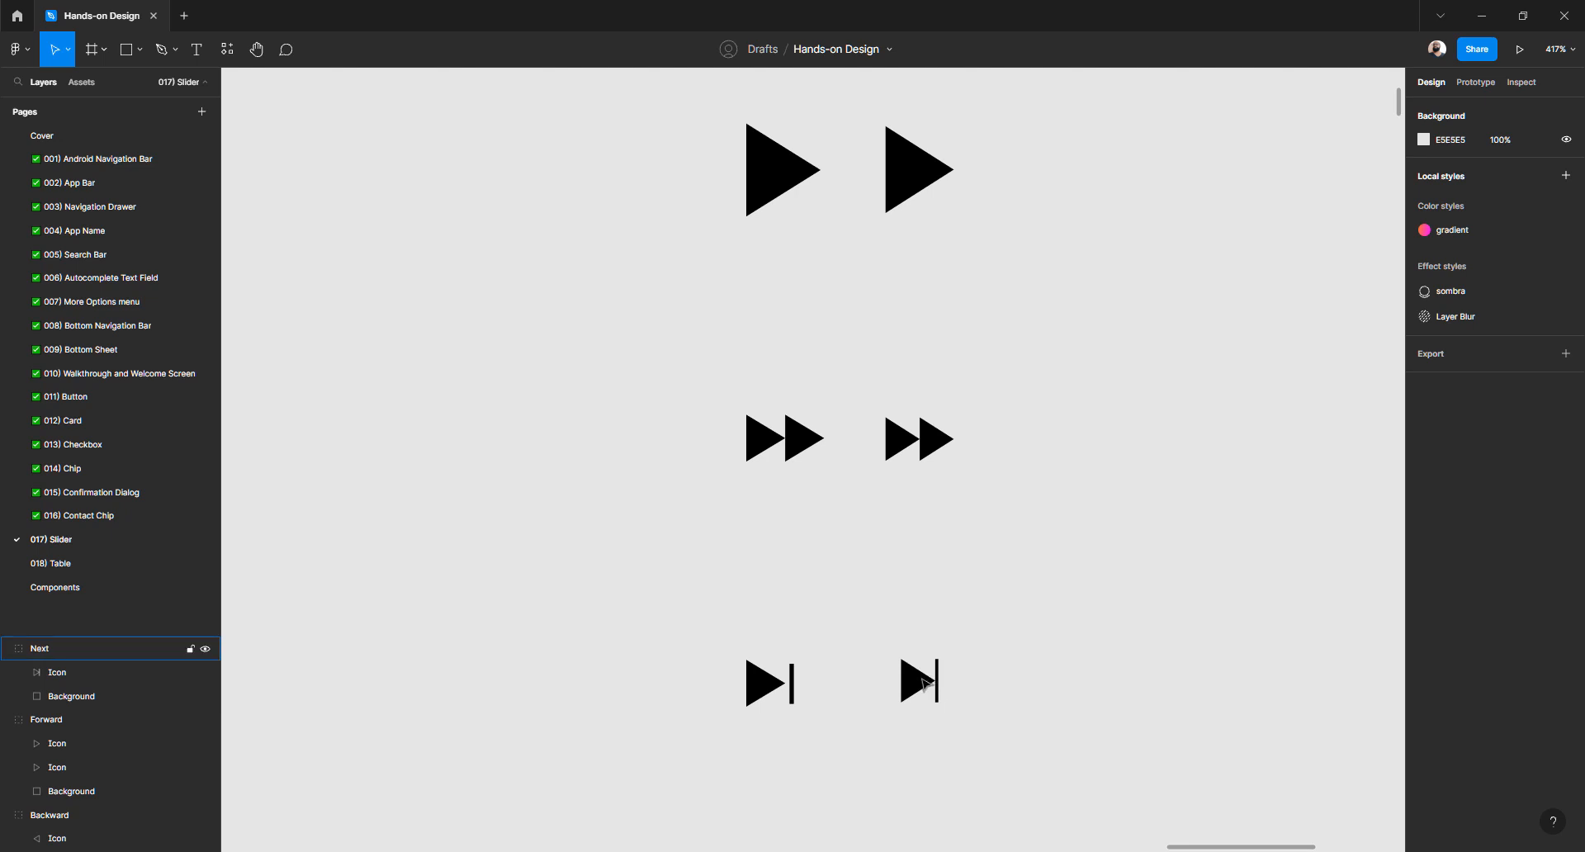
{"action": "left_click", "coordinate": [929, 685]}
{"action": "scroll", "coordinate": [928, 693], "scroll_direction": "up", "scroll_amount": 1}
{"action": "left_click_drag", "start_coordinate": [922, 742], "coordinate": [1127, 198], "text": "alt"}
{"action": "left_click_drag", "start_coordinate": [1059, 278], "coordinate": [948, 690]}
{"action": "left_click", "coordinate": [957, 640]}
{"action": "left_click_drag", "start_coordinate": [988, 621], "coordinate": [803, 133]}
{"action": "key", "text": "Delete"}
Duplicate the Next icon group with Ctrl+D and place the copy beside the top skip-back icon
{"action": "scroll", "coordinate": [799, 131], "scroll_direction": "down", "scroll_amount": 5}
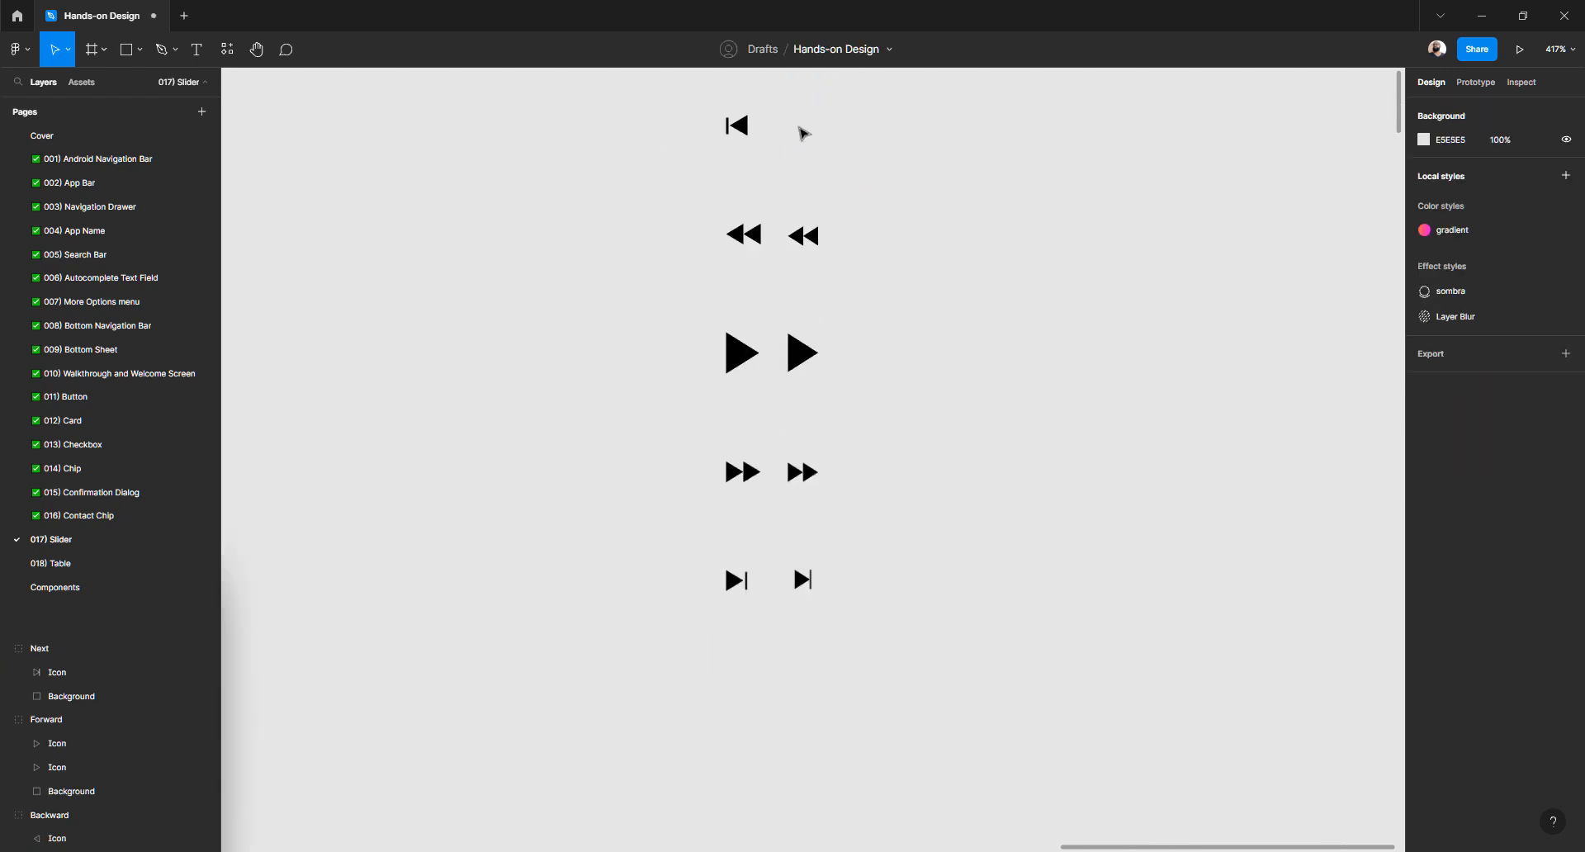
{"action": "scroll", "coordinate": [775, 596], "scroll_direction": "up", "scroll_amount": 4}
{"action": "left_click", "coordinate": [830, 575]}
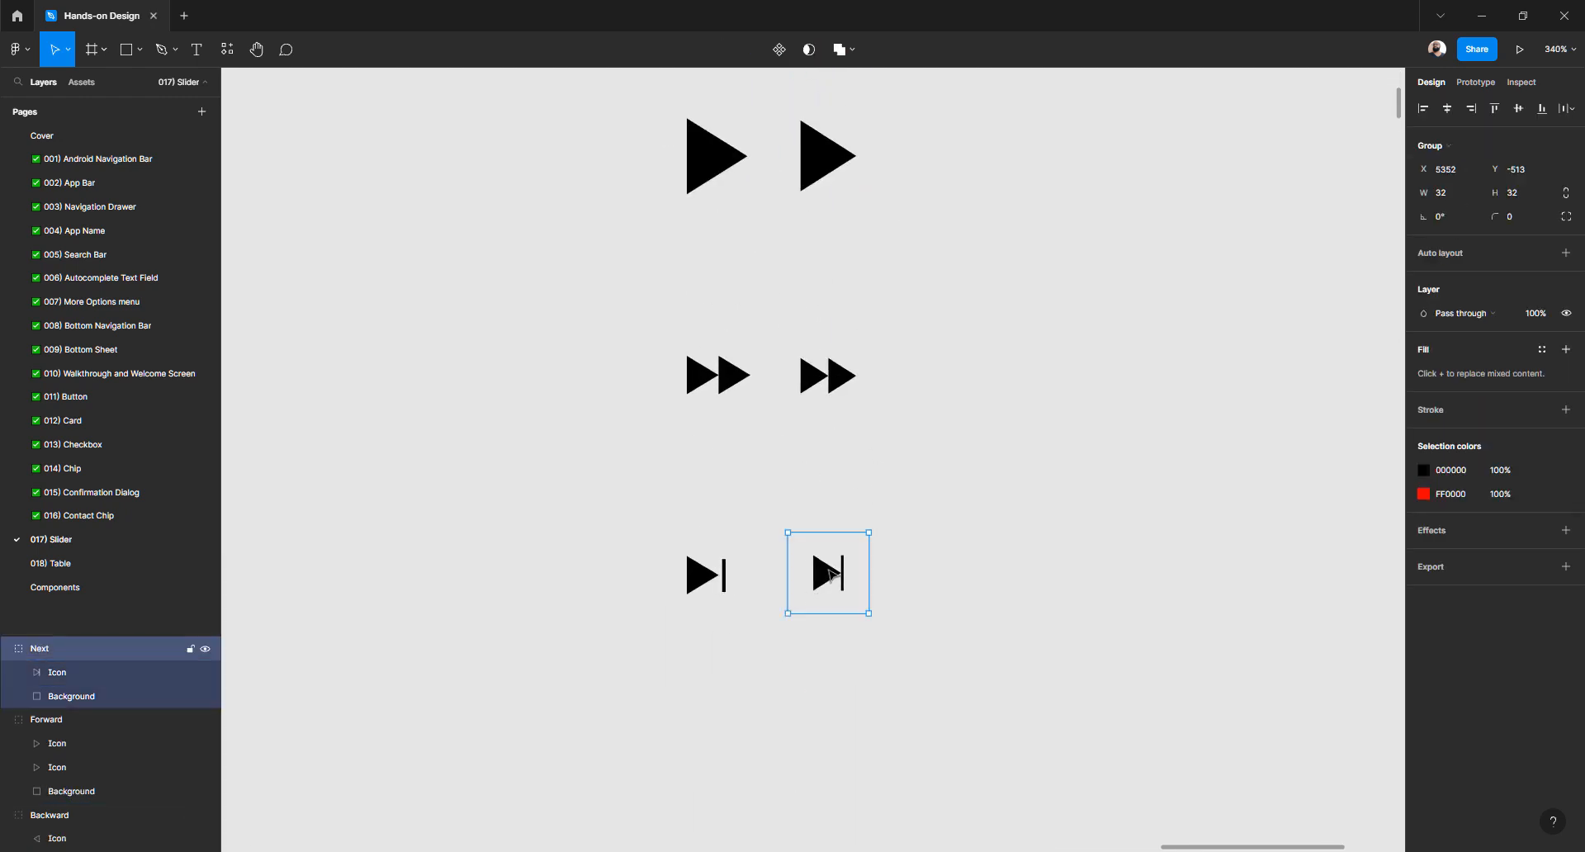
{"action": "key", "text": "ctrl+d"}
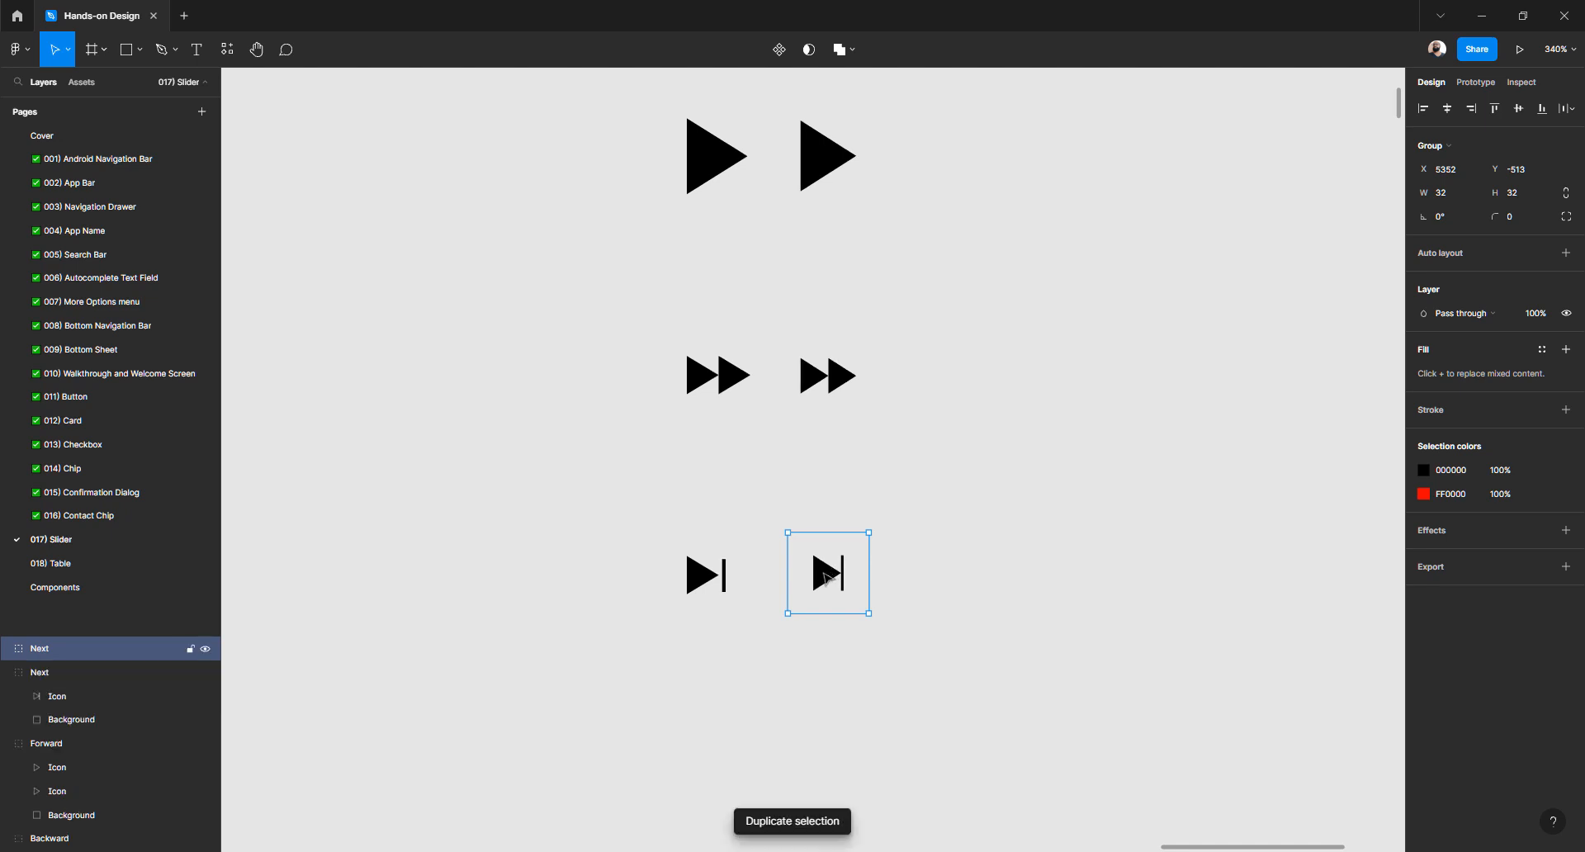
{"action": "left_click_drag", "start_coordinate": [827, 578], "coordinate": [906, 584]}
{"action": "left_click_drag", "start_coordinate": [996, 535], "coordinate": [804, 133]}
{"action": "scroll", "coordinate": [804, 133], "scroll_direction": "up", "scroll_amount": 1}
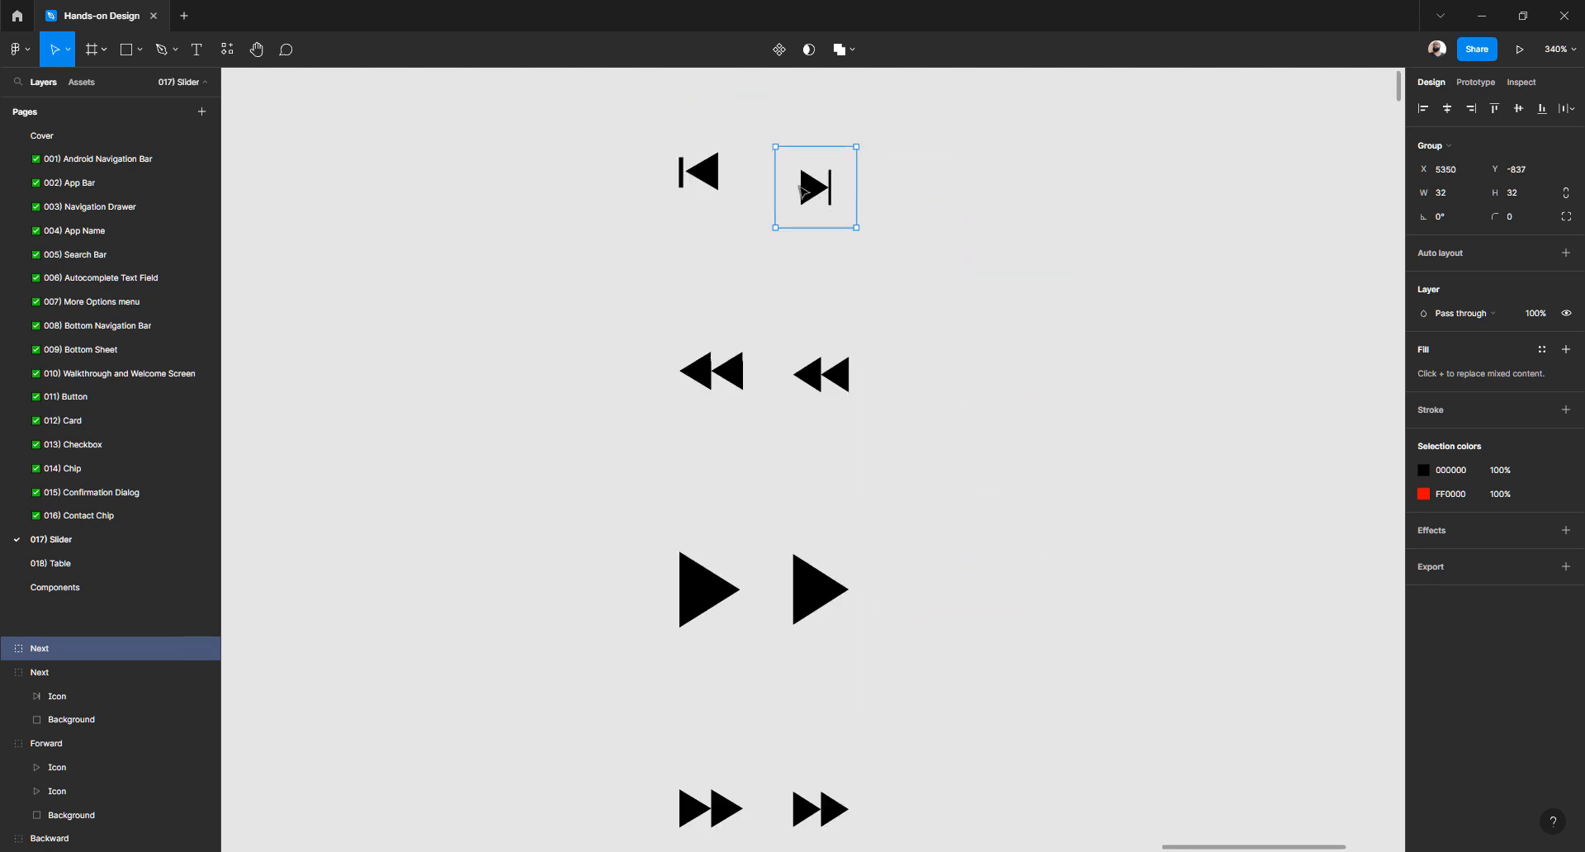
{"action": "scroll", "coordinate": [792, 182], "scroll_direction": "up", "scroll_amount": 3}
{"action": "left_click_drag", "start_coordinate": [769, 277], "coordinate": [832, 407]}
{"action": "left_click_drag", "start_coordinate": [874, 340], "coordinate": [884, 325]}
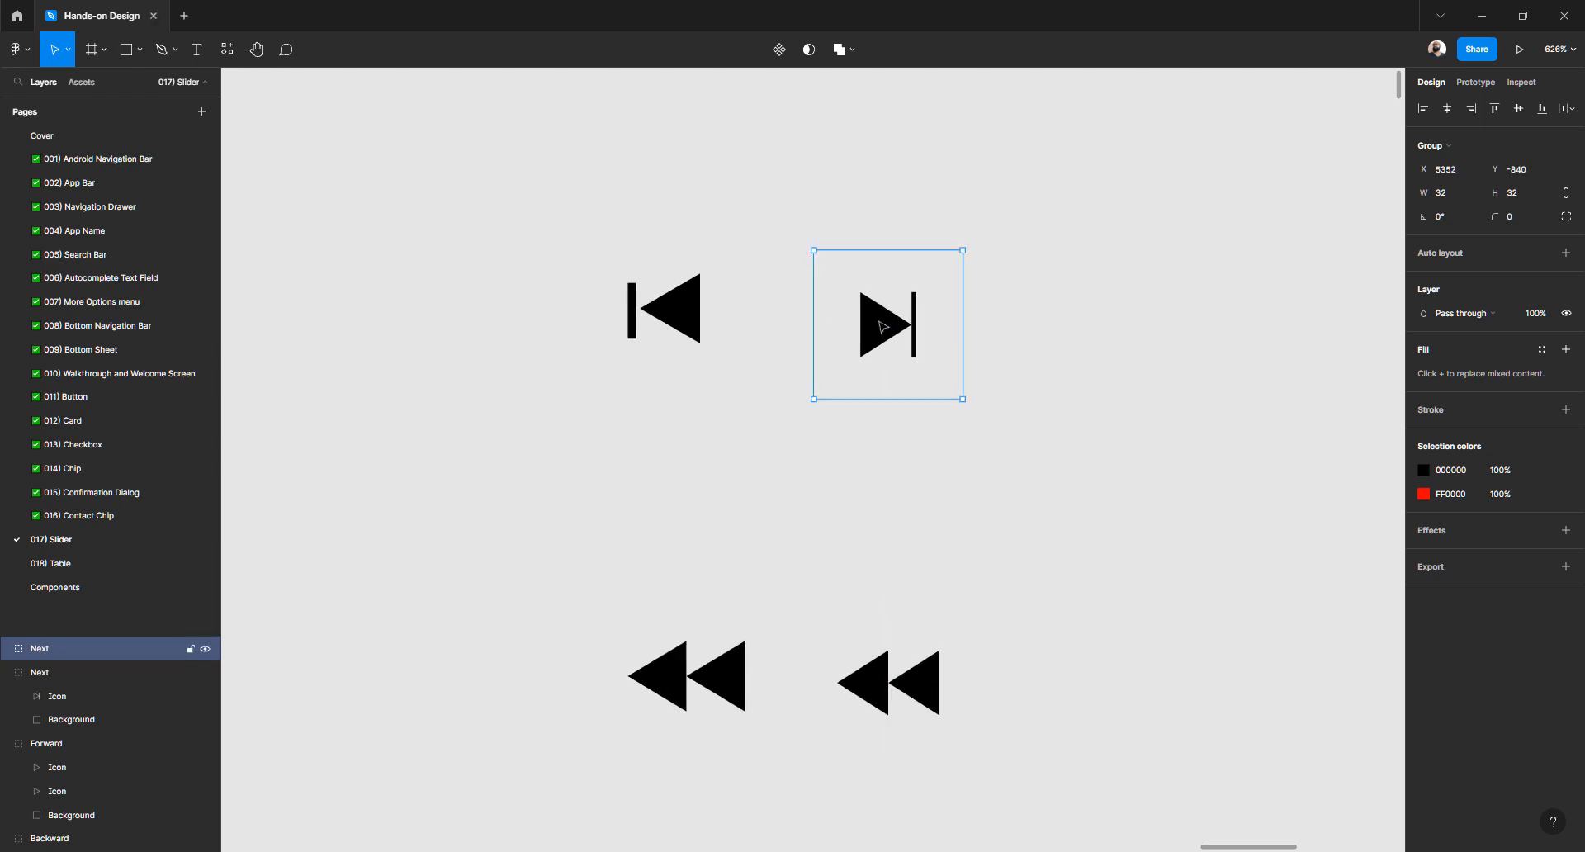
Flip the copied group's inner Icon to point left and nudge the group into line
{"action": "left_click", "coordinate": [996, 342]}
{"action": "left_click", "coordinate": [891, 324]}
{"action": "double_click", "coordinate": [892, 325]}
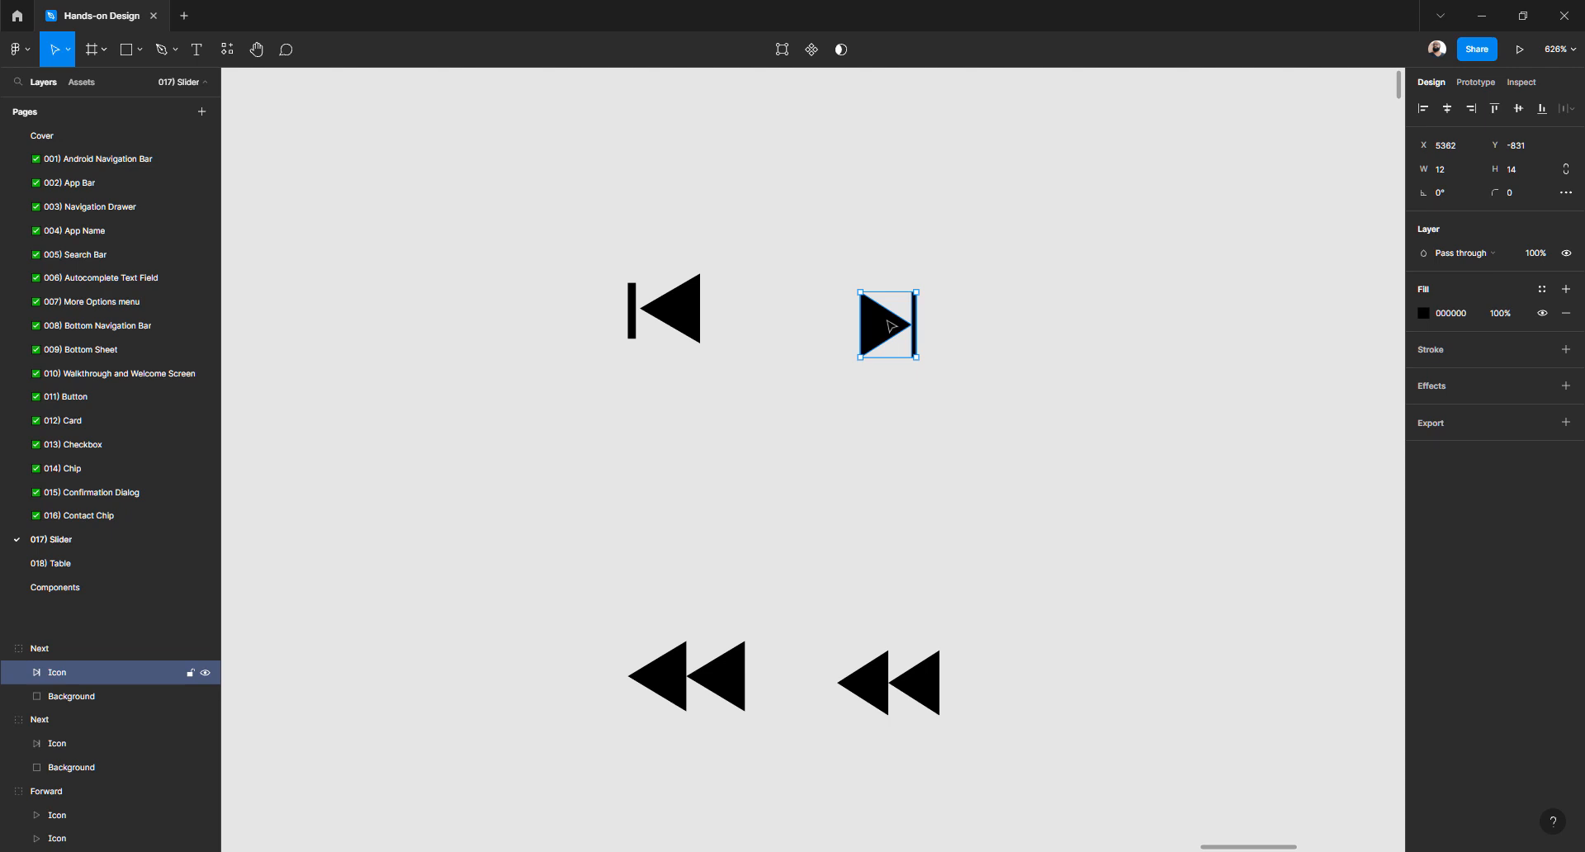
{"action": "key", "text": "shift+h"}
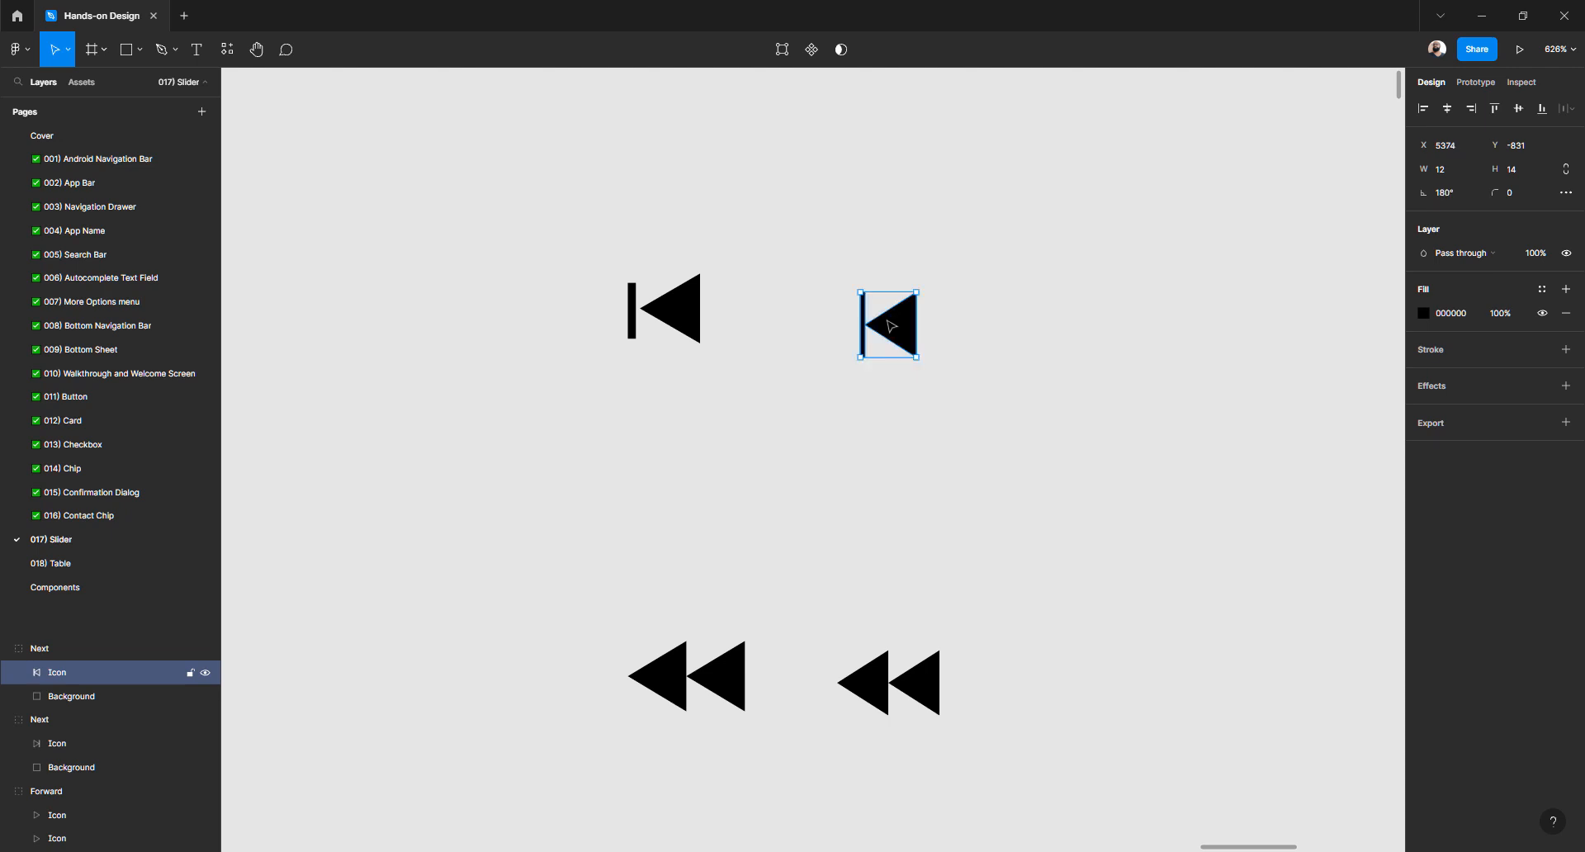
{"action": "left_click", "coordinate": [1015, 301]}
{"action": "left_click", "coordinate": [914, 328]}
{"action": "left_click_drag", "start_coordinate": [914, 329], "coordinate": [911, 314]}
Delete Group 329, the old left reference column of icons
{"action": "scroll", "coordinate": [858, 376], "scroll_direction": "down", "scroll_amount": 5}
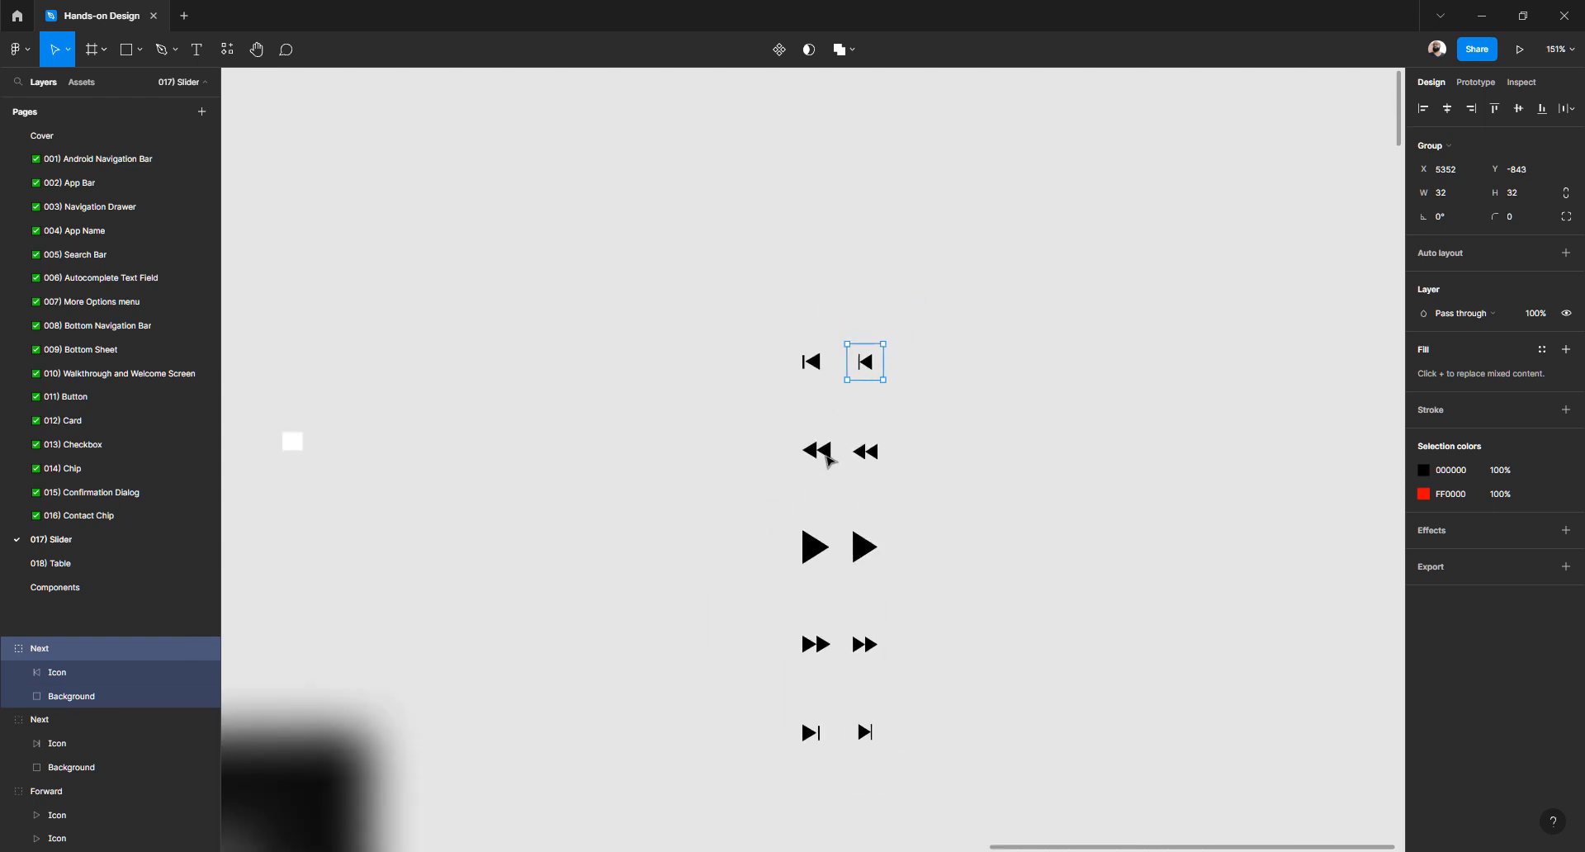
{"action": "left_click", "coordinate": [827, 458]}
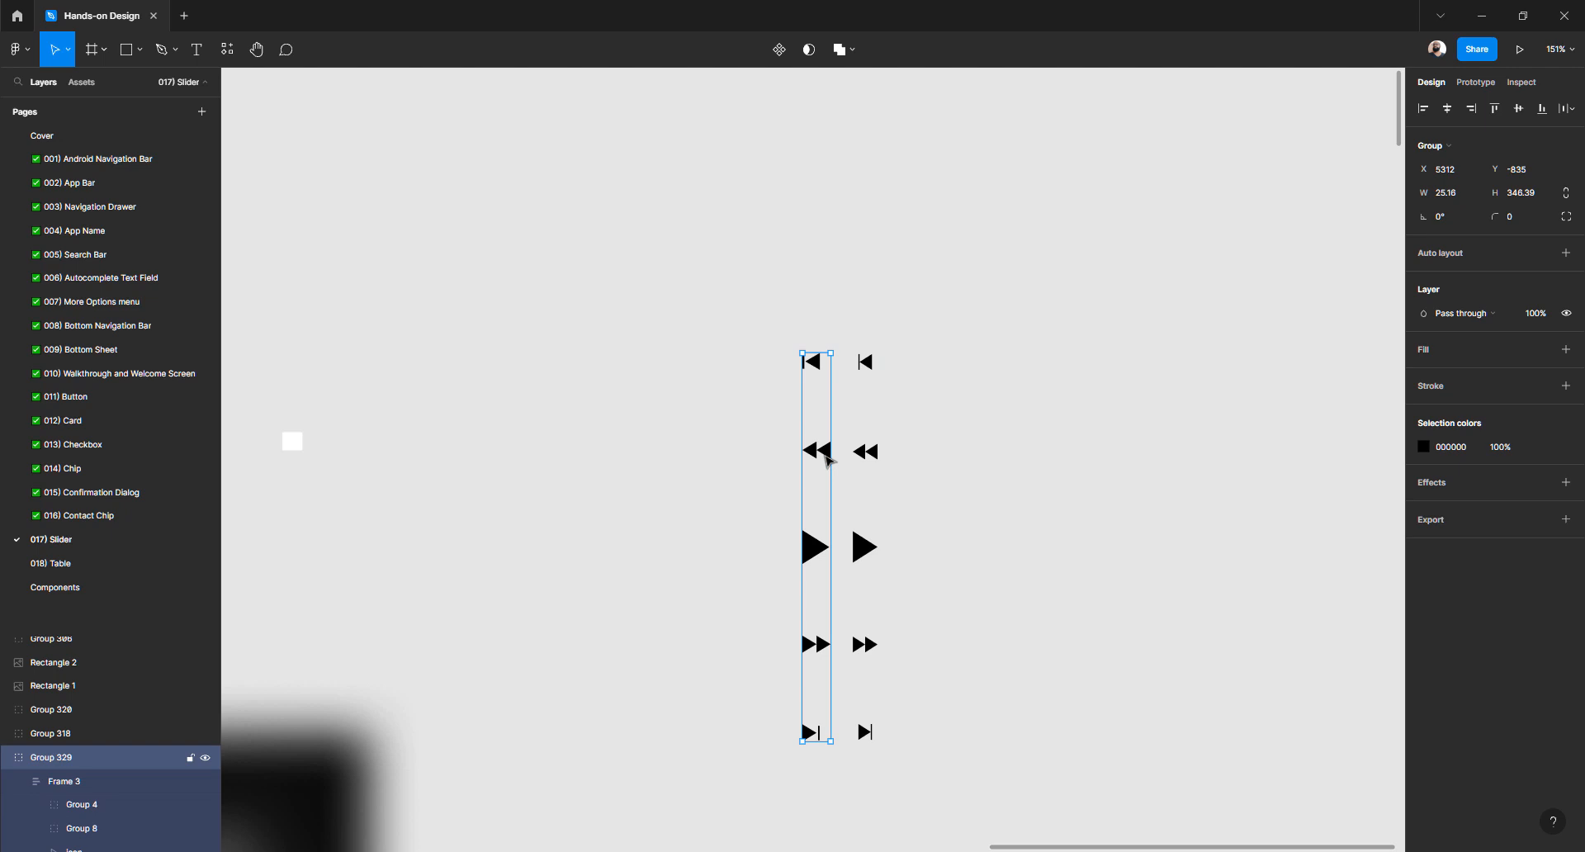
{"action": "key", "text": "Delete"}
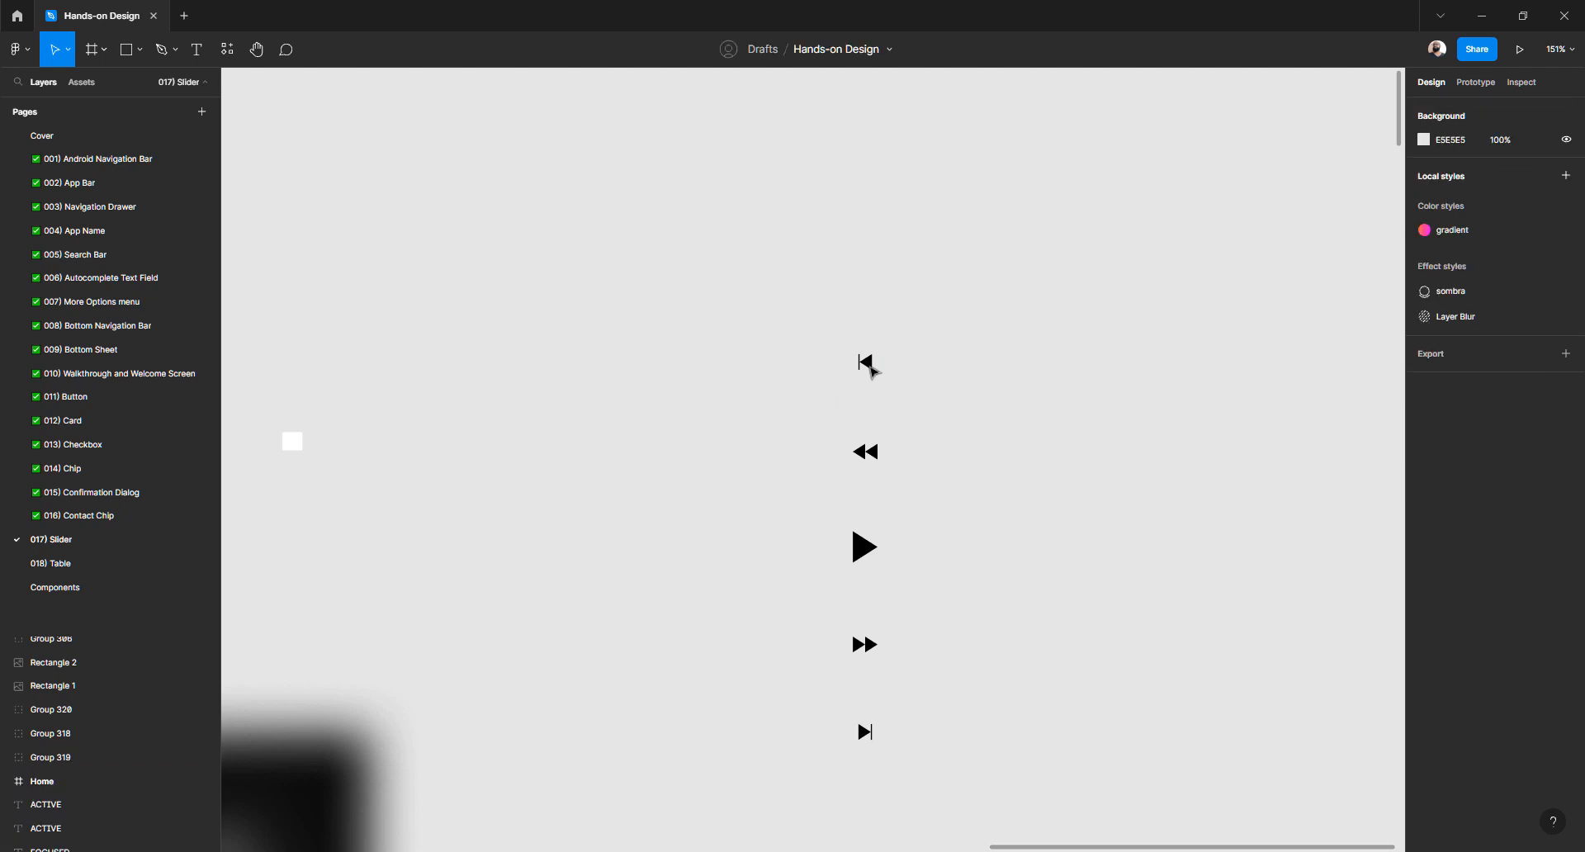
Select all five remaining icon groups in the column
{"action": "left_click", "coordinate": [873, 369]}
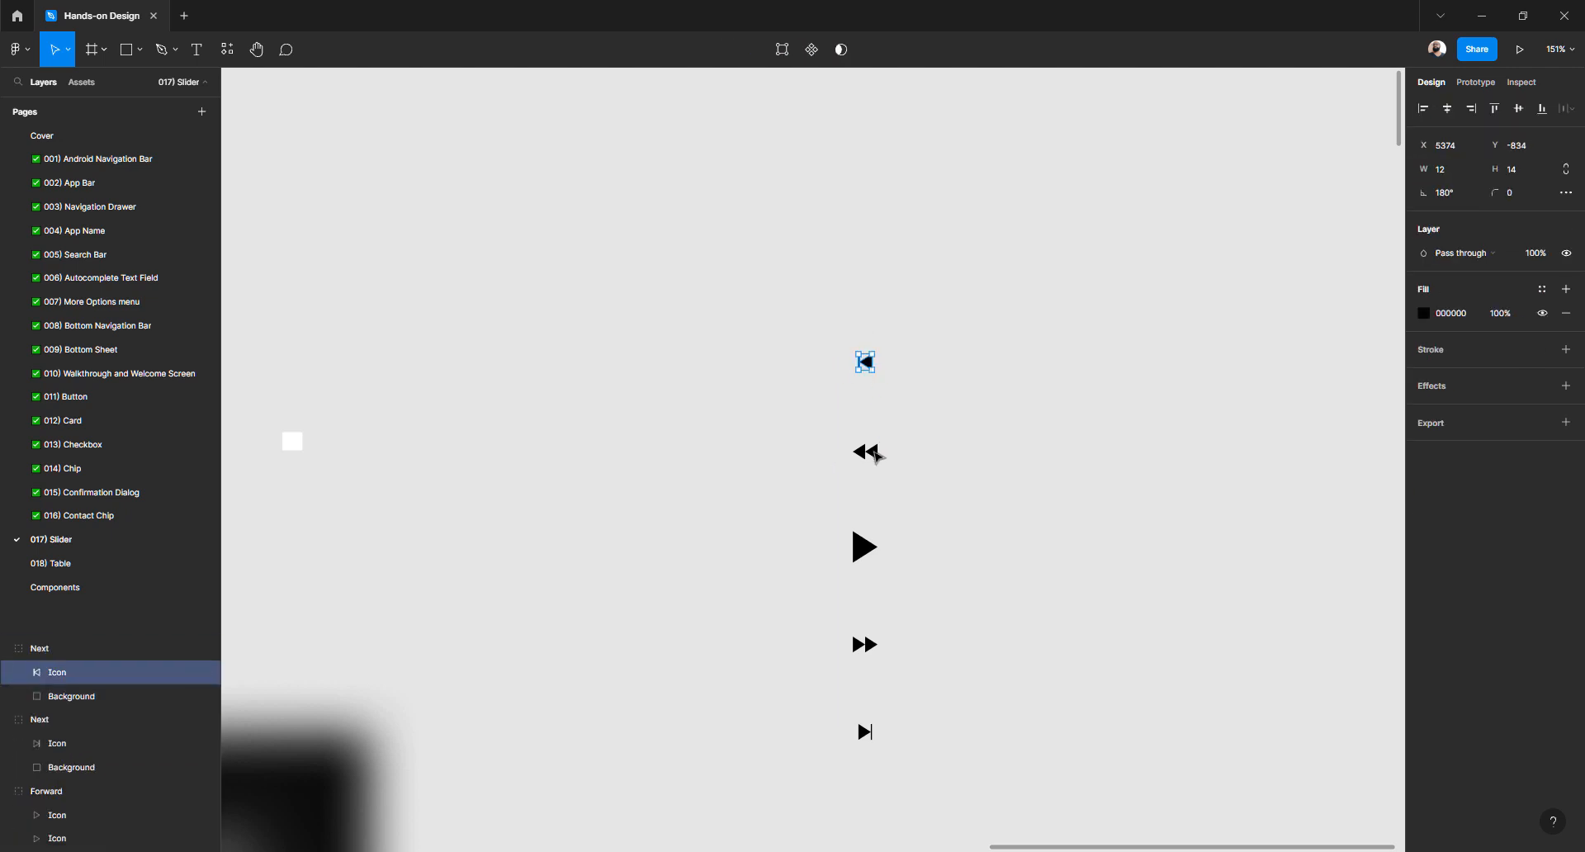
{"action": "left_click", "coordinate": [877, 455], "text": "shift"}
{"action": "left_click", "coordinate": [948, 446]}
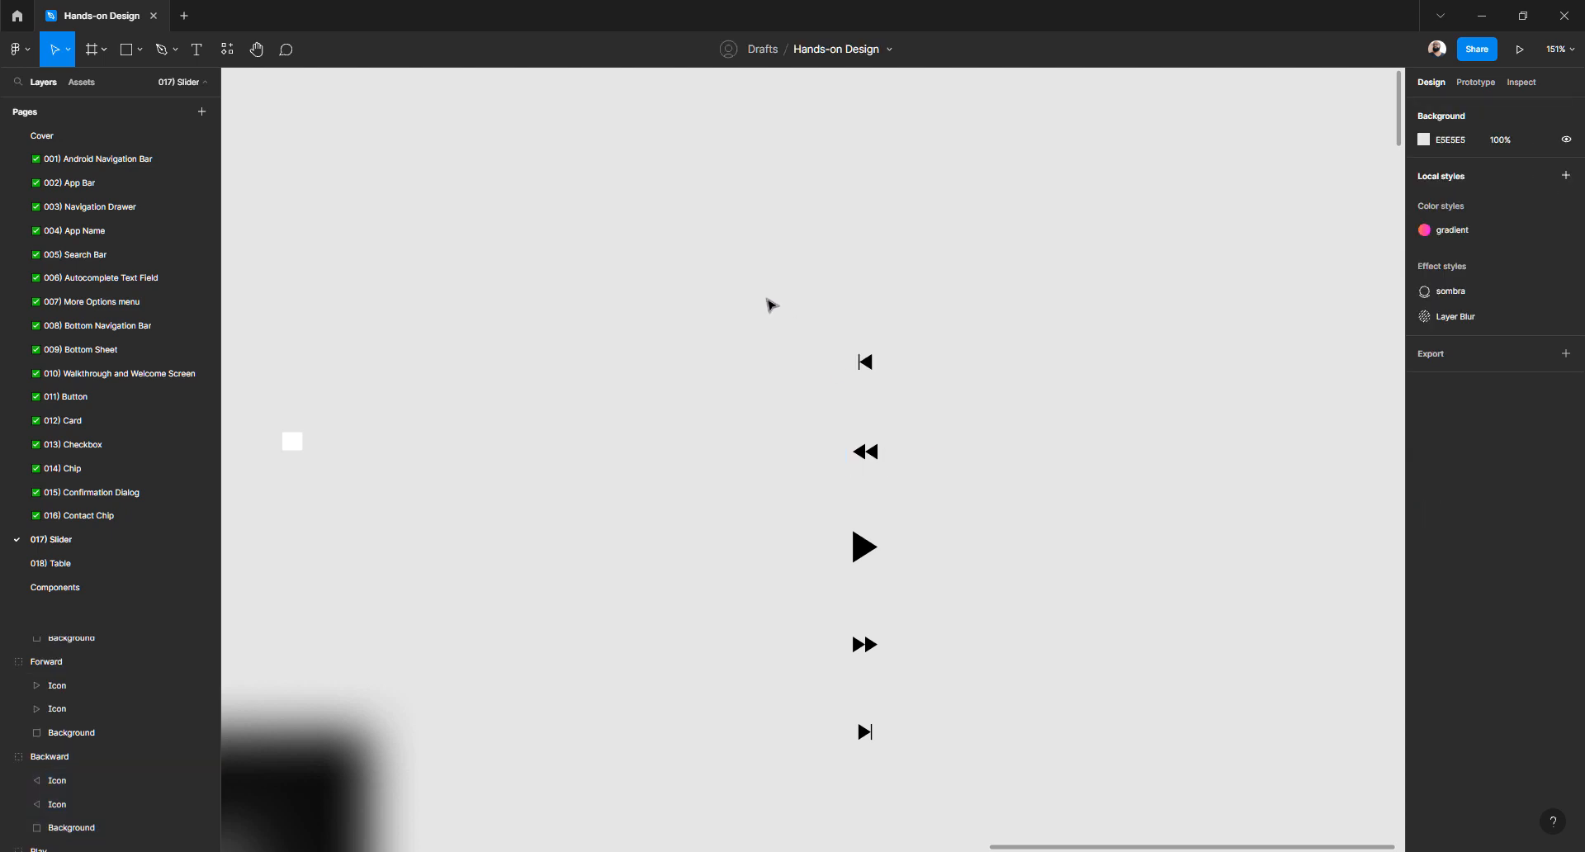
{"action": "left_click_drag", "start_coordinate": [749, 286], "coordinate": [701, 304]}
{"action": "left_click", "coordinate": [1001, 751]}
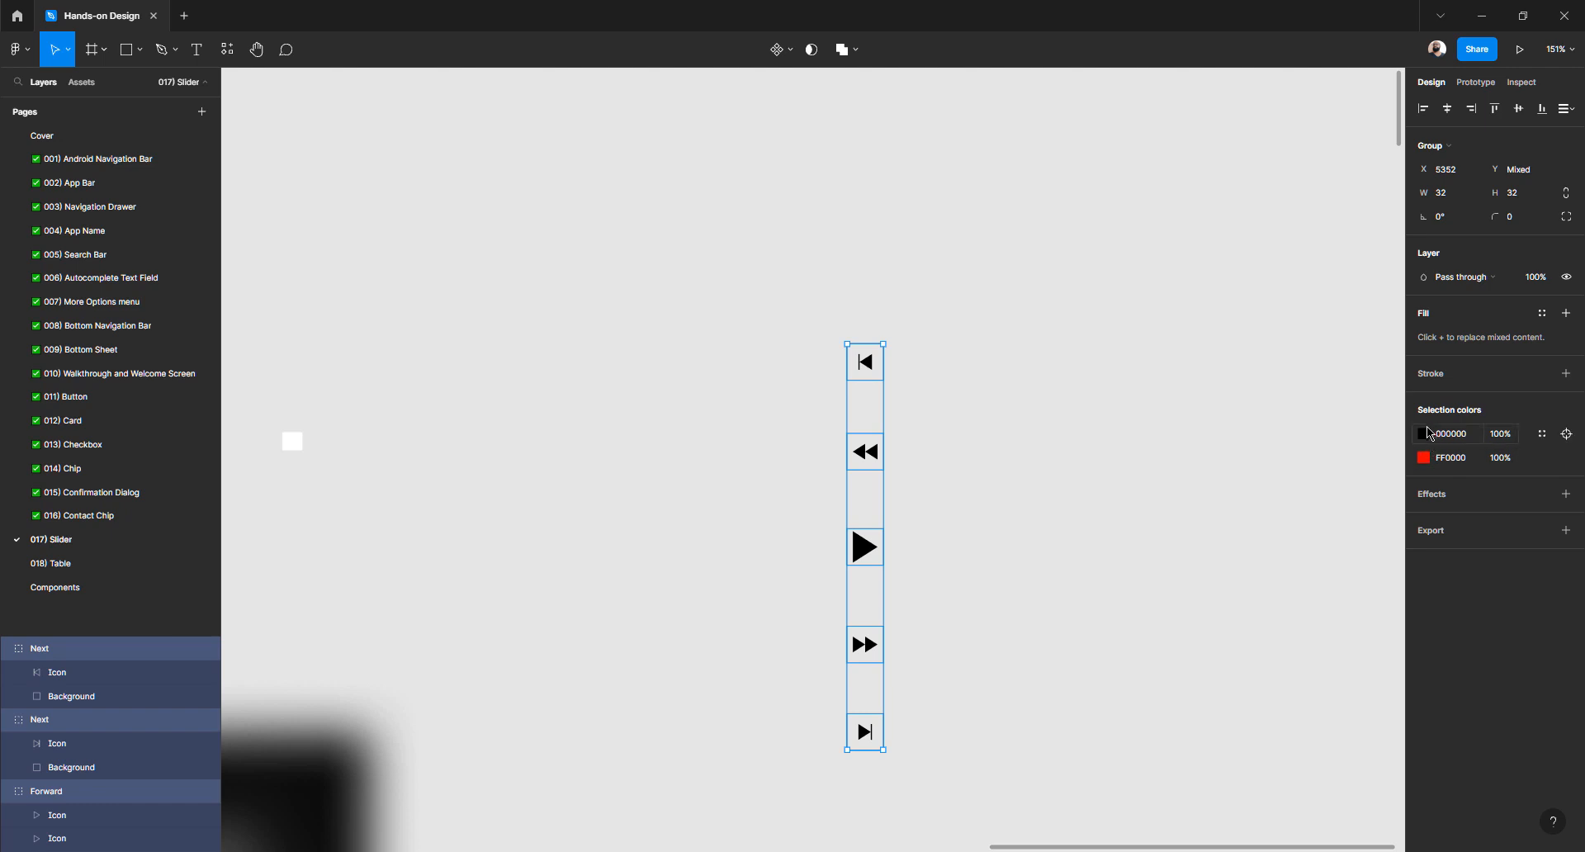
Recolour the five playback icons from black 000000 to white FFFFFF
{"action": "left_click", "coordinate": [1428, 440]}
{"action": "left_click_drag", "start_coordinate": [1305, 531], "coordinate": [1154, 385]}
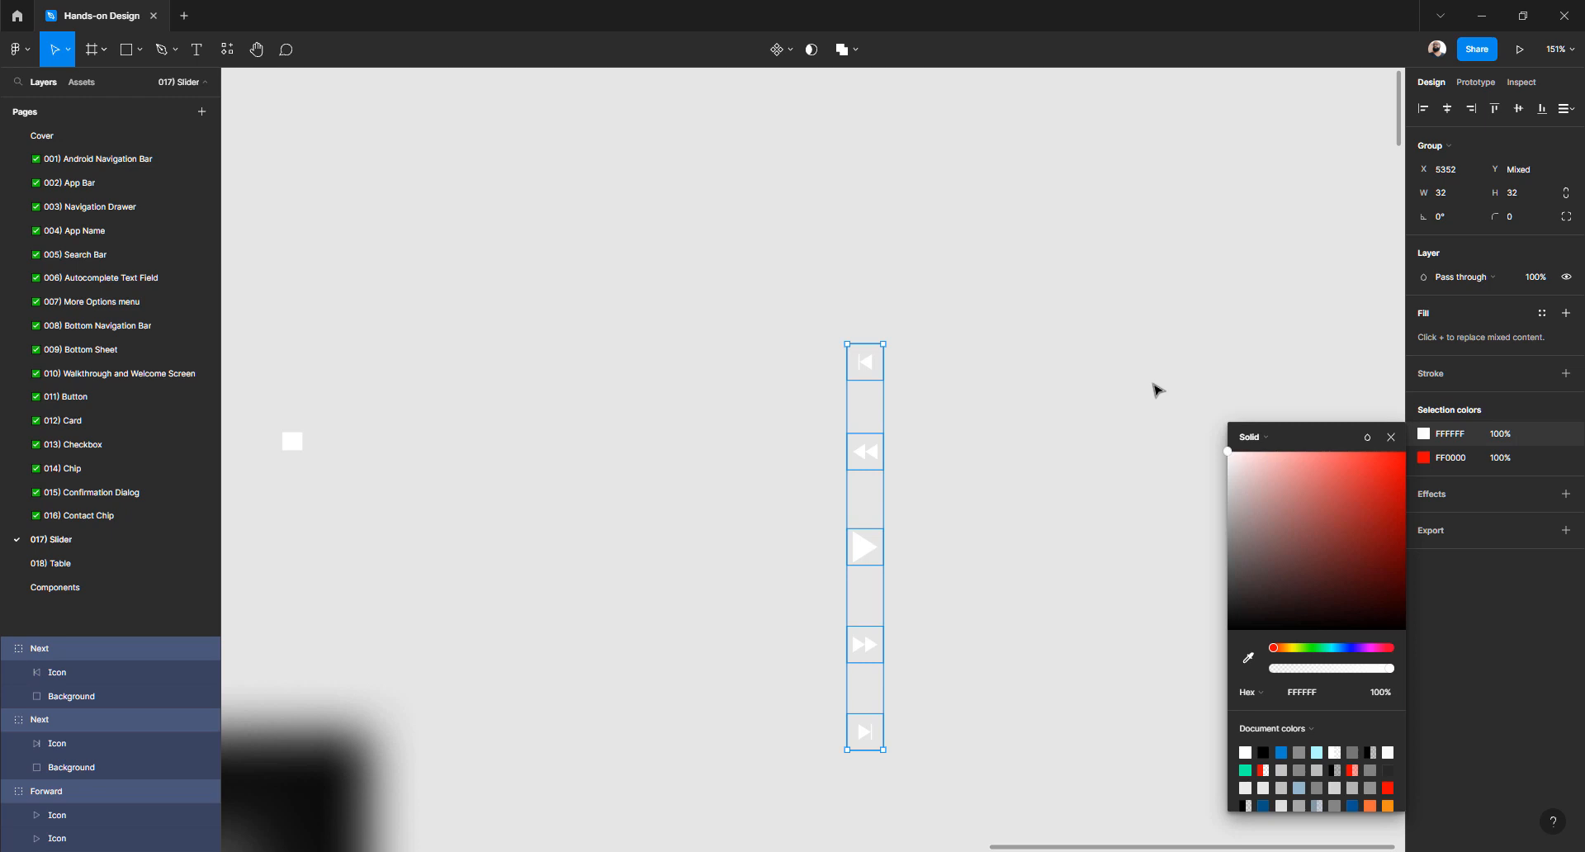
{"action": "left_click", "coordinate": [763, 571]}
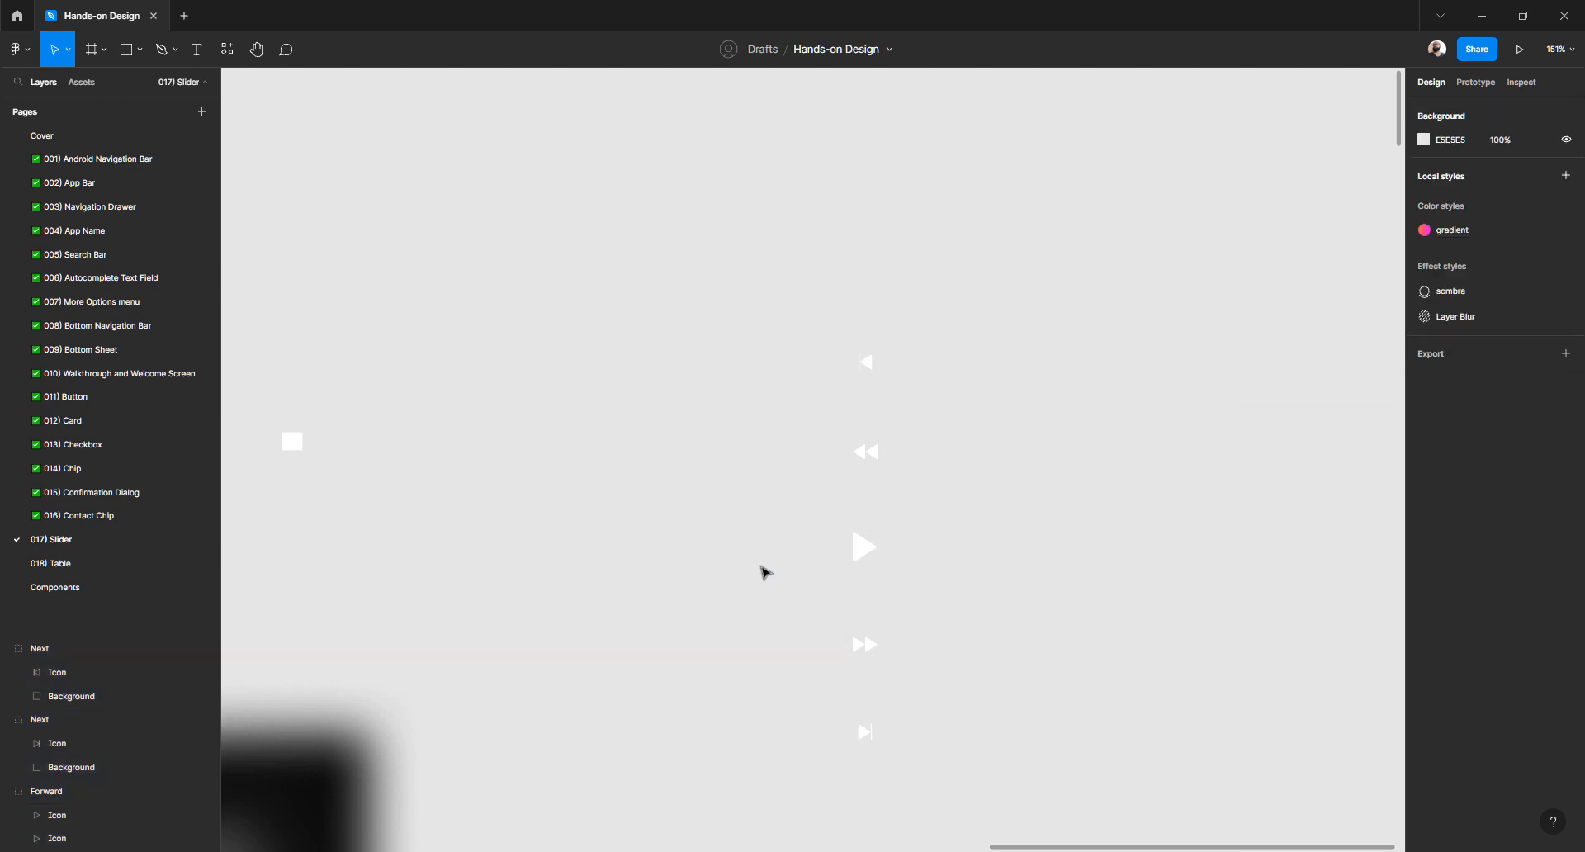
{"action": "scroll", "coordinate": [764, 572], "scroll_direction": "down", "scroll_amount": 5}
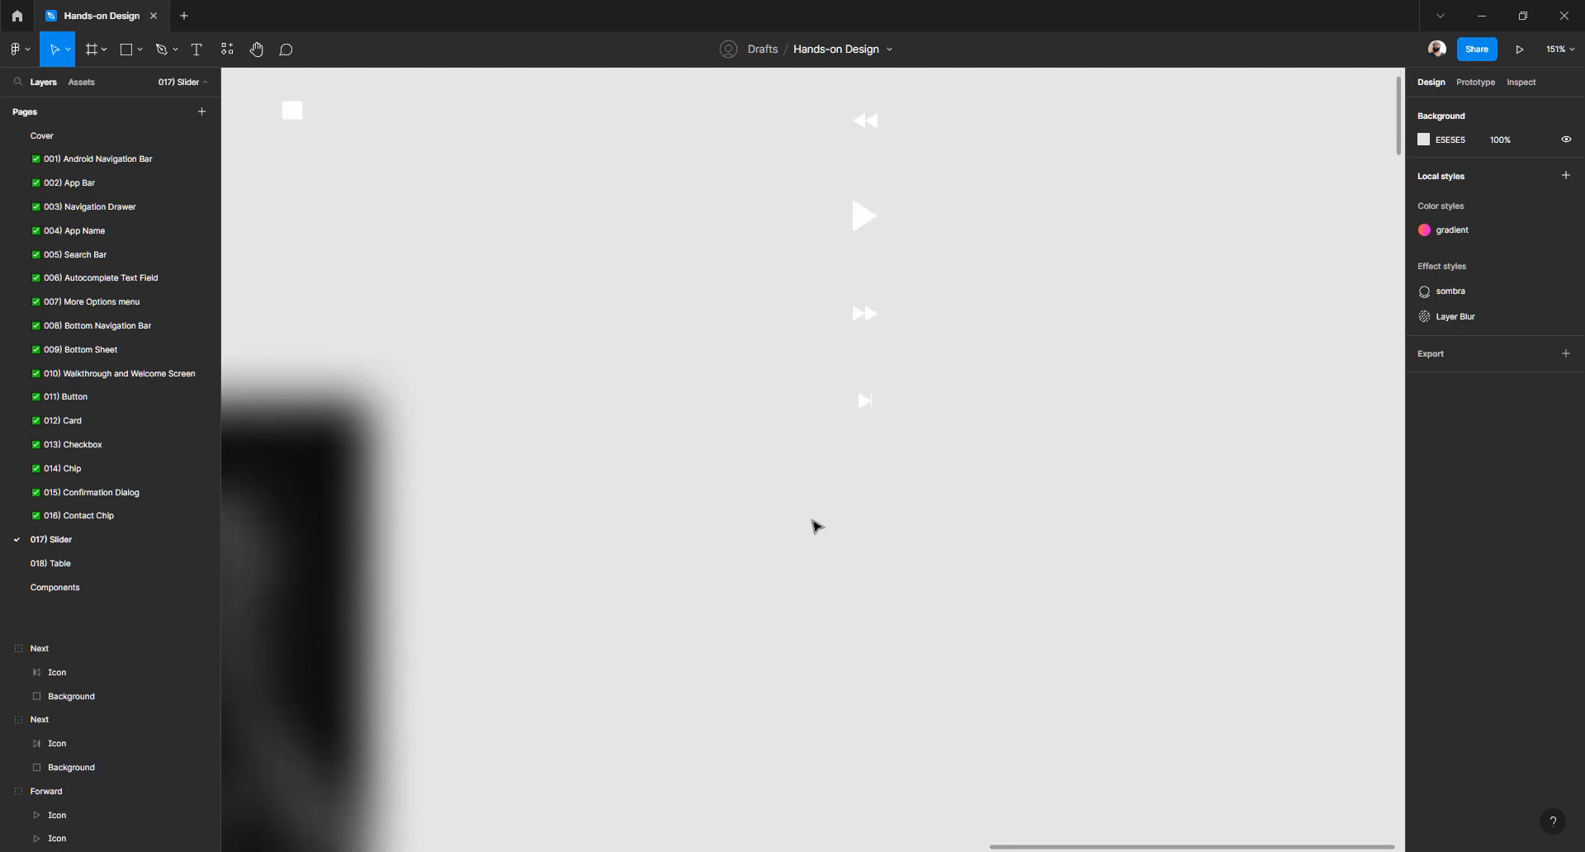
{"action": "scroll", "coordinate": [816, 526], "scroll_direction": "down", "scroll_amount": 10}
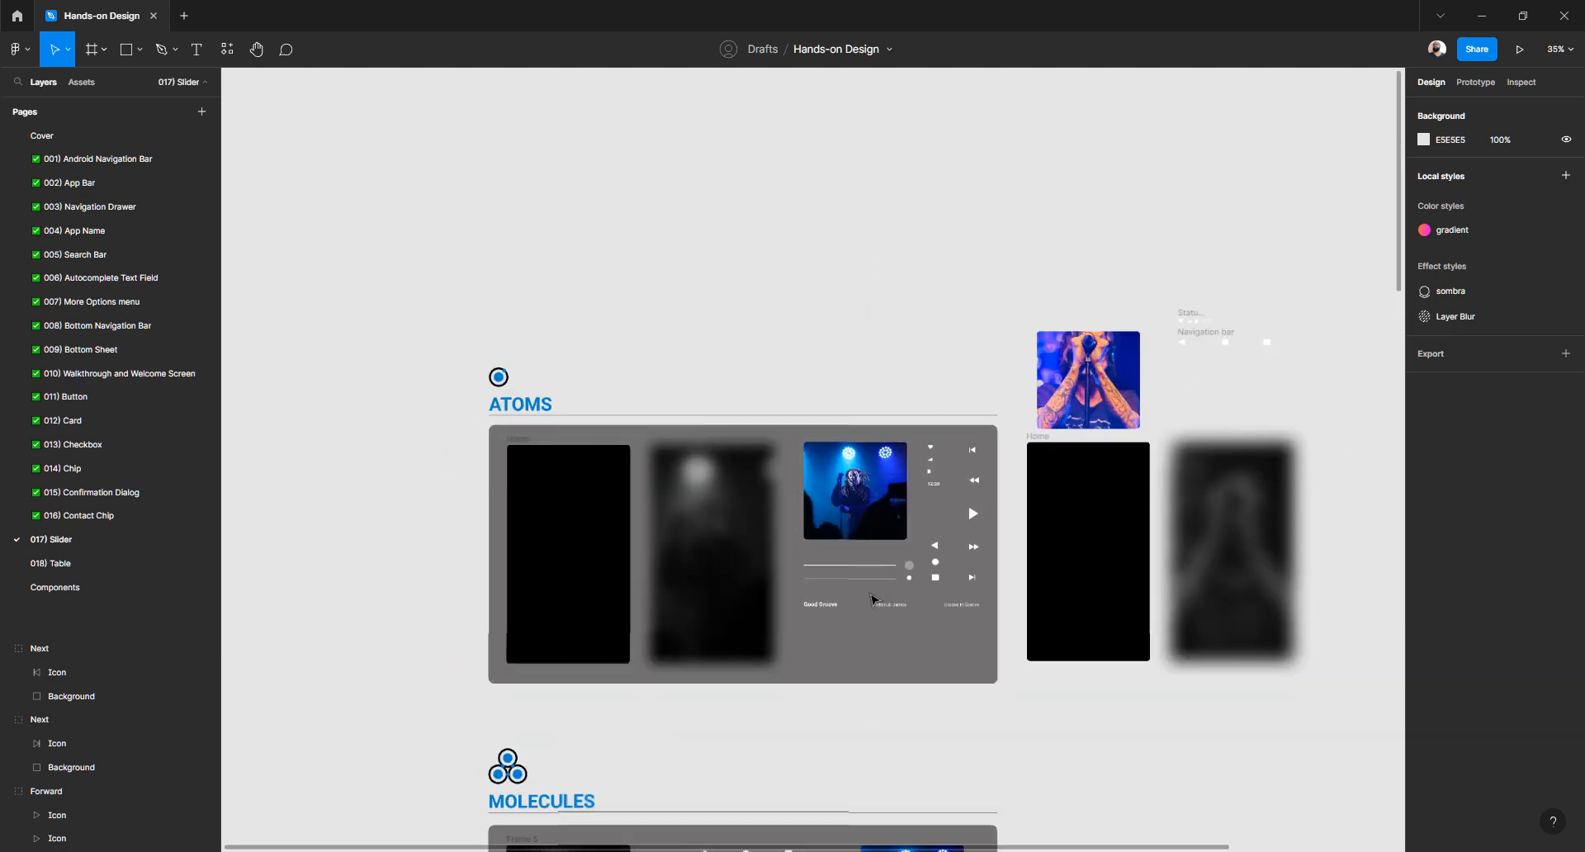
{"action": "scroll", "coordinate": [872, 599], "scroll_direction": "up", "scroll_amount": 10}
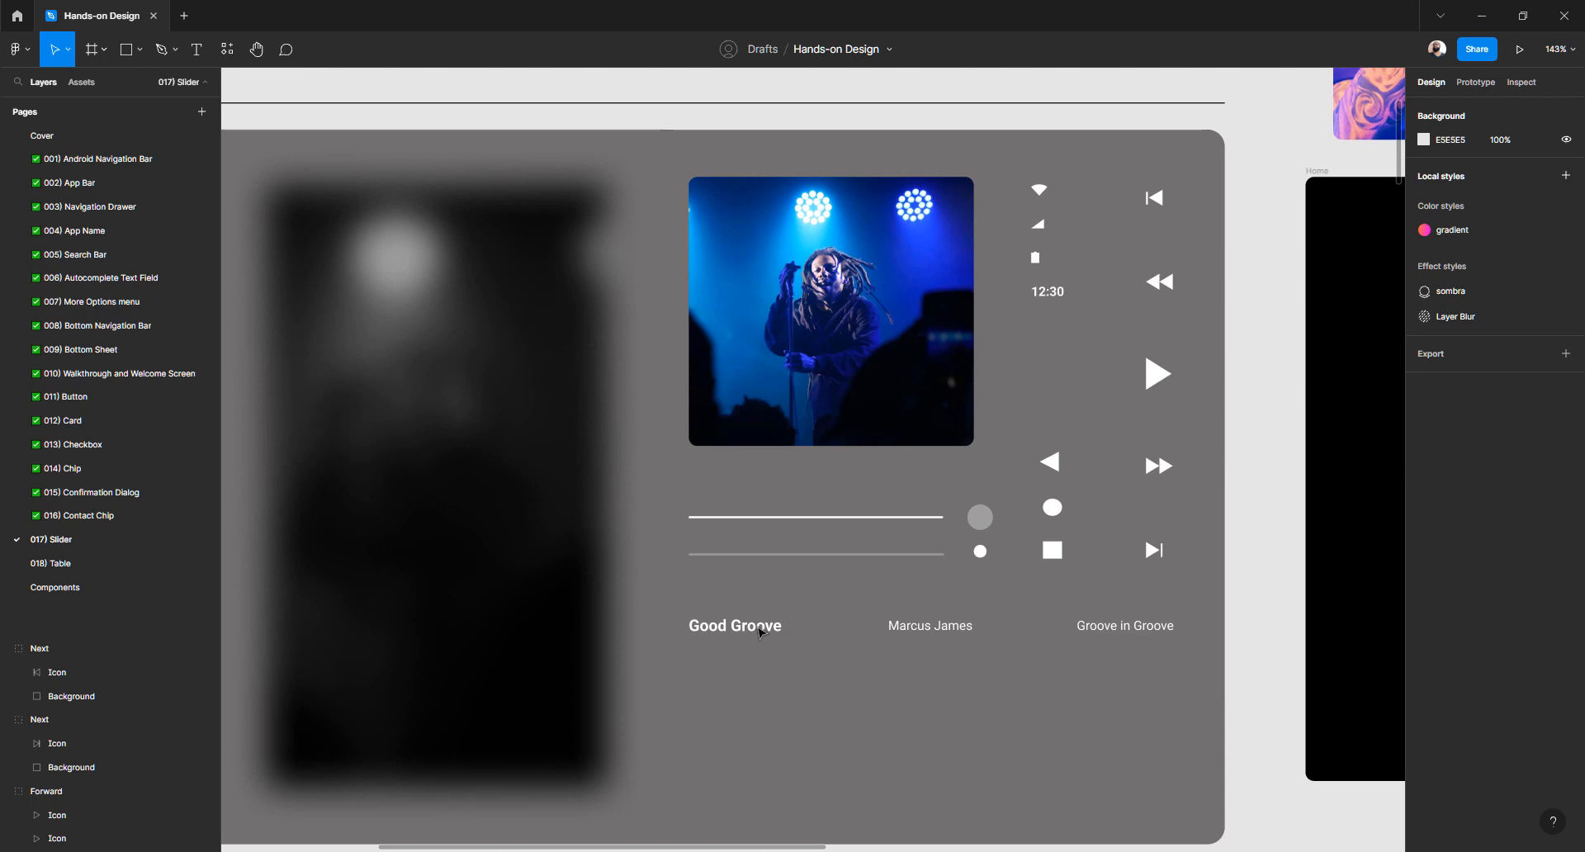
{"action": "double_click", "coordinate": [759, 632]}
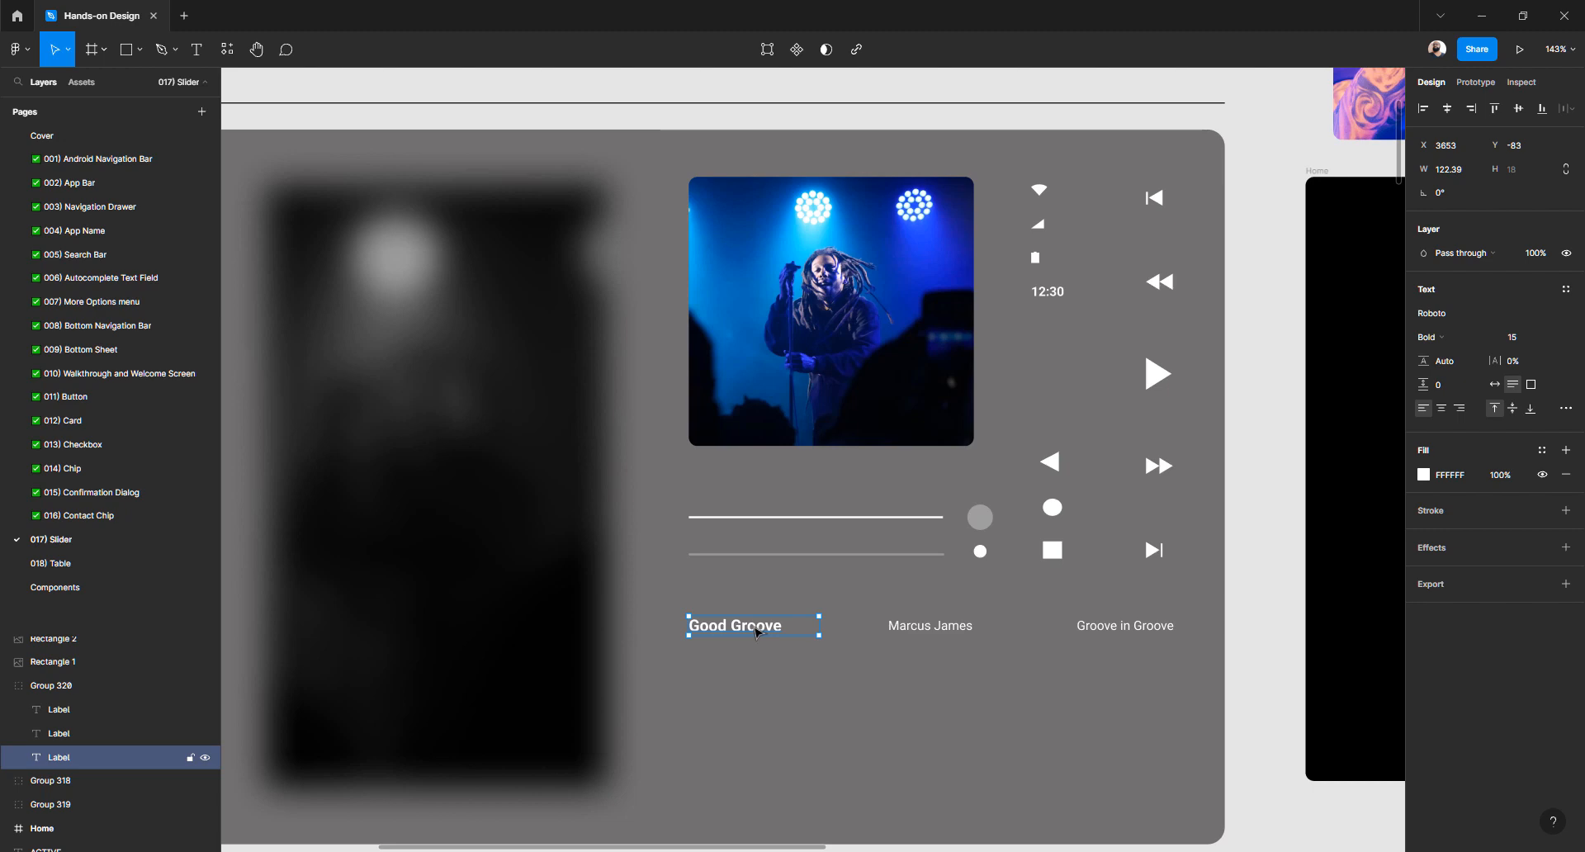
{"action": "left_click", "coordinate": [1516, 340]}
{"action": "scroll", "coordinate": [781, 484], "scroll_direction": "down", "scroll_amount": 3}
{"action": "scroll", "coordinate": [780, 485], "scroll_direction": "right", "scroll_amount": 2}
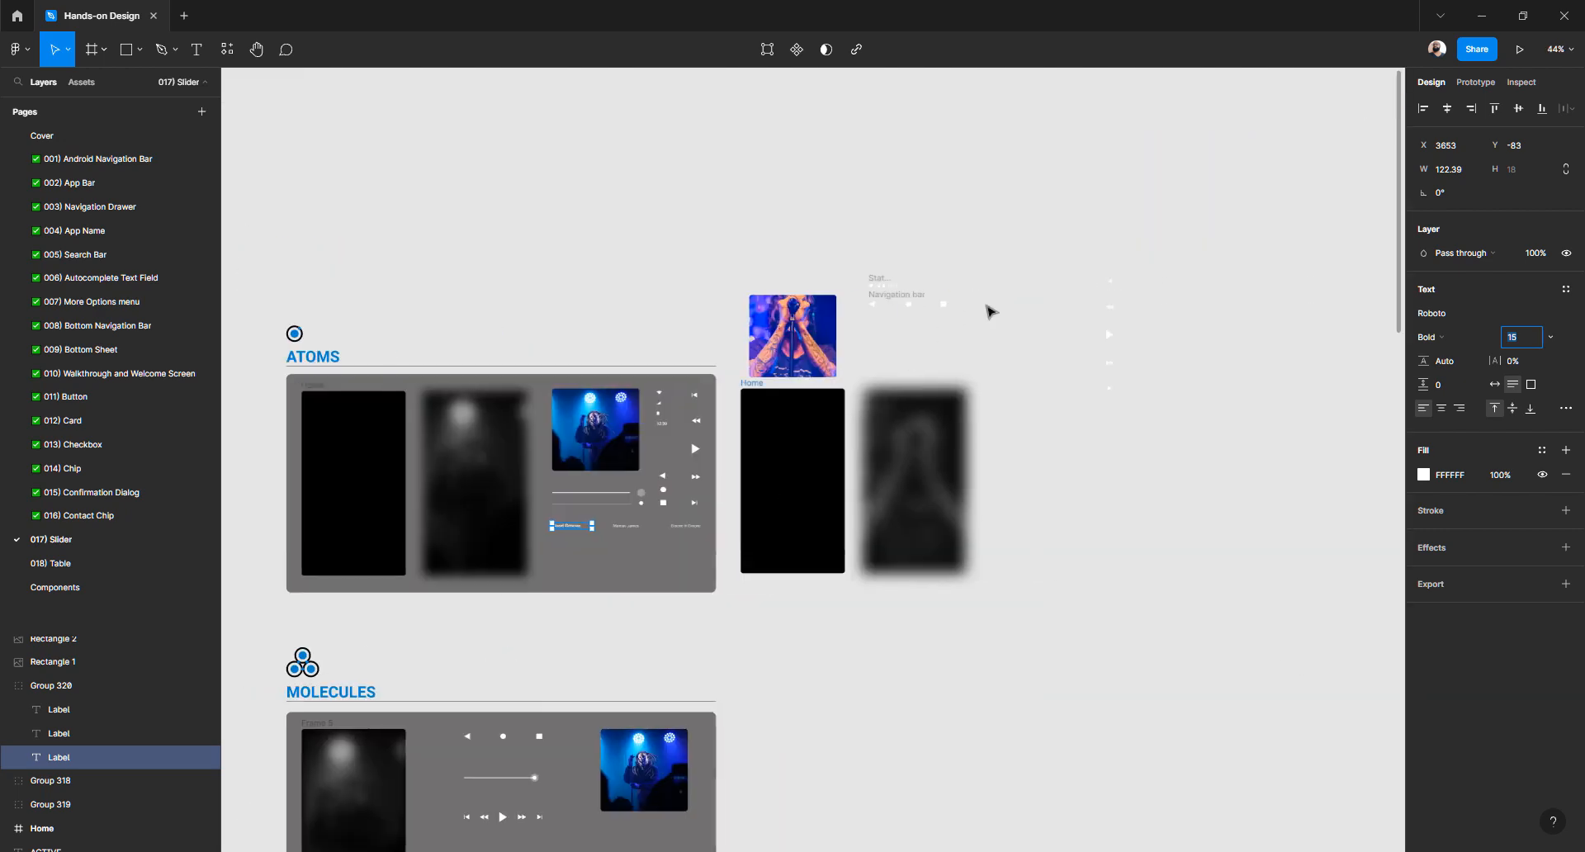
{"action": "scroll", "coordinate": [1098, 365], "scroll_direction": "up", "scroll_amount": 2}
Create a new text layer reading 'Title' beside the playback icons
{"action": "left_click", "coordinate": [1032, 550]}
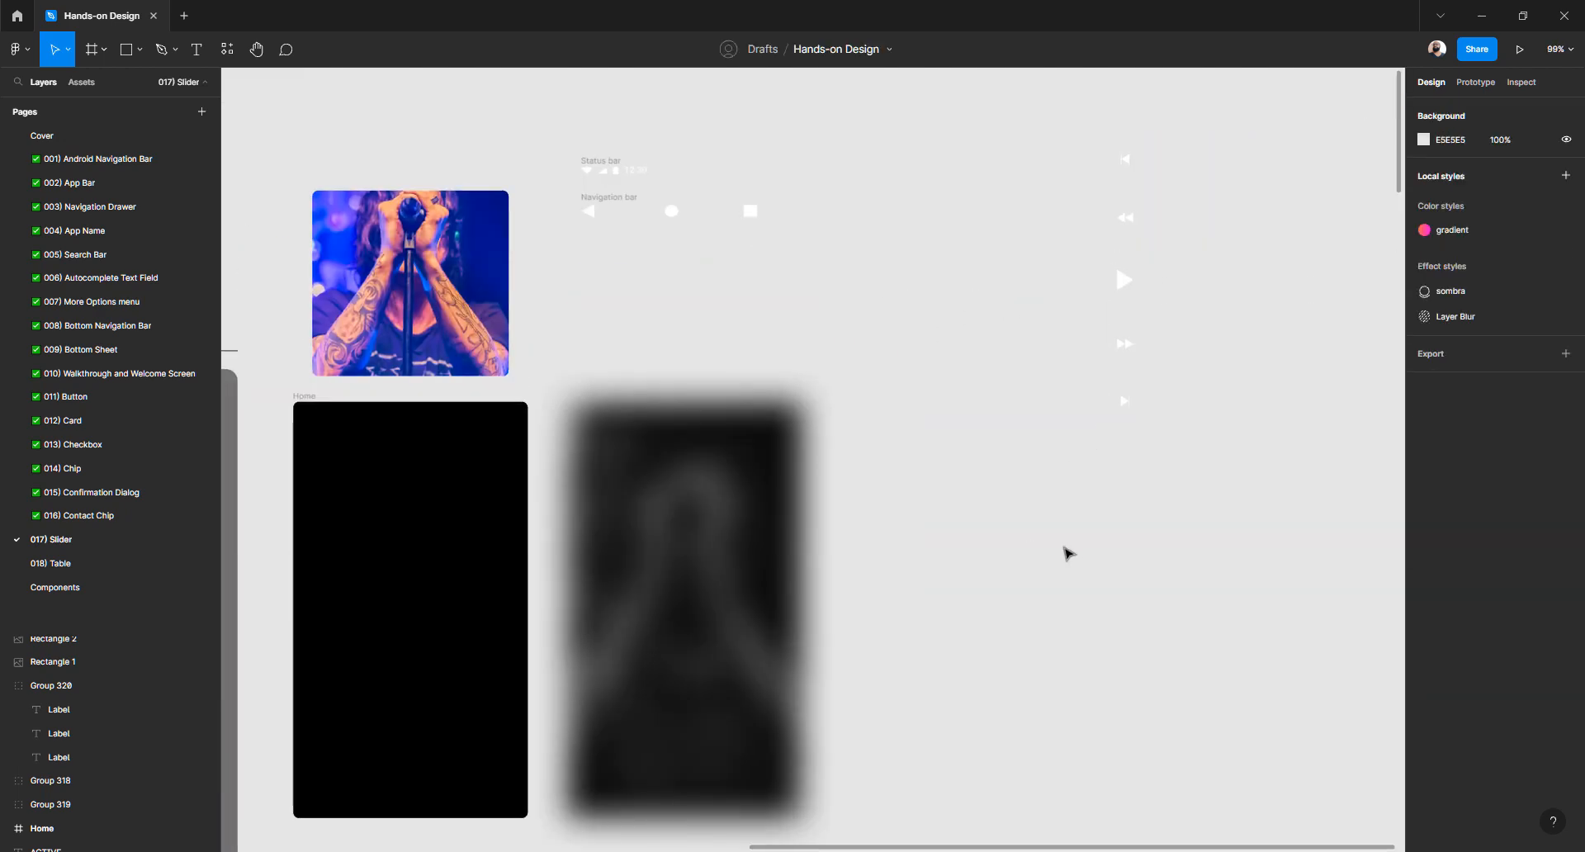
{"action": "key", "text": "t"}
{"action": "left_click", "coordinate": [1054, 546]}
{"action": "type", "text": "Title"}
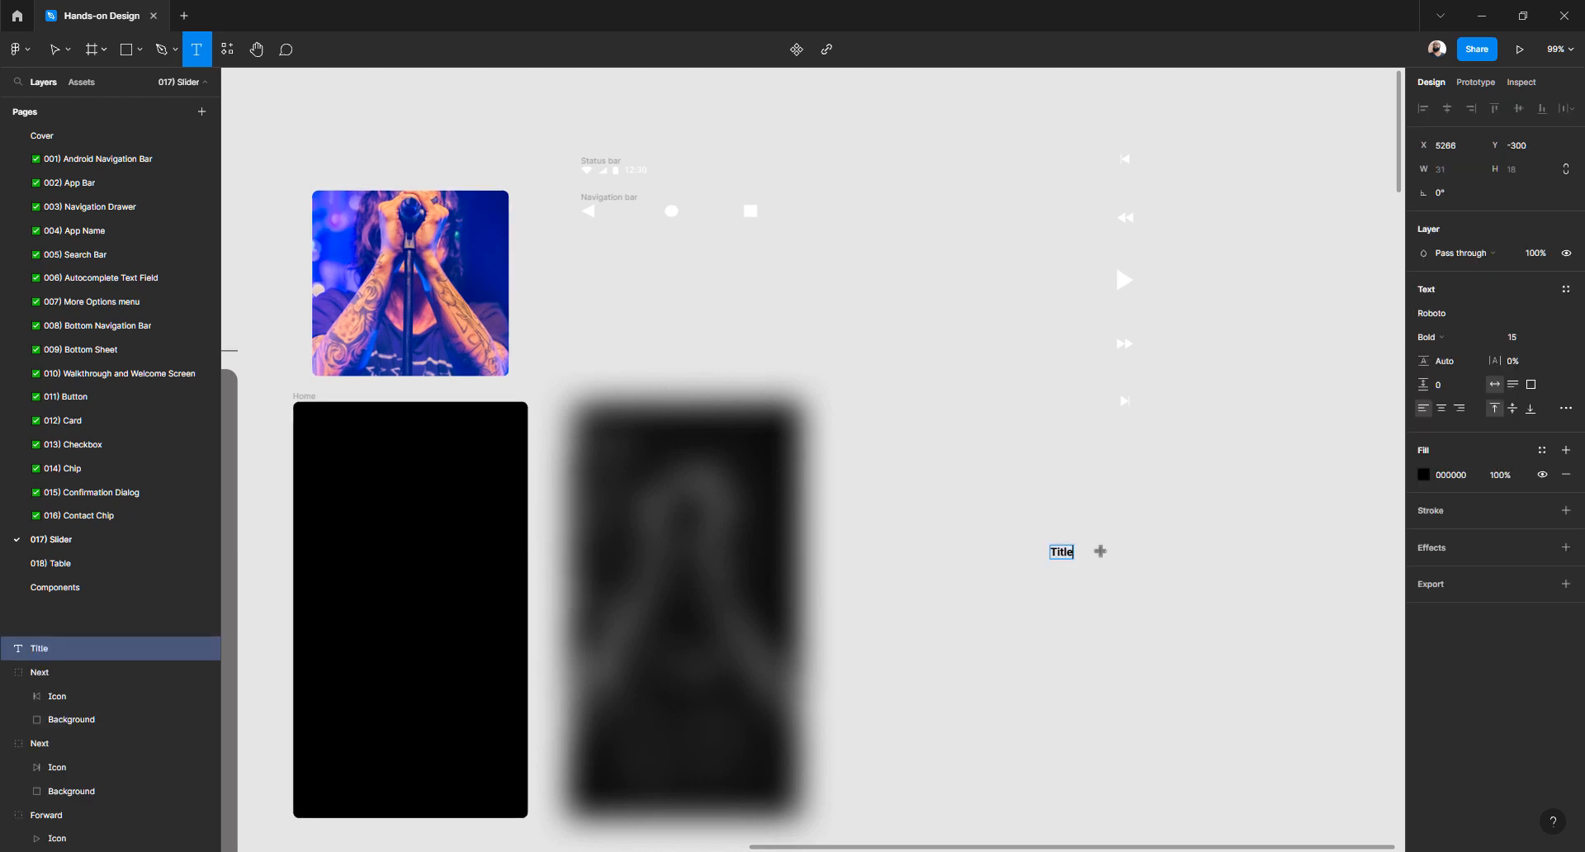
{"action": "key", "text": "Escape"}
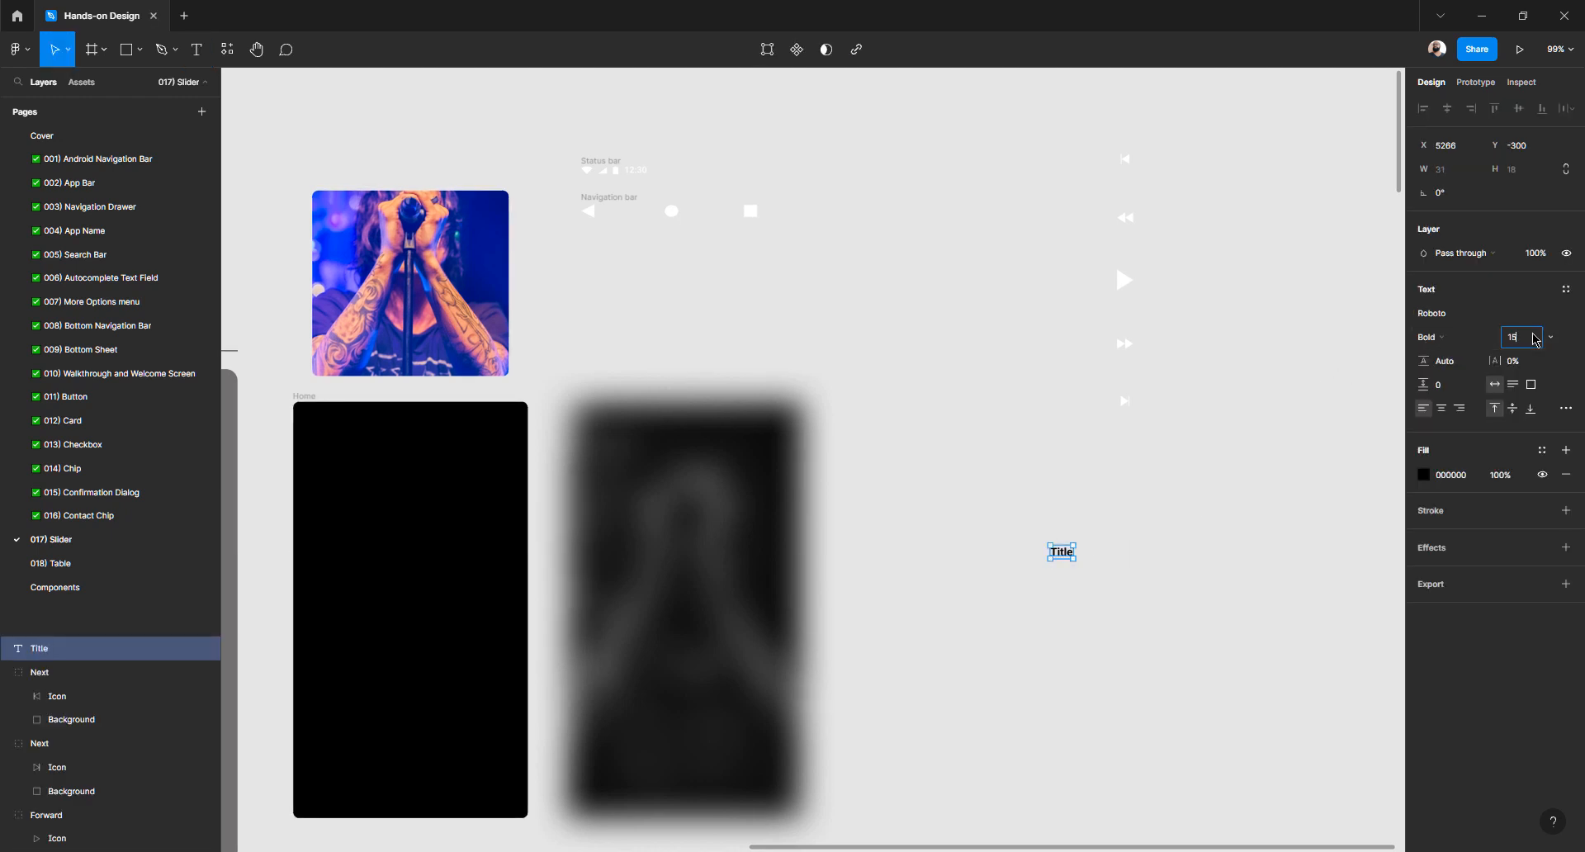
Set the Title text to Roboto Bold at size 16
{"action": "left_click", "coordinate": [1572, 320]}
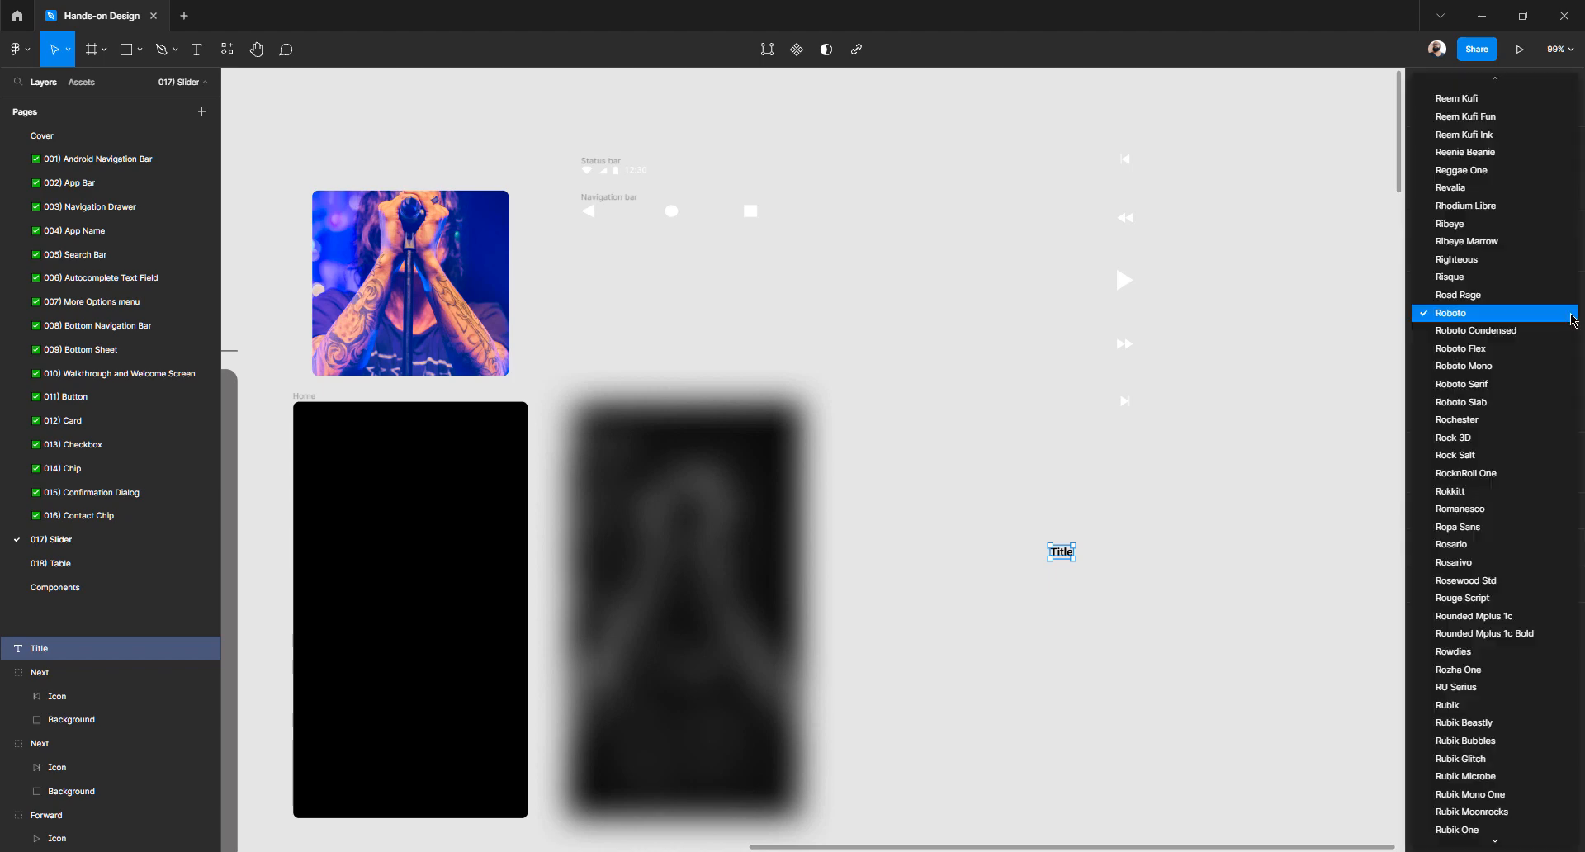
{"action": "left_click", "coordinate": [1441, 315]}
{"action": "left_click", "coordinate": [1446, 342]}
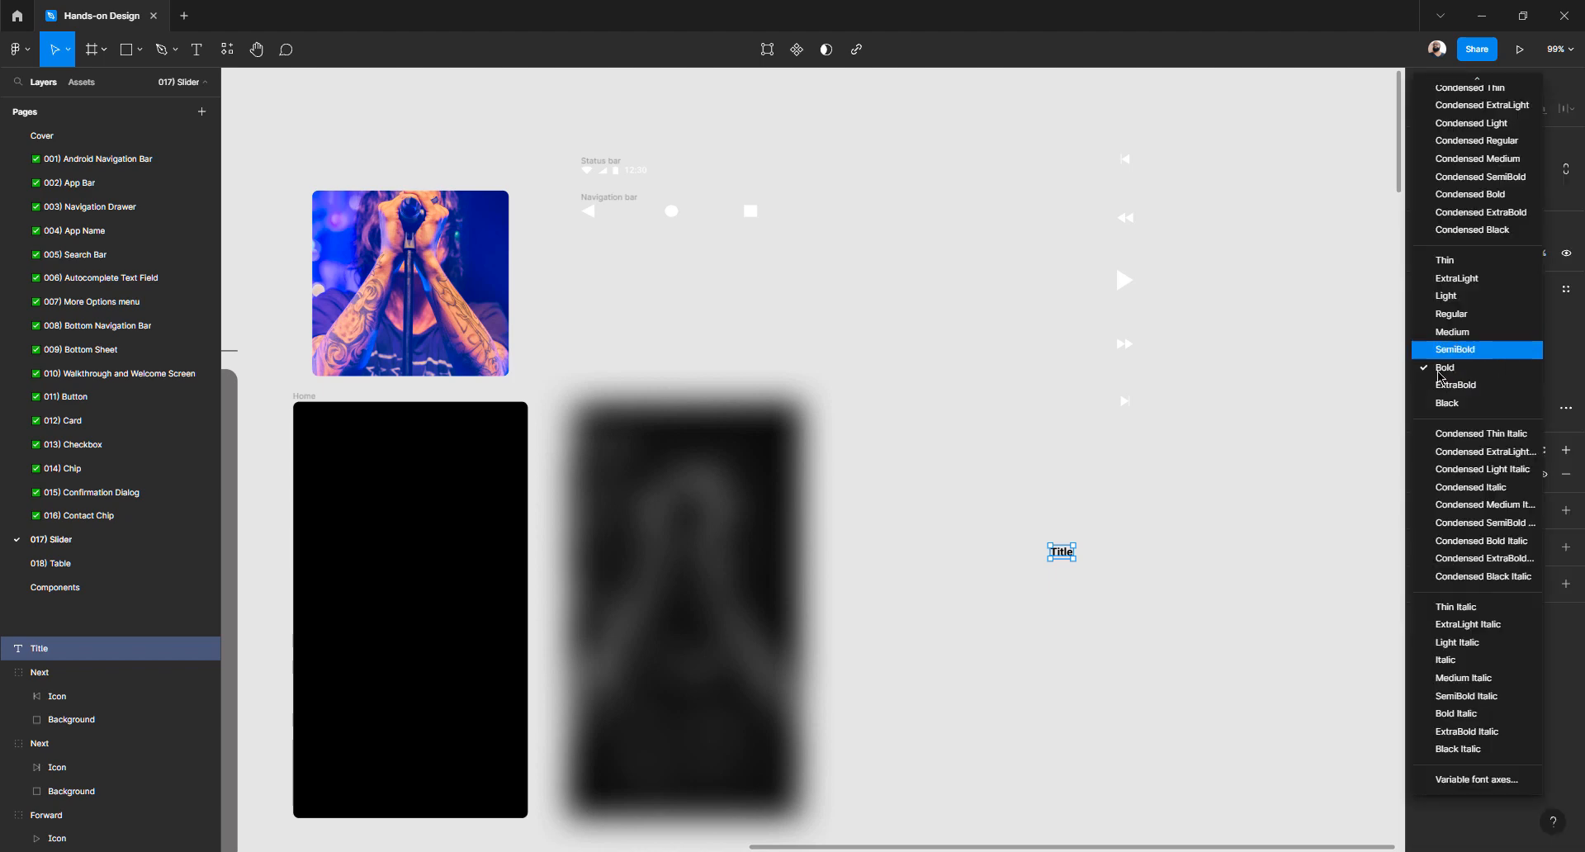
{"action": "left_click", "coordinate": [1442, 373]}
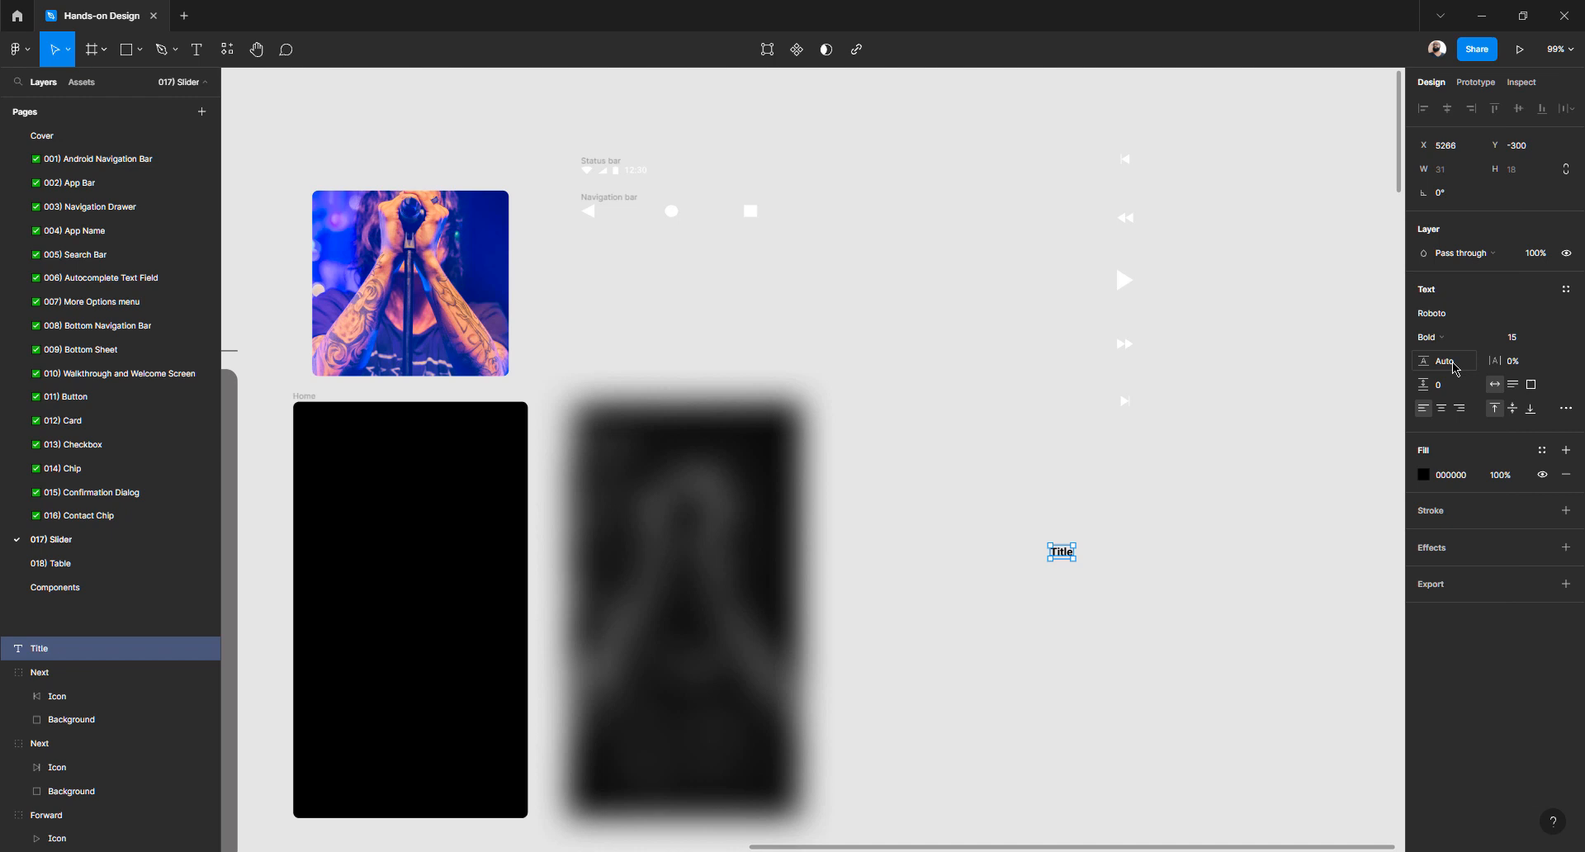
{"action": "left_click", "coordinate": [1520, 342]}
{"action": "left_click", "coordinate": [1550, 337]}
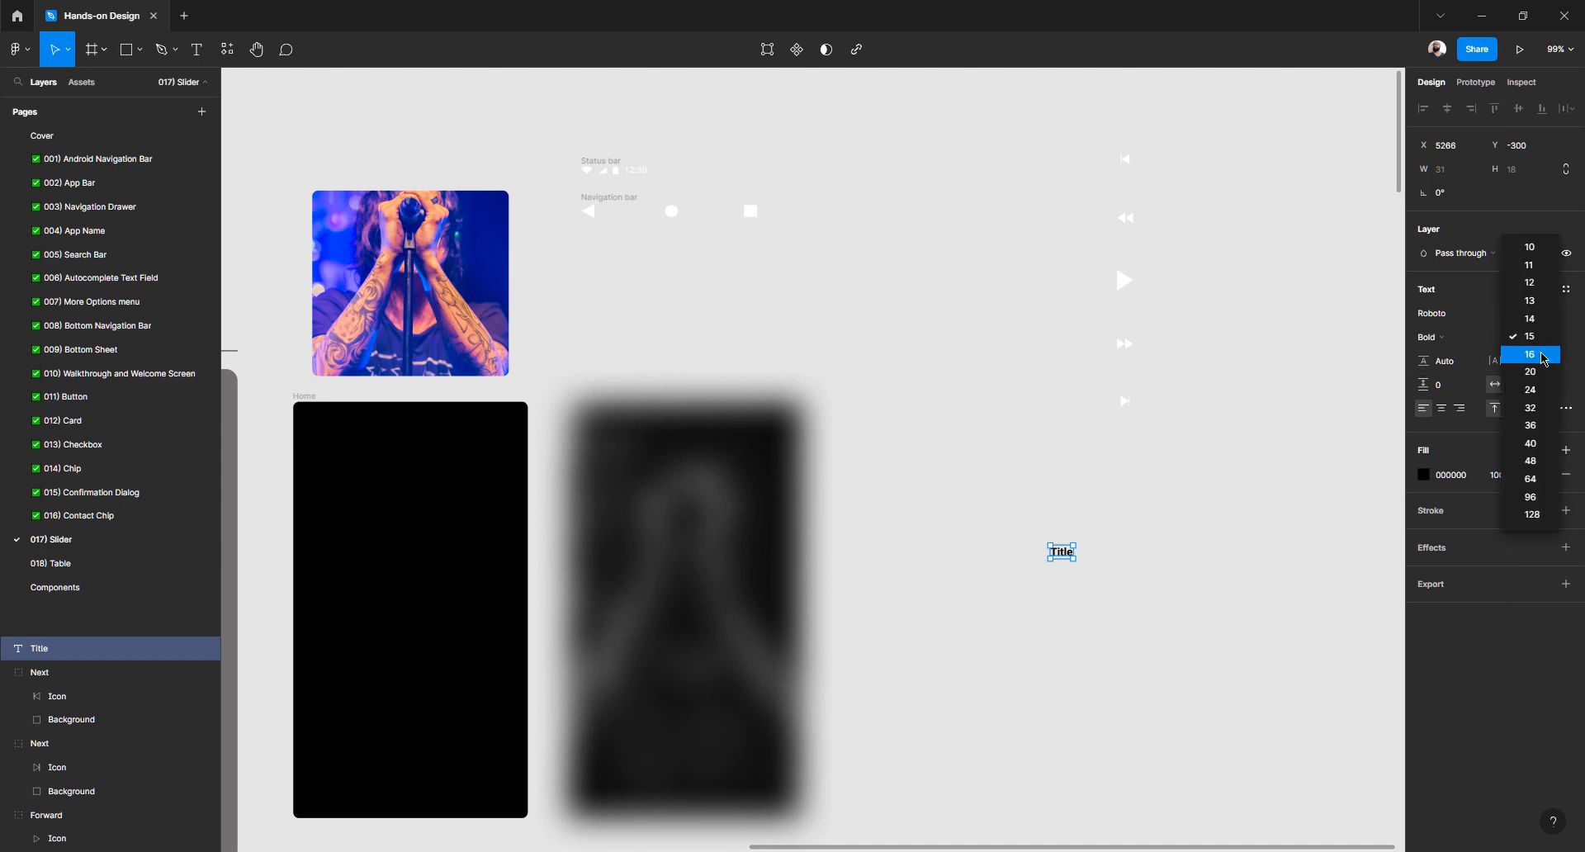
{"action": "left_click", "coordinate": [1543, 357]}
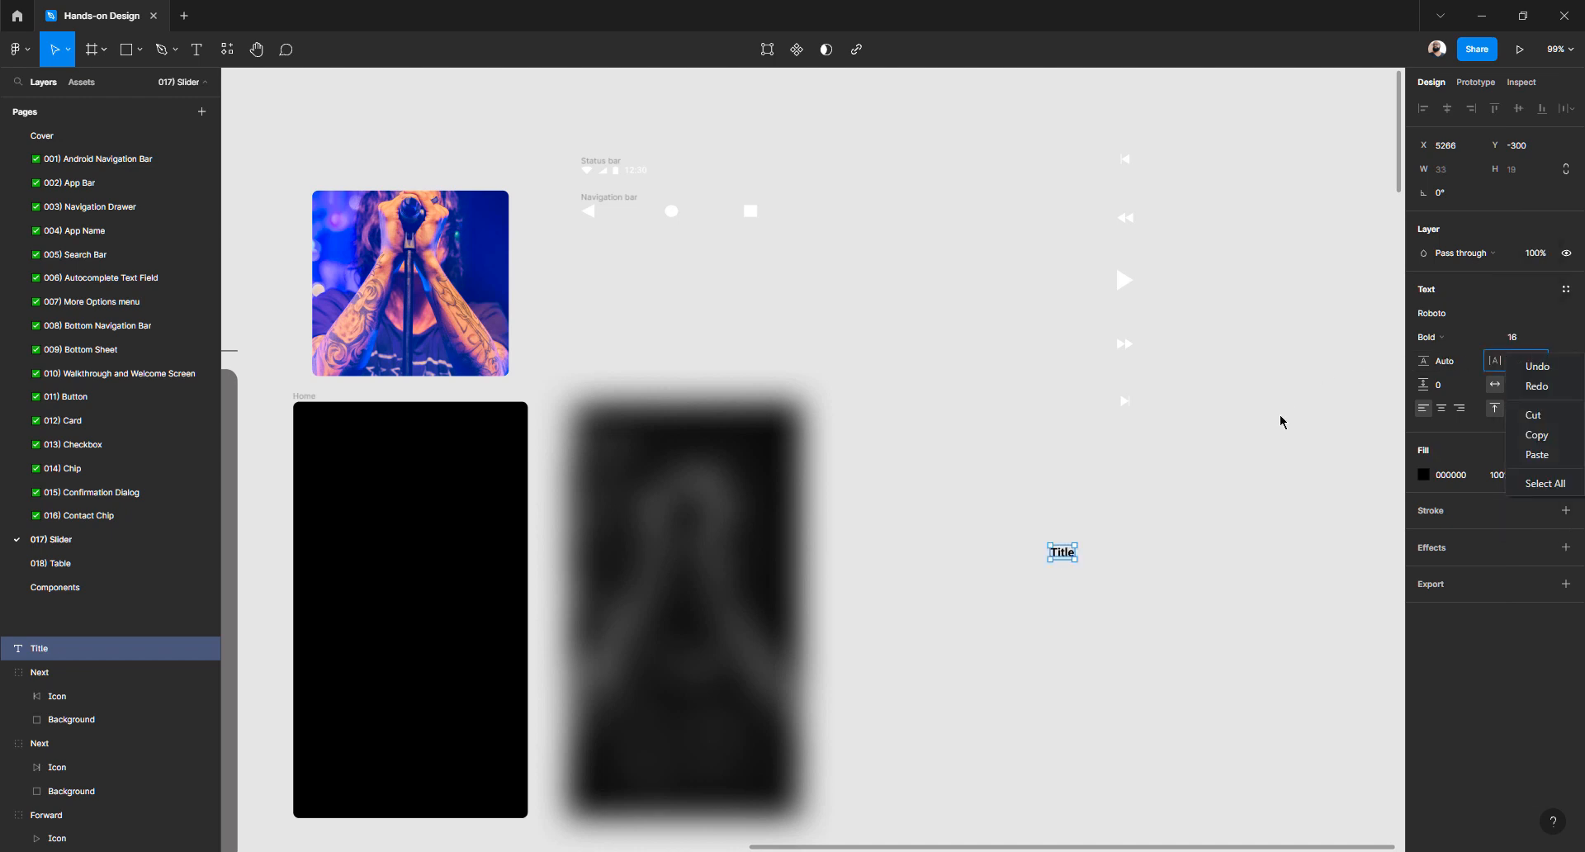
Colour the Title white (FFFFFF) and place it just below the playback icons
{"action": "left_click", "coordinate": [1180, 529]}
{"action": "left_click", "coordinate": [1060, 555]}
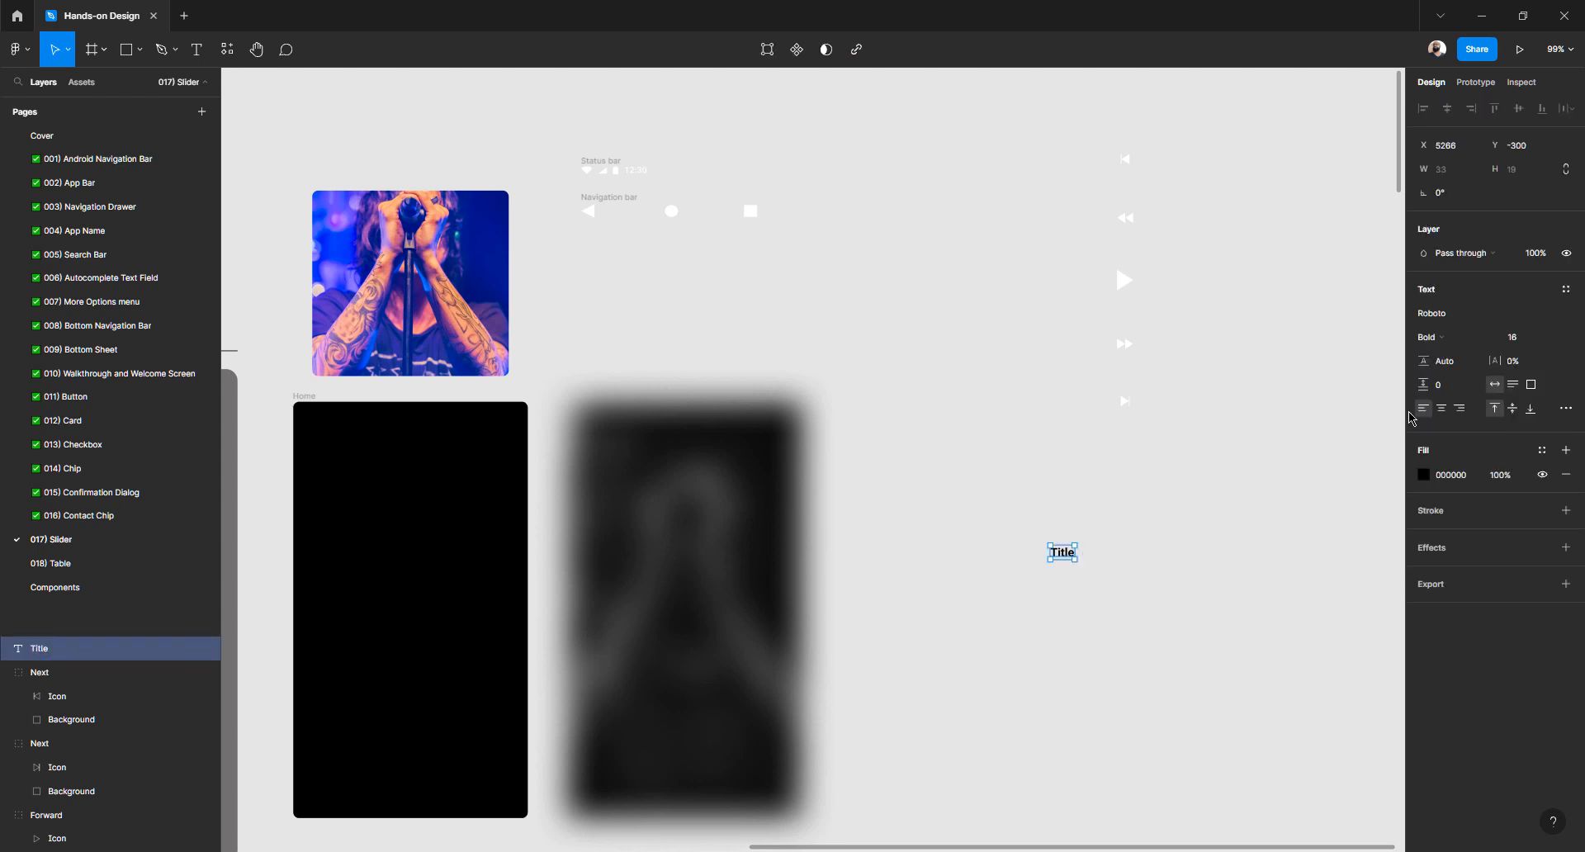
{"action": "left_click", "coordinate": [1422, 474]}
{"action": "left_click_drag", "start_coordinate": [1287, 512], "coordinate": [1072, 481]}
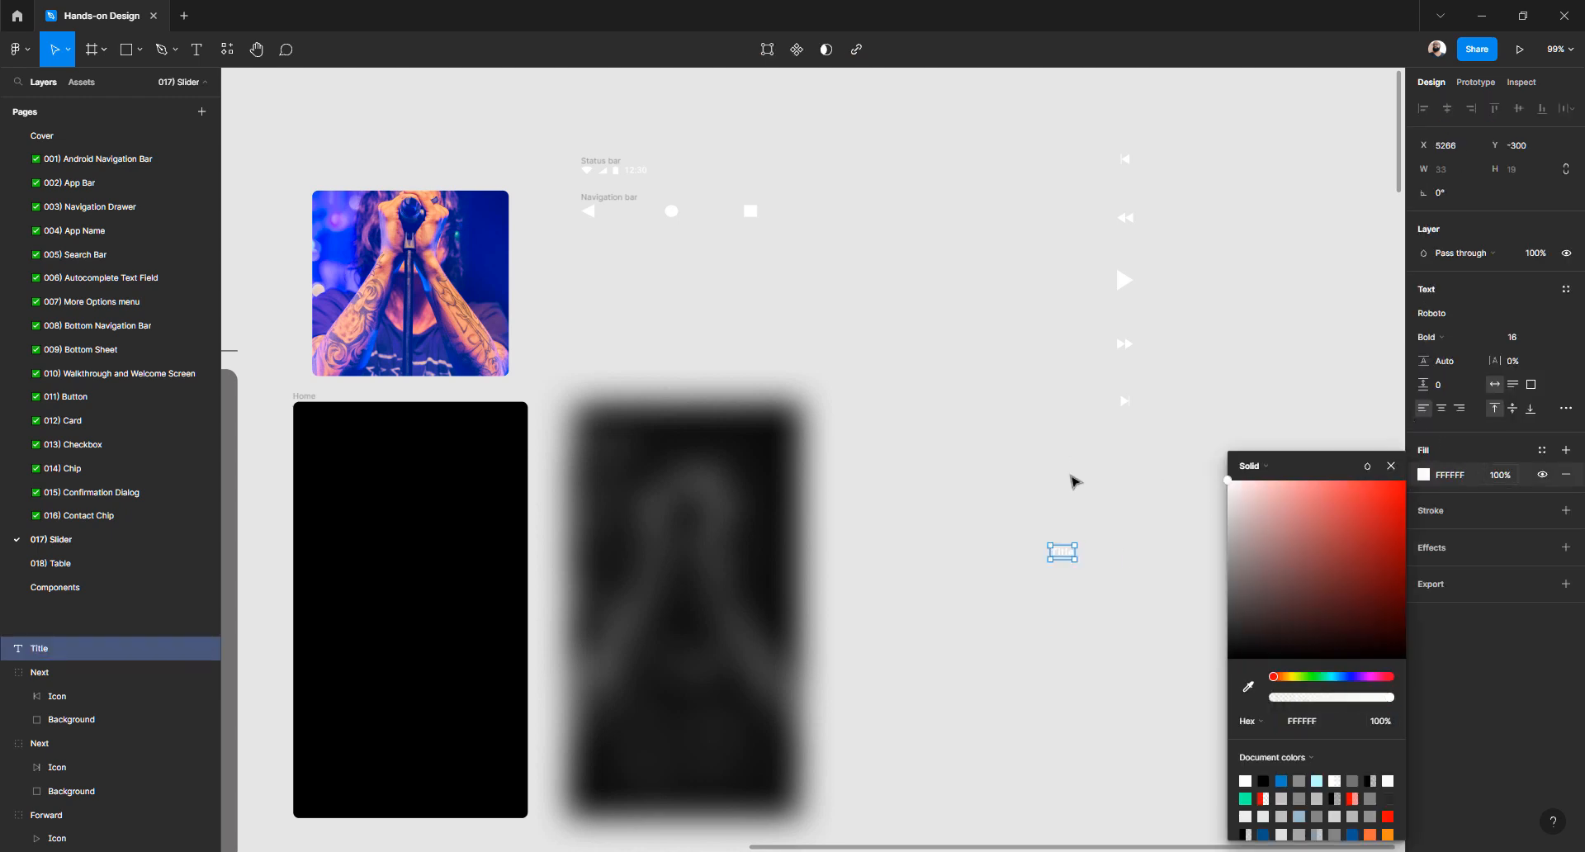
{"action": "left_click", "coordinate": [1068, 528]}
{"action": "left_click_drag", "start_coordinate": [1064, 559], "coordinate": [1139, 474]}
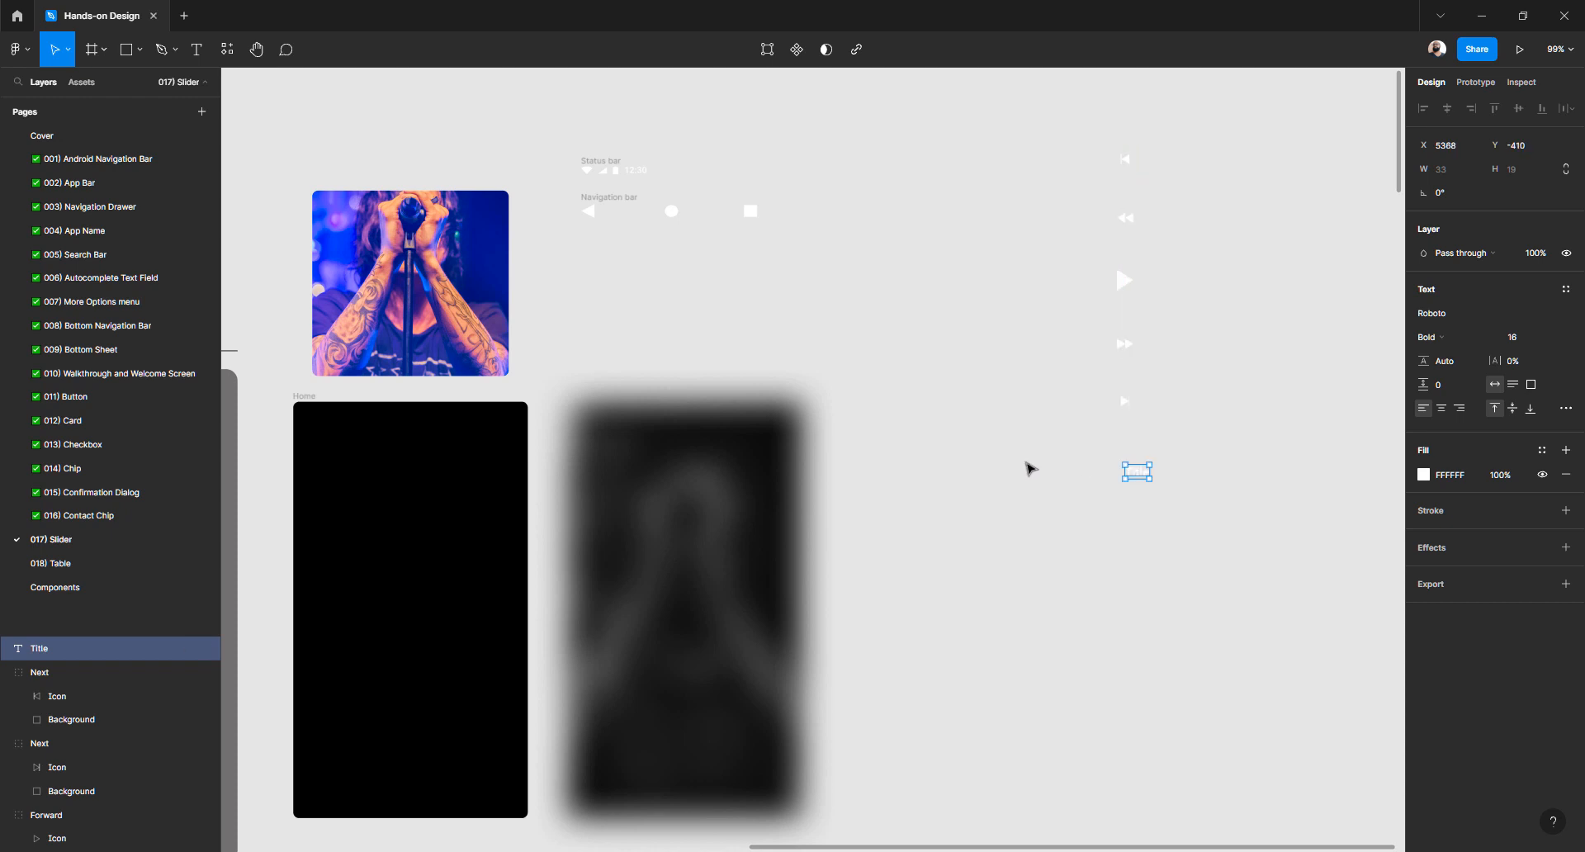
{"action": "left_click", "coordinate": [1051, 427]}
{"action": "left_click_drag", "start_coordinate": [1051, 100], "coordinate": [1285, 652]}
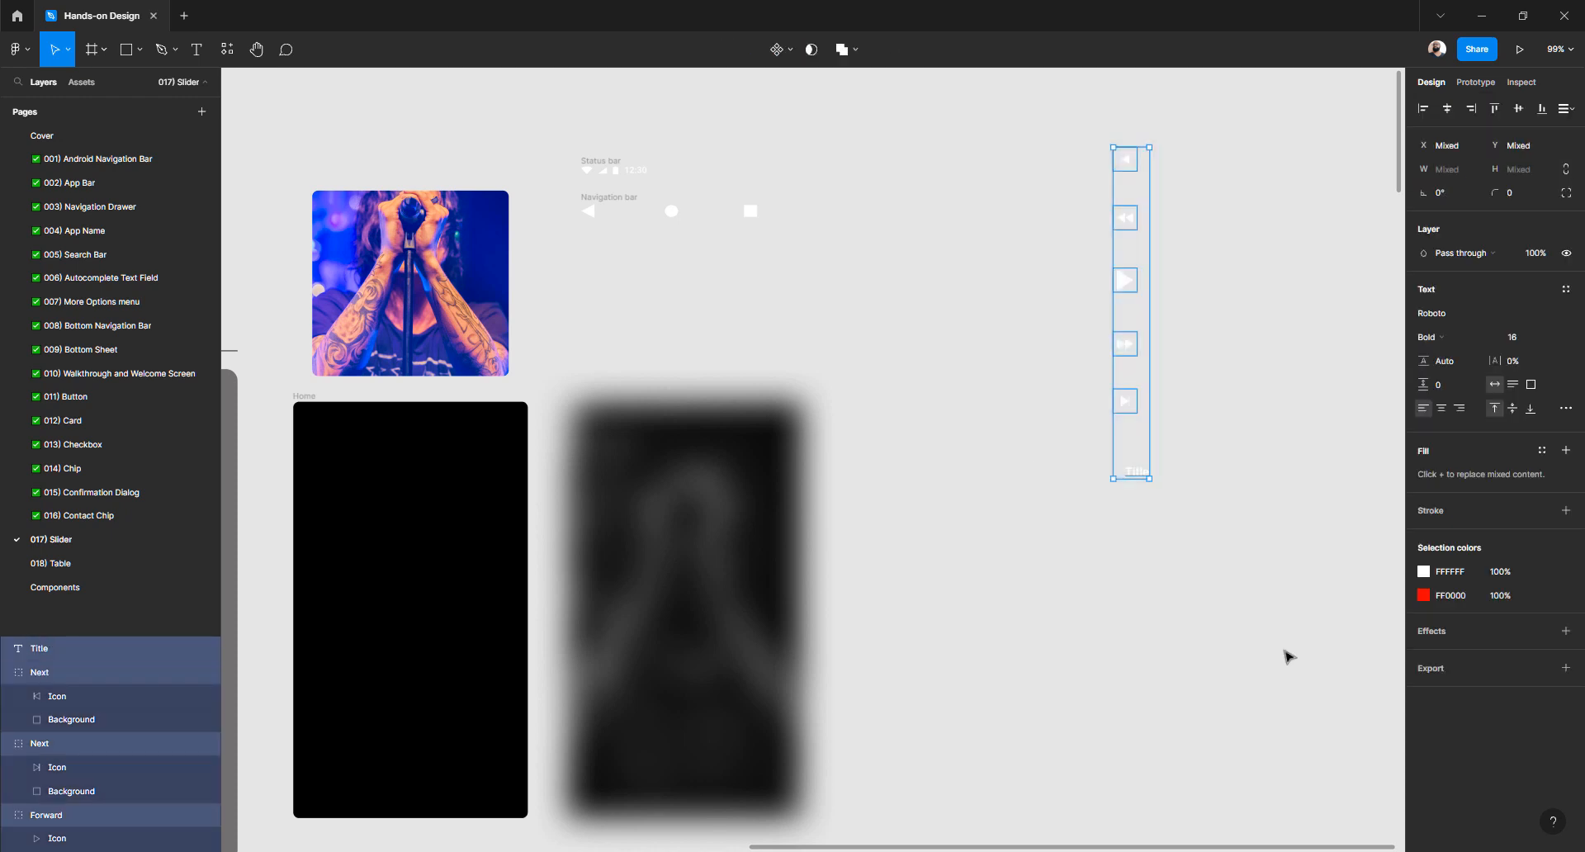
Change the playback icons and Title from FFFFFF to black 000000
{"action": "left_click", "coordinate": [1422, 575]}
{"action": "left_click_drag", "start_coordinate": [1296, 545], "coordinate": [1081, 805]}
{"action": "left_click", "coordinate": [1000, 578]}
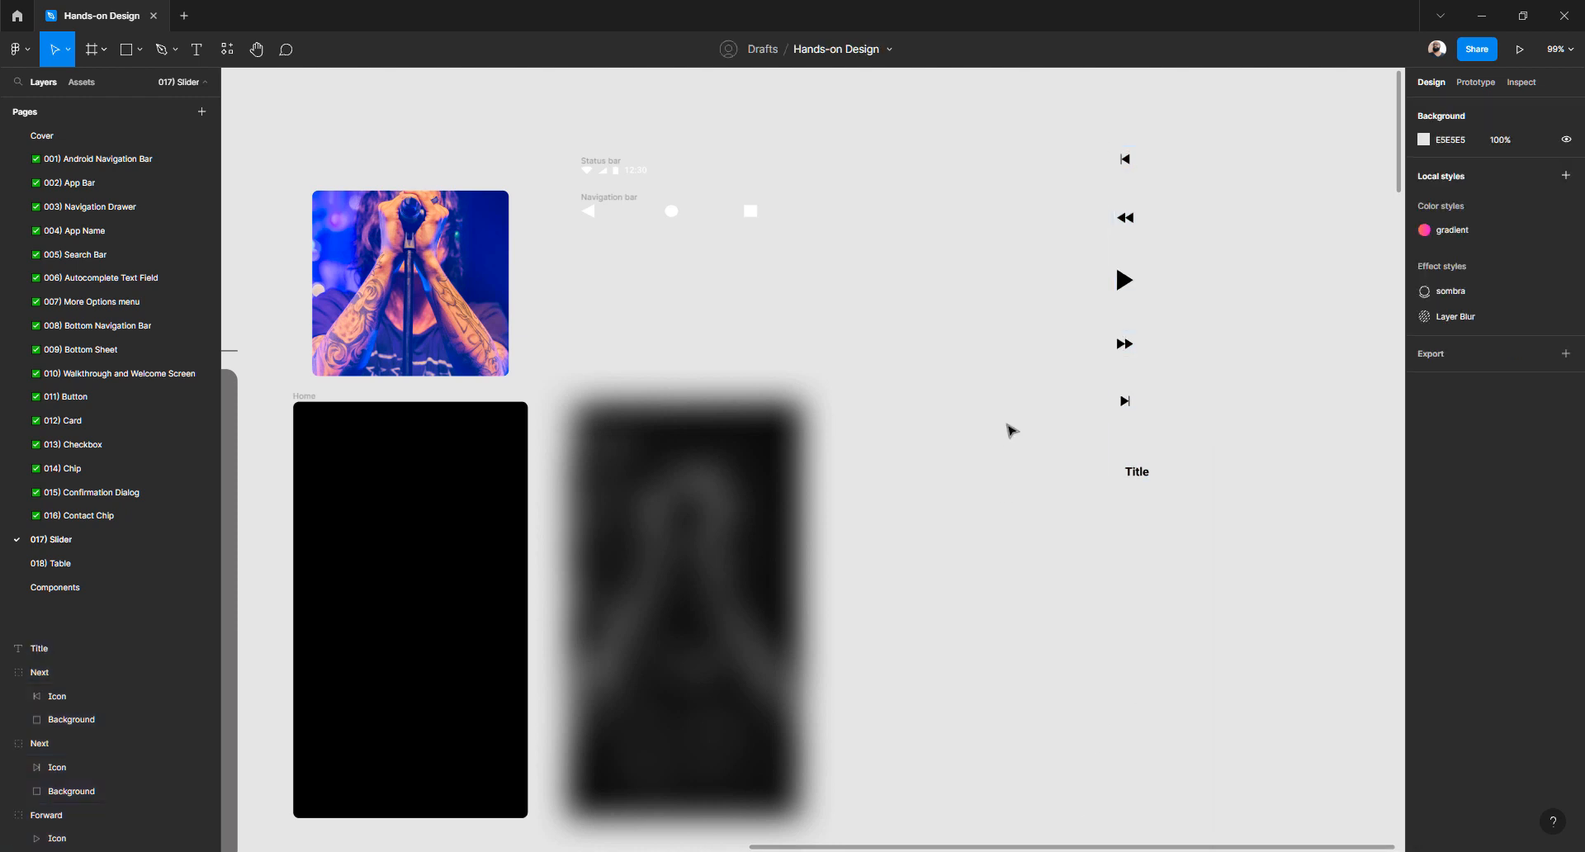
Turn the Status and Navigation bar icons (FFFFFF) and 12:30 time (FAFAFA) black
{"action": "left_click_drag", "start_coordinate": [561, 125], "coordinate": [978, 340]}
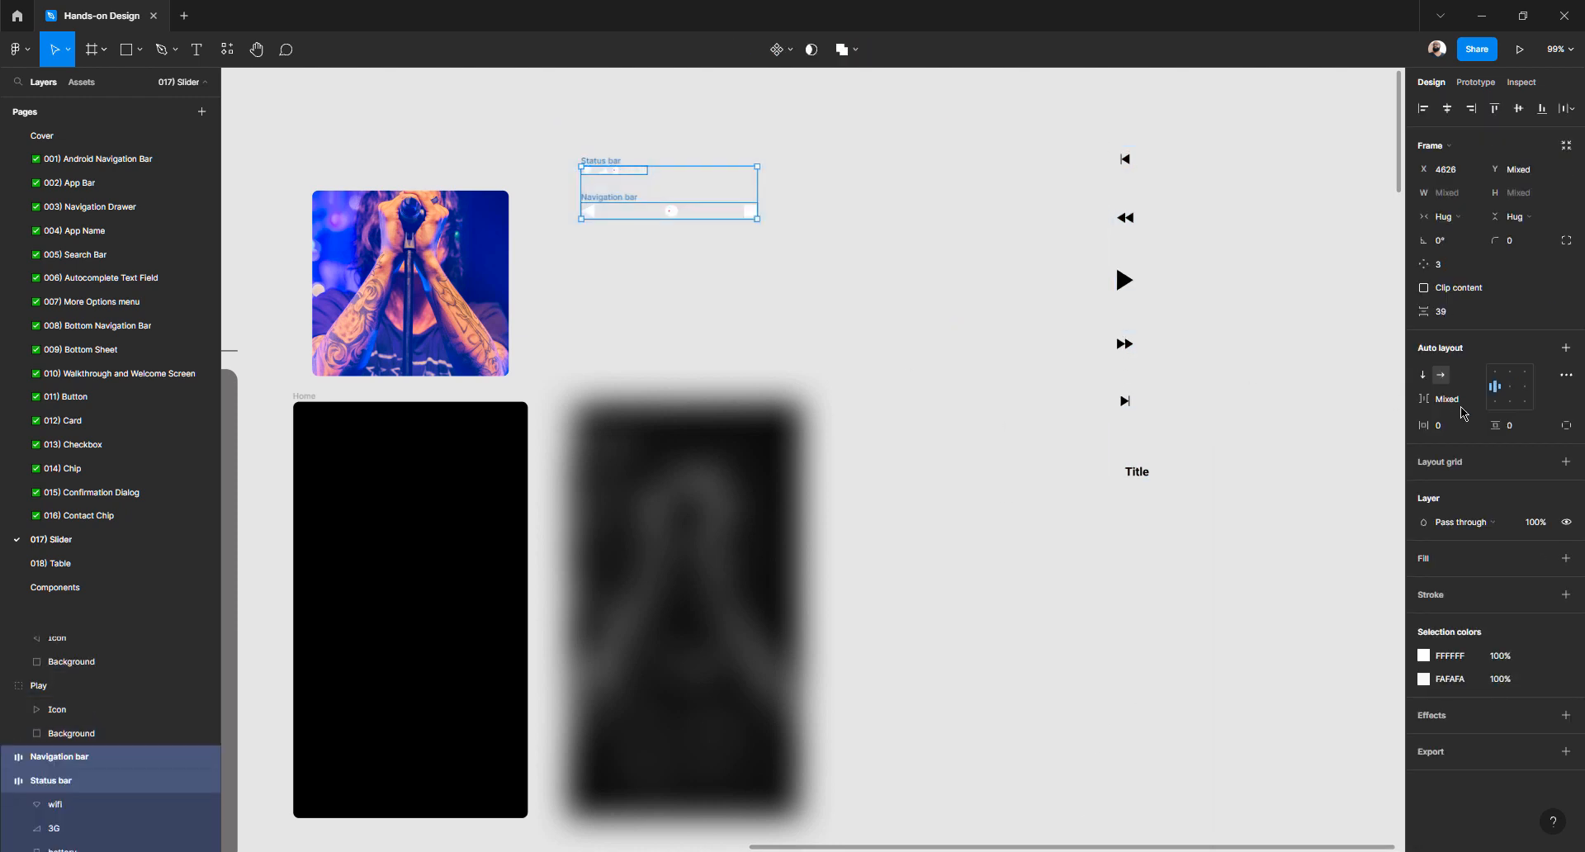
{"action": "left_click", "coordinate": [1425, 657]}
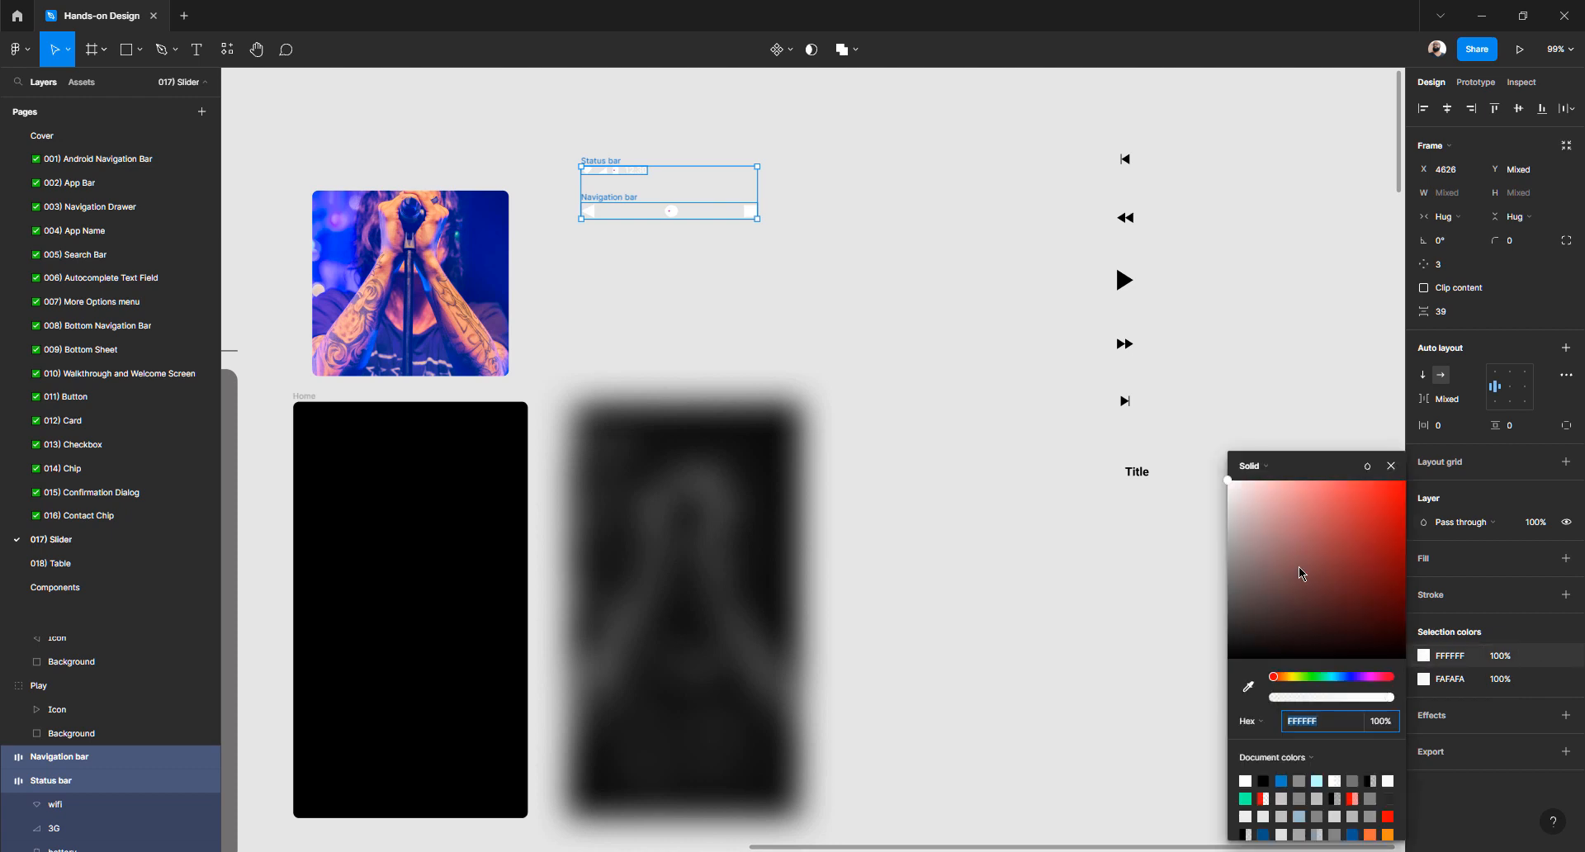
{"action": "mouse_move", "coordinate": [1299, 566]}
{"action": "left_mouse_down"}
{"action": "mouse_move", "coordinate": [1139, 735]}
{"action": "mouse_move", "coordinate": [1102, 818]}
{"action": "left_mouse_up"}
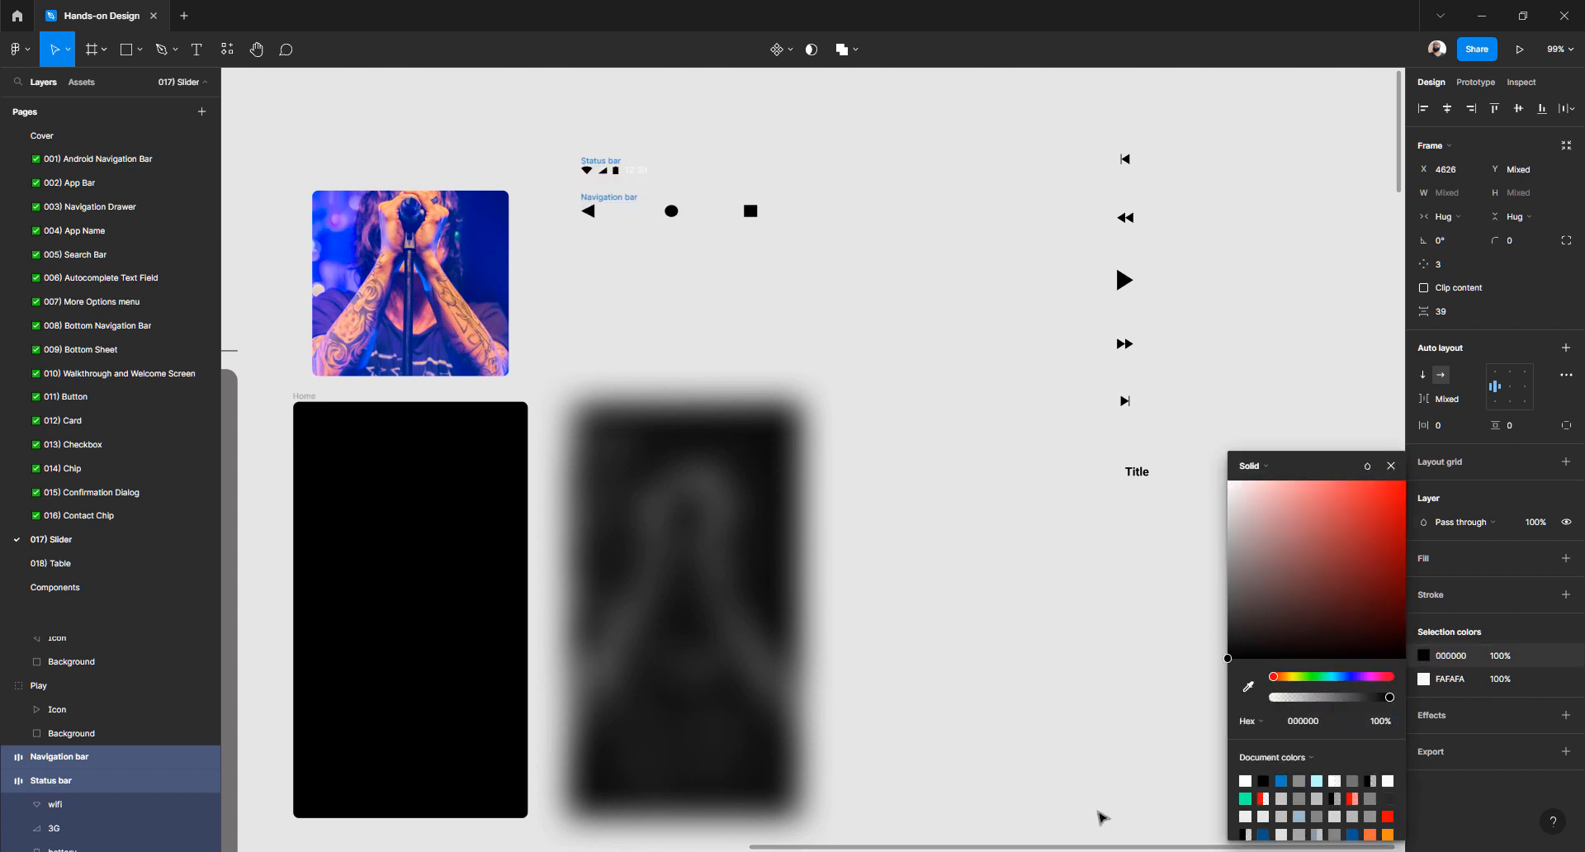
{"action": "left_click", "coordinate": [1425, 680]}
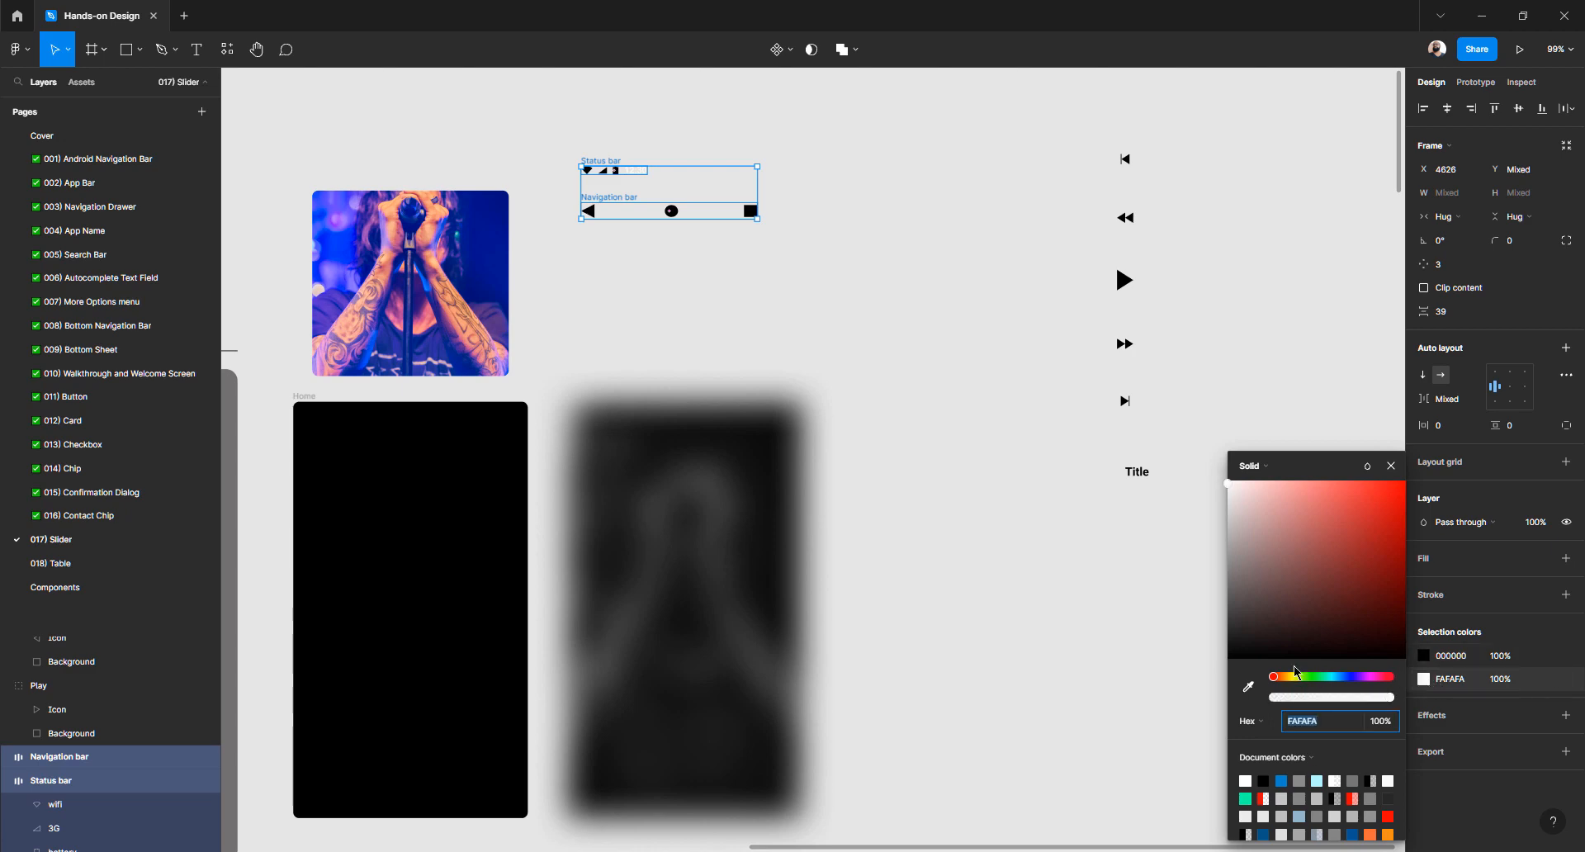
{"action": "left_click_drag", "start_coordinate": [1261, 516], "coordinate": [1101, 788]}
{"action": "left_click", "coordinate": [963, 533]}
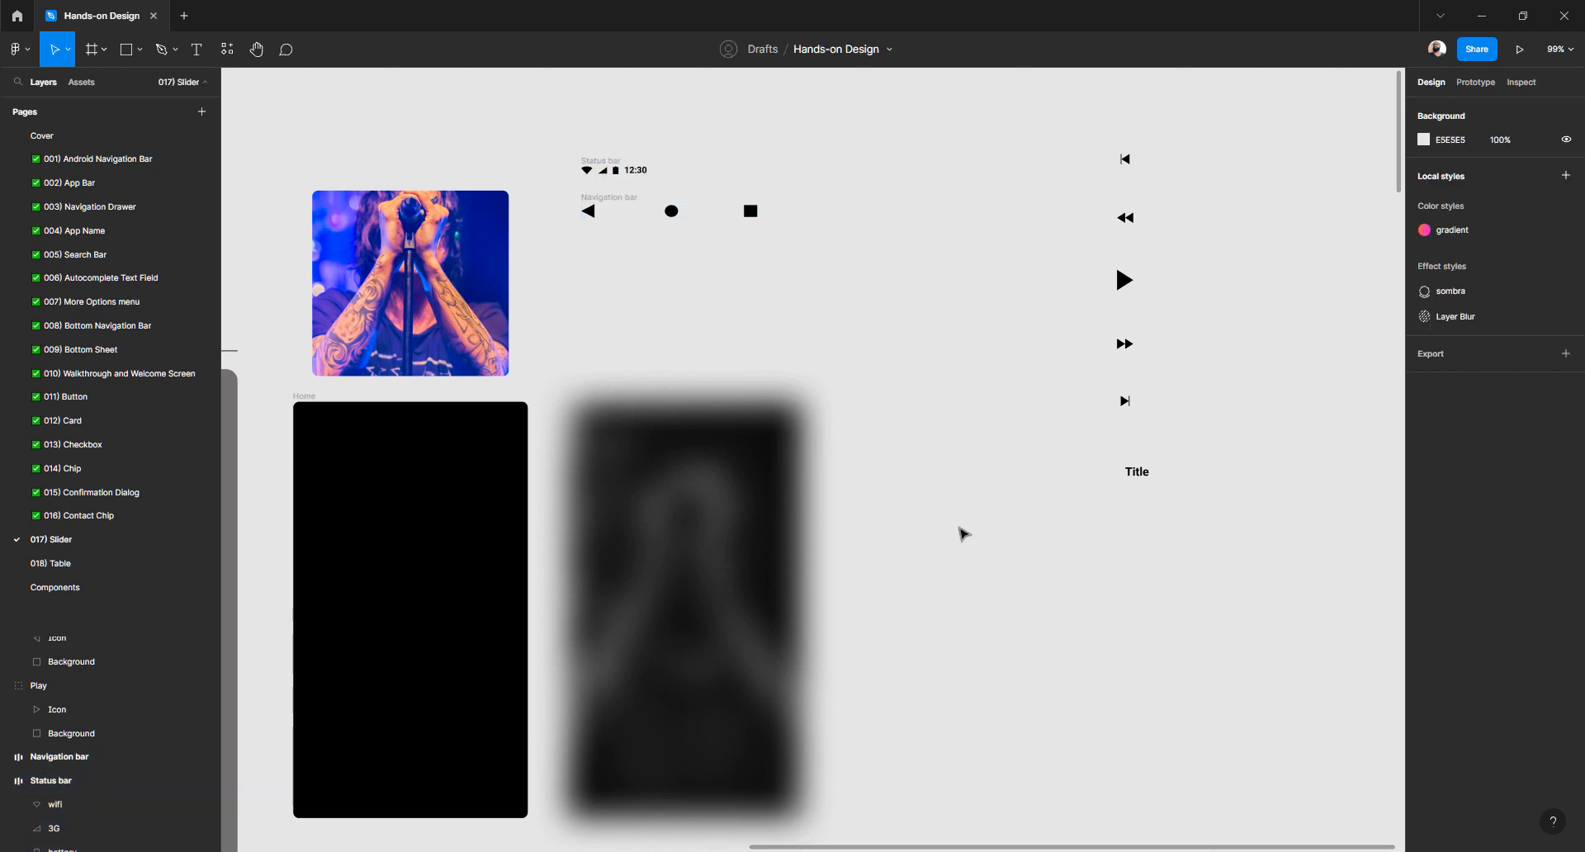
{"action": "scroll", "coordinate": [994, 419], "scroll_direction": "down", "scroll_amount": 3}
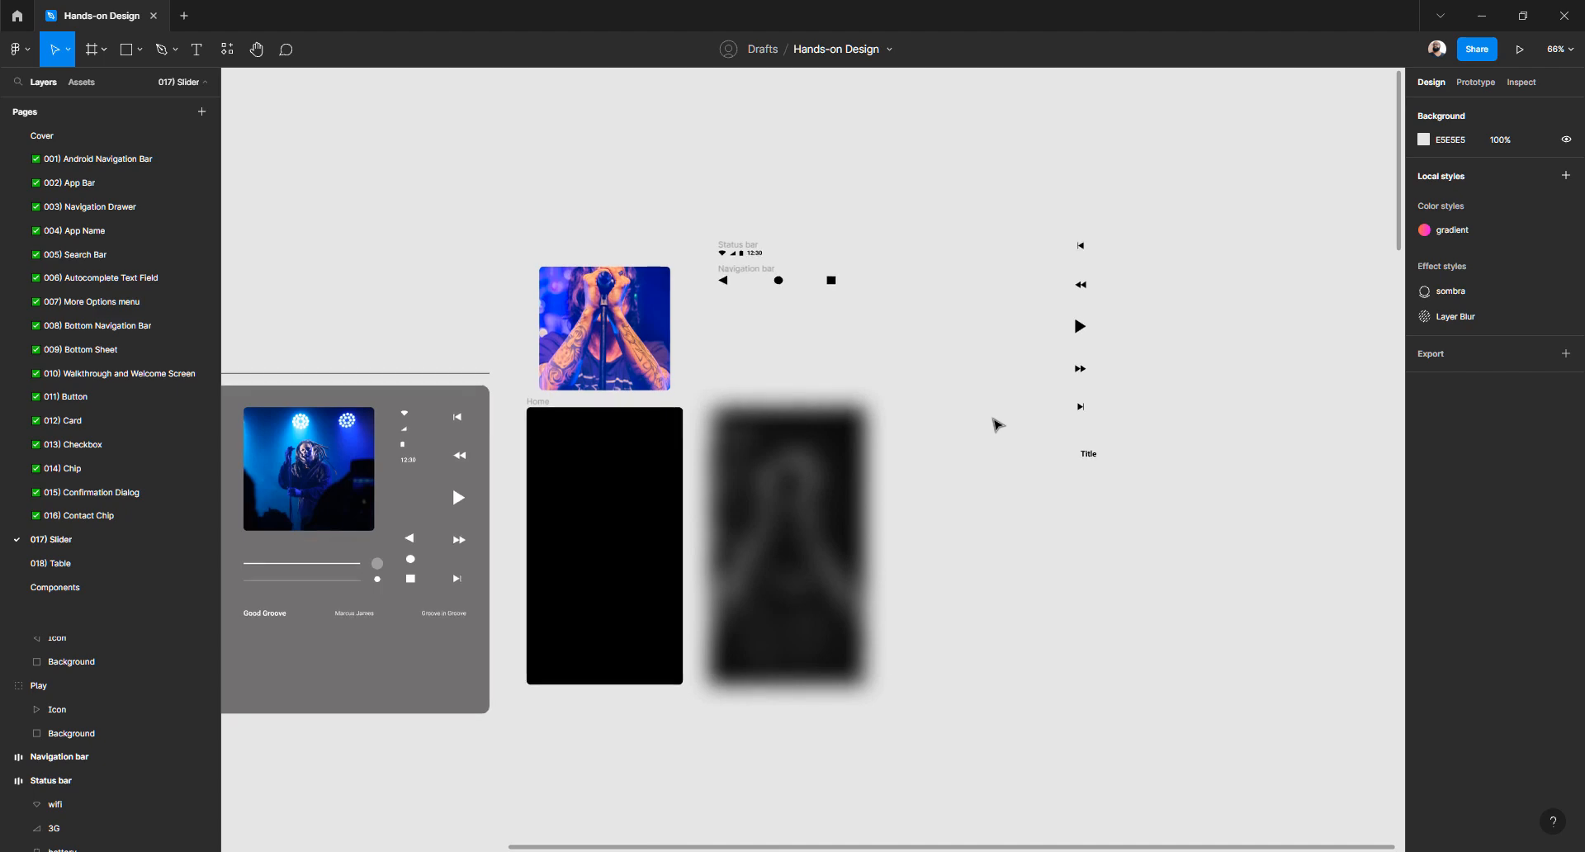
{"action": "scroll", "coordinate": [994, 420], "scroll_direction": "left", "scroll_amount": 5}
{"action": "double_click", "coordinate": [794, 615]}
{"action": "scroll", "coordinate": [792, 619], "scroll_direction": "up", "scroll_amount": 5}
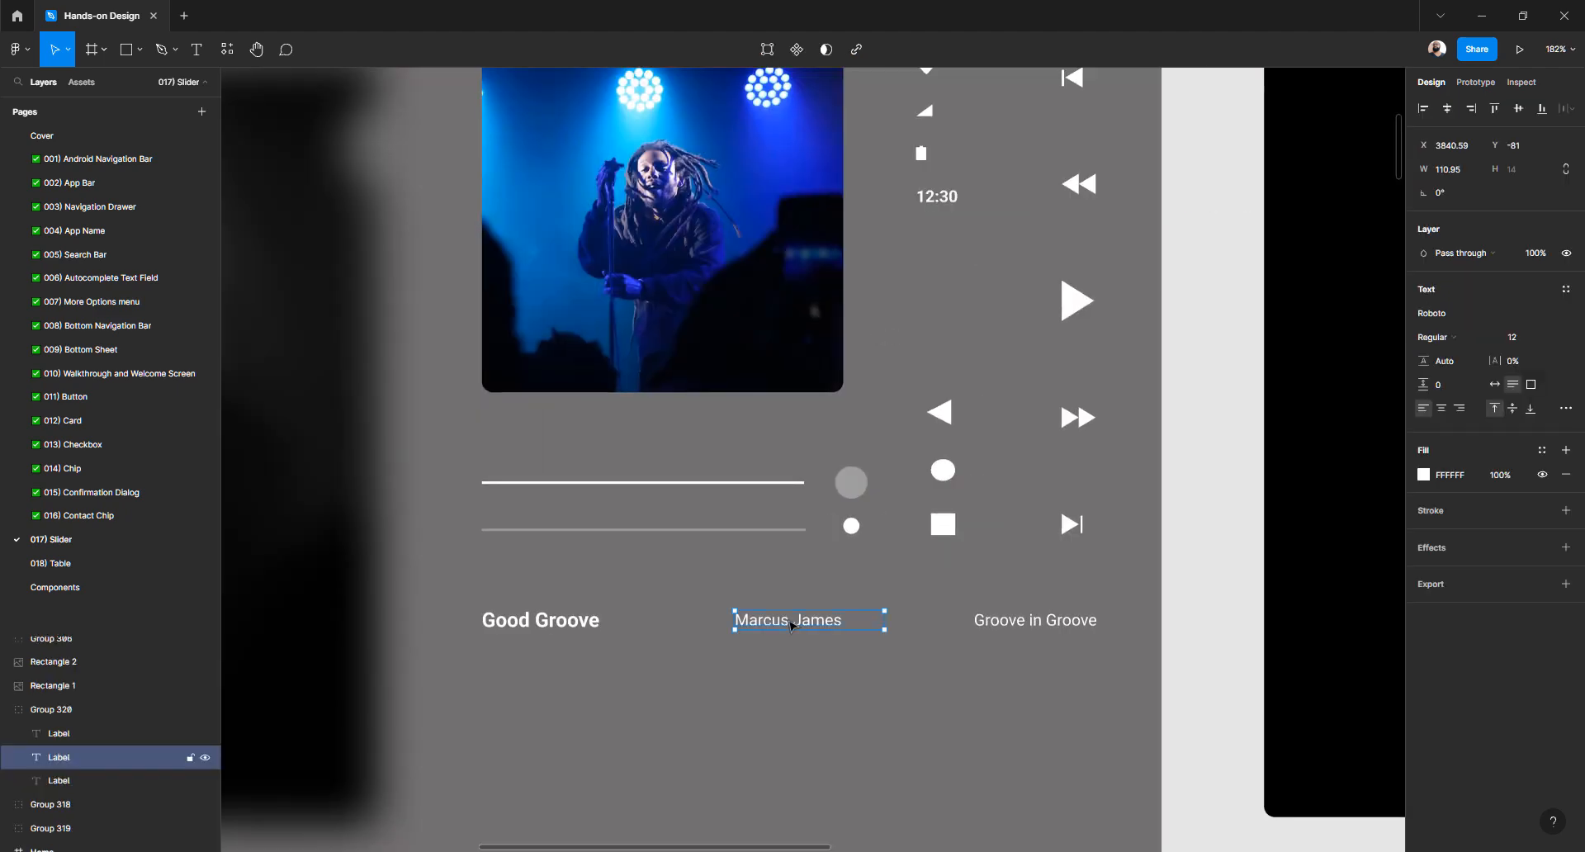
{"action": "key", "text": "Escape"}
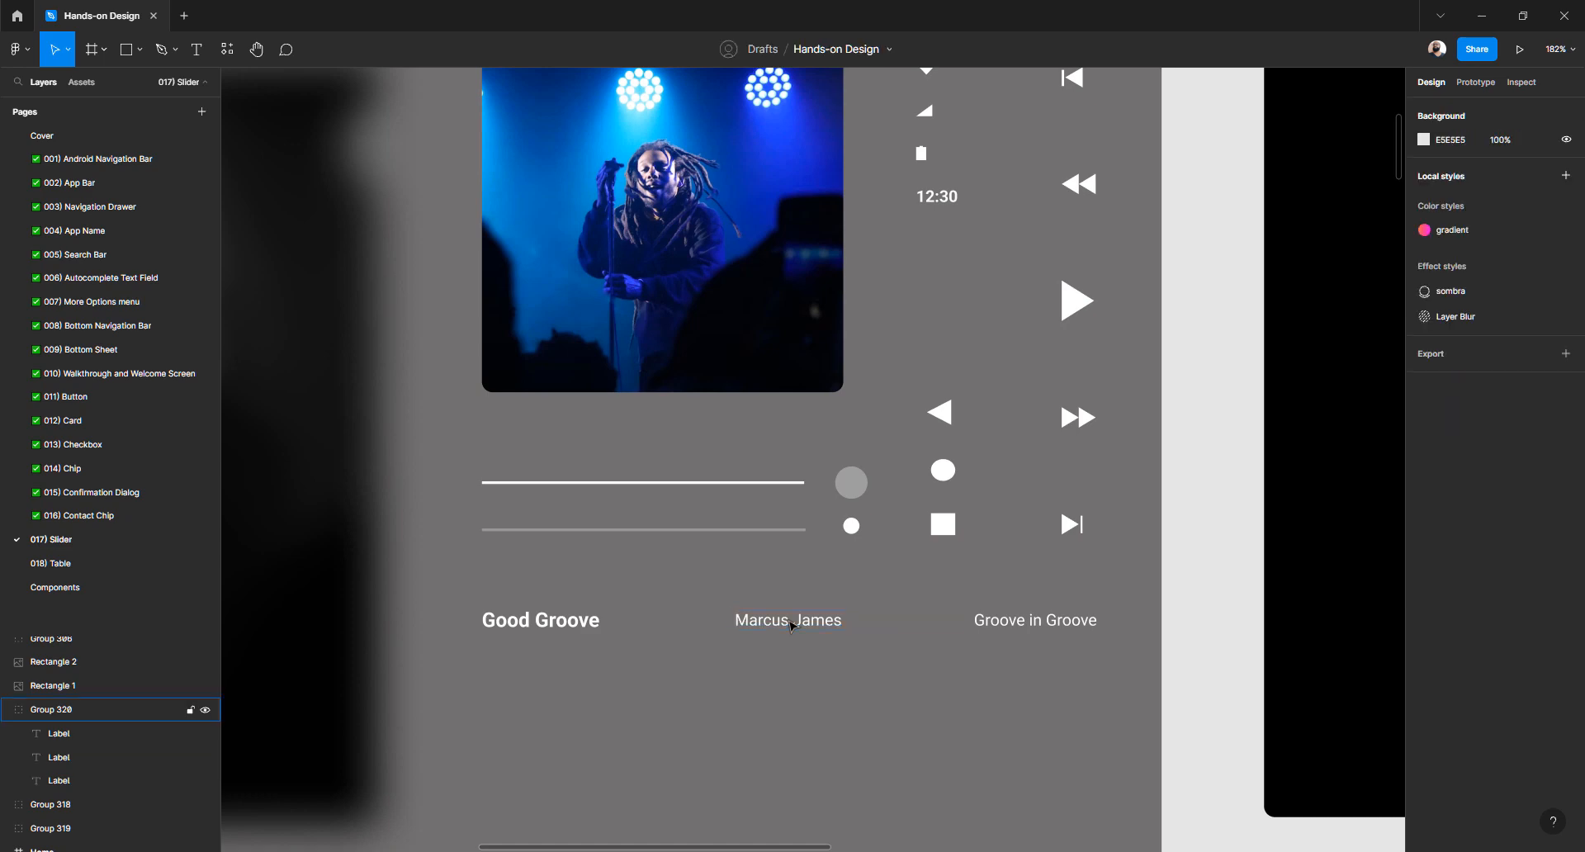
{"action": "scroll", "coordinate": [790, 625], "scroll_direction": "down", "scroll_amount": 5}
{"action": "scroll", "coordinate": [1114, 500], "scroll_direction": "right", "scroll_amount": 3}
{"action": "scroll", "coordinate": [1106, 505], "scroll_direction": "up", "scroll_amount": 8}
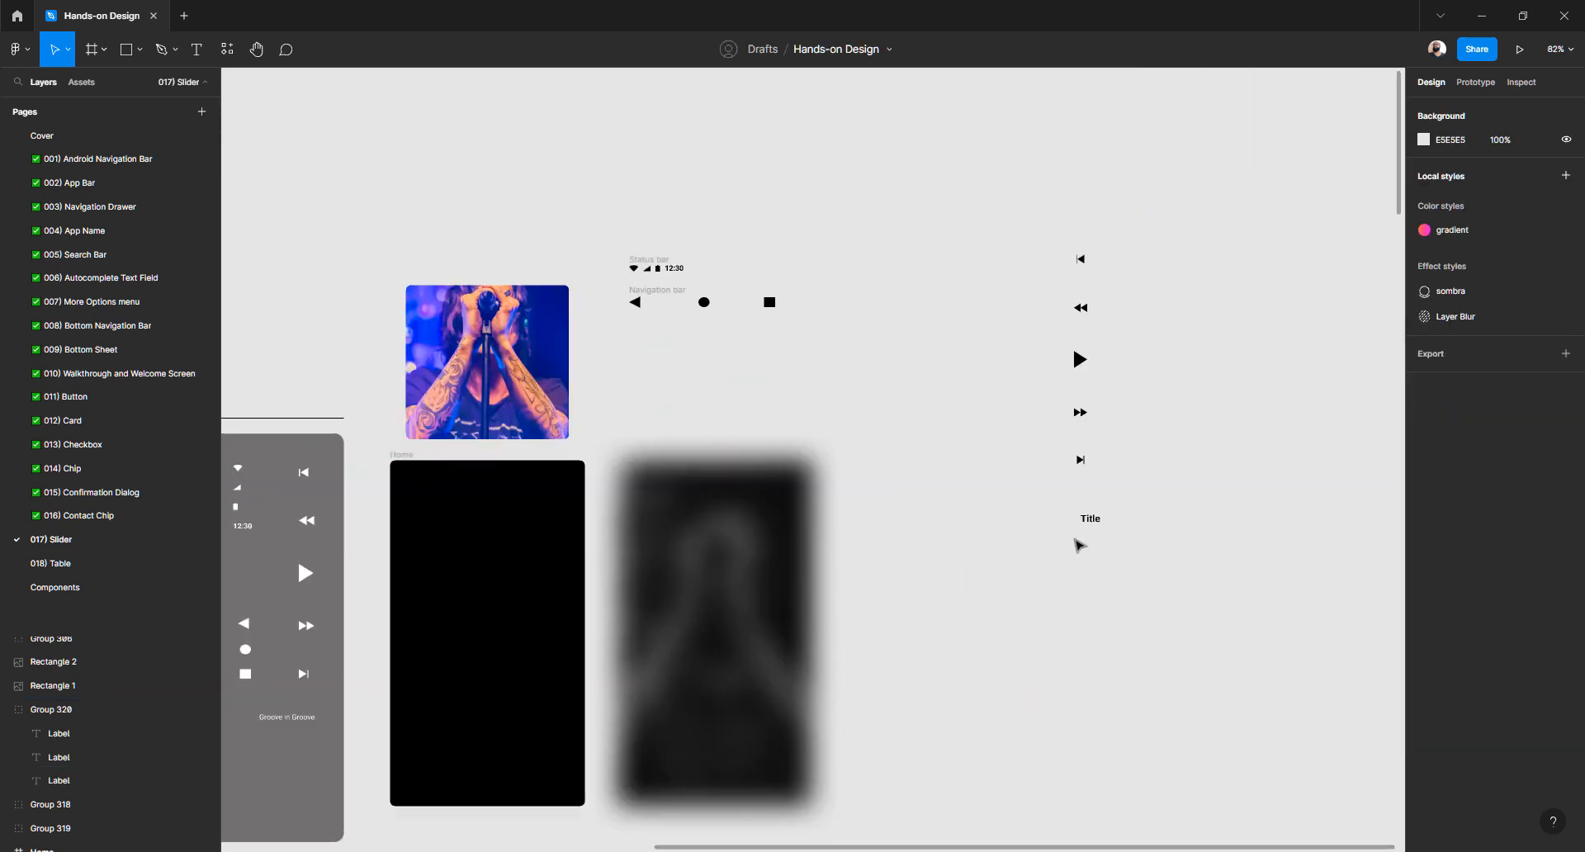
Create a new text layer reading 'Name' below Title
{"action": "key", "text": "t"}
{"action": "left_click", "coordinate": [1089, 564]}
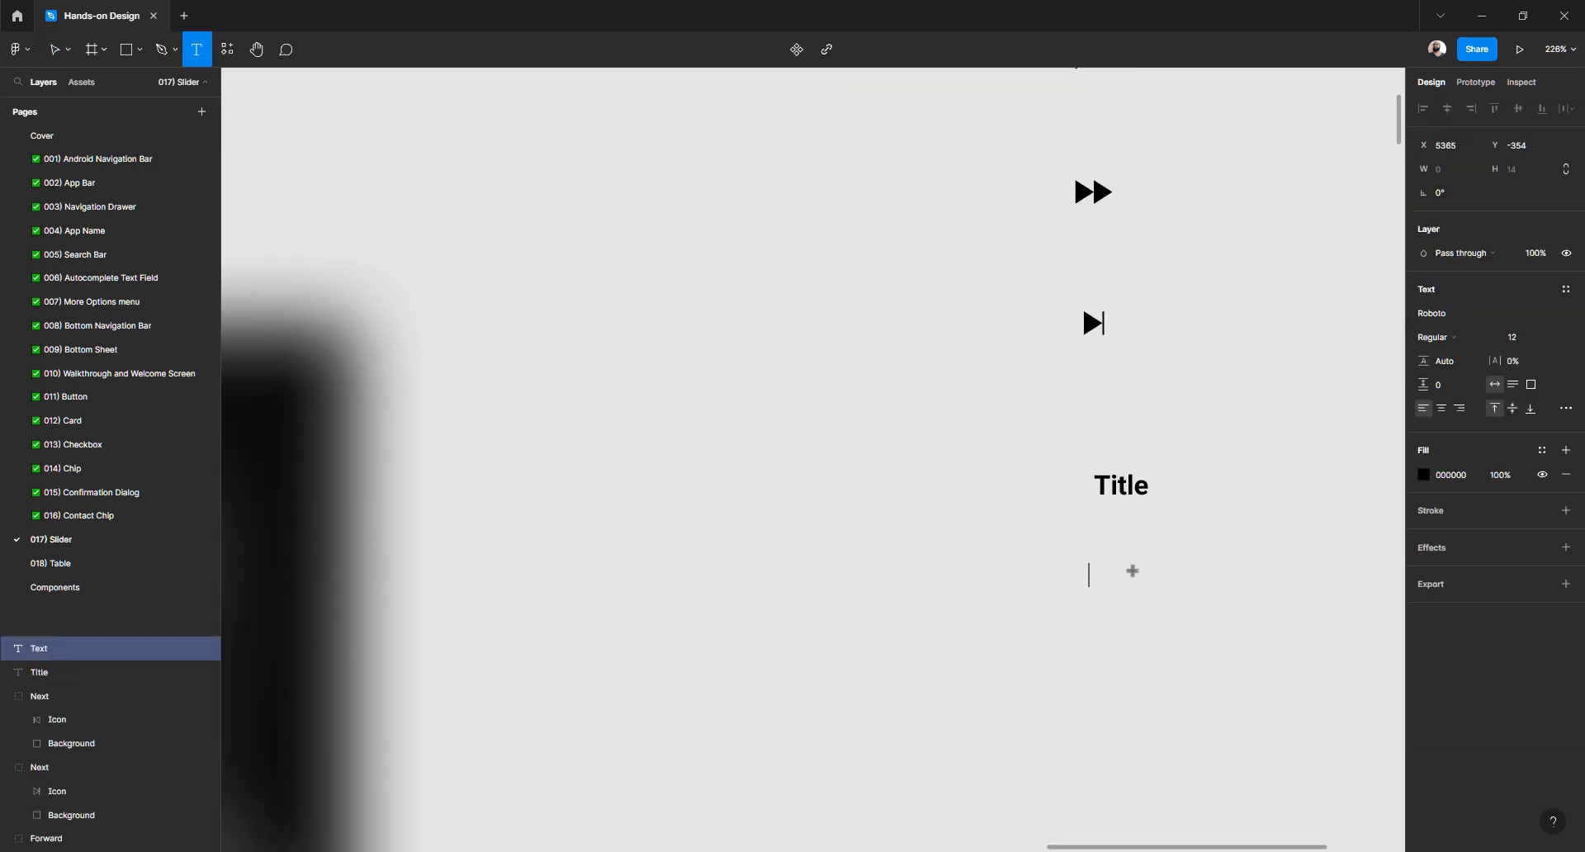
{"action": "type", "text": "T"}
{"action": "key", "text": "BackSpace"}
{"action": "type", "text": "Name"}
{"action": "key", "text": "Escape"}
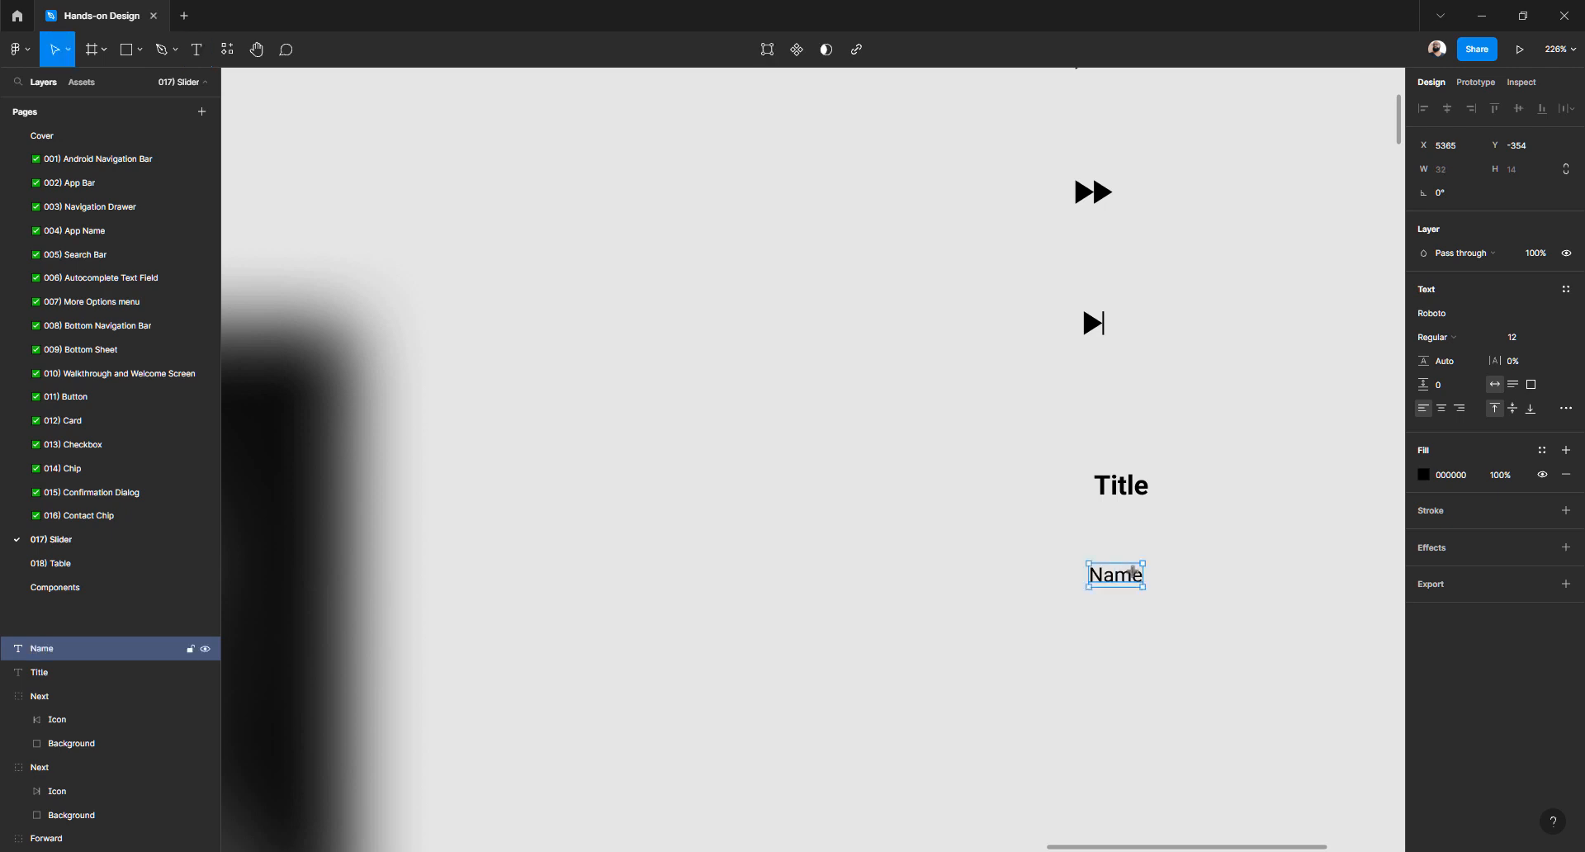
Keep the Name text in Roboto Regular and move it up just below Title
{"action": "left_click", "coordinate": [1445, 314]}
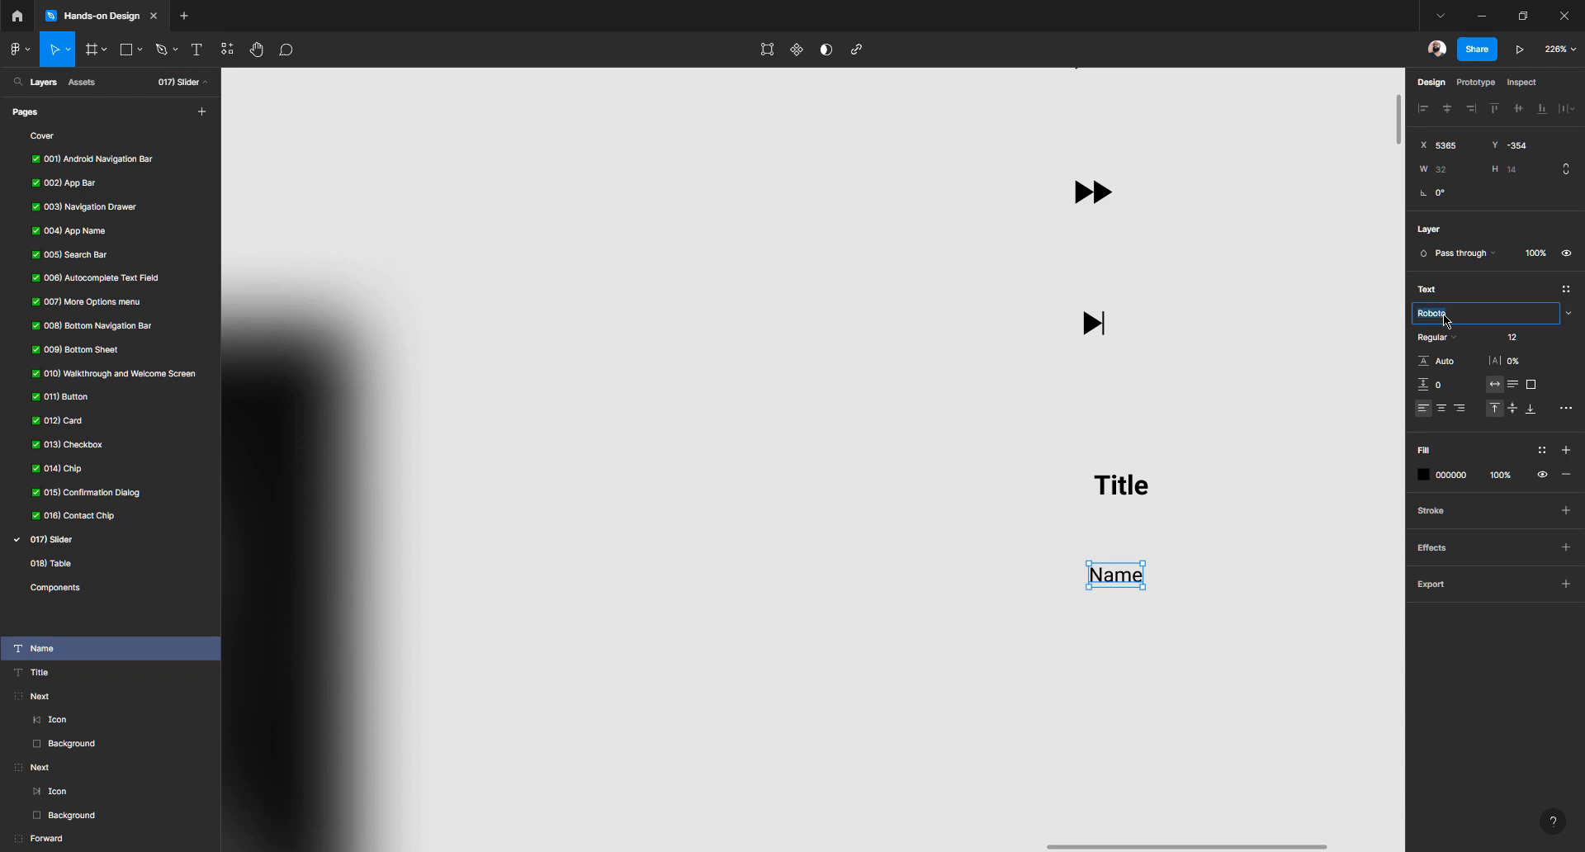
{"action": "left_click", "coordinate": [1568, 313]}
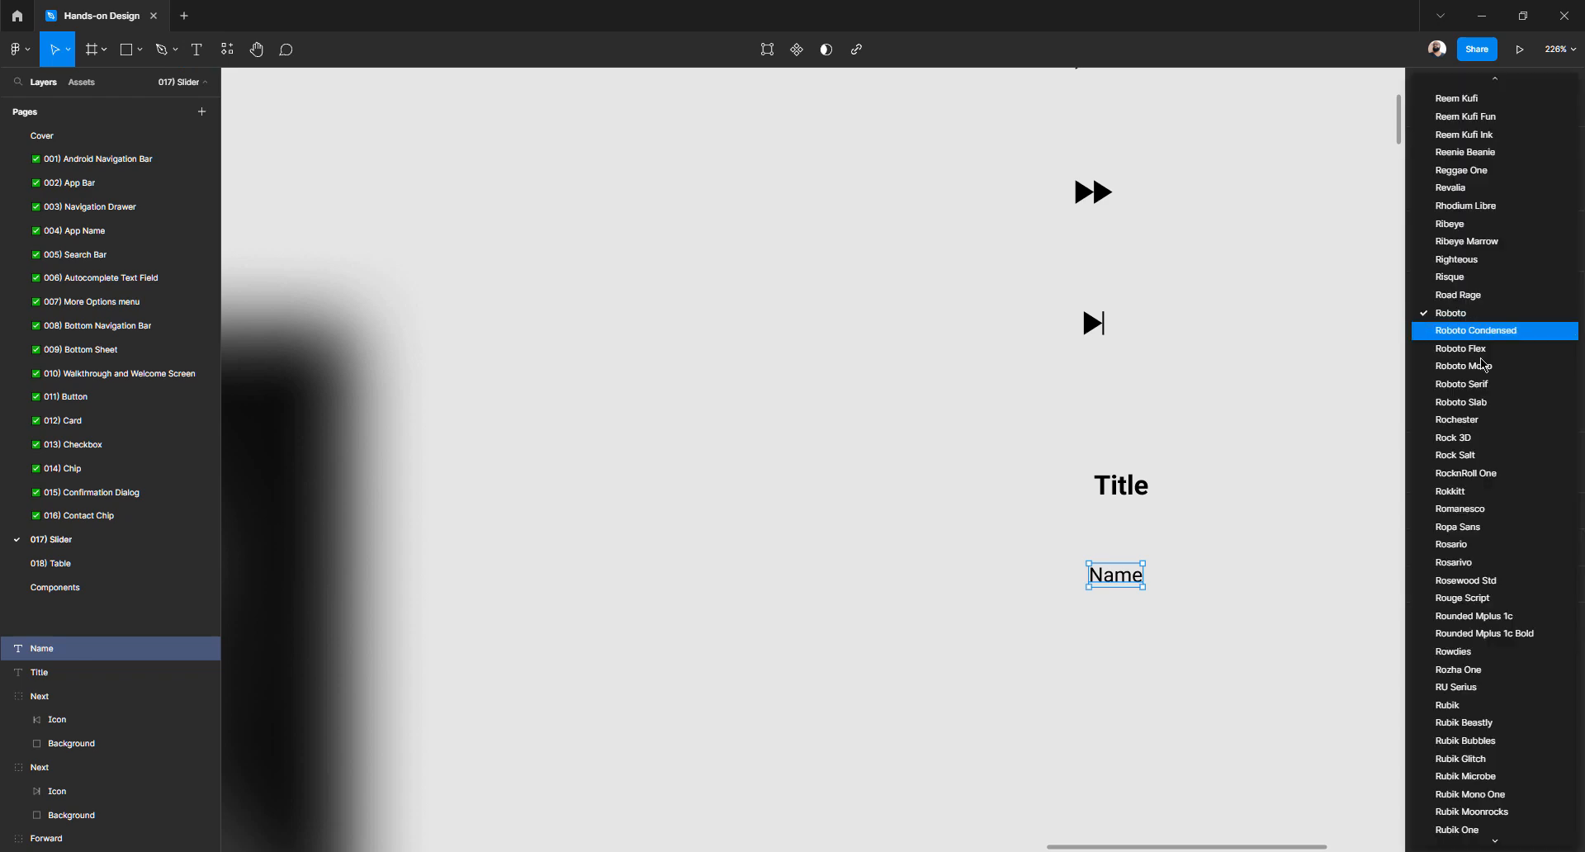
{"action": "left_click", "coordinate": [1465, 320]}
{"action": "left_click", "coordinate": [1473, 340]}
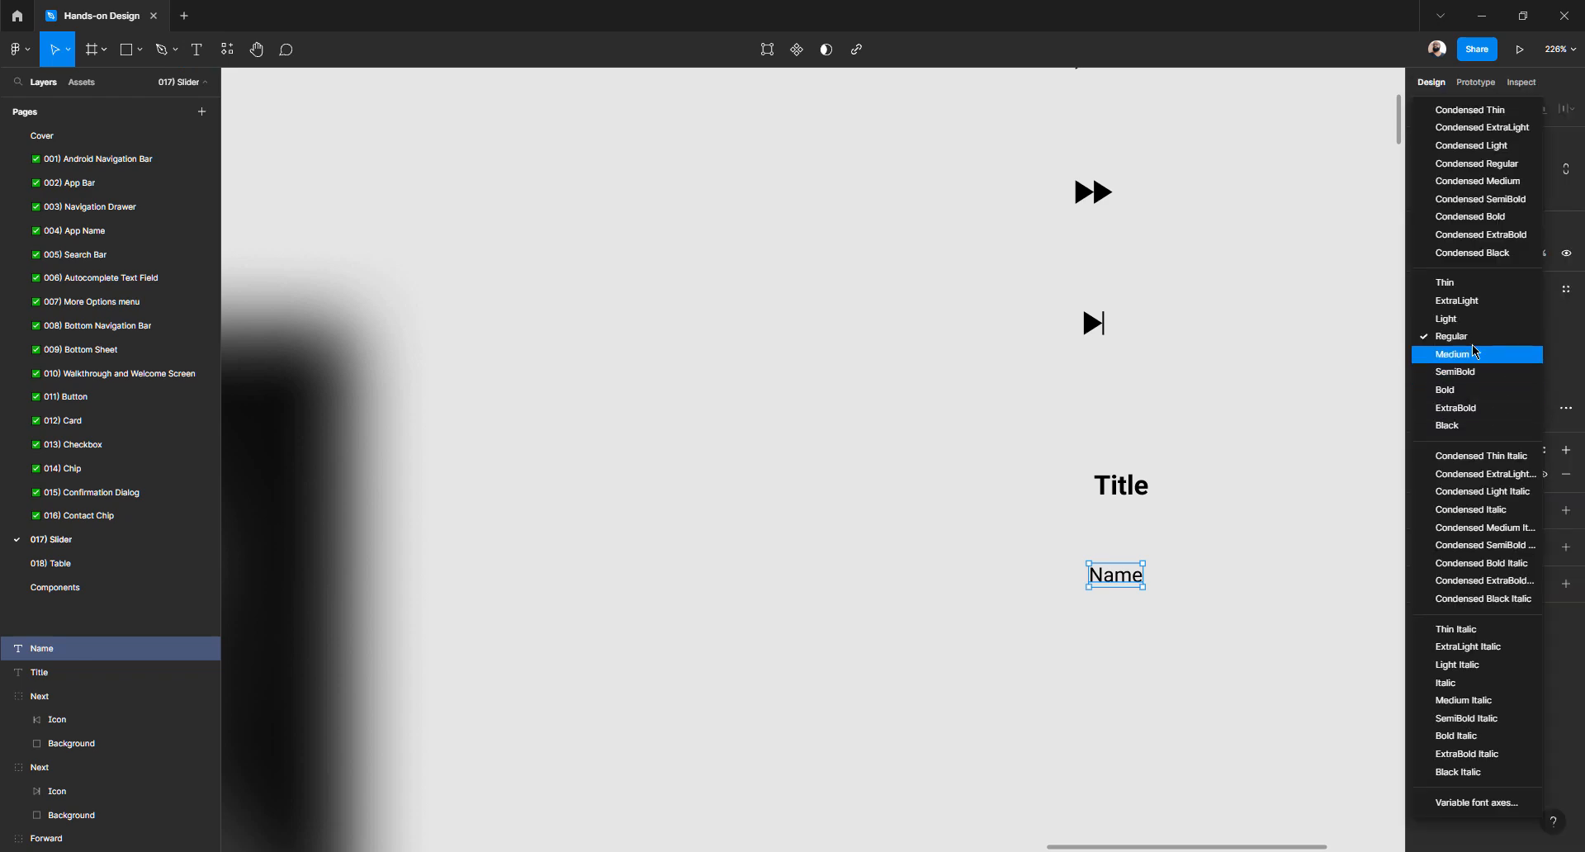
{"action": "left_click", "coordinate": [1475, 341]}
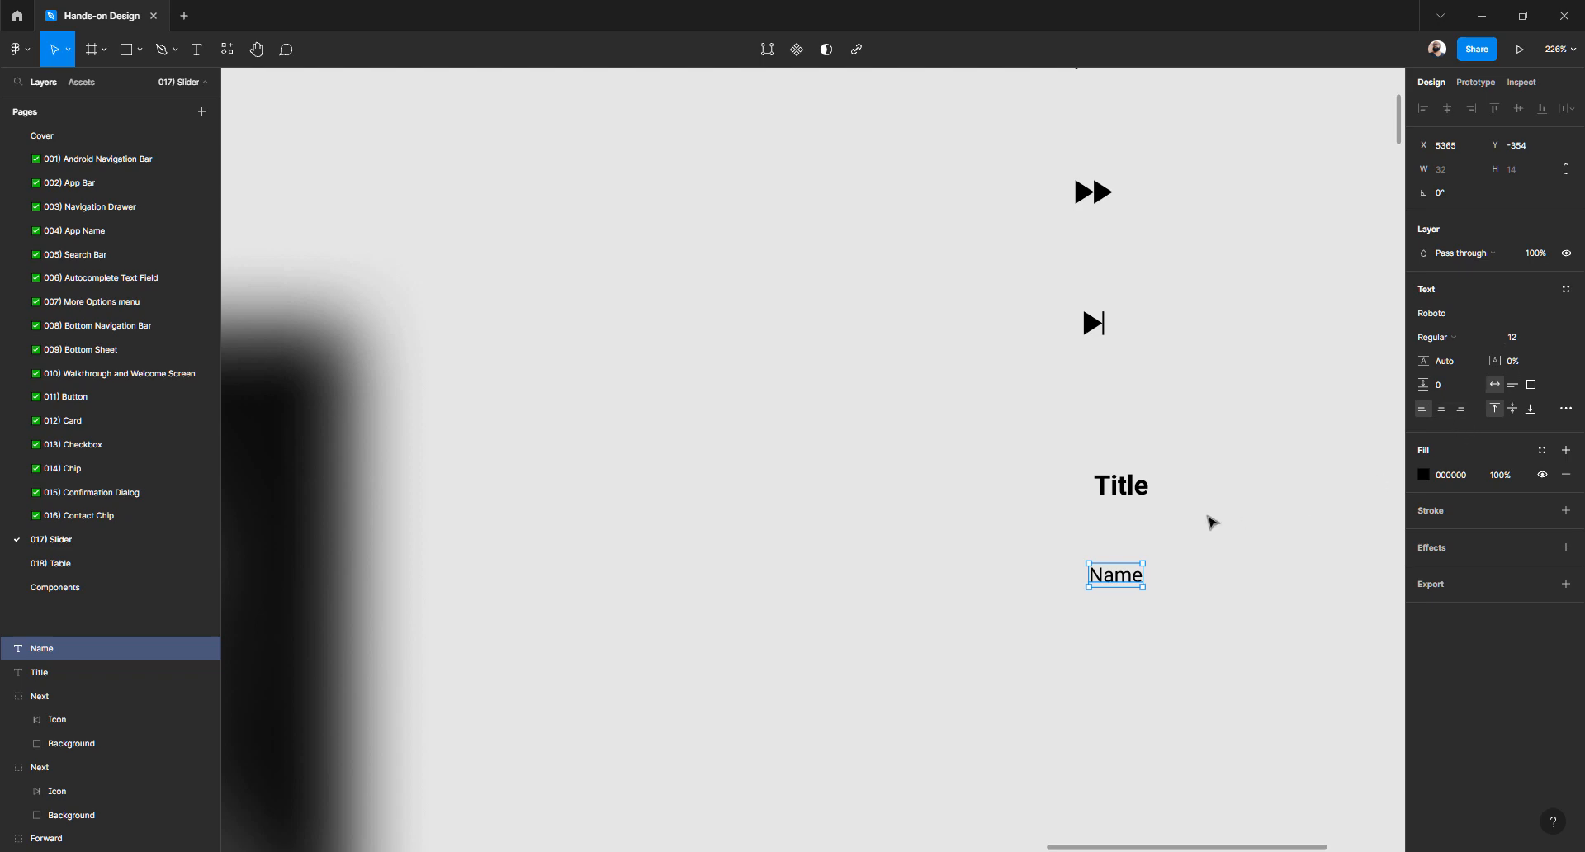
{"action": "left_click", "coordinate": [1210, 519]}
{"action": "left_click_drag", "start_coordinate": [1116, 582], "coordinate": [1122, 527]}
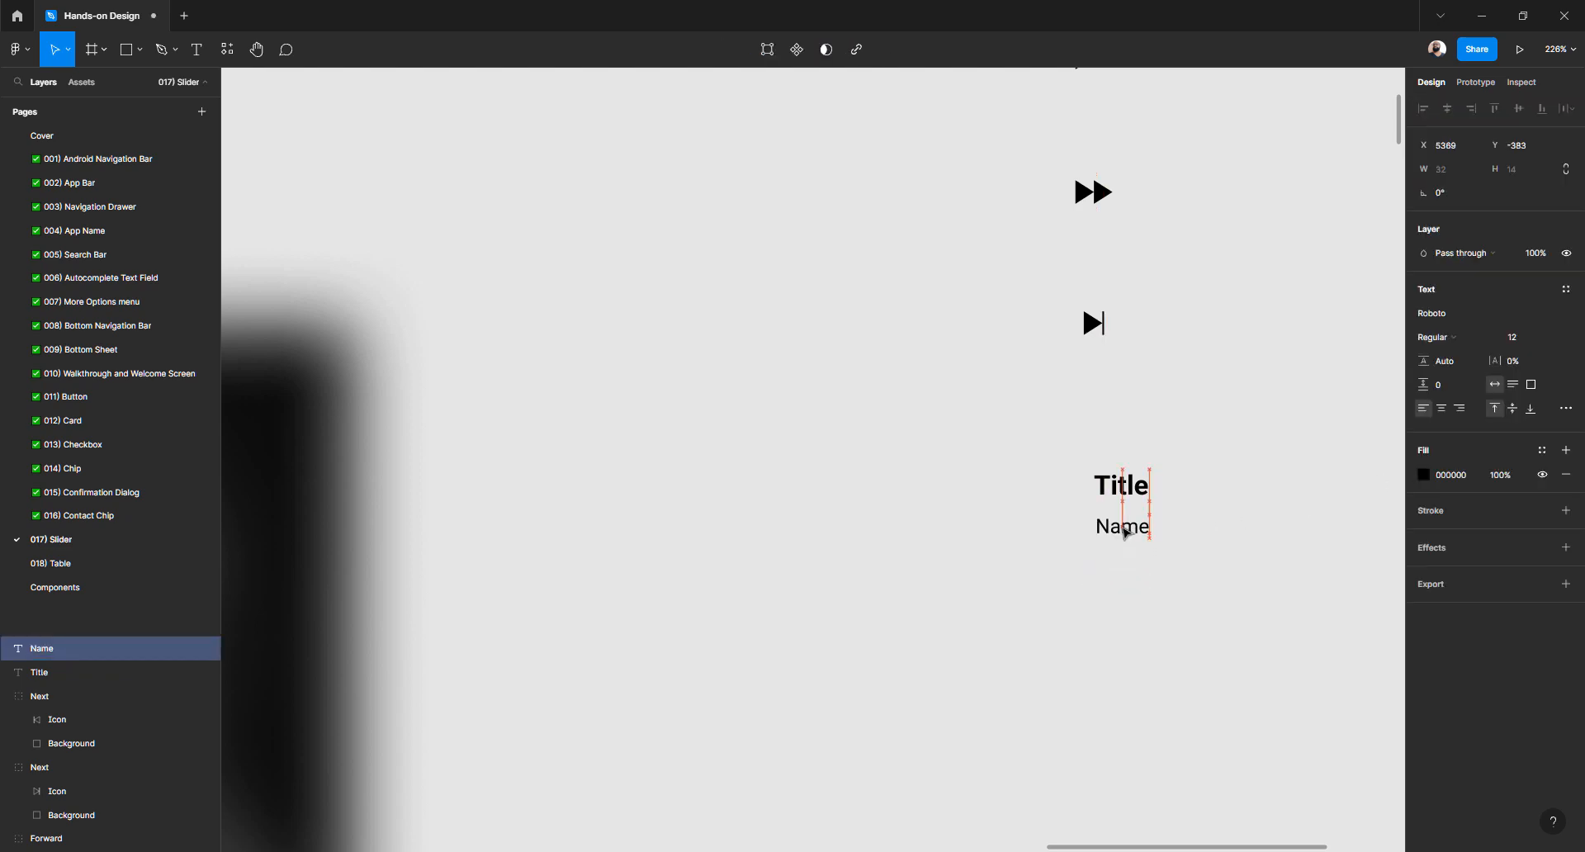
{"action": "scroll", "coordinate": [1067, 523], "scroll_direction": "down", "scroll_amount": 10}
{"action": "scroll", "coordinate": [1069, 523], "scroll_direction": "left", "scroll_amount": 5}
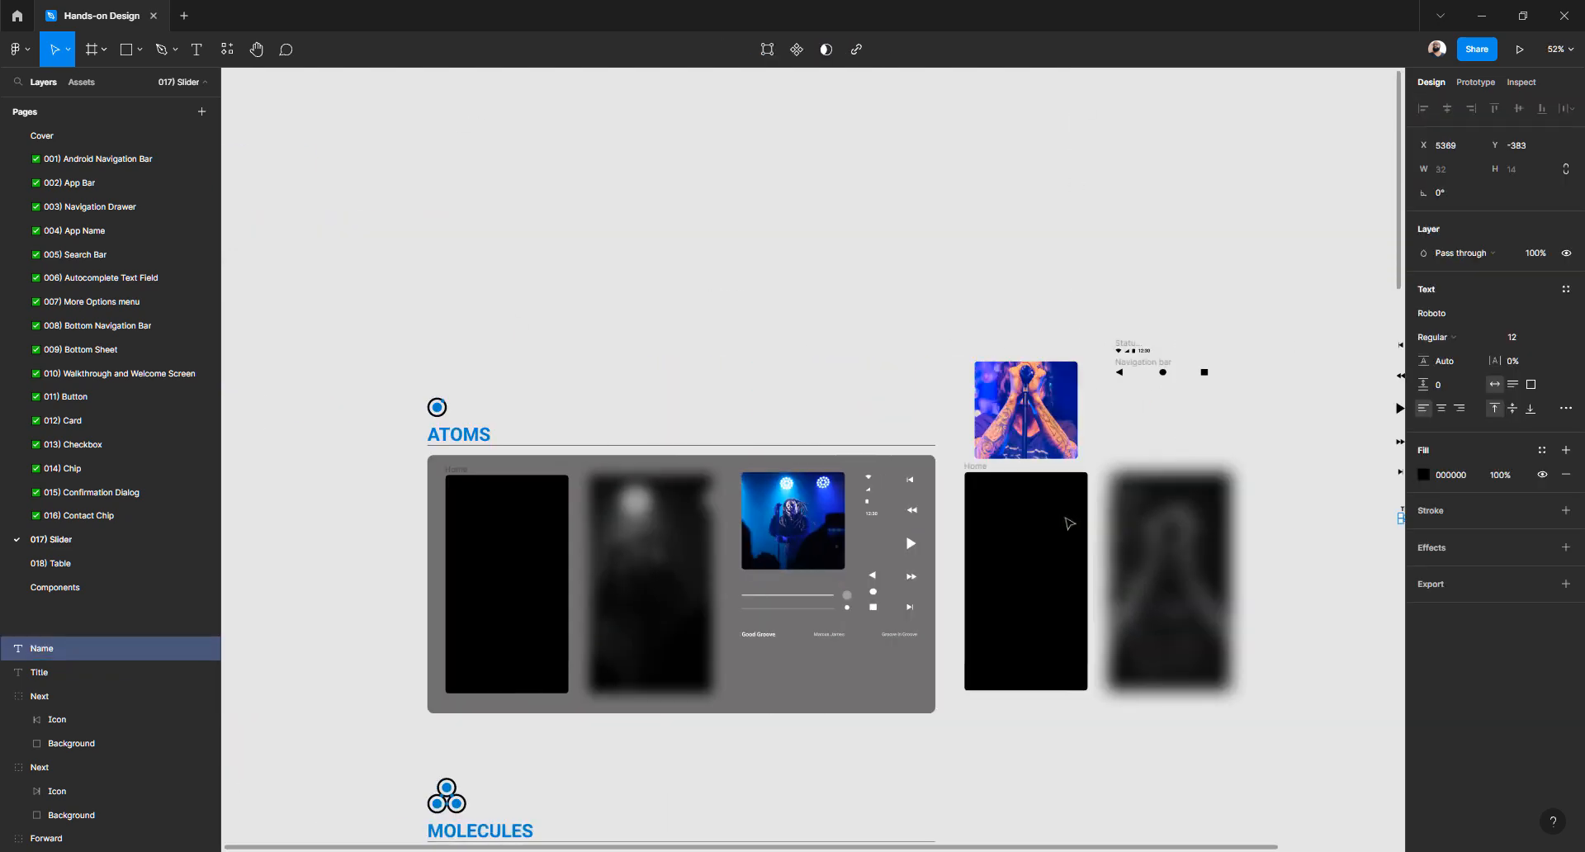
Inspect the Groove in Groove label on the canvas
{"action": "scroll", "coordinate": [883, 619], "scroll_direction": "up", "scroll_amount": 7}
{"action": "left_click", "coordinate": [893, 635]}
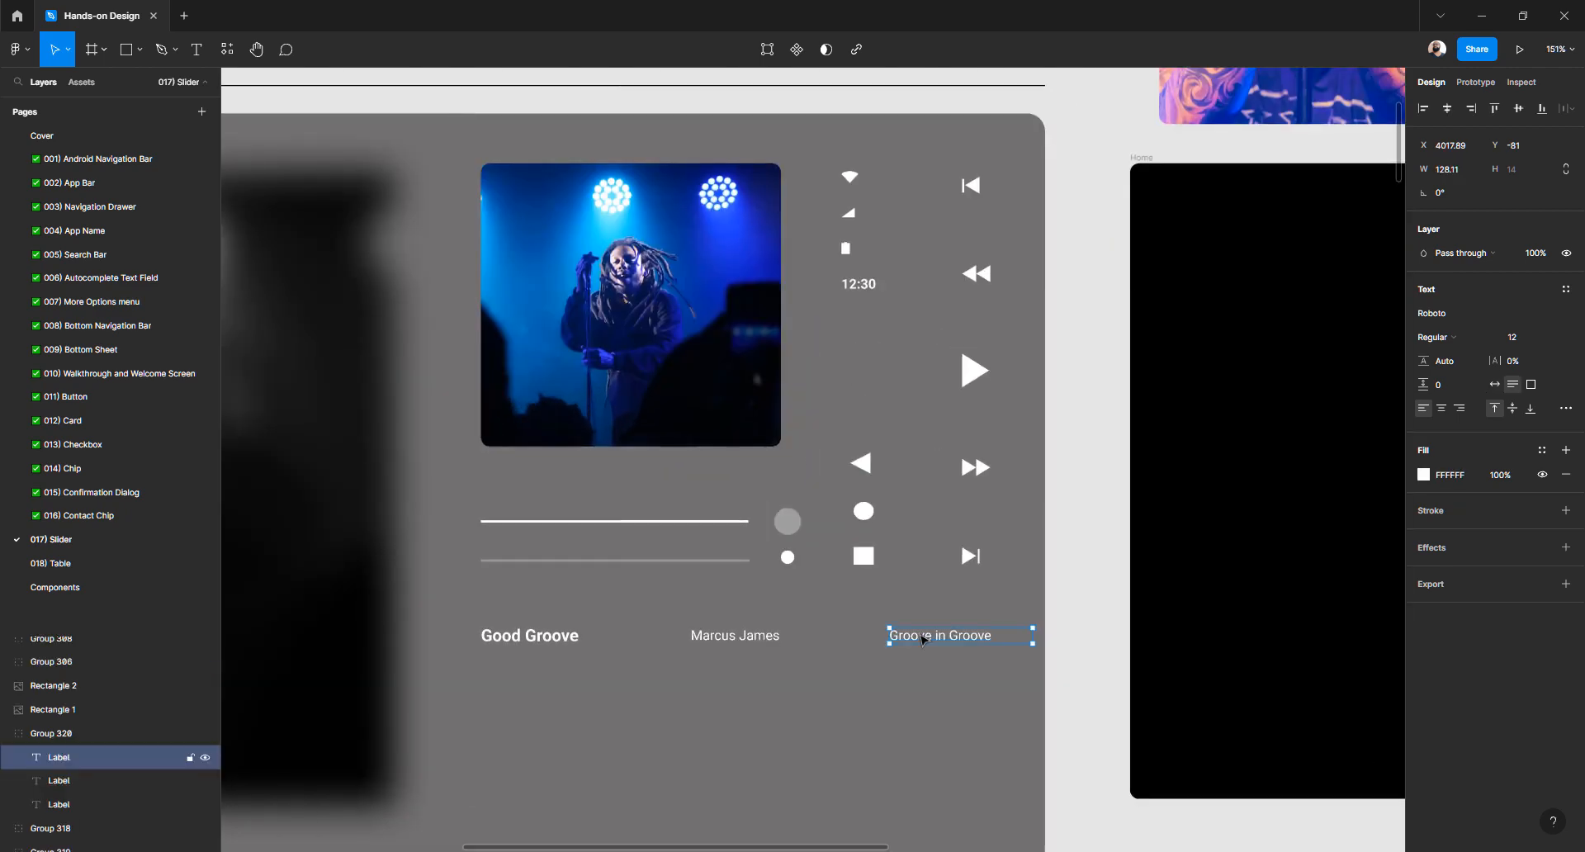
{"action": "scroll", "coordinate": [922, 640], "scroll_direction": "down", "scroll_amount": 6}
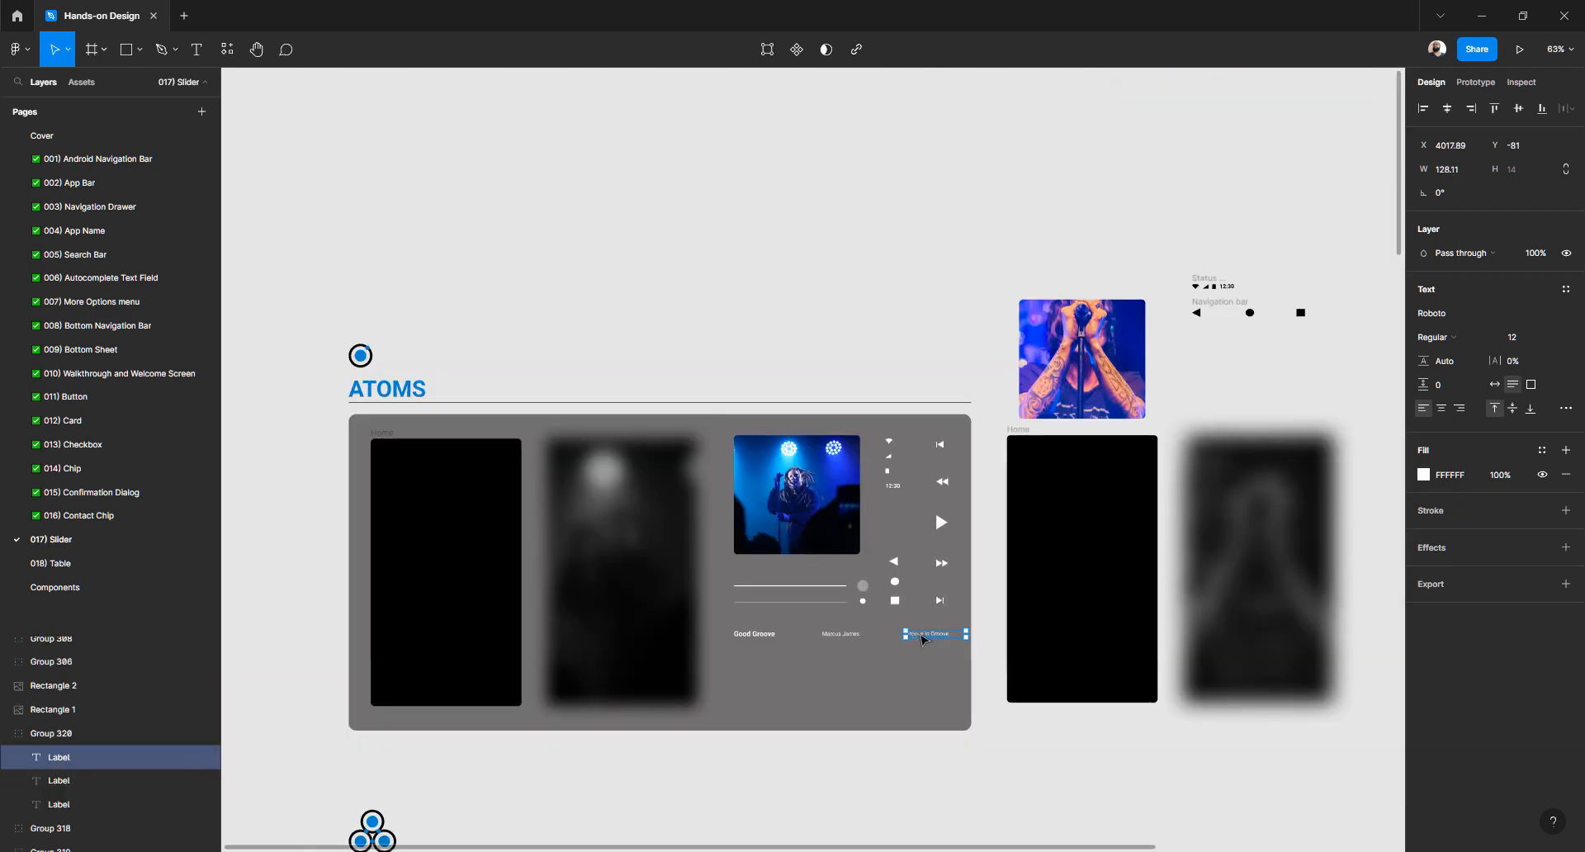
{"action": "scroll", "coordinate": [657, 589], "scroll_direction": "down", "scroll_amount": 6}
{"action": "scroll", "coordinate": [656, 499], "scroll_direction": "up", "scroll_amount": 7}
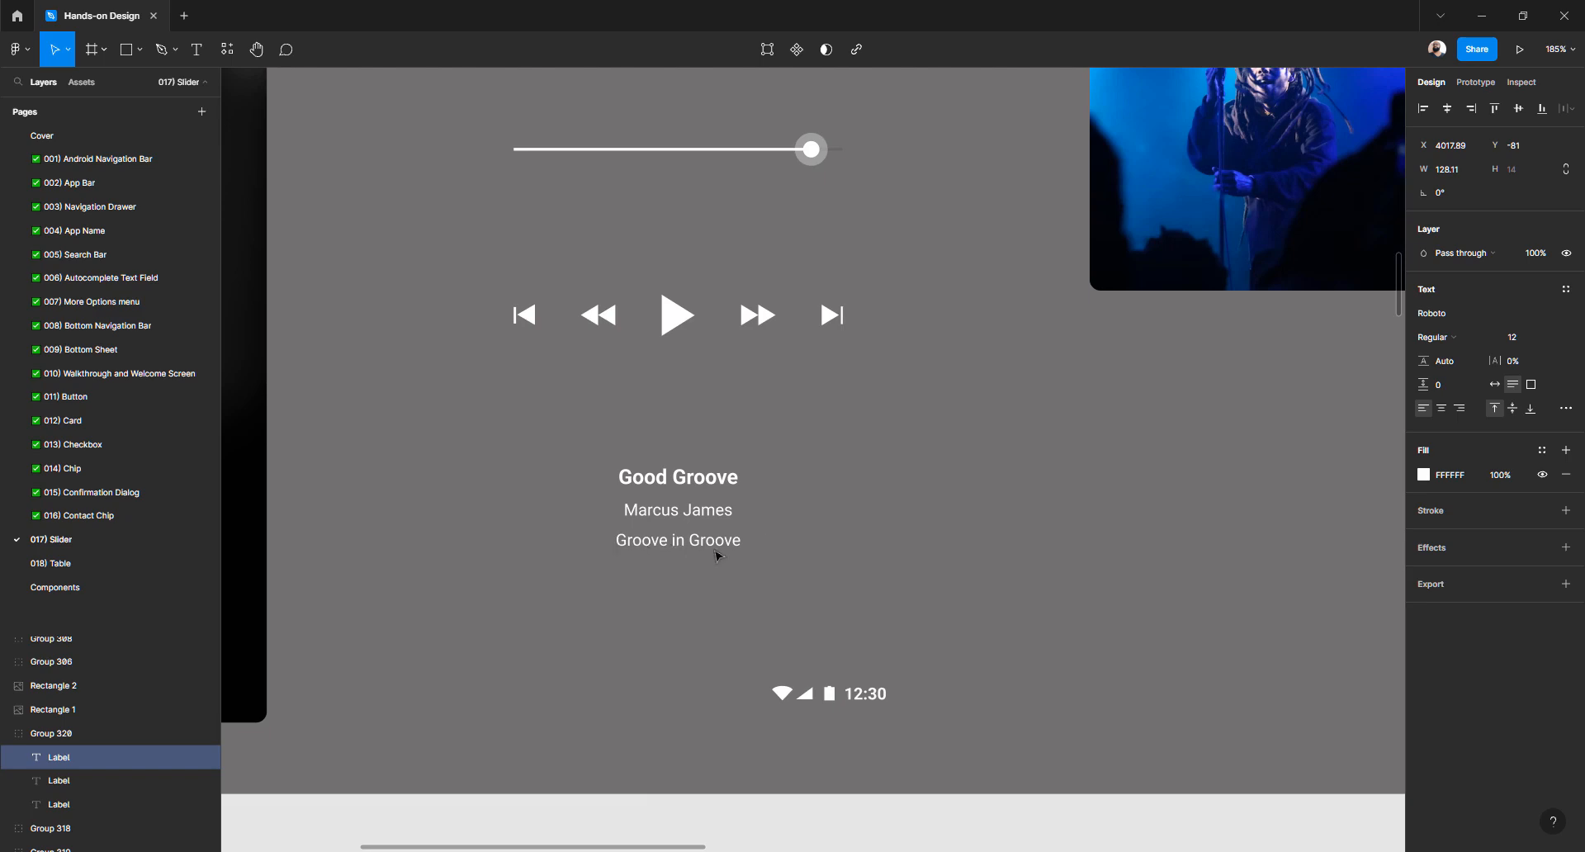
{"action": "scroll", "coordinate": [717, 555], "scroll_direction": "down", "scroll_amount": 10}
{"action": "scroll", "coordinate": [828, 481], "scroll_direction": "right", "scroll_amount": 3}
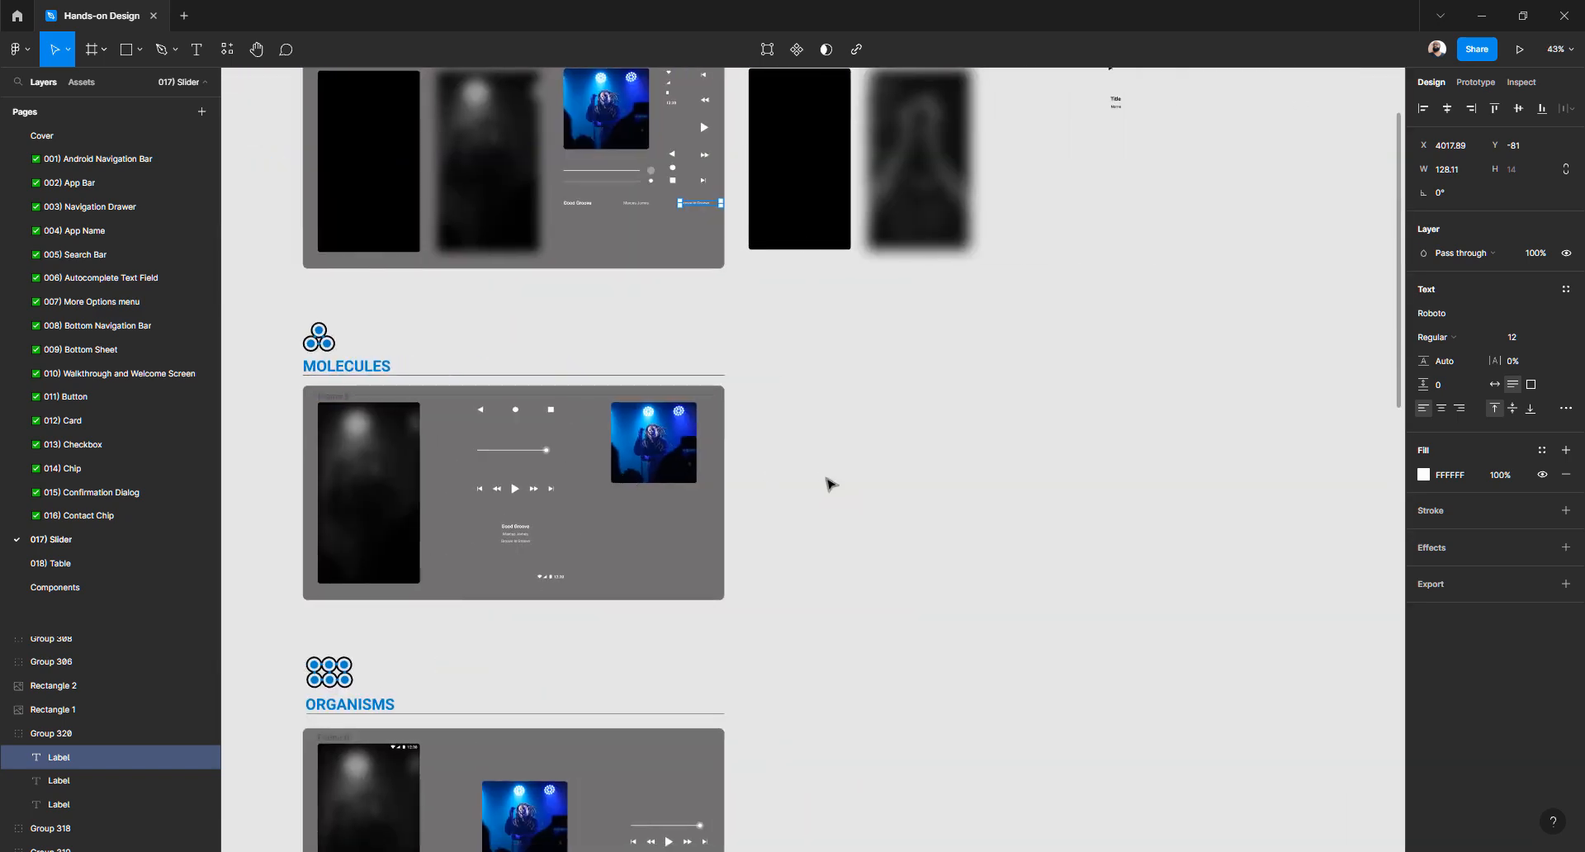
{"action": "scroll", "coordinate": [987, 264], "scroll_direction": "up", "scroll_amount": 15}
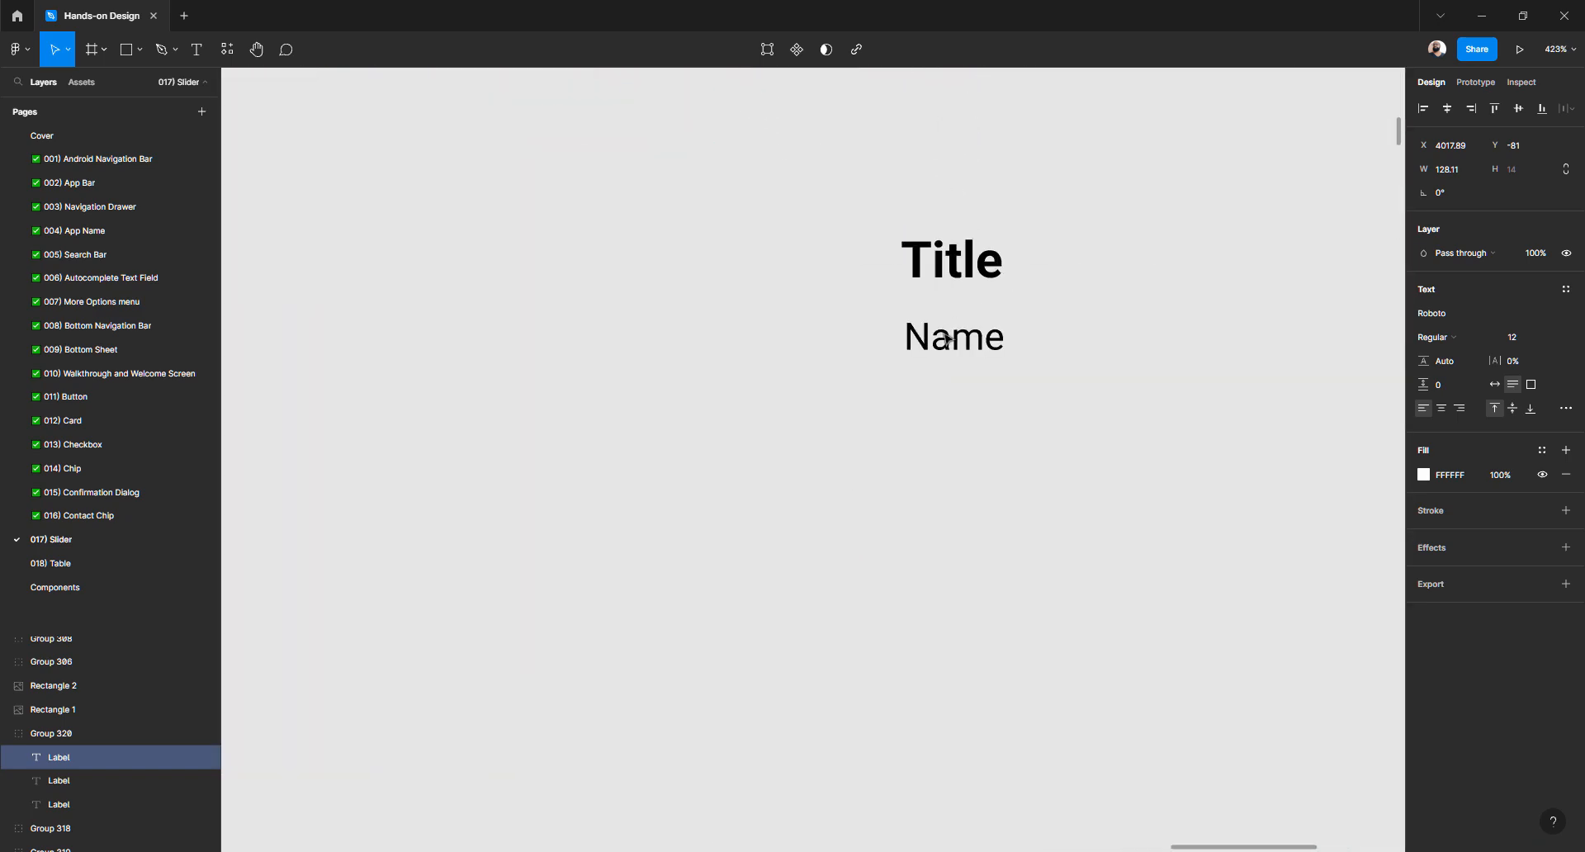
Change the Name label to read 'Text' and duplicate it just below itself
{"action": "left_click", "coordinate": [937, 349]}
{"action": "double_click", "coordinate": [938, 349]}
{"action": "type", "text": "Text"}
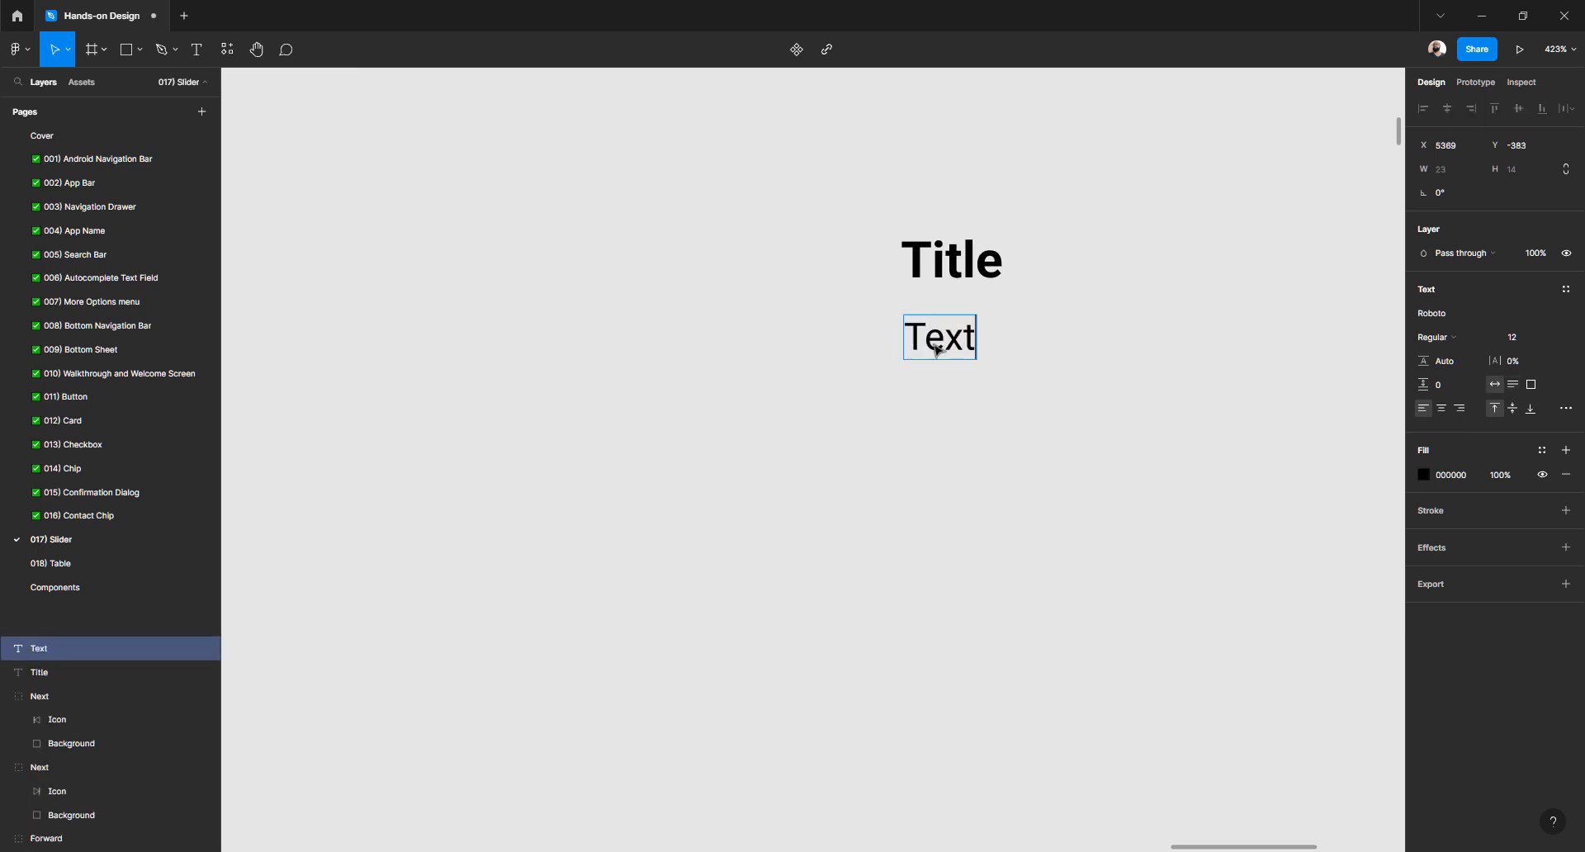
{"action": "key", "text": "Escape"}
{"action": "left_click_drag", "start_coordinate": [937, 346], "coordinate": [938, 409], "text": "alt"}
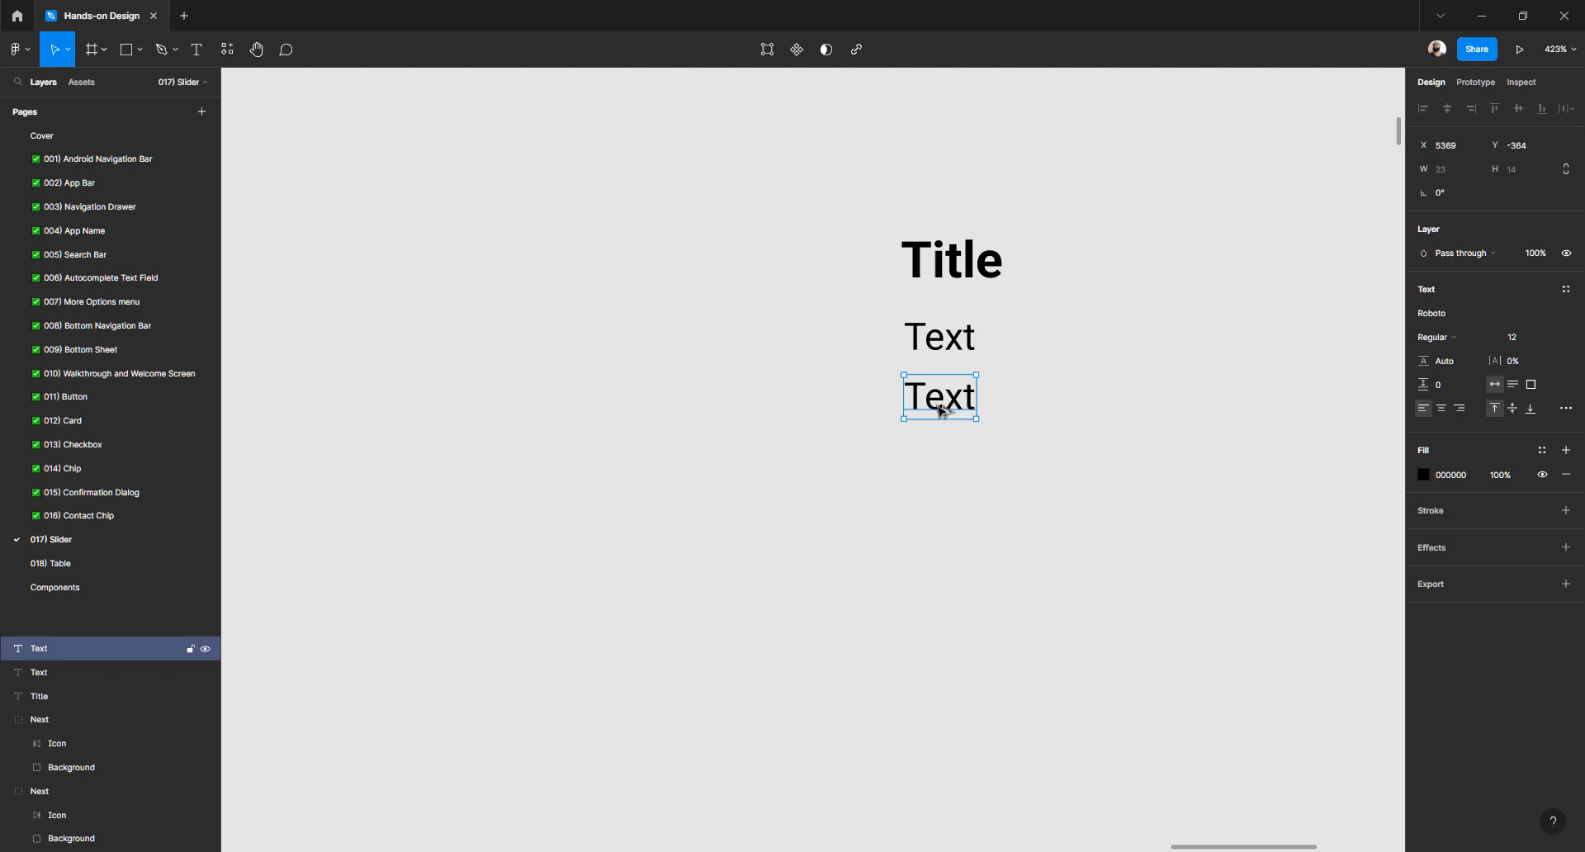
Place the duplicate Text label slightly lower beneath the first one
{"action": "left_click", "coordinate": [800, 416]}
{"action": "scroll", "coordinate": [858, 373], "scroll_direction": "down", "scroll_amount": 4}
{"action": "scroll", "coordinate": [859, 377], "scroll_direction": "down", "scroll_amount": 5}
{"action": "scroll", "coordinate": [870, 429], "scroll_direction": "left", "scroll_amount": 15}
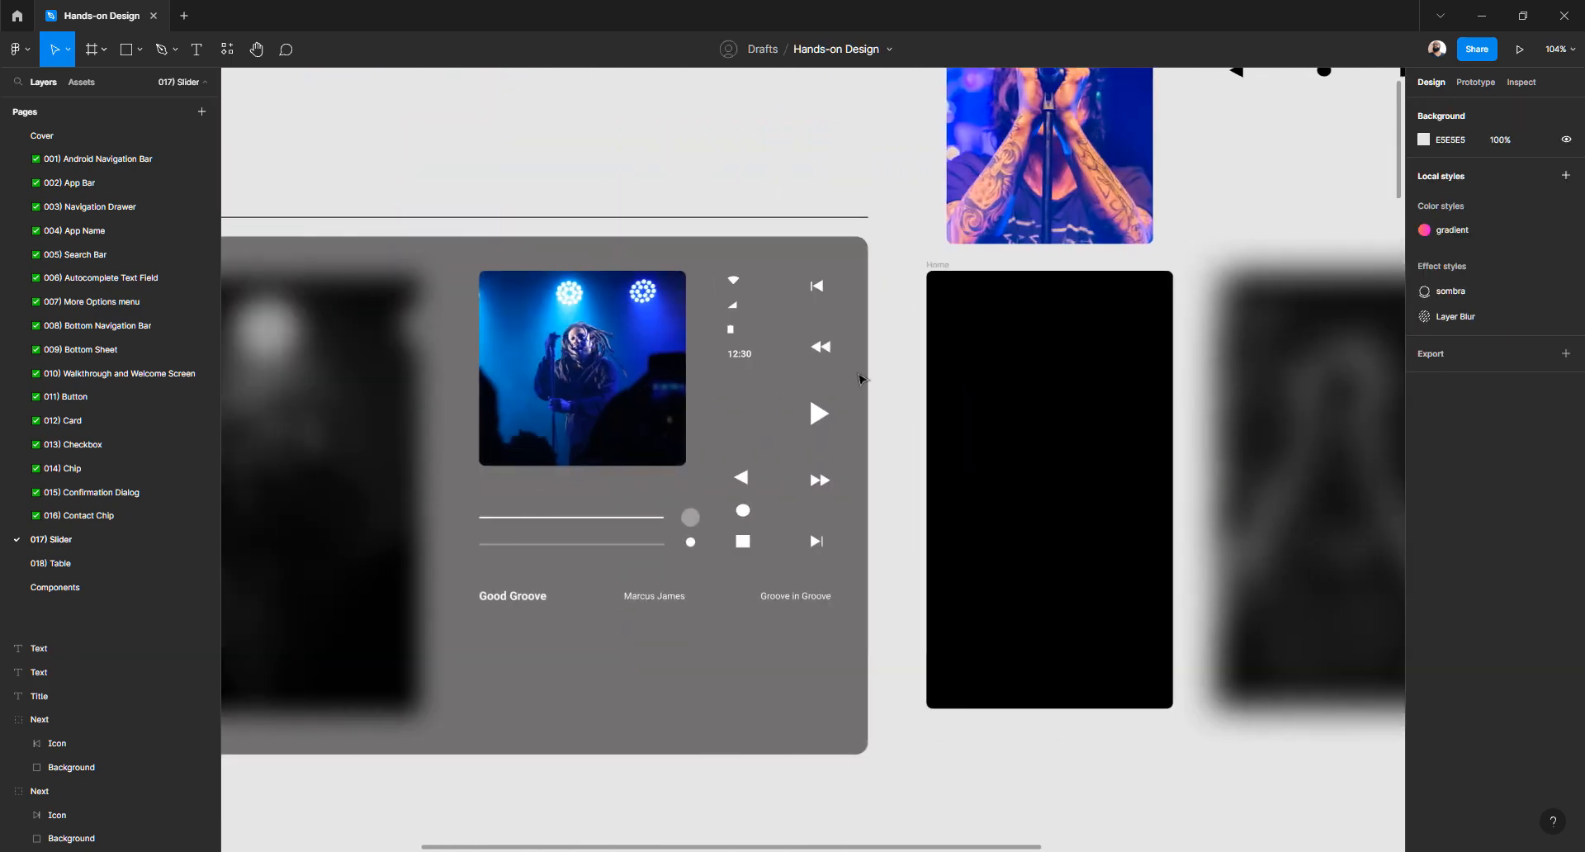
{"action": "scroll", "coordinate": [875, 505], "scroll_direction": "up", "scroll_amount": 5}
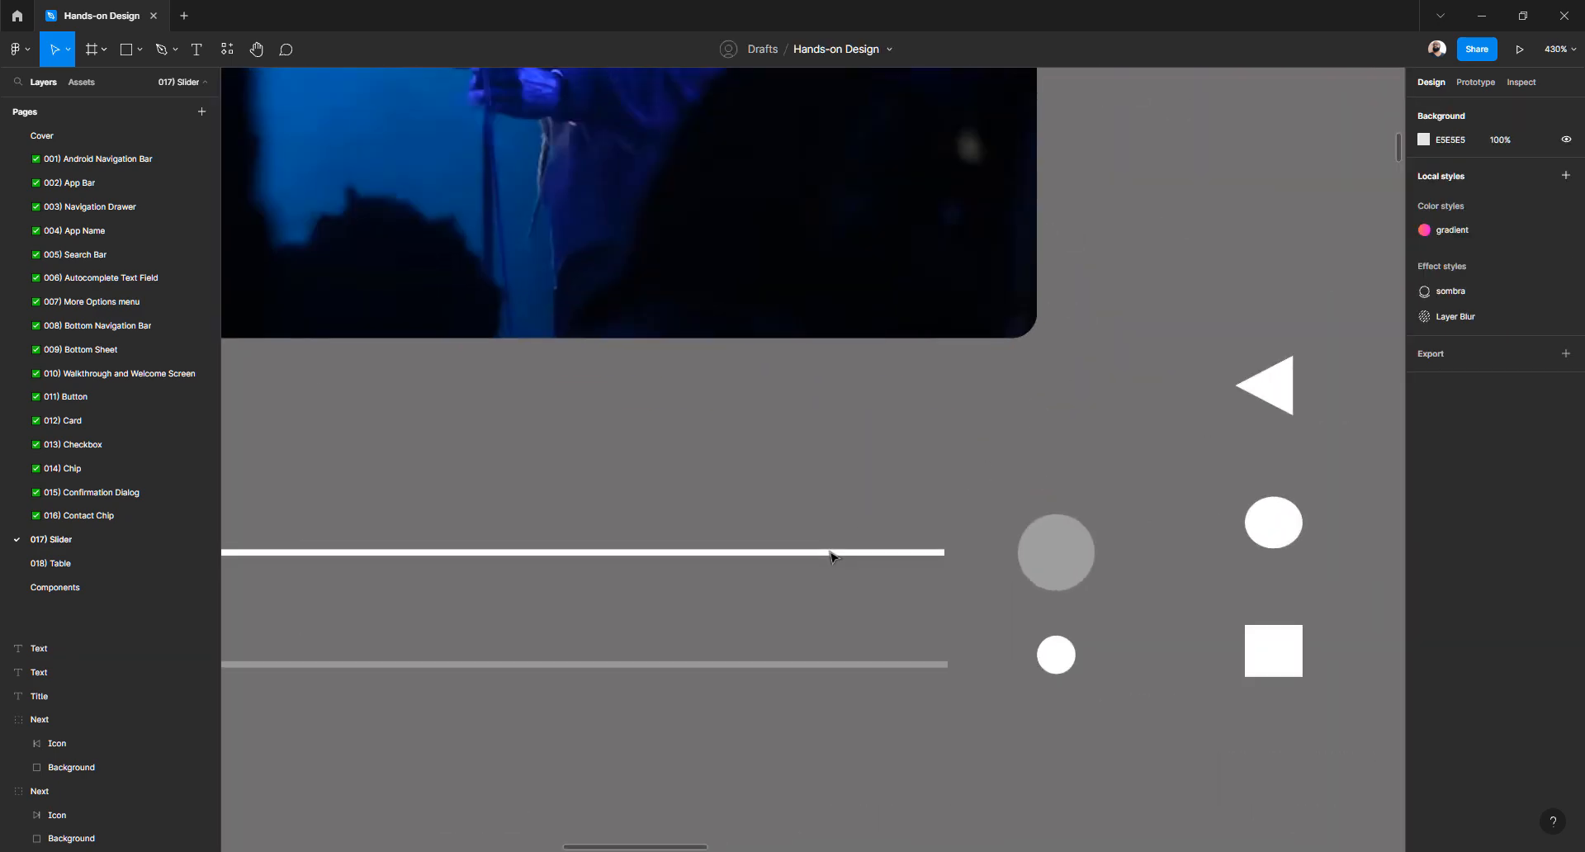
Inspect the slider's enabled track line and pick the Line tool from the shape menu
{"action": "left_click", "coordinate": [835, 552]}
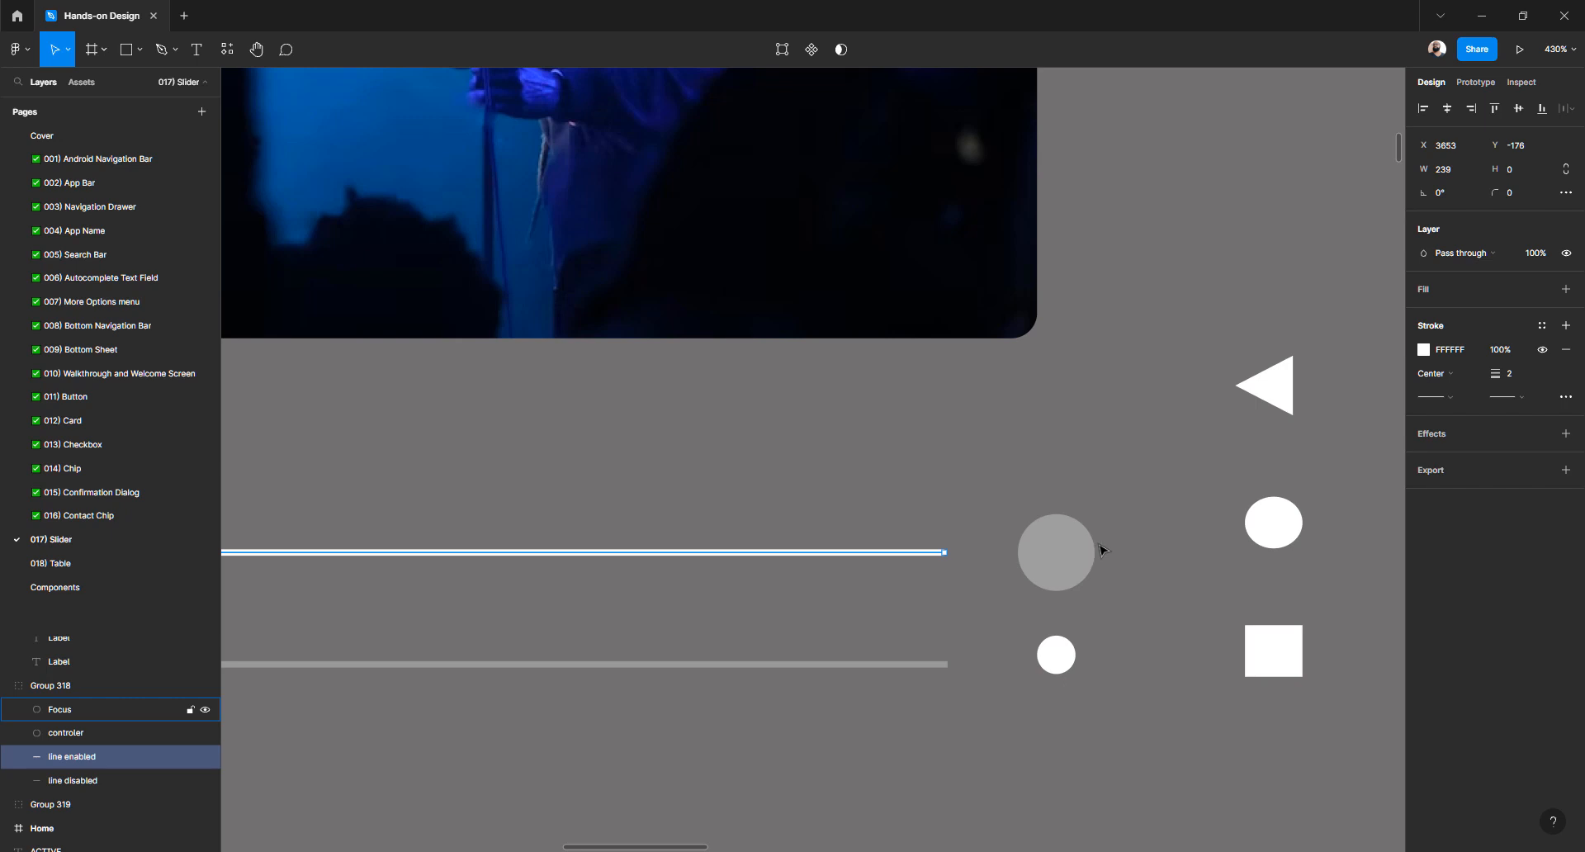
{"action": "scroll", "coordinate": [1103, 550], "scroll_direction": "down", "scroll_amount": 3}
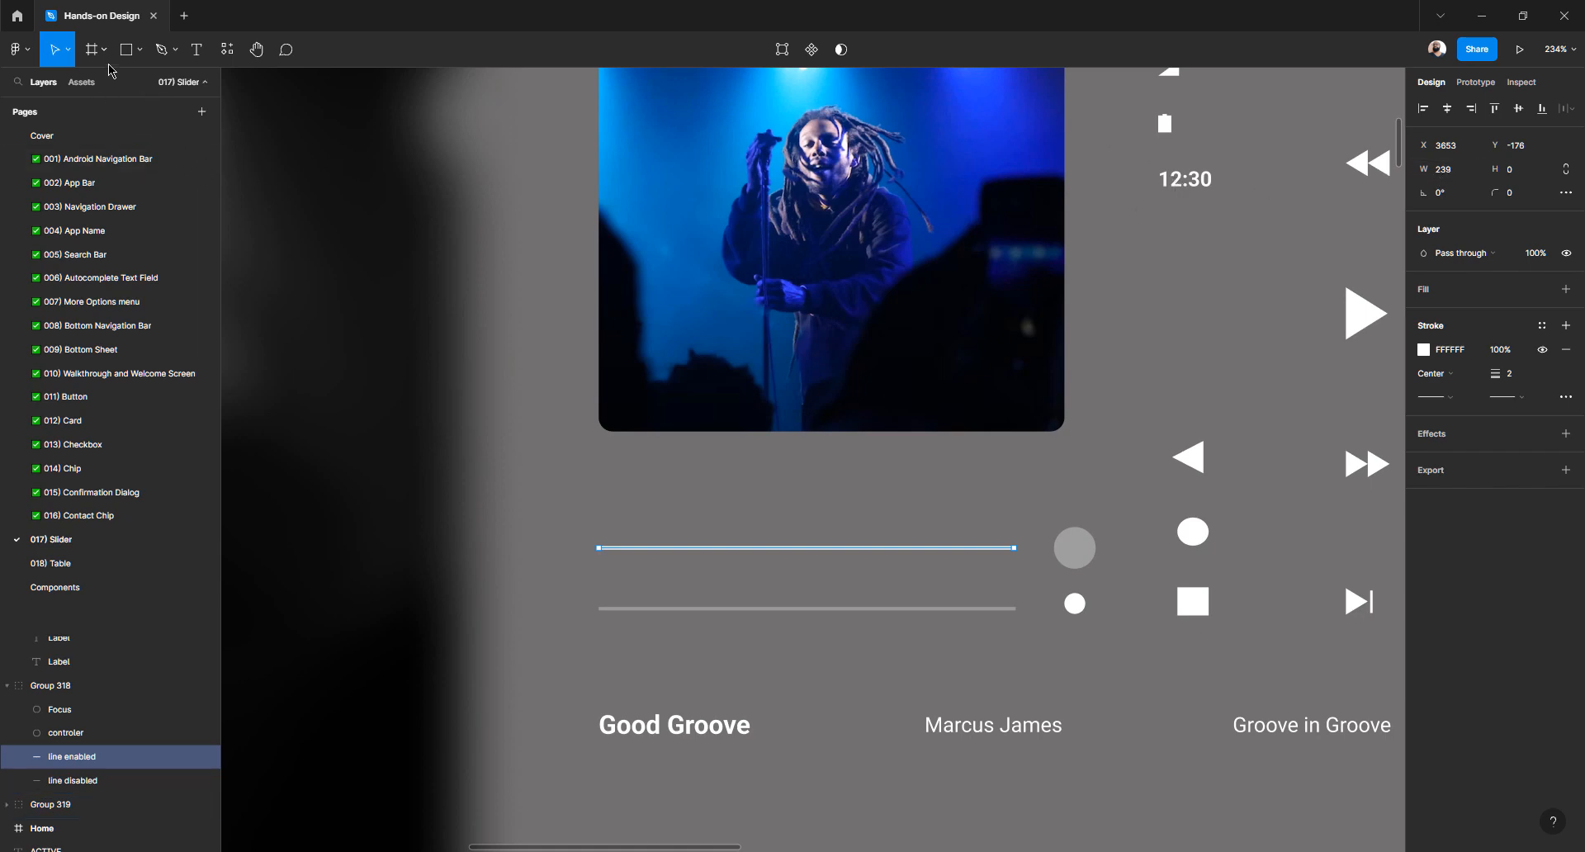
{"action": "left_click", "coordinate": [141, 52]}
{"action": "left_click", "coordinate": [107, 104]}
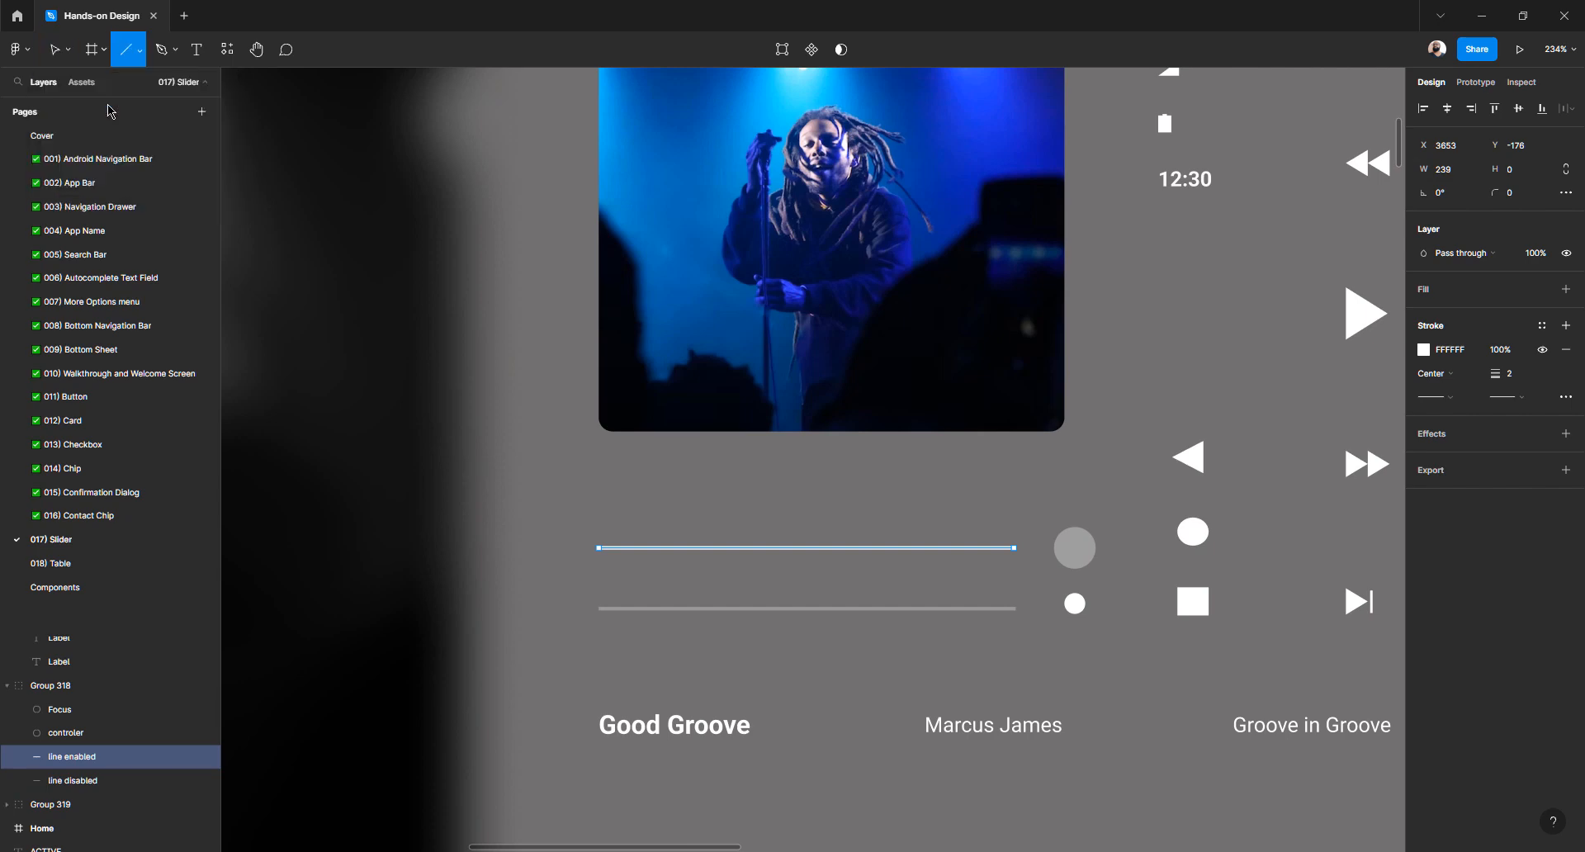
{"action": "left_click", "coordinate": [141, 51]}
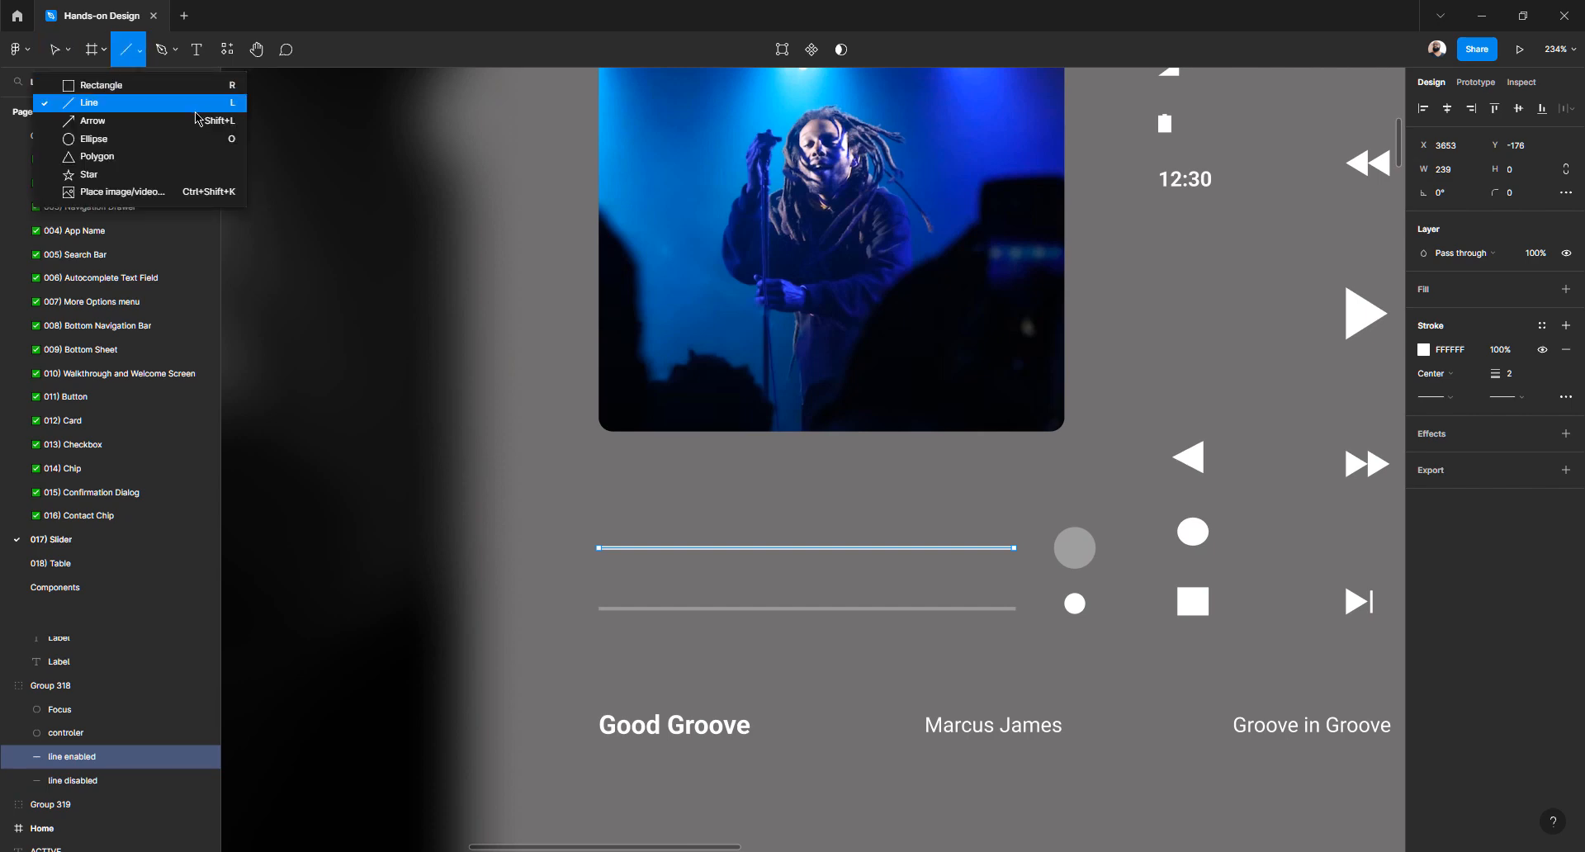
{"action": "key", "text": "Escape"}
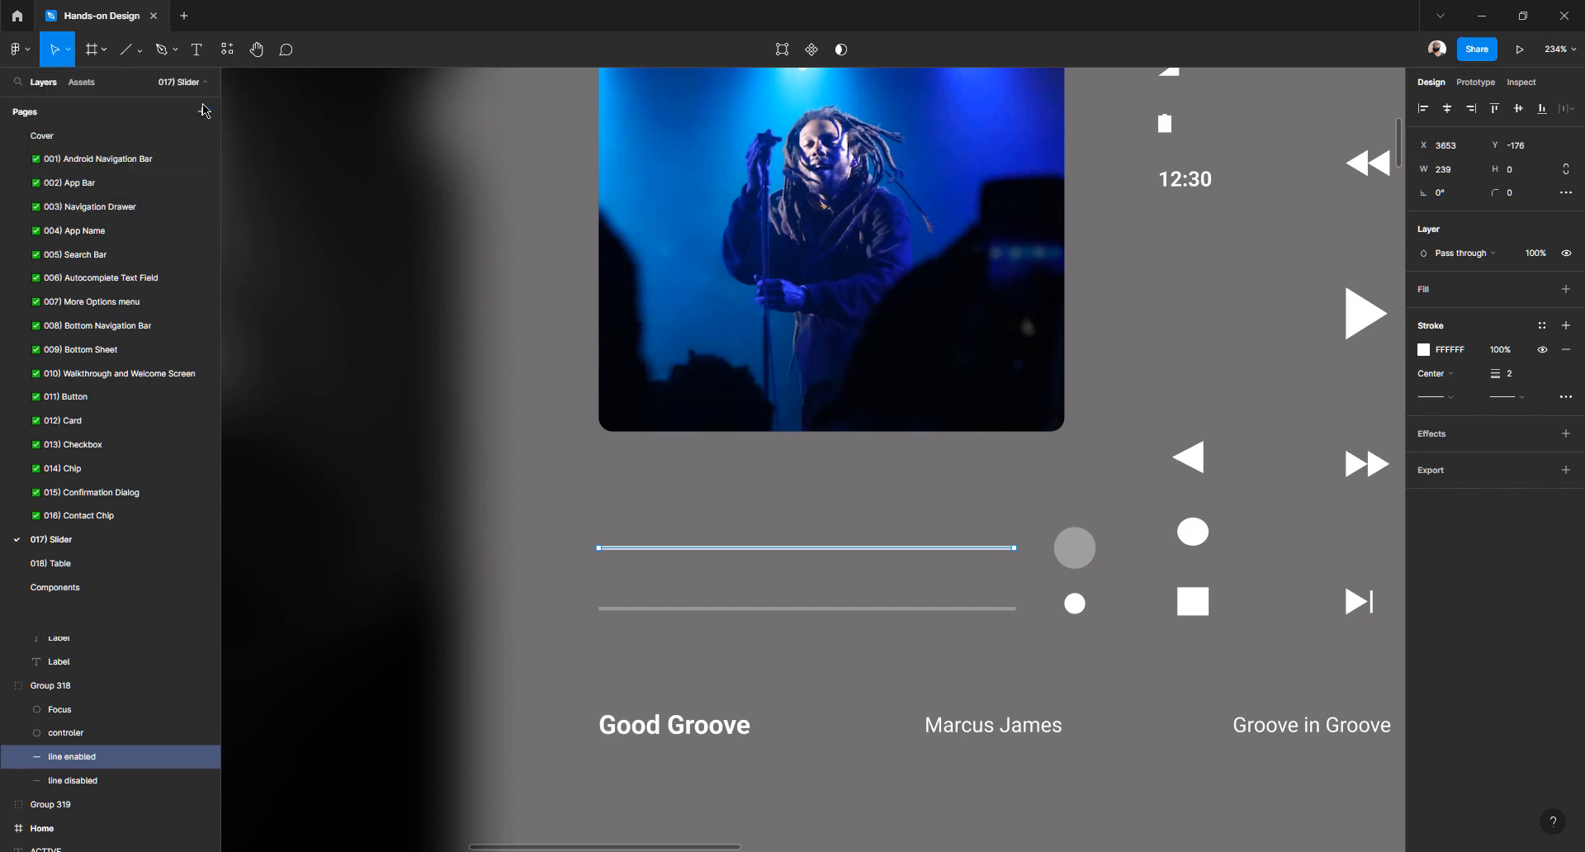
{"action": "scroll", "coordinate": [321, 200], "scroll_direction": "down", "scroll_amount": 4}
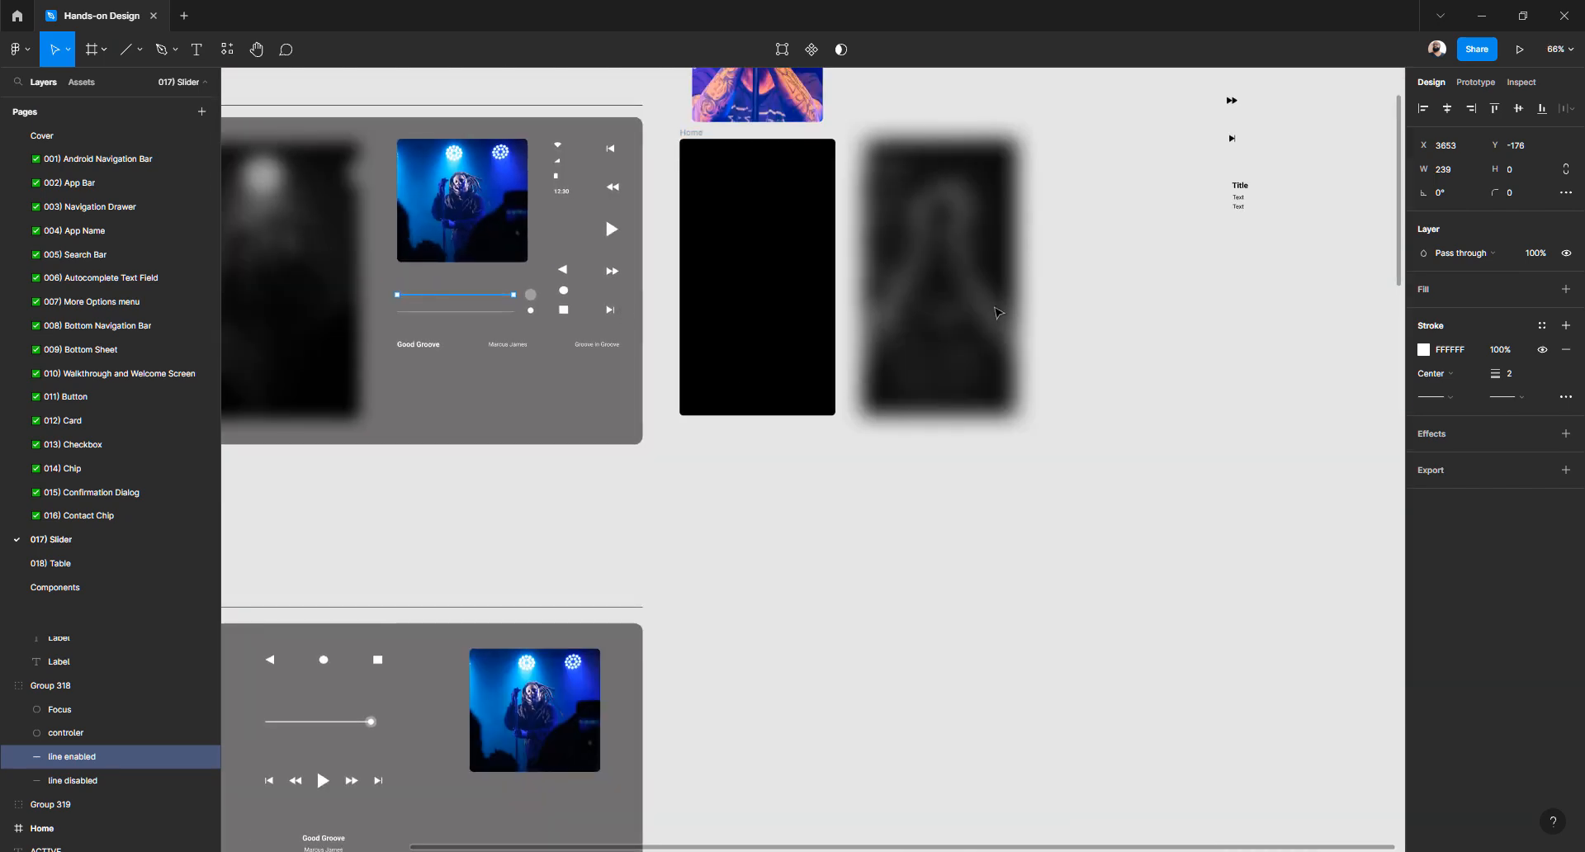
{"action": "scroll", "coordinate": [965, 397], "scroll_direction": "up", "scroll_amount": 2}
{"action": "scroll", "coordinate": [966, 396], "scroll_direction": "right", "scroll_amount": 2}
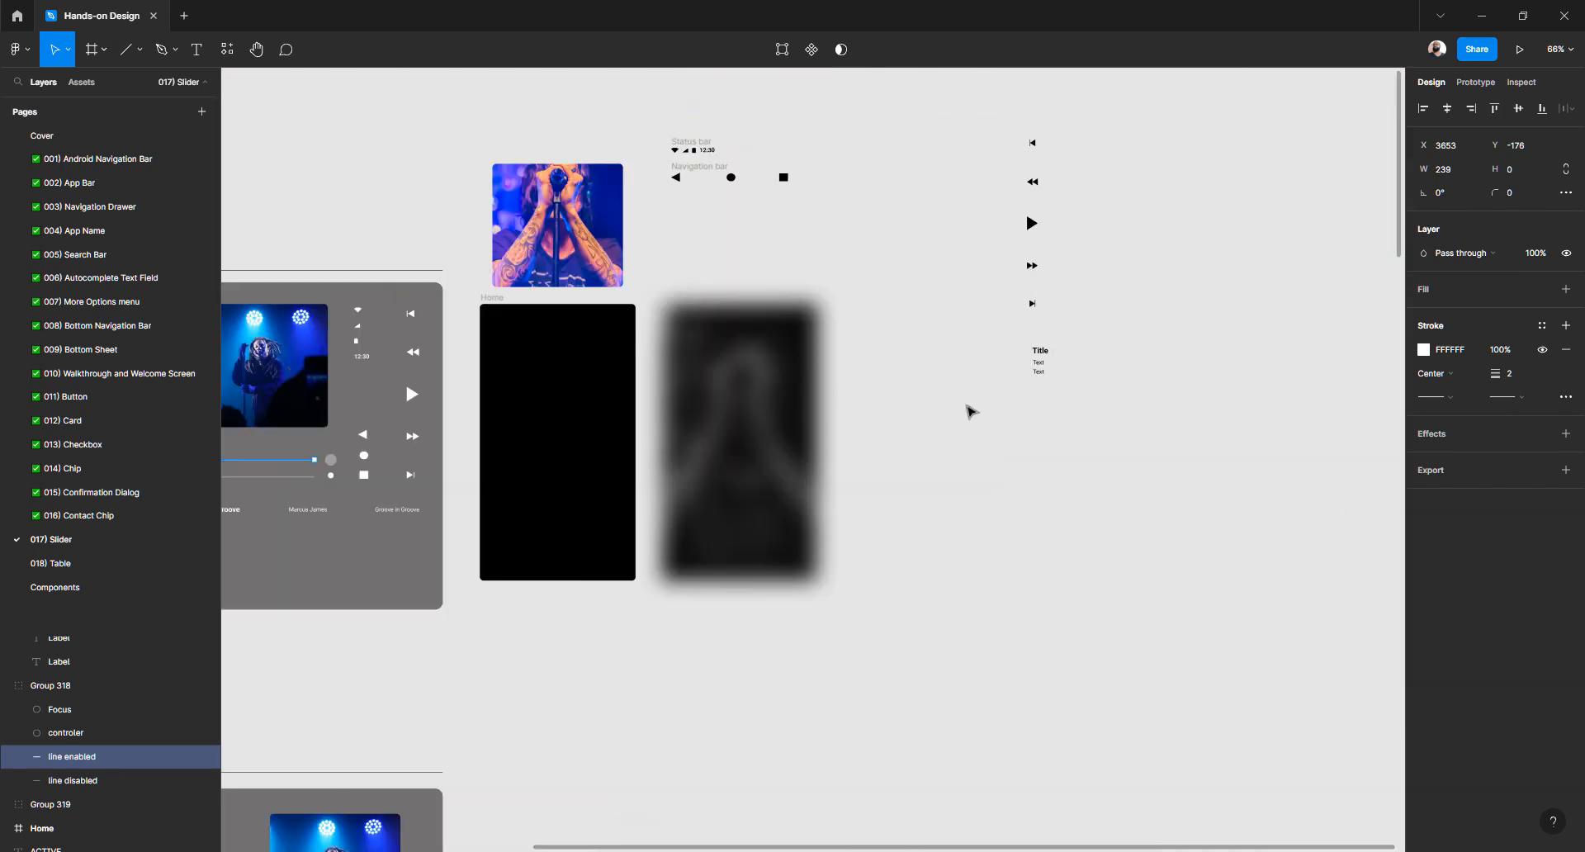
Draw a horizontal line below the Title block and set its width to 239
{"action": "key", "text": "l"}
{"action": "left_click_drag", "start_coordinate": [965, 435], "coordinate": [1038, 434]}
{"action": "scroll", "coordinate": [1038, 434], "scroll_direction": "up", "scroll_amount": 3}
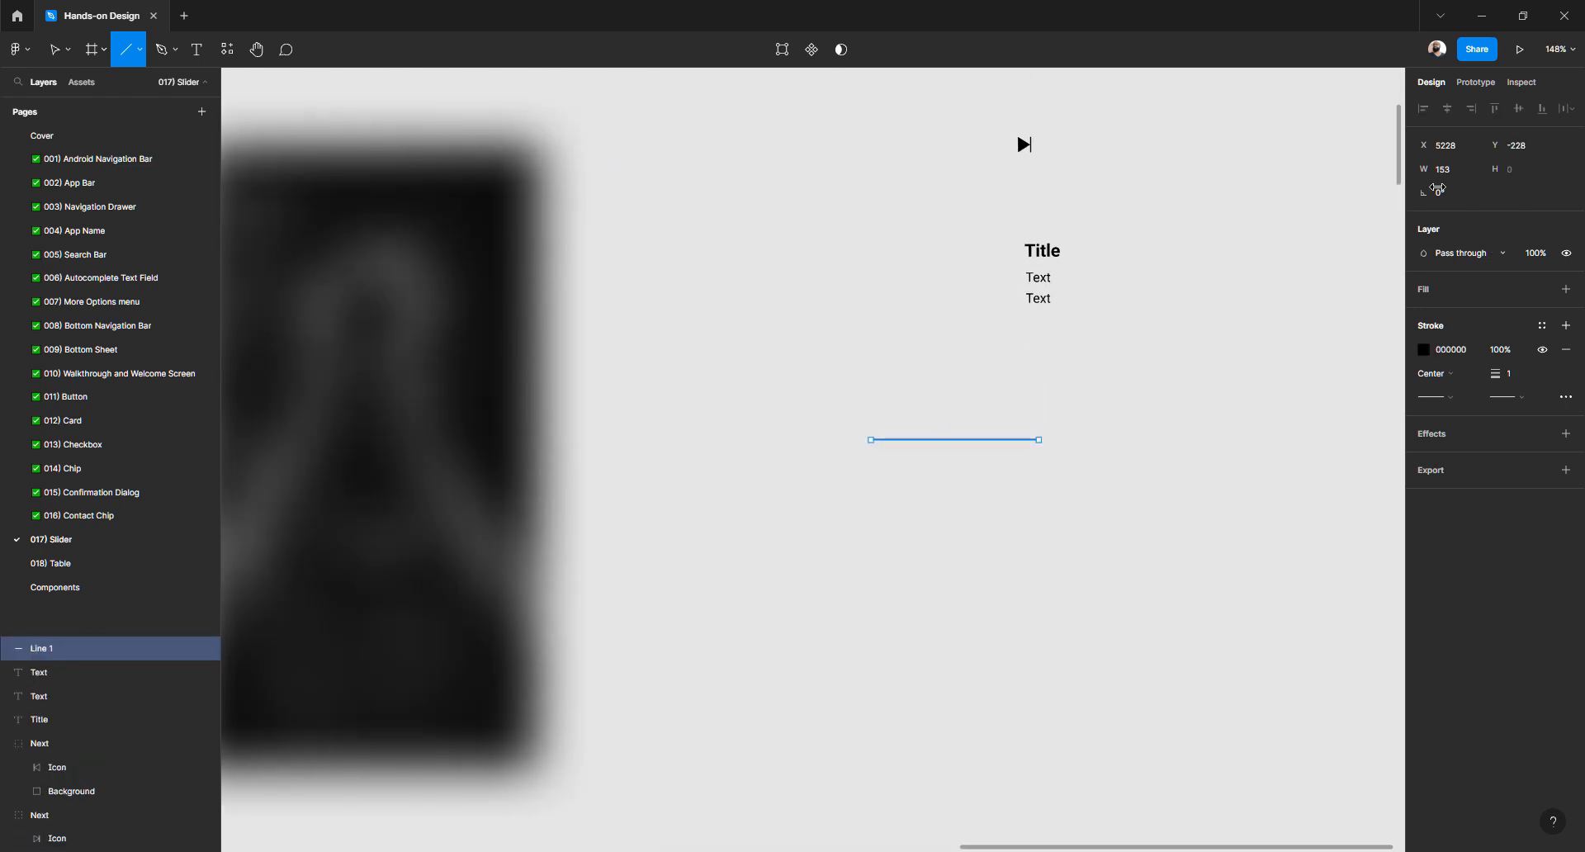
{"action": "left_click", "coordinate": [1445, 169]}
{"action": "type", "text": "239"}
{"action": "key", "text": "Return"}
Name the line layer 'Line' and position it under the Title block
{"action": "double_click", "coordinate": [62, 650]}
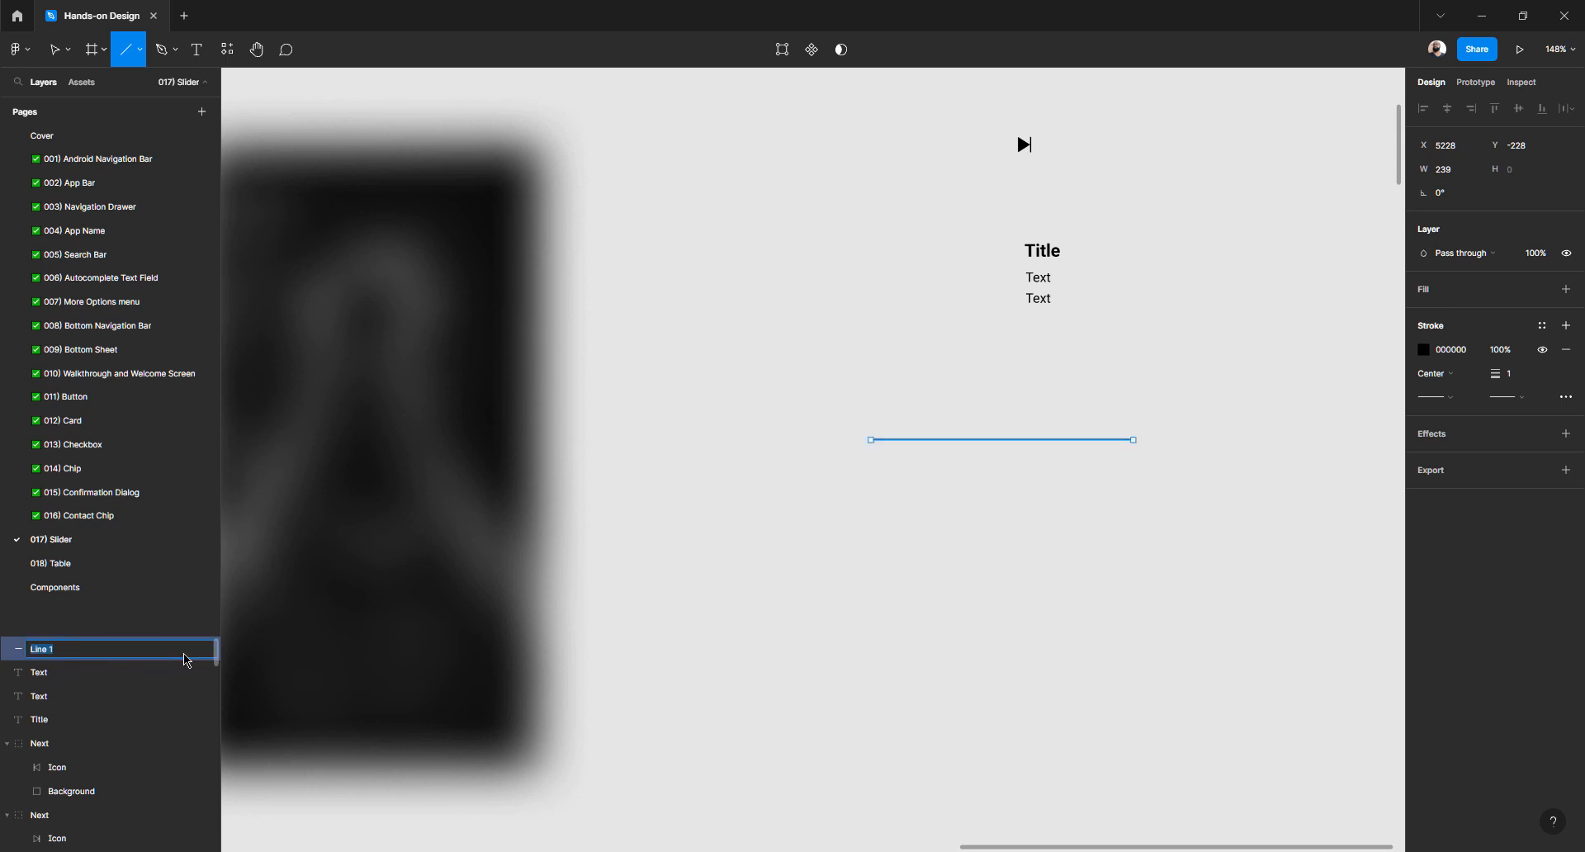
{"action": "type", "text": "L"}
{"action": "key", "text": "Return"}
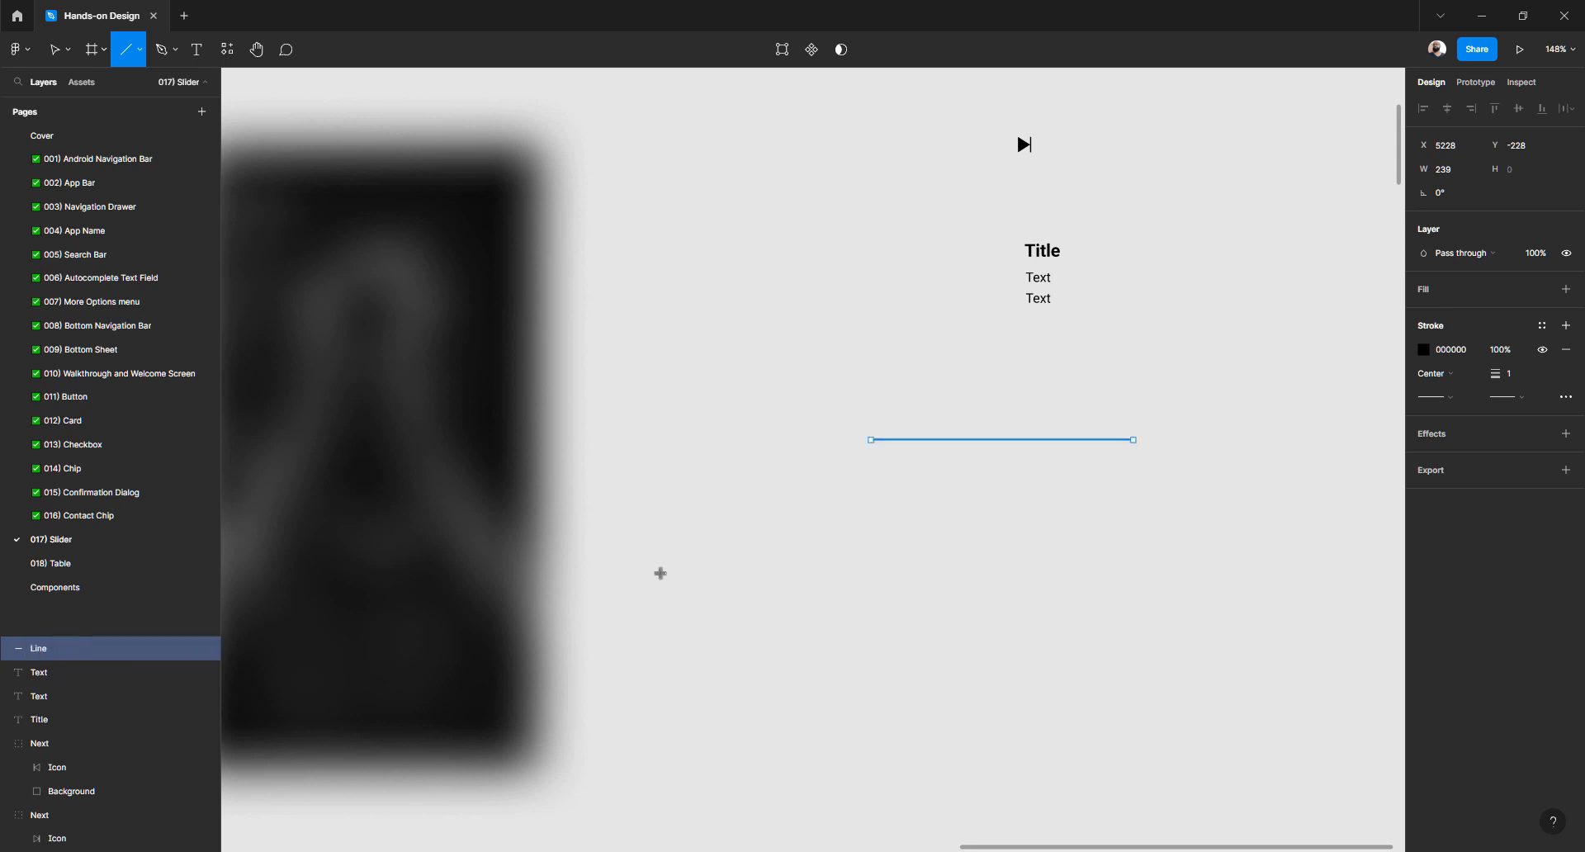
{"action": "key", "text": "Escape"}
{"action": "left_click_drag", "start_coordinate": [1000, 440], "coordinate": [1026, 375]}
{"action": "scroll", "coordinate": [1037, 343], "scroll_direction": "up", "scroll_amount": 3}
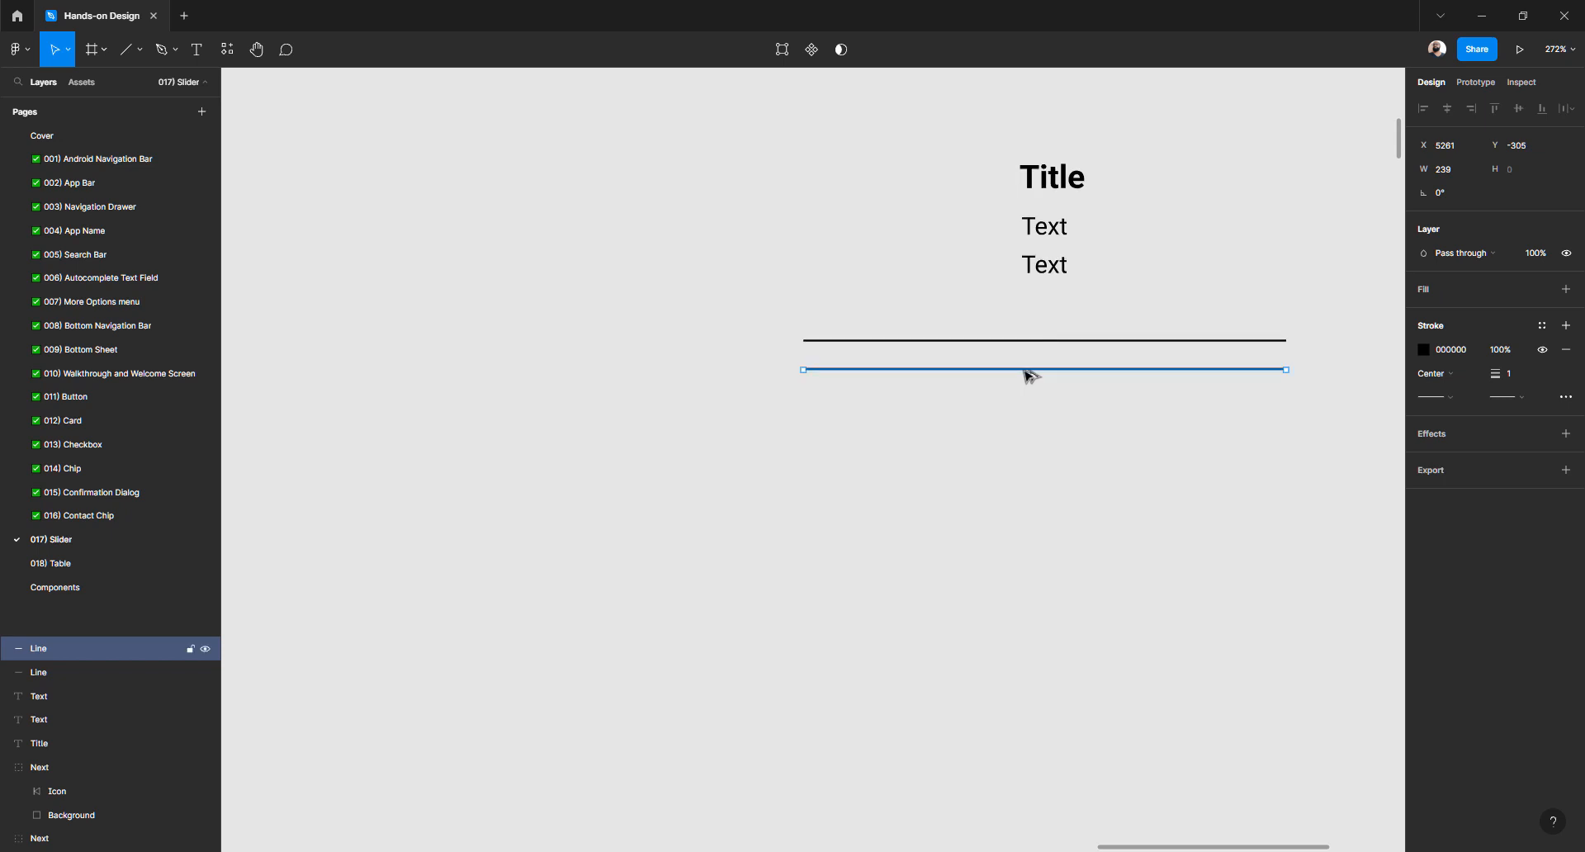
{"action": "left_click", "coordinate": [1122, 395]}
Set the lower line's layer opacity to 40%
{"action": "left_click", "coordinate": [1104, 371]}
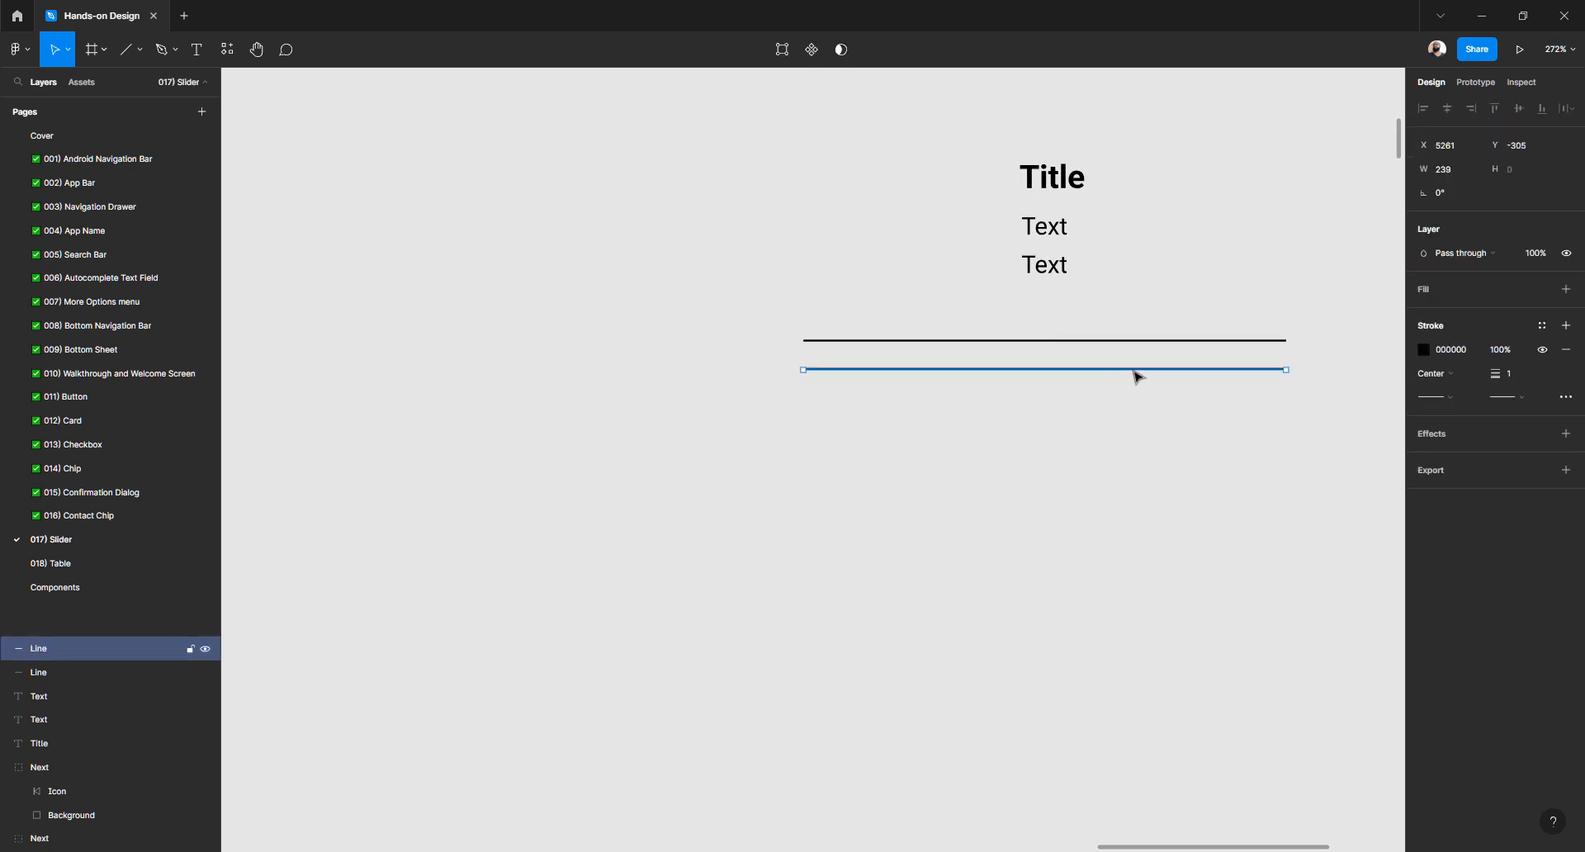
{"action": "left_click", "coordinate": [1540, 257]}
{"action": "type", "text": "10"}
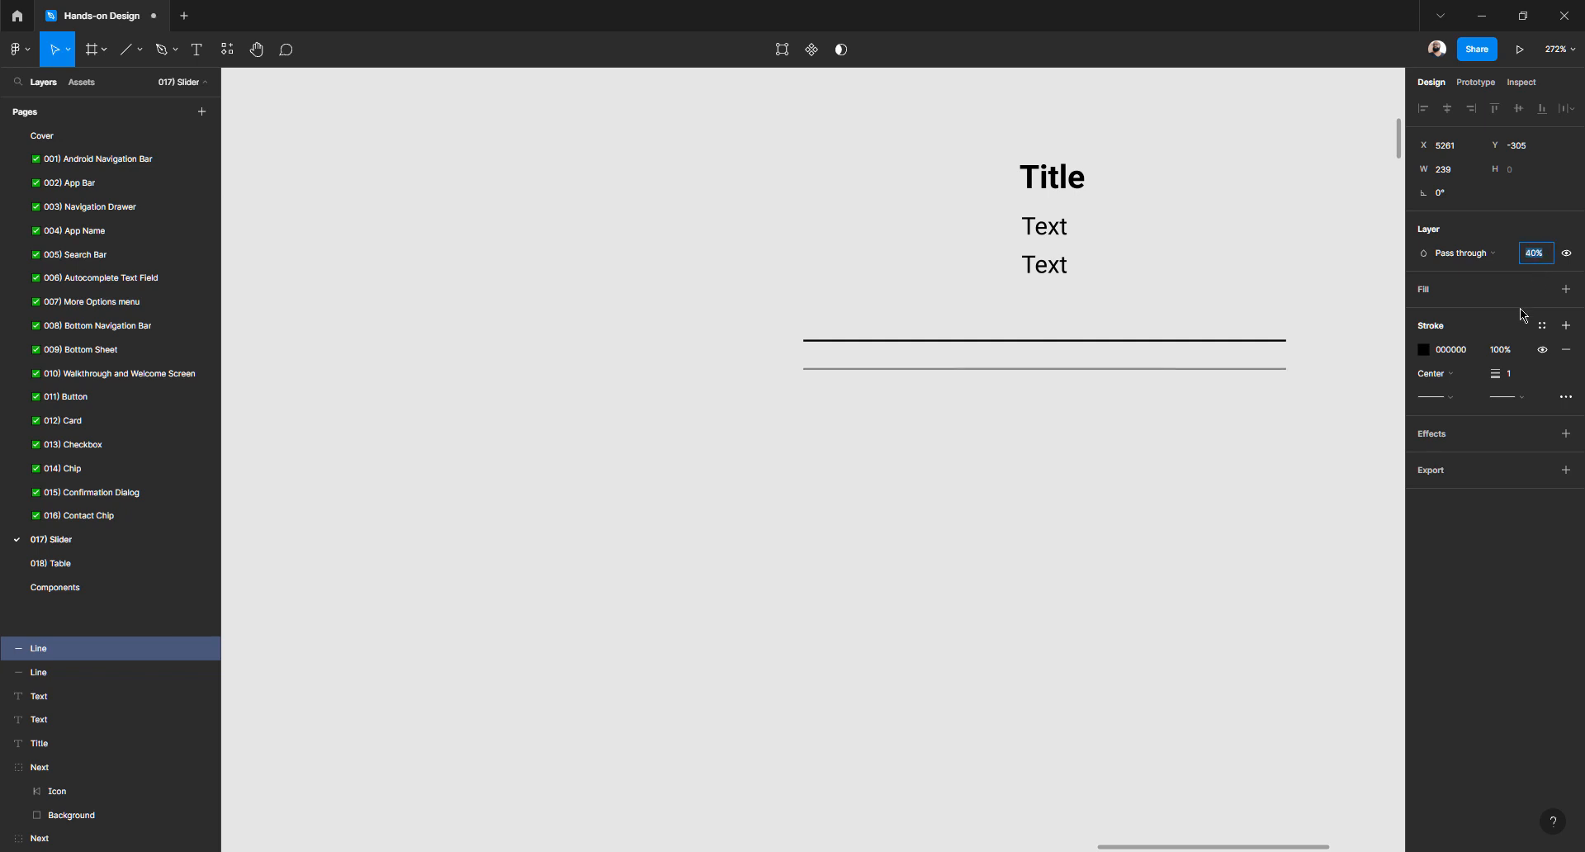
{"action": "key", "text": "Return"}
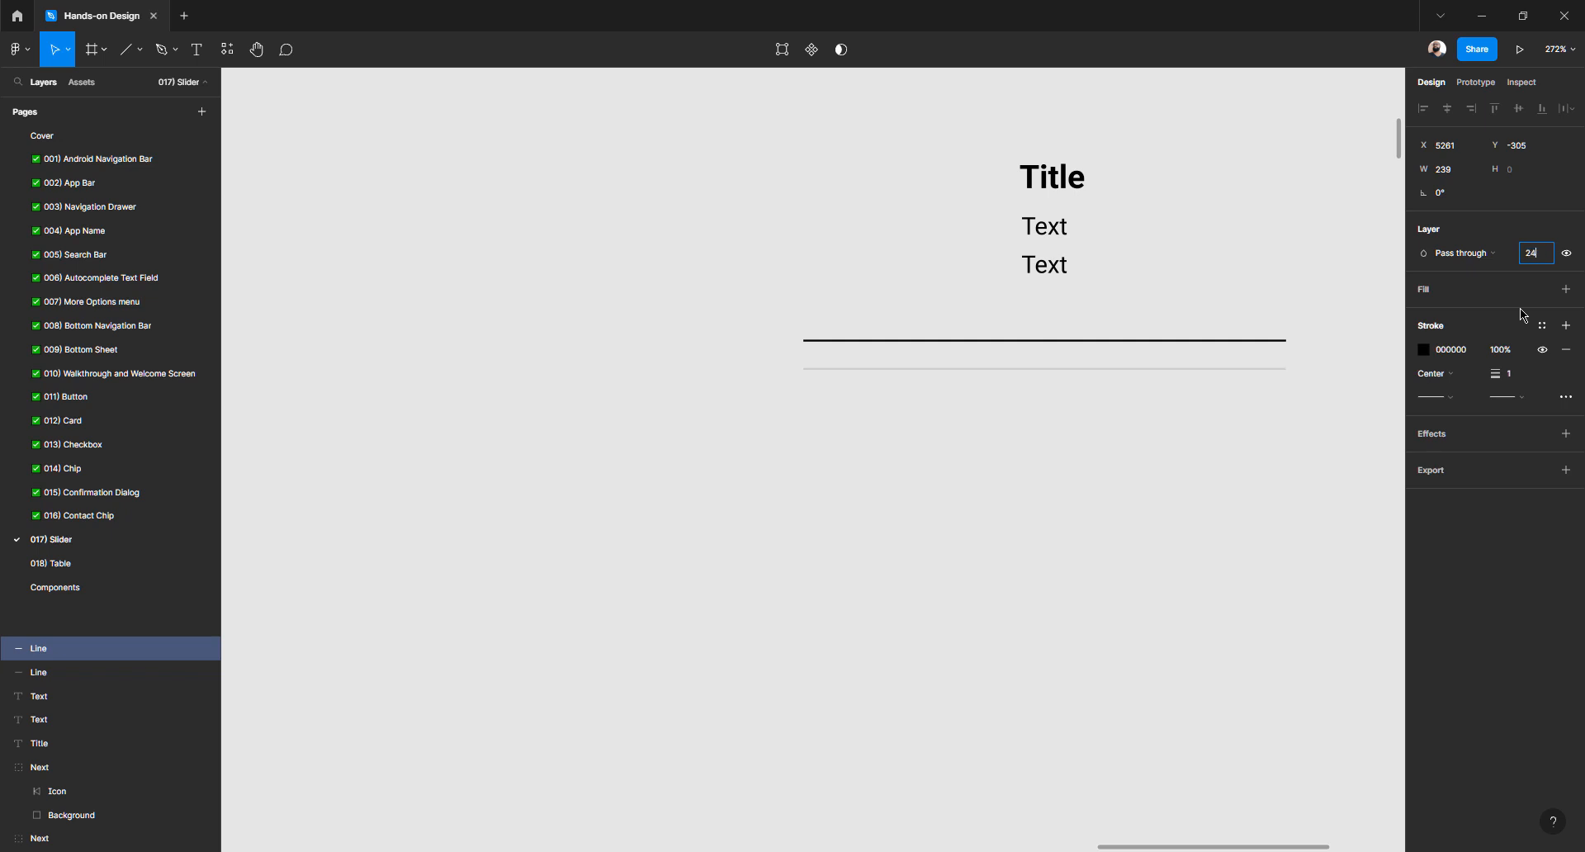
{"action": "type", "text": "24"}
{"action": "key", "text": "Return"}
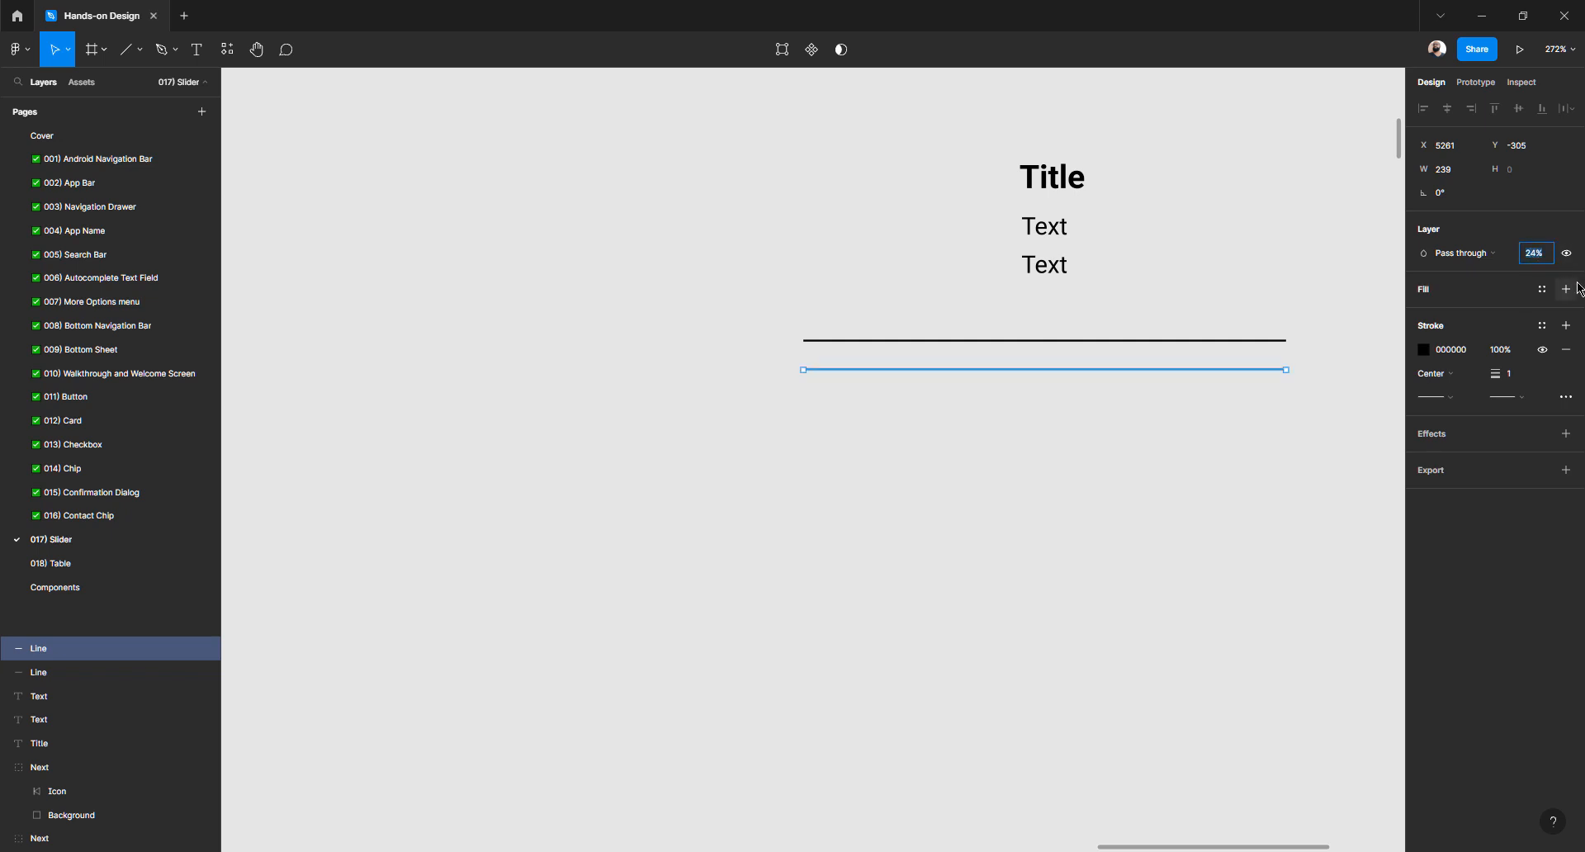
{"action": "type", "text": "40"}
{"action": "key", "text": "Return"}
{"action": "left_click", "coordinate": [1007, 584]}
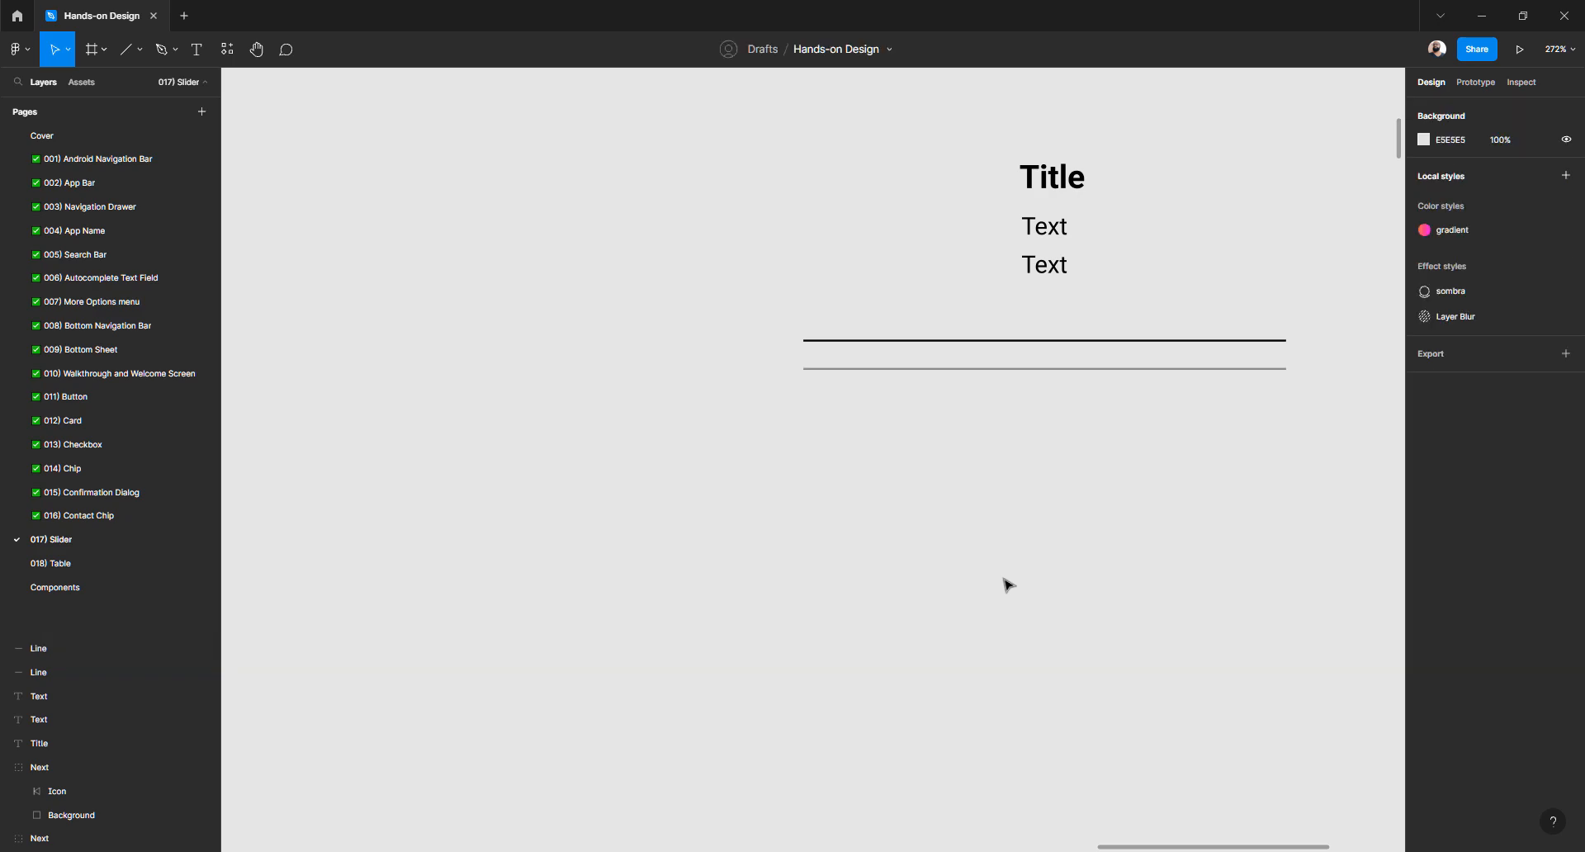
Inspect the slider's grey focus circle and small handle circles
{"action": "scroll", "coordinate": [970, 428], "scroll_direction": "down", "scroll_amount": 7}
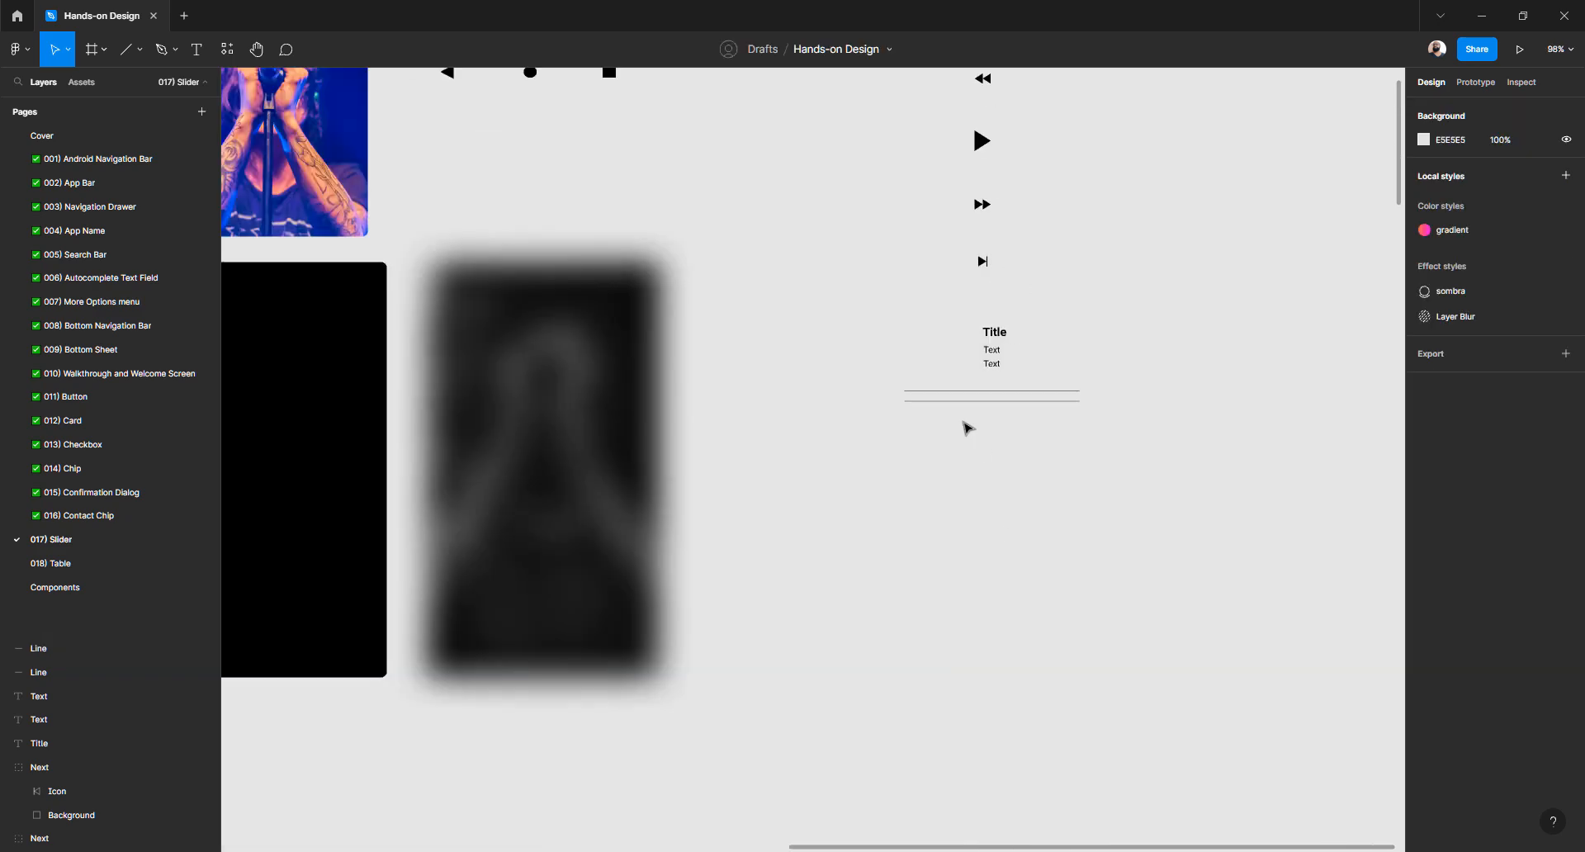
{"action": "scroll", "coordinate": [967, 428], "scroll_direction": "left", "scroll_amount": 8}
{"action": "scroll", "coordinate": [968, 428], "scroll_direction": "left", "scroll_amount": 2}
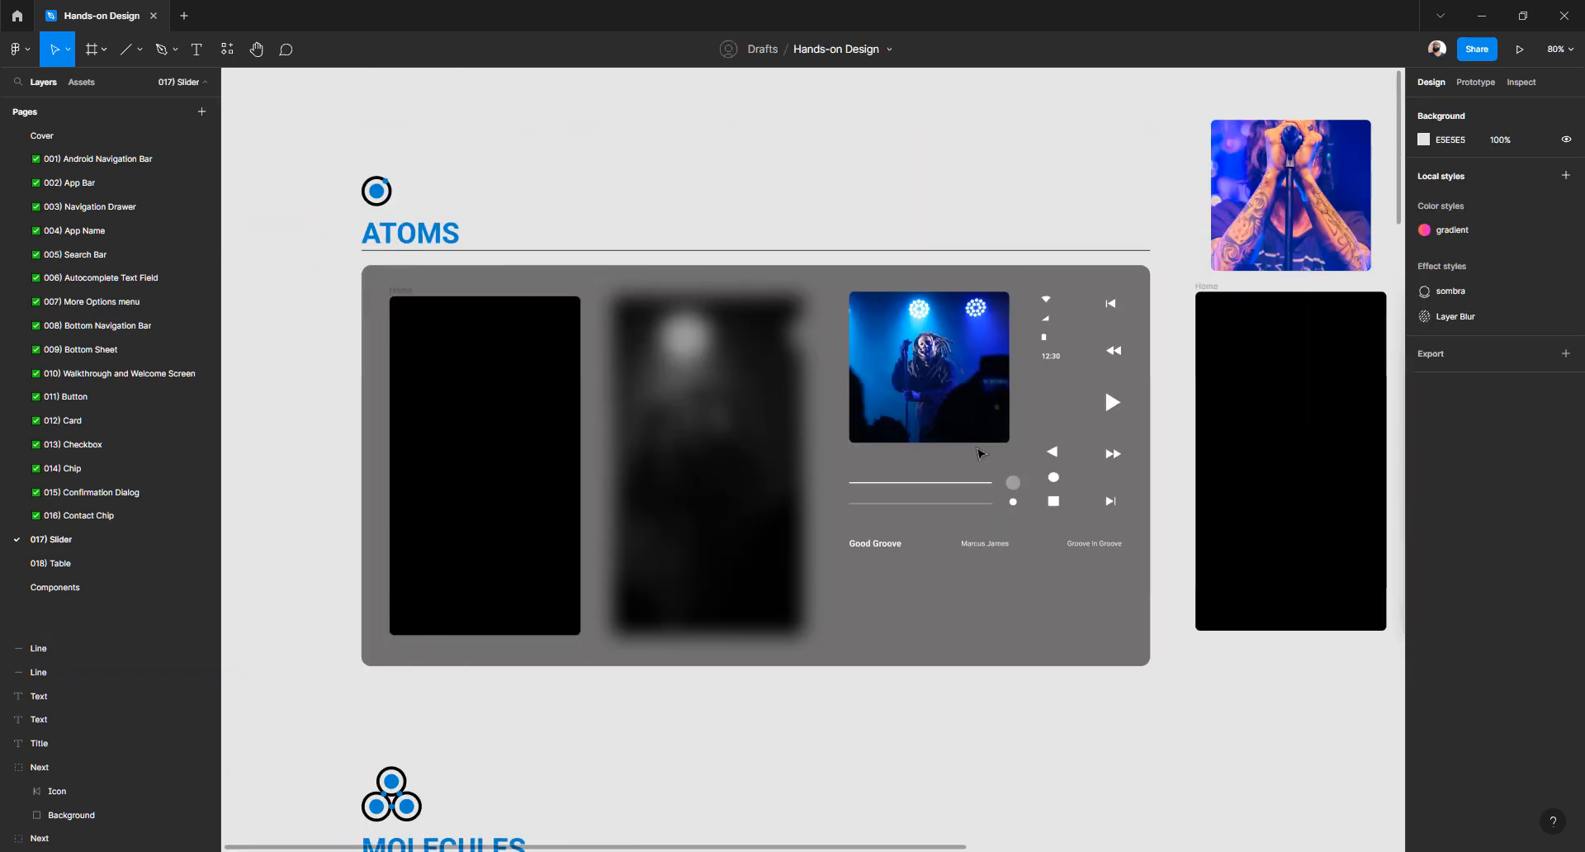
{"action": "scroll", "coordinate": [980, 454], "scroll_direction": "right", "scroll_amount": 2}
{"action": "scroll", "coordinate": [859, 506], "scroll_direction": "up", "scroll_amount": 5}
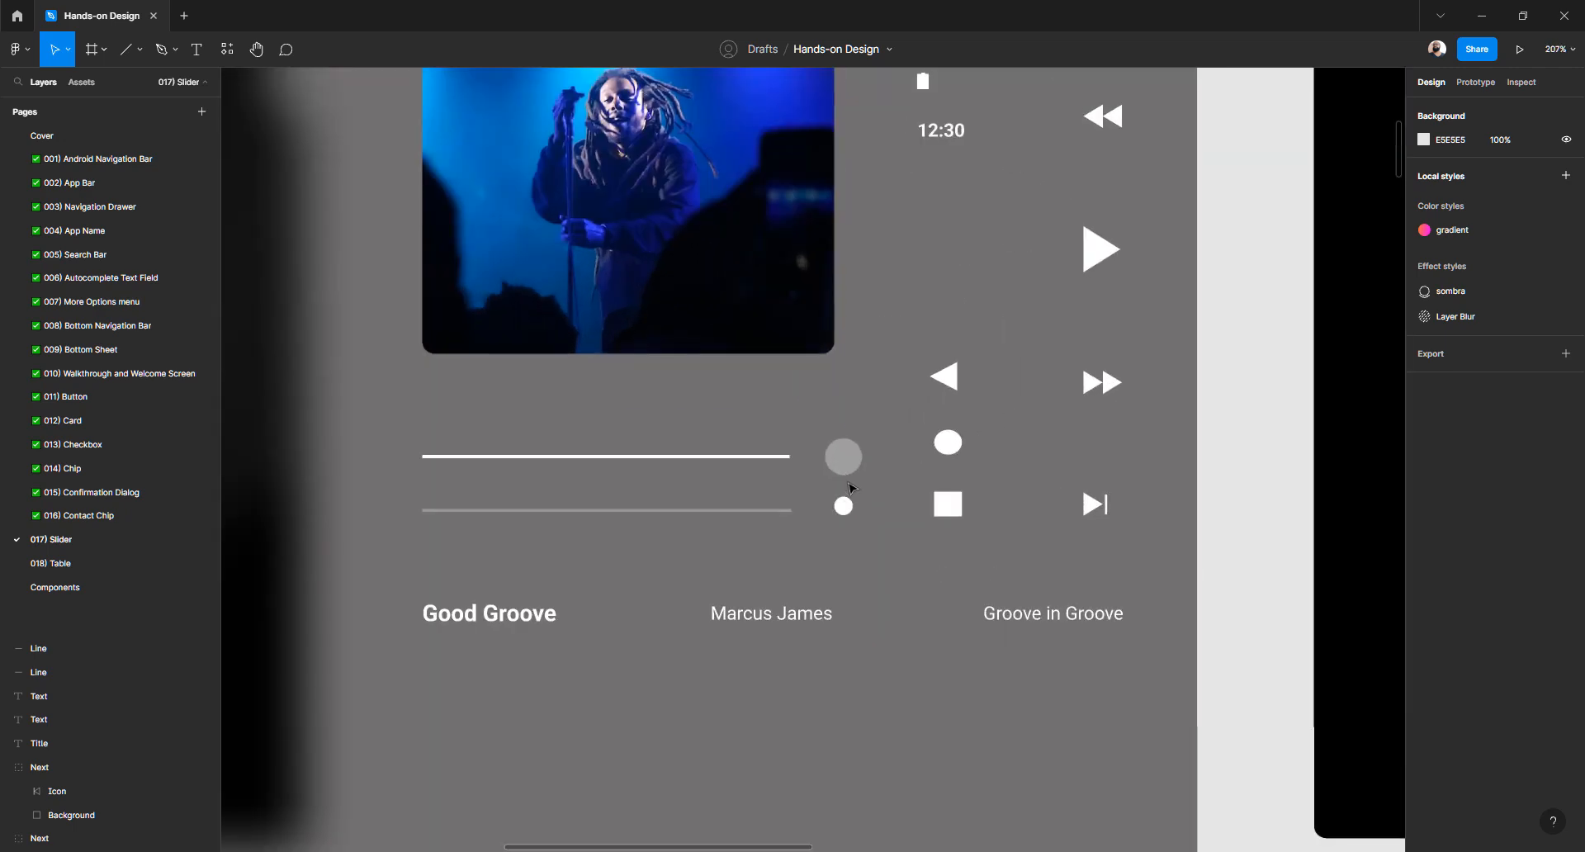
{"action": "left_click", "coordinate": [844, 473]}
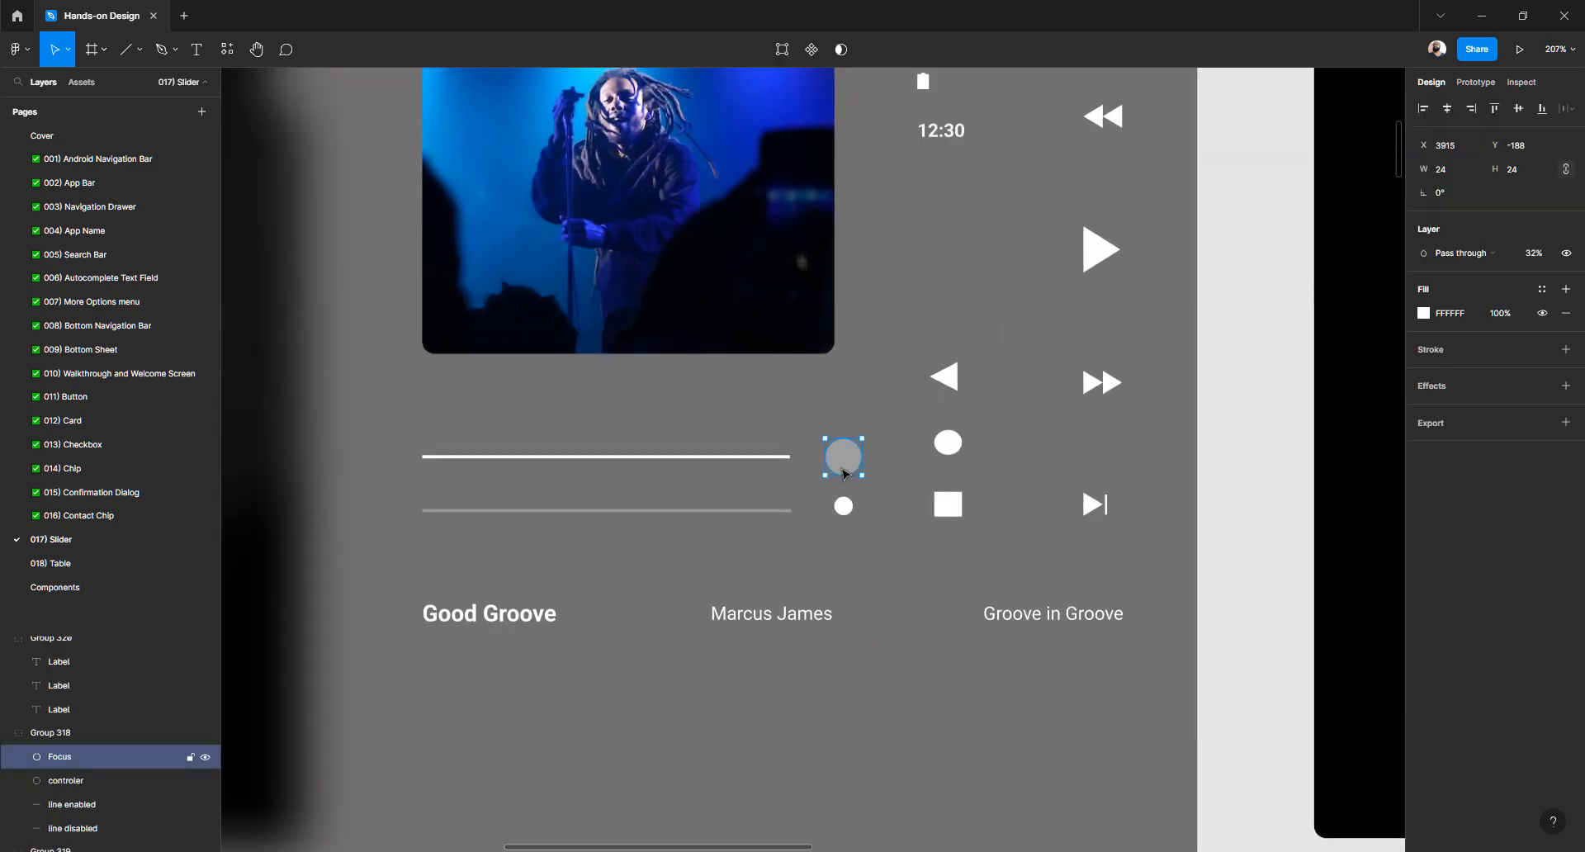
{"action": "left_click", "coordinate": [952, 445]}
{"action": "left_click", "coordinate": [844, 508]}
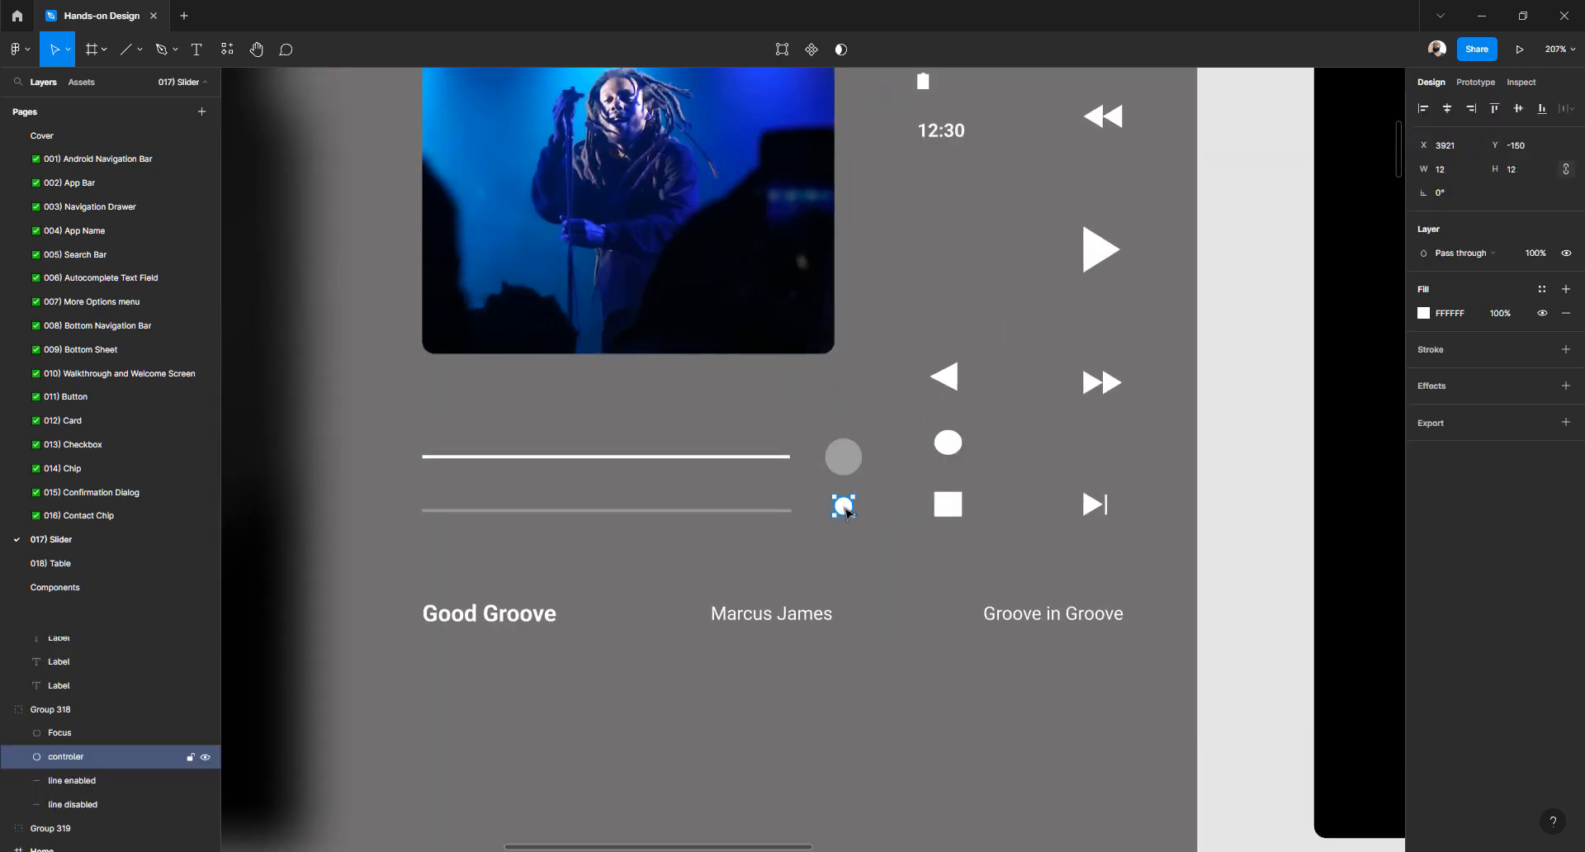
{"action": "scroll", "coordinate": [875, 479], "scroll_direction": "down", "scroll_amount": 8}
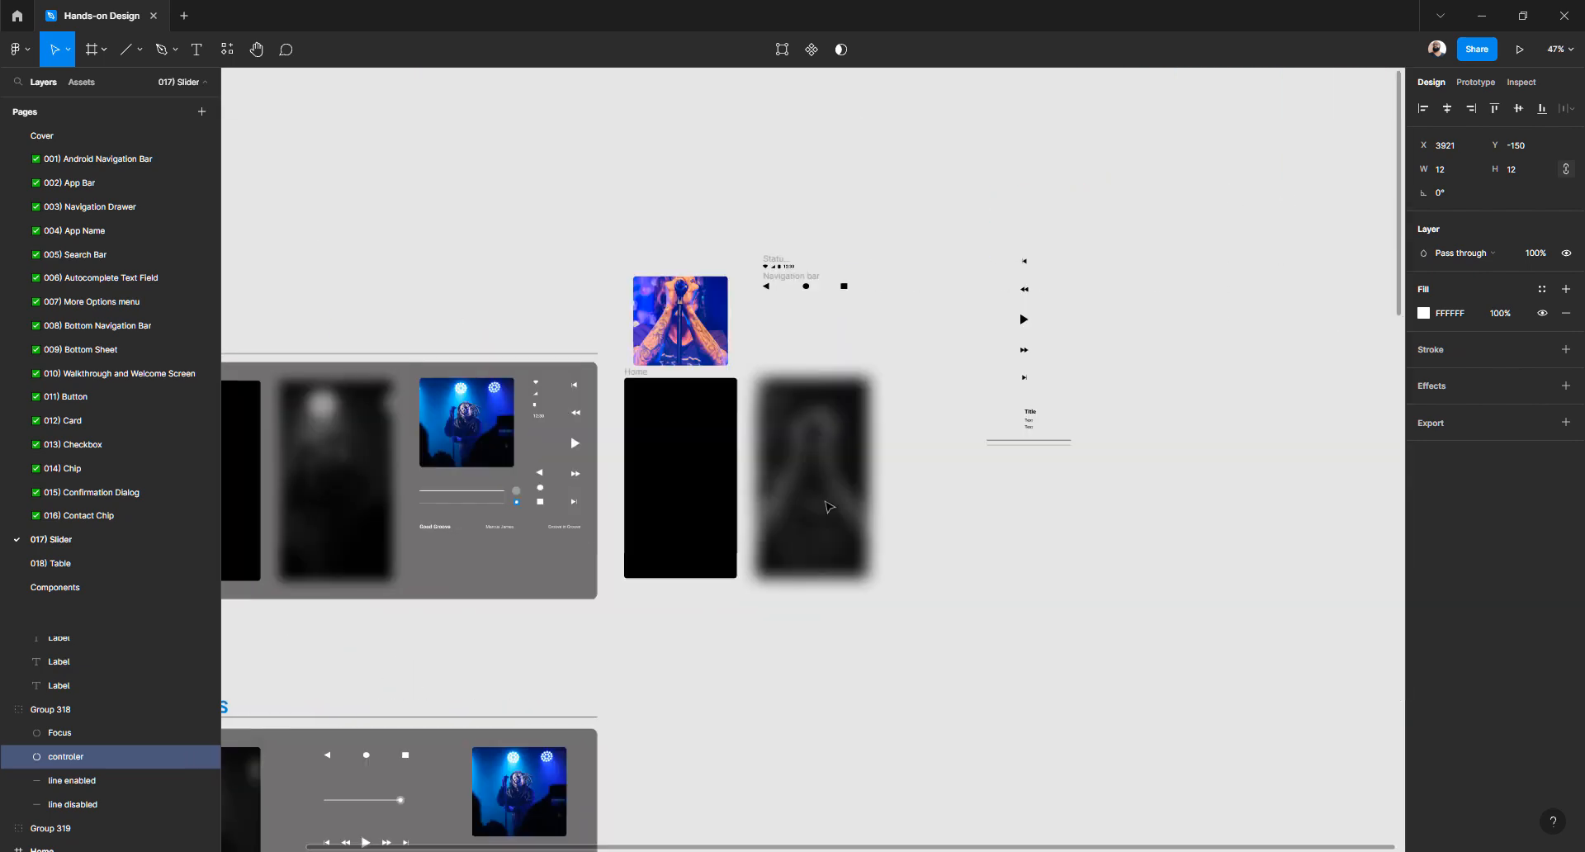
{"action": "scroll", "coordinate": [909, 433], "scroll_direction": "up", "scroll_amount": 8}
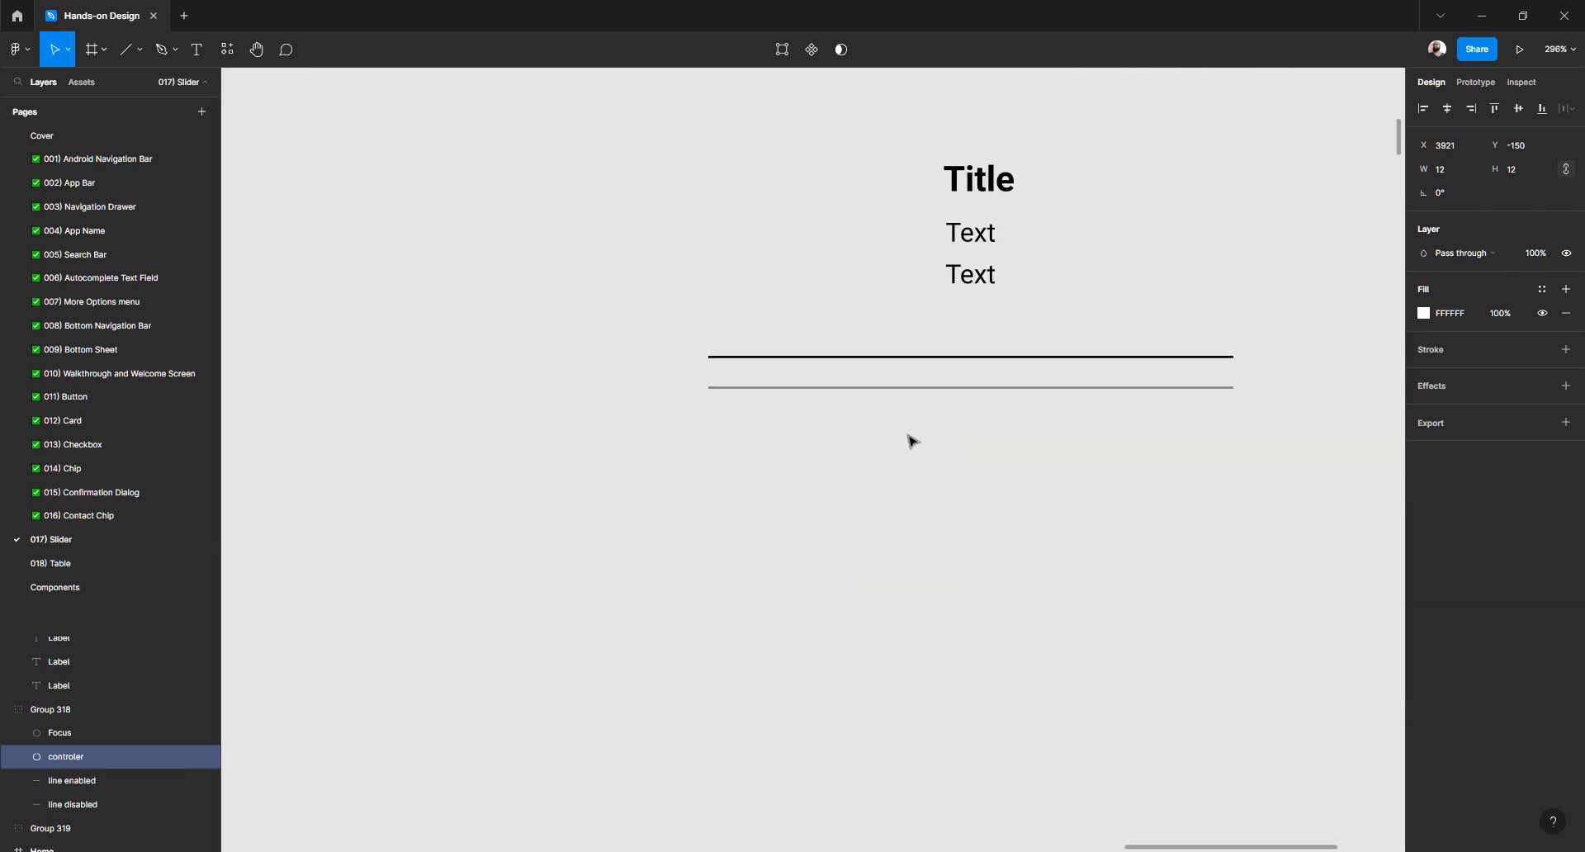
Draw a large circle and a narrow ellipse below the lines with the Ellipse tool
{"action": "key", "text": "o"}
{"action": "left_click", "coordinate": [139, 55]}
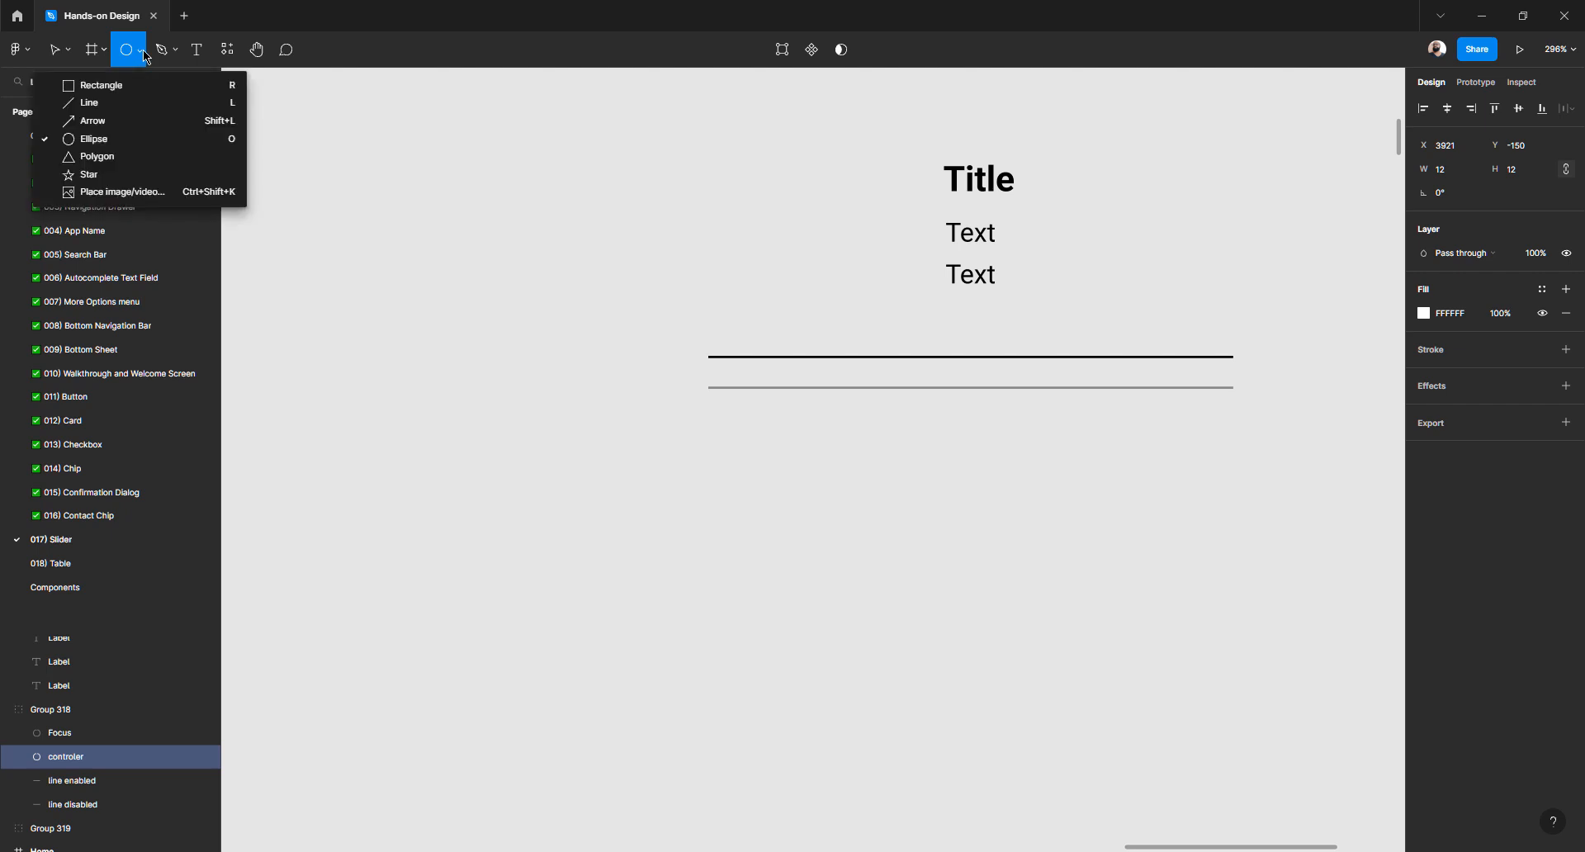
{"action": "left_click", "coordinate": [116, 140]}
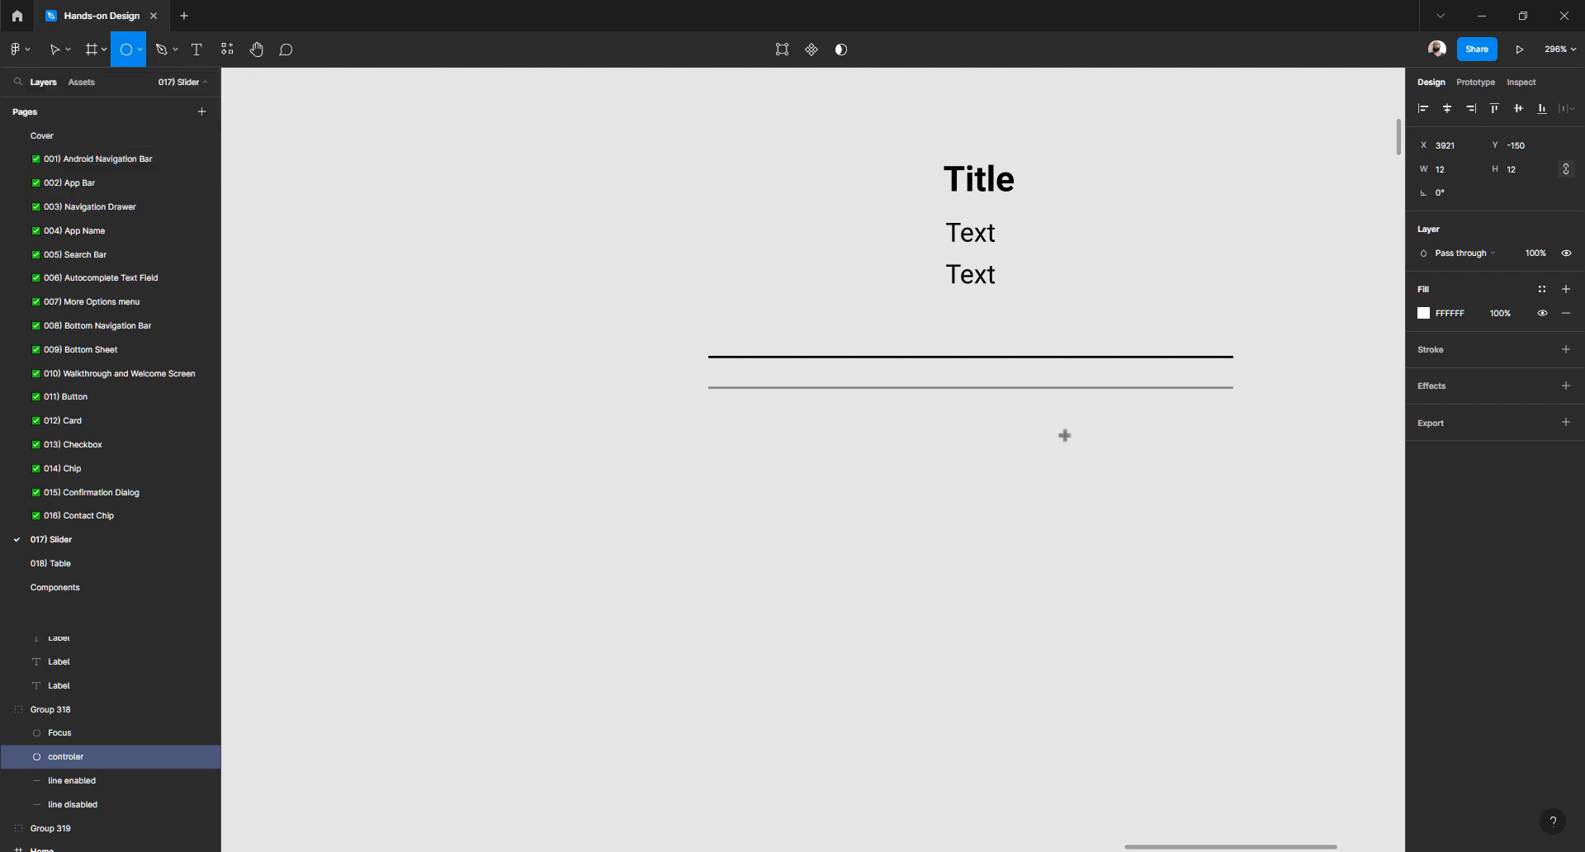
{"action": "left_click_drag", "start_coordinate": [898, 464], "coordinate": [1036, 602]}
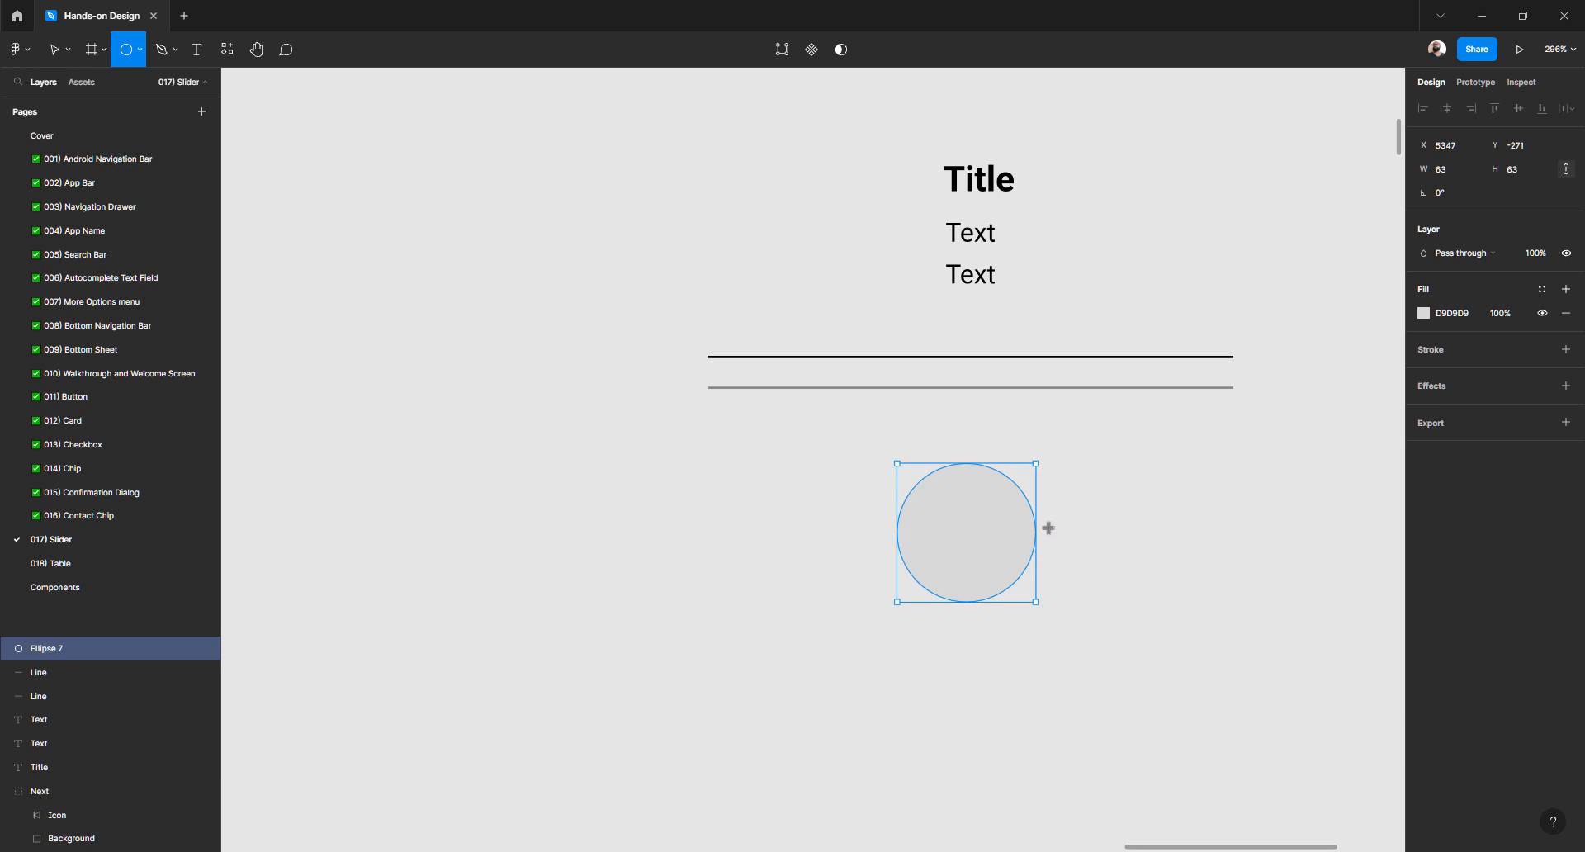
{"action": "left_click_drag", "start_coordinate": [1087, 481], "coordinate": [1106, 551]}
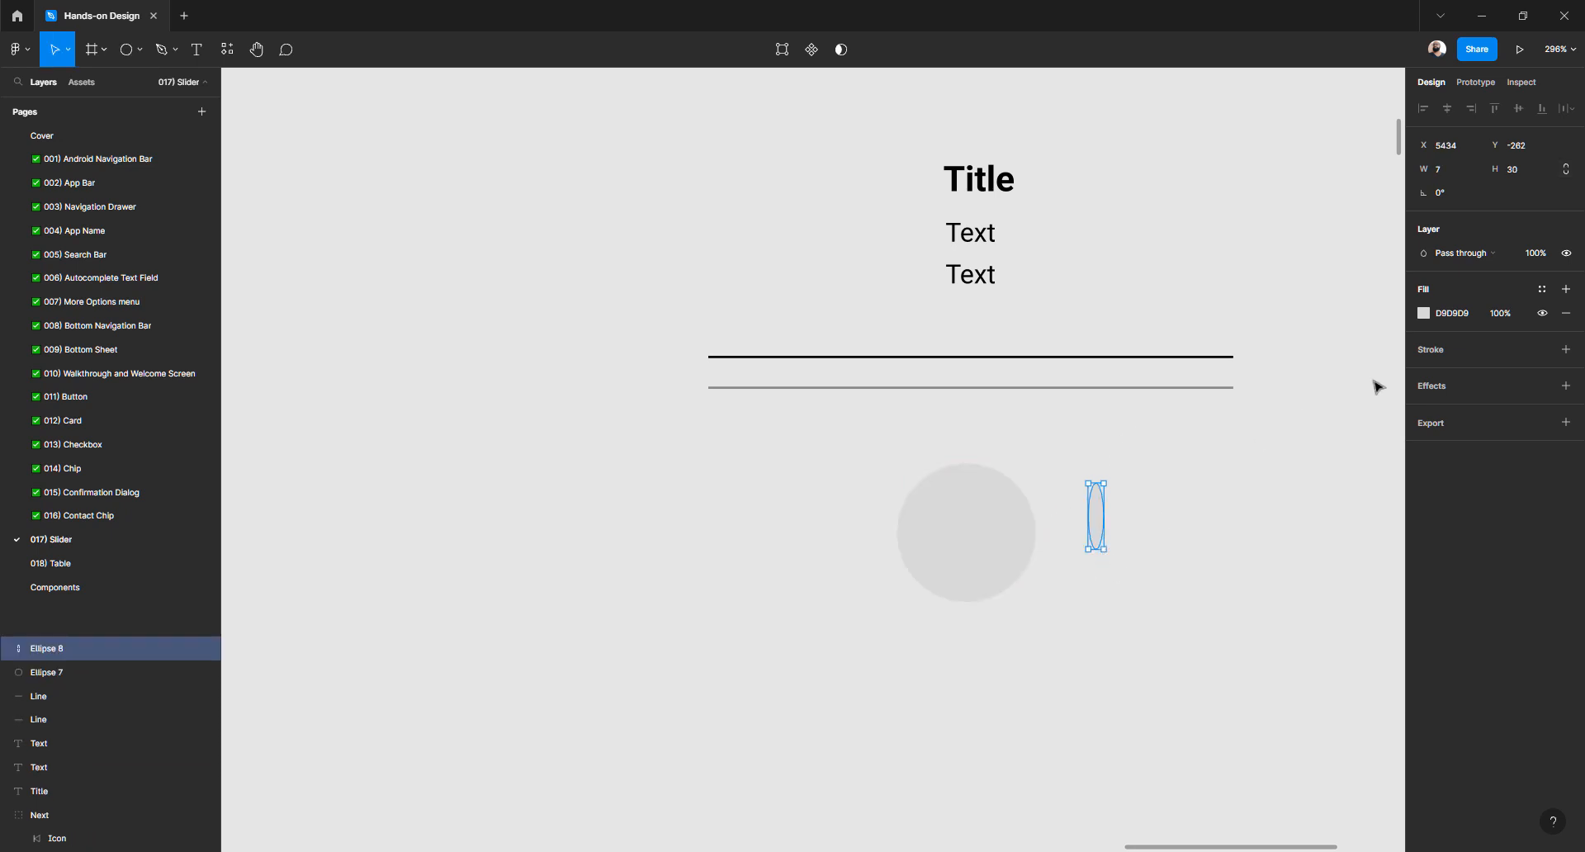
Make the narrow ellipse black (000000) and resize it to a 12×12 circle
{"action": "left_click", "coordinate": [1423, 313]}
{"action": "left_click_drag", "start_coordinate": [1312, 446], "coordinate": [1196, 569]}
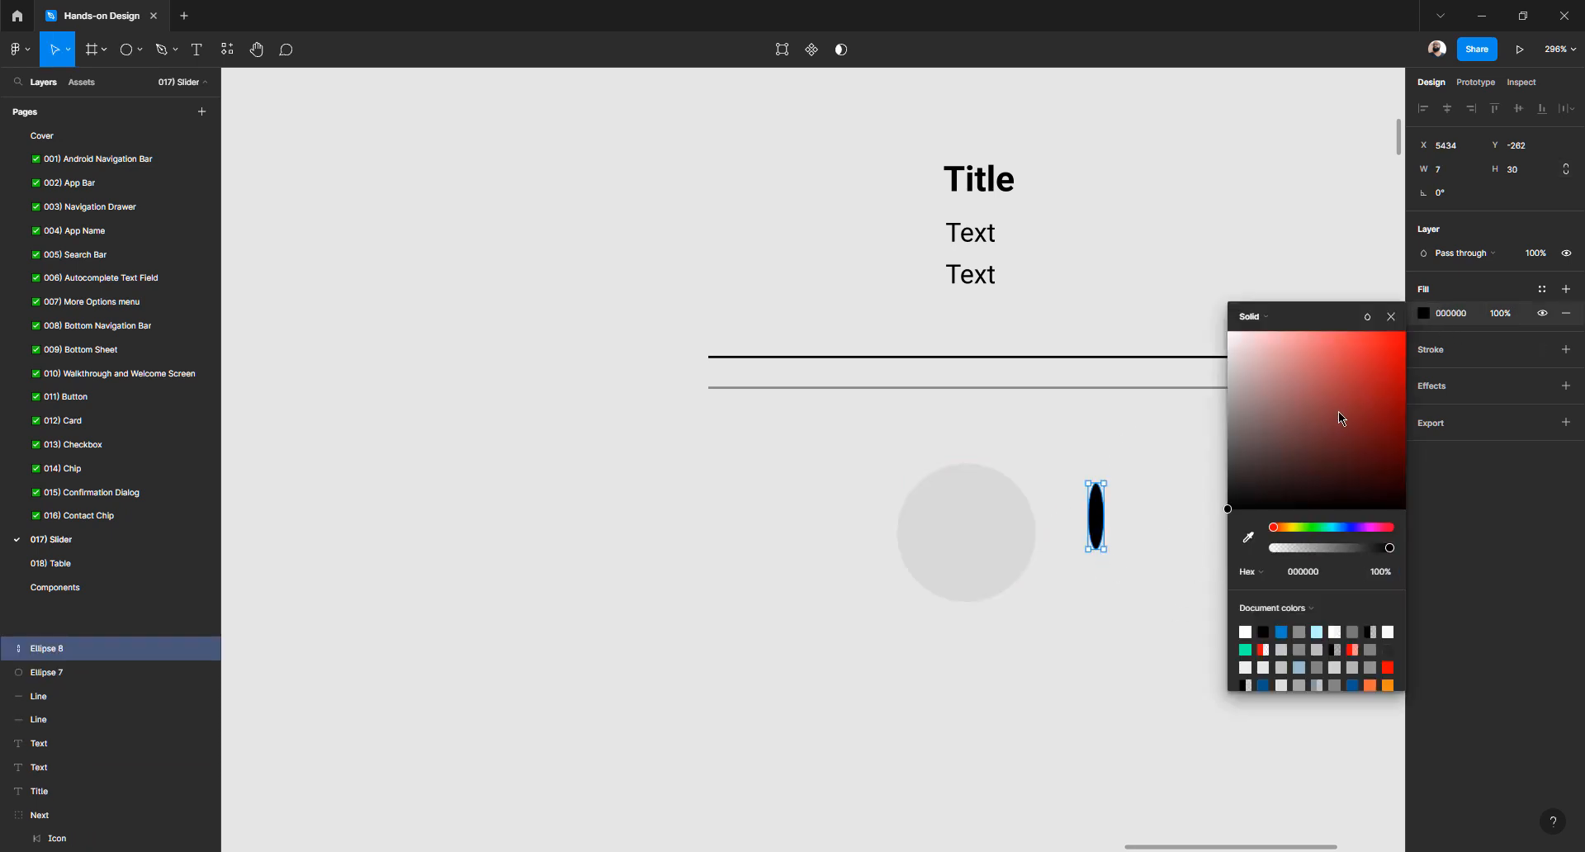
{"action": "left_click", "coordinate": [1460, 171]}
{"action": "key", "text": "Tab"}
{"action": "type", "text": "12"}
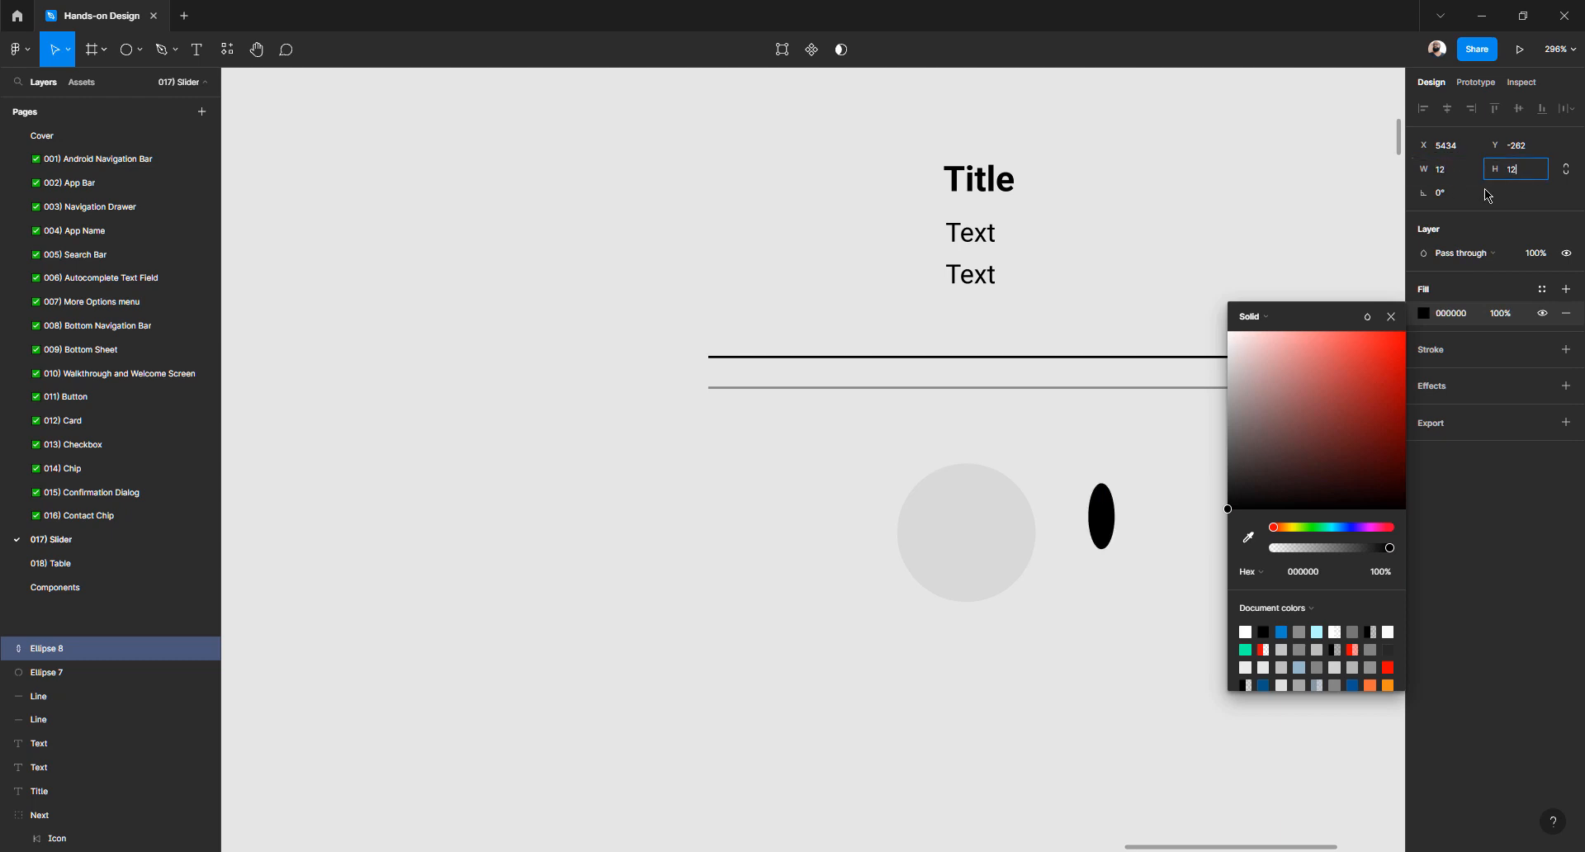
{"action": "key", "text": "Tab"}
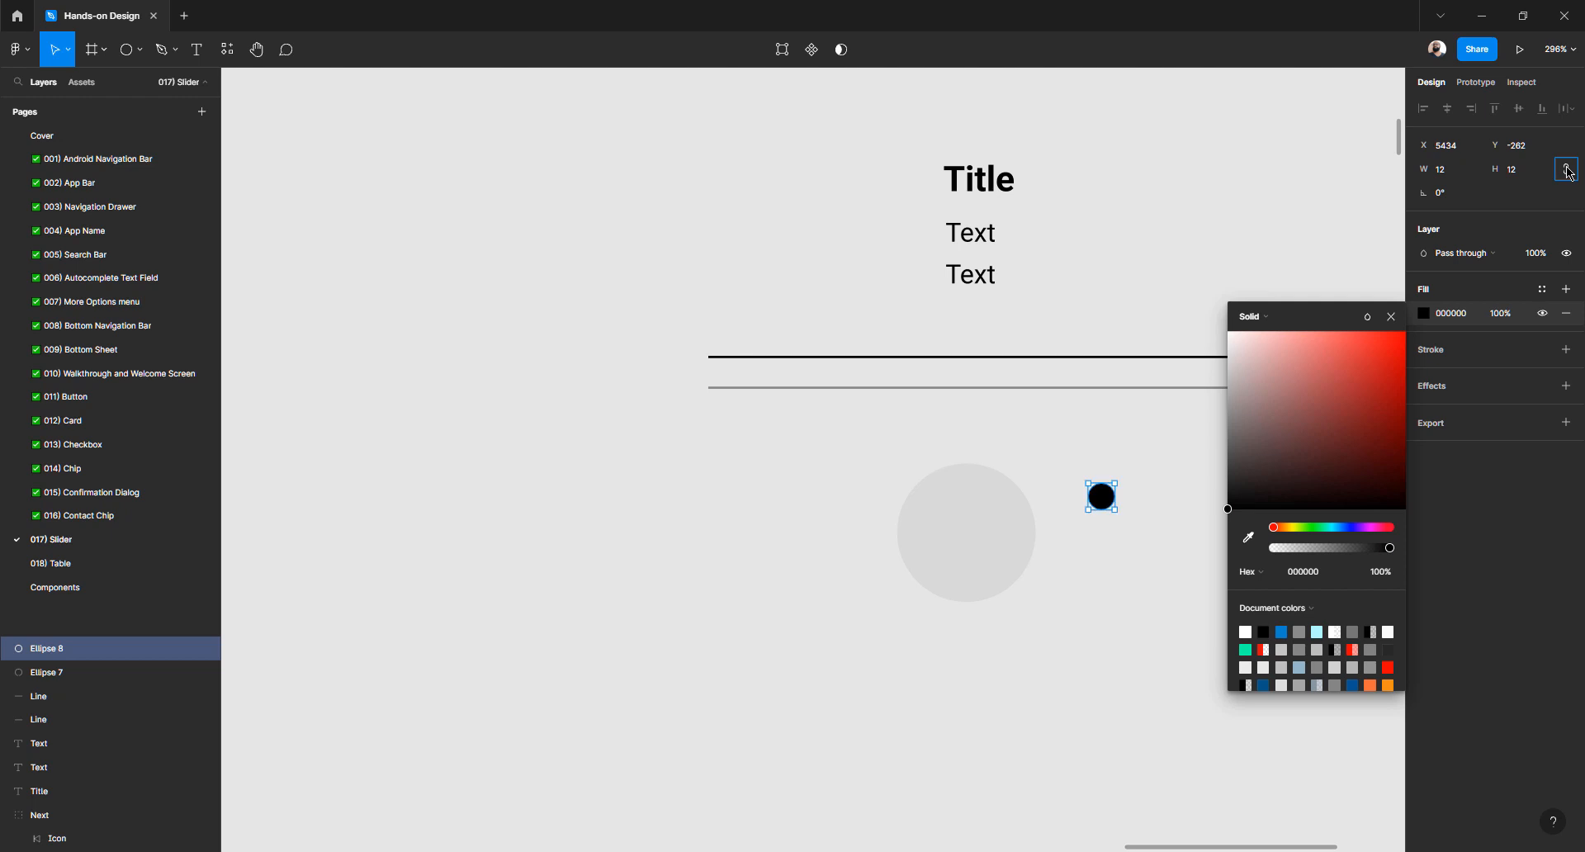
{"action": "key", "text": "Escape"}
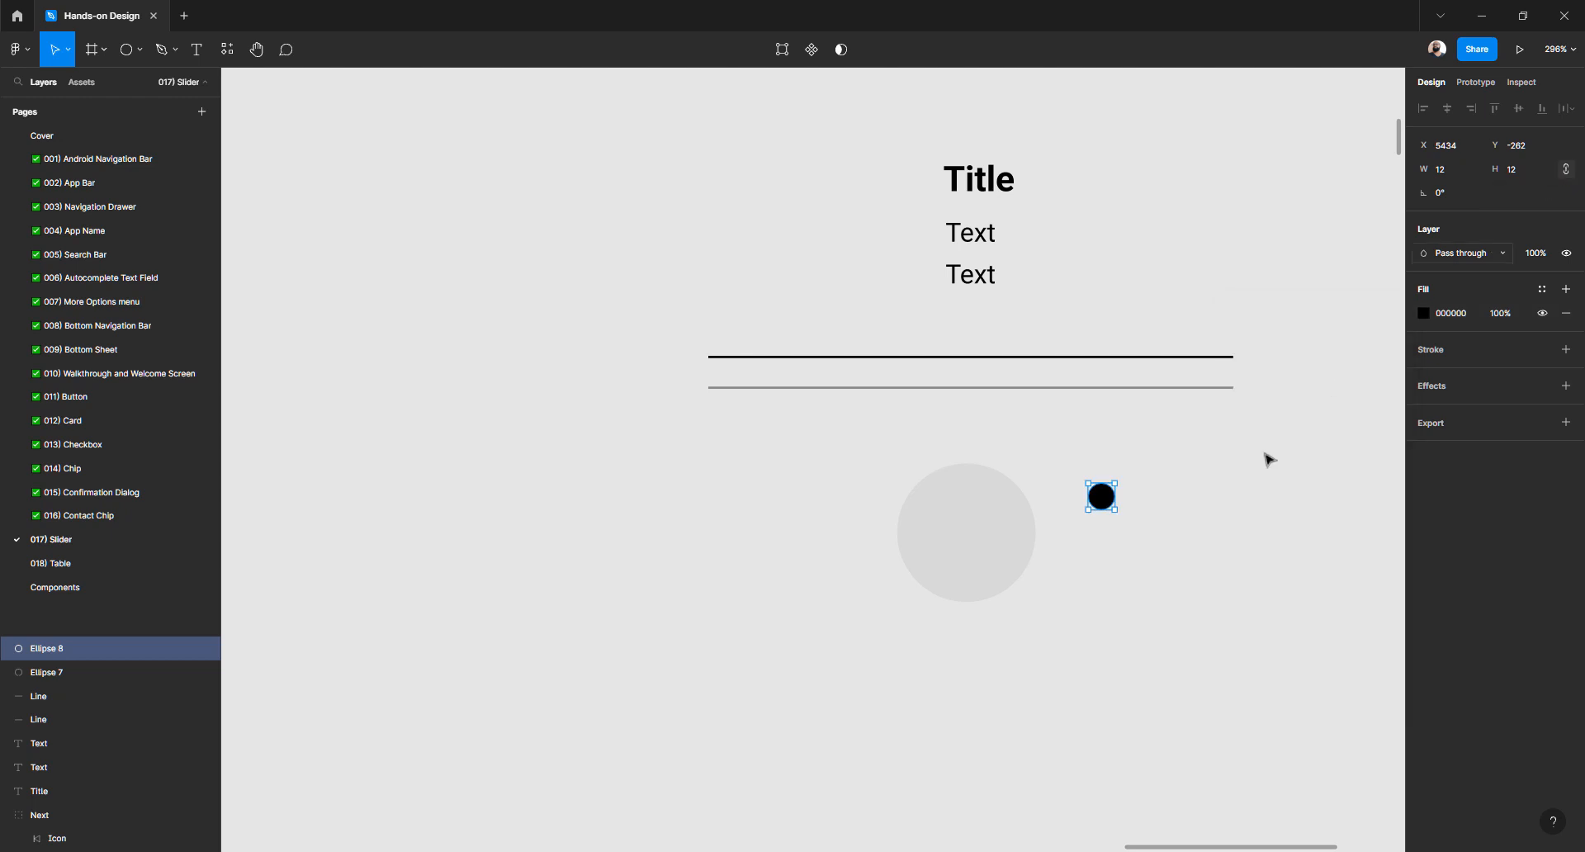
Delete the large grey circle and move the small black circle to the right
{"action": "left_click", "coordinate": [963, 555]}
{"action": "key", "text": "Delete"}
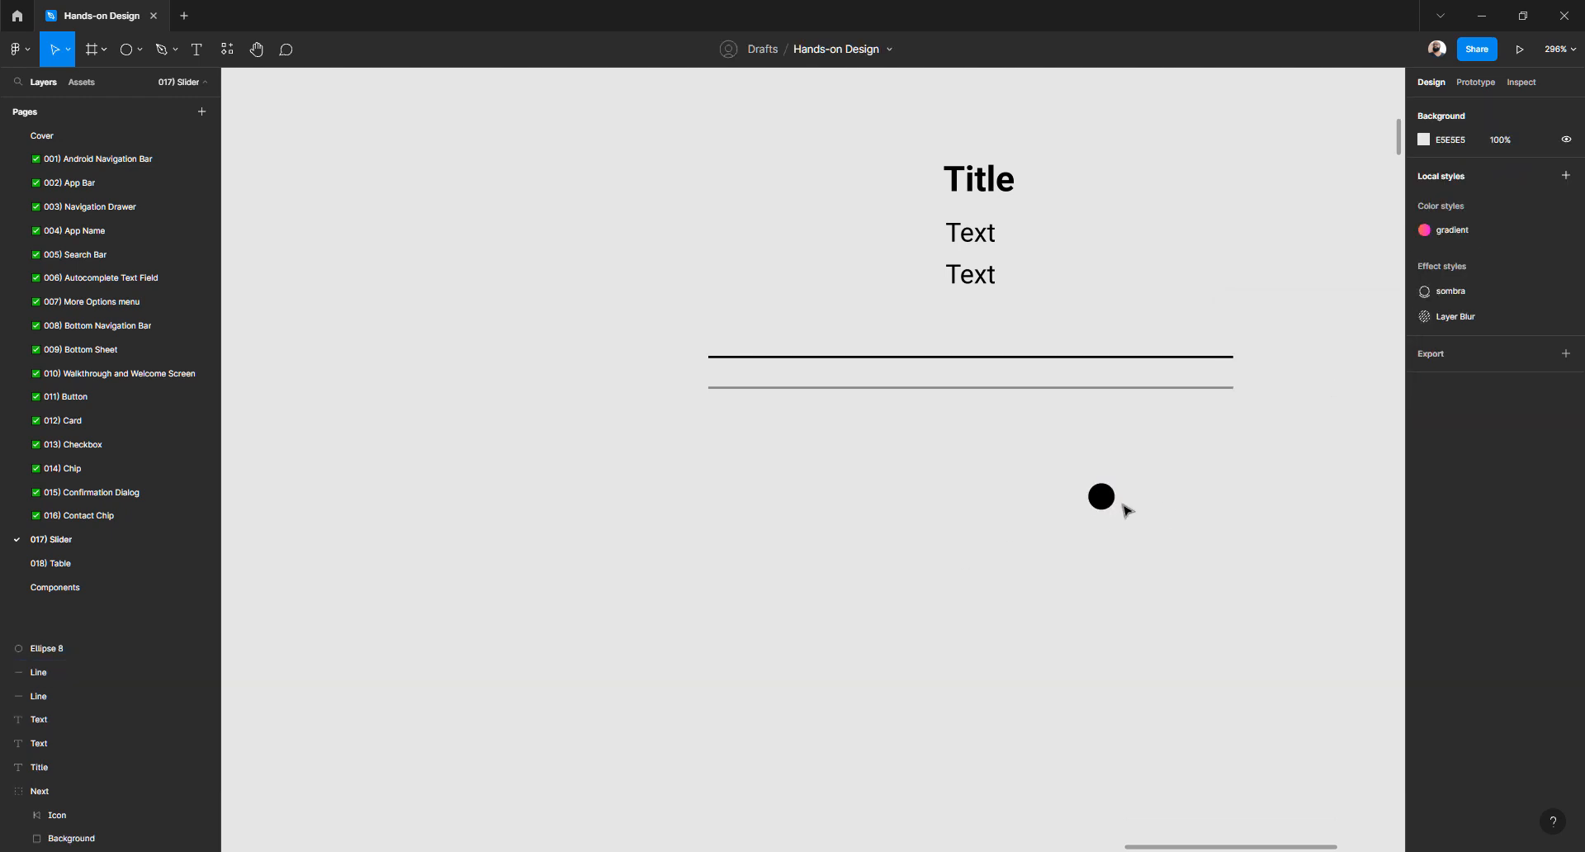
{"action": "left_click_drag", "start_coordinate": [1112, 499], "coordinate": [1196, 520]}
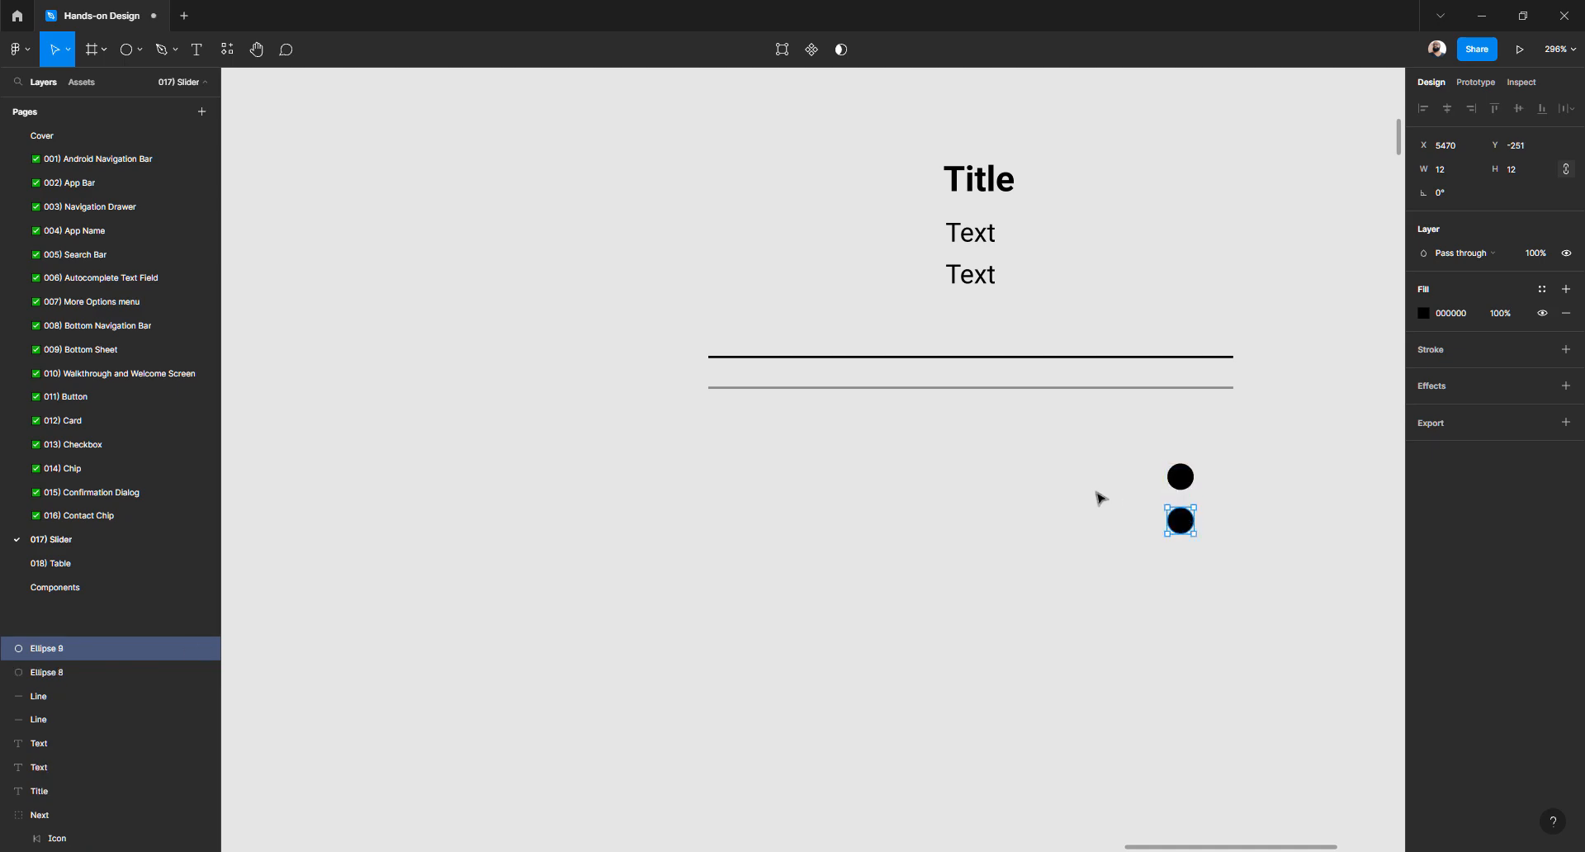
Inspect the slider focus circle's settings
{"action": "scroll", "coordinate": [1097, 499], "scroll_direction": "down", "scroll_amount": 5}
{"action": "scroll", "coordinate": [893, 534], "scroll_direction": "up", "scroll_amount": 5}
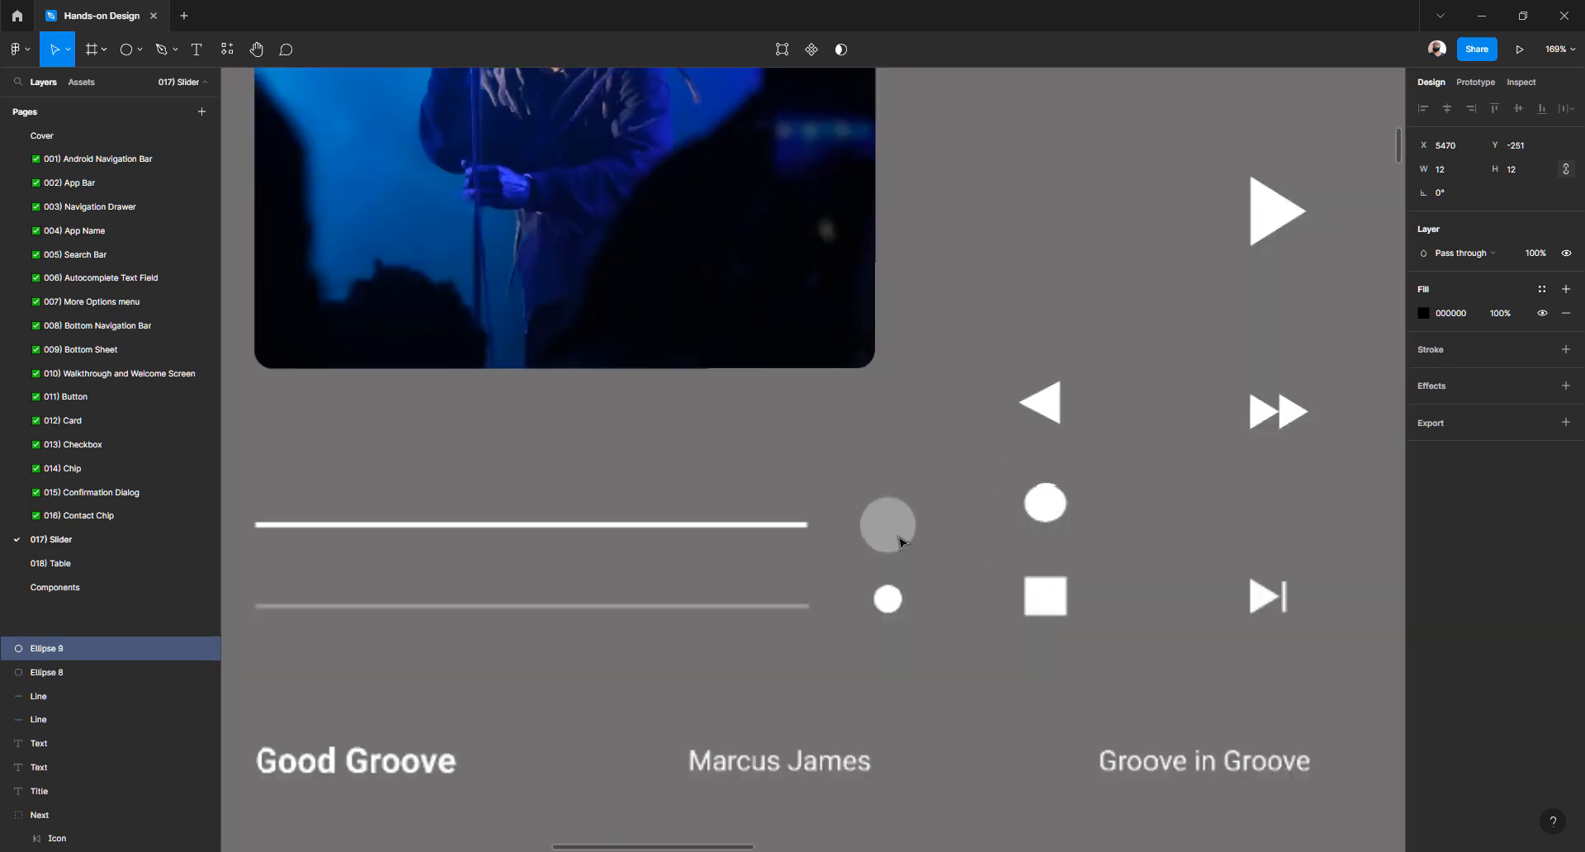
{"action": "left_click", "coordinate": [893, 535]}
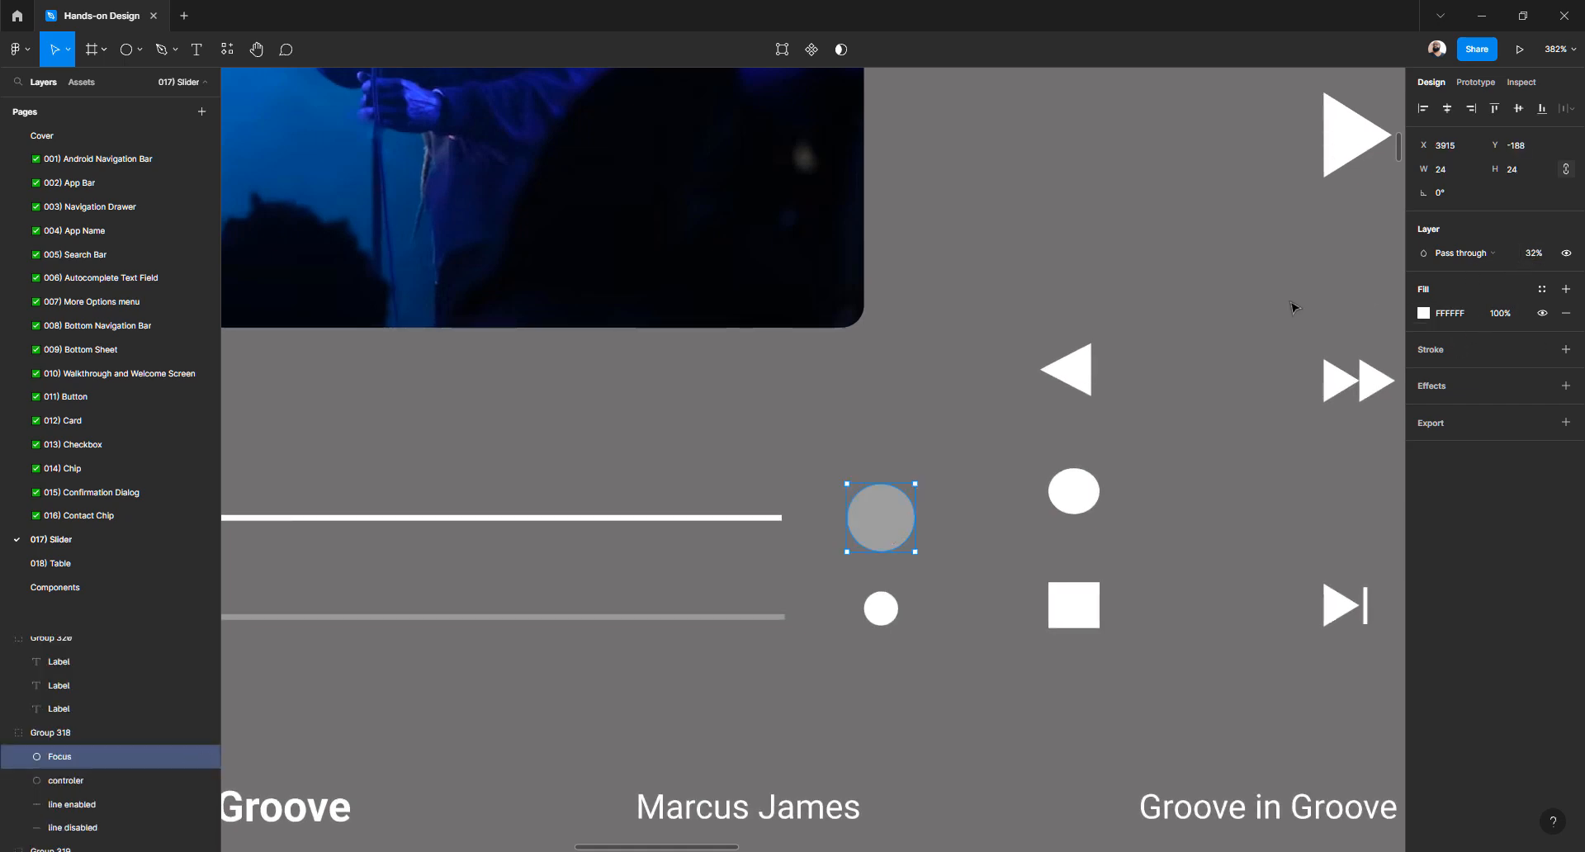
Give the lower black dot 32% layer opacity and a 32×32 size
{"action": "scroll", "coordinate": [1293, 307], "scroll_direction": "down", "scroll_amount": 5}
{"action": "scroll", "coordinate": [1004, 391], "scroll_direction": "right", "scroll_amount": 5}
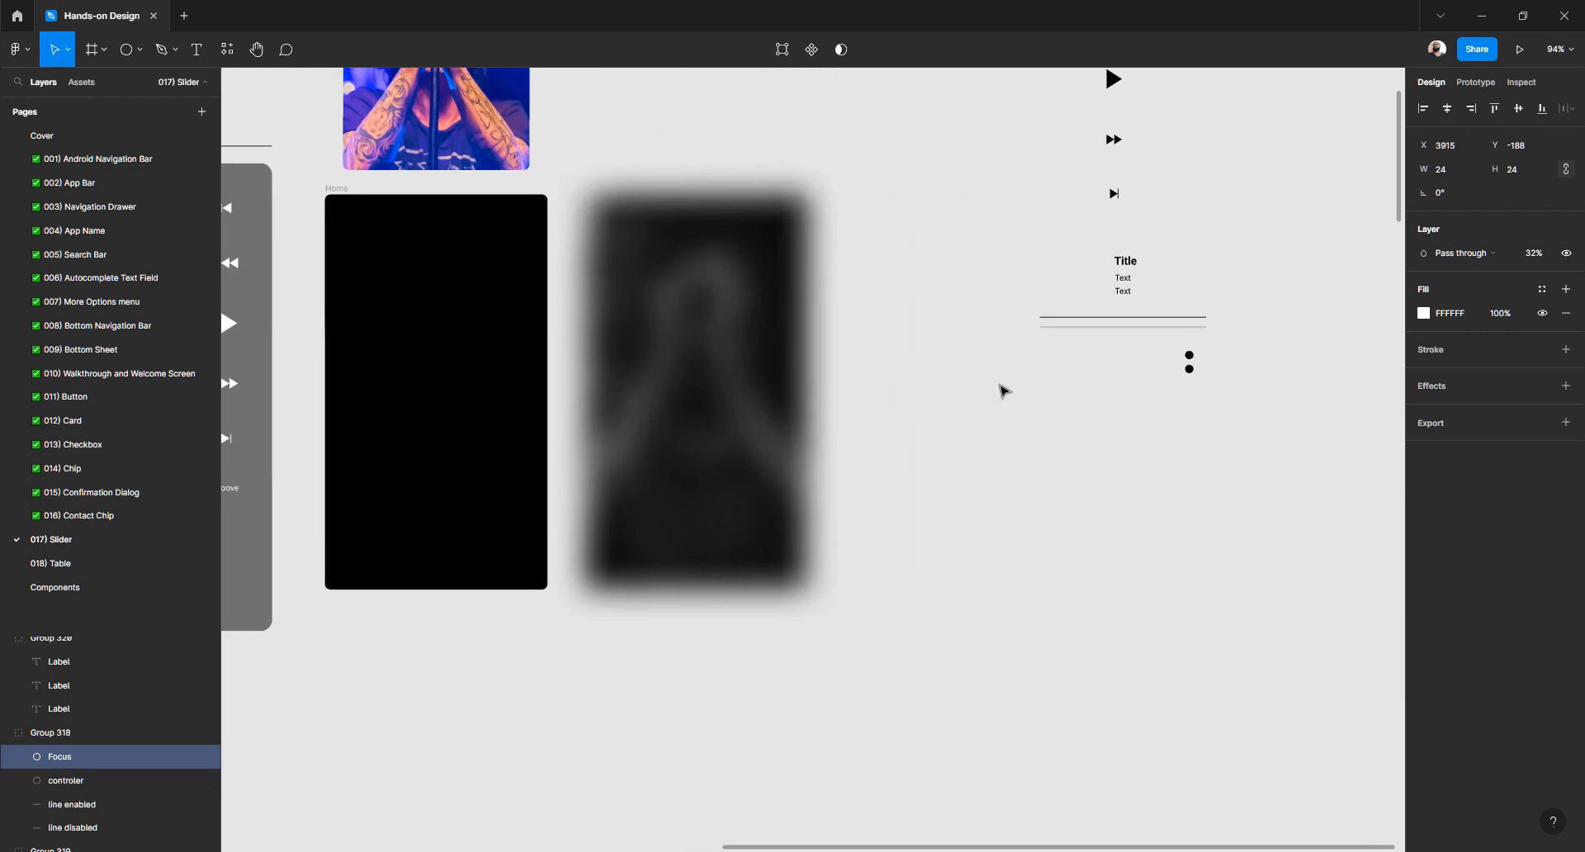
{"action": "scroll", "coordinate": [1185, 372], "scroll_direction": "up", "scroll_amount": 5}
{"action": "left_click", "coordinate": [1227, 372]}
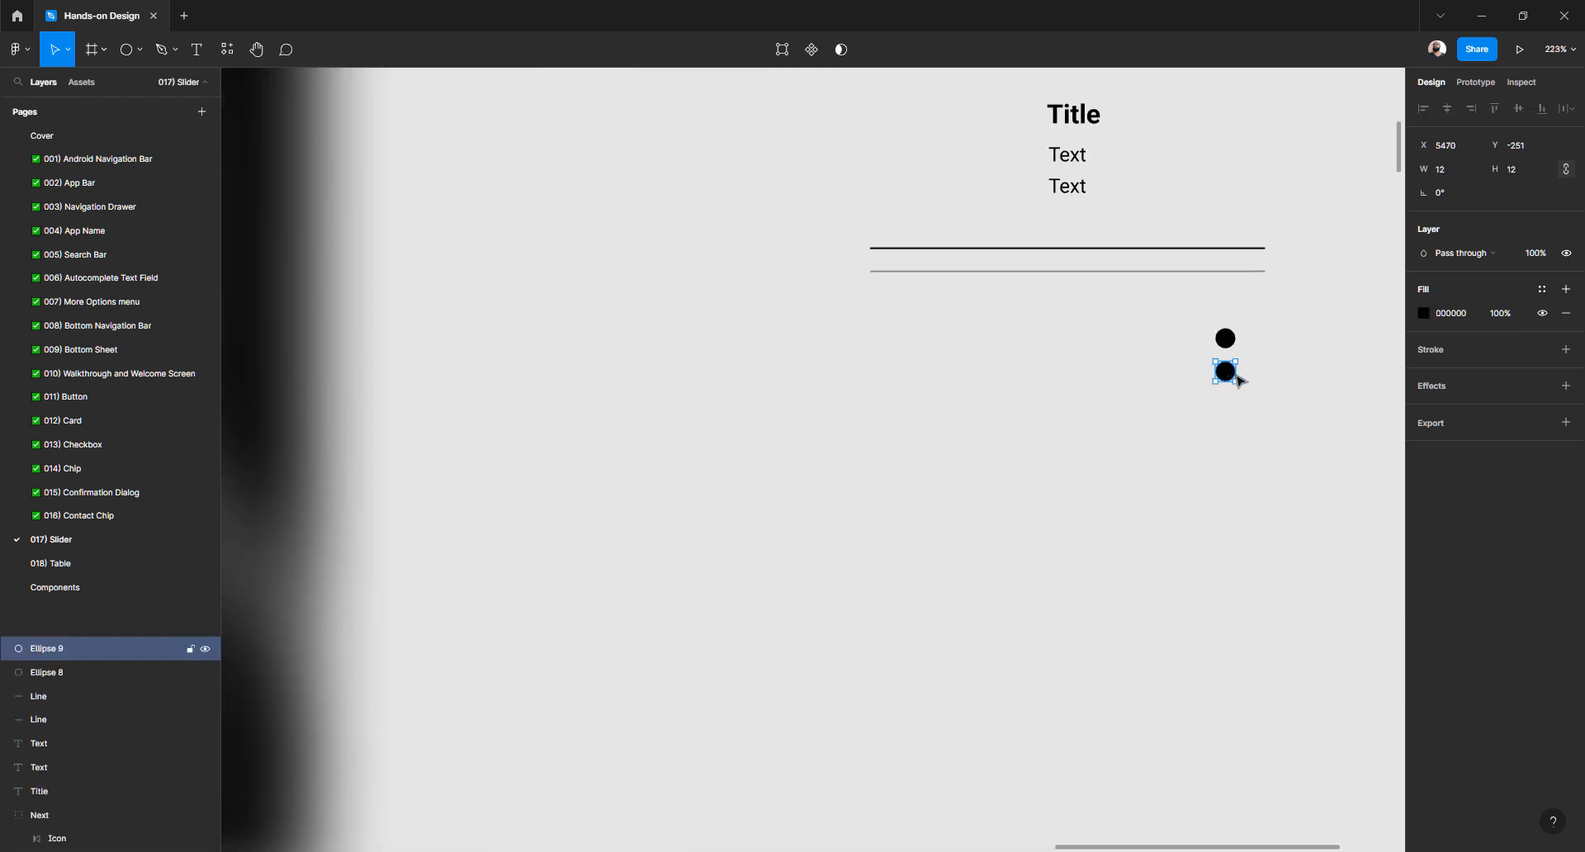
{"action": "left_click", "coordinate": [1540, 256]}
{"action": "type", "text": "32"}
{"action": "key", "text": "Return"}
{"action": "left_click", "coordinate": [1456, 170]}
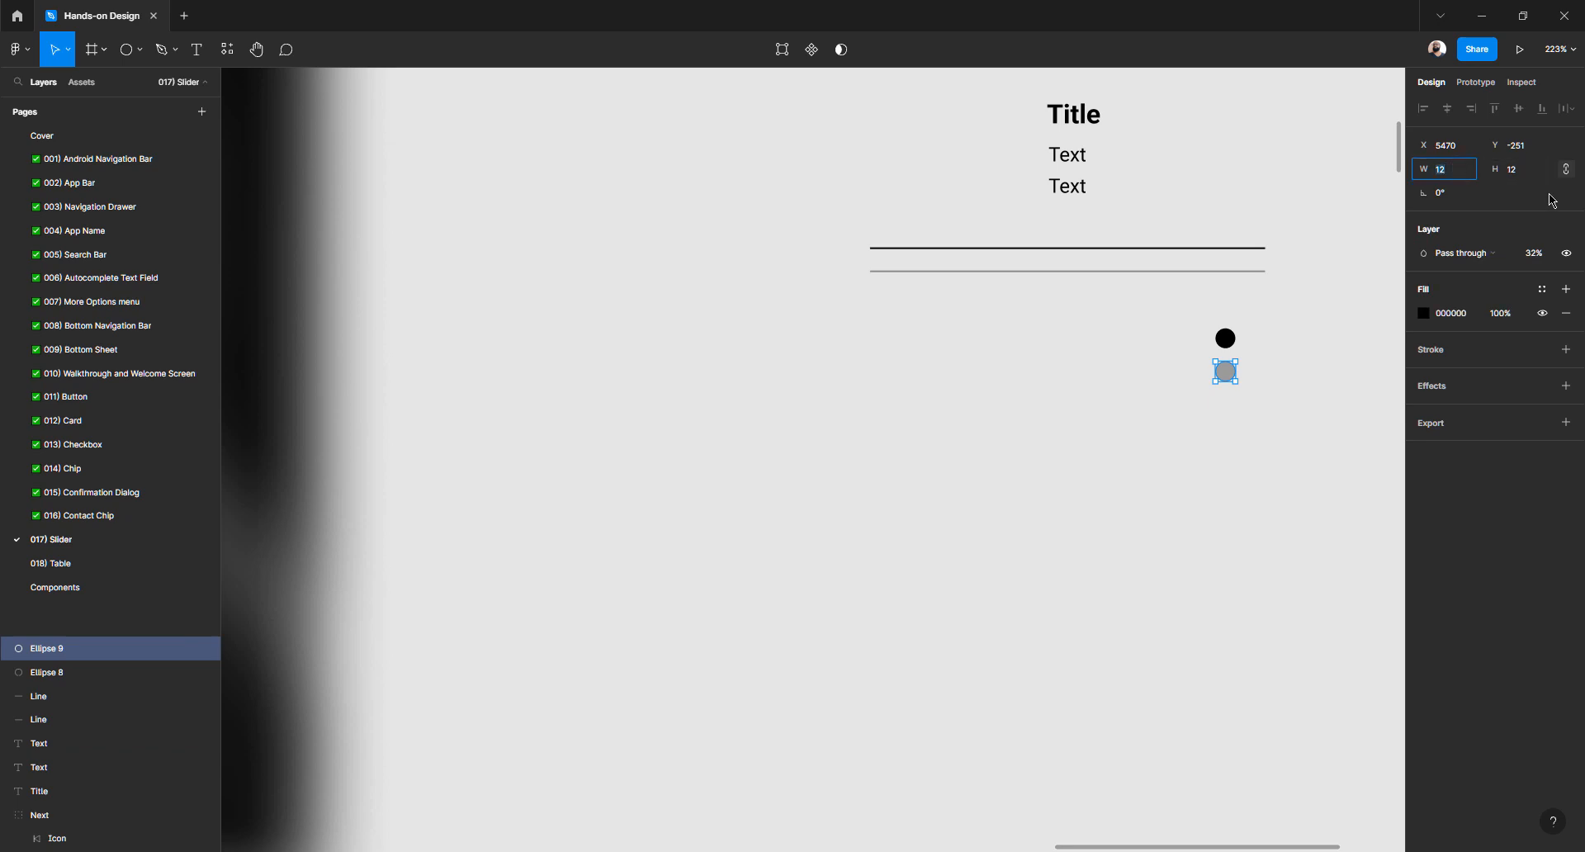
{"action": "type", "text": "32"}
{"action": "key", "text": "Tab"}
Clear the selection and pan out to view the page
{"action": "scroll", "coordinate": [1156, 364], "scroll_direction": "down", "scroll_amount": 5}
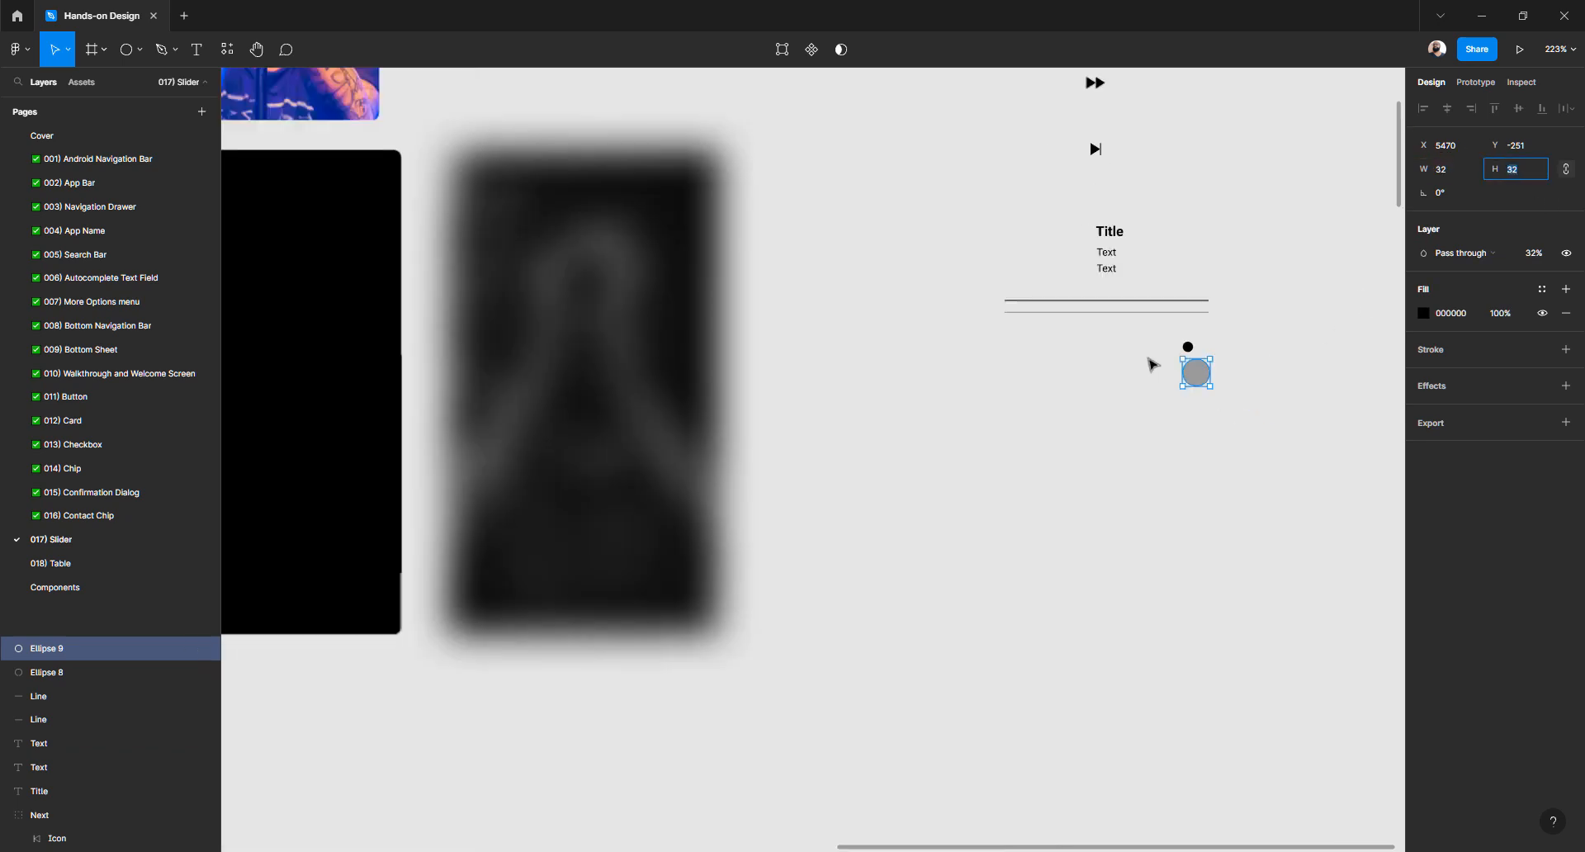
{"action": "scroll", "coordinate": [1152, 364], "scroll_direction": "up", "scroll_amount": 3}
{"action": "scroll", "coordinate": [1148, 360], "scroll_direction": "down", "scroll_amount": 6}
{"action": "scroll", "coordinate": [1144, 361], "scroll_direction": "left", "scroll_amount": 2}
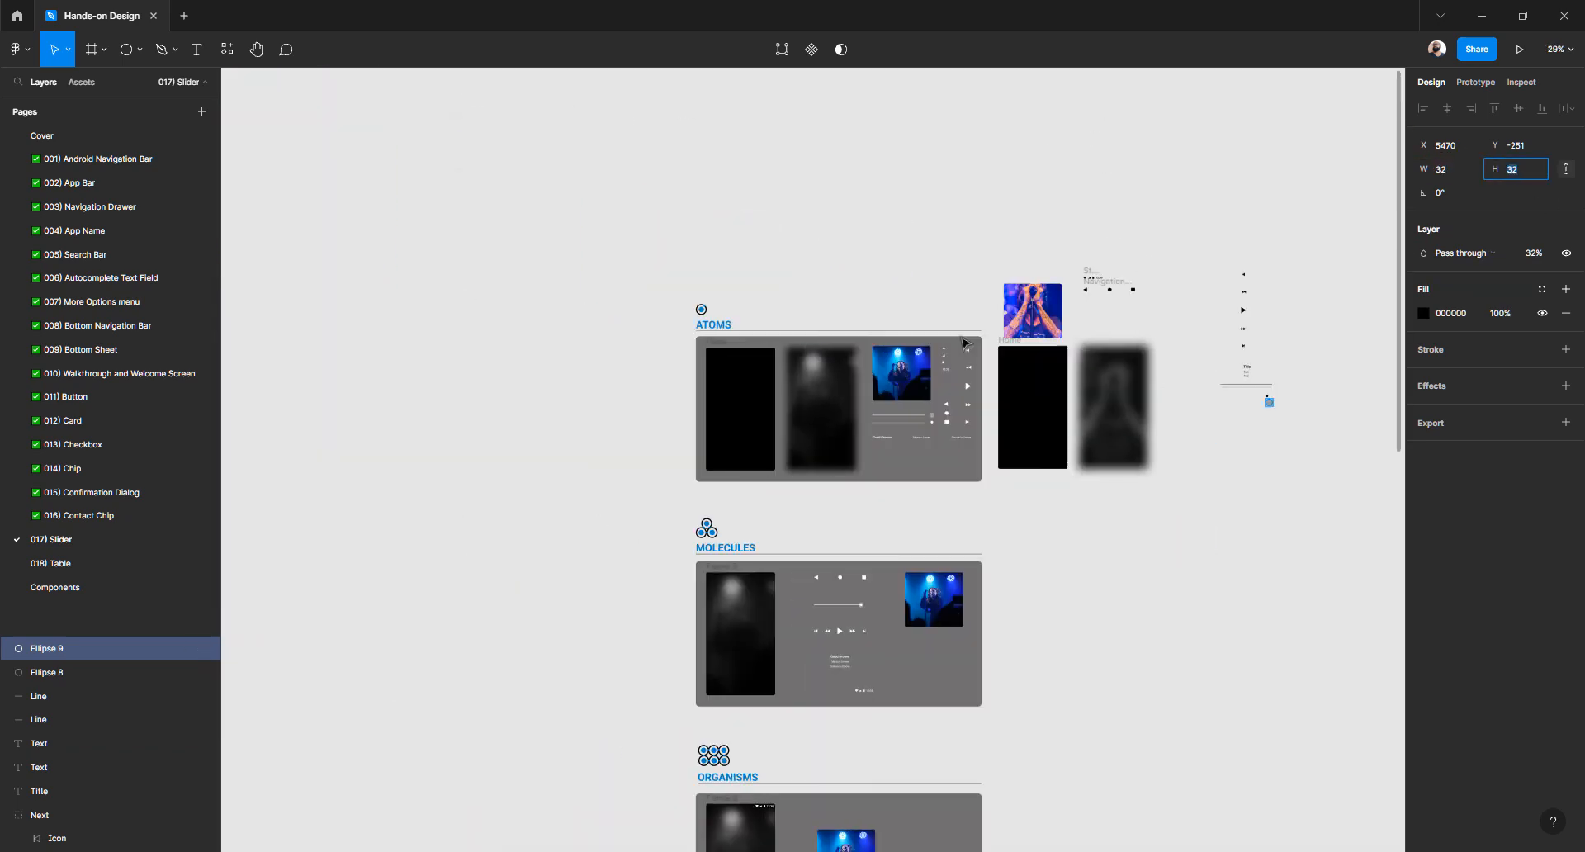
{"action": "scroll", "coordinate": [1143, 361], "scroll_direction": "down", "scroll_amount": 3}
{"action": "scroll", "coordinate": [963, 342], "scroll_direction": "up", "scroll_amount": 3}
{"action": "left_click_drag", "start_coordinate": [899, 248], "coordinate": [825, 162]}
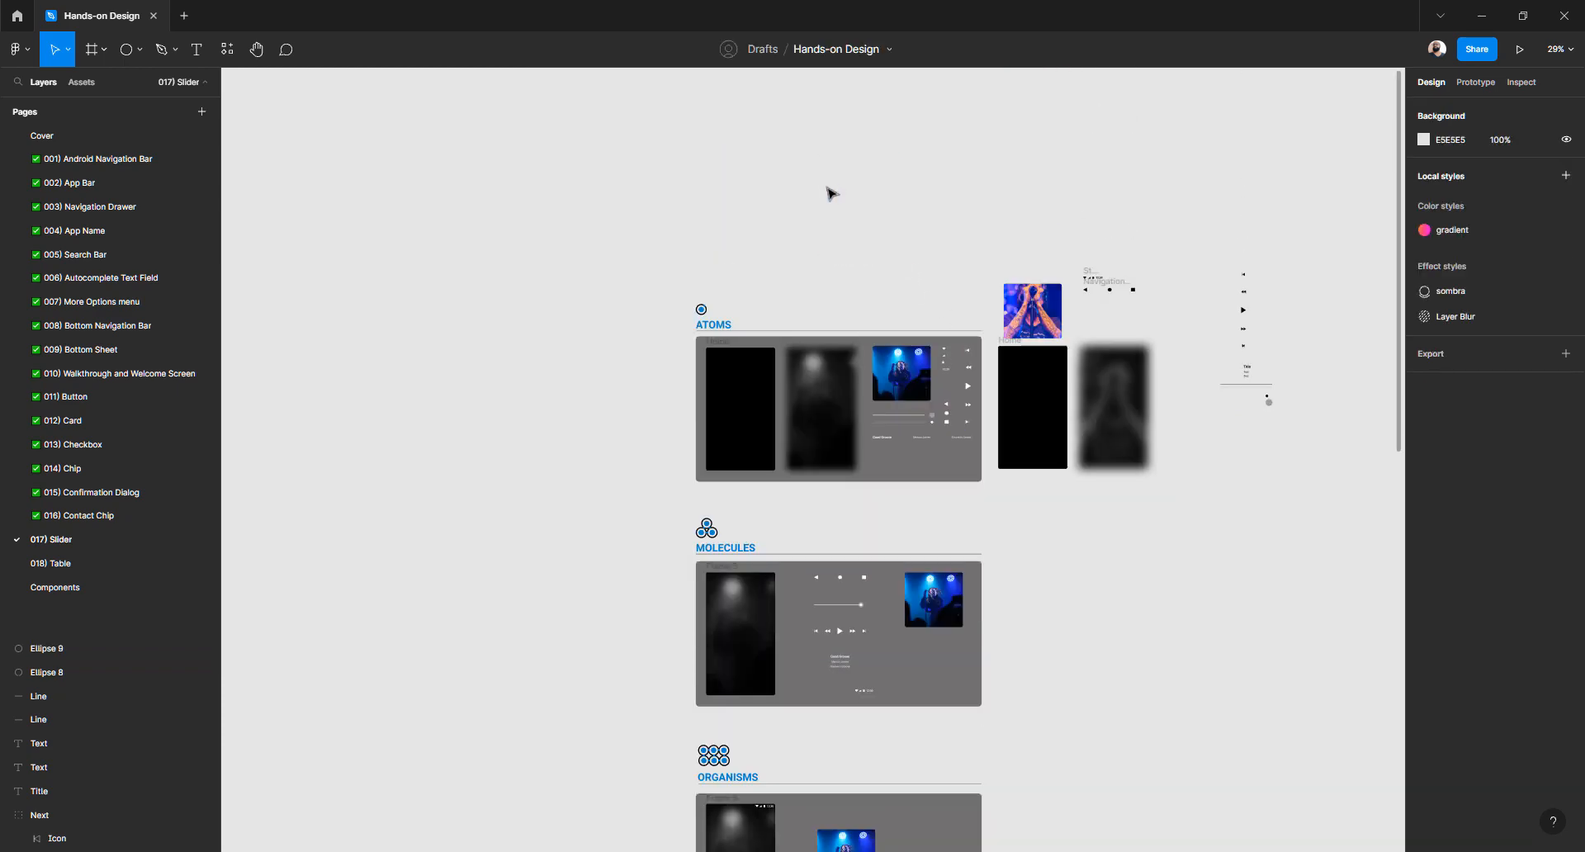
{"action": "left_click_drag", "start_coordinate": [731, 203], "coordinate": [651, 201]}
{"action": "scroll", "coordinate": [1032, 330], "scroll_direction": "up", "scroll_amount": 10}
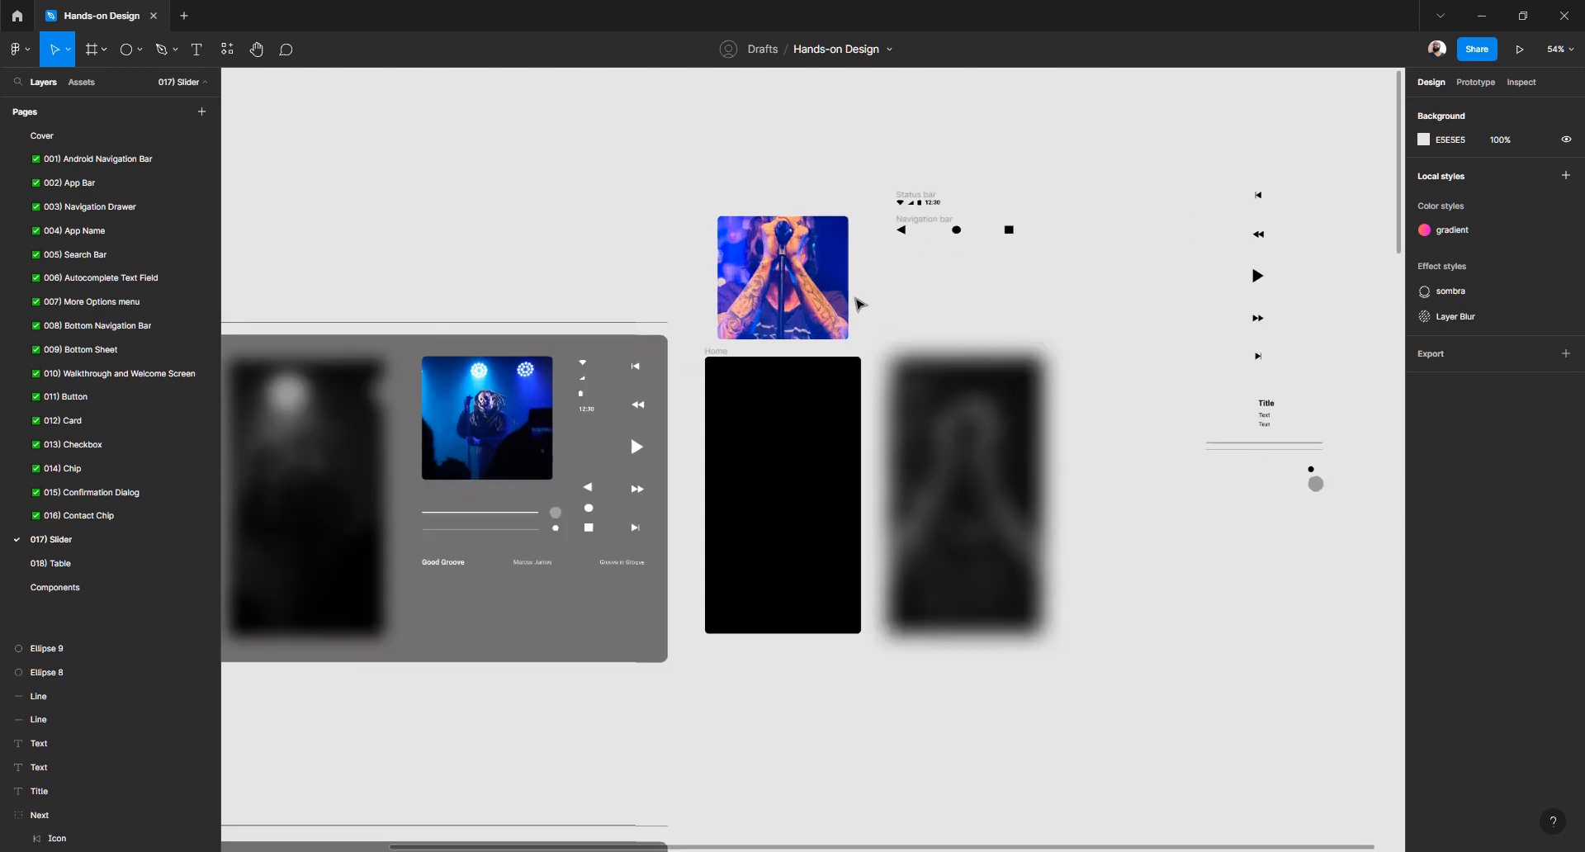
{"action": "scroll", "coordinate": [859, 304], "scroll_direction": "down", "scroll_amount": 5}
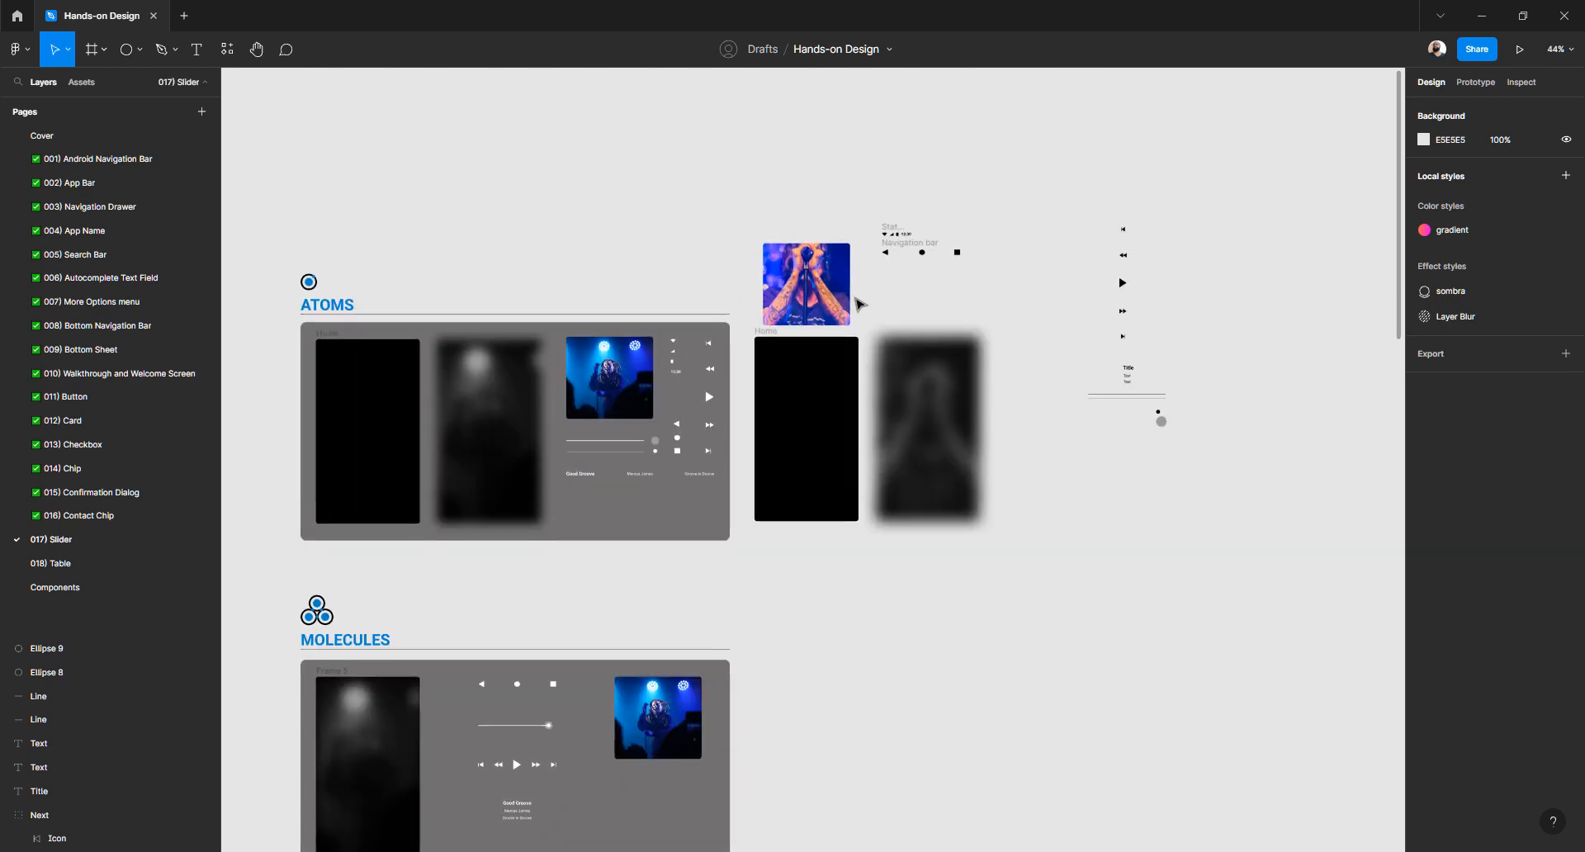
{"action": "scroll", "coordinate": [892, 184], "scroll_direction": "right", "scroll_amount": 4}
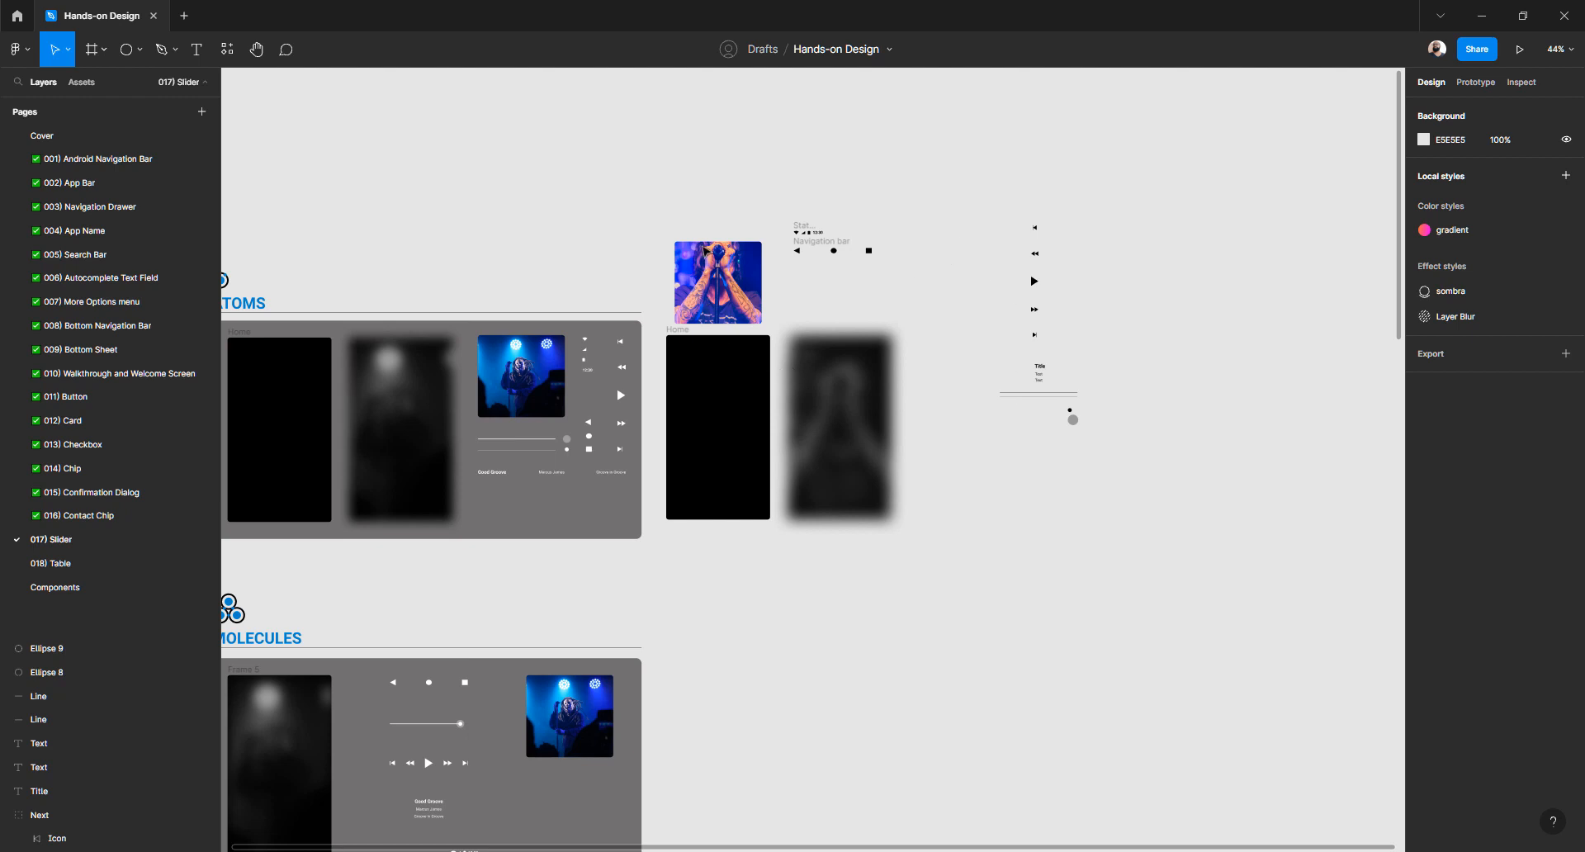
Duplicate the black Home frame and place the copy beside the Molecules card
{"action": "scroll", "coordinate": [908, 273], "scroll_direction": "down", "scroll_amount": 2}
{"action": "scroll", "coordinate": [908, 273], "scroll_direction": "left", "scroll_amount": 1}
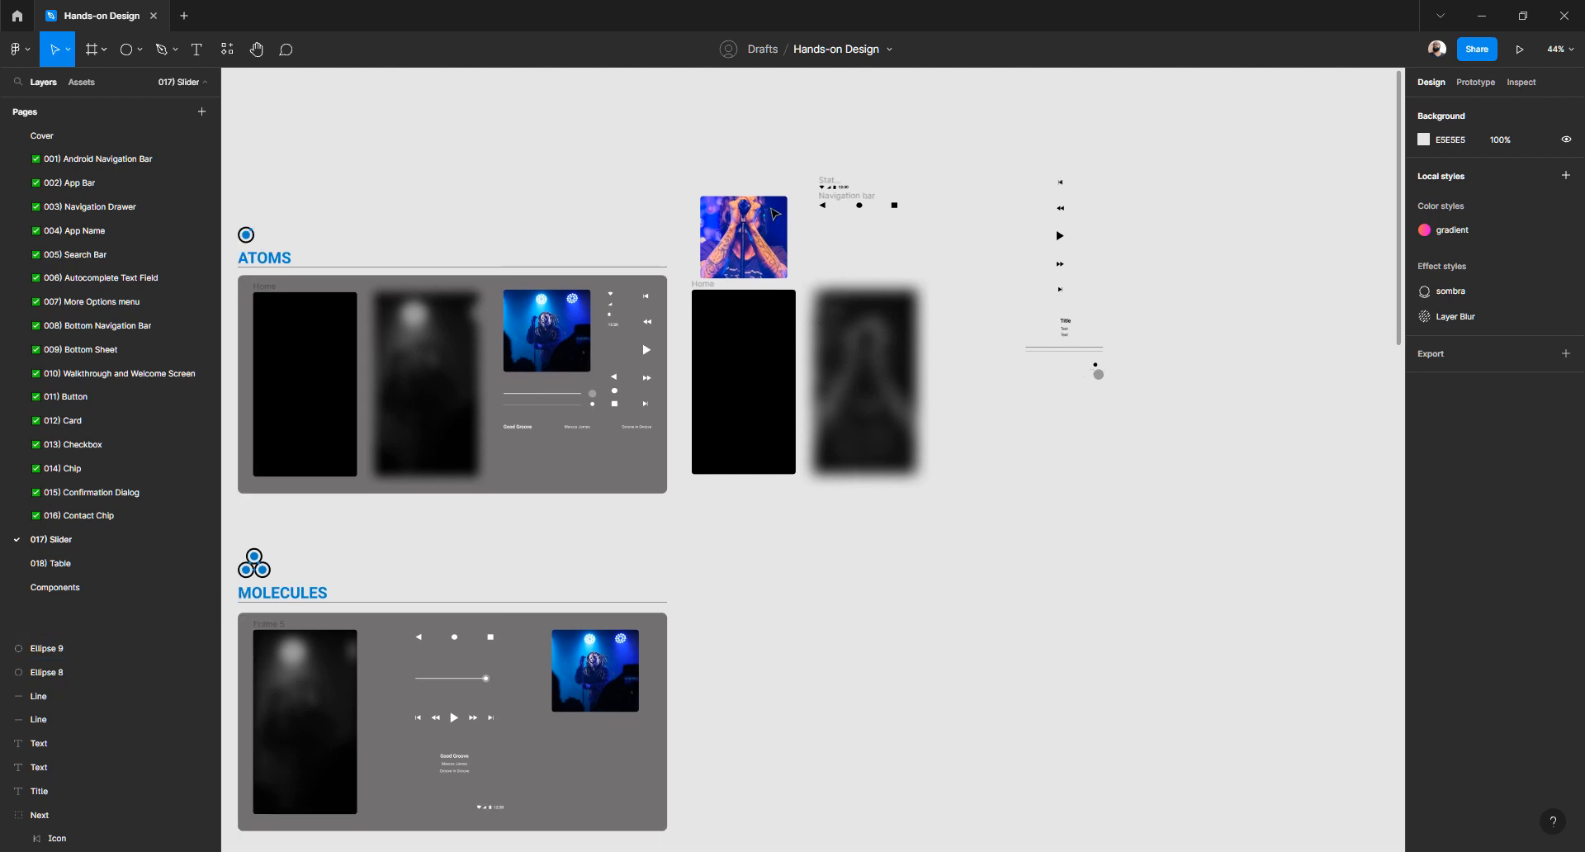
{"action": "scroll", "coordinate": [774, 213], "scroll_direction": "down", "scroll_amount": 3}
{"action": "scroll", "coordinate": [771, 209], "scroll_direction": "down", "scroll_amount": 1}
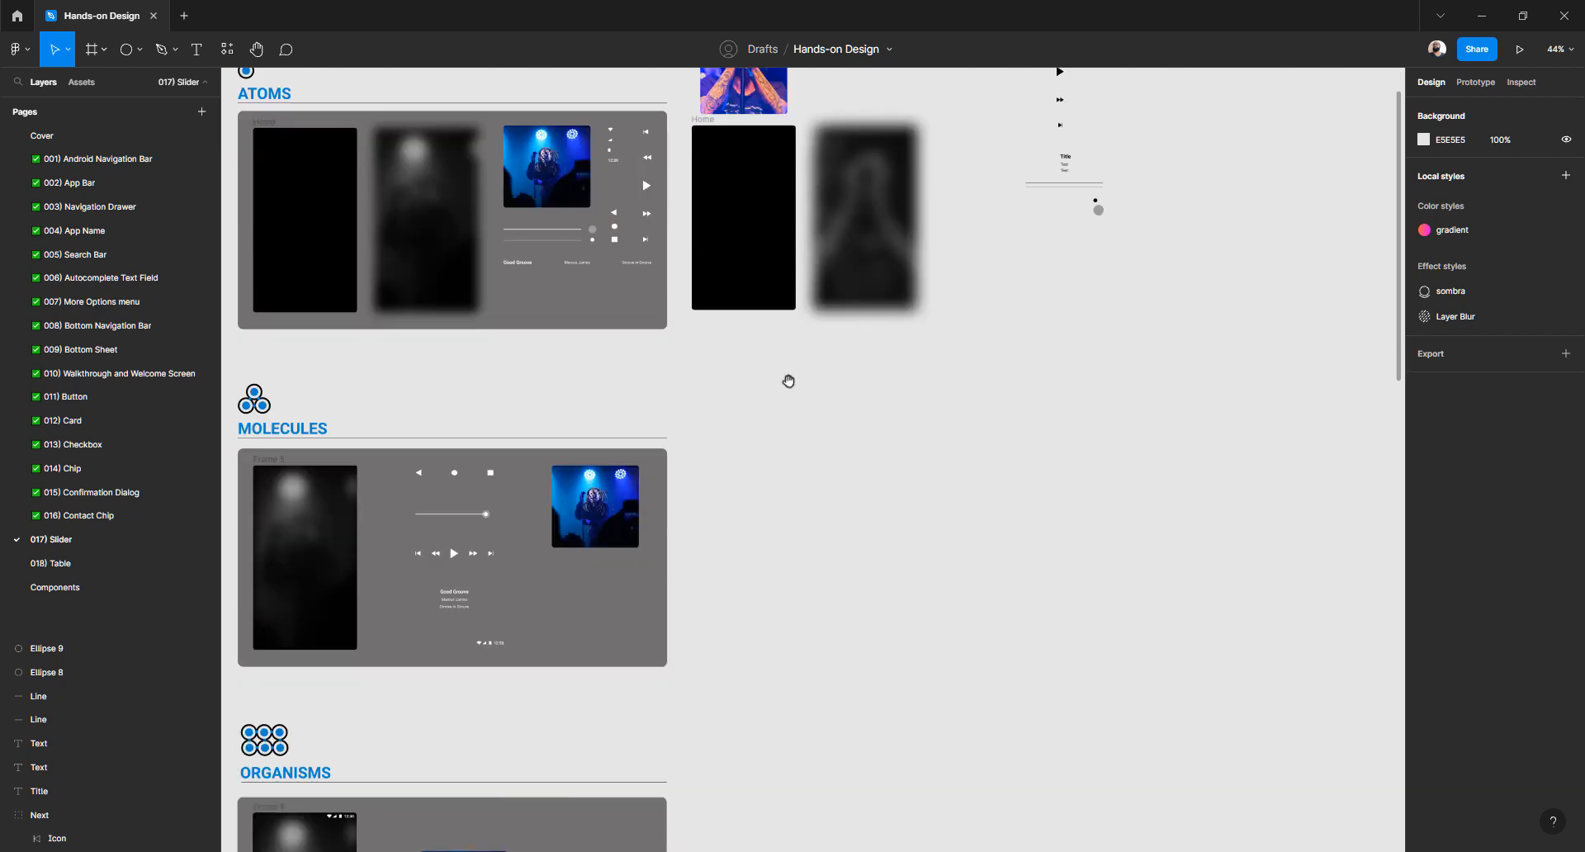
{"action": "left_click_drag", "start_coordinate": [789, 382], "coordinate": [906, 438]}
{"action": "left_click", "coordinate": [867, 271]}
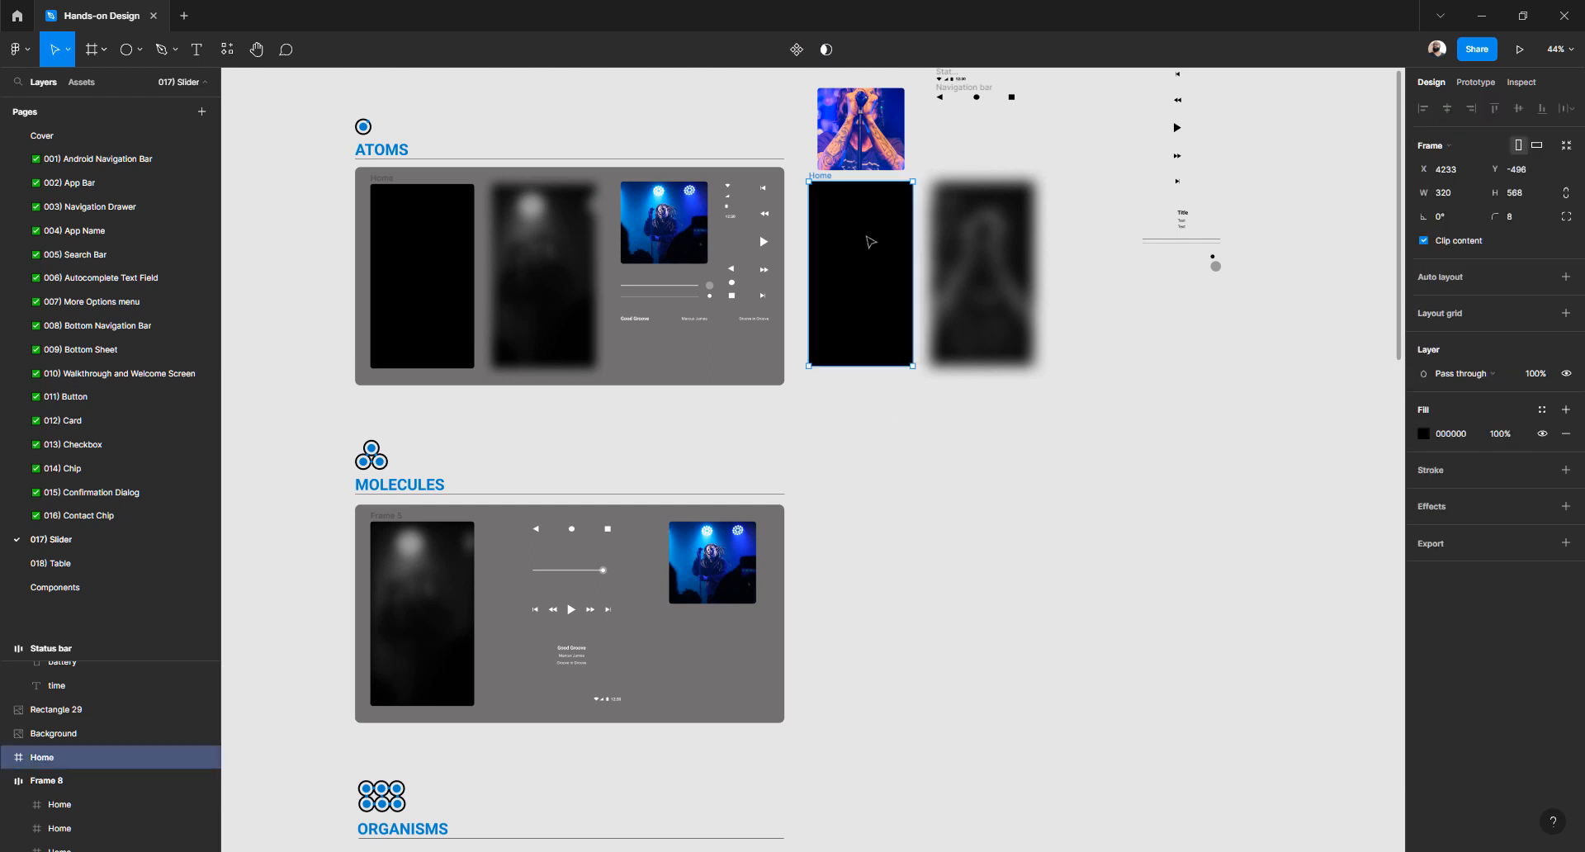
{"action": "key", "text": "ctrl+d"}
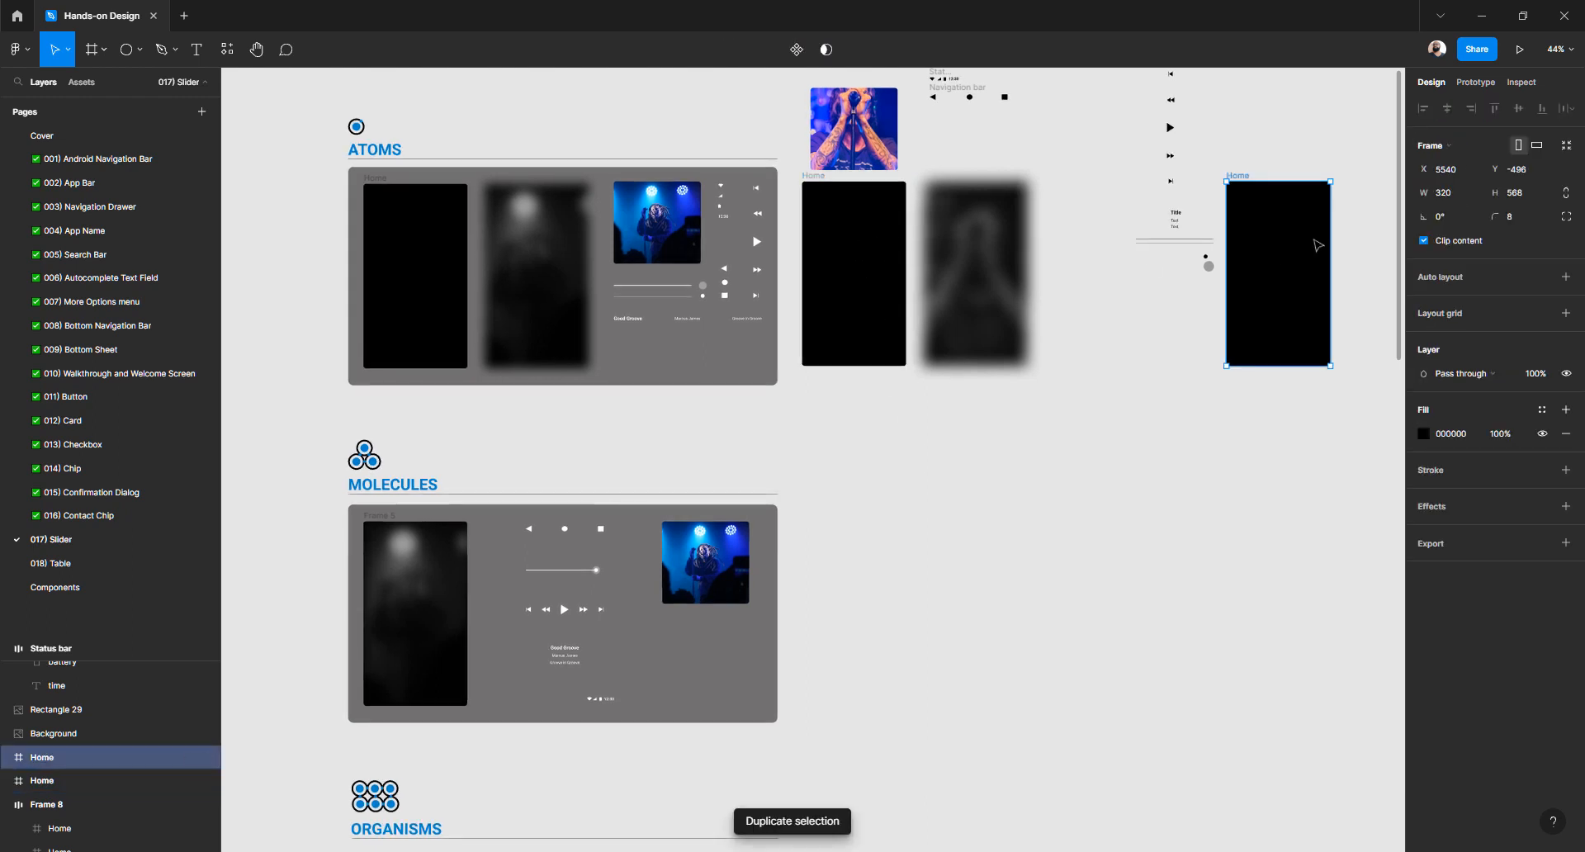
{"action": "left_click_drag", "start_coordinate": [1292, 245], "coordinate": [864, 583]}
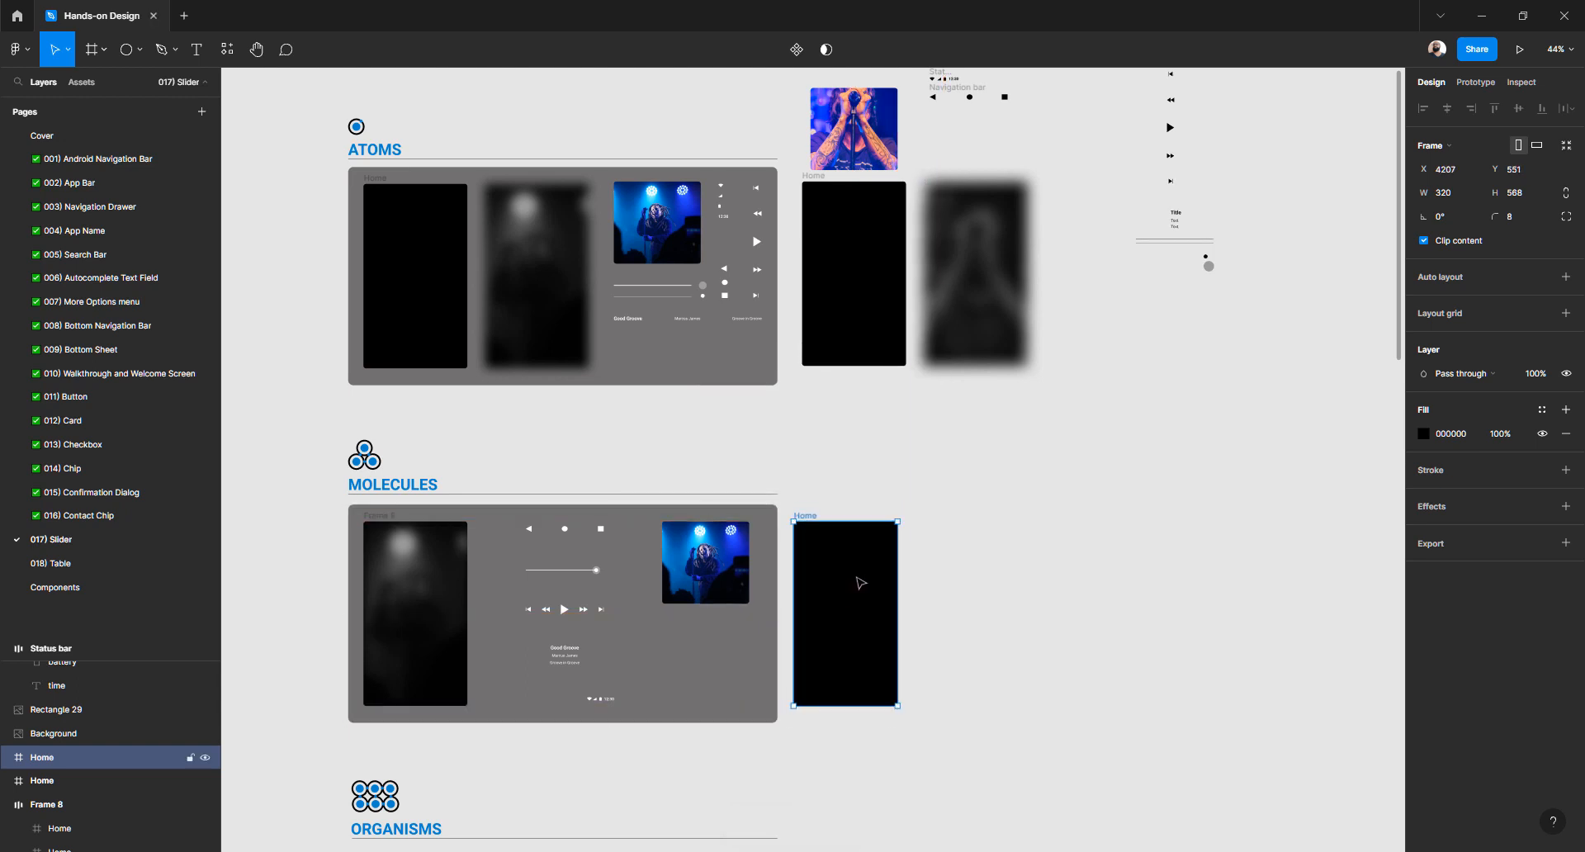
Paste the blurred background image into the Molecules Home frame
{"action": "scroll", "coordinate": [932, 516], "scroll_direction": "down", "scroll_amount": 1}
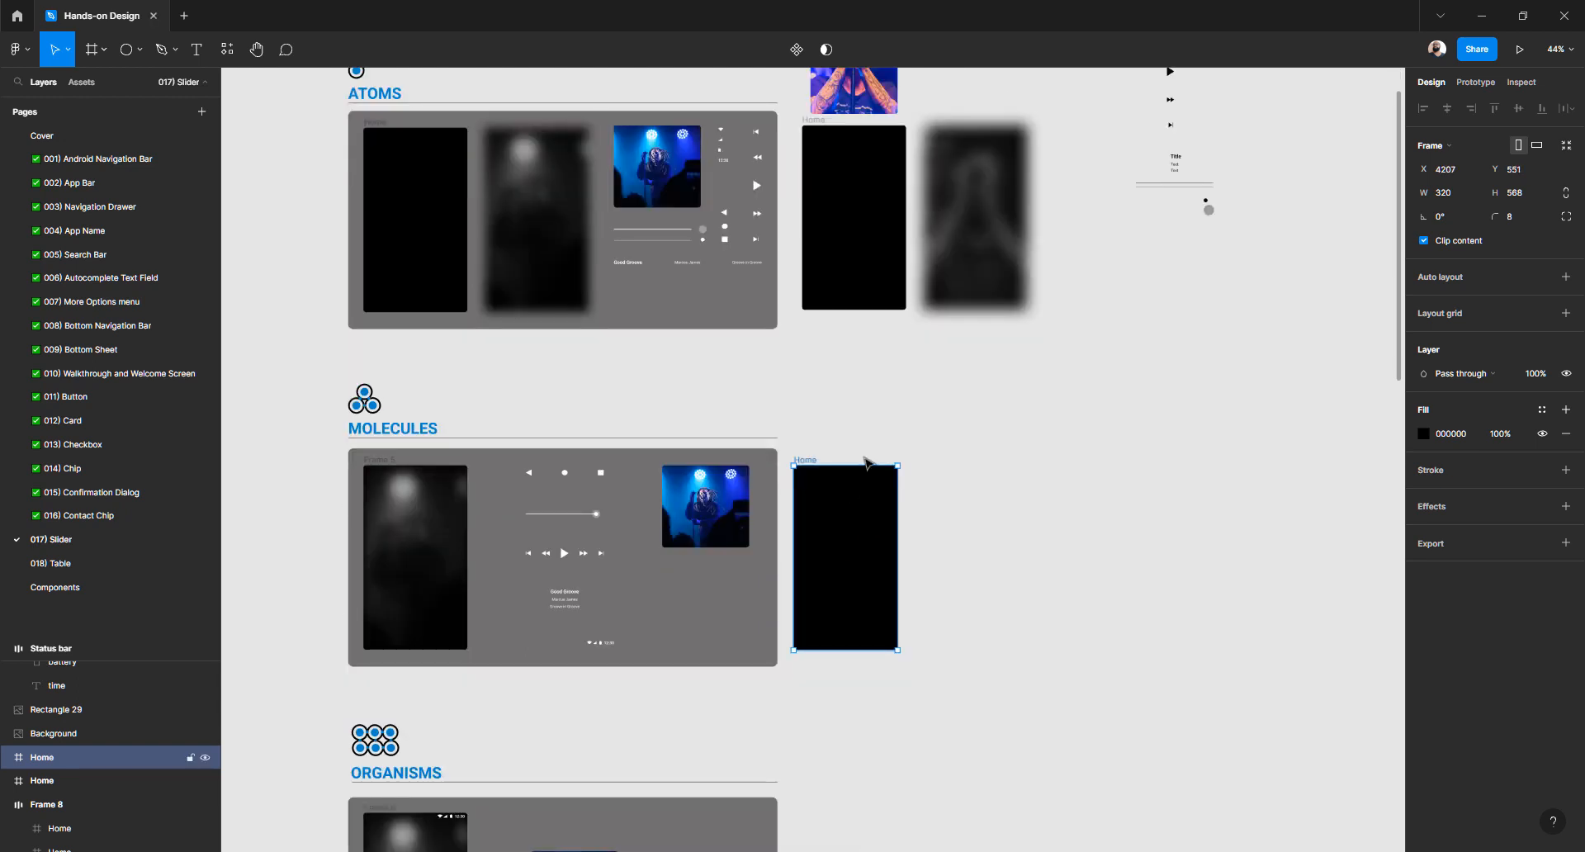
{"action": "left_click", "coordinate": [972, 203]}
{"action": "left_click_drag", "start_coordinate": [972, 203], "coordinate": [976, 545]}
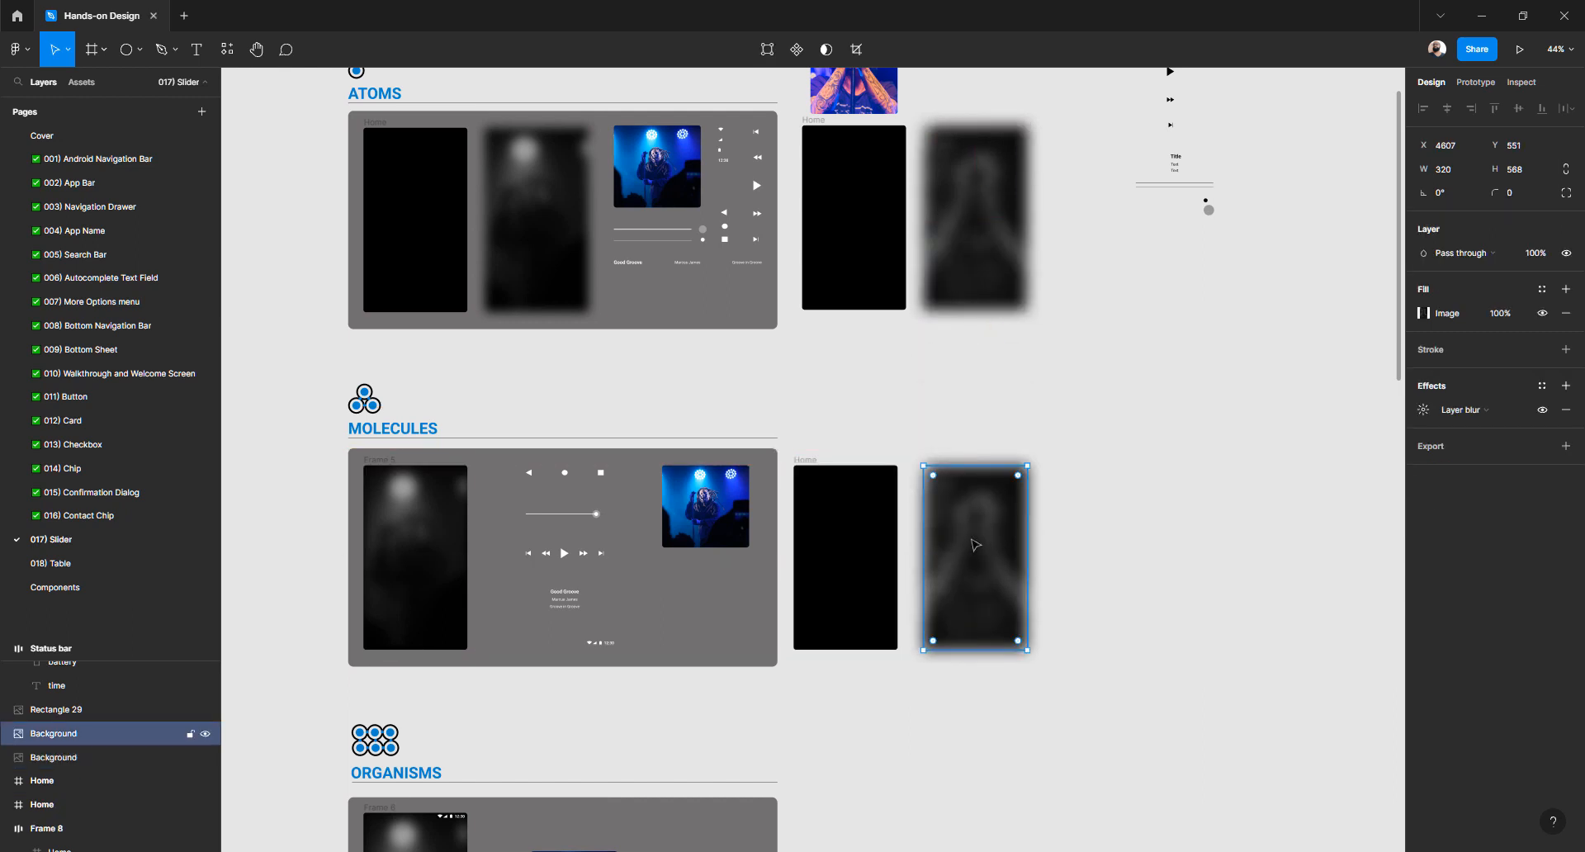
{"action": "key", "text": "Delete"}
{"action": "left_click", "coordinate": [815, 459]}
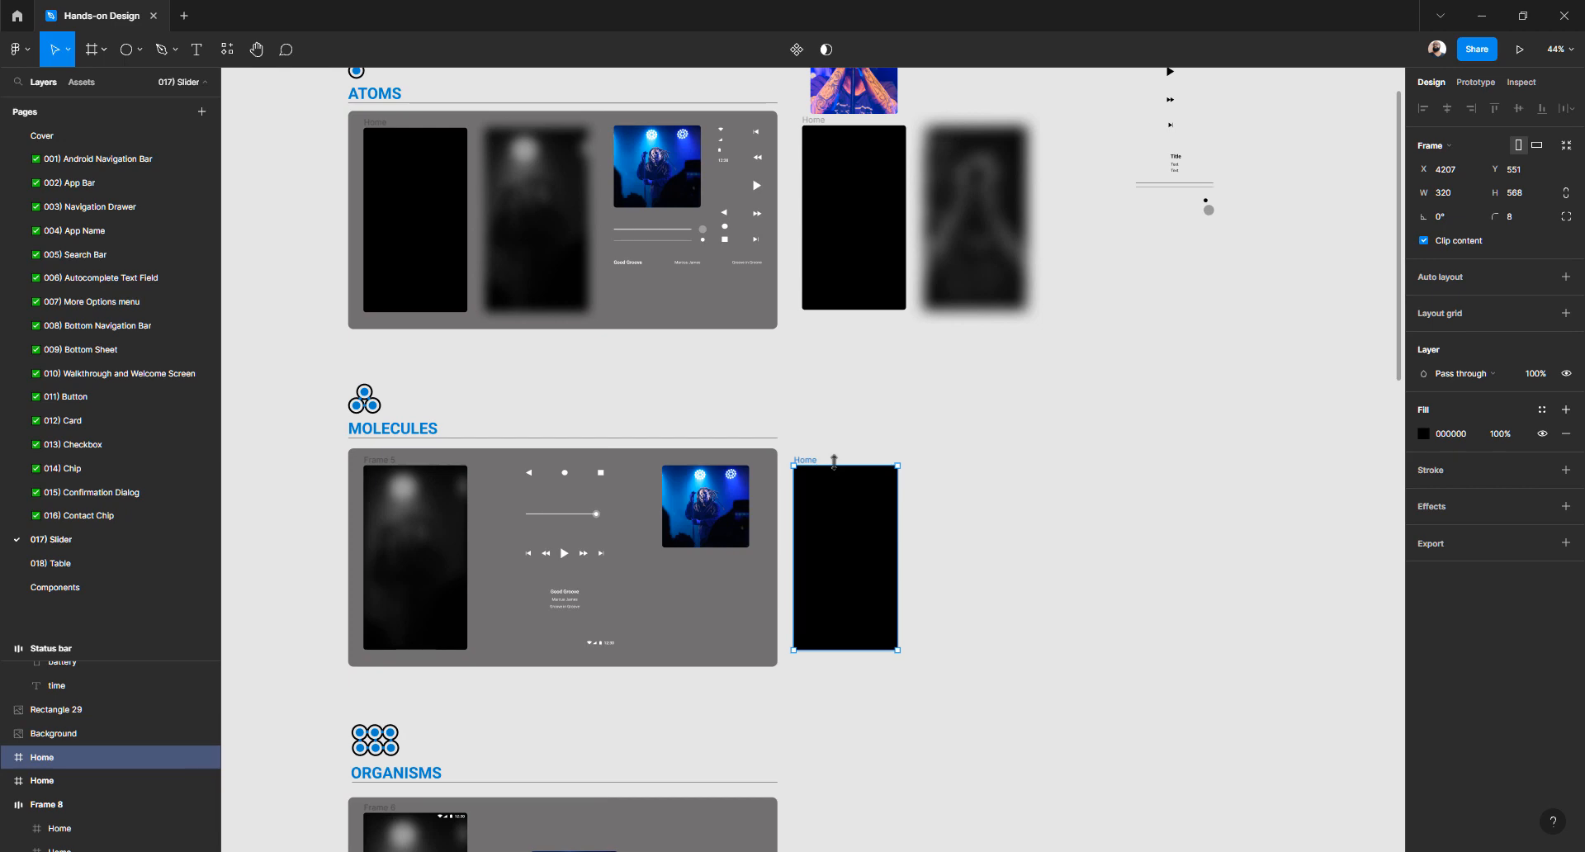
{"action": "key", "text": "ctrl+v"}
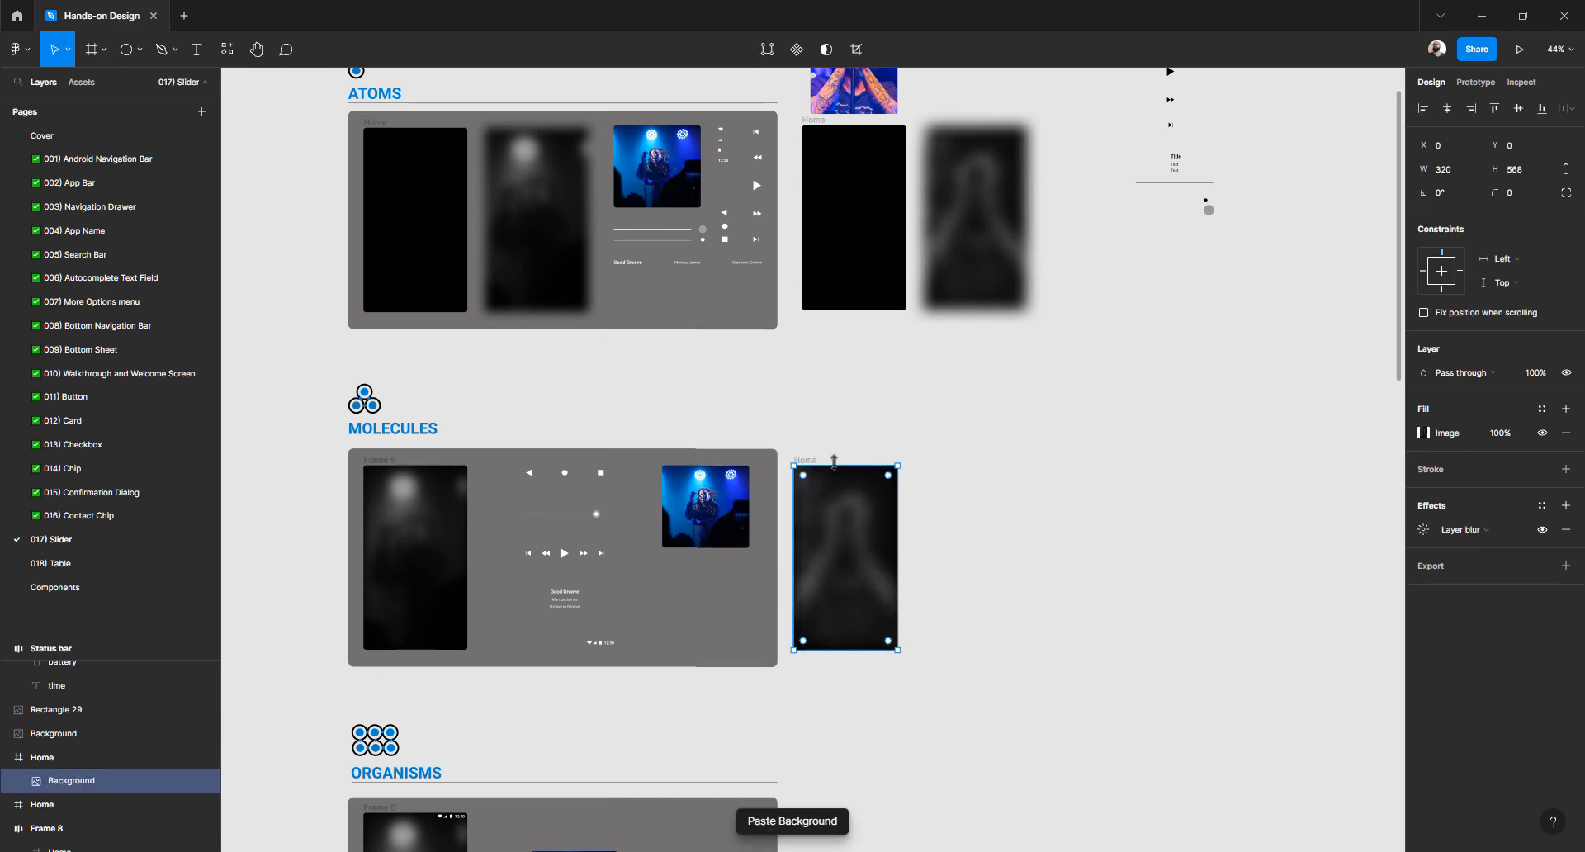
{"action": "left_click", "coordinate": [1029, 452]}
{"action": "scroll", "coordinate": [1098, 330], "scroll_direction": "up", "scroll_amount": 3}
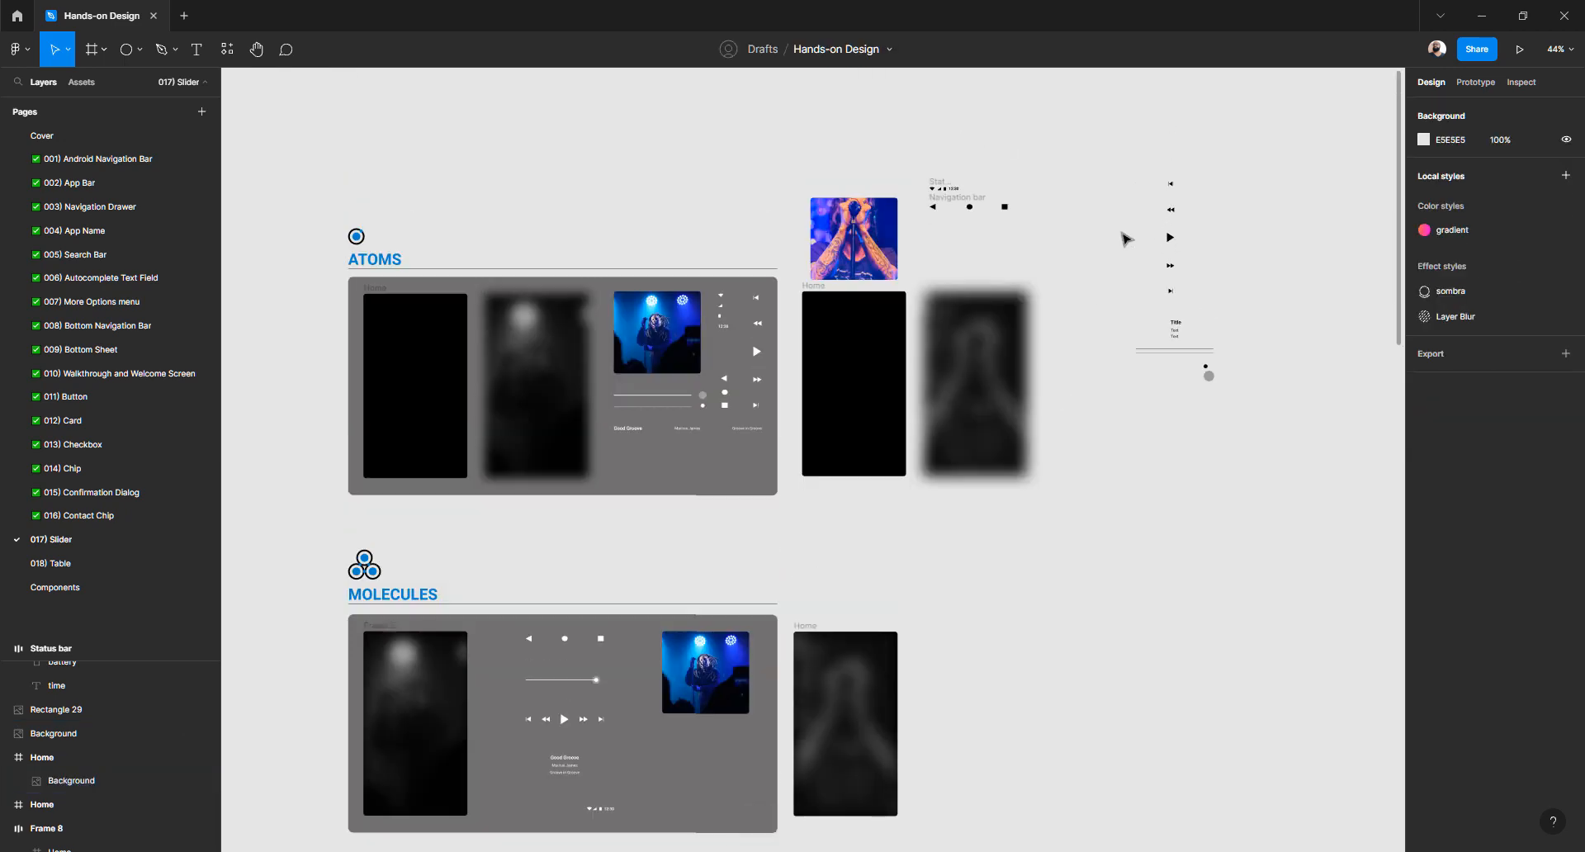
Copy the Status bar and Navigation bar down beside the Molecules Home frame
{"action": "left_click_drag", "start_coordinate": [967, 204], "coordinate": [960, 648]}
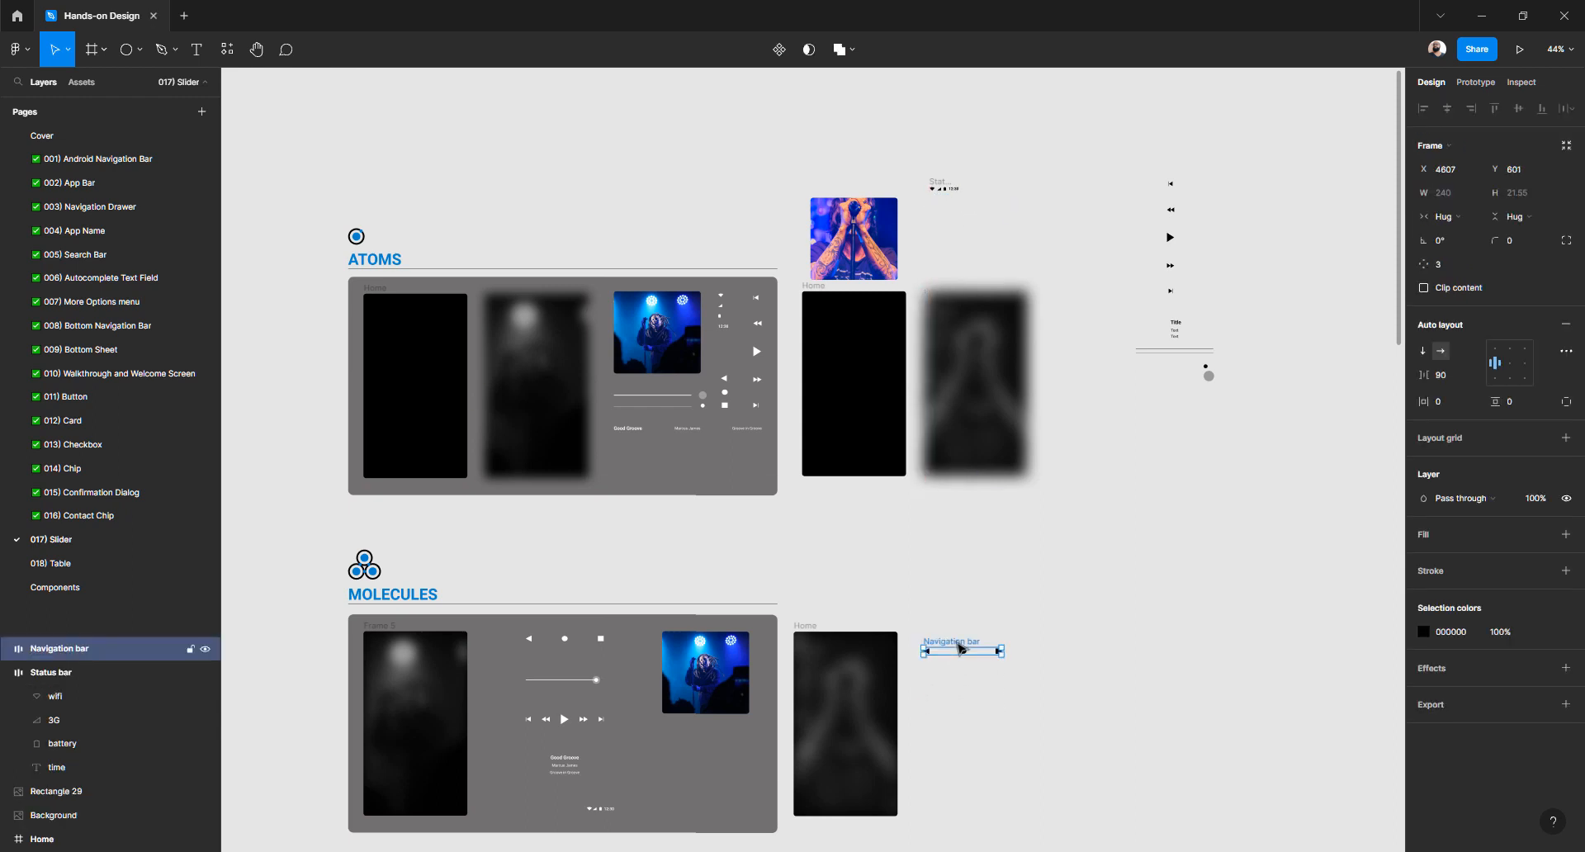
{"action": "left_click", "coordinate": [945, 188]}
{"action": "left_click_drag", "start_coordinate": [945, 188], "coordinate": [944, 681]}
{"action": "key", "text": "ctrl+z"}
{"action": "key", "text": "ctrl+z"}
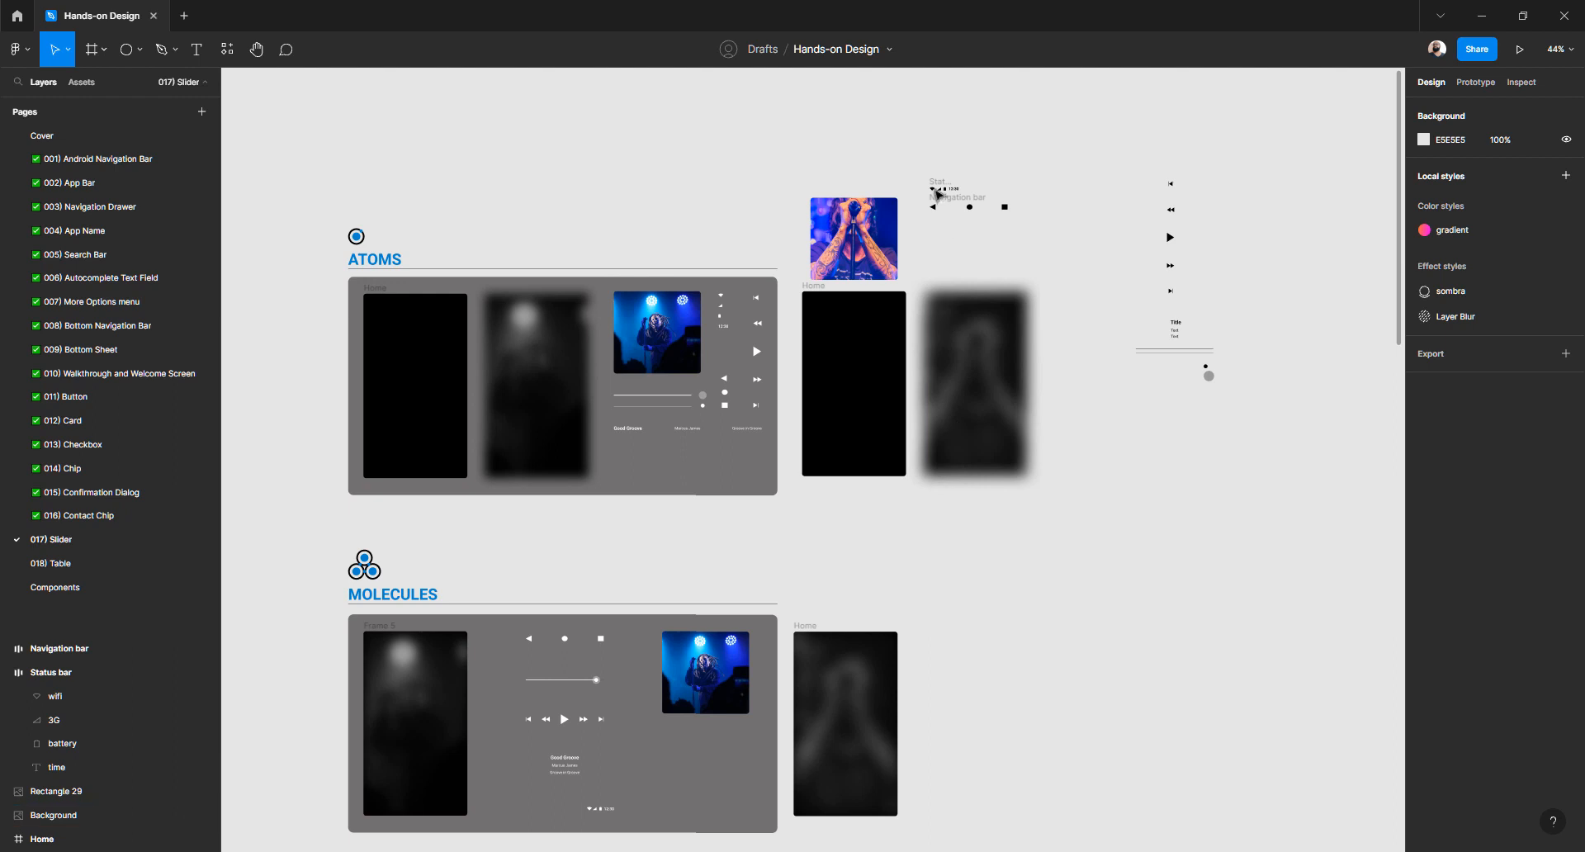
{"action": "left_click_drag", "start_coordinate": [925, 162], "coordinate": [1077, 243]}
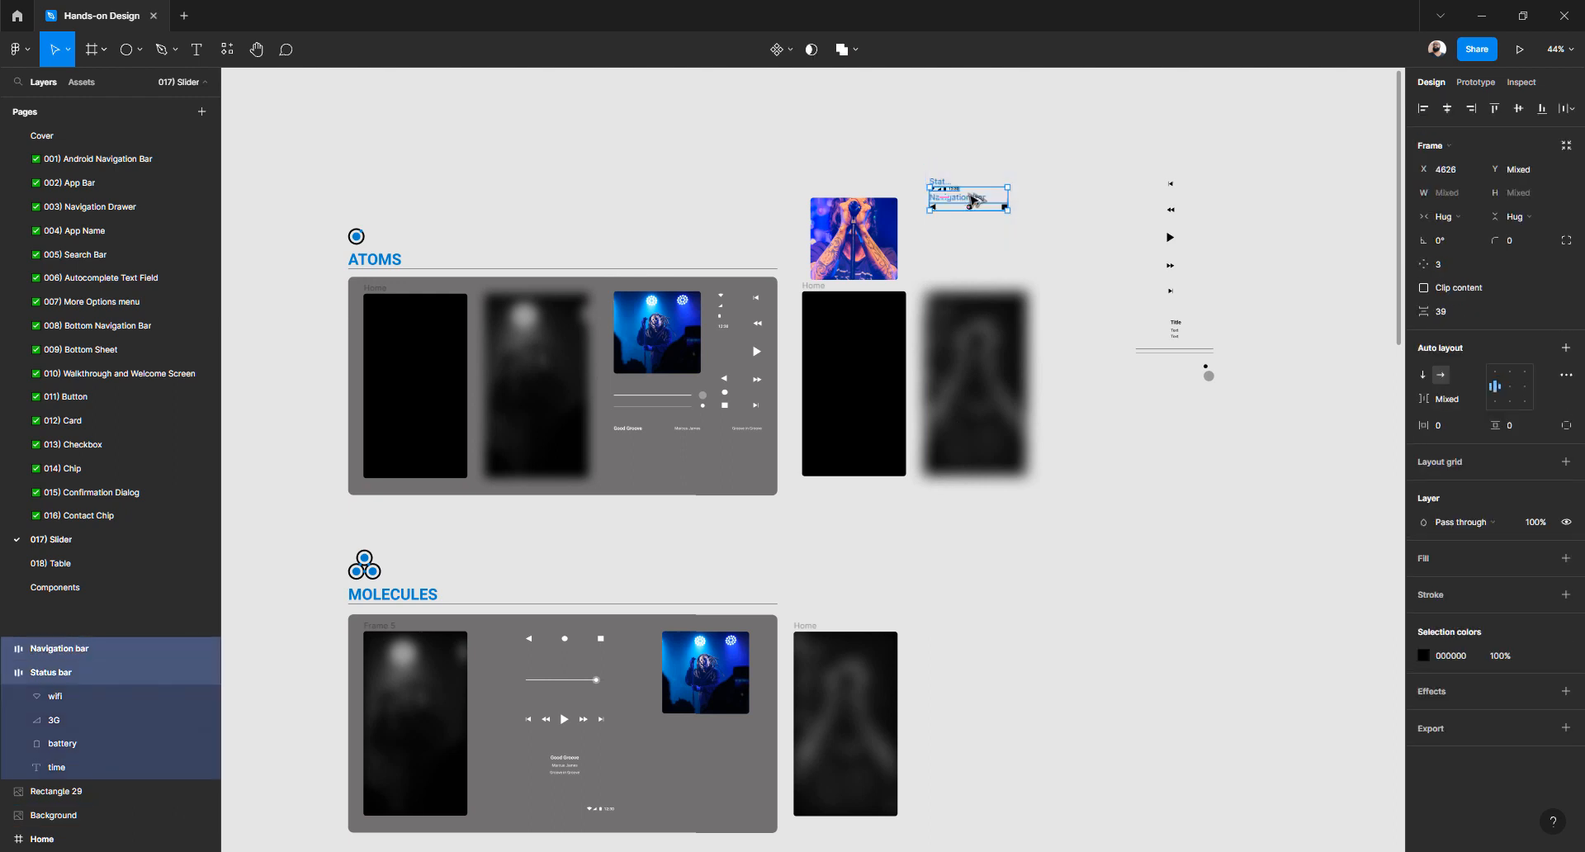
{"action": "left_click_drag", "start_coordinate": [954, 180], "coordinate": [964, 635]}
Place a copy of the album photo rectangle below the copied bars
{"action": "scroll", "coordinate": [941, 551], "scroll_direction": "down", "scroll_amount": 2}
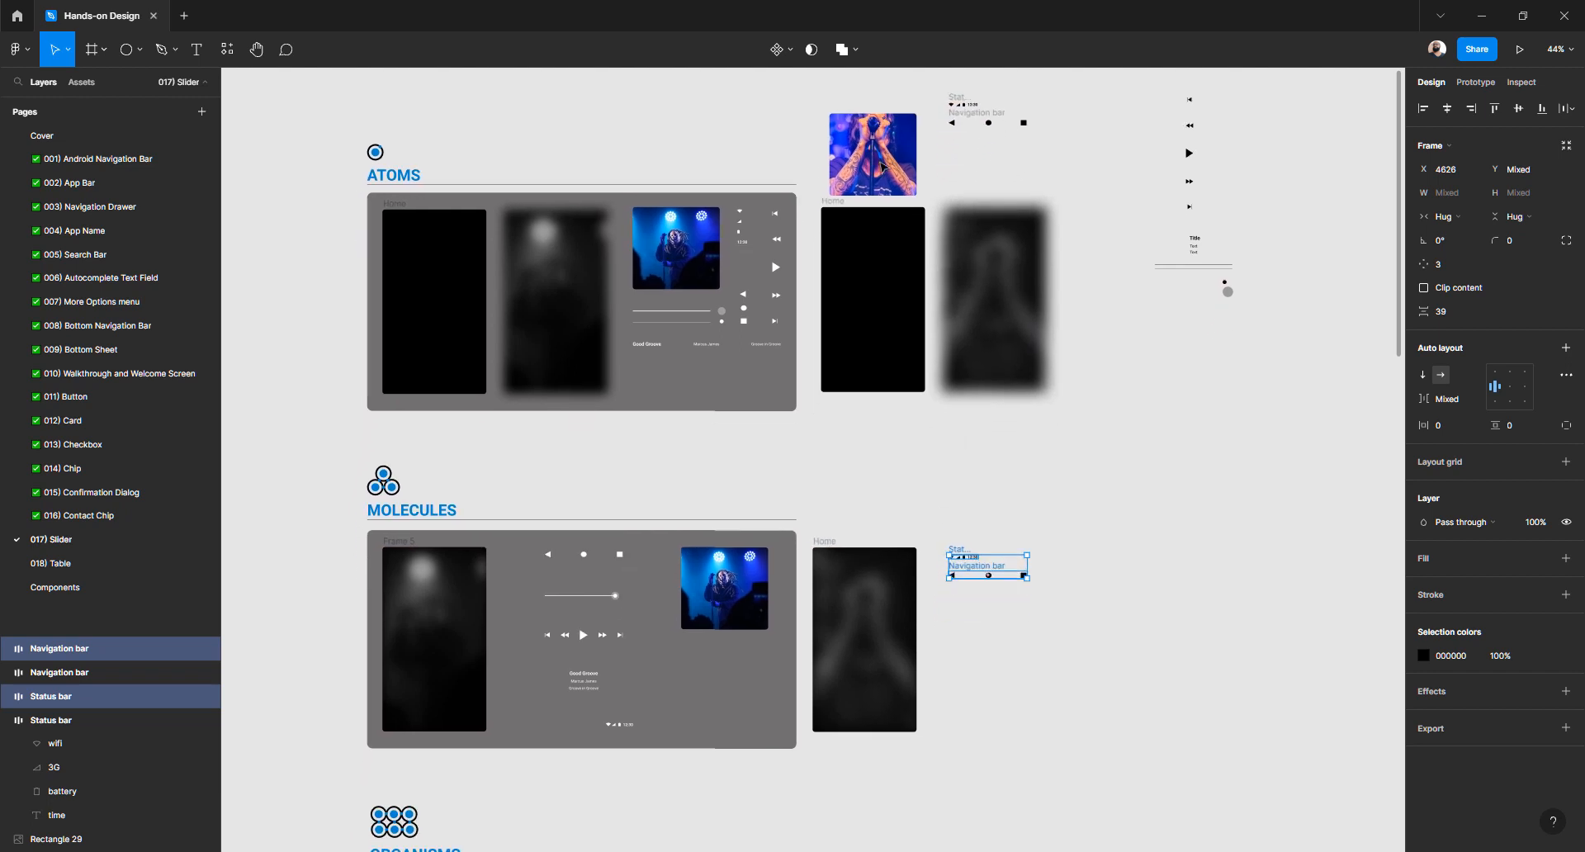
{"action": "left_click", "coordinate": [868, 142]}
{"action": "left_click_drag", "start_coordinate": [868, 149], "coordinate": [989, 647]}
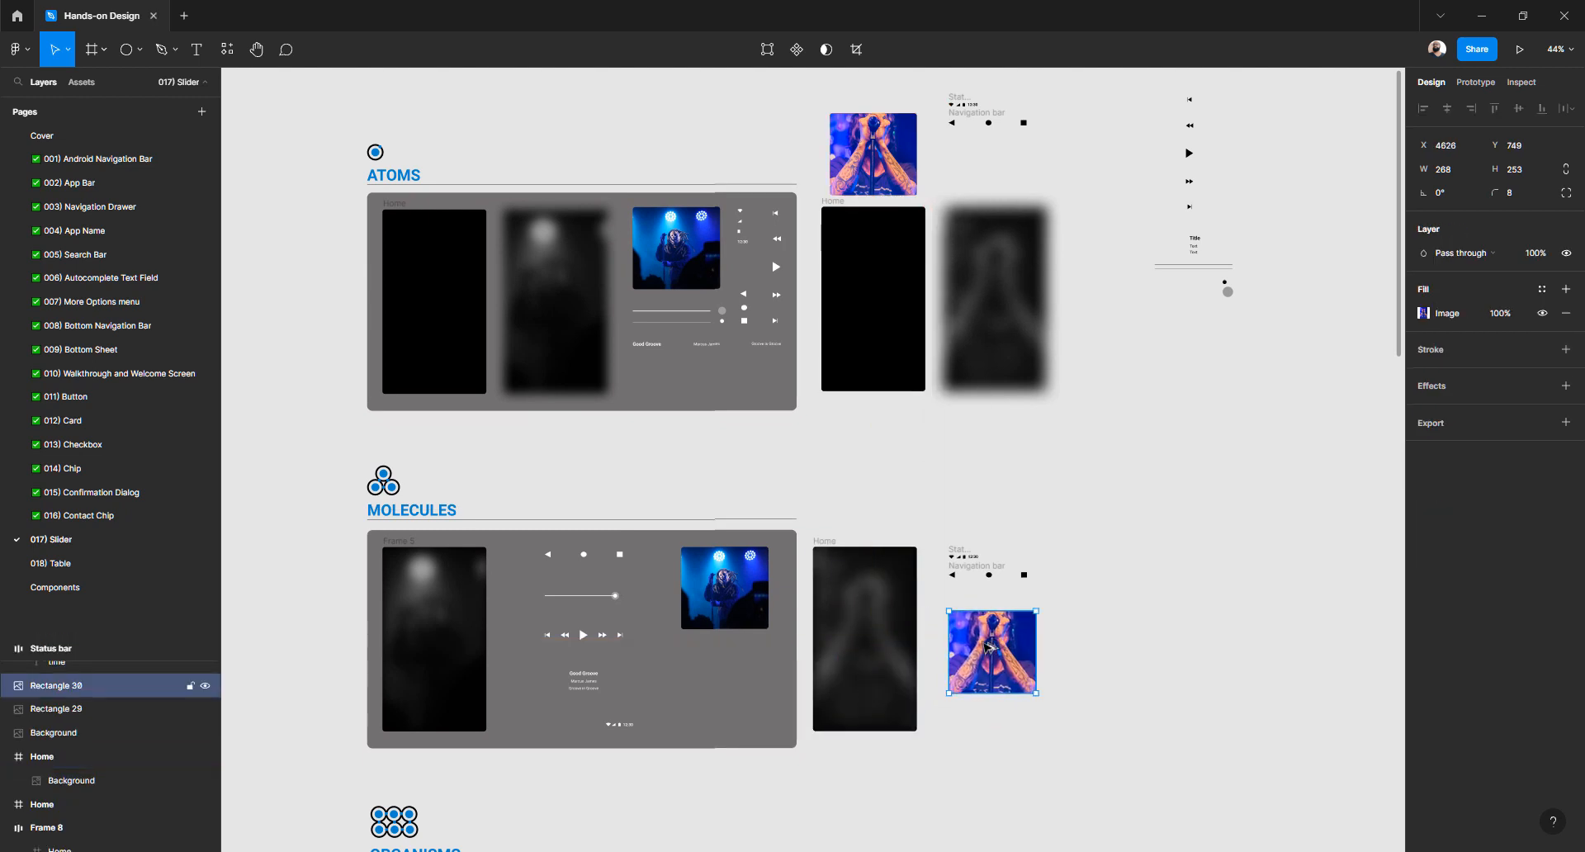
{"action": "scroll", "coordinate": [987, 478], "scroll_direction": "right", "scroll_amount": 1}
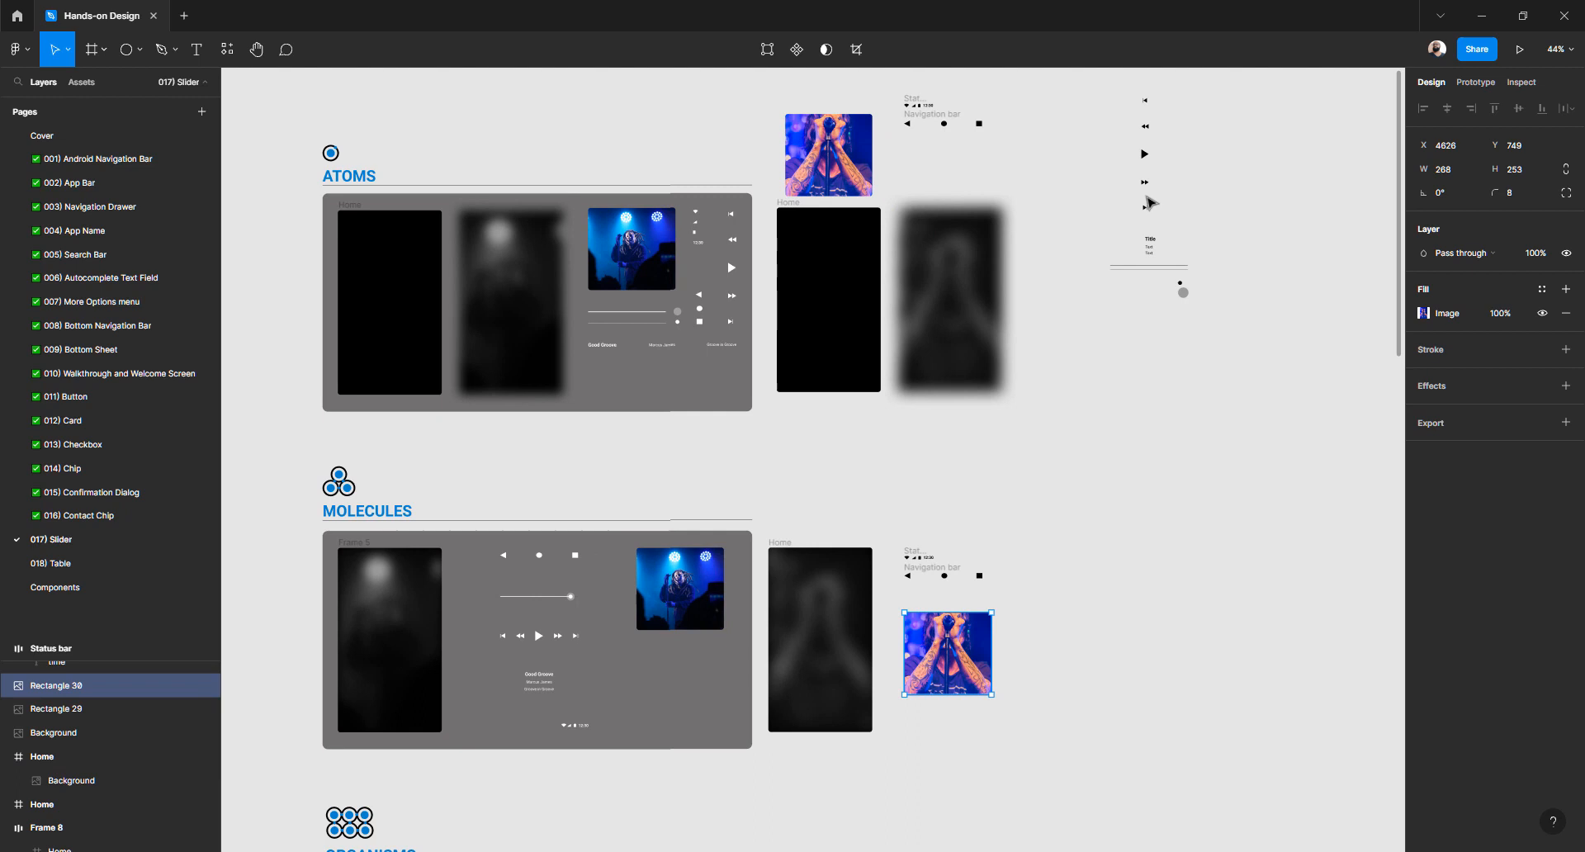
{"action": "left_click", "coordinate": [1150, 108]}
{"action": "left_click", "coordinate": [1127, 100]}
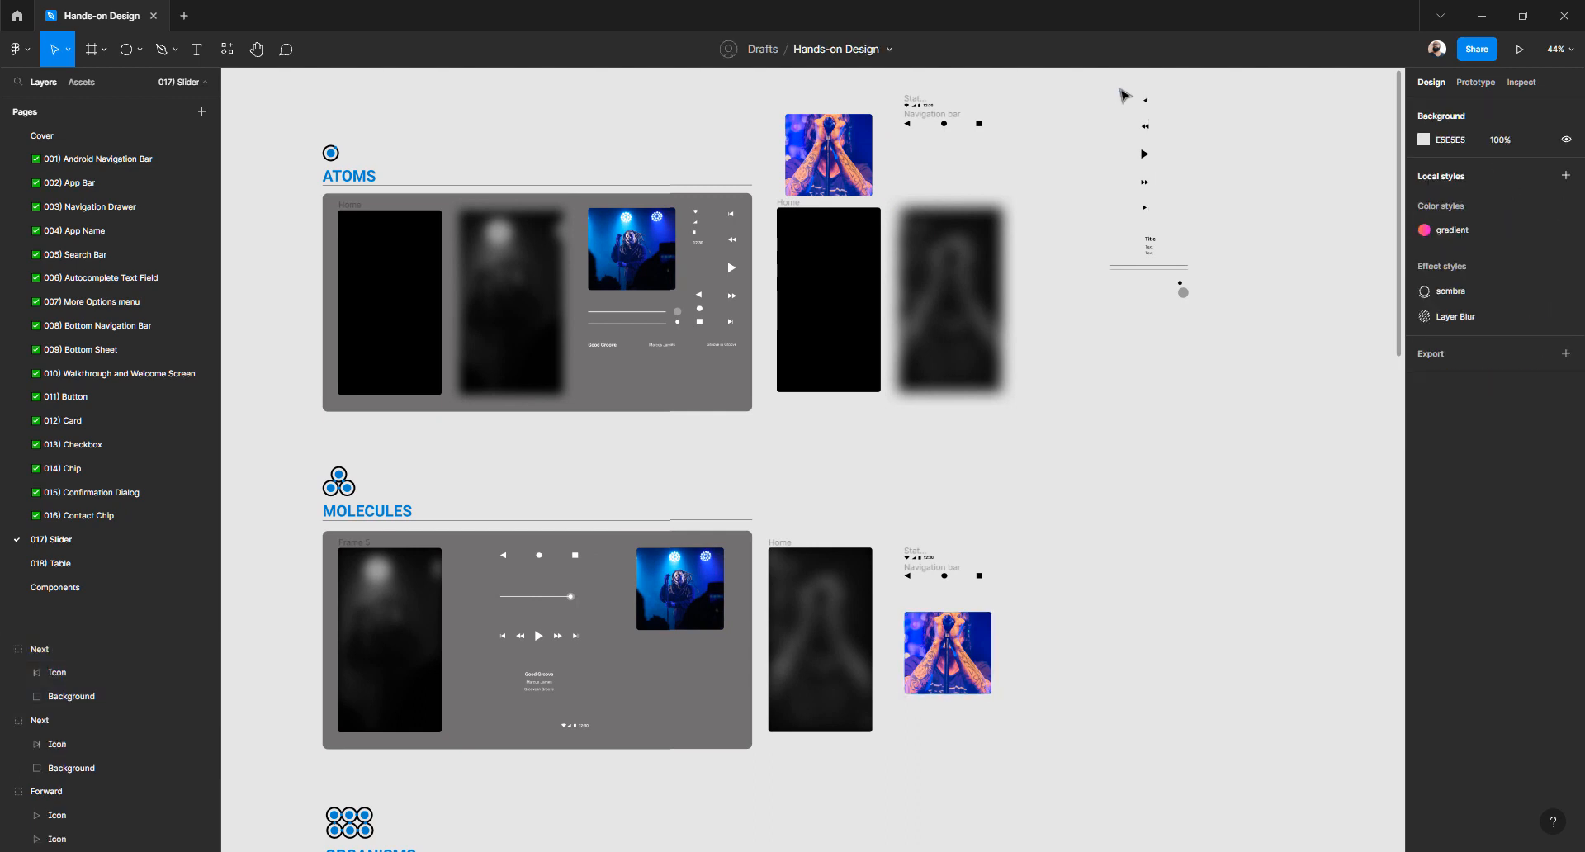
Copy the five player control icons beside the photo
{"action": "left_click_drag", "start_coordinate": [1121, 92], "coordinate": [1205, 223]}
{"action": "left_click_drag", "start_coordinate": [1146, 155], "coordinate": [1089, 630]}
{"action": "scroll", "coordinate": [1106, 496], "scroll_direction": "down", "scroll_amount": 2}
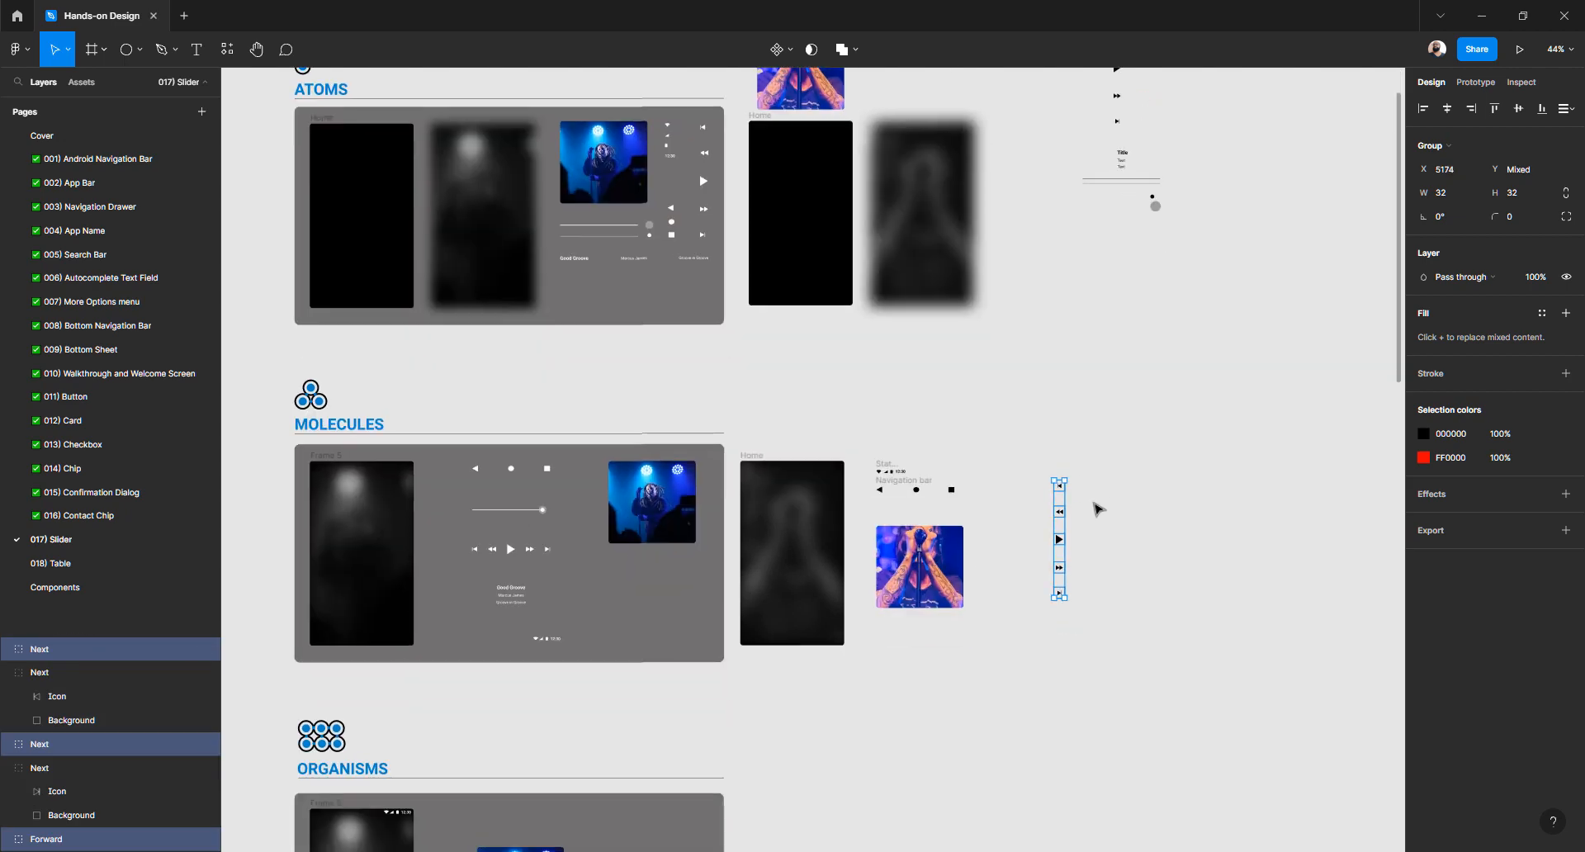
{"action": "scroll", "coordinate": [1063, 520], "scroll_direction": "up", "scroll_amount": 3}
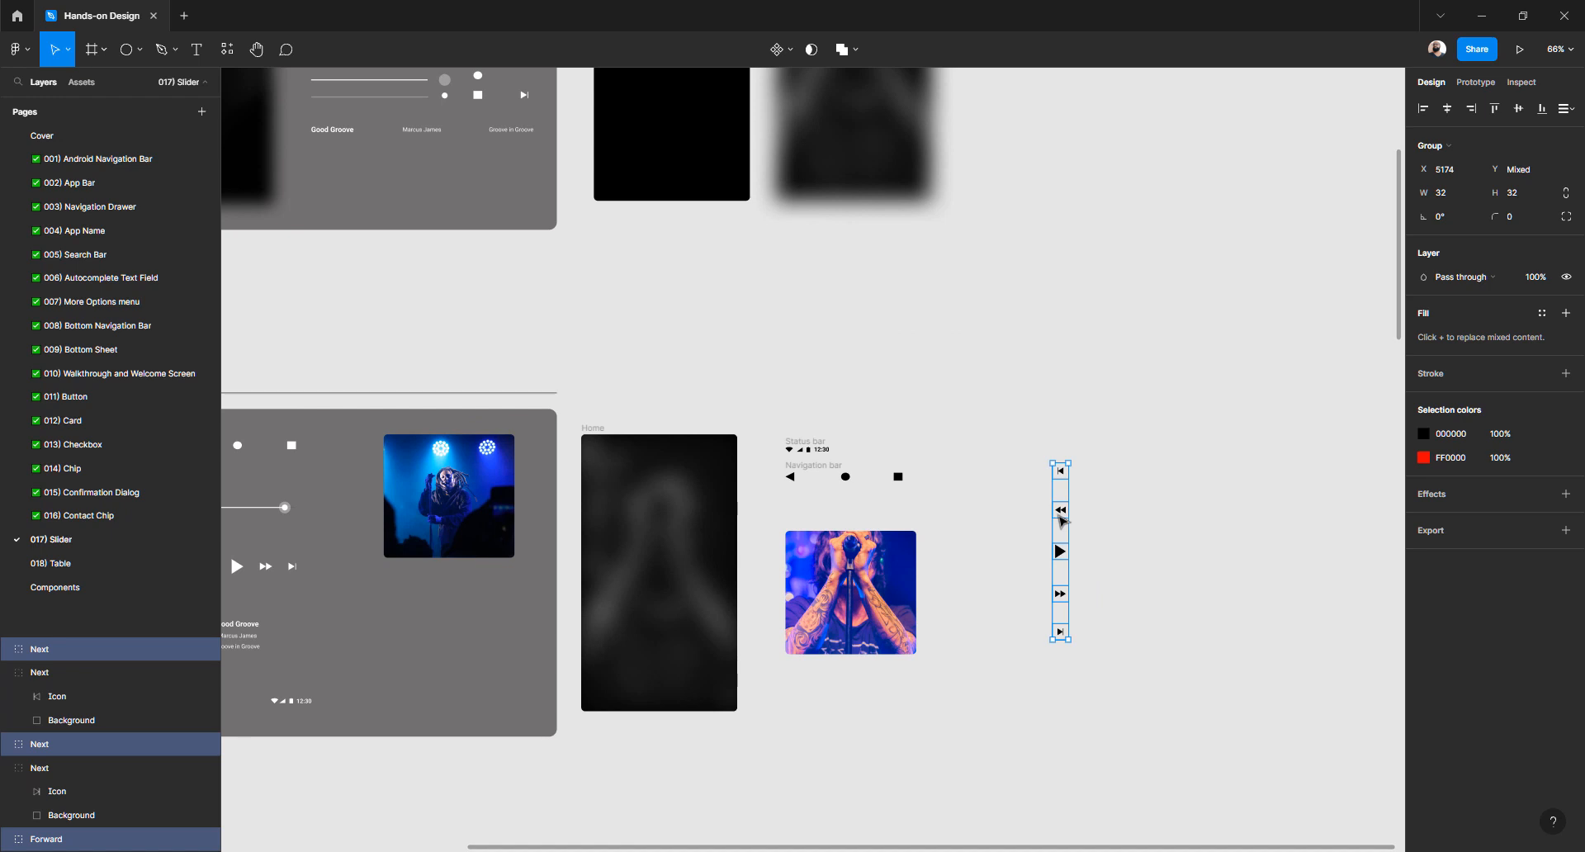
Wrap the copied icons in a horizontal auto-layout row with 64 spacing
{"action": "key", "text": "shift+a"}
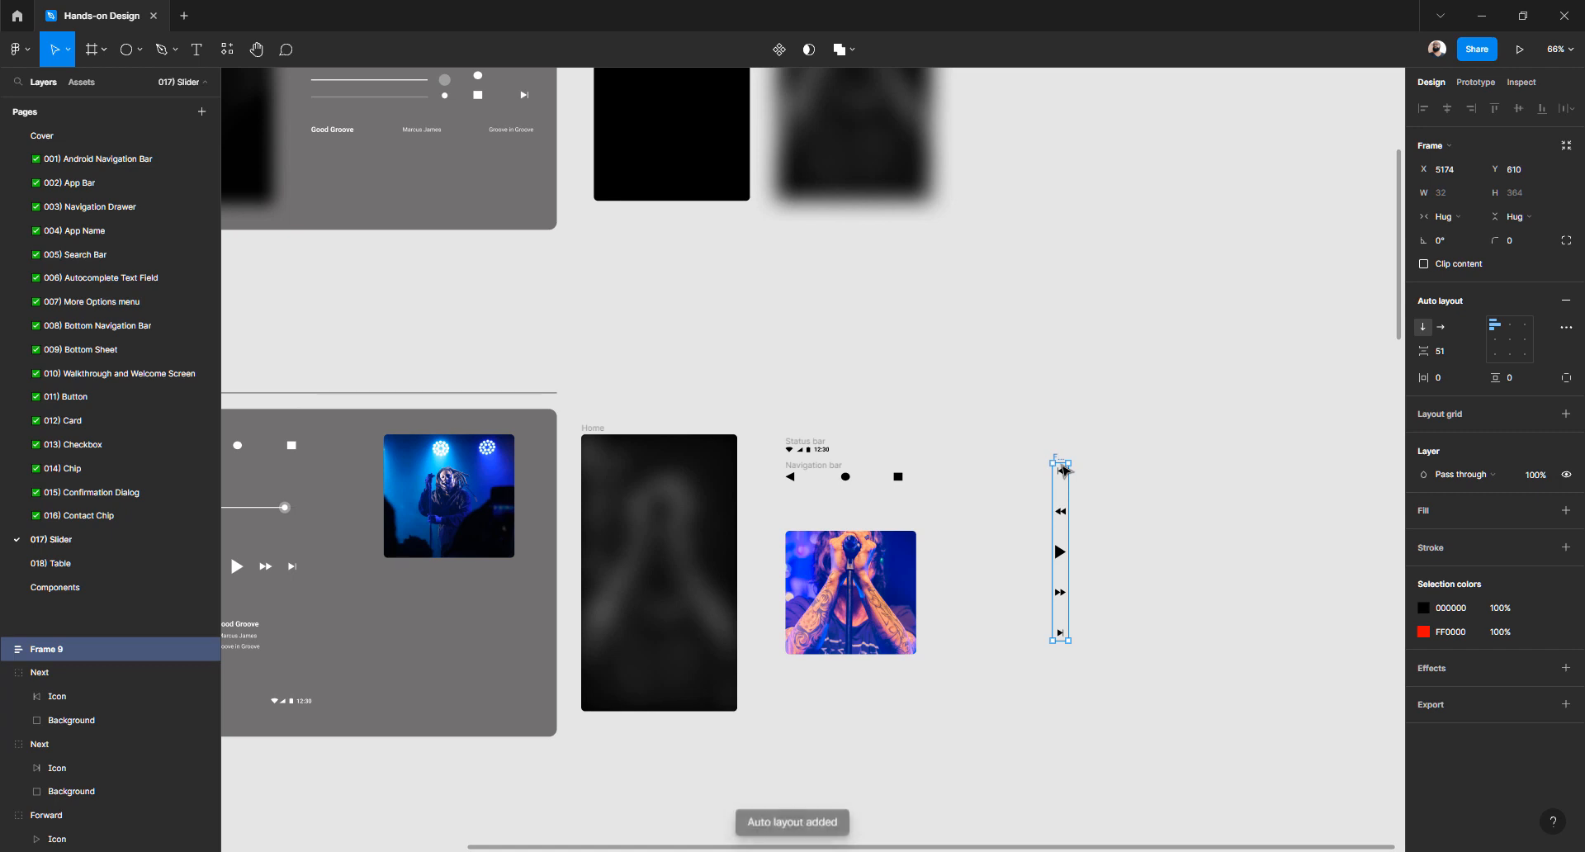
{"action": "left_click", "coordinate": [1443, 328]}
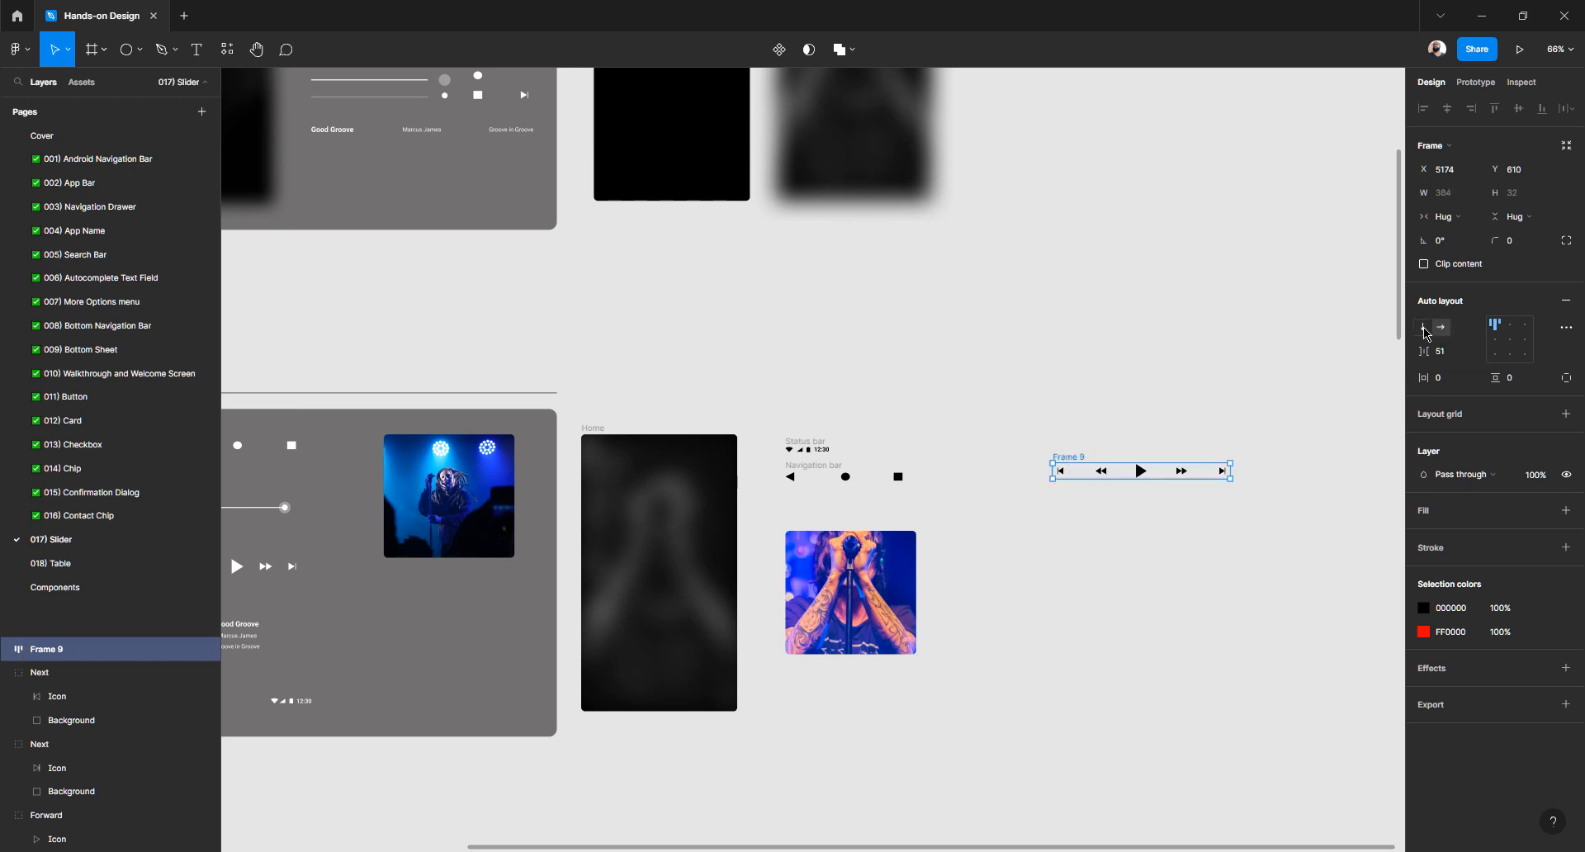
{"action": "left_click", "coordinate": [1423, 328]}
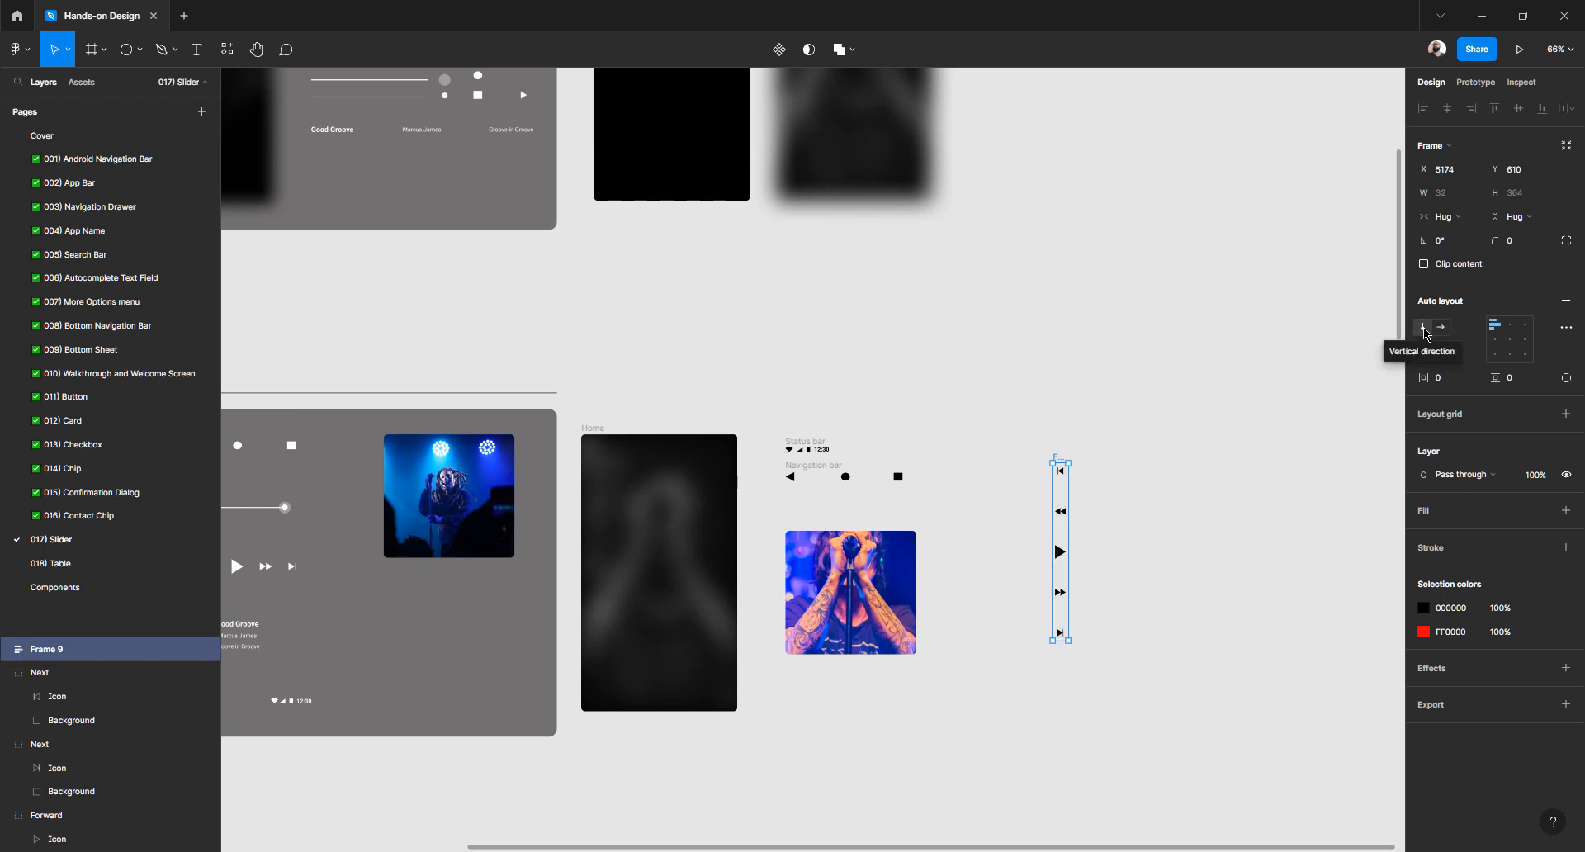
{"action": "left_click", "coordinate": [1443, 328]}
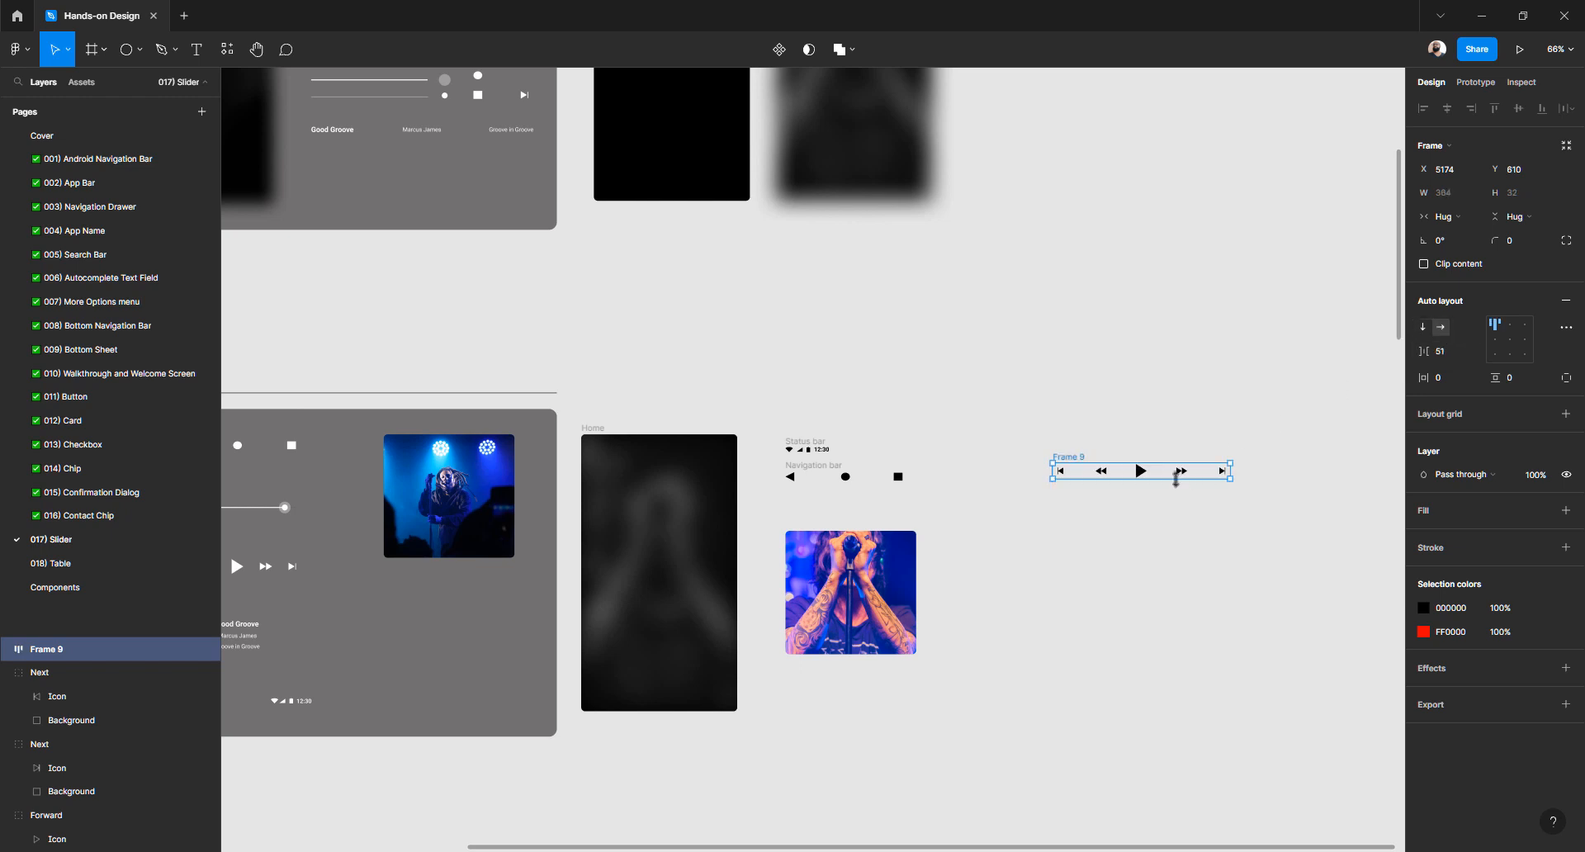
{"action": "scroll", "coordinate": [1175, 477], "scroll_direction": "up", "scroll_amount": 3}
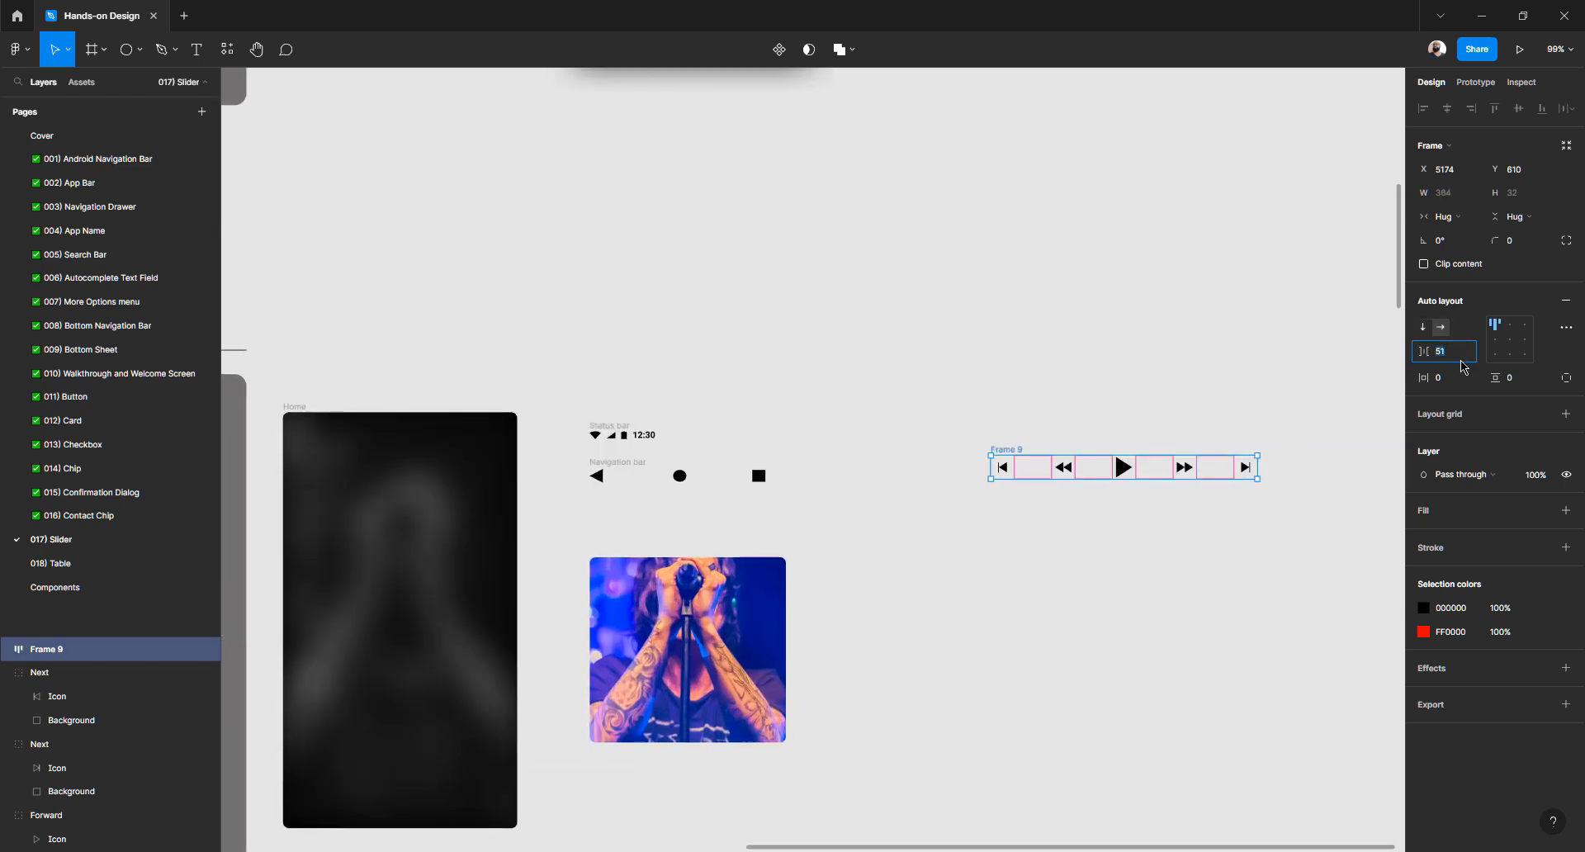
{"action": "type", "text": "24"}
{"action": "key", "text": "Return"}
{"action": "left_click", "coordinate": [1455, 355]}
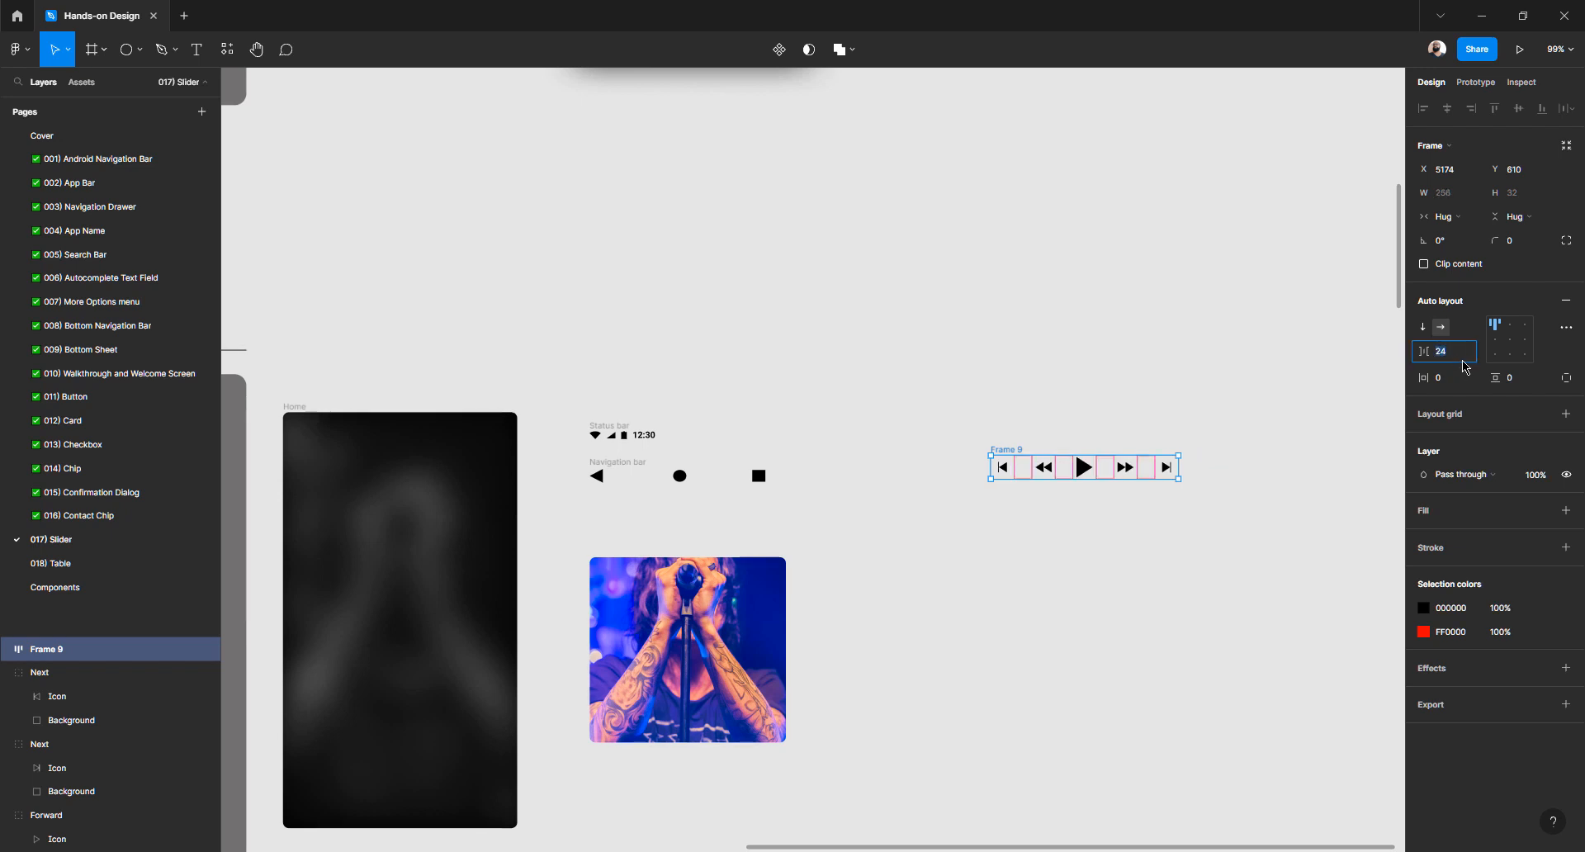
{"action": "key", "text": "shift+Up"}
{"action": "key", "text": "shift+Up"}
{"action": "key", "text": "shift+Up"}
{"action": "key", "text": "shift+Up"}
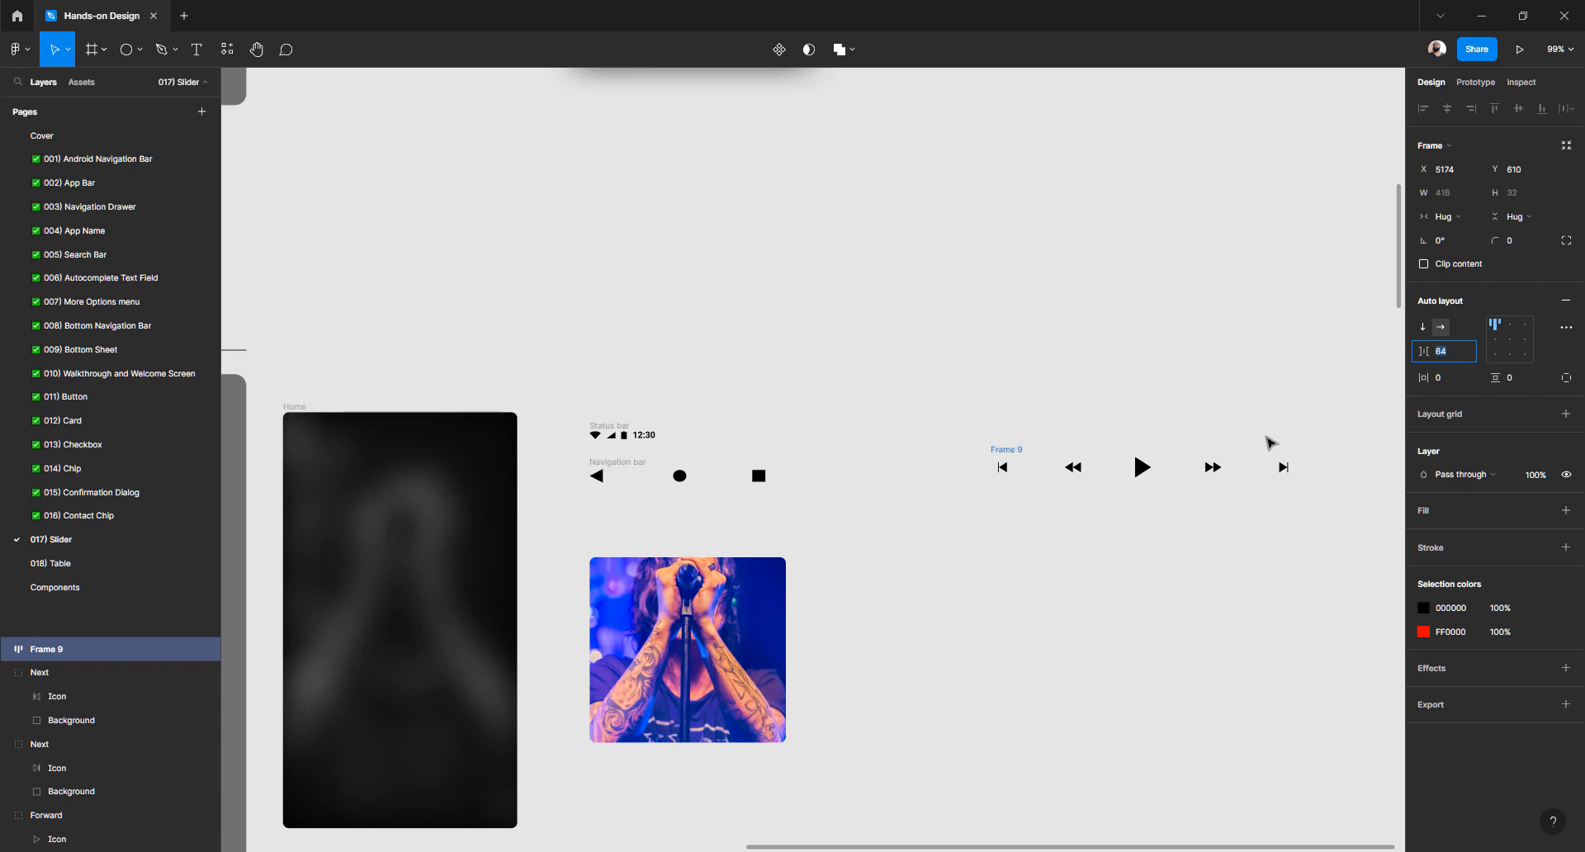
Rename the auto-layout frame to 'Controlers'
{"action": "double_click", "coordinate": [50, 650]}
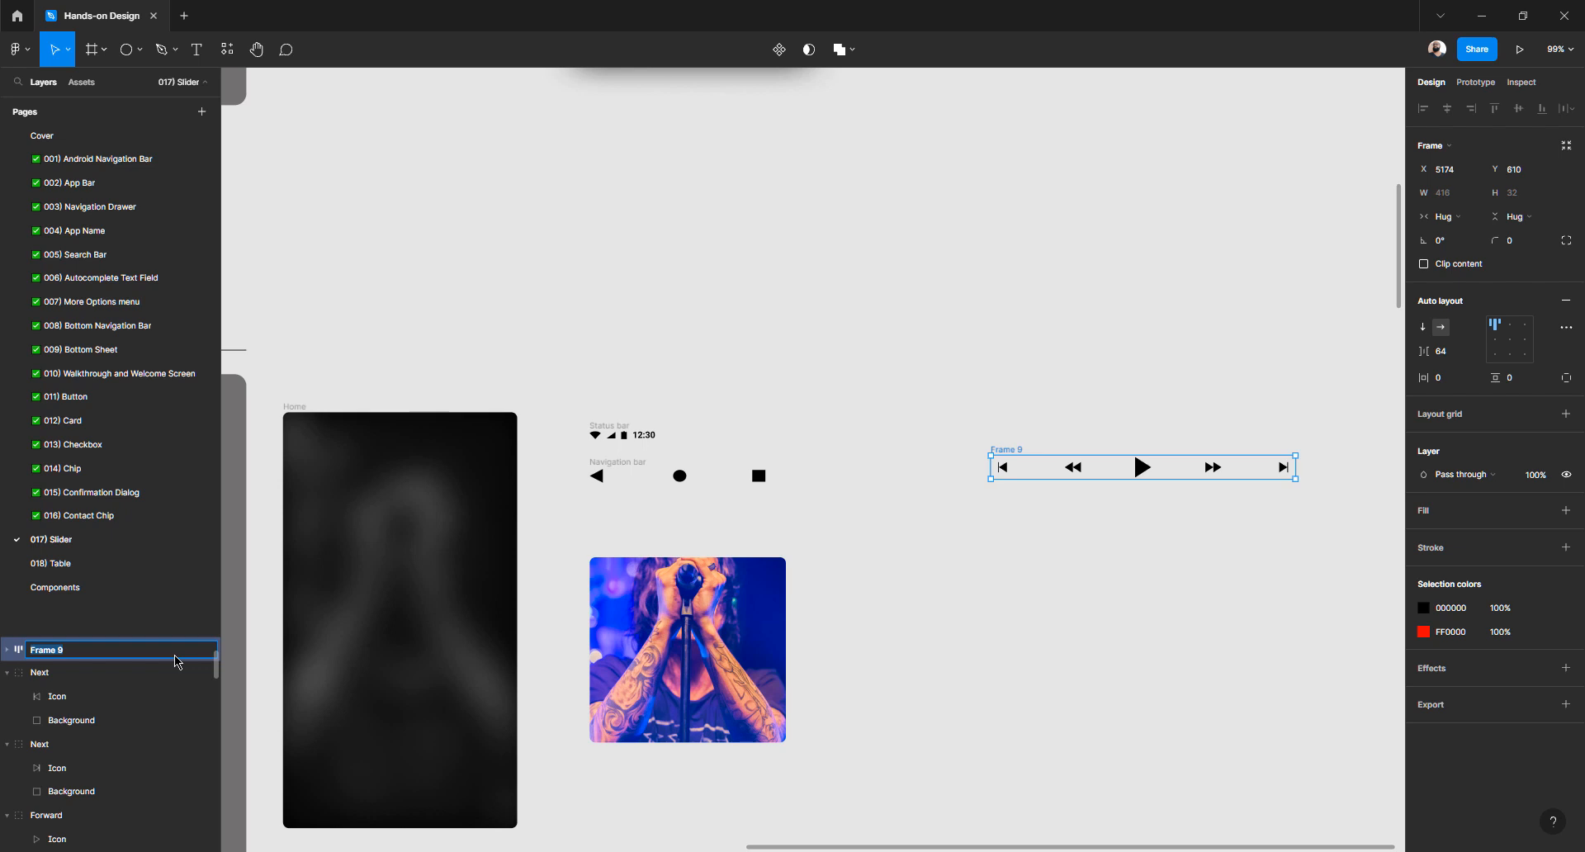
{"action": "type", "text": "Controlers"}
{"action": "double_click", "coordinate": [49, 649]}
{"action": "key", "text": "ctrl+c"}
Confirm in Google Translate that 'Controlers' is spelled 'Controllers' and copy the word
{"action": "key", "text": "alt+Tab"}
{"action": "double_click", "coordinate": [284, 280]}
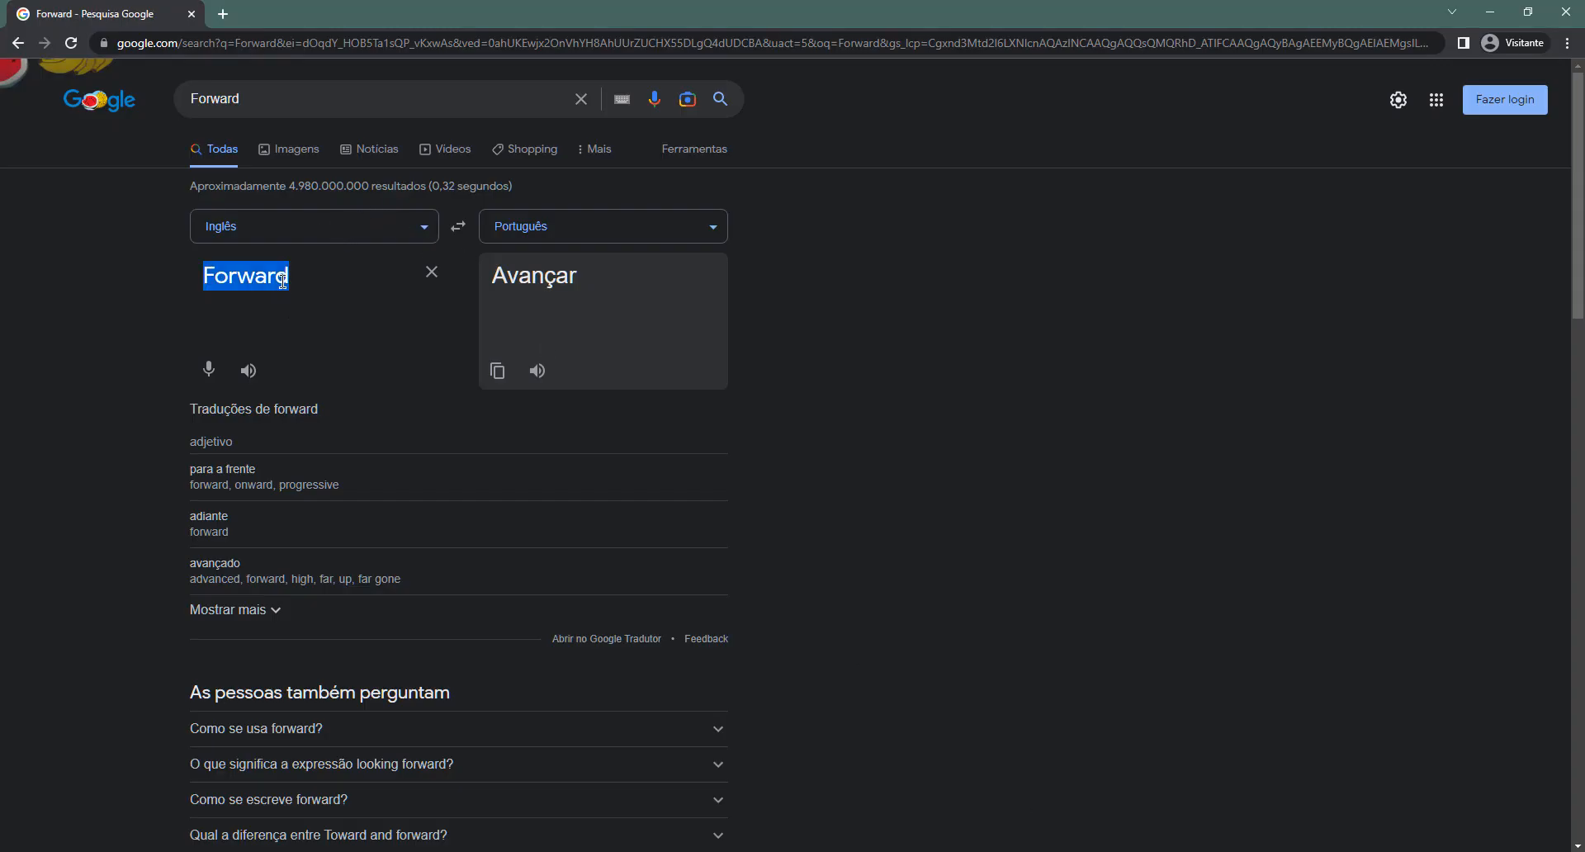
{"action": "key", "text": "ctrl+v"}
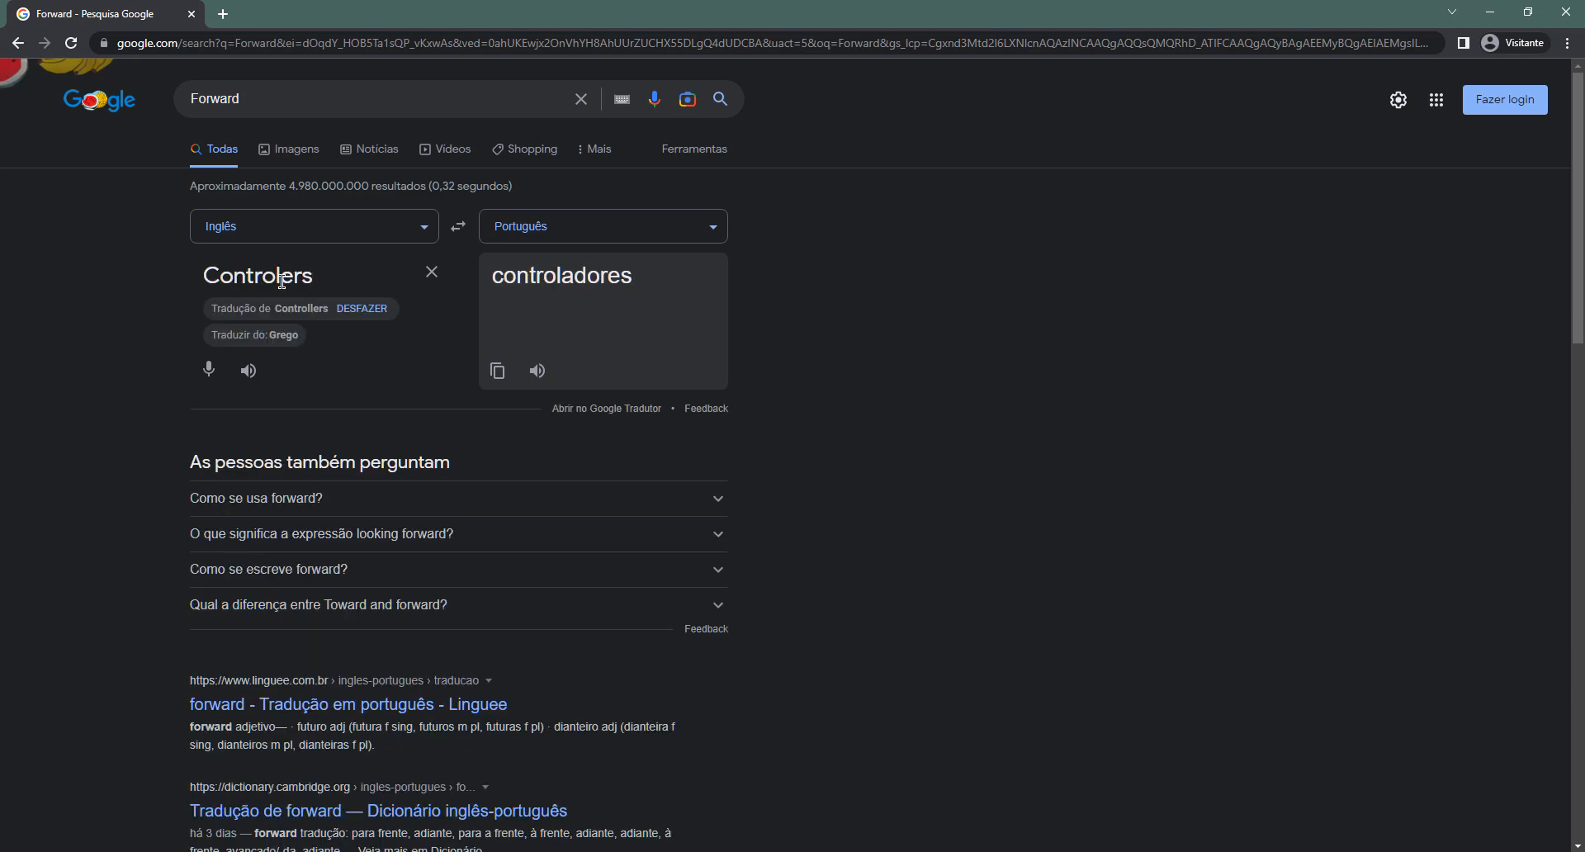
{"action": "left_click", "coordinate": [322, 311]}
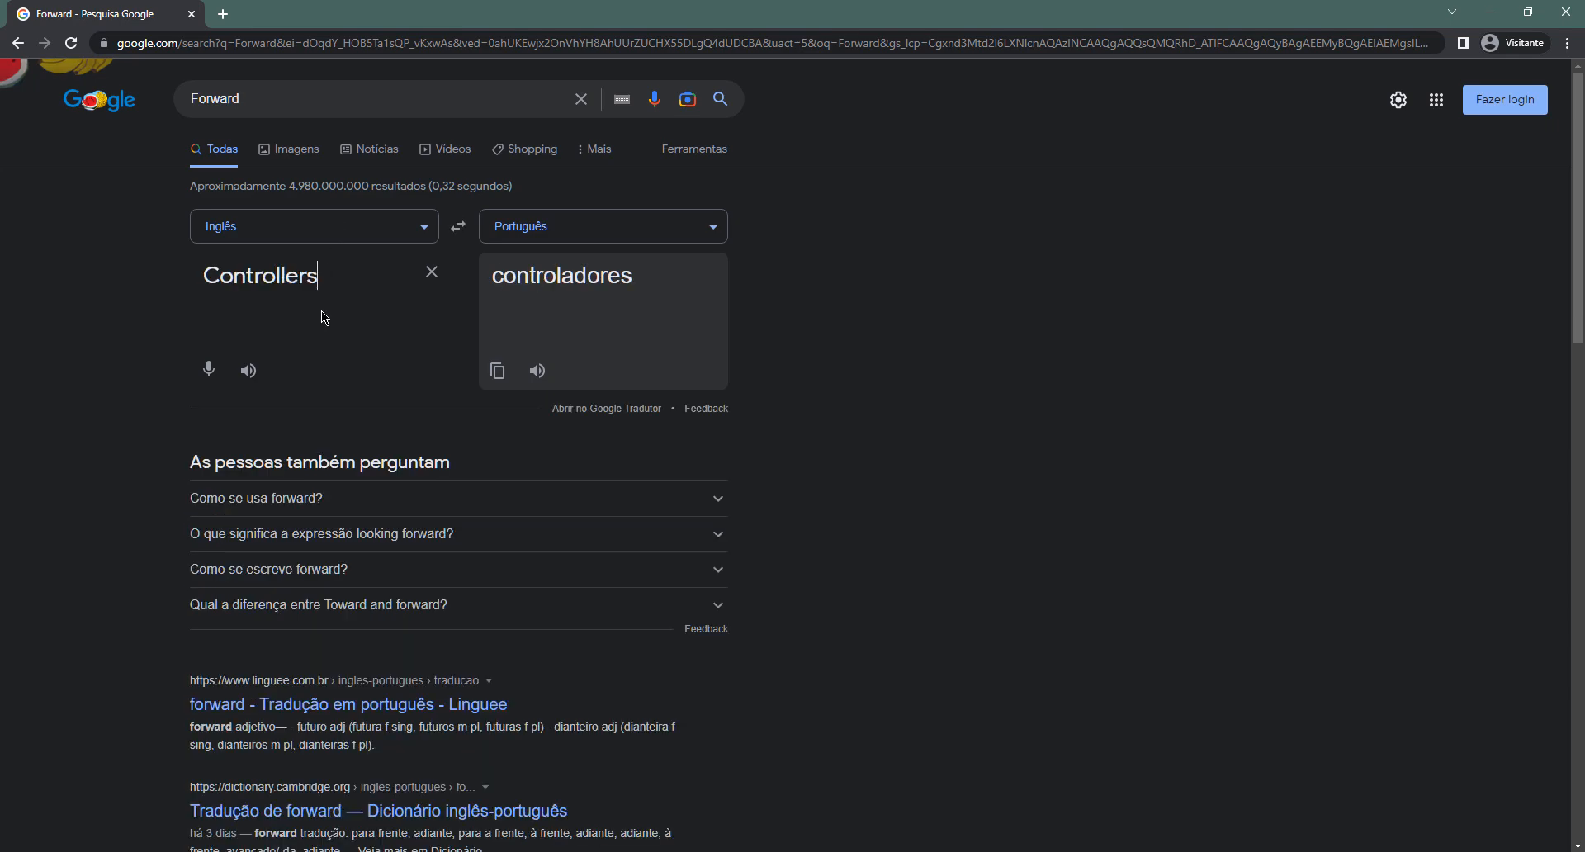
{"action": "double_click", "coordinate": [278, 278]}
{"action": "key", "text": "ctrl+c"}
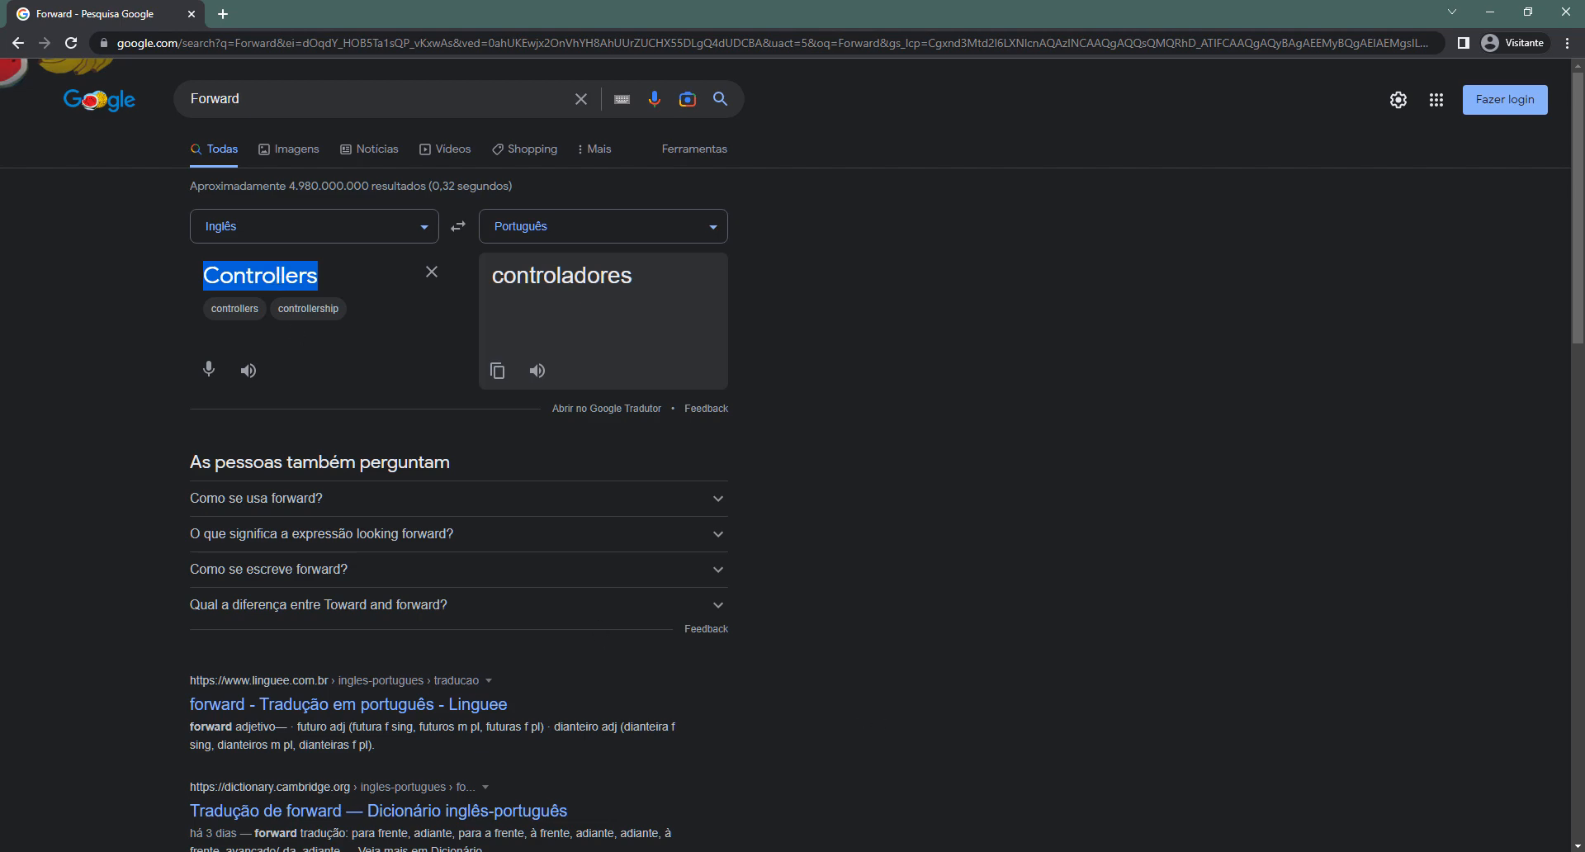
{"action": "key", "text": "alt+Tab"}
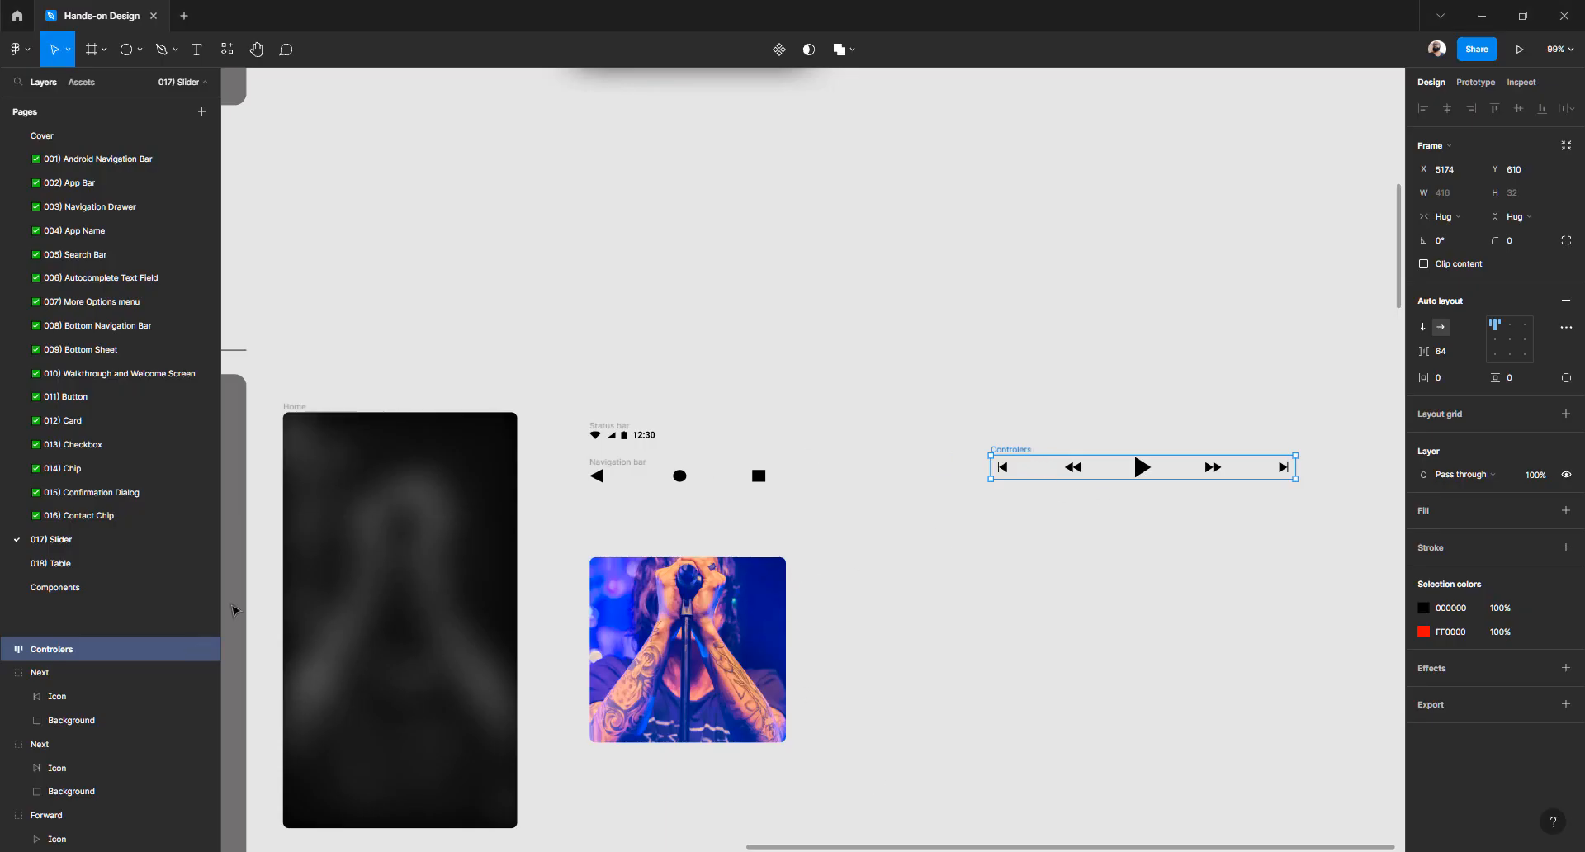
Paste 'Controllers' as the player-icons frame's layer name
{"action": "double_click", "coordinate": [84, 651]}
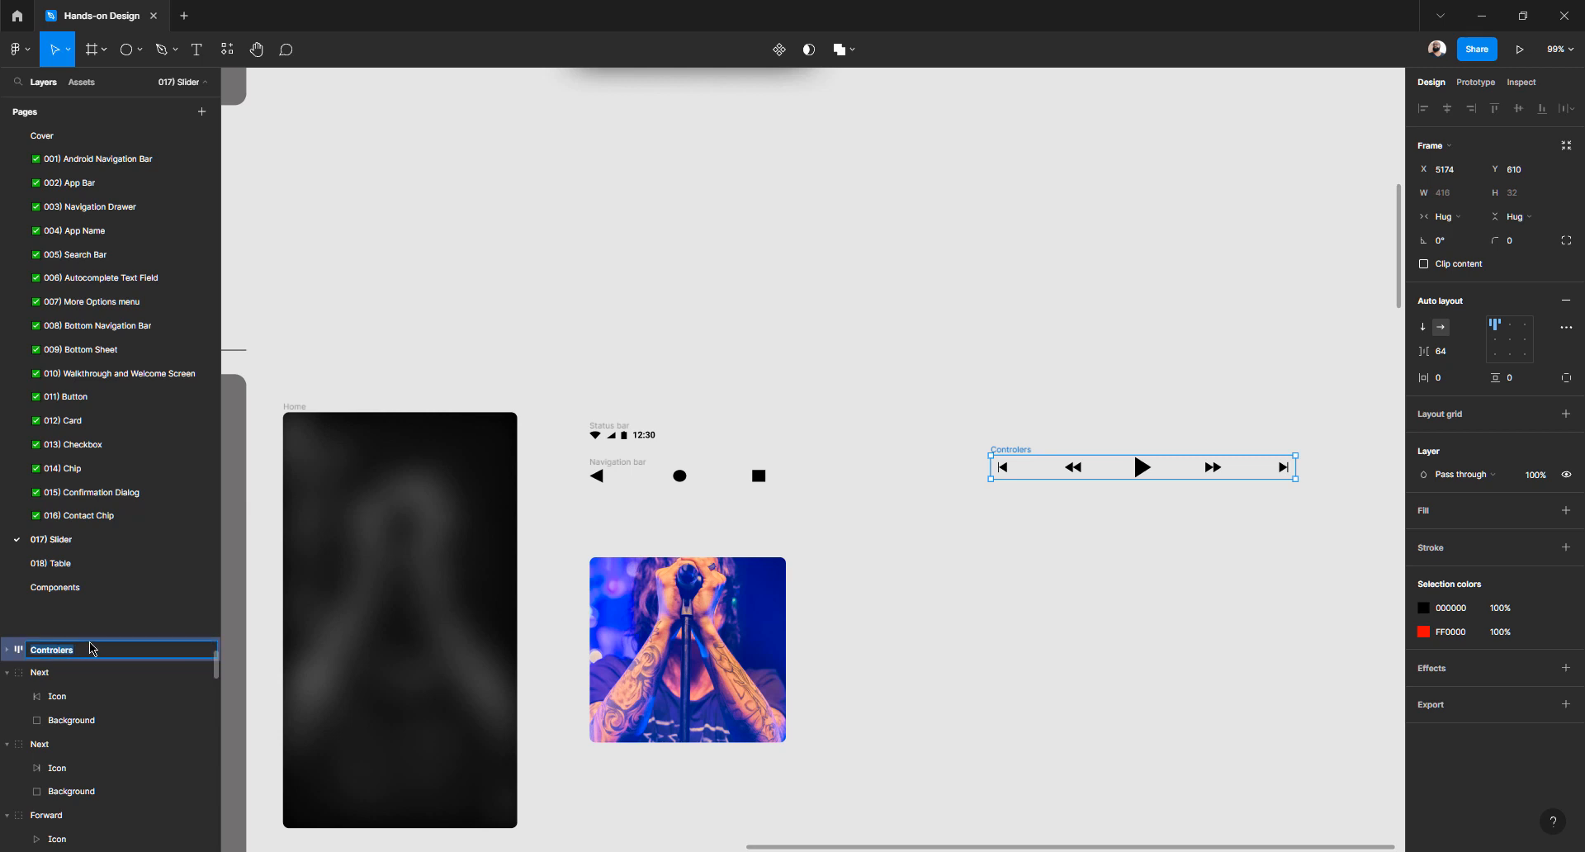
{"action": "key", "text": "ctrl+v"}
{"action": "scroll", "coordinate": [942, 538], "scroll_direction": "down", "scroll_amount": 2}
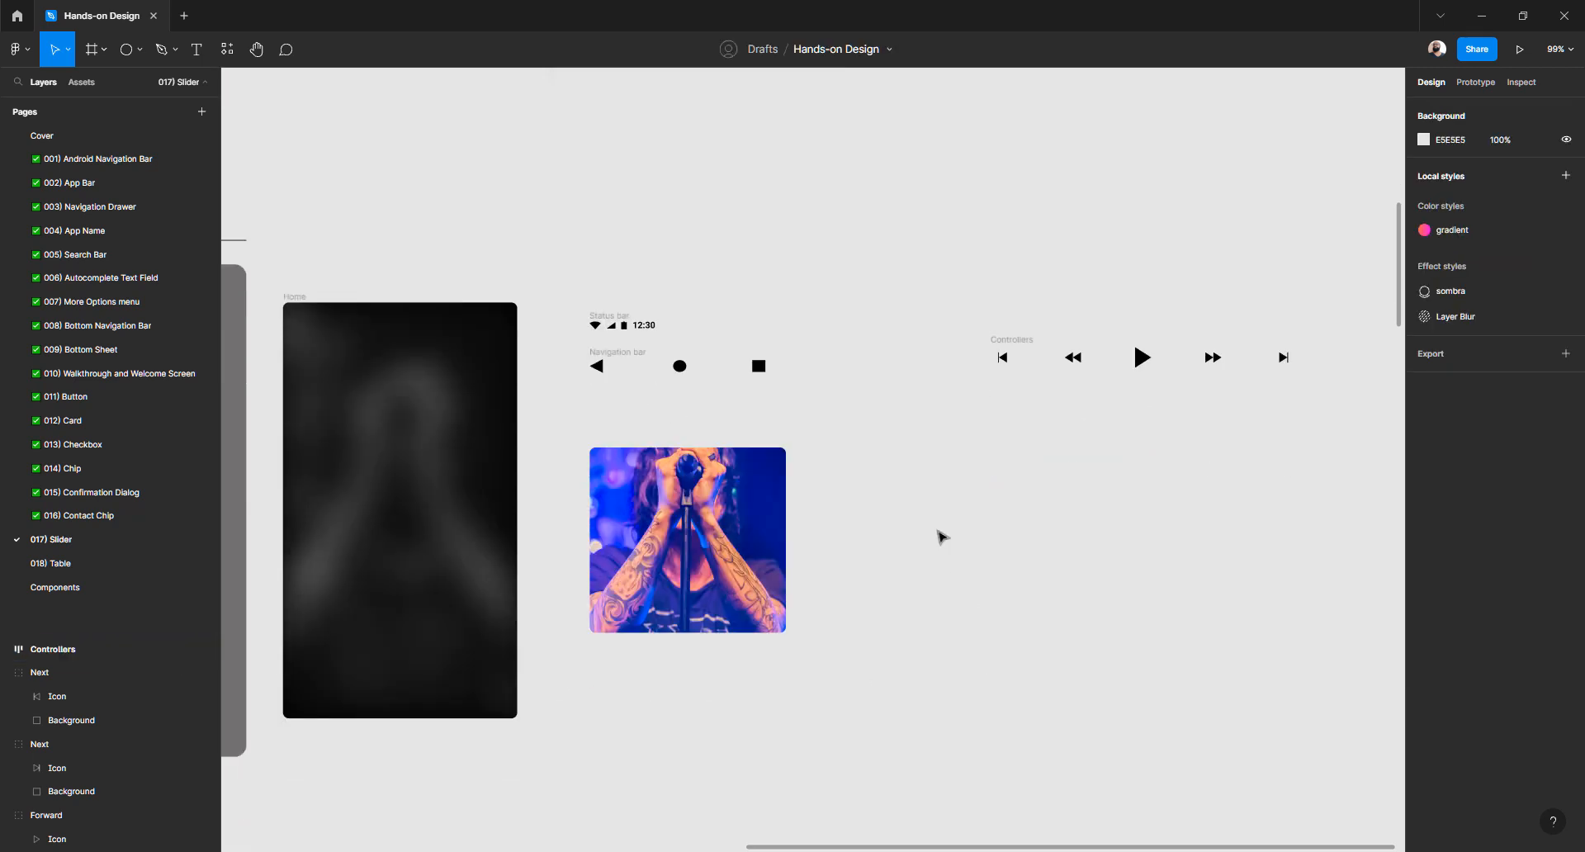
{"action": "scroll", "coordinate": [942, 537], "scroll_direction": "down", "scroll_amount": 3}
{"action": "scroll", "coordinate": [942, 537], "scroll_direction": "down", "scroll_amount": 3}
{"action": "scroll", "coordinate": [942, 537], "scroll_direction": "down", "scroll_amount": 5}
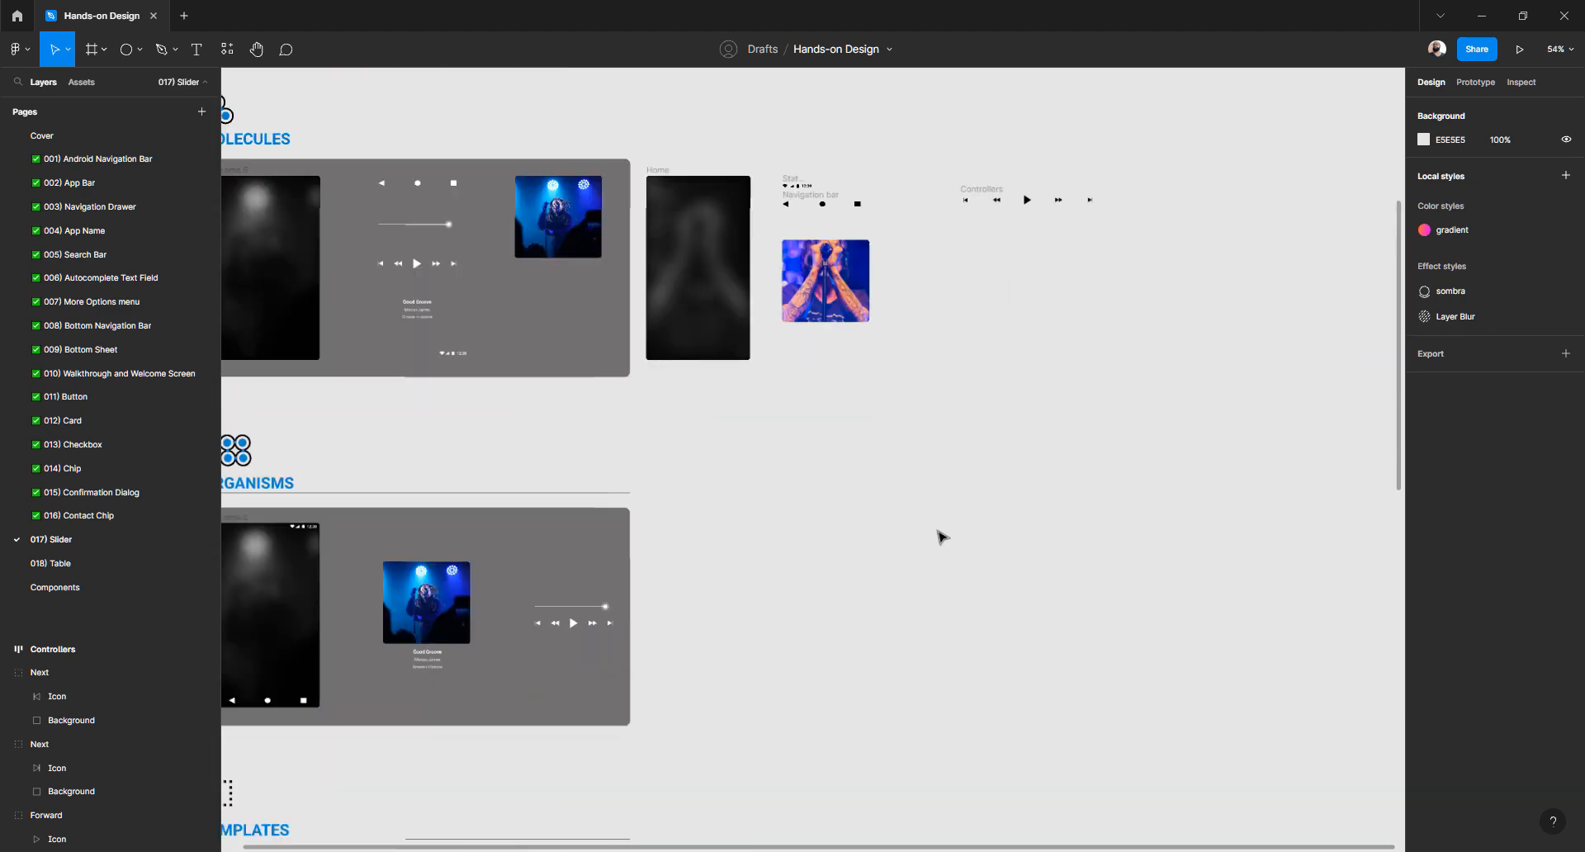
{"action": "scroll", "coordinate": [941, 537], "scroll_direction": "down", "scroll_amount": 3}
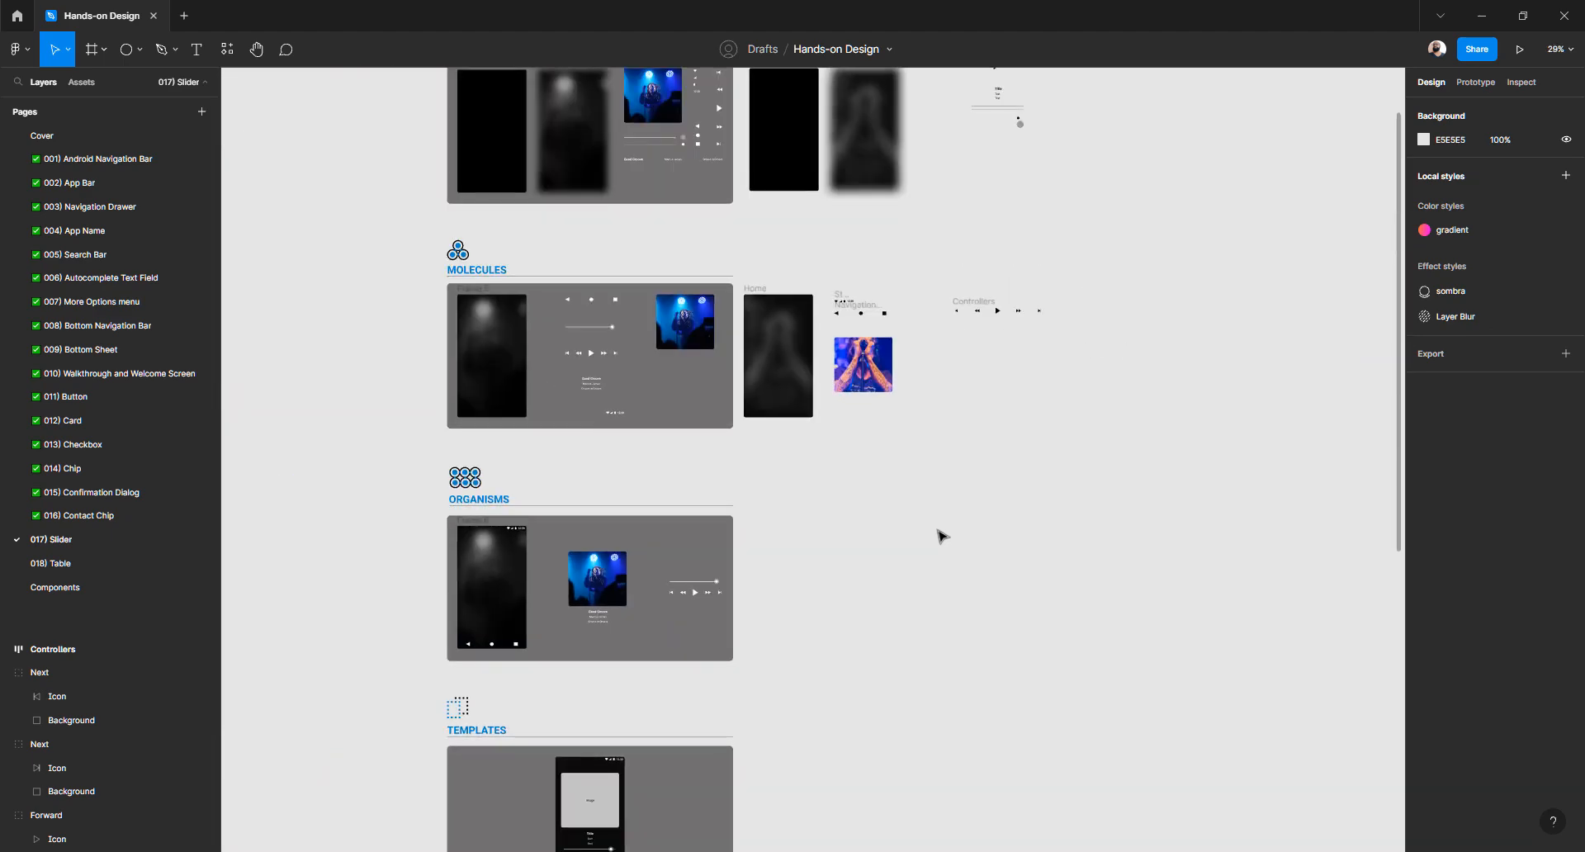
{"action": "scroll", "coordinate": [1001, 344], "scroll_direction": "up", "scroll_amount": 3}
{"action": "scroll", "coordinate": [990, 341], "scroll_direction": "up", "scroll_amount": 5}
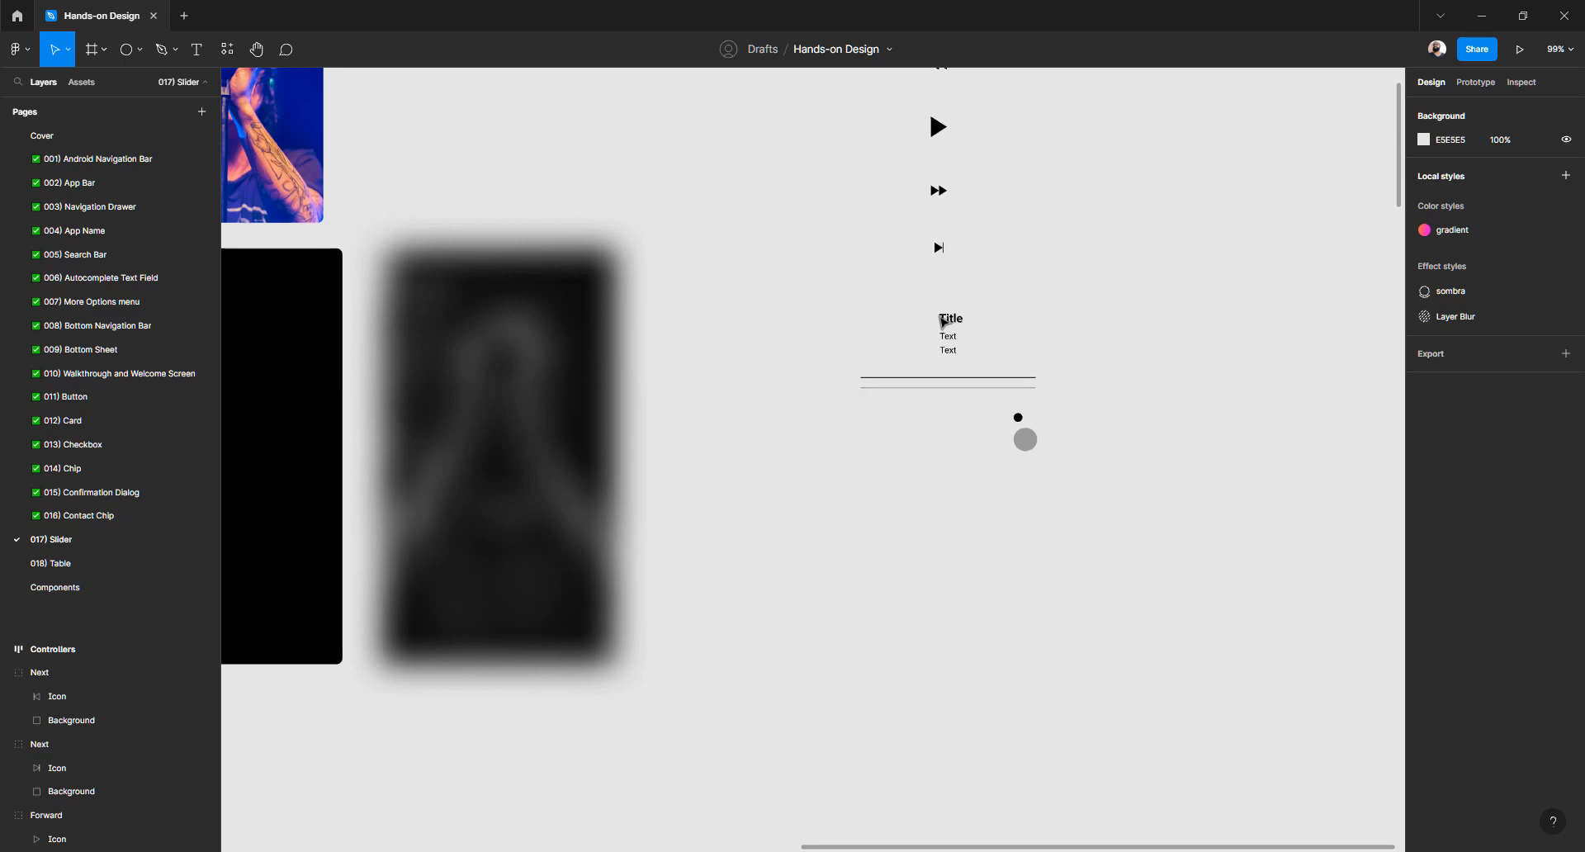
{"action": "left_click_drag", "start_coordinate": [908, 305], "coordinate": [1003, 371]}
Place a copy of the Title and two Text labels below the controls row
{"action": "scroll", "coordinate": [1001, 369], "scroll_direction": "down", "scroll_amount": 5}
{"action": "scroll", "coordinate": [1001, 368], "scroll_direction": "down", "scroll_amount": 3}
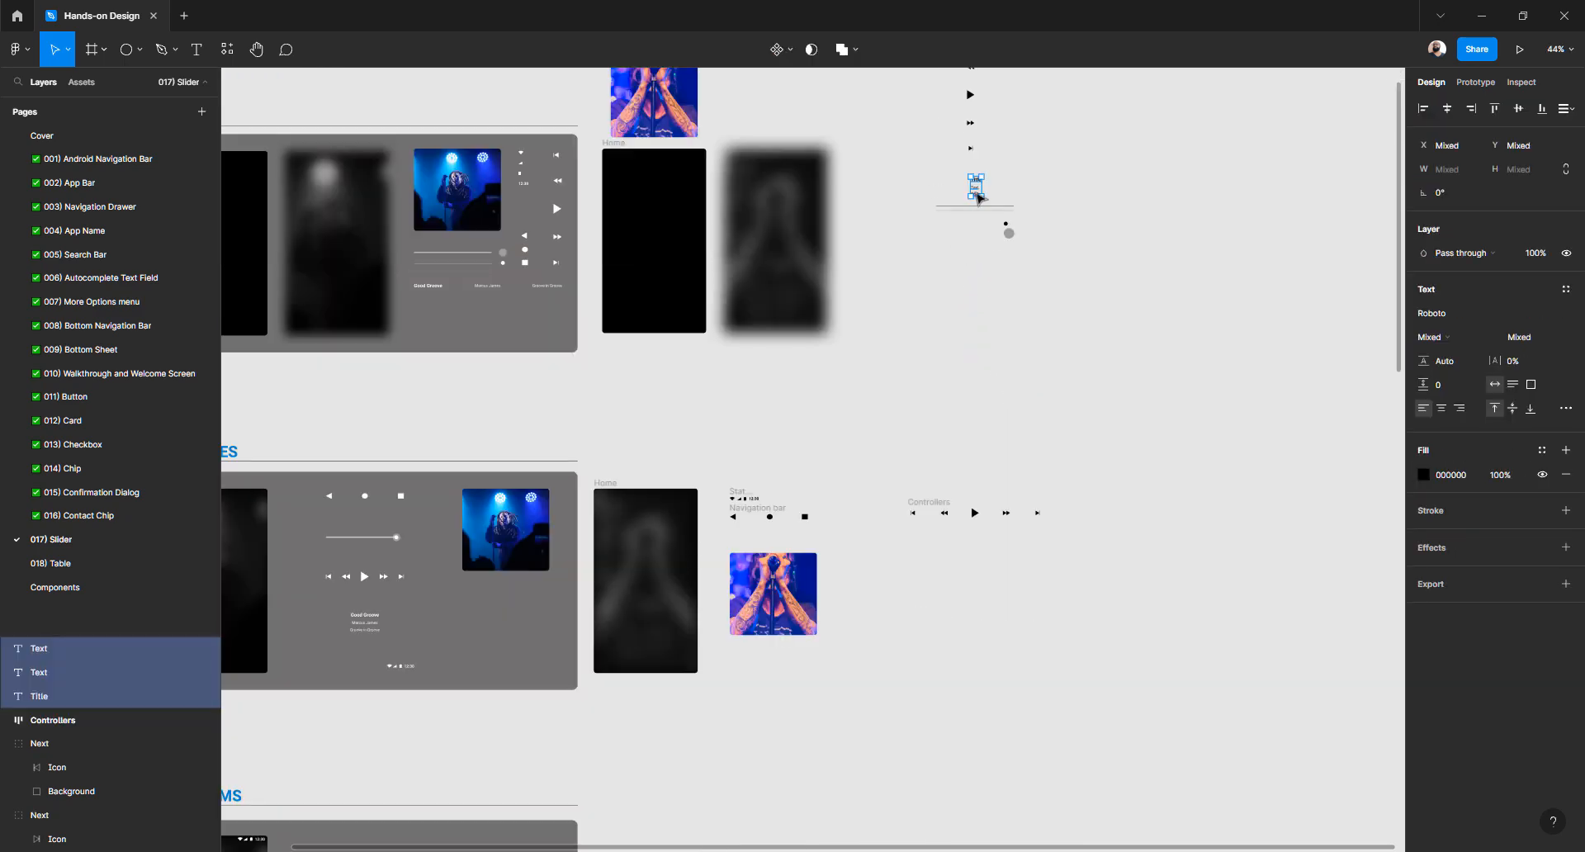
{"action": "left_click_drag", "start_coordinate": [972, 205], "coordinate": [923, 598]}
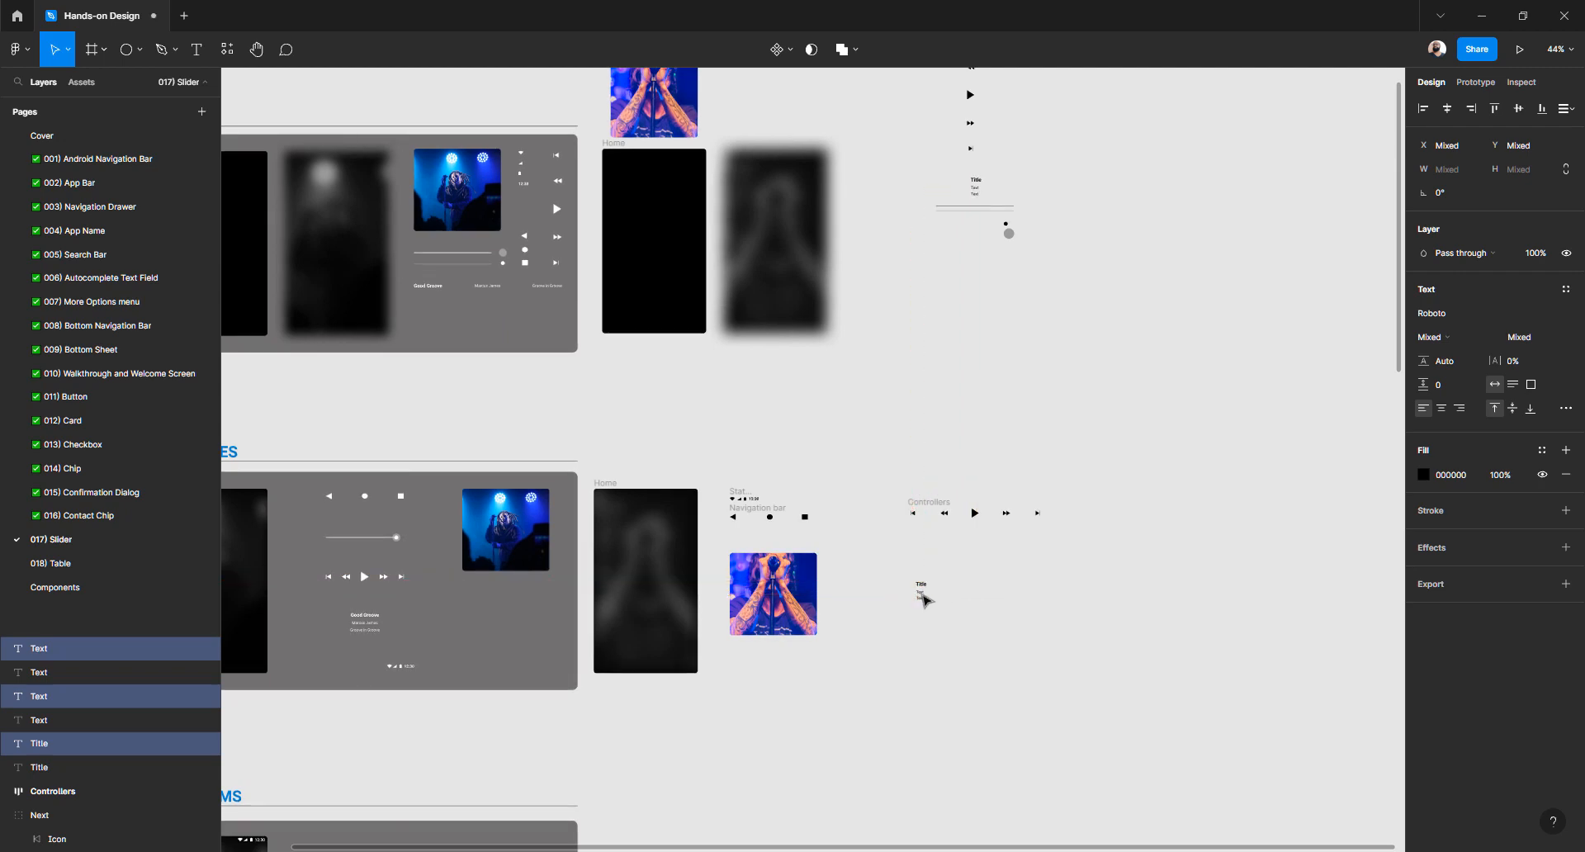
{"action": "scroll", "coordinate": [923, 597], "scroll_direction": "up", "scroll_amount": 3}
{"action": "scroll", "coordinate": [925, 599], "scroll_direction": "up", "scroll_amount": 5}
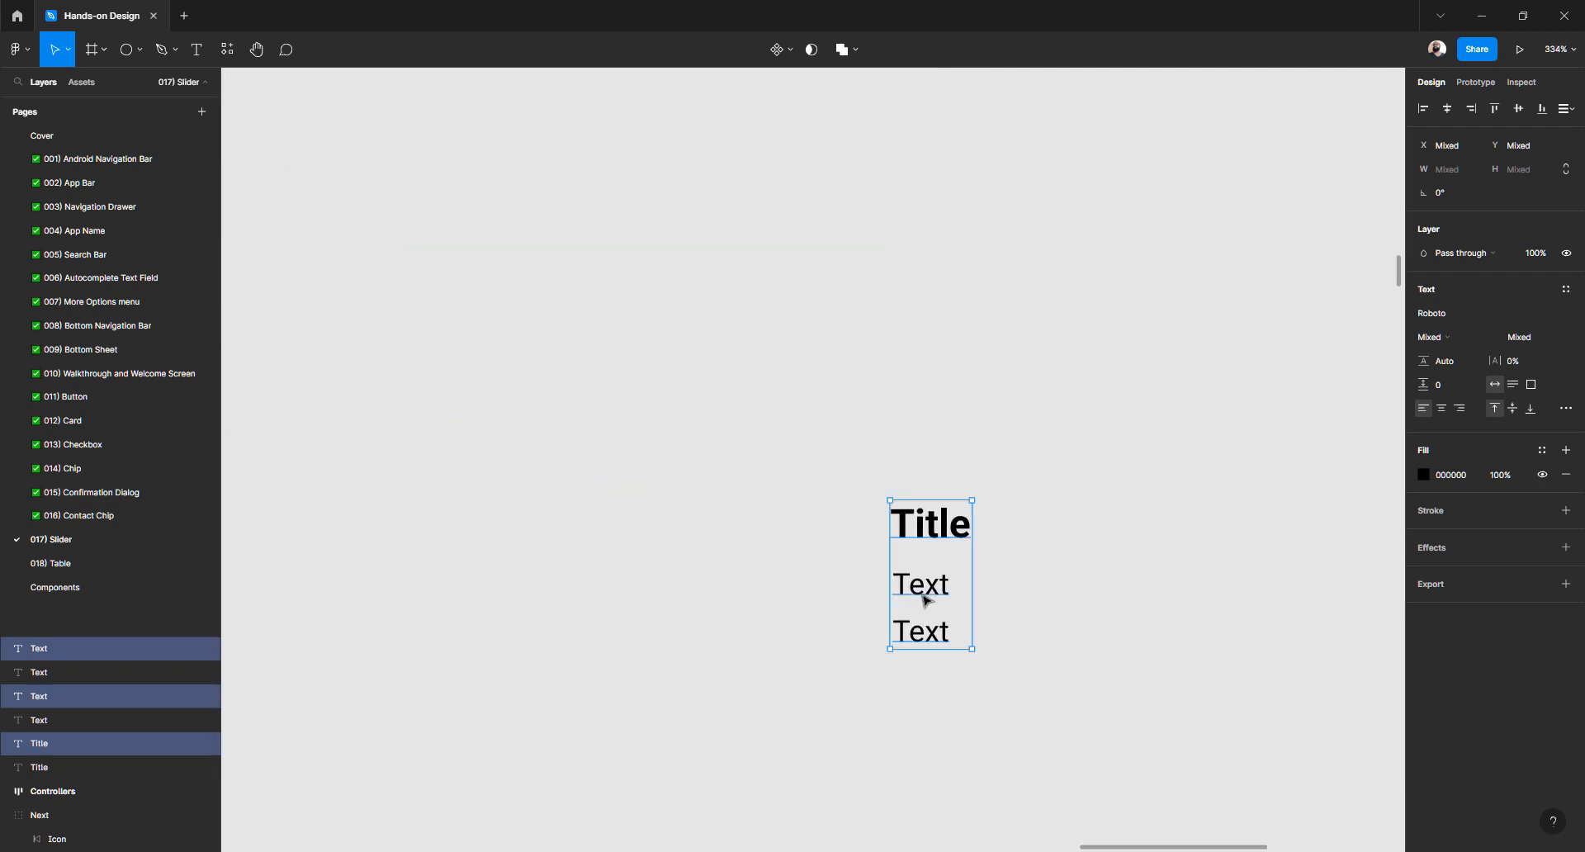
Wrap the copied texts in a centred vertical auto-layout frame named 'Text'
{"action": "key", "text": "shift+a"}
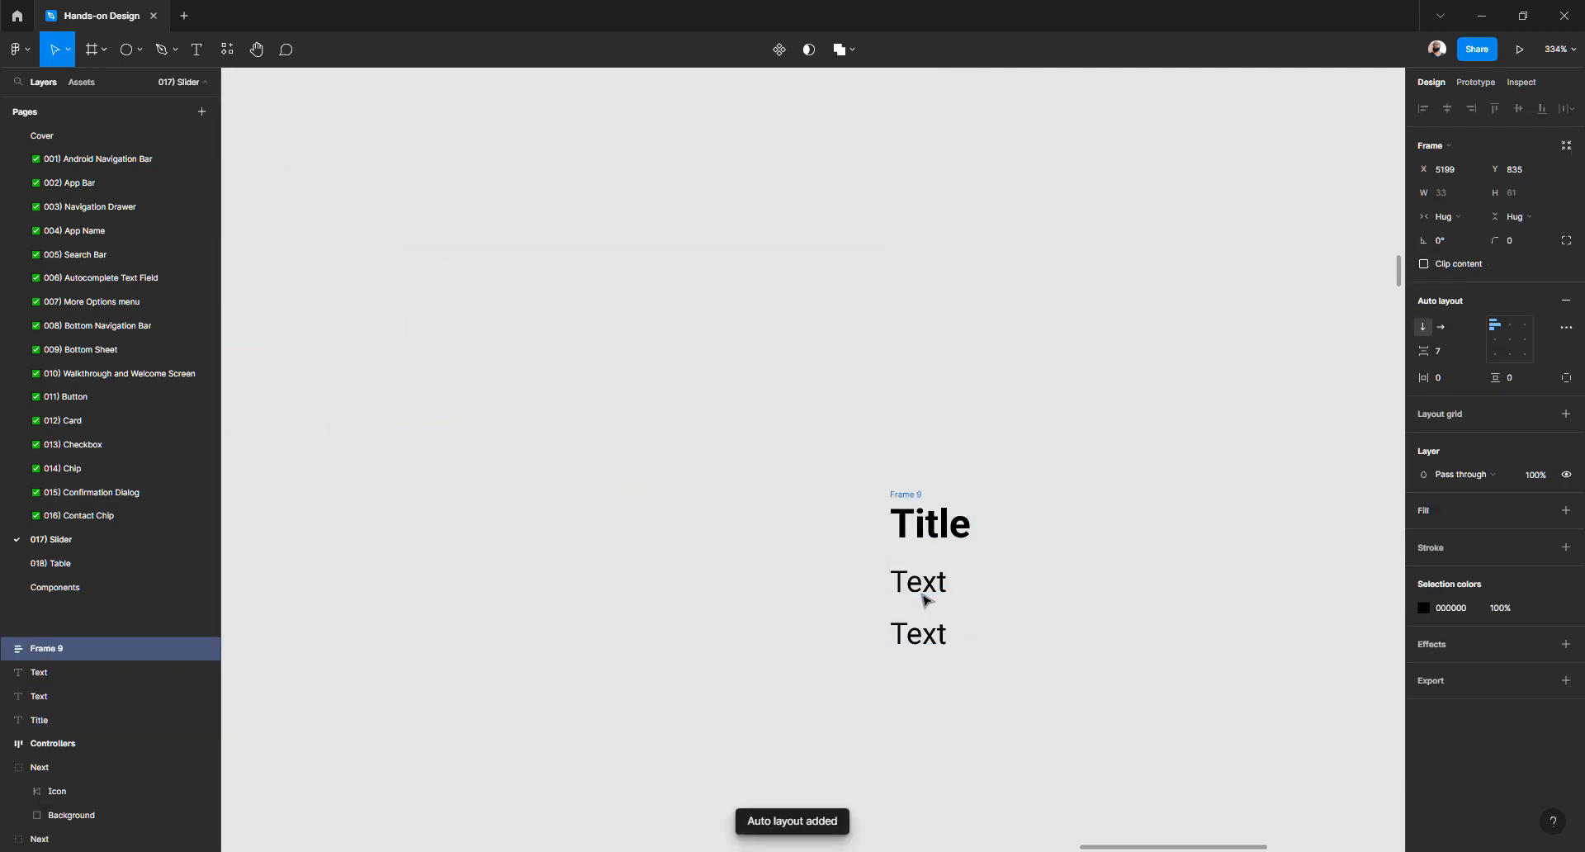
{"action": "left_click", "coordinate": [1510, 326]}
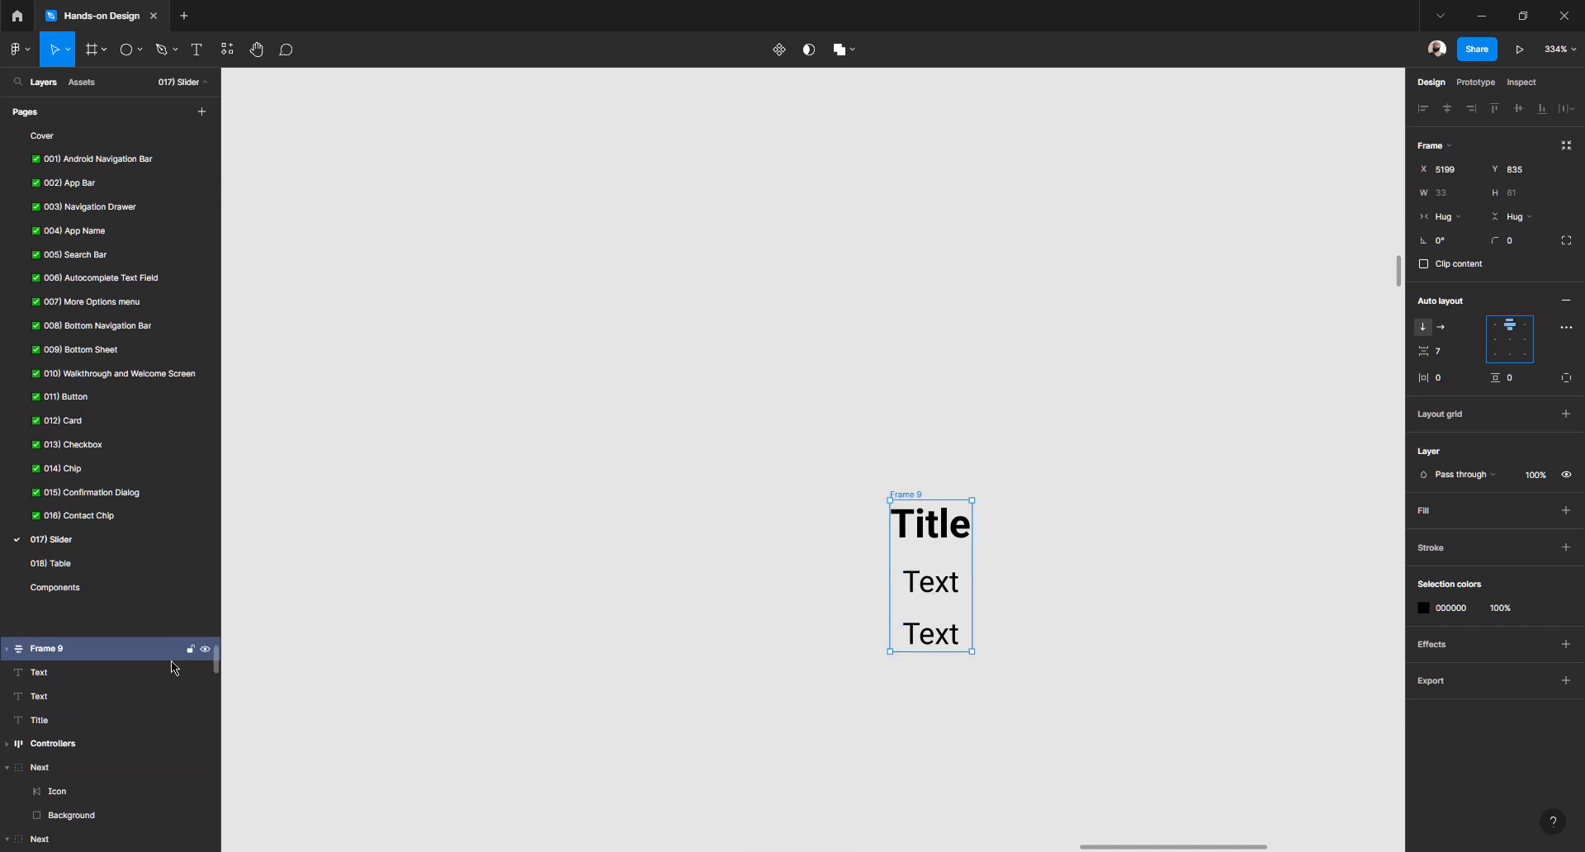
{"action": "double_click", "coordinate": [69, 650]}
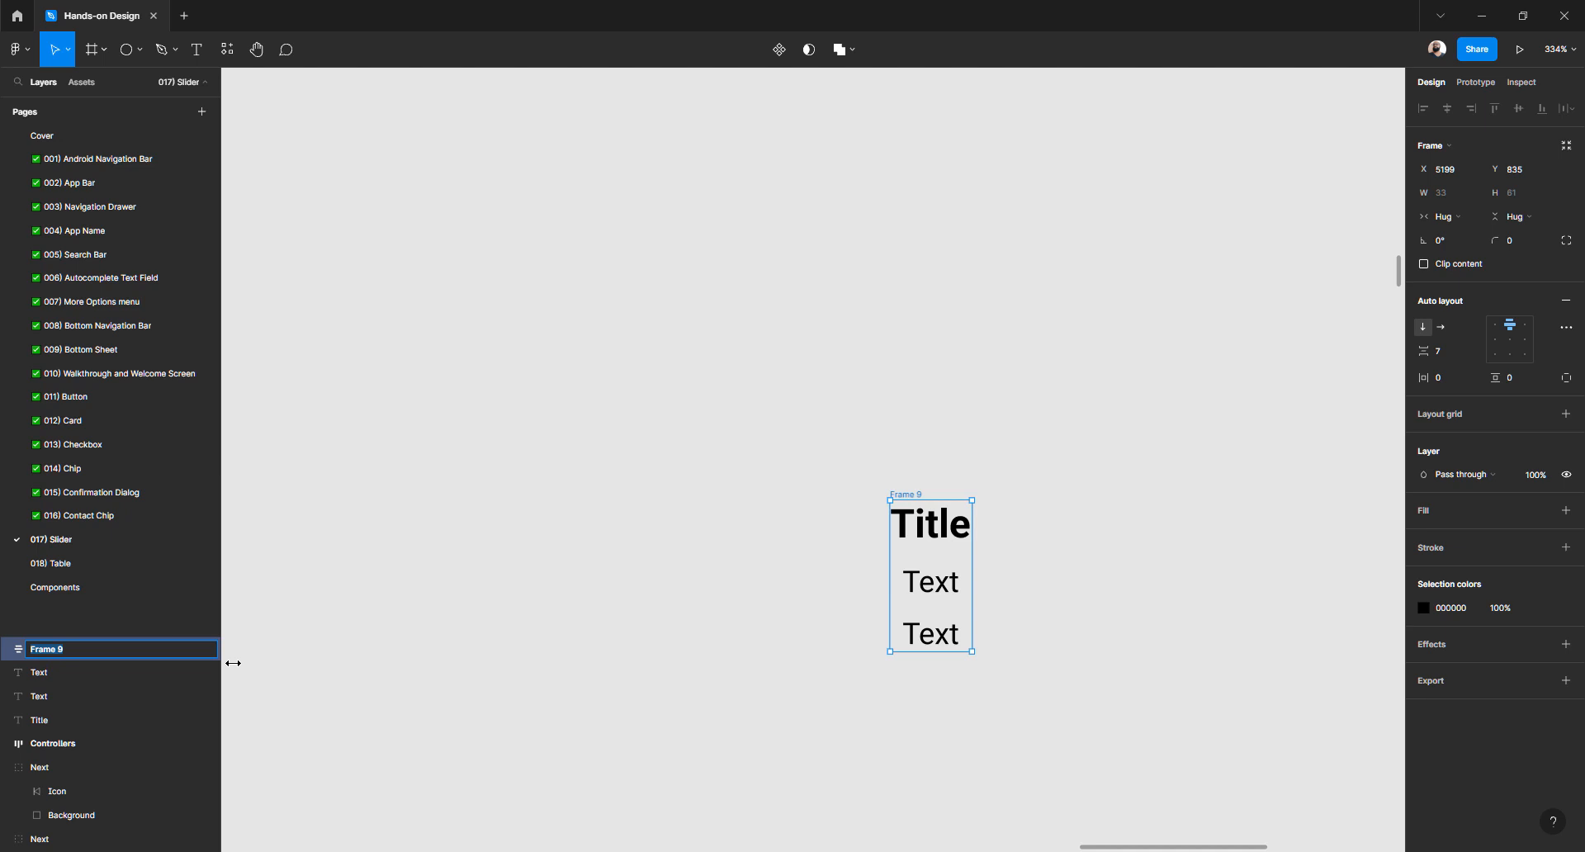
{"action": "type", "text": "Text"}
Save the frame name 'Text' and centre-align the Title and both Text lines
{"action": "key", "text": "Return"}
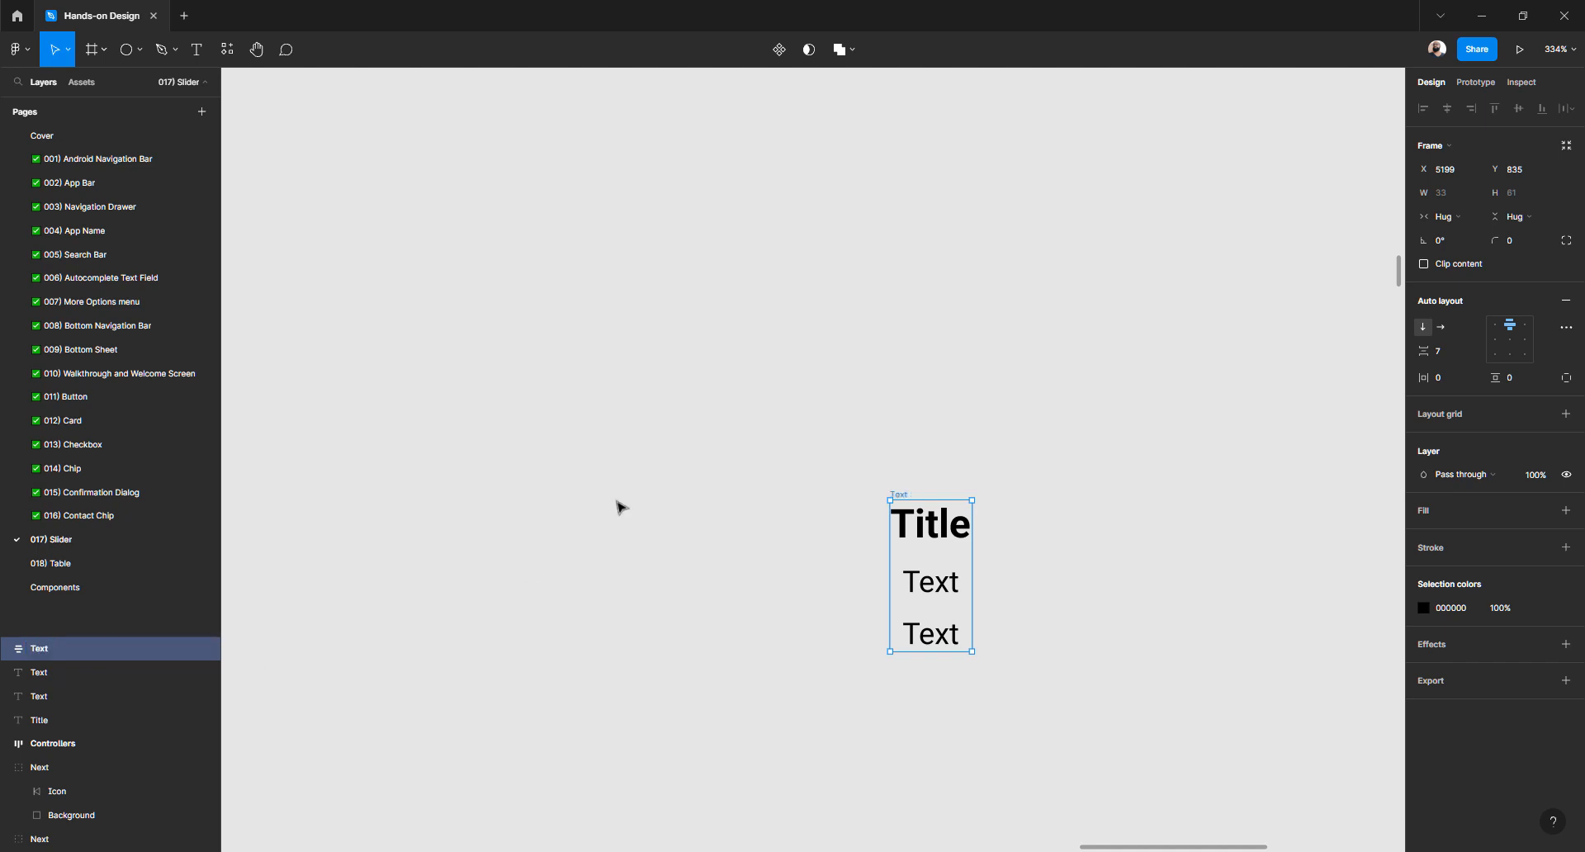
{"action": "left_click", "coordinate": [786, 555]}
{"action": "double_click", "coordinate": [947, 532]}
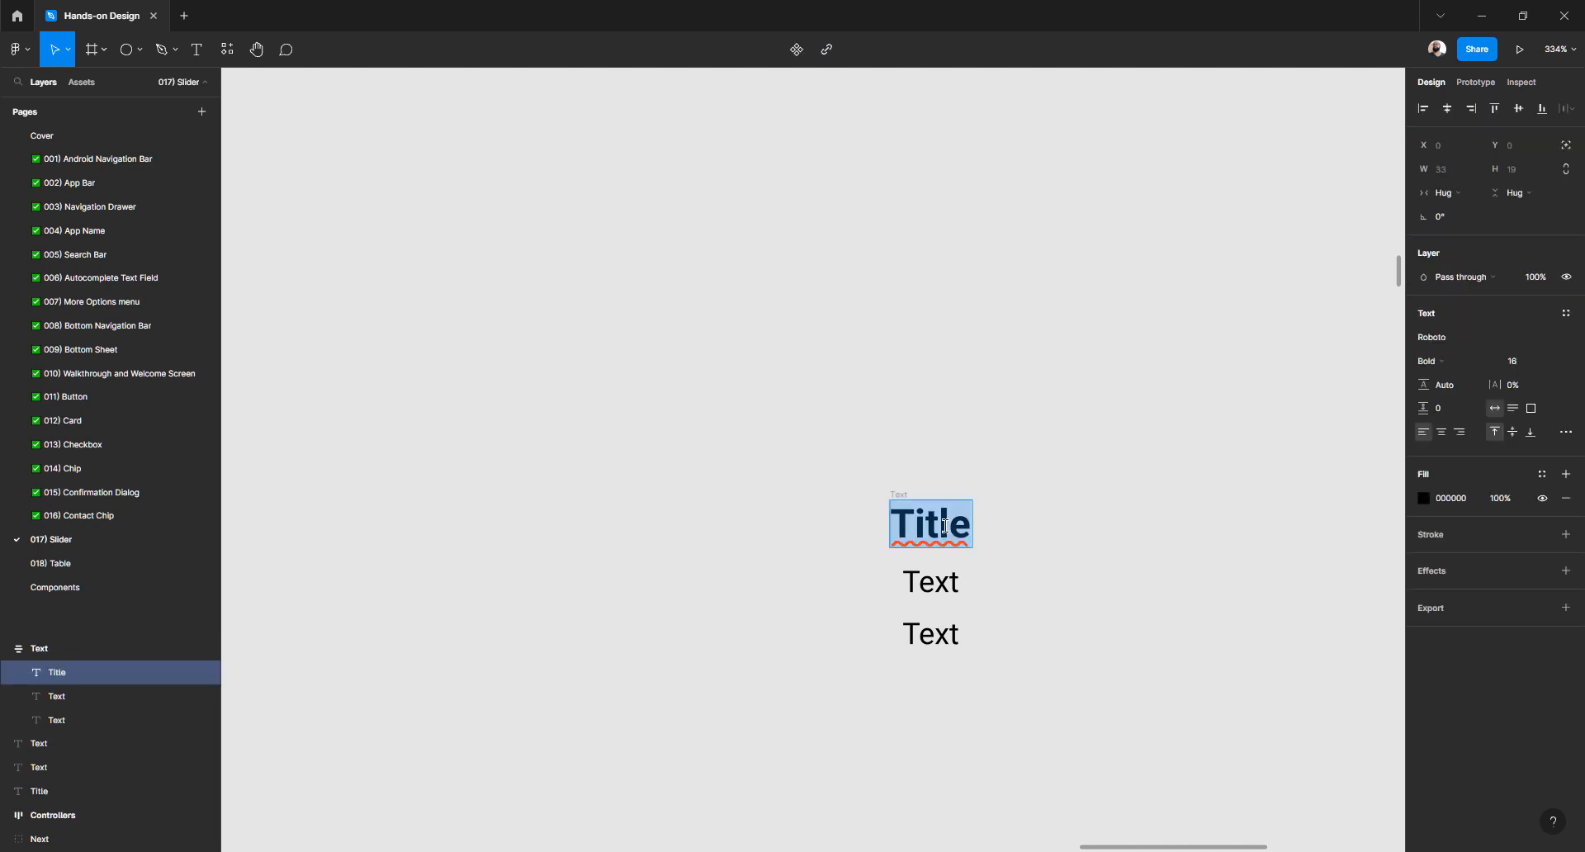
{"action": "key", "text": "Escape"}
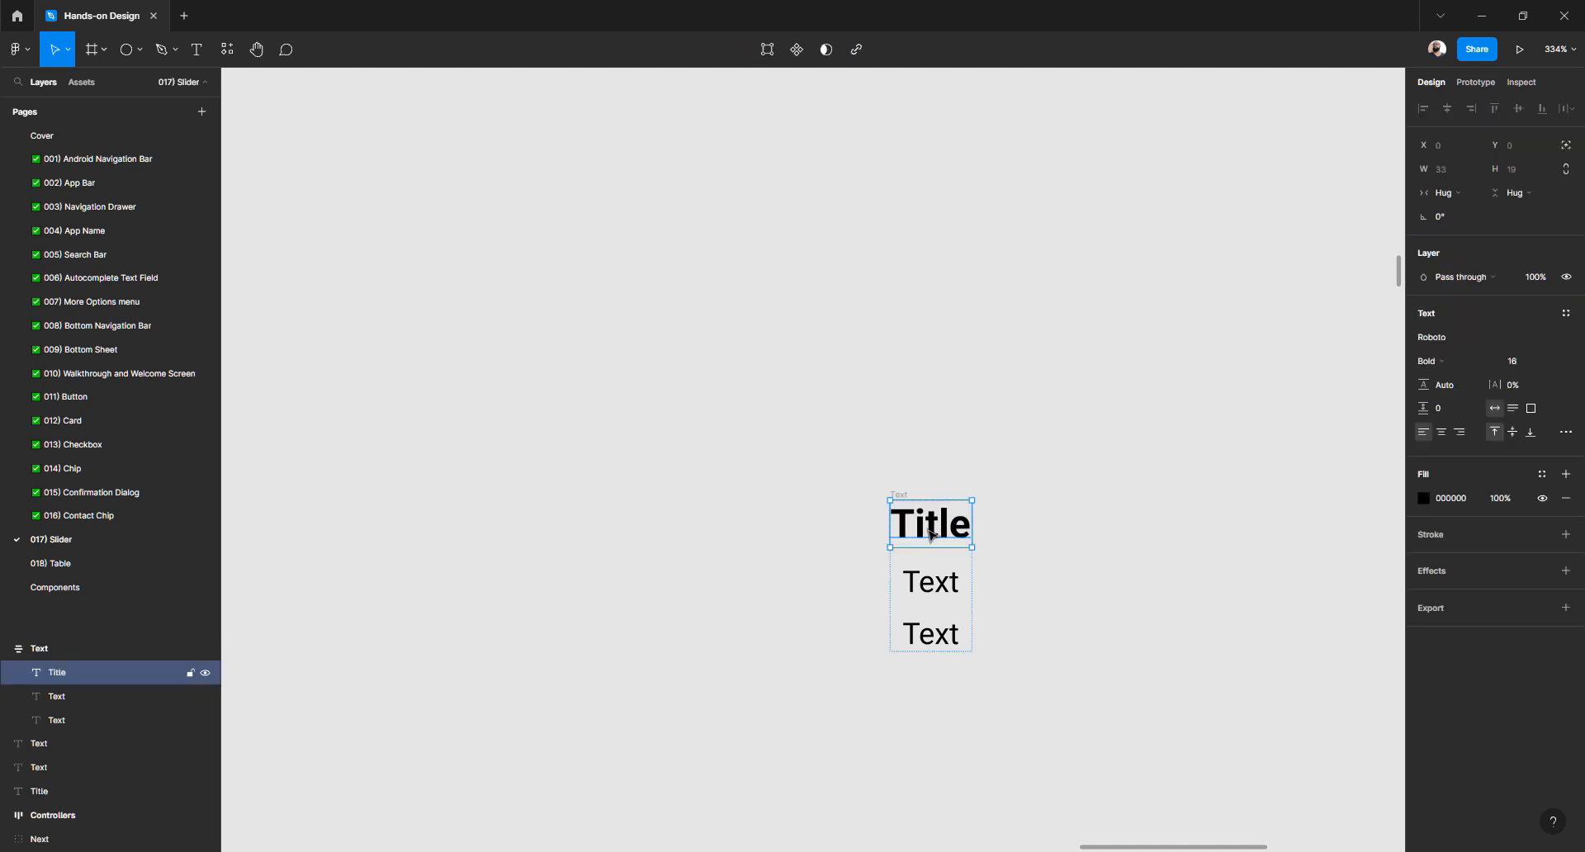
{"action": "left_click_drag", "start_coordinate": [797, 422], "coordinate": [1054, 729]}
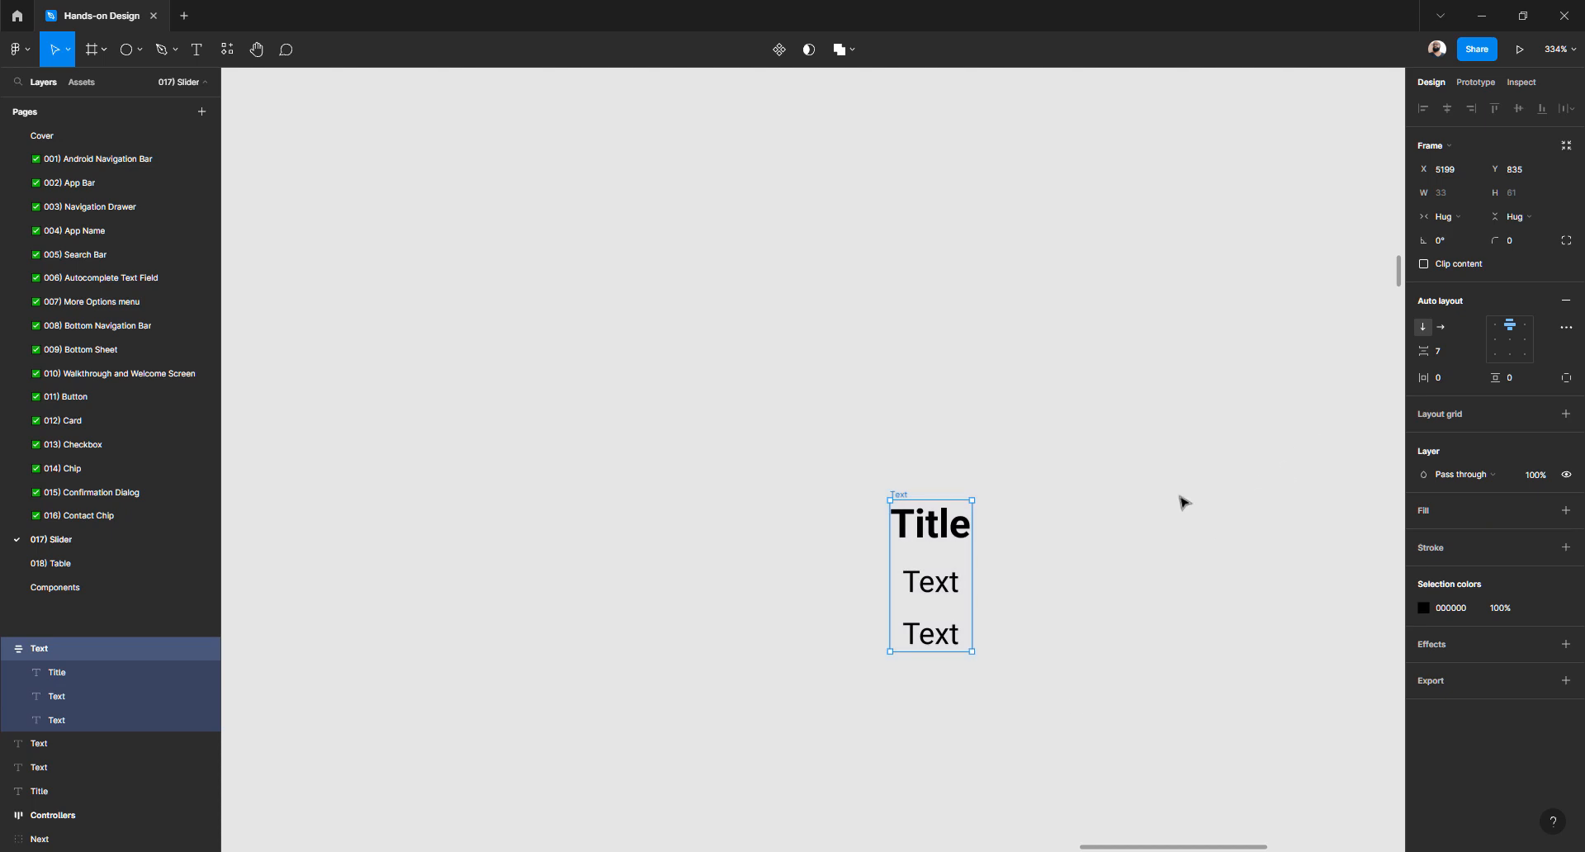
{"action": "left_click", "coordinate": [1143, 503]}
{"action": "double_click", "coordinate": [918, 531]}
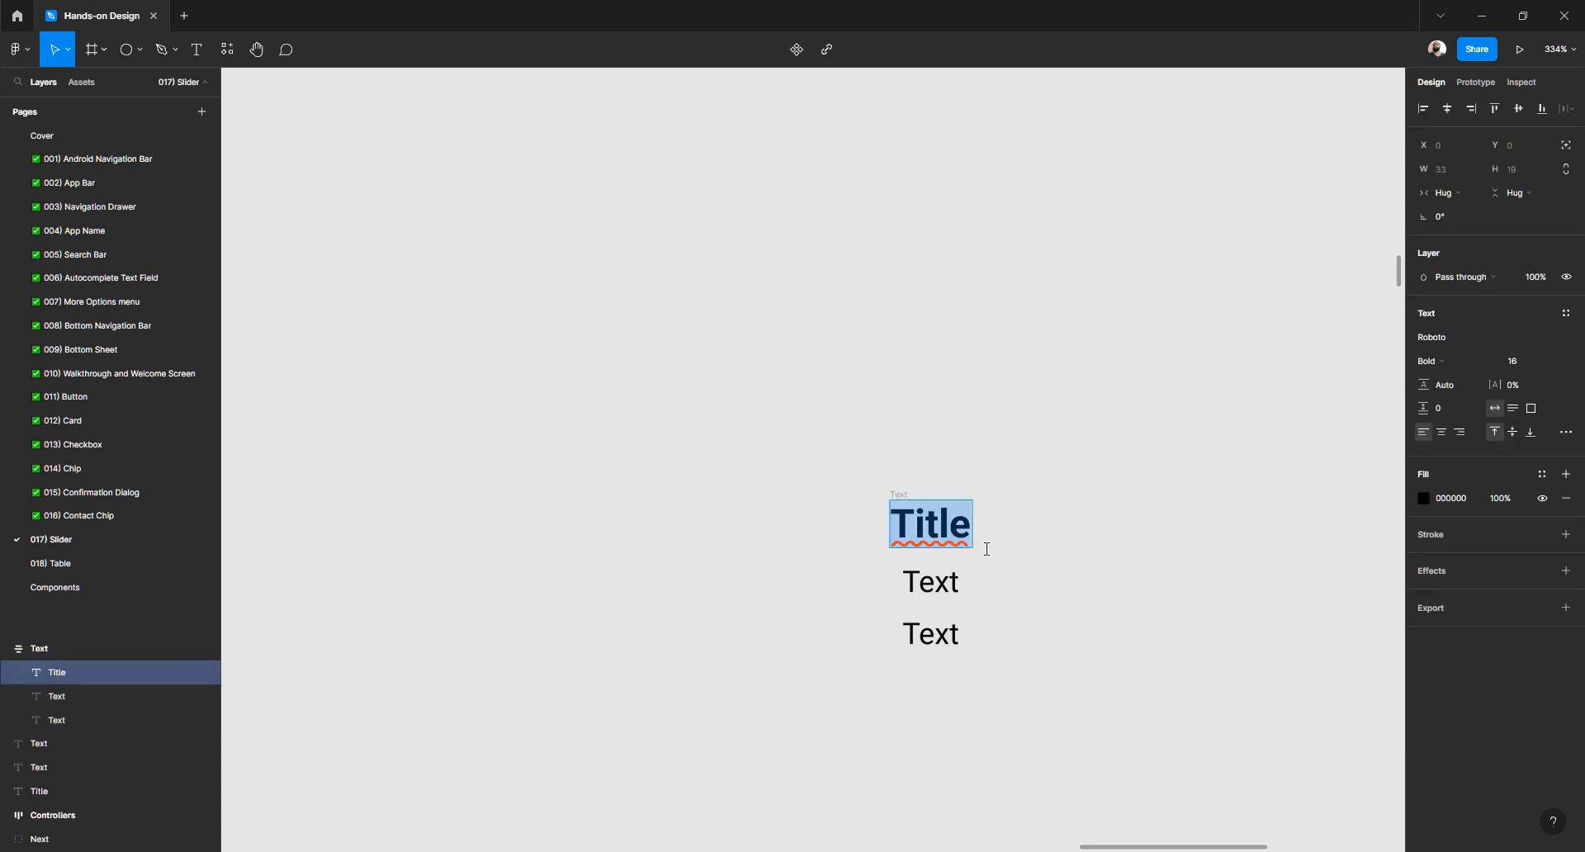
{"action": "left_click", "coordinate": [1442, 432]}
{"action": "double_click", "coordinate": [948, 569]}
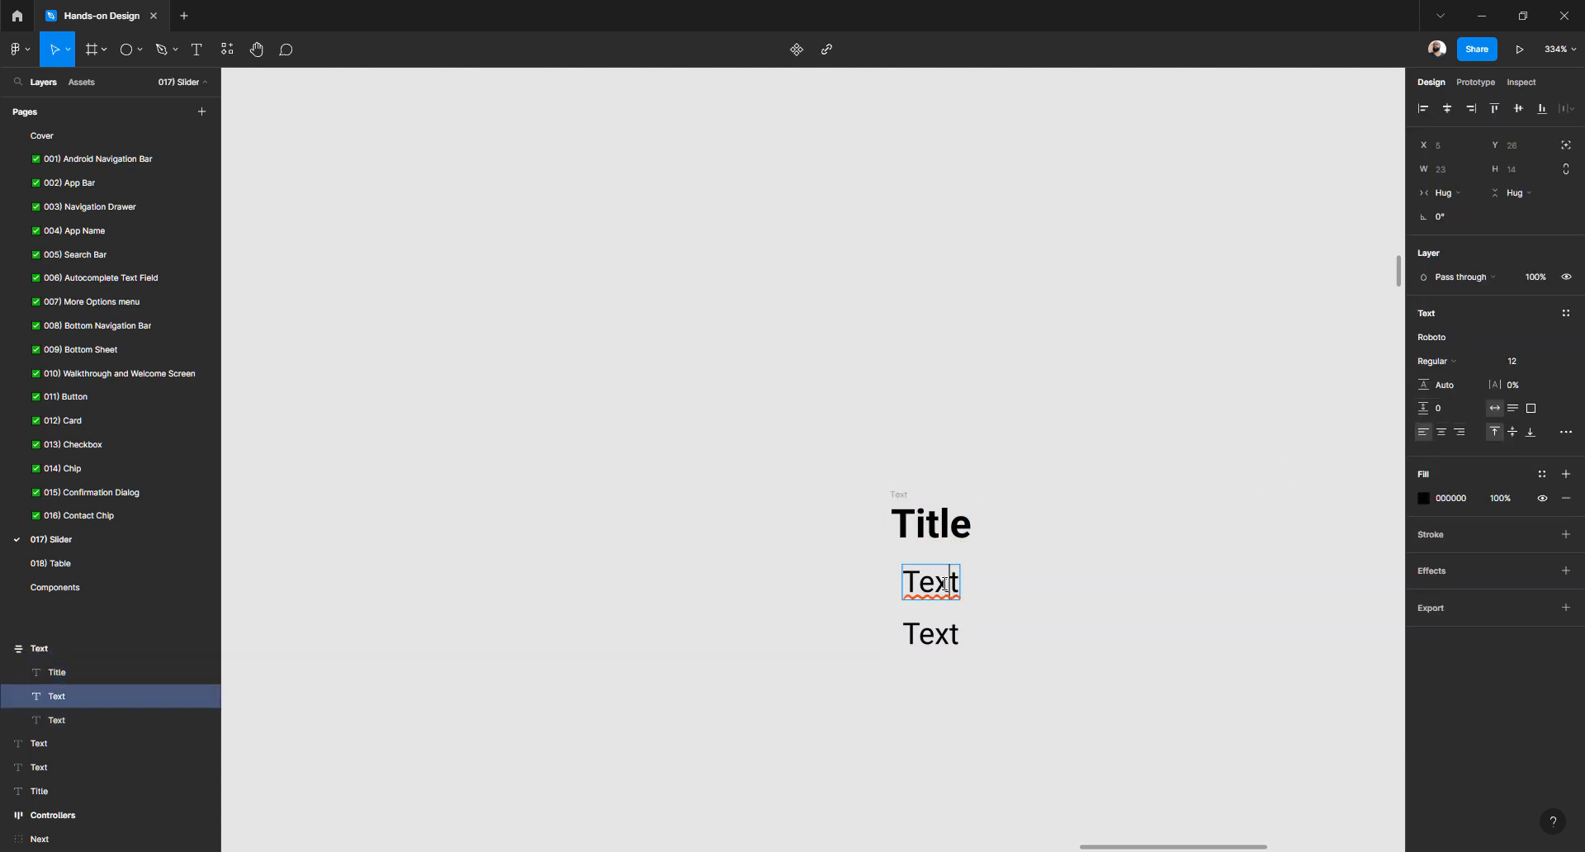
{"action": "left_click", "coordinate": [1442, 432]}
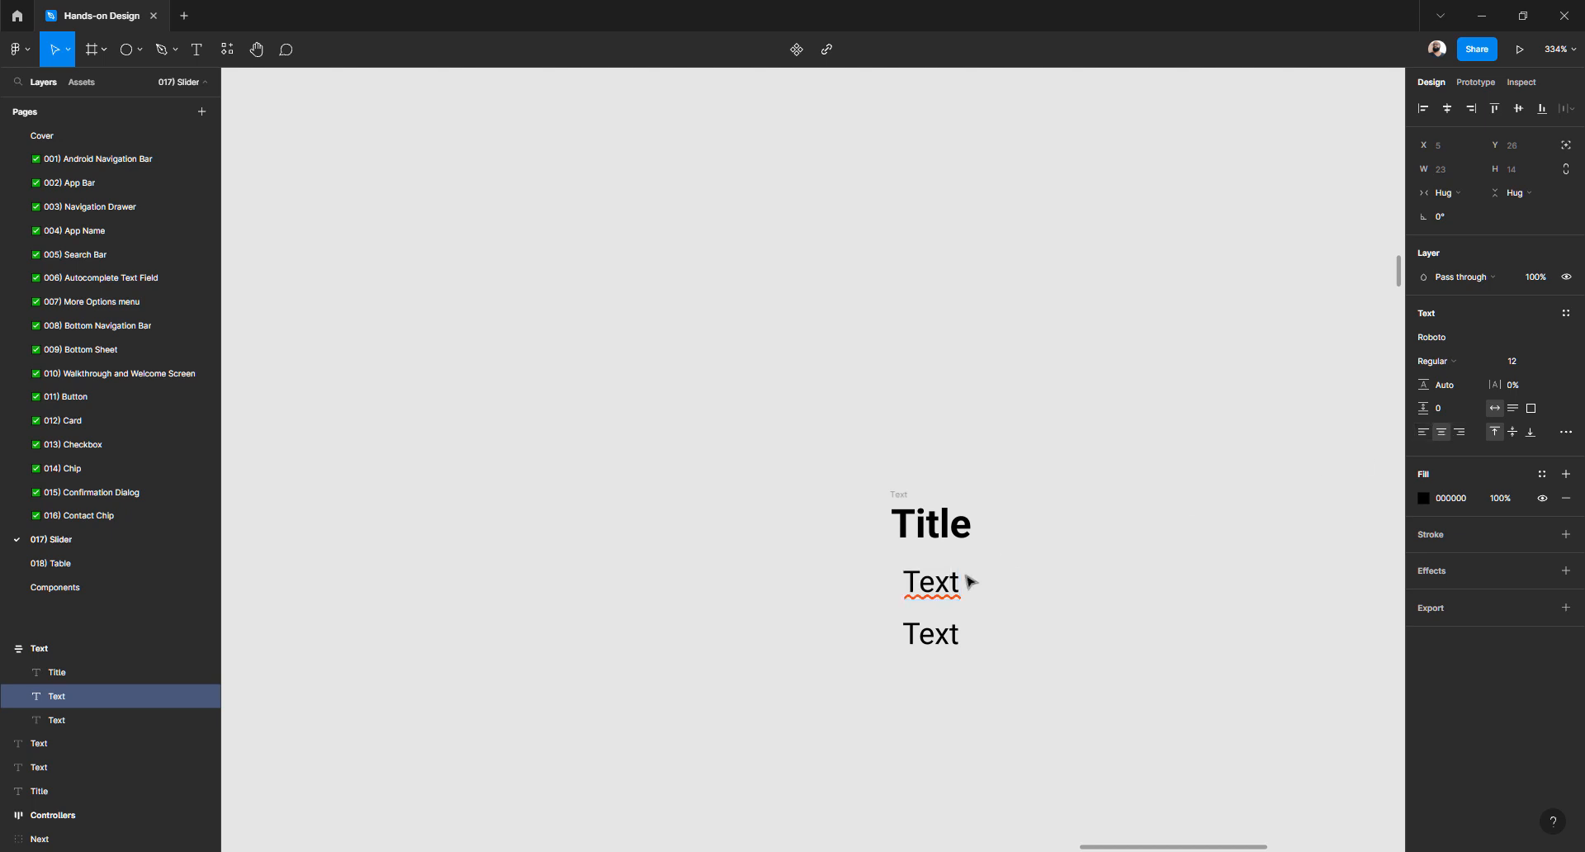
{"action": "double_click", "coordinate": [911, 631]}
{"action": "left_click", "coordinate": [1442, 431]}
{"action": "key", "text": "Escape"}
Test the three lines with long placeholder strings, then undo back to the originals
{"action": "double_click", "coordinate": [926, 521]}
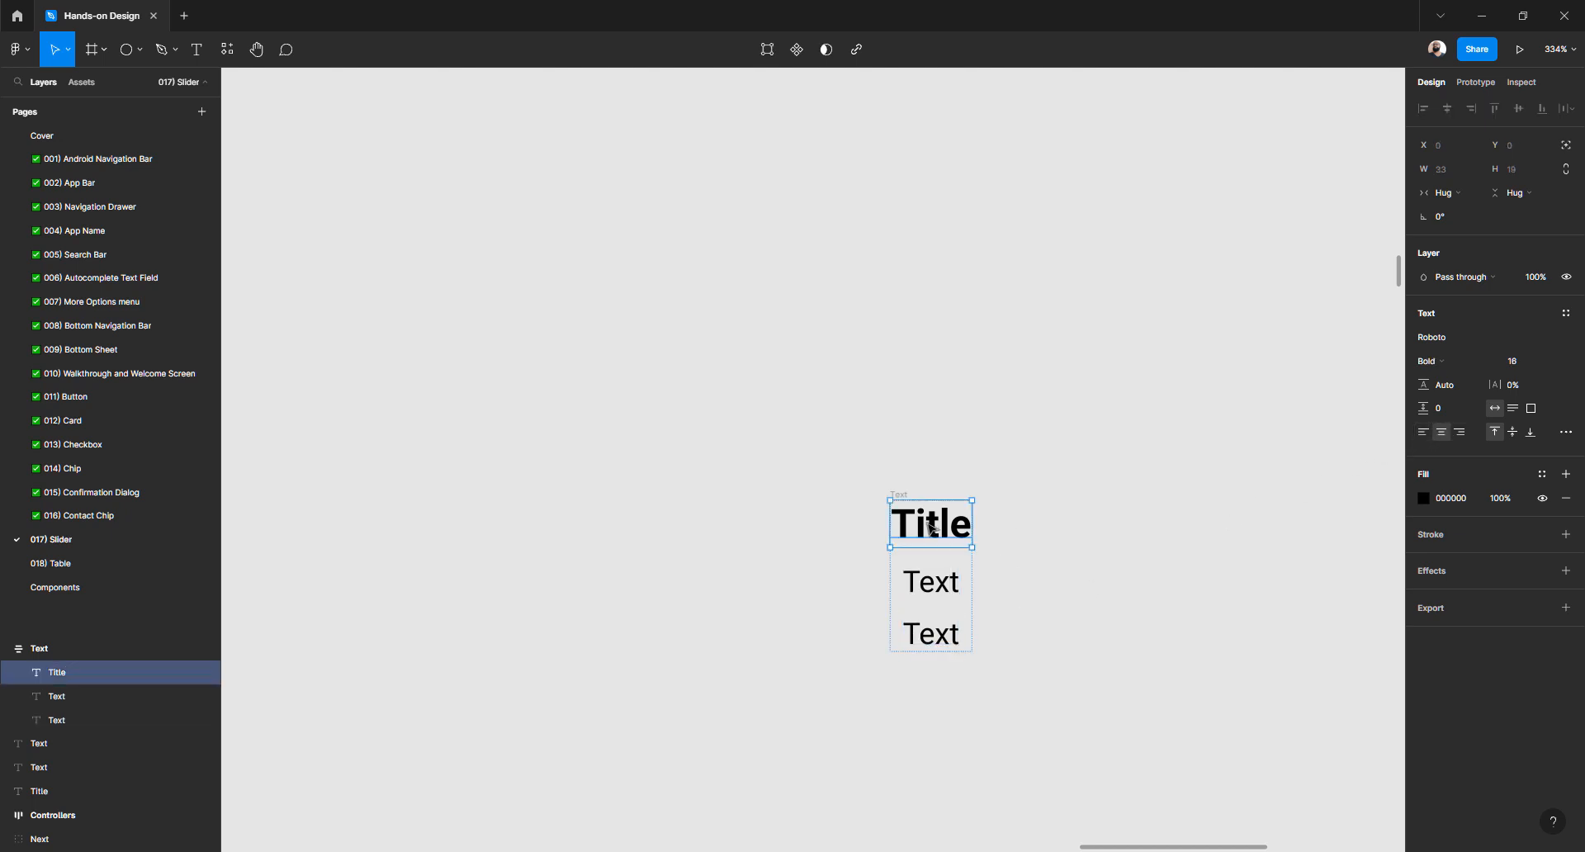
{"action": "type", "text": "asdfasdfadf"}
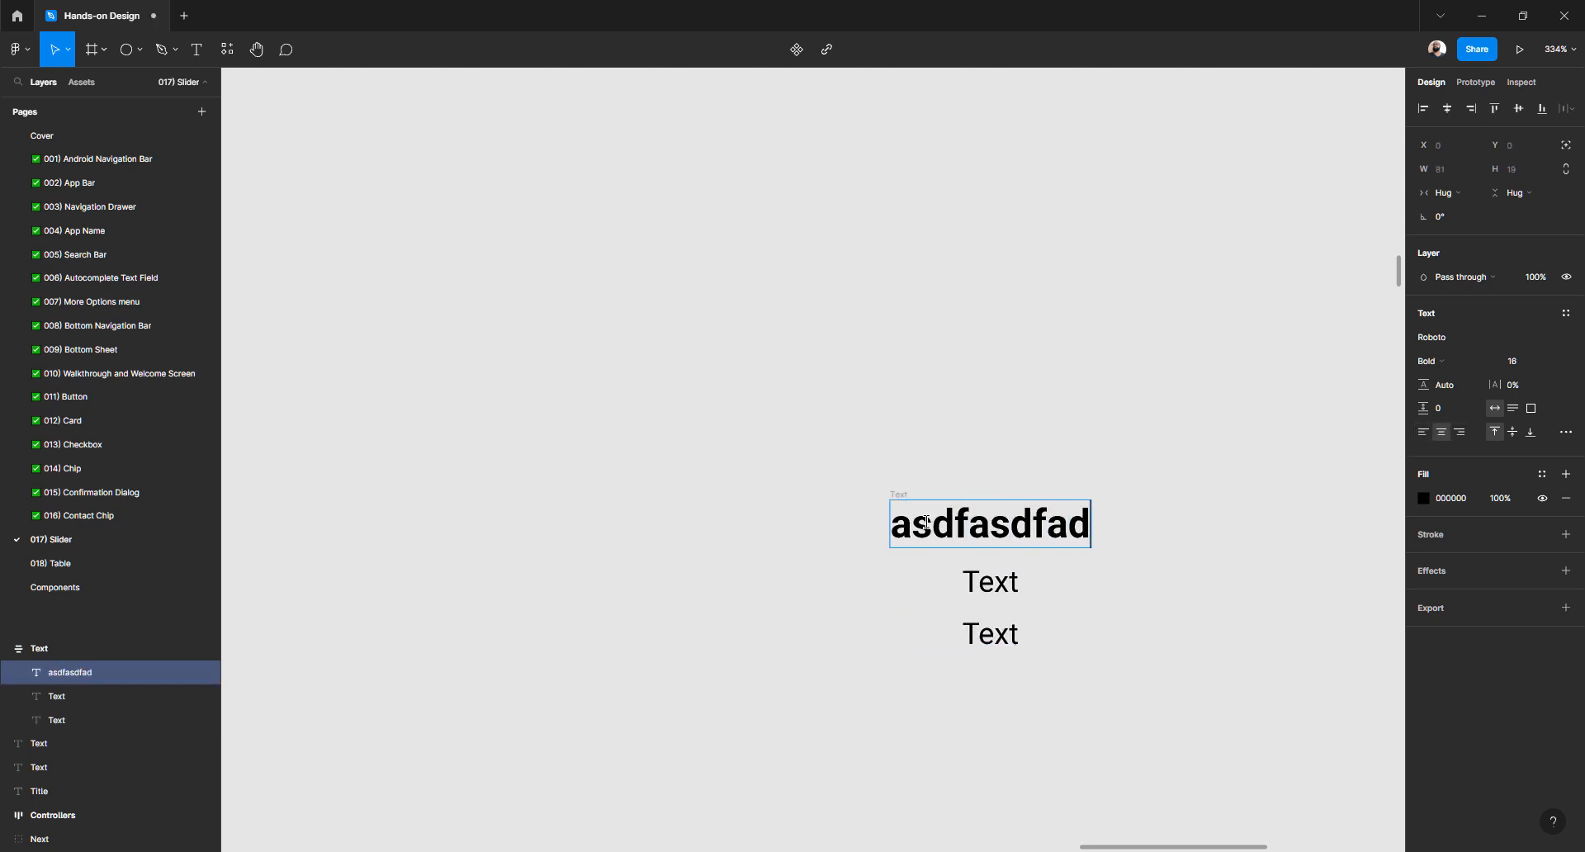
{"action": "double_click", "coordinate": [1010, 581]}
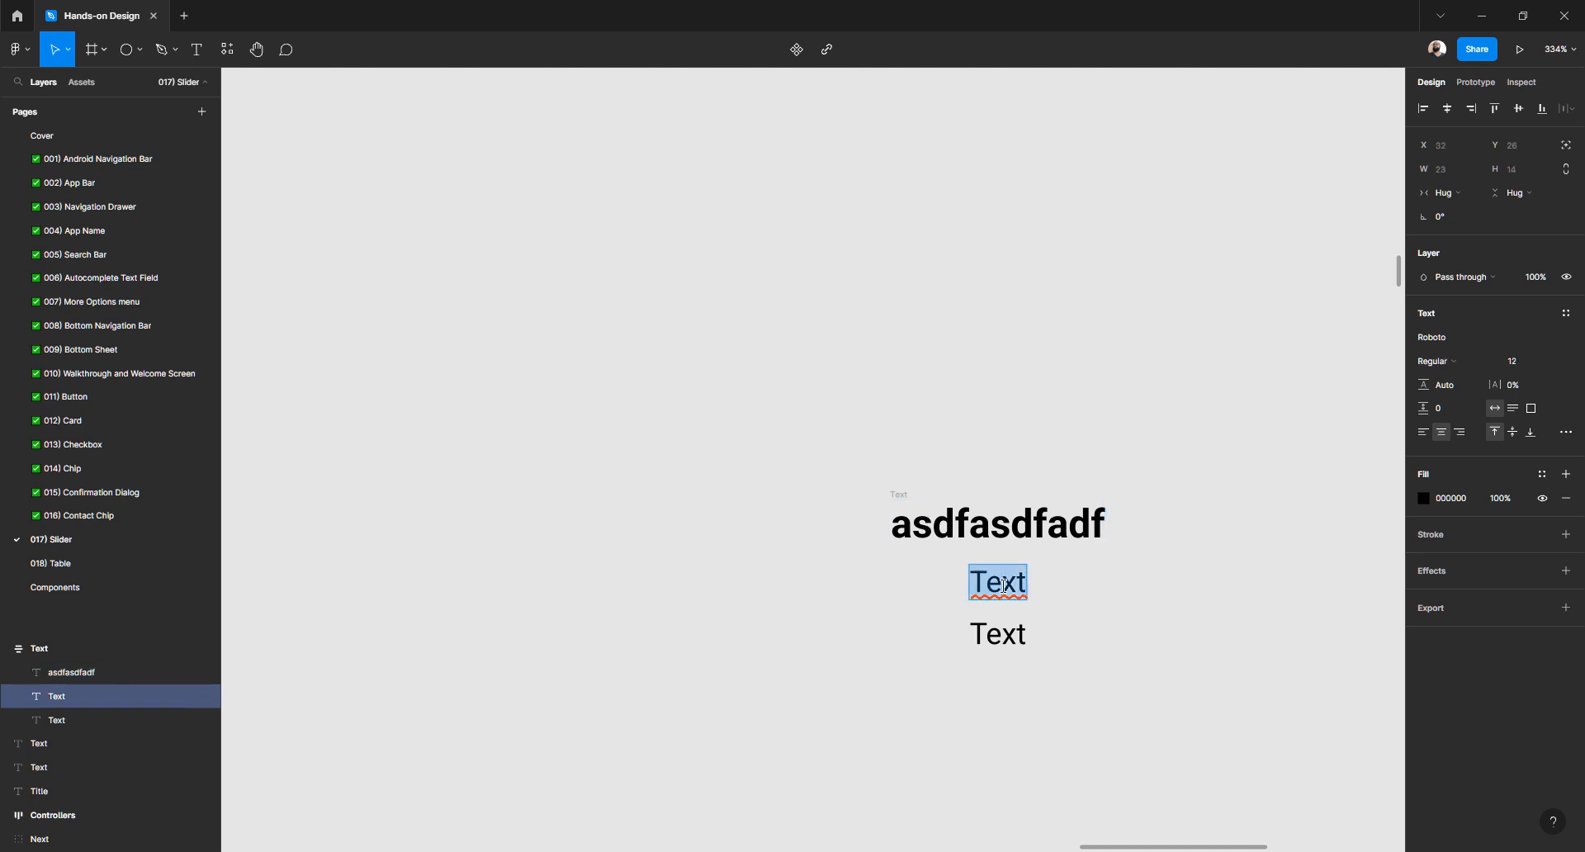
{"action": "type", "text": "adfadfasdfasdfasdfasdfasdf"}
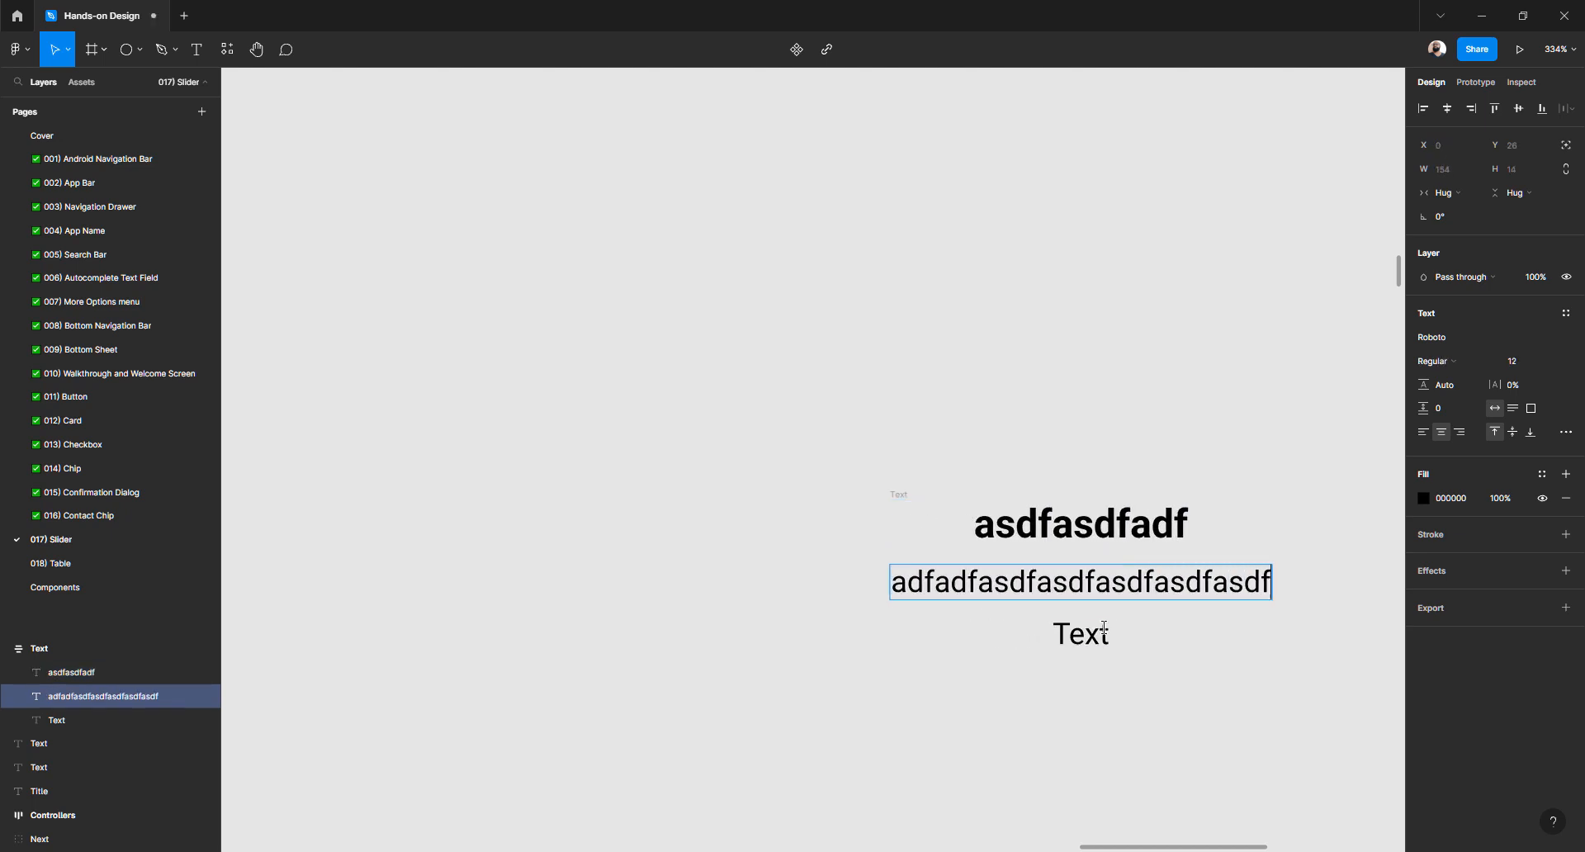
{"action": "left_click", "coordinate": [1098, 631]}
{"action": "type", "text": "adfasfa"}
{"action": "type", "text": "sfasfasfasfasfasdf"}
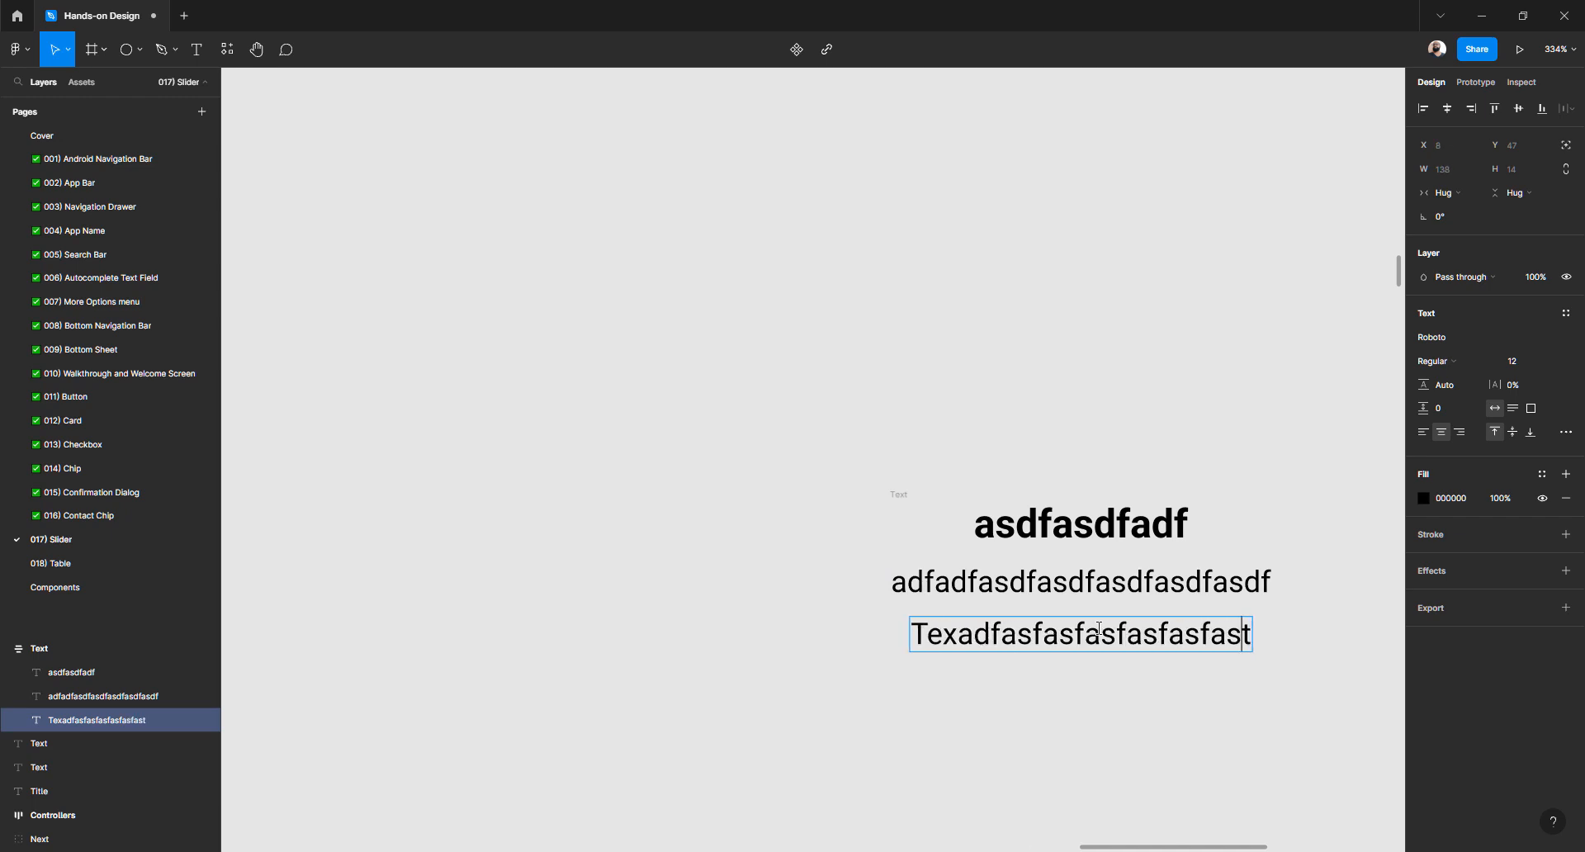
{"action": "key", "text": "Escape"}
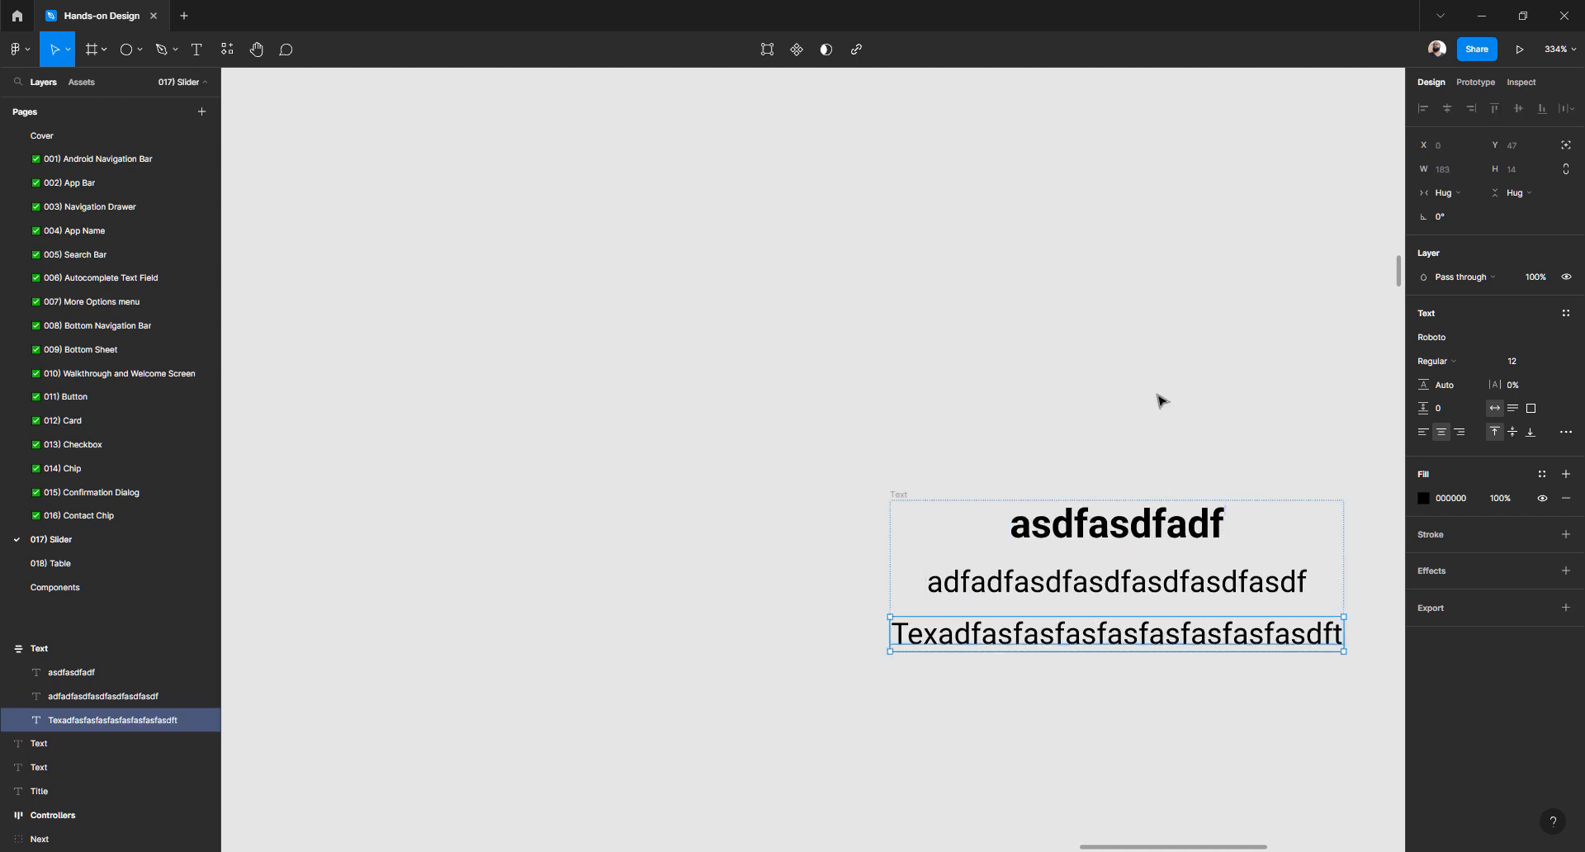
{"action": "left_click", "coordinate": [900, 497]}
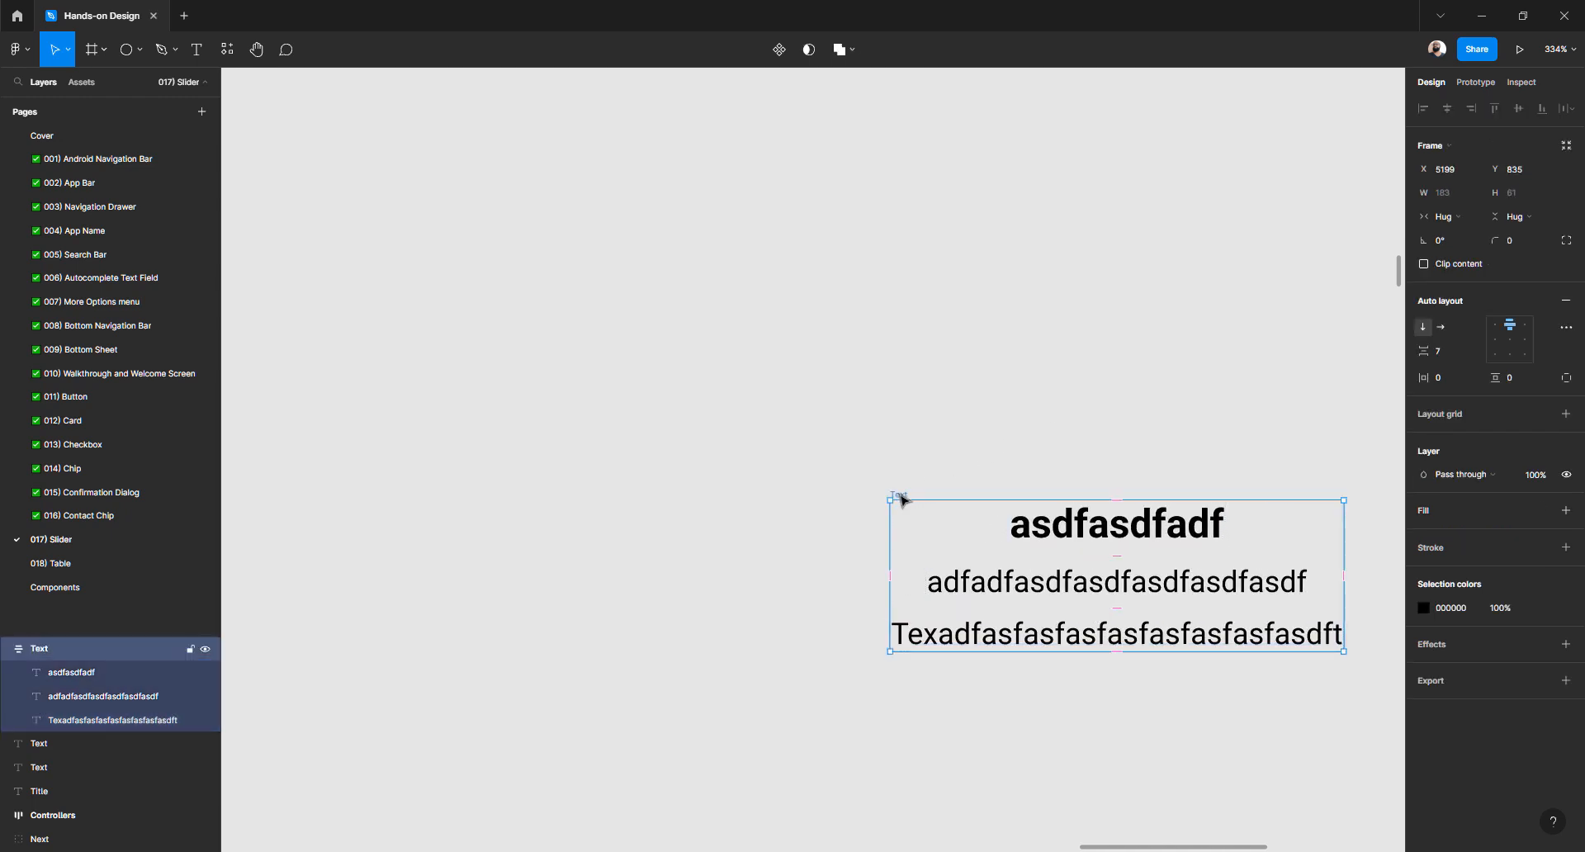
{"action": "key", "text": "ctrl+z"}
{"action": "key", "text": "ctrl+z"}
{"action": "key", "text": "ctrl+z"}
{"action": "key", "text": "ctrl+z"}
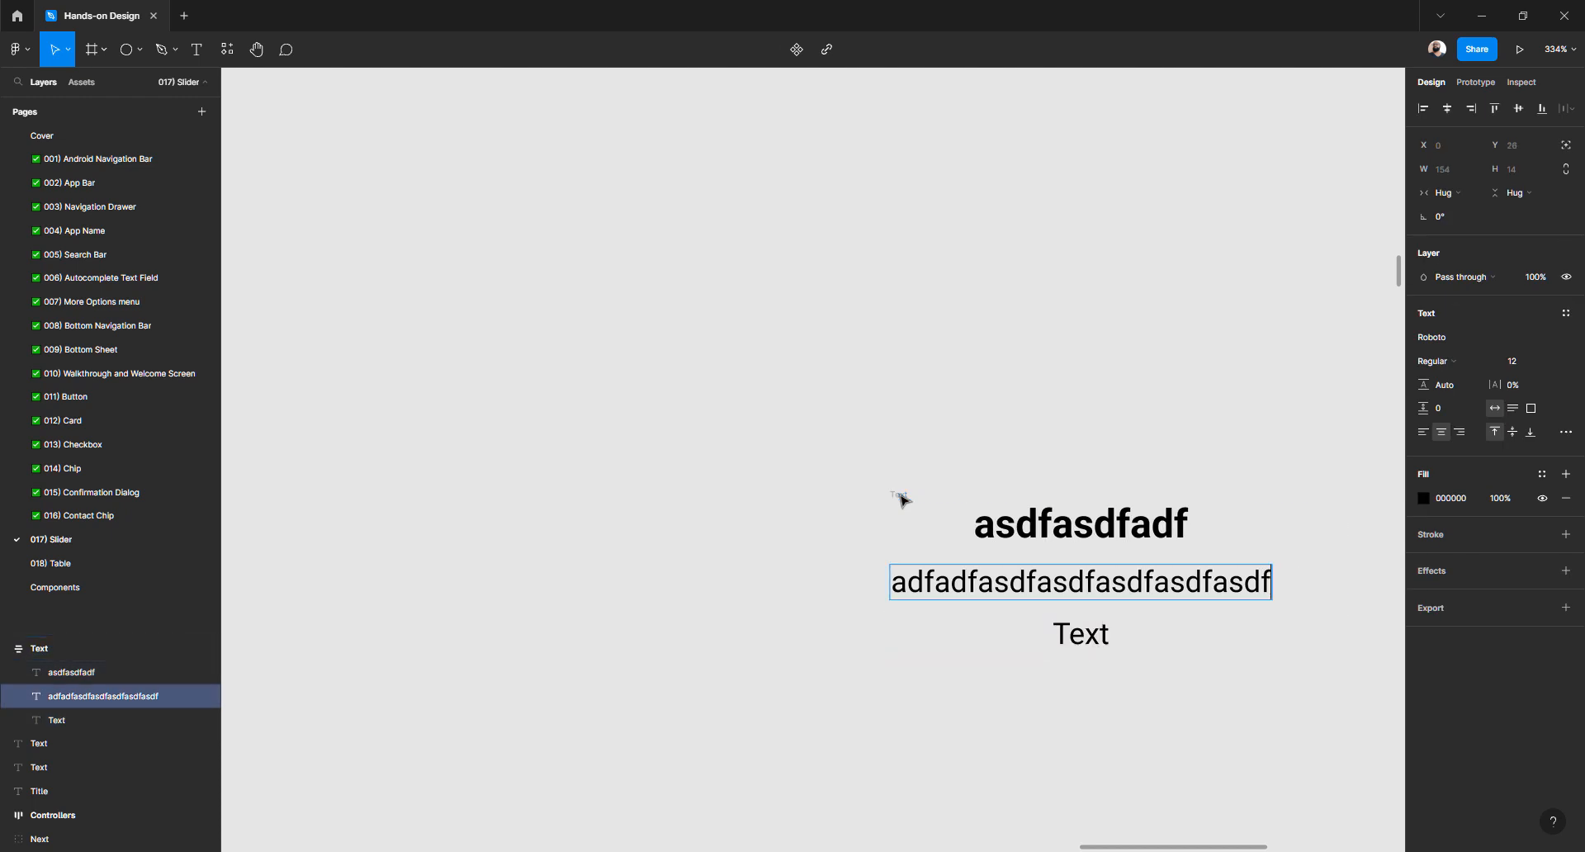
{"action": "key", "text": "ctrl+z"}
{"action": "key", "text": "ctrl+z"}
{"action": "left_click", "coordinate": [791, 503]}
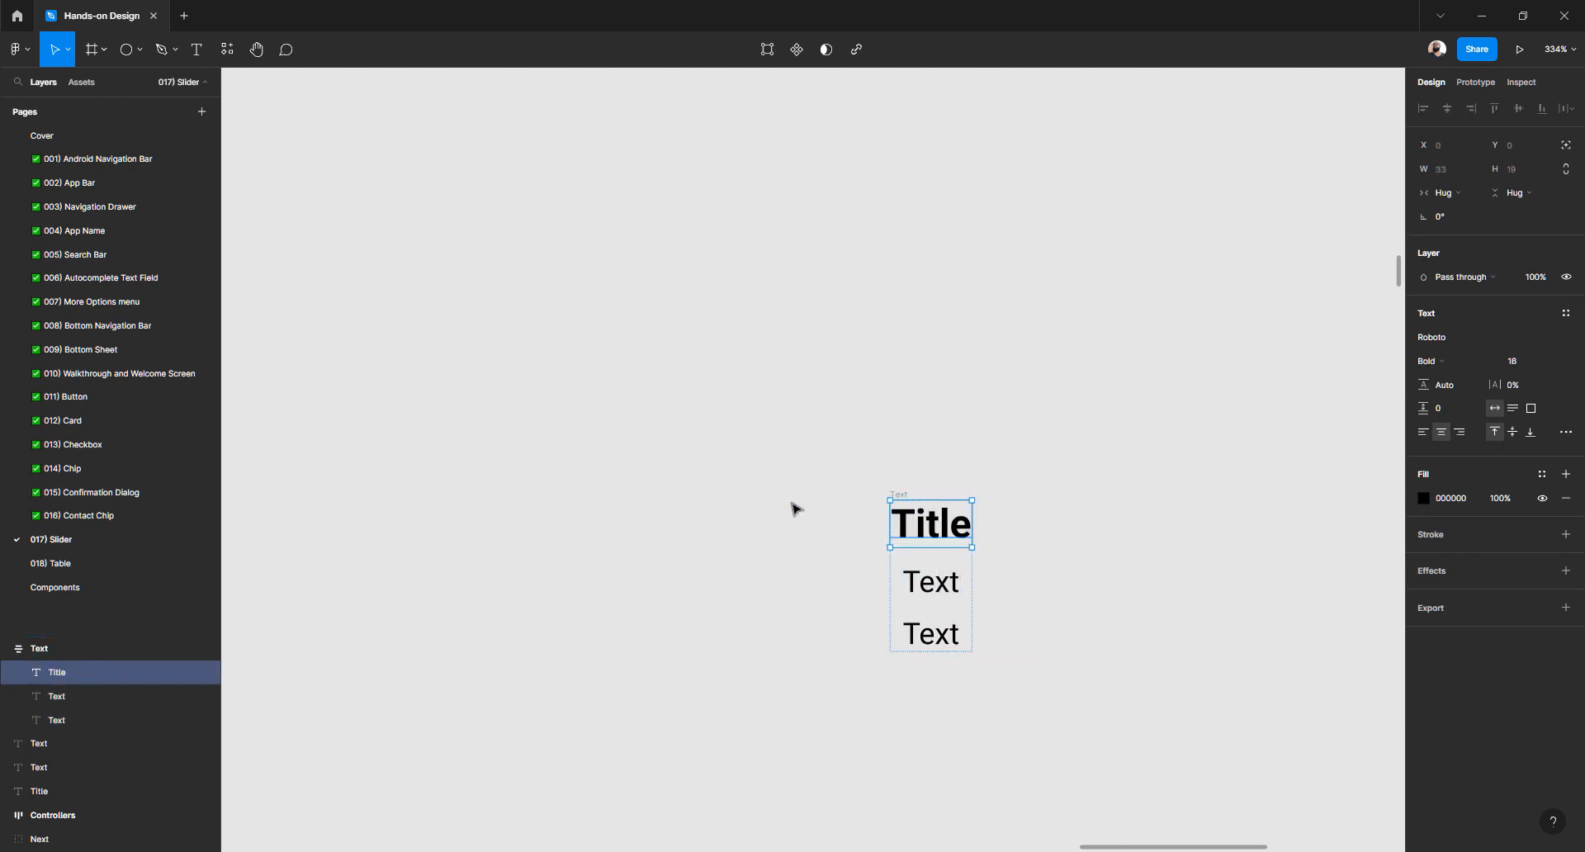
{"action": "left_click", "coordinate": [791, 502]}
{"action": "scroll", "coordinate": [829, 458], "scroll_direction": "down", "scroll_amount": 3}
{"action": "scroll", "coordinate": [848, 465], "scroll_direction": "down", "scroll_amount": 4}
Nudge the Text frame slightly to the left
{"action": "left_click", "coordinate": [856, 462]}
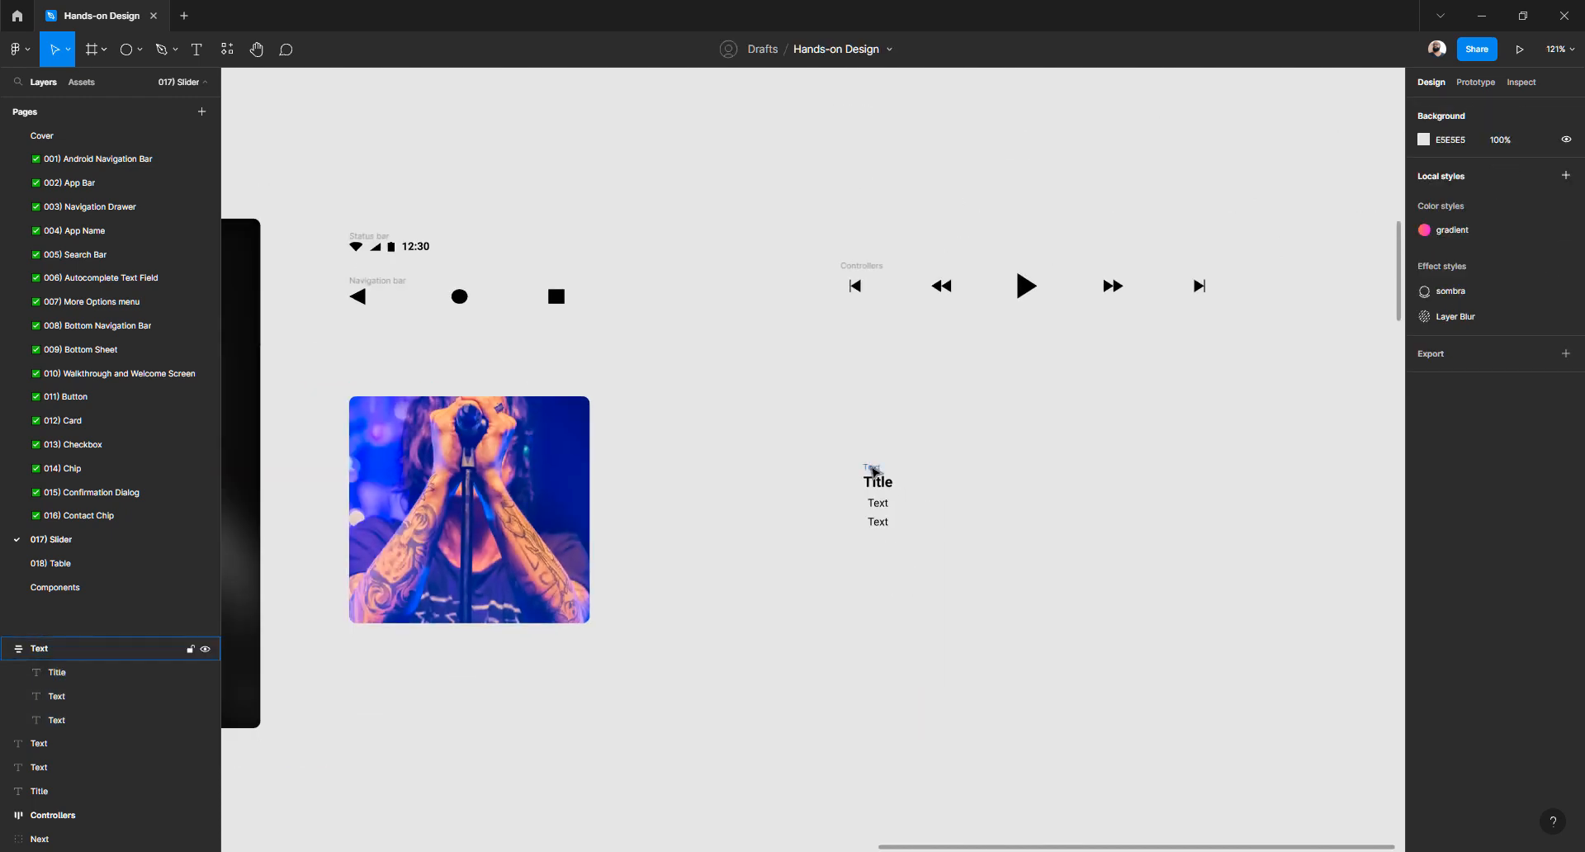
{"action": "left_click_drag", "start_coordinate": [856, 461], "coordinate": [850, 461]}
{"action": "scroll", "coordinate": [849, 459], "scroll_direction": "down", "scroll_amount": 6}
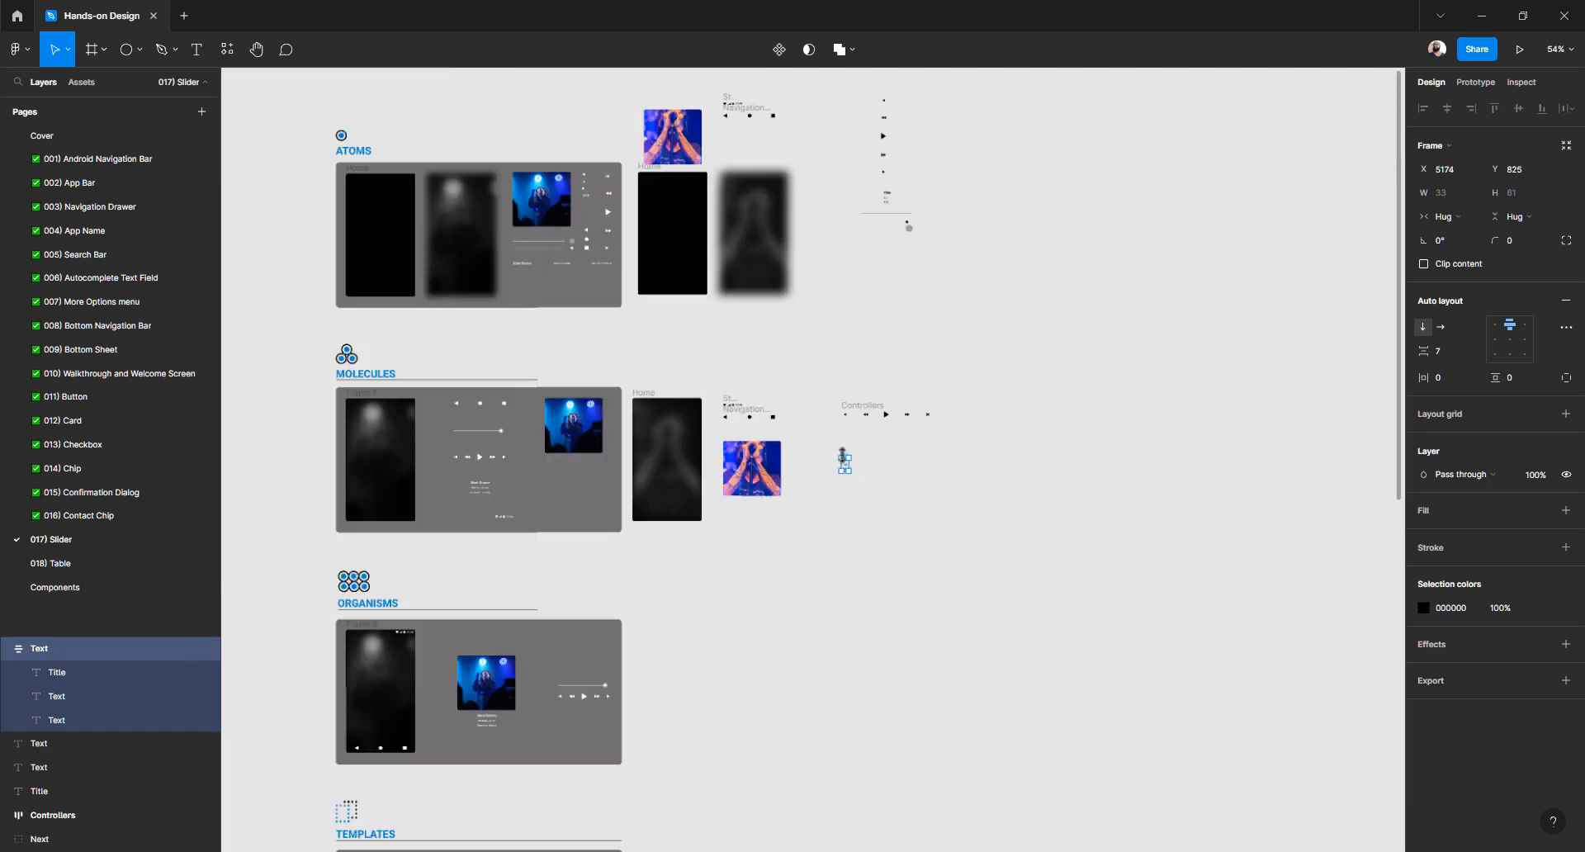
{"action": "scroll", "coordinate": [884, 452], "scroll_direction": "up", "scroll_amount": 4}
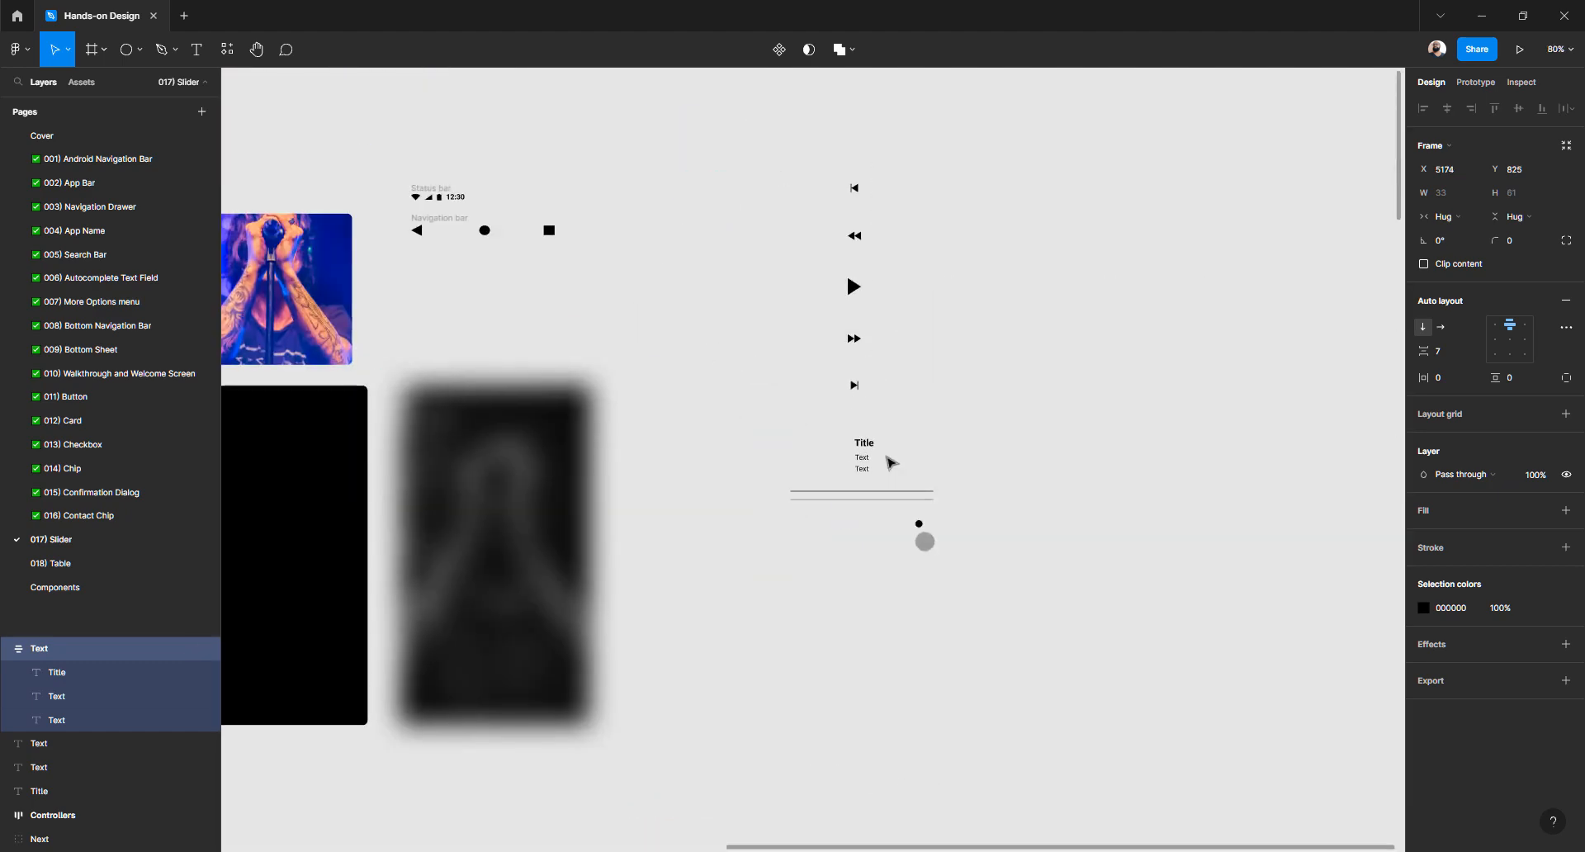
Copy the two slider lines and both circles beside the Text block below Controllers
{"action": "left_click_drag", "start_coordinate": [1044, 473], "coordinate": [767, 381]}
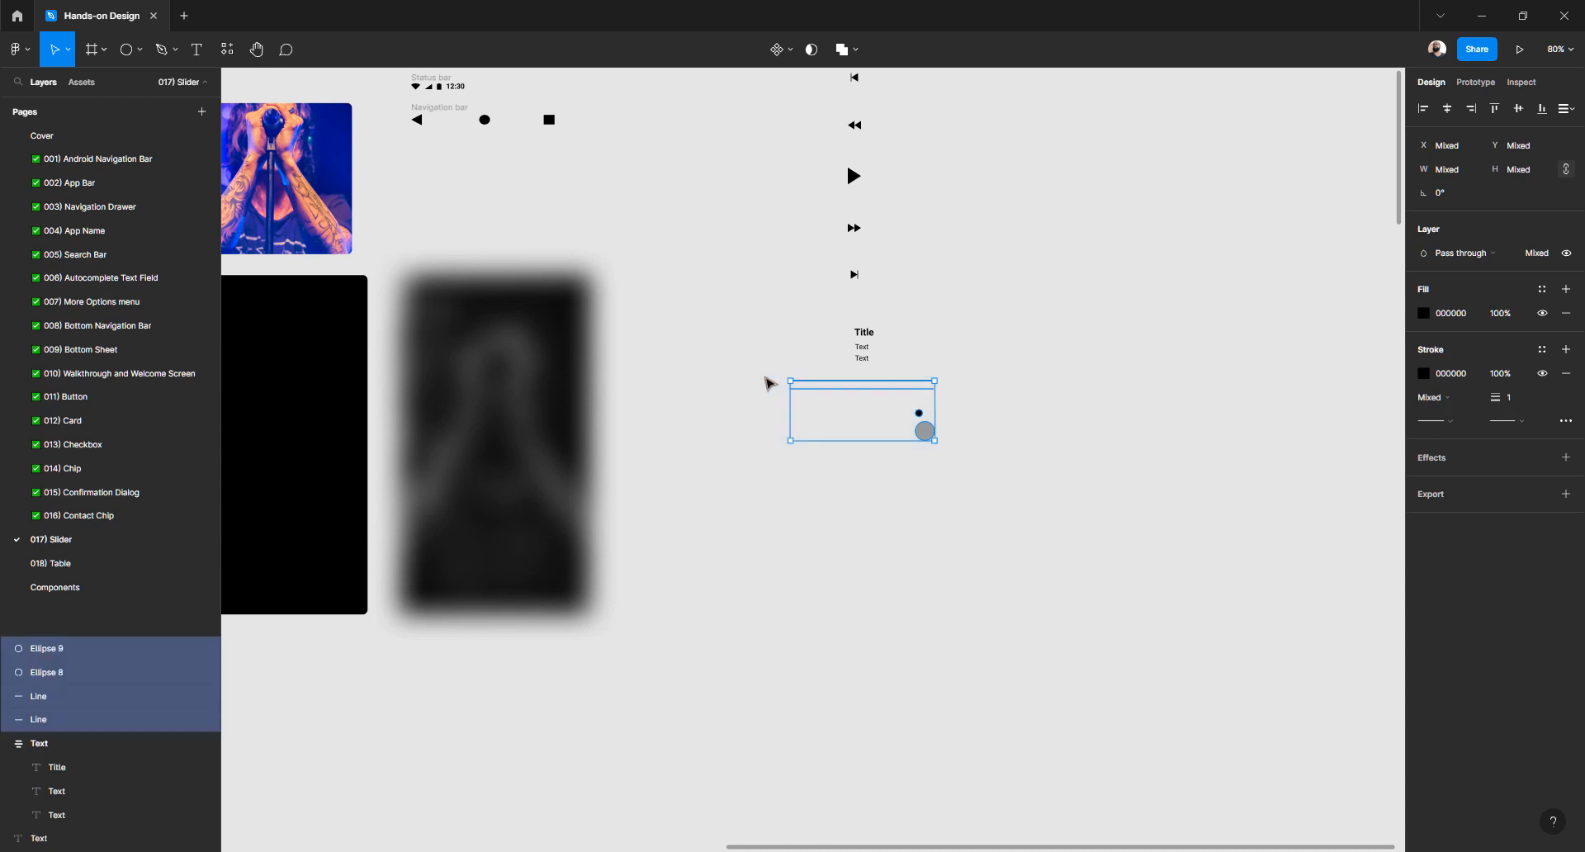
{"action": "scroll", "coordinate": [949, 321], "scroll_direction": "down", "scroll_amount": 2}
{"action": "left_click_drag", "start_coordinate": [923, 319], "coordinate": [1114, 634]}
{"action": "scroll", "coordinate": [1114, 578], "scroll_direction": "down", "scroll_amount": 5}
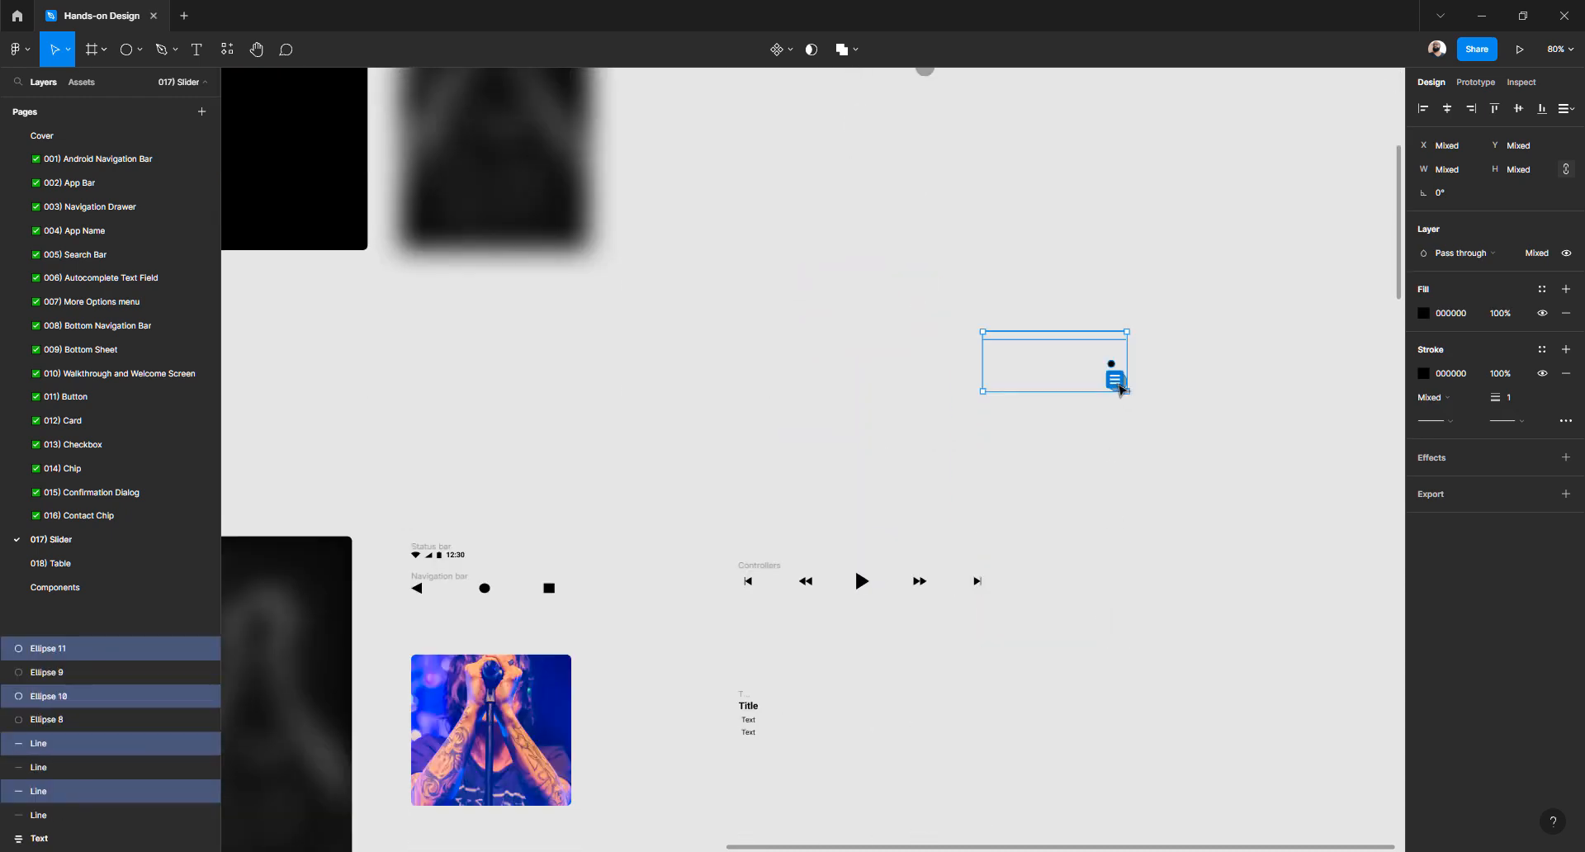
{"action": "scroll", "coordinate": [1121, 390], "scroll_direction": "up", "scroll_amount": 3}
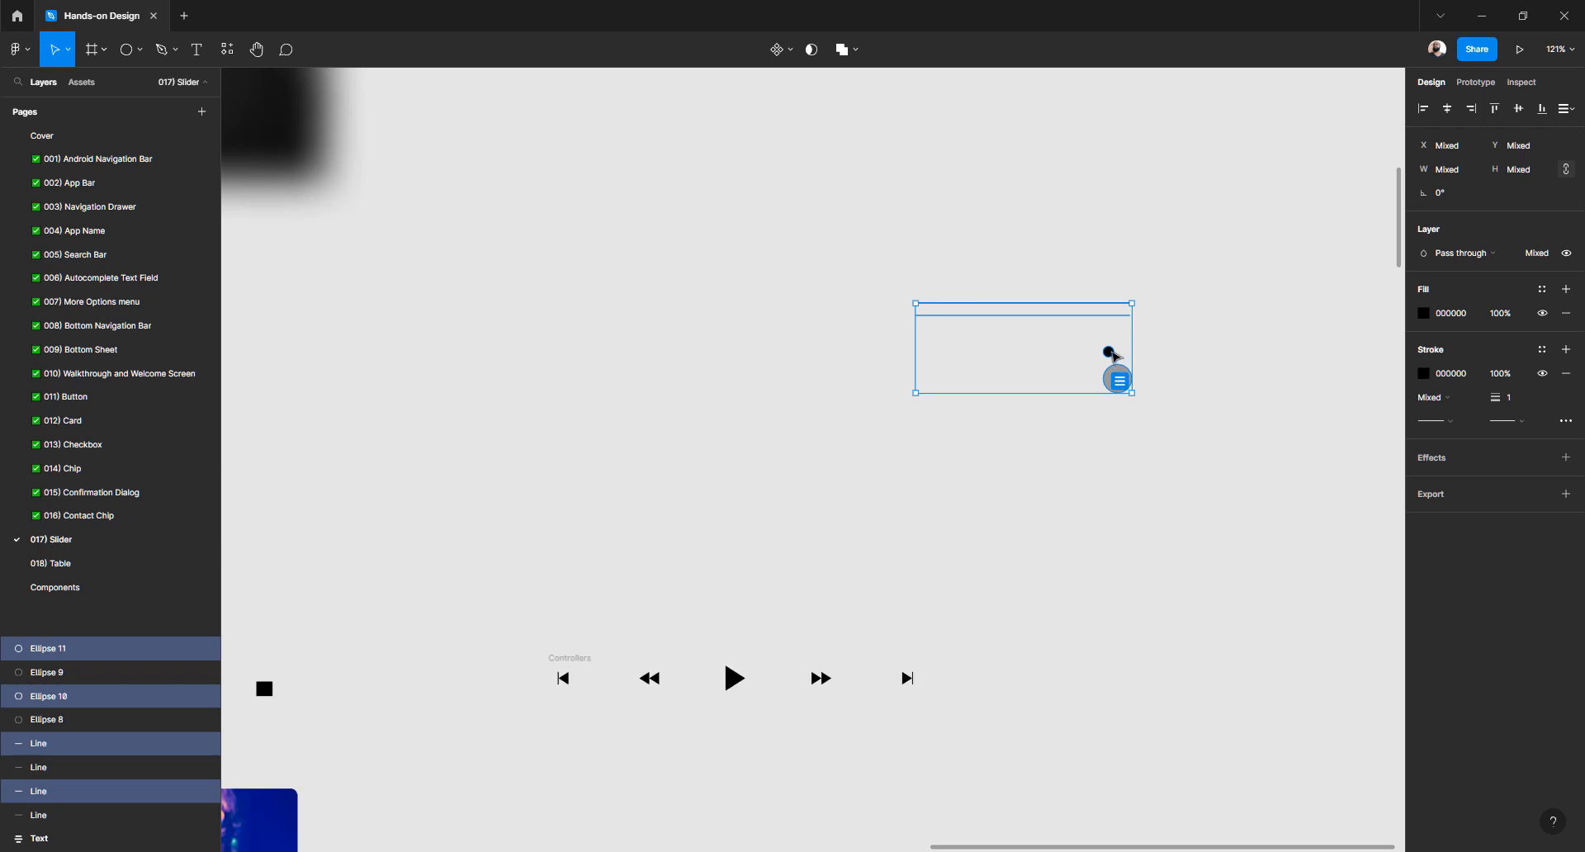
{"action": "left_click_drag", "start_coordinate": [1112, 355], "coordinate": [921, 794]}
{"action": "left_click_drag", "start_coordinate": [835, 772], "coordinate": [1017, 238]}
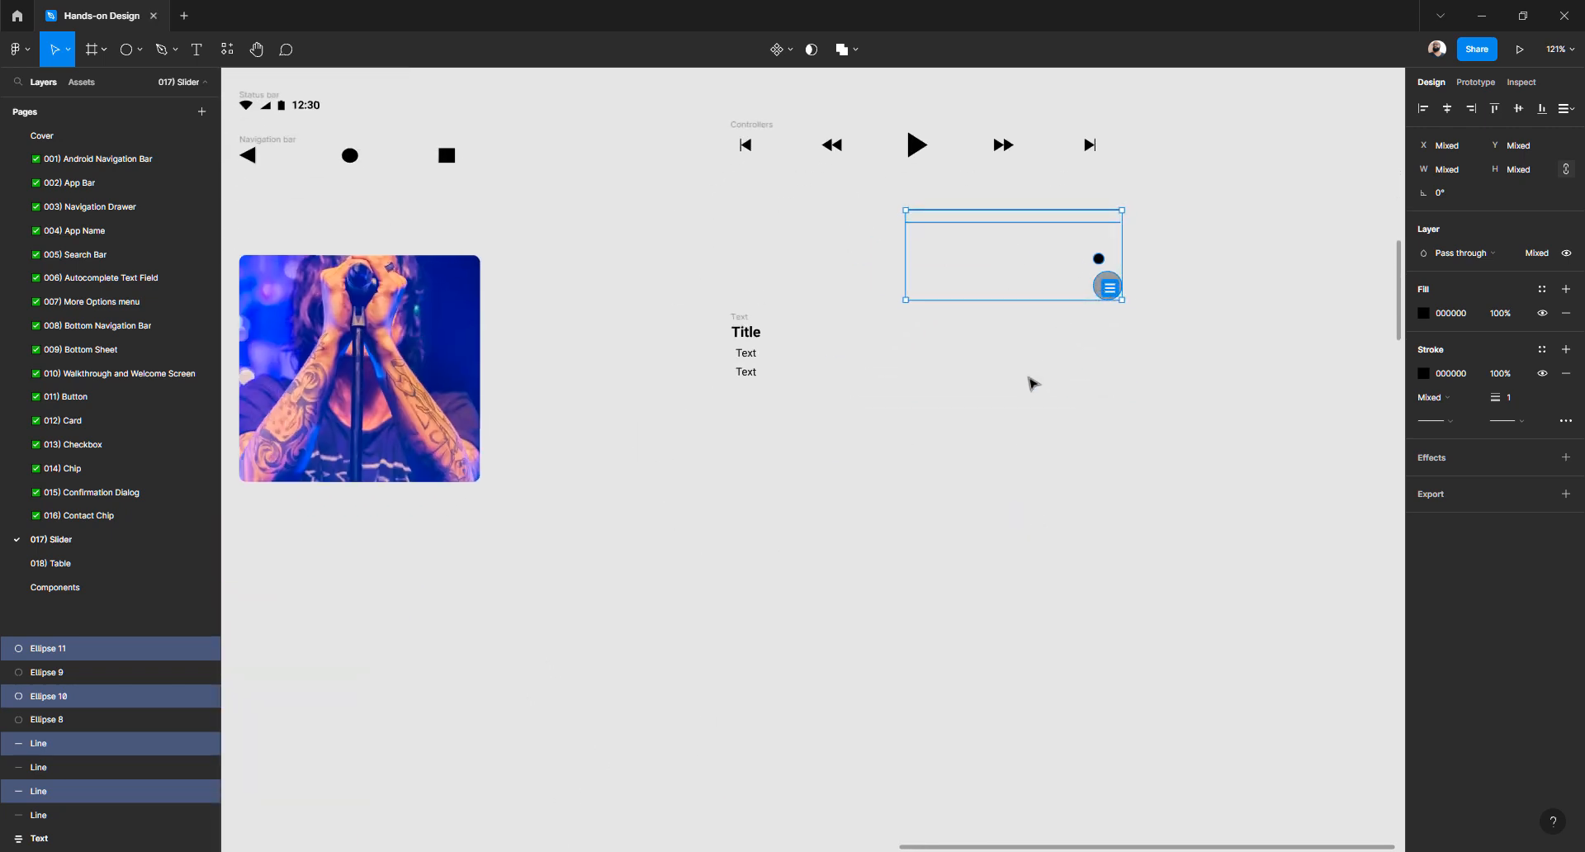
{"action": "mouse_move", "coordinate": [1029, 378]}
{"action": "left_mouse_down"}
{"action": "mouse_move", "coordinate": [987, 497]}
{"action": "mouse_move", "coordinate": [1025, 399]}
{"action": "left_mouse_up"}
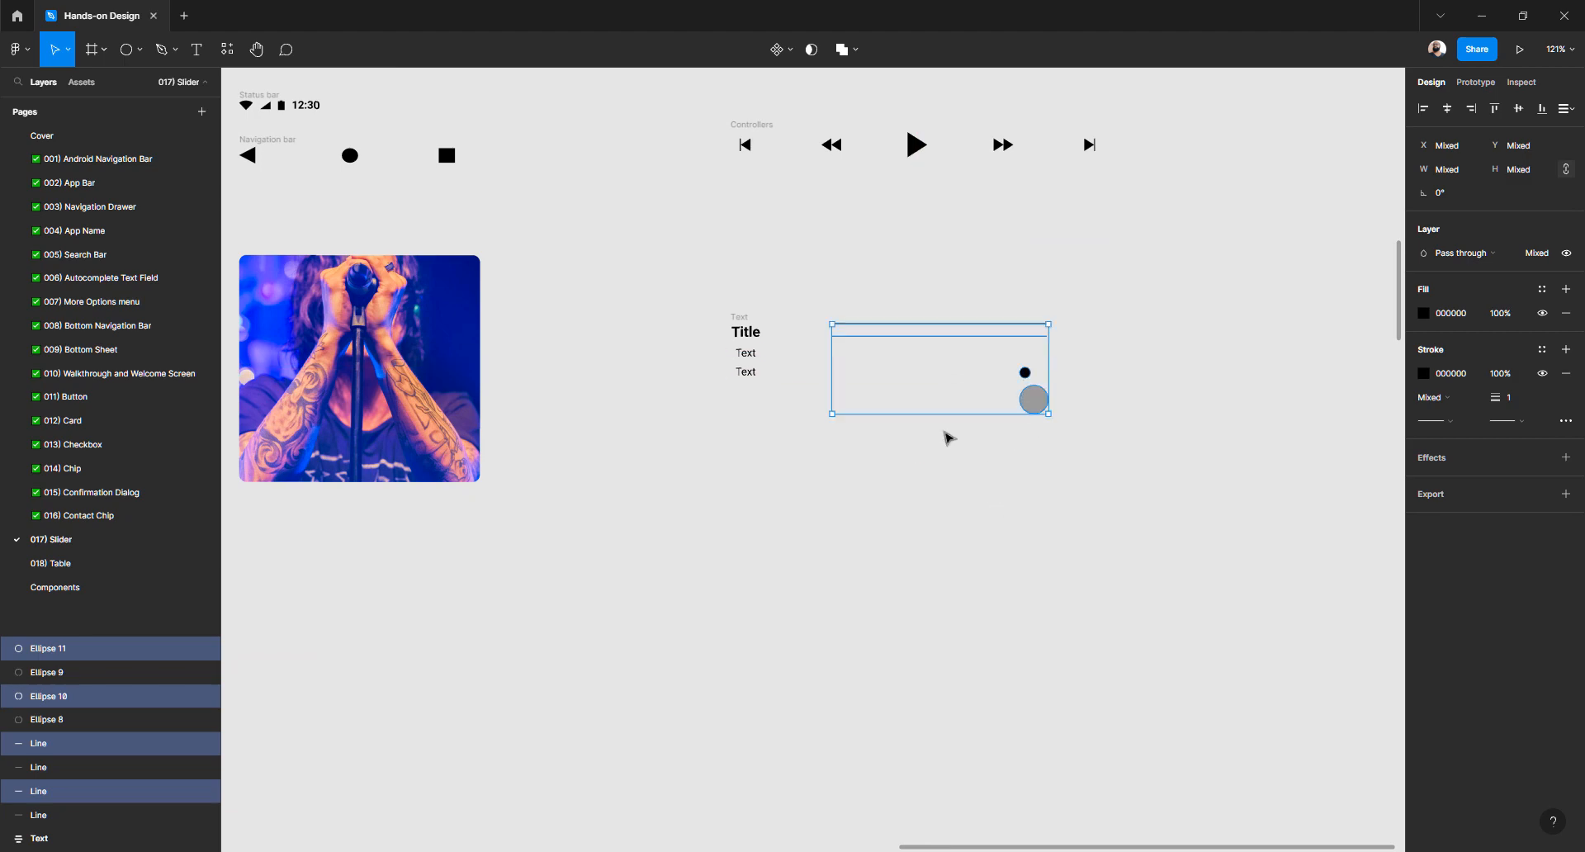
{"action": "scroll", "coordinate": [944, 432], "scroll_direction": "down", "scroll_amount": 5}
{"action": "scroll", "coordinate": [933, 426], "scroll_direction": "left", "scroll_amount": 5}
{"action": "scroll", "coordinate": [782, 350], "scroll_direction": "up", "scroll_amount": 5}
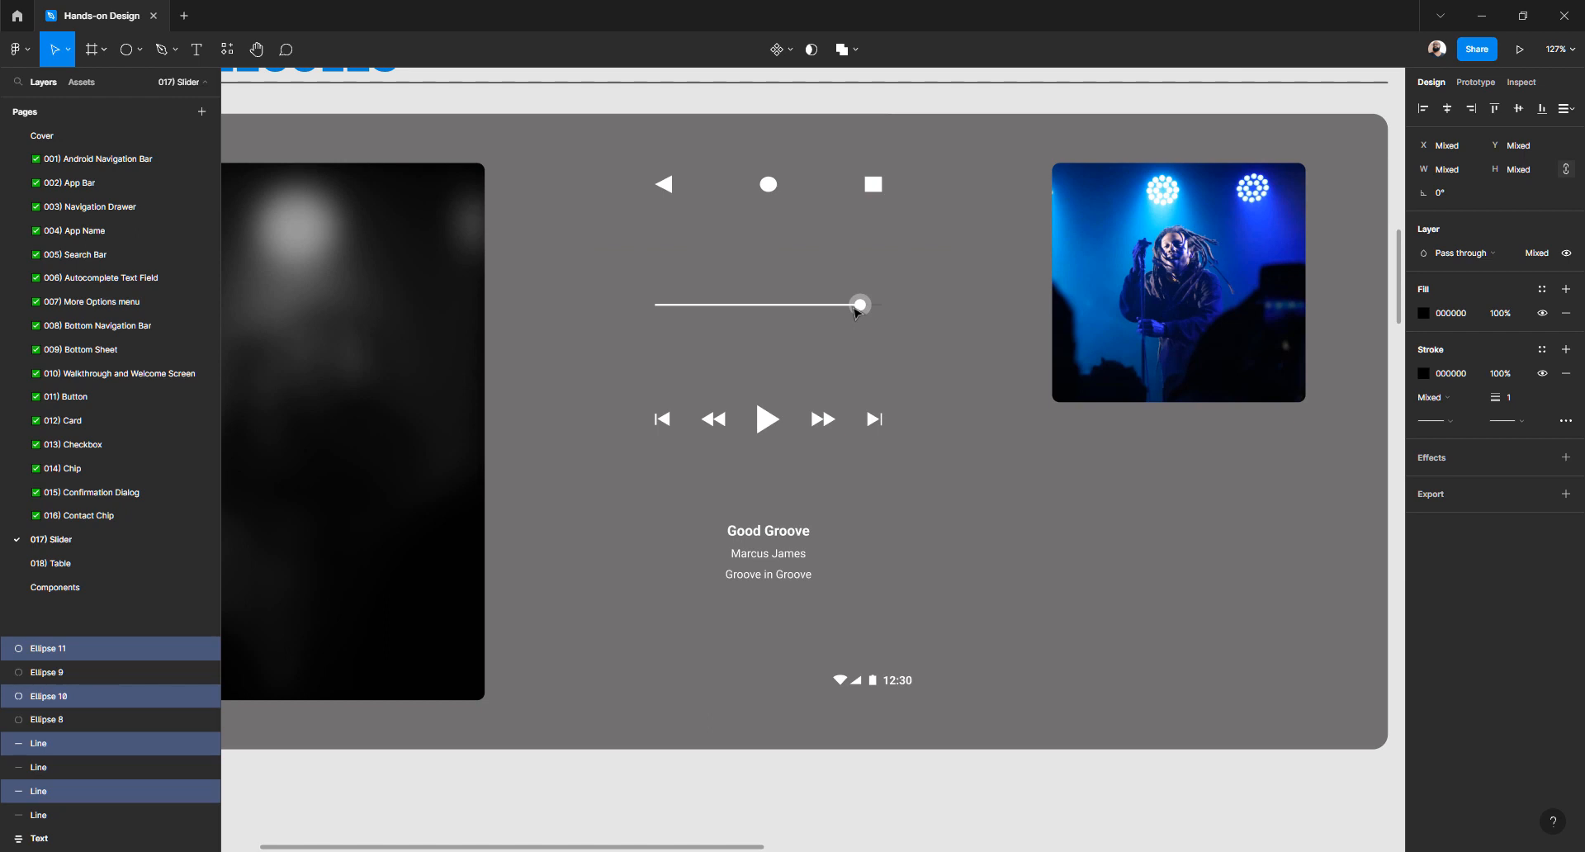
Zoom out to about 59% and inspect the Slider's lines, parent Frame 4 and Focus circle
{"action": "scroll", "coordinate": [857, 312], "scroll_direction": "up", "scroll_amount": 5}
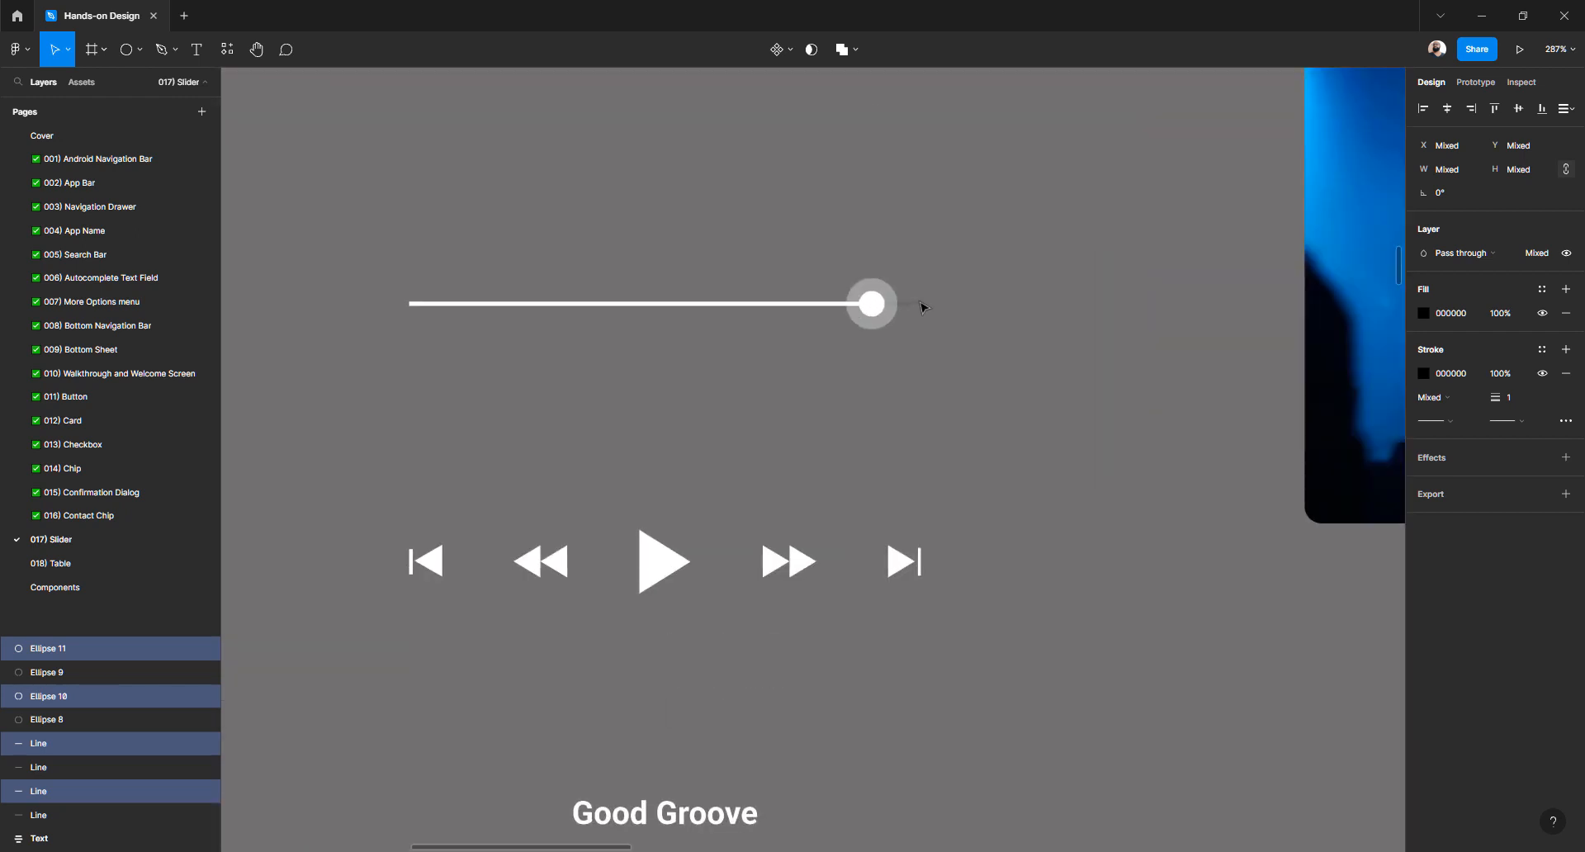
{"action": "left_click", "coordinate": [922, 307]}
{"action": "left_click", "coordinate": [827, 307]}
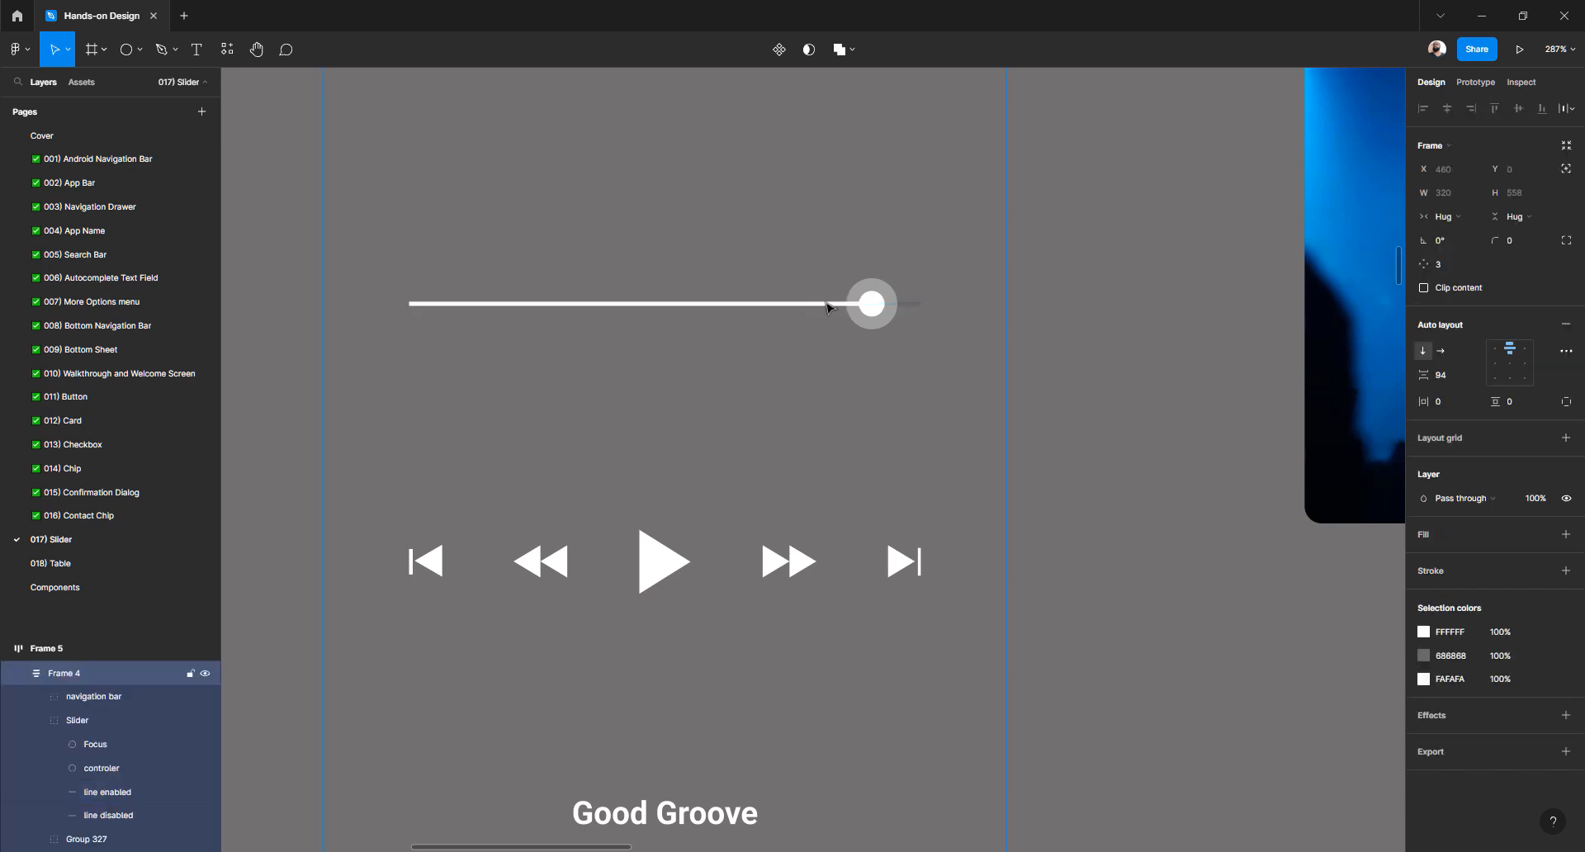
{"action": "left_click", "coordinate": [826, 307]}
{"action": "left_click", "coordinate": [829, 310]}
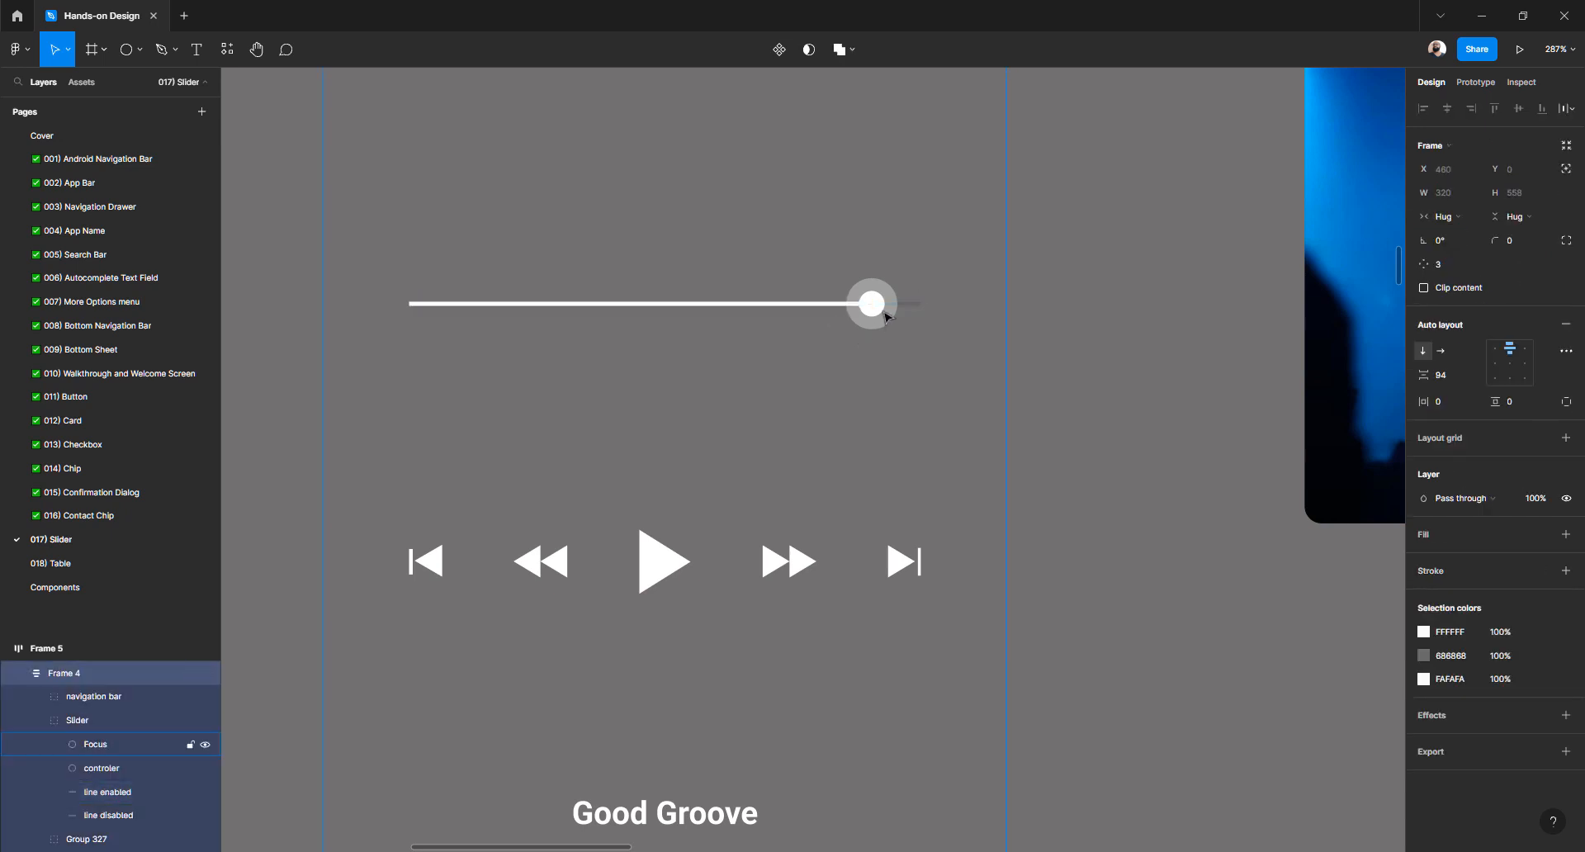
{"action": "scroll", "coordinate": [883, 316], "scroll_direction": "up", "scroll_amount": 3}
{"action": "left_click", "coordinate": [895, 289]}
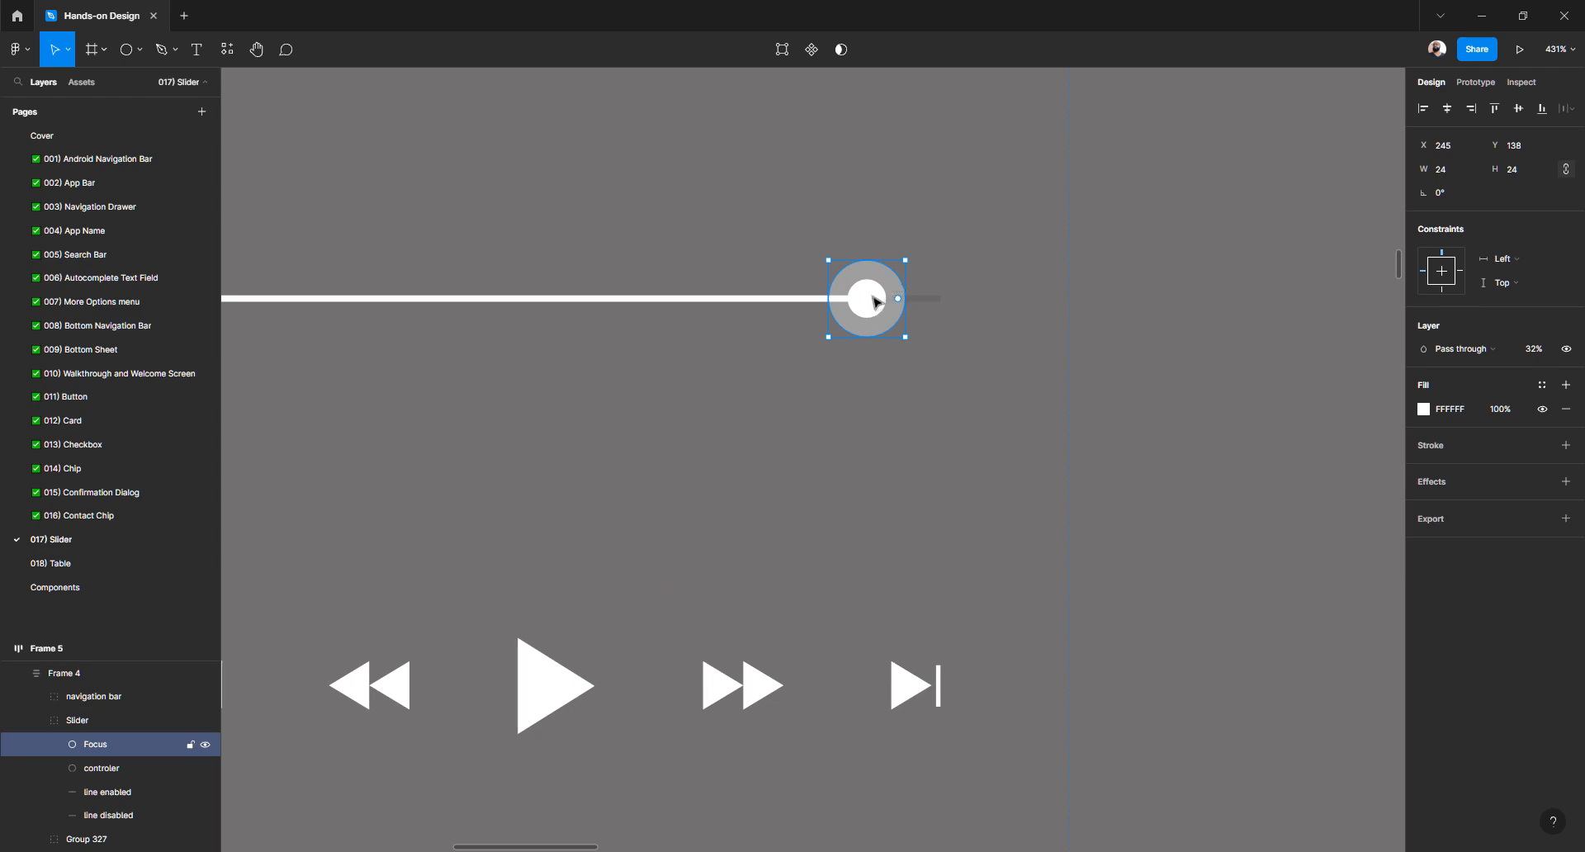
{"action": "scroll", "coordinate": [877, 302], "scroll_direction": "down", "scroll_amount": 10}
{"action": "scroll", "coordinate": [823, 321], "scroll_direction": "right", "scroll_amount": 5}
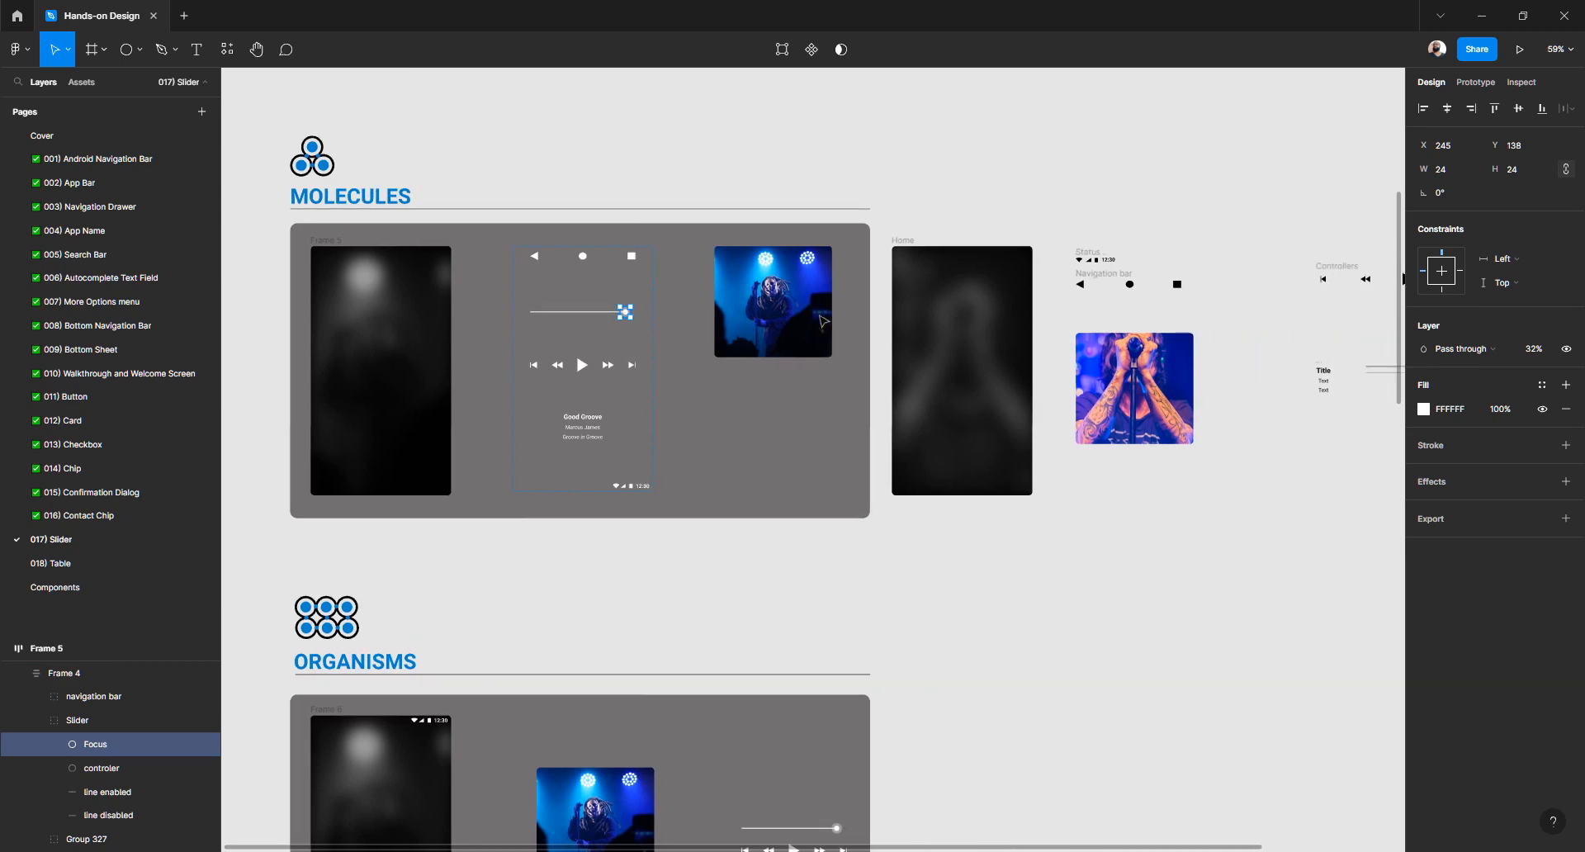
{"action": "scroll", "coordinate": [908, 355], "scroll_direction": "right", "scroll_amount": 5}
{"action": "scroll", "coordinate": [949, 389], "scroll_direction": "up", "scroll_amount": 8}
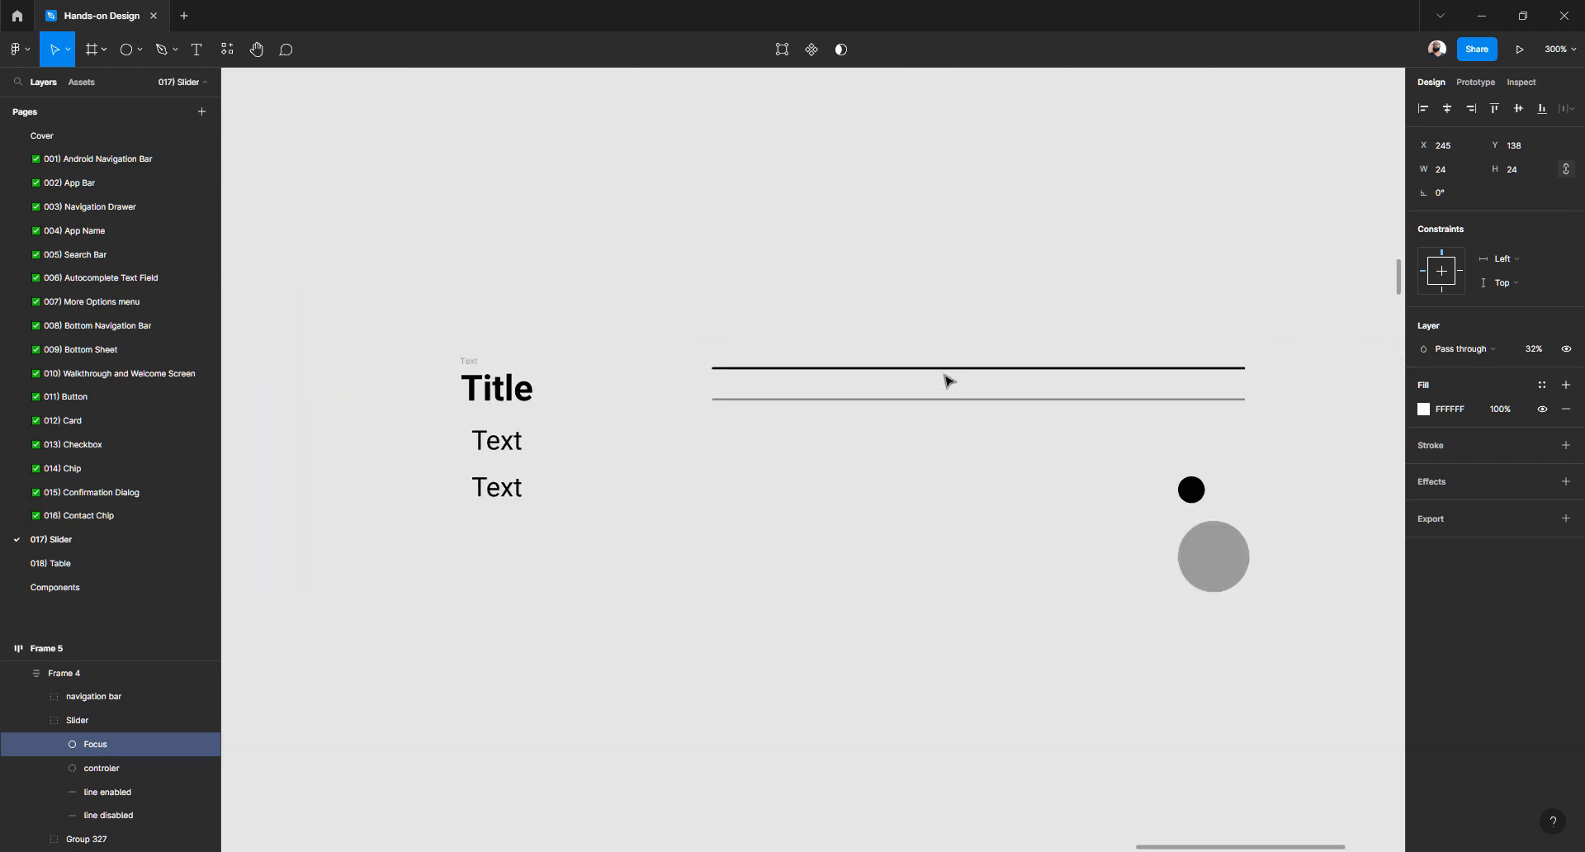
Shorten the black slider line by pulling its right endpoint left
{"action": "scroll", "coordinate": [941, 385], "scroll_direction": "up", "scroll_amount": 3}
{"action": "left_click", "coordinate": [937, 364]}
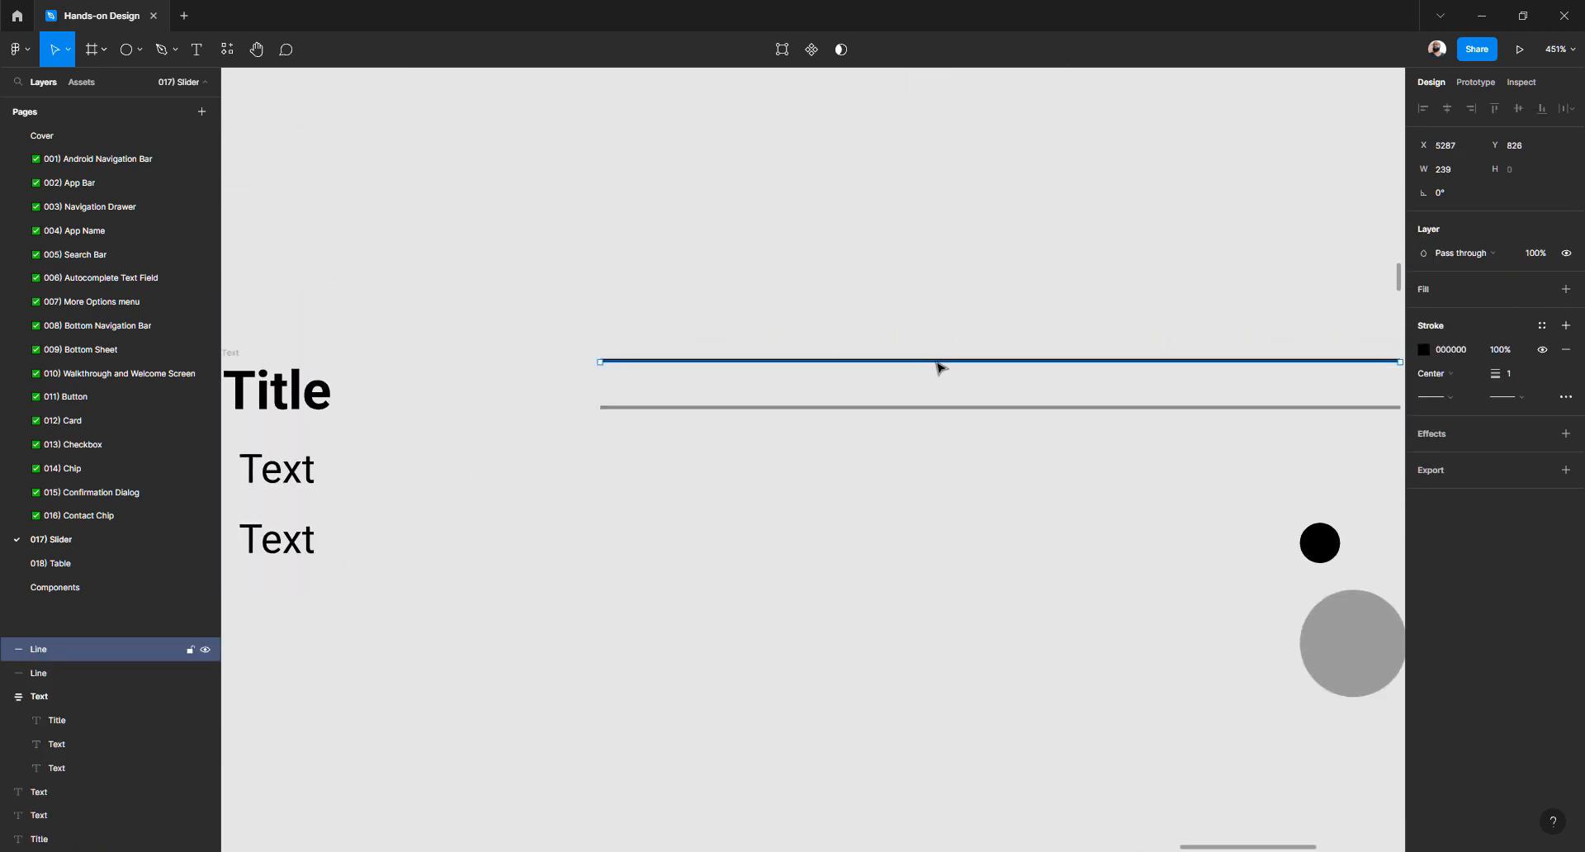
{"action": "scroll", "coordinate": [939, 367], "scroll_direction": "right", "scroll_amount": 3}
{"action": "left_click_drag", "start_coordinate": [1178, 362], "coordinate": [989, 373]}
{"action": "left_click", "coordinate": [949, 553]}
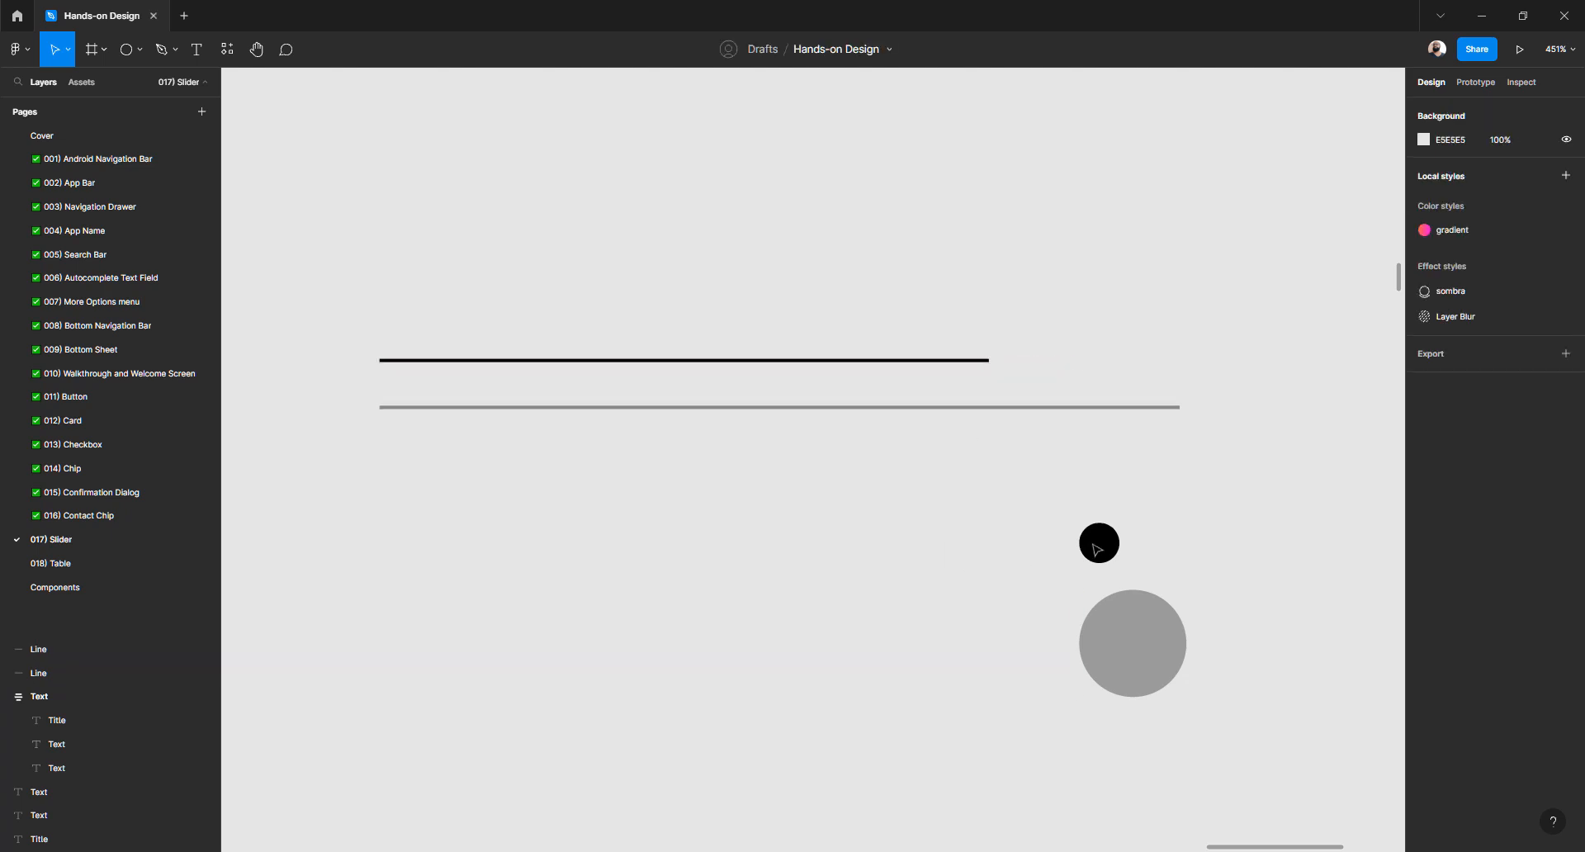
Rename the small black circle's layer to 'Ellipse'
{"action": "left_click", "coordinate": [1103, 543]}
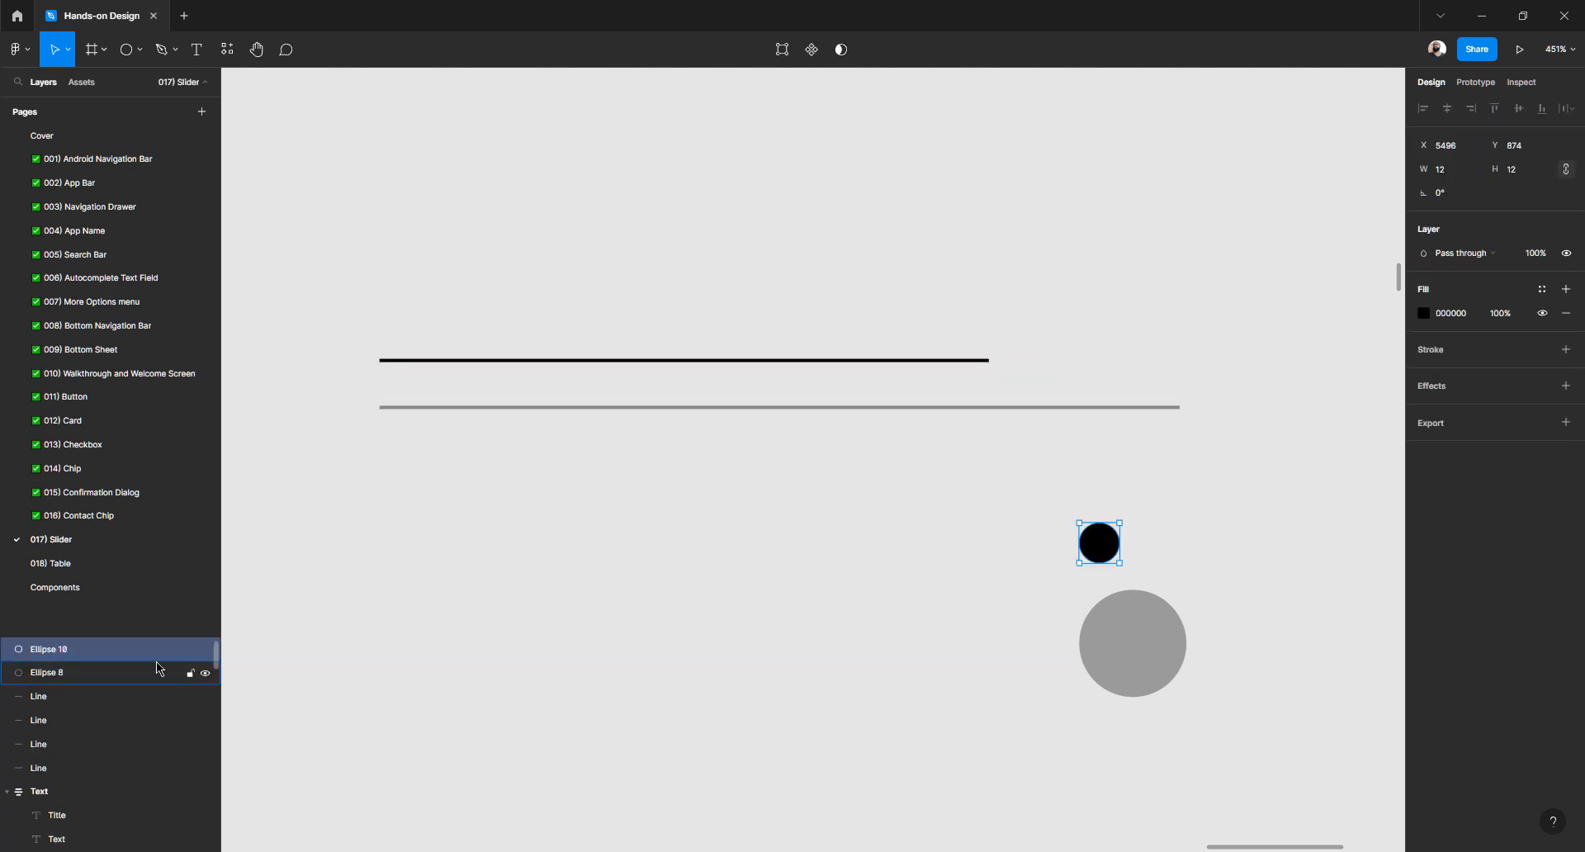
{"action": "double_click", "coordinate": [71, 649]}
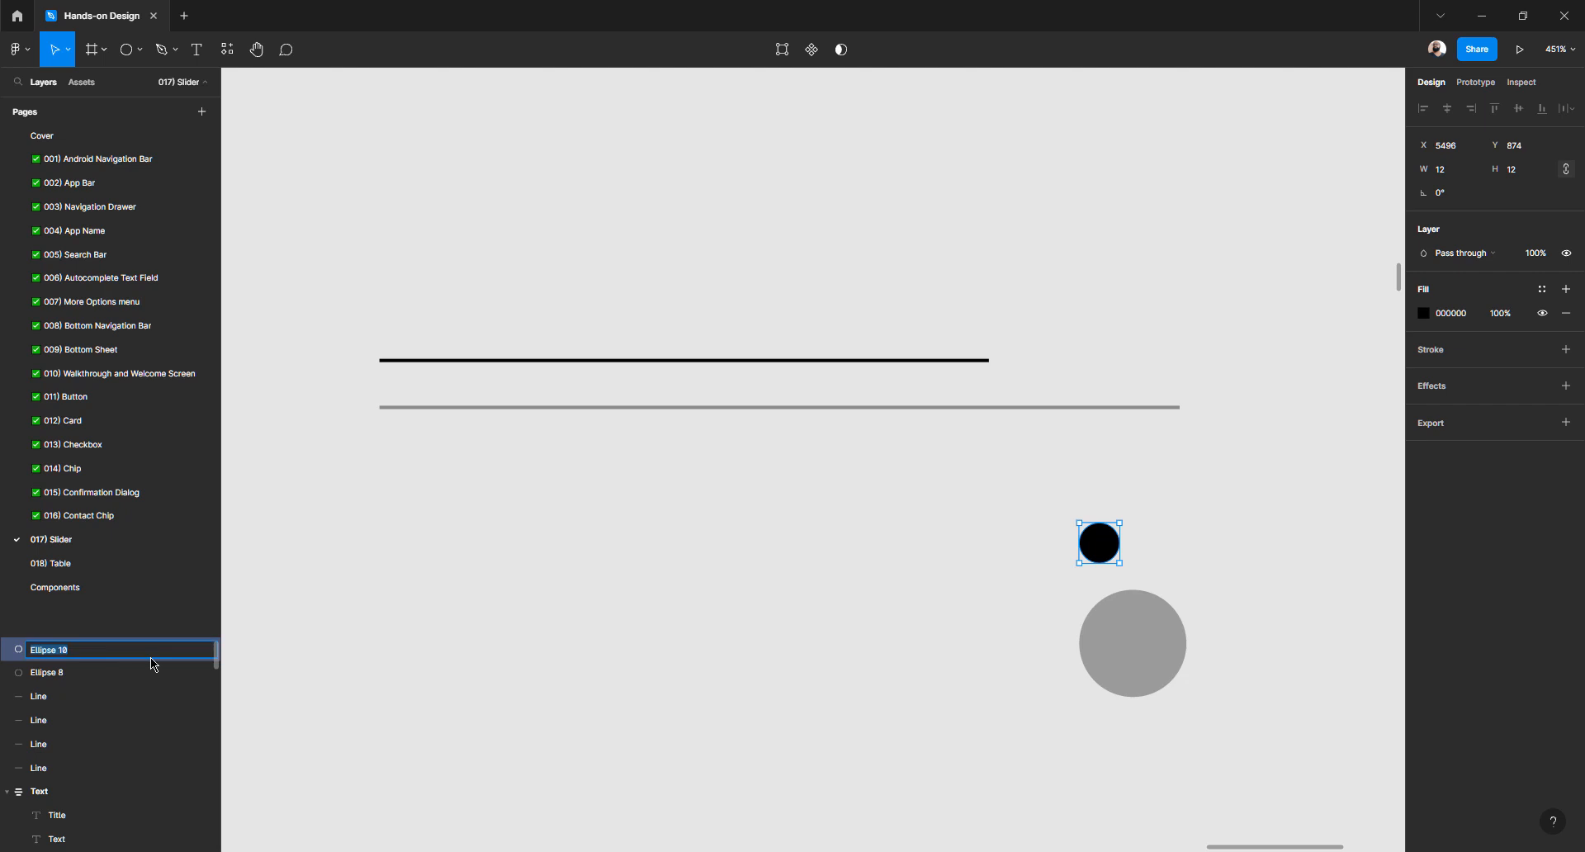
{"action": "type", "text": "ellipse"}
{"action": "key", "text": "BackSpace"}
{"action": "key", "text": "BackSpace"}
{"action": "key", "text": "BackSpace"}
{"action": "key", "text": "BackSpace"}
{"action": "key", "text": "BackSpace"}
{"action": "key", "text": "BackSpace"}
{"action": "key", "text": "BackSpace"}
{"action": "type", "text": "Ellipse"}
{"action": "key", "text": "Return"}
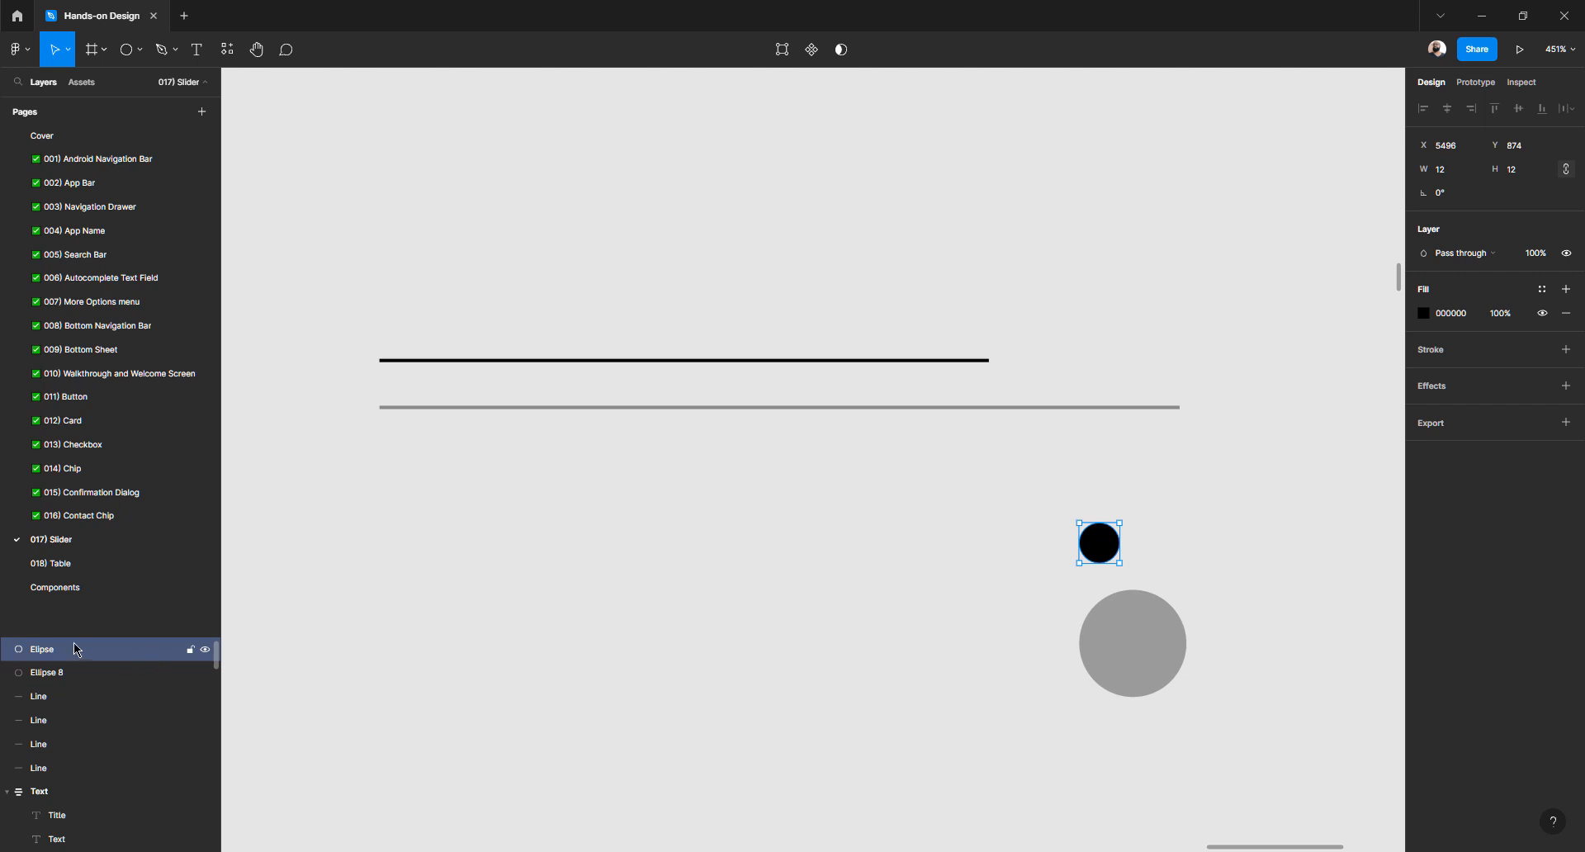
Begin renaming the grey circle's layer to 'Selected'
{"action": "left_click", "coordinate": [1086, 648]}
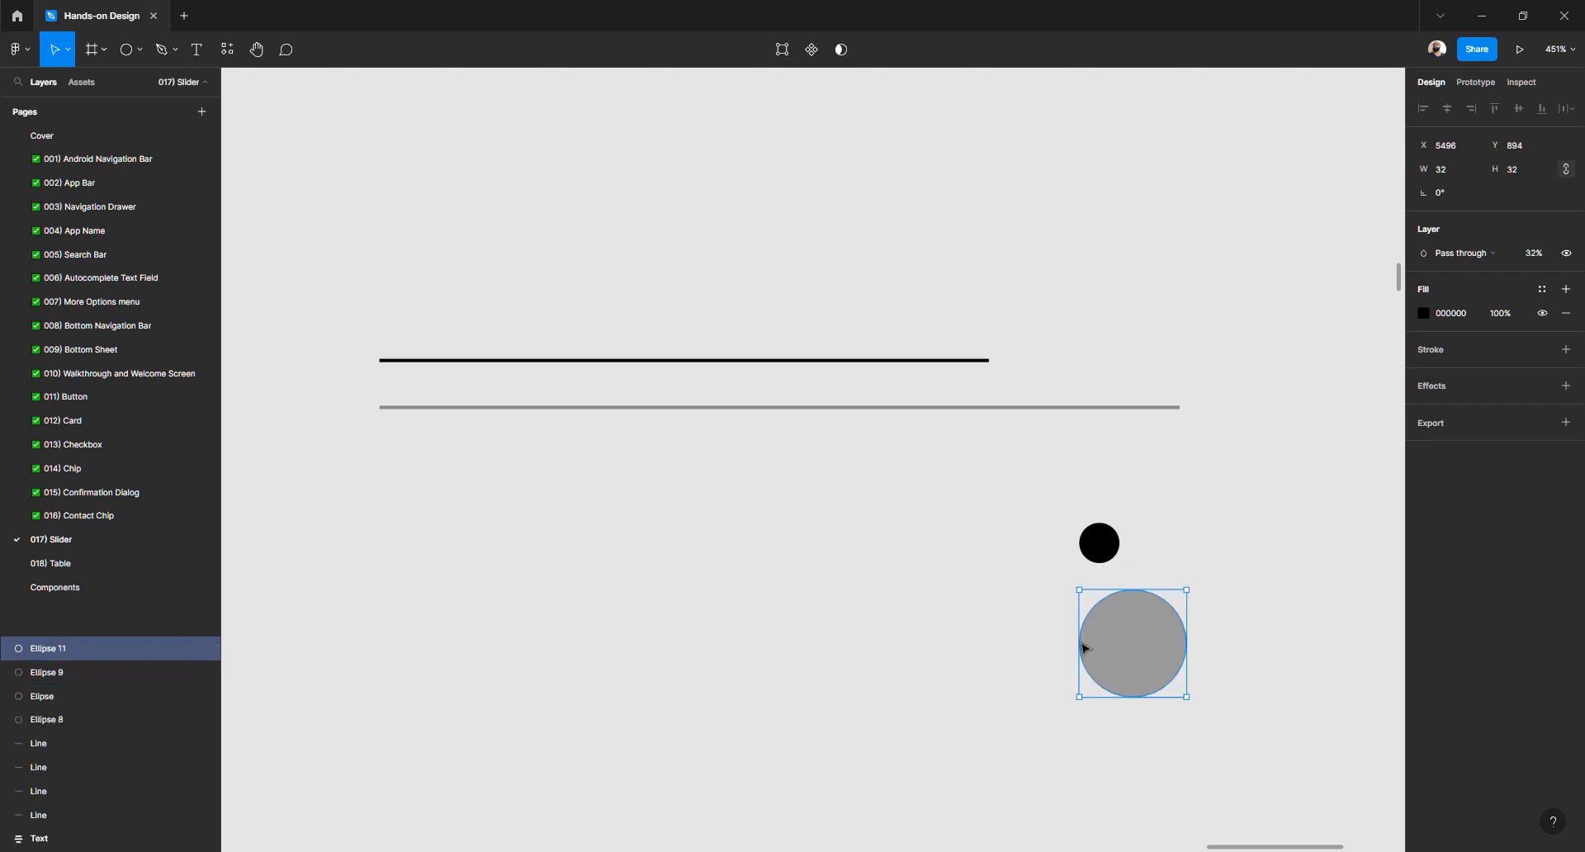
{"action": "double_click", "coordinate": [66, 651]}
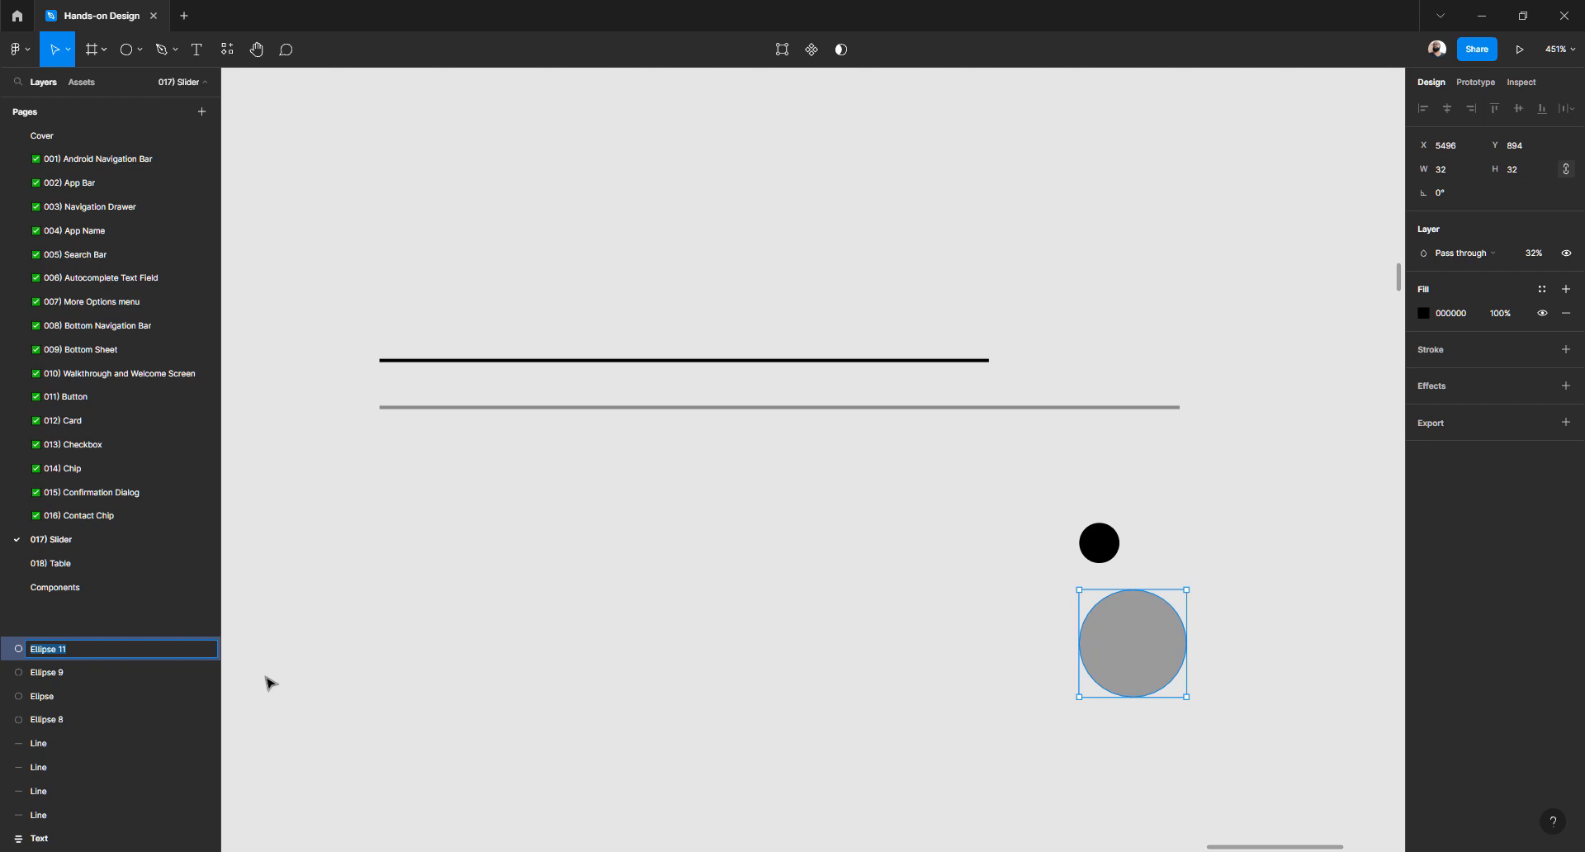
{"action": "type", "text": "Selected"}
Confirm the name 'Selected' and place the black knob at the black line's right end
{"action": "left_click", "coordinate": [1064, 539]}
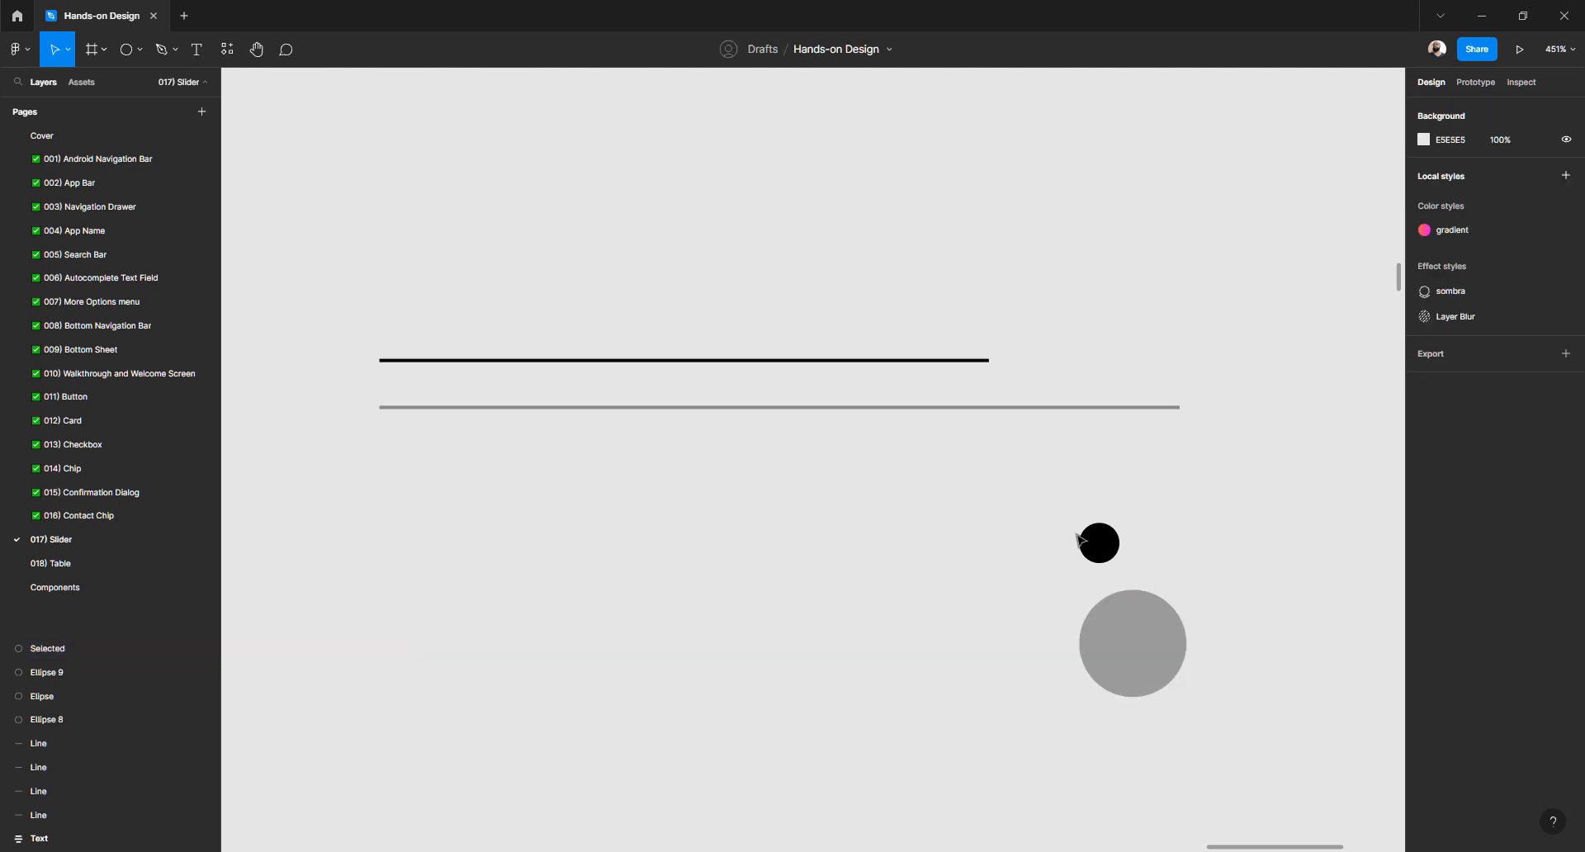
{"action": "left_click", "coordinate": [1101, 544]}
{"action": "left_click_drag", "start_coordinate": [1084, 516], "coordinate": [991, 364]}
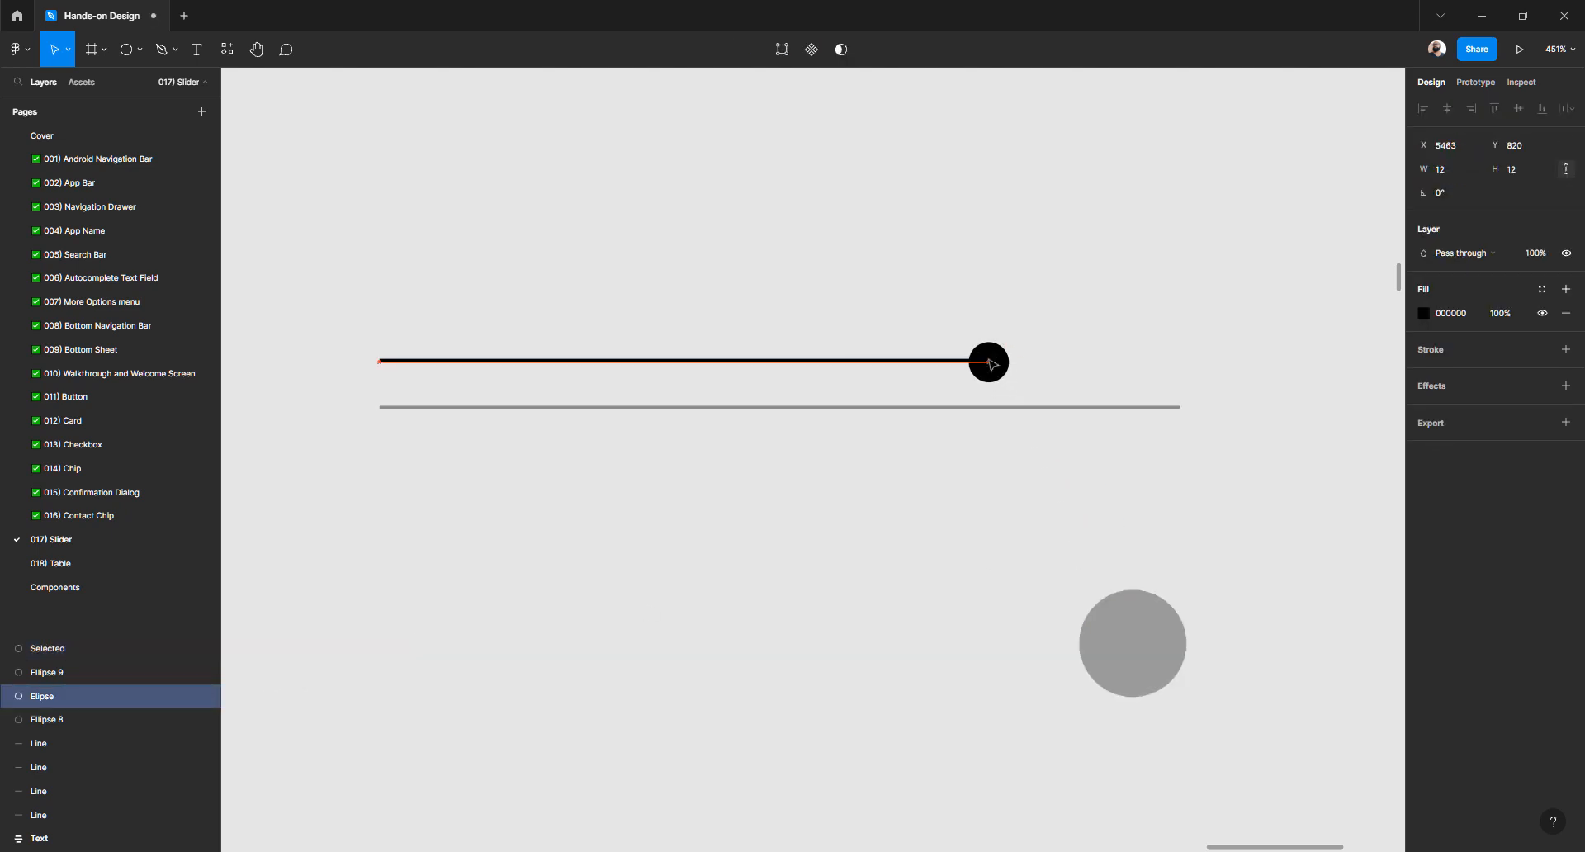
{"action": "key", "text": "Escape"}
Centre the grey circle over the knob and resize it to 24 px wide
{"action": "left_click", "coordinate": [1150, 647]}
{"action": "left_click_drag", "start_coordinate": [1150, 647], "coordinate": [997, 380]}
{"action": "left_click", "coordinate": [1464, 169]}
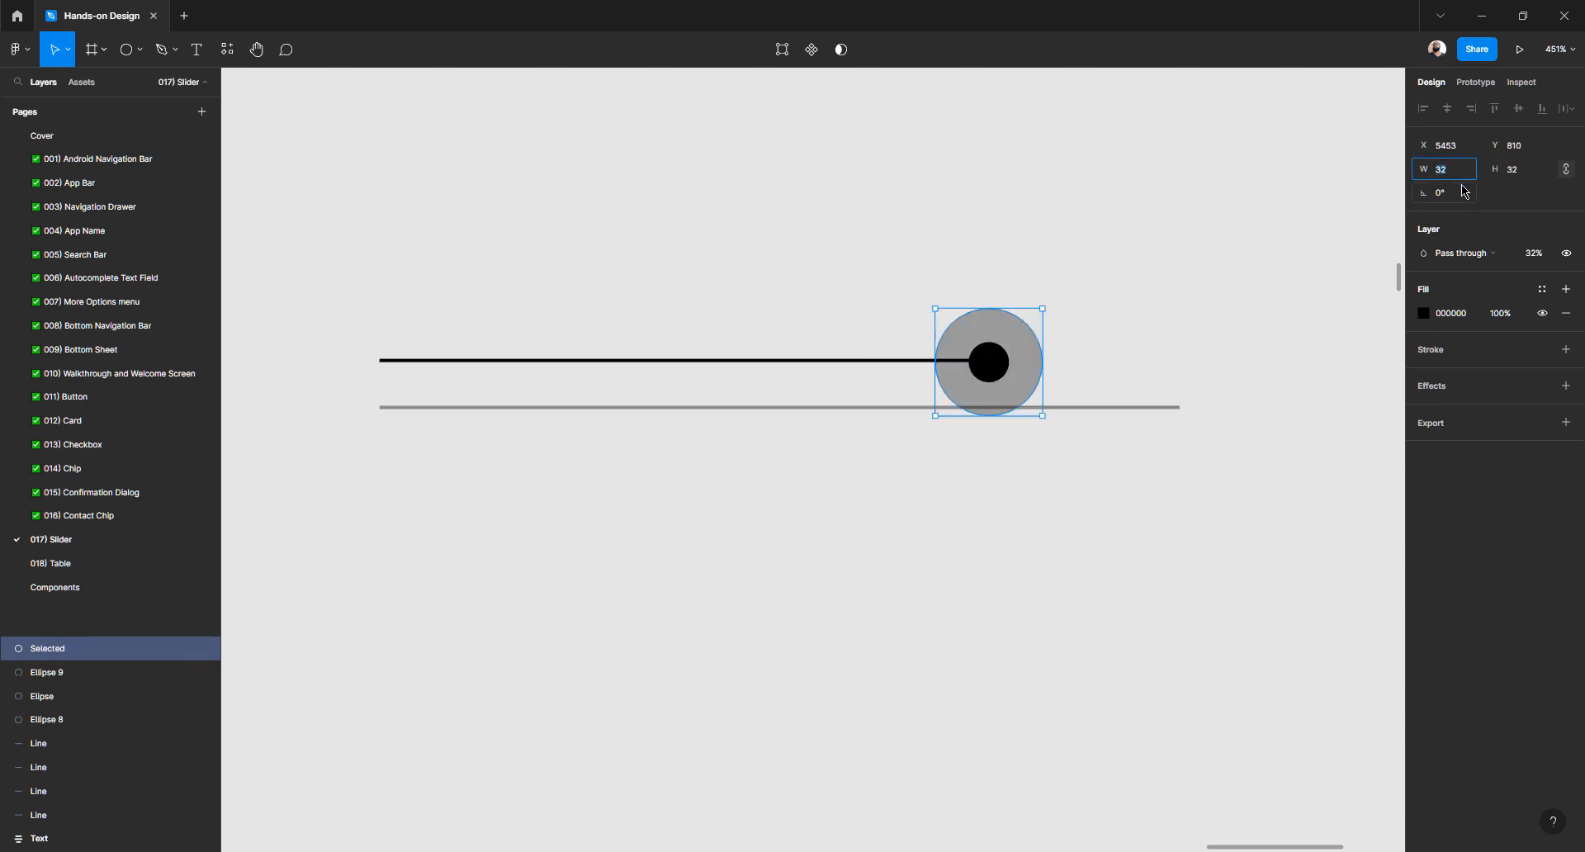
{"action": "type", "text": "24"}
{"action": "key", "text": "Return"}
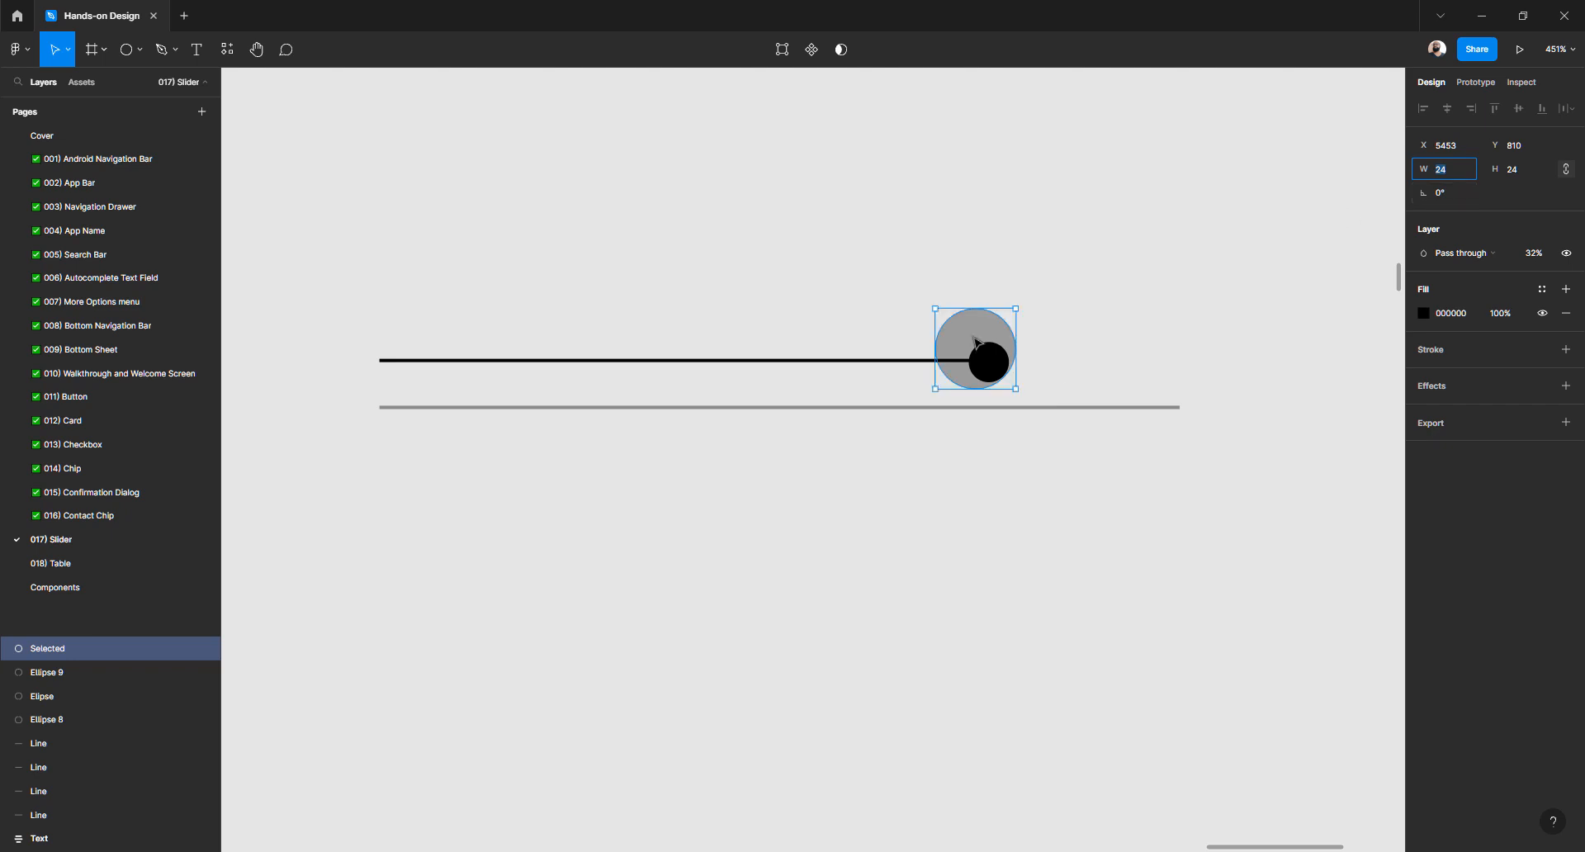
{"action": "left_click_drag", "start_coordinate": [973, 339], "coordinate": [977, 343]}
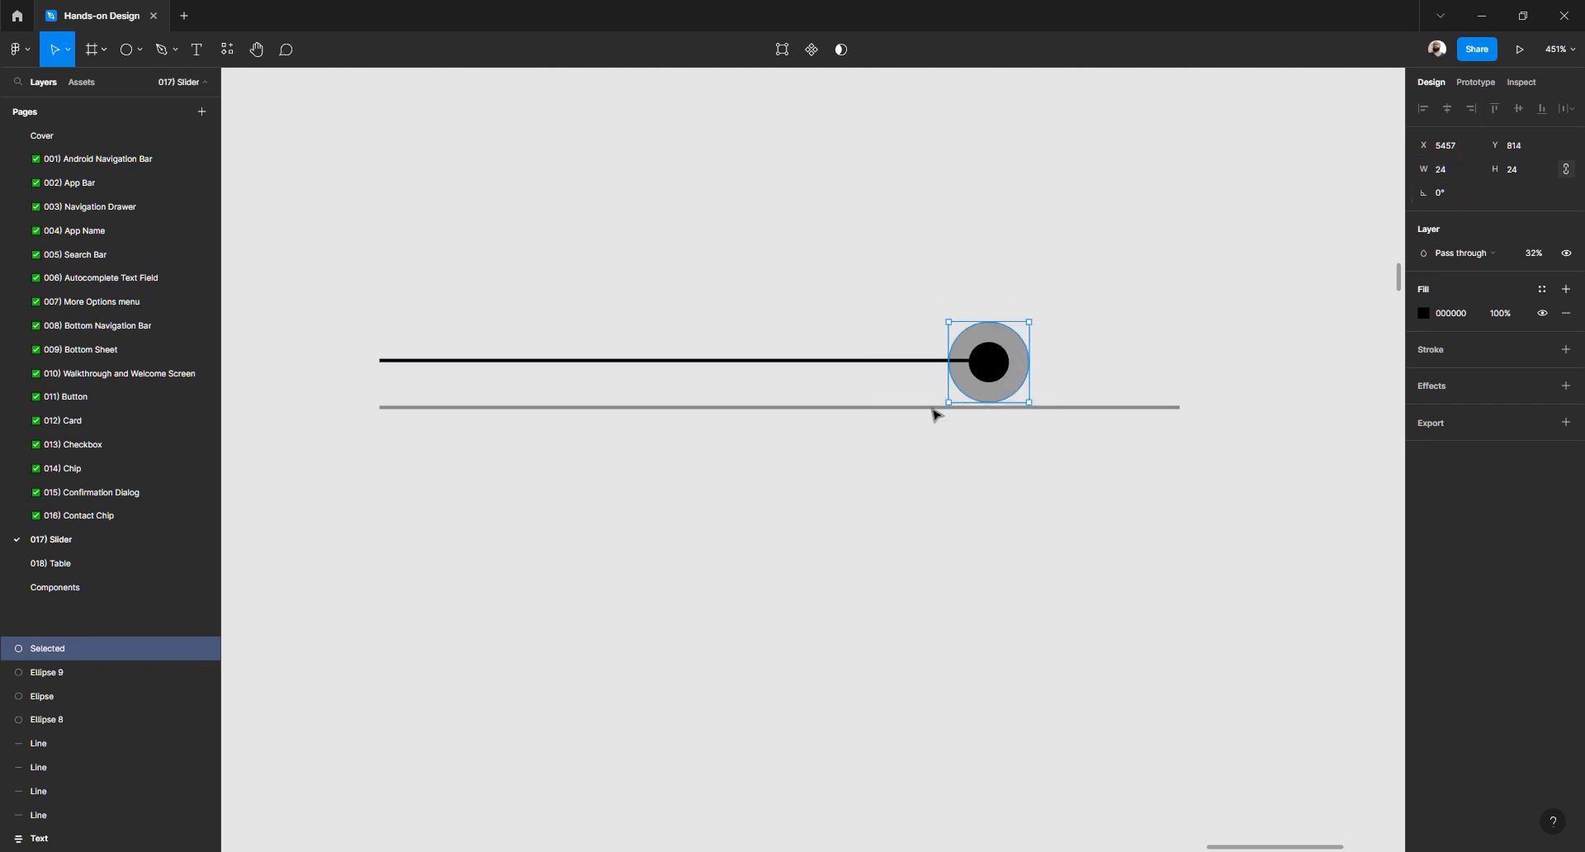
Raise the grey track line level with the black line
{"action": "mouse_move", "coordinate": [929, 407]}
{"action": "left_mouse_down"}
{"action": "mouse_move", "coordinate": [908, 410]}
{"action": "mouse_move", "coordinate": [915, 364]}
{"action": "left_mouse_up"}
{"action": "left_click", "coordinate": [903, 418]}
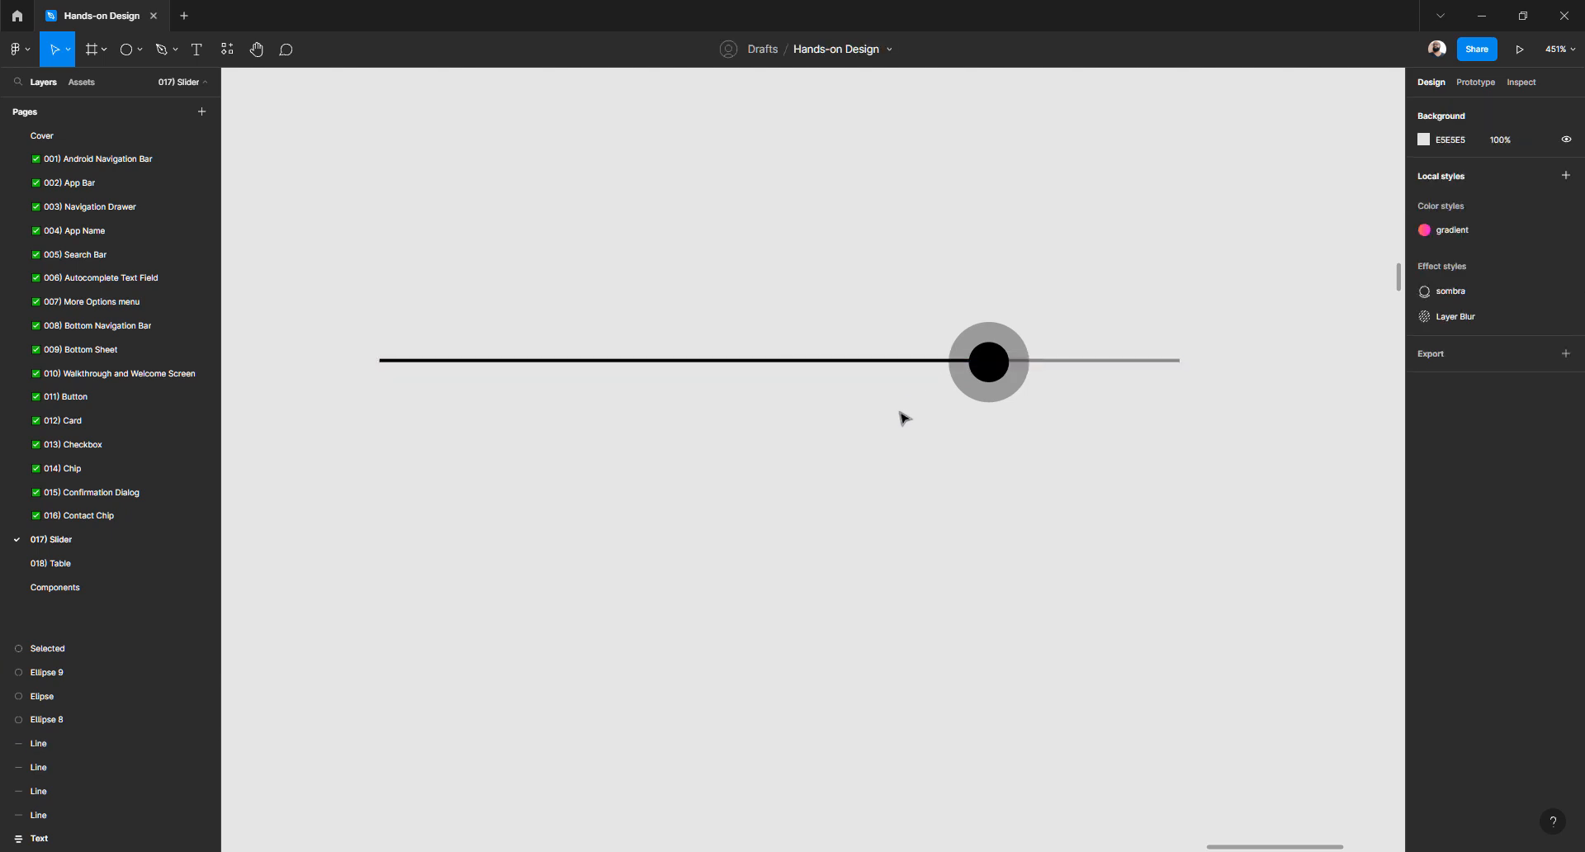
{"action": "scroll", "coordinate": [903, 419], "scroll_direction": "down", "scroll_amount": 10}
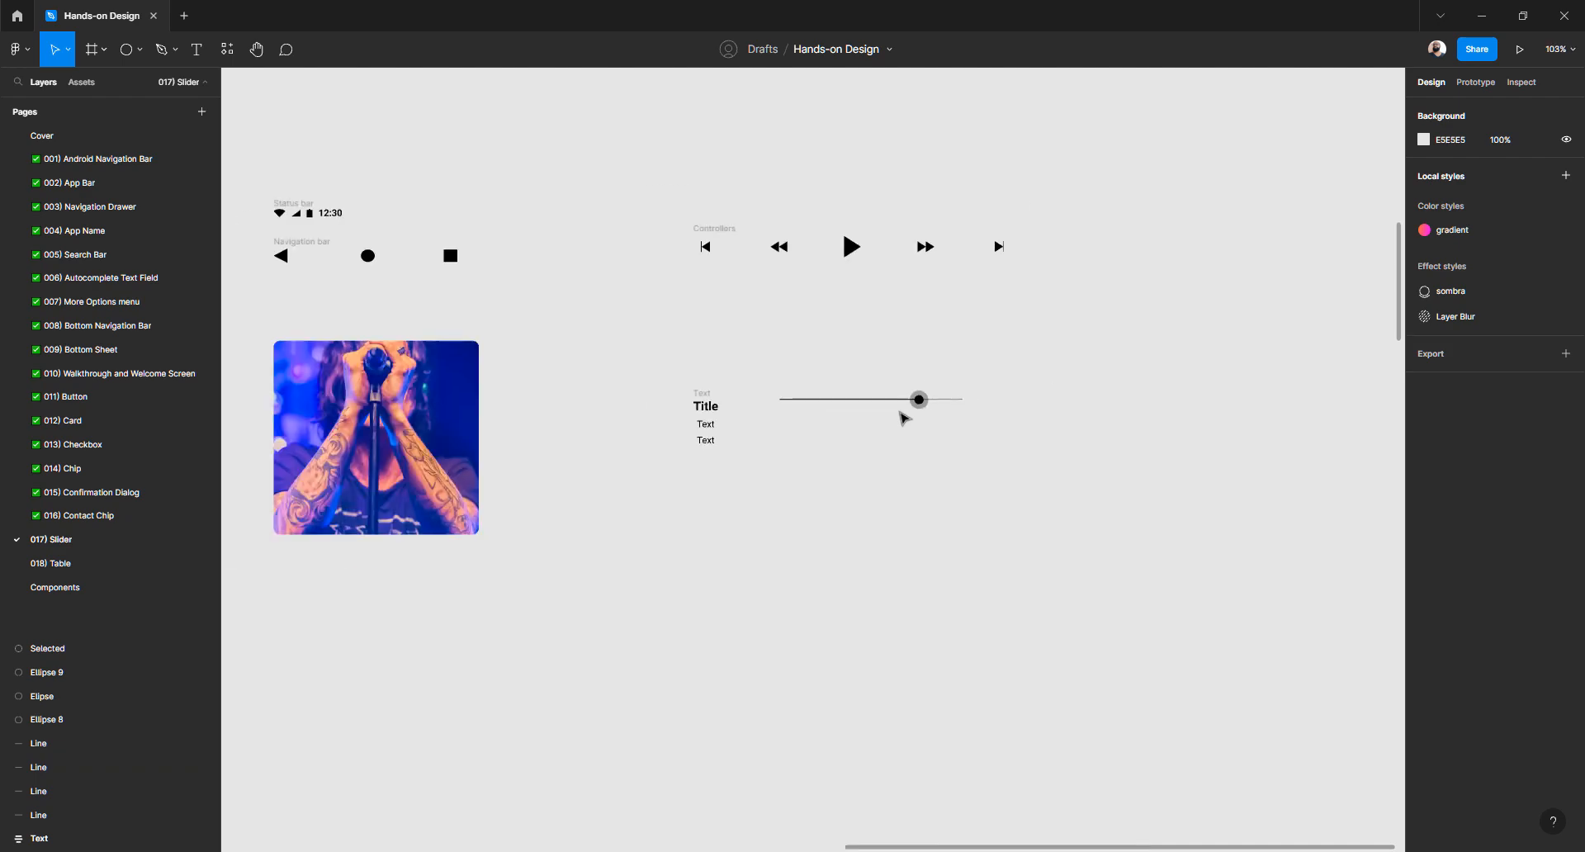
Inspect the slider's line, halo circle and Ellipse 9 layers
{"action": "scroll", "coordinate": [899, 412], "scroll_direction": "left", "scroll_amount": 6}
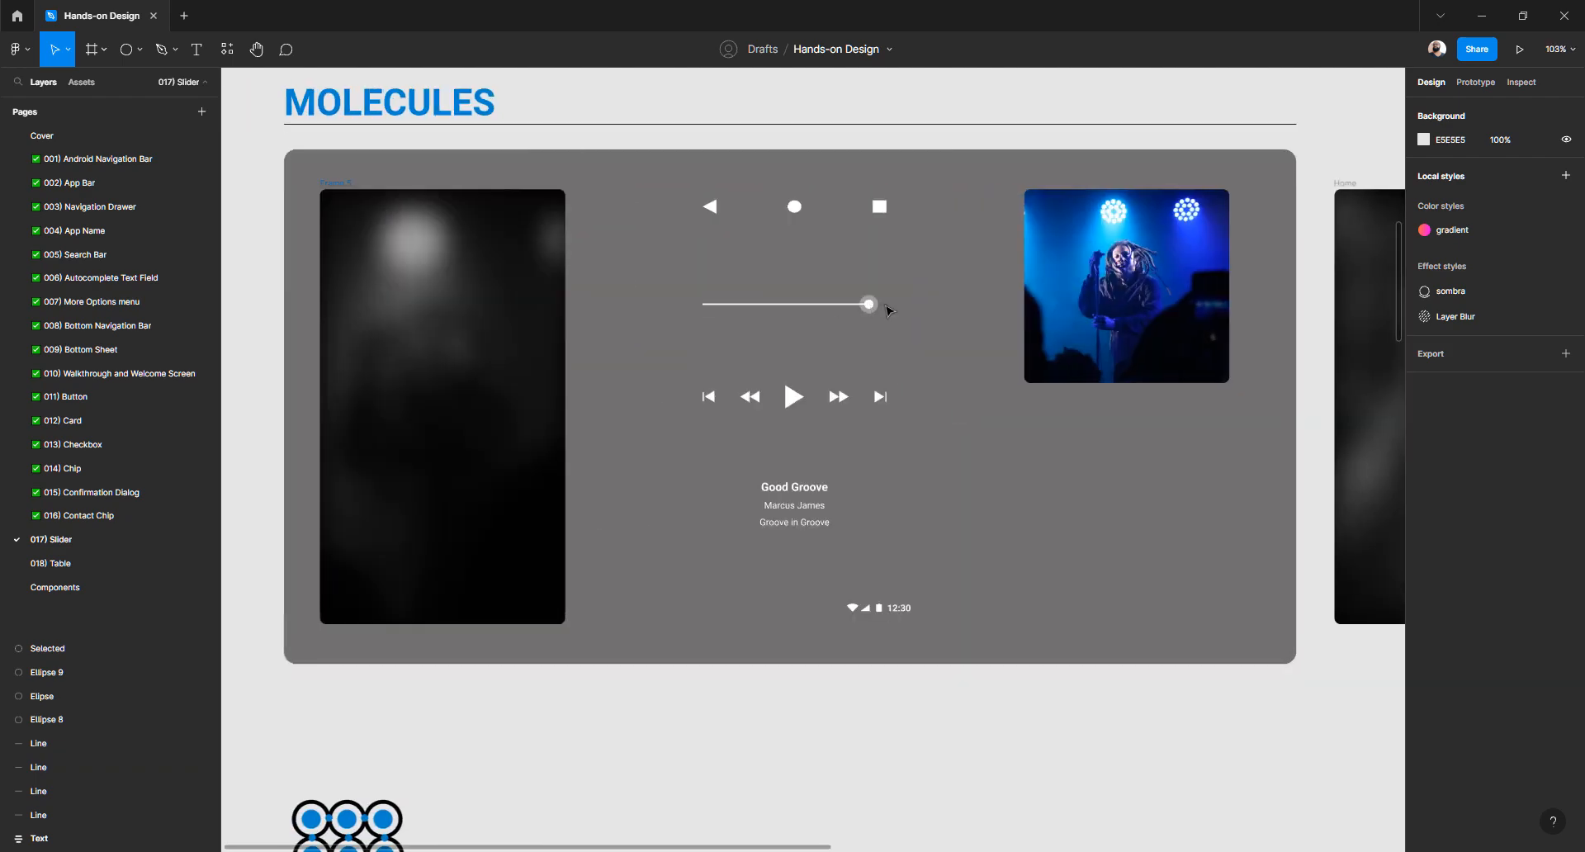
{"action": "scroll", "coordinate": [868, 317], "scroll_direction": "up", "scroll_amount": 10}
{"action": "scroll", "coordinate": [868, 319], "scroll_direction": "down", "scroll_amount": 15}
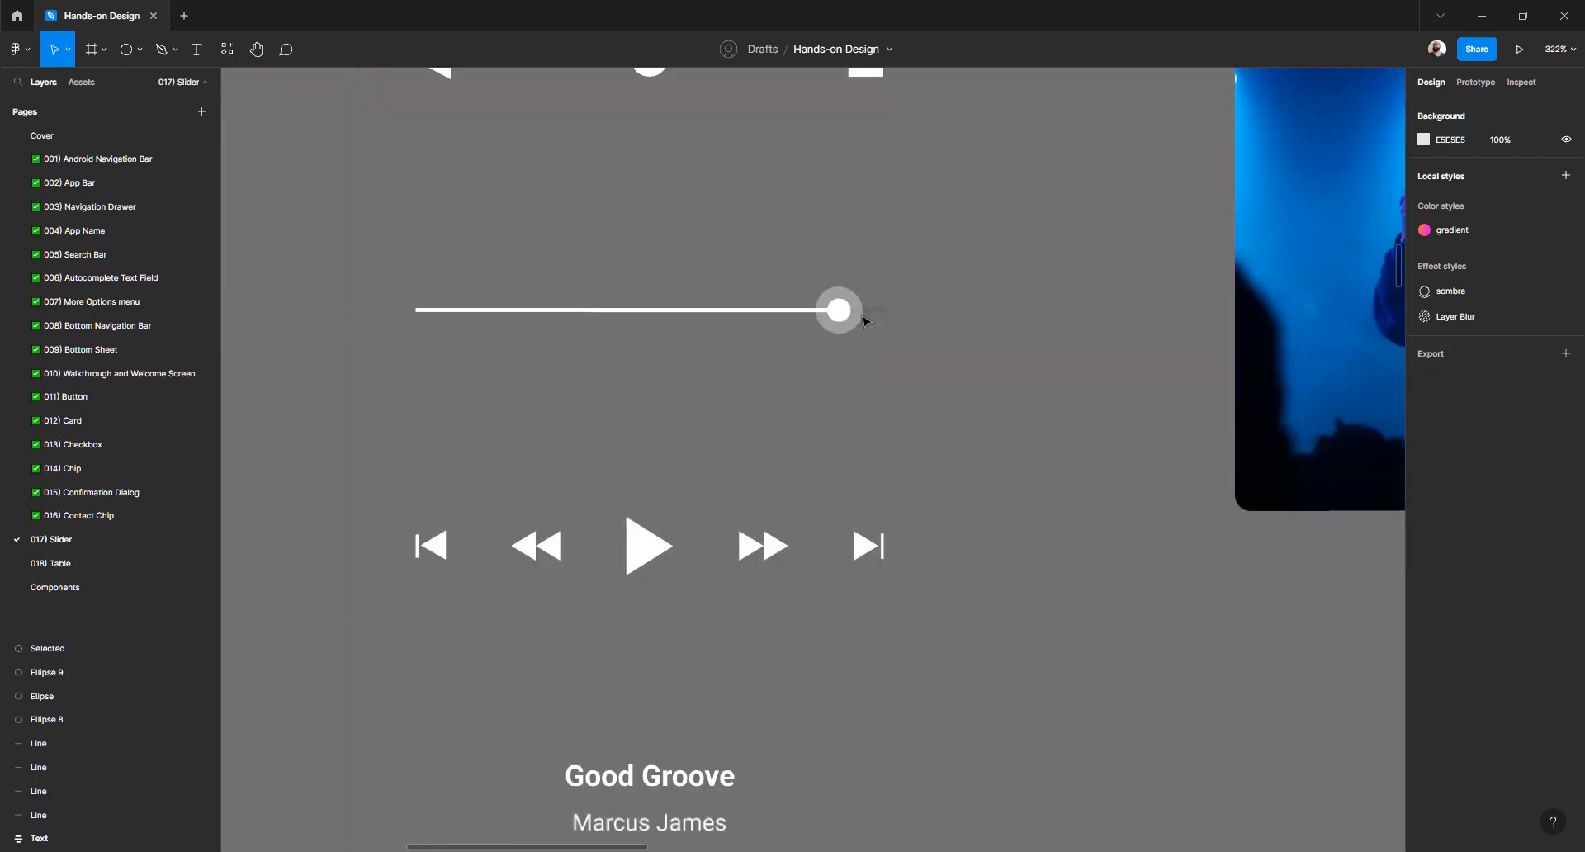
{"action": "scroll", "coordinate": [865, 320], "scroll_direction": "right", "scroll_amount": 7}
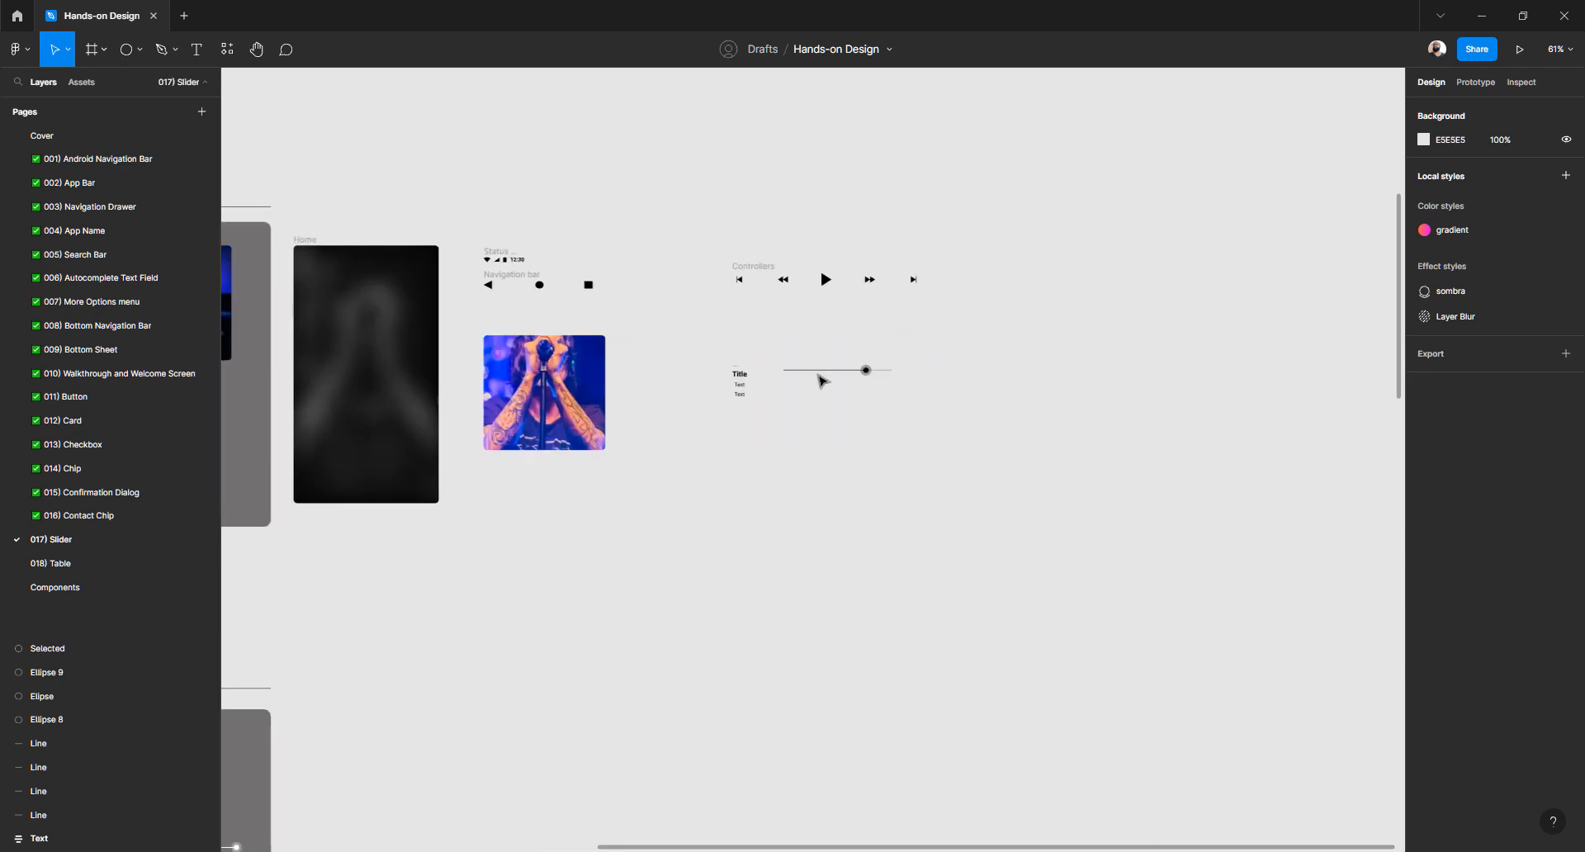
{"action": "scroll", "coordinate": [822, 379], "scroll_direction": "up", "scroll_amount": 6}
{"action": "left_click", "coordinate": [1089, 355]}
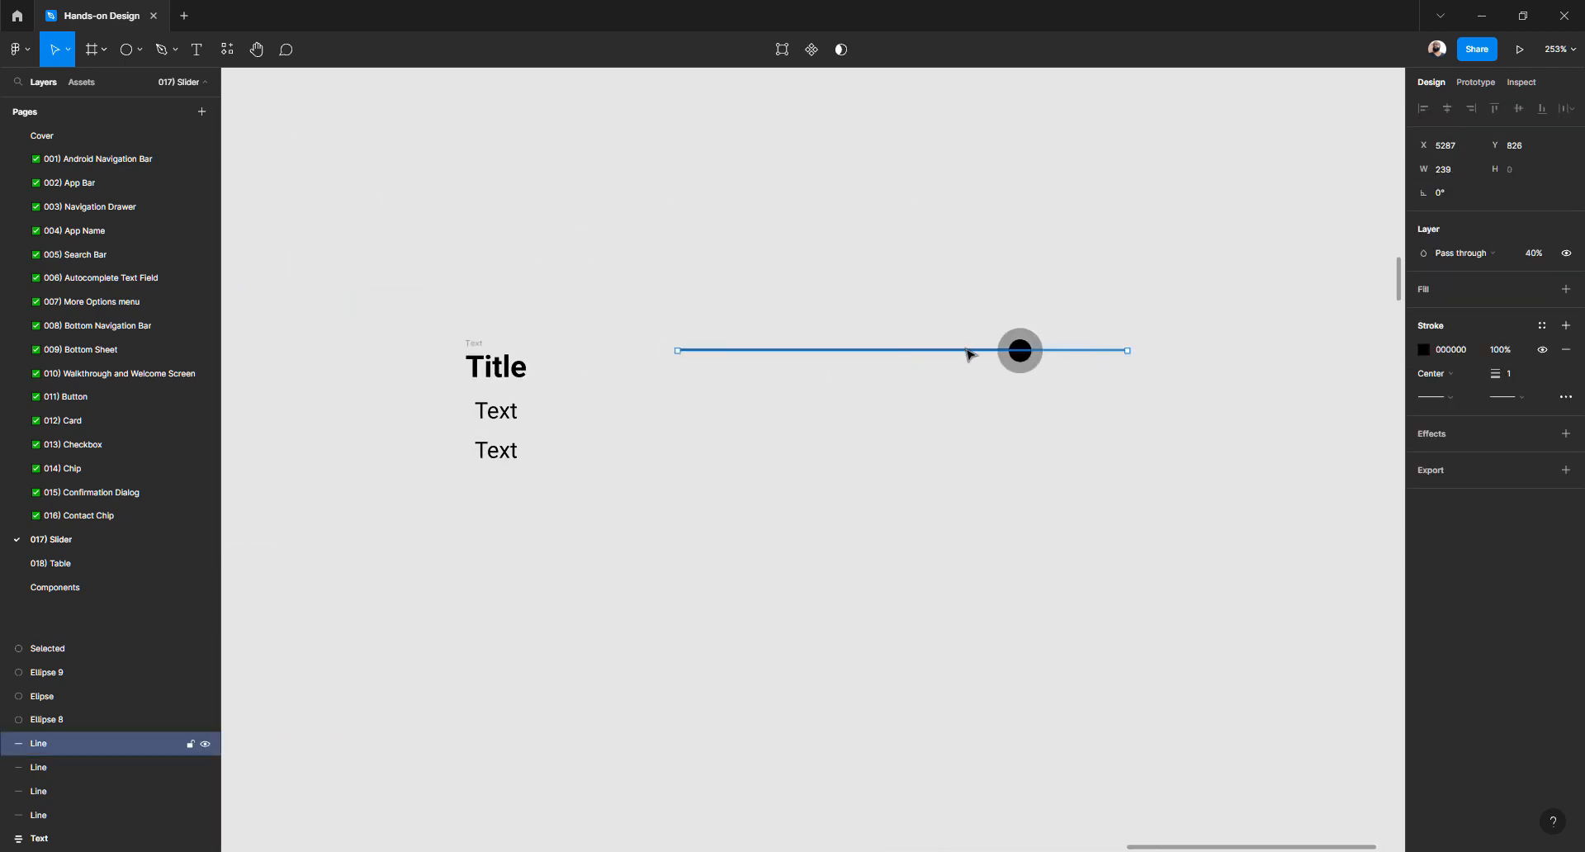
{"action": "scroll", "coordinate": [965, 354], "scroll_direction": "up", "scroll_amount": 3}
{"action": "left_click", "coordinate": [1011, 353]}
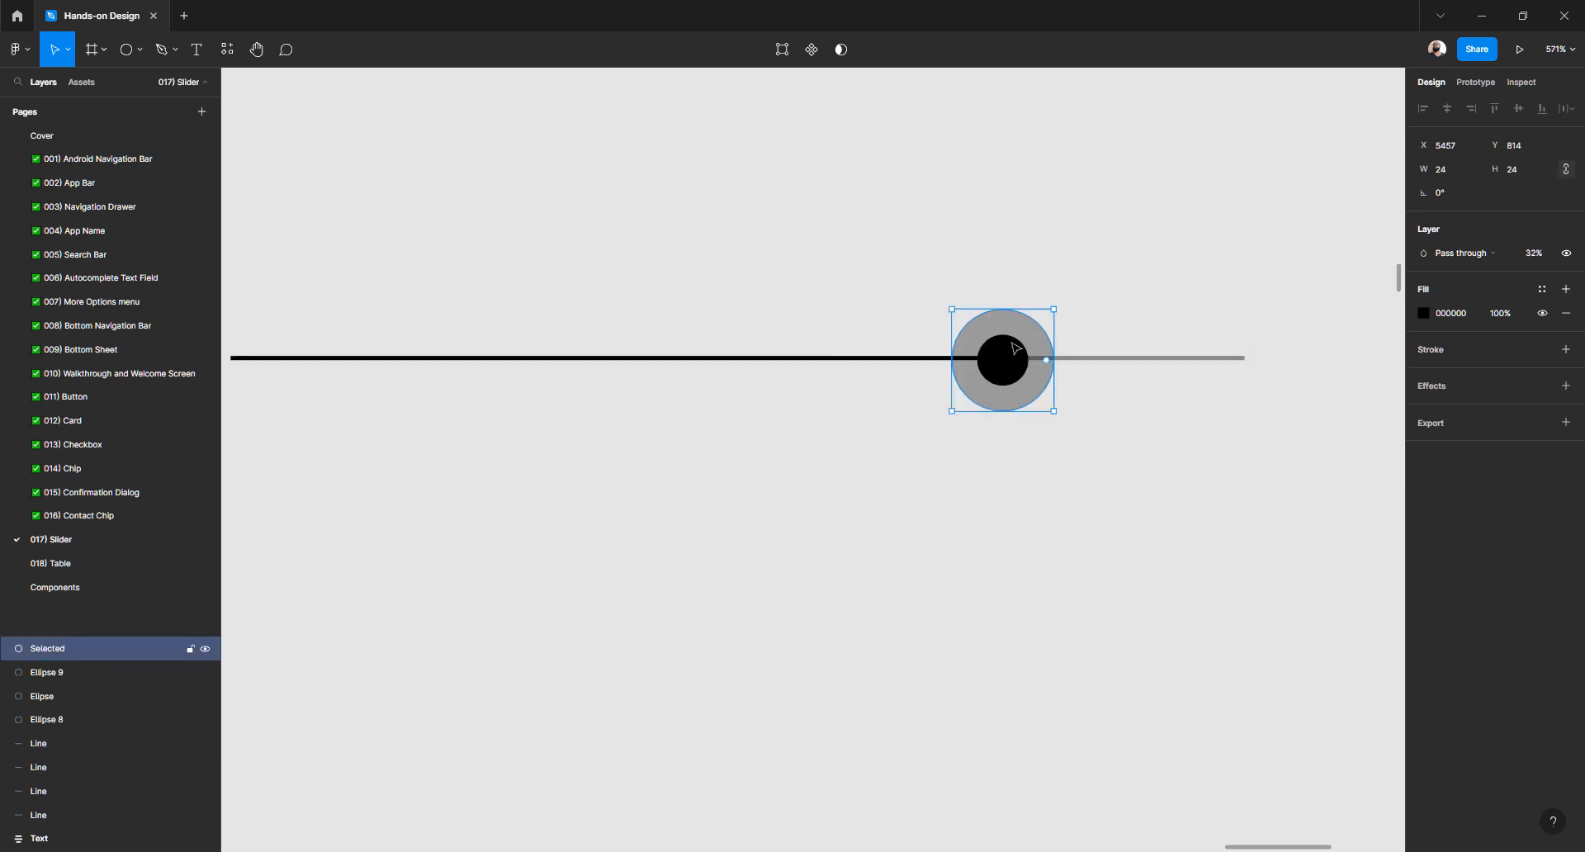
{"action": "left_click", "coordinate": [66, 674]}
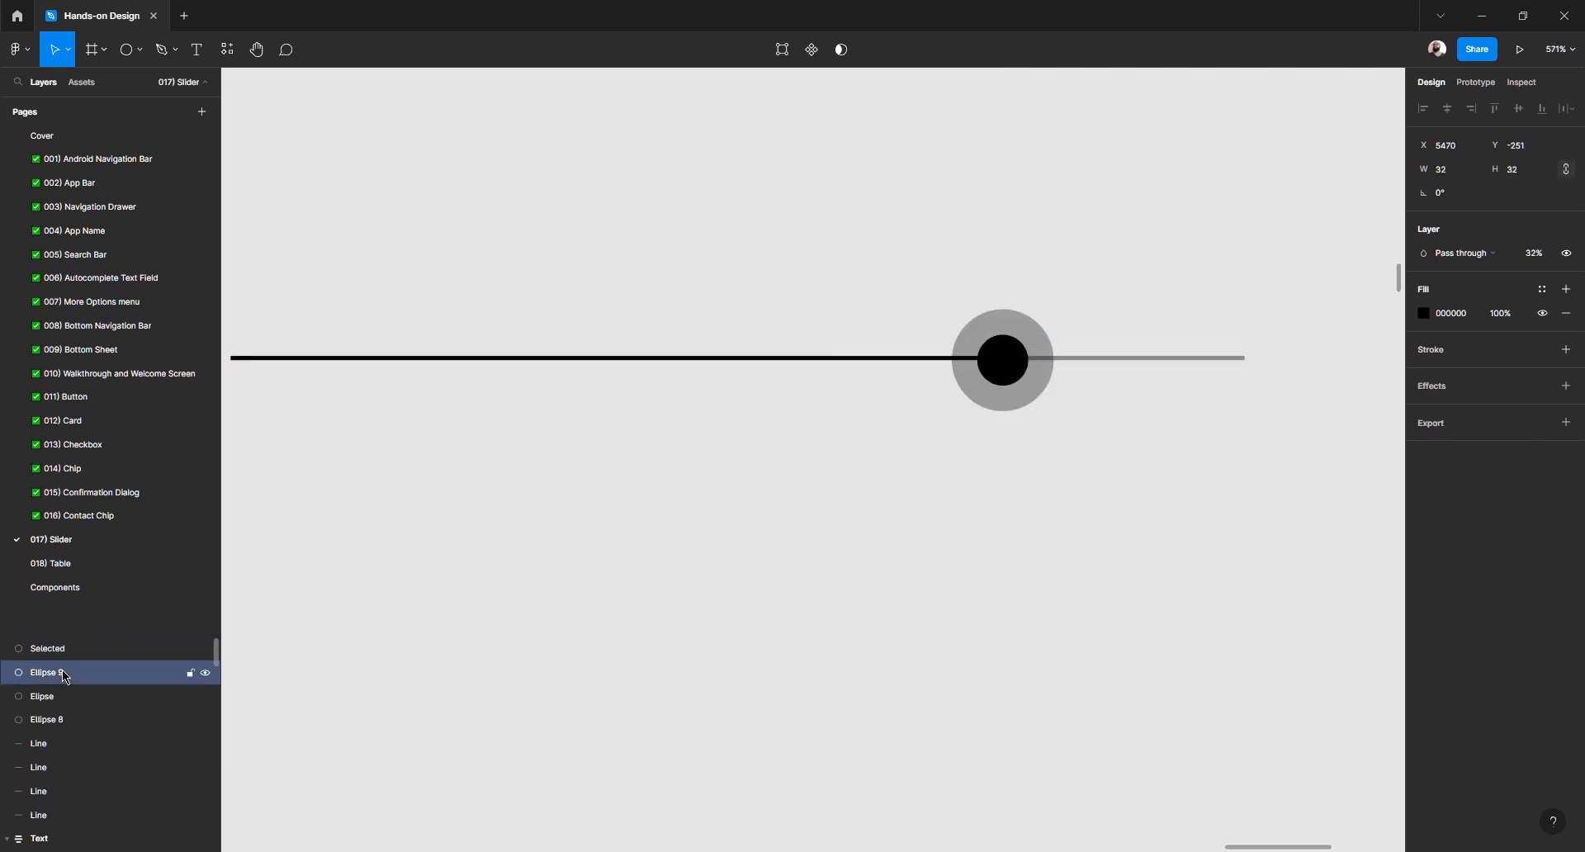
{"action": "left_click", "coordinate": [791, 498]}
{"action": "scroll", "coordinate": [814, 392], "scroll_direction": "down", "scroll_amount": 3}
Group the two lines and two circles with Ctrl+G and name the group 'Slider'
{"action": "left_click_drag", "start_coordinate": [584, 315], "coordinate": [1151, 518]}
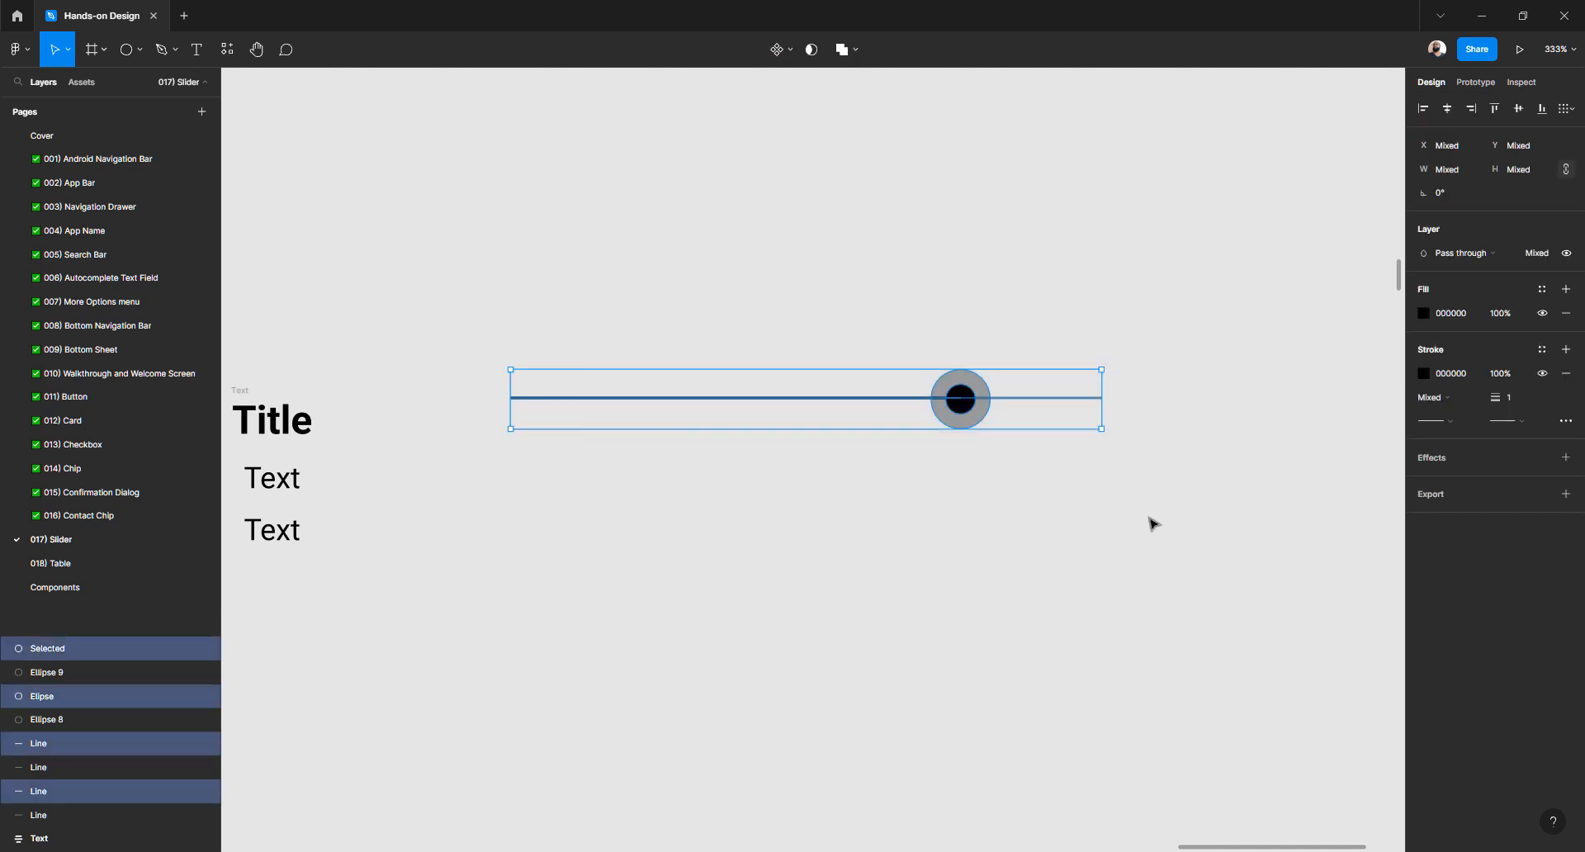
{"action": "key", "text": "ctrl+g"}
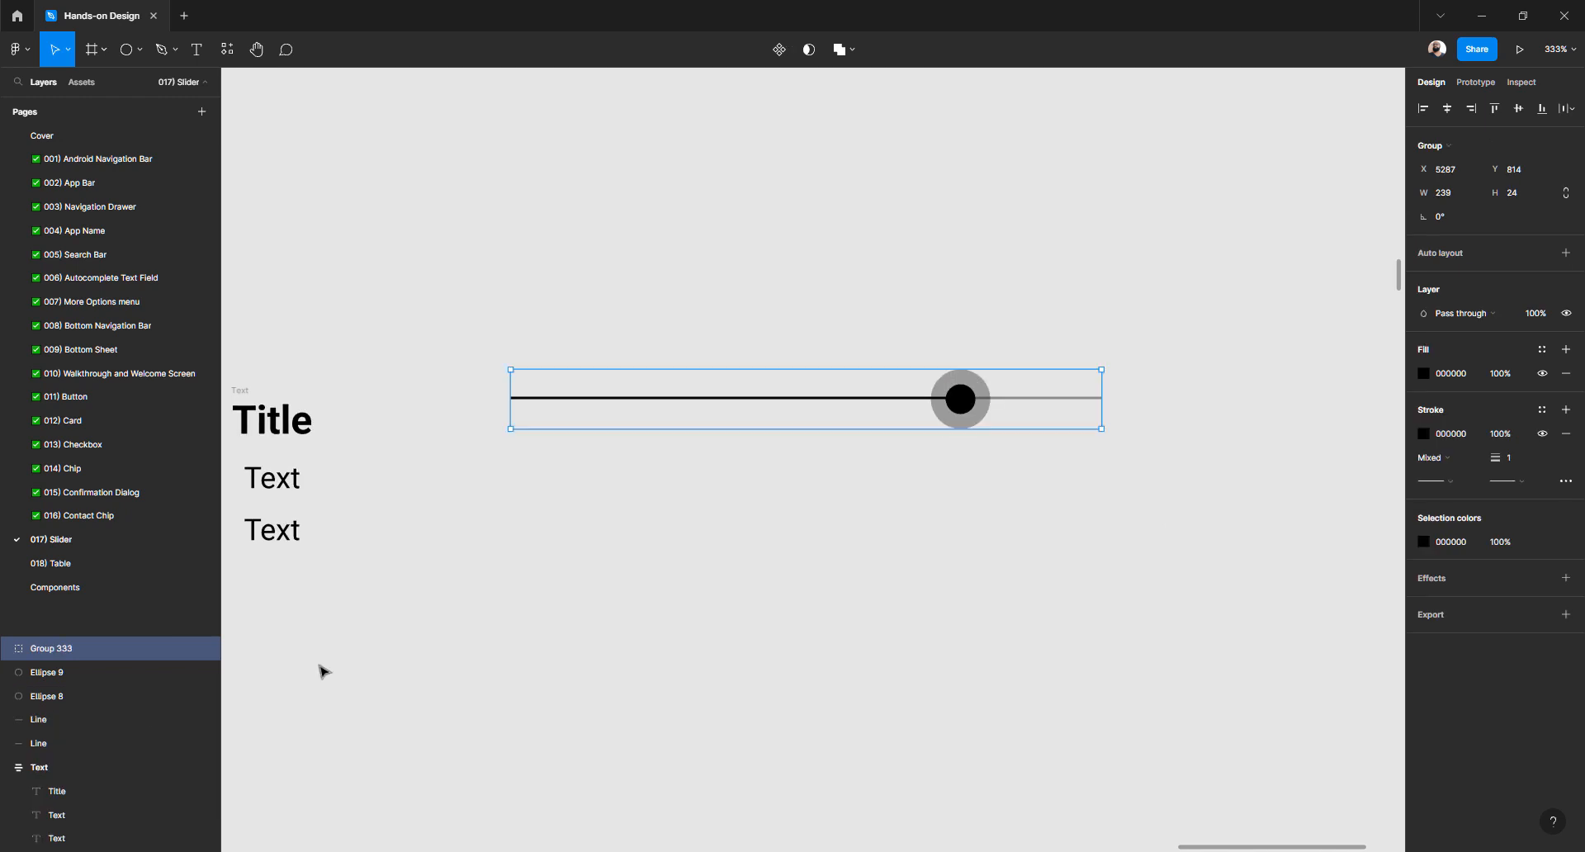
{"action": "double_click", "coordinate": [62, 650]}
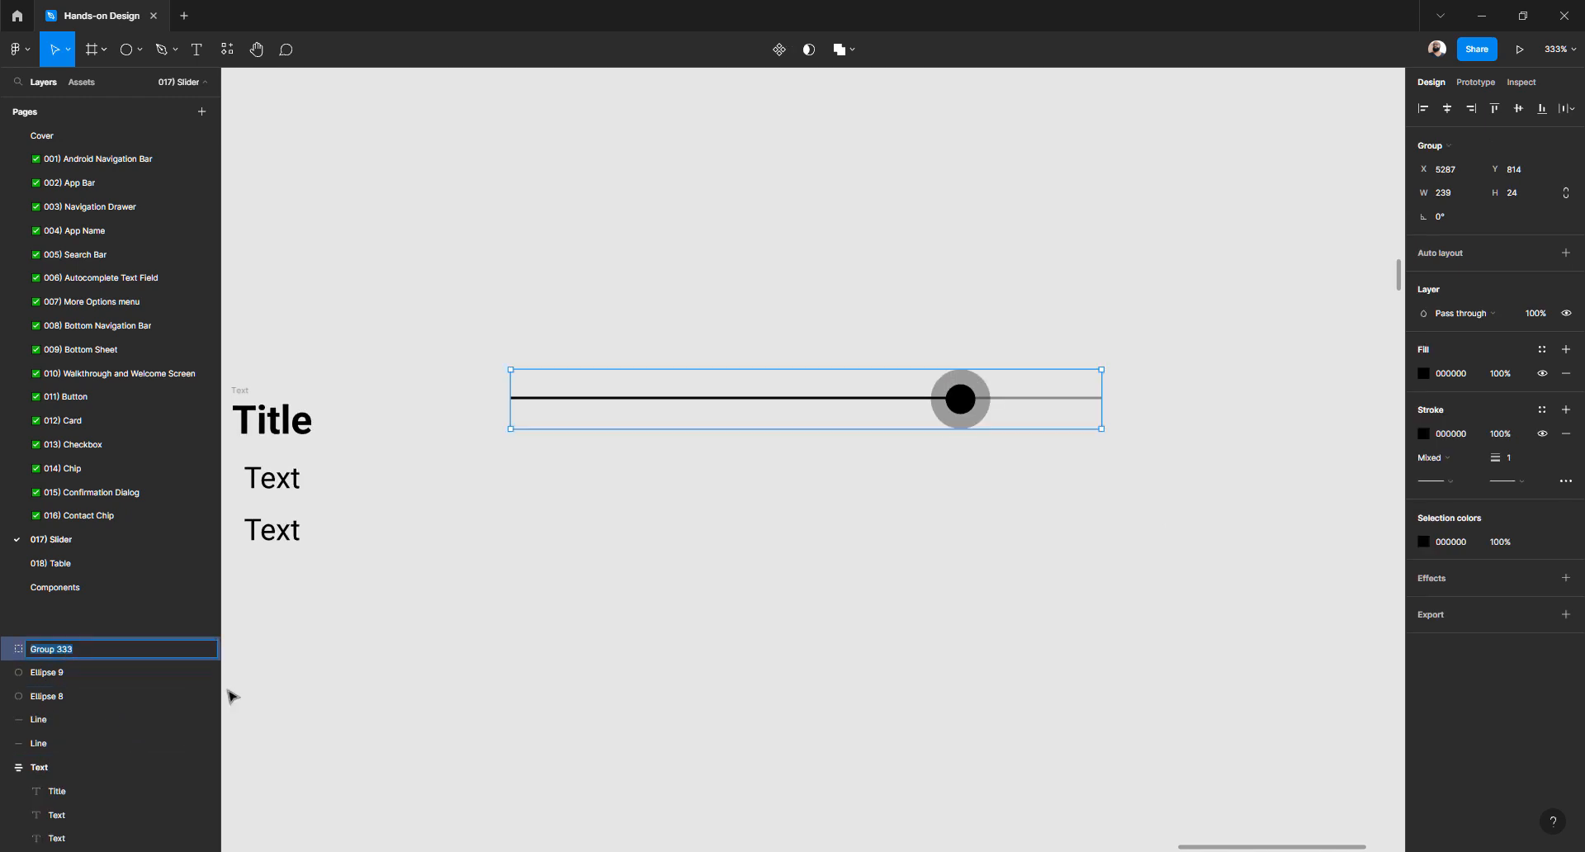
{"action": "type", "text": "Slider"}
{"action": "key", "text": "Return"}
{"action": "left_click", "coordinate": [694, 313]}
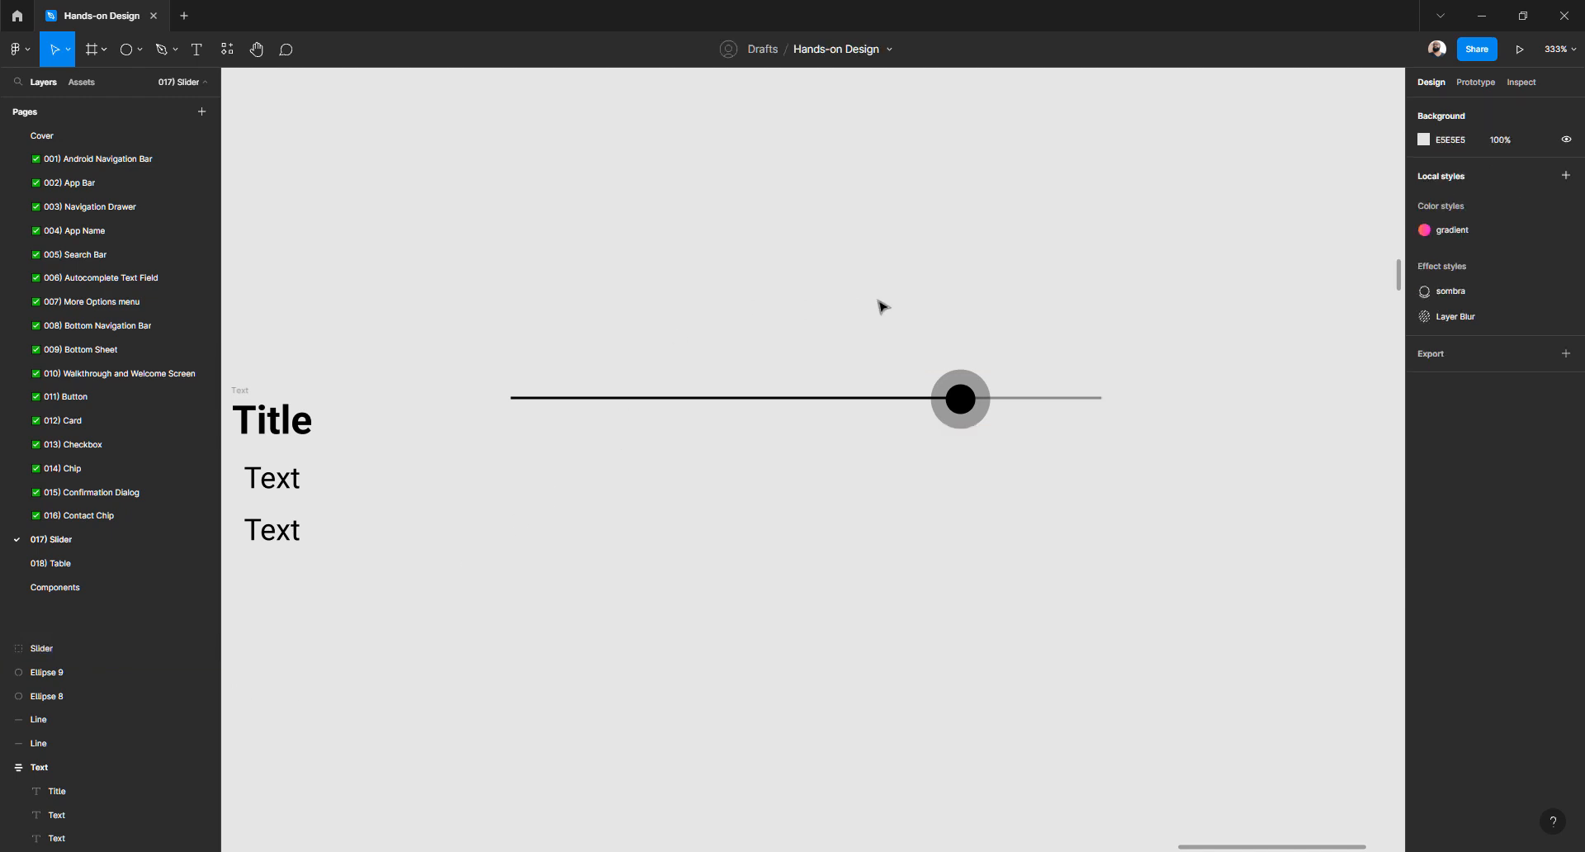
{"action": "scroll", "coordinate": [881, 308], "scroll_direction": "down", "scroll_amount": 5}
Marquee-select the Molecules Home frame together with all its contents
{"action": "left_click", "coordinate": [918, 360]}
{"action": "scroll", "coordinate": [918, 361], "scroll_direction": "down", "scroll_amount": 10}
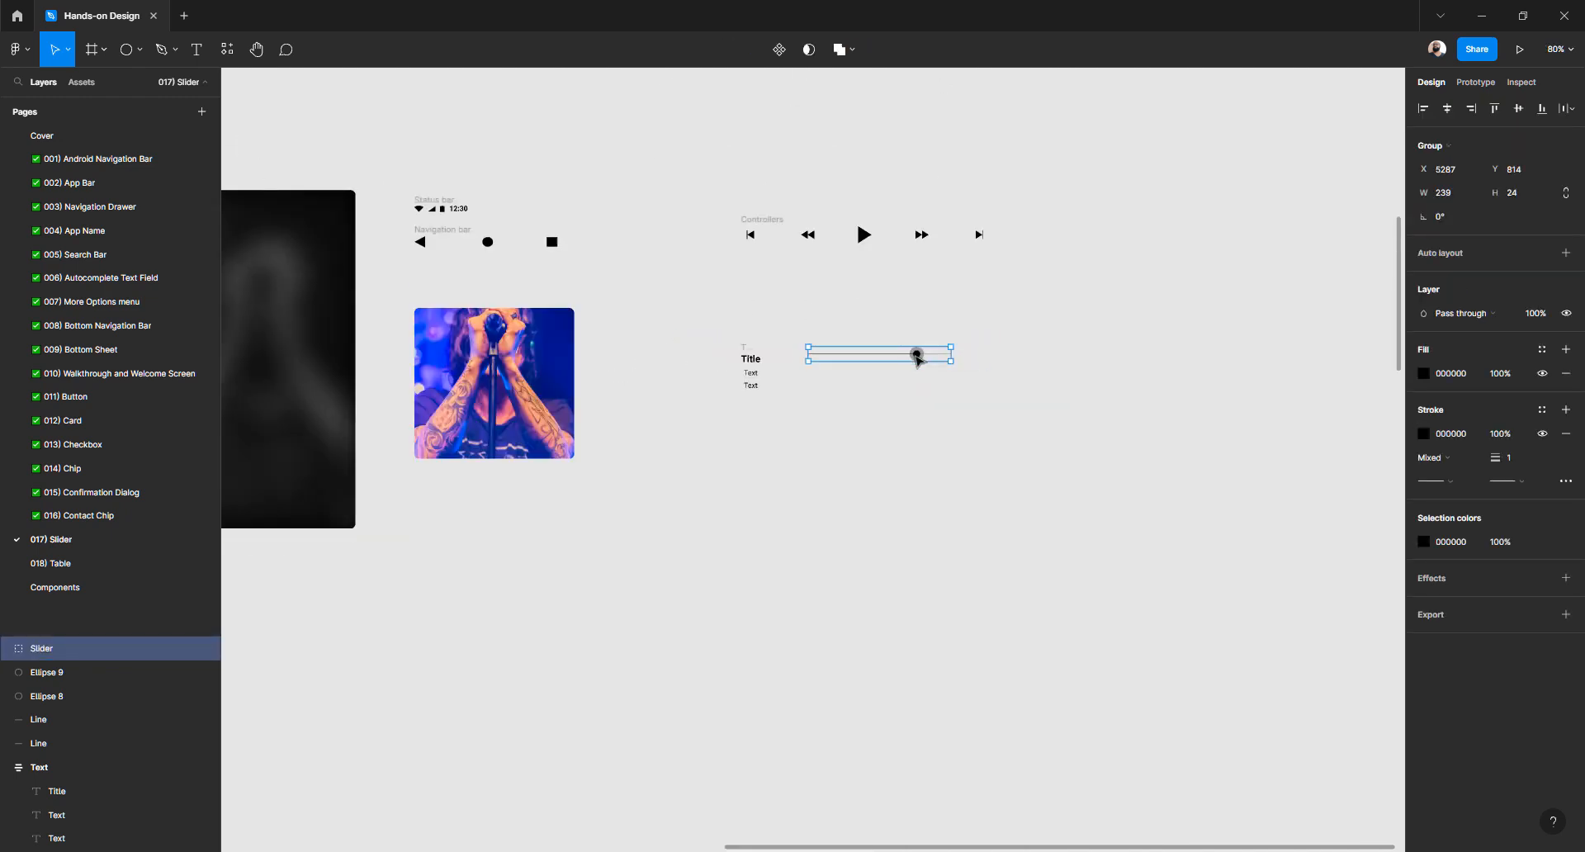
{"action": "left_click_drag", "start_coordinate": [868, 181], "coordinate": [914, 169]}
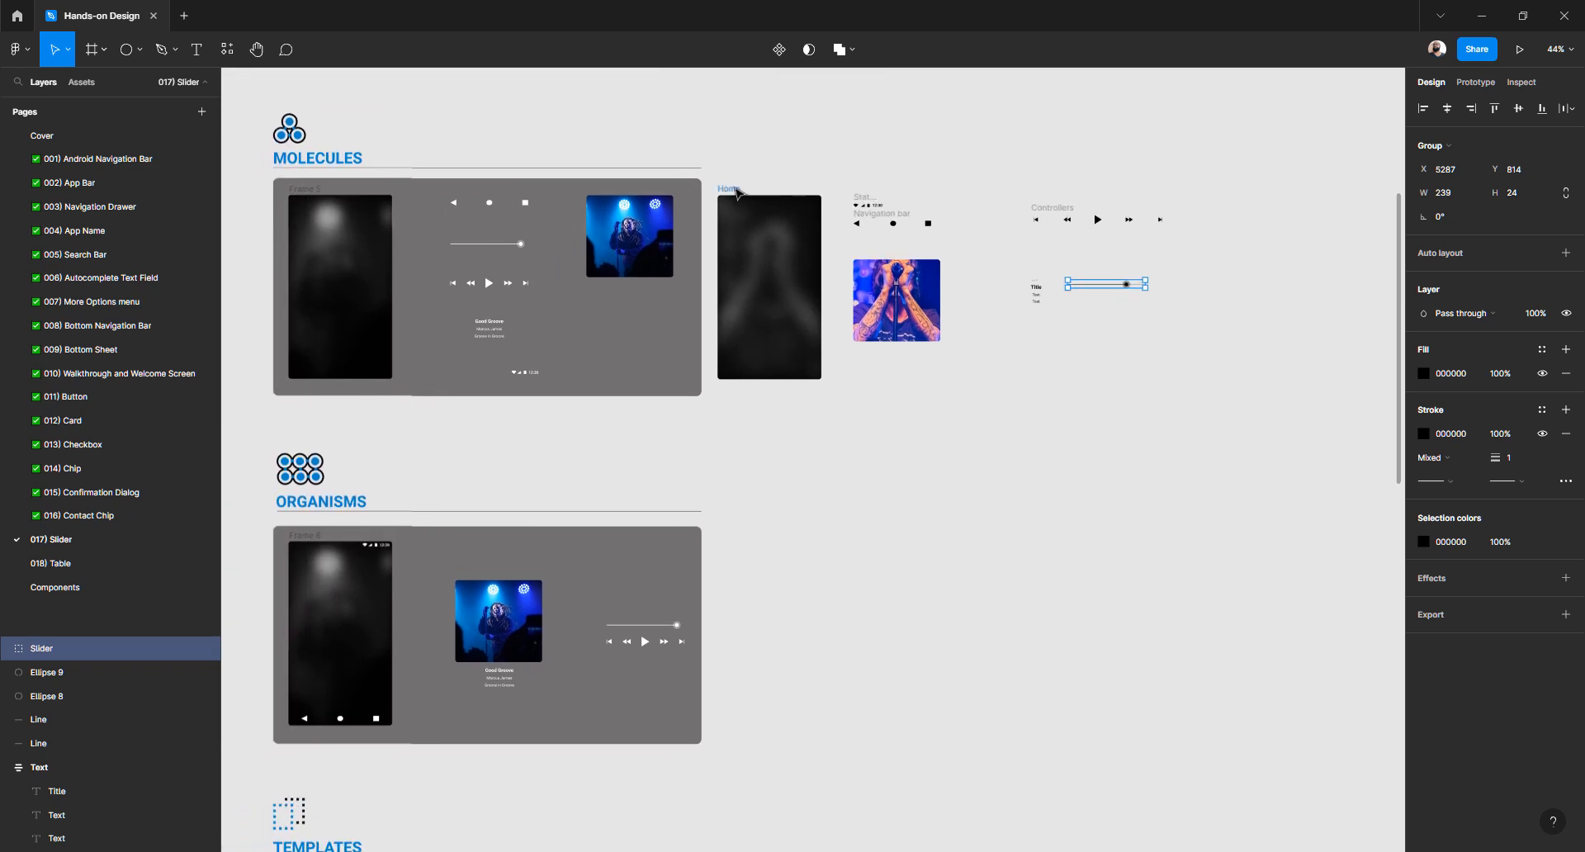
{"action": "mouse_move", "coordinate": [713, 178]}
{"action": "left_mouse_down"}
{"action": "mouse_move", "coordinate": [1263, 398]}
{"action": "mouse_move", "coordinate": [708, 186]}
{"action": "left_mouse_up"}
{"action": "left_click", "coordinate": [1275, 432]}
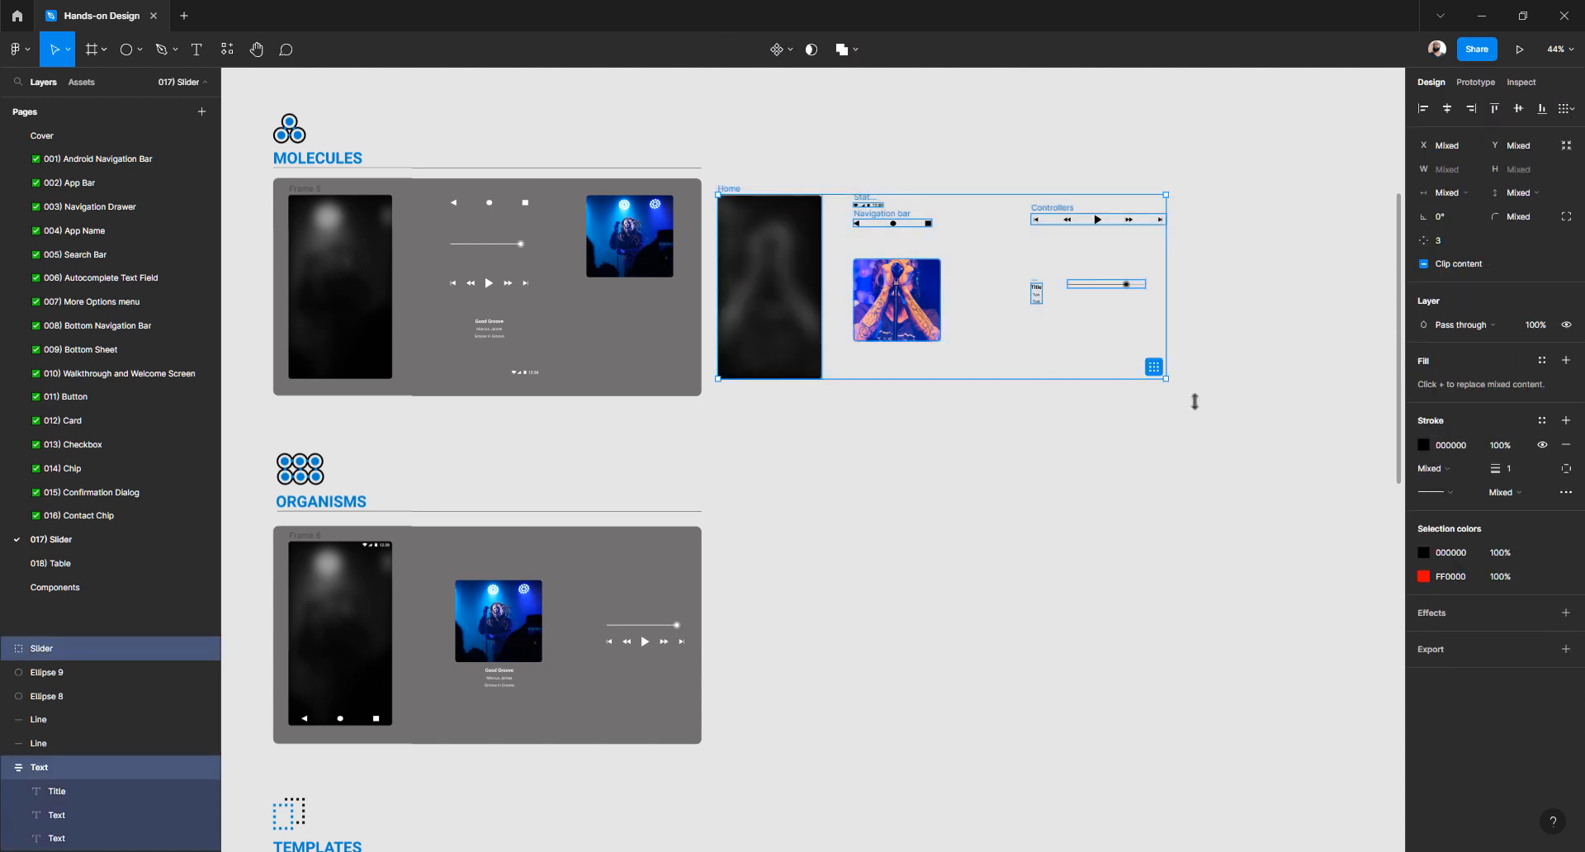
{"action": "left_click", "coordinate": [1242, 402]}
{"action": "left_click_drag", "start_coordinate": [1241, 399], "coordinate": [719, 190]}
Alt-drag a duplicate of the Home frame down beside the ORGANISMS board
{"action": "left_click_drag", "start_coordinate": [766, 258], "coordinate": [767, 580]}
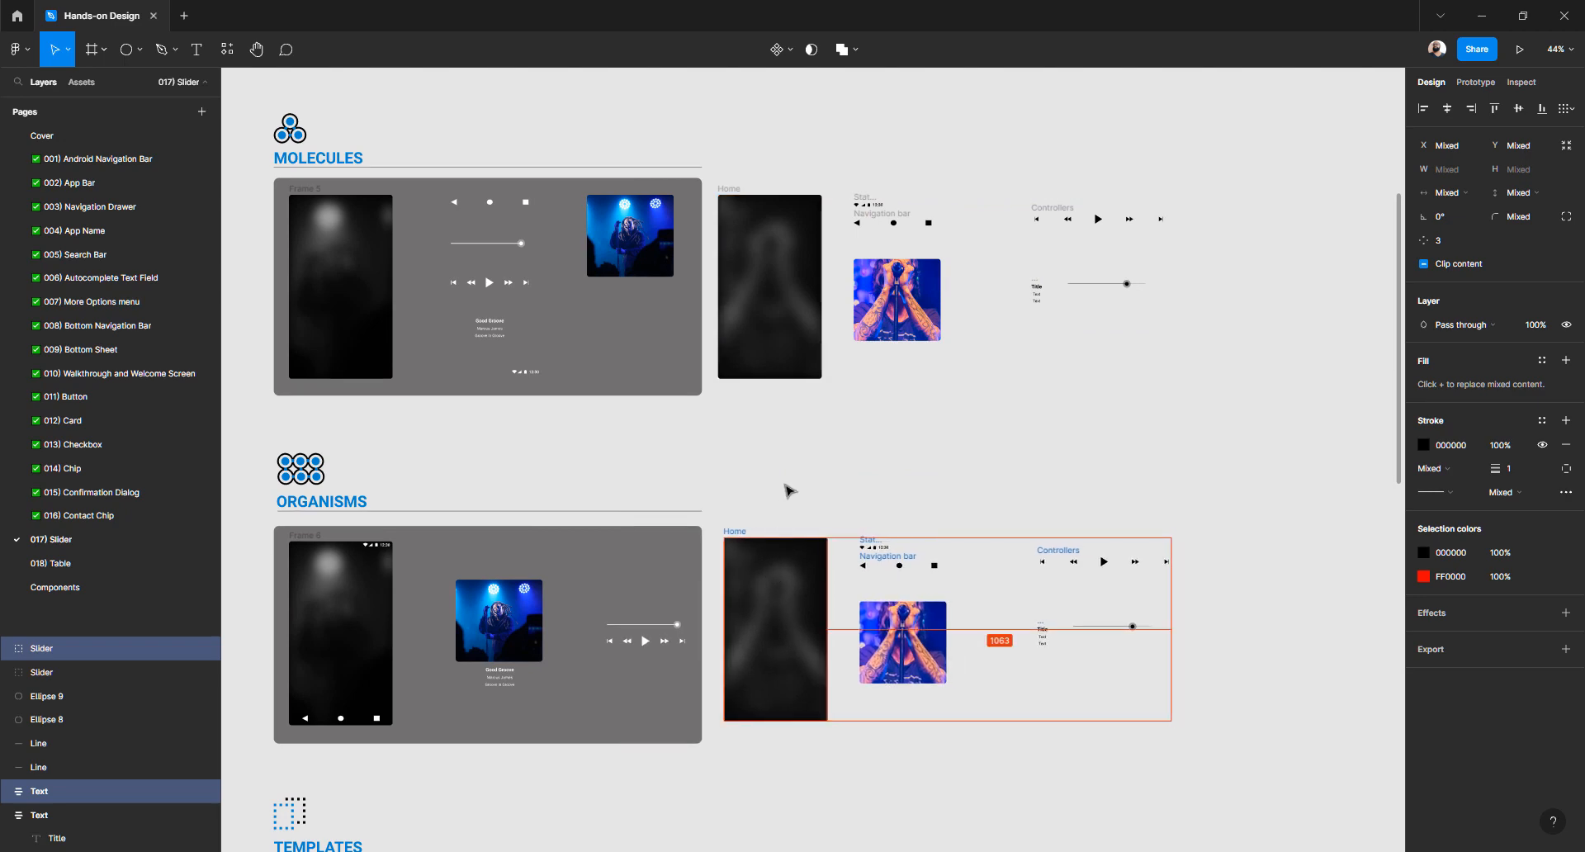
{"action": "left_click", "coordinate": [786, 496]}
{"action": "left_click_drag", "start_coordinate": [787, 496], "coordinate": [838, 386]}
{"action": "scroll", "coordinate": [1075, 561], "scroll_direction": "up", "scroll_amount": 5}
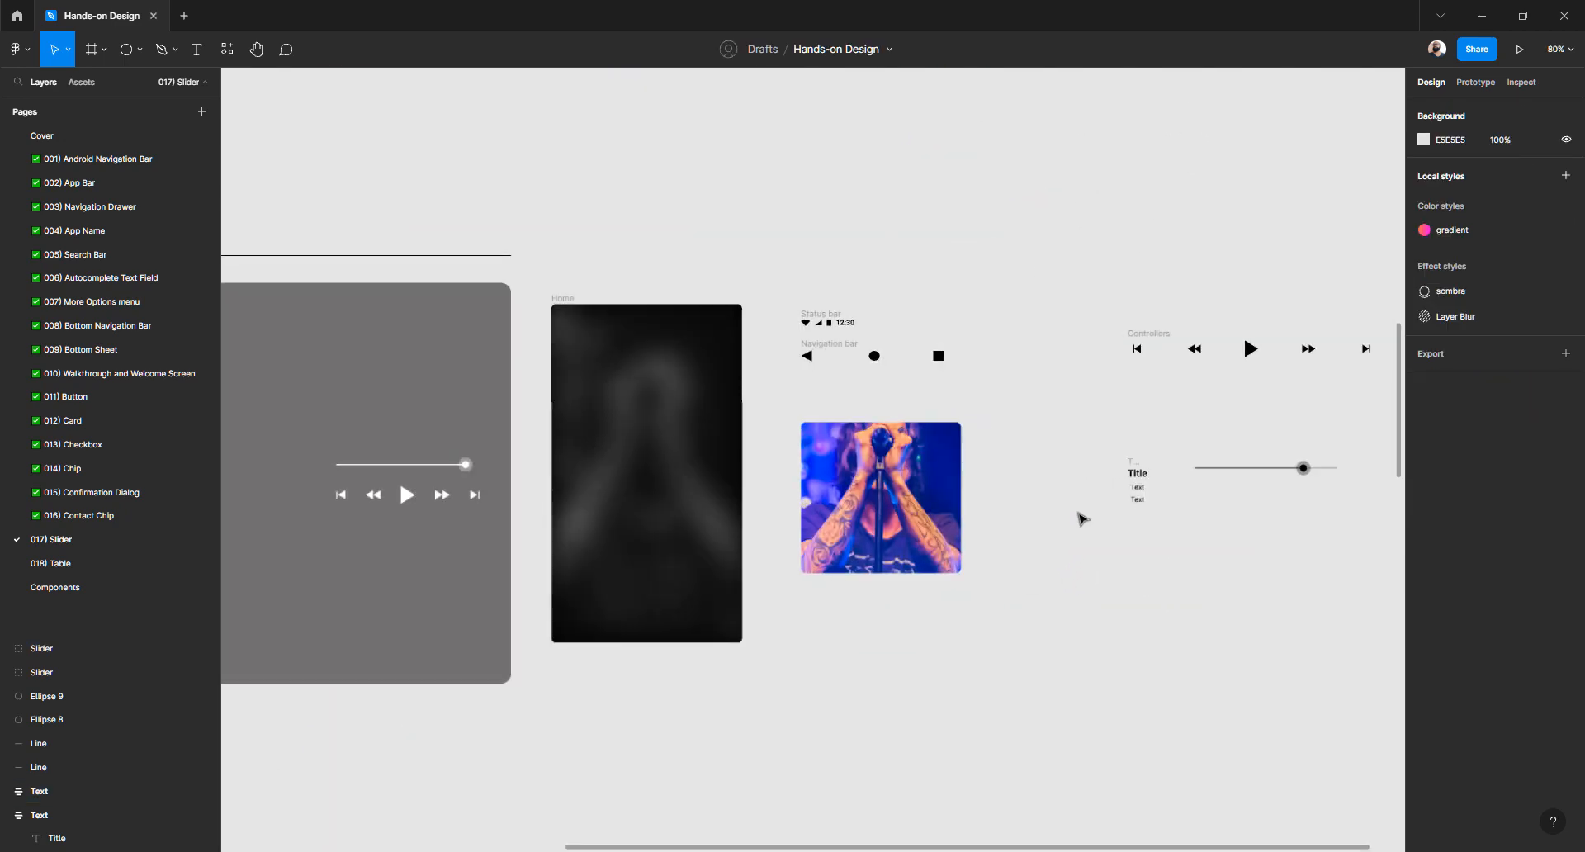
{"action": "scroll", "coordinate": [1040, 408], "scroll_direction": "left", "scroll_amount": 3}
{"action": "scroll", "coordinate": [1040, 408], "scroll_direction": "down", "scroll_amount": 1}
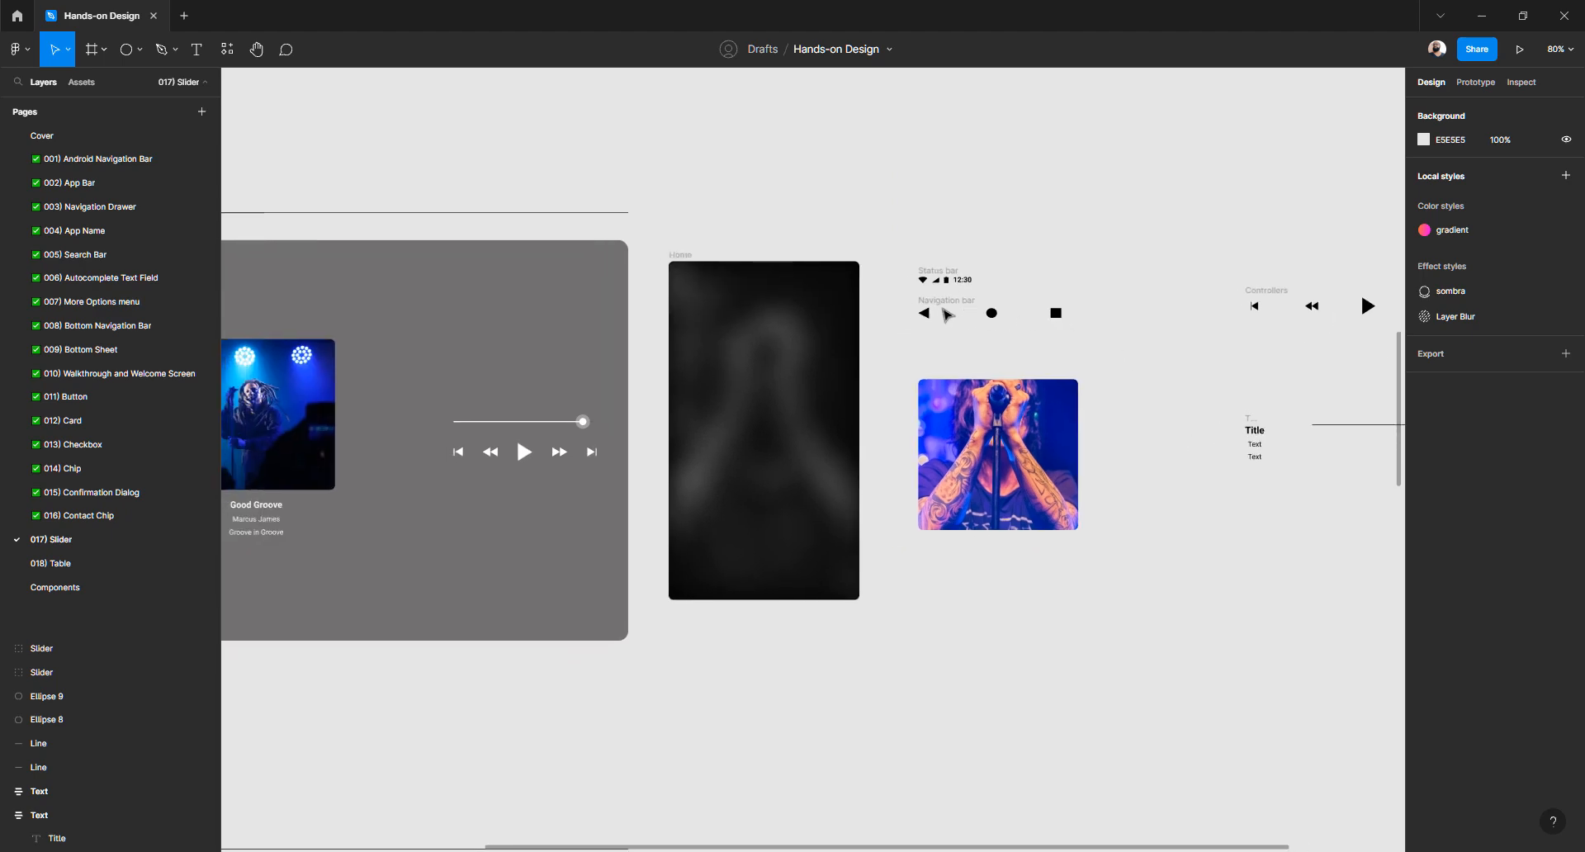
Move the navigation bar into the bottom of the copied Home frame
{"action": "left_click", "coordinate": [692, 255]}
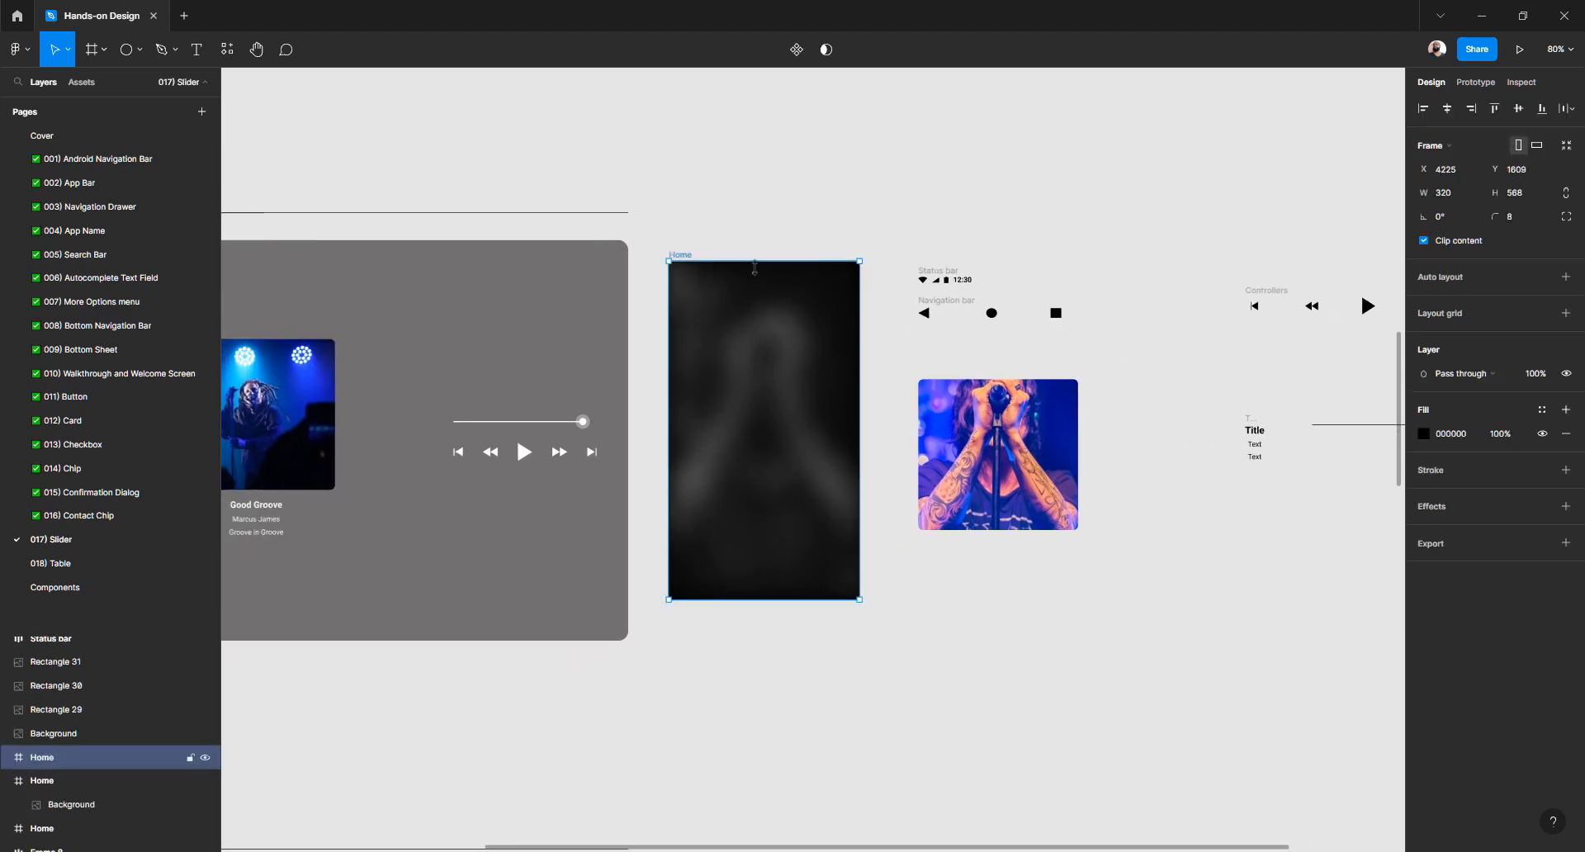
{"action": "scroll", "coordinate": [754, 266], "scroll_direction": "down", "scroll_amount": 5}
{"action": "scroll", "coordinate": [764, 297], "scroll_direction": "up", "scroll_amount": 2}
{"action": "scroll", "coordinate": [764, 297], "scroll_direction": "down", "scroll_amount": 3}
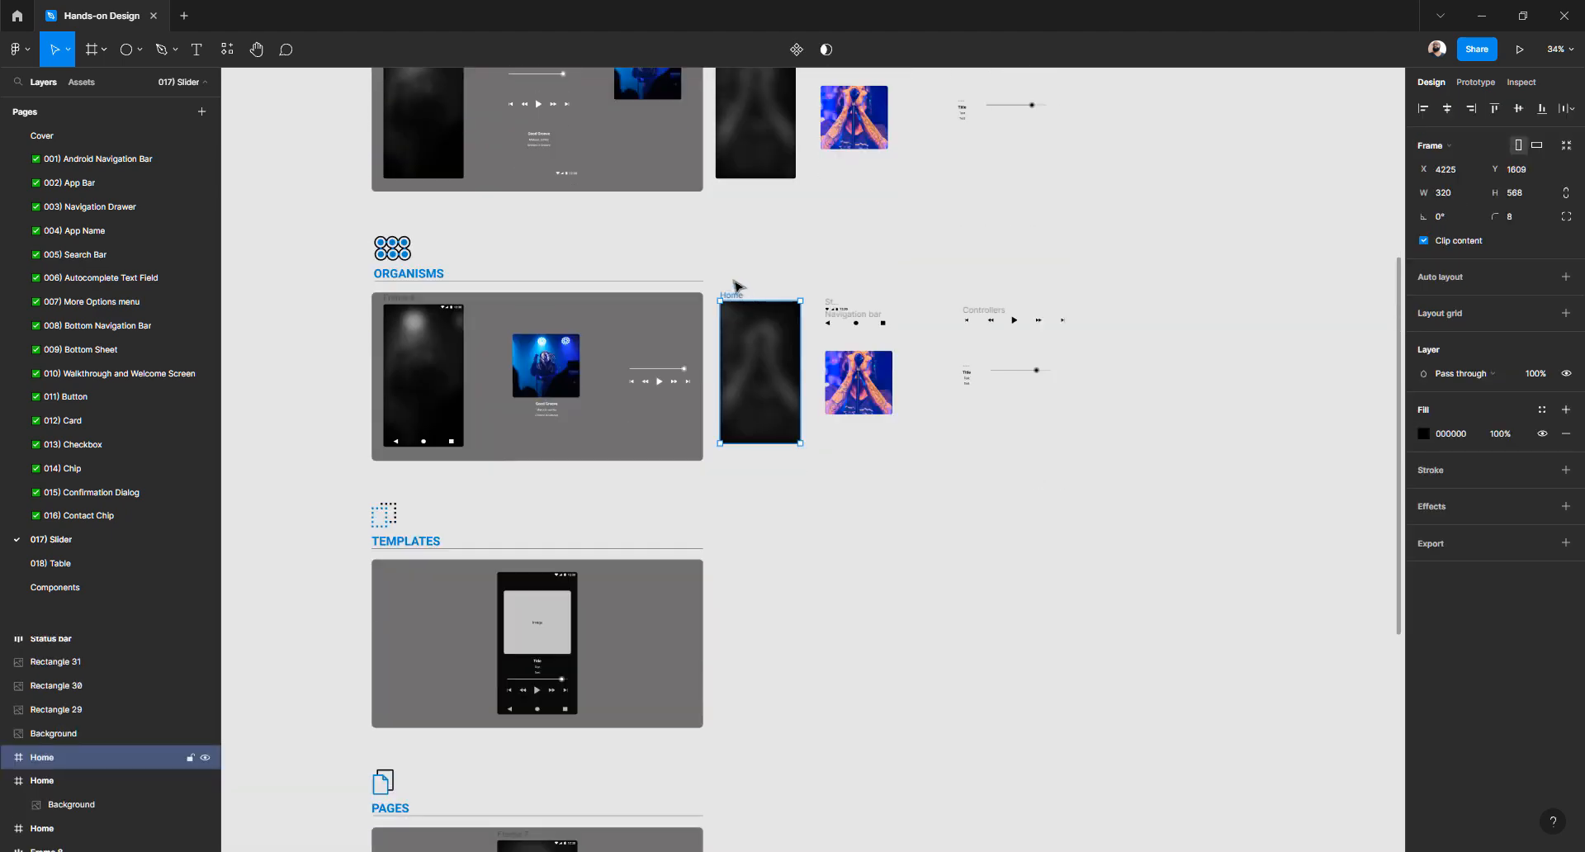
{"action": "scroll", "coordinate": [734, 290], "scroll_direction": "up", "scroll_amount": 3}
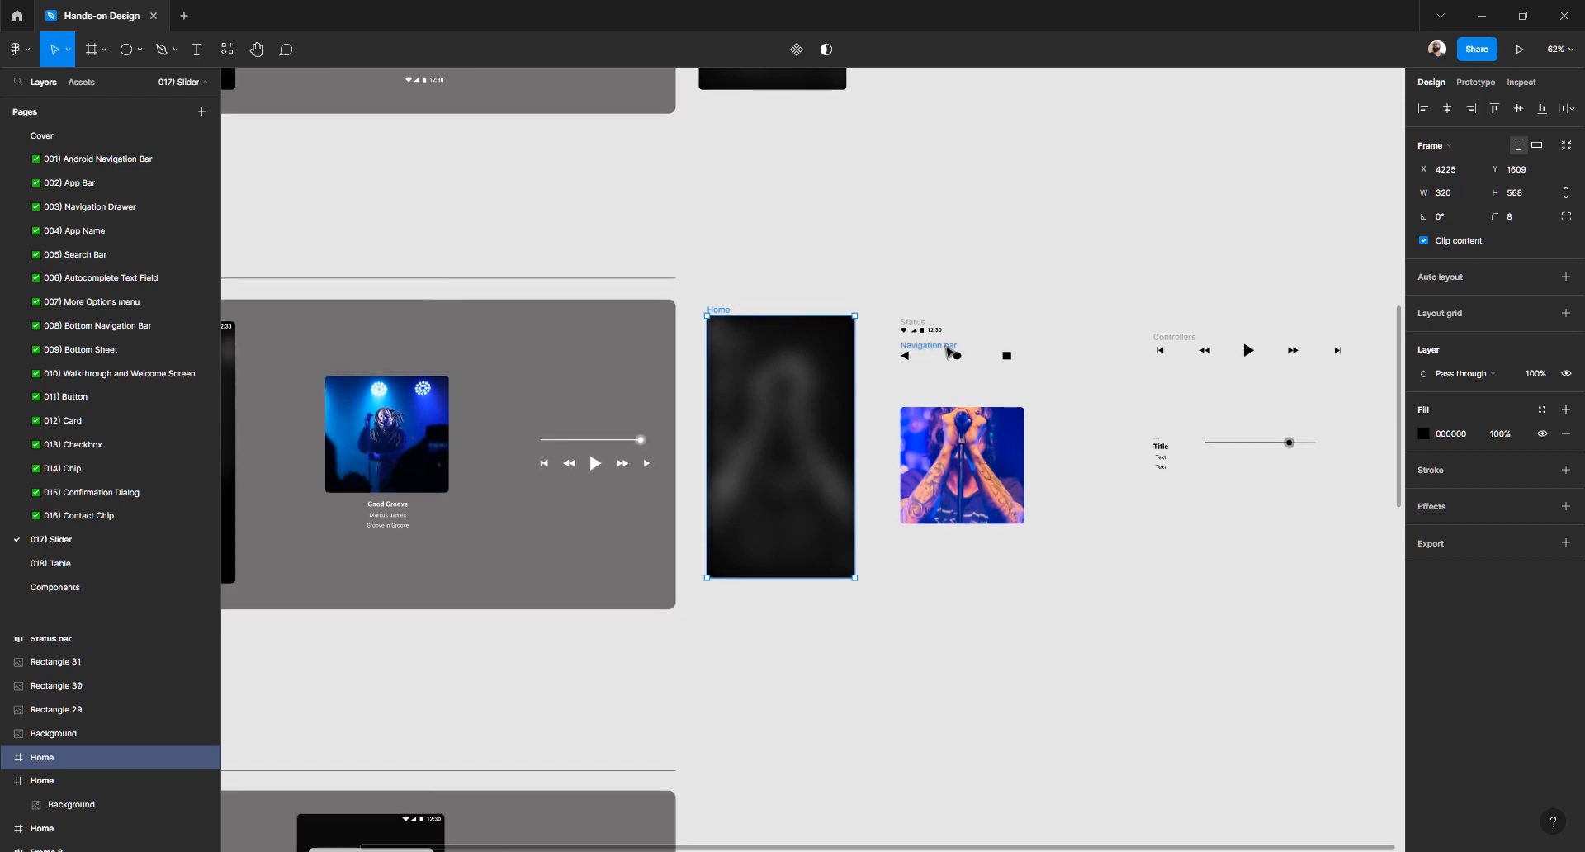
{"action": "left_click", "coordinate": [948, 351]}
{"action": "left_click_drag", "start_coordinate": [948, 351], "coordinate": [775, 553]}
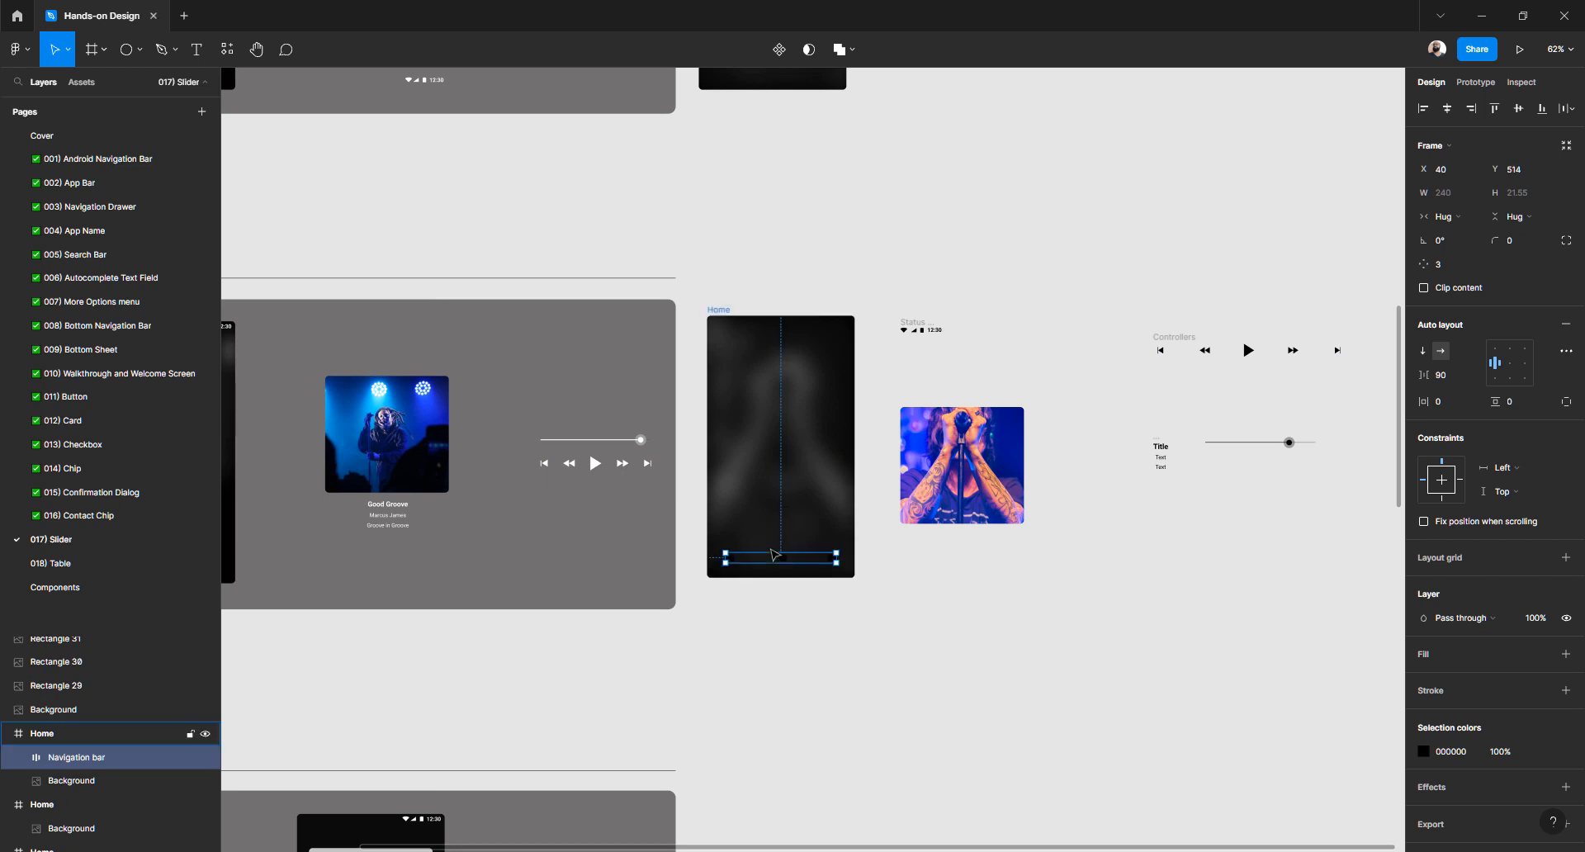
Make the navigation bar icons white (FFFFFF) and check its 40 px side spacing
{"action": "left_click", "coordinate": [1423, 752]}
{"action": "left_click_drag", "start_coordinate": [1295, 597], "coordinate": [1069, 360]}
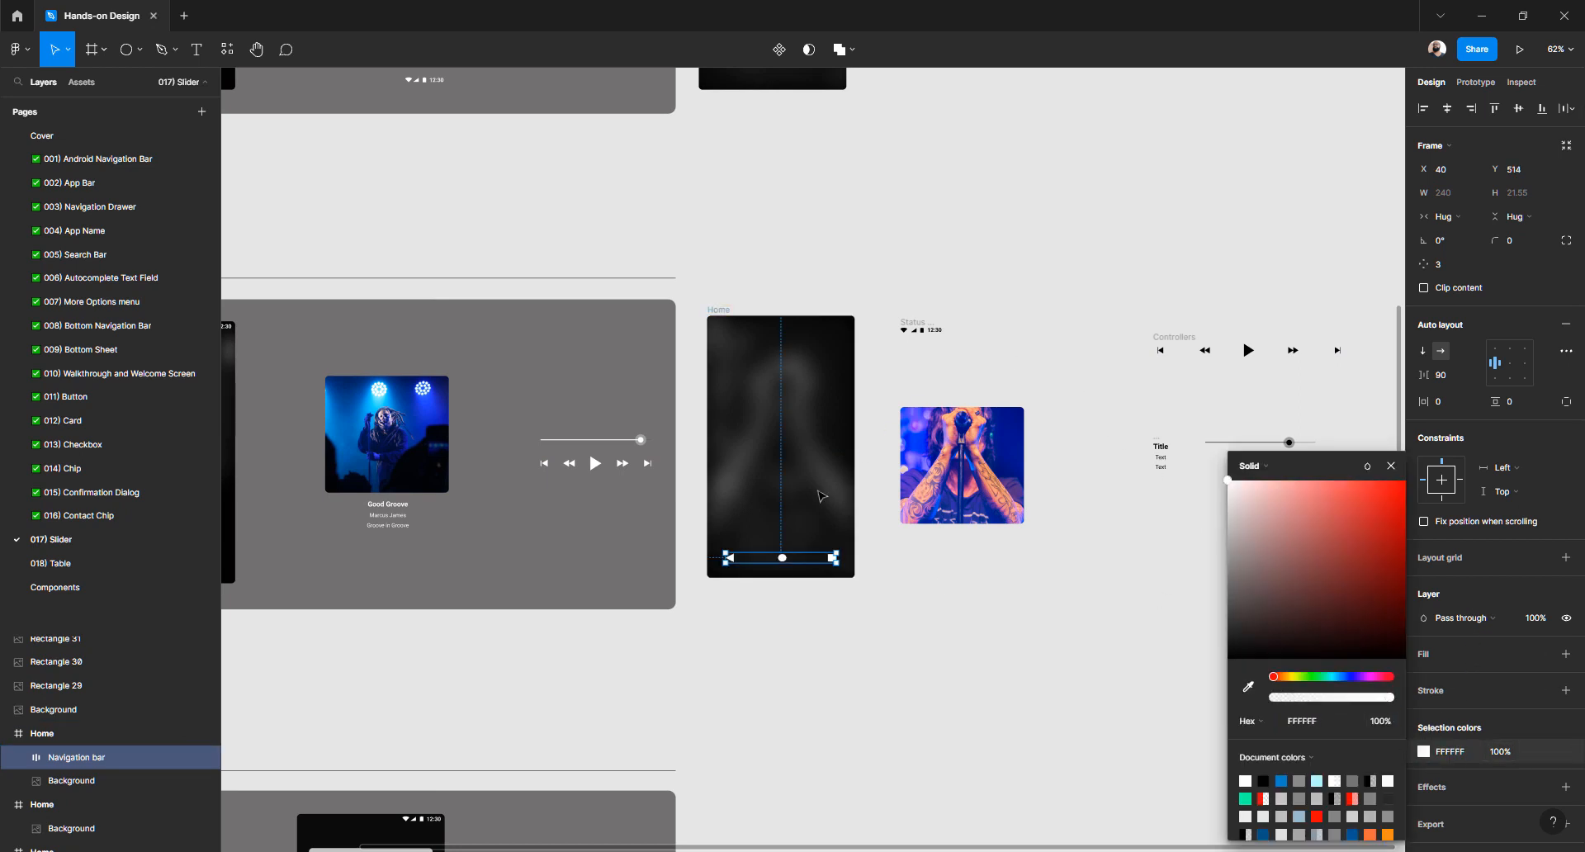
{"action": "scroll", "coordinate": [772, 541], "scroll_direction": "up", "scroll_amount": 5, "text": "ctrl"}
{"action": "key", "text": "alt"}
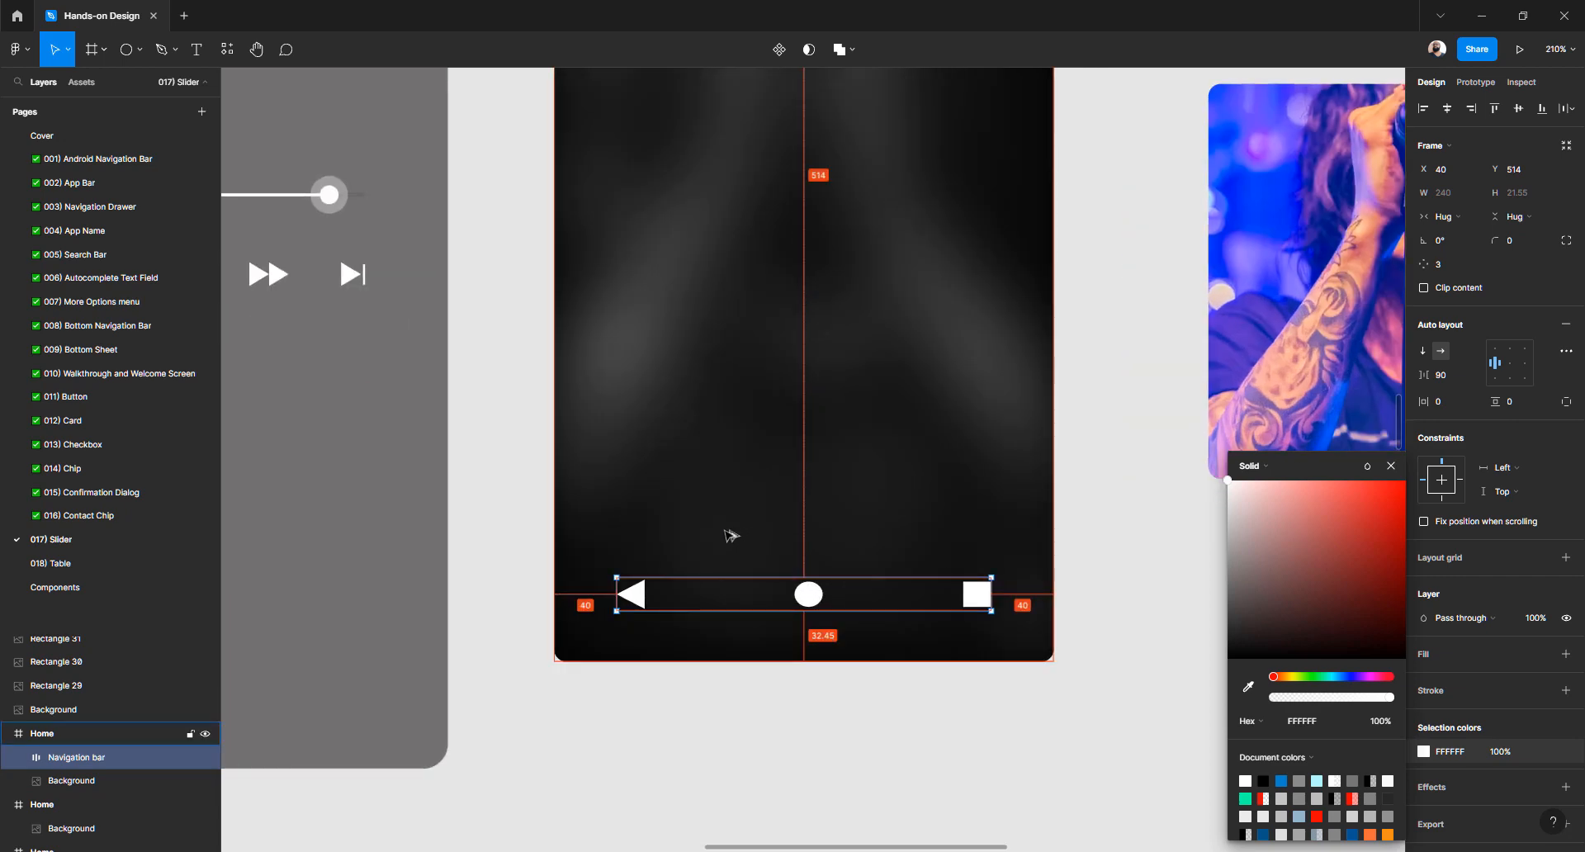
{"action": "left_click", "coordinate": [795, 742]}
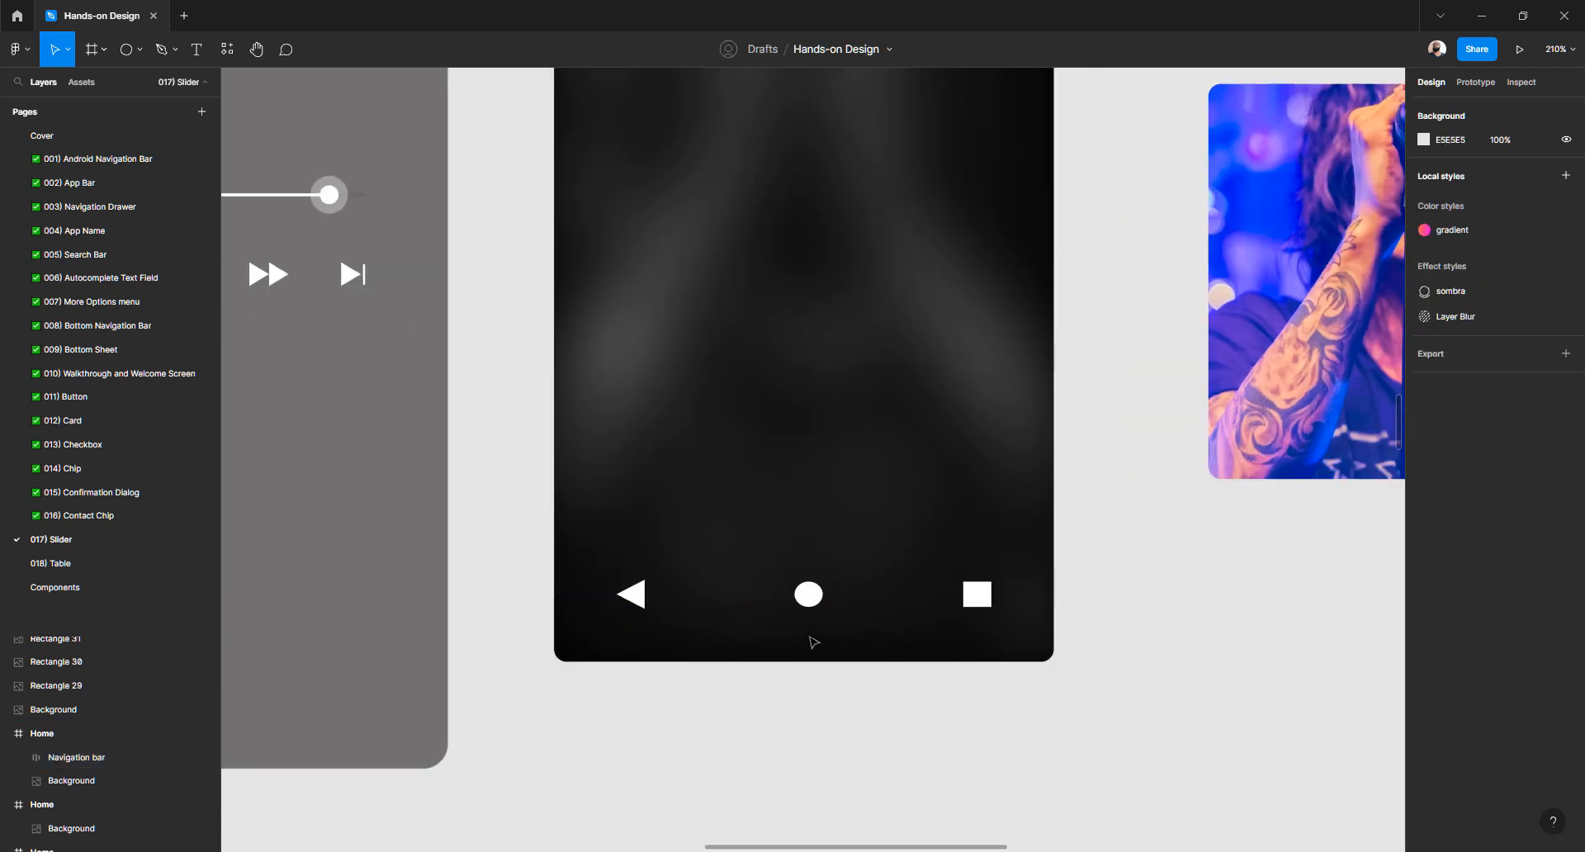
{"action": "left_click", "coordinate": [813, 601]}
{"action": "key", "text": "alt"}
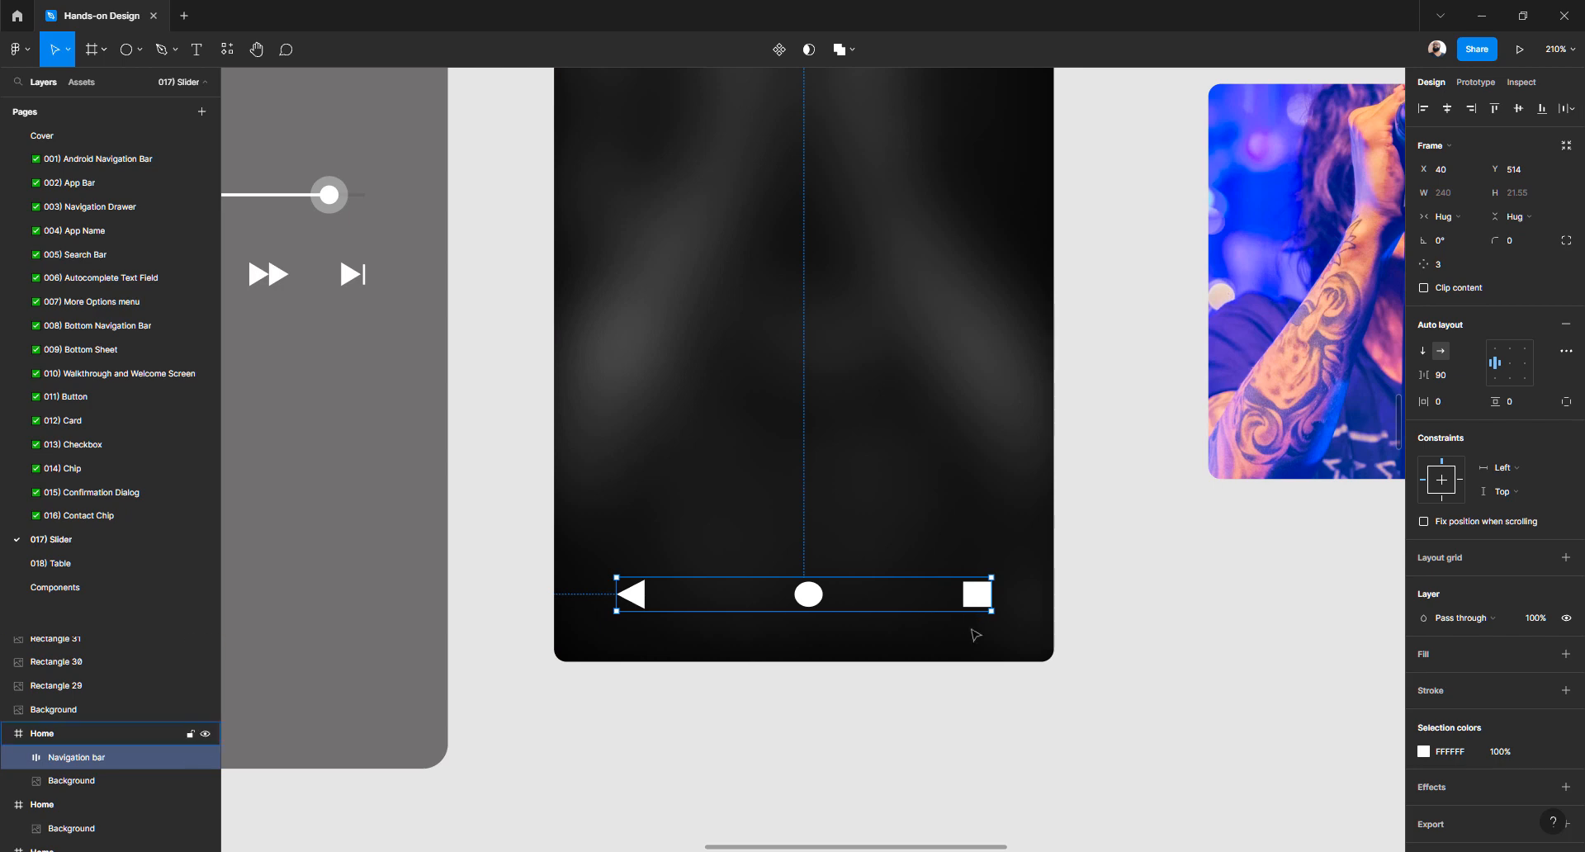
{"action": "key", "text": "alt"}
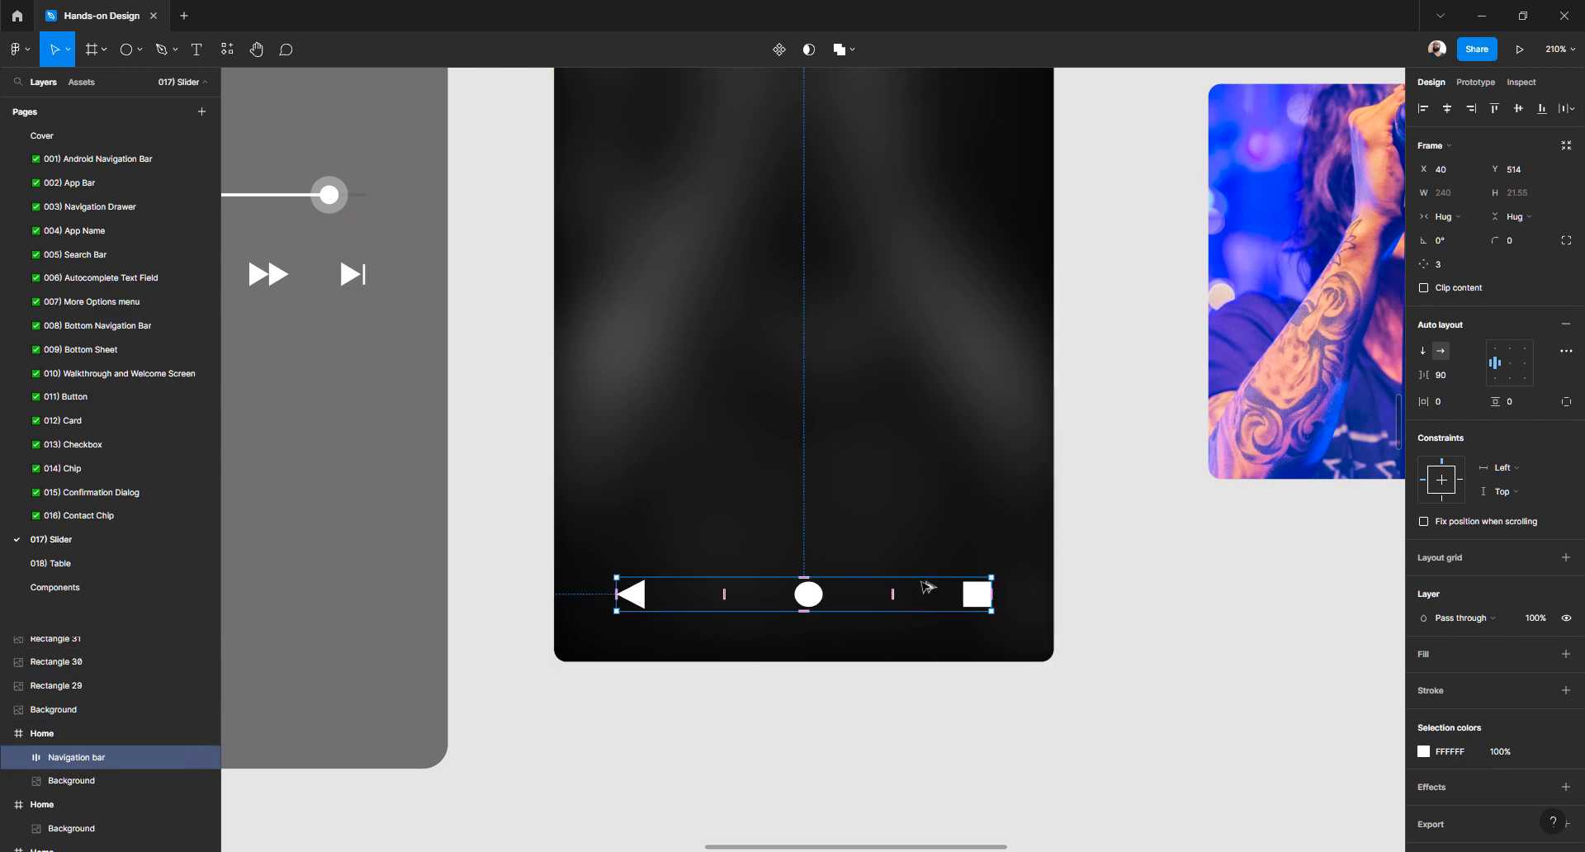
Resize the navigation bar's circle and square icons to 16×16
{"action": "double_click", "coordinate": [818, 602]}
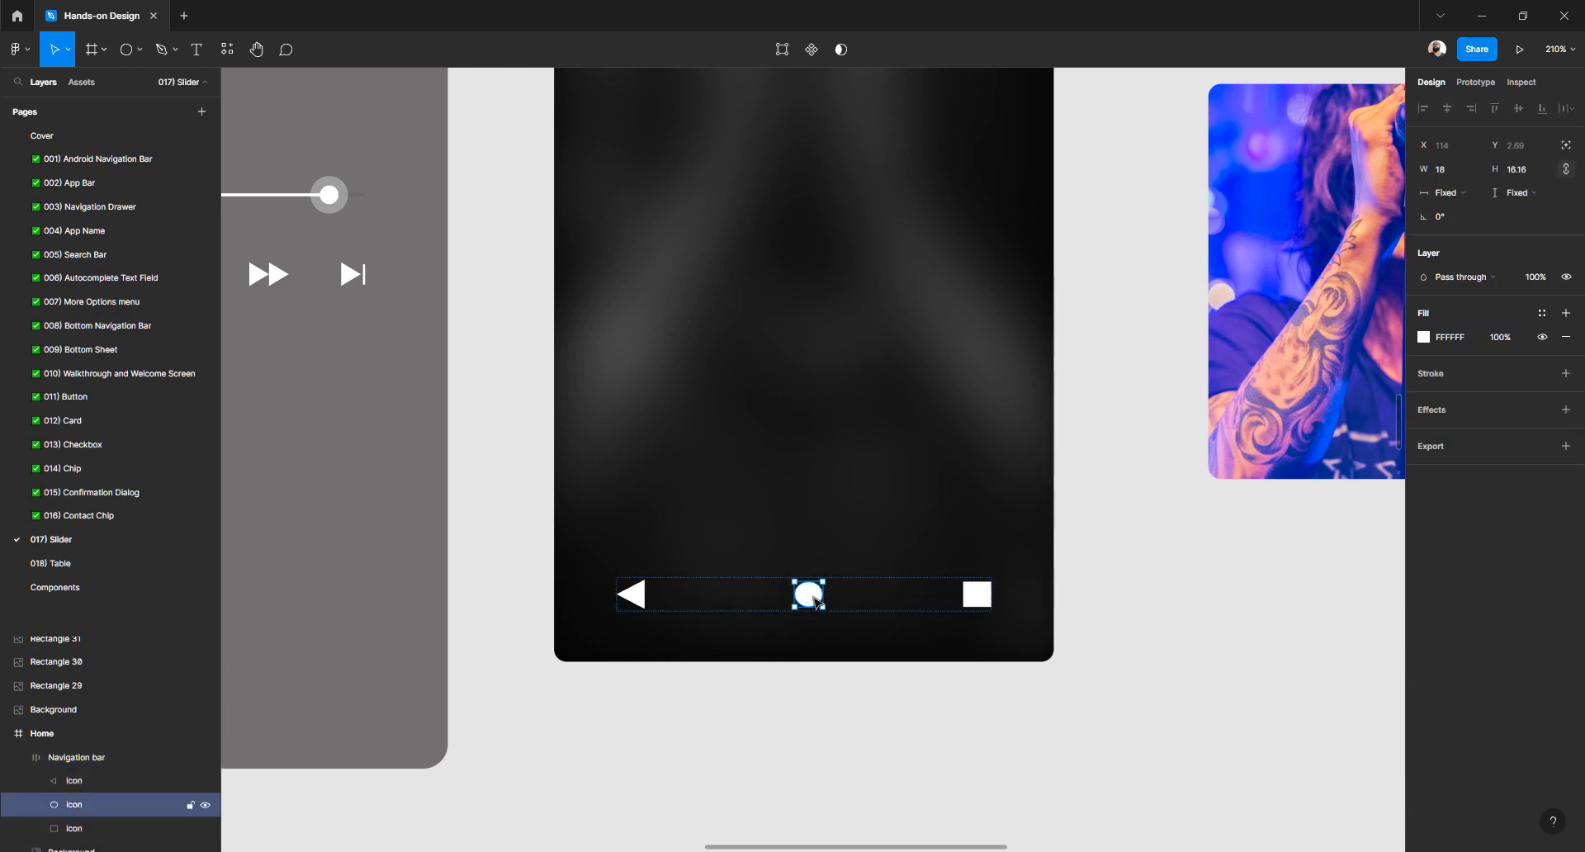
{"action": "left_click", "coordinate": [806, 664]}
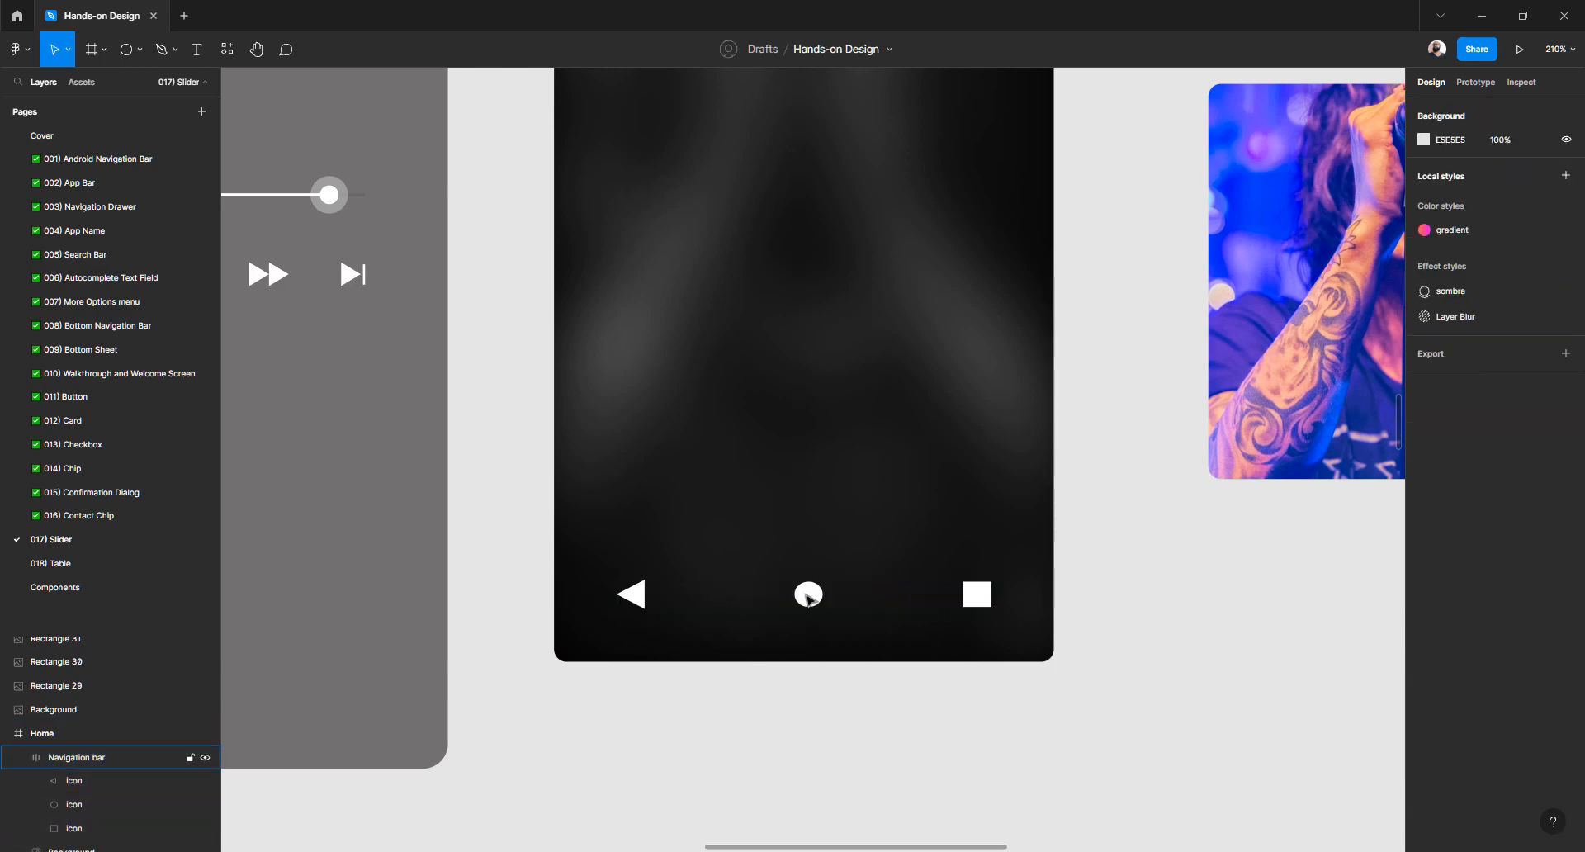
{"action": "double_click", "coordinate": [809, 596]}
{"action": "left_click", "coordinate": [1528, 170]}
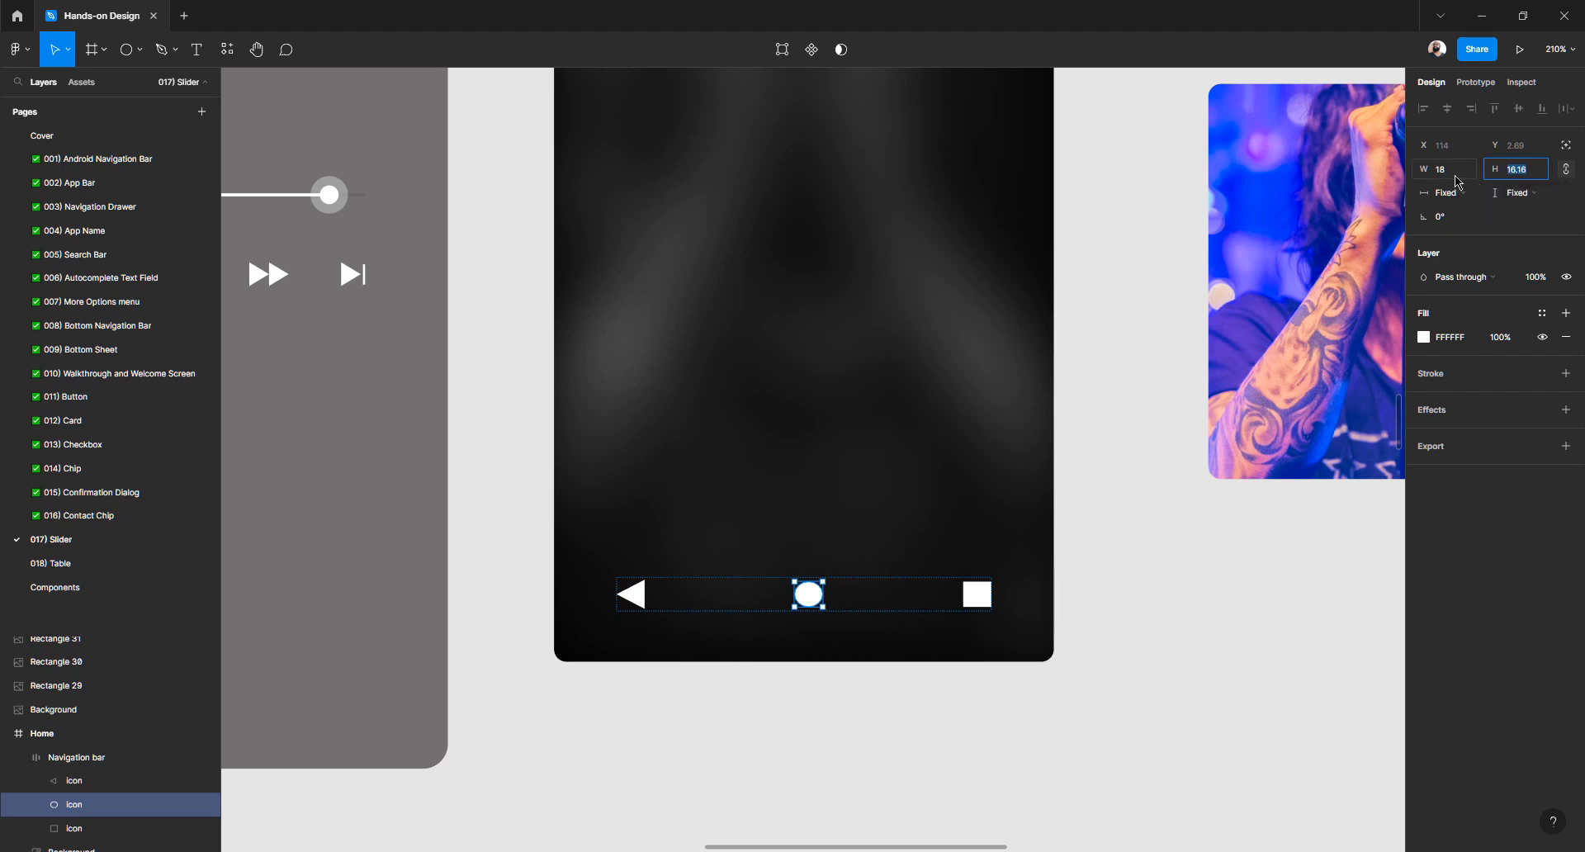
{"action": "left_click", "coordinate": [1570, 171]}
{"action": "left_click", "coordinate": [1454, 171]}
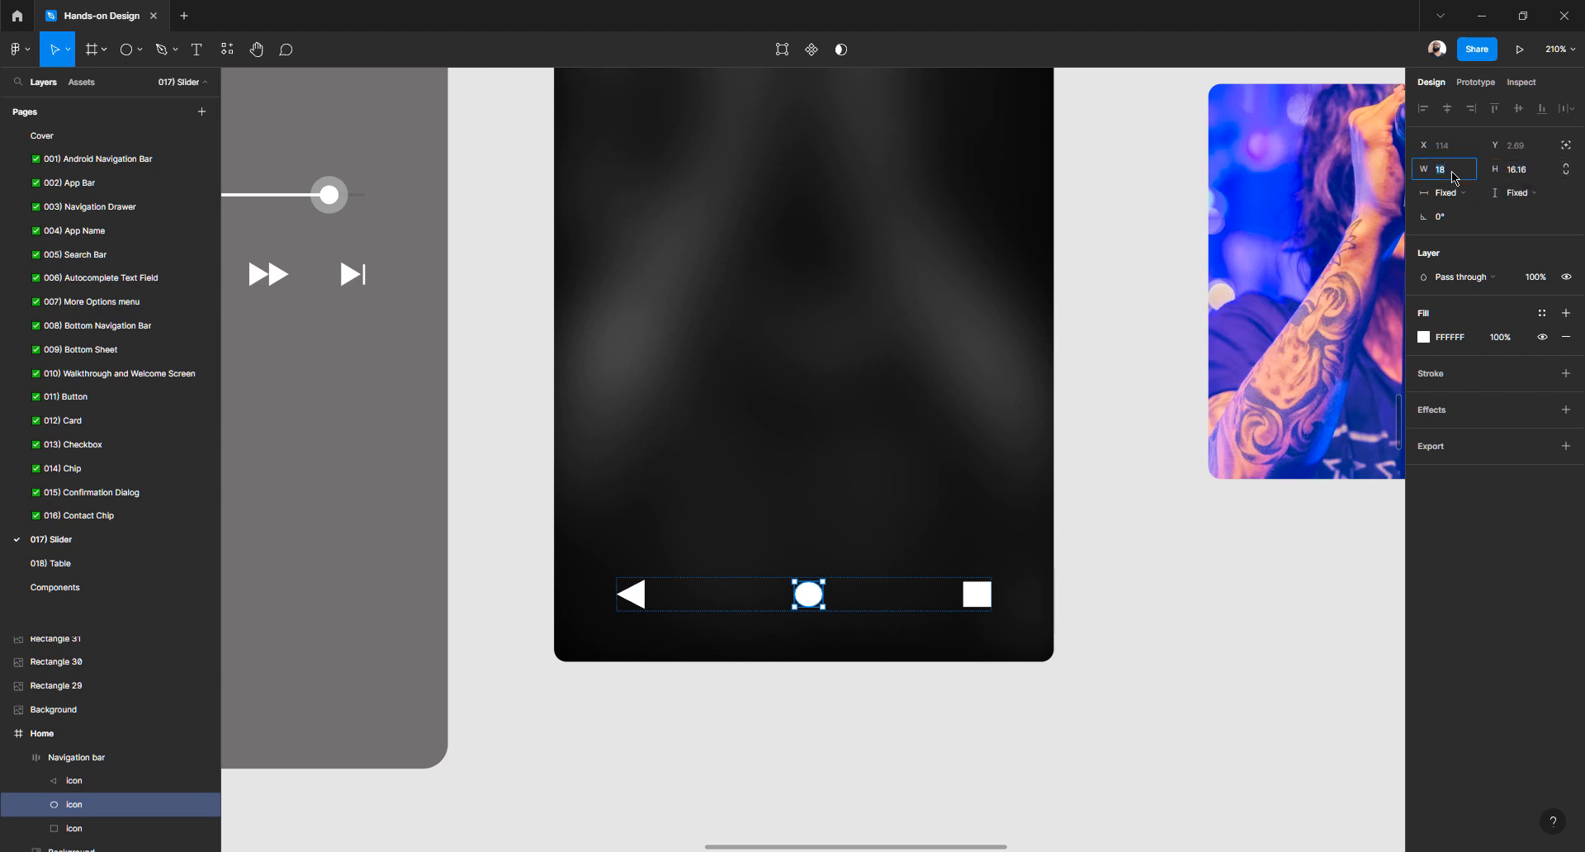
{"action": "key", "text": "Return"}
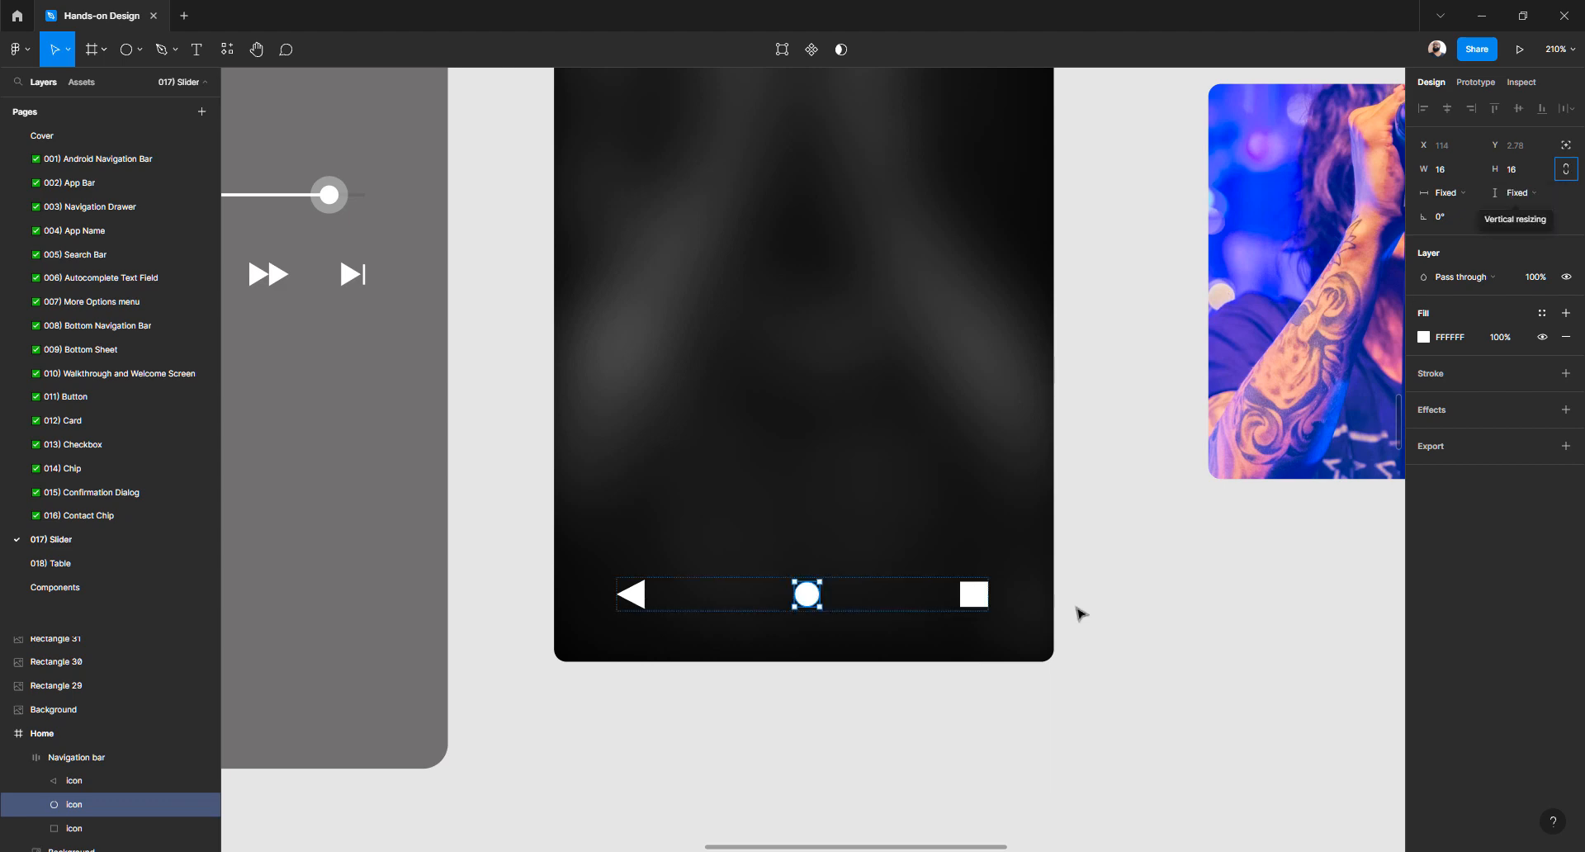
{"action": "left_click", "coordinate": [981, 599]}
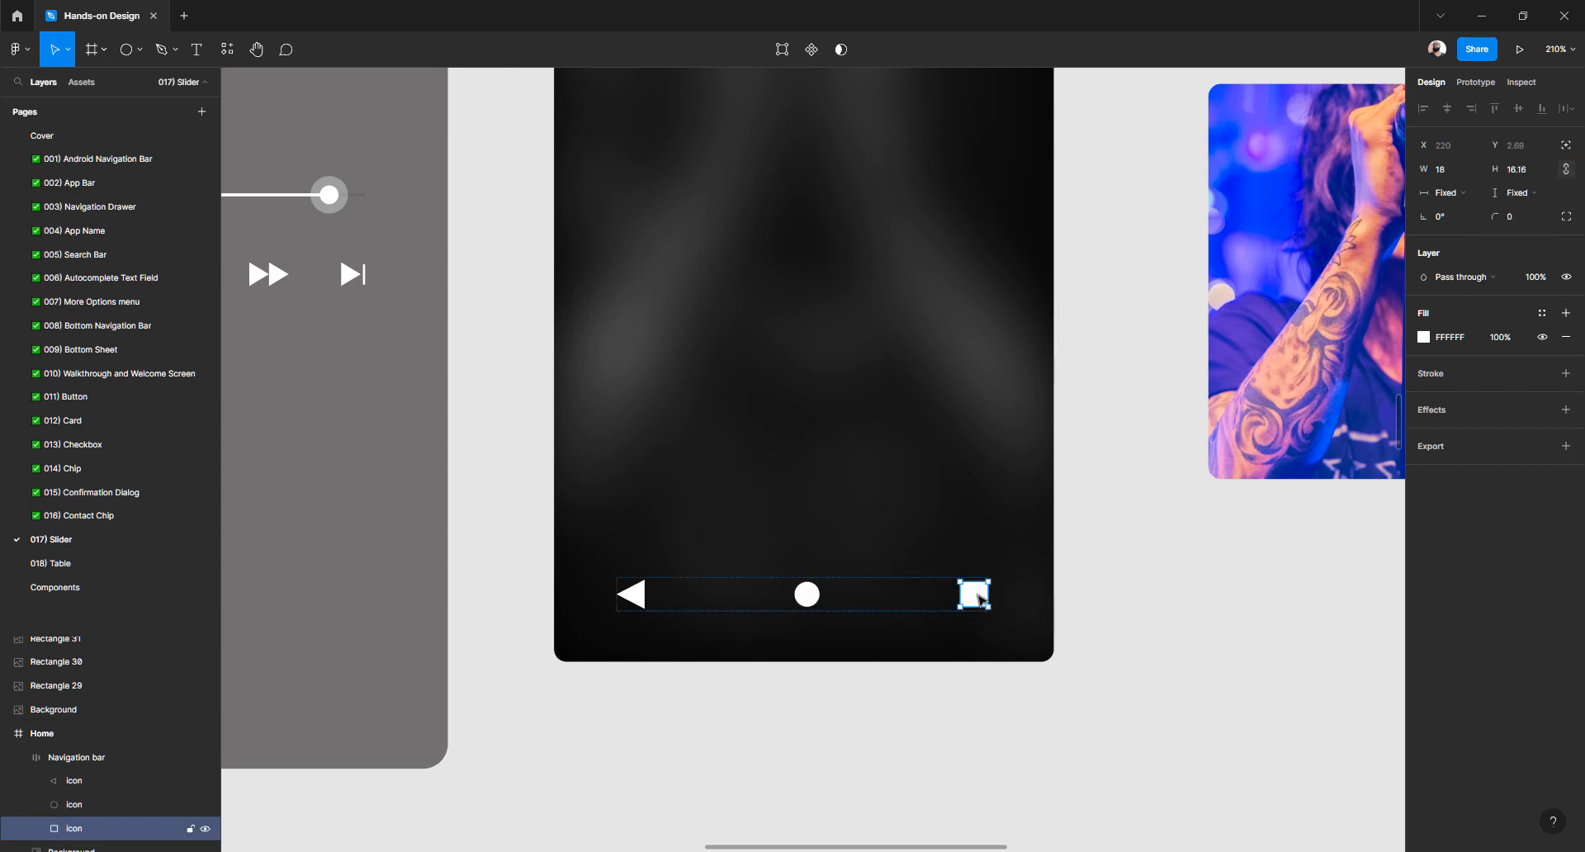
{"action": "left_click", "coordinate": [1569, 174]}
{"action": "left_click", "coordinate": [1529, 179]}
{"action": "type", "text": "16"}
{"action": "key", "text": "shift+Tab"}
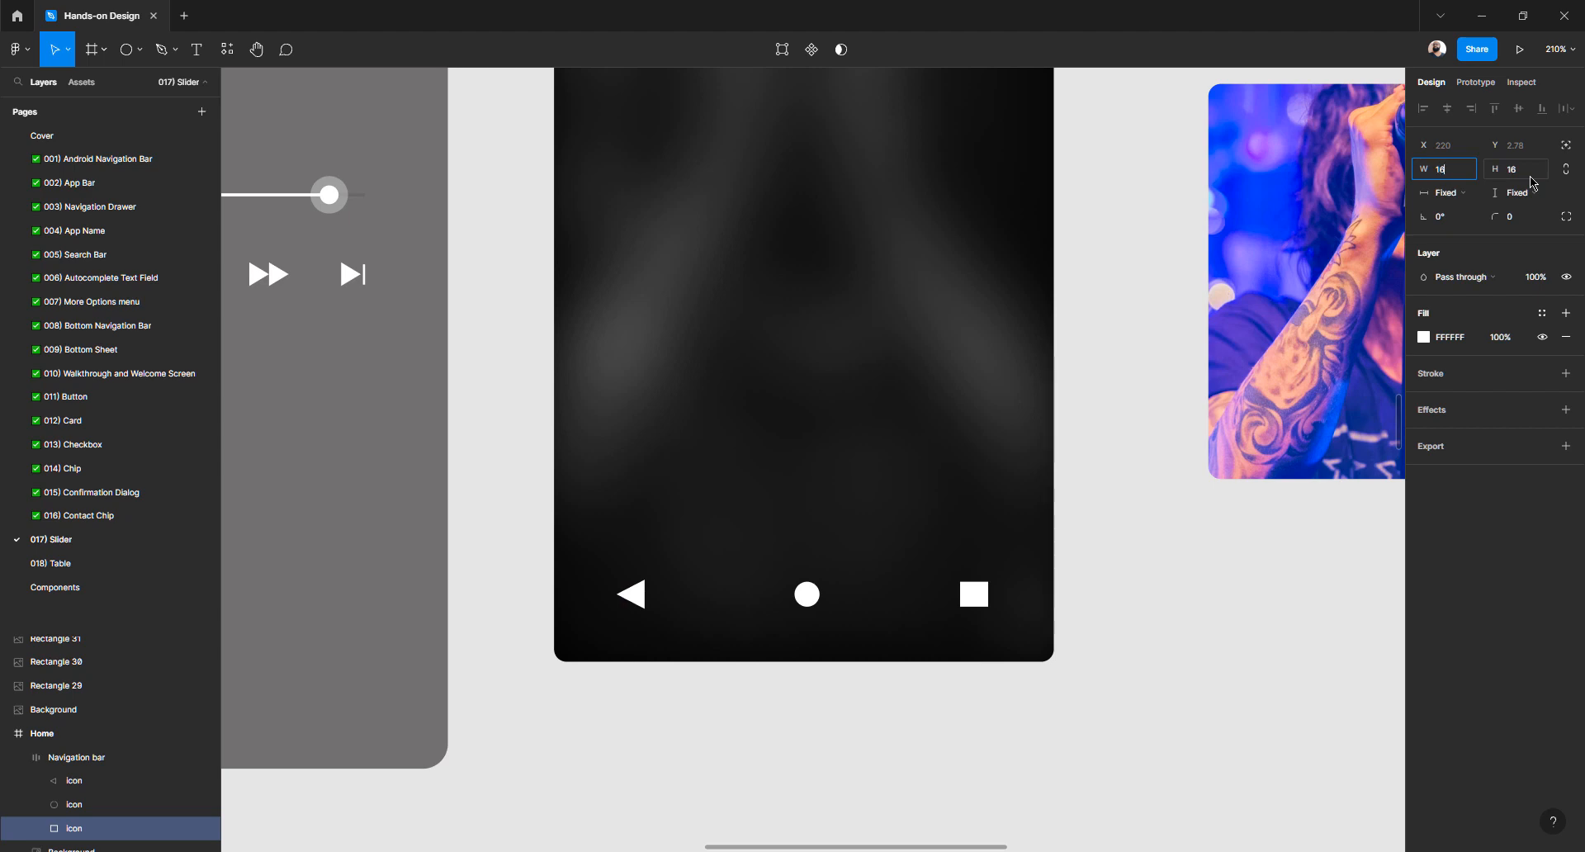
Flatten the triangle back icon and size it 16×16
{"action": "left_click", "coordinate": [639, 600]}
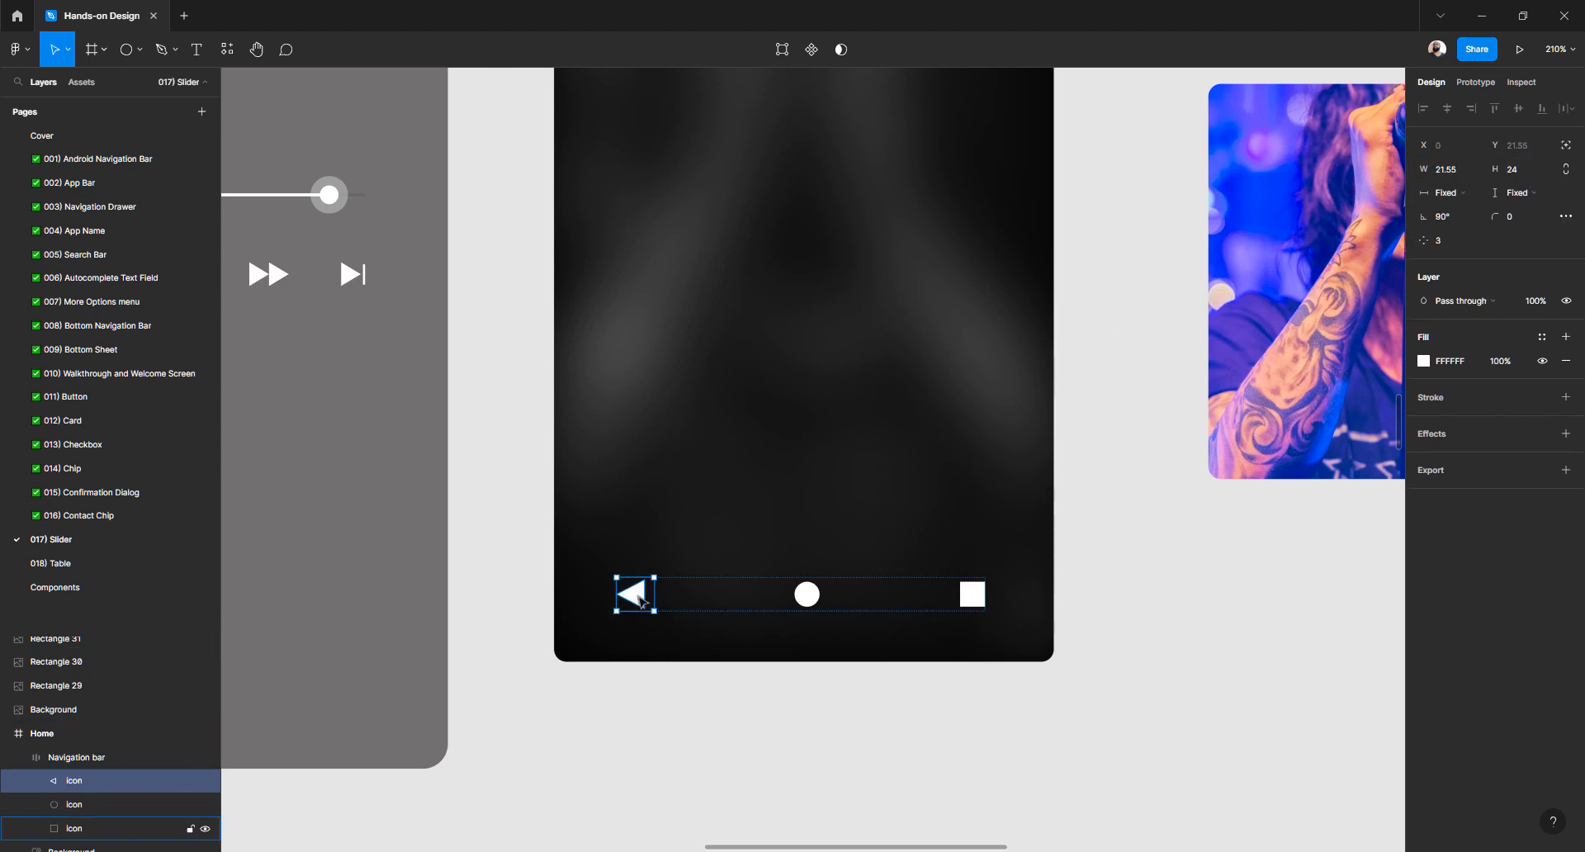
{"action": "scroll", "coordinate": [639, 600], "scroll_direction": "up", "scroll_amount": 5}
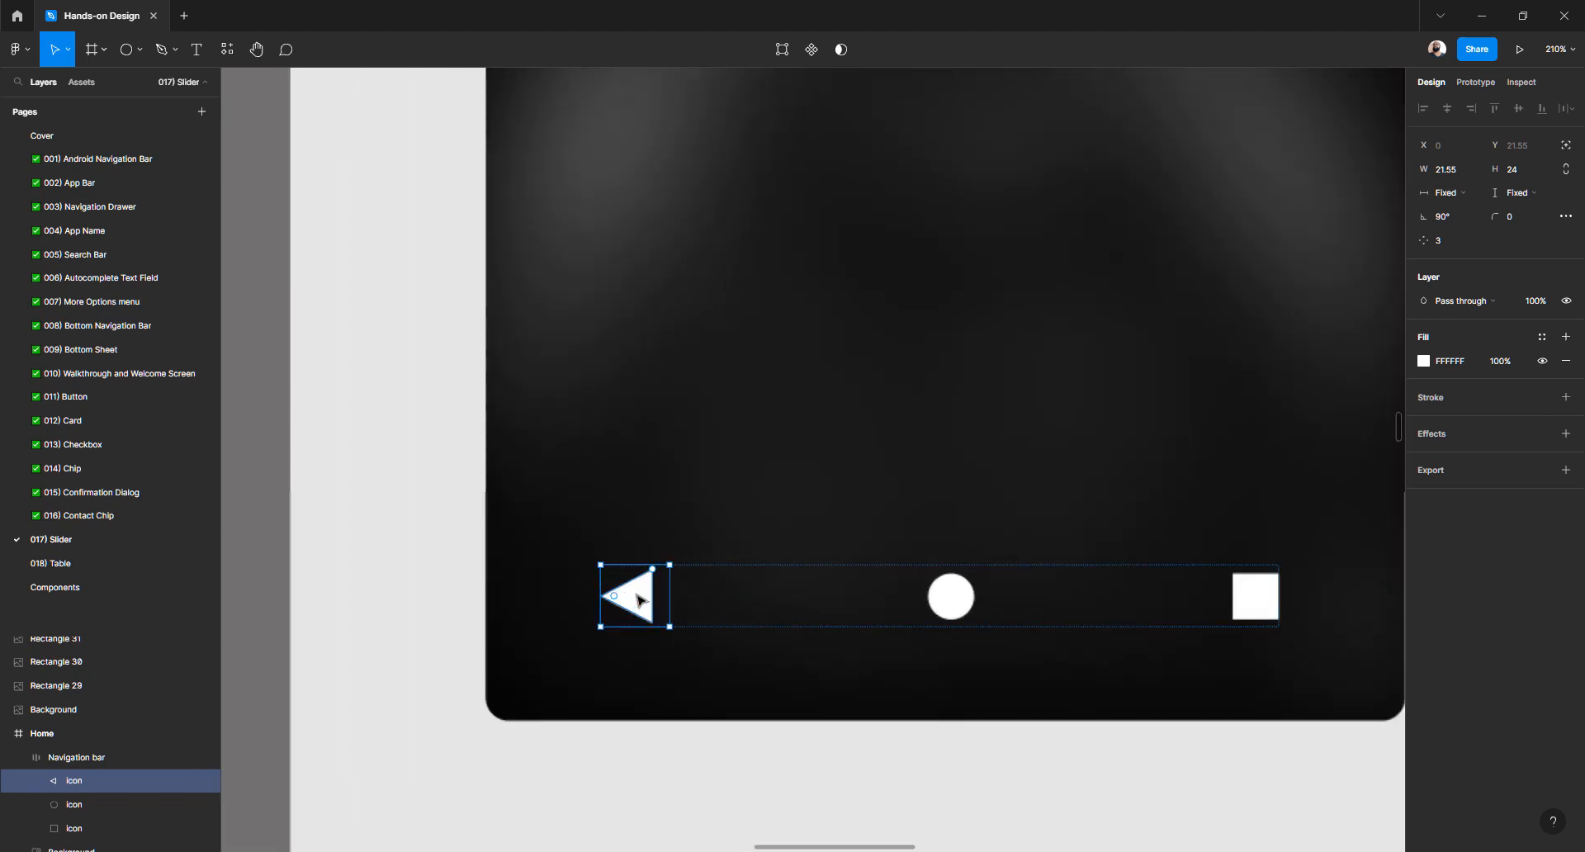
{"action": "left_click", "coordinate": [962, 604]}
{"action": "left_click", "coordinate": [640, 605]}
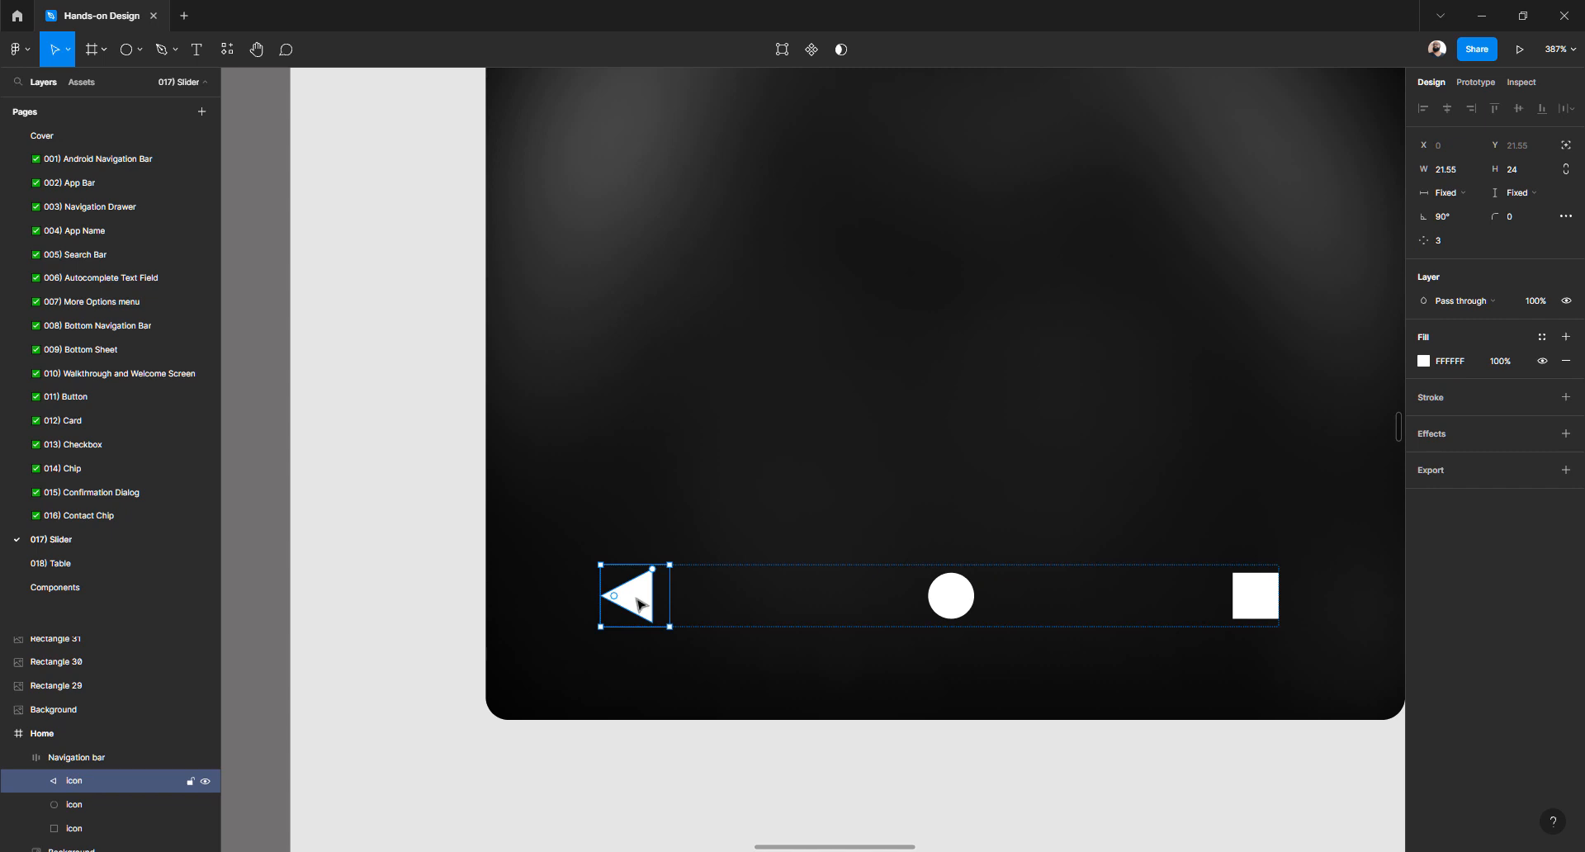
{"action": "right_click", "coordinate": [639, 605]}
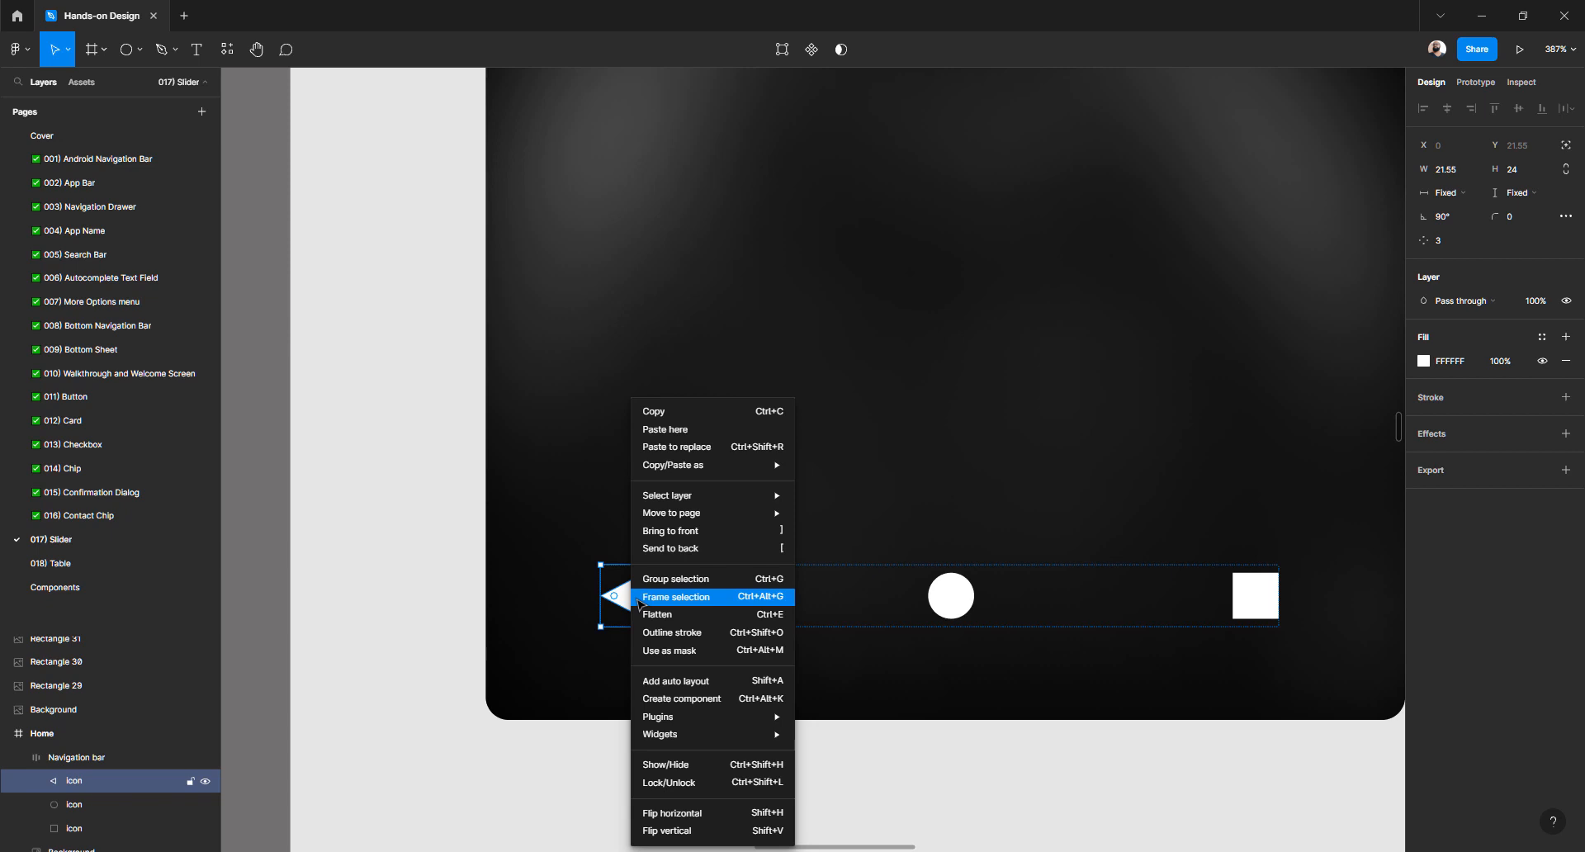
{"action": "left_click", "coordinate": [675, 621]}
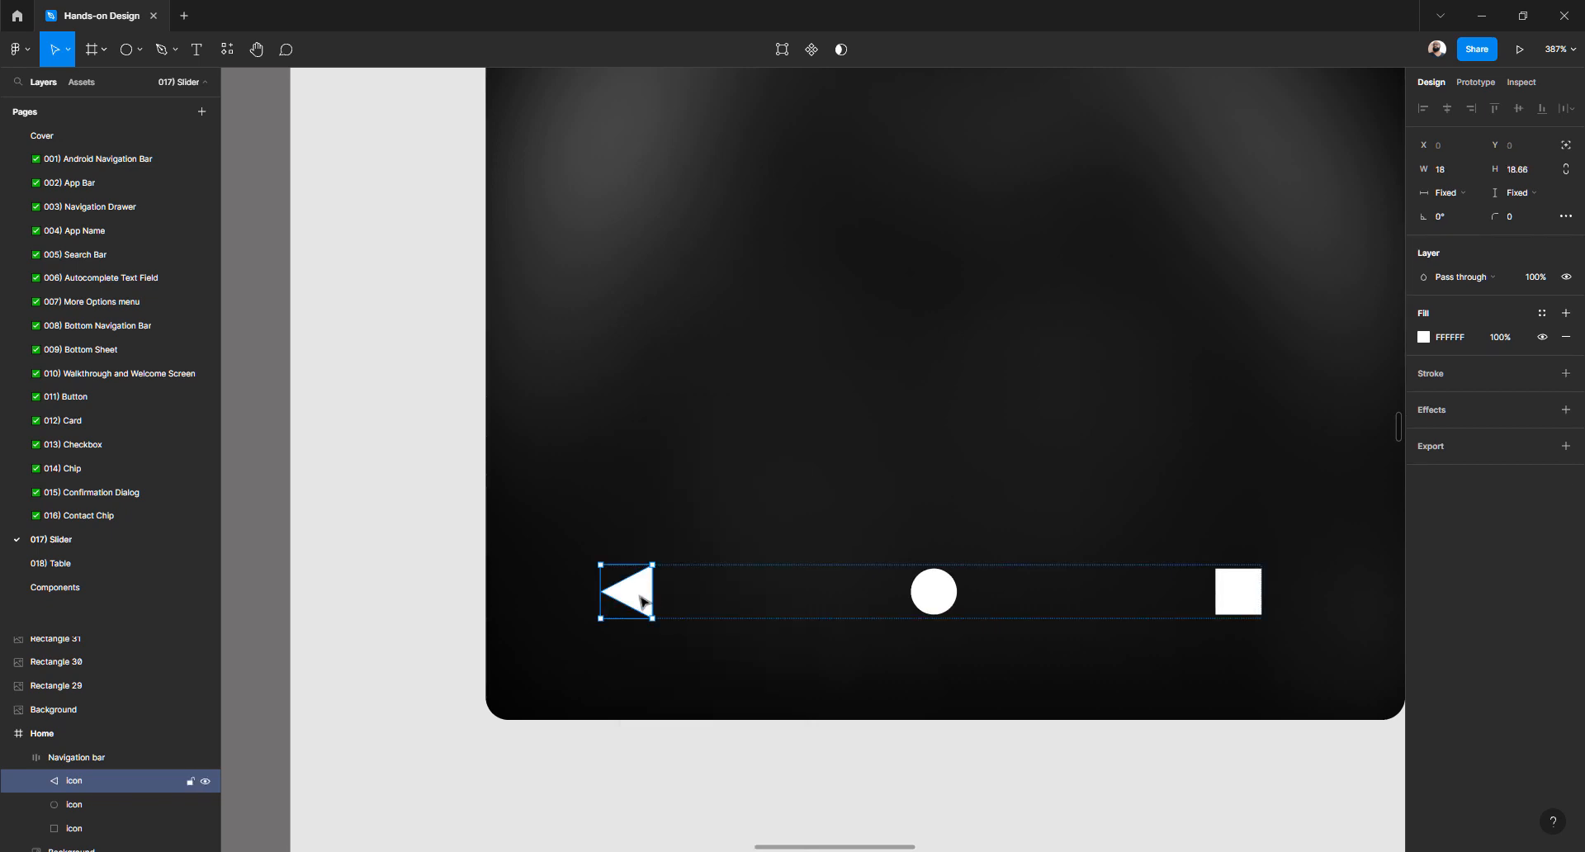
{"action": "left_click", "coordinate": [1541, 172]}
{"action": "key", "text": "shift+Tab"}
{"action": "type", "text": "16"}
{"action": "key", "text": "Tab"}
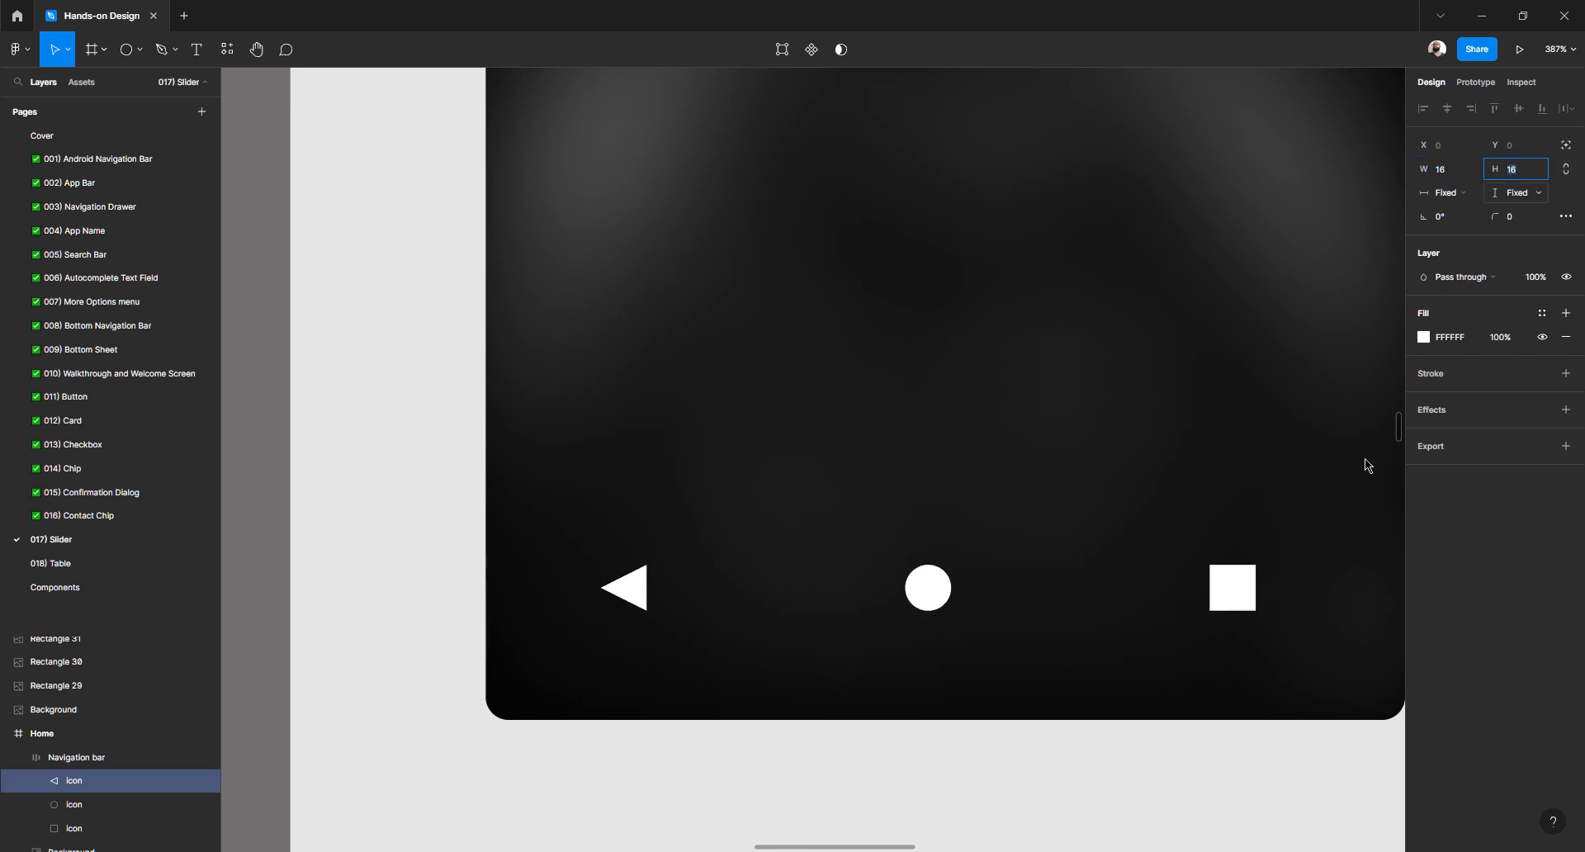
Nudge the whole navigation bar with arrow keys to sit at Y 513
{"action": "left_click", "coordinate": [1203, 782]}
{"action": "scroll", "coordinate": [1050, 641], "scroll_direction": "down", "scroll_amount": 5}
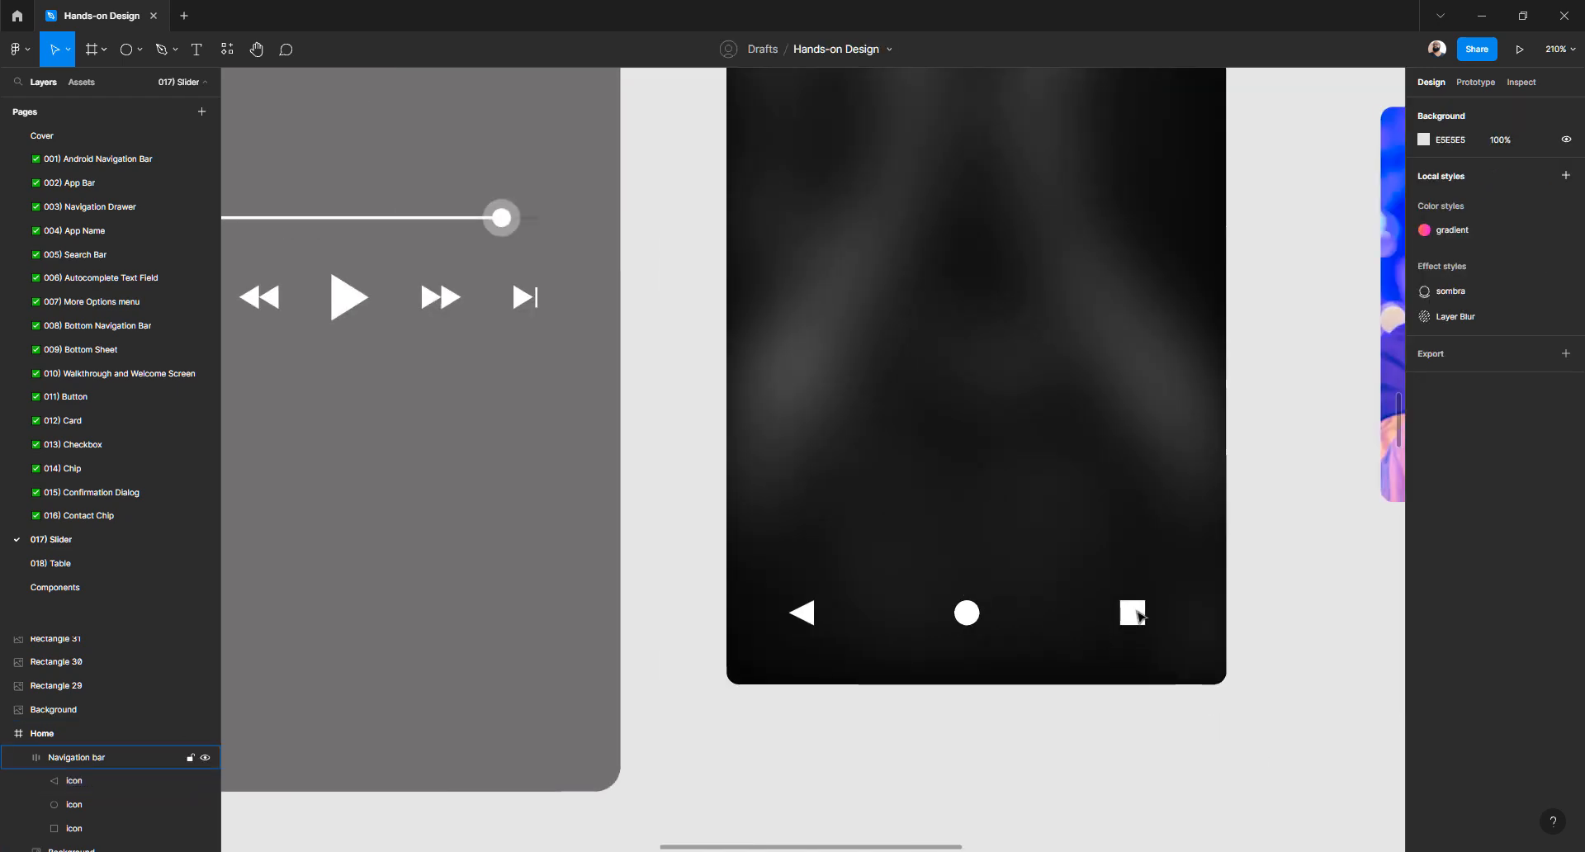
{"action": "left_click", "coordinate": [1139, 615]}
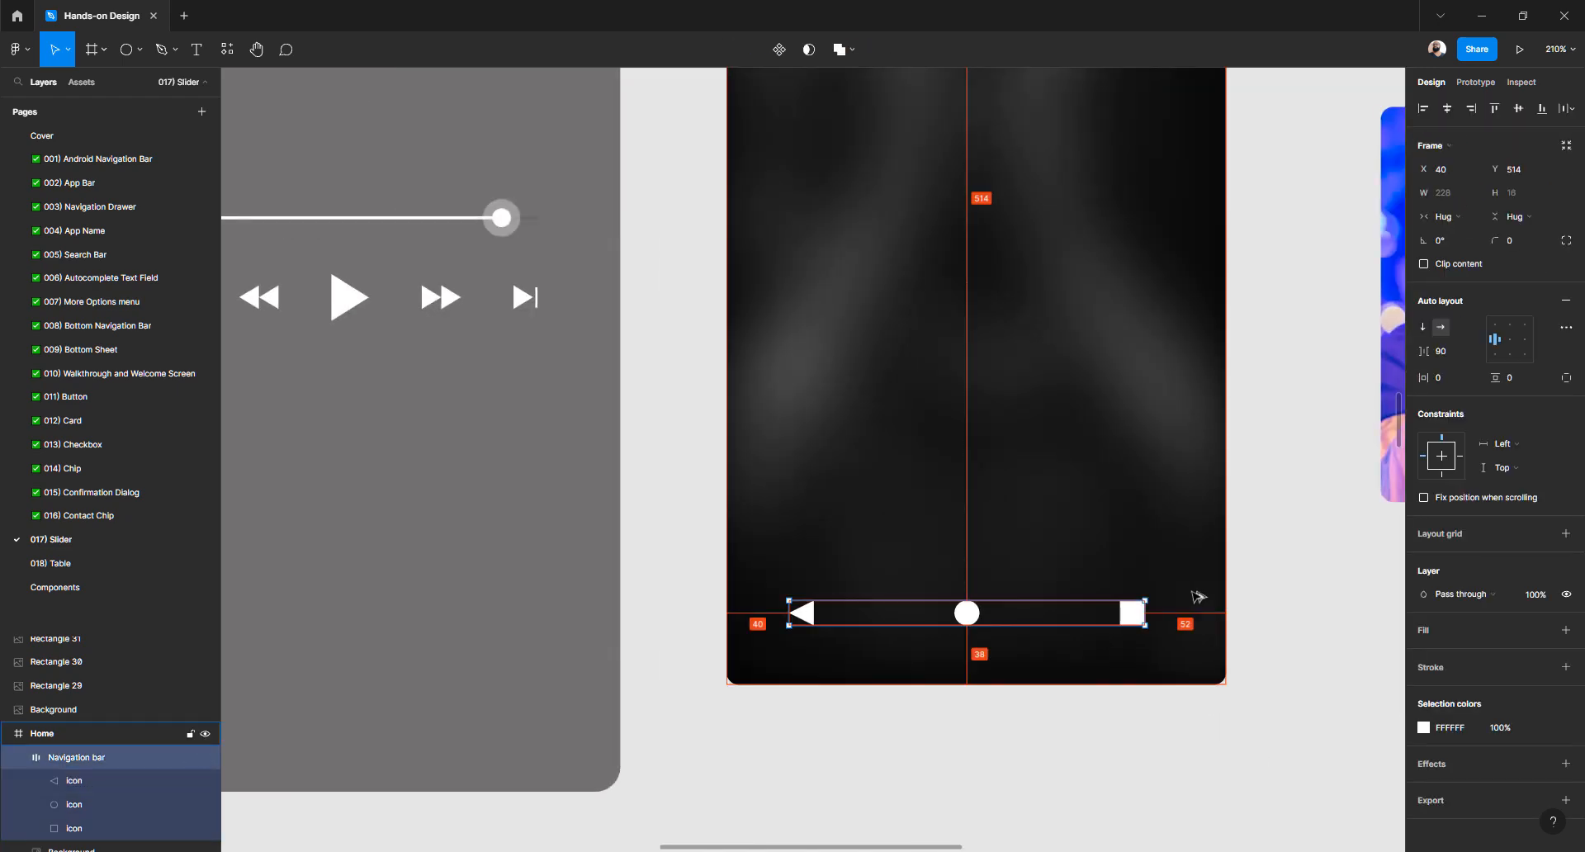
{"action": "scroll", "coordinate": [1037, 595], "scroll_direction": "up", "scroll_amount": 3}
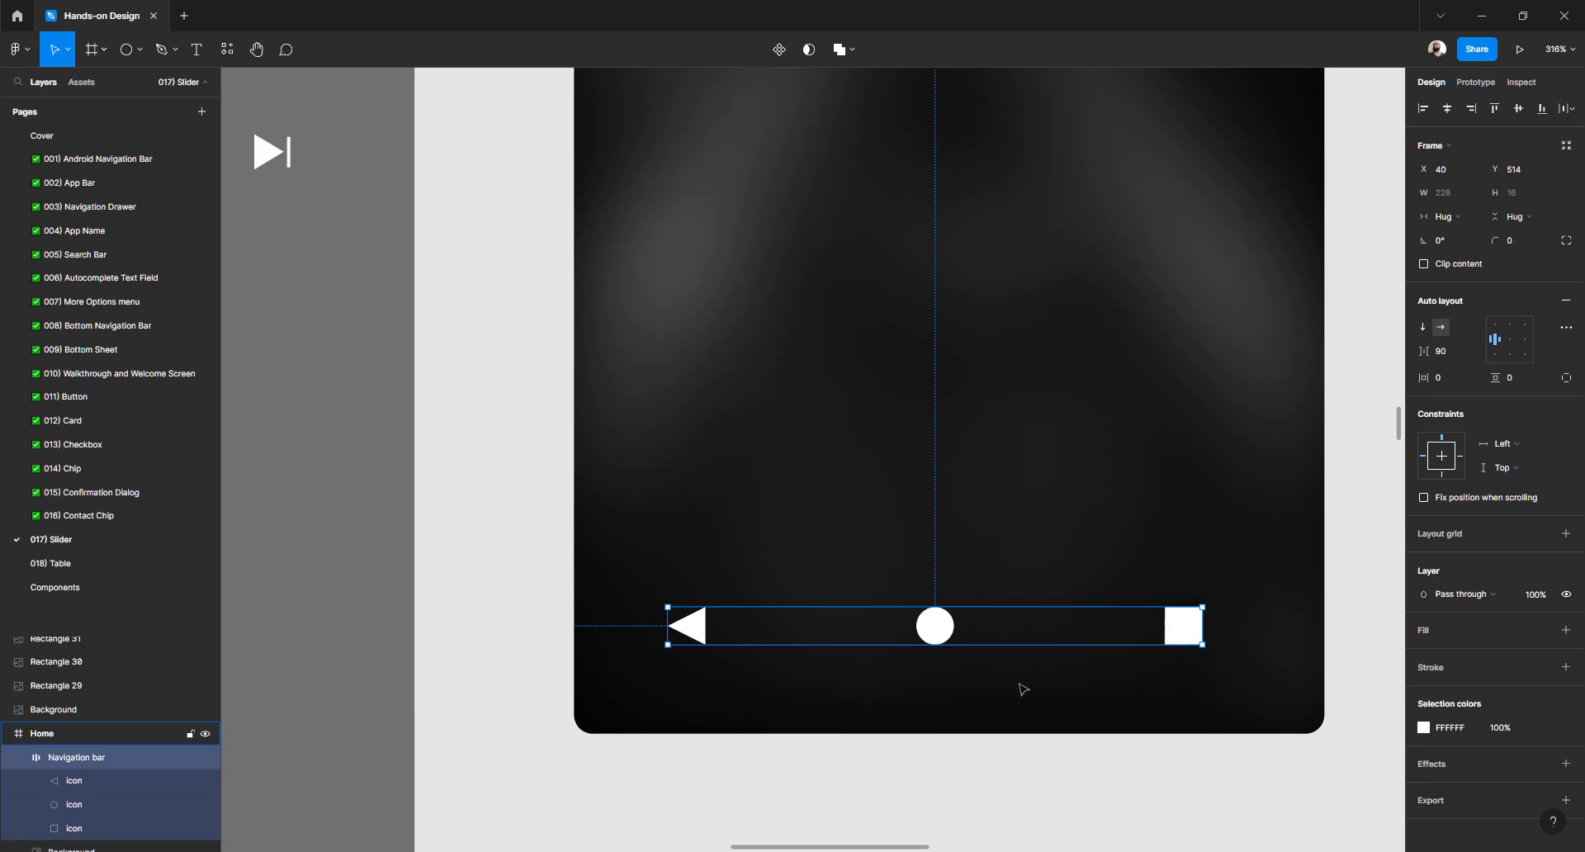
{"action": "key", "text": "alt"}
{"action": "key", "text": "Down"}
{"action": "key", "text": "Down"}
{"action": "key", "text": "Down"}
{"action": "key", "text": "Down"}
{"action": "key", "text": "Down"}
{"action": "key", "text": "Down"}
{"action": "key", "text": "Down"}
{"action": "key", "text": "Down"}
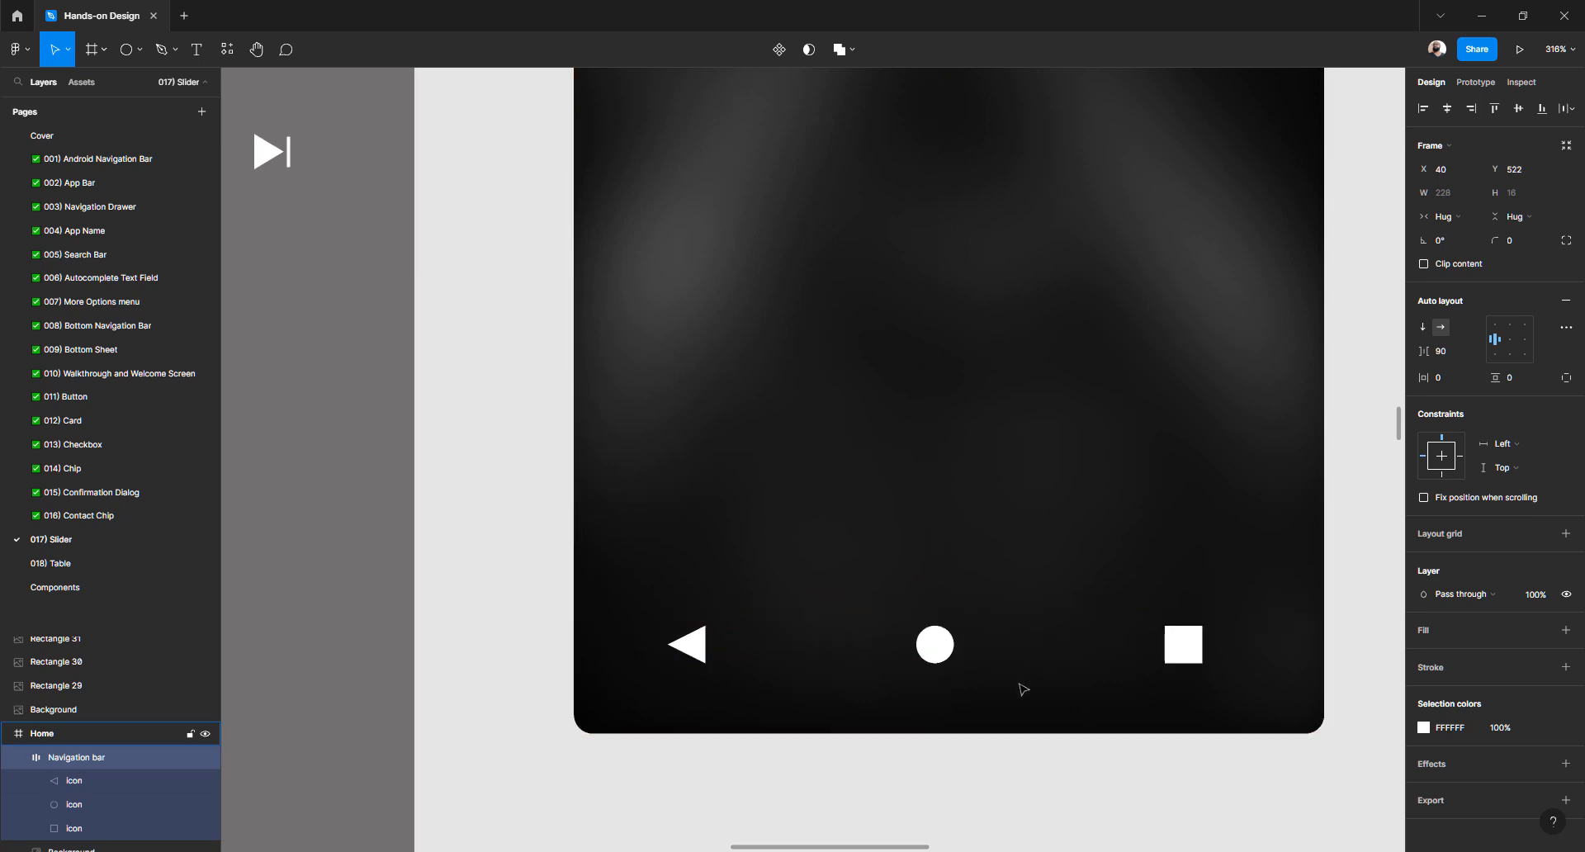
{"action": "key", "text": "shift+Up"}
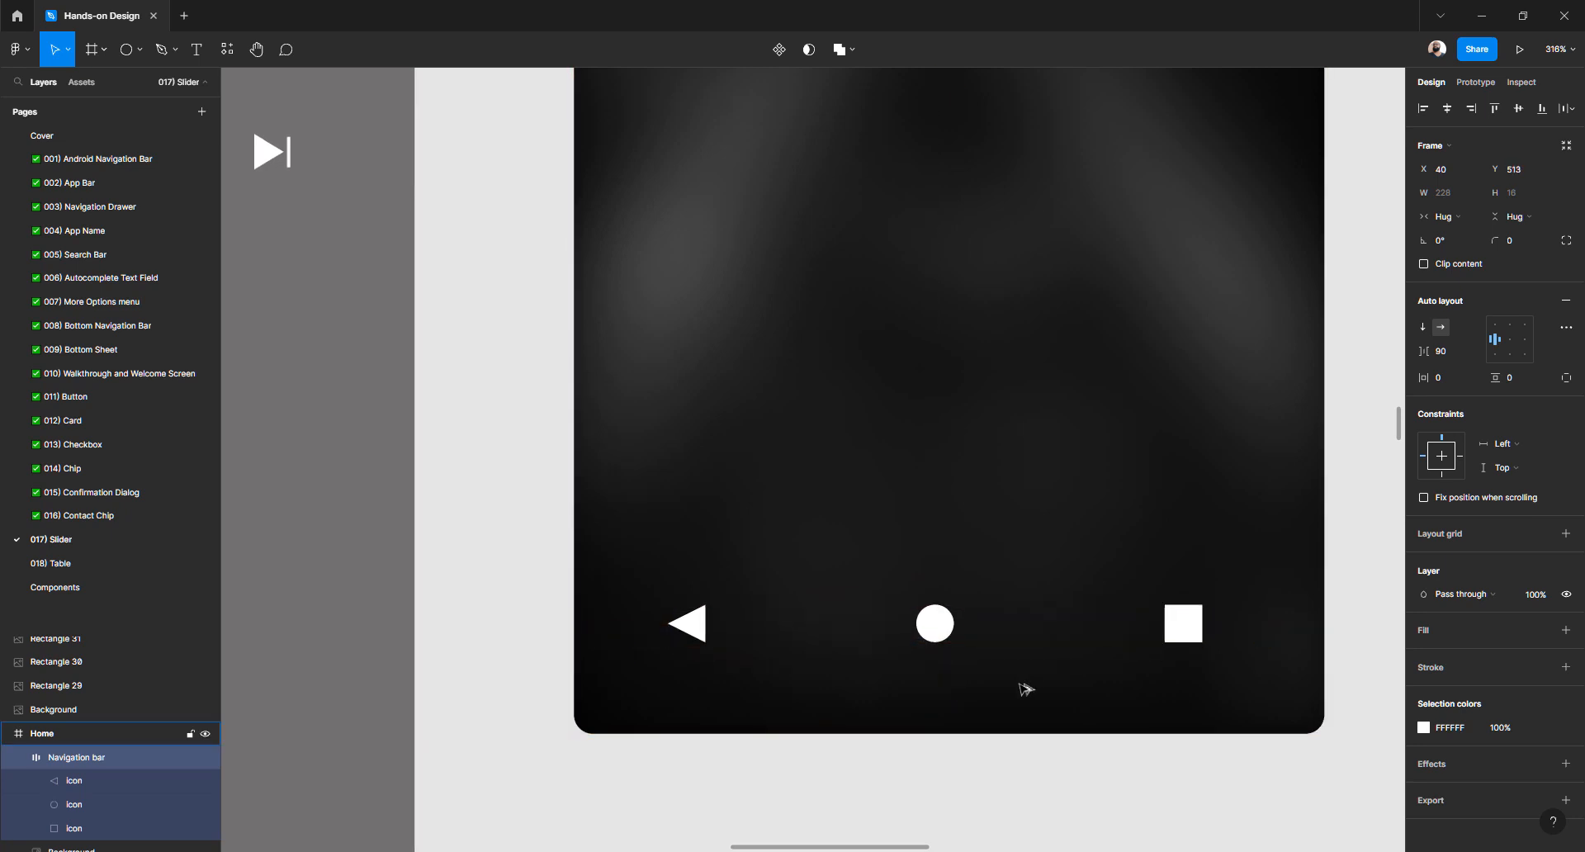
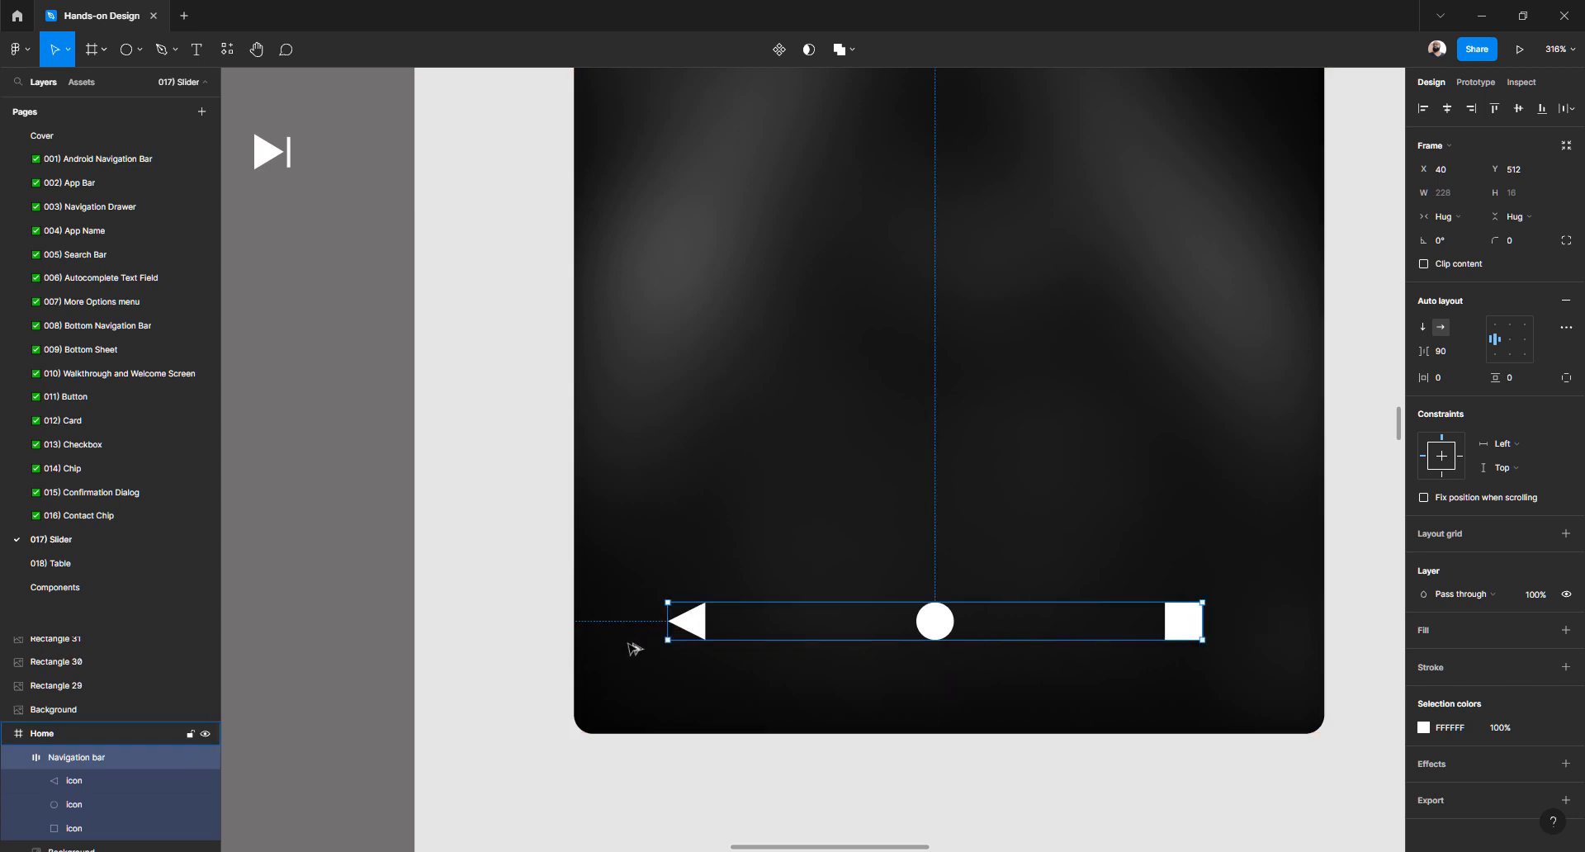
Shift the navigation bar left to X 24 and restore its Hug width
{"action": "key", "text": "shift+Left"}
{"action": "key", "text": "shift+Left"}
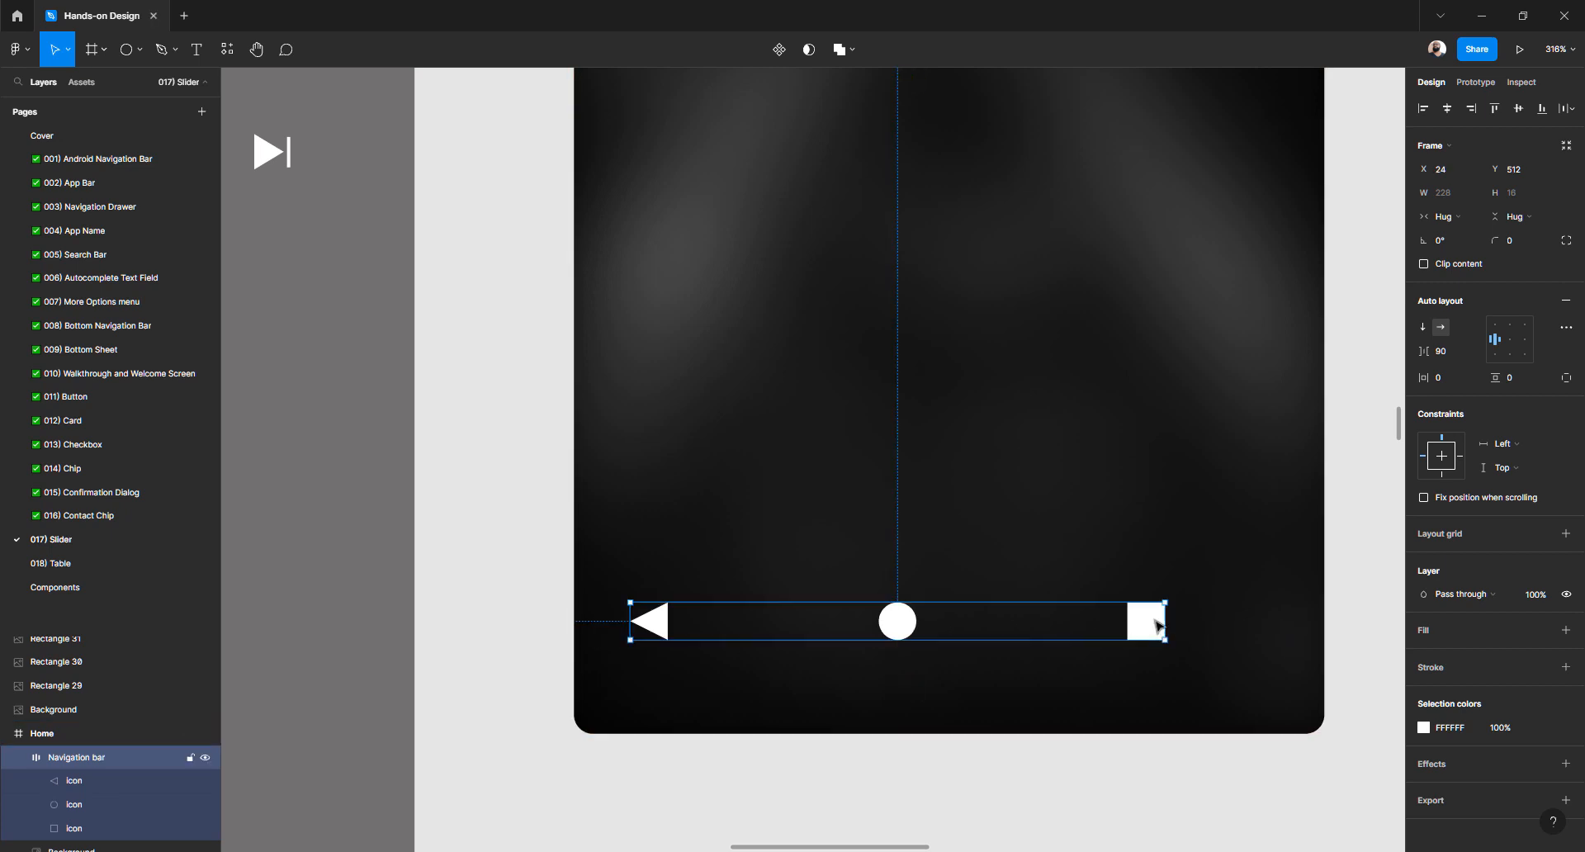
{"action": "left_click_drag", "start_coordinate": [1167, 609], "coordinate": [1222, 607]}
{"action": "double_click", "coordinate": [1223, 607]}
{"action": "left_click", "coordinate": [1084, 763]}
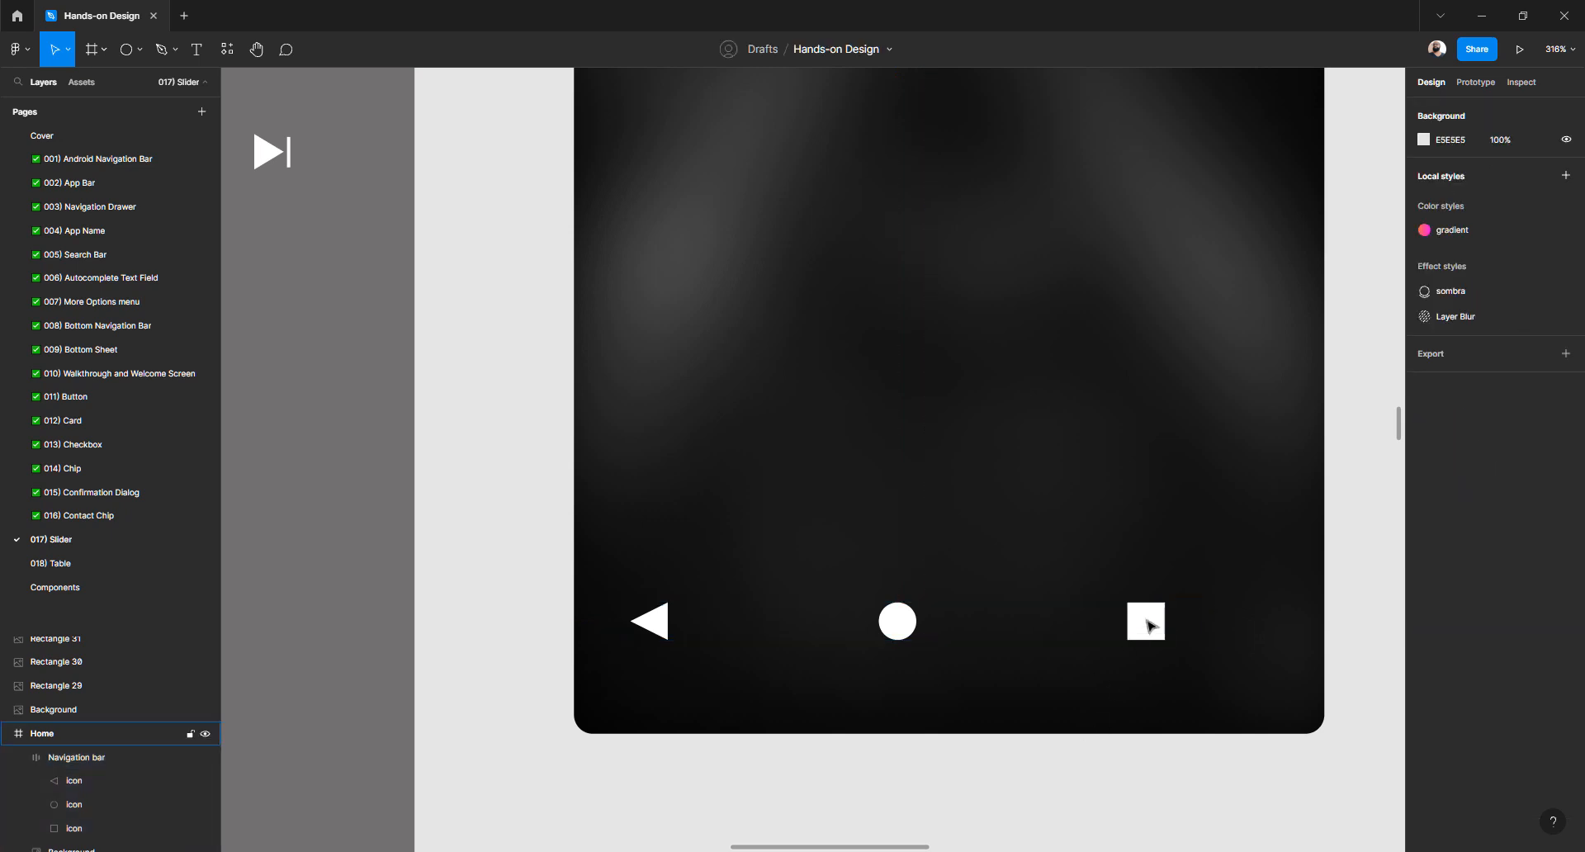
{"action": "left_click", "coordinate": [1148, 622]}
{"action": "key", "text": "alt"}
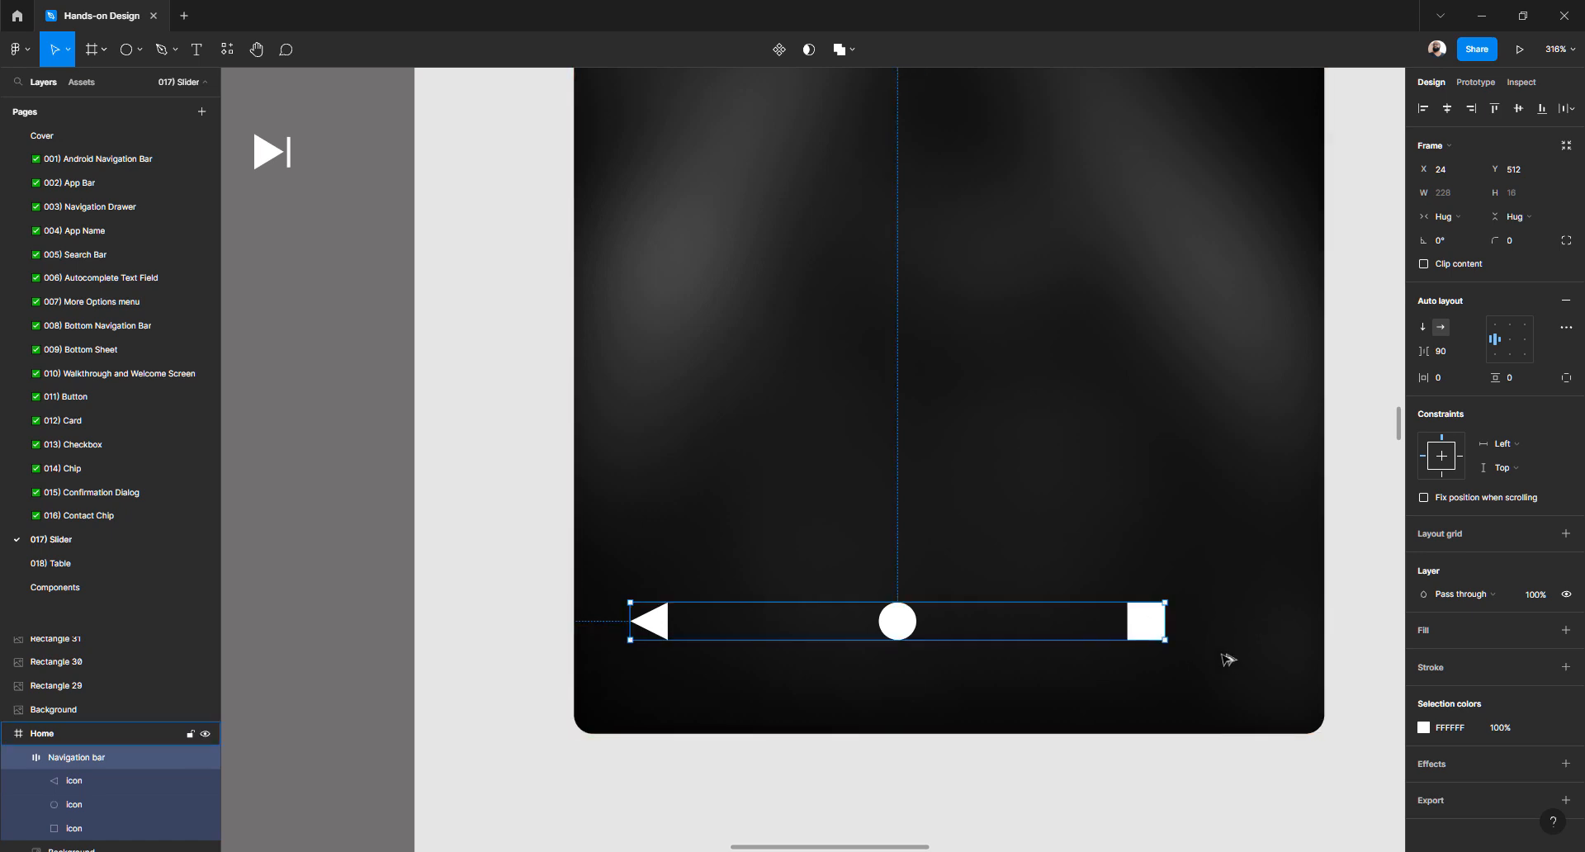
Keep the bar's horizontal sizing at Hug and its constraint at Left
{"action": "left_click", "coordinate": [1463, 219]}
{"action": "left_click", "coordinate": [1462, 218]}
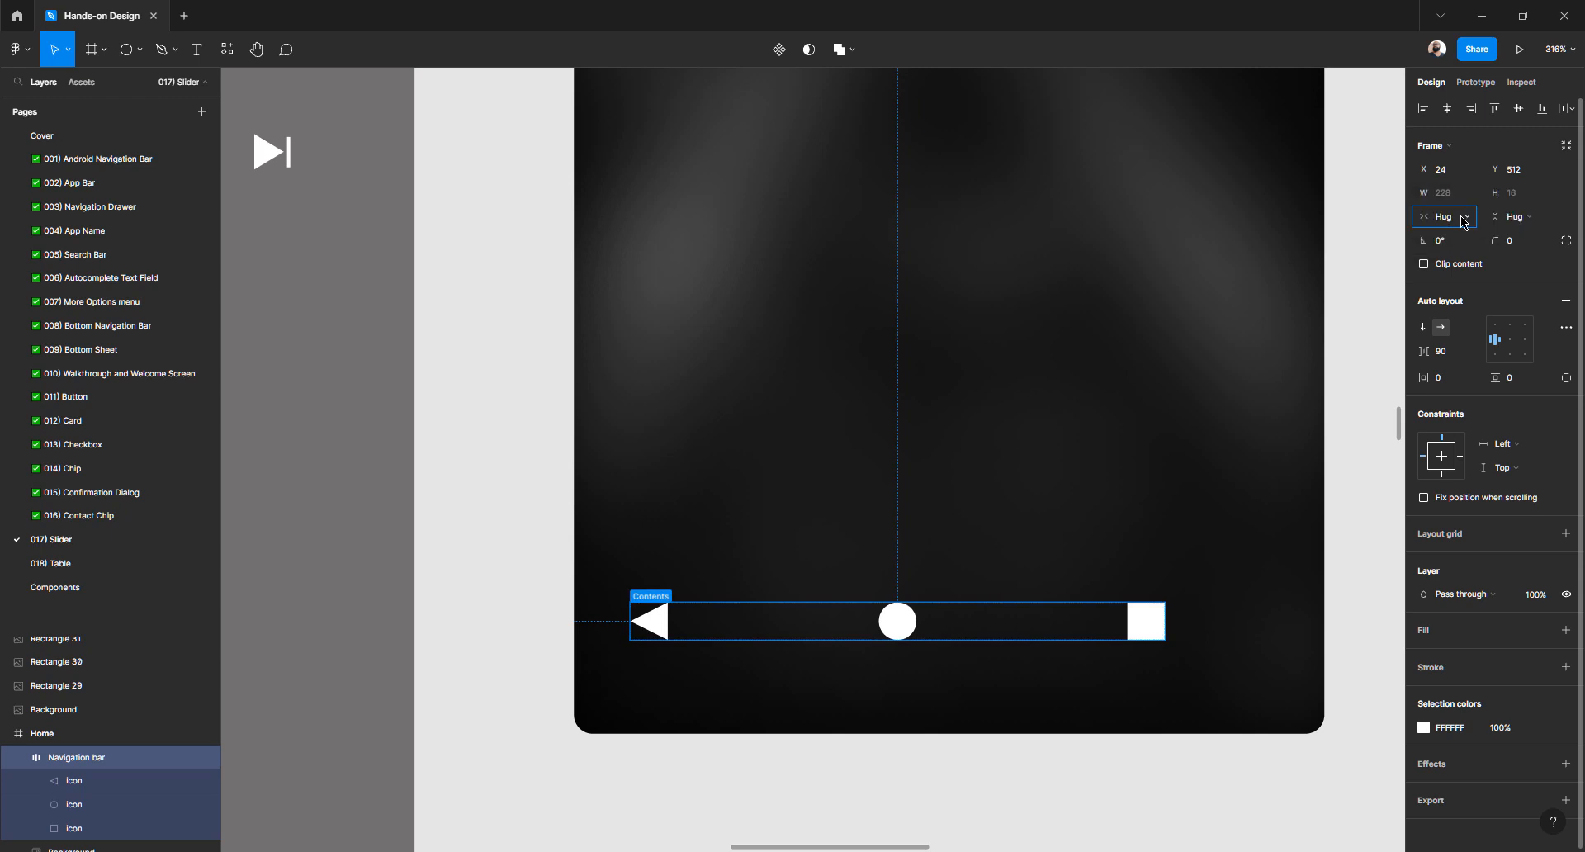
{"action": "left_click", "coordinate": [1498, 448]}
{"action": "left_click", "coordinate": [1498, 445]}
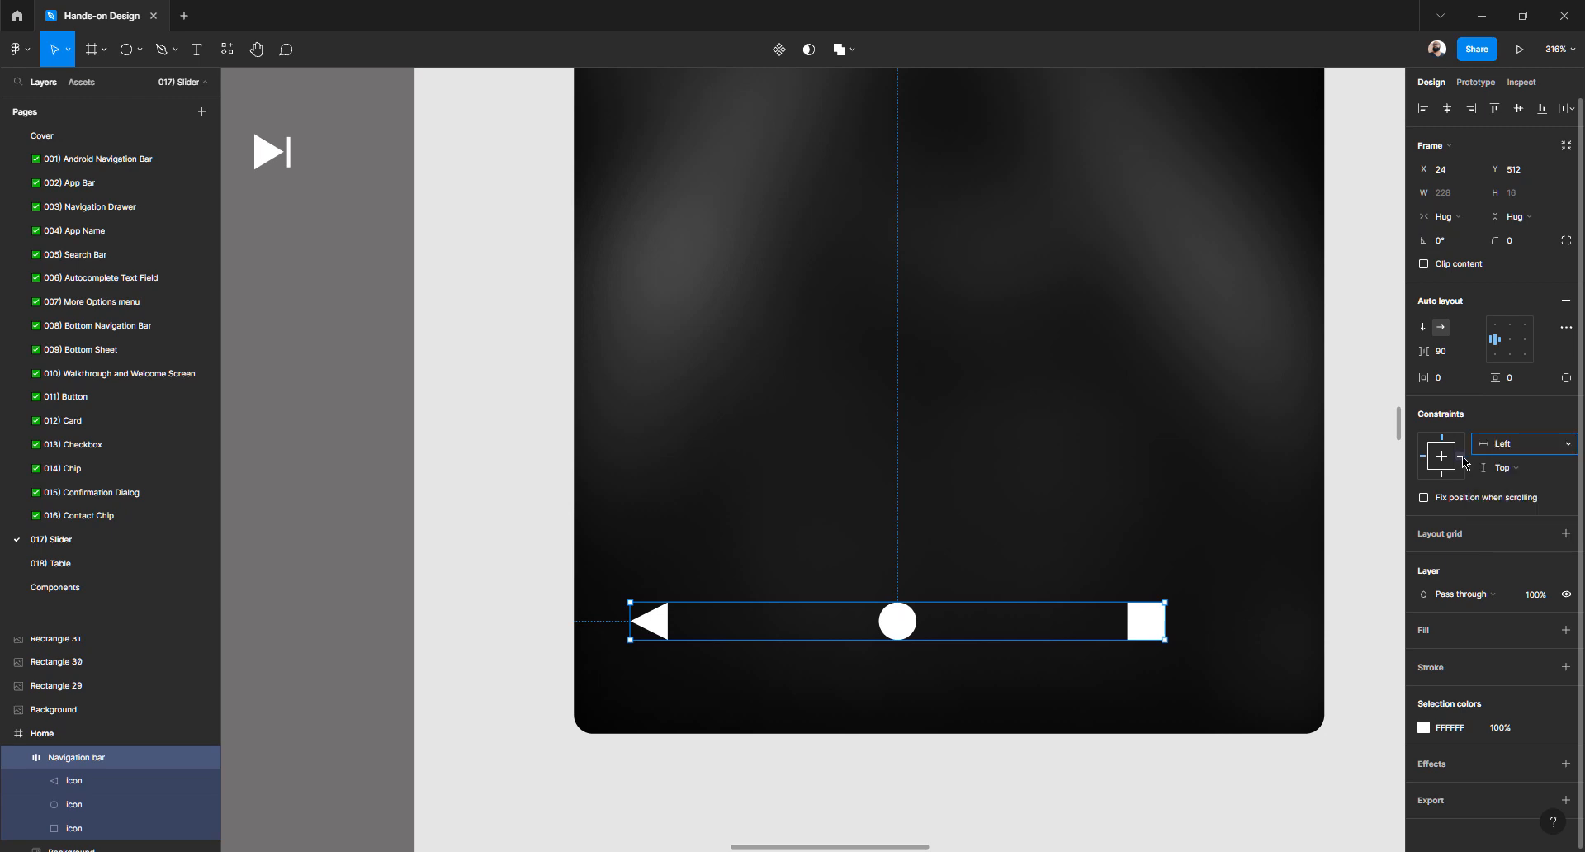
{"action": "left_click", "coordinate": [1456, 357]}
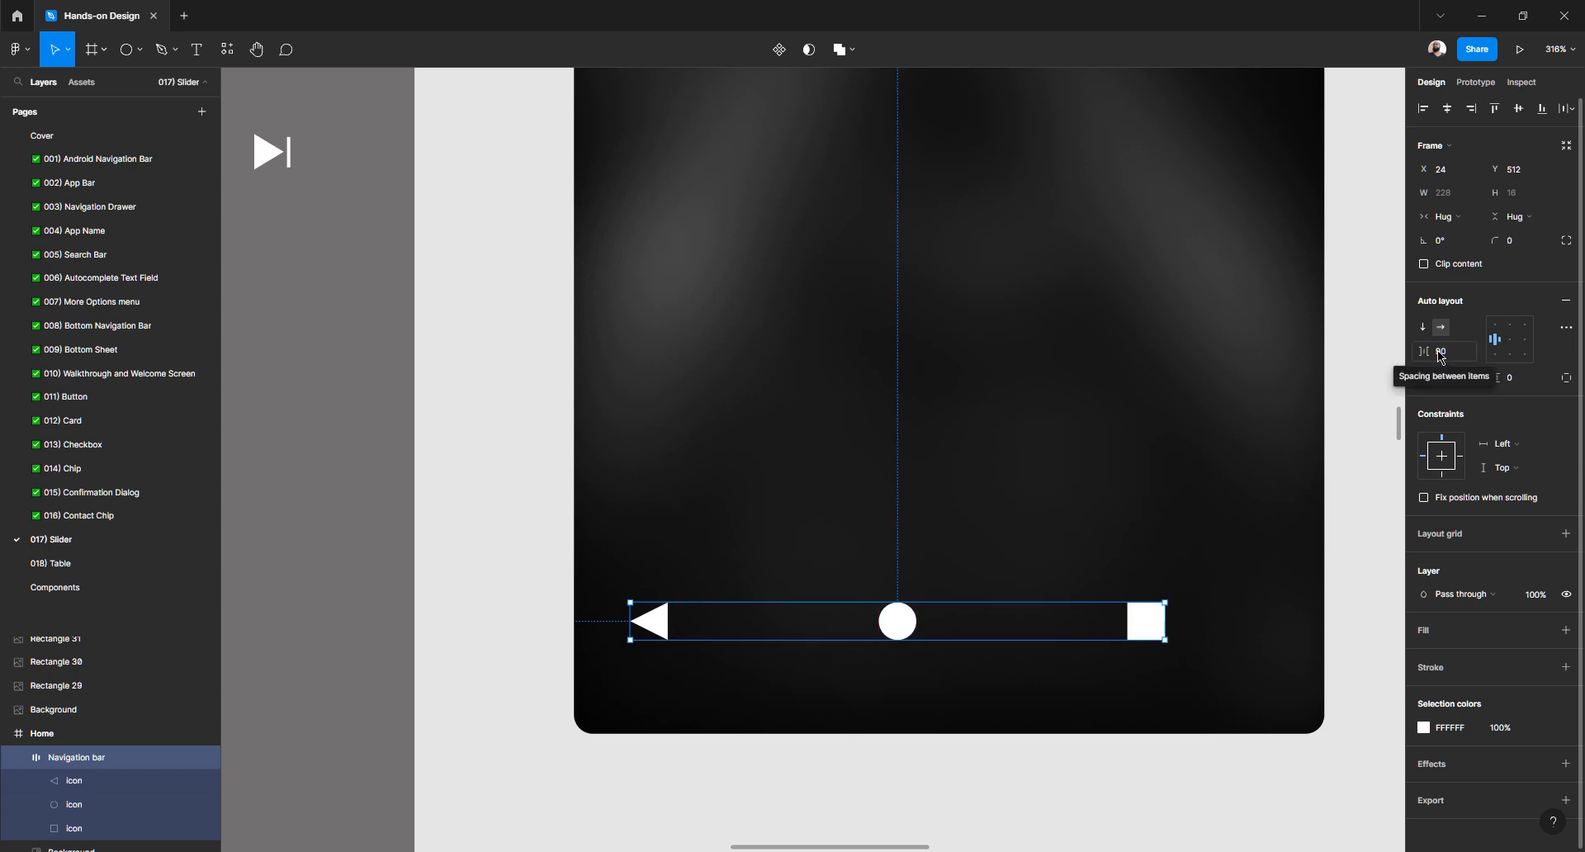
Try icon spacings from 106 up to 113, checking the bar's margins to the frame edges
{"action": "left_click", "coordinate": [1454, 357]}
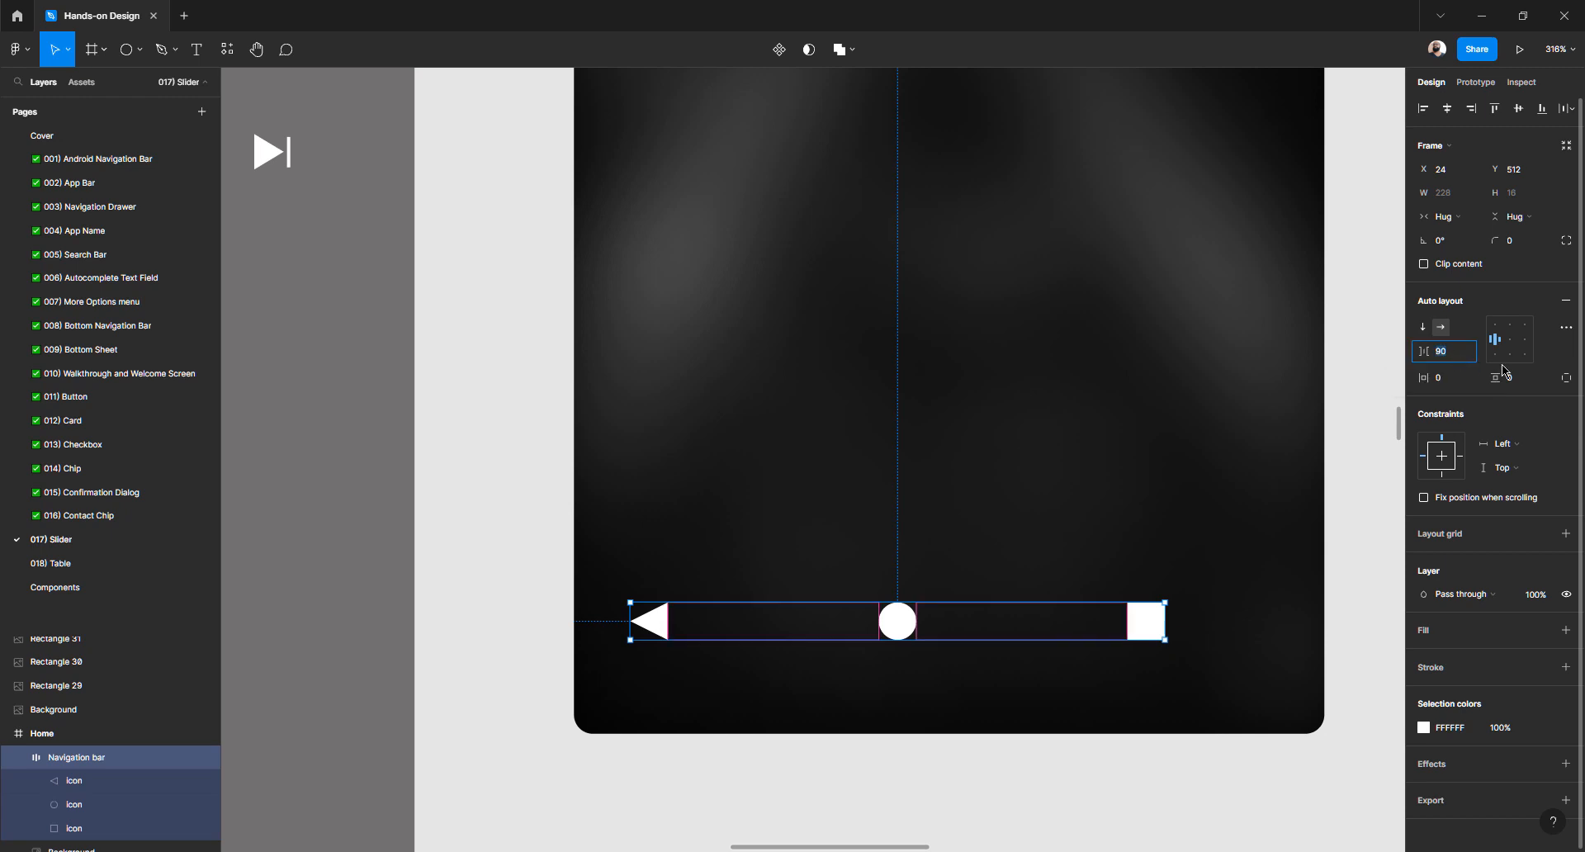
{"action": "key", "text": "Up"}
{"action": "key", "text": "Up"}
{"action": "key", "text": "Up"}
{"action": "key", "text": "Up"}
{"action": "key", "text": "Up"}
{"action": "key", "text": "Up"}
{"action": "key", "text": "Up"}
{"action": "key", "text": "Up"}
{"action": "key", "text": "Up"}
{"action": "key", "text": "Up"}
{"action": "key", "text": "Up"}
{"action": "key", "text": "Up"}
{"action": "key", "text": "Up"}
{"action": "key", "text": "Up"}
{"action": "key", "text": "Up"}
{"action": "key", "text": "Up"}
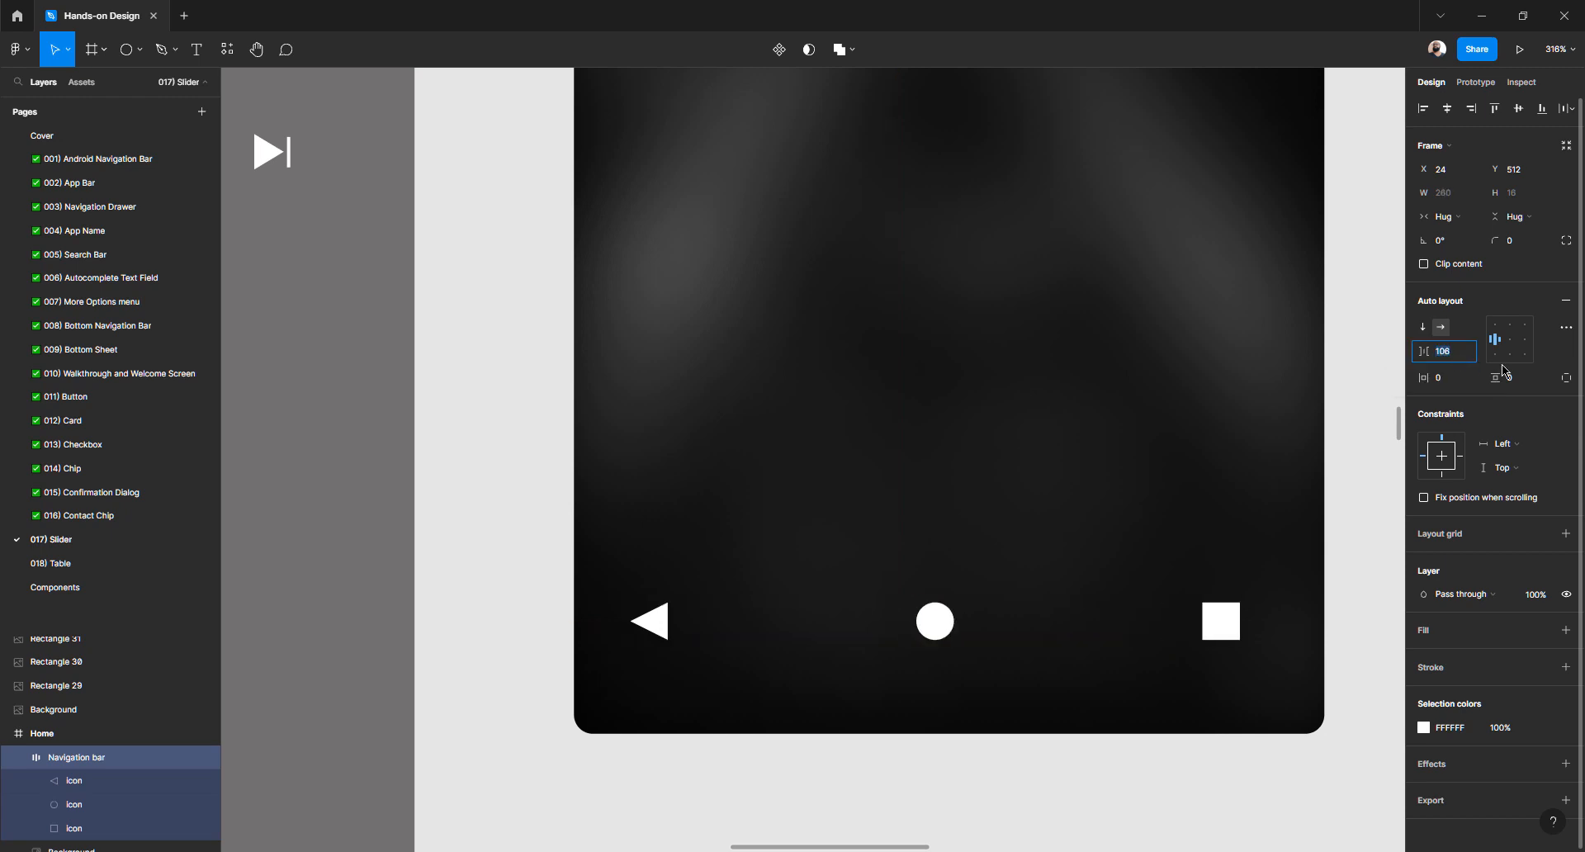
{"action": "key", "text": "alt"}
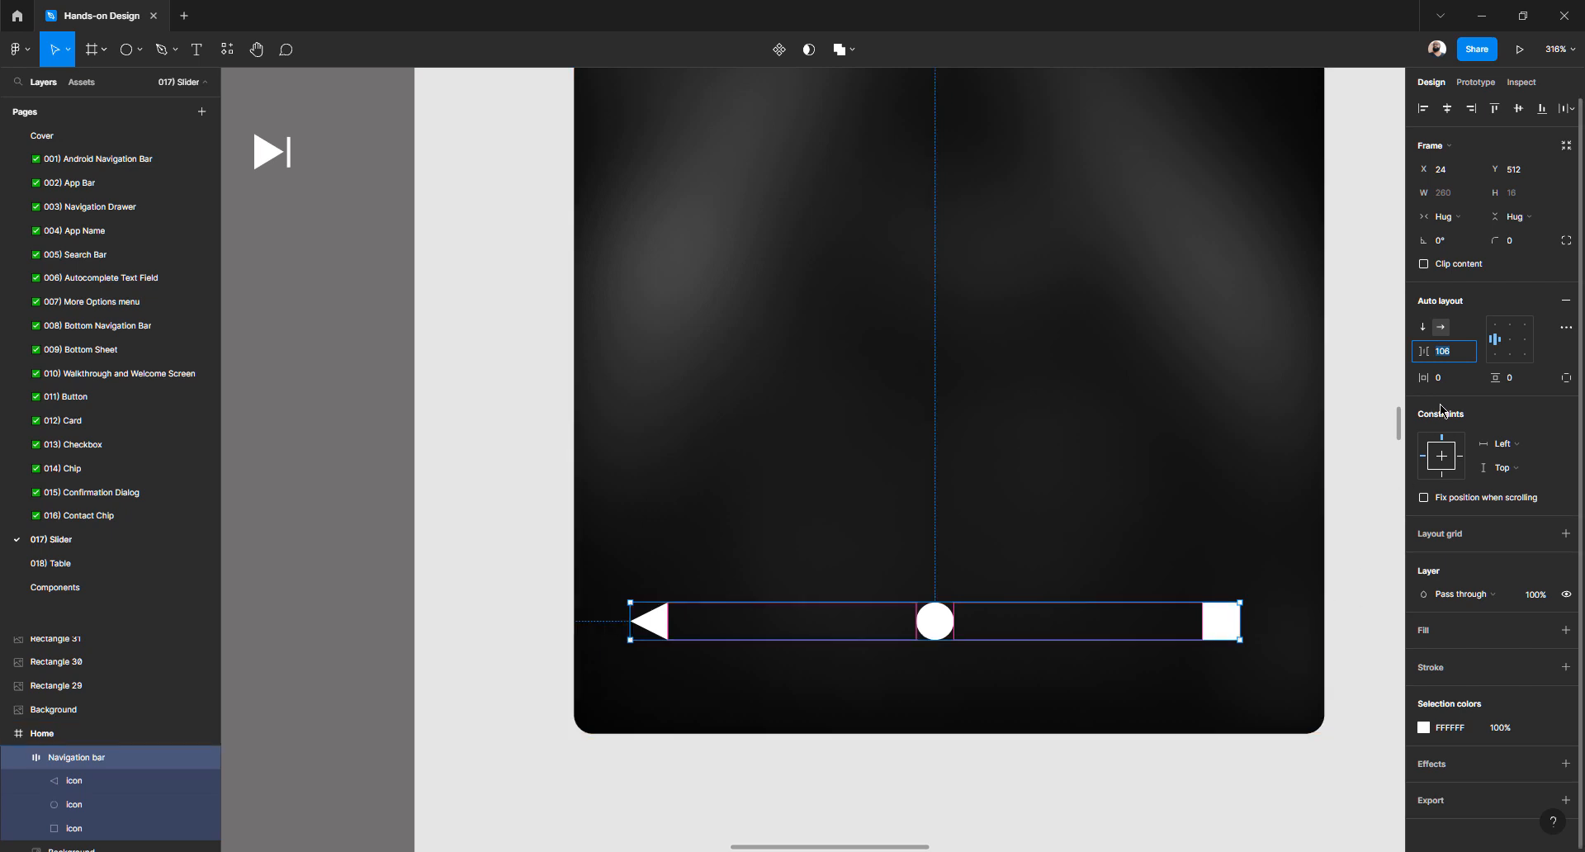
{"action": "key", "text": "Up"}
{"action": "key", "text": "Up"}
{"action": "key", "text": "Up"}
{"action": "key", "text": "Up"}
{"action": "key", "text": "Up"}
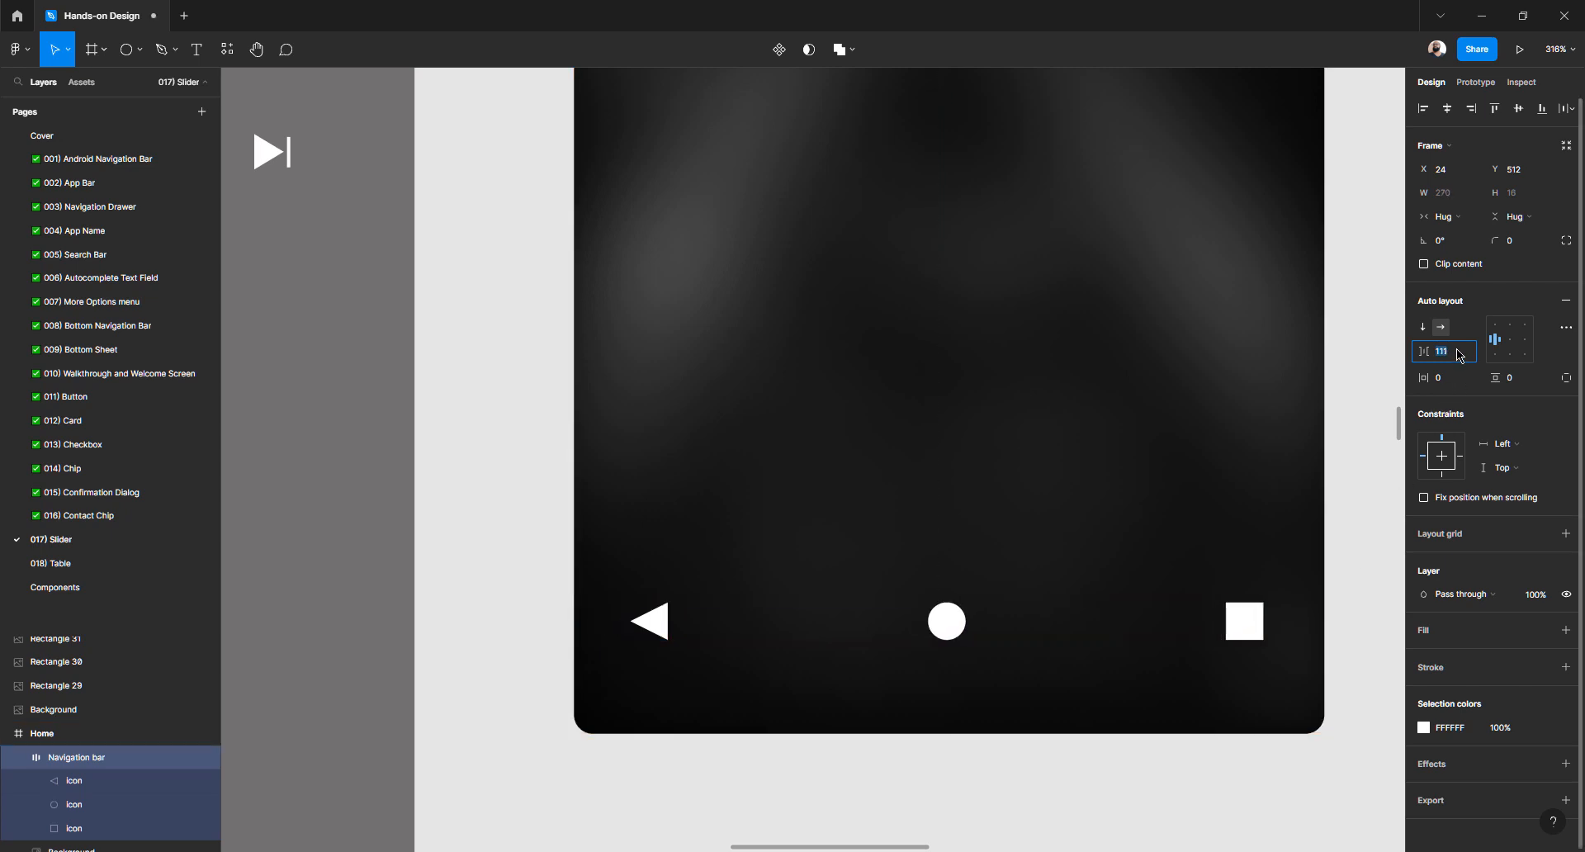
{"action": "key", "text": "alt"}
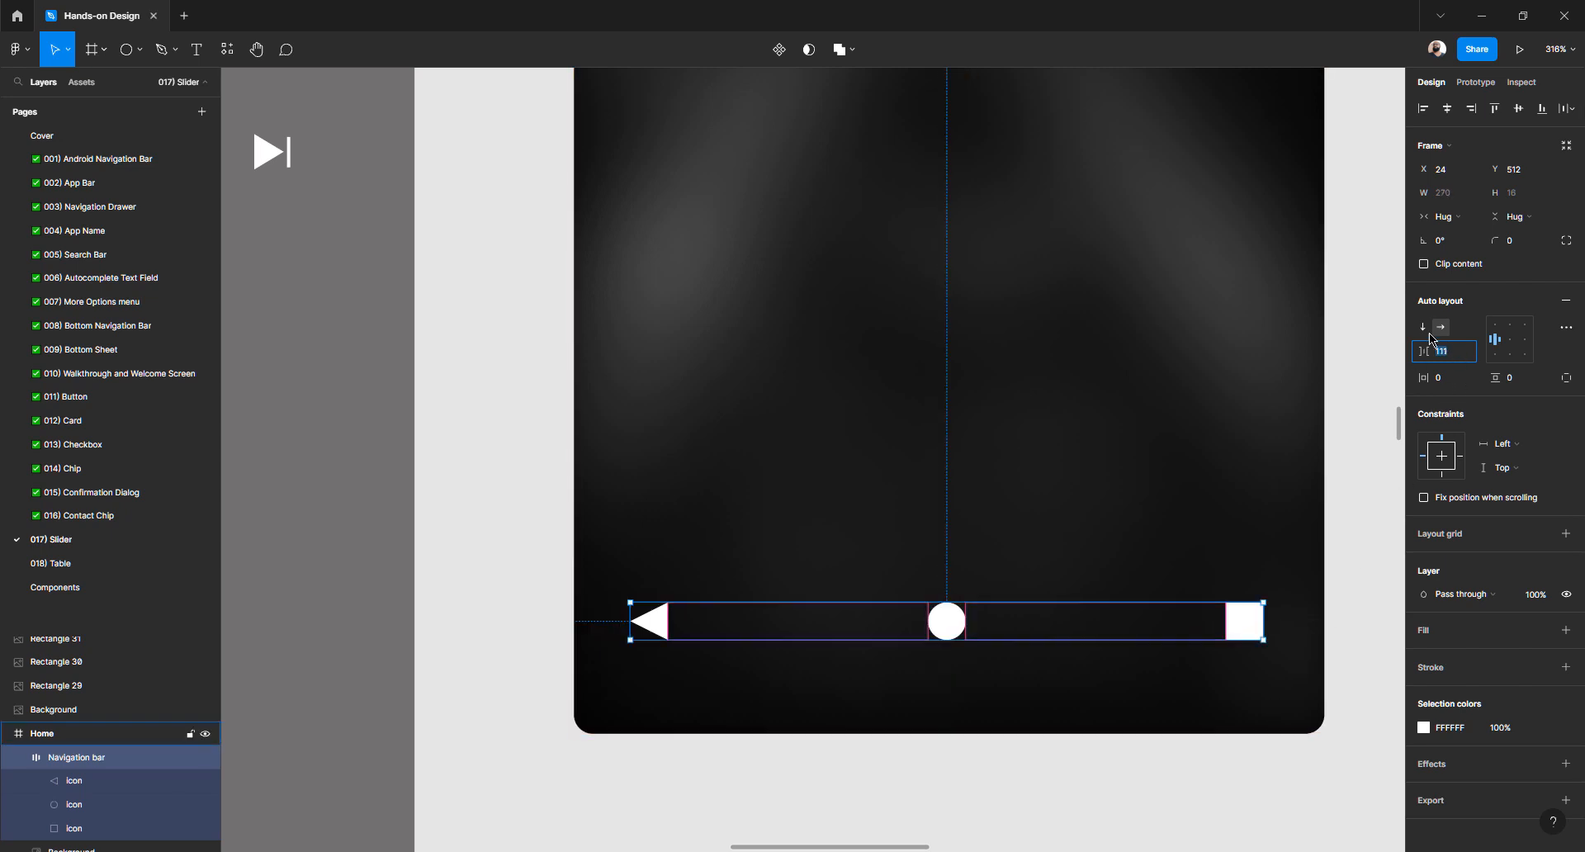
{"action": "key", "text": "Up"}
{"action": "key", "text": "Up"}
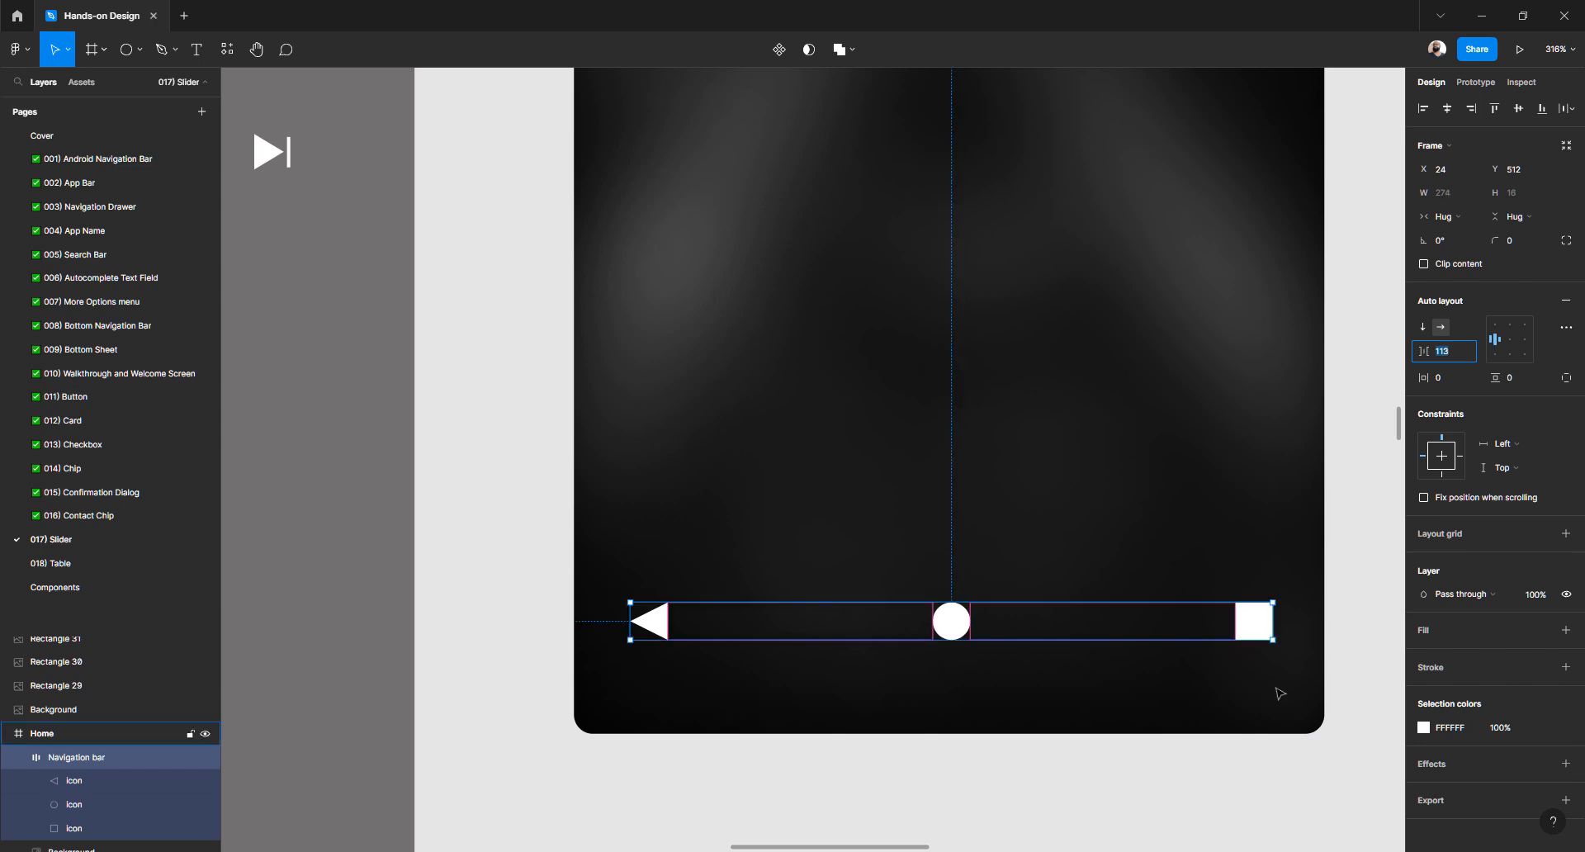
{"action": "key", "text": "alt"}
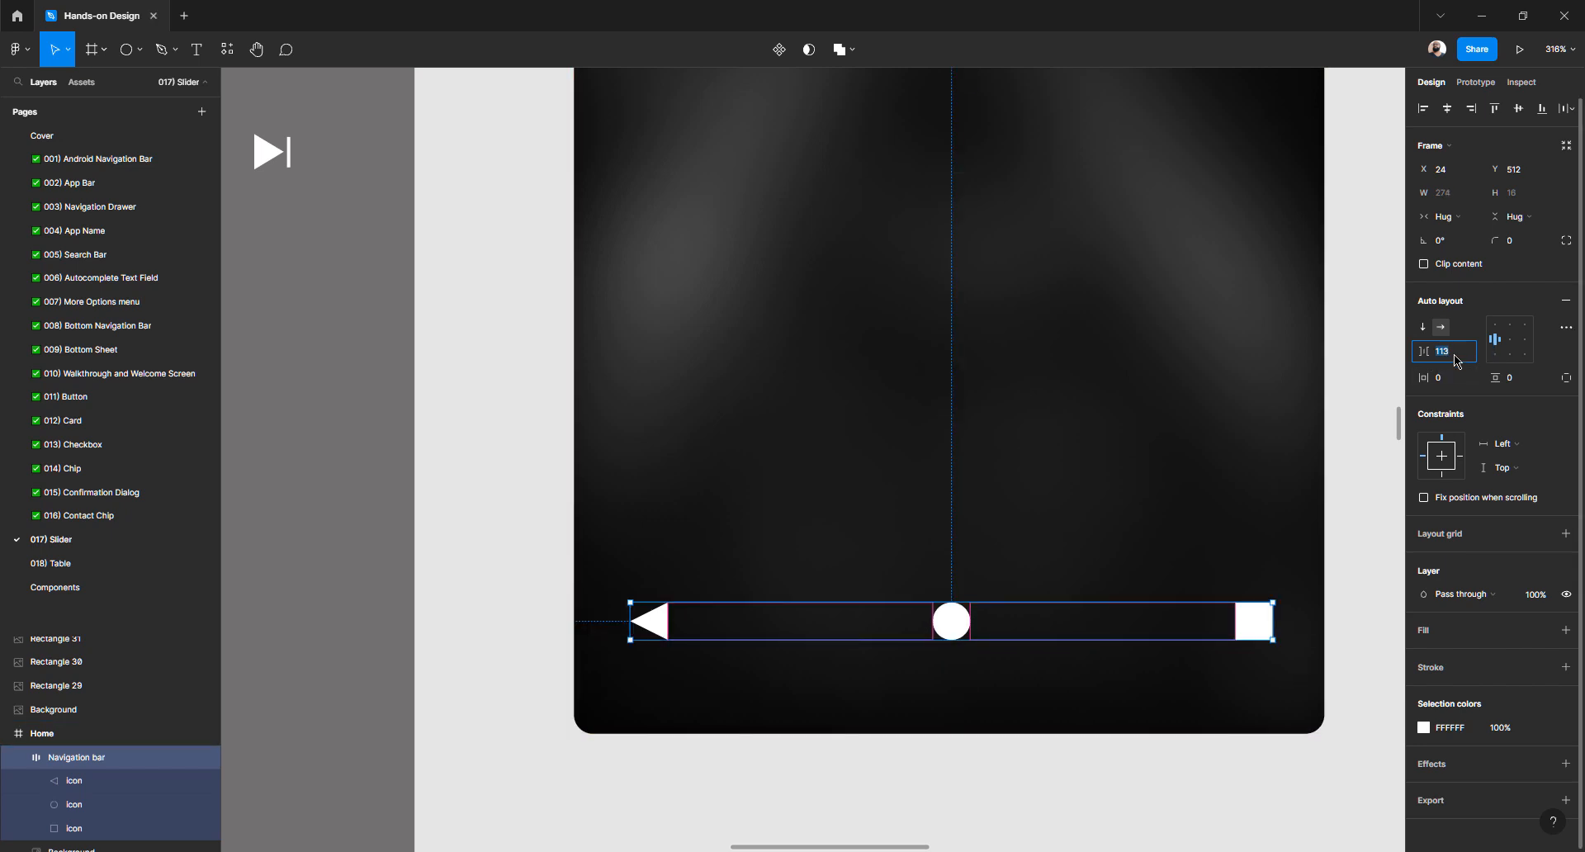
{"action": "key", "text": "Down"}
{"action": "key", "text": "Down"}
{"action": "key", "text": "alt"}
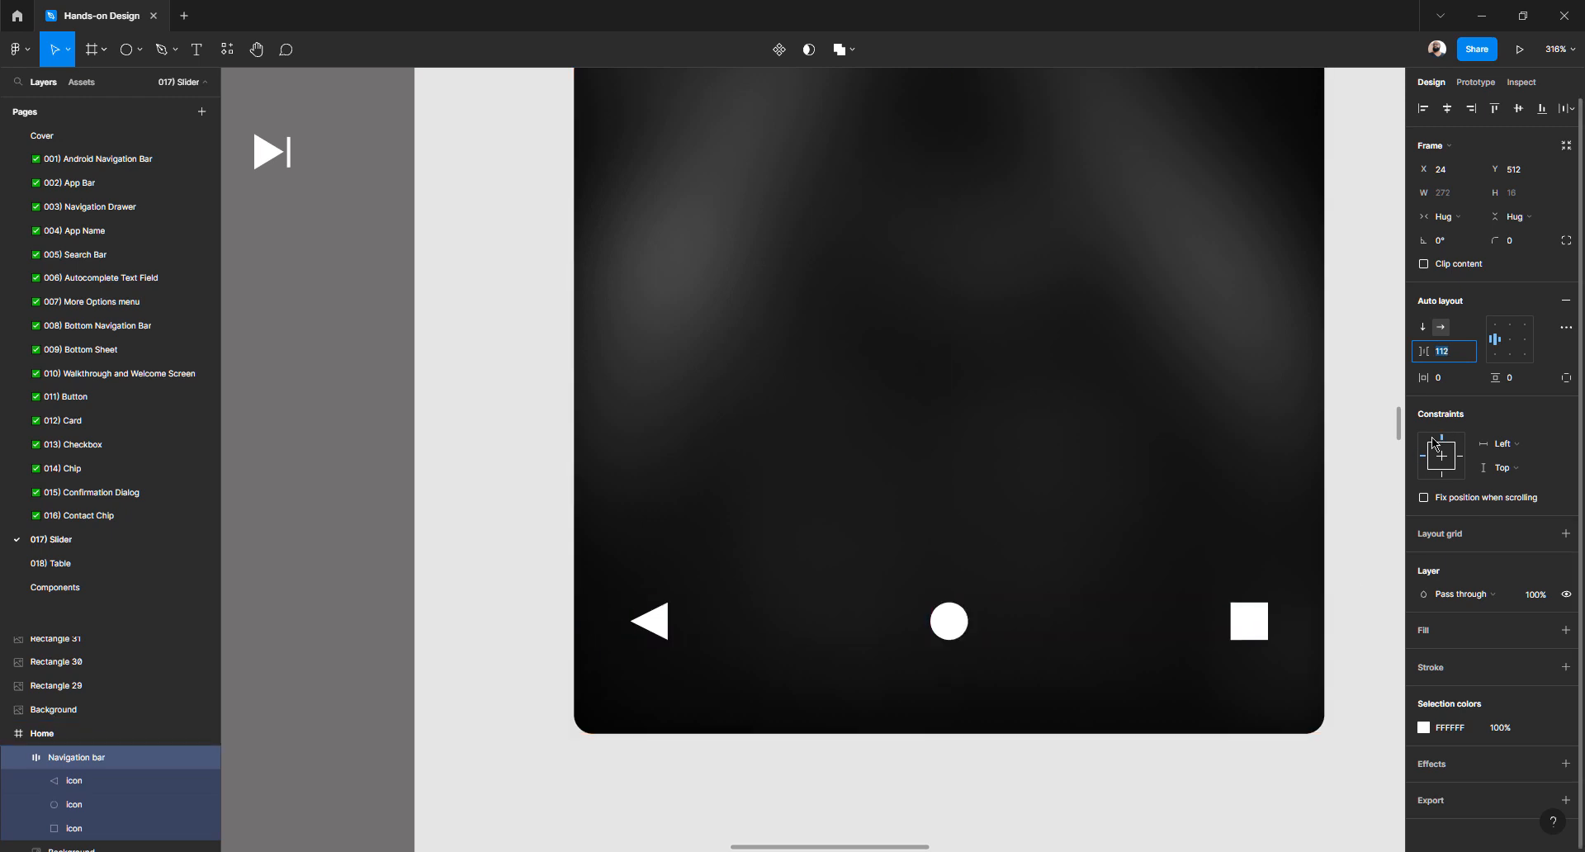
{"action": "key", "text": "Up"}
{"action": "key", "text": "alt"}
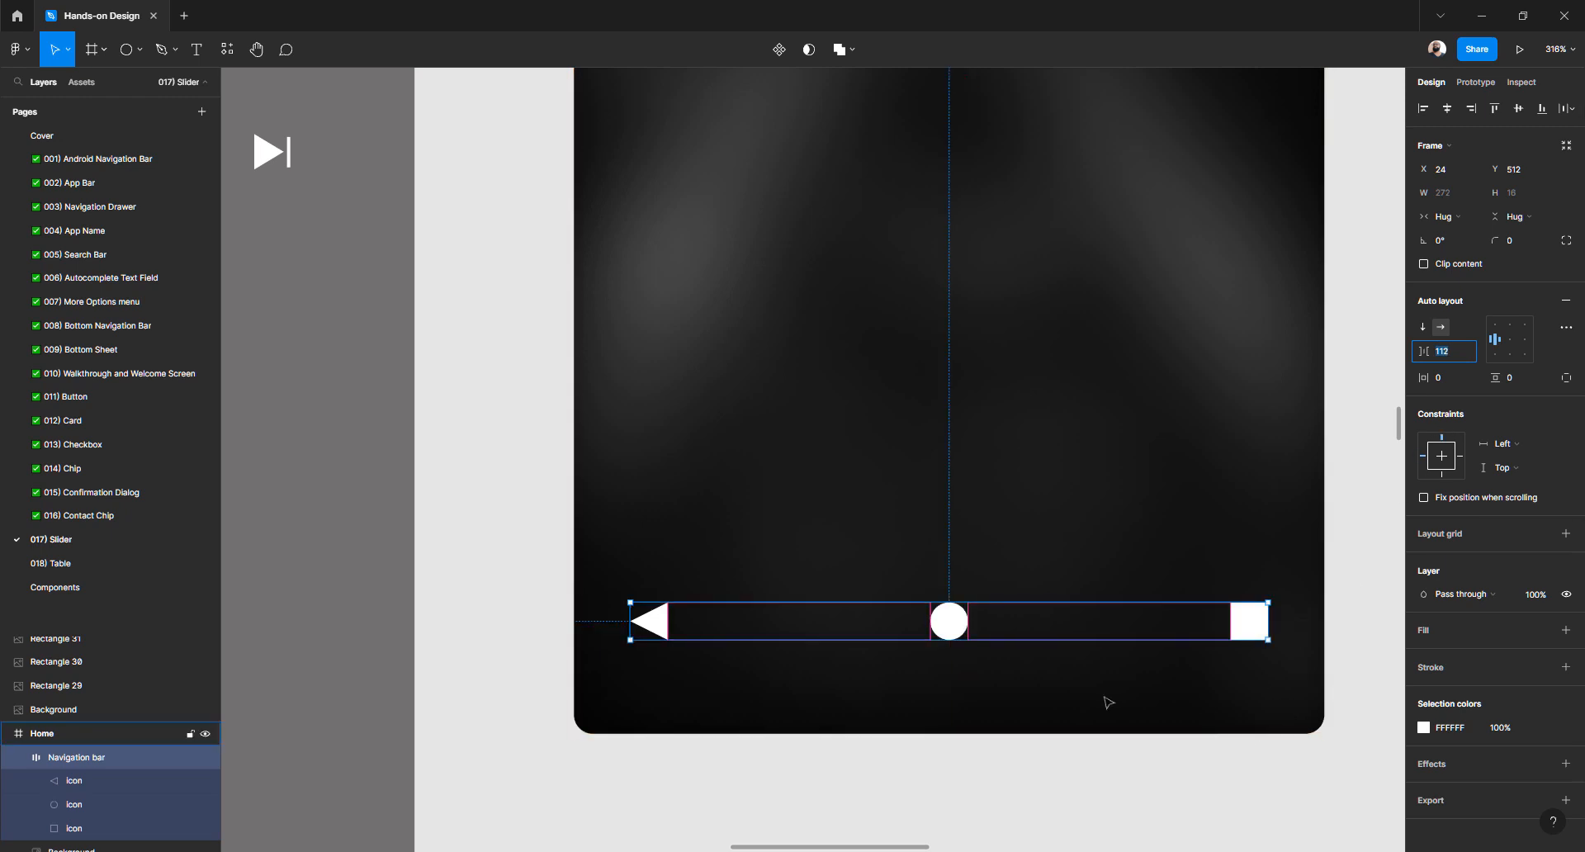
{"action": "key", "text": "alt"}
Move the bar to X 40 and set icon spacing to 96 for equal 40 margins
{"action": "left_click", "coordinate": [539, 513]}
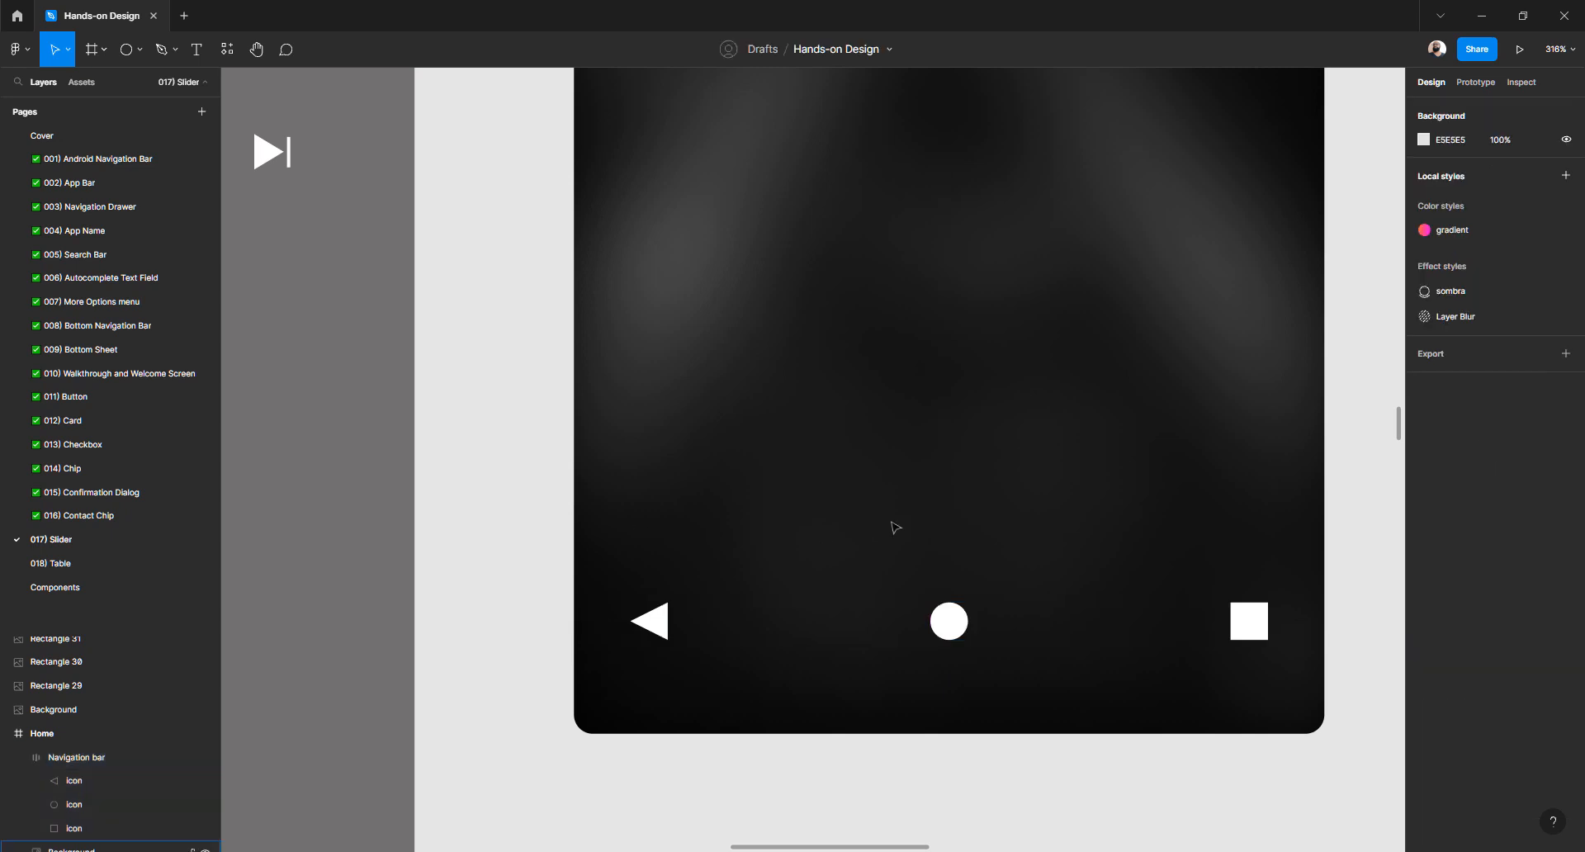
{"action": "scroll", "coordinate": [895, 528], "scroll_direction": "down", "scroll_amount": 5}
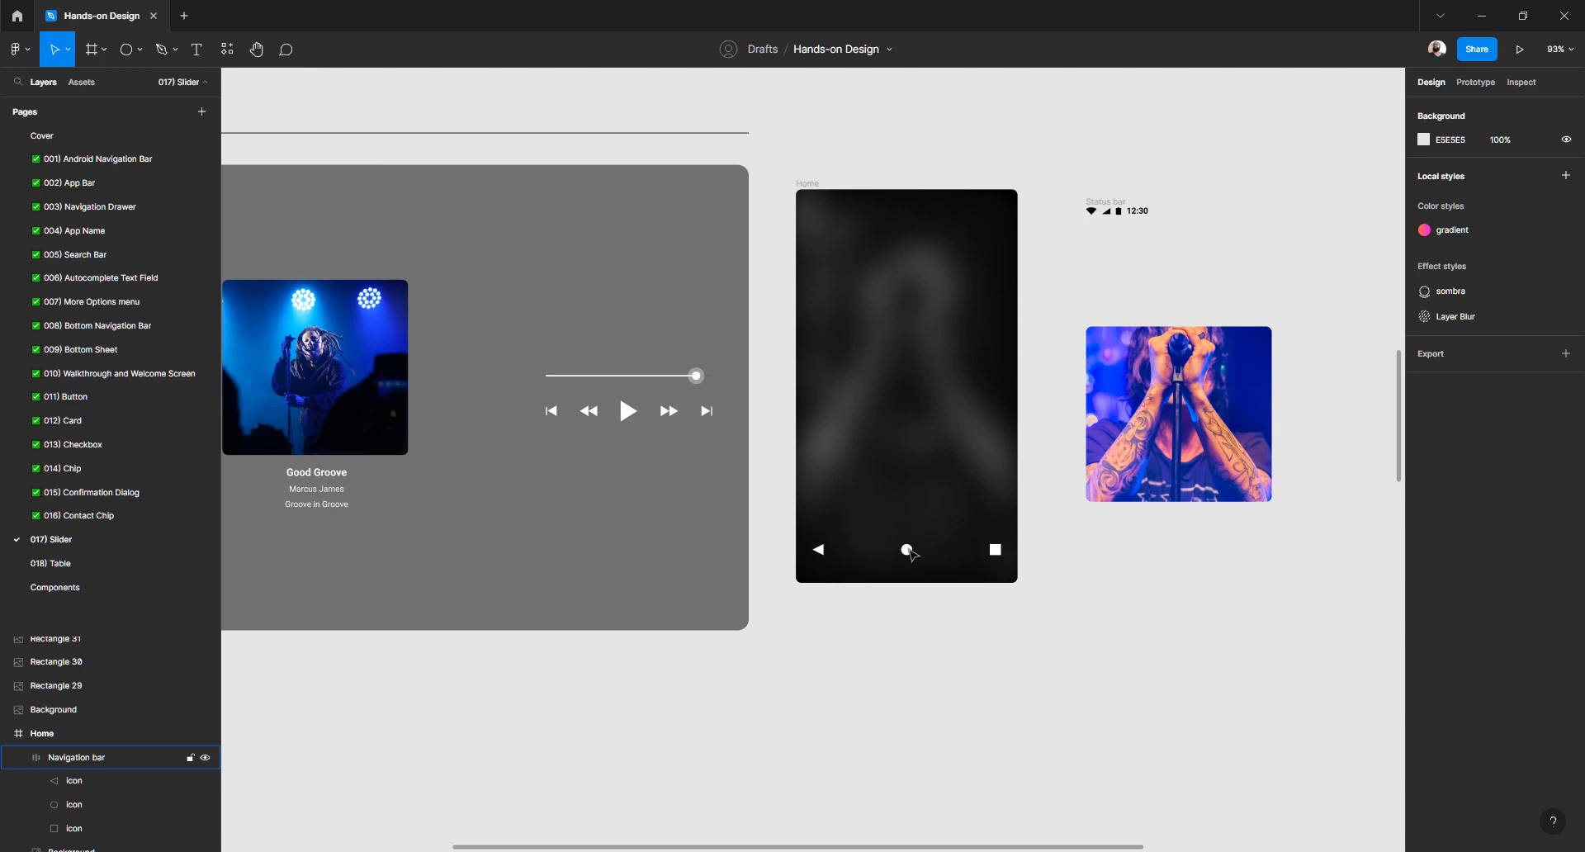
{"action": "left_click", "coordinate": [910, 553]}
{"action": "scroll", "coordinate": [907, 550], "scroll_direction": "up", "scroll_amount": 3}
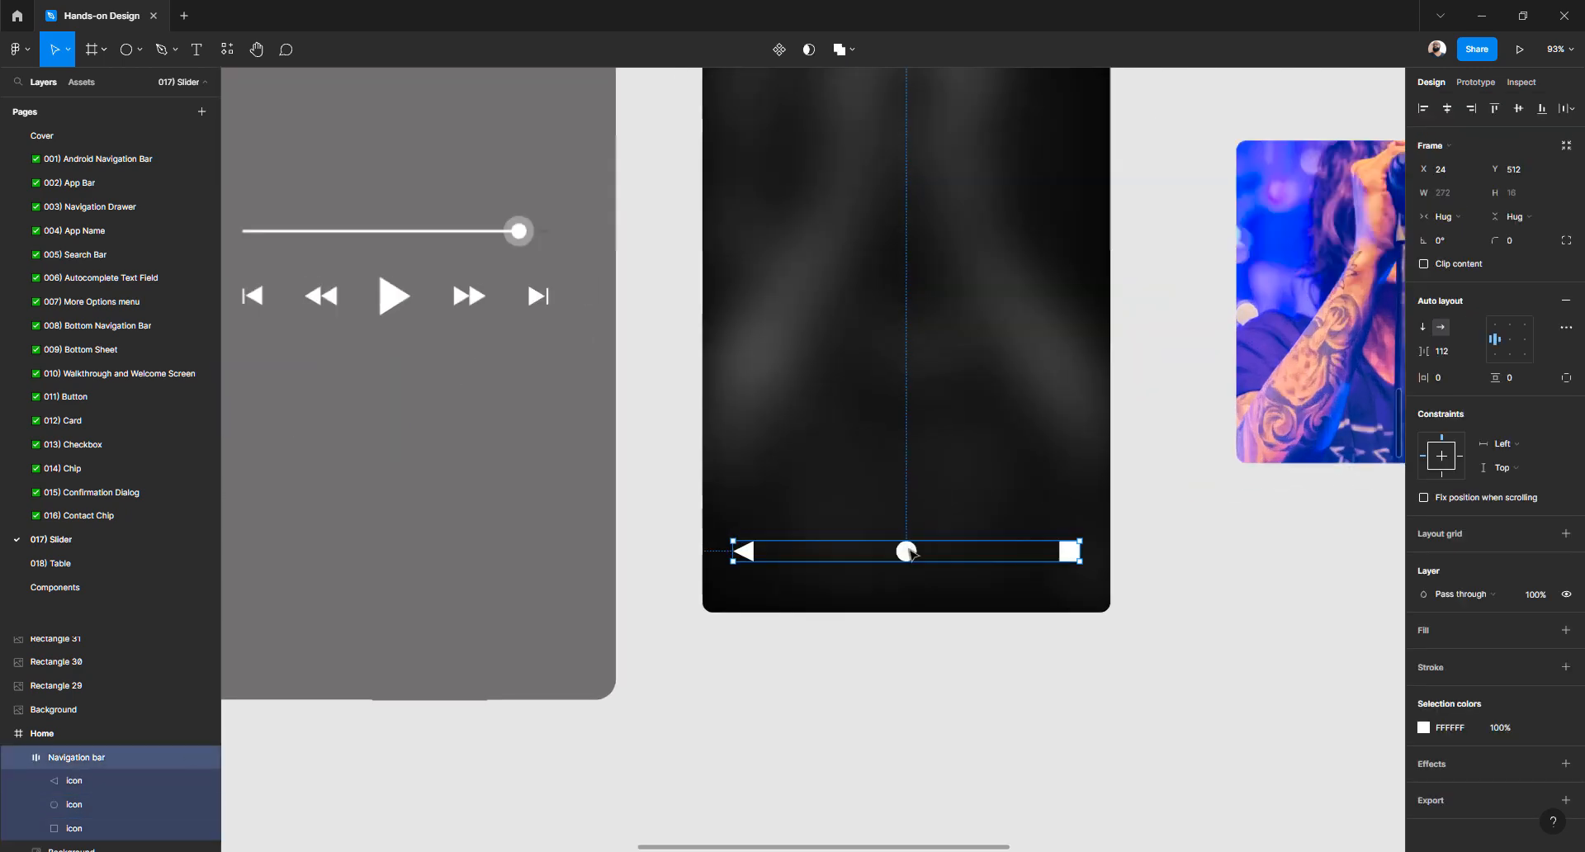
{"action": "key", "text": "Right"}
{"action": "key", "text": "Right"}
{"action": "key", "text": "Right"}
{"action": "key", "text": "Right"}
{"action": "key", "text": "Right"}
{"action": "key", "text": "Right"}
{"action": "key", "text": "Right"}
{"action": "key", "text": "Right"}
{"action": "key", "text": "Right"}
{"action": "key", "text": "Right"}
{"action": "key", "text": "Right"}
{"action": "key", "text": "Right"}
{"action": "key", "text": "Right"}
{"action": "key", "text": "Right"}
{"action": "key", "text": "Right"}
{"action": "key", "text": "Right"}
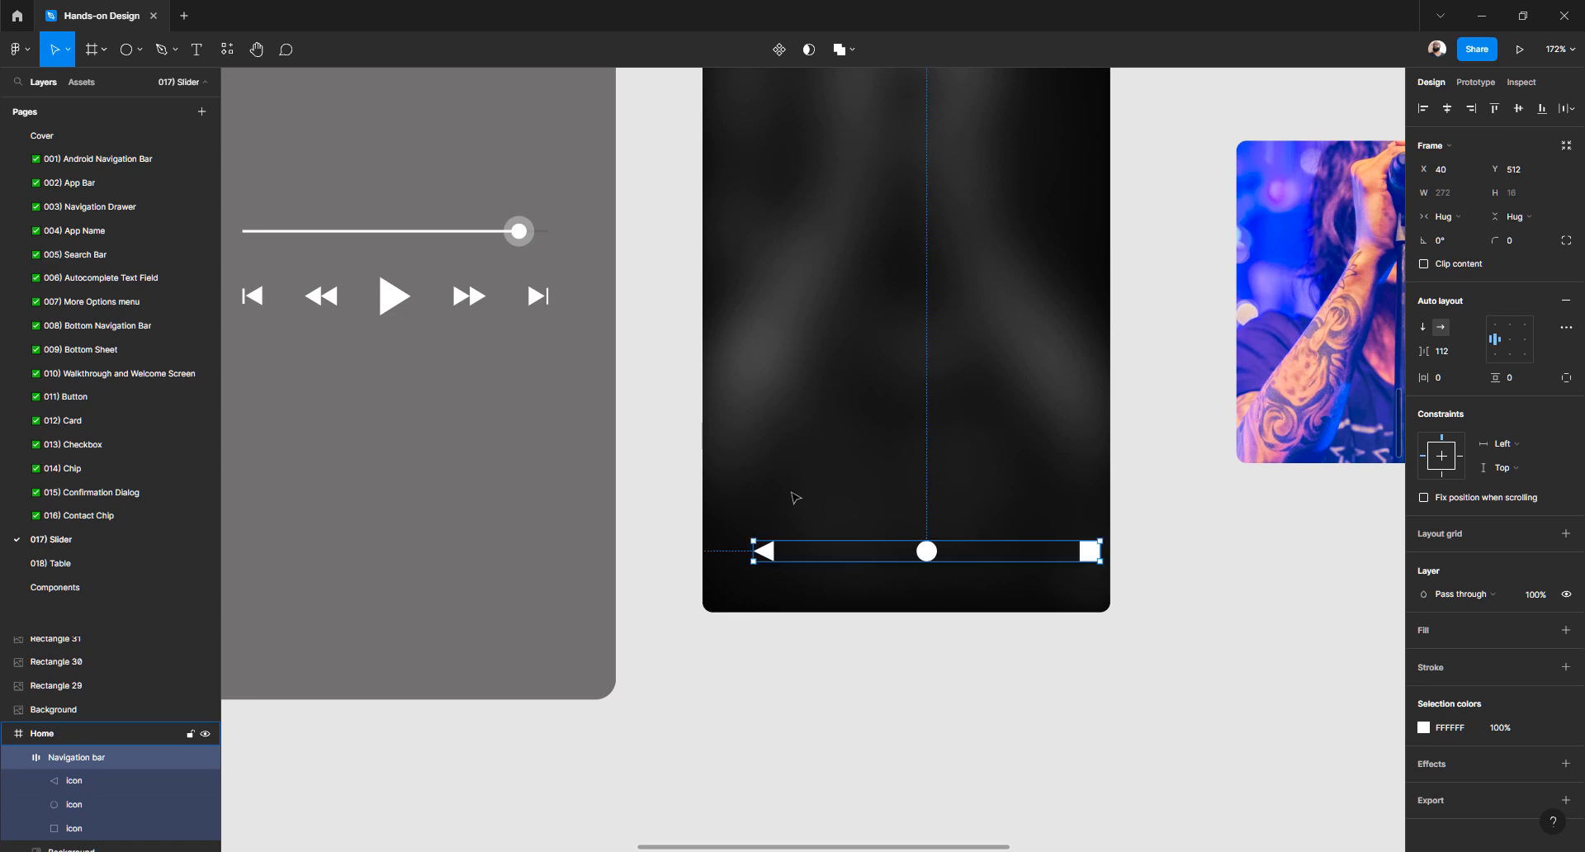
{"action": "left_click", "coordinate": [1464, 355]}
{"action": "key", "text": "Down"}
{"action": "key", "text": "Down"}
{"action": "key", "text": "Down"}
{"action": "key", "text": "Down"}
{"action": "key", "text": "Down"}
{"action": "key", "text": "Down"}
{"action": "key", "text": "Down"}
{"action": "key", "text": "Down"}
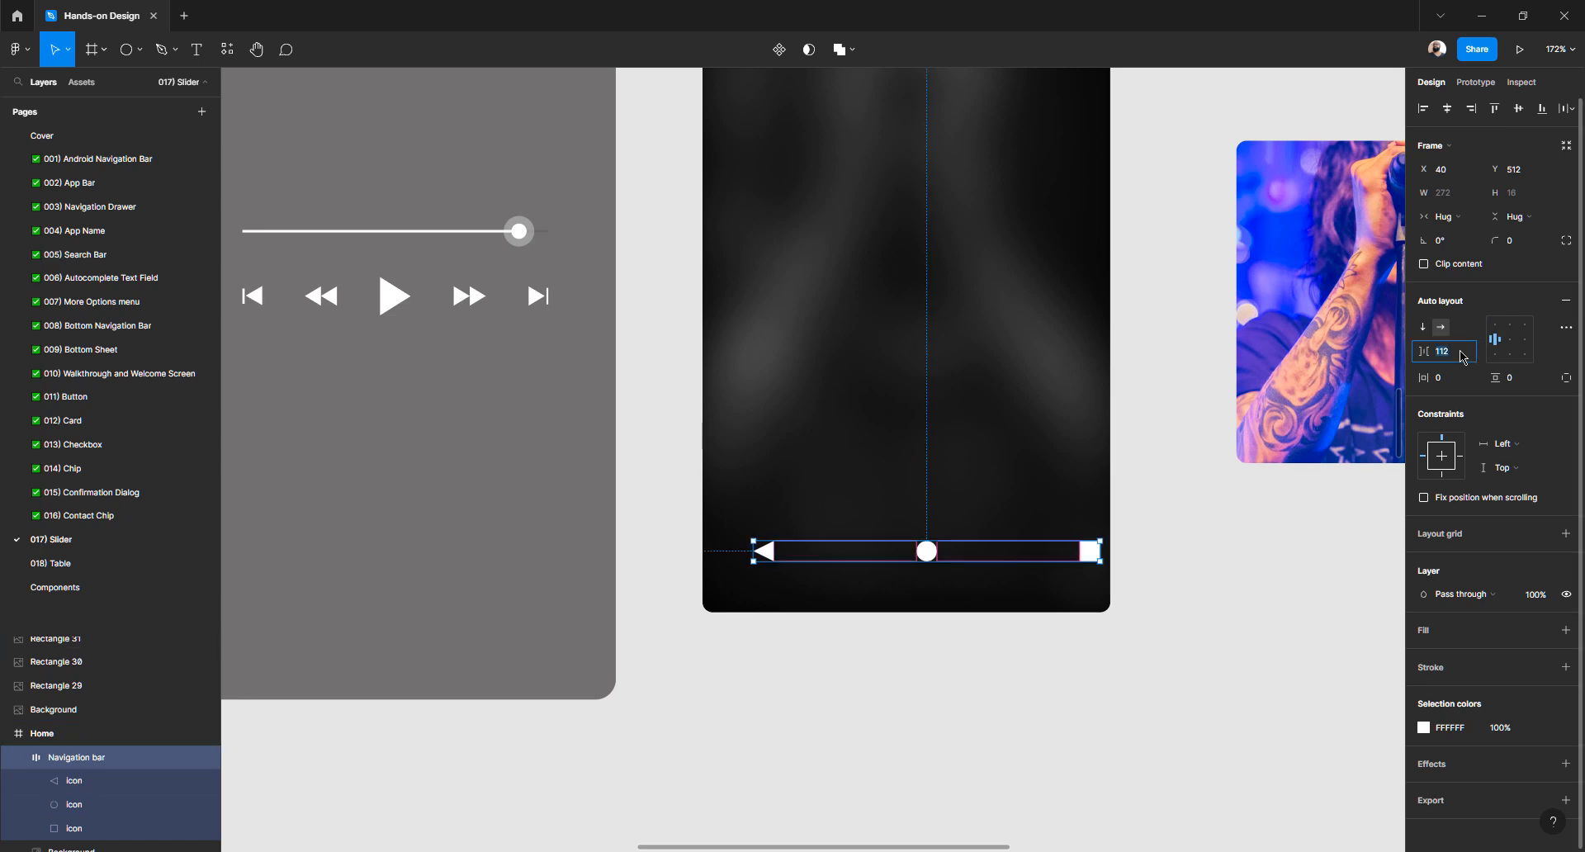
{"action": "key", "text": "Down"}
{"action": "key", "text": "Down"}
{"action": "key", "text": "Down"}
{"action": "key", "text": "Down"}
{"action": "key", "text": "Down"}
{"action": "key", "text": "Down"}
{"action": "key", "text": "Down"}
{"action": "key", "text": "Down"}
{"action": "key", "text": "Down"}
{"action": "key", "text": "Down"}
{"action": "key", "text": "Down"}
{"action": "key", "text": "Down"}
{"action": "key", "text": "Down"}
{"action": "key", "text": "Down"}
{"action": "key", "text": "Down"}
{"action": "key", "text": "Down"}
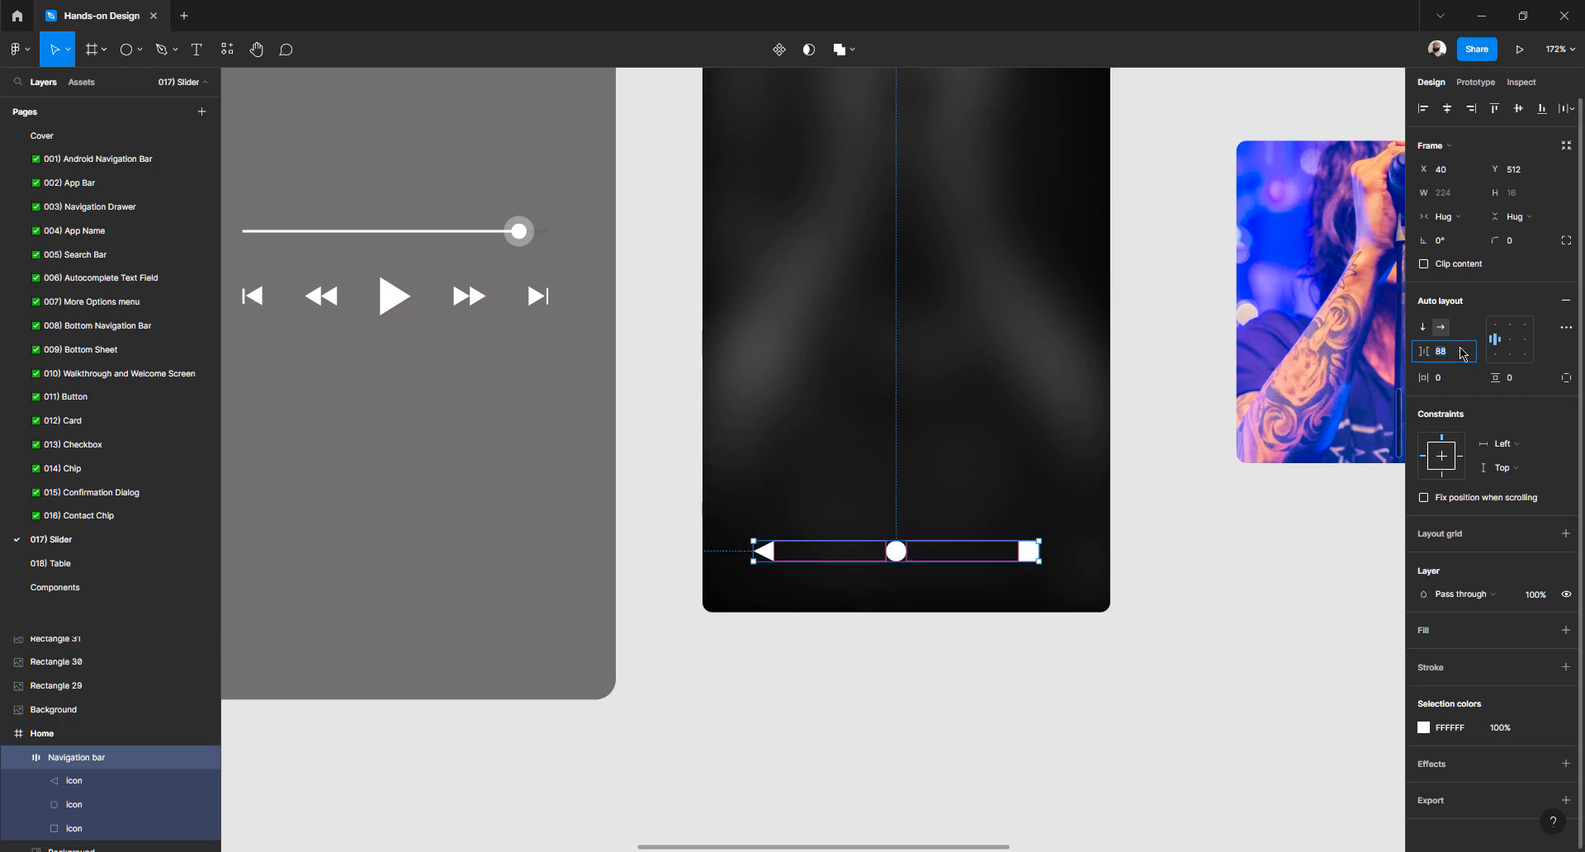
{"action": "key", "text": "Up"}
{"action": "key", "text": "Up"}
{"action": "key", "text": "Up"}
{"action": "key", "text": "Up"}
{"action": "key", "text": "Up"}
{"action": "key", "text": "Up"}
{"action": "key", "text": "Up"}
{"action": "key", "text": "Up"}
{"action": "key", "text": "alt"}
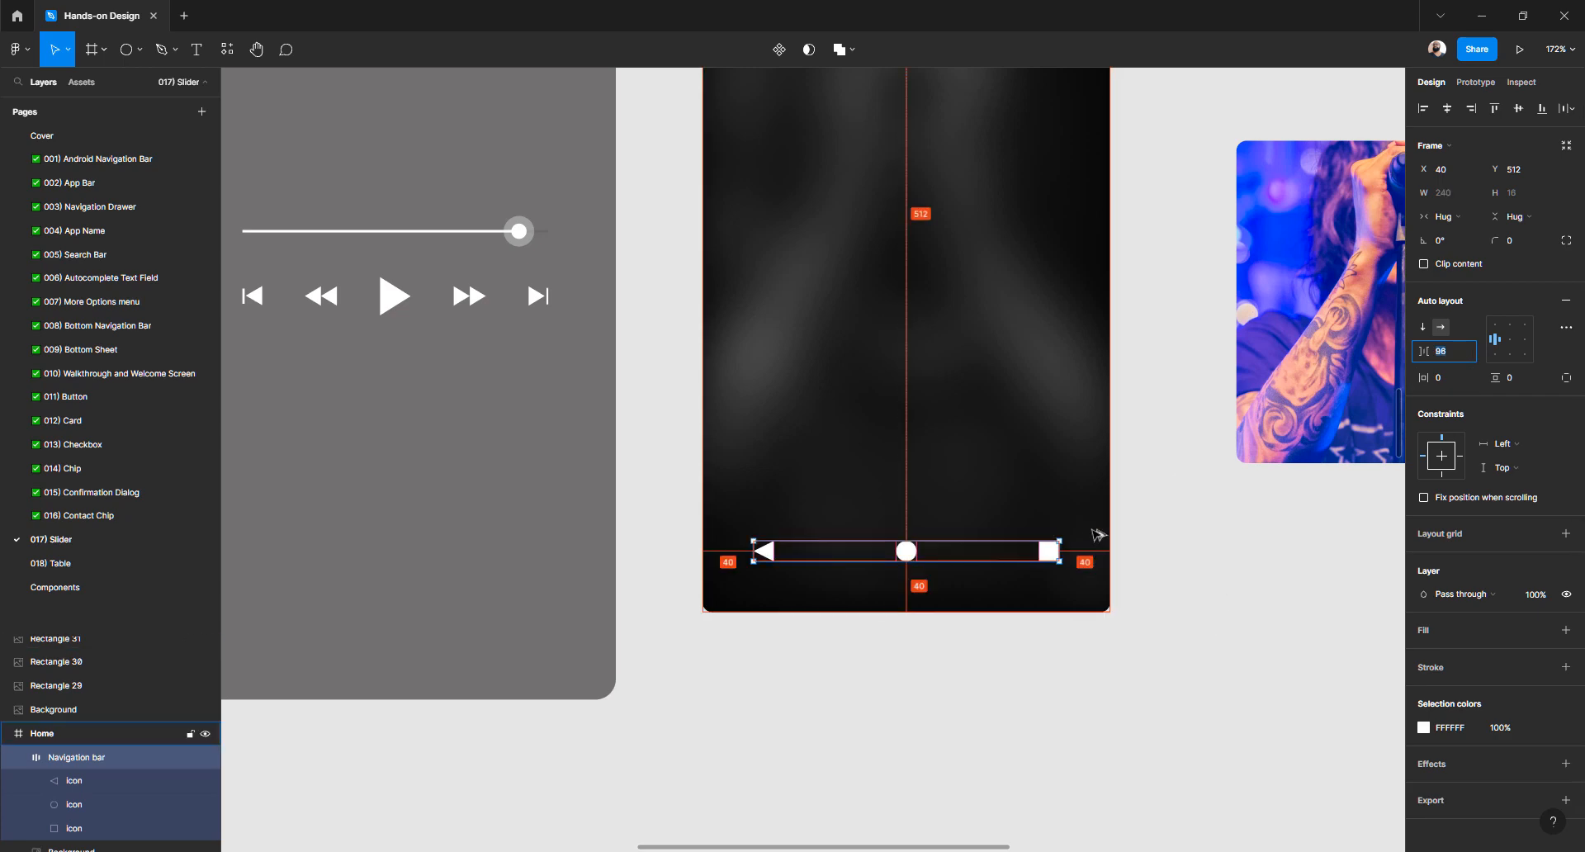
{"action": "left_click", "coordinate": [987, 644]}
{"action": "scroll", "coordinate": [988, 644], "scroll_direction": "down", "scroll_amount": 5}
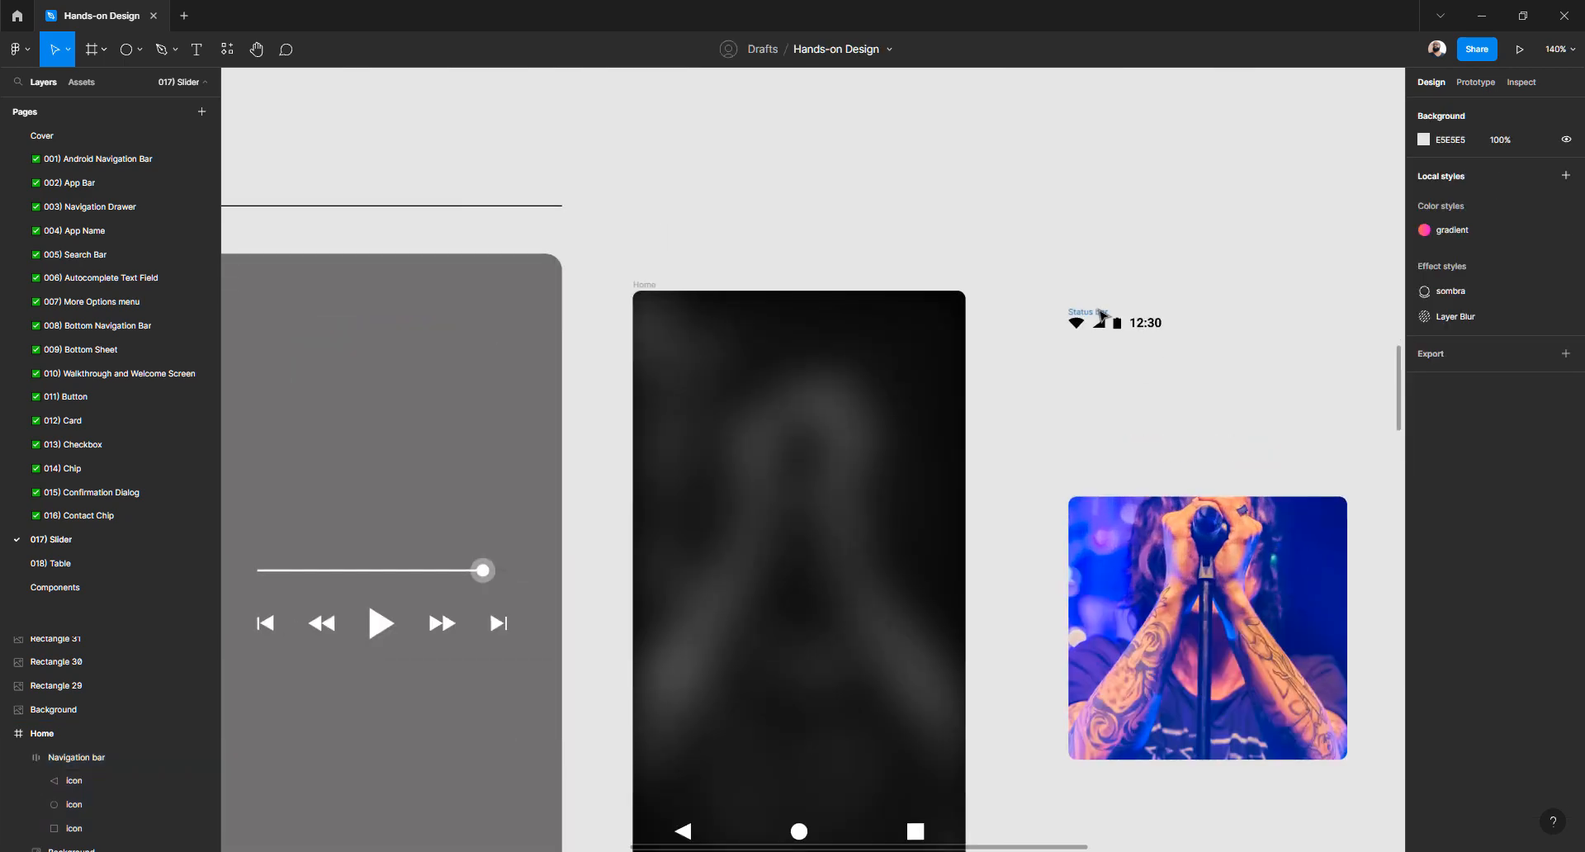
Move the status bar into the top of the Home frame and make its icons white
{"action": "left_click", "coordinate": [1108, 316]}
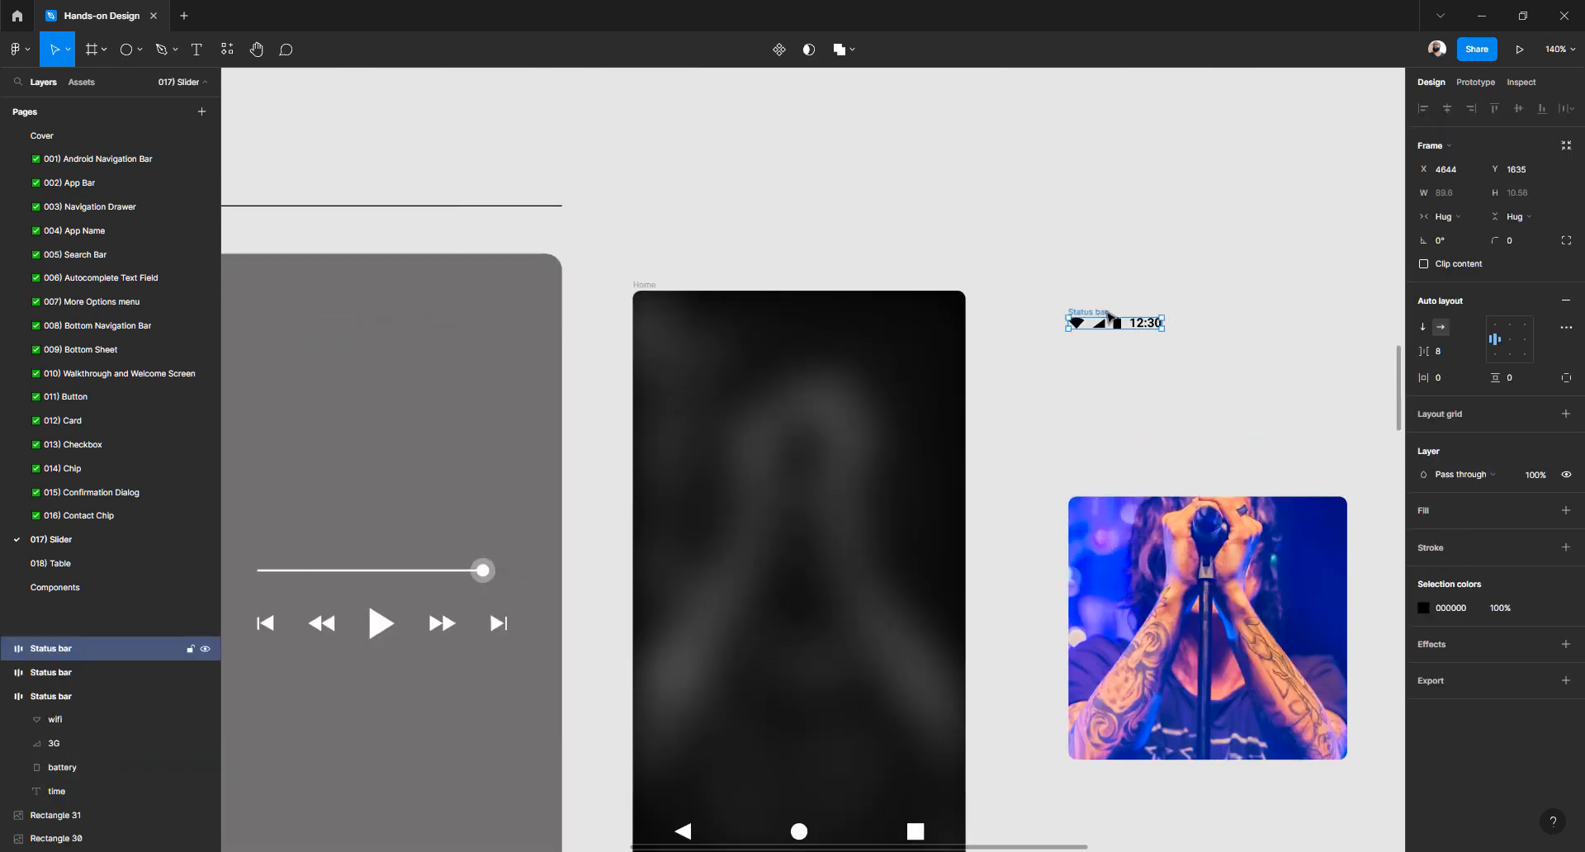
{"action": "left_click_drag", "start_coordinate": [1106, 318], "coordinate": [859, 321]}
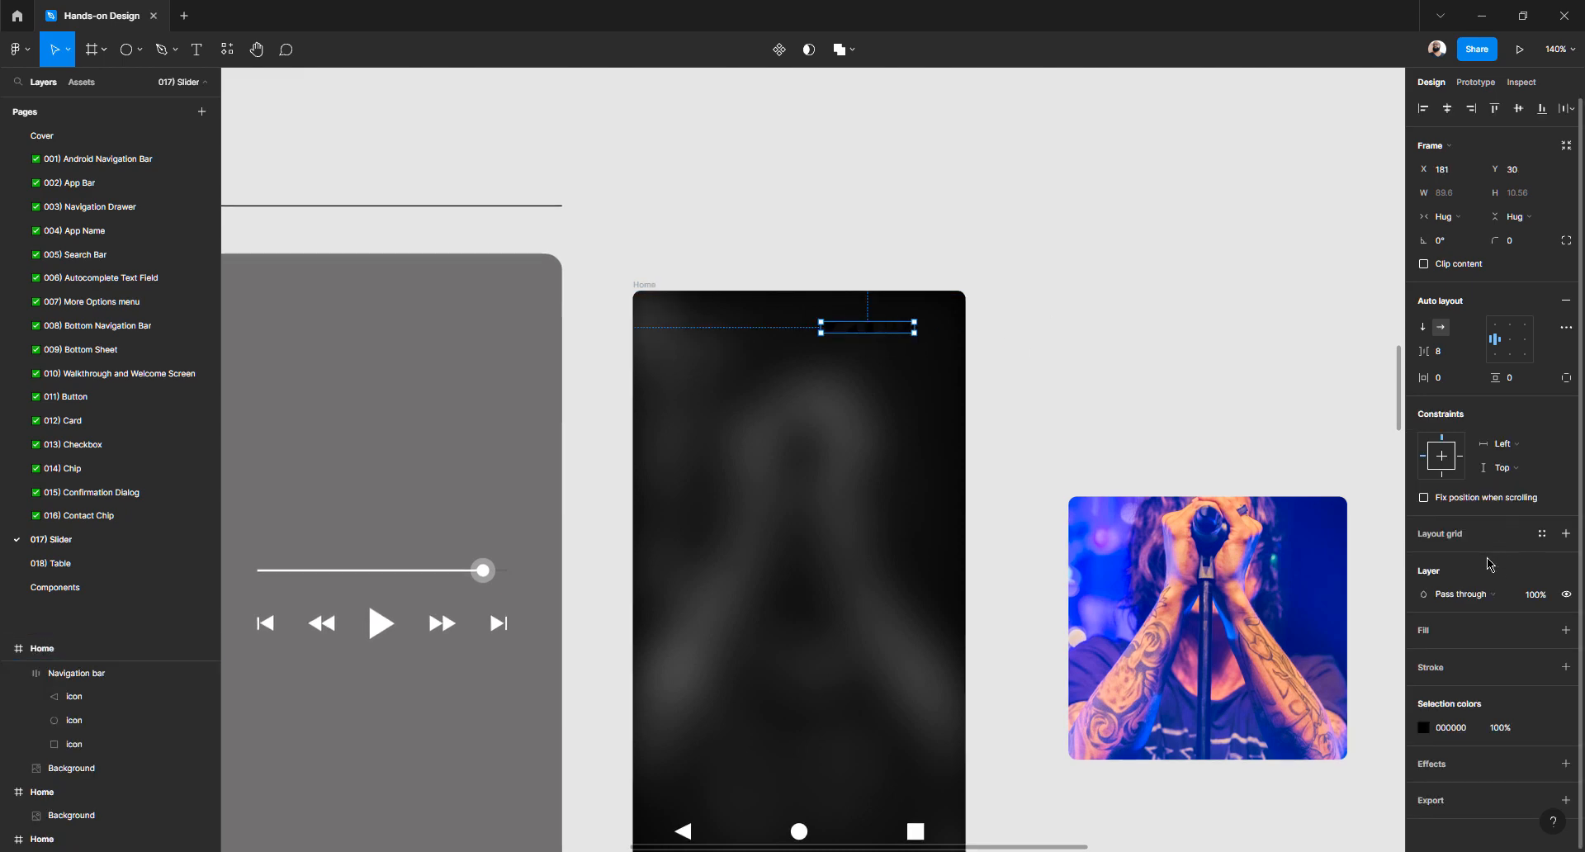
{"action": "left_click", "coordinate": [1423, 734]}
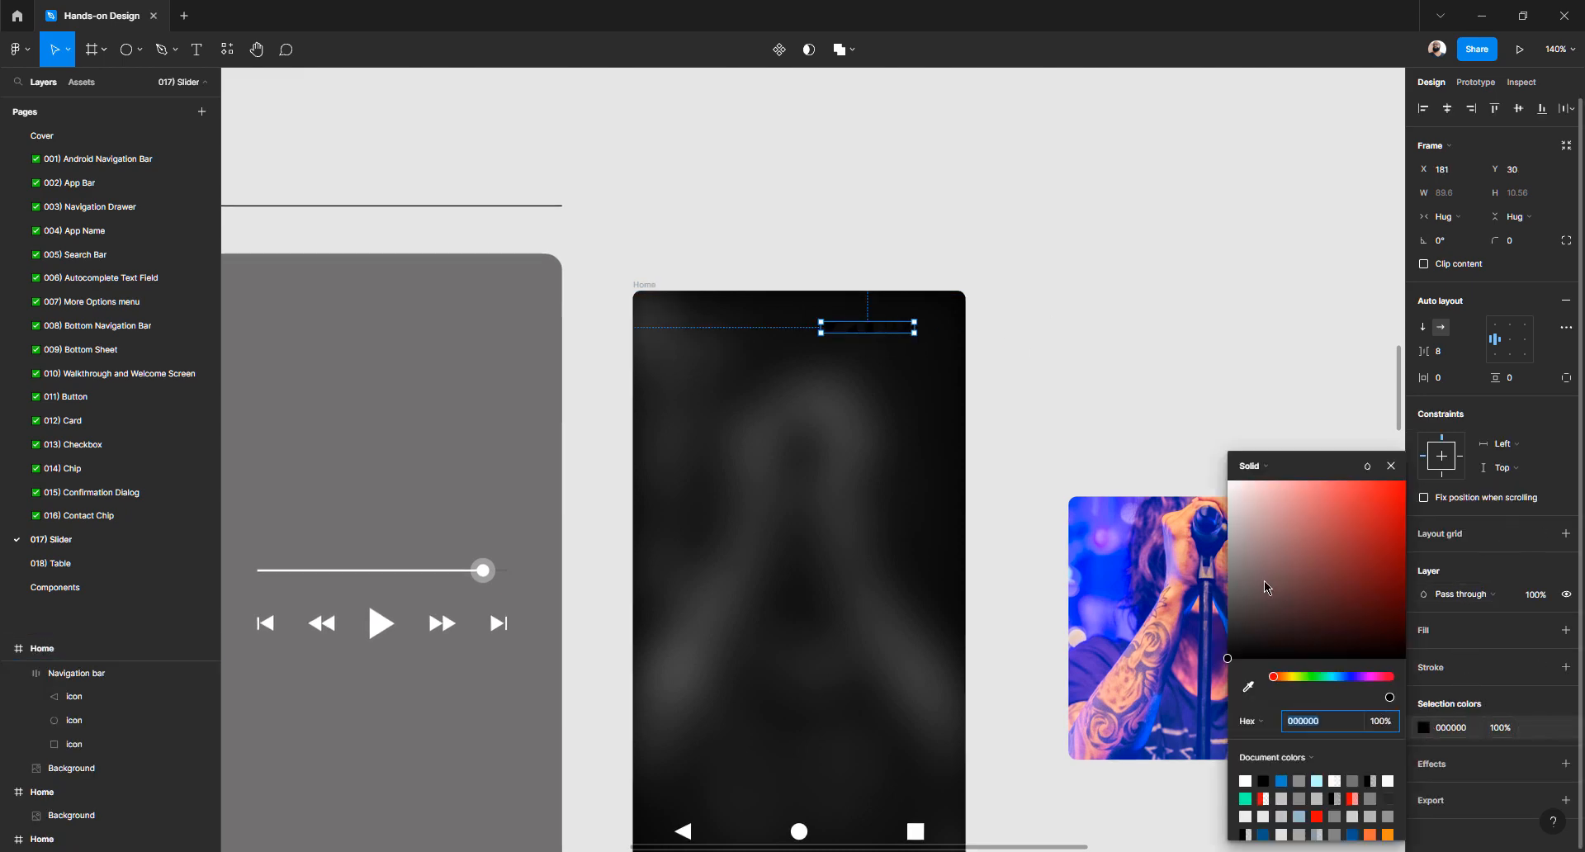
{"action": "left_click", "coordinate": [1219, 505]}
{"action": "left_click", "coordinate": [1087, 322]}
{"action": "left_click", "coordinate": [871, 330]}
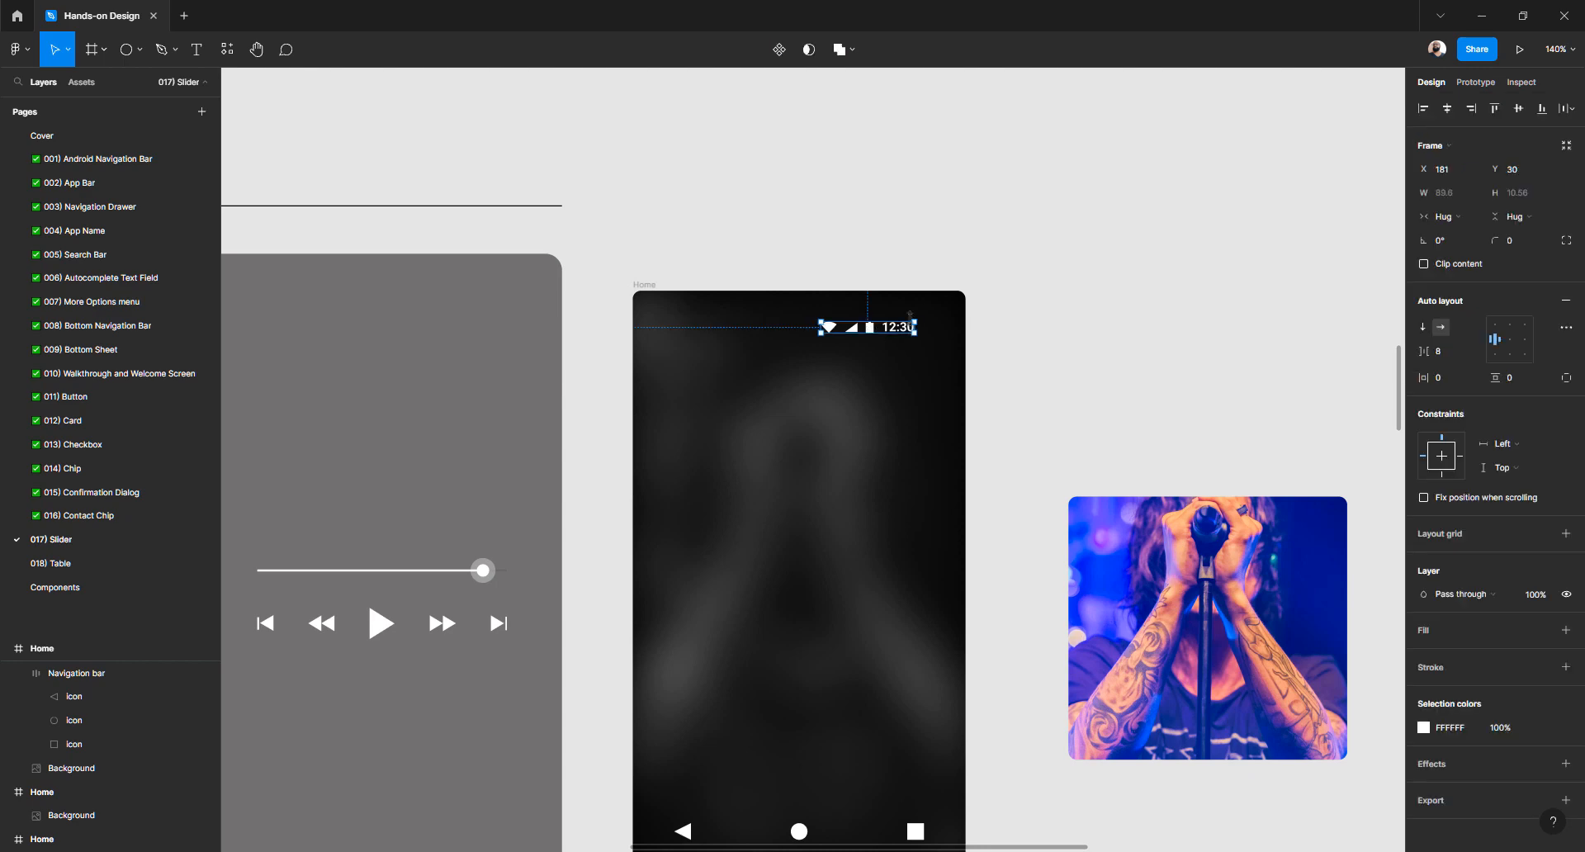
Nudge the status bar to Y 8 near Home's top-right corner
{"action": "key", "text": "alt"}
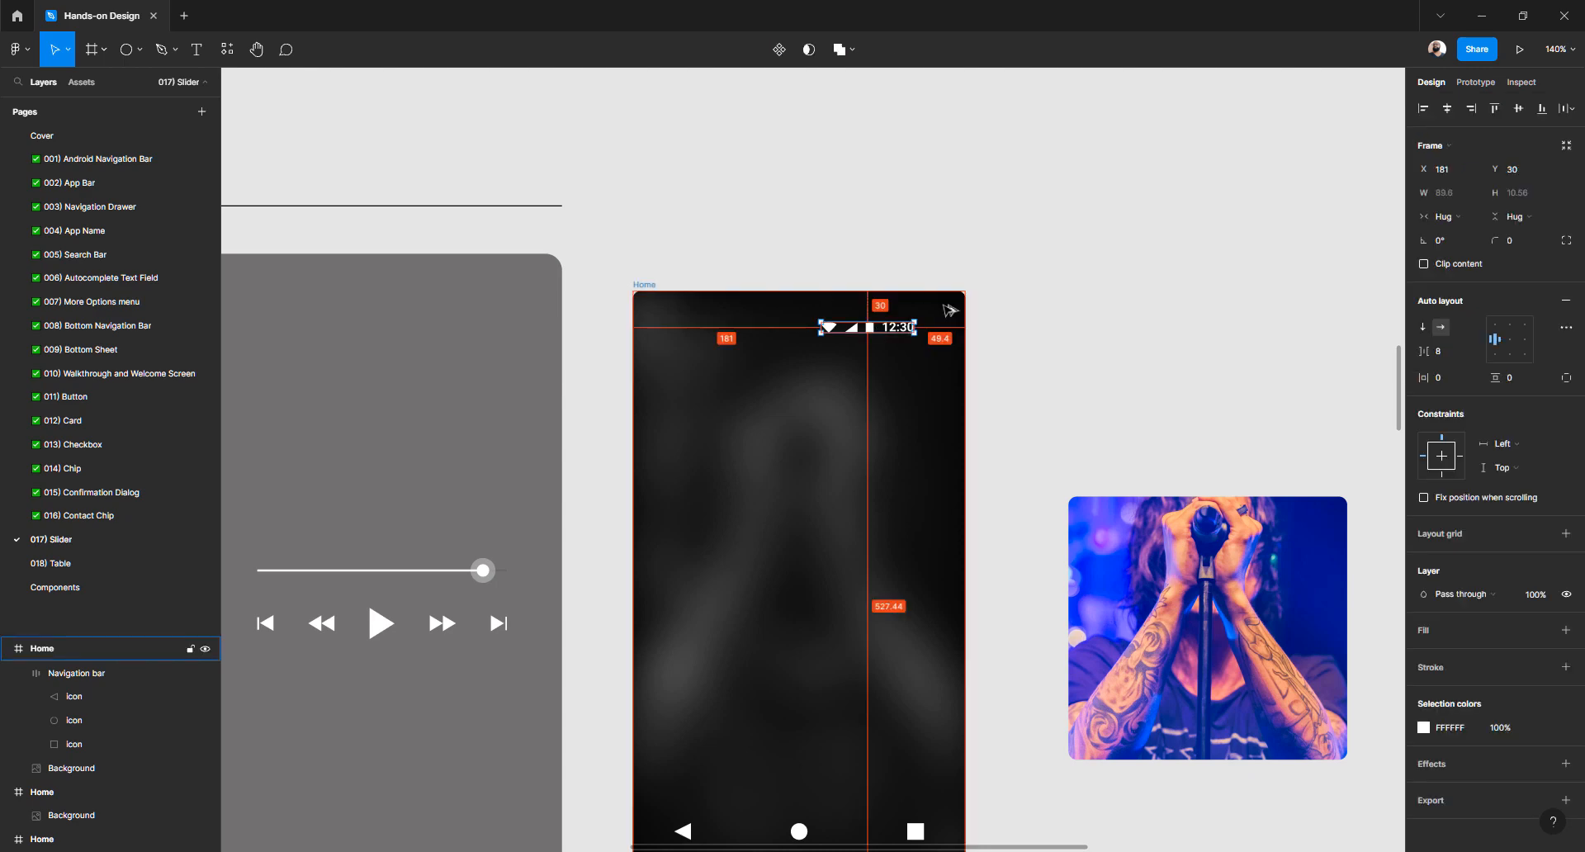
{"action": "scroll", "coordinate": [914, 321], "scroll_direction": "up", "scroll_amount": 5}
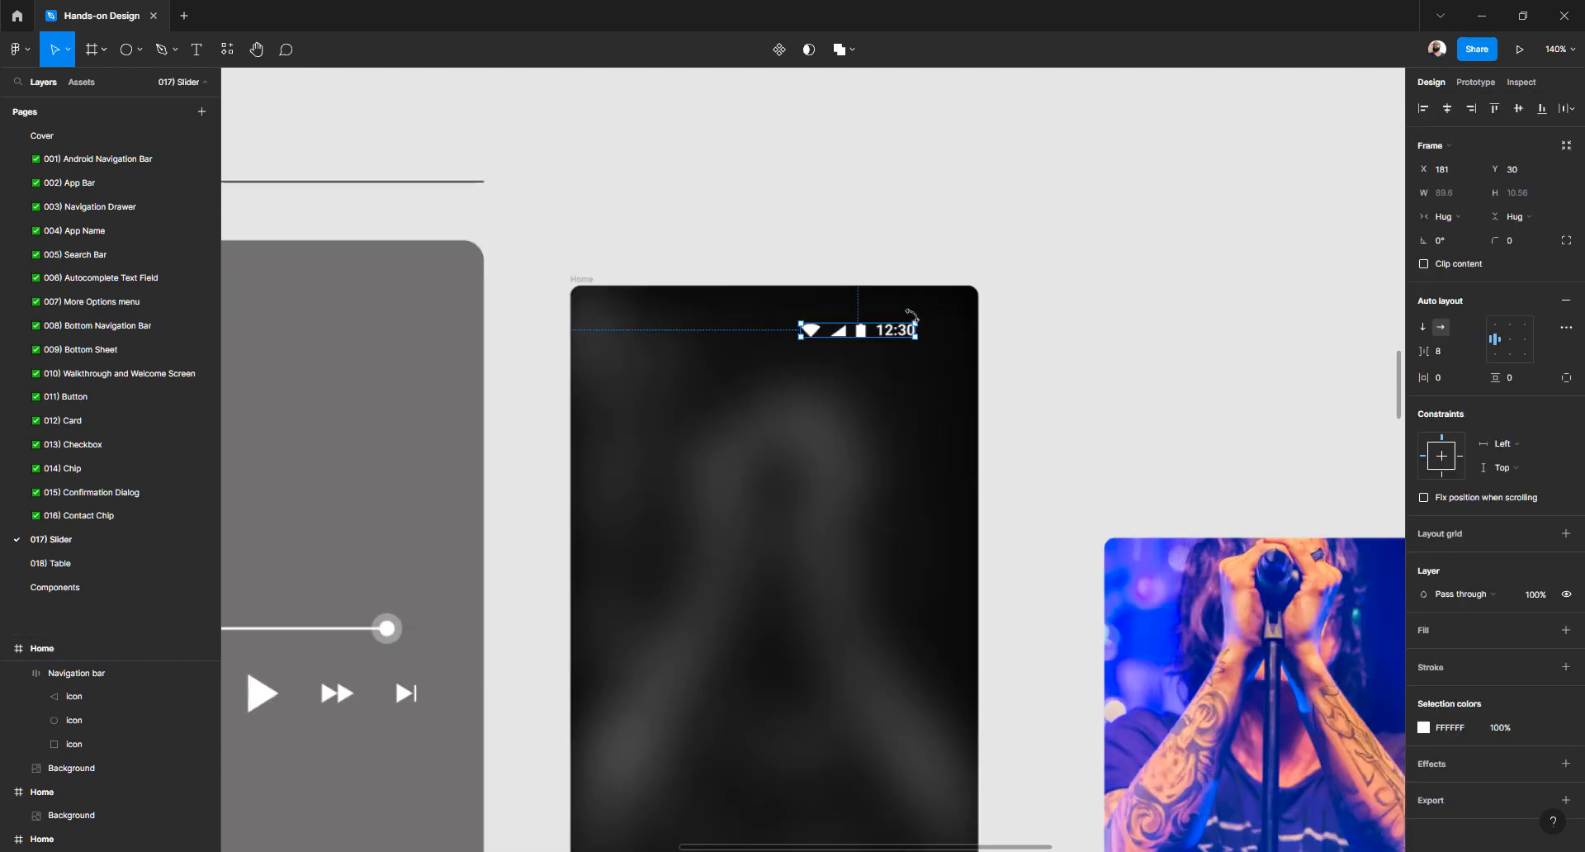
{"action": "key", "text": "alt"}
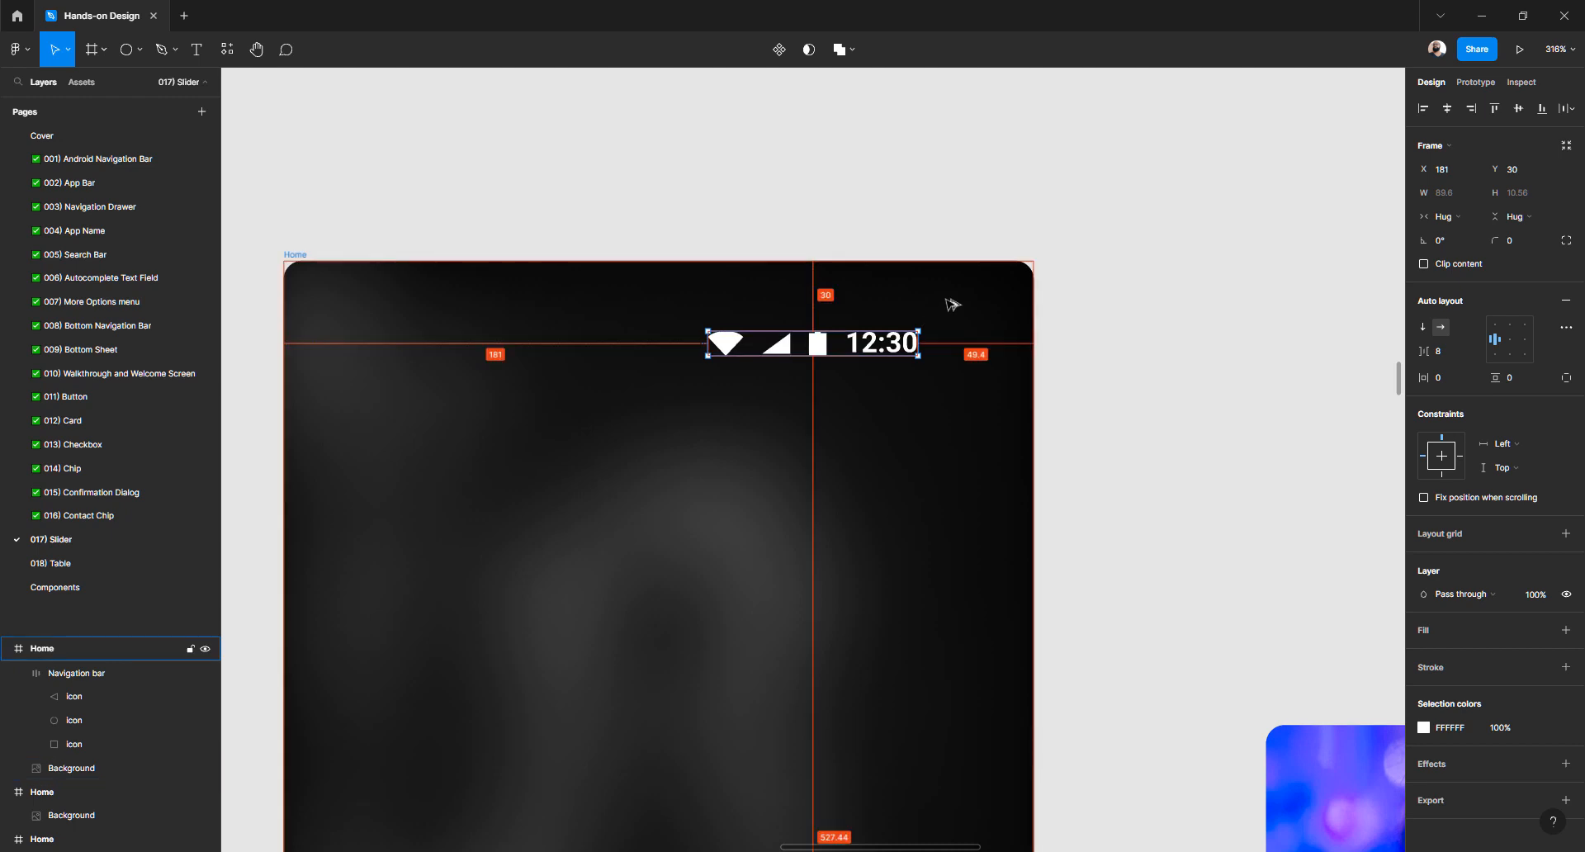
{"action": "key", "text": "Up"}
{"action": "key", "text": "Up"}
{"action": "key", "text": "Up"}
{"action": "key", "text": "Up"}
{"action": "key", "text": "Up"}
{"action": "key", "text": "Up"}
{"action": "key", "text": "Up"}
{"action": "key", "text": "Up"}
{"action": "key", "text": "alt"}
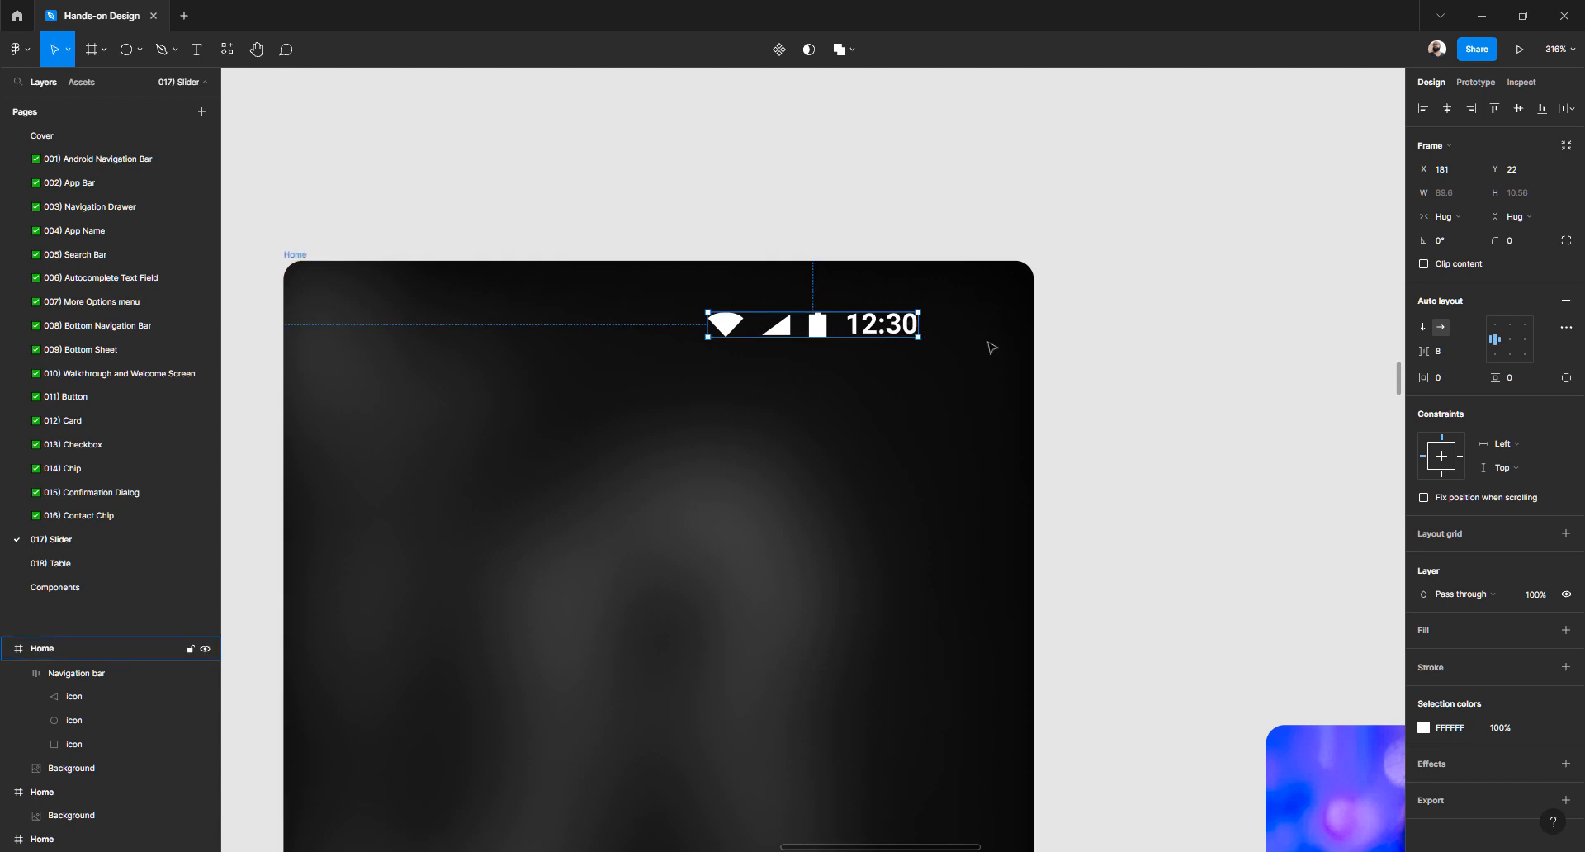
{"action": "key", "text": "alt"}
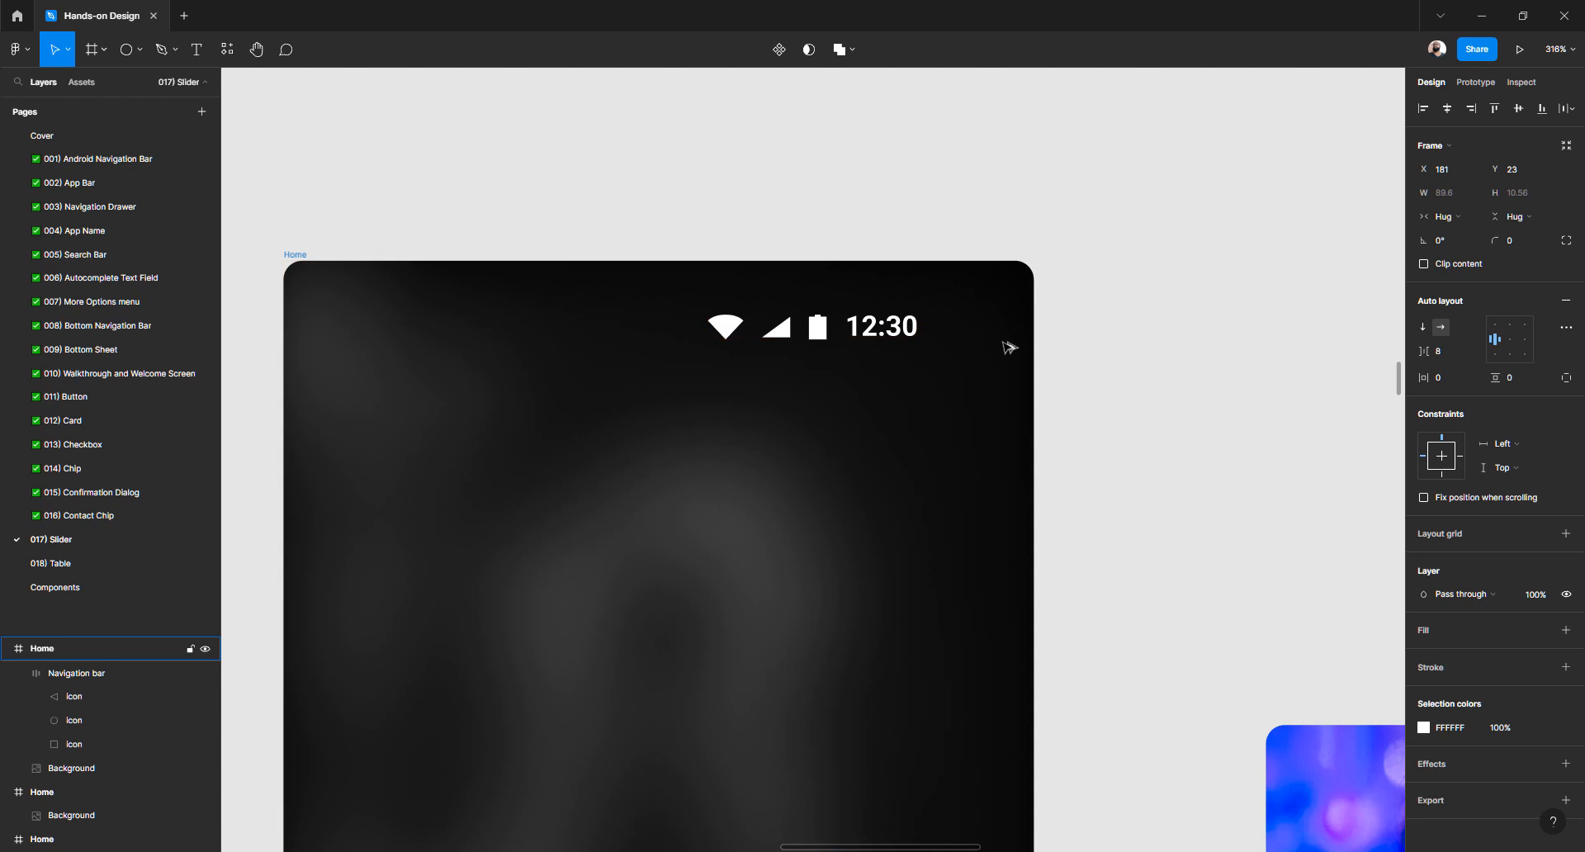
{"action": "key", "text": "Up"}
{"action": "key", "text": "Up"}
{"action": "key", "text": "Up"}
{"action": "key", "text": "Up"}
{"action": "key", "text": "Up"}
{"action": "key", "text": "Up"}
{"action": "key", "text": "Up"}
{"action": "key", "text": "Up"}
{"action": "key", "text": "Up"}
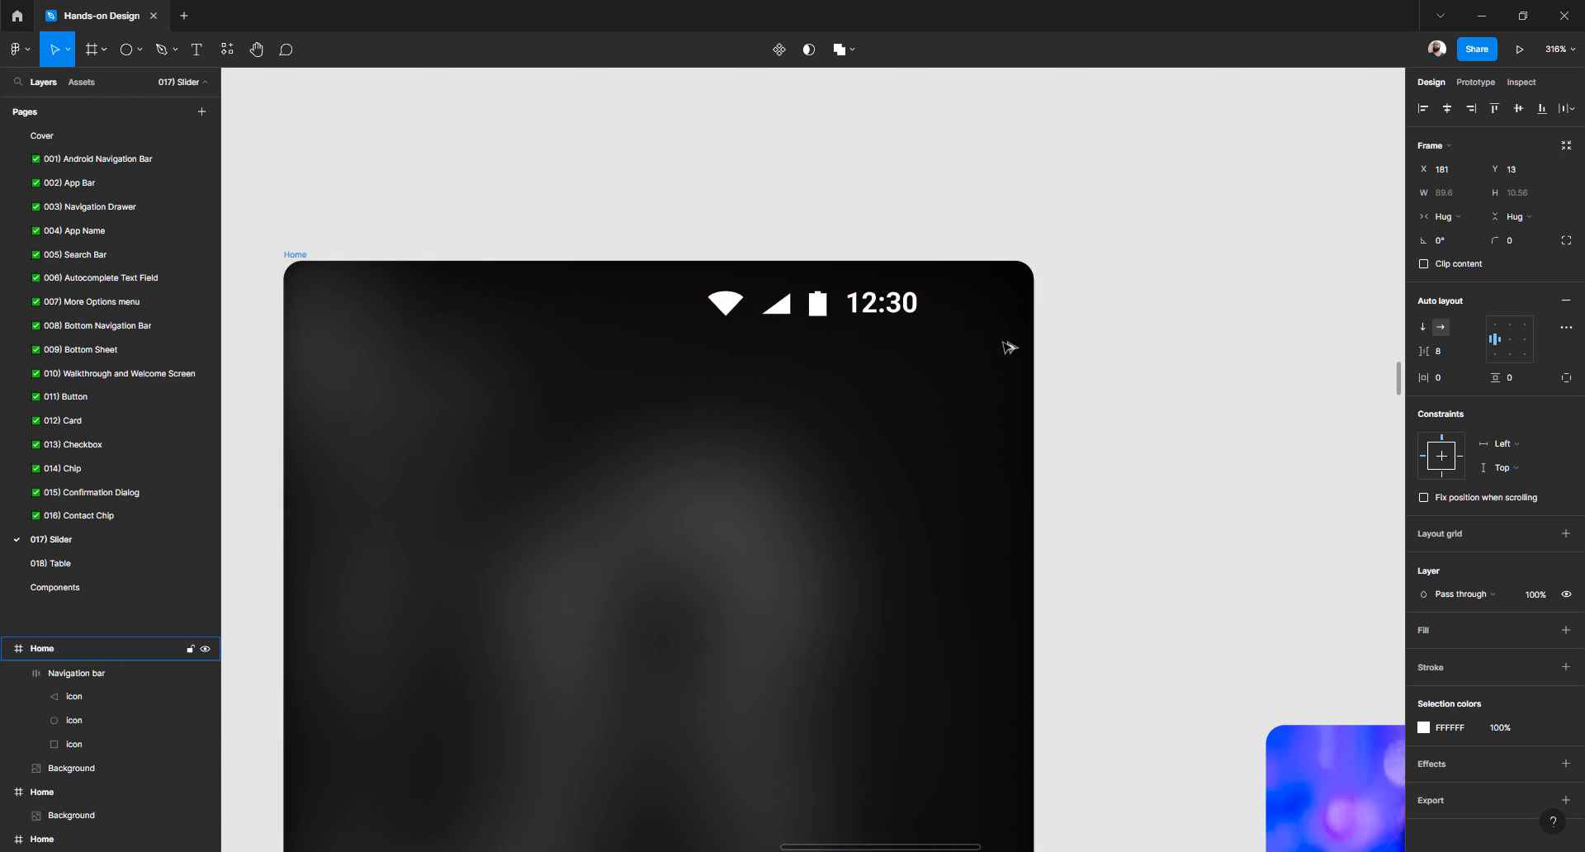
{"action": "key", "text": "Up"}
{"action": "key", "text": "Up"}
{"action": "key", "text": "Up"}
{"action": "key", "text": "Up"}
{"action": "key", "text": "Up"}
{"action": "key", "text": "Up"}
{"action": "key", "text": "Up"}
{"action": "key", "text": "Up"}
{"action": "key", "text": "Down"}
{"action": "key", "text": "Down"}
{"action": "key", "text": "Down"}
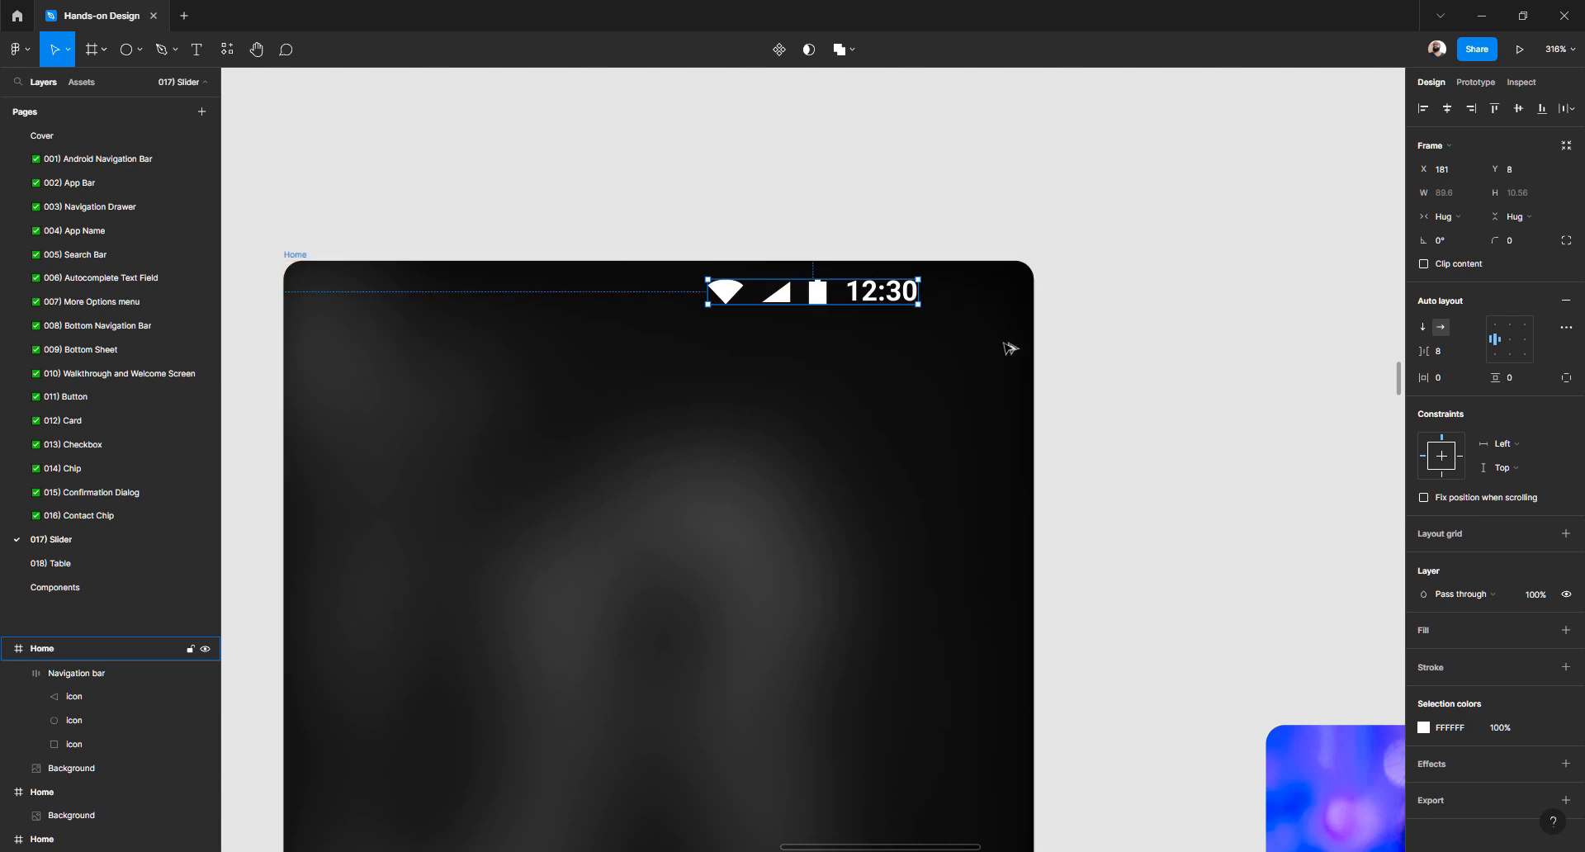
{"action": "key", "text": "shift+Right"}
{"action": "key", "text": "shift+Right"}
{"action": "key", "text": "shift+Right"}
{"action": "key", "text": "shift+Right"}
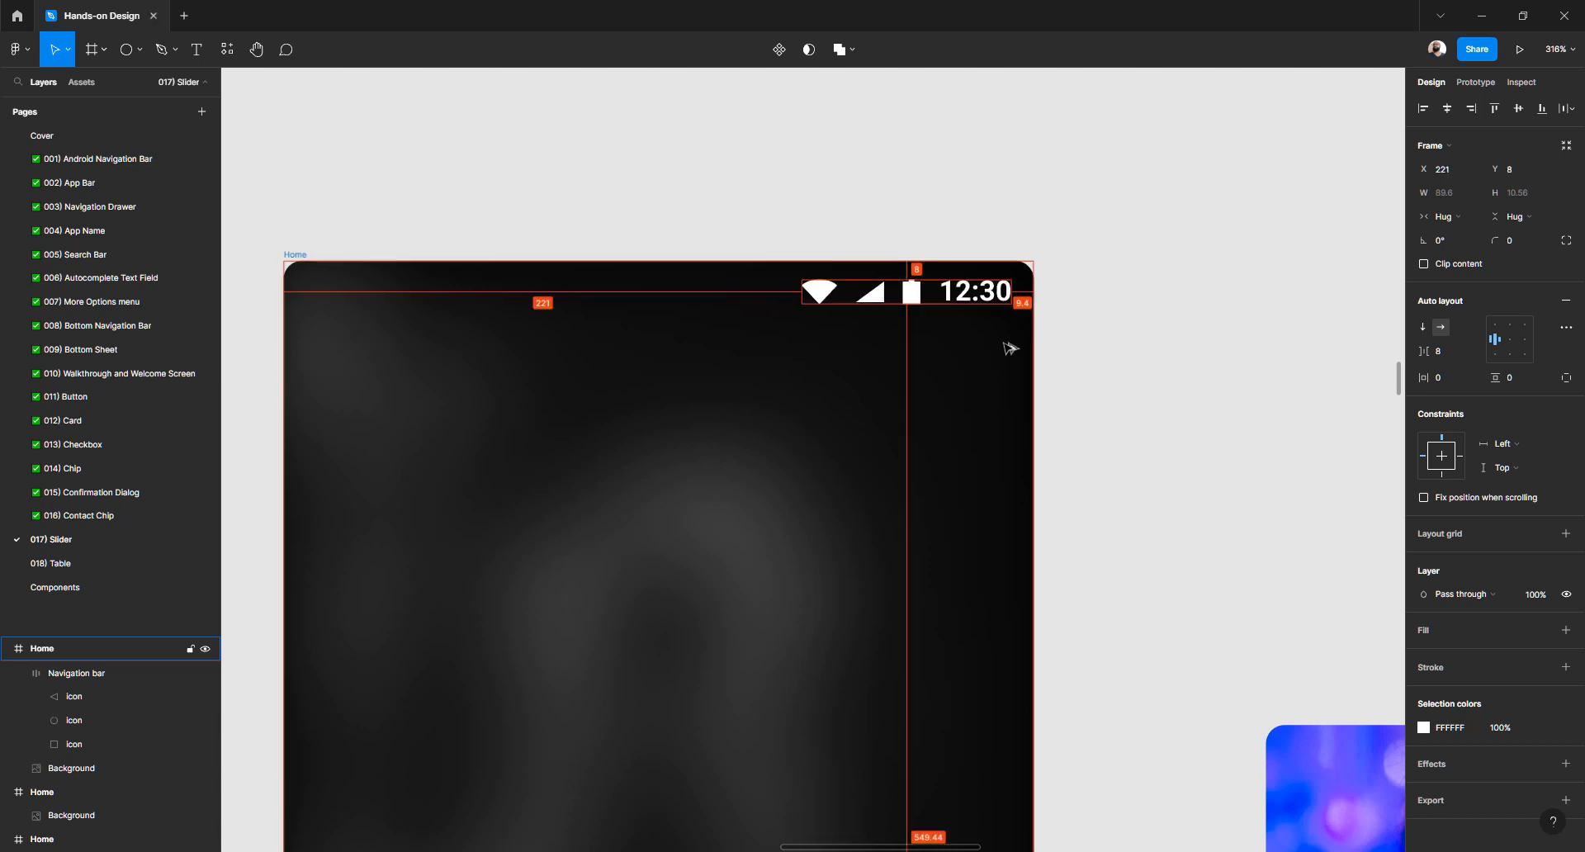
{"action": "key", "text": "Right"}
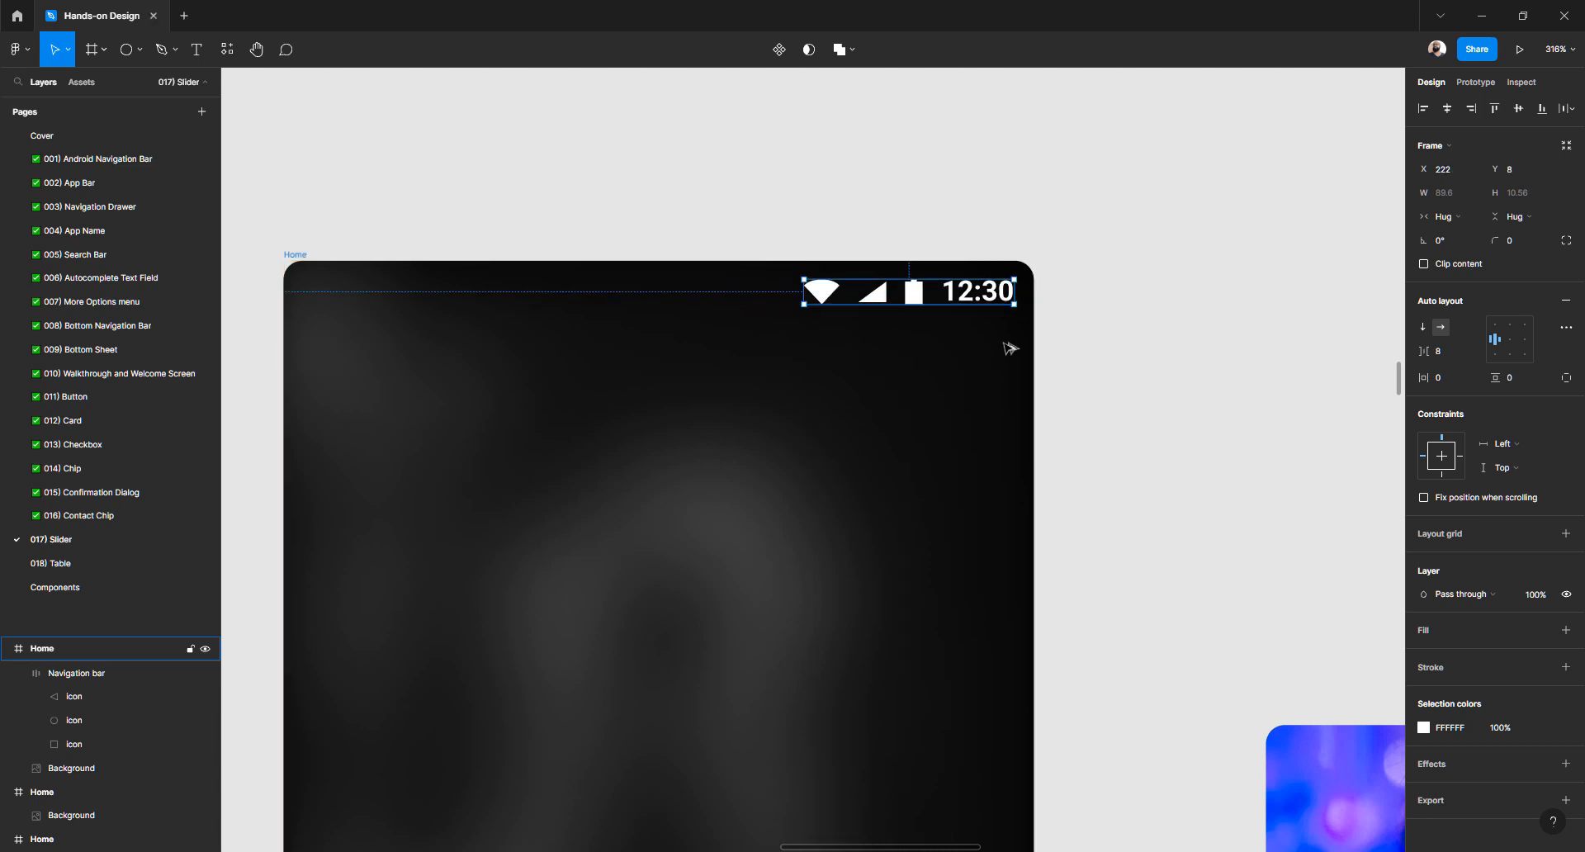
Set the 12:30 time text height to 11
{"action": "double_click", "coordinate": [1001, 296]}
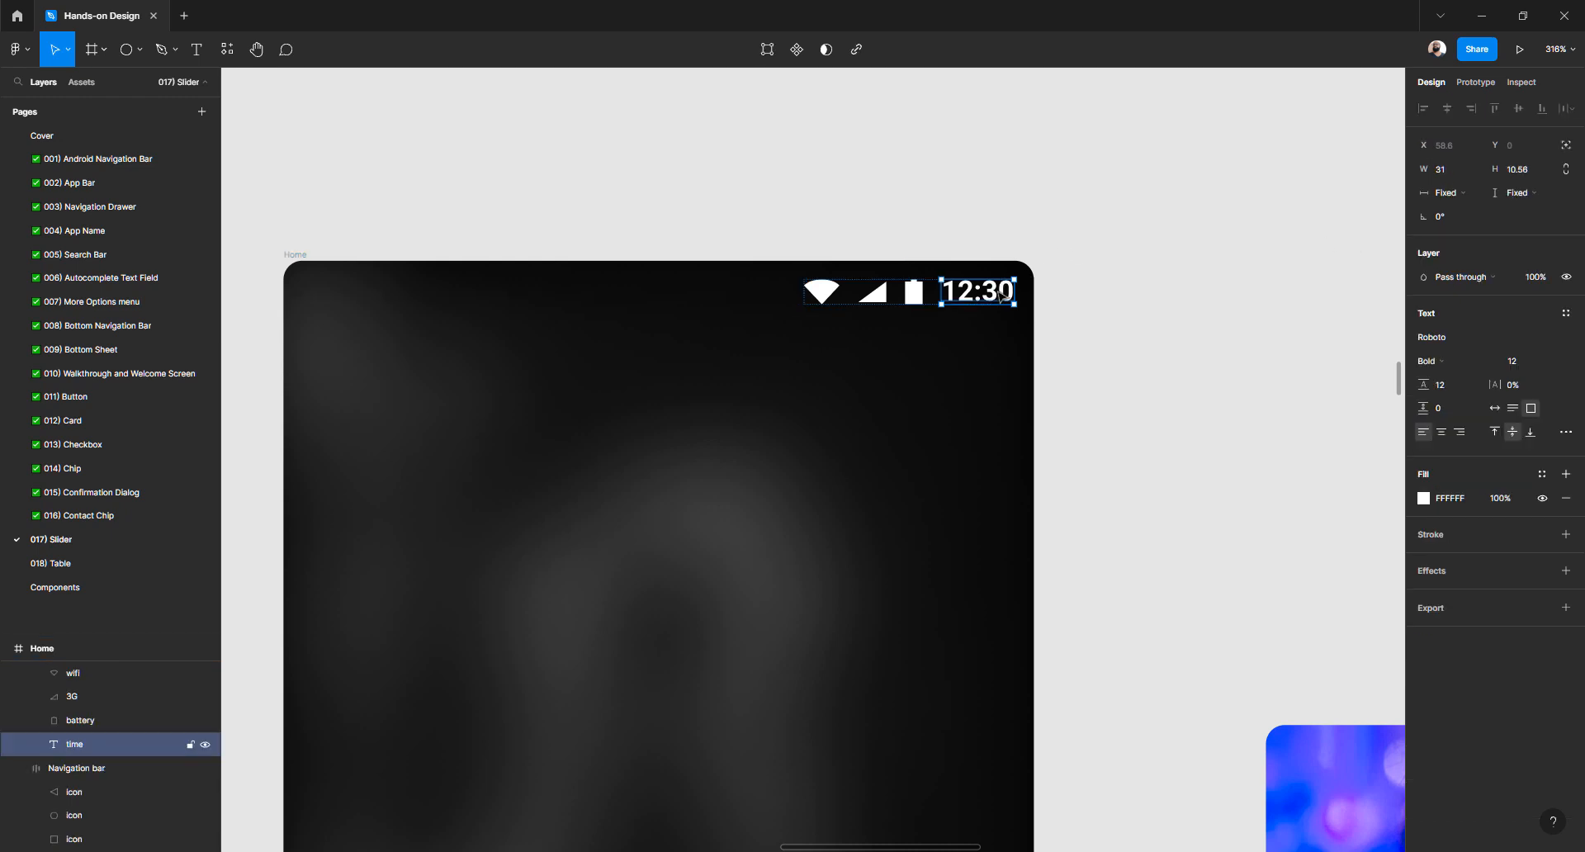
{"action": "left_click", "coordinate": [1532, 175]}
{"action": "type", "text": "11"}
{"action": "key", "text": "Return"}
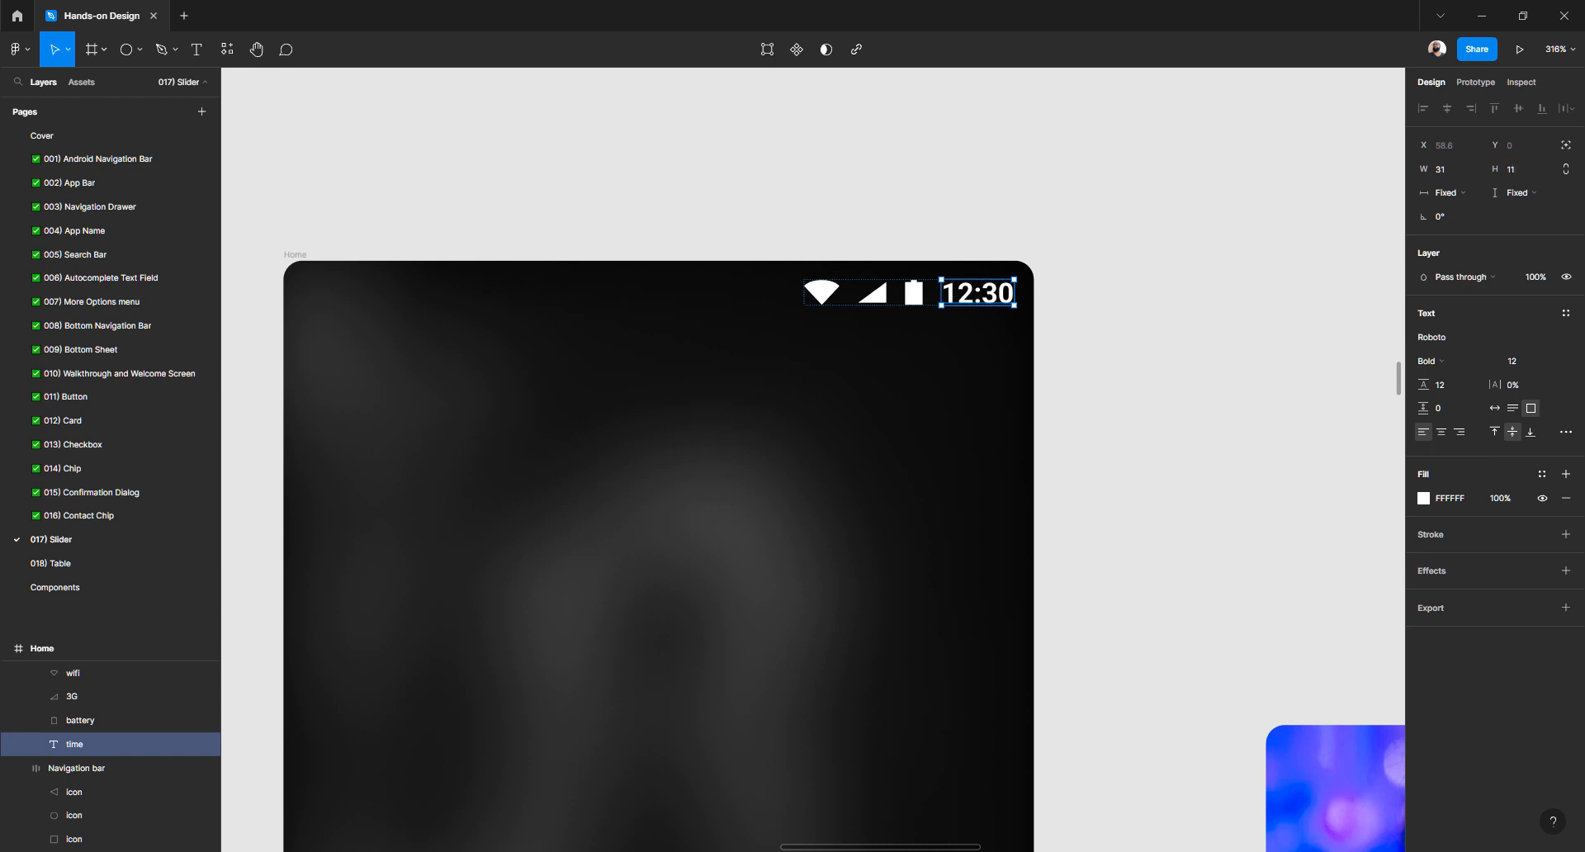
{"action": "left_click", "coordinate": [1318, 294]}
{"action": "left_click", "coordinate": [1010, 295]}
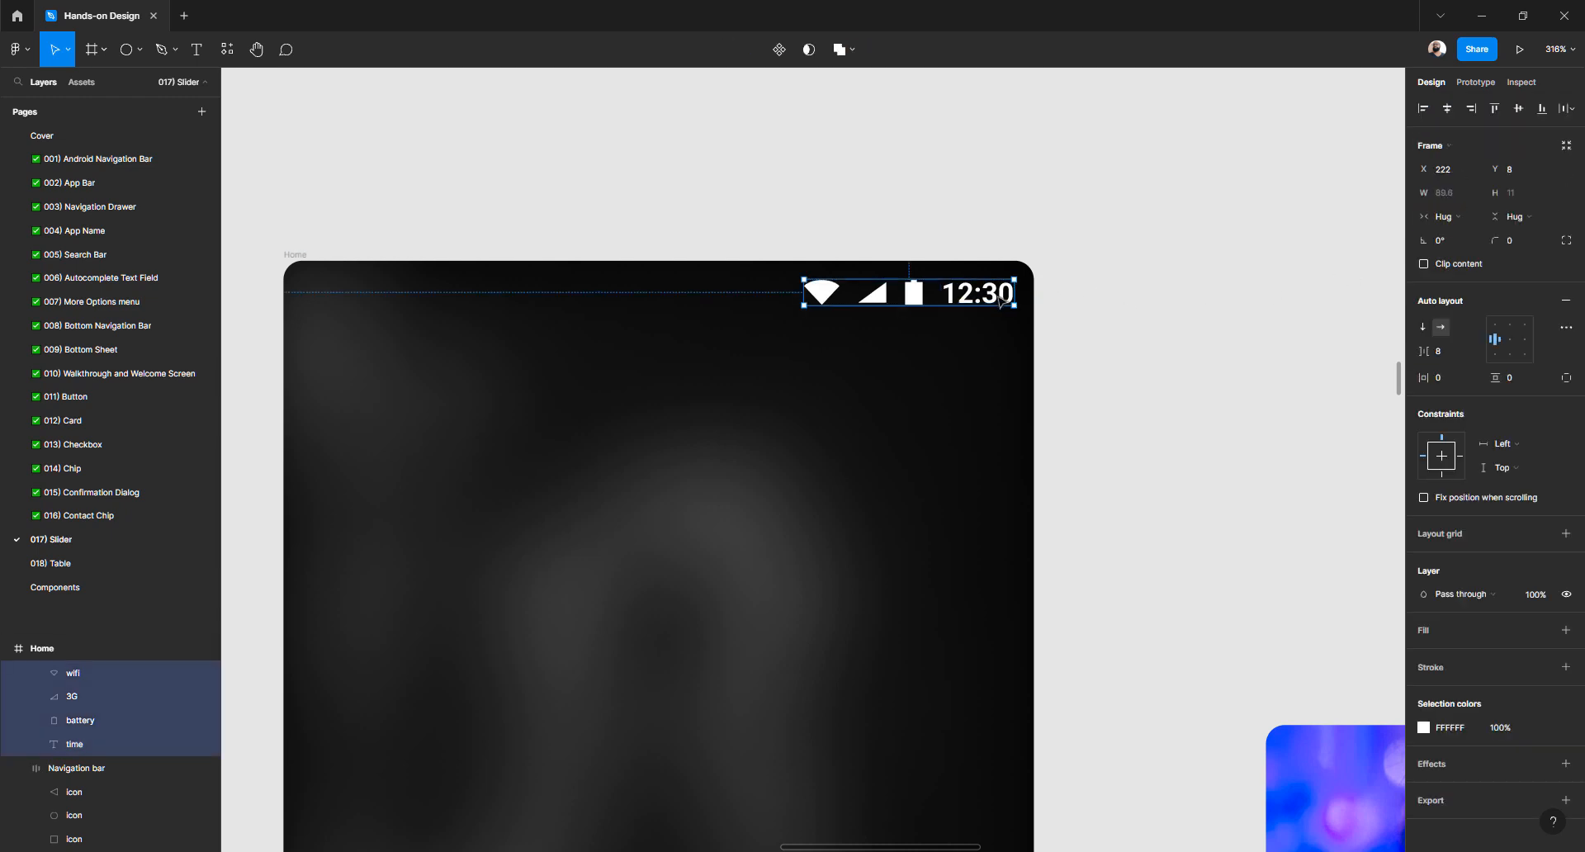
{"action": "key", "text": "alt"}
Size the battery icon to 8 × 11, trying and undoing a 3G height of 8
{"action": "left_click", "coordinate": [923, 295]}
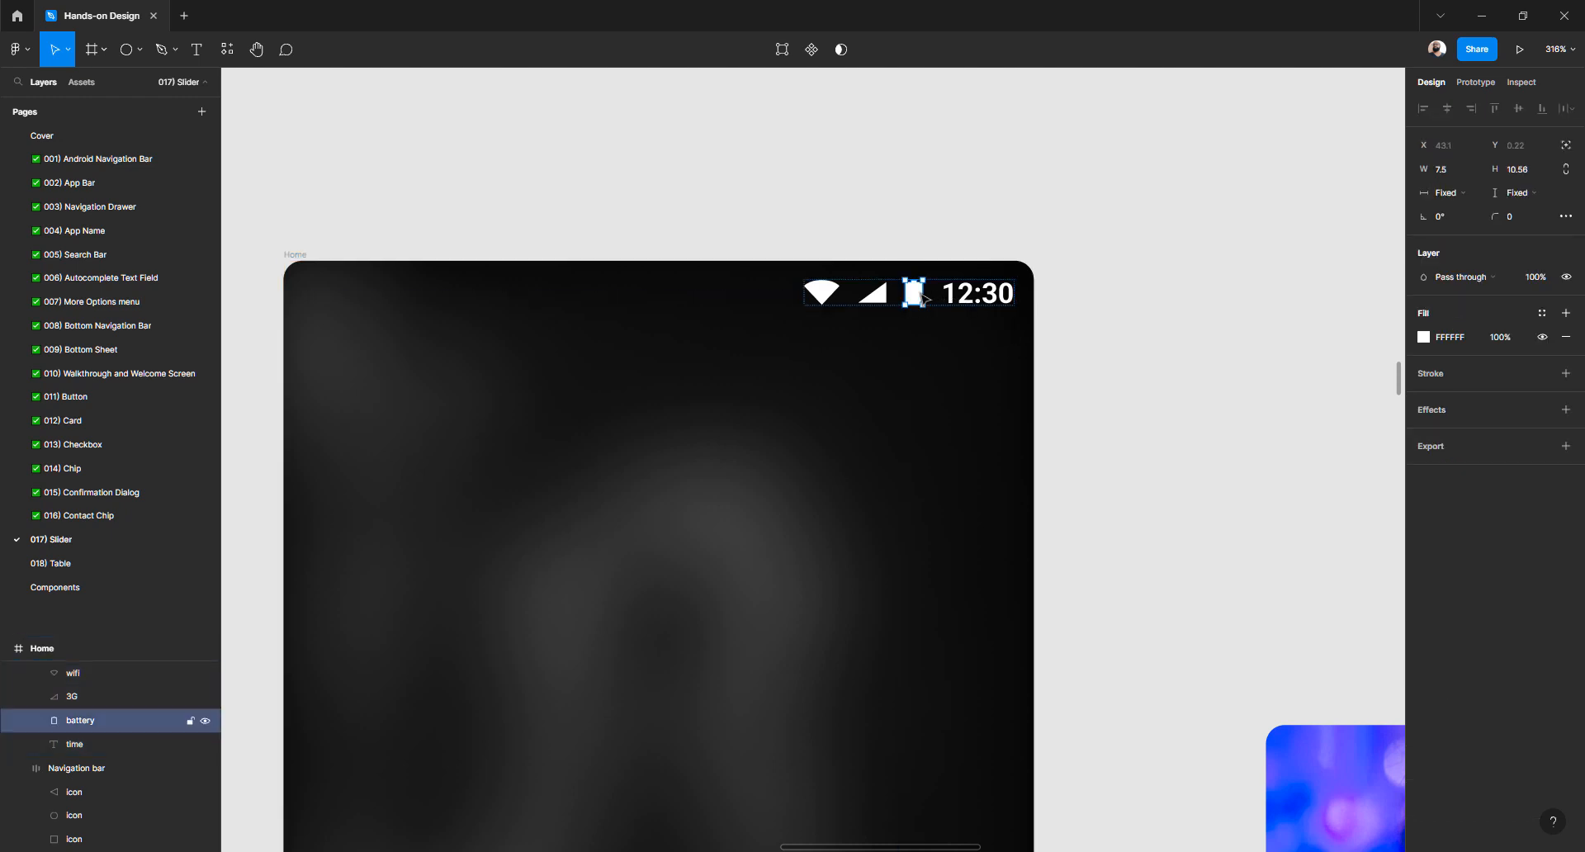
{"action": "scroll", "coordinate": [921, 292], "scroll_direction": "up", "scroll_amount": 3}
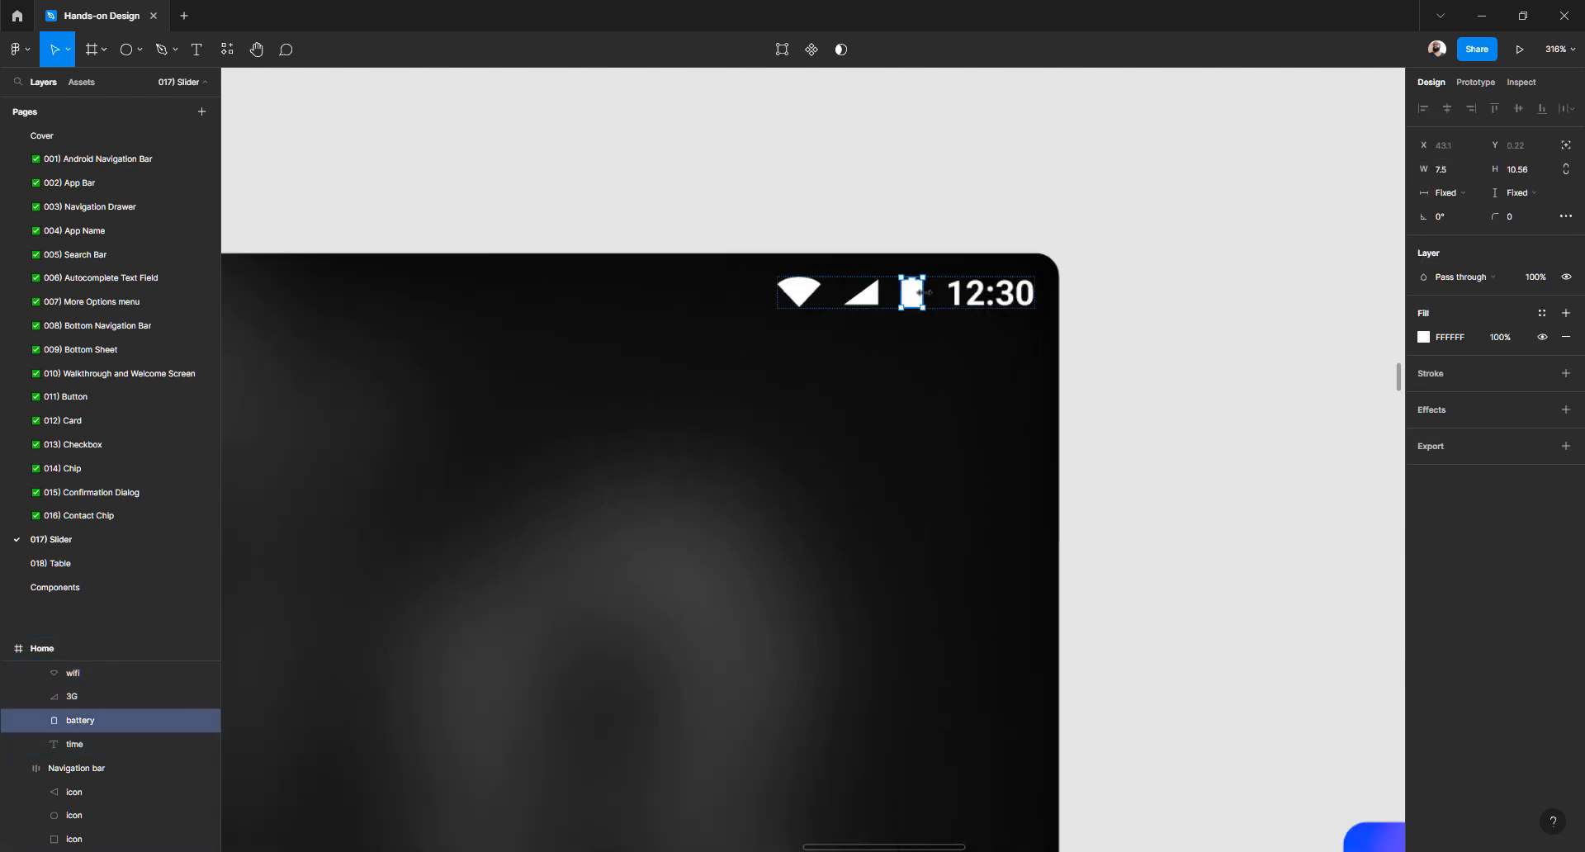
{"action": "left_click", "coordinate": [1455, 173]}
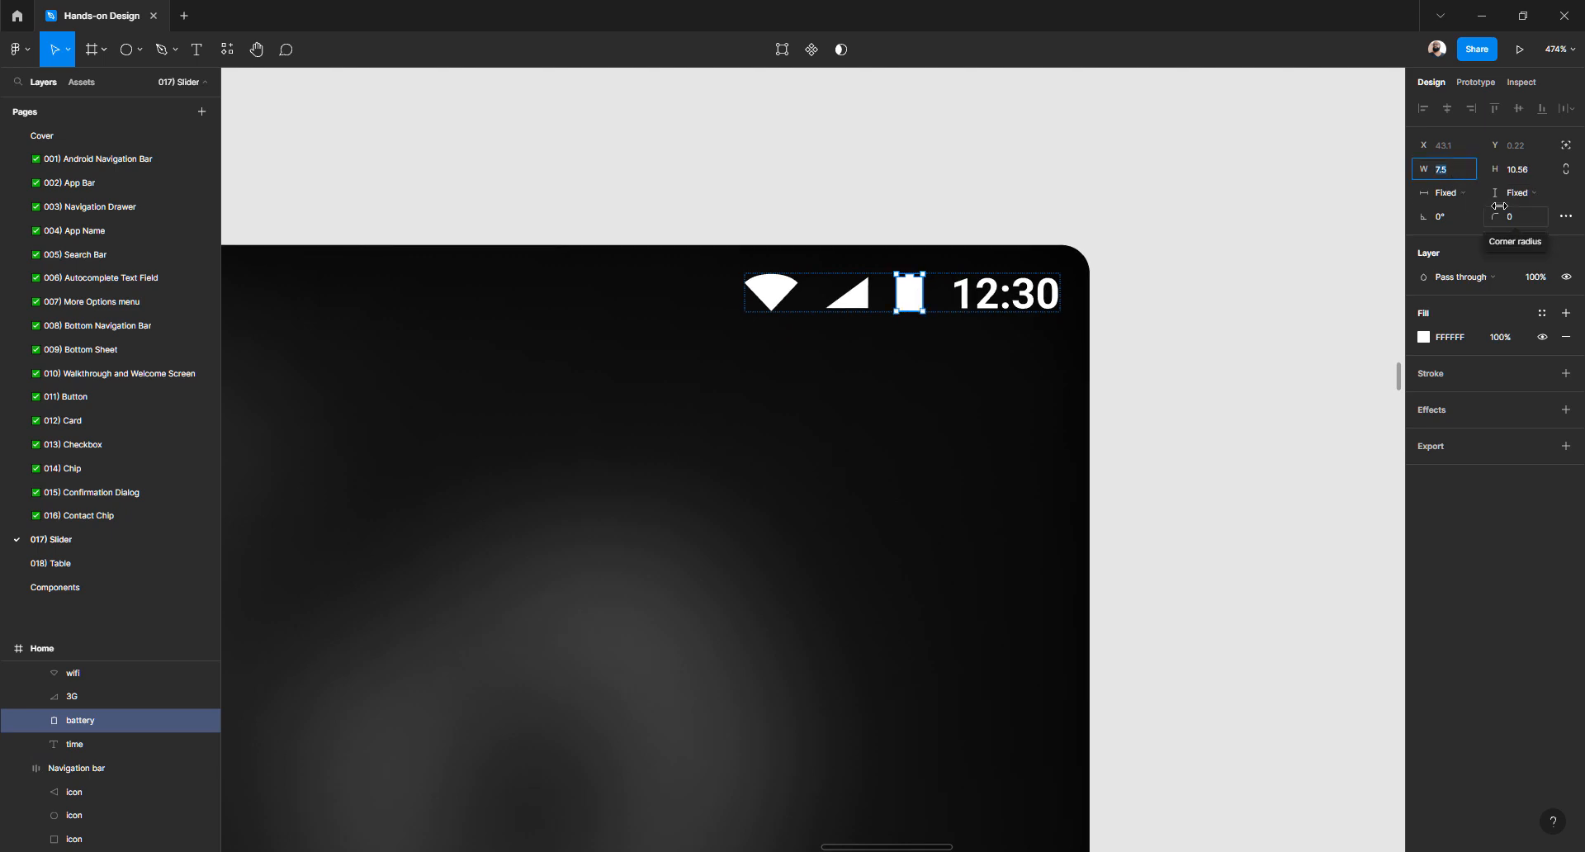
{"action": "type", "text": "8"}
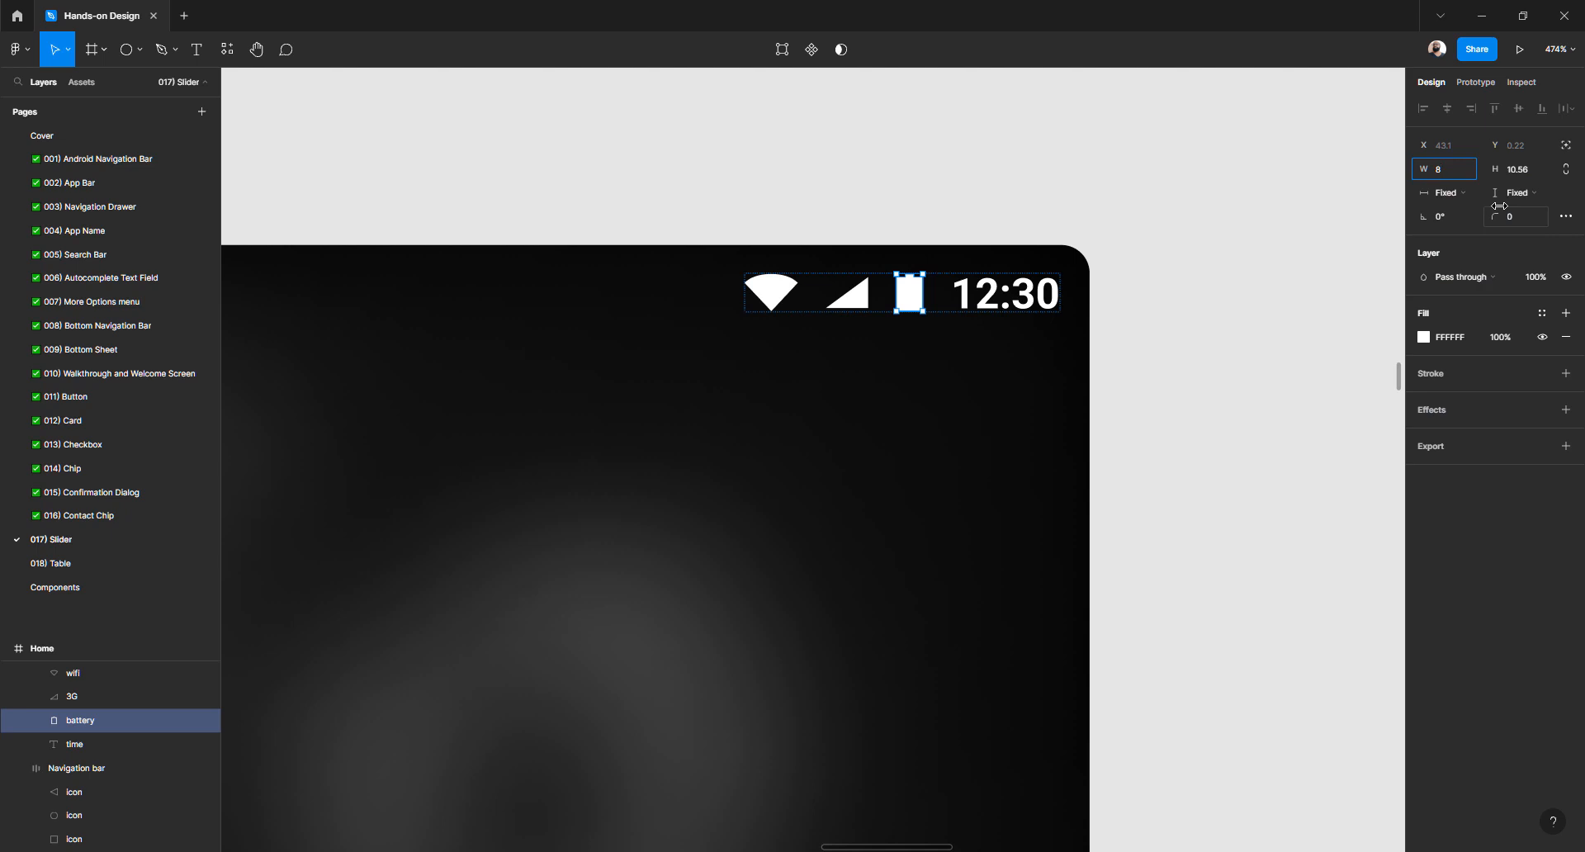
{"action": "key", "text": "Tab"}
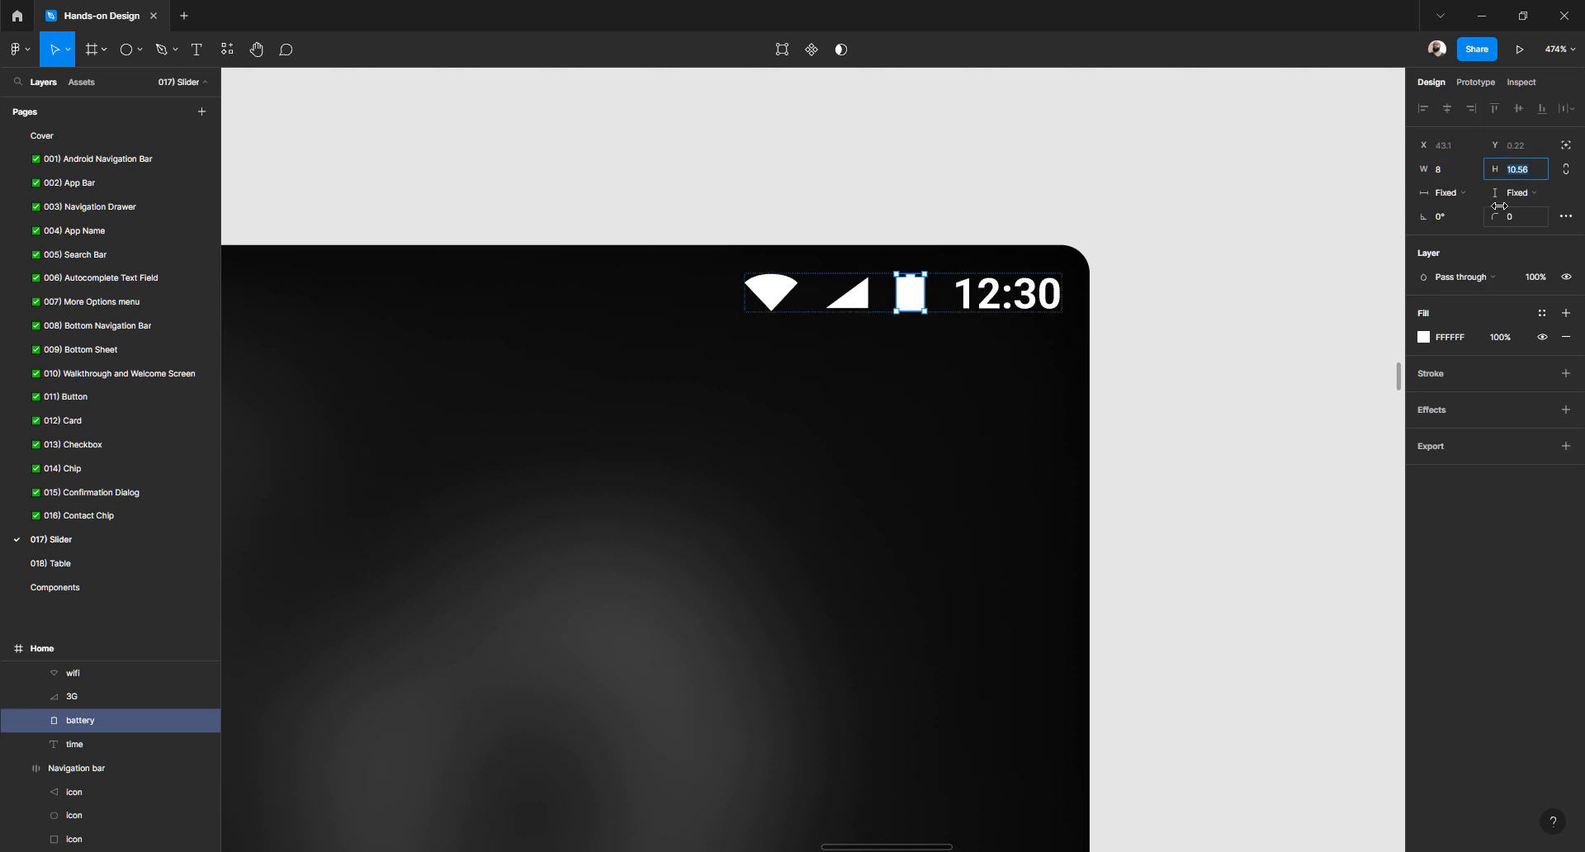
{"action": "type", "text": "11"}
{"action": "key", "text": "Tab"}
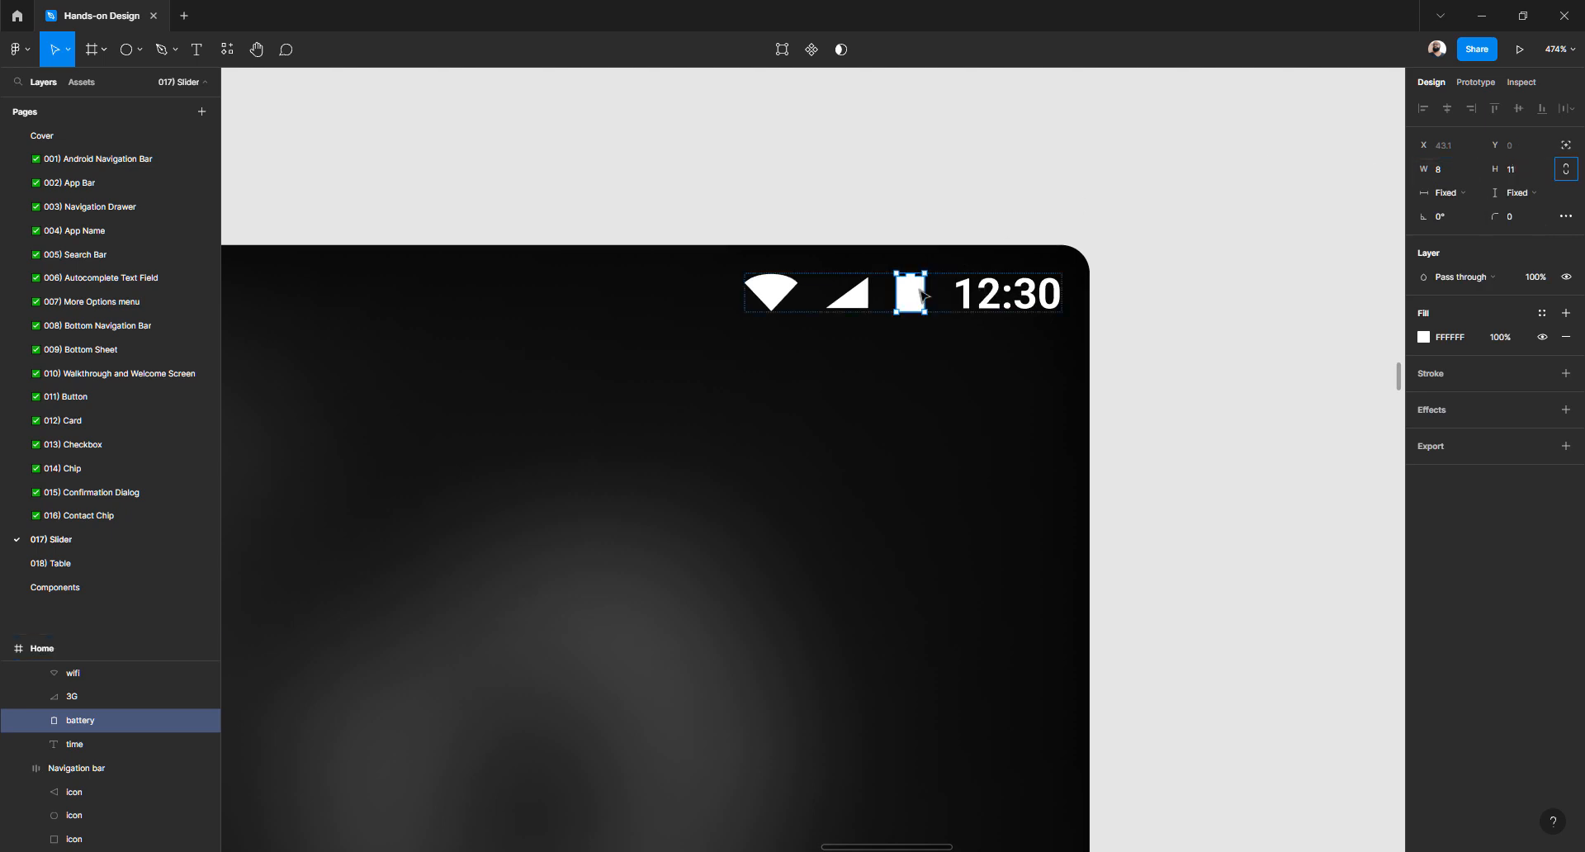
{"action": "left_click", "coordinate": [859, 305]}
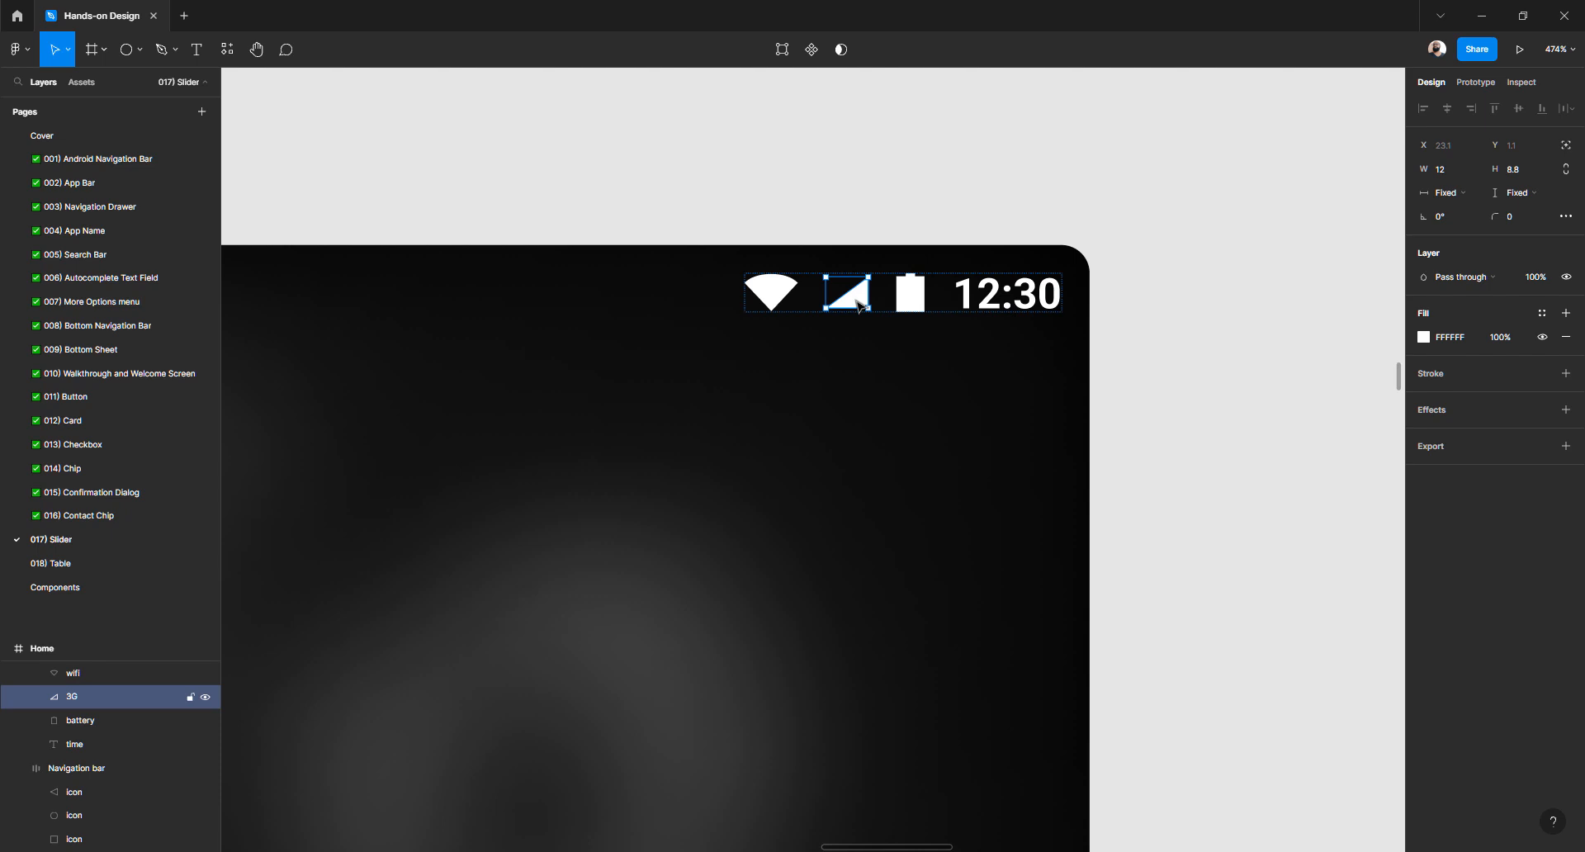
{"action": "left_click", "coordinate": [1525, 171]}
{"action": "type", "text": "8"}
{"action": "key", "text": "Return"}
{"action": "key", "text": "ctrl+z"}
Resize the wifi icon to 15 × 11
{"action": "left_click", "coordinate": [783, 297]}
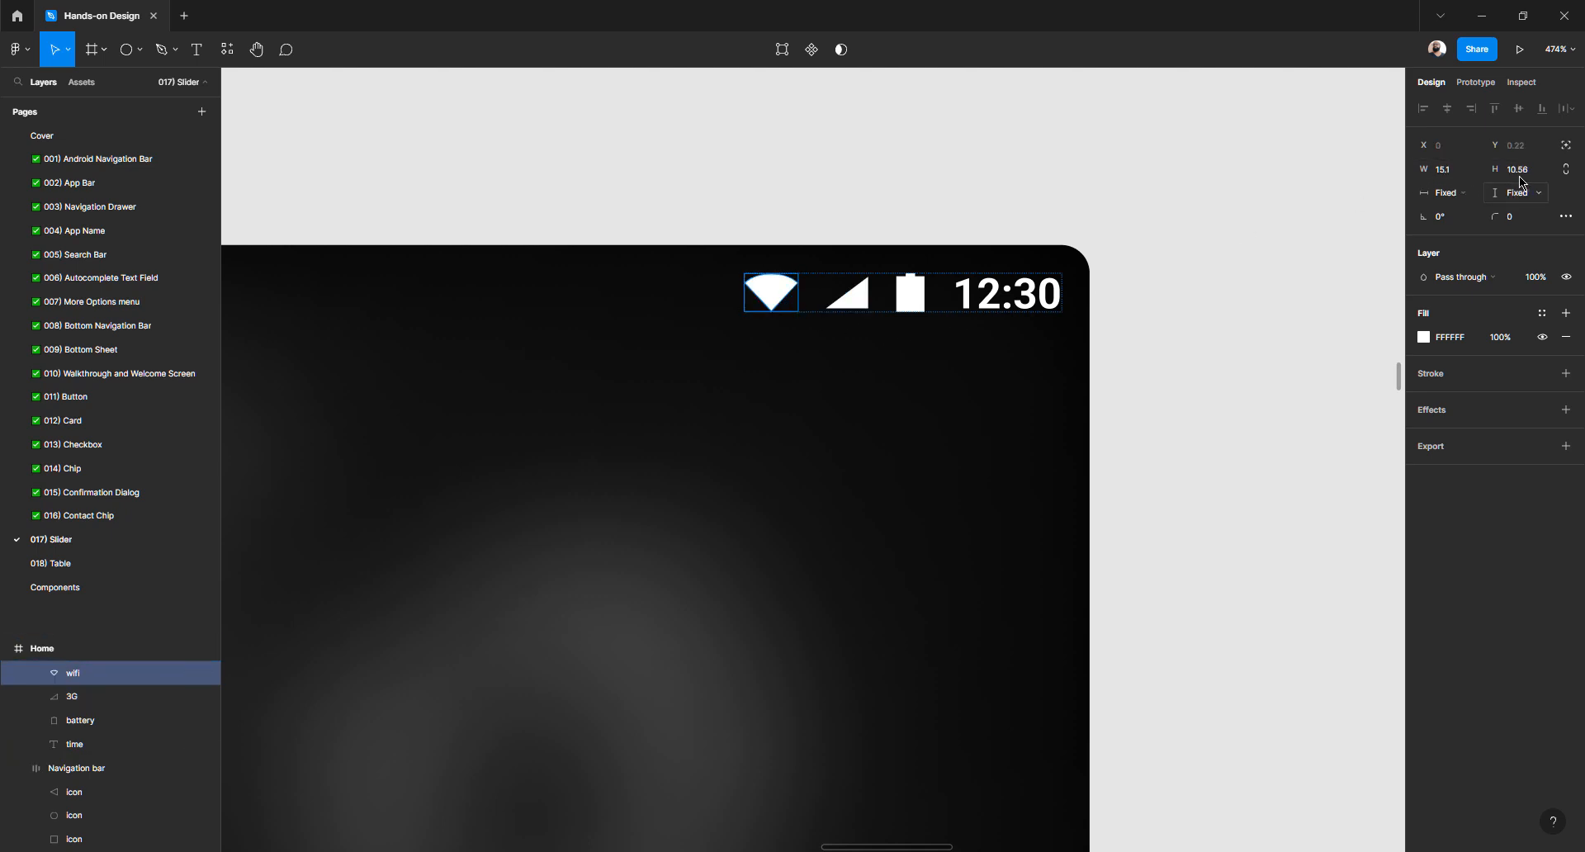
{"action": "left_click", "coordinate": [1457, 174]}
{"action": "key", "text": "Tab"}
{"action": "type", "text": "11"}
{"action": "key", "text": "Return"}
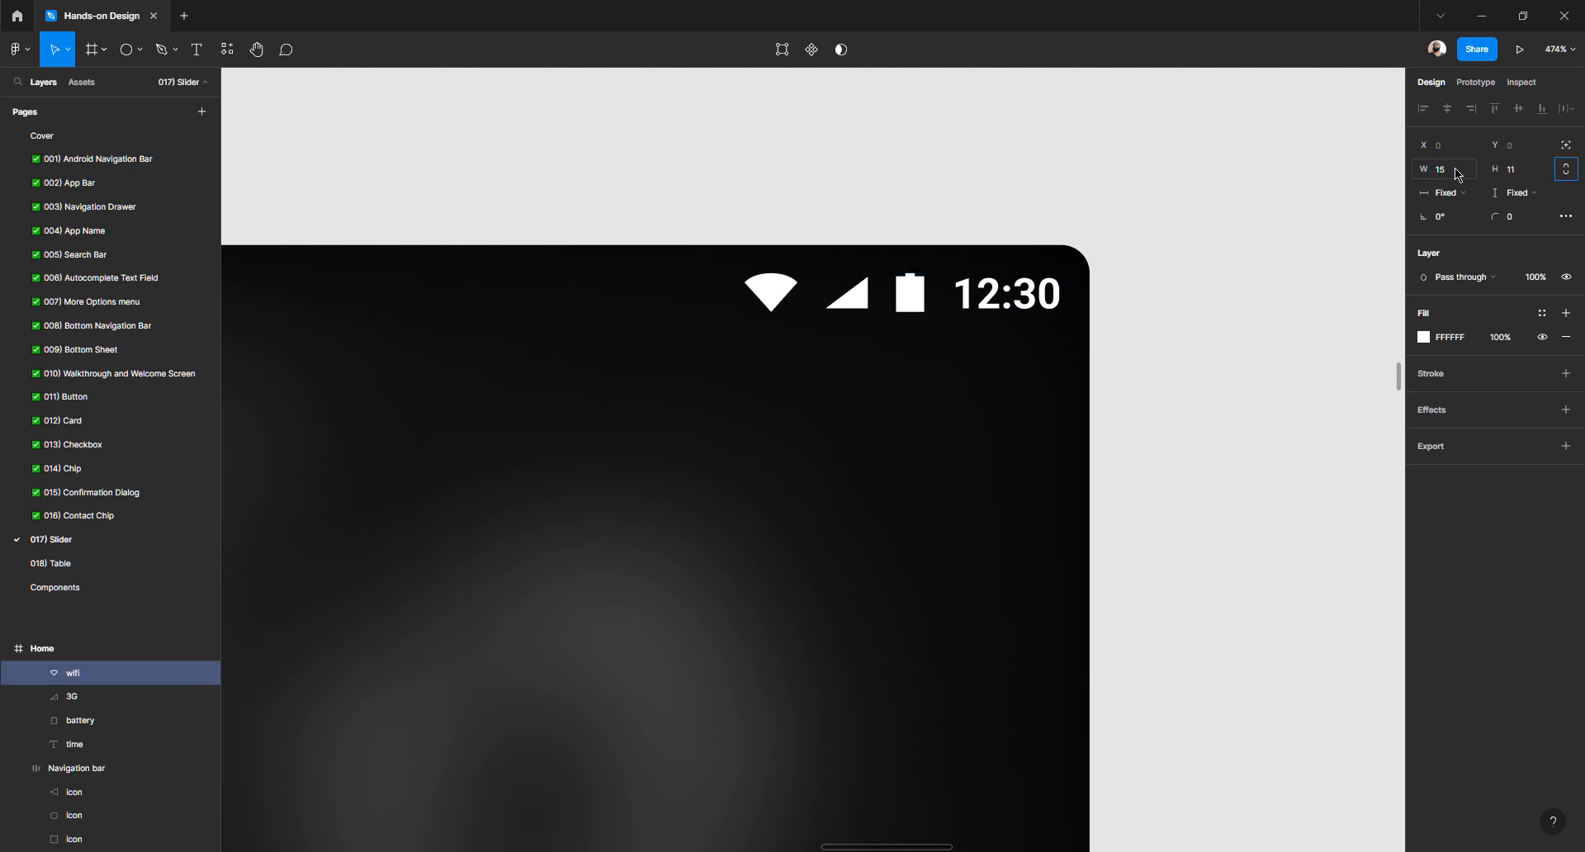
{"action": "left_click", "coordinate": [1152, 235]}
{"action": "left_click", "coordinate": [916, 303]}
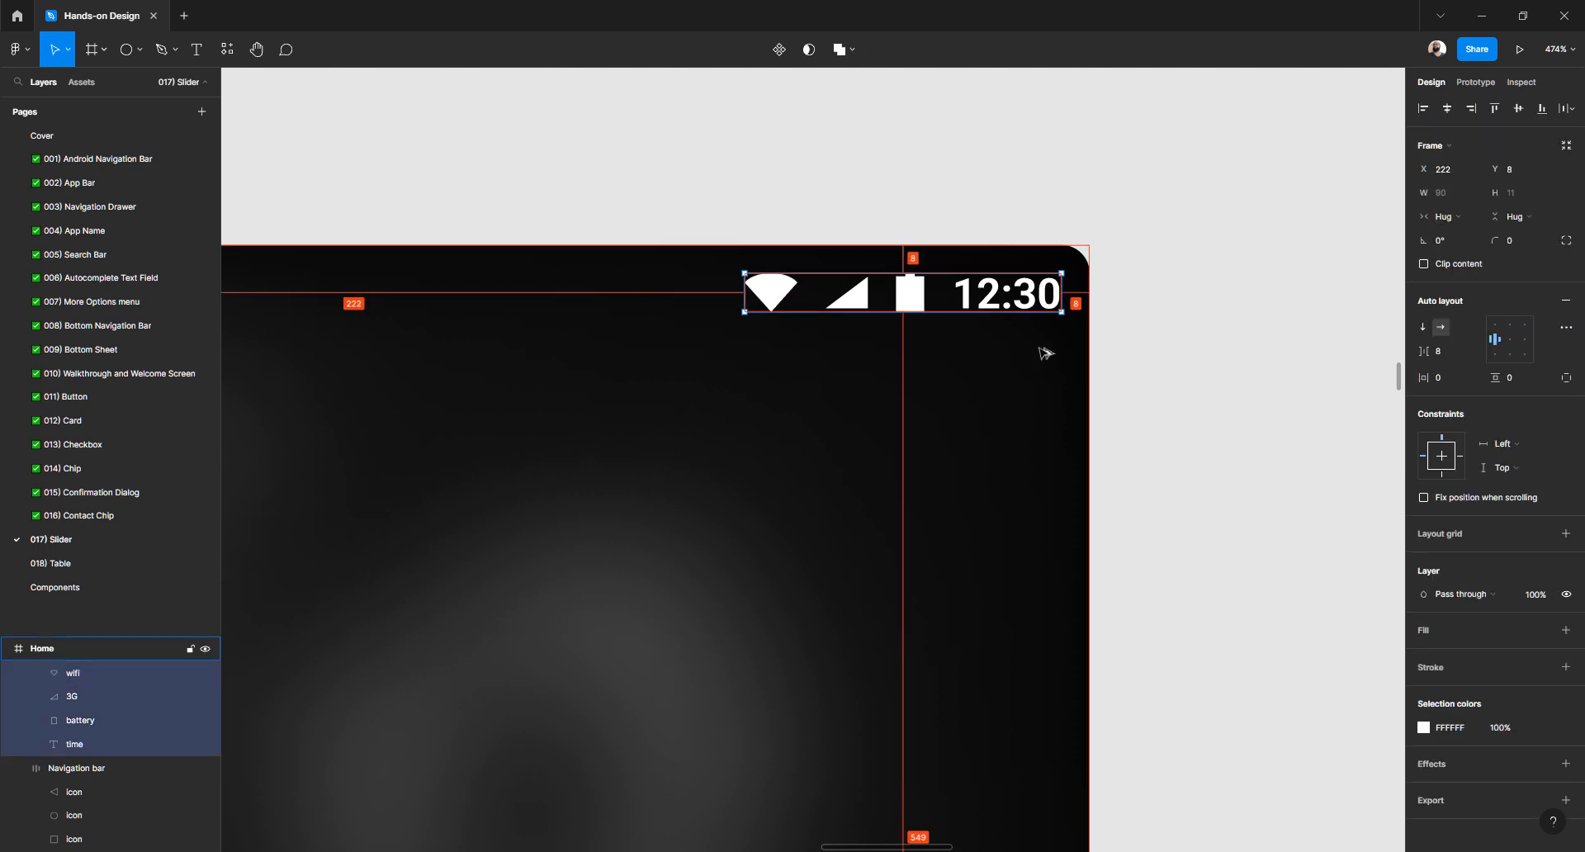
{"action": "left_click", "coordinate": [1160, 322]}
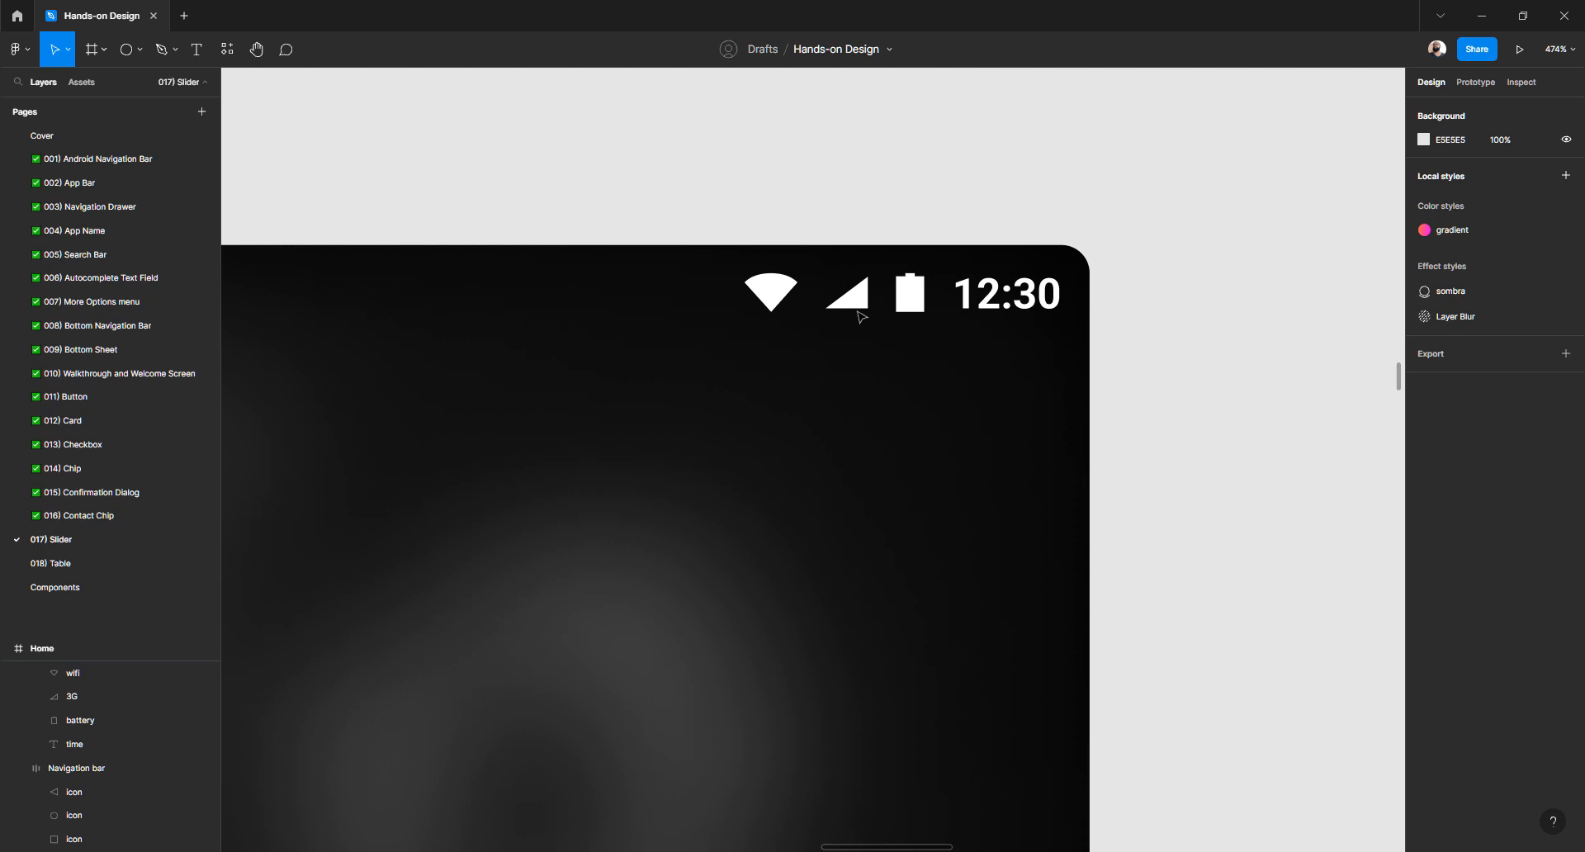
Measure the spacing between the 3G, wifi and battery icons
{"action": "scroll", "coordinate": [848, 304], "scroll_direction": "up", "scroll_amount": 2}
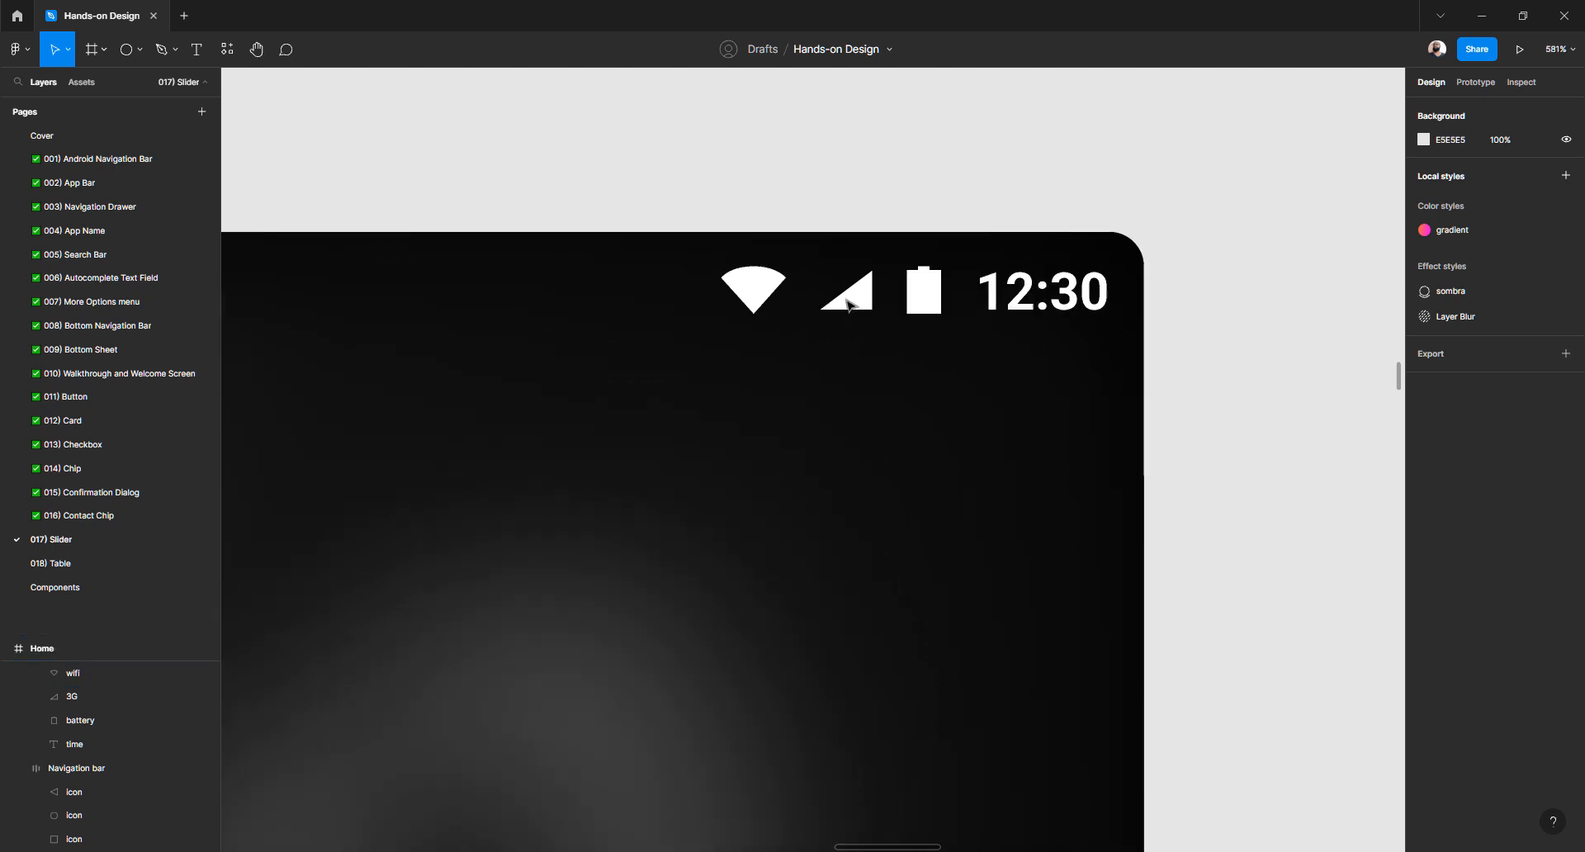
{"action": "left_click", "coordinate": [848, 305]}
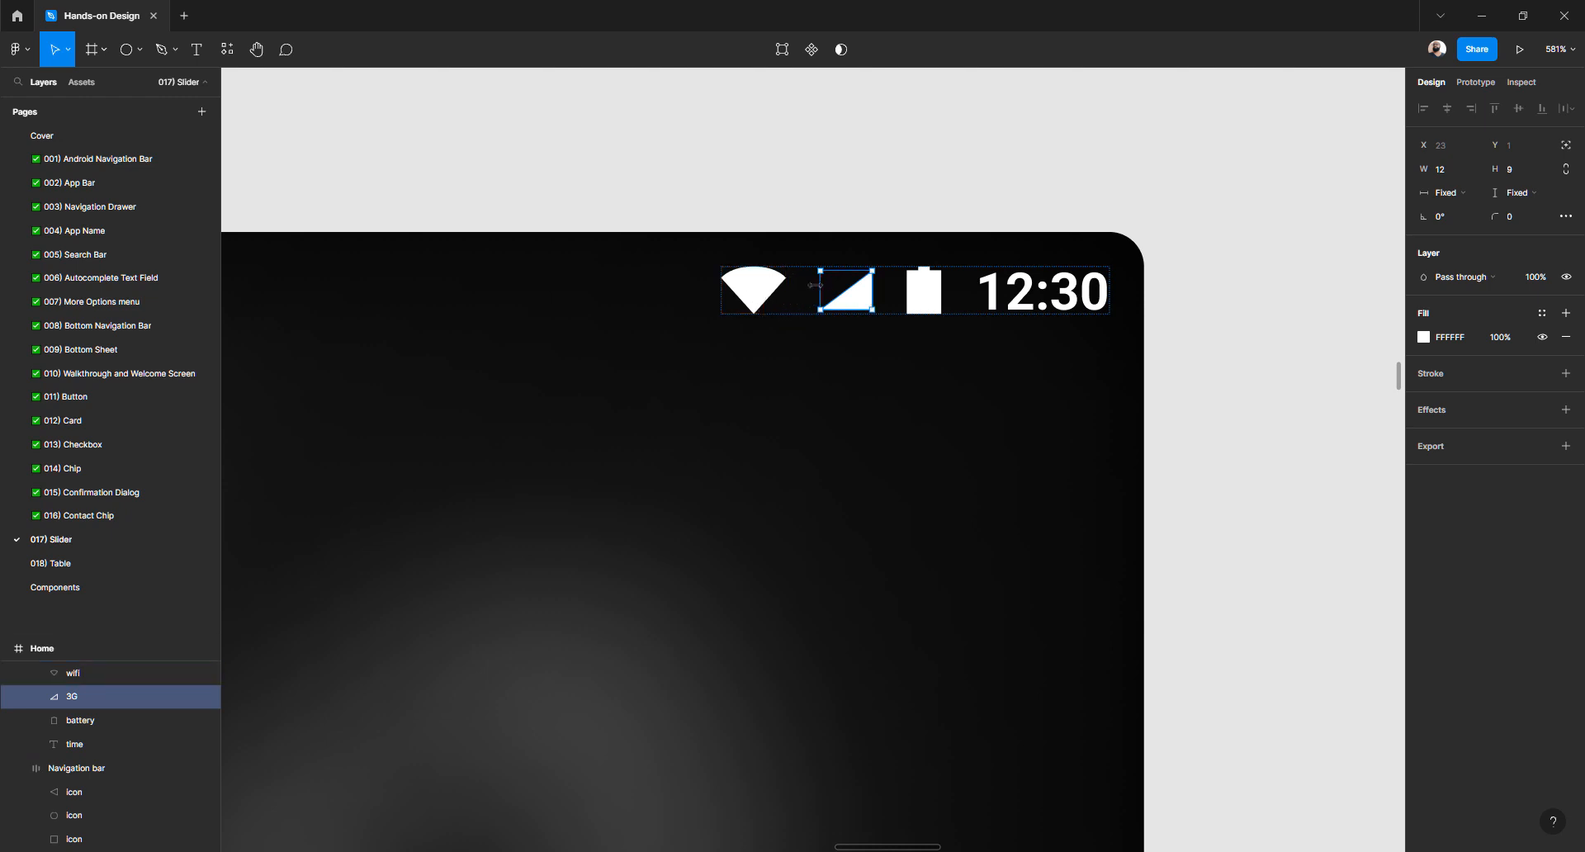
{"action": "key", "text": "alt"}
{"action": "left_click", "coordinate": [924, 293]}
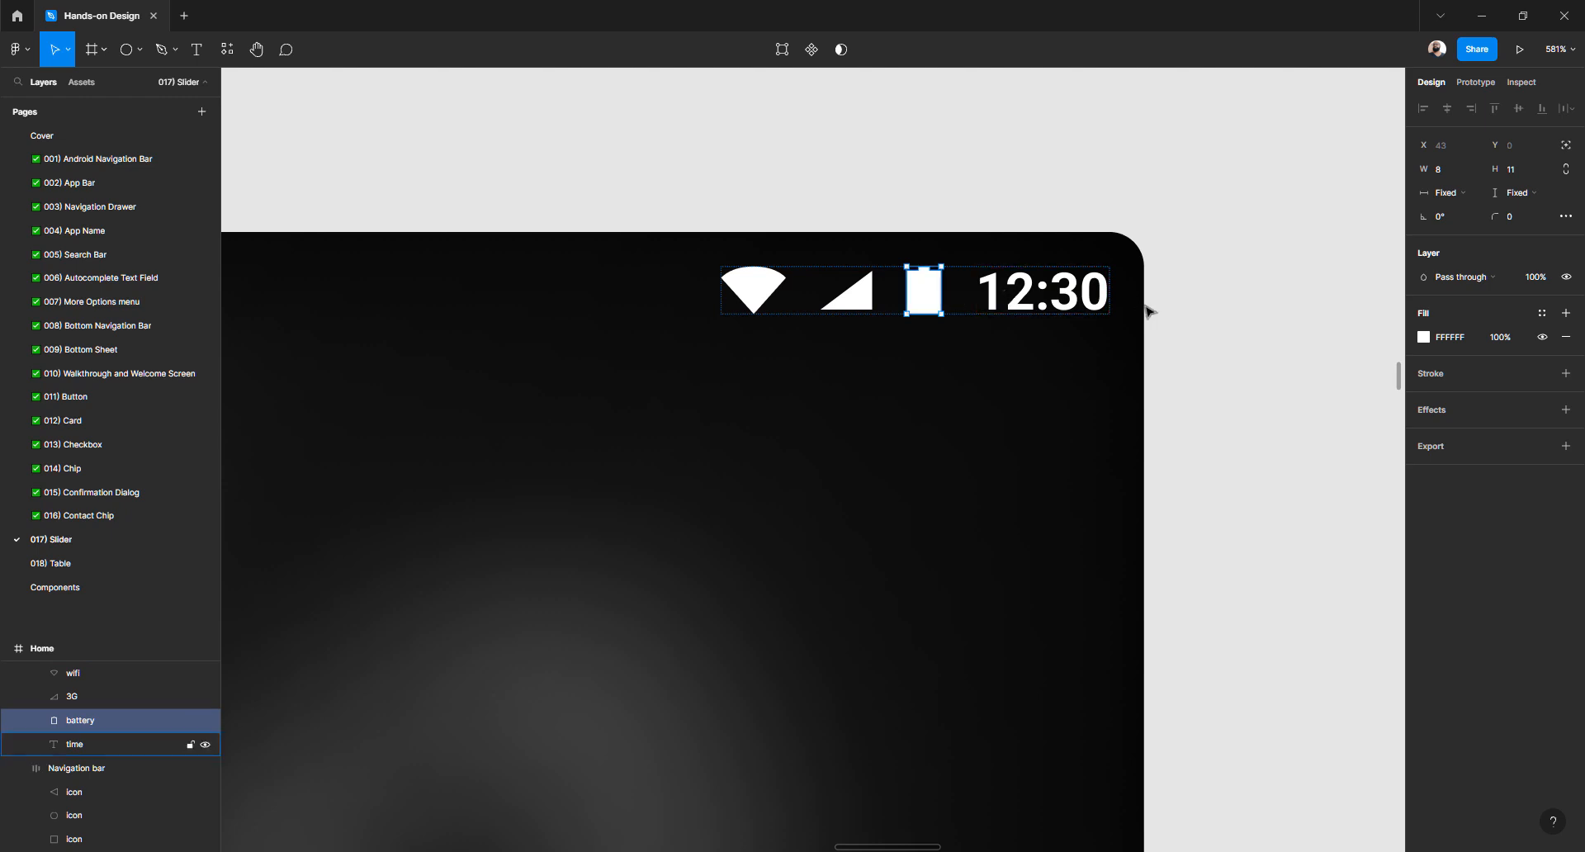
{"action": "key", "text": "Escape"}
{"action": "key", "text": "Escape"}
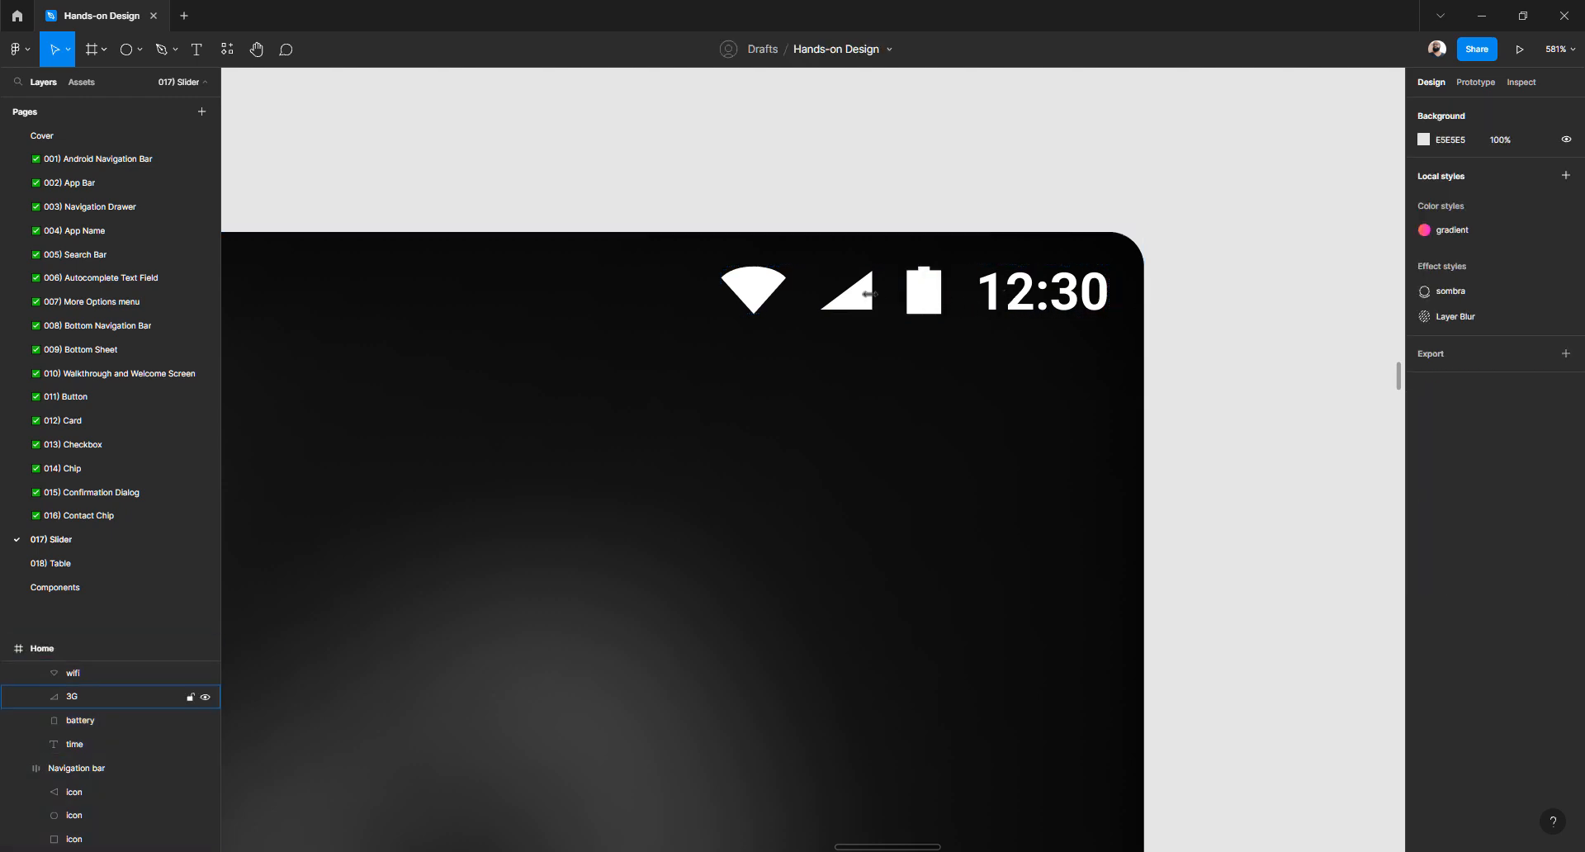
{"action": "left_click", "coordinate": [846, 293]}
{"action": "key", "text": "alt"}
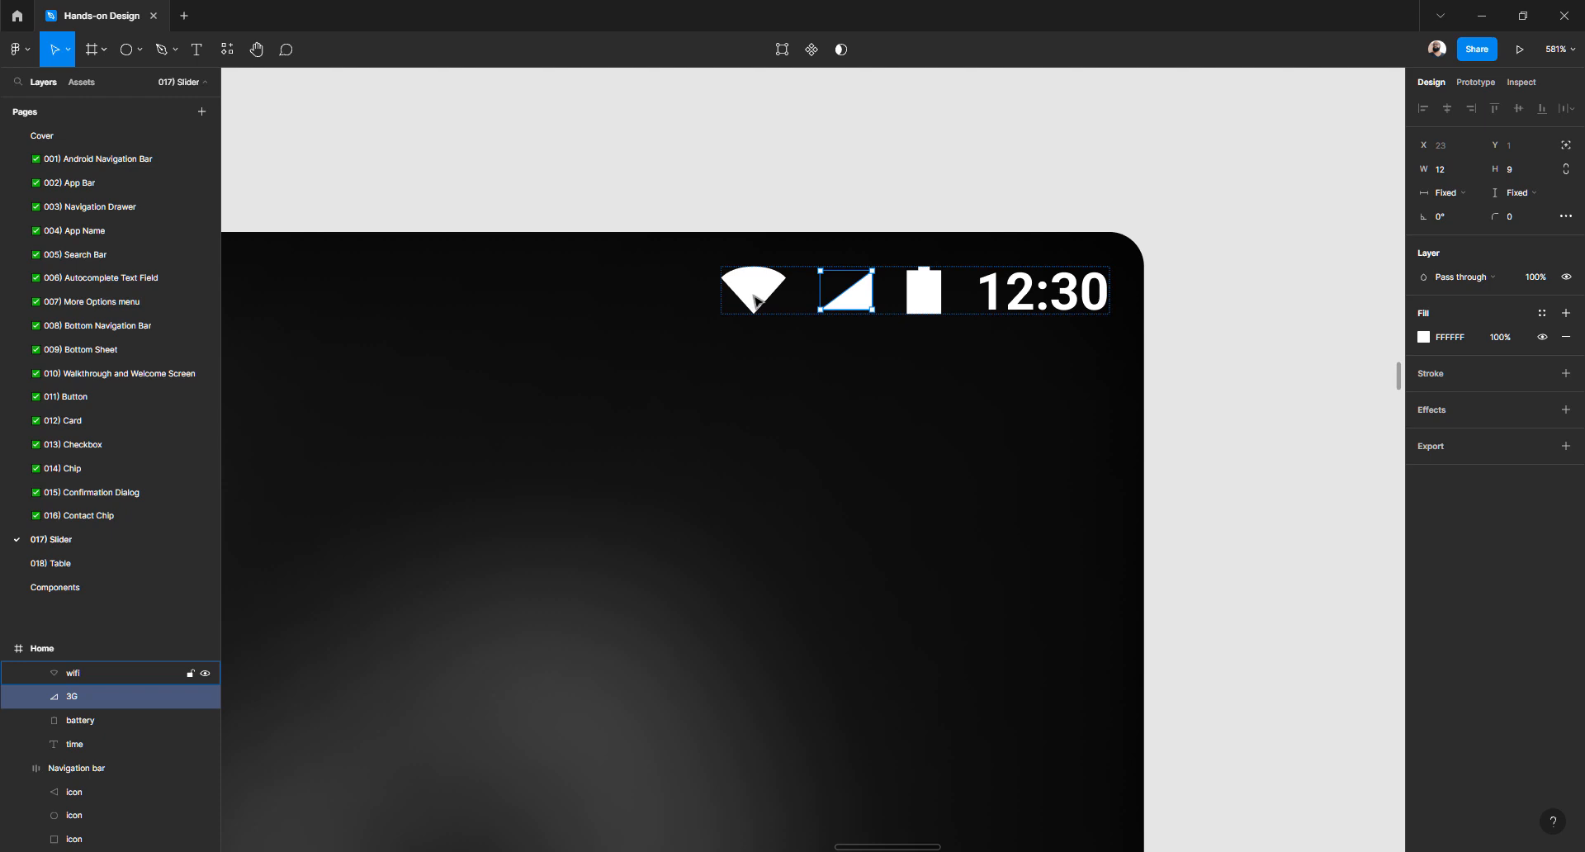
{"action": "key", "text": "alt"}
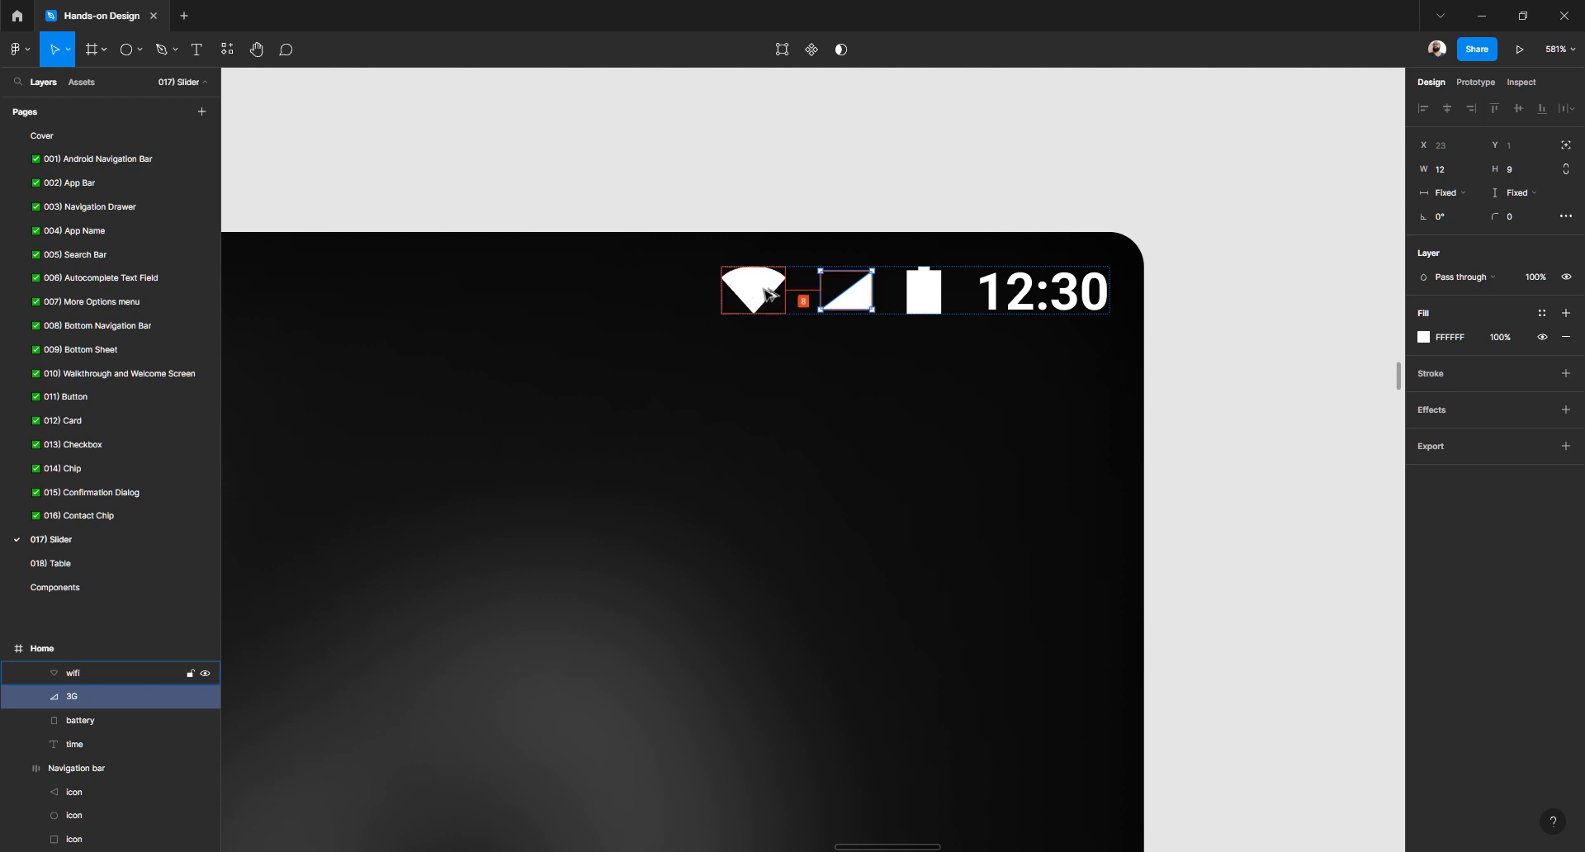
{"action": "scroll", "coordinate": [768, 293], "scroll_direction": "up", "scroll_amount": 5}
{"action": "left_click", "coordinate": [769, 293]}
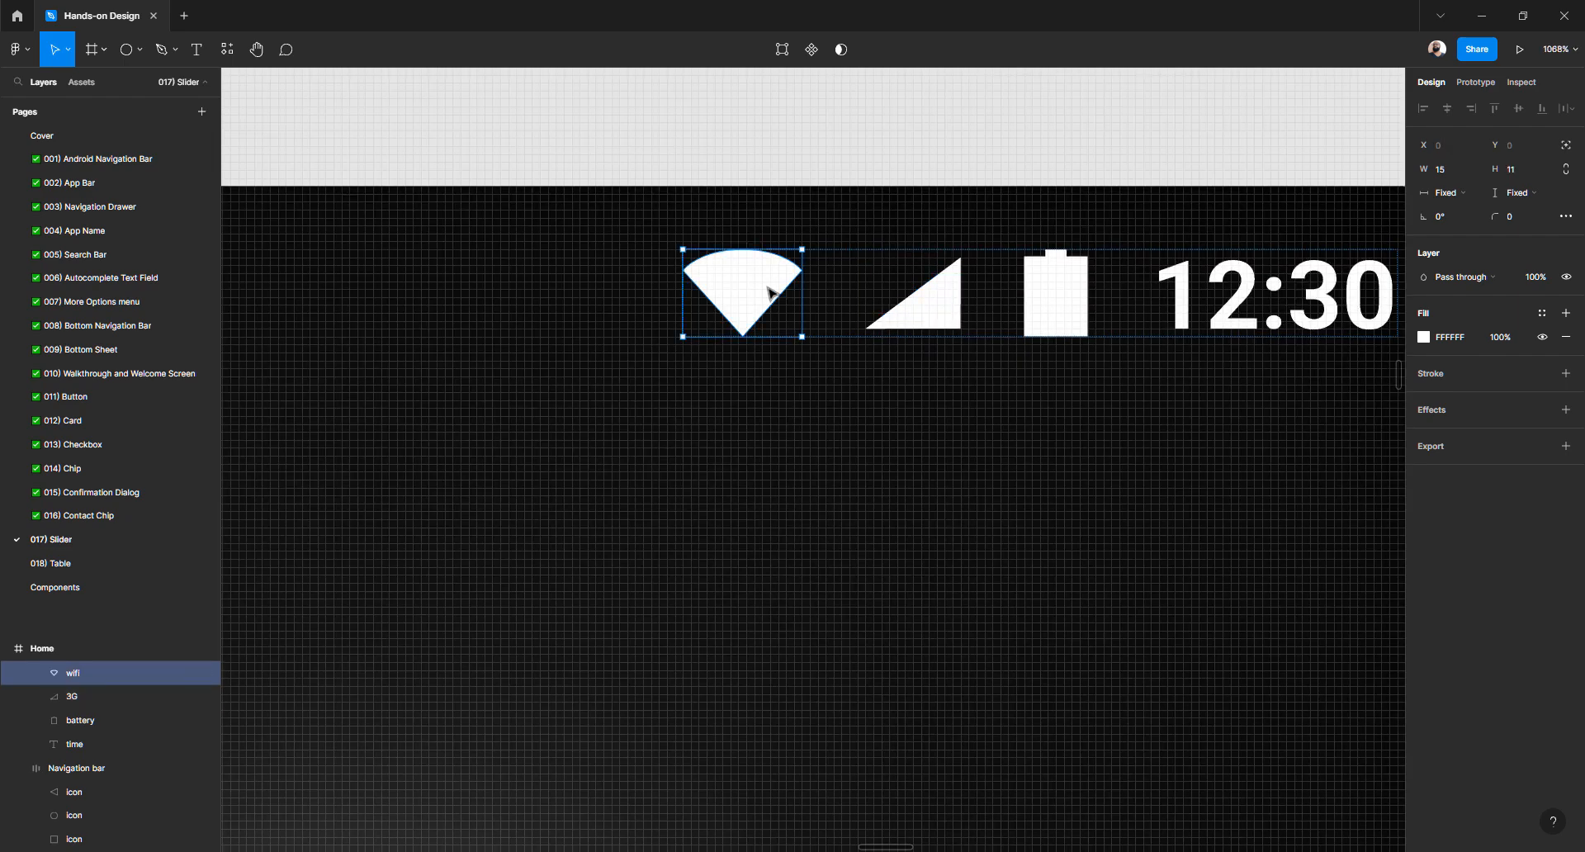
{"action": "key", "text": "alt"}
Set the 3G signal icon's height to 10
{"action": "left_click", "coordinate": [938, 311]}
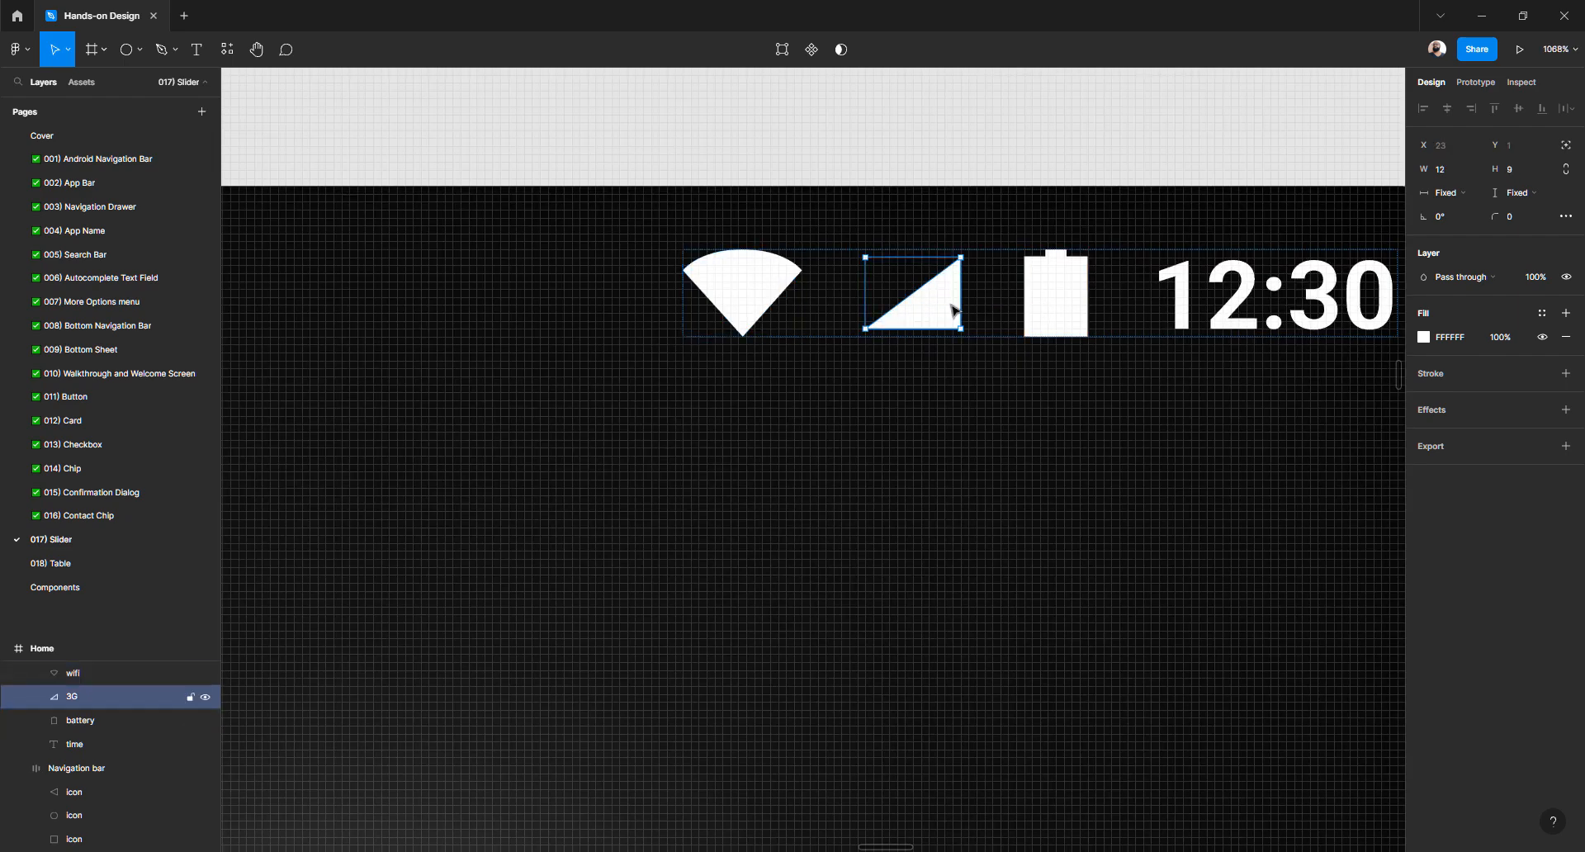
{"action": "left_click", "coordinate": [1518, 174]}
{"action": "key", "text": "Return"}
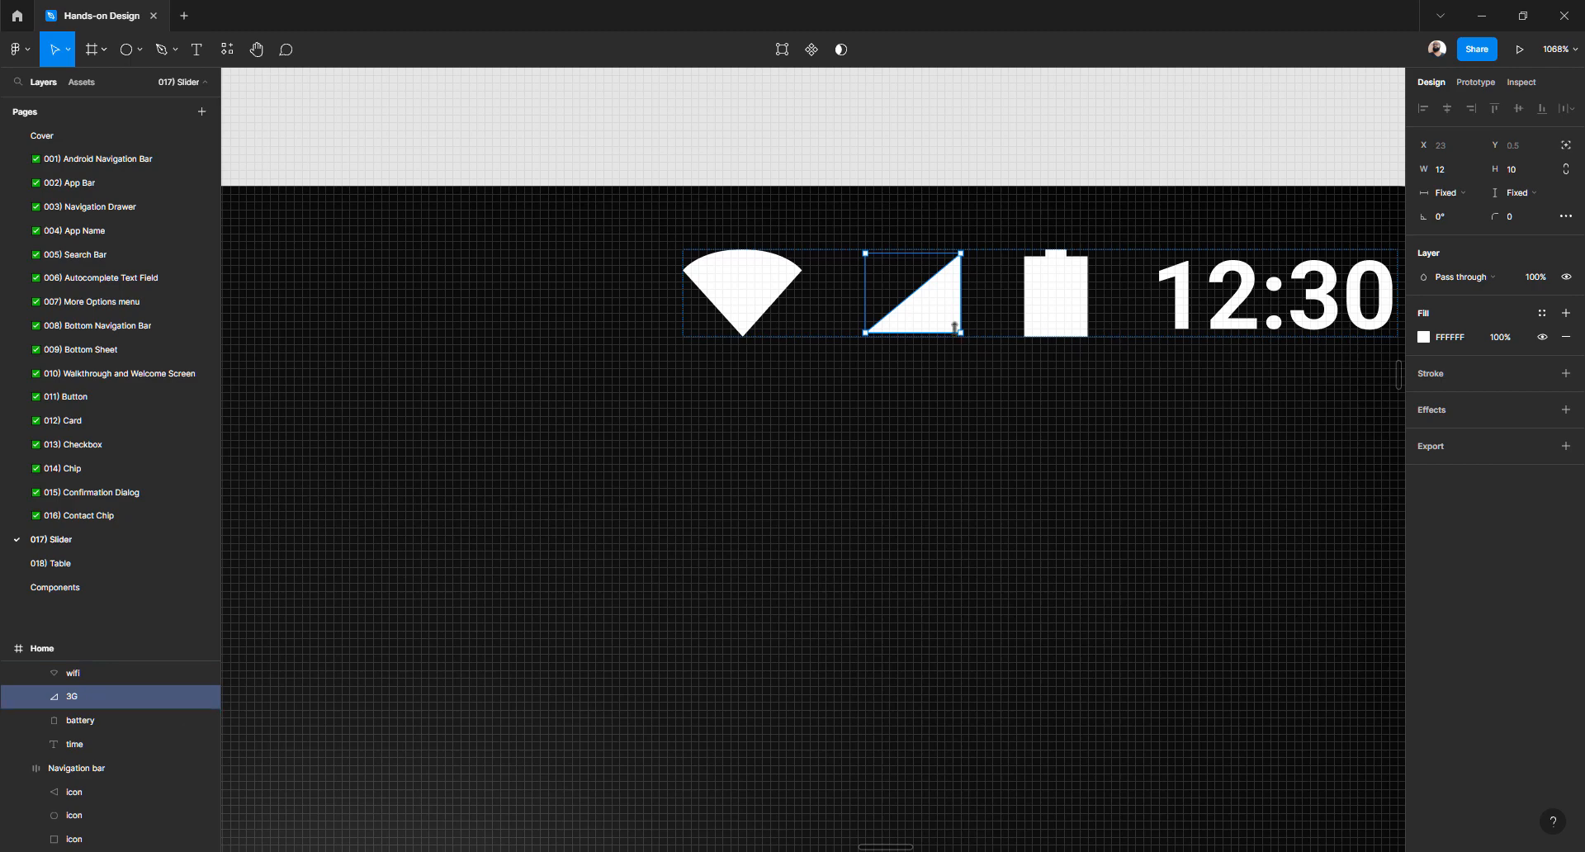
{"action": "scroll", "coordinate": [955, 328], "scroll_direction": "down", "scroll_amount": 10}
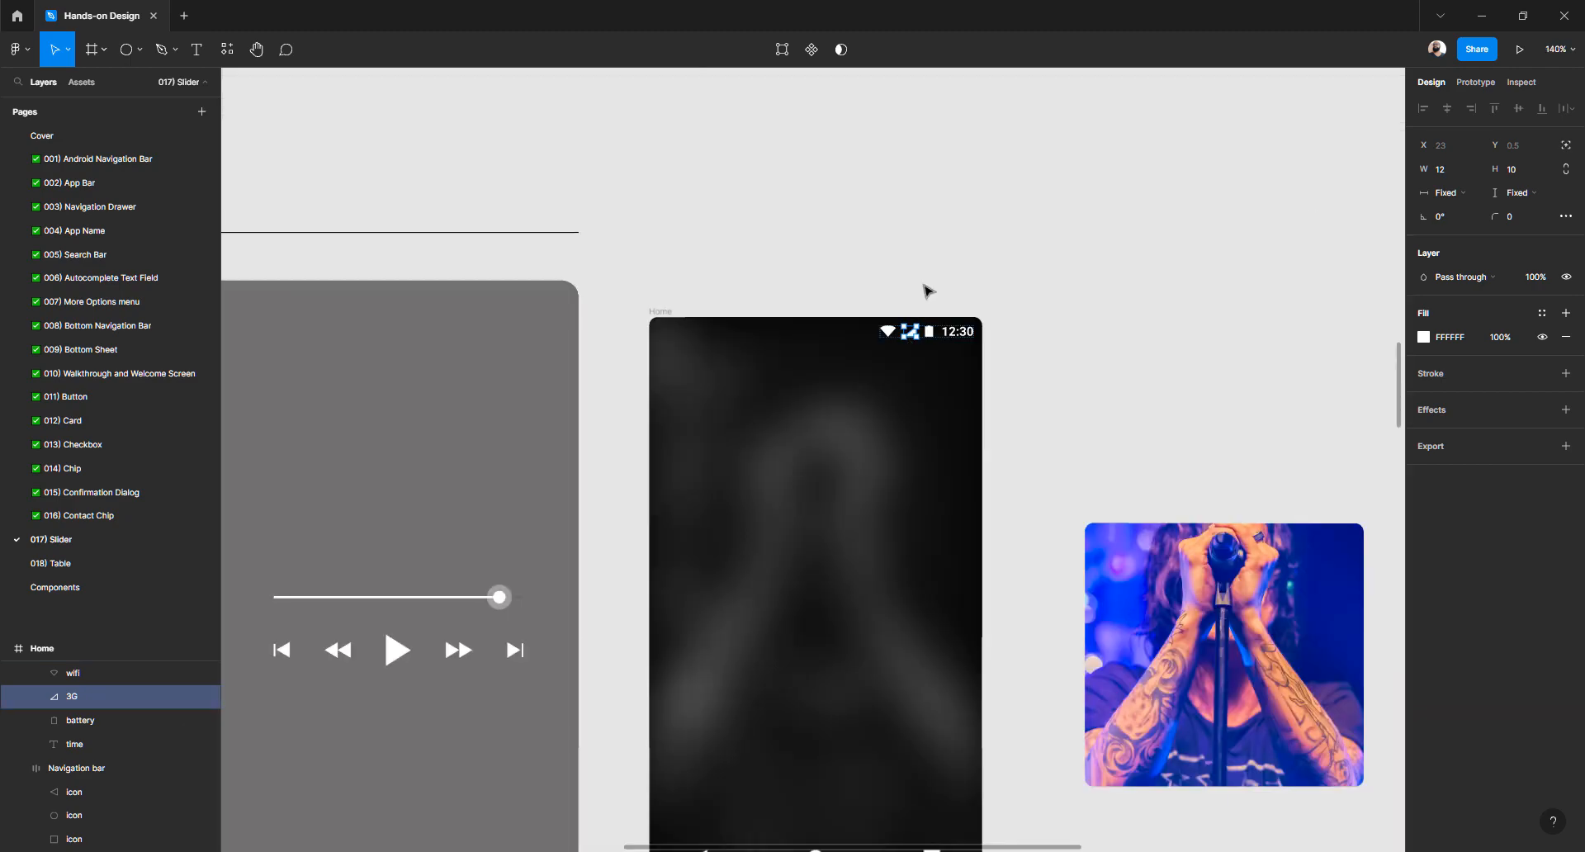
{"action": "left_click", "coordinate": [924, 288]}
{"action": "scroll", "coordinate": [929, 280], "scroll_direction": "down", "scroll_amount": 2}
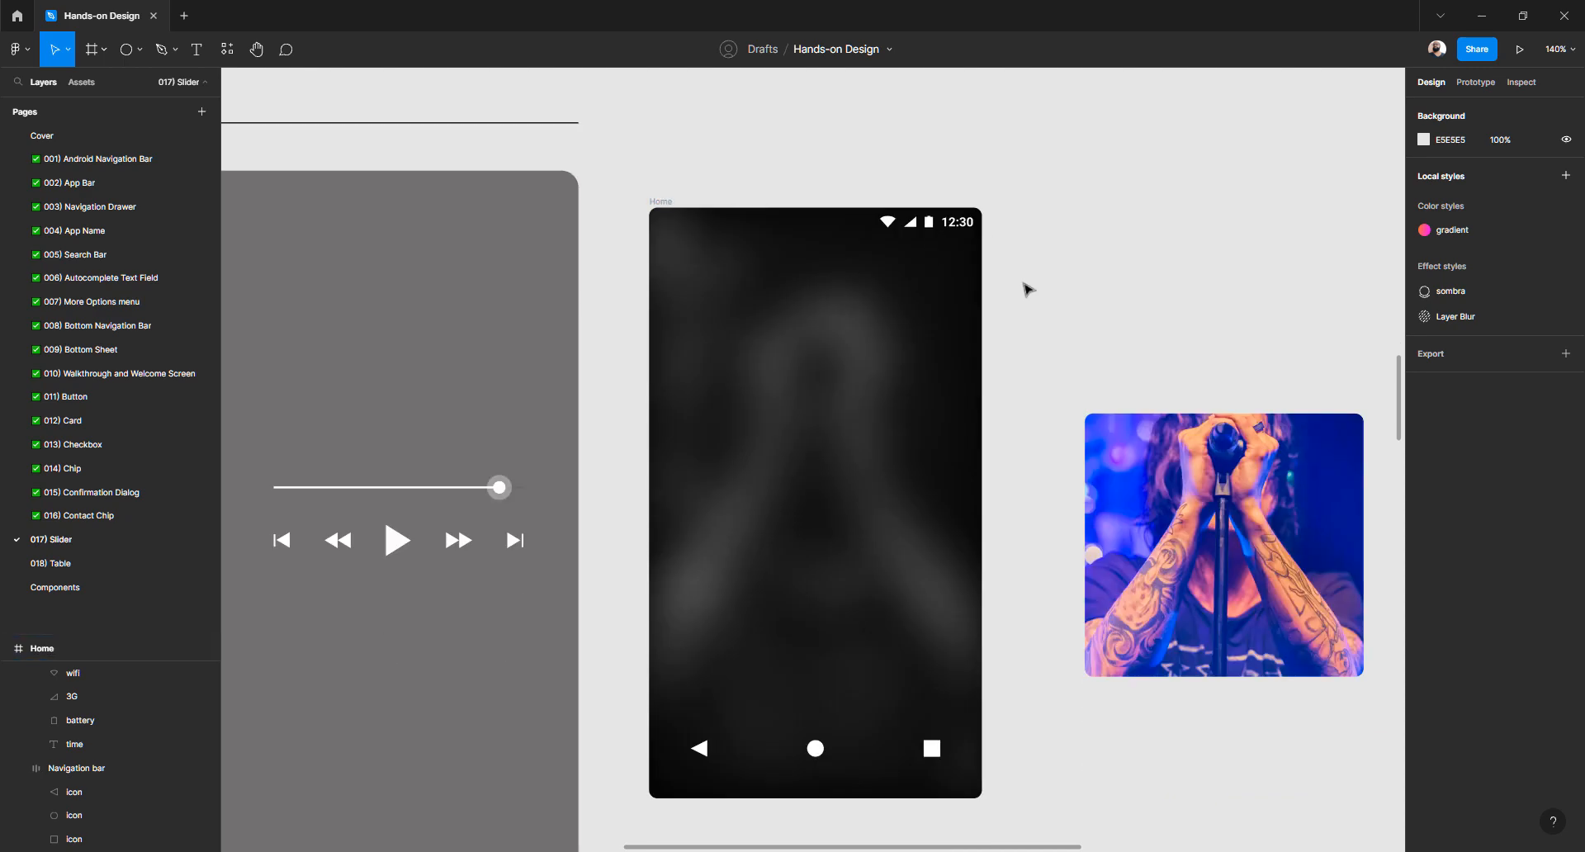
{"action": "scroll", "coordinate": [1032, 296], "scroll_direction": "down", "scroll_amount": 2}
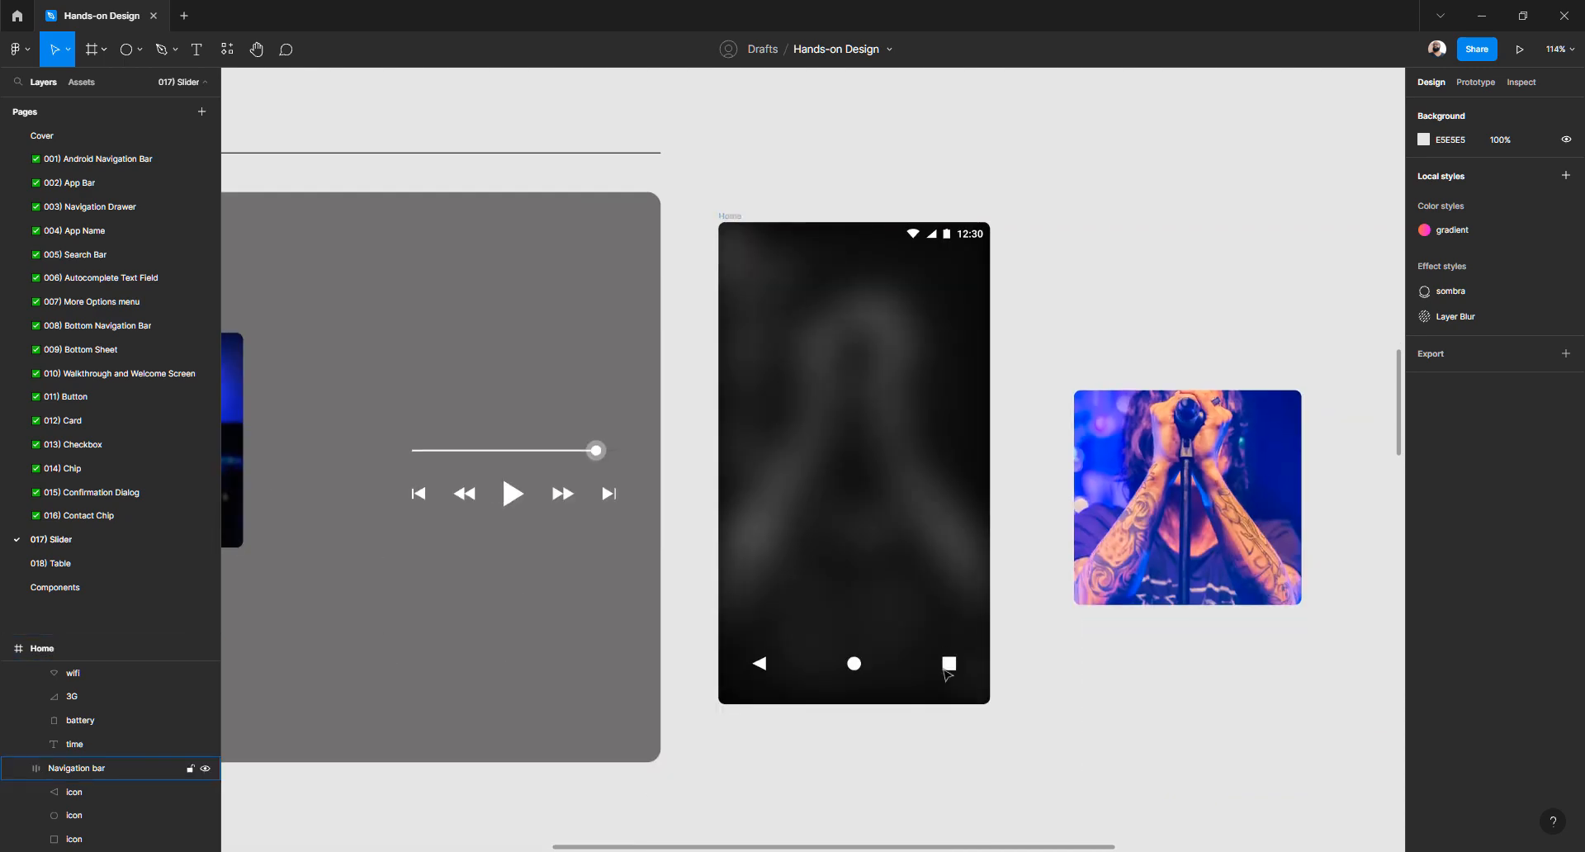
{"action": "left_click", "coordinate": [948, 664]}
{"action": "key", "text": "shift+Down"}
{"action": "key", "text": "shift+Down"}
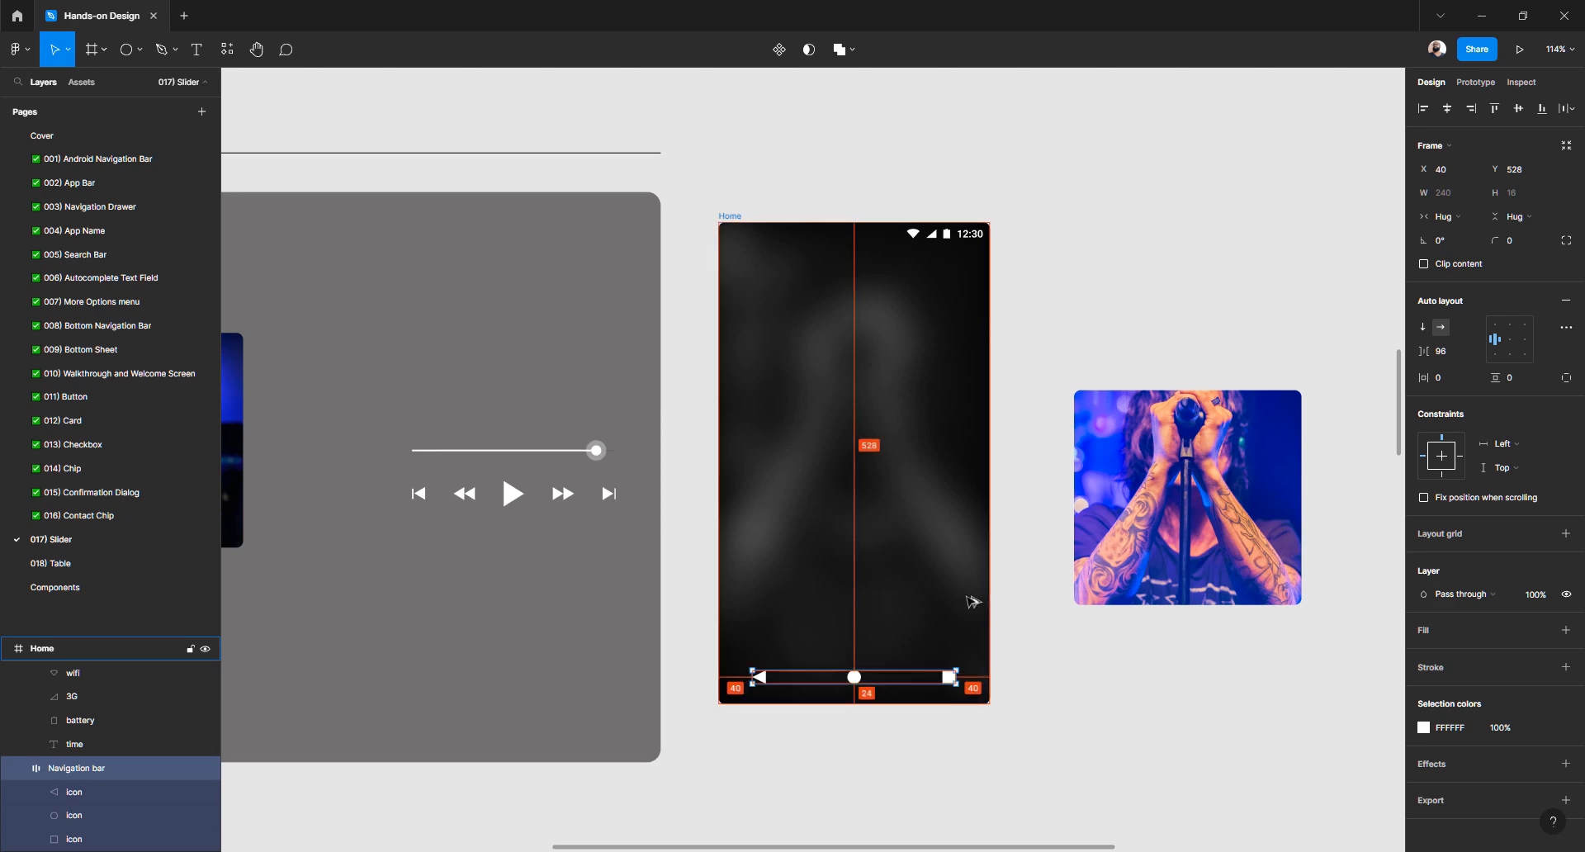
{"action": "left_click", "coordinate": [1101, 730]}
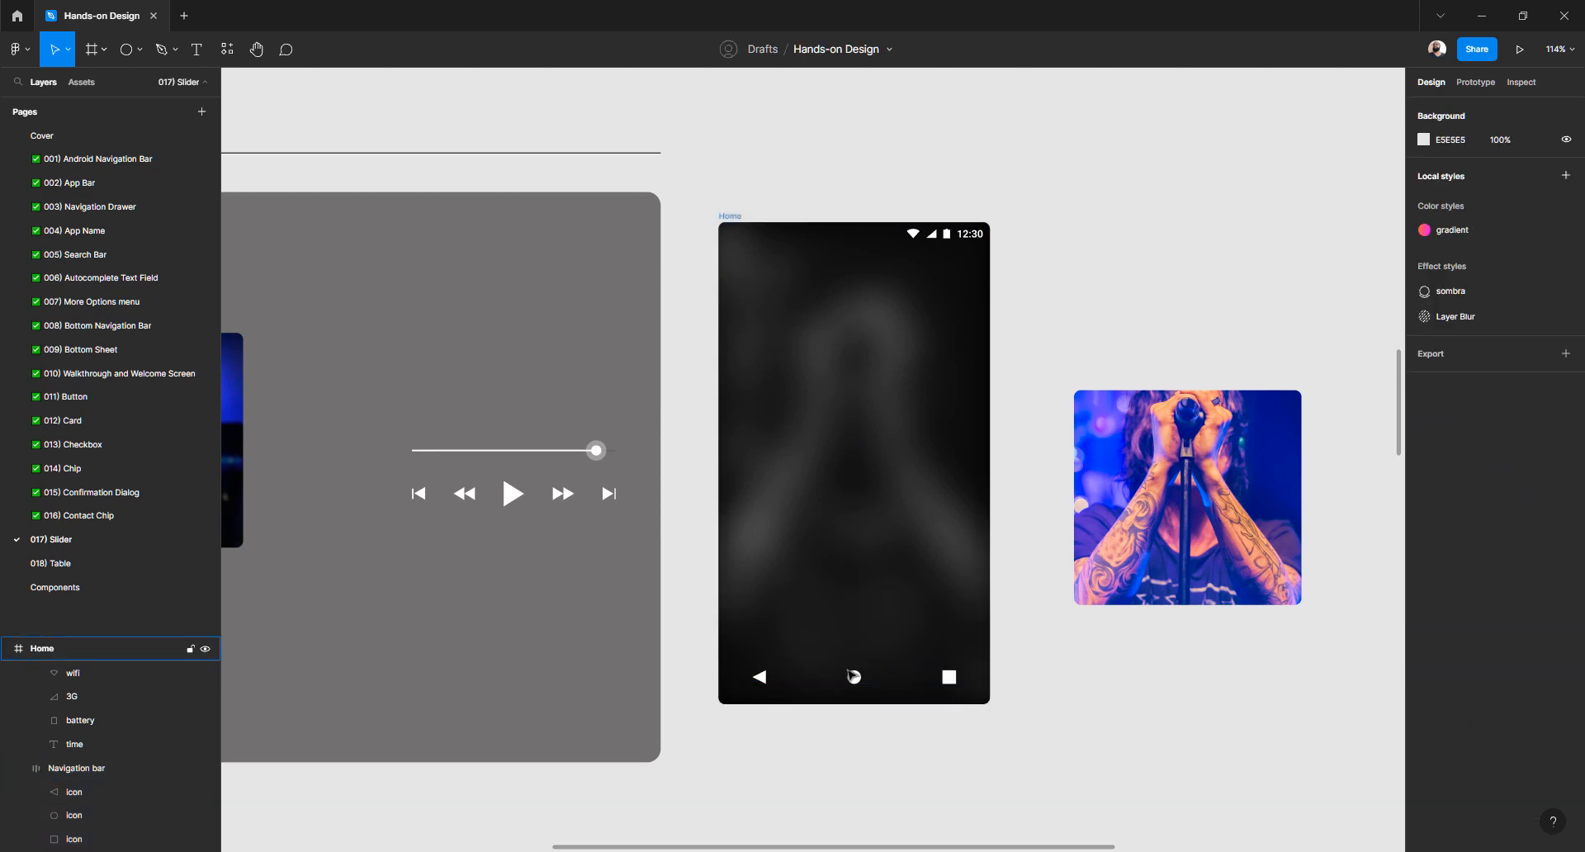
{"action": "scroll", "coordinate": [858, 693], "scroll_direction": "up", "scroll_amount": 5}
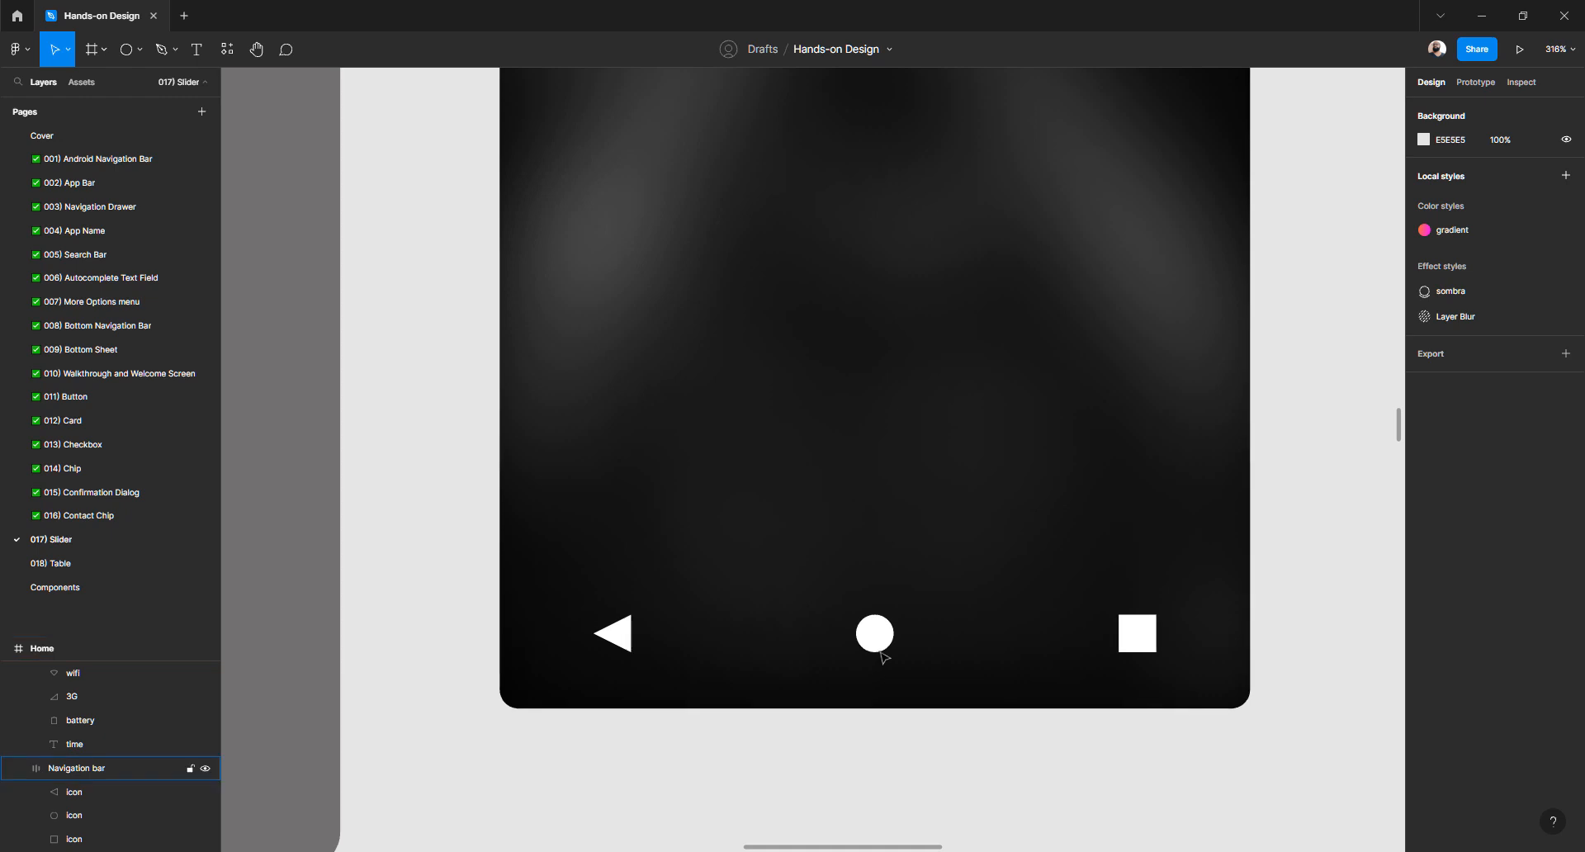
{"action": "left_click", "coordinate": [877, 639]}
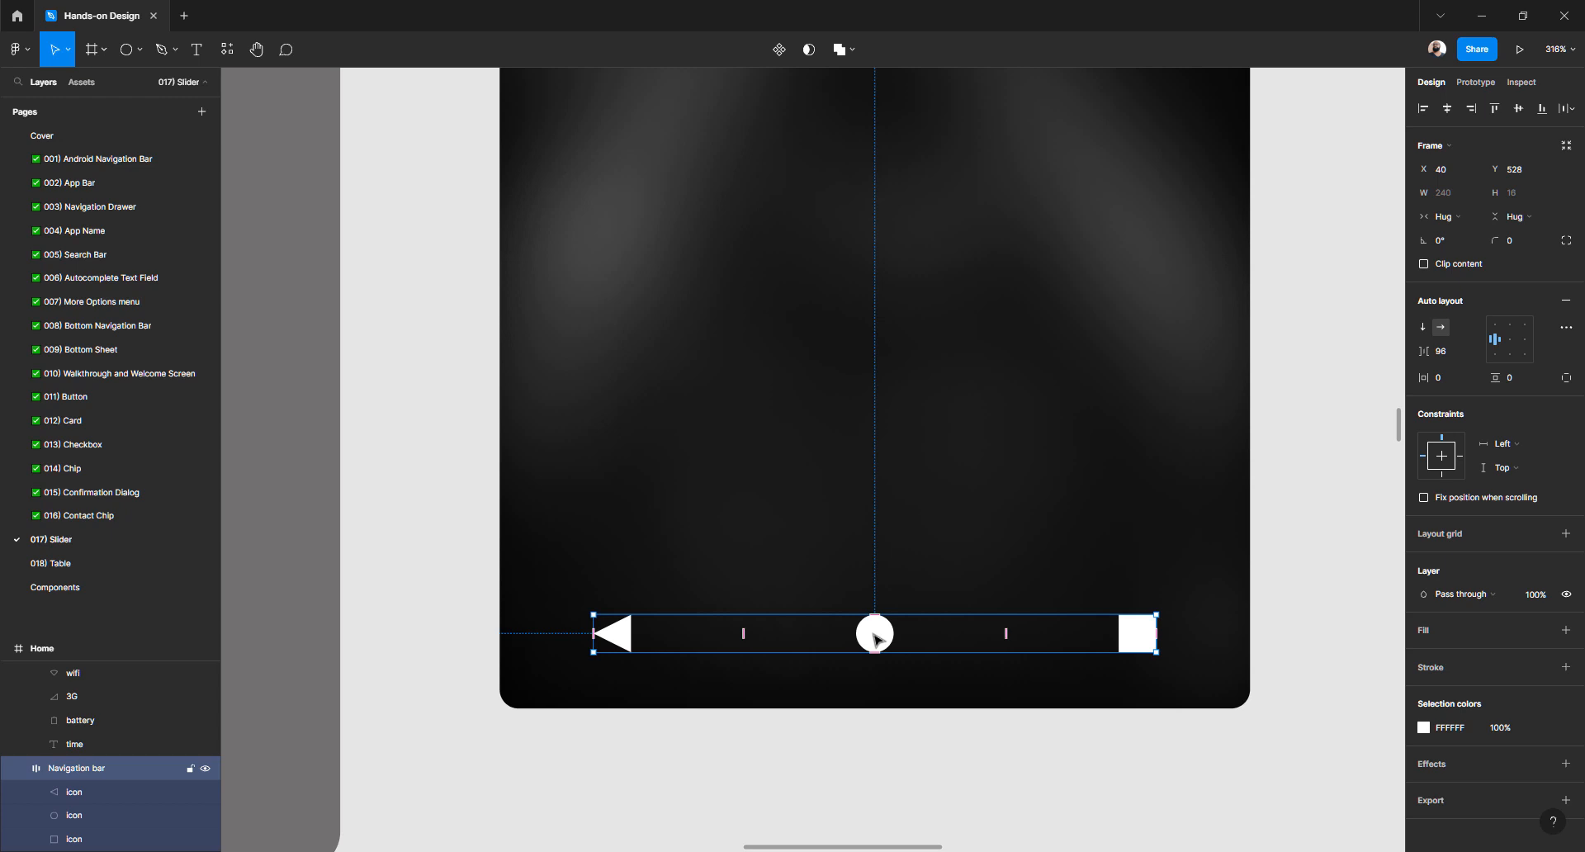
{"action": "key", "text": "Down"}
{"action": "key", "text": "Down"}
{"action": "key", "text": "Down"}
{"action": "key", "text": "Down"}
{"action": "key", "text": "Down"}
{"action": "key", "text": "Down"}
{"action": "key", "text": "Down"}
{"action": "key", "text": "Down"}
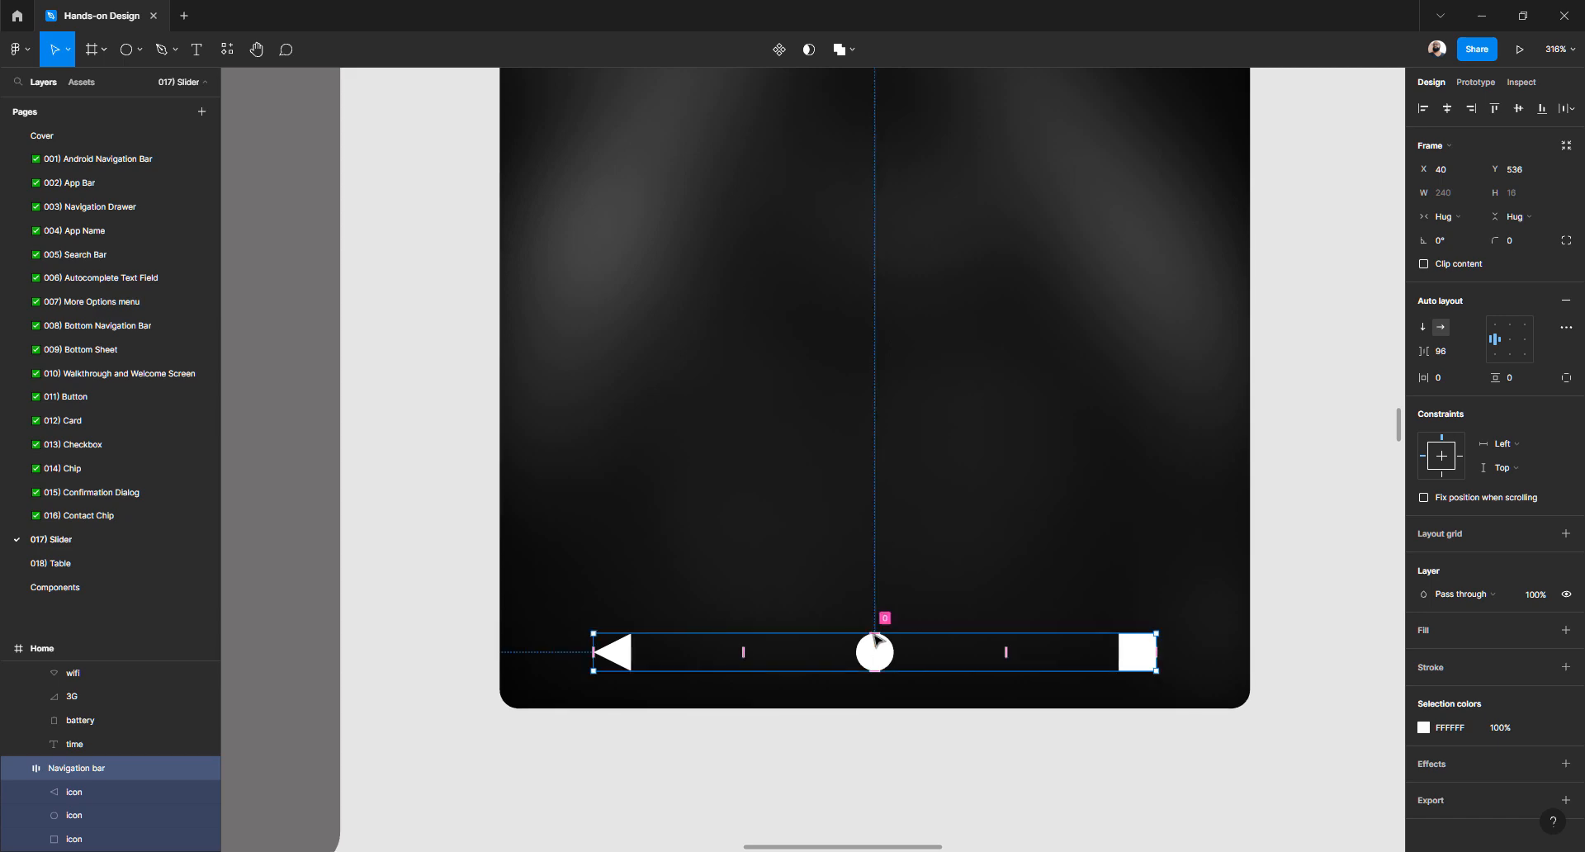
{"action": "scroll", "coordinate": [869, 635], "scroll_direction": "down", "scroll_amount": 5}
{"action": "key", "text": "shift+Up"}
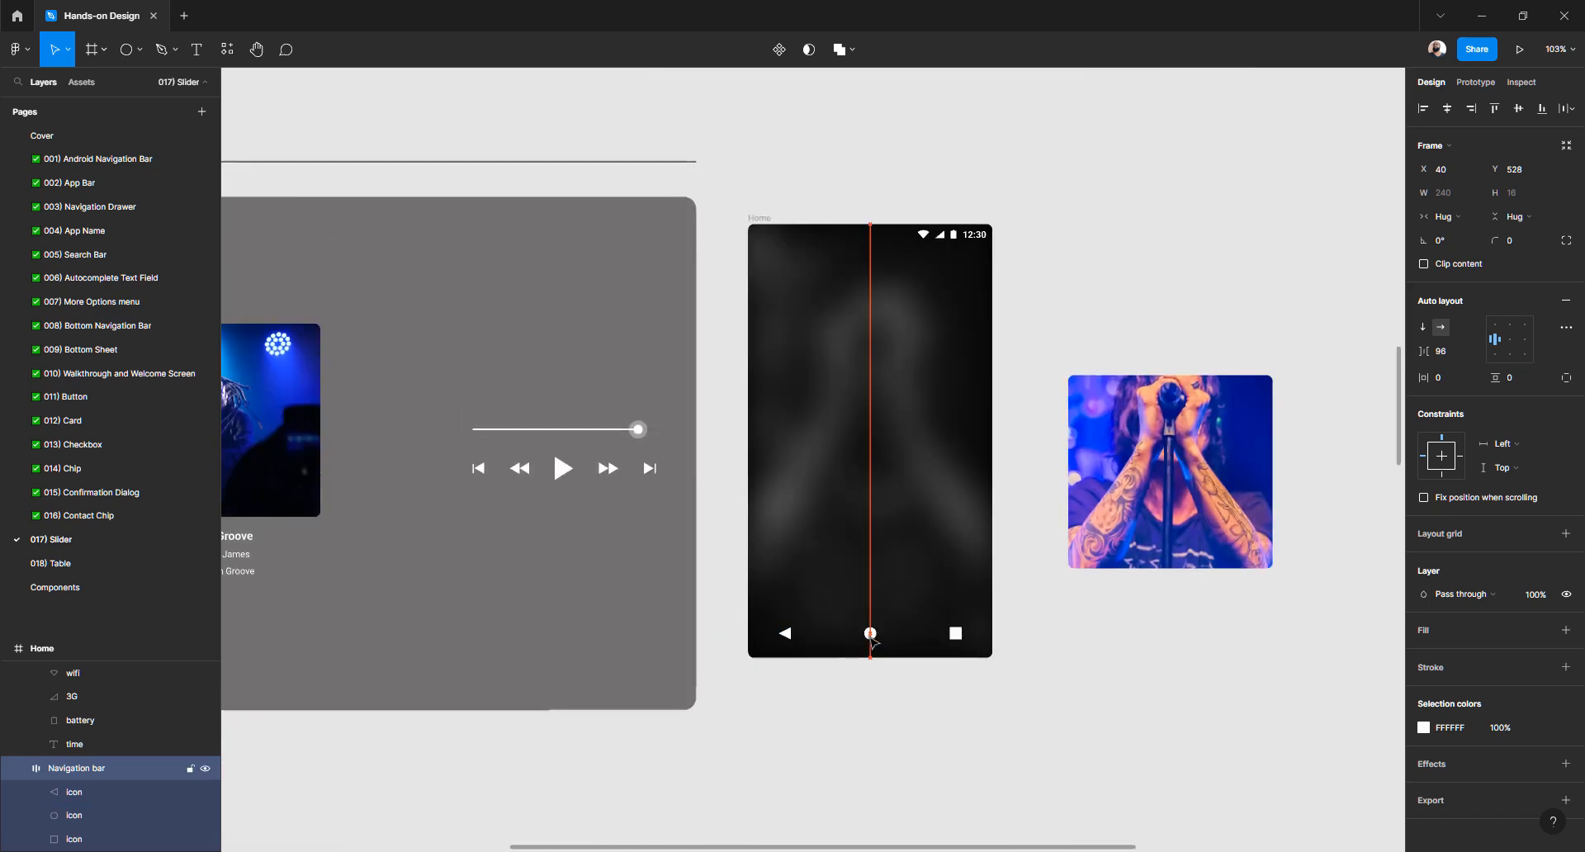
{"action": "left_click", "coordinate": [1059, 638]}
{"action": "scroll", "coordinate": [1058, 638], "scroll_direction": "down", "scroll_amount": 3}
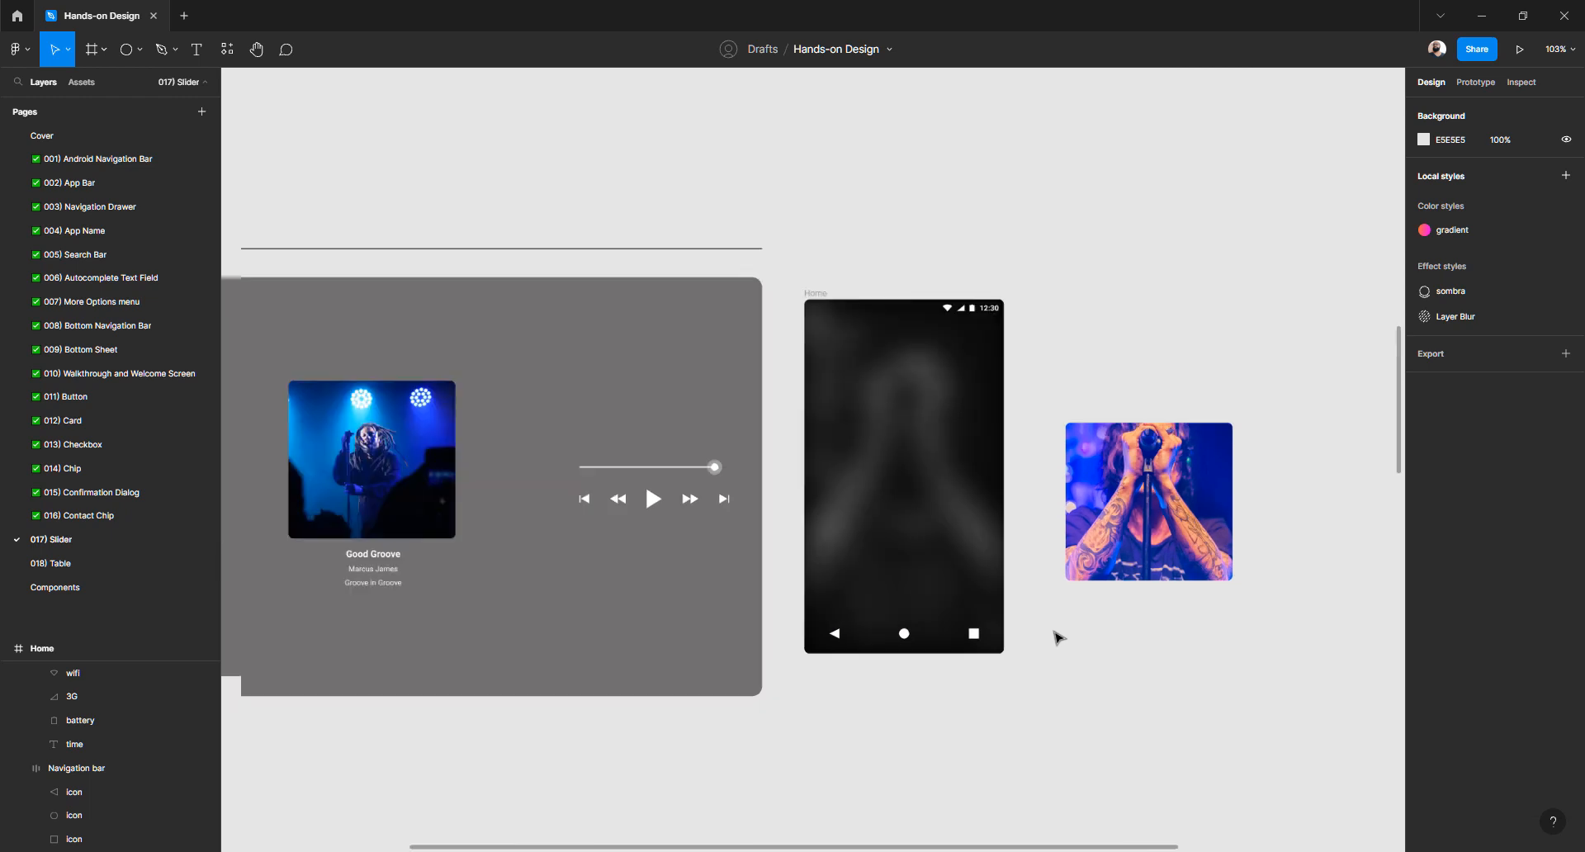
Rename the tattooed-singer image layer to Cover
{"action": "left_click", "coordinate": [1110, 499]}
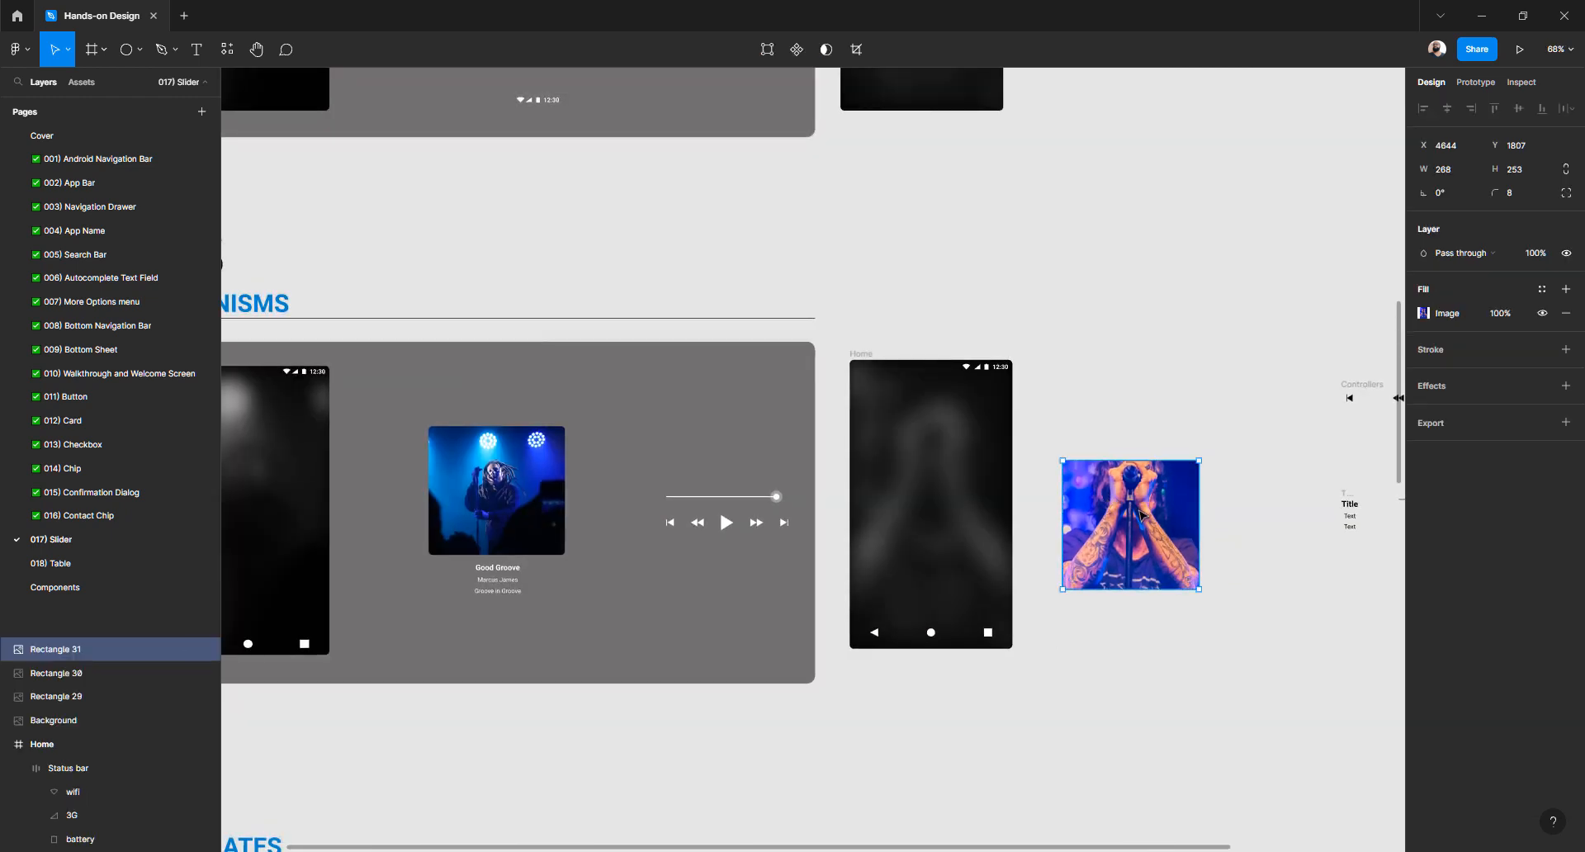
{"action": "double_click", "coordinate": [70, 650]}
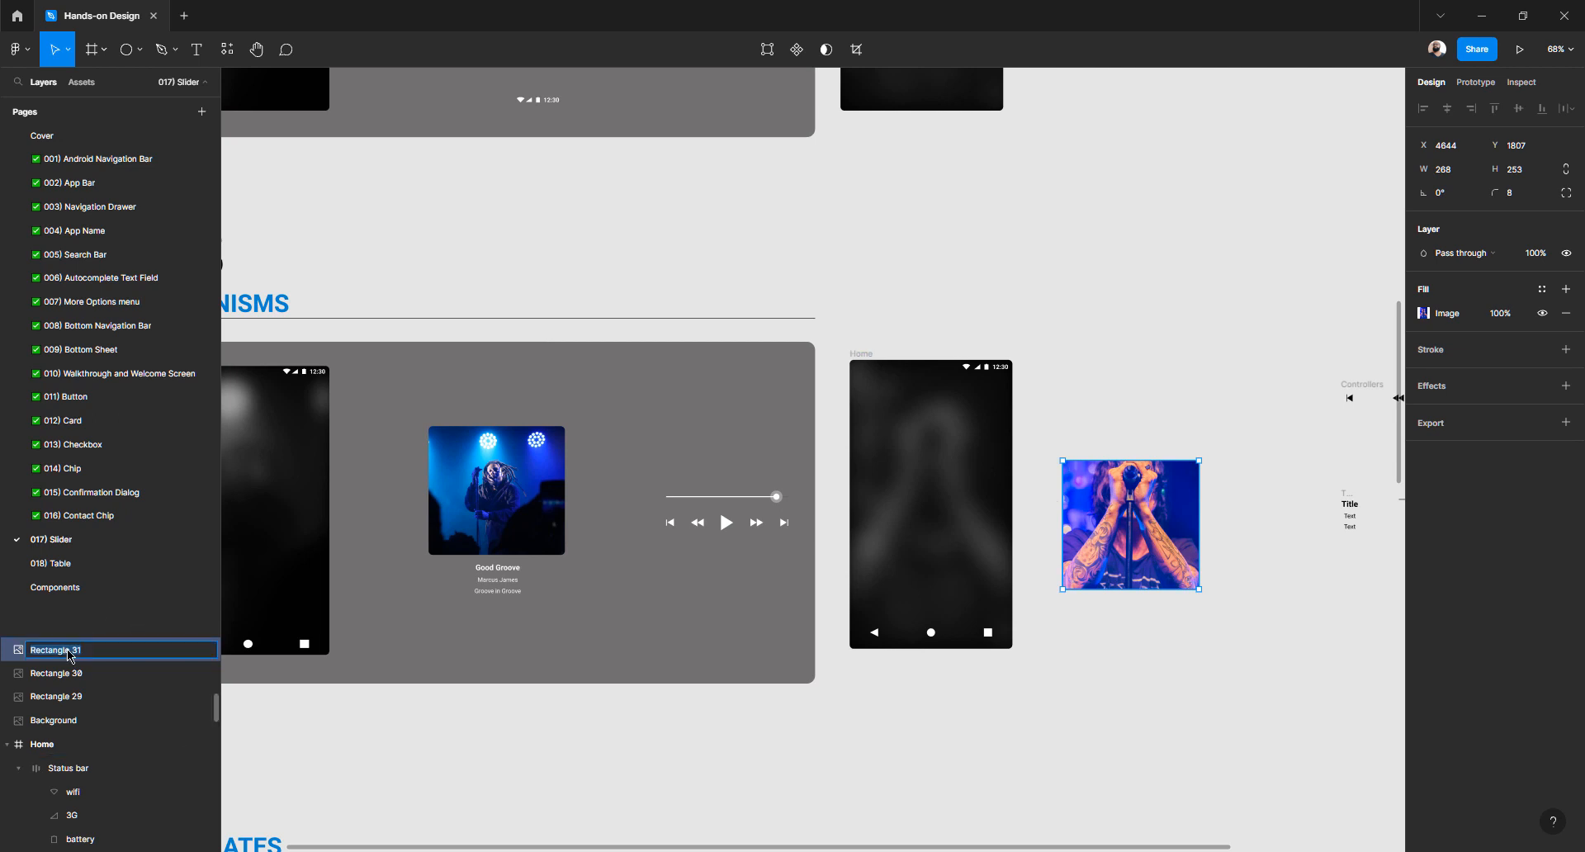
{"action": "type", "text": "Cover"}
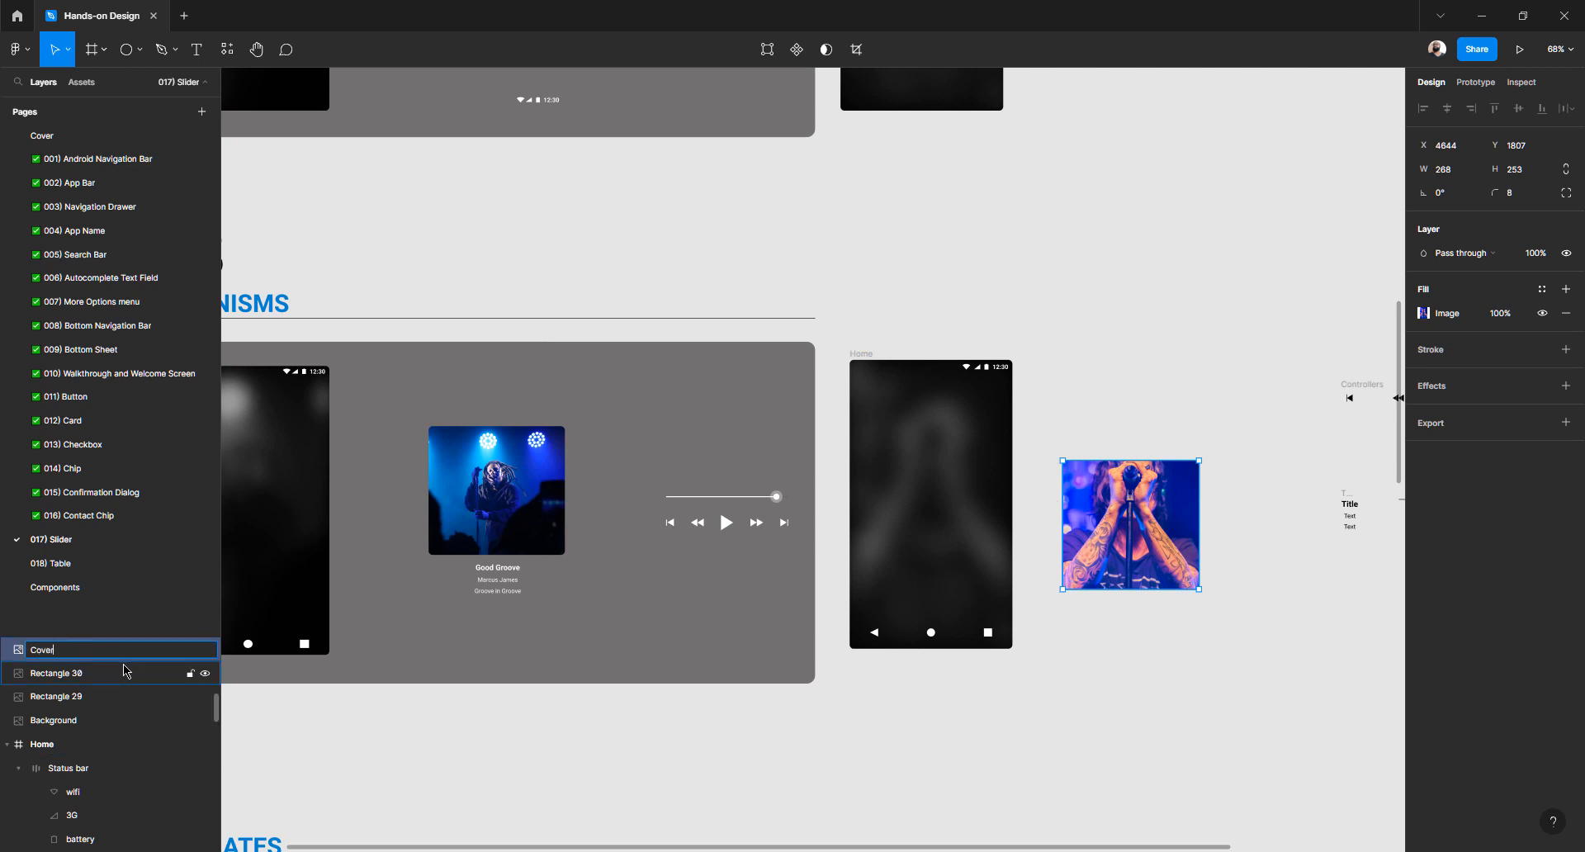
{"action": "key", "text": "Return"}
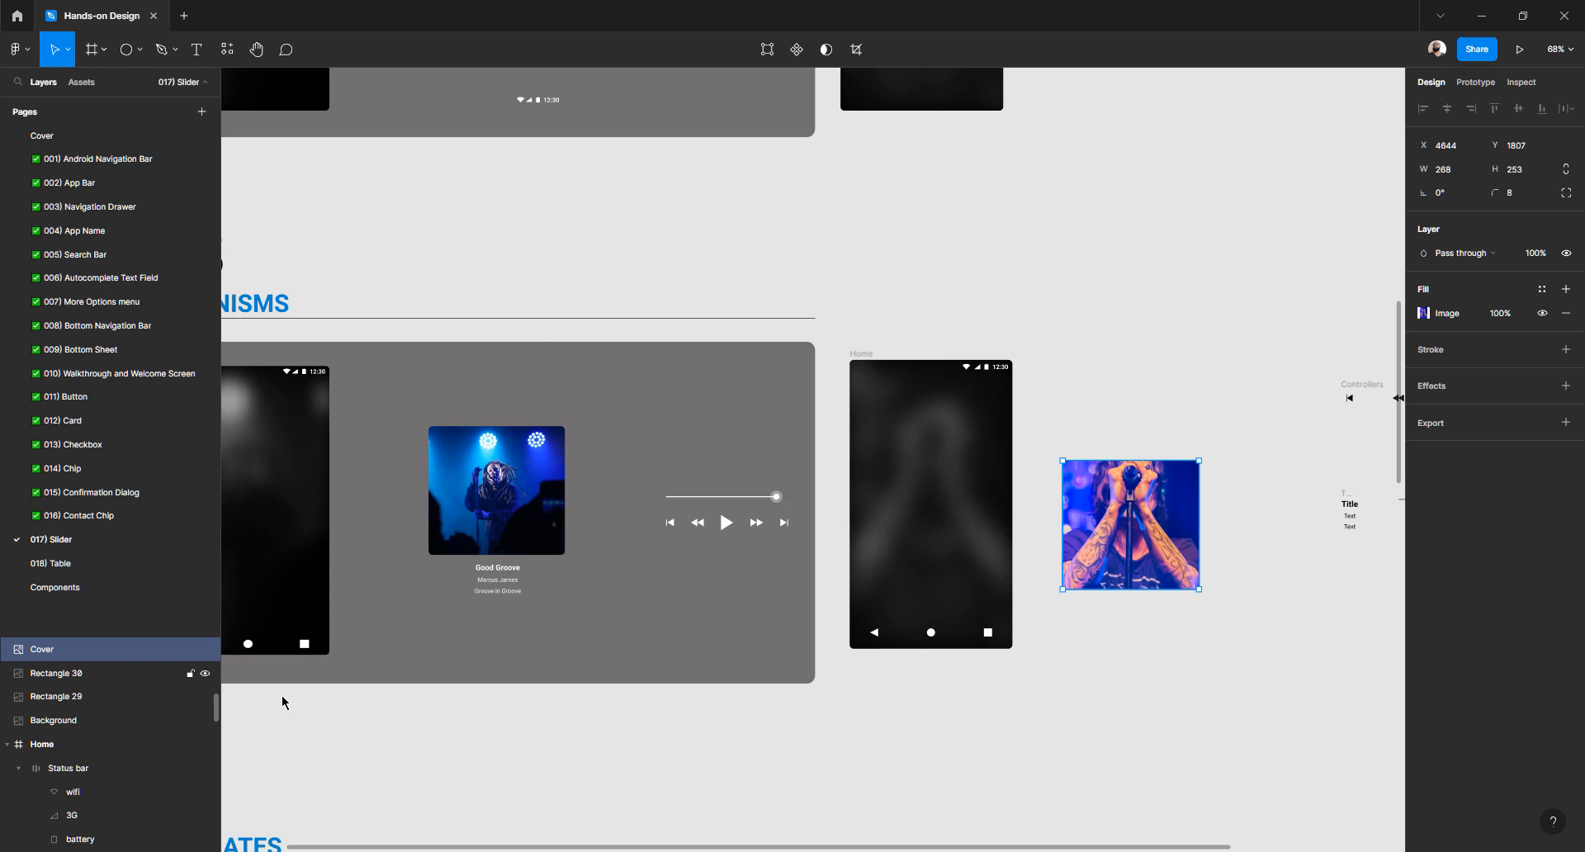
Move the Cover image into Home, centre it horizontally, nudge it left and widen it
{"action": "left_click", "coordinate": [1115, 399]}
{"action": "left_click_drag", "start_coordinate": [1105, 512], "coordinate": [910, 478]}
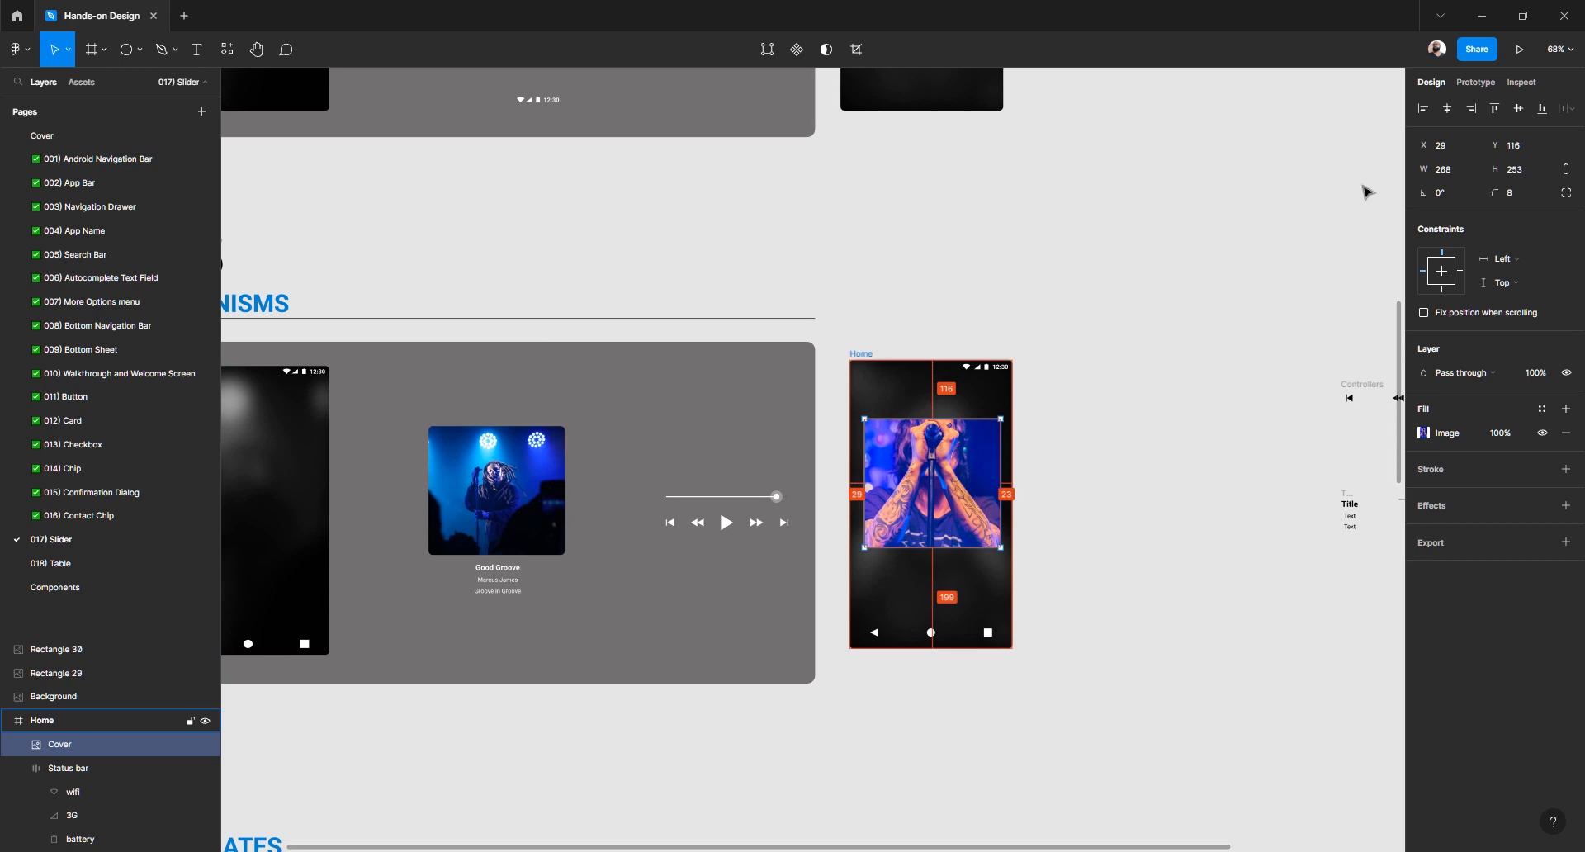
{"action": "left_click", "coordinate": [1447, 108]}
{"action": "key", "text": "alt"}
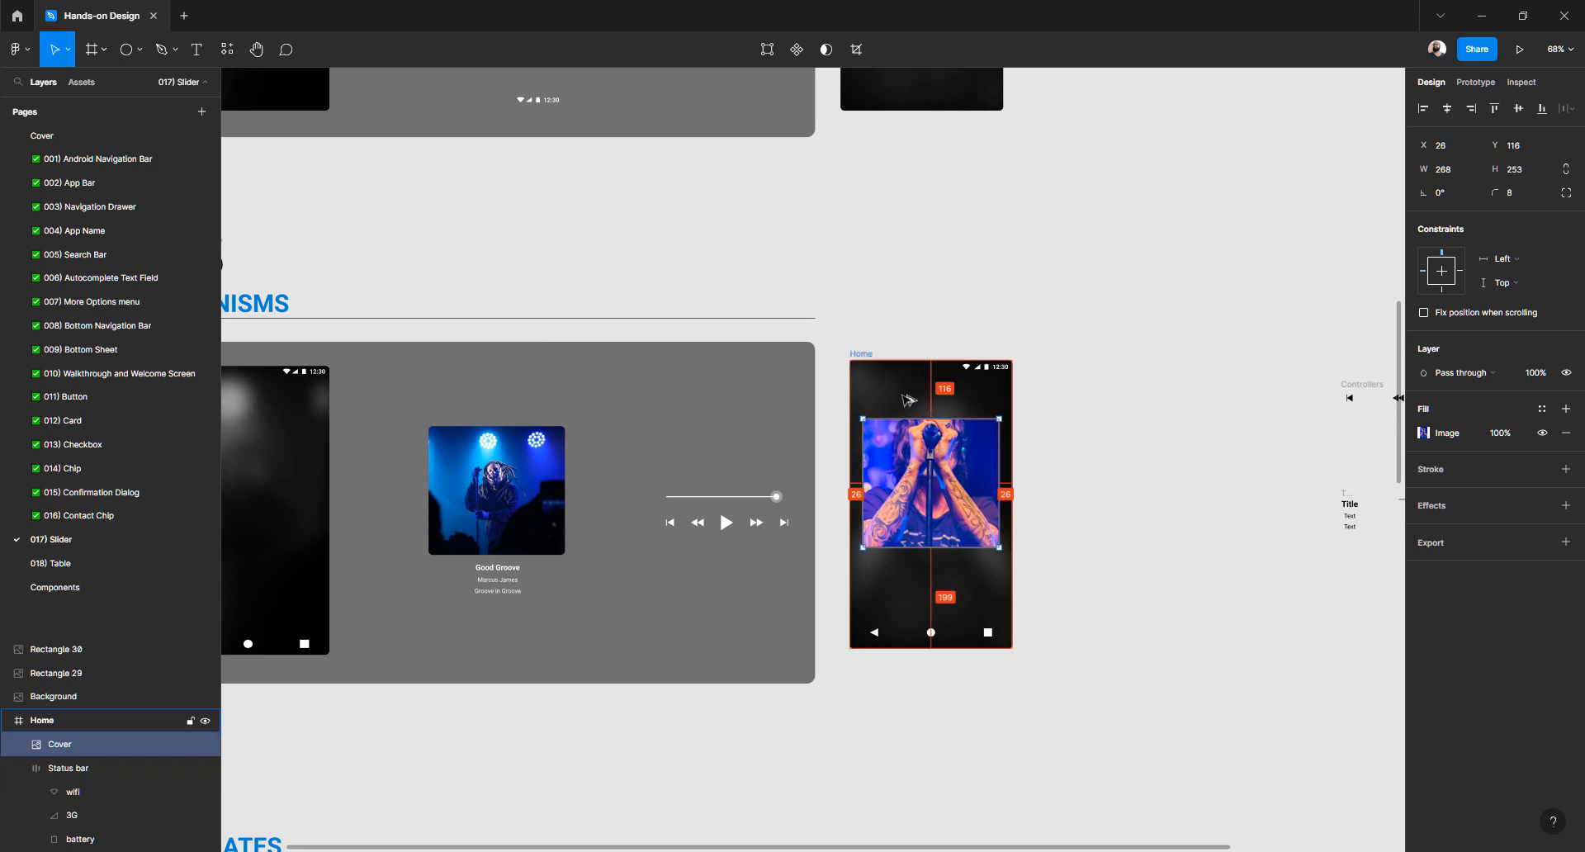
{"action": "scroll", "coordinate": [908, 400], "scroll_direction": "up", "scroll_amount": 5}
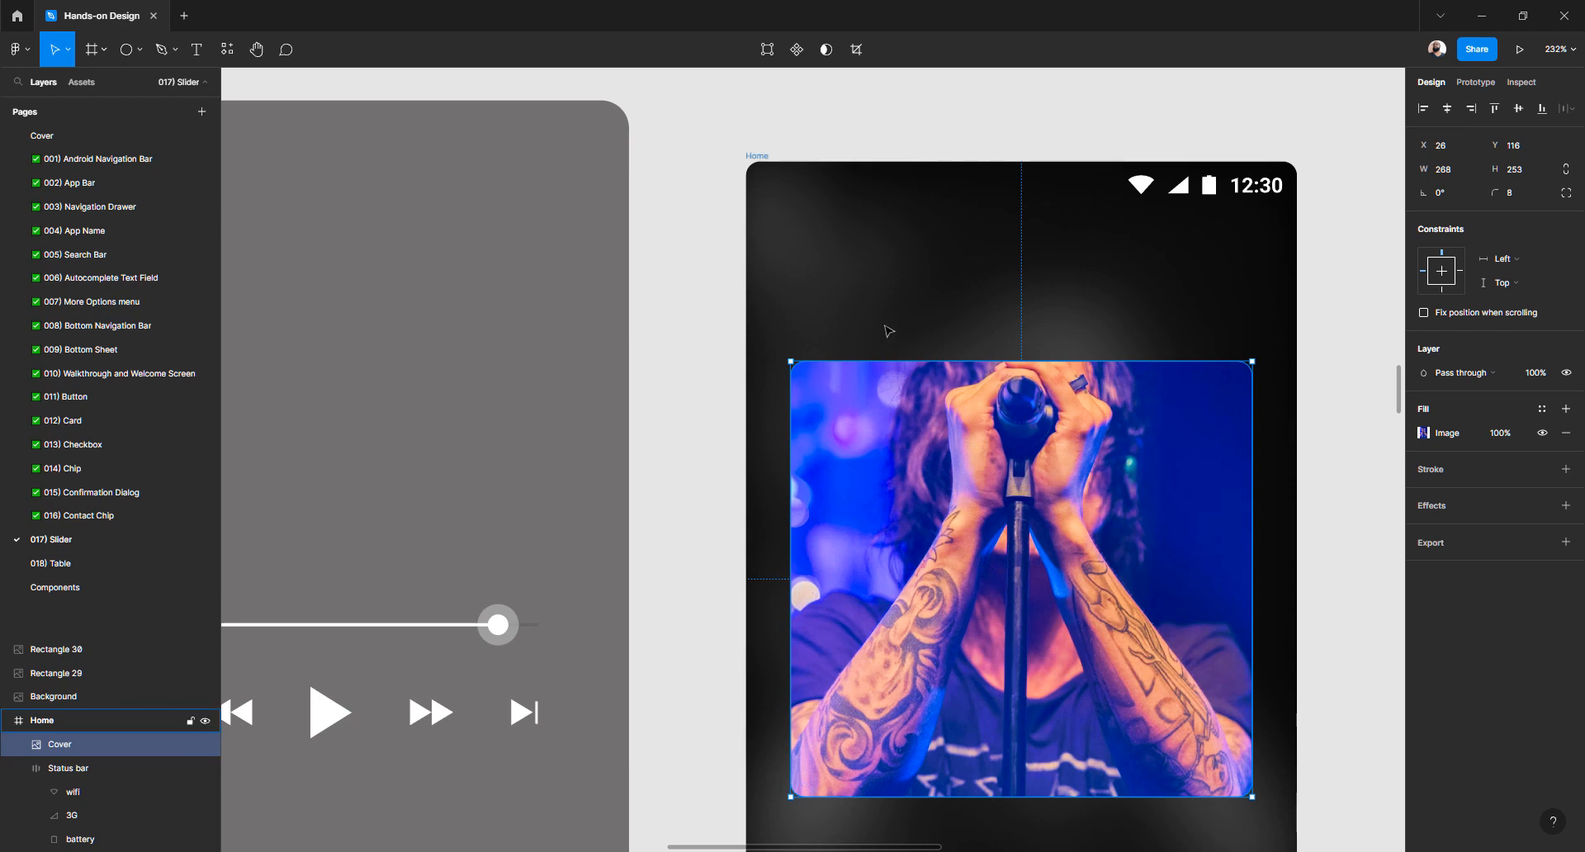
{"action": "key", "text": "Left"}
{"action": "key", "text": "Left"}
{"action": "key", "text": "alt"}
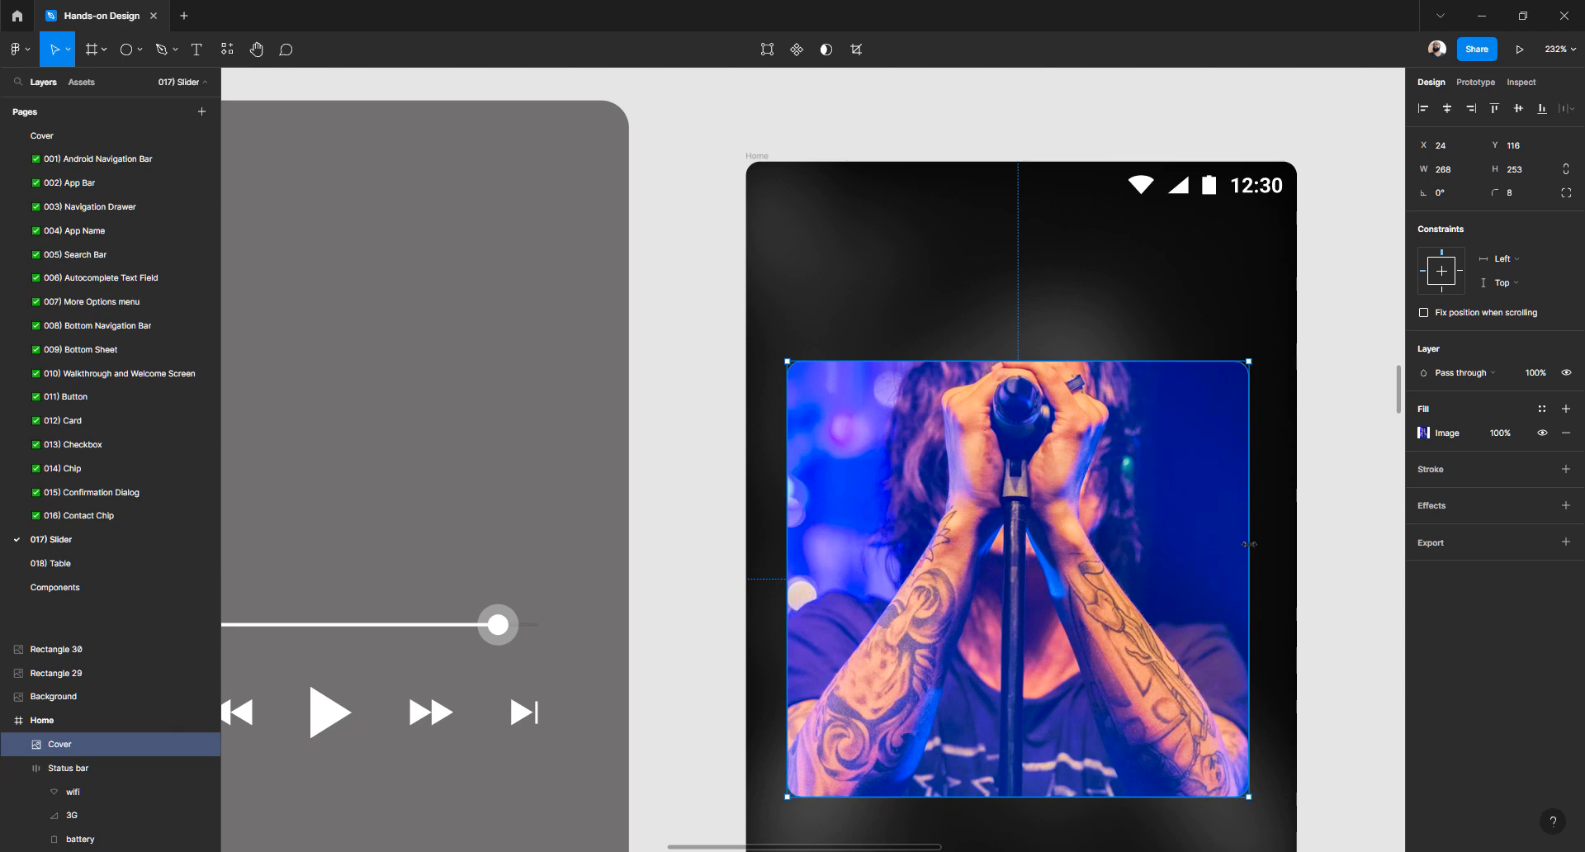
{"action": "left_click_drag", "start_coordinate": [979, 547], "coordinate": [766, 484]}
{"action": "mouse_move", "coordinate": [1045, 478]}
{"action": "left_mouse_down"}
{"action": "mouse_move", "coordinate": [1214, 475]}
{"action": "mouse_move", "coordinate": [894, 491]}
{"action": "mouse_move", "coordinate": [1057, 499]}
{"action": "left_mouse_up"}
Set the Cover image width to 273, then reduce it to 272
{"action": "key", "text": "alt"}
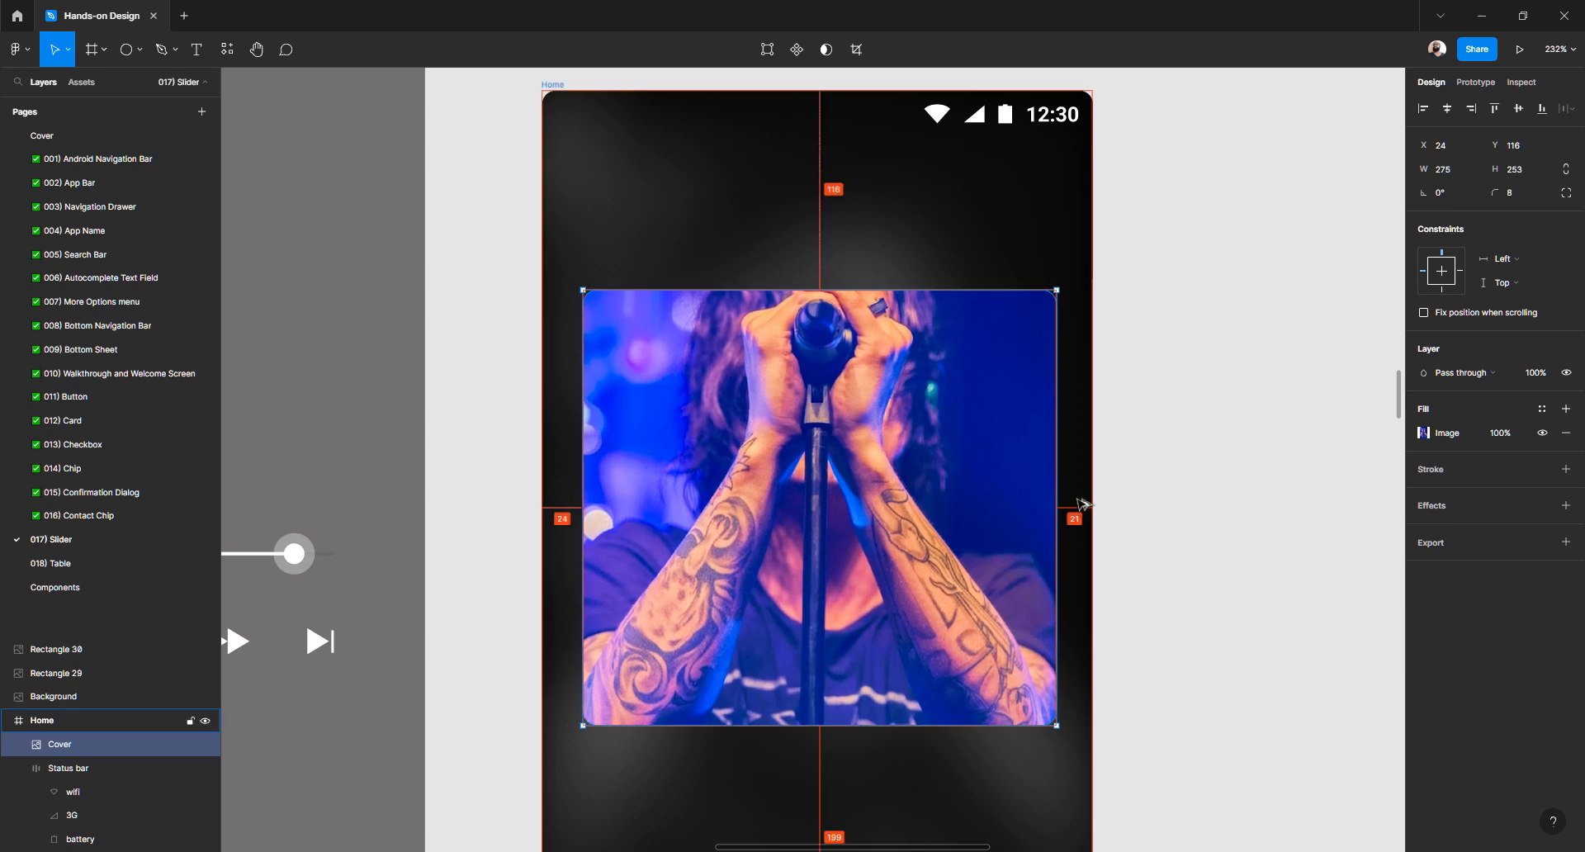
{"action": "type", "text": "273"}
{"action": "key", "text": "Return"}
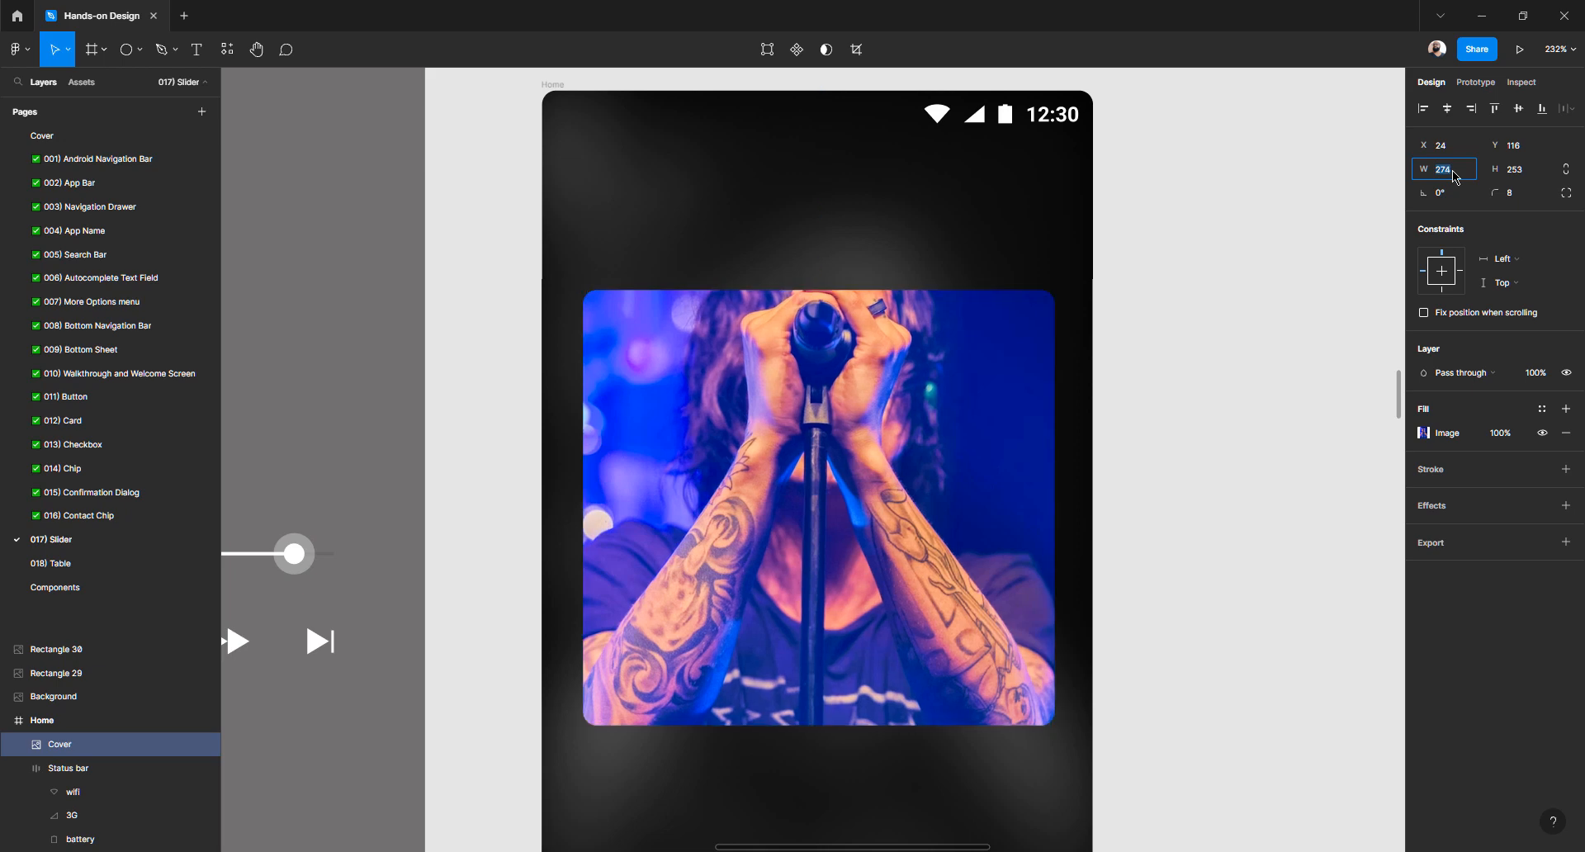
{"action": "key", "text": "alt"}
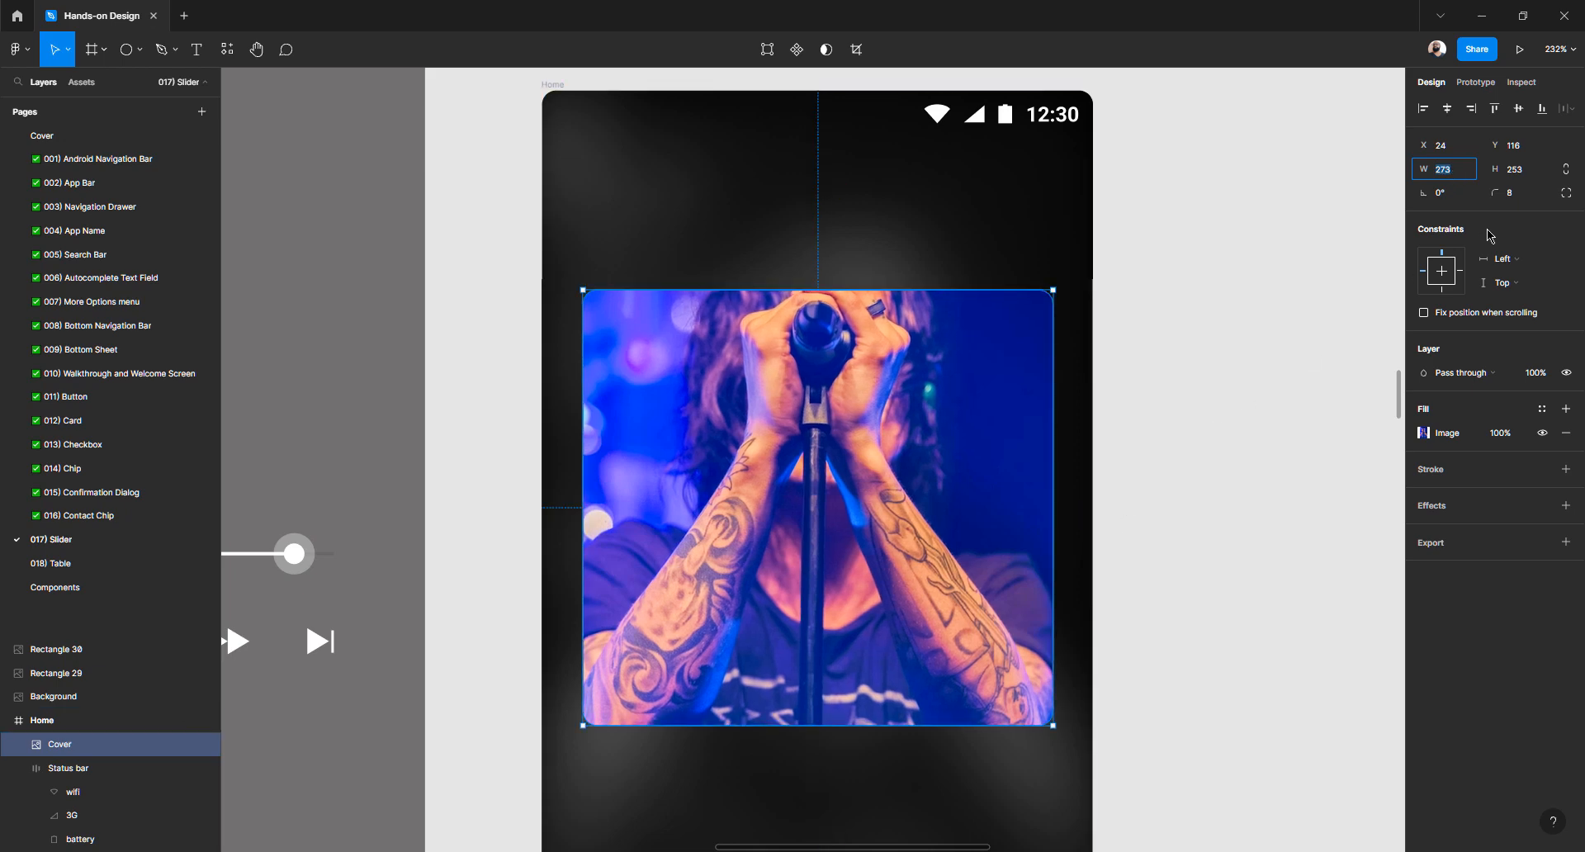
{"action": "key", "text": "Down"}
{"action": "key", "text": "alt"}
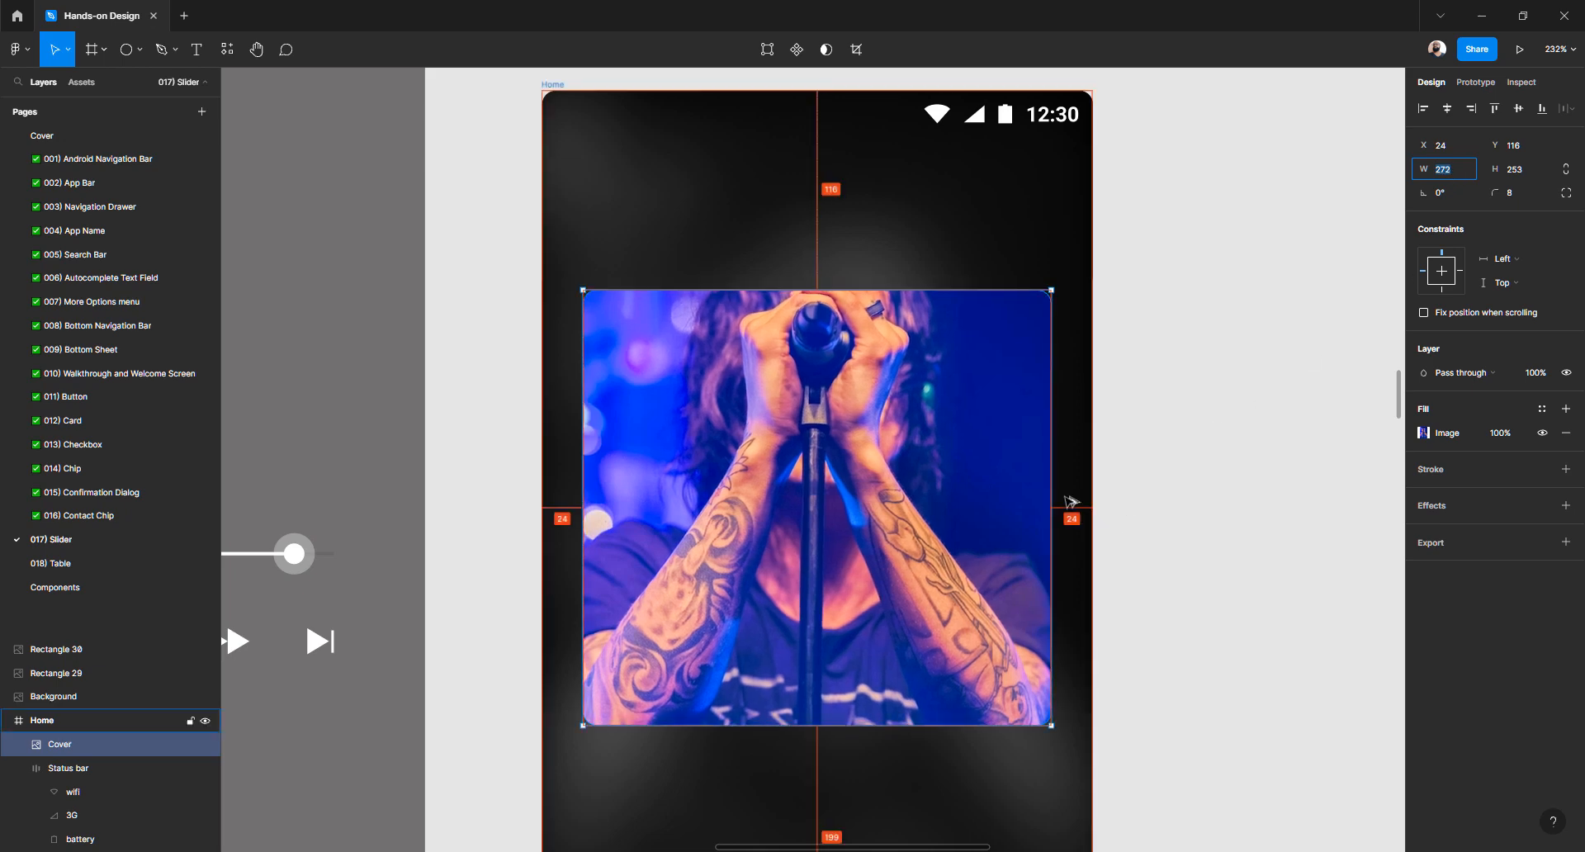
Drag the Cover image out of Home to sit beside it on the right
{"action": "scroll", "coordinate": [1125, 438], "scroll_direction": "down", "scroll_amount": 6}
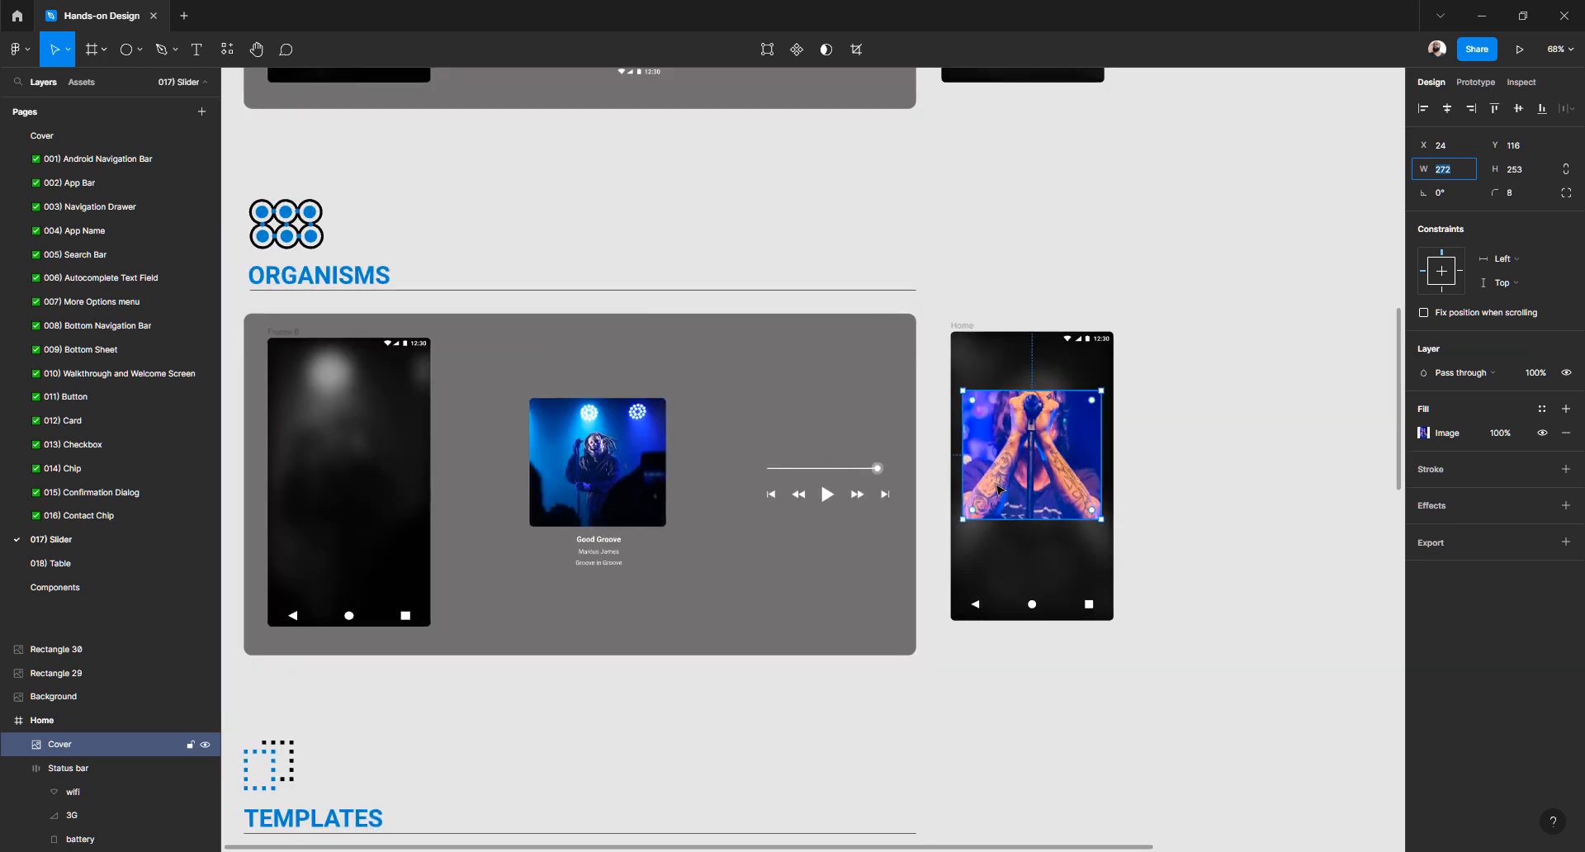
{"action": "left_click_drag", "start_coordinate": [1020, 456], "coordinate": [1223, 455]}
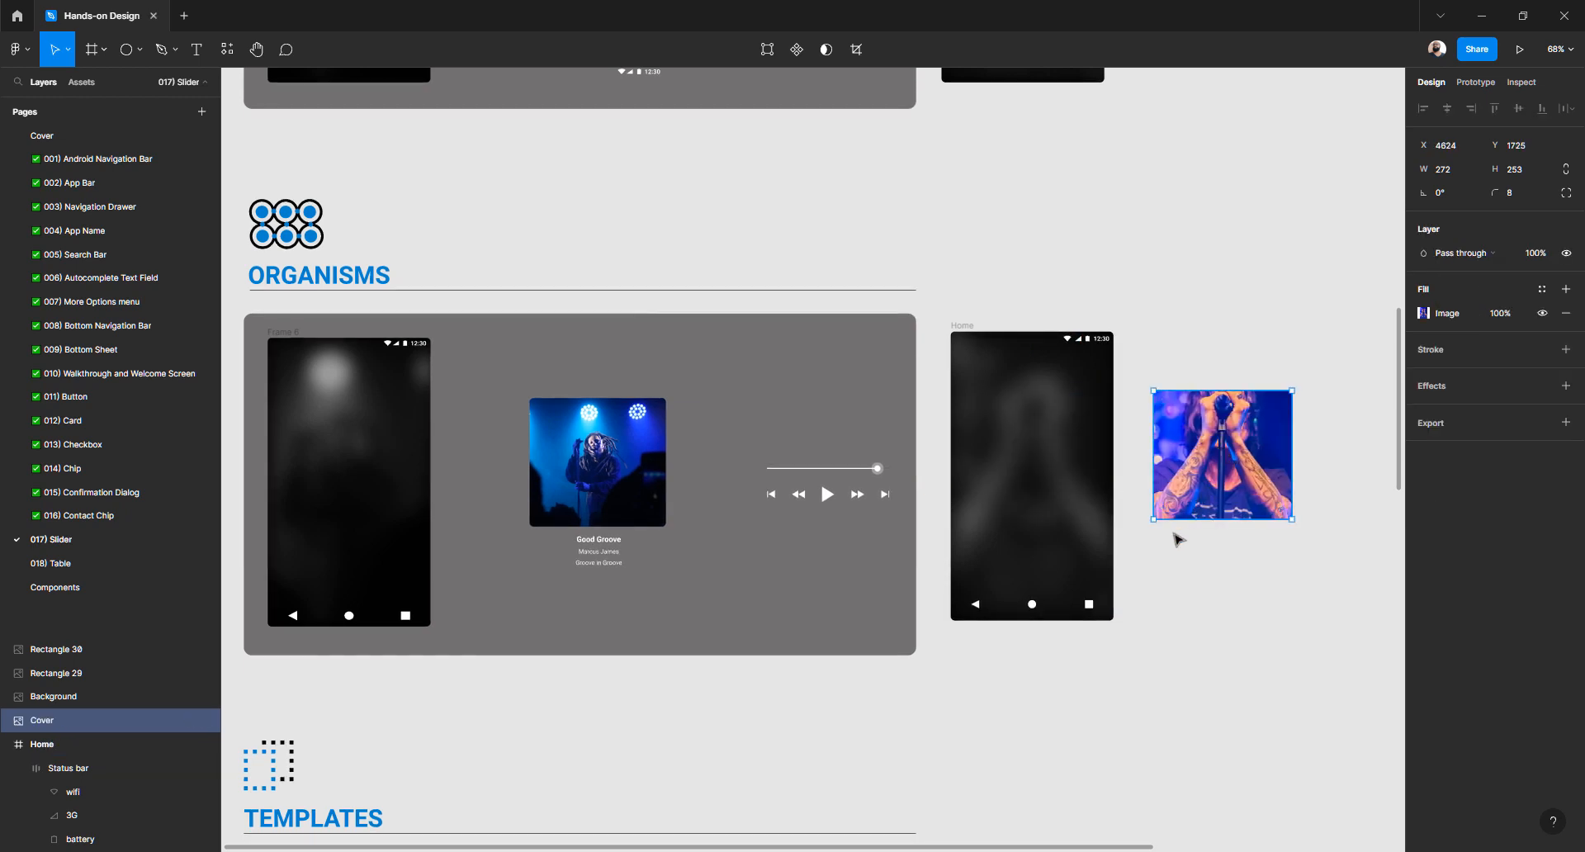
{"action": "scroll", "coordinate": [1176, 539], "scroll_direction": "up", "scroll_amount": 5}
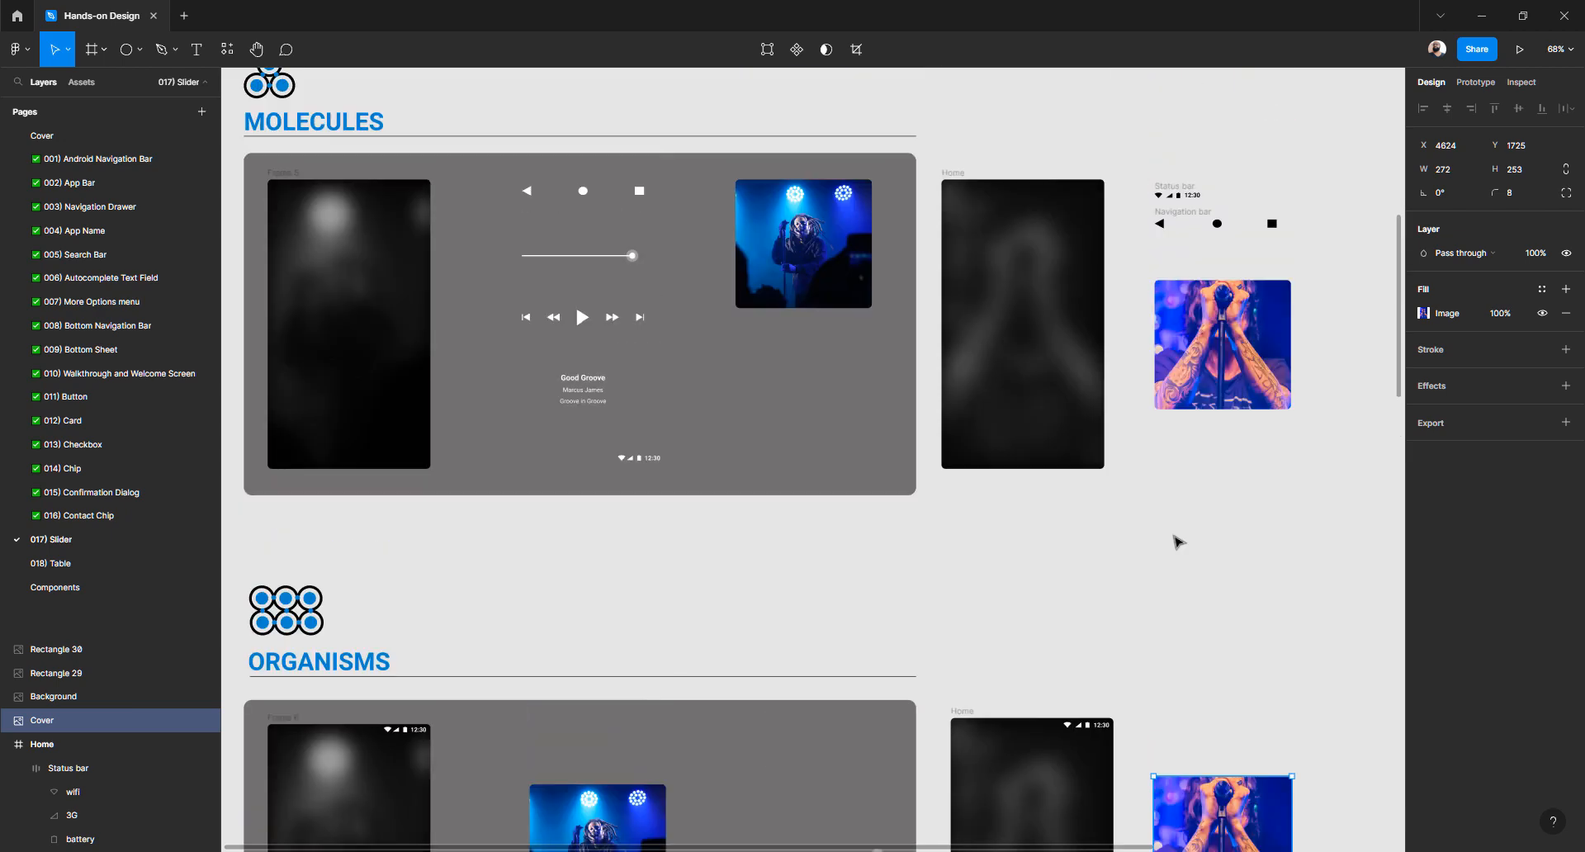
{"action": "scroll", "coordinate": [1176, 539], "scroll_direction": "down", "scroll_amount": 2}
{"action": "scroll", "coordinate": [1176, 540], "scroll_direction": "right", "scroll_amount": 4}
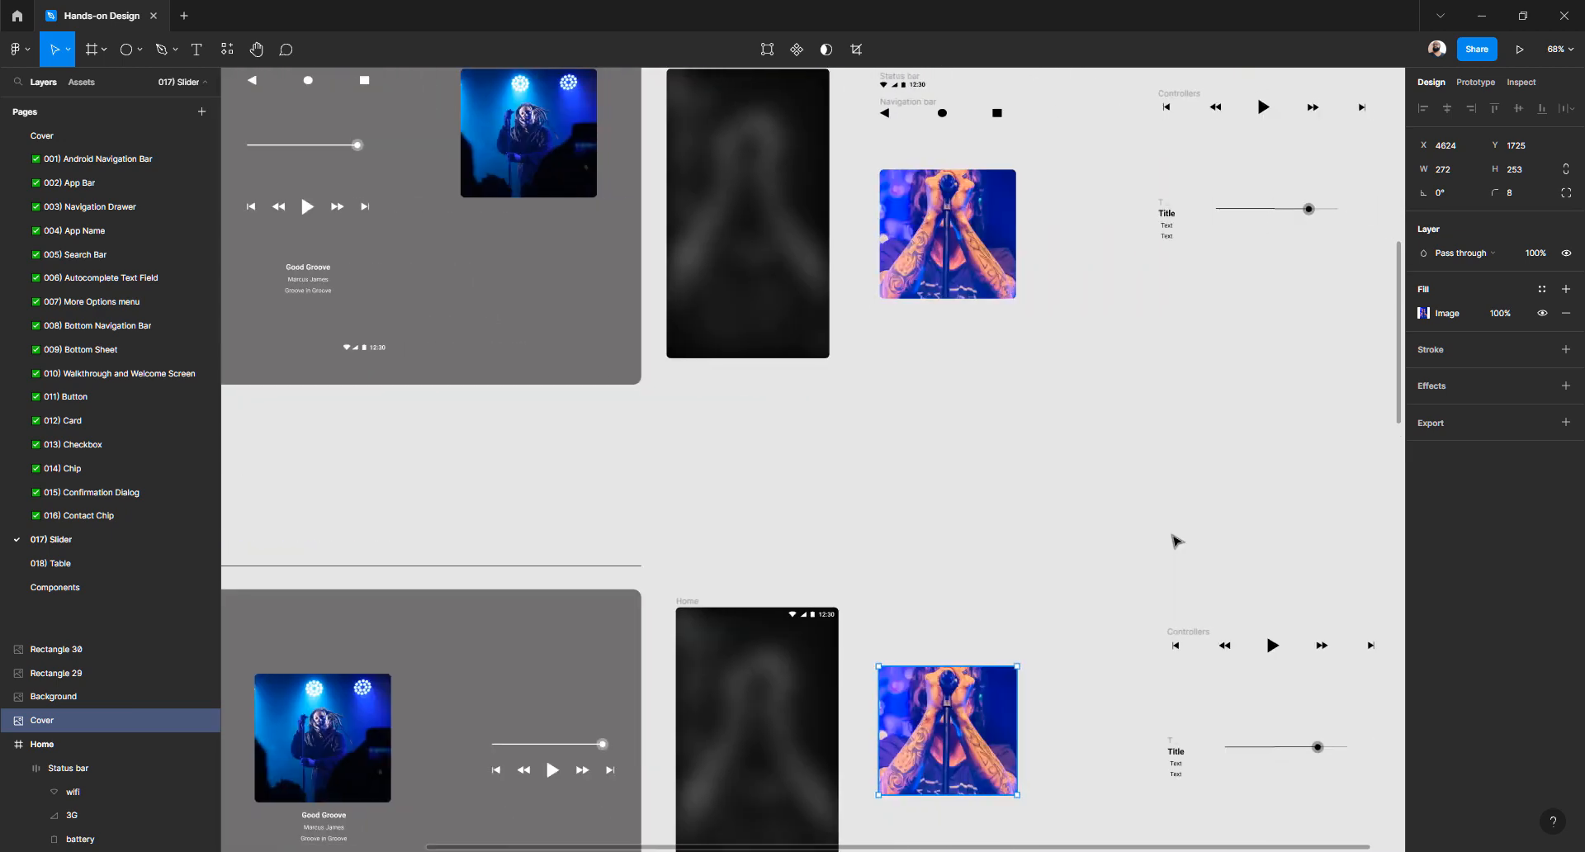
Move the Title/Text group below the cover photo and stretch it to 272 wide
{"action": "scroll", "coordinate": [1172, 536], "scroll_direction": "down", "scroll_amount": 5}
{"action": "left_click", "coordinate": [1166, 530]}
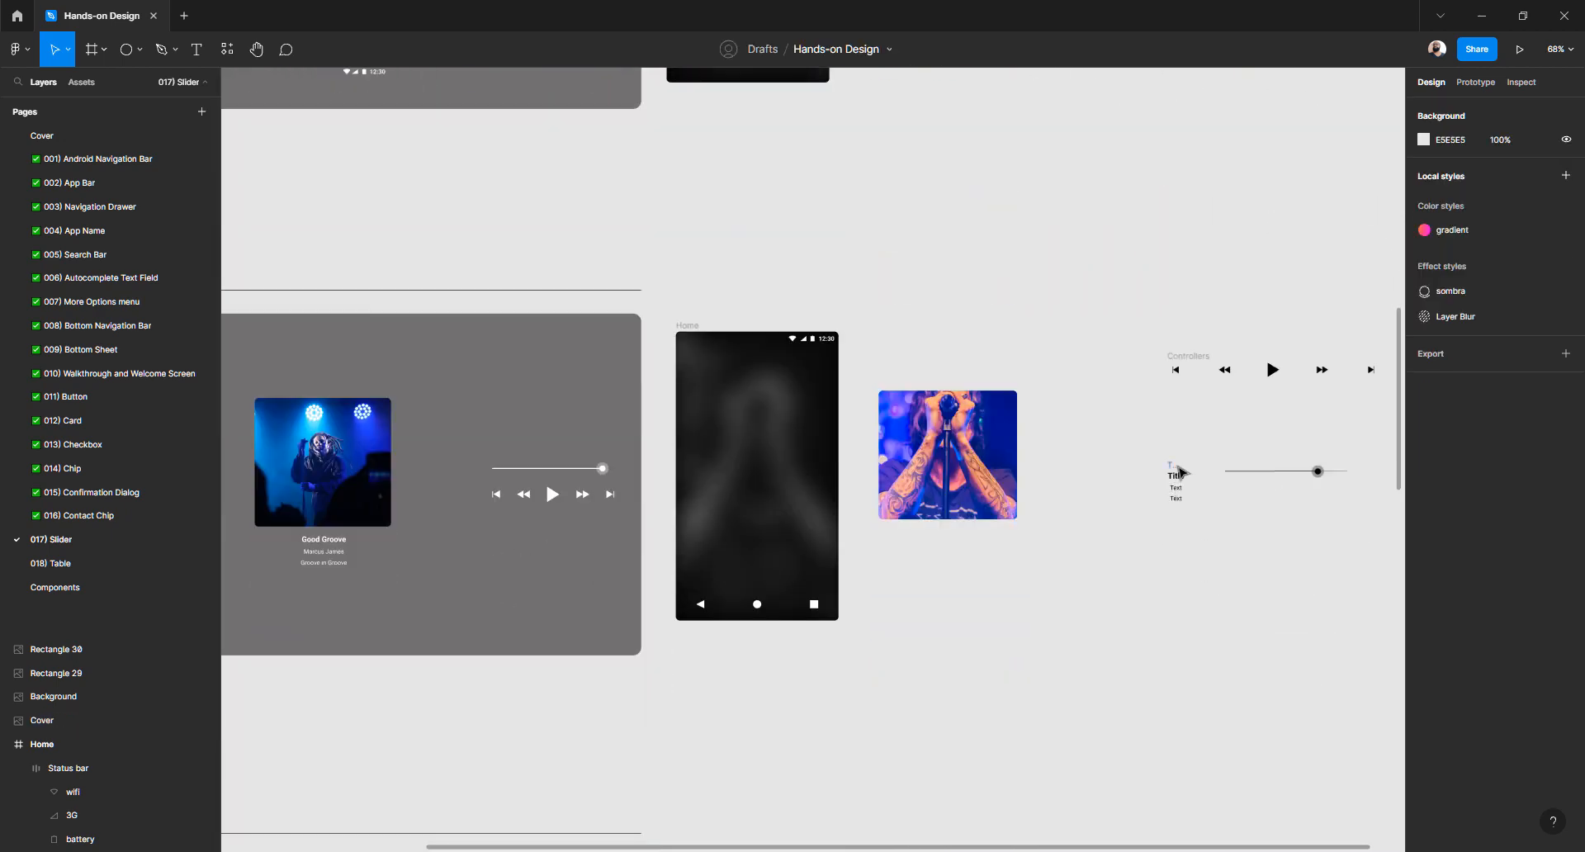
{"action": "left_click_drag", "start_coordinate": [1180, 471], "coordinate": [953, 538]}
{"action": "scroll", "coordinate": [954, 538], "scroll_direction": "up", "scroll_amount": 5}
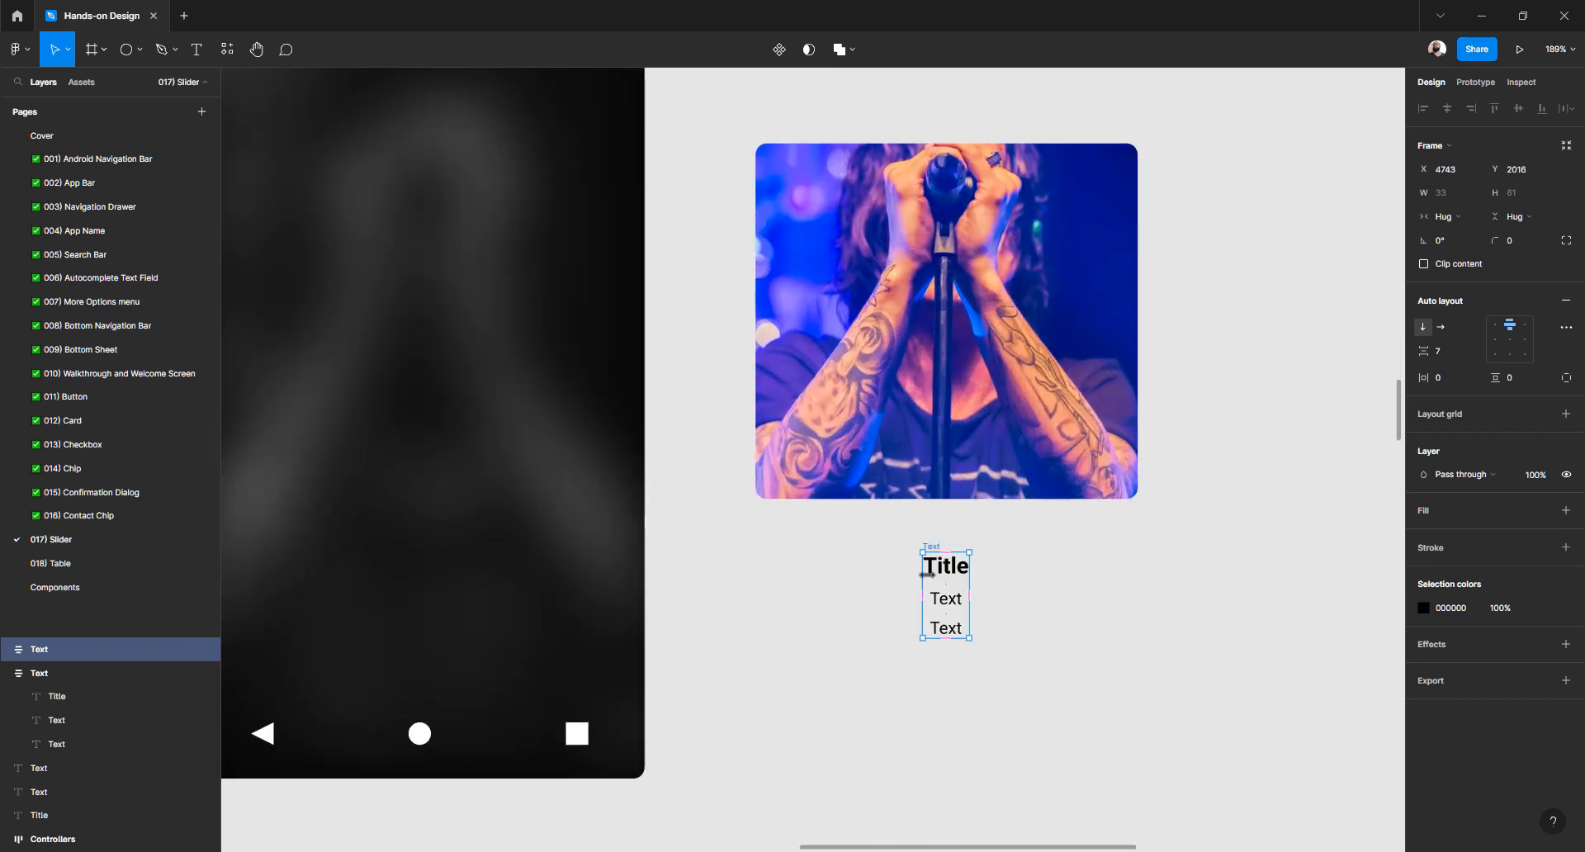
{"action": "left_click_drag", "start_coordinate": [912, 575], "coordinate": [757, 571]}
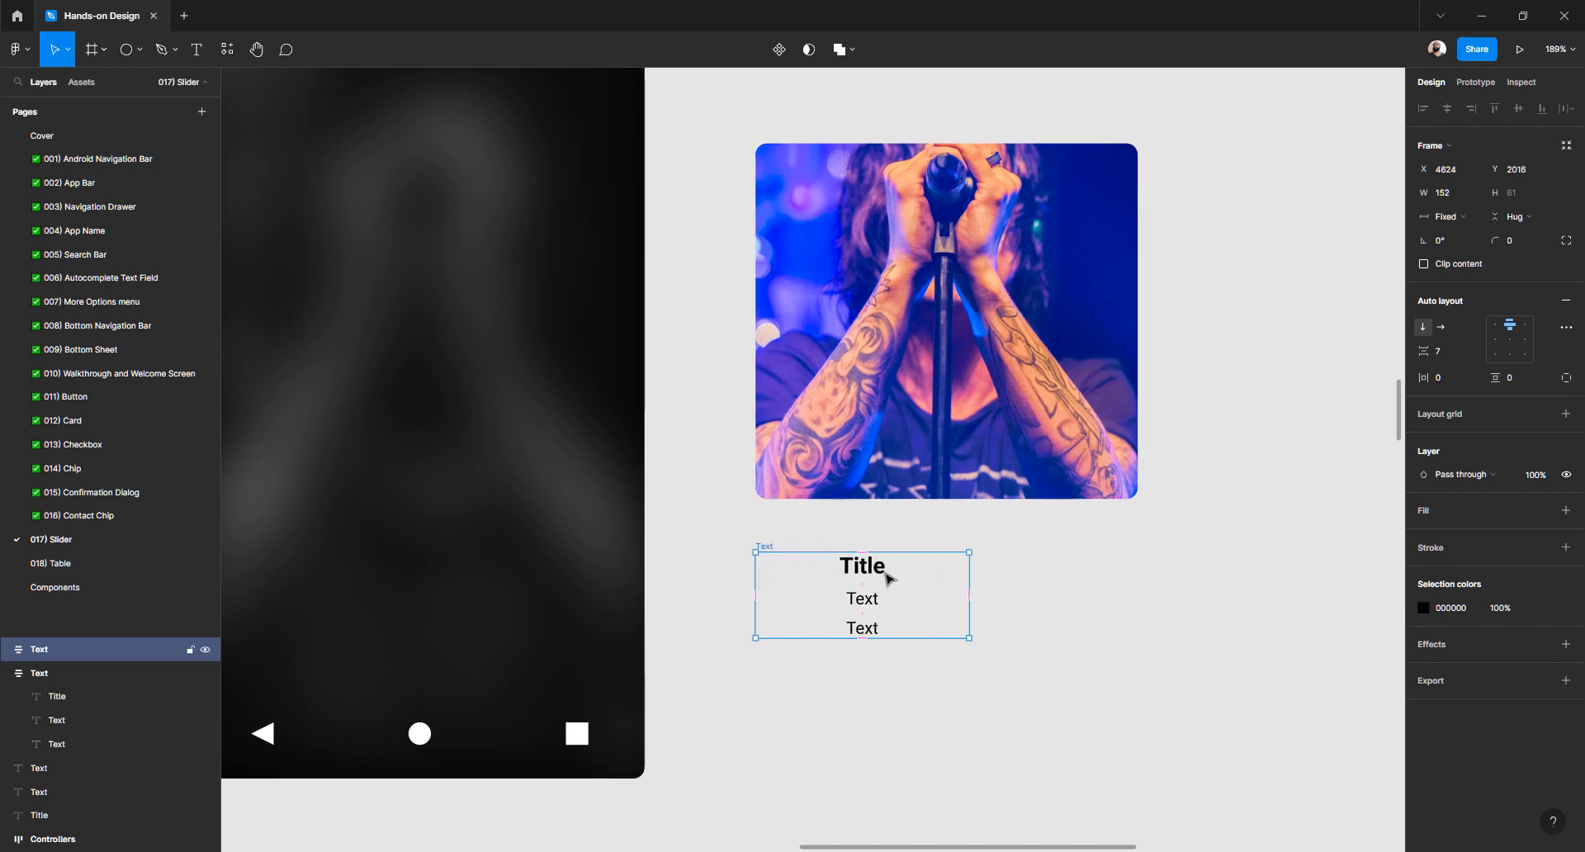
{"action": "left_click_drag", "start_coordinate": [969, 573], "coordinate": [1139, 563]}
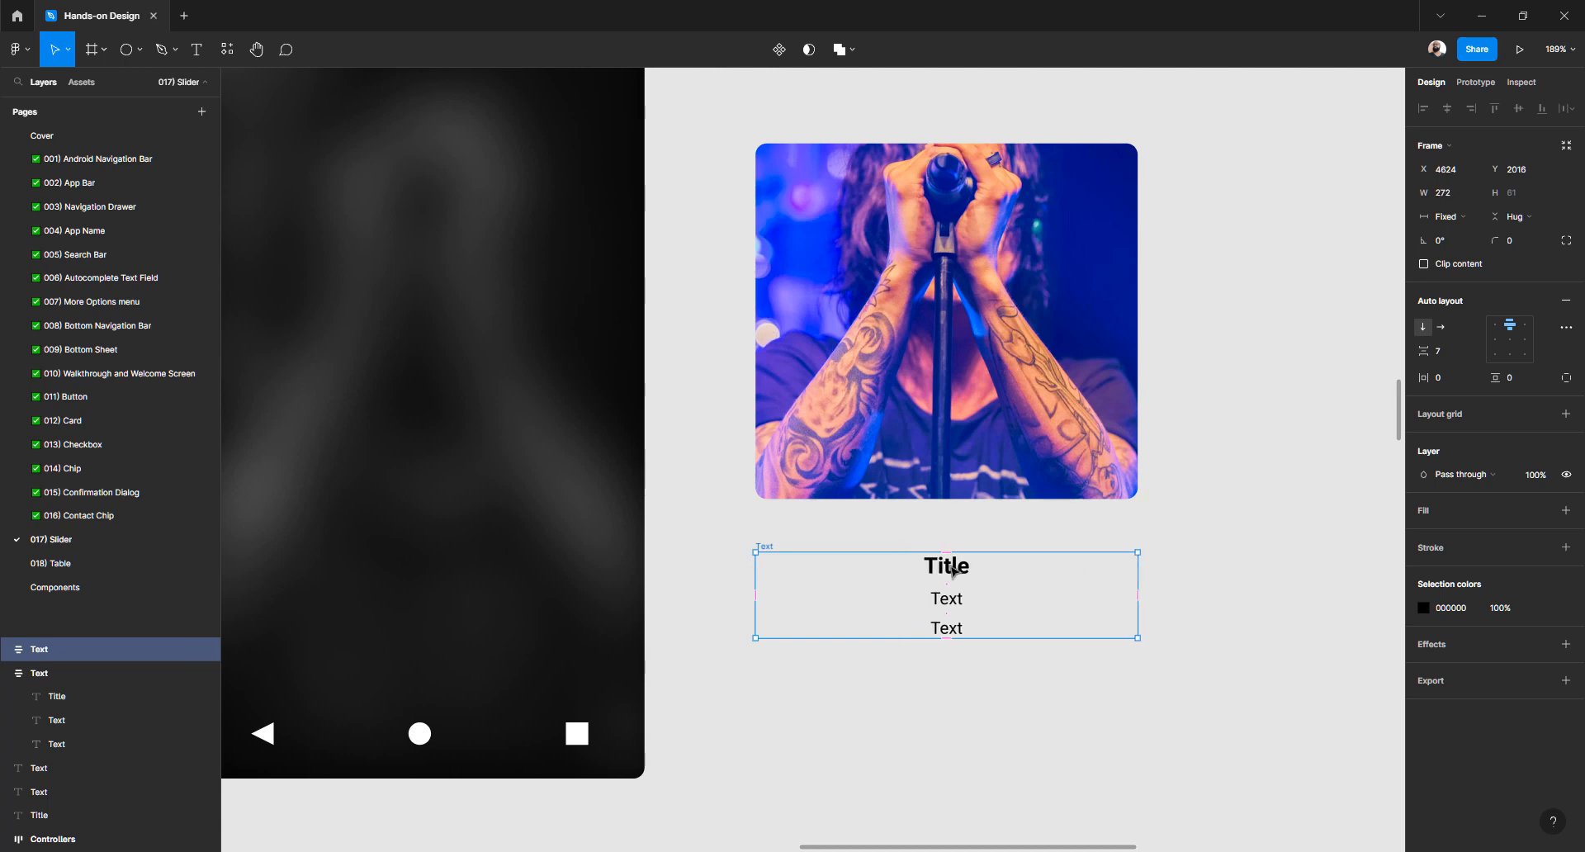
Give the Title/Text group a white FFFFFF fill
{"action": "left_click", "coordinate": [957, 570]}
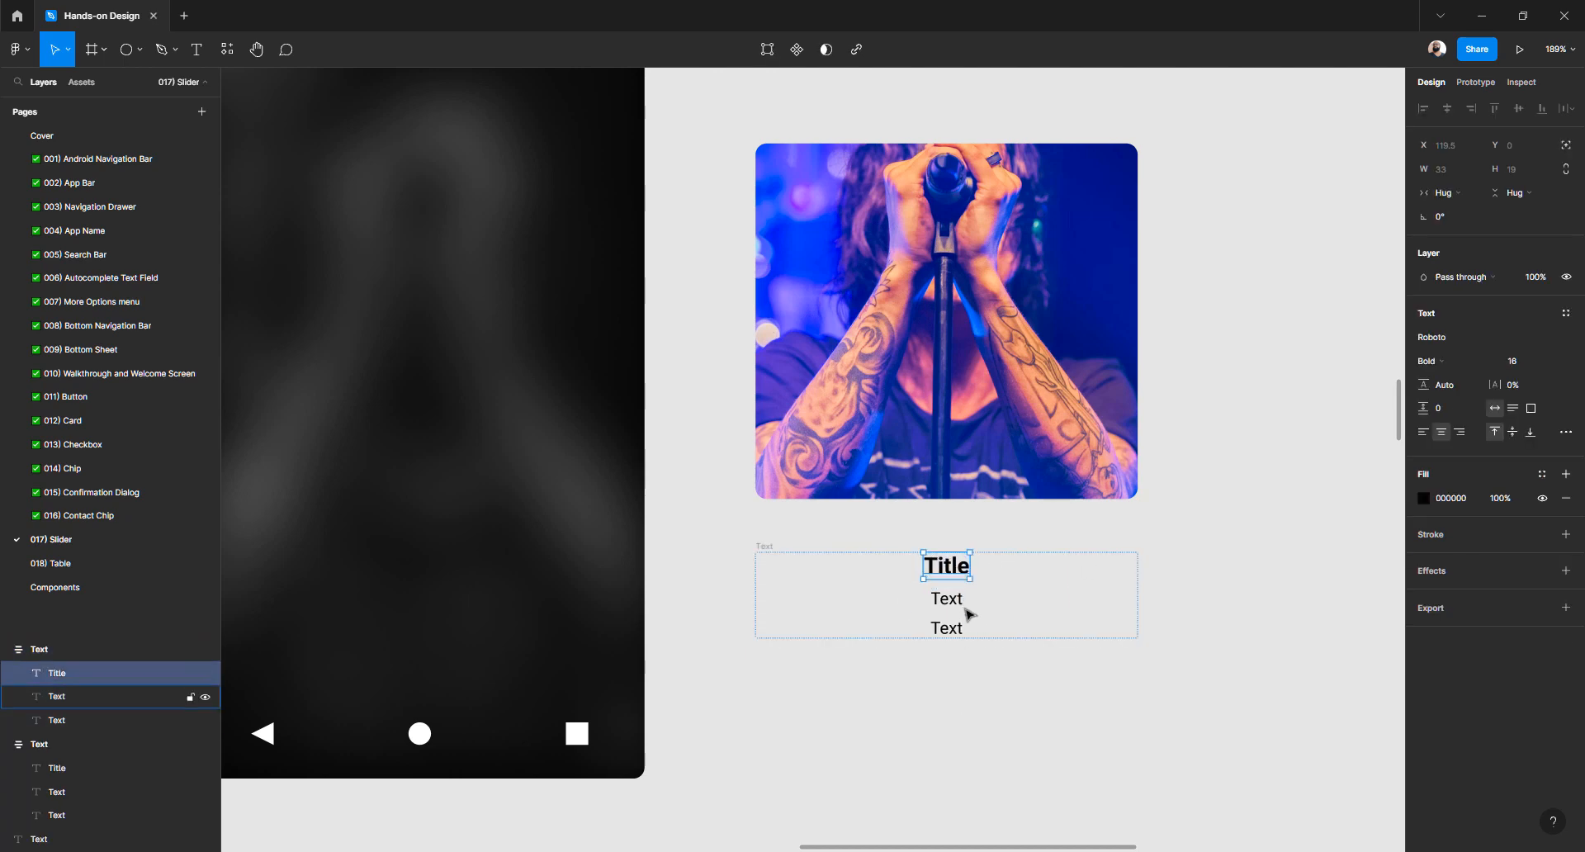
{"action": "left_click", "coordinate": [770, 547]}
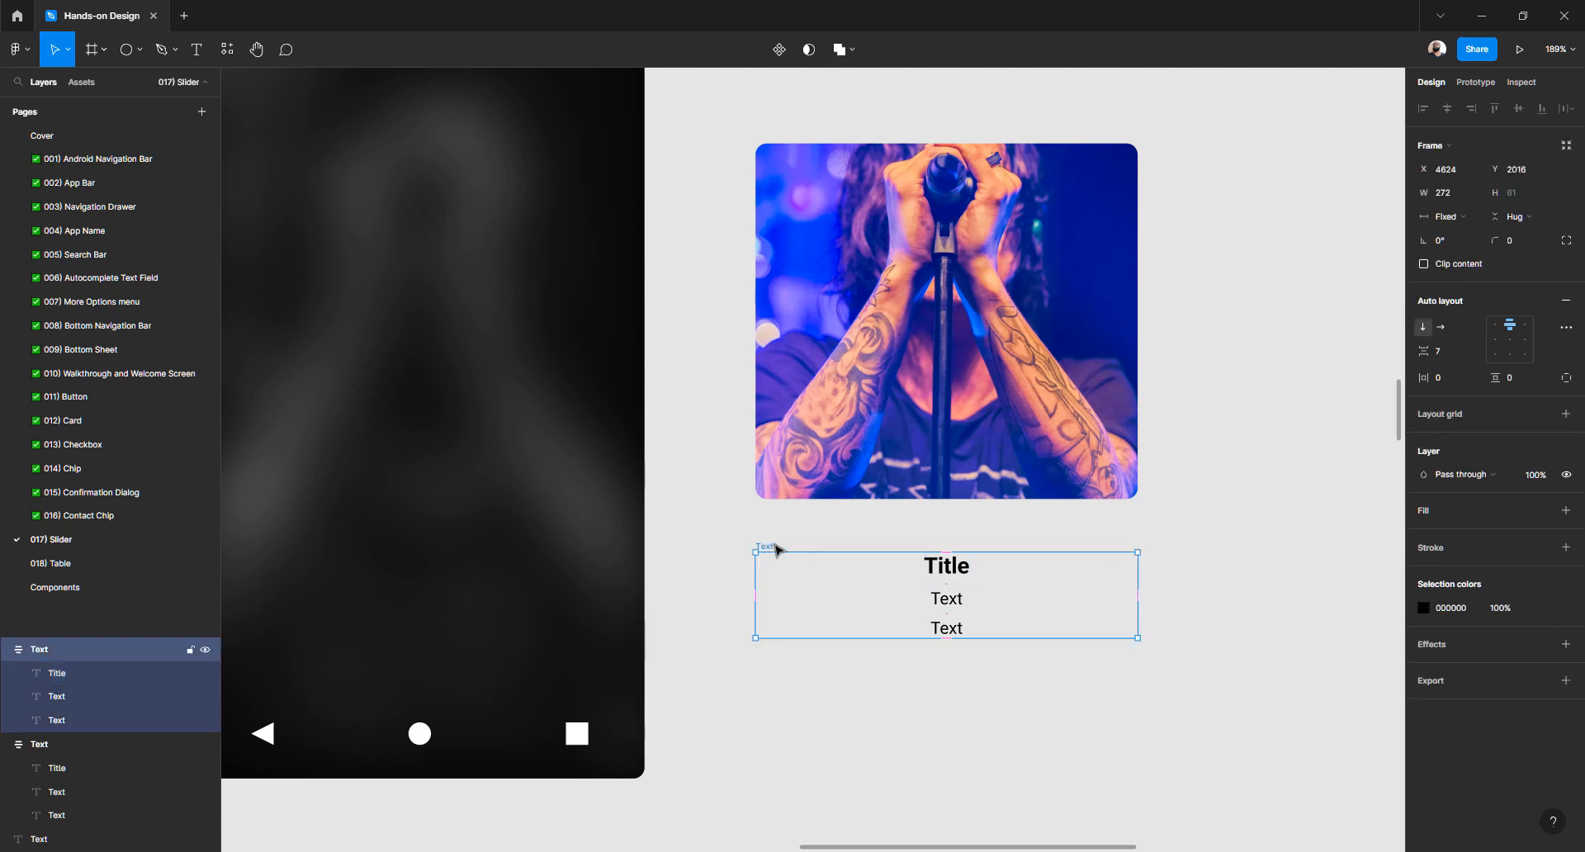
{"action": "left_click", "coordinate": [1429, 515]}
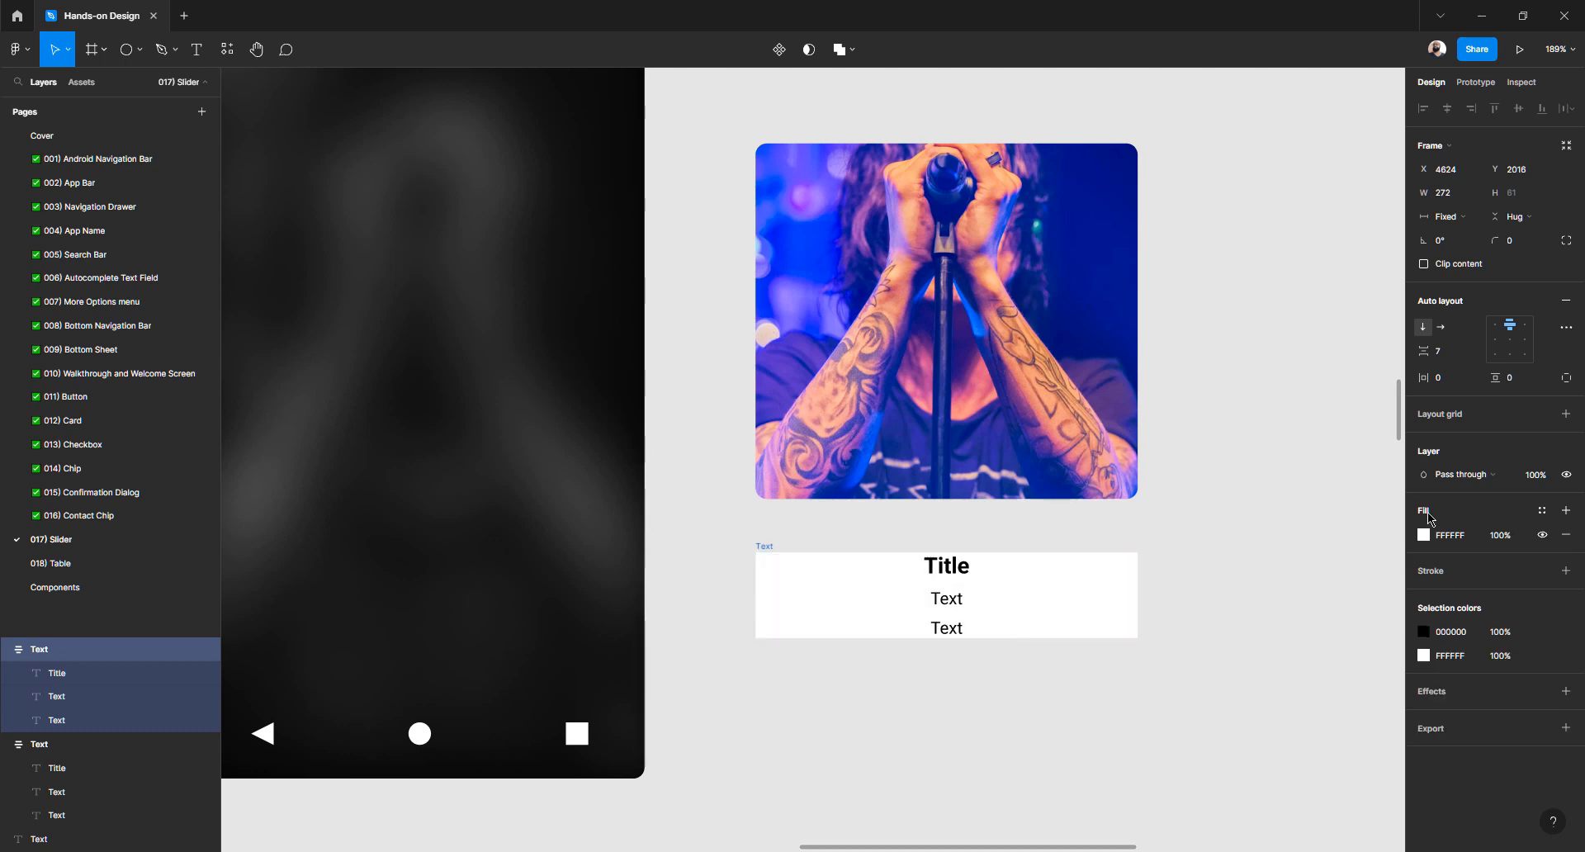
{"action": "scroll", "coordinate": [943, 637], "scroll_direction": "up", "scroll_amount": 2}
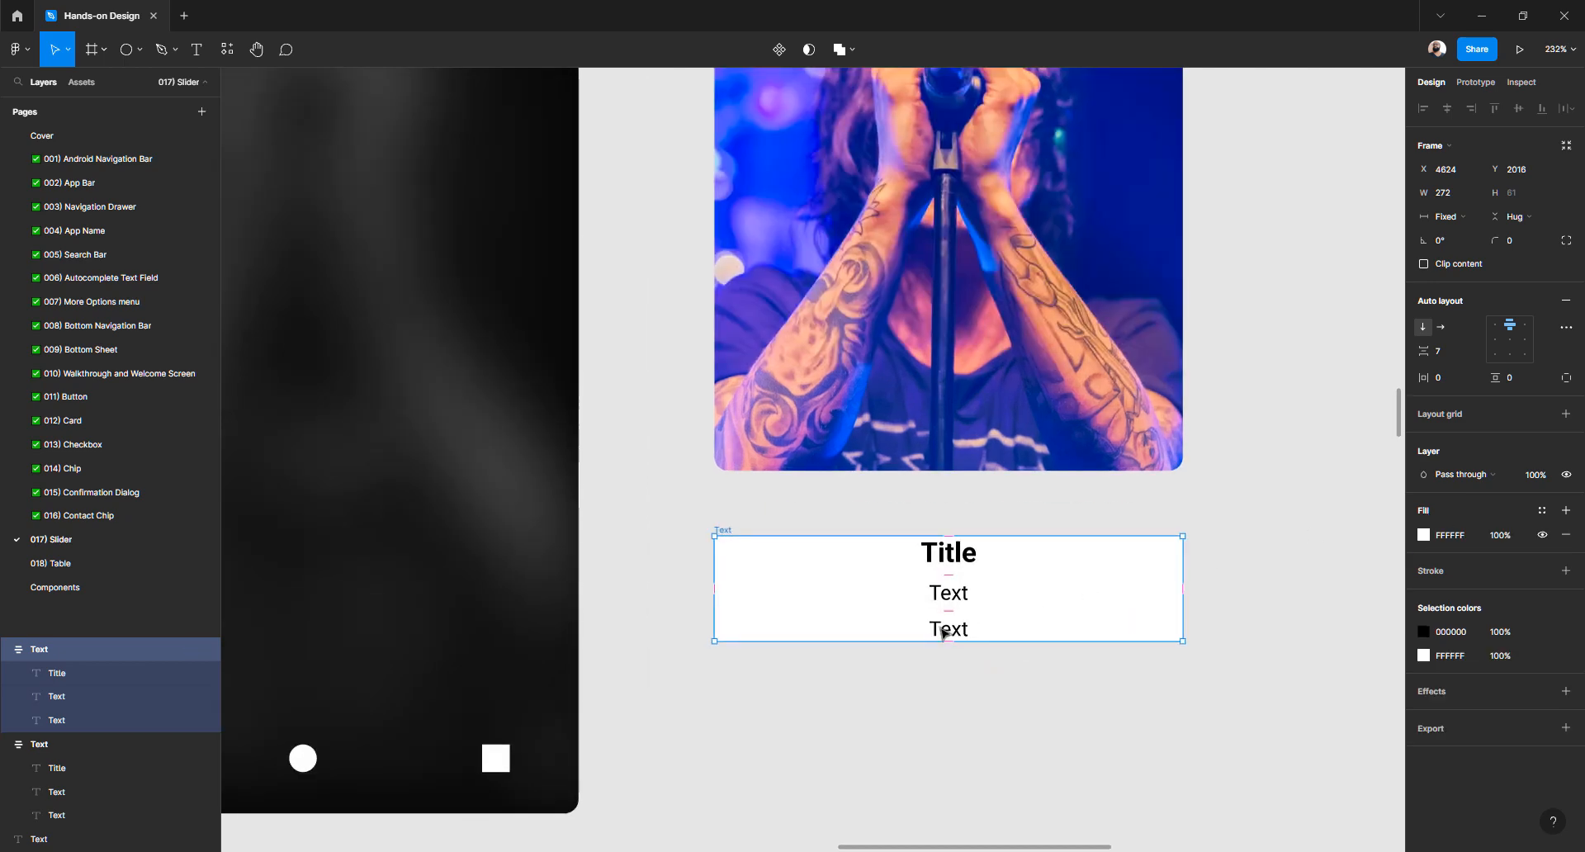
Undo the stray typing in Title and set Title's width to Fill container
{"action": "left_click", "coordinate": [960, 564]}
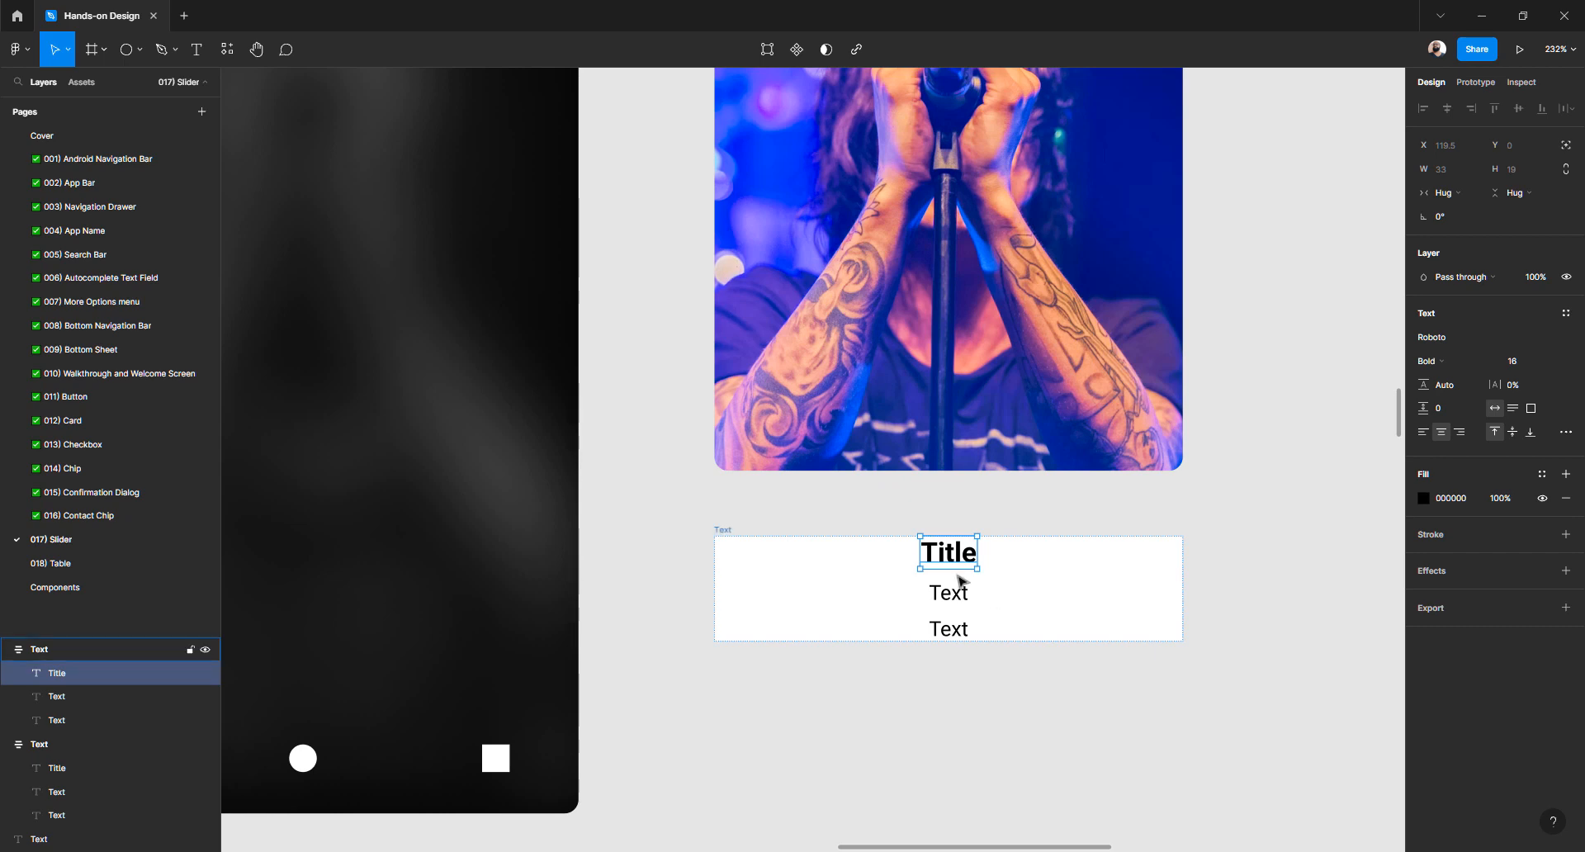
{"action": "scroll", "coordinate": [951, 564], "scroll_direction": "up", "scroll_amount": 3}
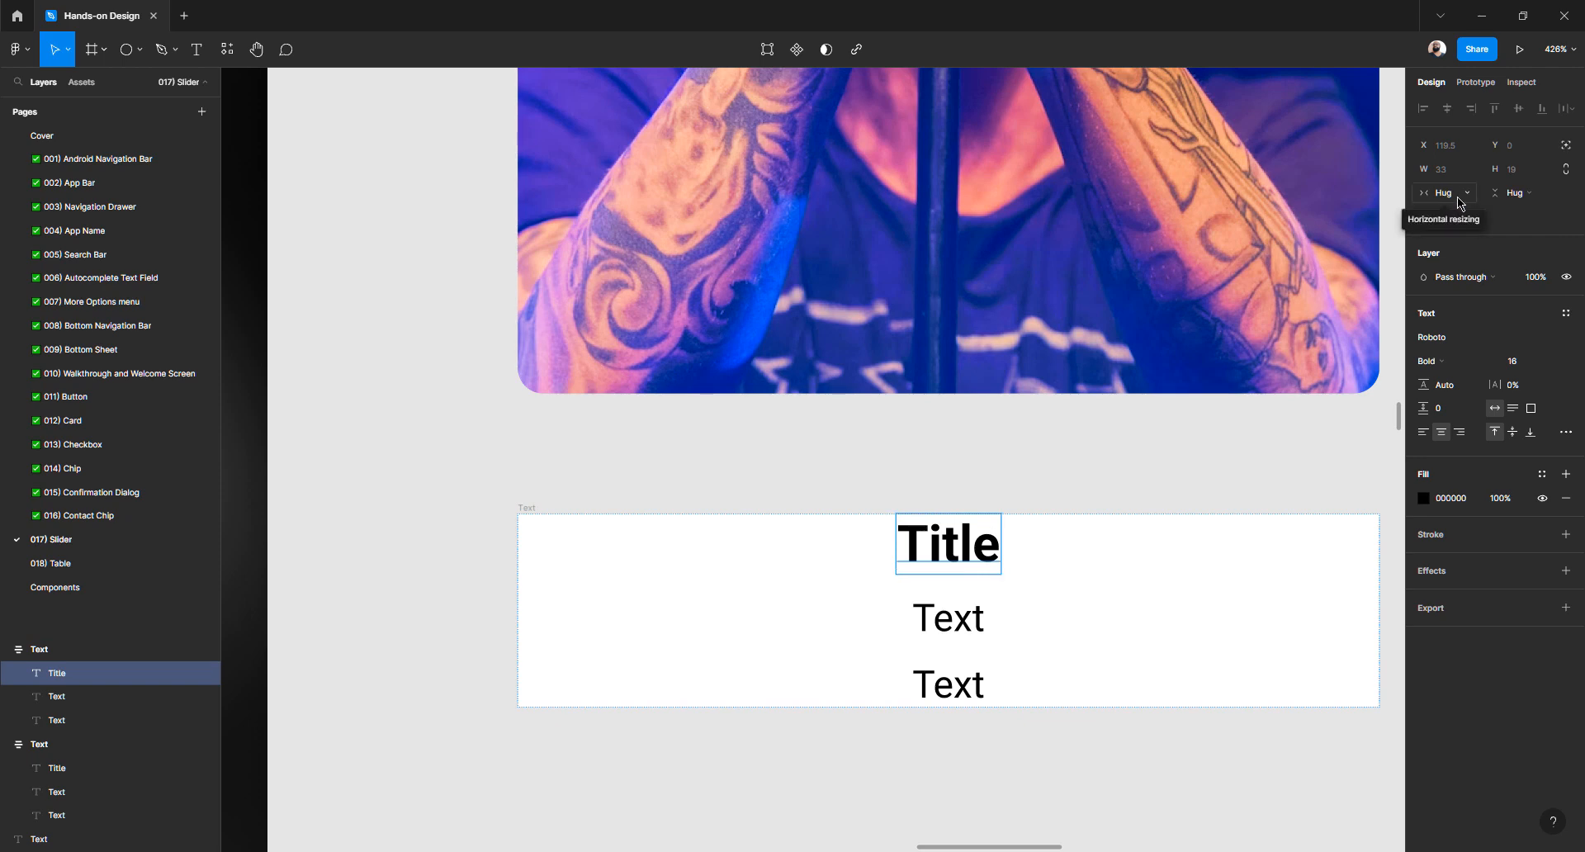
{"action": "double_click", "coordinate": [967, 549]}
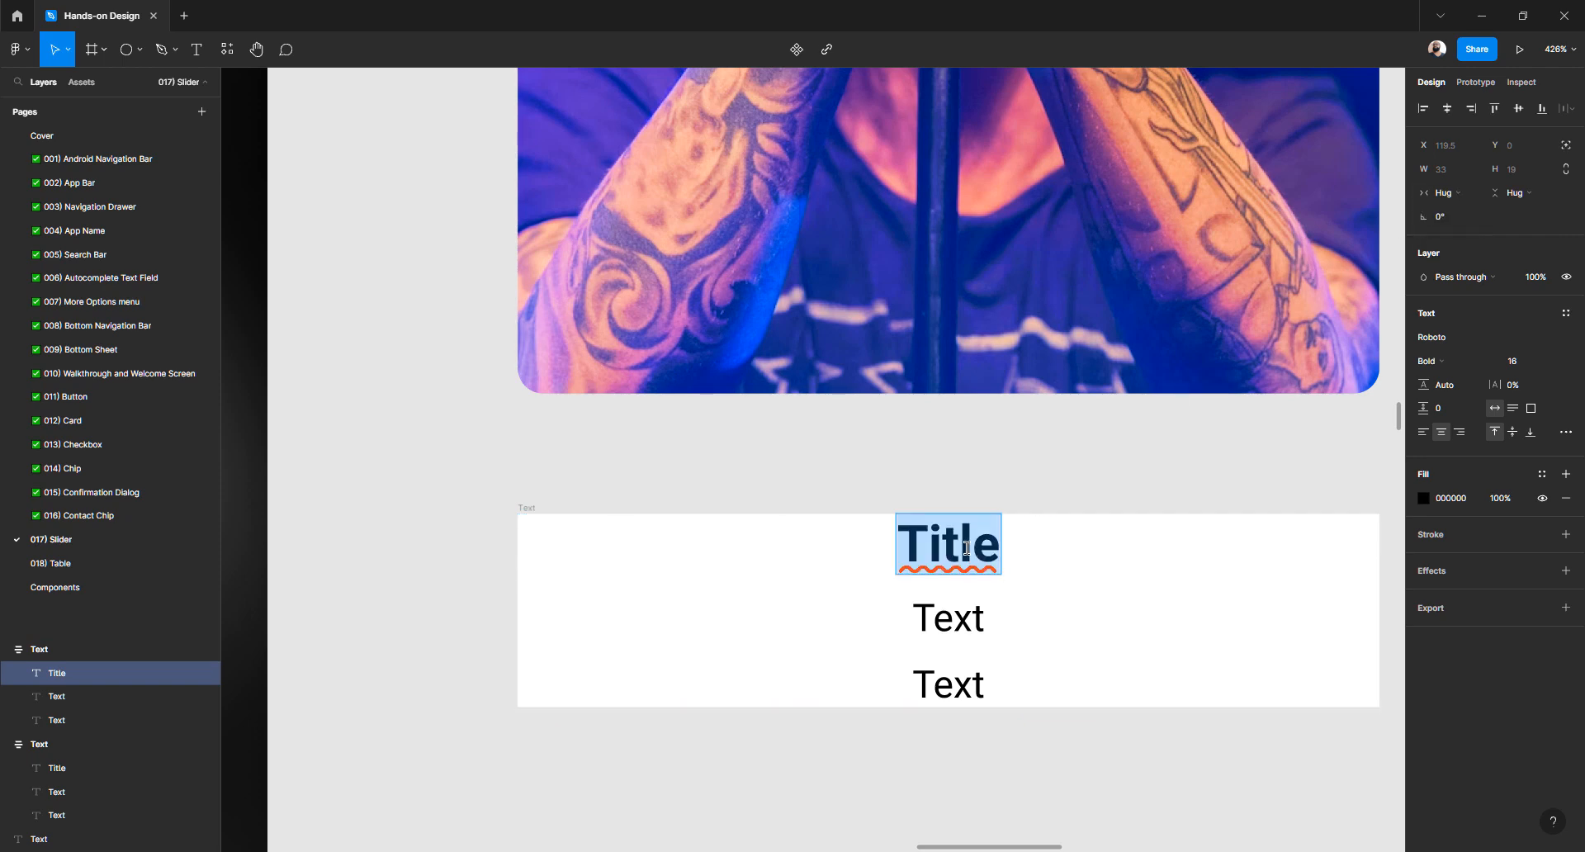
{"action": "type", "text": "adfadsfadf"}
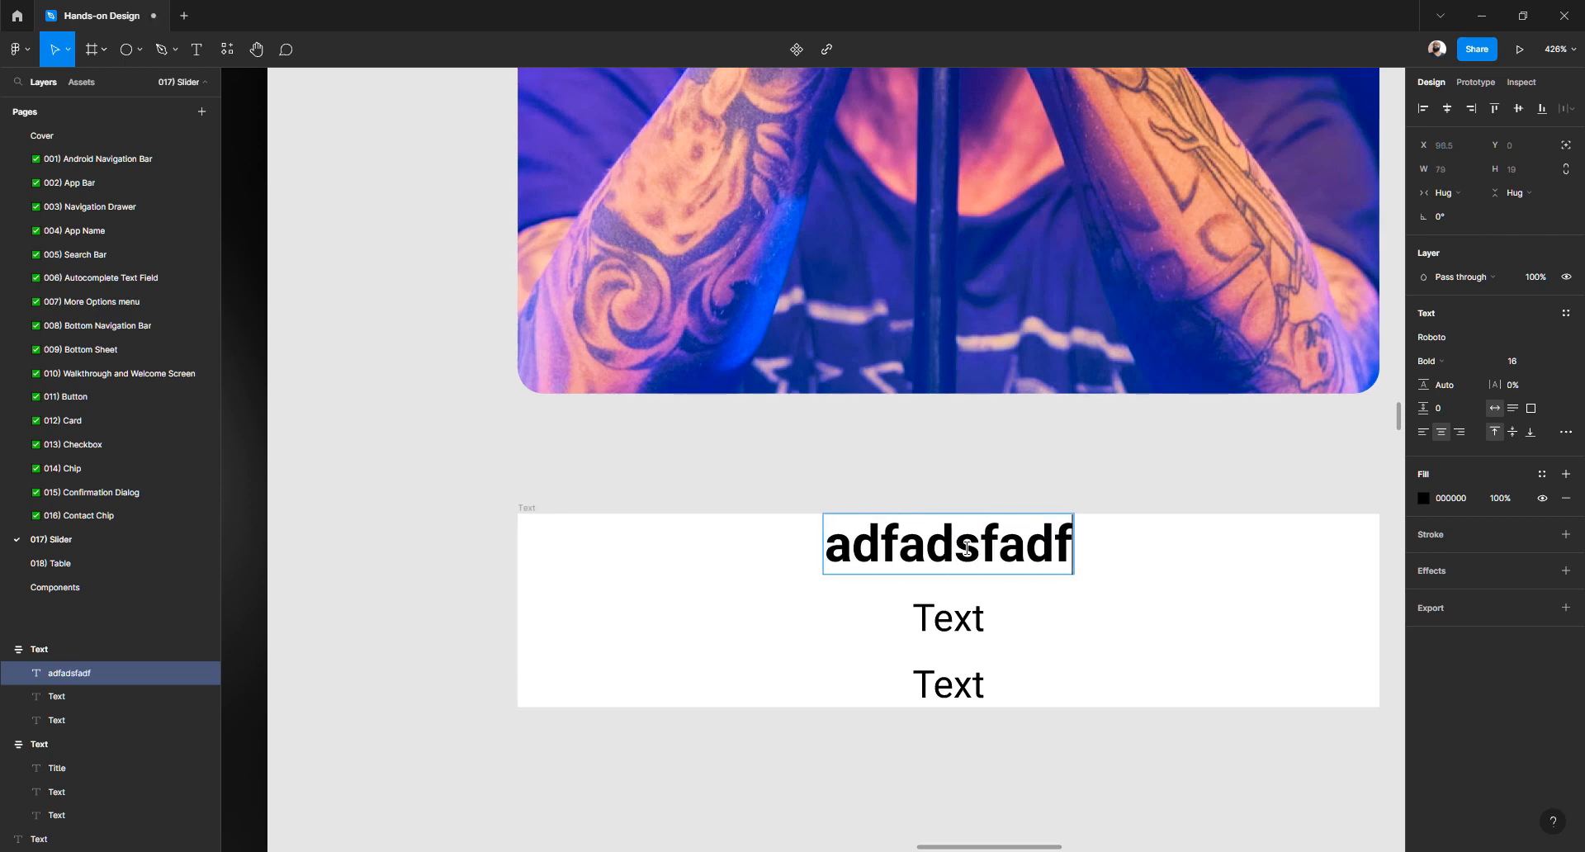
{"action": "key", "text": "ctrl+z"}
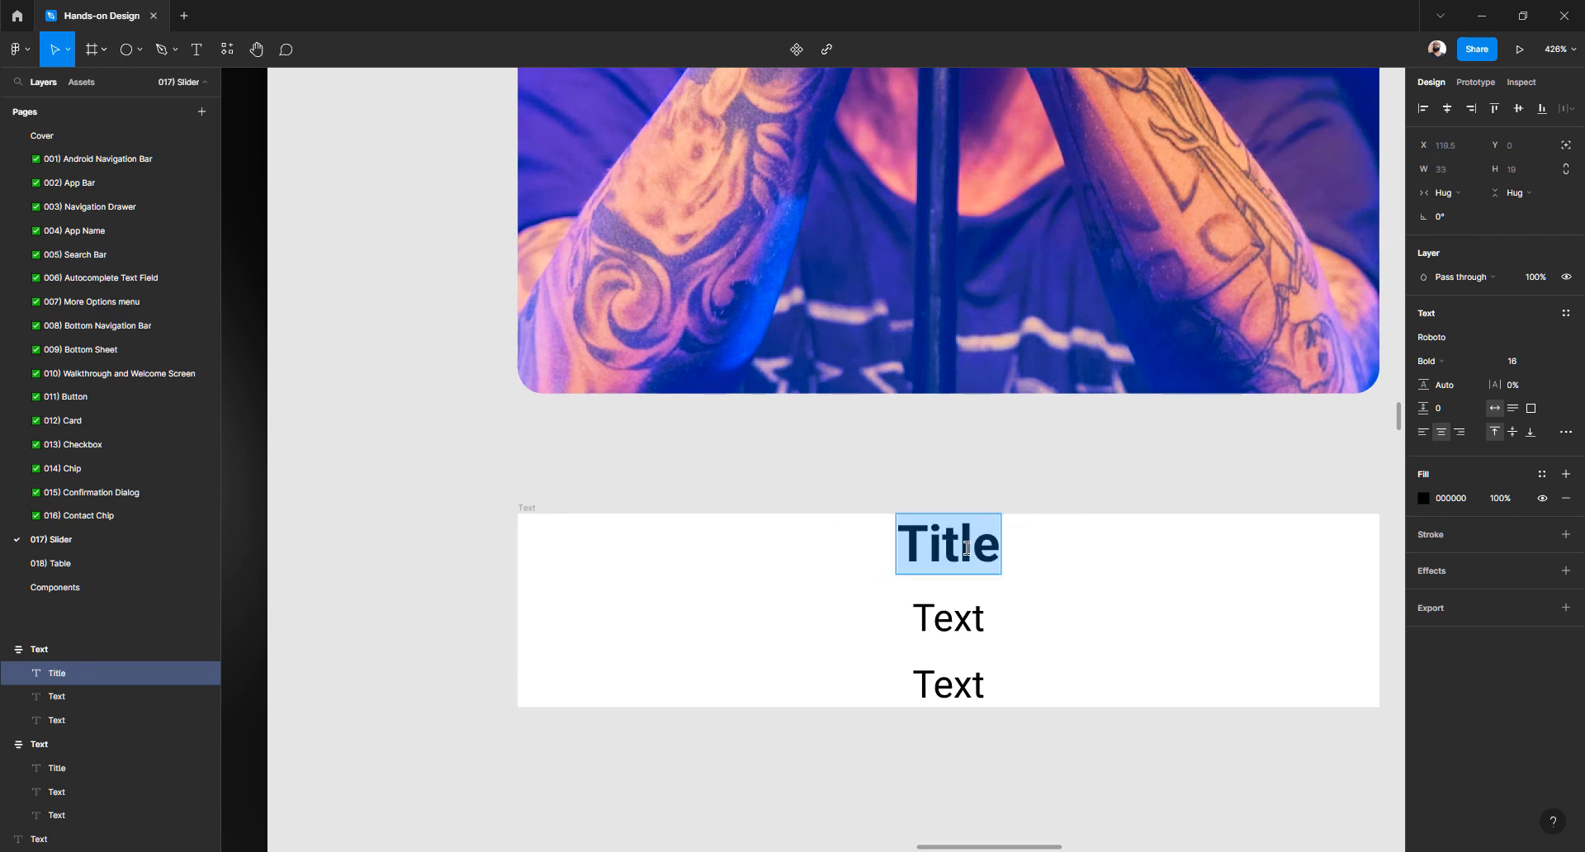
{"action": "left_click", "coordinate": [1444, 193]}
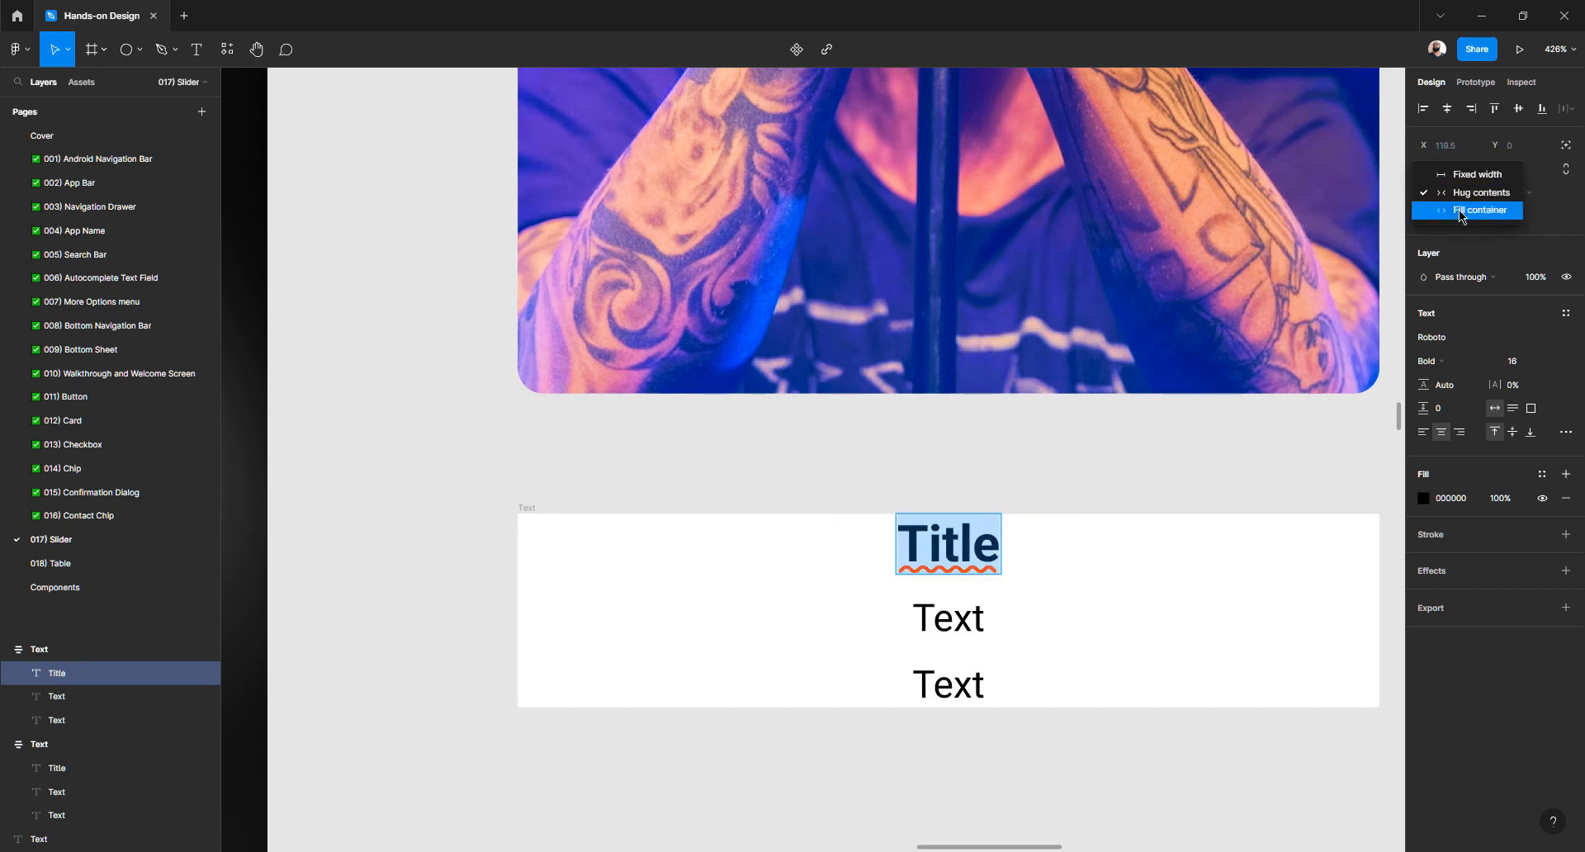
{"action": "left_click", "coordinate": [1461, 212]}
{"action": "left_click", "coordinate": [966, 549]}
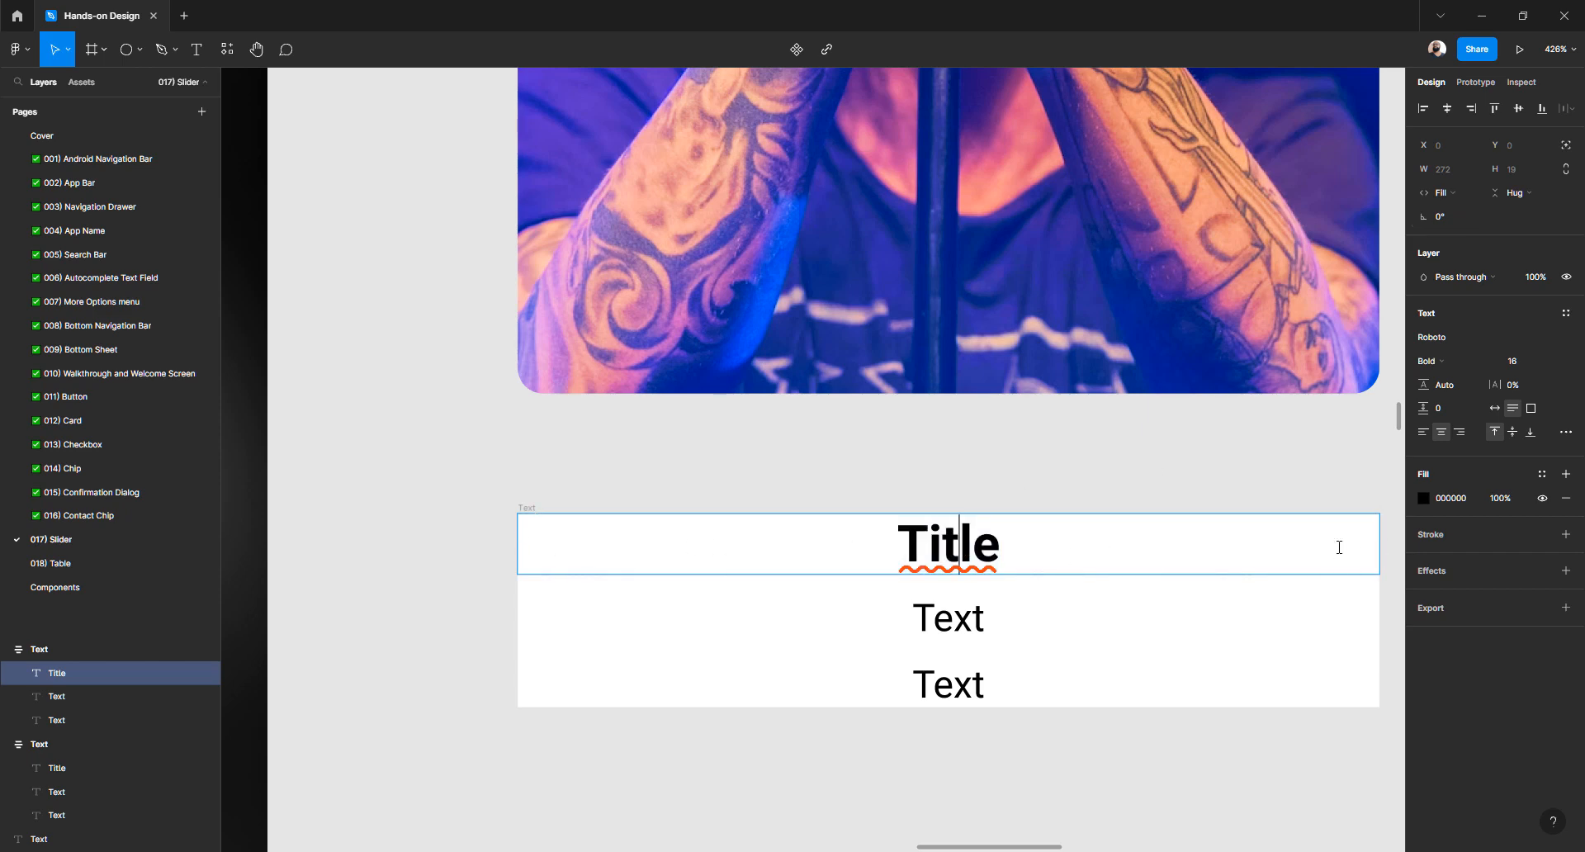
Set both Text lines to Fill container width and select the parent text frame
{"action": "left_click", "coordinate": [933, 618]}
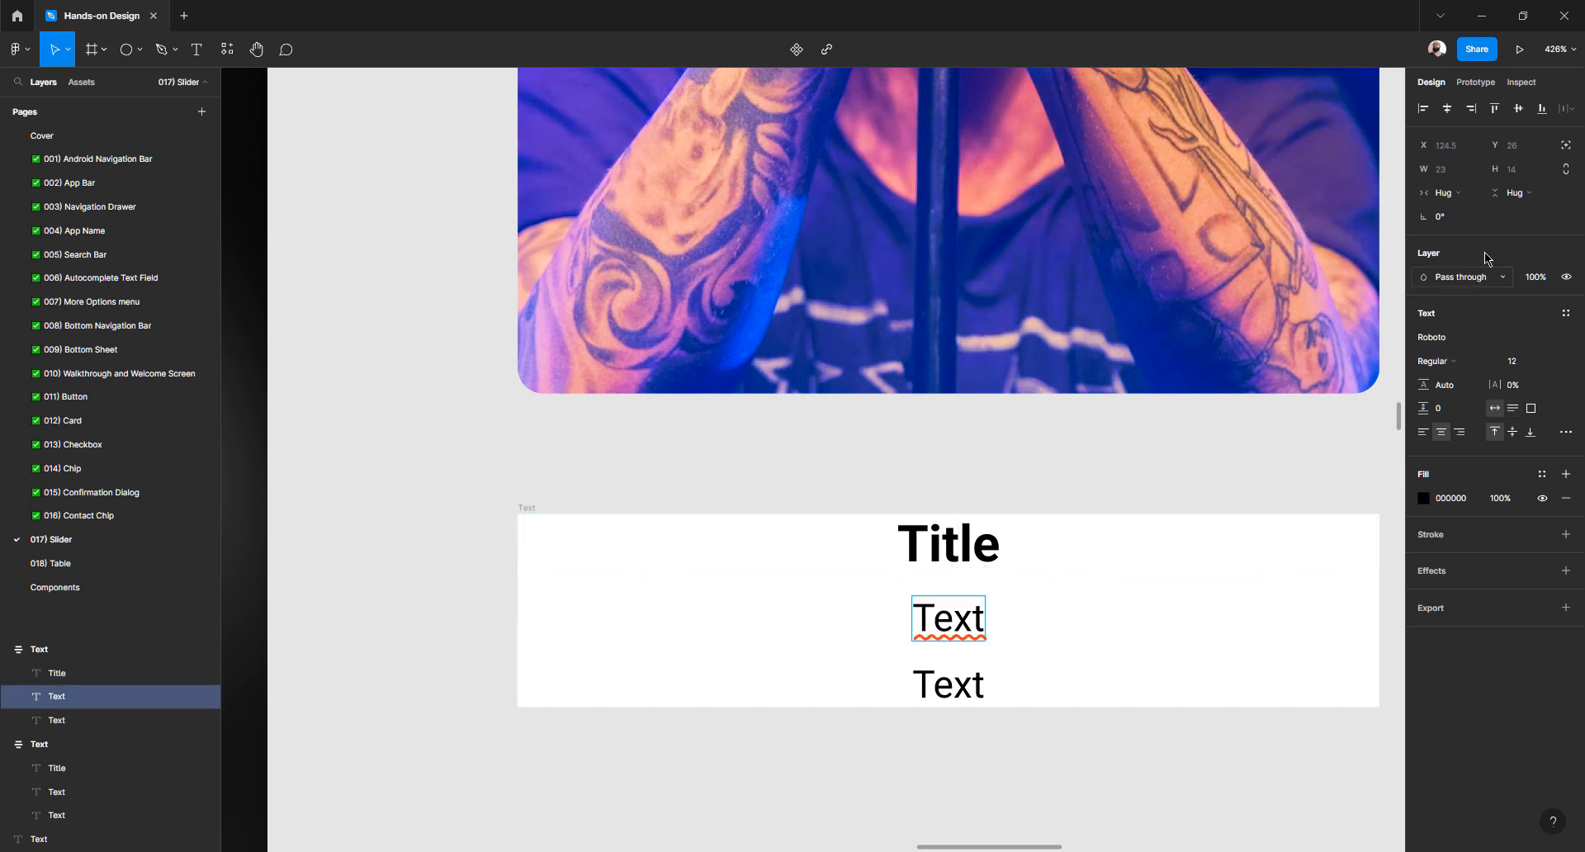
{"action": "left_click", "coordinate": [1461, 193]}
{"action": "left_click", "coordinate": [1461, 213]}
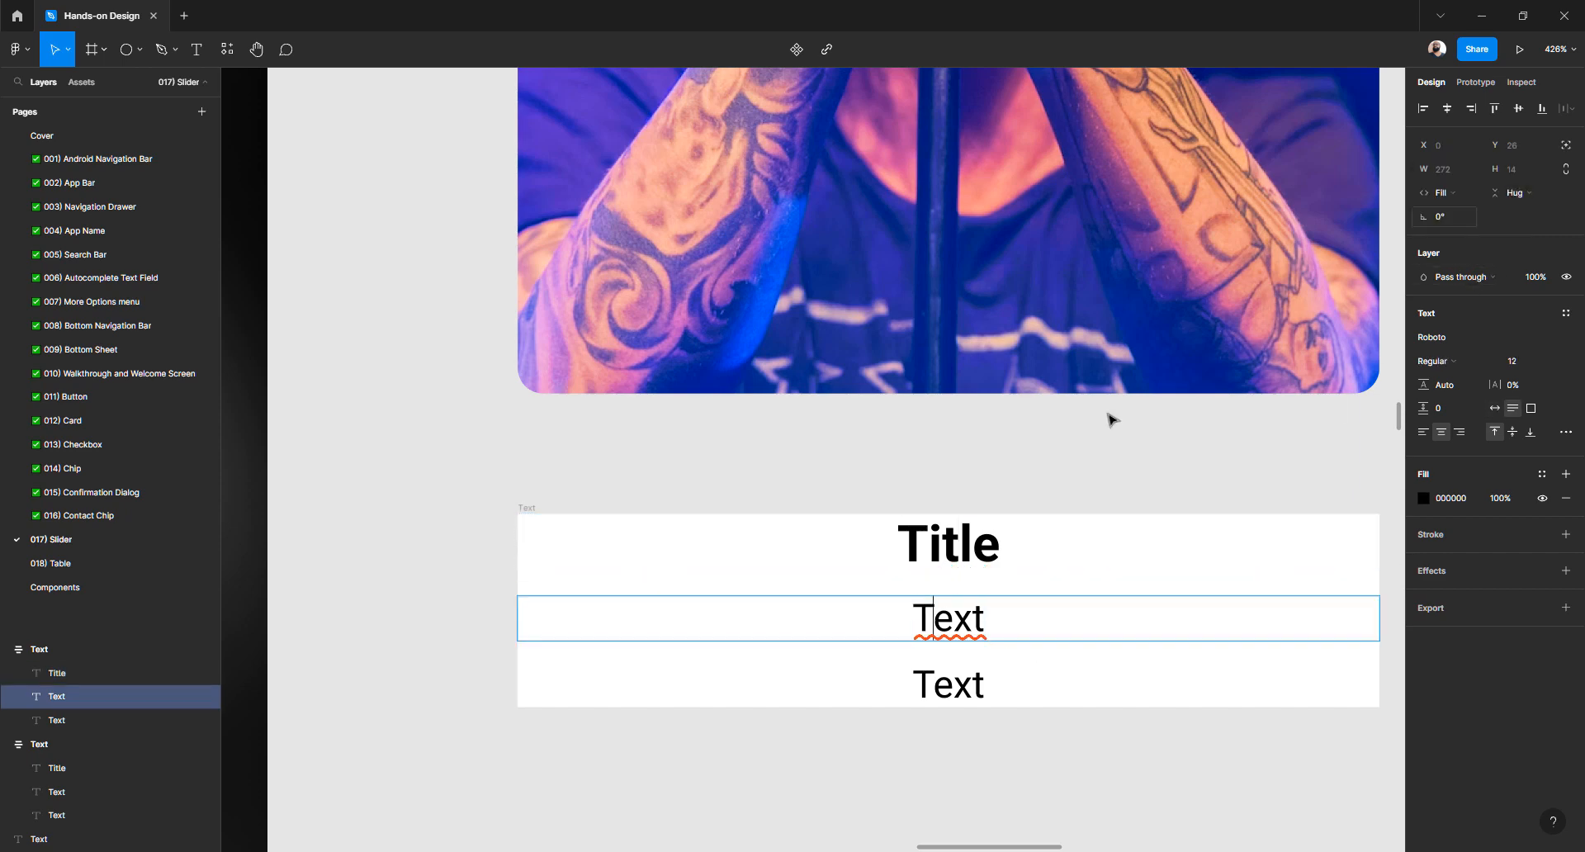
{"action": "left_click", "coordinate": [936, 684]}
{"action": "left_click", "coordinate": [1440, 192]}
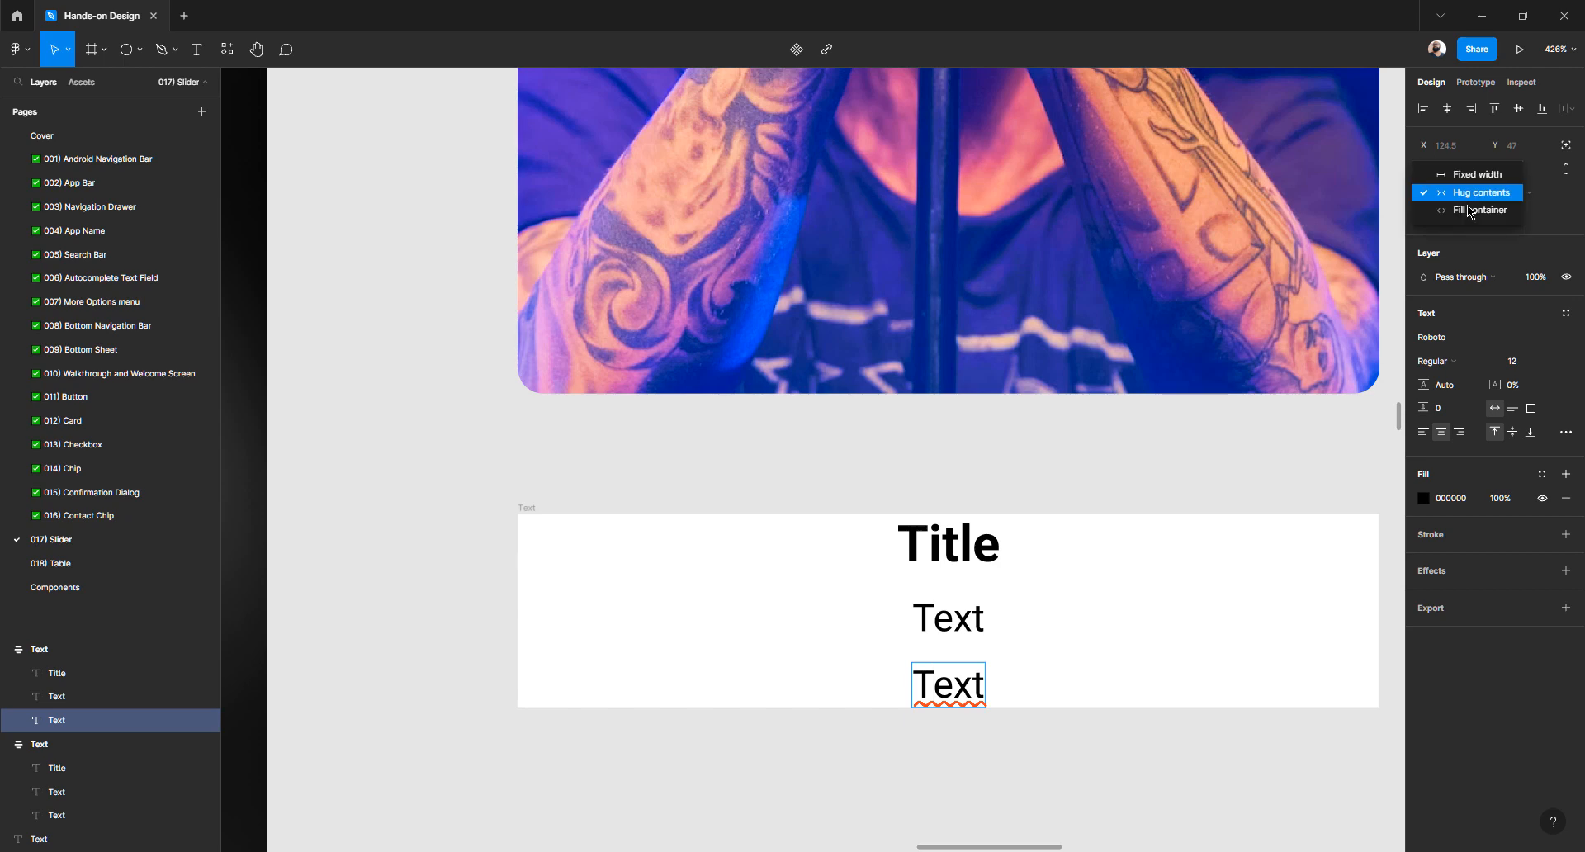
{"action": "left_click", "coordinate": [1446, 211]}
{"action": "key", "text": "Escape"}
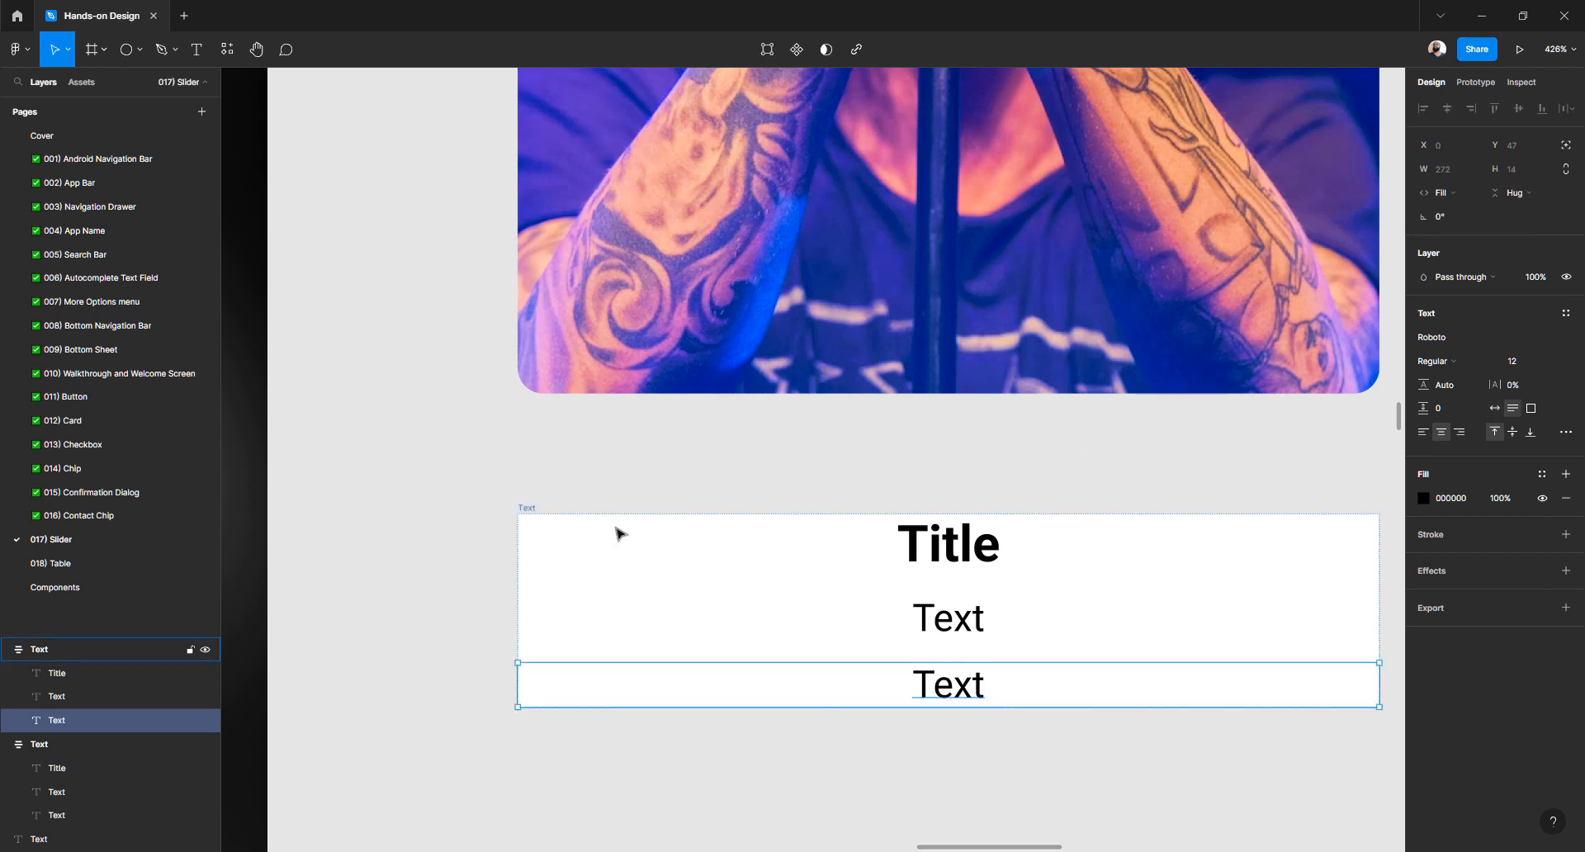
{"action": "left_click", "coordinate": [537, 513]}
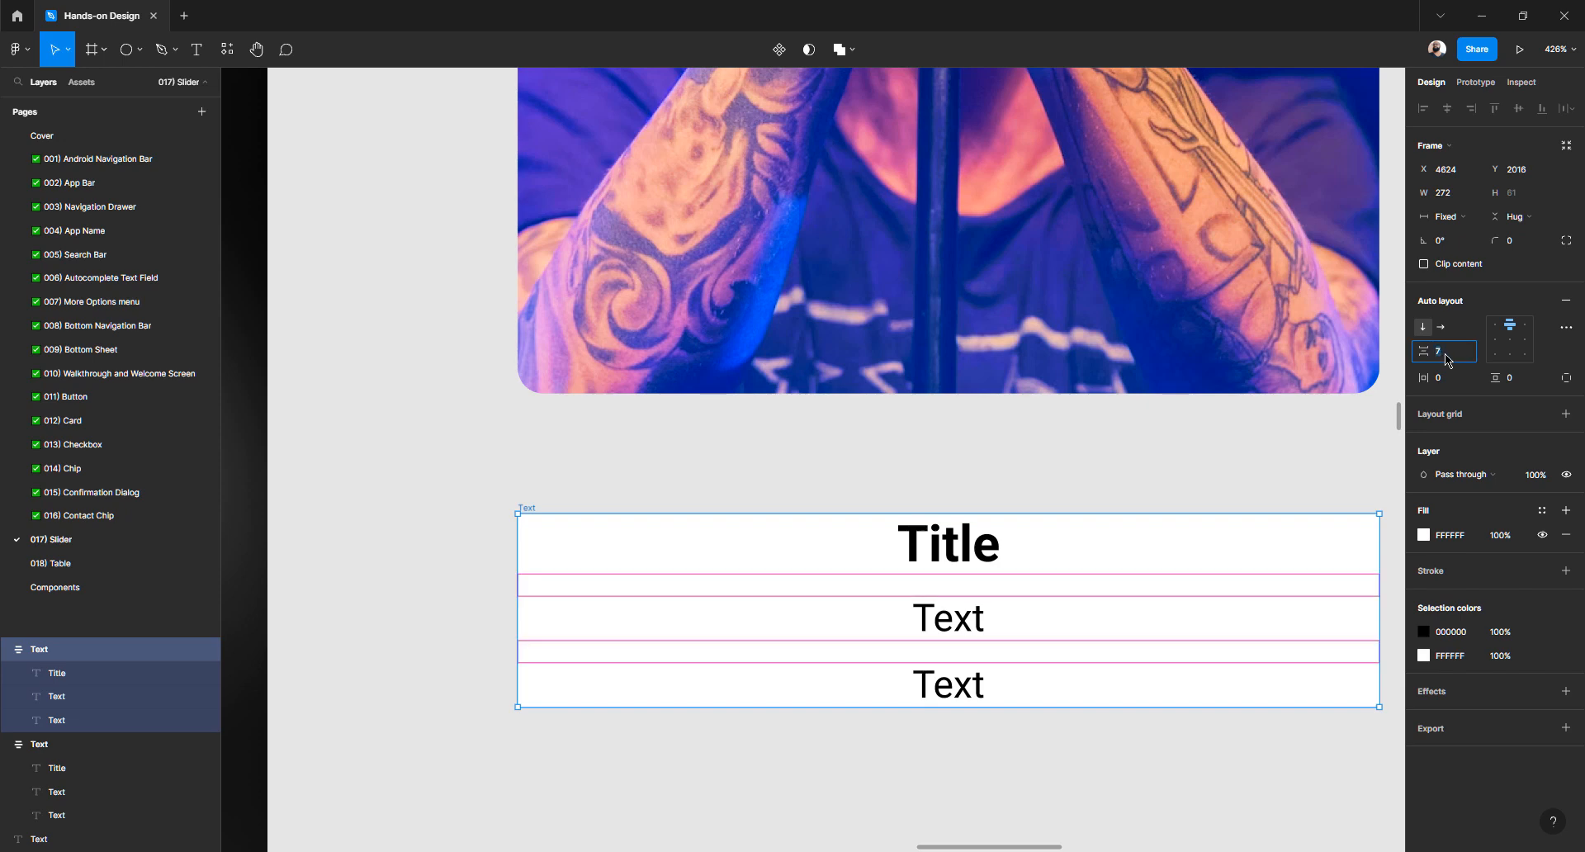
Set the spacing between the three text lines to 8
{"action": "key", "text": "Up"}
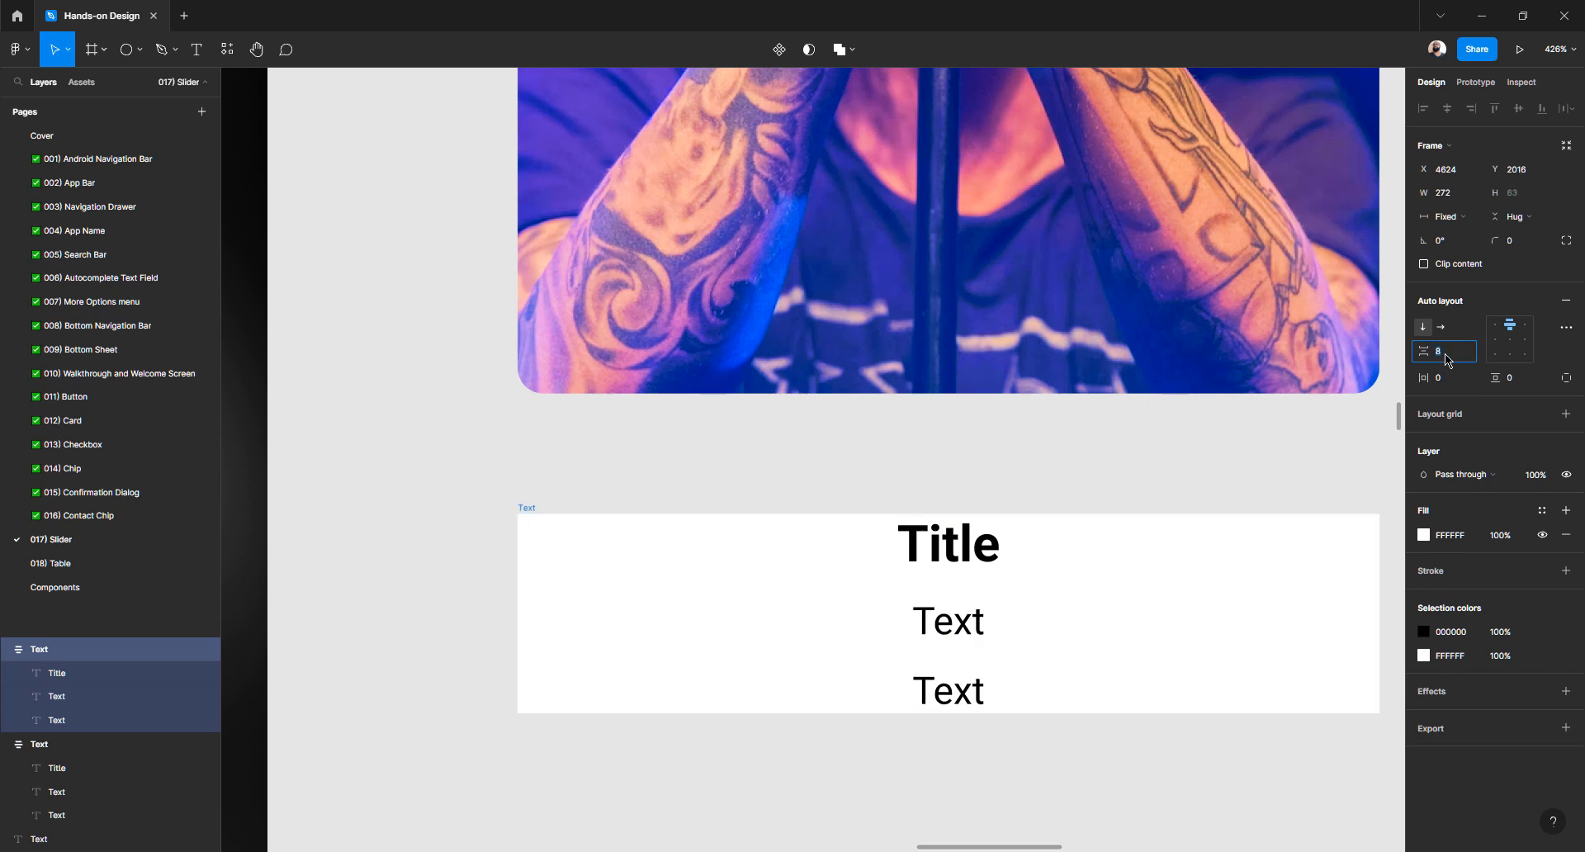
{"action": "type", "text": "16"}
{"action": "key", "text": "Return"}
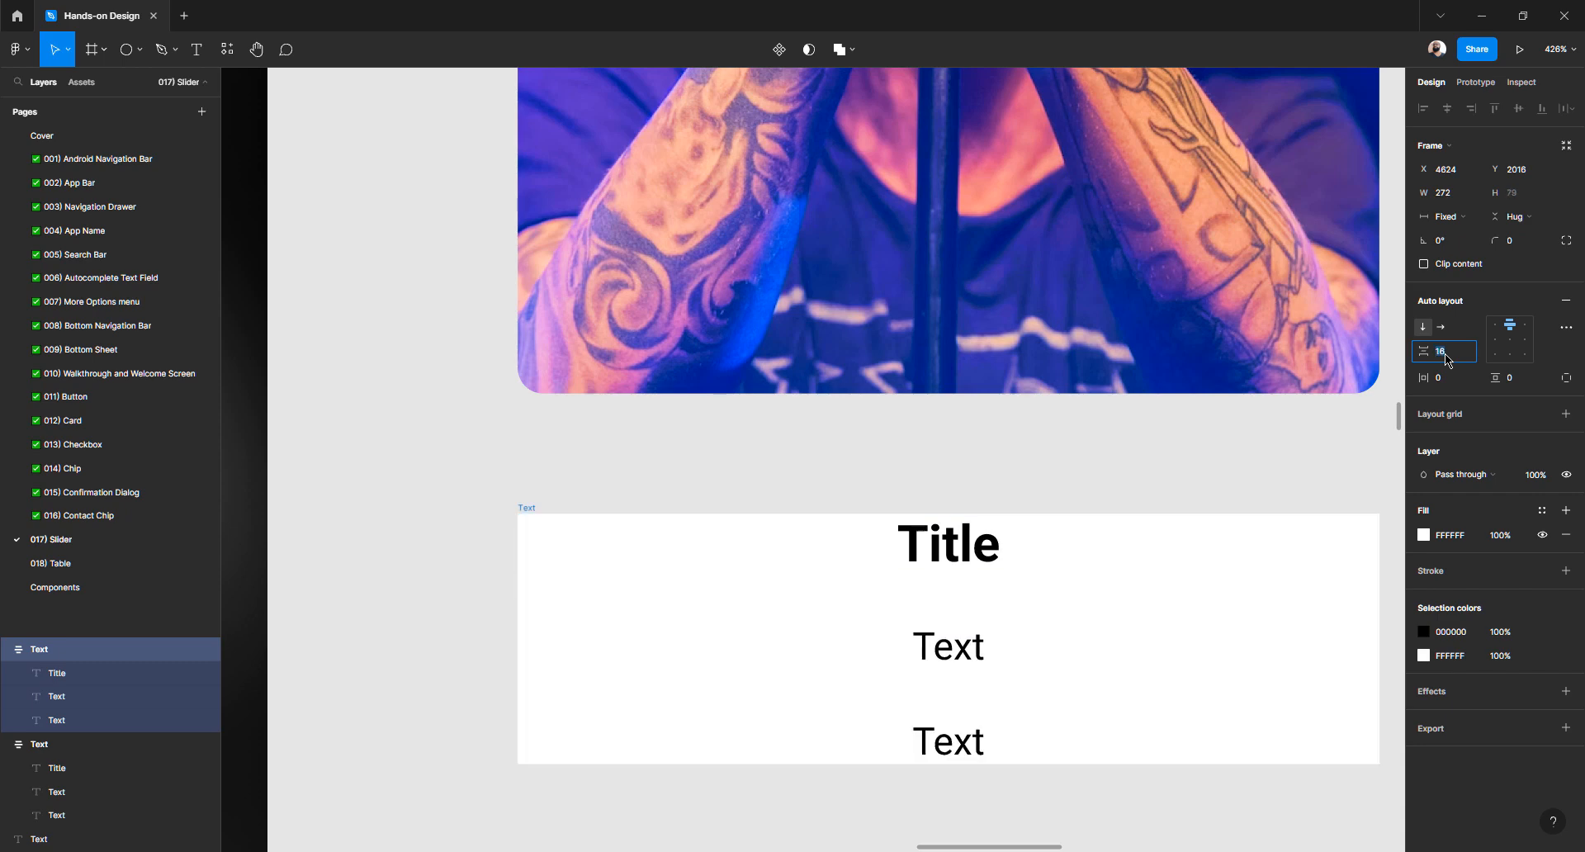
{"action": "key", "text": "shift+Up"}
{"action": "key", "text": "shift+Down"}
{"action": "key", "text": "shift+Down"}
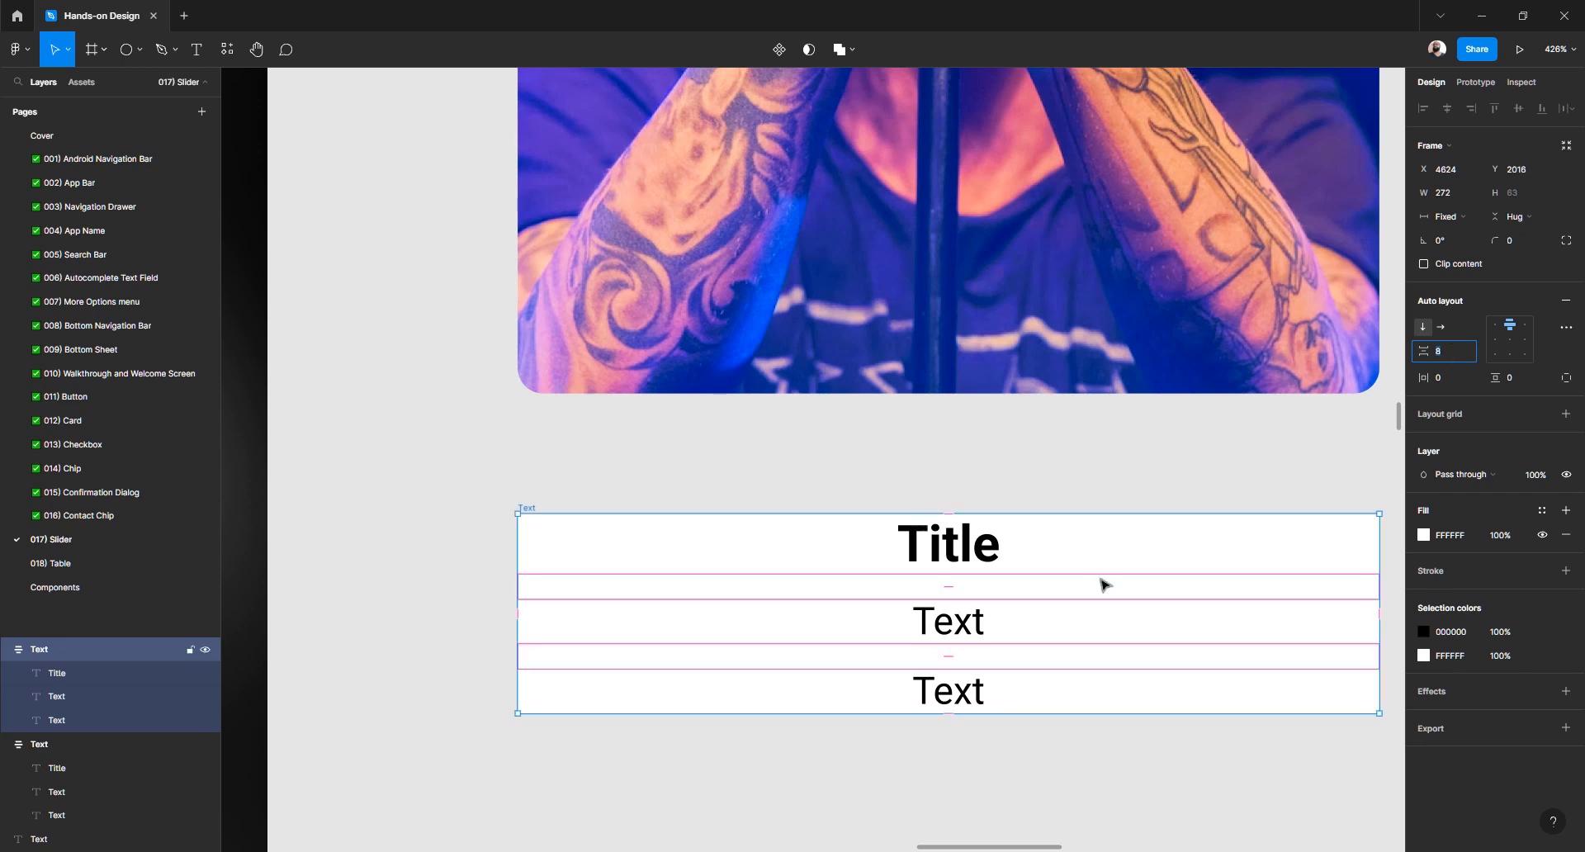
Set the text frame's white fill opacity to 0%
{"action": "left_click", "coordinate": [574, 471]}
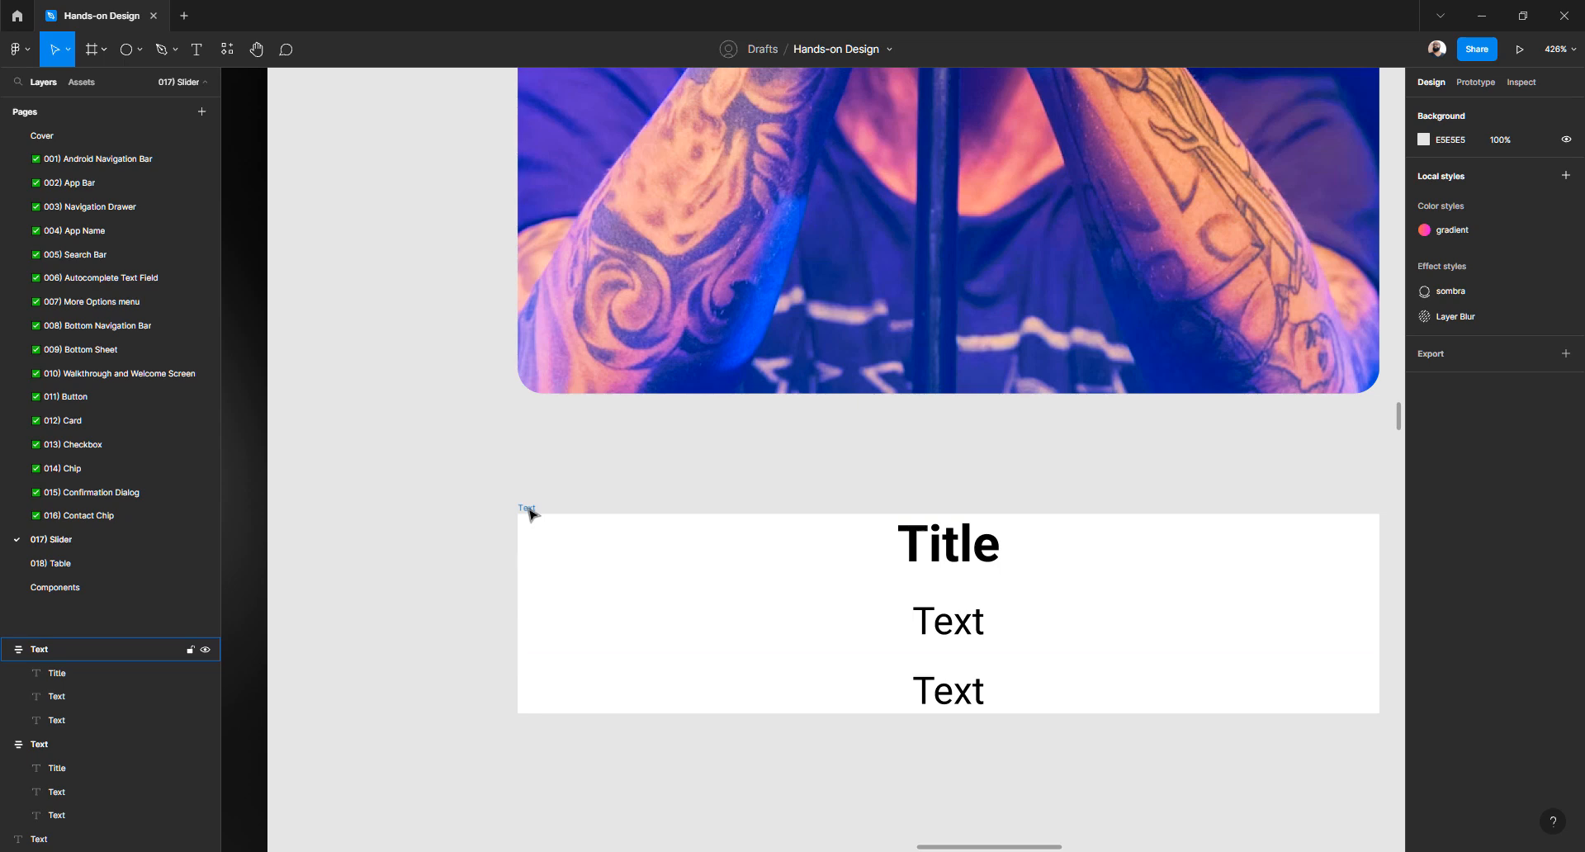
{"action": "left_click", "coordinate": [529, 514]}
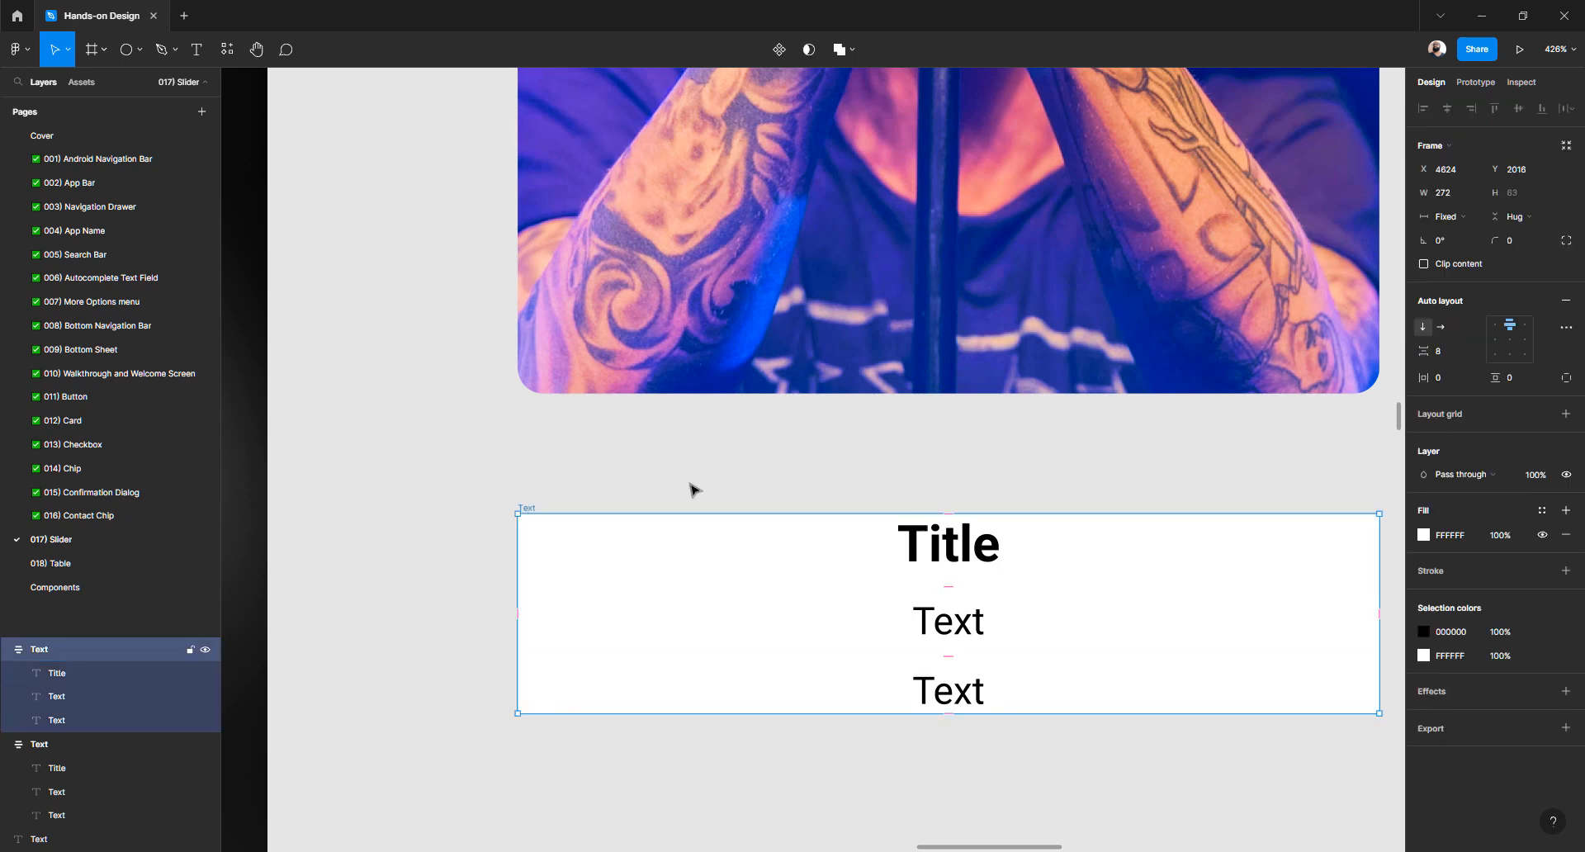
{"action": "left_click", "coordinate": [1542, 535]}
{"action": "left_click", "coordinate": [1542, 535]}
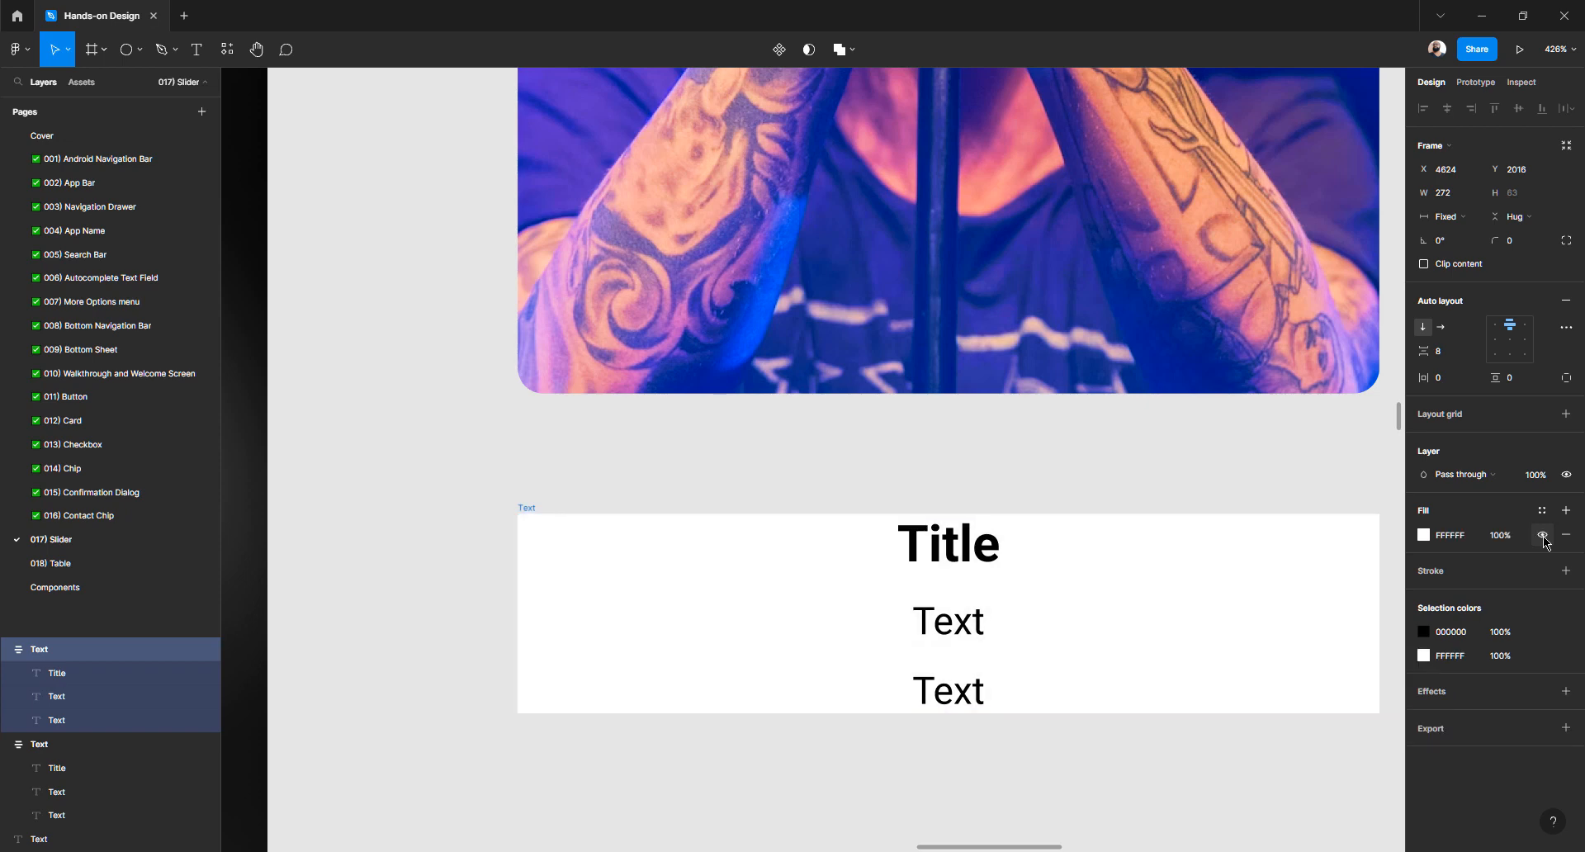
{"action": "left_click", "coordinate": [1500, 536]}
{"action": "type", "text": "0"}
{"action": "key", "text": "Return"}
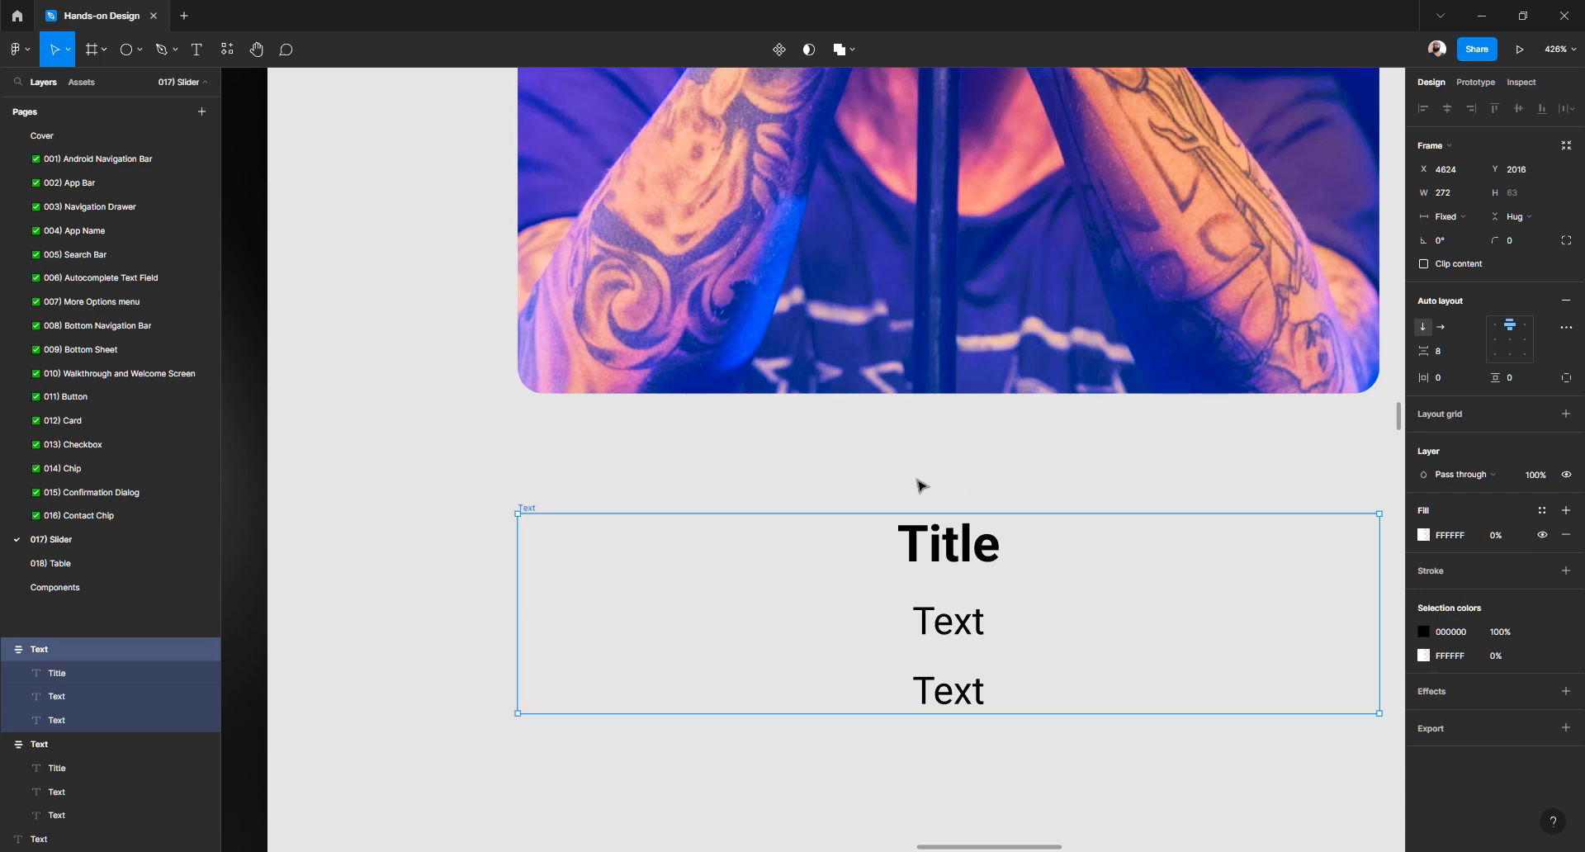
{"action": "left_click", "coordinate": [922, 485]}
{"action": "left_click", "coordinate": [686, 530]}
{"action": "left_click", "coordinate": [514, 505]}
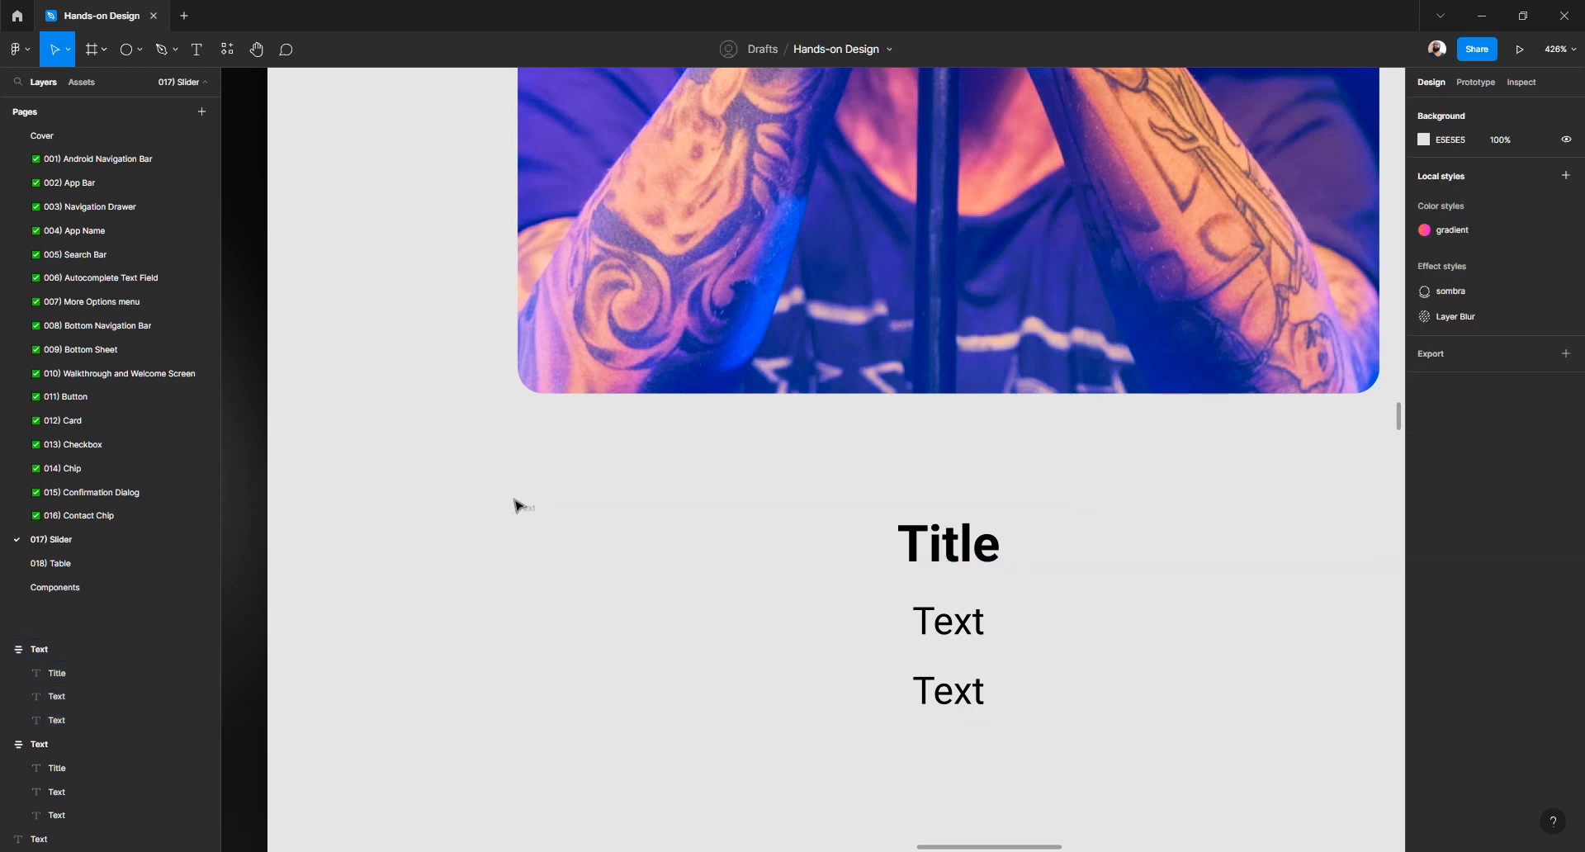
Move the stacked text frame to Y 2002, 24 px below the Cover photo
{"action": "left_click", "coordinate": [959, 552]}
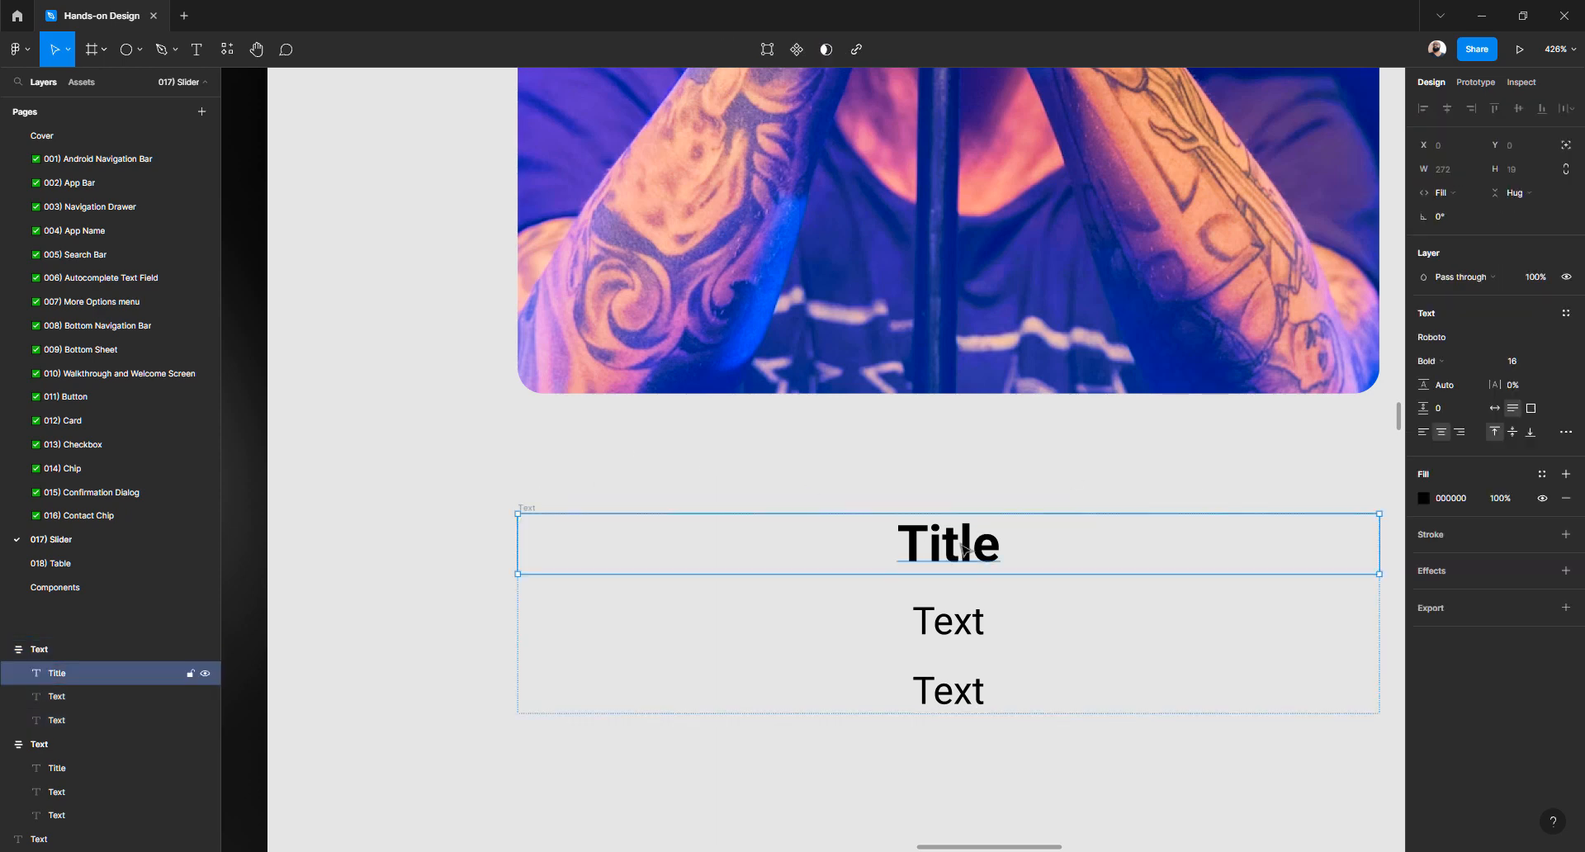
{"action": "left_click_drag", "start_coordinate": [953, 551], "coordinate": [941, 472]}
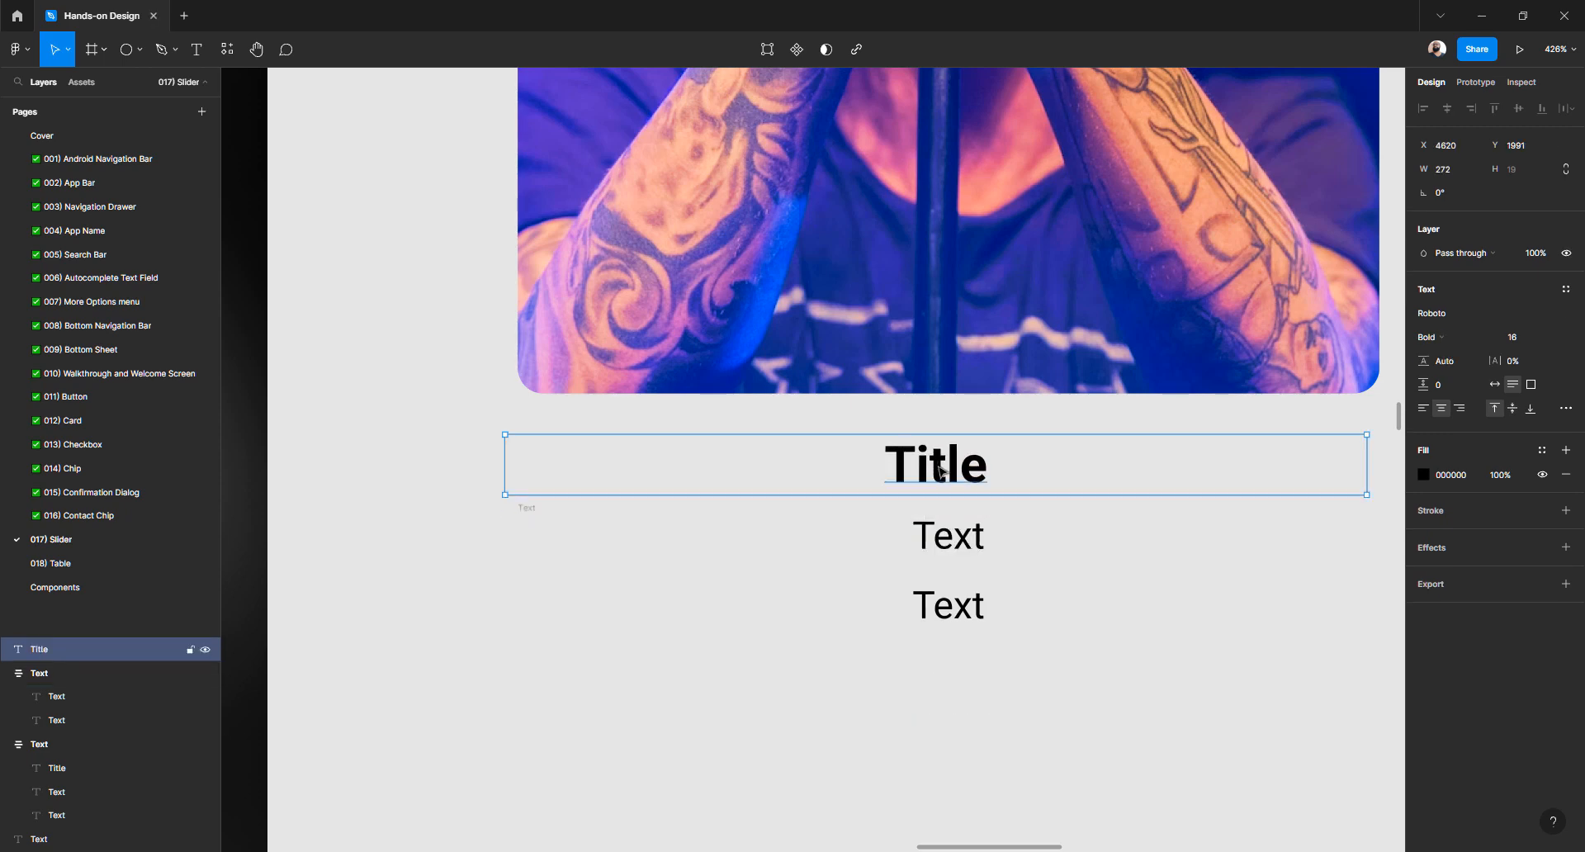
{"action": "key", "text": "ctrl+z"}
{"action": "left_click", "coordinate": [556, 515]}
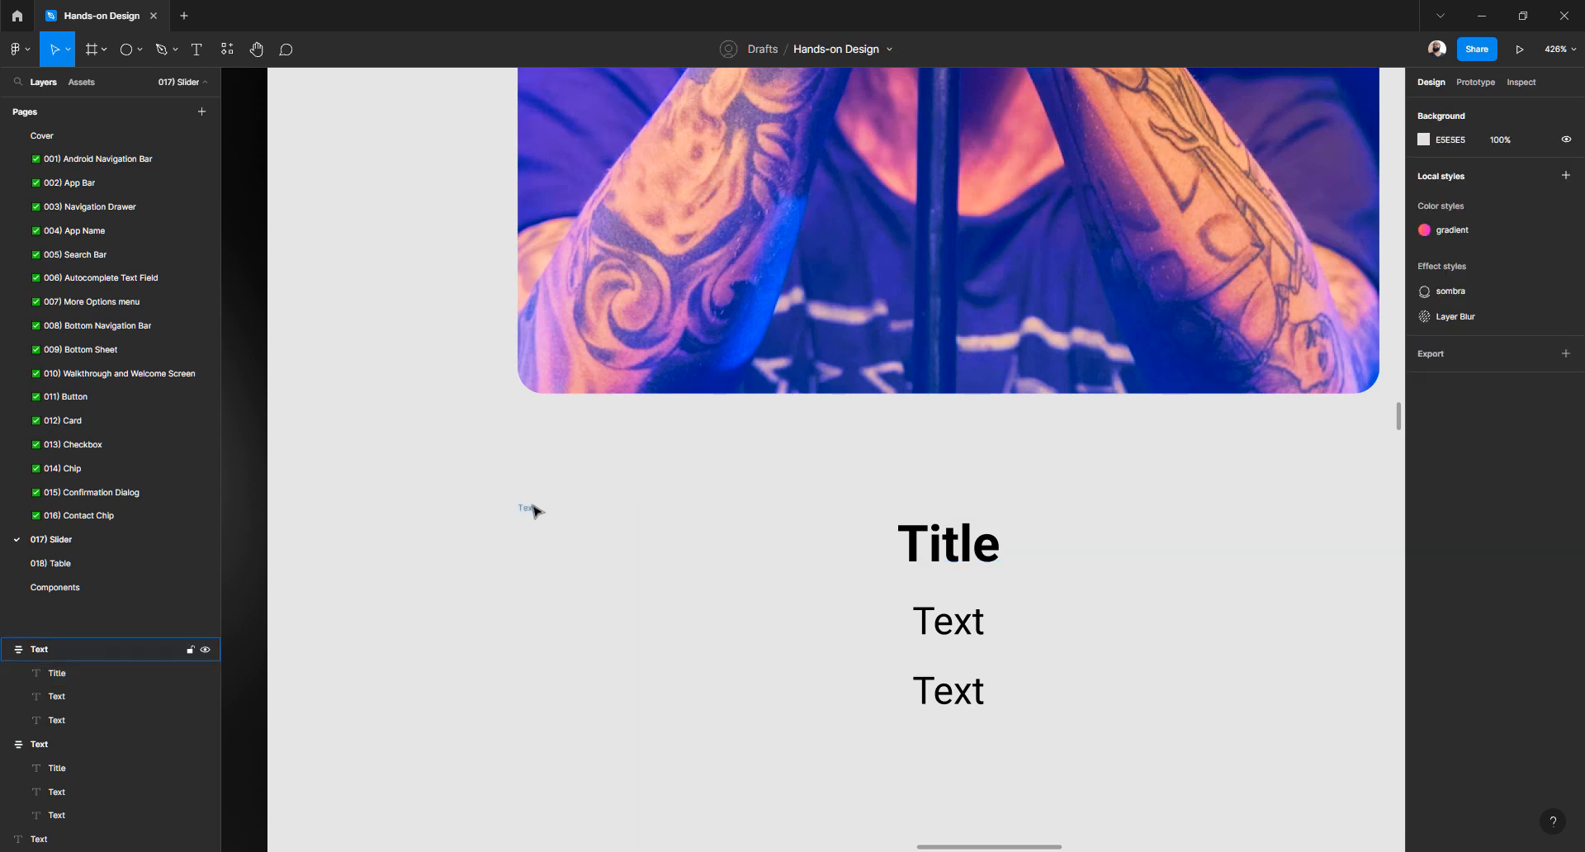
{"action": "left_click", "coordinate": [534, 511]}
{"action": "left_click", "coordinate": [531, 517]}
{"action": "left_click", "coordinate": [529, 510]}
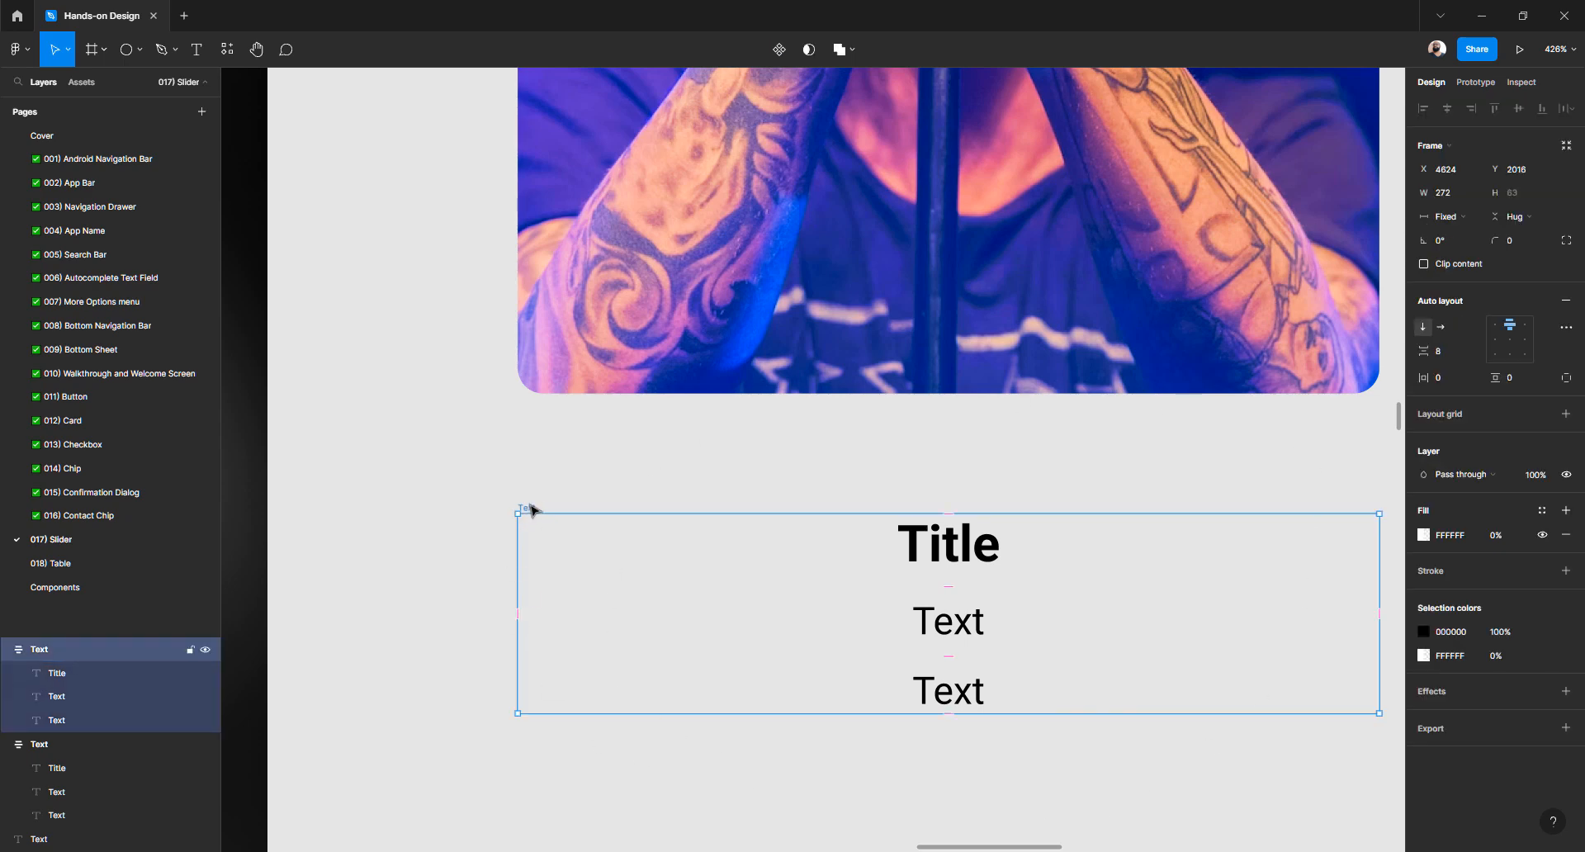
{"action": "mouse_move", "coordinate": [533, 512]}
{"action": "left_mouse_down"}
{"action": "mouse_move", "coordinate": [478, 496]}
{"action": "mouse_move", "coordinate": [577, 471]}
{"action": "mouse_move", "coordinate": [669, 524]}
{"action": "mouse_move", "coordinate": [562, 498]}
{"action": "mouse_move", "coordinate": [556, 515]}
{"action": "left_mouse_up"}
{"action": "key", "text": "alt"}
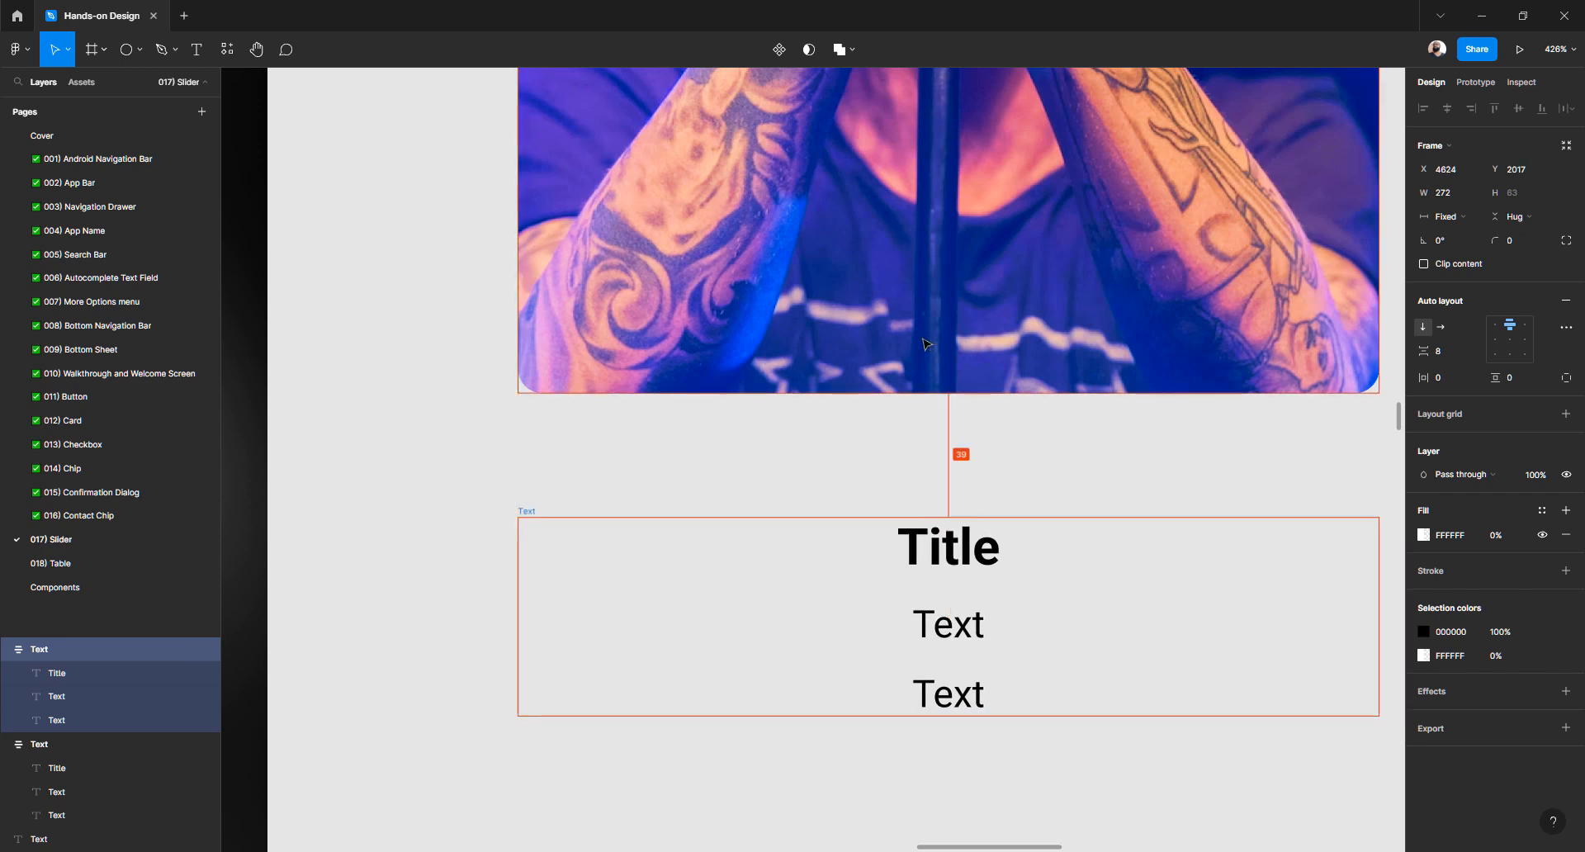
{"action": "key", "text": "Down"}
{"action": "key", "text": "Down"}
{"action": "key", "text": "shift+Up"}
{"action": "key", "text": "shift+Up"}
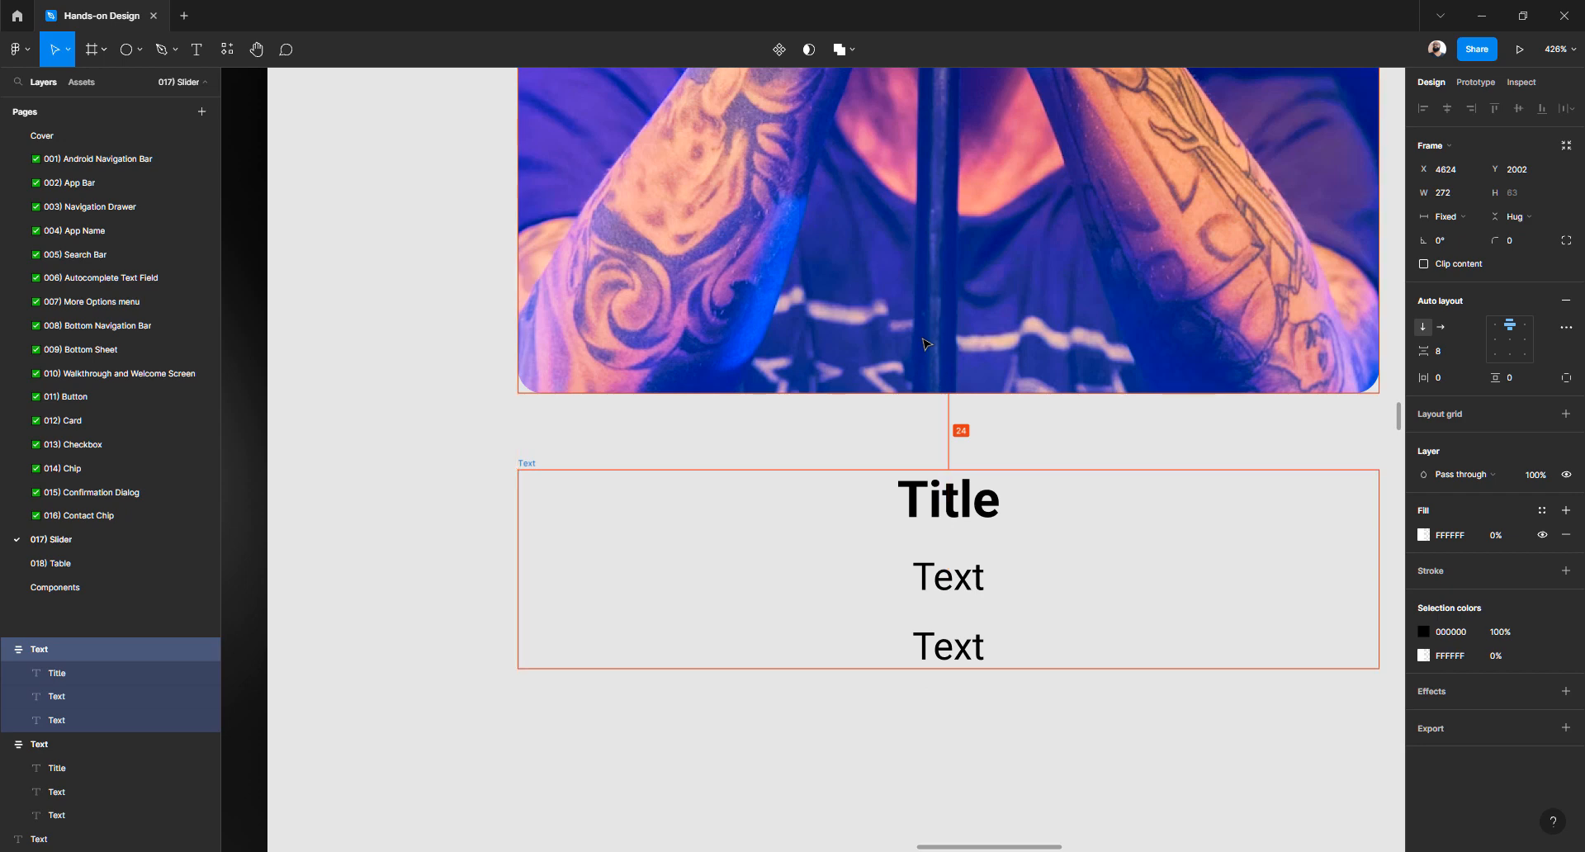
Place the Controllers row above the slider and shift both left
{"action": "scroll", "coordinate": [924, 344], "scroll_direction": "down", "scroll_amount": 10}
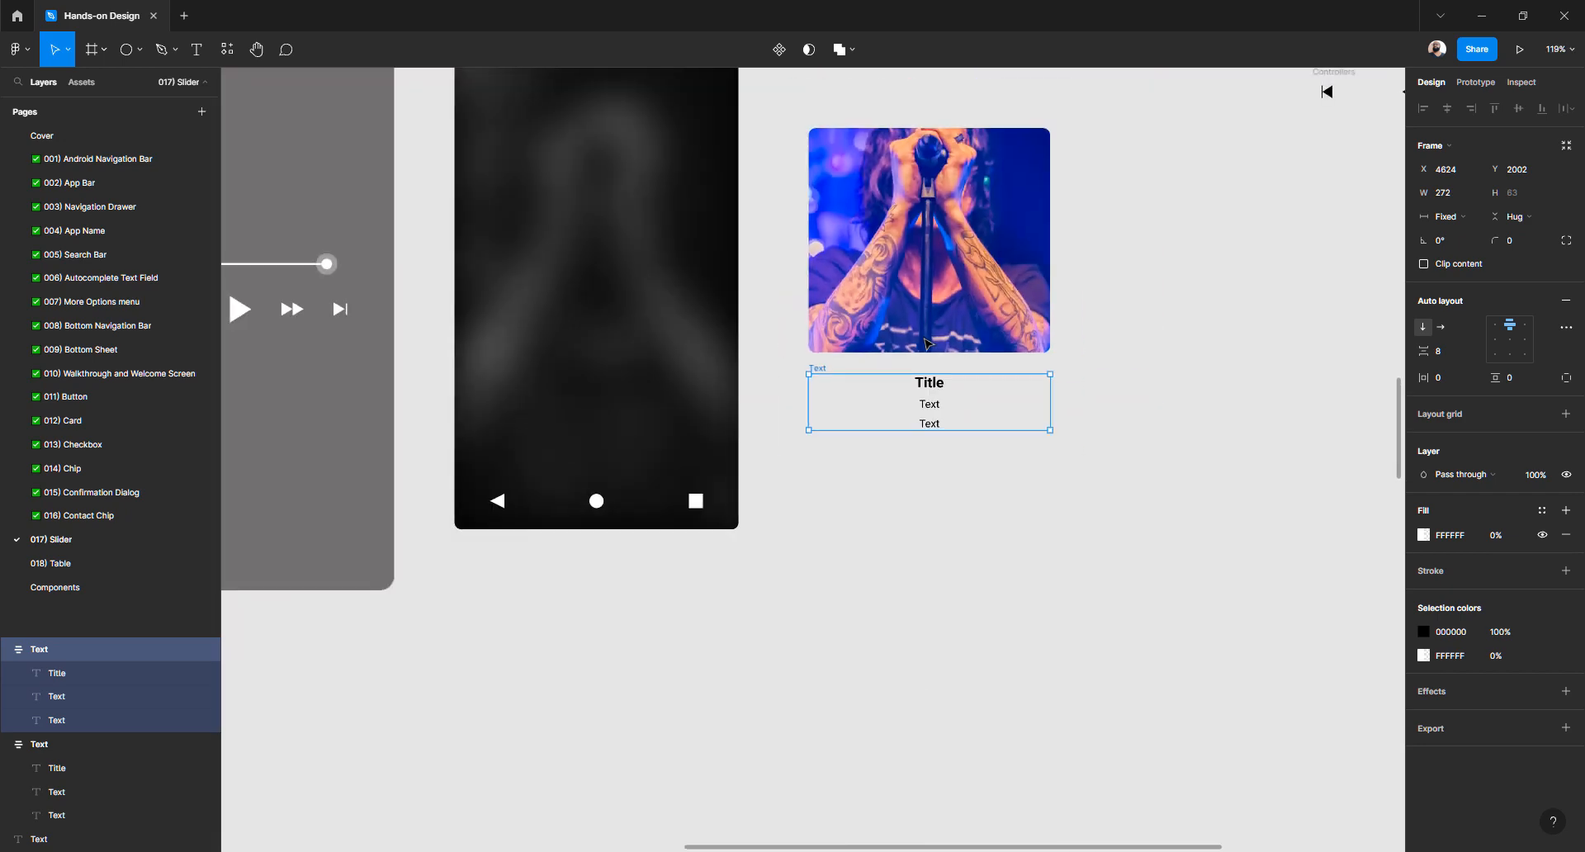
{"action": "scroll", "coordinate": [926, 344], "scroll_direction": "down", "scroll_amount": 1}
{"action": "scroll", "coordinate": [928, 346], "scroll_direction": "left", "scroll_amount": 3}
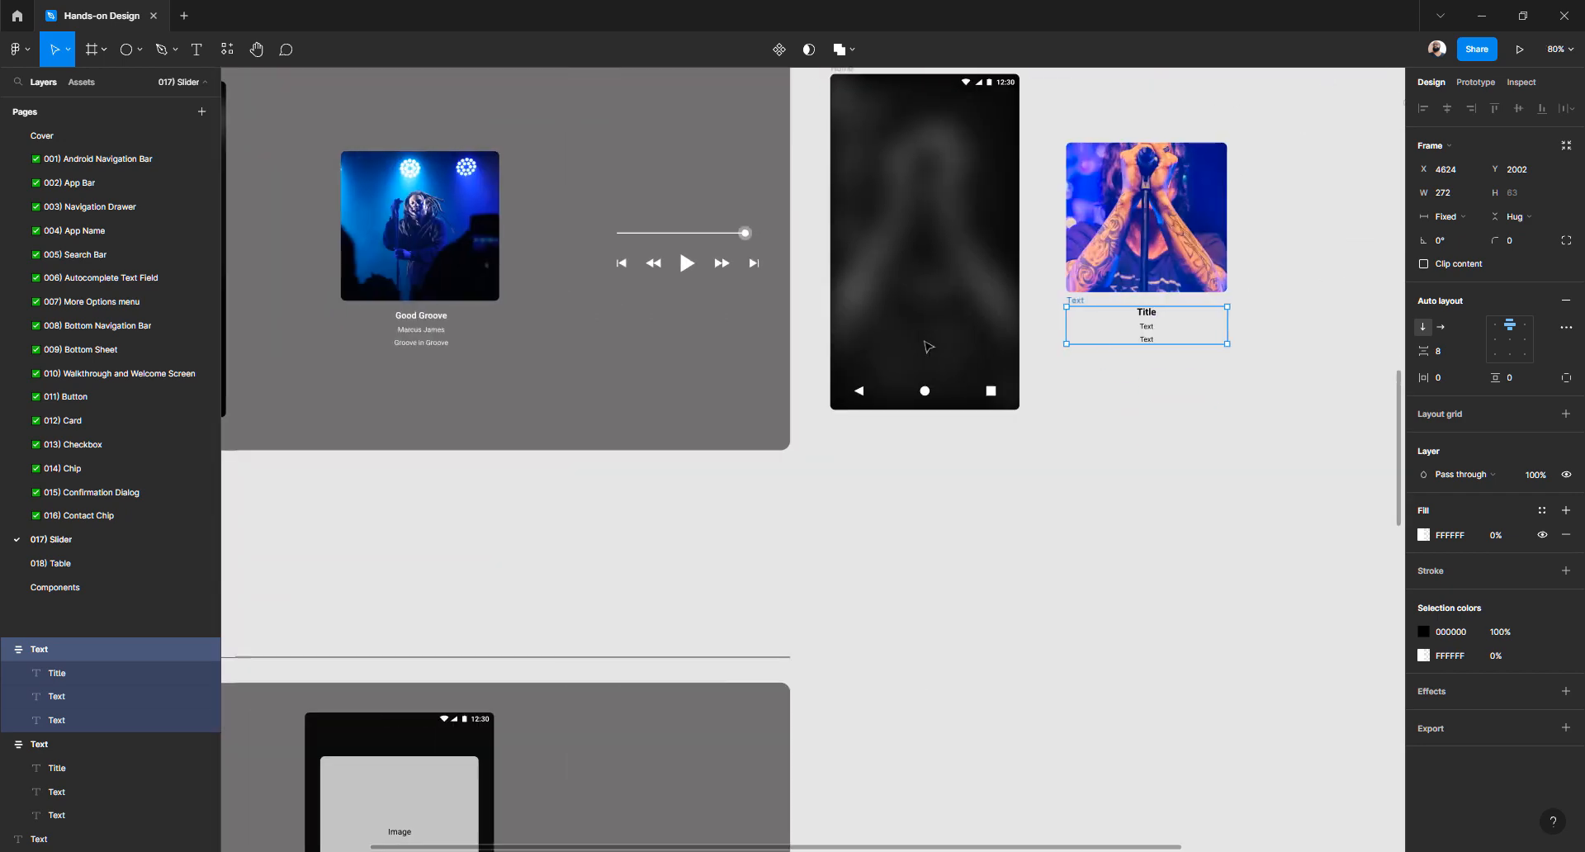
{"action": "scroll", "coordinate": [723, 352], "scroll_direction": "right", "scroll_amount": 4}
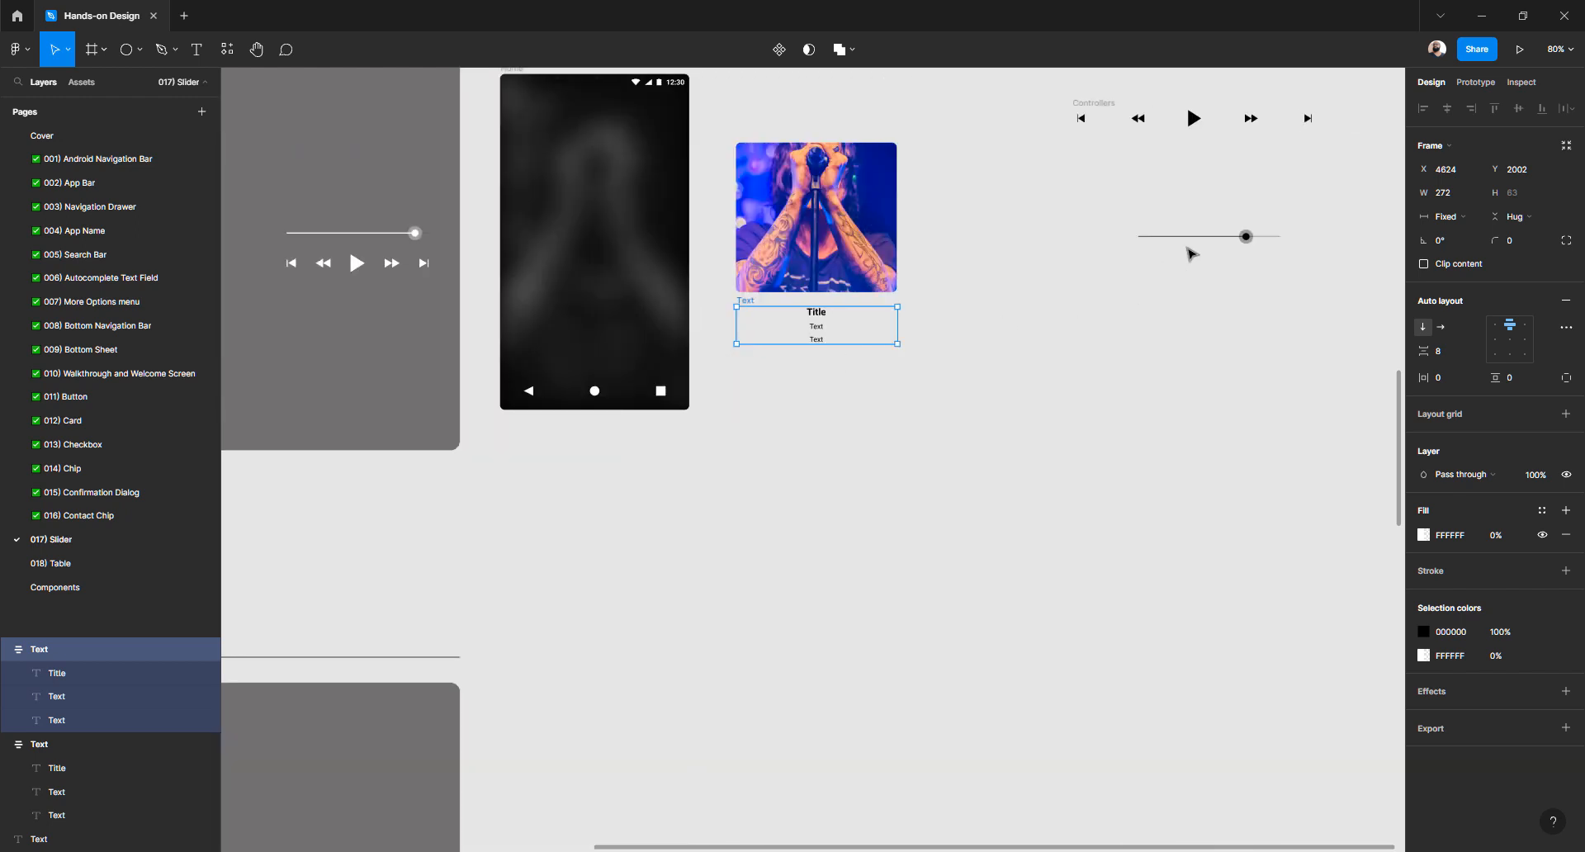
{"action": "left_click", "coordinate": [1235, 235]}
{"action": "left_click", "coordinate": [1246, 240]}
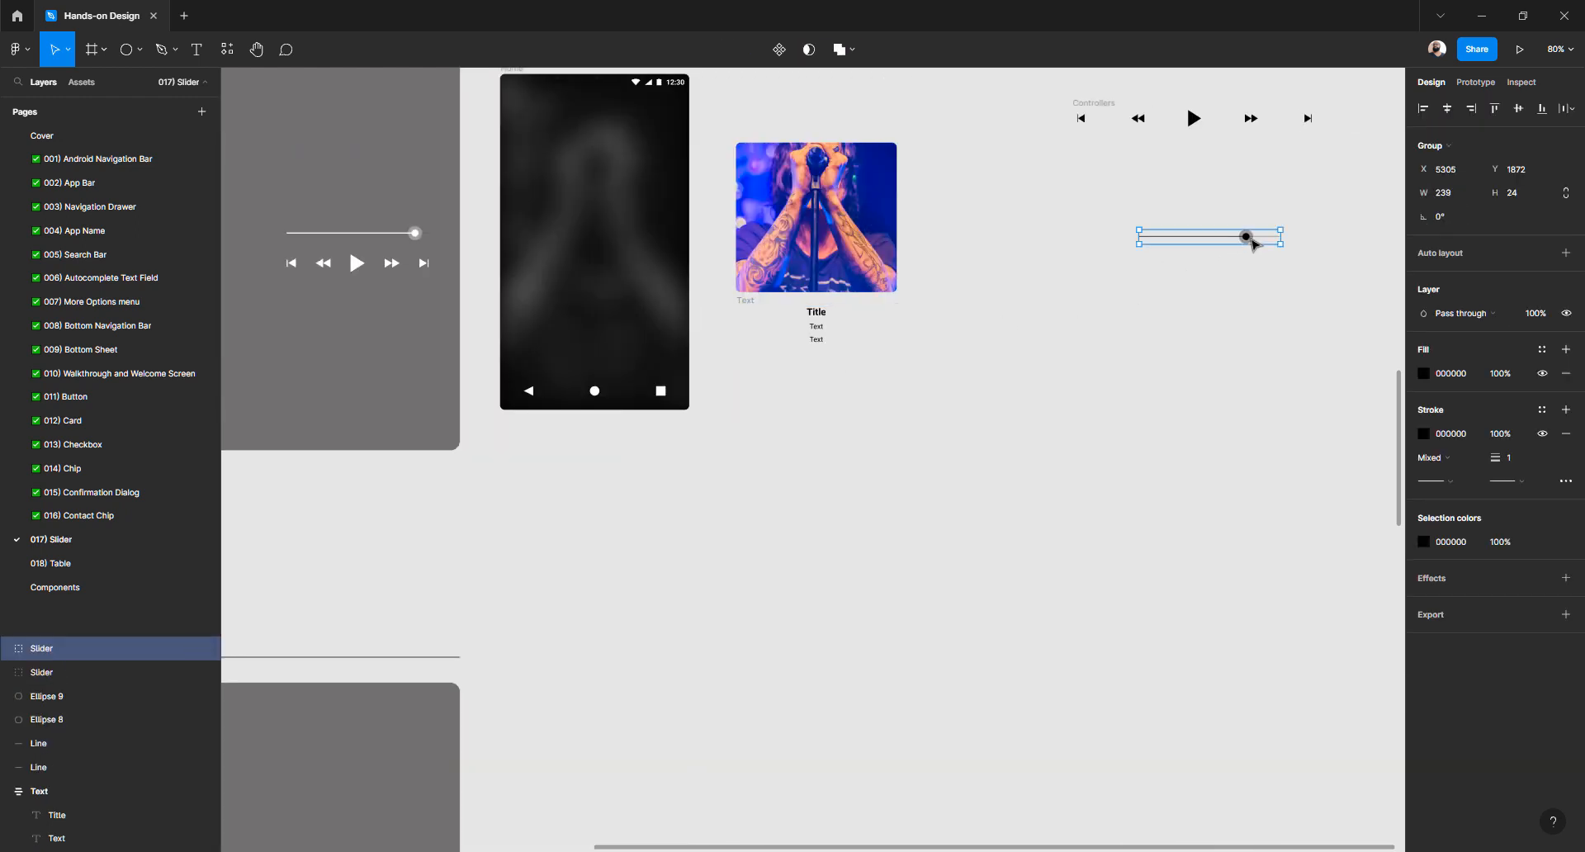
{"action": "left_click_drag", "start_coordinate": [1245, 240], "coordinate": [1151, 292]}
{"action": "left_click", "coordinate": [1112, 129]}
{"action": "left_click_drag", "start_coordinate": [1102, 103], "coordinate": [1088, 192]}
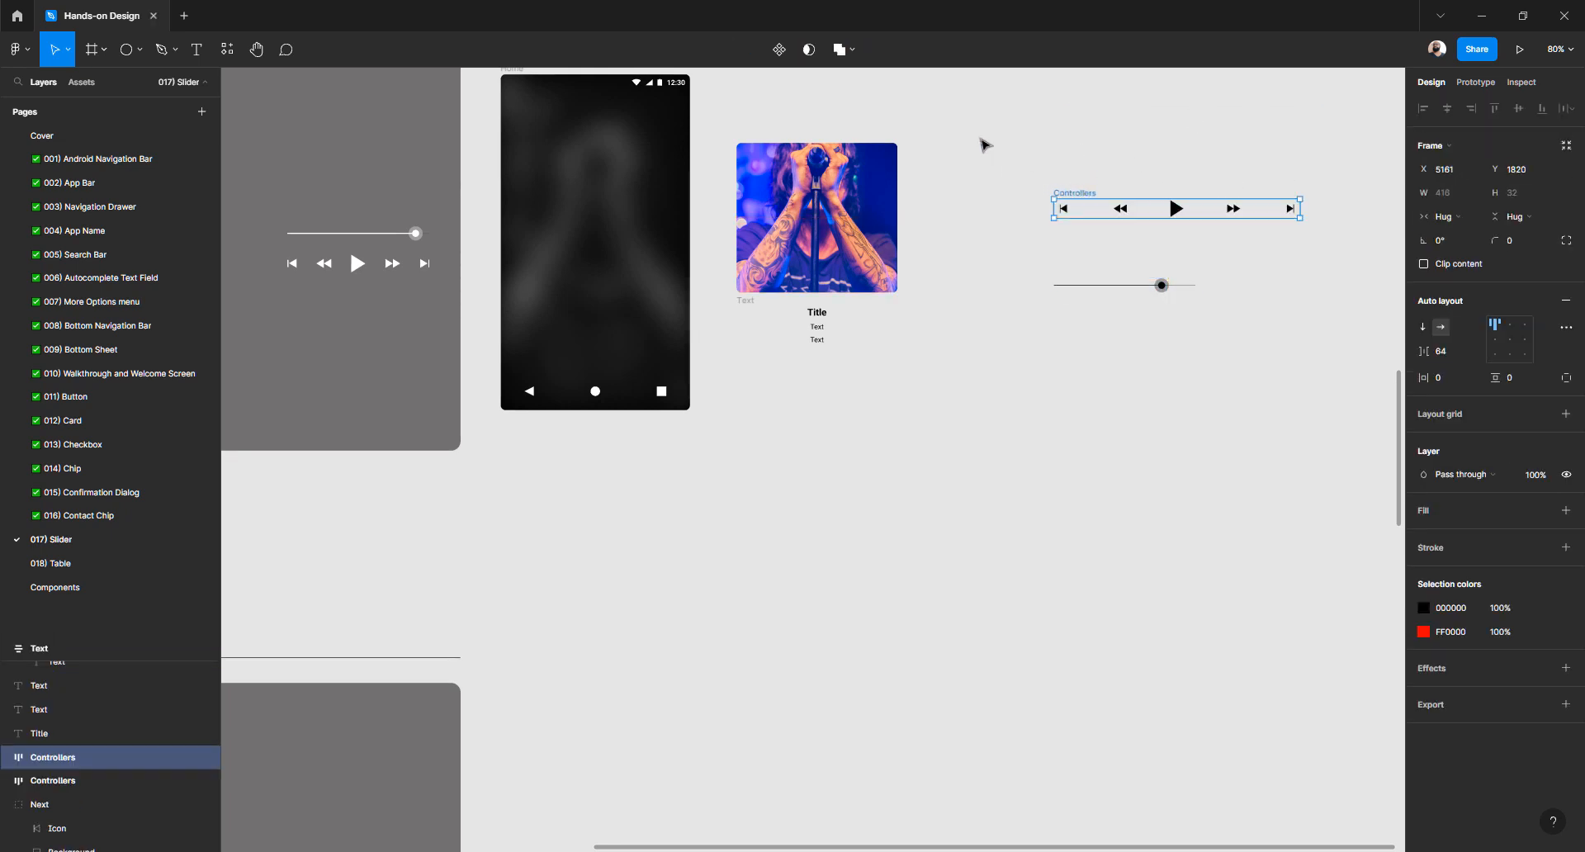
{"action": "left_click_drag", "start_coordinate": [979, 137], "coordinate": [1232, 270]}
{"action": "left_click_drag", "start_coordinate": [1170, 206], "coordinate": [1098, 217]}
Duplicate the Home layout with image, text, Controllers and slider down beside Templates
{"action": "scroll", "coordinate": [969, 273], "scroll_direction": "down", "scroll_amount": 3}
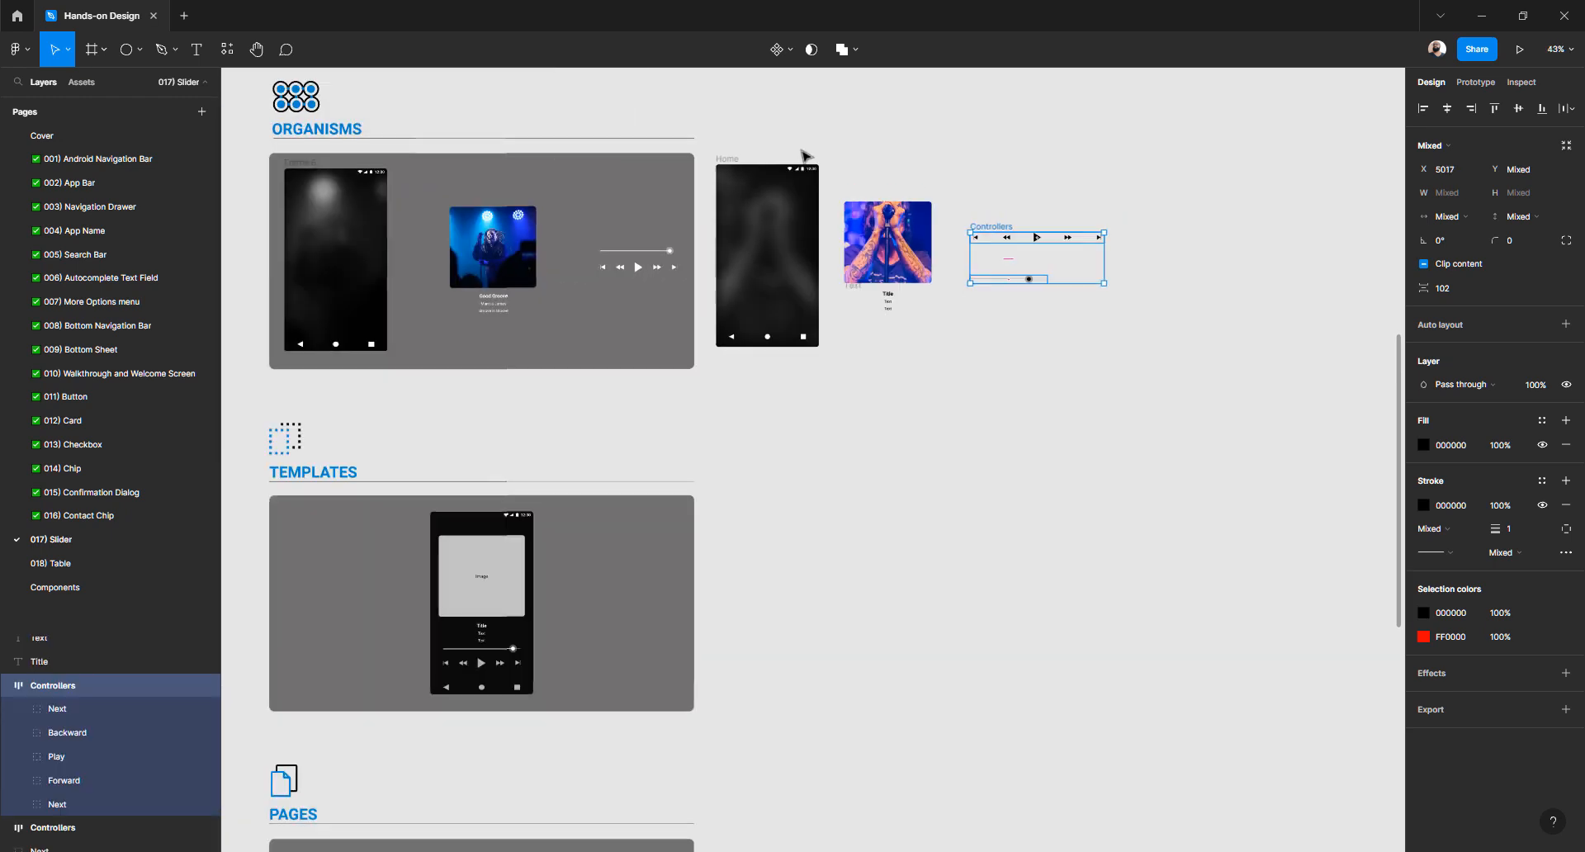
{"action": "left_click", "coordinate": [714, 146]}
{"action": "left_click_drag", "start_coordinate": [713, 146], "coordinate": [1203, 435]}
{"action": "scroll", "coordinate": [850, 187], "scroll_direction": "down", "scroll_amount": 1}
{"action": "scroll", "coordinate": [851, 186], "scroll_direction": "left", "scroll_amount": 1}
{"action": "left_click_drag", "start_coordinate": [850, 187], "coordinate": [865, 516]}
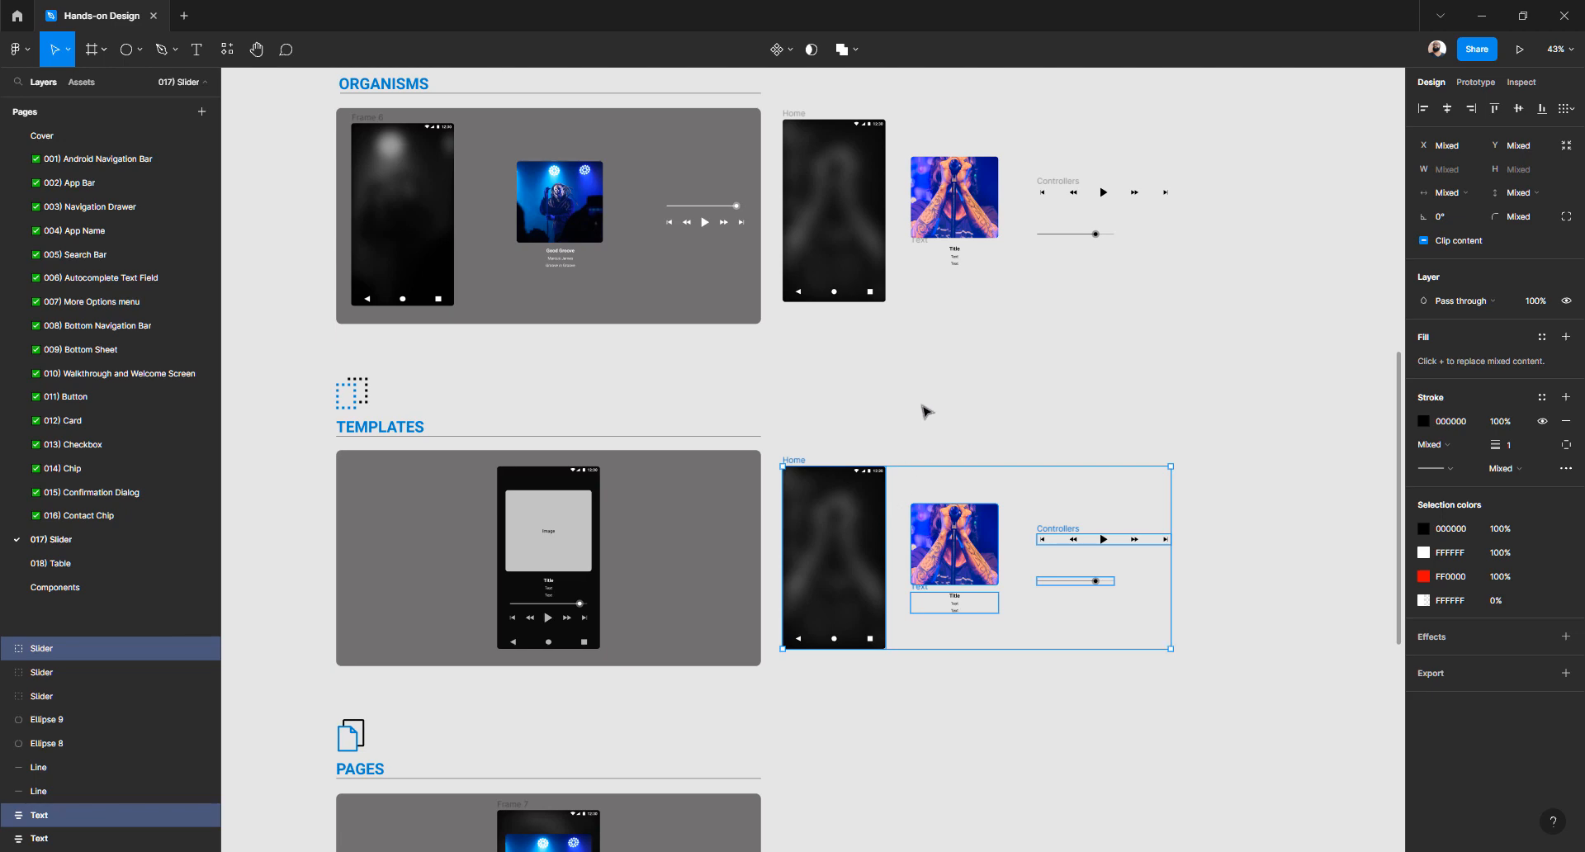
{"action": "left_click", "coordinate": [924, 412]}
{"action": "scroll", "coordinate": [930, 433], "scroll_direction": "up", "scroll_amount": 1}
{"action": "scroll", "coordinate": [930, 433], "scroll_direction": "down", "scroll_amount": 3}
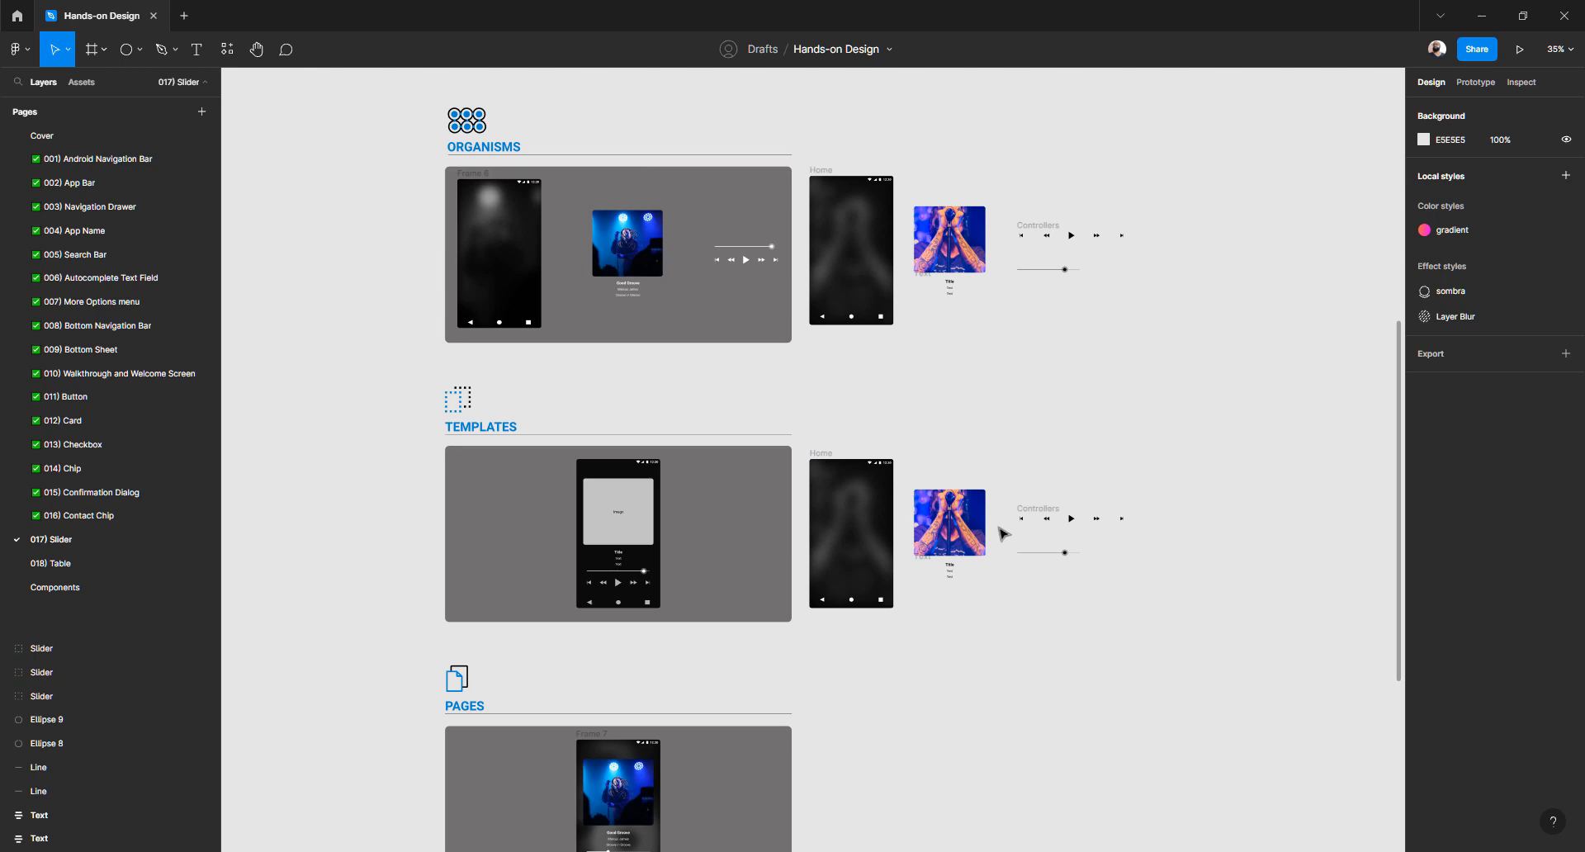
{"action": "scroll", "coordinate": [1002, 532], "scroll_direction": "up", "scroll_amount": 10}
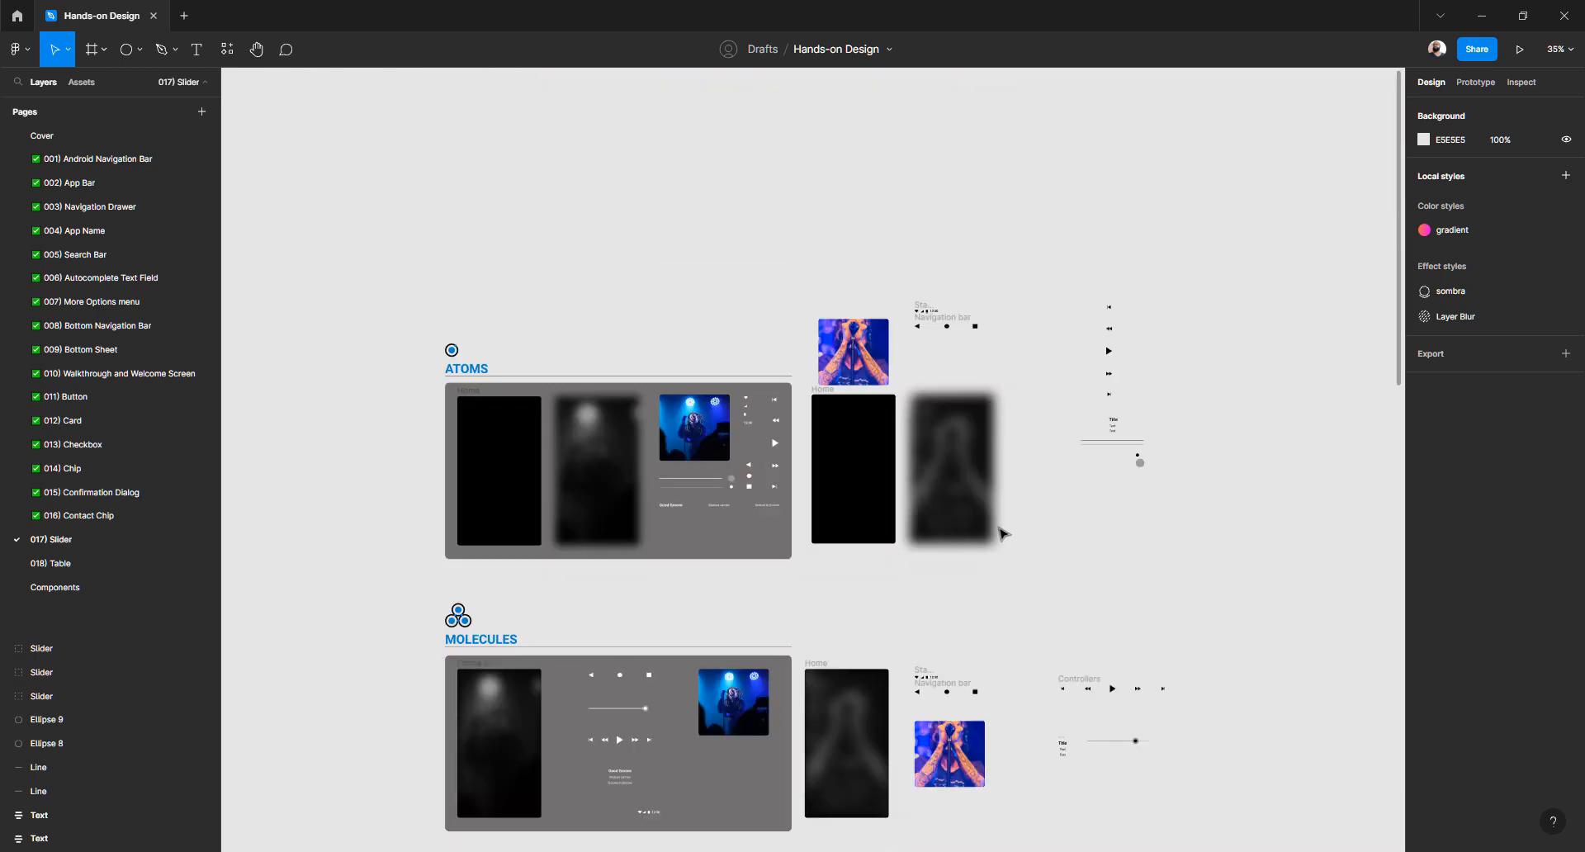
{"action": "scroll", "coordinate": [1000, 532], "scroll_direction": "down", "scroll_amount": 10}
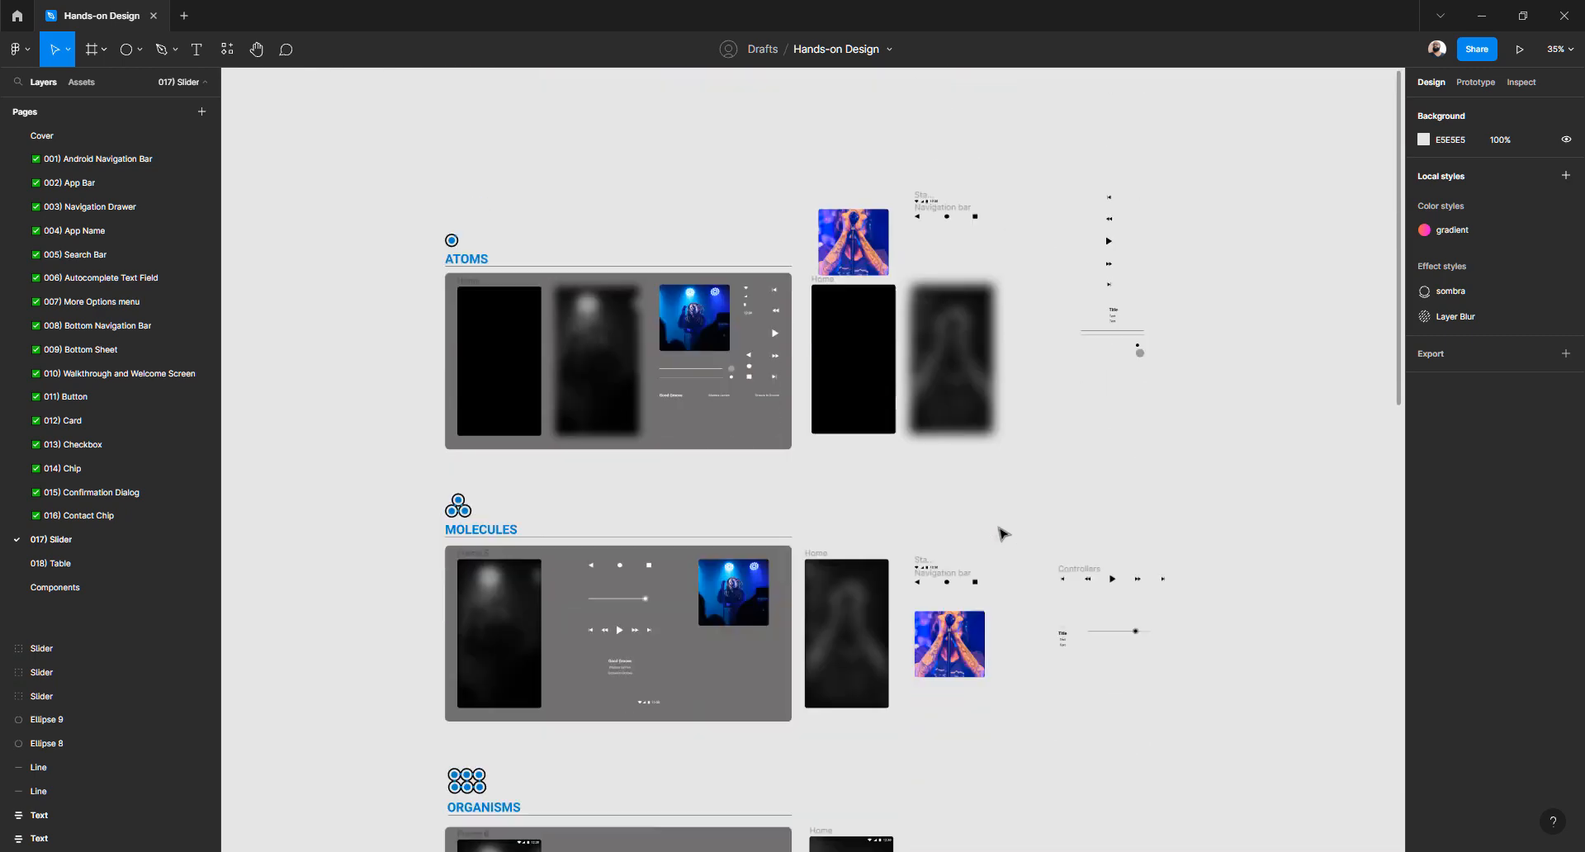
{"action": "scroll", "coordinate": [939, 382], "scroll_direction": "up", "scroll_amount": 5}
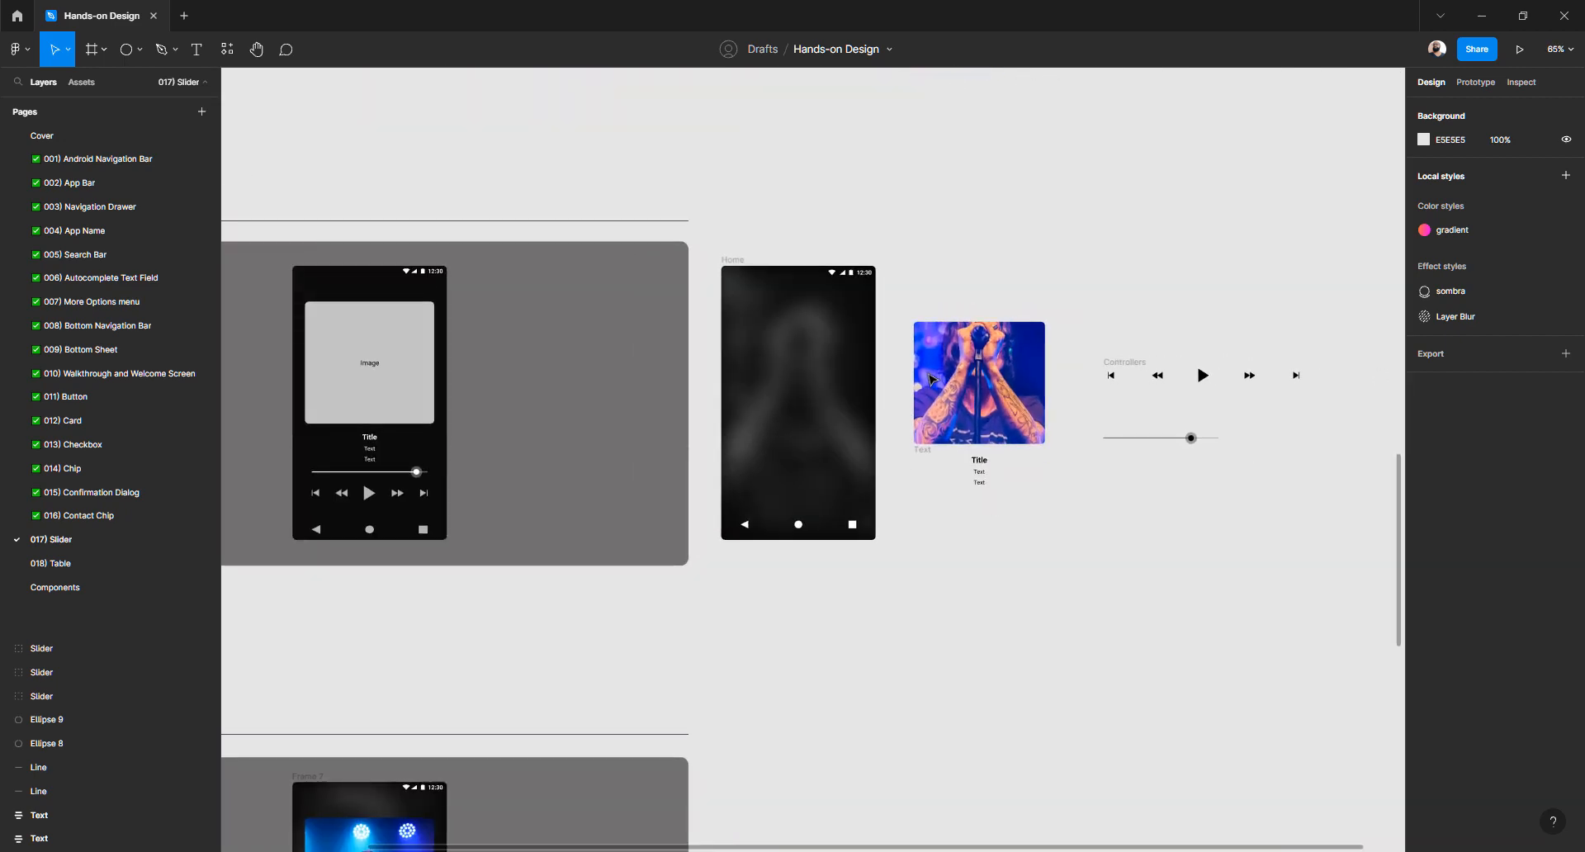
{"action": "scroll", "coordinate": [680, 445], "scroll_direction": "left", "scroll_amount": 2}
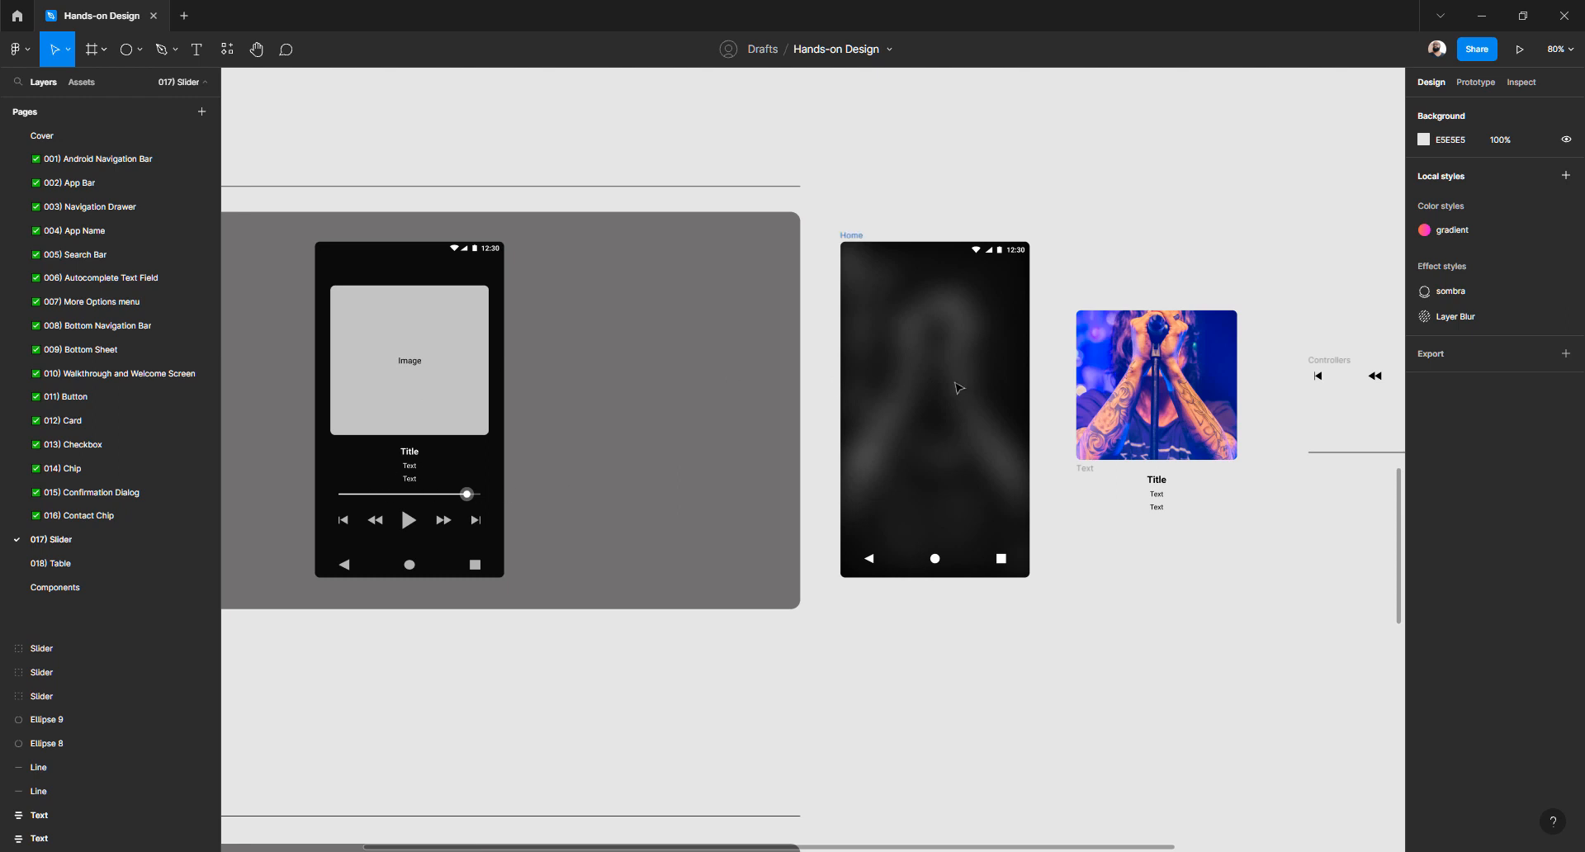
{"action": "scroll", "coordinate": [961, 386], "scroll_direction": "right", "scroll_amount": 2}
Change the cover image's fill from Image to solid grey
{"action": "left_click", "coordinate": [998, 374]}
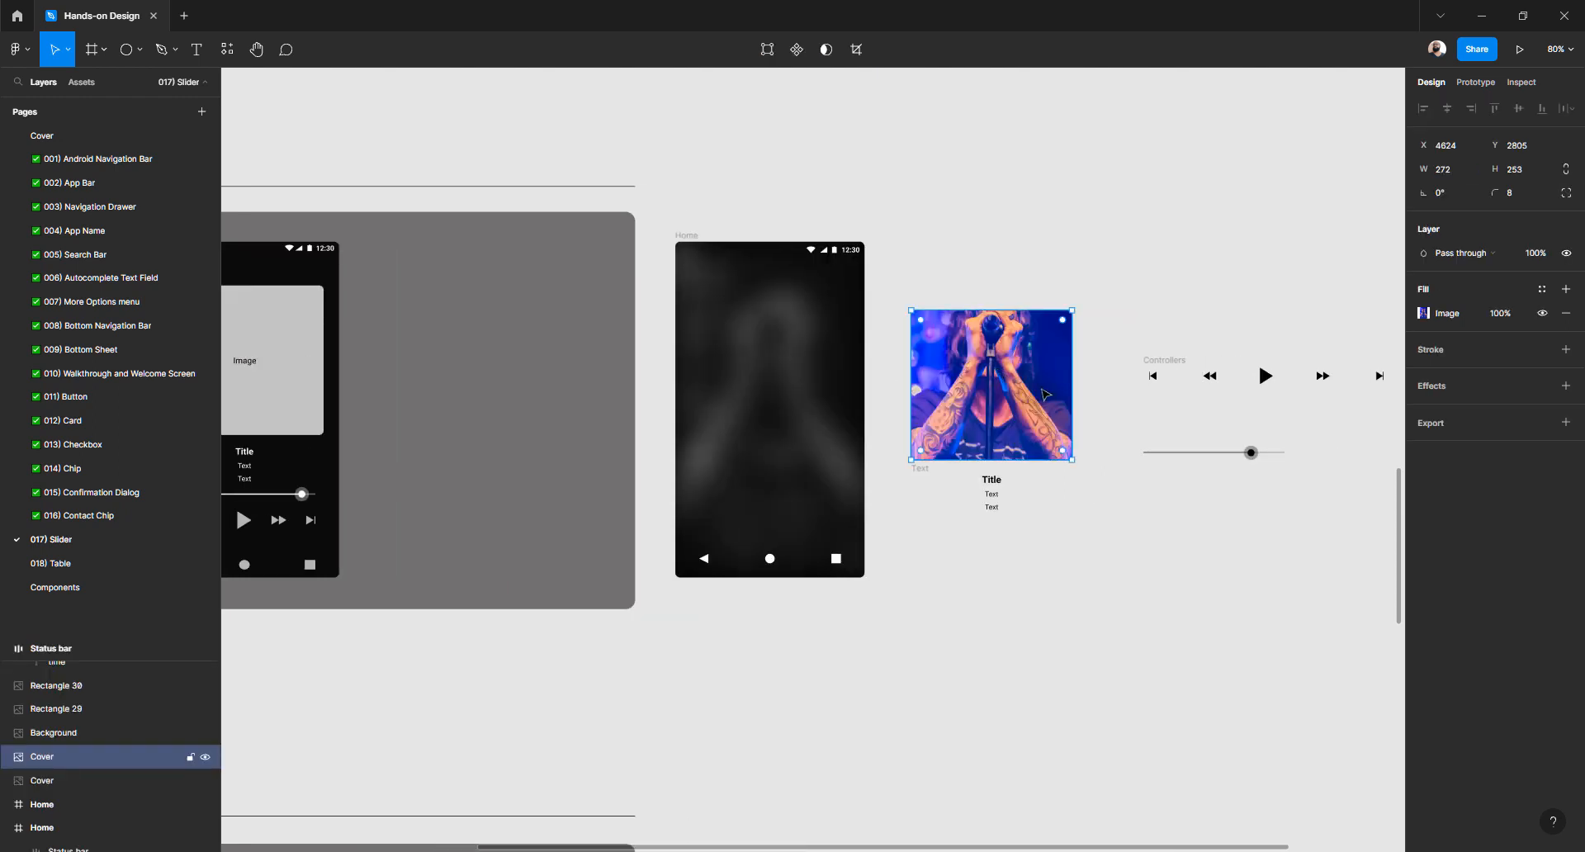
{"action": "left_click", "coordinate": [1423, 314]}
{"action": "left_click", "coordinate": [1279, 318]}
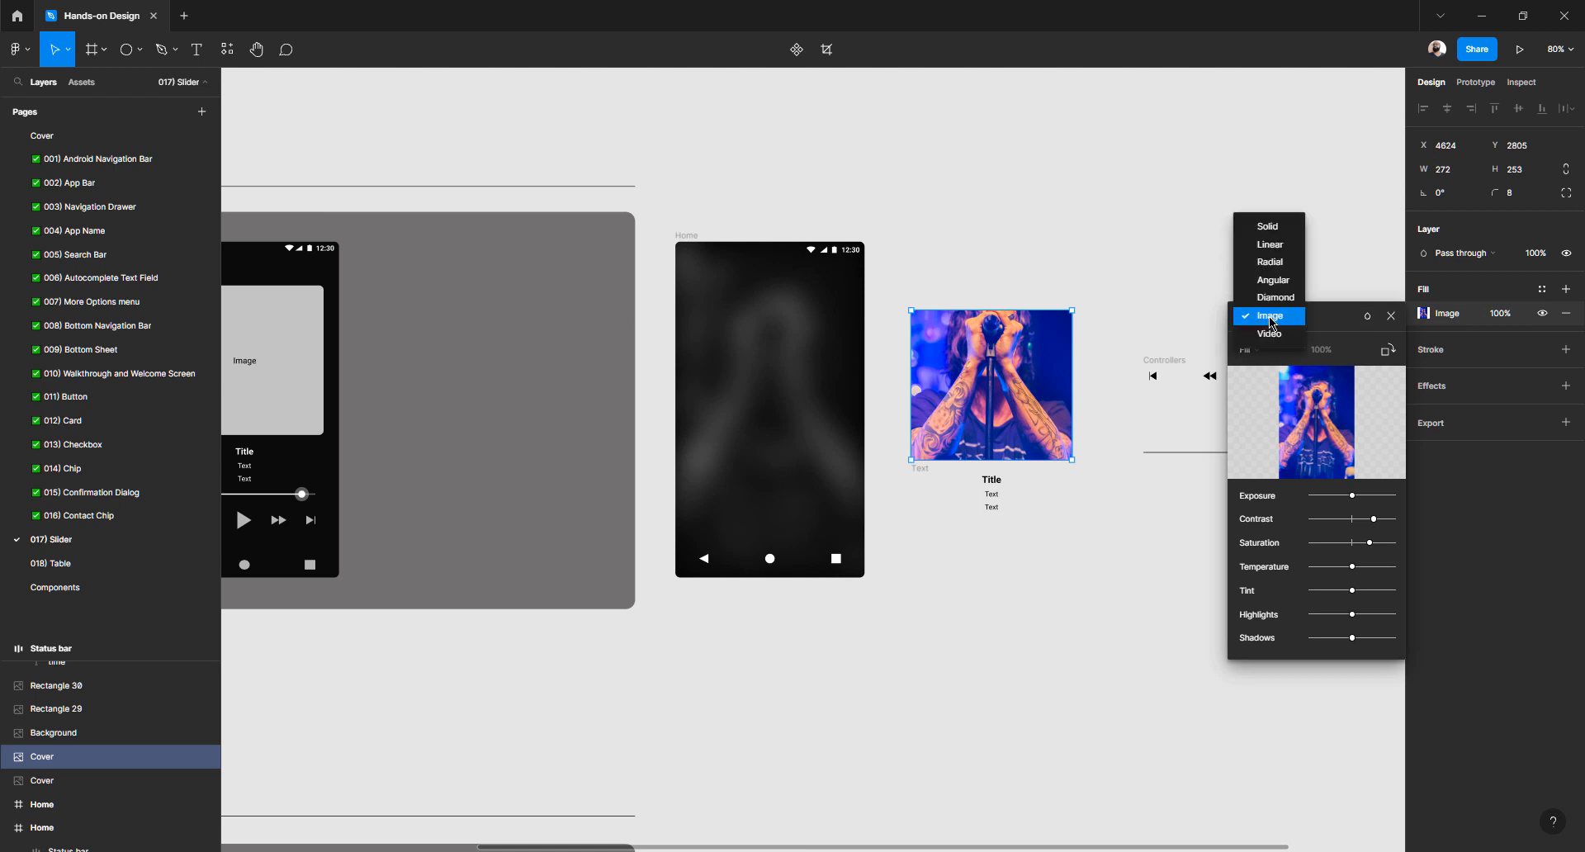
{"action": "left_click", "coordinate": [1272, 323]}
{"action": "left_click", "coordinate": [1272, 323]}
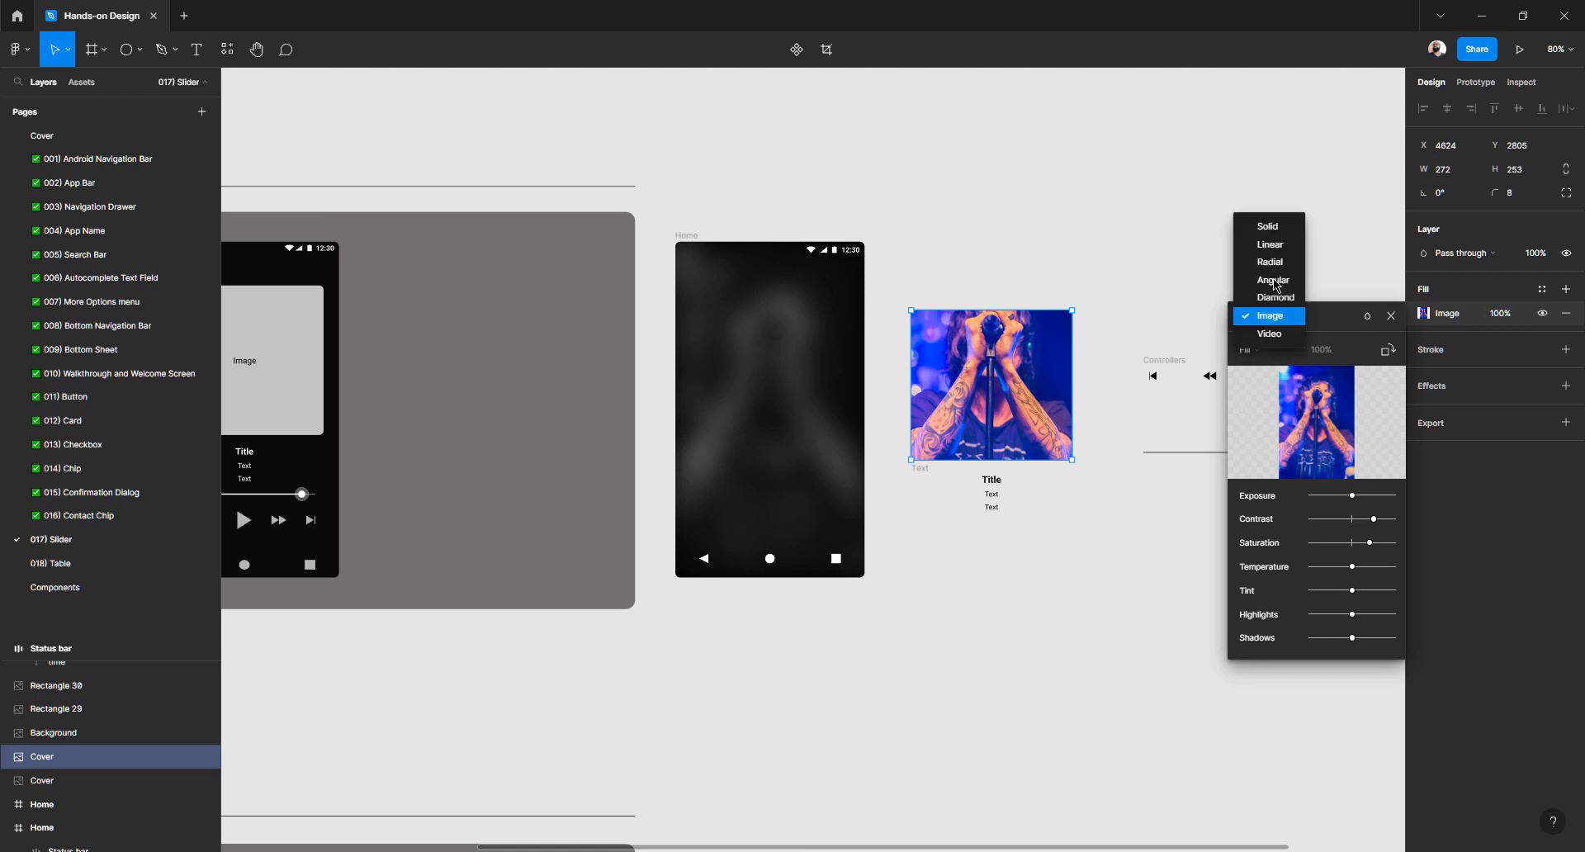
{"action": "left_click", "coordinate": [1279, 229]}
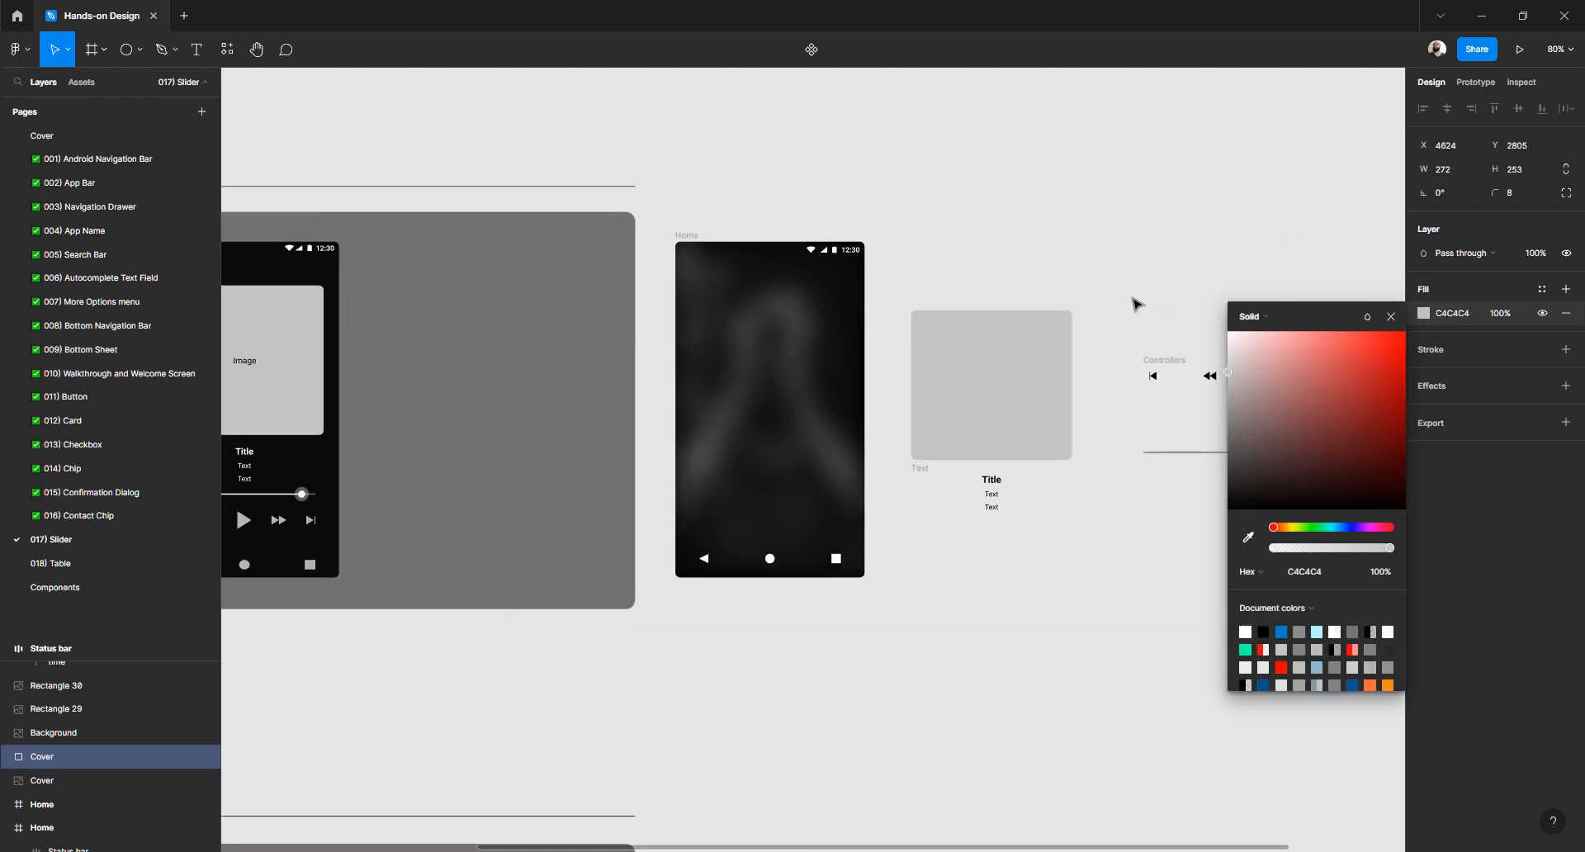
{"action": "left_click", "coordinate": [1391, 316]}
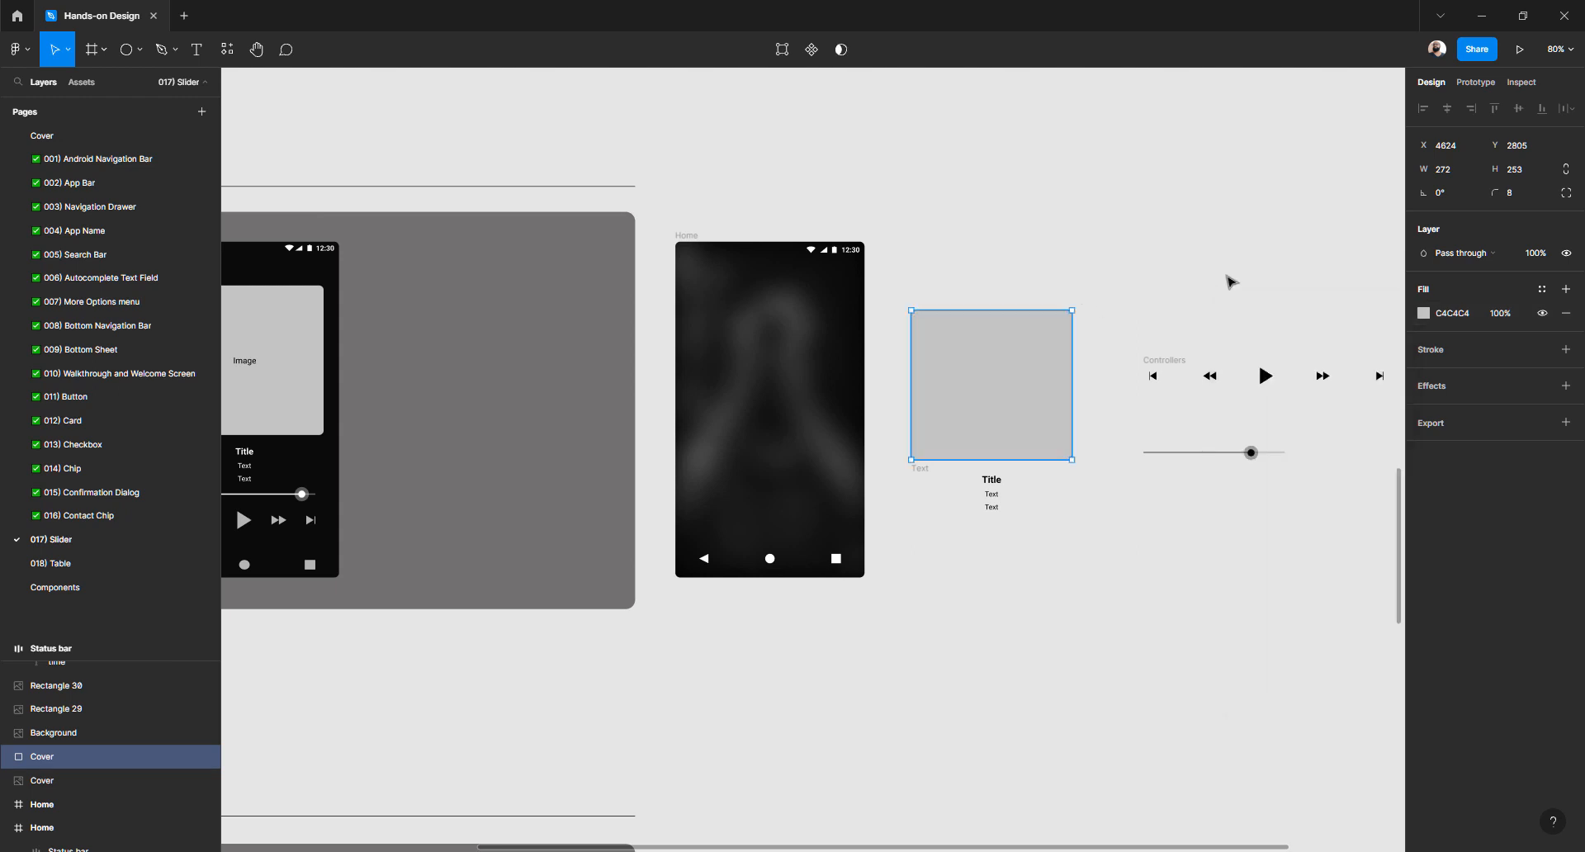
{"action": "left_click", "coordinate": [1228, 279]}
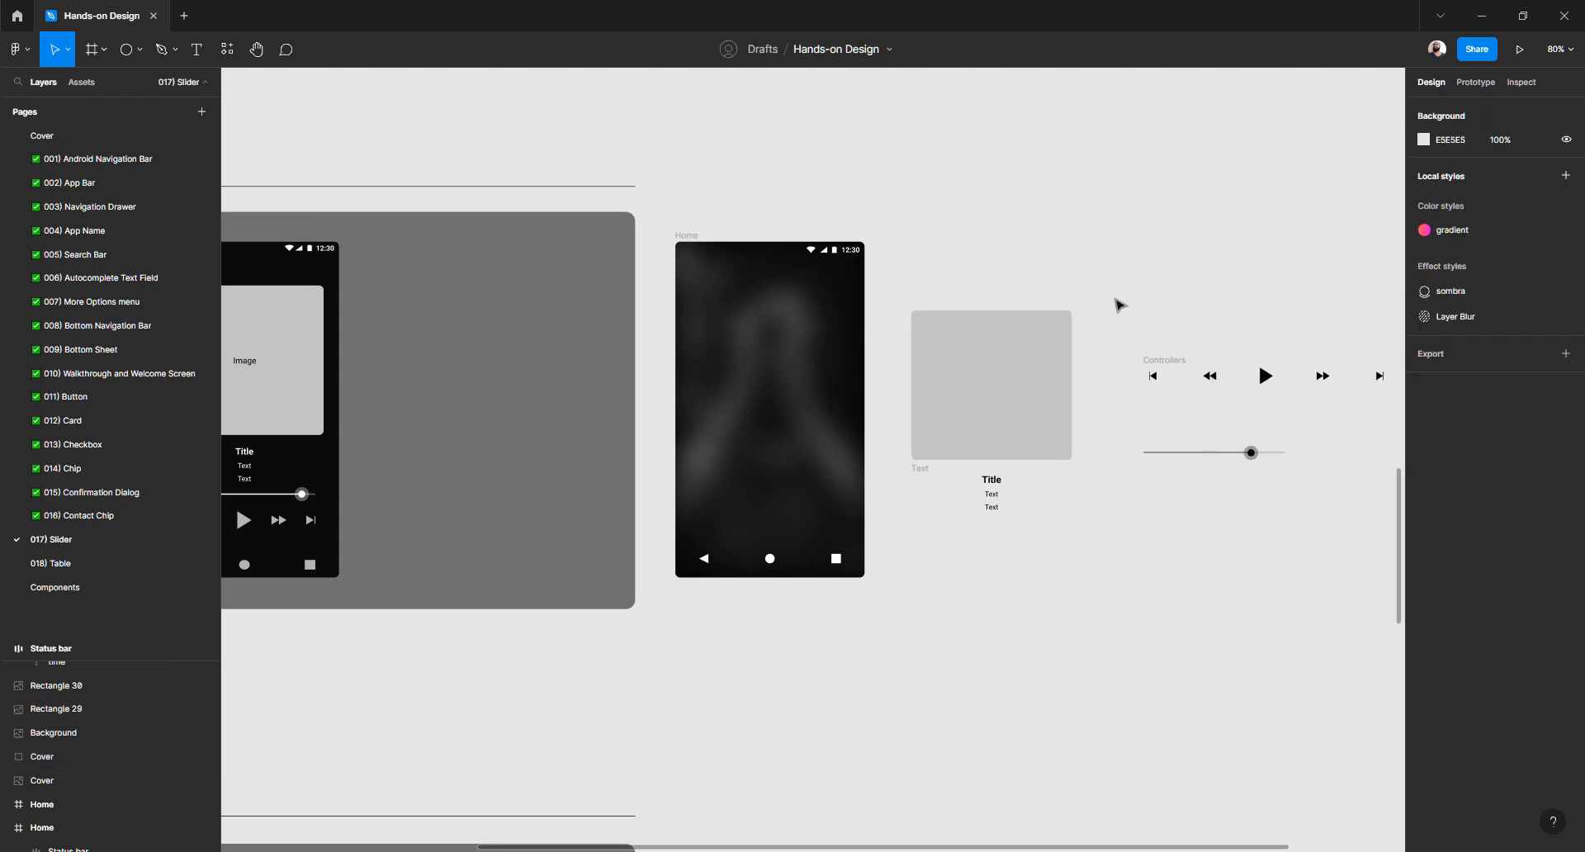
Group Title with the grey square as 'Image place holder' and switch to Chrome
{"action": "left_click", "coordinate": [999, 487]}
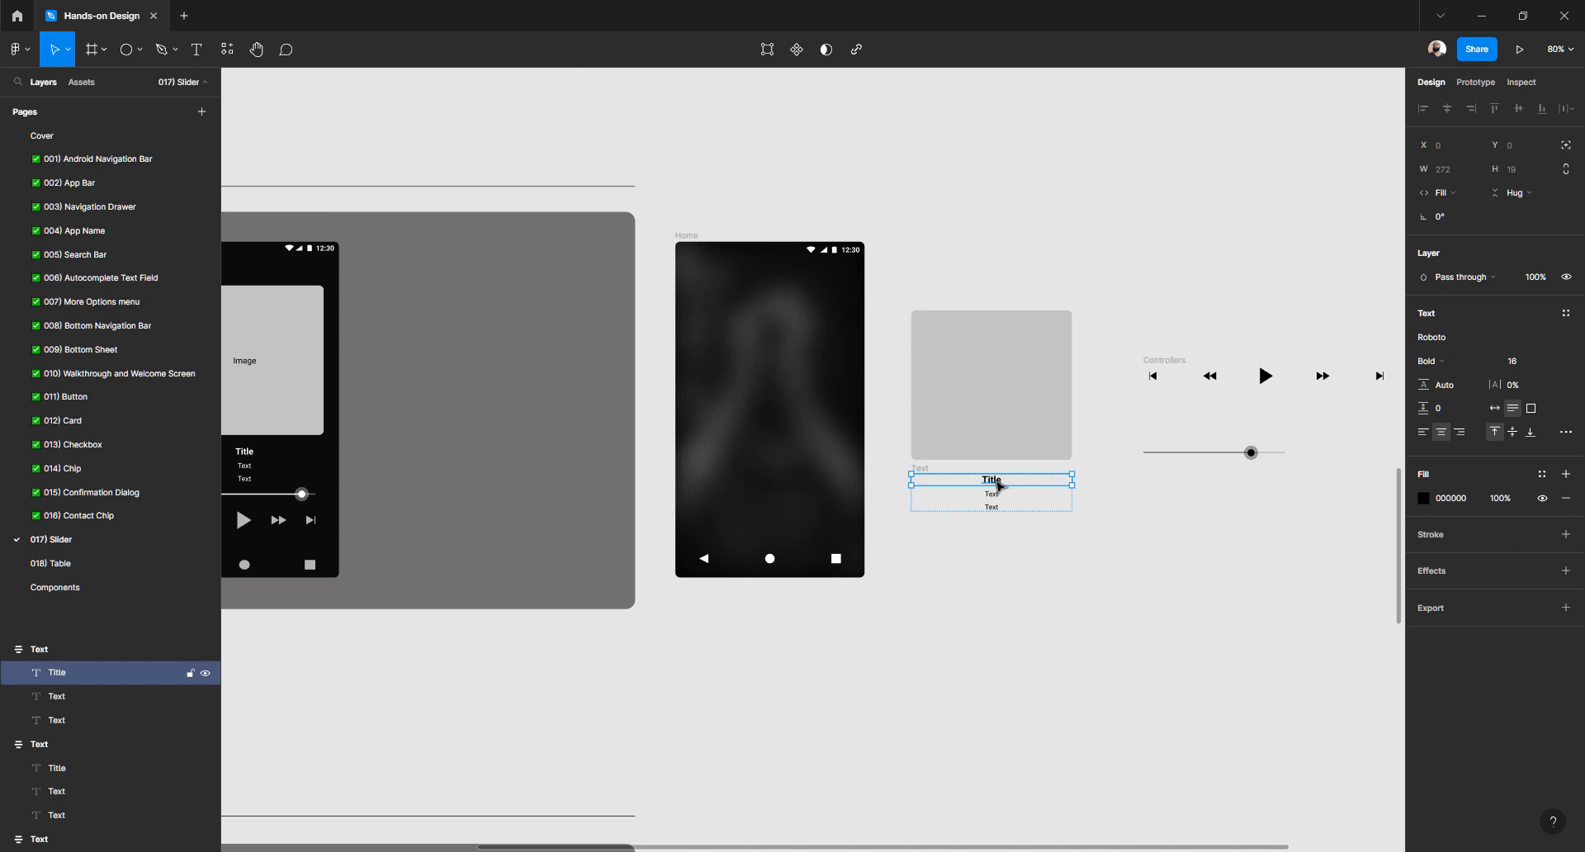
{"action": "left_click_drag", "start_coordinate": [996, 483], "coordinate": [994, 392]}
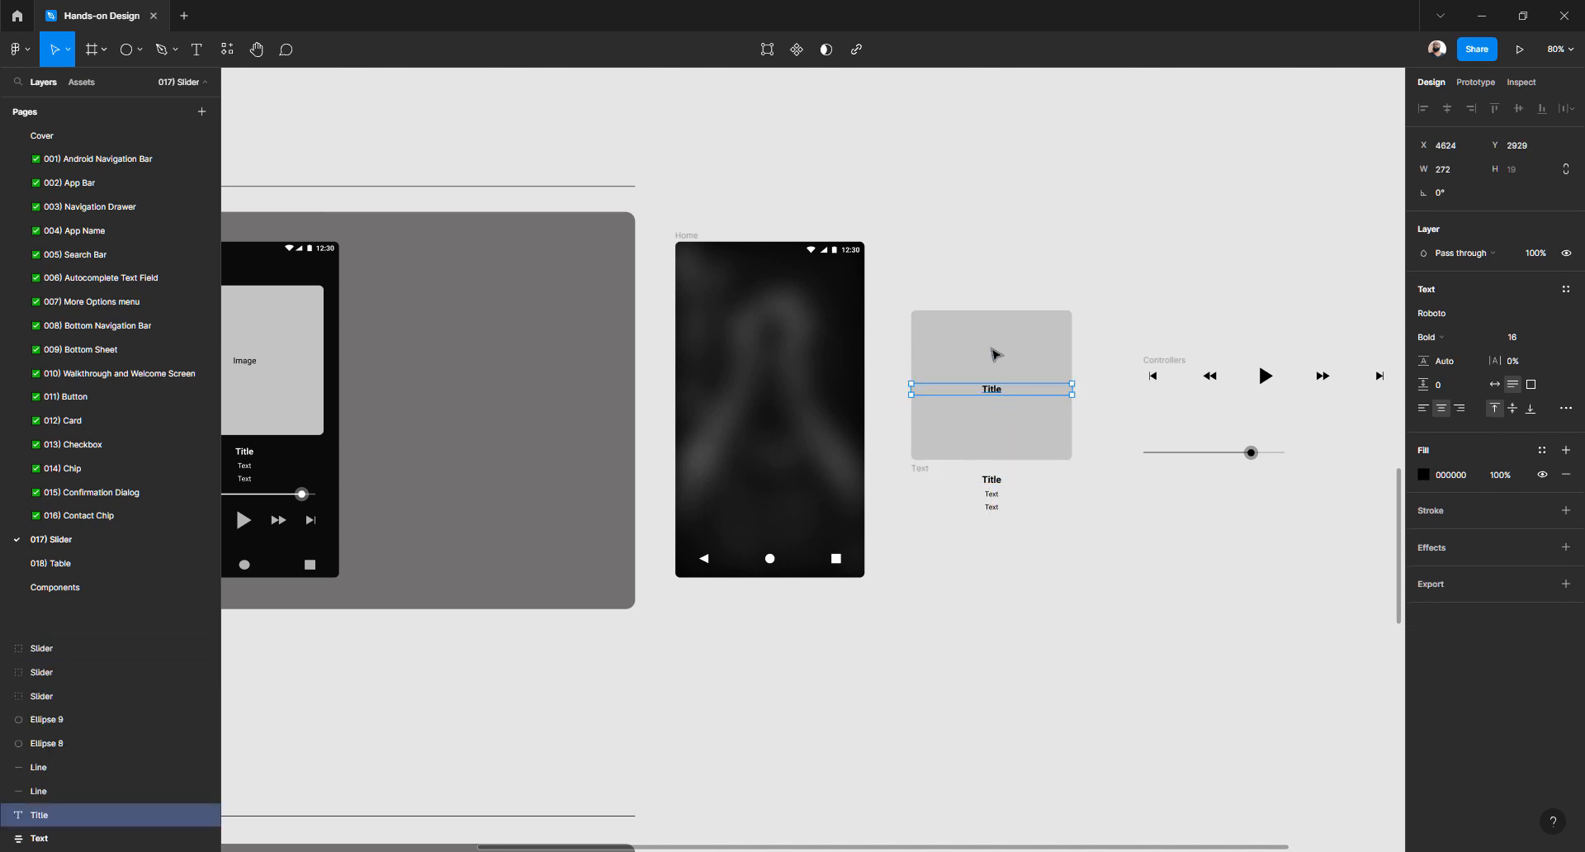
{"action": "left_click", "coordinate": [992, 353], "text": "shift"}
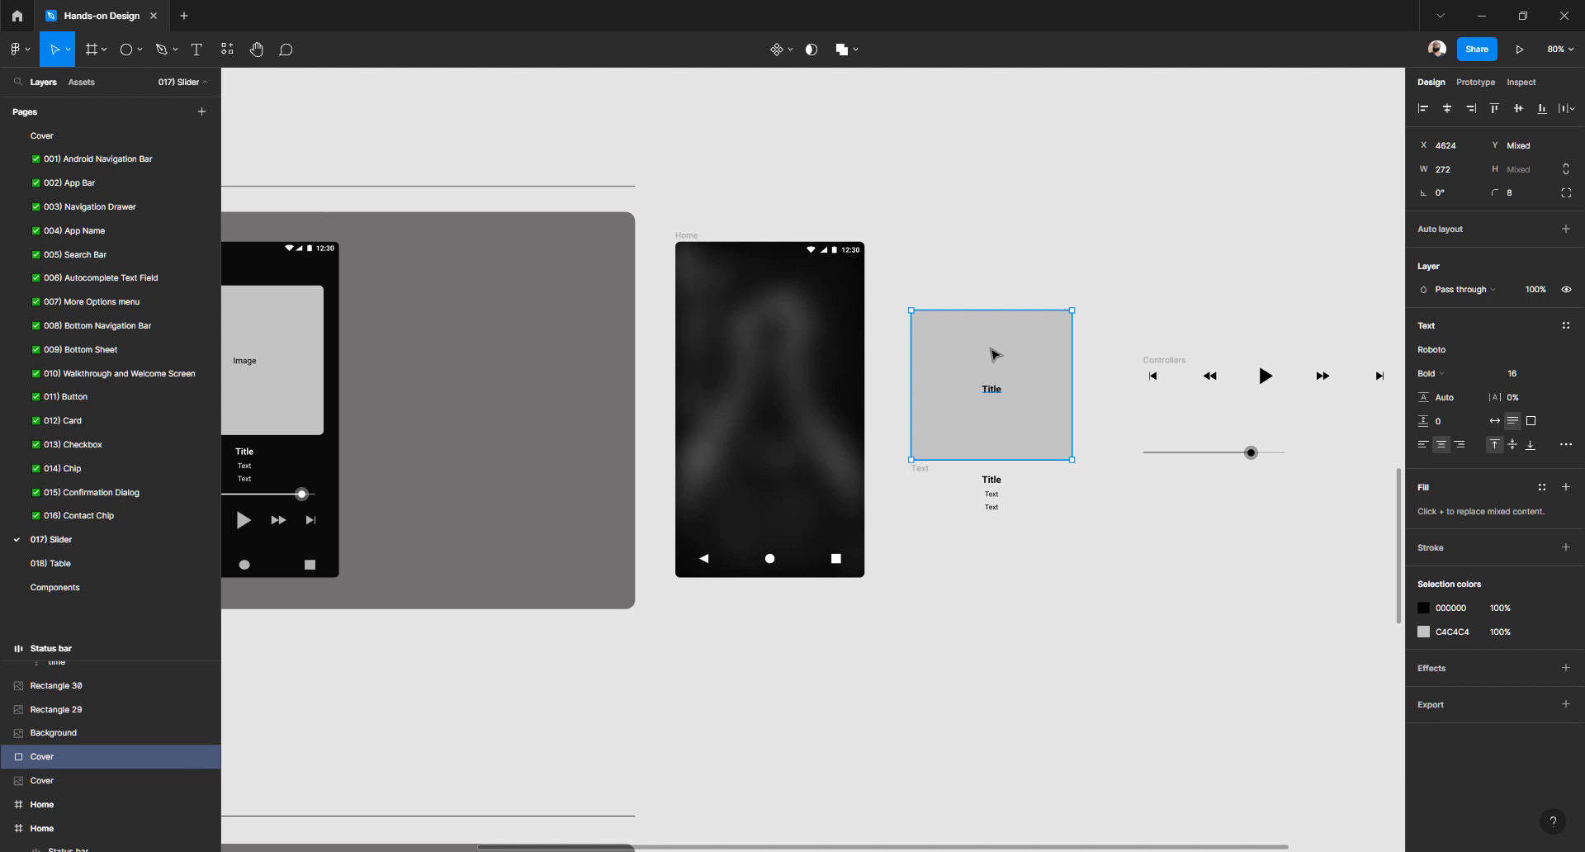
{"action": "key", "text": "ctrl+g"}
{"action": "double_click", "coordinate": [150, 657]}
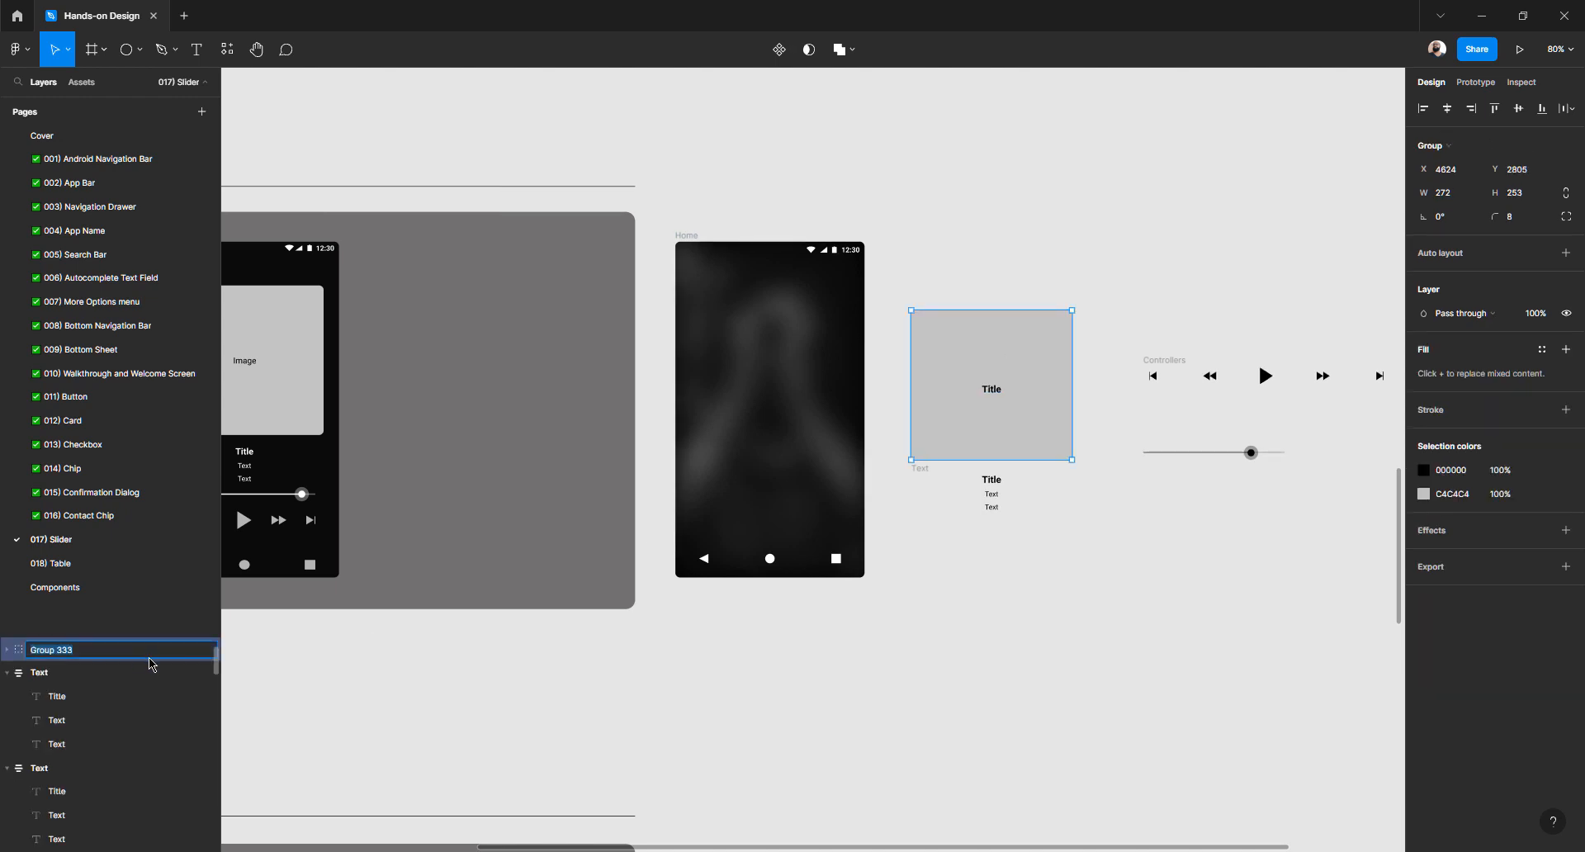
{"action": "type", "text": "Image place holder"}
{"action": "key", "text": "Return"}
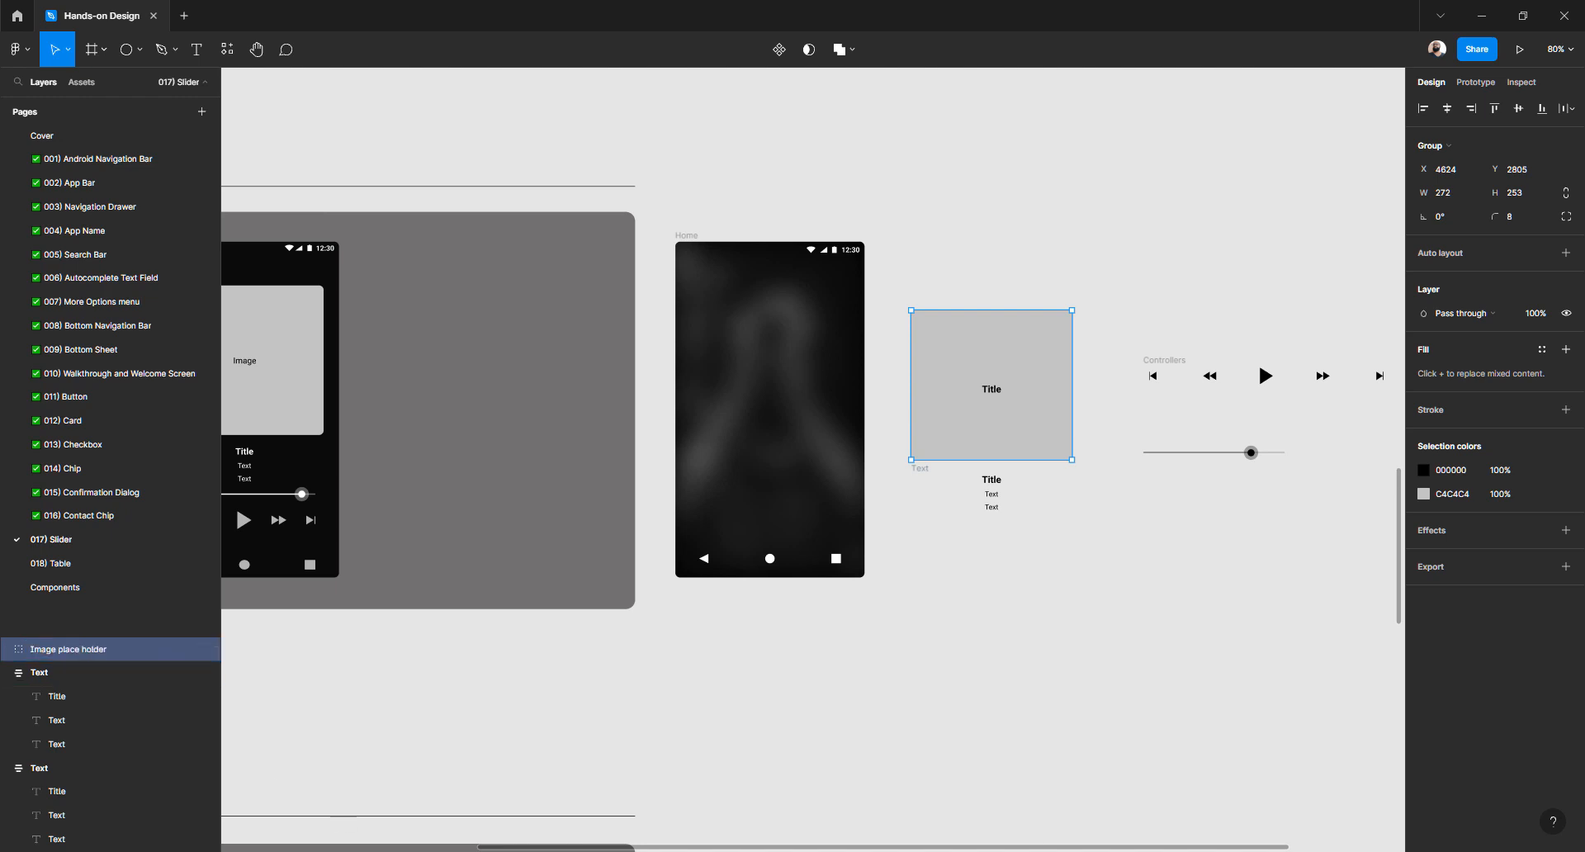
{"action": "key", "text": "alt+Tab"}
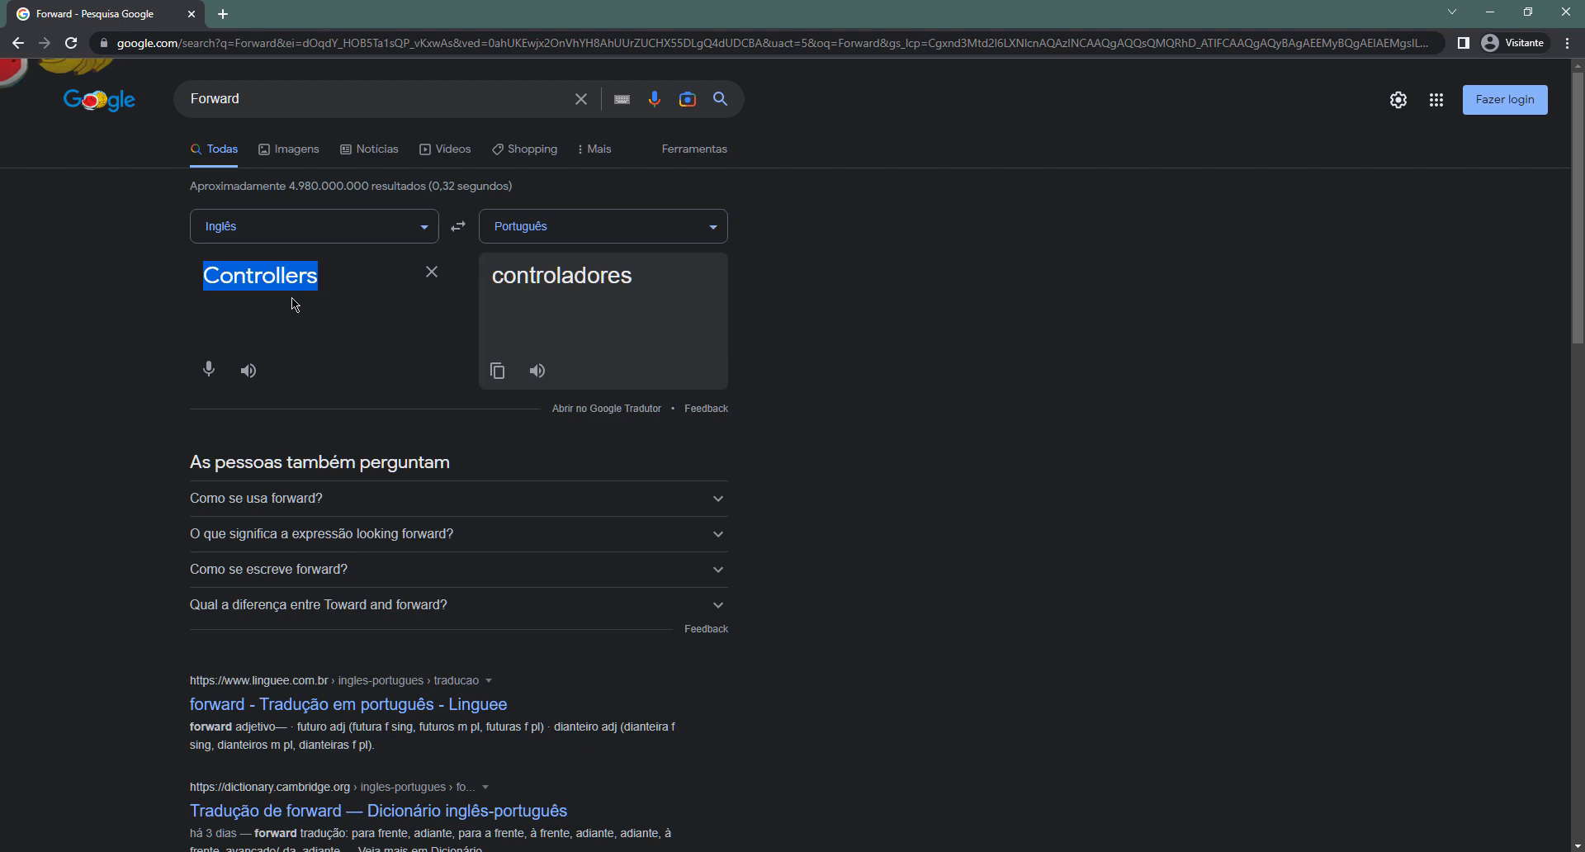
Translate 'placeholder' into Portuguese, getting 'espaço reservado'
{"action": "type", "text": "placeholder"}
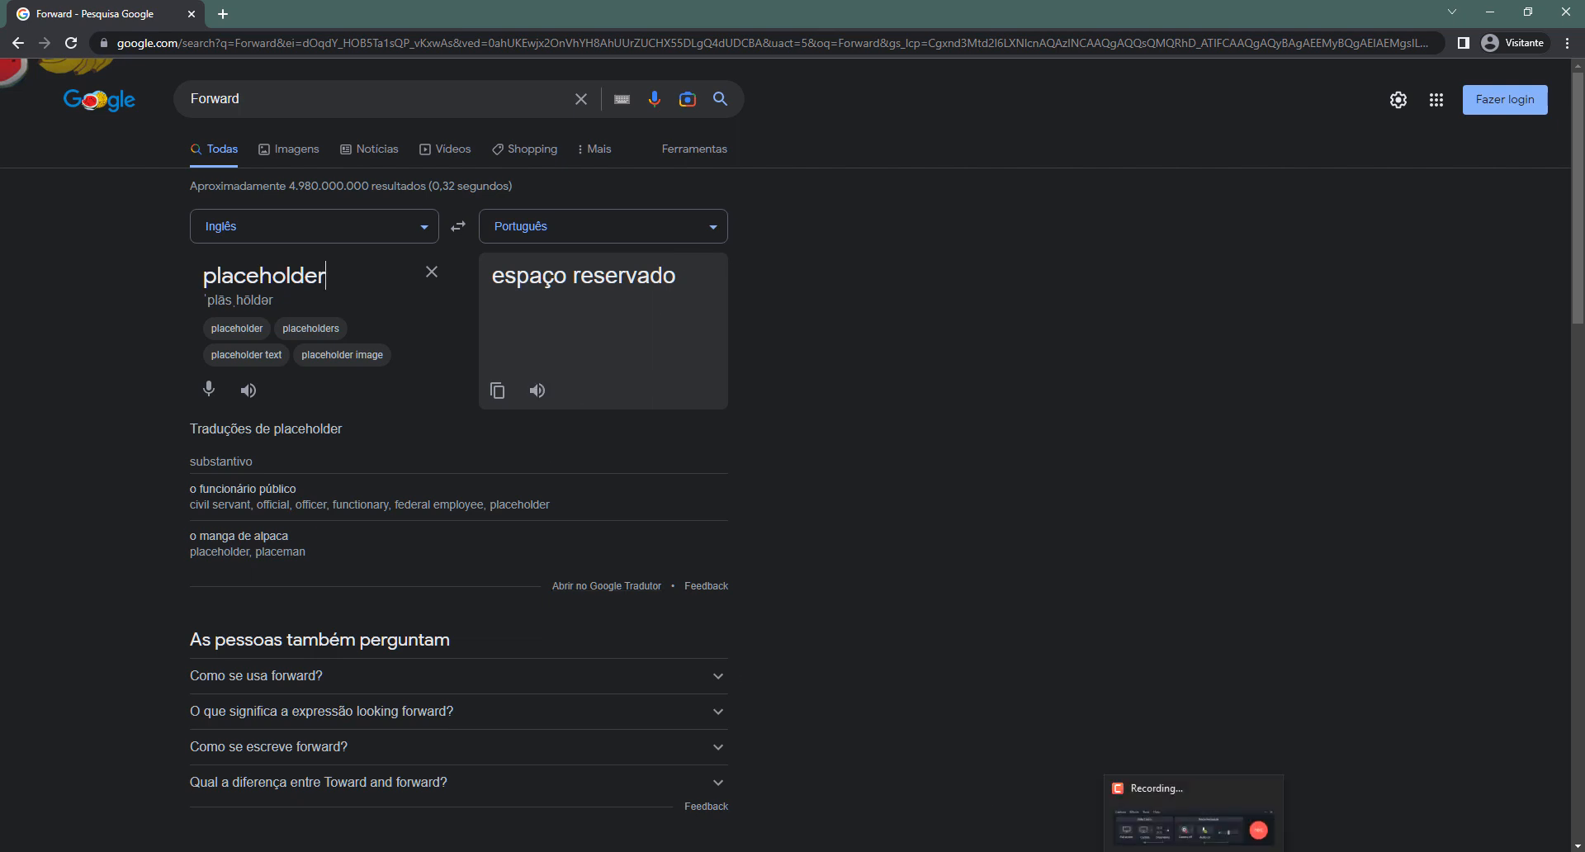
Back in Figma, rename the group to 'Image placeholder'
{"action": "mouse_move", "coordinate": [950, 851]}
{"action": "left_click", "coordinate": [950, 793]}
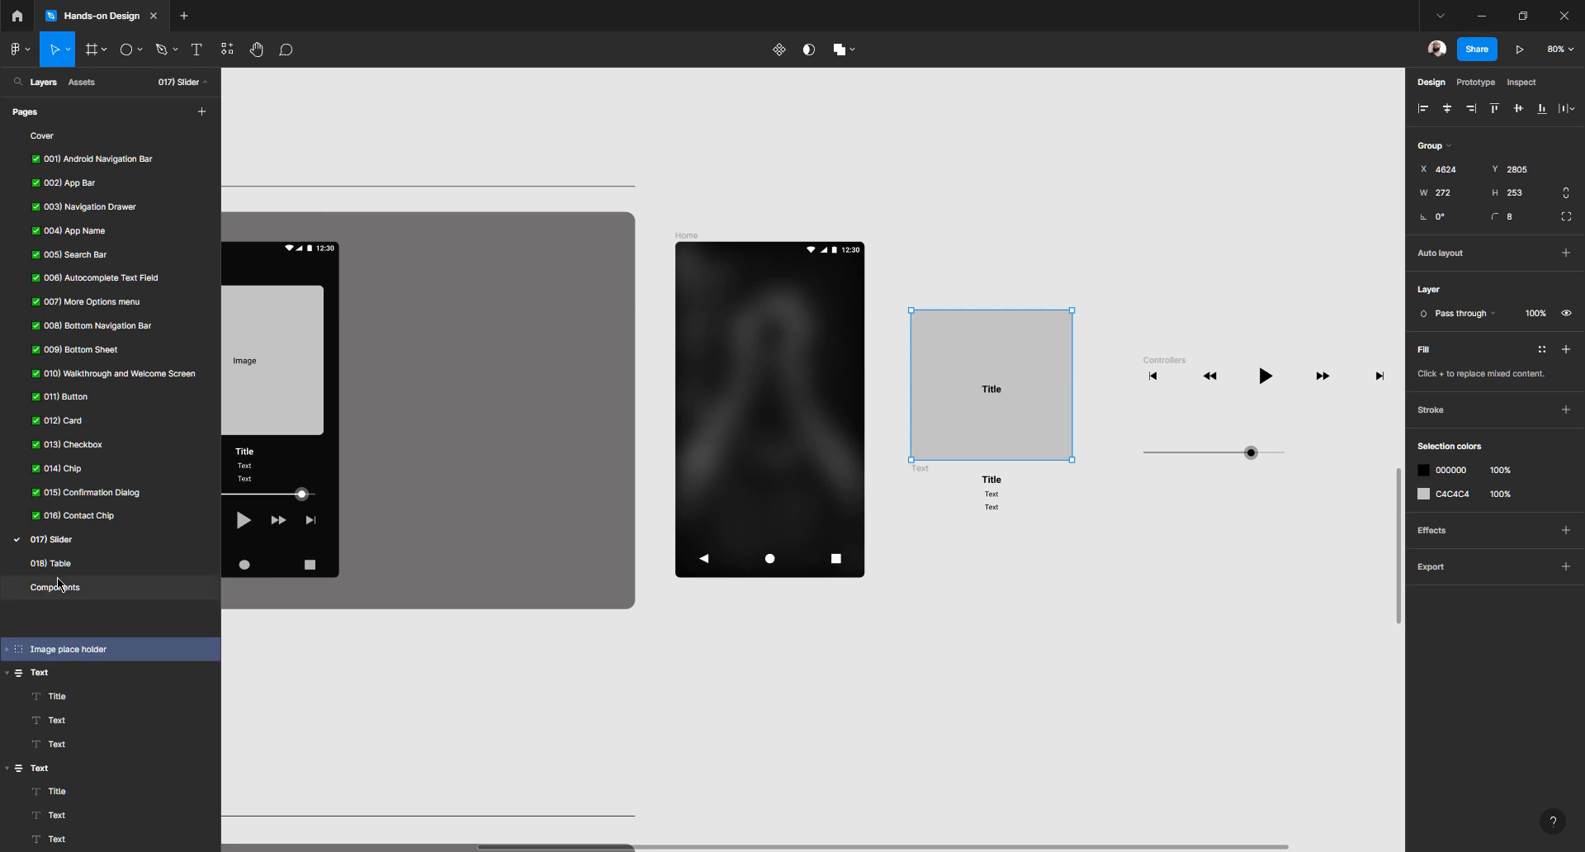
{"action": "double_click", "coordinate": [87, 652]}
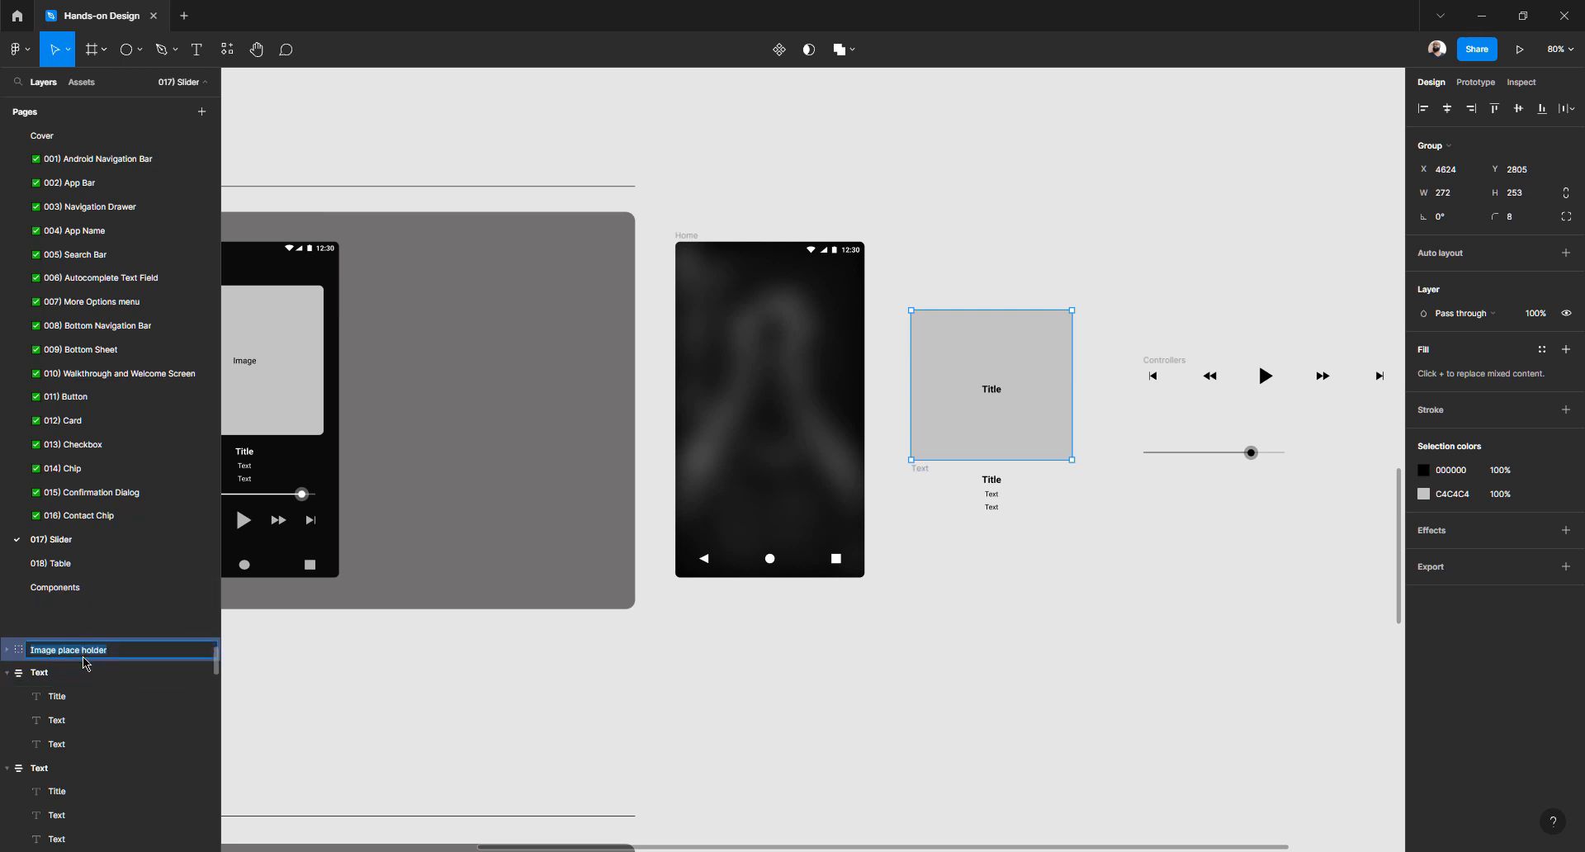
{"action": "left_click", "coordinate": [82, 652]}
{"action": "left_click", "coordinate": [999, 392]}
{"action": "left_click", "coordinate": [997, 393]}
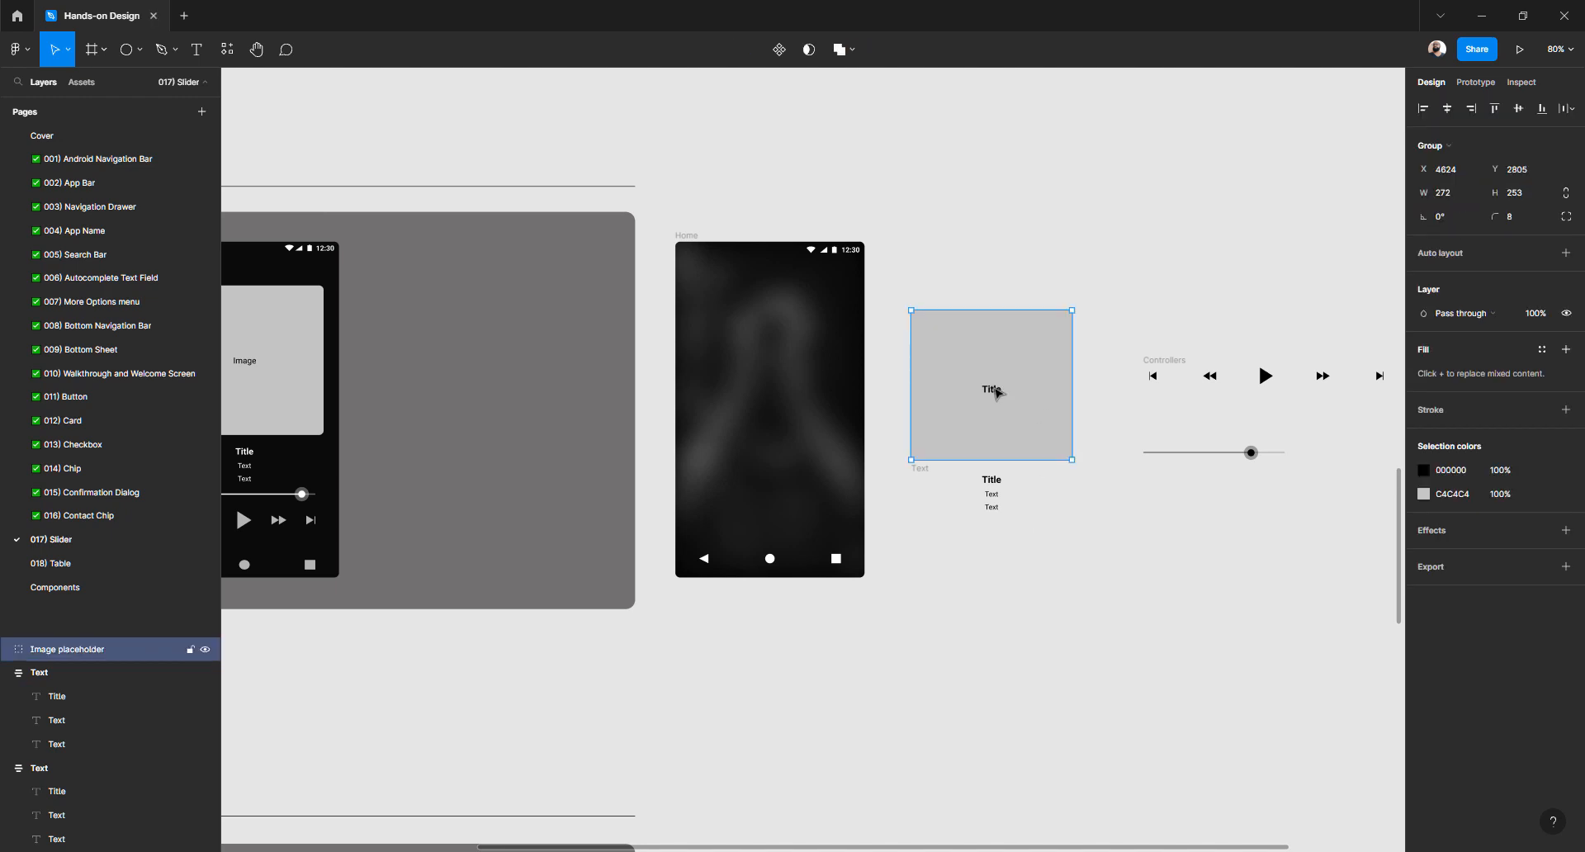
{"action": "left_click", "coordinate": [996, 245]}
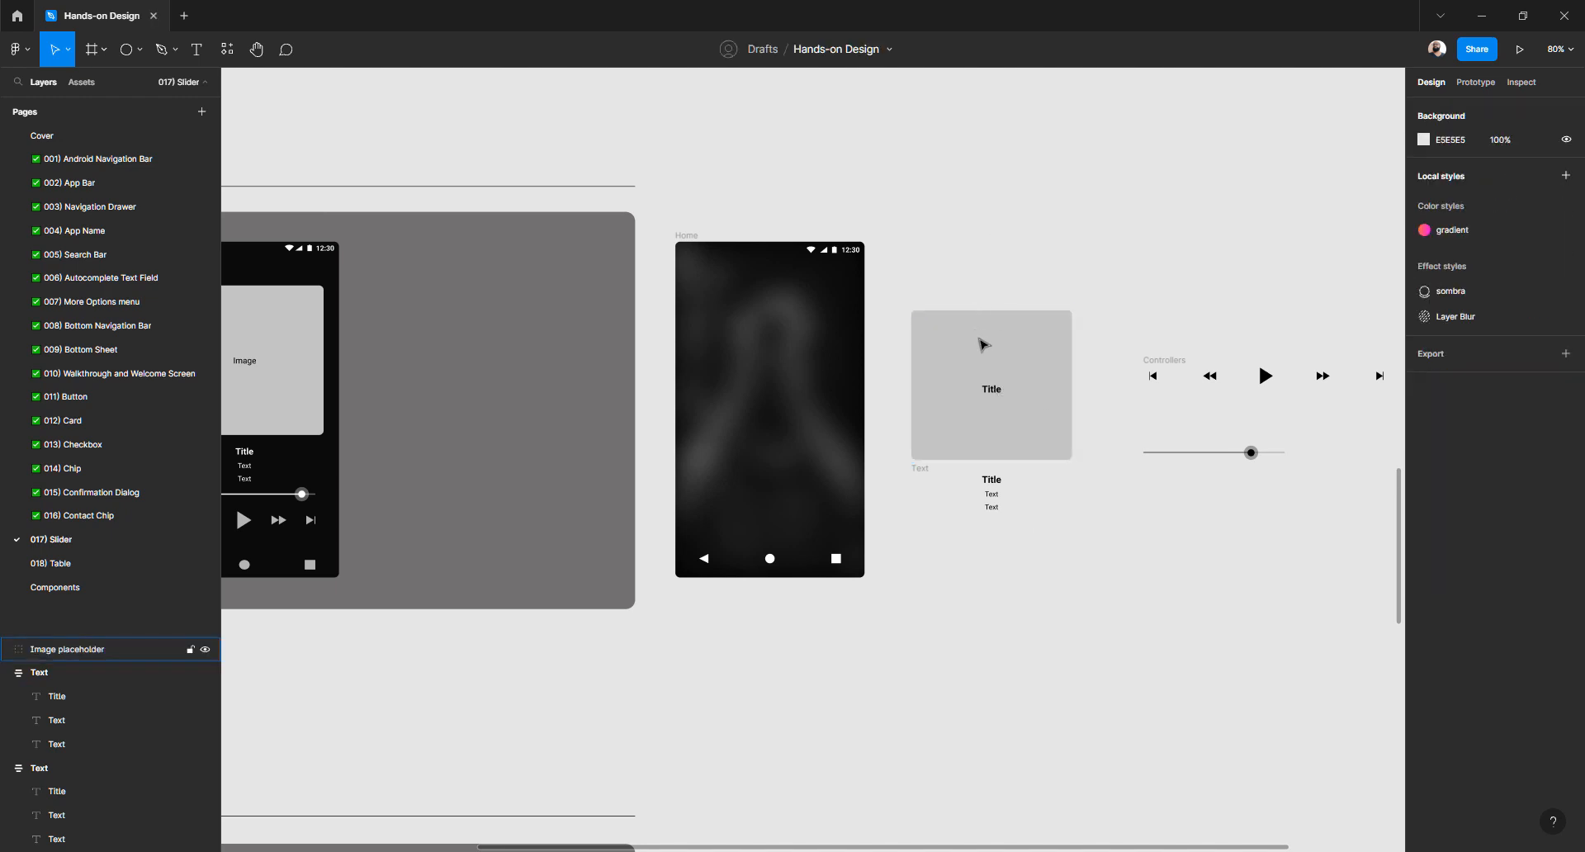
Drag the Image placeholder group into the Home phone frame
{"action": "scroll", "coordinate": [981, 330], "scroll_direction": "left", "scroll_amount": 5}
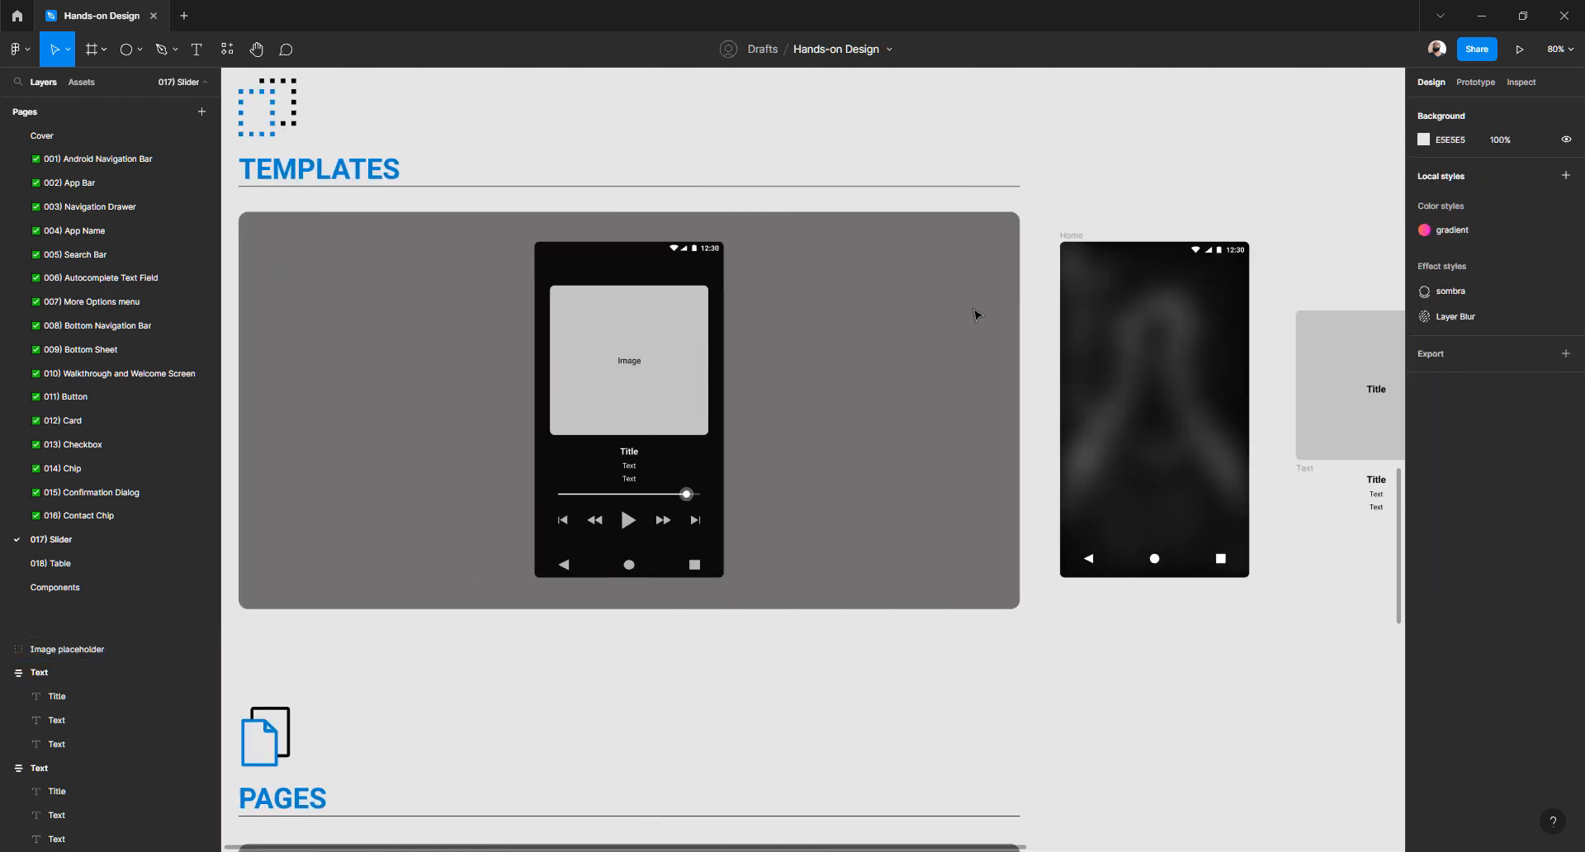
{"action": "scroll", "coordinate": [930, 322], "scroll_direction": "down", "scroll_amount": 5}
{"action": "scroll", "coordinate": [913, 322], "scroll_direction": "up", "scroll_amount": 5}
{"action": "scroll", "coordinate": [904, 322], "scroll_direction": "down", "scroll_amount": 1}
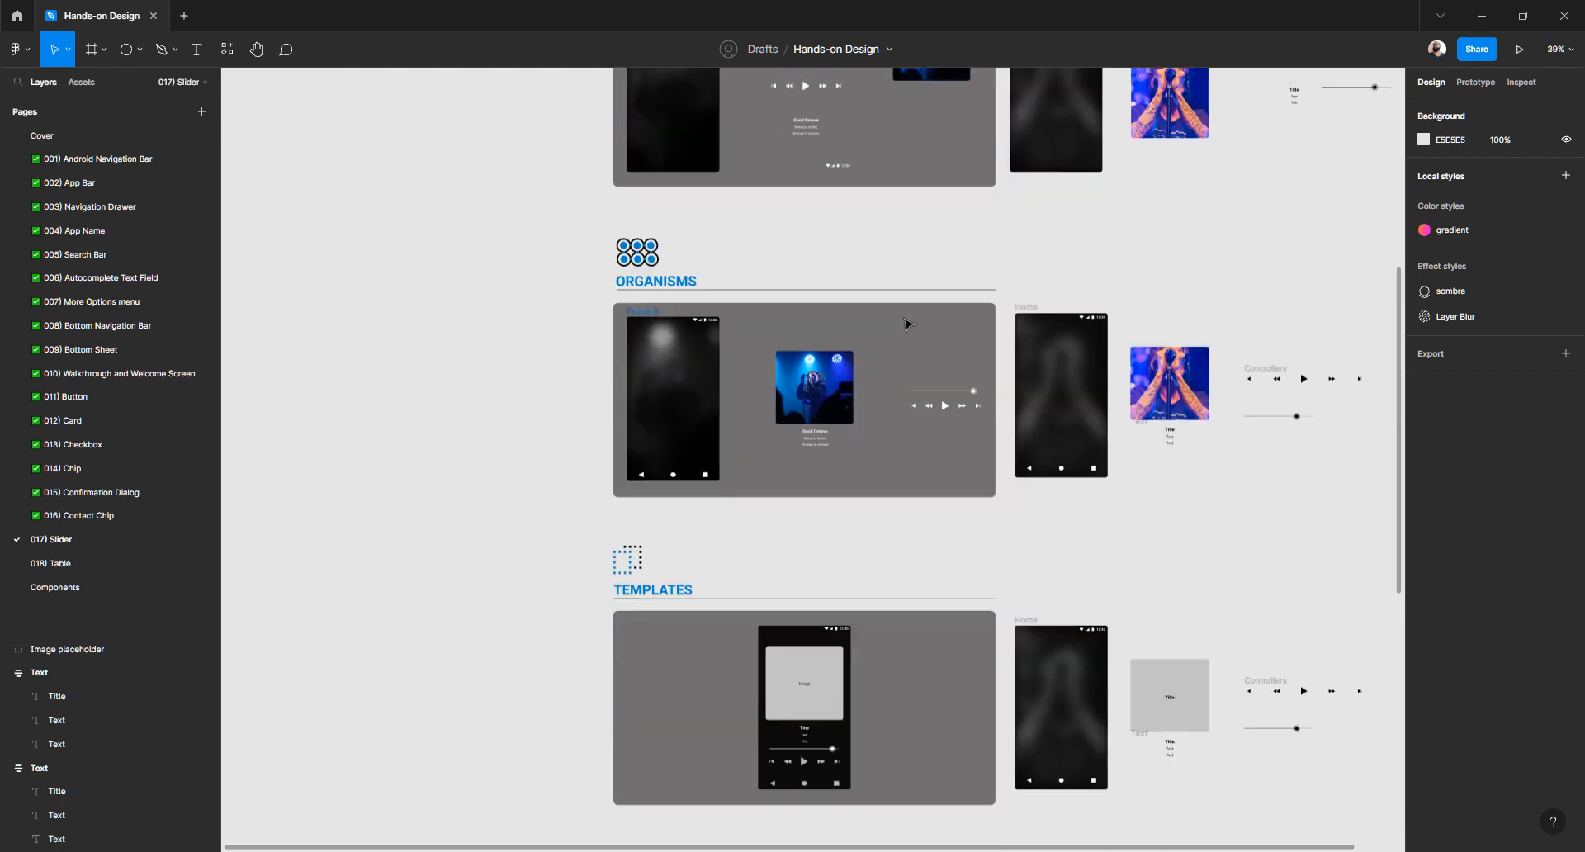
{"action": "scroll", "coordinate": [908, 323], "scroll_direction": "down", "scroll_amount": 5}
{"action": "scroll", "coordinate": [905, 322], "scroll_direction": "right", "scroll_amount": 3}
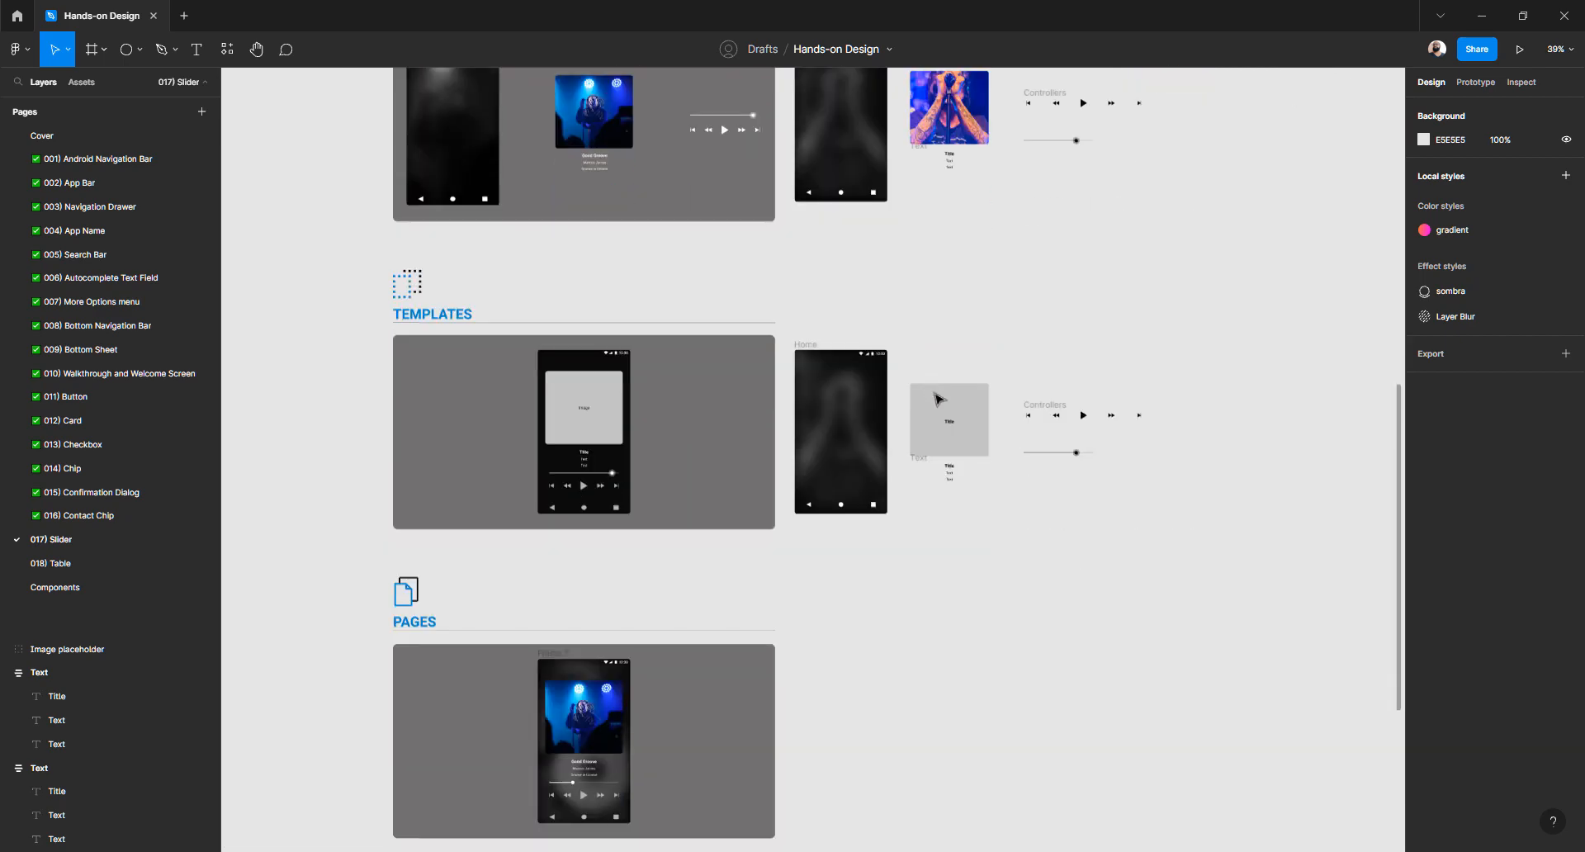
{"action": "scroll", "coordinate": [941, 413], "scroll_direction": "up", "scroll_amount": 3}
{"action": "left_click_drag", "start_coordinate": [969, 474], "coordinate": [791, 439]}
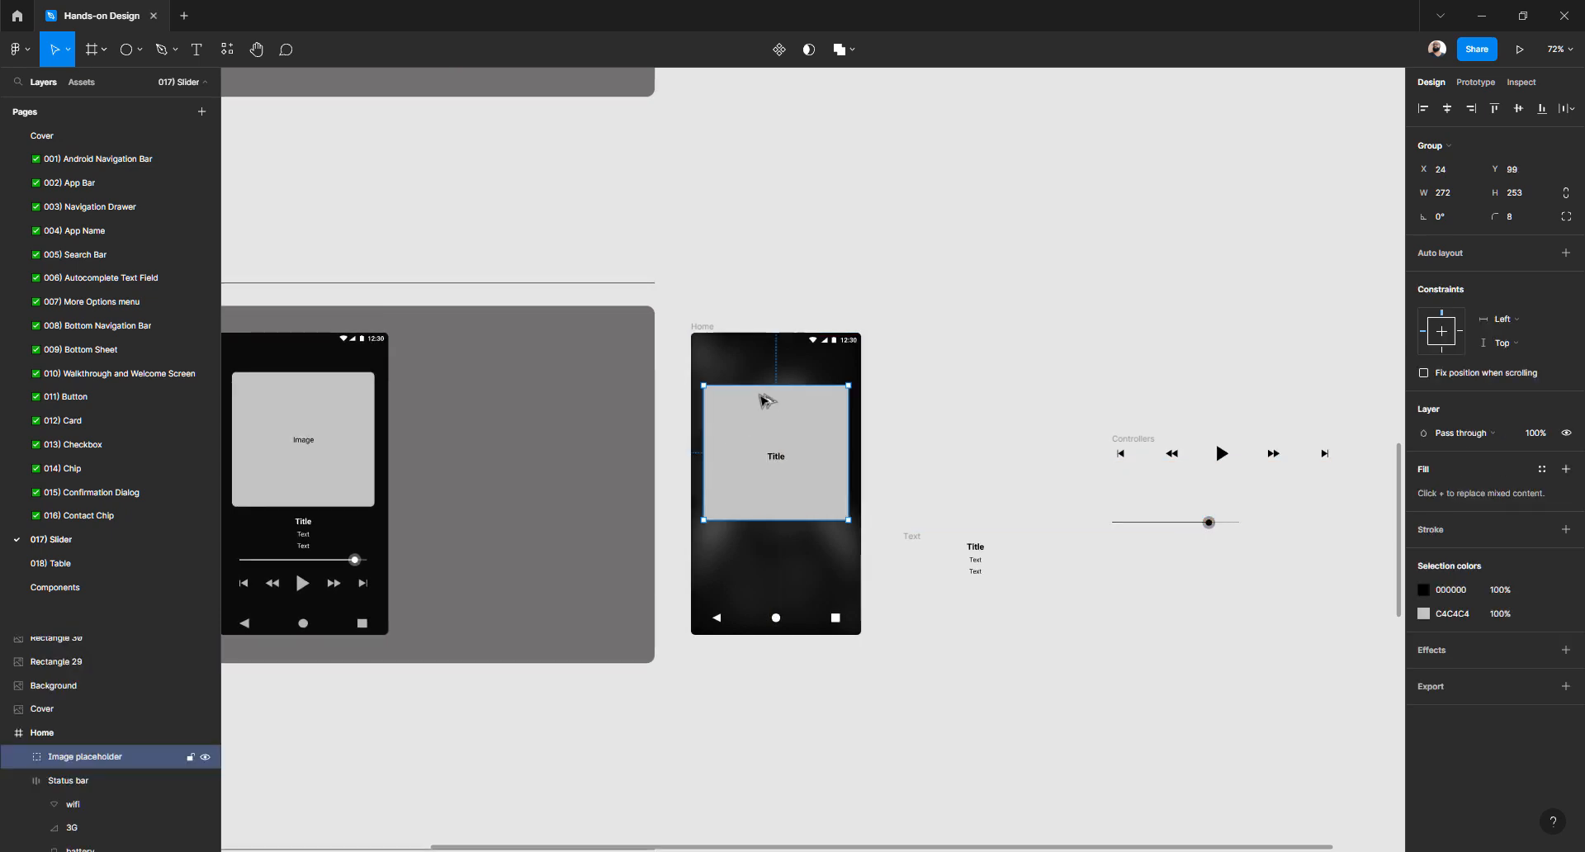
{"action": "key", "text": "alt"}
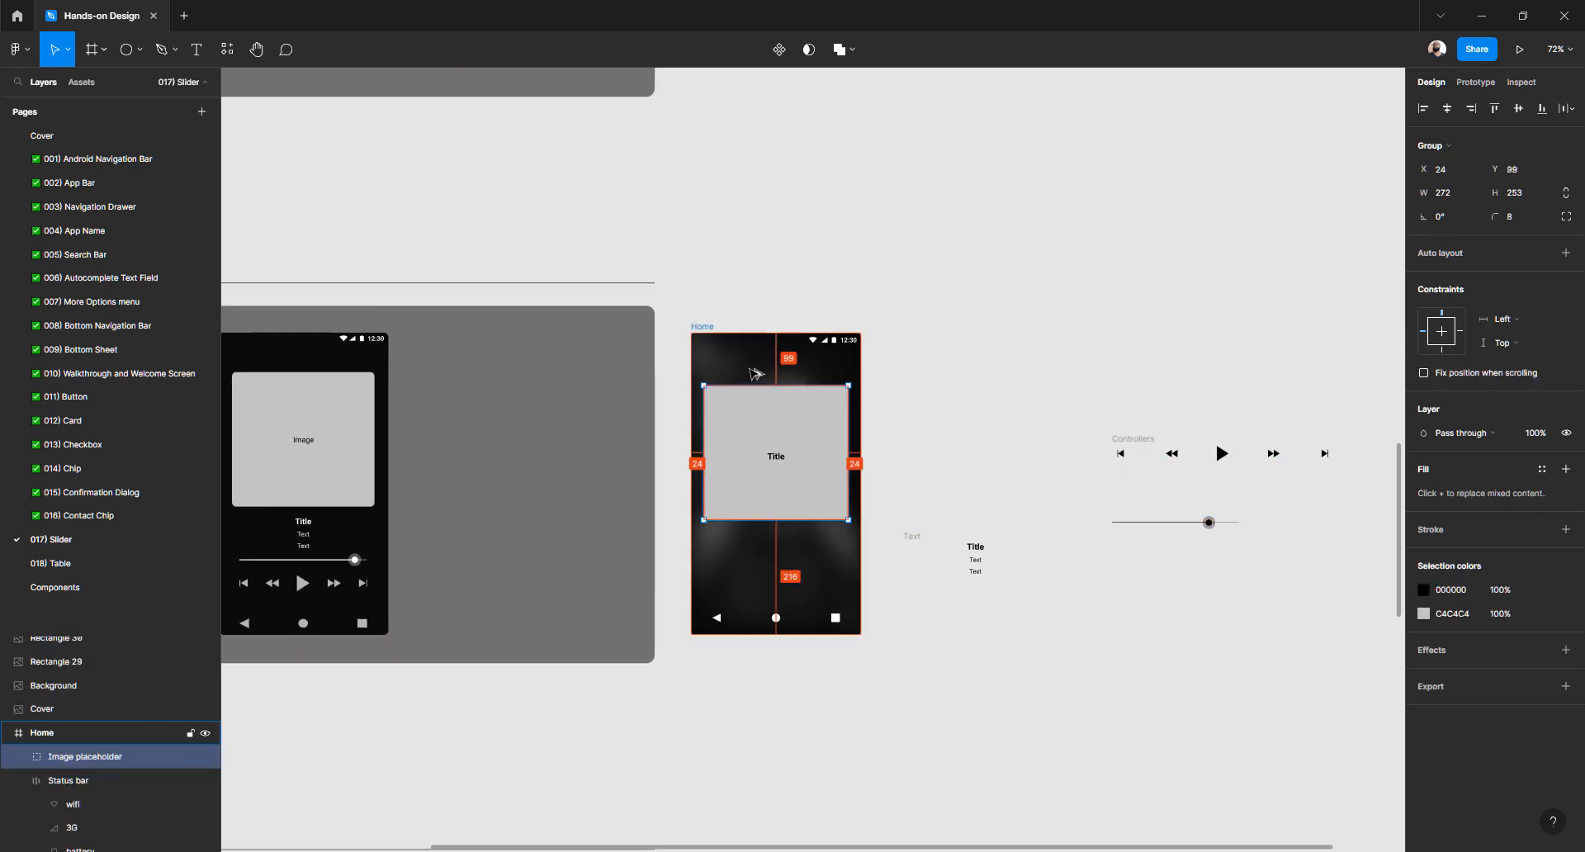
{"action": "left_click", "coordinate": [345, 434]}
{"action": "double_click", "coordinate": [347, 435]}
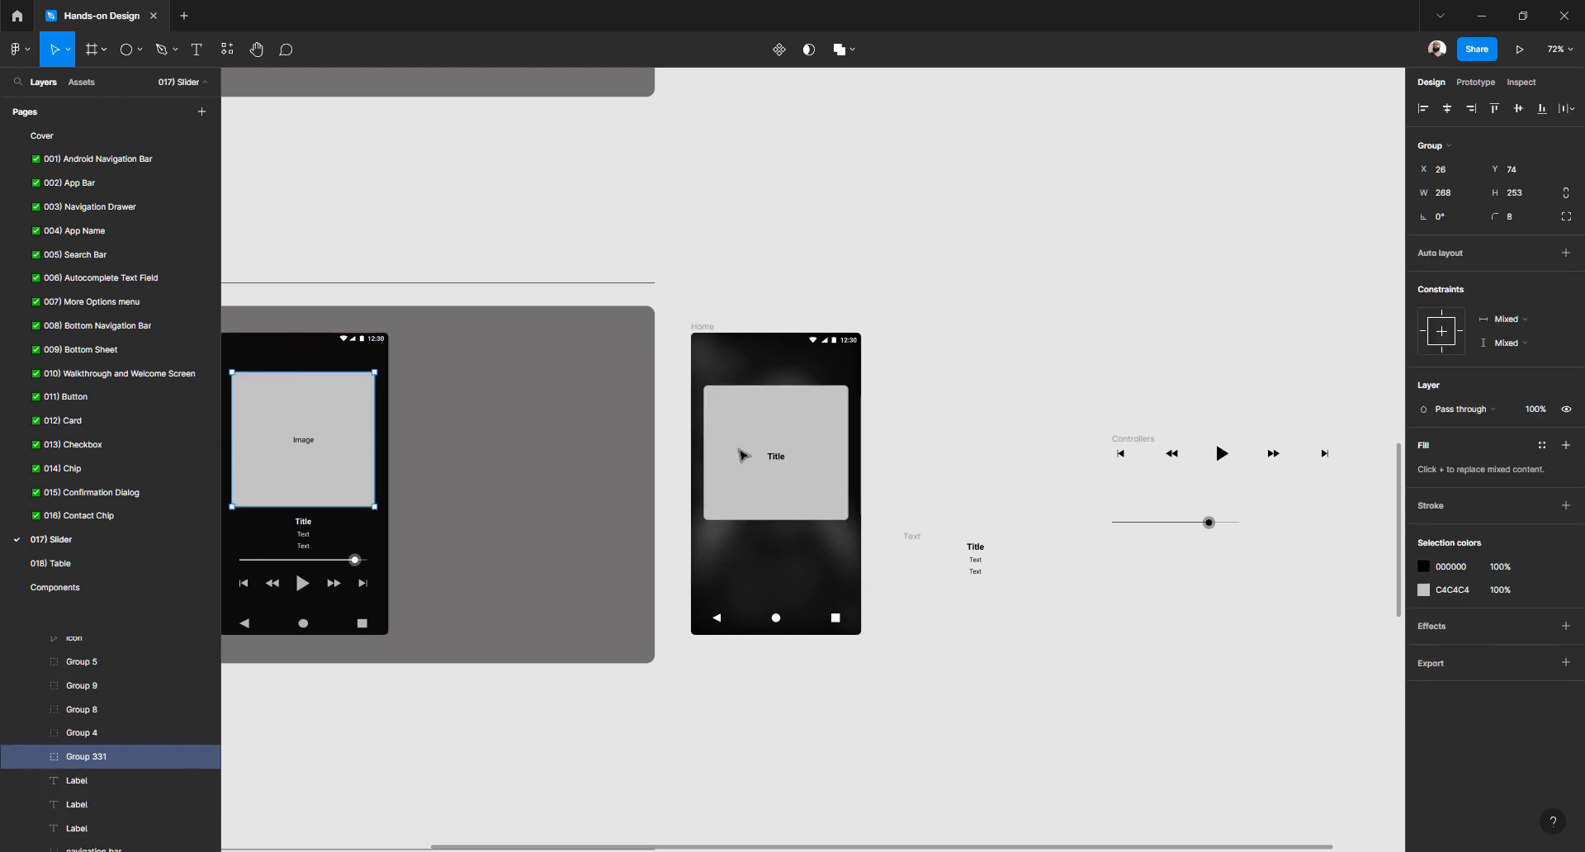
Nudge the placeholder to X 24, Y 72 inside the Home frame
{"action": "left_click", "coordinate": [774, 451]}
{"action": "key", "text": "alt"}
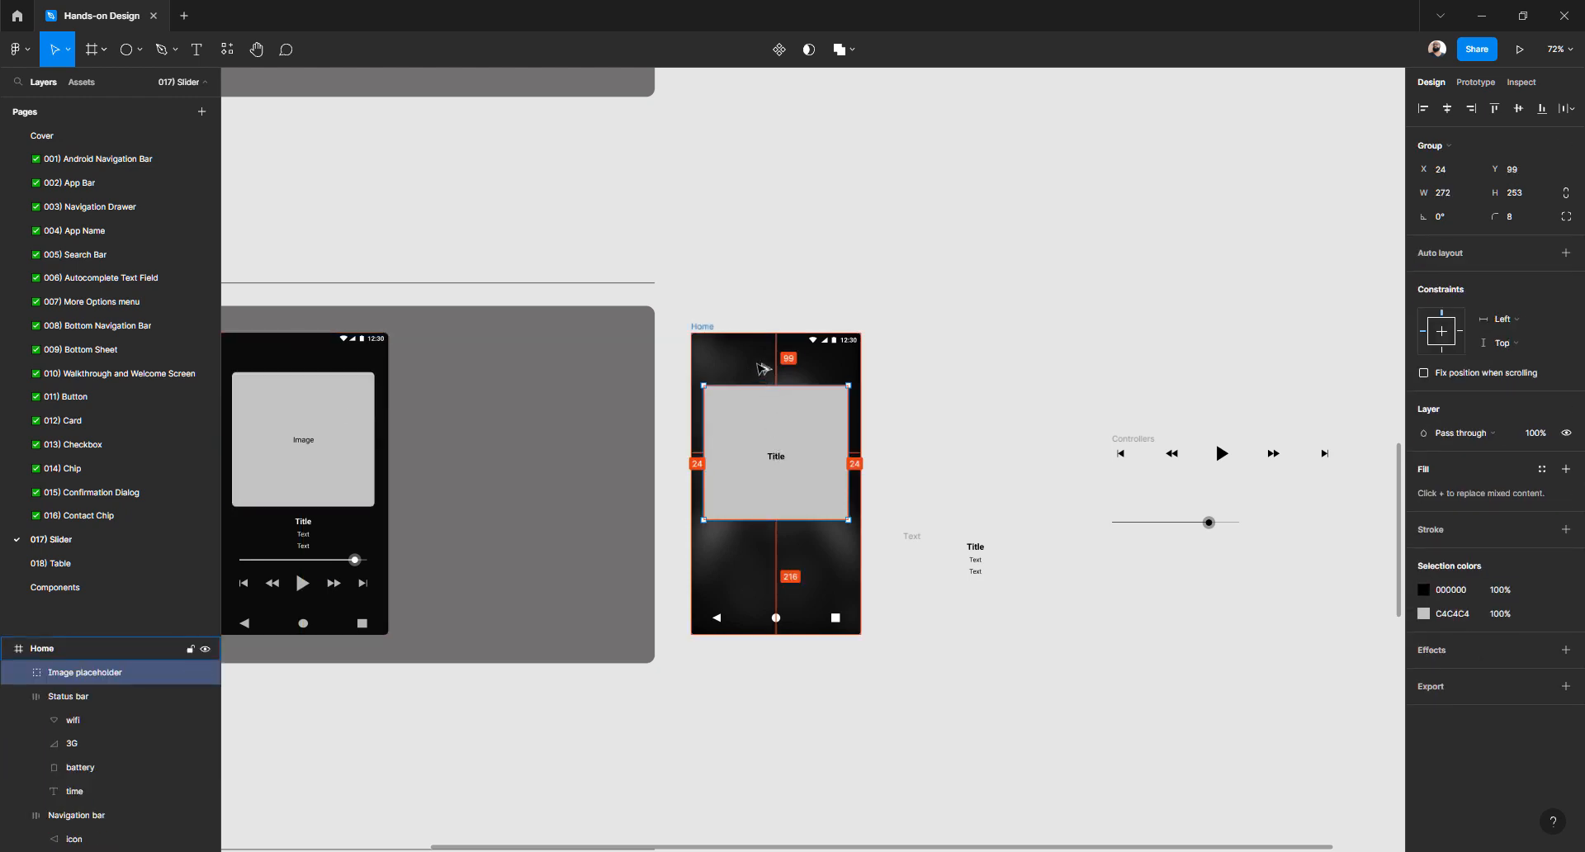
{"action": "key", "text": "shift+Up"}
{"action": "key", "text": "shift+Up"}
{"action": "key", "text": "shift+Up"}
{"action": "key", "text": "shift+Up"}
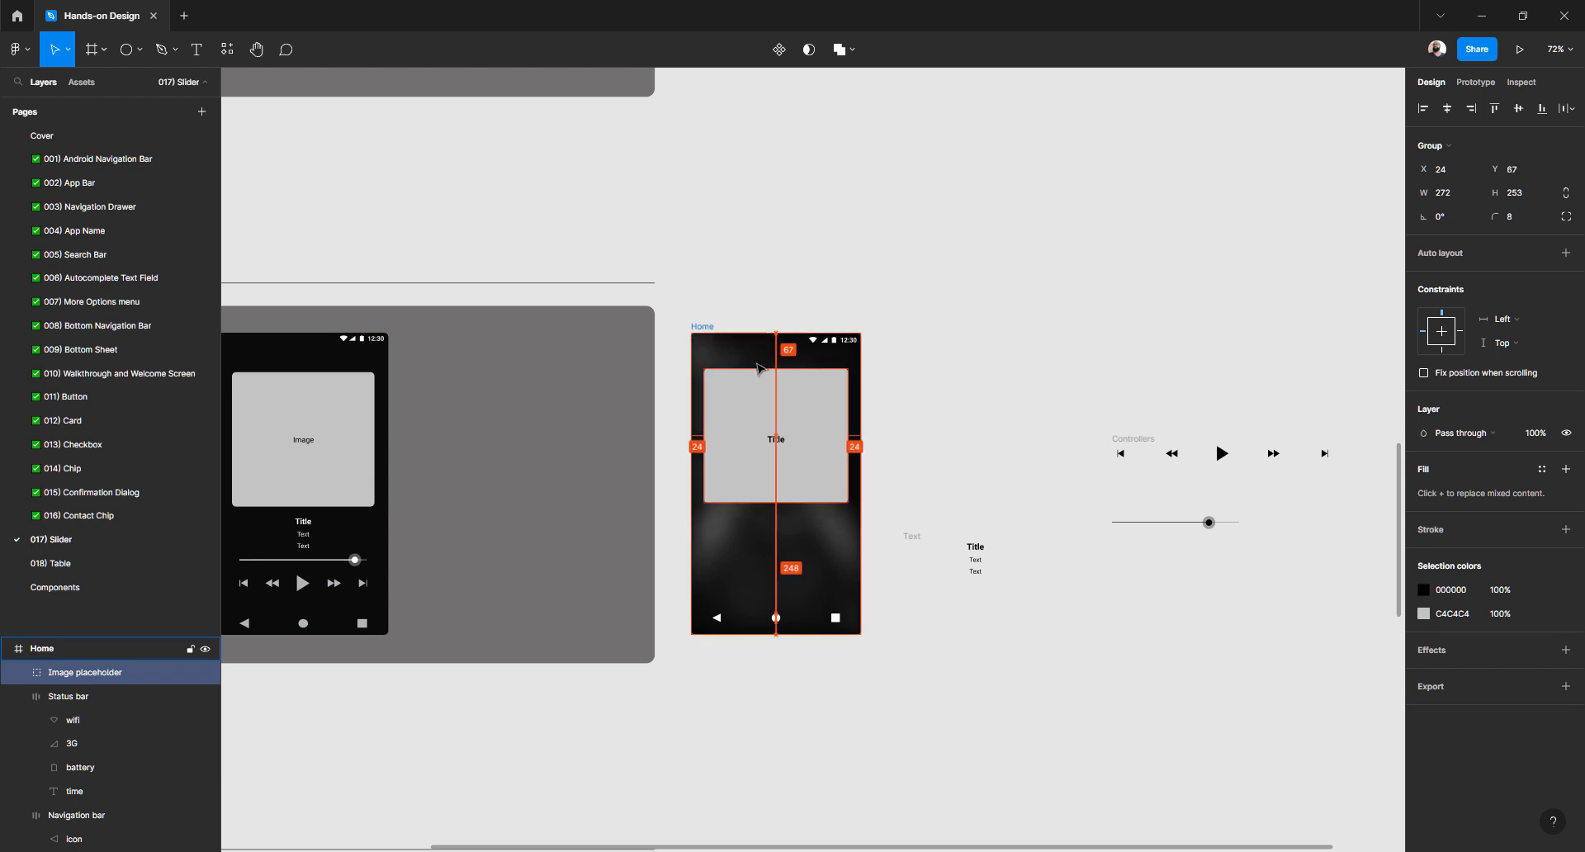
{"action": "key", "text": "Down"}
{"action": "key", "text": "Down"}
{"action": "key", "text": "Down"}
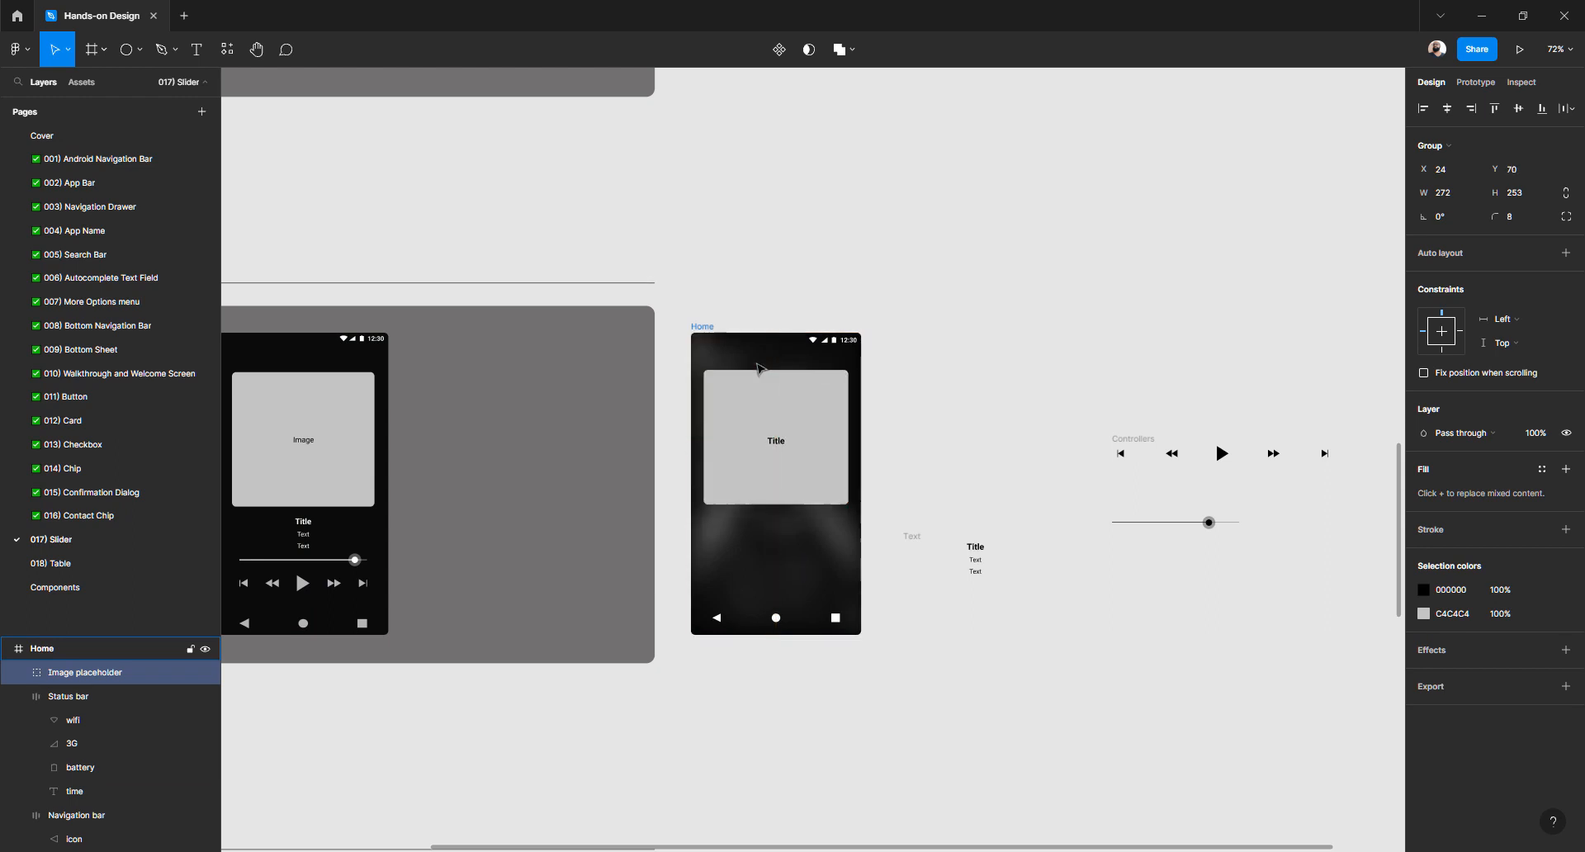
{"action": "key", "text": "alt"}
{"action": "key", "text": "Down"}
{"action": "key", "text": "Down"}
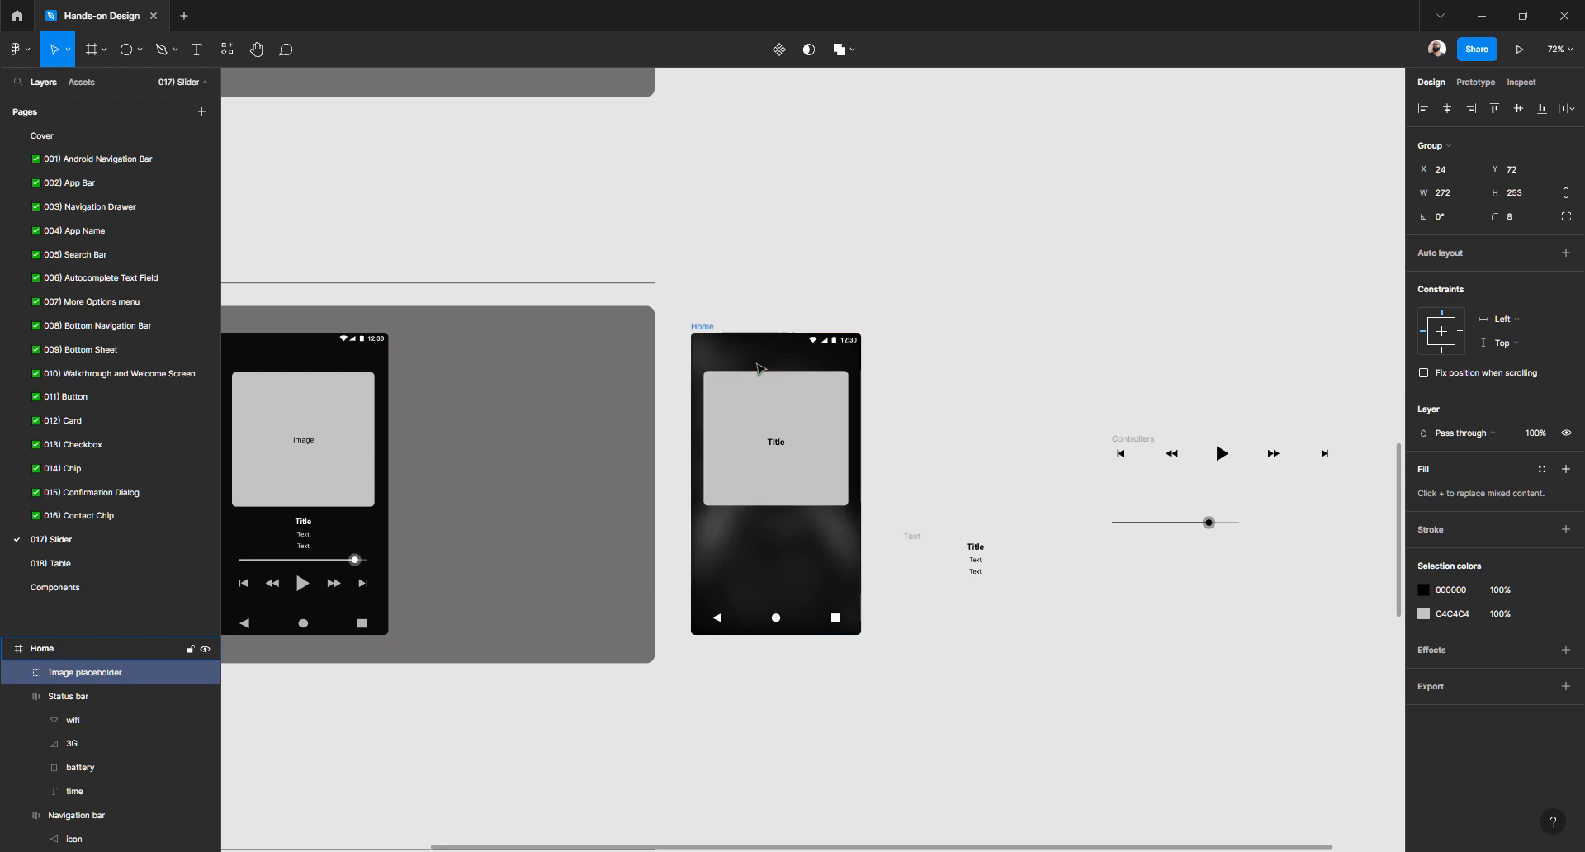
{"action": "left_click", "coordinate": [1030, 423]}
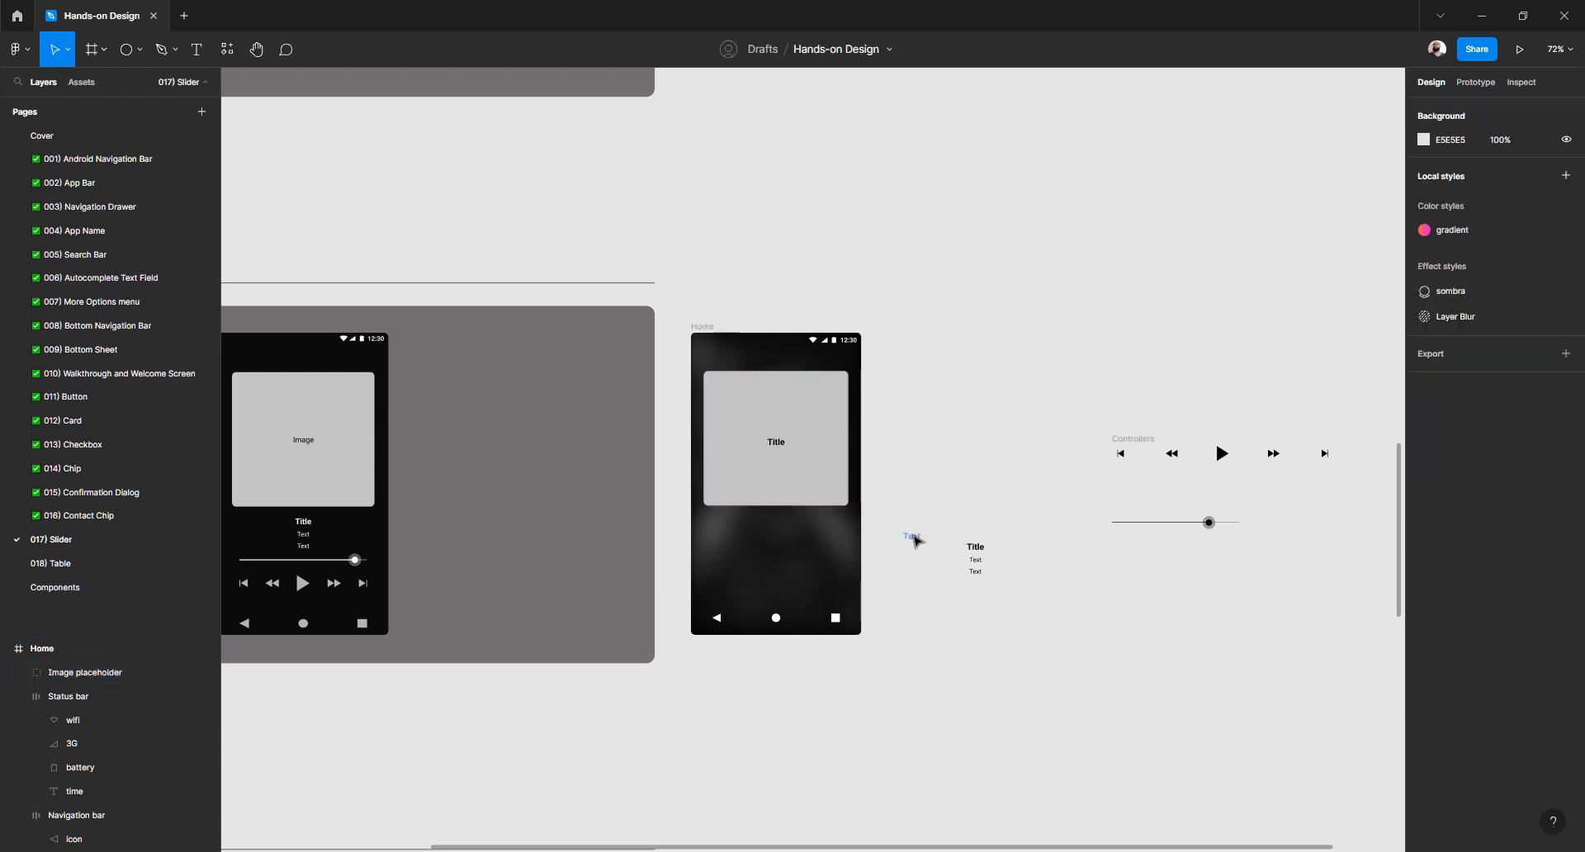
Make the Title and Text block's colour white FFFFFF
{"action": "left_click", "coordinate": [915, 540]}
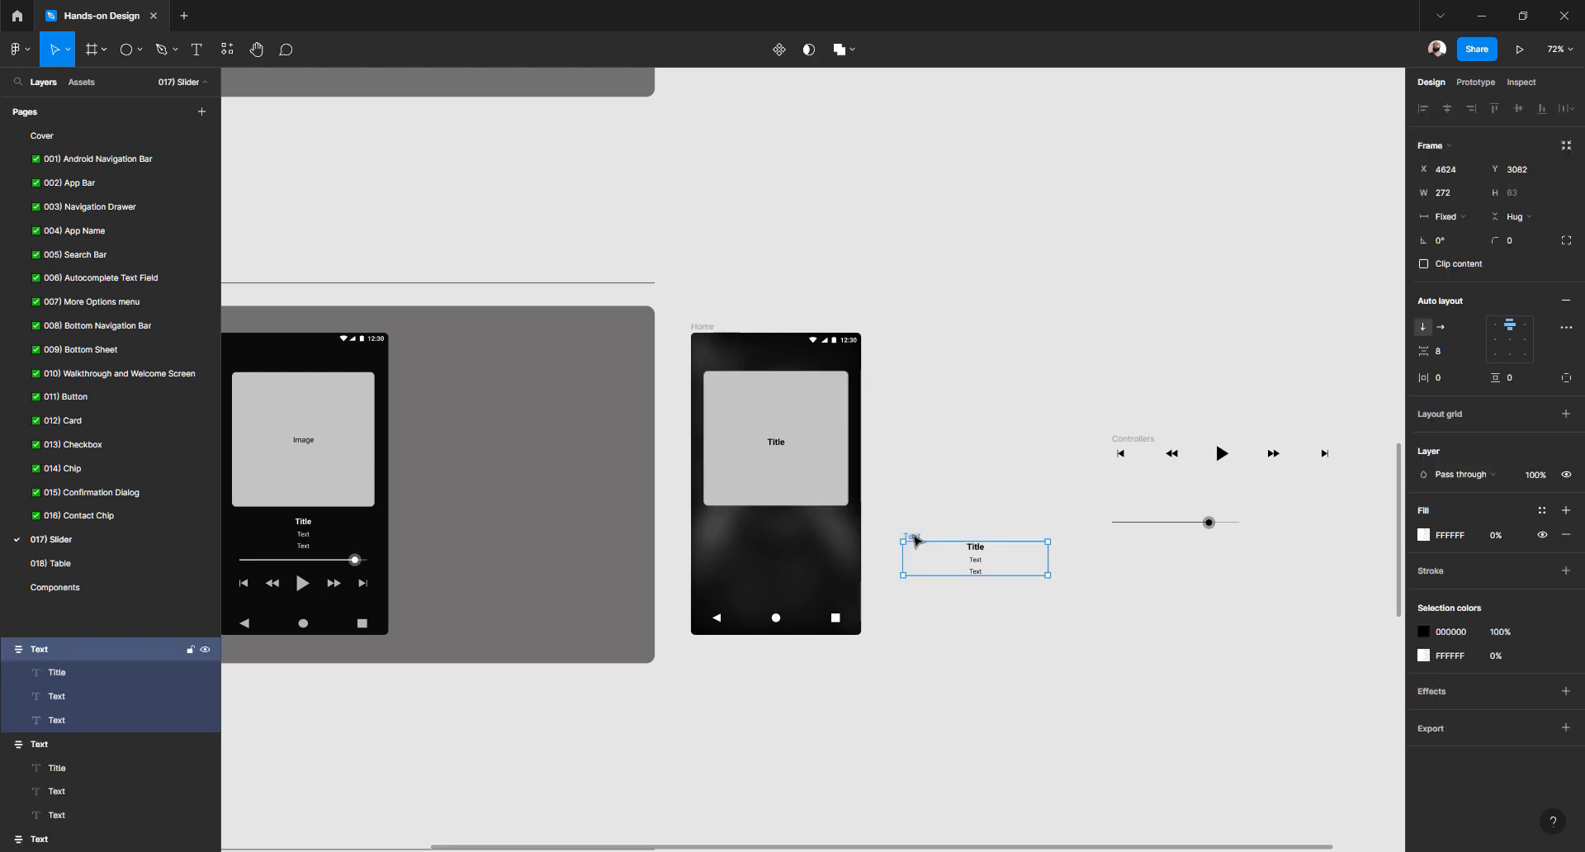
{"action": "left_click", "coordinate": [1425, 633]}
{"action": "left_click_drag", "start_coordinate": [1346, 596], "coordinate": [1204, 460]}
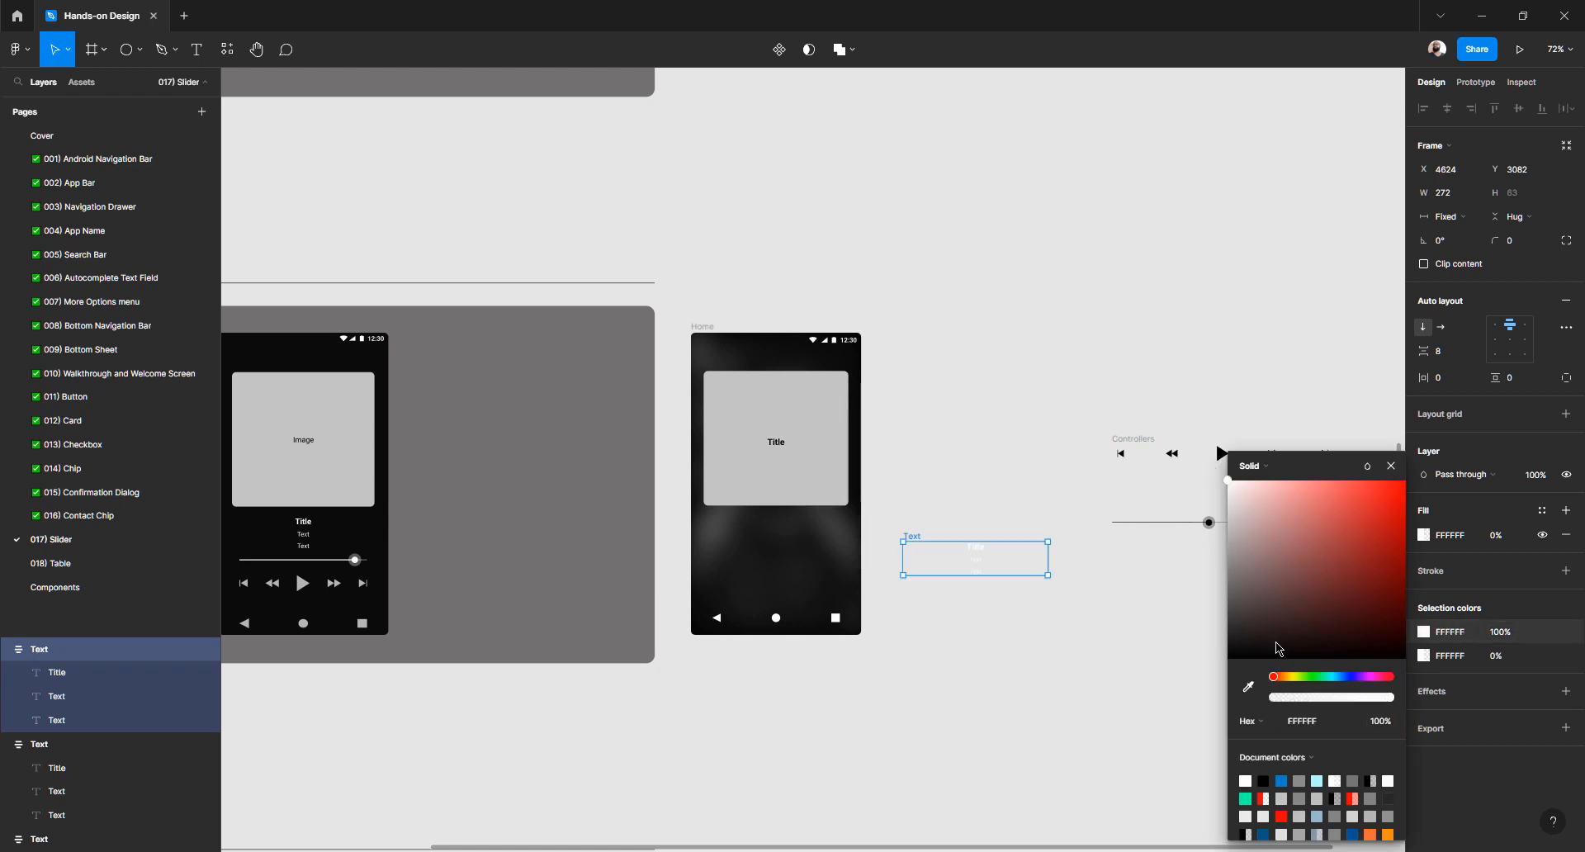
{"action": "left_click", "coordinate": [1120, 614]}
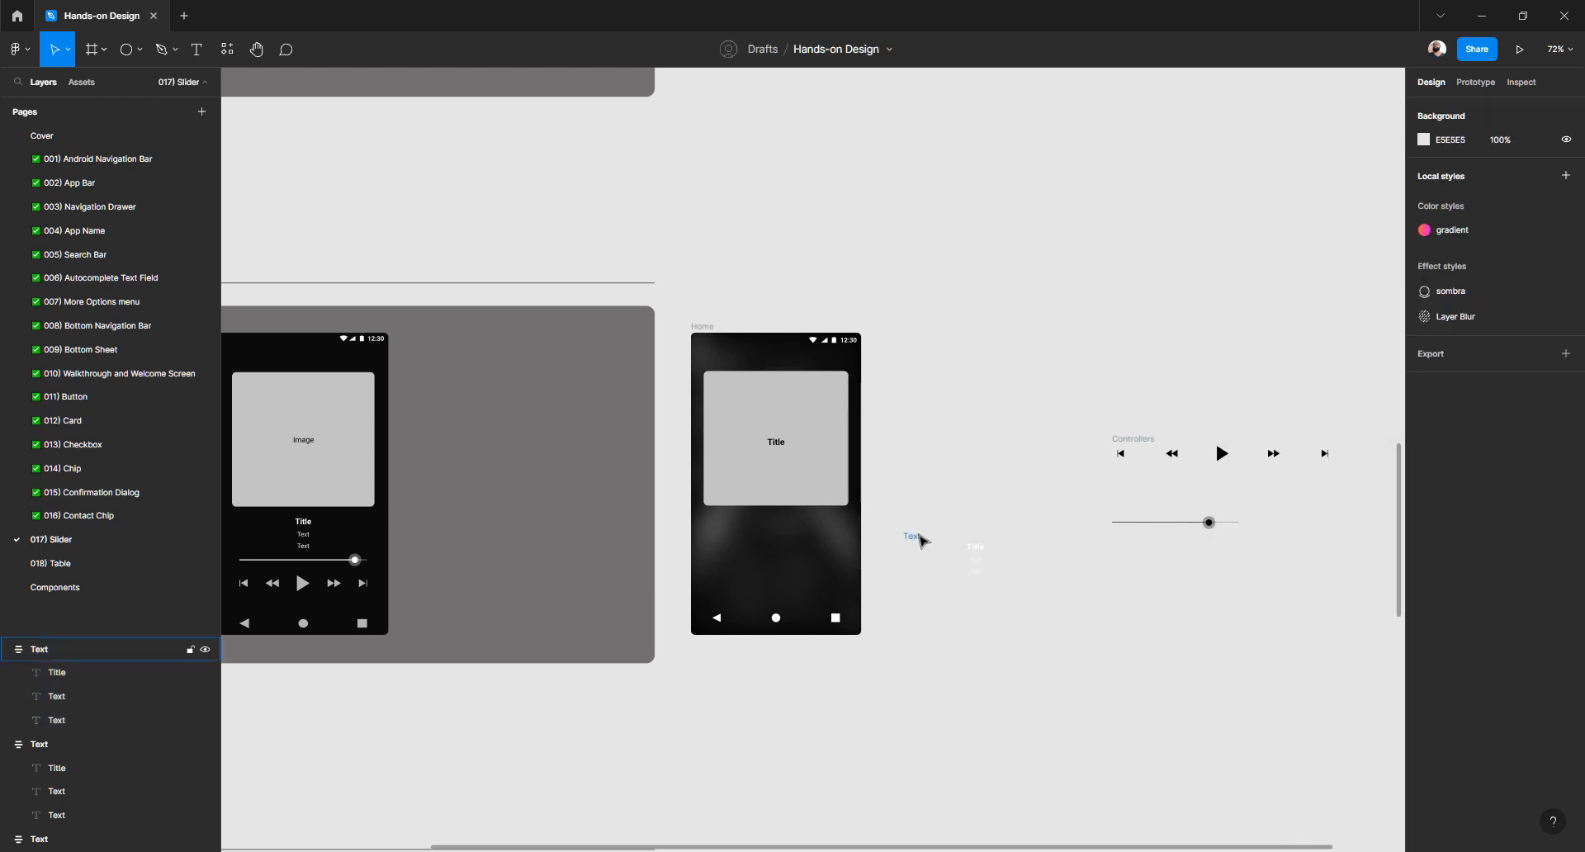
{"action": "left_click_drag", "start_coordinate": [910, 536], "coordinate": [728, 522]}
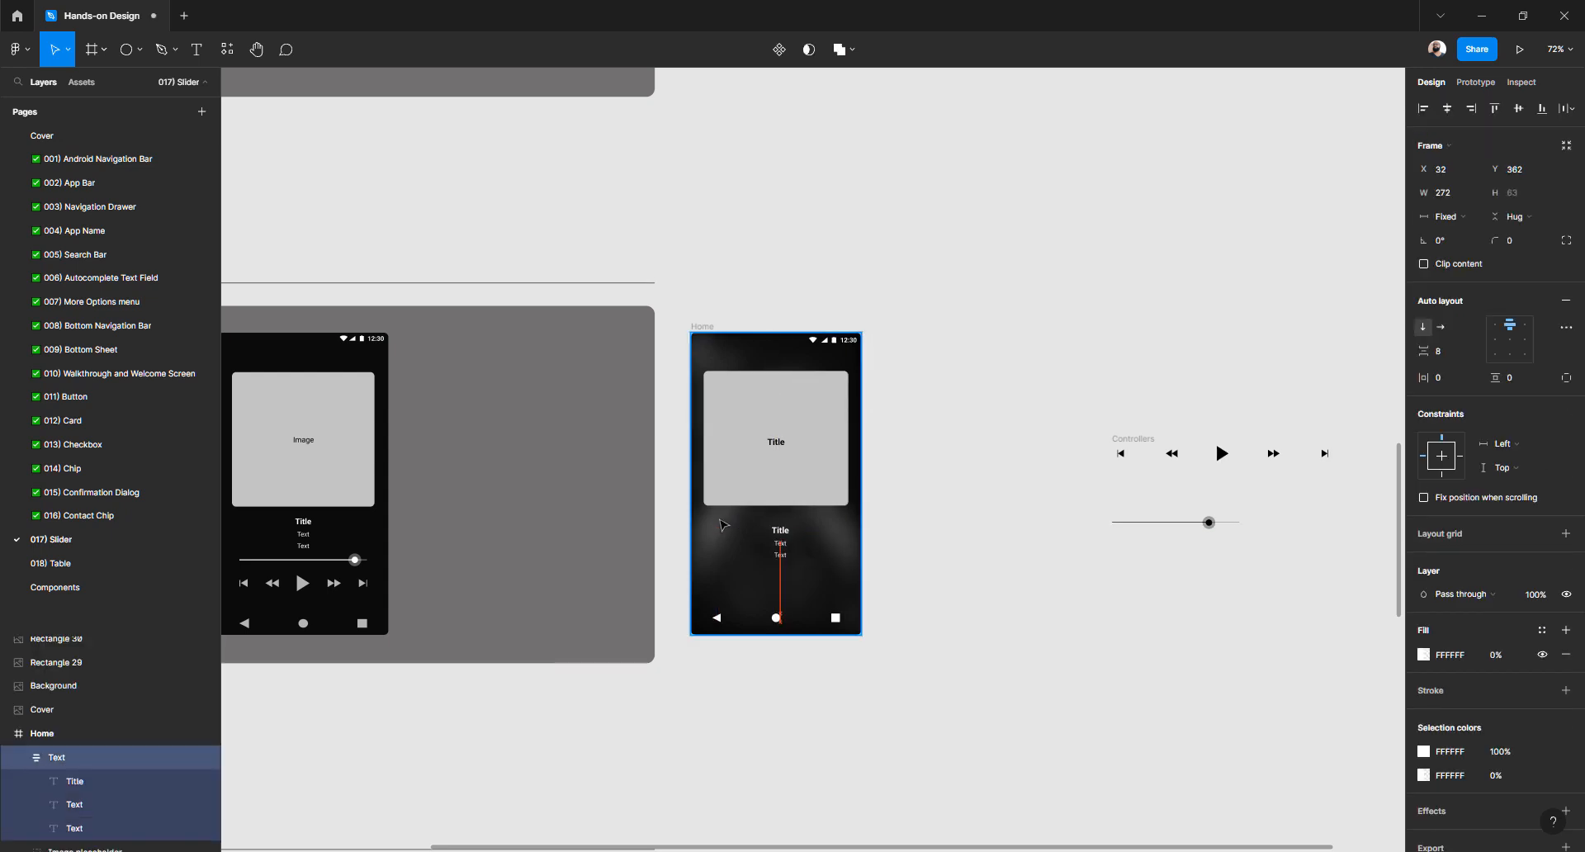
{"action": "scroll", "coordinate": [719, 522], "scroll_direction": "up", "scroll_amount": 5}
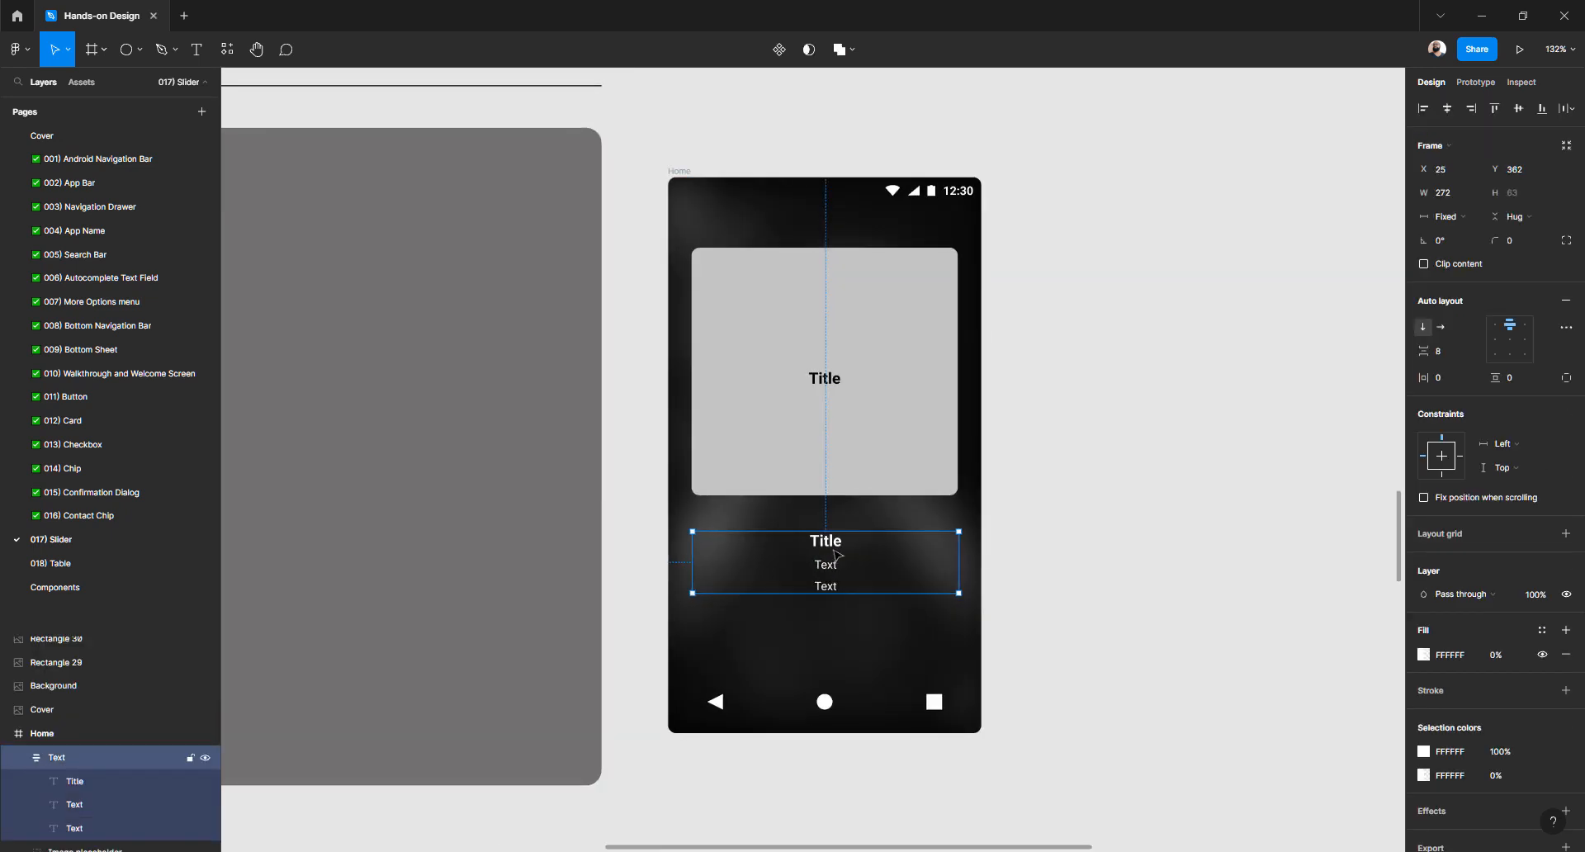
{"action": "left_click_drag", "start_coordinate": [866, 553], "coordinate": [1227, 551]}
{"action": "left_click_drag", "start_coordinate": [1064, 528], "coordinate": [1066, 515]}
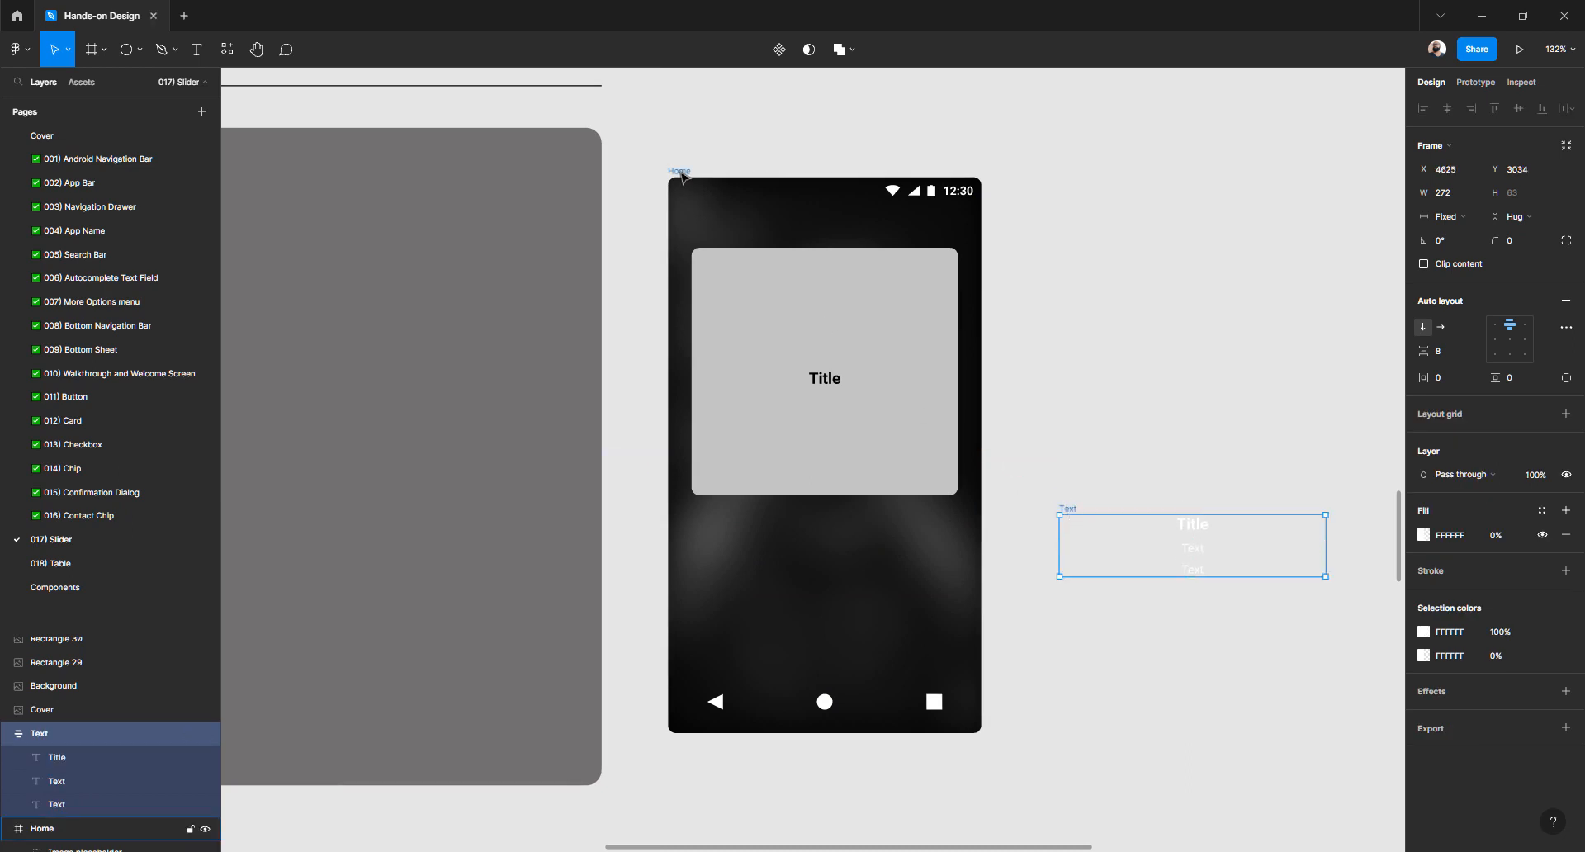
Place the Title and Text block inside Home below the image placeholder
{"action": "left_click", "coordinate": [681, 173]}
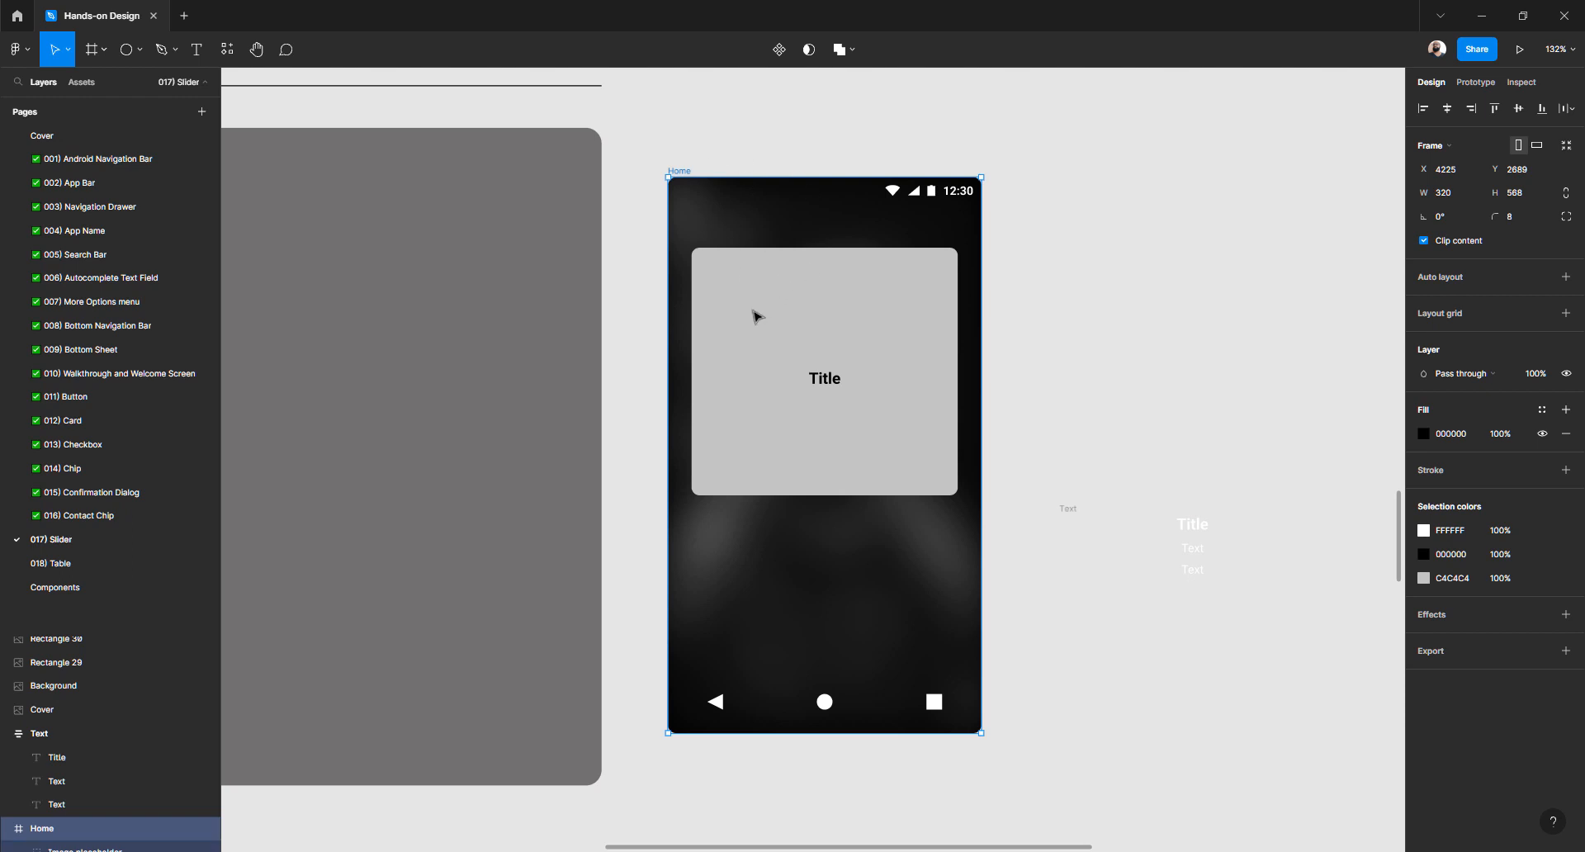
{"action": "left_click", "coordinate": [1069, 512]}
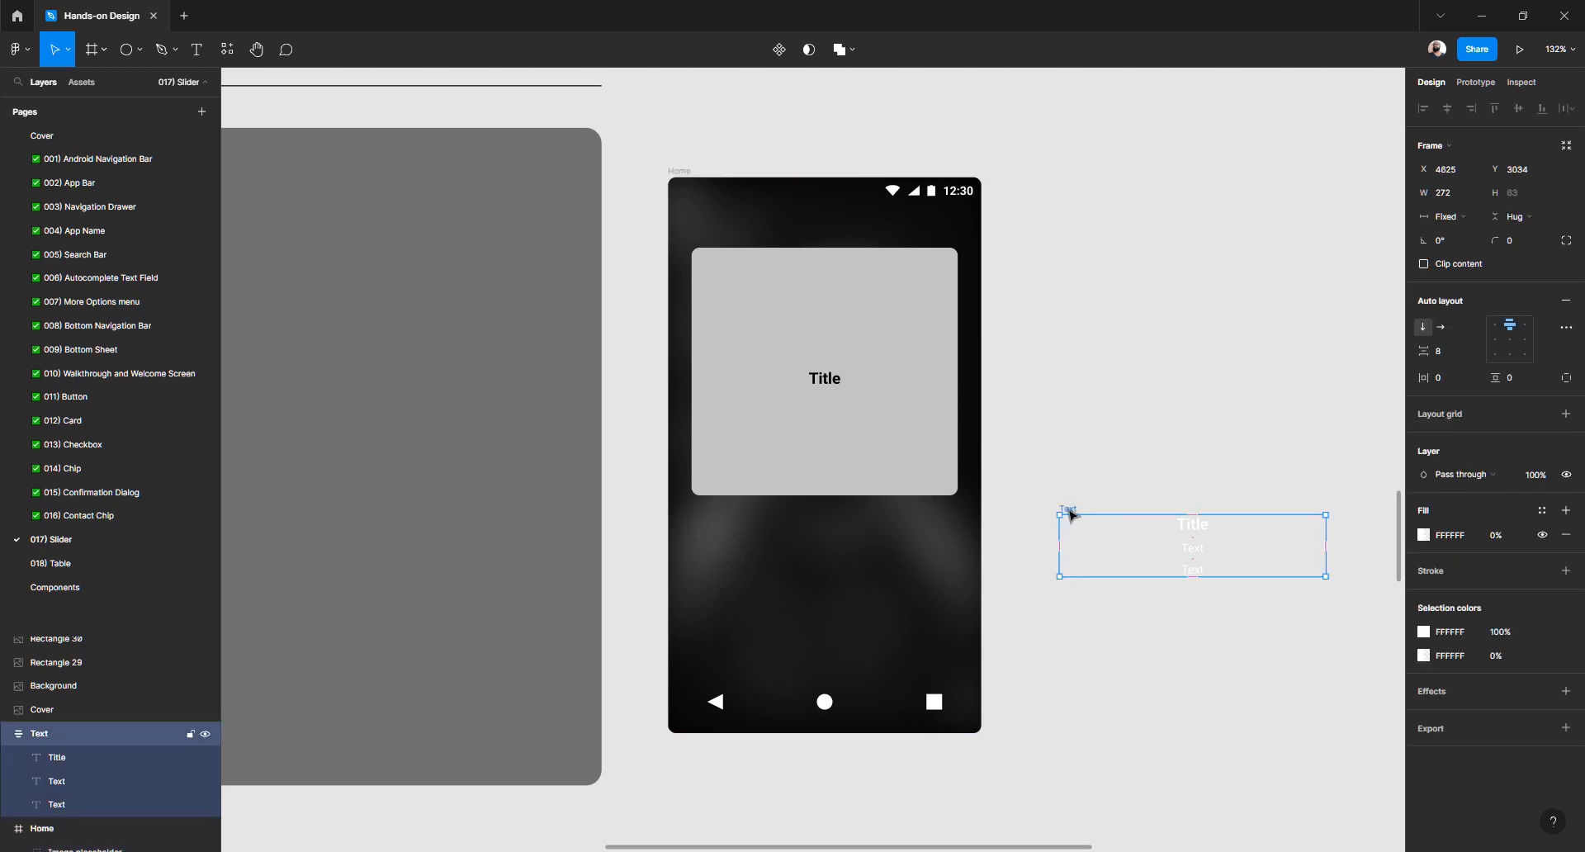
{"action": "left_click_drag", "start_coordinate": [1069, 513], "coordinate": [699, 521]}
{"action": "left_click", "coordinate": [1164, 552]}
{"action": "left_click", "coordinate": [834, 539]}
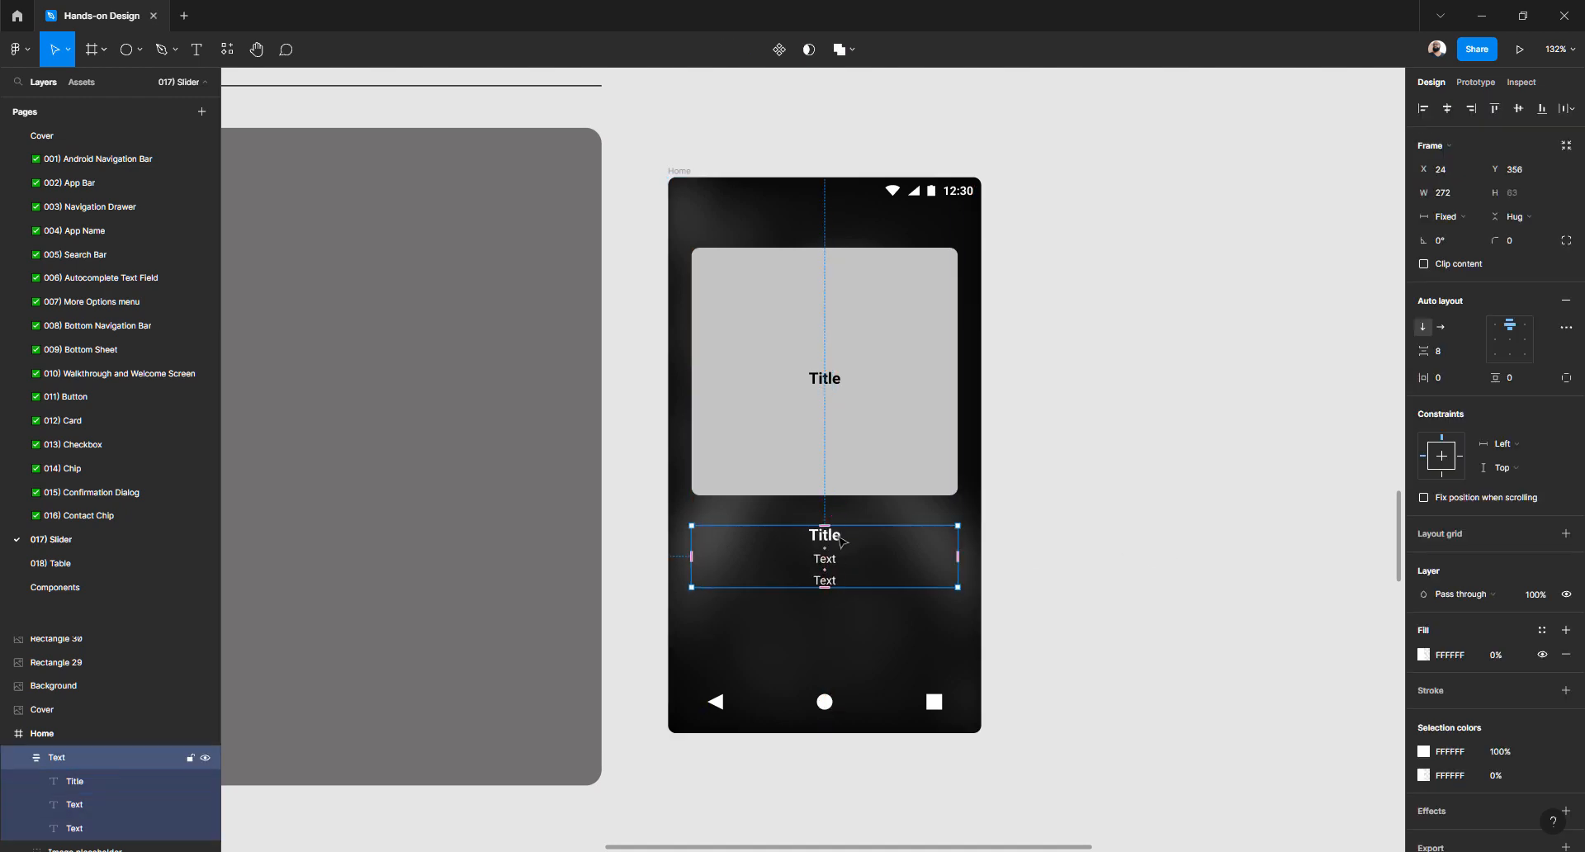
{"action": "left_click", "coordinate": [842, 540]}
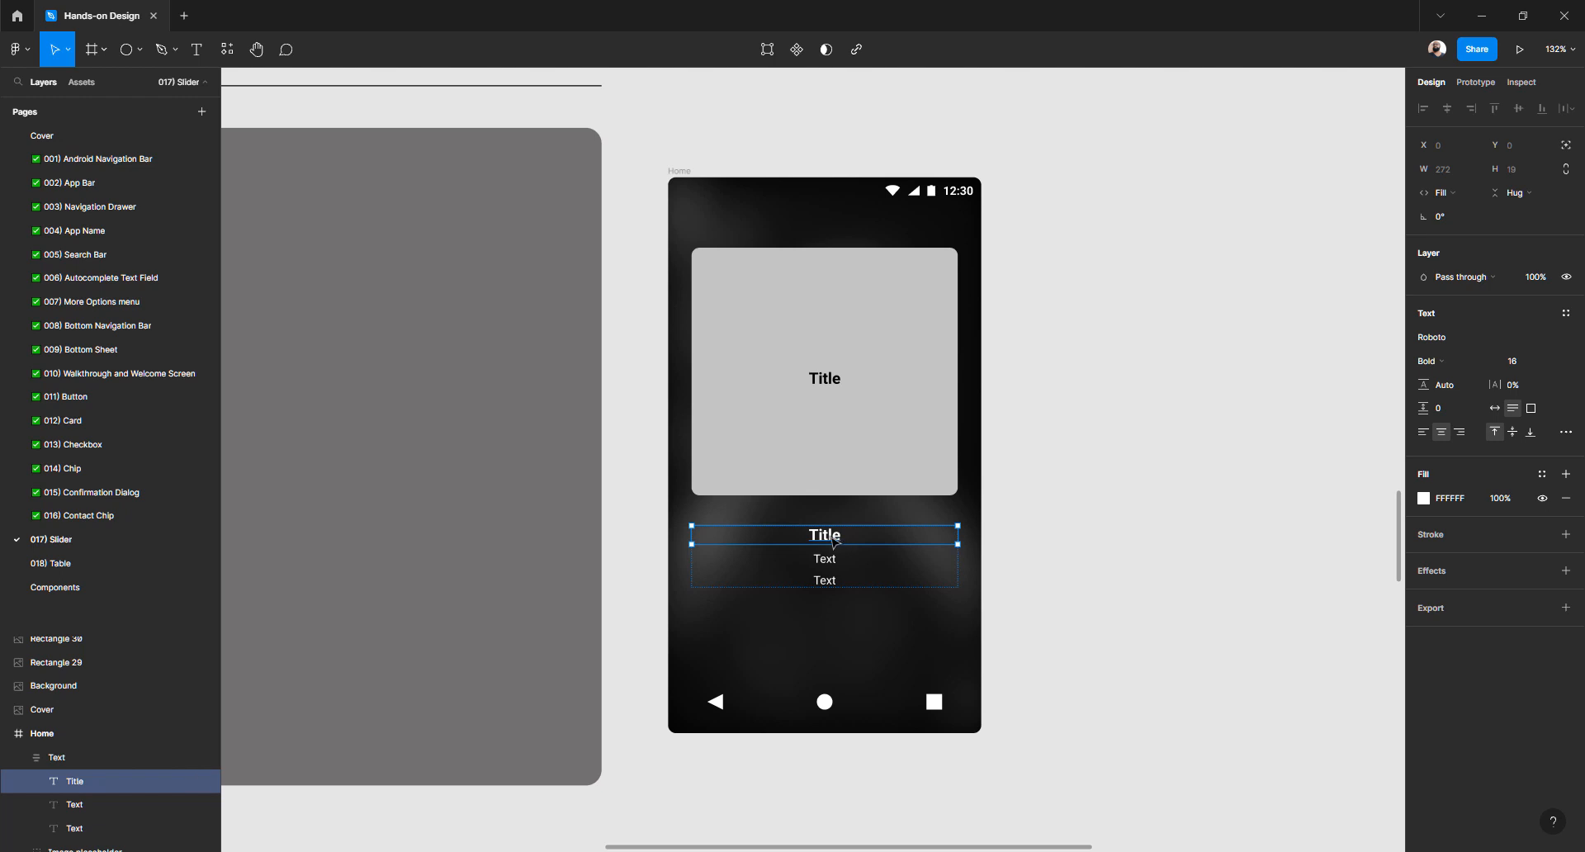
{"action": "mouse_move", "coordinate": [832, 537]}
{"action": "left_mouse_down"}
{"action": "mouse_move", "coordinate": [1148, 511]}
{"action": "mouse_move", "coordinate": [816, 538]}
{"action": "left_mouse_up"}
Nudge the text block up to Y 349, a 24 px gap below the placeholder
{"action": "left_click", "coordinate": [1071, 546]}
{"action": "left_click", "coordinate": [828, 541]}
{"action": "key", "text": "alt"}
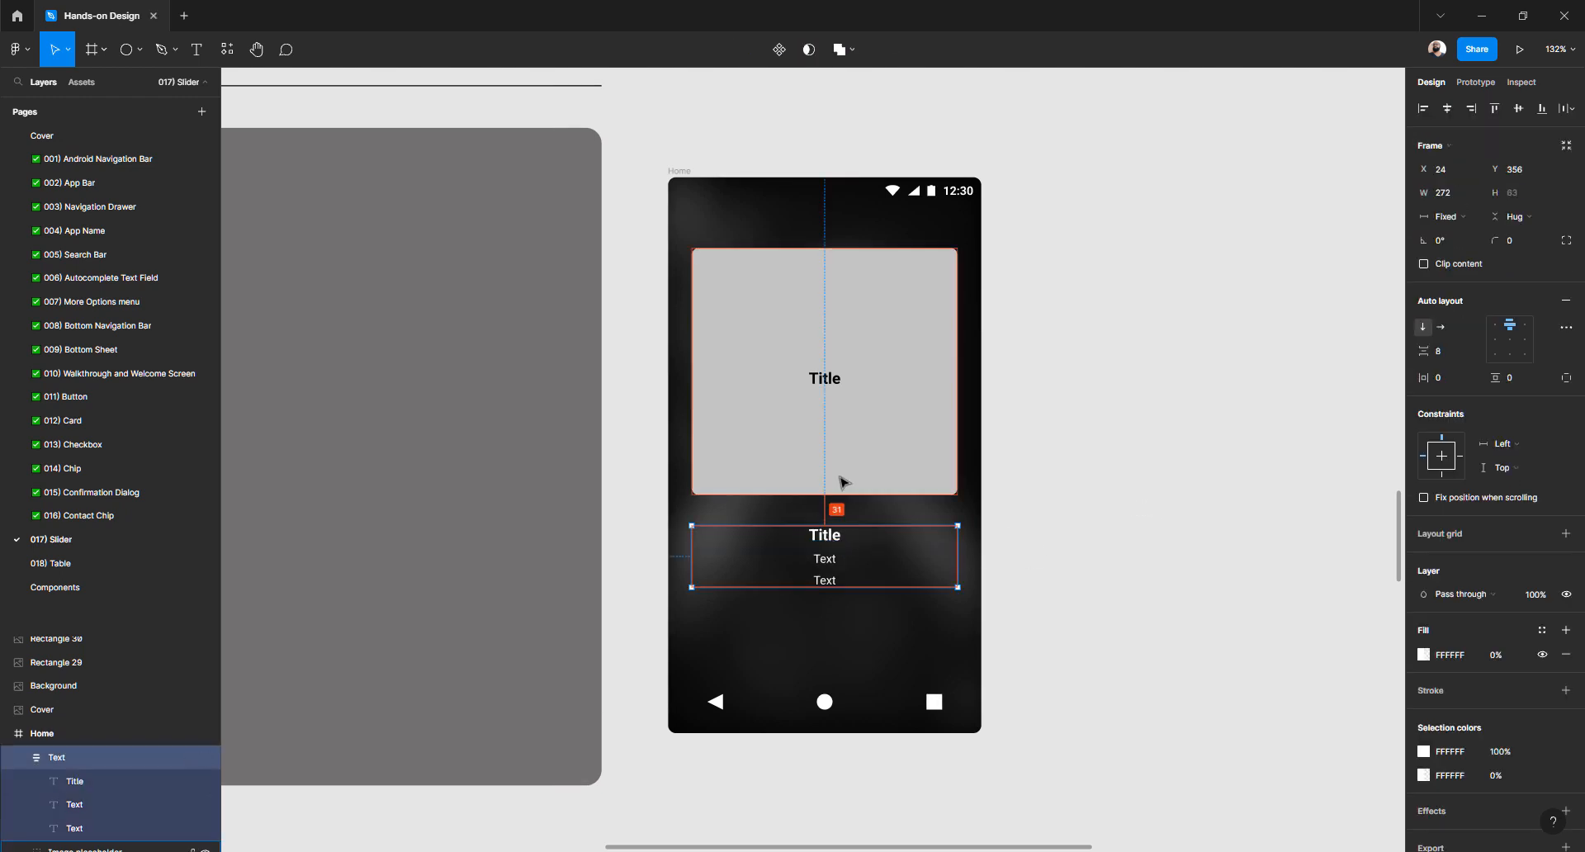
{"action": "key", "text": "Up"}
{"action": "key", "text": "Up"}
{"action": "key", "text": "Up"}
{"action": "key", "text": "Up"}
{"action": "key", "text": "Up"}
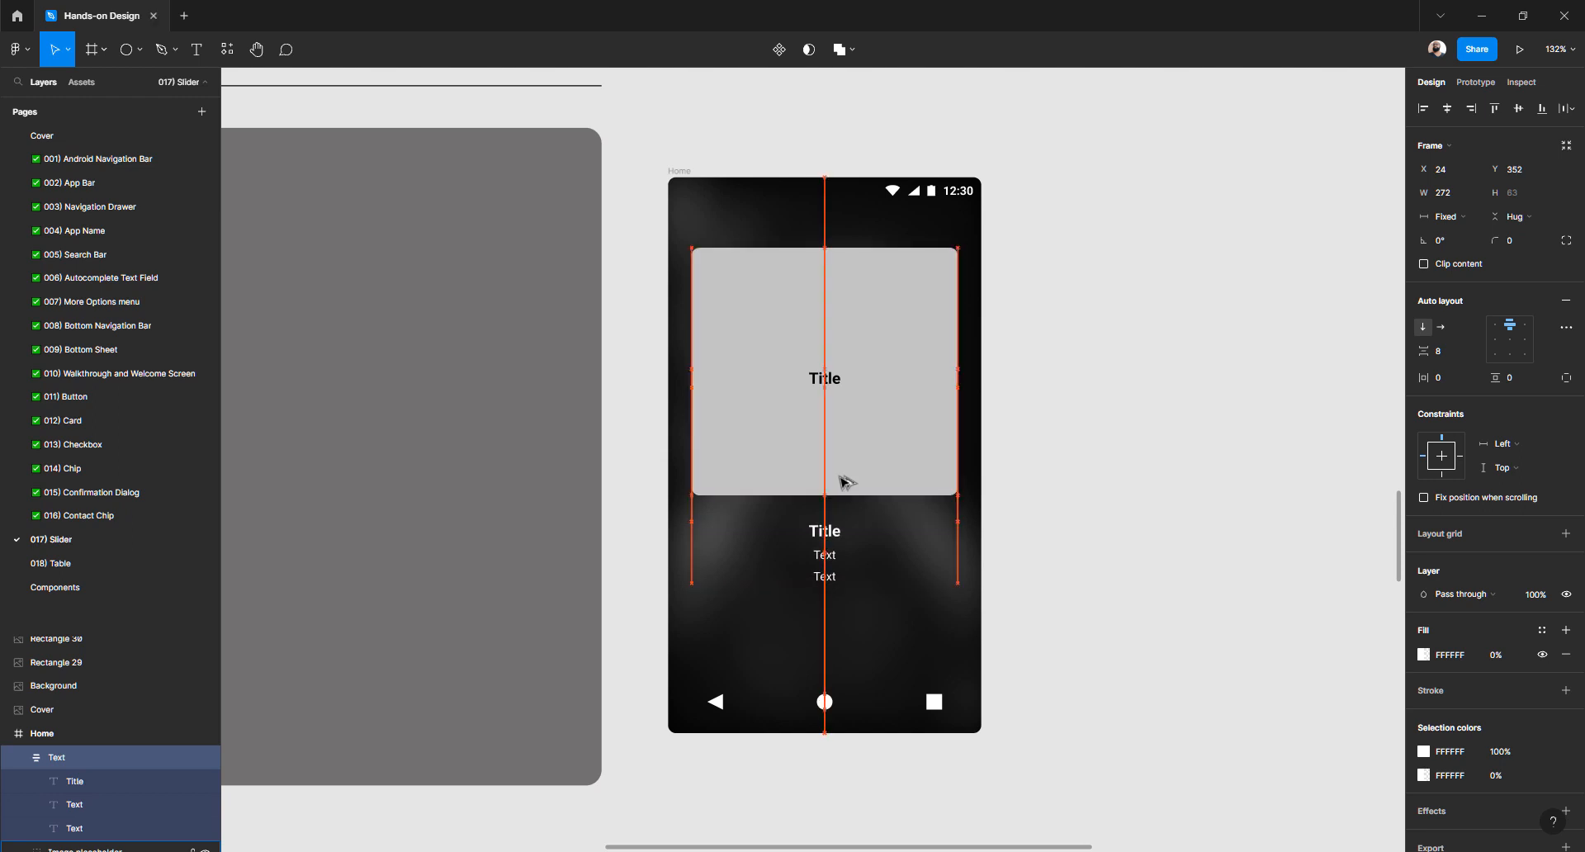
{"action": "key", "text": "Up"}
{"action": "key", "text": "Up"}
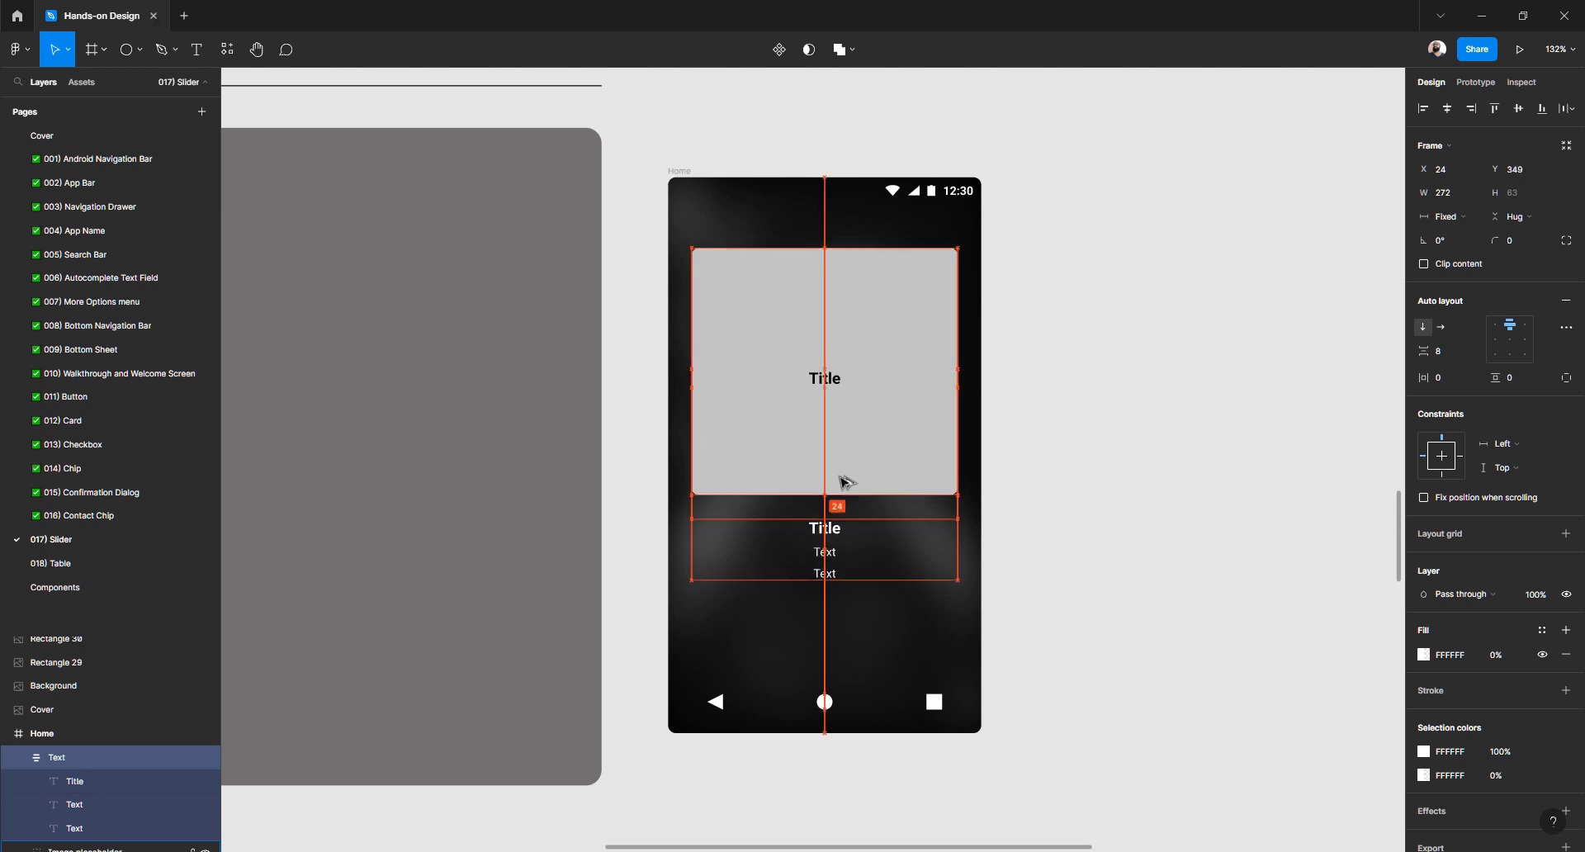
{"action": "left_click", "coordinate": [1131, 431]}
{"action": "scroll", "coordinate": [838, 449], "scroll_direction": "down", "scroll_amount": 3}
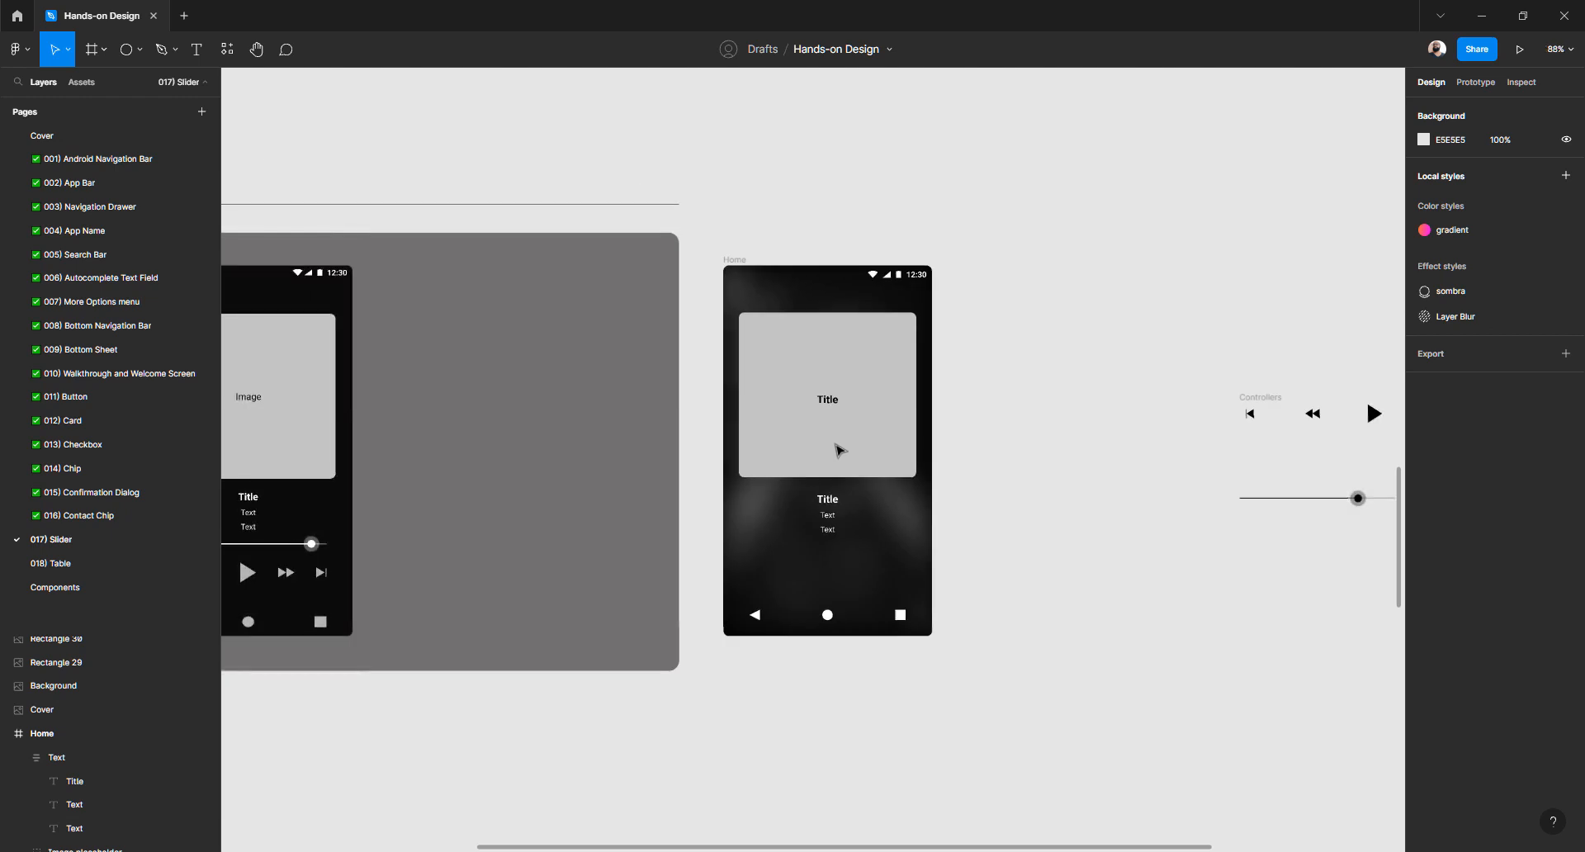
Move the slider into Home below the text and make its fill and stroke white (FFFFFF)
{"action": "left_click", "coordinate": [1354, 498]}
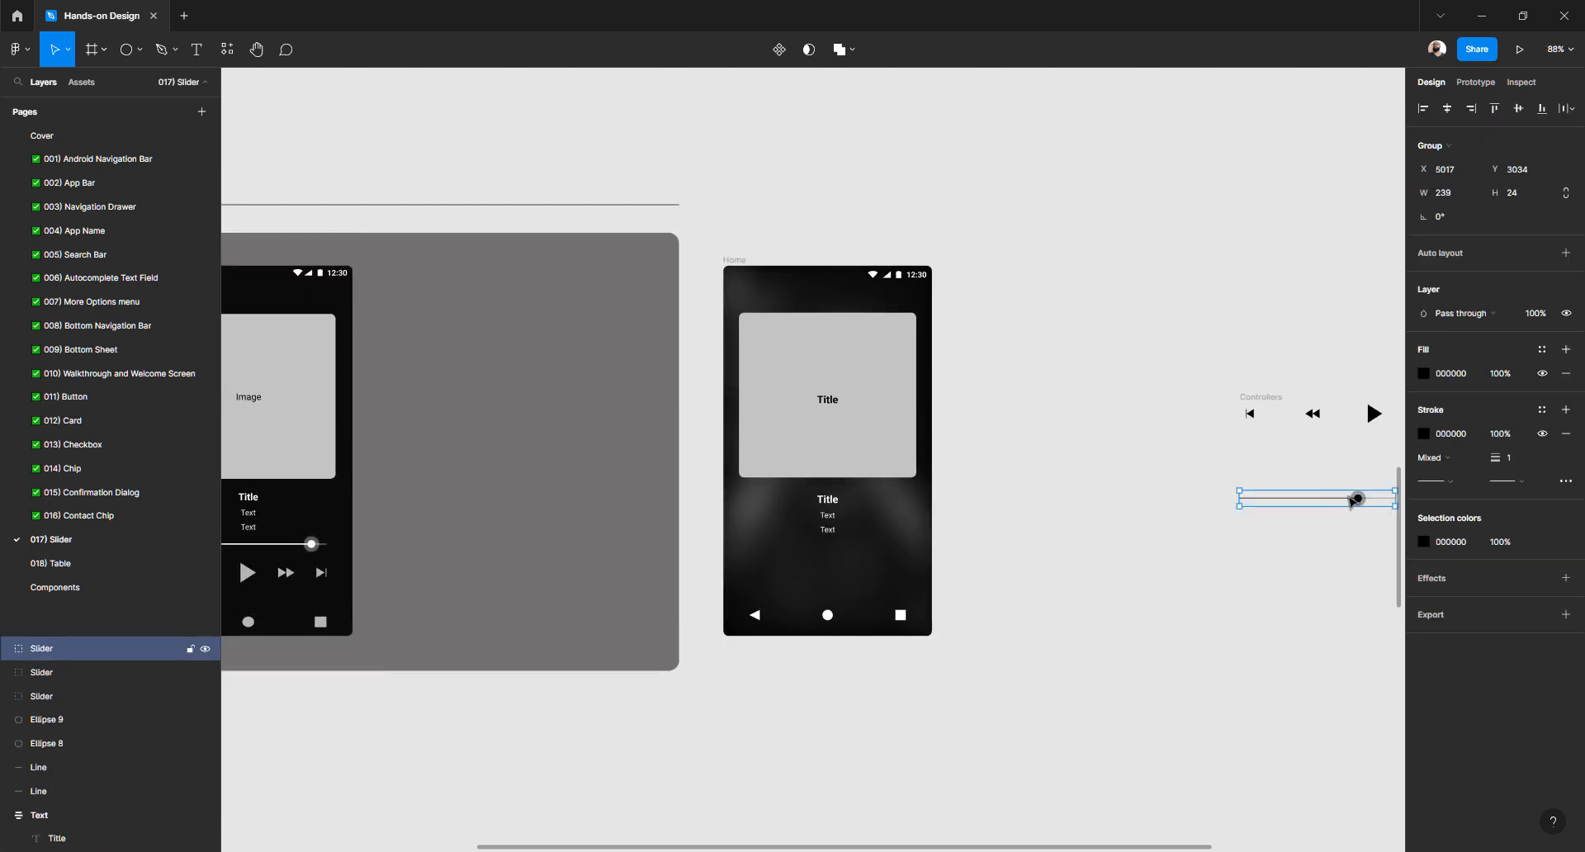
{"action": "left_click_drag", "start_coordinate": [1354, 498], "coordinate": [1185, 529]}
{"action": "left_click_drag", "start_coordinate": [957, 541], "coordinate": [850, 556]}
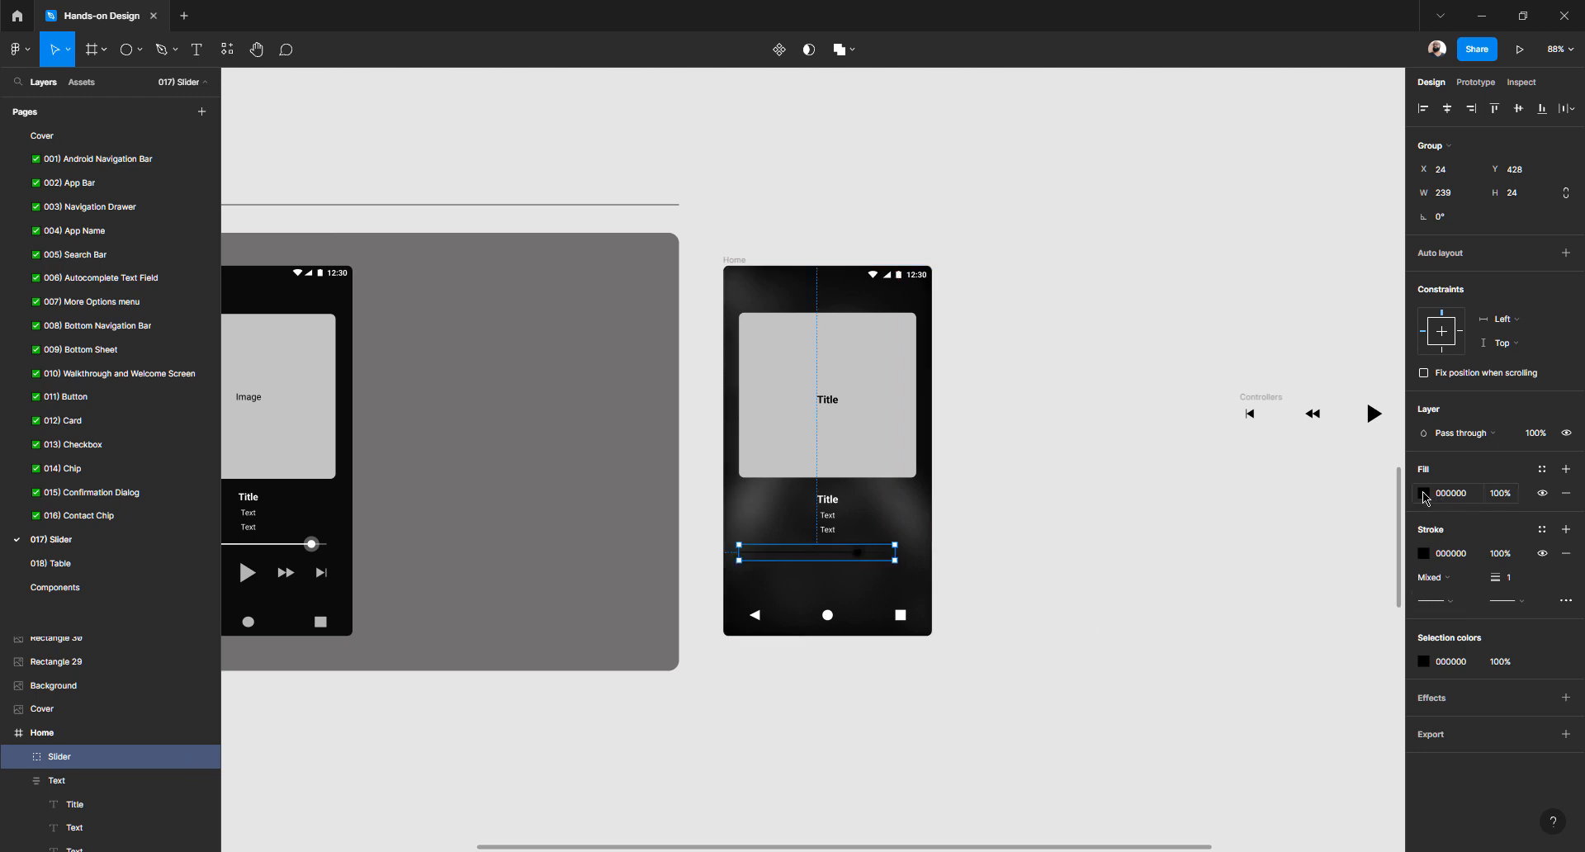
{"action": "left_click", "coordinate": [1423, 493]}
{"action": "left_click_drag", "start_coordinate": [1263, 564], "coordinate": [1119, 353]}
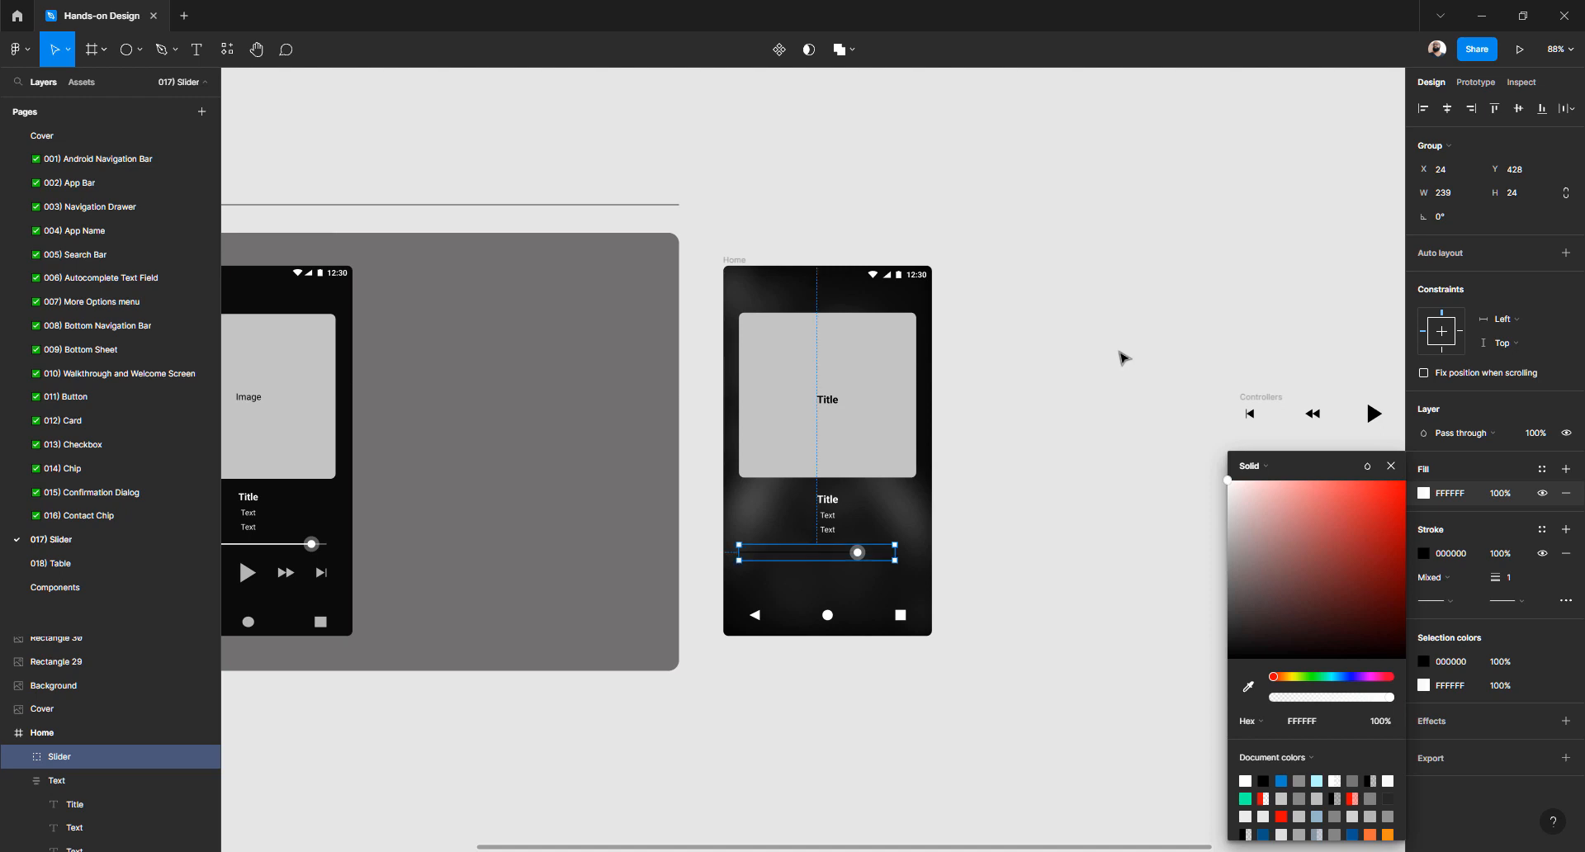
{"action": "left_click", "coordinate": [1425, 559]}
{"action": "mouse_move", "coordinate": [1276, 569]}
{"action": "left_mouse_down"}
{"action": "mouse_move", "coordinate": [1202, 392]}
{"action": "mouse_move", "coordinate": [1163, 429]}
{"action": "mouse_move", "coordinate": [1149, 391]}
{"action": "mouse_move", "coordinate": [1170, 428]}
{"action": "left_mouse_up"}
Dim the slider's track line to 16% opacity
{"action": "scroll", "coordinate": [861, 565], "scroll_direction": "up", "scroll_amount": 5}
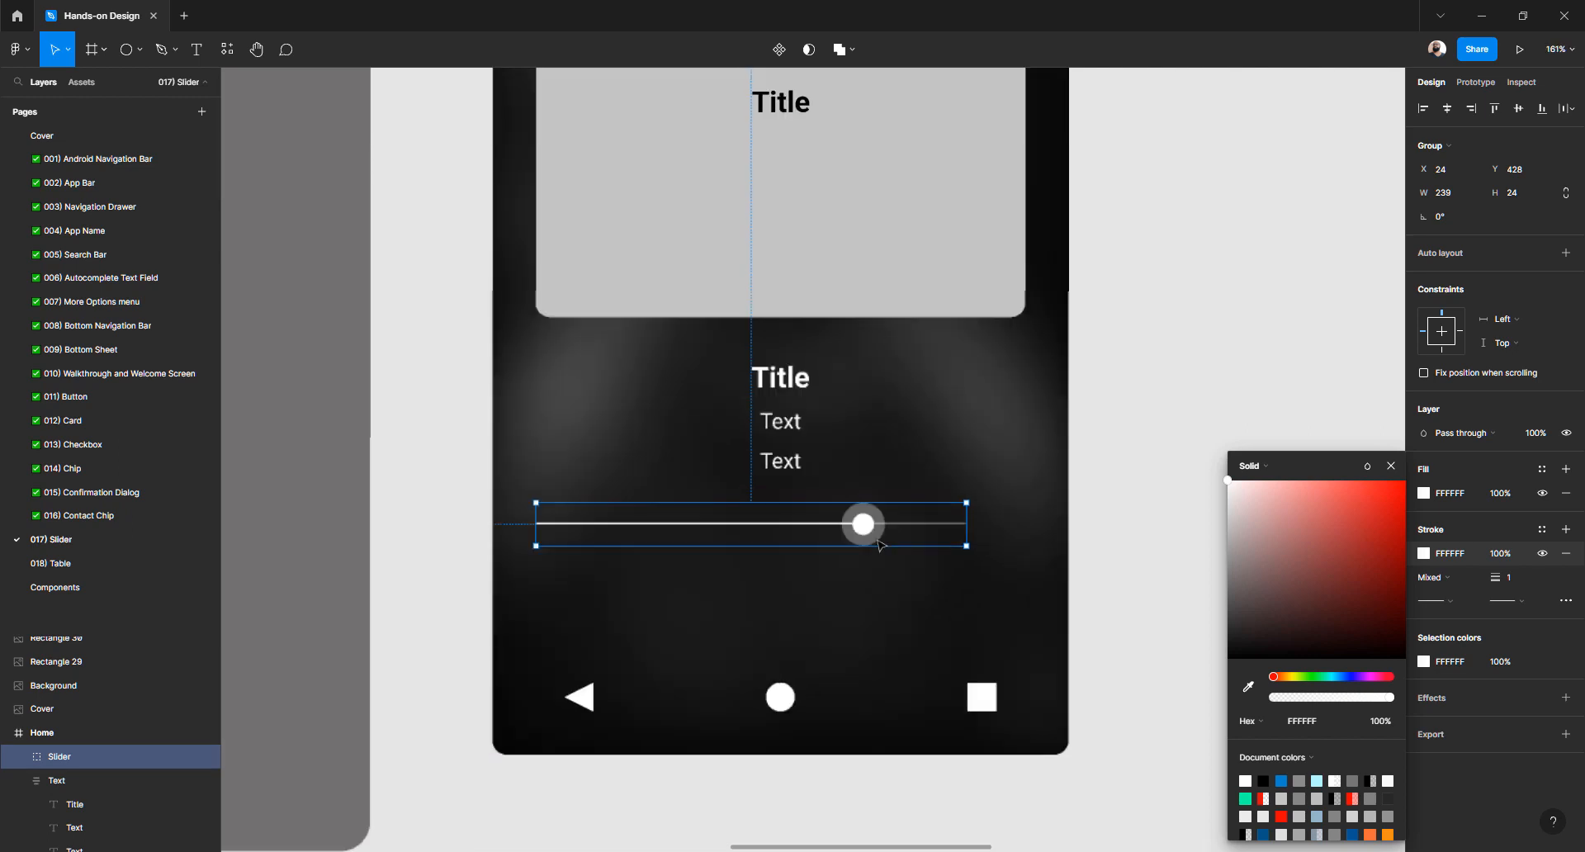
{"action": "scroll", "coordinate": [900, 529], "scroll_direction": "up", "scroll_amount": 2}
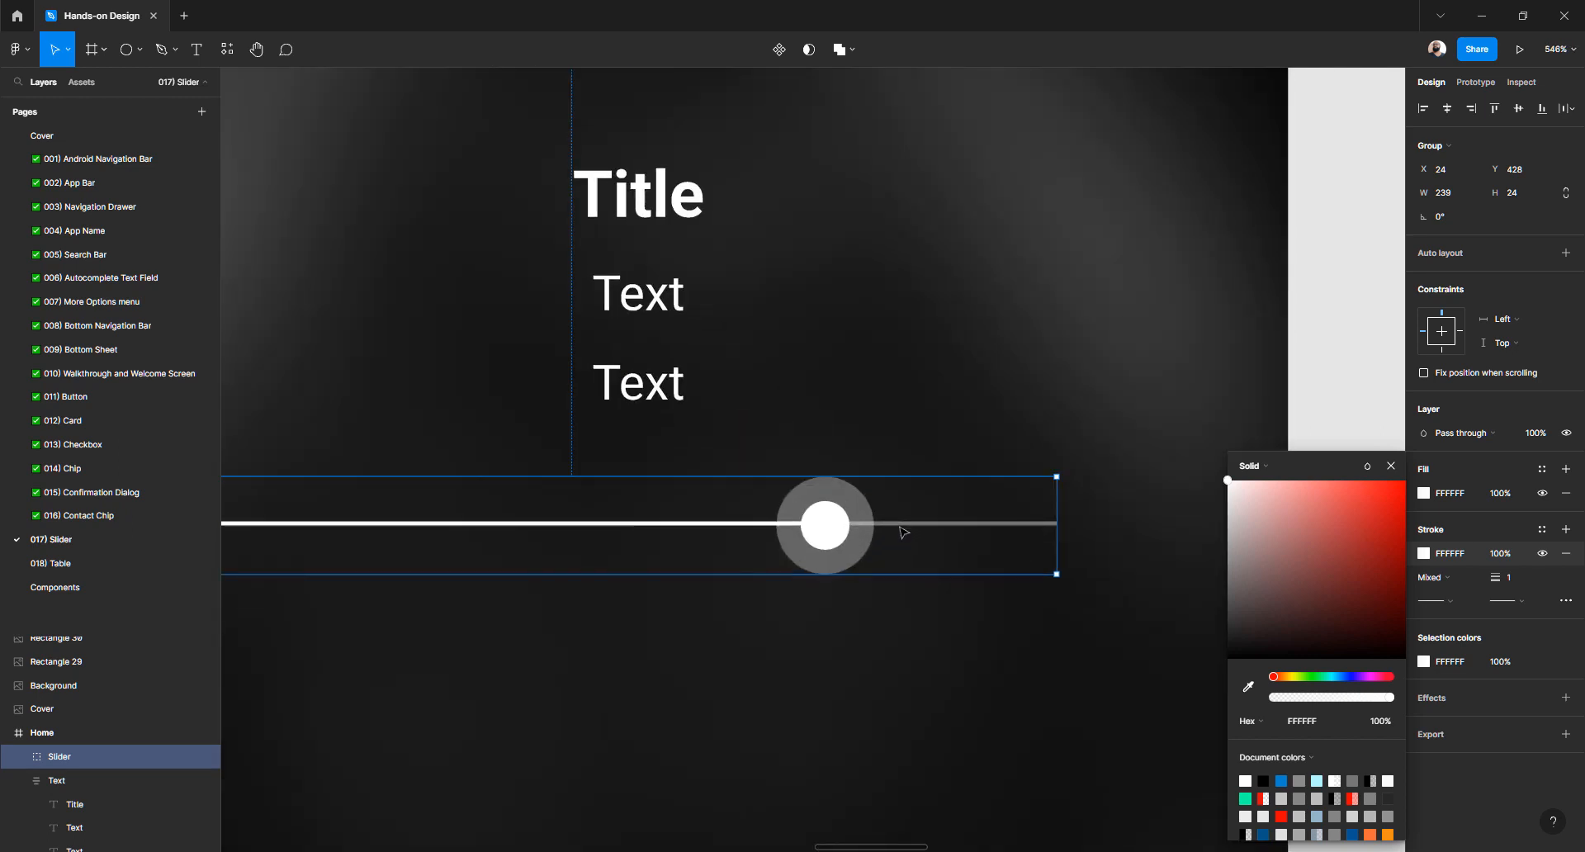
{"action": "double_click", "coordinate": [920, 529]}
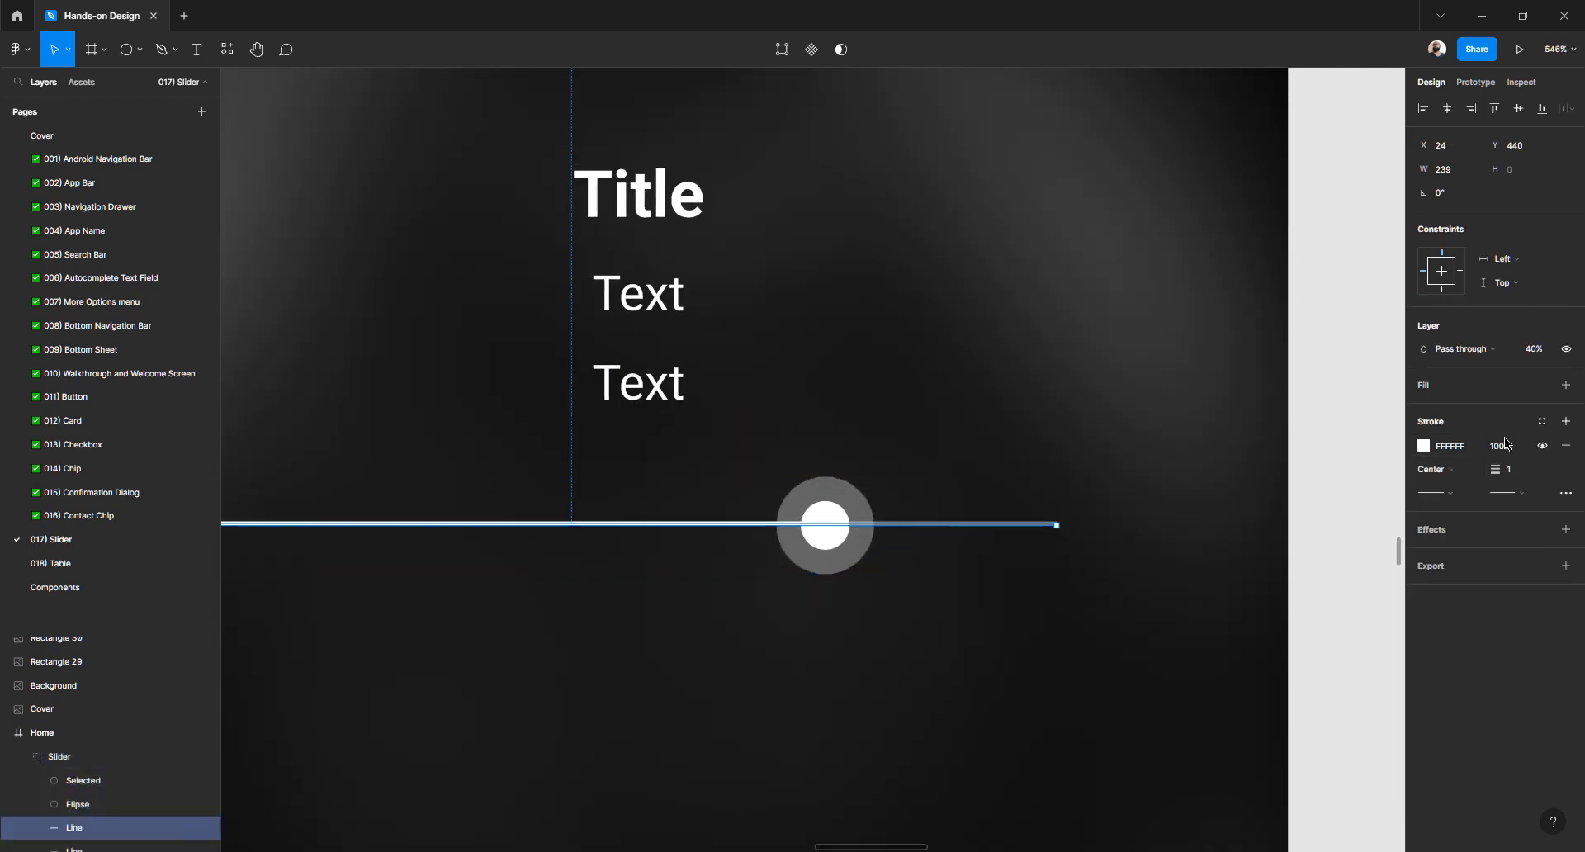
{"action": "left_click", "coordinate": [1536, 353]}
{"action": "key", "text": "shift+Down"}
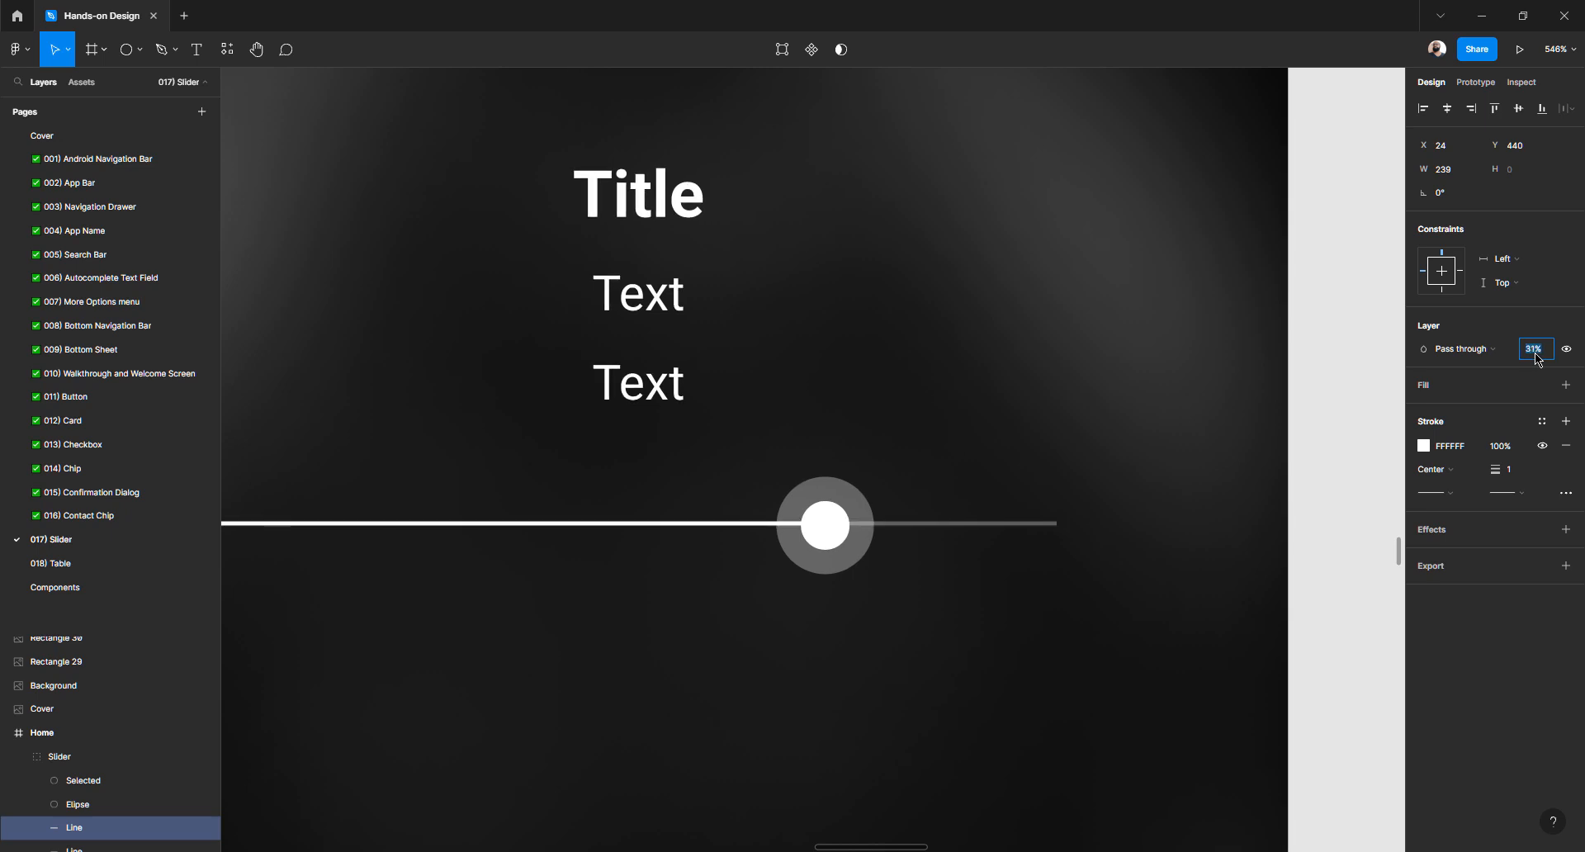
{"action": "key", "text": "shift+Down"}
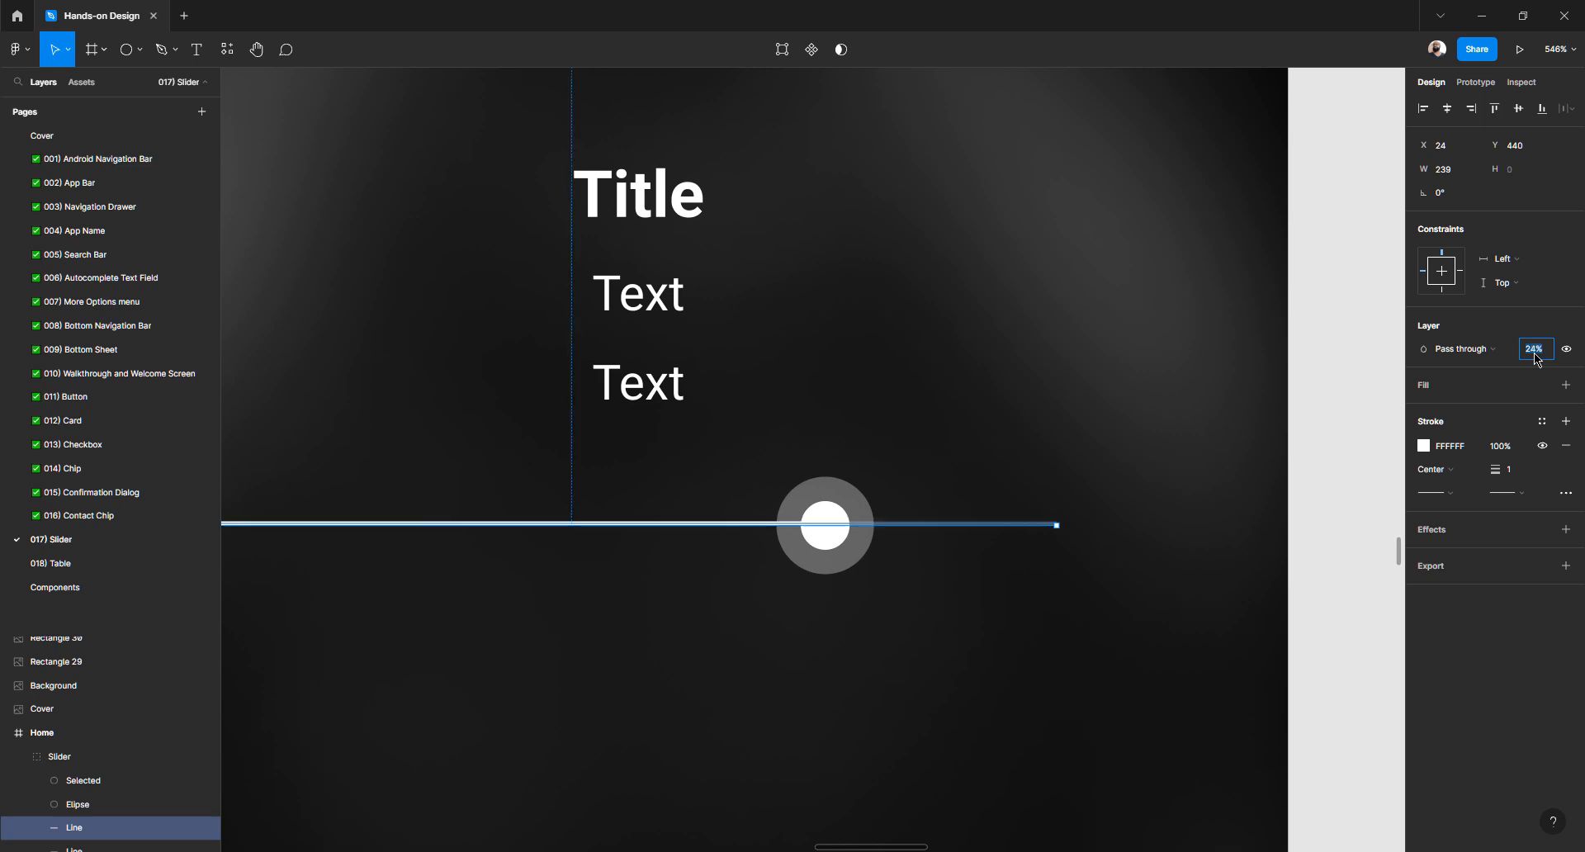
{"action": "key", "text": "shift+Down"}
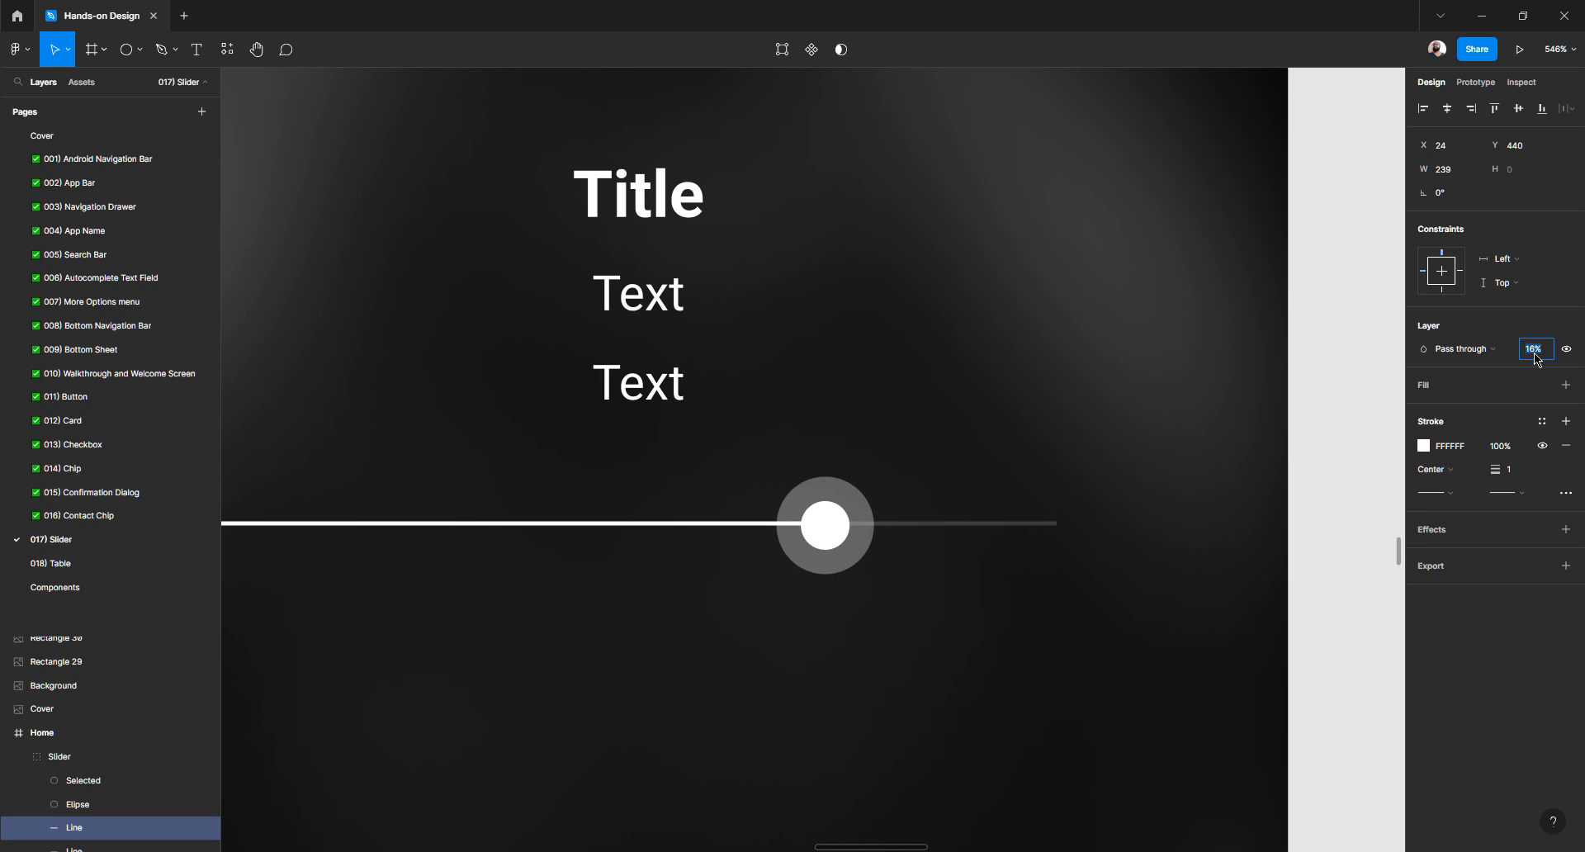
{"action": "left_click", "coordinate": [1348, 513]}
Stretch the track line rightward to a width of 272
{"action": "scroll", "coordinate": [1011, 611], "scroll_direction": "down", "scroll_amount": 5}
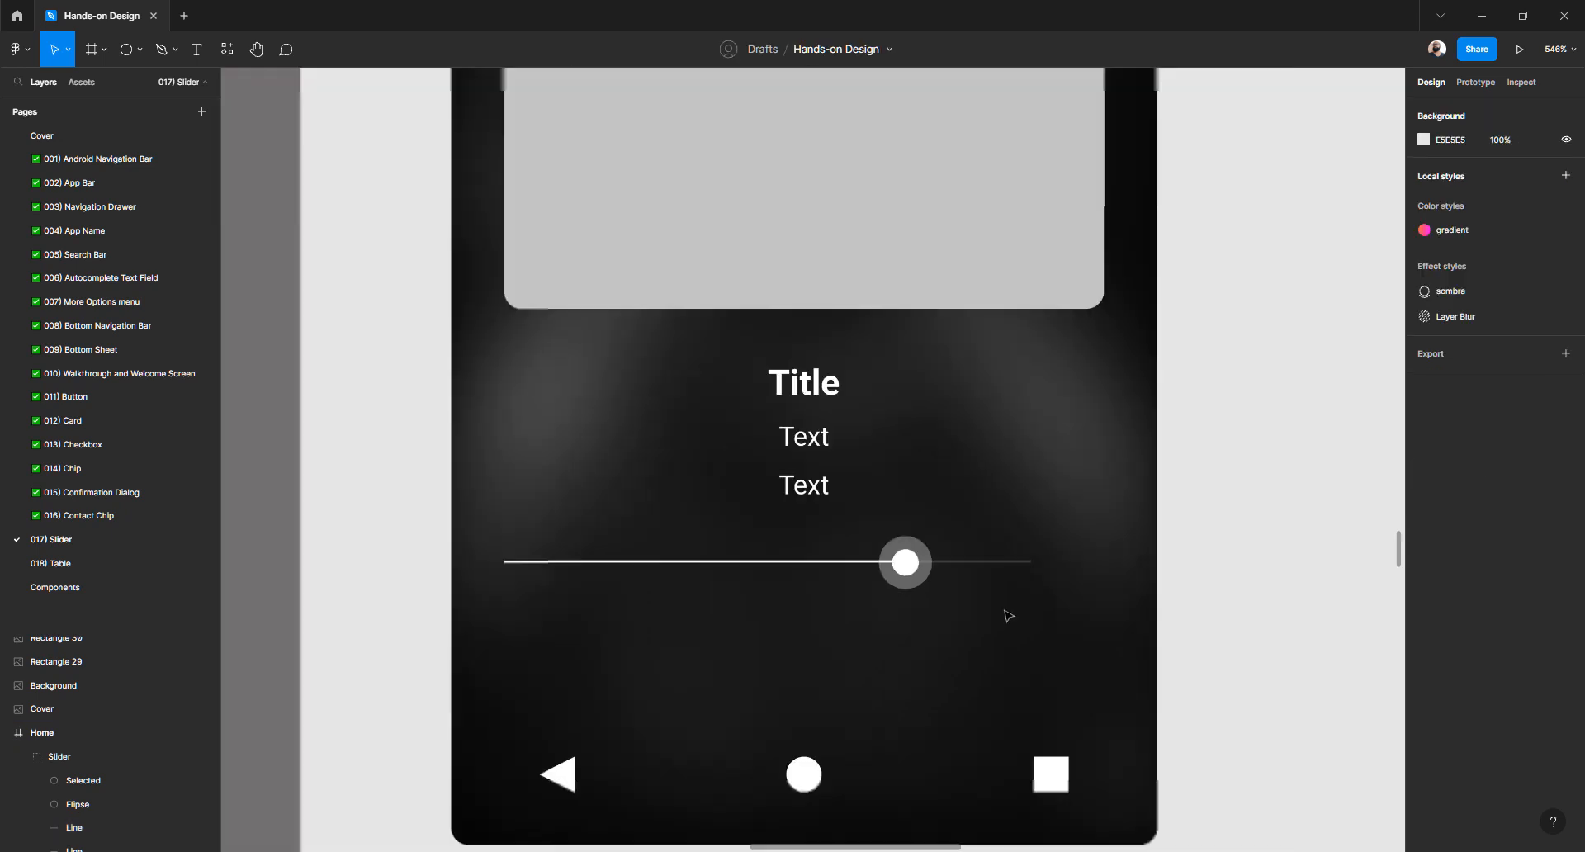
{"action": "left_click", "coordinate": [746, 585]}
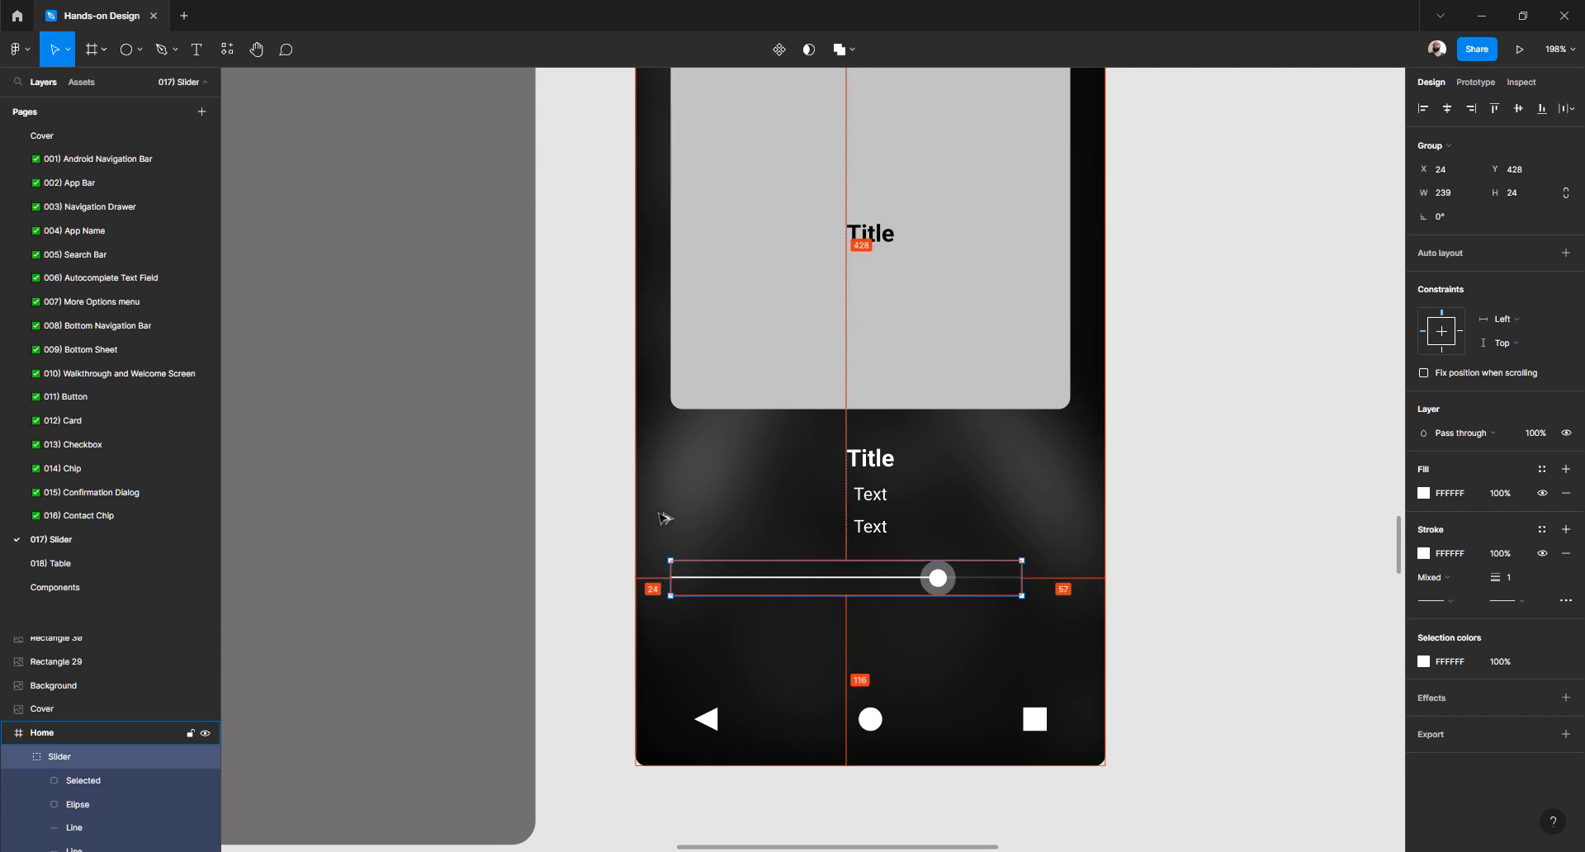
{"action": "left_click", "coordinate": [1243, 538]}
{"action": "scroll", "coordinate": [986, 576], "scroll_direction": "up", "scroll_amount": 3}
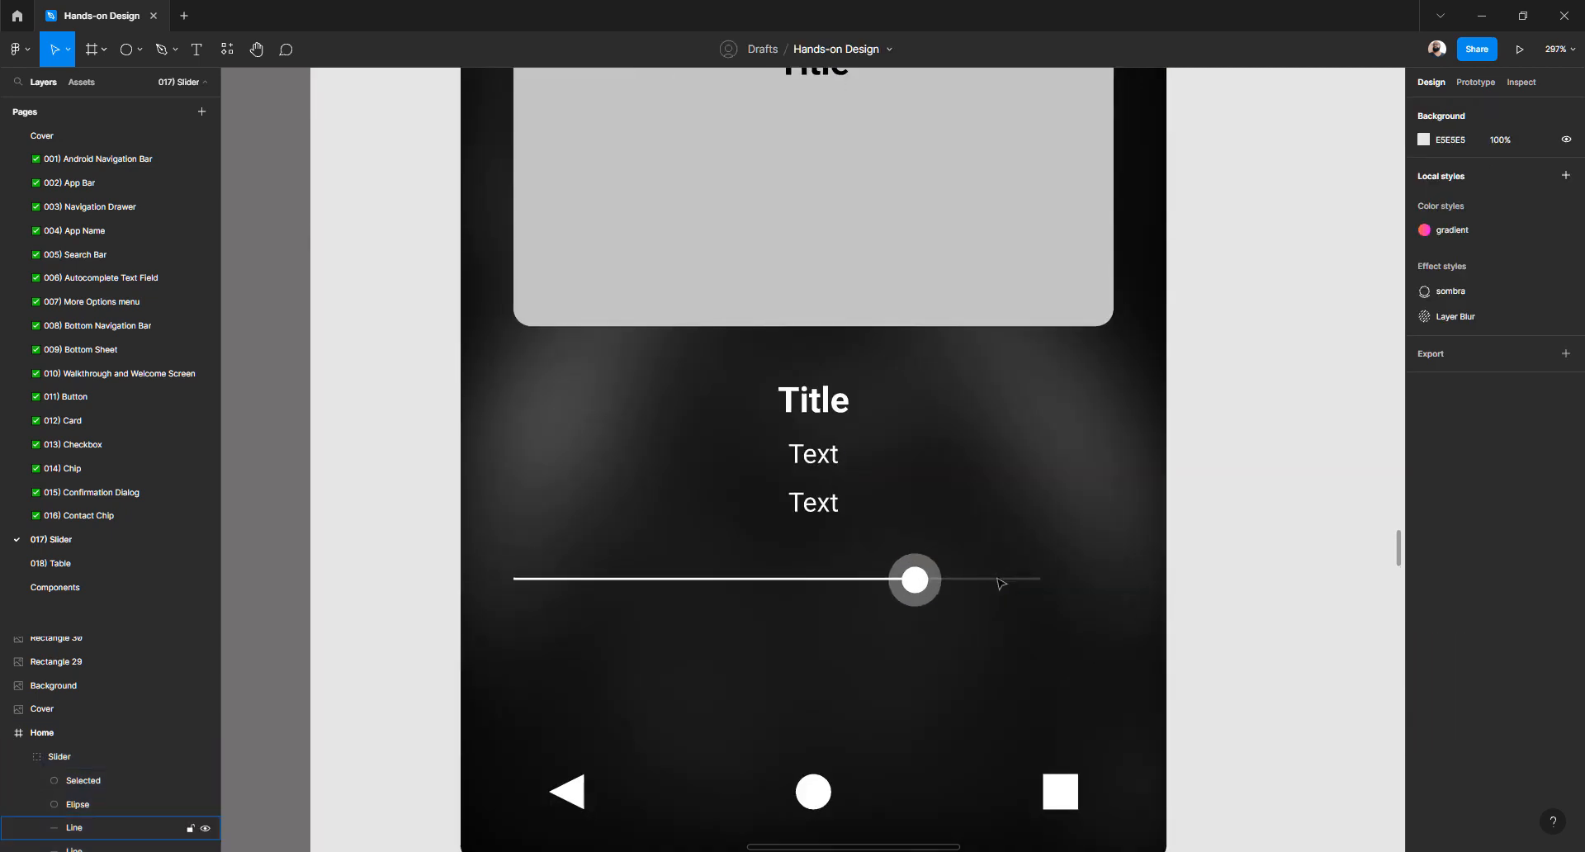
{"action": "left_click", "coordinate": [1001, 584], "text": "ctrl"}
{"action": "left_click_drag", "start_coordinate": [1040, 581], "coordinate": [1171, 581]}
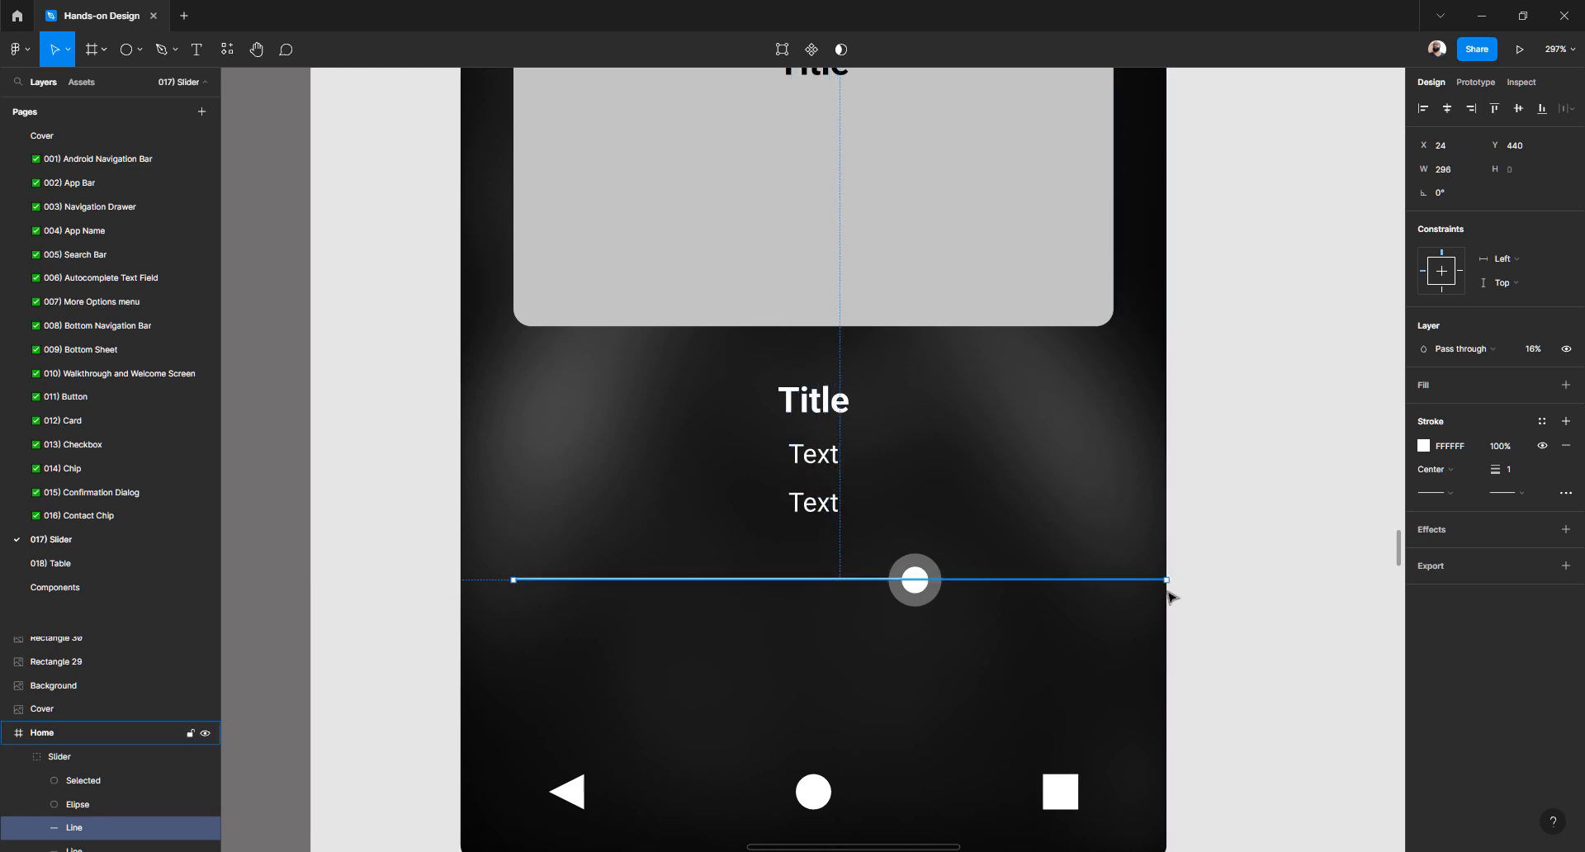
{"action": "left_click", "coordinate": [1469, 175]}
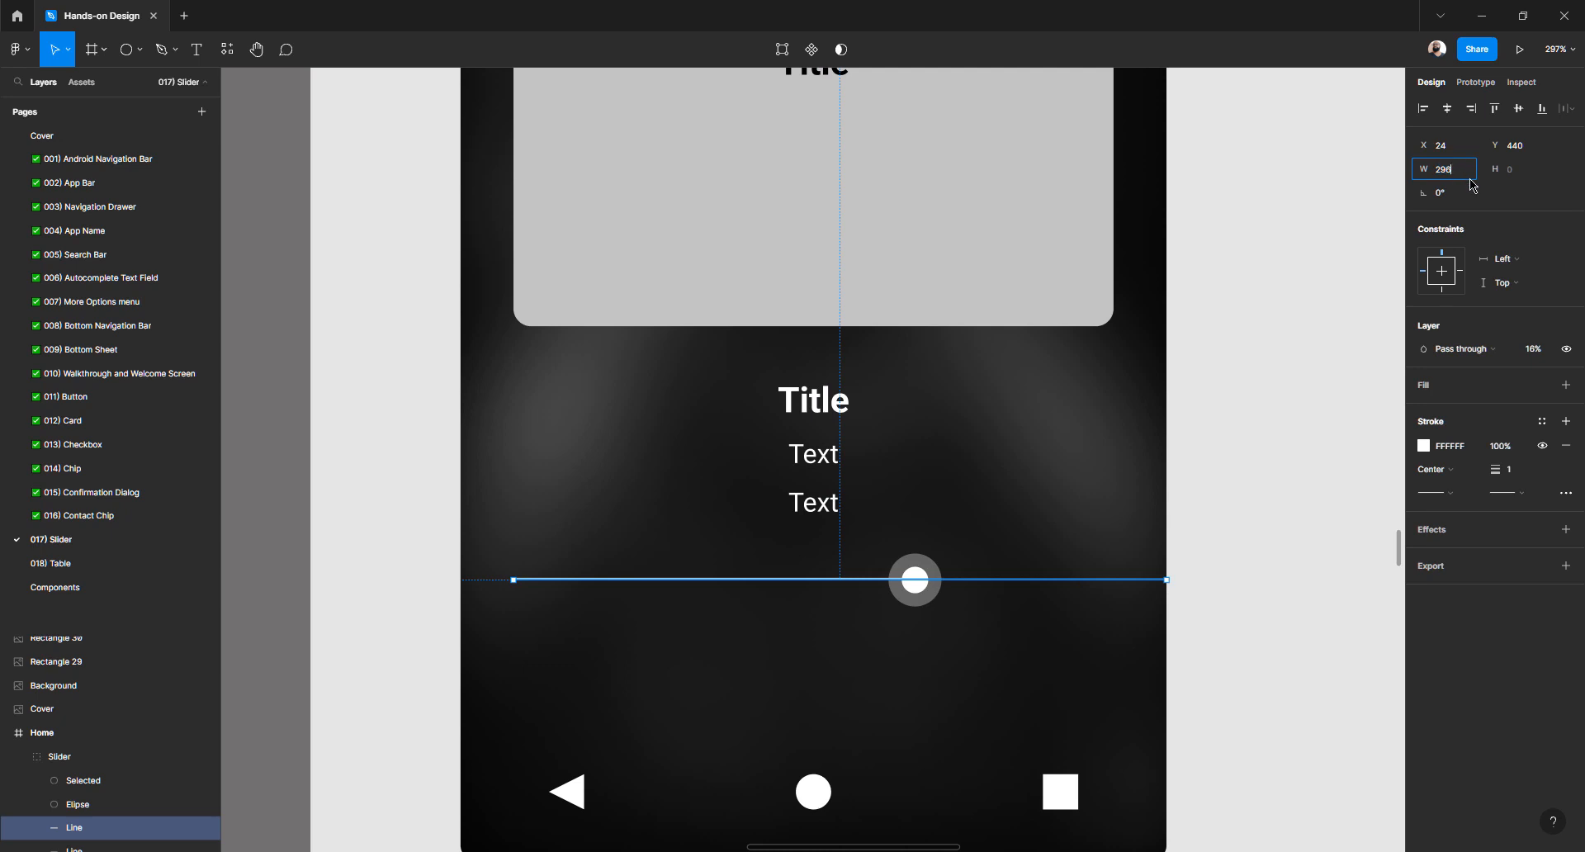
{"action": "key", "text": "Return"}
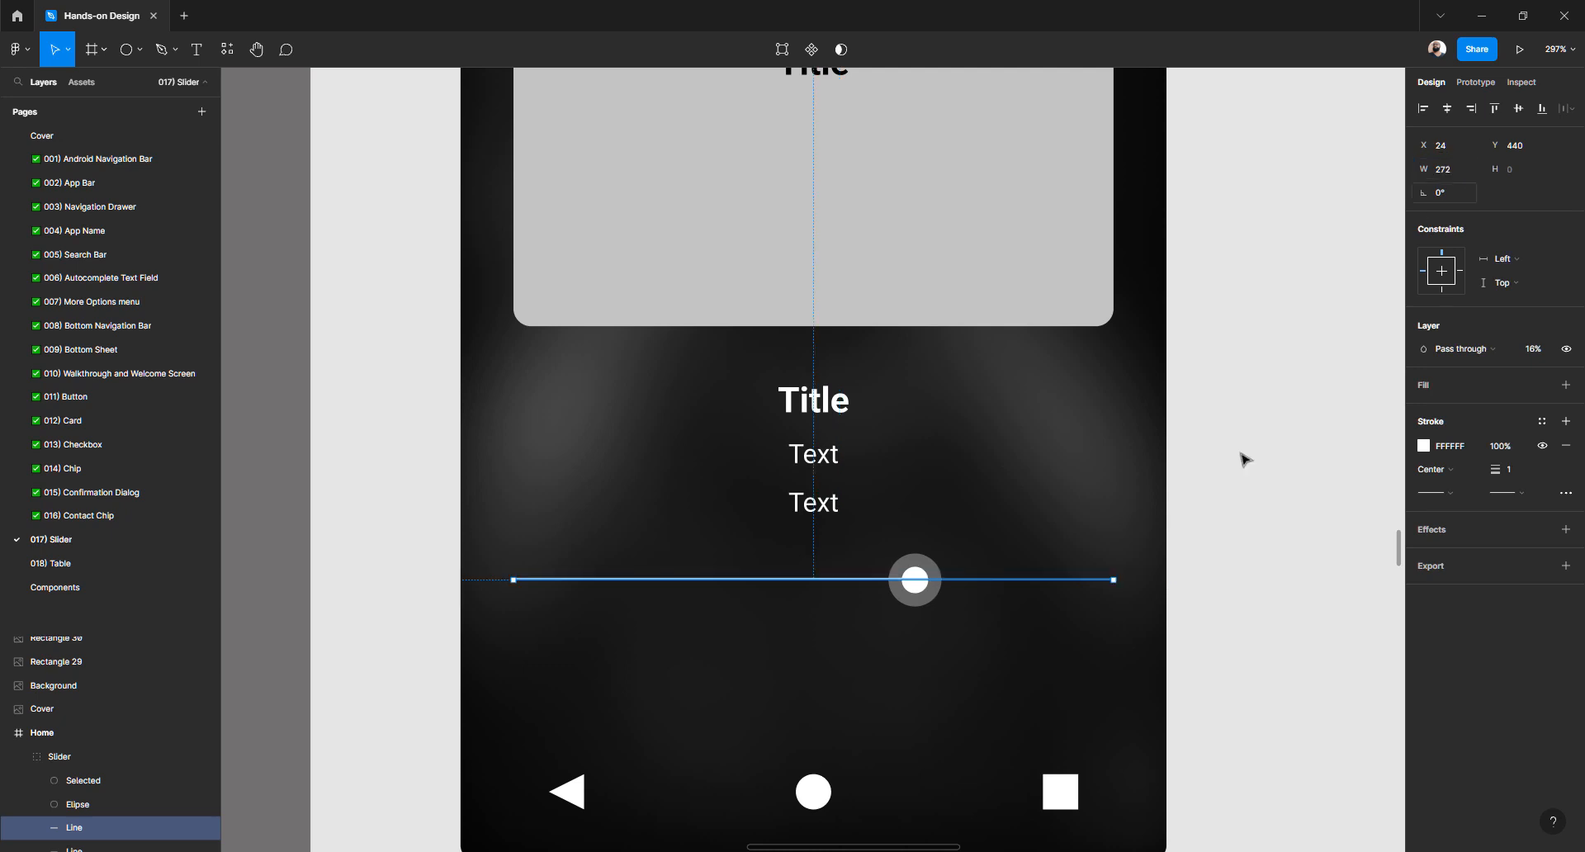
{"action": "key", "text": "Escape"}
{"action": "scroll", "coordinate": [954, 520], "scroll_direction": "down", "scroll_amount": 5}
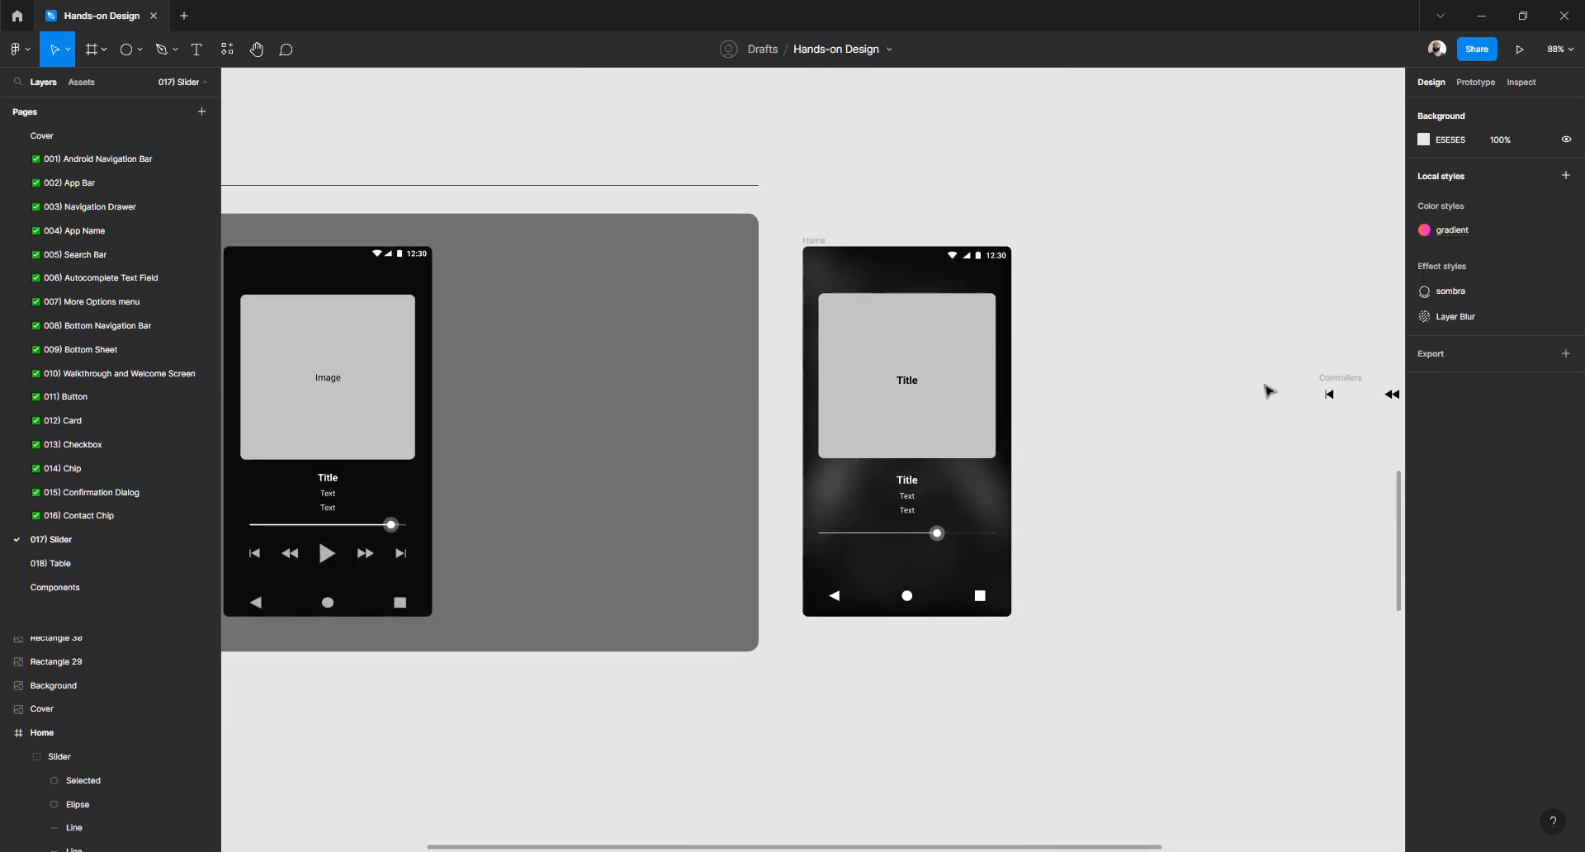
Move the Controllers row into Home 24 px from the edge and make its icons white
{"action": "scroll", "coordinate": [1288, 384], "scroll_direction": "right", "scroll_amount": 3}
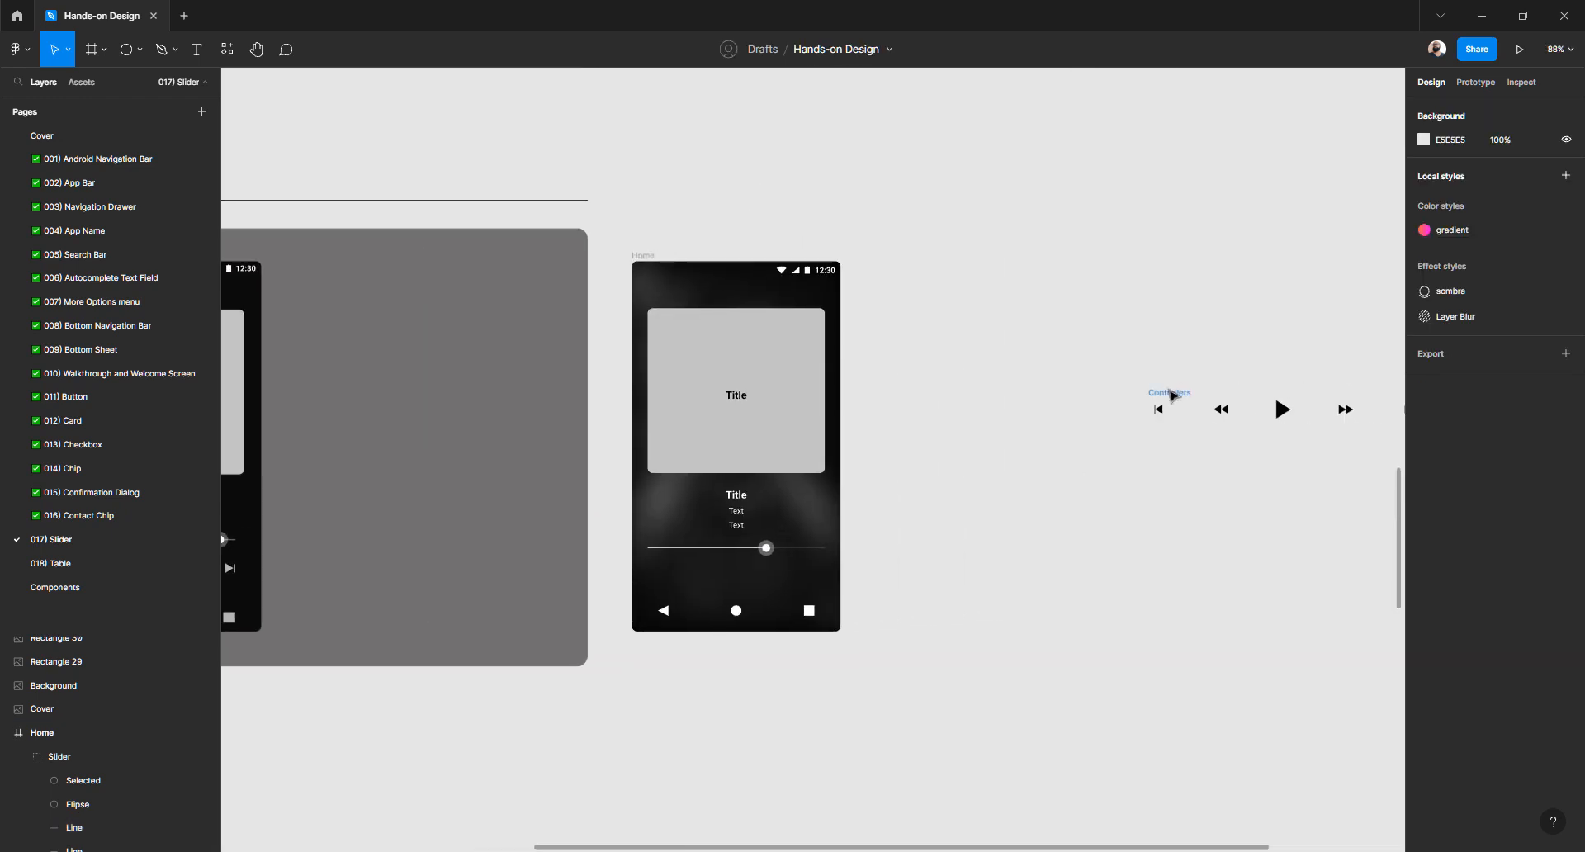
{"action": "left_click_drag", "start_coordinate": [1173, 397], "coordinate": [674, 569]}
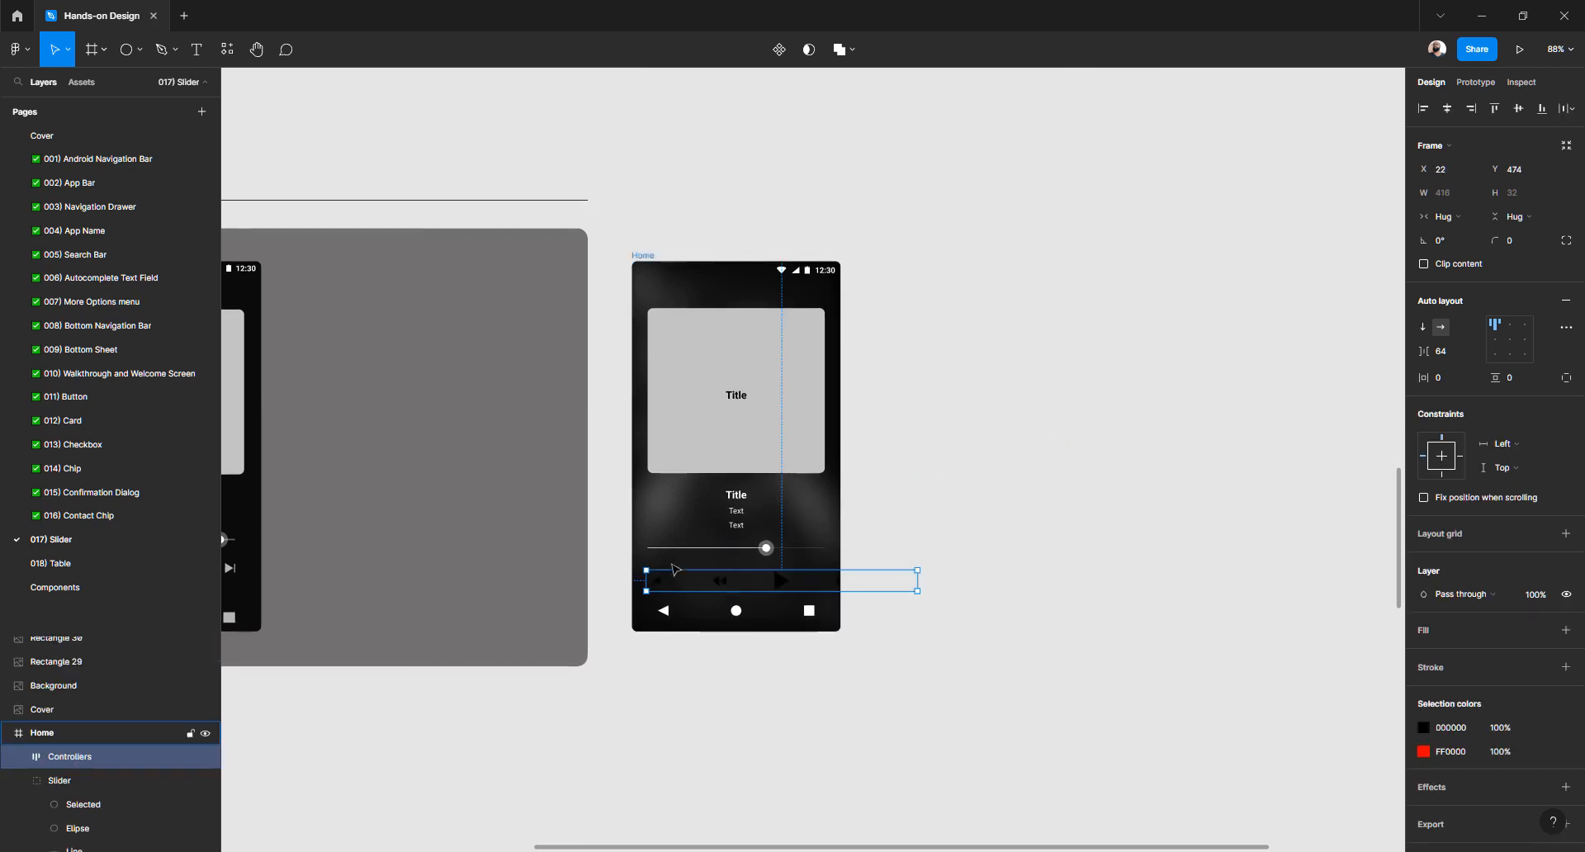
{"action": "scroll", "coordinate": [675, 570], "scroll_direction": "up", "scroll_amount": 5}
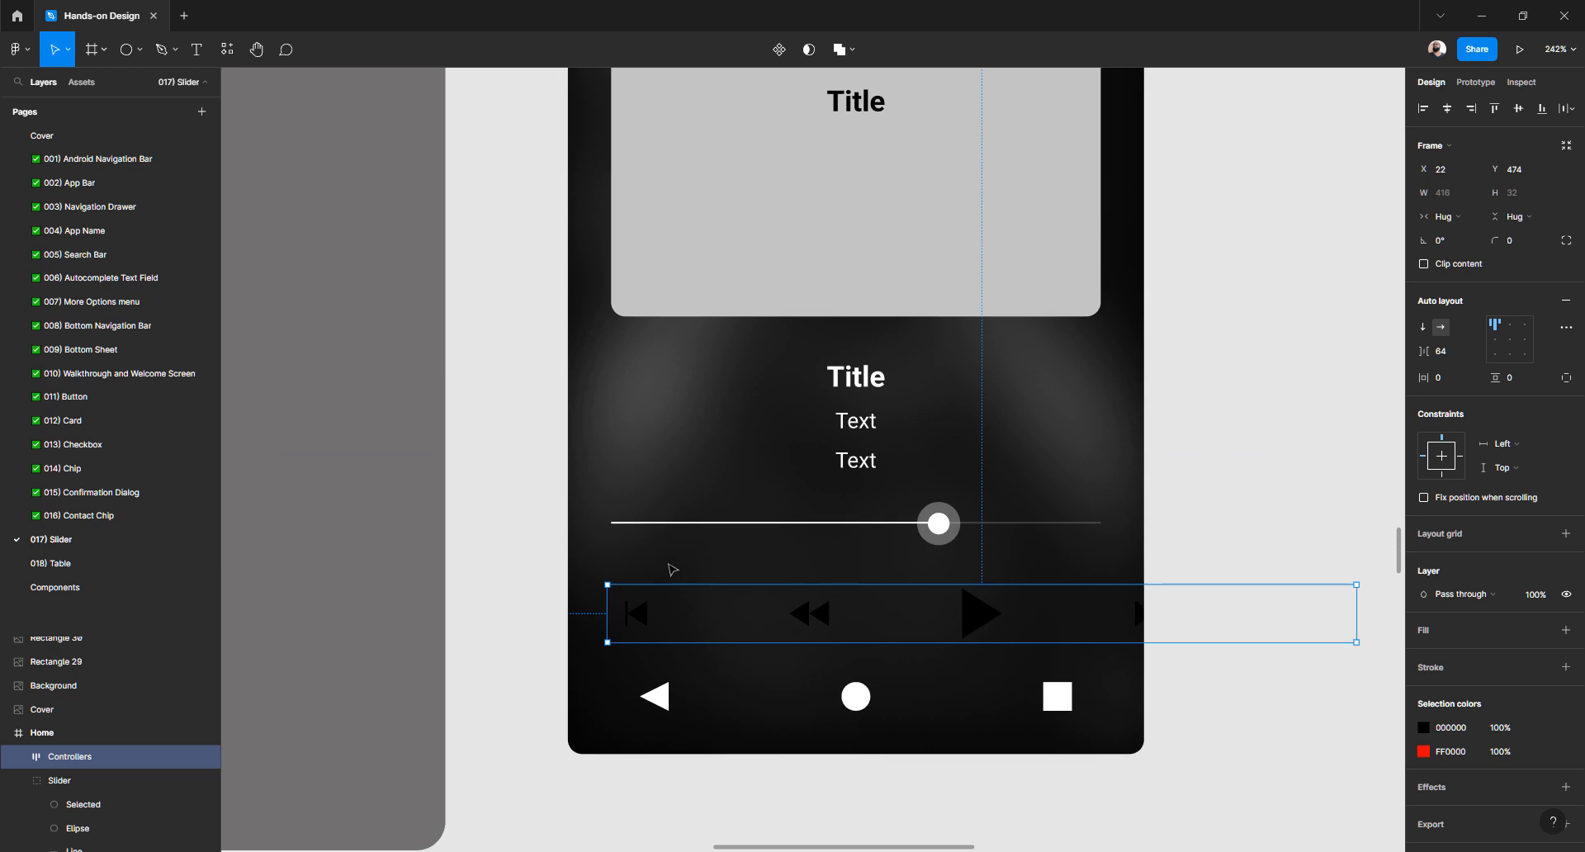
{"action": "key", "text": "alt"}
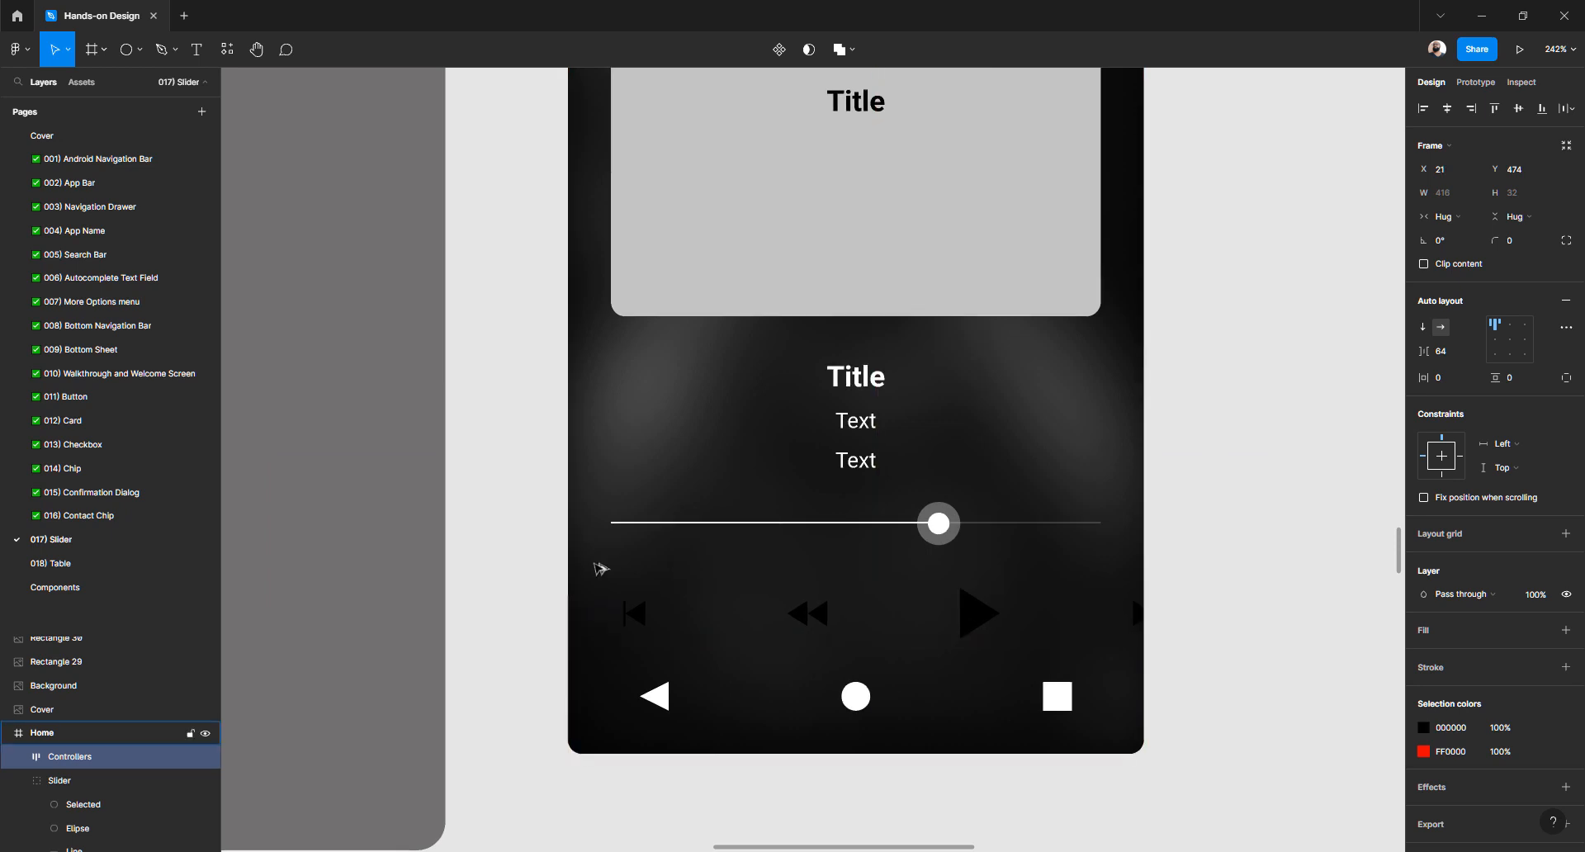
{"action": "key", "text": "Right"}
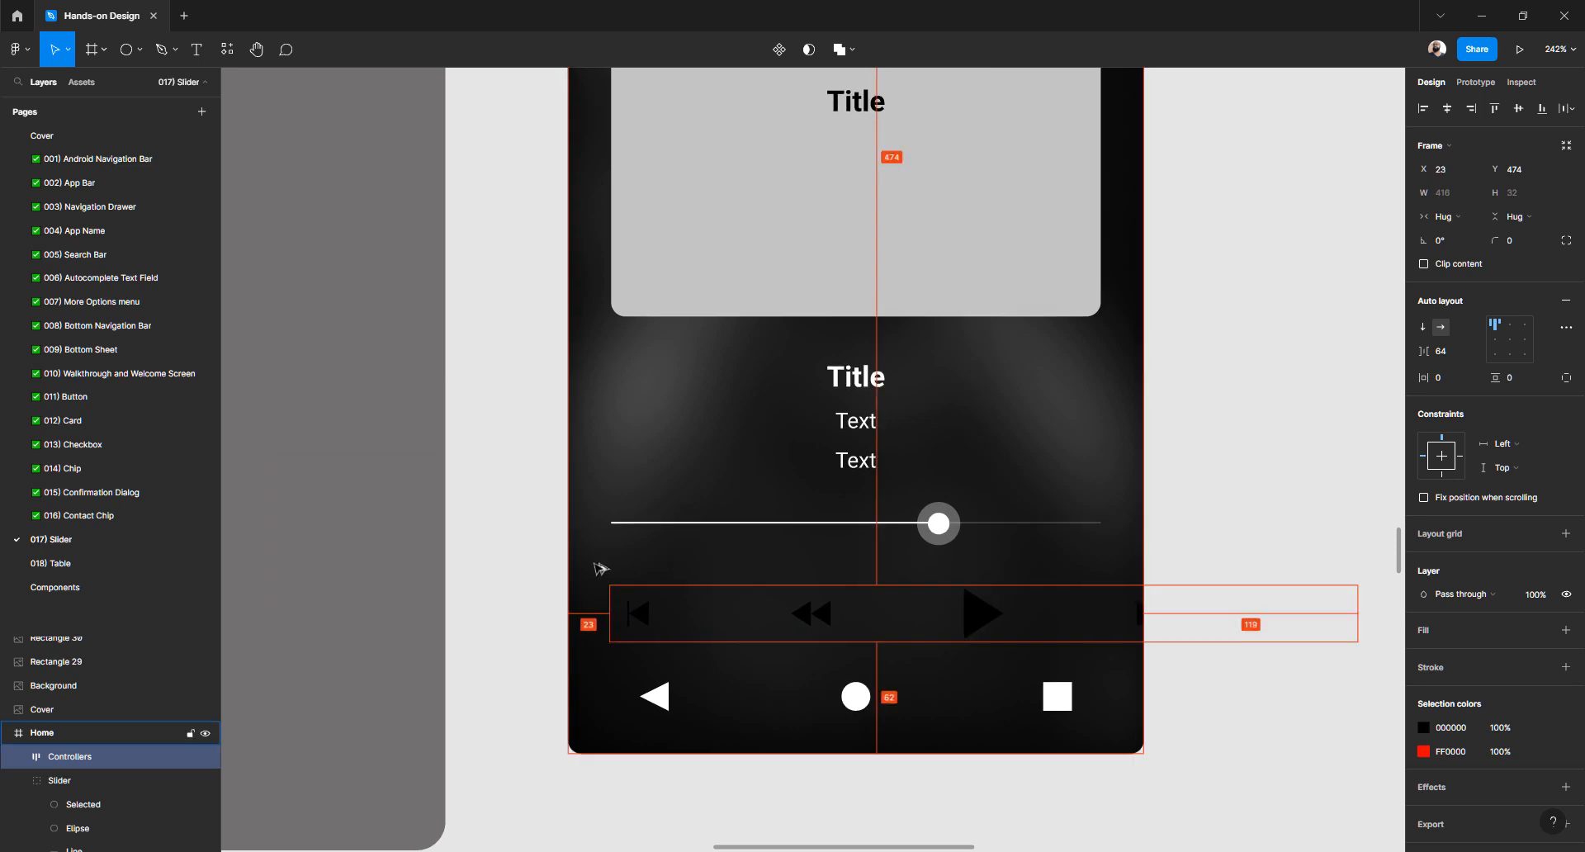
{"action": "key", "text": "Right"}
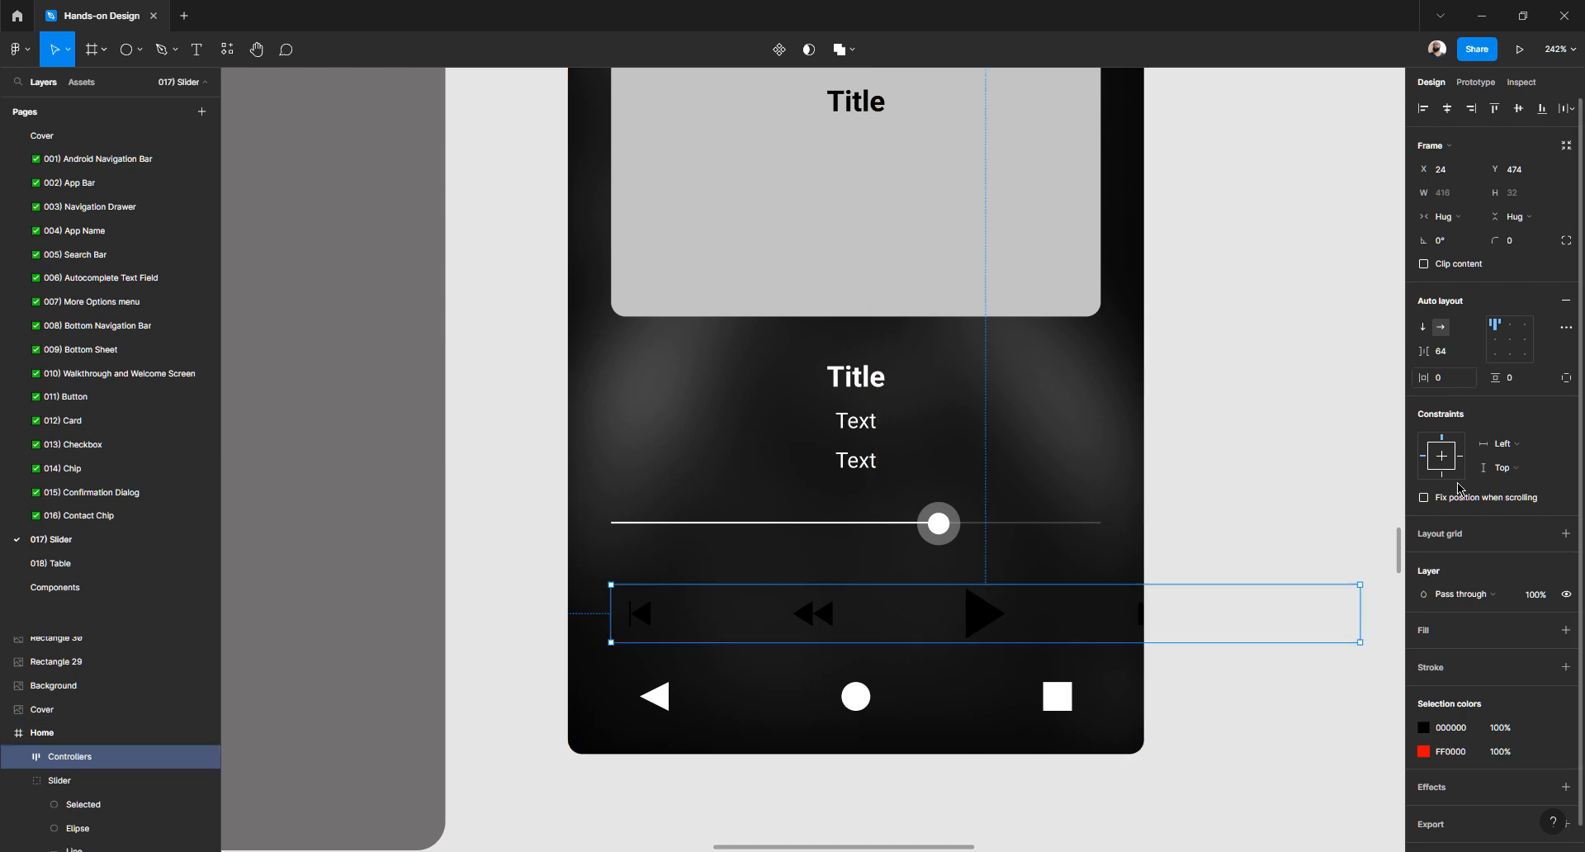
{"action": "left_click", "coordinate": [1423, 731]}
{"action": "left_click_drag", "start_coordinate": [1286, 543], "coordinate": [1156, 379]}
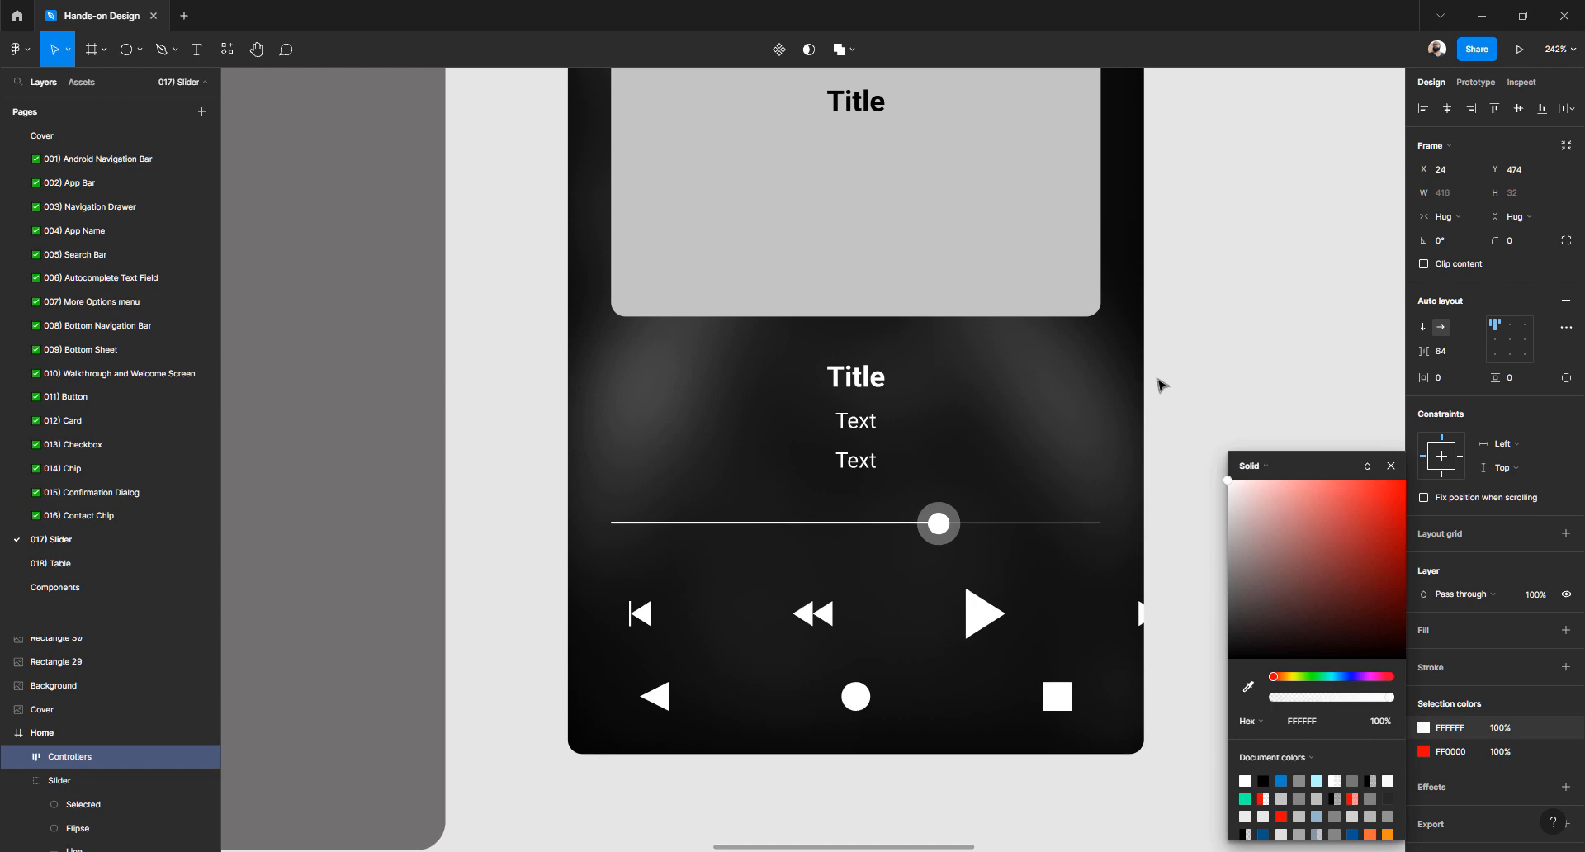
Tighten the control icons' auto layout gap to 28 so the row fits 272 wide
{"action": "left_click", "coordinate": [1452, 352]}
{"action": "type", "text": "48"}
{"action": "key", "text": "Return"}
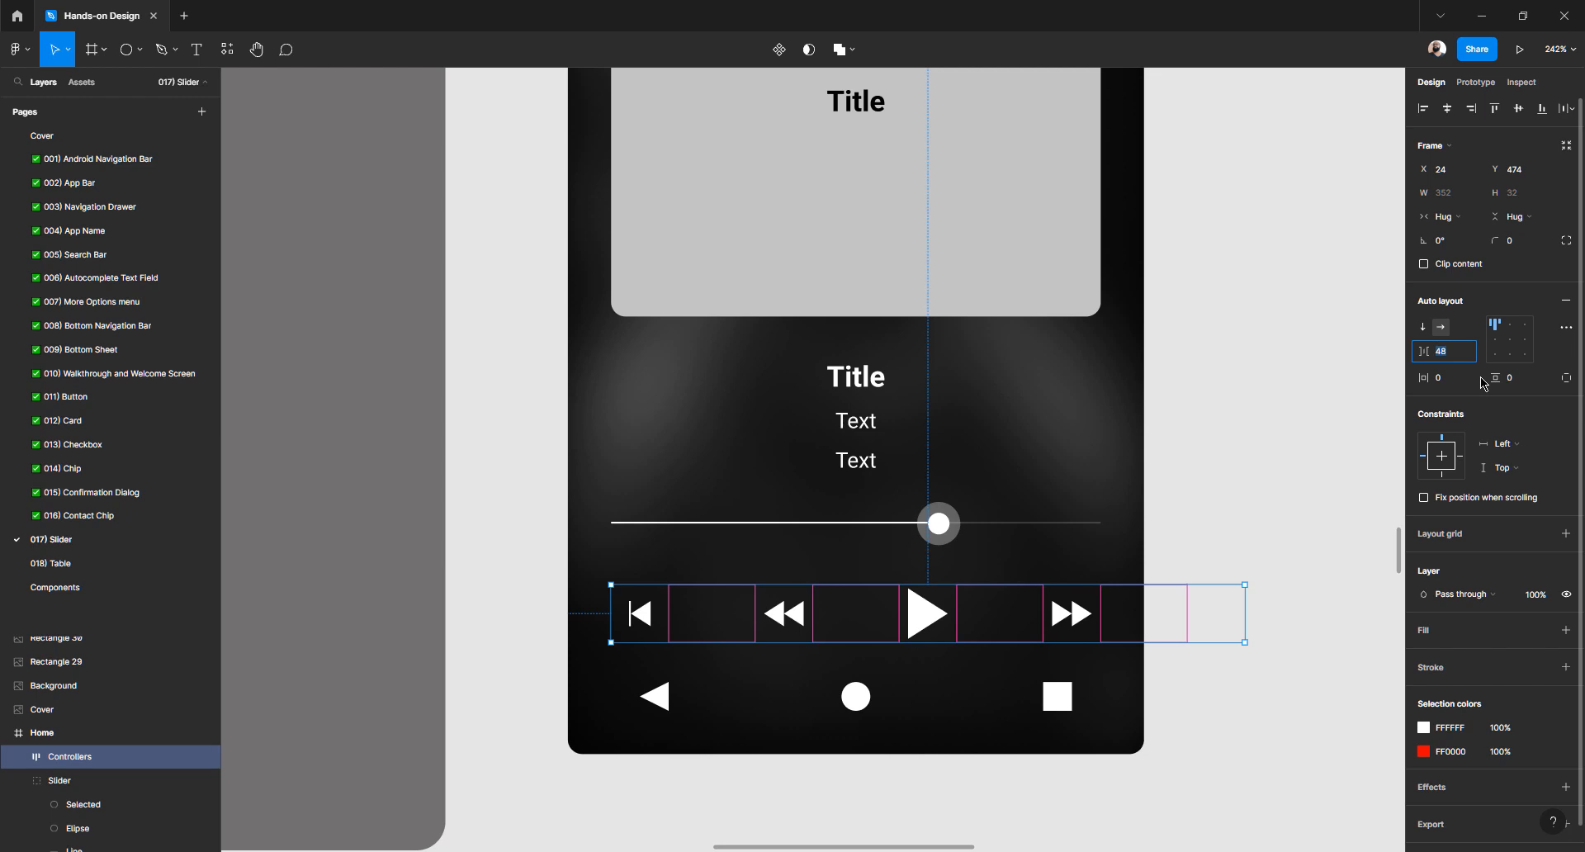
{"action": "key", "text": "shift+Down"}
{"action": "key", "text": "shift+Down"}
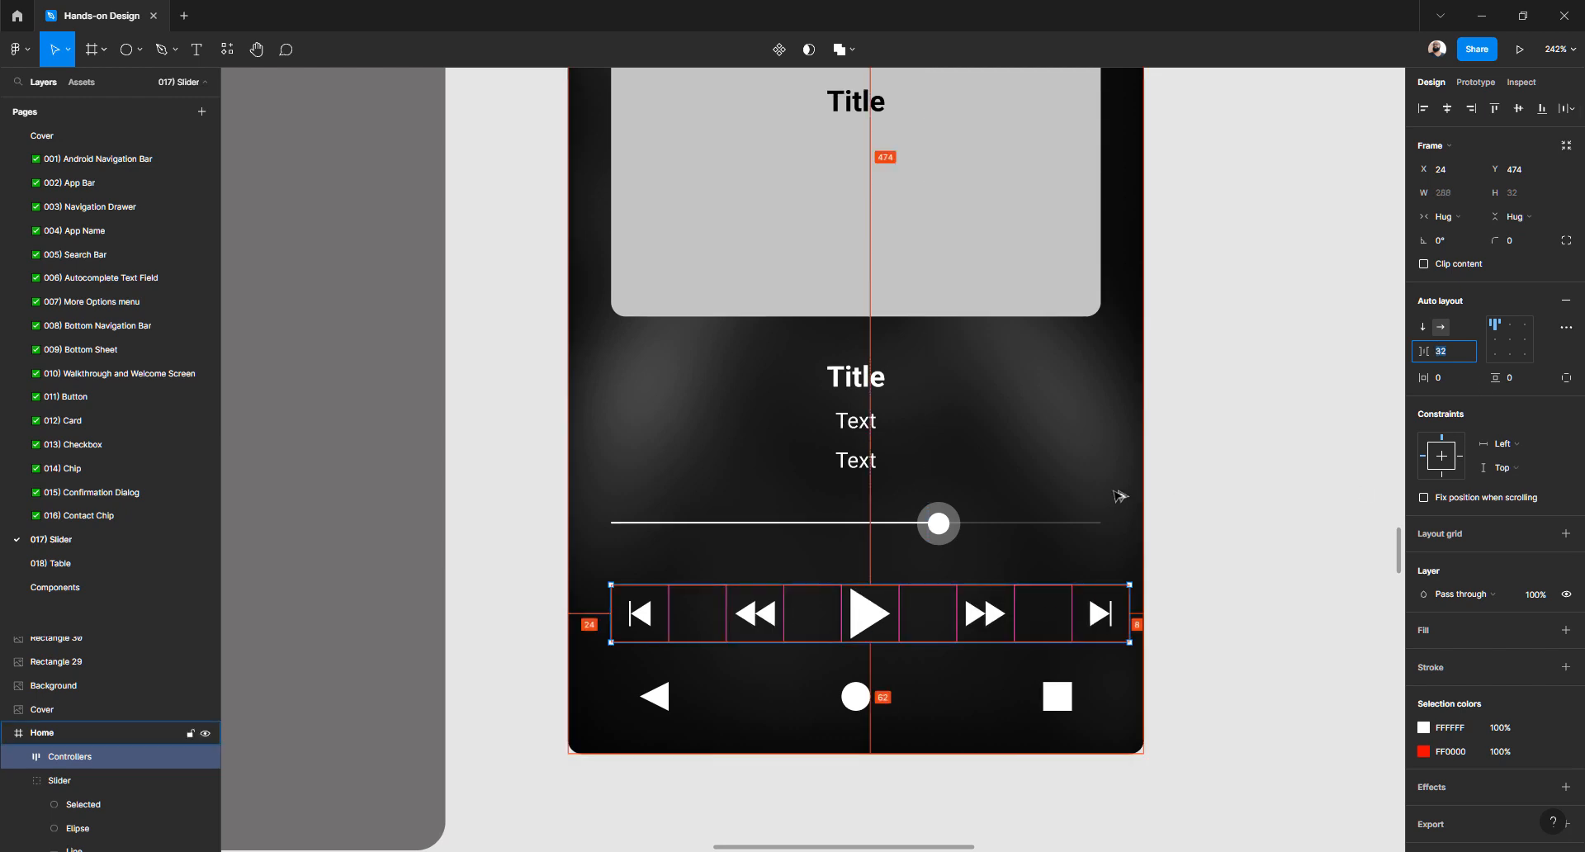
{"action": "key", "text": "shift+Down"}
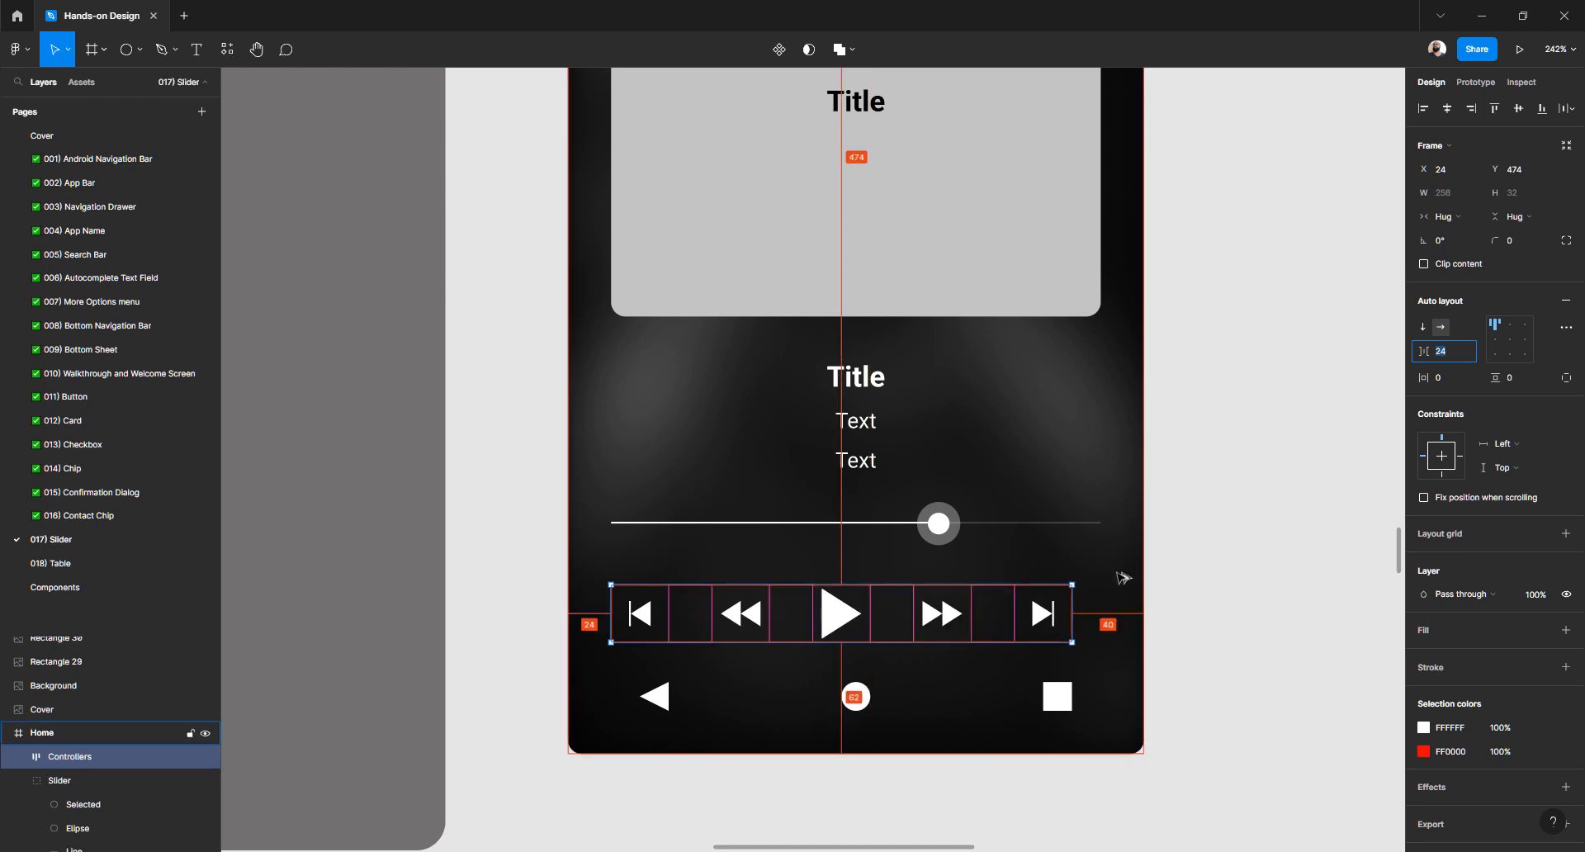
{"action": "key", "text": "shift+Up"}
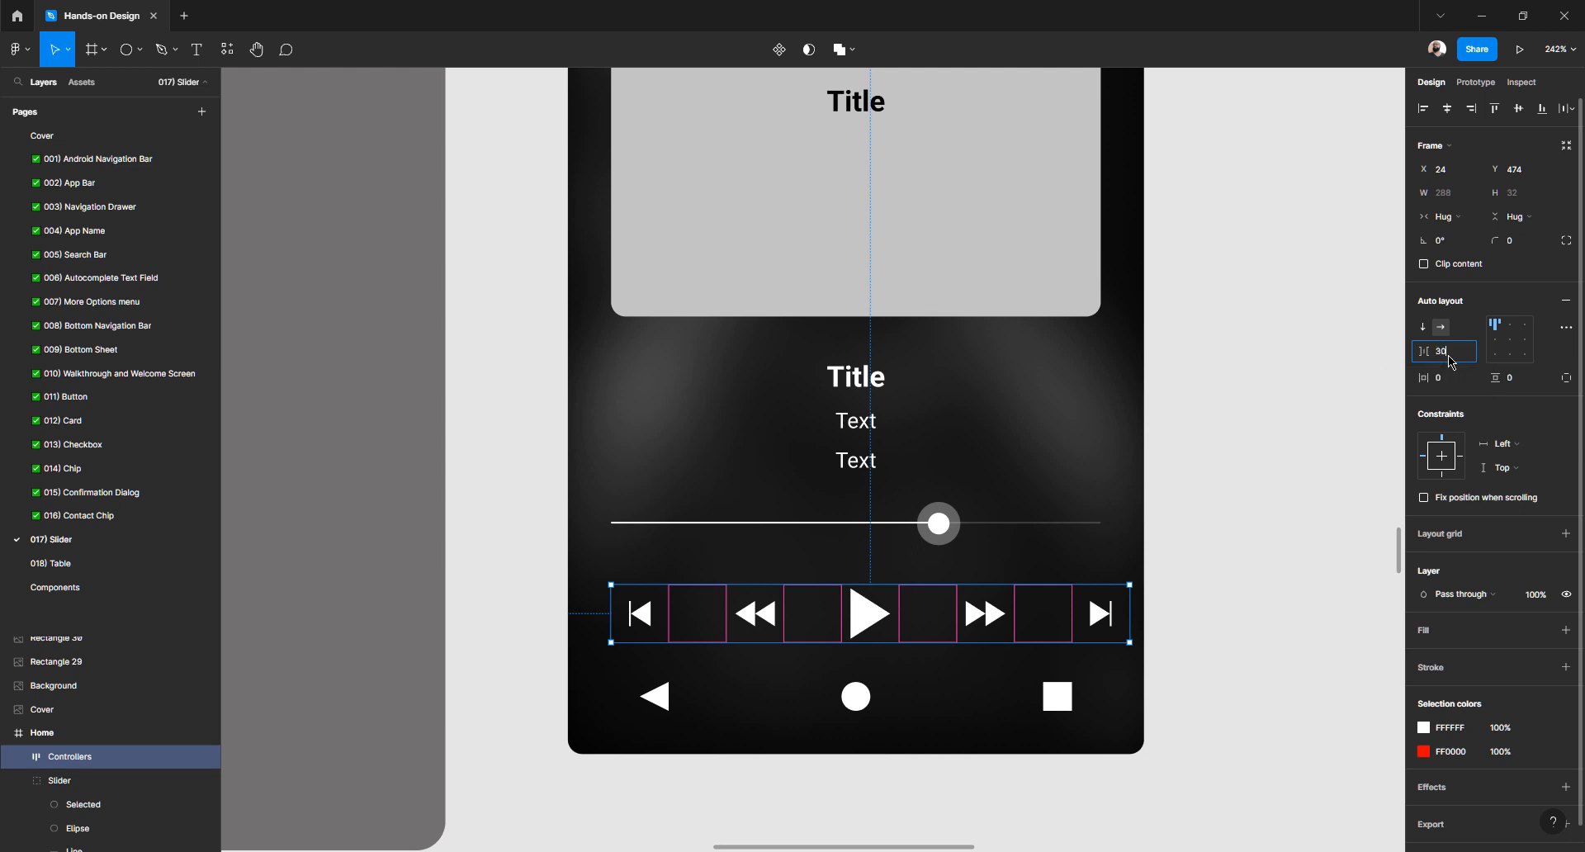
{"action": "type", "text": "30"}
{"action": "key", "text": "Return"}
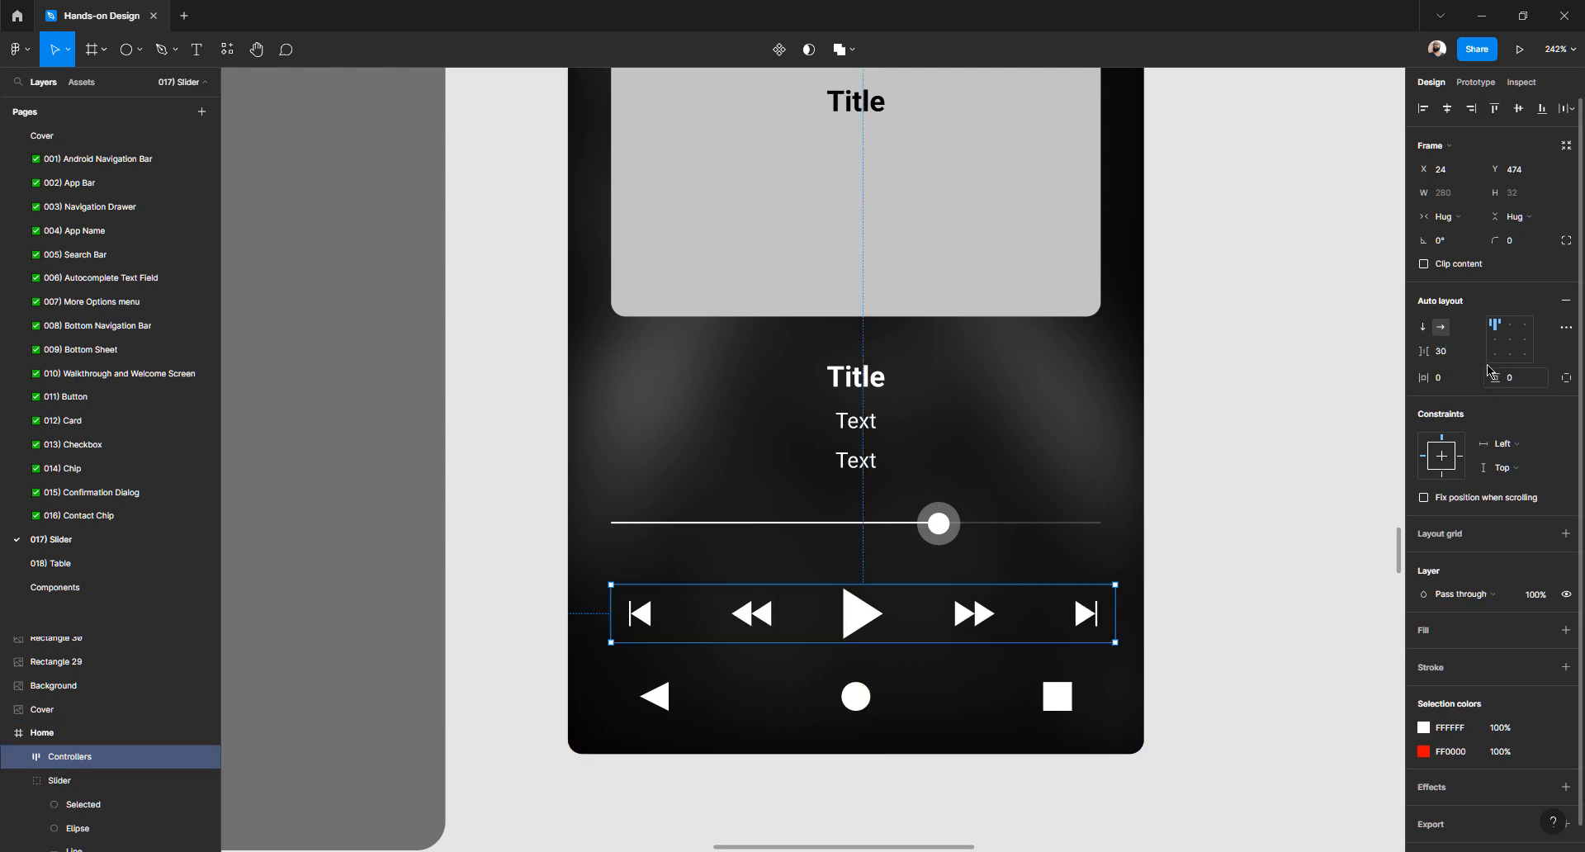
{"action": "left_click", "coordinate": [1458, 355]}
{"action": "key", "text": "Down"}
{"action": "key", "text": "Down"}
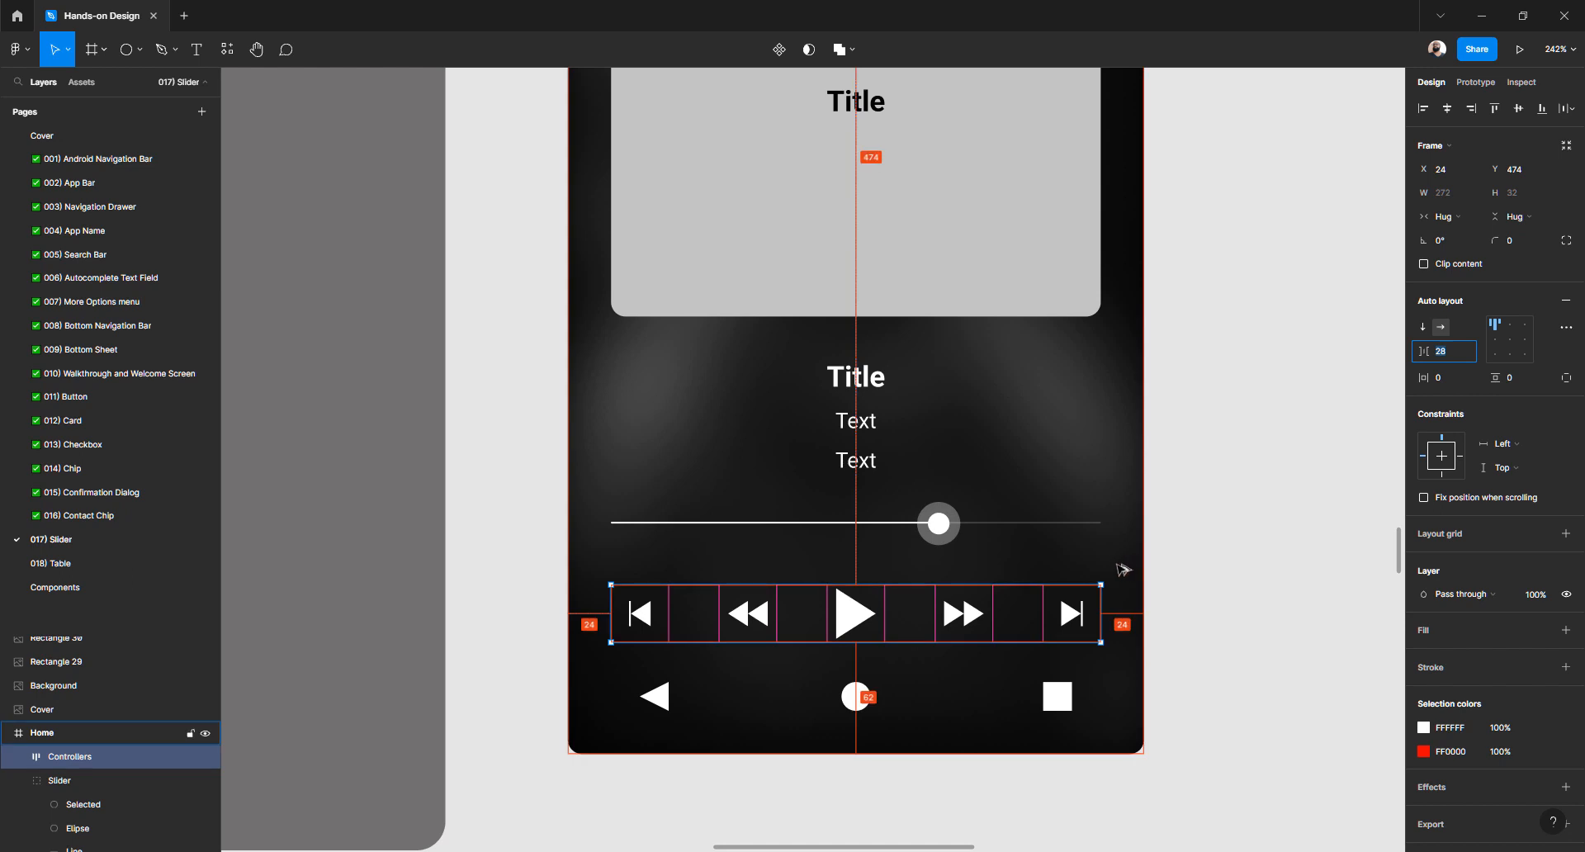
{"action": "key", "text": "Escape"}
{"action": "scroll", "coordinate": [1181, 563], "scroll_direction": "down", "scroll_amount": 6}
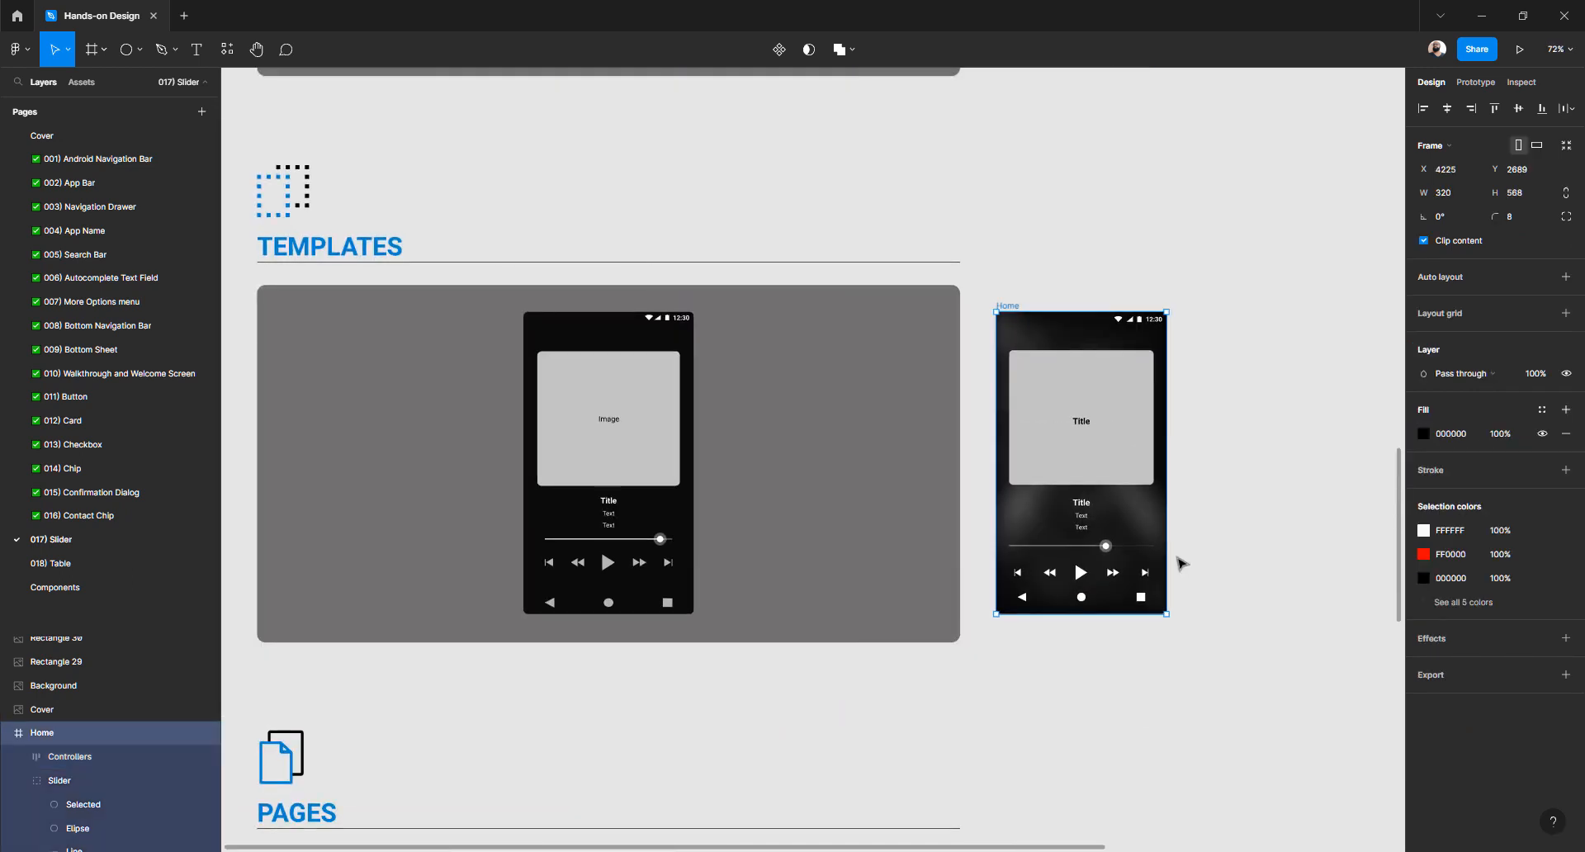
Measure the gaps and nudge the controls row down to sit 24 px below the slider
{"action": "scroll", "coordinate": [1181, 563], "scroll_direction": "up", "scroll_amount": 2}
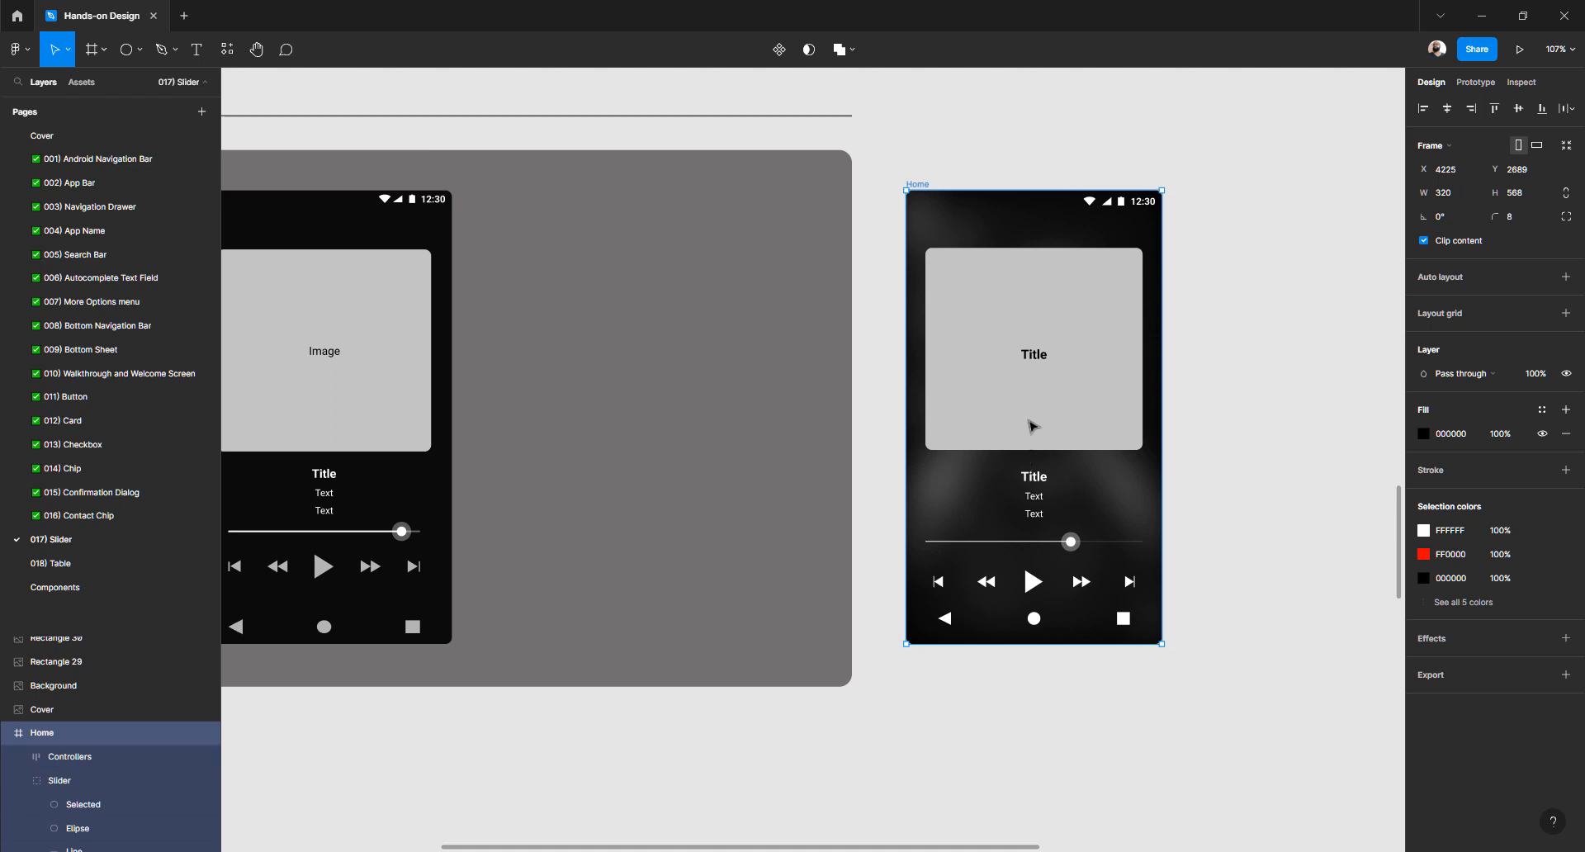
{"action": "left_click", "coordinate": [1032, 427]}
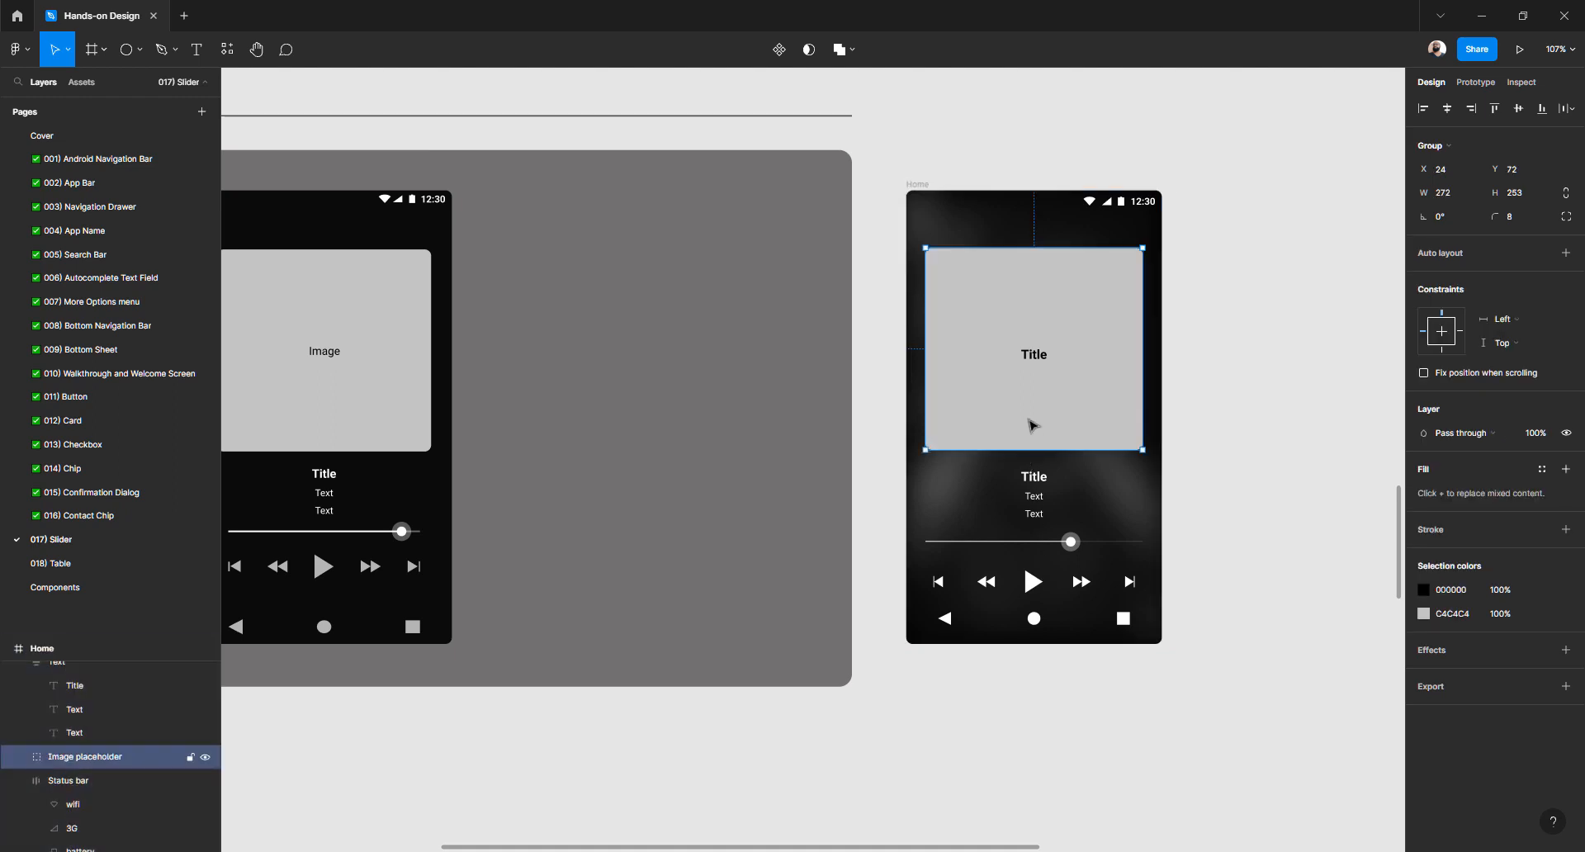
{"action": "left_click", "coordinate": [1046, 485]}
{"action": "key", "text": "alt"}
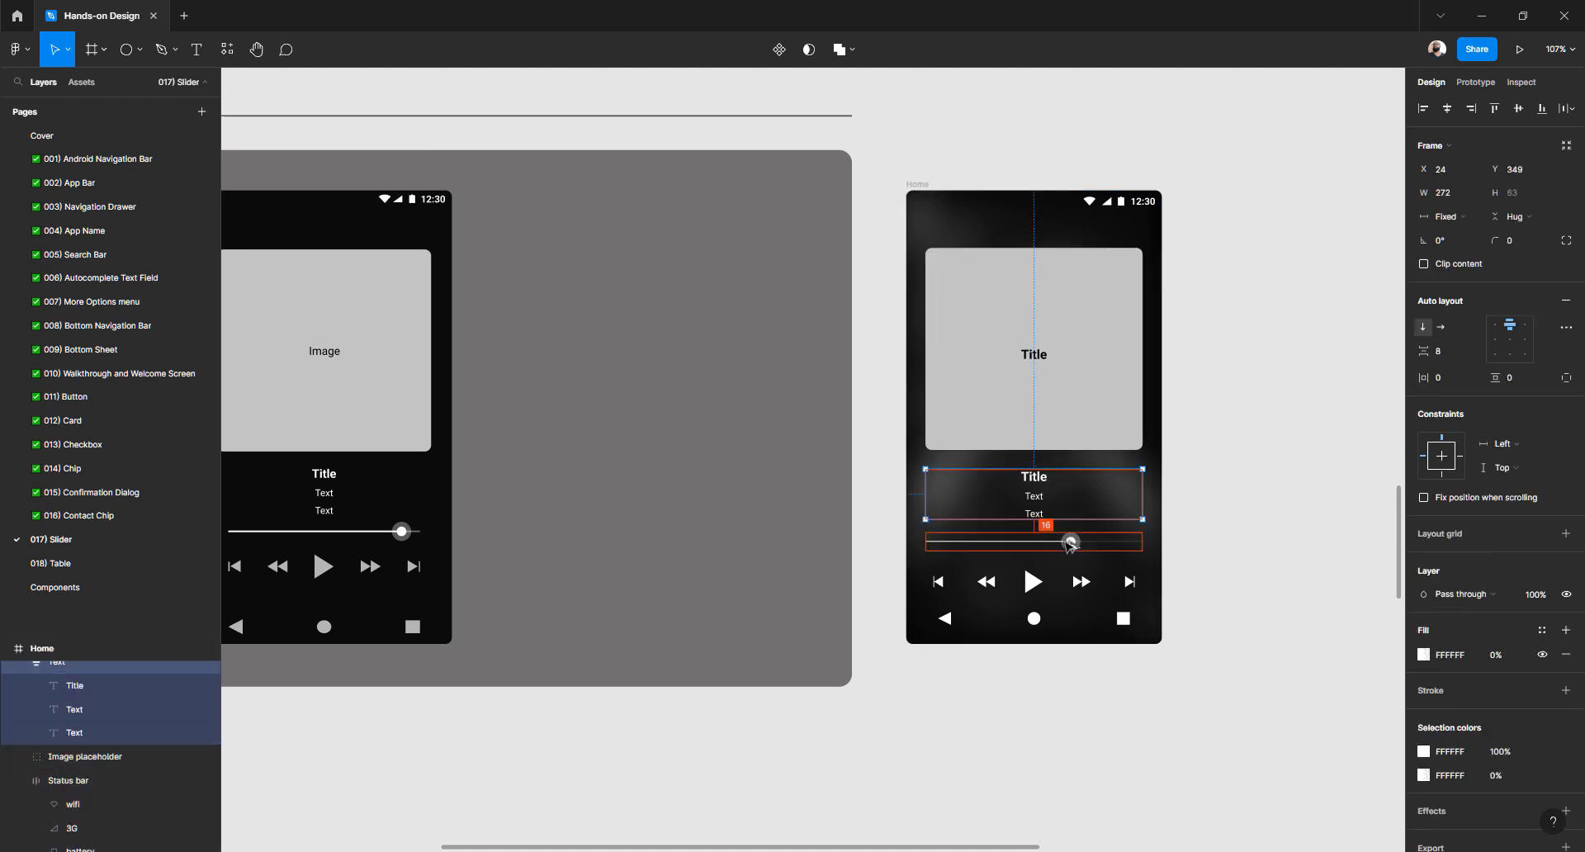
{"action": "left_click", "coordinate": [1071, 543]}
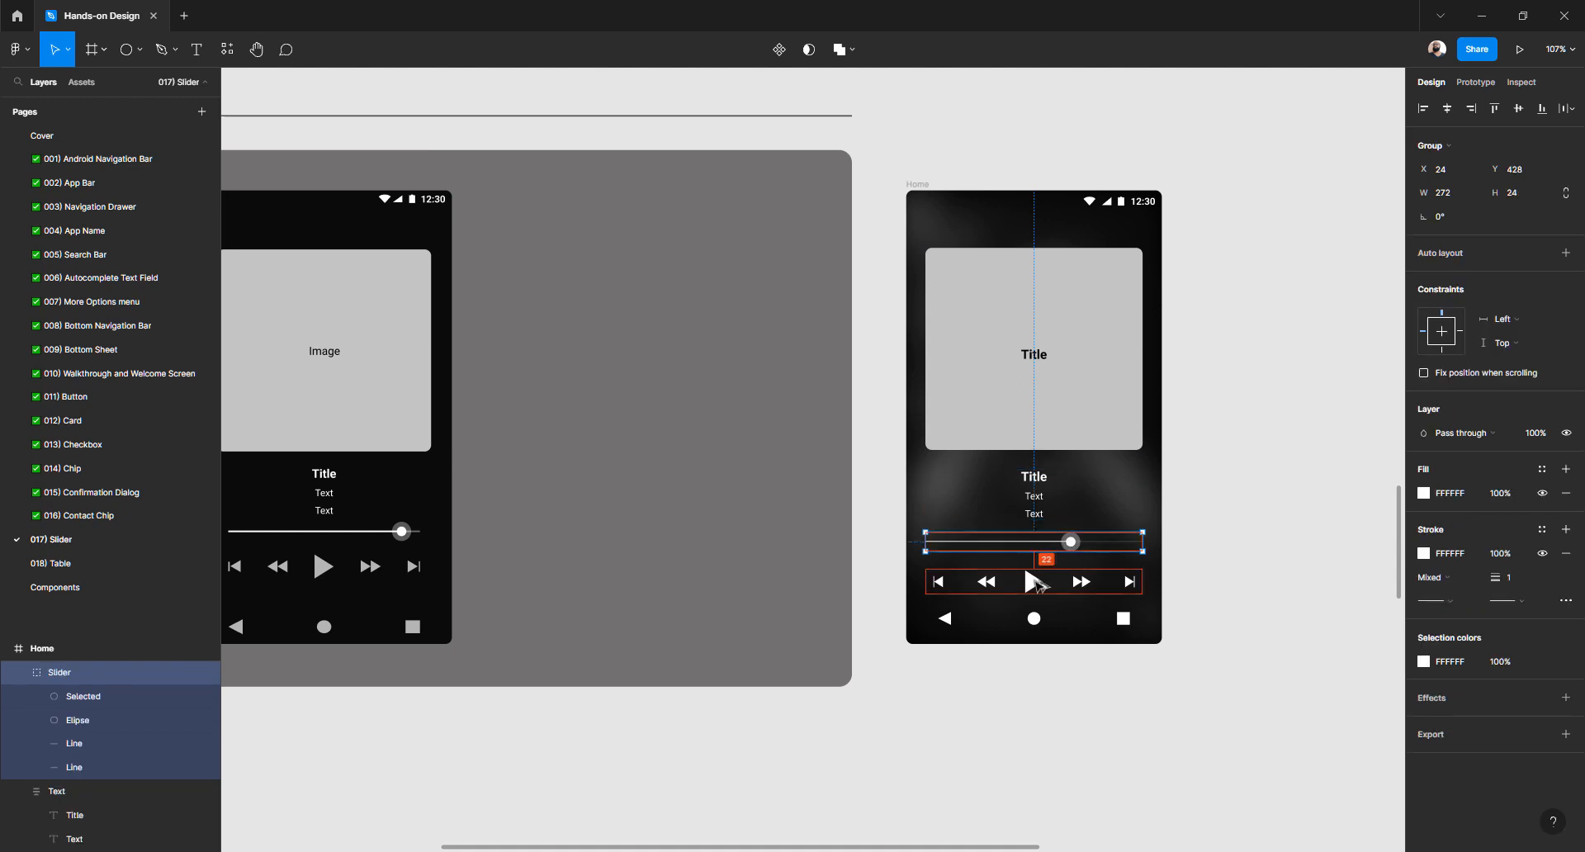
{"action": "left_click", "coordinate": [1035, 582]}
{"action": "key", "text": "alt"}
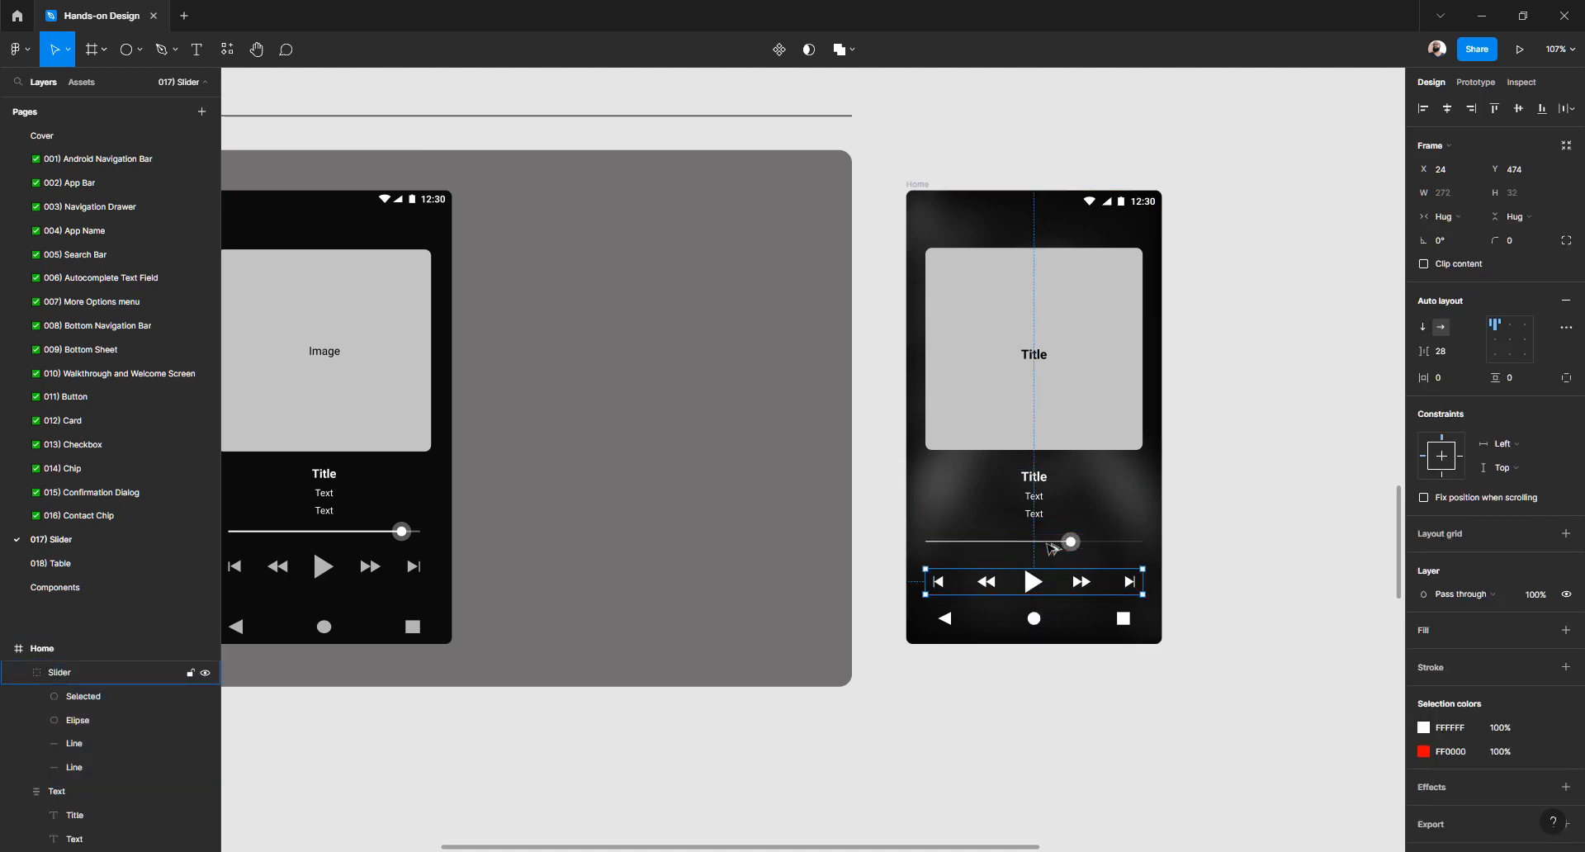
{"action": "key", "text": "Down"}
{"action": "key", "text": "Down"}
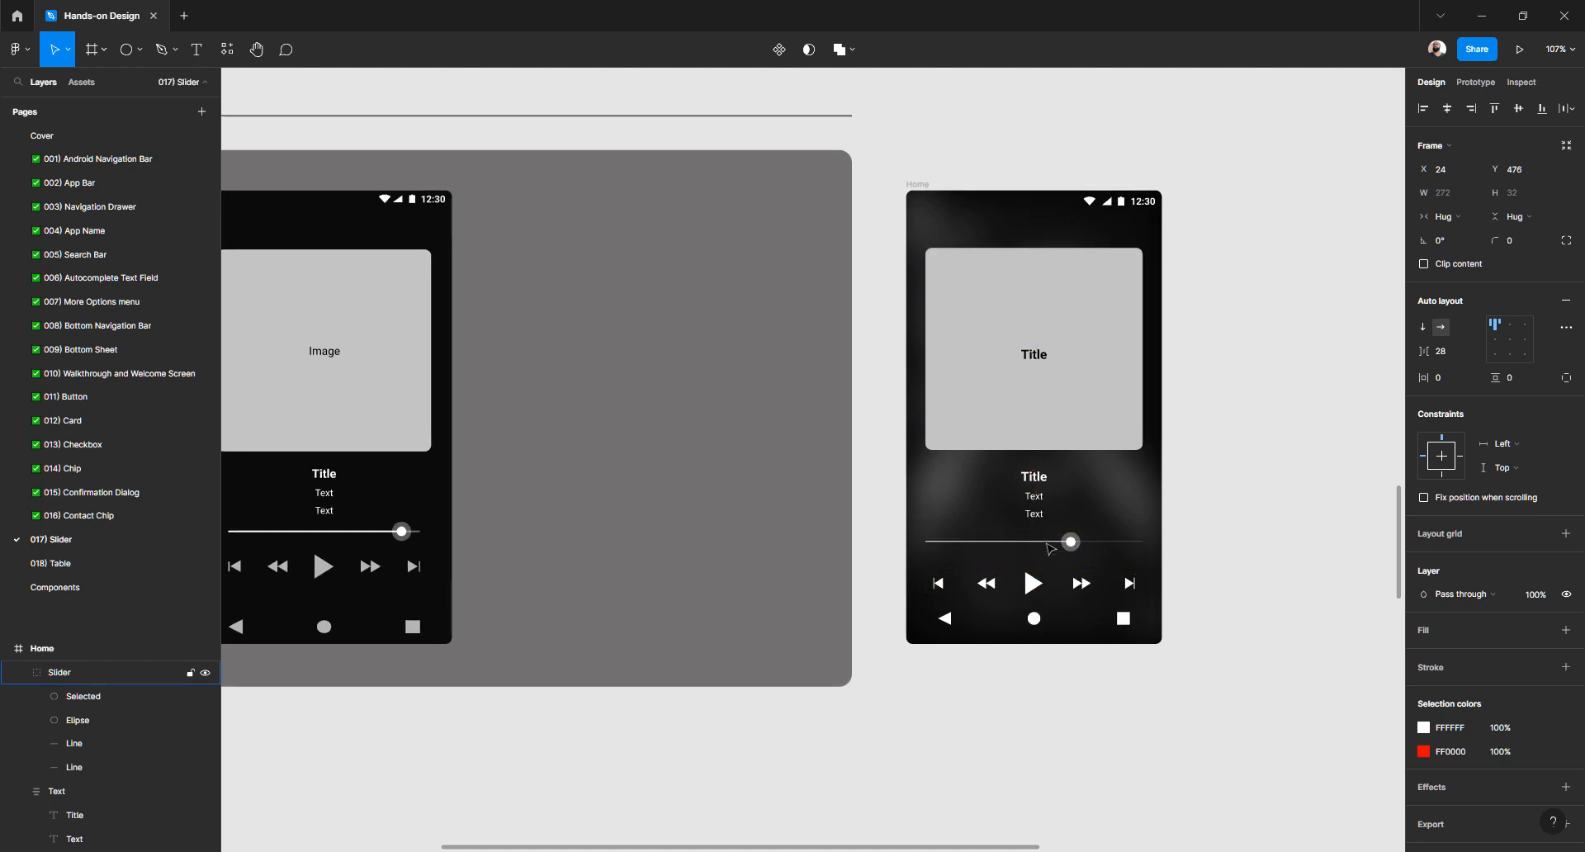
Select image, text, slider and controls together and move them up 8 px
{"action": "left_click", "coordinate": [1048, 544], "text": "shift"}
{"action": "left_click", "coordinate": [1042, 511], "text": "shift"}
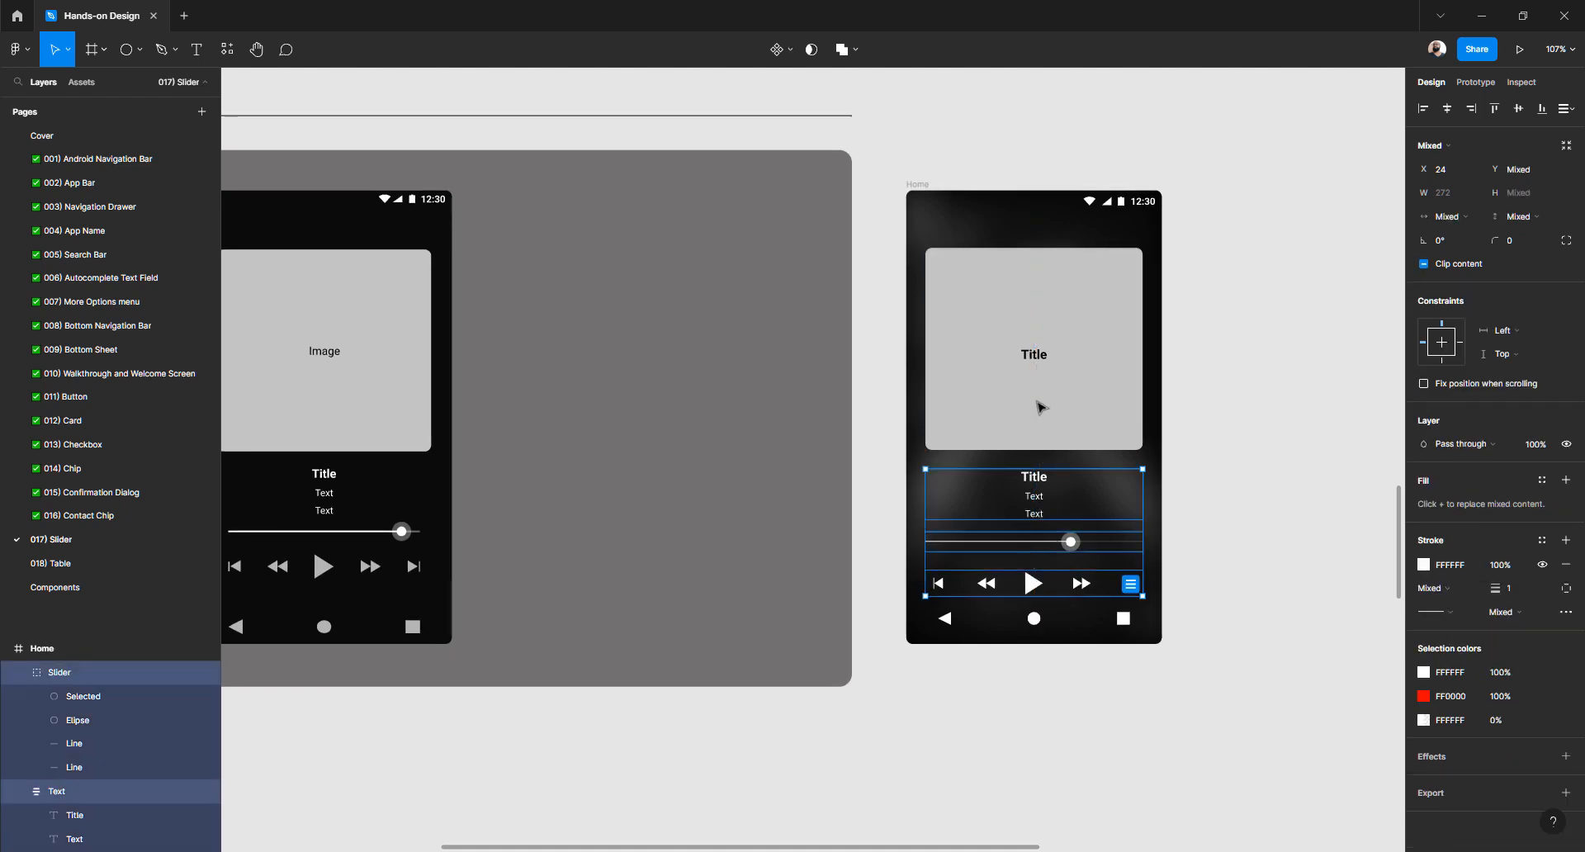
{"action": "left_click", "coordinate": [1036, 404], "text": "shift"}
{"action": "key", "text": "alt"}
{"action": "key", "text": "Up"}
{"action": "key", "text": "Up"}
{"action": "key", "text": "Up"}
{"action": "key", "text": "Up"}
{"action": "key", "text": "Up"}
{"action": "key", "text": "Up"}
{"action": "key", "text": "Up"}
{"action": "key", "text": "Up"}
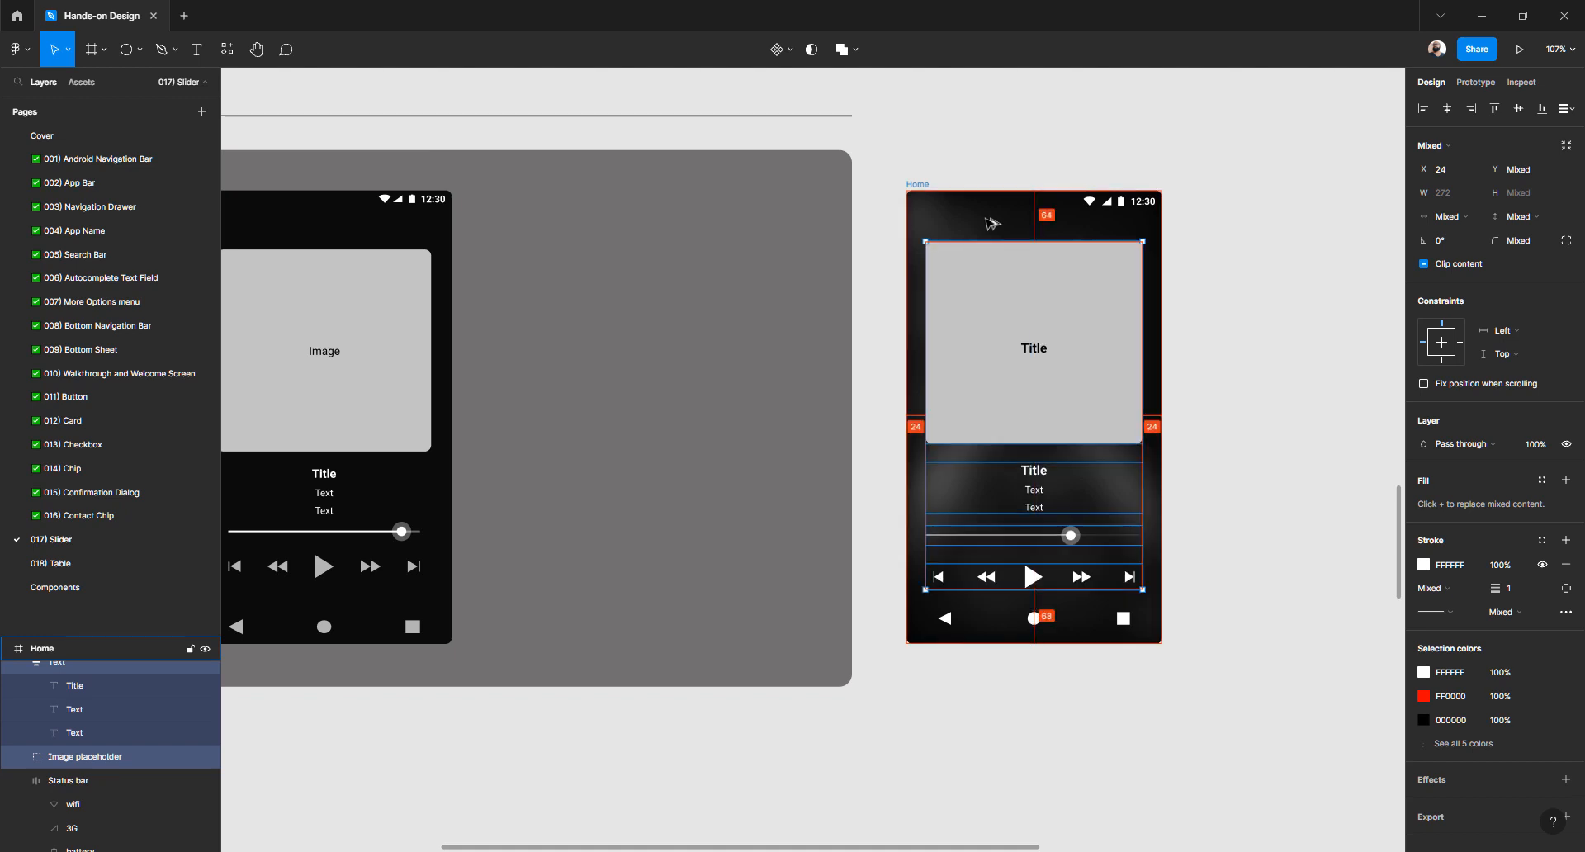
{"action": "key", "text": "alt"}
Alt-drag a duplicate of the Home frame into the Pages section at X 4225, Y 3759
{"action": "left_click", "coordinate": [1334, 391]}
{"action": "scroll", "coordinate": [978, 421], "scroll_direction": "down", "scroll_amount": 5}
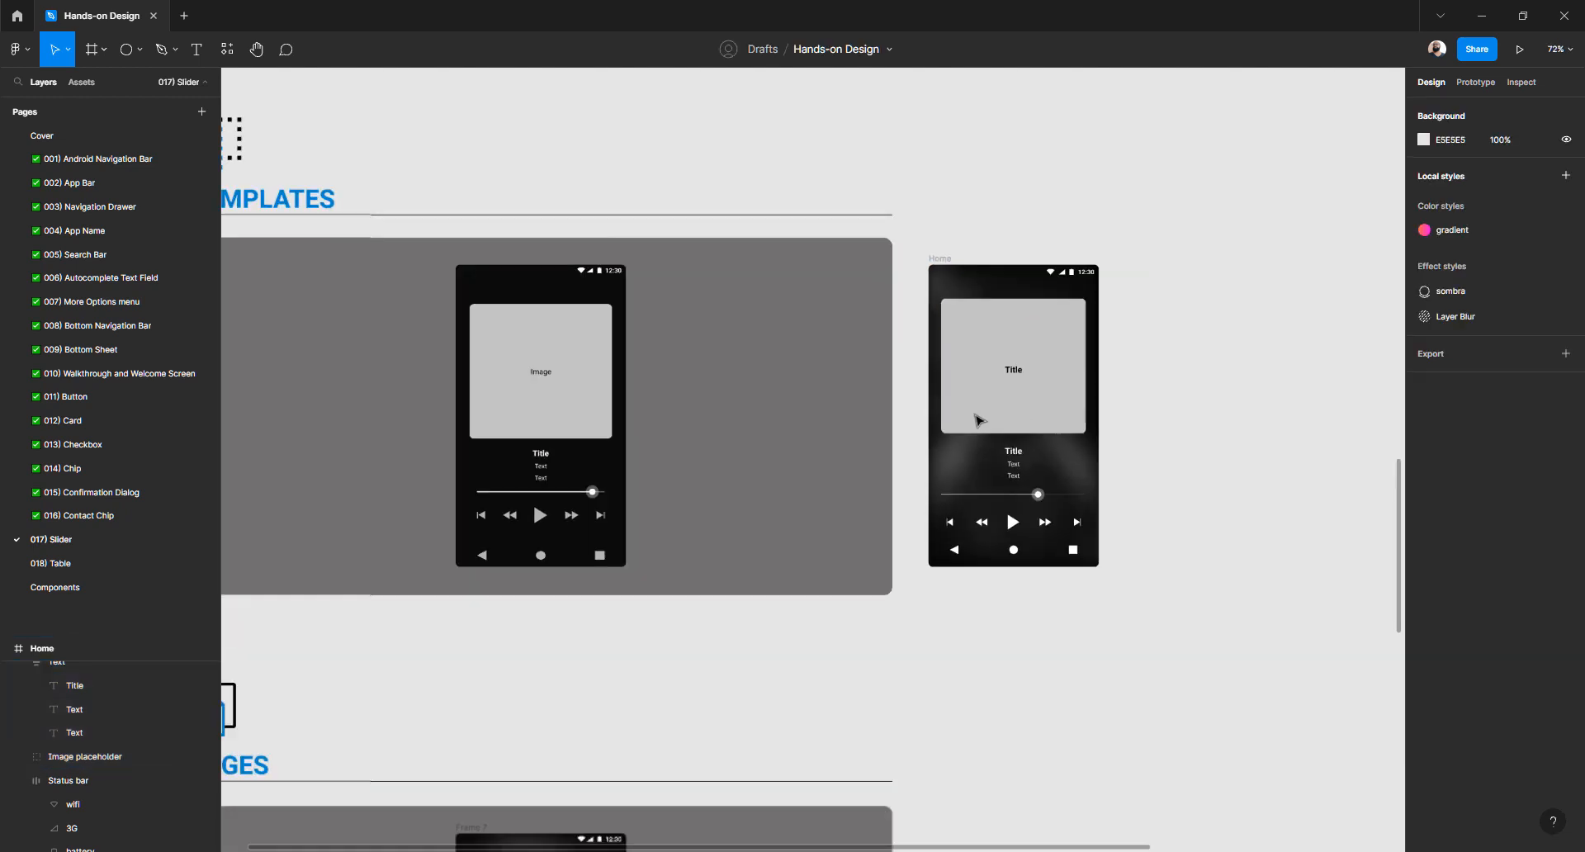
{"action": "scroll", "coordinate": [947, 295], "scroll_direction": "up", "scroll_amount": 4}
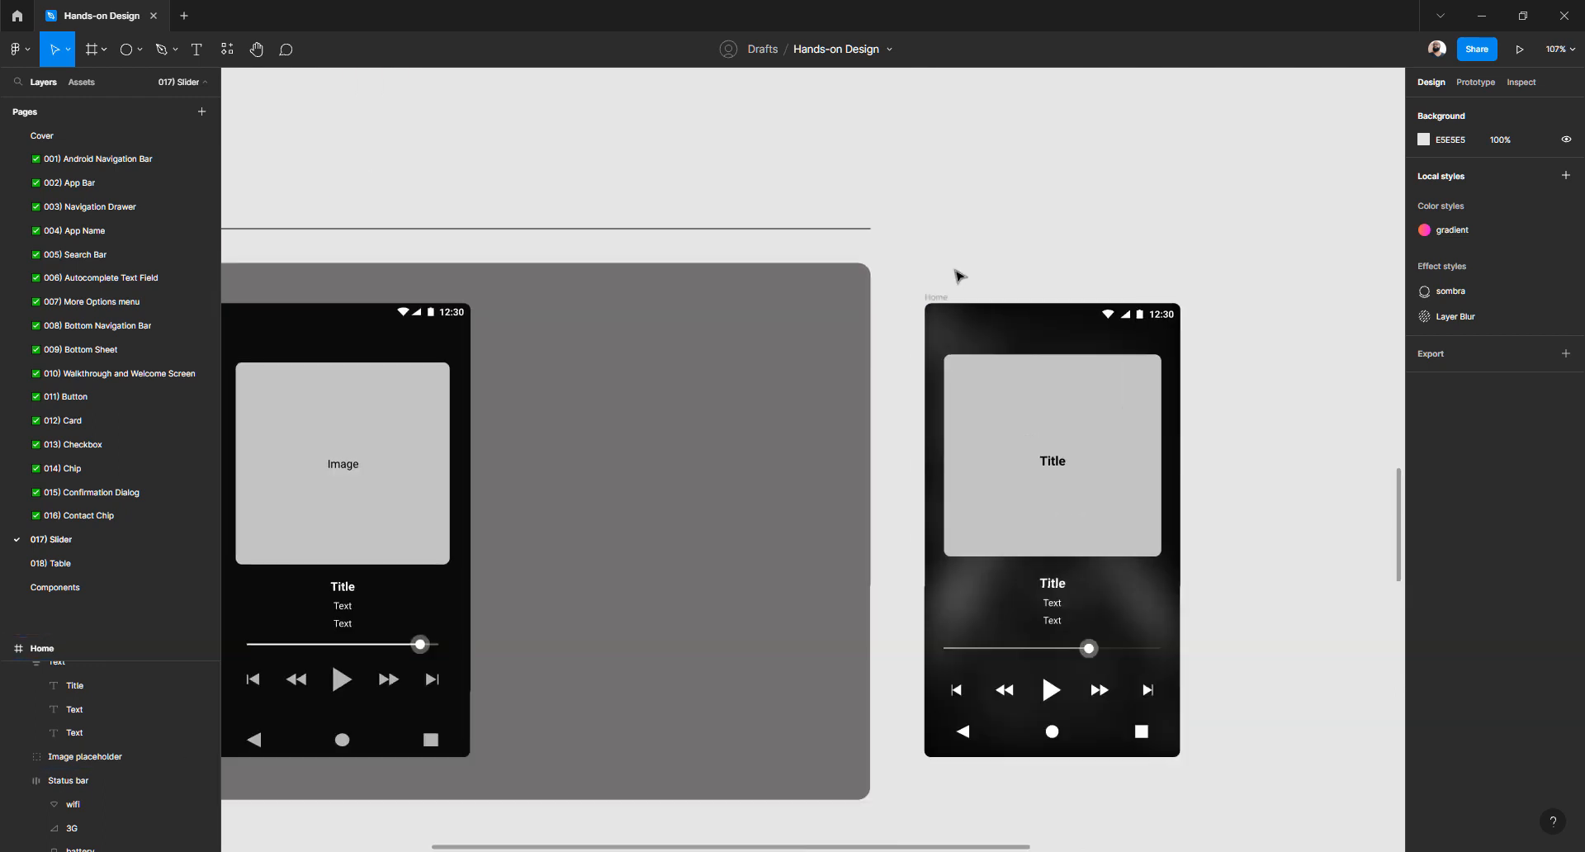
{"action": "scroll", "coordinate": [962, 262], "scroll_direction": "up", "scroll_amount": 2}
{"action": "scroll", "coordinate": [742, 216], "scroll_direction": "right", "scroll_amount": 3}
{"action": "scroll", "coordinate": [742, 216], "scroll_direction": "down", "scroll_amount": 1}
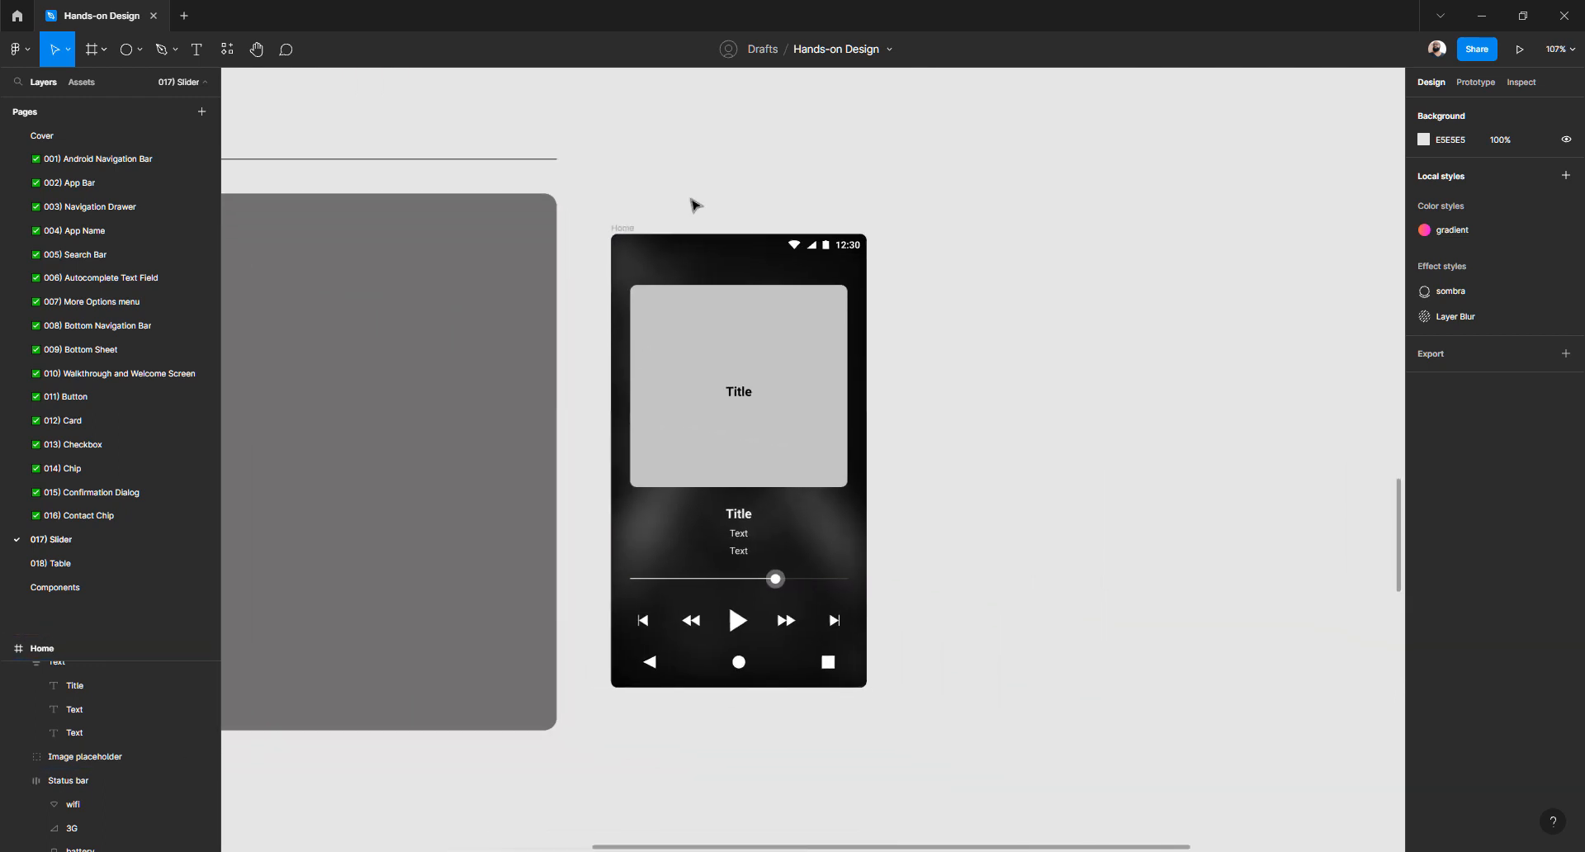
{"action": "left_click", "coordinate": [621, 228]}
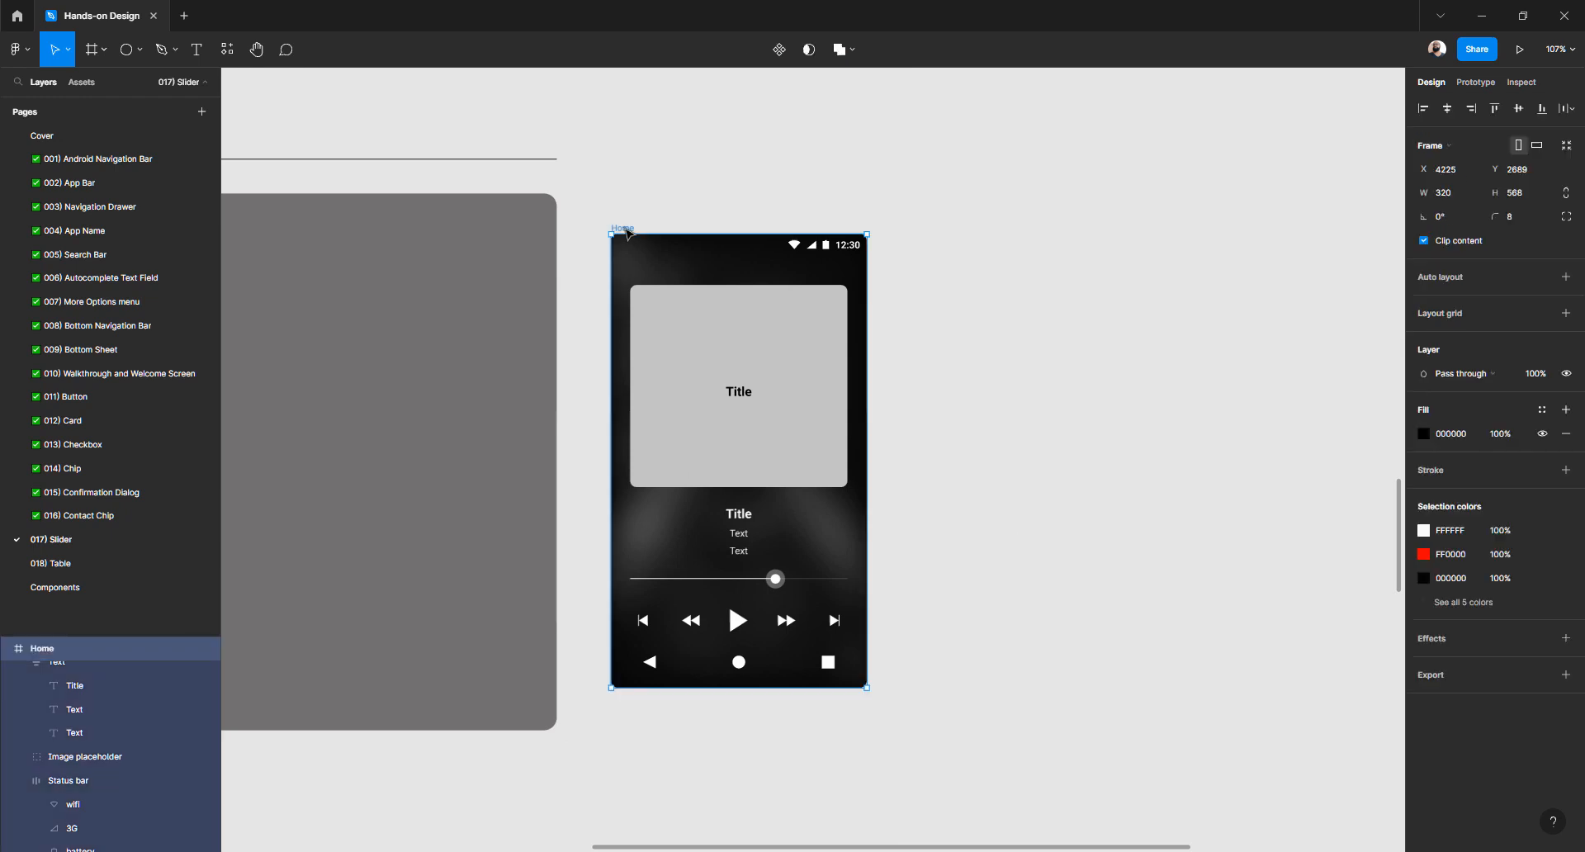
{"action": "left_click_drag", "start_coordinate": [627, 228], "coordinate": [723, 259]}
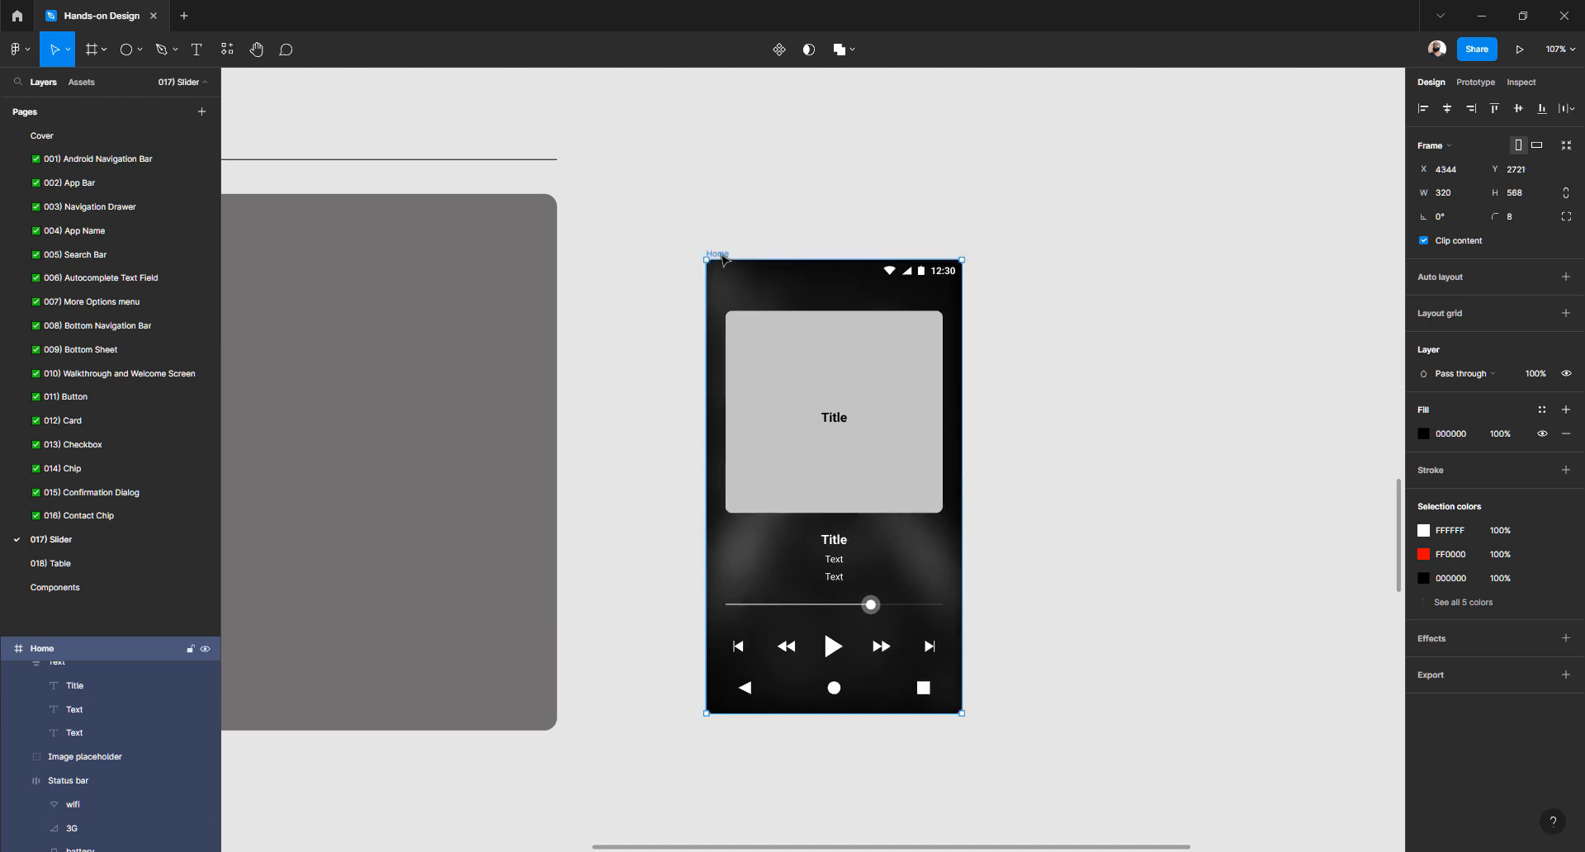
{"action": "left_click", "coordinate": [913, 302]}
{"action": "scroll", "coordinate": [913, 302], "scroll_direction": "down", "scroll_amount": 5}
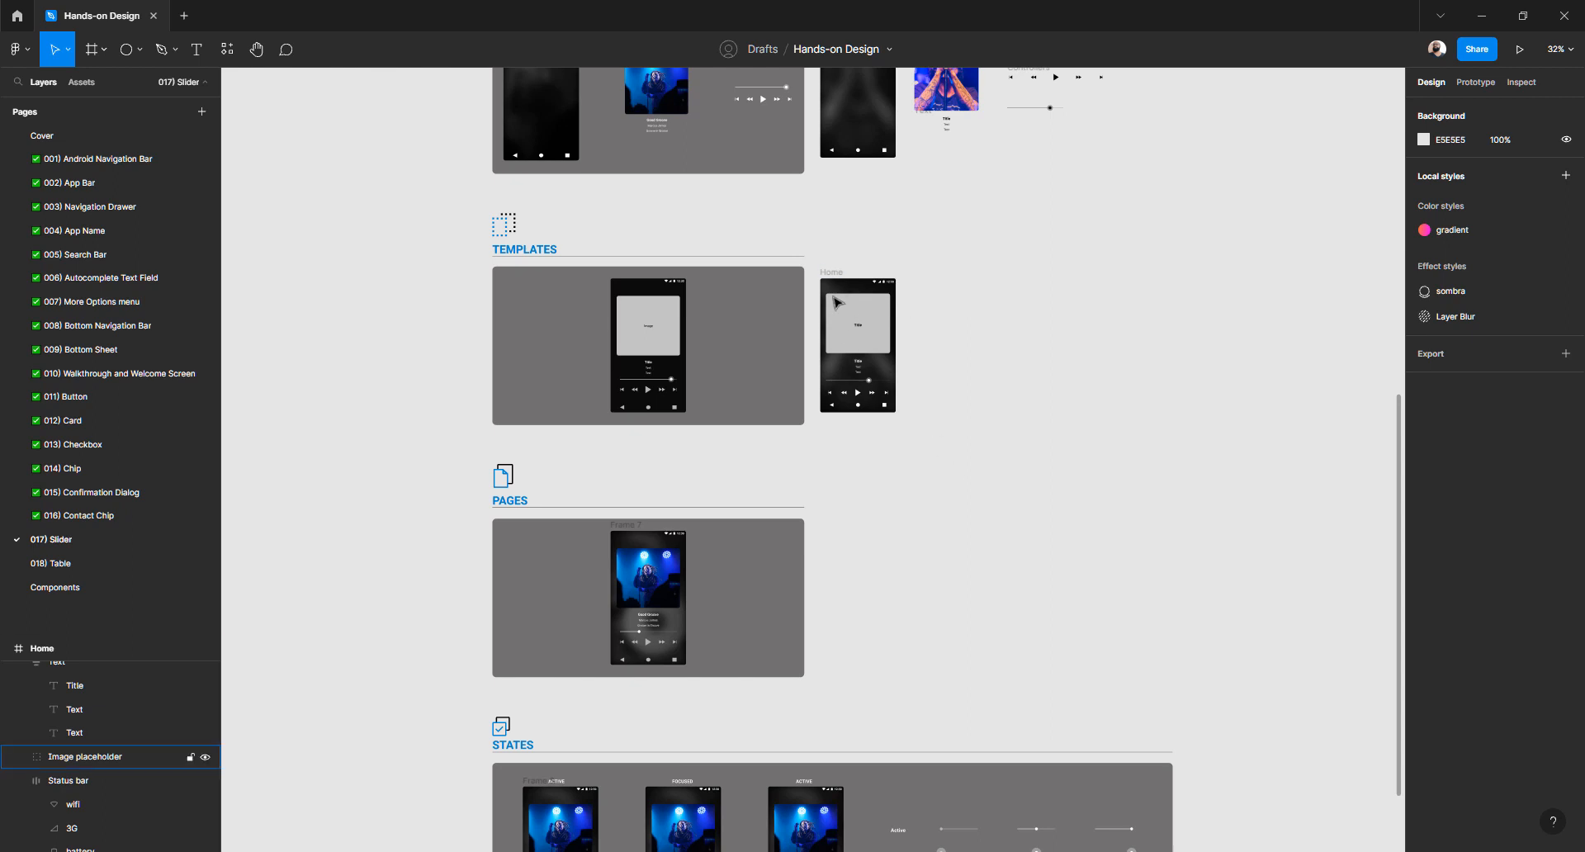
{"action": "left_click_drag", "start_coordinate": [833, 275], "coordinate": [854, 525]}
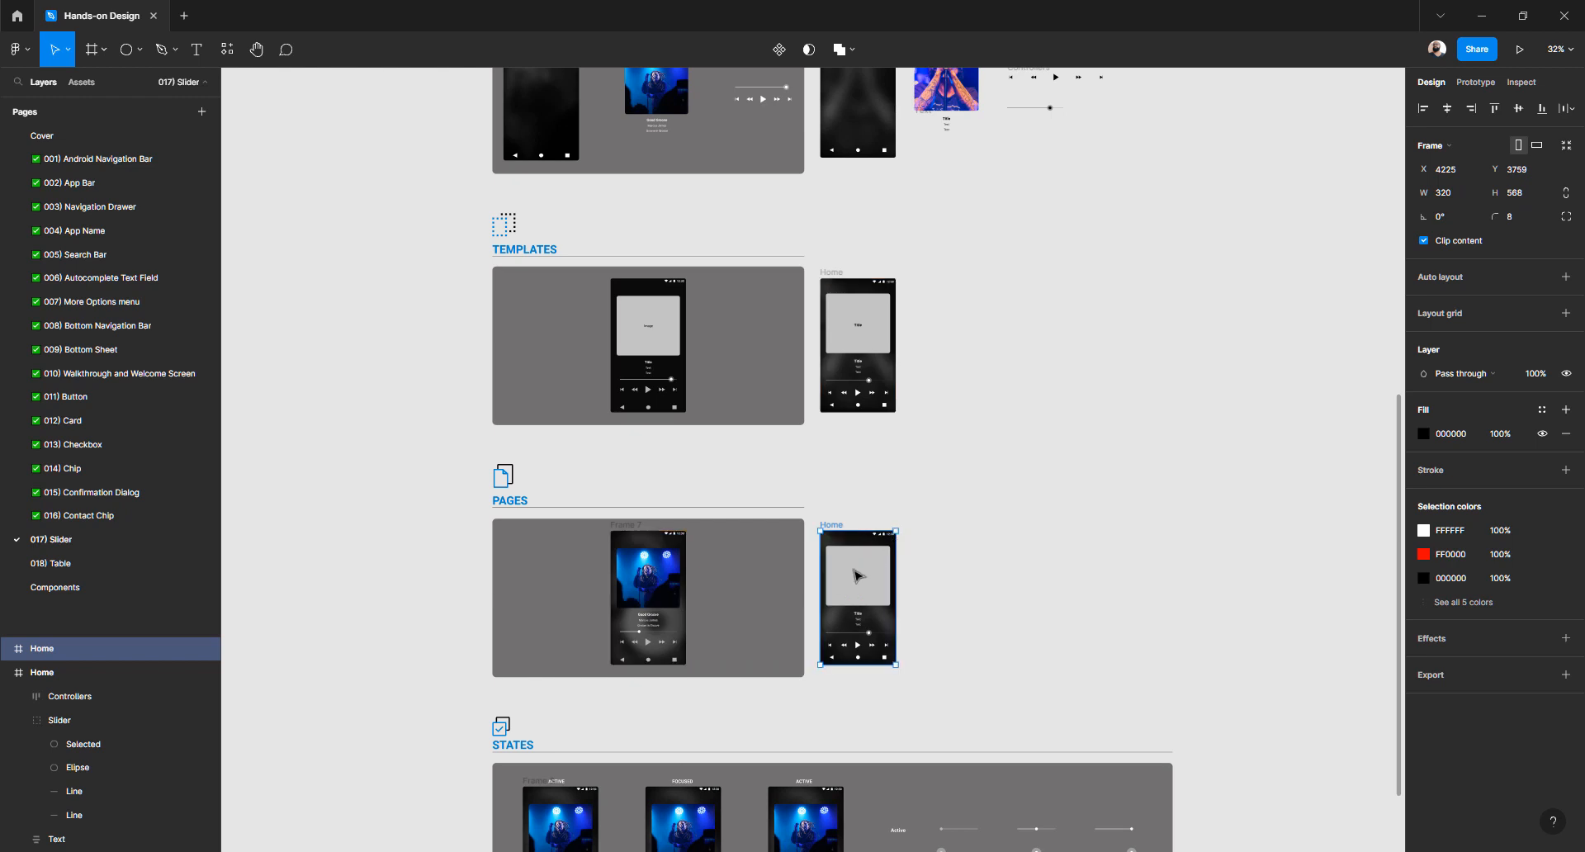
{"action": "left_click", "coordinate": [857, 575]}
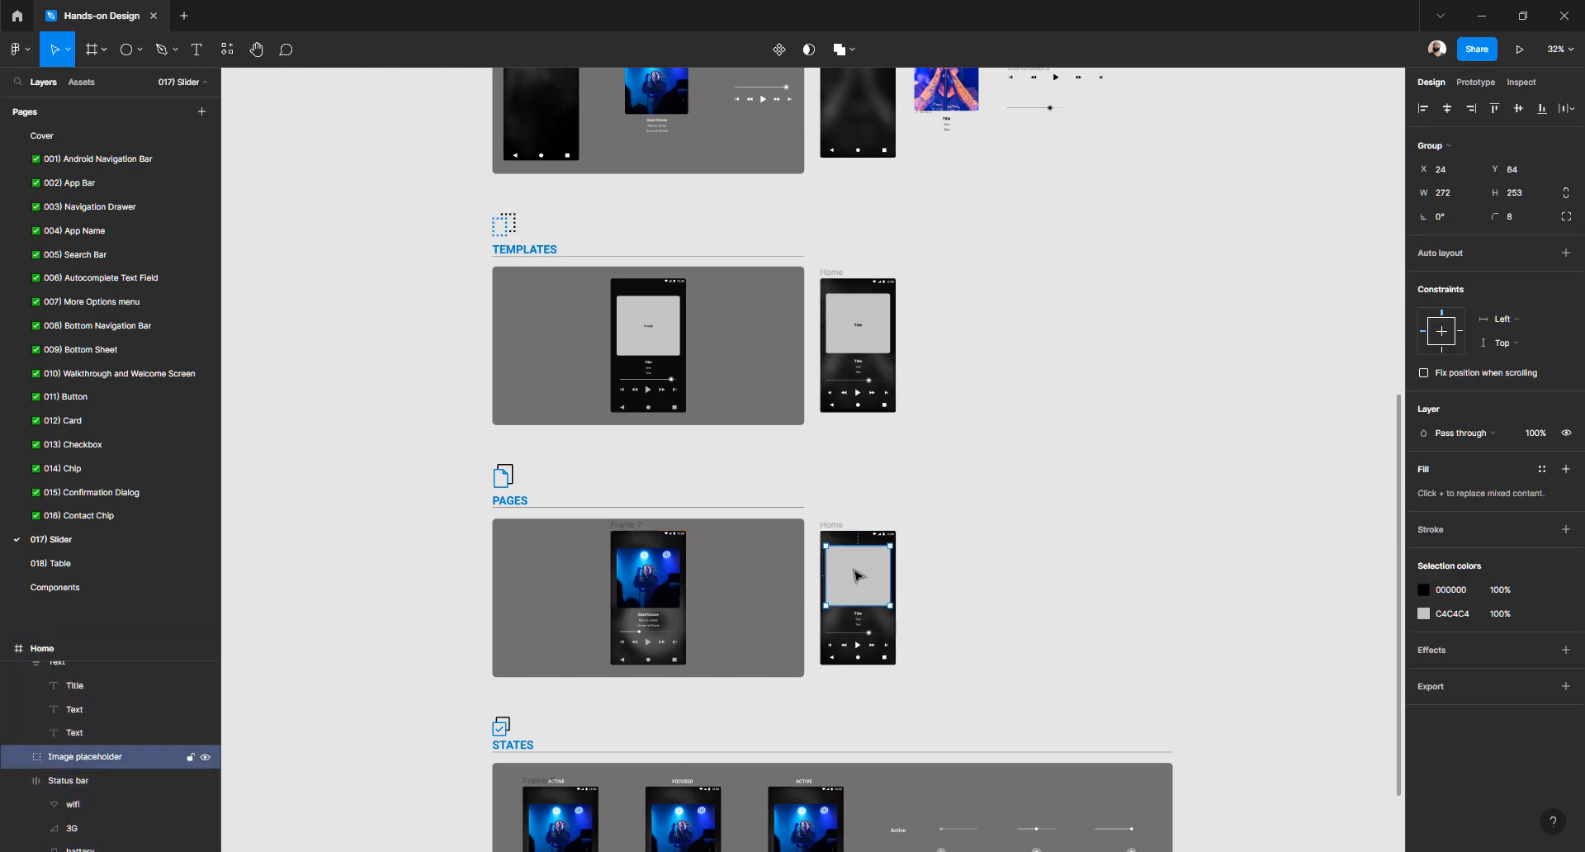
{"action": "scroll", "coordinate": [856, 573], "scroll_direction": "up", "scroll_amount": 5}
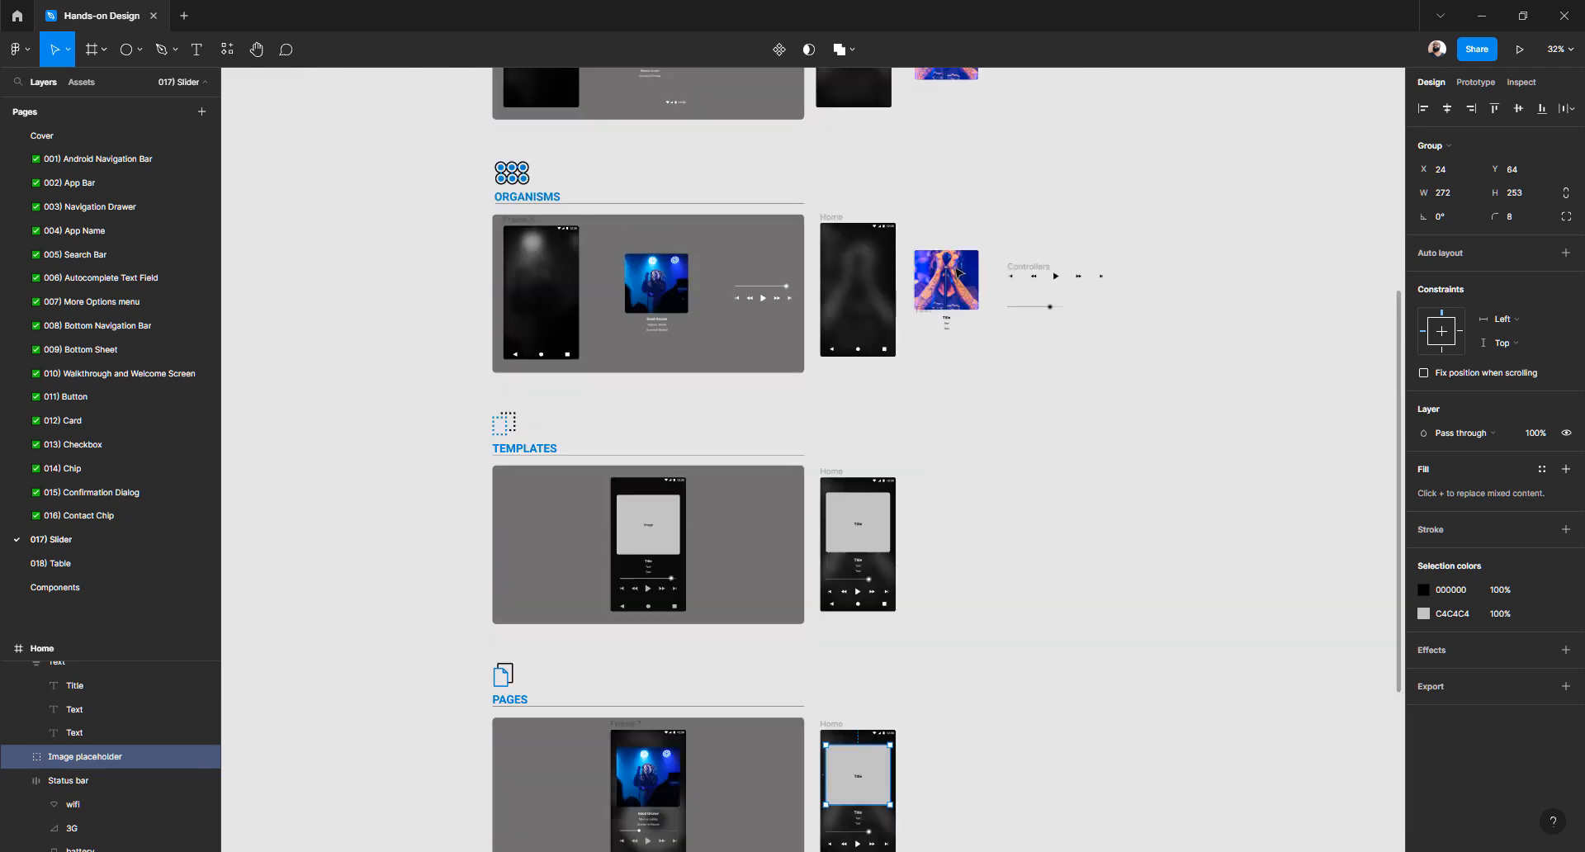
Paste the tattooed-singer cover photo into the copy's 272 × 253 image placeholder
{"action": "left_click", "coordinate": [957, 270]}
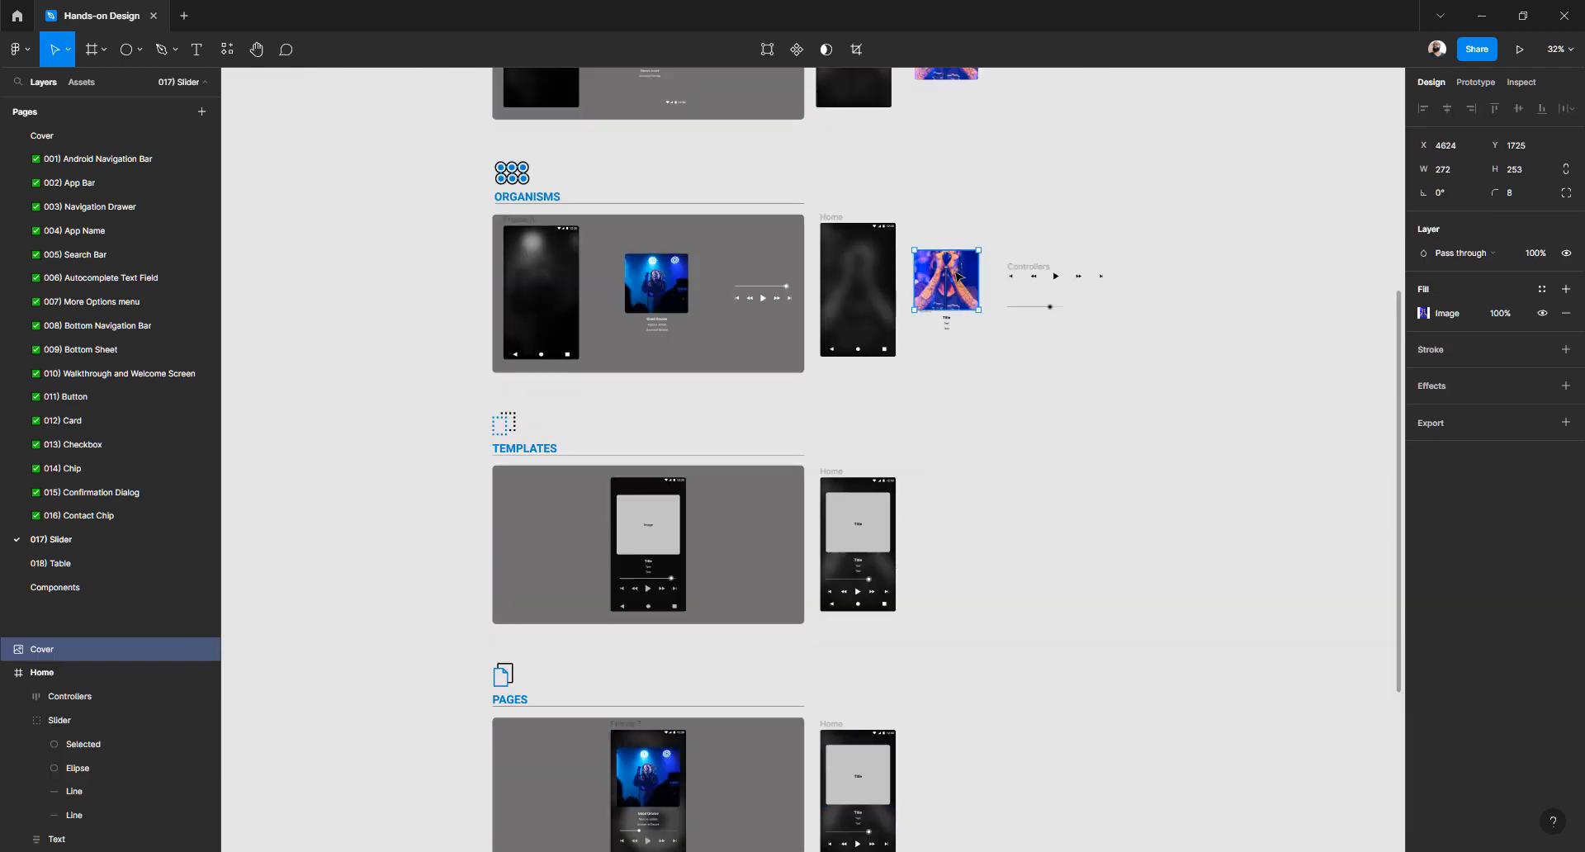
{"action": "scroll", "coordinate": [880, 647], "scroll_direction": "down", "scroll_amount": 5}
{"action": "scroll", "coordinate": [856, 478], "scroll_direction": "up", "scroll_amount": 4}
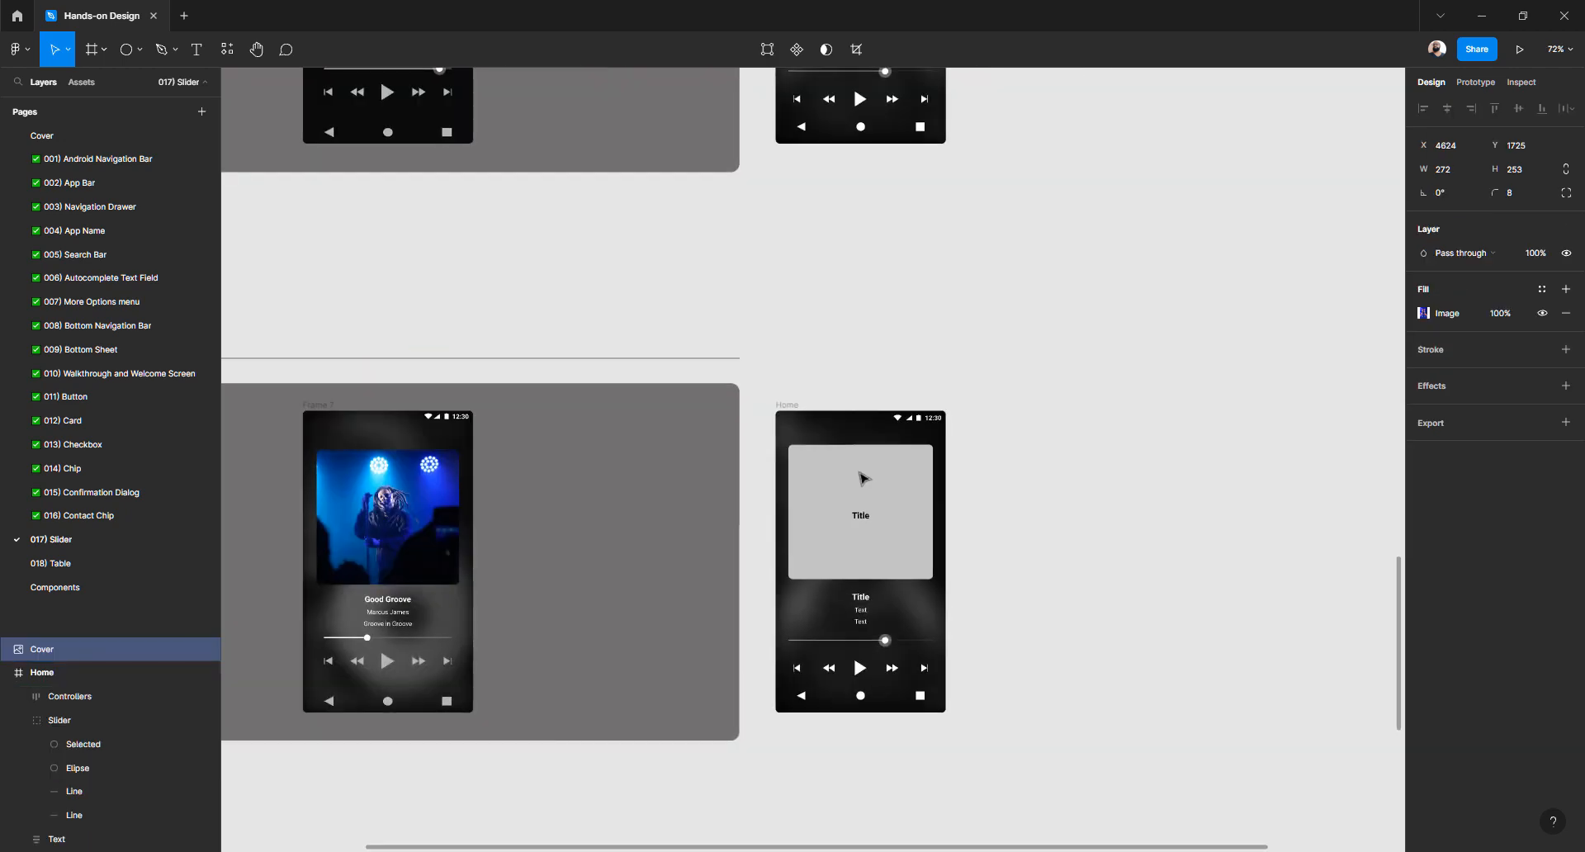
{"action": "scroll", "coordinate": [1044, 200], "scroll_direction": "down", "scroll_amount": 3}
{"action": "scroll", "coordinate": [1044, 199], "scroll_direction": "up", "scroll_amount": 5}
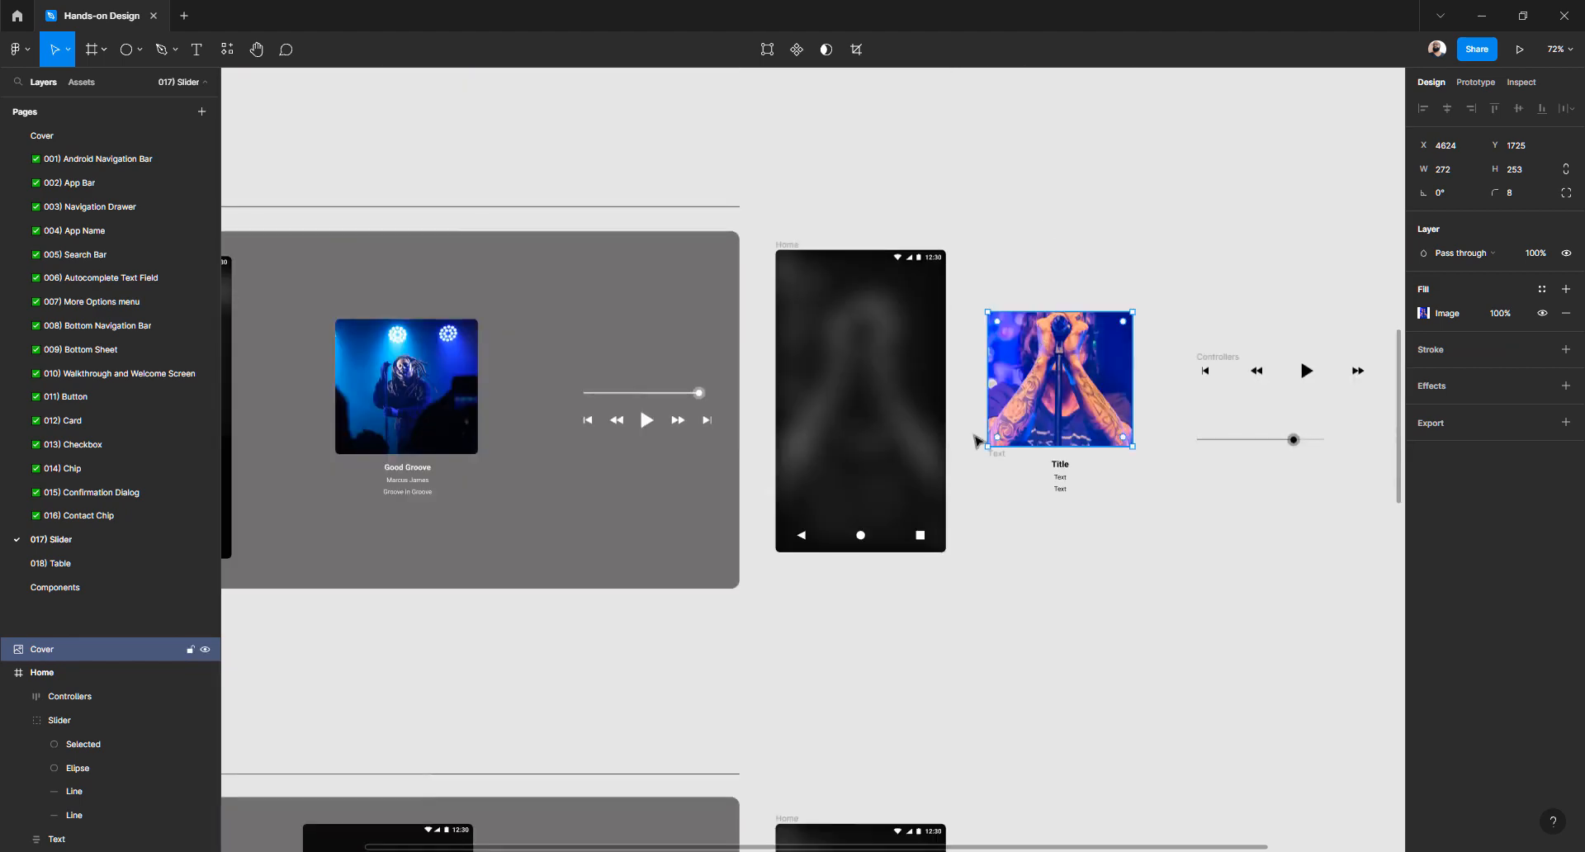
{"action": "scroll", "coordinate": [976, 438], "scroll_direction": "down", "scroll_amount": 5}
{"action": "scroll", "coordinate": [854, 275], "scroll_direction": "up", "scroll_amount": 4}
{"action": "left_click", "coordinate": [849, 271]}
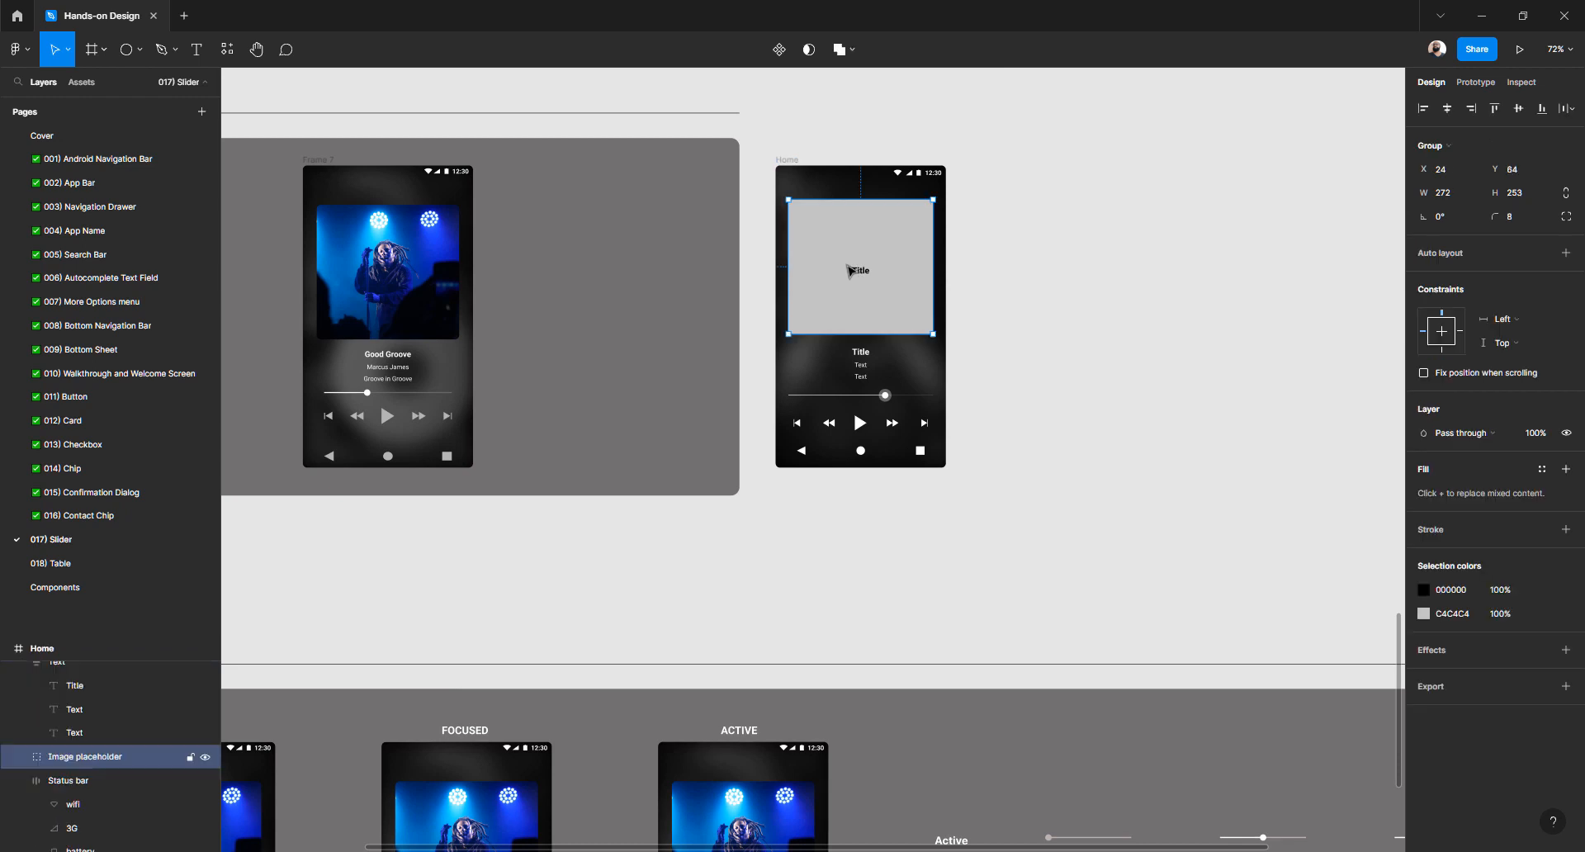
{"action": "key", "text": "ctrl+v"}
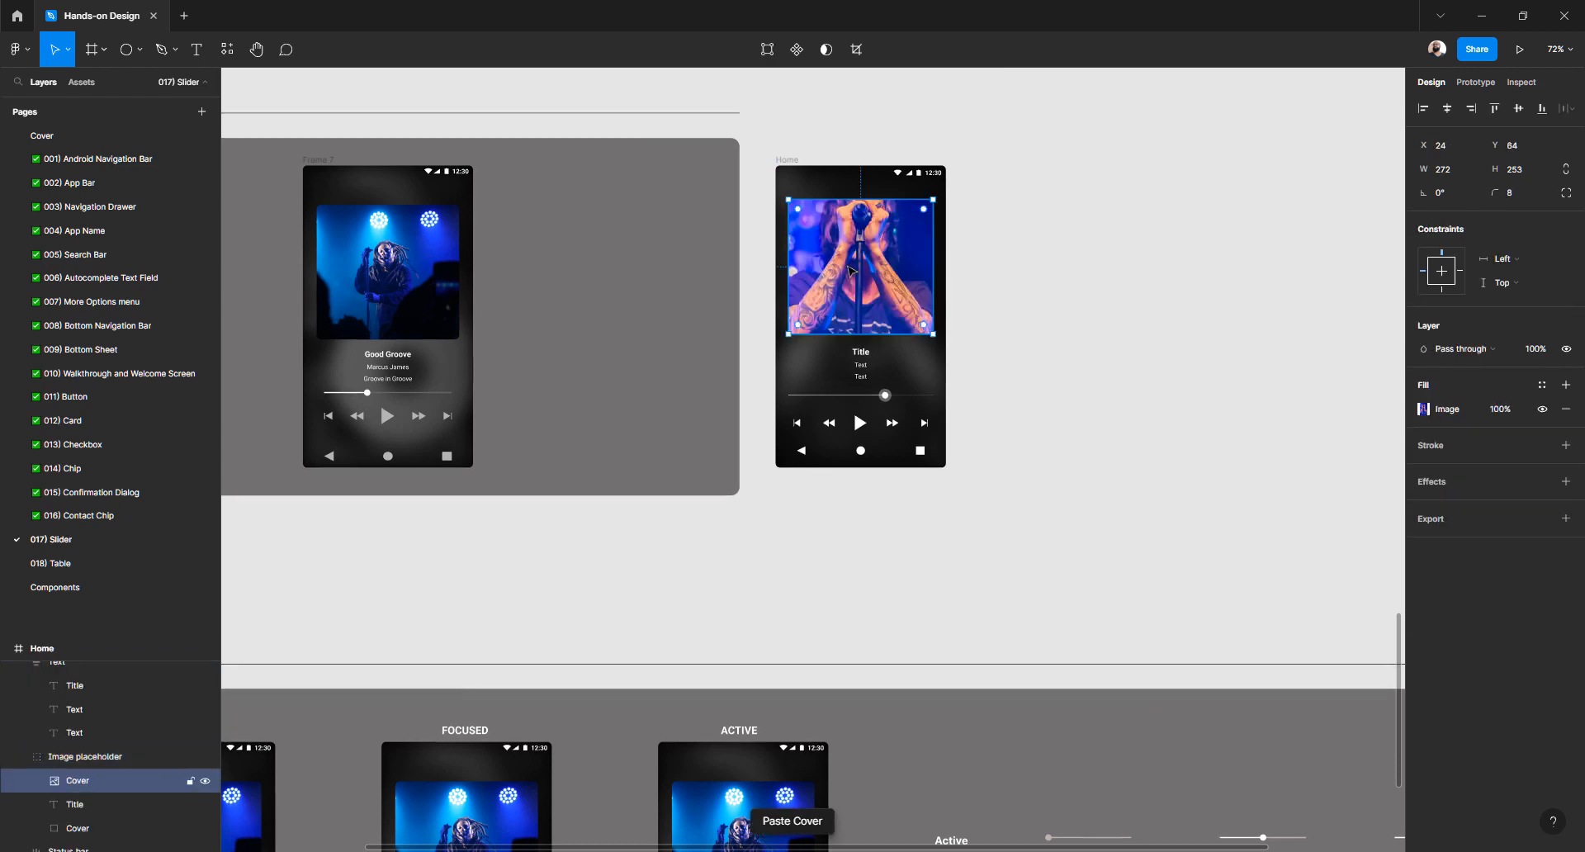
{"action": "left_click", "coordinate": [987, 384]}
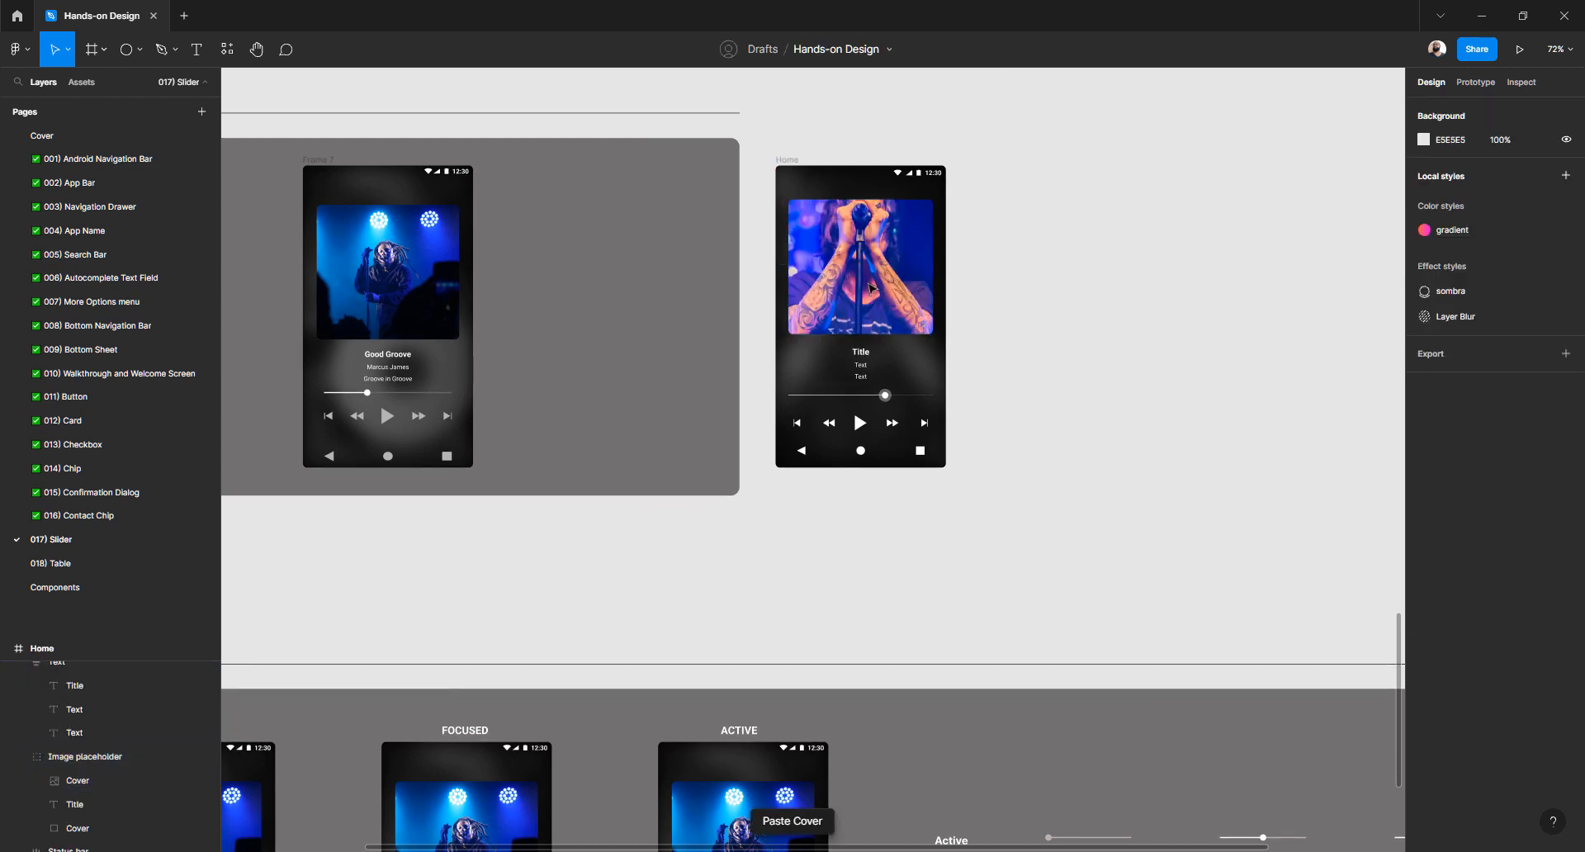
{"action": "left_click", "coordinate": [872, 290]}
{"action": "left_click_drag", "start_coordinate": [849, 287], "coordinate": [1044, 293]}
{"action": "key", "text": "ctrl+z"}
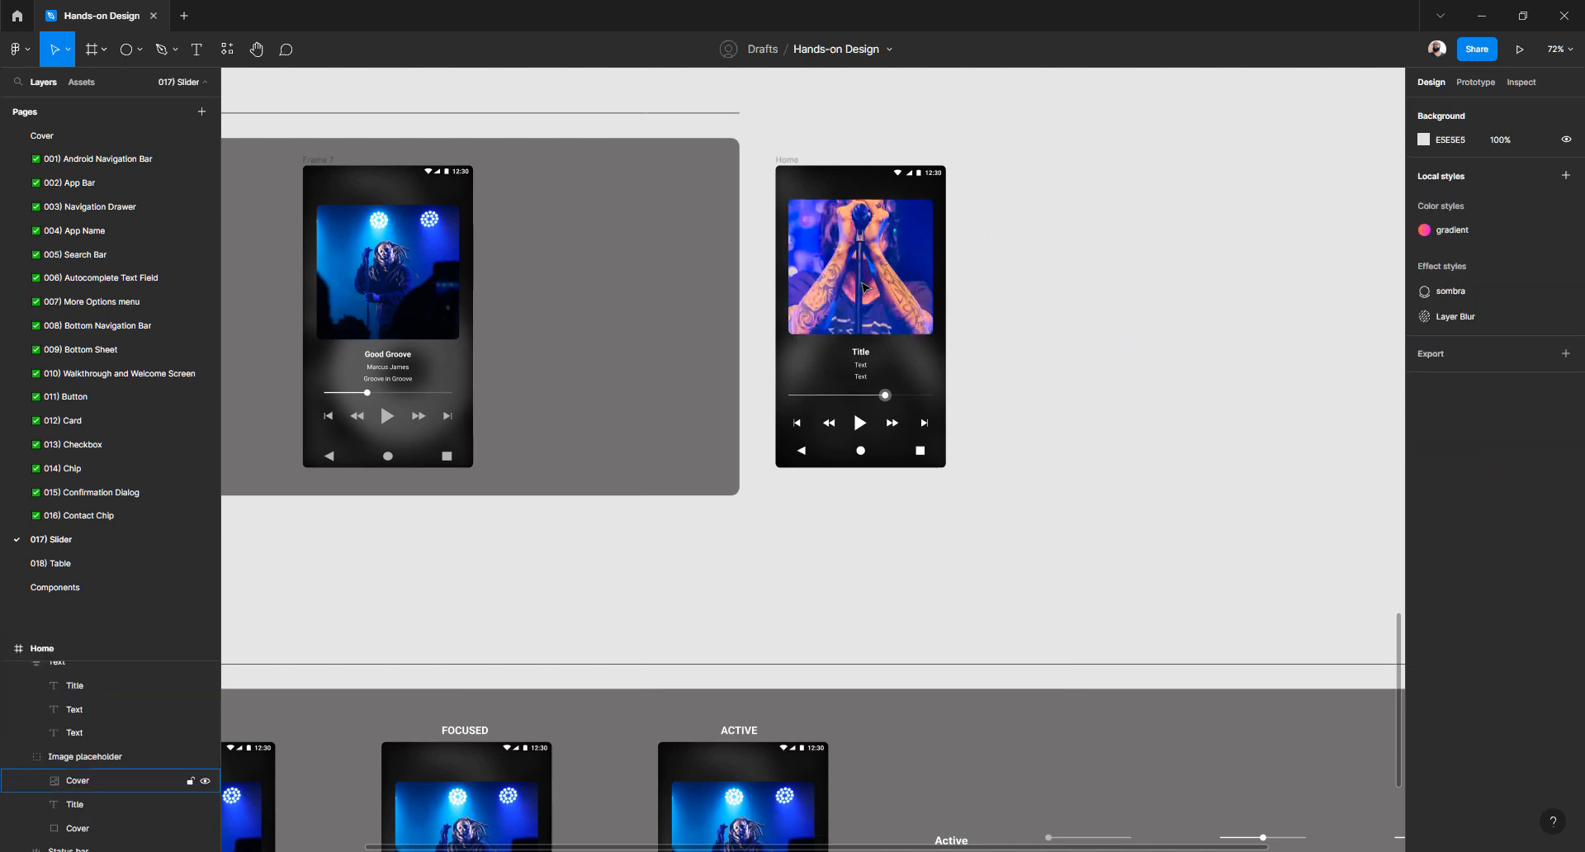
Inspect the image group's layers by hiding and re-showing the Cover photo
{"action": "left_click", "coordinate": [864, 288]}
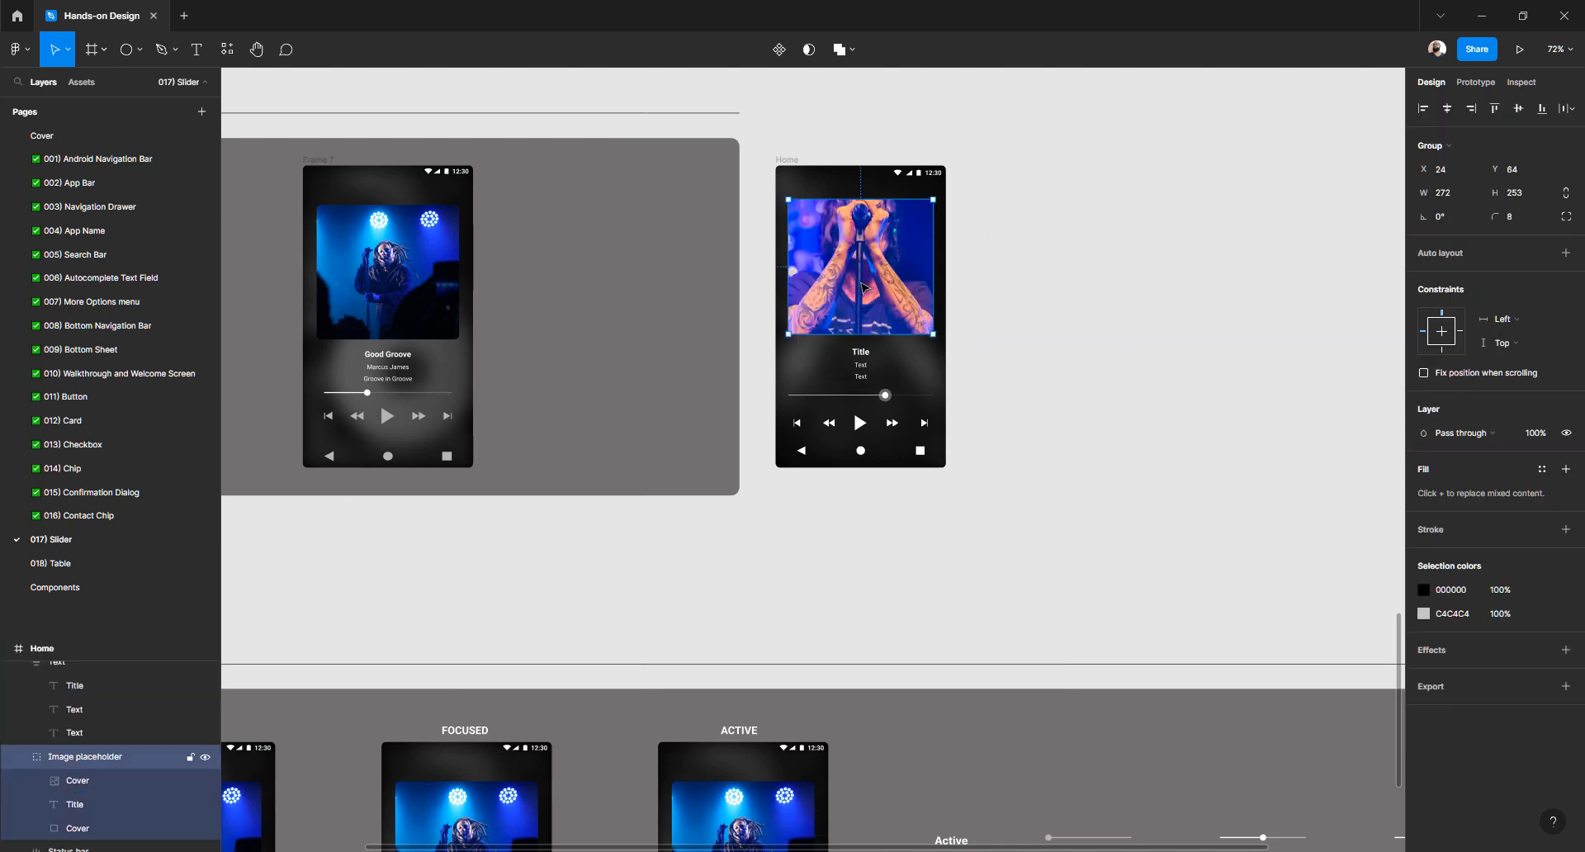
{"action": "left_click", "coordinate": [85, 785]}
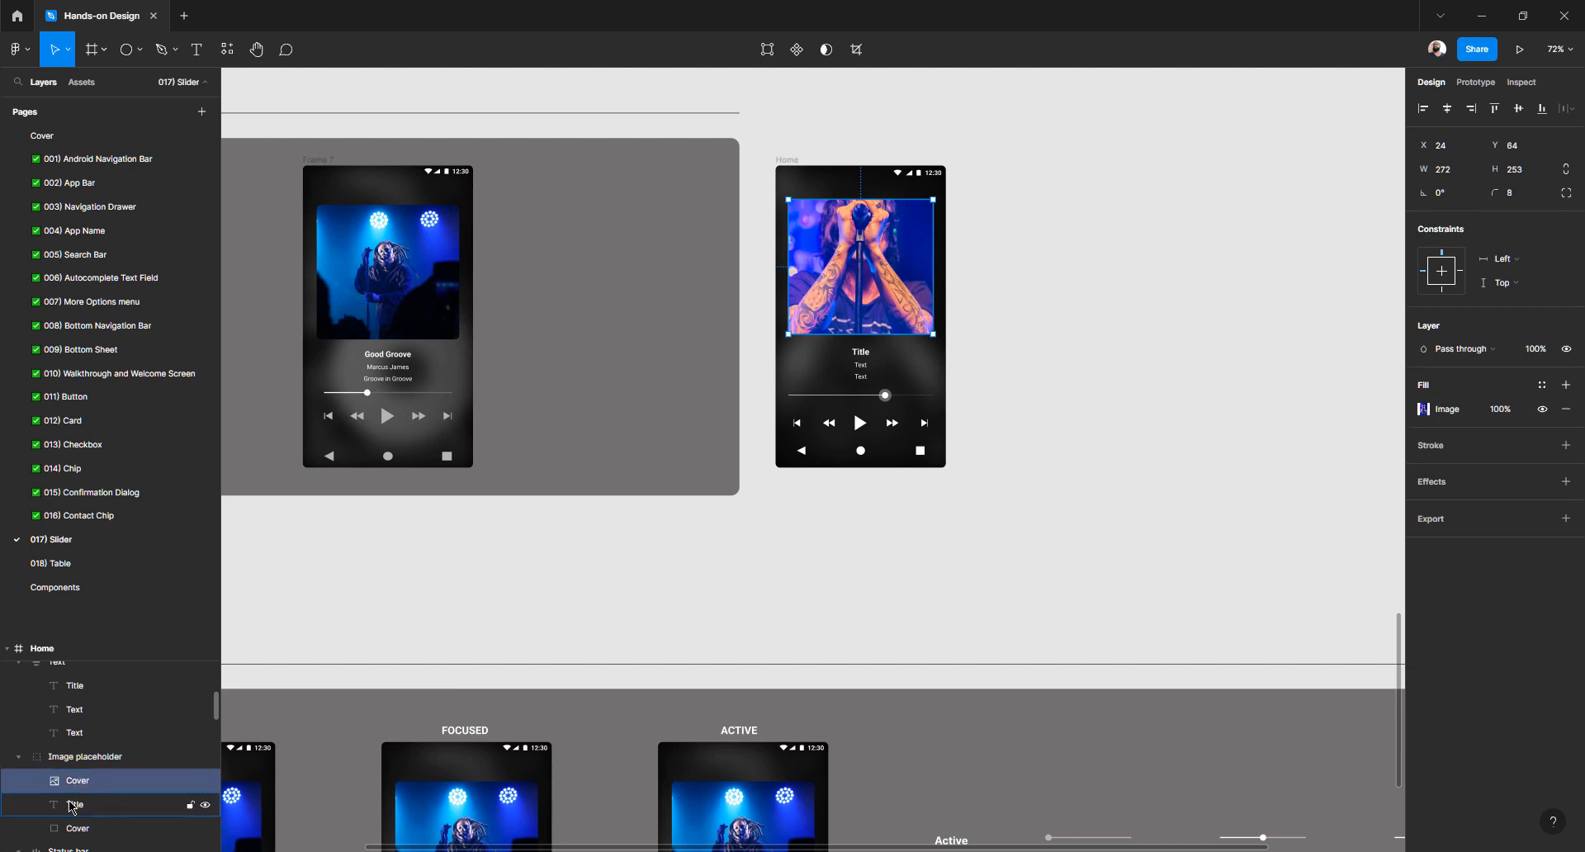
{"action": "left_click", "coordinate": [71, 805]}
{"action": "left_click", "coordinate": [77, 786]}
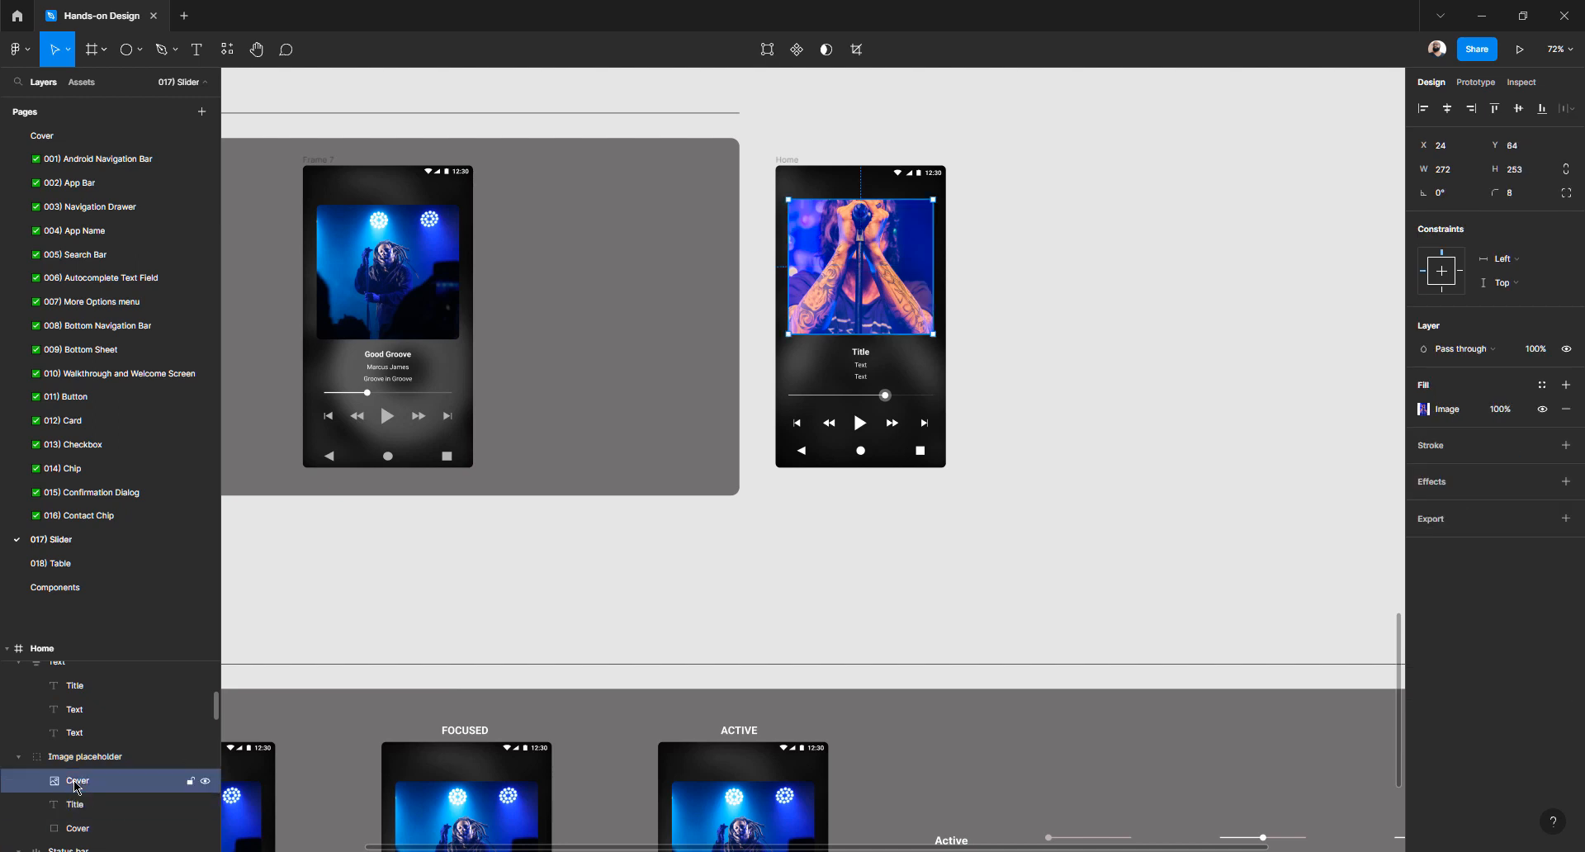
{"action": "left_click", "coordinate": [205, 782]}
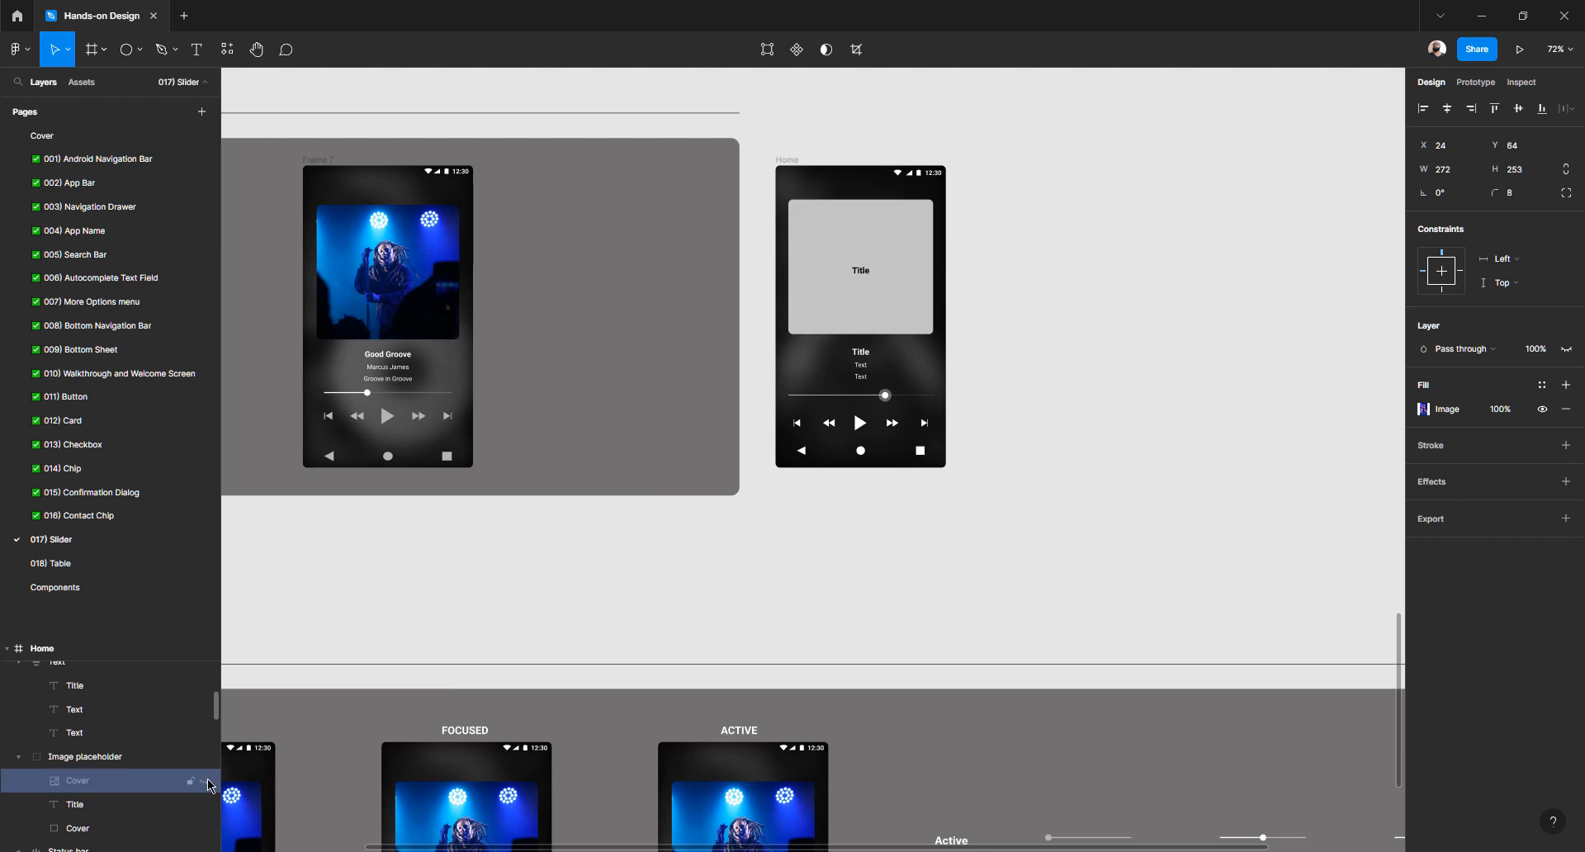
{"action": "left_click", "coordinate": [207, 780]}
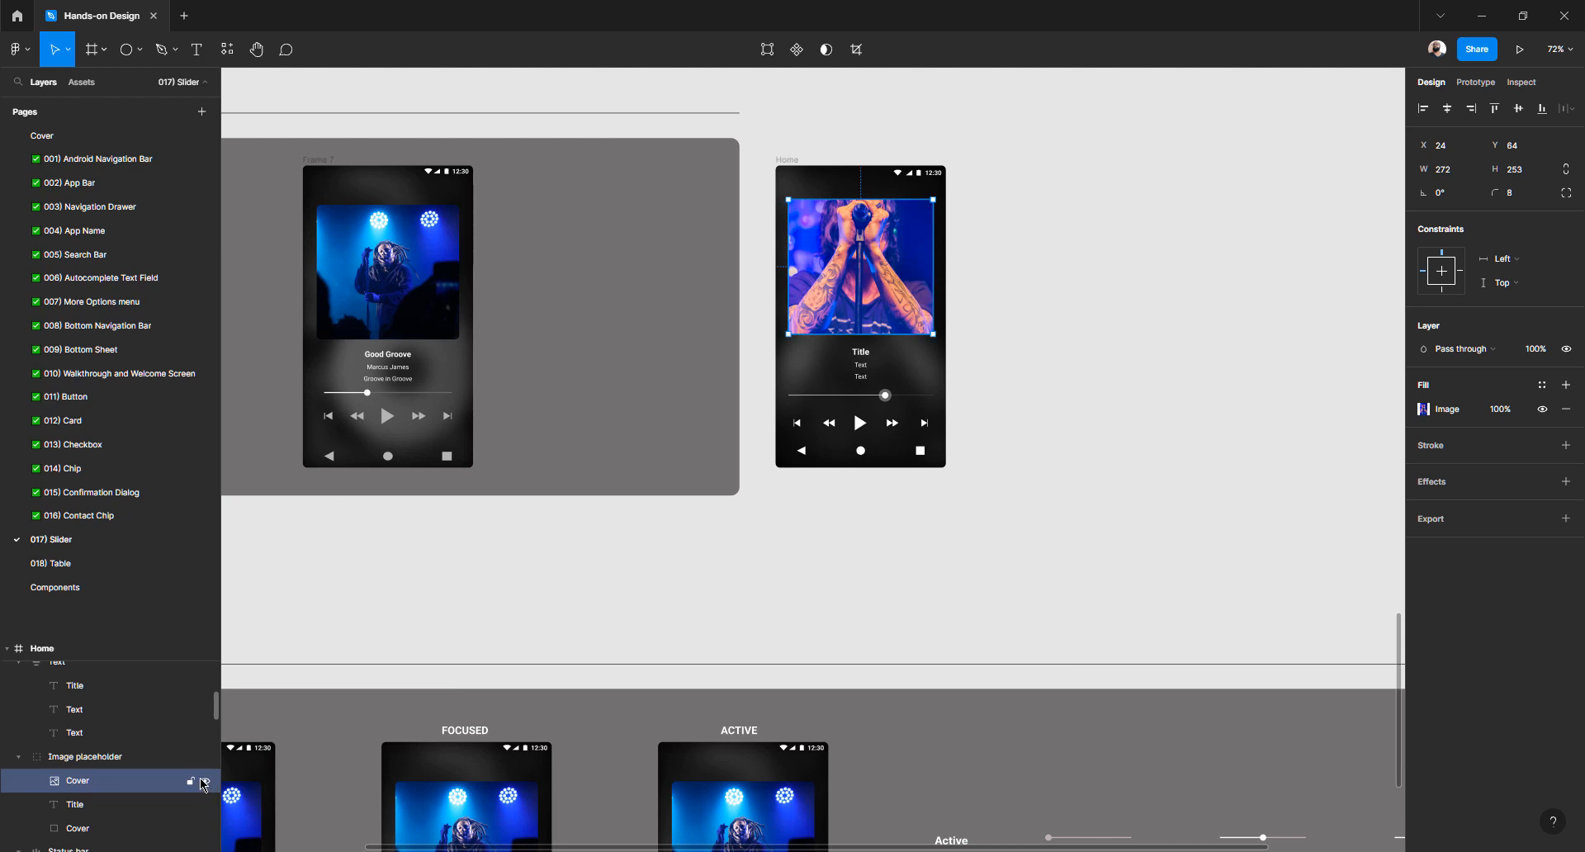
{"action": "scroll", "coordinate": [207, 768], "scroll_direction": "down", "scroll_amount": 2}
{"action": "scroll", "coordinate": [206, 756], "scroll_direction": "up", "scroll_amount": 2}
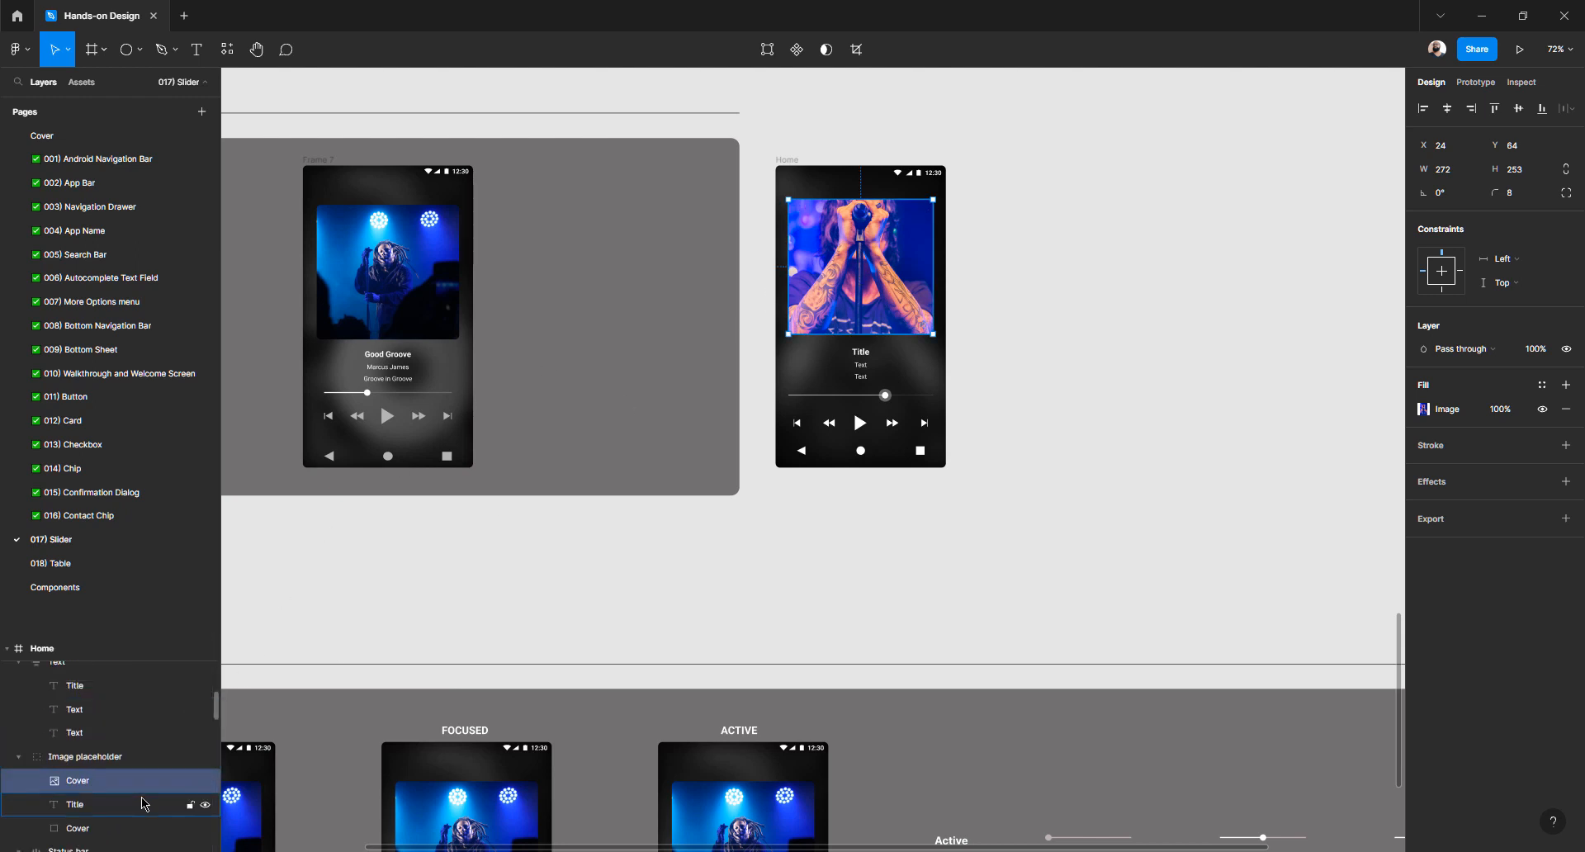
Delete the placeholder Title text and grey rectangle layers
{"action": "left_click", "coordinate": [1086, 307]}
{"action": "left_click", "coordinate": [858, 282]}
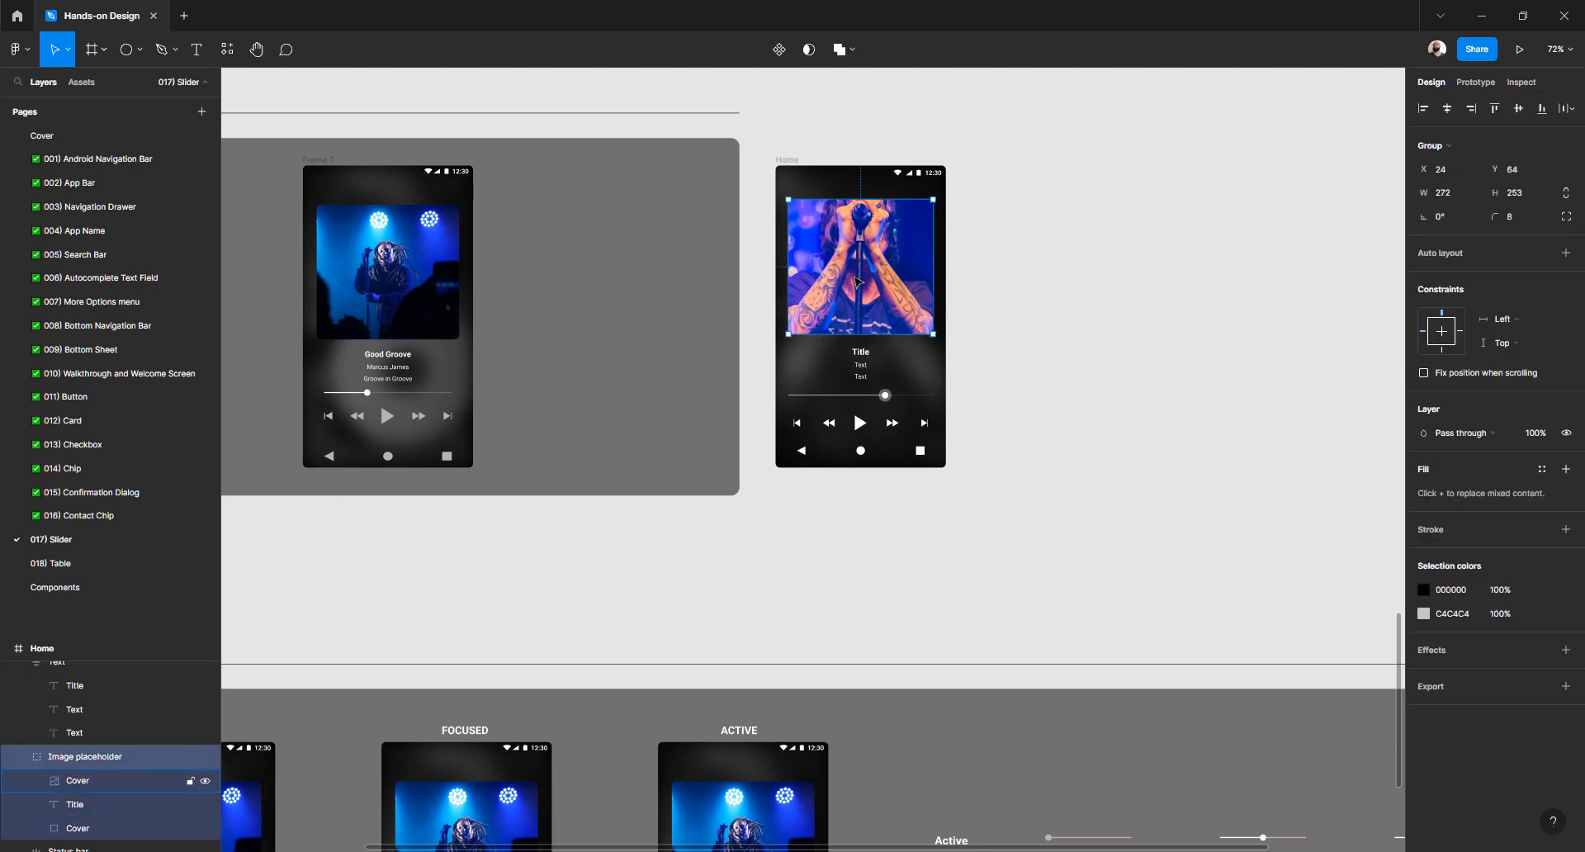
{"action": "left_click", "coordinate": [1068, 335]}
{"action": "left_click", "coordinate": [880, 305]}
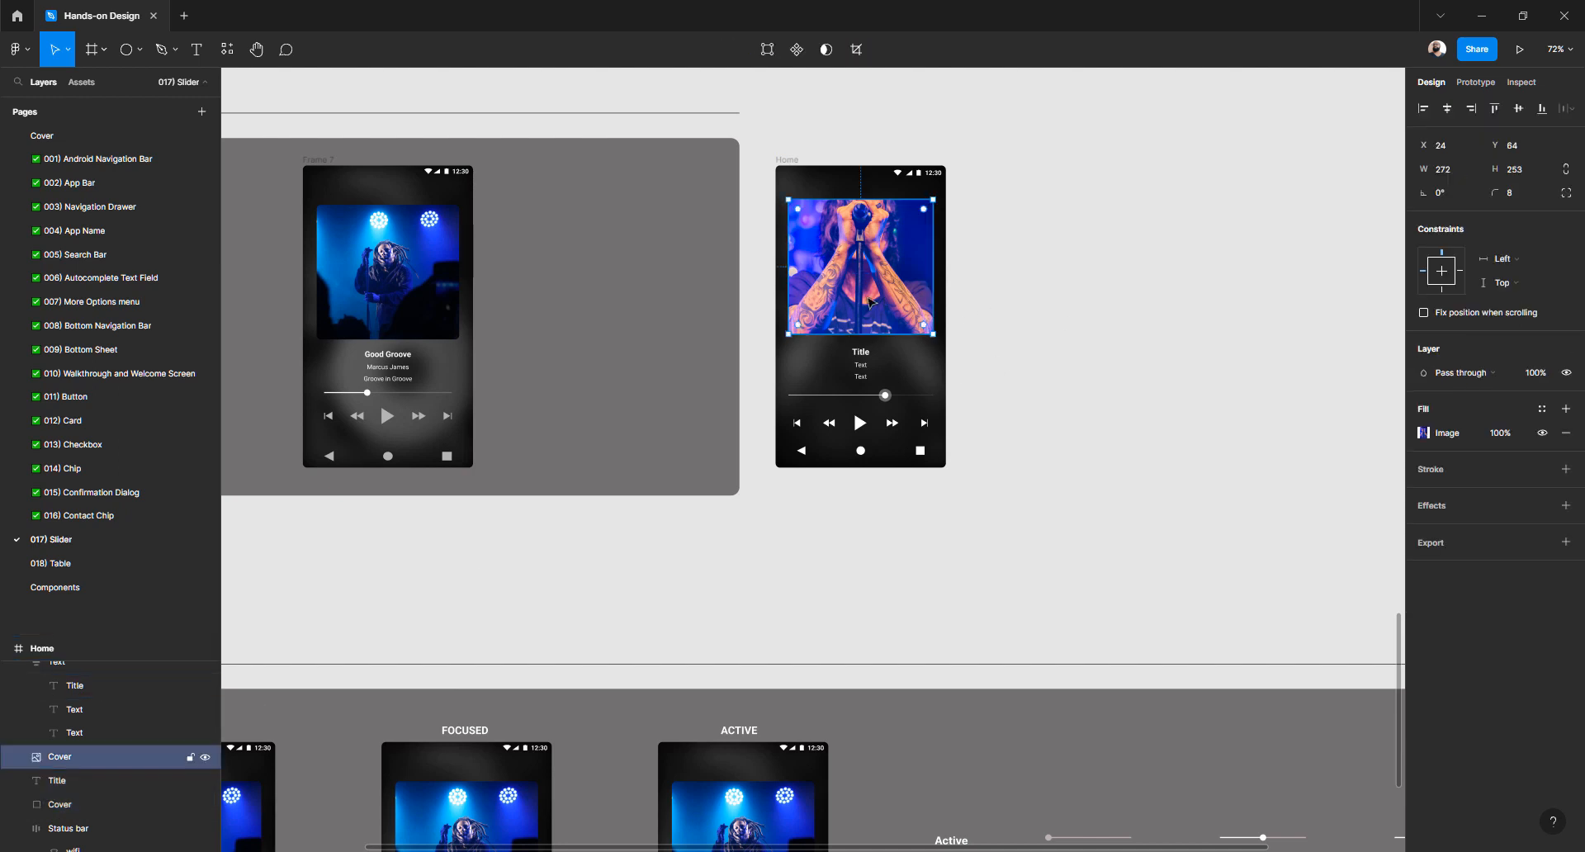
{"action": "left_click", "coordinate": [87, 785]}
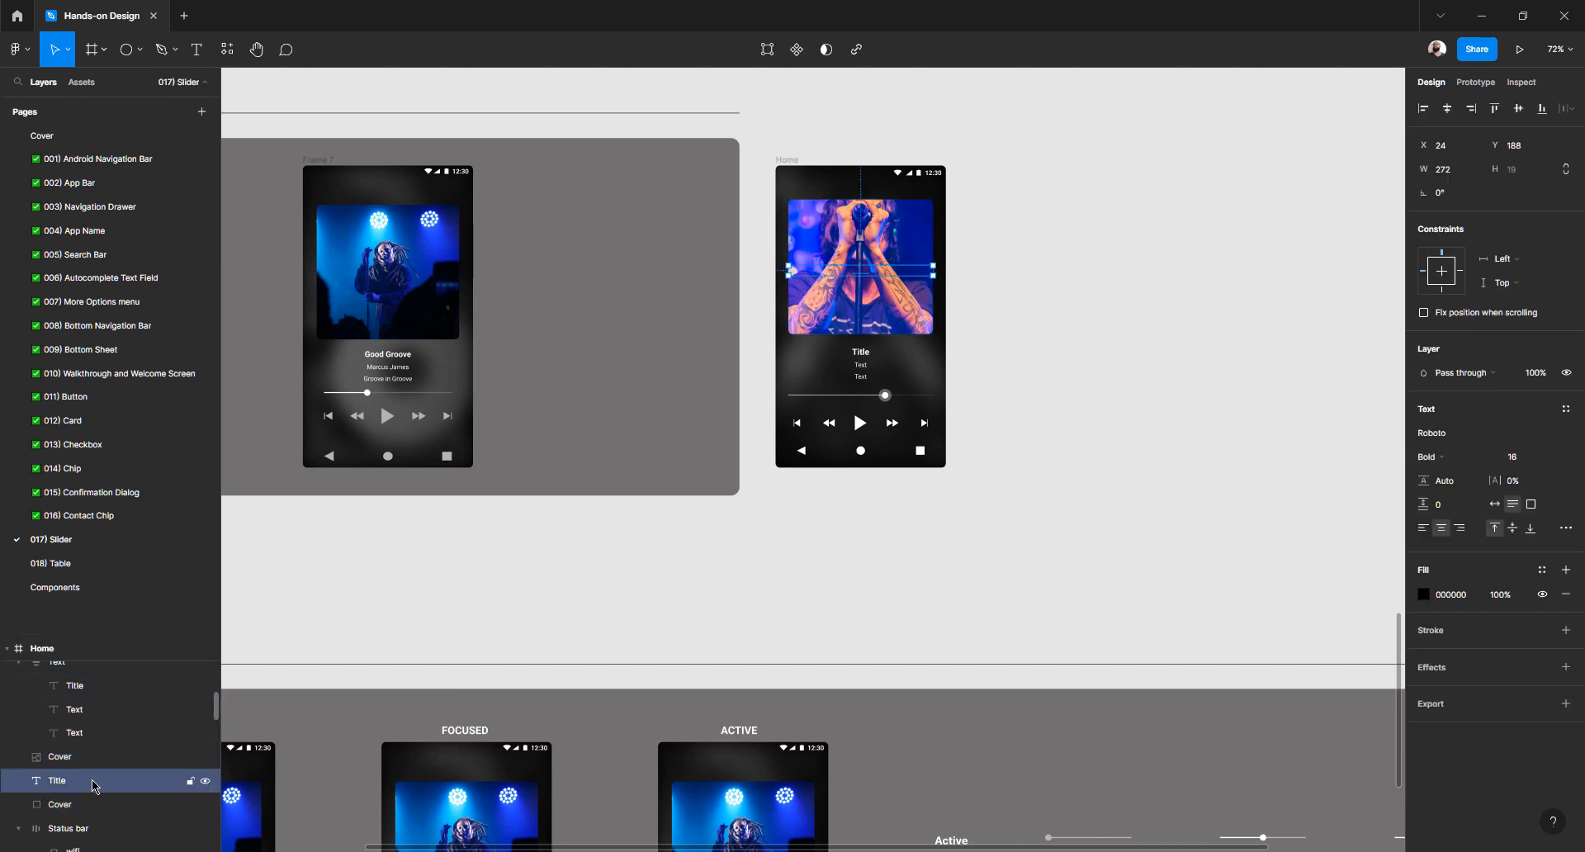
{"action": "left_click", "coordinate": [78, 805], "text": "shift"}
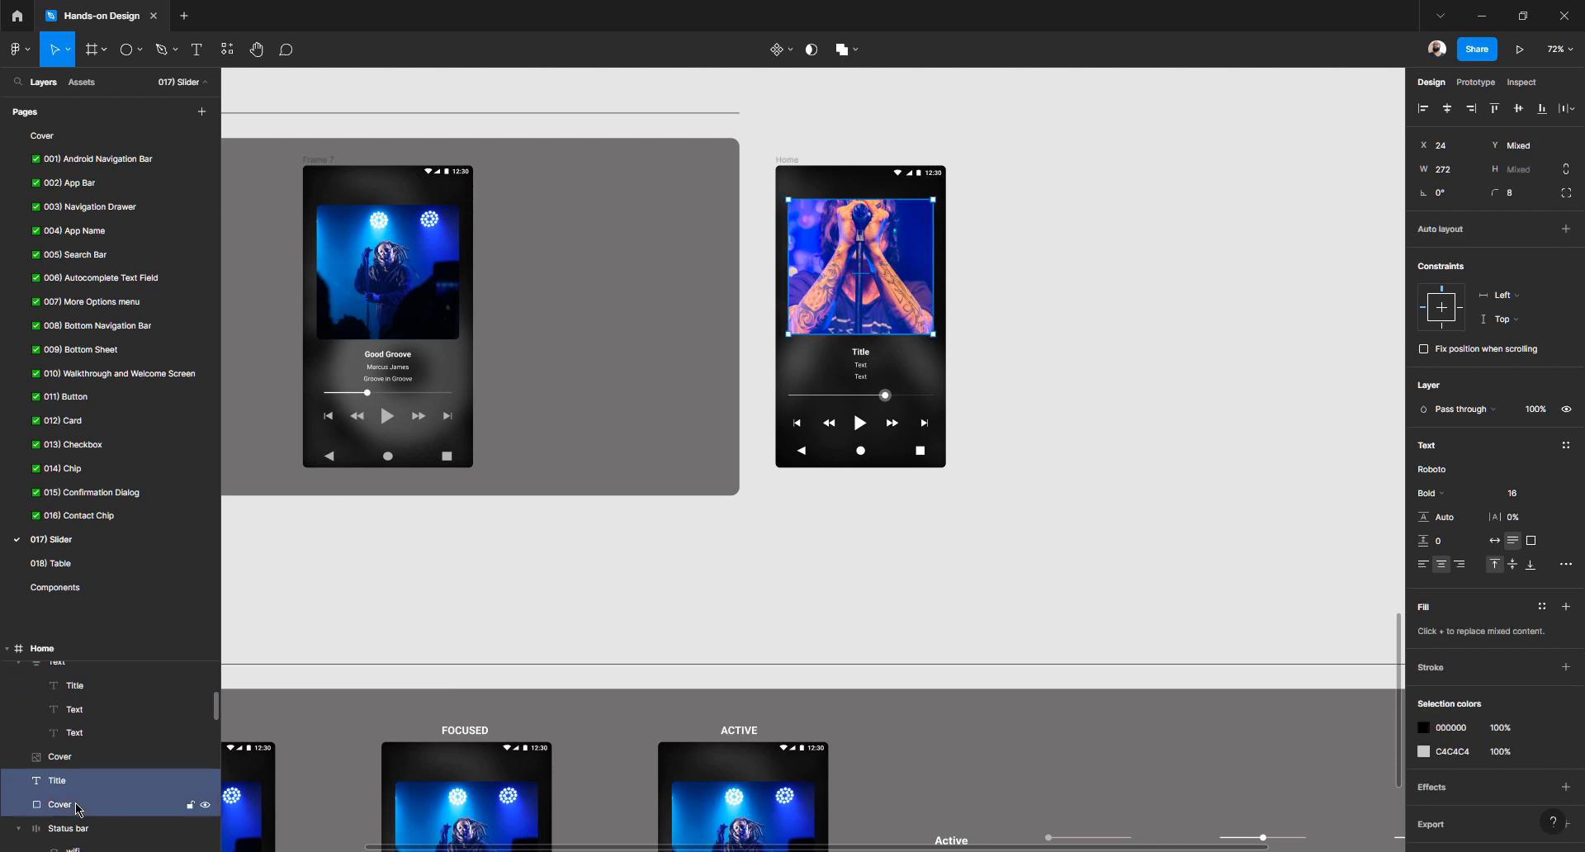
{"action": "key", "text": "Delete"}
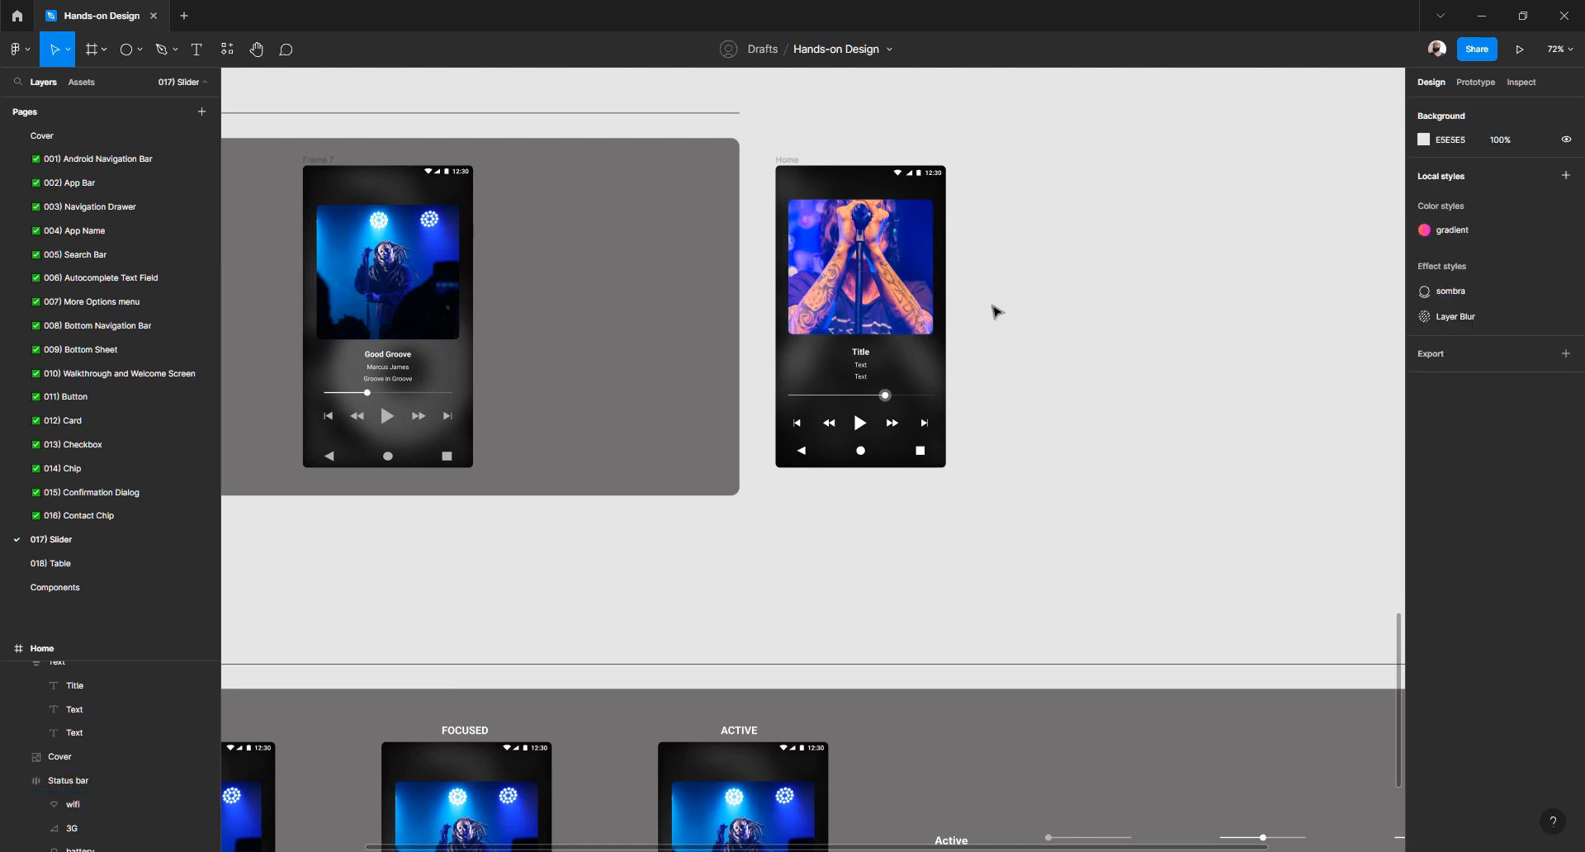
Raise the cover photo's contrast and highlights and slightly lower its exposure
{"action": "left_click", "coordinate": [891, 297]}
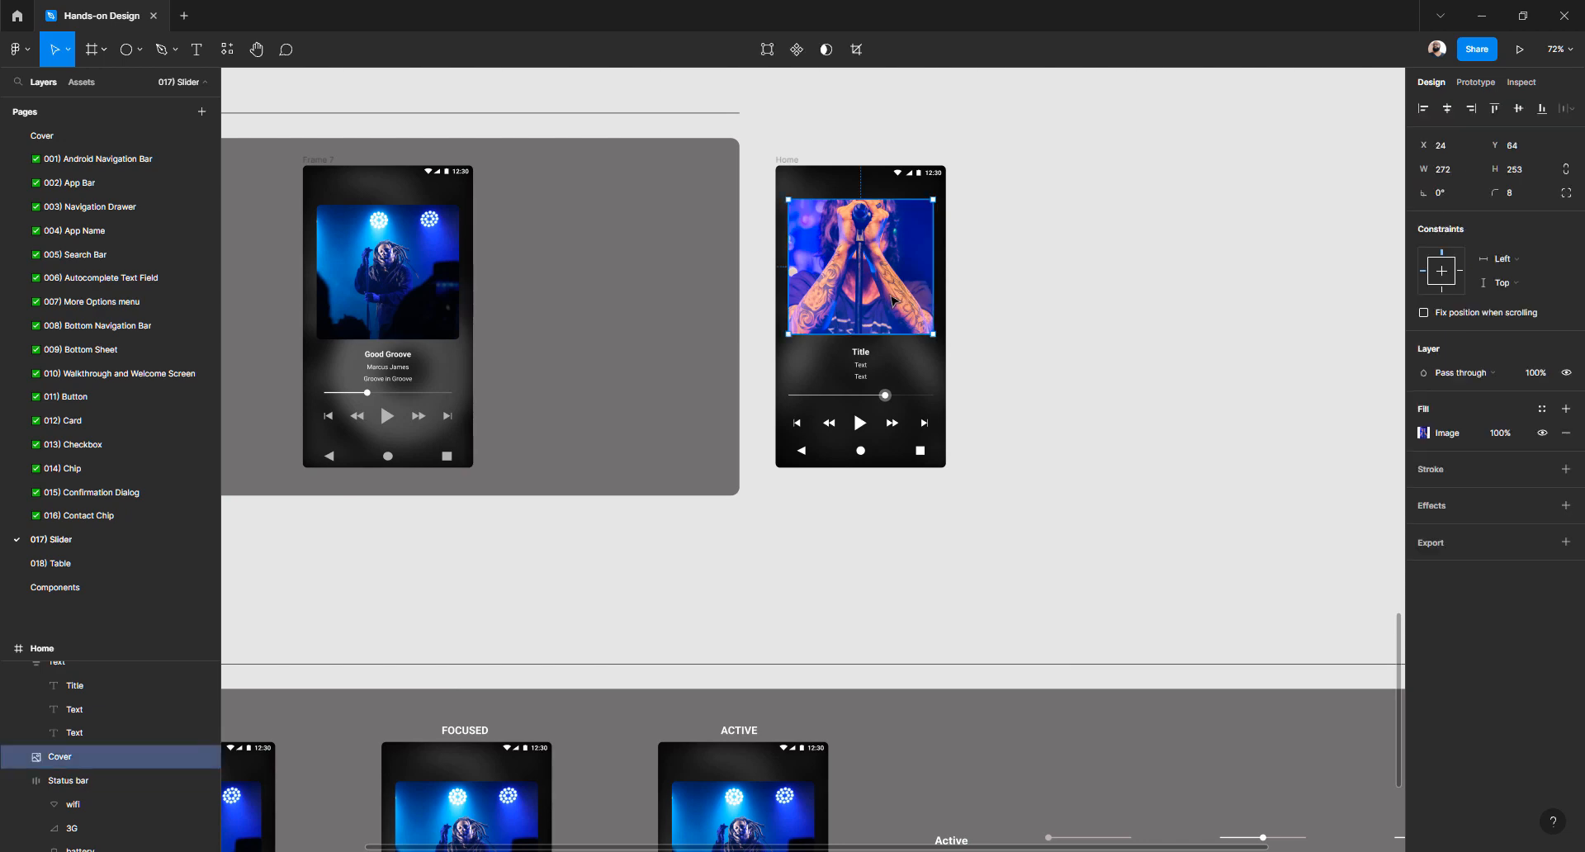
{"action": "left_click", "coordinate": [1424, 435]}
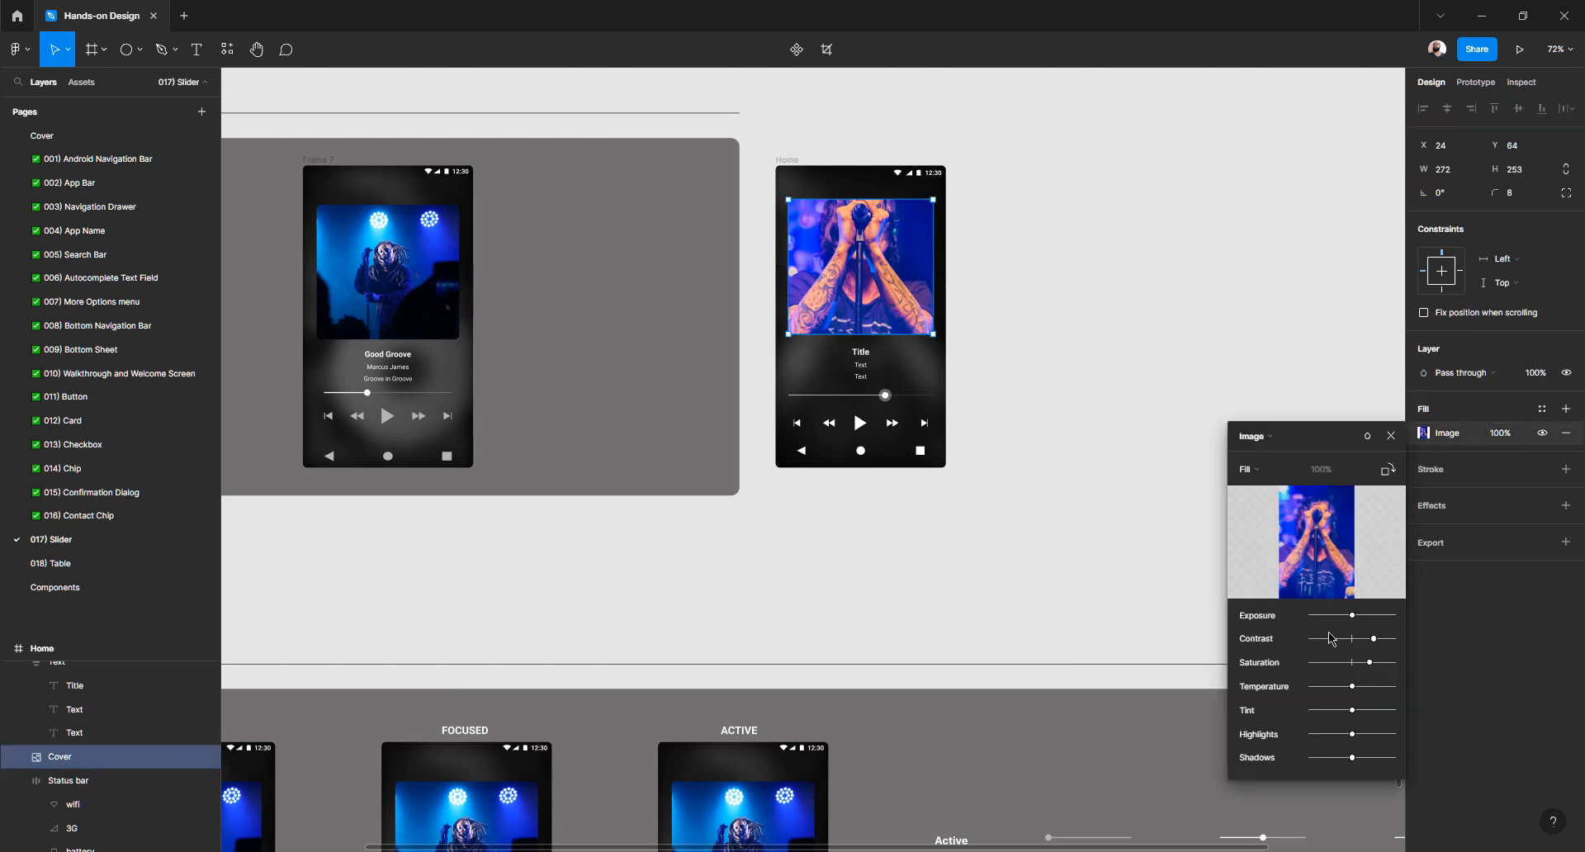
{"action": "left_click_drag", "start_coordinate": [1352, 639], "coordinate": [1374, 641]}
{"action": "mouse_move", "coordinate": [1353, 617]}
{"action": "left_mouse_down"}
{"action": "mouse_move", "coordinate": [1370, 641]}
{"action": "mouse_move", "coordinate": [1345, 640]}
{"action": "mouse_move", "coordinate": [1363, 664]}
{"action": "mouse_move", "coordinate": [1387, 642]}
{"action": "mouse_move", "coordinate": [1345, 622]}
{"action": "left_mouse_up"}
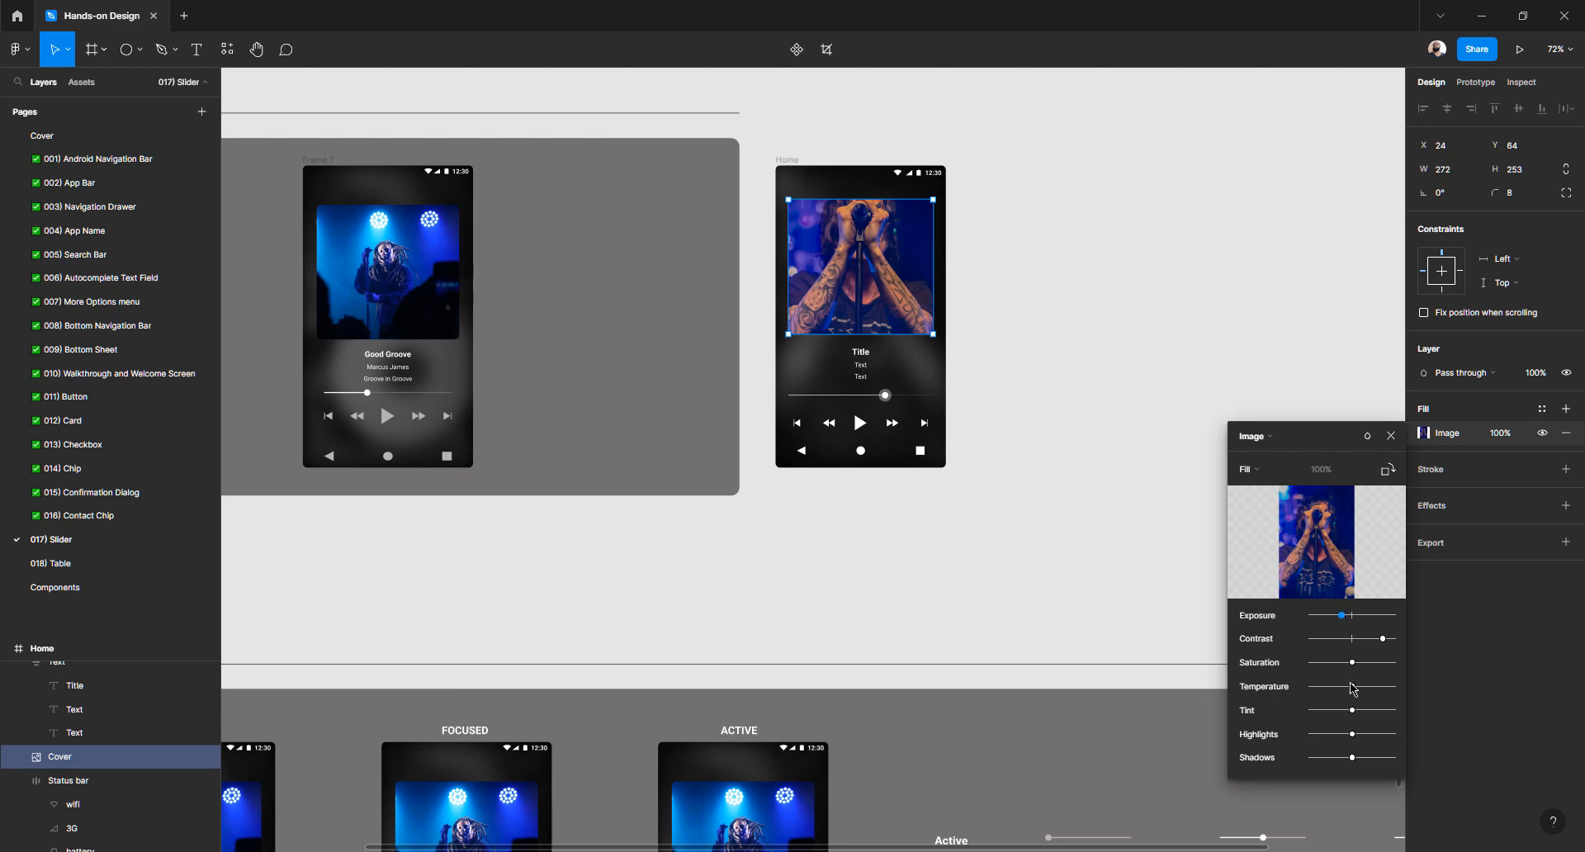
{"action": "left_click_drag", "start_coordinate": [1355, 740], "coordinate": [1370, 734]}
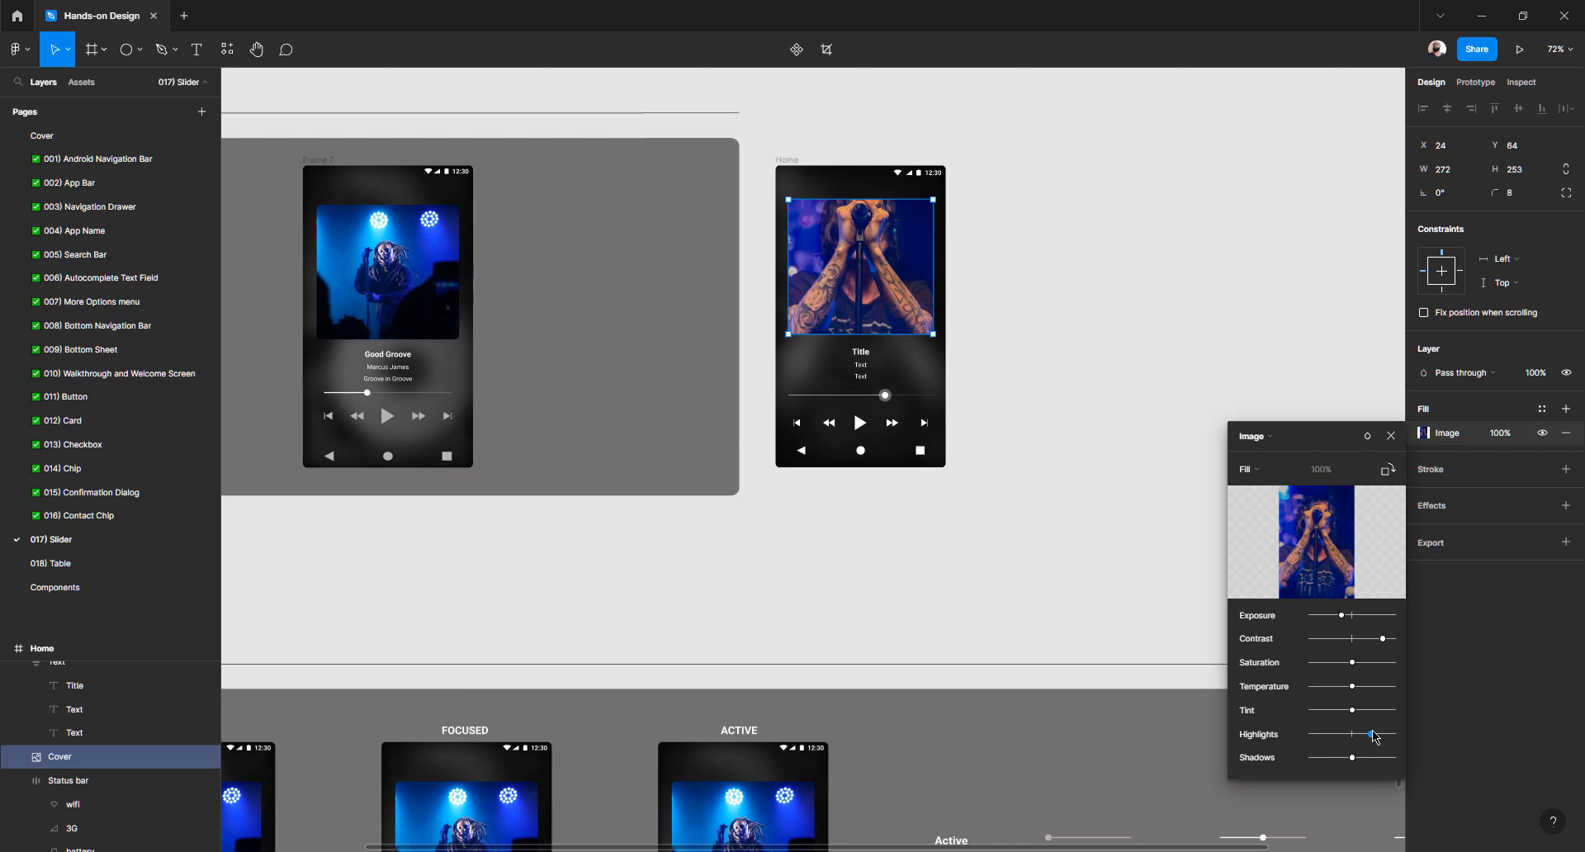
{"action": "left_click", "coordinate": [1058, 262]}
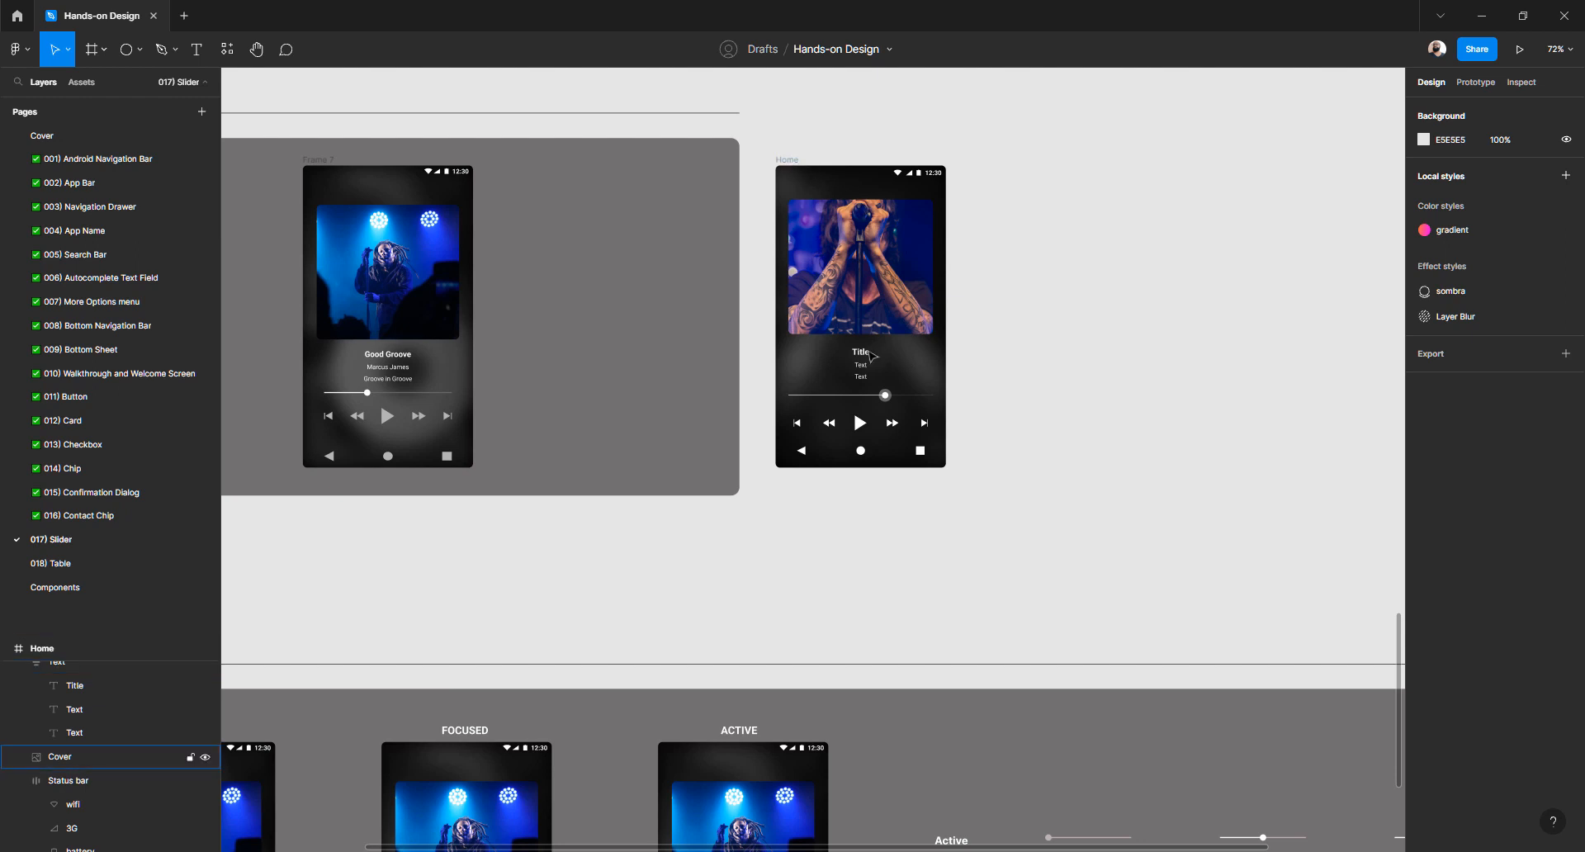
Replace the Home copy's Title with Good Groove copied from Frame 7
{"action": "scroll", "coordinate": [852, 340], "scroll_direction": "left", "scroll_amount": 3}
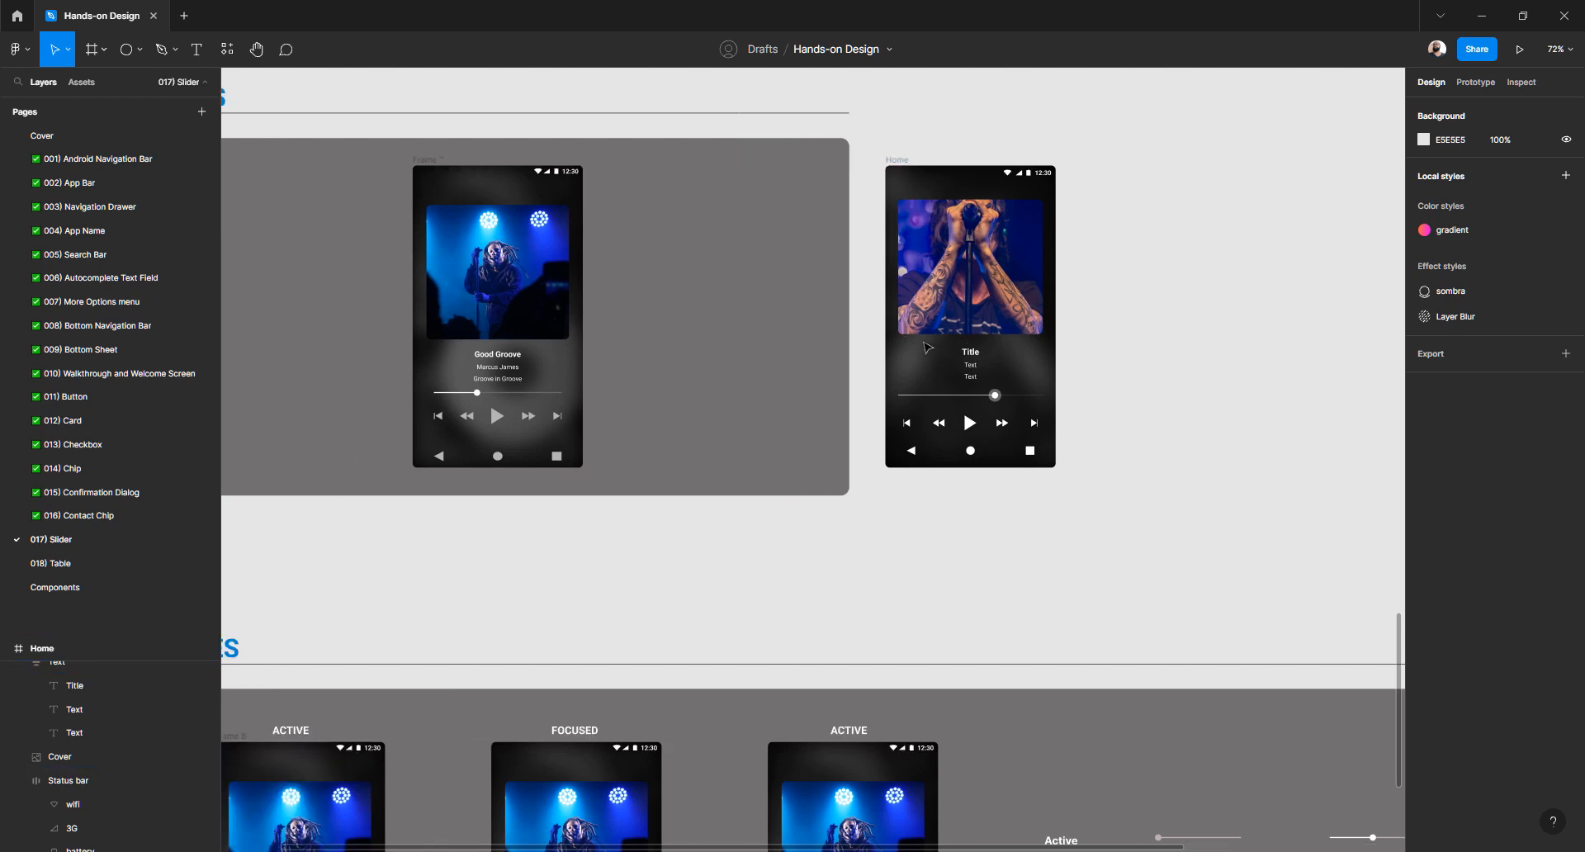
{"action": "scroll", "coordinate": [965, 350], "scroll_direction": "up", "scroll_amount": 4}
{"action": "scroll", "coordinate": [971, 353], "scroll_direction": "left", "scroll_amount": 3}
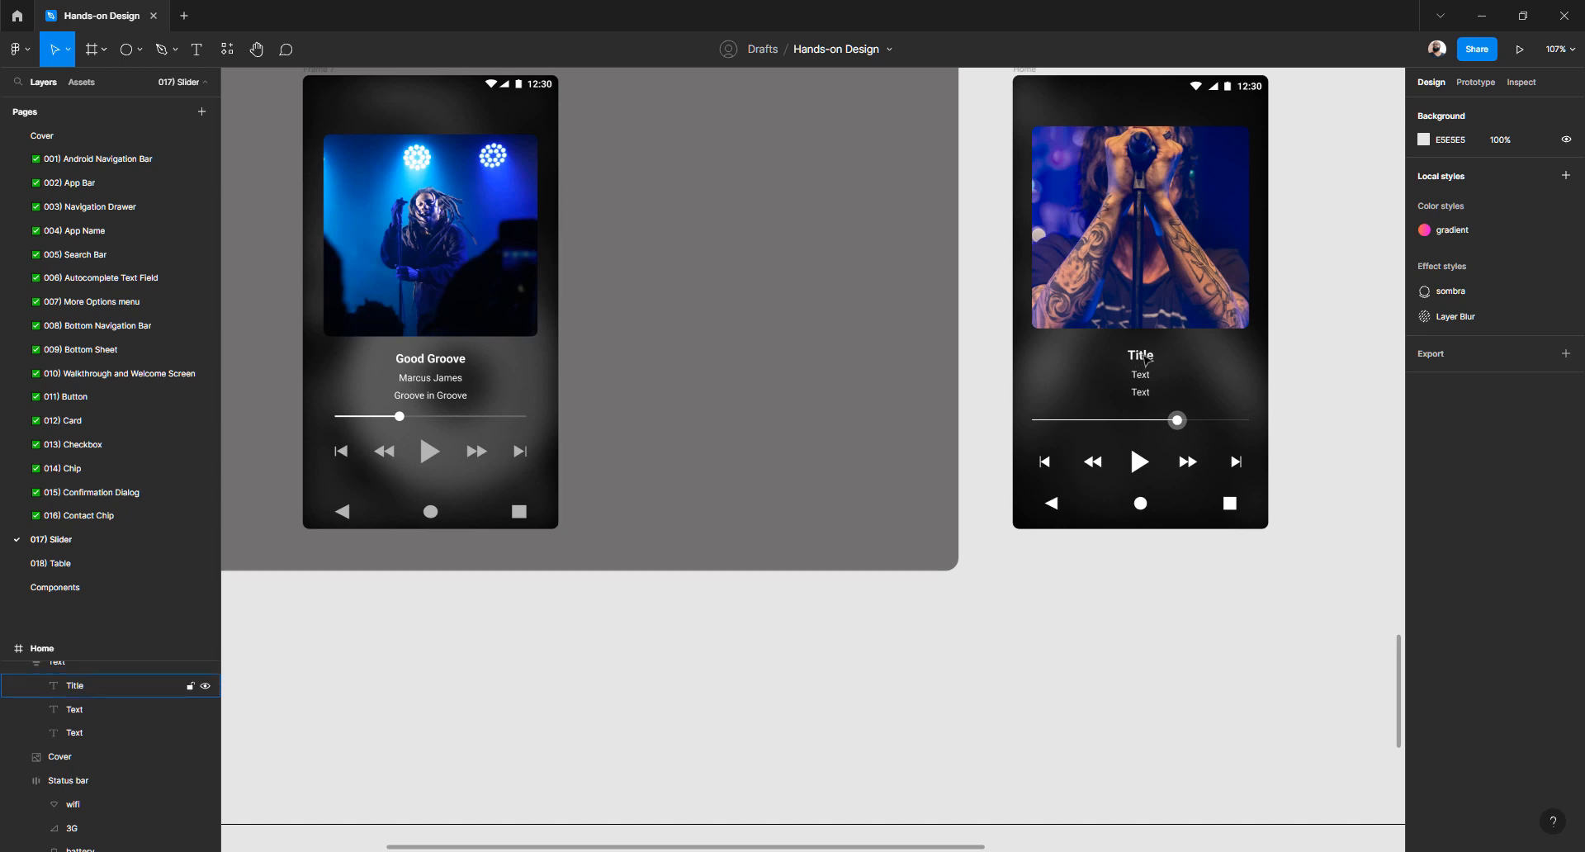
{"action": "left_click", "coordinate": [1145, 360]}
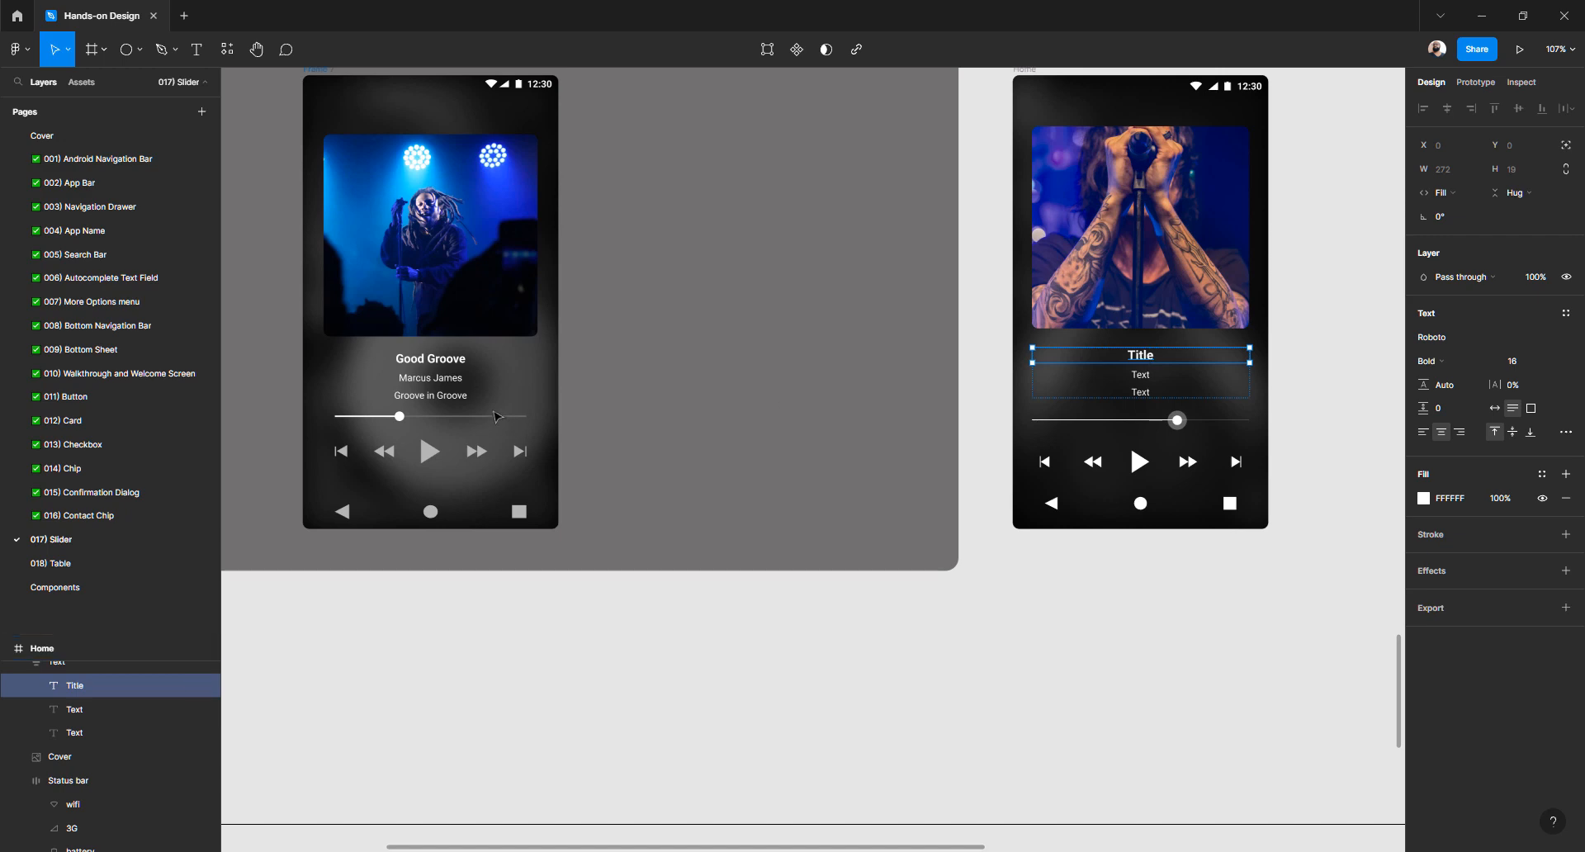
{"action": "left_click", "coordinate": [440, 364]}
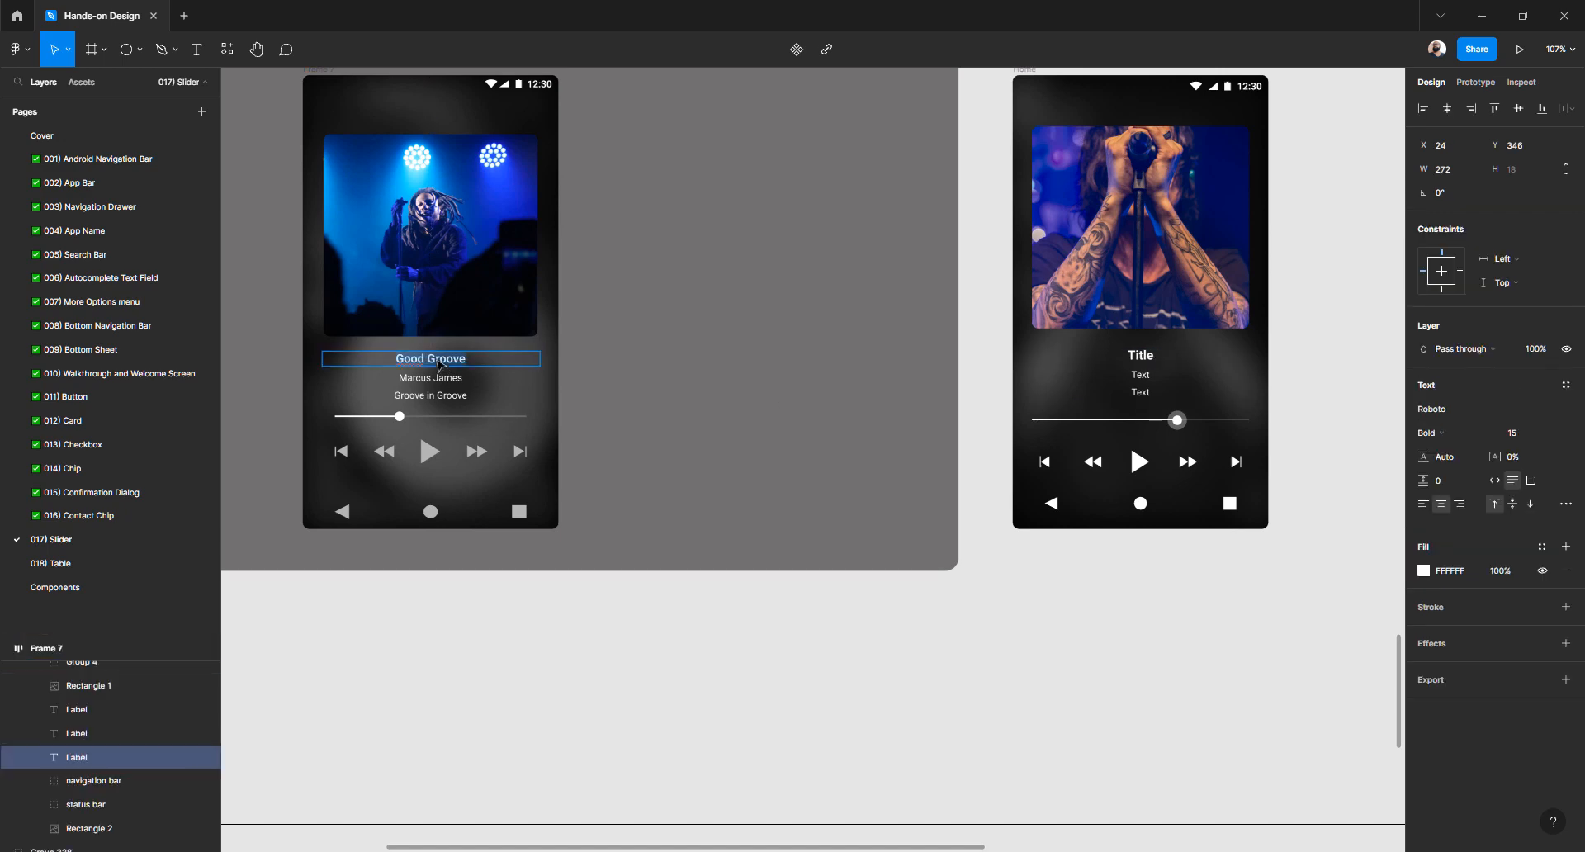
{"action": "double_click", "coordinate": [1134, 354]}
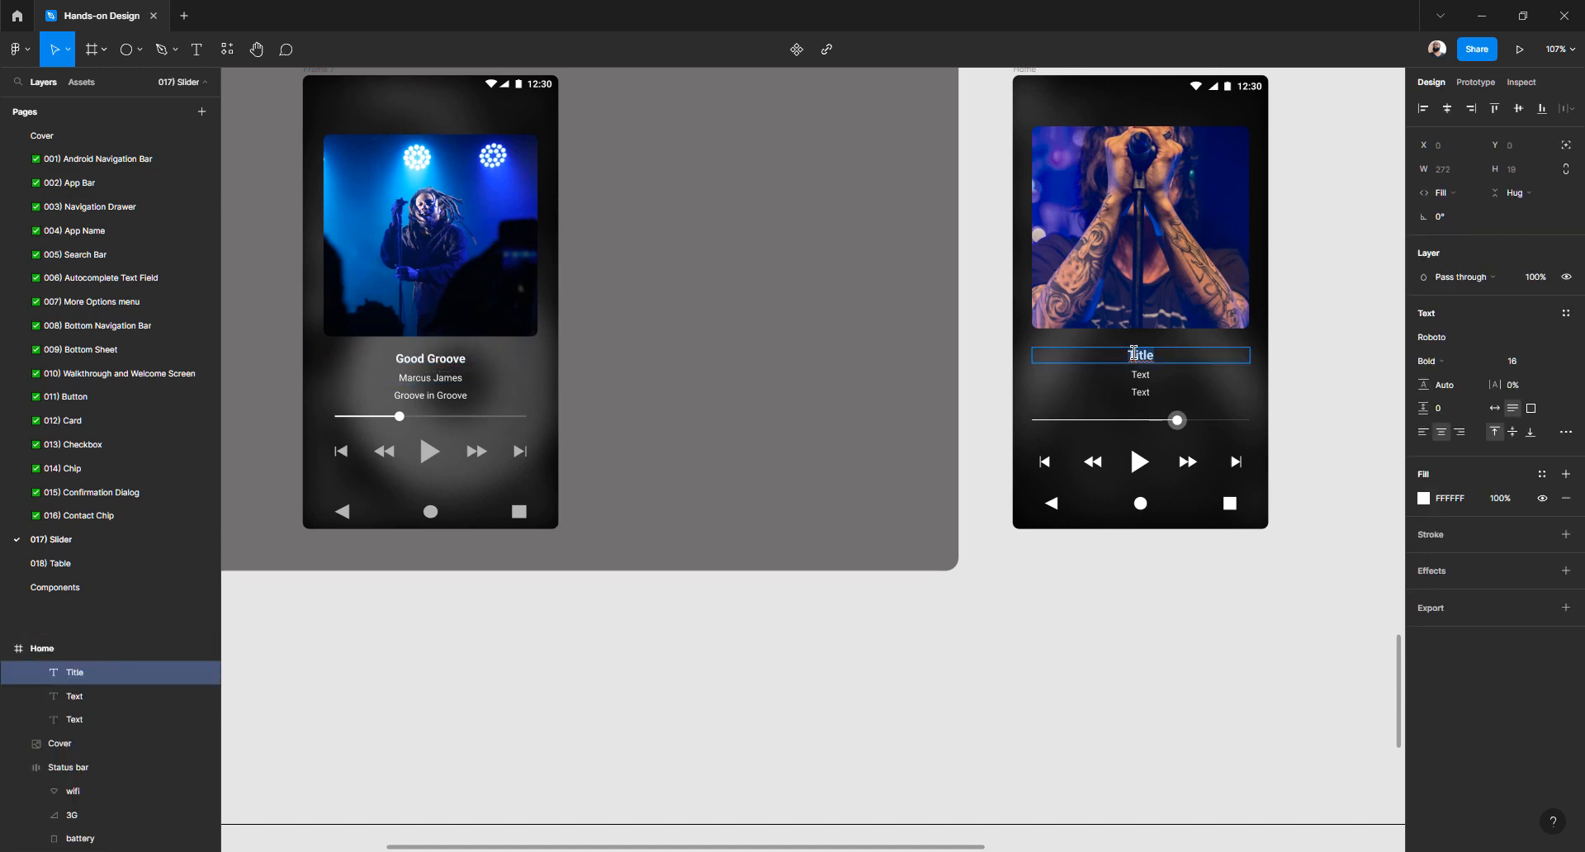
{"action": "type", "text": "Good Groove"}
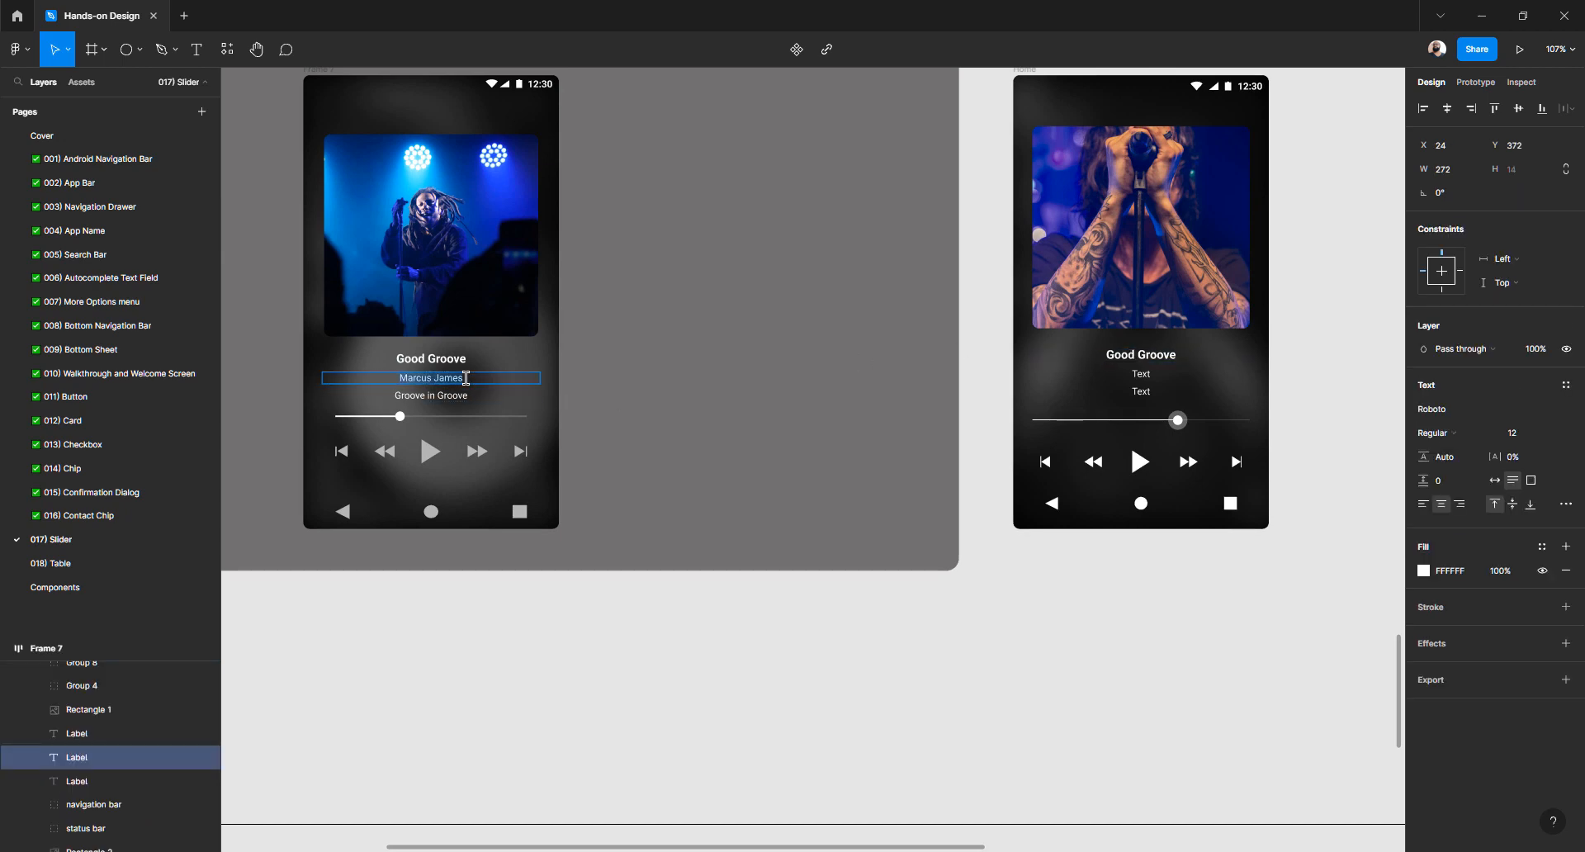
Replace the two Text labels with the artist's name and Groove in Groove
{"action": "left_click", "coordinate": [1140, 376]}
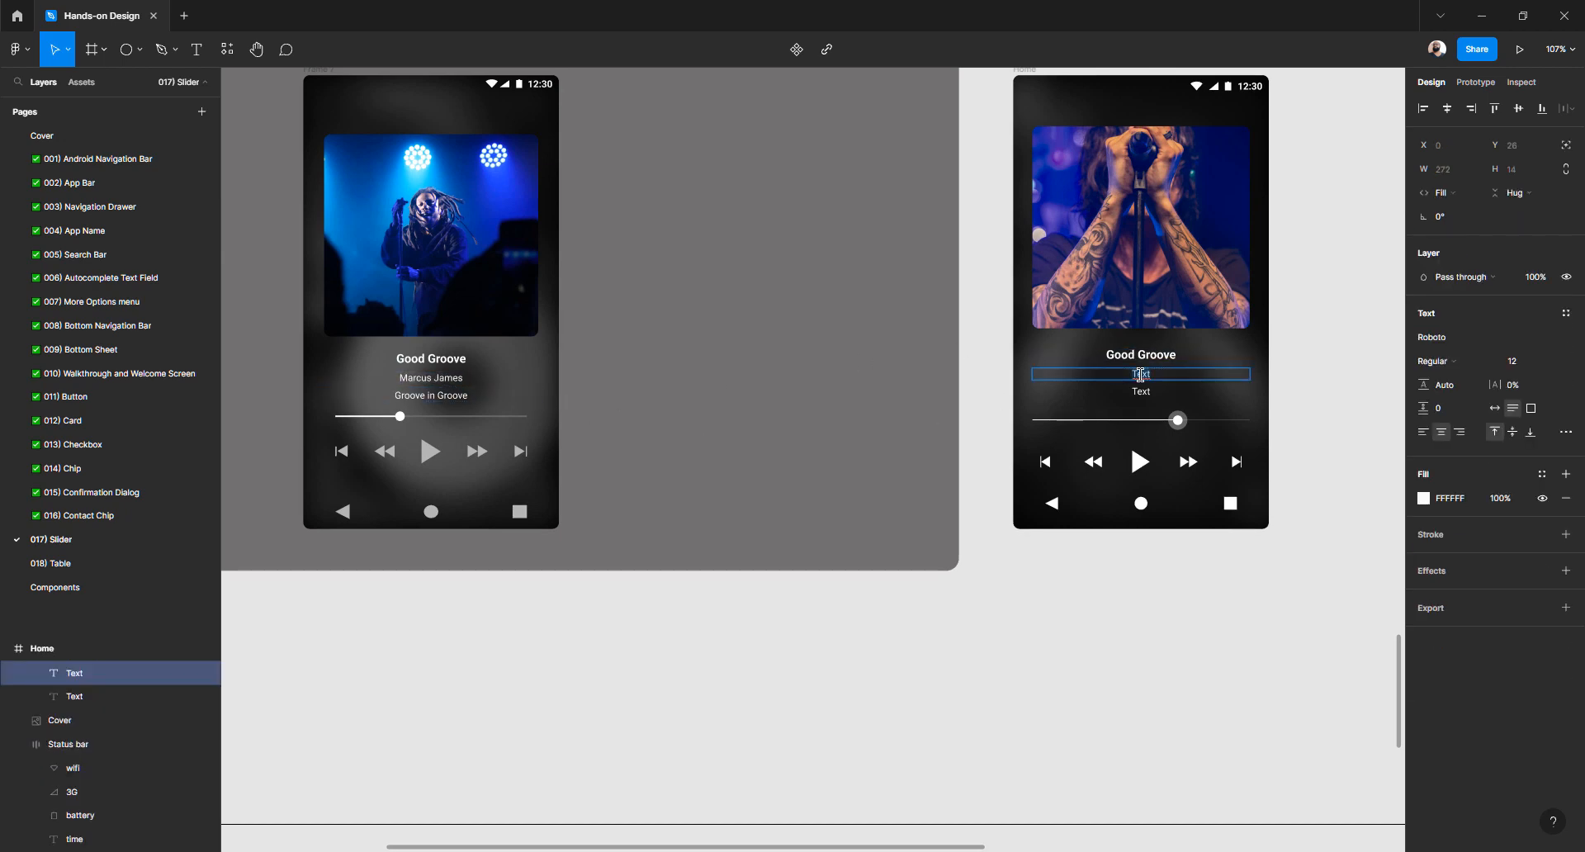
{"action": "left_click", "coordinate": [433, 399]}
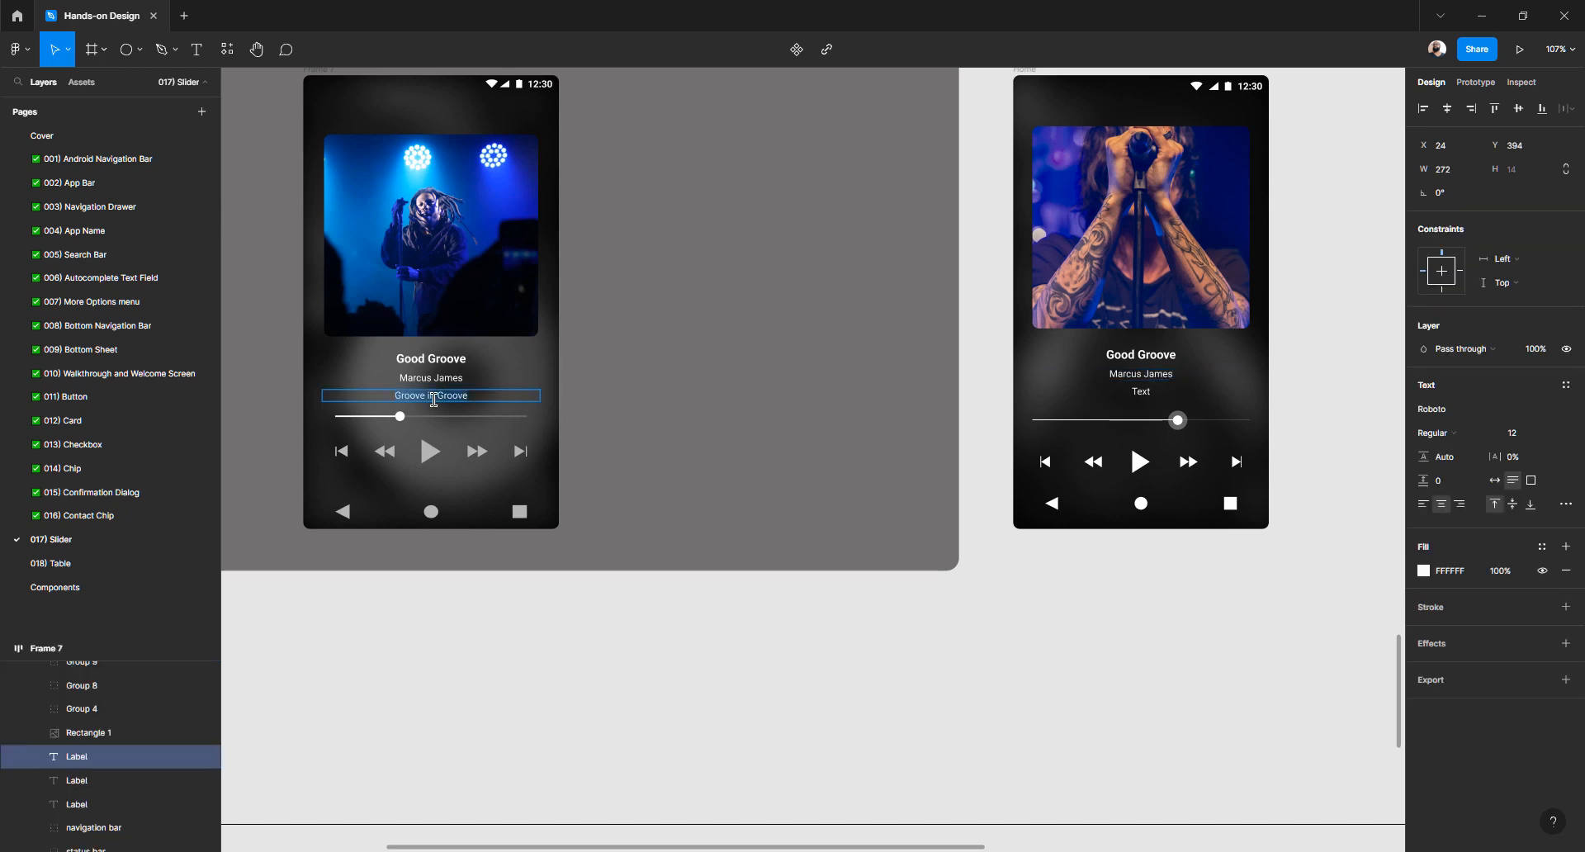
{"action": "left_click", "coordinate": [1146, 389]}
{"action": "type", "text": "Groove in Groove"}
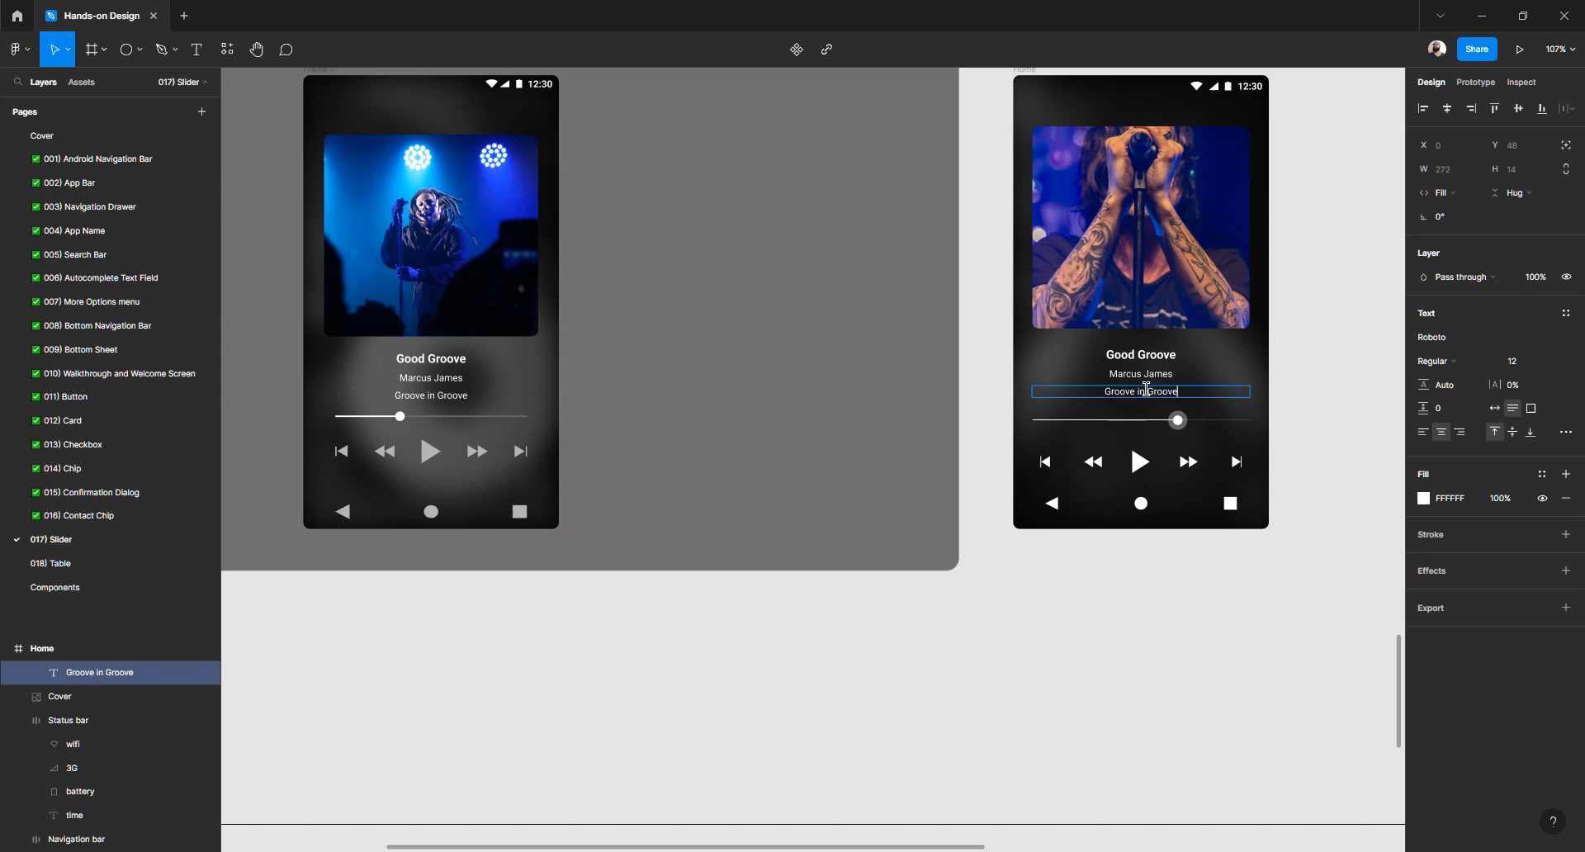
{"action": "left_click", "coordinate": [1076, 636]}
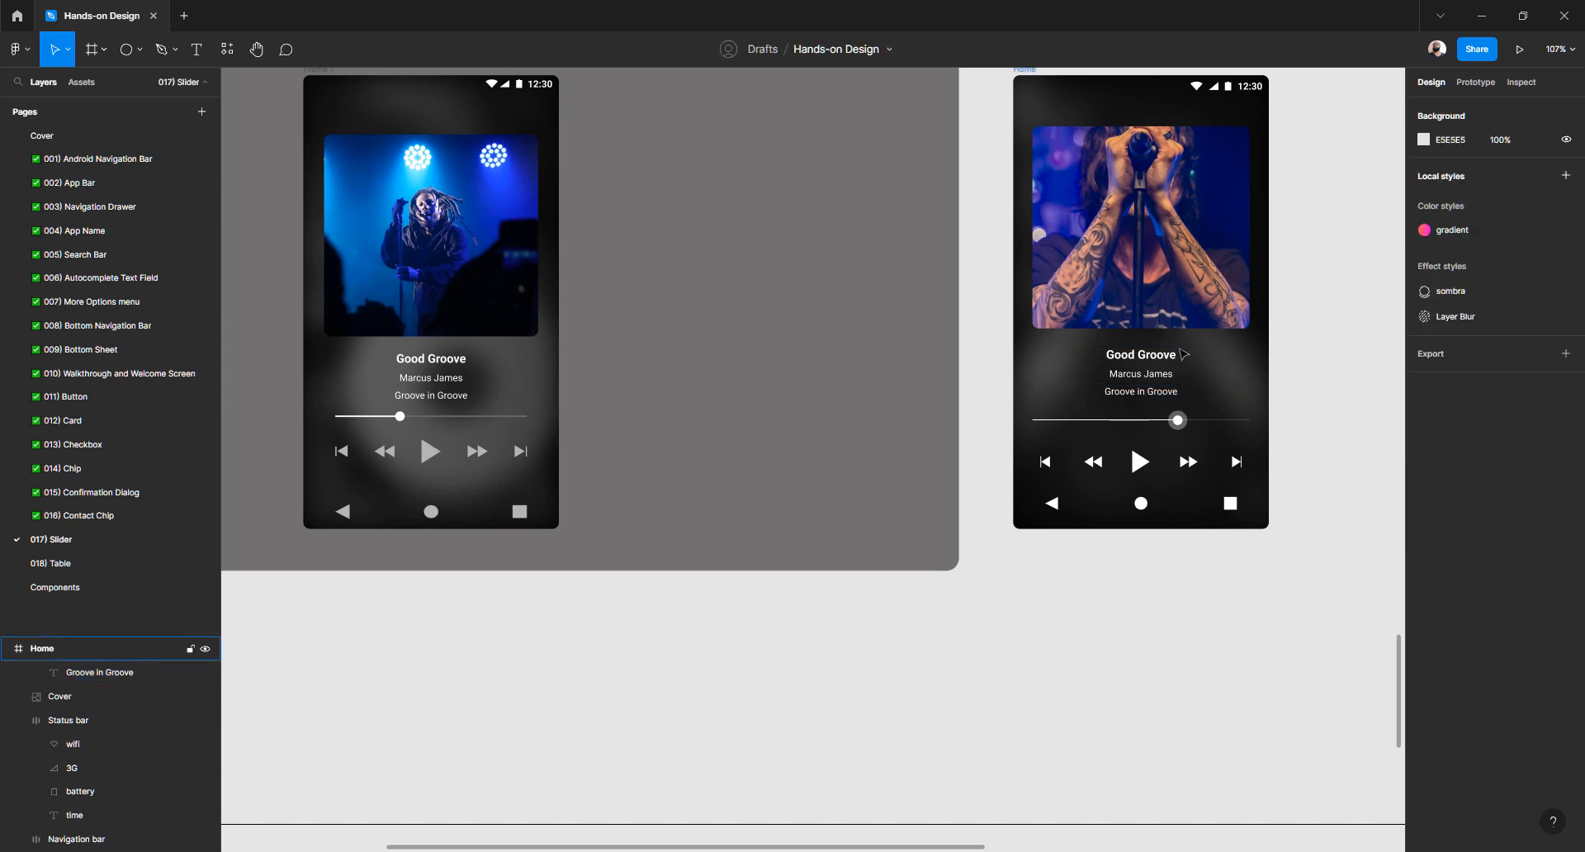
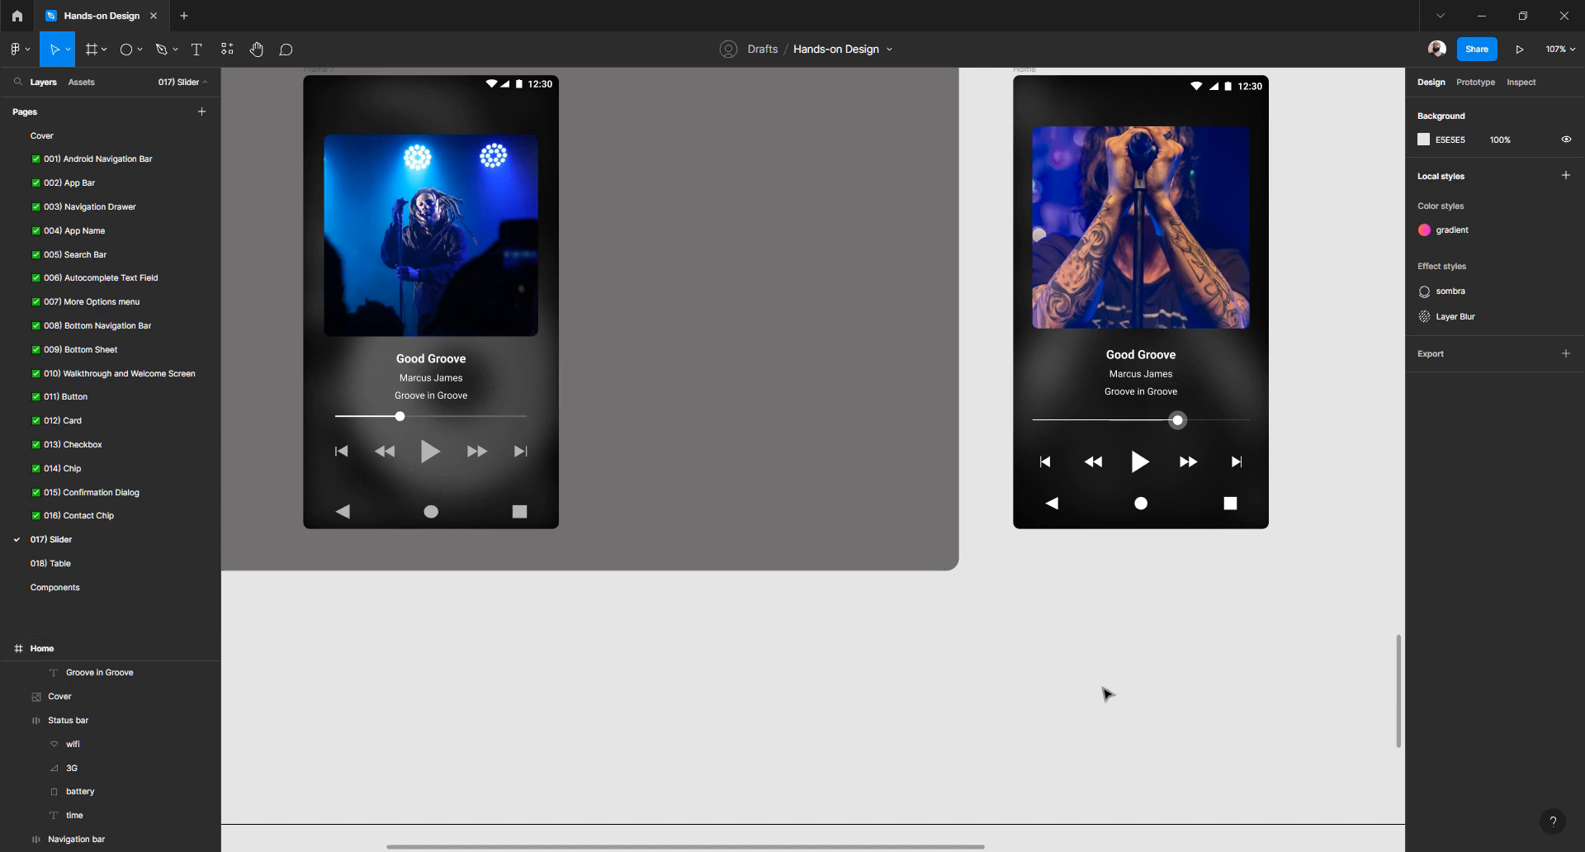
Alt-drag a Home frame copy below STATES, then add two more copies in a row to its right
{"action": "scroll", "coordinate": [944, 543], "scroll_direction": "down", "scroll_amount": 3}
{"action": "scroll", "coordinate": [943, 542], "scroll_direction": "down", "scroll_amount": 2}
{"action": "scroll", "coordinate": [941, 540], "scroll_direction": "down", "scroll_amount": 1}
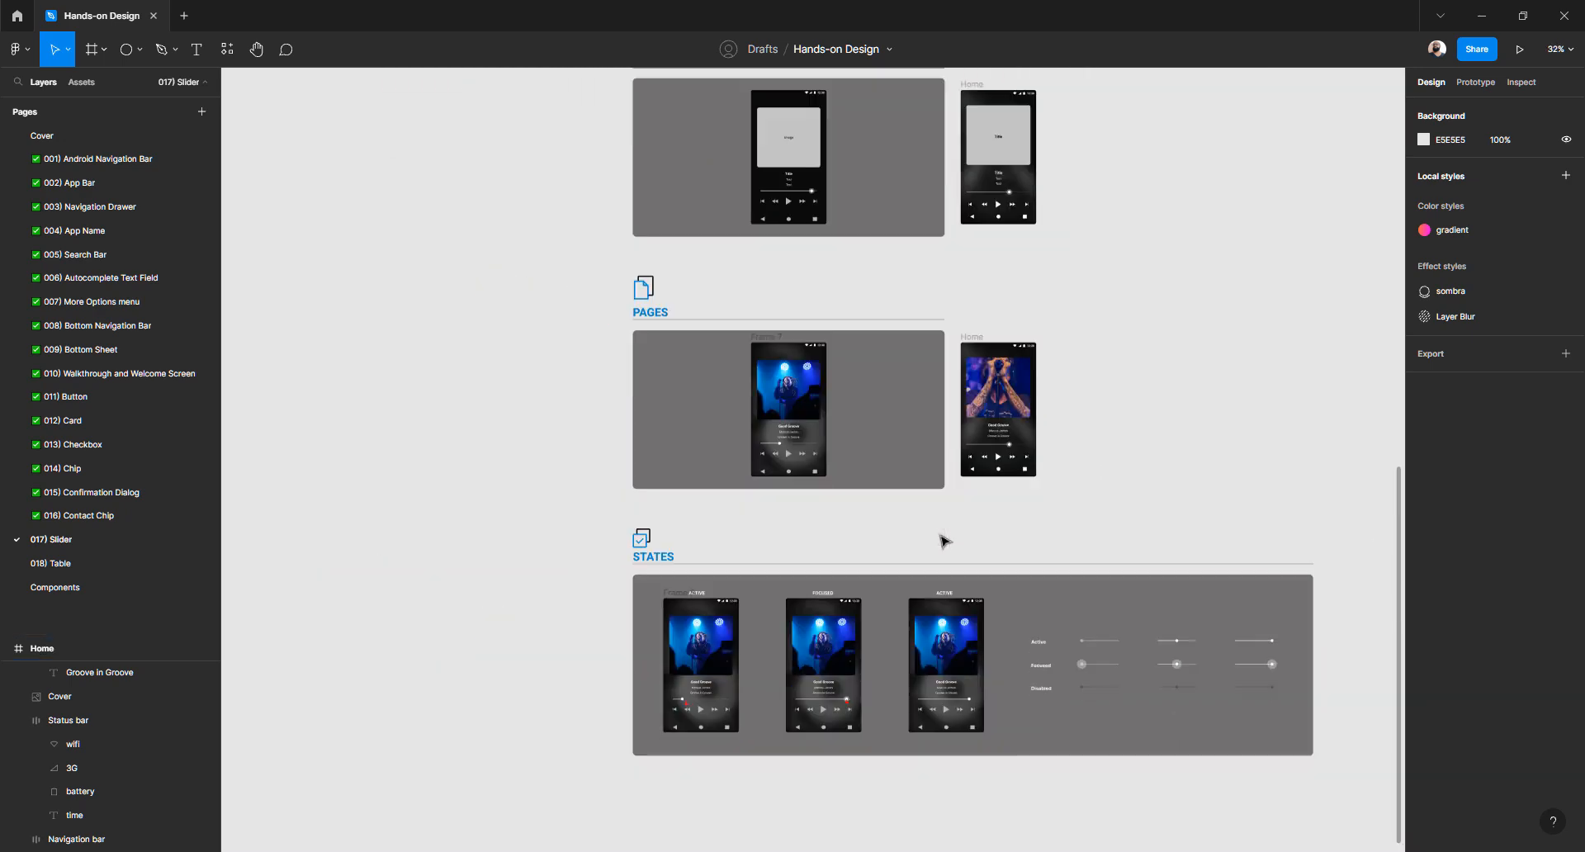
{"action": "scroll", "coordinate": [997, 410], "scroll_direction": "up", "scroll_amount": 2}
{"action": "scroll", "coordinate": [1002, 453], "scroll_direction": "up", "scroll_amount": 2}
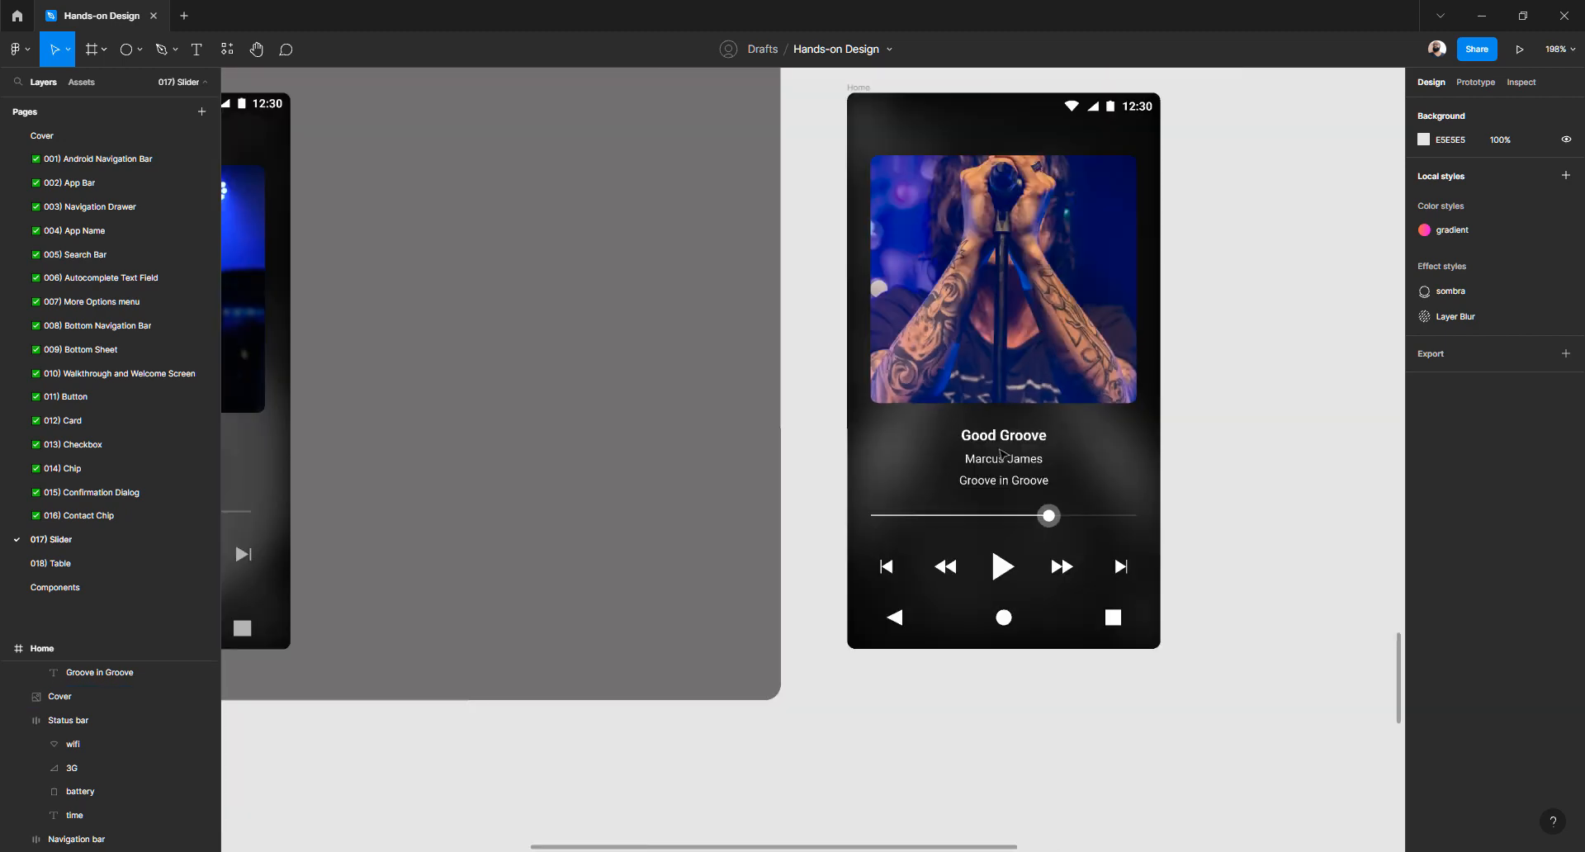
{"action": "scroll", "coordinate": [1002, 454], "scroll_direction": "down", "scroll_amount": 4}
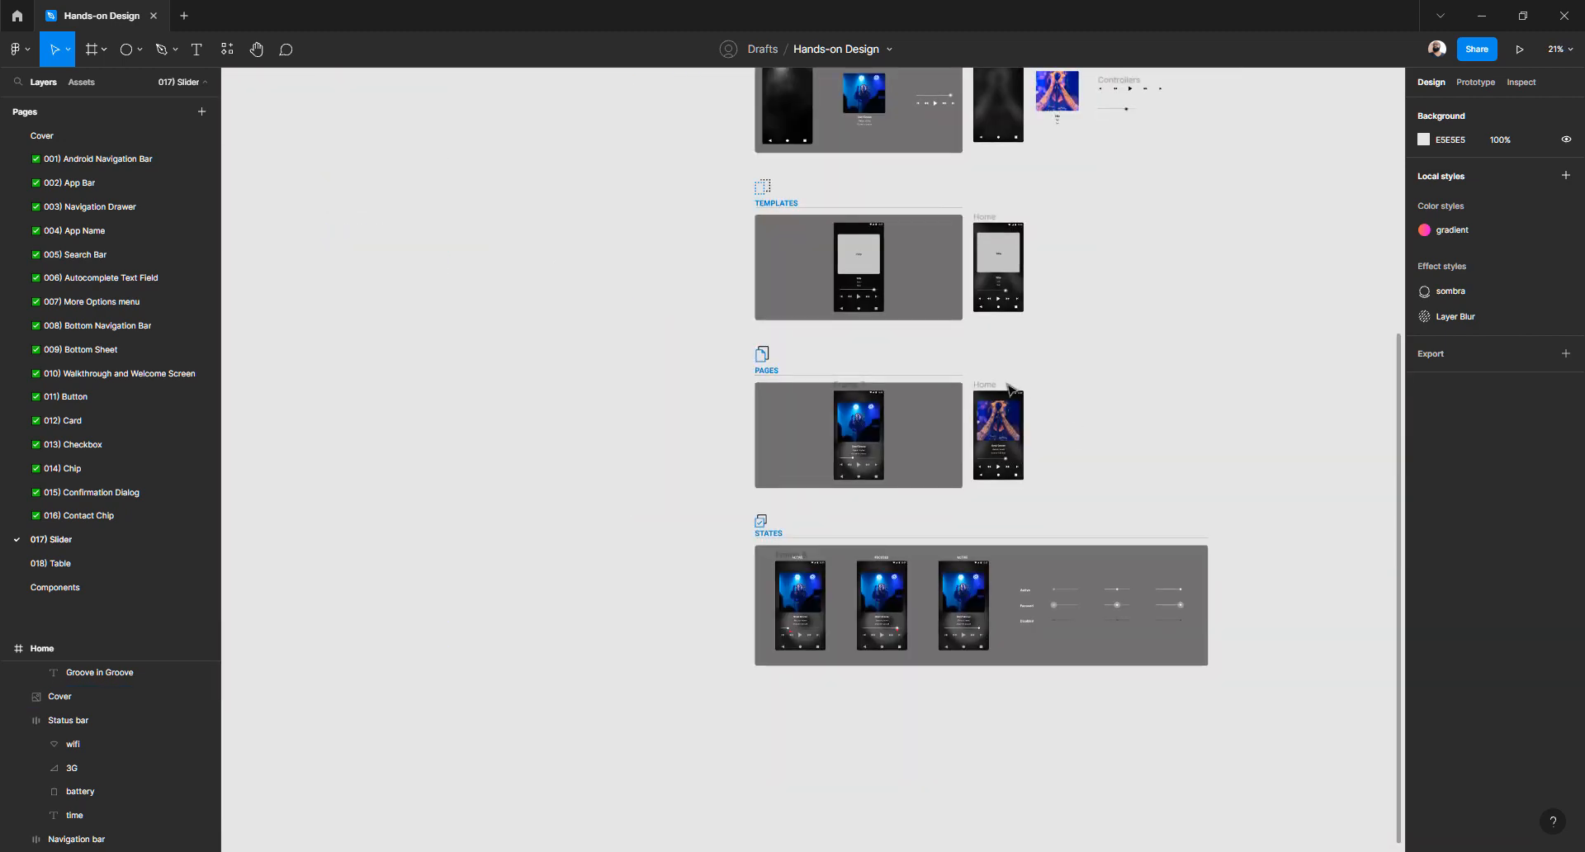
{"action": "left_click_drag", "start_coordinate": [995, 387], "coordinate": [796, 691]}
{"action": "scroll", "coordinate": [805, 716], "scroll_direction": "up", "scroll_amount": 5}
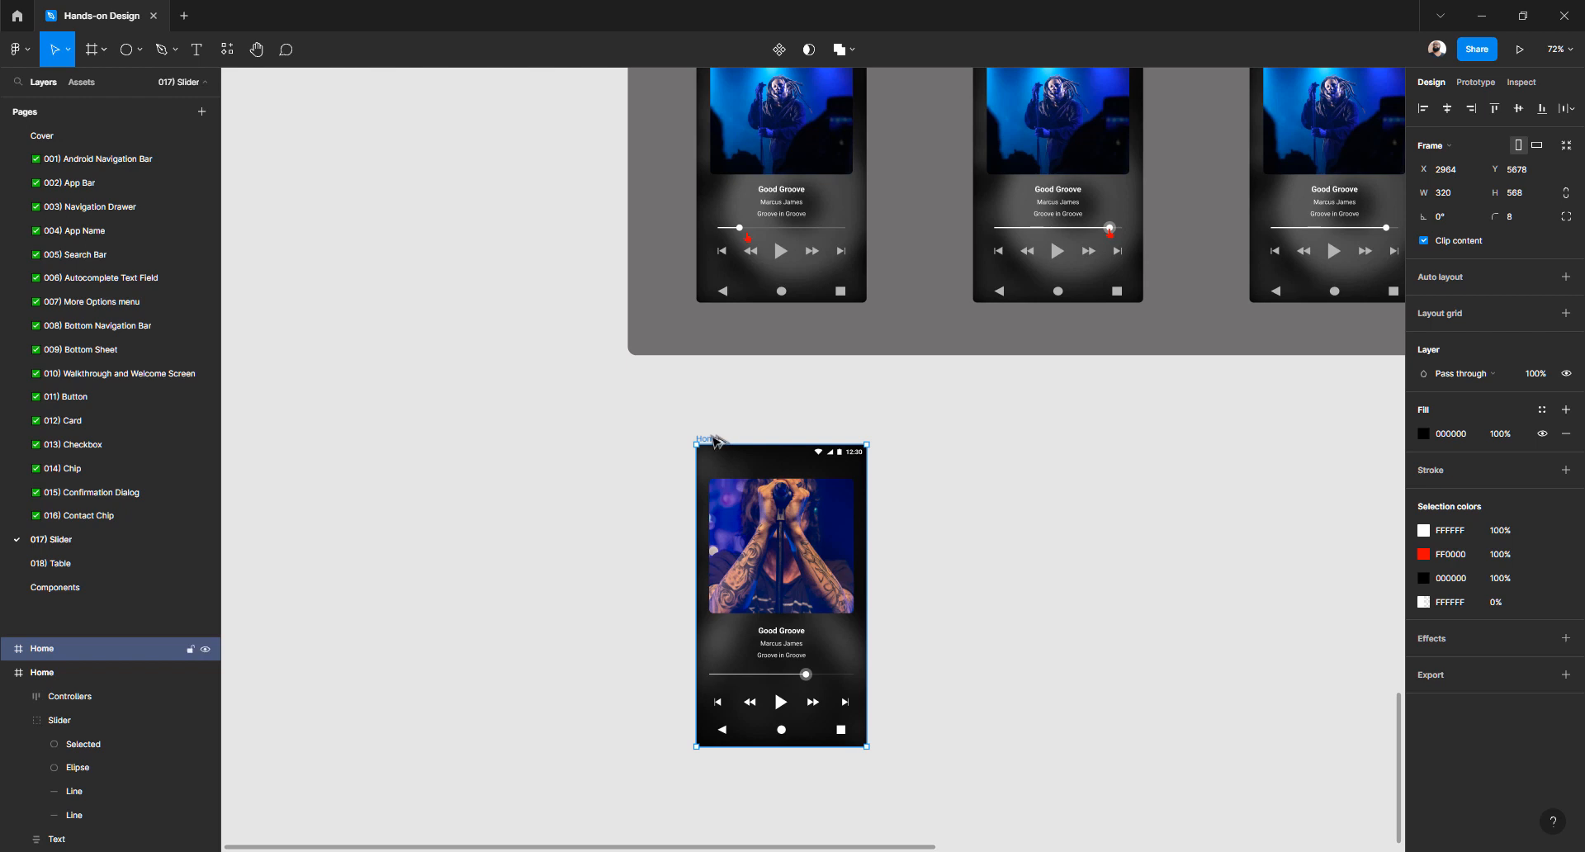
{"action": "left_click_drag", "start_coordinate": [714, 439], "coordinate": [994, 456]}
{"action": "key", "text": "ctrl+d"}
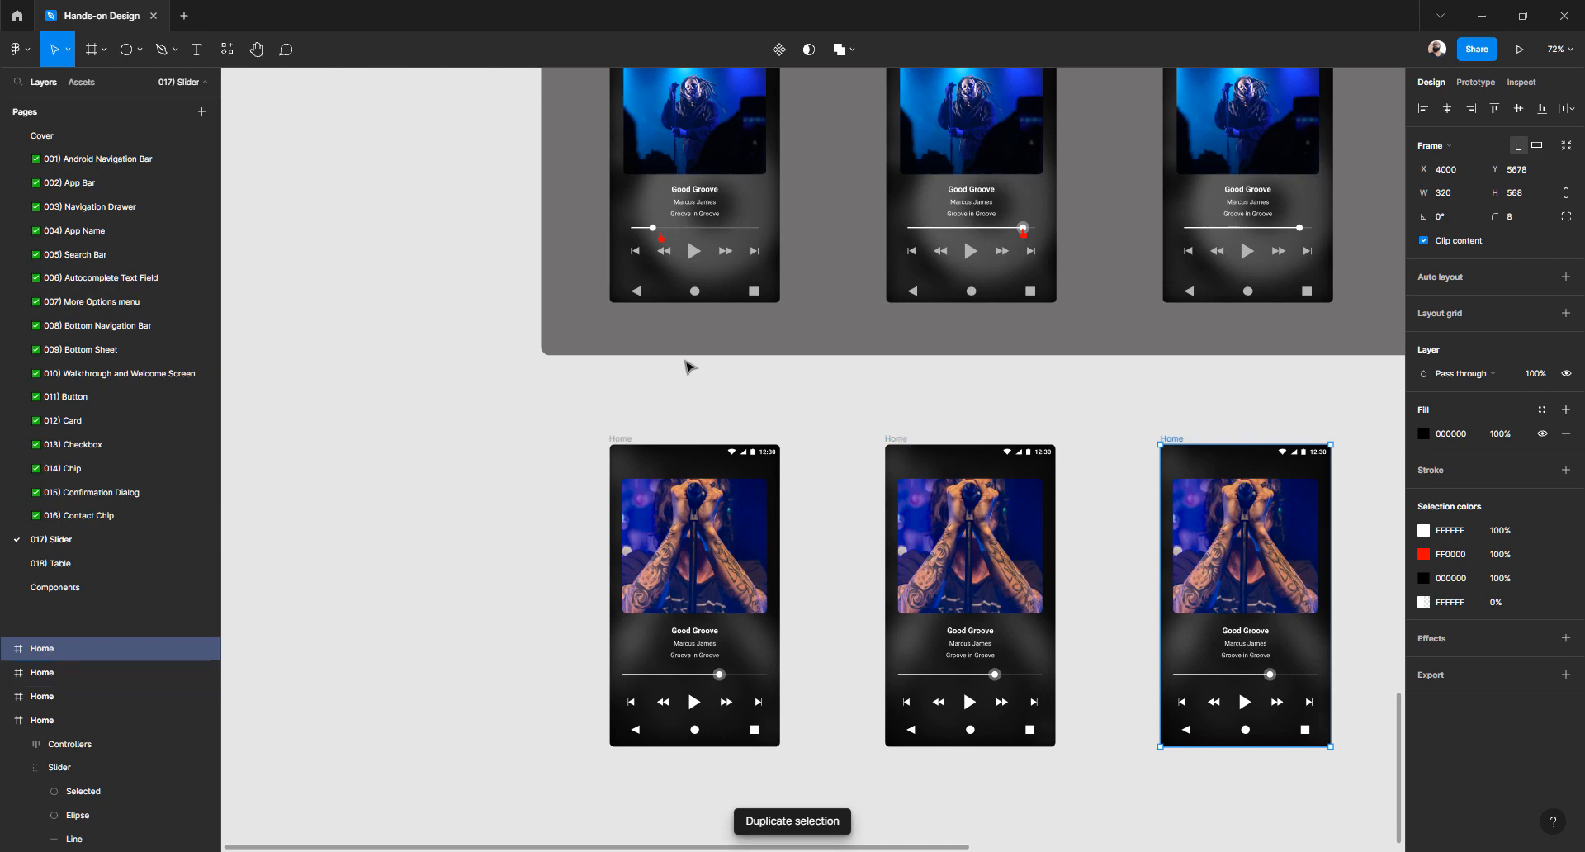
Search Google in Chrome for 'meterial design icons'
{"action": "key", "text": "alt+Tab"}
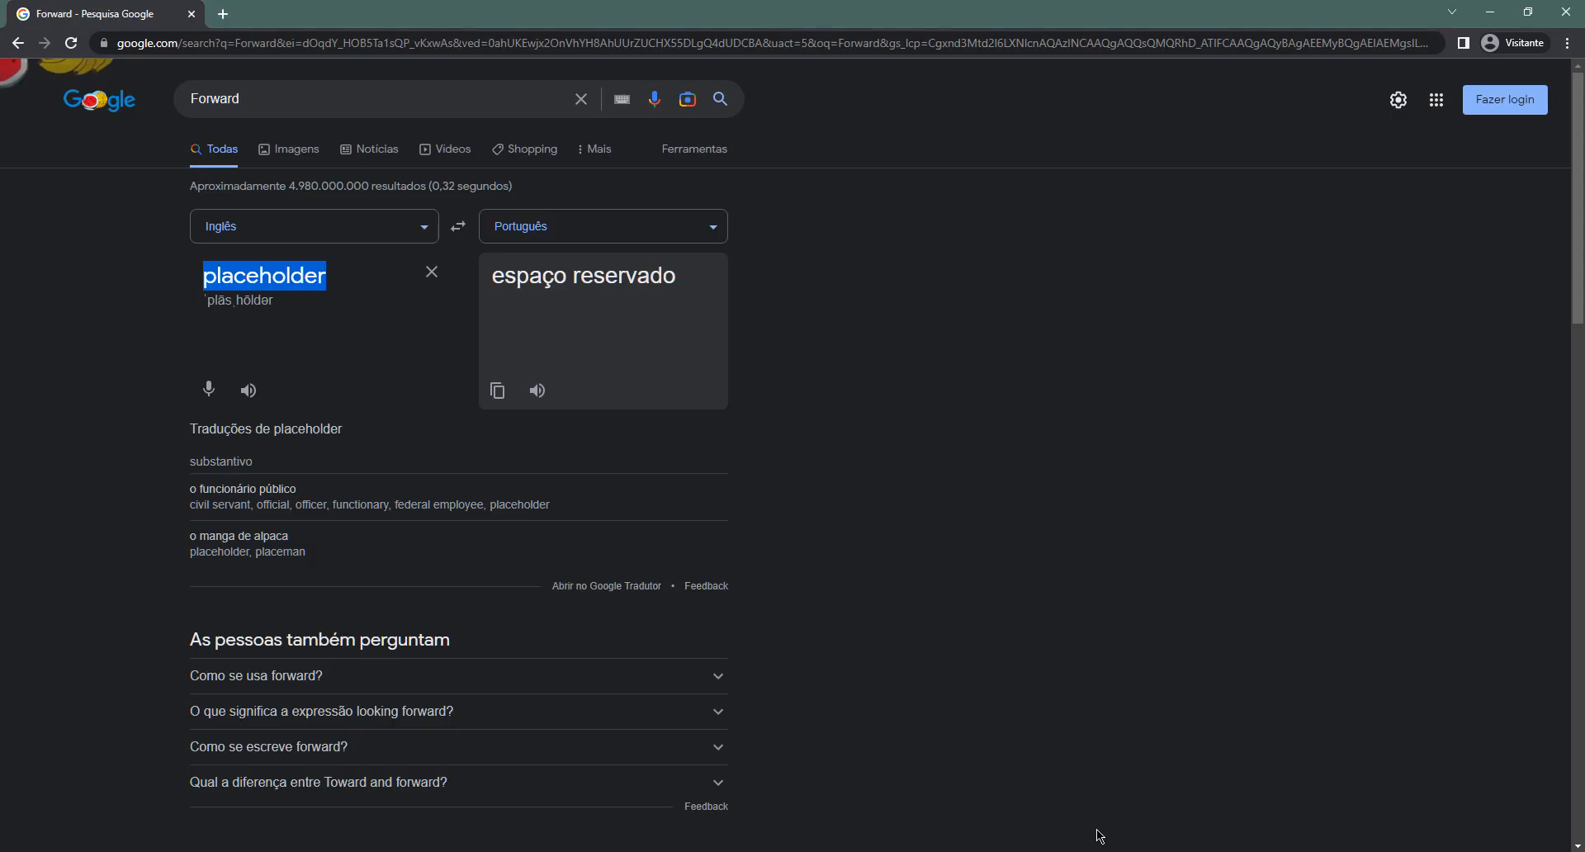
{"action": "left_click", "coordinate": [619, 46]}
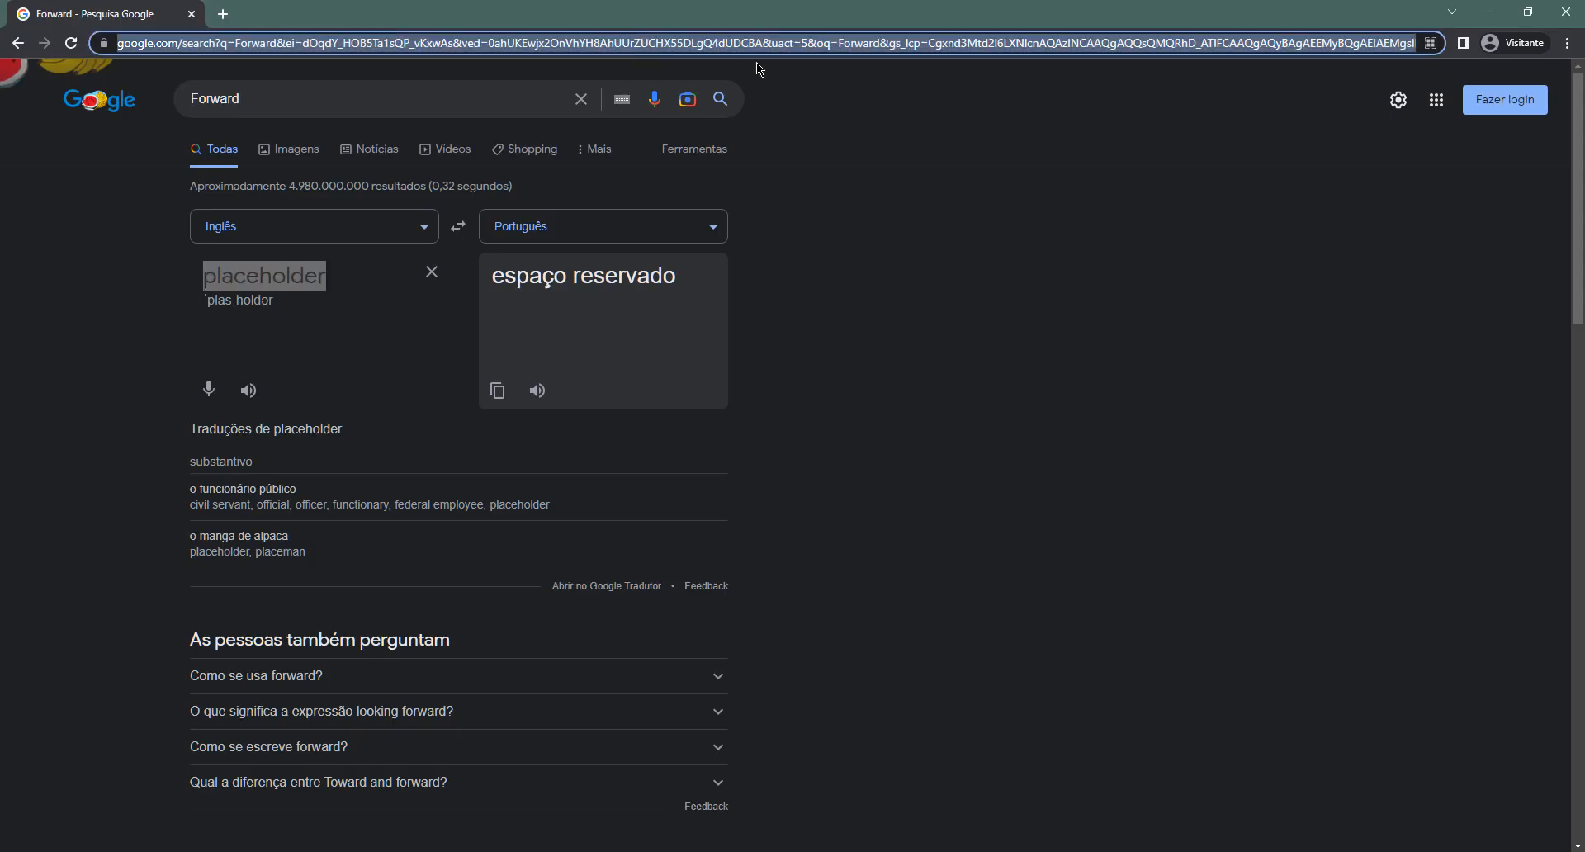
{"action": "type", "text": "mete"}
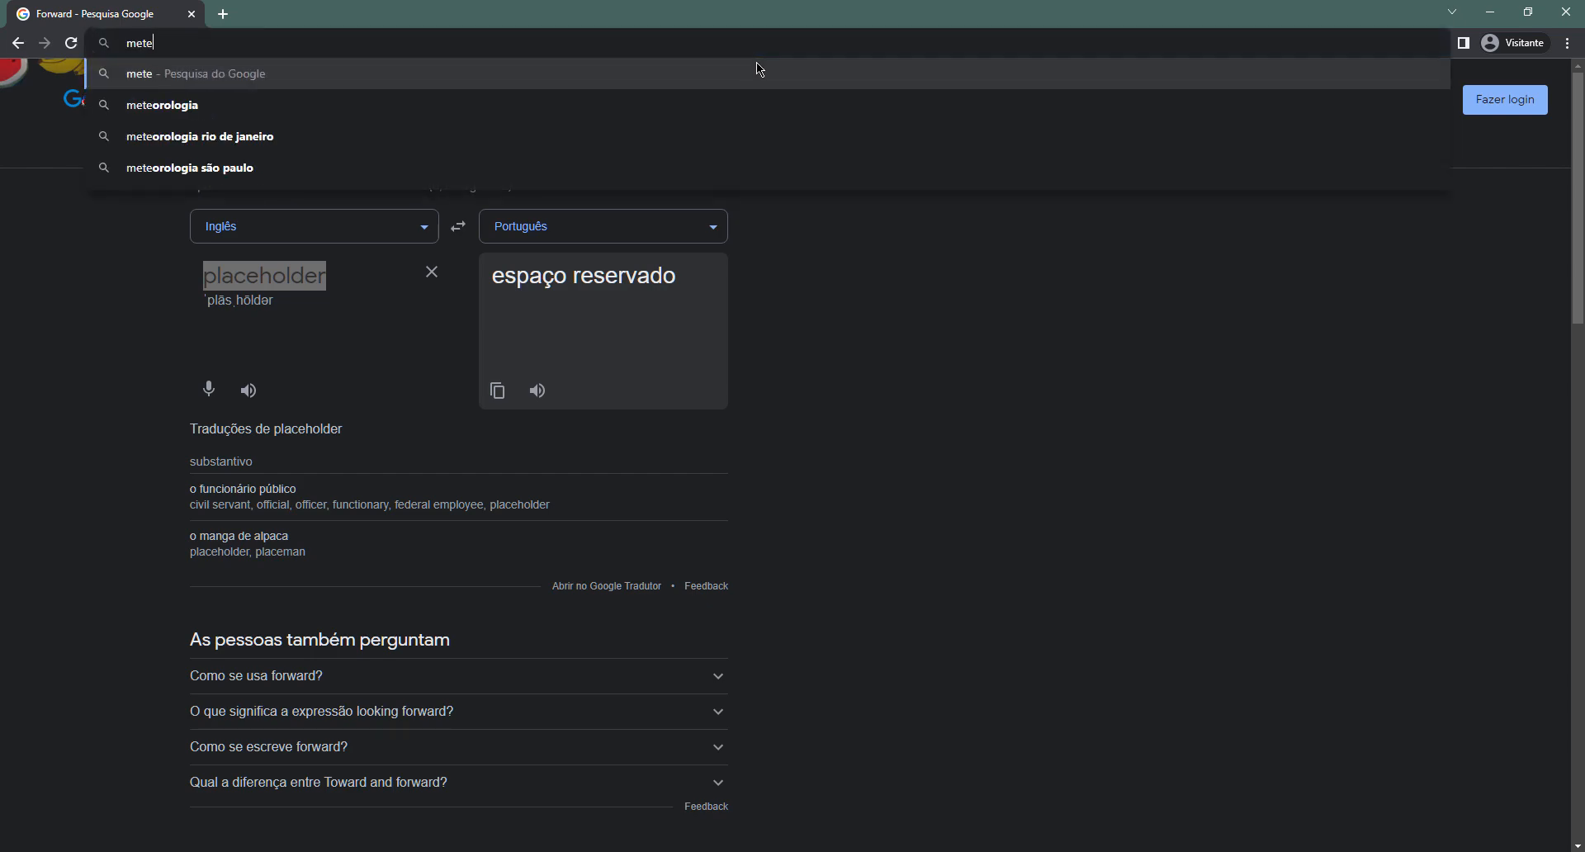
{"action": "type", "text": "rial design icons"}
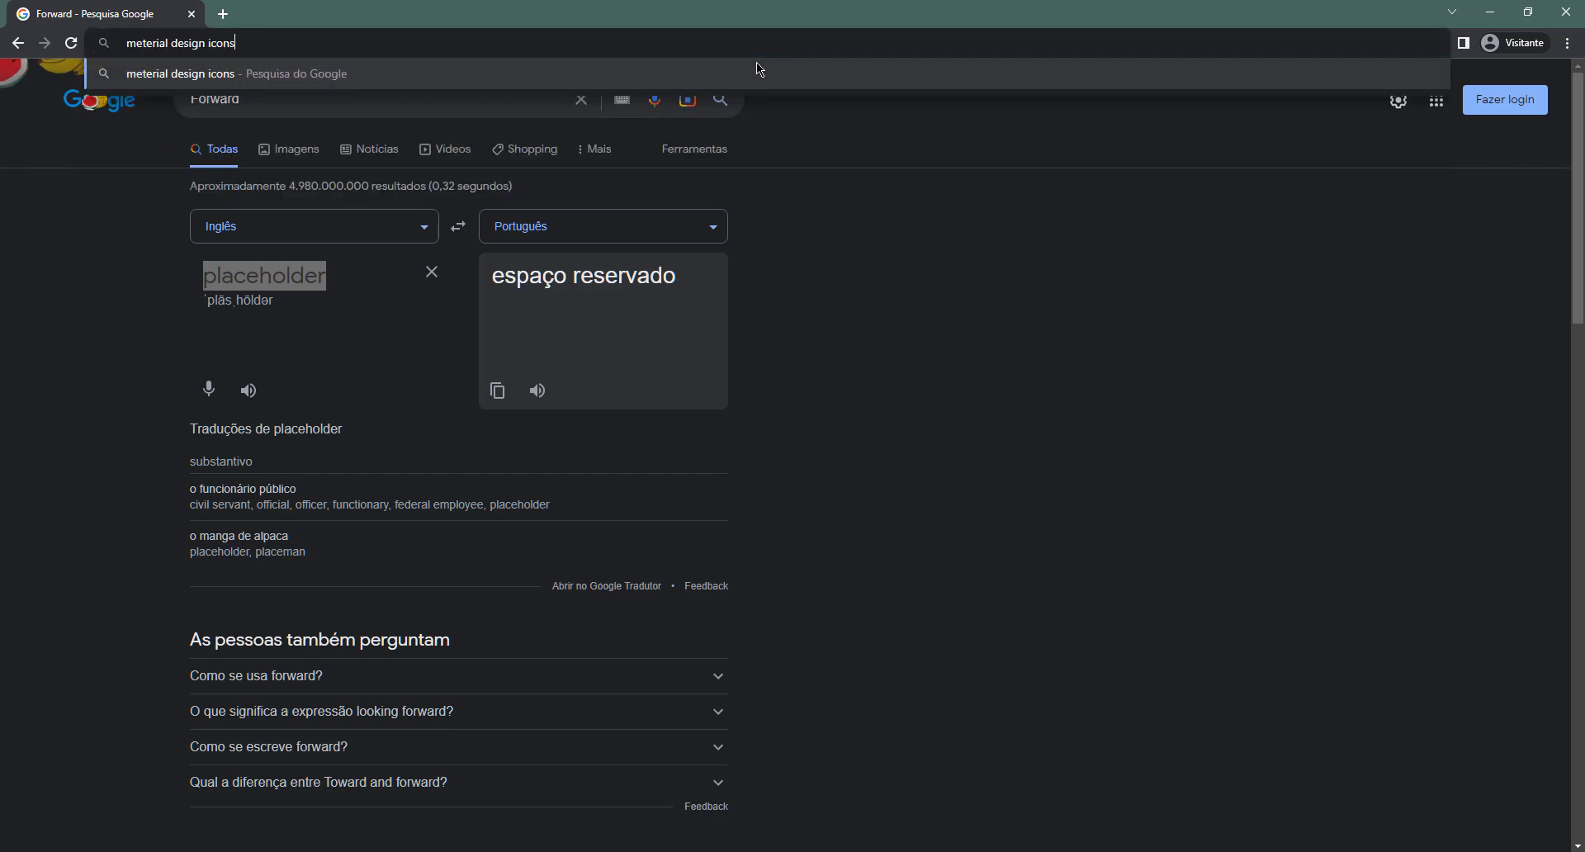
{"action": "key", "text": "Return"}
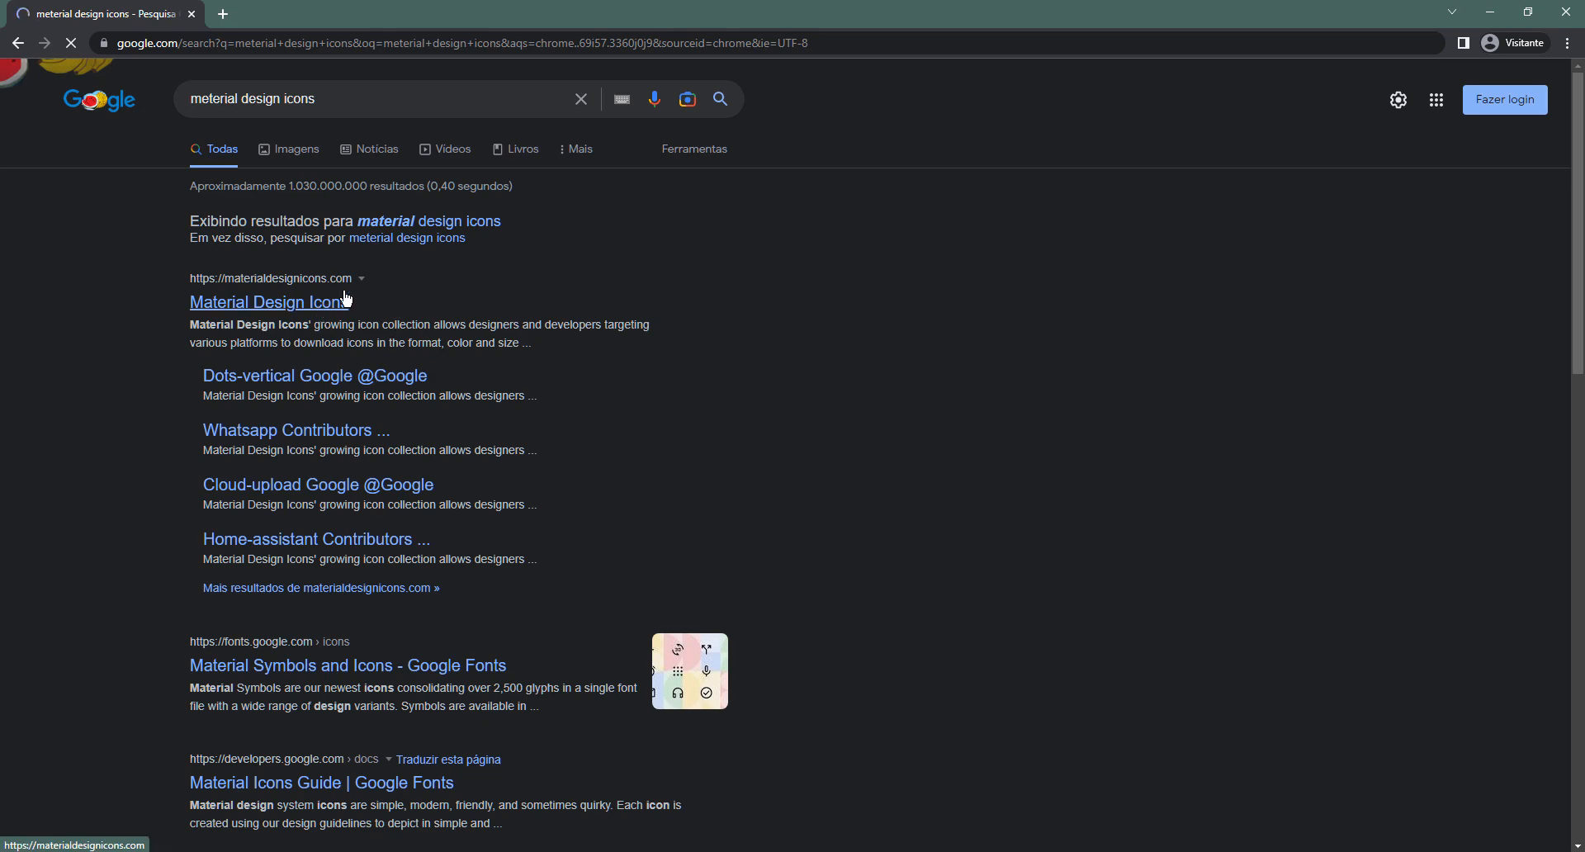
Check the Material Design Icons site, then open Google Fonts' Material Symbols and Icons page
{"action": "left_click", "coordinate": [424, 230]}
{"action": "left_click", "coordinate": [311, 245]}
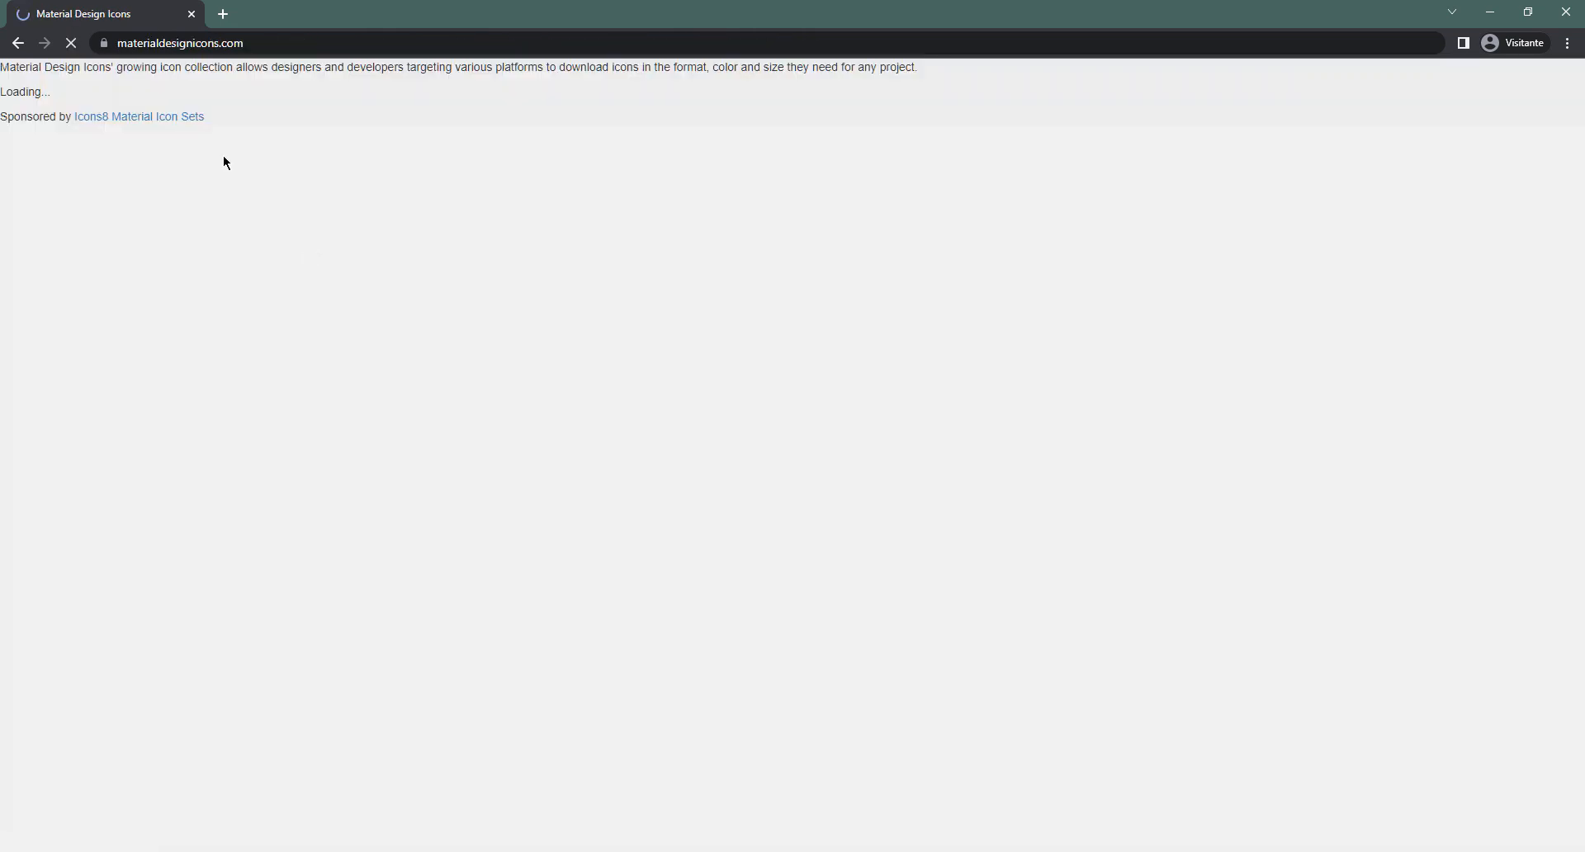
{"action": "left_click", "coordinate": [17, 43]}
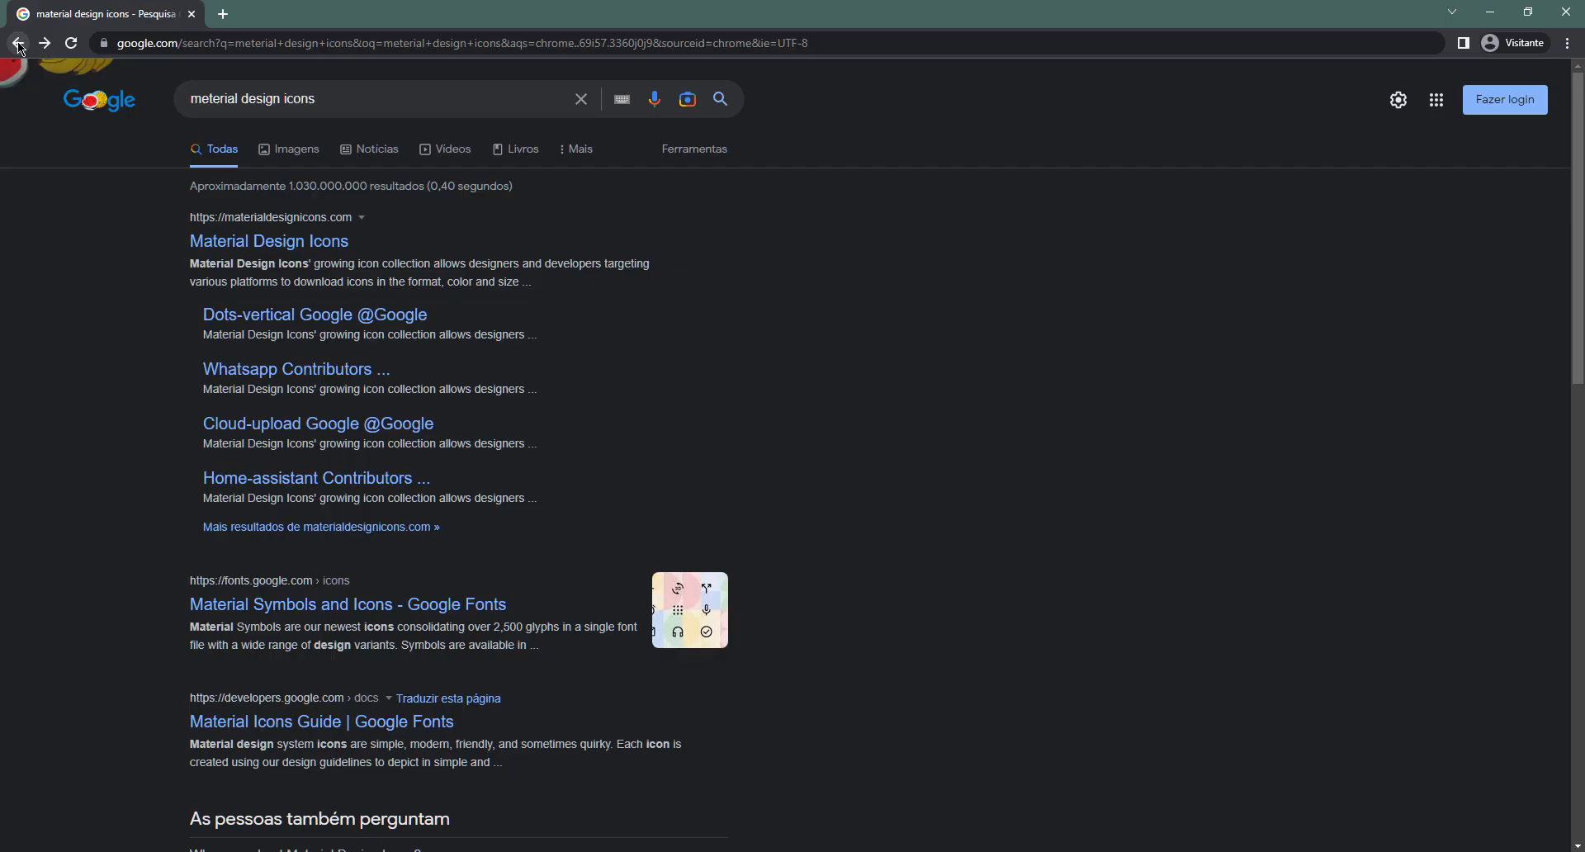
{"action": "scroll", "coordinate": [506, 577], "scroll_direction": "down", "scroll_amount": 1}
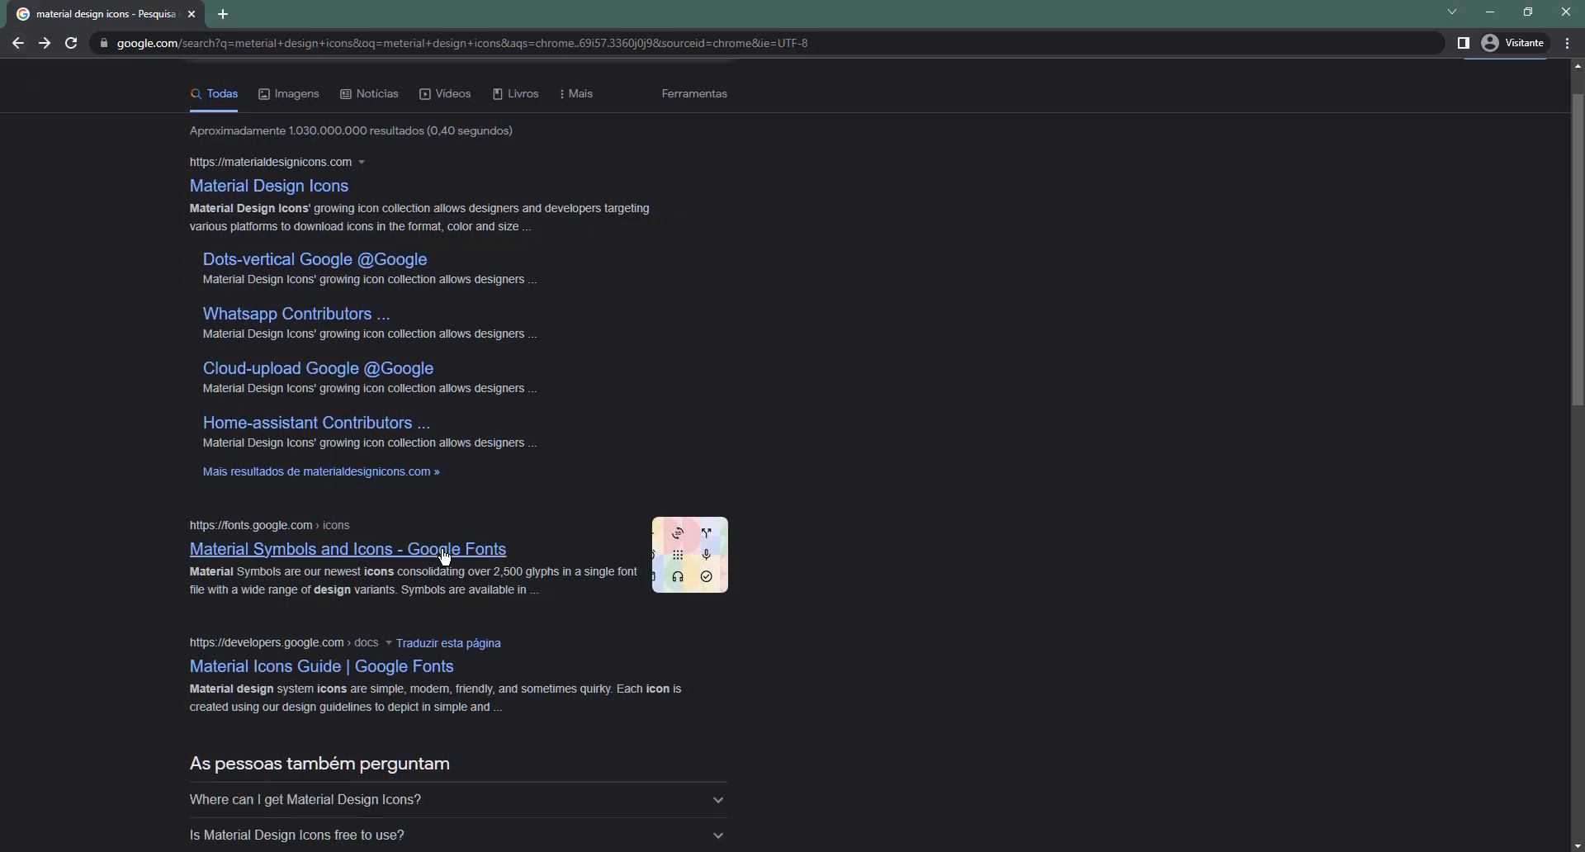
{"action": "left_click", "coordinate": [443, 551]}
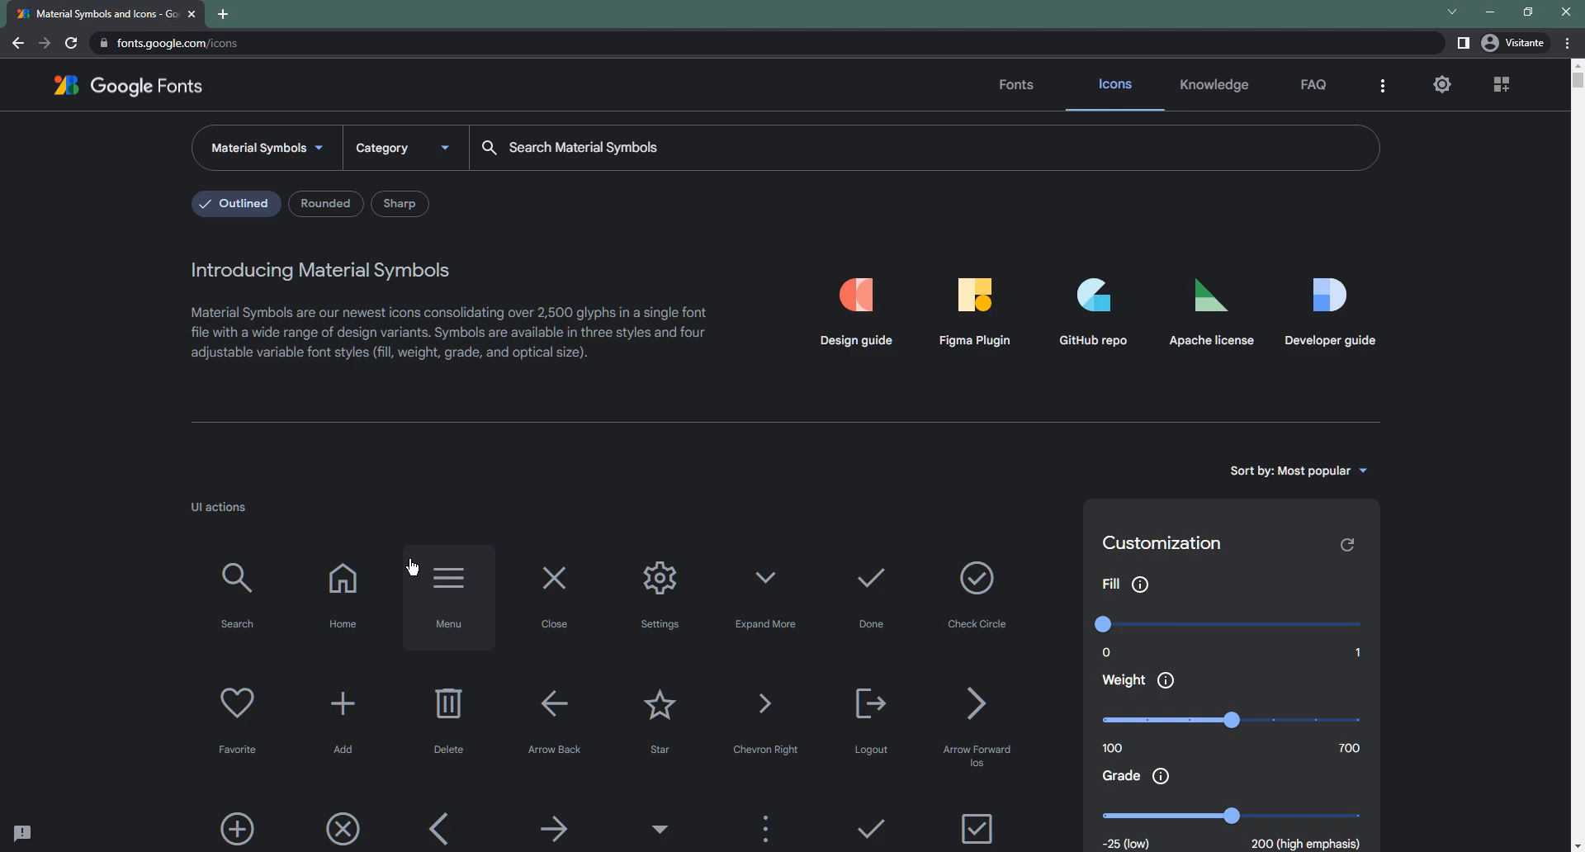
Search the icon library for 'hand' and clear the Outlined style filter
{"action": "left_click", "coordinate": [660, 138]}
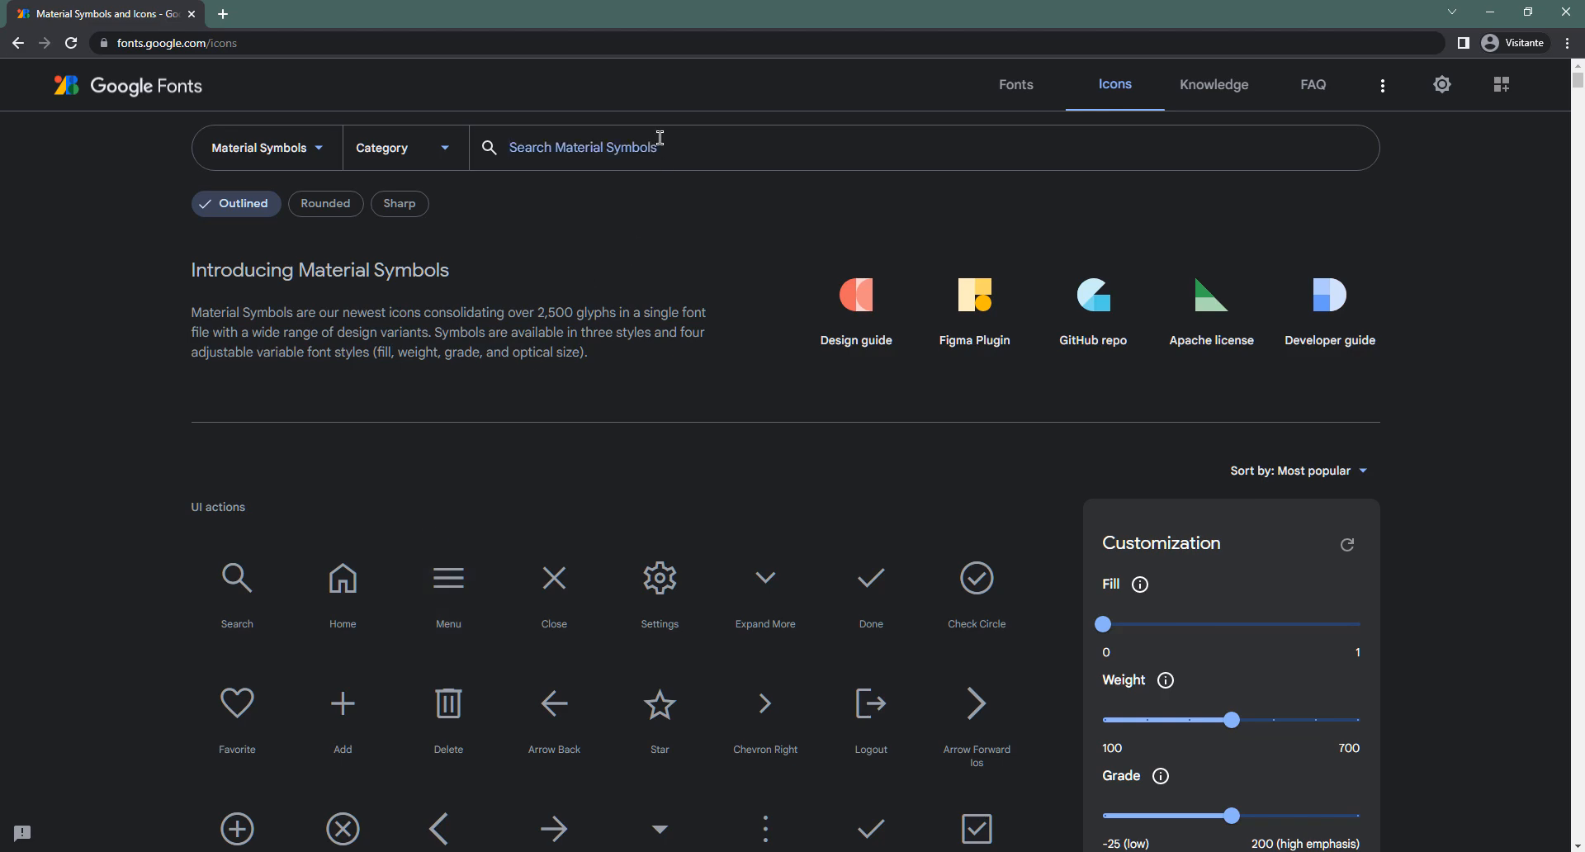
{"action": "type", "text": "hand"}
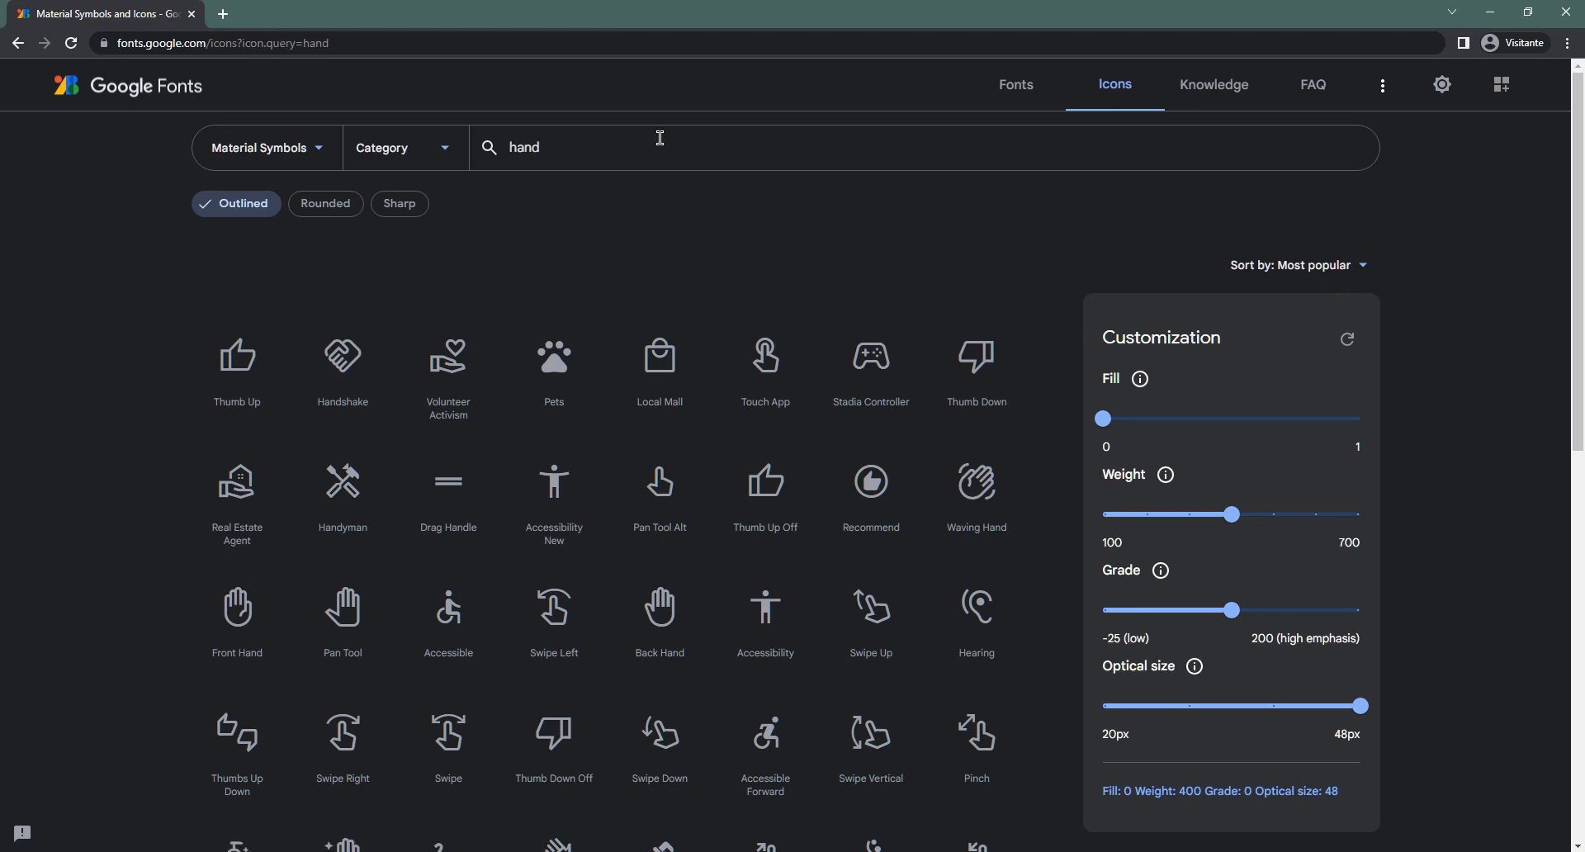
{"action": "scroll", "coordinate": [820, 529], "scroll_direction": "down", "scroll_amount": 3}
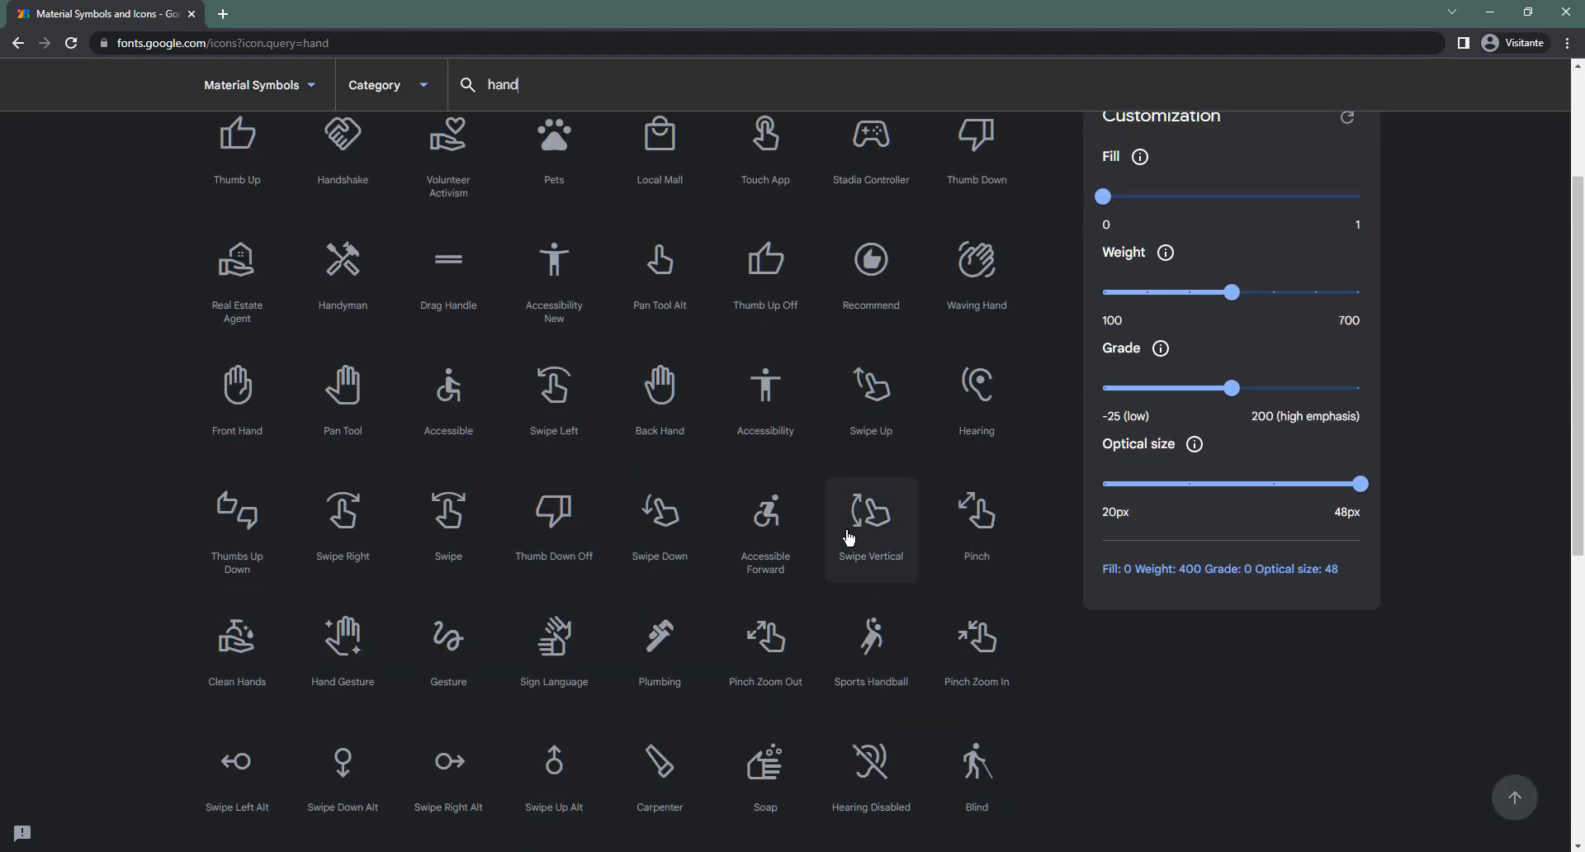
{"action": "scroll", "coordinate": [848, 538], "scroll_direction": "down", "scroll_amount": 3}
{"action": "scroll", "coordinate": [849, 537], "scroll_direction": "up", "scroll_amount": 5}
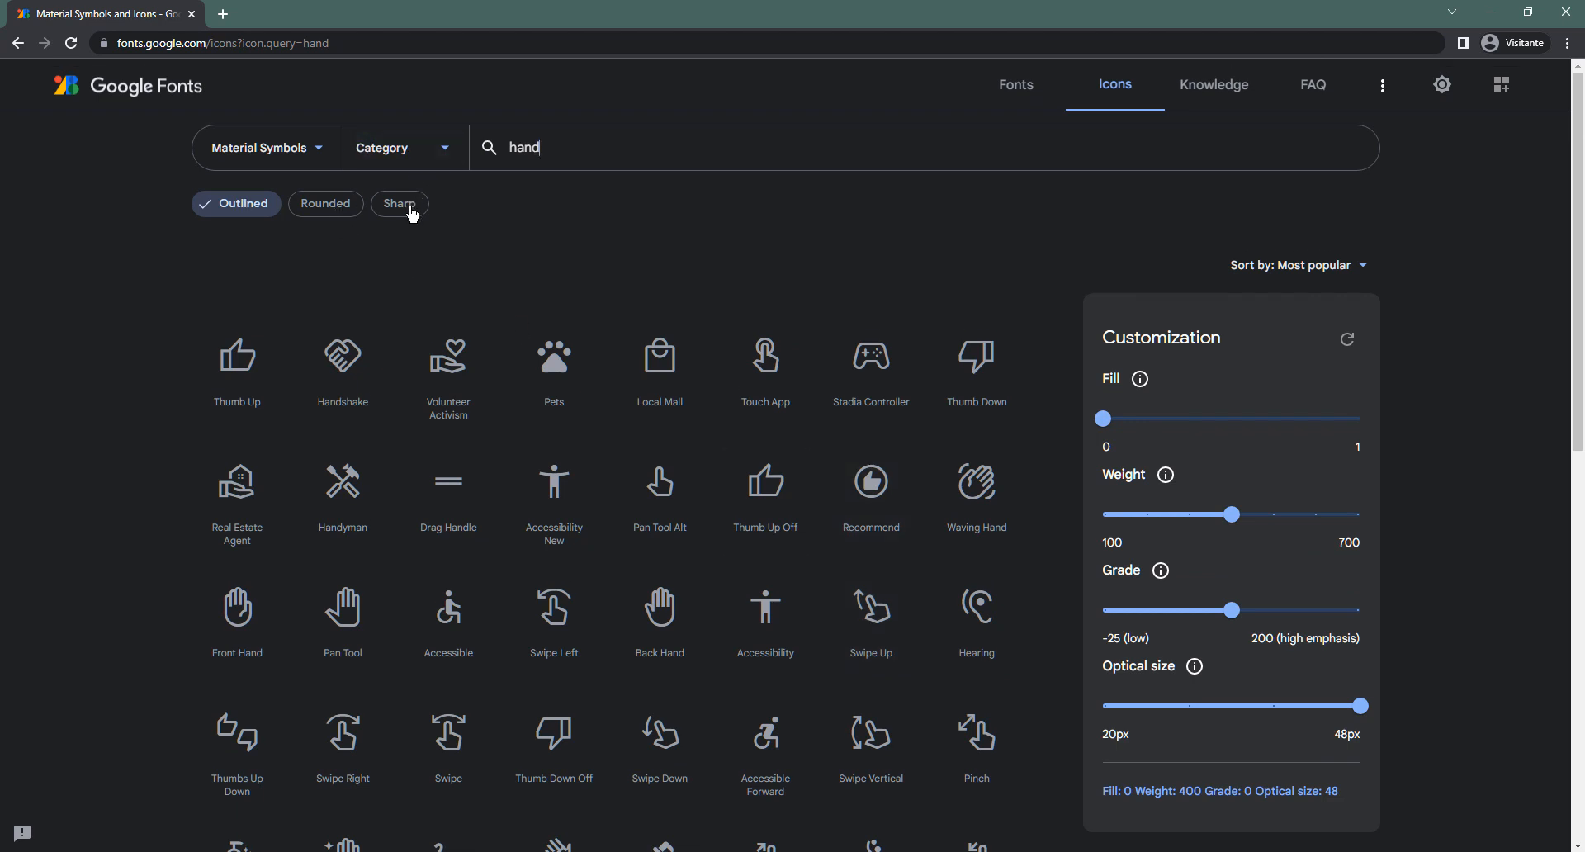
{"action": "left_click", "coordinate": [266, 210]}
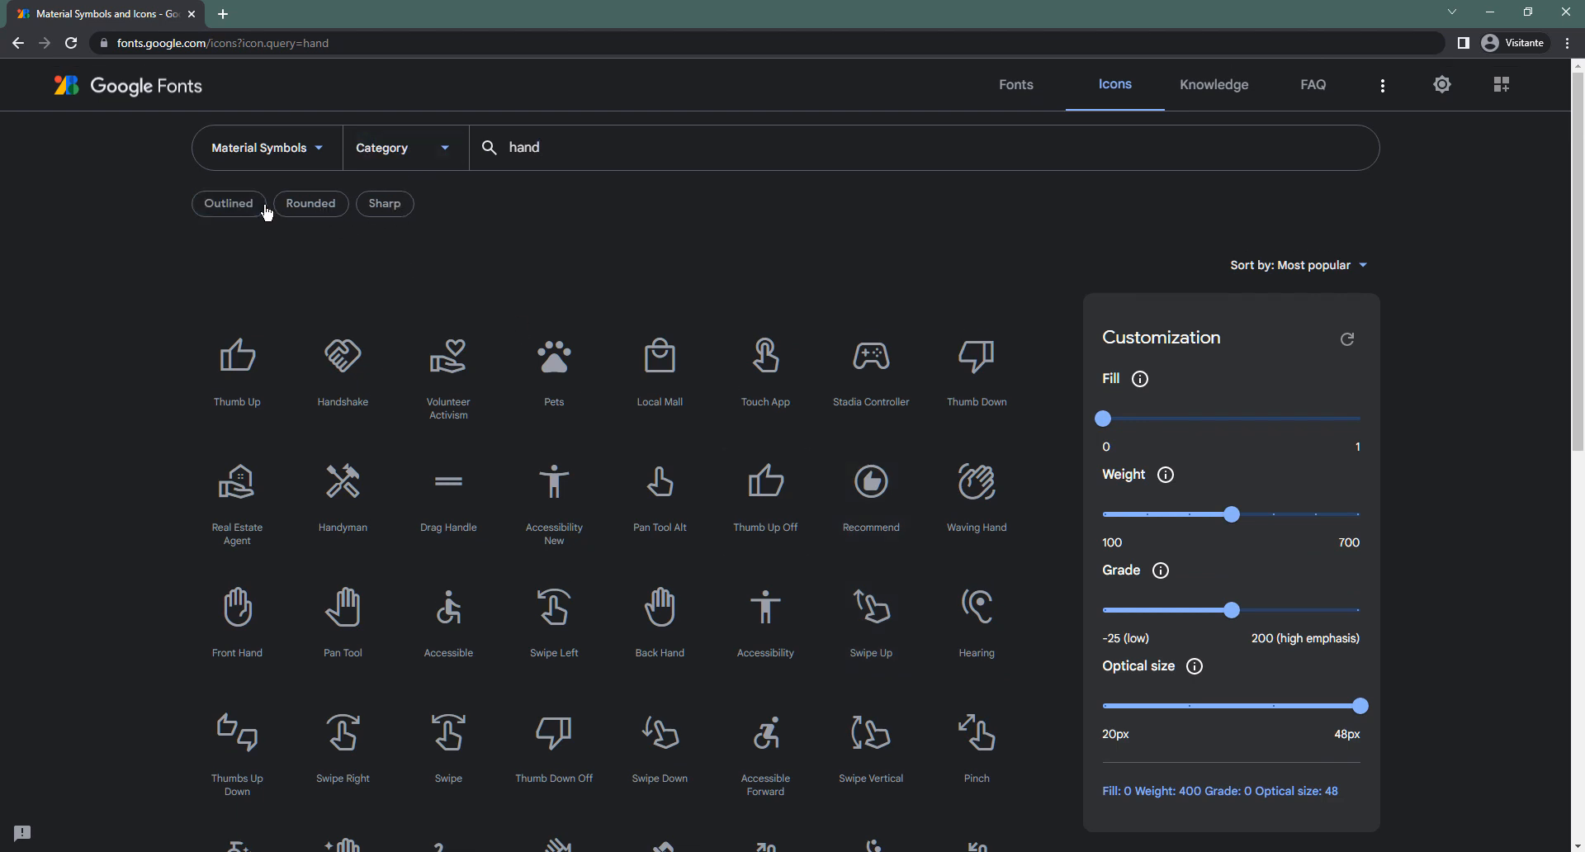
Switch to the Material Icons set, pick Filled, and download Pan Tool Alt as SVG
{"action": "left_click", "coordinate": [307, 156]}
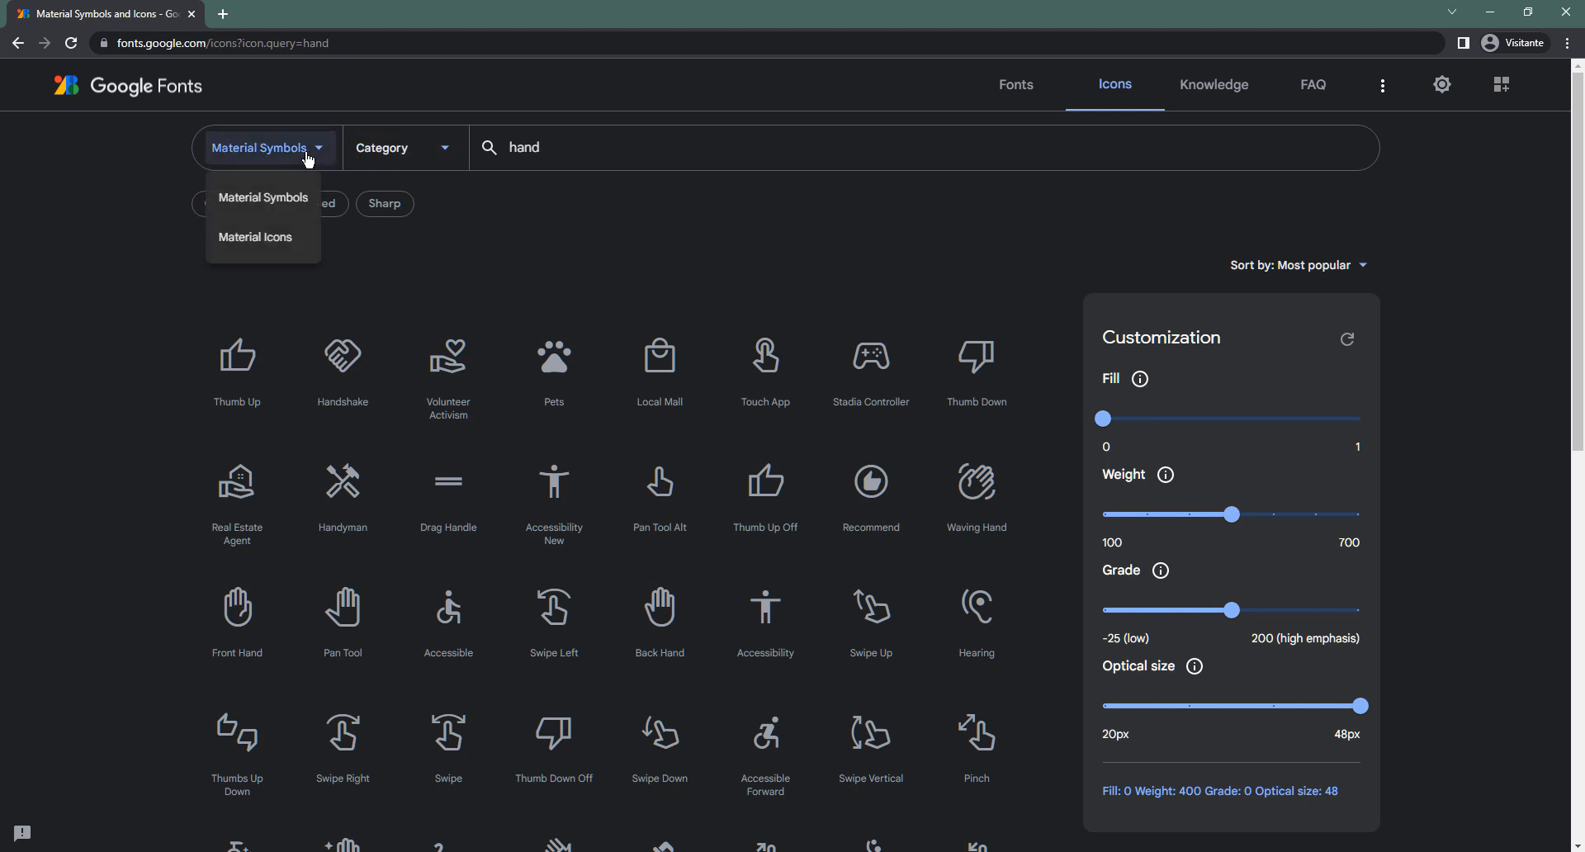
{"action": "left_click", "coordinate": [278, 239]}
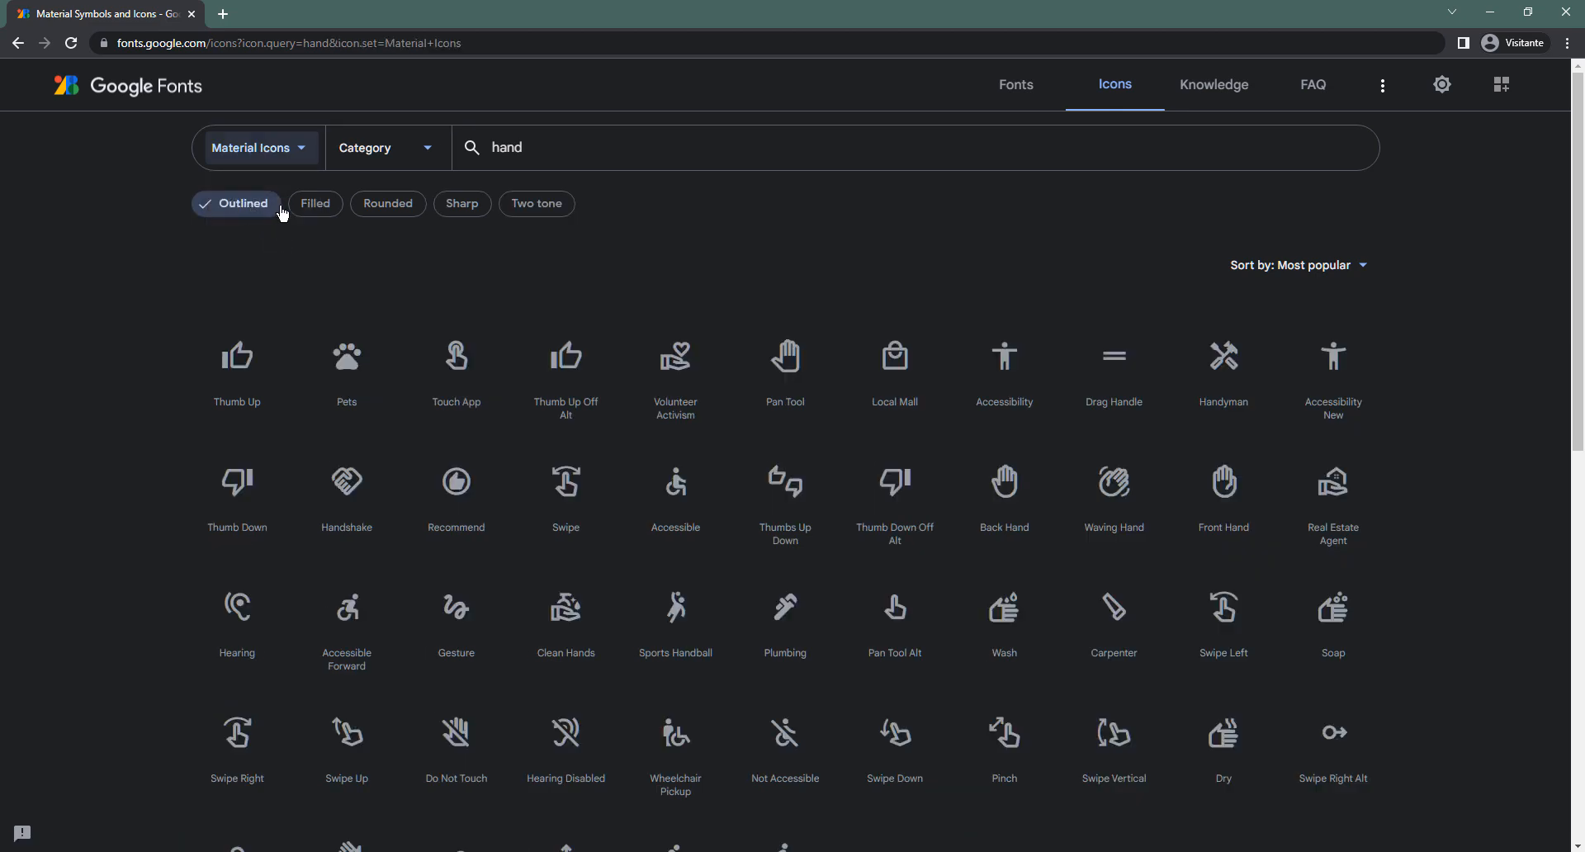
{"action": "left_click", "coordinate": [299, 210]}
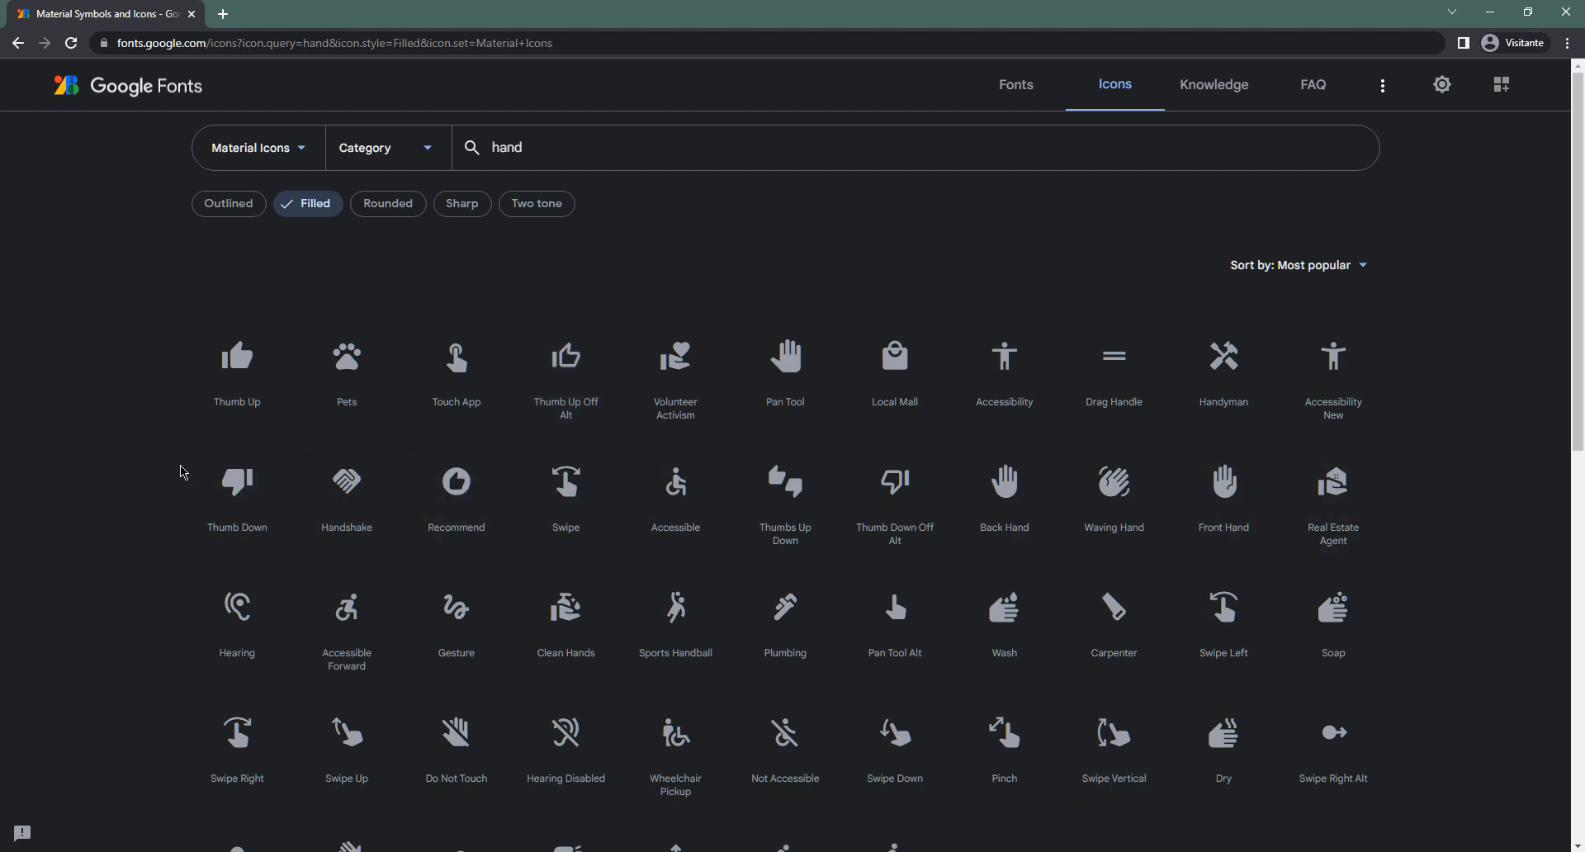
{"action": "scroll", "coordinate": [190, 467], "scroll_direction": "down", "scroll_amount": 3}
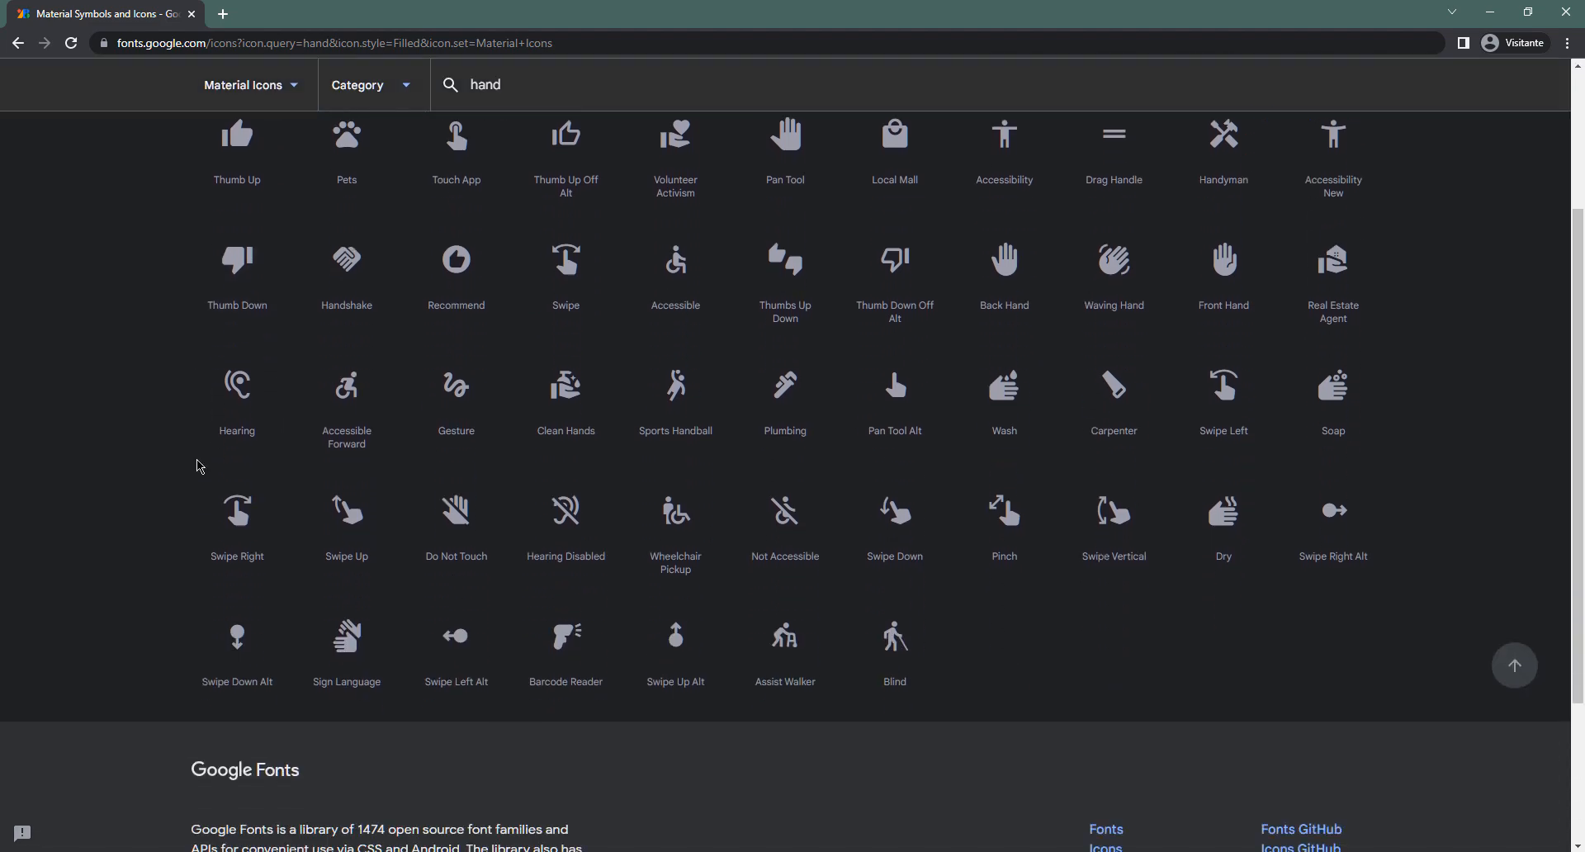
{"action": "scroll", "coordinate": [198, 466], "scroll_direction": "up", "scroll_amount": 3}
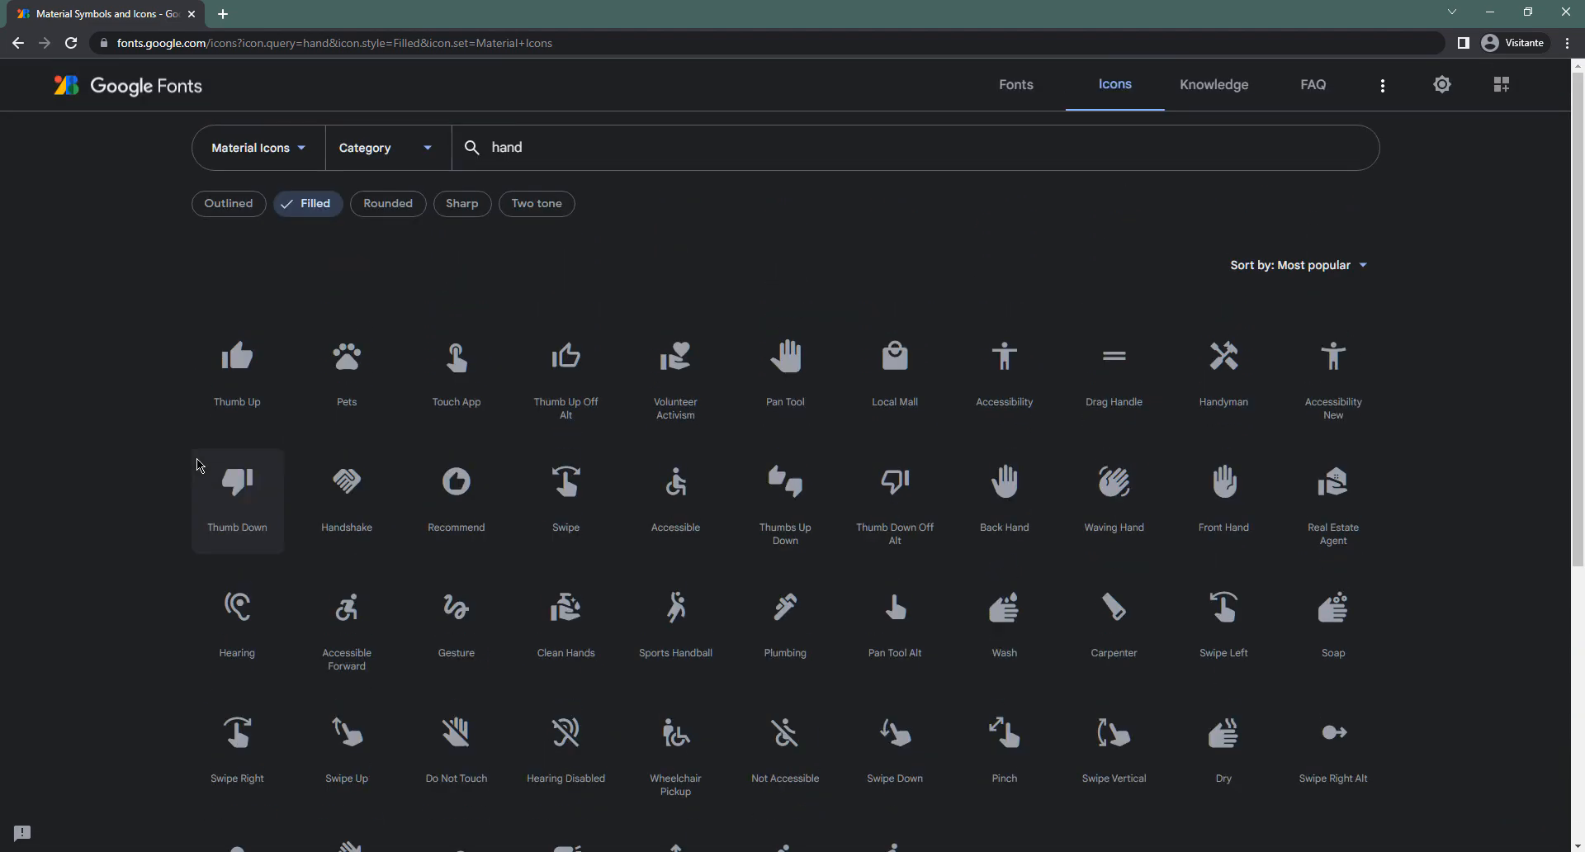
{"action": "left_click", "coordinate": [895, 611]}
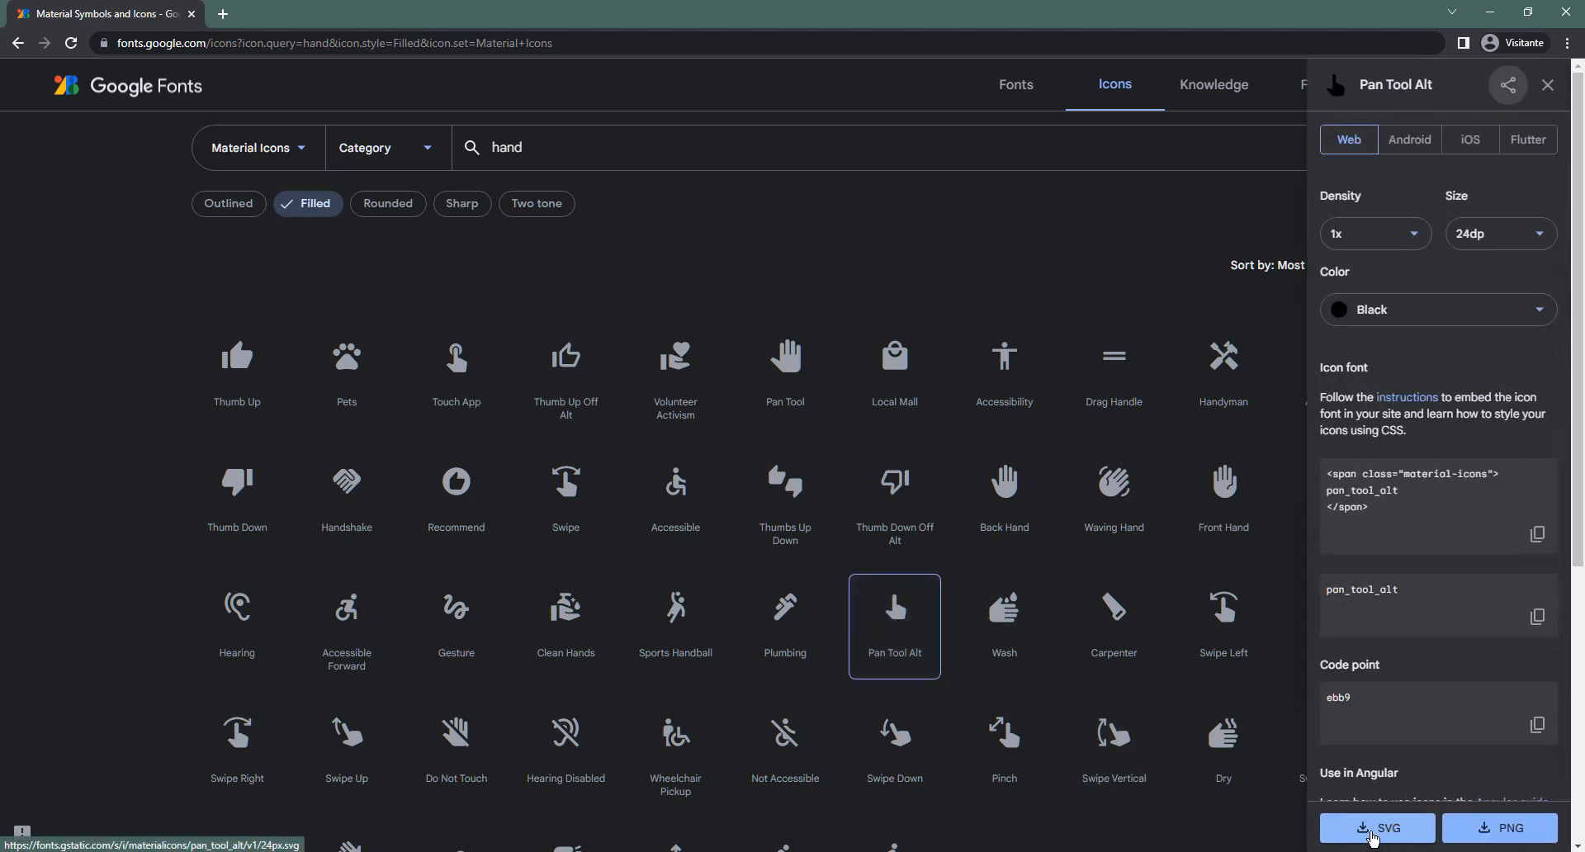
{"action": "left_click", "coordinate": [1400, 836]}
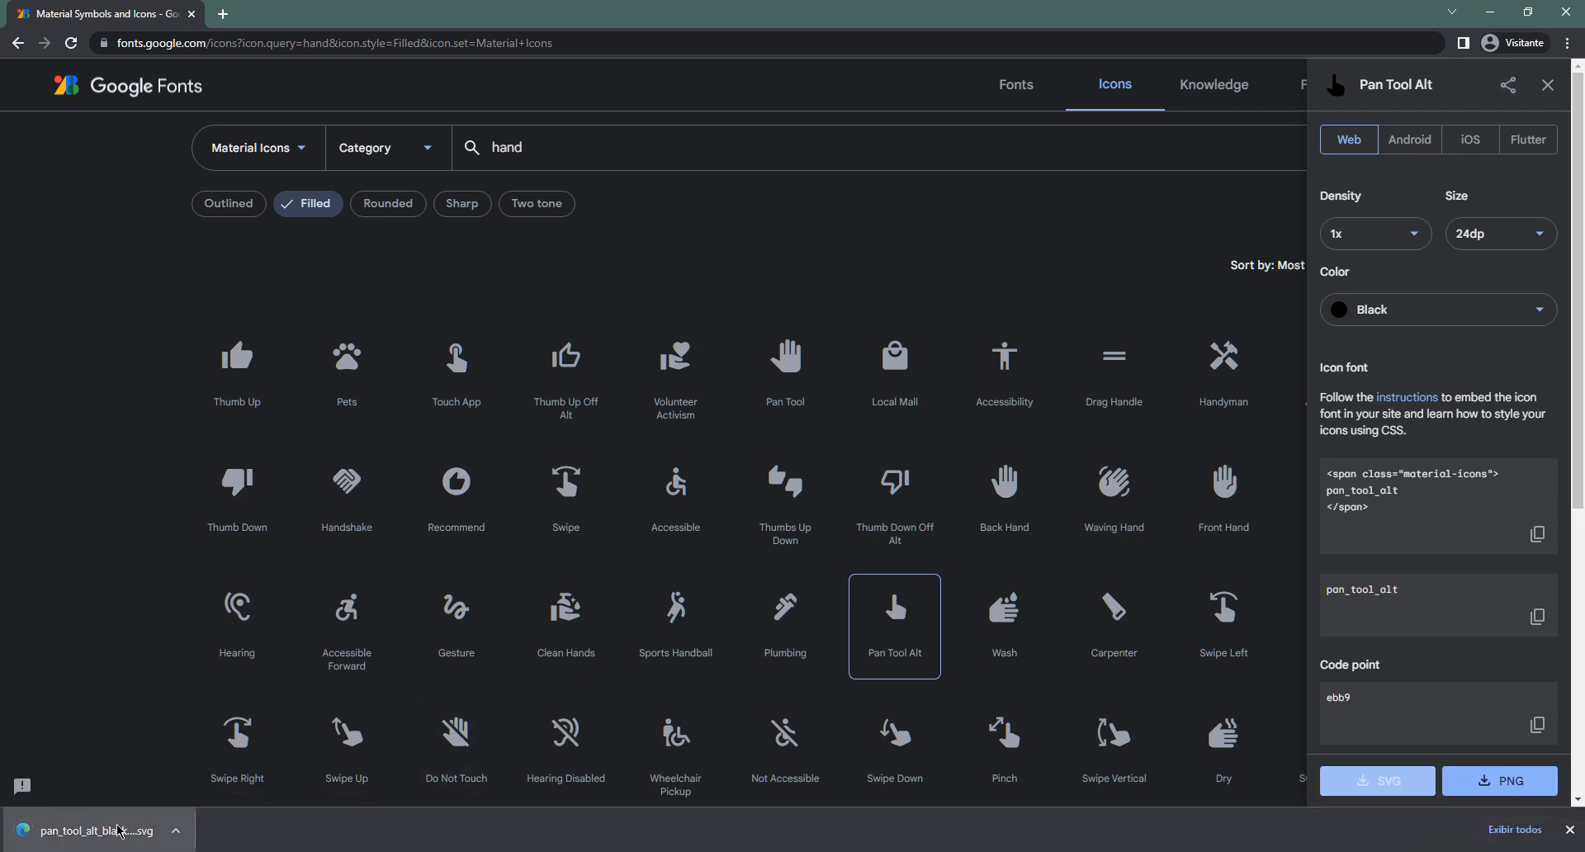
Drop the downloaded pan_tool_alt icon onto the canvas and set its fill to 00FFA3
{"action": "left_click_drag", "start_coordinate": [119, 830], "coordinate": [471, 485]}
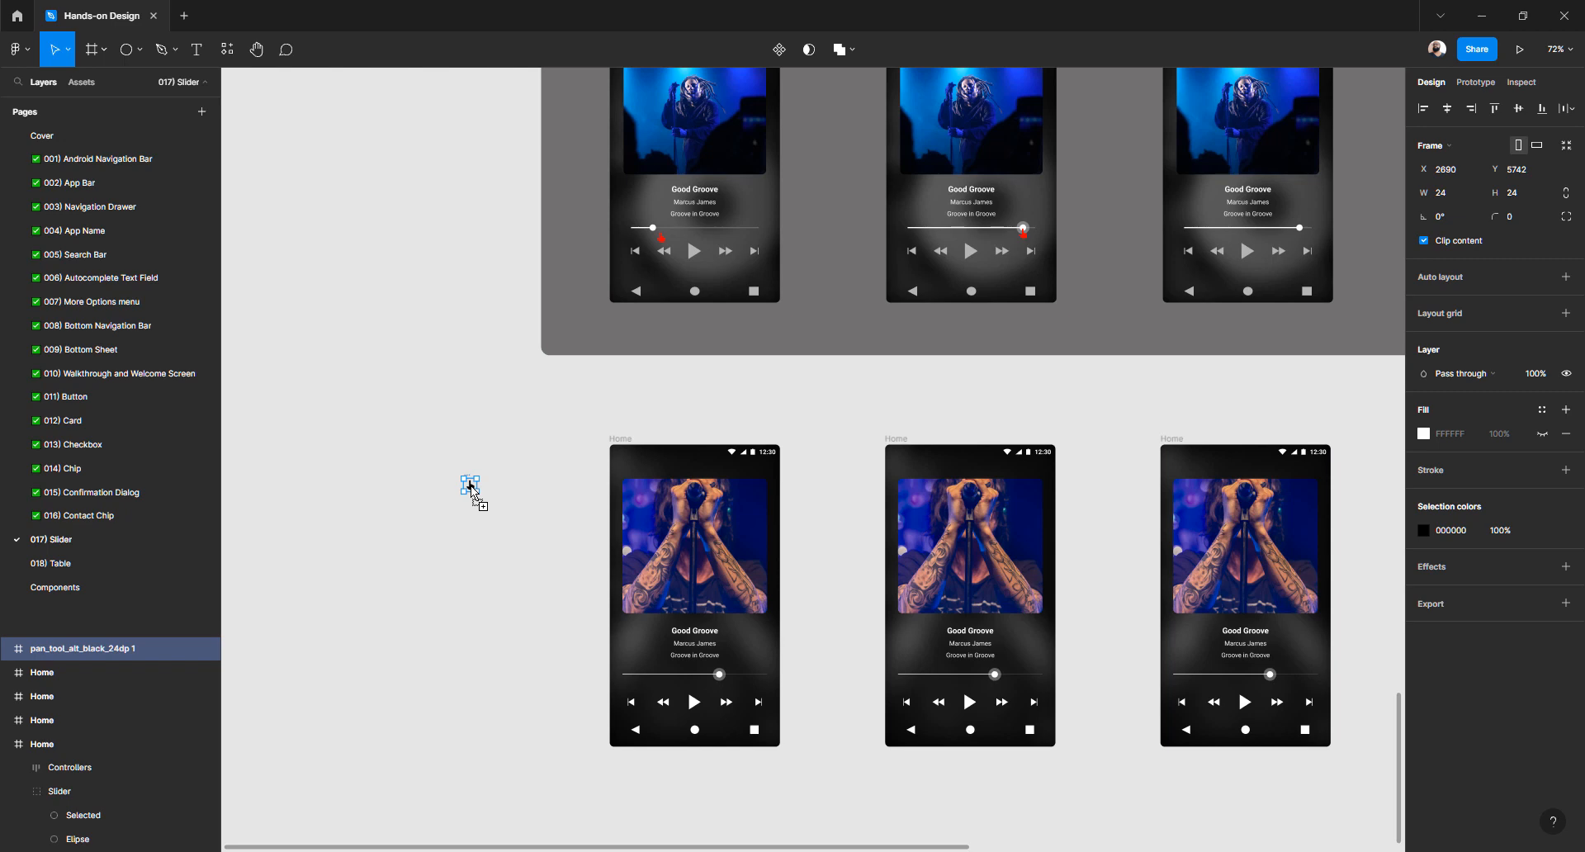
{"action": "scroll", "coordinate": [470, 485], "scroll_direction": "up", "scroll_amount": 10}
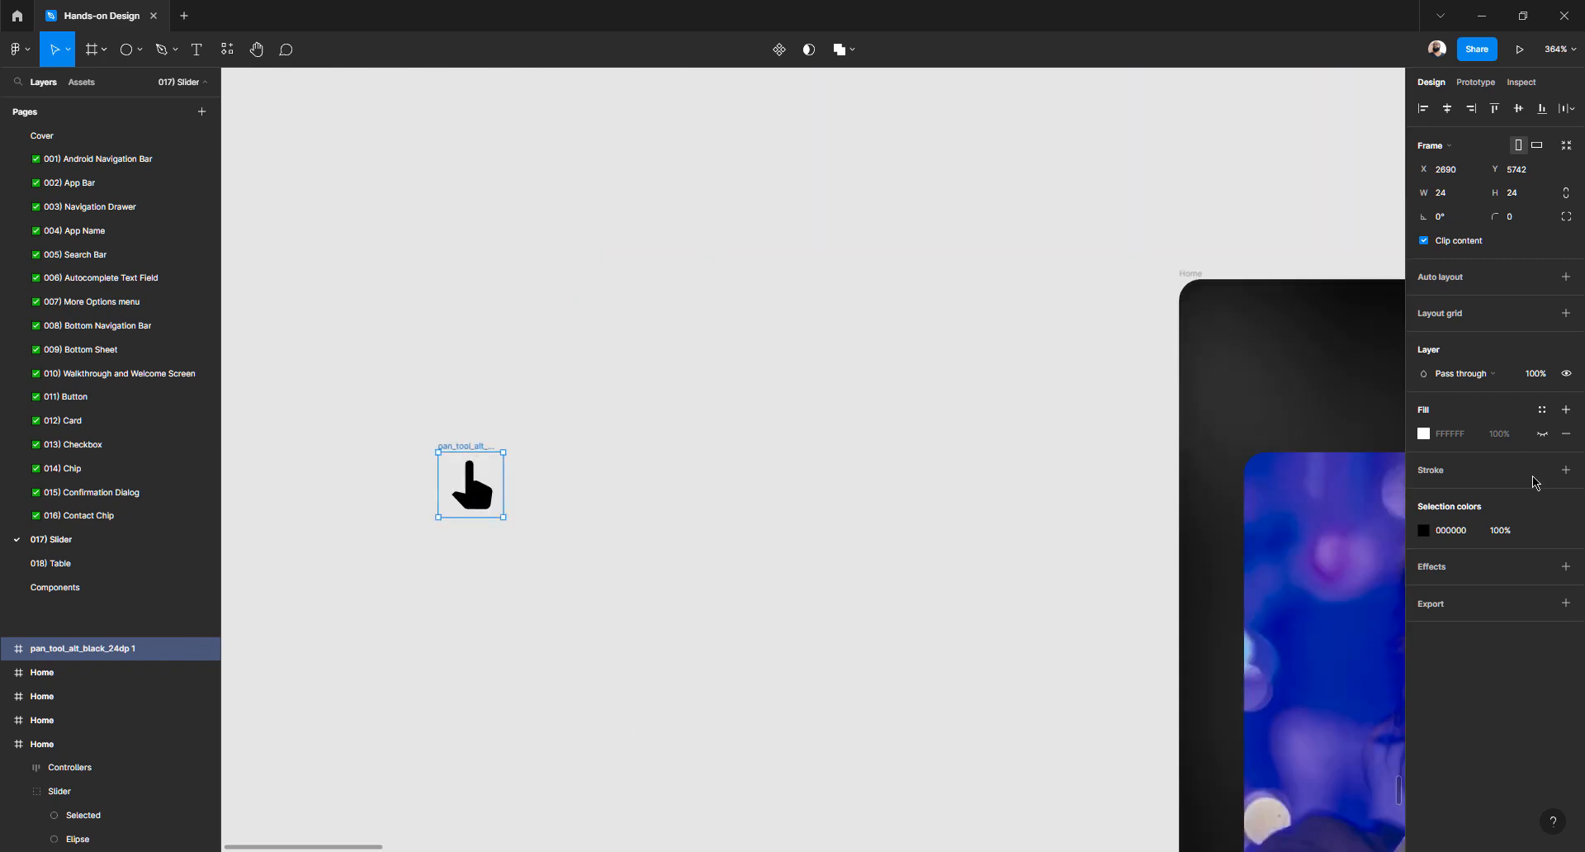
{"action": "left_click", "coordinate": [1423, 532]}
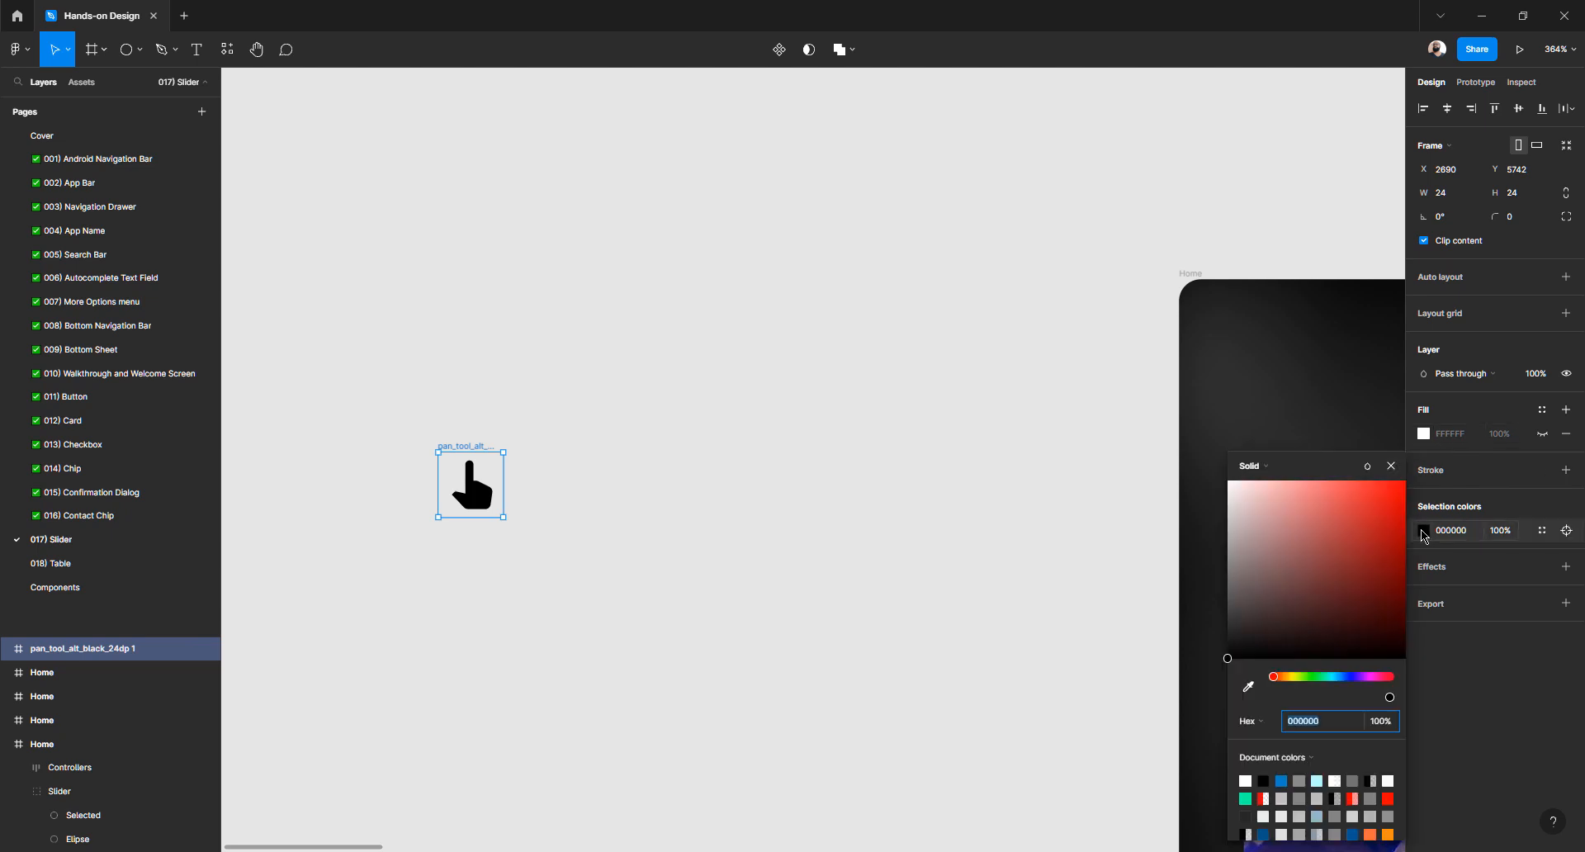
{"action": "left_click", "coordinate": [1246, 798]}
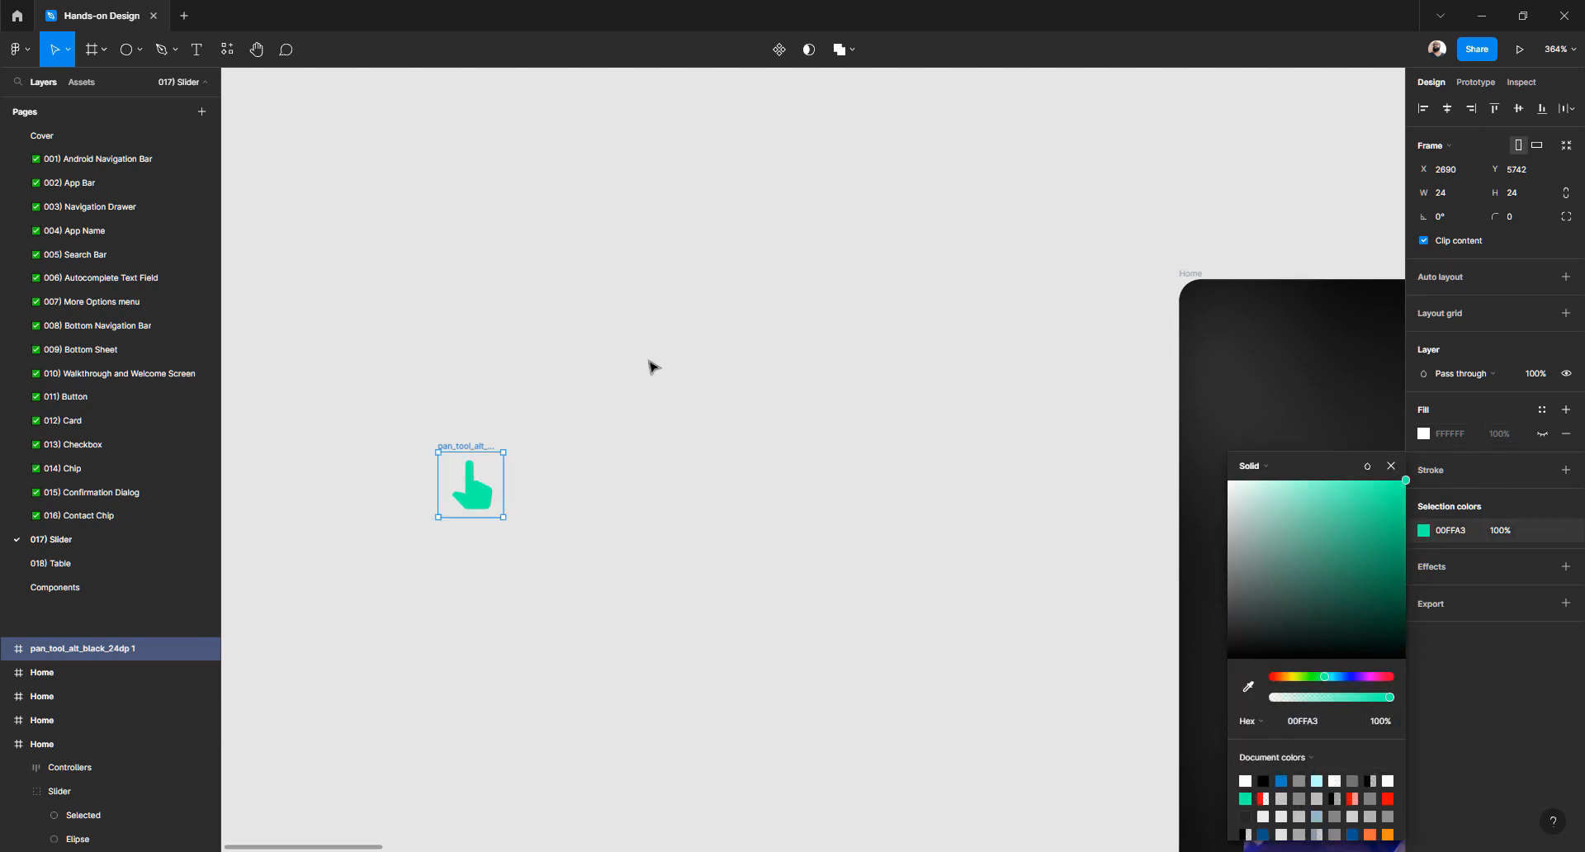
{"action": "left_click", "coordinate": [575, 358]}
Reselect the green 24×24 hand icon frame, then clear the selection
{"action": "scroll", "coordinate": [545, 359], "scroll_direction": "down", "scroll_amount": 5}
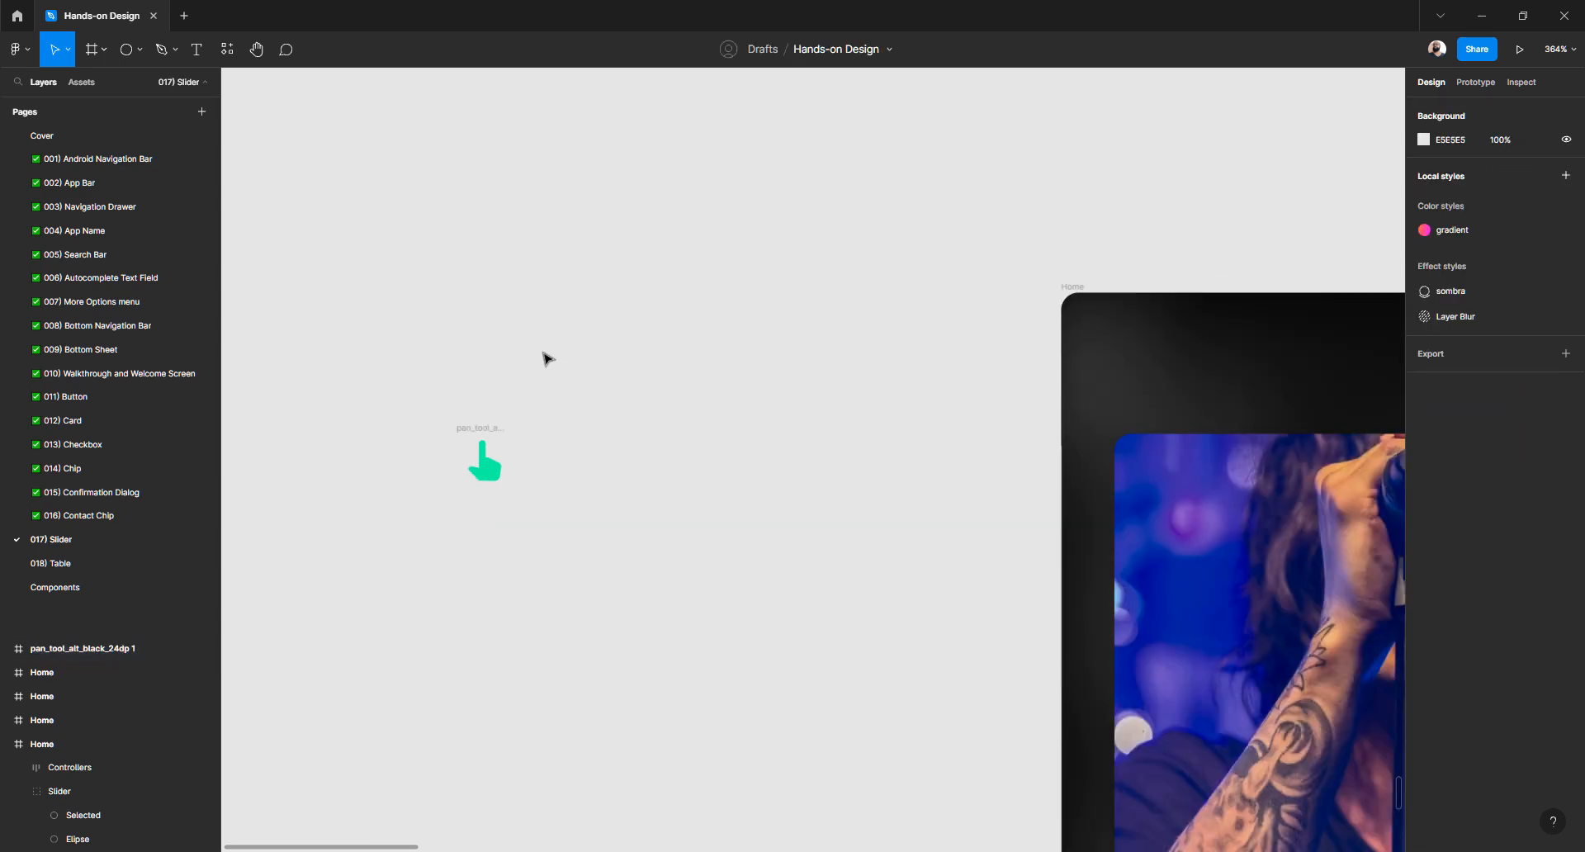
{"action": "scroll", "coordinate": [544, 358], "scroll_direction": "down", "scroll_amount": 4}
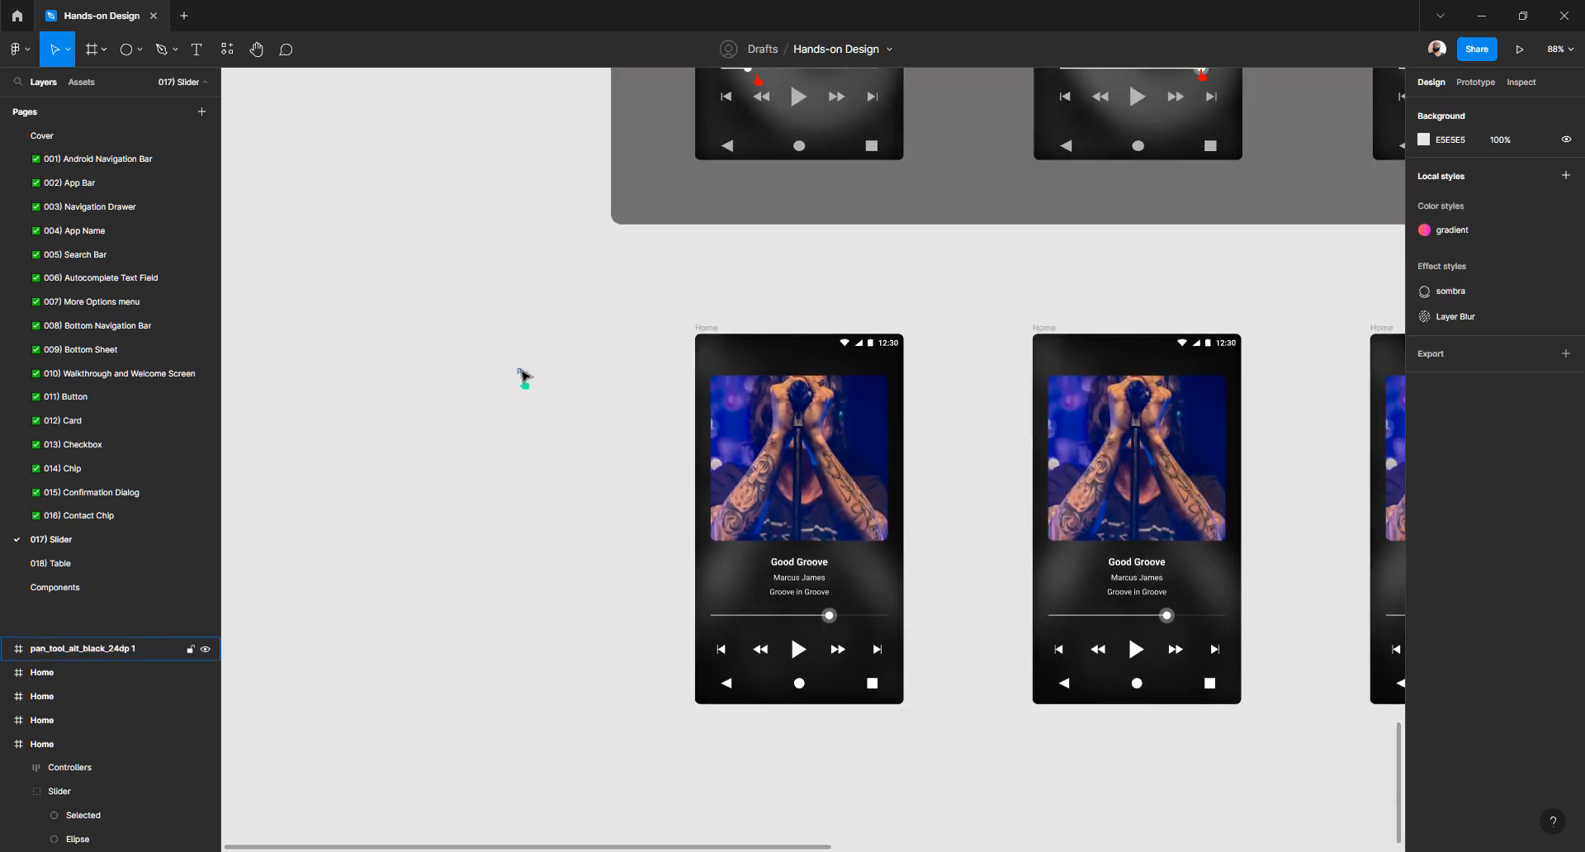
{"action": "scroll", "coordinate": [524, 378], "scroll_direction": "up", "scroll_amount": 8}
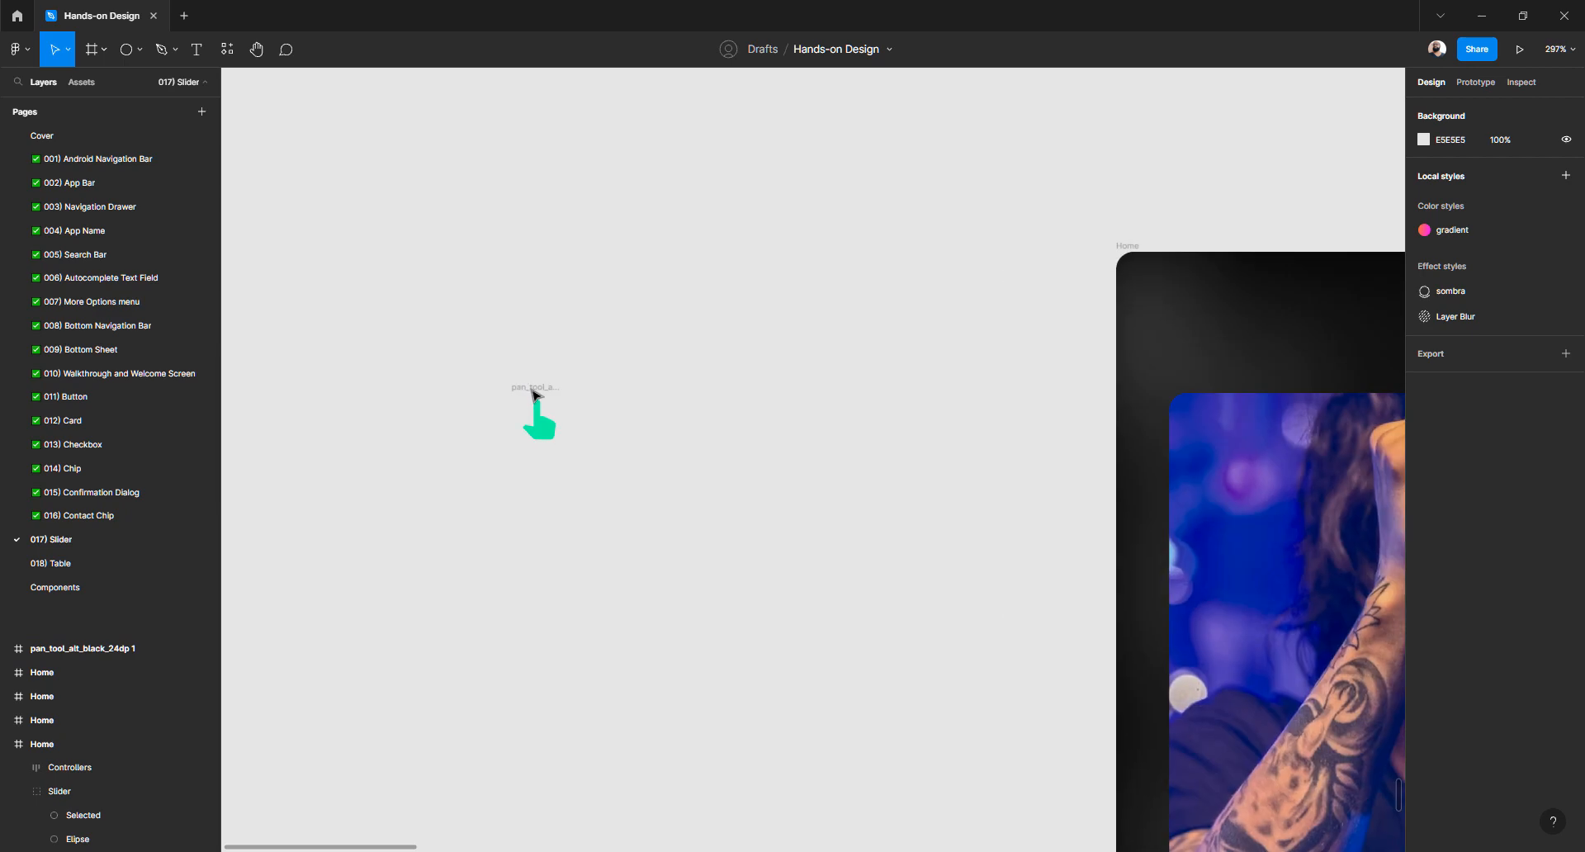
{"action": "left_click", "coordinate": [534, 387]}
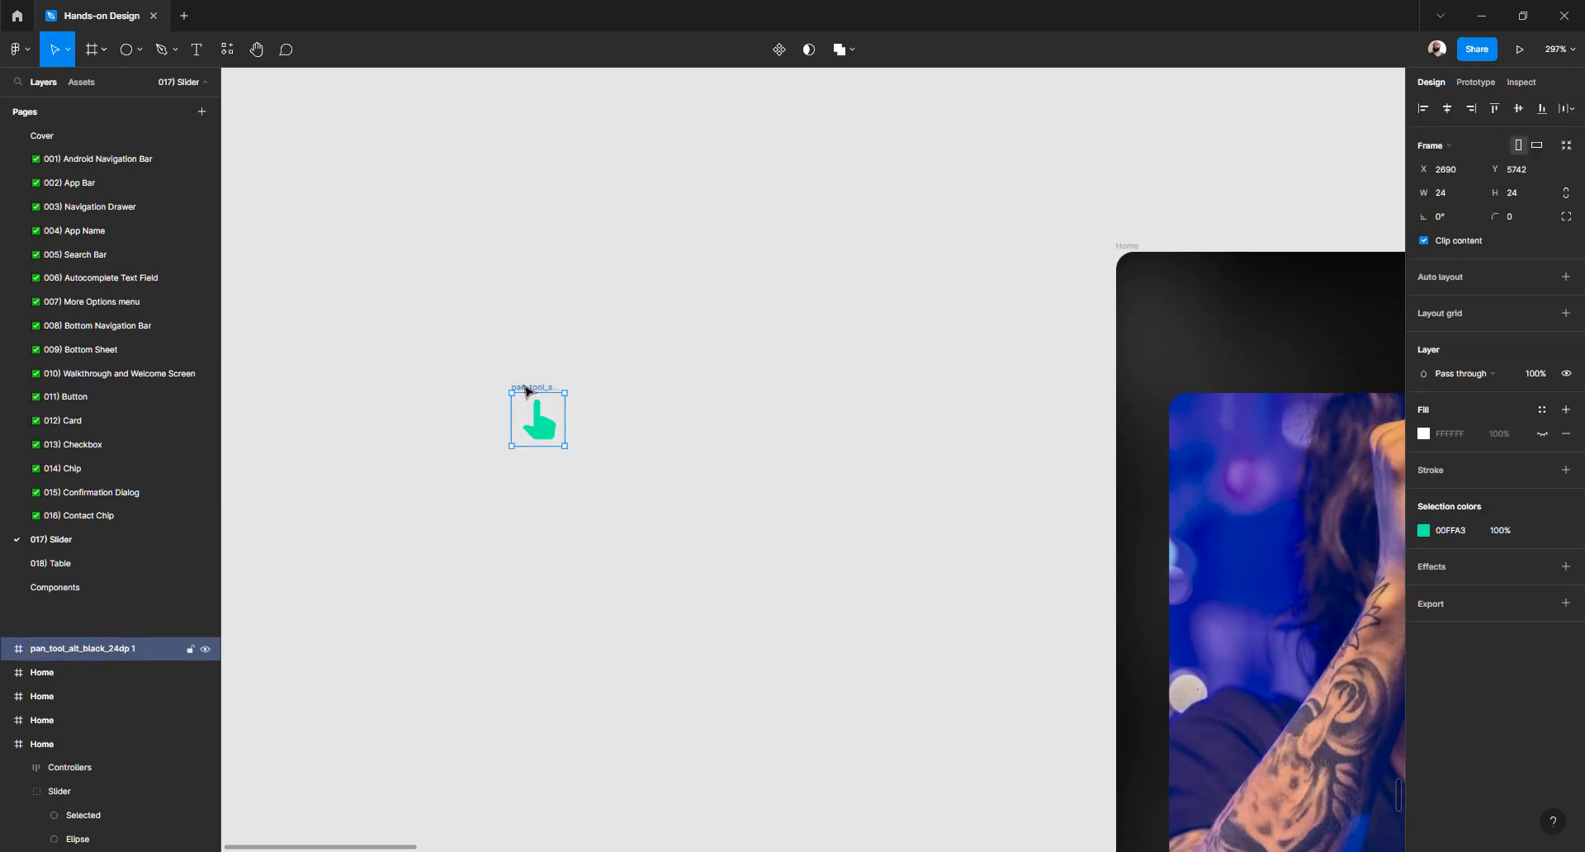
{"action": "left_click", "coordinate": [669, 506]}
Undo the stray graphic drag and move the hand icon frame into the Home frame's Text group
{"action": "left_click_drag", "start_coordinate": [549, 431], "coordinate": [635, 485]}
{"action": "key", "text": "ctrl+z"}
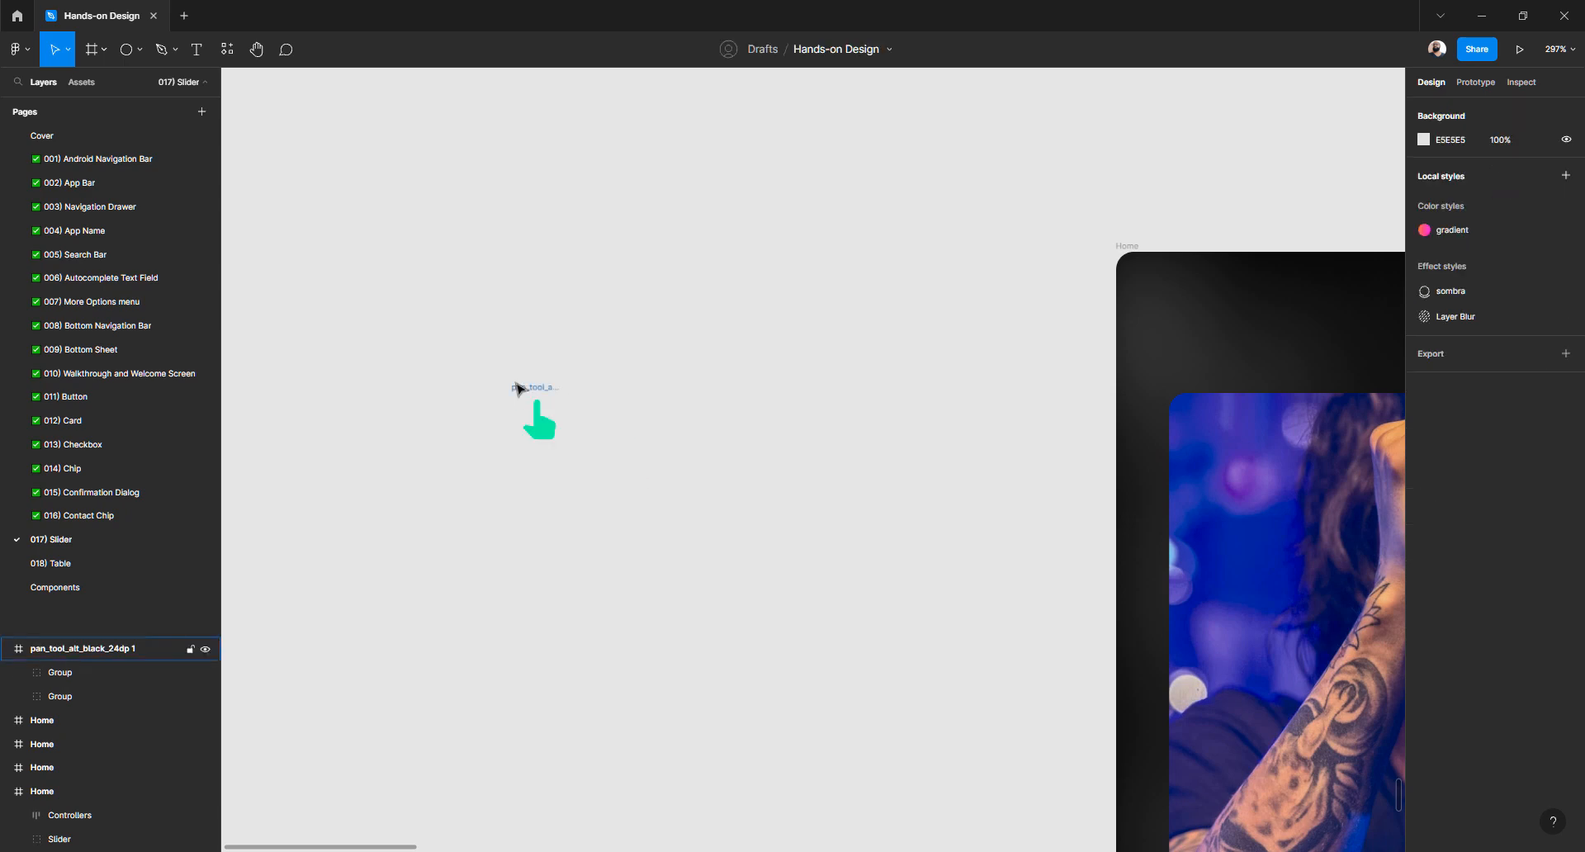
{"action": "left_click", "coordinate": [534, 387]}
{"action": "left_click_drag", "start_coordinate": [531, 391], "coordinate": [1221, 324]}
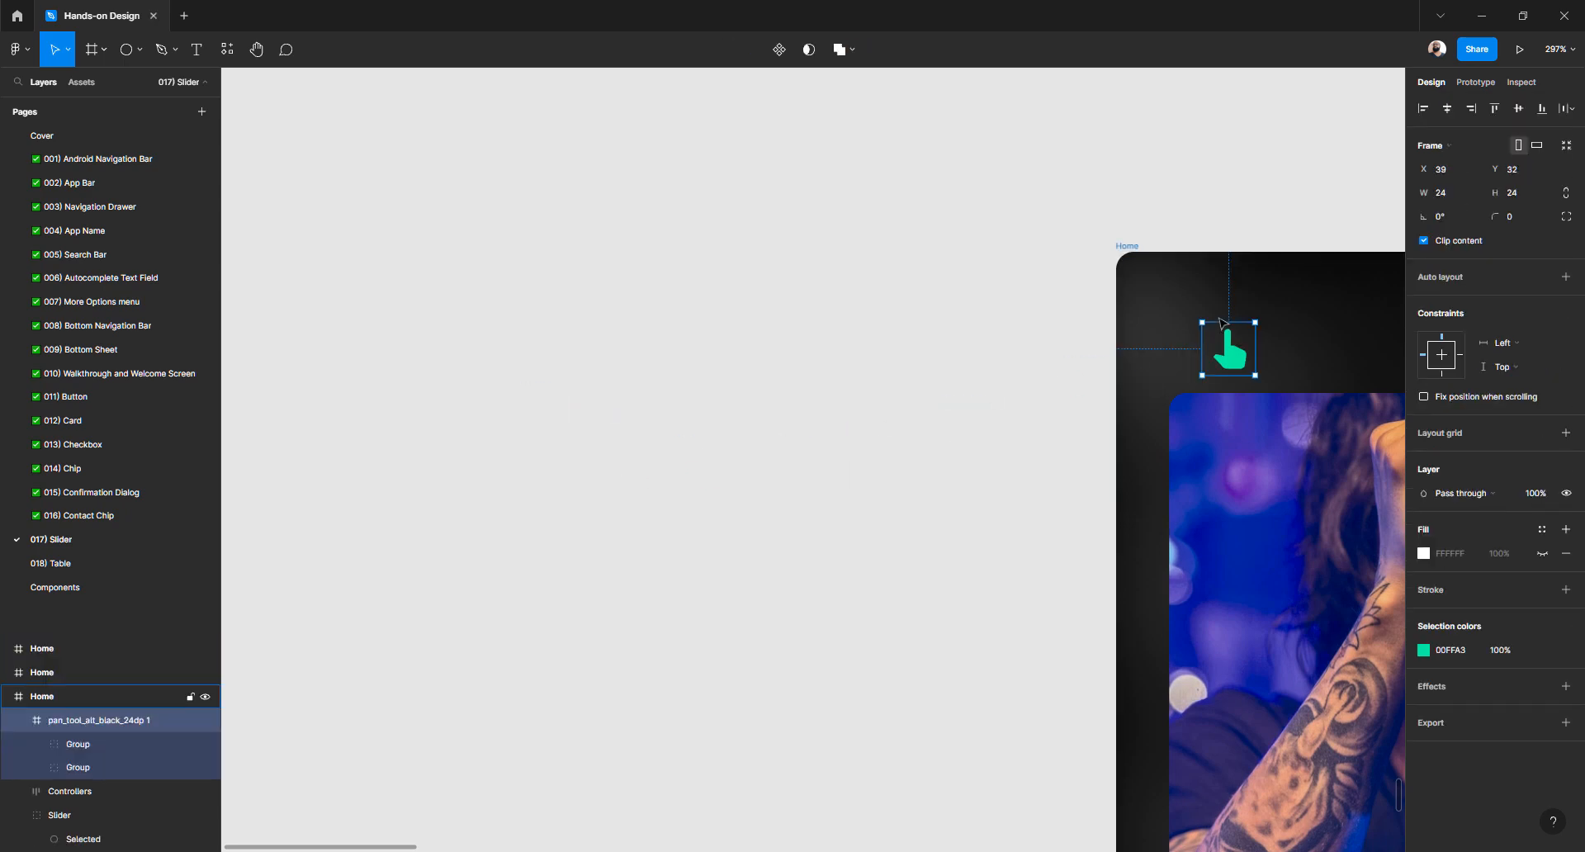
{"action": "left_click_drag", "start_coordinate": [984, 407], "coordinate": [595, 298]}
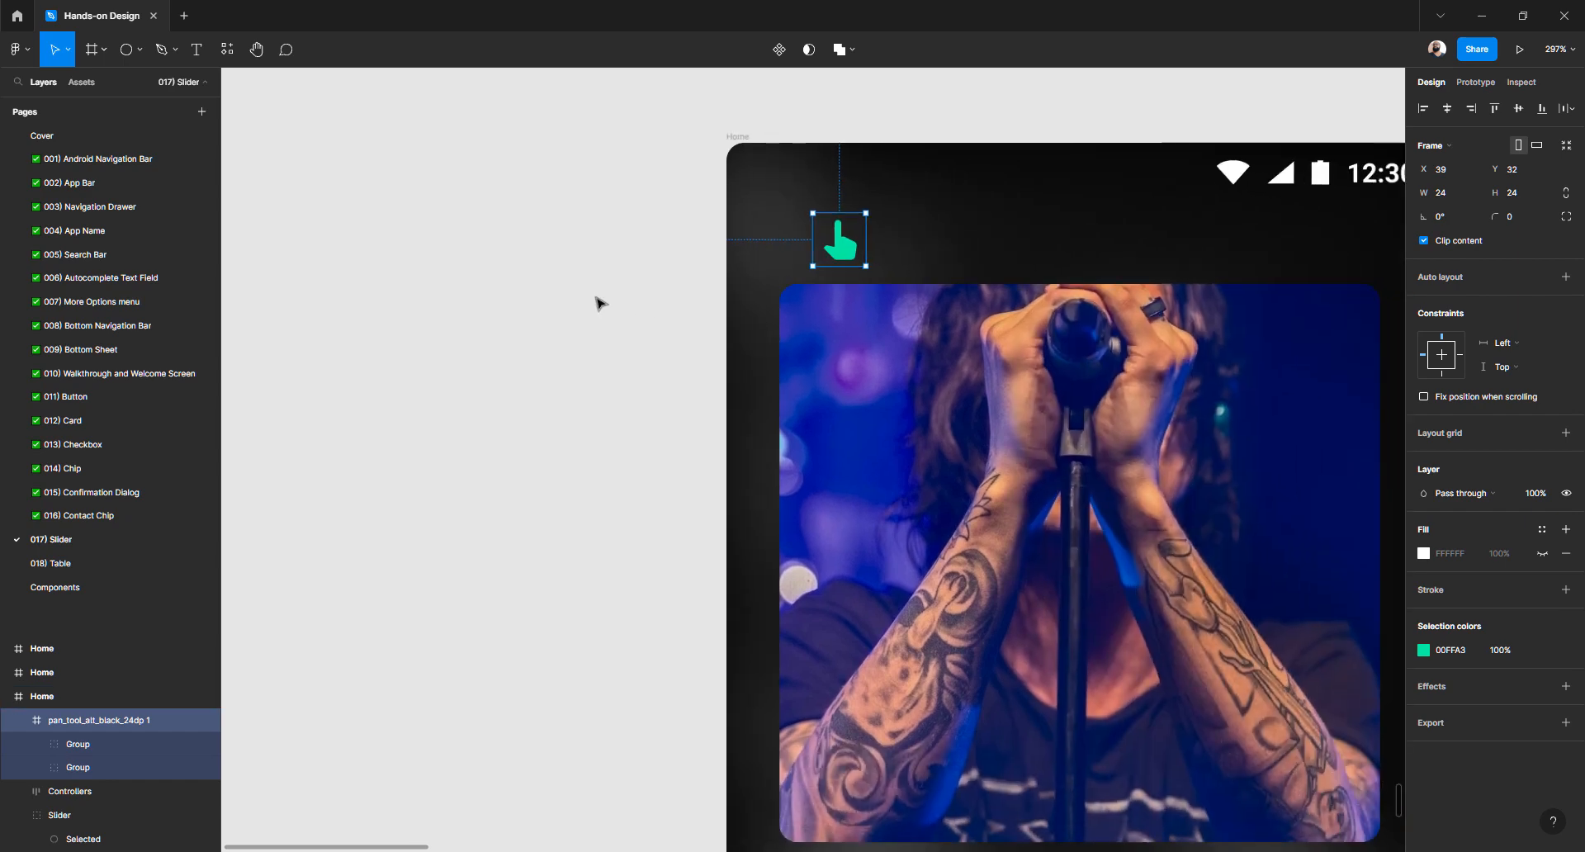
{"action": "left_click_drag", "start_coordinate": [847, 249], "coordinate": [874, 533]}
{"action": "scroll", "coordinate": [878, 483], "scroll_direction": "down", "scroll_amount": 2}
{"action": "scroll", "coordinate": [882, 433], "scroll_direction": "down", "scroll_amount": 2}
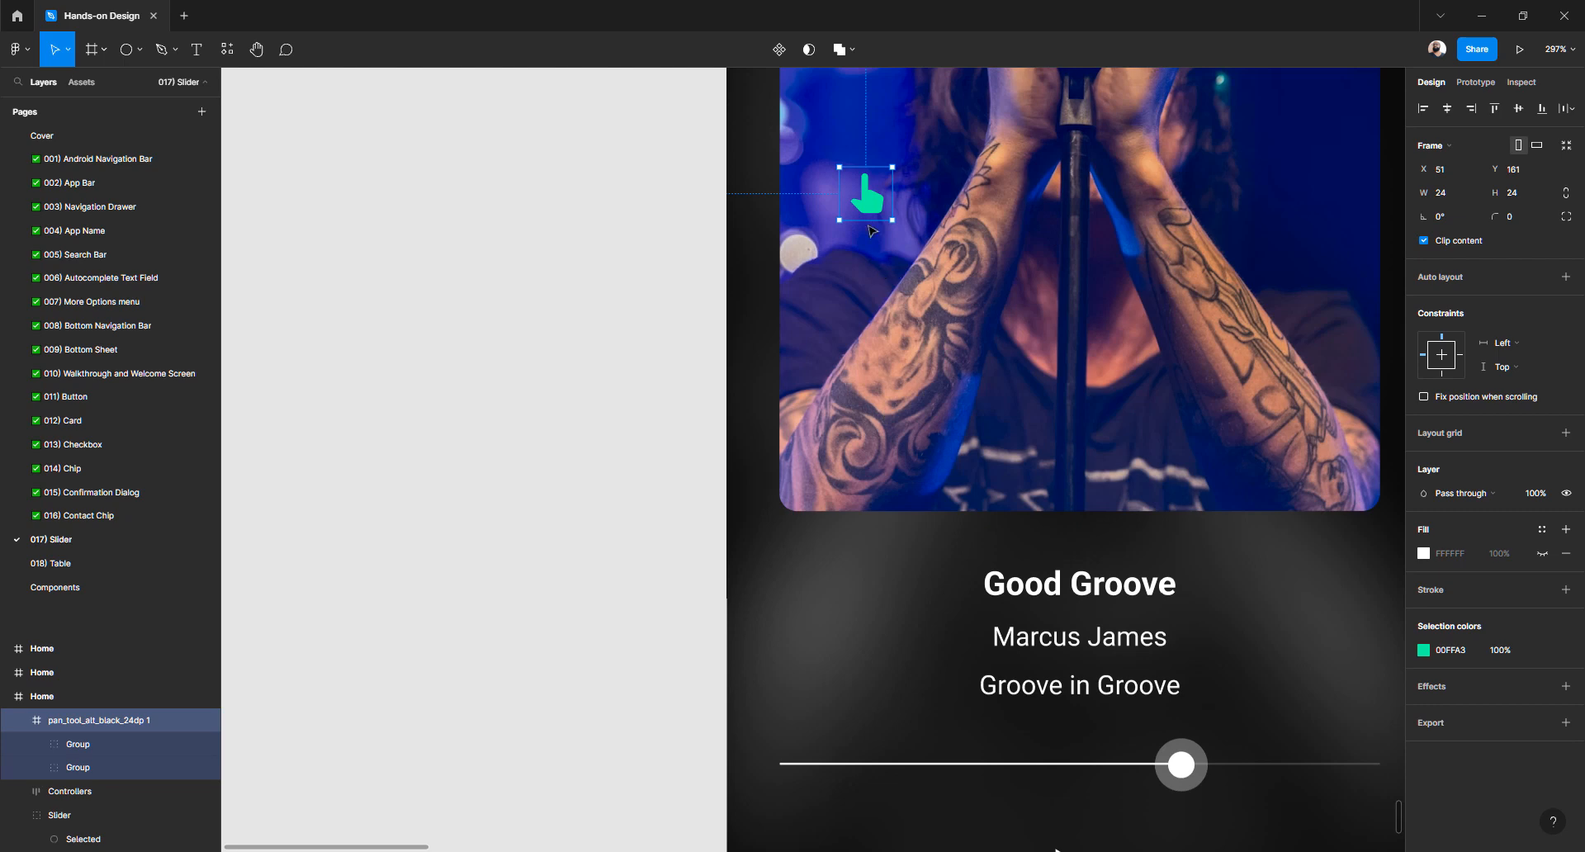
{"action": "left_click_drag", "start_coordinate": [868, 203], "coordinate": [1080, 687]}
{"action": "scroll", "coordinate": [1080, 529], "scroll_direction": "down", "scroll_amount": 2}
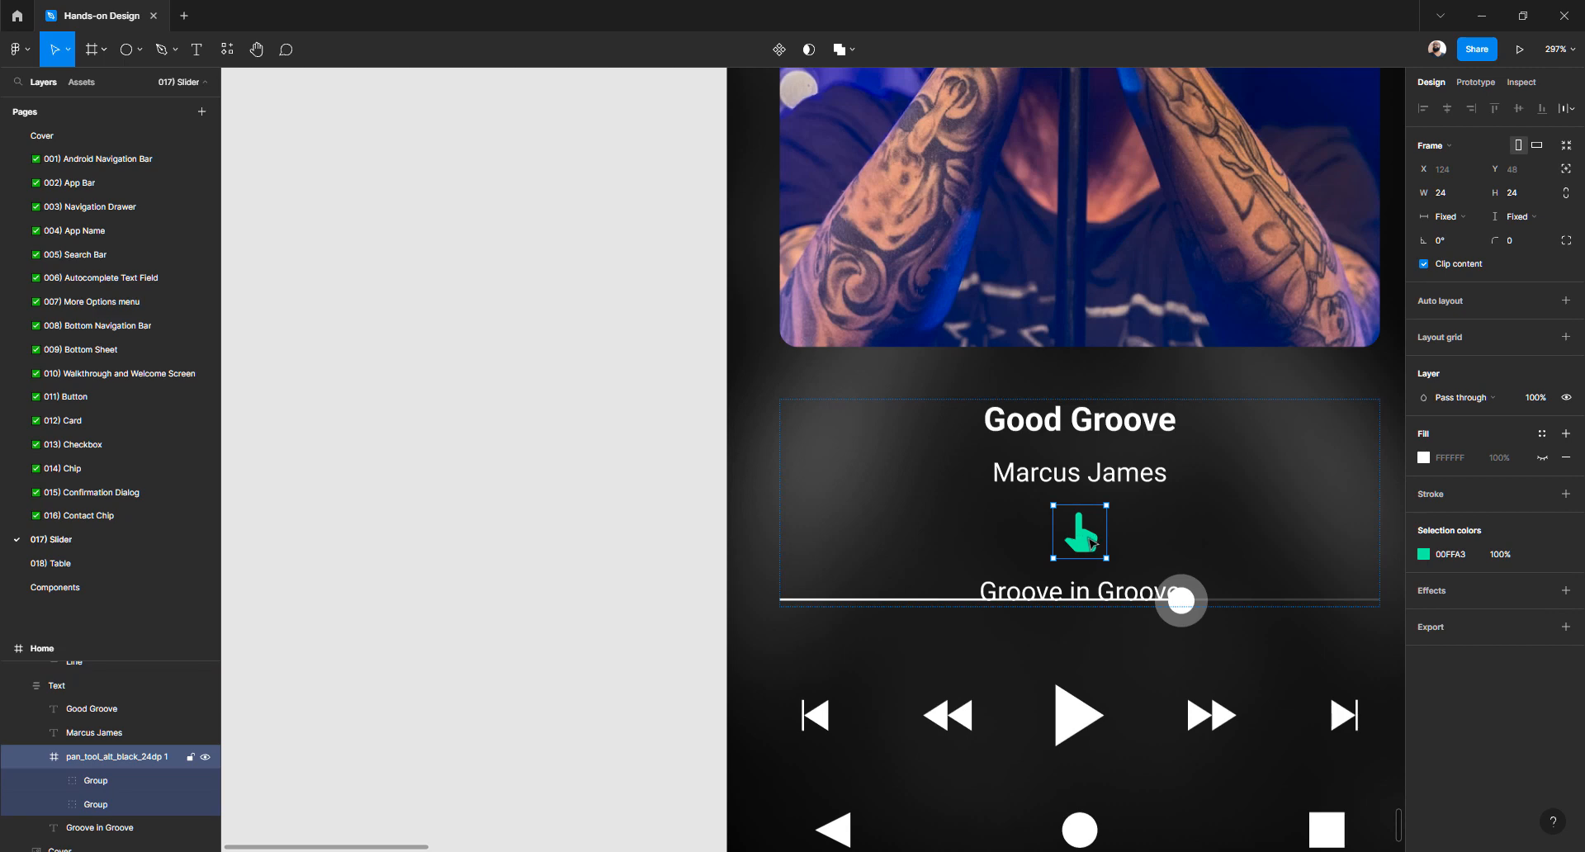
{"action": "left_click_drag", "start_coordinate": [1089, 539], "coordinate": [1088, 423]}
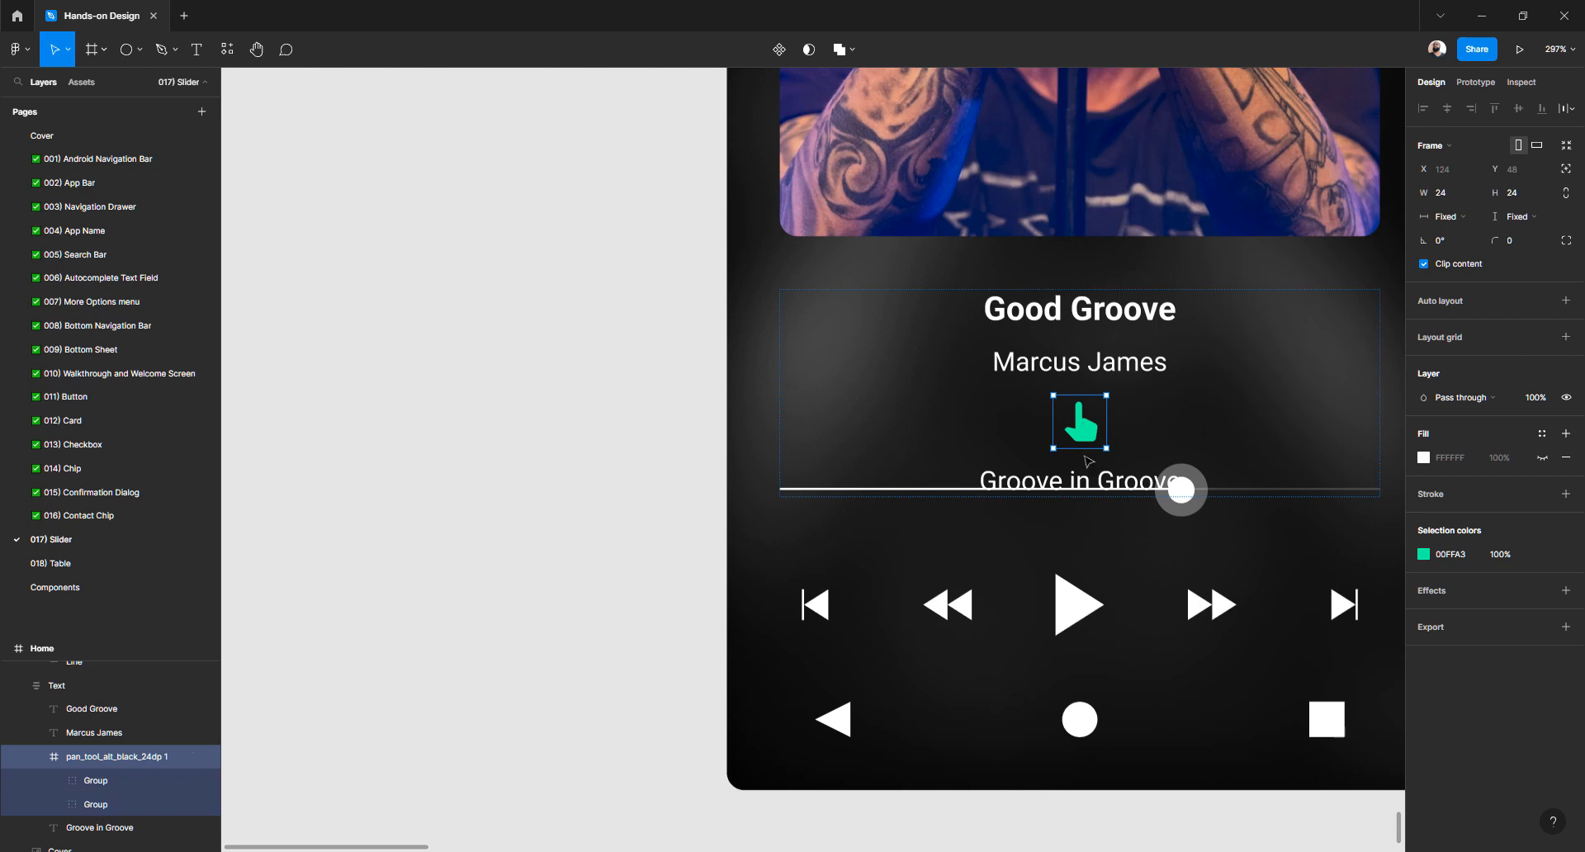
Drag the hand icon out of the title and controls auto layouts to just above the controls row
{"action": "left_click_drag", "start_coordinate": [1087, 435], "coordinate": [1000, 543]}
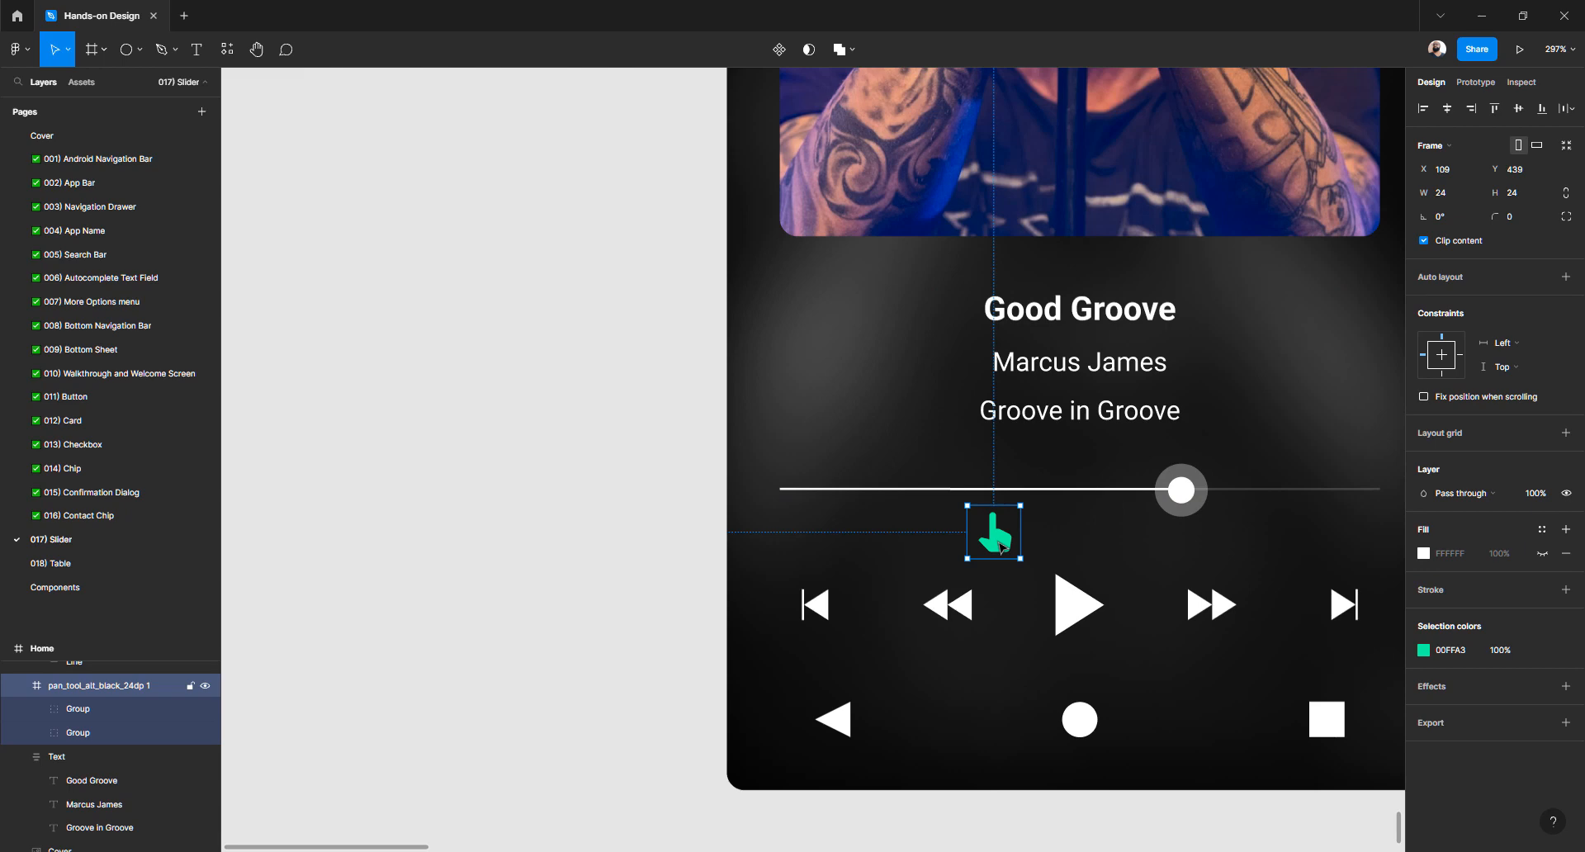
{"action": "left_click_drag", "start_coordinate": [1046, 566], "coordinate": [1073, 607]}
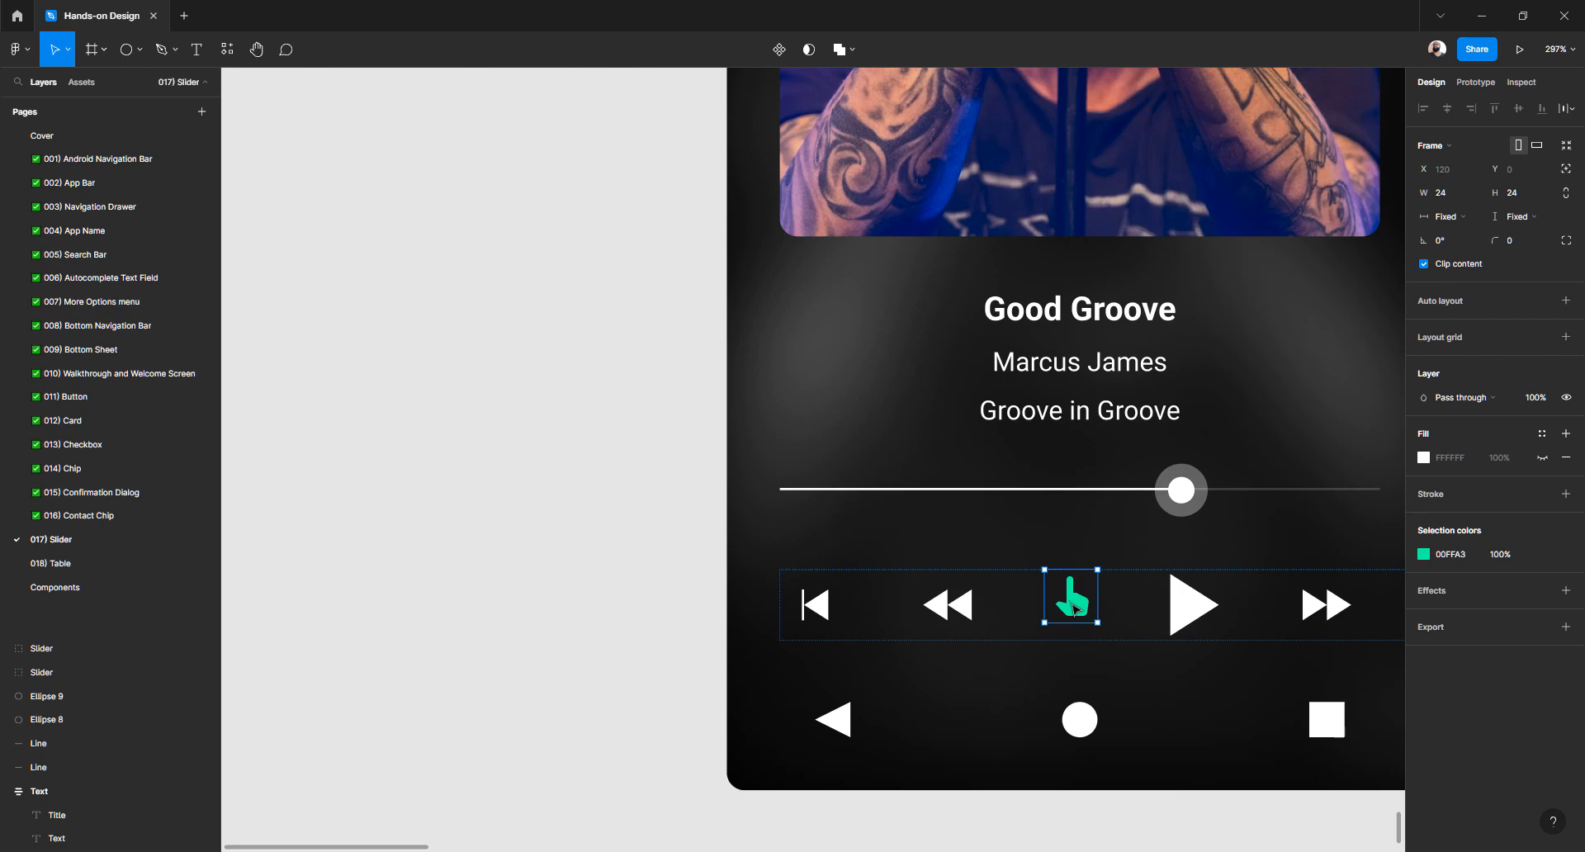
{"action": "left_click_drag", "start_coordinate": [1075, 608], "coordinate": [1036, 550]}
Nudge the hand icon with arrow keys to X 222, Y 441 beside the slider knob
{"action": "key", "text": "Down"}
{"action": "key", "text": "Down"}
{"action": "key", "text": "Down"}
{"action": "key", "text": "Down"}
{"action": "key", "text": "Down"}
{"action": "key", "text": "Down"}
{"action": "key", "text": "Down"}
{"action": "key", "text": "Down"}
{"action": "key", "text": "Down"}
{"action": "key", "text": "Down"}
{"action": "key", "text": "Down"}
{"action": "key", "text": "Down"}
{"action": "key", "text": "Down"}
{"action": "key", "text": "Down"}
{"action": "key", "text": "Down"}
{"action": "key", "text": "Down"}
{"action": "key", "text": "Down"}
{"action": "key", "text": "Down"}
{"action": "key", "text": "Down"}
{"action": "key", "text": "Down"}
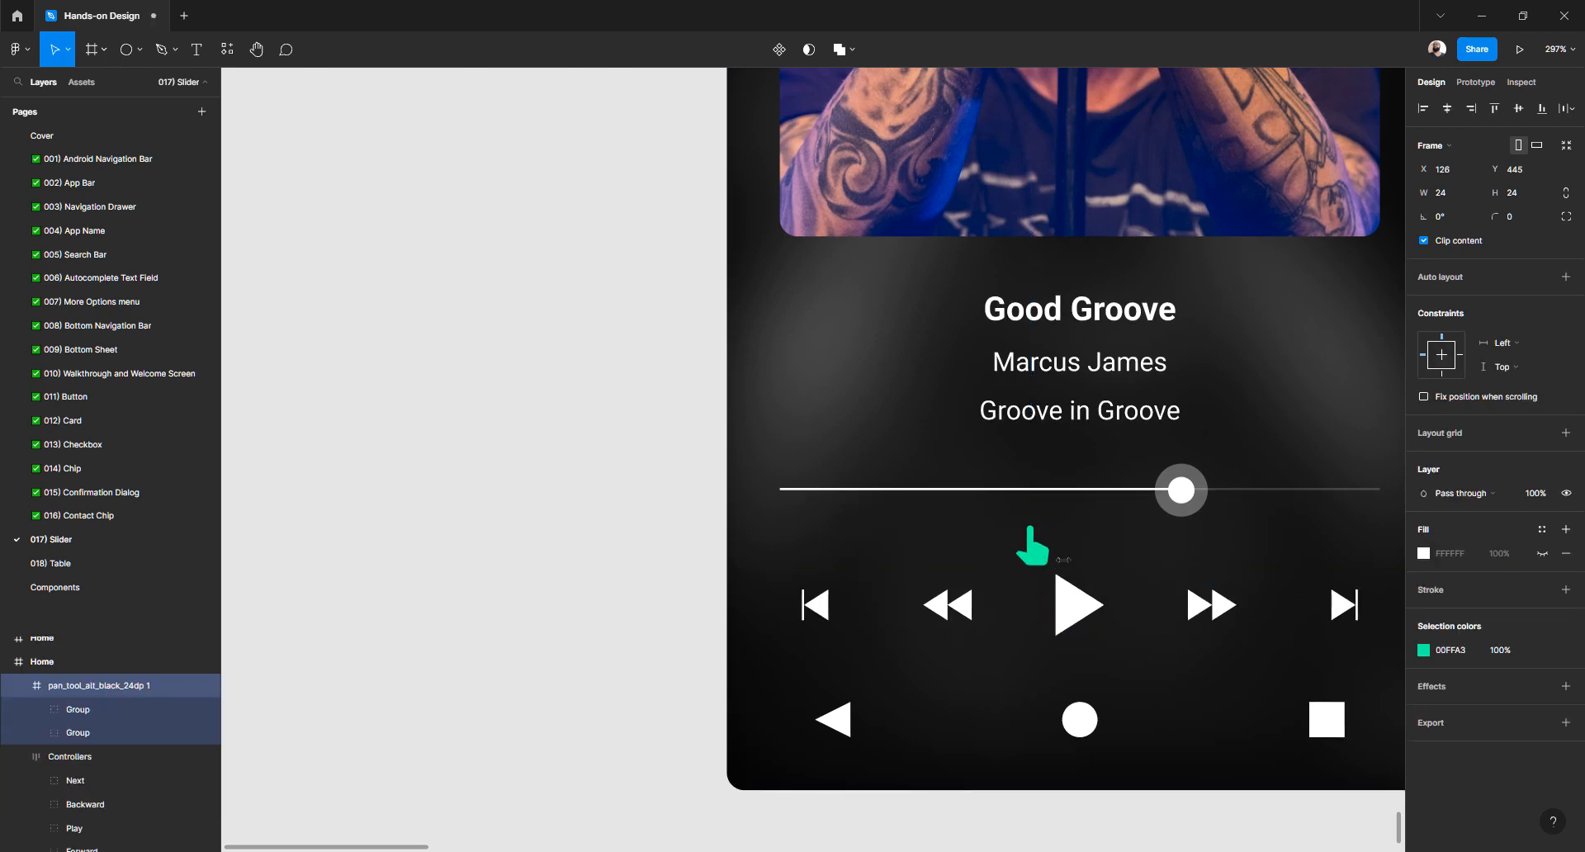
{"action": "key", "text": "Down"}
{"action": "key", "text": "Down"}
{"action": "key", "text": "Down"}
{"action": "key", "text": "Down"}
{"action": "key", "text": "Down"}
{"action": "key", "text": "Down"}
{"action": "key", "text": "Down"}
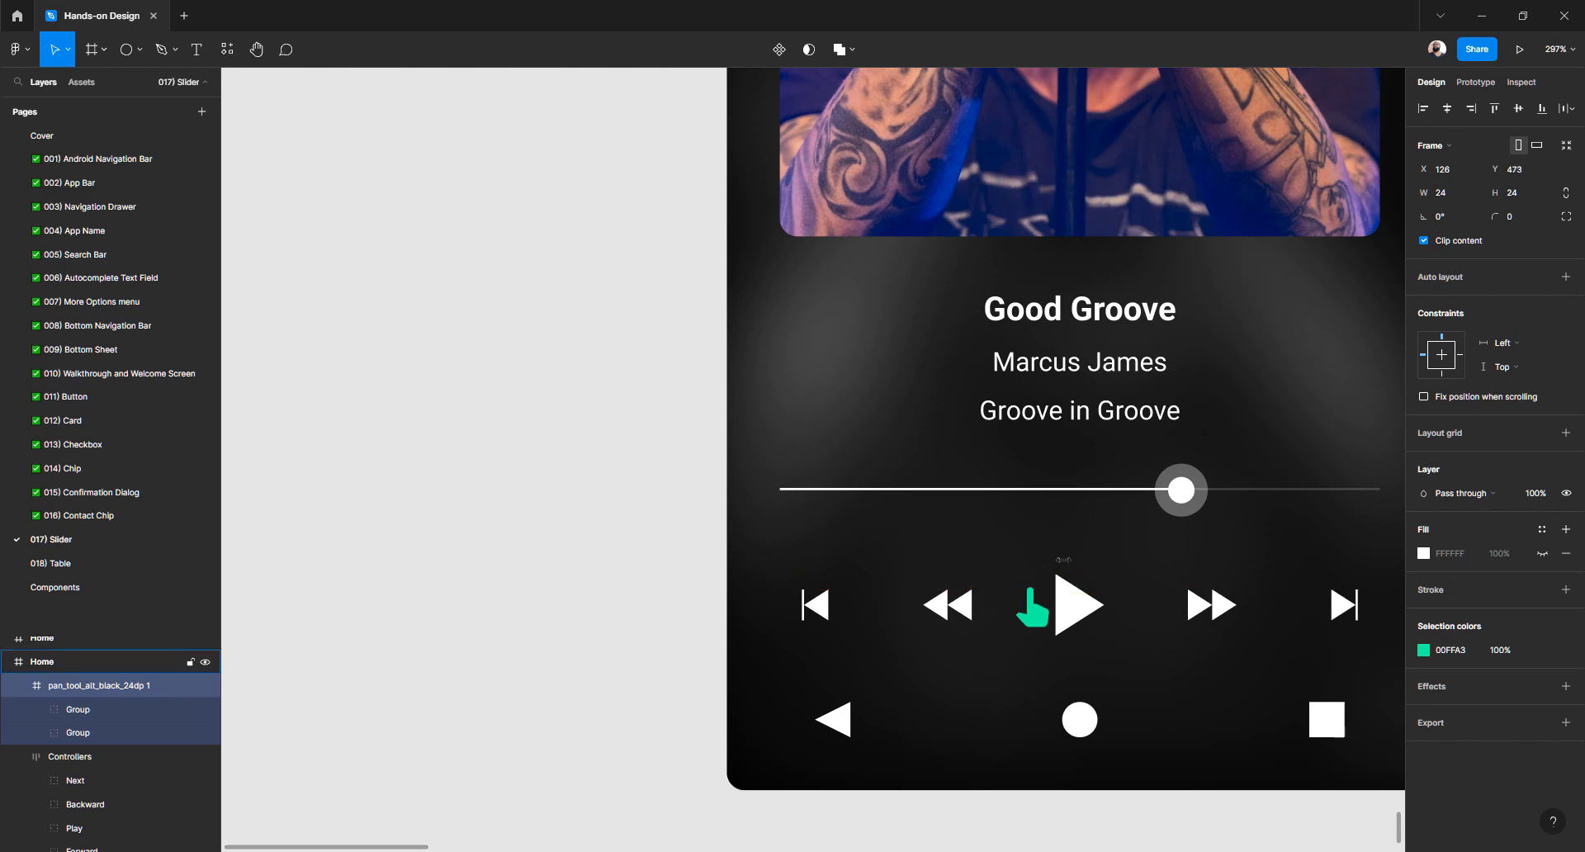
{"action": "key", "text": "Right"}
{"action": "key", "text": "Right"}
{"action": "key", "text": "Right"}
{"action": "key", "text": "Right"}
{"action": "key", "text": "Right"}
{"action": "key", "text": "Right"}
{"action": "key", "text": "Right"}
{"action": "key", "text": "Right"}
{"action": "key", "text": "Right"}
{"action": "key", "text": "Right"}
{"action": "key", "text": "Right"}
{"action": "key", "text": "Right"}
{"action": "key", "text": "Right"}
{"action": "key", "text": "Right"}
{"action": "key", "text": "Right"}
{"action": "key", "text": "Right"}
{"action": "key", "text": "Right"}
{"action": "key", "text": "Right"}
{"action": "key", "text": "Right"}
{"action": "key", "text": "Right"}
{"action": "key", "text": "Left"}
{"action": "key", "text": "Left"}
{"action": "key", "text": "Left"}
{"action": "key", "text": "Left"}
{"action": "key", "text": "Left"}
{"action": "key", "text": "Left"}
{"action": "key", "text": "Left"}
{"action": "key", "text": "Right"}
{"action": "key", "text": "Right"}
{"action": "key", "text": "Right"}
{"action": "key", "text": "Right"}
{"action": "key", "text": "Right"}
{"action": "key", "text": "Right"}
{"action": "key", "text": "Right"}
{"action": "key", "text": "shift+Left"}
{"action": "key", "text": "shift+Right"}
{"action": "key", "text": "shift+Right"}
{"action": "key", "text": "shift+Right"}
{"action": "key", "text": "shift+Left"}
{"action": "key", "text": "shift+Left"}
{"action": "key", "text": "shift+Right"}
{"action": "key", "text": "shift+Right"}
{"action": "key", "text": "shift+Down"}
{"action": "key", "text": "shift+Down"}
{"action": "key", "text": "shift+Up"}
{"action": "key", "text": "shift+Up"}
{"action": "key", "text": "shift+Up"}
{"action": "key", "text": "shift+Up"}
{"action": "key", "text": "shift+Up"}
{"action": "key", "text": "shift+Up"}
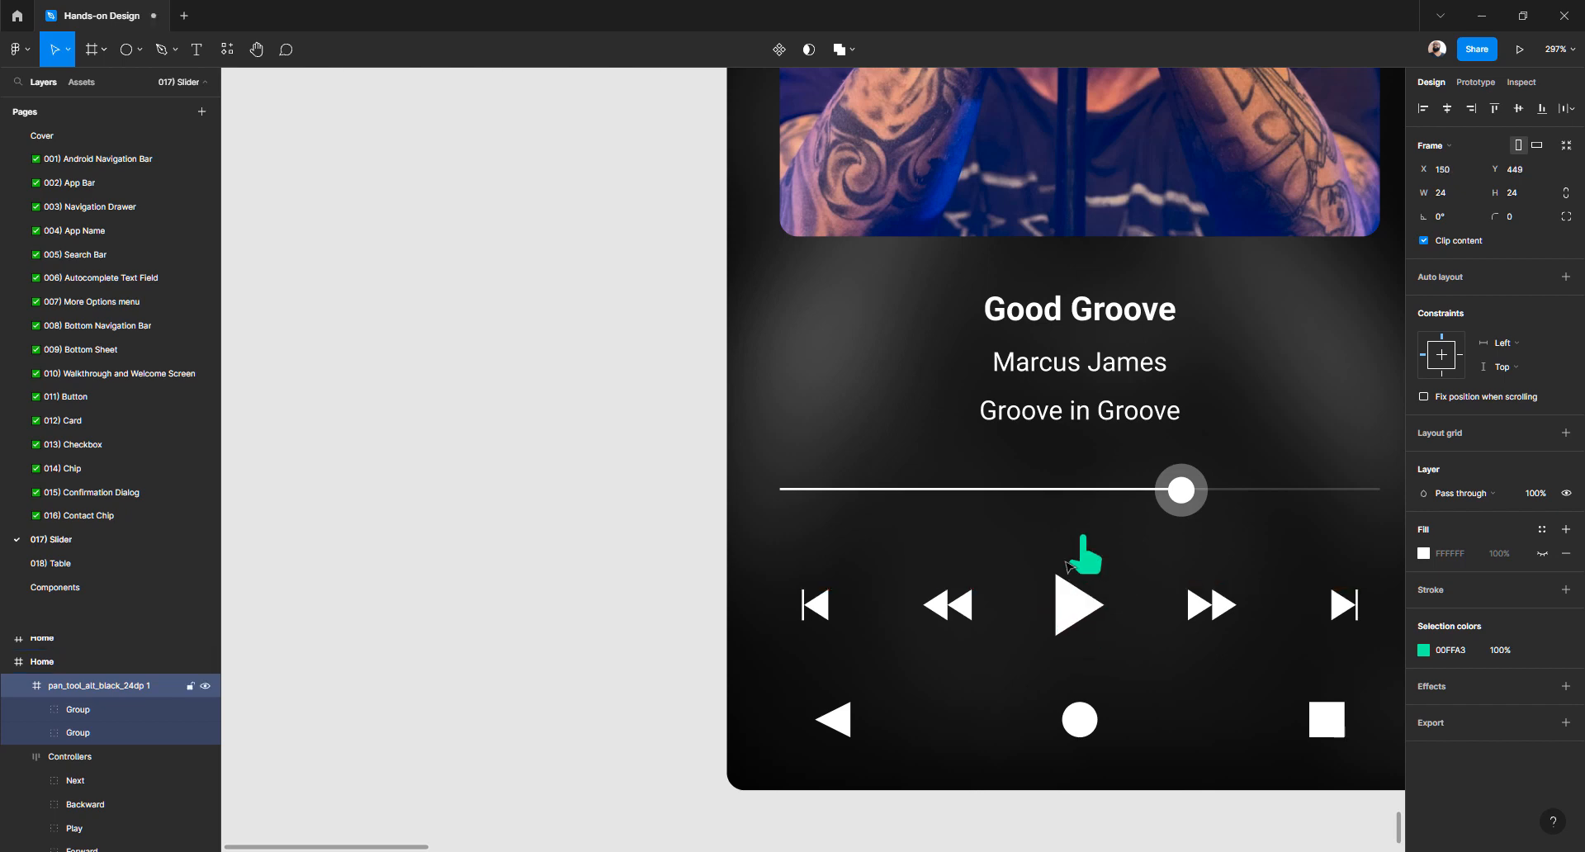
{"action": "key", "text": "shift+Right"}
{"action": "key", "text": "shift+Right"}
{"action": "key", "text": "shift+Right"}
{"action": "key", "text": "shift+Right"}
{"action": "key", "text": "shift+Right"}
{"action": "key", "text": "shift+Right"}
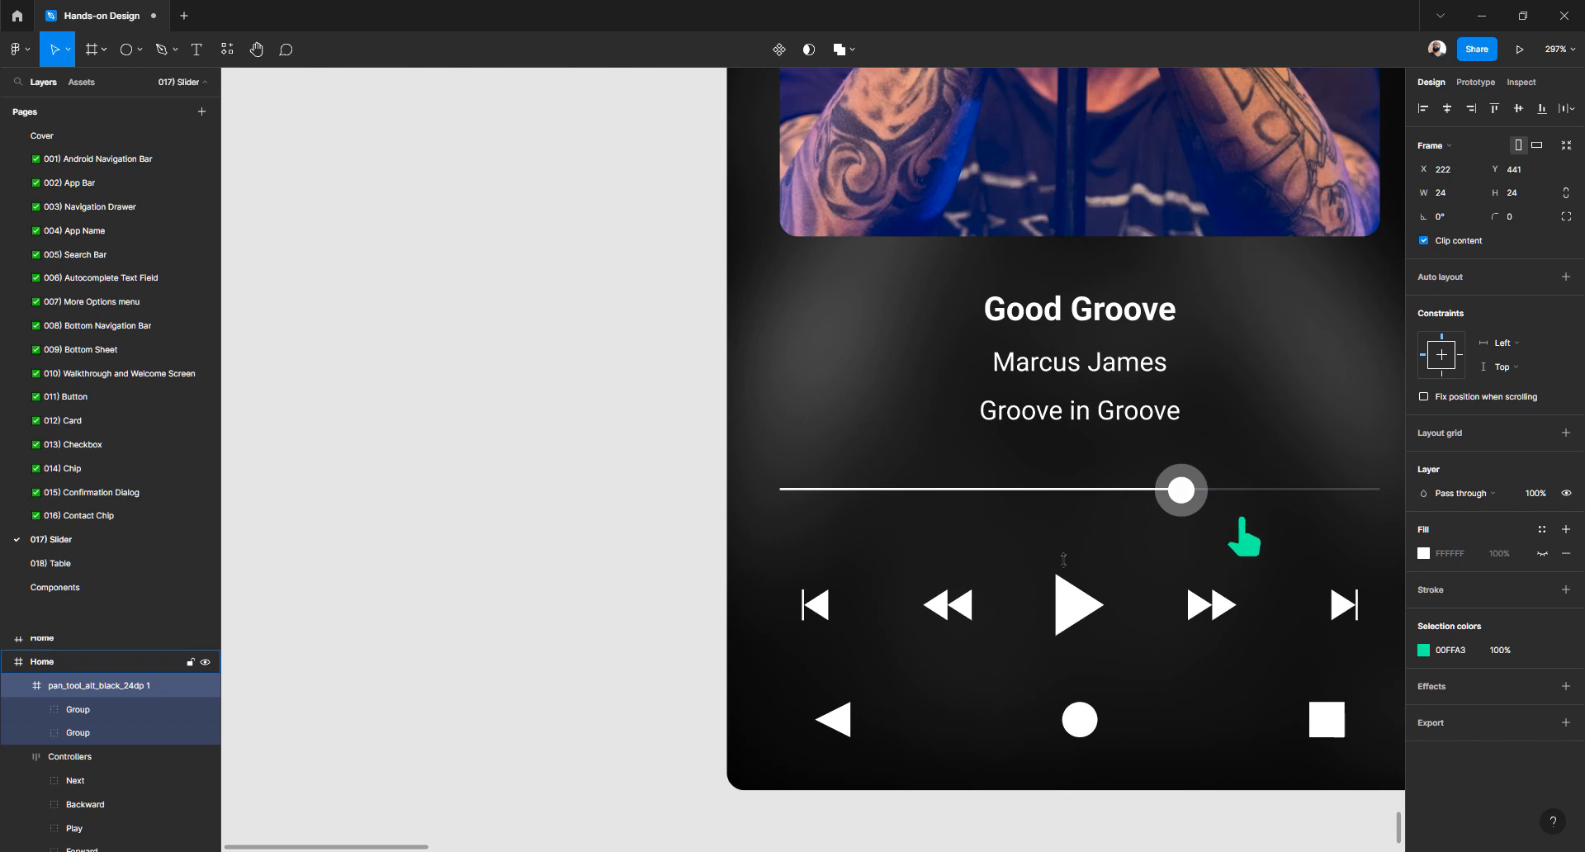
{"action": "key", "text": "shift+Down"}
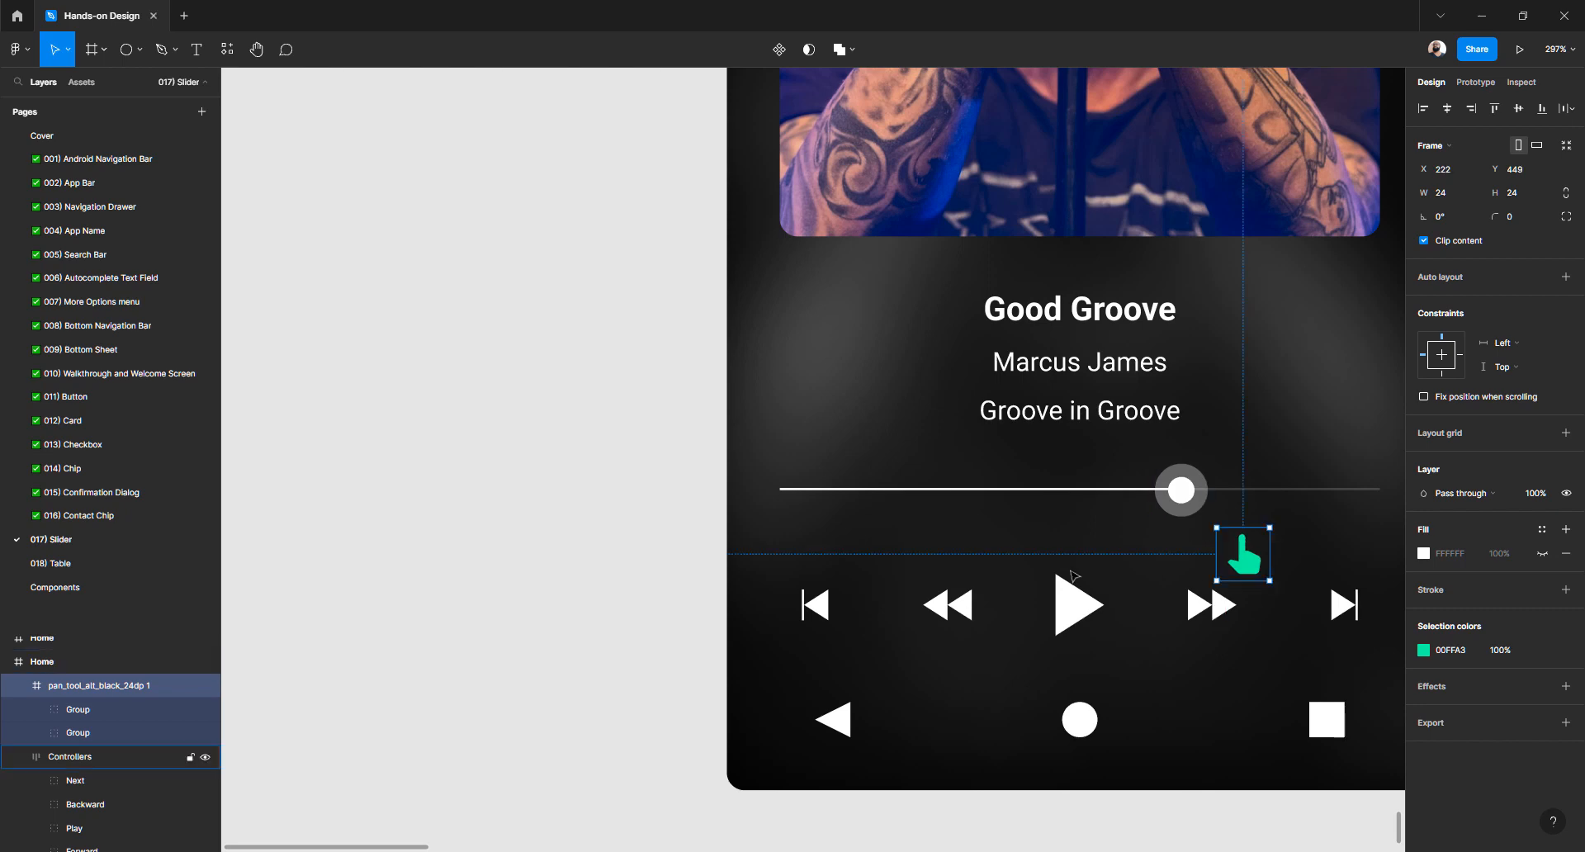
Paste a copy of the green hand icon into the second Home frame
{"action": "scroll", "coordinate": [780, 497], "scroll_direction": "down", "scroll_amount": 6}
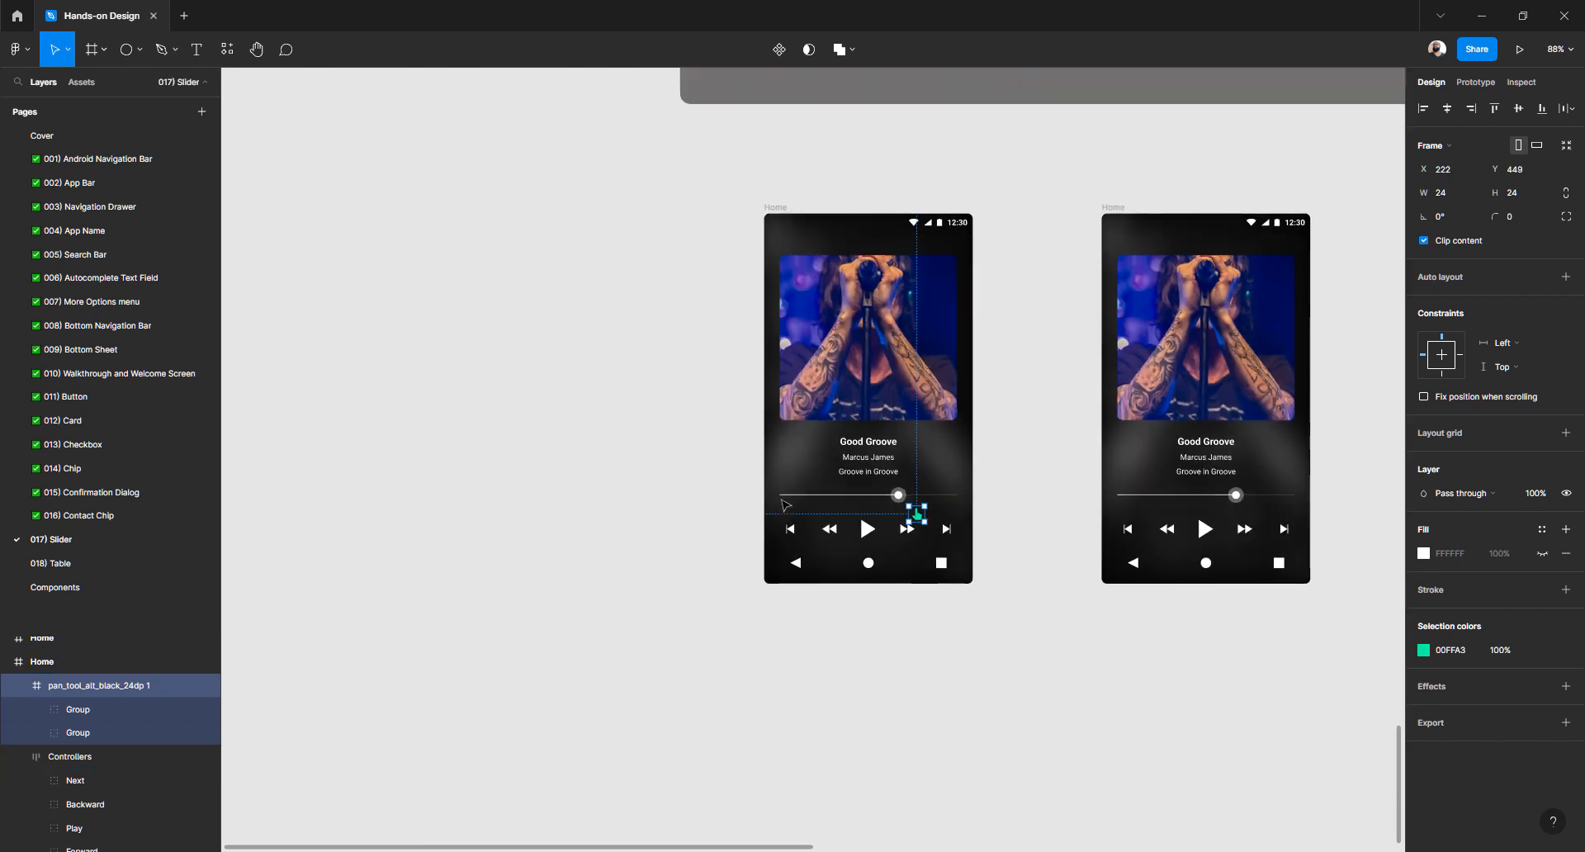
{"action": "left_click", "coordinate": [1114, 208]}
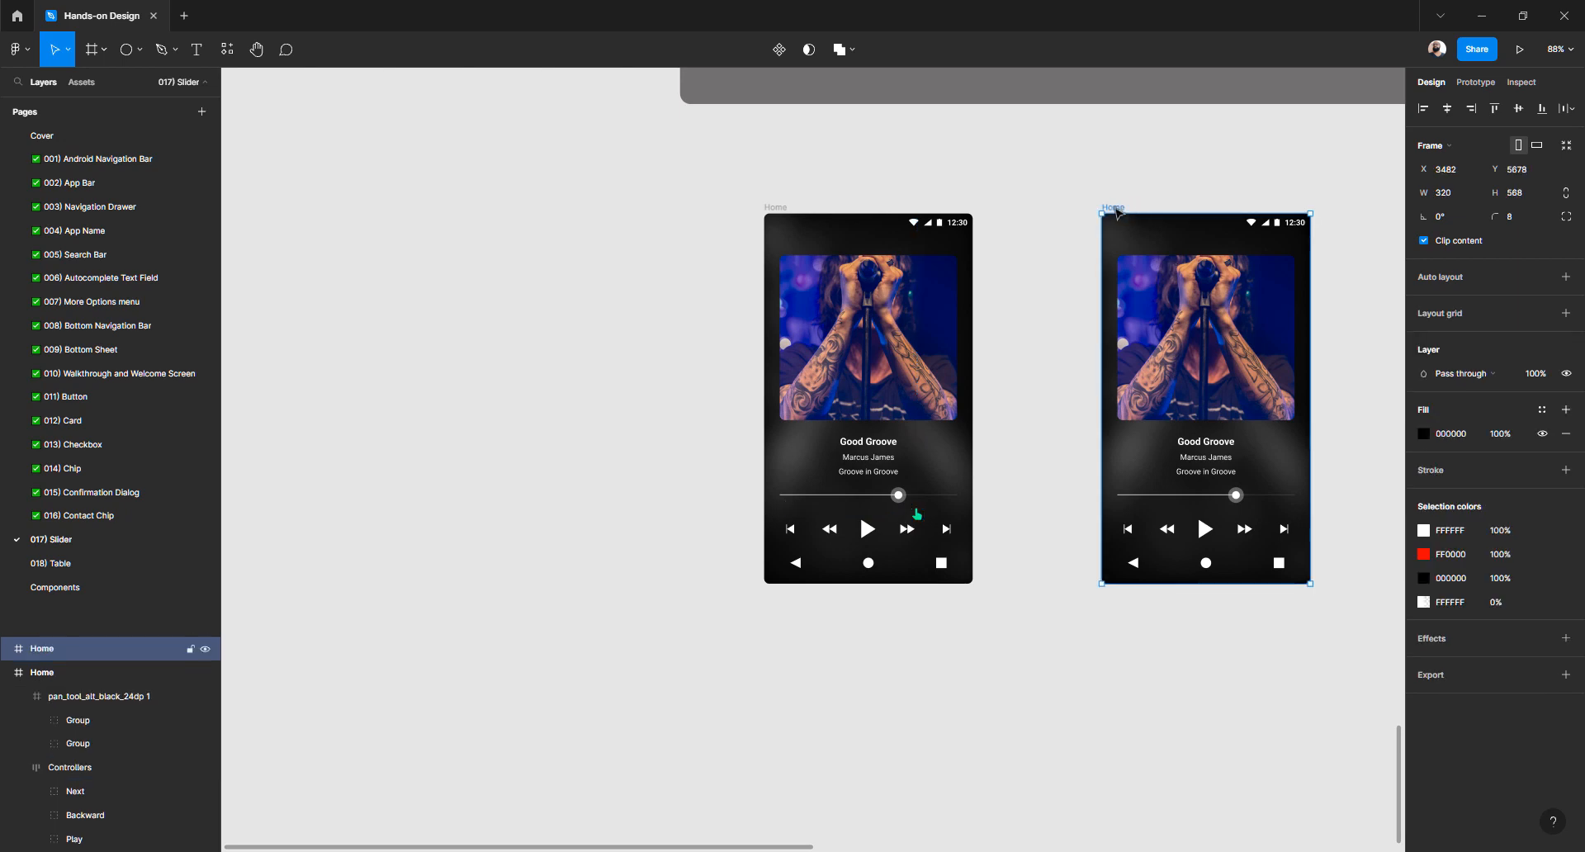
{"action": "key", "text": "ctrl+v"}
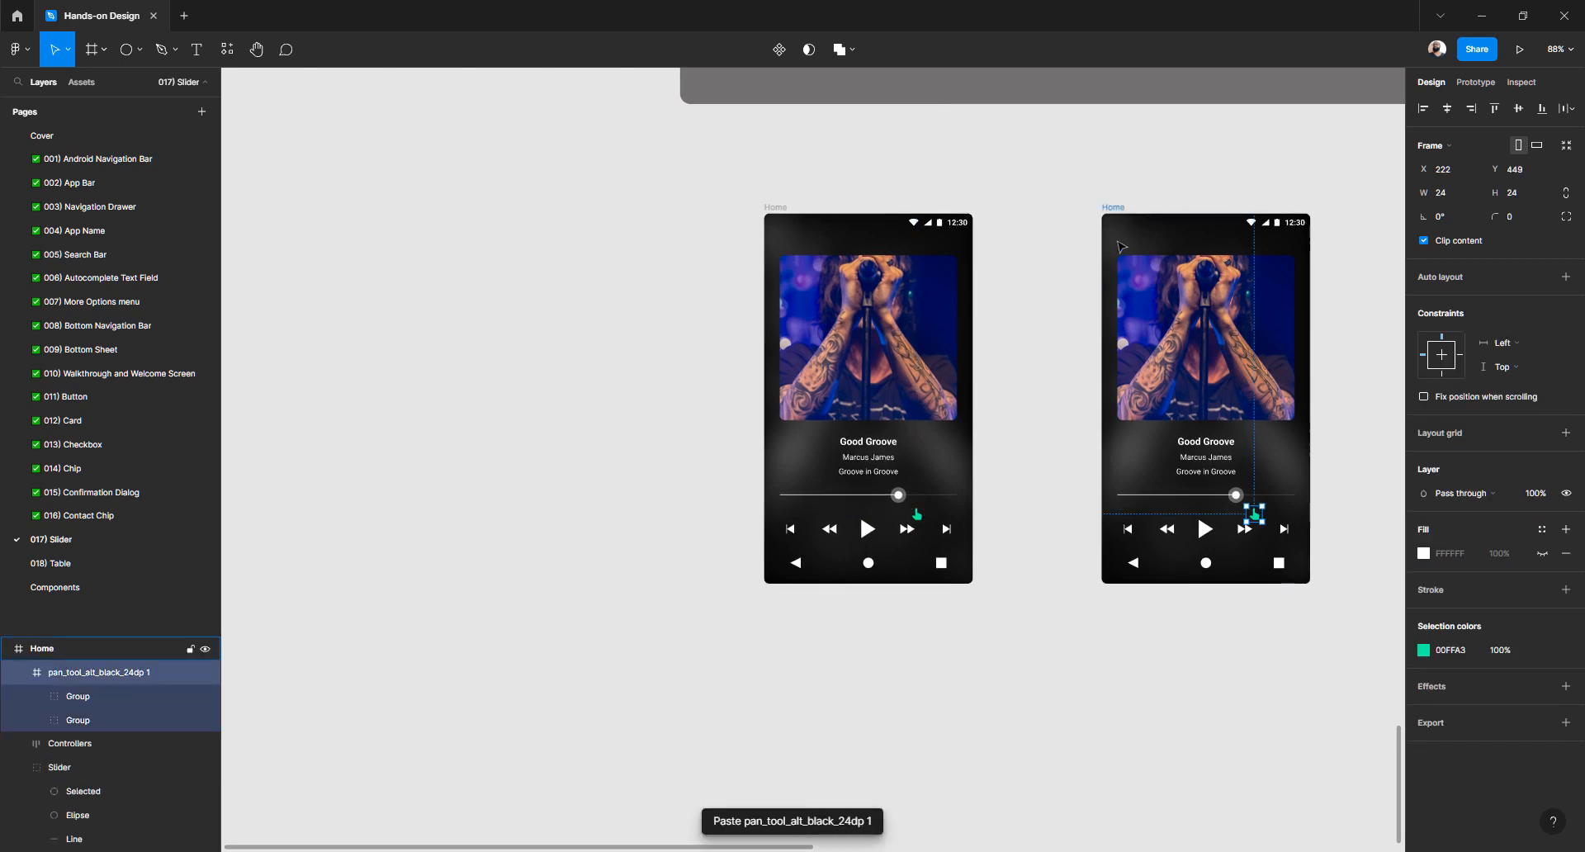
Set the slider knob's Selected halo ellipse to 0% layer opacity
{"action": "scroll", "coordinate": [1065, 344], "scroll_direction": "right", "scroll_amount": 3}
{"action": "scroll", "coordinate": [1066, 344], "scroll_direction": "up", "scroll_amount": 5}
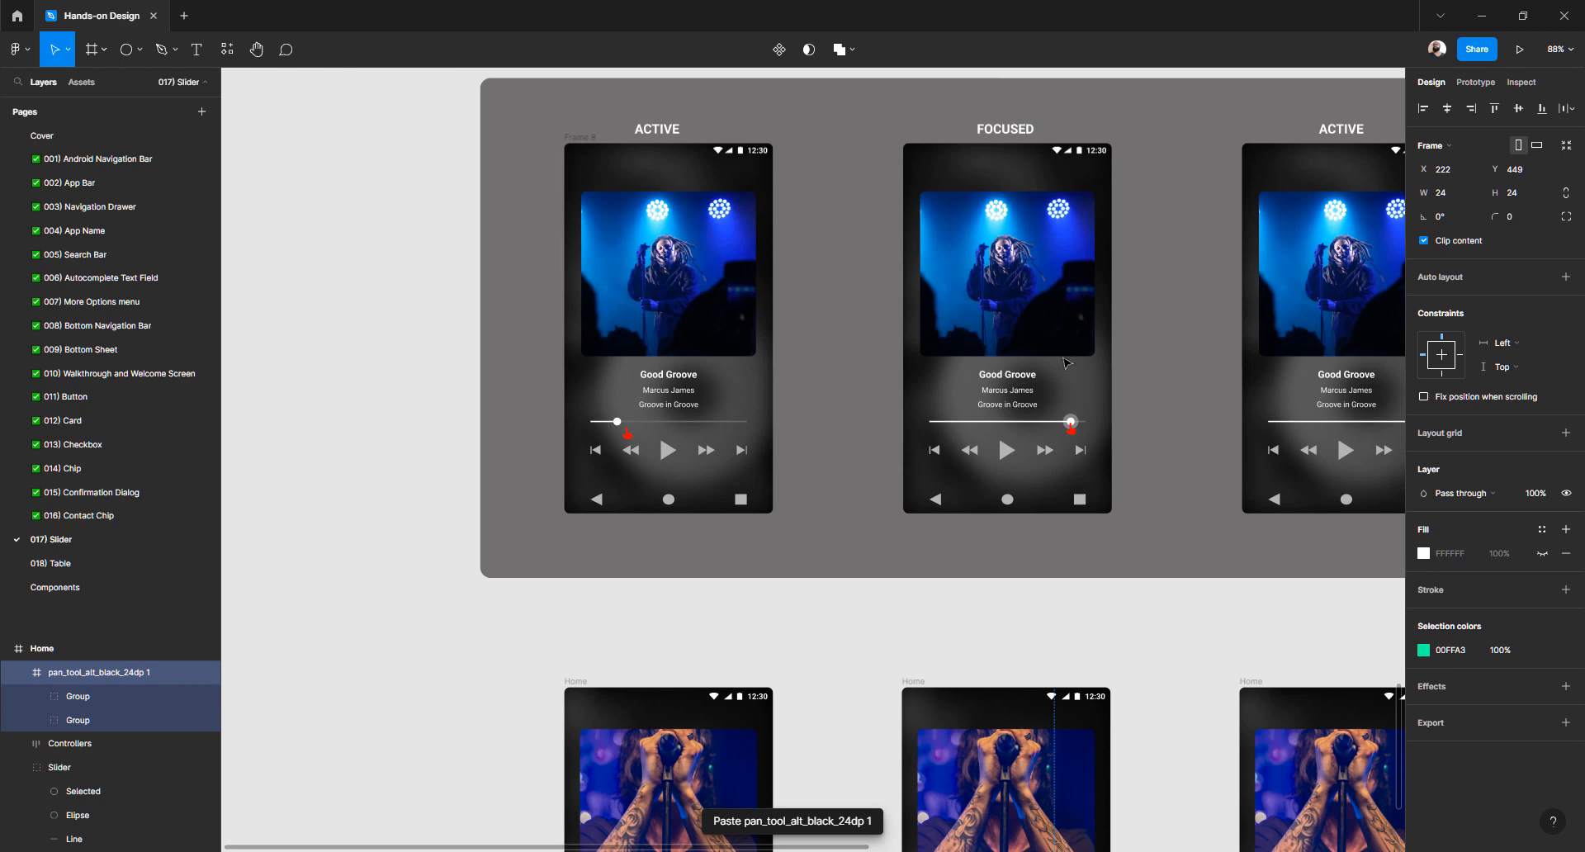
{"action": "scroll", "coordinate": [782, 523], "scroll_direction": "down", "scroll_amount": 5}
{"action": "scroll", "coordinate": [672, 477], "scroll_direction": "up", "scroll_amount": 5}
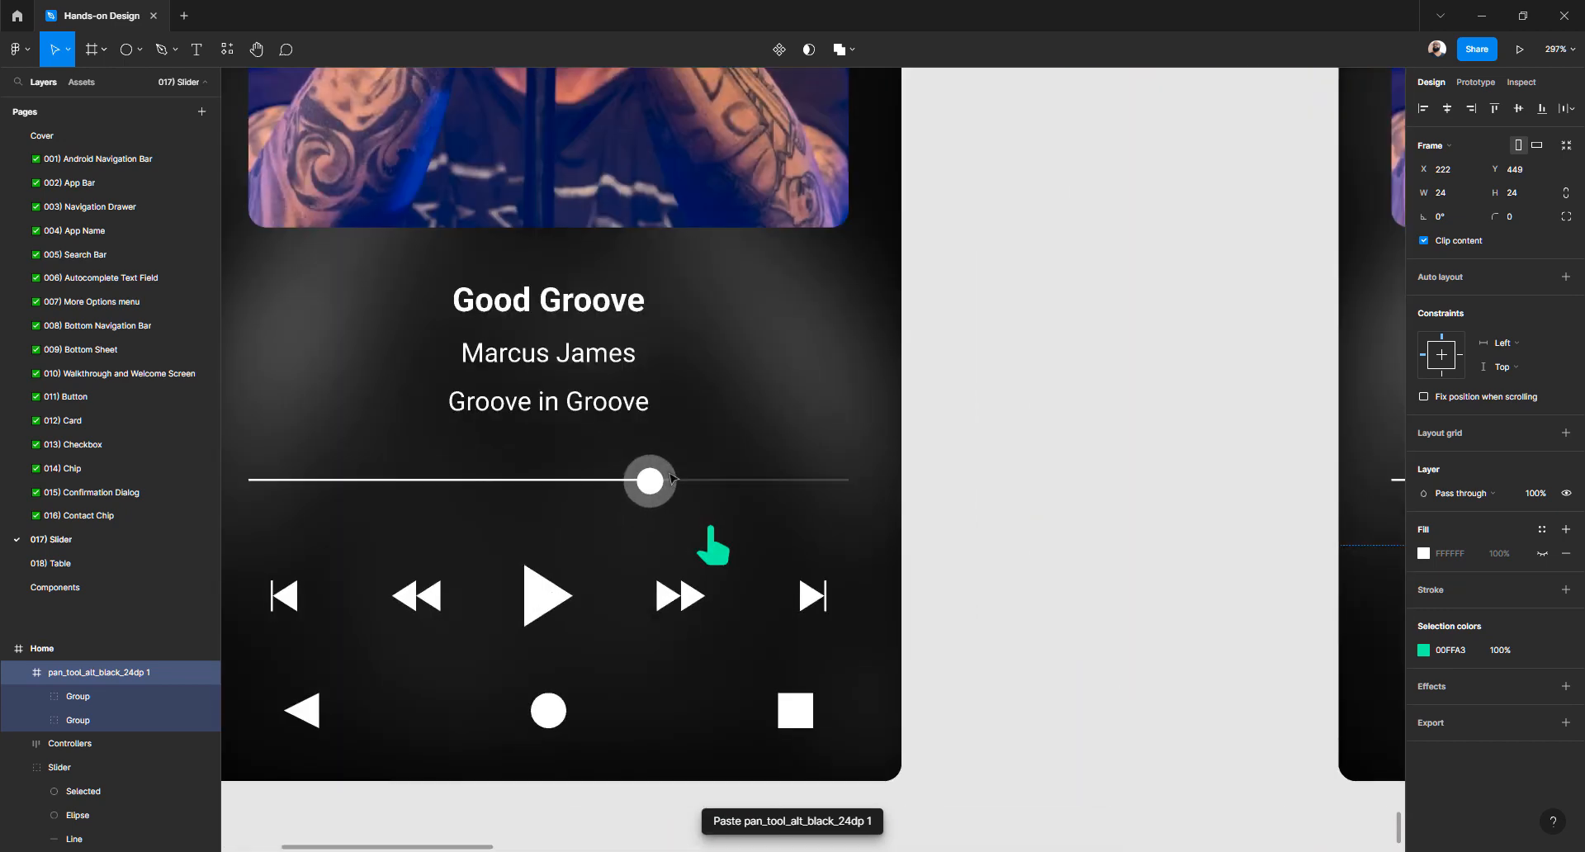
{"action": "left_click", "coordinate": [671, 477]}
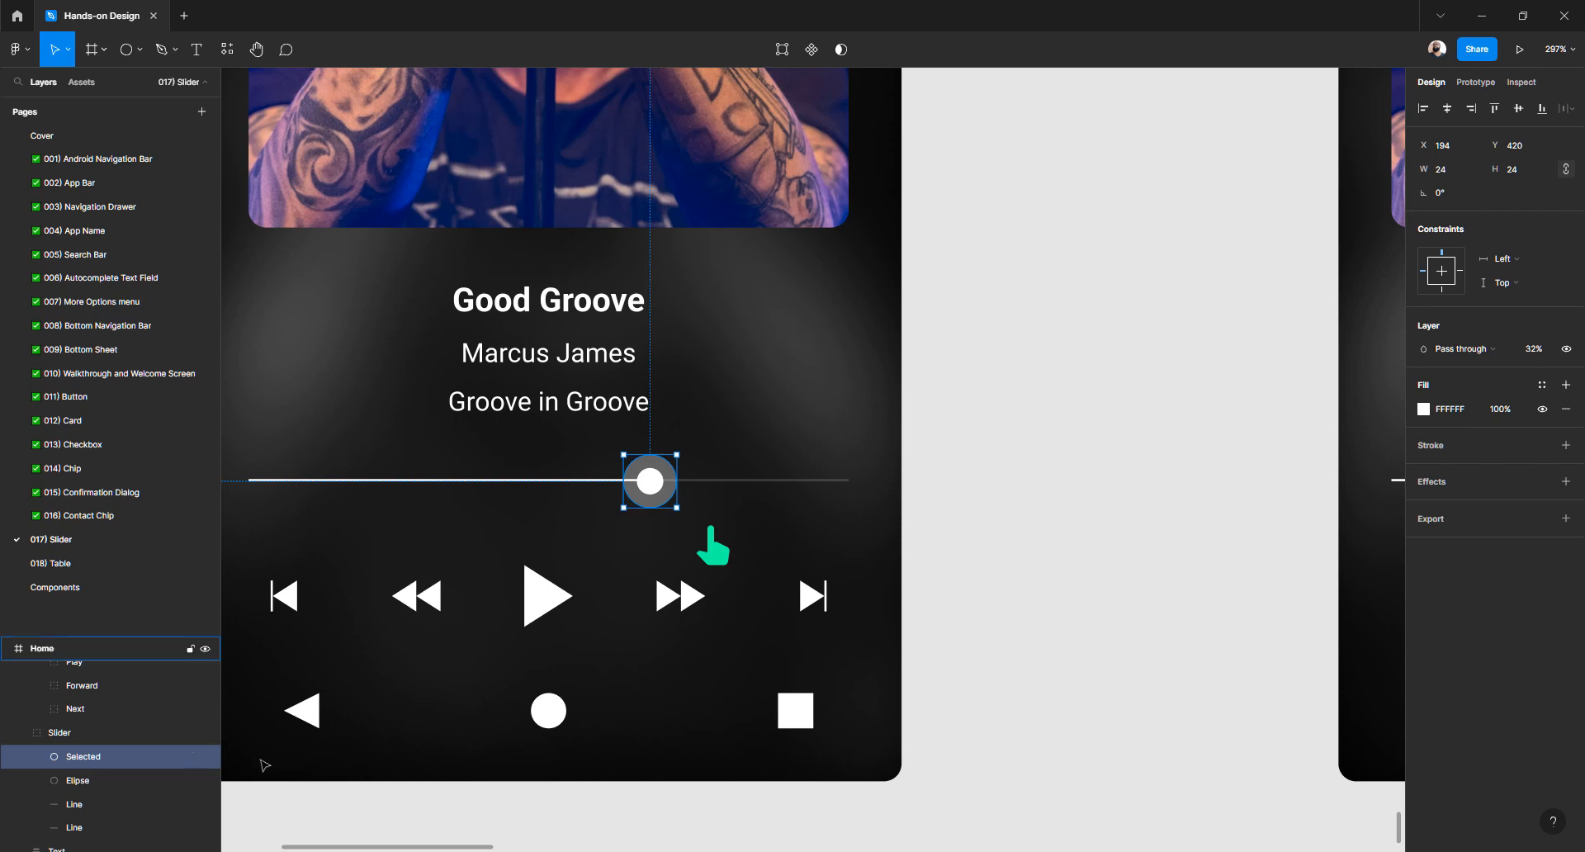
{"action": "left_click", "coordinate": [1533, 348]}
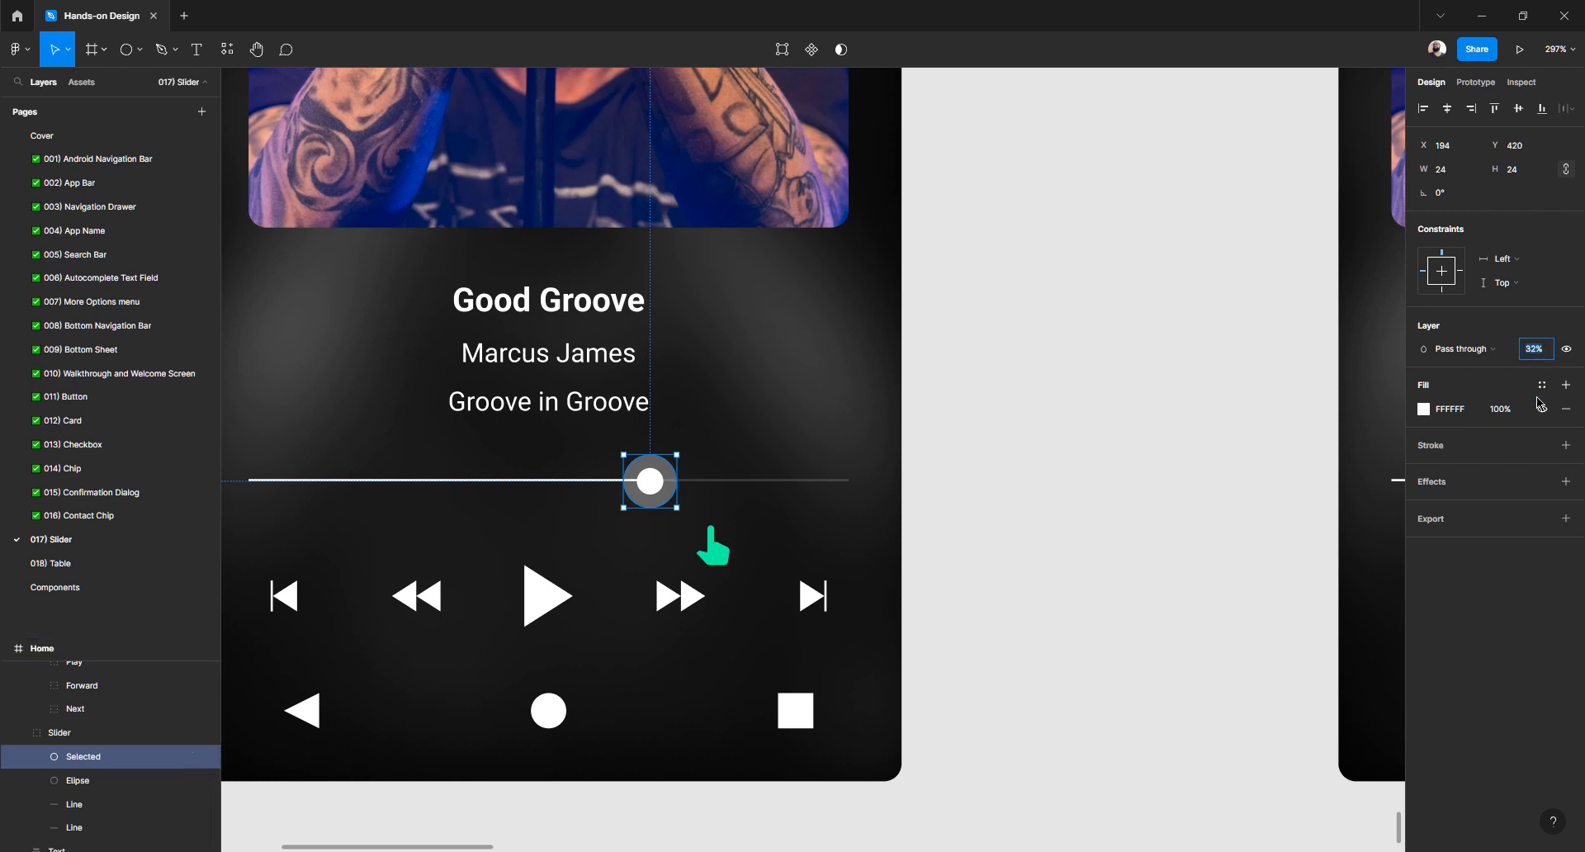
{"action": "type", "text": "0"}
{"action": "key", "text": "Return"}
{"action": "left_click", "coordinate": [1180, 494]}
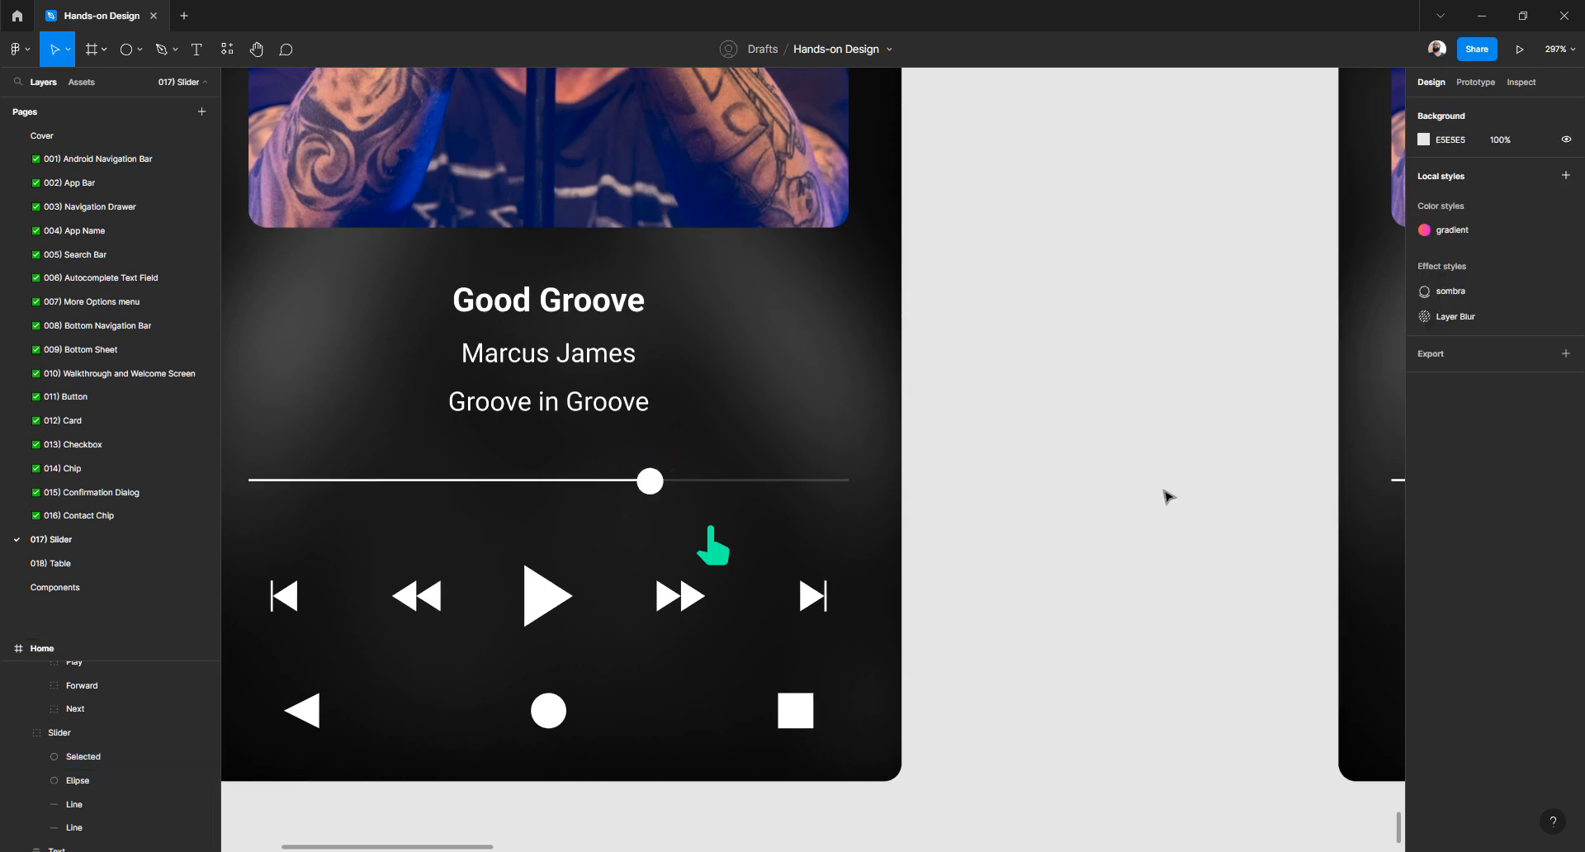
Nudge the second frame's hand icon onto the slider knob at X 195, Y 430
{"action": "scroll", "coordinate": [780, 528], "scroll_direction": "down", "scroll_amount": 3}
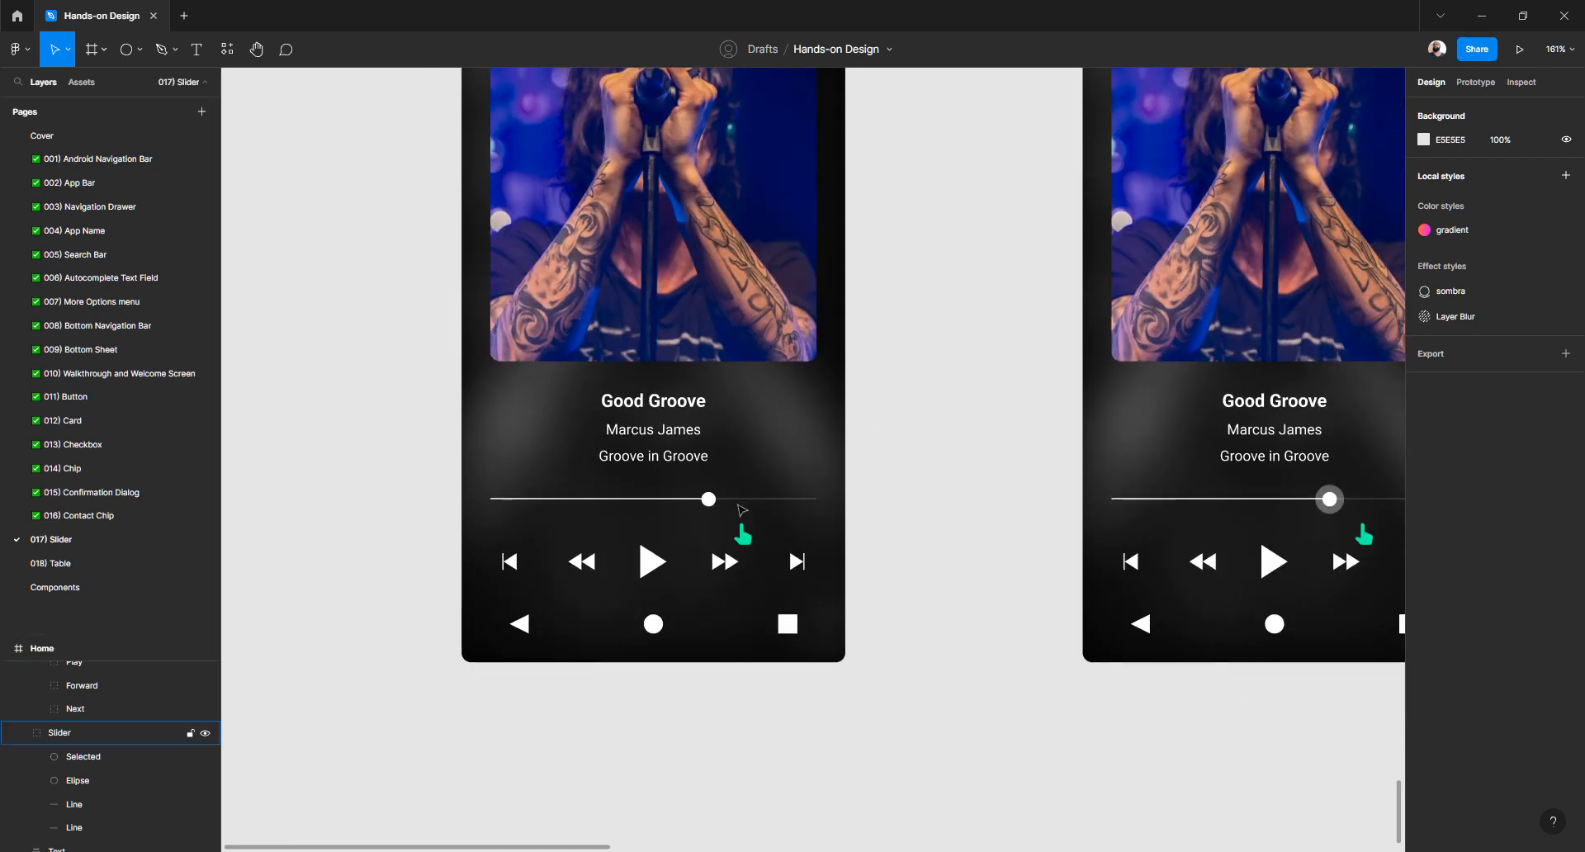
{"action": "scroll", "coordinate": [853, 516], "scroll_direction": "right", "scroll_amount": 5}
{"action": "left_click", "coordinate": [1113, 541]}
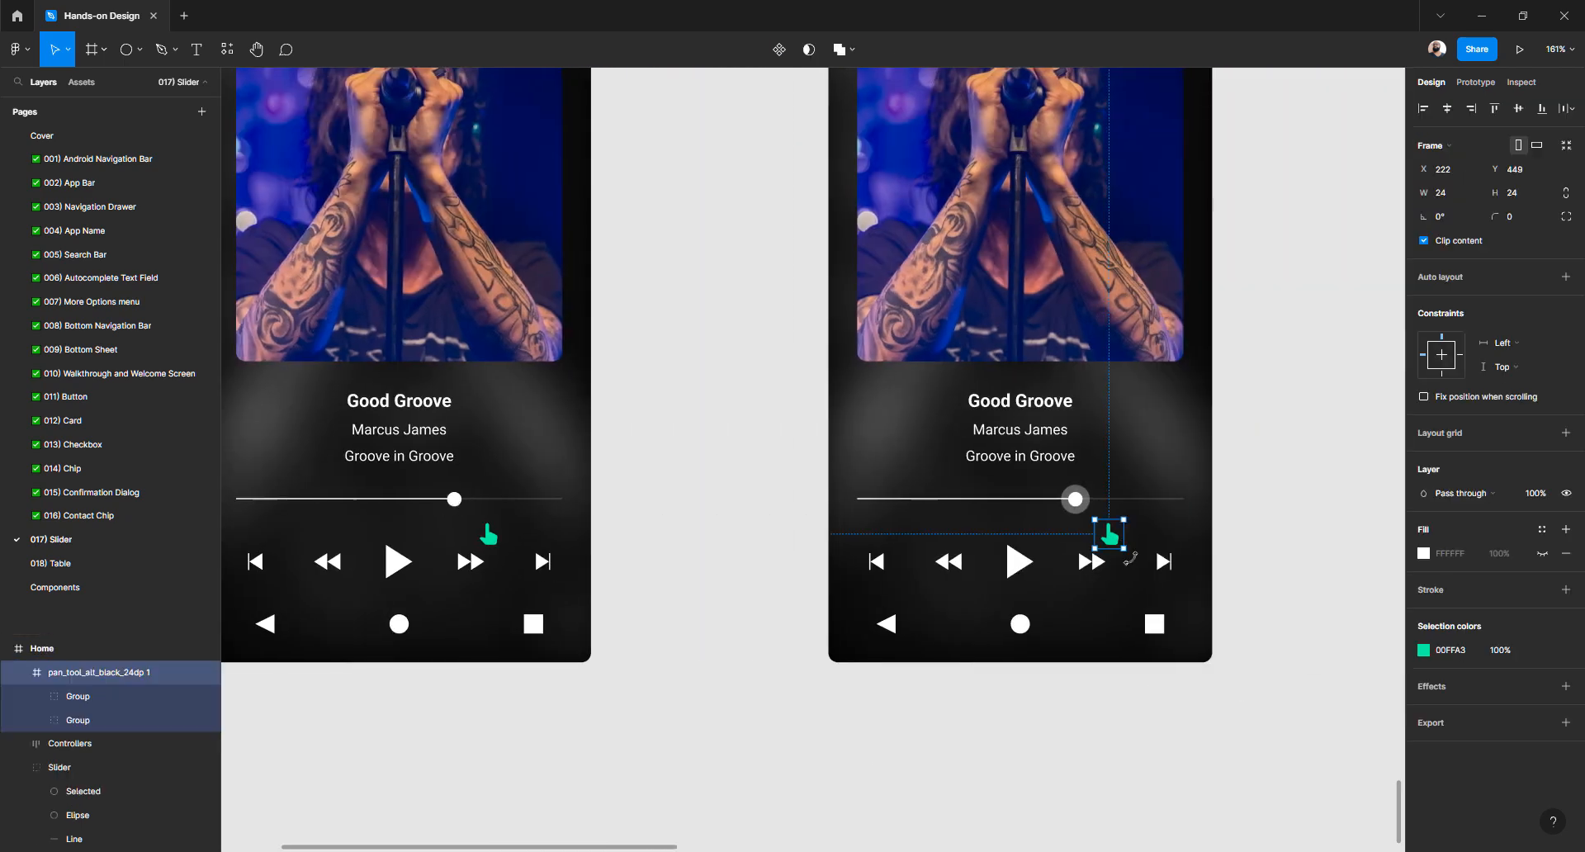
{"action": "key", "text": "shift+Up"}
{"action": "key", "text": "shift+Up"}
{"action": "key", "text": "shift+Left"}
{"action": "key", "text": "shift+Left"}
{"action": "key", "text": "shift+Left"}
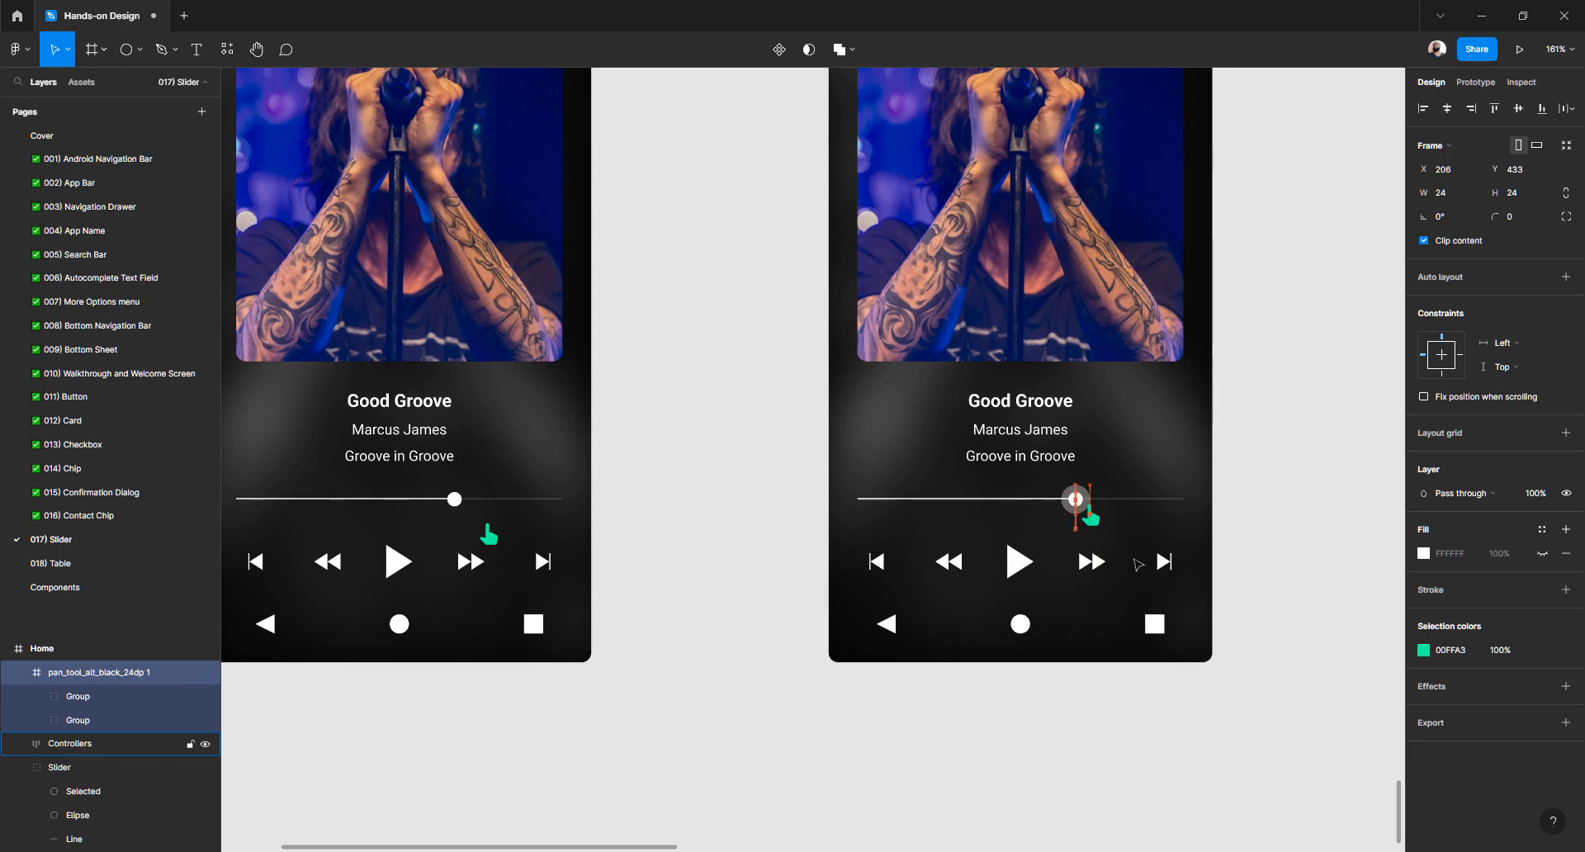
{"action": "key", "text": "Left"}
{"action": "key", "text": "Left"}
{"action": "key", "text": "Up"}
{"action": "key", "text": "Up"}
{"action": "key", "text": "Up"}
{"action": "key", "text": "Left"}
{"action": "key", "text": "Left"}
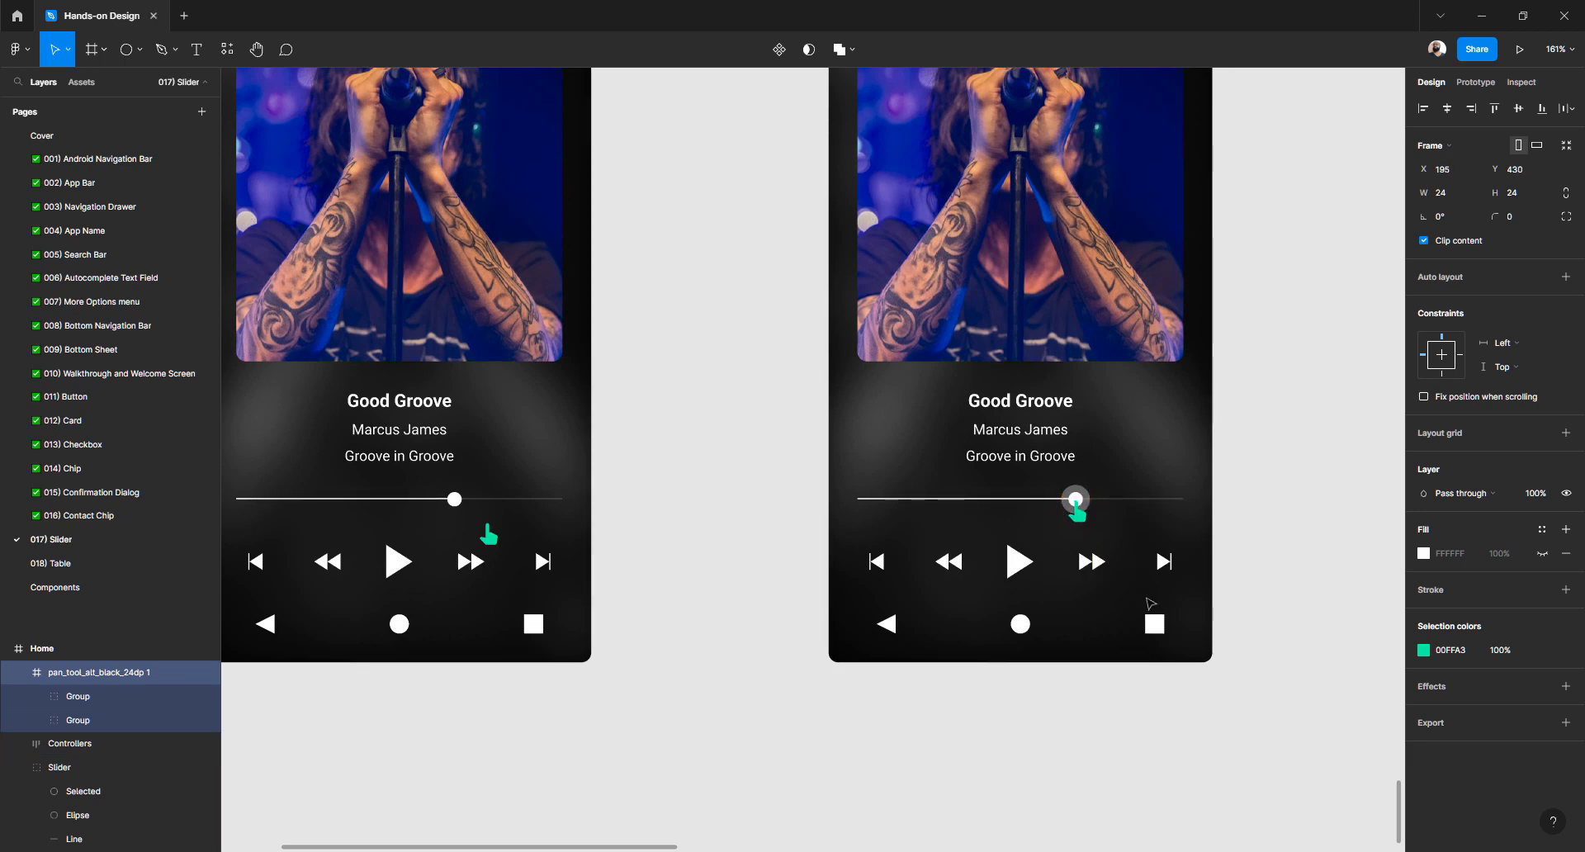
Zoom in and select the slider knob's Selected halo ellipse
{"action": "scroll", "coordinate": [1070, 512], "scroll_direction": "up", "scroll_amount": 2}
{"action": "scroll", "coordinate": [1073, 513], "scroll_direction": "up", "scroll_amount": 5}
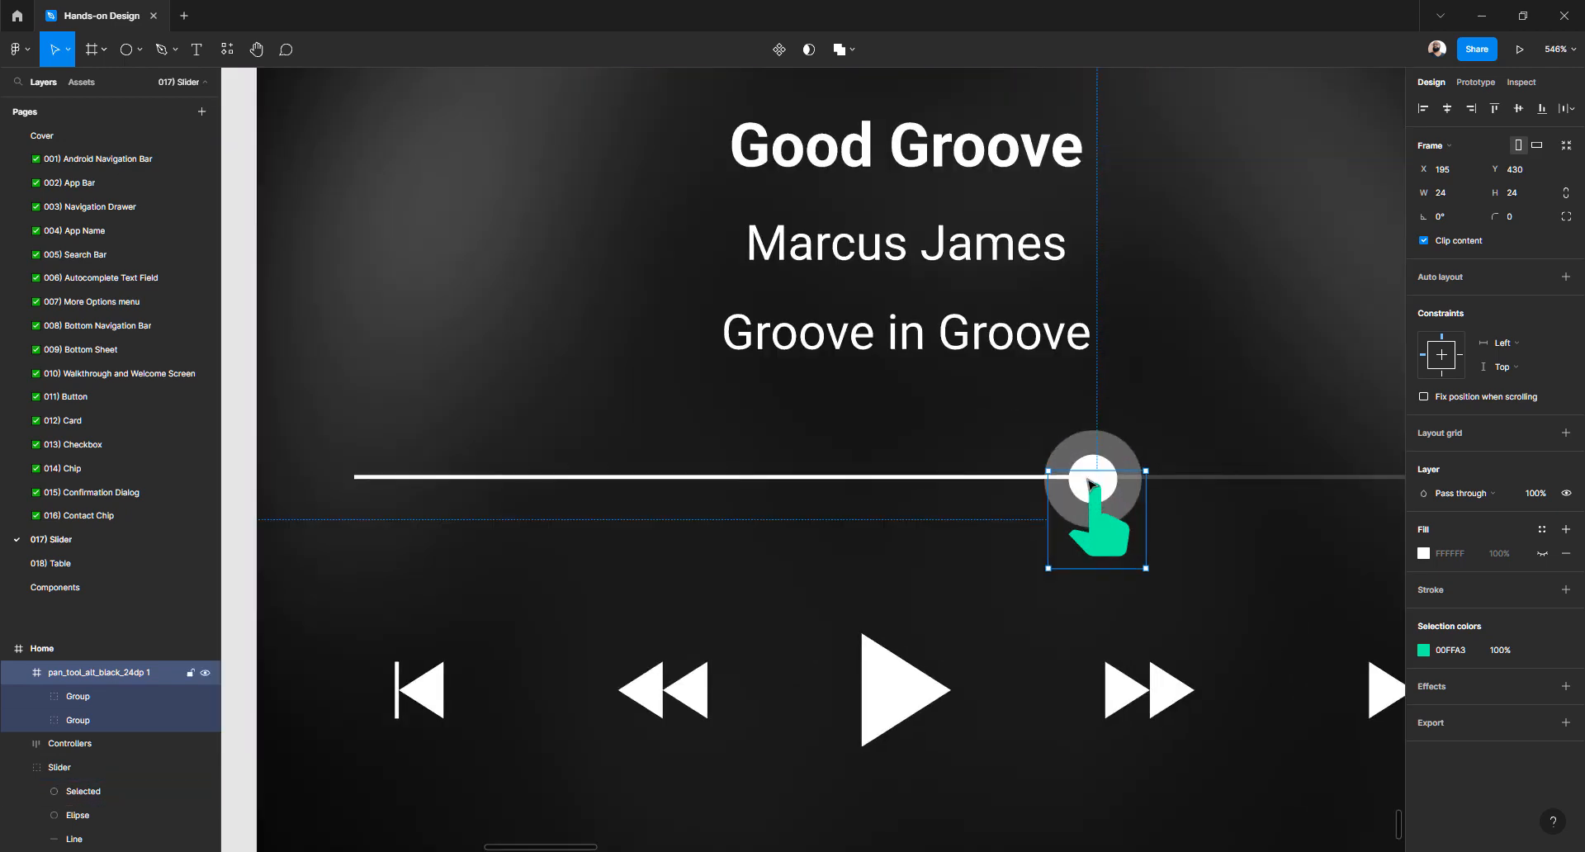
{"action": "left_click", "coordinate": [1112, 453]}
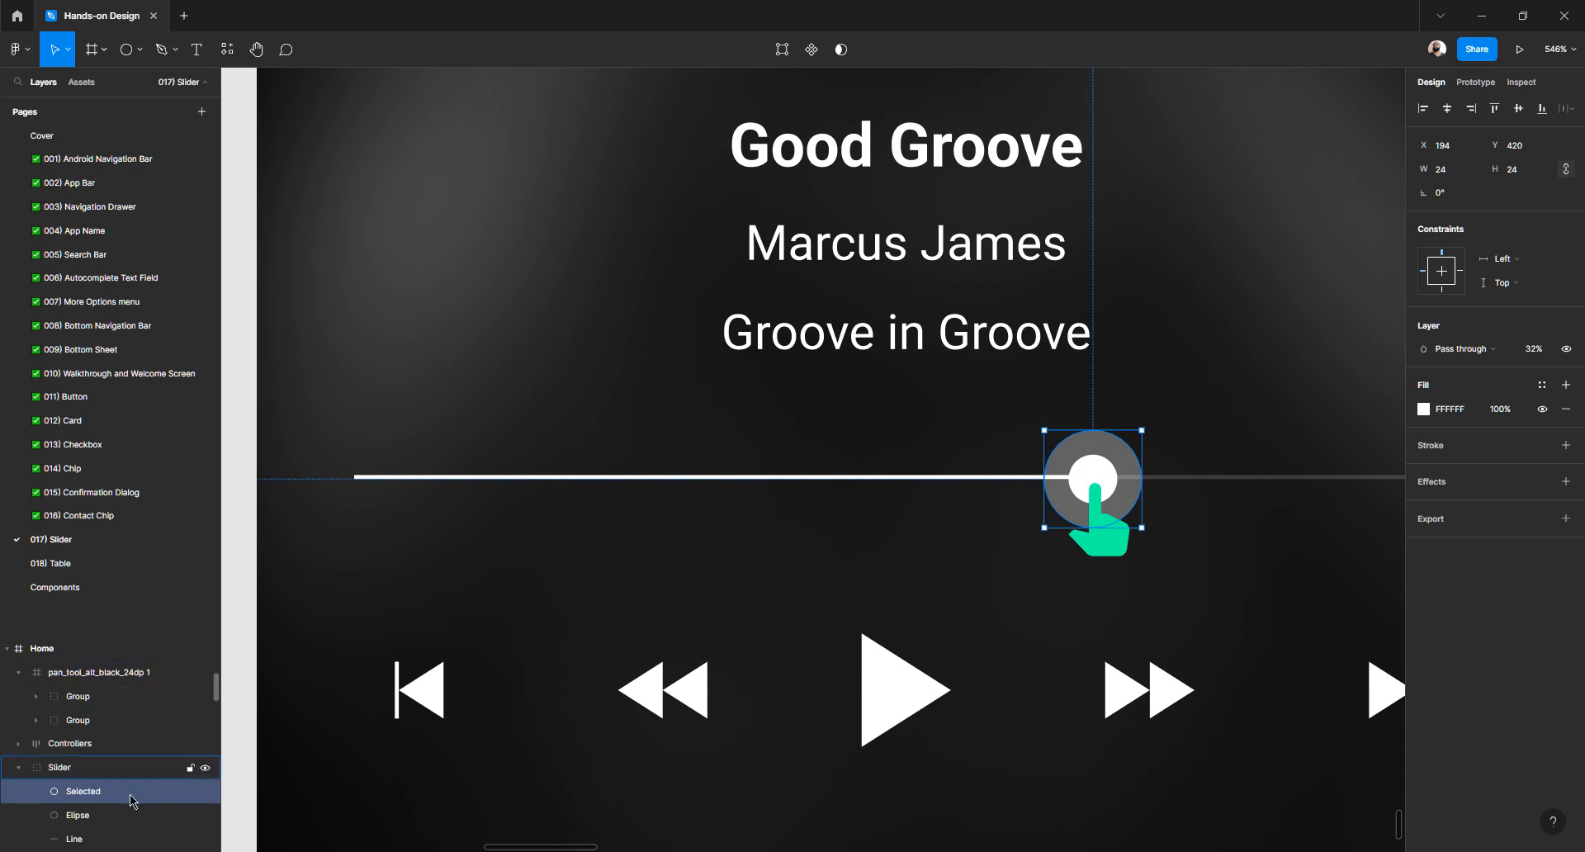
Select the knob's inner circle and outer ring and nudge them left to the track start
{"action": "left_click", "coordinate": [106, 815]}
{"action": "scroll", "coordinate": [111, 784], "scroll_direction": "down", "scroll_amount": 2}
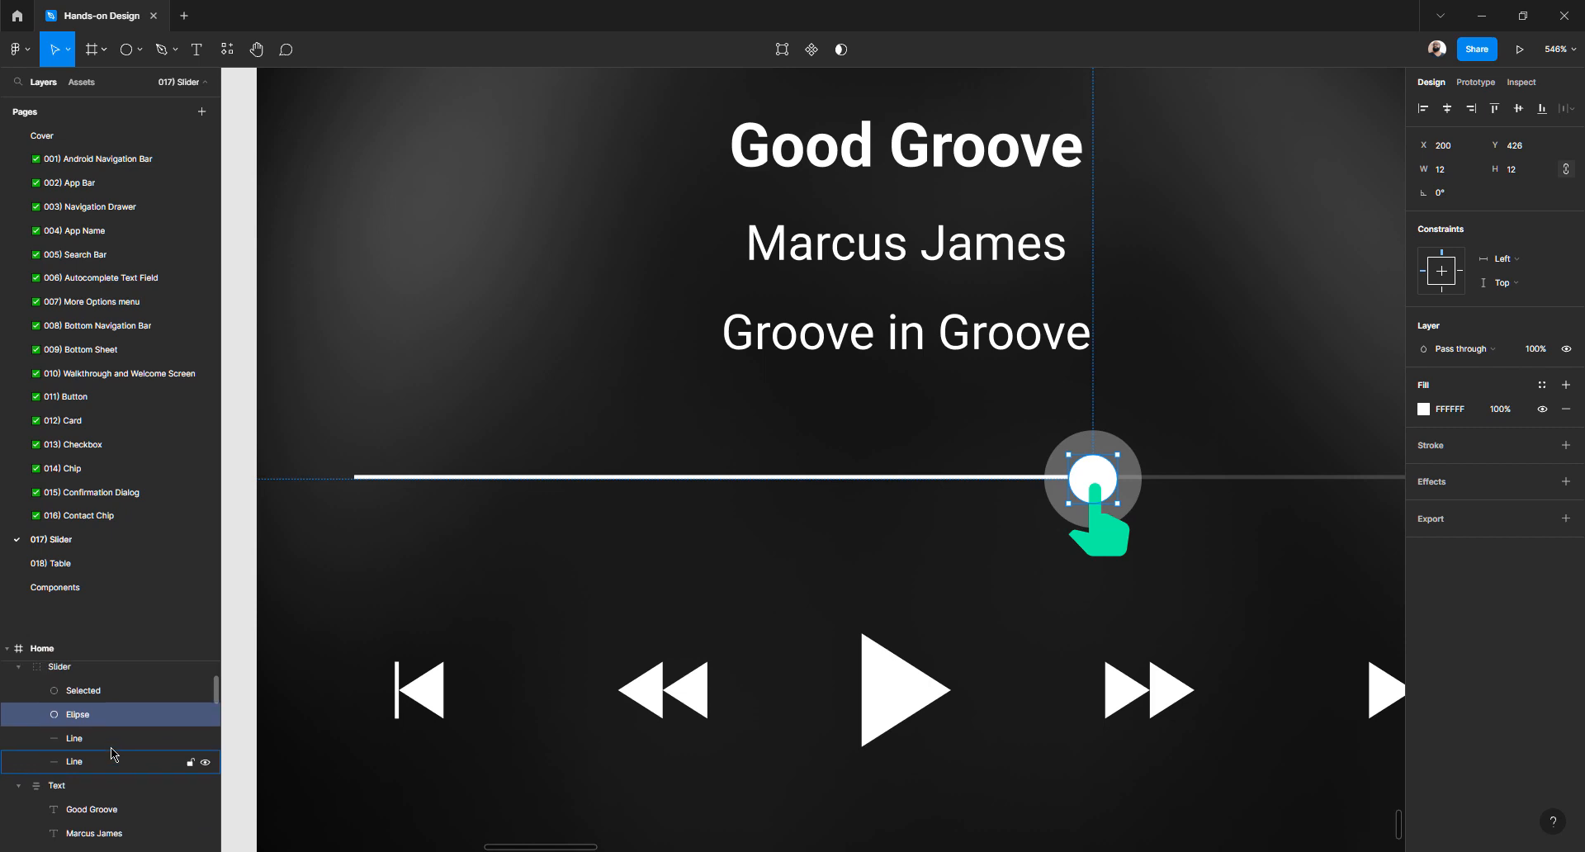
{"action": "left_click", "coordinate": [112, 742], "text": "shift"}
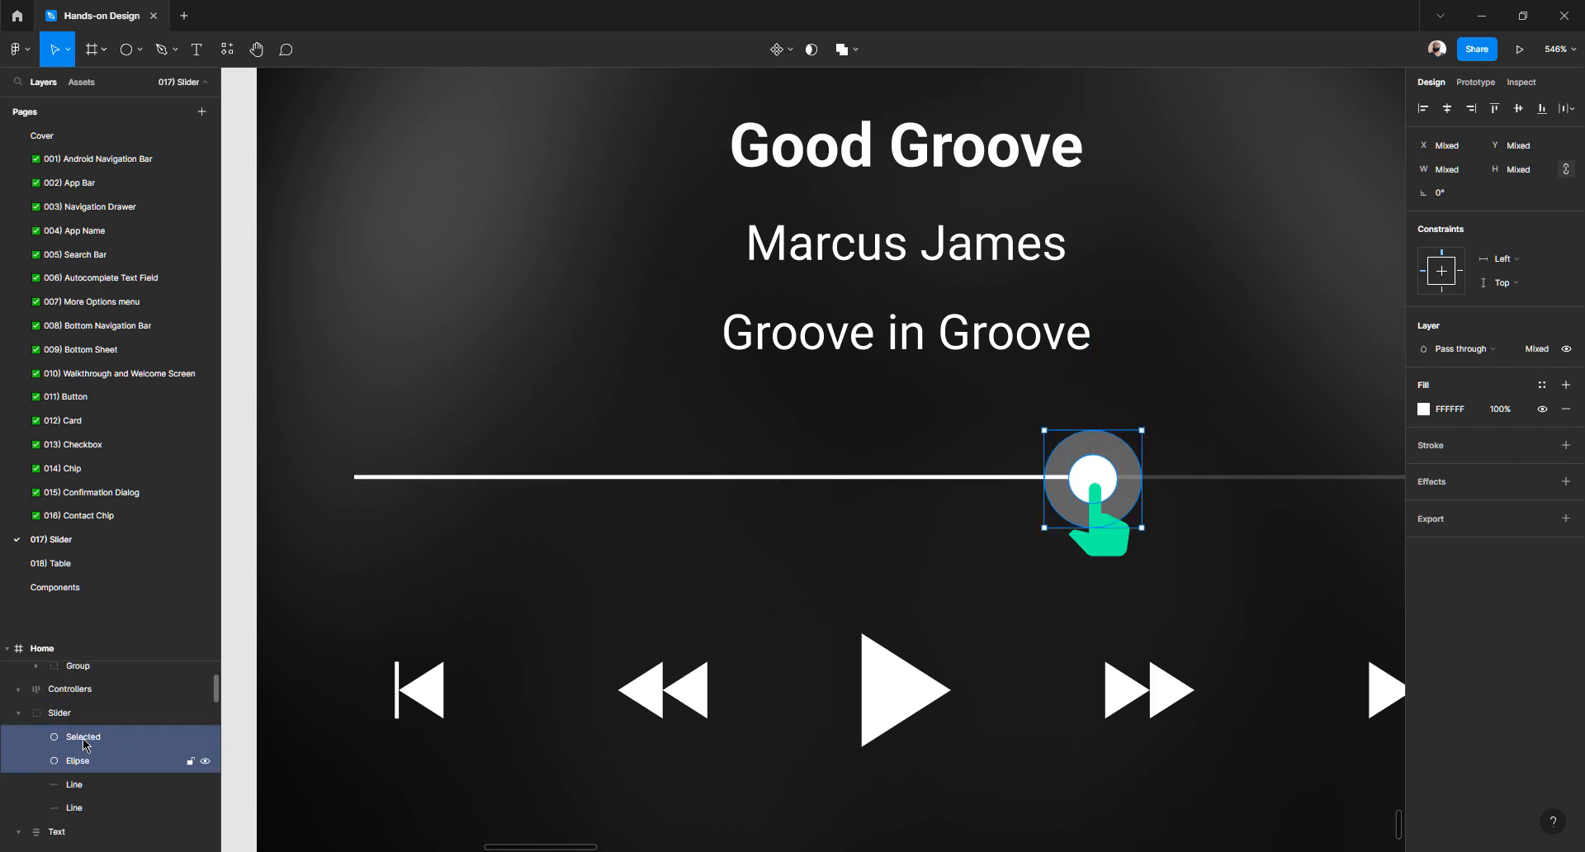
{"action": "key", "text": "Left"}
{"action": "key", "text": "Left"}
{"action": "key", "text": "Left"}
{"action": "key", "text": "Left"}
{"action": "key", "text": "Left"}
{"action": "key", "text": "Left"}
{"action": "key", "text": "Left"}
{"action": "key", "text": "Left"}
{"action": "key", "text": "Left"}
{"action": "key", "text": "Left"}
{"action": "key", "text": "Left"}
{"action": "key", "text": "Left"}
{"action": "key", "text": "Left"}
{"action": "key", "text": "Left"}
{"action": "key", "text": "Left"}
{"action": "key", "text": "Left"}
{"action": "key", "text": "Left"}
{"action": "key", "text": "Left"}
{"action": "key", "text": "Left"}
{"action": "key", "text": "Left"}
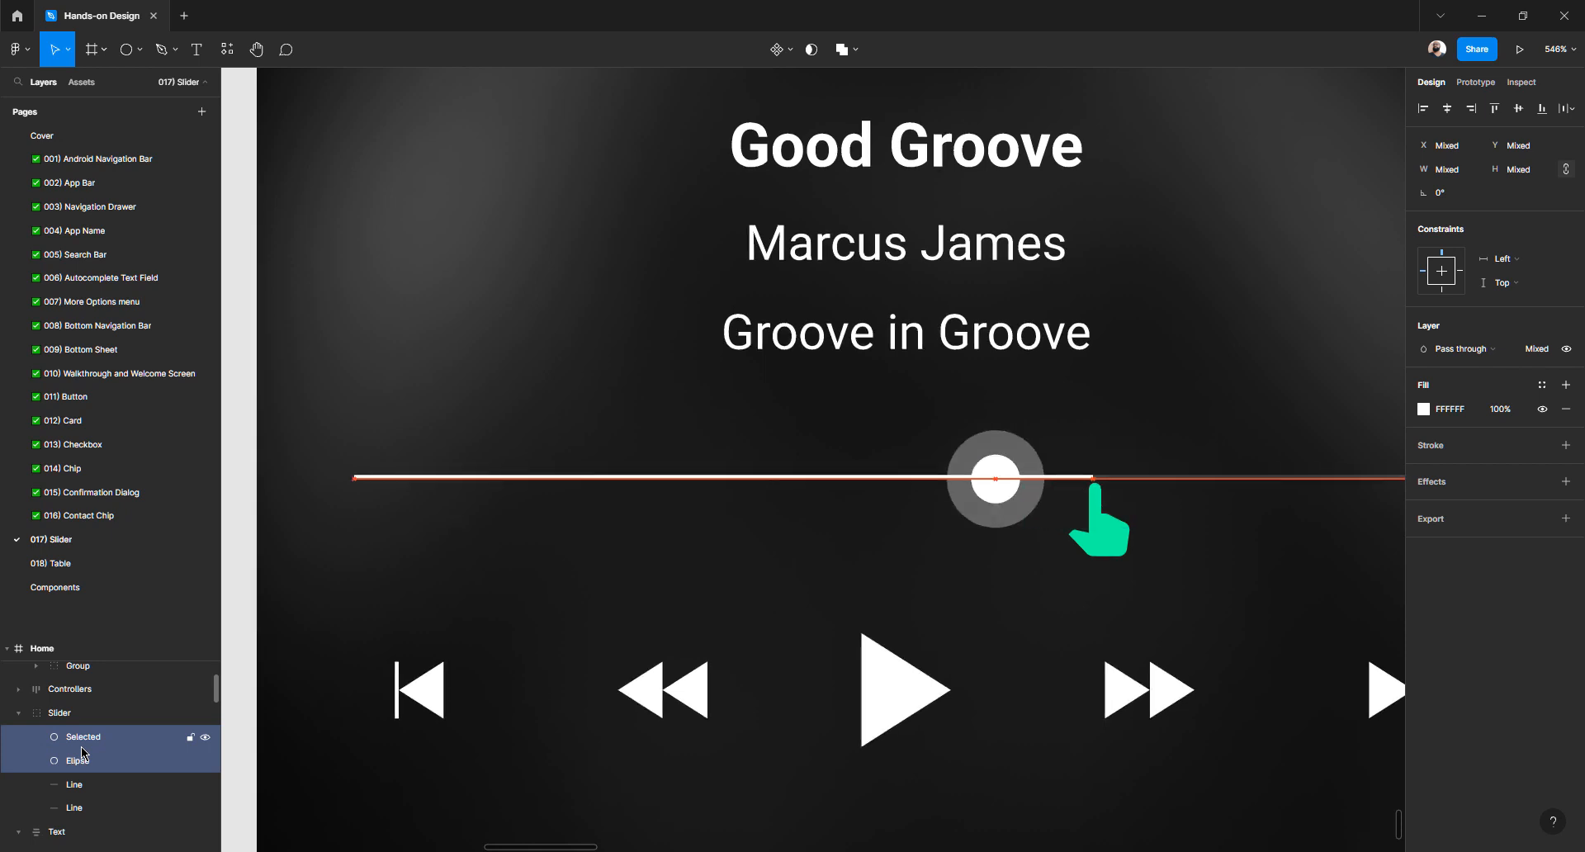
{"action": "key", "text": "Left"}
{"action": "key", "text": "Left"}
{"action": "key", "text": "Left"}
{"action": "key", "text": "Left"}
{"action": "key", "text": "Left"}
{"action": "key", "text": "Left"}
{"action": "key", "text": "Left"}
{"action": "key", "text": "Left"}
{"action": "key", "text": "Left"}
{"action": "key", "text": "Left"}
{"action": "key", "text": "Left"}
{"action": "key", "text": "Left"}
{"action": "key", "text": "Left"}
{"action": "key", "text": "Left"}
{"action": "key", "text": "Left"}
{"action": "key", "text": "Left"}
{"action": "key", "text": "Left"}
{"action": "key", "text": "Left"}
{"action": "key", "text": "Left"}
{"action": "key", "text": "Left"}
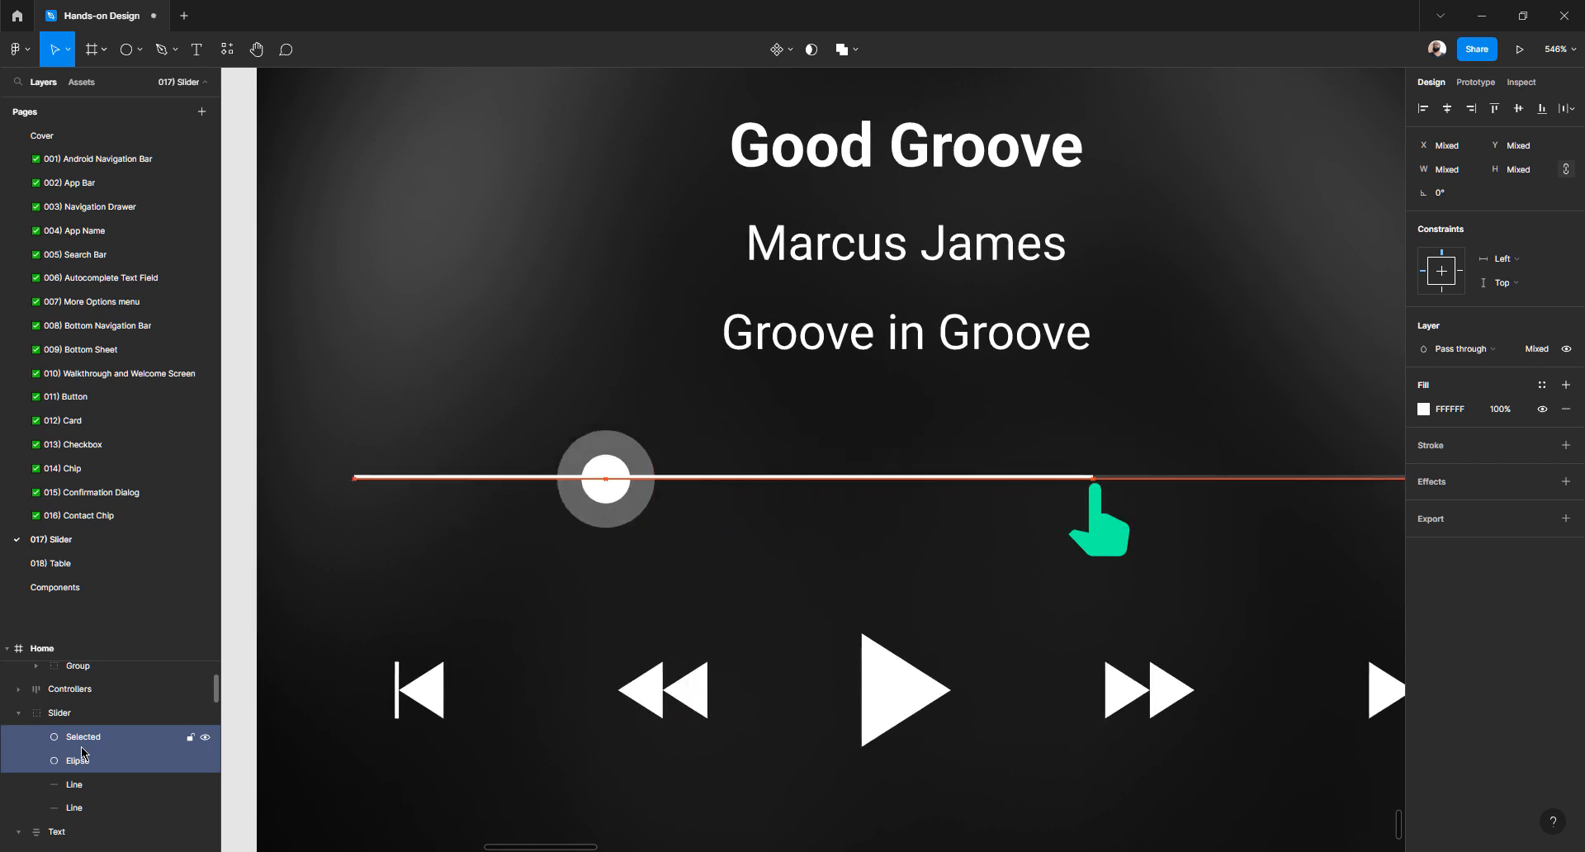
{"action": "key", "text": "Left"}
{"action": "key", "text": "Left"}
{"action": "key", "text": "Left"}
{"action": "key", "text": "Left"}
{"action": "key", "text": "Left"}
{"action": "key", "text": "Left"}
{"action": "key", "text": "Left"}
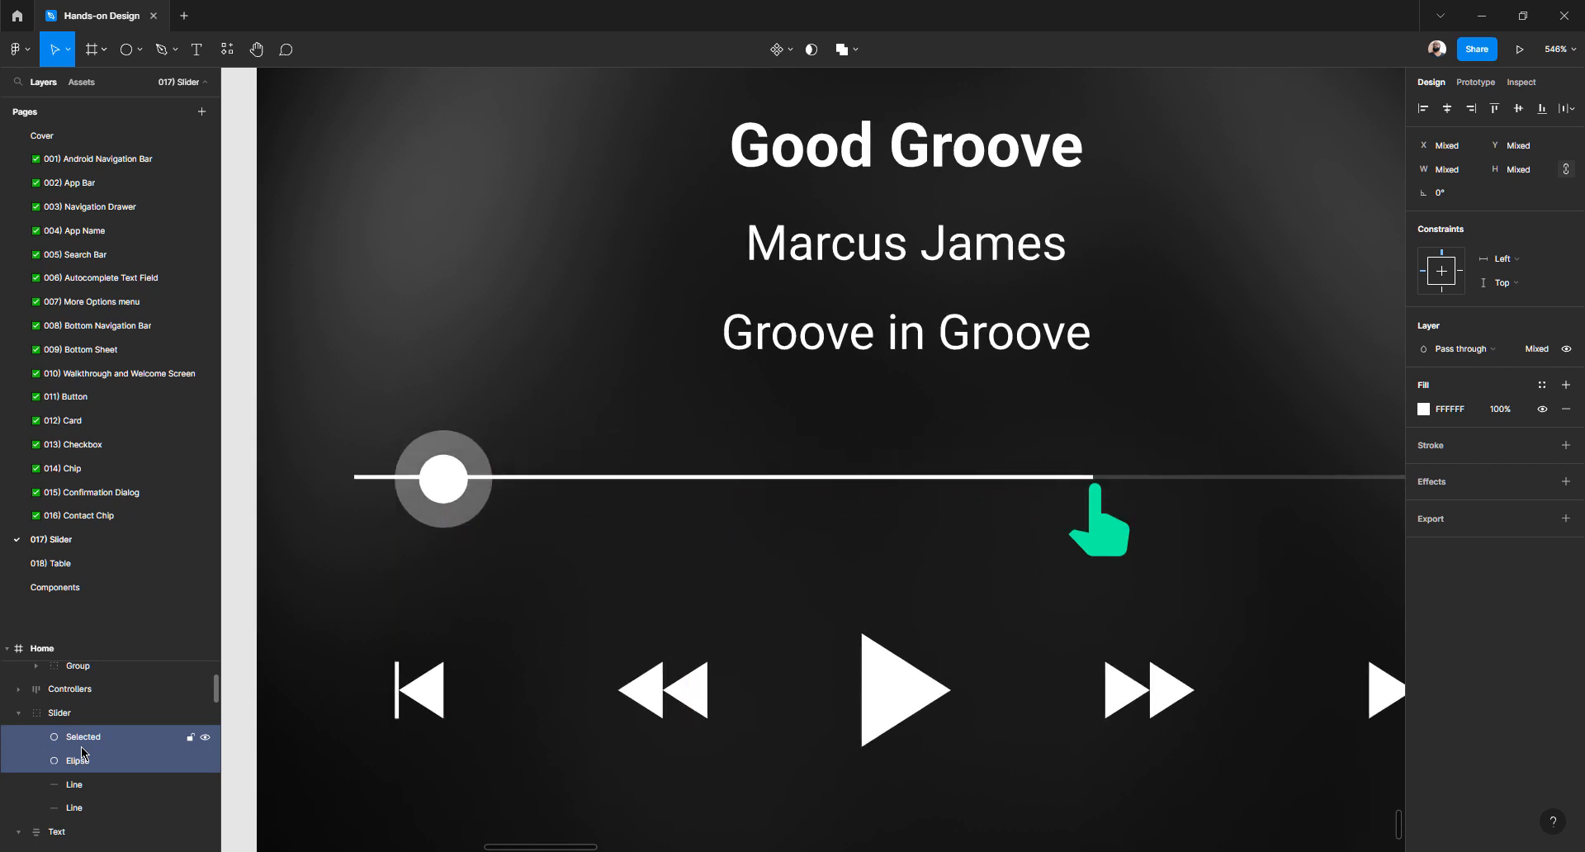
Reorder the slider's two Line layers, moving the lower one above the other
{"action": "left_click", "coordinate": [1066, 478]}
{"action": "scroll", "coordinate": [1089, 480], "scroll_direction": "up", "scroll_amount": 10}
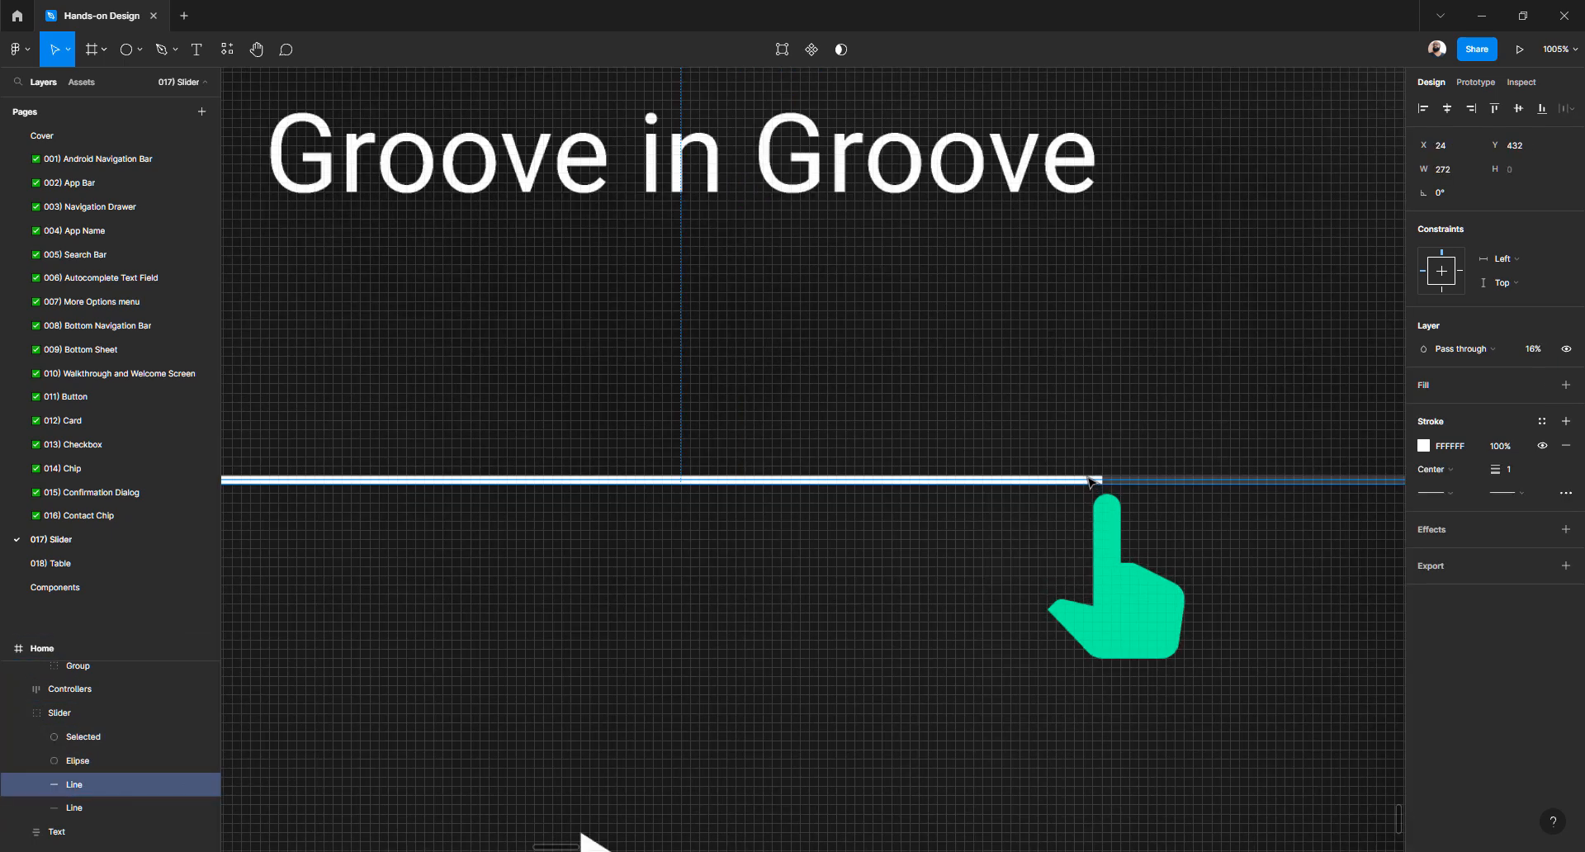
{"action": "left_click", "coordinate": [1095, 492]}
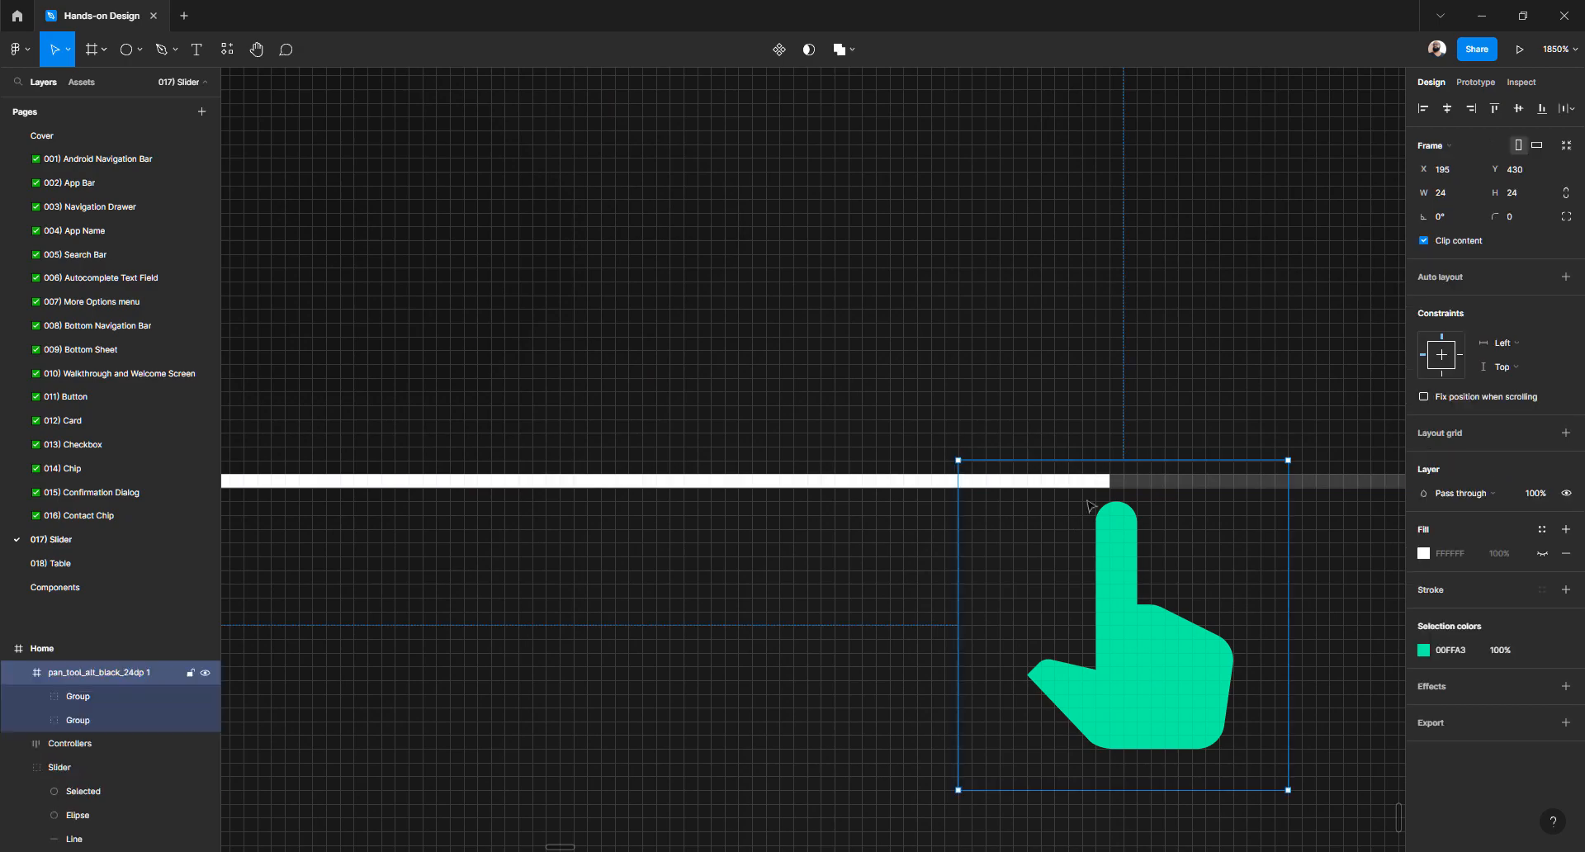
{"action": "scroll", "coordinate": [1099, 483], "scroll_direction": "up", "scroll_amount": 3}
{"action": "left_click", "coordinate": [816, 478]}
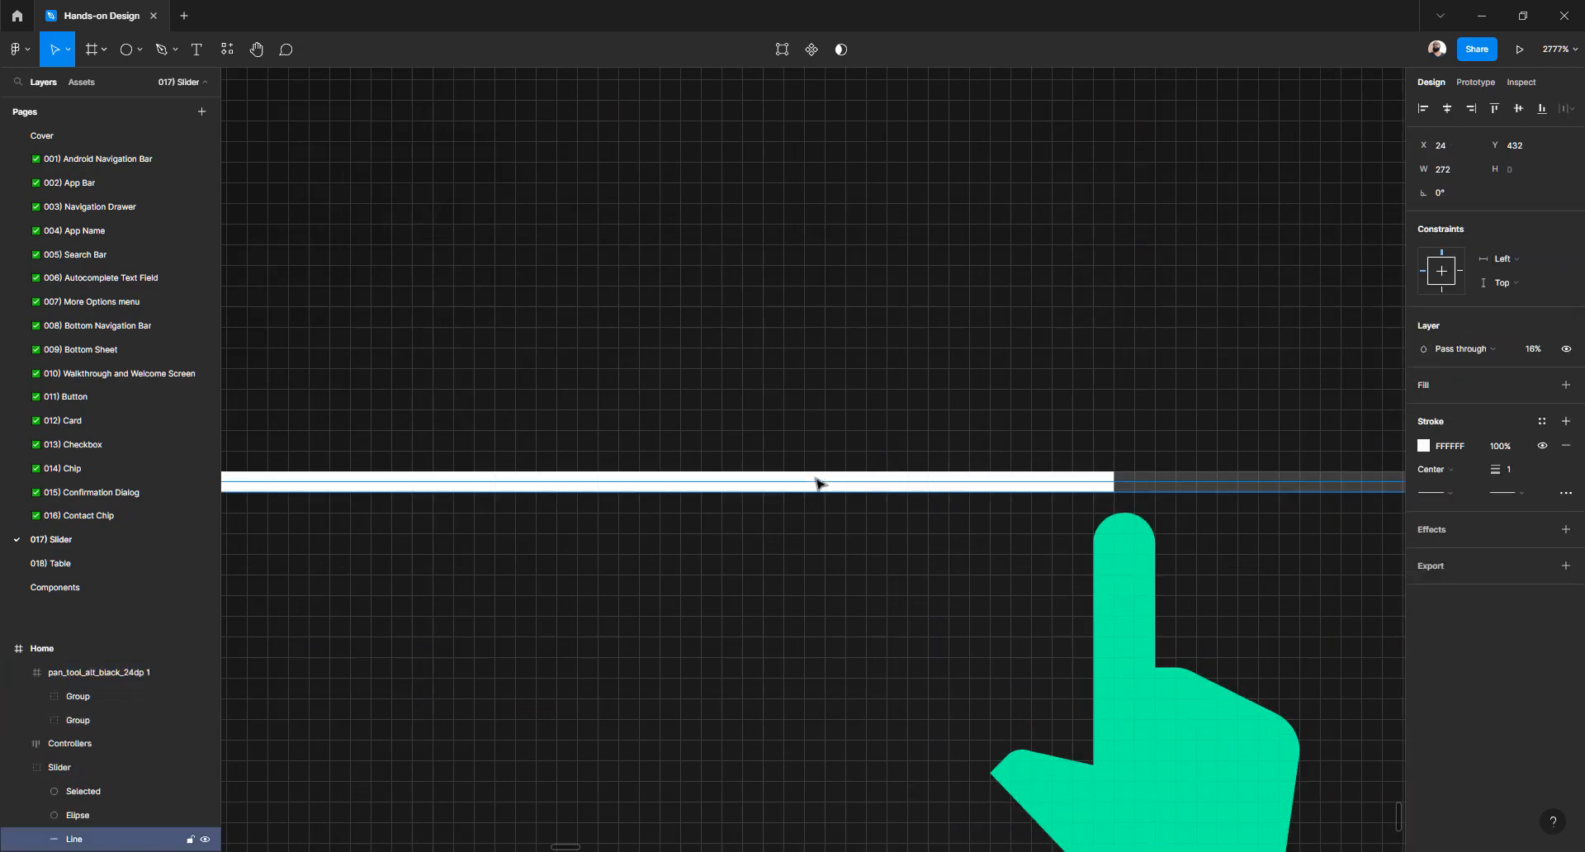
{"action": "scroll", "coordinate": [1024, 481], "scroll_direction": "down", "scroll_amount": 8}
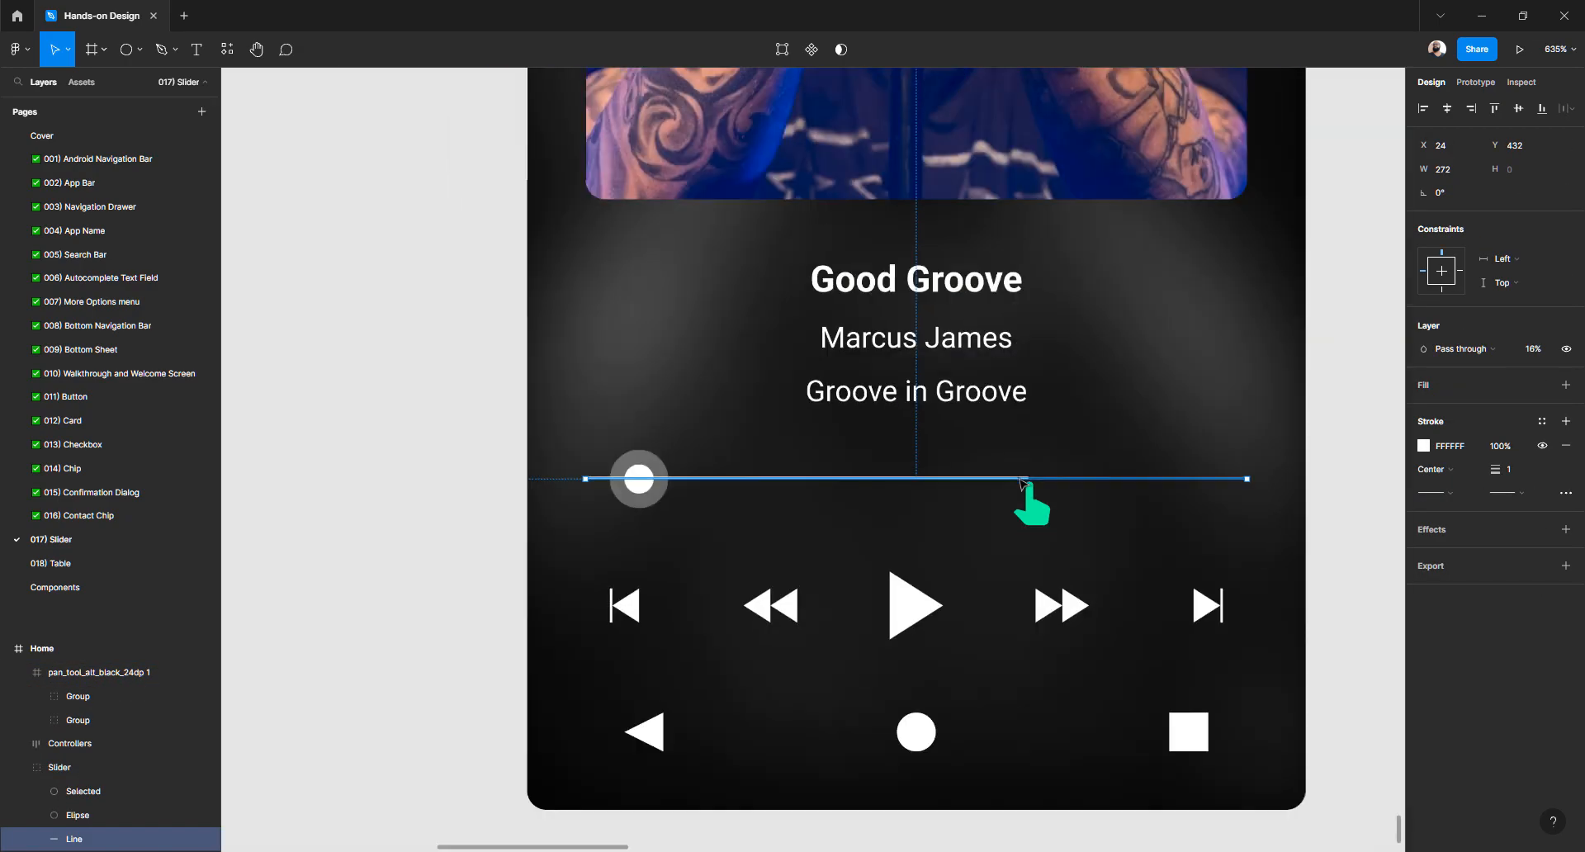
{"action": "scroll", "coordinate": [1028, 483], "scroll_direction": "up", "scroll_amount": 6}
{"action": "scroll", "coordinate": [1064, 488], "scroll_direction": "up", "scroll_amount": 2}
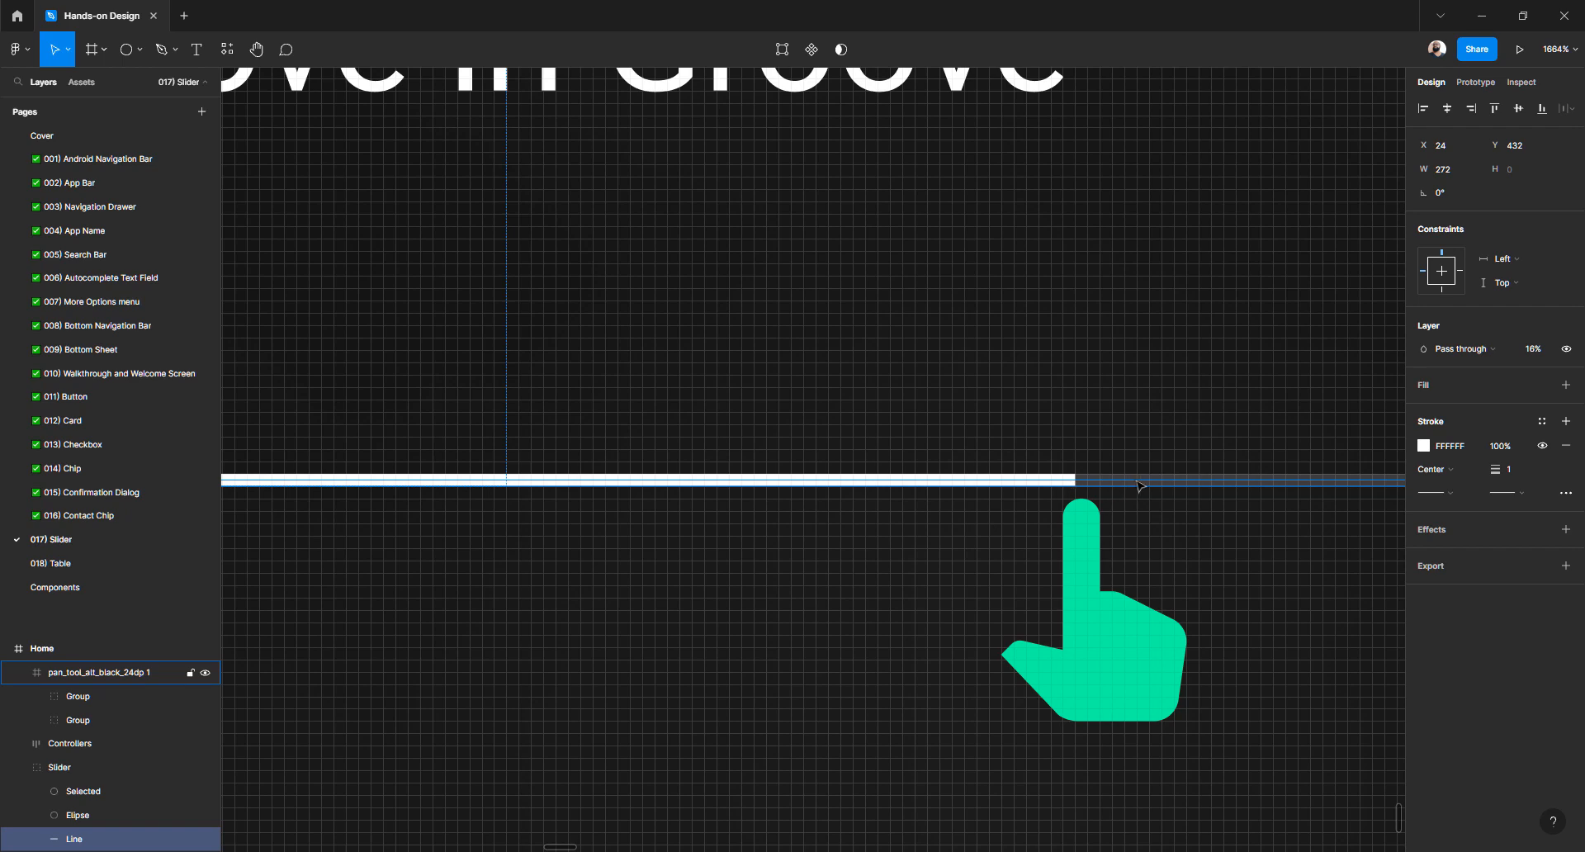
{"action": "scroll", "coordinate": [127, 747], "scroll_direction": "down", "scroll_amount": 3}
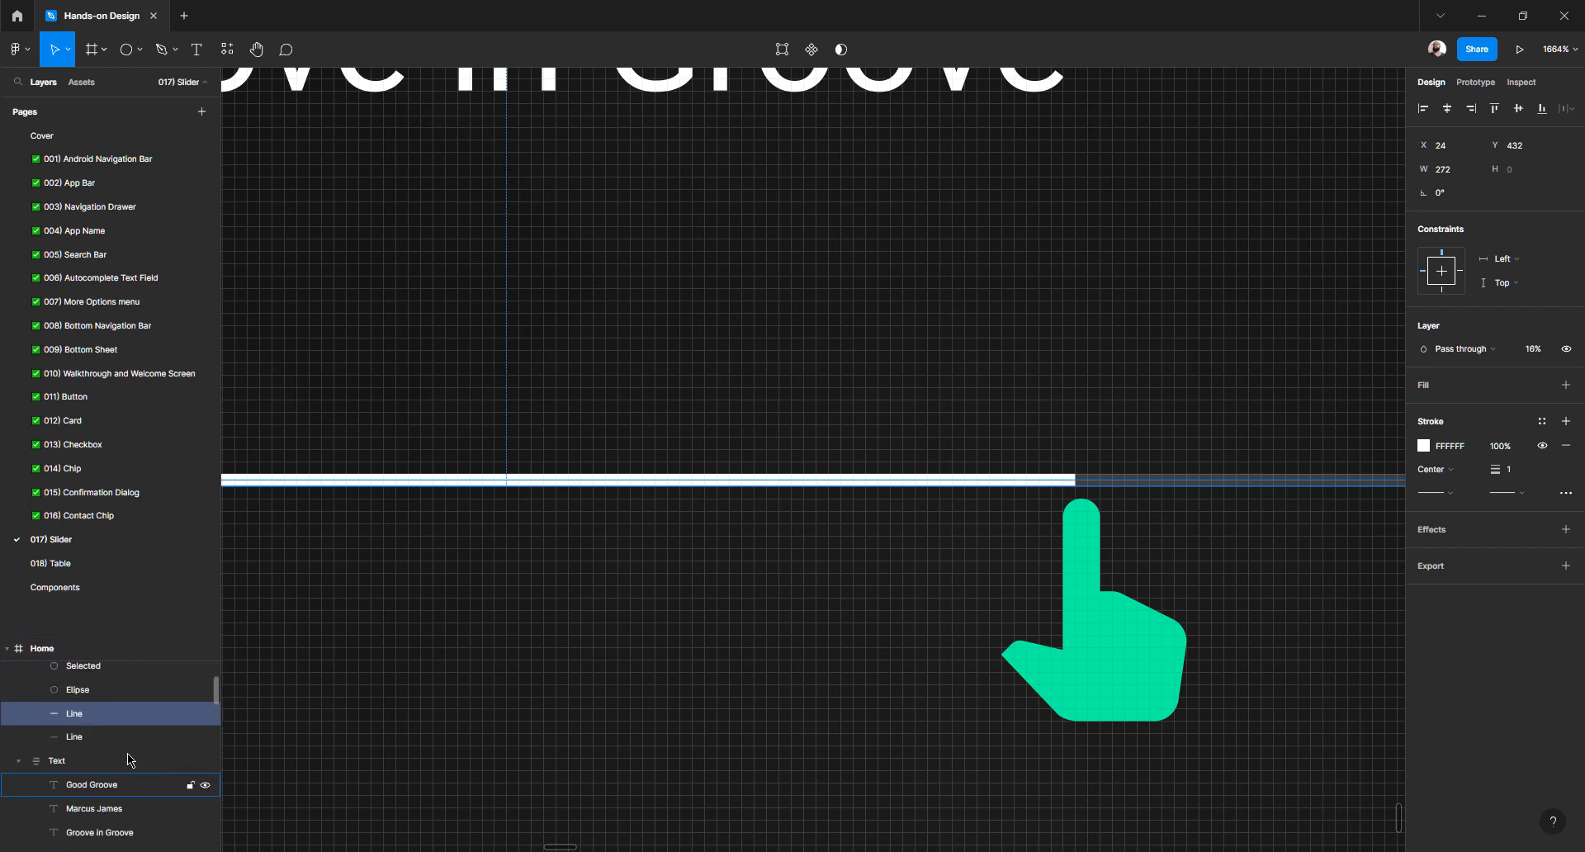
{"action": "left_click", "coordinate": [106, 754]}
{"action": "left_click_drag", "start_coordinate": [95, 757], "coordinate": [102, 726]}
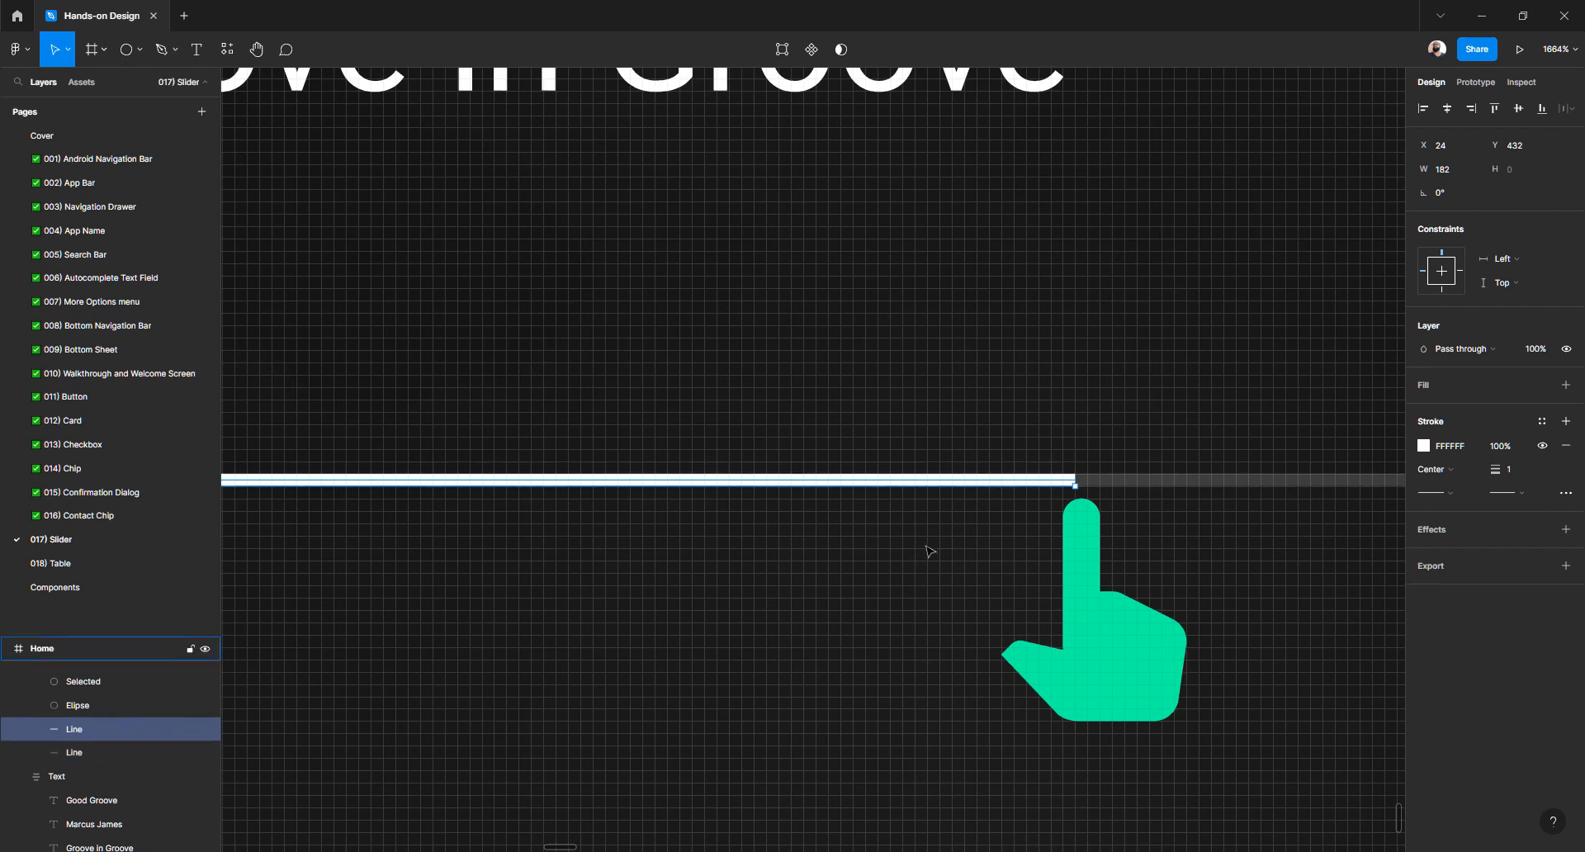
{"action": "left_click", "coordinate": [1000, 499]}
Shorten the played line to 22 wide so it ends at the knob's centre
{"action": "left_click", "coordinate": [1056, 489]}
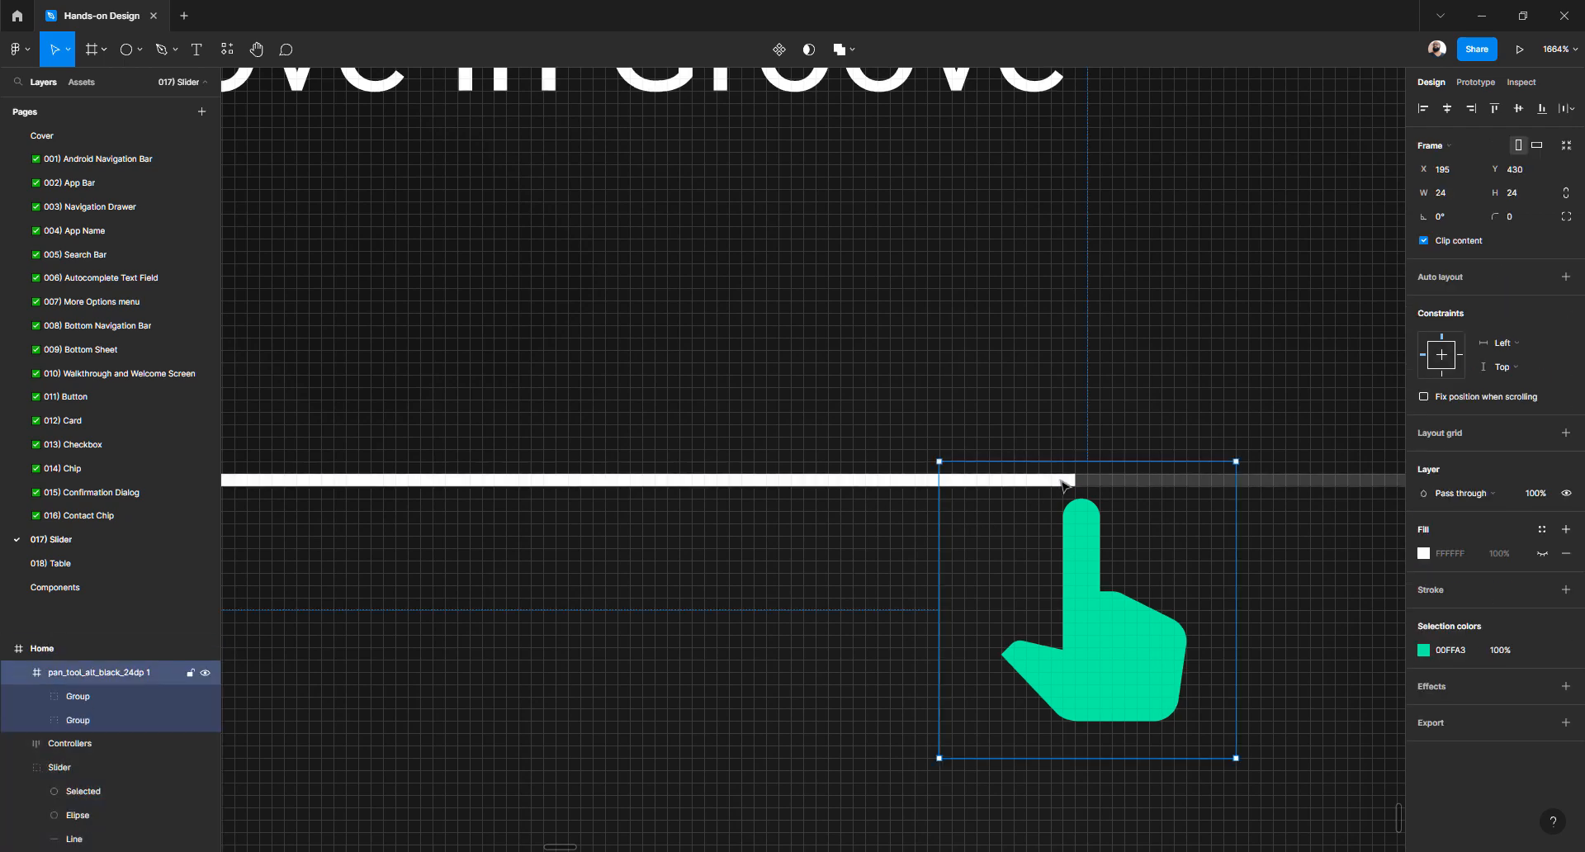
{"action": "left_click", "coordinate": [921, 483]}
{"action": "double_click", "coordinate": [920, 483]}
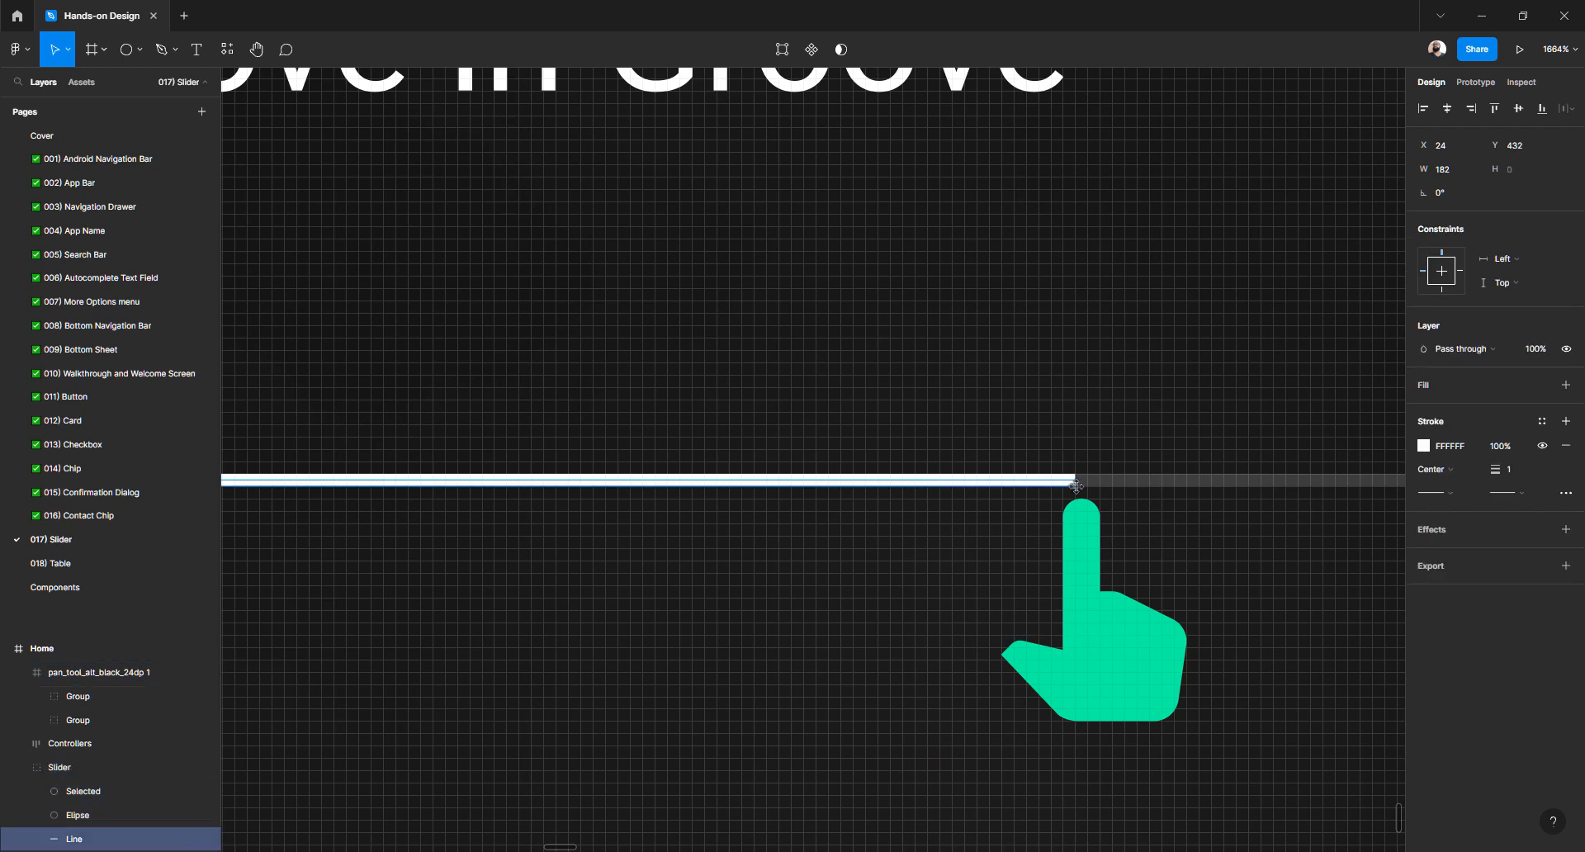
{"action": "left_click_drag", "start_coordinate": [1075, 487], "coordinate": [531, 487]}
{"action": "scroll", "coordinate": [532, 488], "scroll_direction": "left", "scroll_amount": 8}
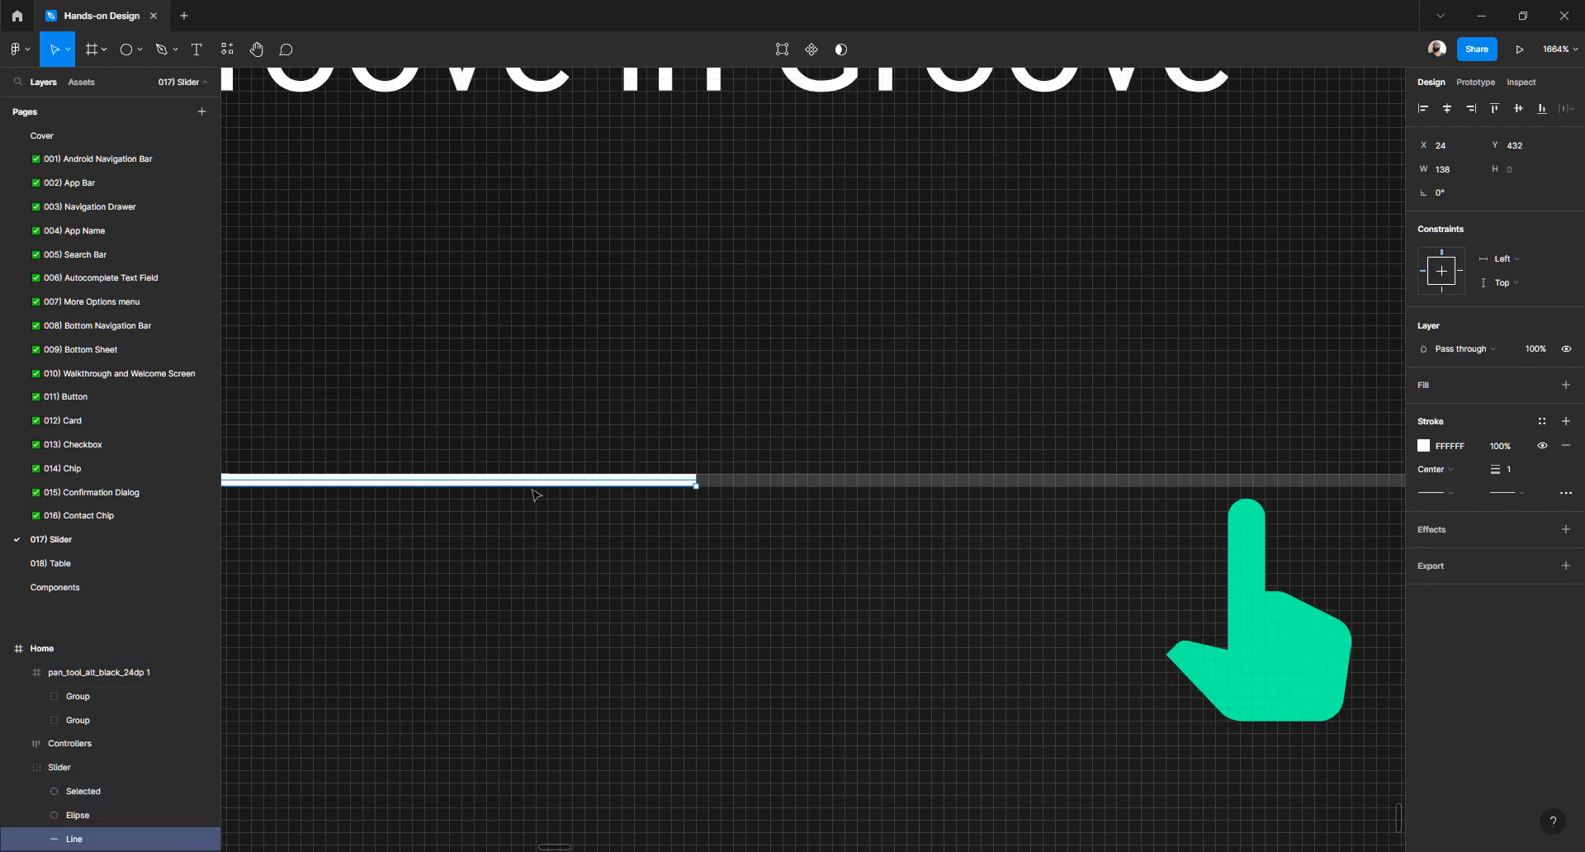
{"action": "left_click_drag", "start_coordinate": [1194, 487], "coordinate": [385, 470]}
{"action": "scroll", "coordinate": [392, 470], "scroll_direction": "left", "scroll_amount": 2}
{"action": "scroll", "coordinate": [392, 471], "scroll_direction": "left", "scroll_amount": 7}
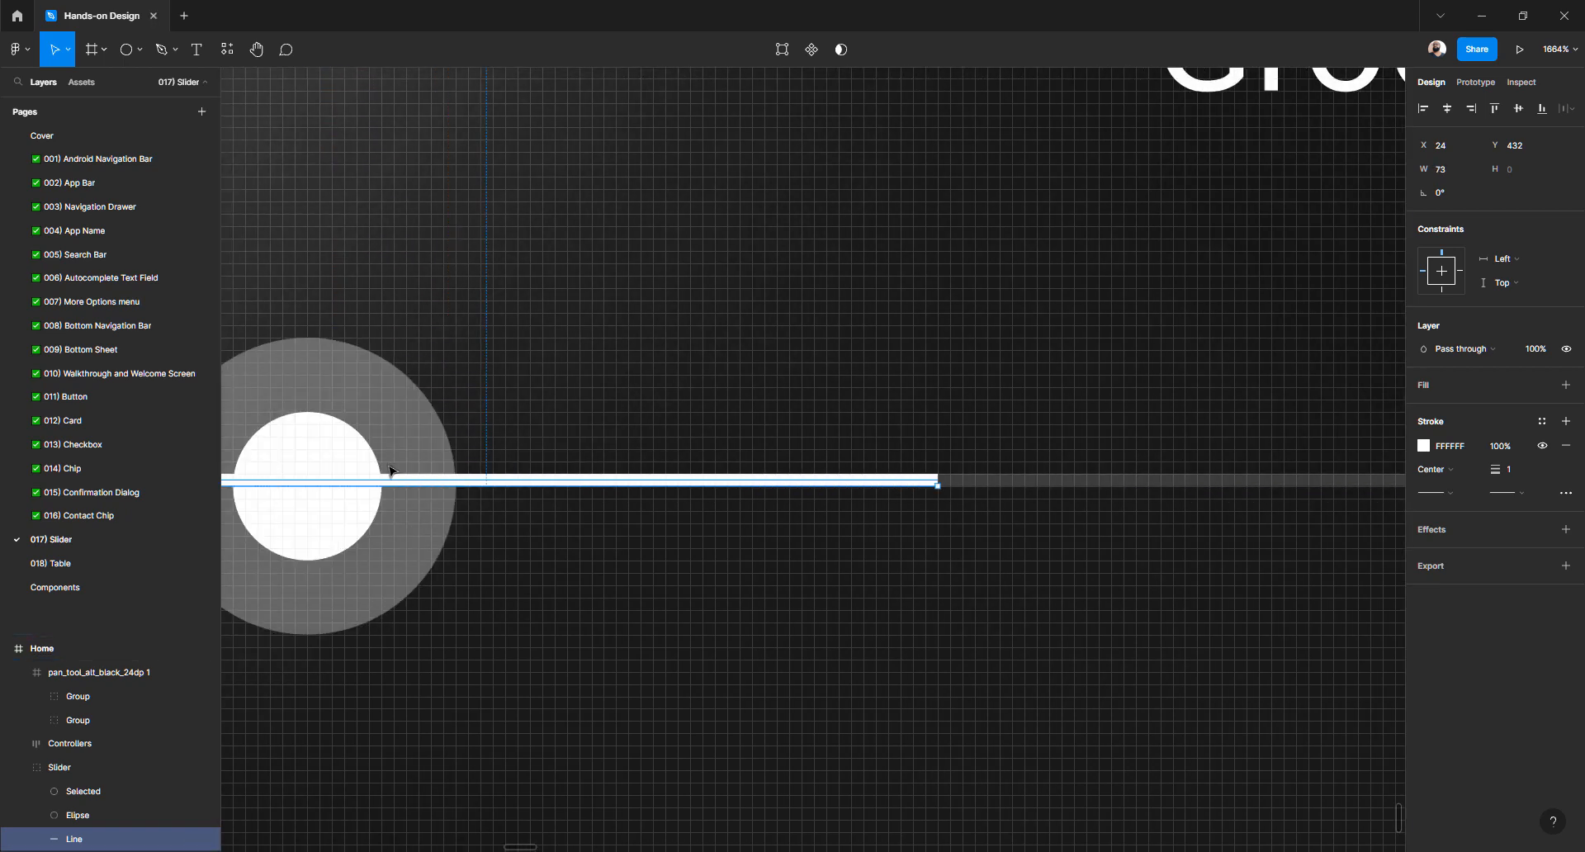
{"action": "left_click_drag", "start_coordinate": [1156, 486], "coordinate": [531, 479]}
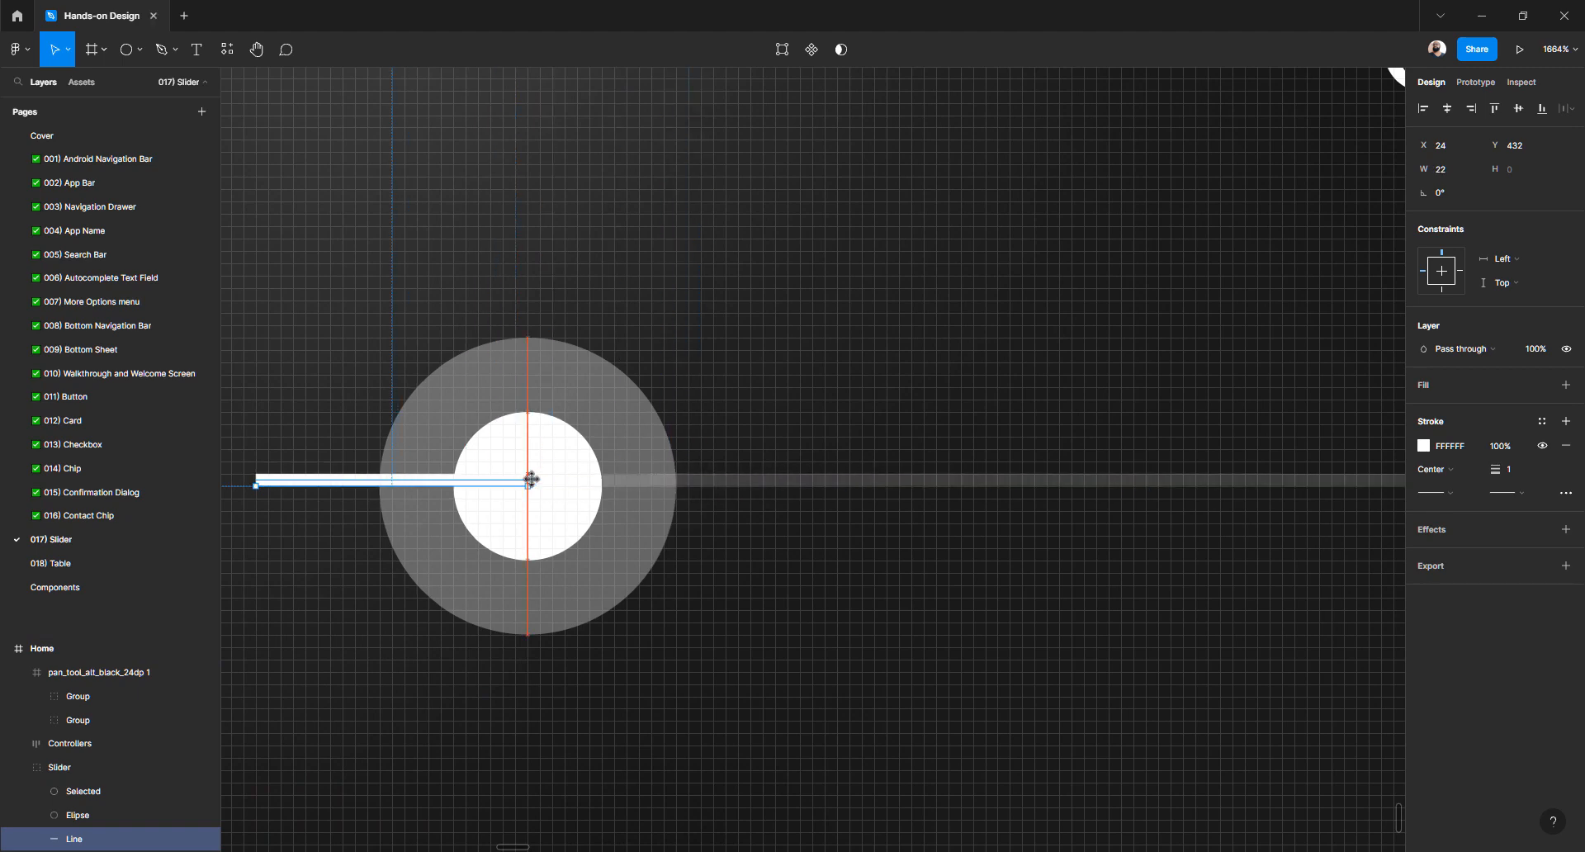
Select the green hand icon and shift it left toward the knob
{"action": "scroll", "coordinate": [520, 472], "scroll_direction": "down", "scroll_amount": 6}
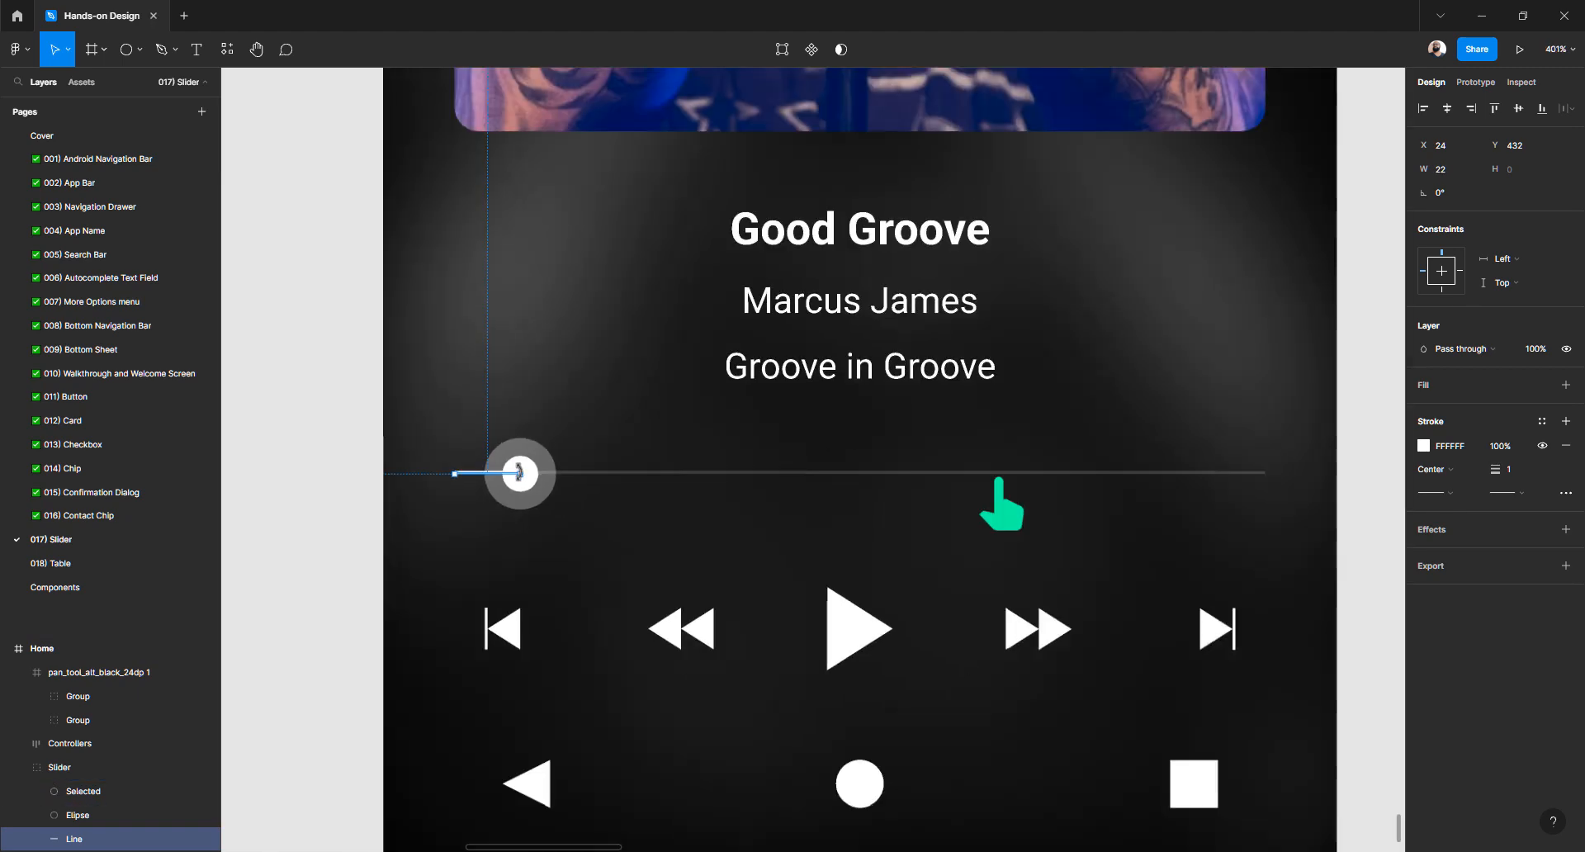
{"action": "left_click", "coordinate": [1004, 516]}
{"action": "key", "text": "shift+Left"}
{"action": "key", "text": "shift+Left"}
{"action": "key", "text": "shift+Left"}
{"action": "key", "text": "shift+Left"}
{"action": "key", "text": "shift+Left"}
{"action": "key", "text": "shift+Left"}
{"action": "key", "text": "shift+Left"}
{"action": "key", "text": "shift+Left"}
{"action": "key", "text": "shift+Left"}
{"action": "key", "text": "shift+Left"}
{"action": "key", "text": "shift+Left"}
{"action": "key", "text": "shift+Left"}
{"action": "key", "text": "shift+Left"}
{"action": "key", "text": "shift+Left"}
{"action": "key", "text": "shift+Left"}
{"action": "key", "text": "shift+Left"}
{"action": "key", "text": "shift+Left"}
{"action": "key", "text": "shift+Left"}
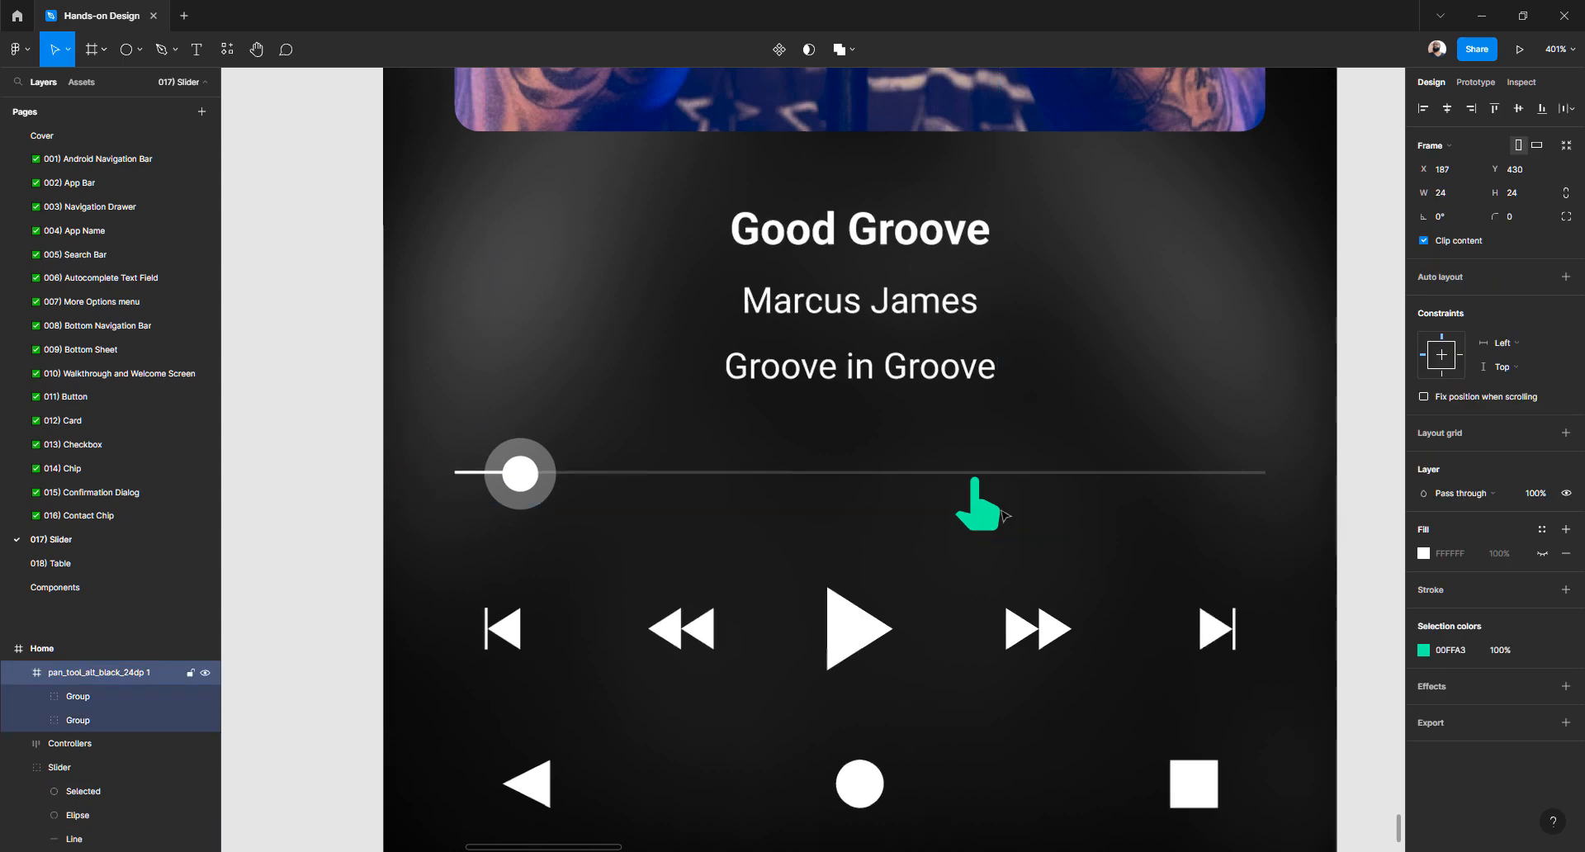
Fine-tune the hand icon with arrow keys to X 35 under the knob
{"action": "key", "text": "shift+Left"}
{"action": "key", "text": "shift+Left"}
{"action": "key", "text": "shift+Left"}
{"action": "key", "text": "shift+Left"}
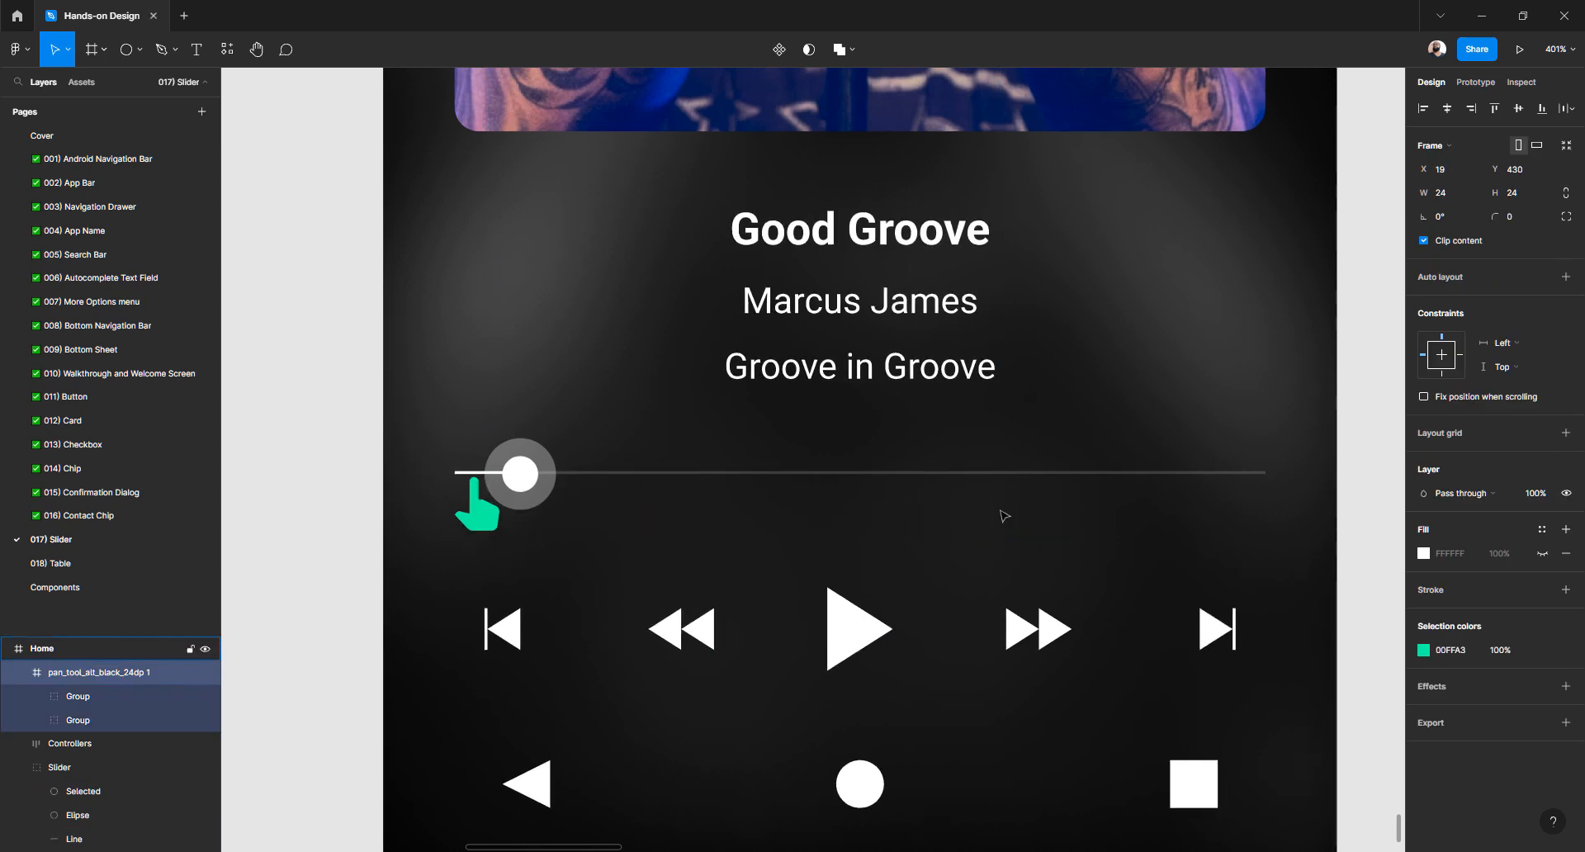
{"action": "key", "text": "shift+Right"}
{"action": "key", "text": "shift+Right"}
{"action": "key", "text": "Left"}
{"action": "key", "text": "Right"}
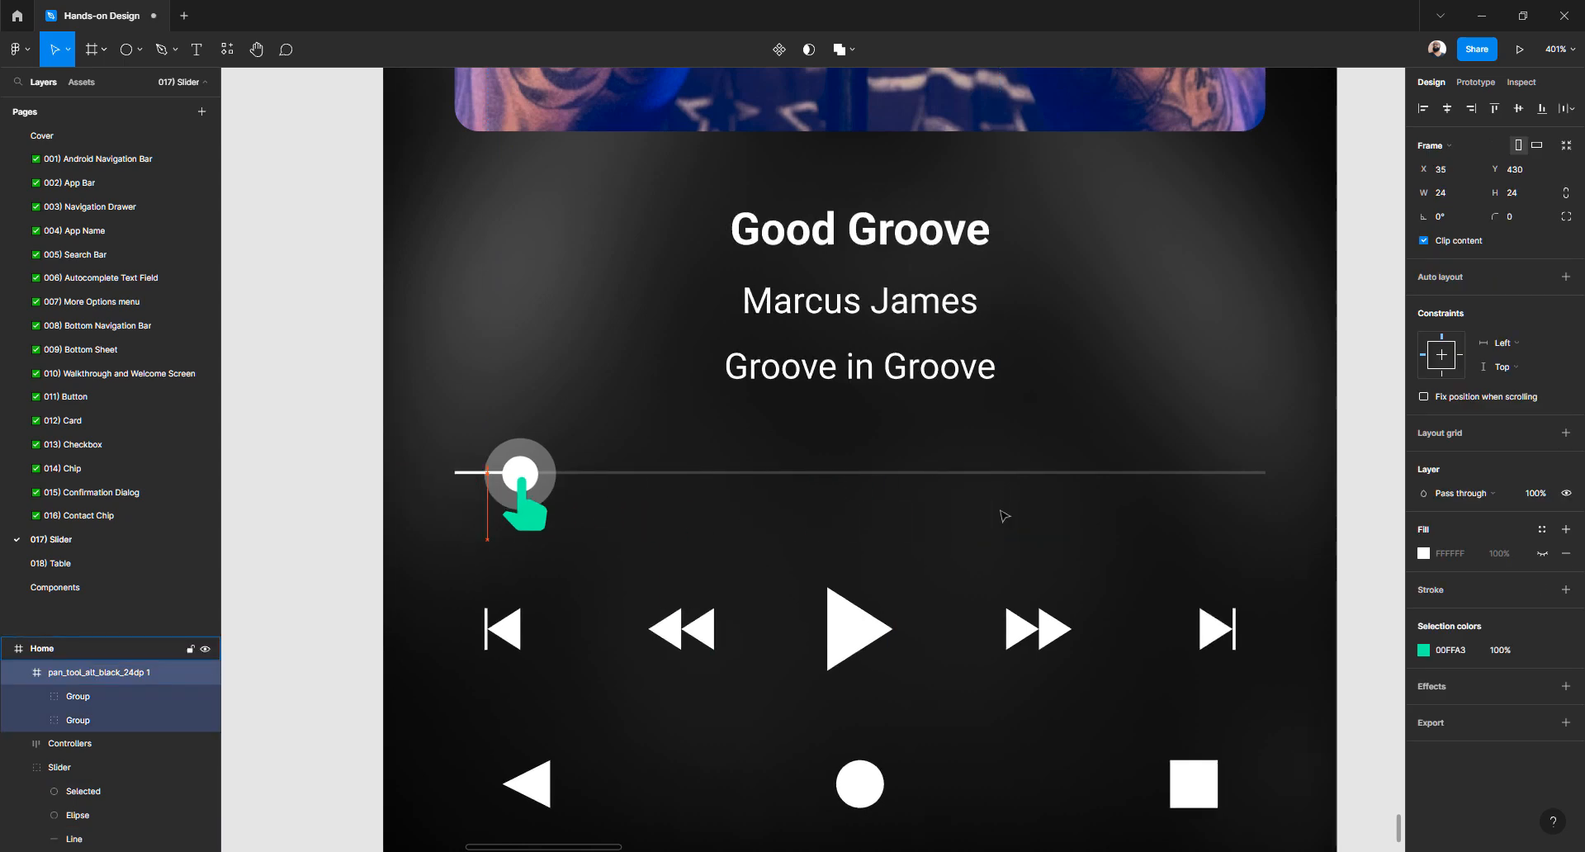
{"action": "key", "text": "Left"}
{"action": "key", "text": "Right"}
Zoom out and delete the Slider group from the right player frame
{"action": "key", "text": "ctrl+minus"}
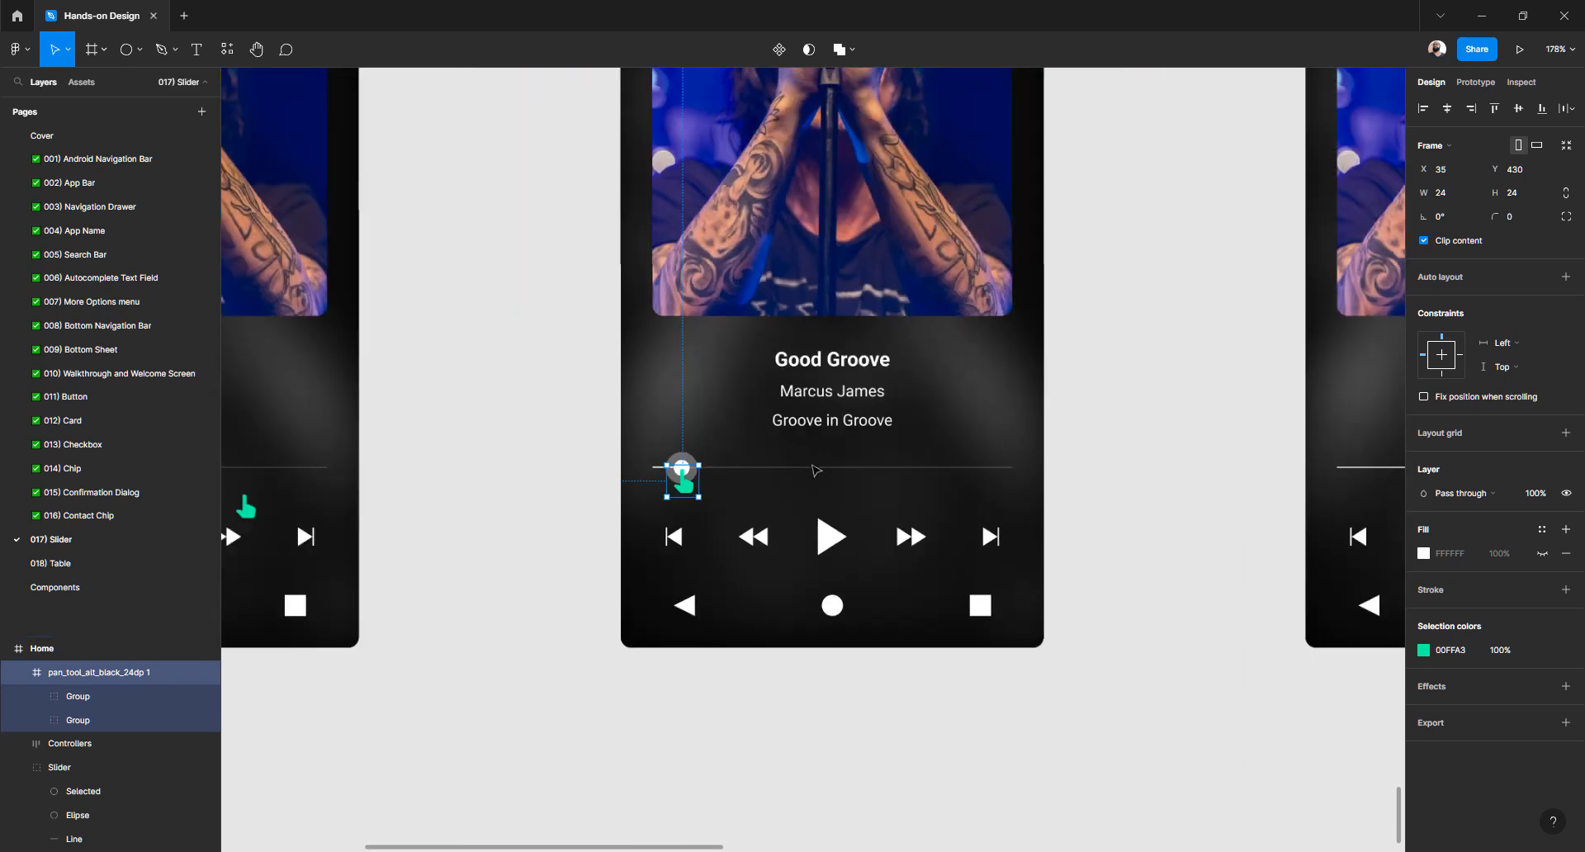
{"action": "scroll", "coordinate": [815, 471], "scroll_direction": "right", "scroll_amount": 5}
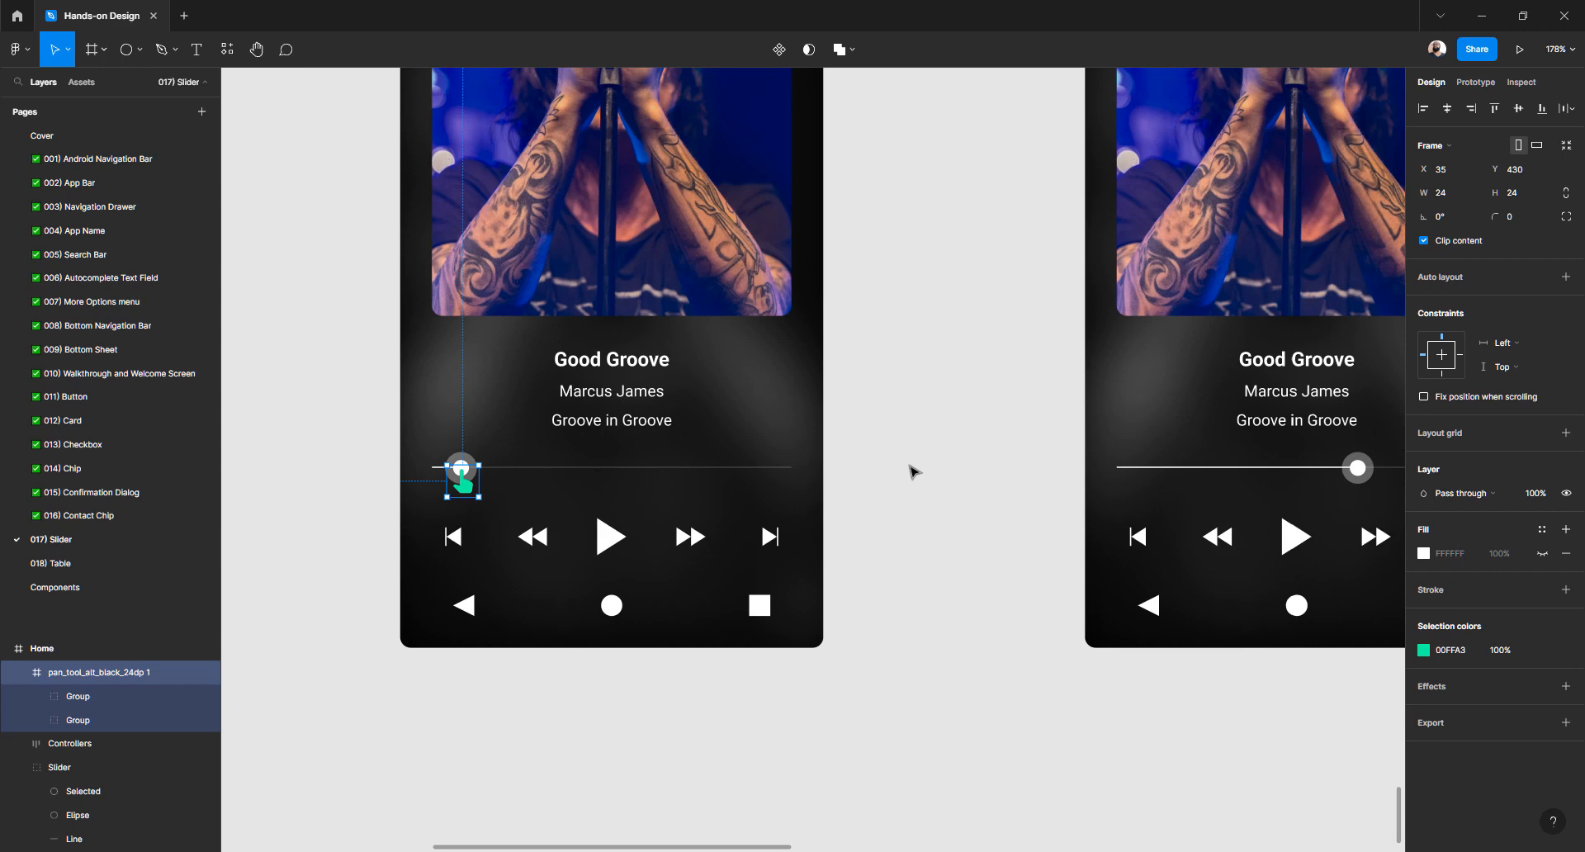
{"action": "left_click", "coordinate": [913, 472]}
{"action": "scroll", "coordinate": [913, 471], "scroll_direction": "left", "scroll_amount": 8}
{"action": "scroll", "coordinate": [913, 471], "scroll_direction": "right", "scroll_amount": 7}
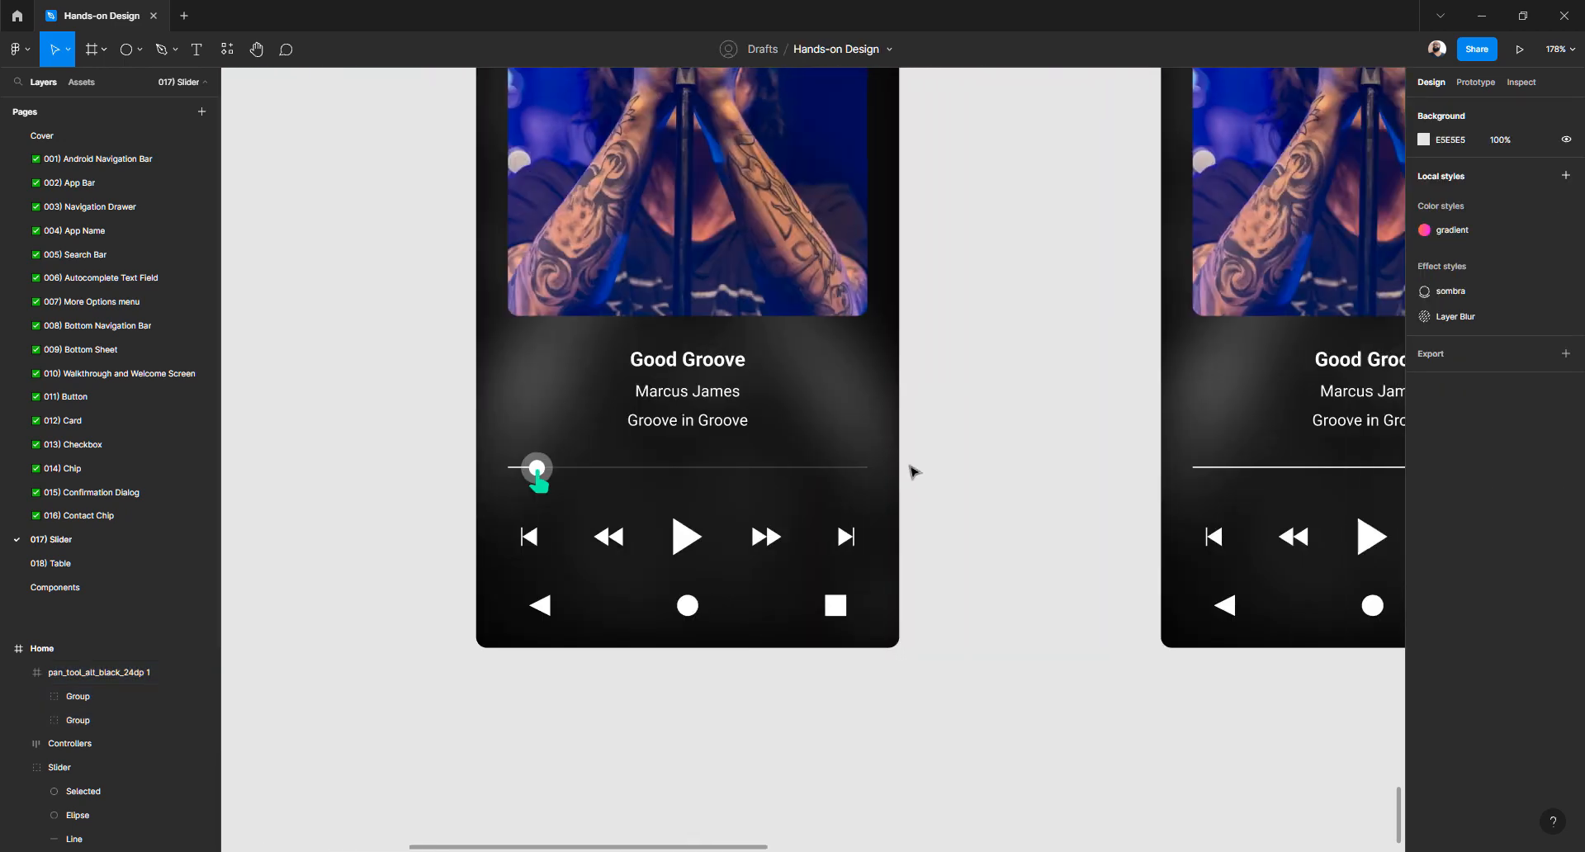
{"action": "scroll", "coordinate": [914, 472], "scroll_direction": "right", "scroll_amount": 5}
{"action": "left_click", "coordinate": [1212, 468]}
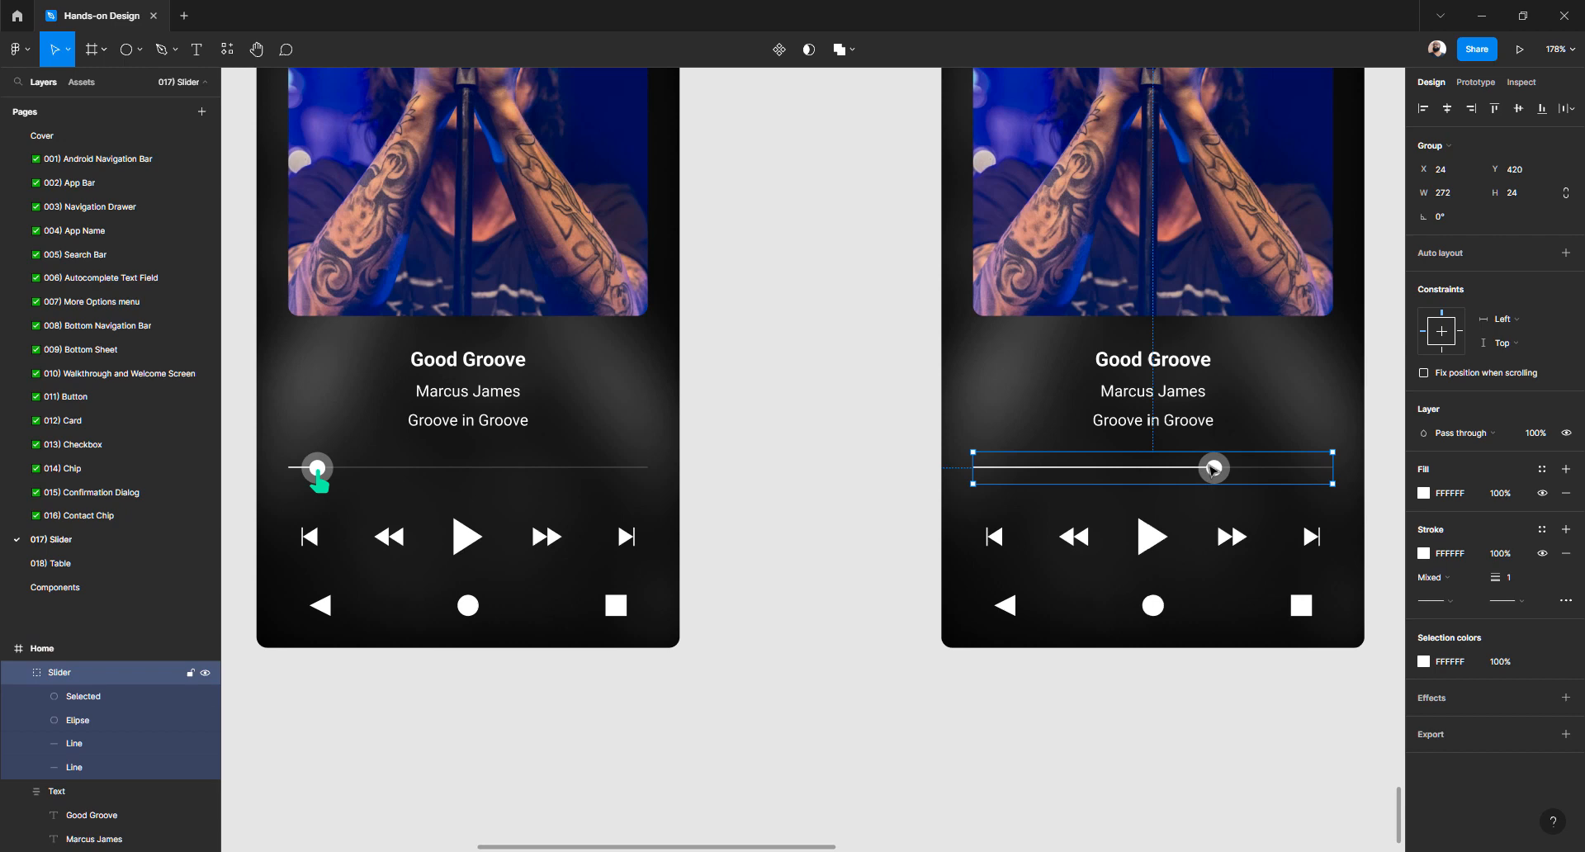
{"action": "key", "text": "Delete"}
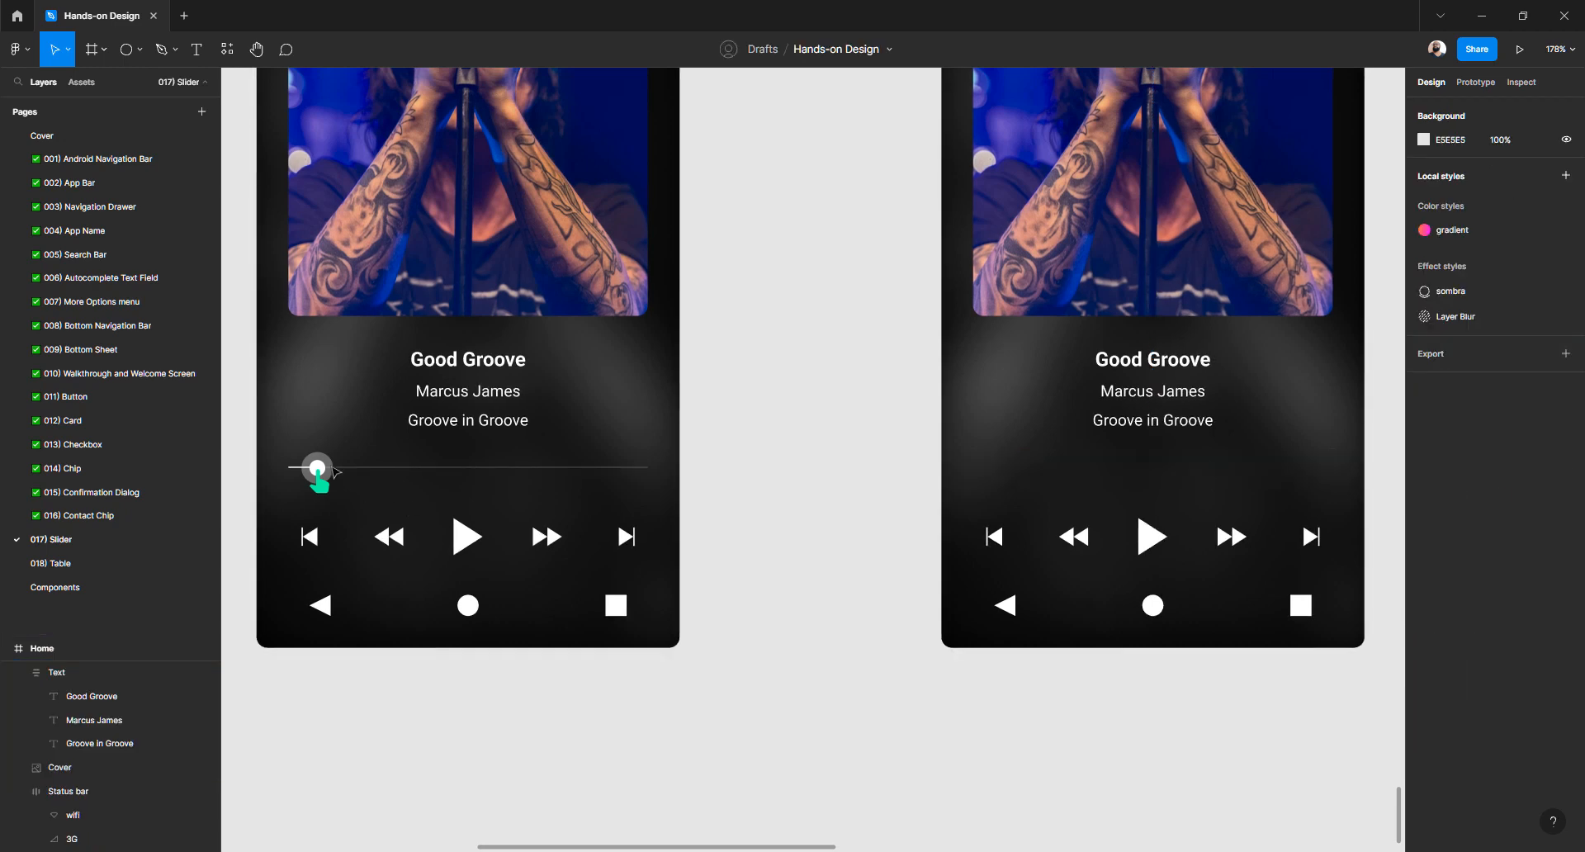
{"action": "left_click", "coordinate": [336, 471]}
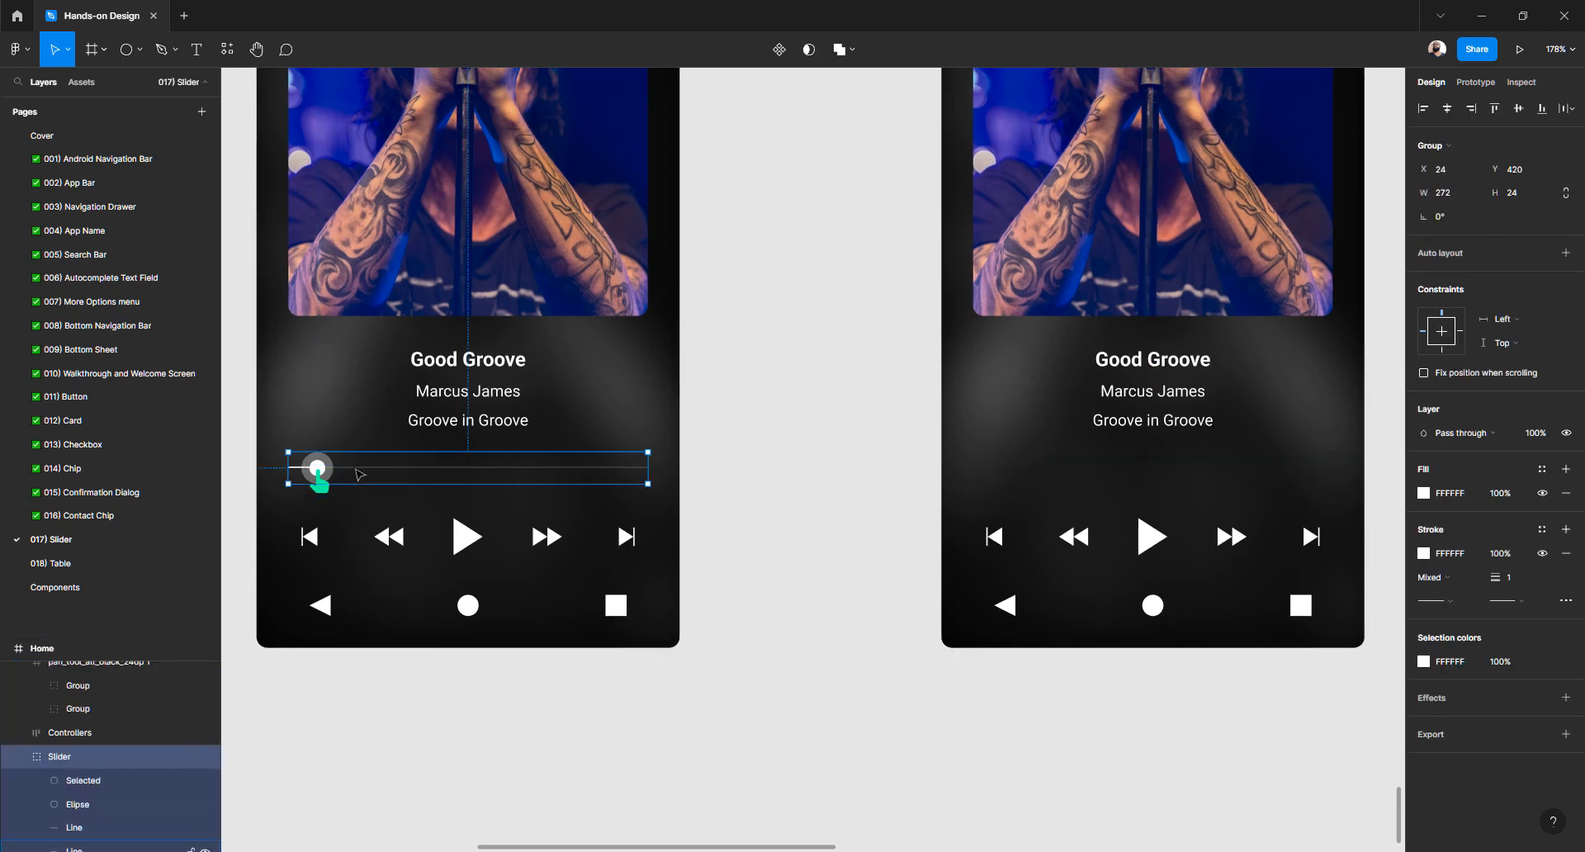
{"action": "scroll", "coordinate": [925, 495], "scroll_direction": "up", "scroll_amount": 4}
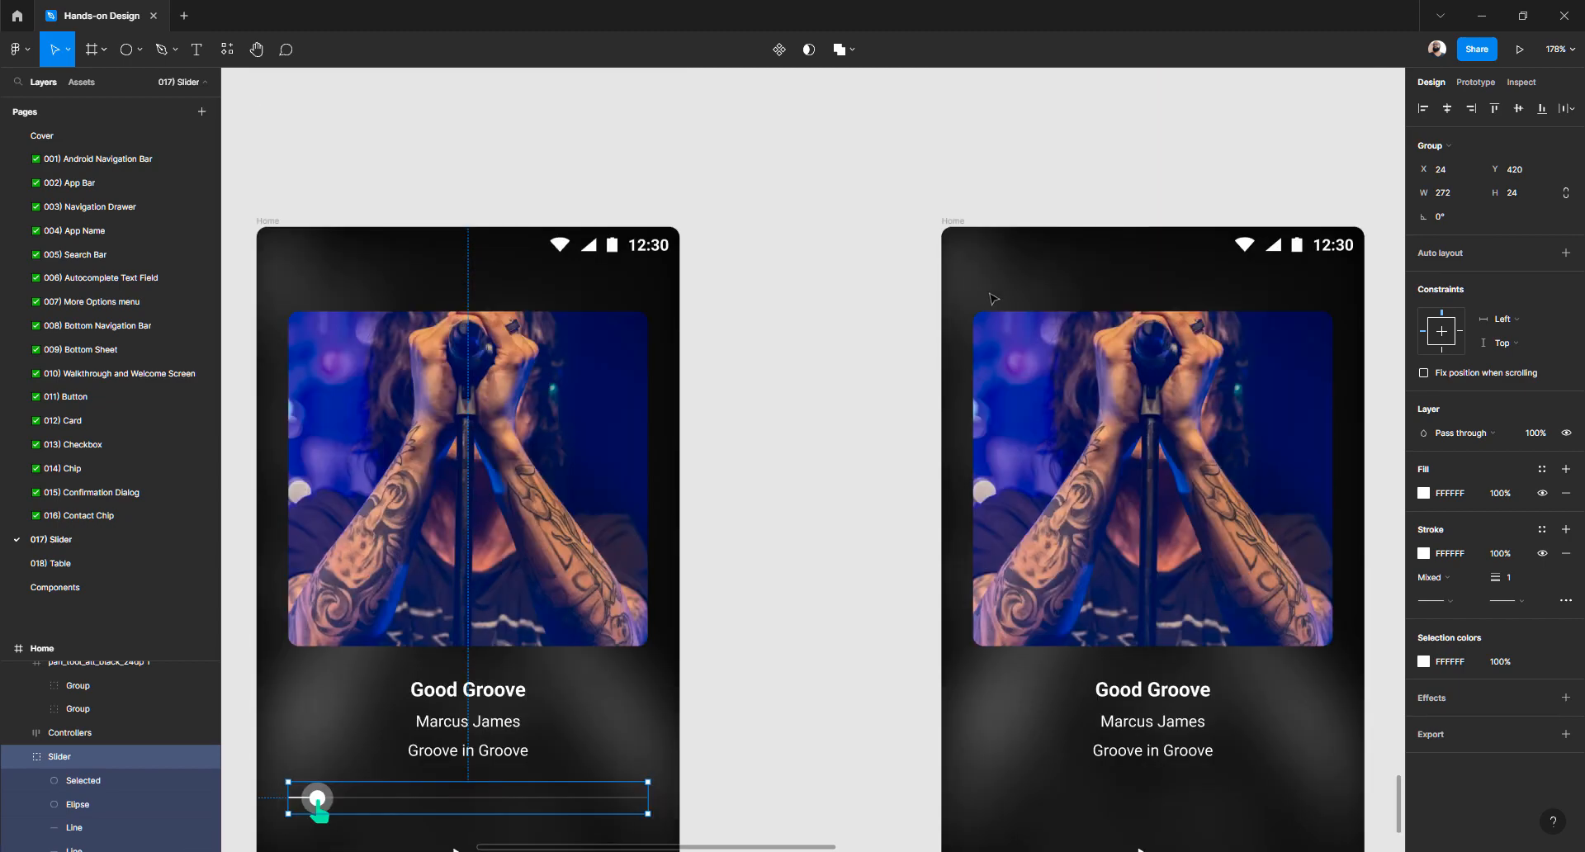
{"action": "left_click", "coordinate": [955, 221]}
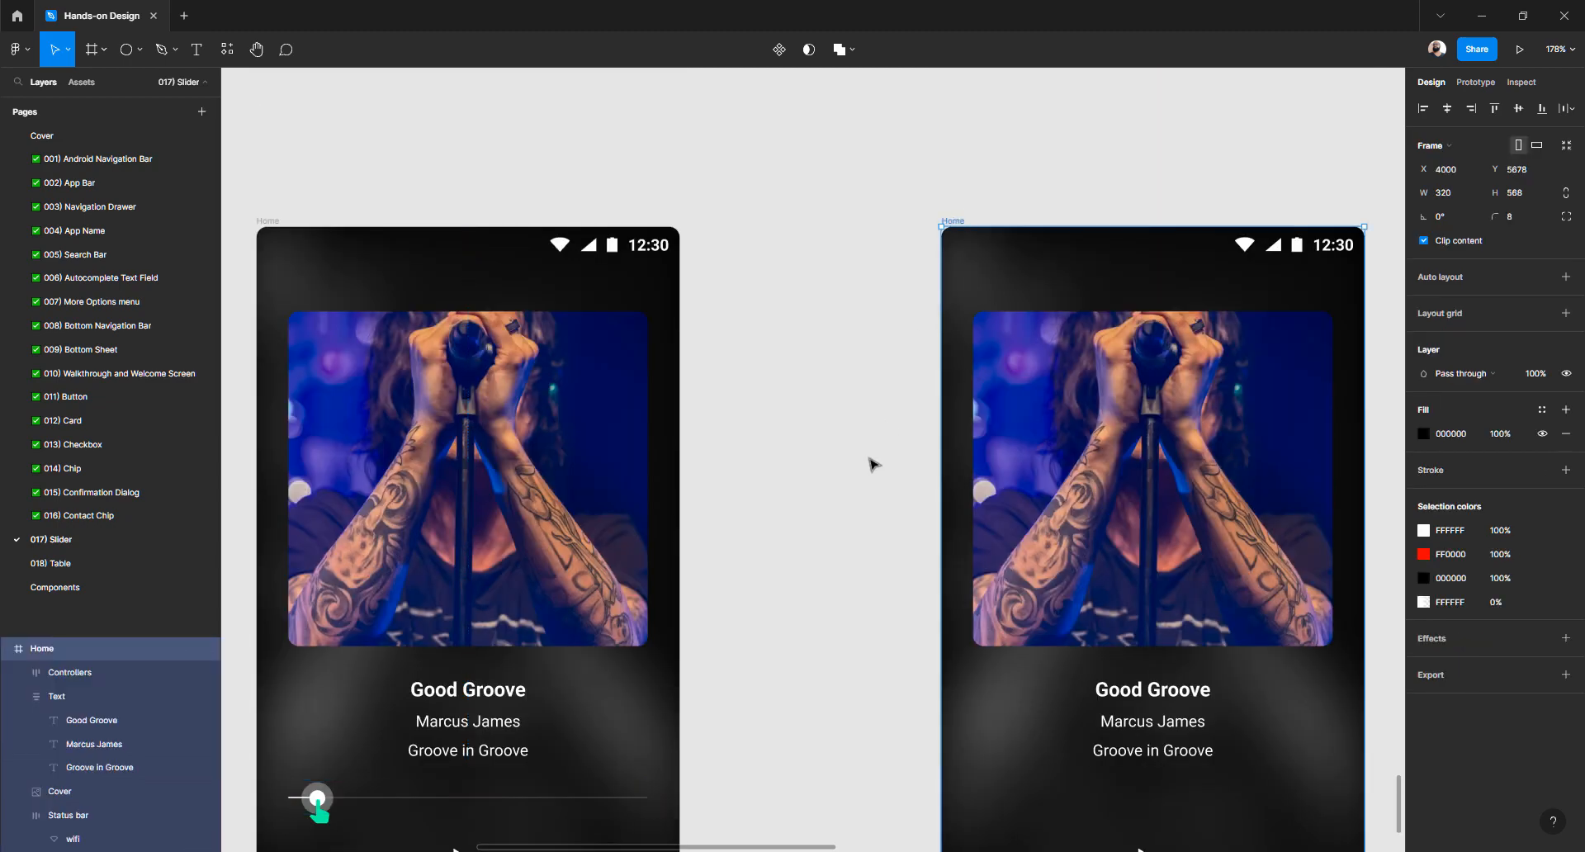
Paste a copy of the slider into the right player frame
{"action": "scroll", "coordinate": [870, 471], "scroll_direction": "down", "scroll_amount": 2}
{"action": "key", "text": "ctrl+v"}
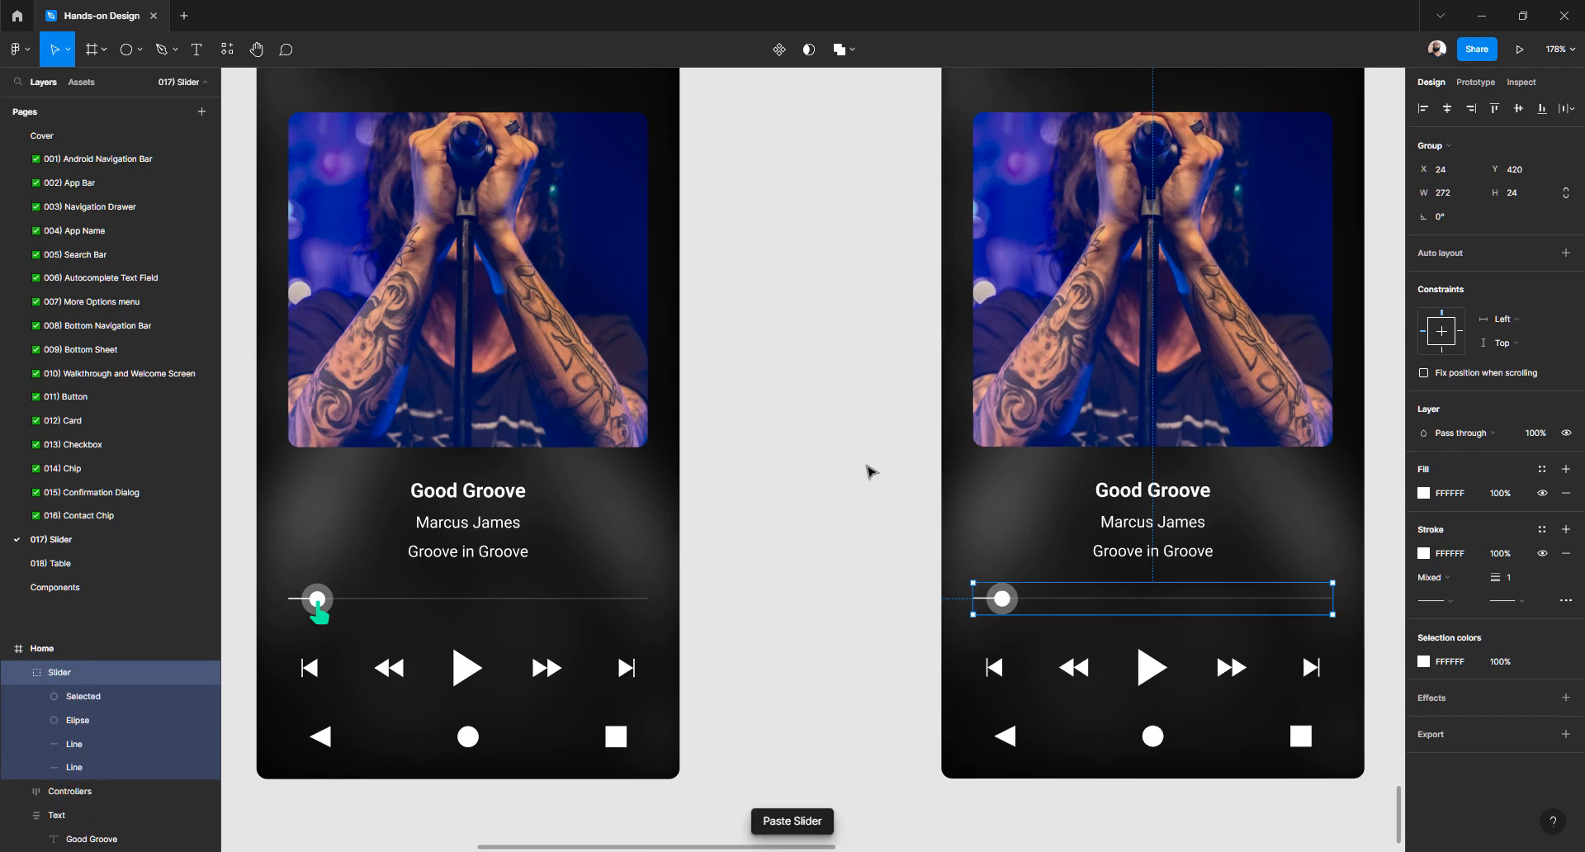
{"action": "left_click", "coordinate": [927, 594]}
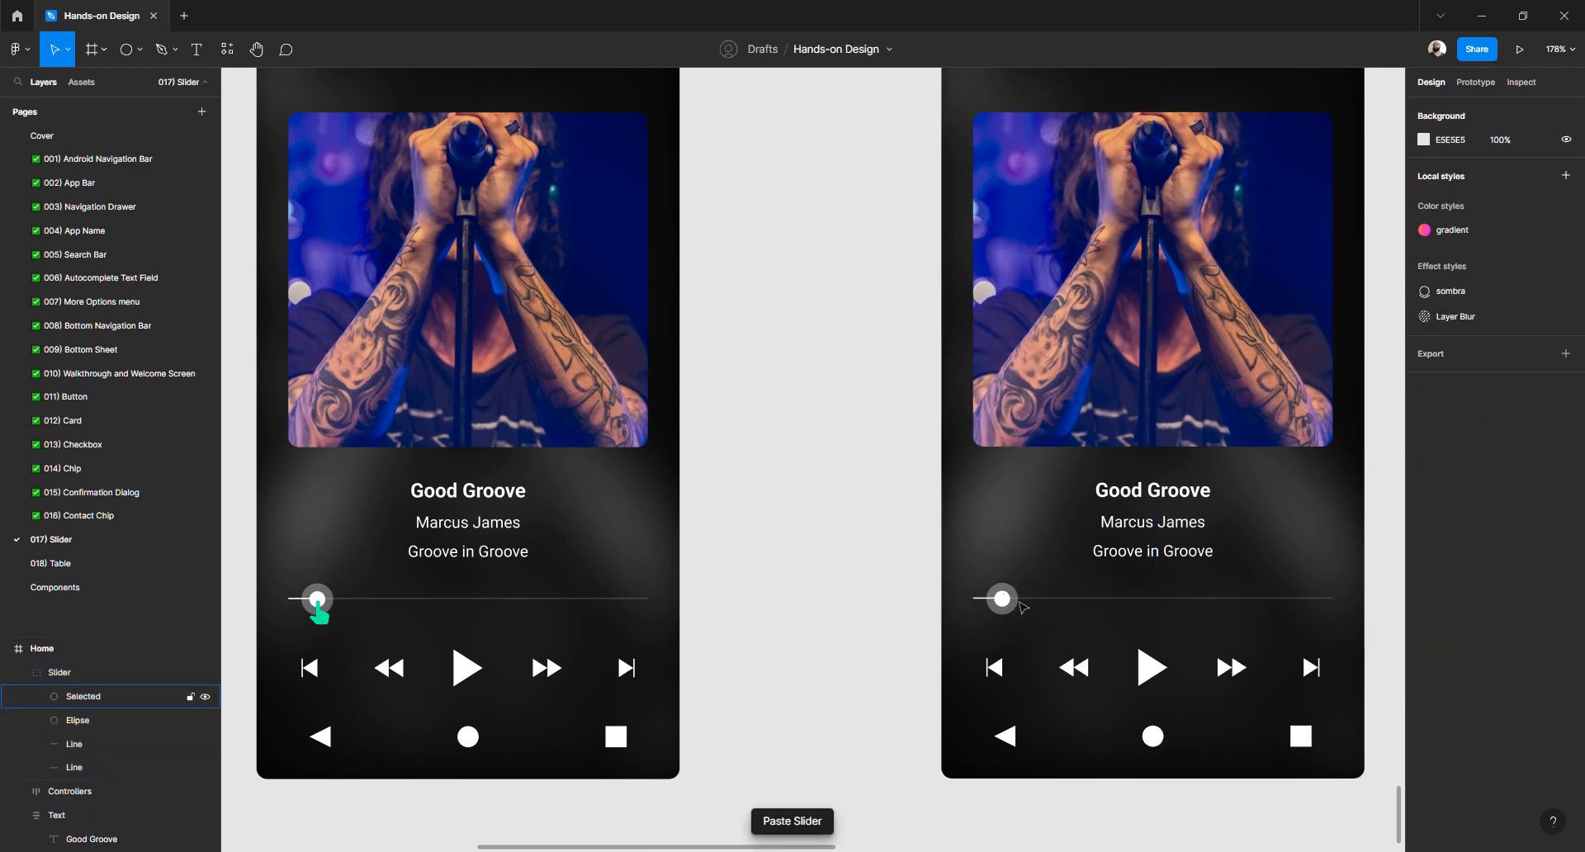
Set the knob's 'Selected' ring opacity to 0%, then select the green pointing-hand icon
{"action": "left_click", "coordinate": [1019, 605]}
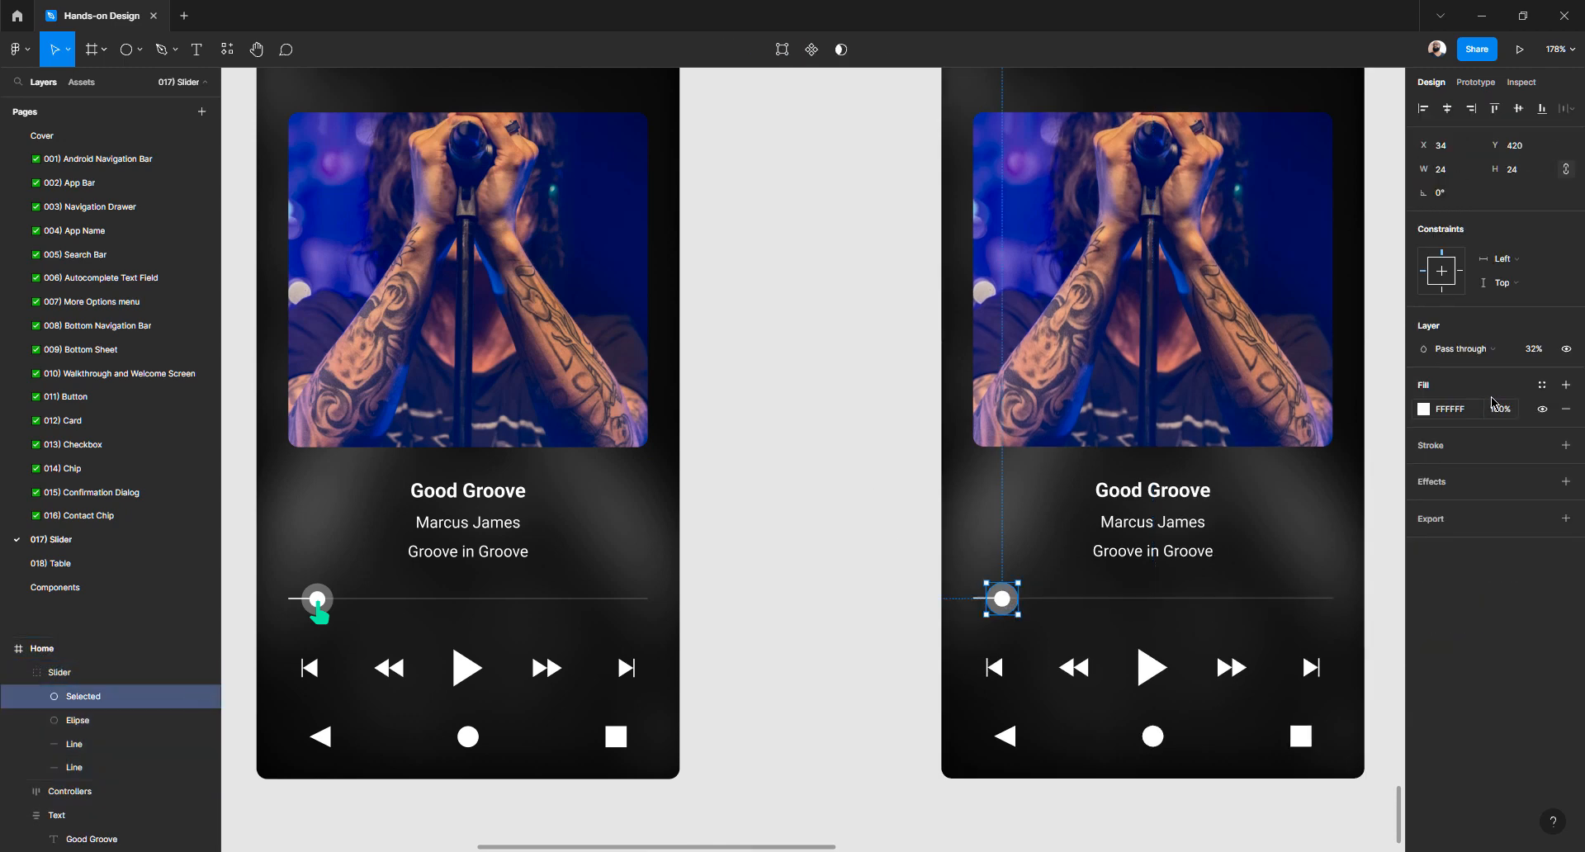
{"action": "left_click", "coordinate": [1532, 352]}
{"action": "type", "text": "0"}
{"action": "key", "text": "Return"}
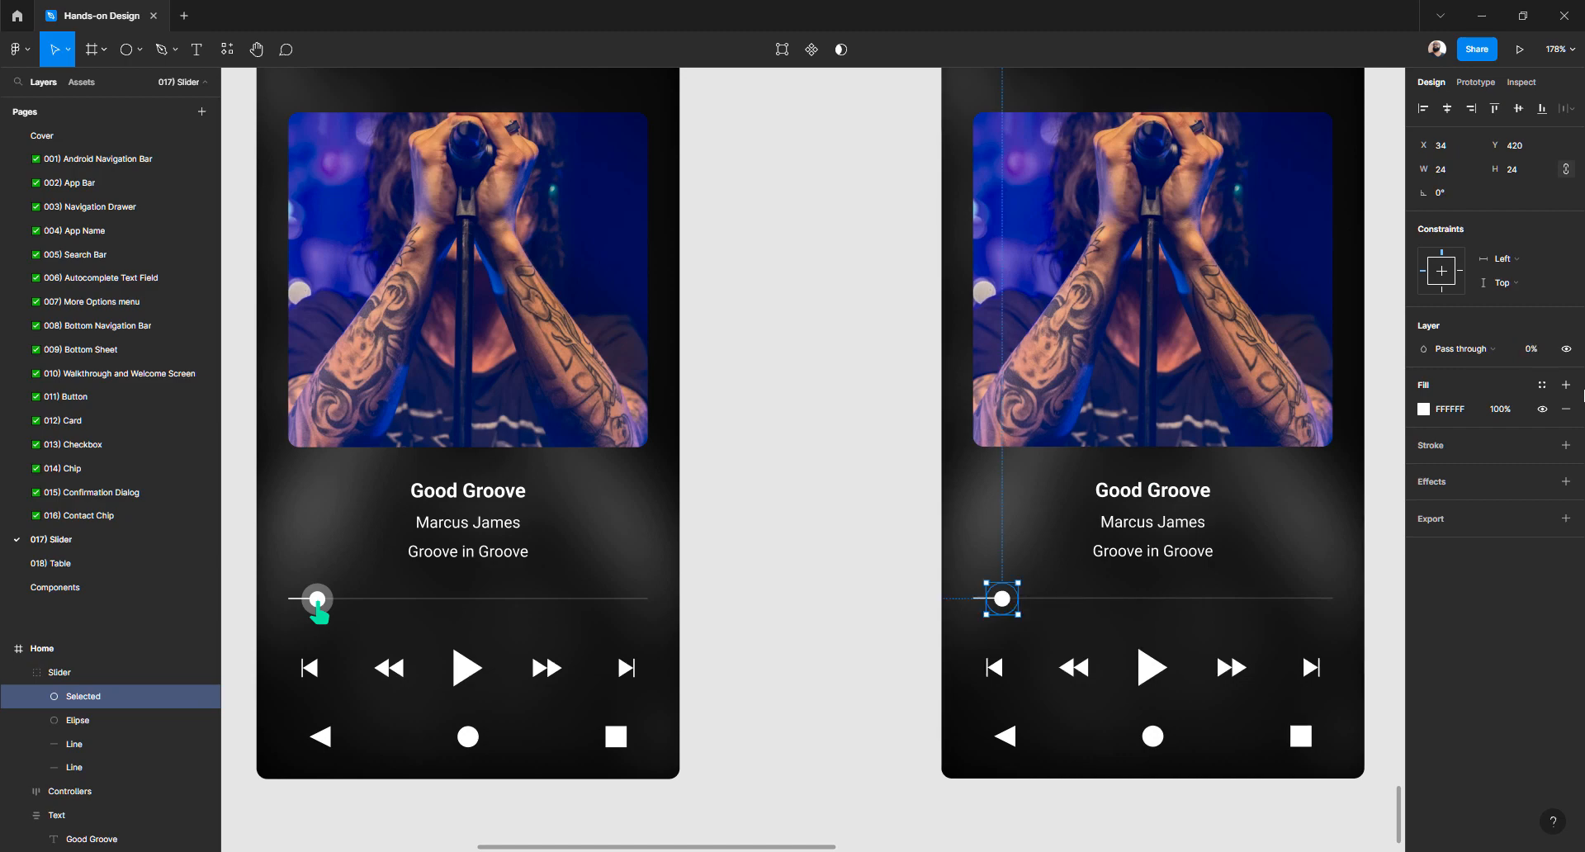
{"action": "left_click", "coordinate": [859, 555]}
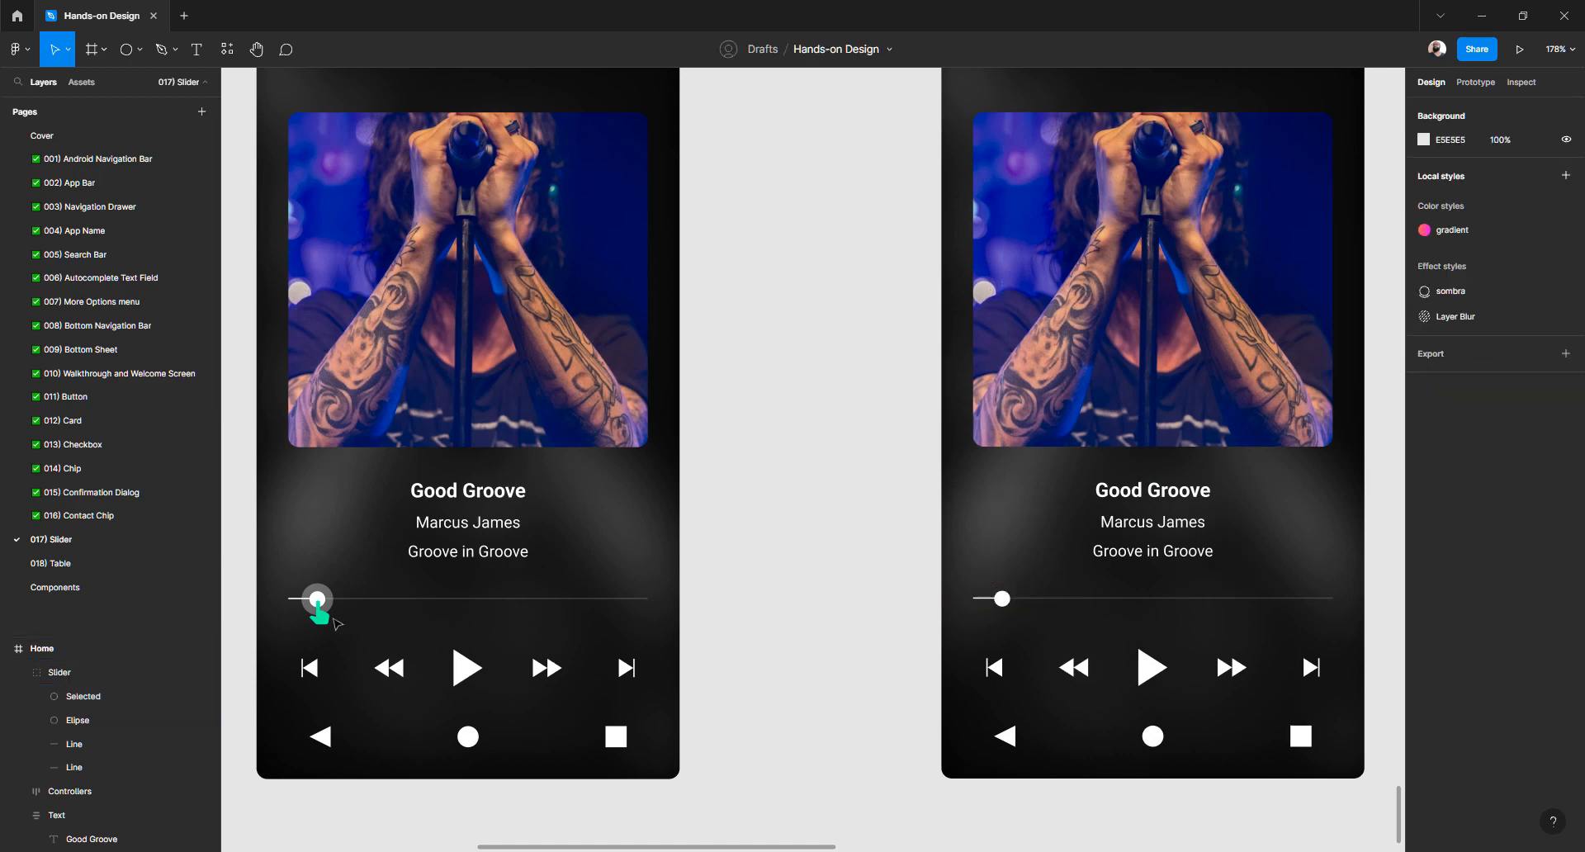
{"action": "left_click", "coordinate": [321, 620]}
{"action": "scroll", "coordinate": [895, 417], "scroll_direction": "up", "scroll_amount": 3}
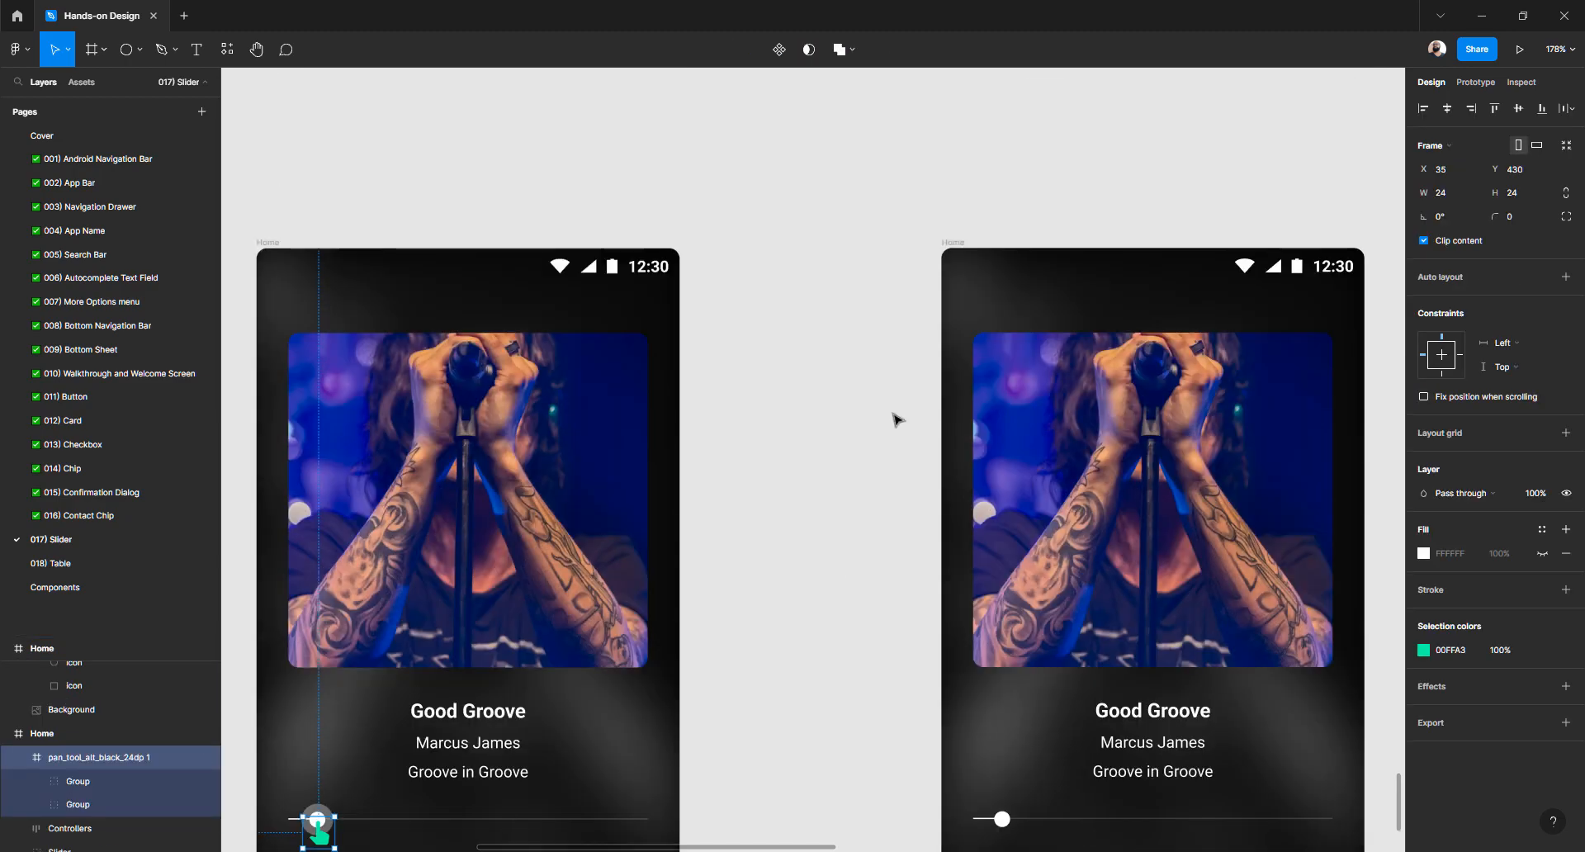
Paste the green hand icon into the right Home frame and nudge it to X 43, Y 366
{"action": "left_click", "coordinate": [960, 241]}
{"action": "scroll", "coordinate": [1022, 612], "scroll_direction": "down", "scroll_amount": 4}
{"action": "key", "text": "ctrl+v"}
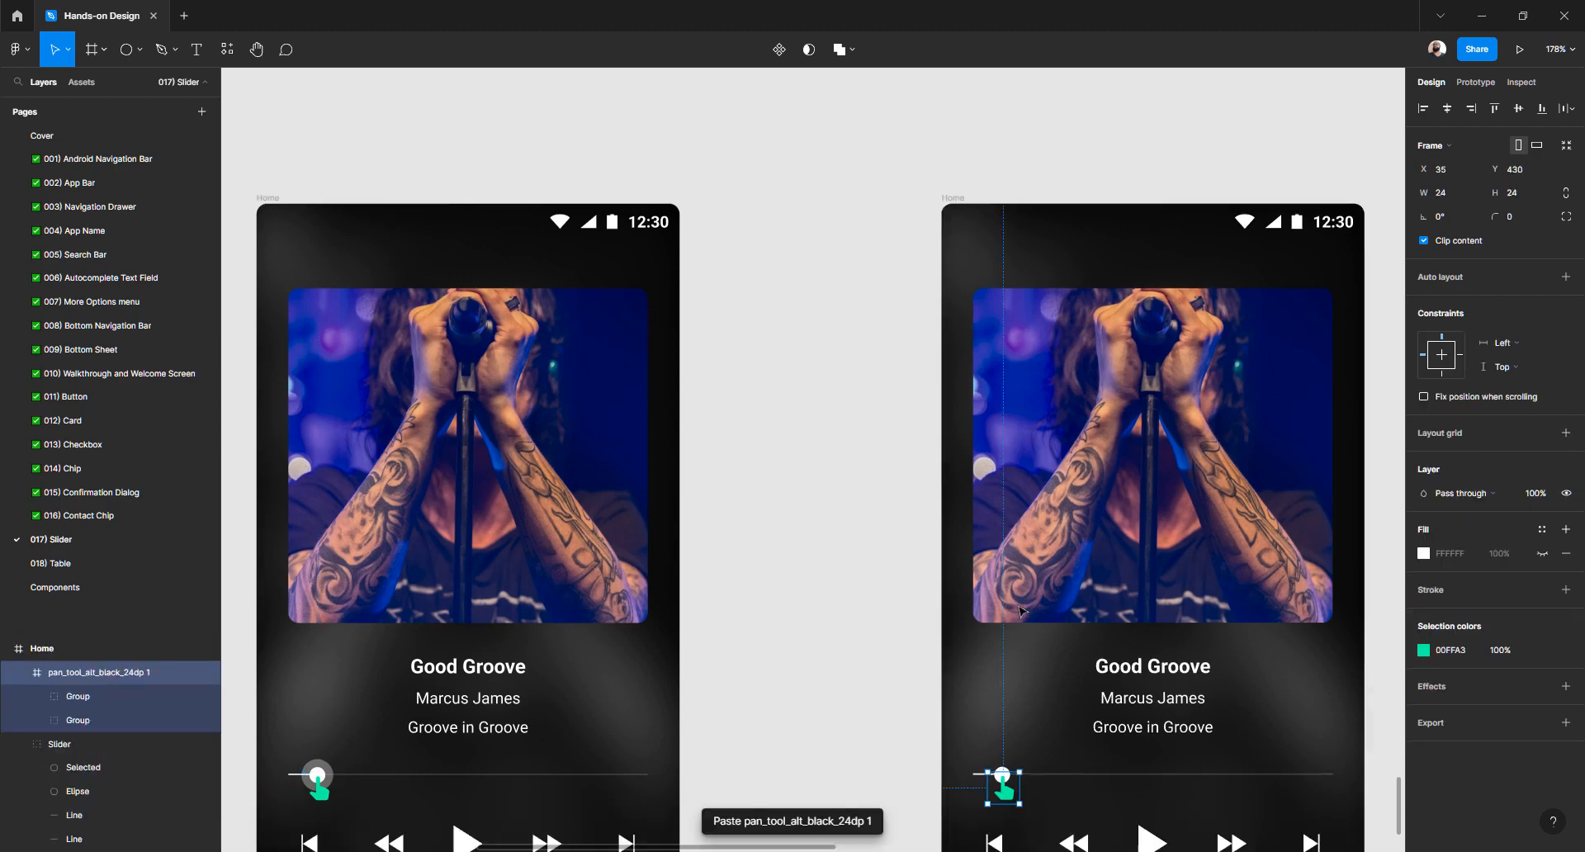
{"action": "key", "text": "shift+Down"}
{"action": "key", "text": "shift+Down"}
{"action": "key", "text": "shift+Right"}
{"action": "key", "text": "shift+Right"}
{"action": "key", "text": "shift+Right"}
{"action": "key", "text": "shift+Right"}
{"action": "key", "text": "shift+Right"}
{"action": "key", "text": "shift+Right"}
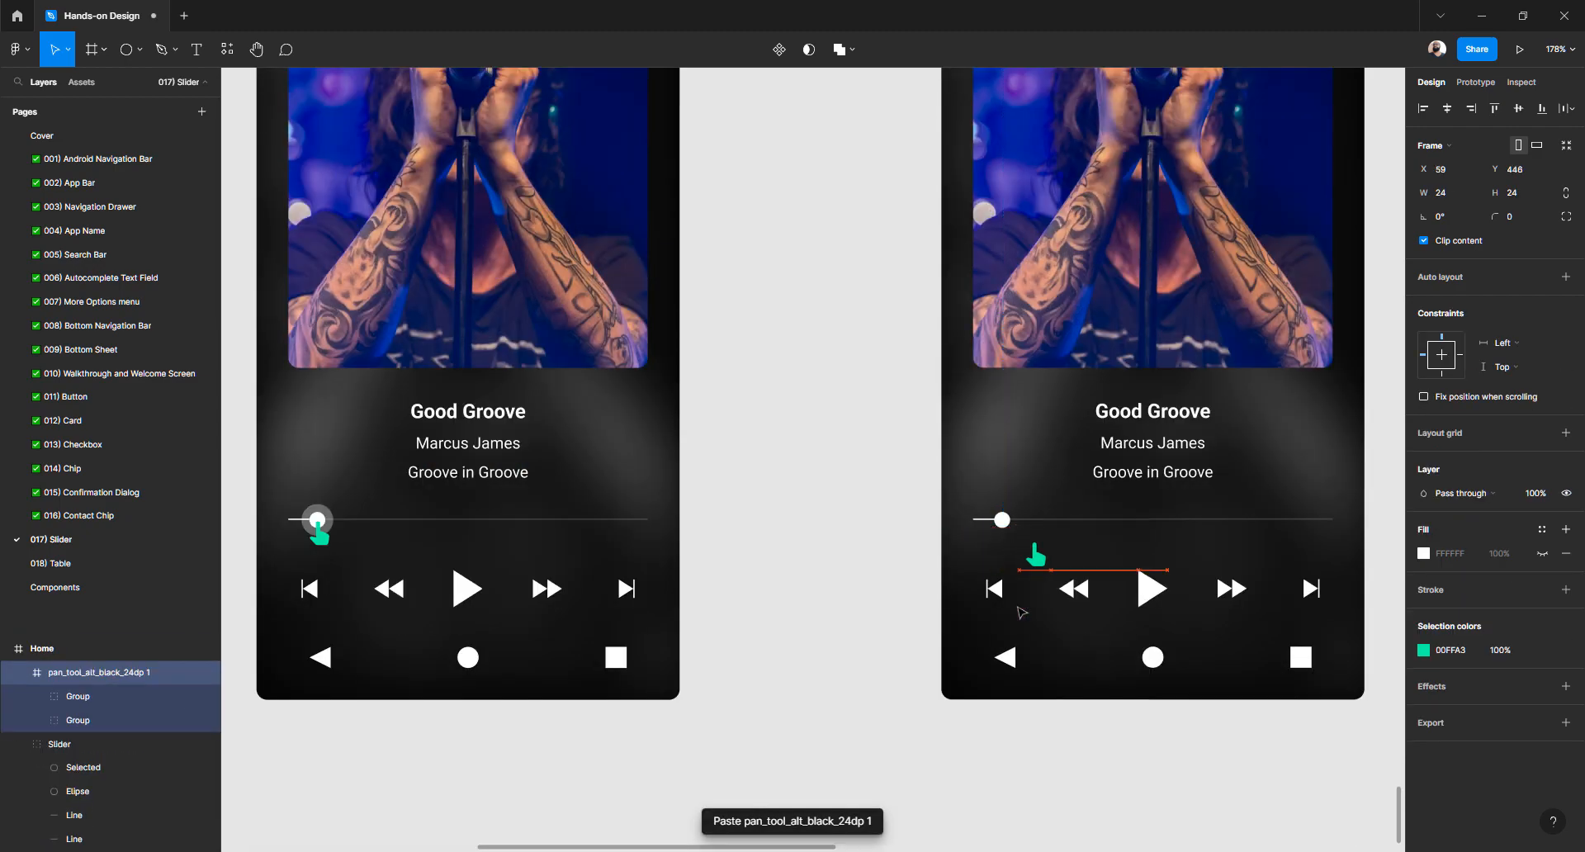
{"action": "key", "text": "shift+Up"}
{"action": "key", "text": "shift+Right"}
{"action": "key", "text": "shift+Down"}
{"action": "key", "text": "shift+Left"}
{"action": "key", "text": "shift+Left"}
{"action": "key", "text": "shift+Left"}
{"action": "key", "text": "shift+Up"}
{"action": "key", "text": "shift+Up"}
{"action": "key", "text": "shift+Up"}
{"action": "key", "text": "shift+Up"}
{"action": "key", "text": "shift+Up"}
{"action": "key", "text": "shift+Up"}
{"action": "key", "text": "shift+Up"}
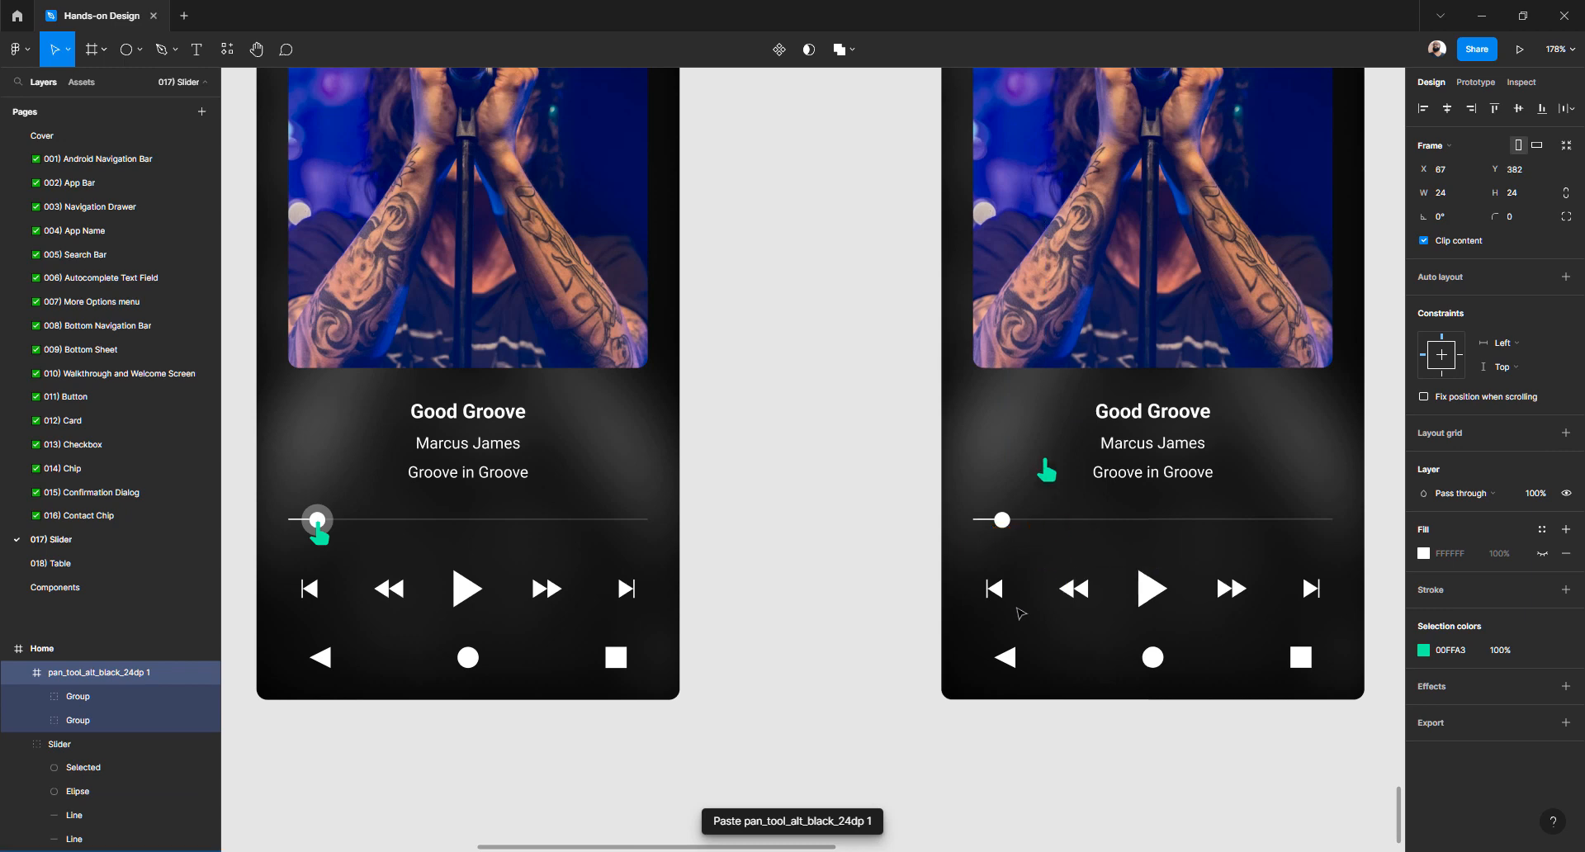
{"action": "key", "text": "shift+Up"}
{"action": "key", "text": "shift+Left"}
{"action": "key", "text": "shift+Left"}
Zoom and pan out to check the hand's position against the slider
{"action": "scroll", "coordinate": [908, 566], "scroll_direction": "down", "scroll_amount": 5}
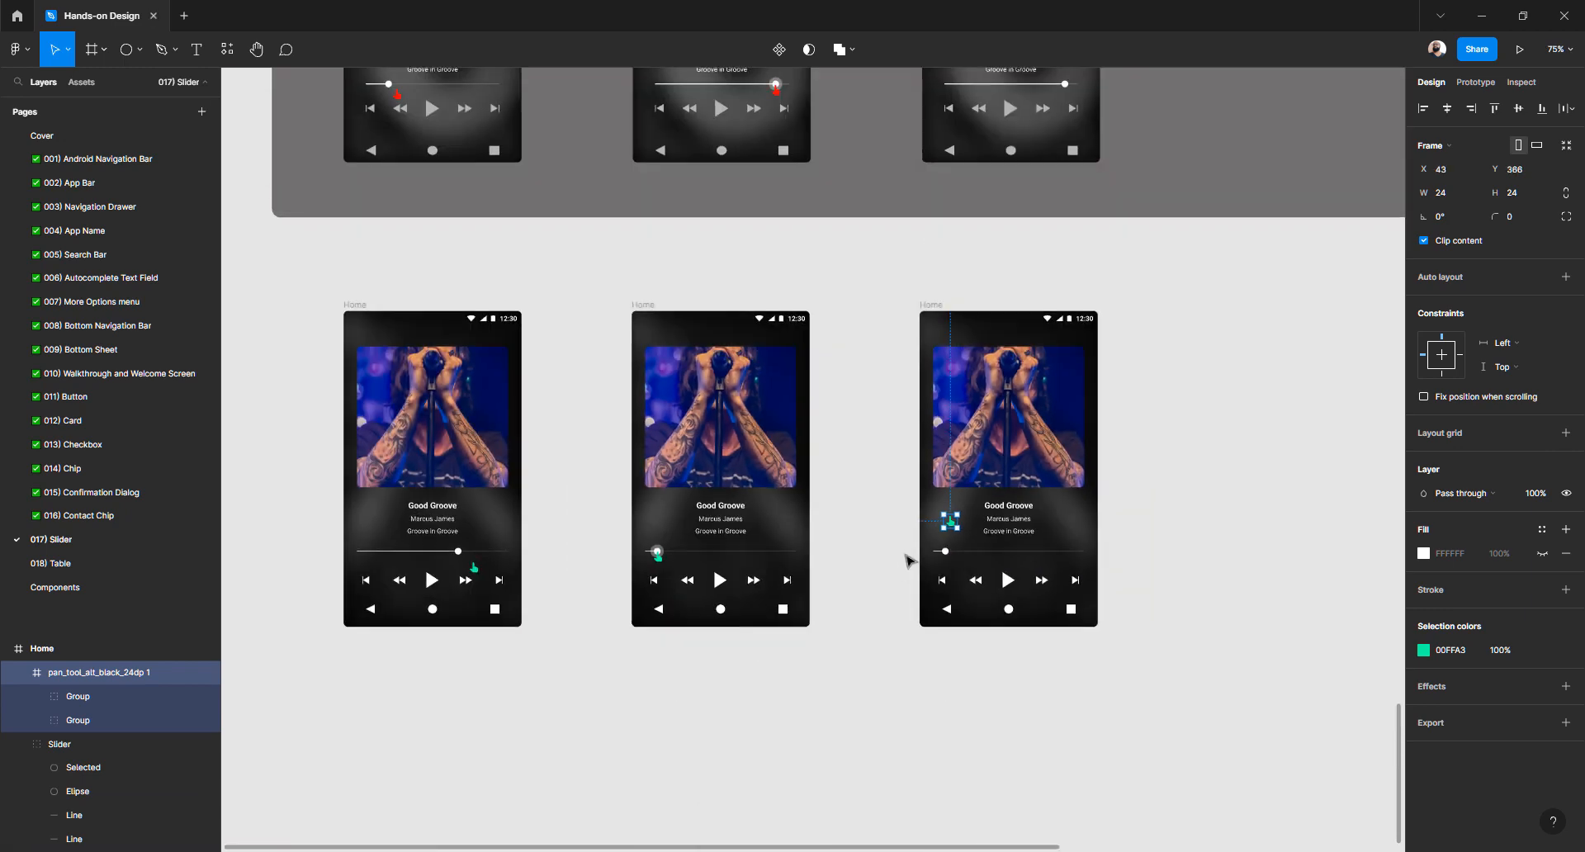
{"action": "scroll", "coordinate": [911, 562], "scroll_direction": "left", "scroll_amount": 1}
{"action": "scroll", "coordinate": [498, 491], "scroll_direction": "up", "scroll_amount": 3}
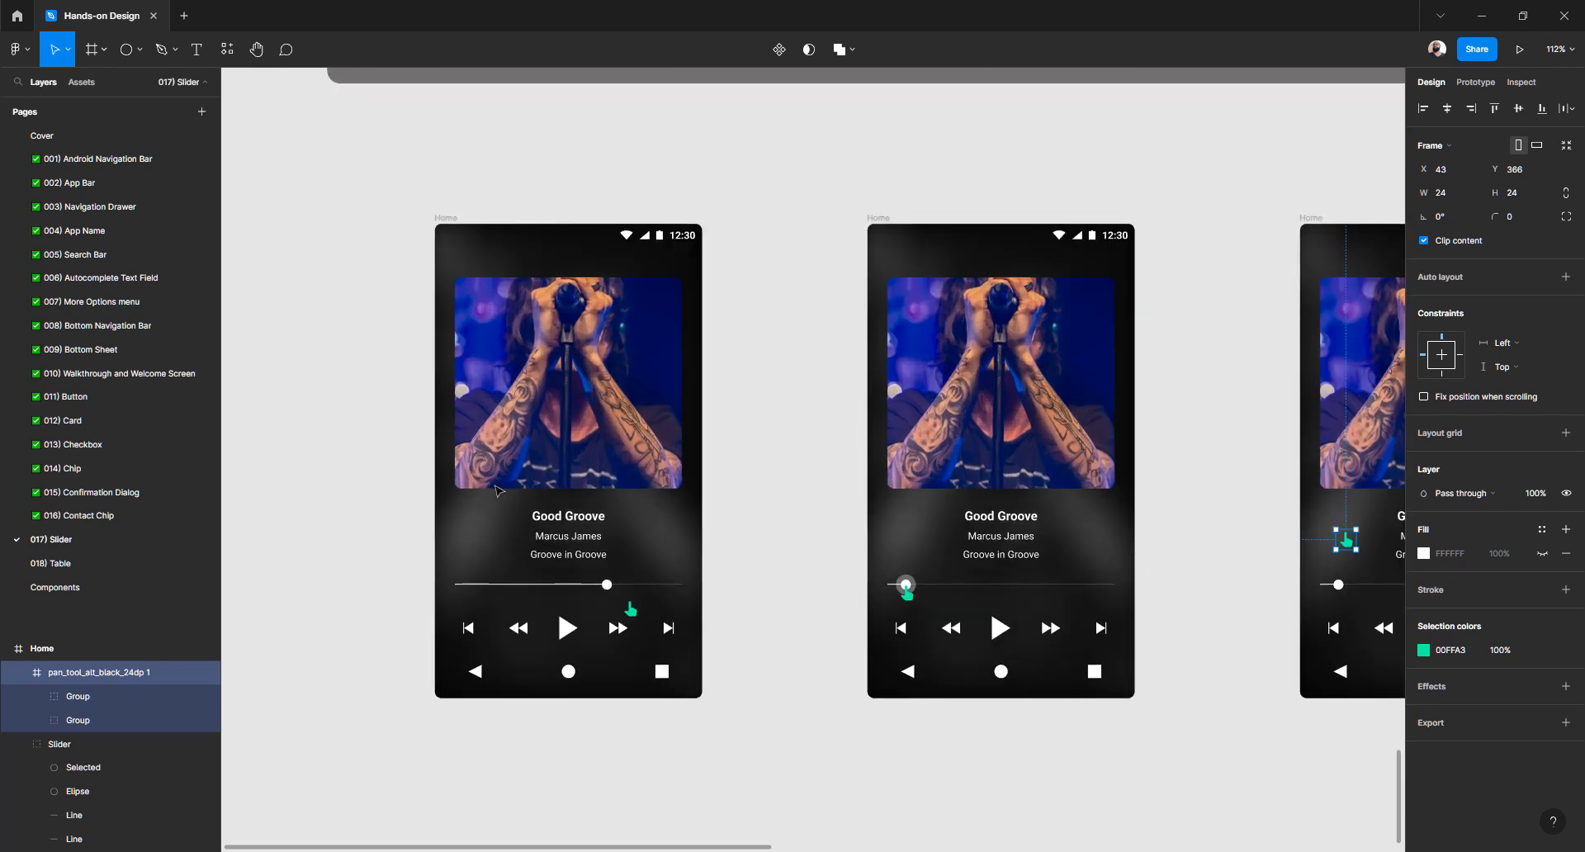
{"action": "scroll", "coordinate": [421, 440], "scroll_direction": "up", "scroll_amount": 2}
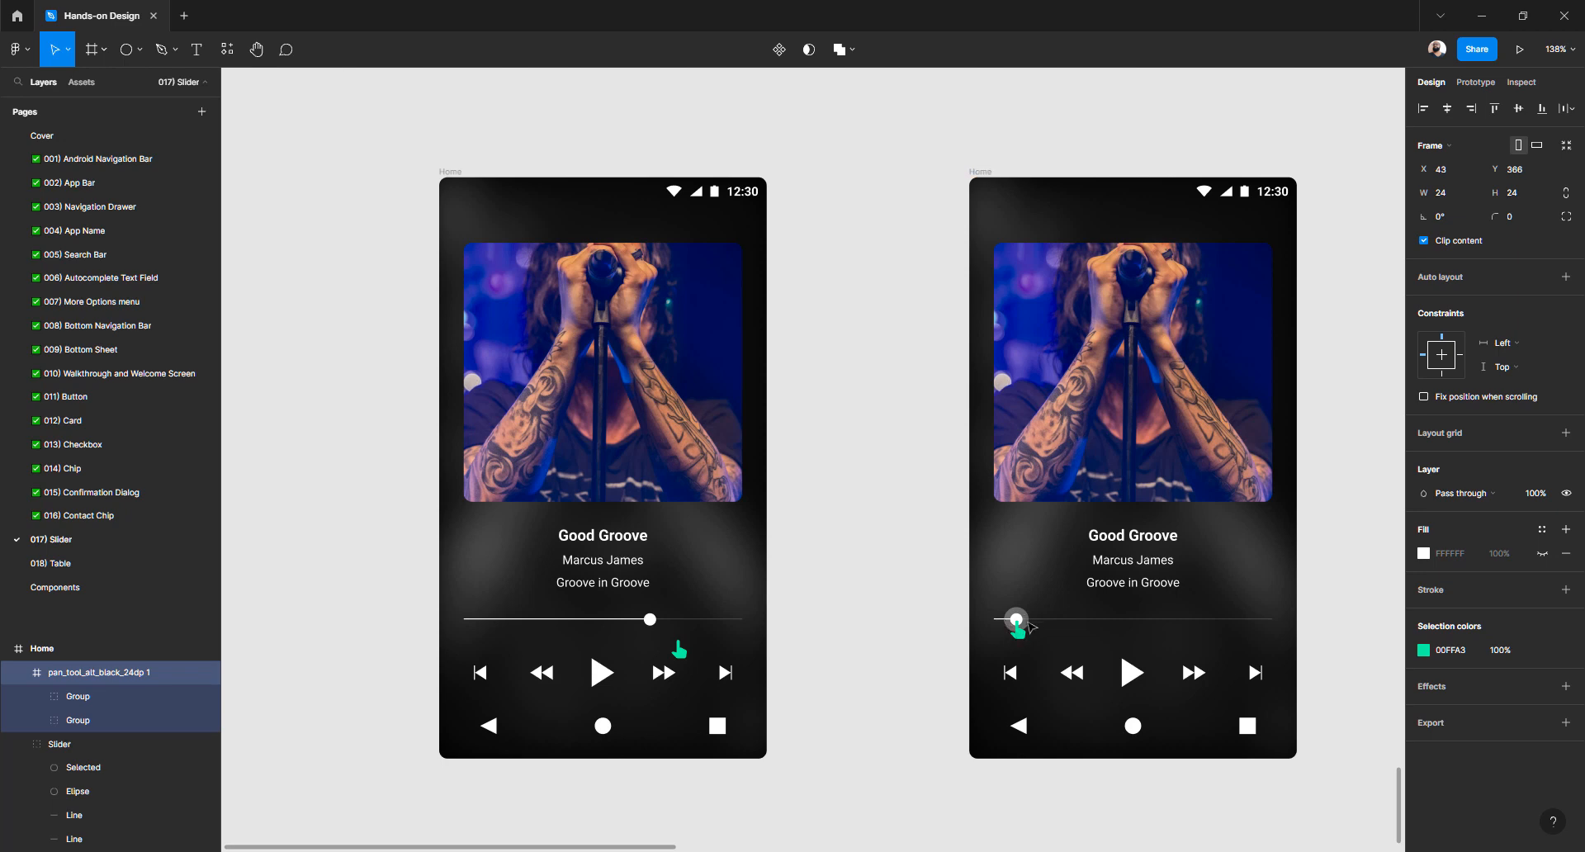
{"action": "scroll", "coordinate": [1030, 627], "scroll_direction": "right", "scroll_amount": 5}
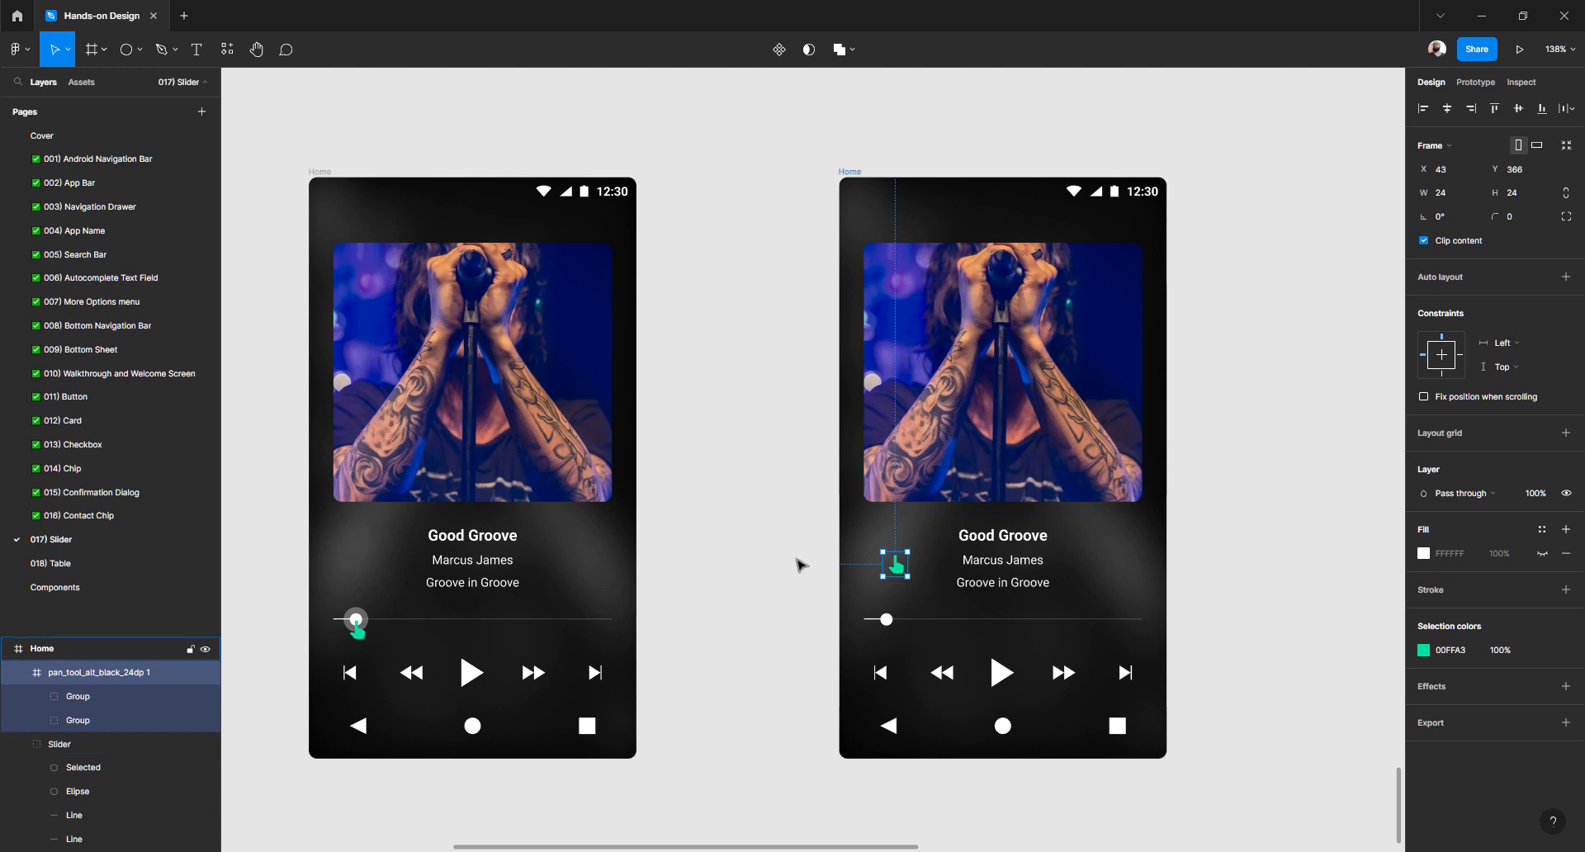
Rename the first player frame to Home1
{"action": "left_click", "coordinate": [826, 544]}
{"action": "scroll", "coordinate": [826, 403], "scroll_direction": "left", "scroll_amount": 10}
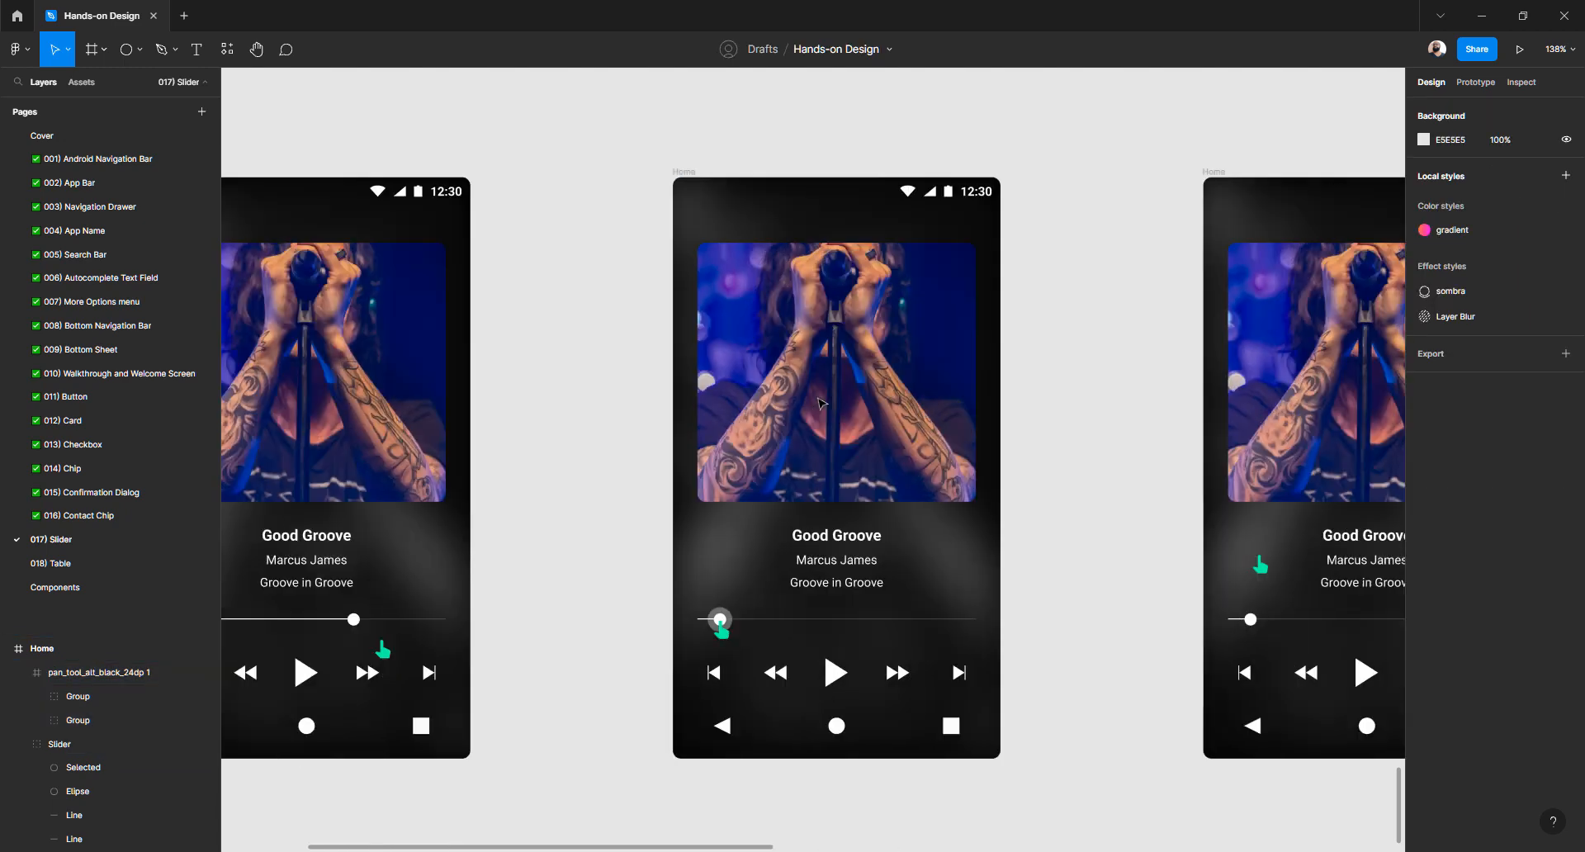
{"action": "left_click", "coordinate": [603, 176]}
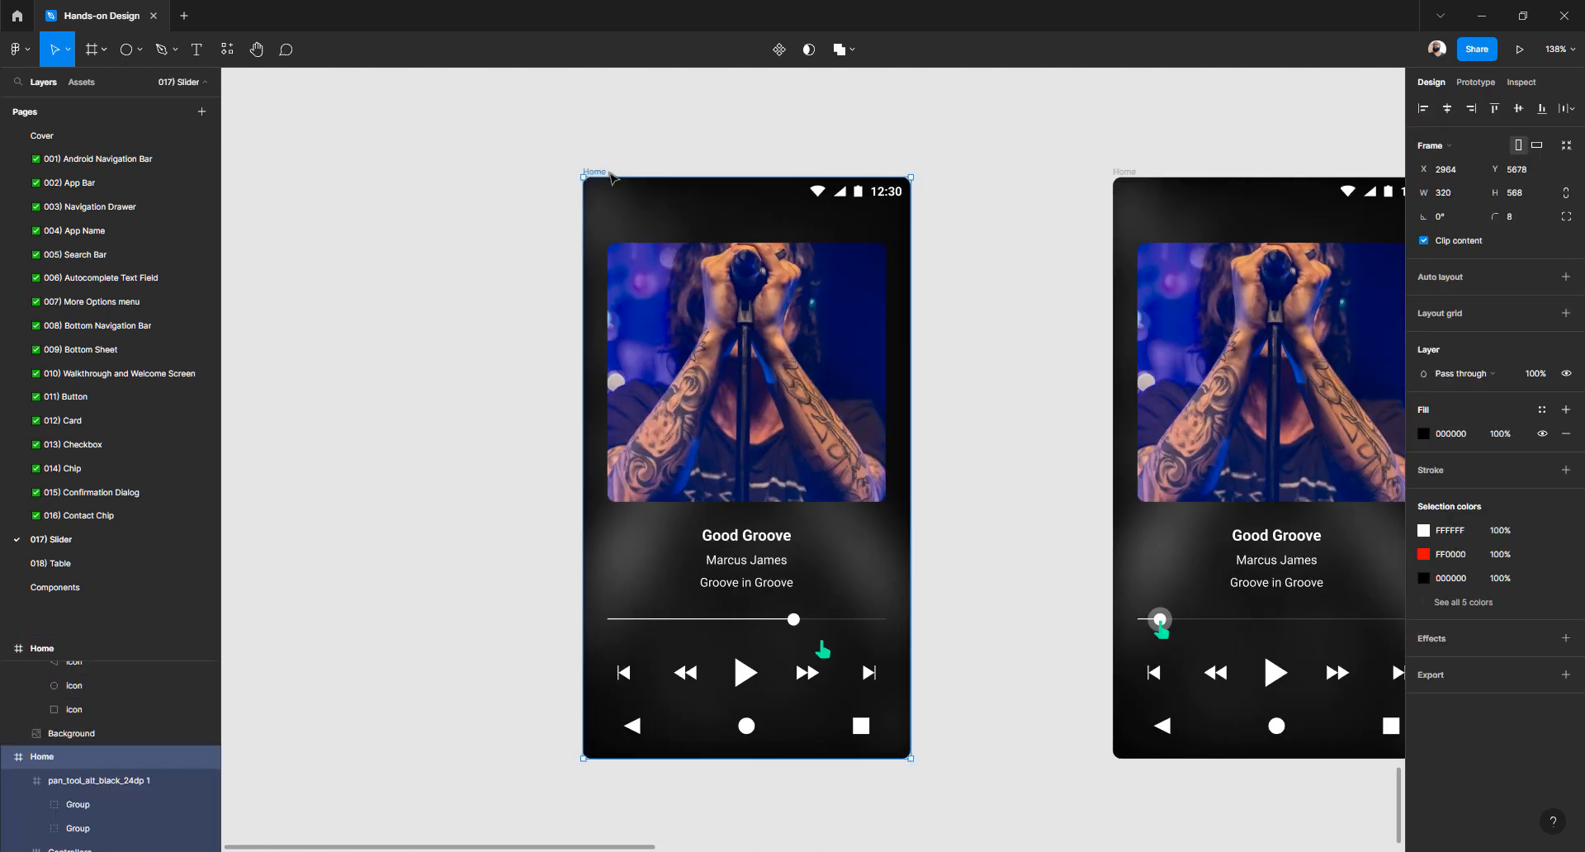
{"action": "double_click", "coordinate": [67, 763]}
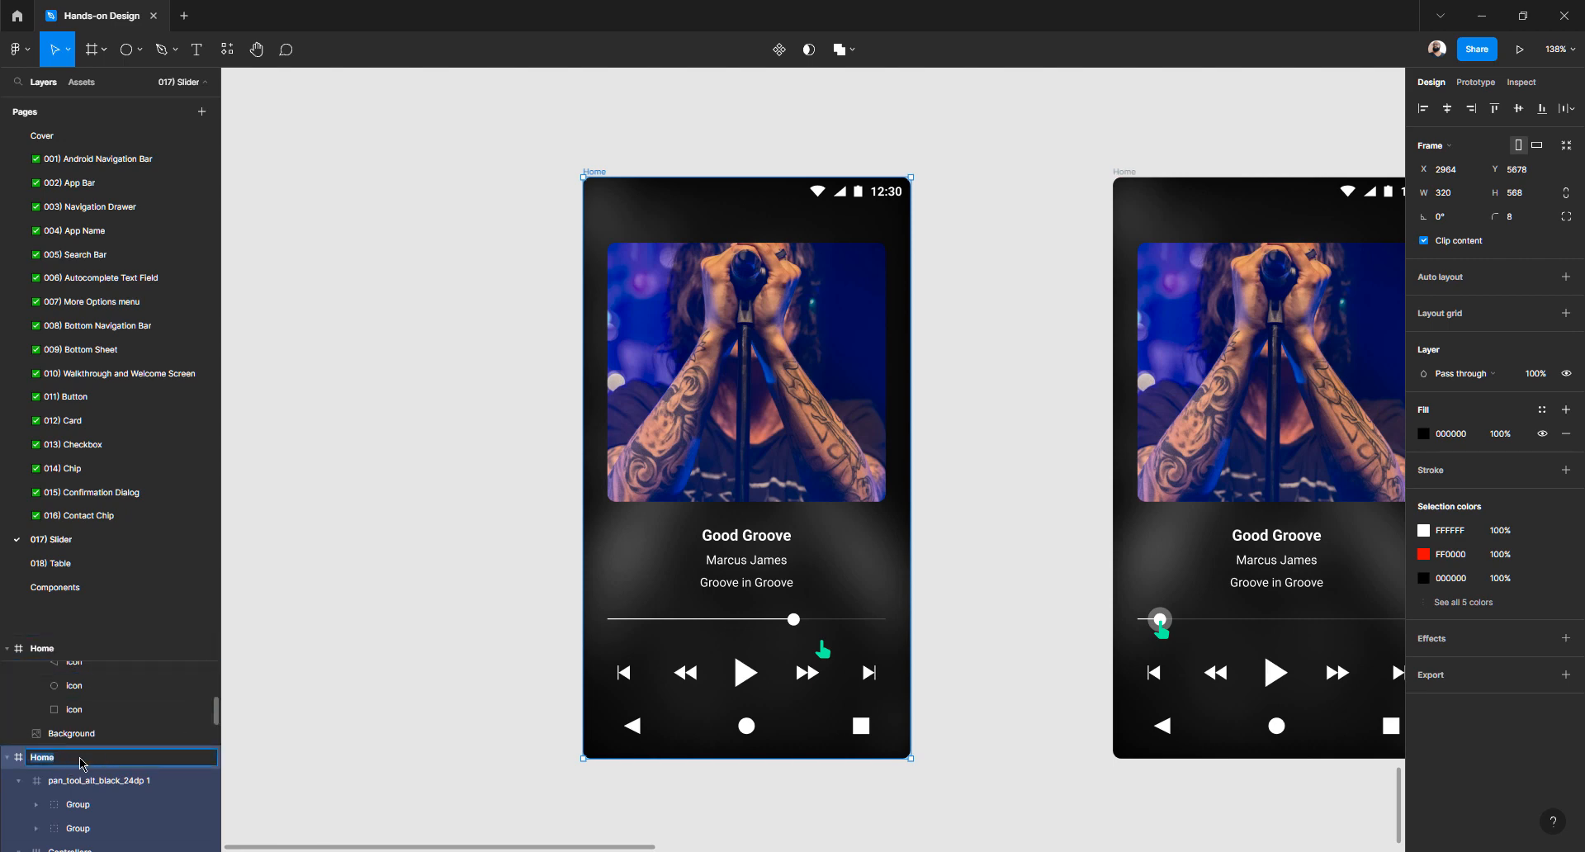
{"action": "left_click", "coordinate": [57, 760]}
{"action": "key", "text": "Return"}
Rename the second player frame to Home2
{"action": "left_click", "coordinate": [1123, 173]}
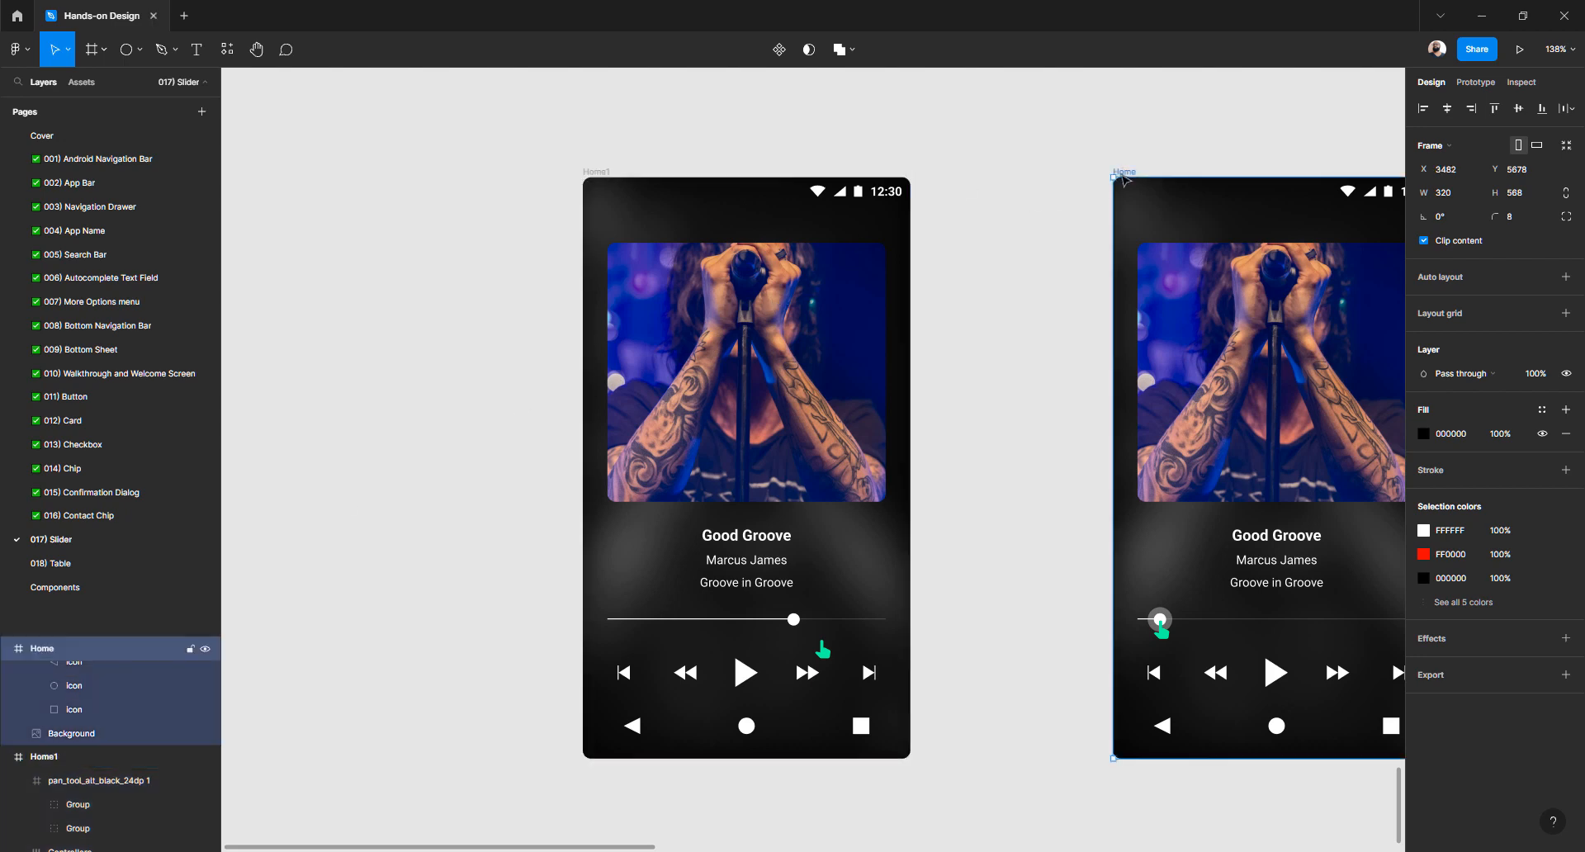
{"action": "double_click", "coordinate": [55, 656]}
{"action": "left_click", "coordinate": [87, 655]}
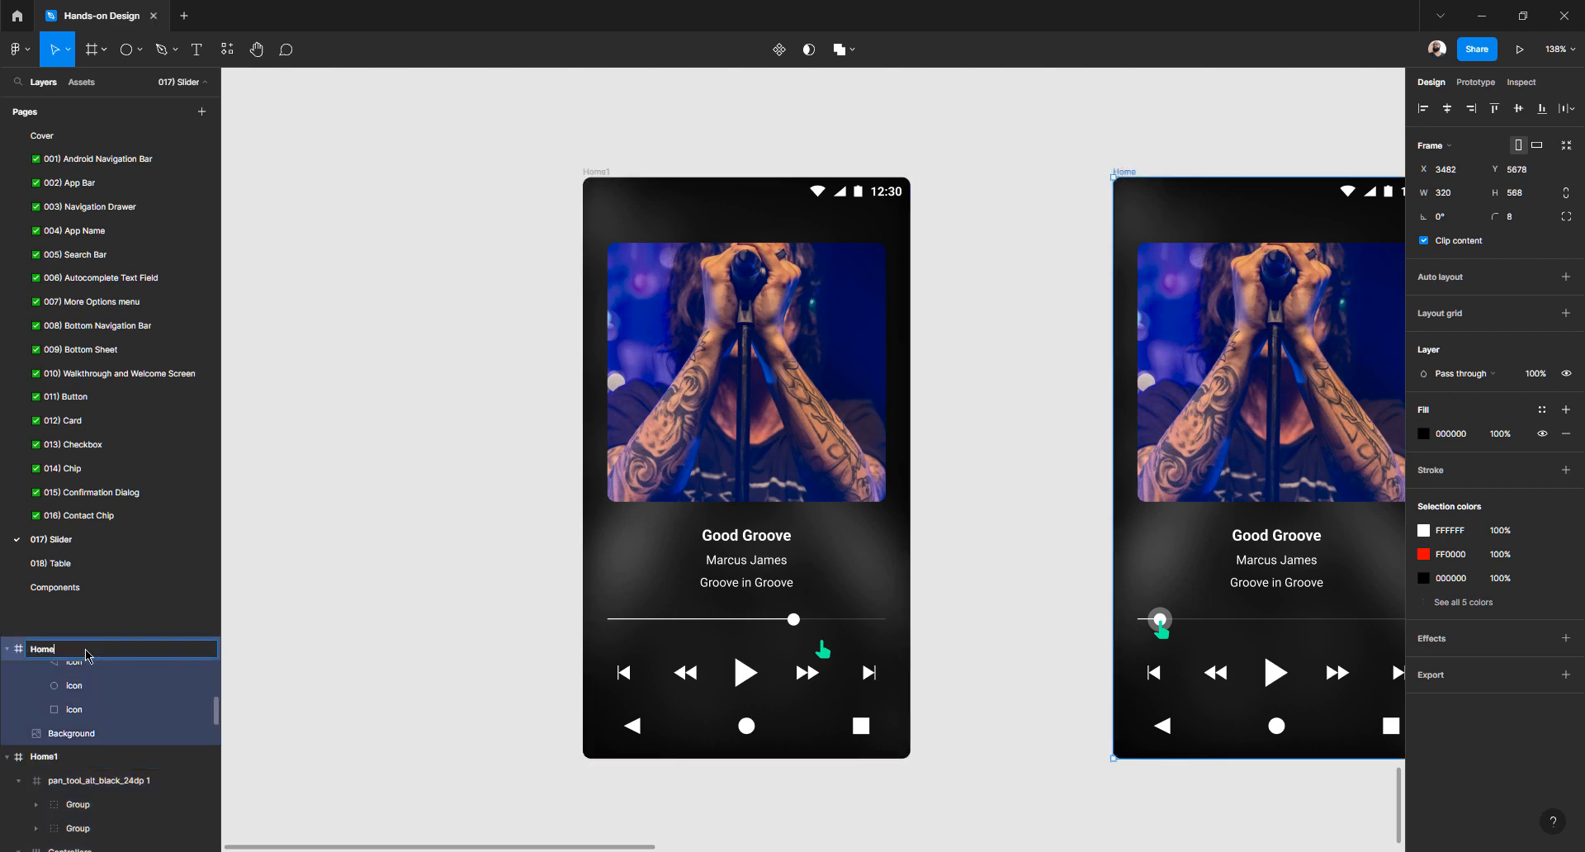
{"action": "type", "text": "2"}
{"action": "key", "text": "Return"}
Rename the third player frame to Home3 and clear the selection
{"action": "scroll", "coordinate": [1139, 170], "scroll_direction": "right", "scroll_amount": 5}
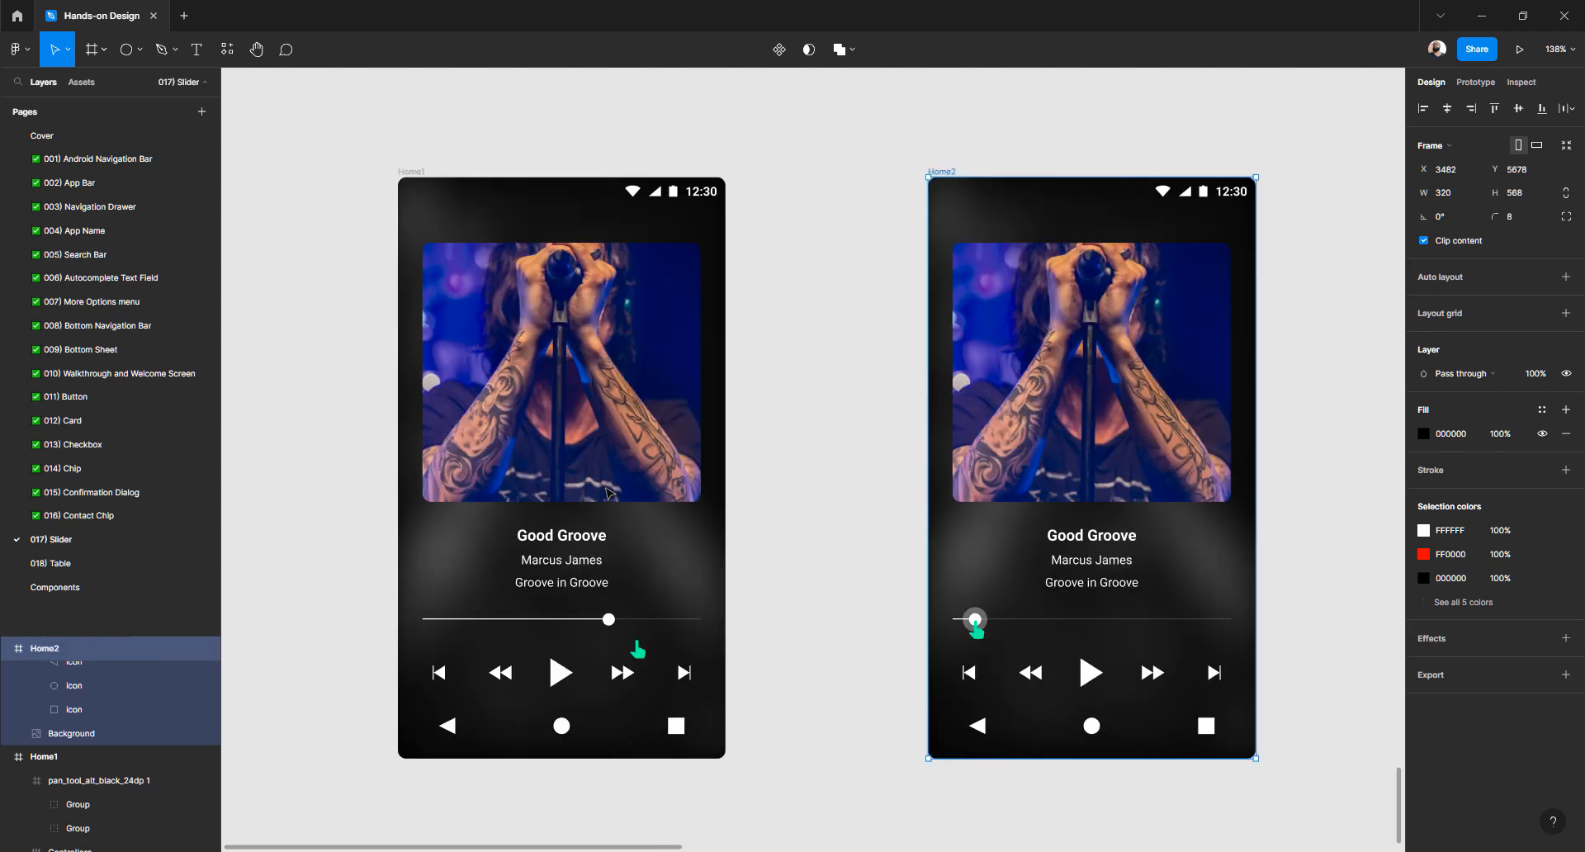
{"action": "left_click", "coordinate": [1248, 175]}
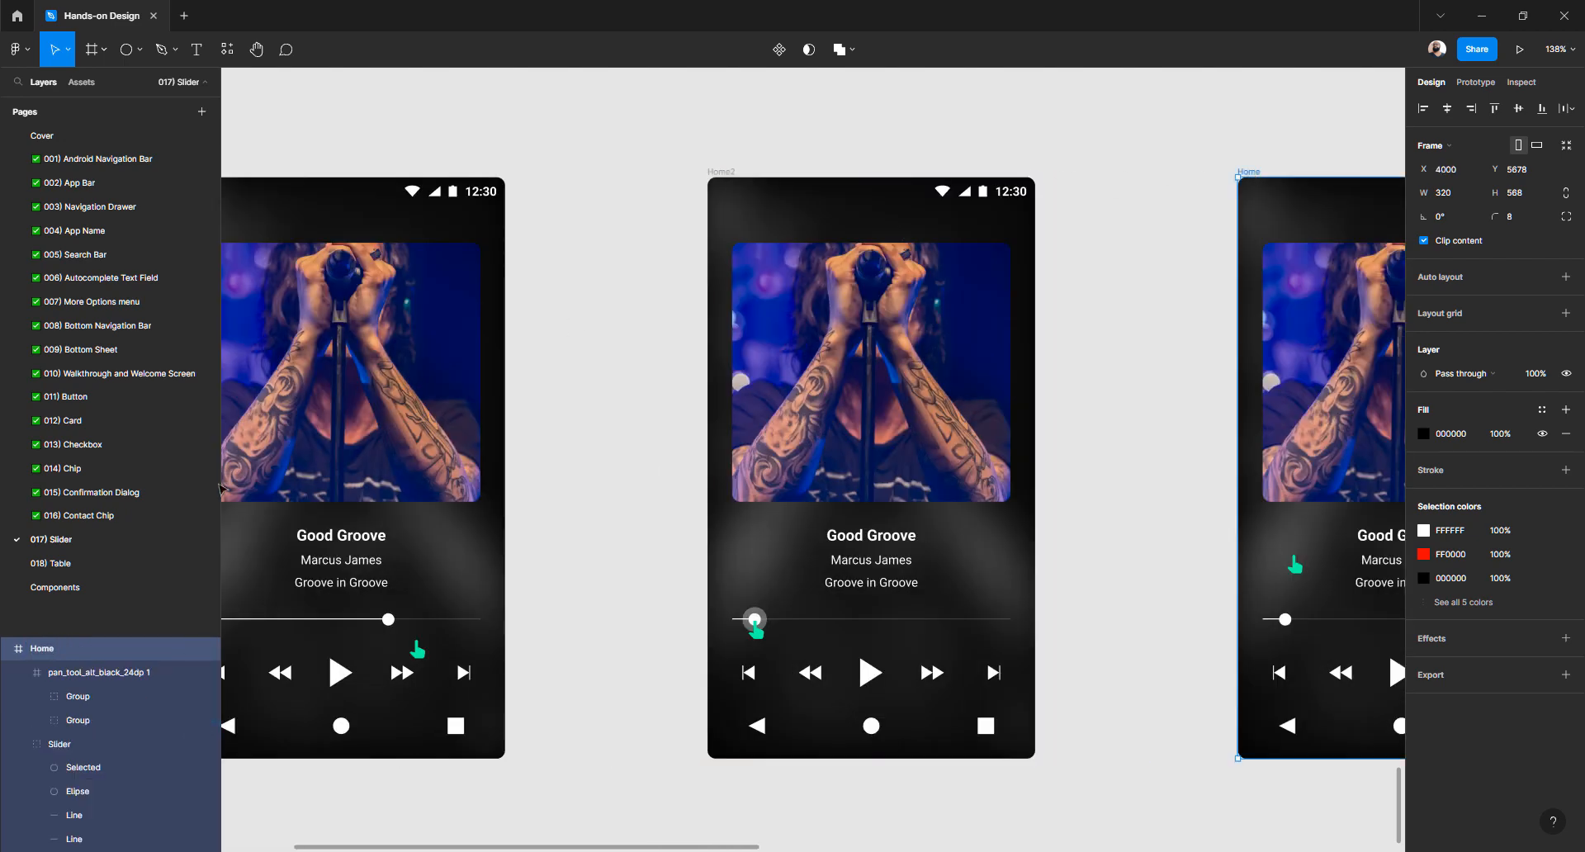
{"action": "double_click", "coordinate": [58, 654]}
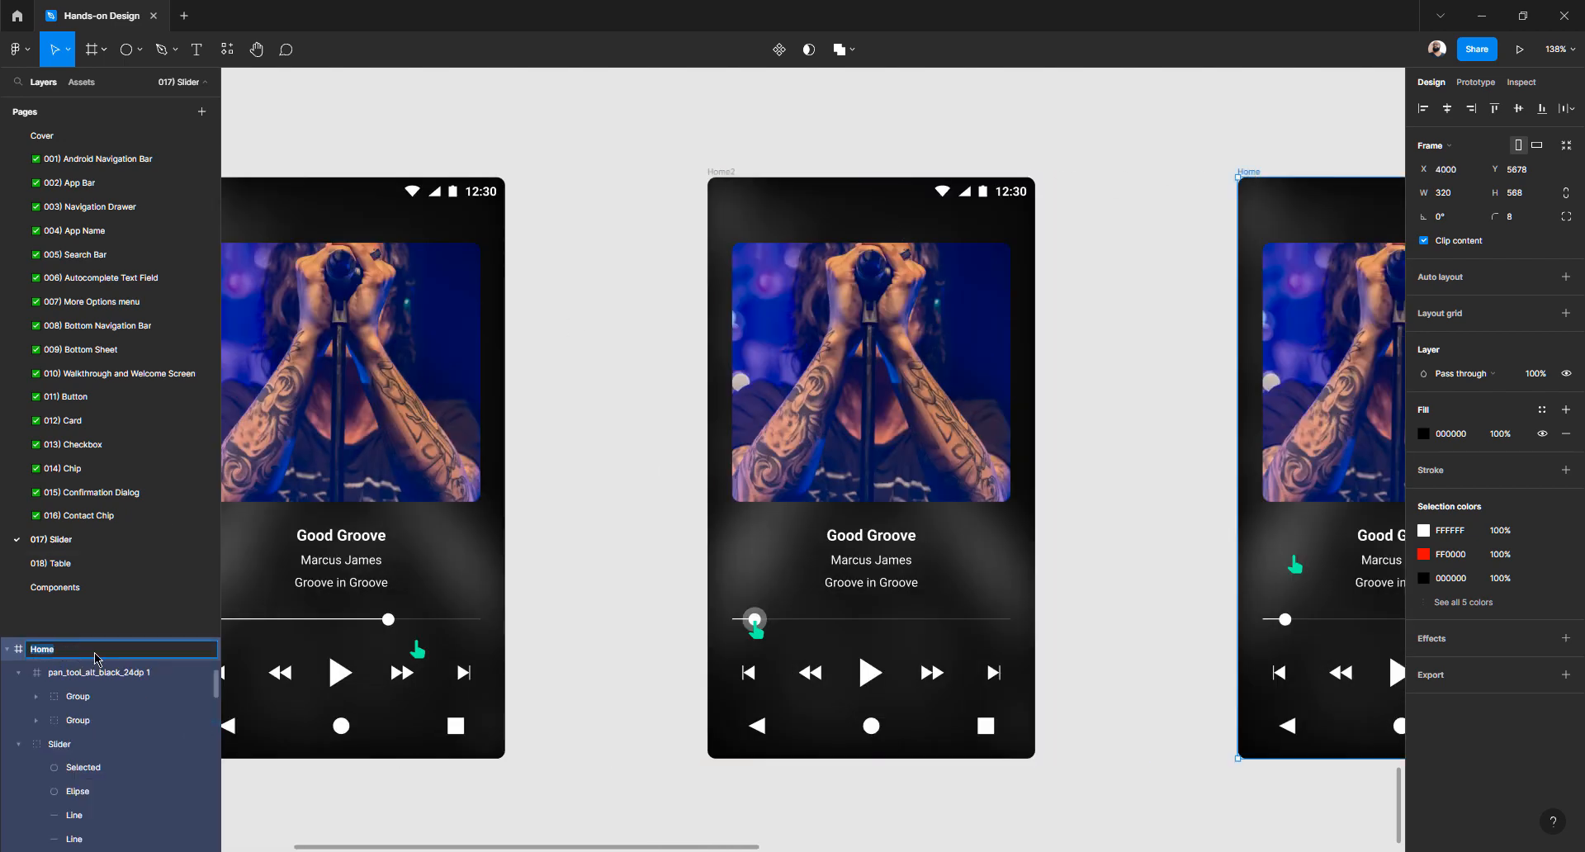
{"action": "left_click", "coordinate": [96, 657]}
{"action": "type", "text": "3"}
{"action": "key", "text": "Return"}
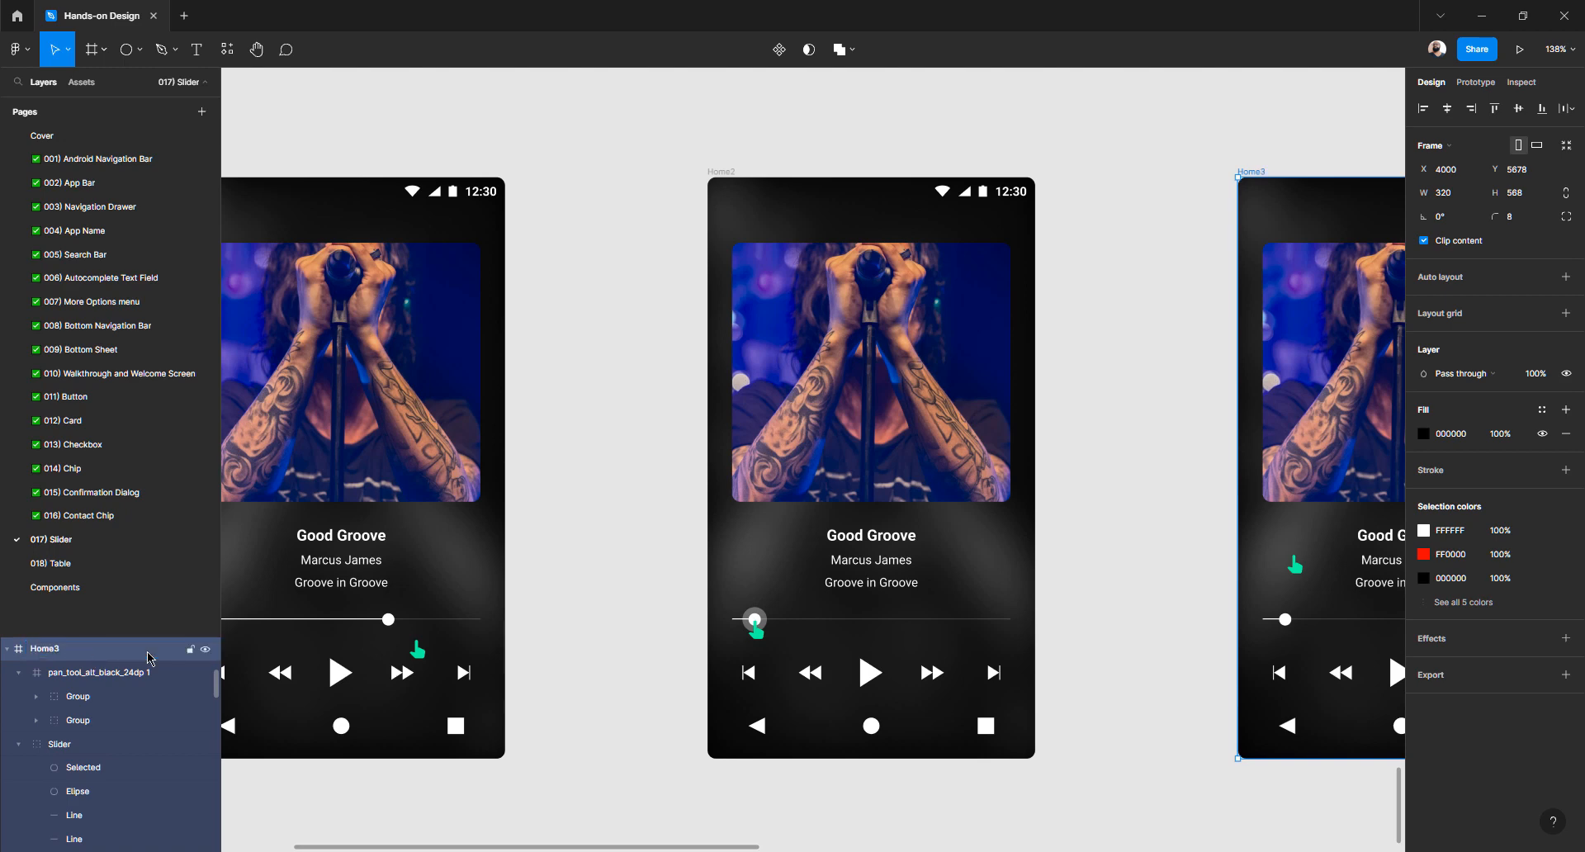
{"action": "left_click", "coordinate": [681, 310]}
Hide the UI with Ctrl+\ and centre Home1, Home2 and Home3 on the canvas
{"action": "scroll", "coordinate": [681, 312], "scroll_direction": "down", "scroll_amount": 5}
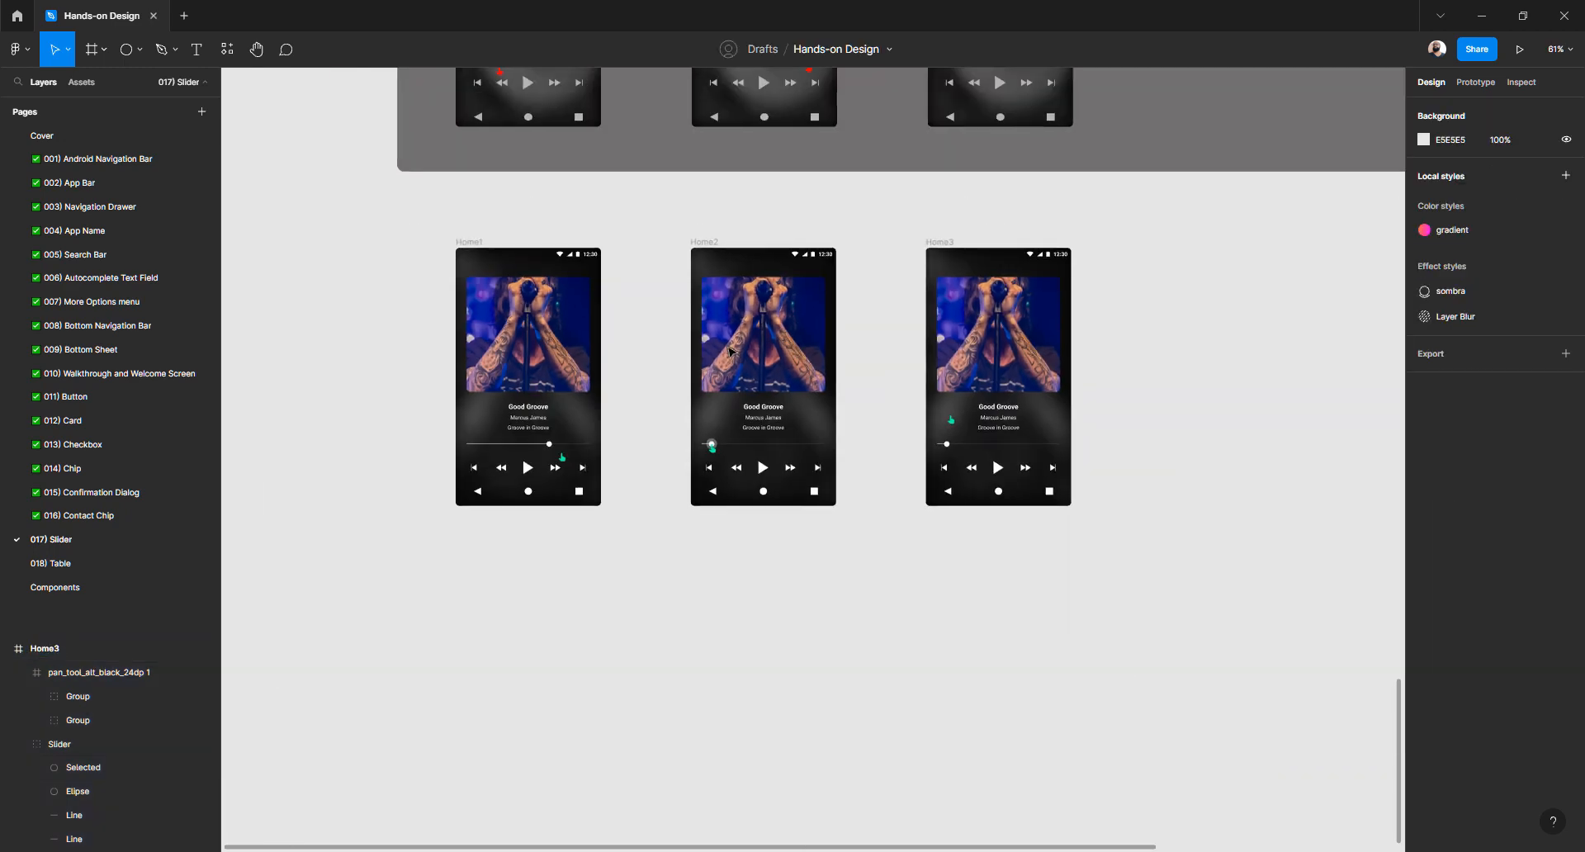
{"action": "scroll", "coordinate": [732, 353], "scroll_direction": "up", "scroll_amount": 3}
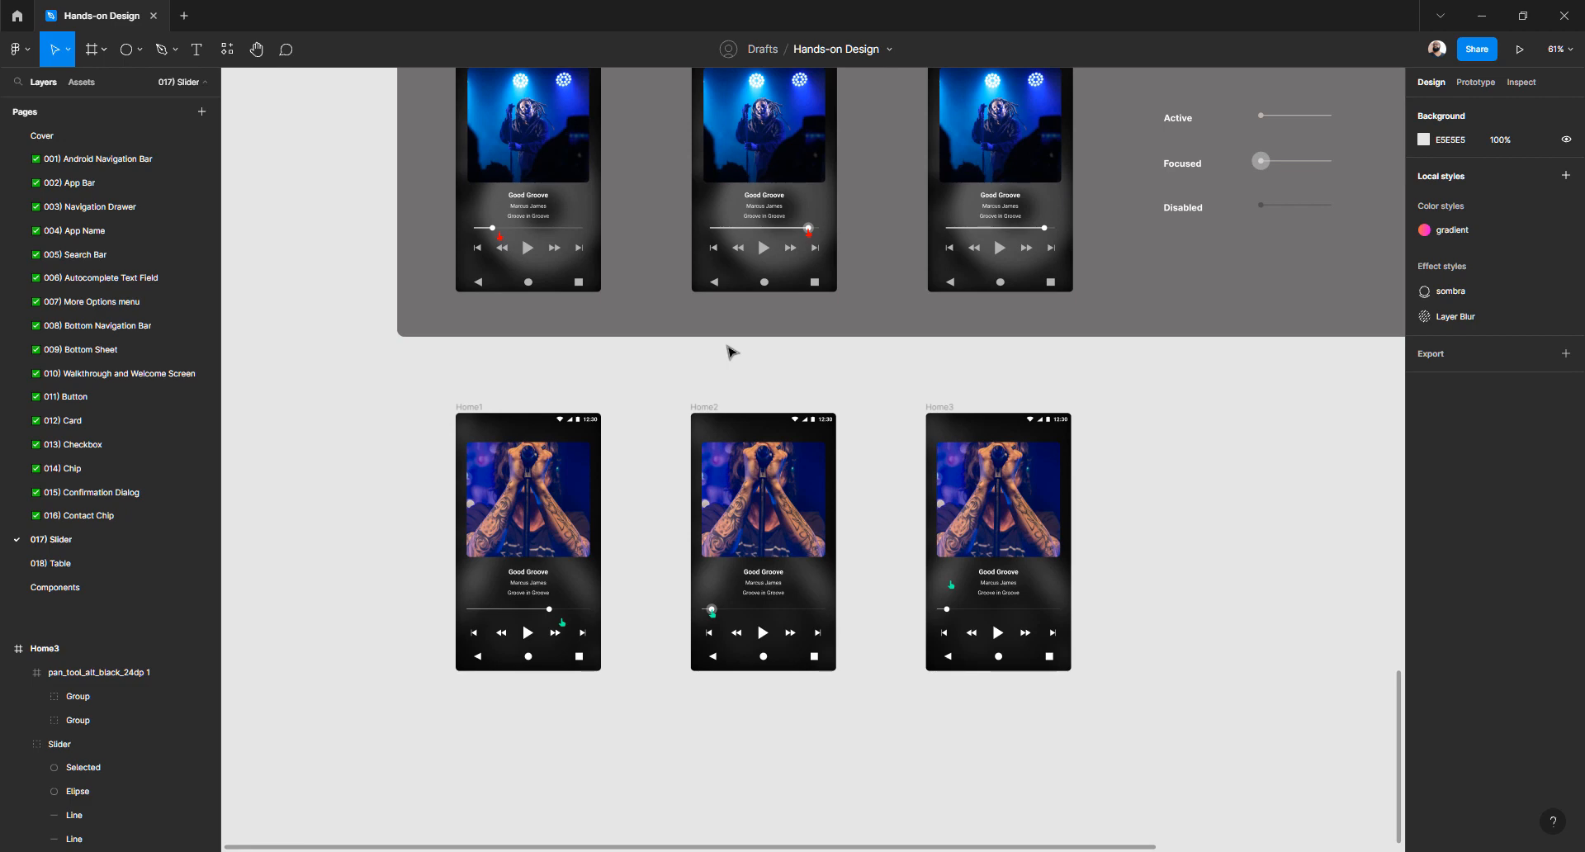
{"action": "scroll", "coordinate": [615, 383], "scroll_direction": "up", "scroll_amount": 3}
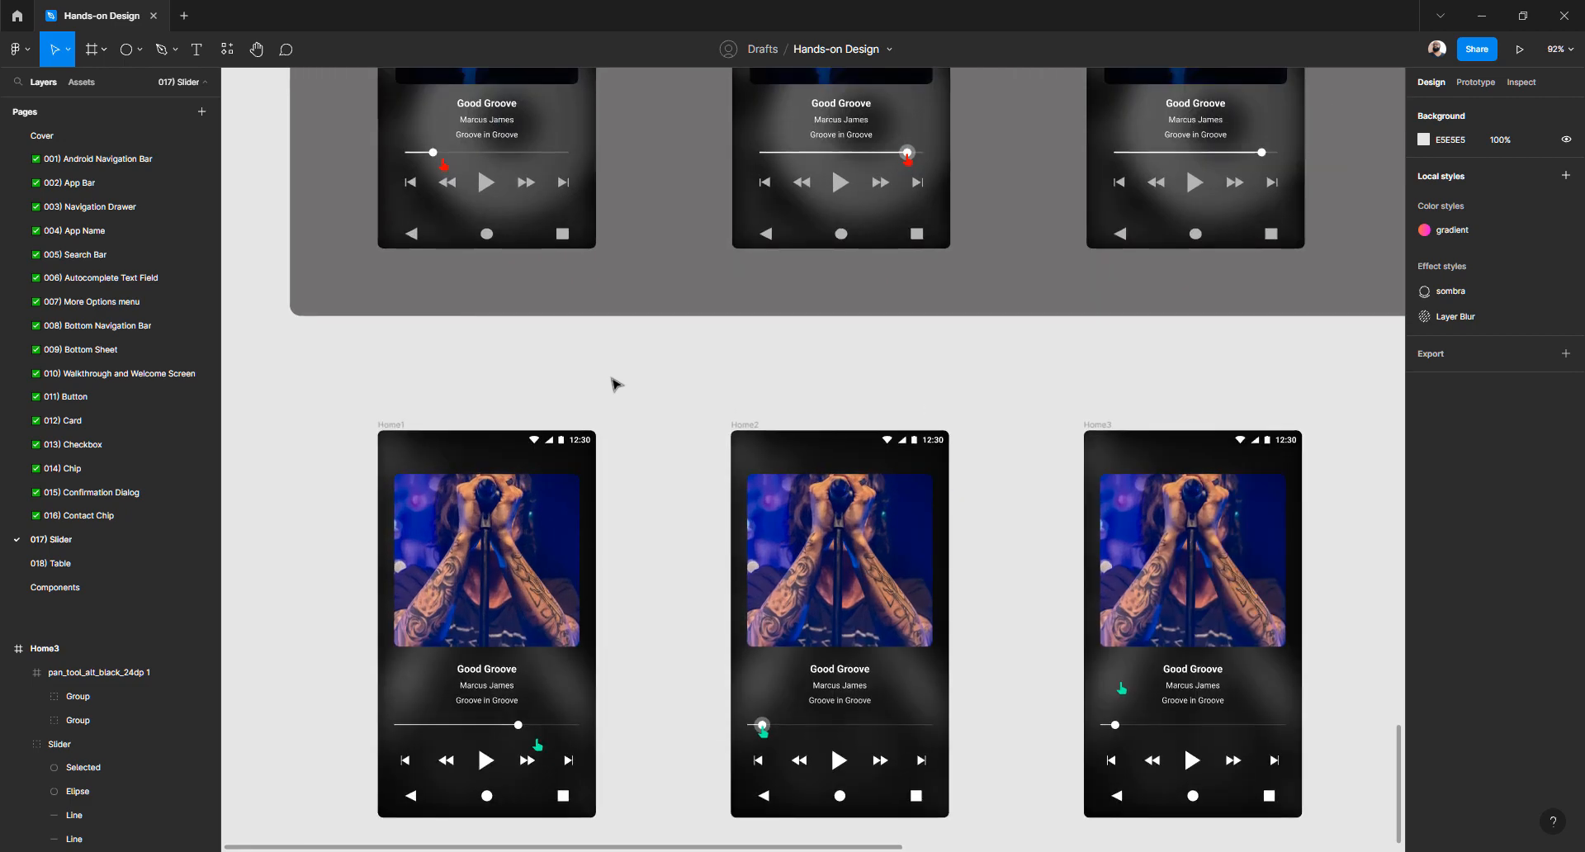
{"action": "key", "text": "ctrl+backslash"}
{"action": "scroll", "coordinate": [654, 230], "scroll_direction": "down", "scroll_amount": 3}
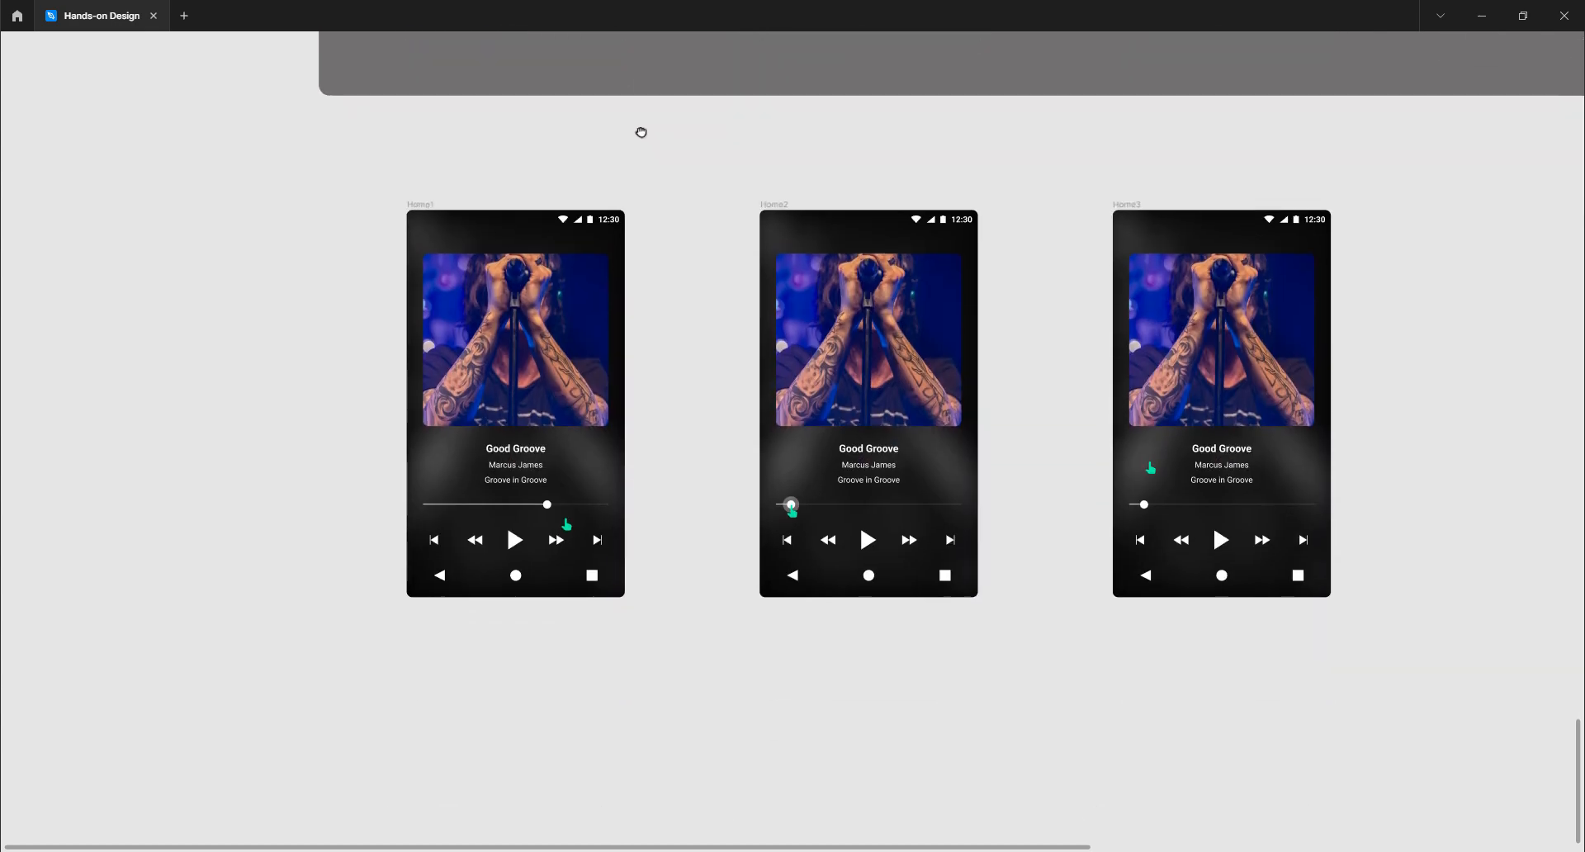
{"action": "scroll", "coordinate": [826, 237], "scroll_direction": "up", "scroll_amount": 3}
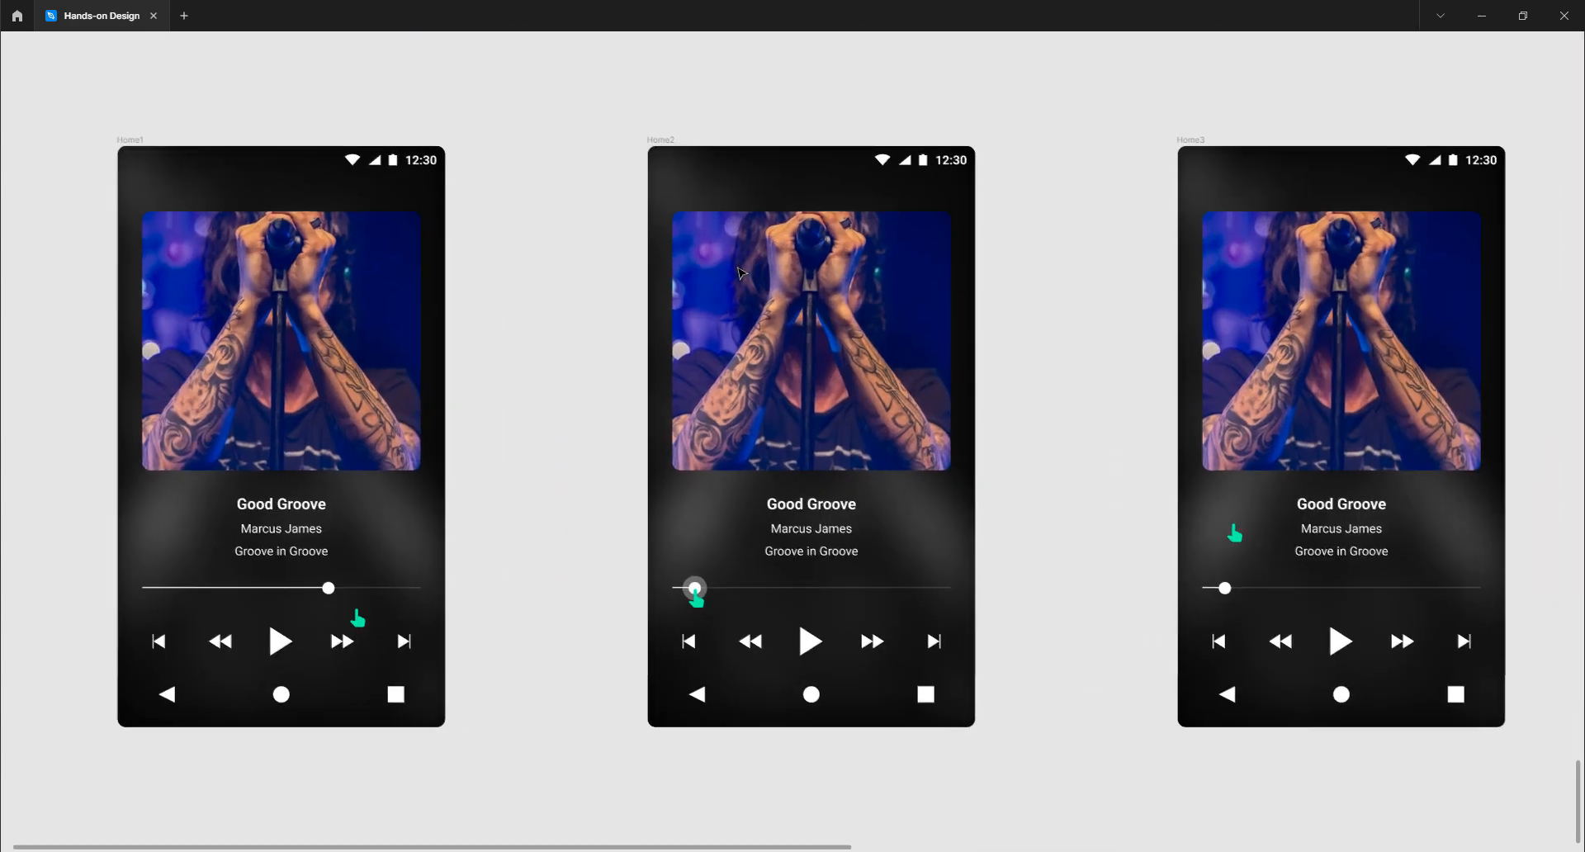
{"action": "left_click_drag", "start_coordinate": [717, 272], "coordinate": [700, 243]}
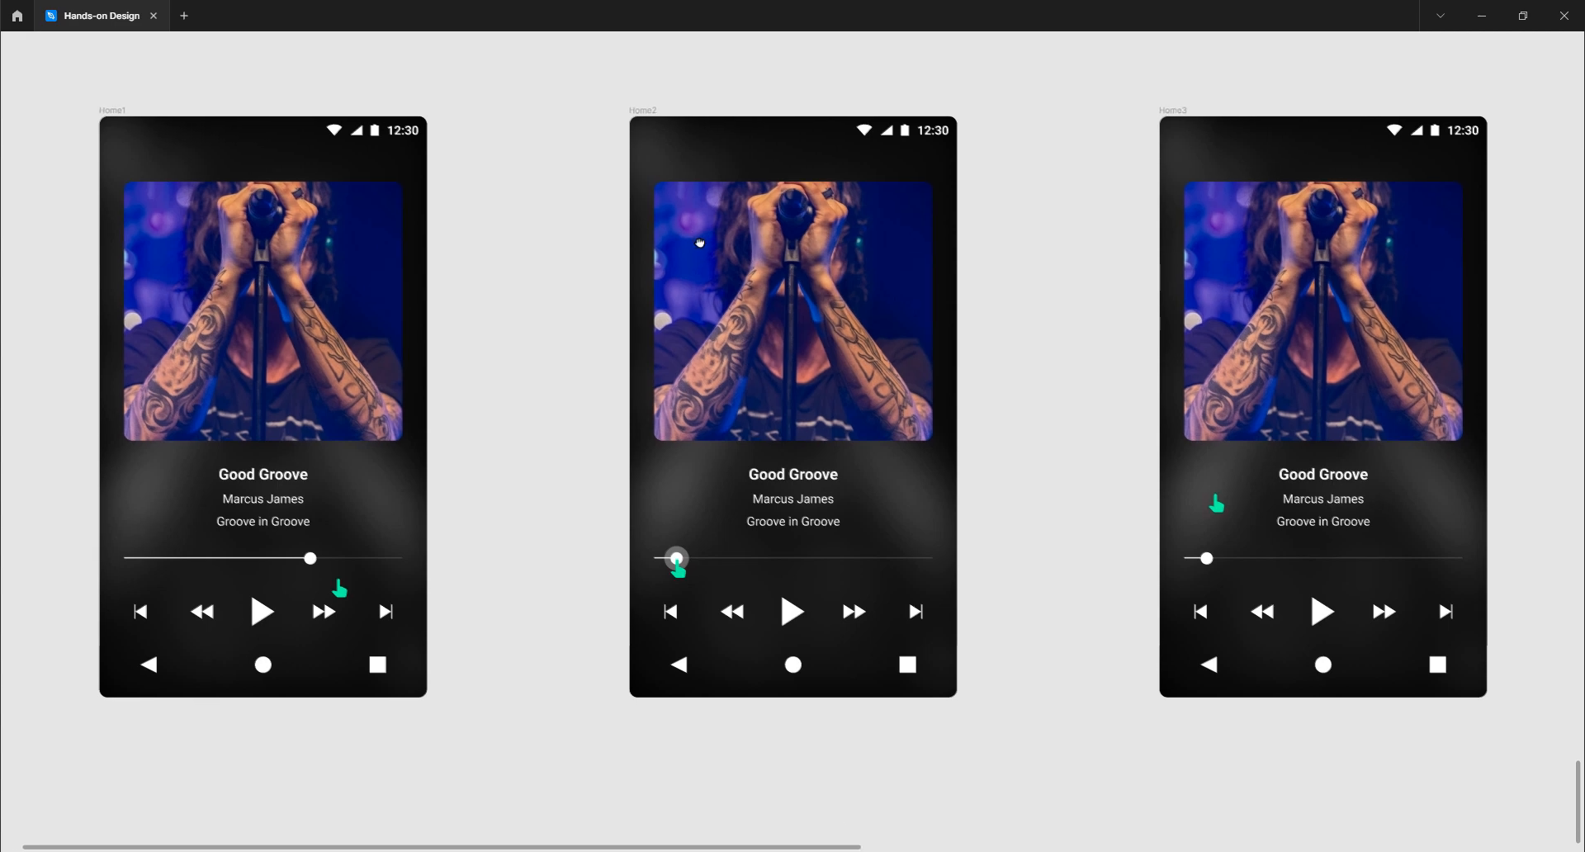